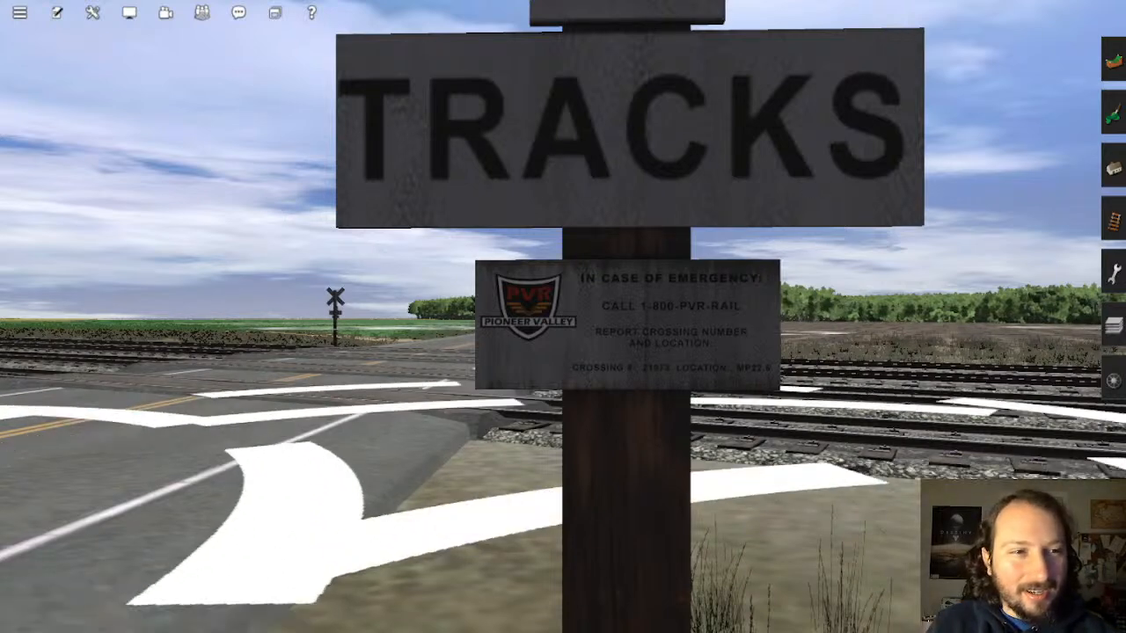
Step: Tilt the view around the crossing signpost and cancel the Add Layer dialog that opened
right_drag(711, 452, 711, 510)
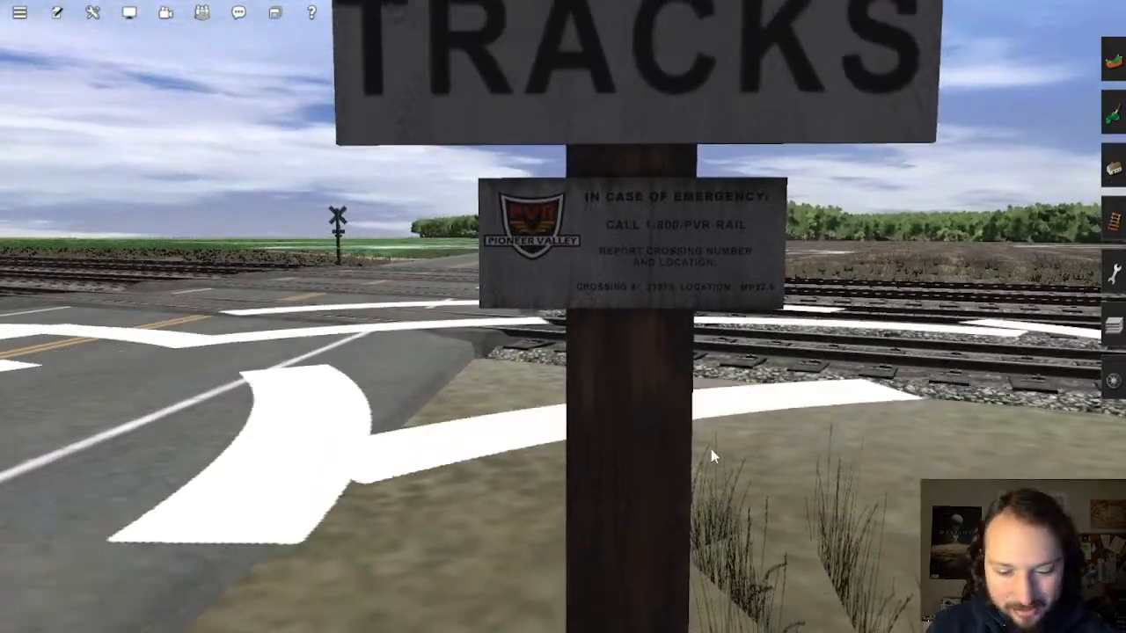
scroll(710, 451, down, 3)
key(a)
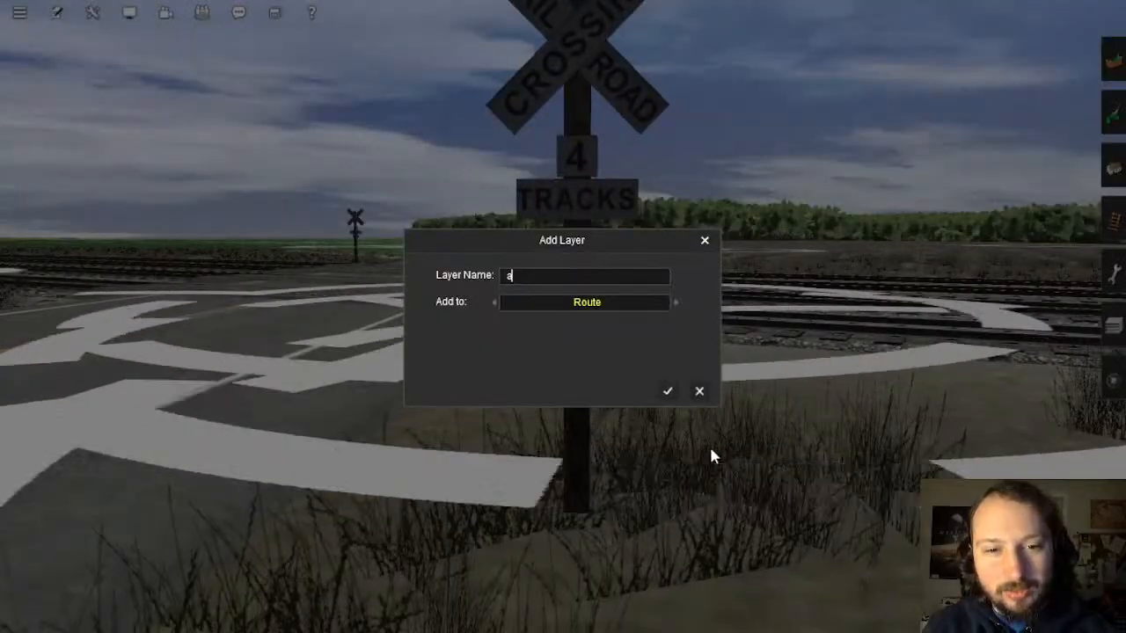
click(699, 393)
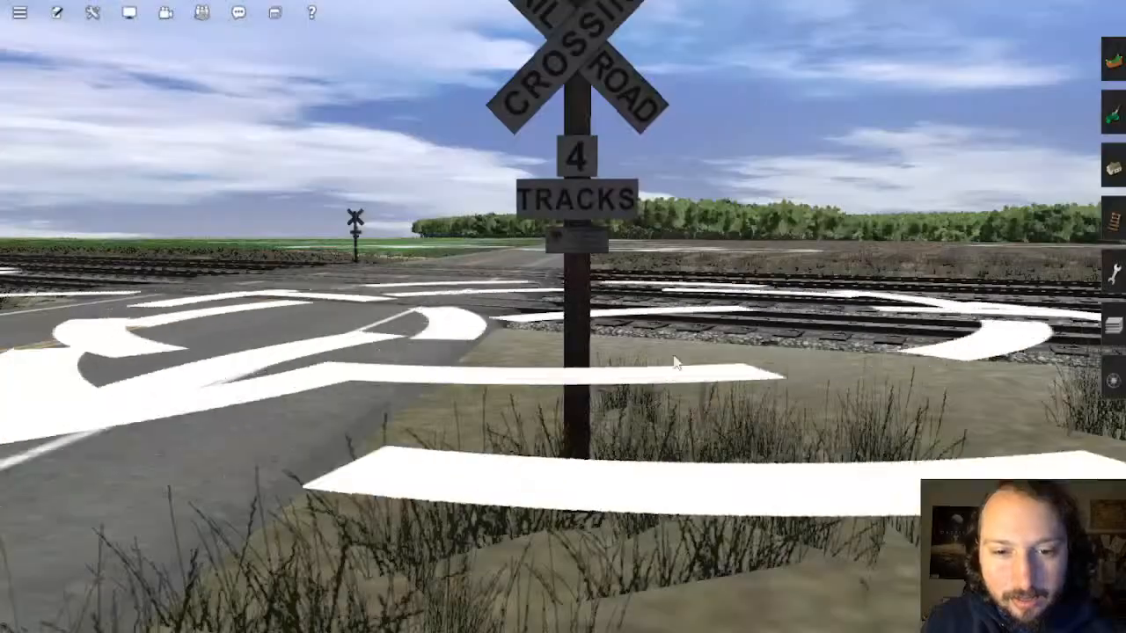
Step: Switch to the free-roaming camera, centre the view on the crossbuck sign and select it
right_drag(674, 359, 677, 260)
scroll(716, 390, down, 3)
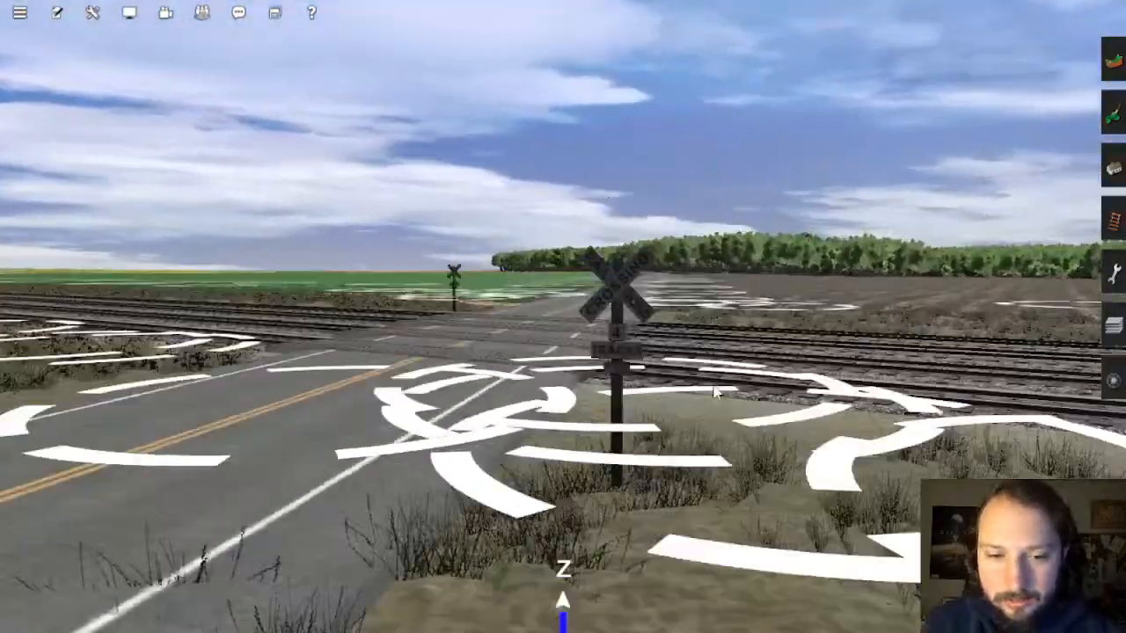
key(4)
right_click(578, 293)
scroll(563, 288, up, 3)
scroll(563, 283, up, 3)
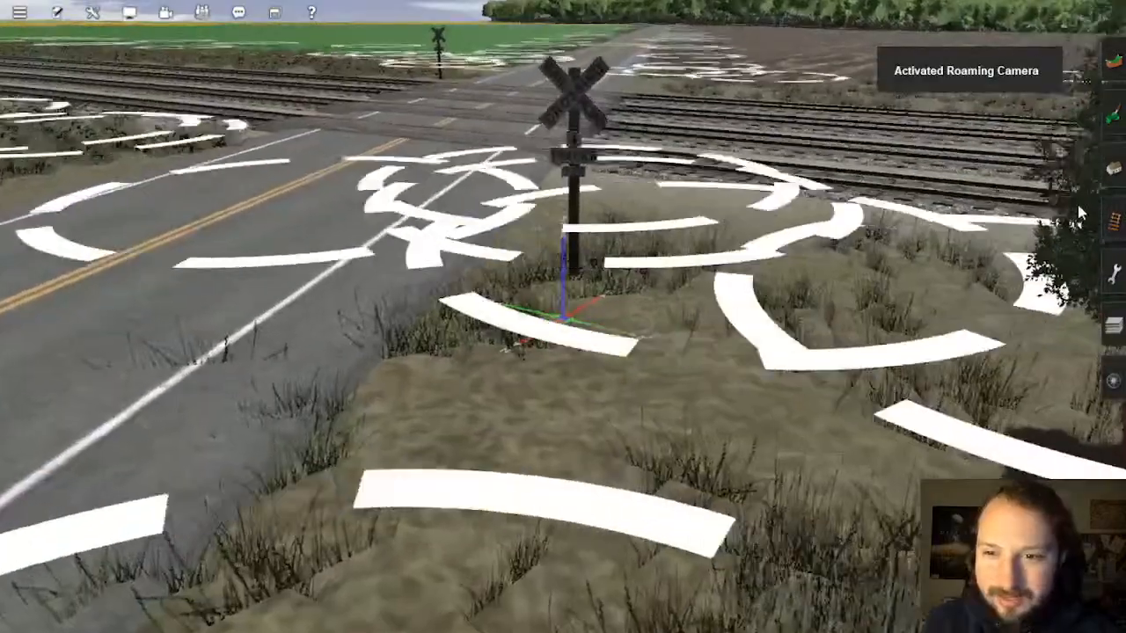
click(583, 282)
Step: Bring up the Objects panel for placing items beside the crossbuck
scroll(571, 299, down, 3)
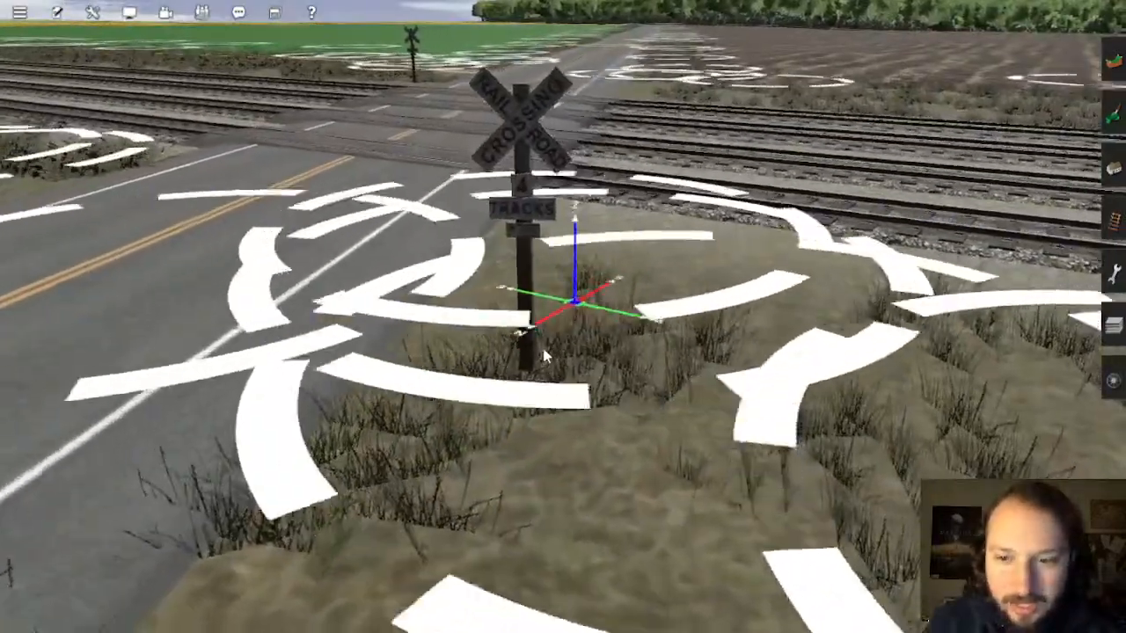
scroll(560, 333, up, 3)
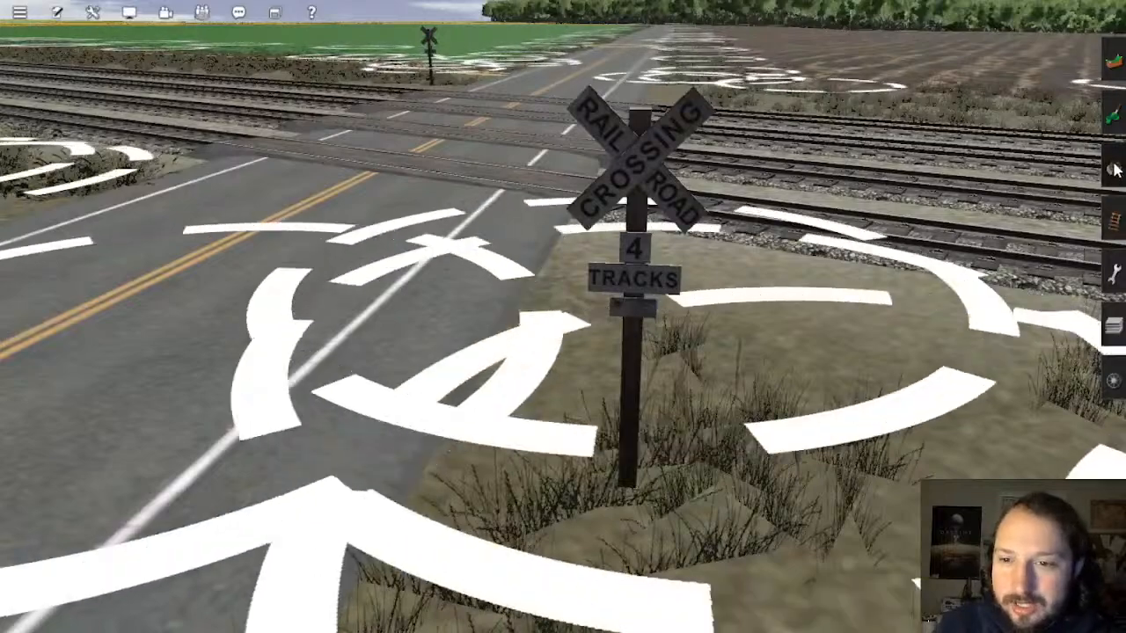
click(1111, 162)
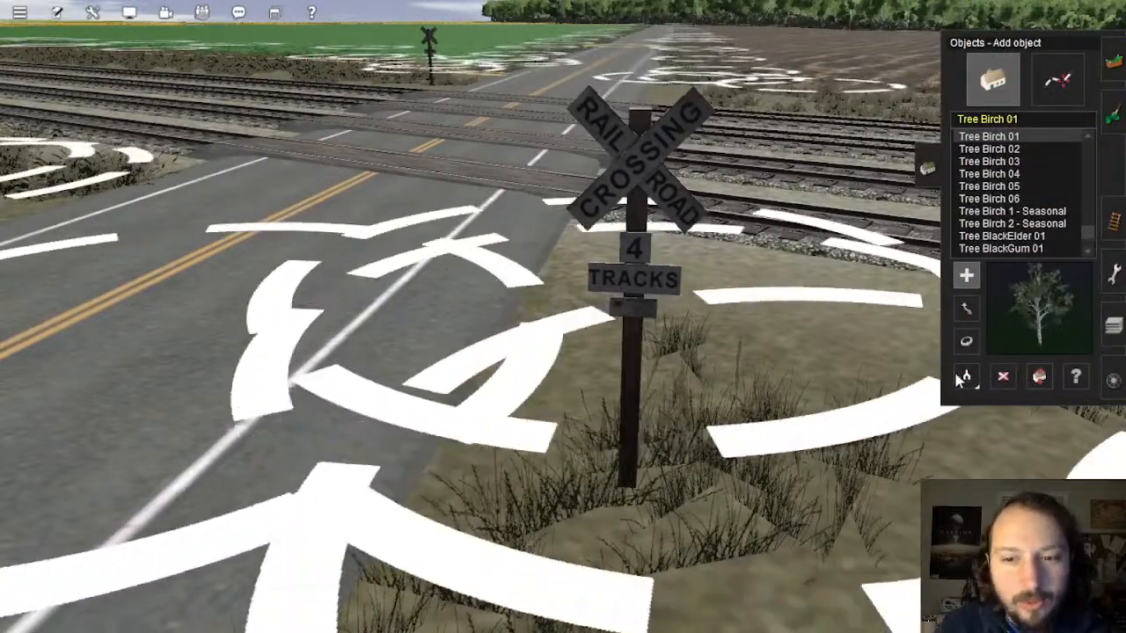
Step: Use Get Object to load JR Crossbucks 4t from the existing sign, then Alt-Tab to OBS
click(966, 376)
click(636, 319)
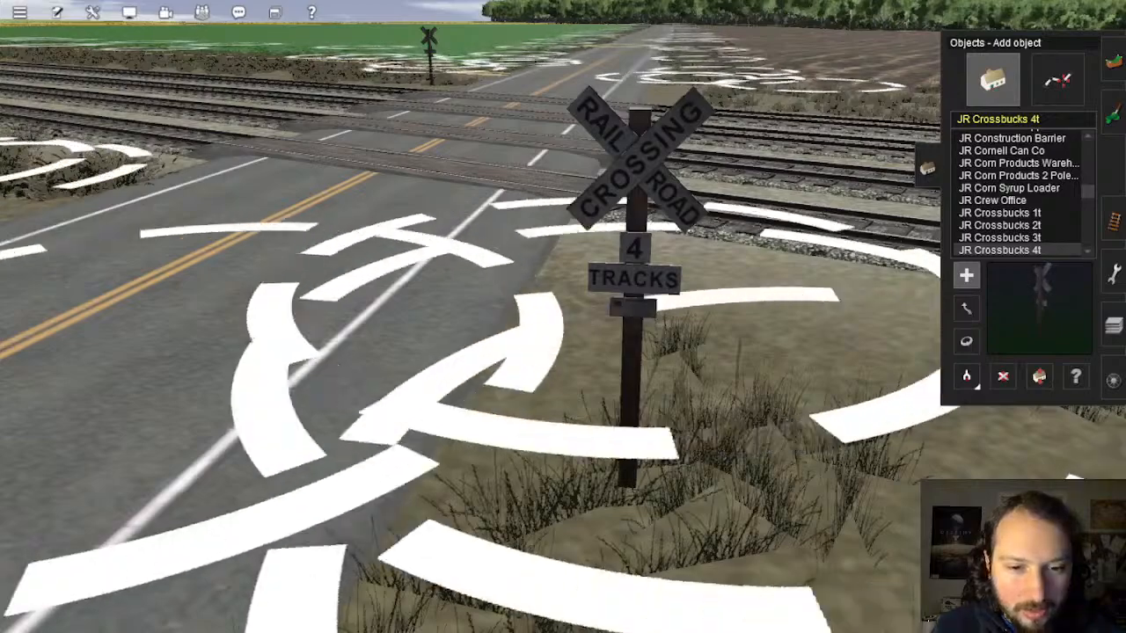
key(alt+Tab)
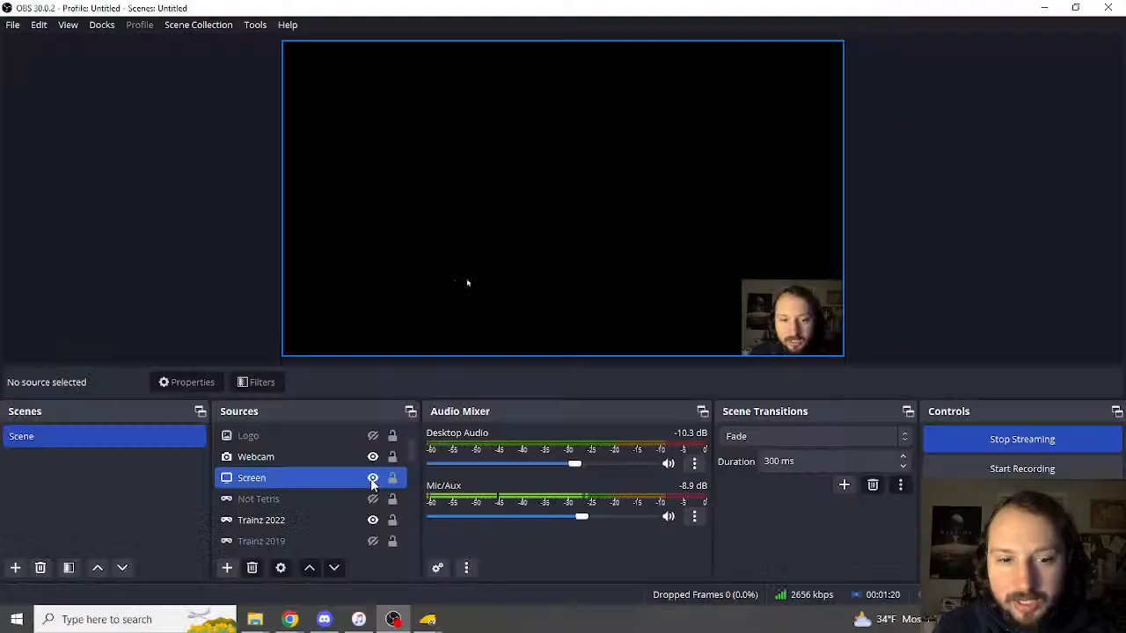
Step: Minimize OBS and walk Street View along College Road past the Rhode Island College sign
click(395, 625)
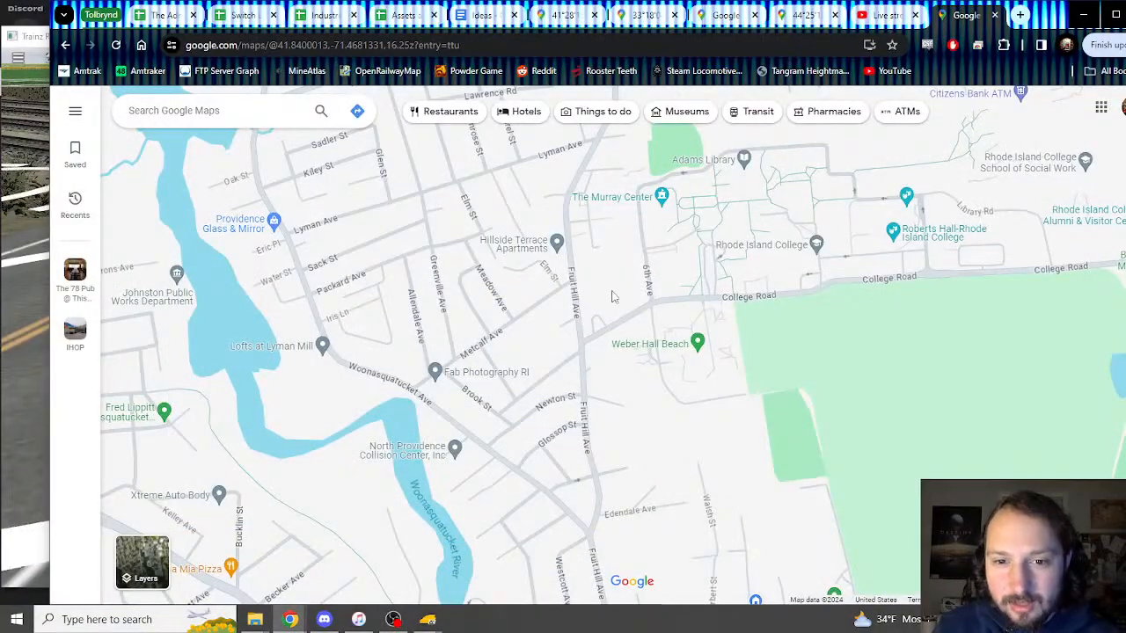
scroll(567, 404, up, 3)
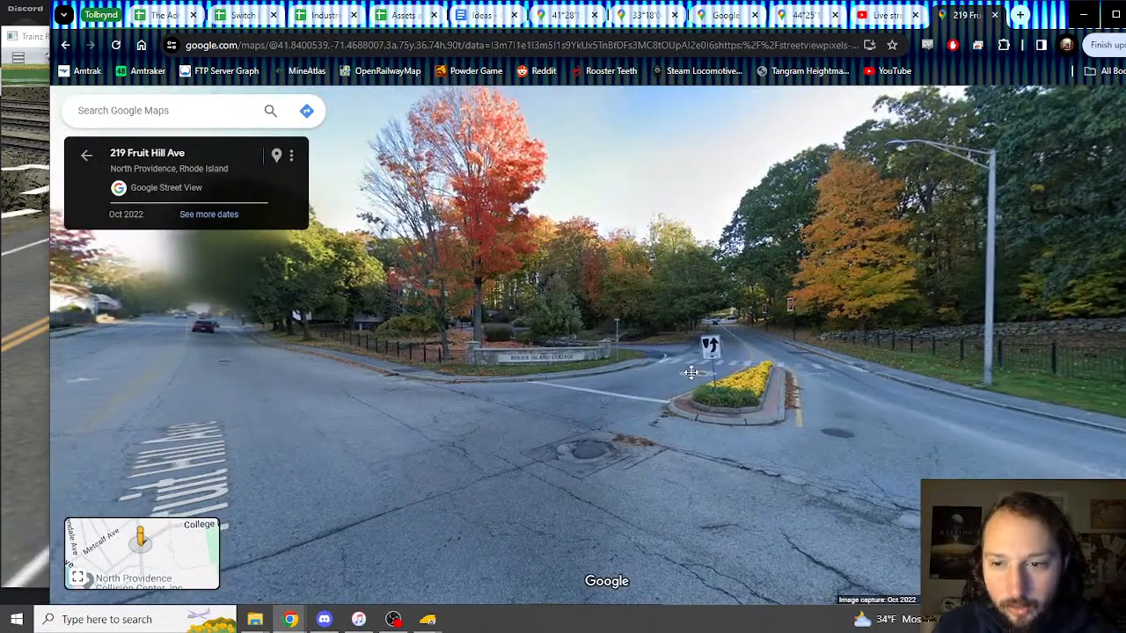
click(692, 372)
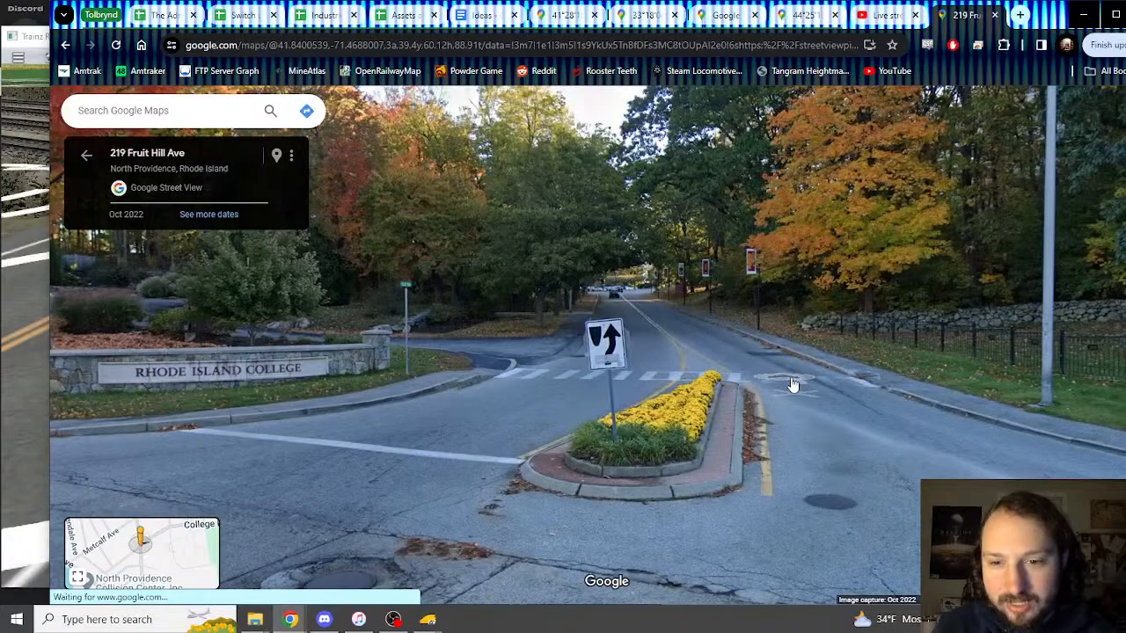
click(792, 384)
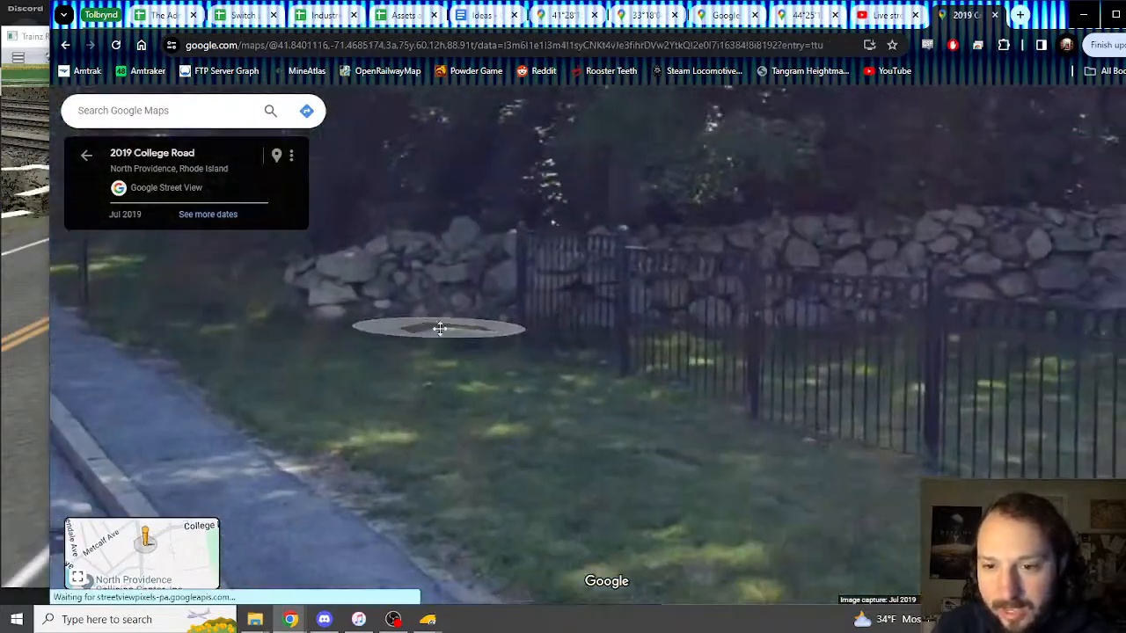
scroll(713, 389, down, 3)
drag(717, 390, 361, 336)
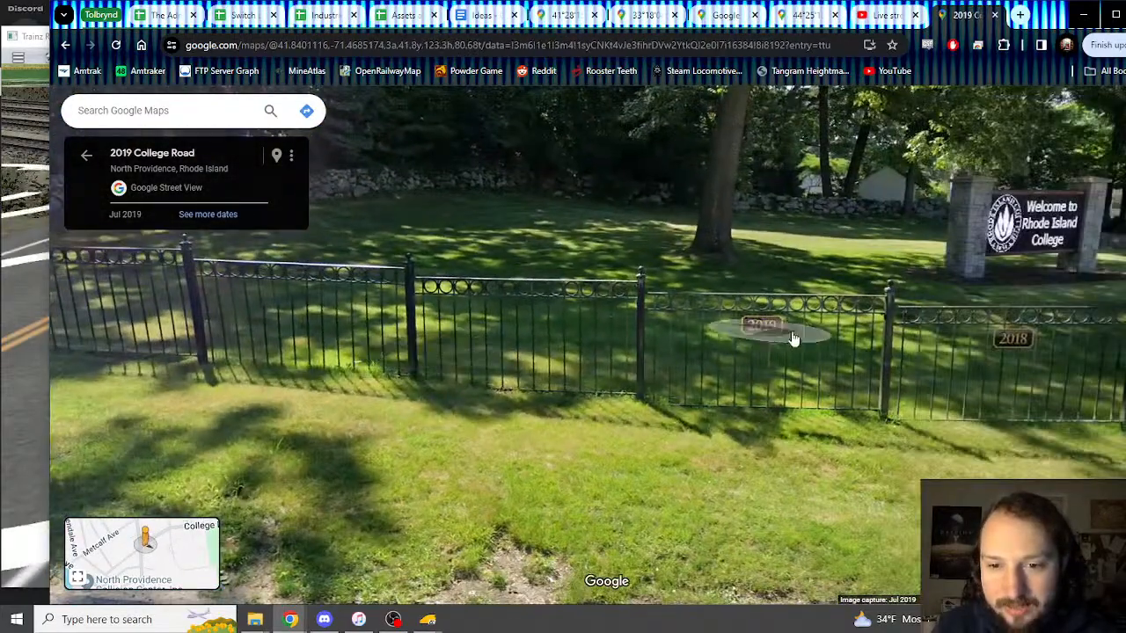
click(869, 390)
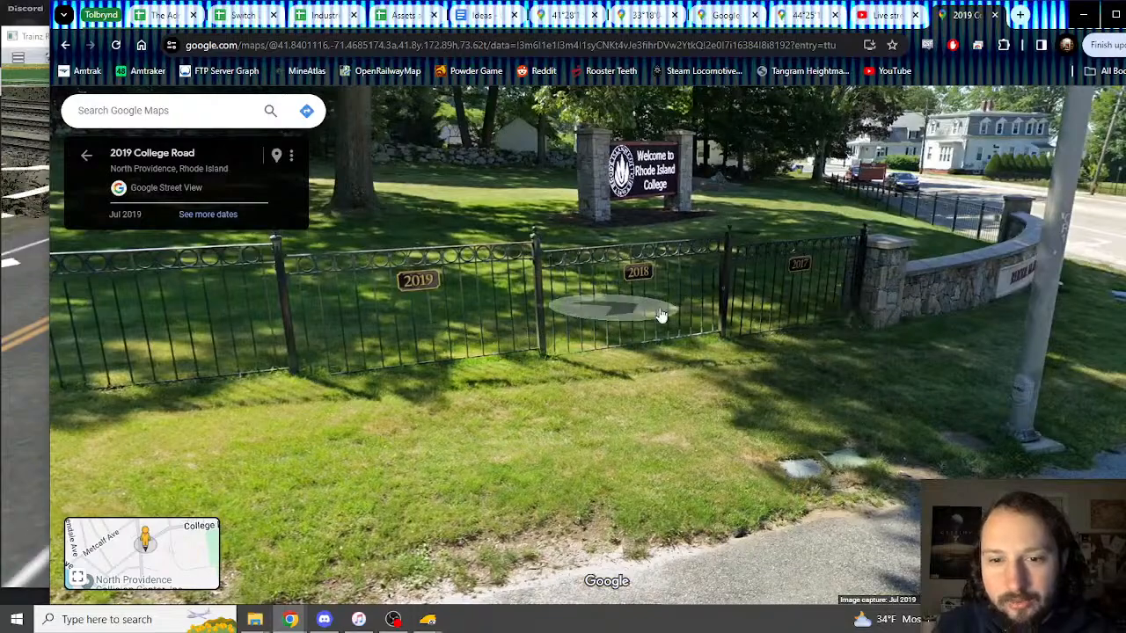
drag(691, 342, 202, 330)
drag(792, 345, 526, 328)
click(567, 278)
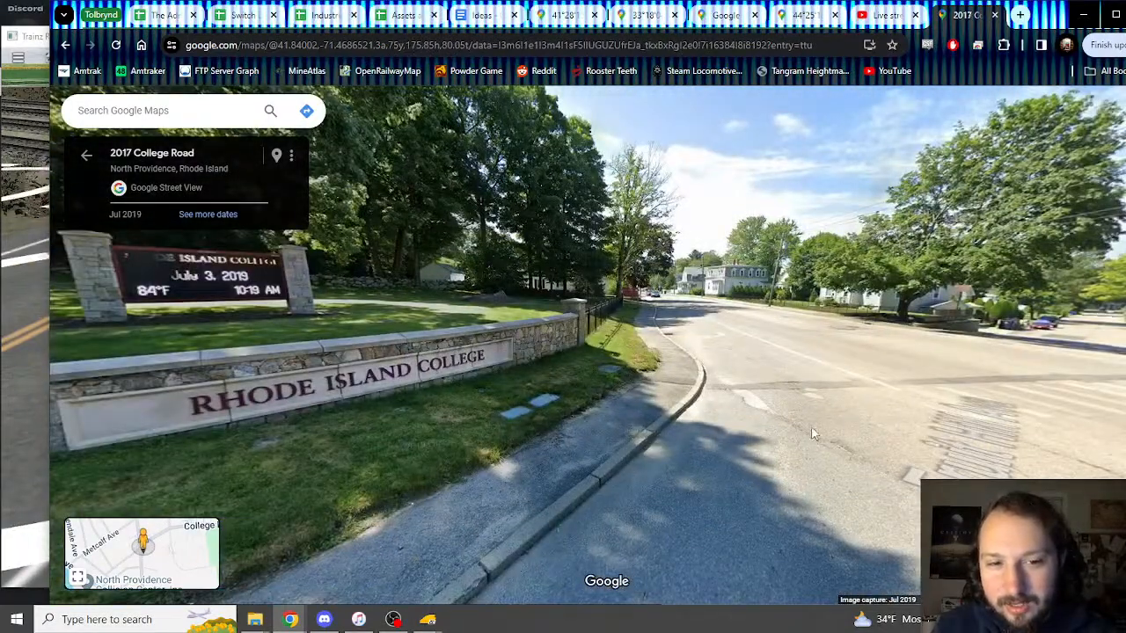
Step: Move to Fruit Hill Ave by the fence and pan along the fence plaques
click(829, 399)
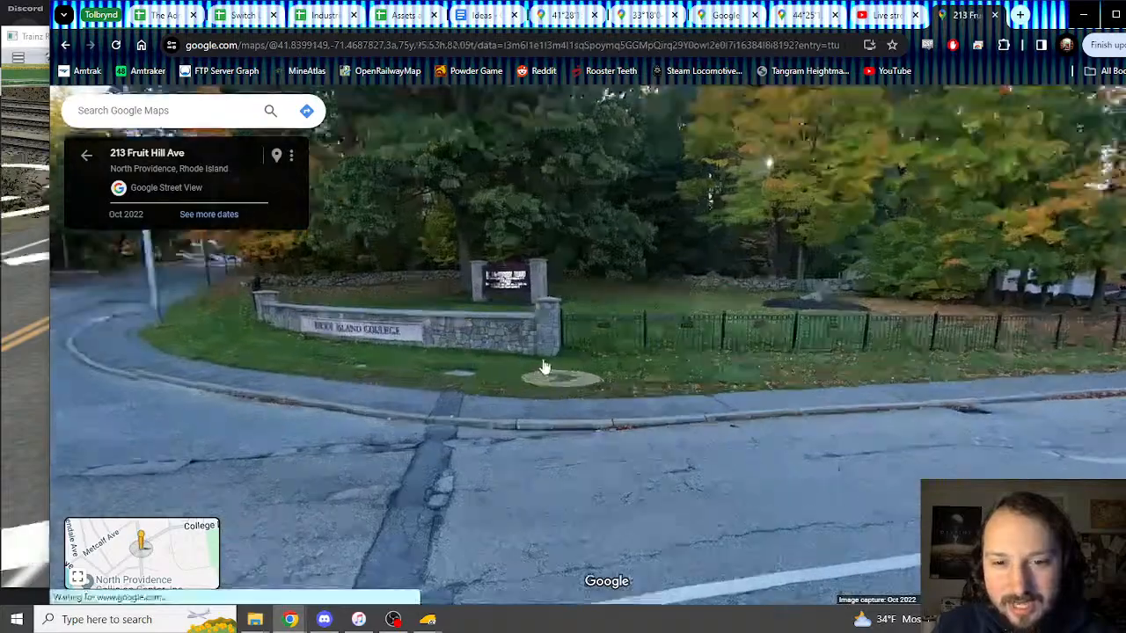
click(541, 369)
drag(635, 330, 633, 434)
scroll(581, 351, down, 5)
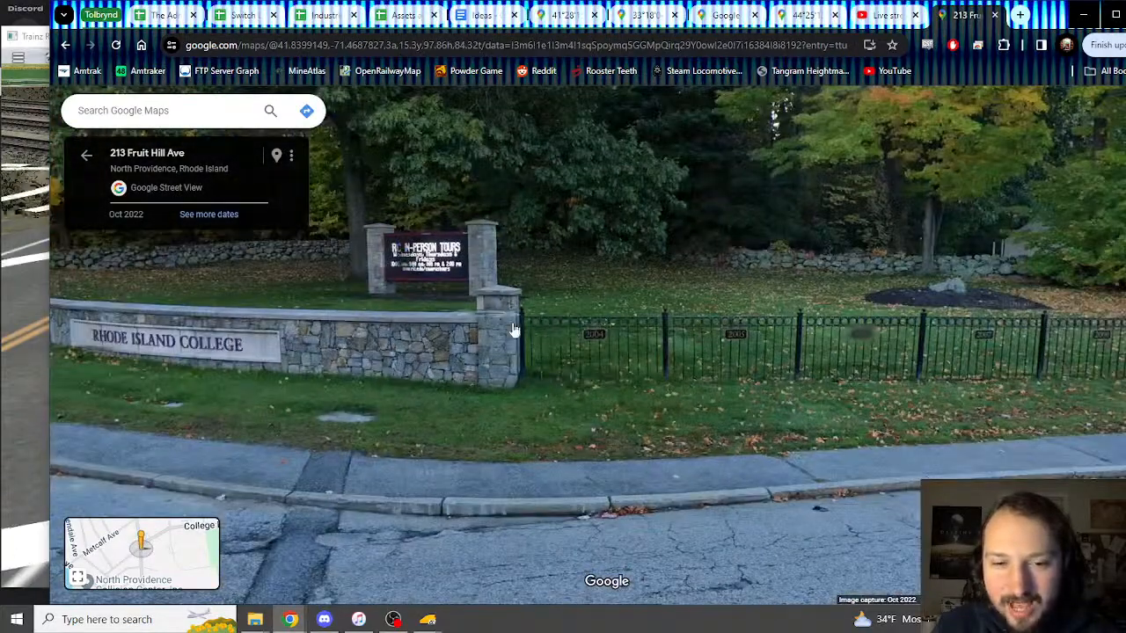
drag(621, 331, 547, 326)
scroll(643, 367, up, 5)
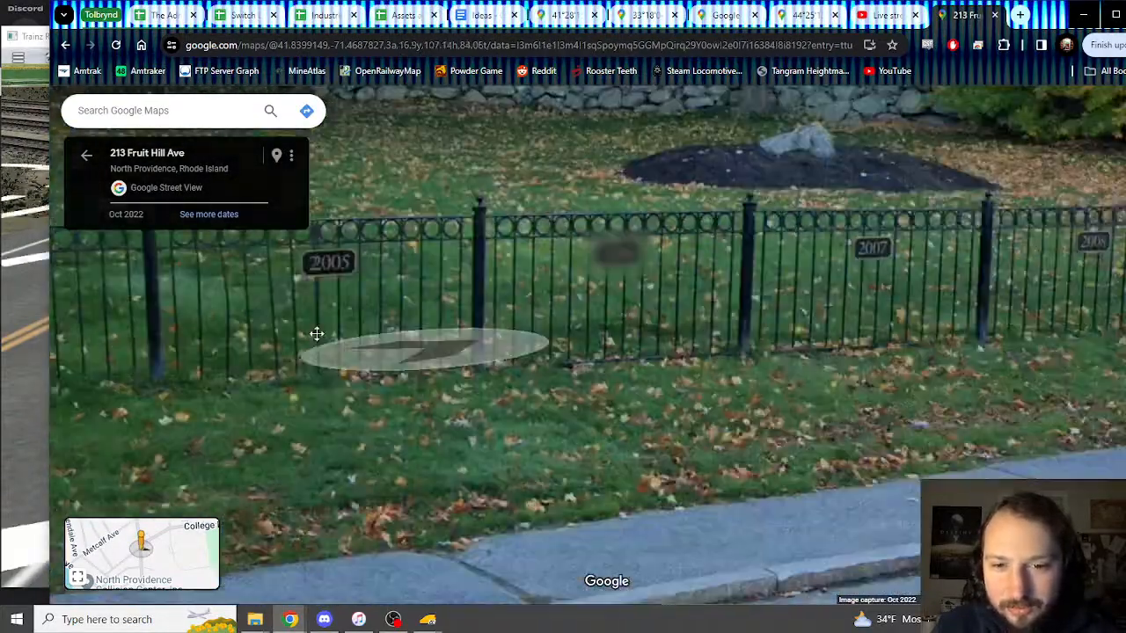
drag(316, 335, 269, 327)
drag(659, 357, 298, 266)
scroll(718, 432, down, 5)
click(666, 457)
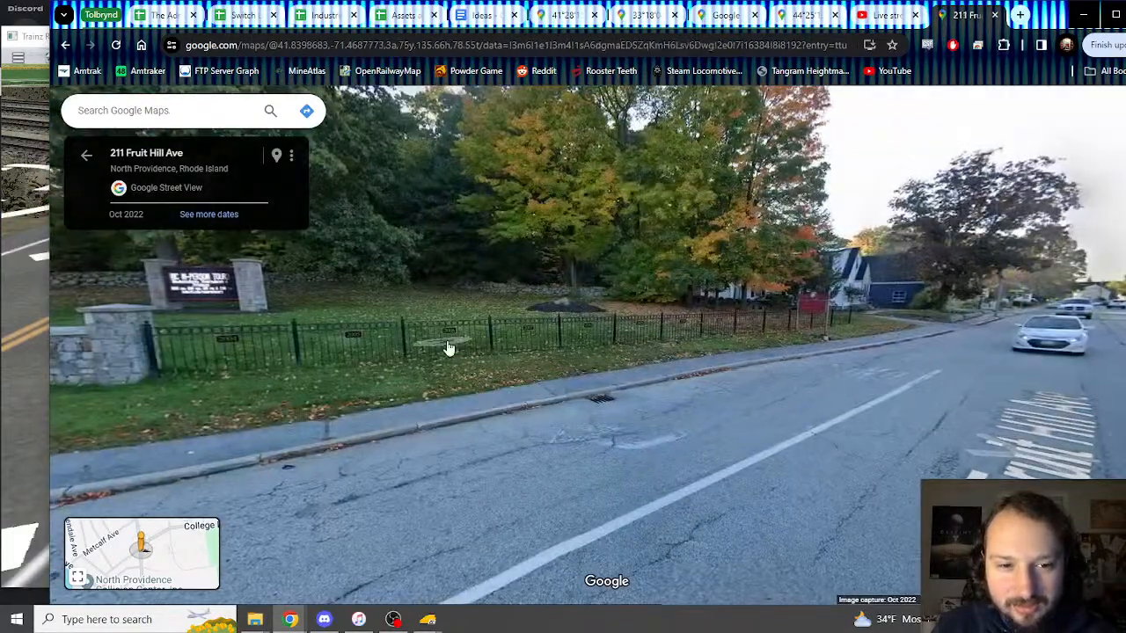
scroll(448, 347, up, 3)
drag(448, 348, 750, 353)
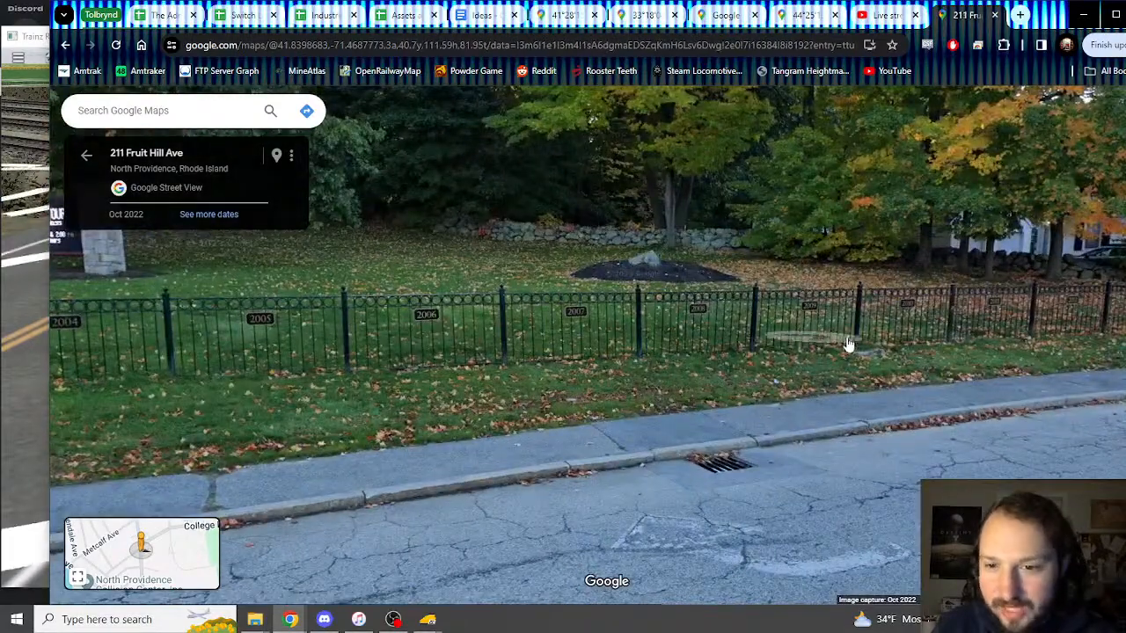
scroll(935, 343, down, 3)
drag(935, 343, 616, 370)
click(1008, 396)
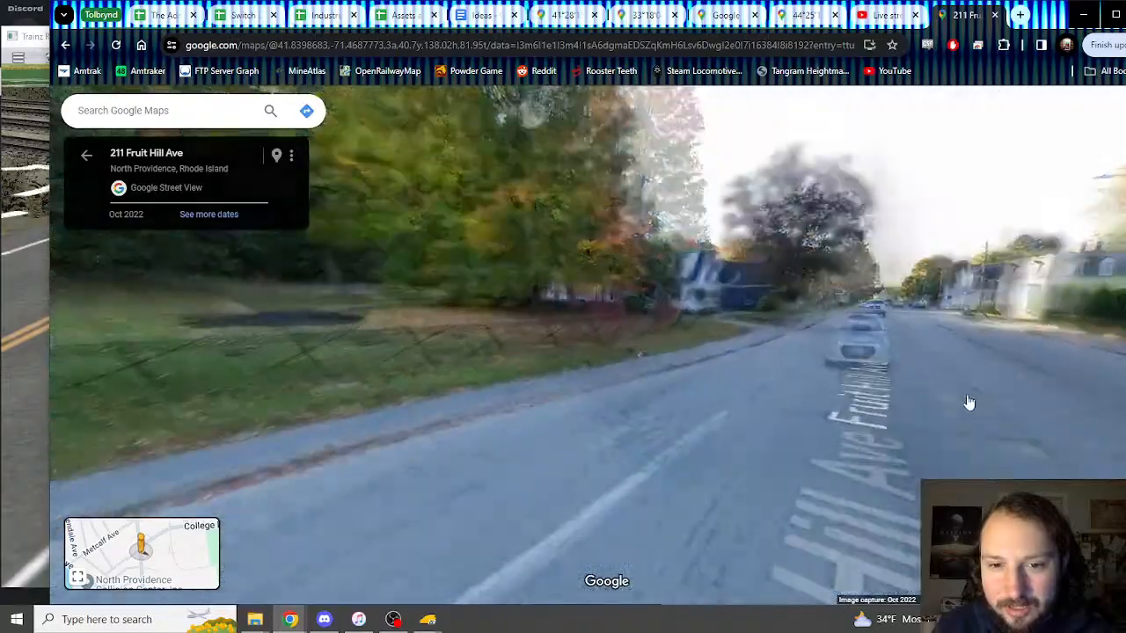
click(756, 412)
drag(754, 415, 850, 448)
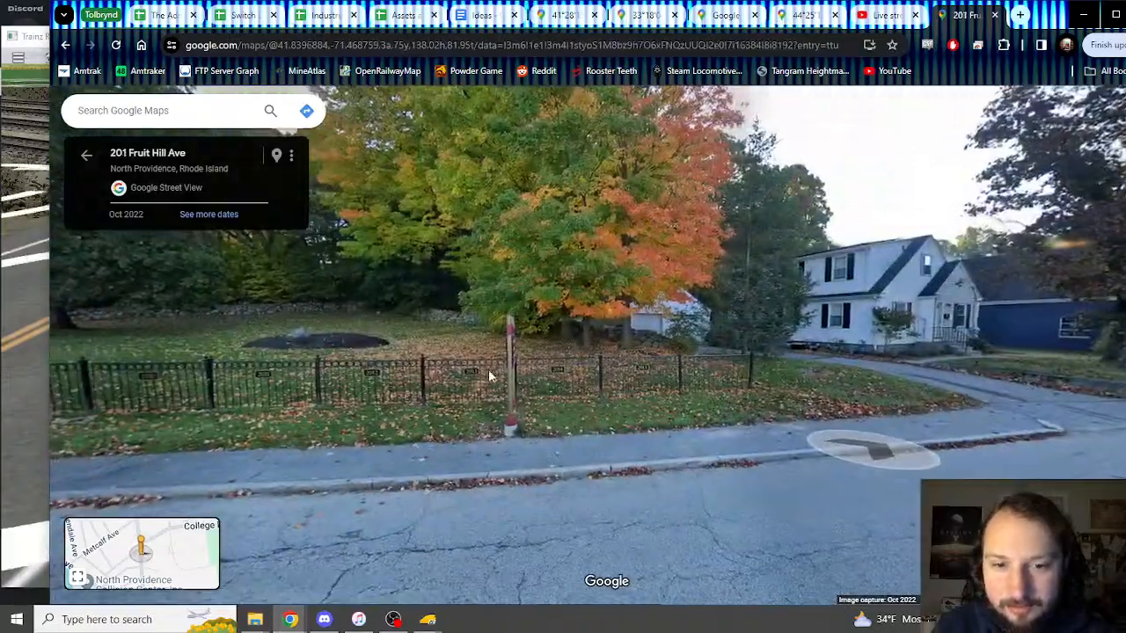
Step: Centre the 2015 plaque, step toward the driveway, and bring OBS Studio back to the front
scroll(546, 380, up, 5)
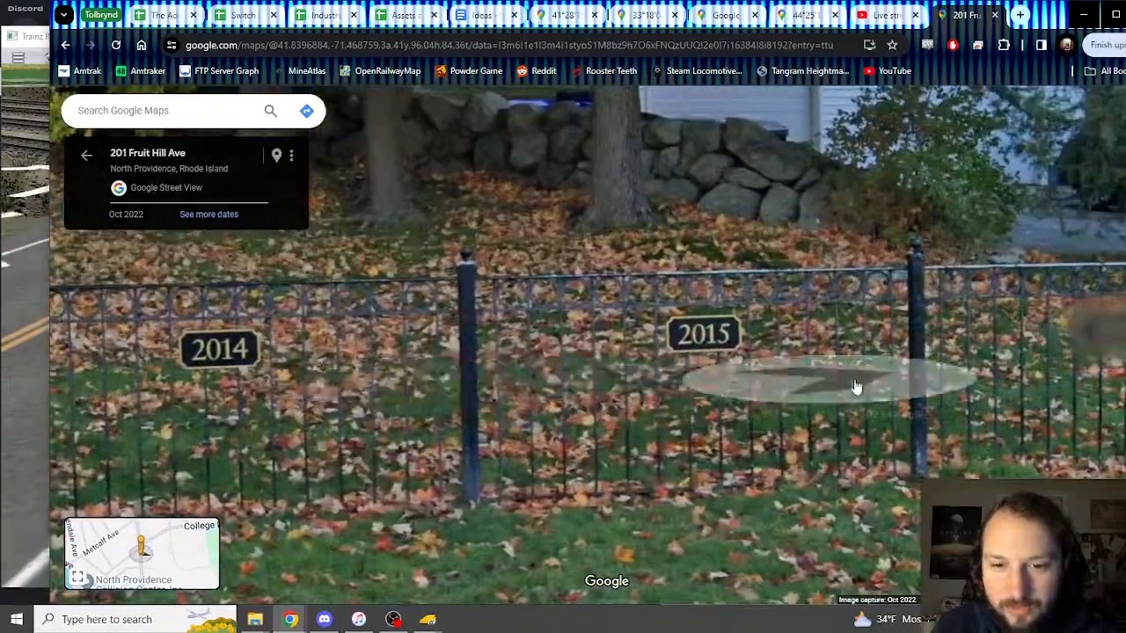
drag(854, 390, 447, 376)
scroll(837, 425, down, 4)
drag(731, 379, 629, 370)
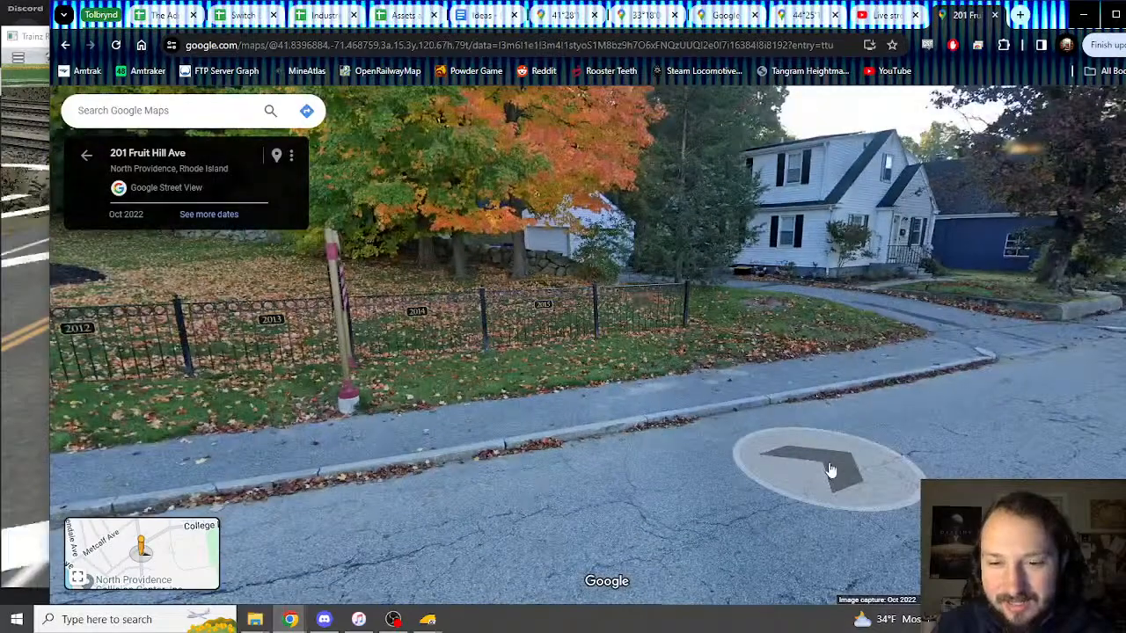
click(832, 470)
scroll(513, 372, up, 6)
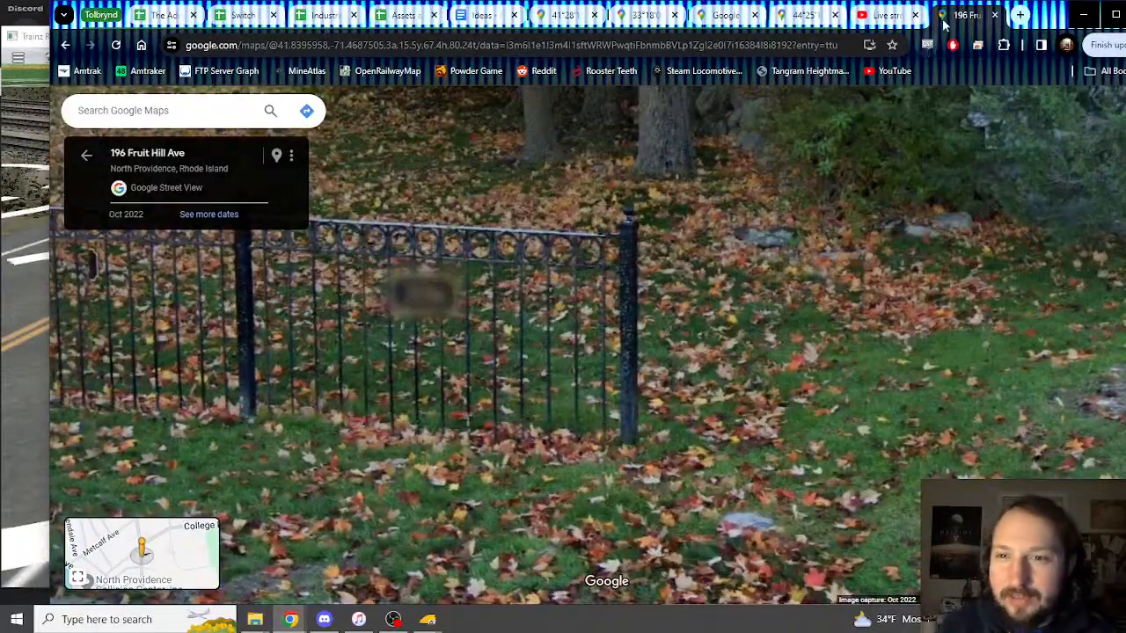
click(393, 619)
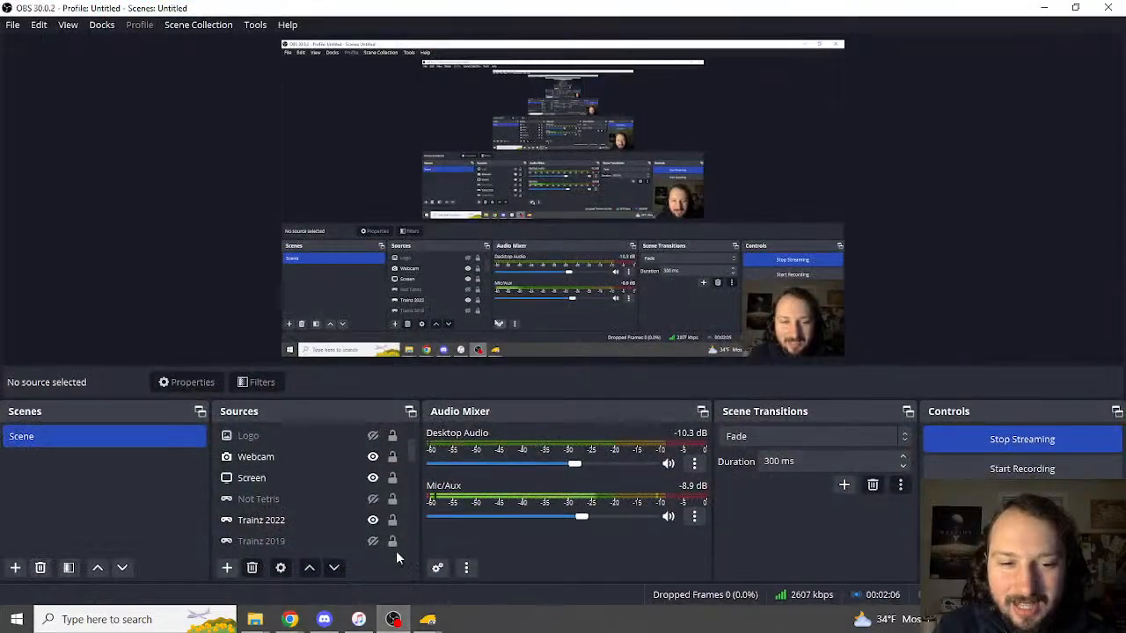
Step: Select the Screen source and then the Webcam source in the OBS Sources list
click(373, 477)
click(374, 459)
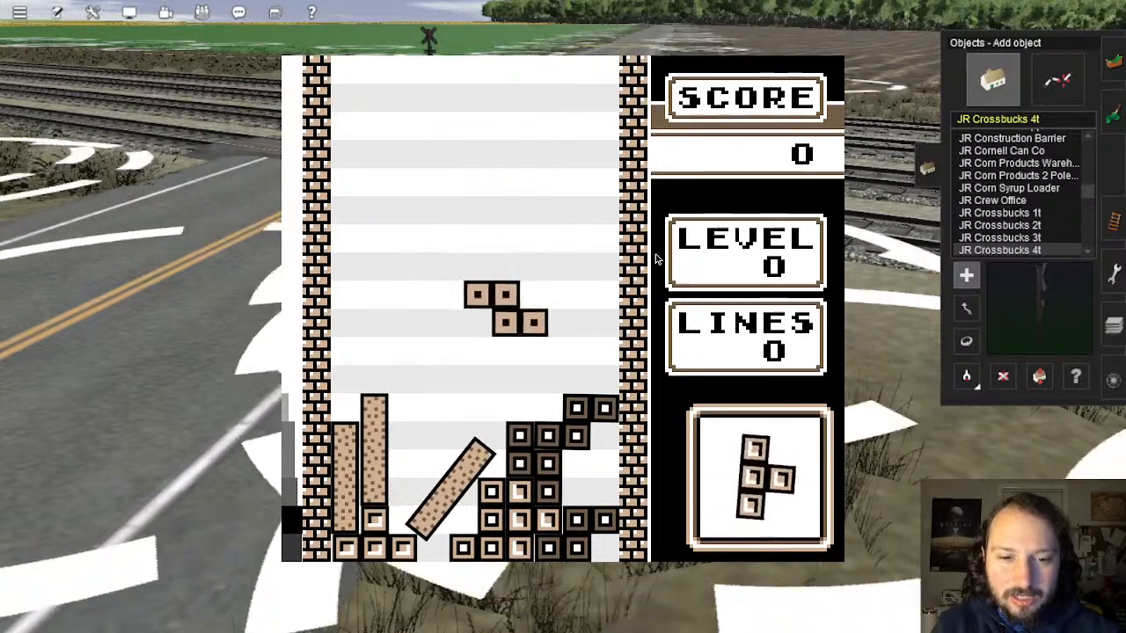
Step: Drop the Z and T pieces, then slide the O and upright I pieces to the left
key(space)
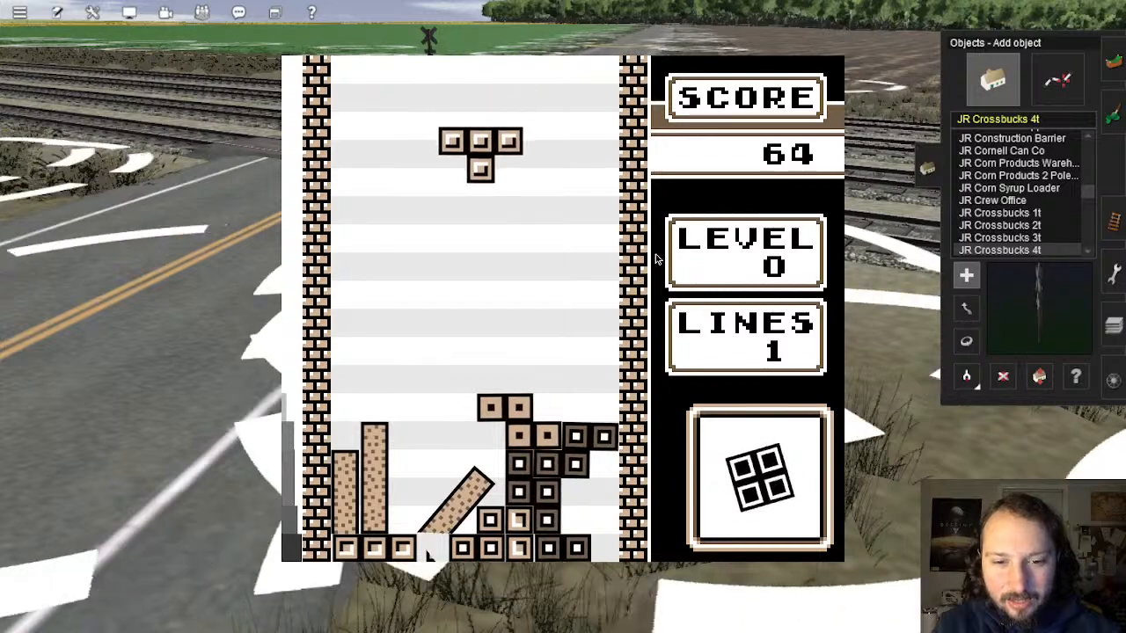
key(x)
key(z)
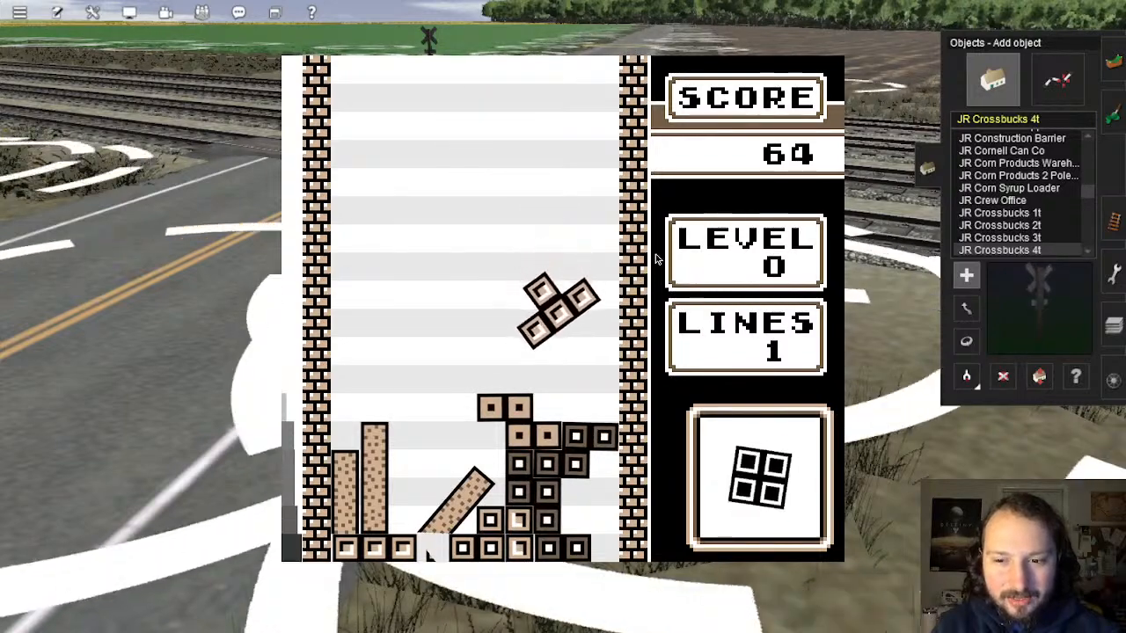
key(x)
key(space)
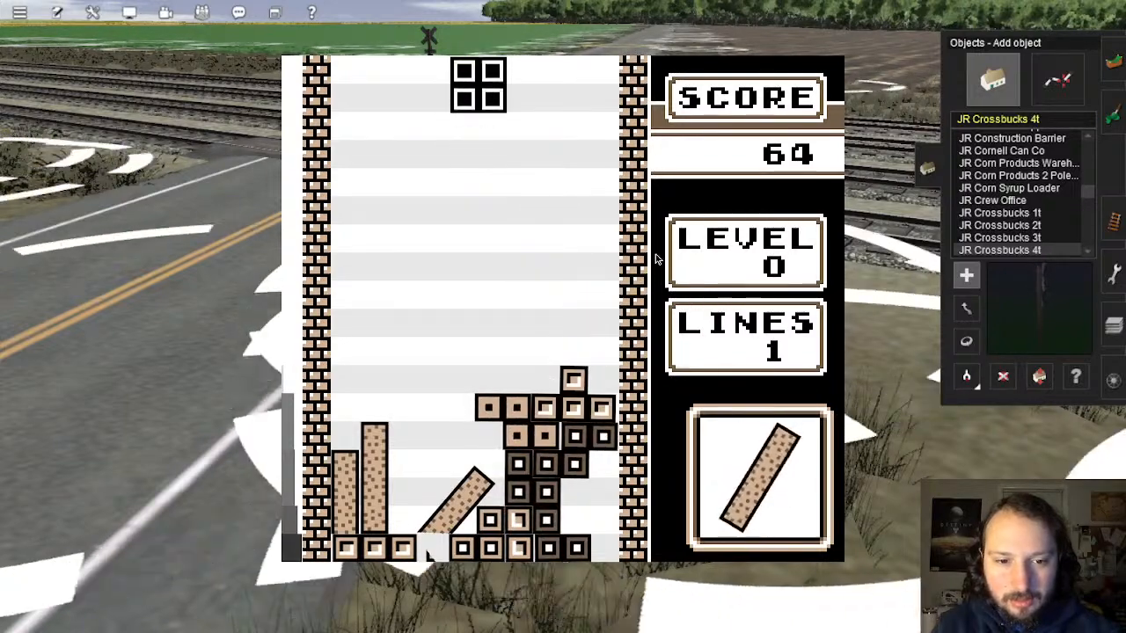
key(Left)
key(Left)
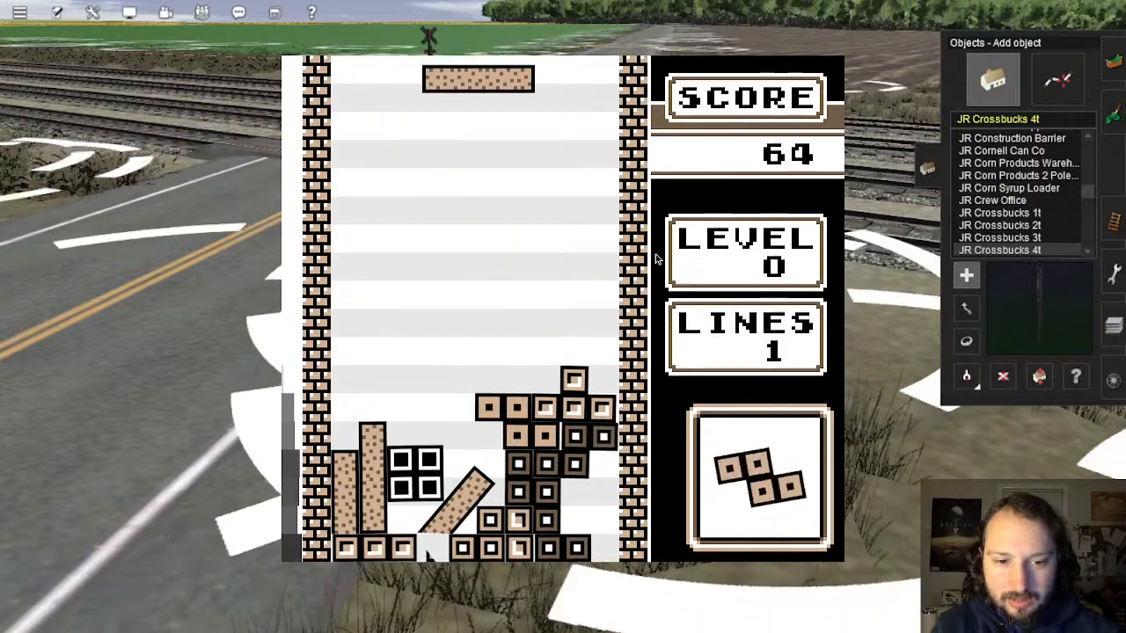
key(Left)
key(z)
key(Down)
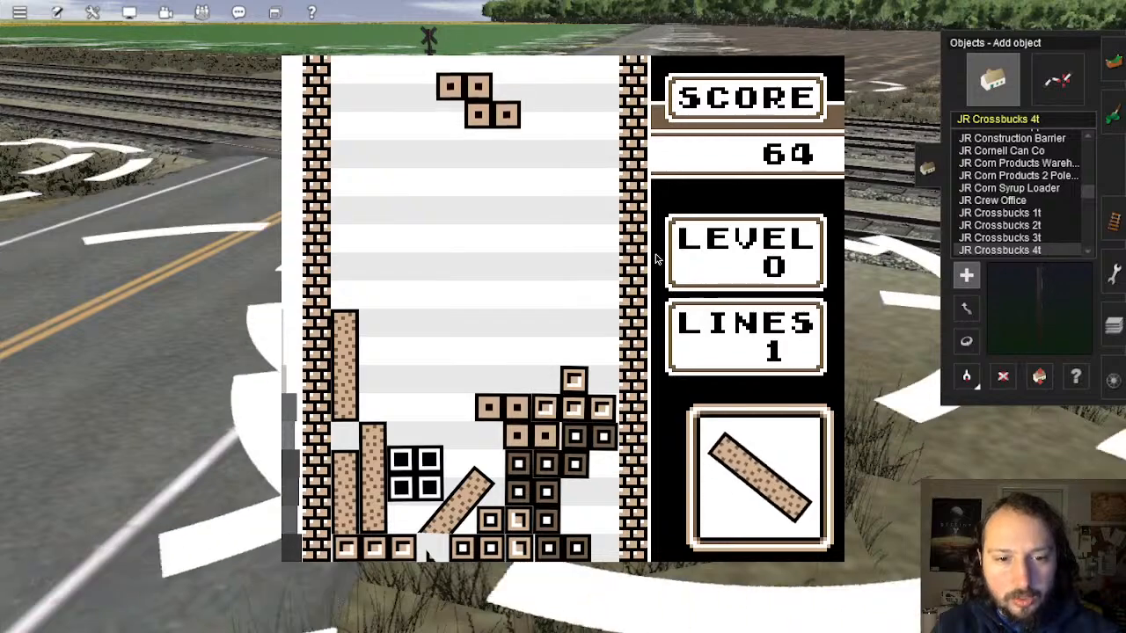
Step: Rotate and shift the Z piece and several I bars, landing one bar upright on the left stack
key(Right)
key(x)
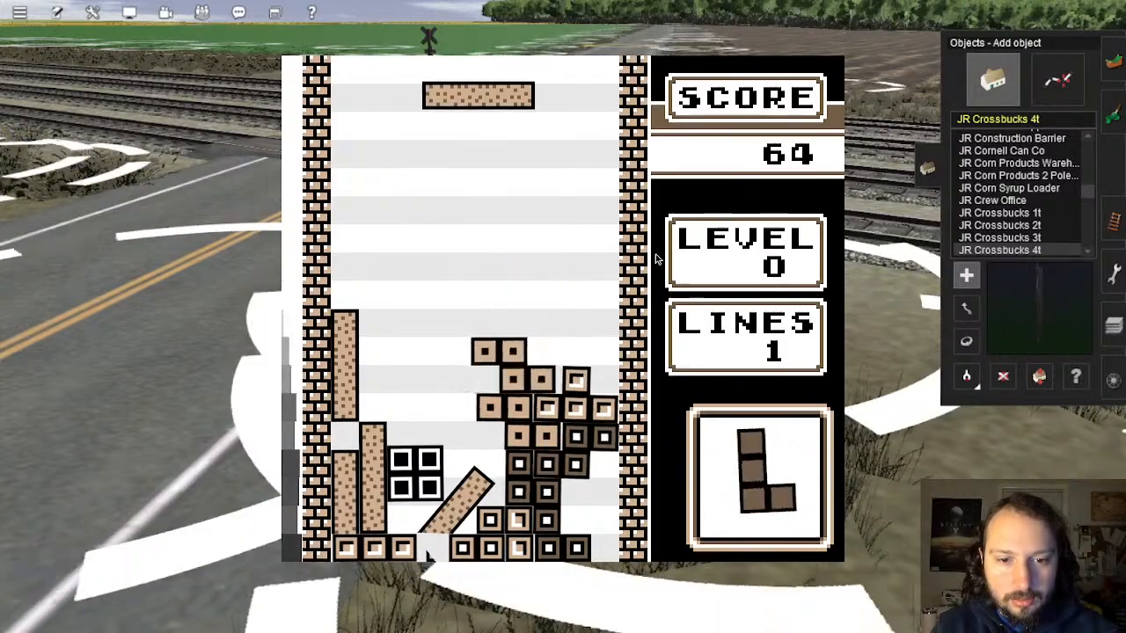
key(x)
key(Right)
key(Right)
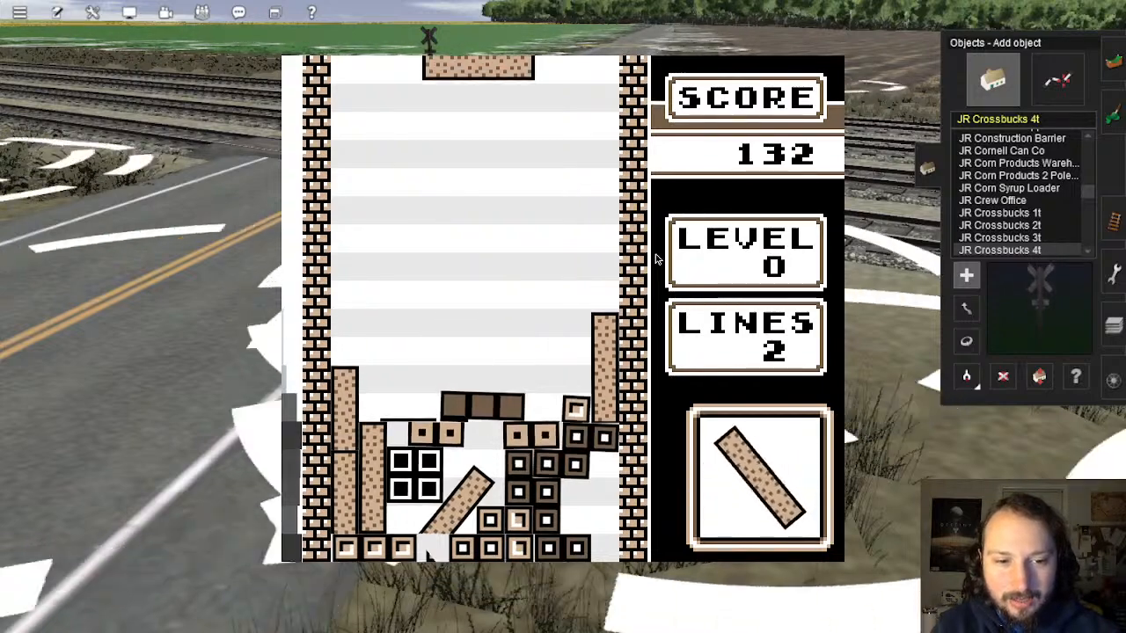
key(x)
key(Left)
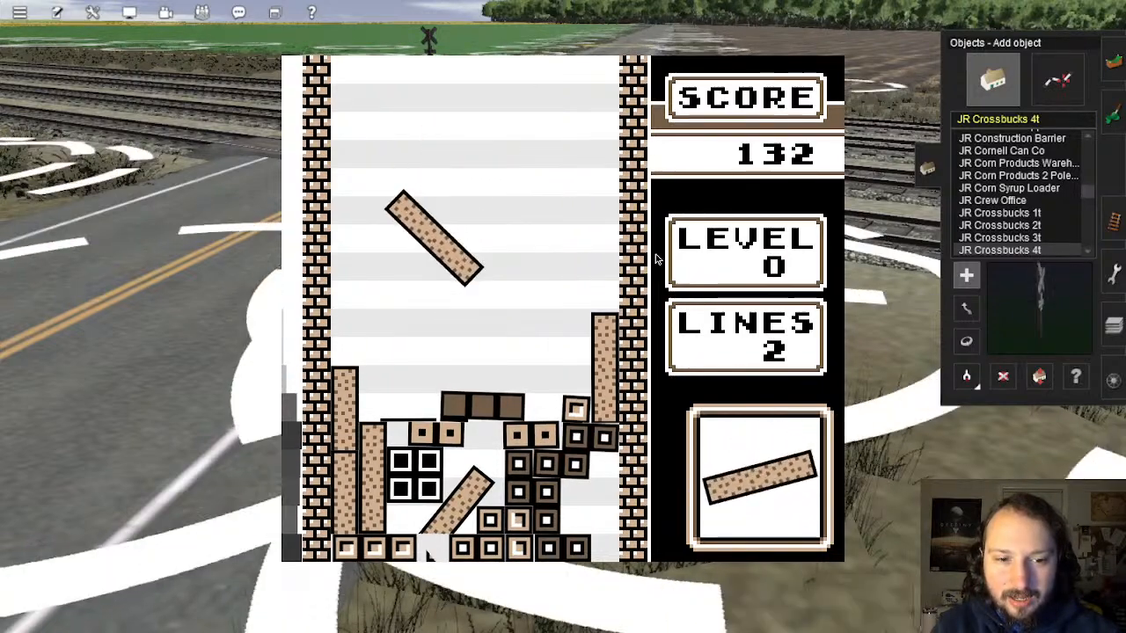
key(z)
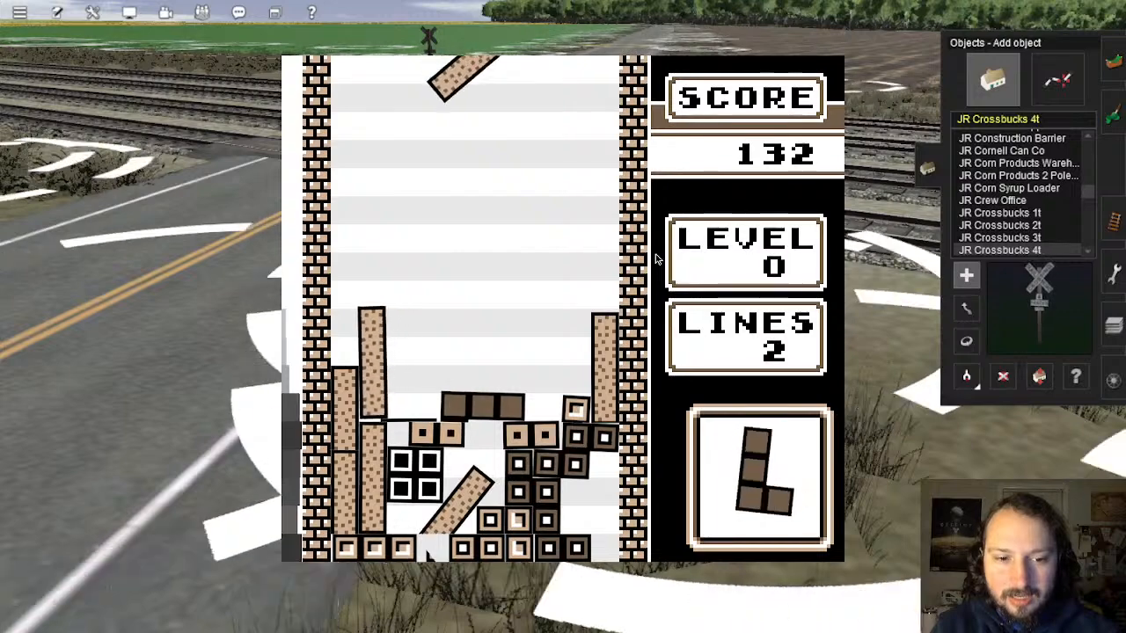
key(x)
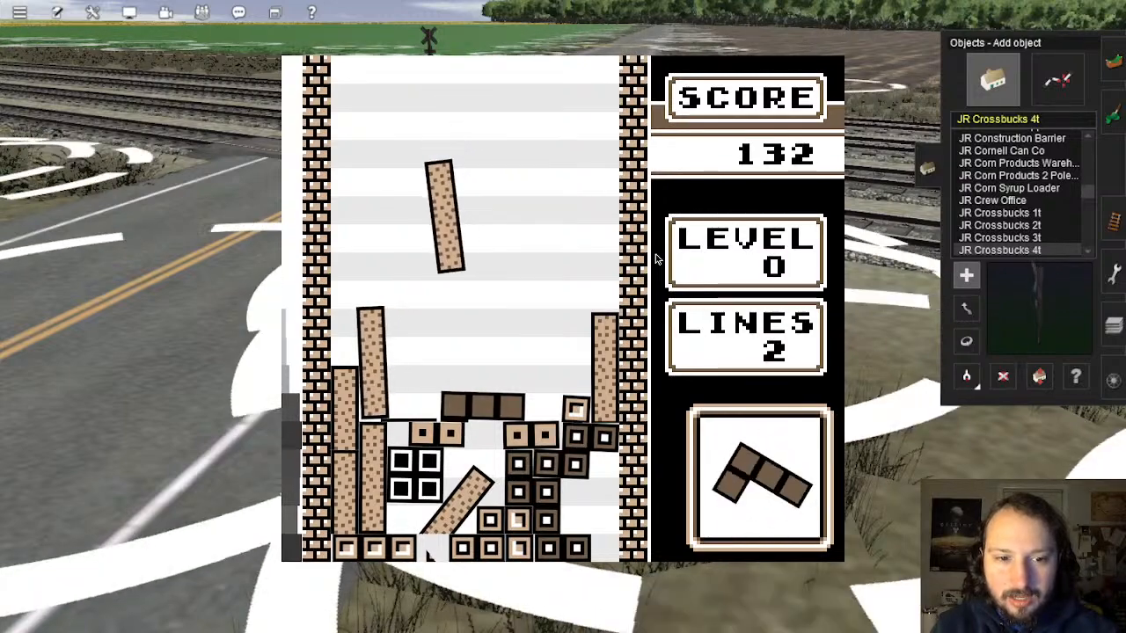
key(z)
key(x)
key(Left)
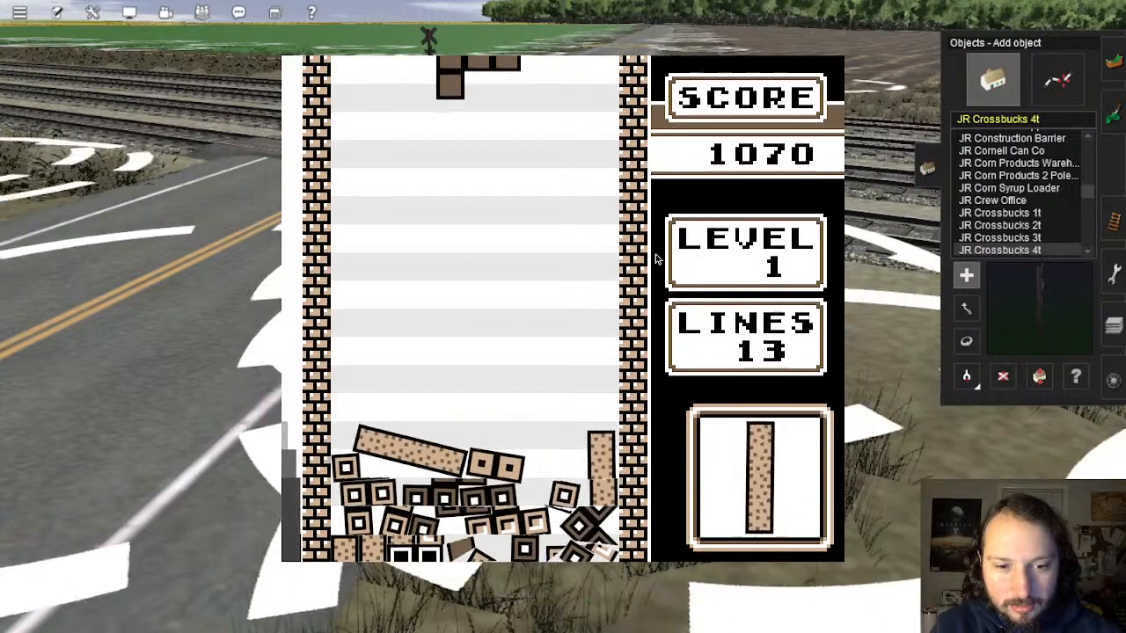
Step: Drop the L piece at the left wall, stand a bar upright on the left, and steer later pieces
key(Left)
key(Down)
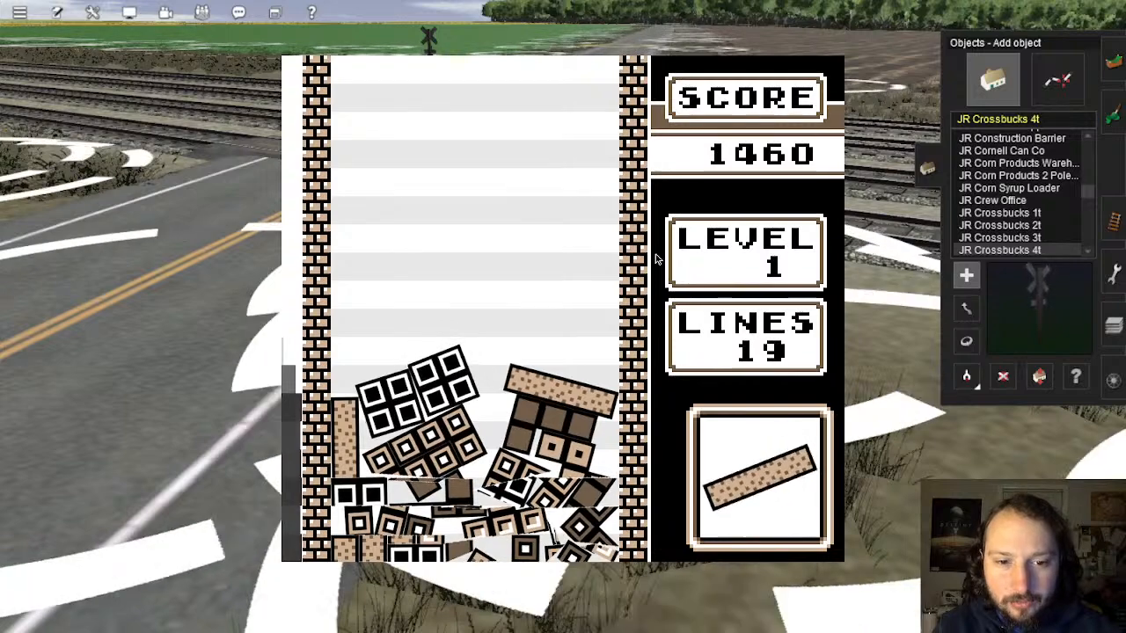
key(Right)
key(Right)
key(Right)
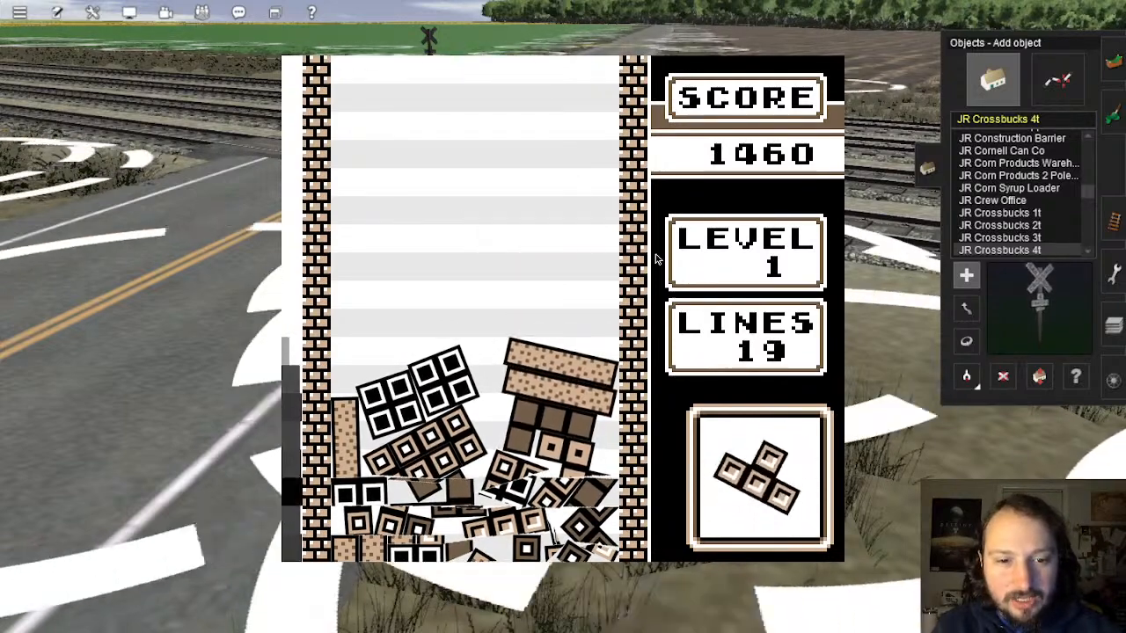
key(Up)
key(Left)
key(Left)
key(Left)
key(Left)
key(Left)
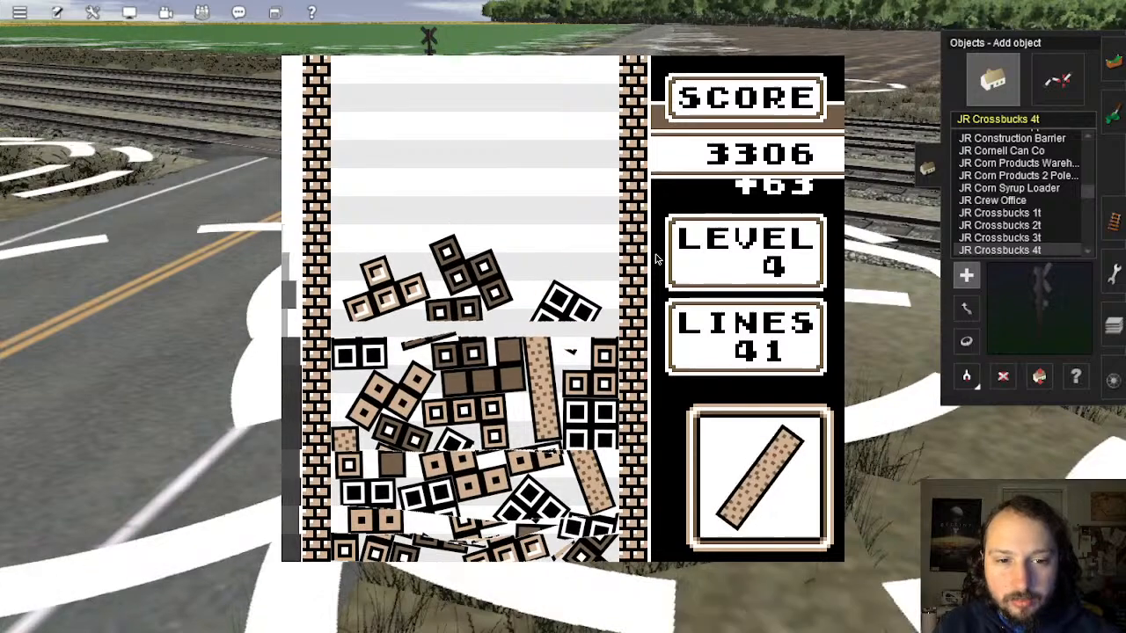
key(Right)
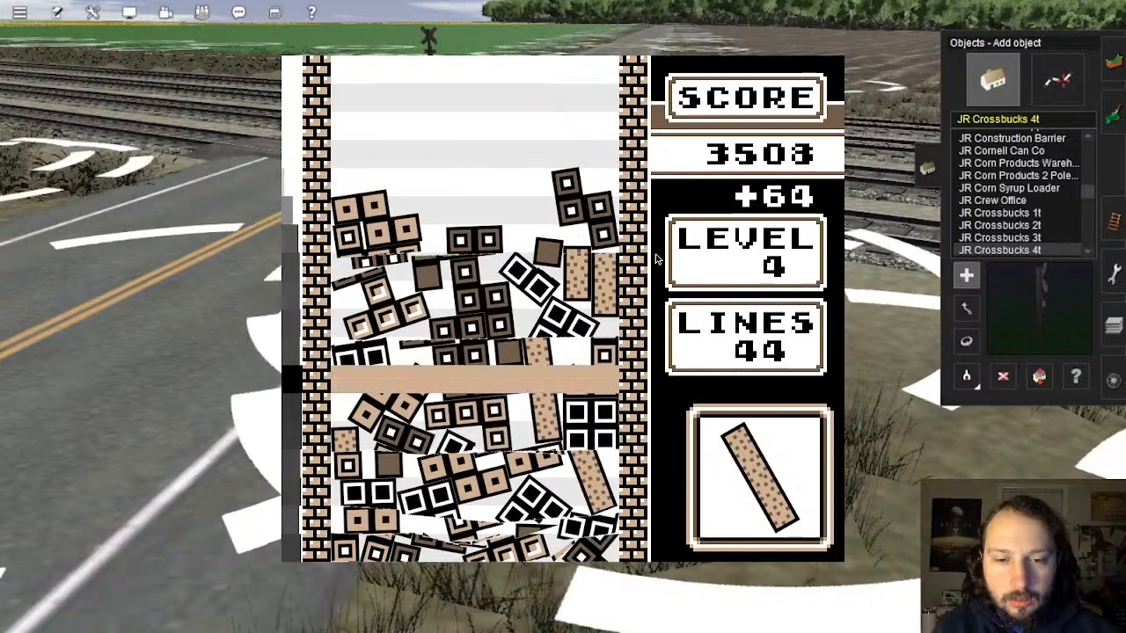
key(Left)
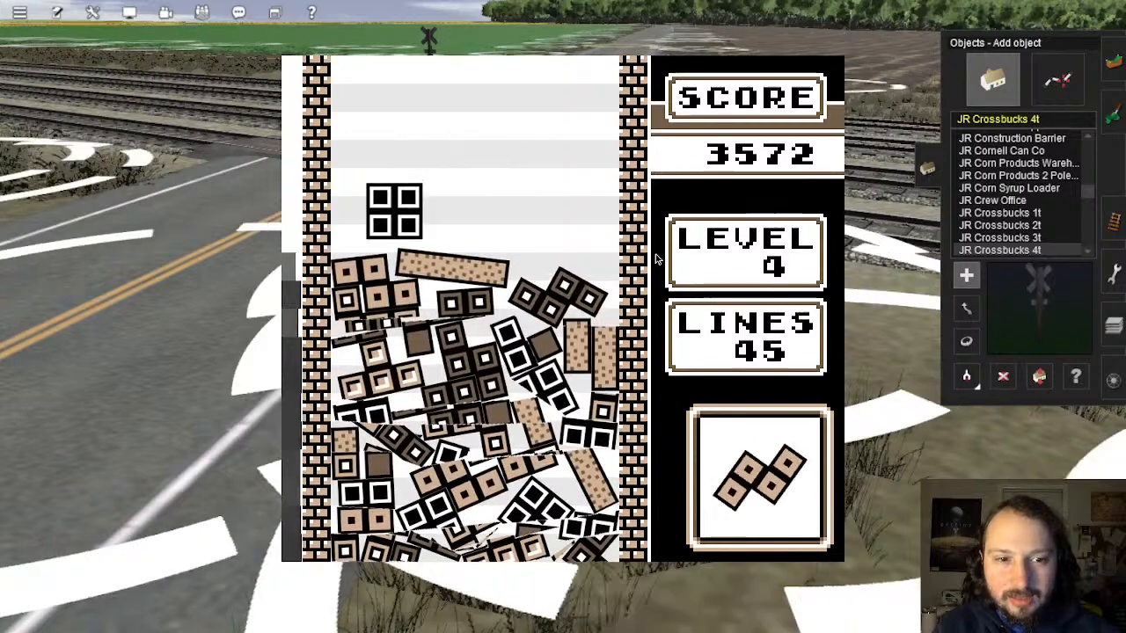
Step: Fit the zigzag, J and square pieces into the gaps, finishing with a double-line clear
key(Right)
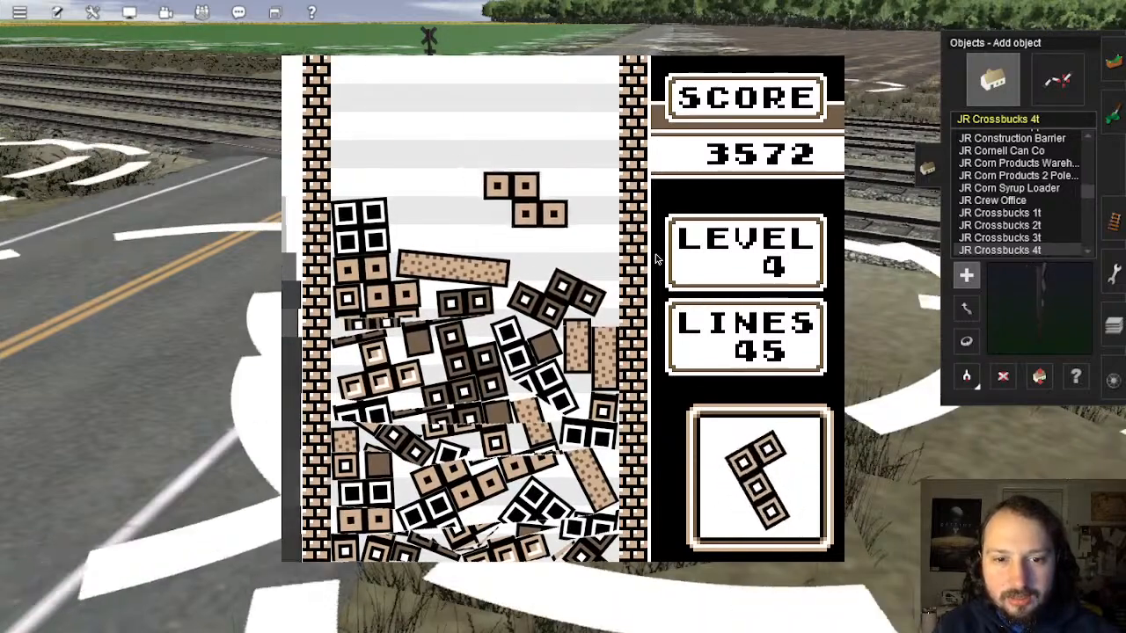
key(Up)
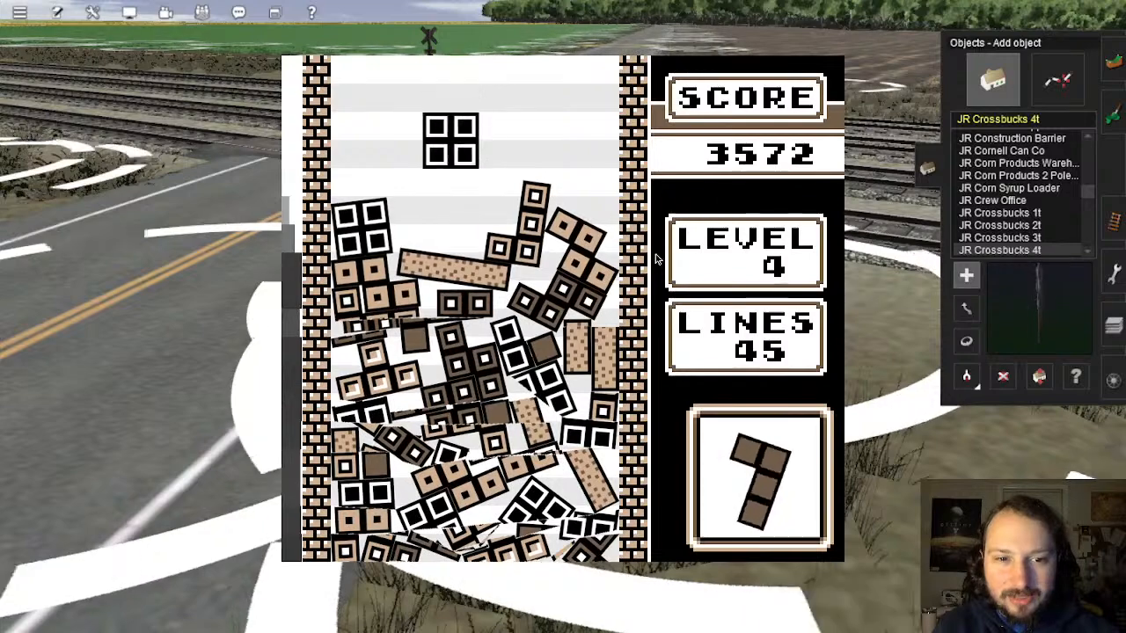
key(Right)
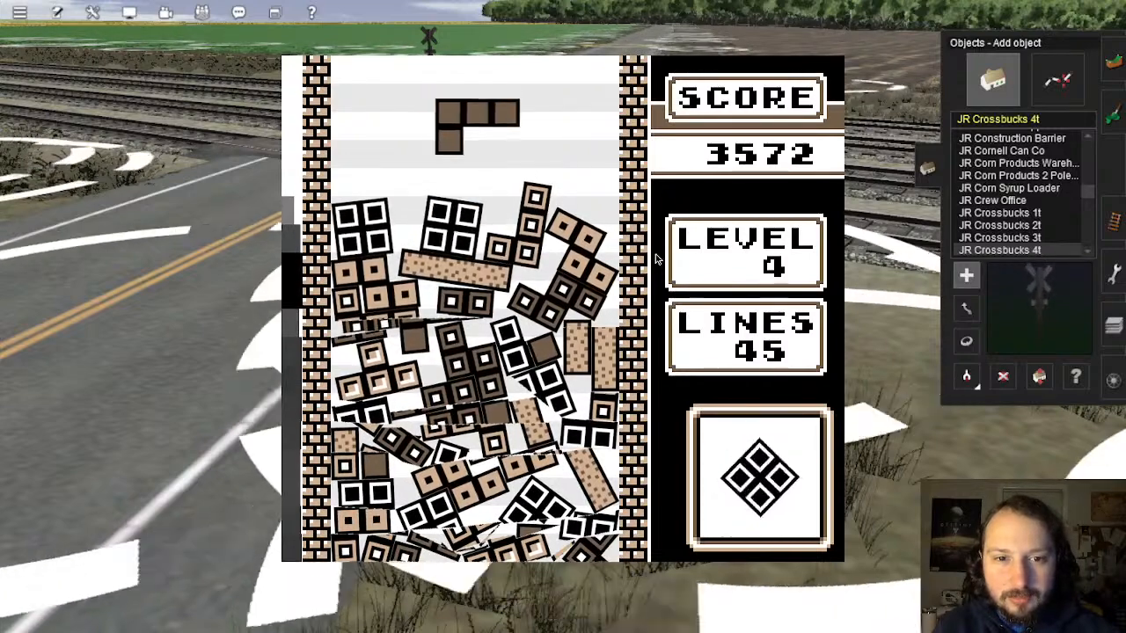
key(x)
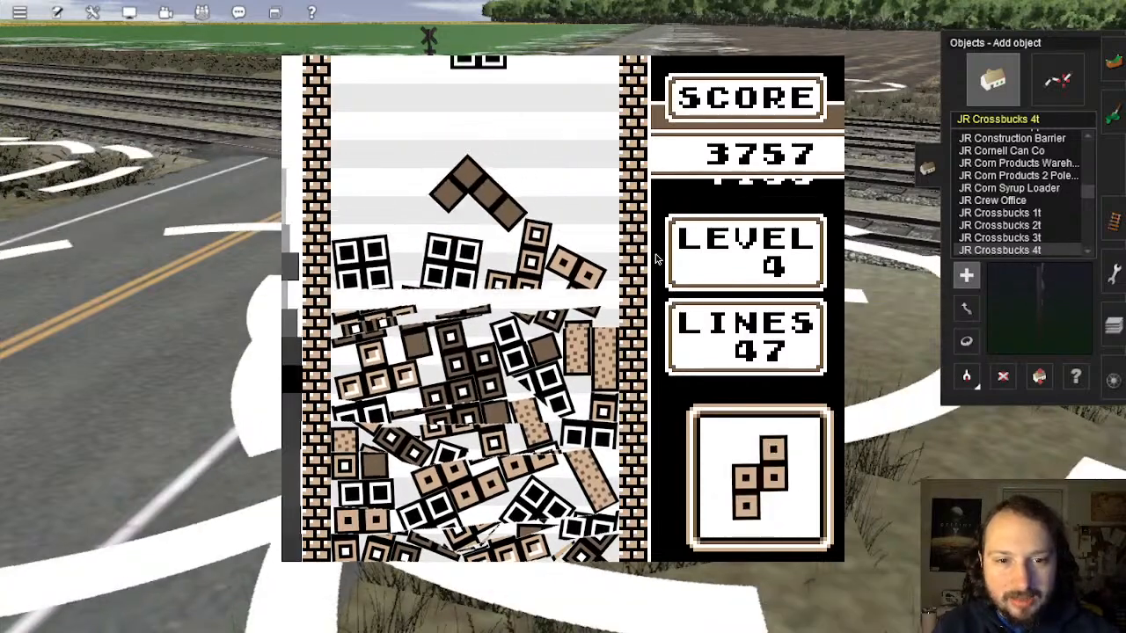
key(Left)
key(Left)
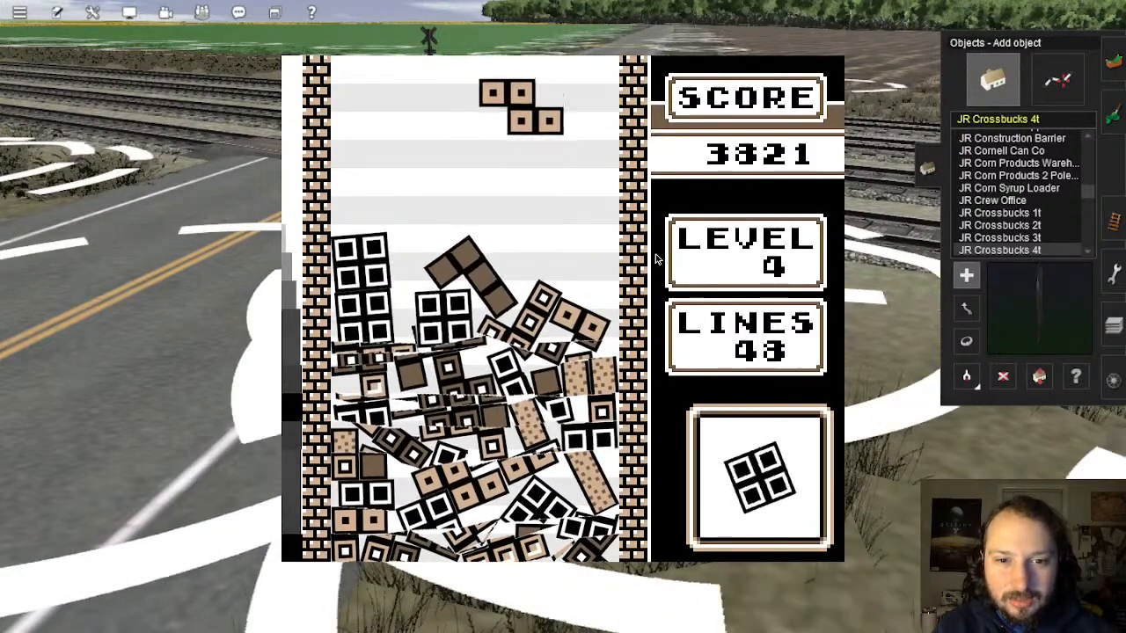
key(Right)
key(Right)
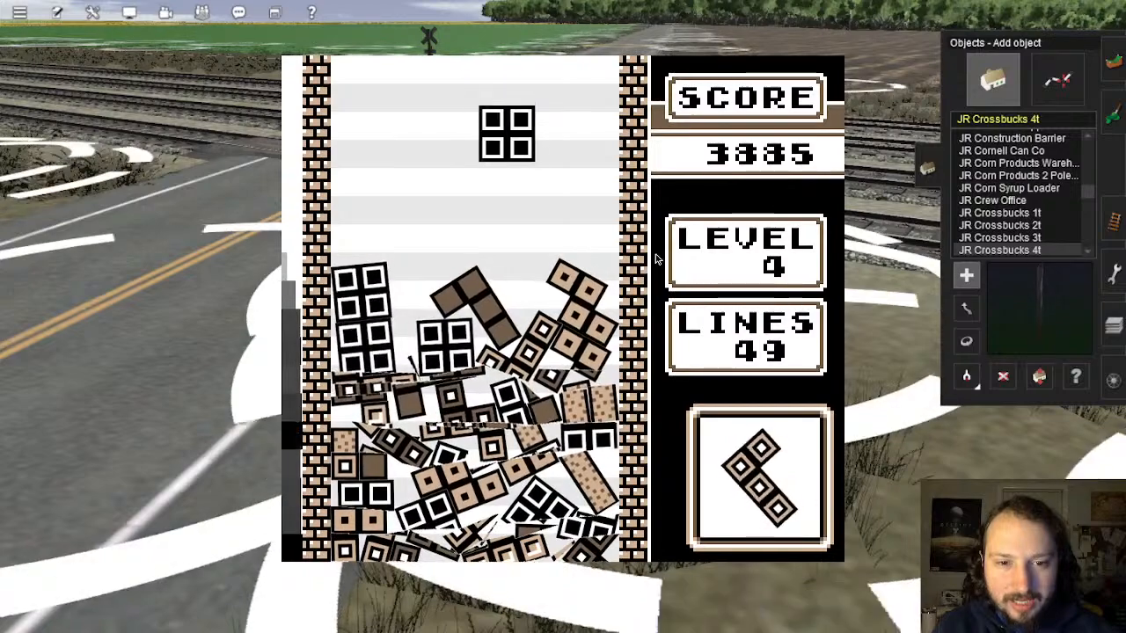
key(Right)
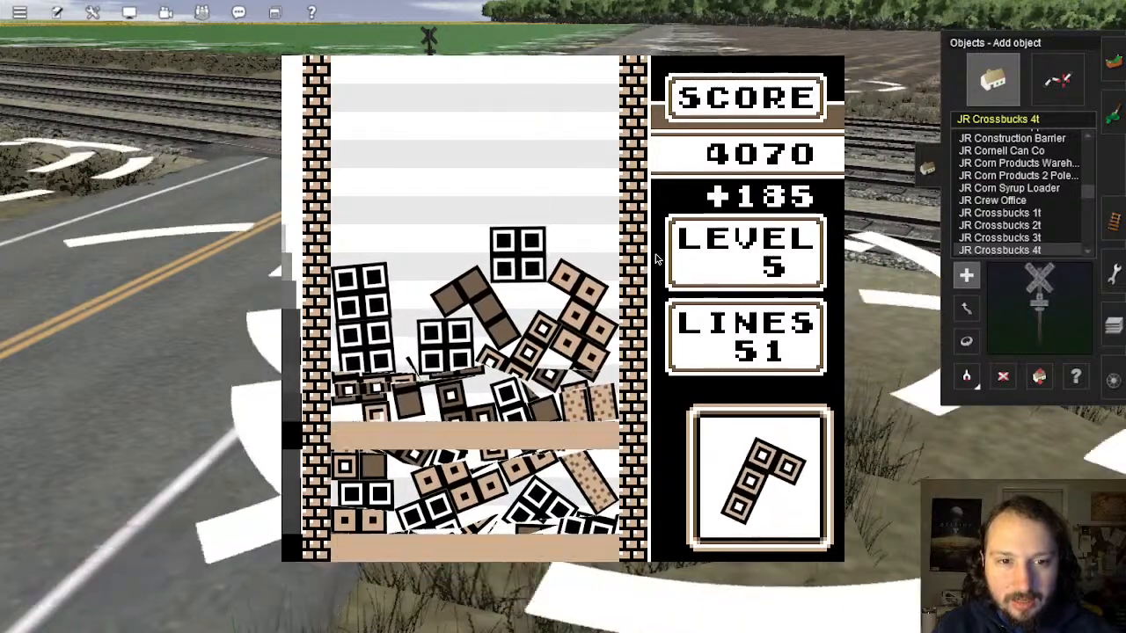
Step: Rotate the J-piece to clear another line and steer the S-pieces into the gaps
key(z)
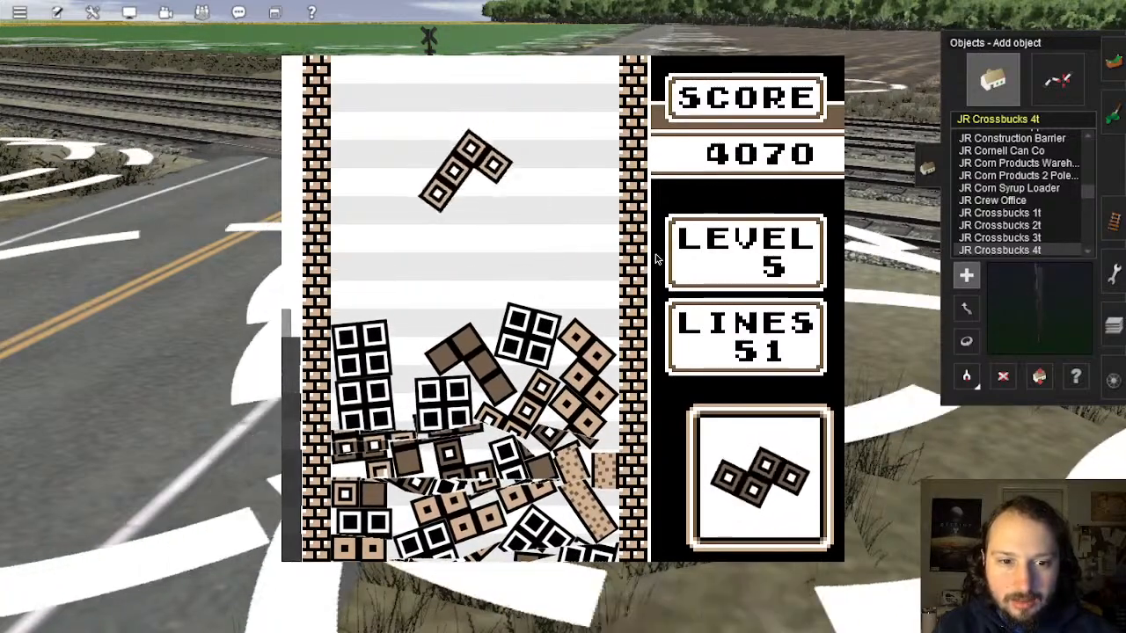
key(Left)
key(x)
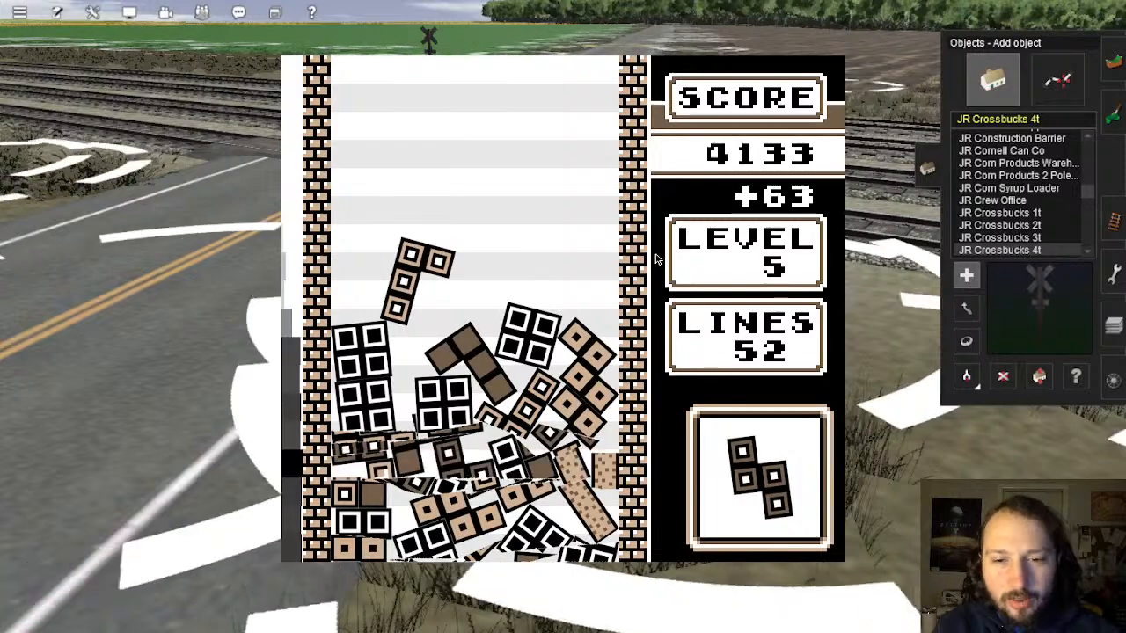
key(Left)
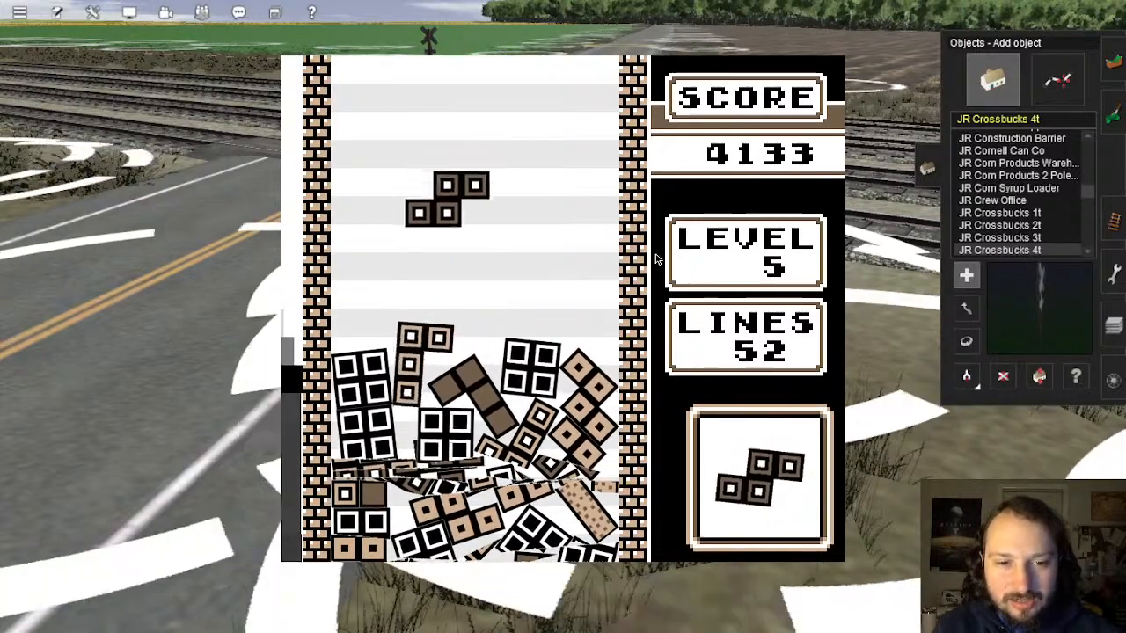
key(Right)
key(x)
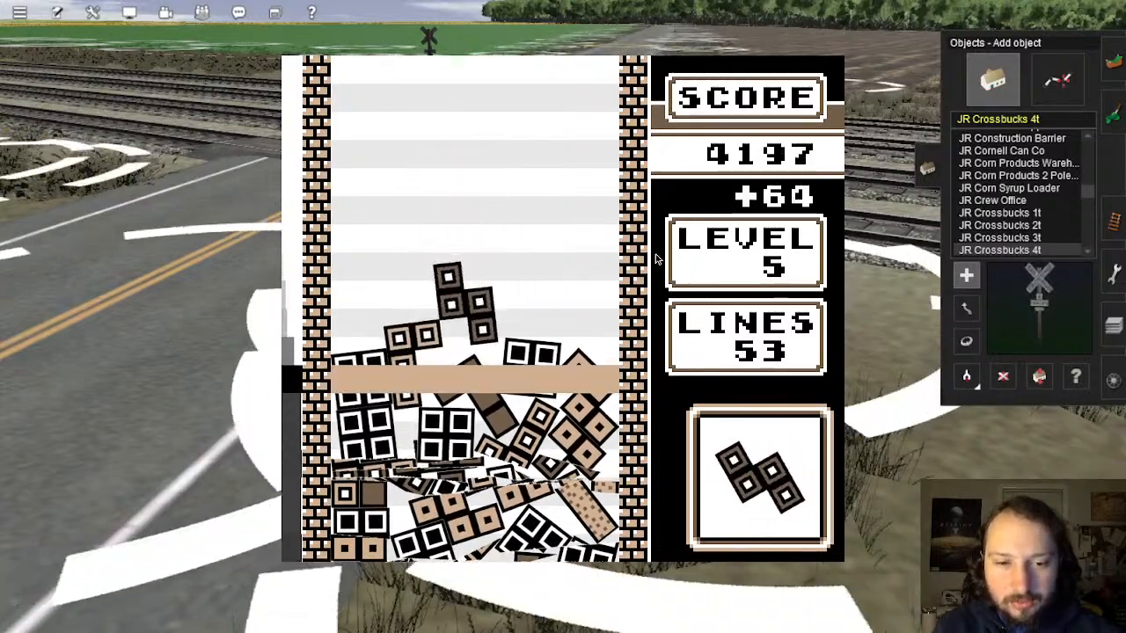
key(Left)
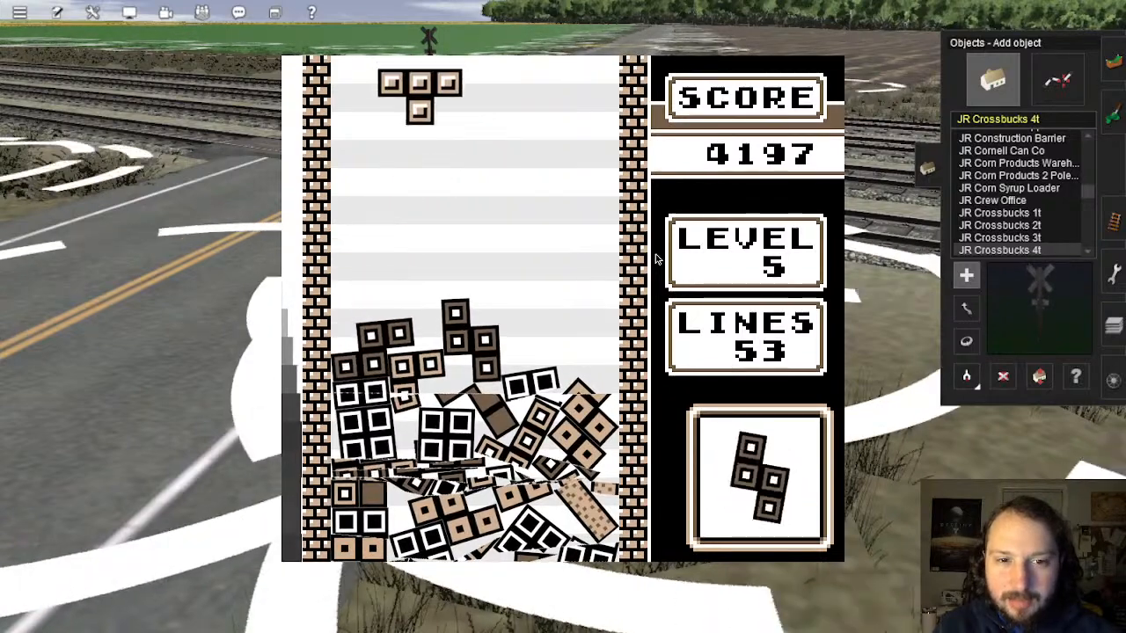
Step: Place the T, S, J and Z pieces, pushing them right then back left onto the pile
key(x)
key(Right)
key(Right)
key(Right)
key(Right)
key(Right)
key(Right)
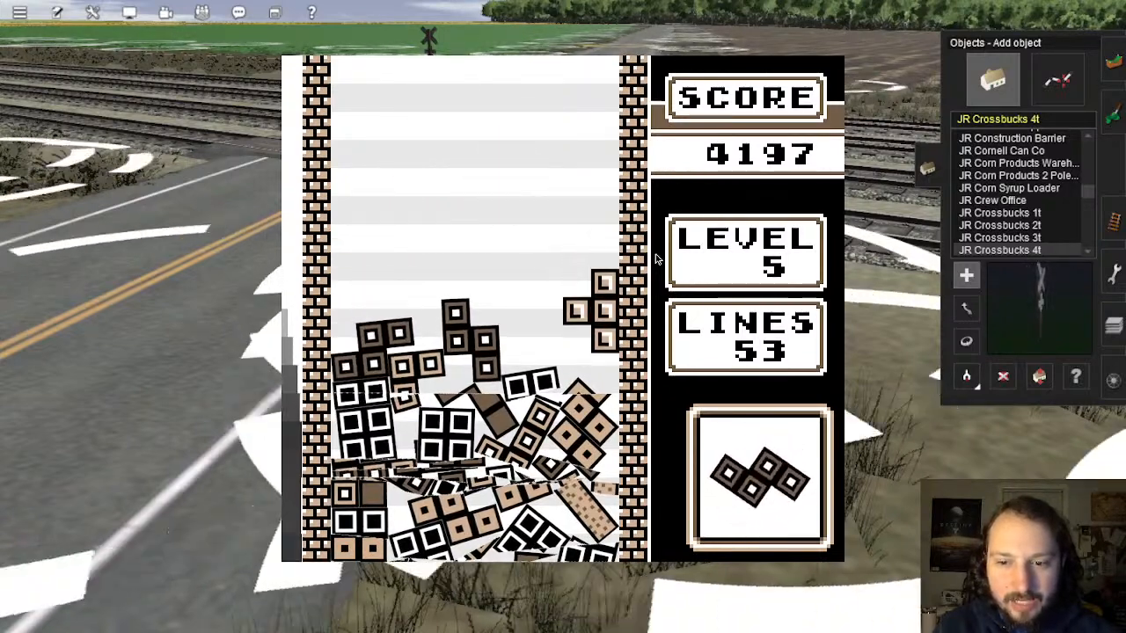
key(Right)
key(Right)
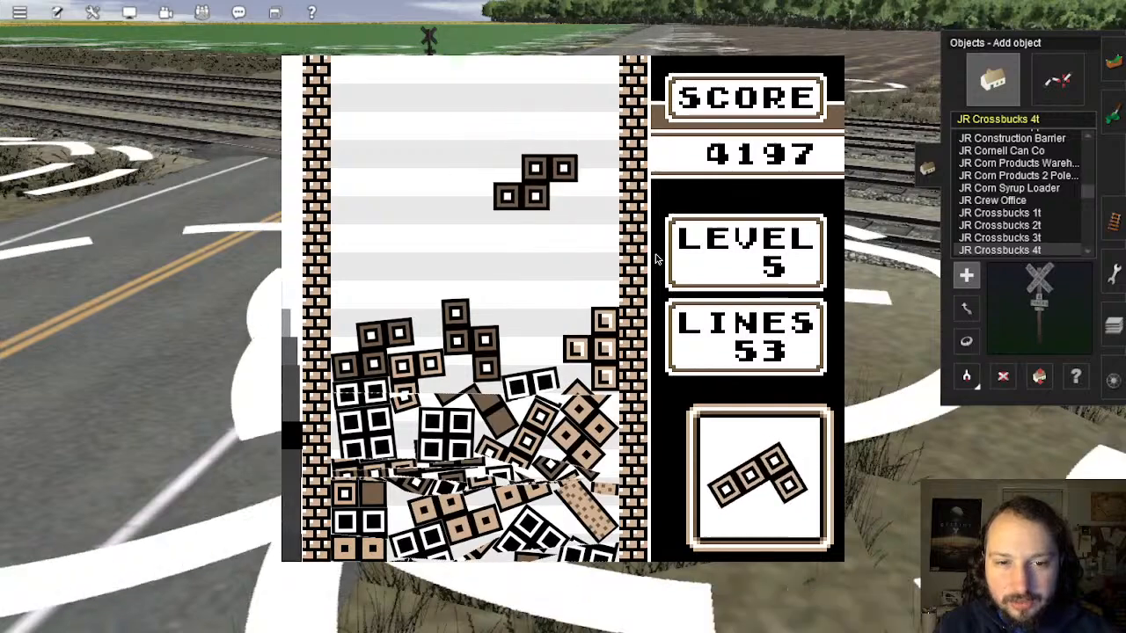
key(Right)
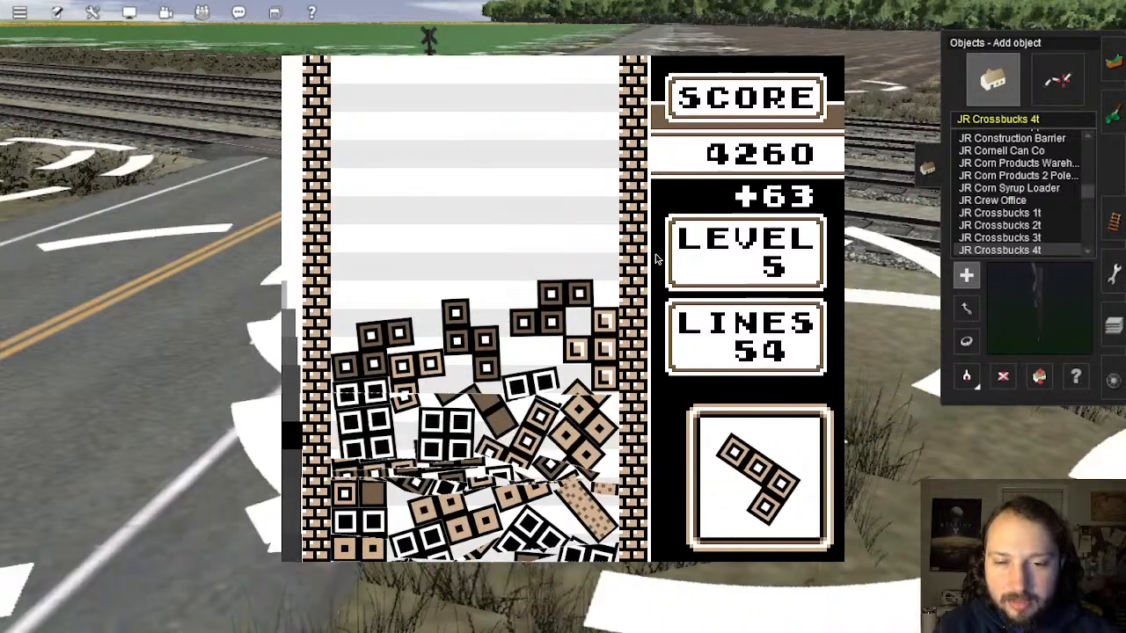
key(Right)
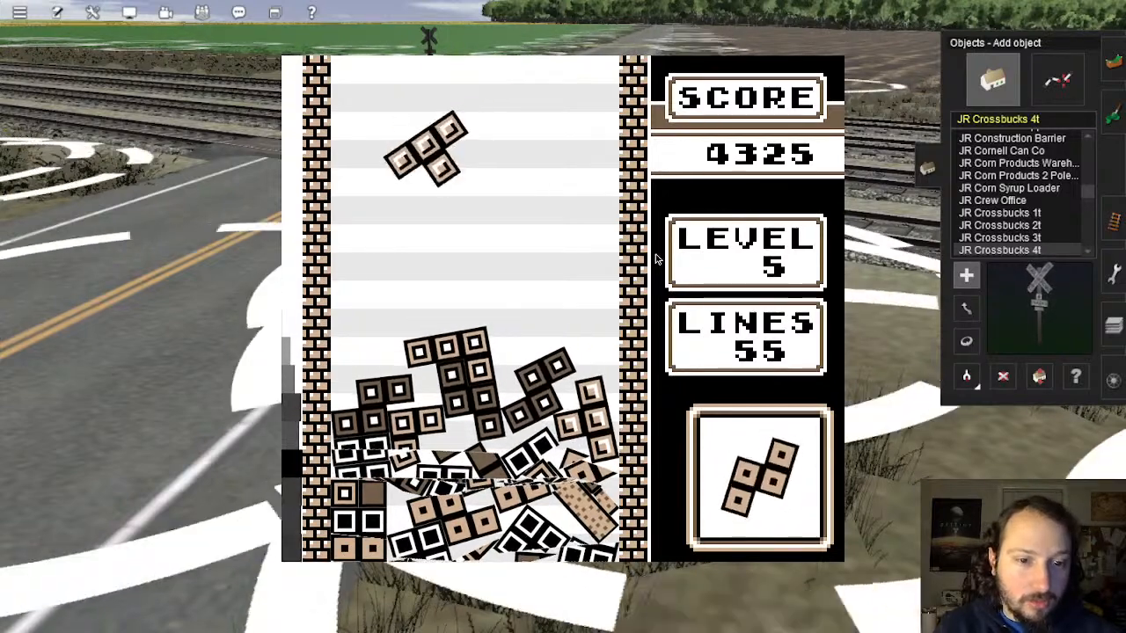
key(Left)
key(Left)
key(Left)
key(Left)
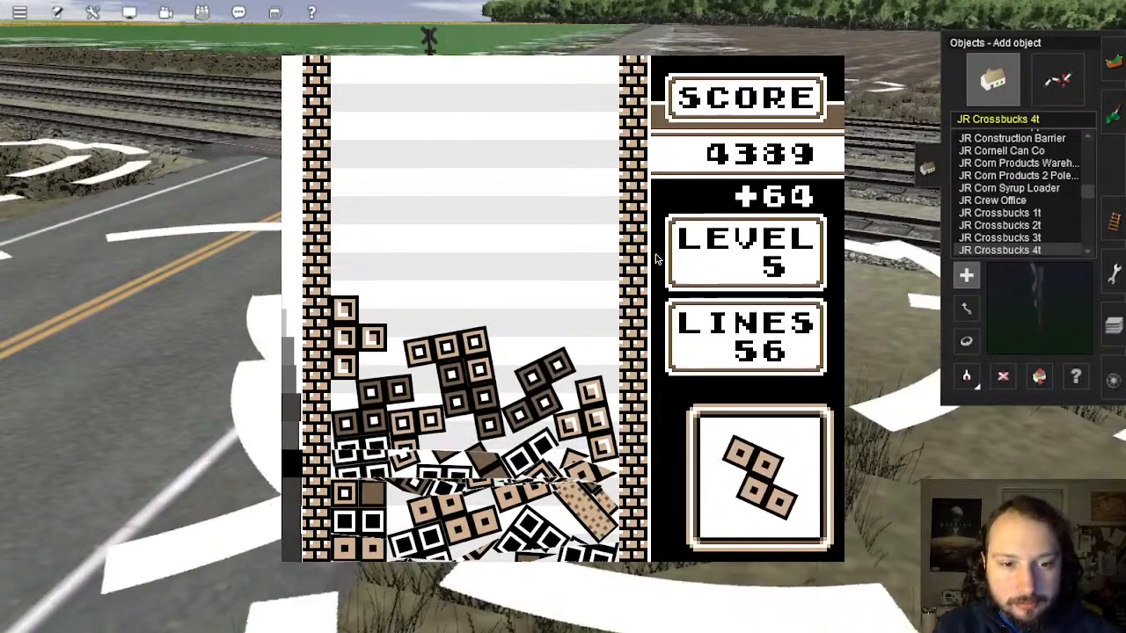
key(Right)
key(Right)
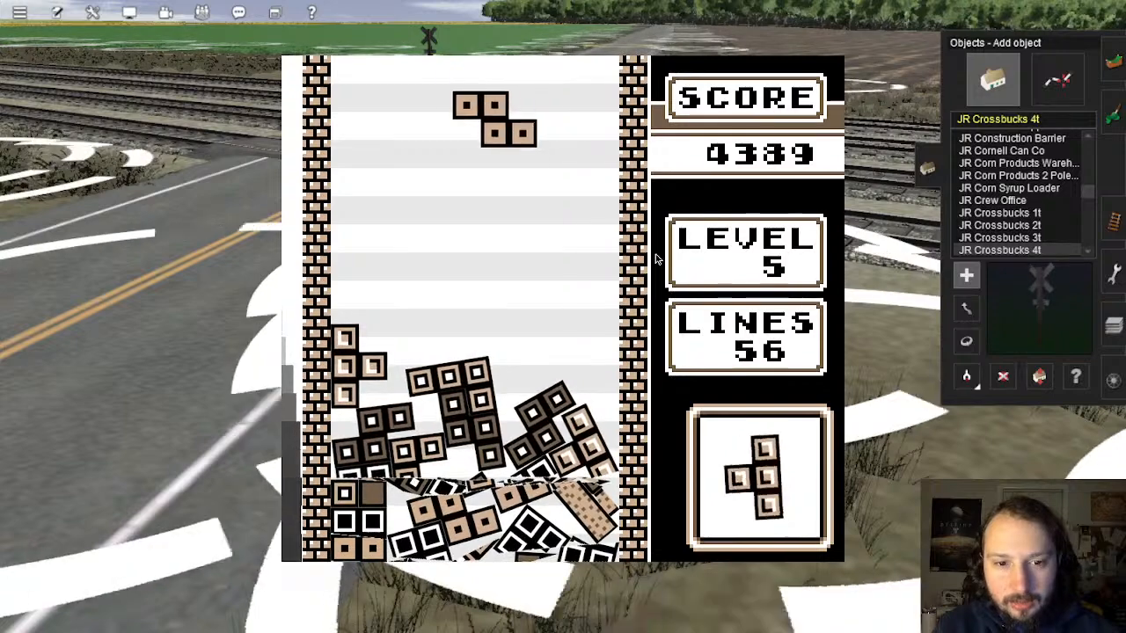
key(Left)
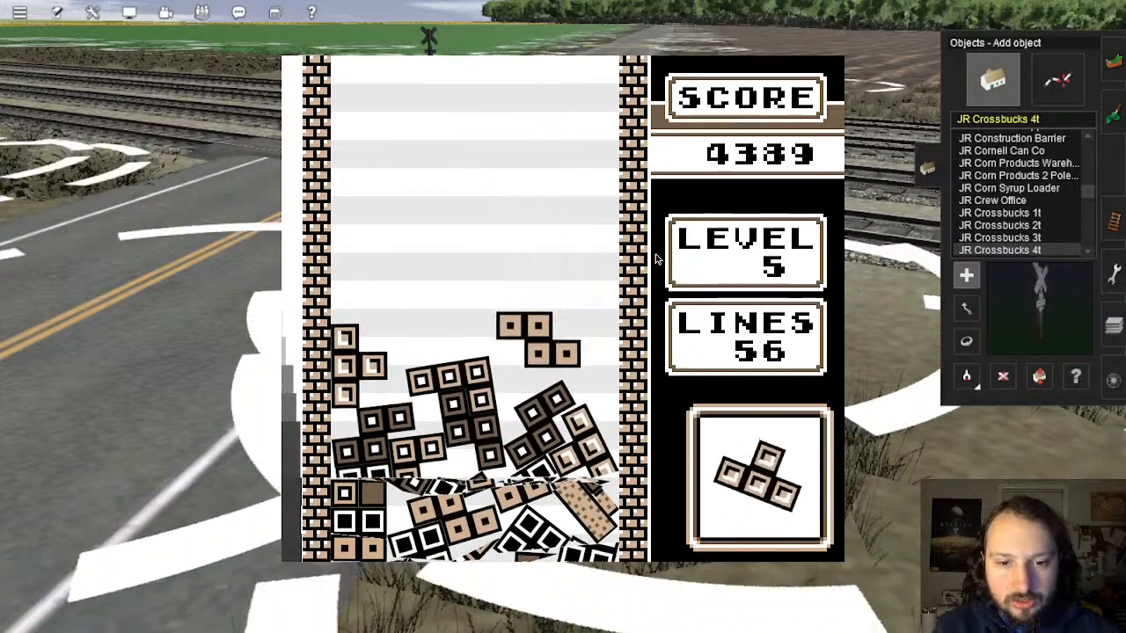
Step: Flip T-pieces vertical and stand I-bars upright in the rightmost and leftmost columns
key(Up)
key(Up)
key(Left)
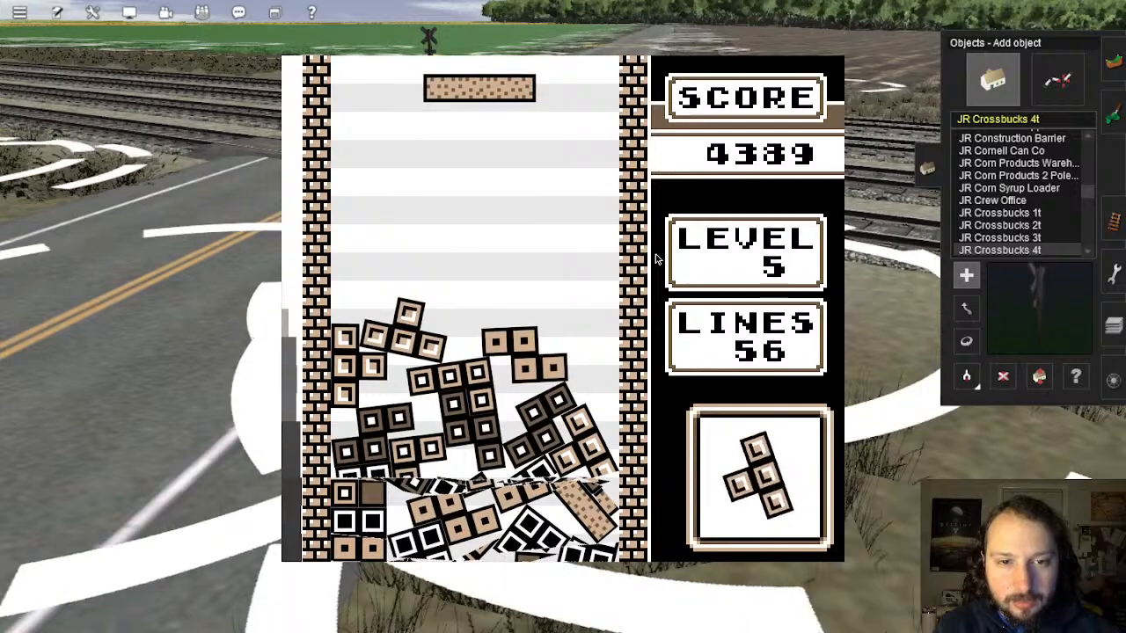
key(Up)
key(Right)
key(Right)
key(Right)
key(Right)
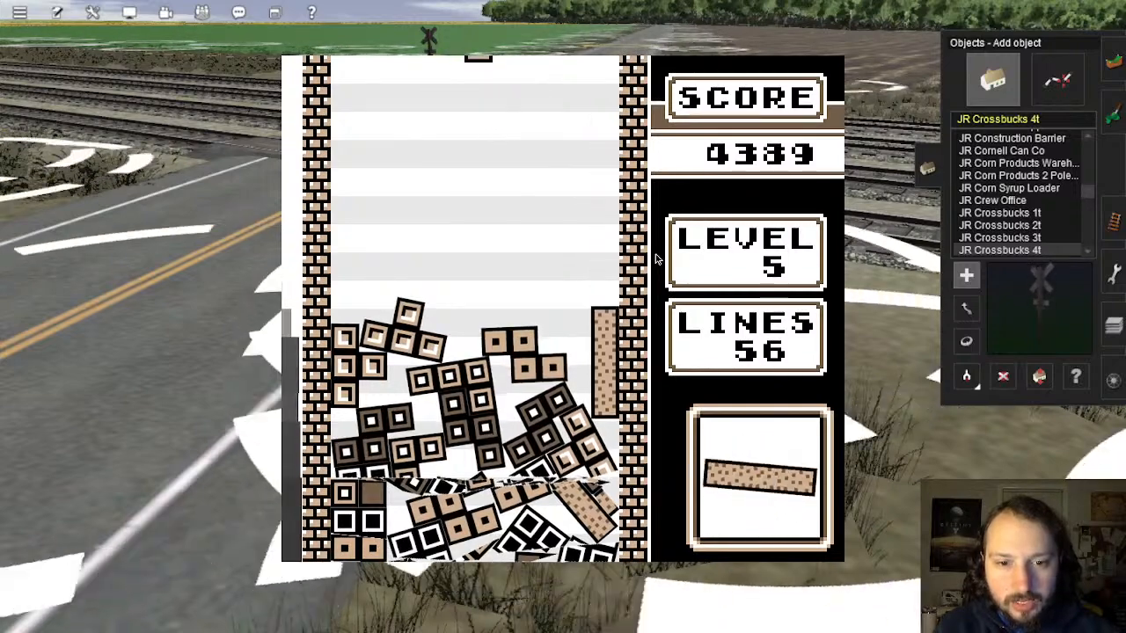
key(Up)
key(Right)
key(Right)
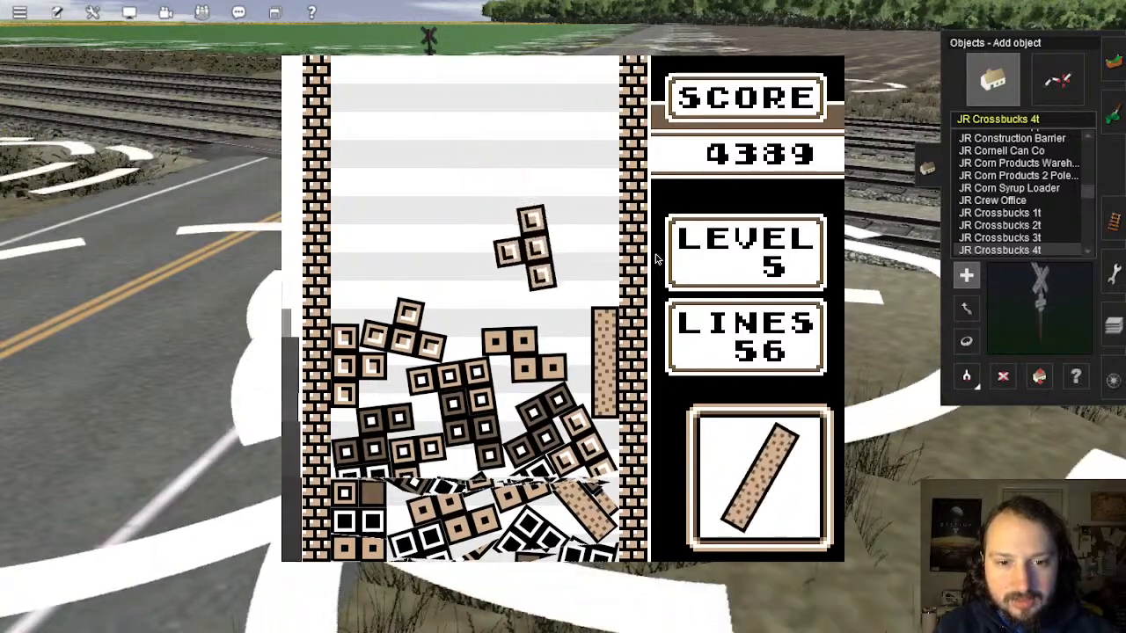
key(Up)
key(Left)
key(Left)
key(Left)
key(Left)
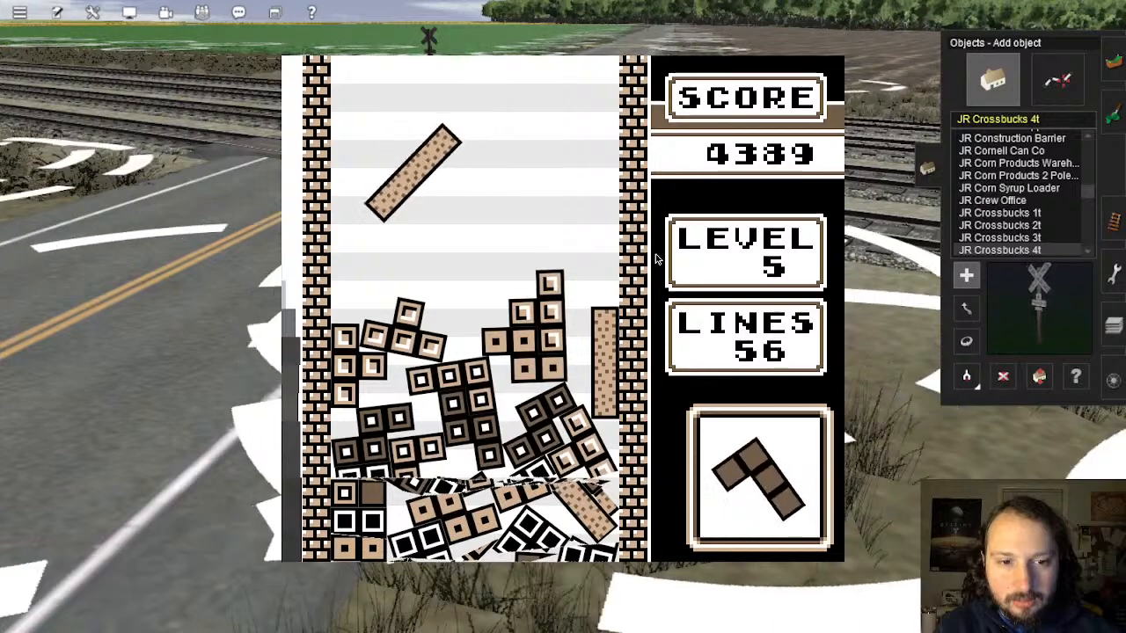
Step: Turn the J, L and S pieces into place and stand an I-bar against the right wall
key(Right)
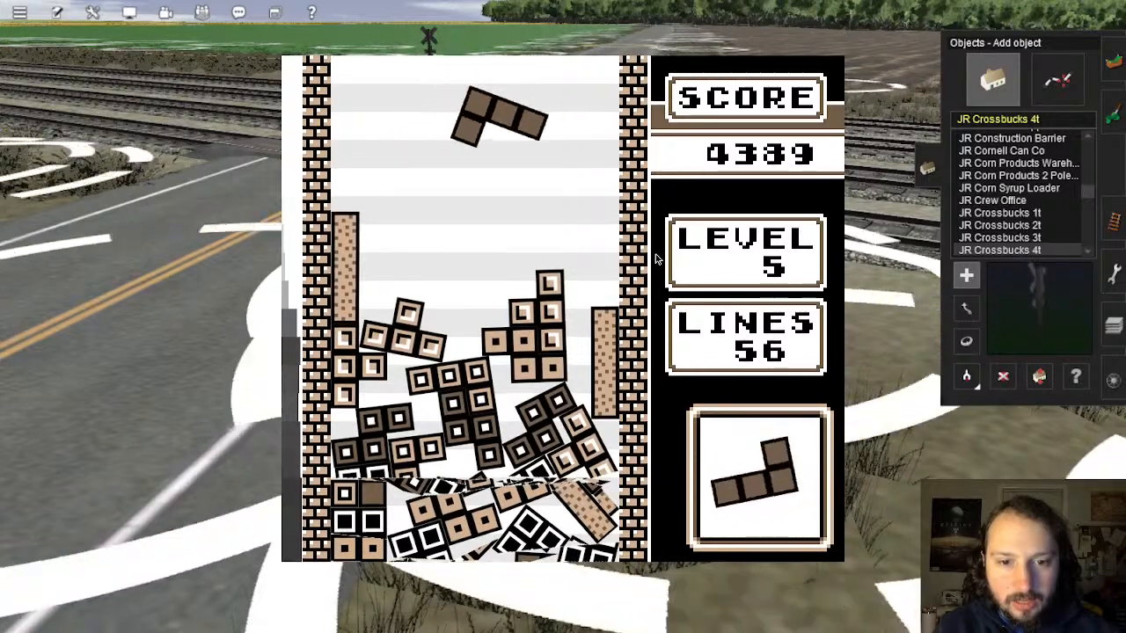
key(Up)
key(Right)
key(Right)
key(Right)
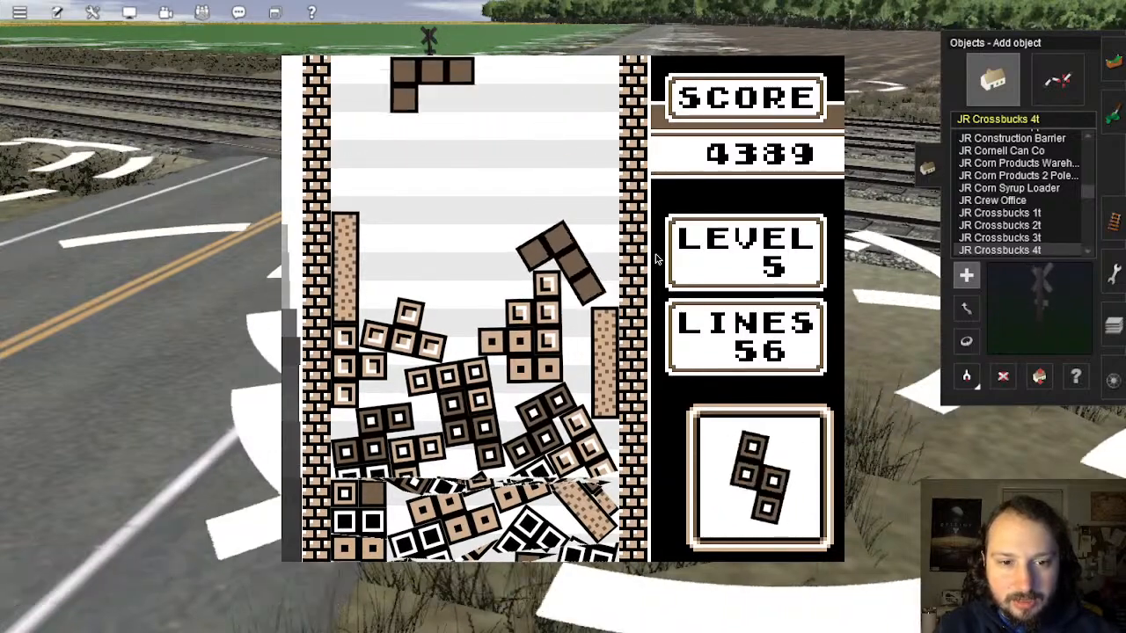
key(Left)
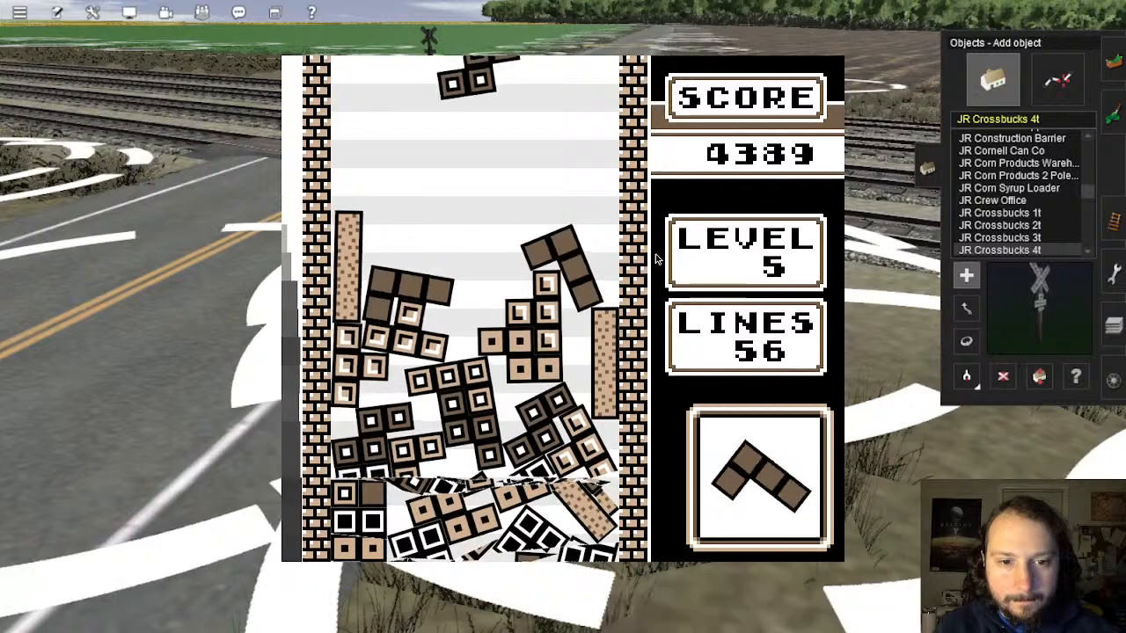
key(Up)
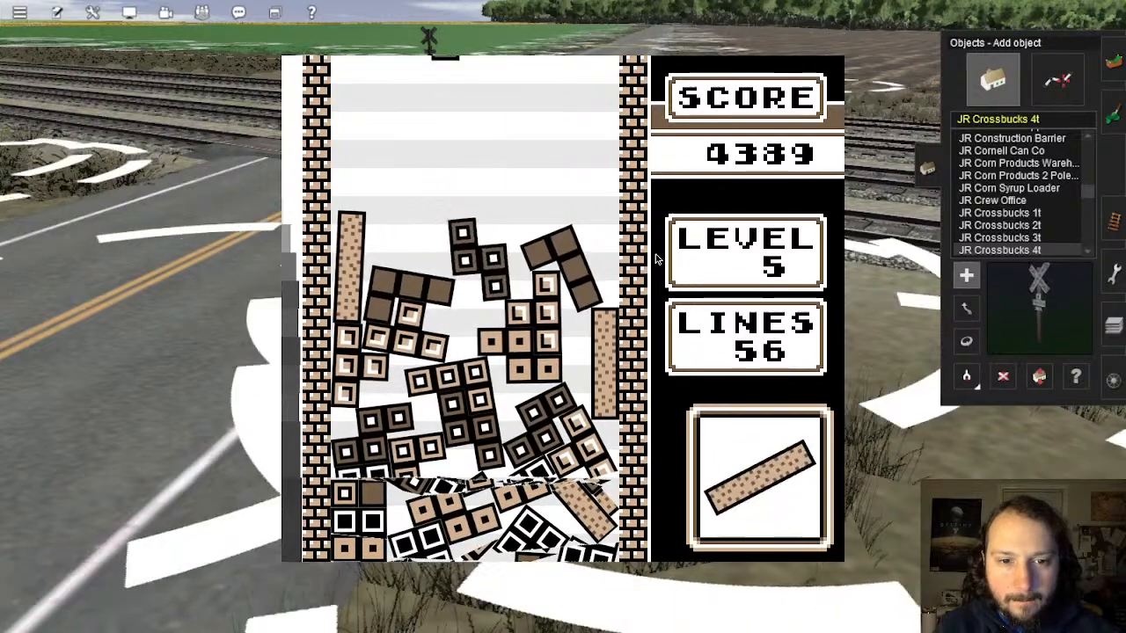
key(Up)
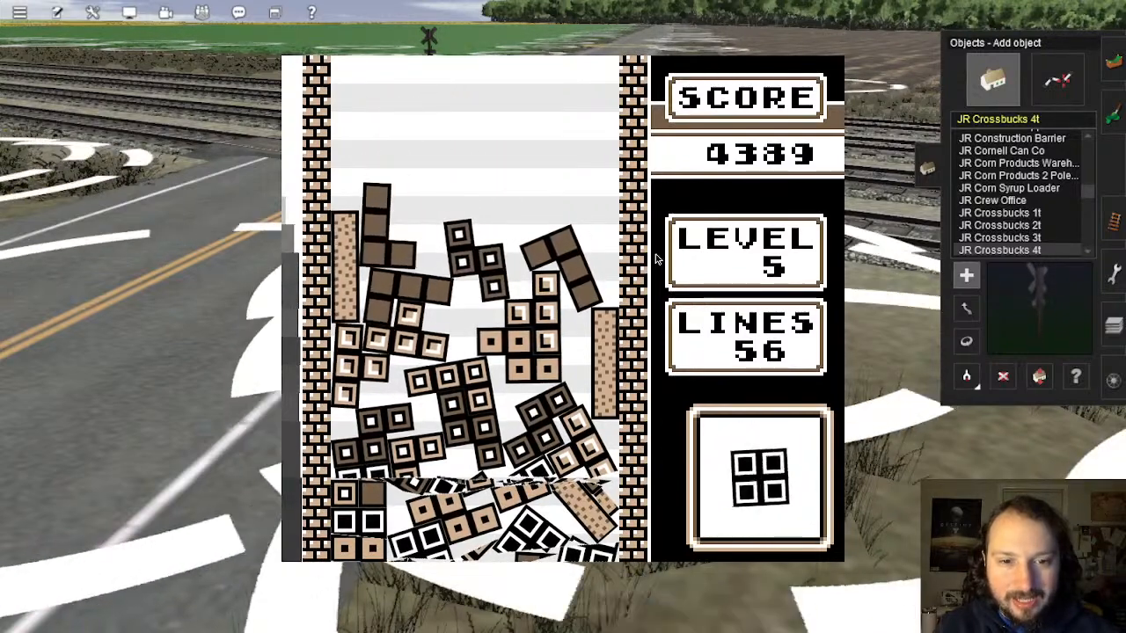
key(Up)
key(Right)
key(Right)
key(Right)
key(Right)
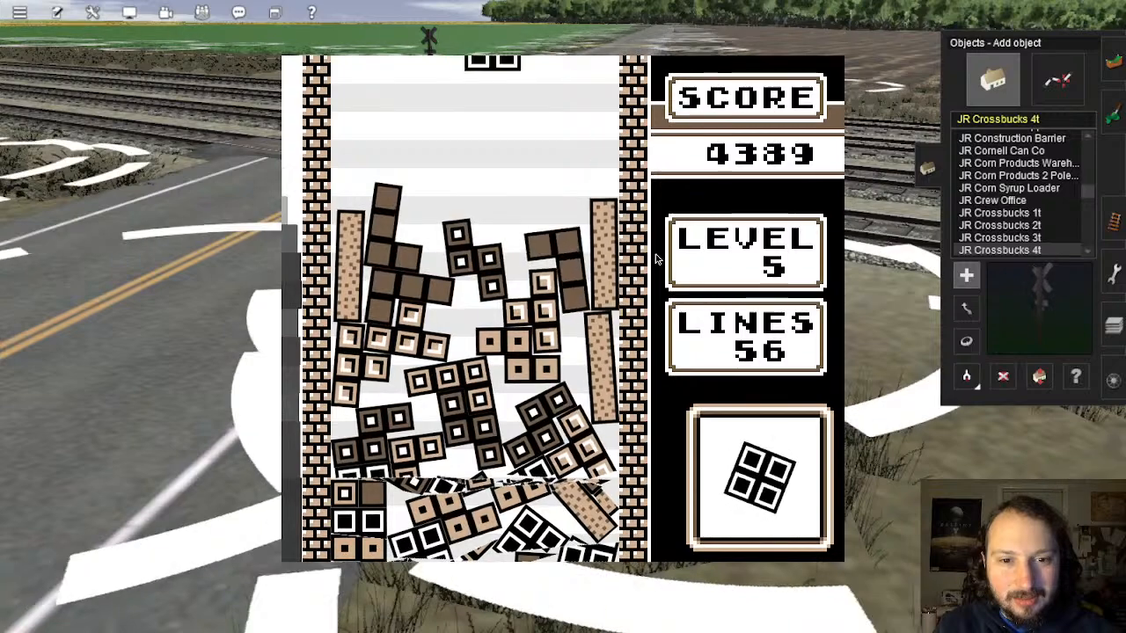
Step: Drop the last O, Z and J pieces onto the side stacks until the well fills at 56 lines
key(Right)
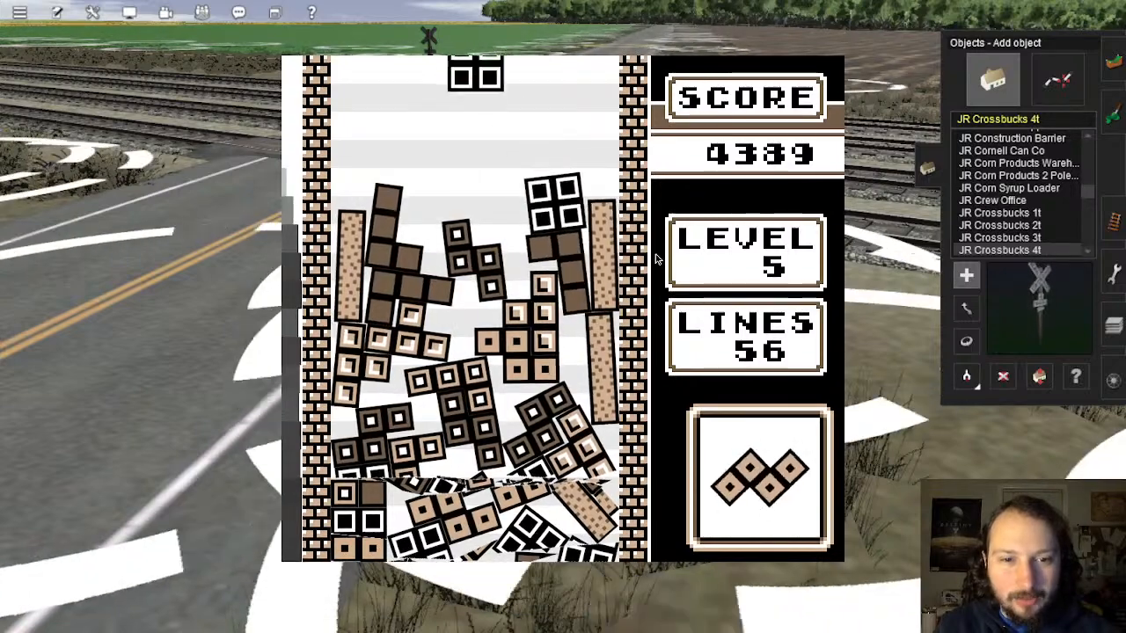
key(Left)
key(Left)
key(Left)
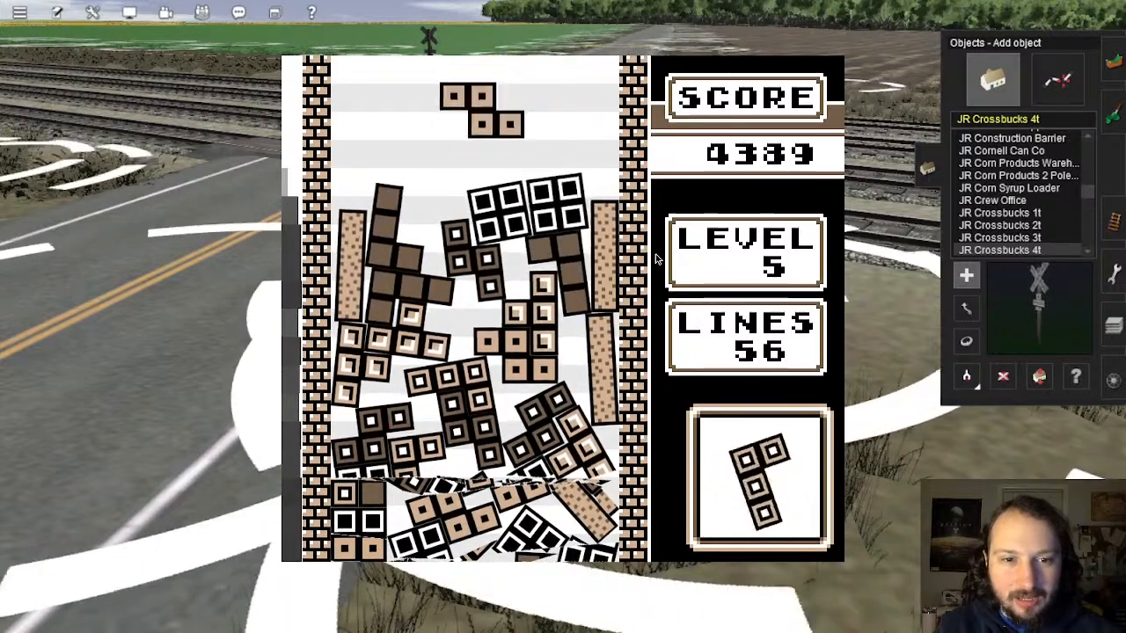
key(Left)
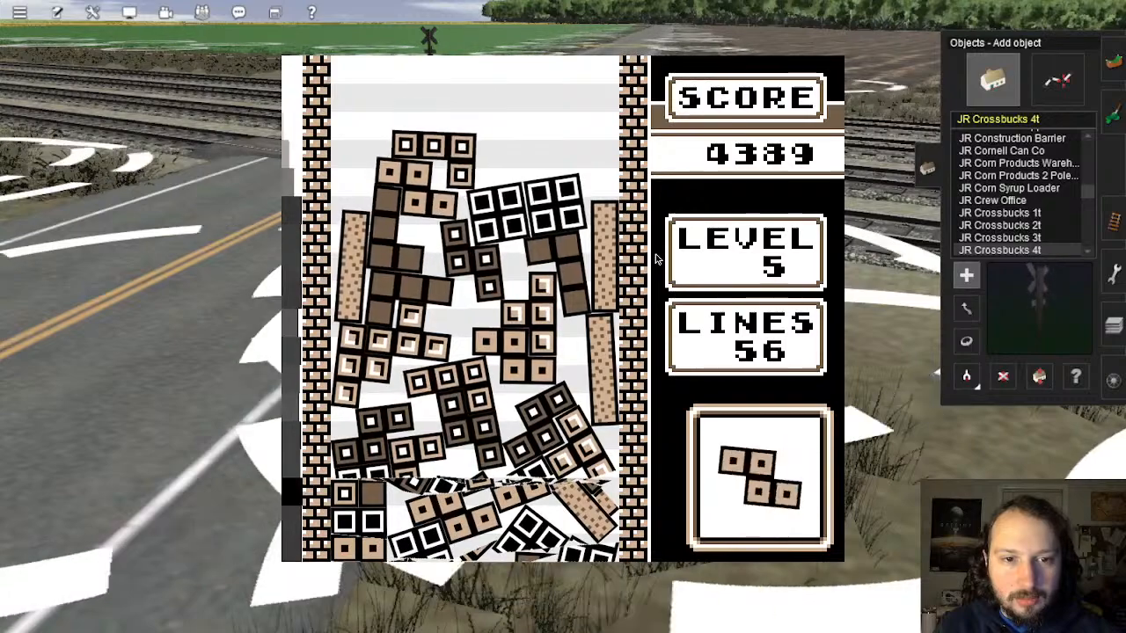
key(Left)
key(Left)
key(Left)
key(Right)
key(Right)
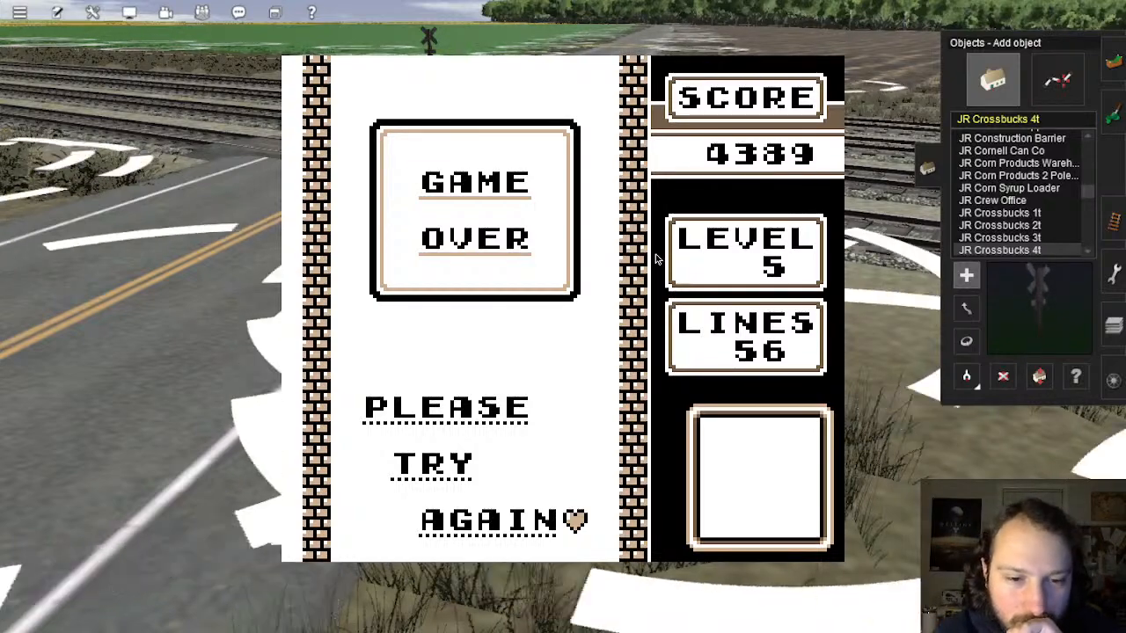
Step: Press Return to dismiss the Not Tetris Game Over screen
key(Return)
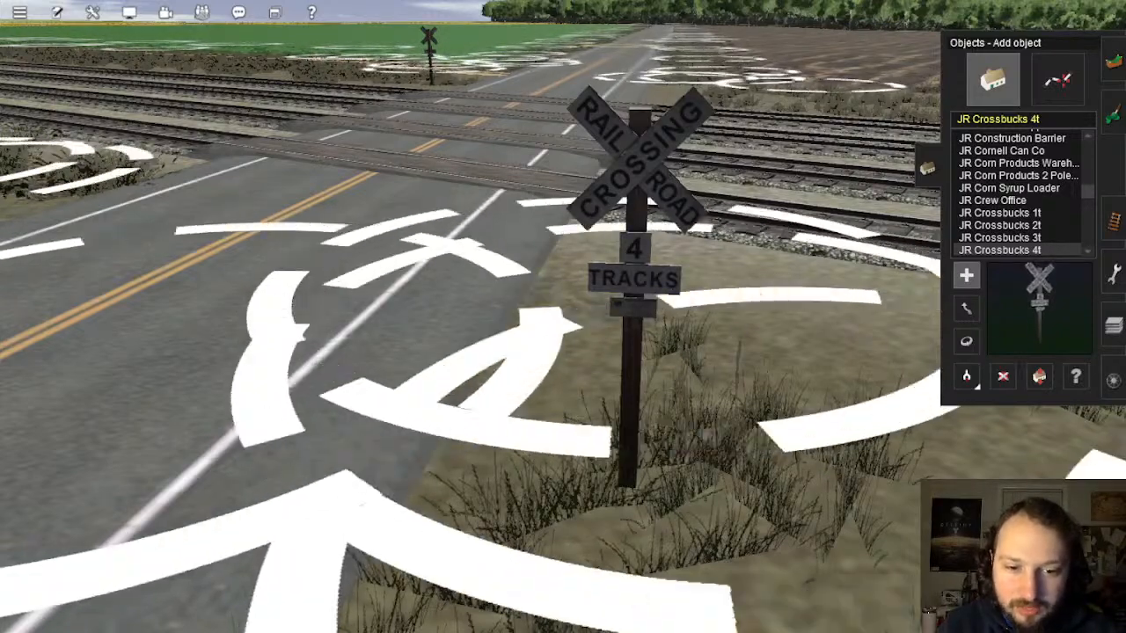
Step: Place a JR Crossbucks 4t sign beside the dirt road and rotate it to face the road
right_click(744, 401)
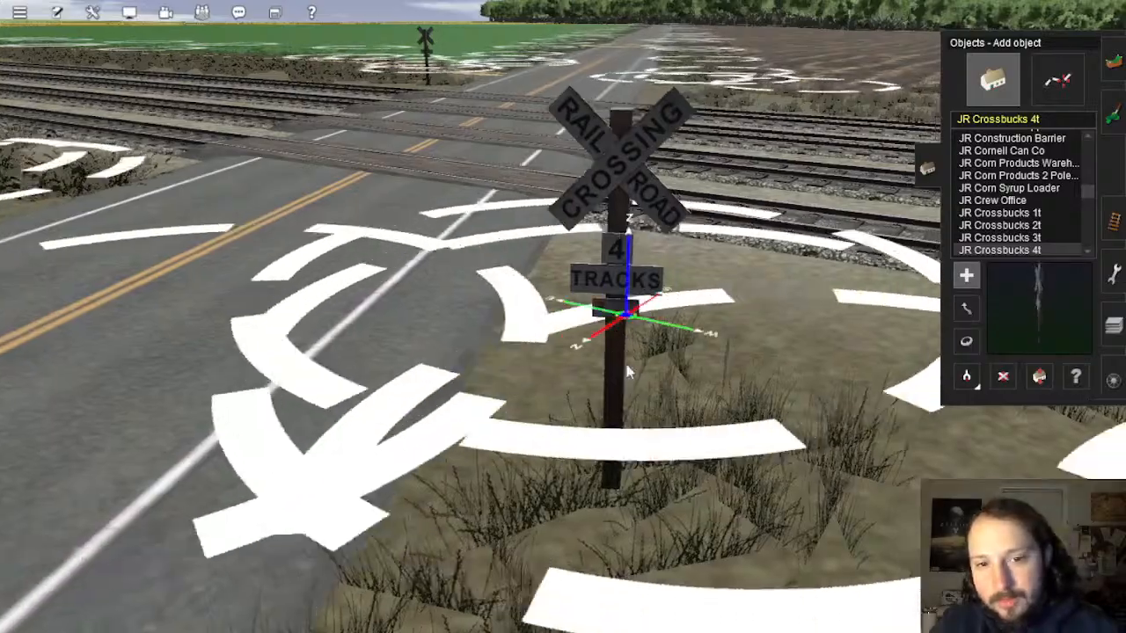
right_drag(746, 387, 748, 306)
scroll(744, 306, down, 10)
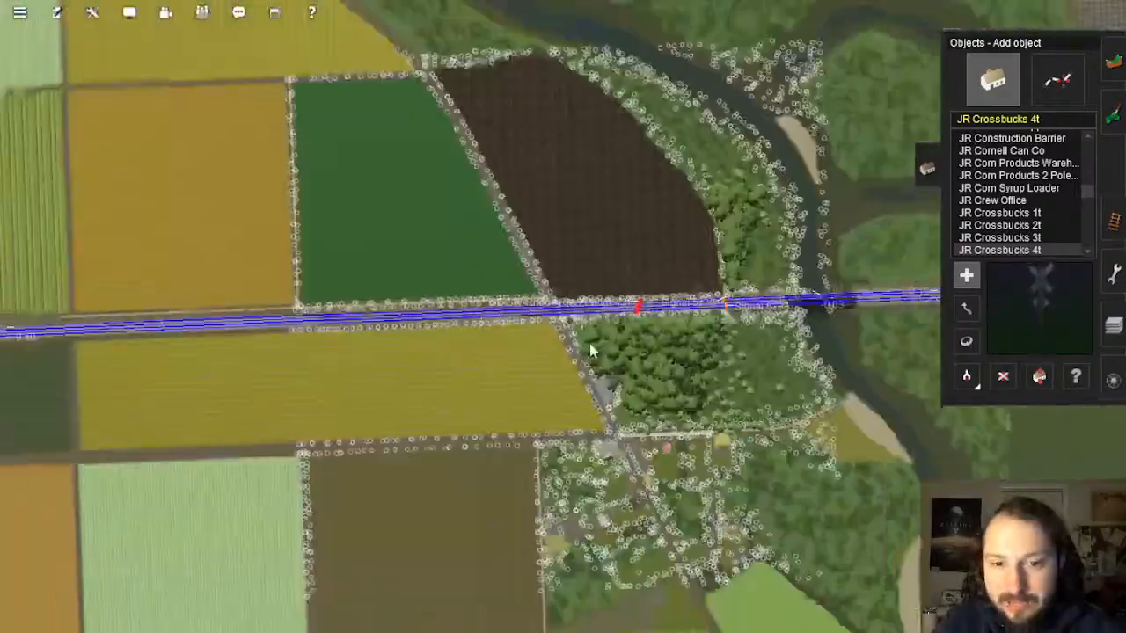
scroll(590, 350, down, 10)
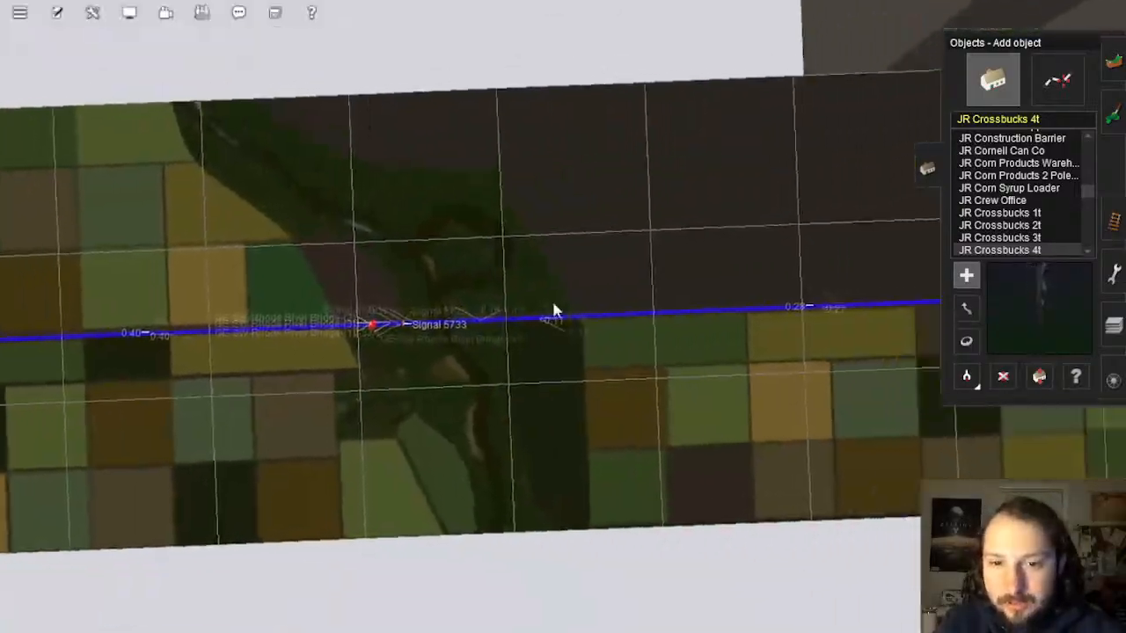
scroll(611, 331, up, 10)
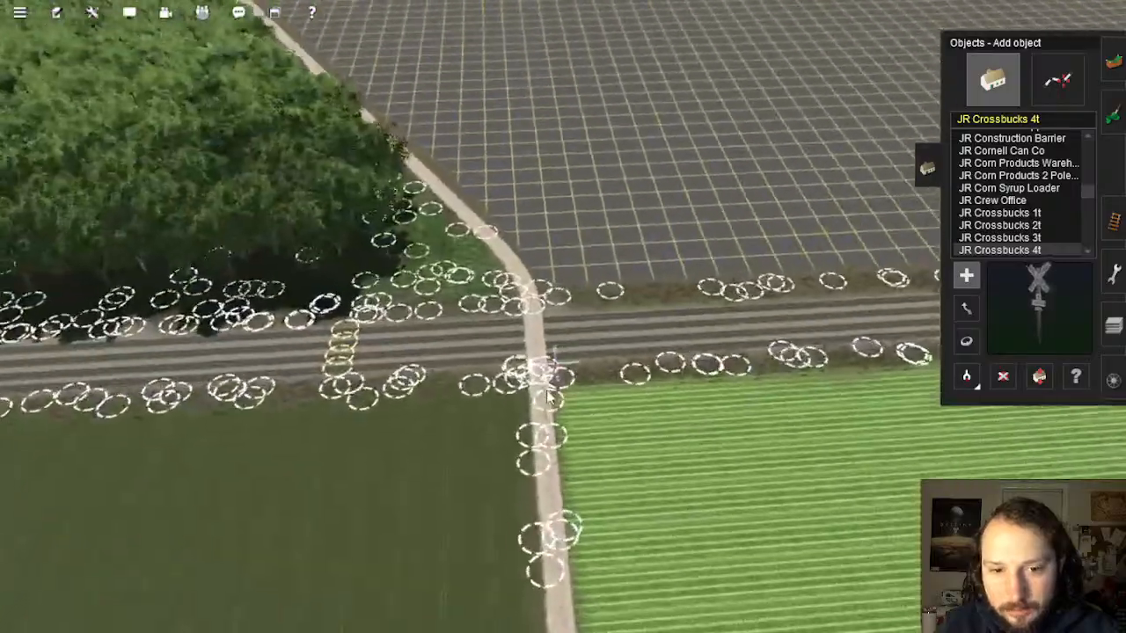
scroll(550, 397, up, 10)
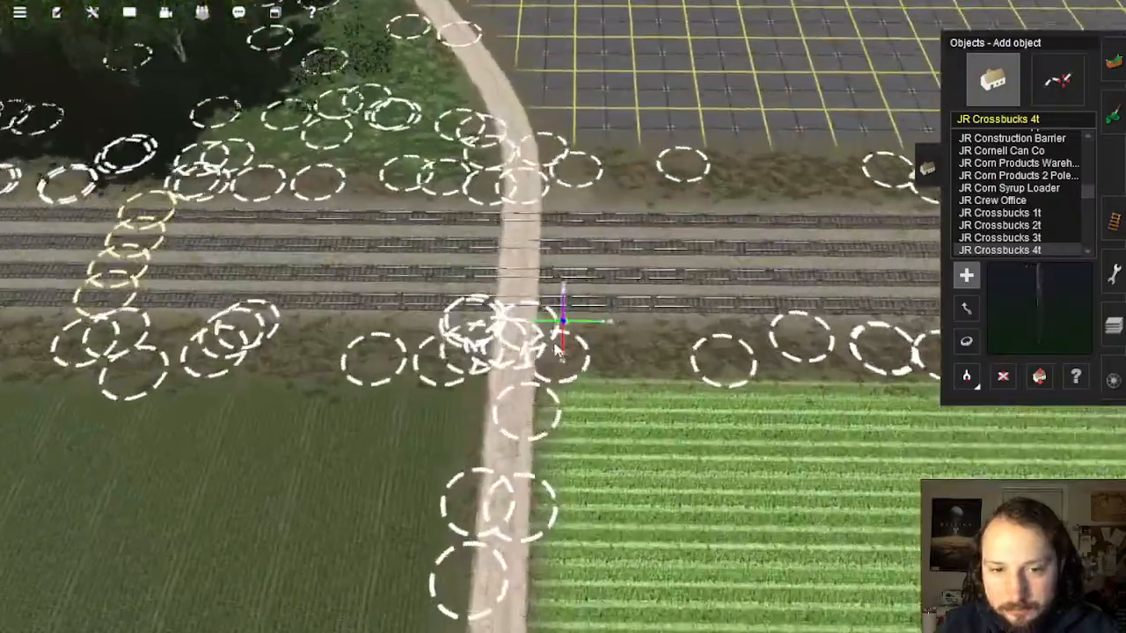
scroll(552, 331, up, 3)
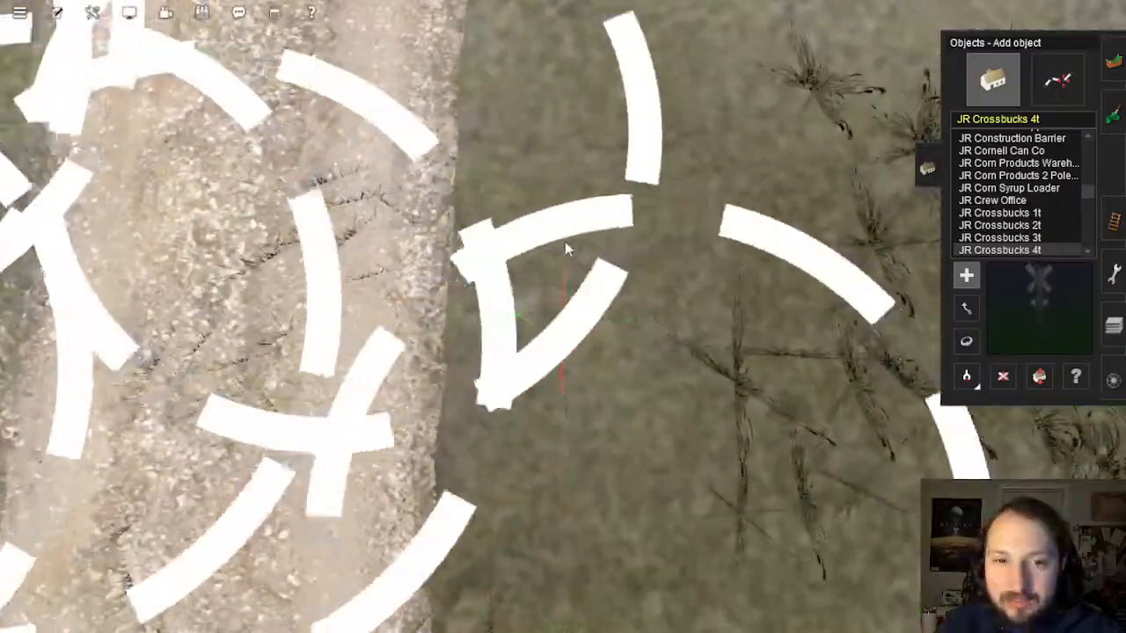
click(560, 254)
click(965, 343)
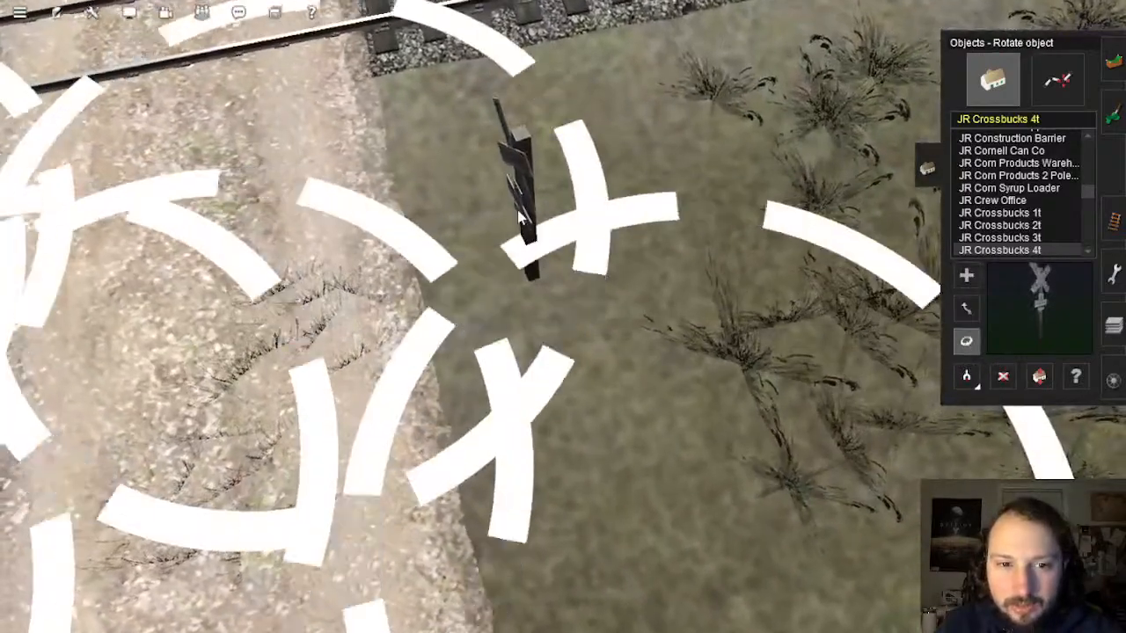
key(Up)
drag(519, 218, 544, 218)
Step: Place a second JR Crossbucks 4t sign across the crossing and turn it toward the road
right_click(508, 203)
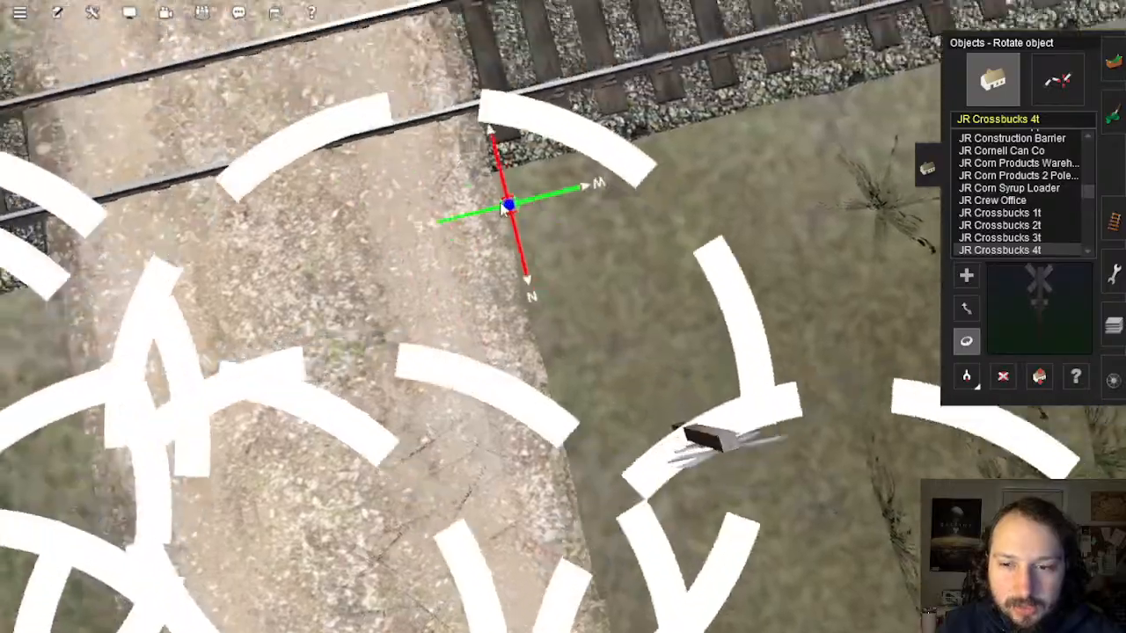
scroll(507, 211, down, 5)
right_click(533, 53)
key(Down)
scroll(582, 262, up, 6)
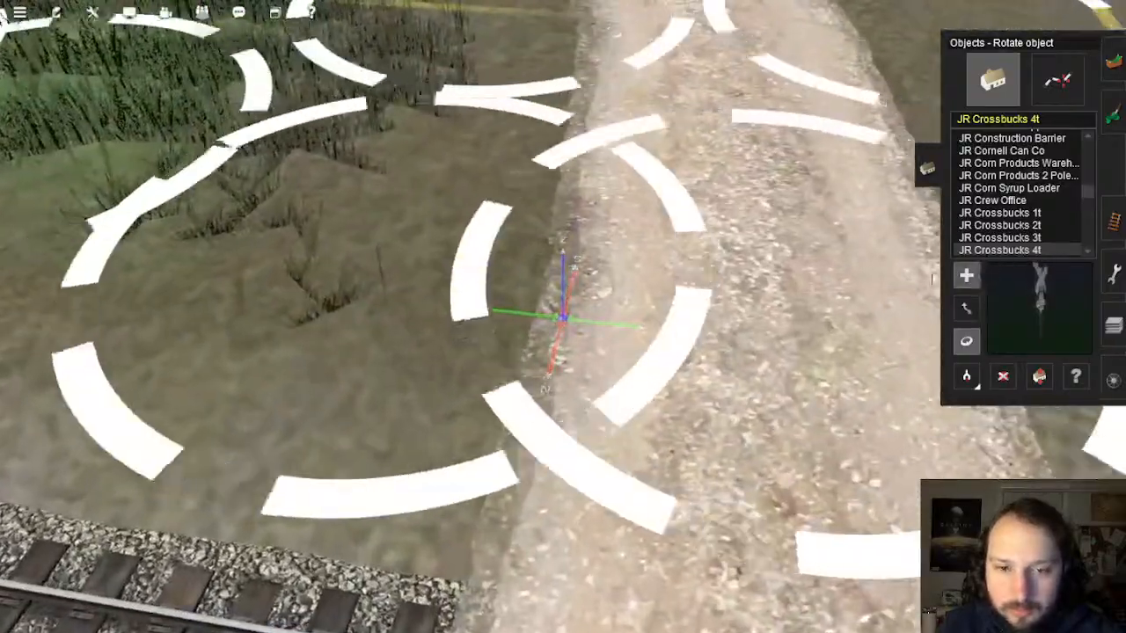
click(967, 276)
click(418, 238)
right_click(520, 276)
key(Right)
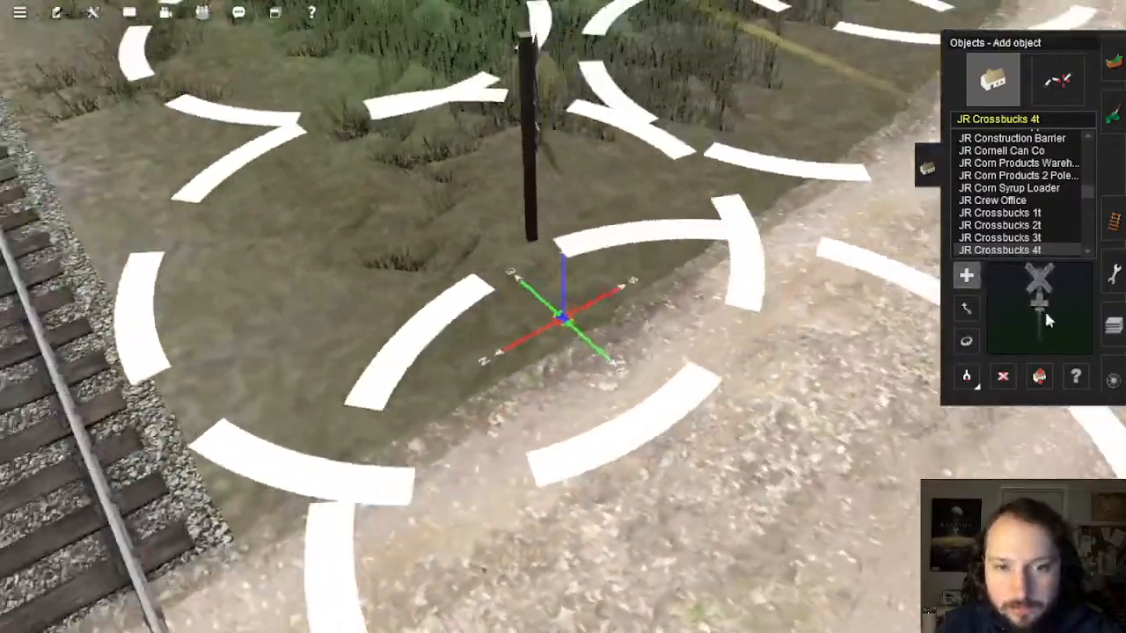
key(Down)
click(968, 341)
key(Left)
key(Up)
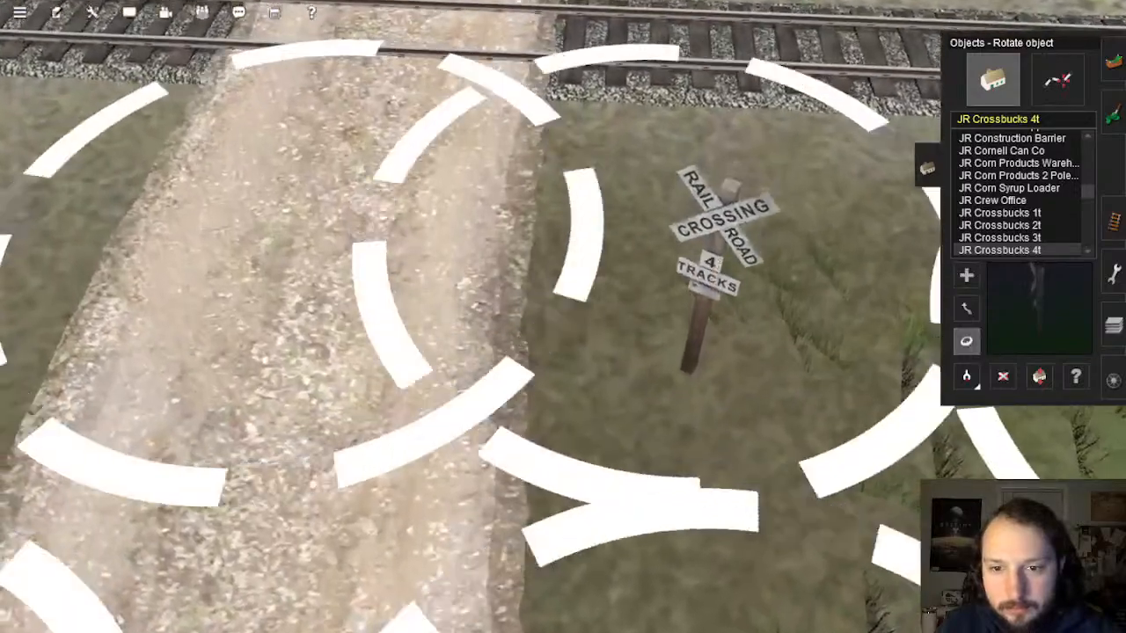
drag(712, 271, 651, 285)
Step: Move the view along the tracks to the next road crossing
scroll(507, 346, down, 5)
key(Down)
key(Right)
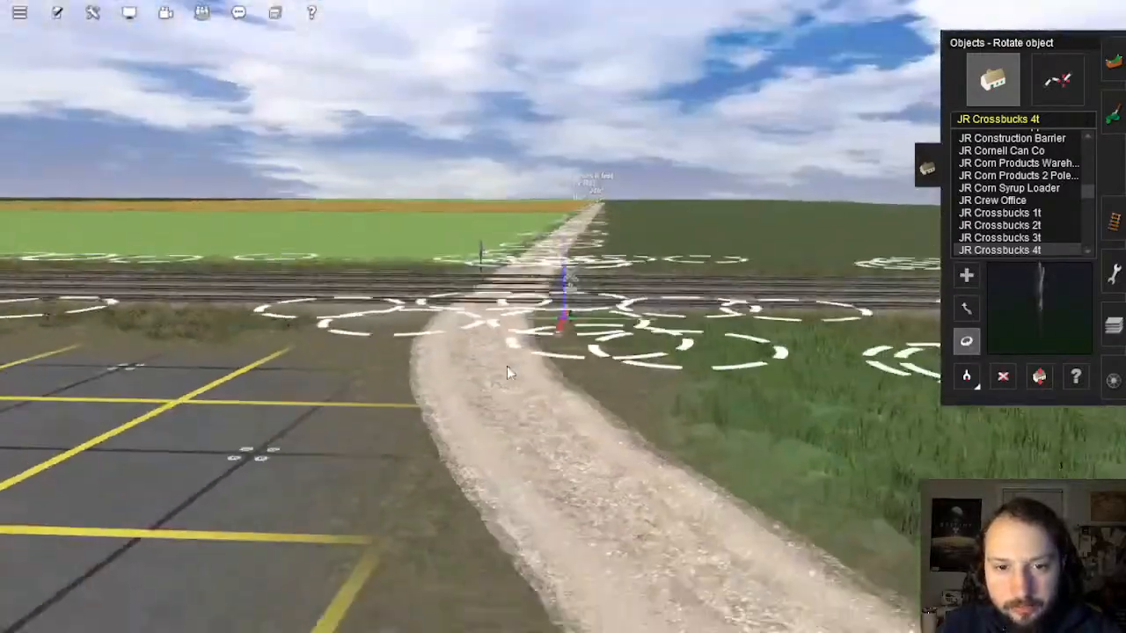
right_click(508, 366)
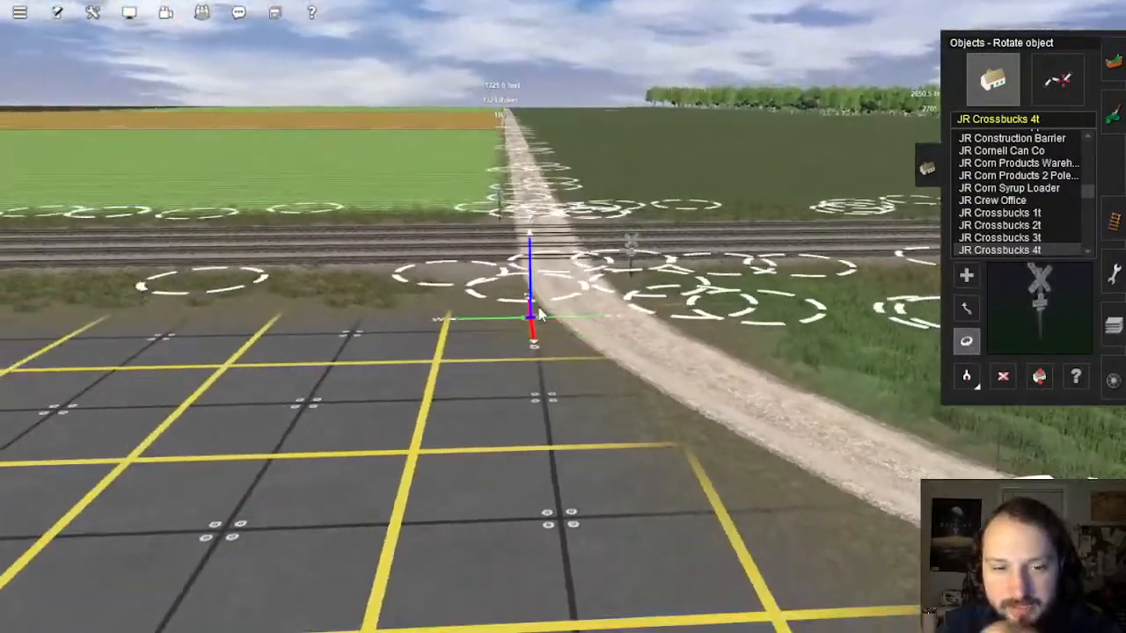
scroll(541, 317, up, 5)
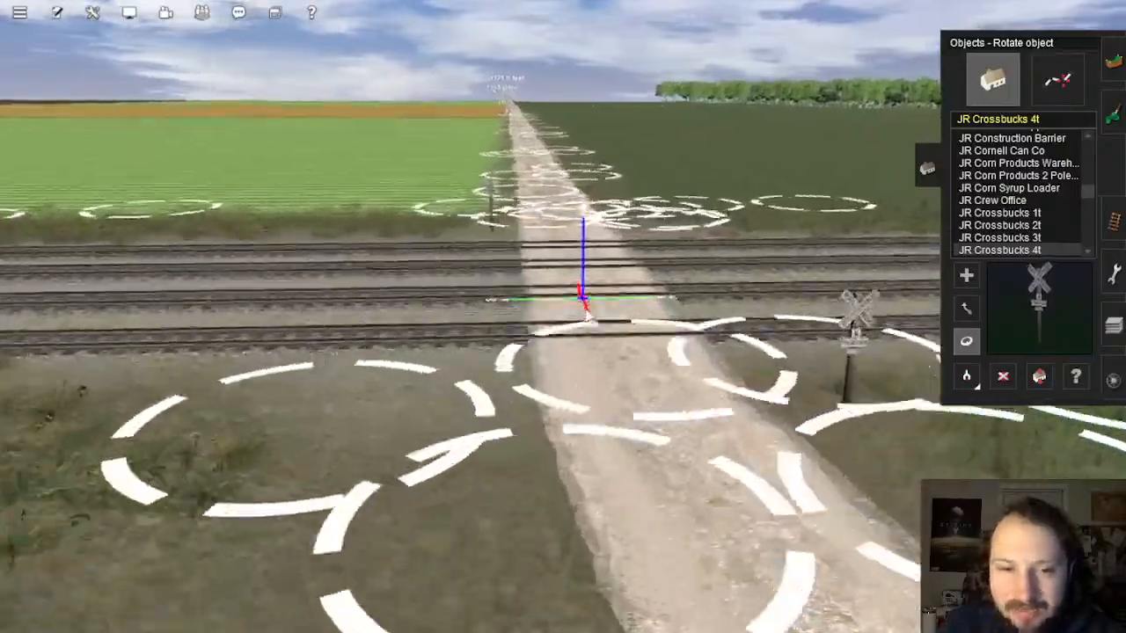
key(Right)
key(Right)
right_drag(601, 321, 574, 266)
key(Up)
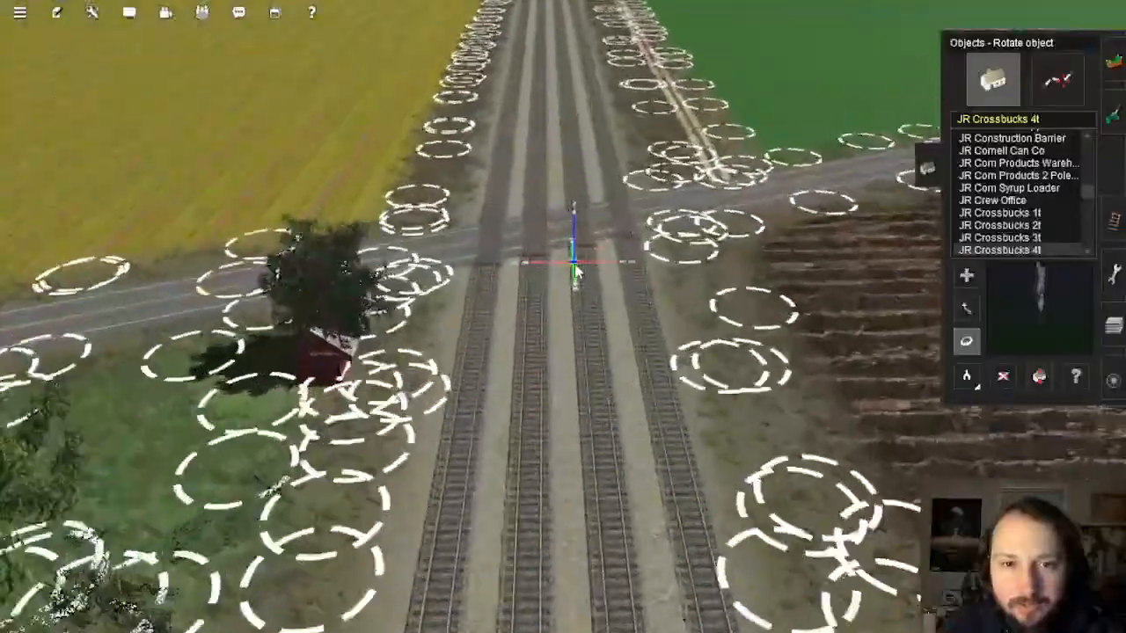
key(Right)
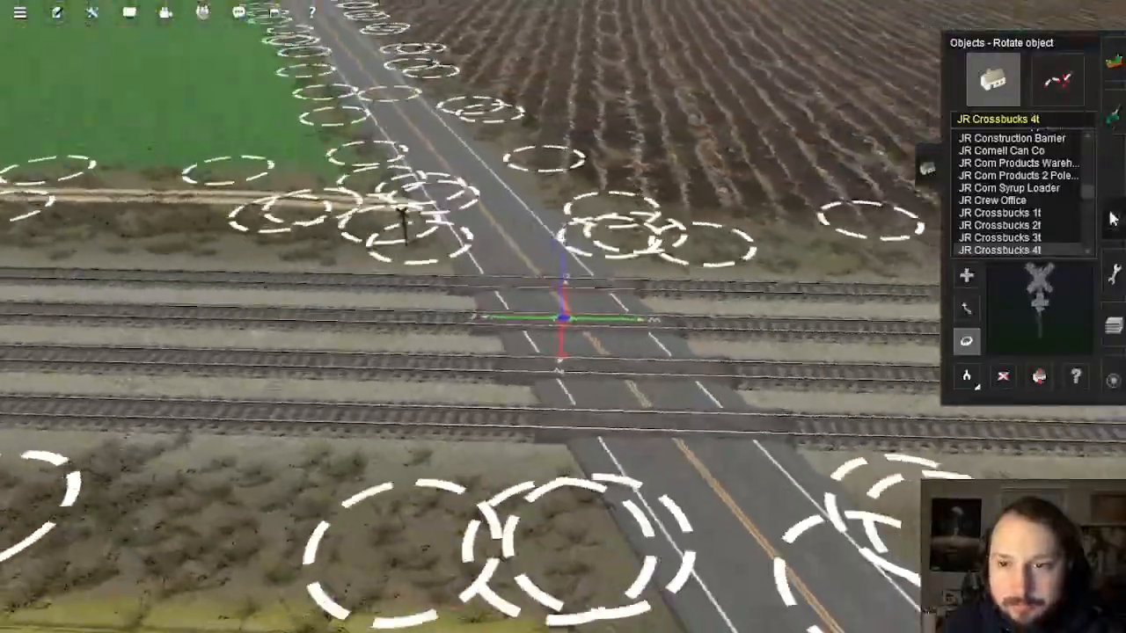
Step: Pick the JR Wood Grade Crossing from the existing crossing in the trackside object tools
click(1114, 220)
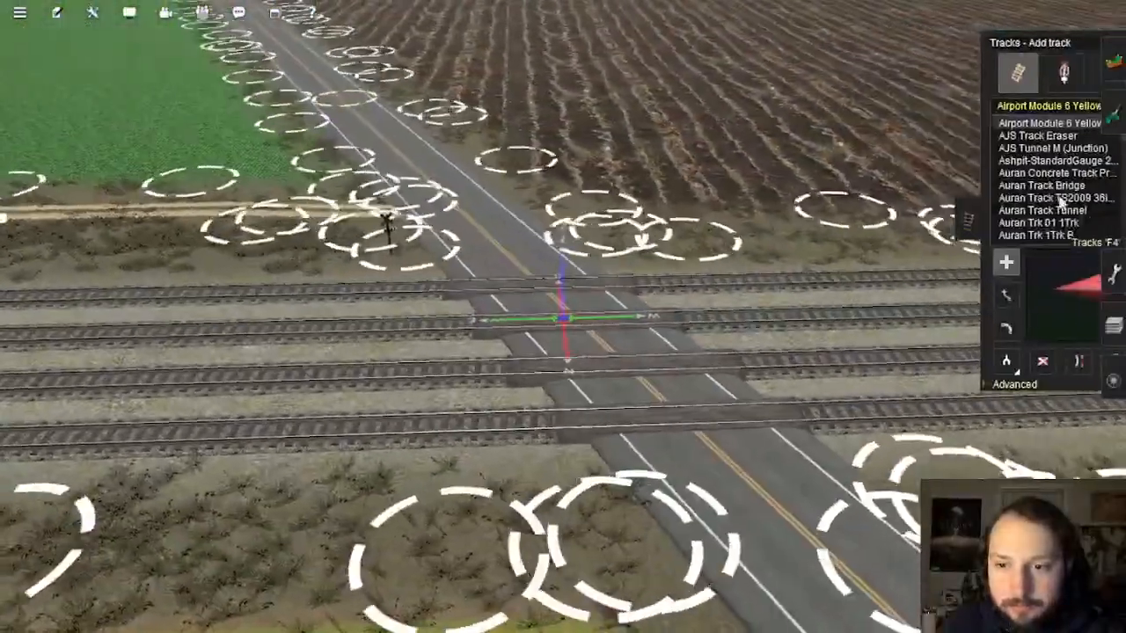
click(1026, 77)
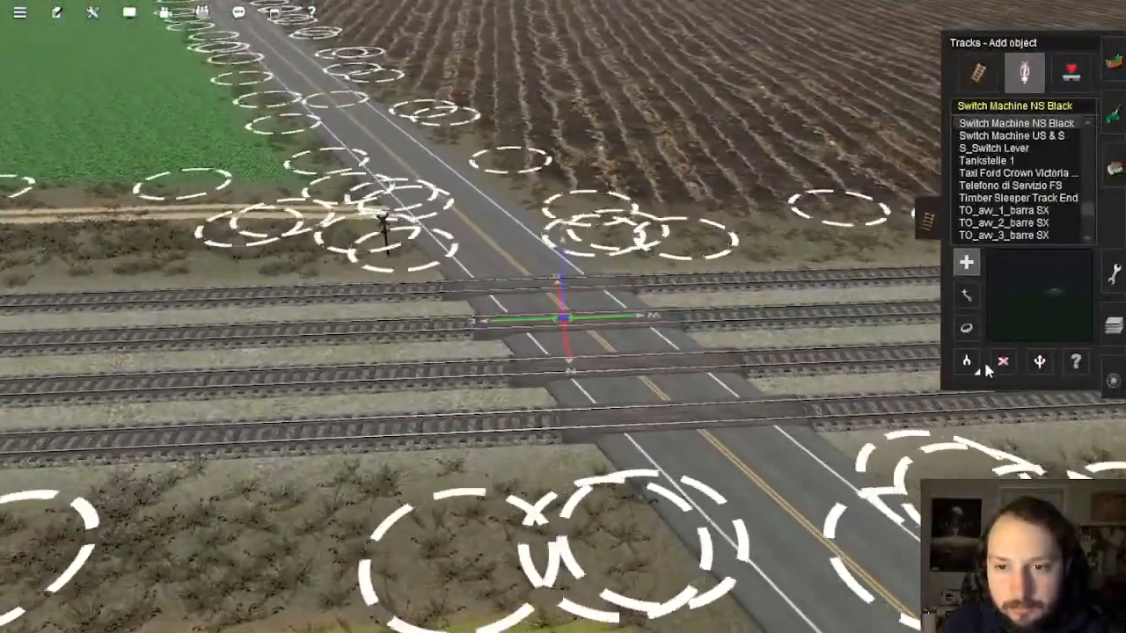
click(739, 424)
key(Right)
right_drag(812, 379, 544, 274)
scroll(554, 217, up, 8)
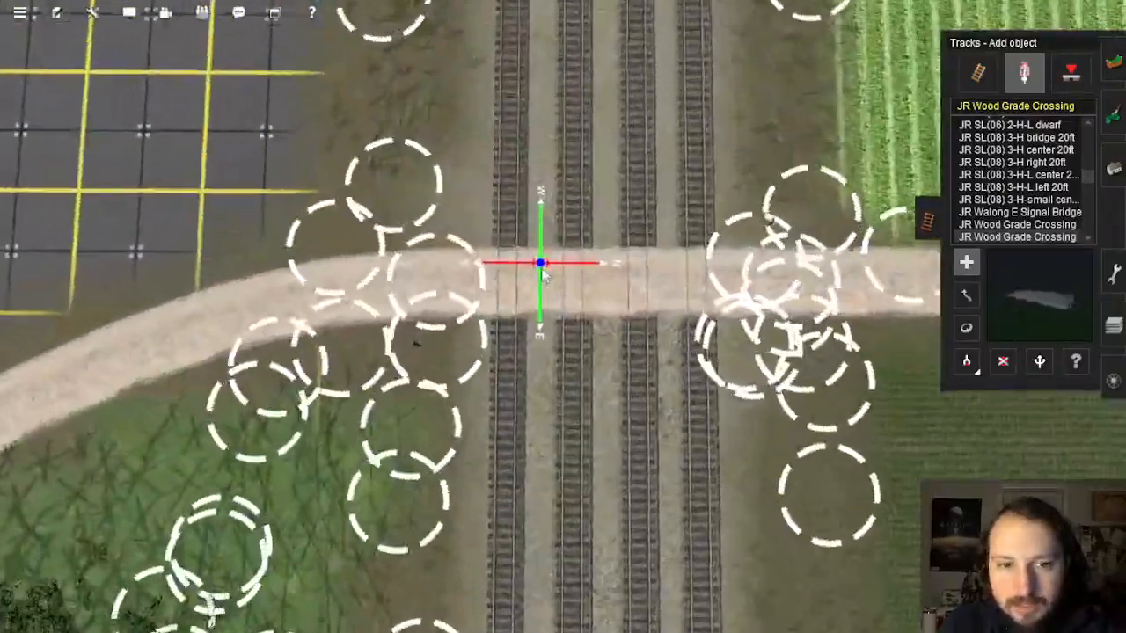
scroll(504, 325, up, 5)
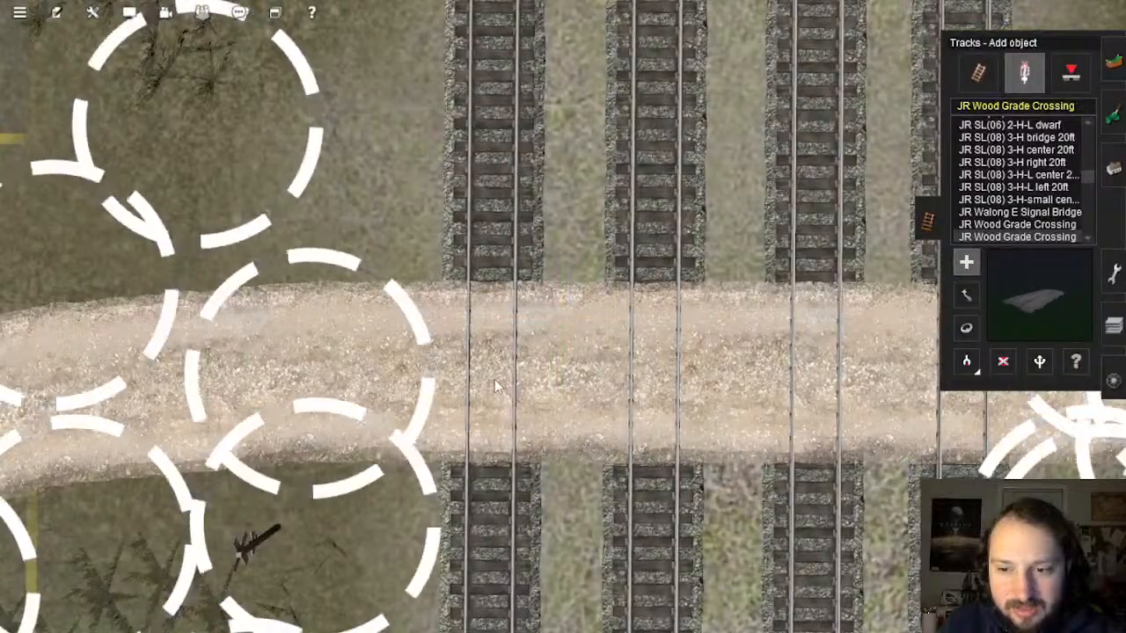
Step: Lay JR Wood Grade Crossing pieces across all four tracks on the dirt road
click(495, 380)
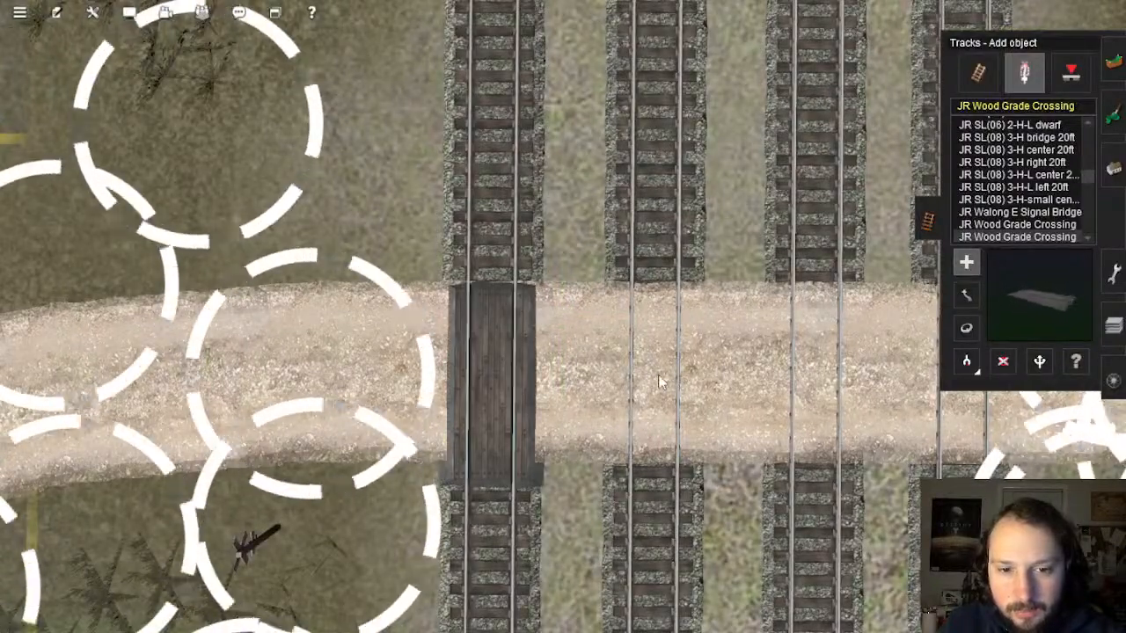
click(660, 381)
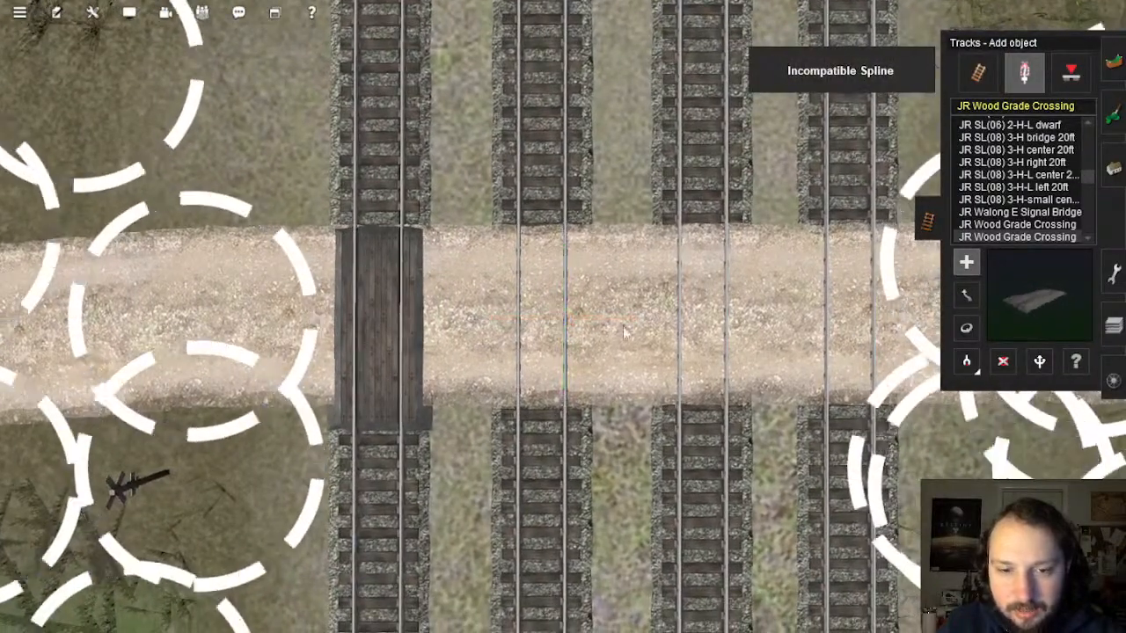
click(543, 335)
click(702, 333)
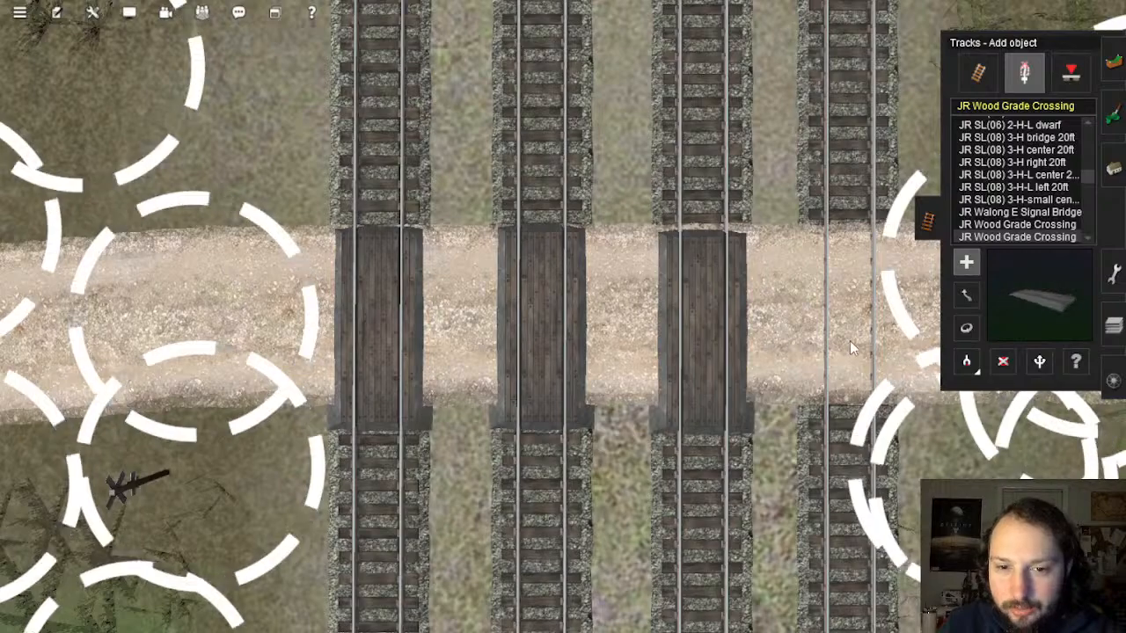
click(819, 330)
scroll(572, 345, up, 5)
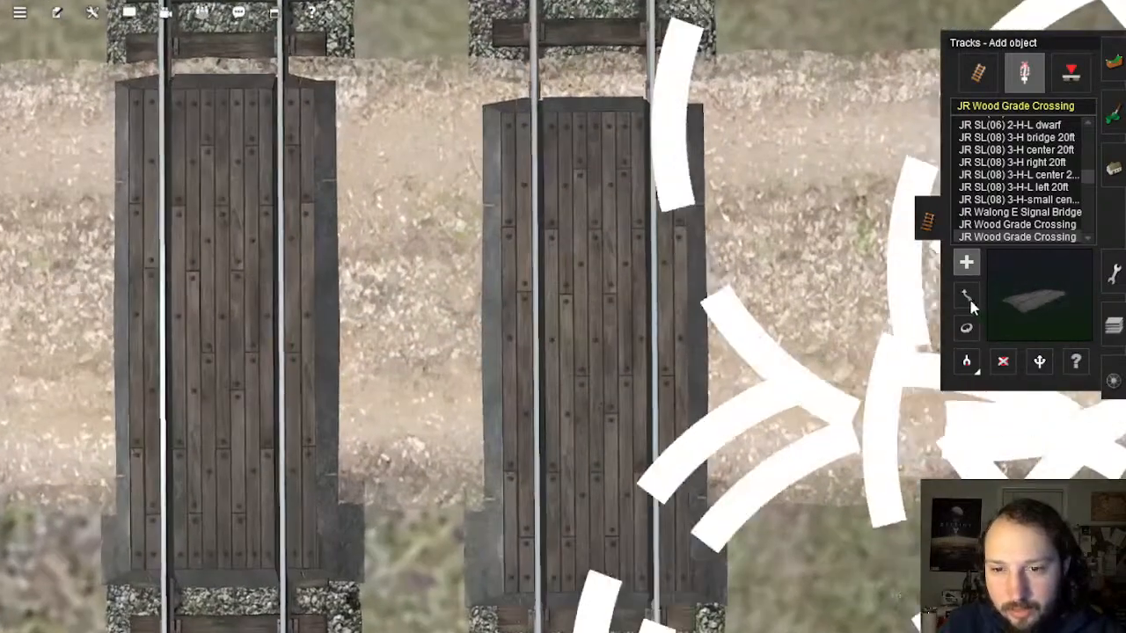
Step: Nudge the crossing pieces so the leftmost lines up with the others
drag(572, 345, 579, 277)
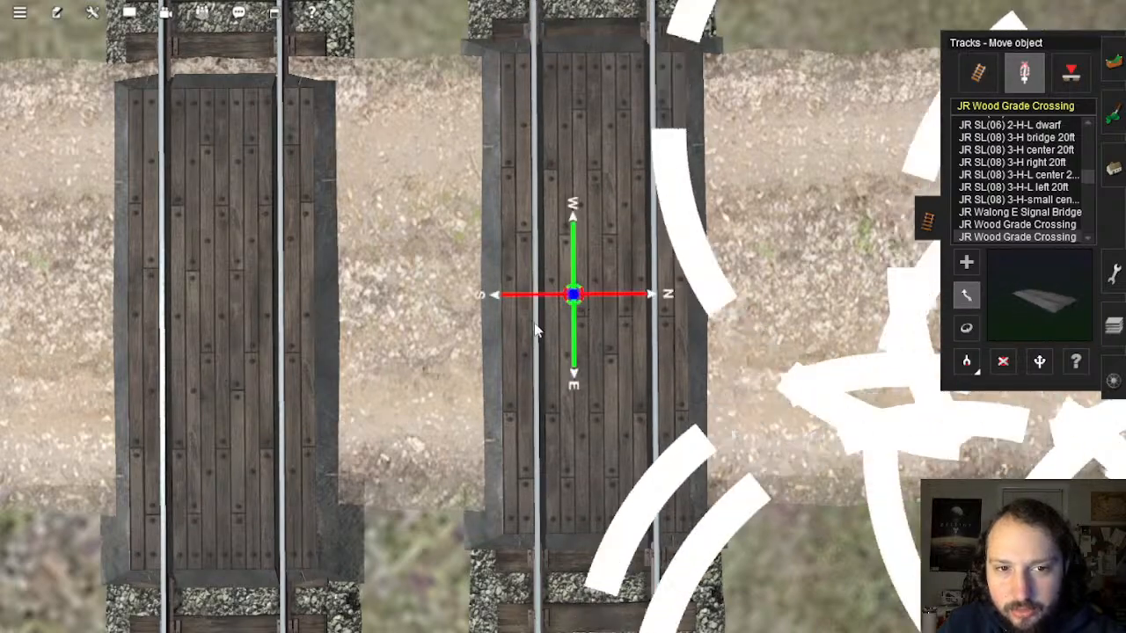
scroll(538, 330, down, 5)
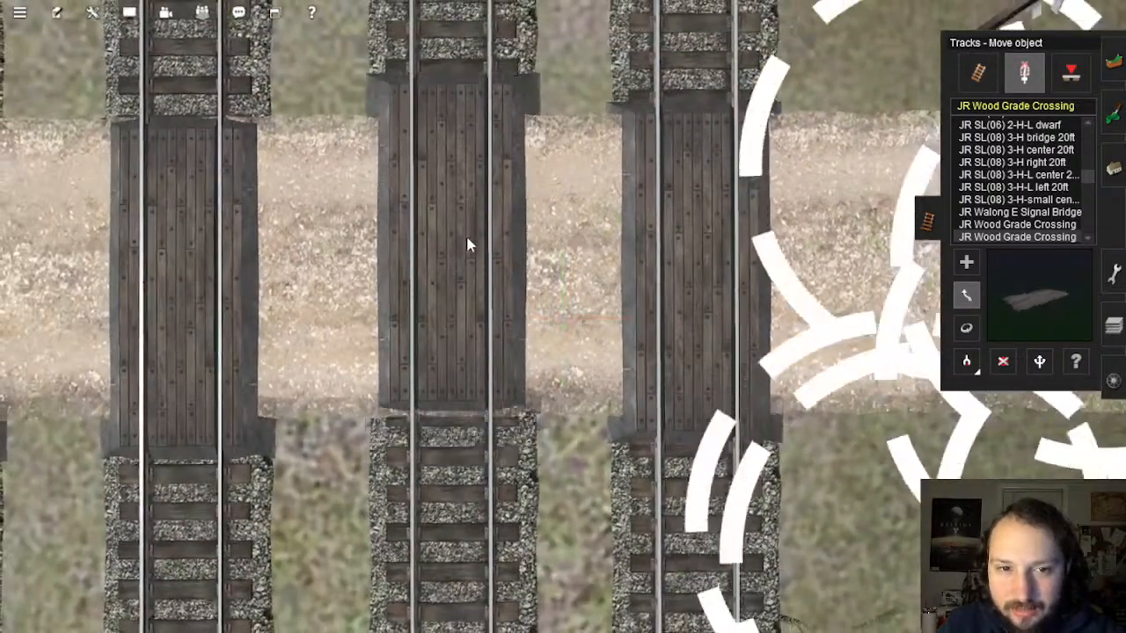
drag(467, 288, 469, 295)
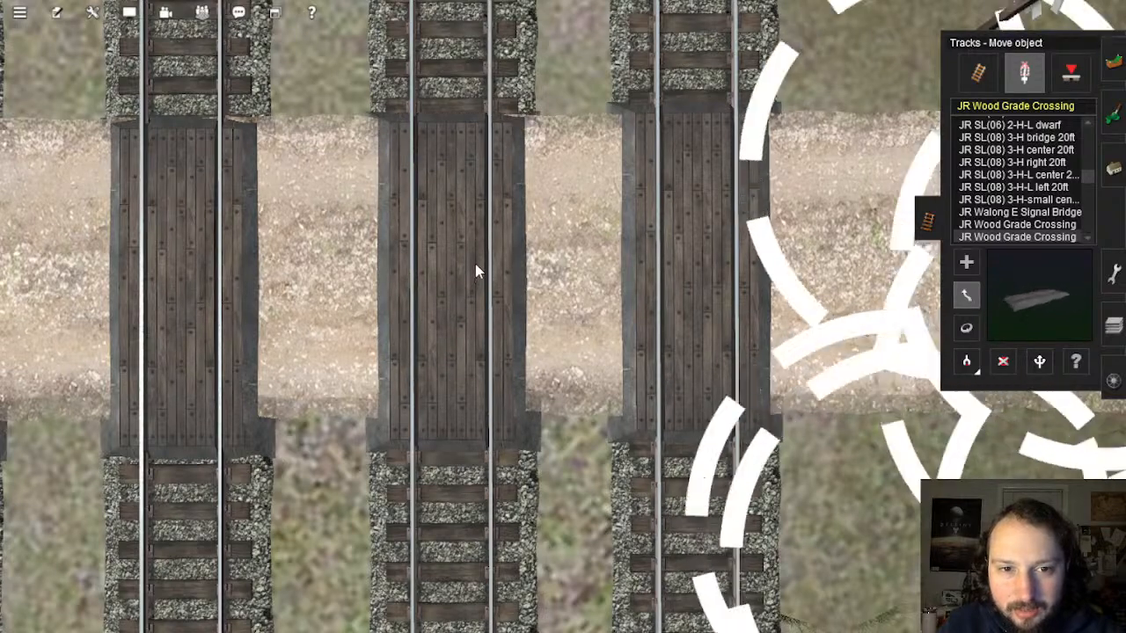
drag(465, 264, 465, 255)
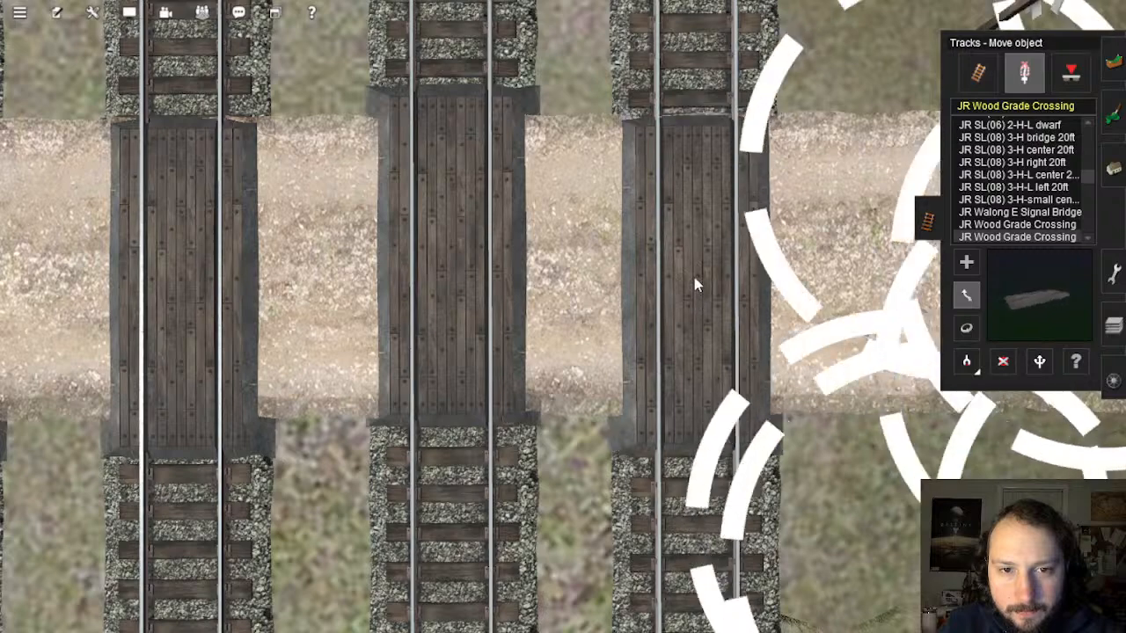
right_click(415, 258)
right_click(394, 363)
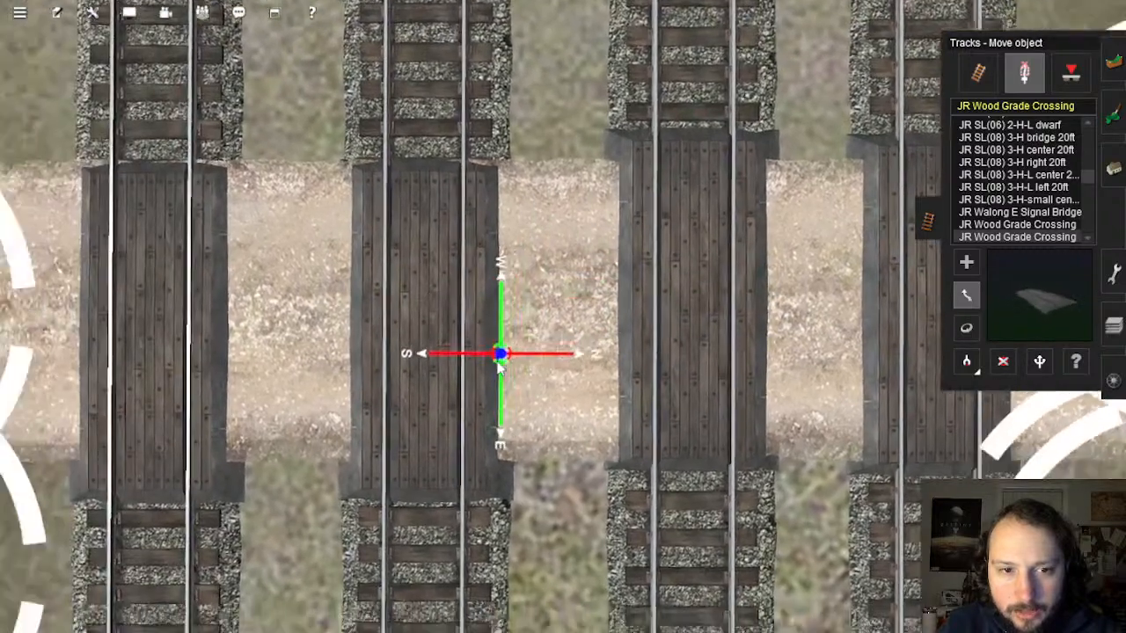
drag(499, 288, 499, 263)
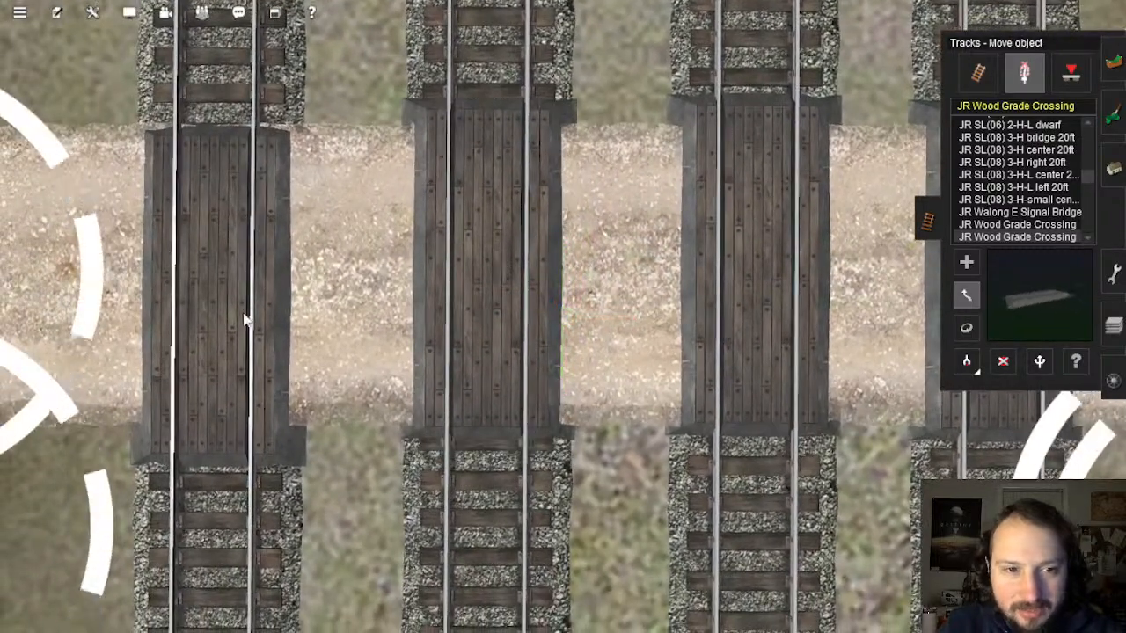
drag(243, 310, 242, 319)
drag(248, 265, 217, 272)
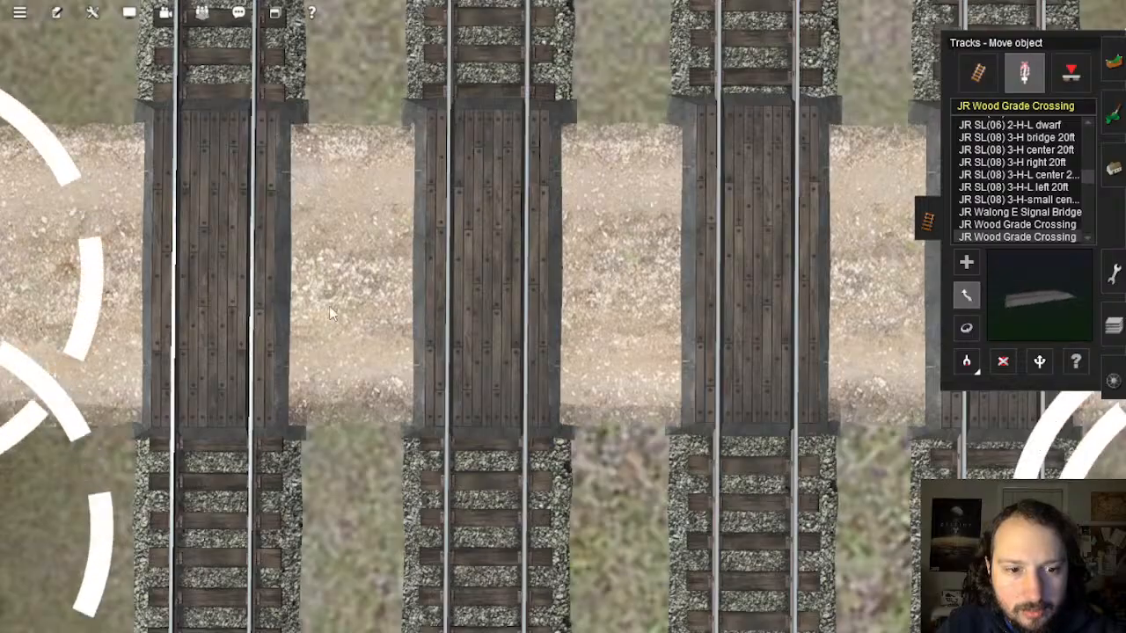
Step: Zoom out and tilt the view to see the aligned crossings obliquely
right_click(269, 284)
scroll(484, 323, down, 3)
scroll(484, 324, down, 5)
right_drag(484, 324, 534, 295)
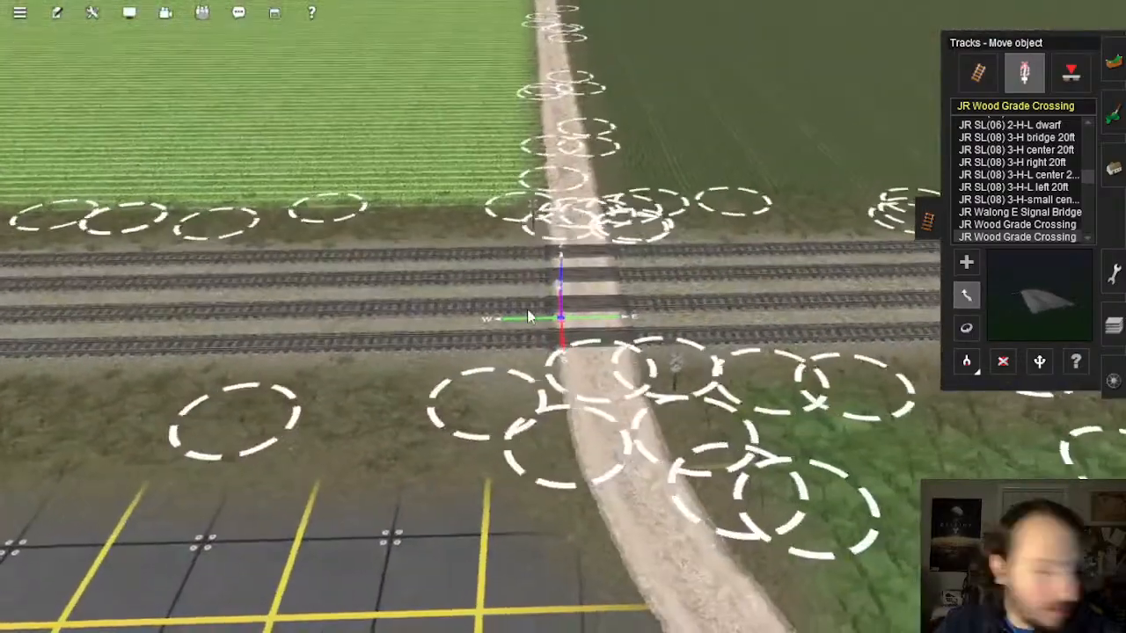
Step: Close the track tools and swing the view overhead above the fields
right_drag(517, 314, 584, 236)
click(926, 219)
right_drag(510, 283, 543, 268)
scroll(543, 271, down, 3)
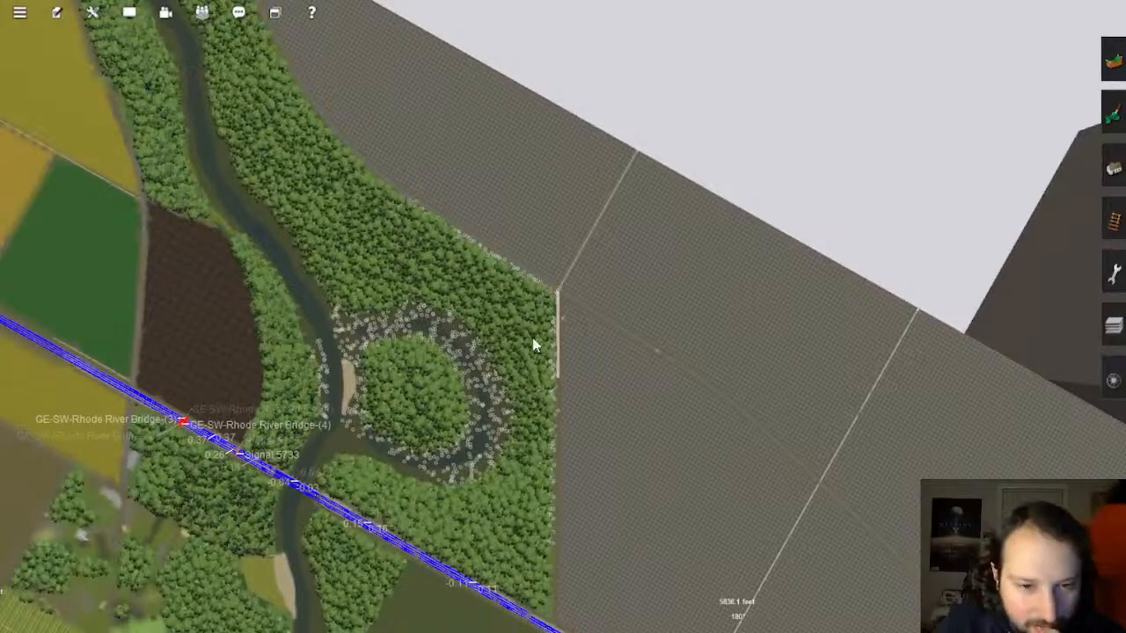
Step: Glide the view beyond the tracks toward the upper river forest
right_click(542, 380)
right_click(594, 417)
right_click(621, 411)
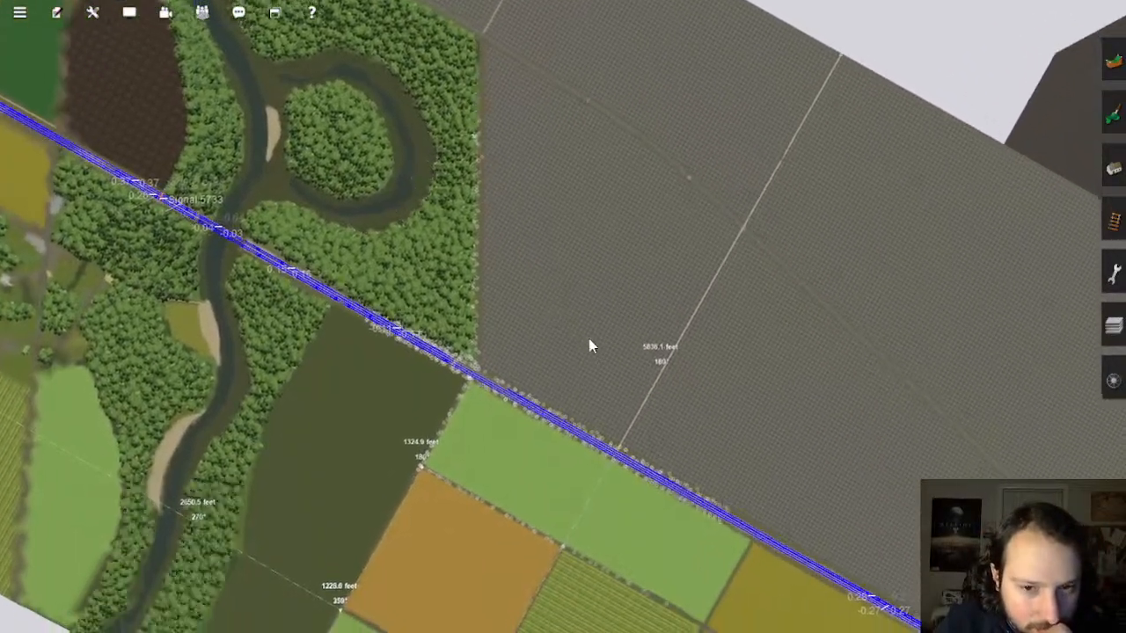
right_click(590, 340)
right_click(527, 243)
right_click(580, 282)
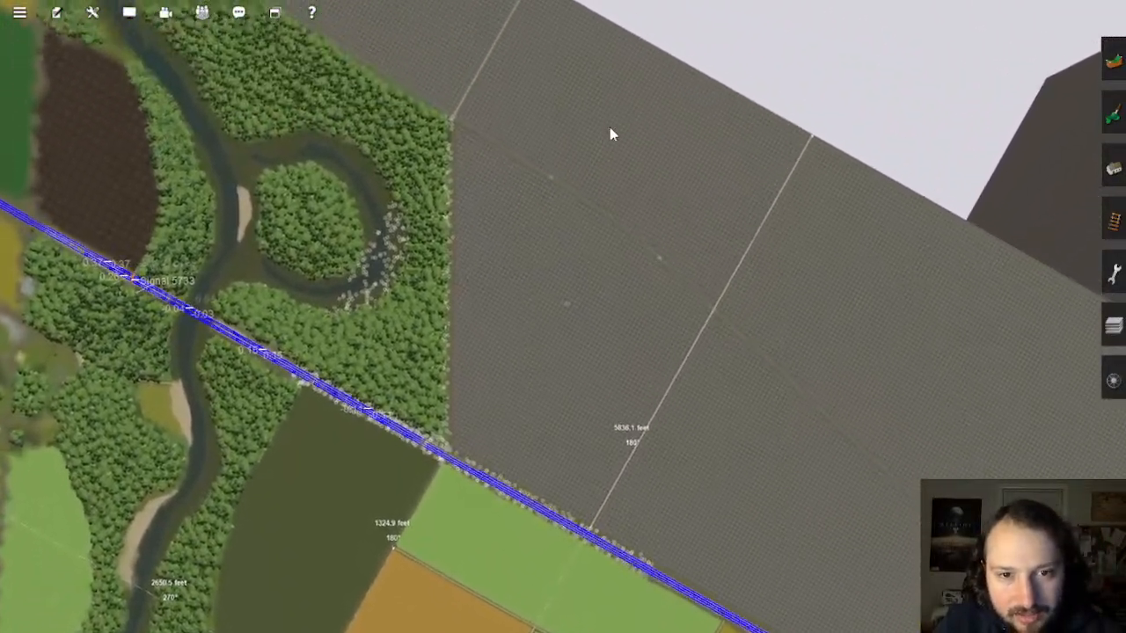
right_click(609, 127)
right_click(414, 184)
right_click(445, 319)
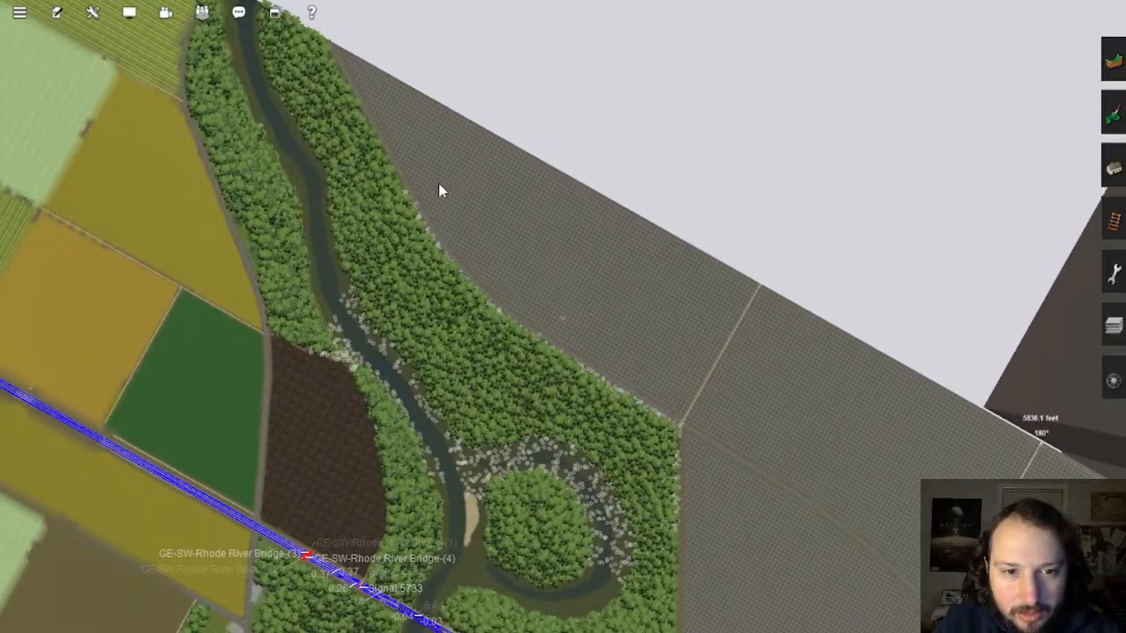
Step: Centre the view on the bare gridded board and open the Topology Height up tool
right_click(656, 345)
right_click(644, 381)
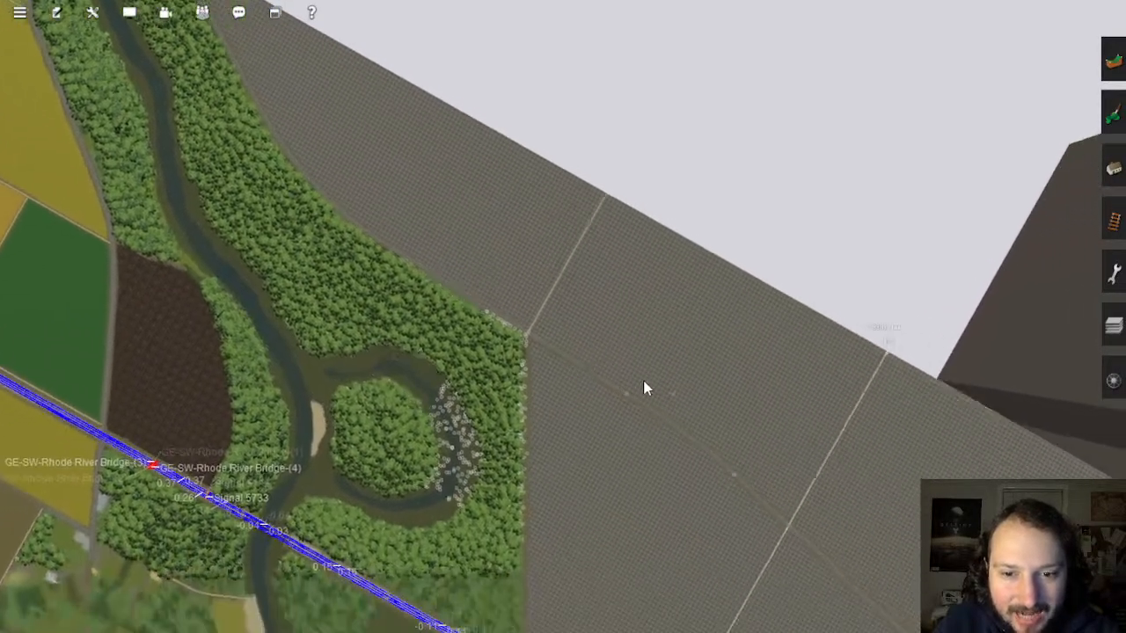
scroll(643, 382, down, 3)
key(Left)
key(Left)
scroll(604, 360, up, 5)
right_click(621, 376)
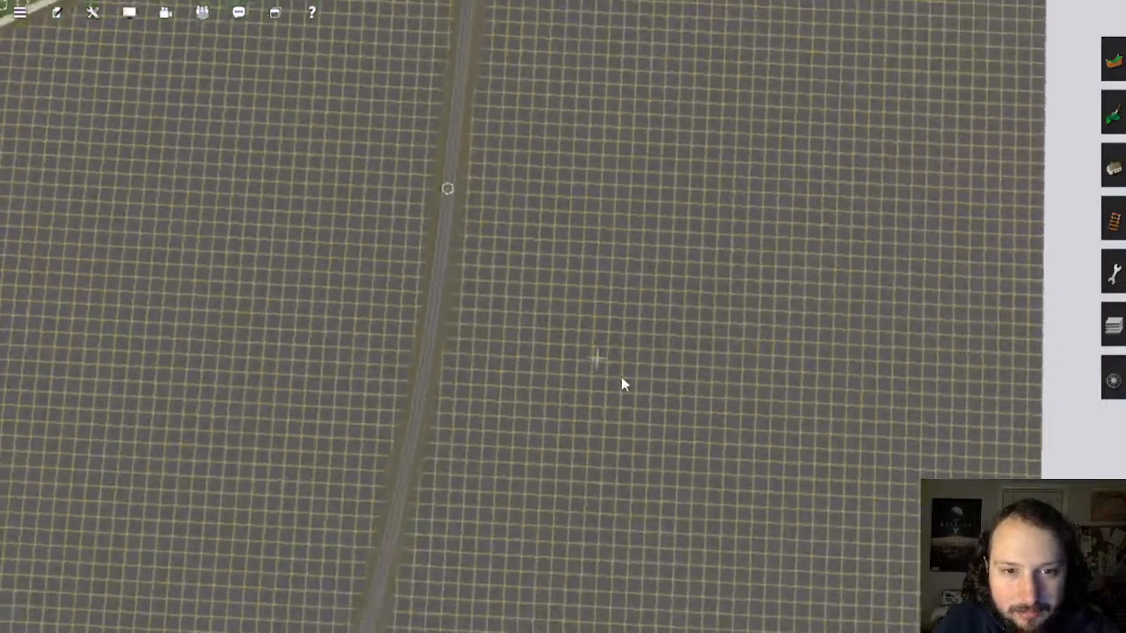
scroll(618, 368, down, 4)
scroll(618, 356, down, 4)
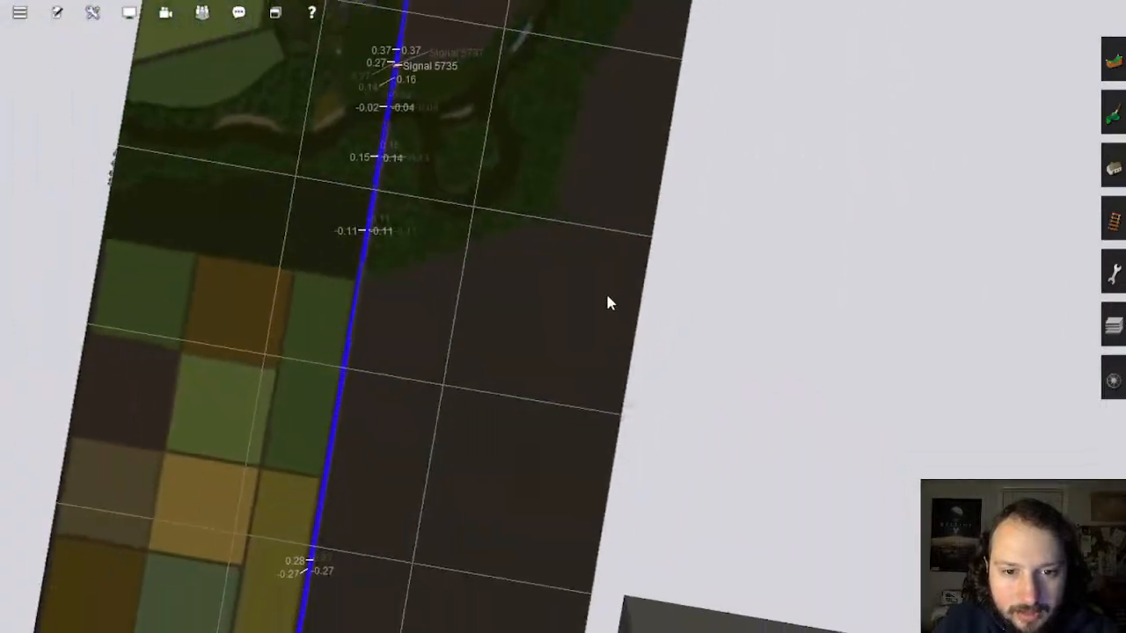
right_click(605, 291)
scroll(567, 289, up, 4)
scroll(549, 298, down, 3)
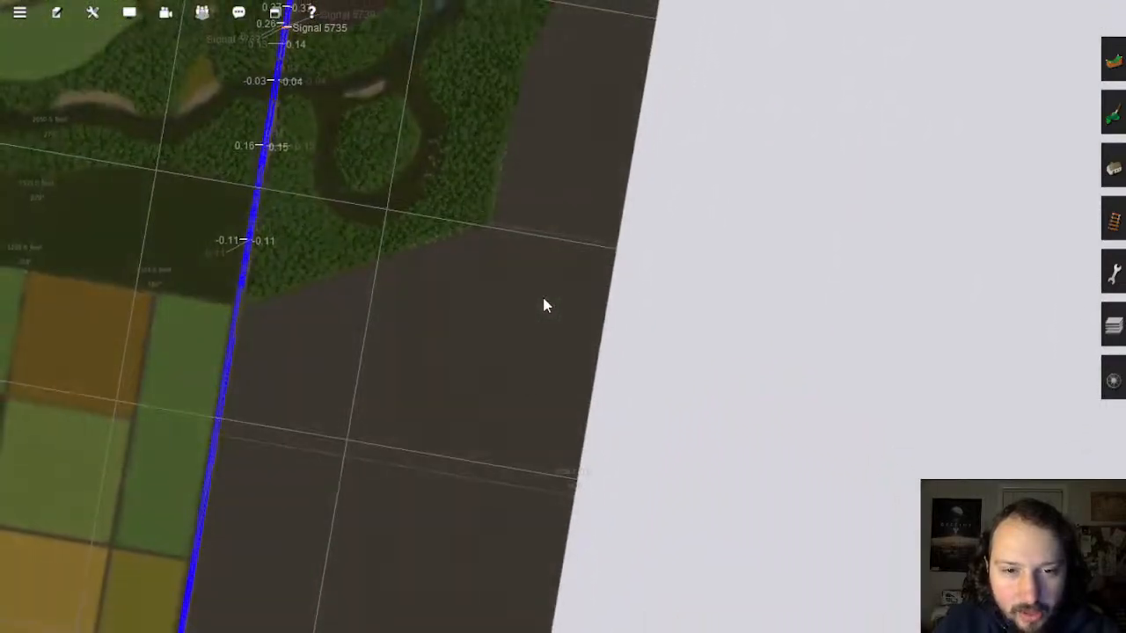
scroll(598, 176, up, 5)
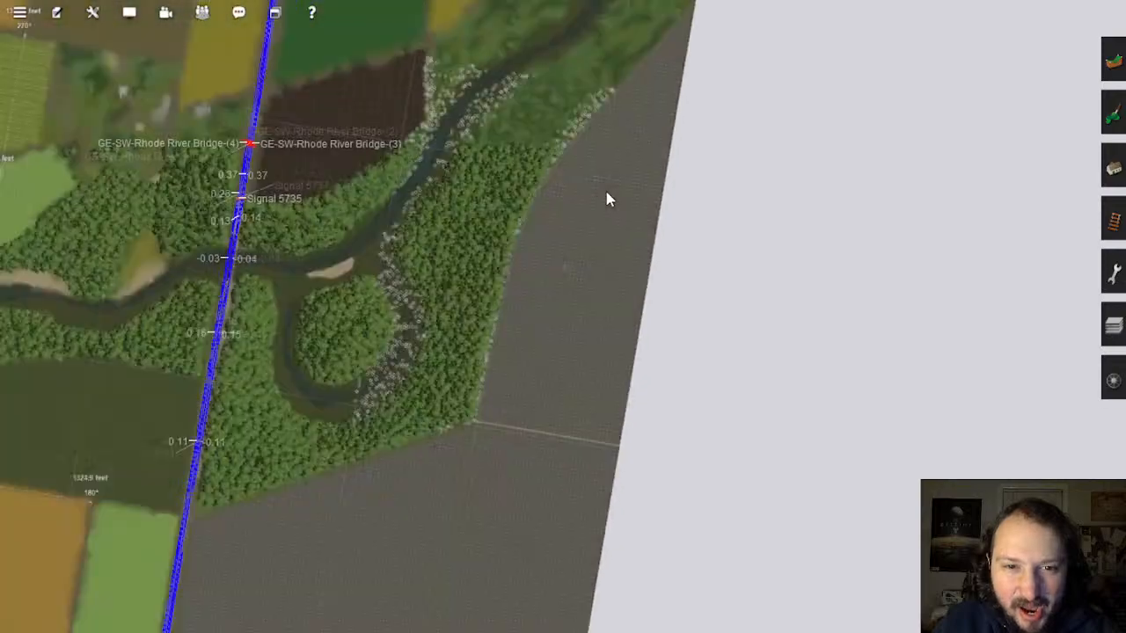
scroll(536, 303, down, 4)
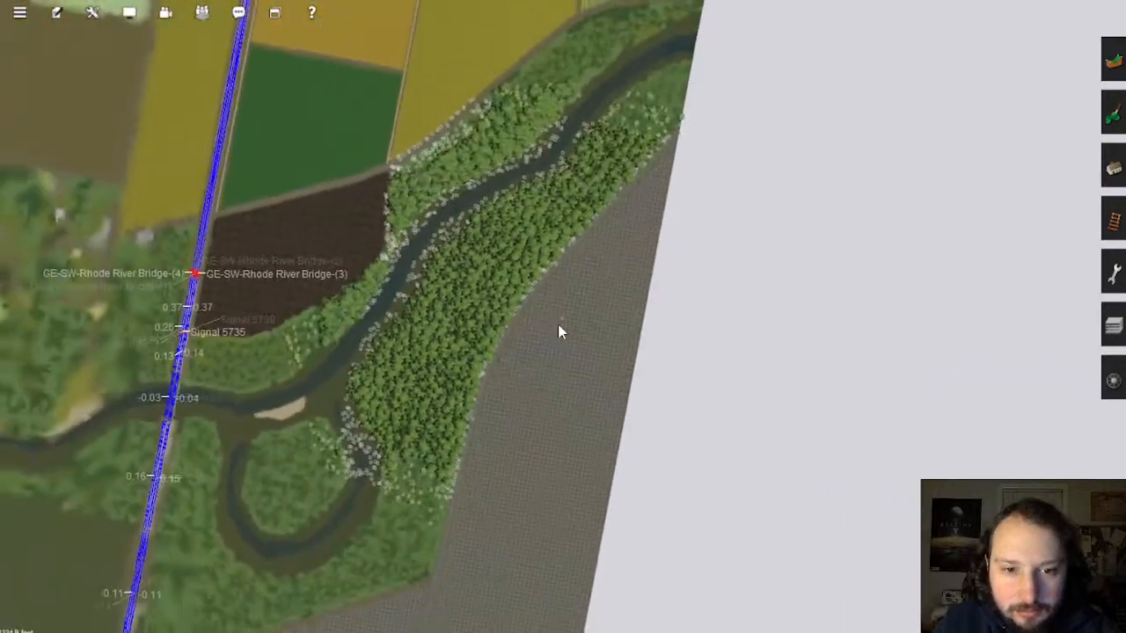
scroll(561, 325, up, 3)
key(Left)
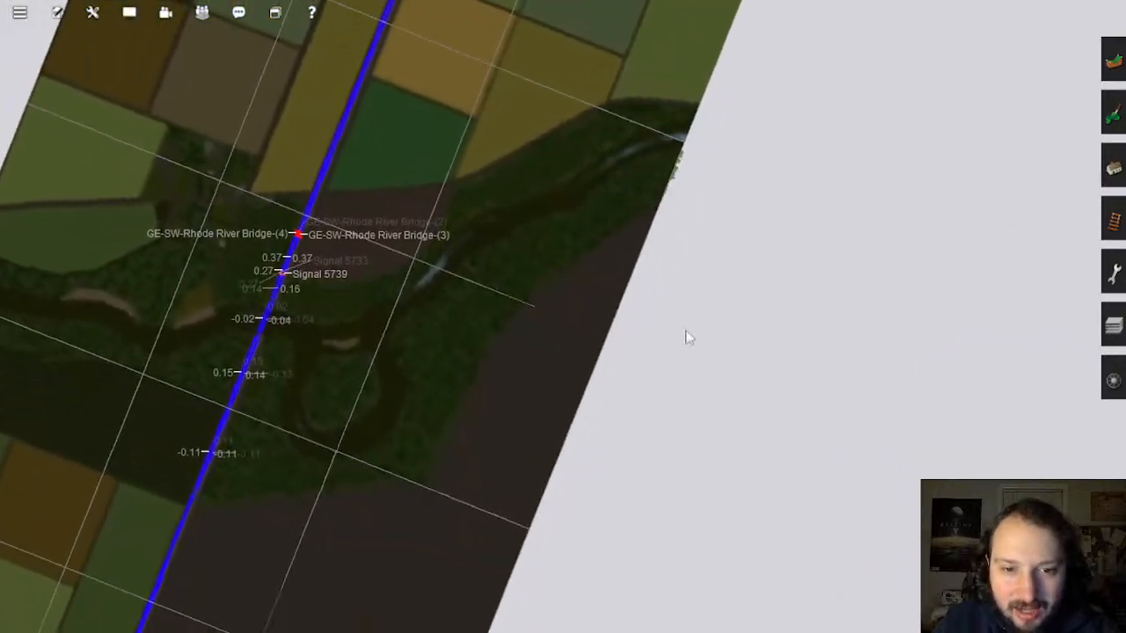
click(1114, 64)
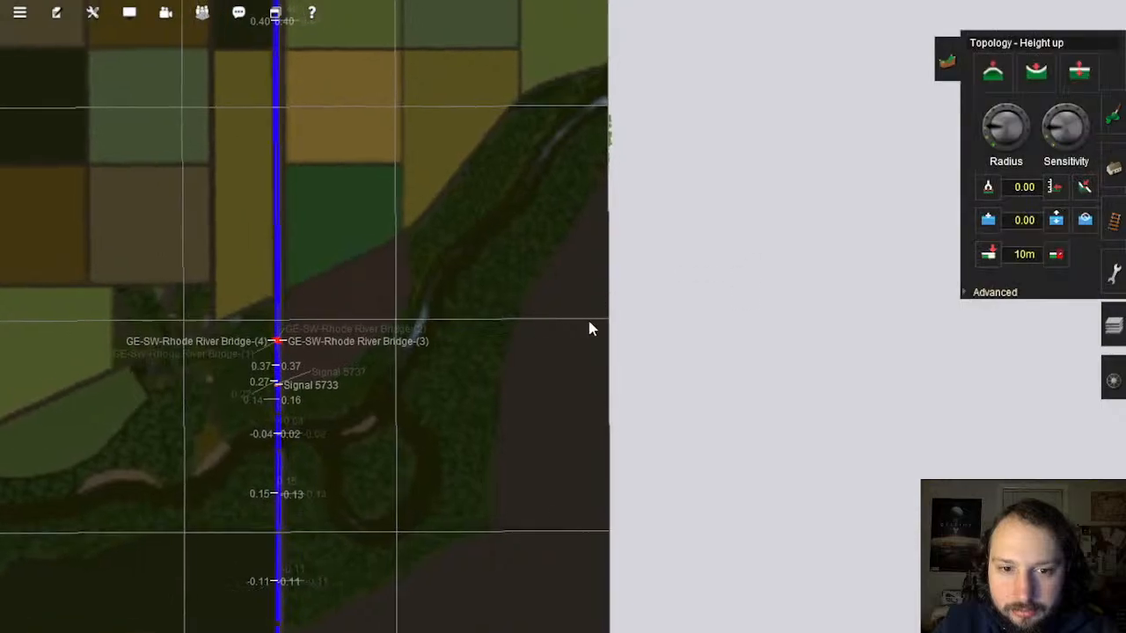
Step: Zoom in on the gridded board beside the forest and switch to the Paint tool
scroll(581, 330, up, 3)
scroll(568, 333, up, 4)
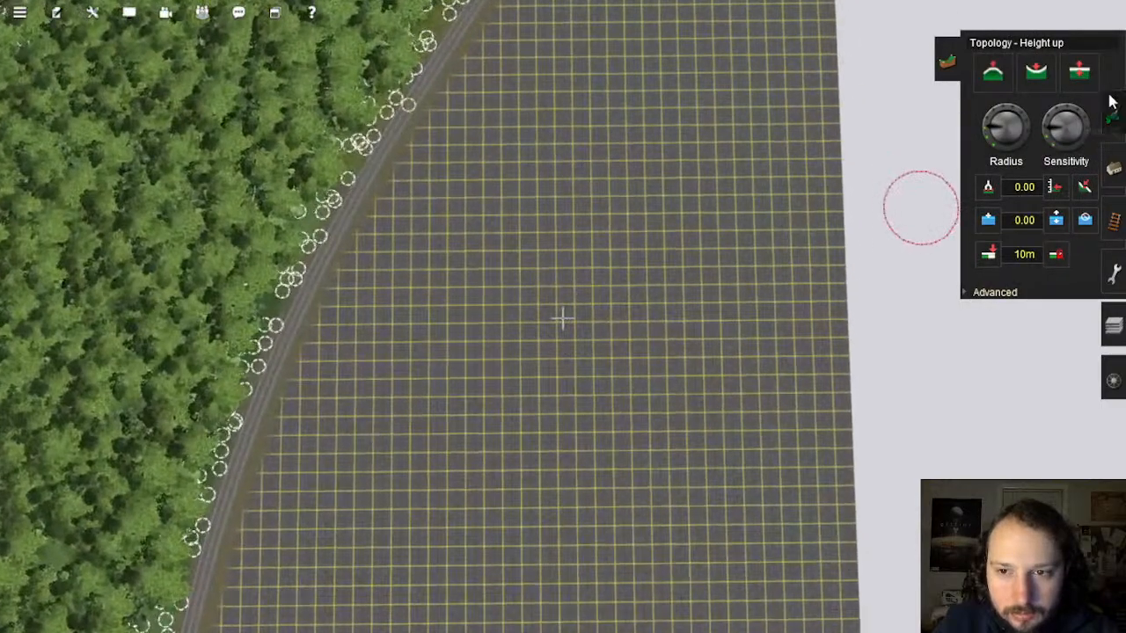
click(1112, 115)
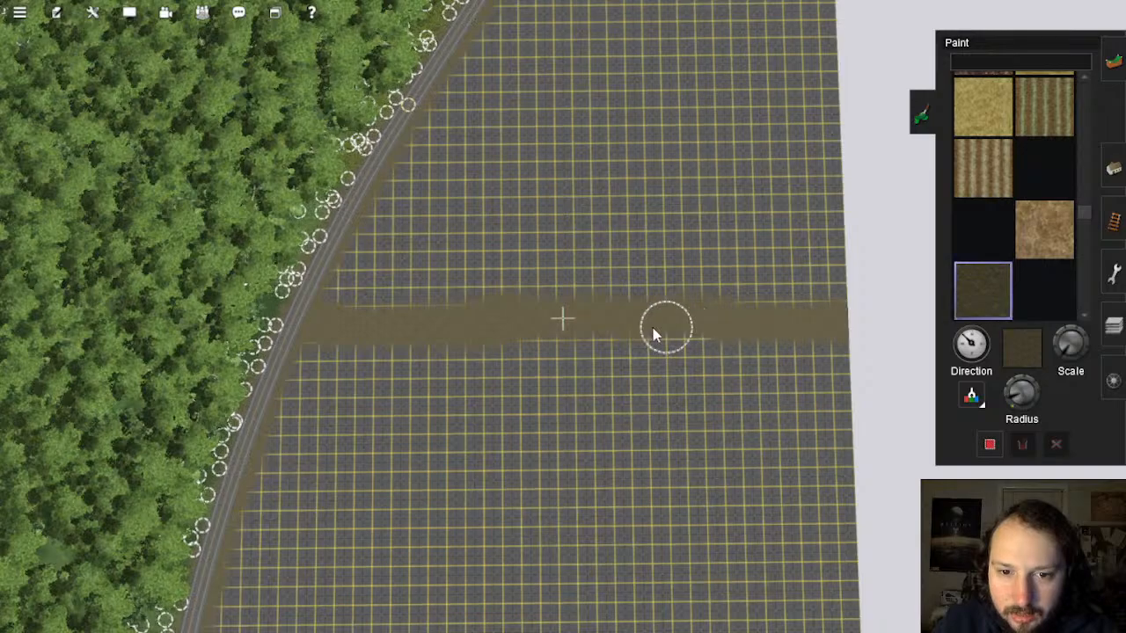
Step: Tilt the view across the board and pan toward the top of the map
right_drag(647, 354, 548, 262)
scroll(548, 262, down, 10)
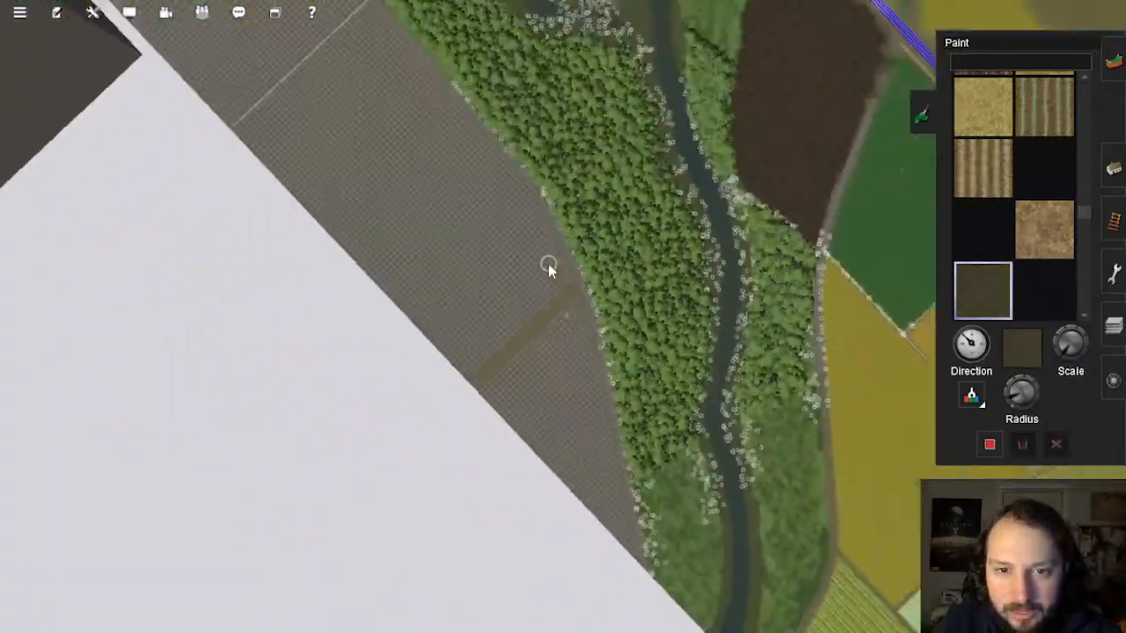
right_click(511, 227)
scroll(558, 246, down, 4)
right_click(540, 122)
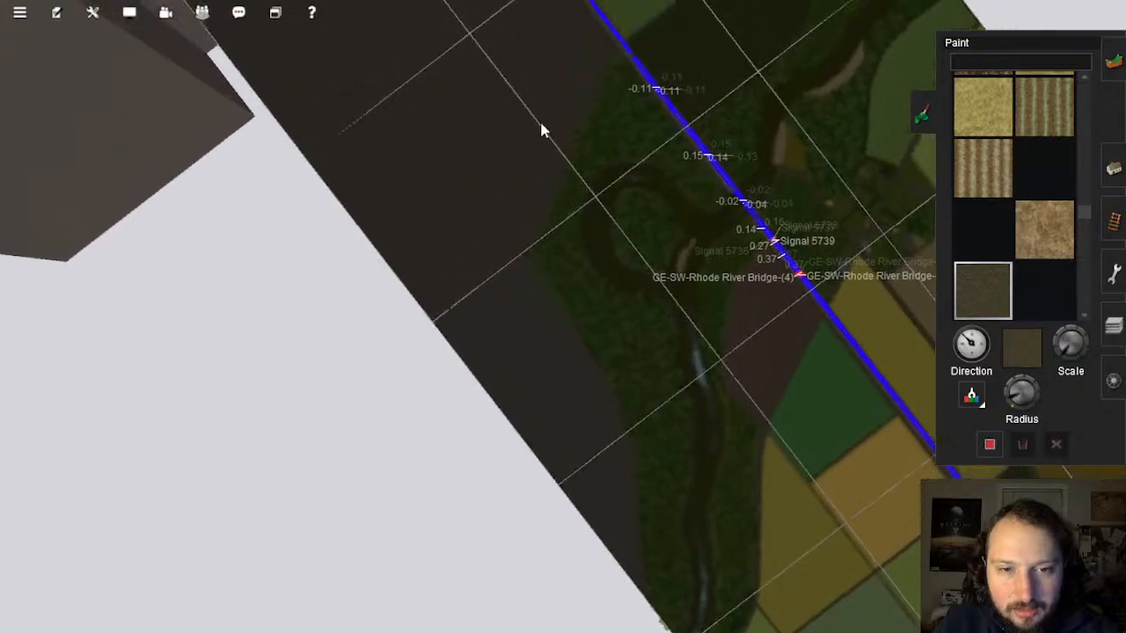
right_click(503, 203)
scroll(440, 191, down, 2)
scroll(644, 382, up, 6)
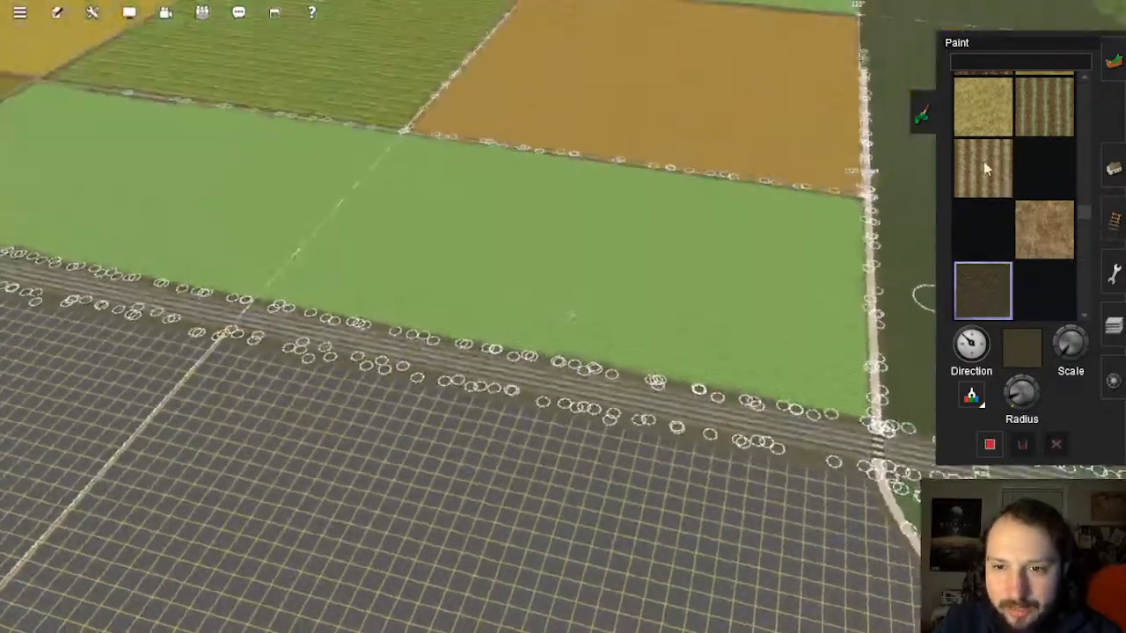
Step: Choose the striped wheat texture, enlarge the brush, and paint wheat along the board edge
click(987, 168)
key(Right)
mouse_move(678, 330)
right_down()
mouse_move(842, 295)
mouse_move(702, 200)
mouse_move(627, 129)
mouse_move(590, 130)
mouse_move(527, 94)
mouse_move(549, 171)
mouse_move(535, 277)
right_up()
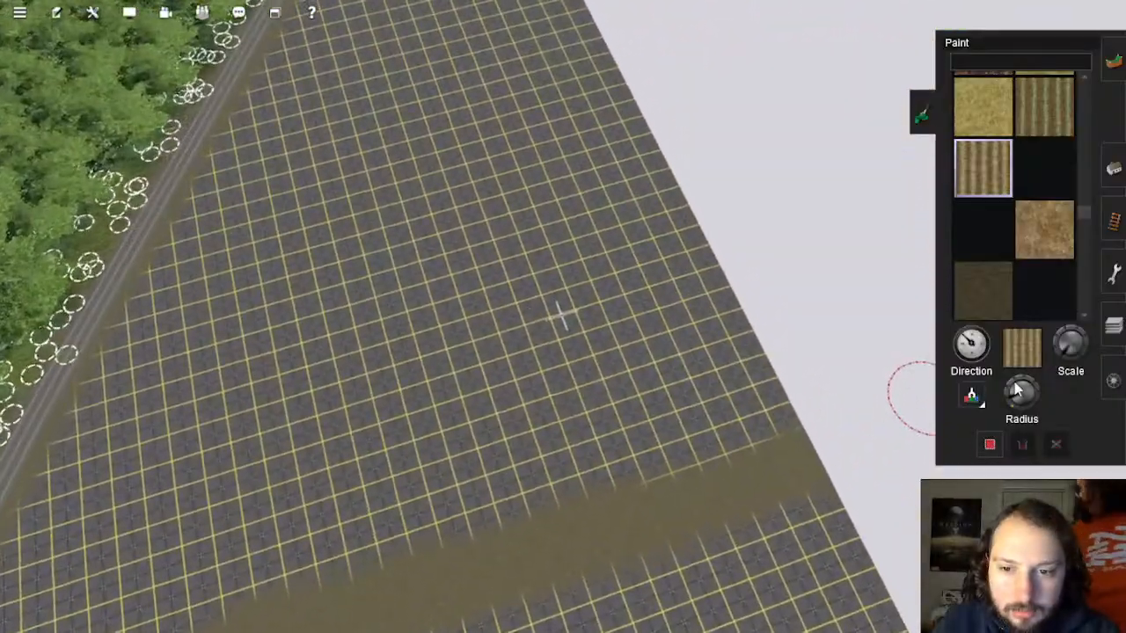
drag(1017, 388, 1028, 373)
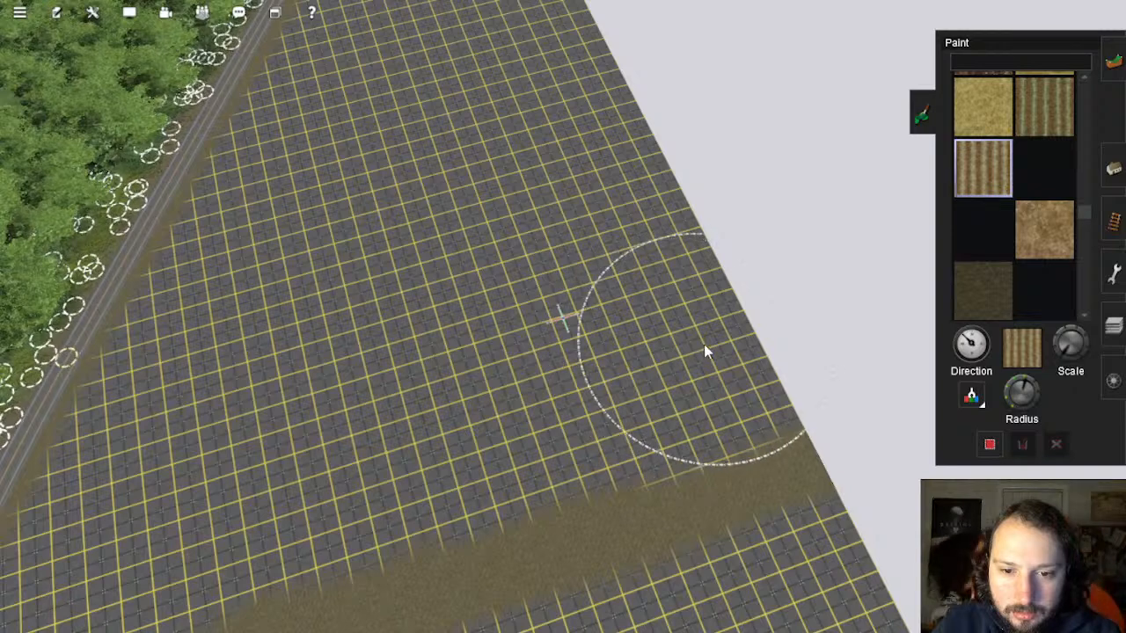
drag(705, 351, 690, 341)
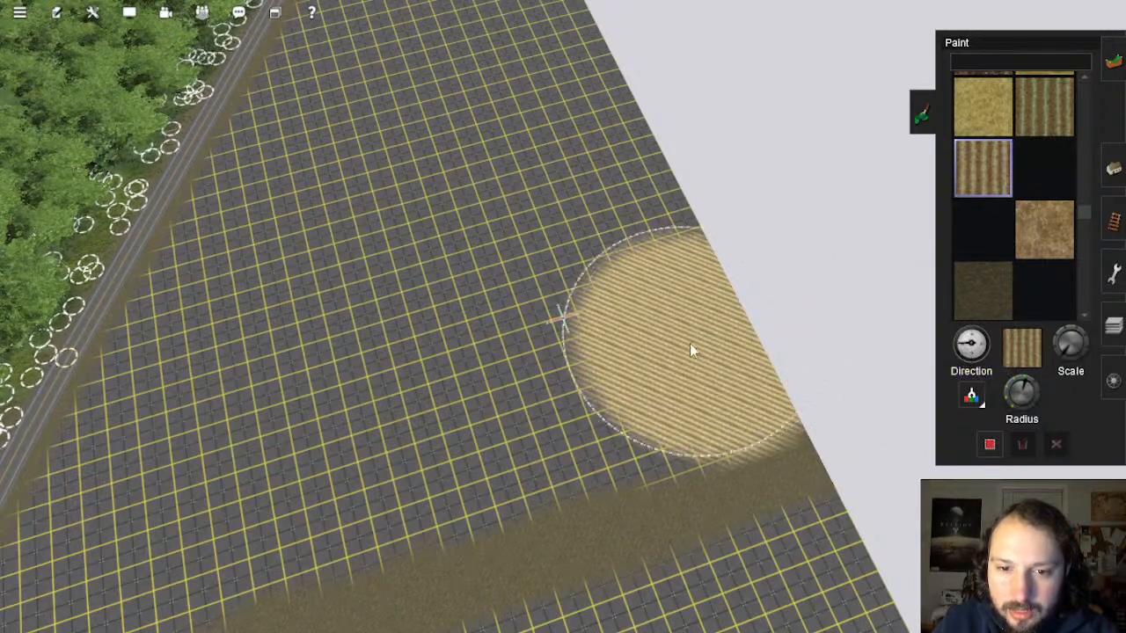
mouse_move(689, 350)
mouse_down()
mouse_move(704, 349)
mouse_move(666, 262)
mouse_move(629, 225)
mouse_up()
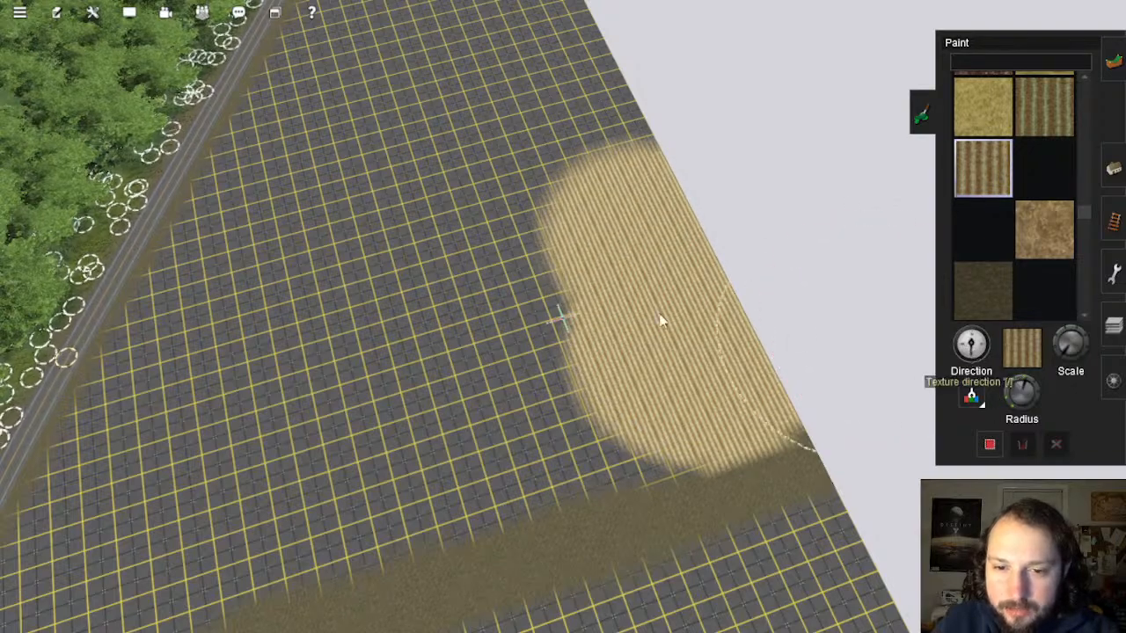
drag(708, 354, 644, 229)
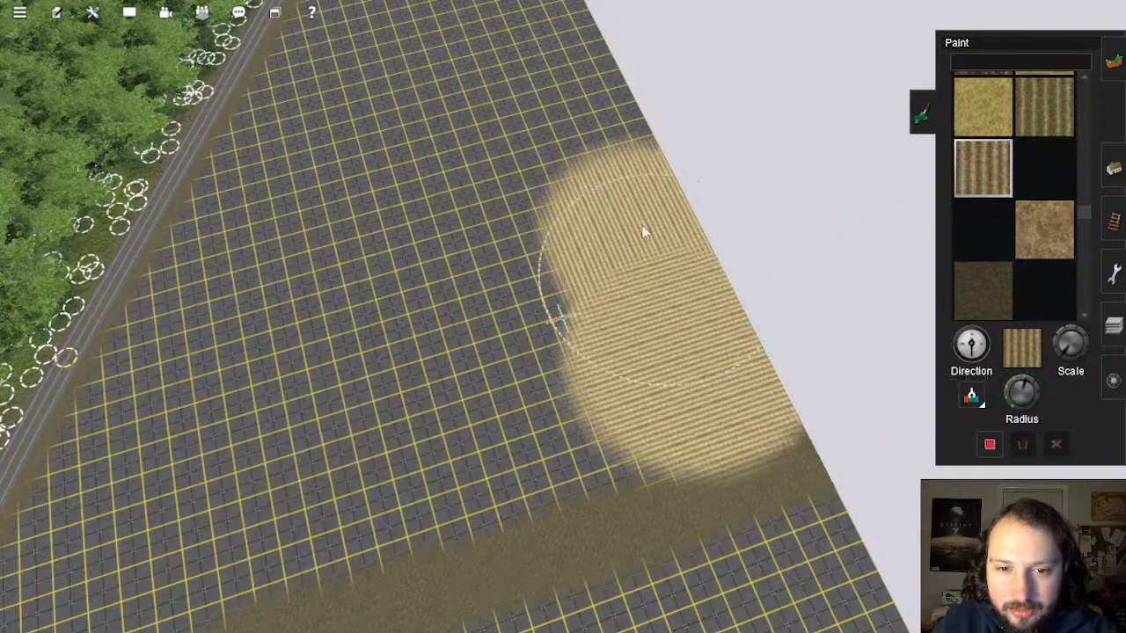
Step: Extend the wheat stripes up the board edge and fill toward the top corner
drag(592, 108, 582, 97)
right_click(583, 97)
mouse_move(537, 277)
mouse_down()
mouse_move(512, 250)
mouse_move(475, 124)
mouse_up()
right_click(462, 104)
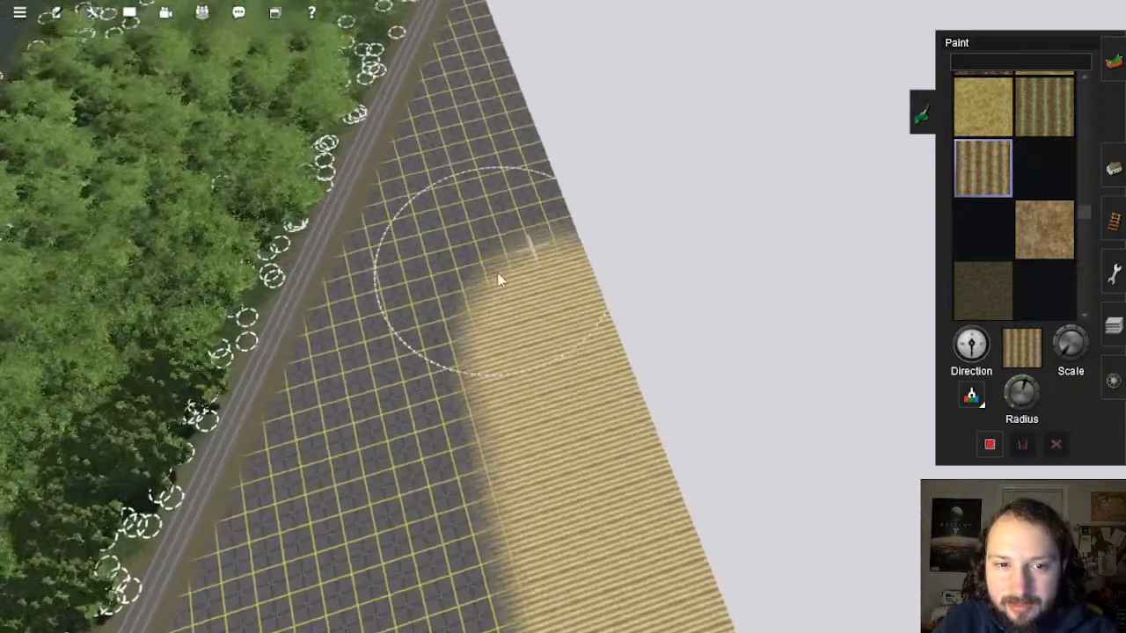
key(Left)
right_click(515, 257)
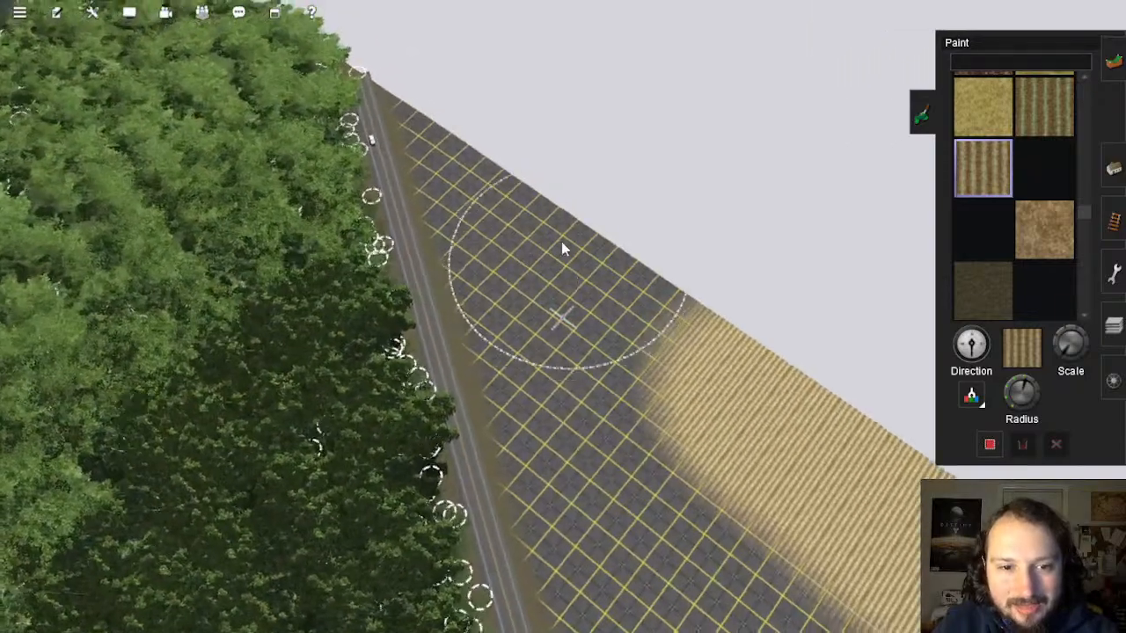
drag(562, 247, 530, 185)
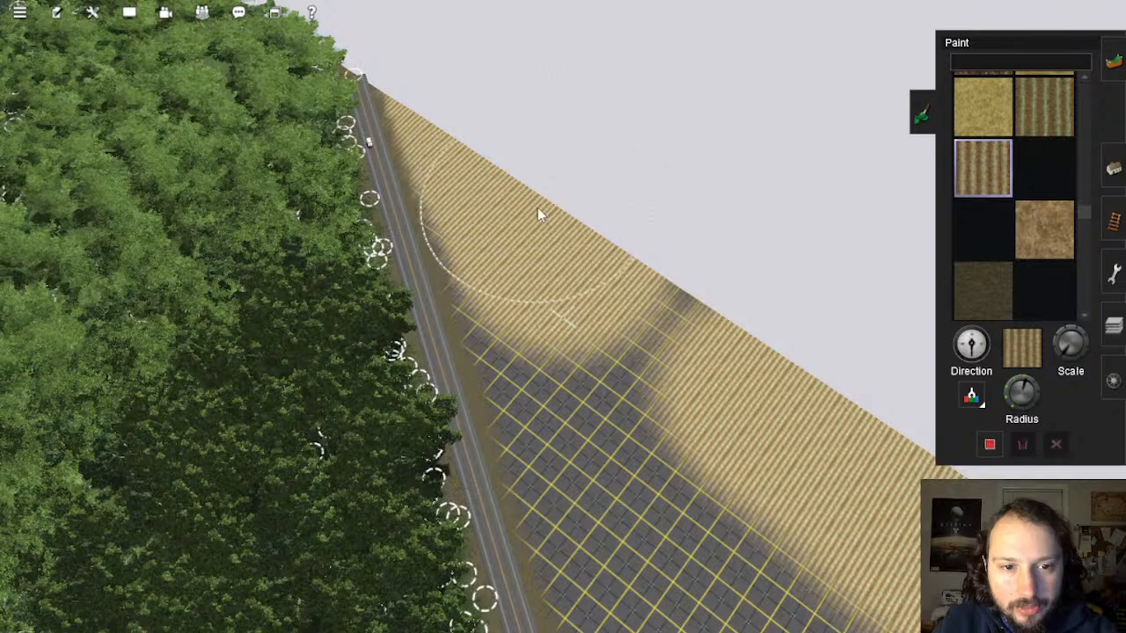
mouse_move(605, 329)
mouse_down()
mouse_move(628, 399)
mouse_move(603, 359)
mouse_up()
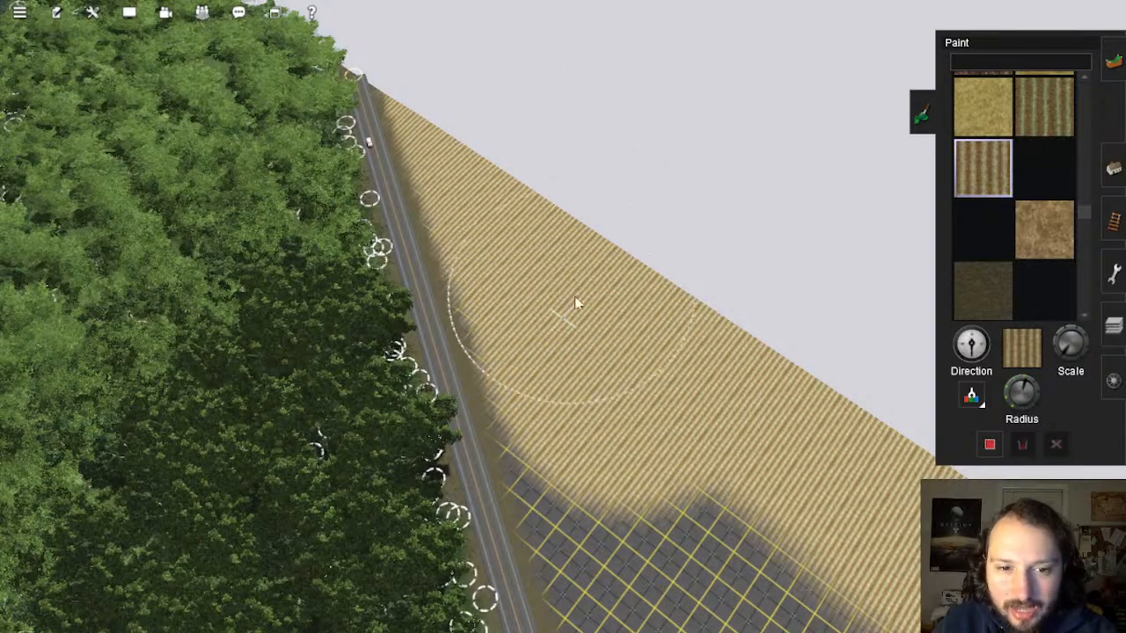
Step: Fill the unpainted notch and remaining grid areas with wheat texture
right_click(660, 497)
key(Left)
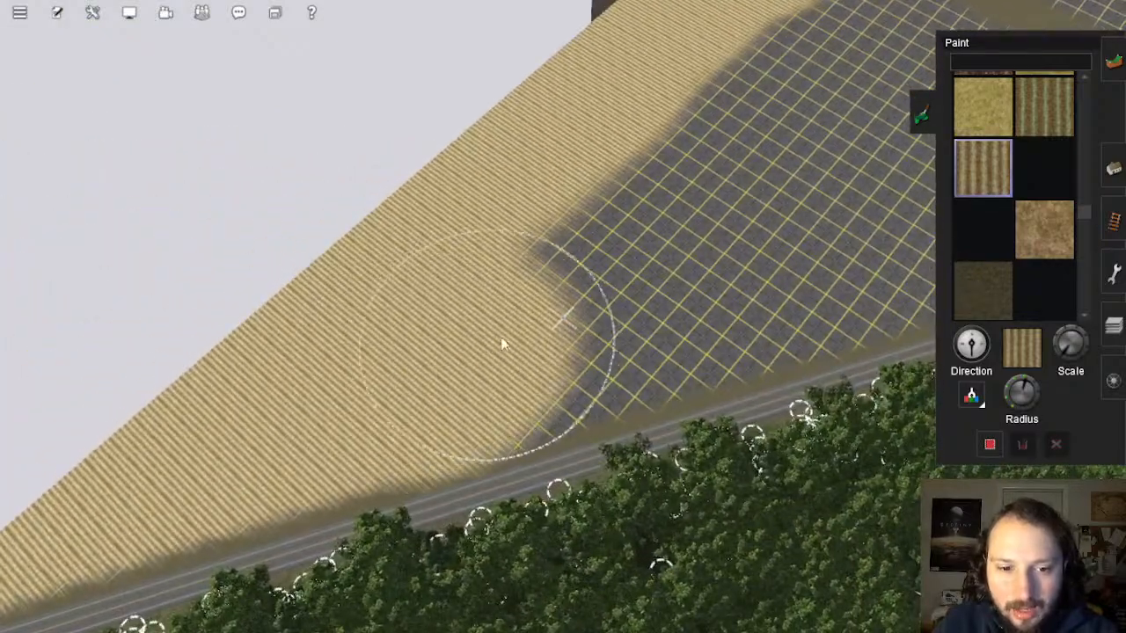
mouse_move(503, 344)
mouse_down()
mouse_move(797, 255)
mouse_move(630, 216)
mouse_up()
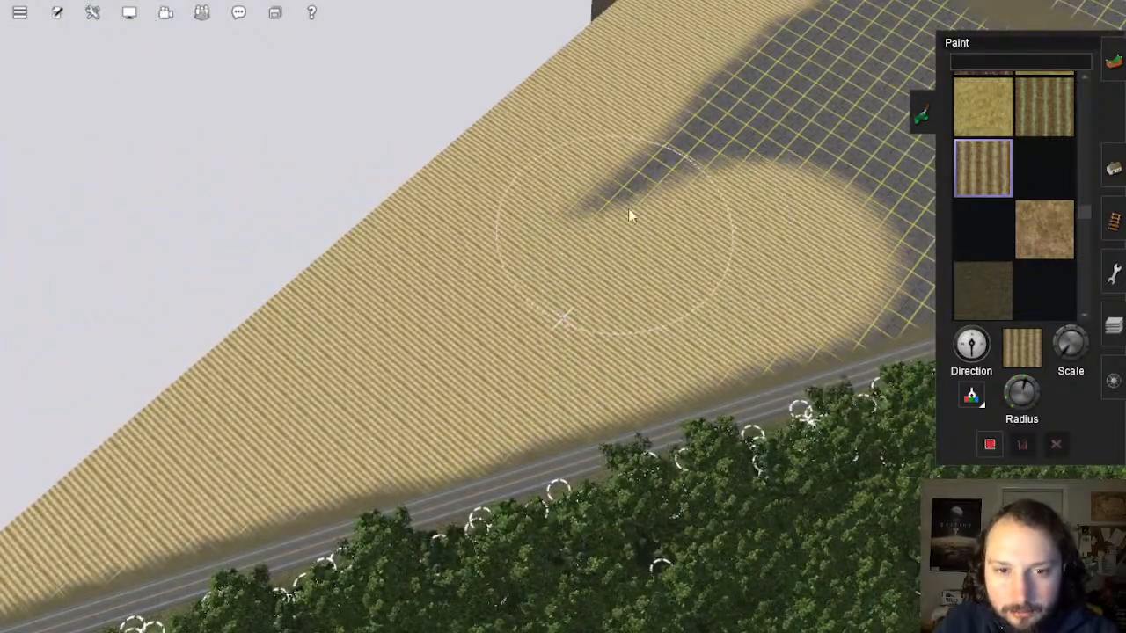
right_click(777, 136)
key(Left)
mouse_move(522, 254)
mouse_down()
mouse_move(518, 189)
mouse_move(483, 165)
mouse_up()
drag(398, 146, 515, 177)
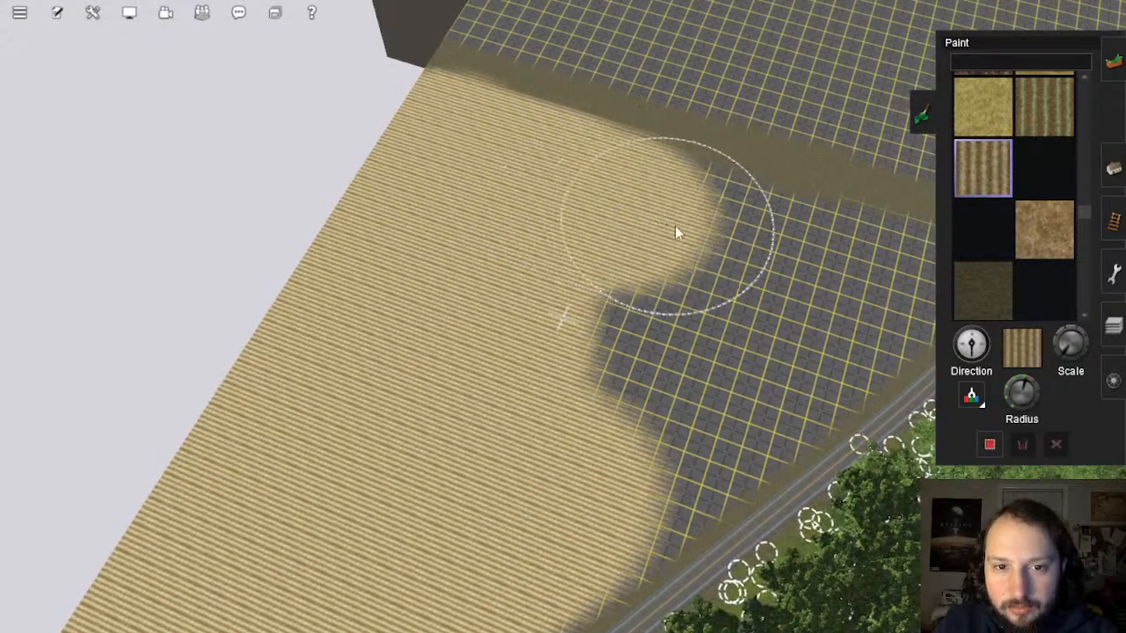
mouse_move(797, 271)
mouse_down()
mouse_move(819, 276)
mouse_move(748, 296)
mouse_move(784, 322)
mouse_move(687, 382)
mouse_up()
Step: Pan the view toward the road and shrink the painting brush
key(Left)
mouse_move(615, 326)
right_down()
mouse_move(617, 306)
mouse_move(660, 276)
mouse_move(653, 257)
mouse_move(624, 276)
mouse_move(653, 263)
right_up()
scroll(651, 286, up, 3)
key(Left)
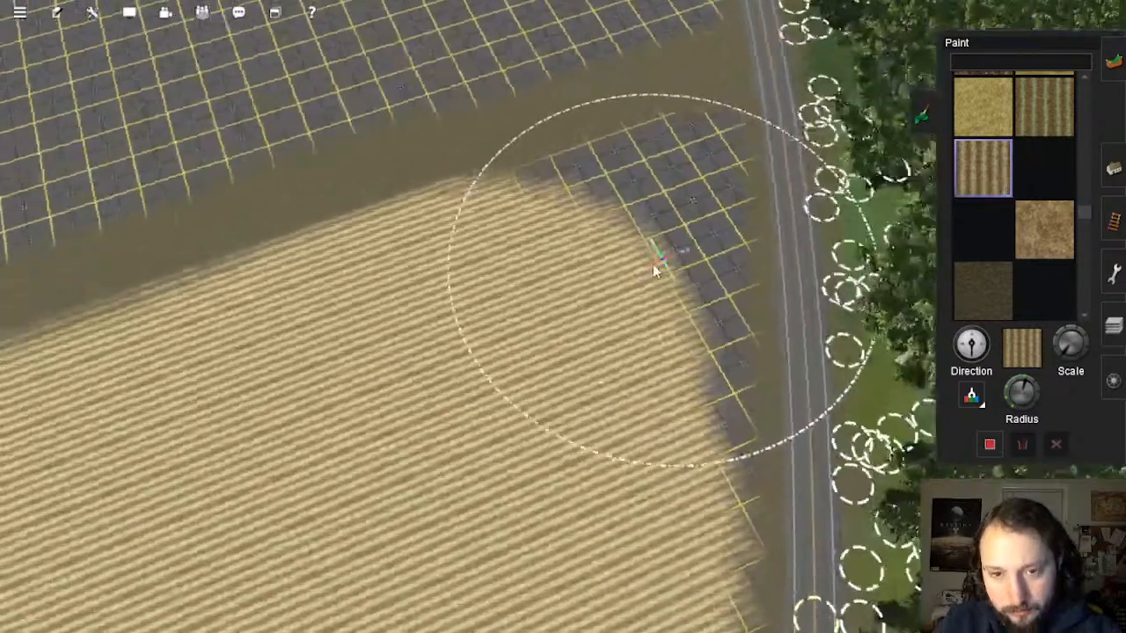
Step: Shrink the brush radius and paint wheat texture over the leftover grid patch up to the road edge
drag(1030, 388, 1008, 390)
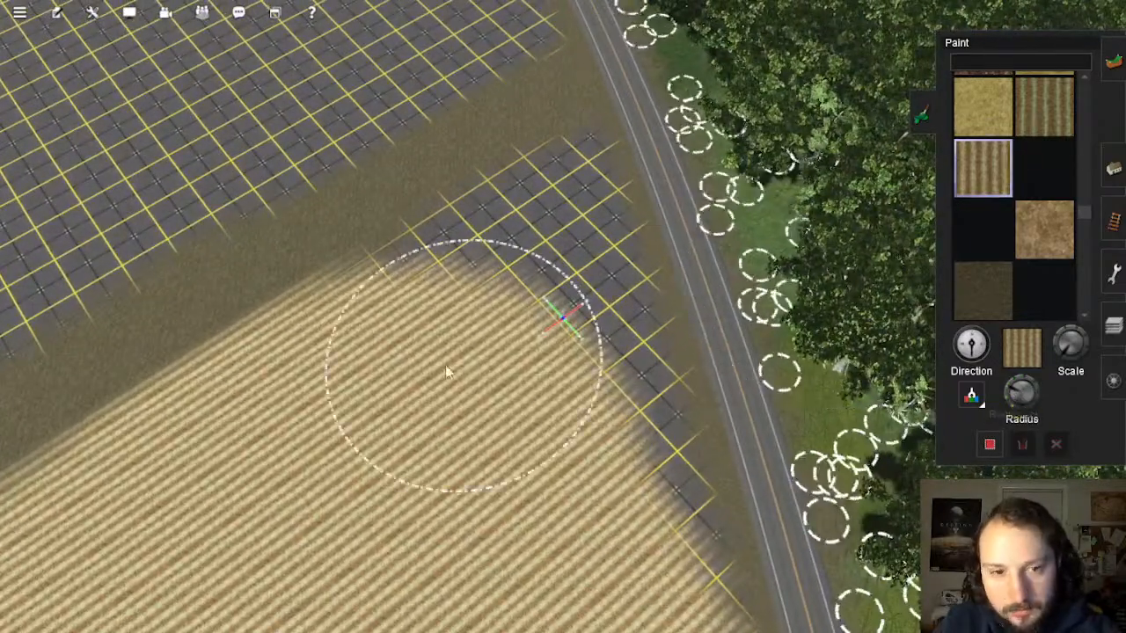
mouse_move(416, 346)
mouse_down()
mouse_move(520, 291)
mouse_move(536, 264)
mouse_move(568, 487)
mouse_up()
right_click(568, 488)
key(Down)
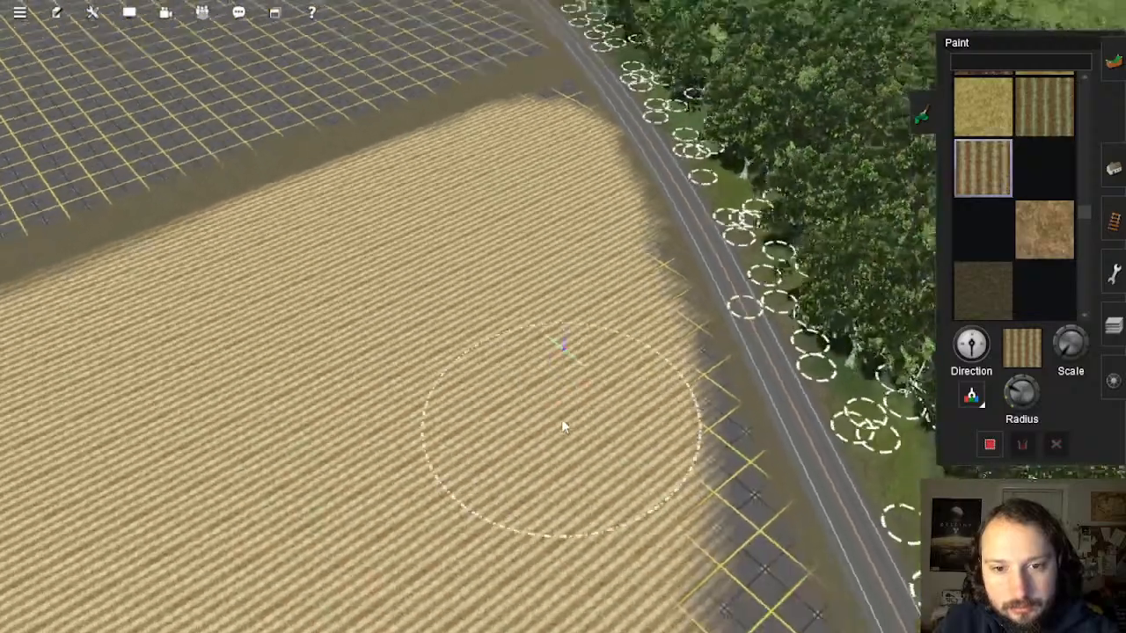
key(Left)
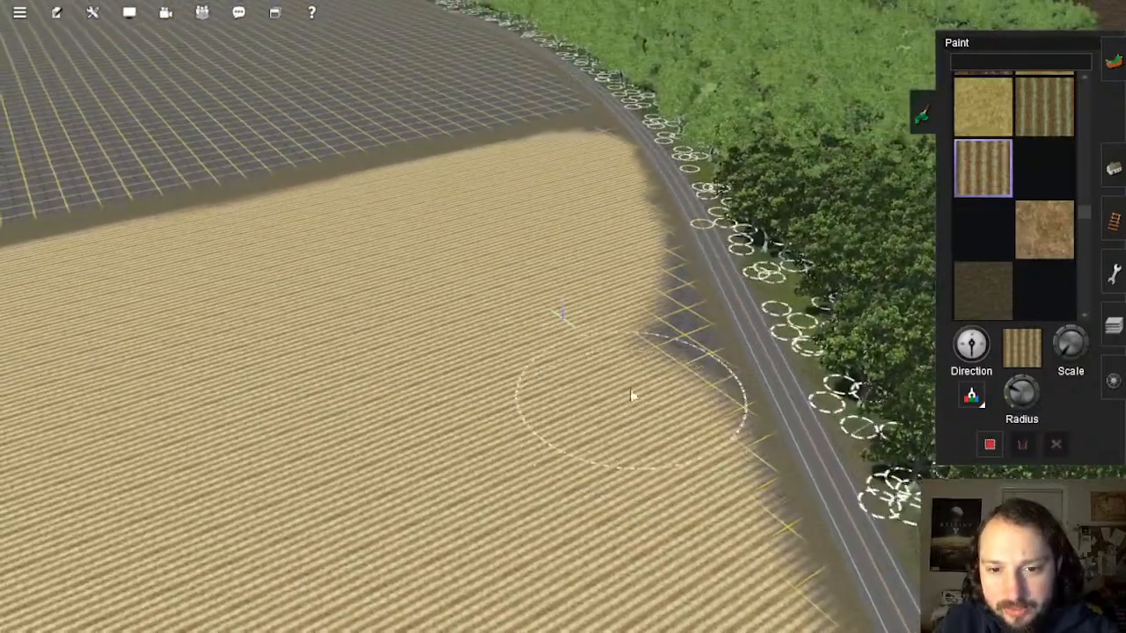
Step: Survey the field edge along the road to check the wheat coverage
right_click(589, 206)
key(Page_Up)
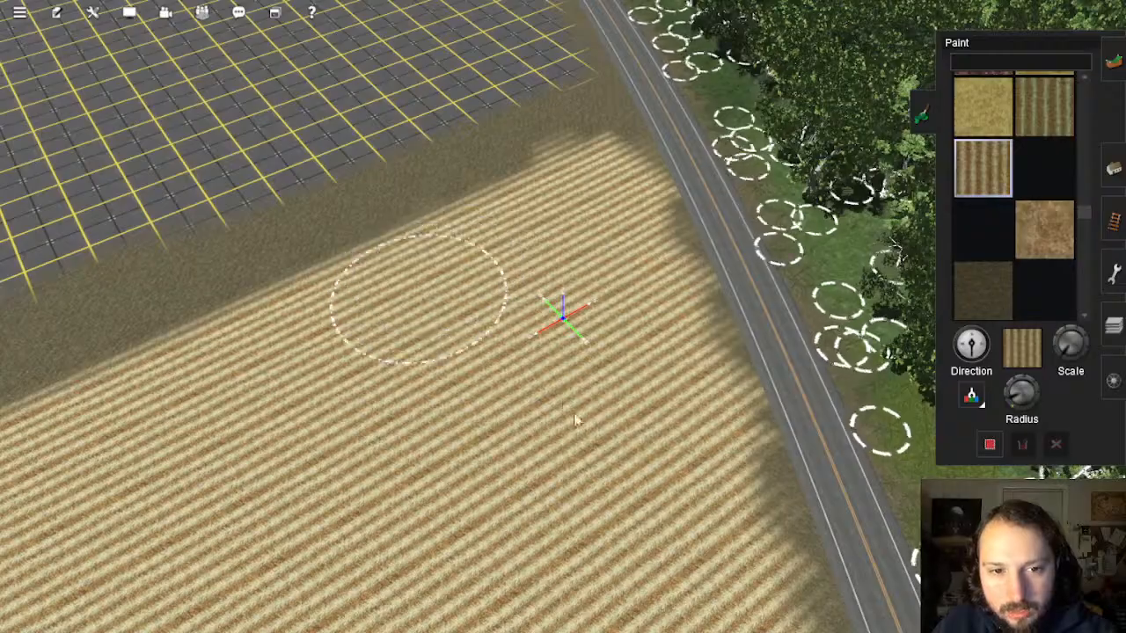
key(Page_Down)
mouse_move(576, 421)
right_down()
mouse_move(646, 463)
mouse_move(561, 478)
mouse_move(554, 490)
mouse_move(558, 359)
right_up()
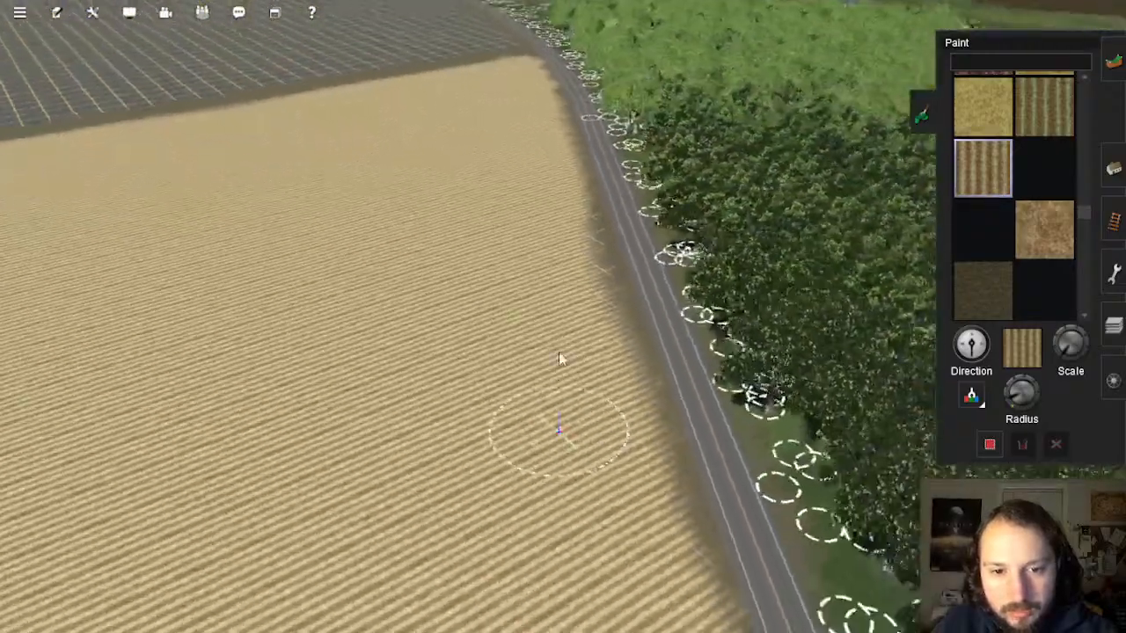
right_click(558, 286)
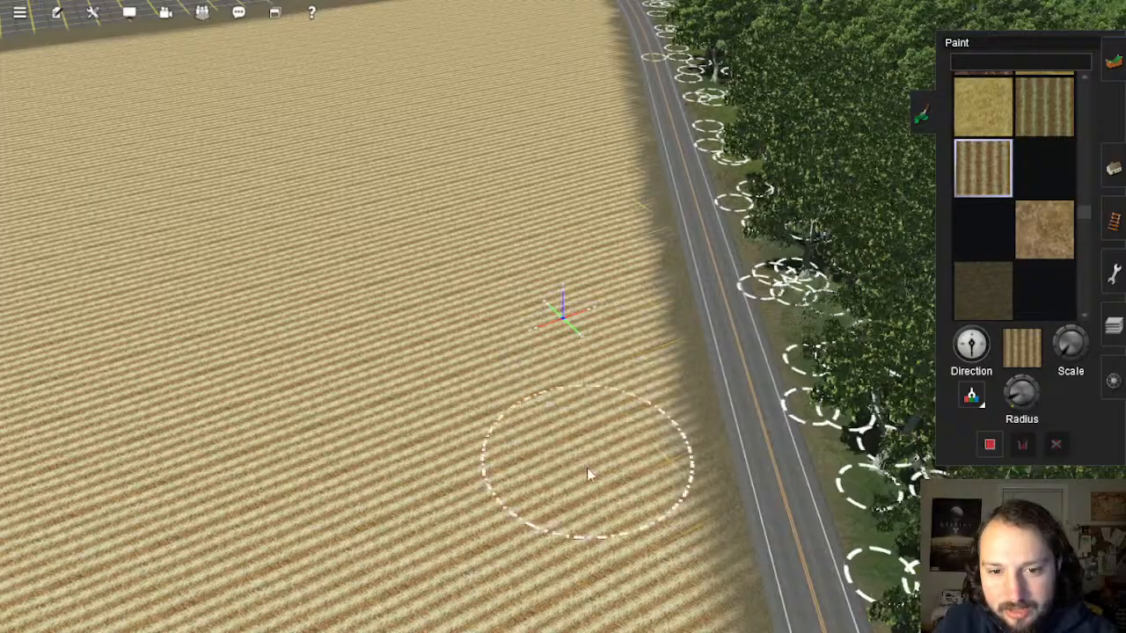
scroll(581, 523, down, 3)
right_click(572, 519)
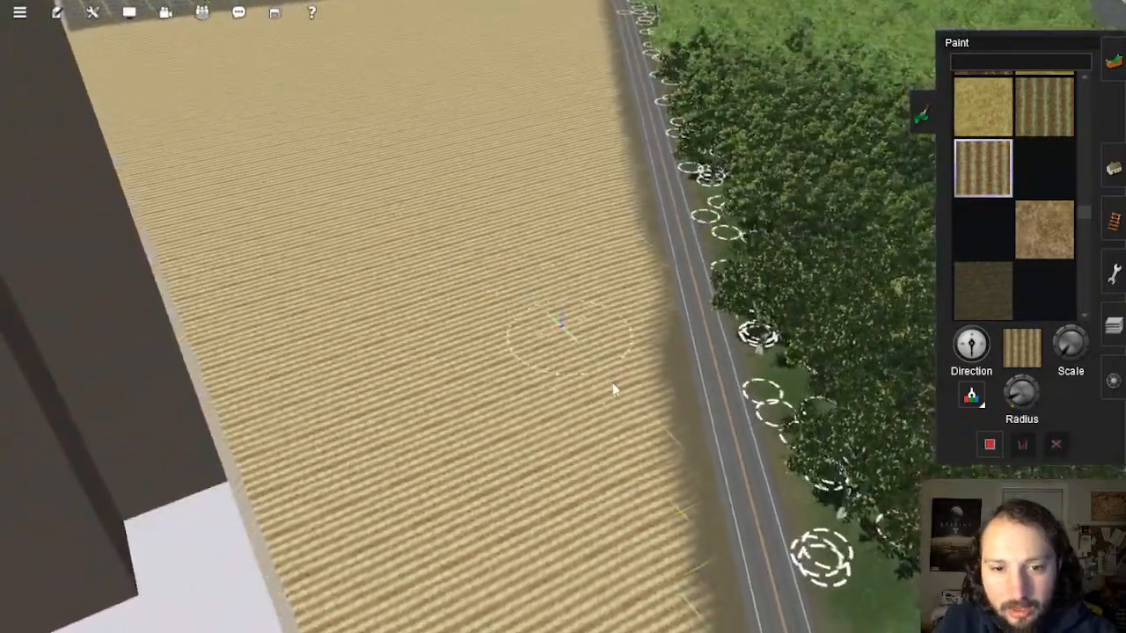
right_click(610, 391)
right_click(557, 455)
right_click(585, 436)
right_click(619, 381)
scroll(636, 321, up, 2)
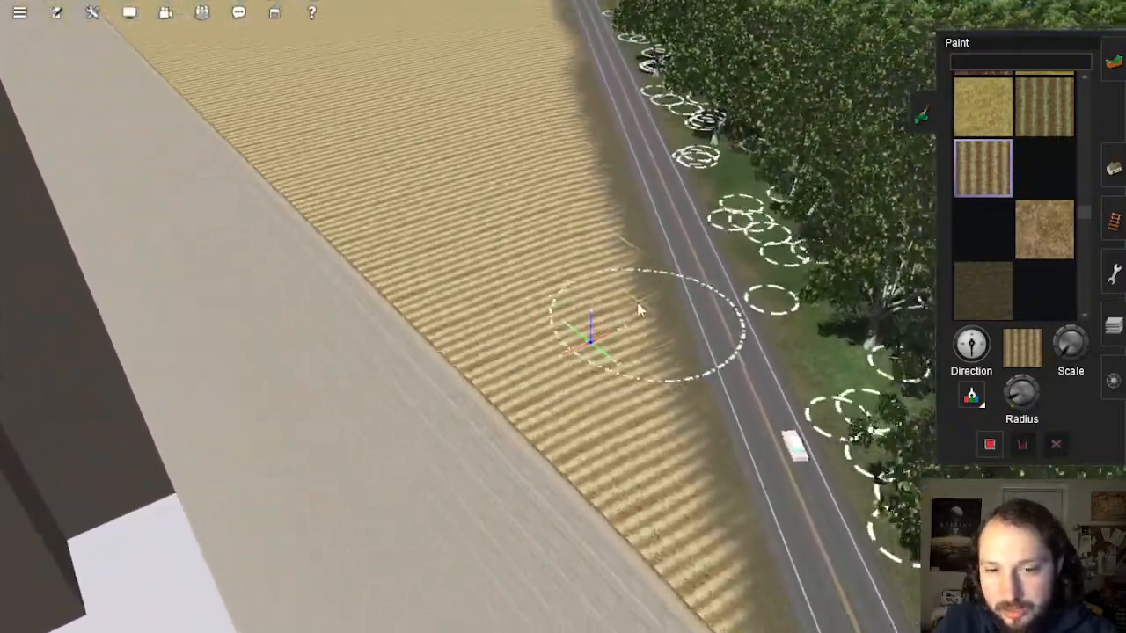
right_click(569, 169)
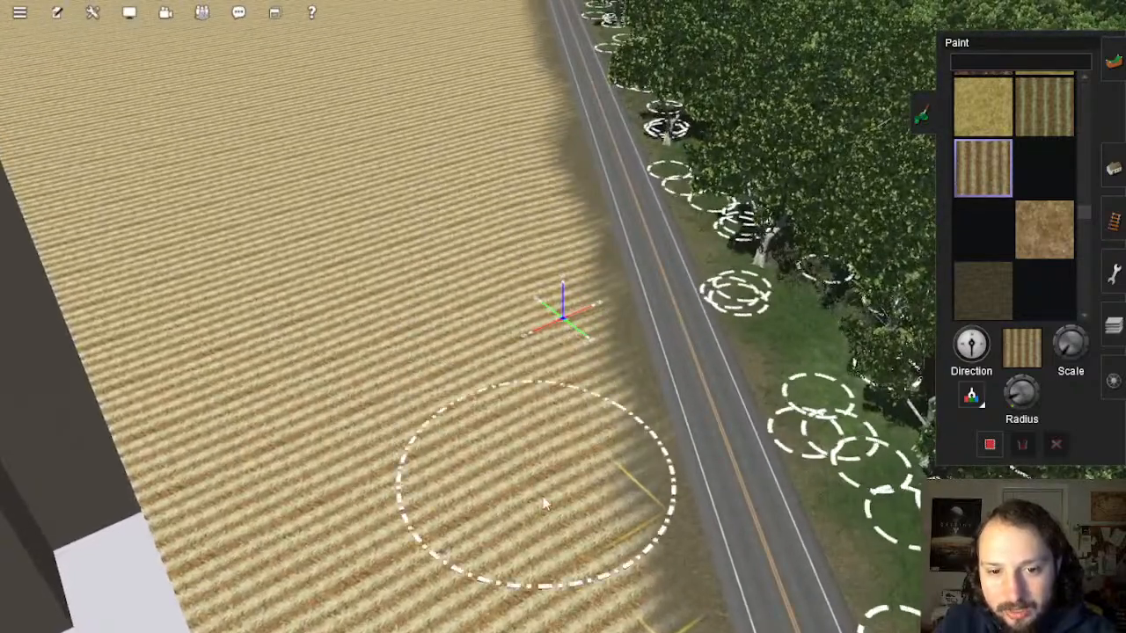
right_click(542, 508)
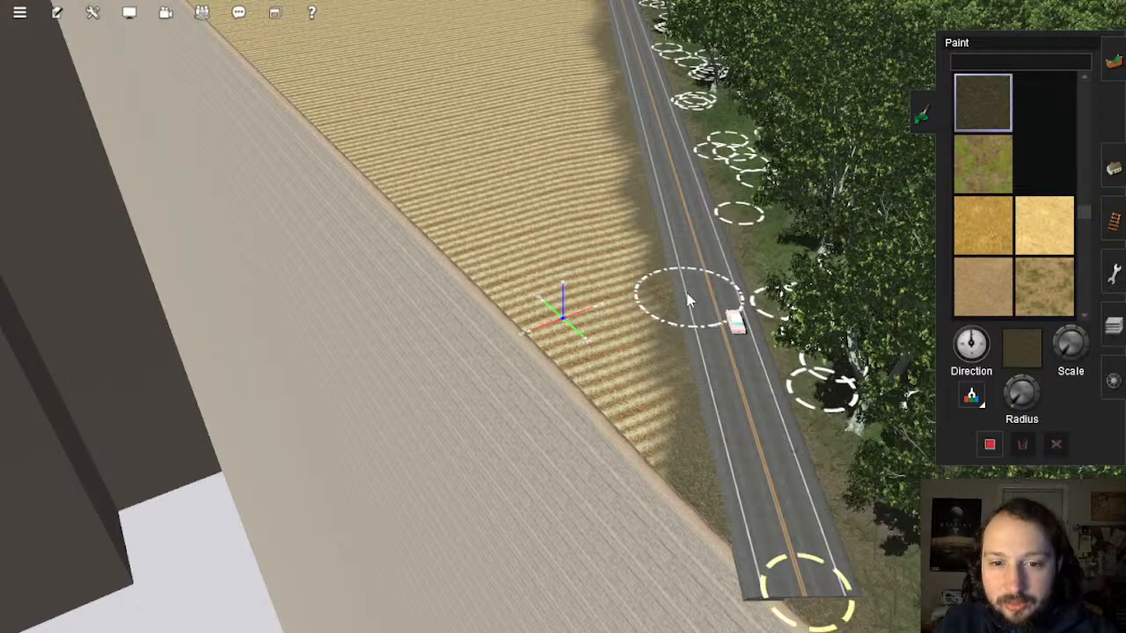
right_click(673, 107)
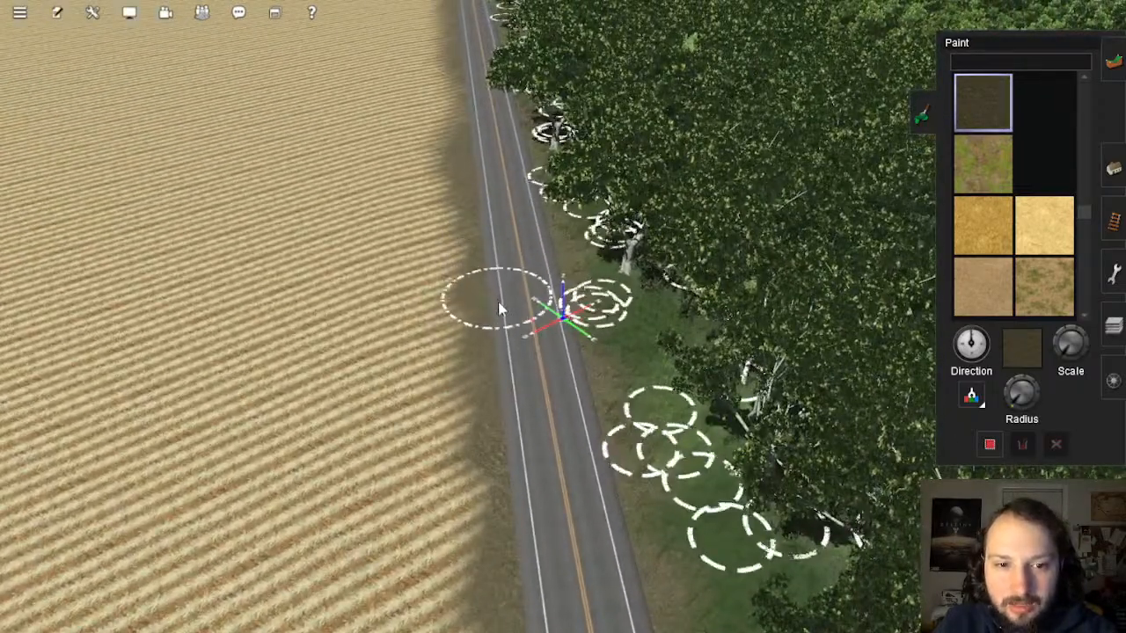
right_click(489, 170)
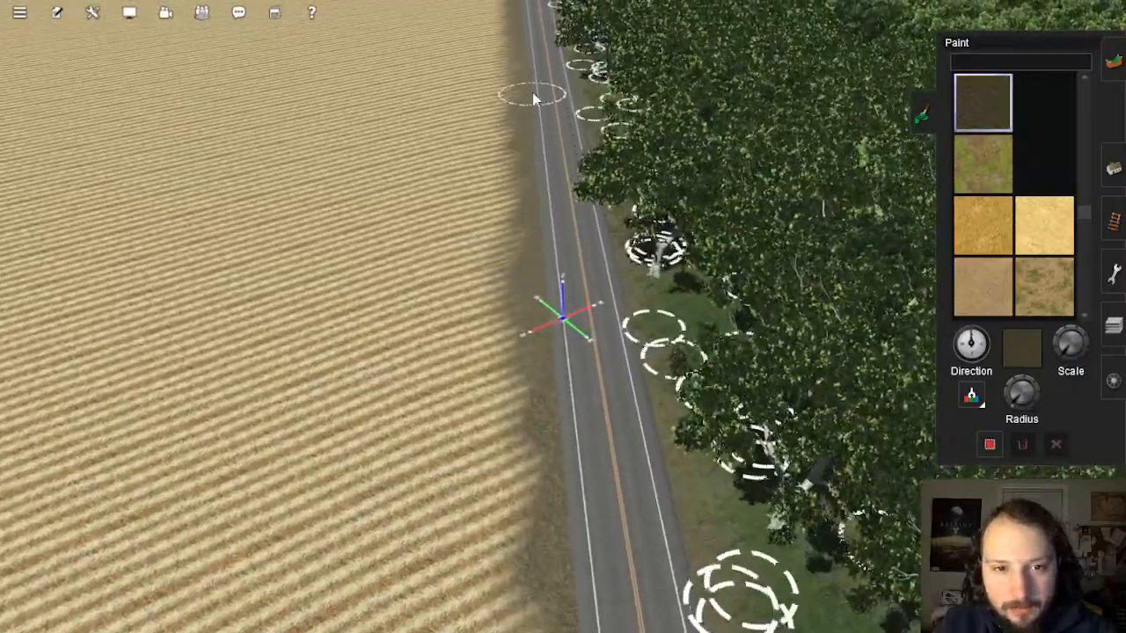
right_click(534, 98)
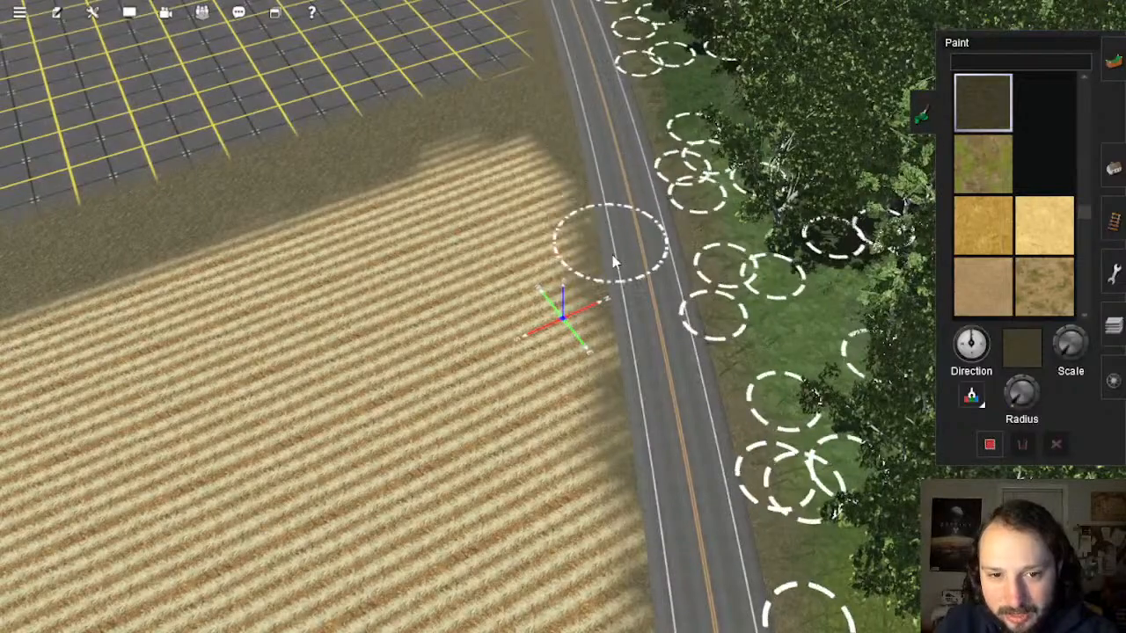
right_click(647, 498)
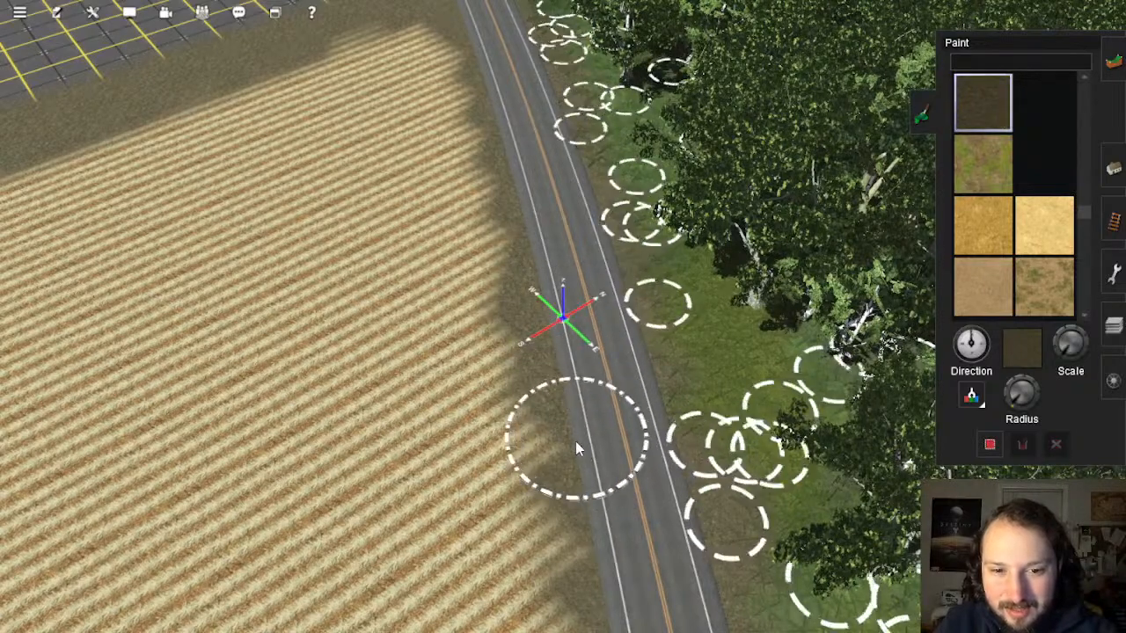
right_click(604, 487)
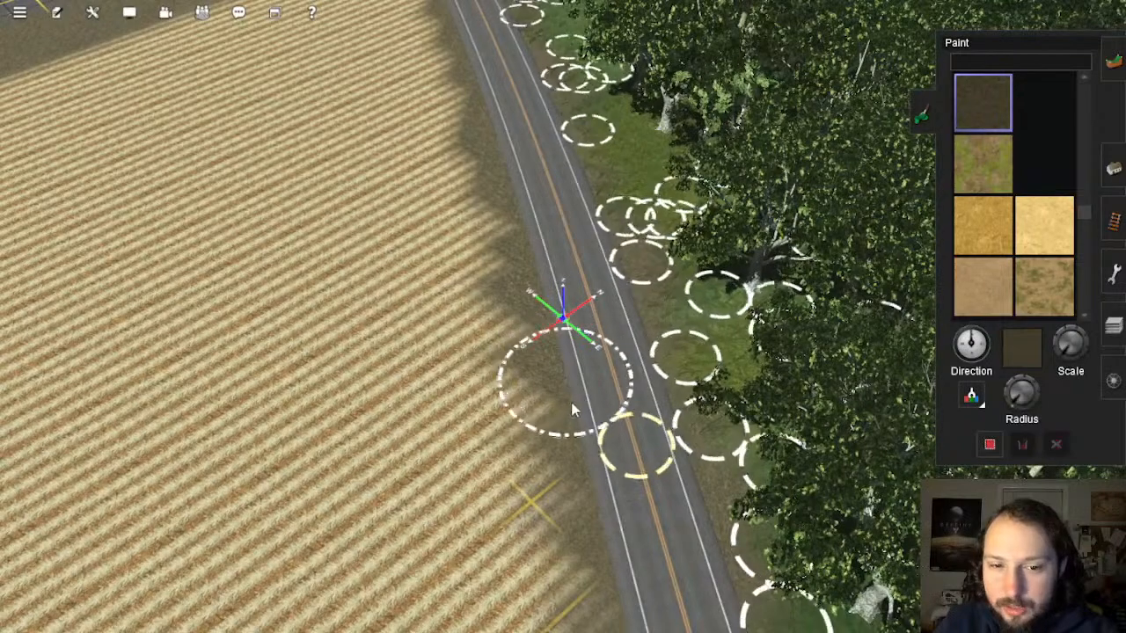
right_click(582, 493)
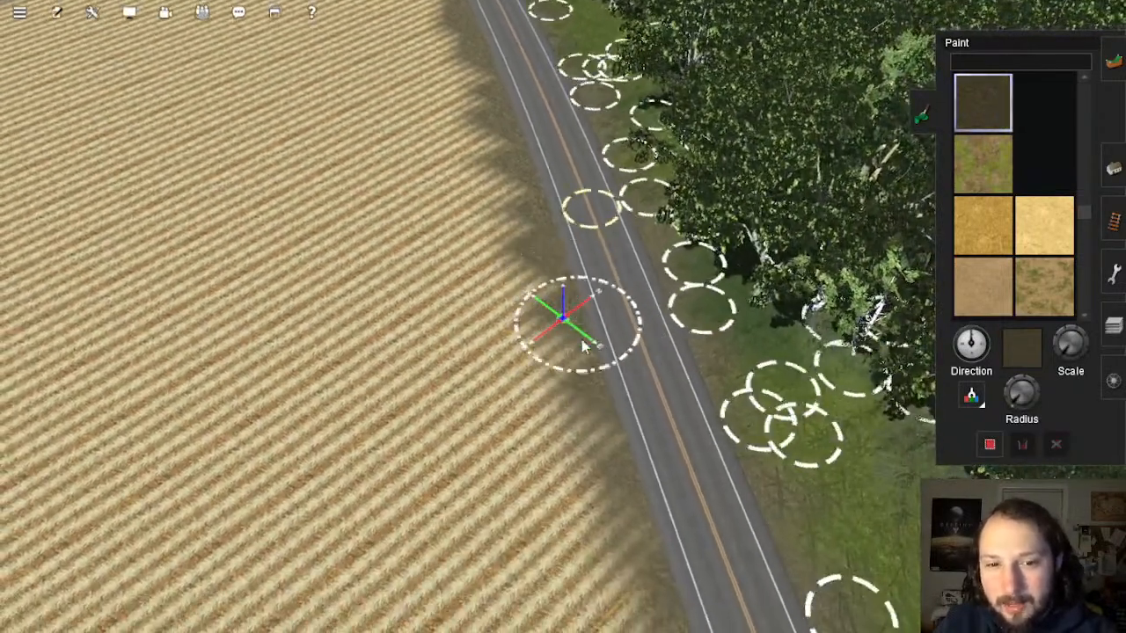
right_click(653, 485)
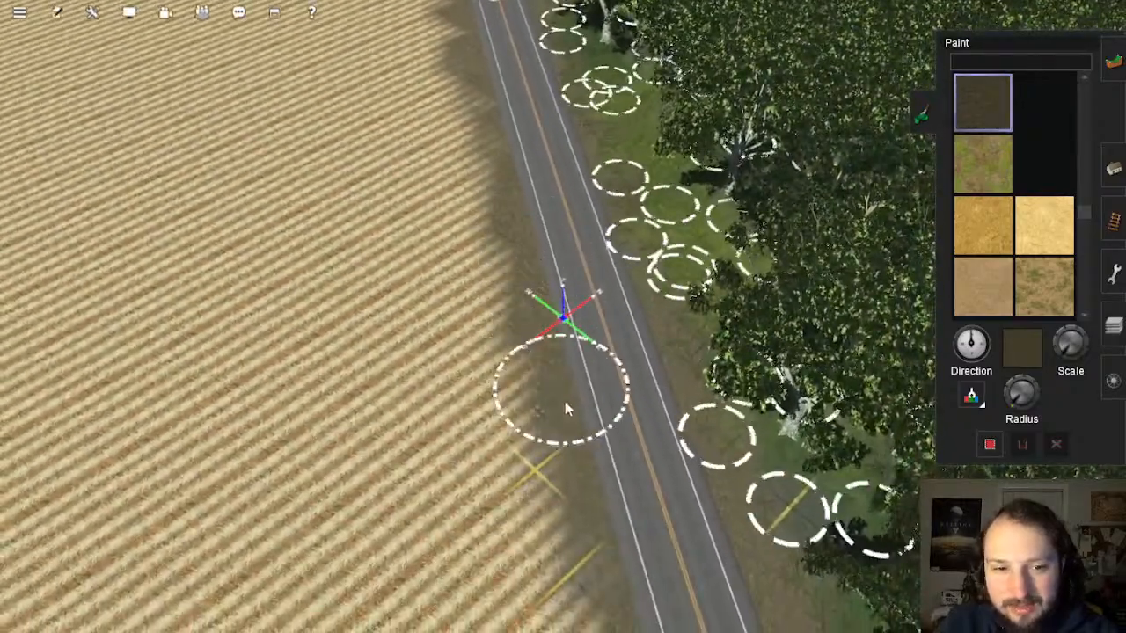
right_click(596, 536)
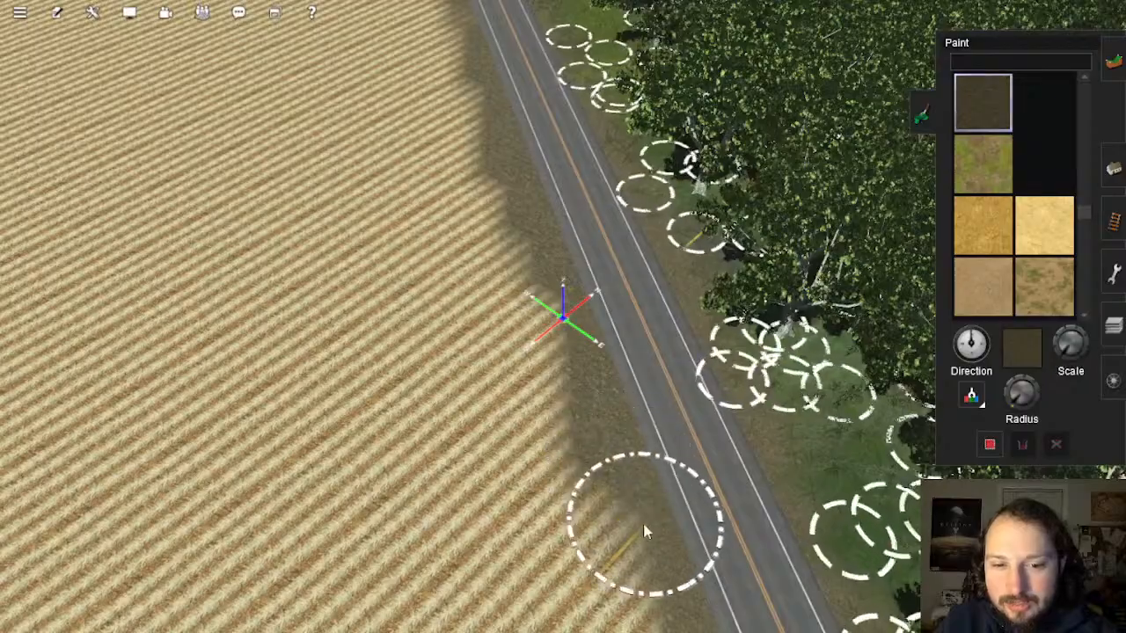
right_drag(647, 532, 613, 276)
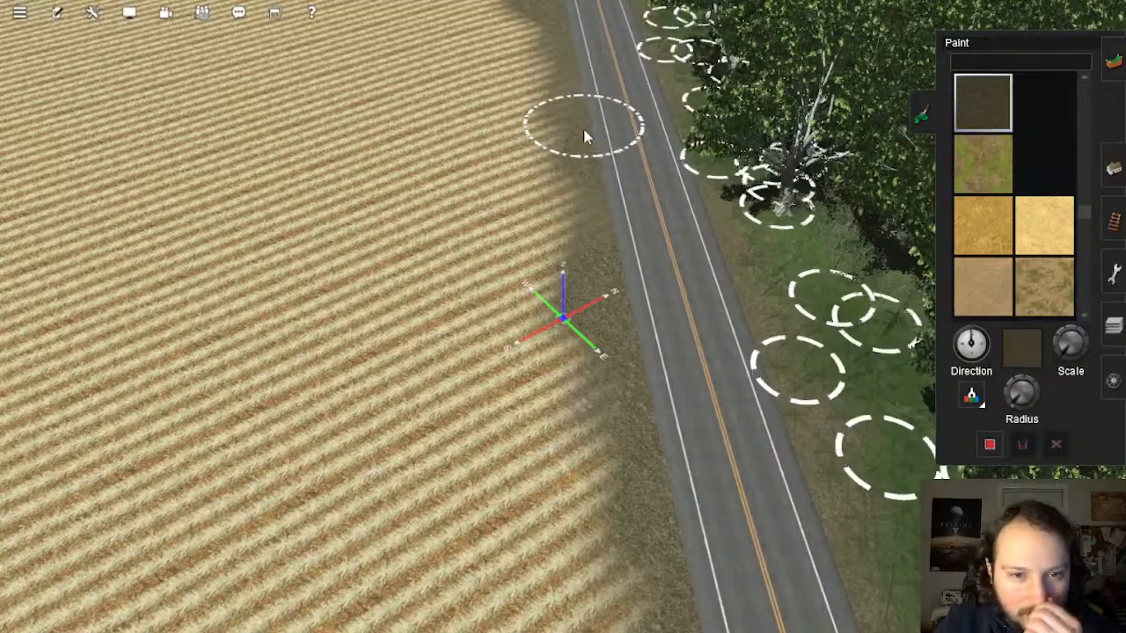
mouse_move(614, 242)
right_down()
mouse_move(564, 398)
mouse_move(564, 454)
mouse_move(527, 382)
mouse_move(343, 160)
mouse_move(487, 291)
mouse_move(528, 198)
right_up()
right_click(531, 194)
right_click(636, 89)
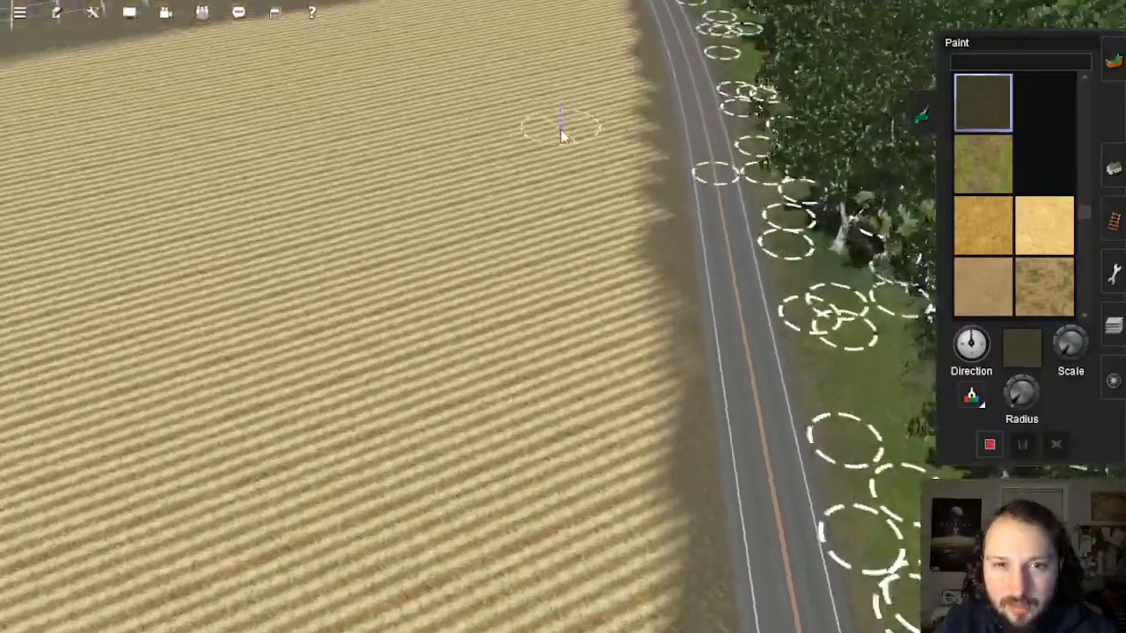
right_click(564, 134)
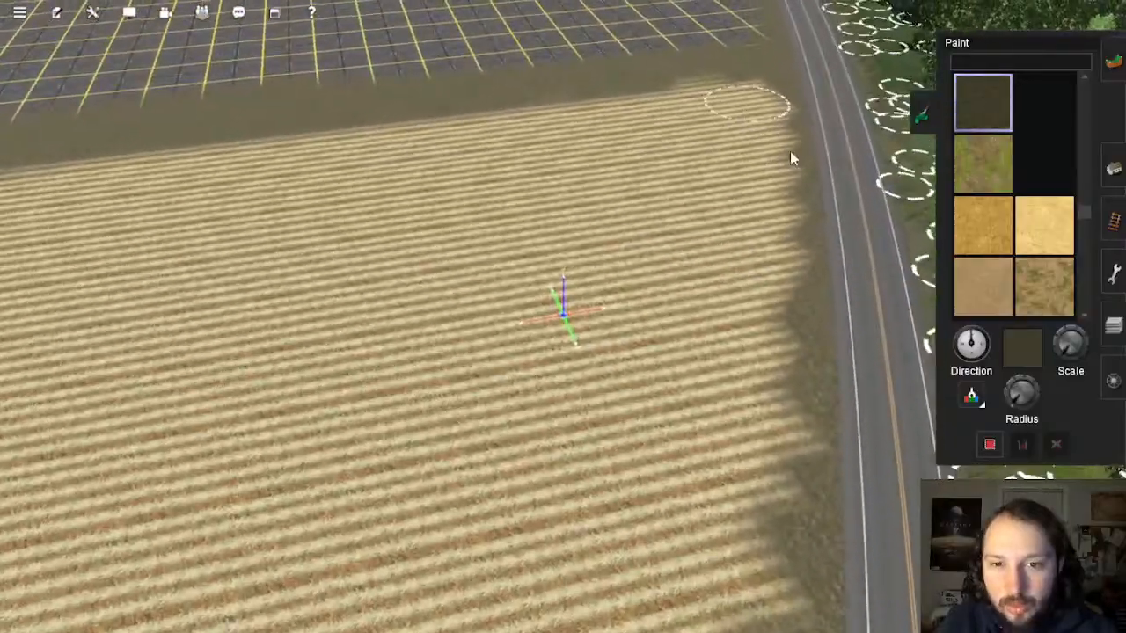
right_click(827, 255)
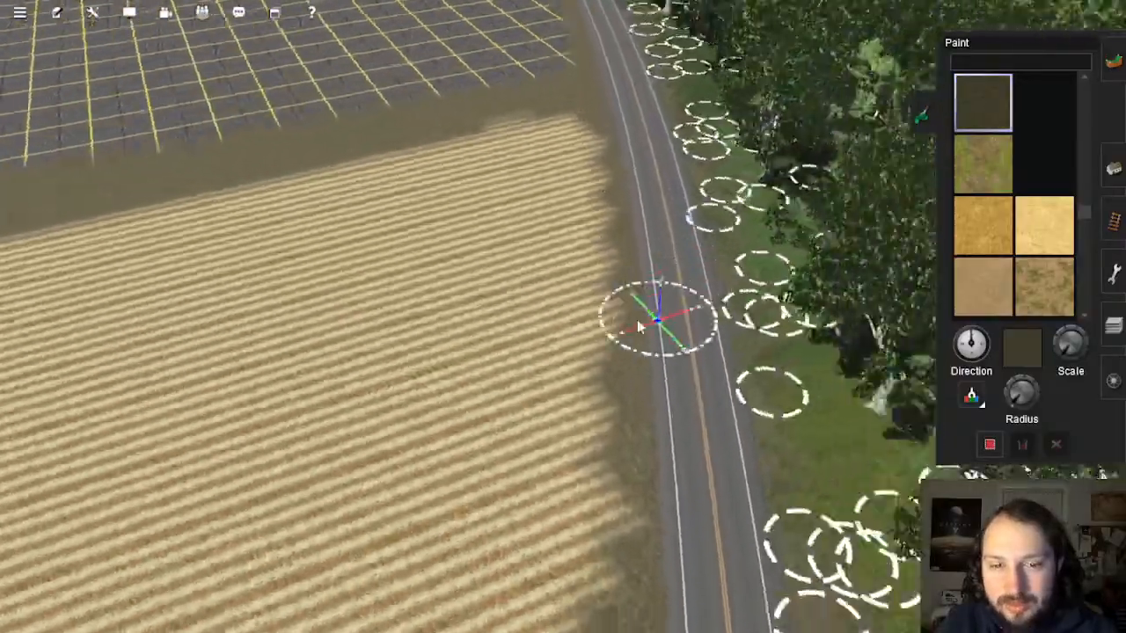
right_click(494, 145)
right_click(519, 176)
right_click(473, 139)
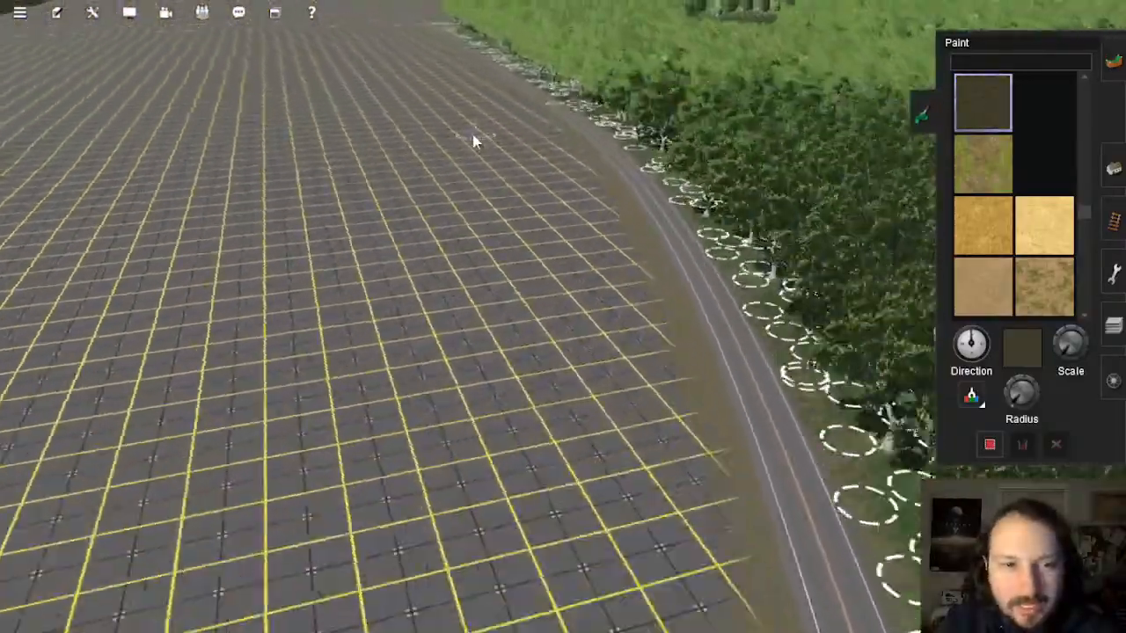
scroll(621, 147, down, 15)
right_drag(621, 147, 525, 251)
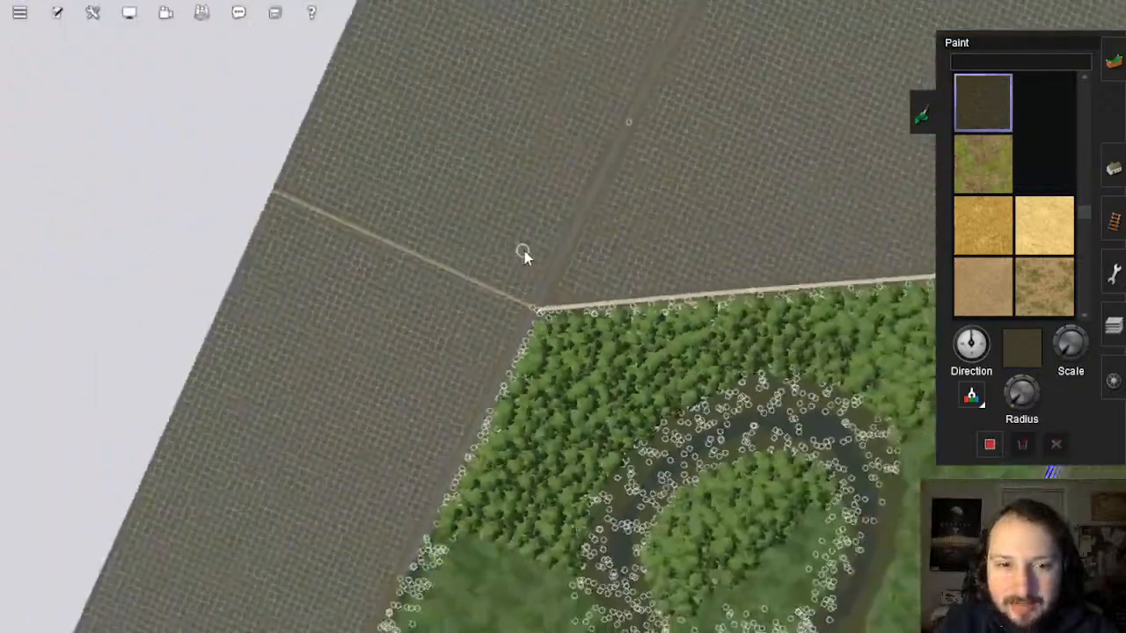
scroll(524, 252, down, 10)
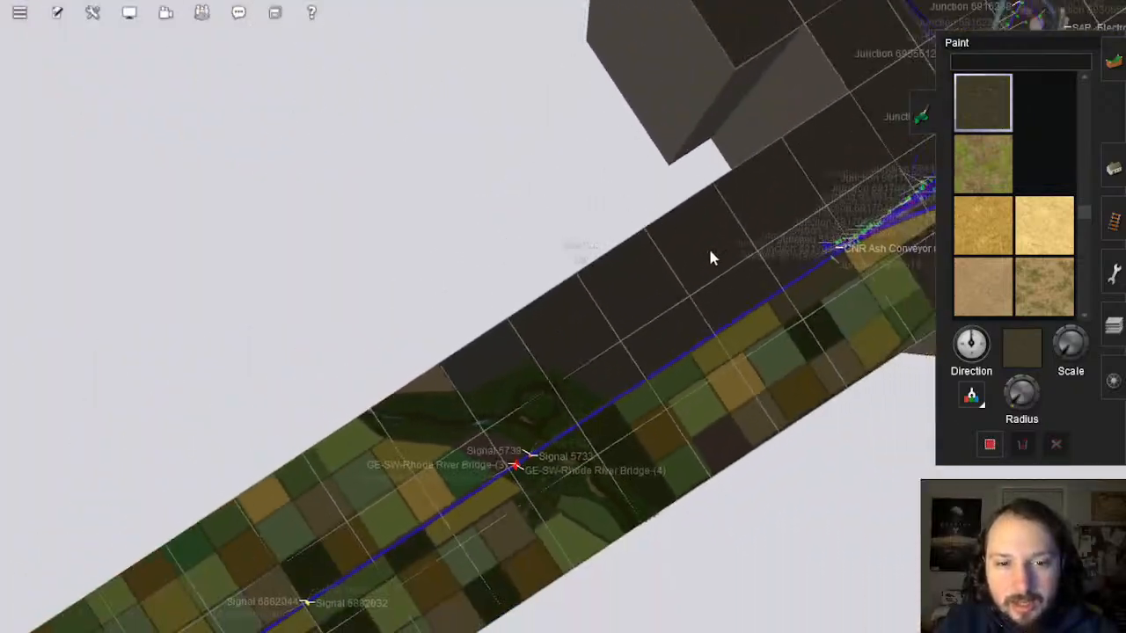
right_click(710, 250)
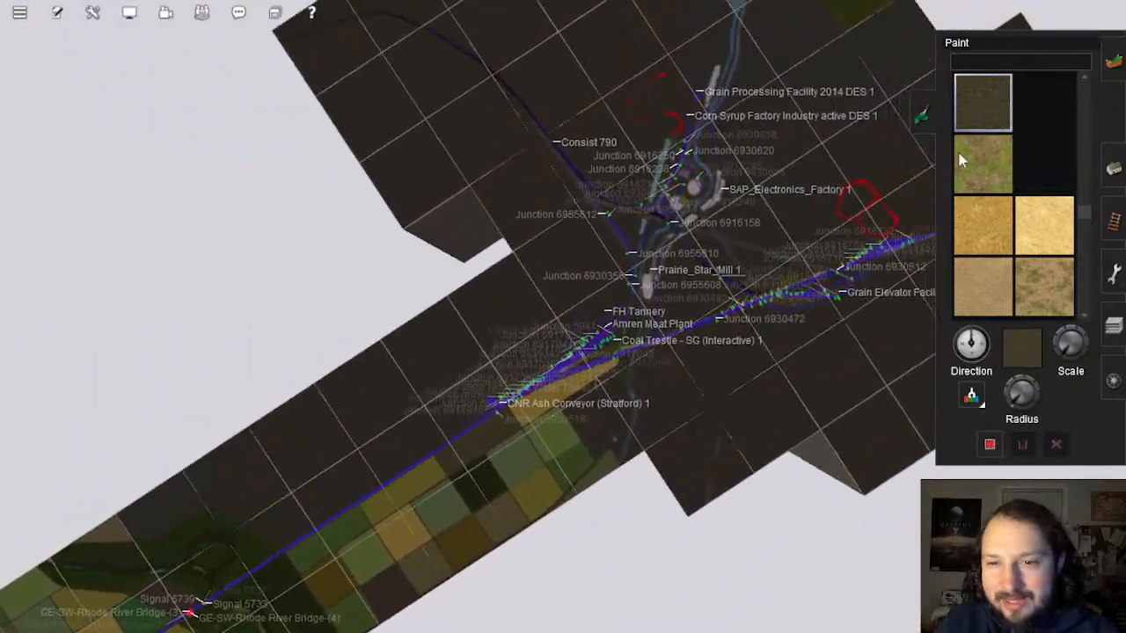
scroll(666, 284, up, 1)
right_click(668, 283)
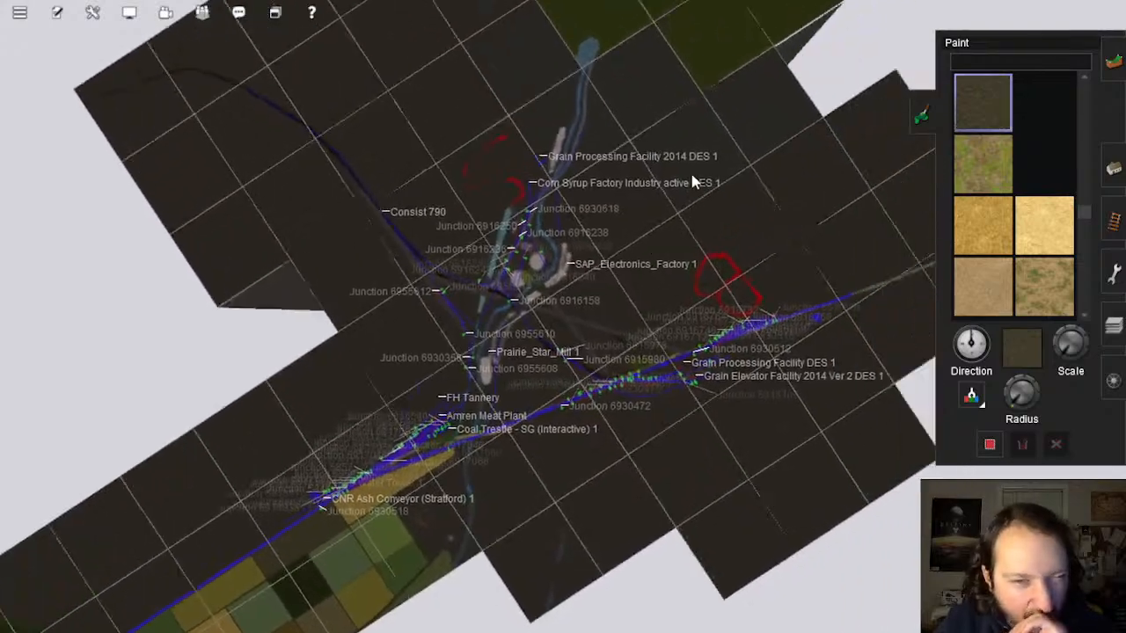
right_click(693, 179)
right_click(536, 195)
scroll(461, 303, up, 7)
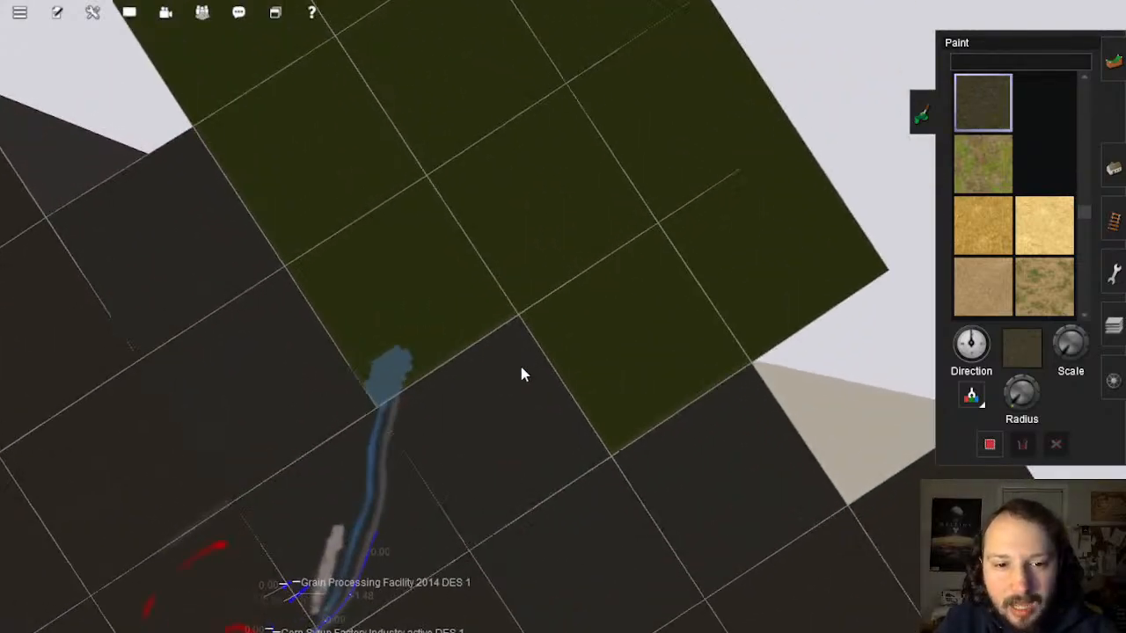
scroll(585, 350, up, 5)
key(Down)
key(Left)
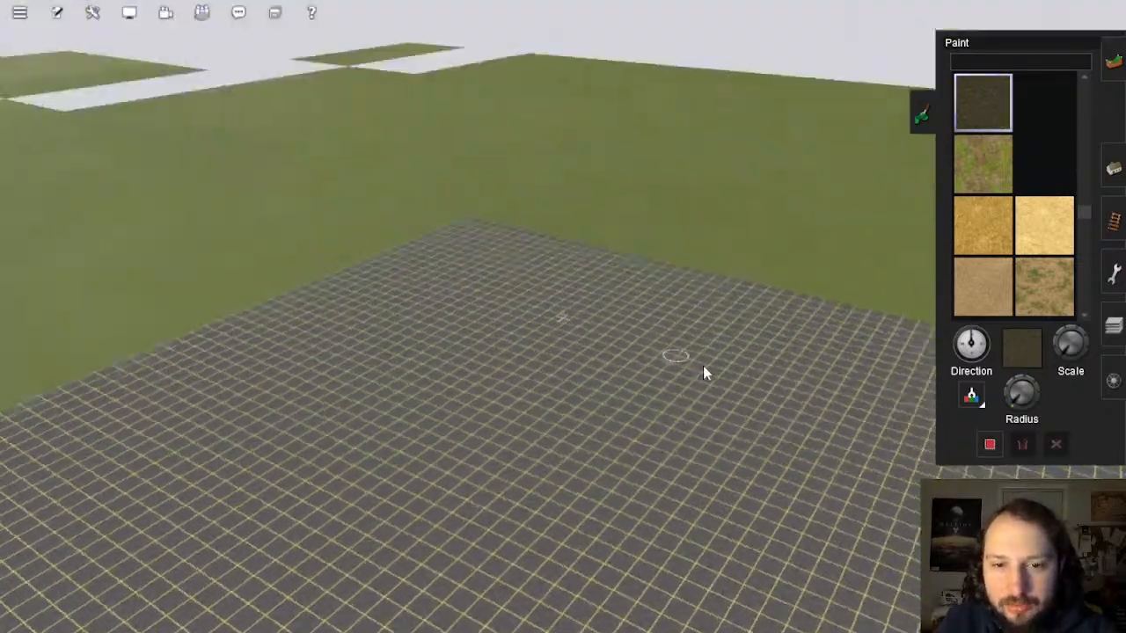
key(Up)
key(Right)
right_click(583, 51)
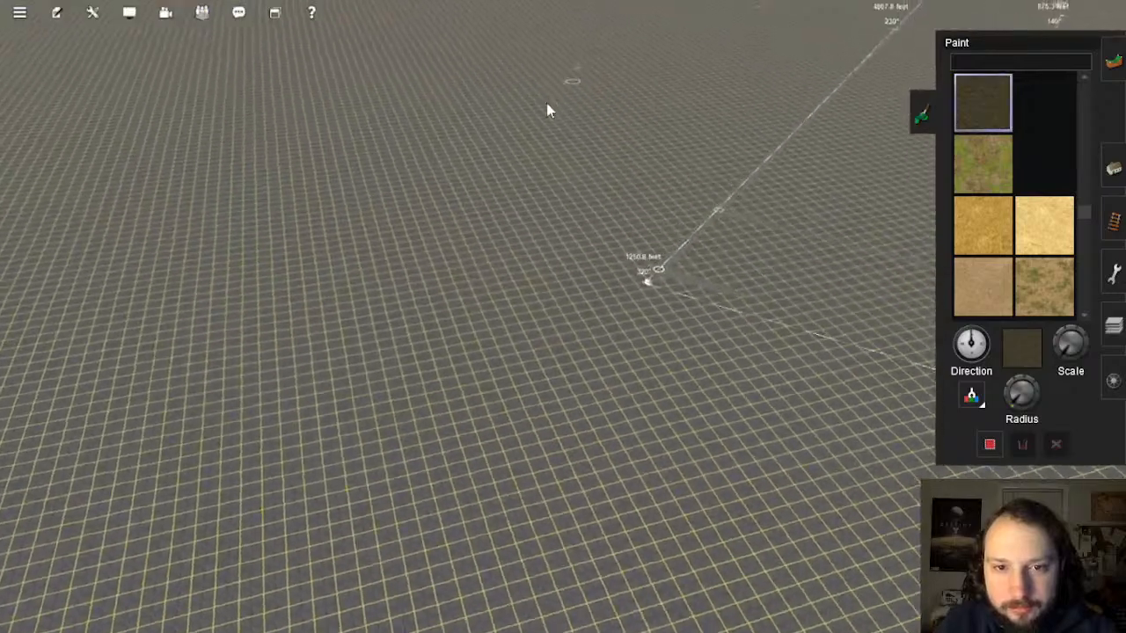
scroll(533, 109, down, 2)
scroll(529, 104, down, 7)
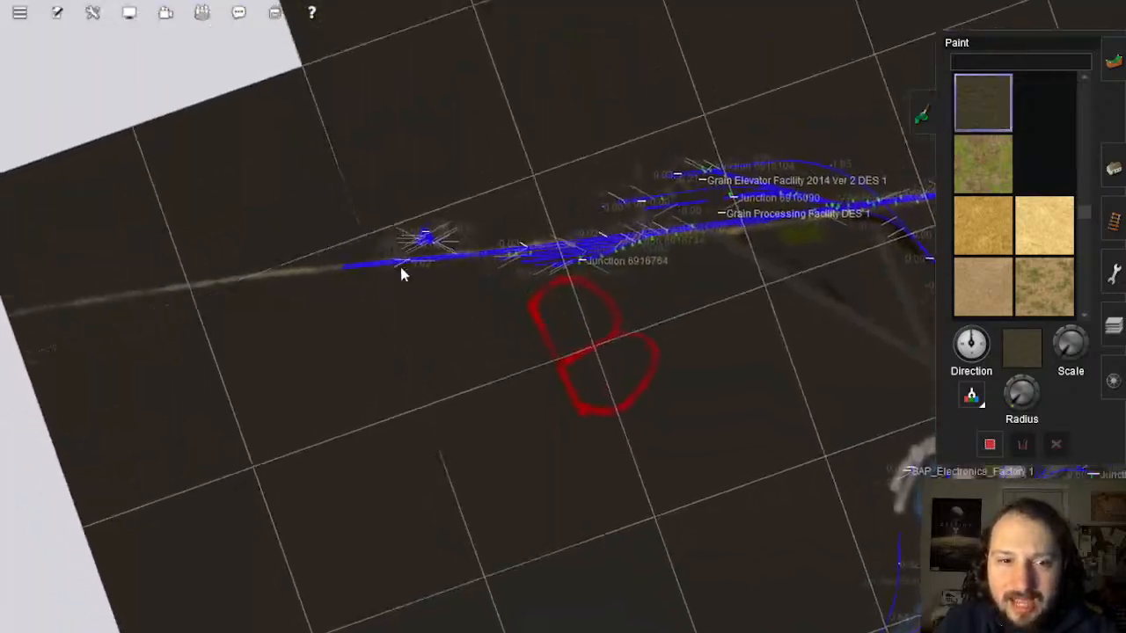
scroll(444, 291, up, 5)
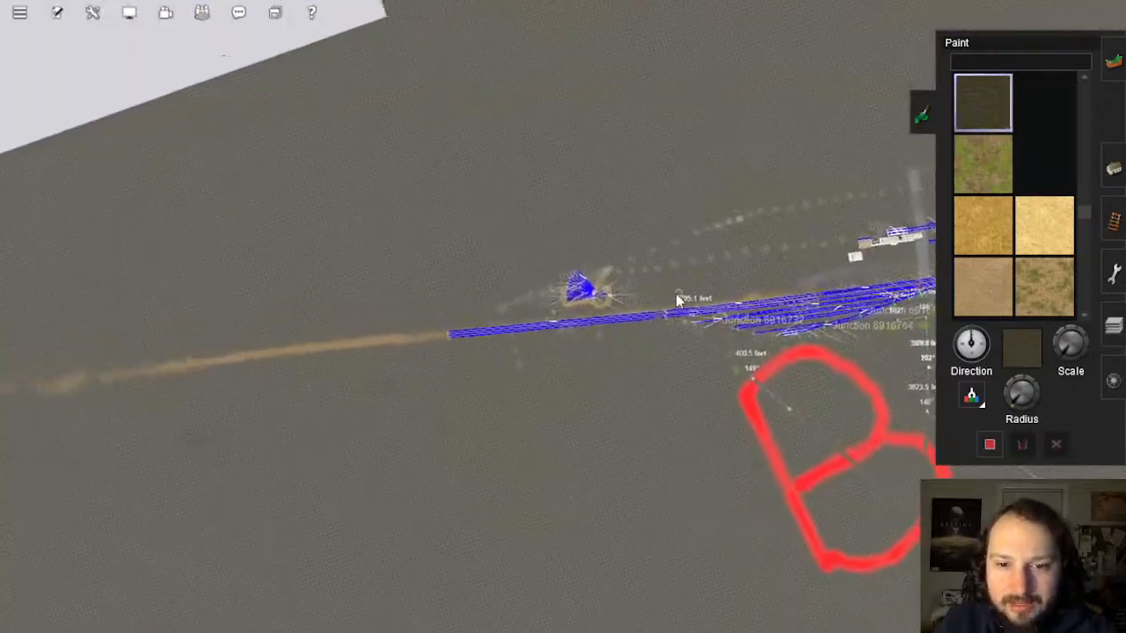
right_click(684, 314)
scroll(682, 312, up, 5)
key(Left)
key(Down)
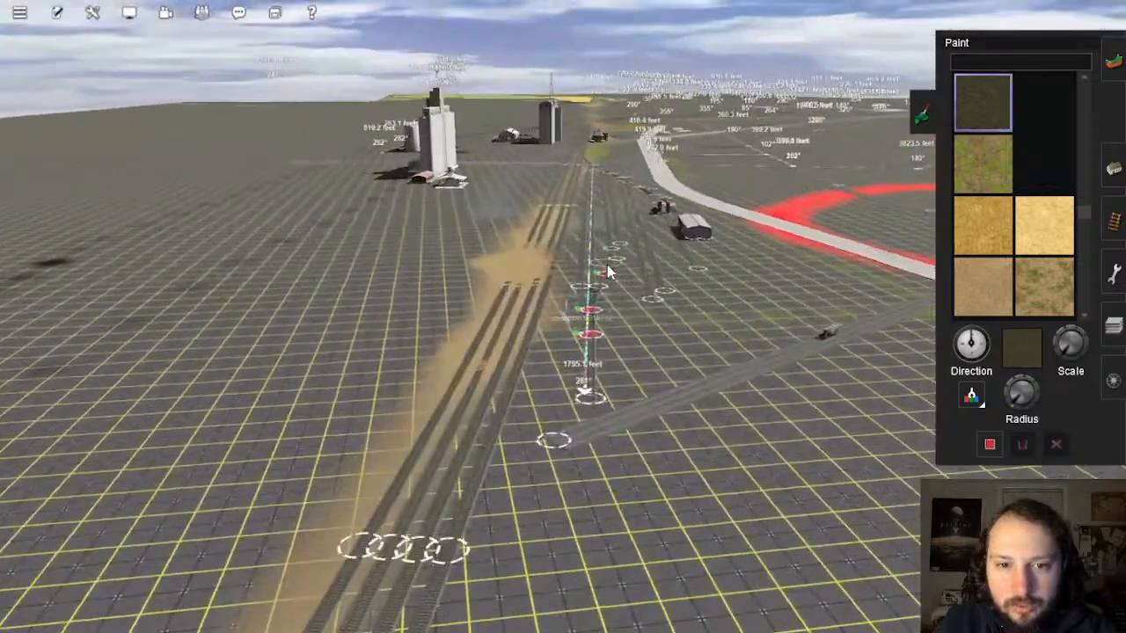
right_click(610, 271)
key(Up)
right_click(573, 234)
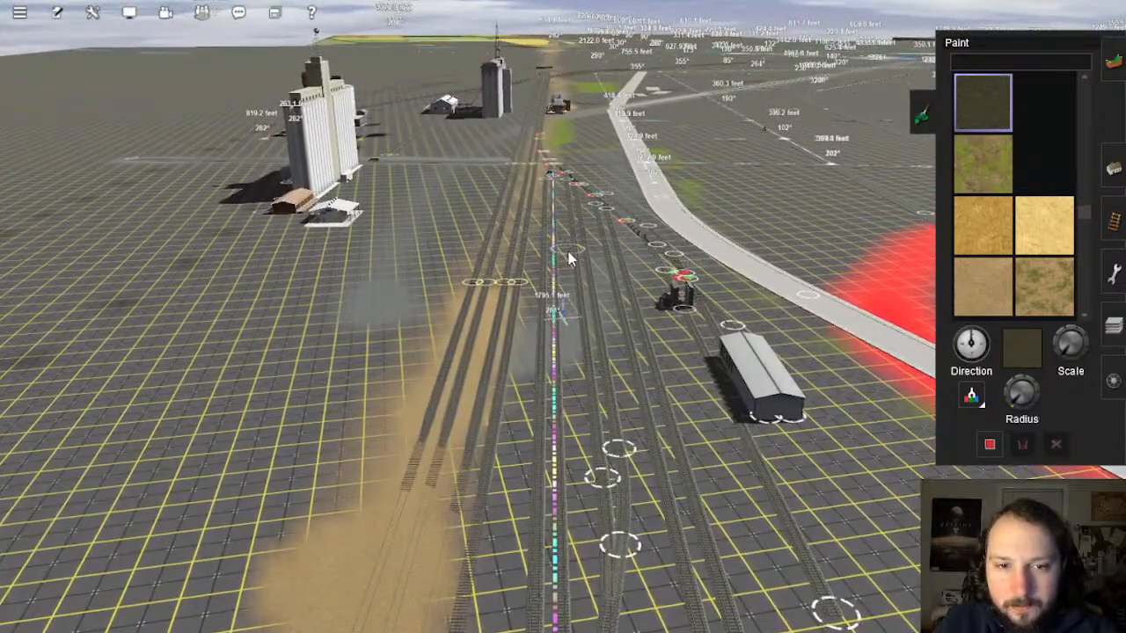
right_click(572, 209)
right_click(549, 230)
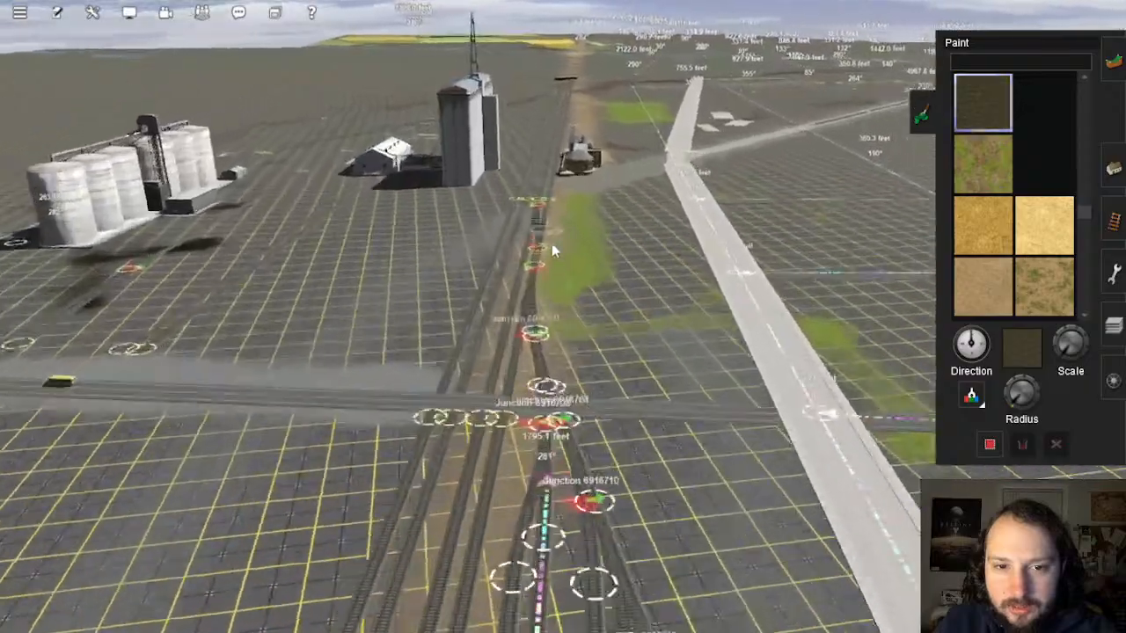
right_click(553, 248)
right_click(697, 299)
key(Right)
right_click(427, 176)
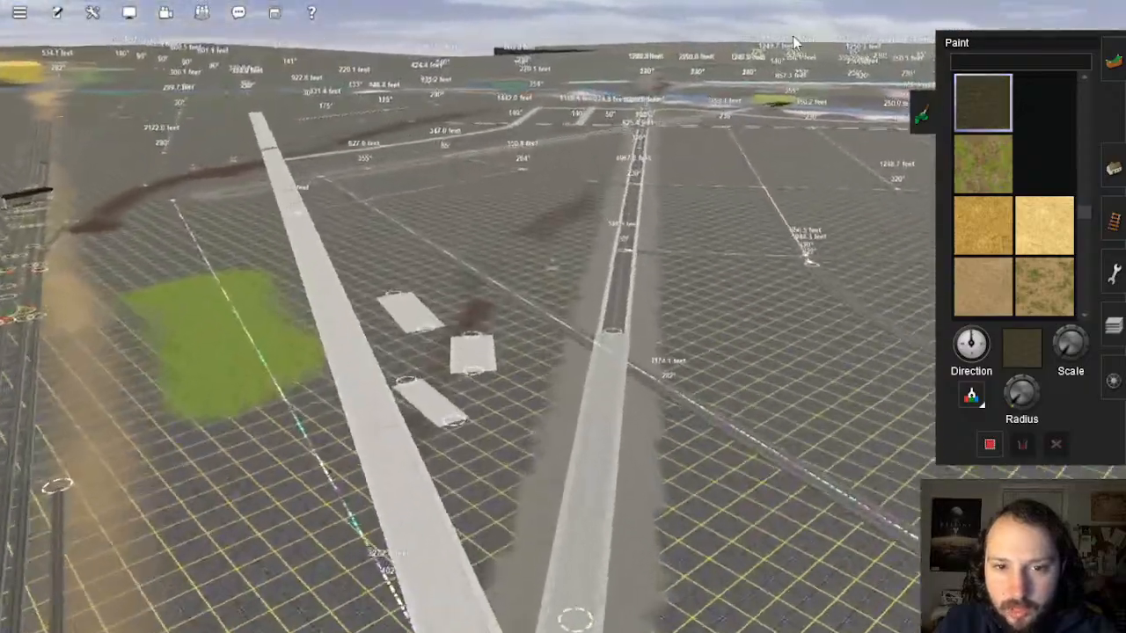
key(Up)
scroll(658, 254, down, 5)
scroll(657, 255, down, 10)
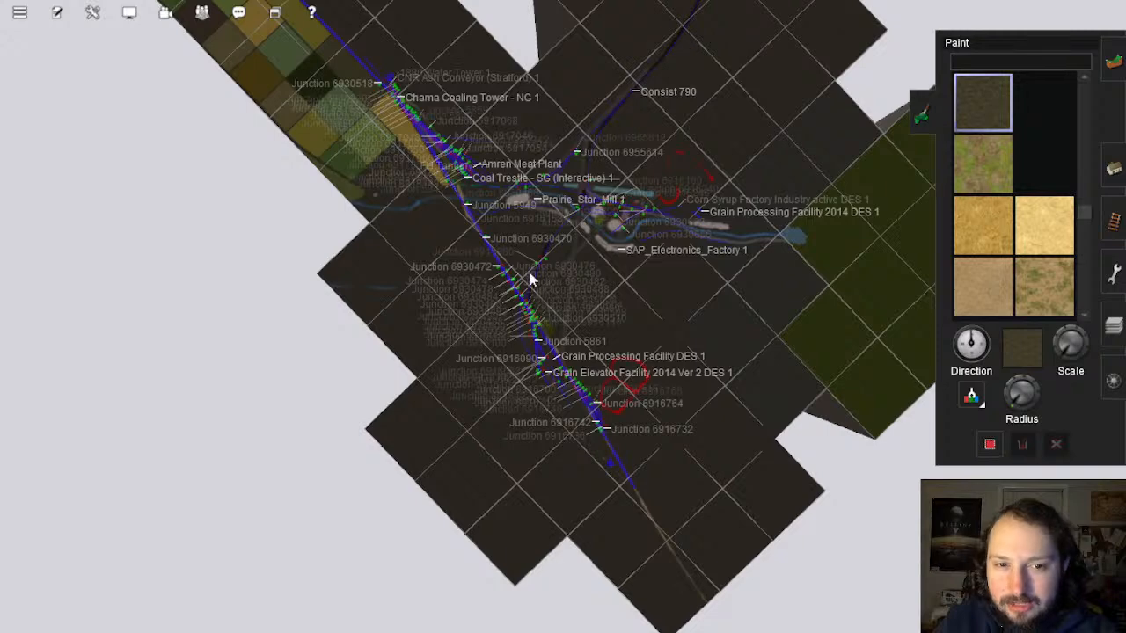
scroll(534, 293, down, 10)
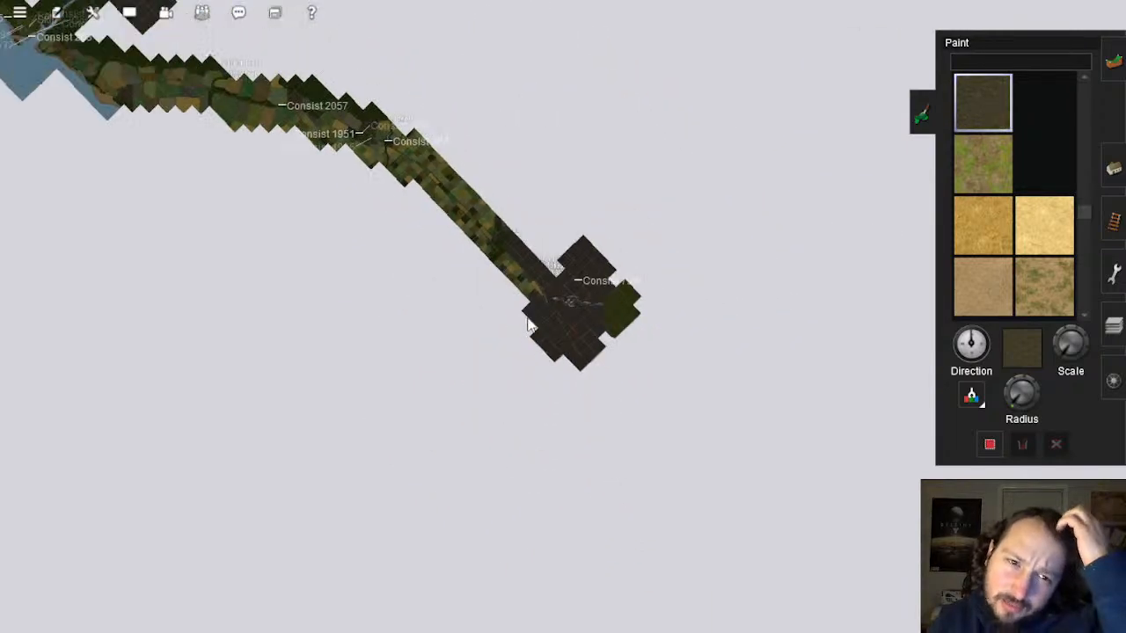
scroll(528, 324, down, 5)
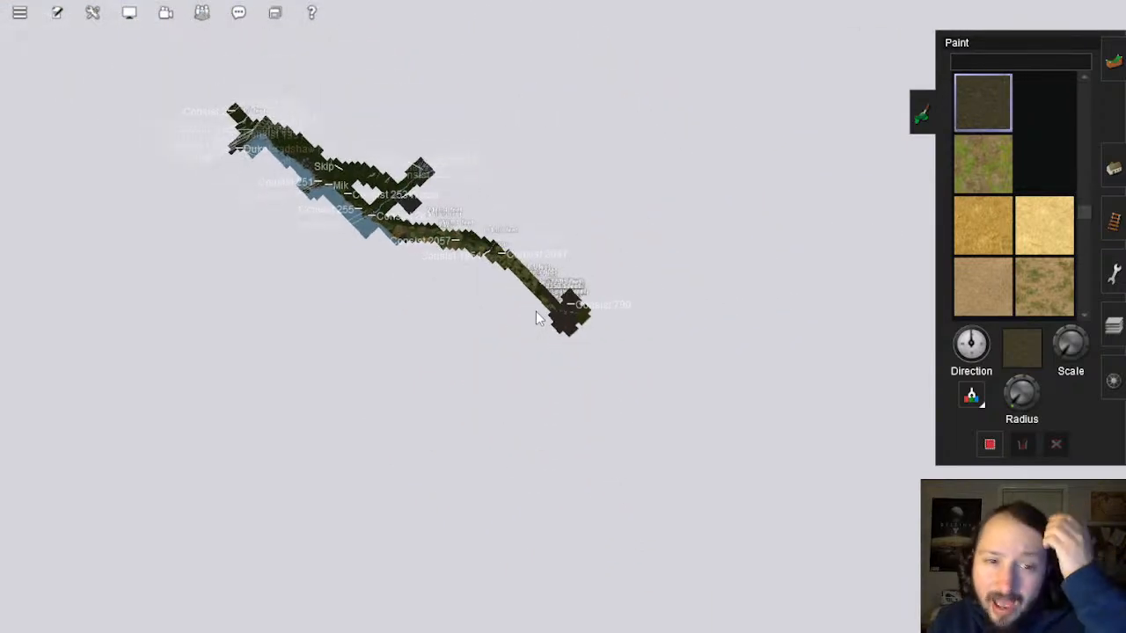
Step: Zoom into the route's end and tilt to an oblique view of the crossing by the grain elevator tracks
scroll(536, 311, up, 3)
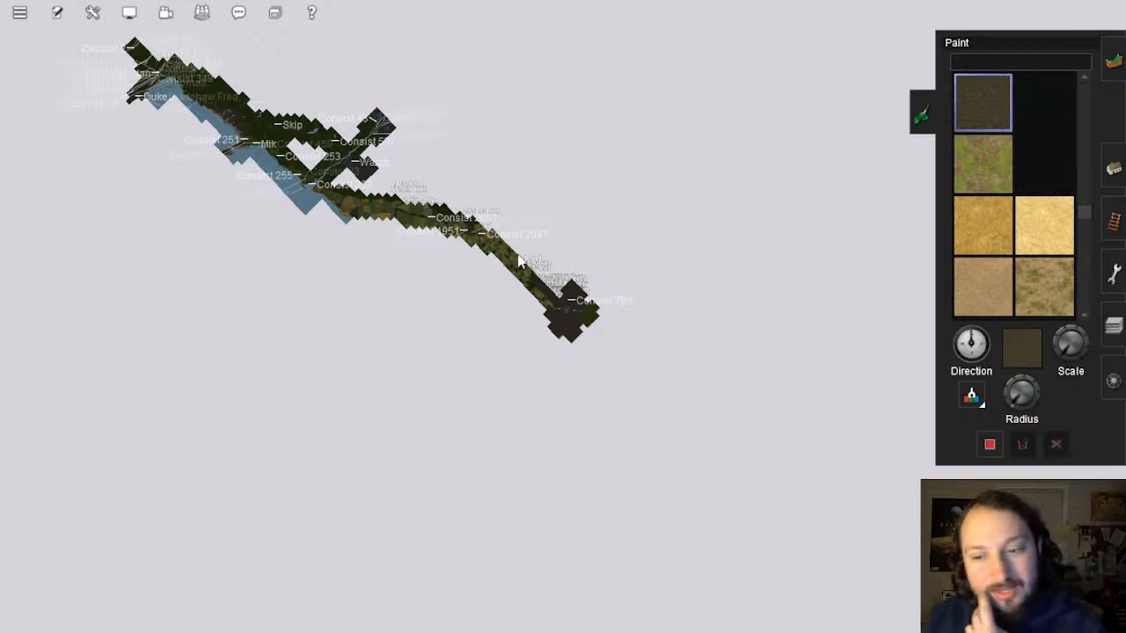
scroll(517, 262, up, 3)
scroll(518, 262, up, 5)
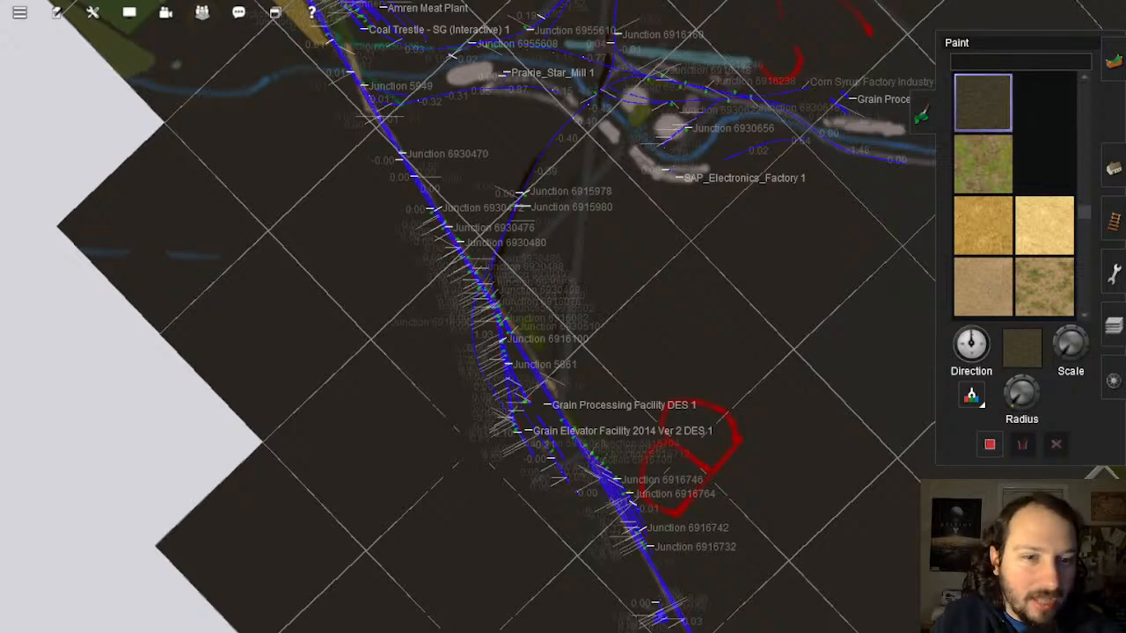
scroll(547, 346, up, 10)
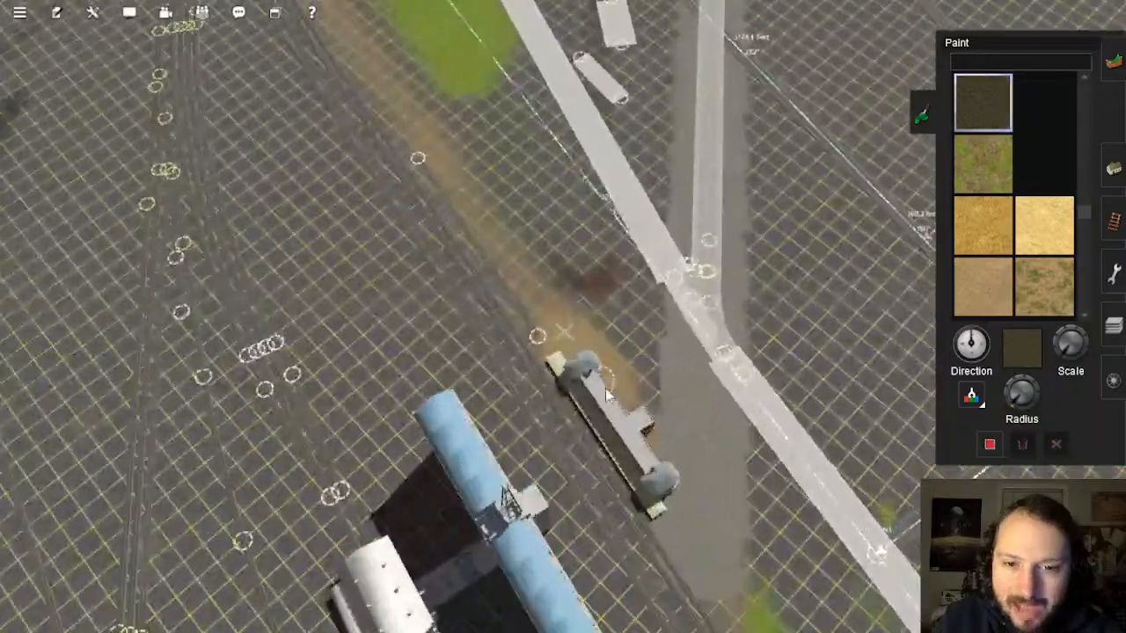
key(Down)
key(Right)
mouse_move(716, 428)
right_down()
mouse_move(799, 287)
mouse_move(573, 191)
mouse_move(568, 100)
mouse_move(528, 294)
mouse_move(542, 343)
mouse_move(569, 322)
mouse_move(574, 254)
mouse_move(572, 286)
mouse_move(706, 383)
mouse_move(734, 363)
mouse_move(666, 234)
mouse_move(544, 303)
mouse_move(536, 319)
mouse_move(563, 304)
mouse_move(639, 370)
mouse_move(566, 338)
mouse_move(545, 231)
mouse_move(552, 276)
mouse_move(645, 452)
mouse_move(629, 347)
mouse_move(595, 320)
right_up()
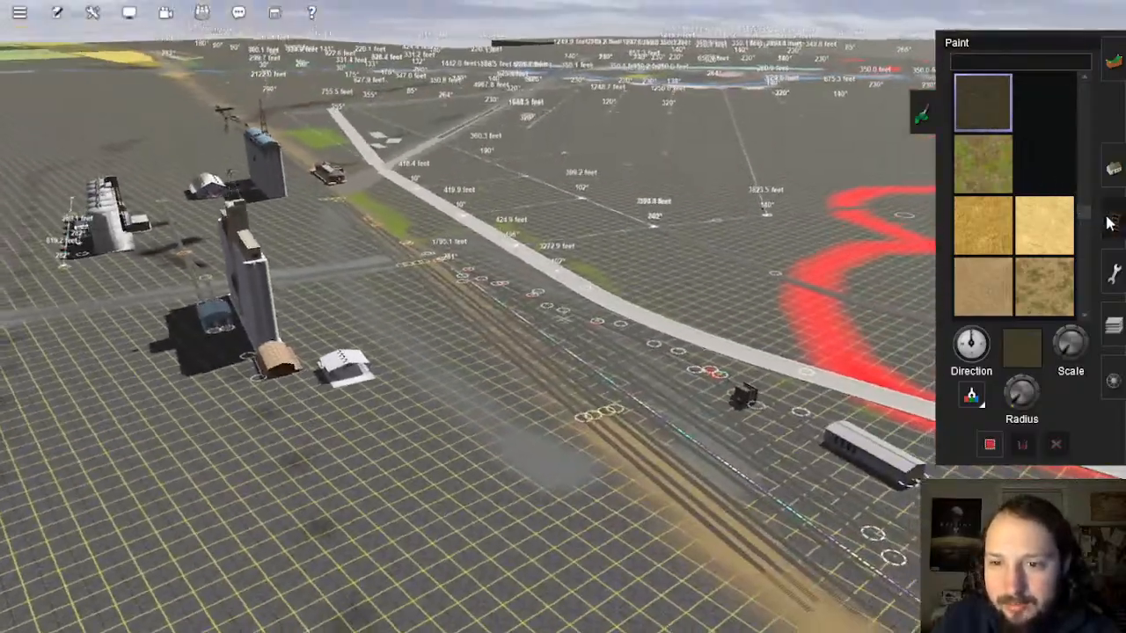
Step: In Tracks mode, fly down the yard to Junctions 6930508/6930510, then select Topology Height up
click(1114, 223)
right_drag(607, 433, 572, 301)
key(Up)
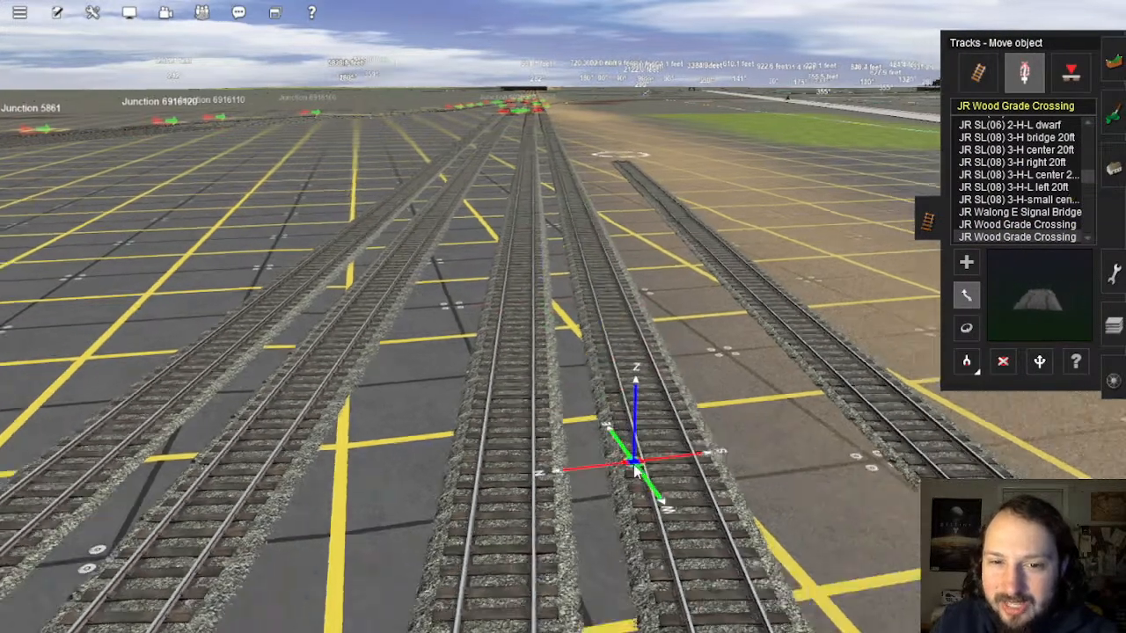
right_drag(635, 469, 1104, 94)
key(Left)
right_click(545, 307)
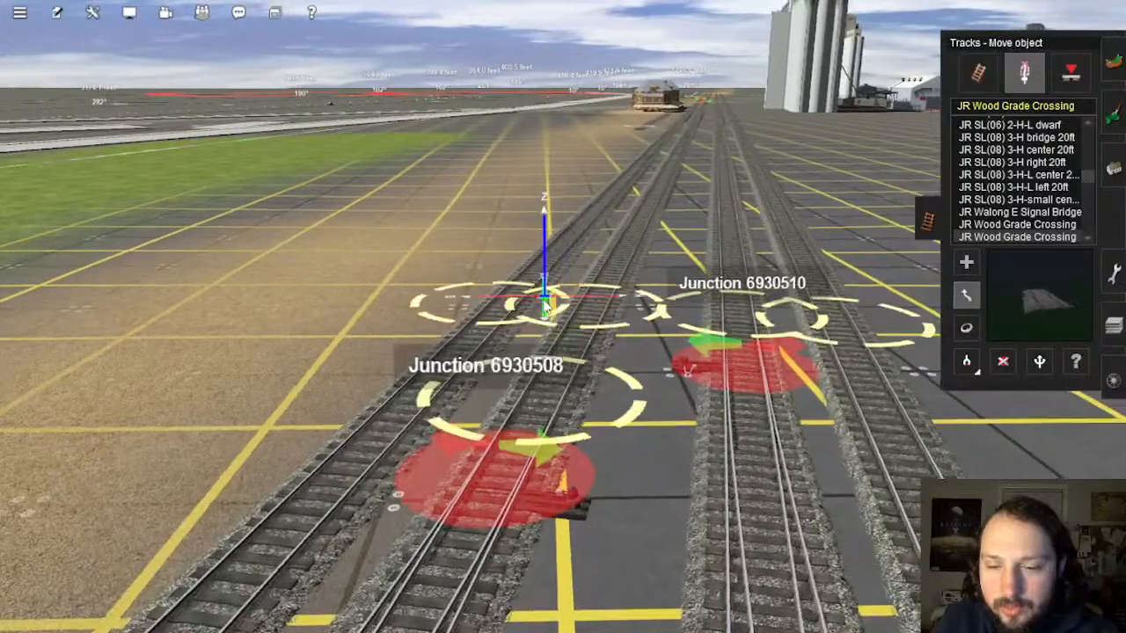
key(Right)
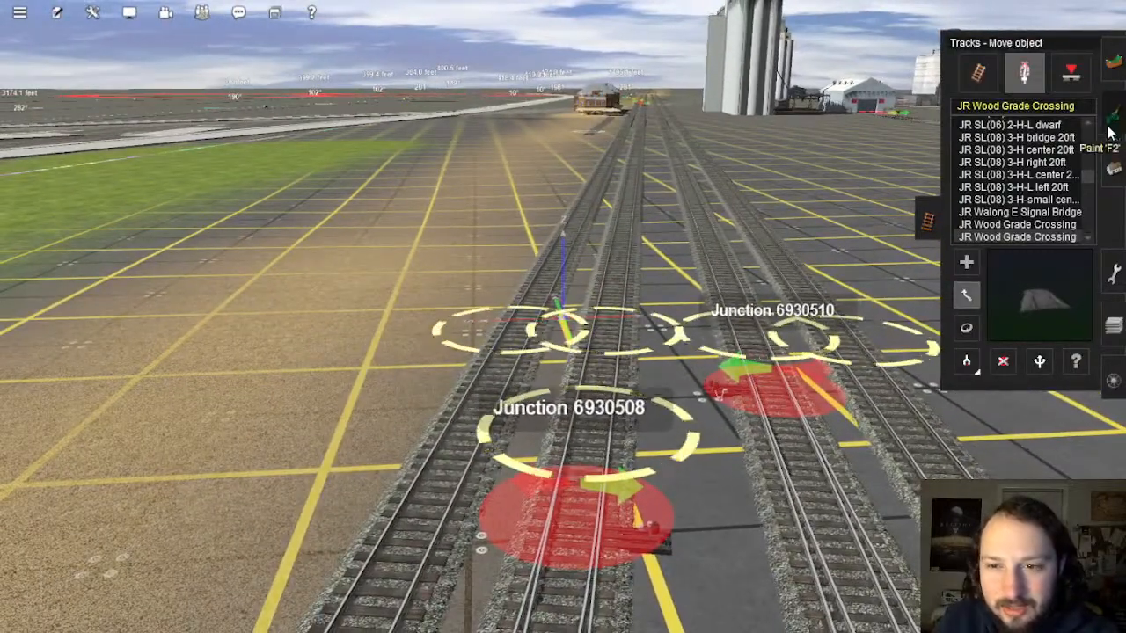
click(1110, 64)
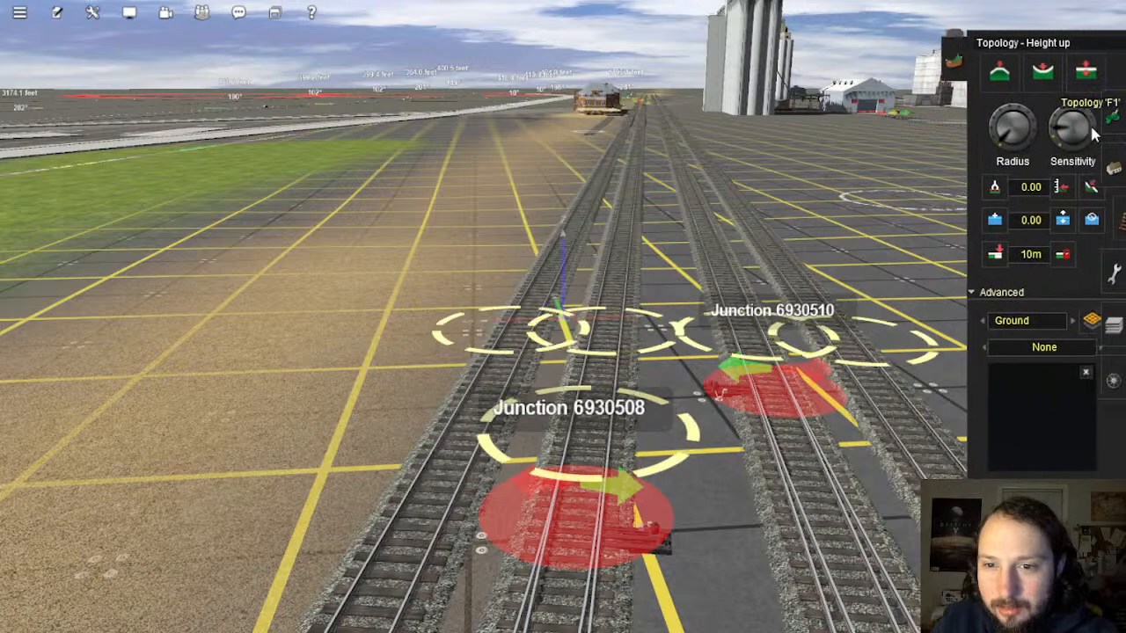
Step: Return to Tracks mode and fly along the yard toward the silos and far junctions
click(1111, 221)
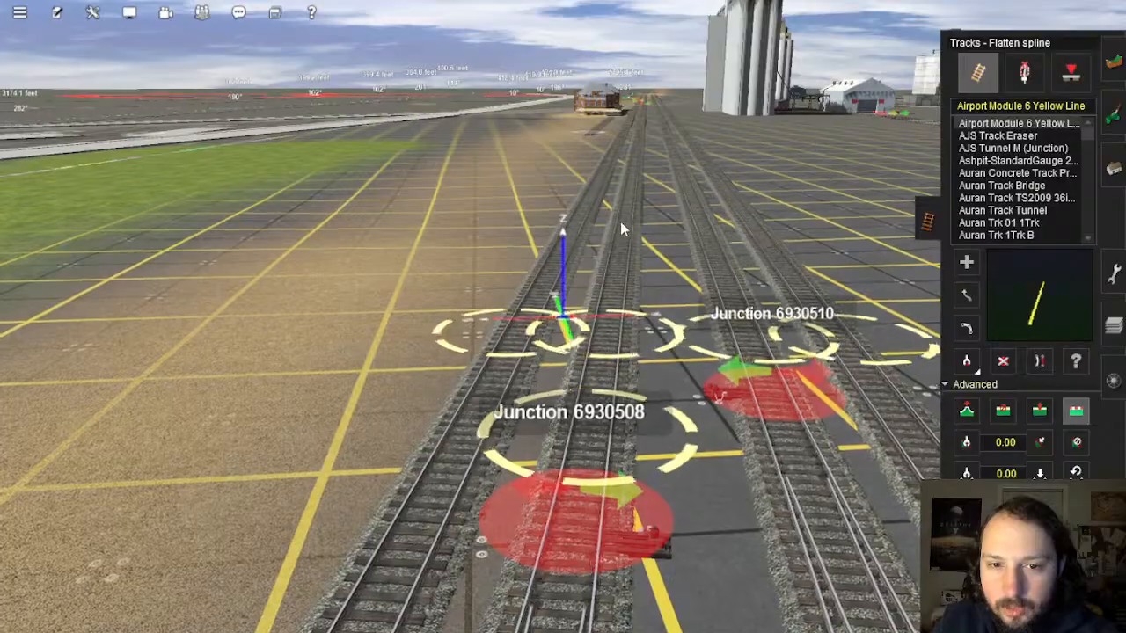
right_drag(639, 269, 712, 402)
scroll(792, 452, down, 3)
middle_drag(792, 453, 566, 380)
right_drag(566, 380, 664, 299)
scroll(506, 326, up, 4)
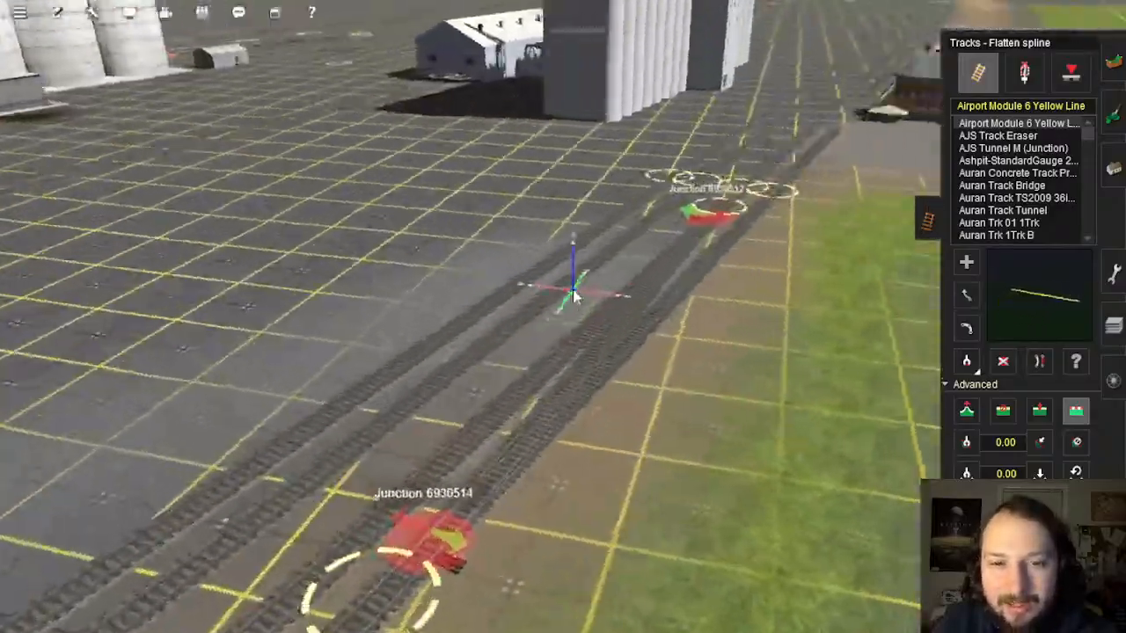
mouse_move(574, 297)
right_down()
mouse_move(599, 247)
mouse_move(575, 163)
mouse_move(540, 208)
mouse_move(576, 321)
mouse_move(584, 273)
mouse_move(565, 303)
right_up()
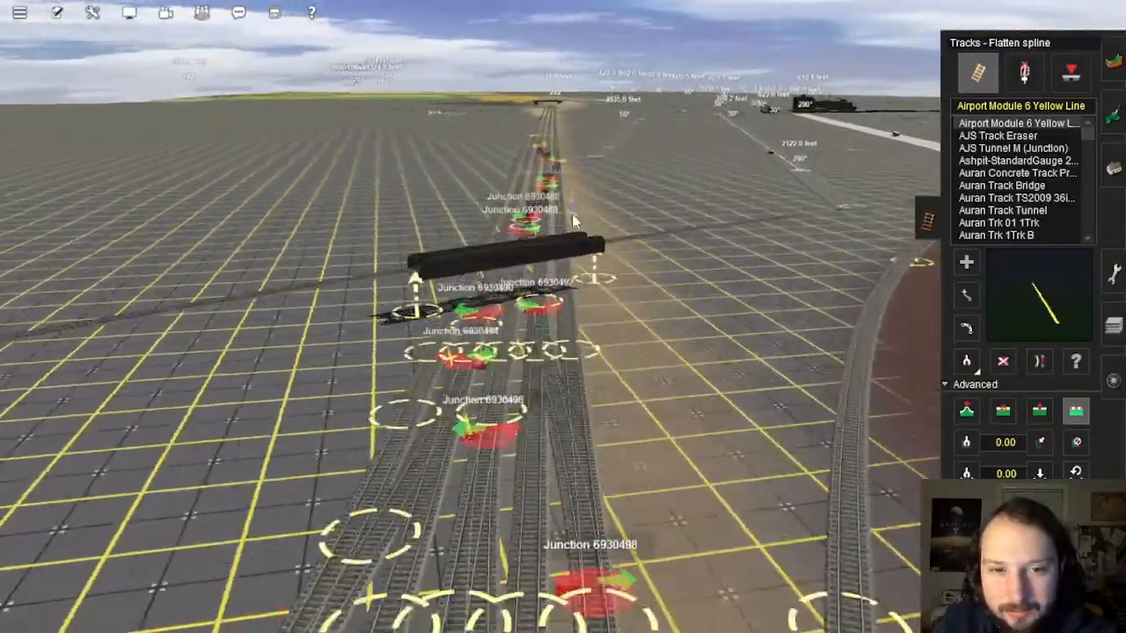
right_drag(573, 220, 543, 308)
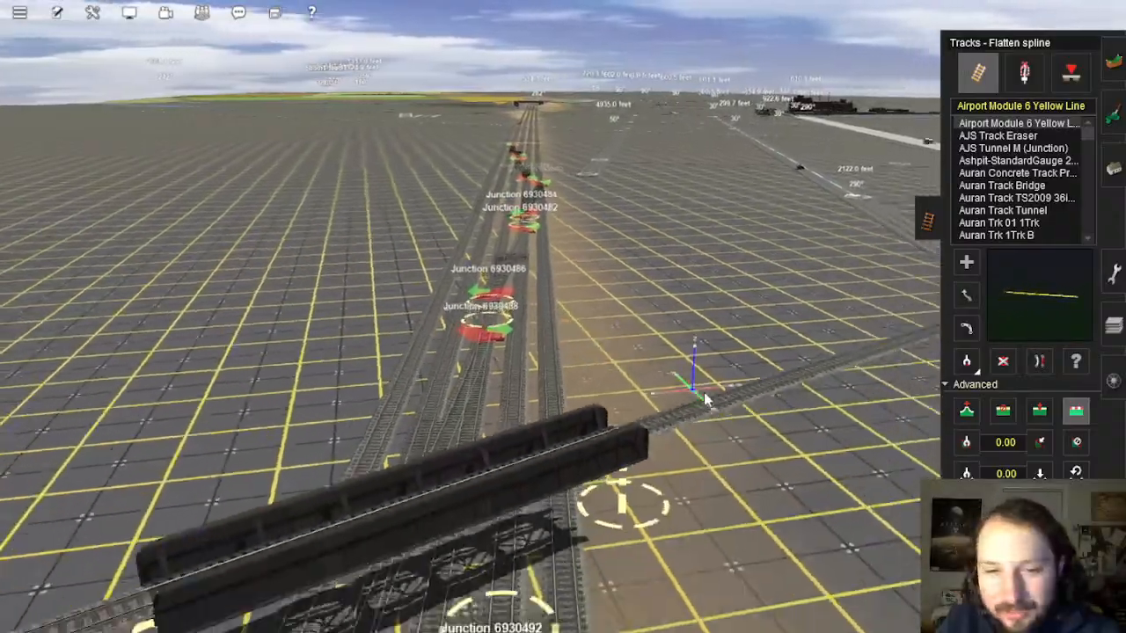
right_drag(703, 400, 581, 249)
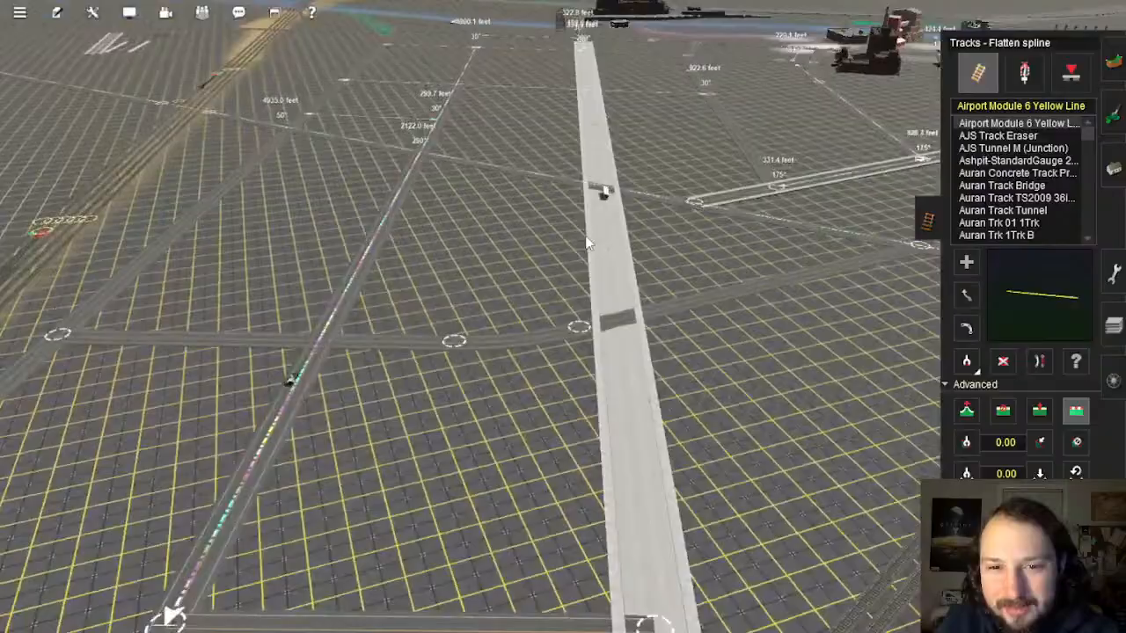
Step: Move the view down the track to the road crossing and bring up the wrench Tools menu
right_click(587, 244)
key(Left)
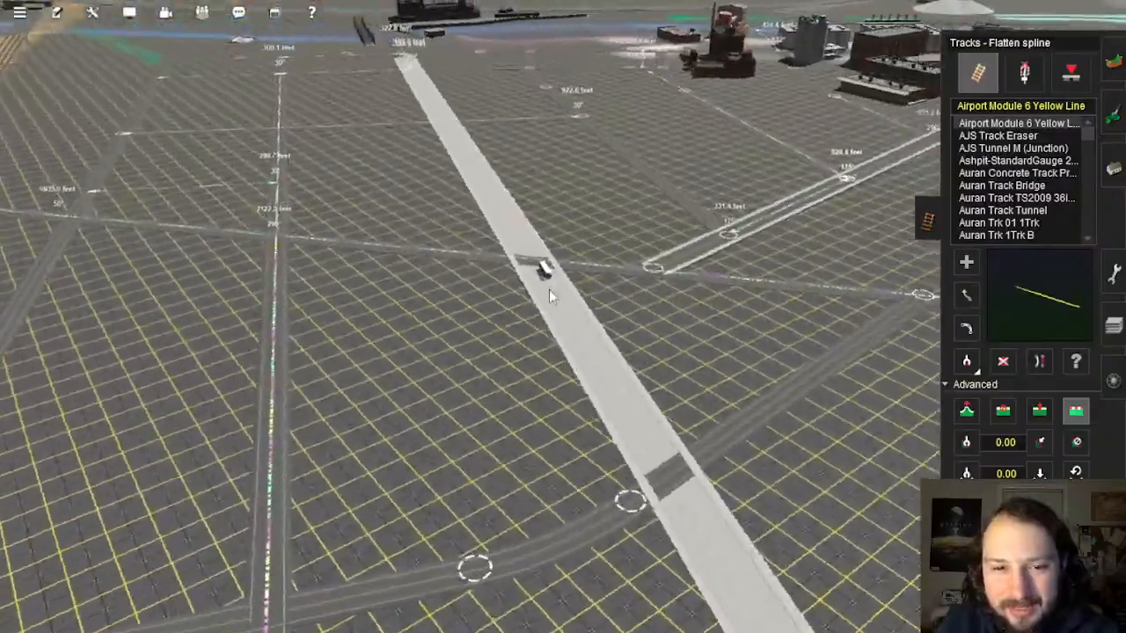
key(Left)
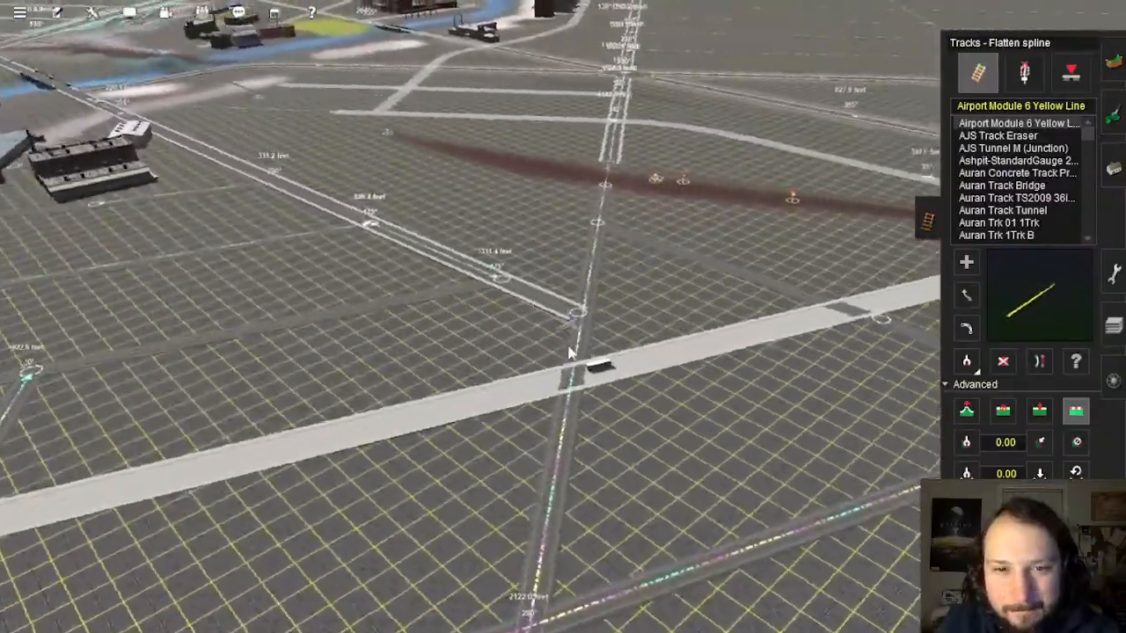
right_click(563, 437)
right_click(555, 495)
right_click(577, 235)
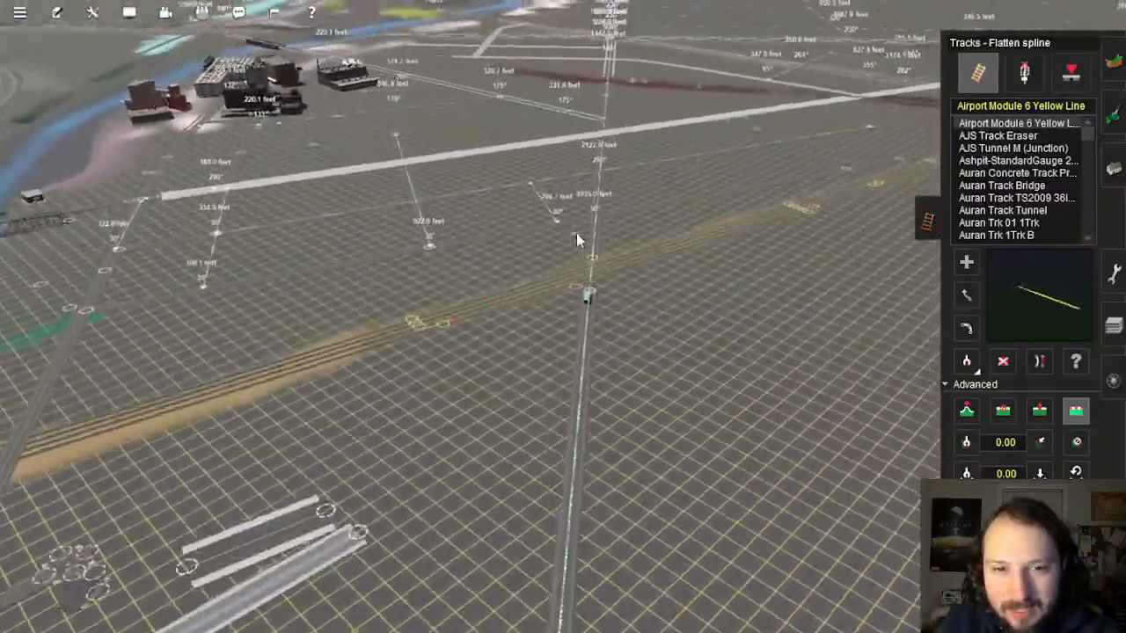
right_click(558, 127)
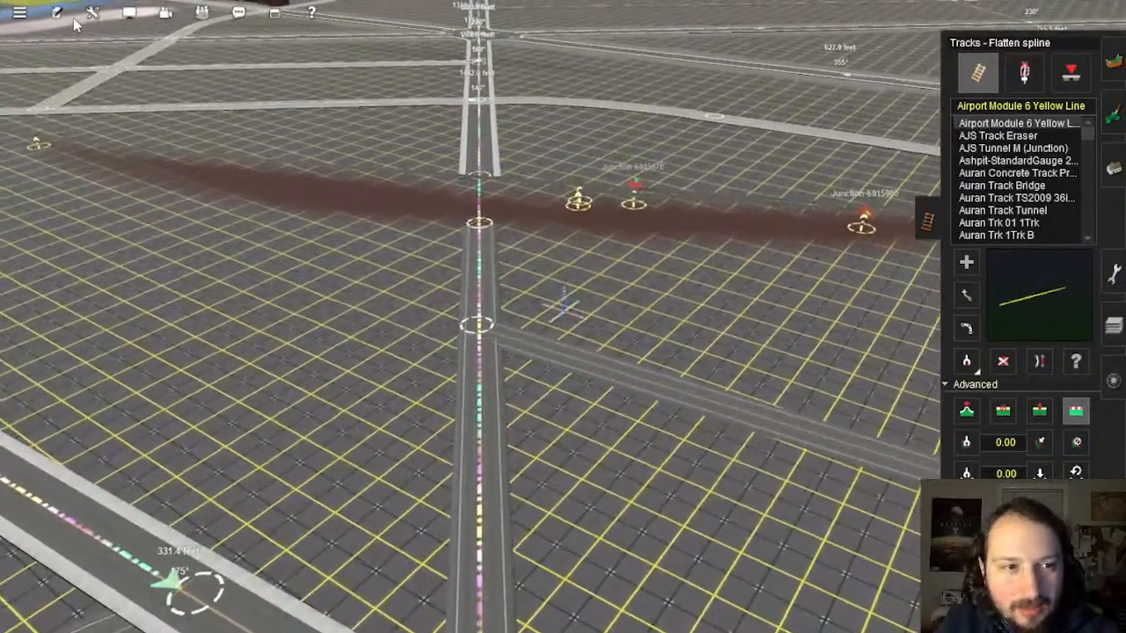
click(92, 12)
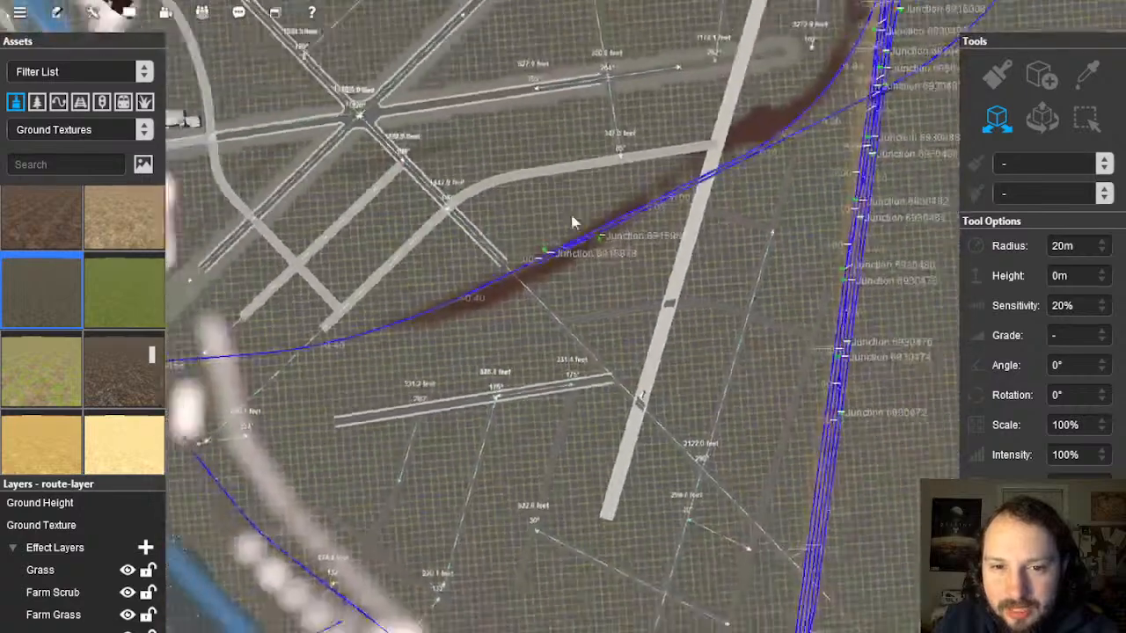
Step: In Surveyor 2.0, zoom out to the baseboards and back, then tilt low around the crossing road
scroll(572, 223, down, 10)
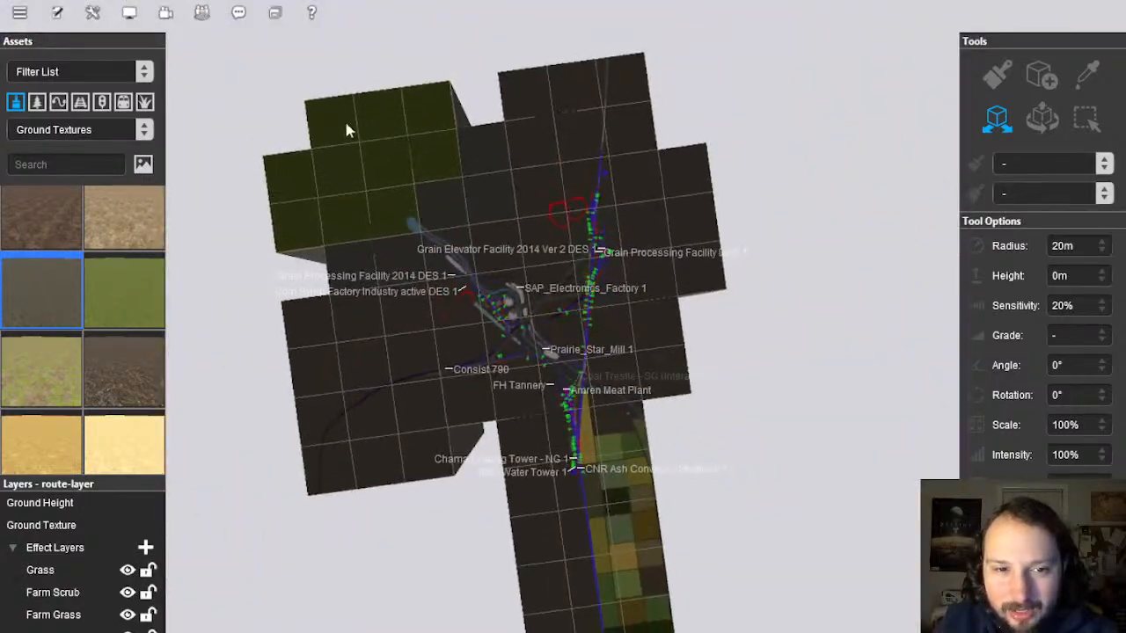
scroll(621, 180, up, 4)
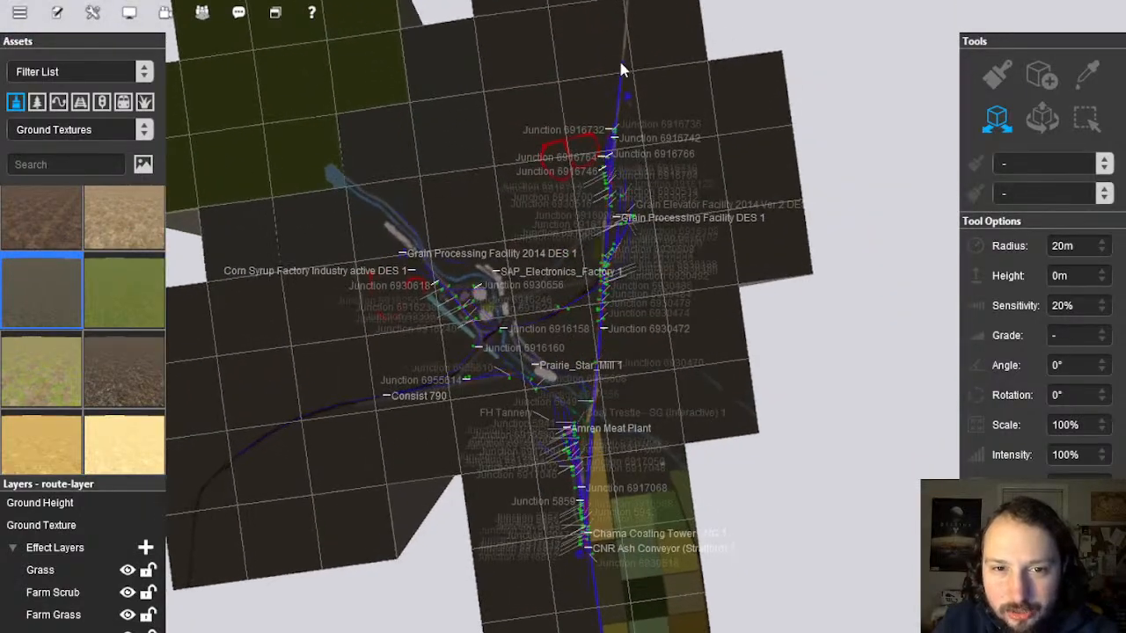
scroll(616, 92, down, 3)
scroll(424, 220, up, 5)
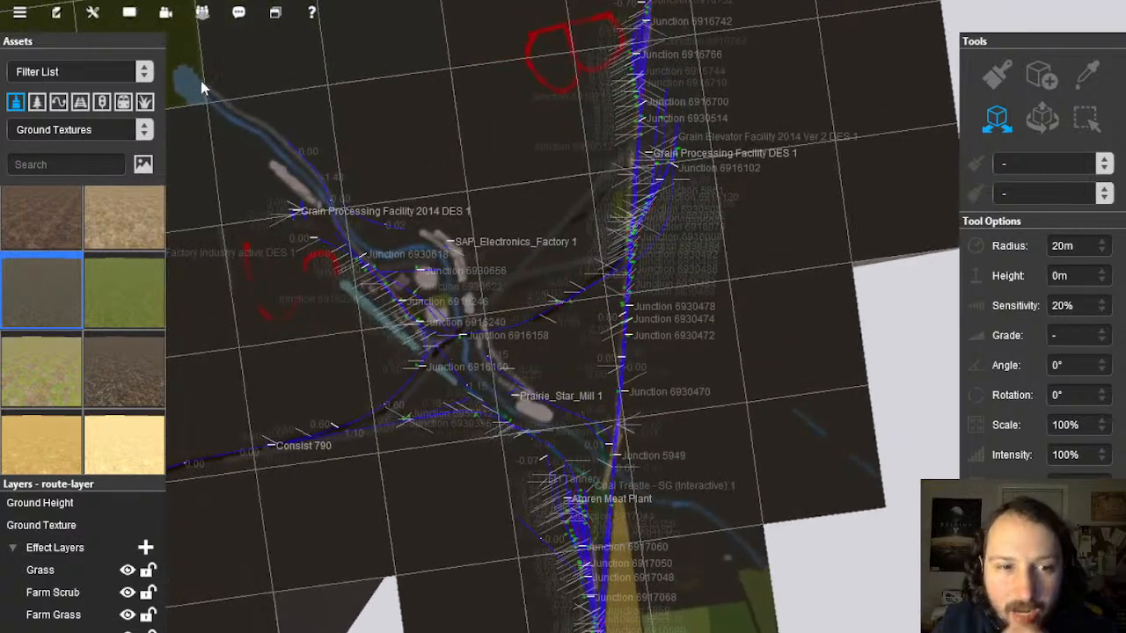
scroll(380, 163, down, 5)
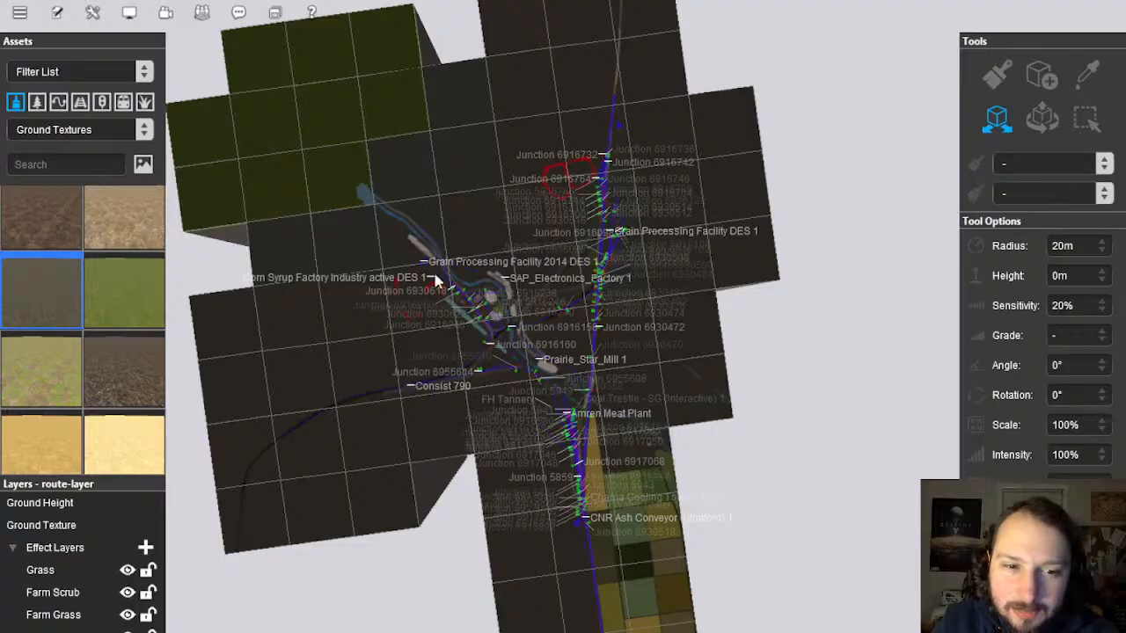
scroll(549, 354, up, 10)
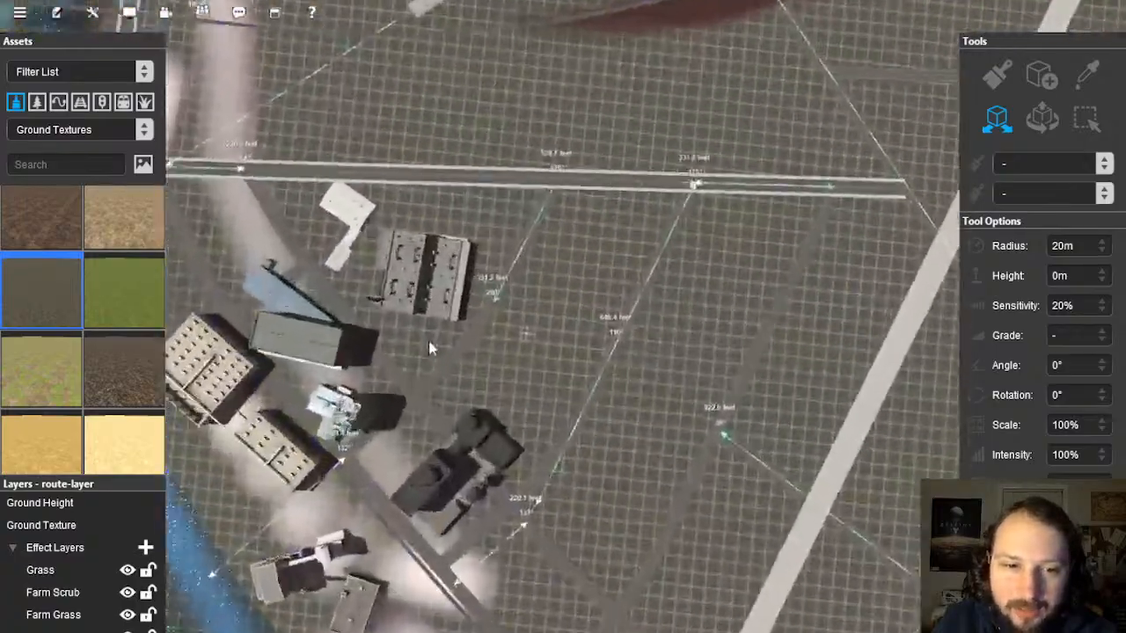
right_drag(431, 348, 525, 329)
scroll(551, 319, up, 5)
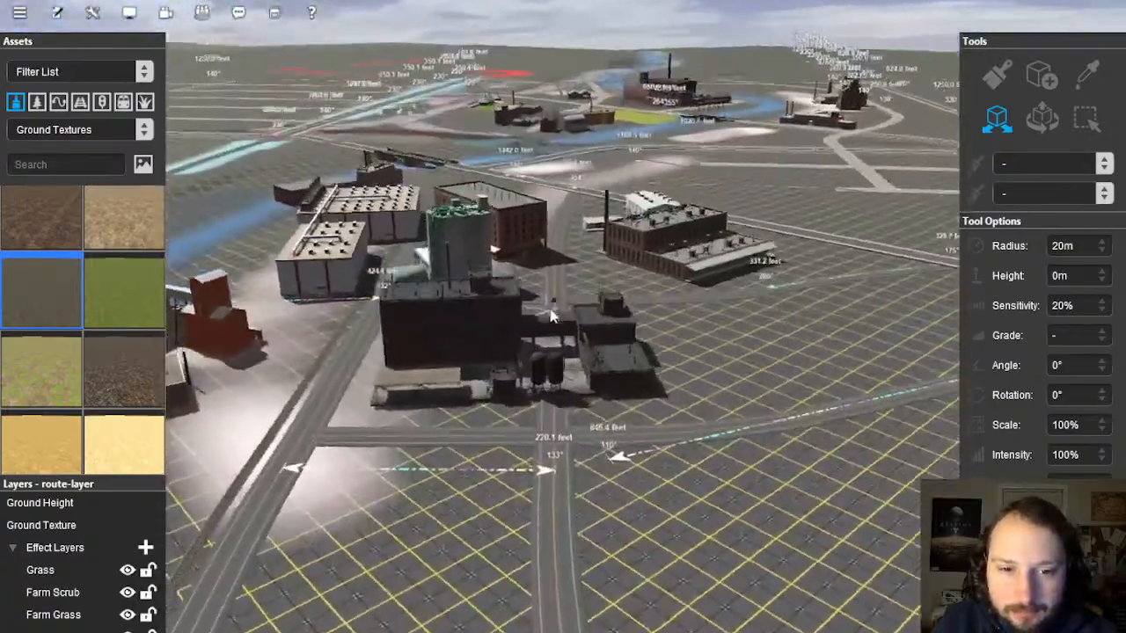
right_click(801, 297)
right_drag(768, 326, 564, 319)
Step: Sample the curbed YARNish road and replace the crossing road spline with that type
click(1088, 74)
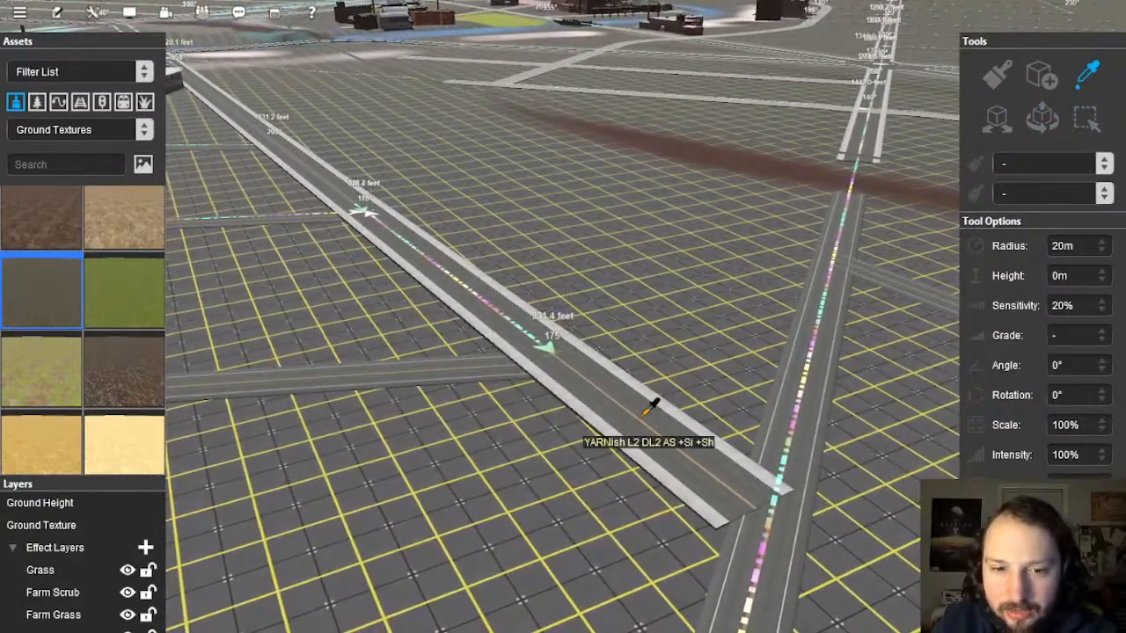
click(678, 406)
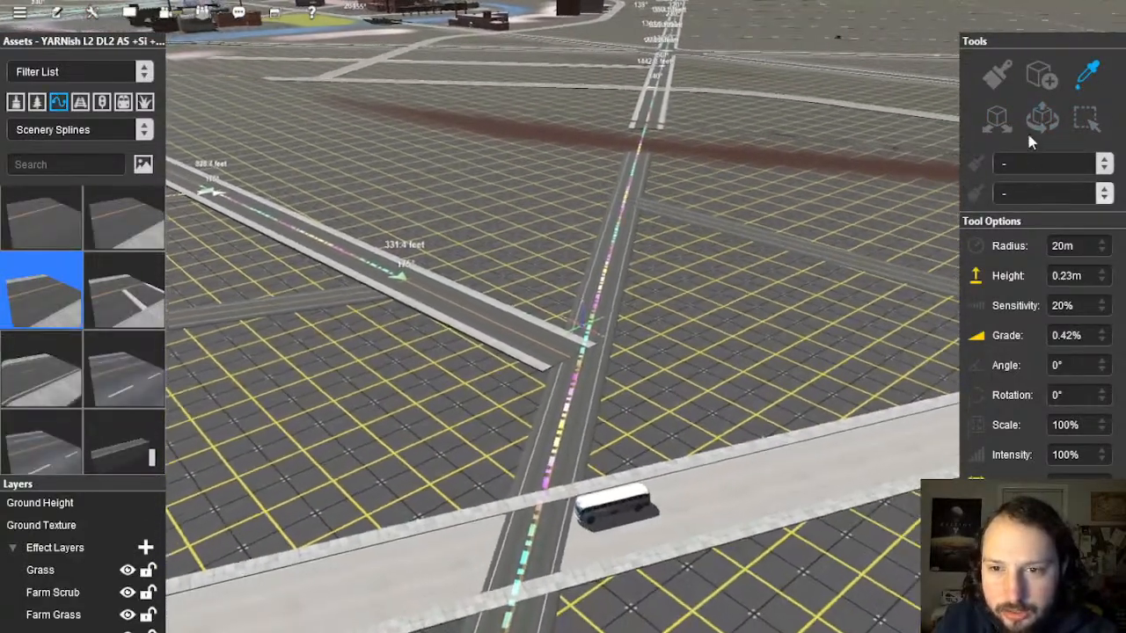
click(1039, 121)
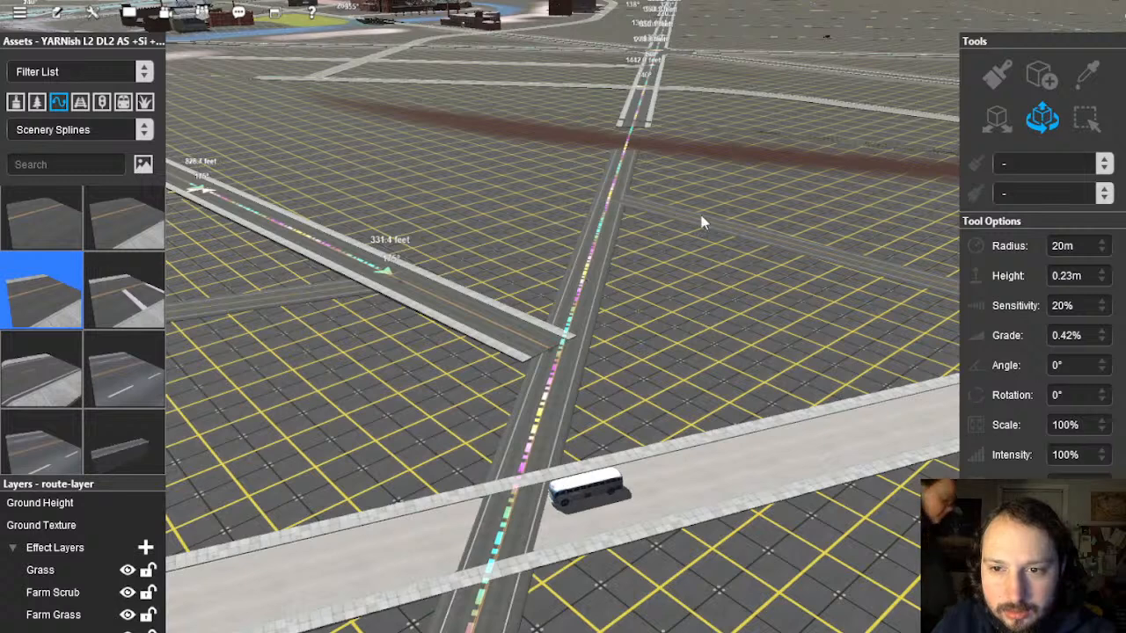
click(627, 170)
right_click(572, 260)
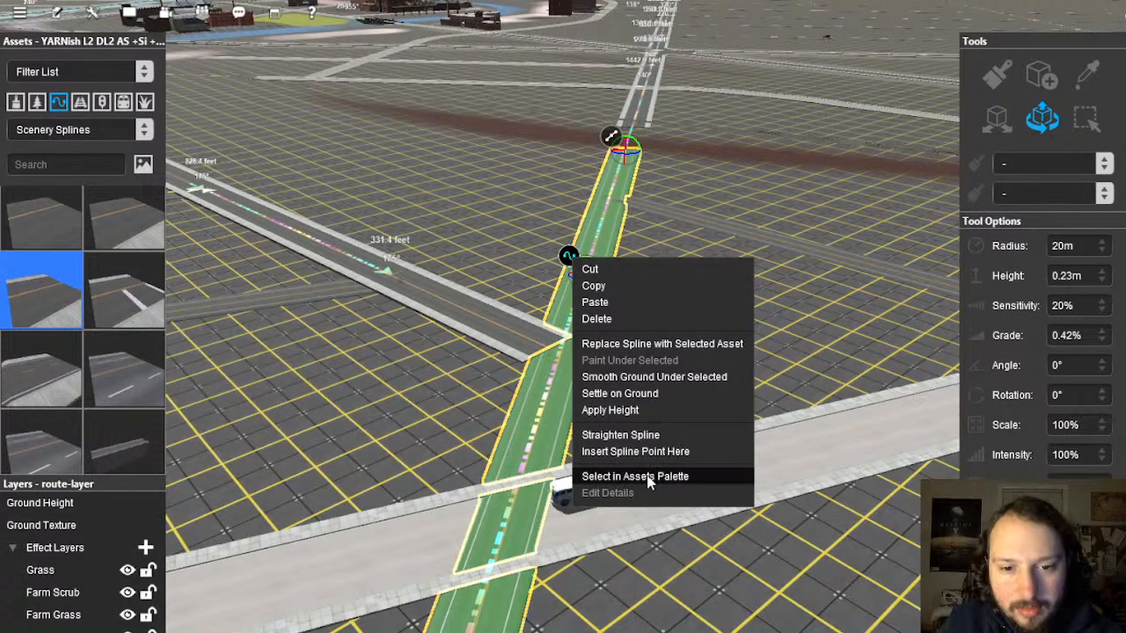
click(649, 344)
click(719, 332)
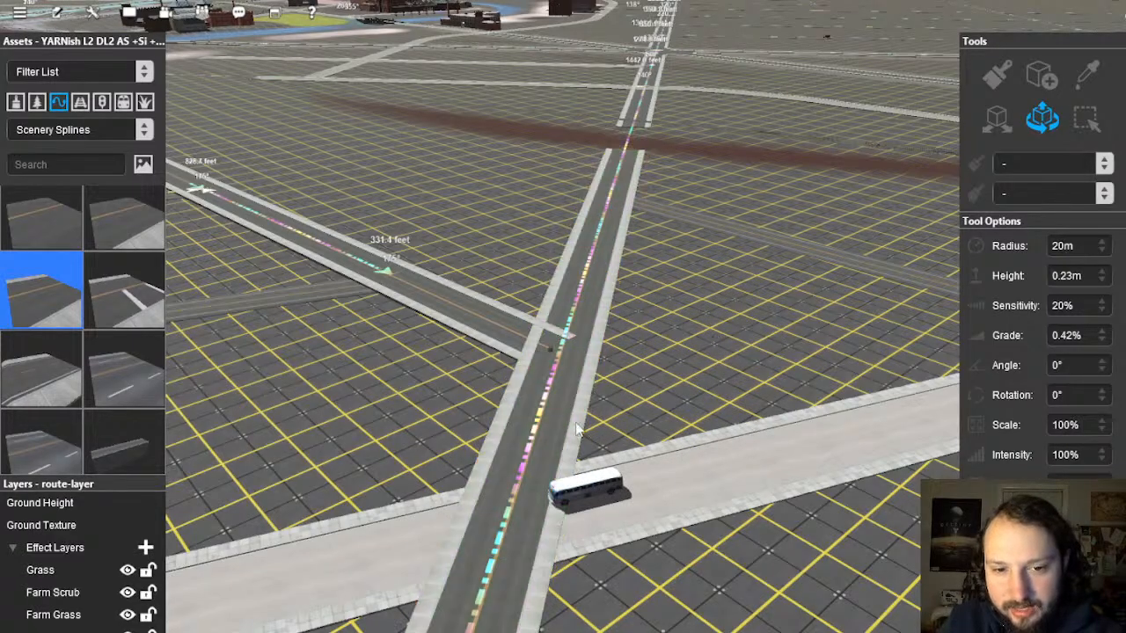
Step: Inspect the next road segment and the loose road pieces without changing them
mouse_move(563, 507)
right_down()
mouse_move(534, 366)
mouse_move(575, 371)
right_up()
click(575, 371)
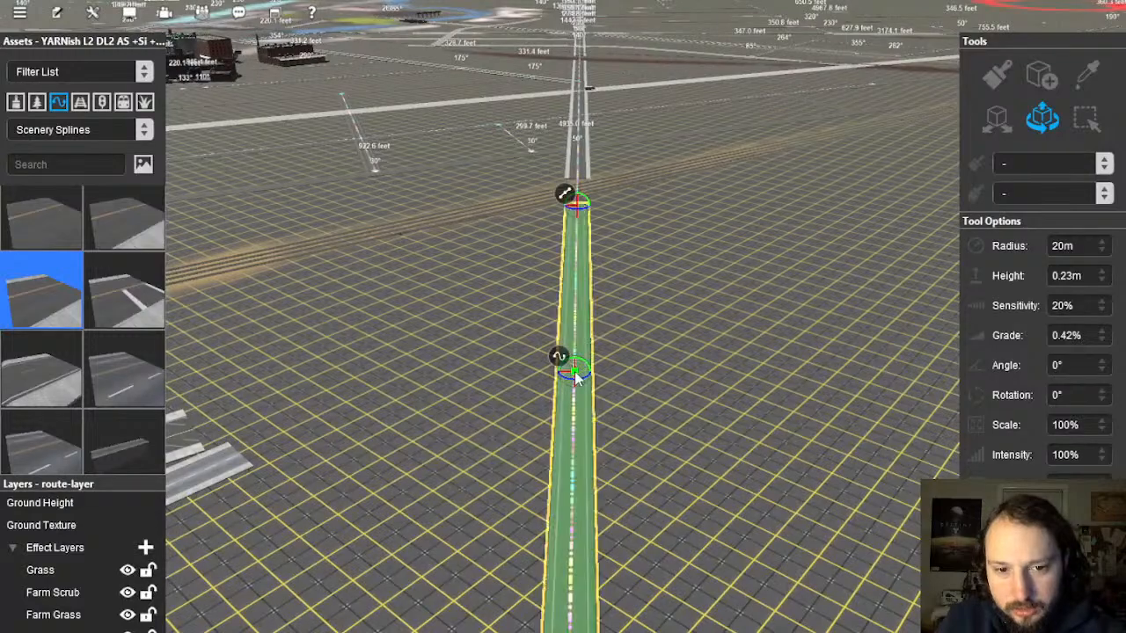
right_click(566, 359)
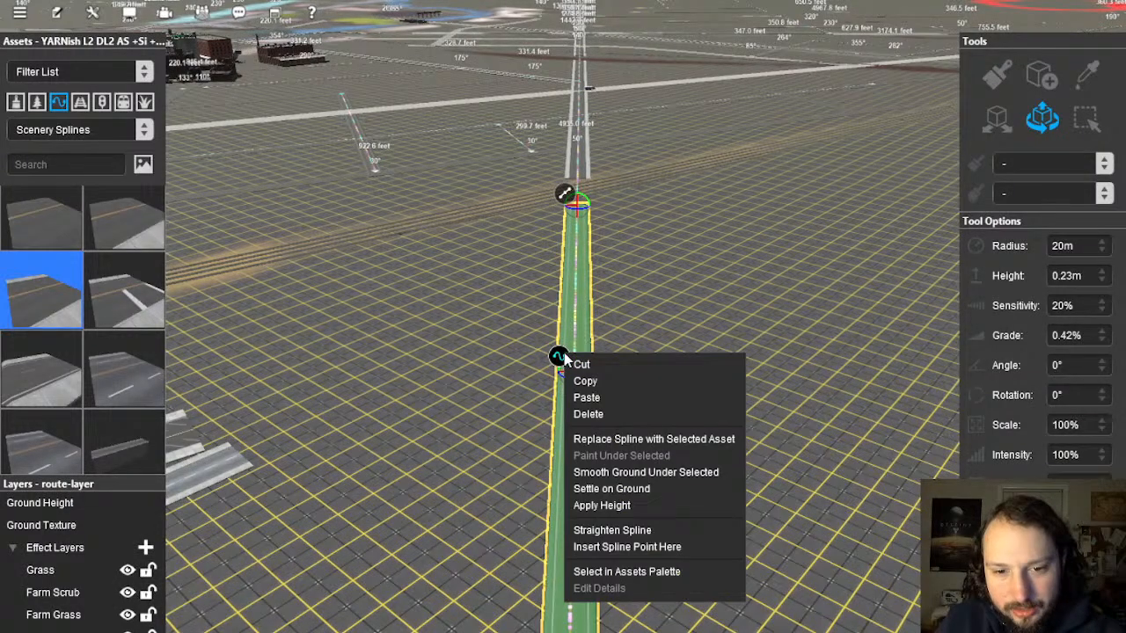
click(634, 315)
right_drag(607, 396, 613, 292)
right_drag(511, 409, 545, 318)
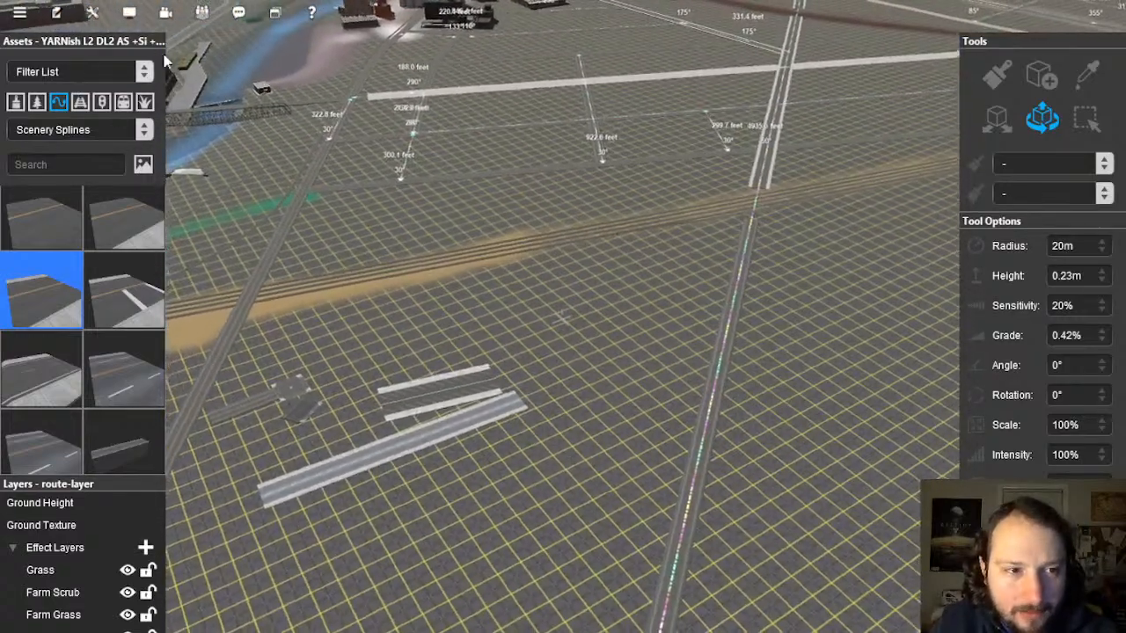
Step: Pull back over the route and close in on the loose road pieces beside the track
click(93, 13)
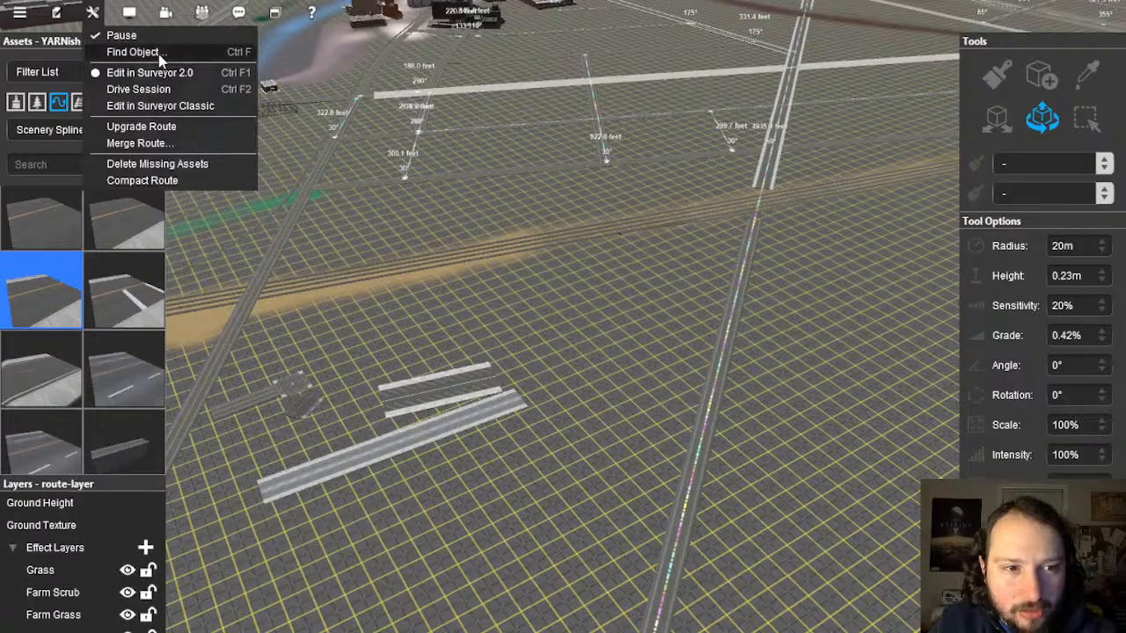
right_drag(627, 263, 664, 300)
scroll(664, 300, down, 10)
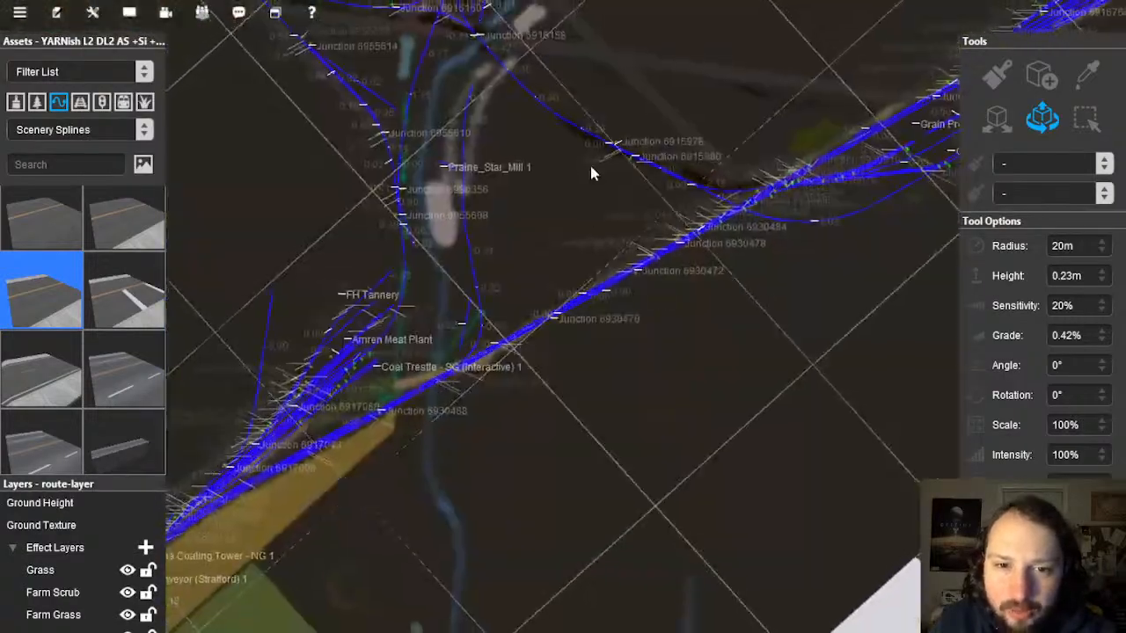
right_click(590, 166)
right_click(483, 458)
scroll(485, 457, up, 6)
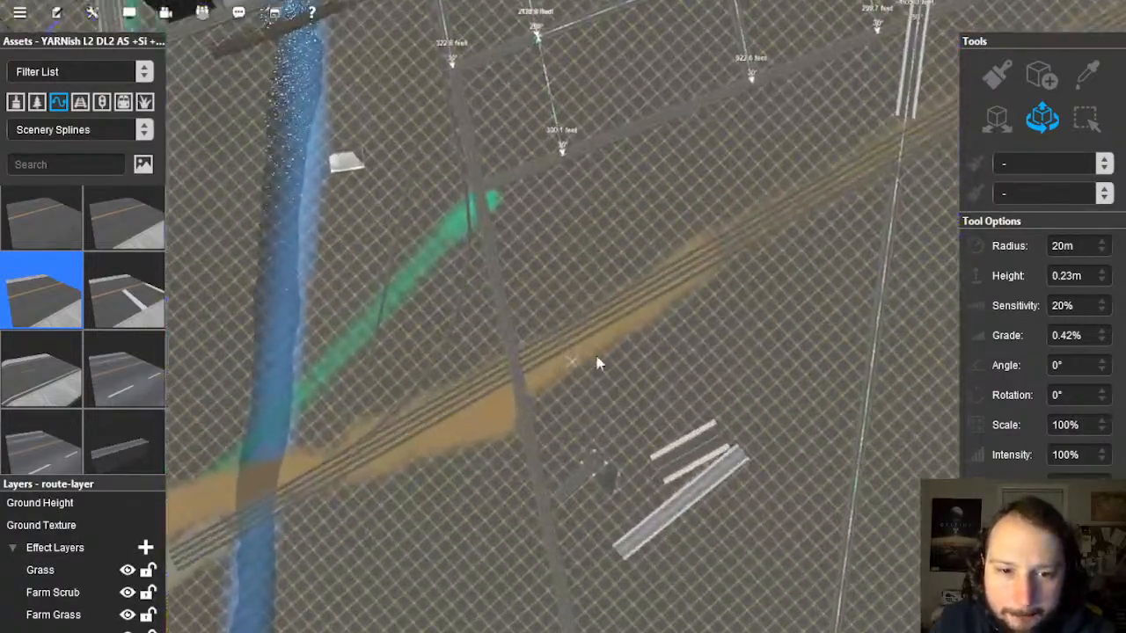
right_drag(616, 357, 598, 370)
Step: Centre on the road pieces and switch to the Surveyor Classic editor
right_click(596, 371)
right_click(552, 331)
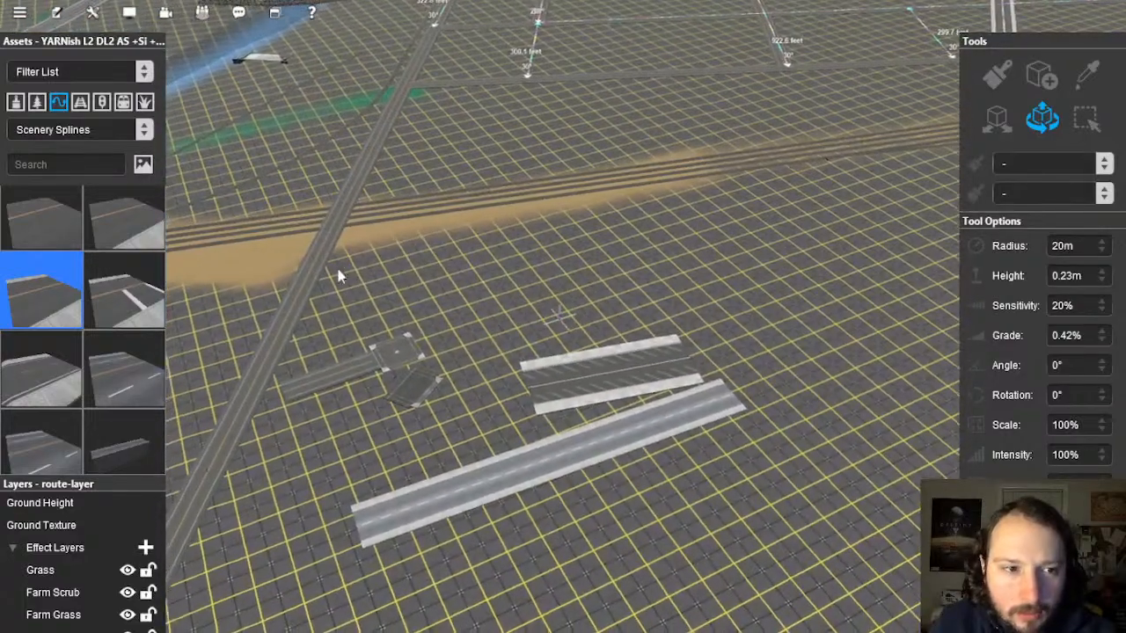
right_click(521, 308)
right_click(526, 337)
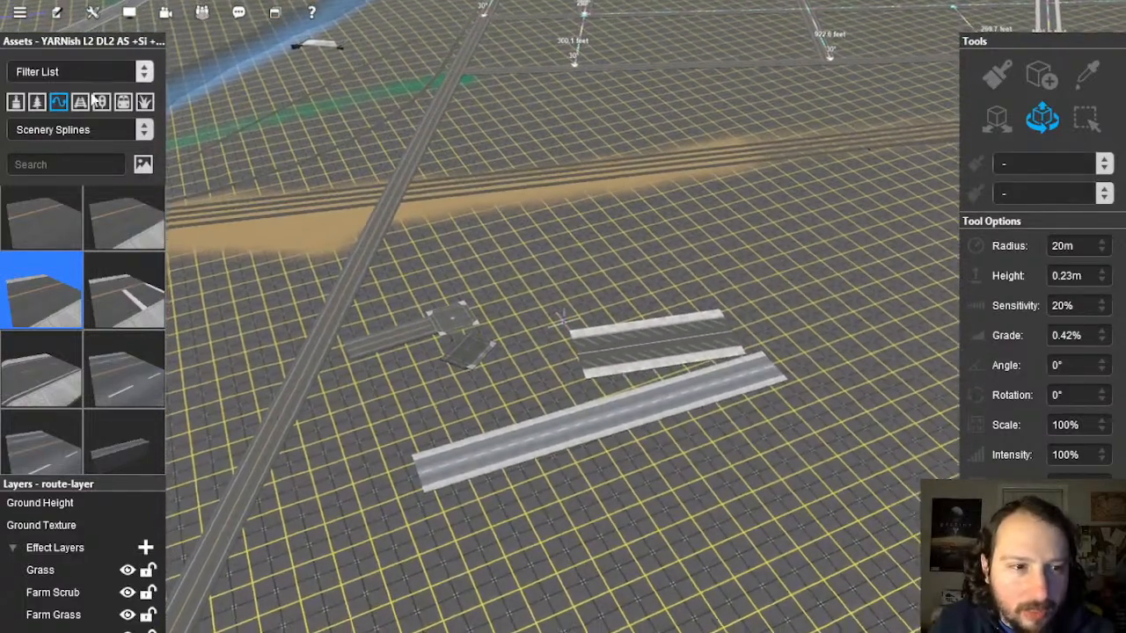
click(92, 12)
click(187, 106)
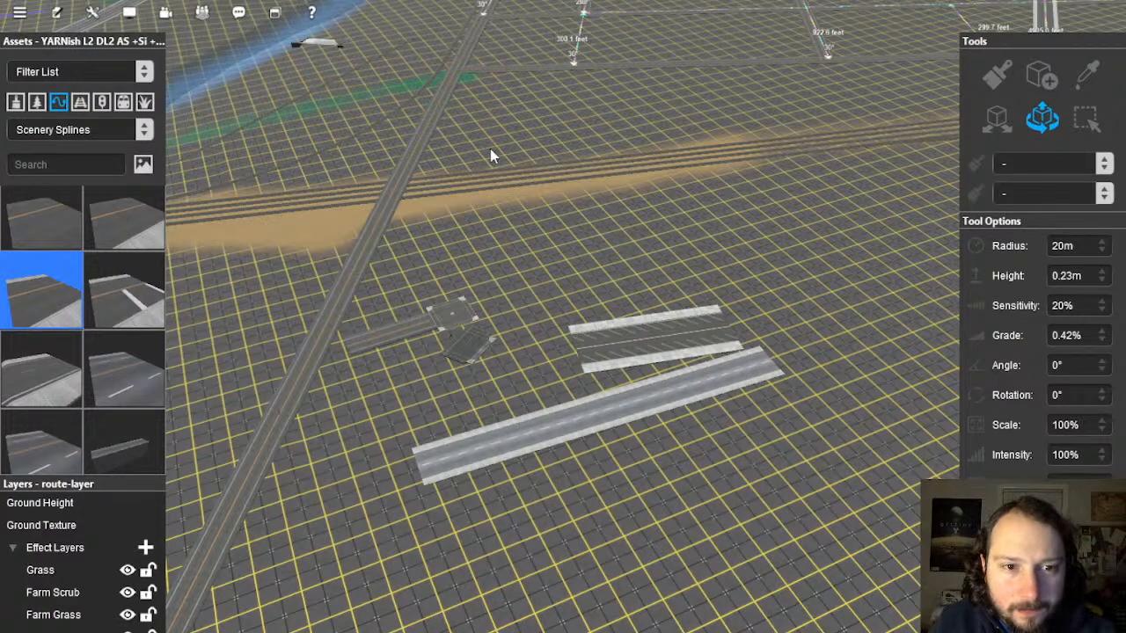
click(1113, 117)
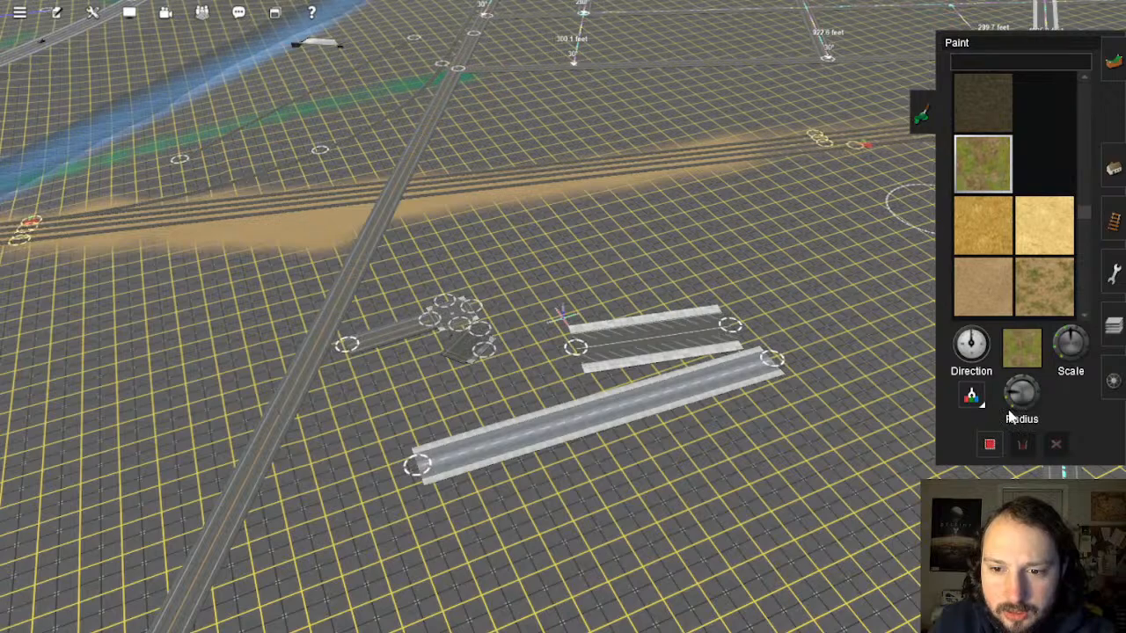
mouse_move(646, 316)
right_down()
mouse_move(515, 236)
mouse_move(521, 178)
right_up()
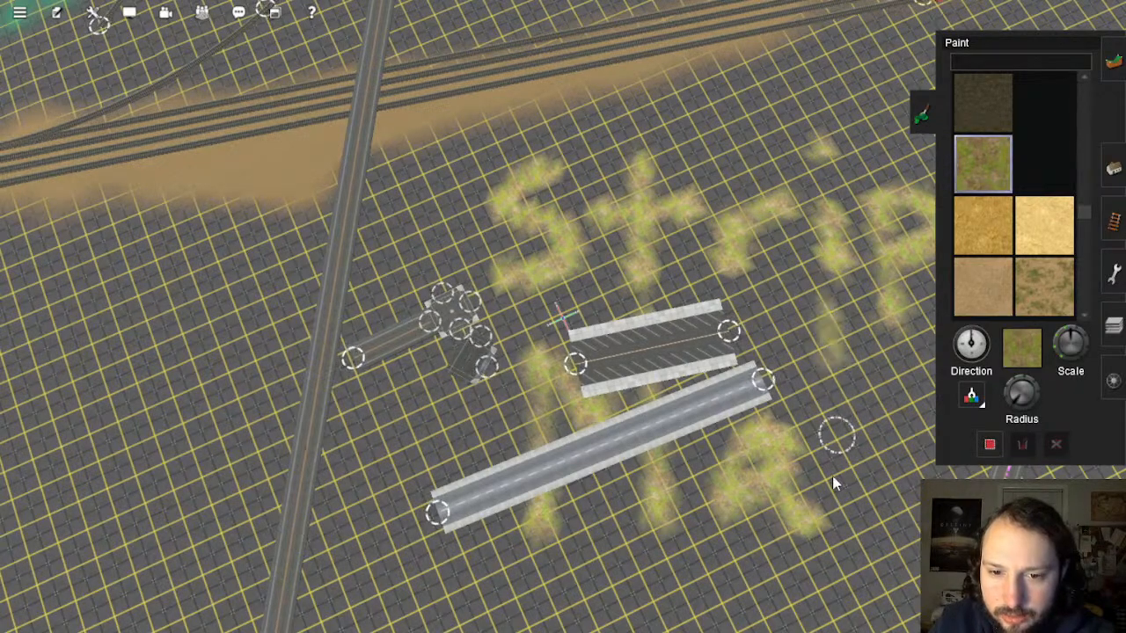
mouse_move(607, 396)
right_down()
mouse_move(581, 382)
mouse_move(558, 281)
right_up()
scroll(563, 299, down, 4)
right_click(596, 221)
mouse_move(596, 221)
right_down()
mouse_move(558, 232)
mouse_move(626, 326)
mouse_move(892, 234)
mouse_move(900, 220)
right_up()
Step: Switch from Paint to Objects and choose Add spline, centred on the road junction
click(1113, 168)
right_drag(533, 365, 479, 325)
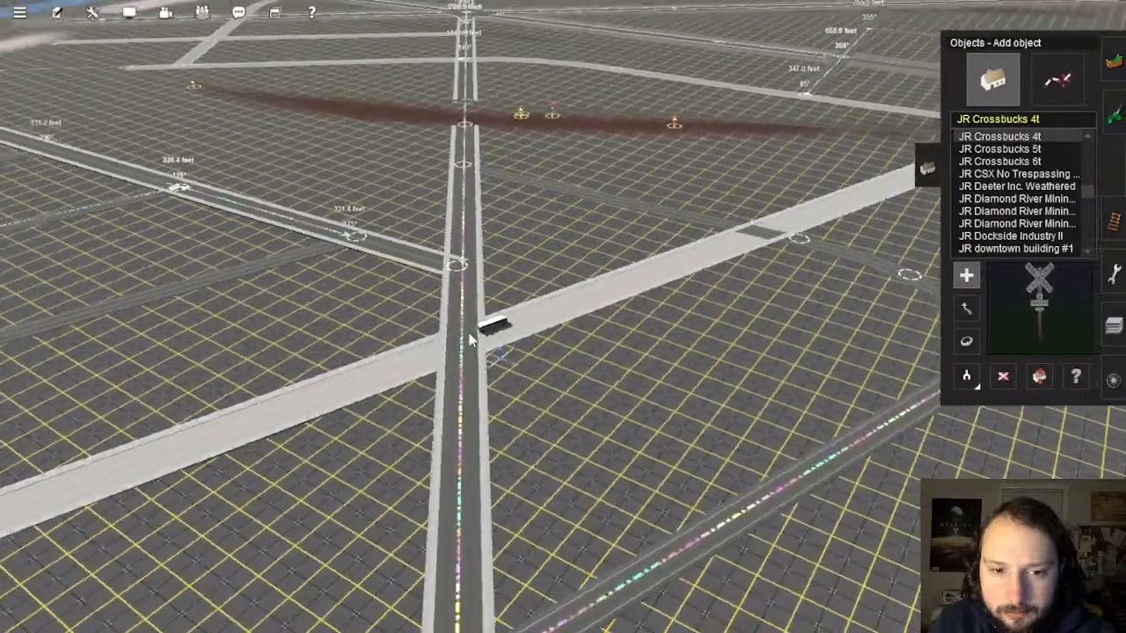
scroll(532, 314, up, 5)
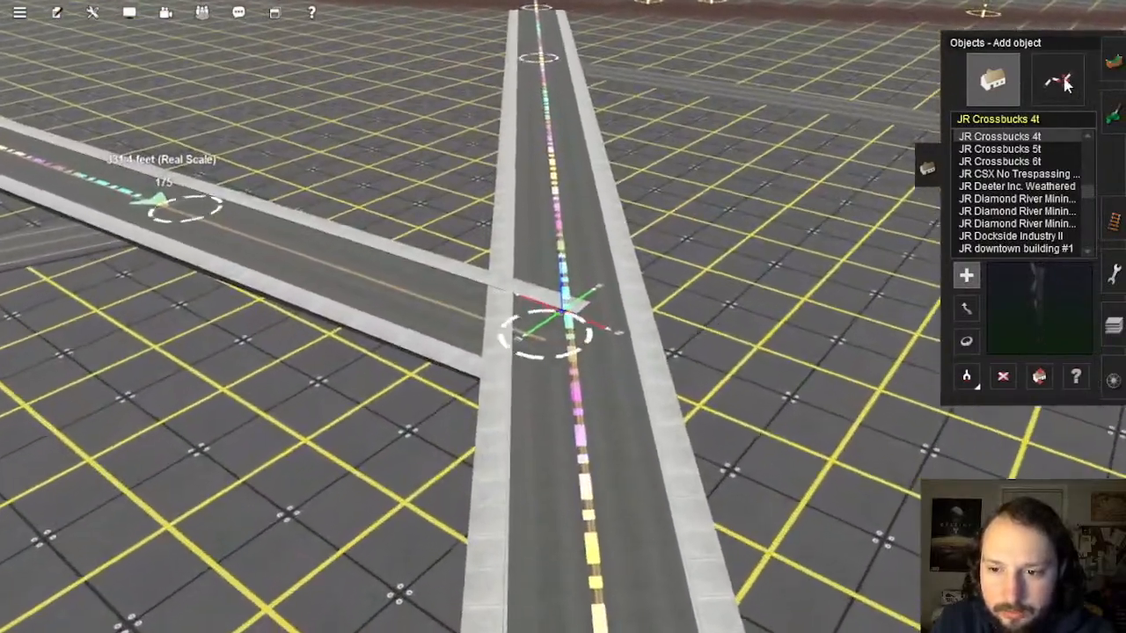
click(1057, 80)
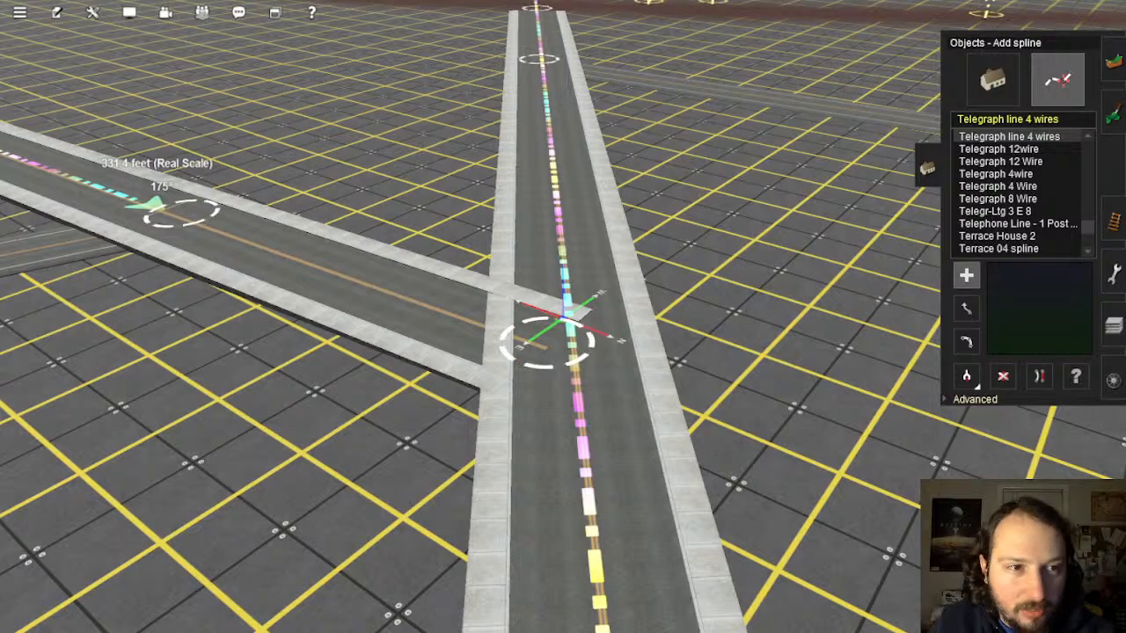
right_click(523, 296)
key(Left)
scroll(616, 277, up, 4)
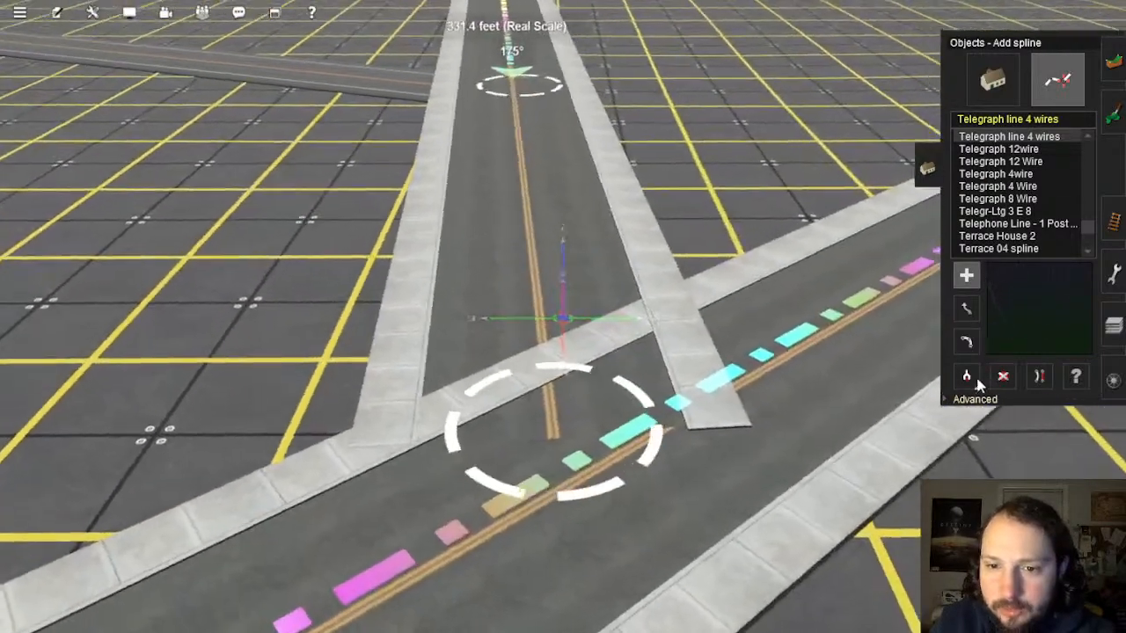
Step: Copy the side road's type with Get spline, then choose YARNish L2 DL0 AS +1Si-1Si +Sh
click(966, 377)
click(510, 280)
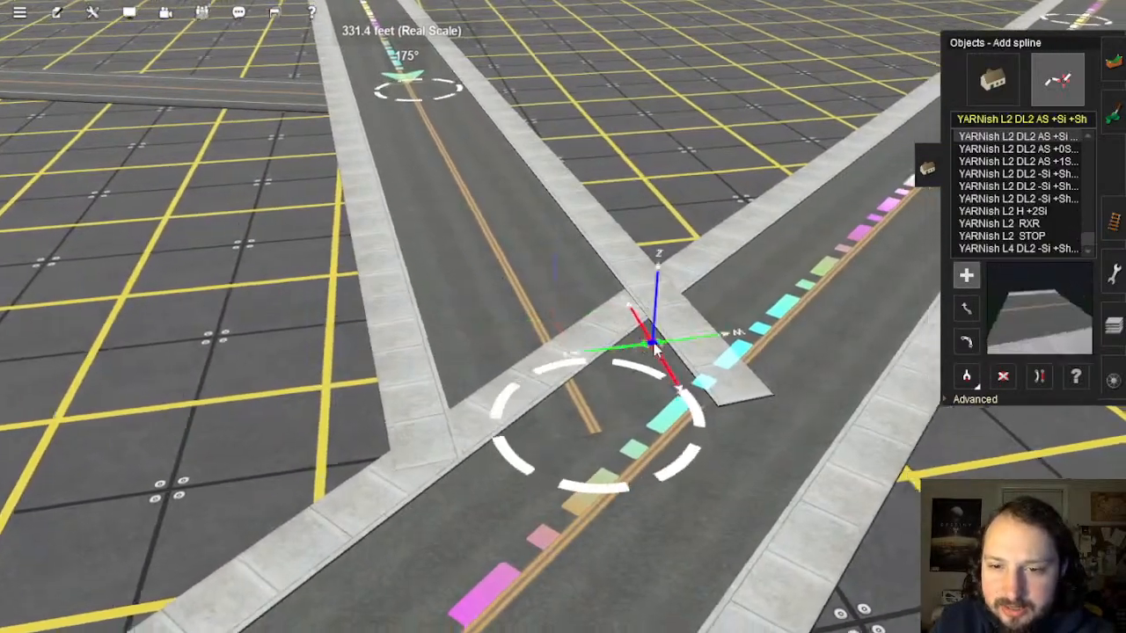
key(Right)
key(Left)
key(Up)
scroll(1025, 189, up, 1)
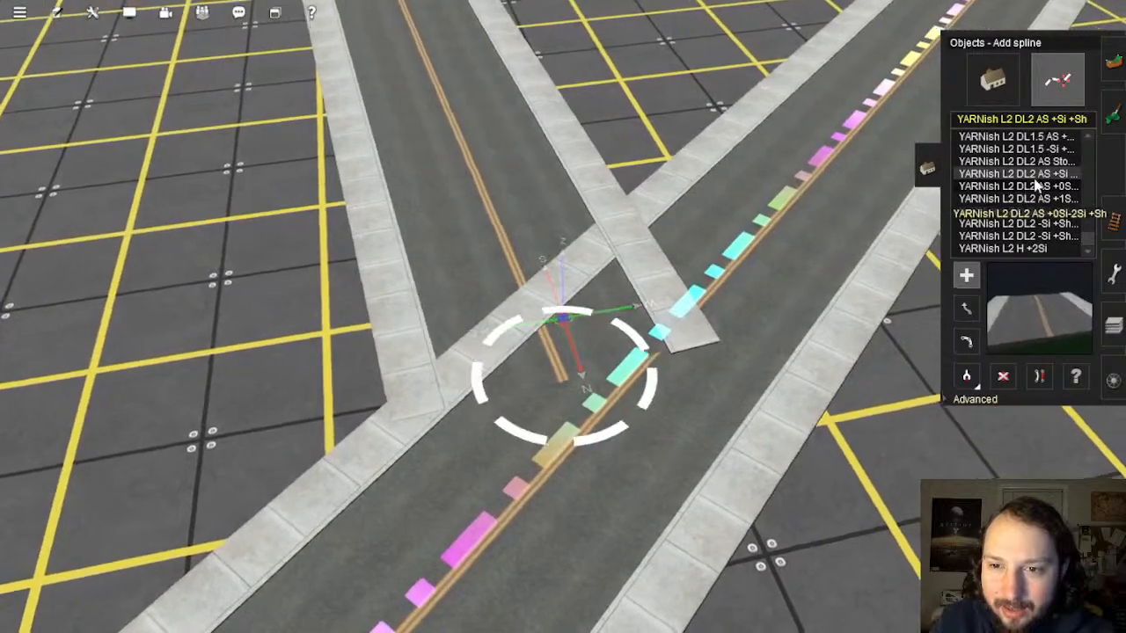
click(1037, 166)
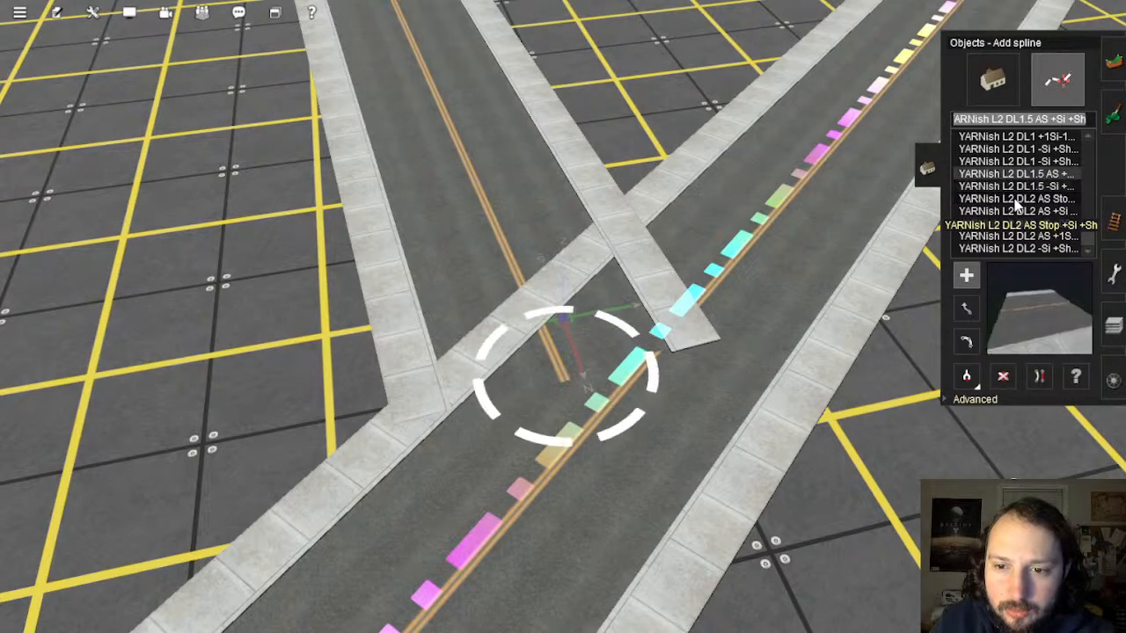
key(Up)
key(Up)
key(Up)
key(Up)
key(Up)
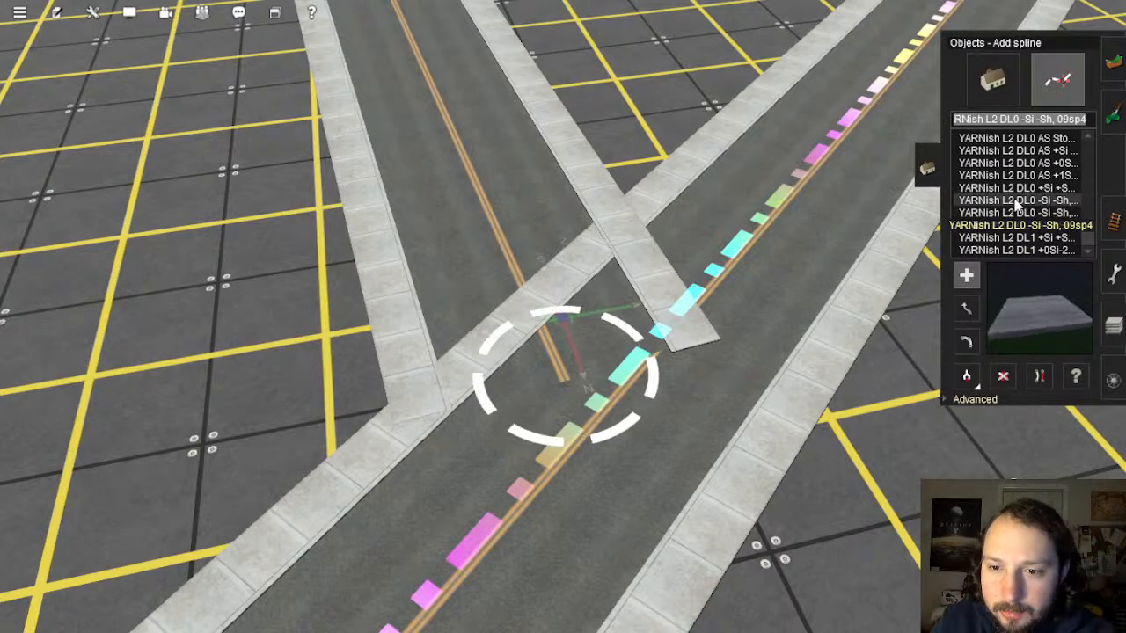
key(Up)
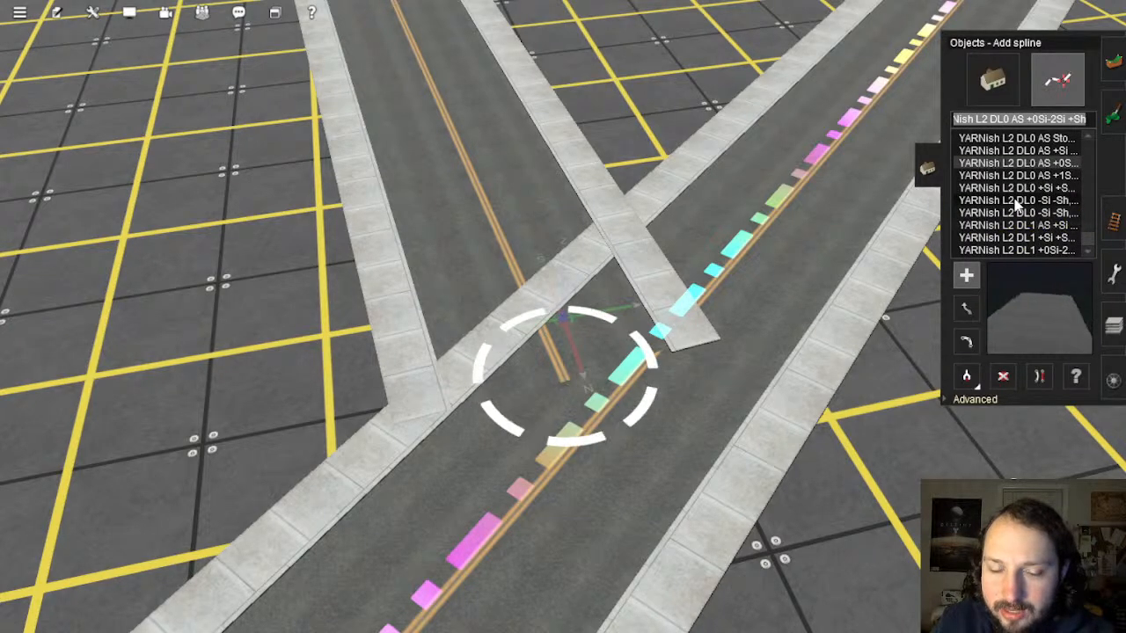
right_click(576, 407)
scroll(570, 290, up, 4)
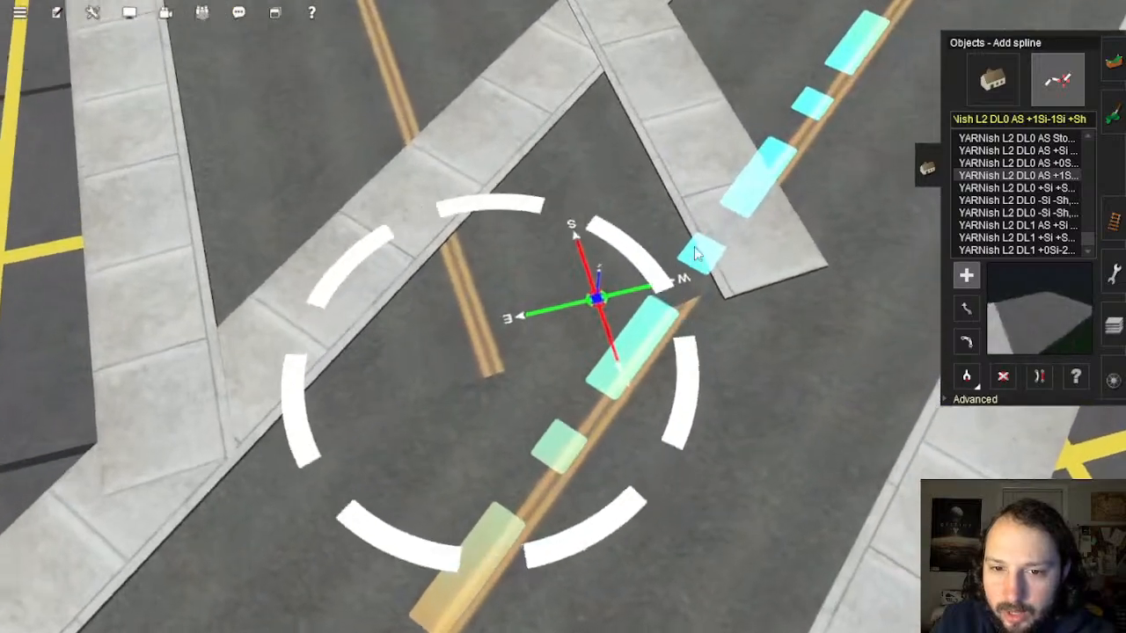
Step: Insert two spline points on the side road and delete the segment between them
right_click(796, 198)
click(967, 399)
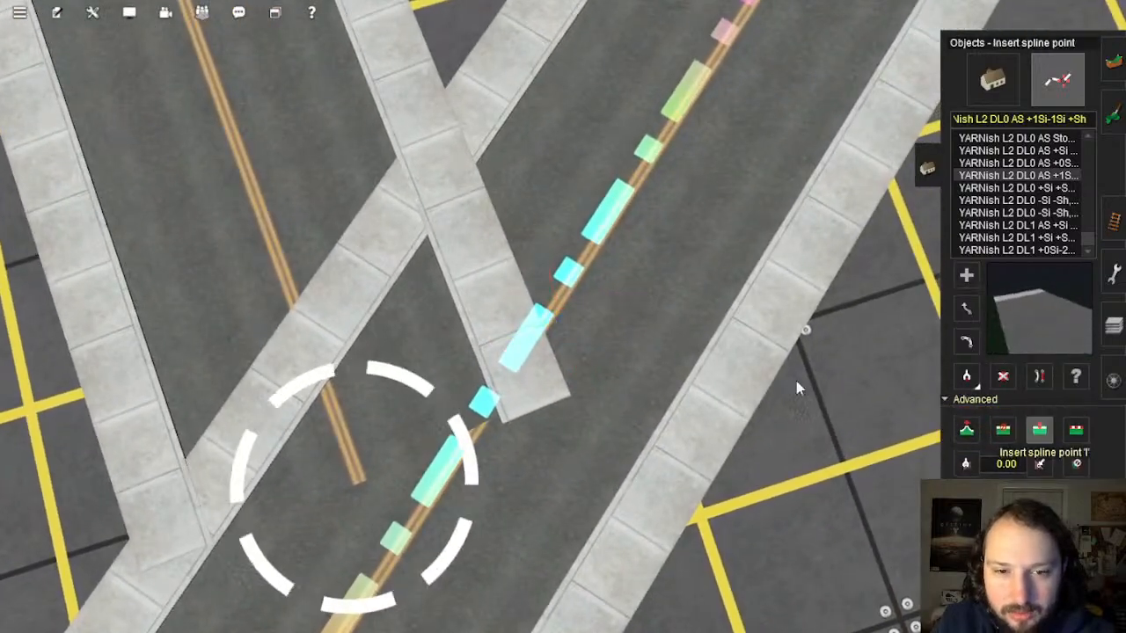
click(576, 275)
right_click(523, 402)
right_click(475, 452)
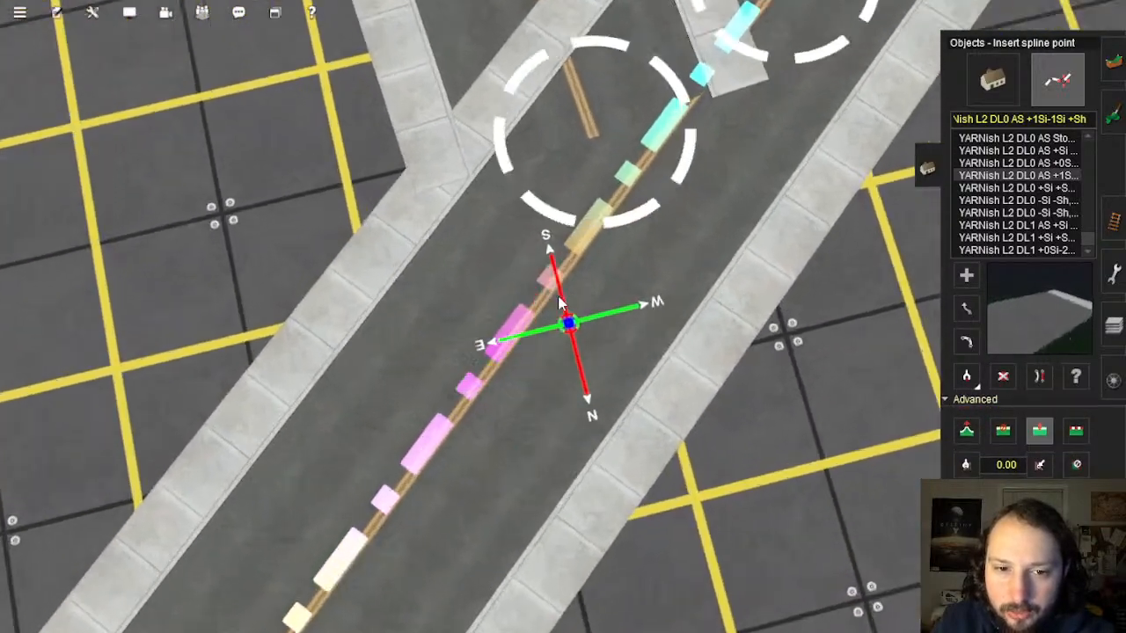
click(524, 304)
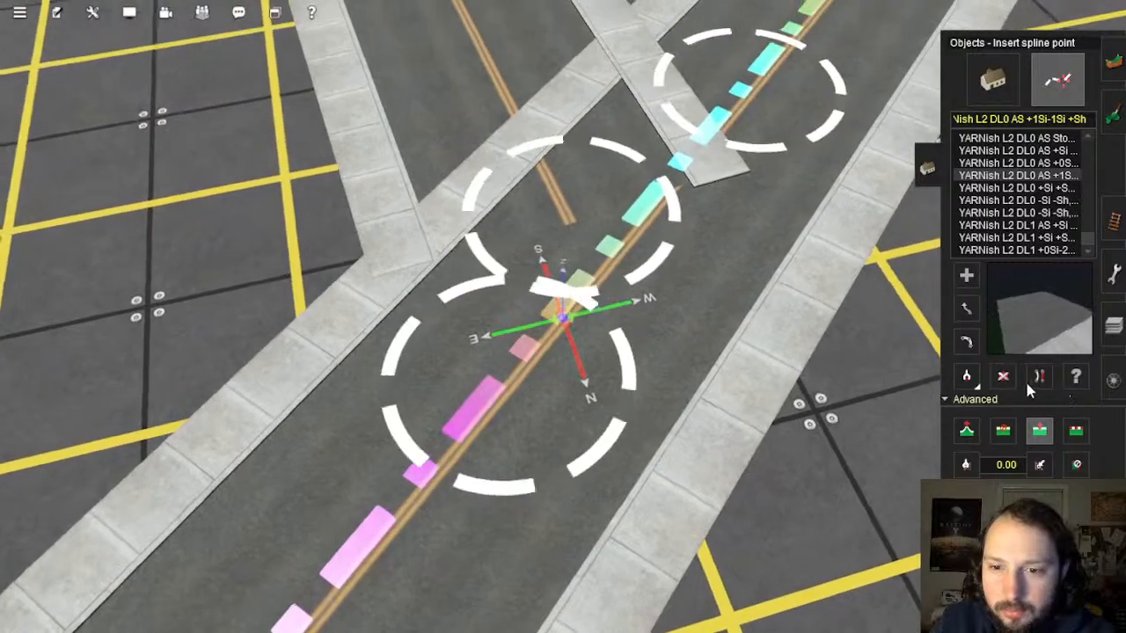
click(1003, 376)
click(755, 298)
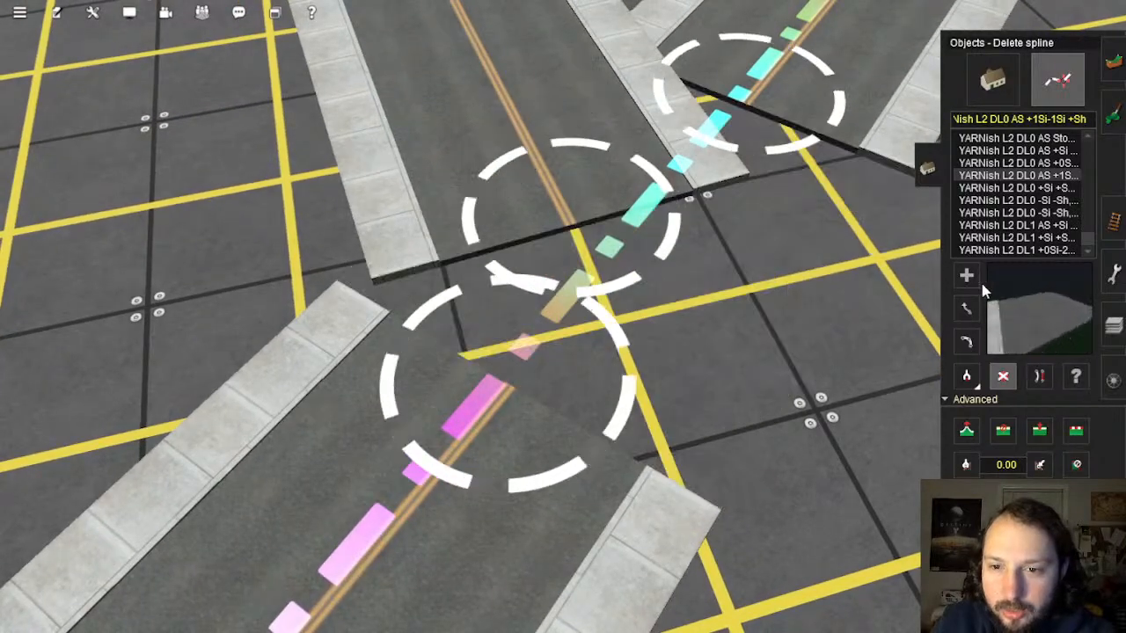
Step: Draw a new road across the gap, undoing a misplaced first attempt
click(528, 394)
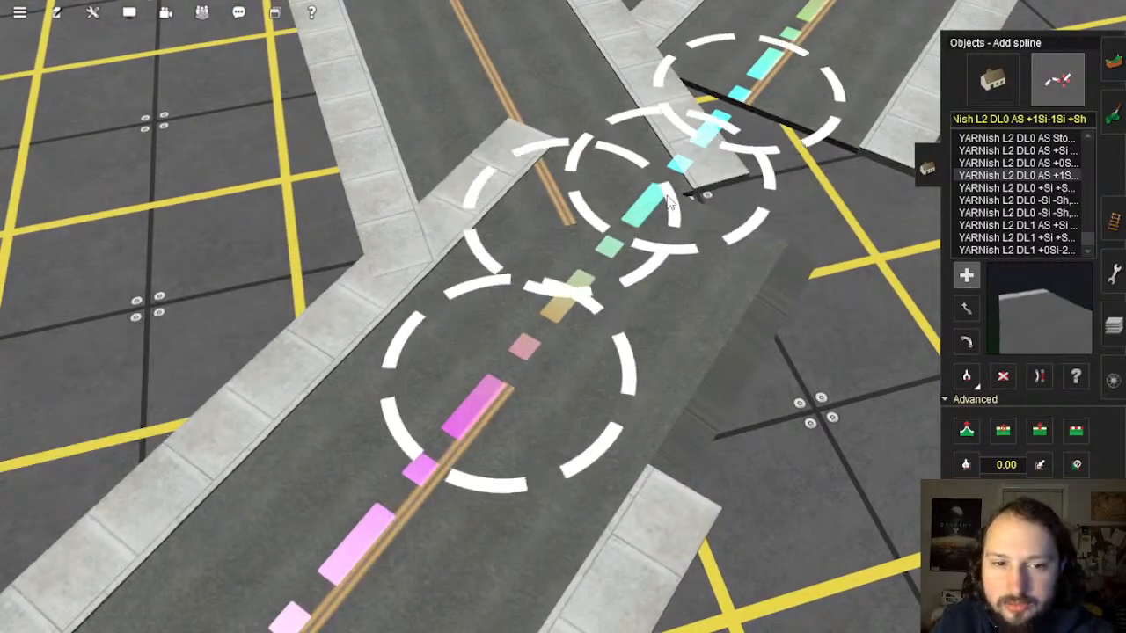
drag(728, 134, 528, 385)
key(ctrl+z)
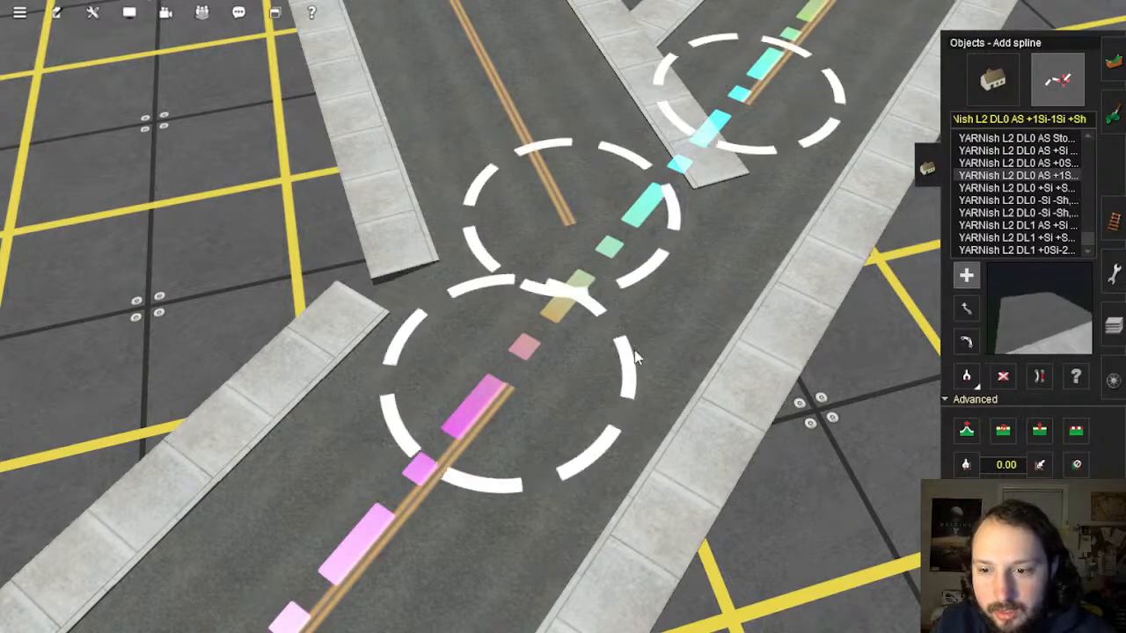
right_drag(633, 328, 546, 275)
scroll(546, 275, up, 3)
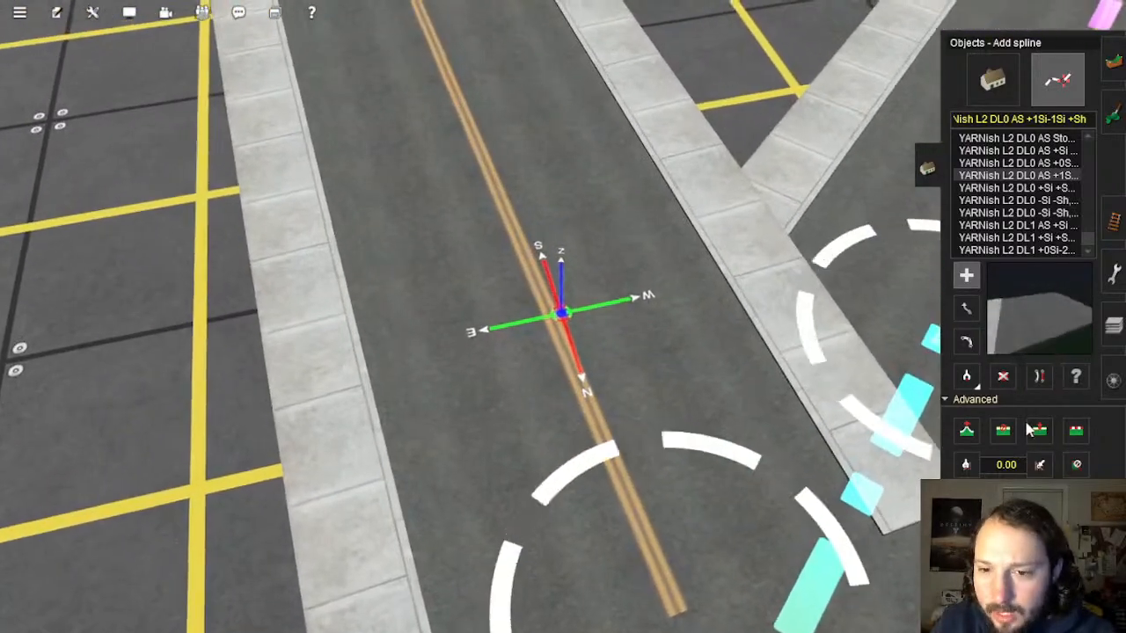
Step: Insert a point on the main road and lay a curbed road from the diagonal road's end into it
key(Left)
click(1044, 431)
click(550, 238)
right_drag(615, 378, 587, 418)
click(1002, 376)
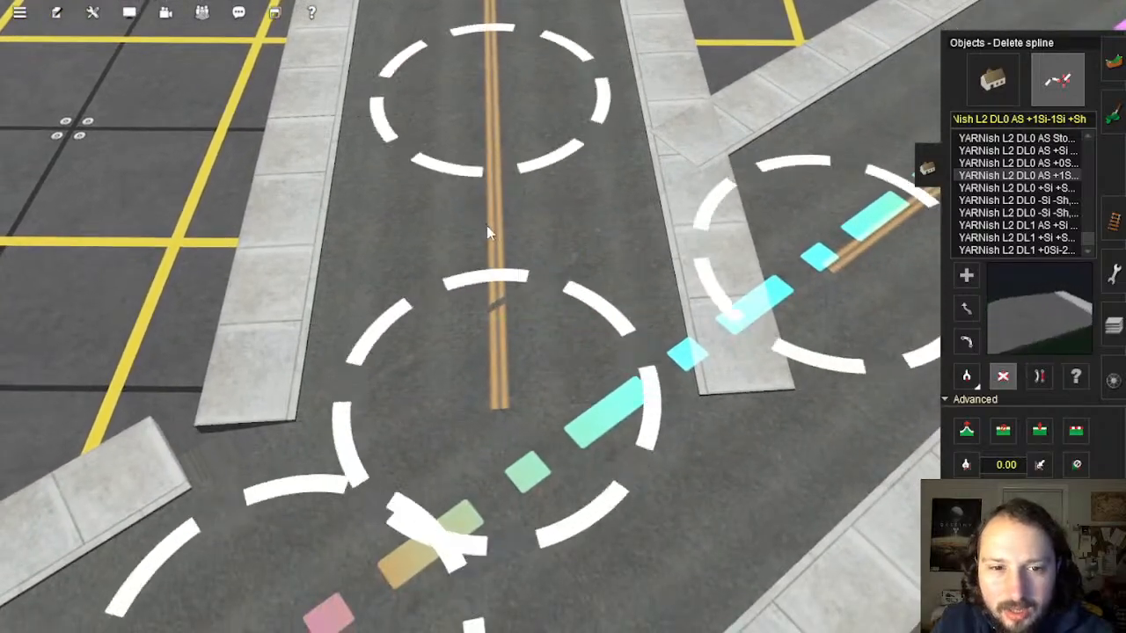
right_drag(486, 225, 577, 422)
click(966, 275)
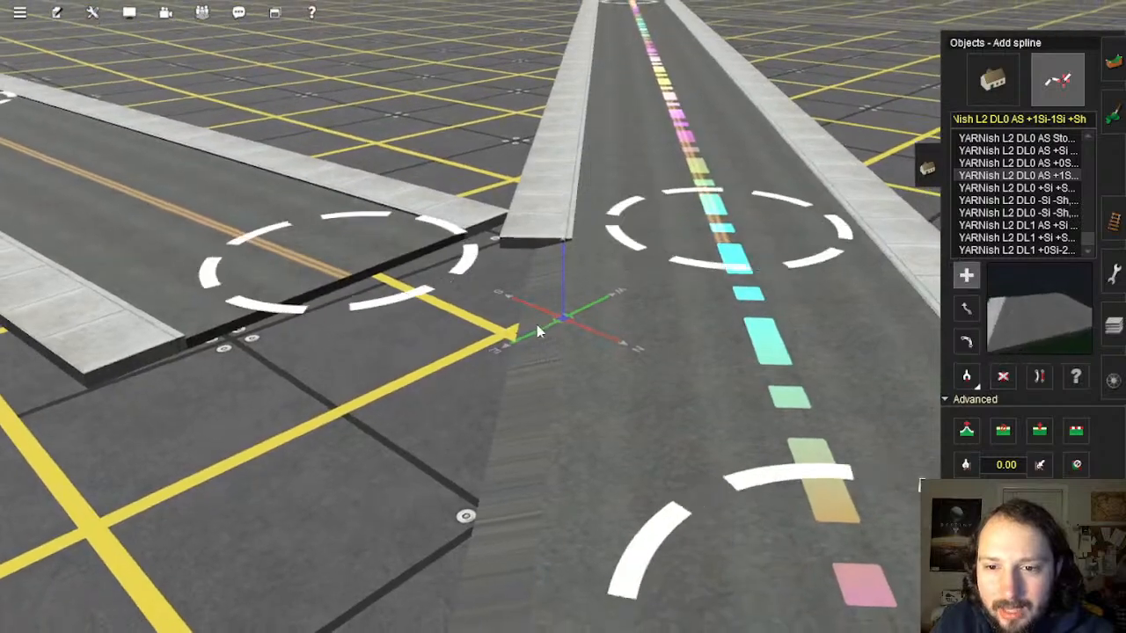
scroll(540, 329, down, 3)
right_drag(540, 330, 502, 249)
click(502, 248)
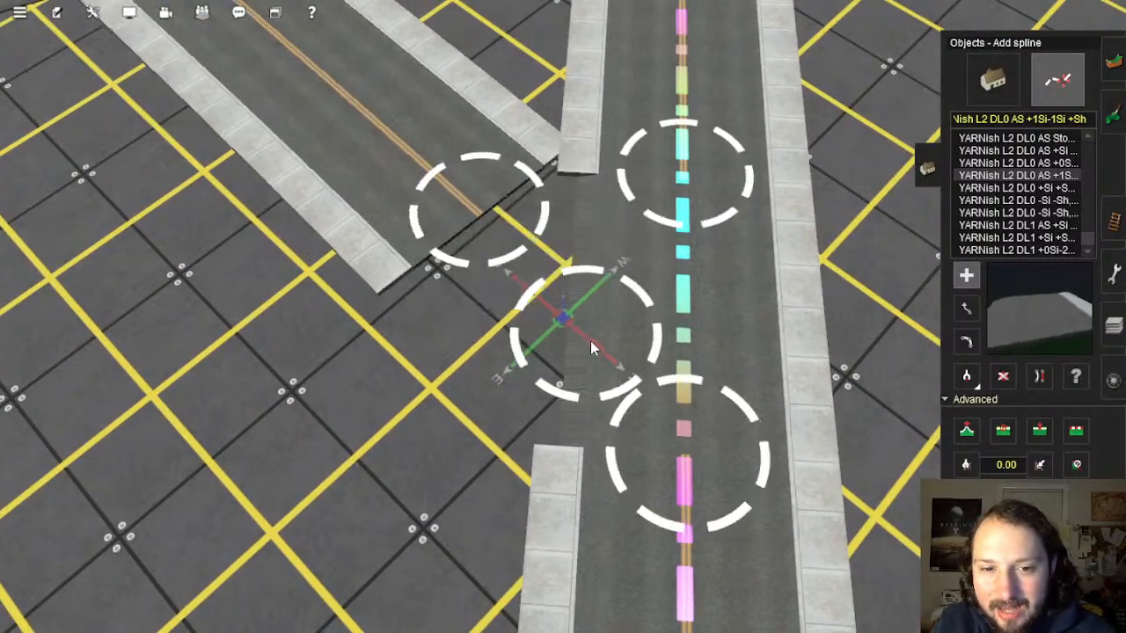
click(689, 463)
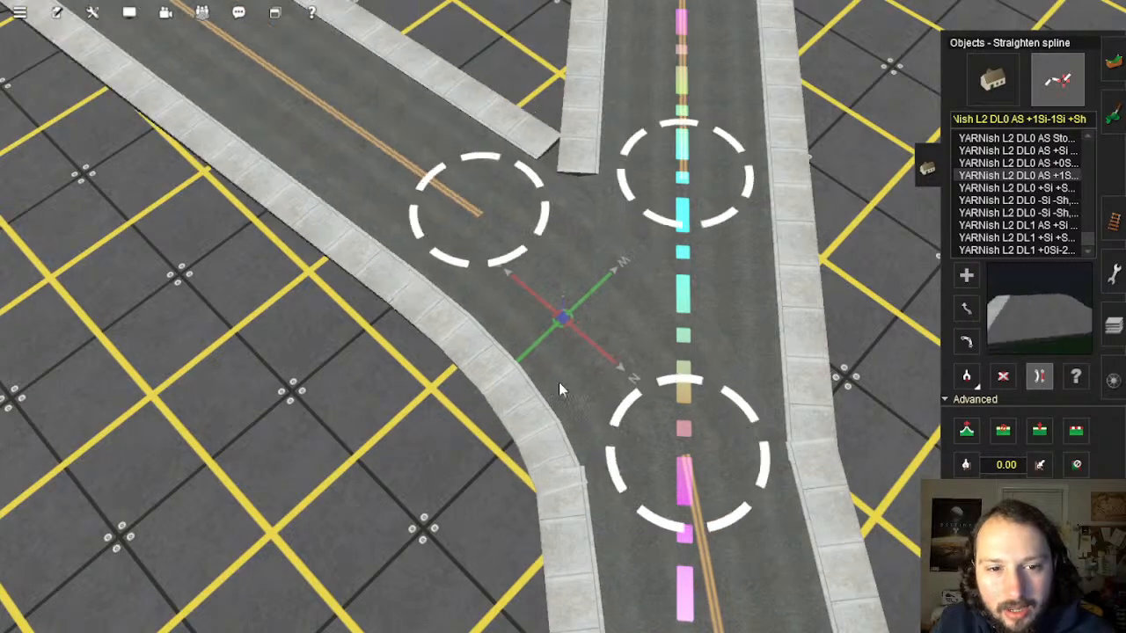
Step: Straighten the lower road segment of the new Y-junction
scroll(559, 396, down, 5)
right_click(563, 470)
click(653, 412)
right_click(643, 334)
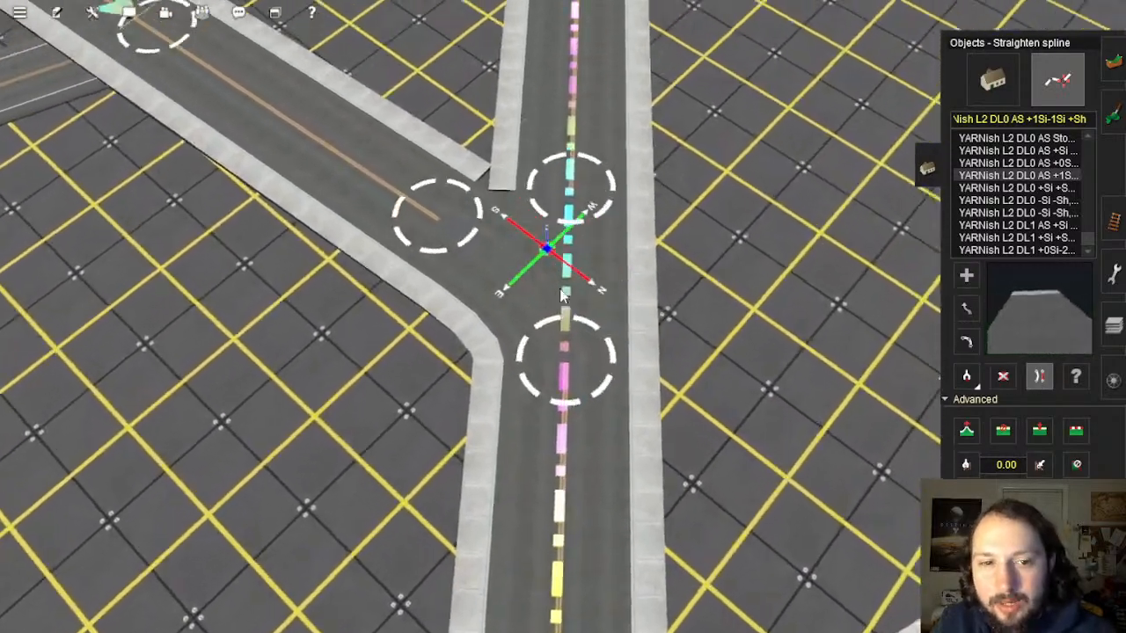
scroll(519, 235, up, 5)
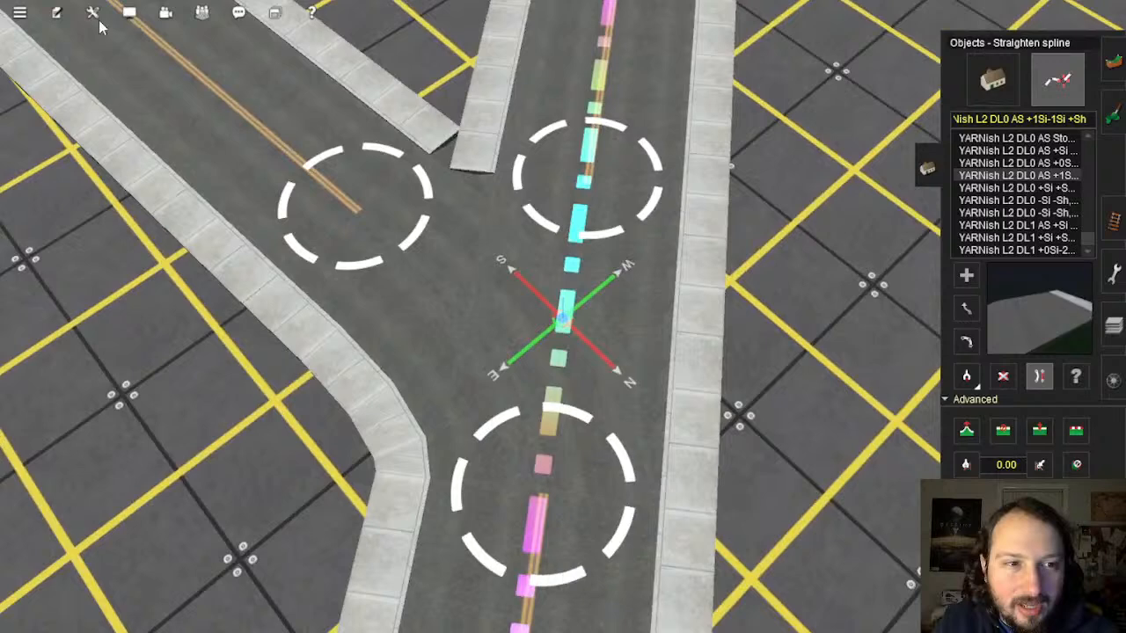
click(95, 14)
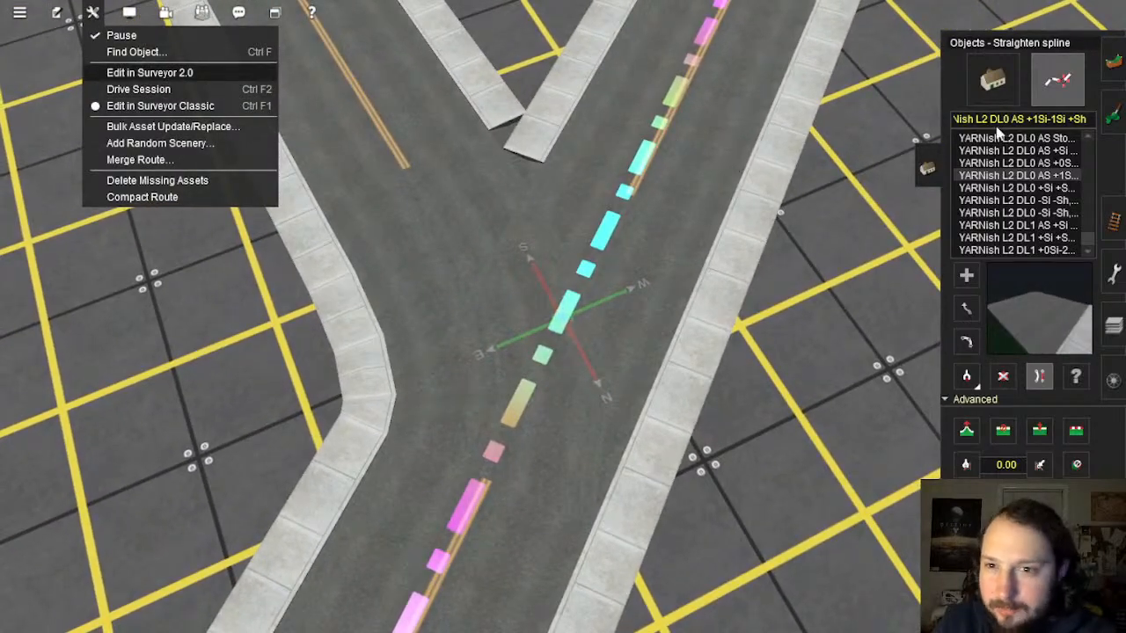
Step: Choose Edit in Surveyor 2.0 from the wrench menu
click(149, 72)
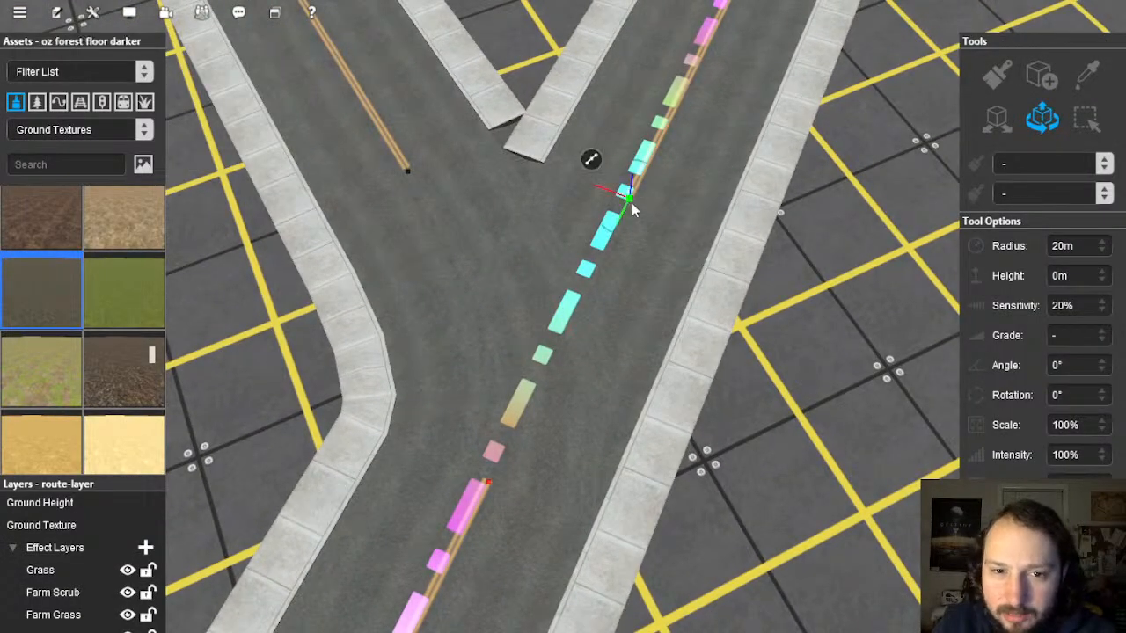
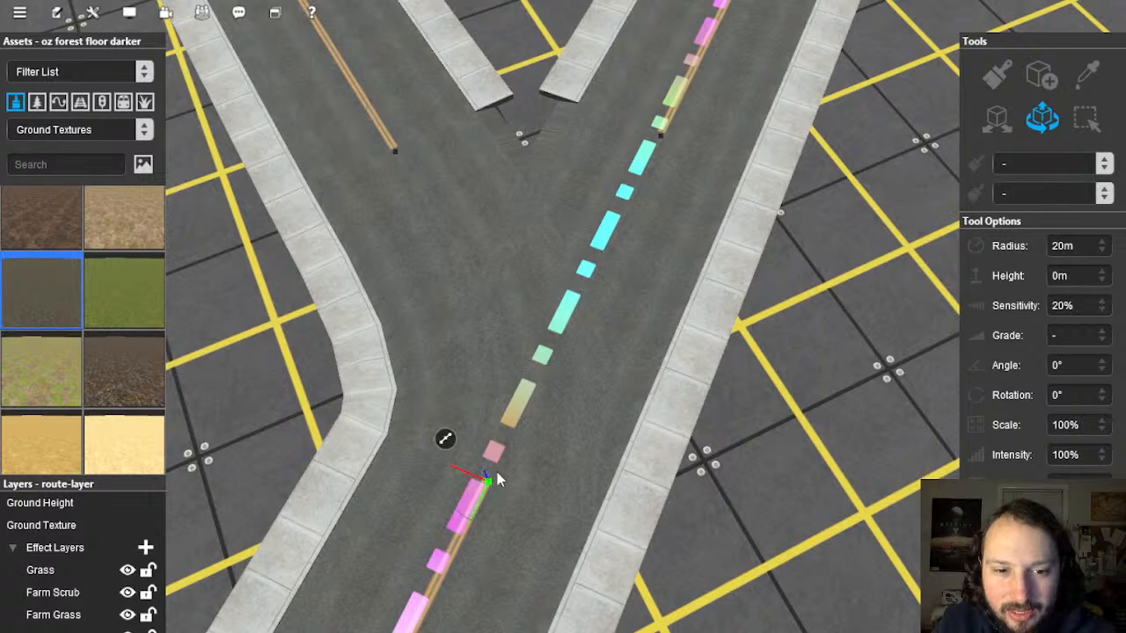
Step: Nudge the road node at the fork to reshape the curb curve
drag(446, 592, 445, 597)
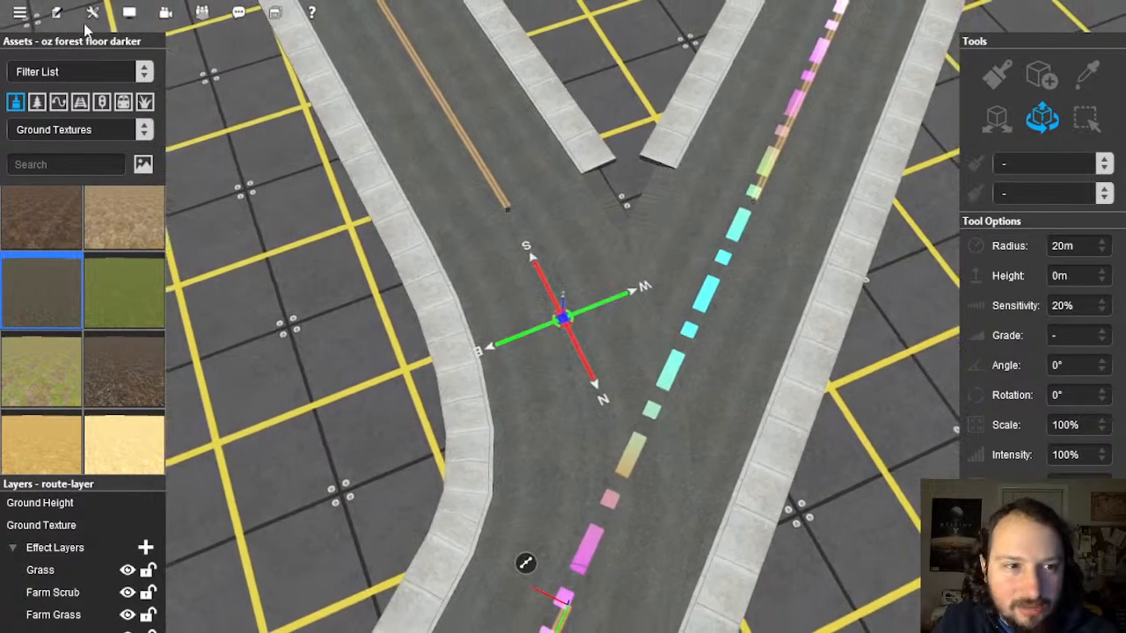
click(91, 13)
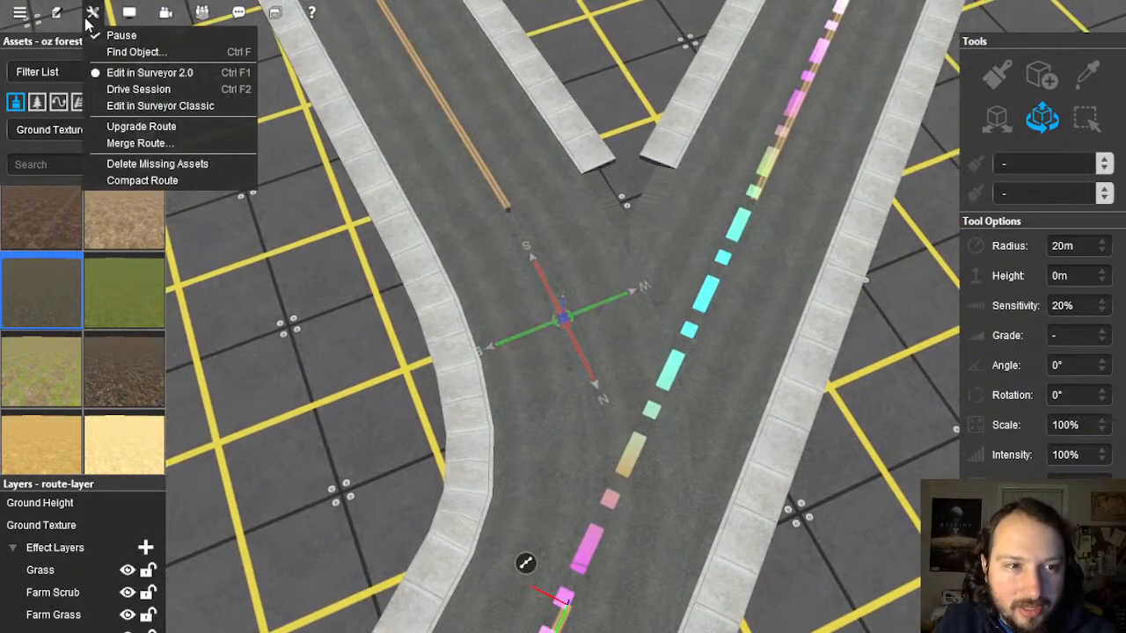
Step: Switch to Surveyor Classic, bring up the YARNish road spline list and cancel a stray new spline
click(160, 106)
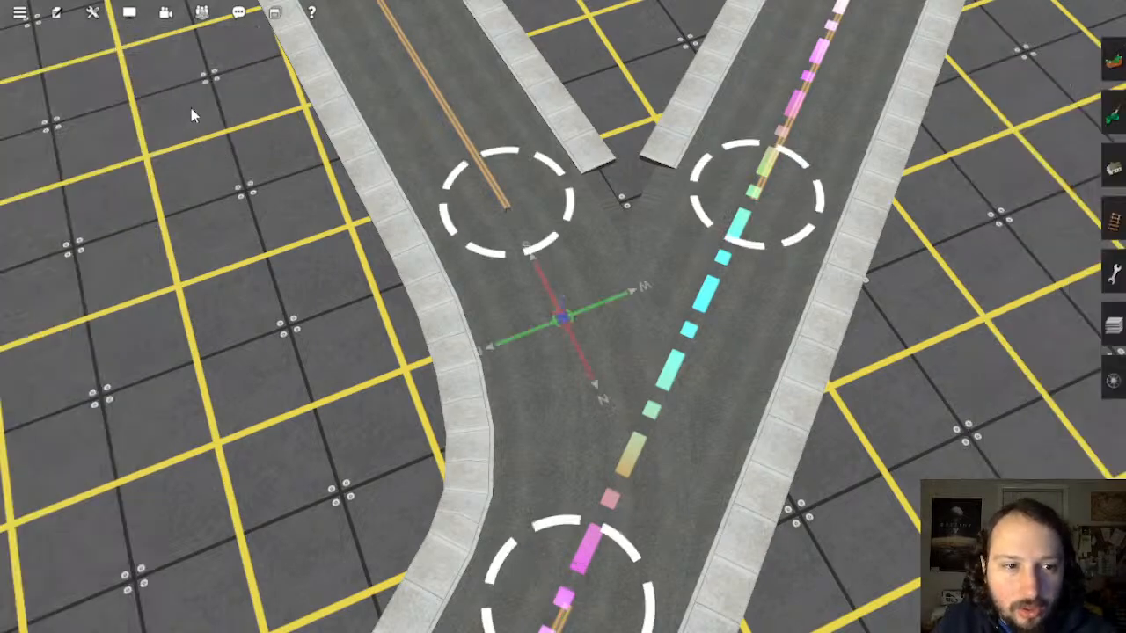
click(1110, 222)
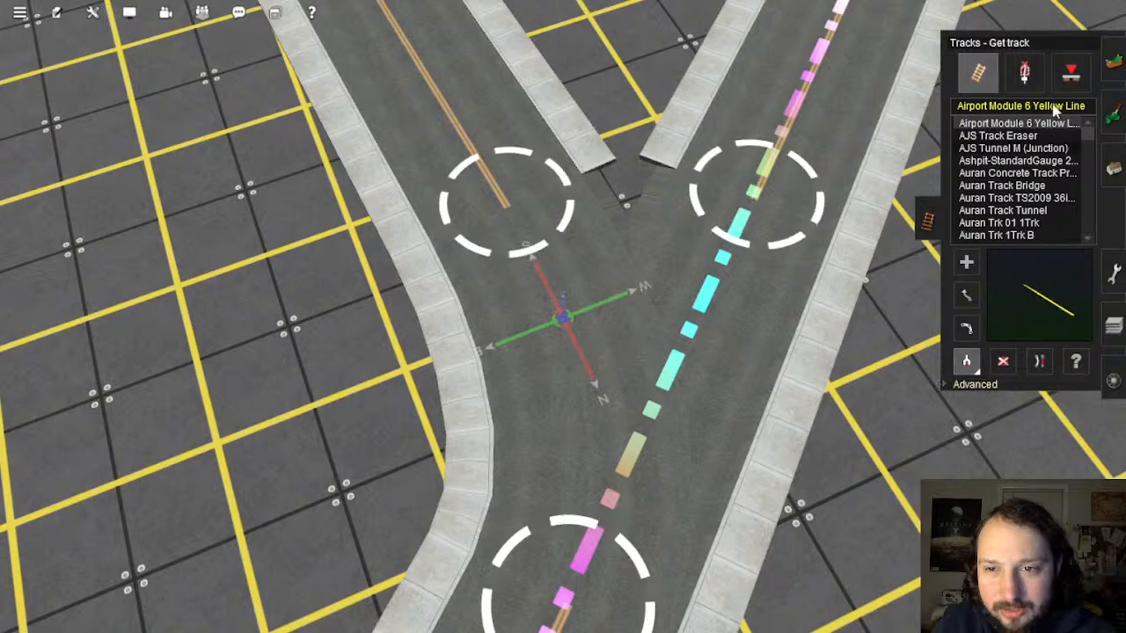
click(1114, 119)
click(1059, 88)
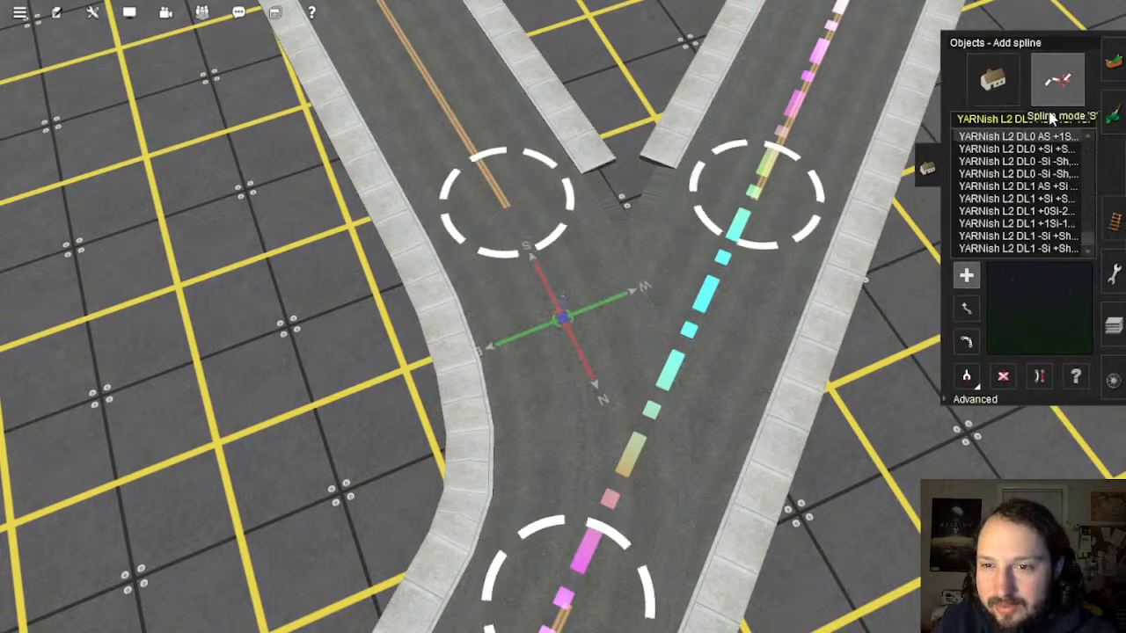
click(702, 343)
click(763, 204)
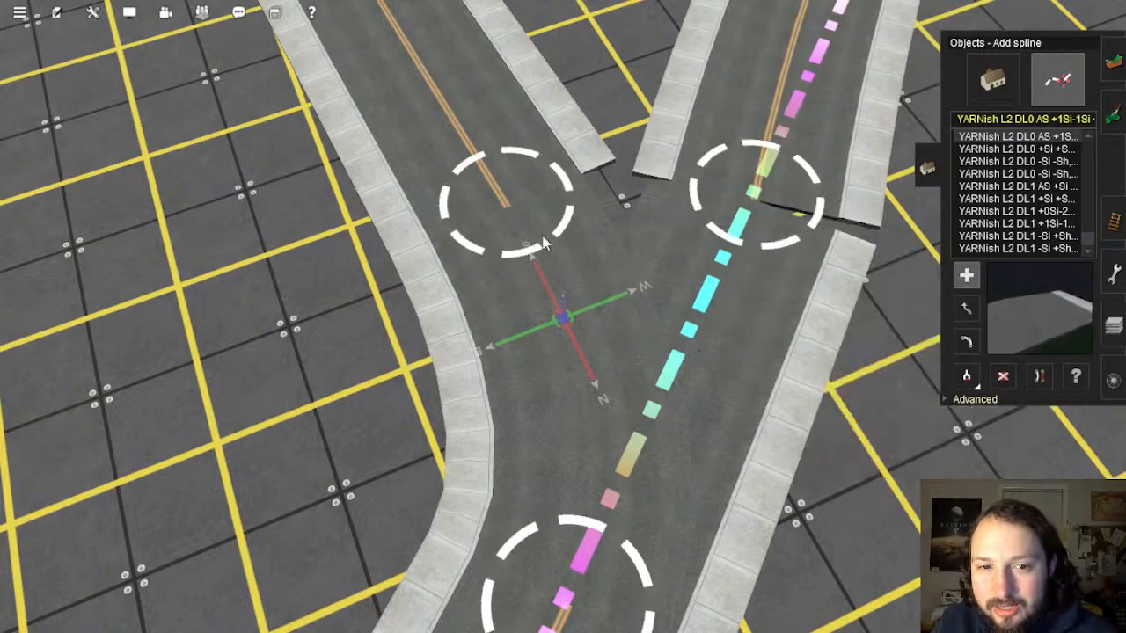
click(757, 210)
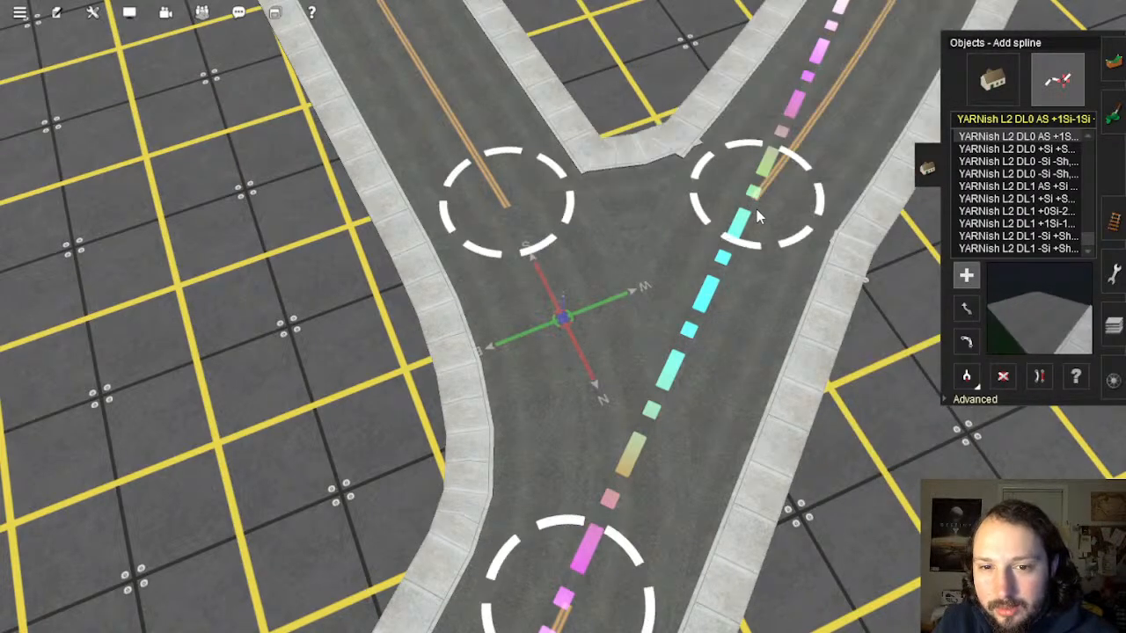
Step: Straighten the upper-right and upper-left road splines at the fork
click(1038, 378)
click(817, 119)
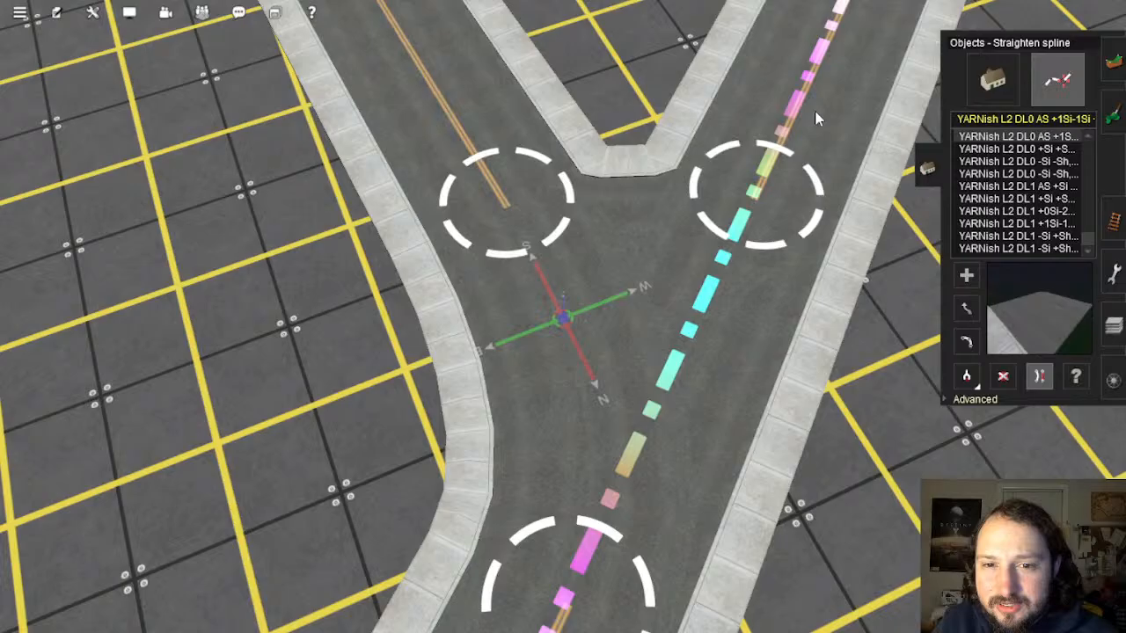
click(456, 120)
Step: Pick up the white road's street type and choose a YARNish Macadam 38ft street
scroll(637, 262, down, 3)
right_drag(626, 241, 562, 283)
scroll(561, 285, down, 5)
right_drag(485, 274, 547, 320)
scroll(545, 292, down, 4)
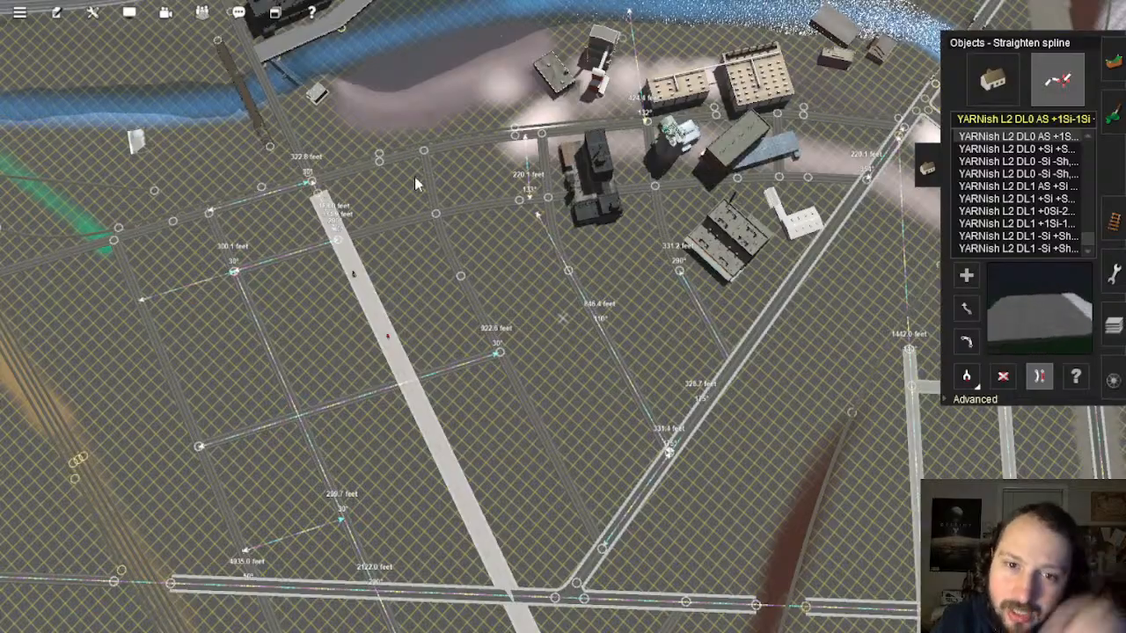
right_drag(416, 183, 906, 286)
scroll(549, 291, up, 5)
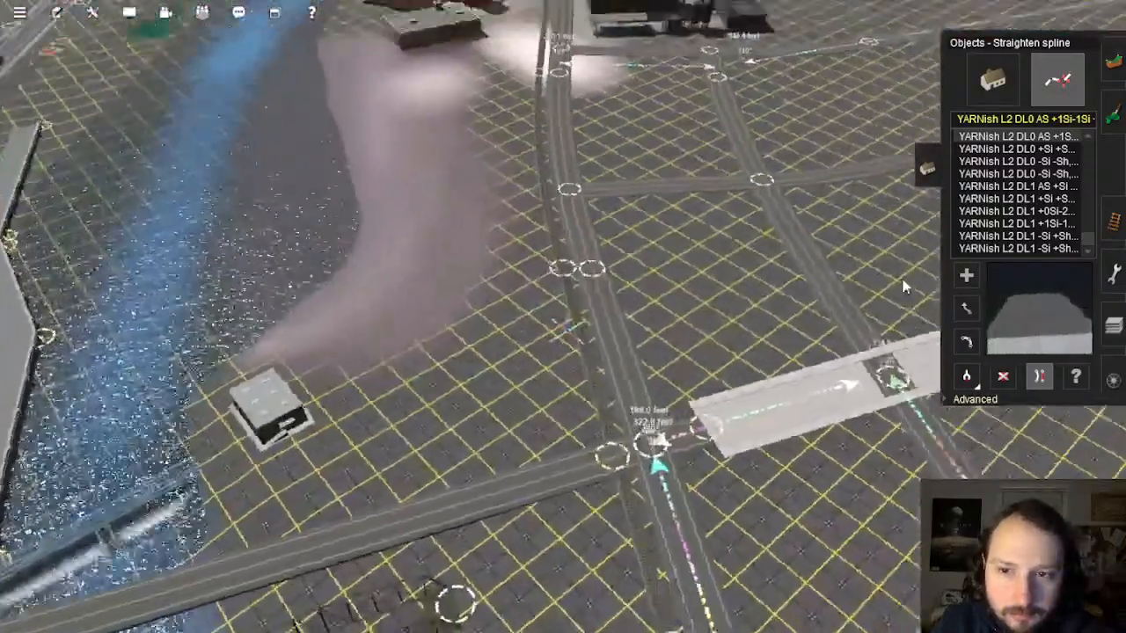
click(968, 379)
click(847, 395)
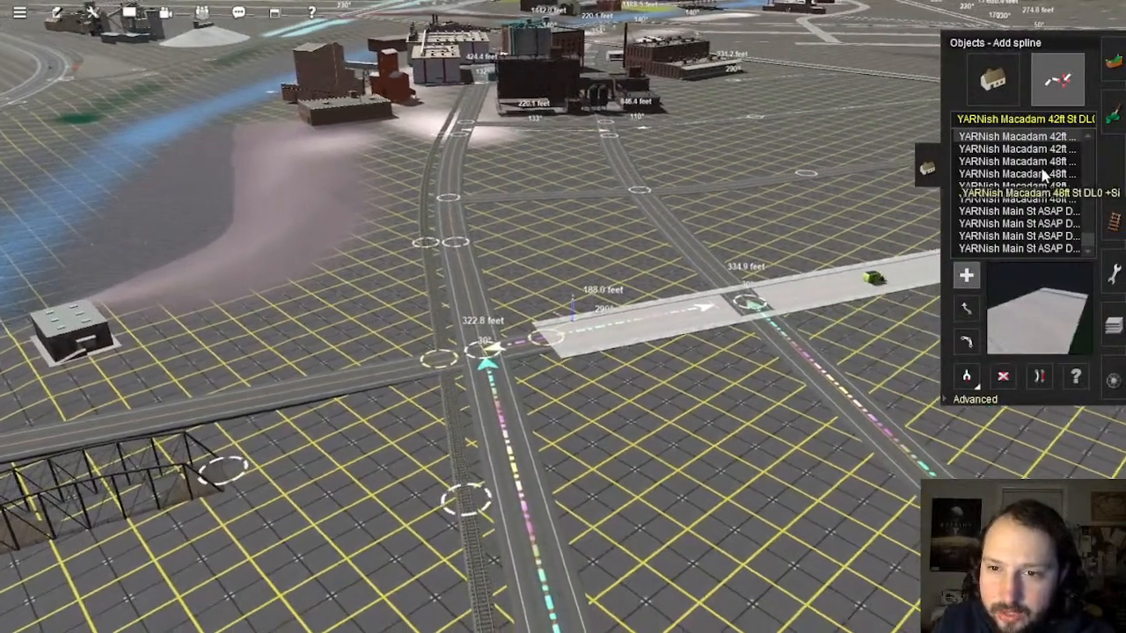
scroll(1029, 167, up, 2)
click(1043, 150)
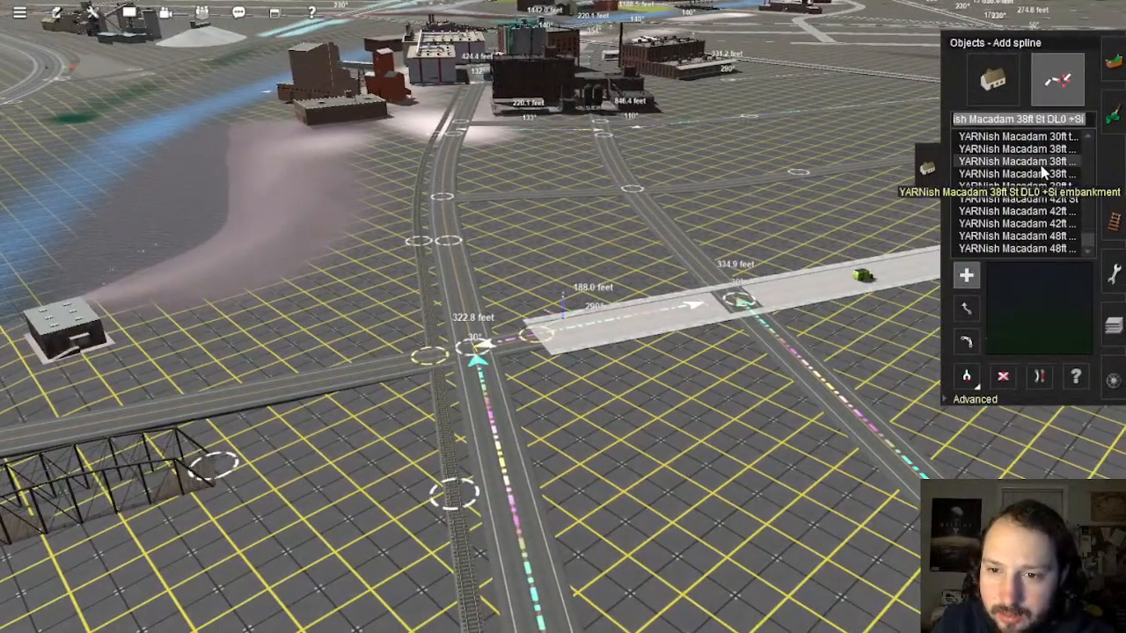
Step: Lay a new 38ft street segment off the white road and undo an unwanted cross street
click(632, 415)
right_click(636, 352)
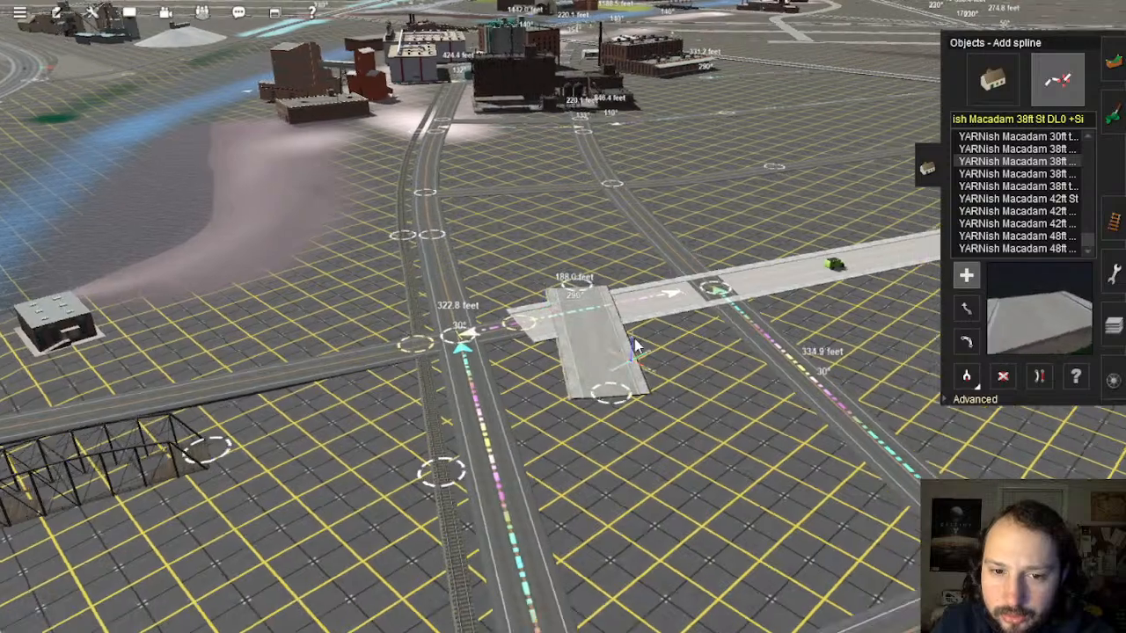
scroll(555, 308, up, 5)
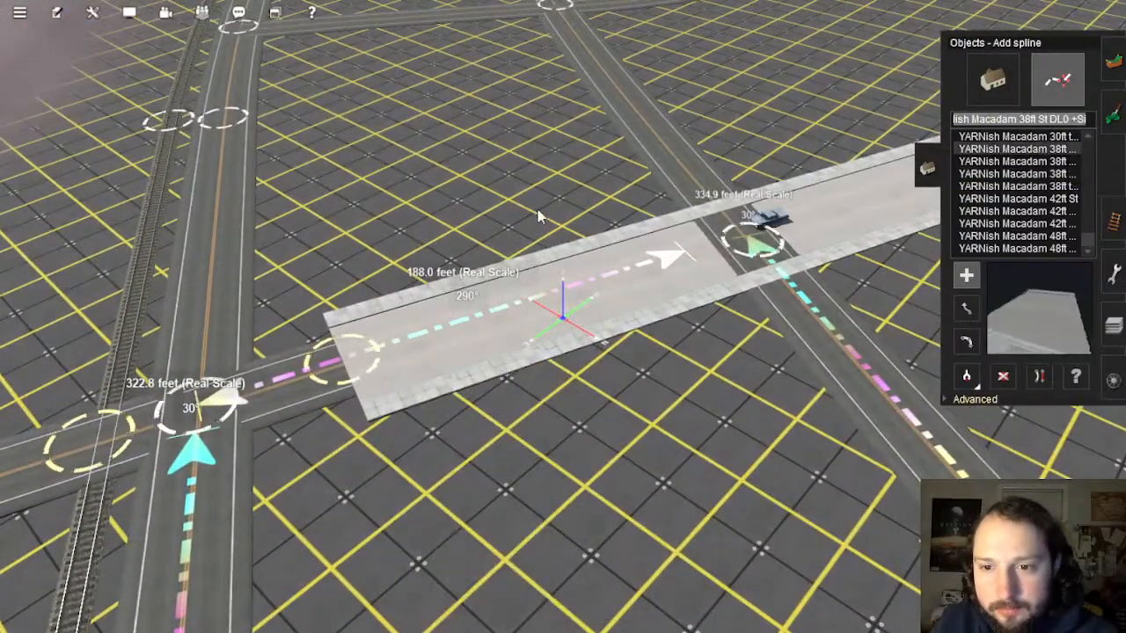
click(464, 175)
click(562, 462)
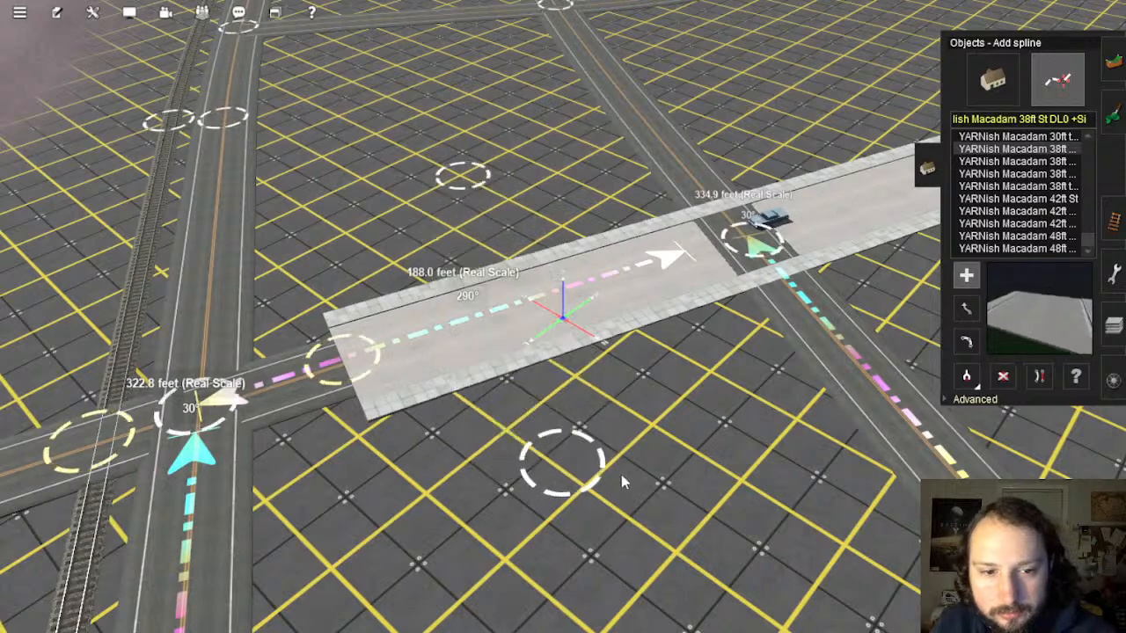
key(ctrl+z)
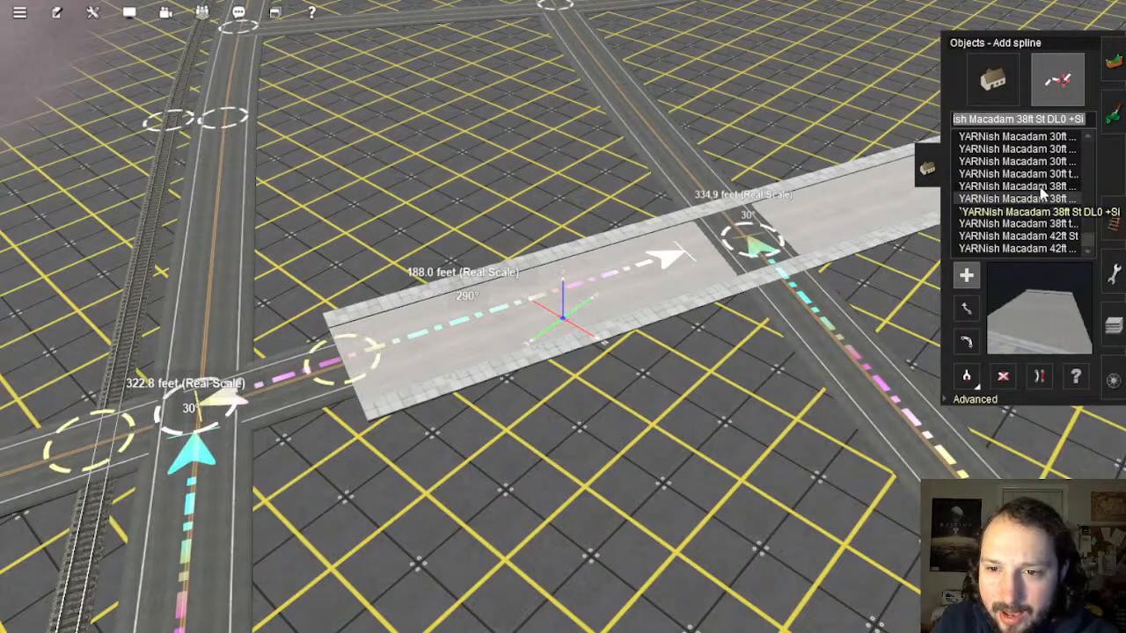
right_drag(746, 284, 940, 404)
click(966, 379)
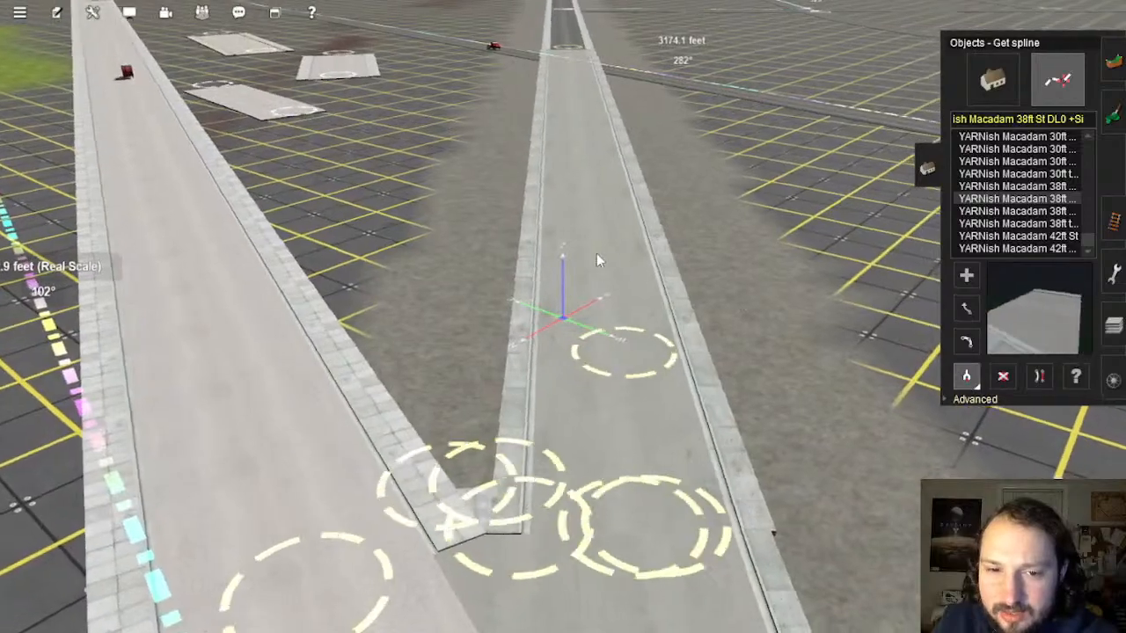
click(597, 253)
right_drag(604, 275, 540, 271)
scroll(540, 272, up, 5)
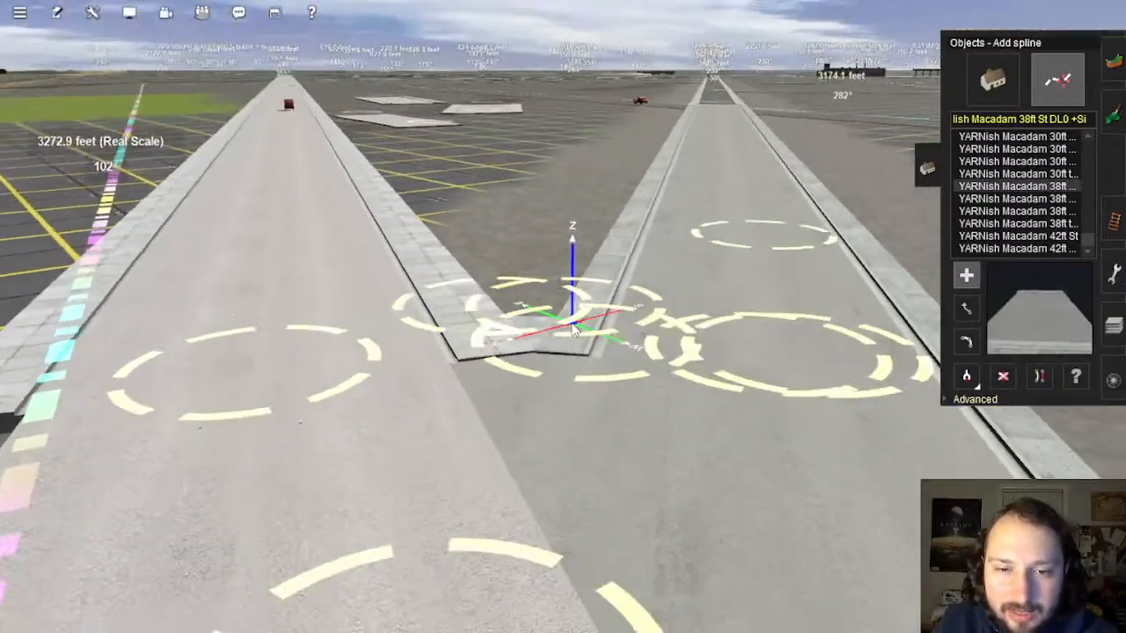
right_drag(574, 330, 573, 390)
scroll(585, 230, down, 8)
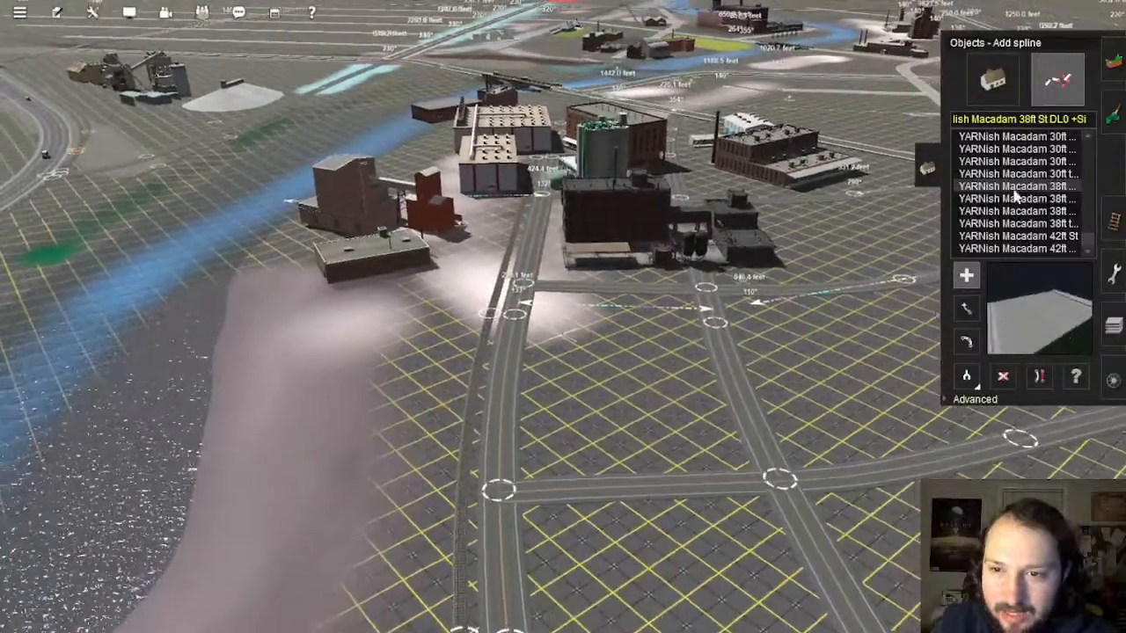
Step: Select the YARNish Macadam 30ft street type and move the view to the bridge junction
scroll(1034, 192, up, 1)
click(1036, 166)
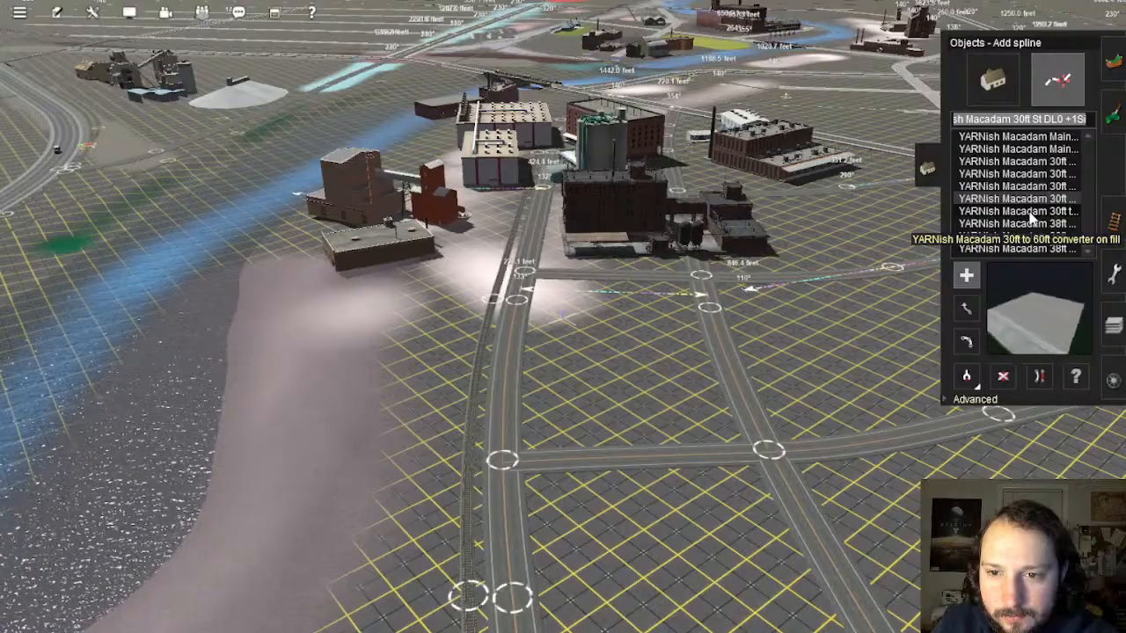
right_drag(535, 473, 570, 295)
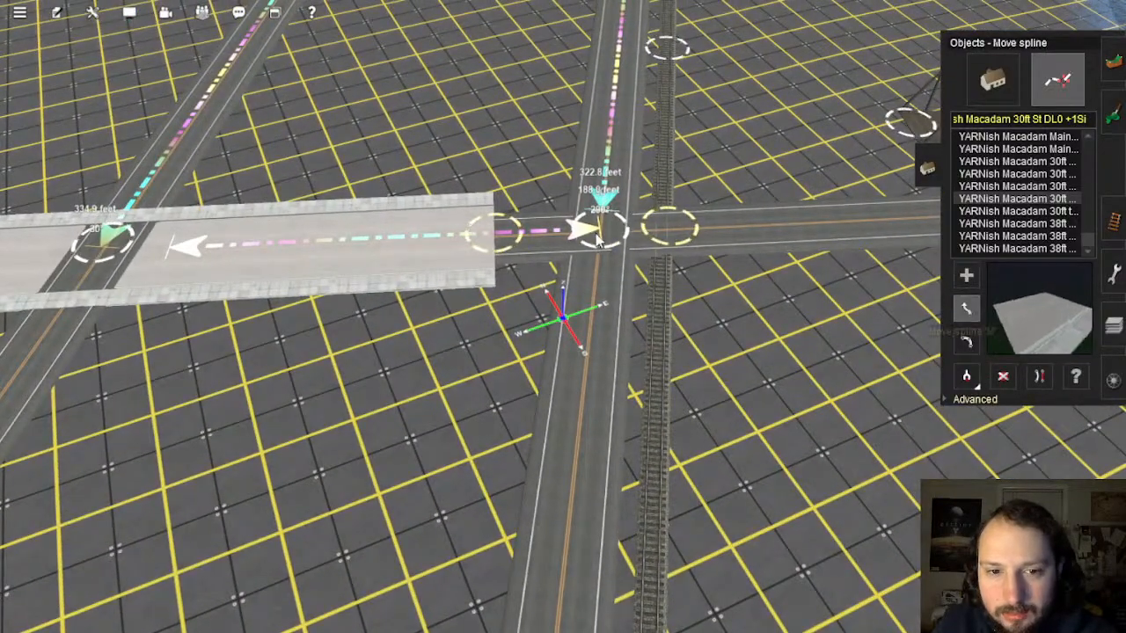
drag(598, 241, 717, 324)
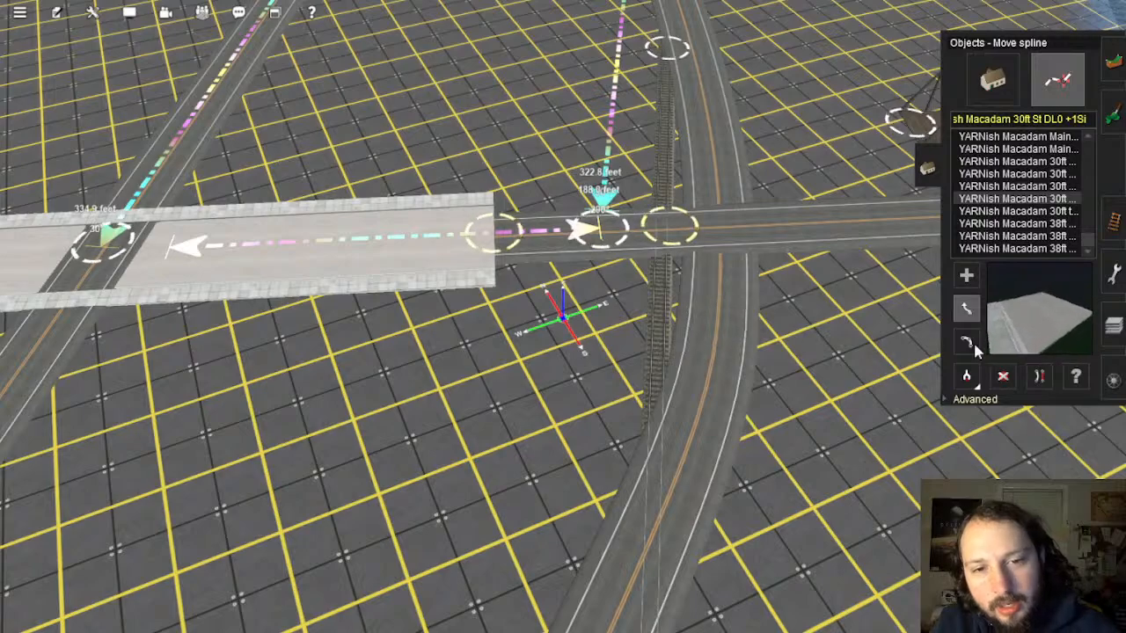
key(ctrl+z)
scroll(651, 363, down, 6)
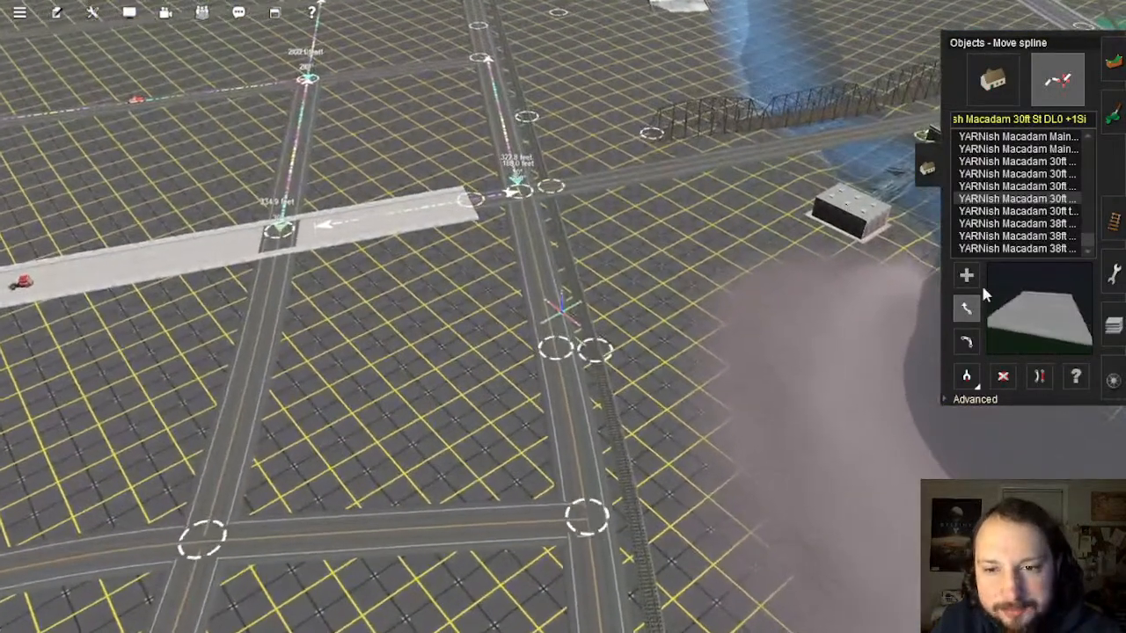
Step: Lay a short 30ft macadam street piece between the streets south of the crossing
click(966, 275)
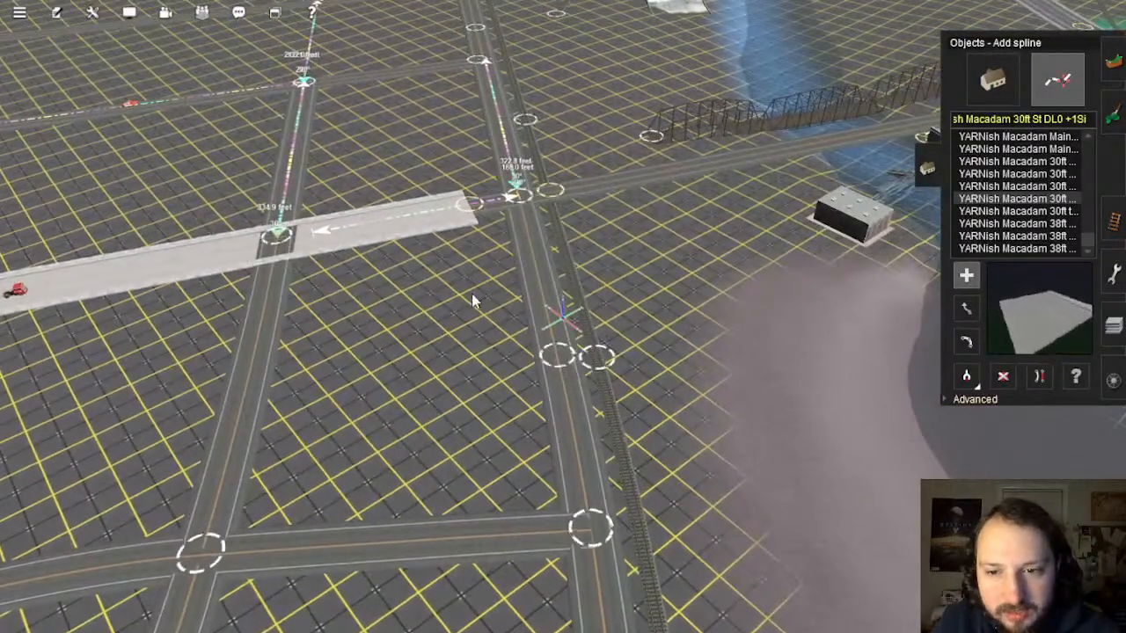
drag(472, 293, 498, 427)
click(93, 12)
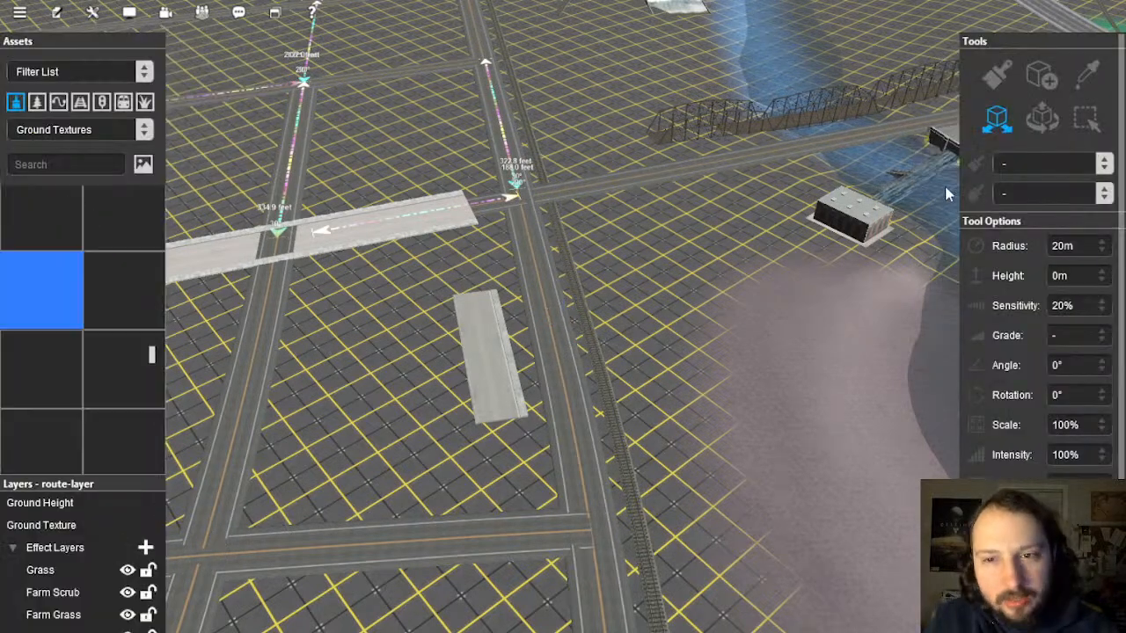
Step: Select the short grey street piece and locate its asset in the asset palette
click(550, 338)
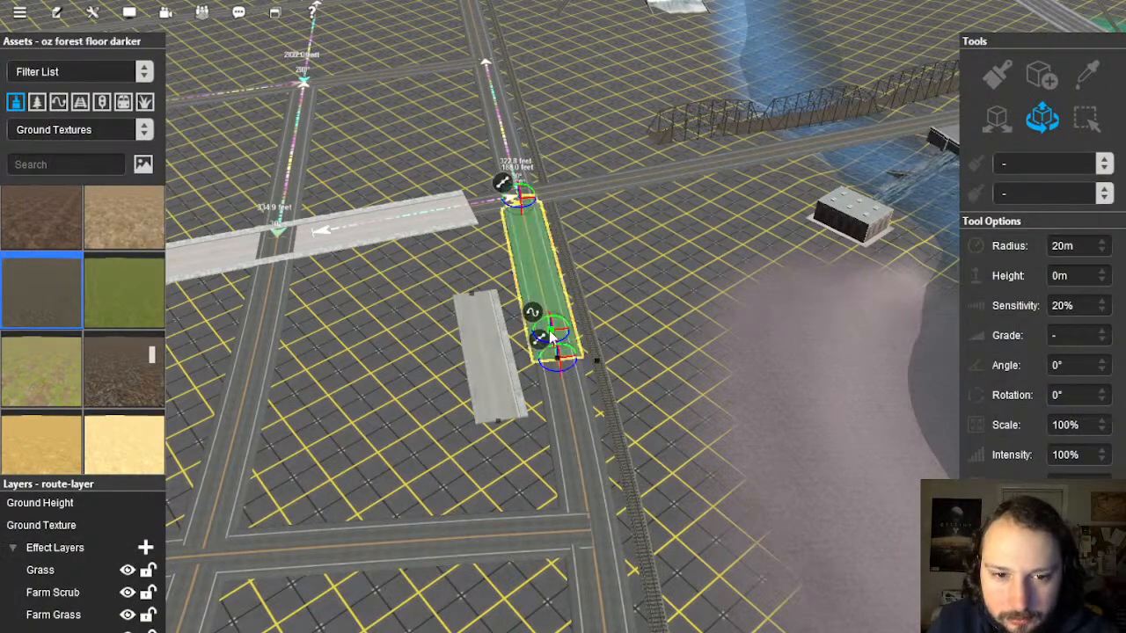
click(479, 336)
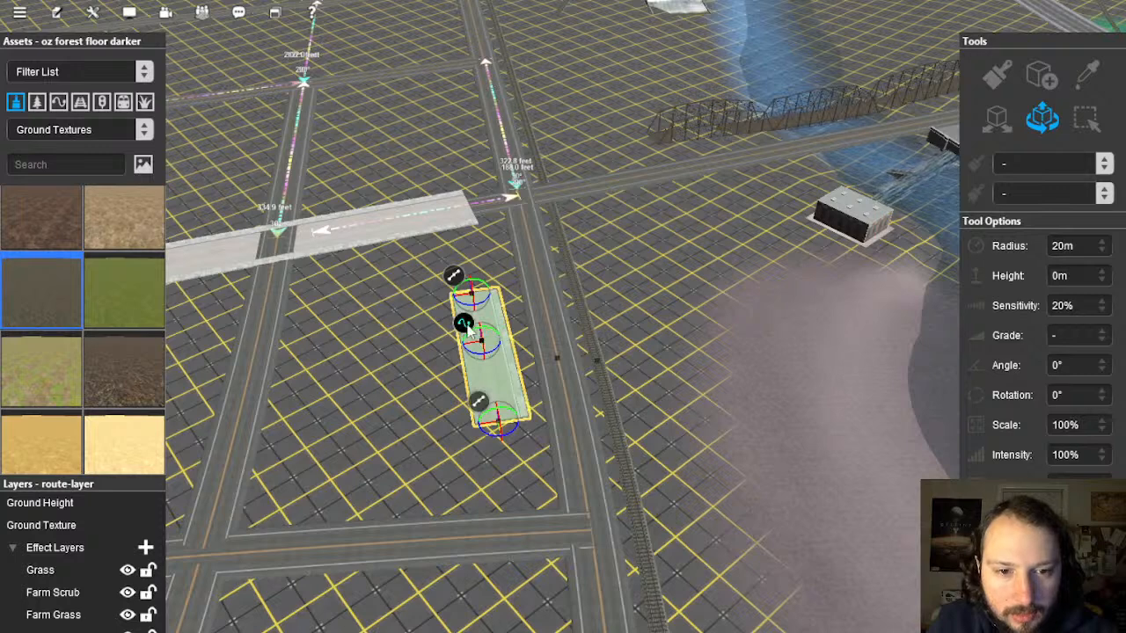
right_click(468, 328)
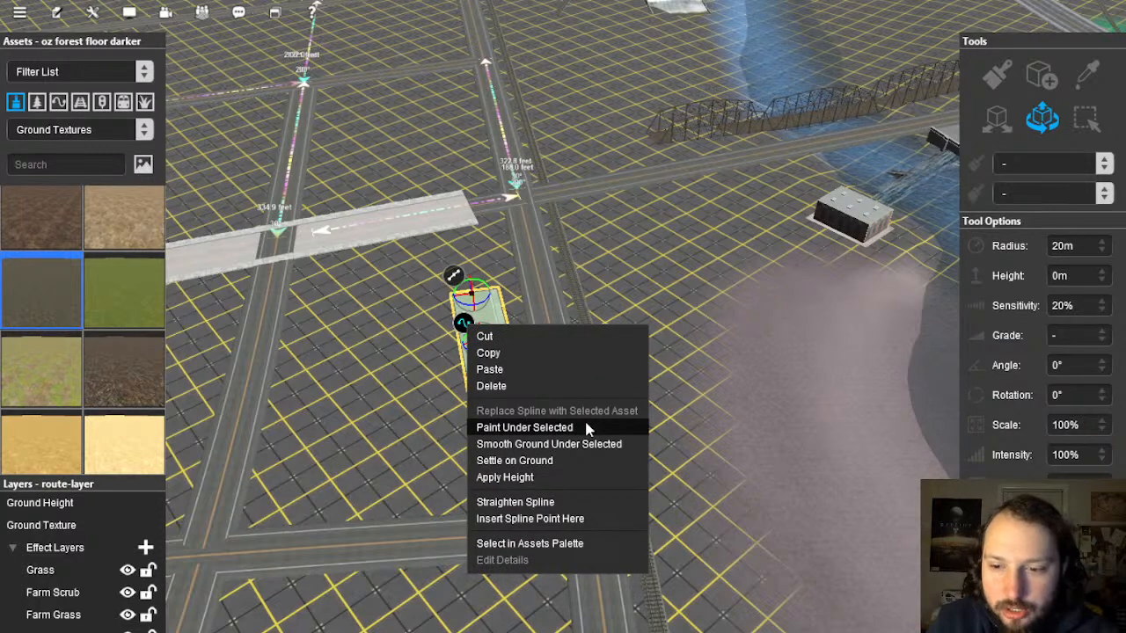
click(533, 544)
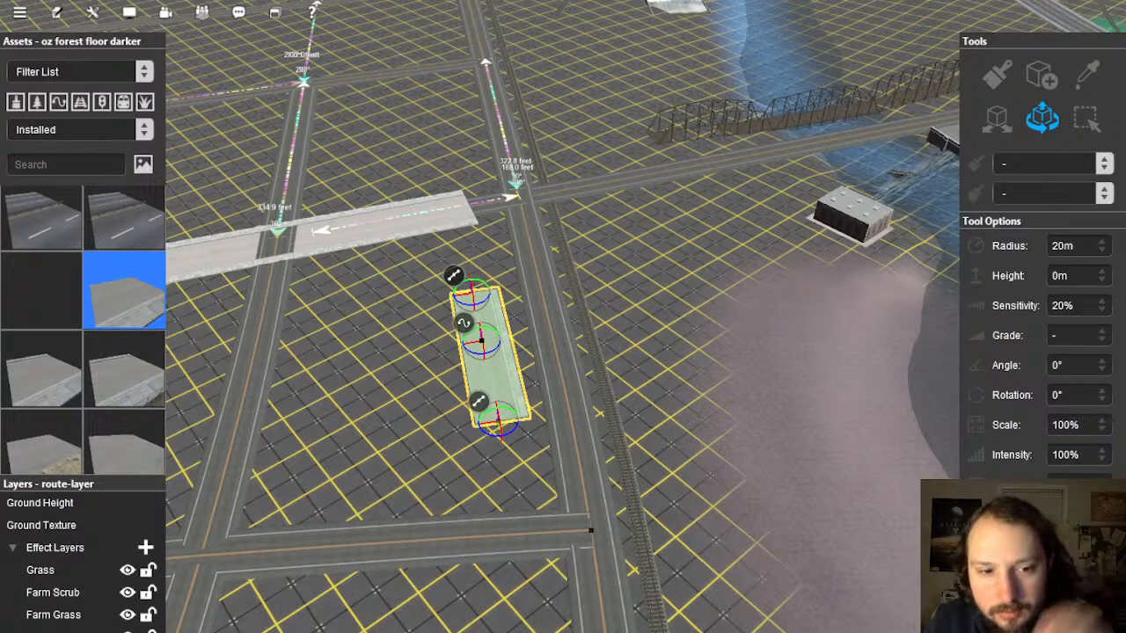
Step: Select the short macadam slab and centre the view over it beside the main road
click(546, 329)
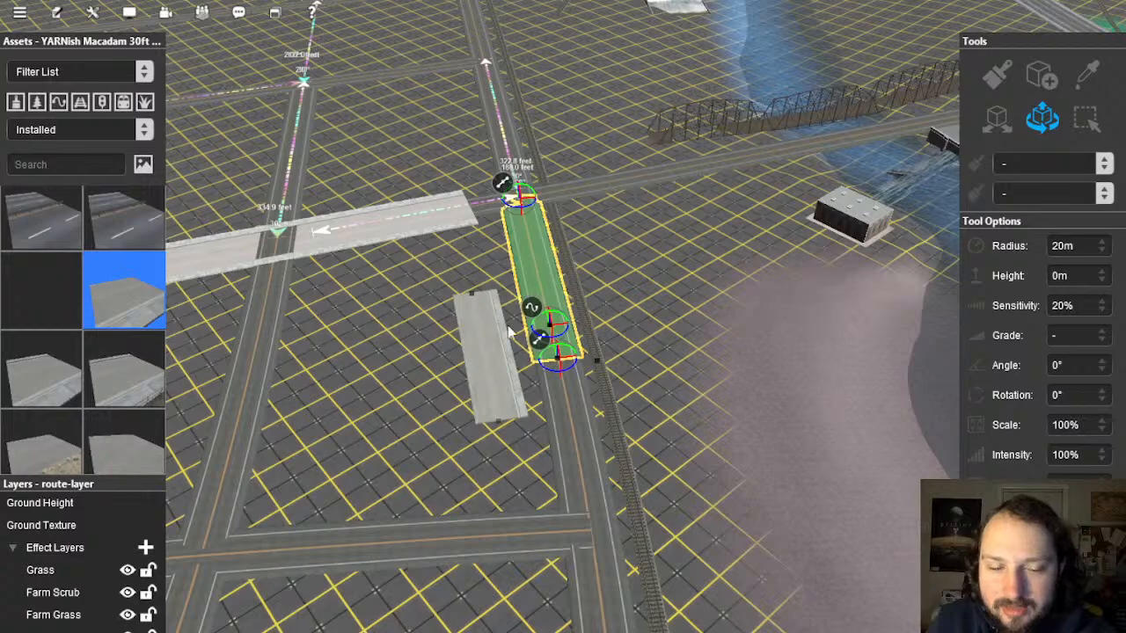
scroll(512, 299, up, 3)
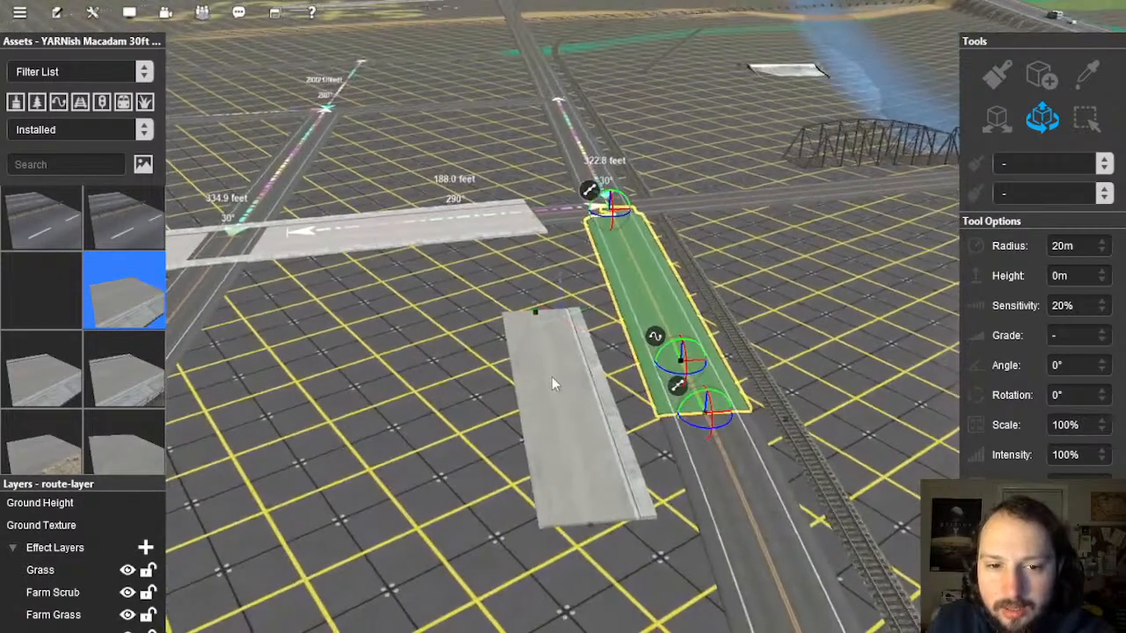
click(552, 377)
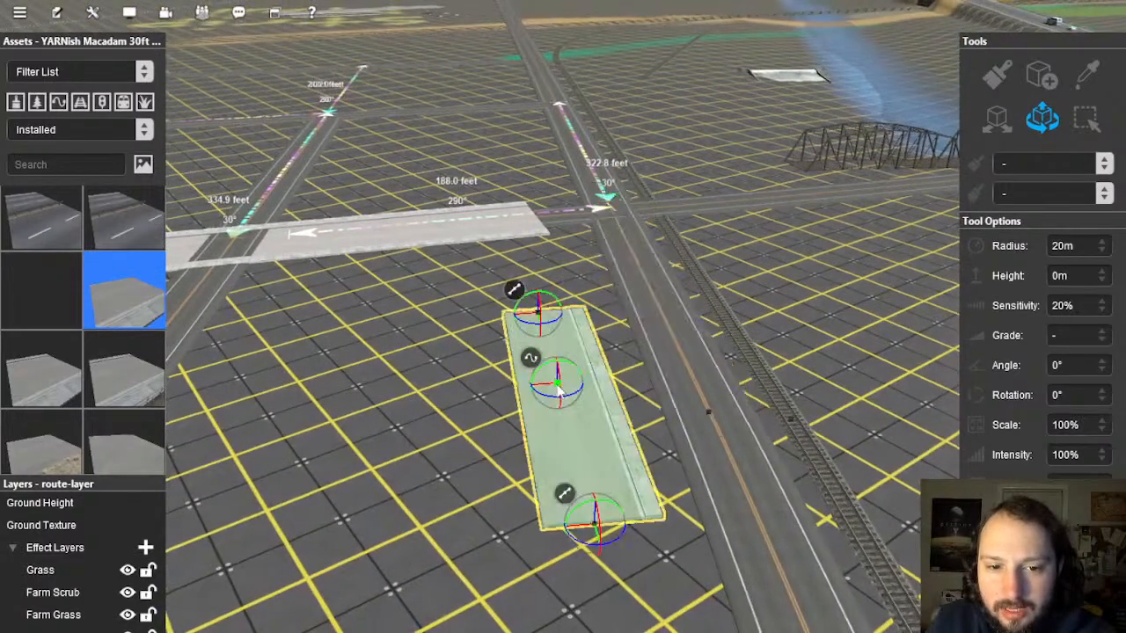
right_click(591, 328)
key(Left)
right_click(529, 342)
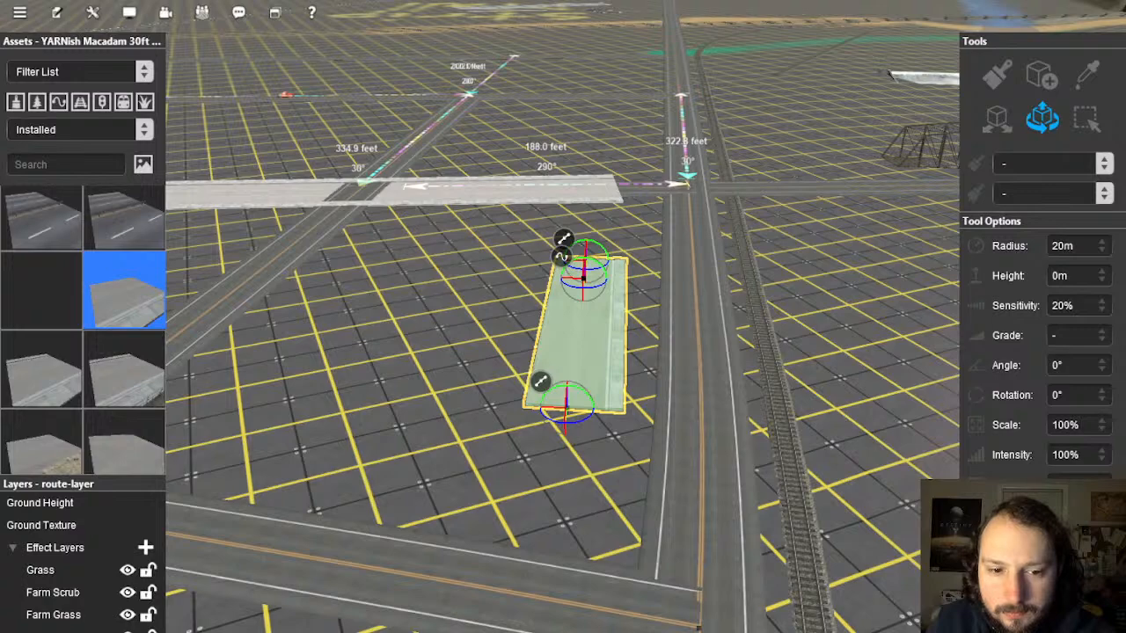
right_click(644, 338)
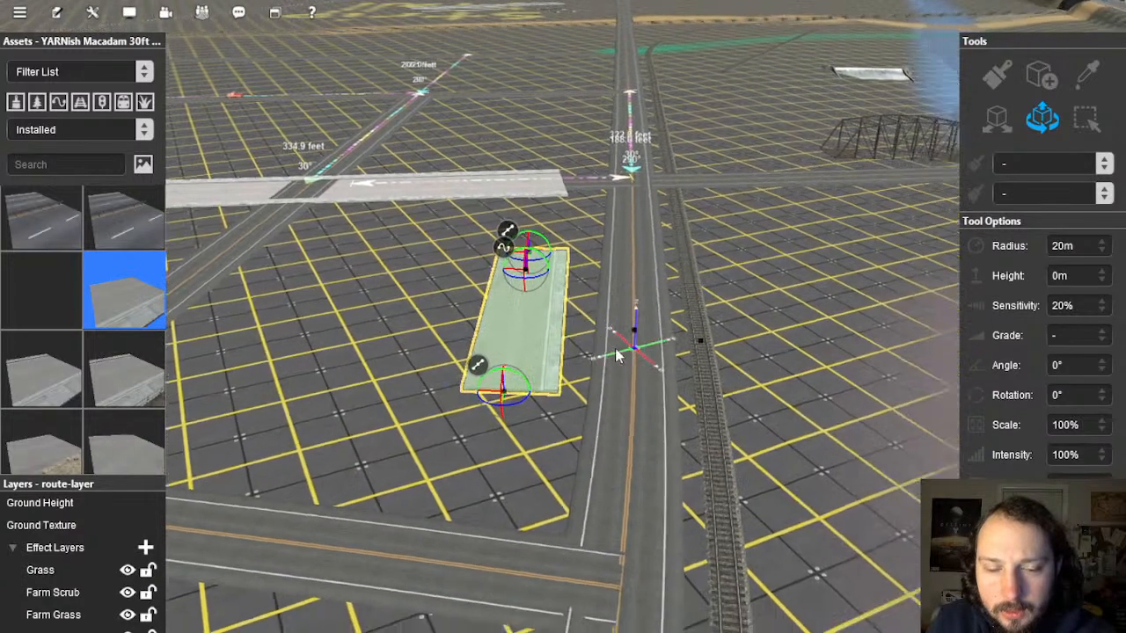
key(Left)
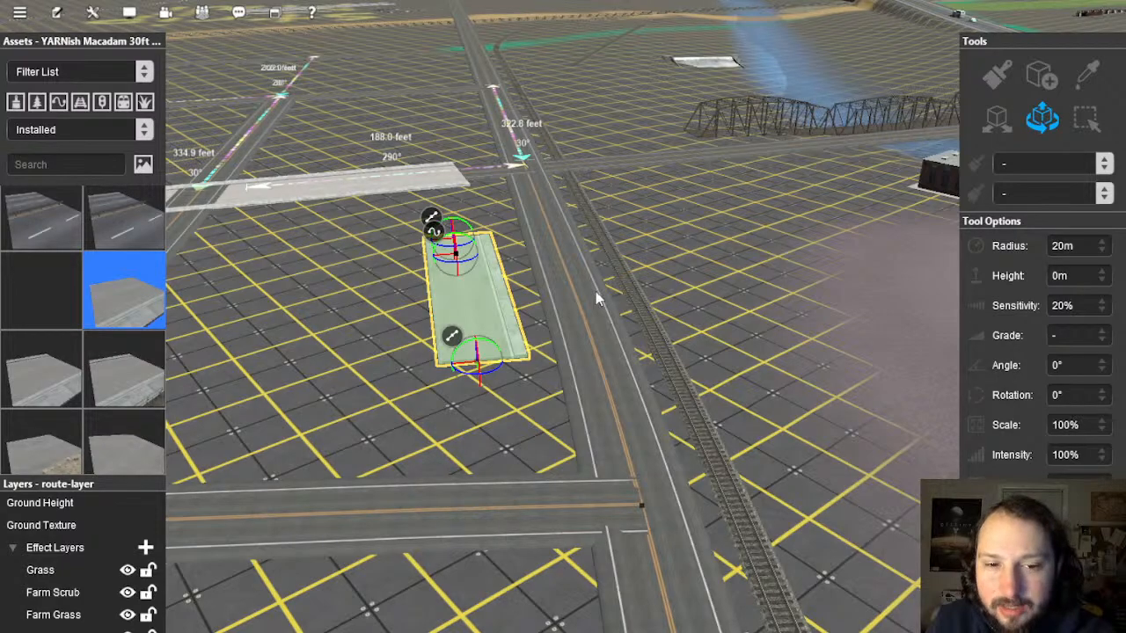
right_click(551, 303)
key(Up)
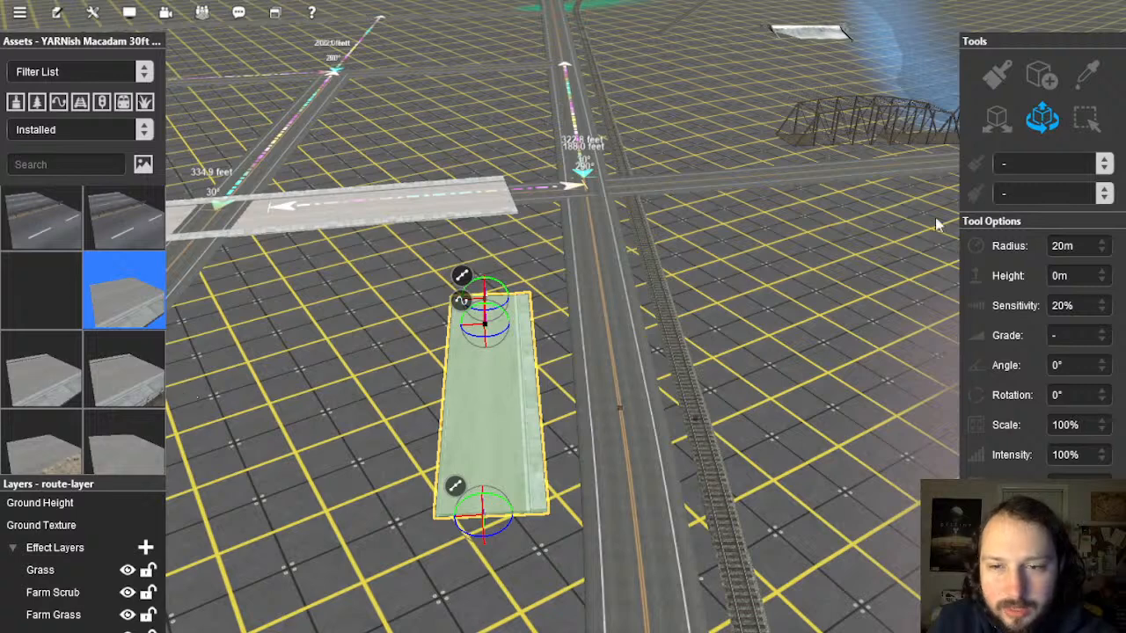
Step: Replace the road beside the track and the long road beyond the crossing with macadam street
click(603, 330)
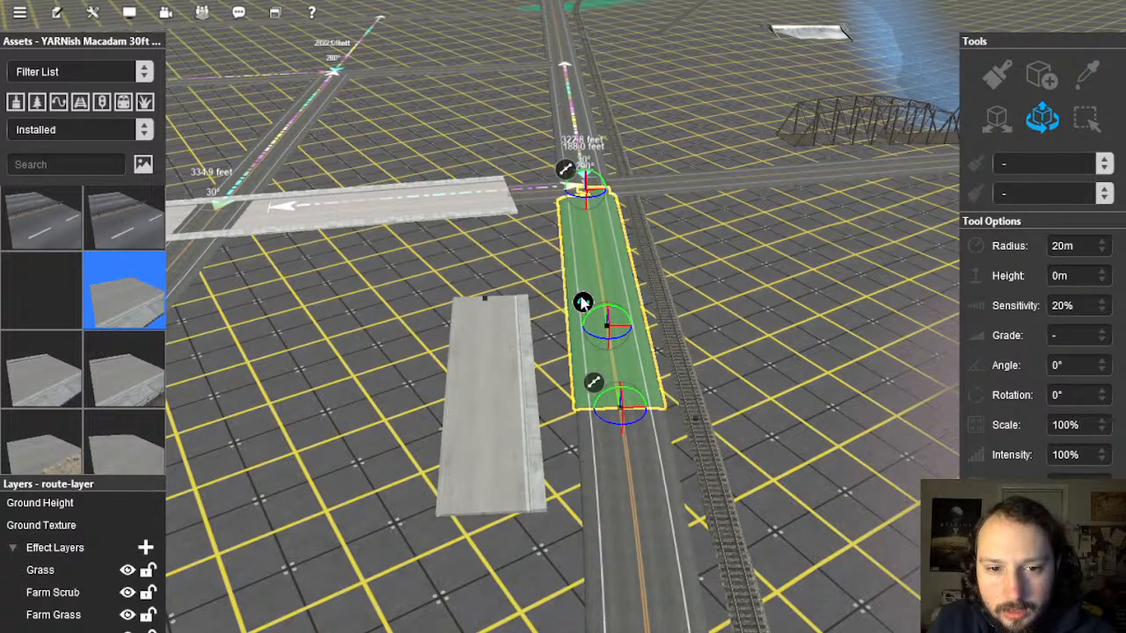
right_click(582, 302)
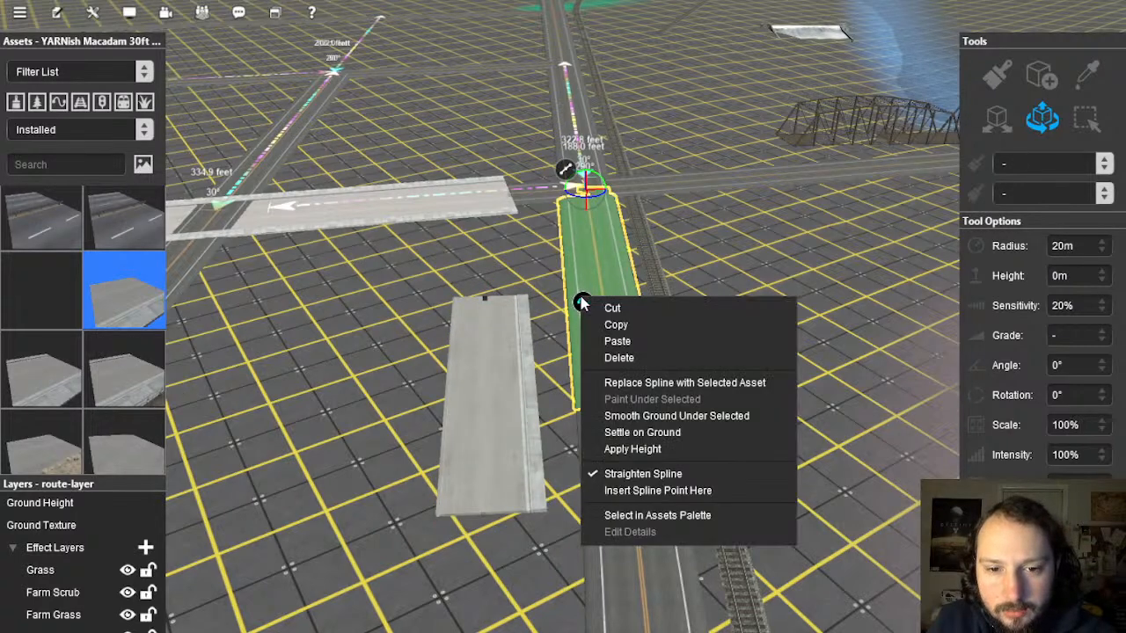
click(686, 387)
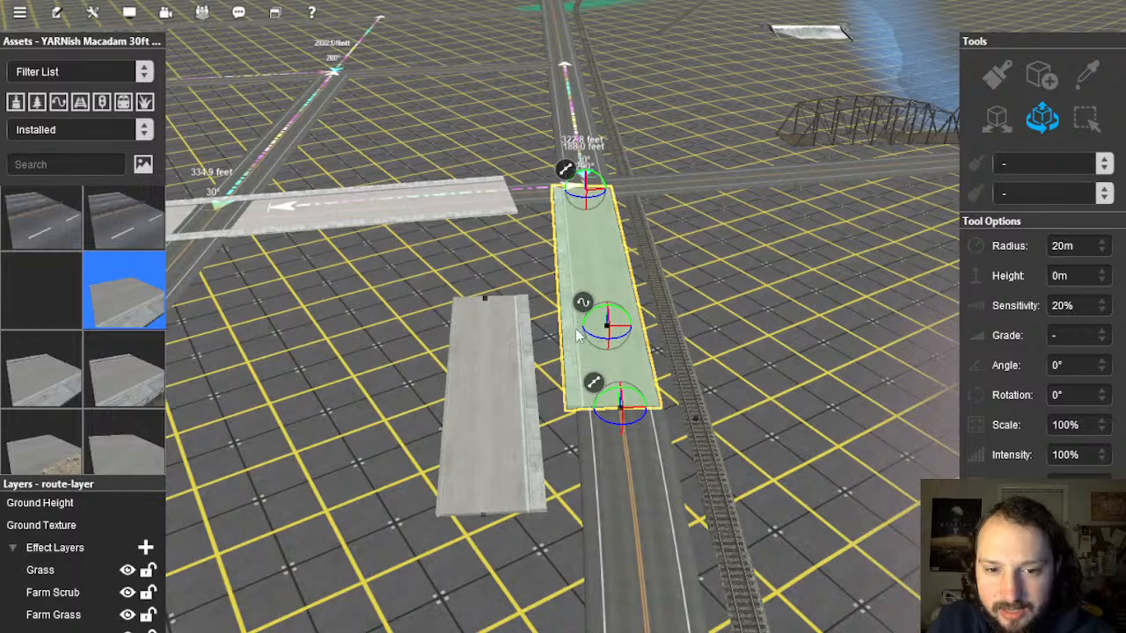
right_click(551, 607)
click(616, 320)
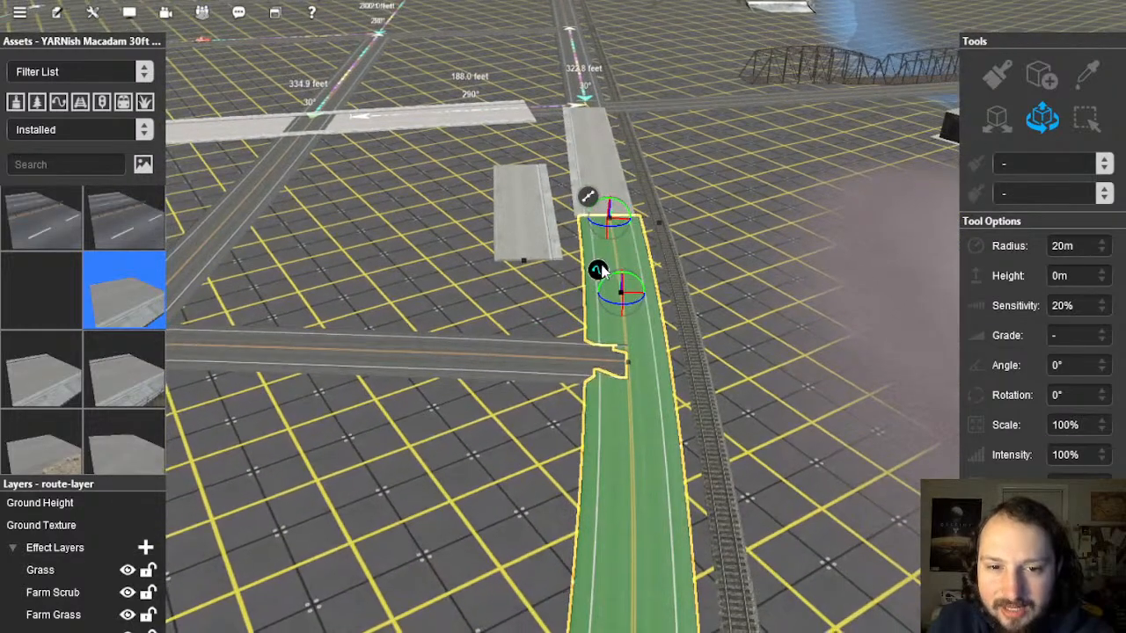
right_click(598, 271)
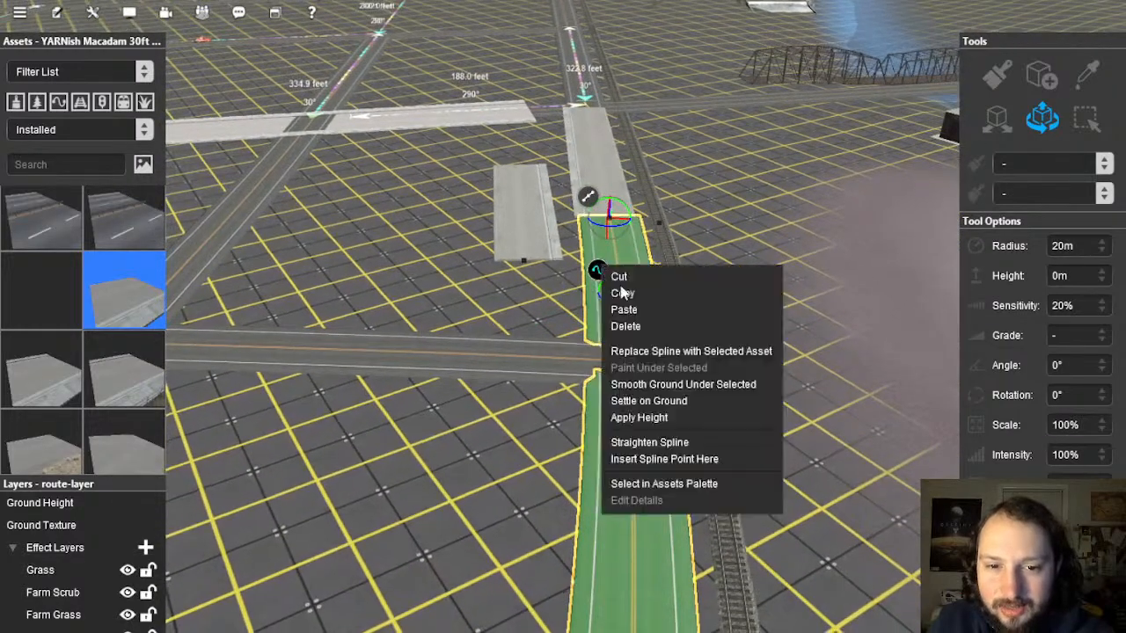
click(676, 352)
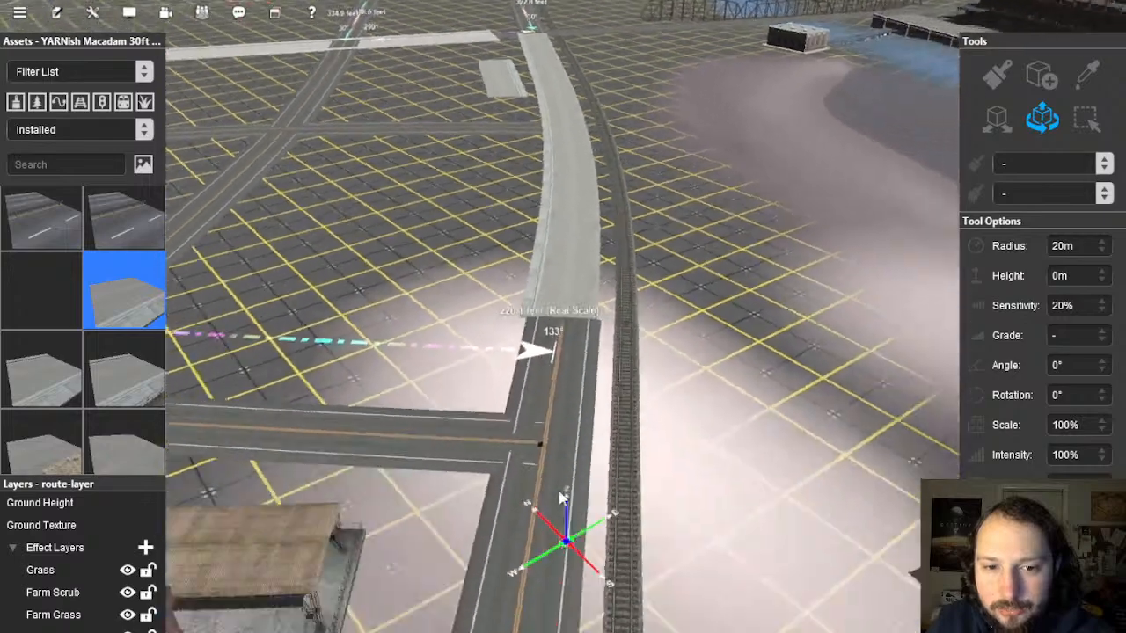
Step: Replace the next road segments along the track, including between buildings, with macadam street
click(550, 360)
click(526, 339)
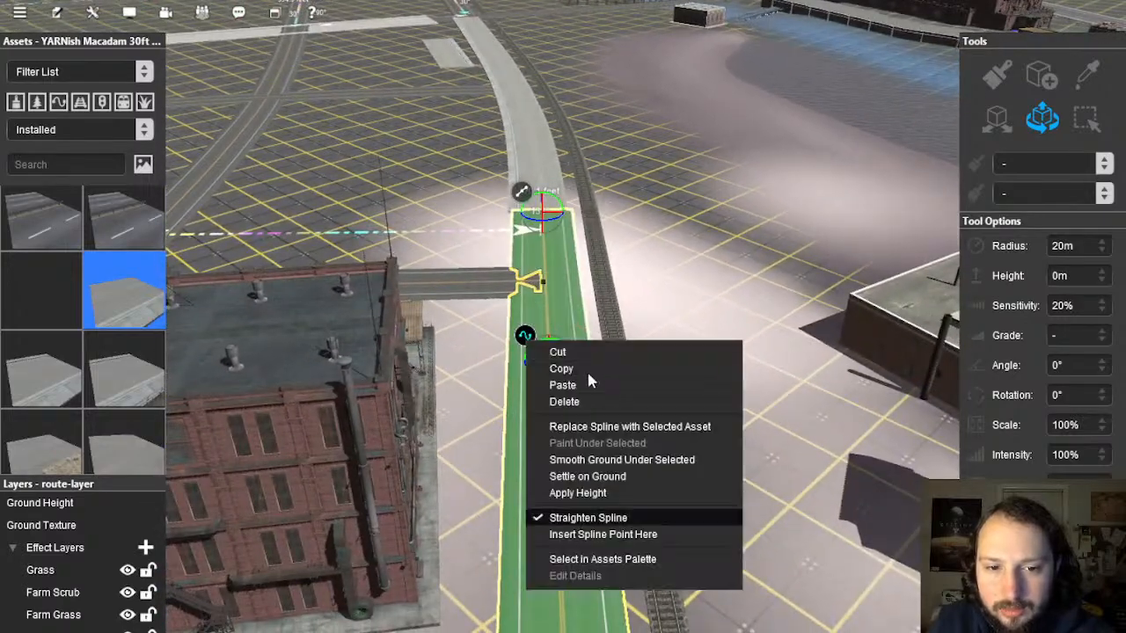
click(623, 427)
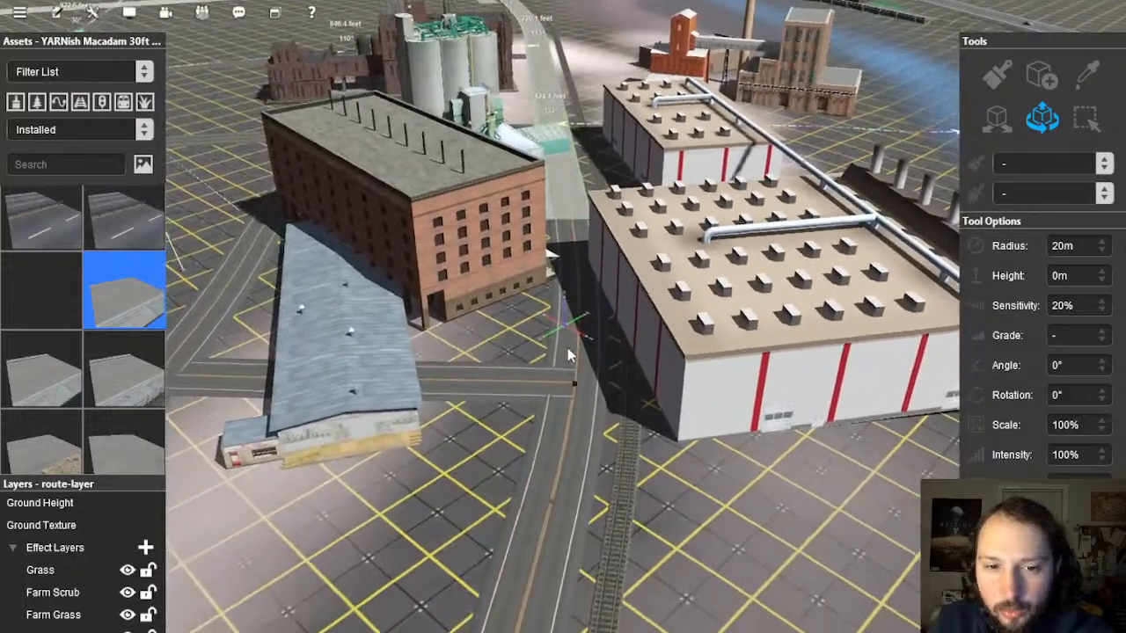
right_click(563, 323)
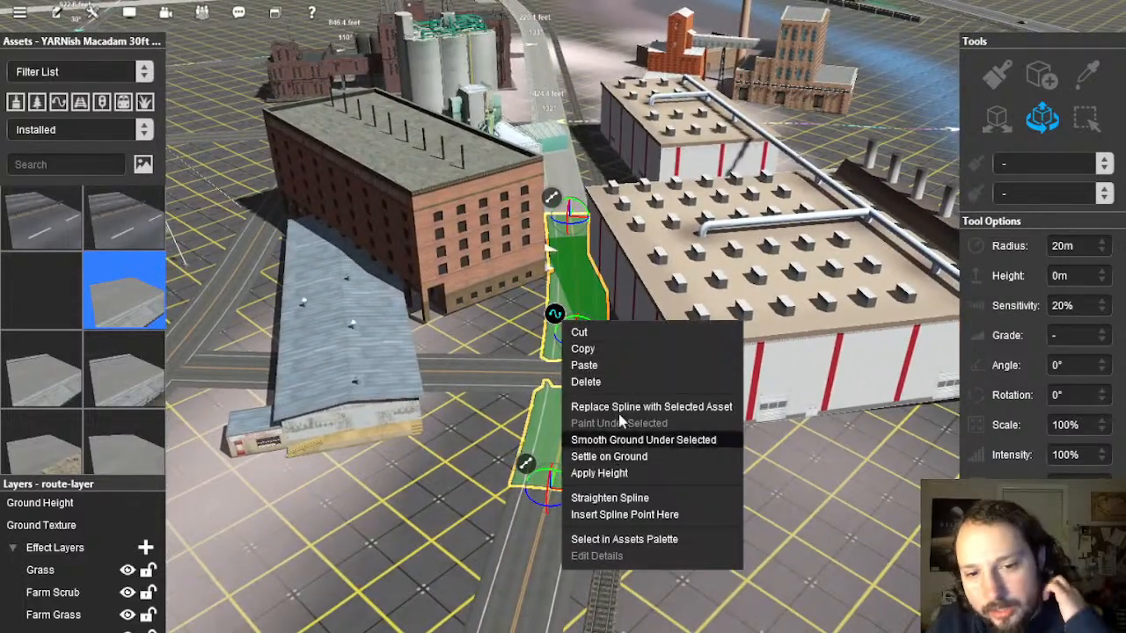
click(618, 407)
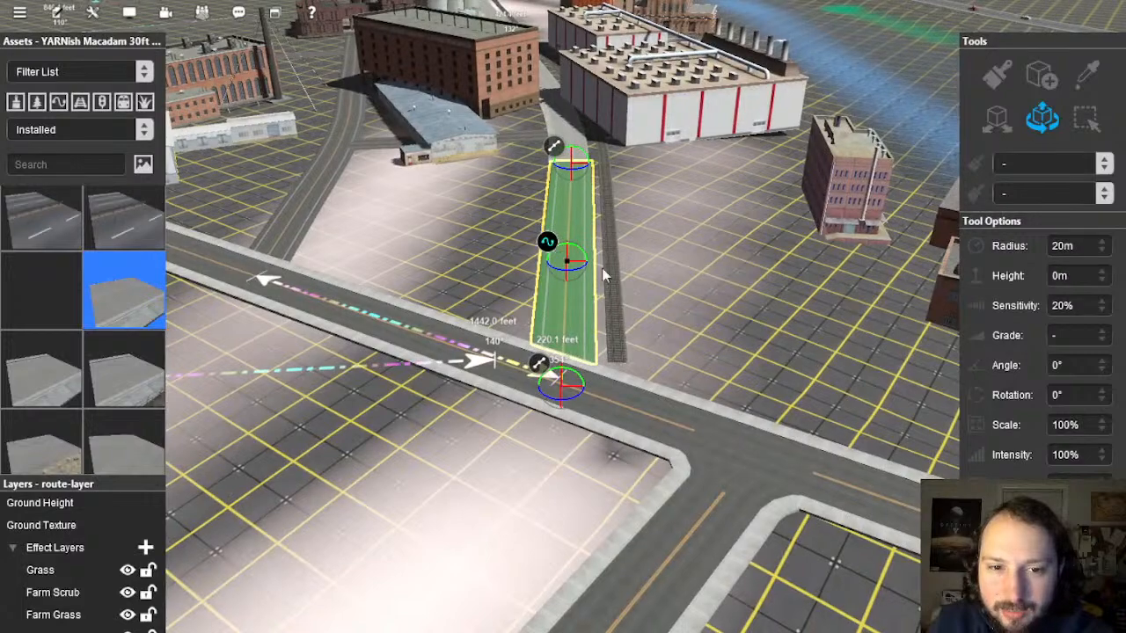
right_click(551, 242)
click(646, 333)
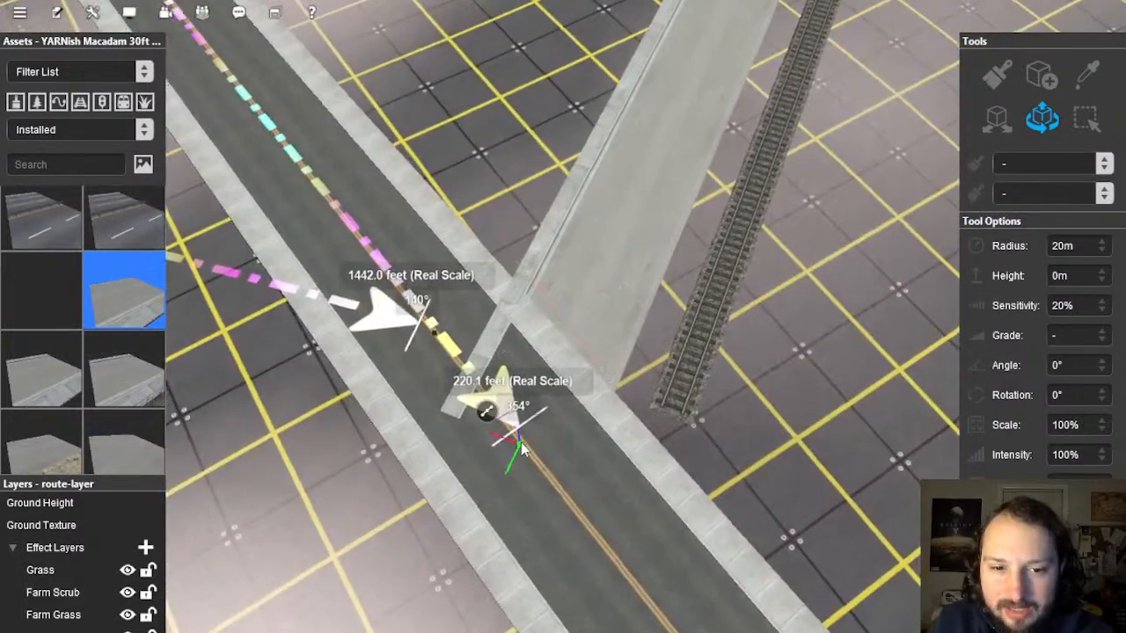
Step: Pull the new street's end node onto the main road's curb and inspect the intersection
drag(560, 348, 566, 332)
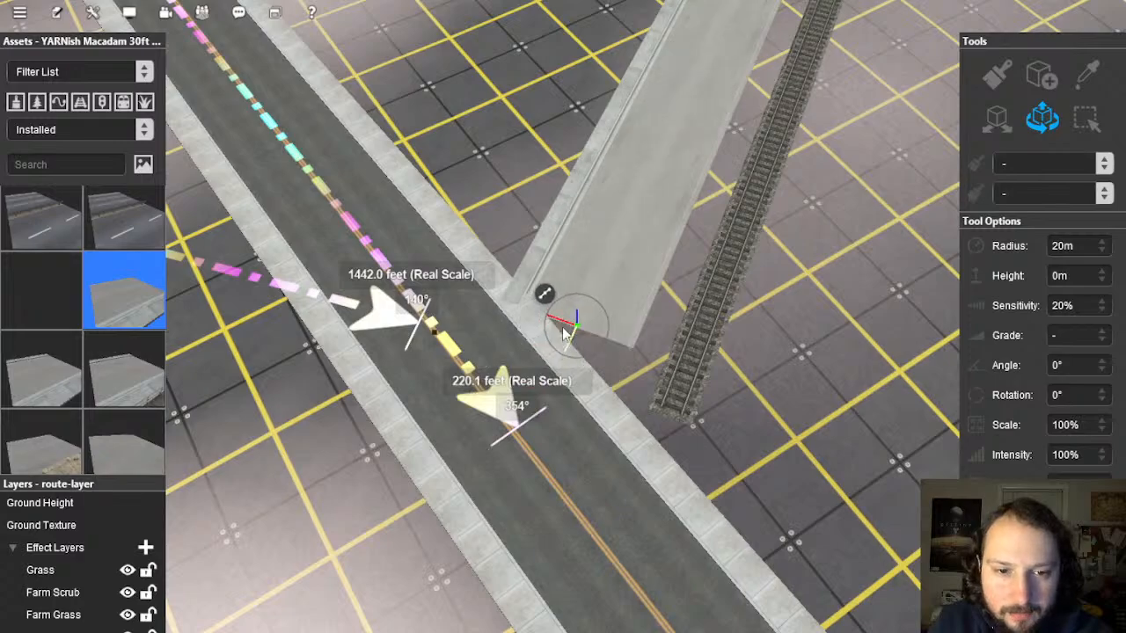
scroll(637, 356, down, 2)
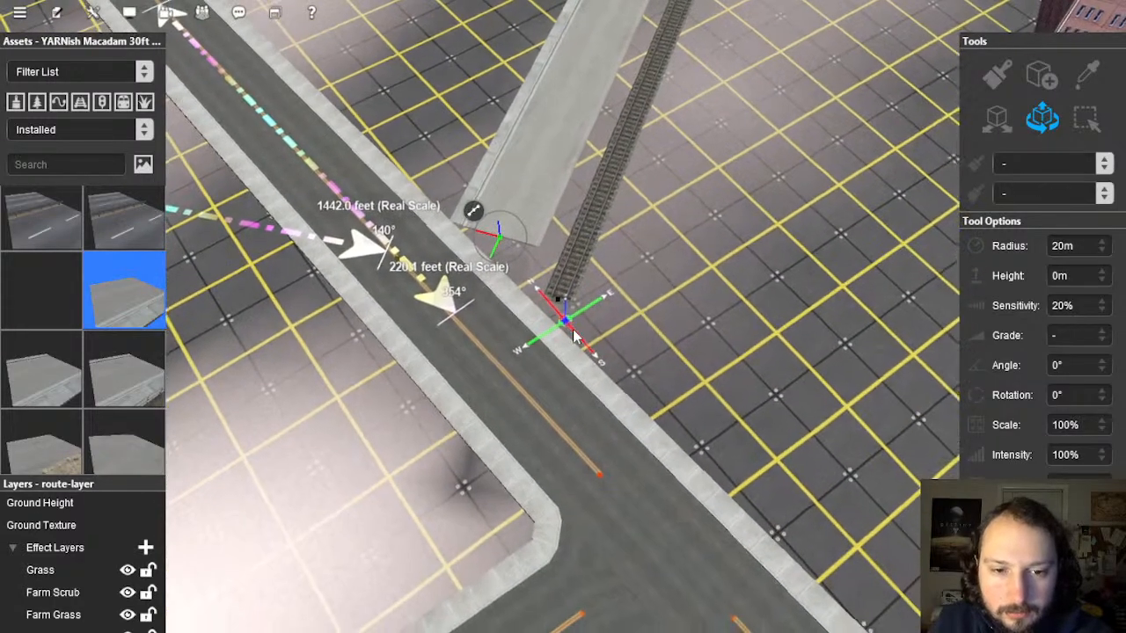
scroll(488, 431, down, 5)
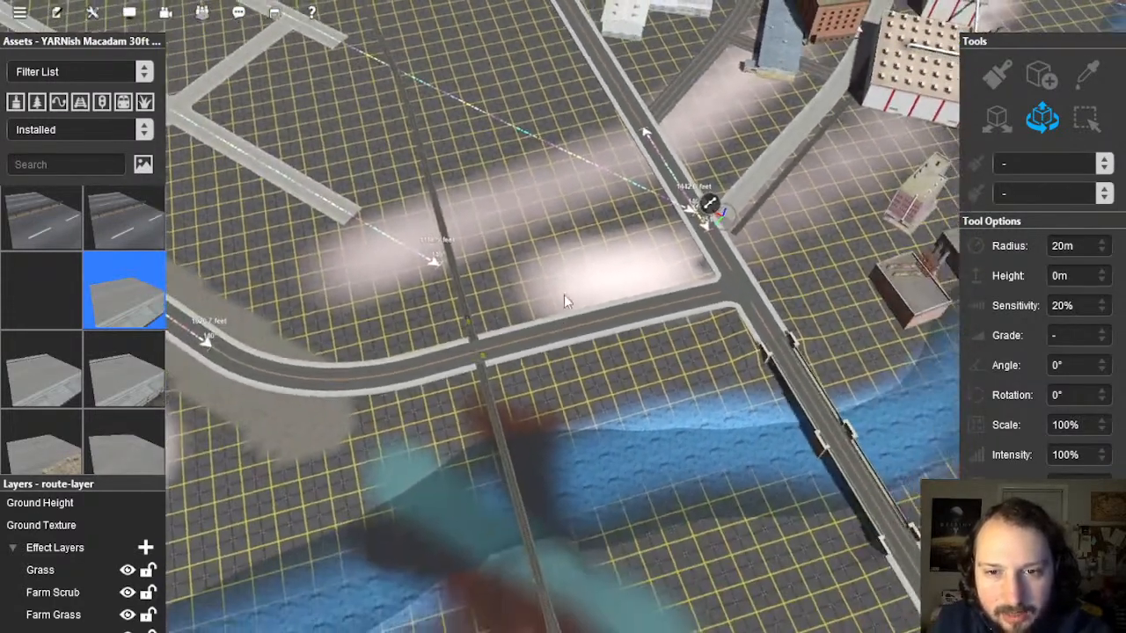
right_drag(564, 295, 563, 333)
scroll(563, 332, up, 5)
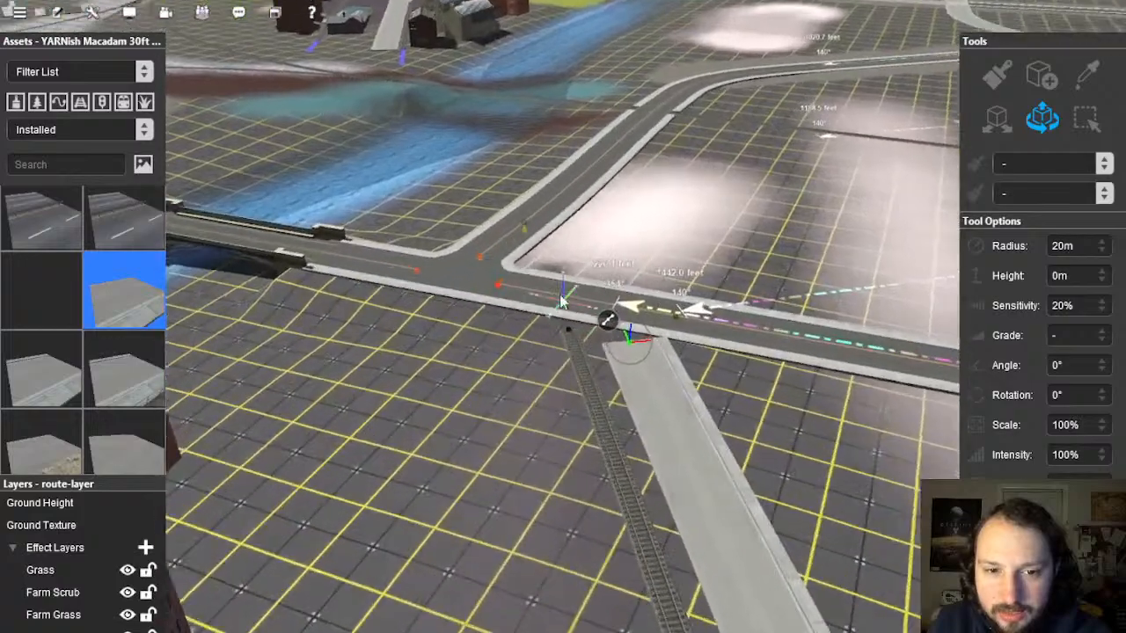
scroll(549, 336, up, 8)
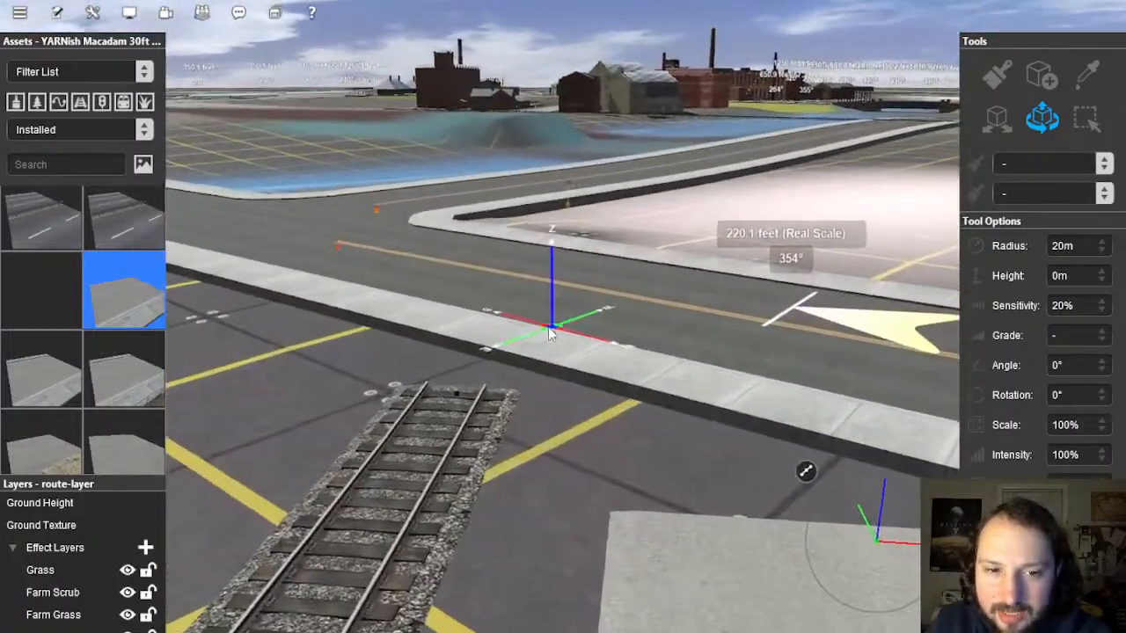
right_drag(549, 334, 552, 443)
scroll(555, 424, down, 10)
scroll(563, 387, down, 10)
scroll(583, 215, up, 10)
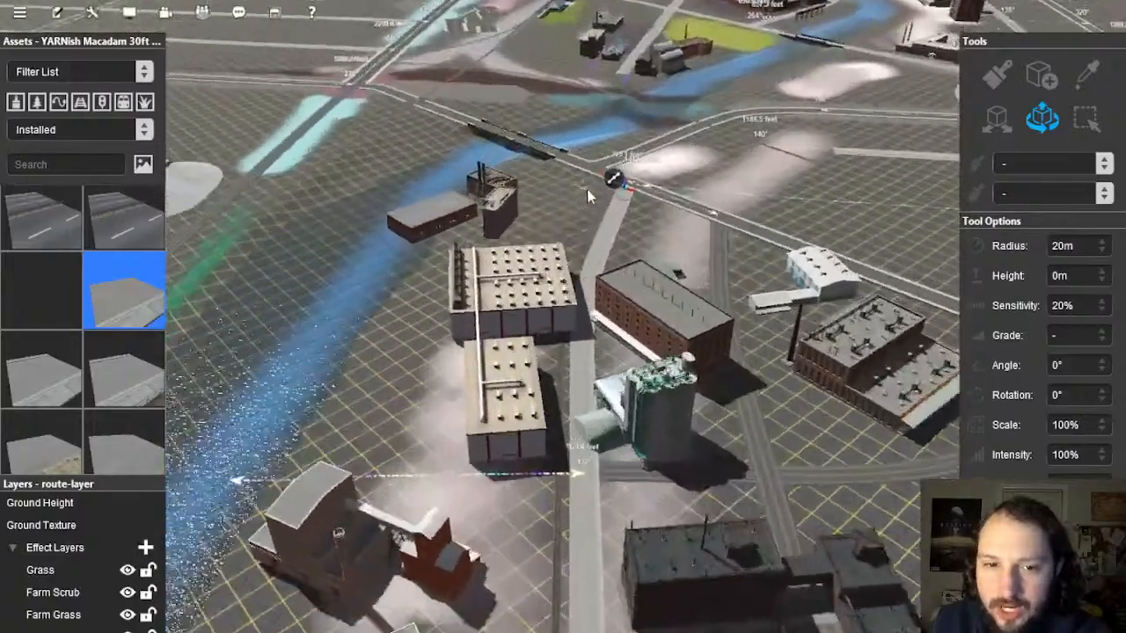
scroll(556, 340, up, 4)
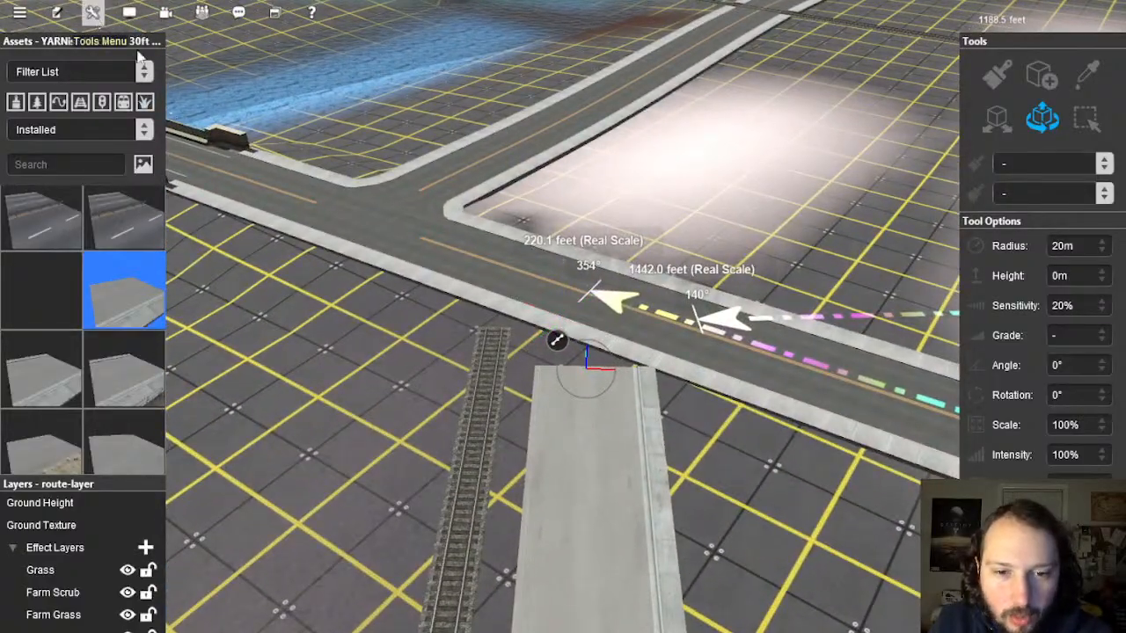
right_drag(727, 411, 525, 327)
scroll(774, 352, down, 5)
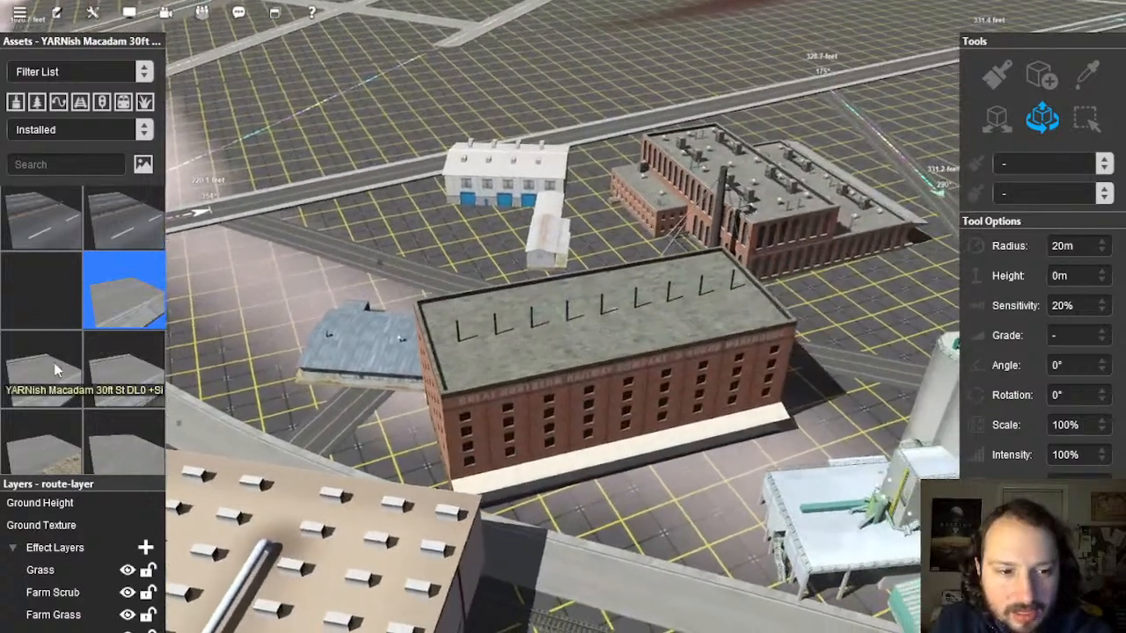
Step: Choose a different macadam street asset and select the north, east-west and diagonal roads
click(54, 363)
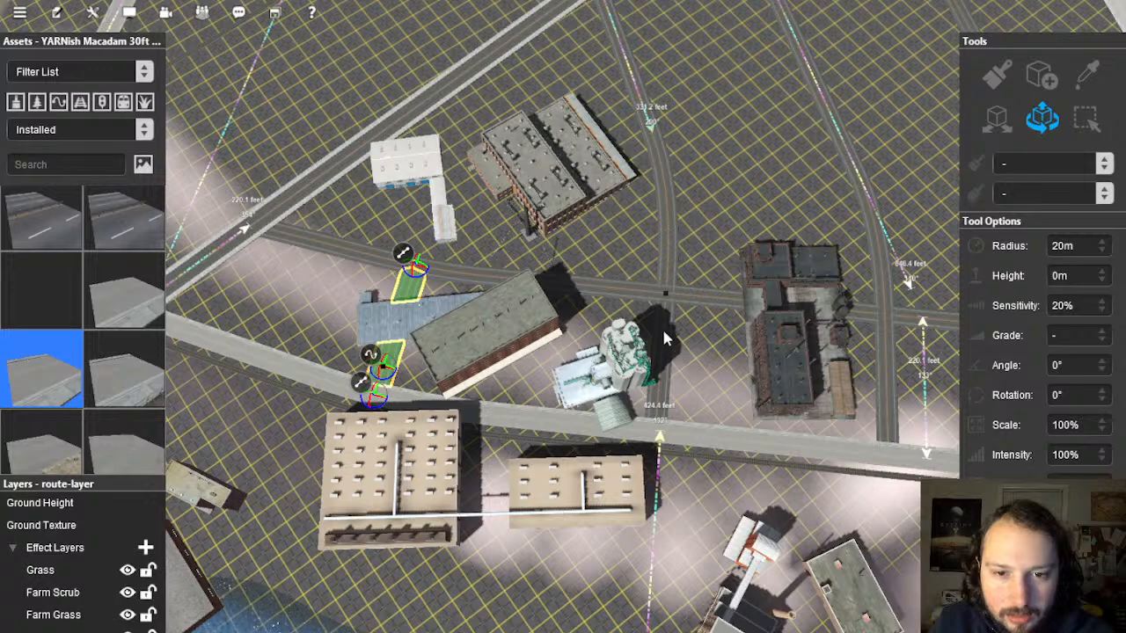
click(668, 236)
click(615, 289)
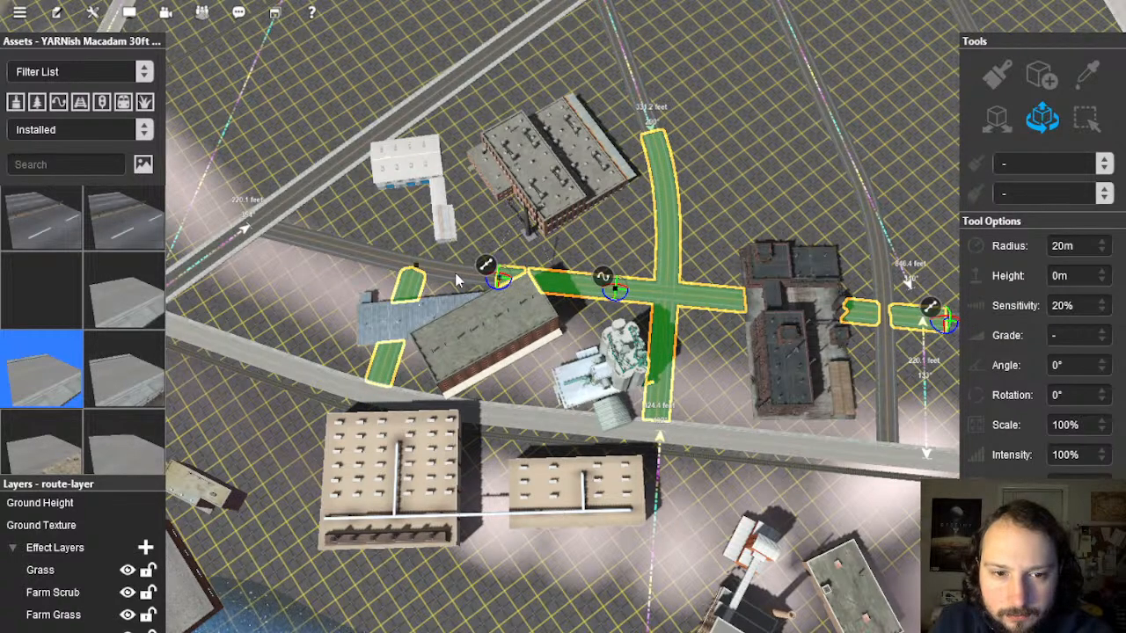
right_click(691, 175)
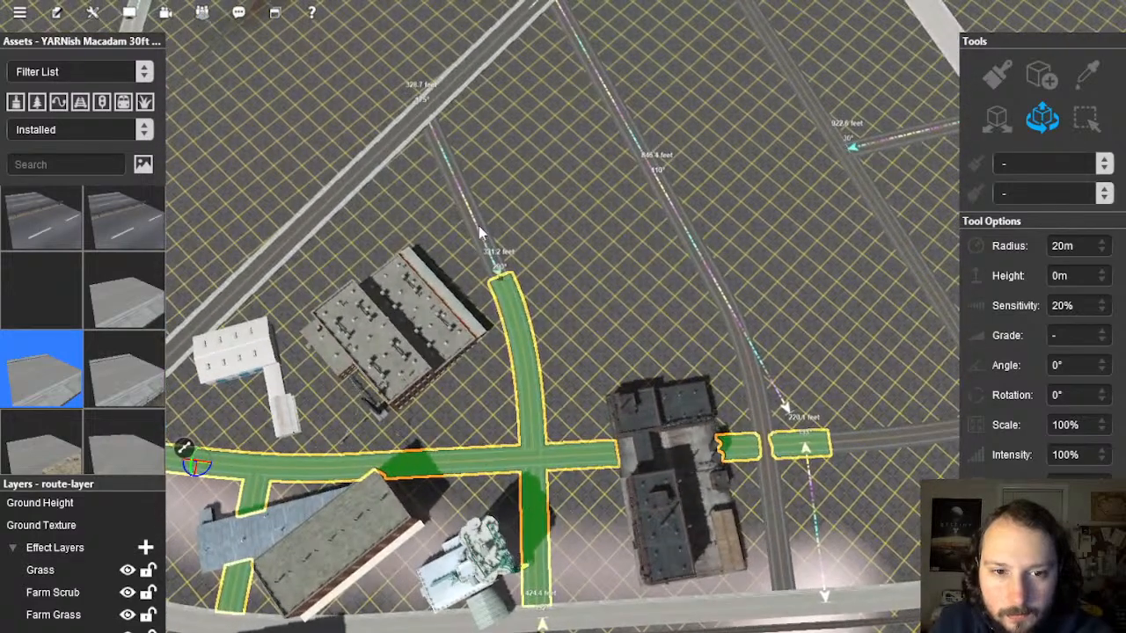
click(479, 230)
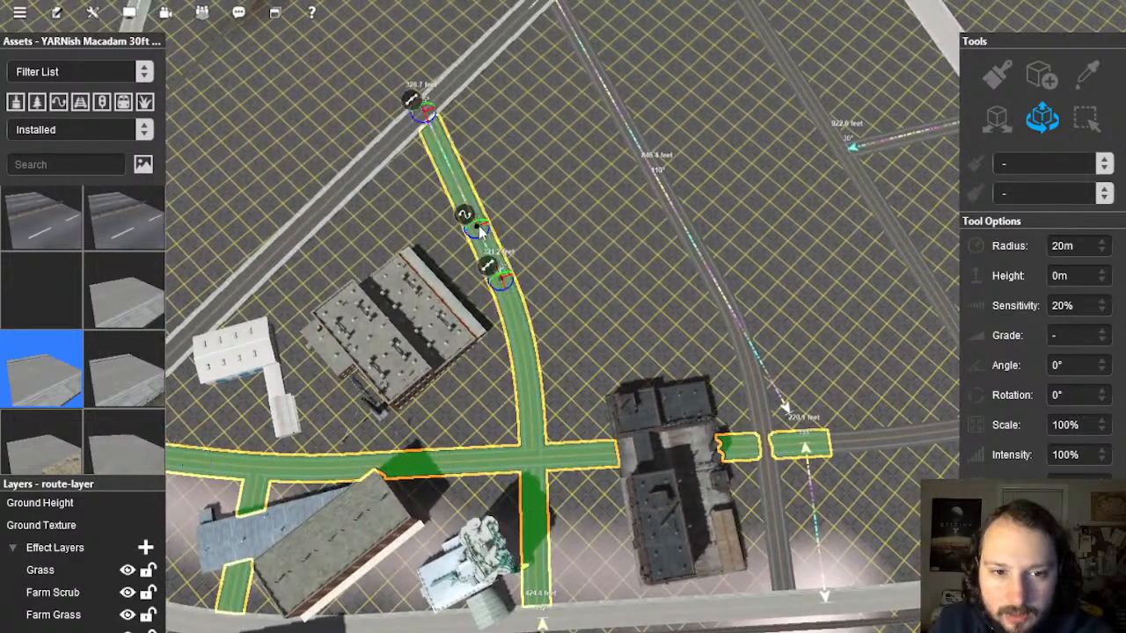
click(691, 243)
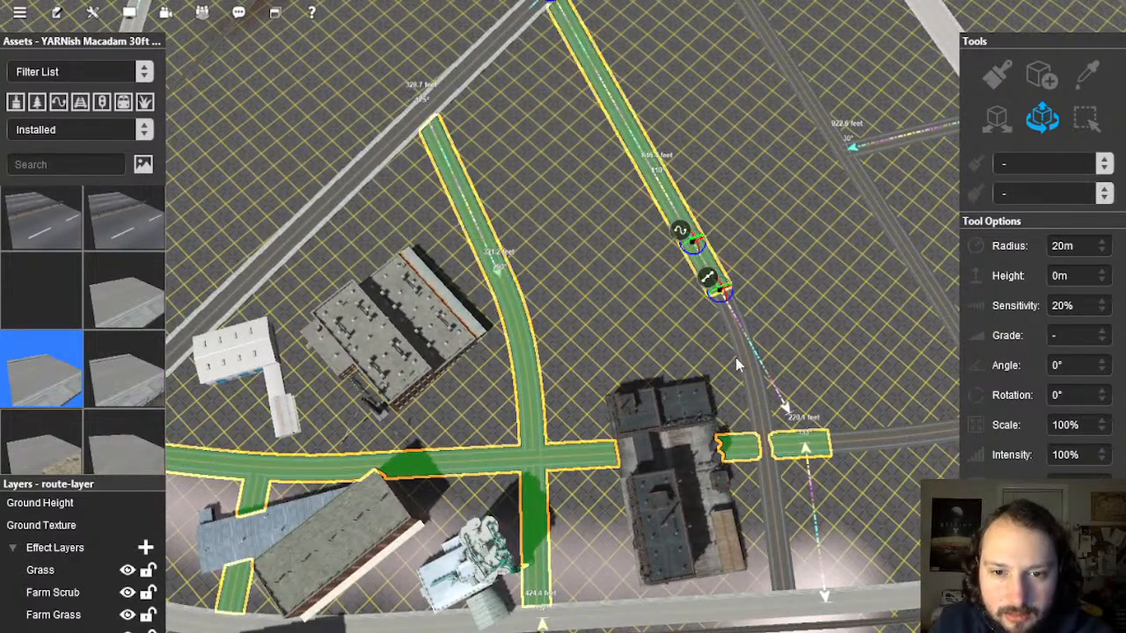
click(776, 526)
Step: Add the crossing road and the other grey roads near the junctions to the selection
right_click(788, 308)
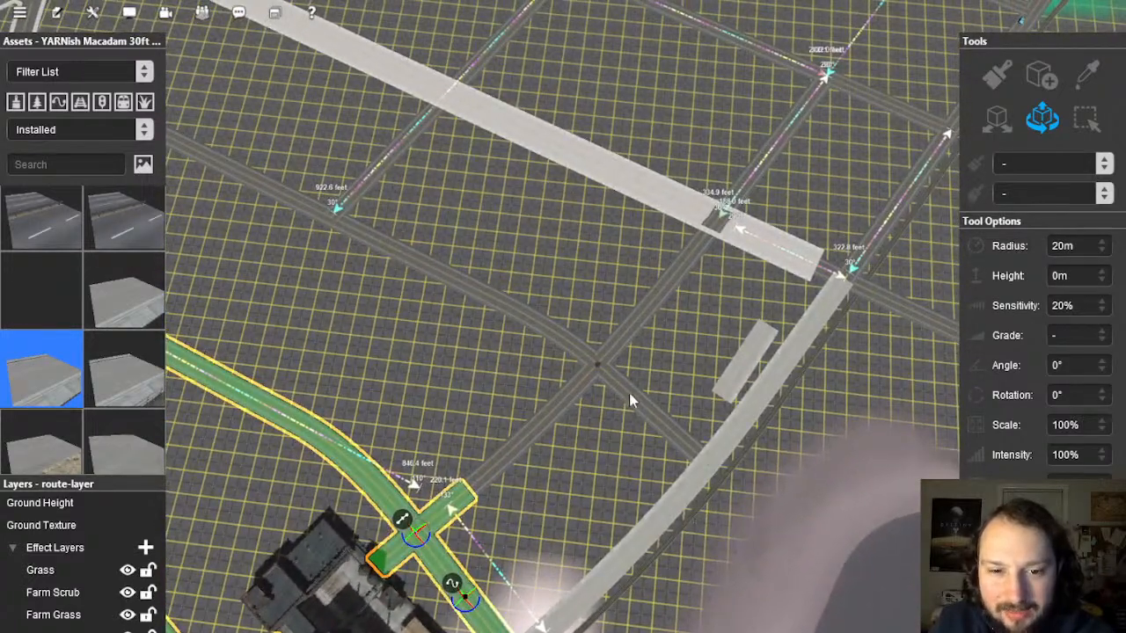
click(630, 393)
click(639, 320)
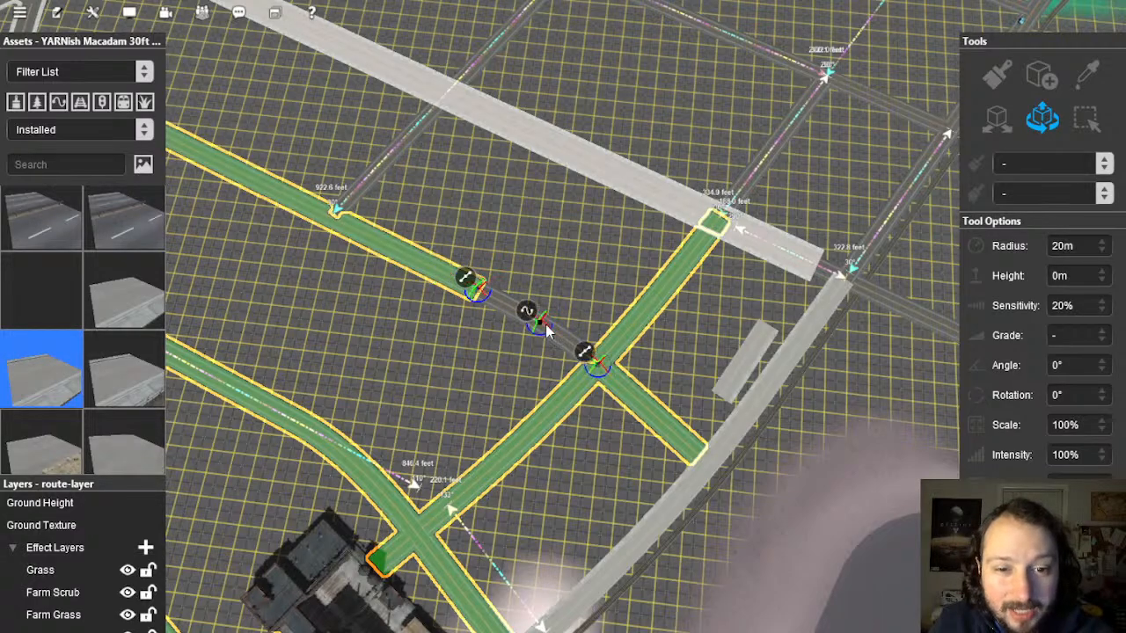
click(545, 325)
right_click(458, 261)
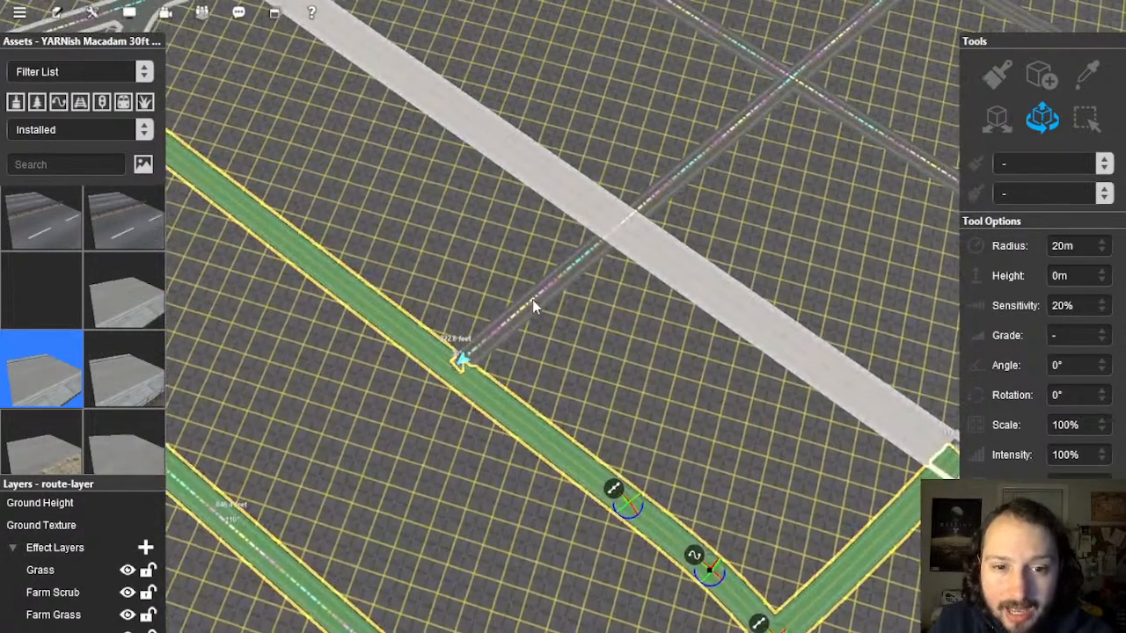
click(549, 291)
scroll(655, 348, down, 5)
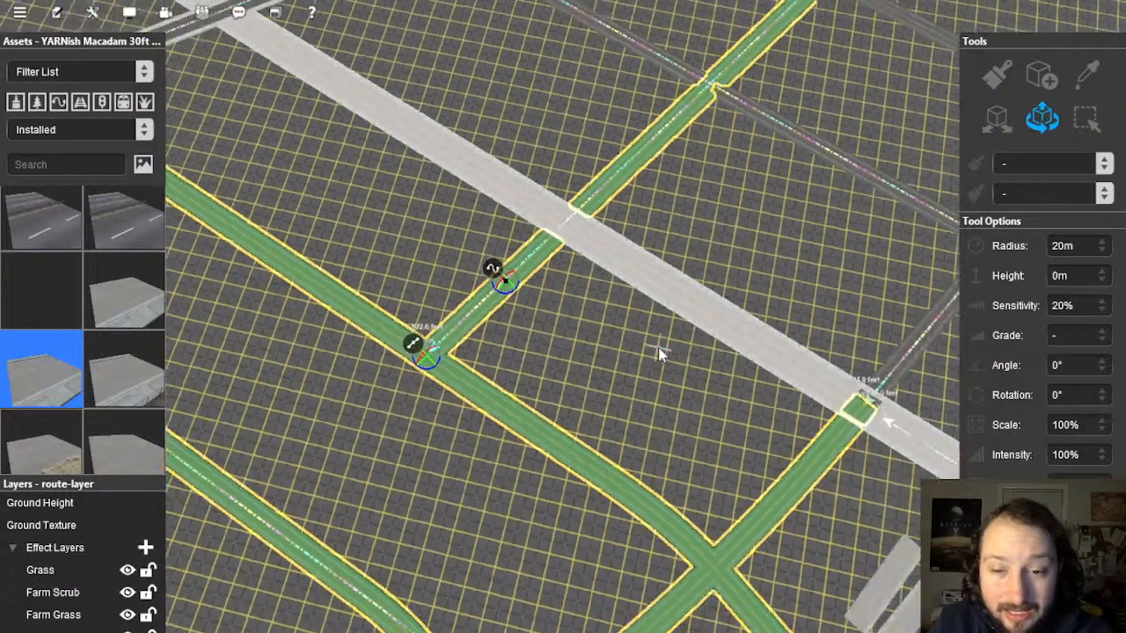
right_click(659, 348)
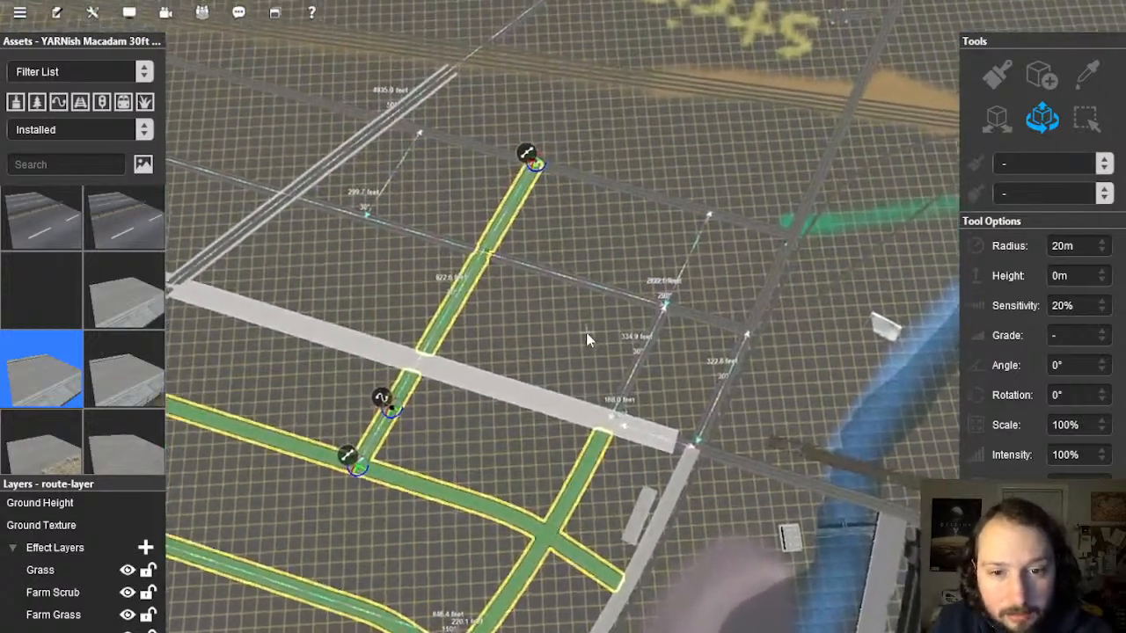
right_click(586, 333)
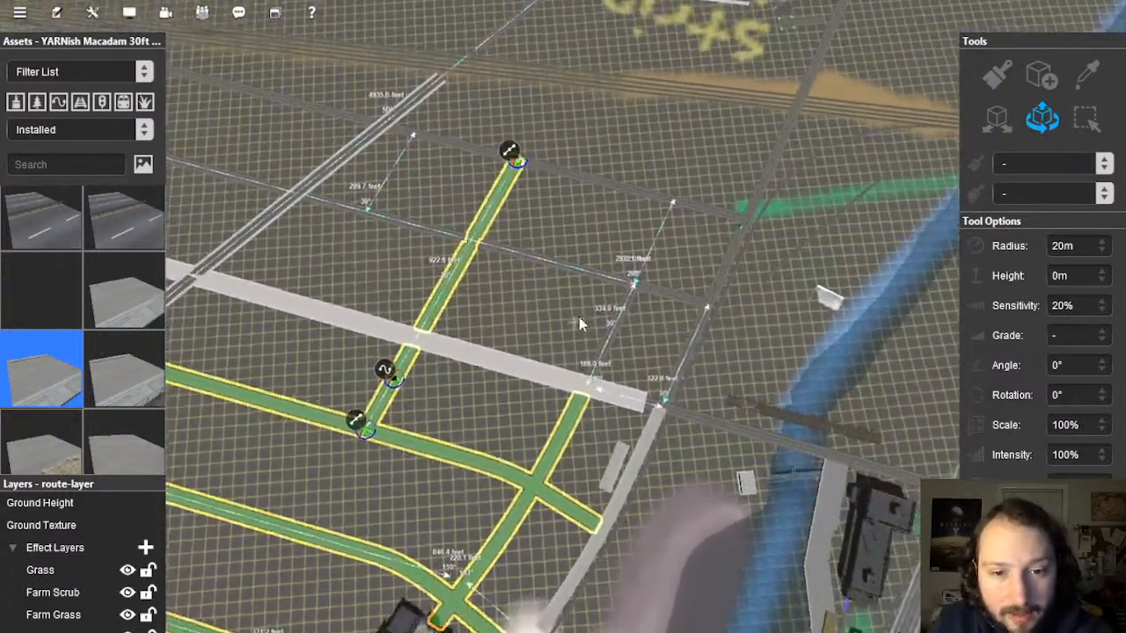
scroll(580, 319, up, 3)
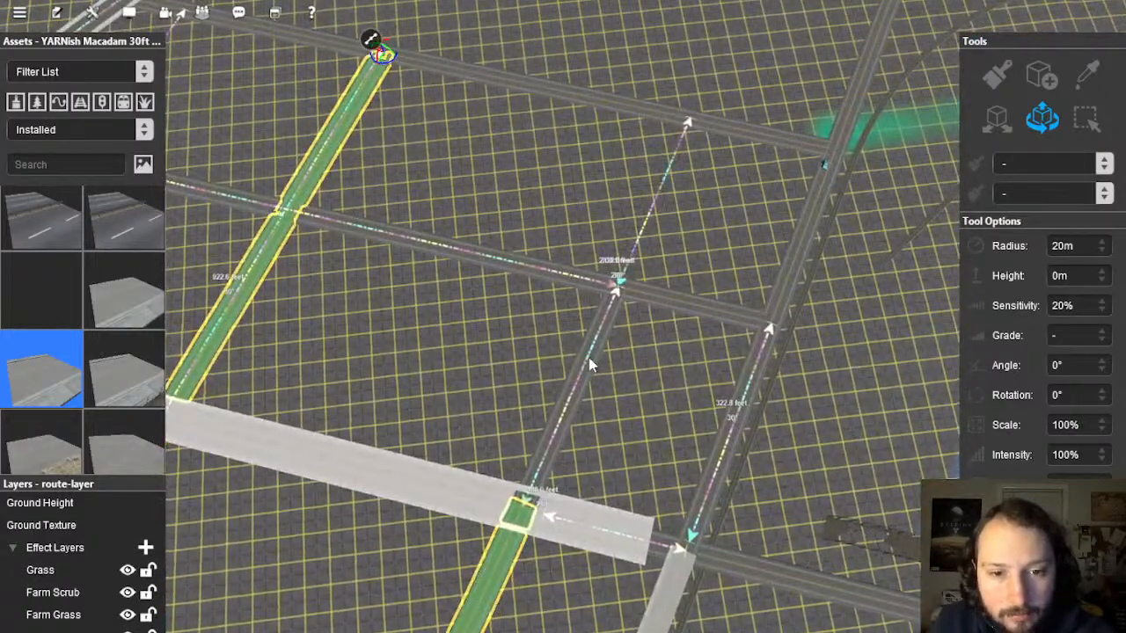
click(589, 357)
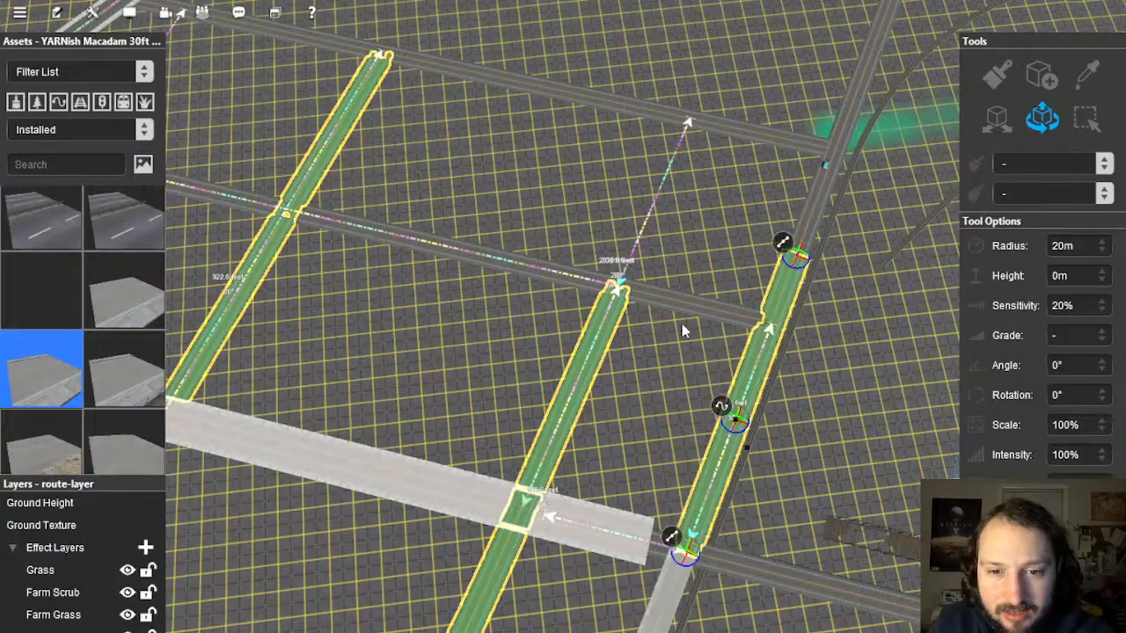
Step: Bring up the actions menu for the selected roads beside the brick building
right_click(523, 390)
scroll(448, 383, down, 4)
right_click(418, 378)
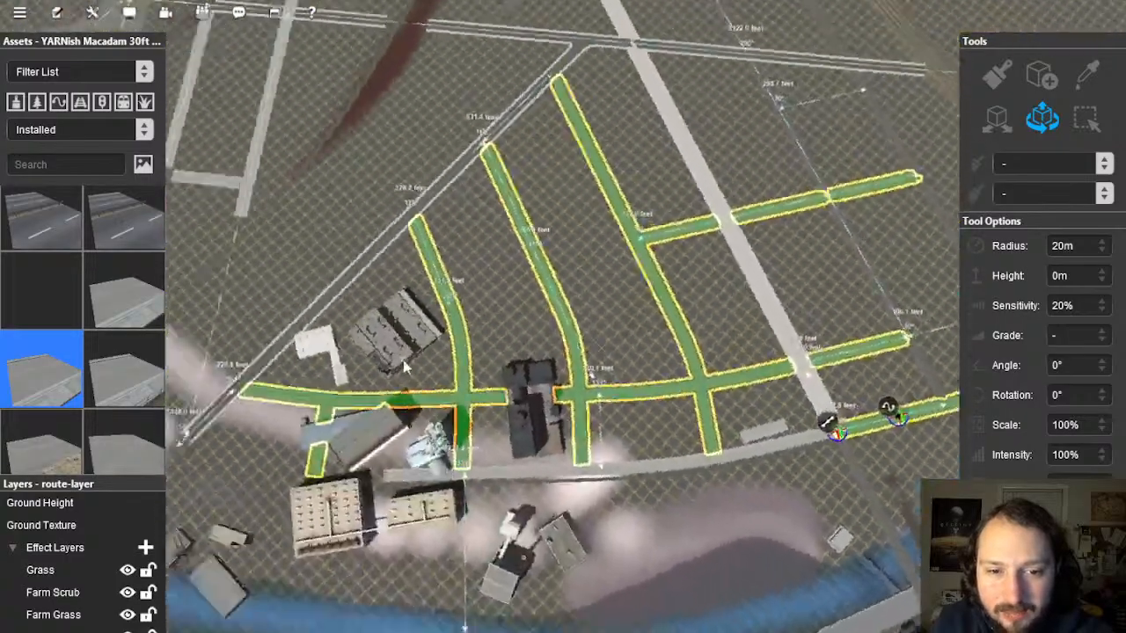
scroll(538, 330, up, 3)
key(Down)
right_click(651, 312)
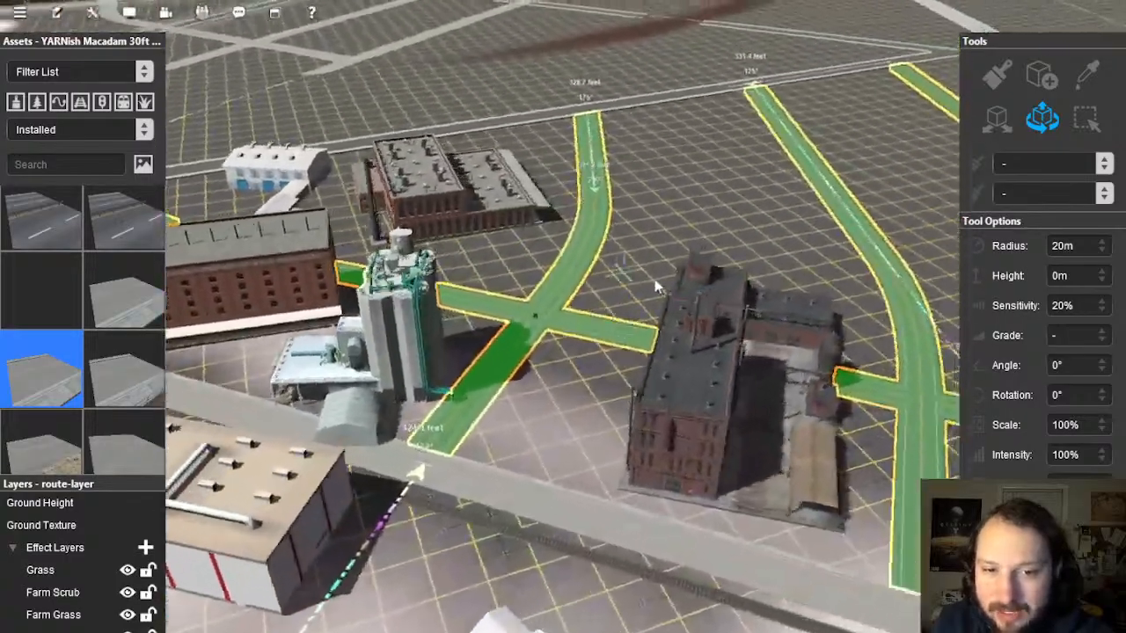
right_click(823, 304)
key(Right)
right_click(664, 246)
right_click(606, 262)
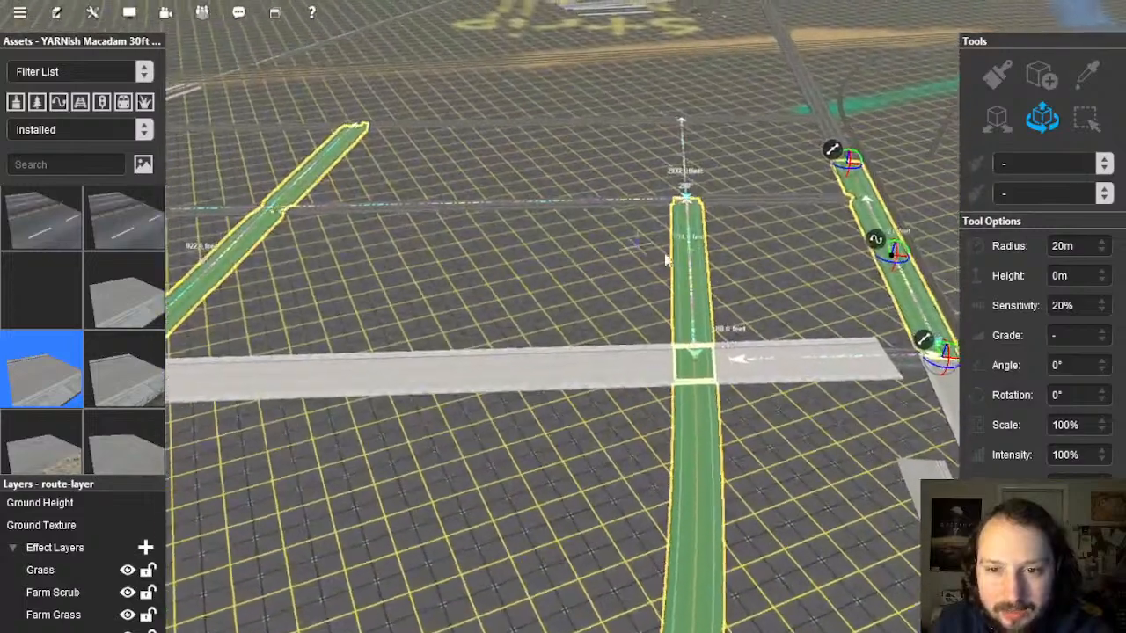
right_click(748, 273)
right_click(714, 307)
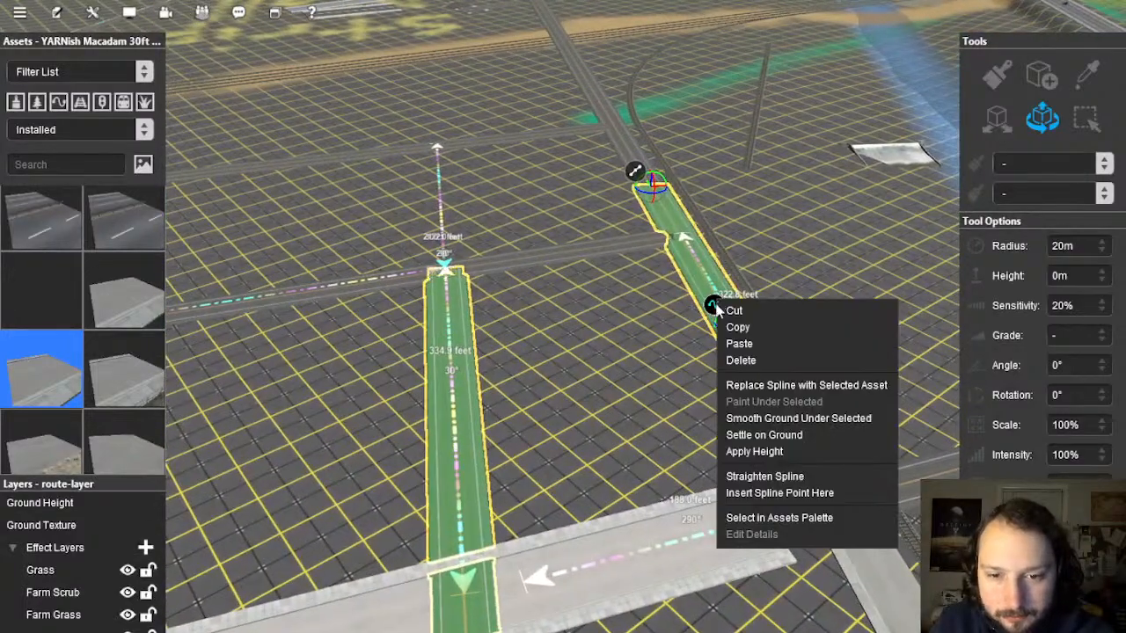
Step: Replace the selected roads with the chosen macadam street asset and look along the new street
click(764, 387)
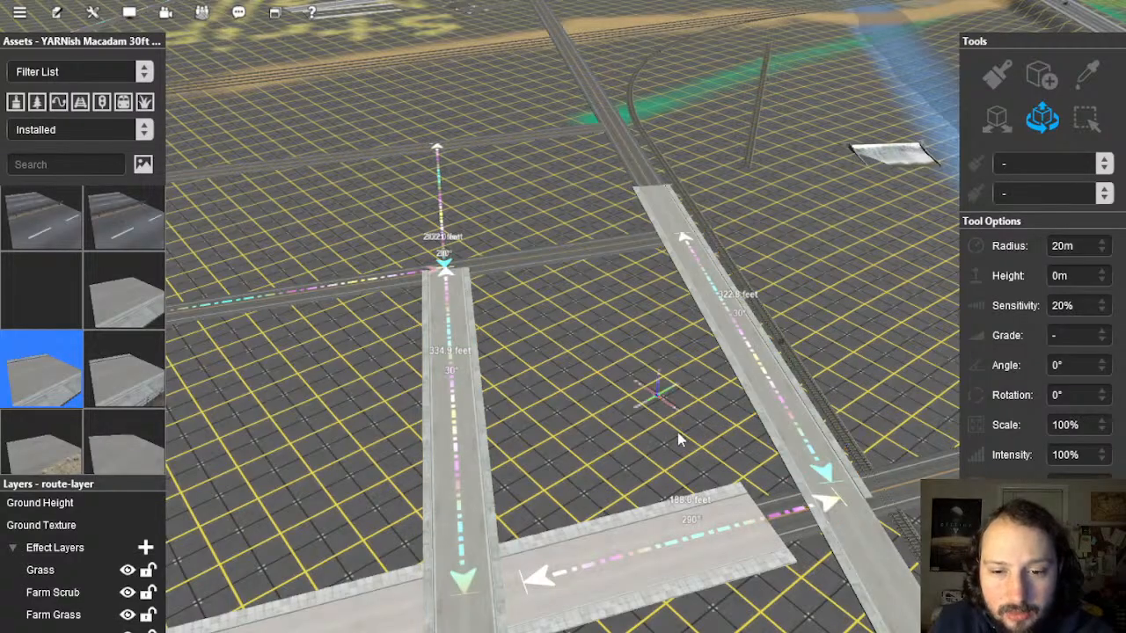
key(Right)
scroll(554, 339, down, 3)
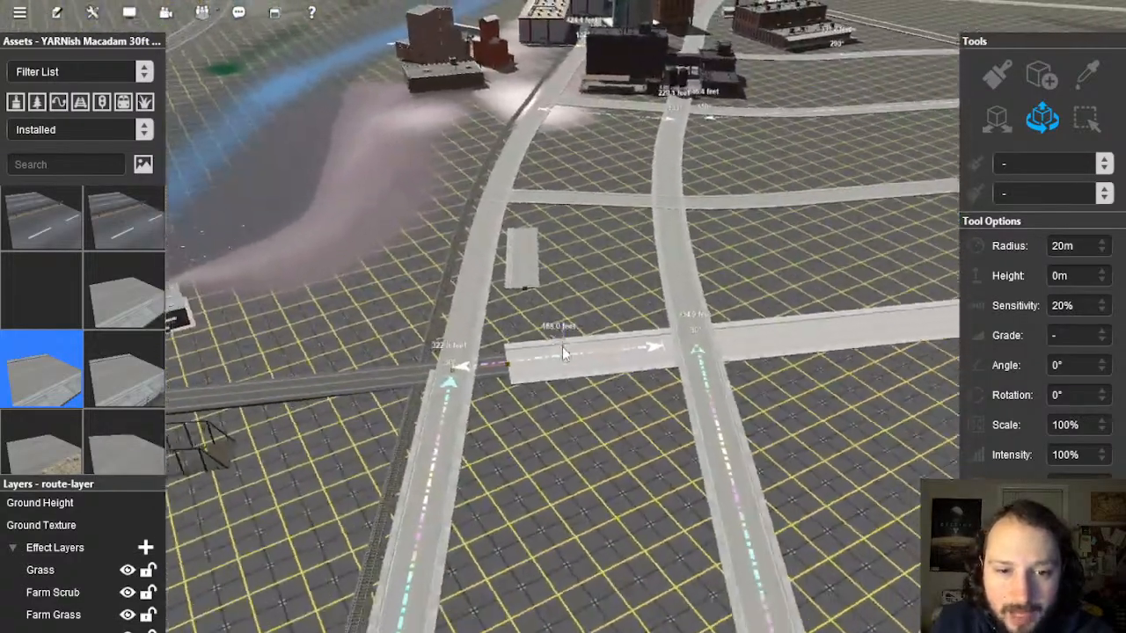
key(Down)
right_drag(561, 325, 569, 295)
scroll(571, 282, up, 3)
key(Up)
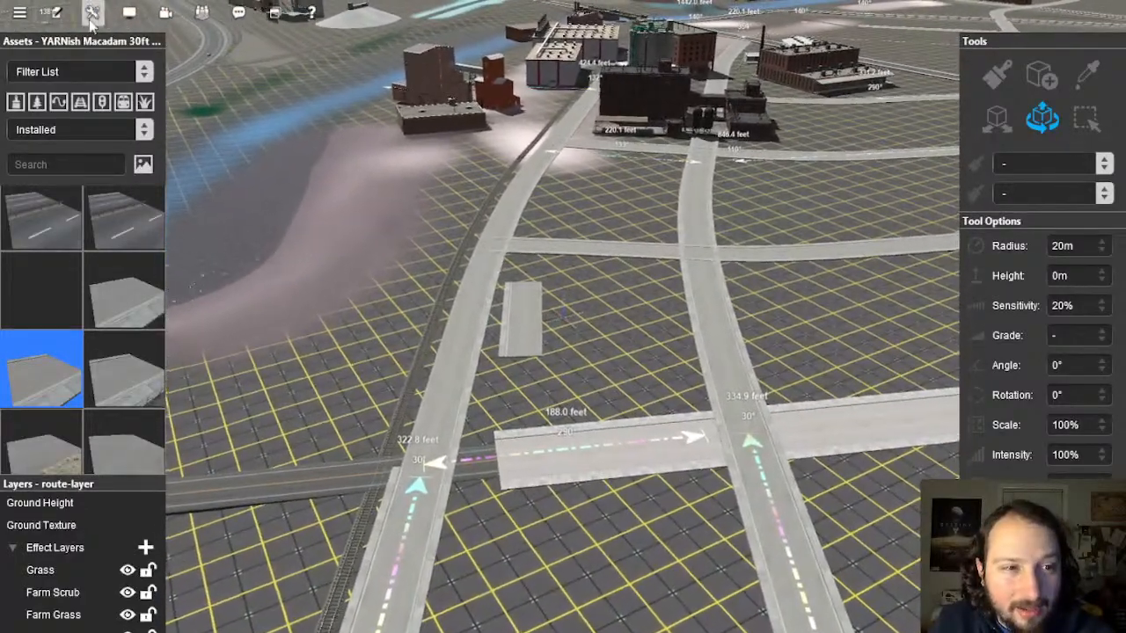
click(92, 12)
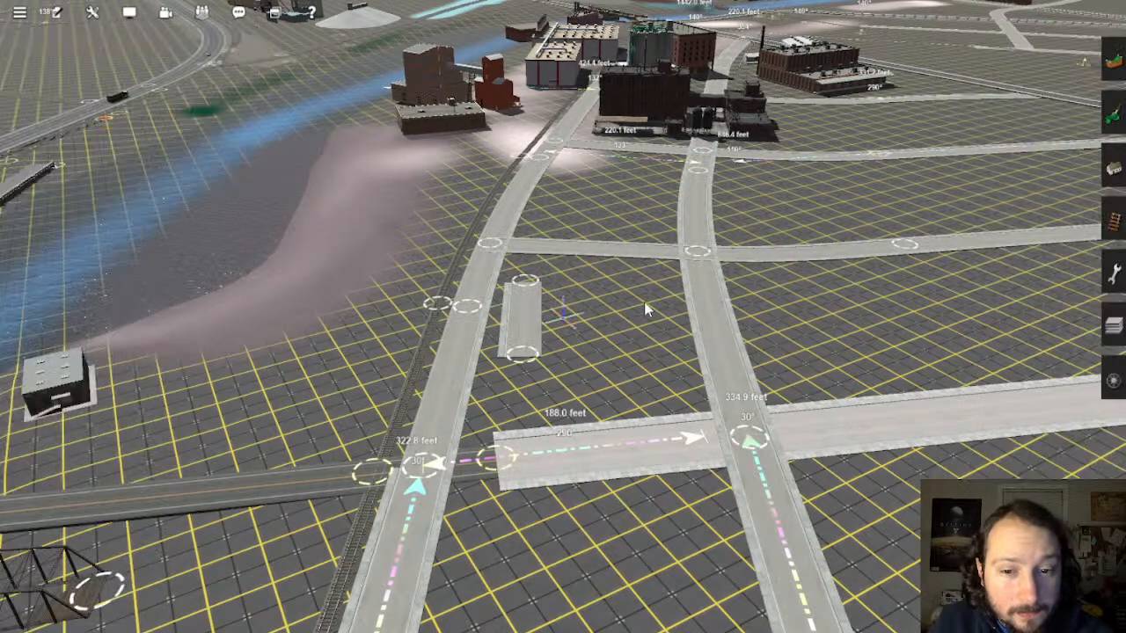
Step: Insert a spline point on the road near the crossing and straighten the road at it
right_drag(723, 401, 494, 314)
scroll(495, 314, up, 4)
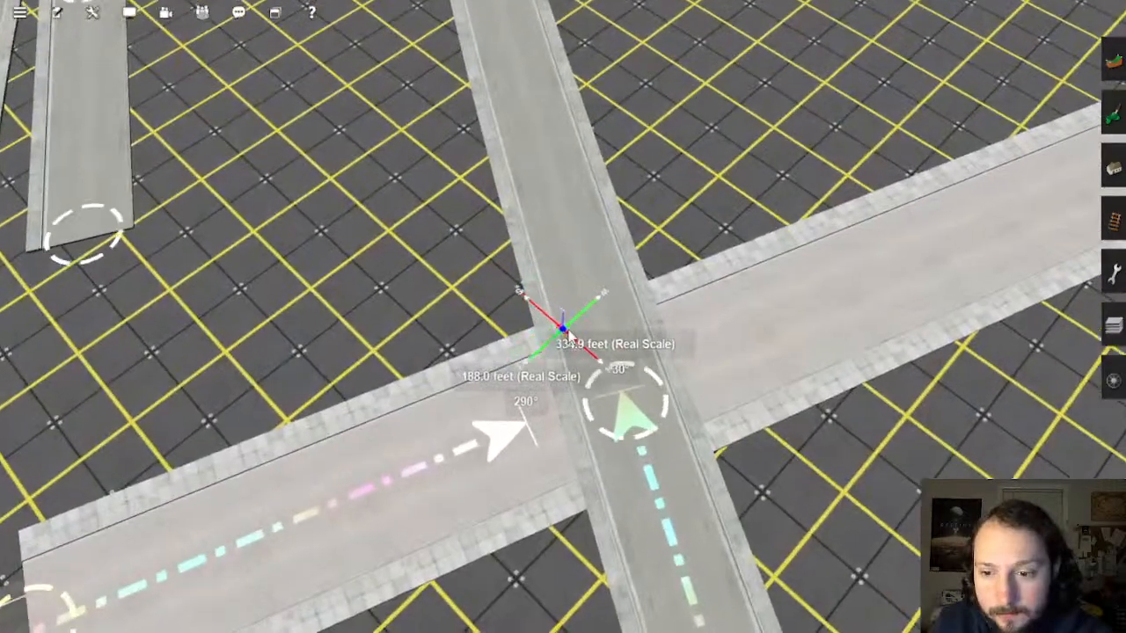
scroll(548, 327, up, 3)
scroll(583, 330, down, 5)
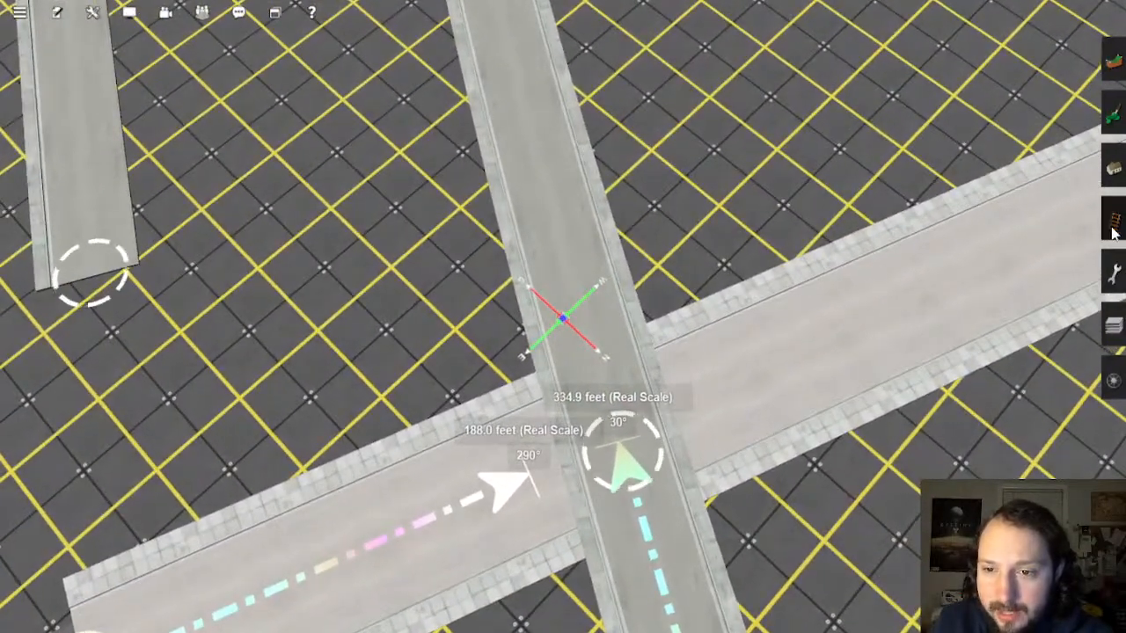
click(1115, 181)
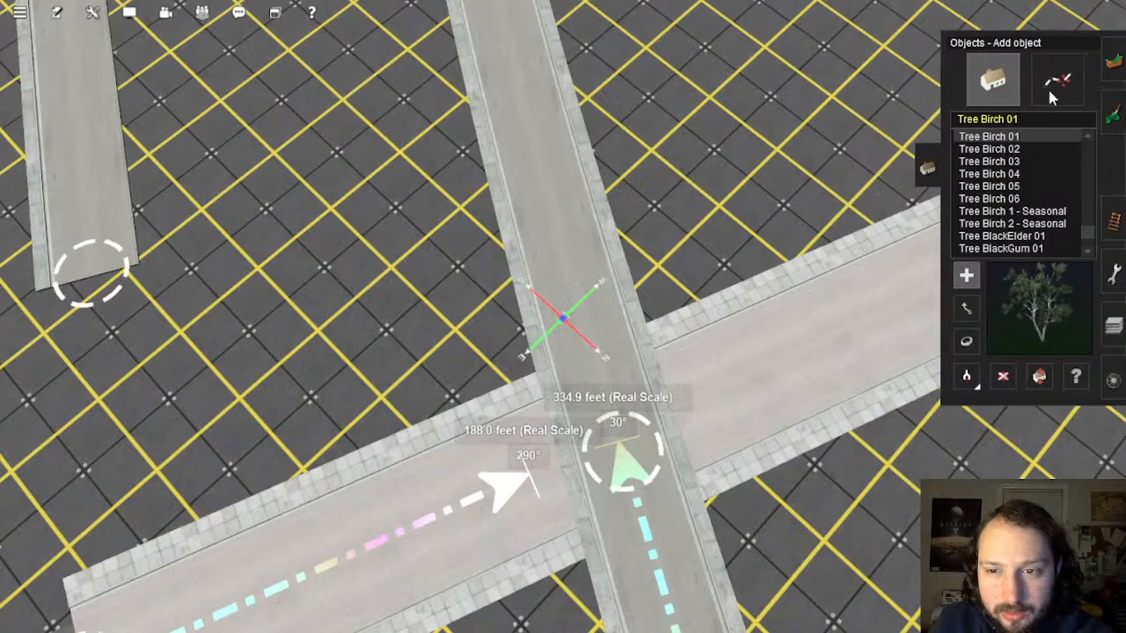
scroll(539, 361, up, 5)
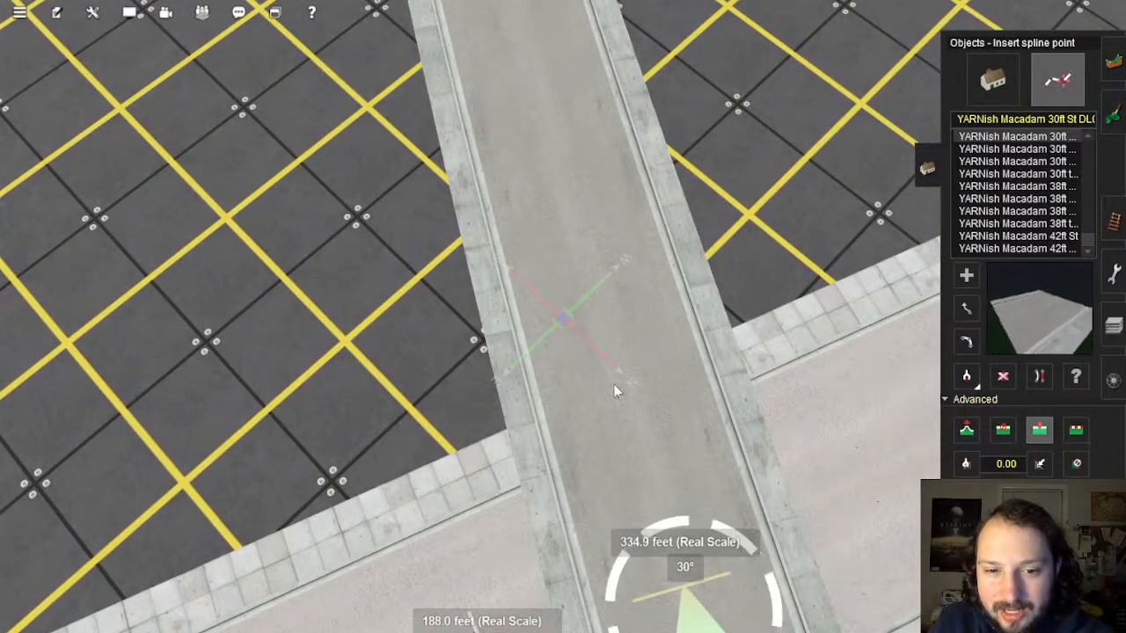
click(615, 387)
key(Down)
click(1035, 375)
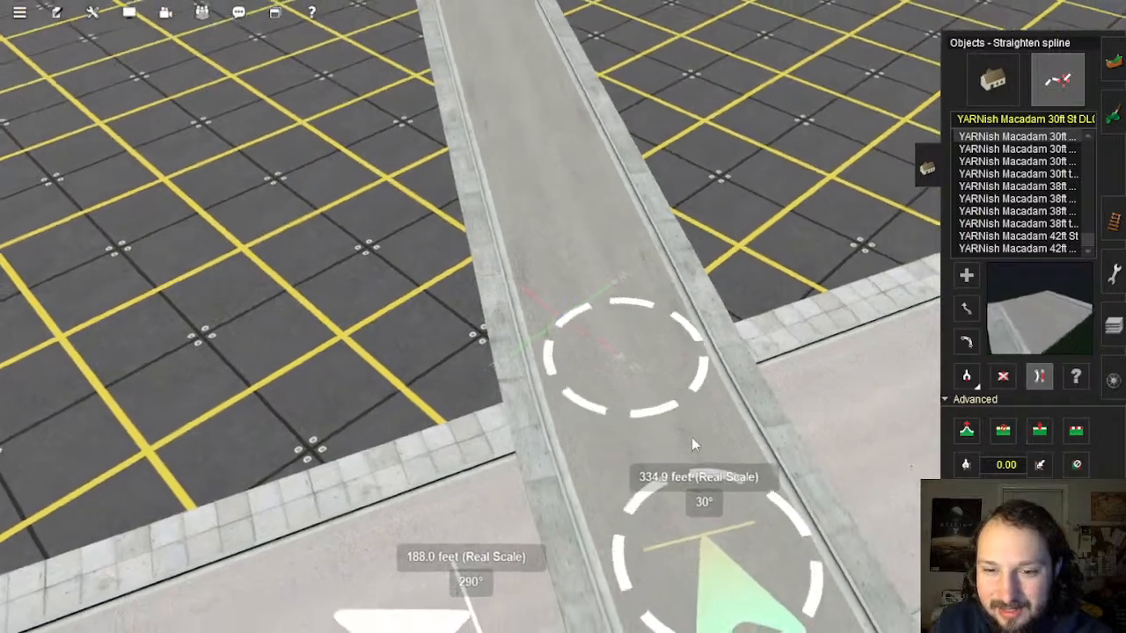
Step: Nudge the new spline point down-left from a top-down view, then shift it again to re-align the roads
right_drag(633, 477, 547, 255)
scroll(572, 352, down, 4)
key(Up)
scroll(548, 257, up, 2)
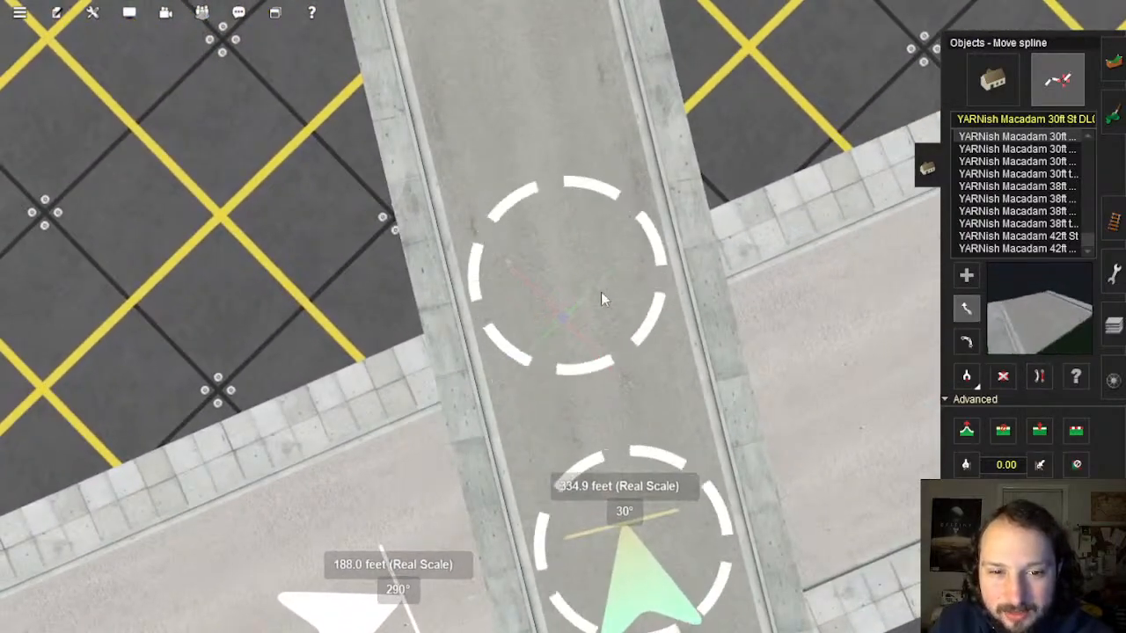
drag(566, 286, 567, 305)
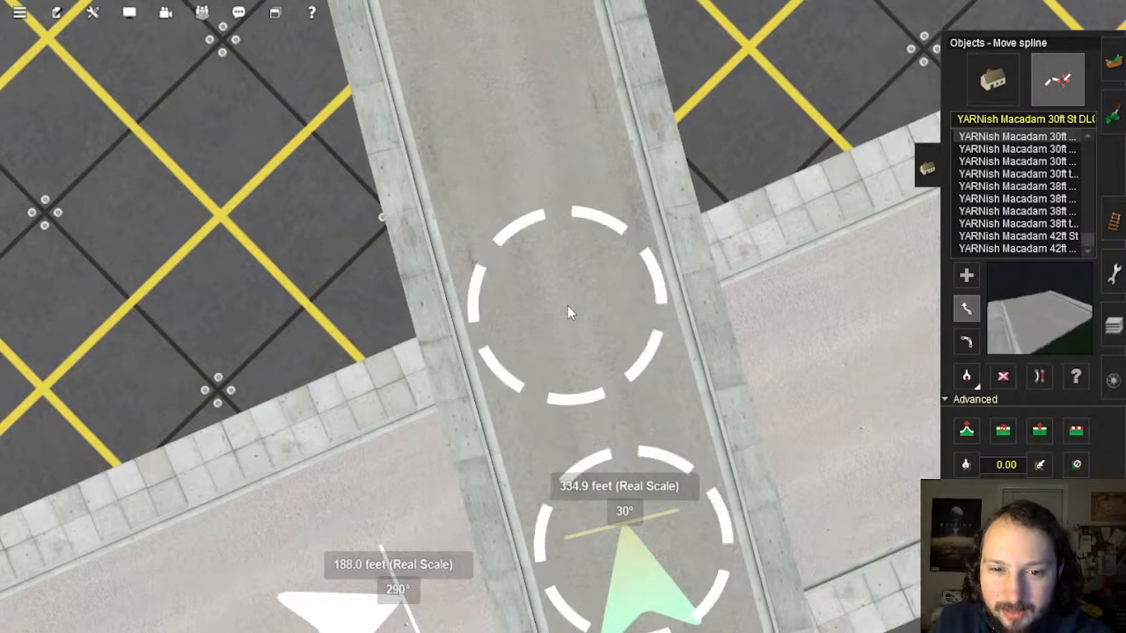
scroll(606, 407, down, 3)
right_drag(606, 407, 553, 322)
scroll(565, 329, up, 3)
scroll(565, 320, down, 2)
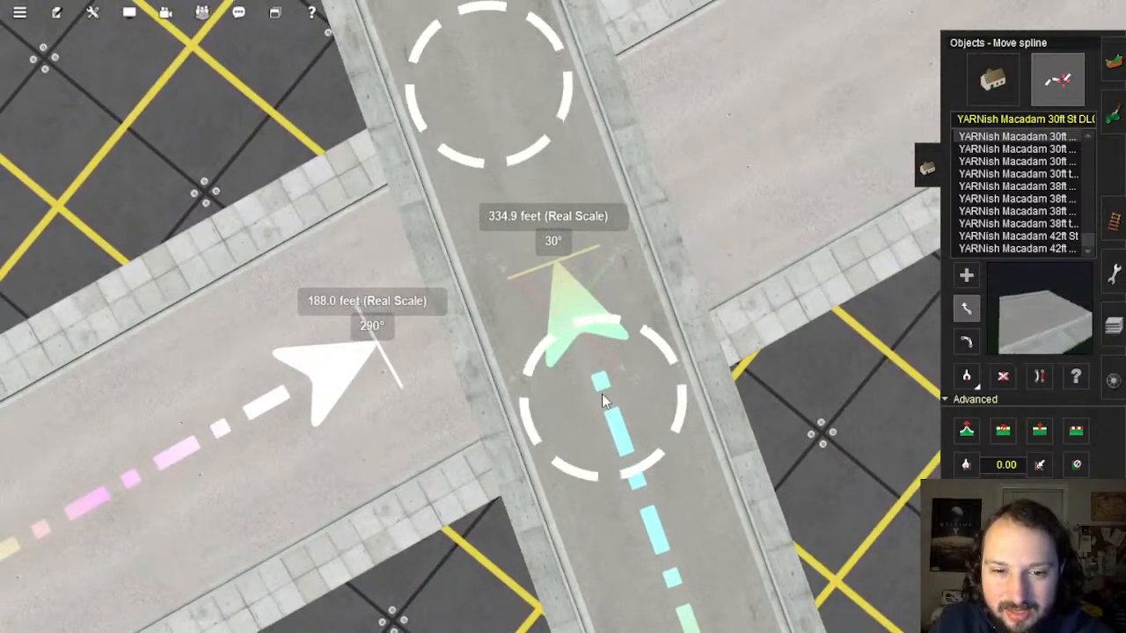
drag(606, 404, 611, 410)
scroll(613, 419, down, 3)
right_drag(613, 419, 581, 273)
right_click(598, 183)
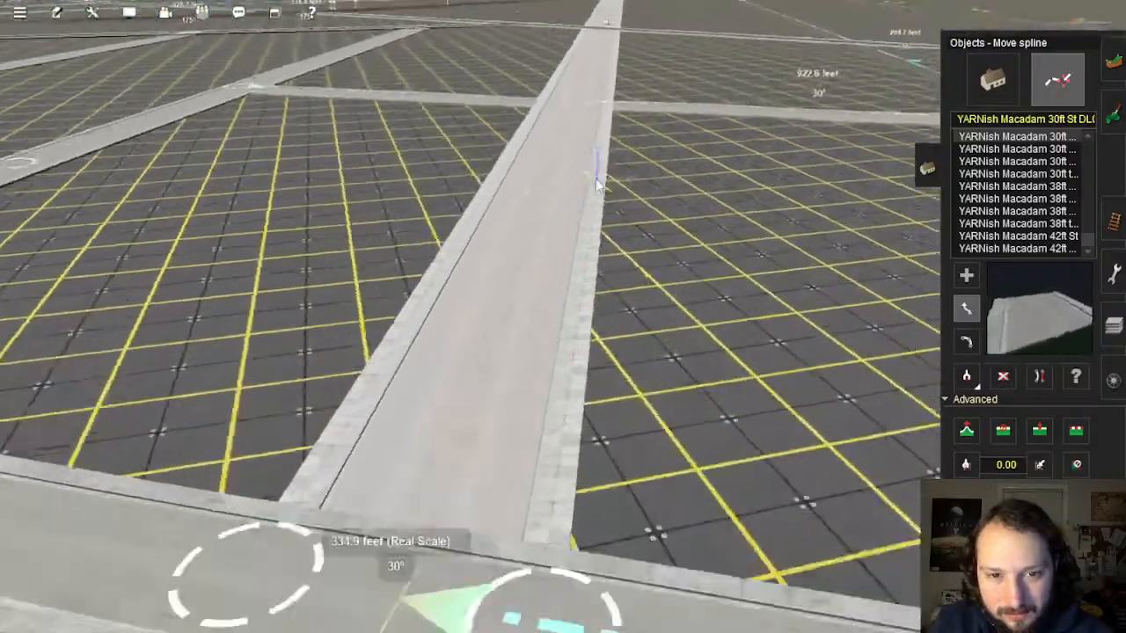
Step: At the next intersection, insert a spline point on the road at the kerb
right_click(576, 176)
right_click(581, 195)
key(Right)
right_click(605, 281)
scroll(616, 304, up, 3)
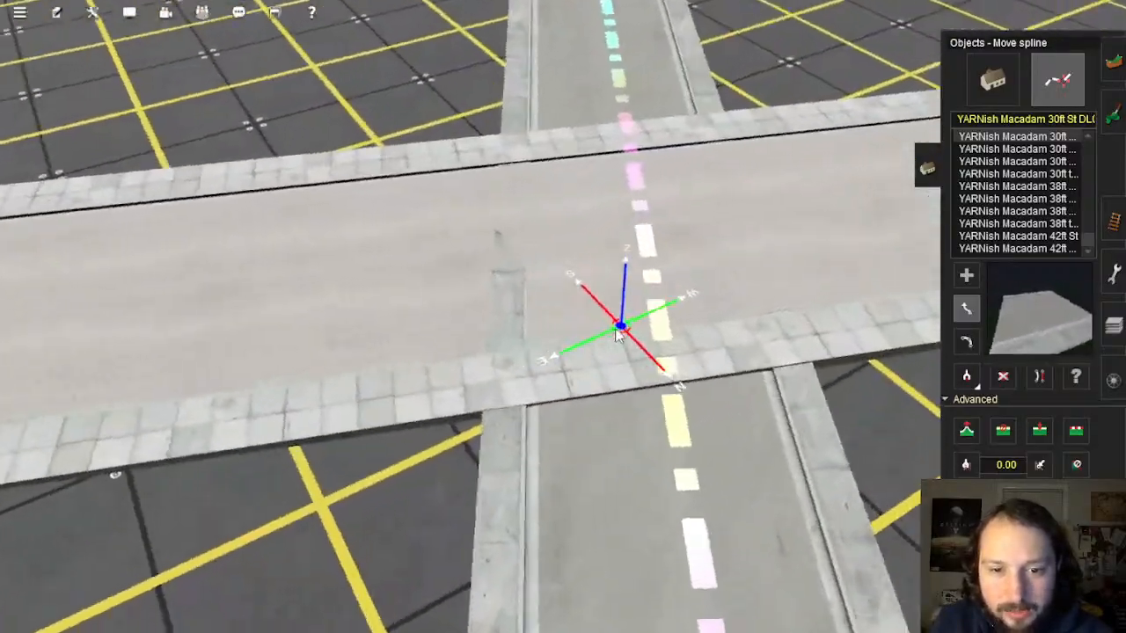
right_click(612, 290)
key(Up)
right_click(497, 427)
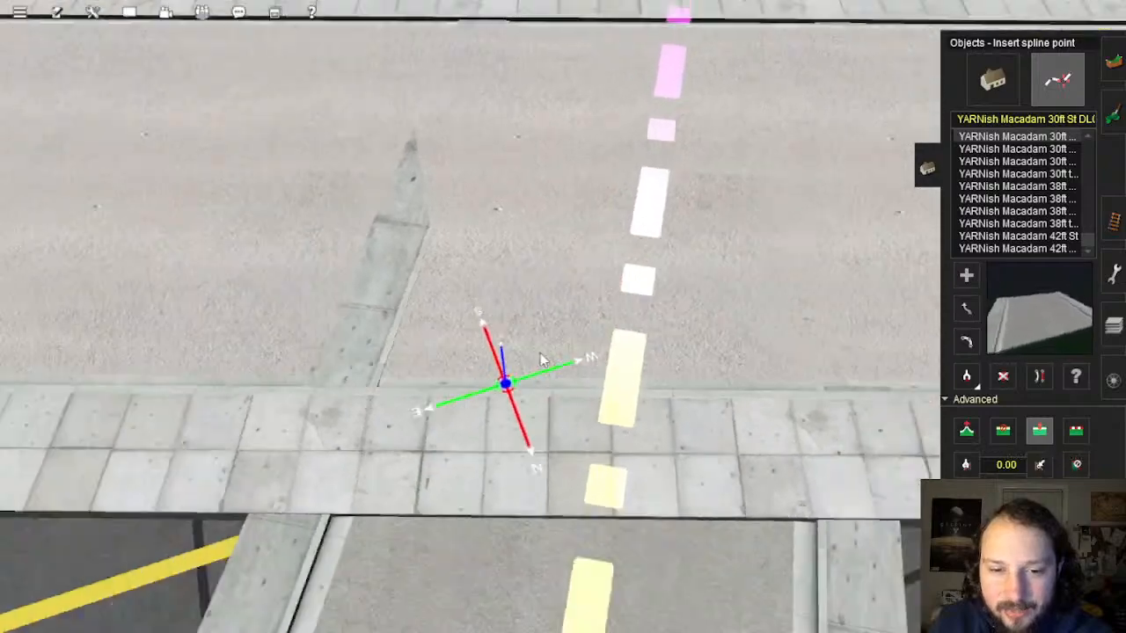
right_click(566, 370)
scroll(607, 347, down, 4)
right_click(619, 156)
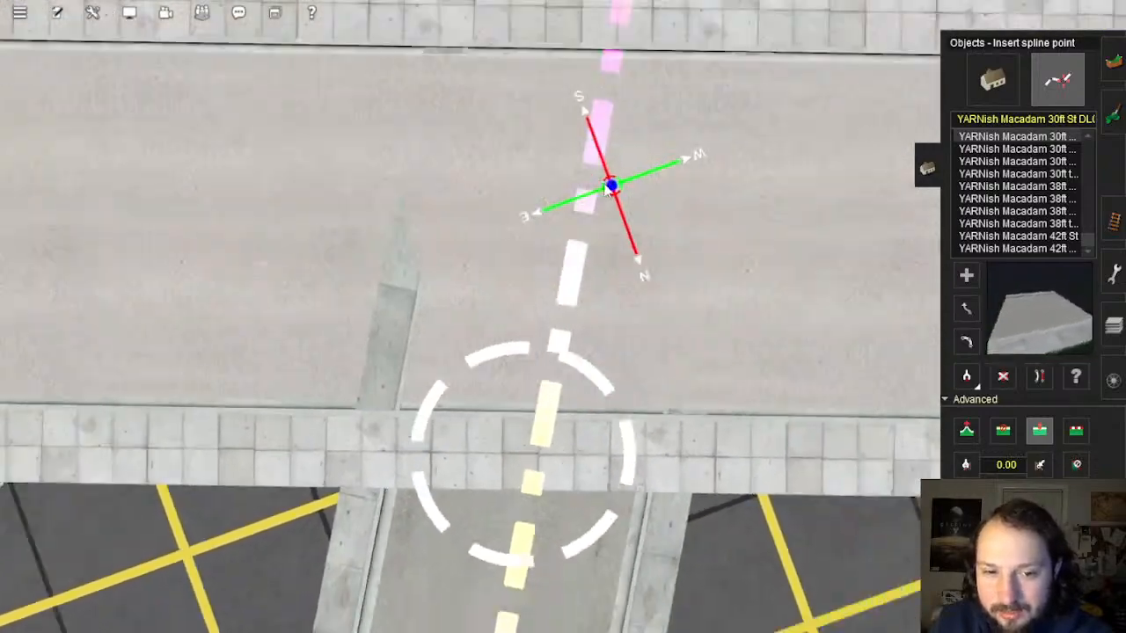
right_click(580, 216)
scroll(593, 299, up, 2)
key(Down)
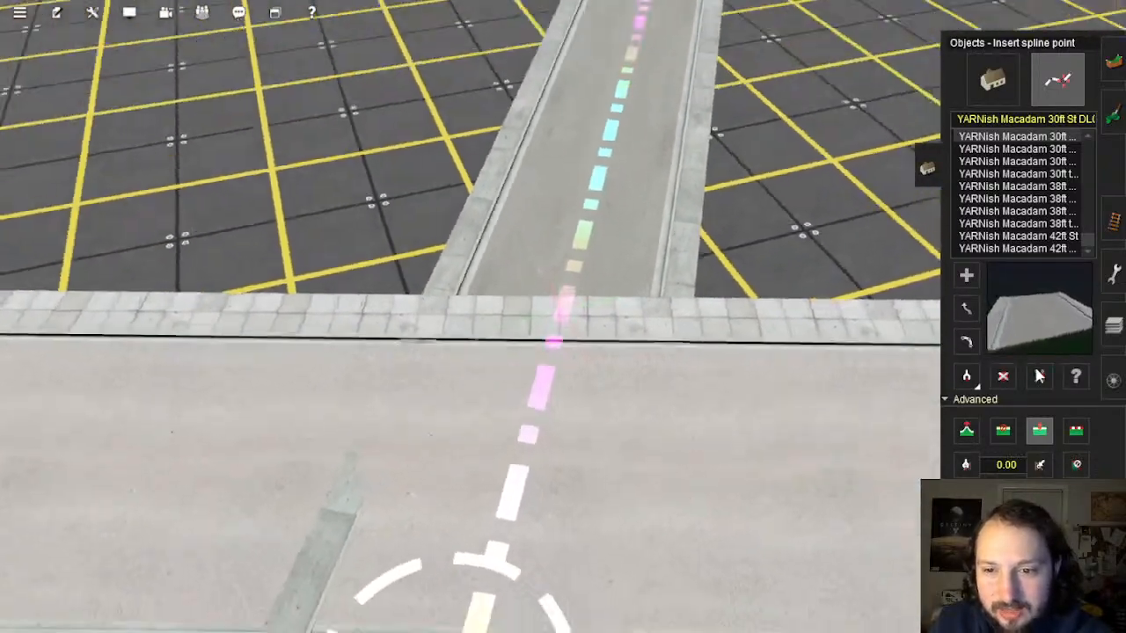
key(b)
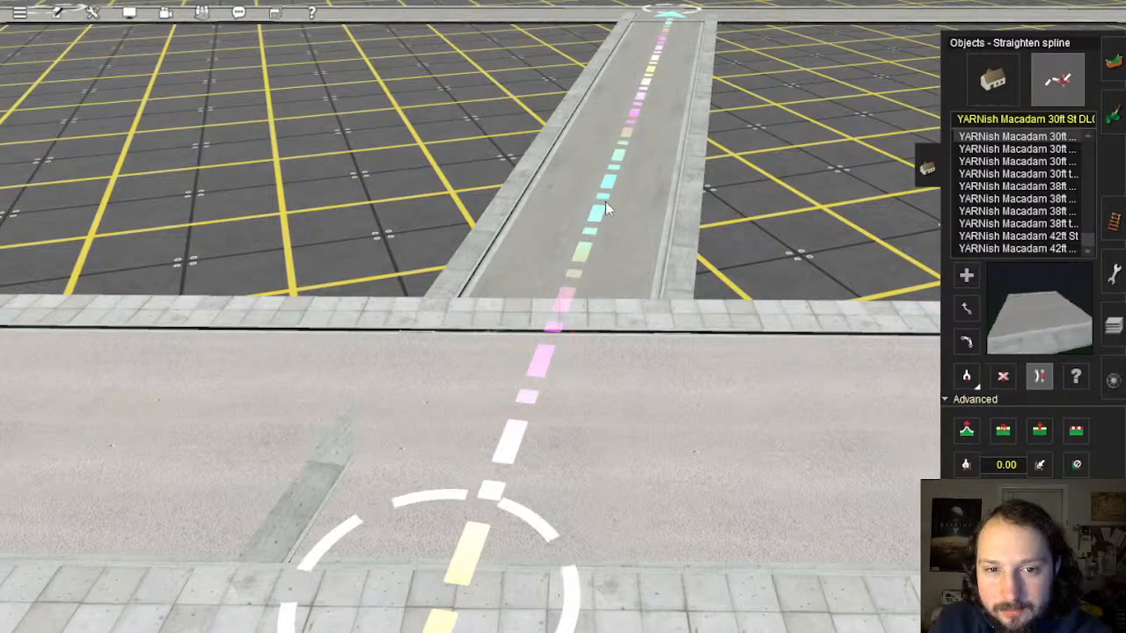
key(Up)
click(1040, 433)
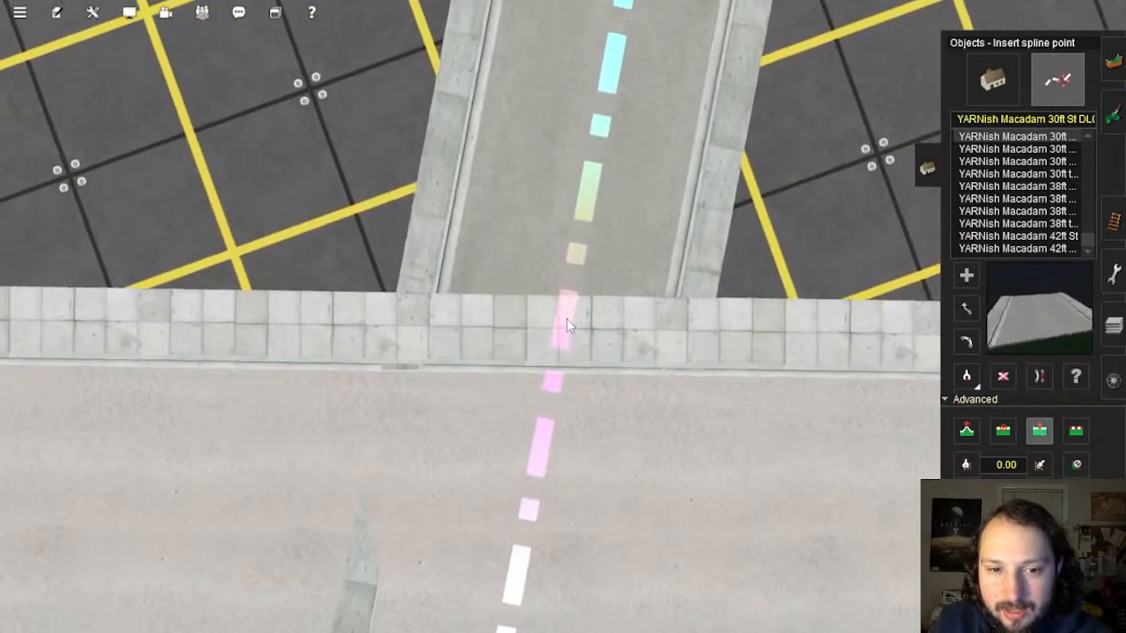
click(563, 324)
Step: Travel to another junction and move its spline point up toward the cross street
key(Down)
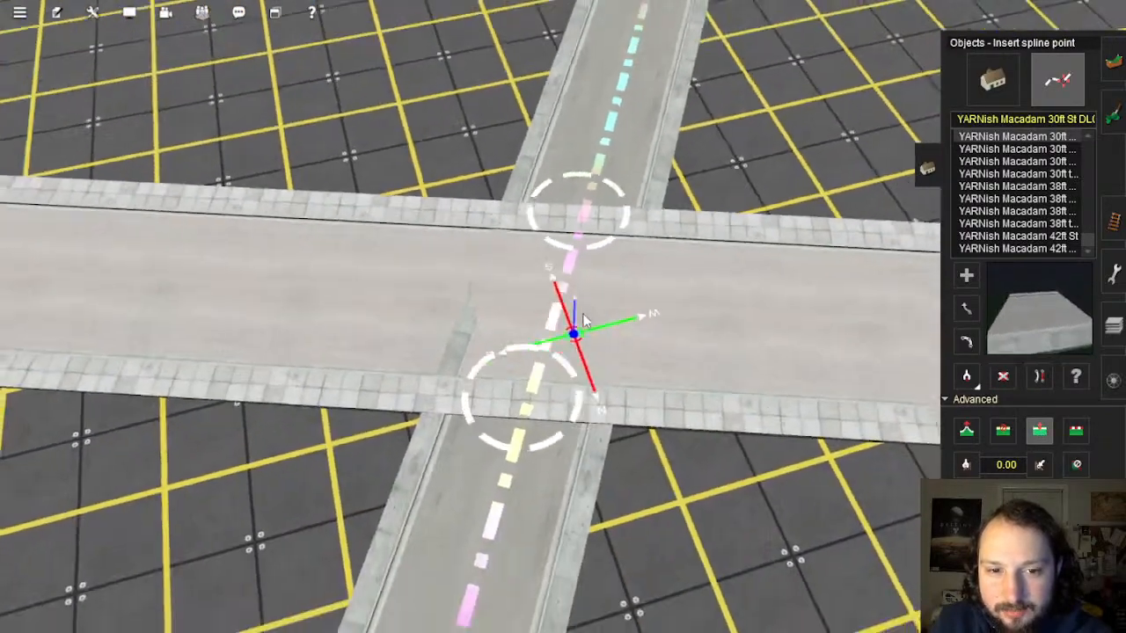
scroll(583, 322, down, 4)
key(Left)
right_drag(774, 314, 571, 341)
key(Left)
key(Up)
key(Right)
scroll(563, 294, up, 4)
scroll(572, 341, up, 2)
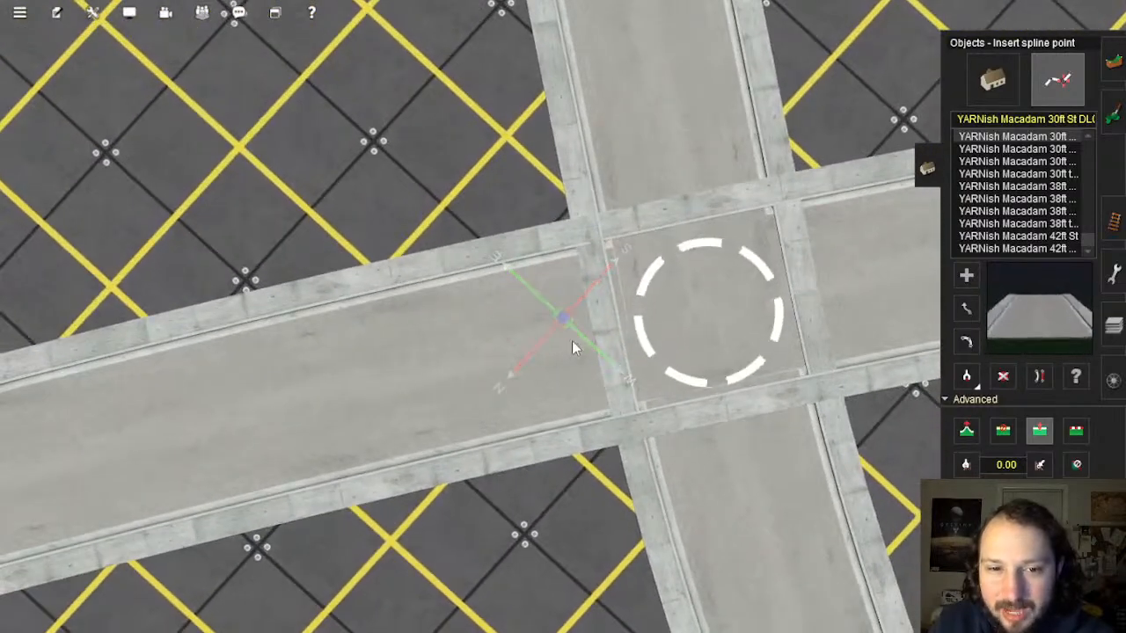
key(s)
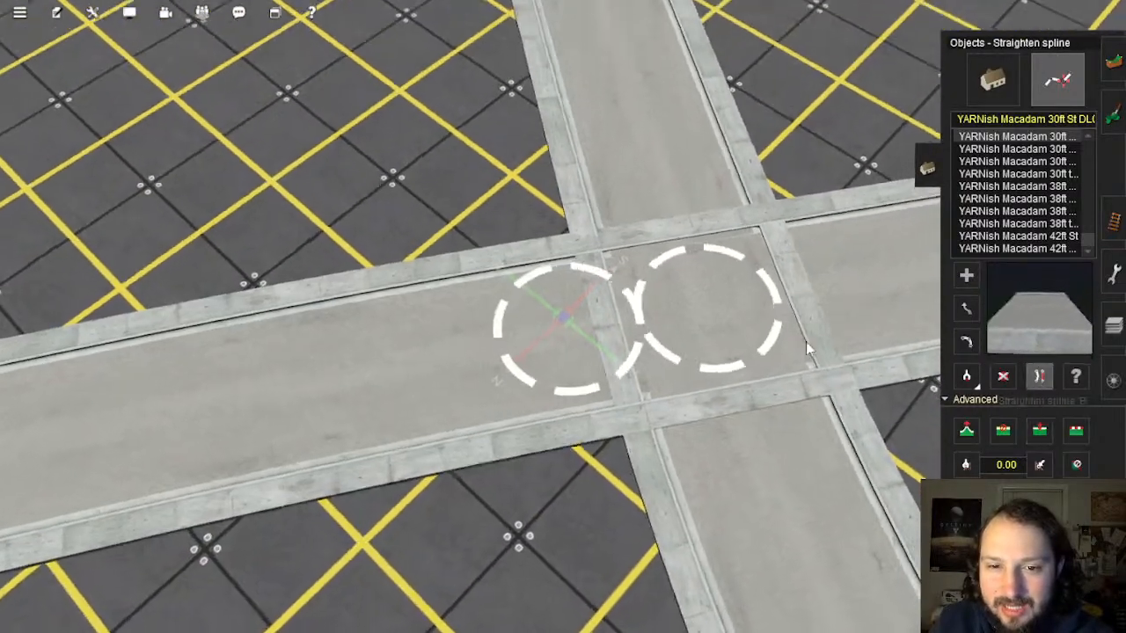
right_drag(590, 330, 555, 309)
scroll(547, 315, up, 3)
scroll(533, 303, down, 2)
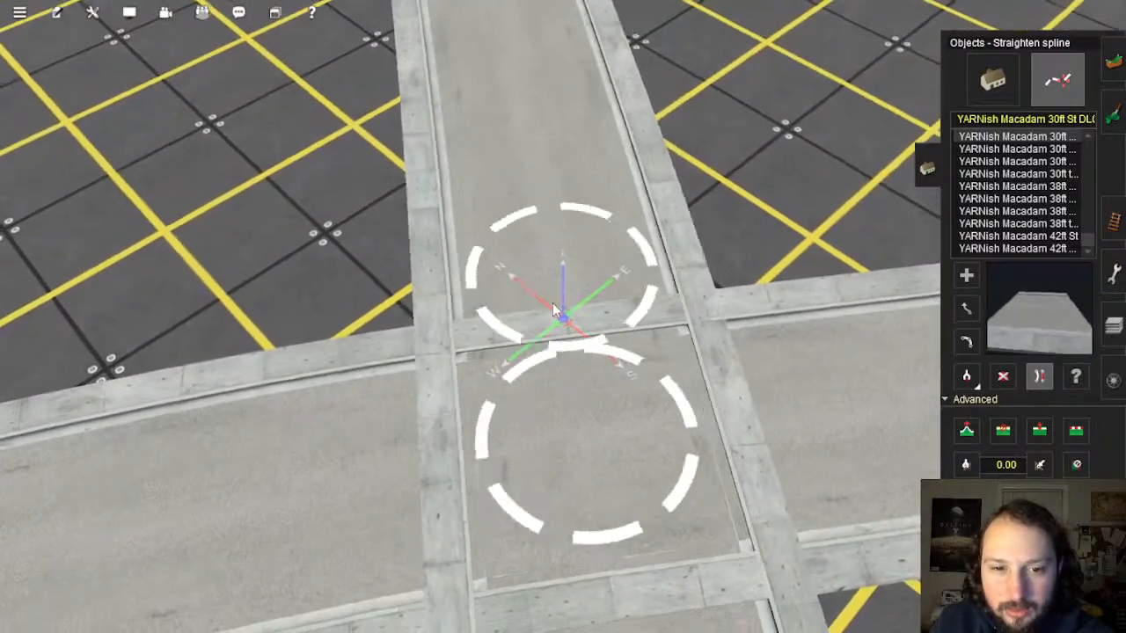
scroll(554, 382, down, 3)
right_drag(554, 381, 588, 317)
scroll(588, 317, up, 3)
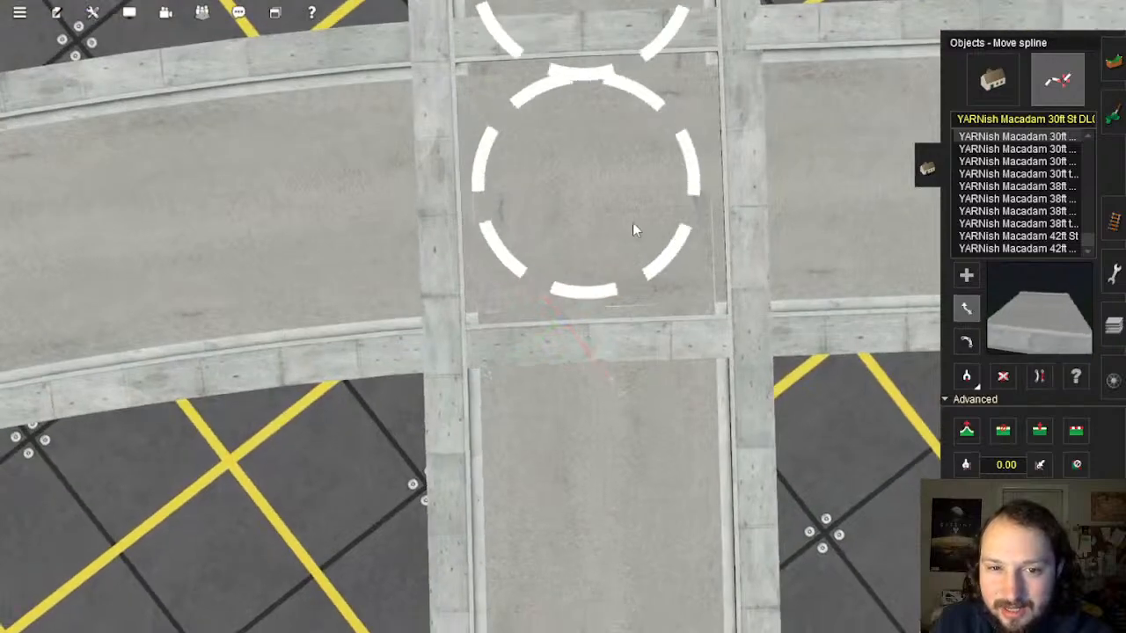
right_drag(582, 202, 595, 264)
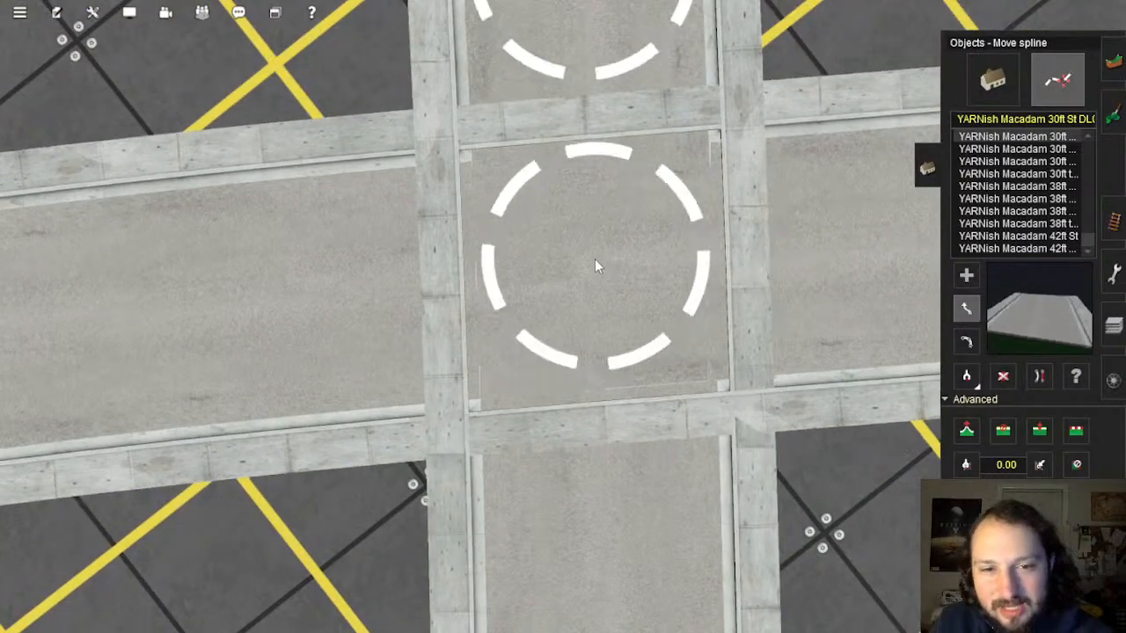
drag(595, 260, 587, 185)
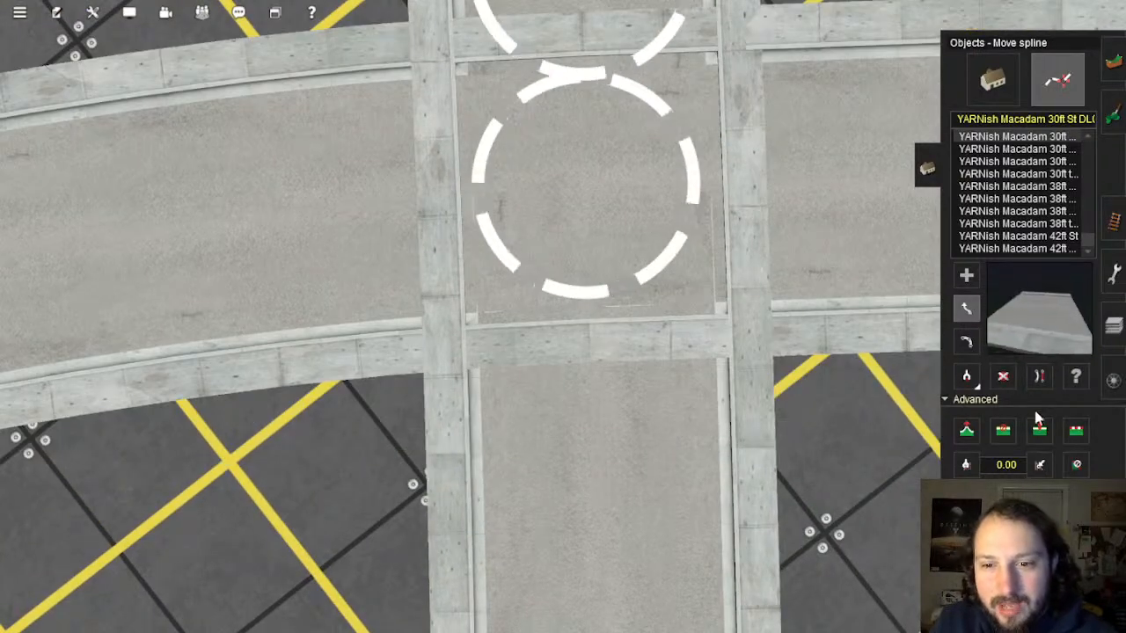
Step: Insert a new point on the street and move the middle node left and down
click(603, 364)
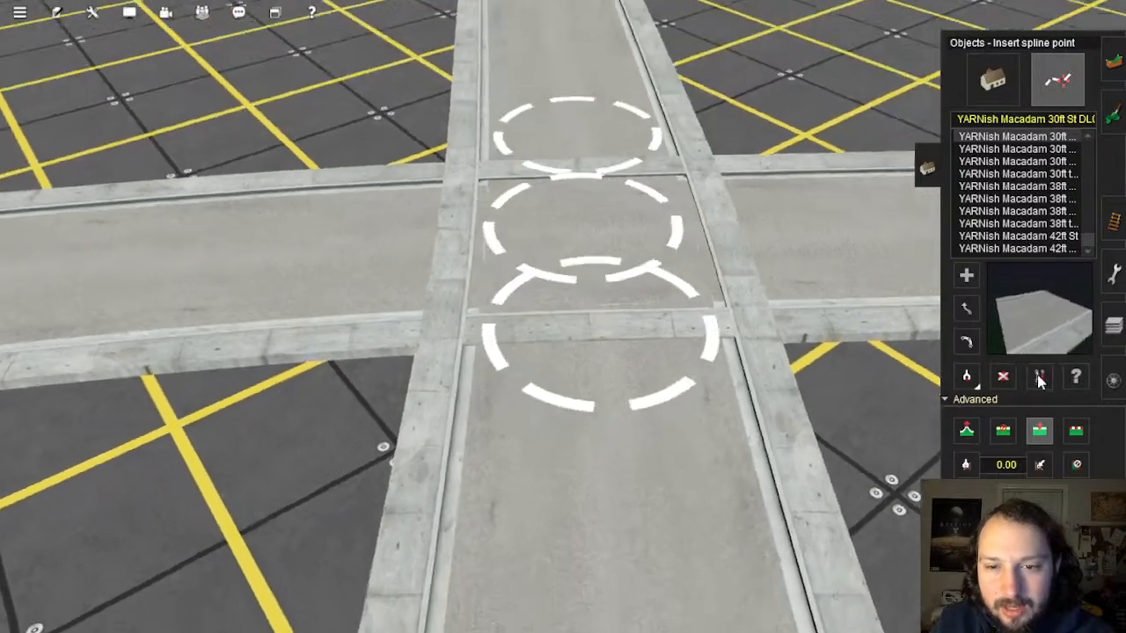
click(1040, 379)
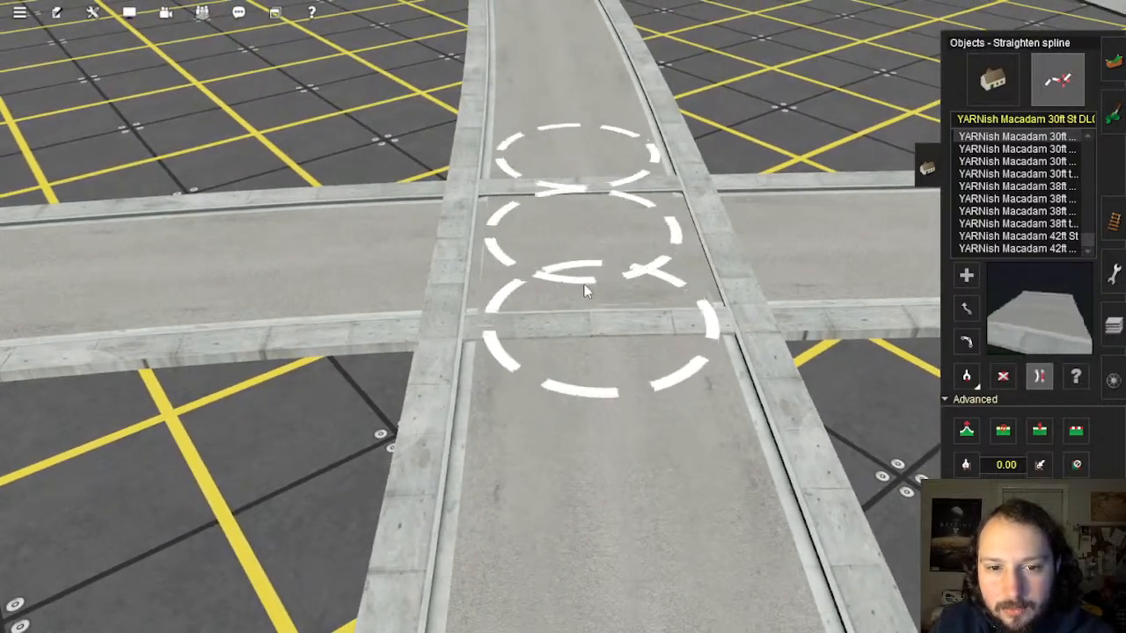
scroll(604, 421, down, 8)
right_drag(604, 414, 540, 284)
scroll(536, 312, up, 8)
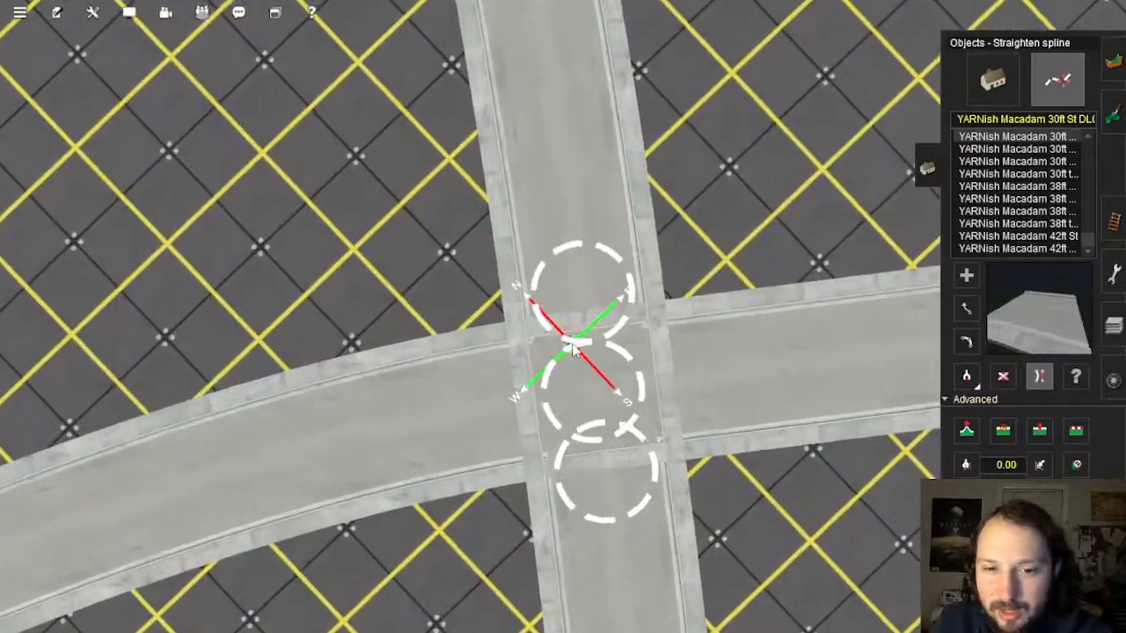
scroll(573, 348, up, 3)
key(Down)
key(Up)
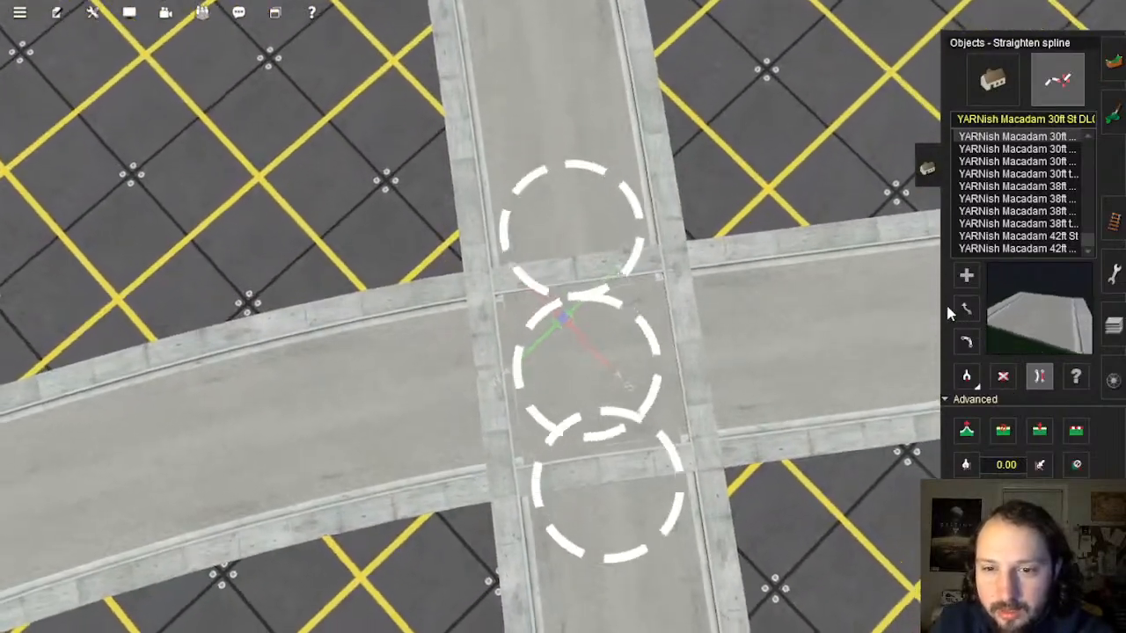
click(966, 307)
scroll(612, 387, up, 5)
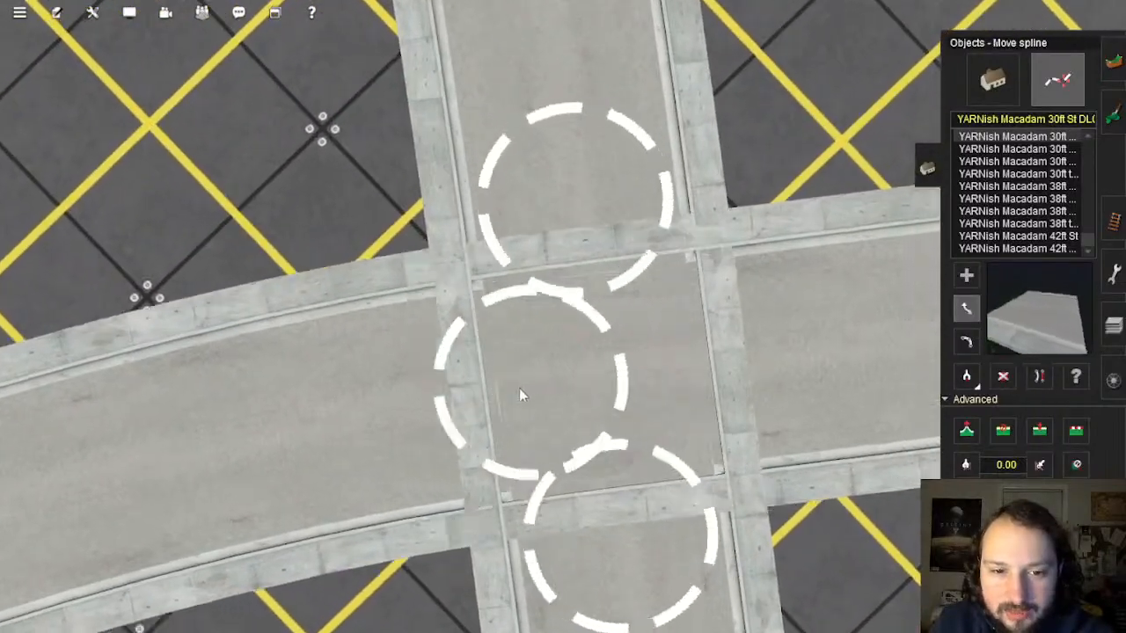
drag(520, 390, 498, 407)
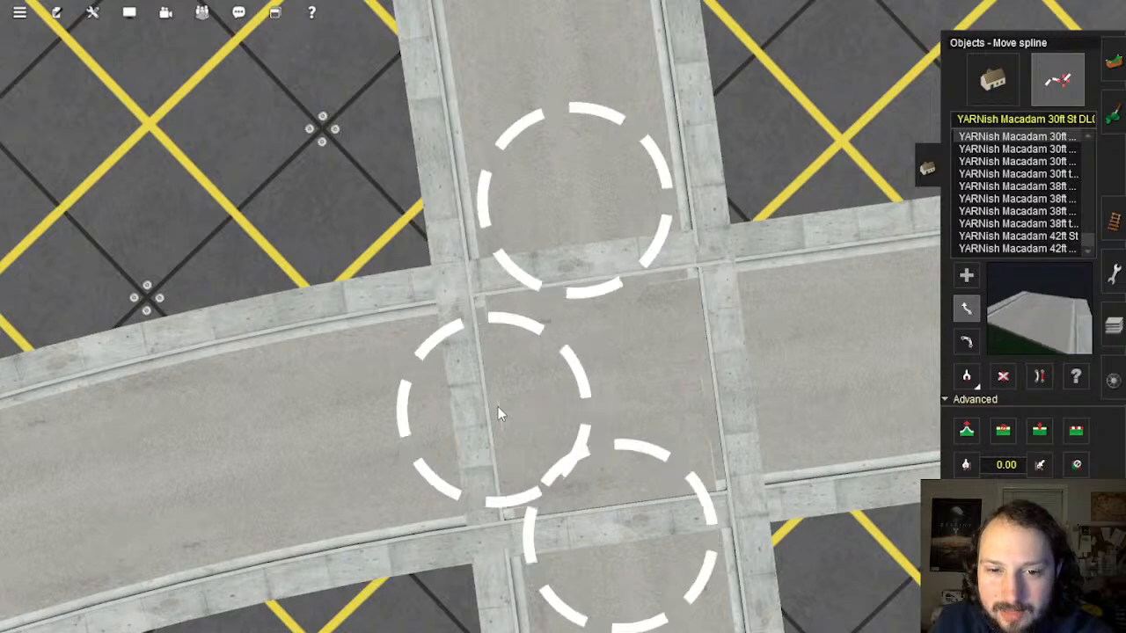
Step: Add a point on the right-hand street, straighten the left section, and delete the vertical street's junction section
click(709, 379)
click(1039, 377)
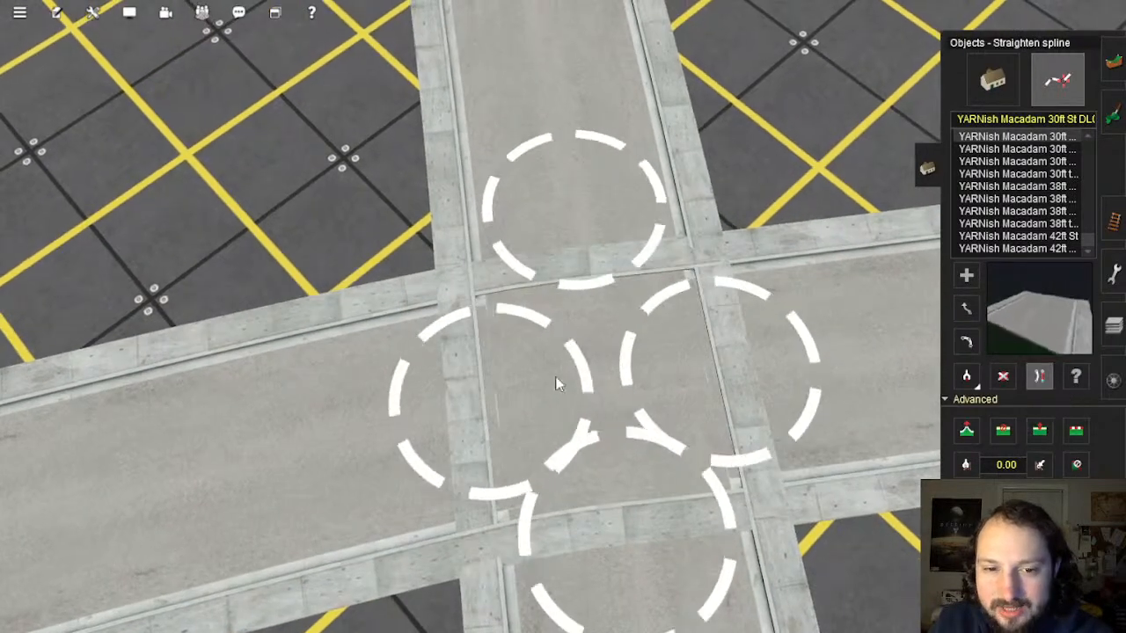
click(636, 401)
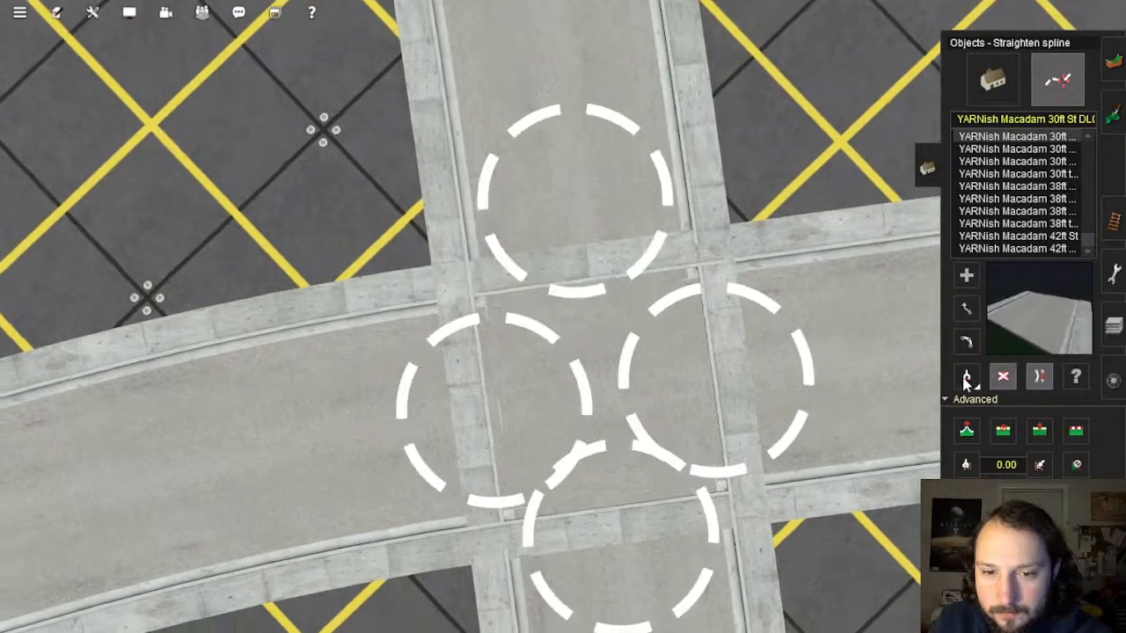
click(1003, 377)
click(596, 376)
Step: Delete the horizontal junction section and lay YARNish Macadam 30ft St streets curving between the four nodes
click(594, 386)
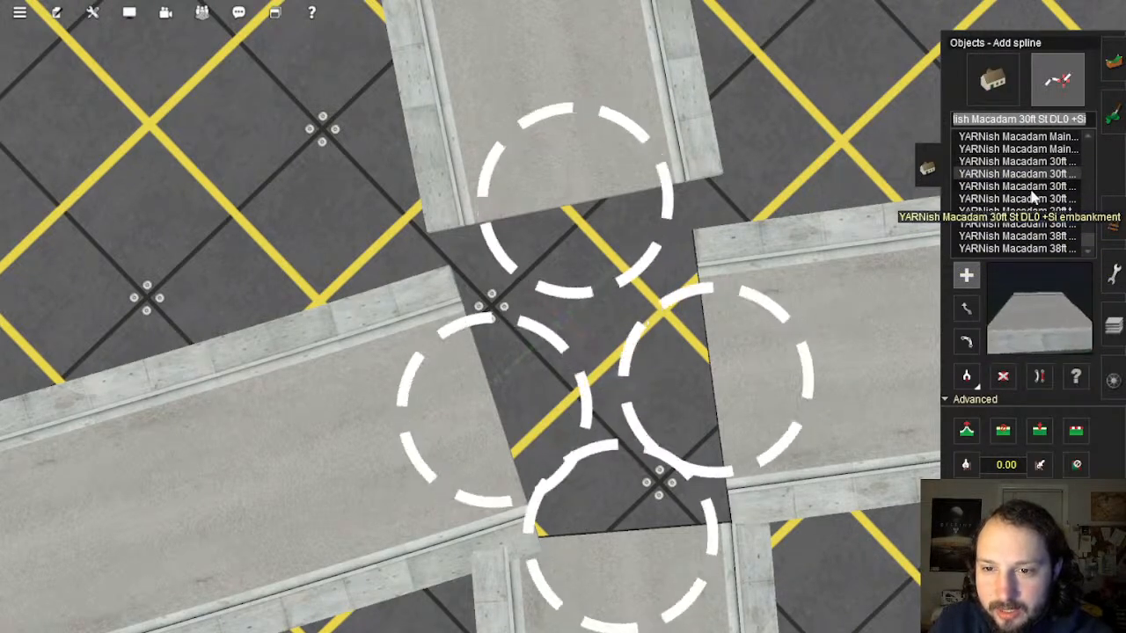
click(1034, 201)
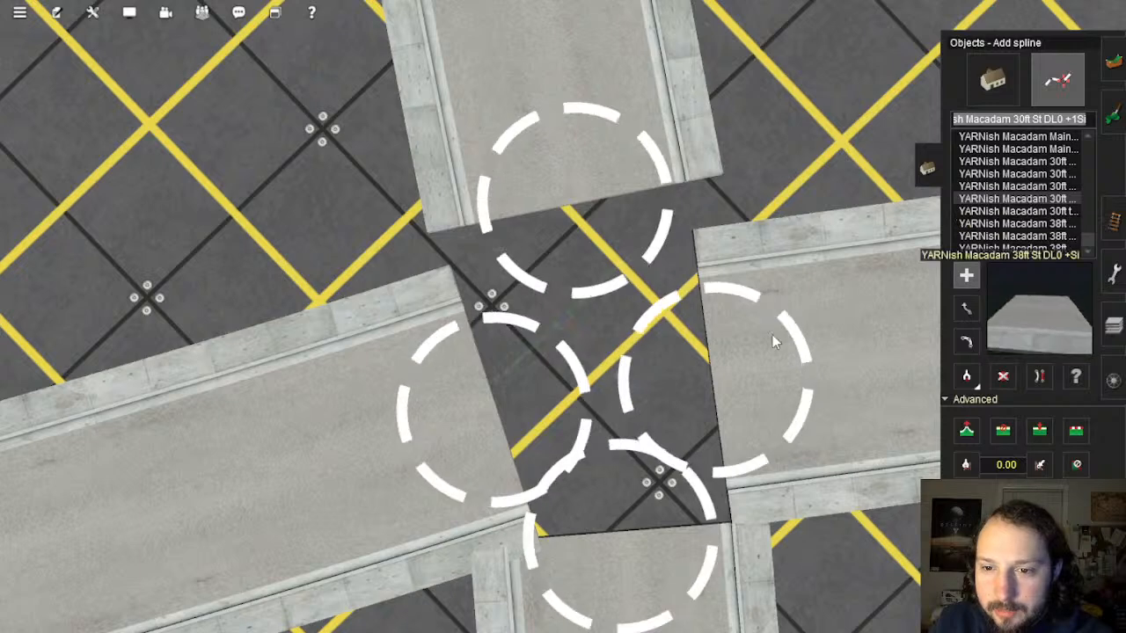
drag(492, 303, 577, 225)
drag(708, 379, 509, 419)
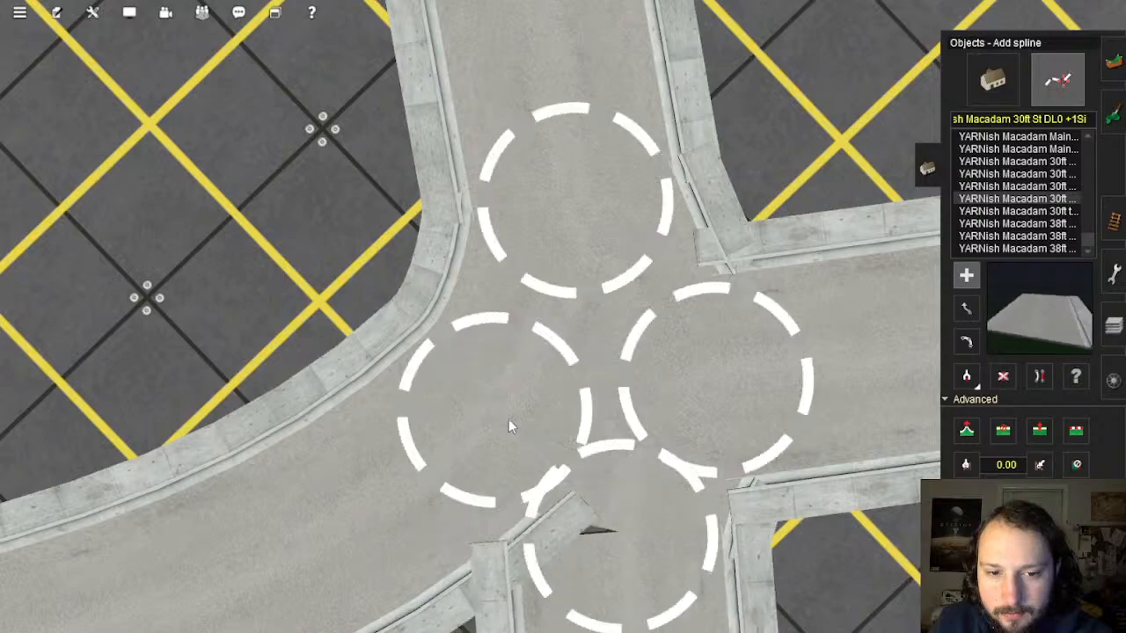
right_click(624, 449)
scroll(651, 423, down, 3)
key(Left)
key(Down)
click(1045, 379)
key(Left)
key(Down)
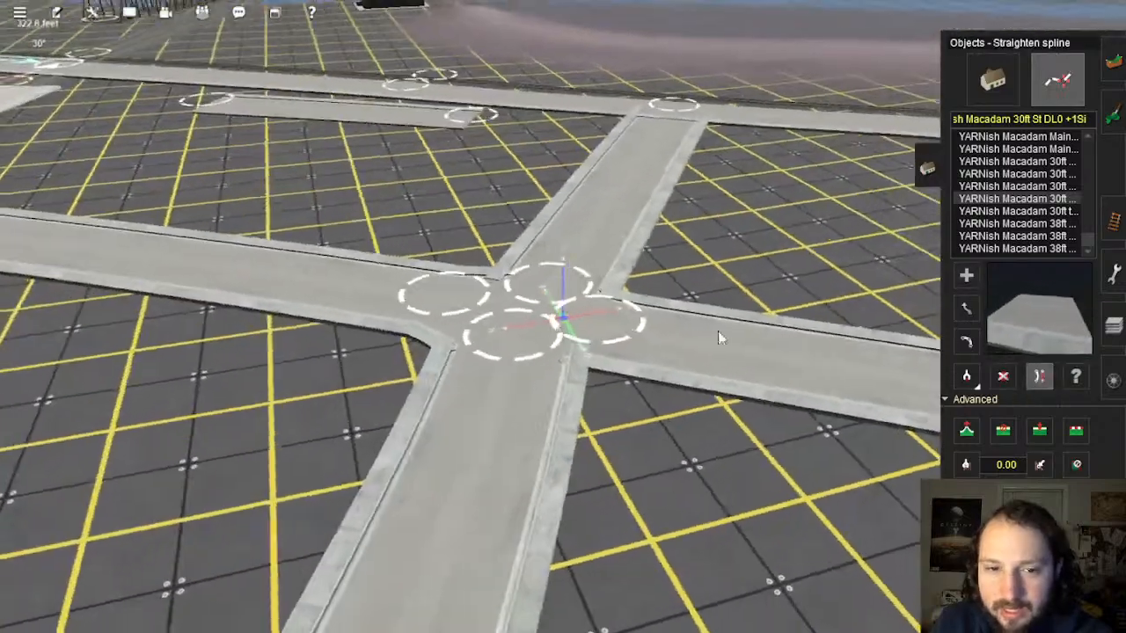
Step: Straighten the curved upper street section at the junction
key(Up)
click(580, 206)
right_drag(591, 281, 548, 331)
scroll(616, 317, down, 3)
key(Left)
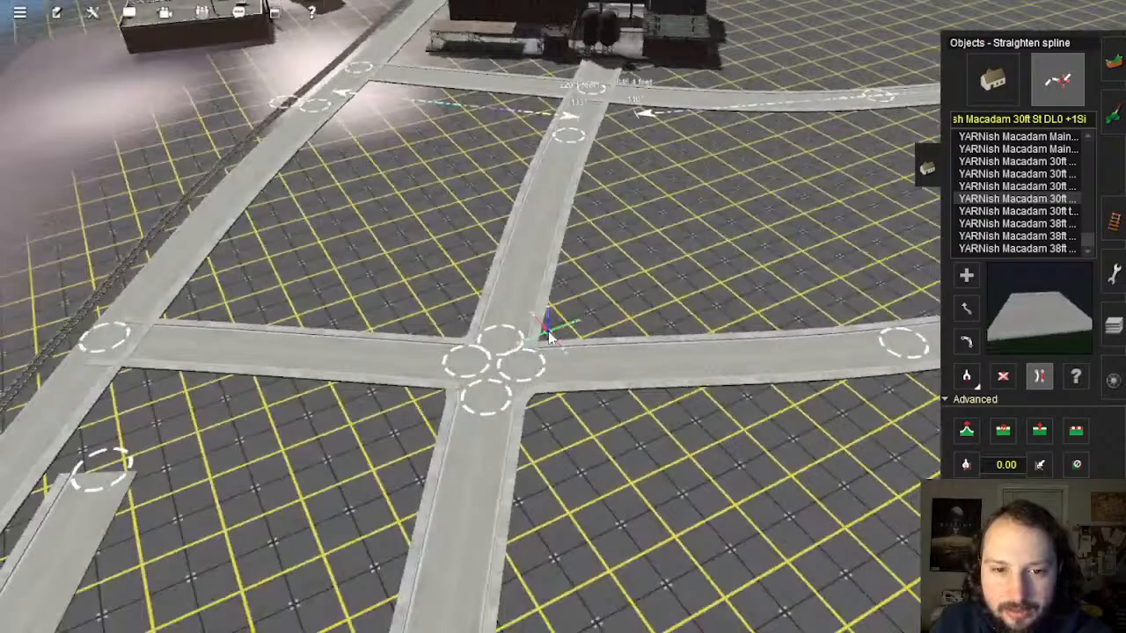
key(Right)
scroll(550, 331, up, 2)
key(Up)
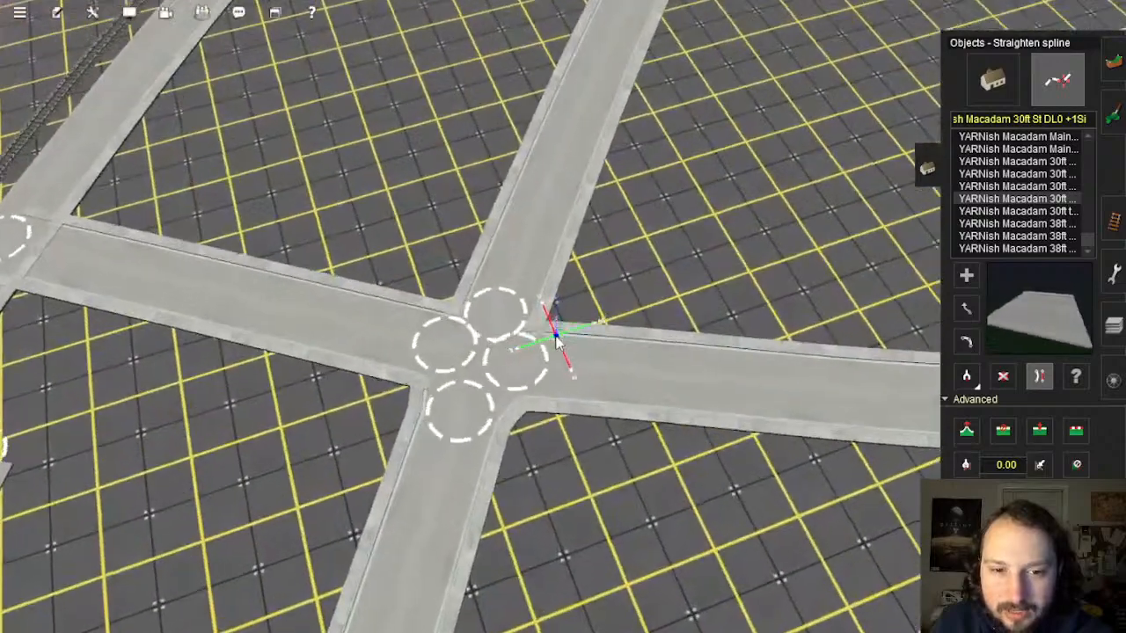
key(Left)
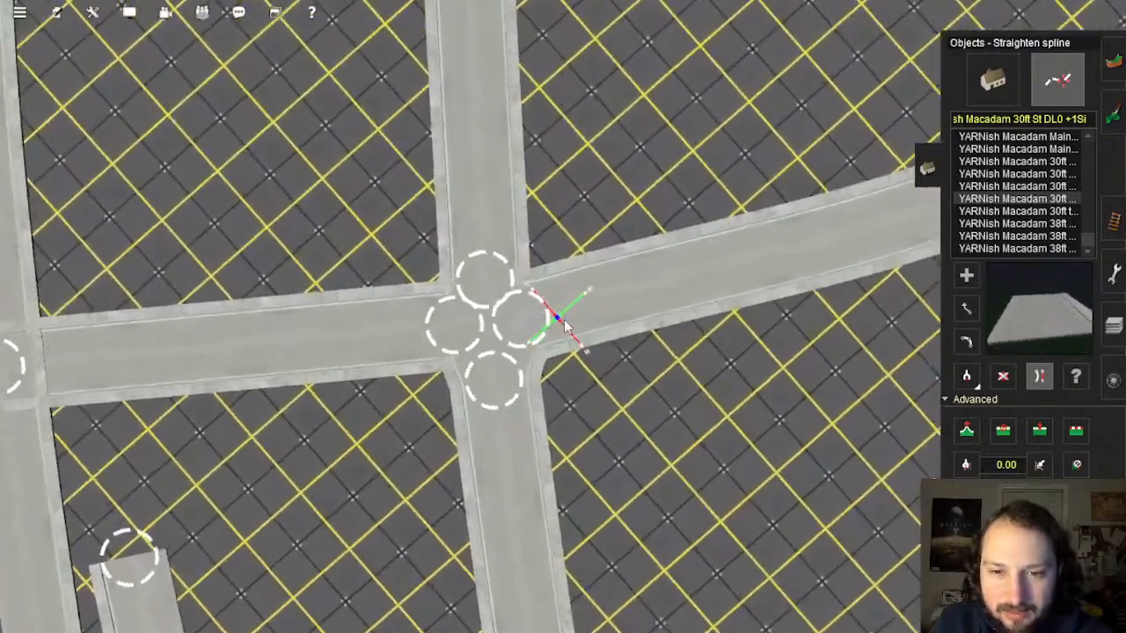
scroll(563, 322, down, 3)
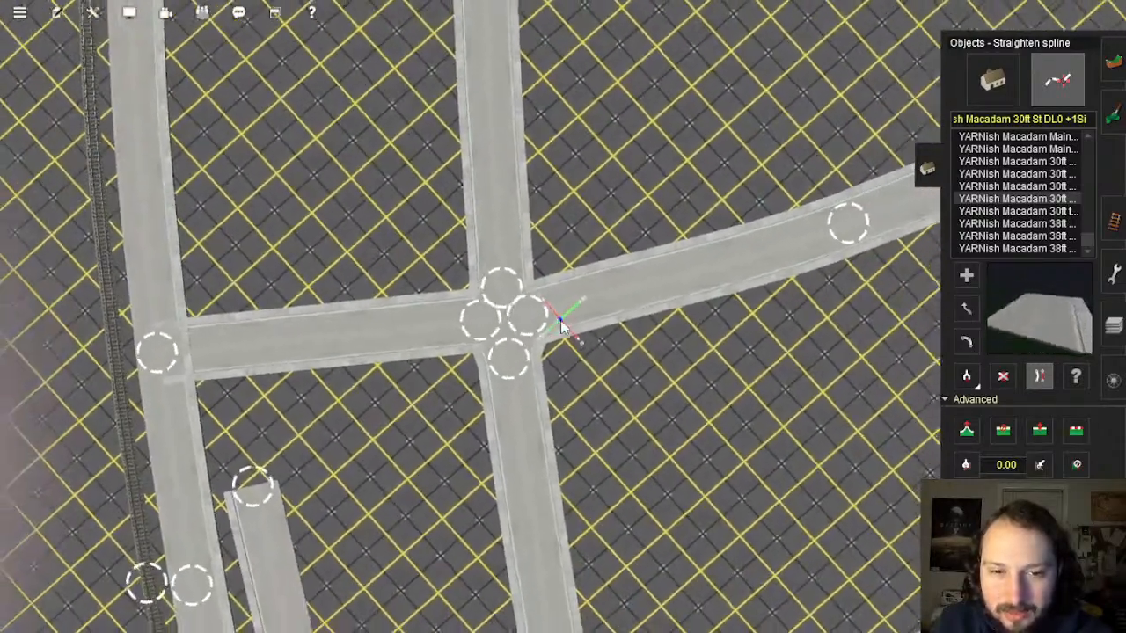
scroll(563, 322, up, 5)
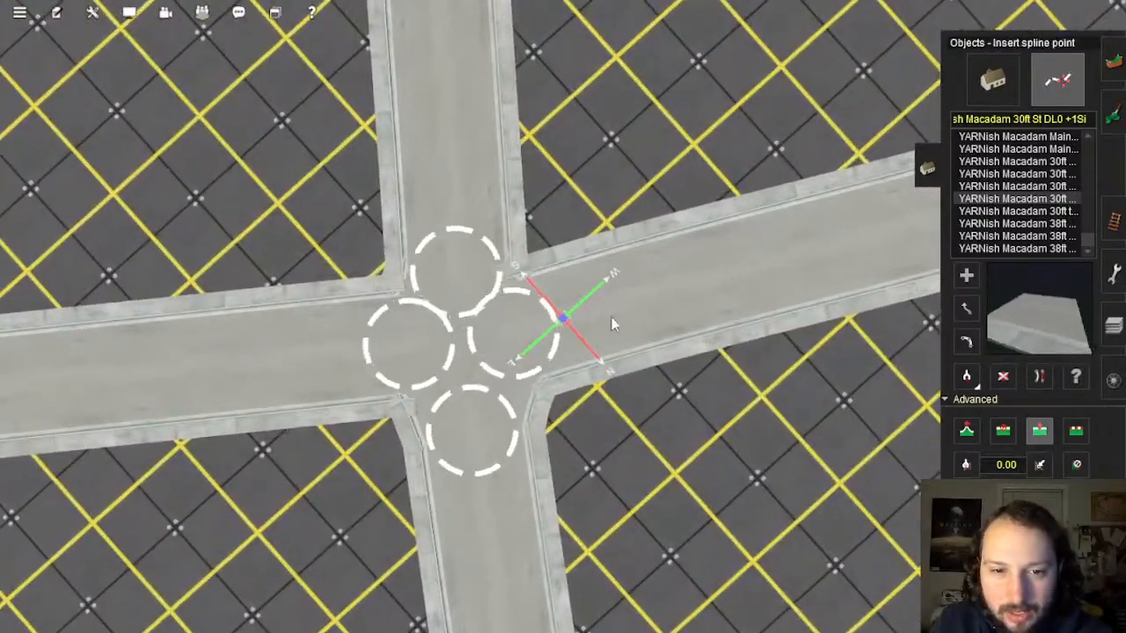
Step: Insert a point on the right-hand street and move it down and to the right
click(611, 318)
click(1038, 376)
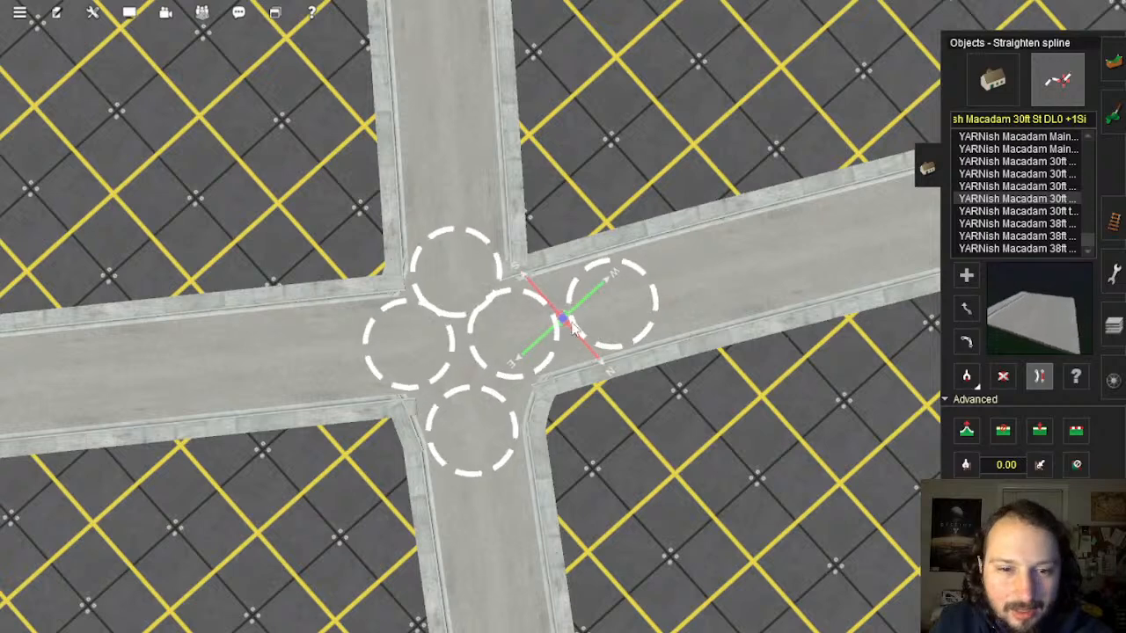
click(966, 308)
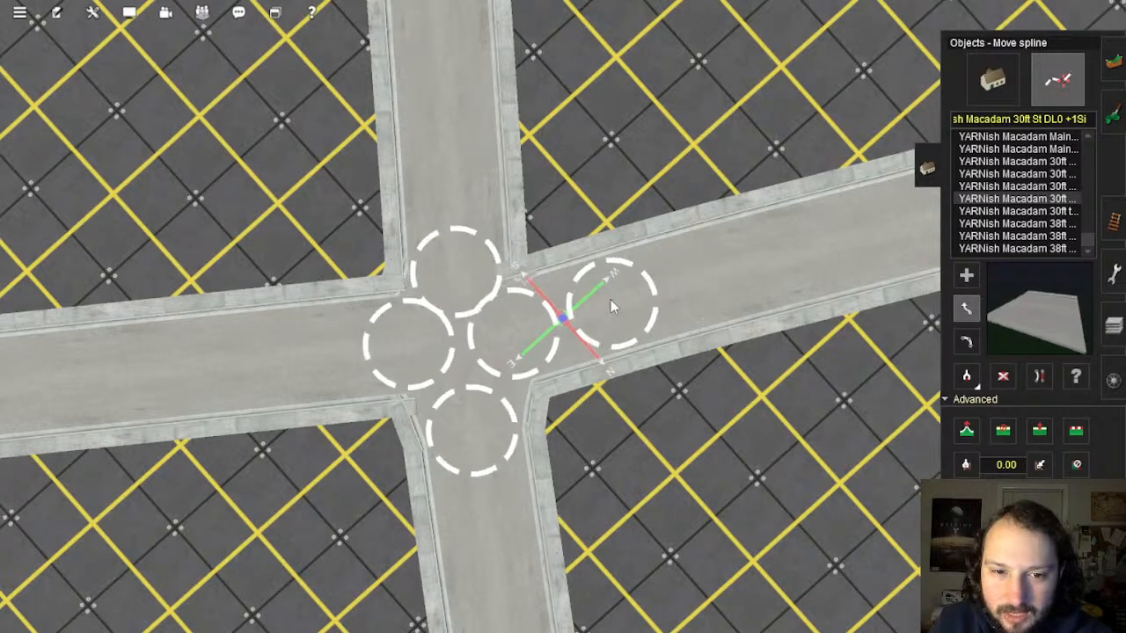
drag(611, 300, 637, 319)
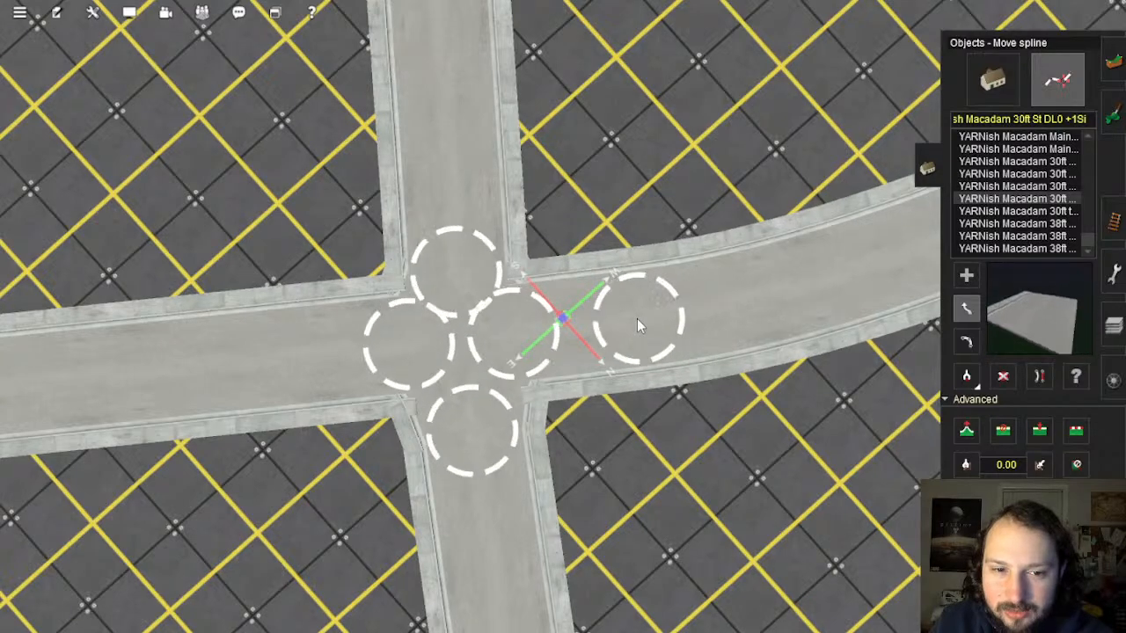
right_click(683, 322)
key(Right)
key(Down)
right_click(591, 252)
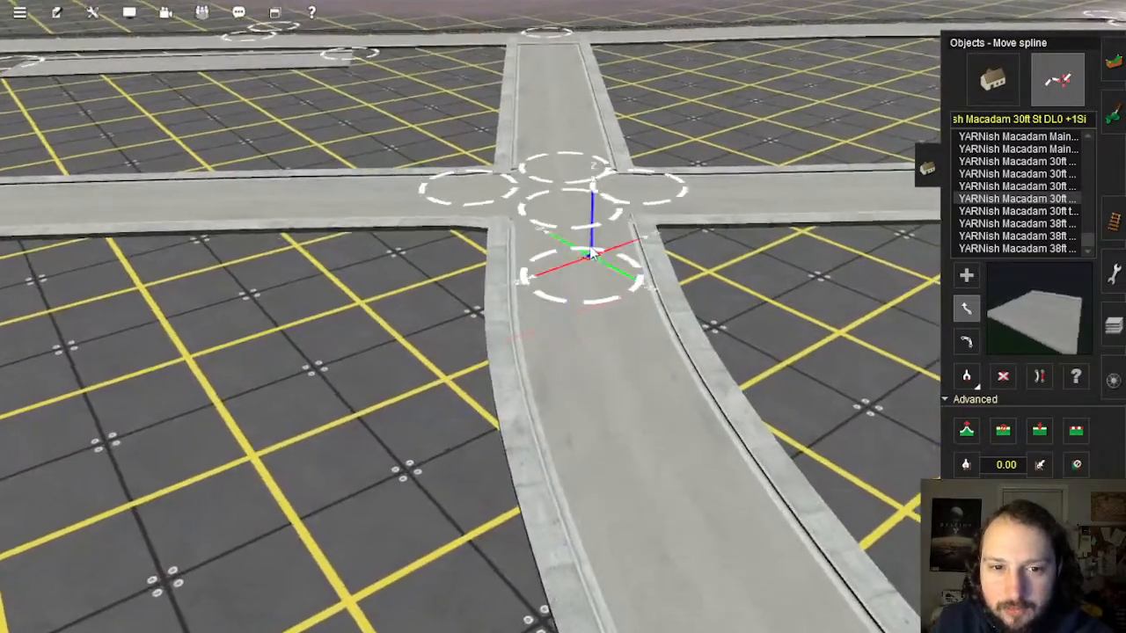
key(Up)
right_drag(591, 252, 563, 320)
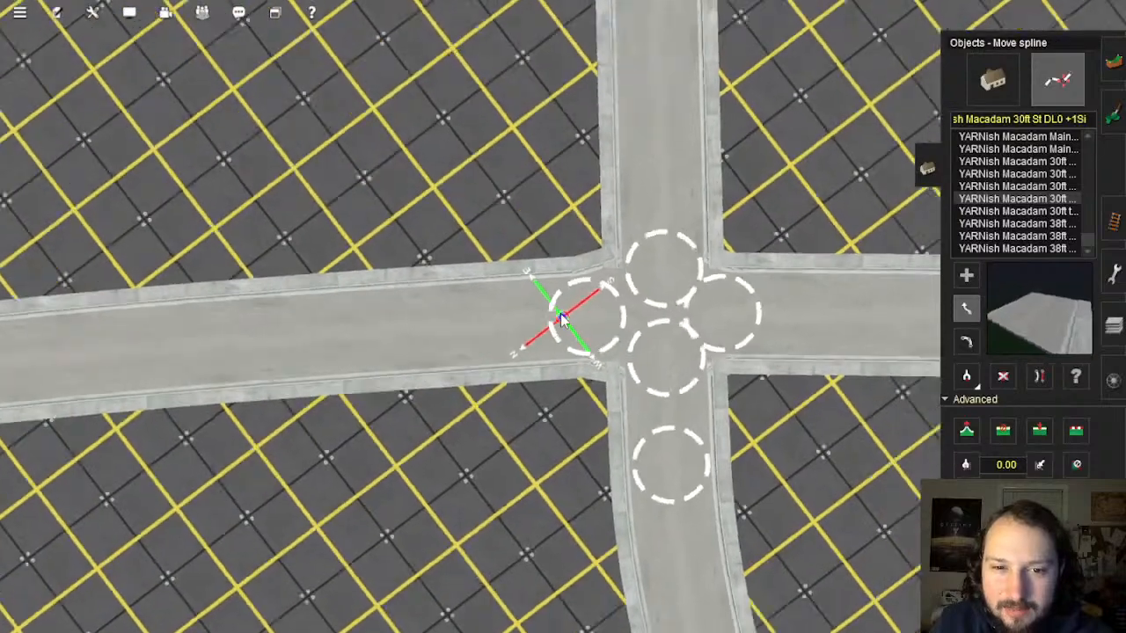
scroll(563, 320, down, 3)
scroll(563, 321, up, 5)
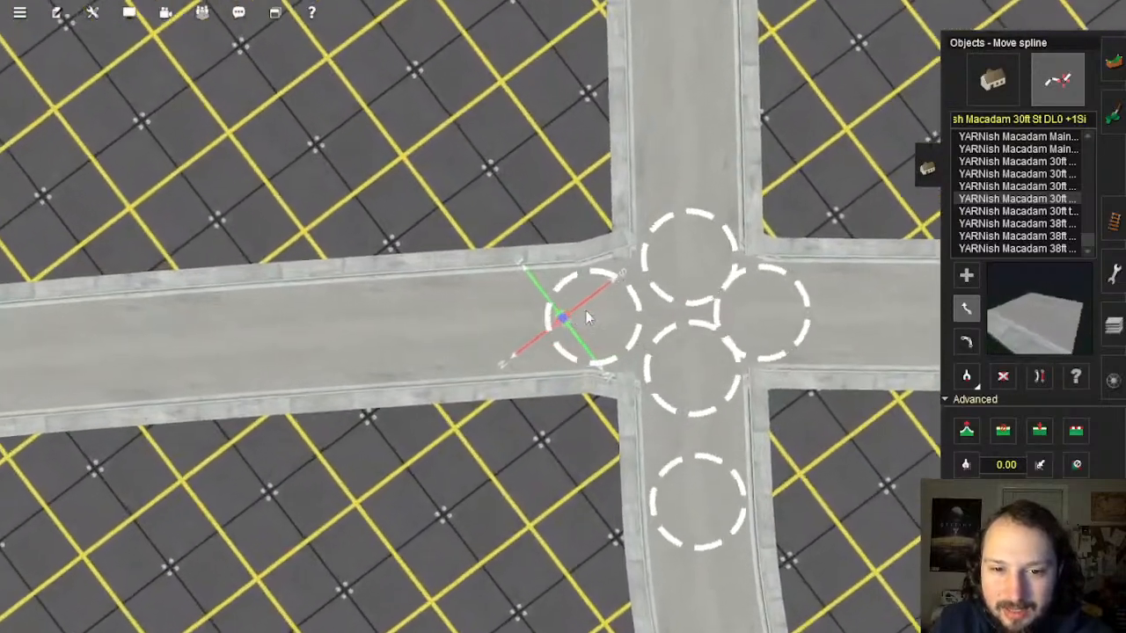
Step: Insert a point on the left-hand street, nudge it into line, and straighten that section
click(1040, 429)
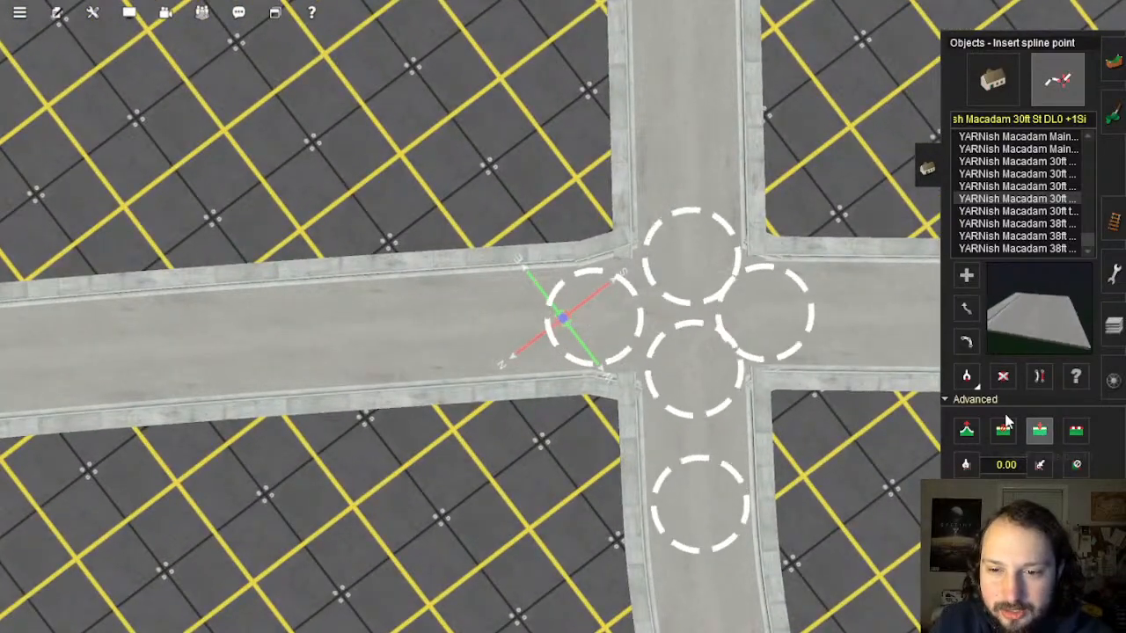
click(542, 319)
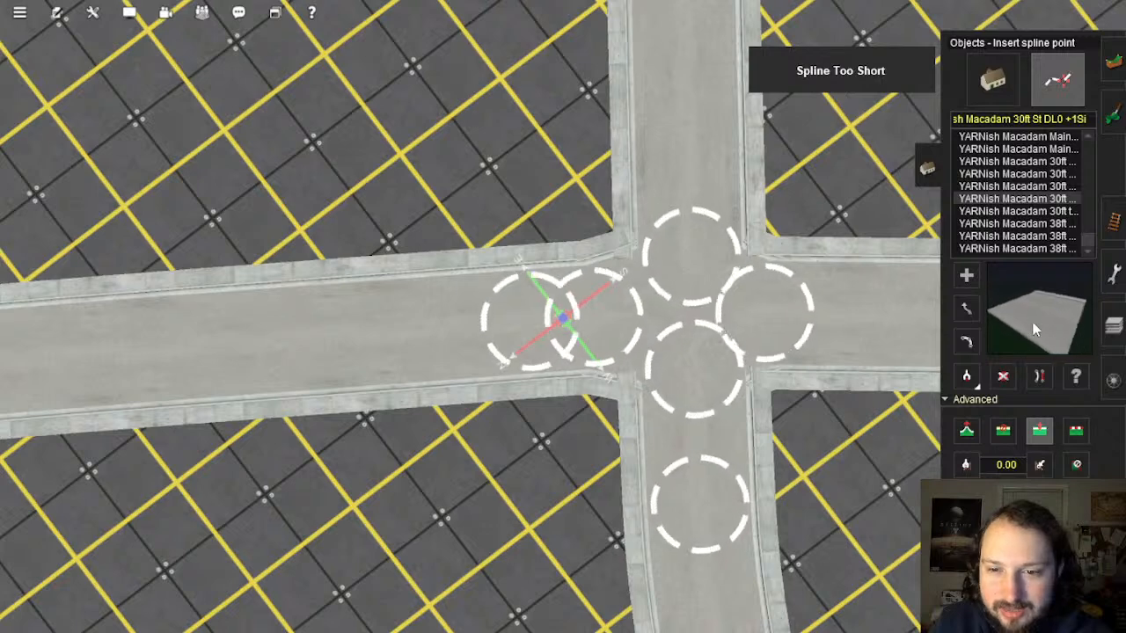
click(966, 308)
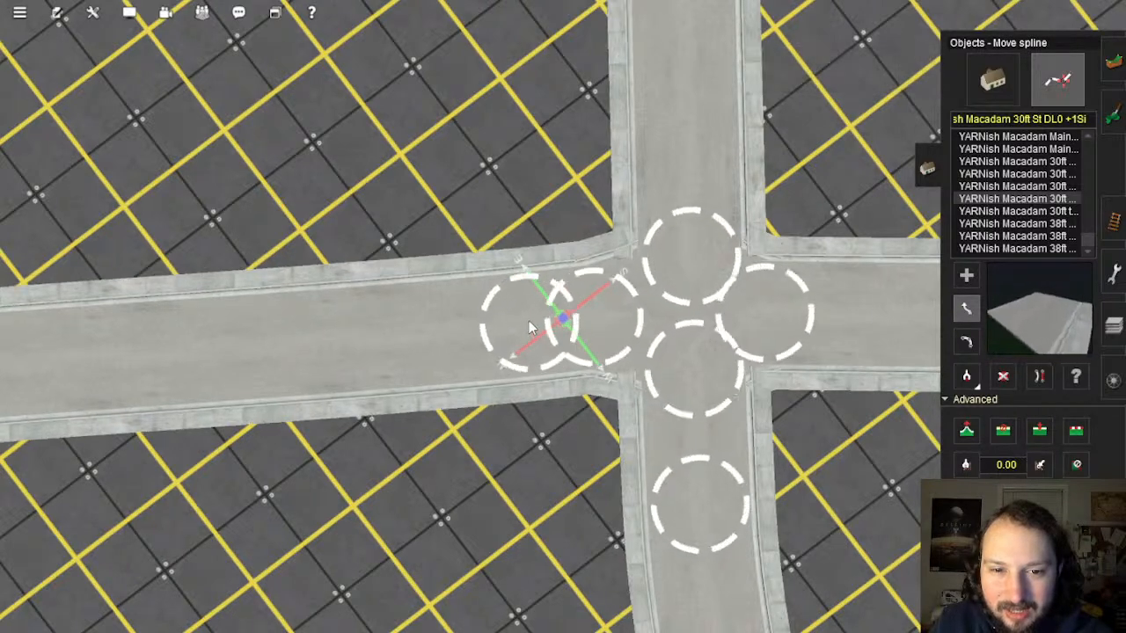
mouse_move(529, 320)
mouse_down()
mouse_move(529, 310)
mouse_move(529, 322)
mouse_up()
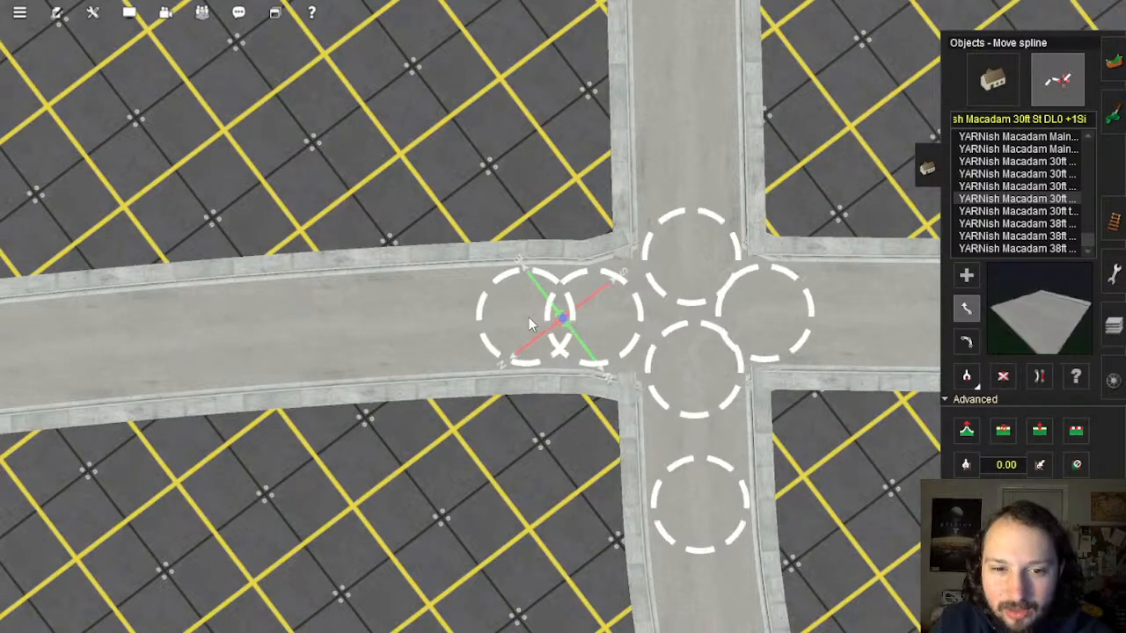
click(1039, 377)
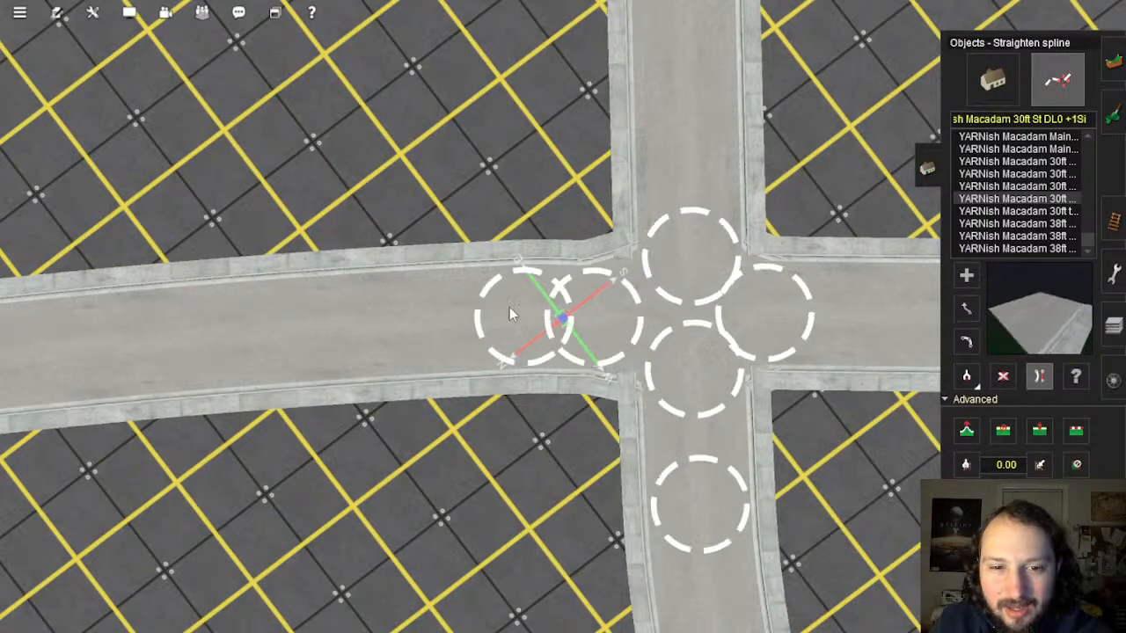
click(572, 324)
Step: Fly the view along the street and centre it on the next road intersection
key(Left)
right_drag(580, 317, 571, 264)
scroll(571, 264, down, 6)
mouse_move(563, 304)
right_down()
mouse_move(571, 332)
mouse_move(640, 220)
mouse_move(560, 319)
mouse_move(566, 332)
mouse_move(566, 285)
mouse_move(561, 331)
mouse_move(563, 305)
right_up()
key(Down)
key(Left)
key(Right)
key(Up)
key(Up)
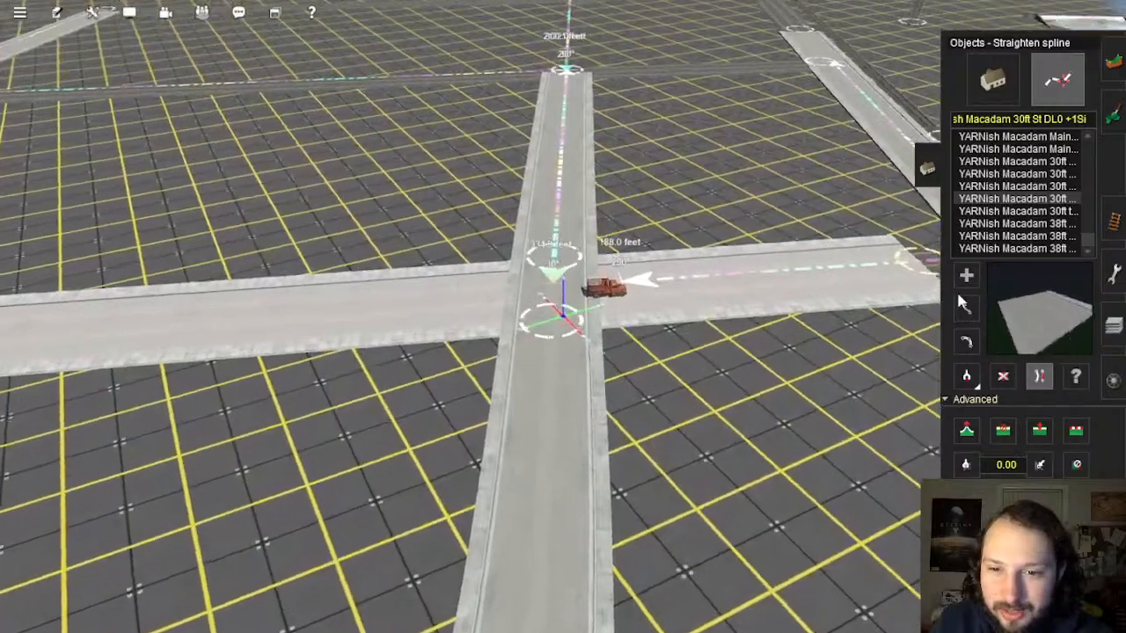
scroll(513, 432, down, 5)
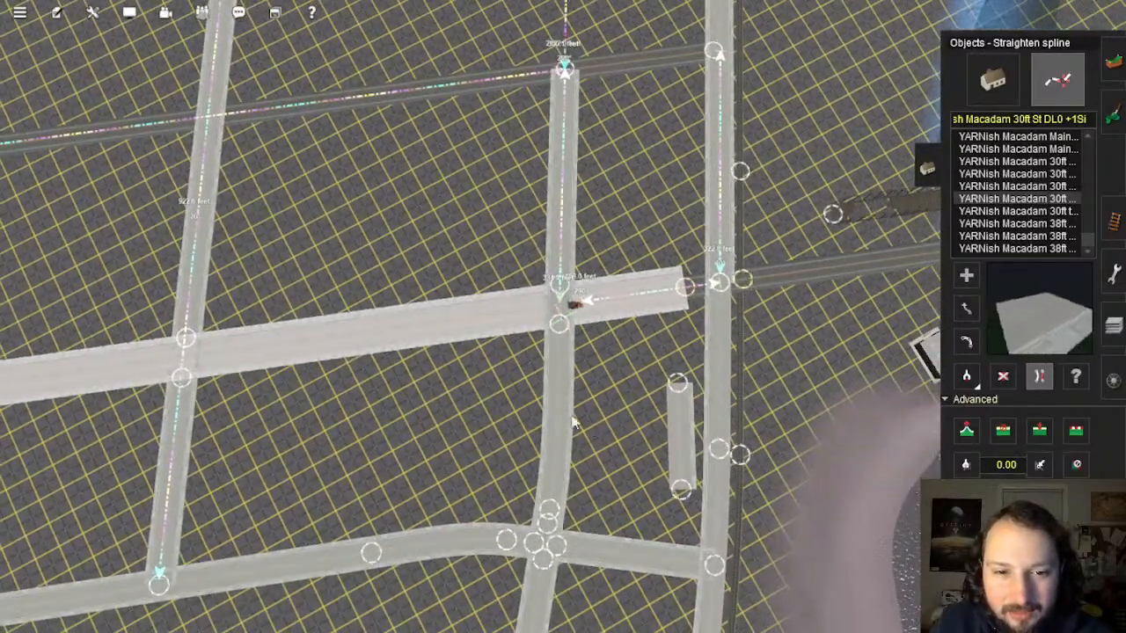
right_drag(555, 453, 546, 316)
scroll(572, 300, up, 3)
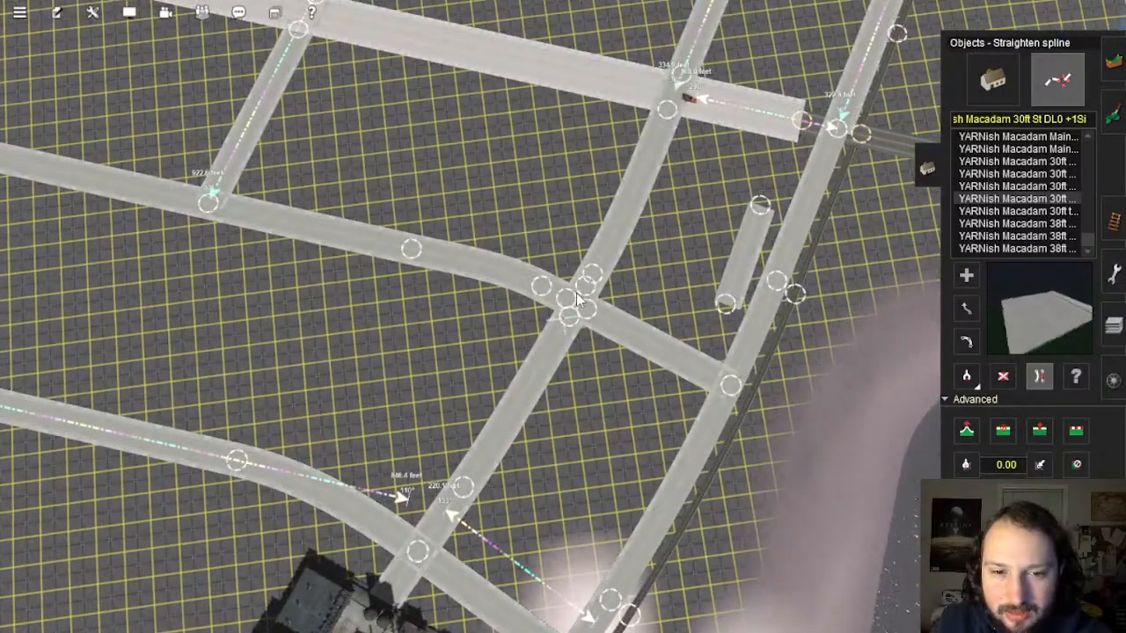
scroll(577, 297, down, 5)
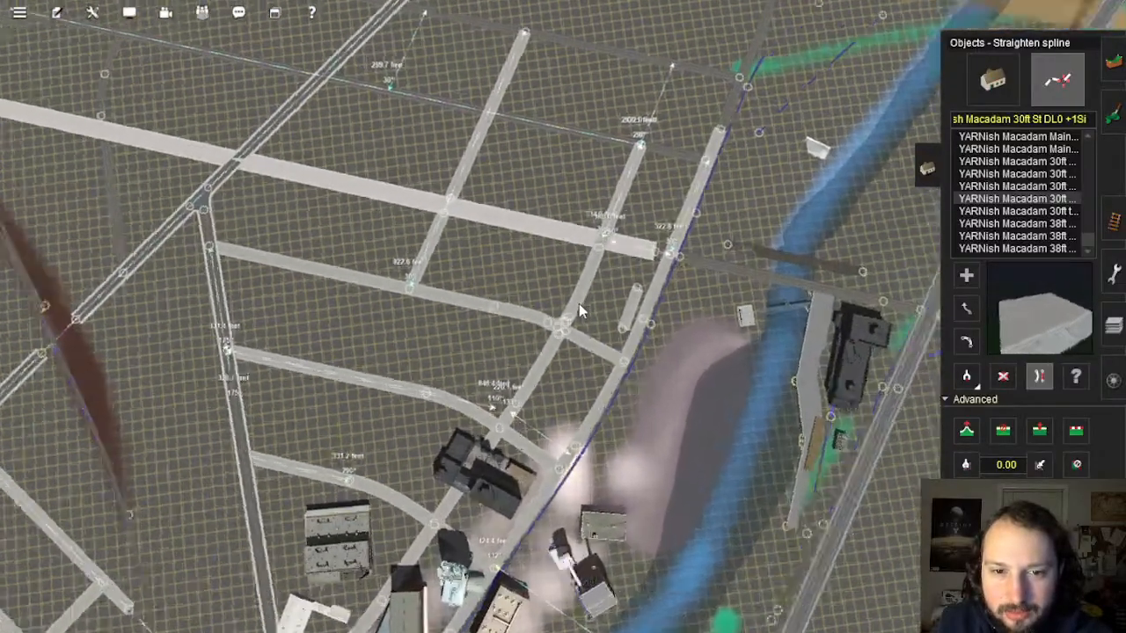
scroll(579, 304, up, 6)
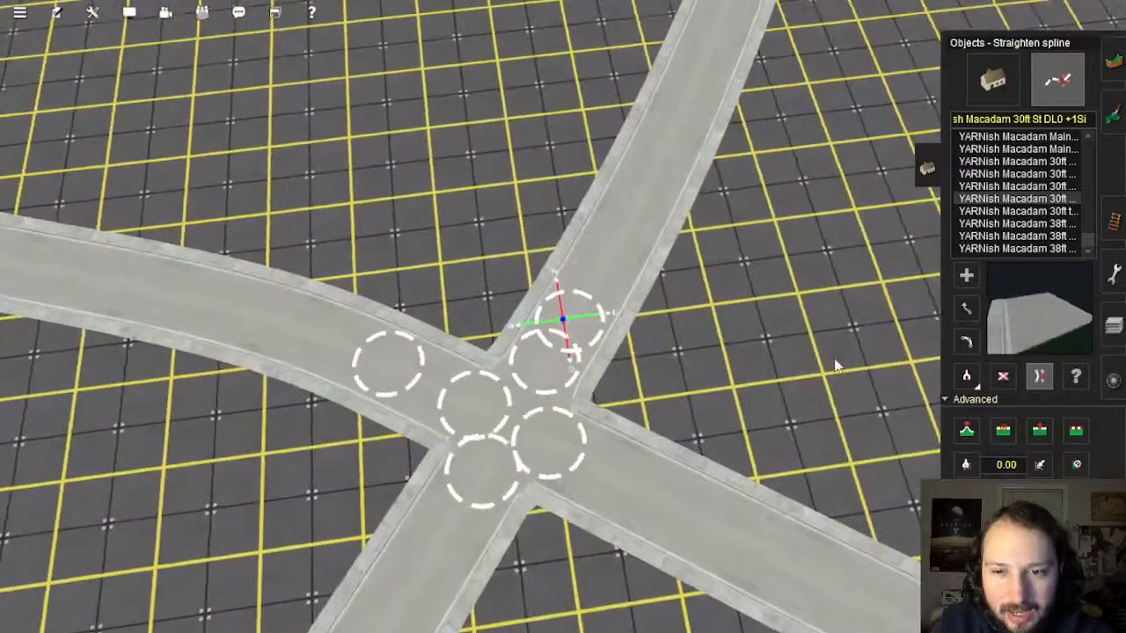
key(Left)
key(Down)
Step: Nudge the upper junction spline point slightly left so the cross street runs straight
click(966, 310)
key(Up)
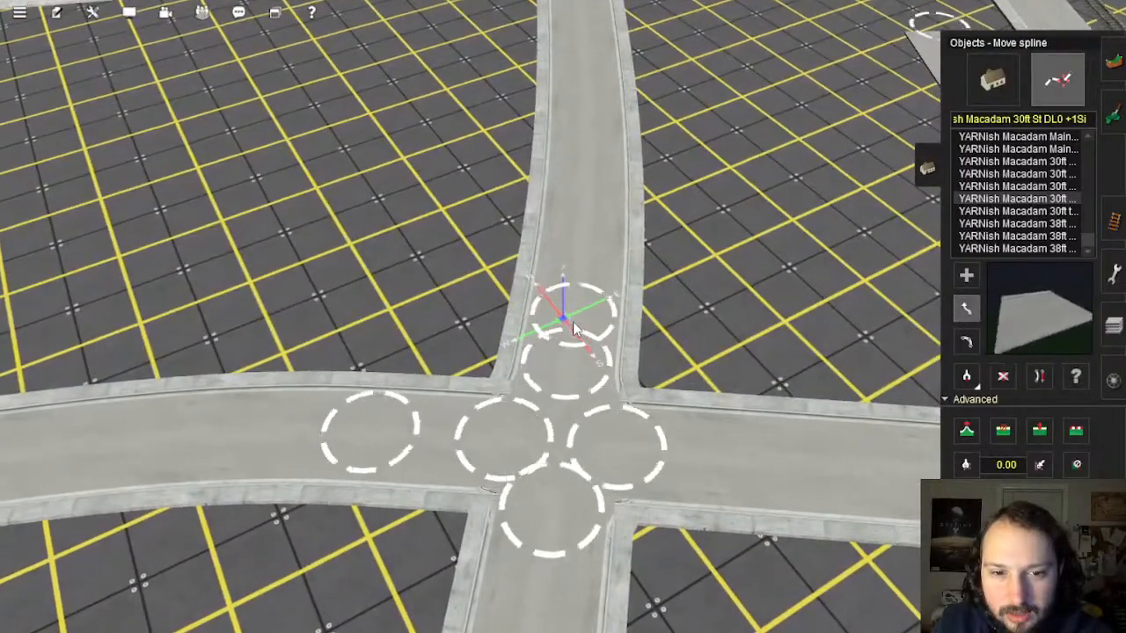
drag(573, 323, 570, 322)
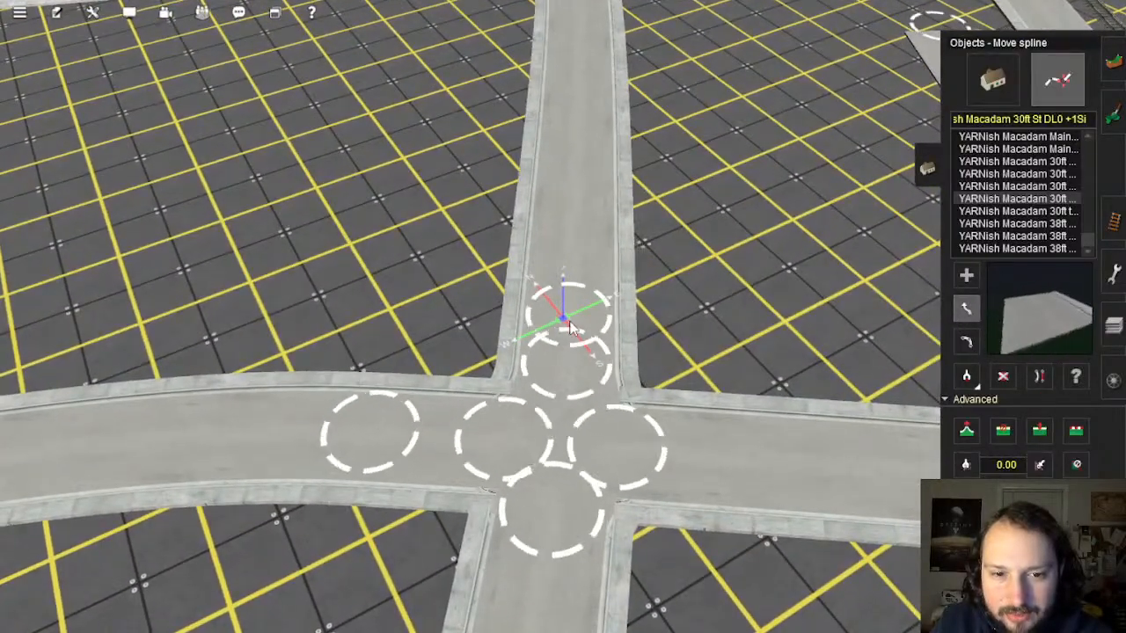
scroll(573, 302, down, 8)
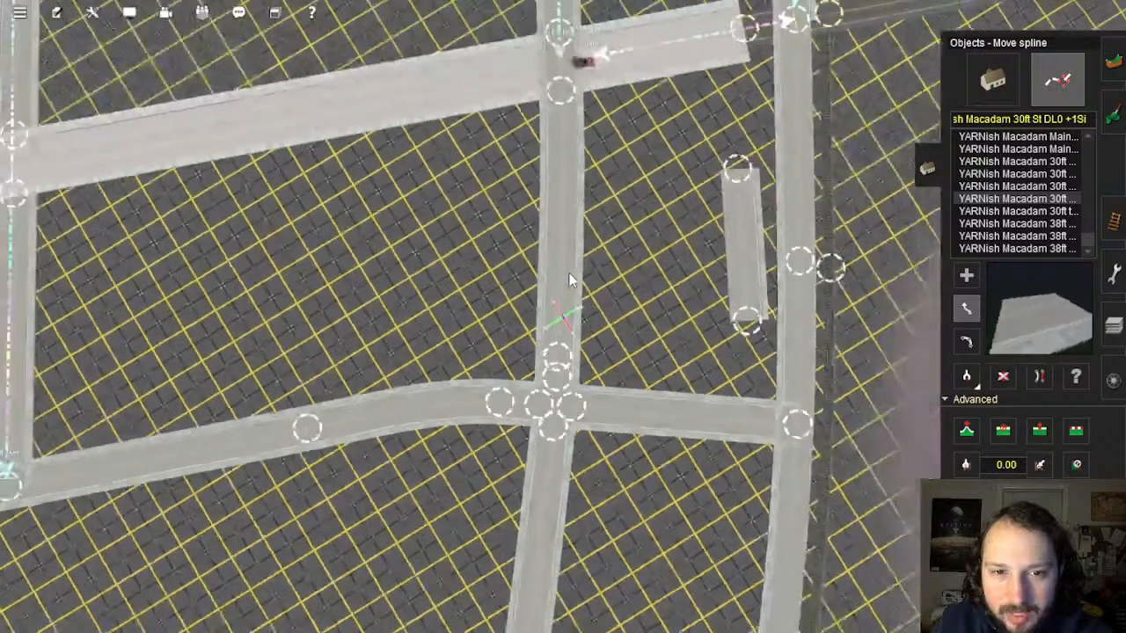
scroll(568, 330, up, 8)
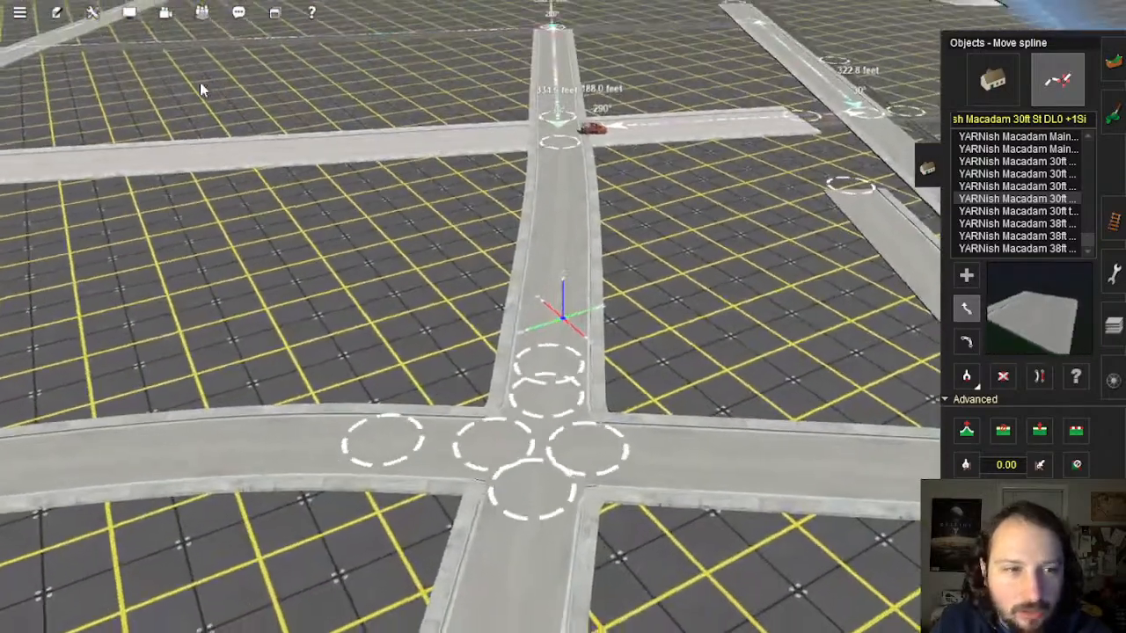
click(93, 13)
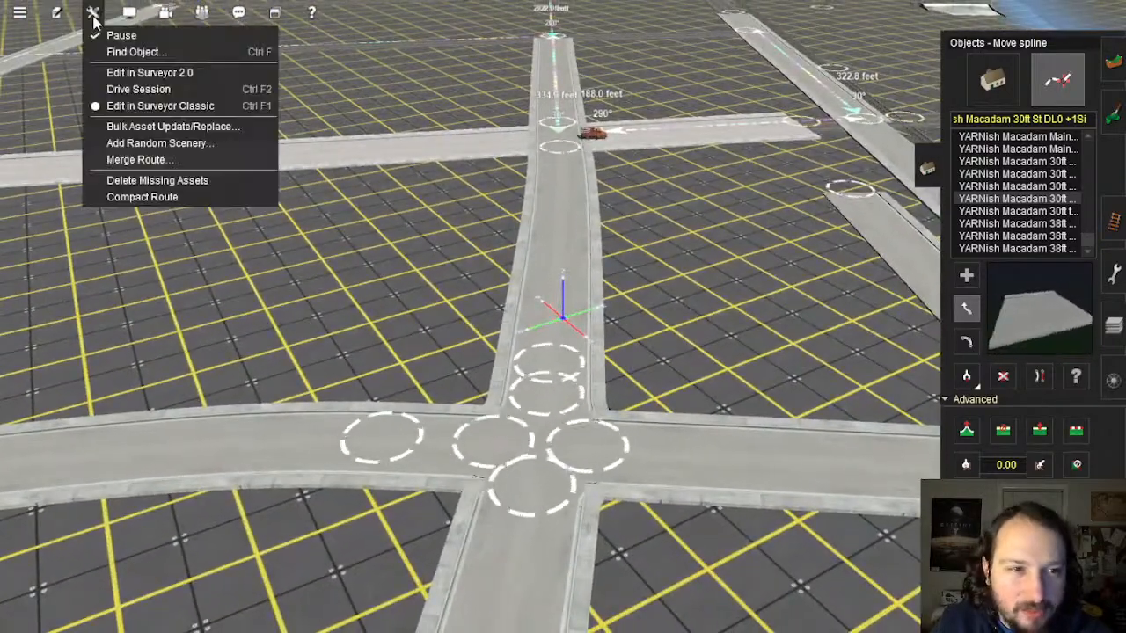
Step: Switch to the Surveyor 2.0 editor, centred just below the intersection
click(176, 76)
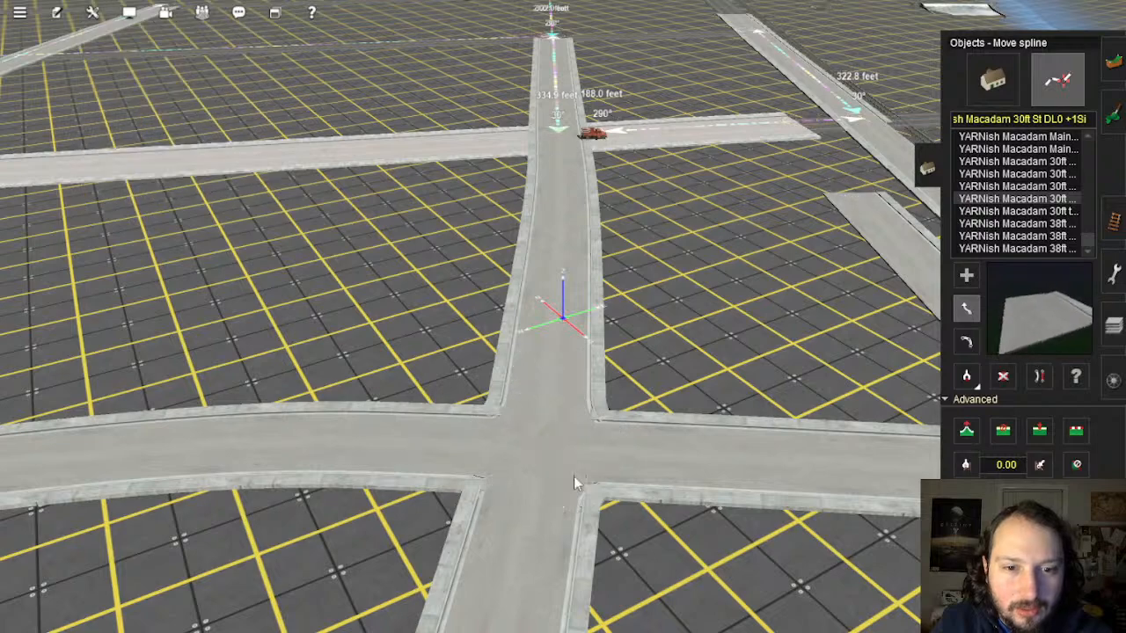
right_click(528, 449)
scroll(544, 428, up, 3)
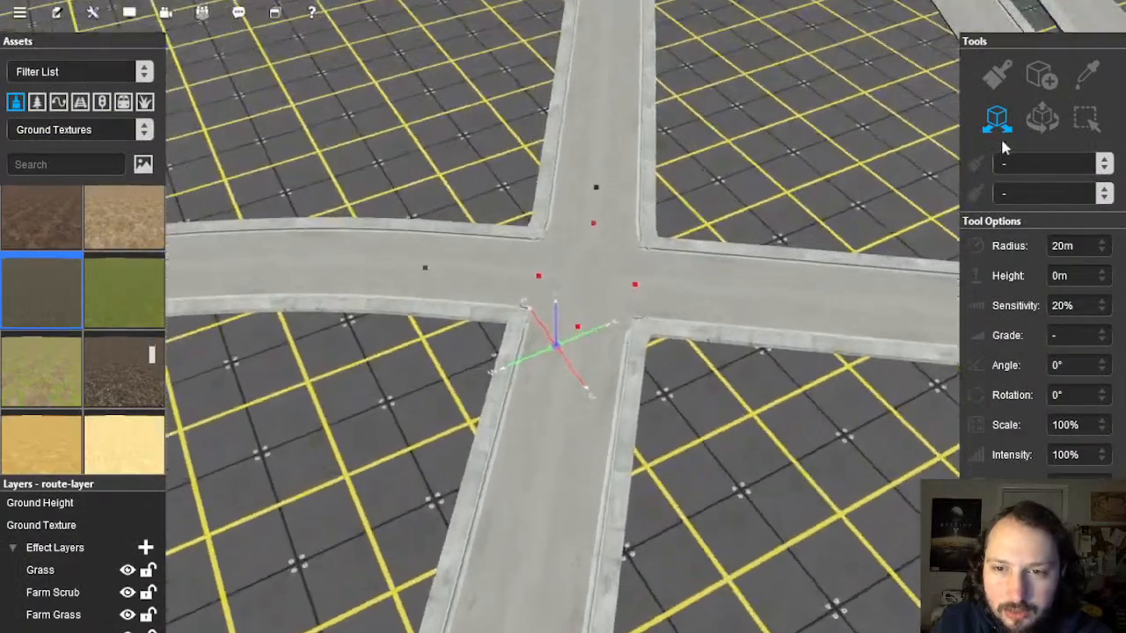
Step: Shift the junction spline point right, then pull it down the lower street below the crossing
click(1047, 122)
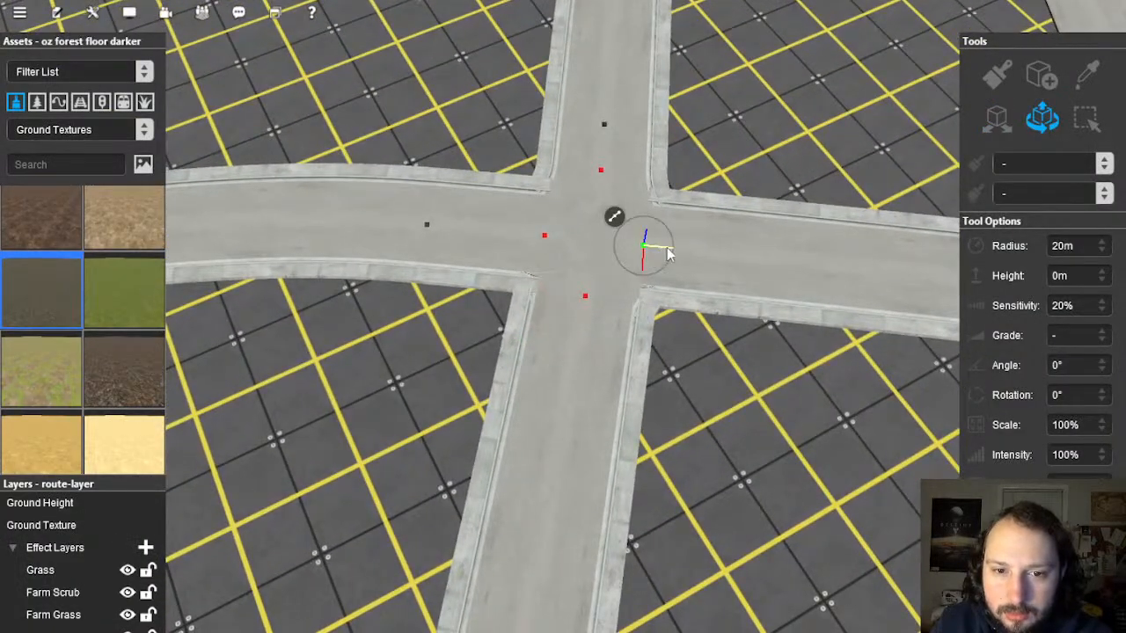
drag(667, 253, 695, 253)
click(585, 299)
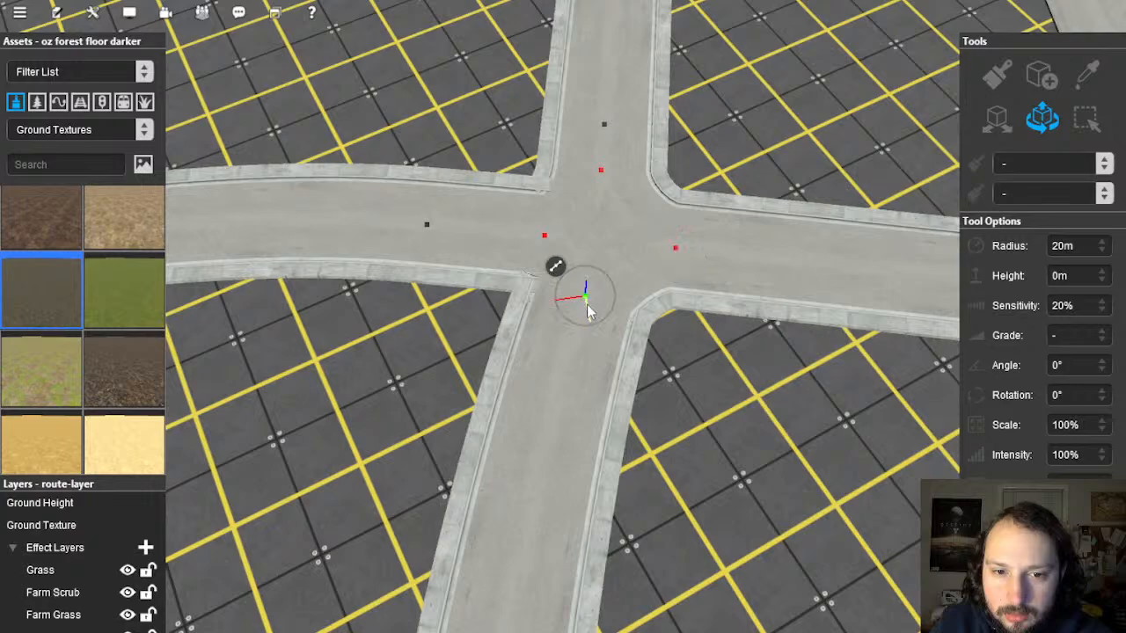
drag(587, 317, 585, 369)
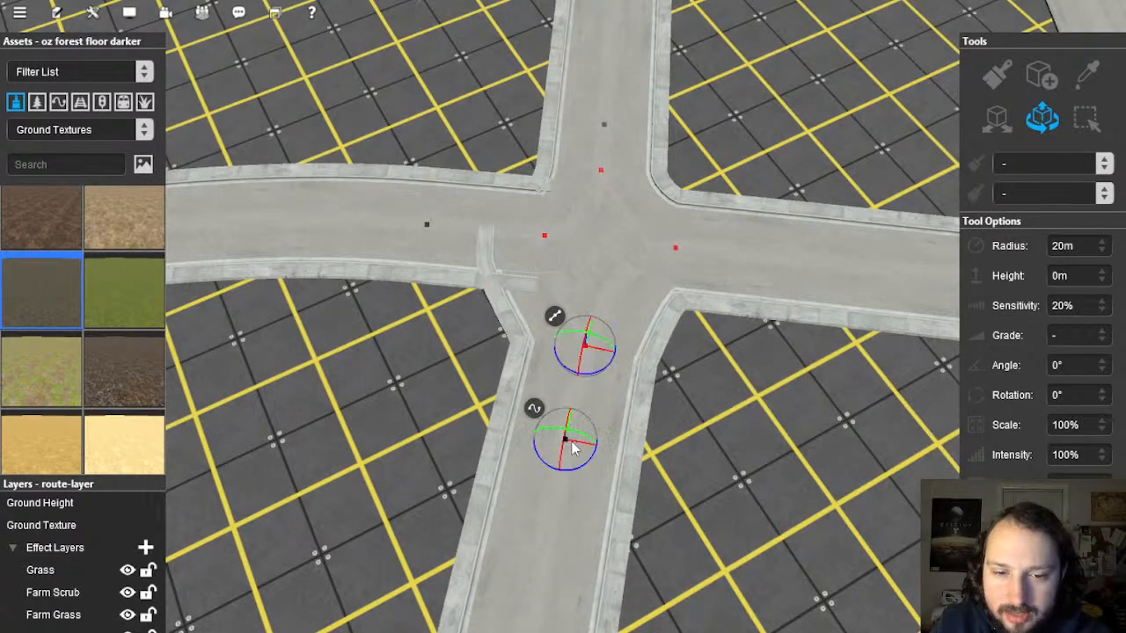
click(604, 491)
scroll(604, 491, down, 10)
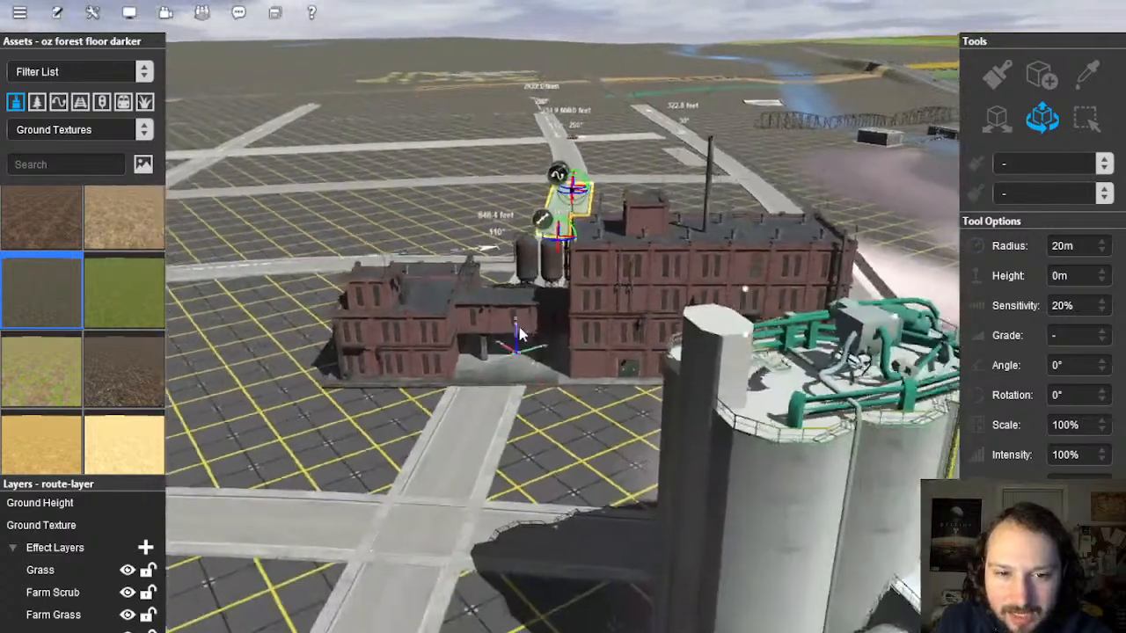
Step: Straighten the selected lower street segment with Straighten Spline
scroll(519, 335, up, 10)
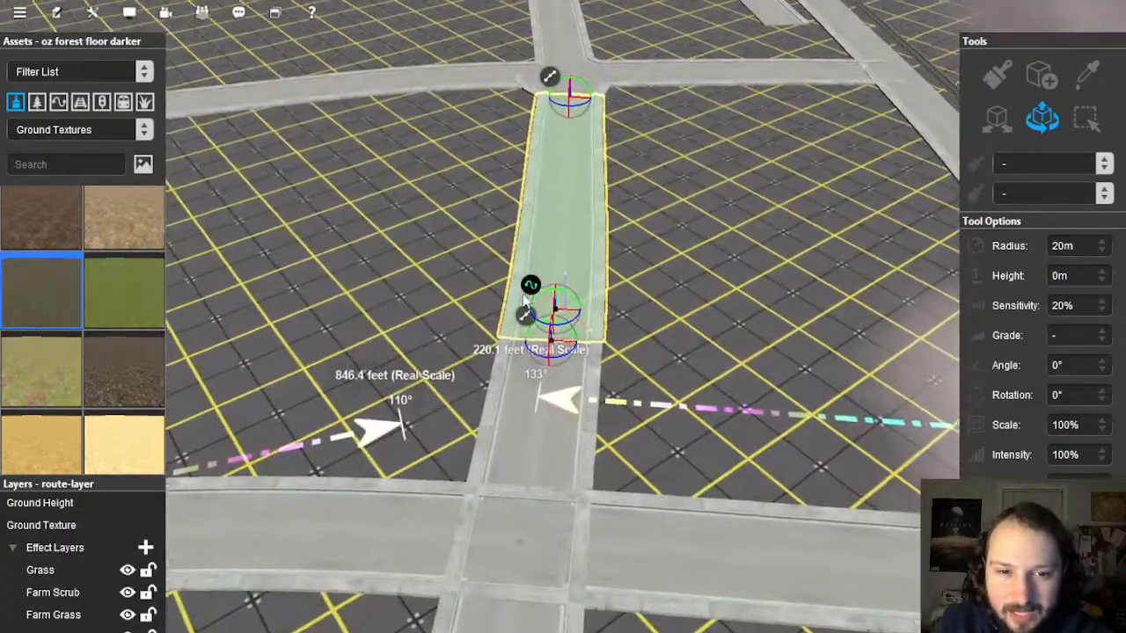
right_click(532, 296)
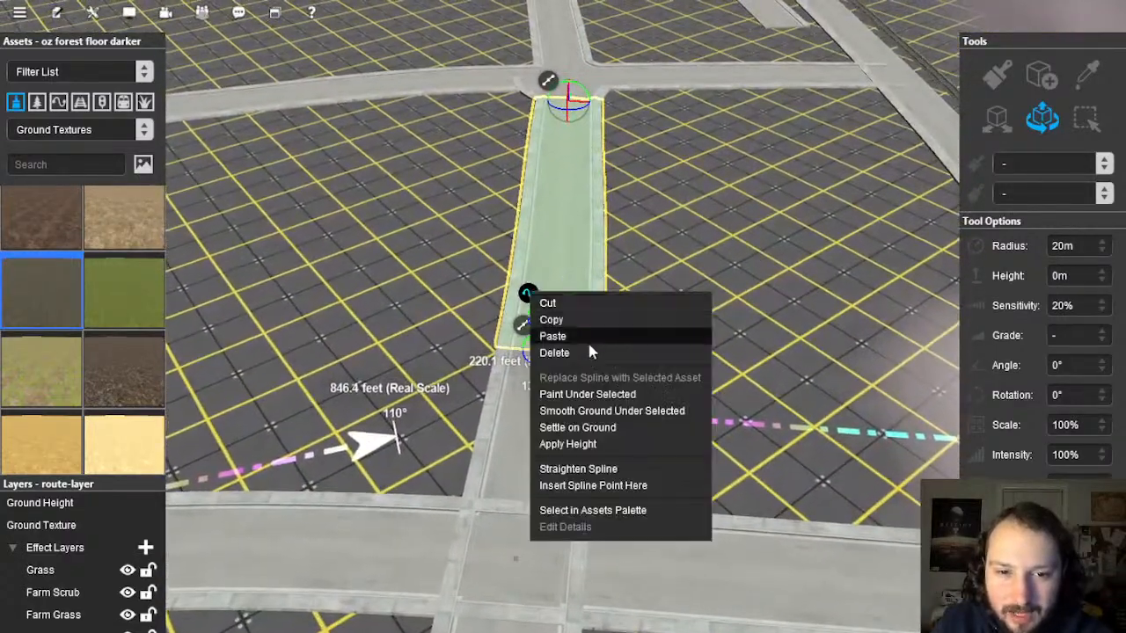
click(614, 471)
click(647, 268)
Step: Move the lower street's spline point left to square the junction, then inspect it
scroll(648, 269, down, 8)
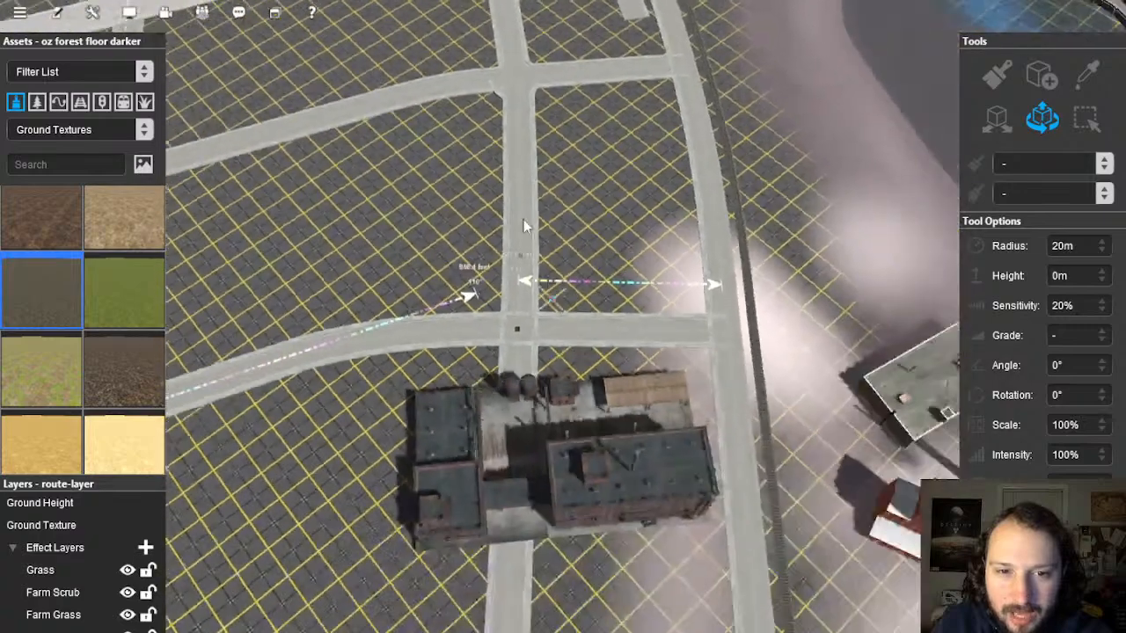
scroll(524, 226, up, 10)
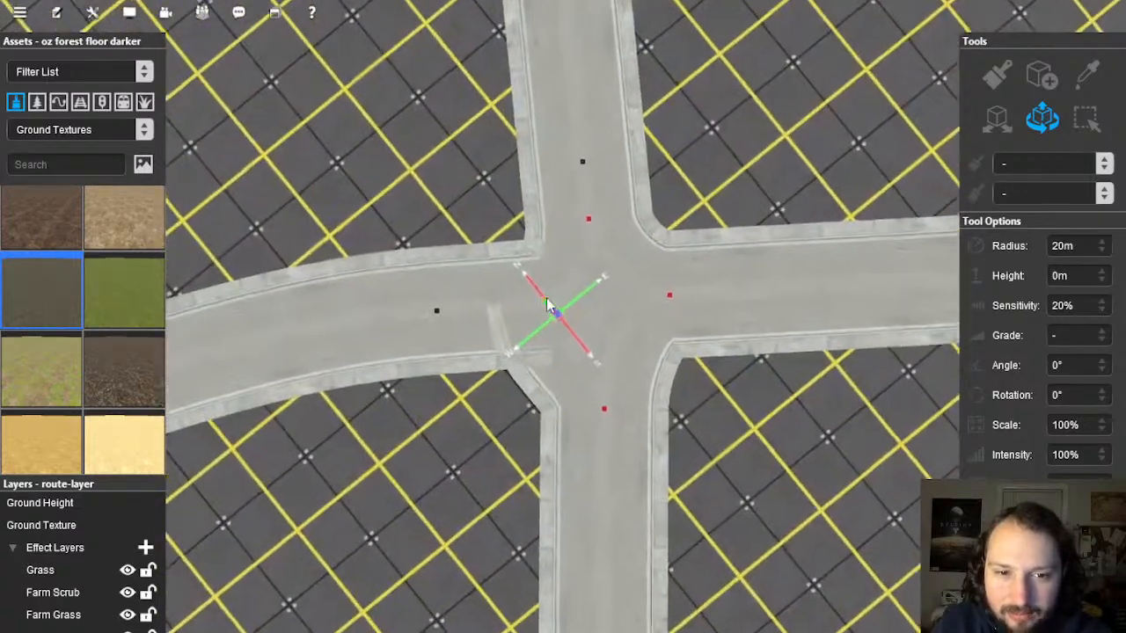
drag(565, 312, 527, 319)
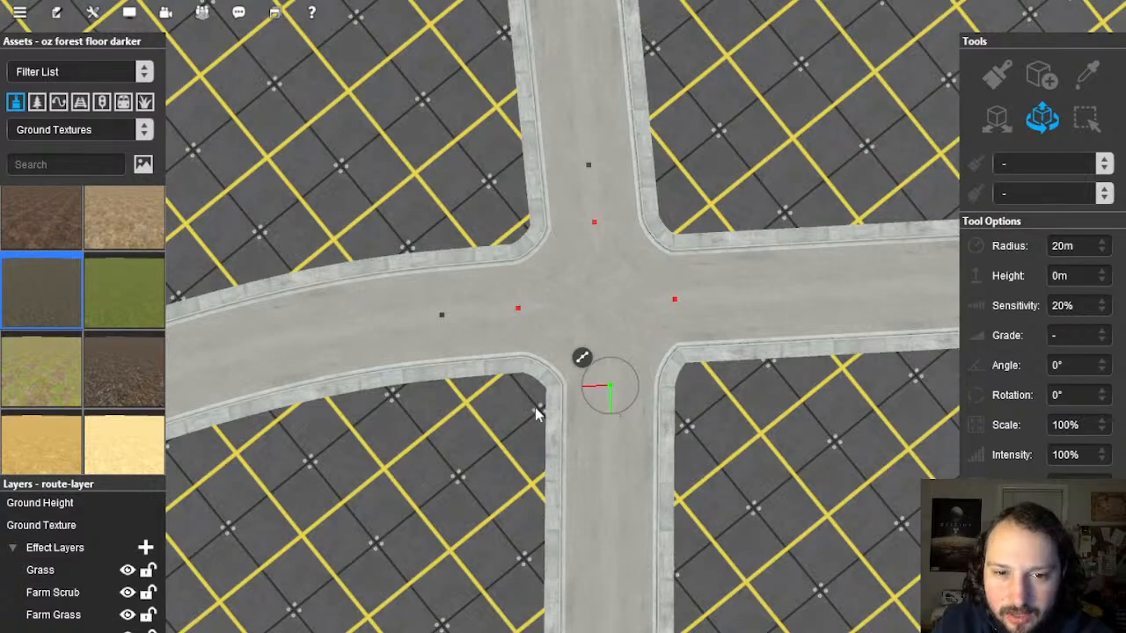
right_drag(536, 414, 618, 365)
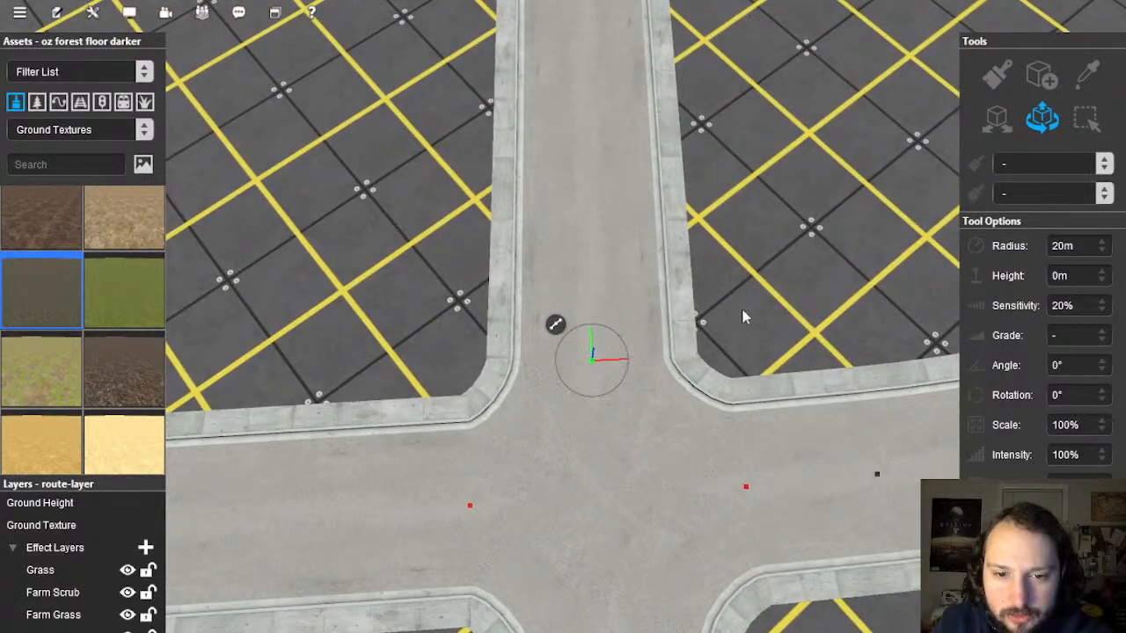
right_drag(743, 317, 573, 301)
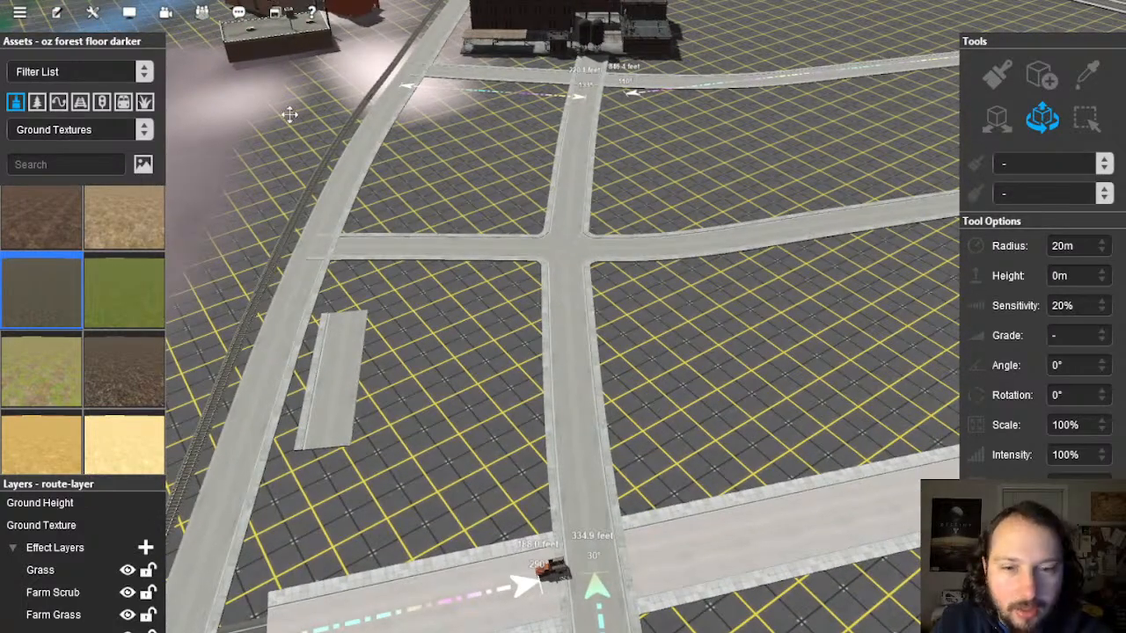
Step: Pull the side street's end point onto the main road's edge
mouse_move(548, 294)
right_down()
mouse_move(499, 340)
mouse_move(455, 326)
mouse_move(522, 333)
right_up()
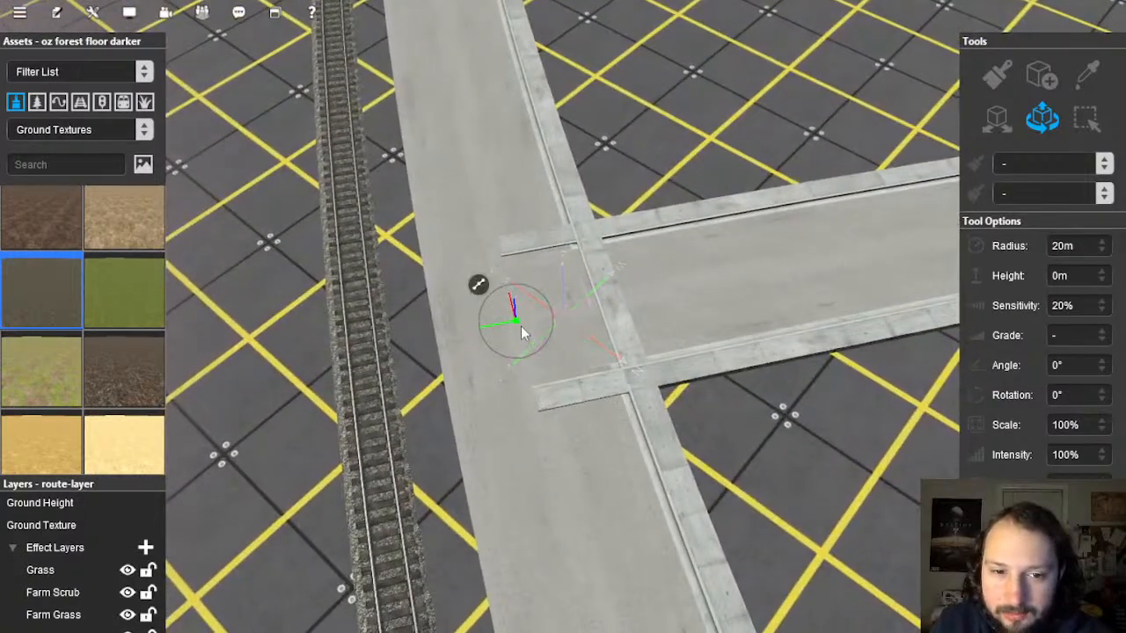
scroll(515, 330, up, 3)
drag(536, 320, 622, 308)
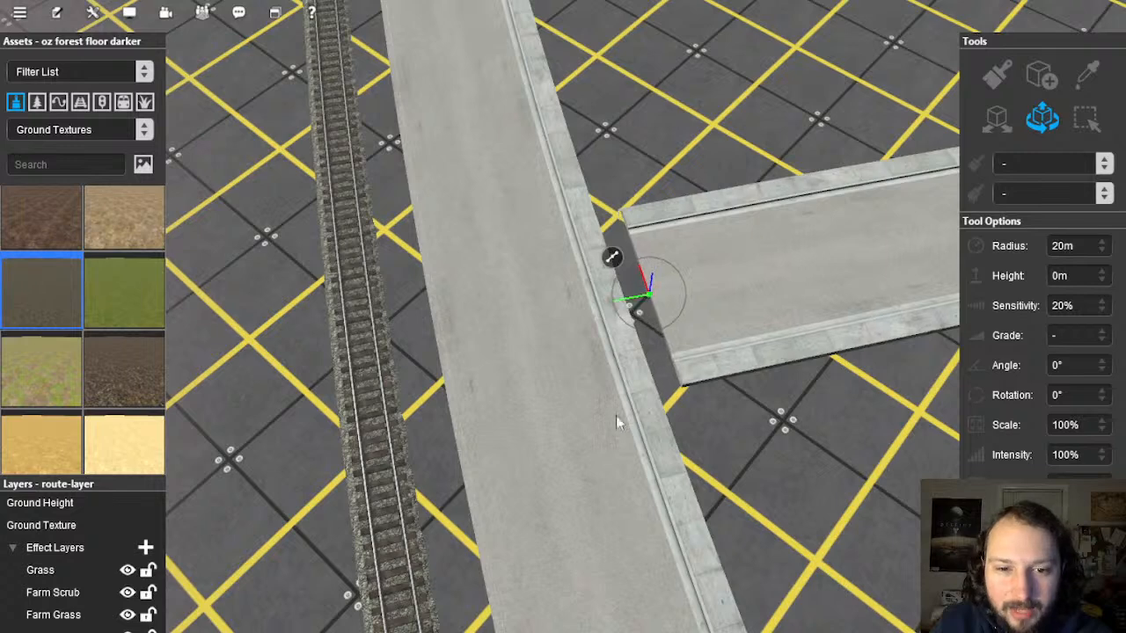
Step: Insert two spline points on the main road beside the junction and select the short piece
click(556, 441)
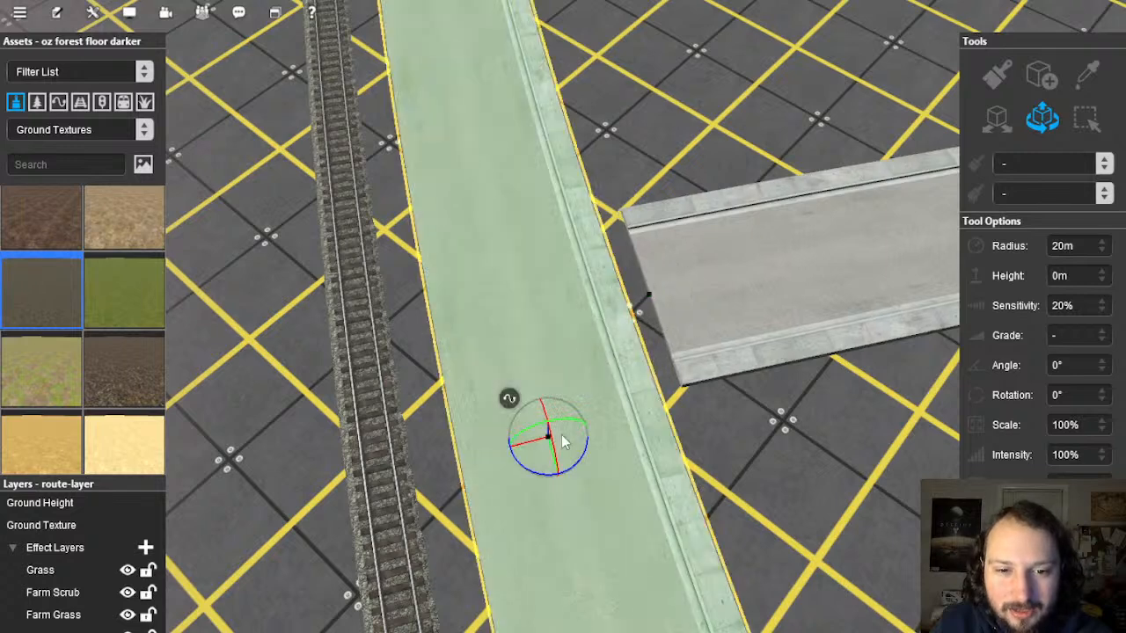
right_click(511, 401)
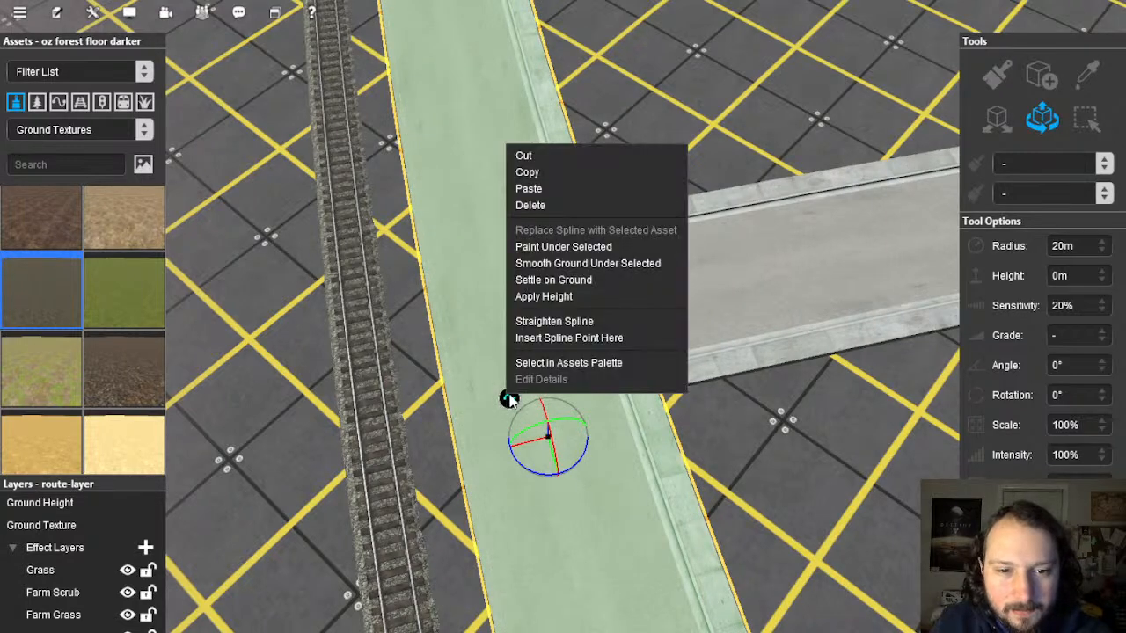
click(569, 338)
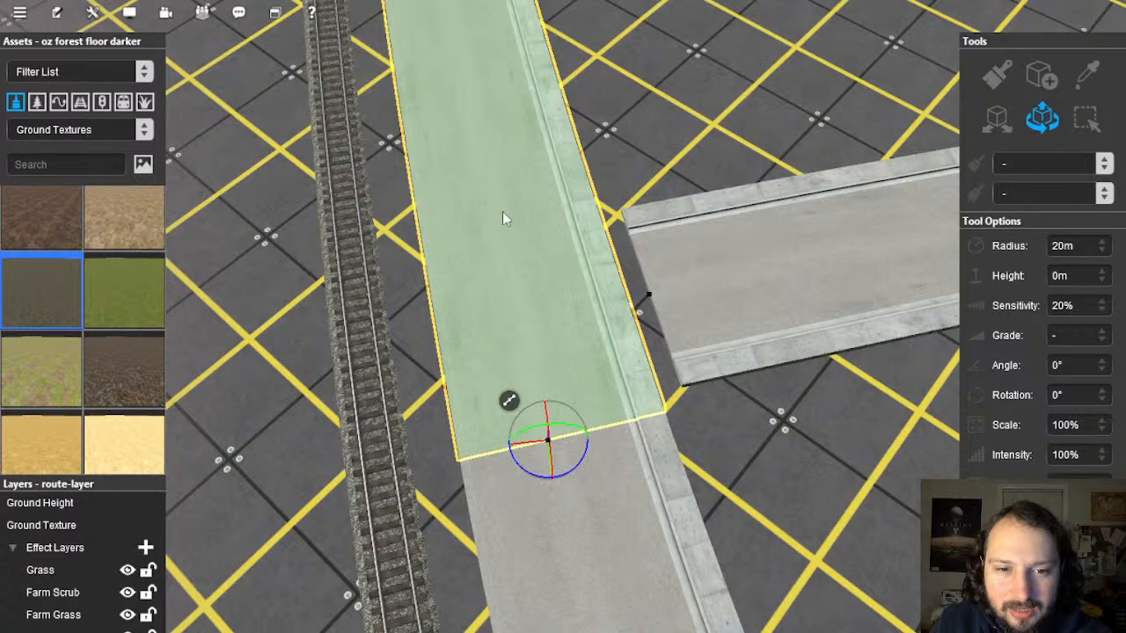
click(493, 225)
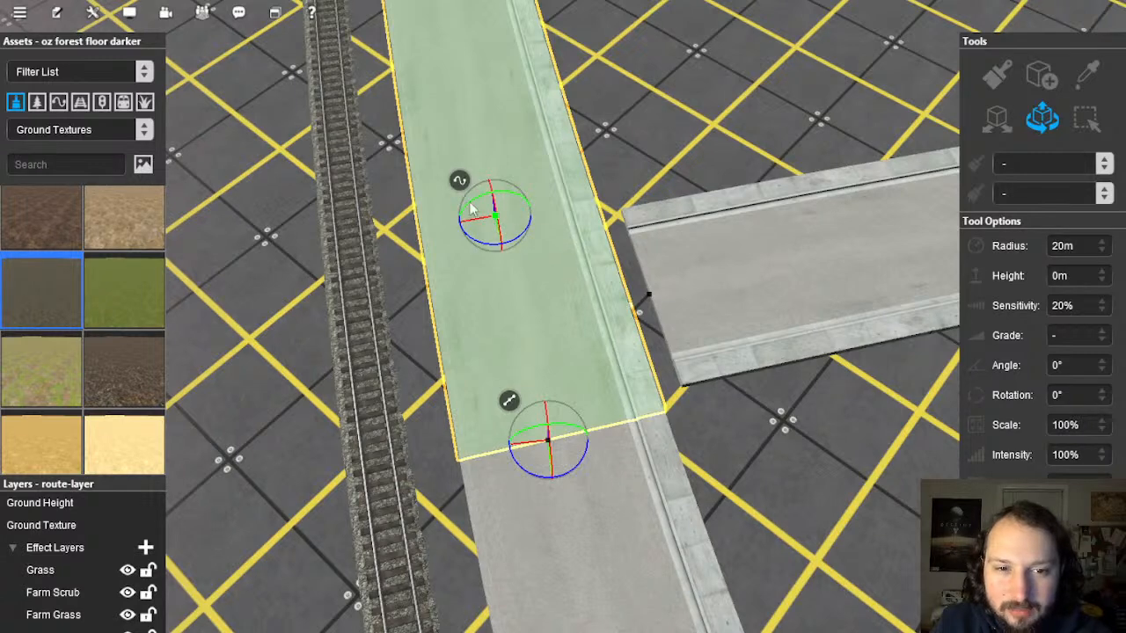
right_click(463, 185)
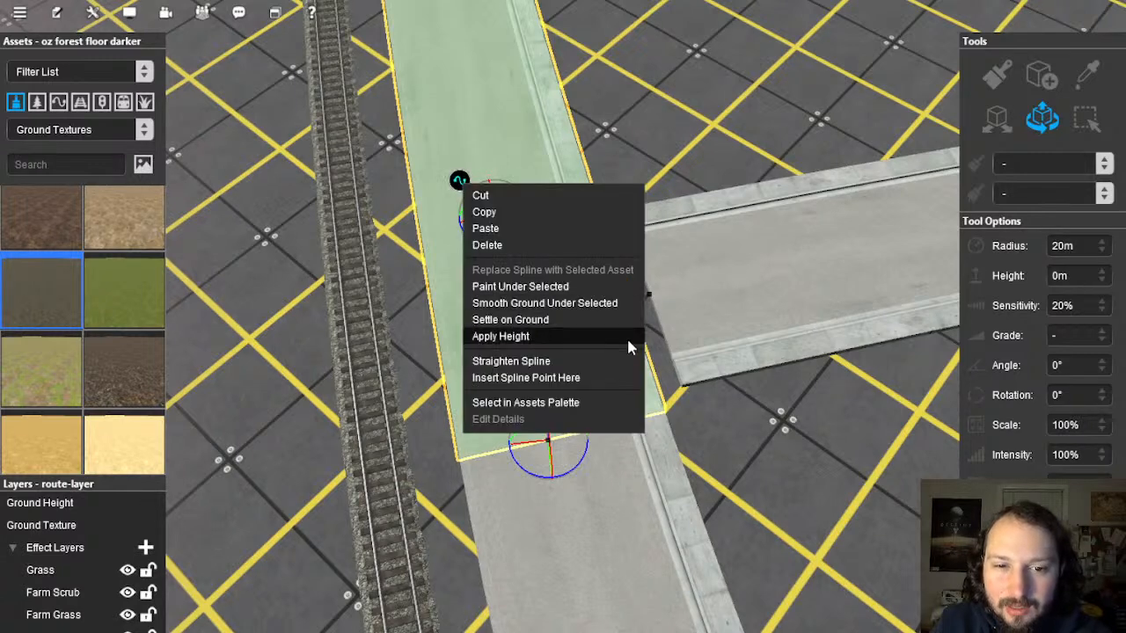
click(565, 380)
drag(472, 217, 471, 223)
click(533, 308)
scroll(563, 345, down, 5)
key(Right)
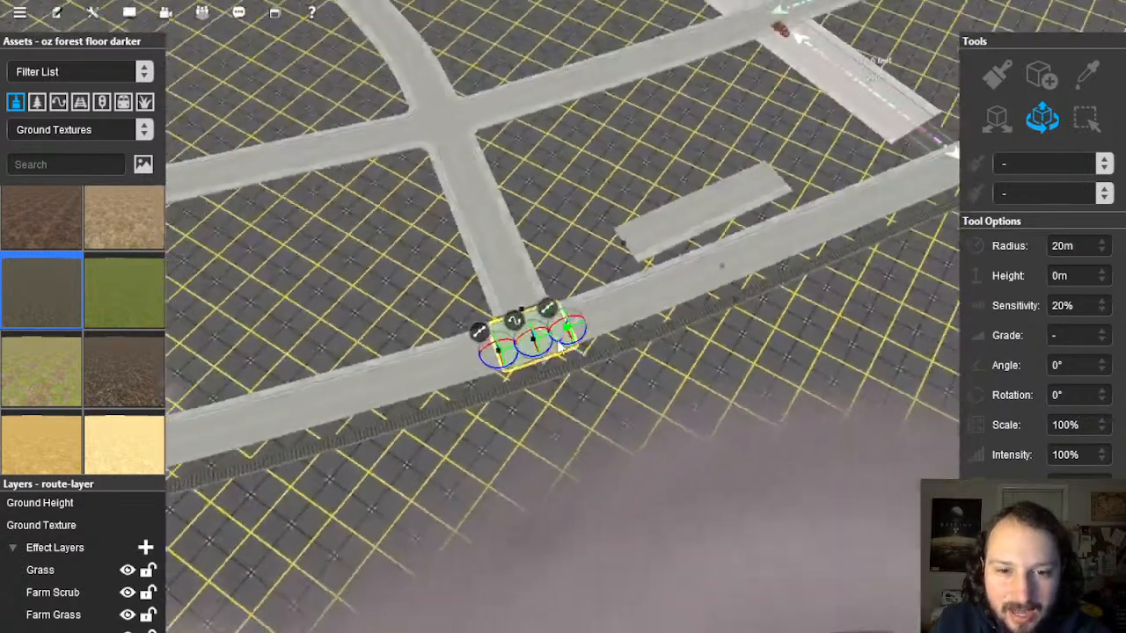
Step: Nudge the road's end spline point right, then trial-delete the junction segment and undo it
scroll(562, 346, down, 3)
key(Right)
scroll(581, 330, up, 8)
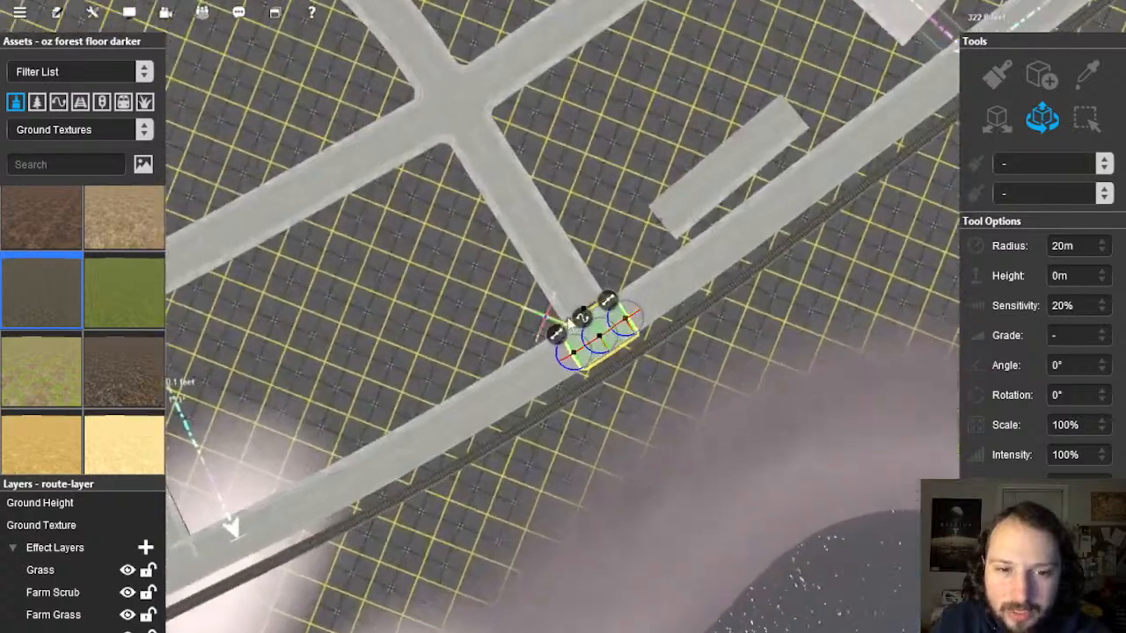
key(Left)
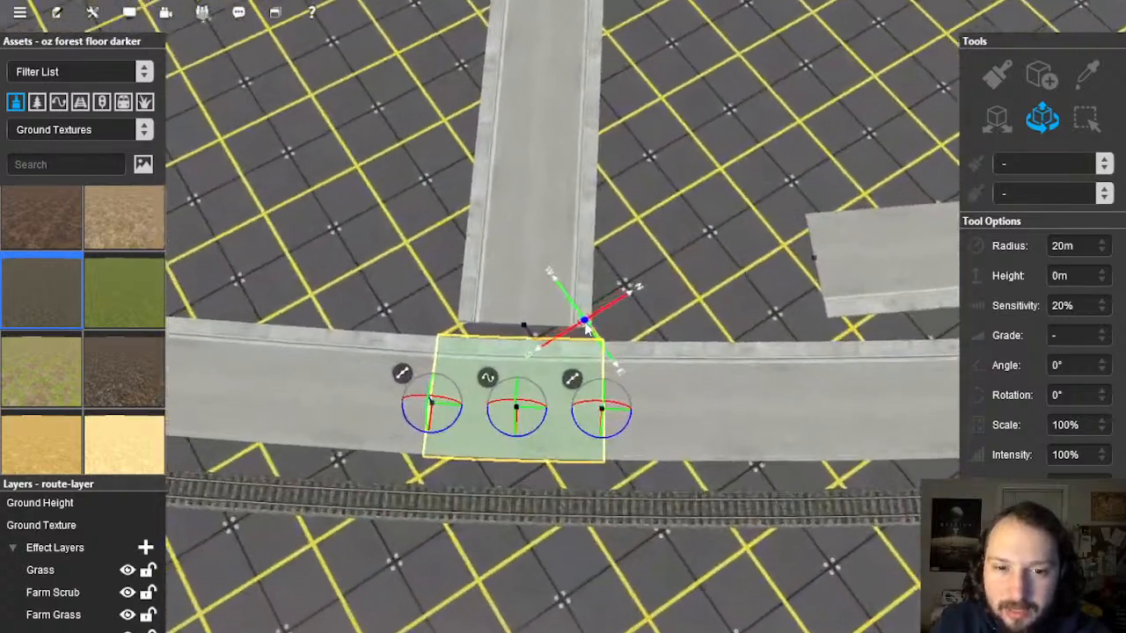
scroll(588, 327, up, 2)
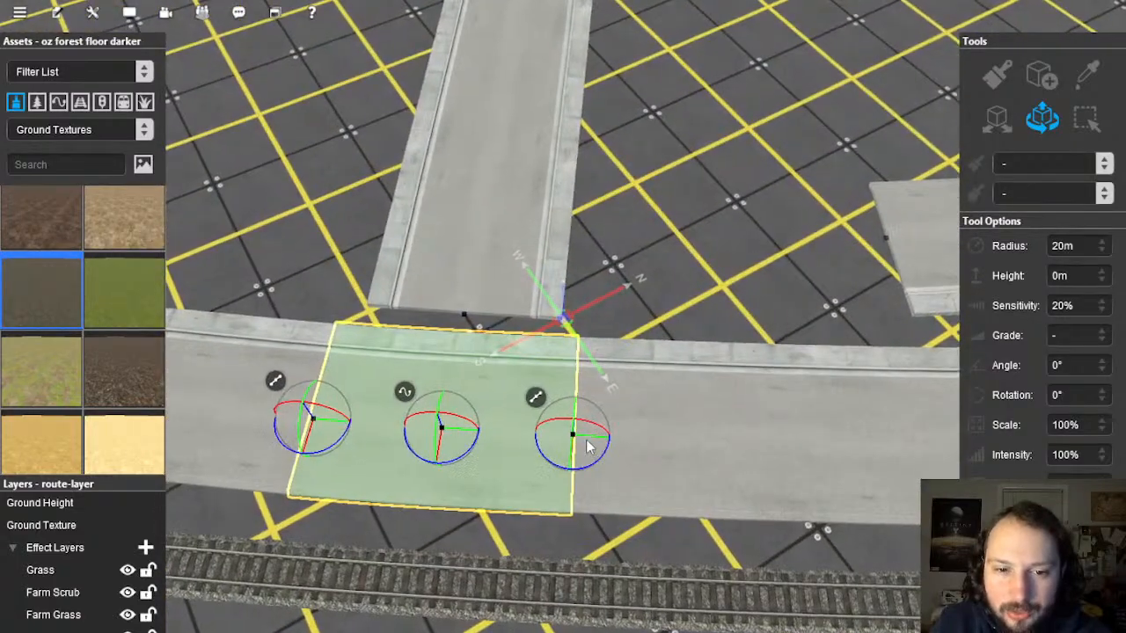
drag(592, 439, 608, 438)
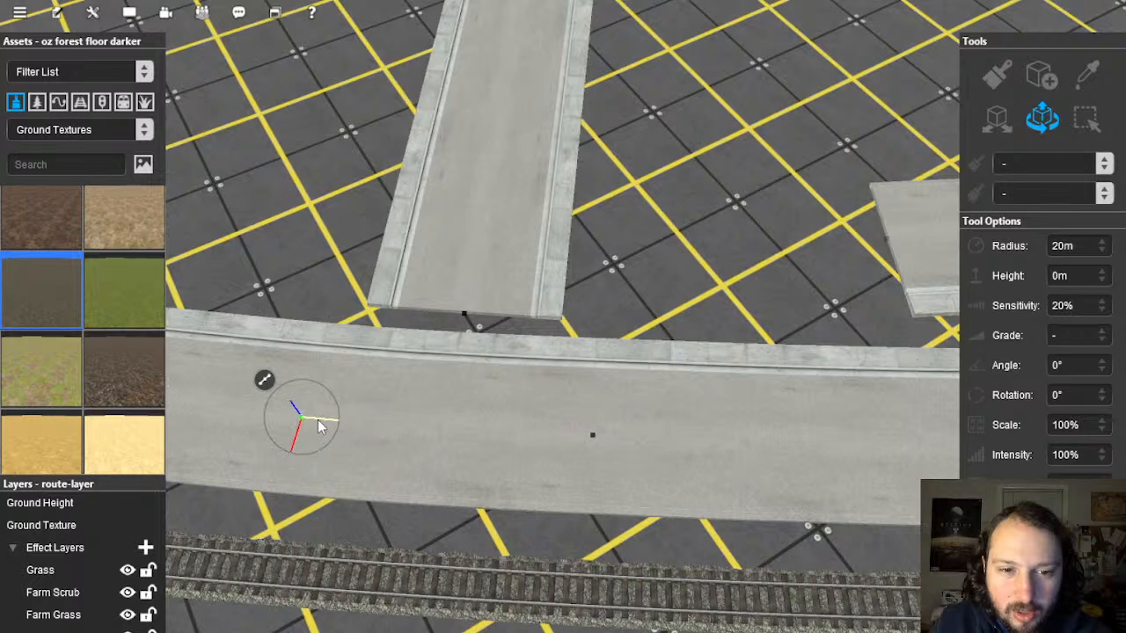
click(458, 401)
key(Delete)
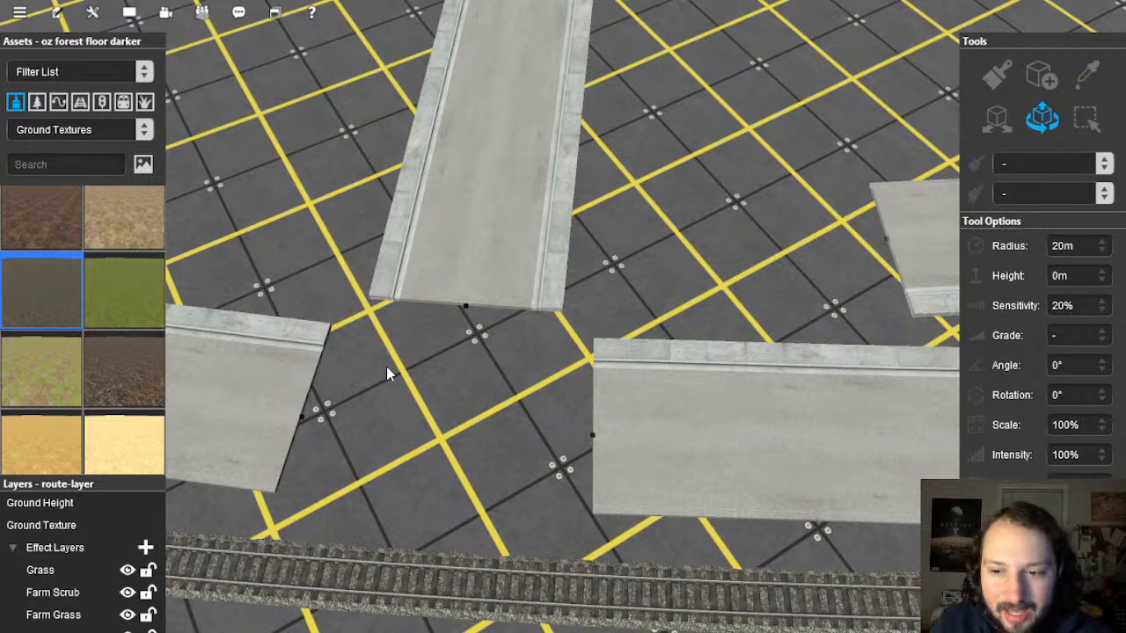
key(ctrl+z)
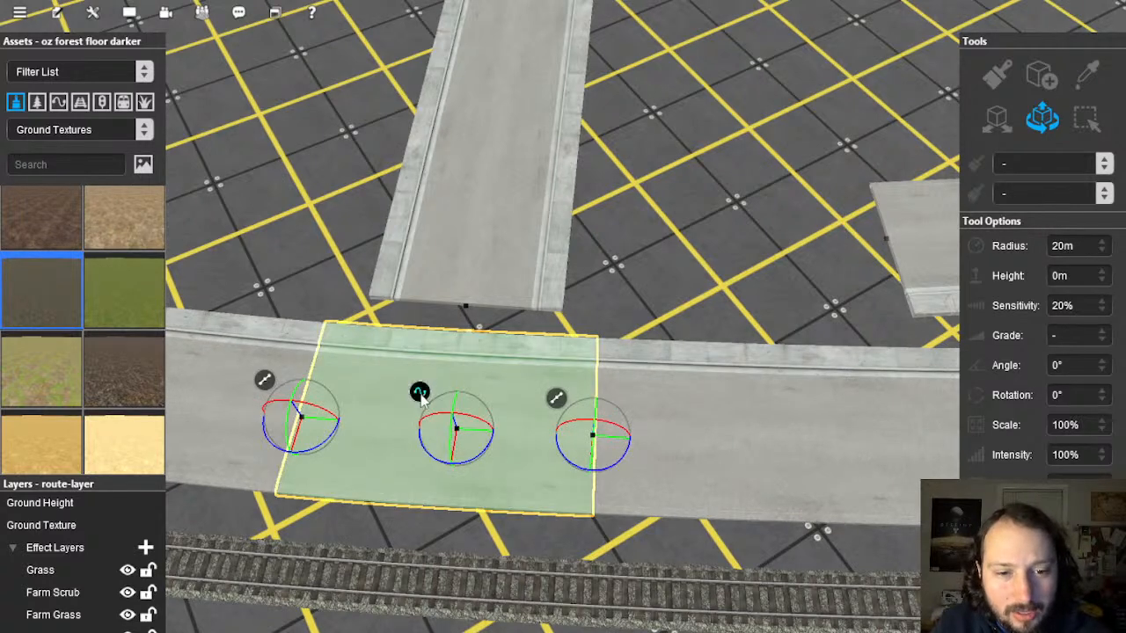
Step: Straighten the junction road segment and insert an extra spline point near its left end
right_click(421, 397)
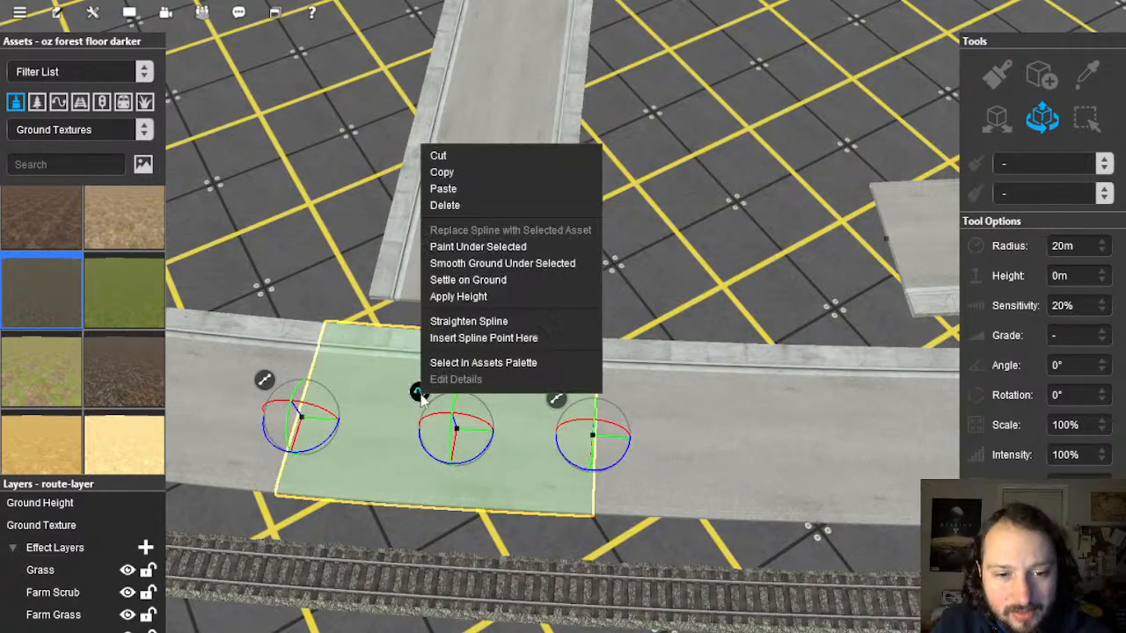
click(486, 322)
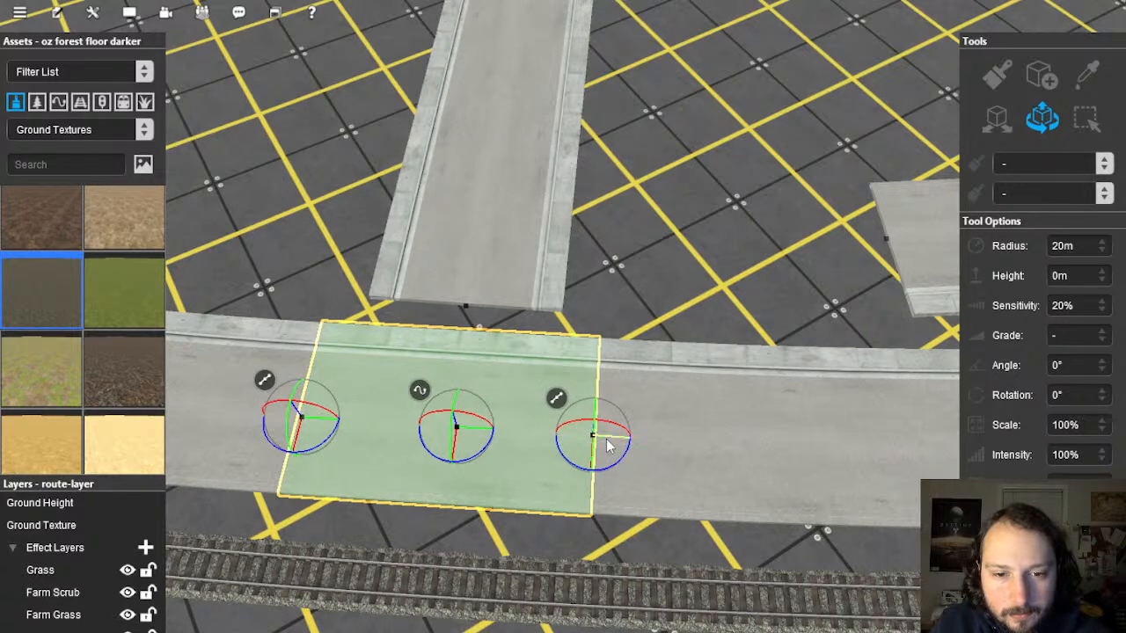
key(Delete)
click(299, 419)
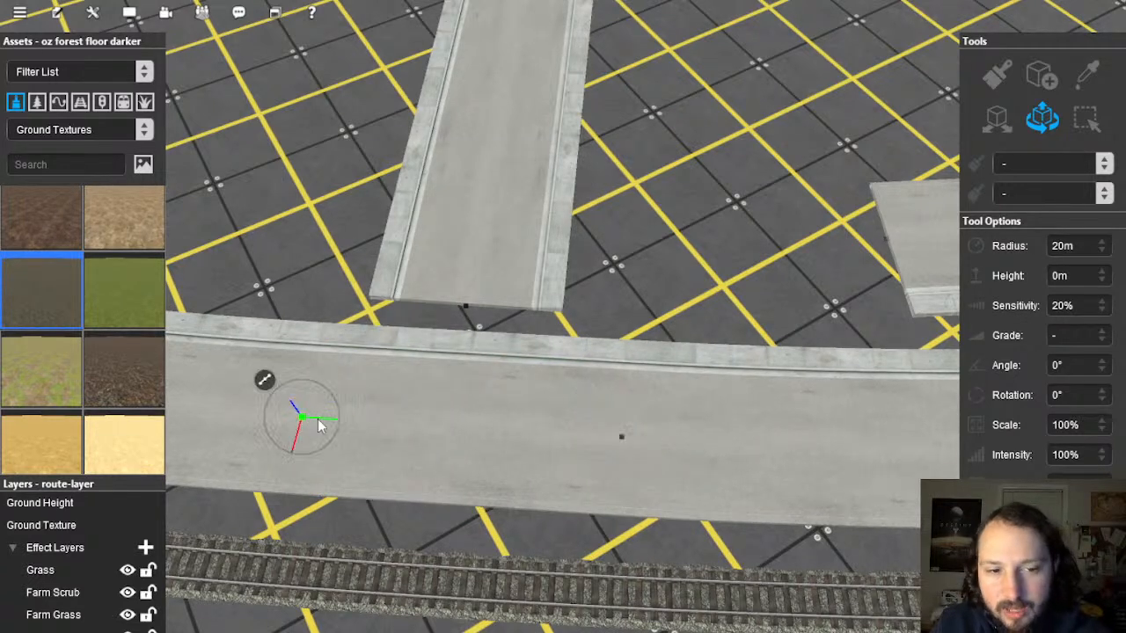
click(320, 428)
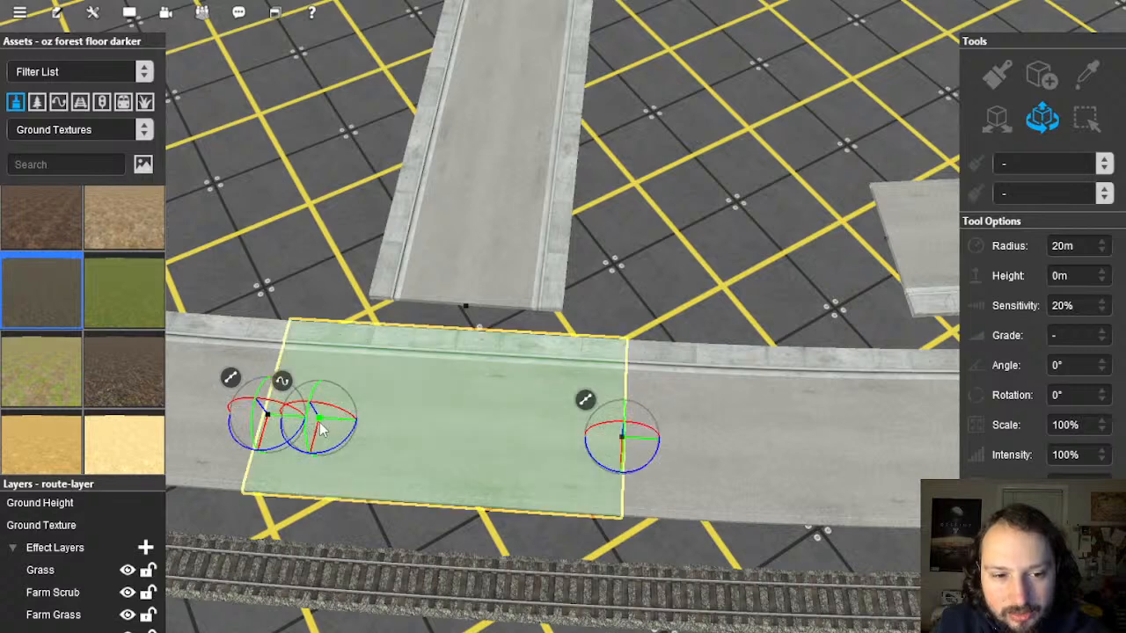
right_click(283, 381)
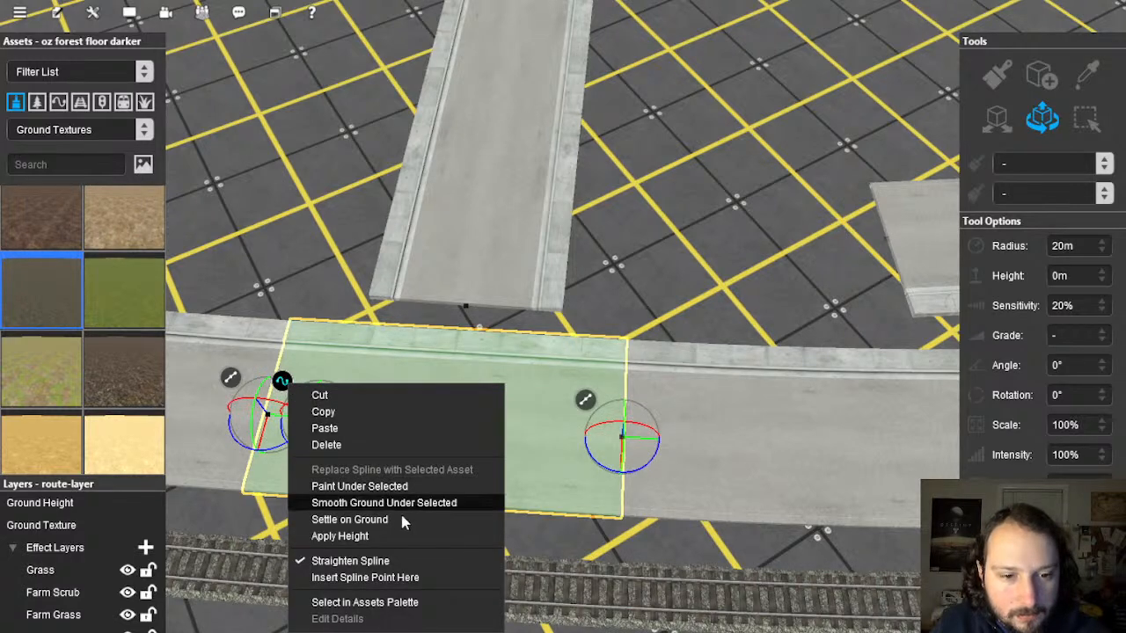
click(409, 578)
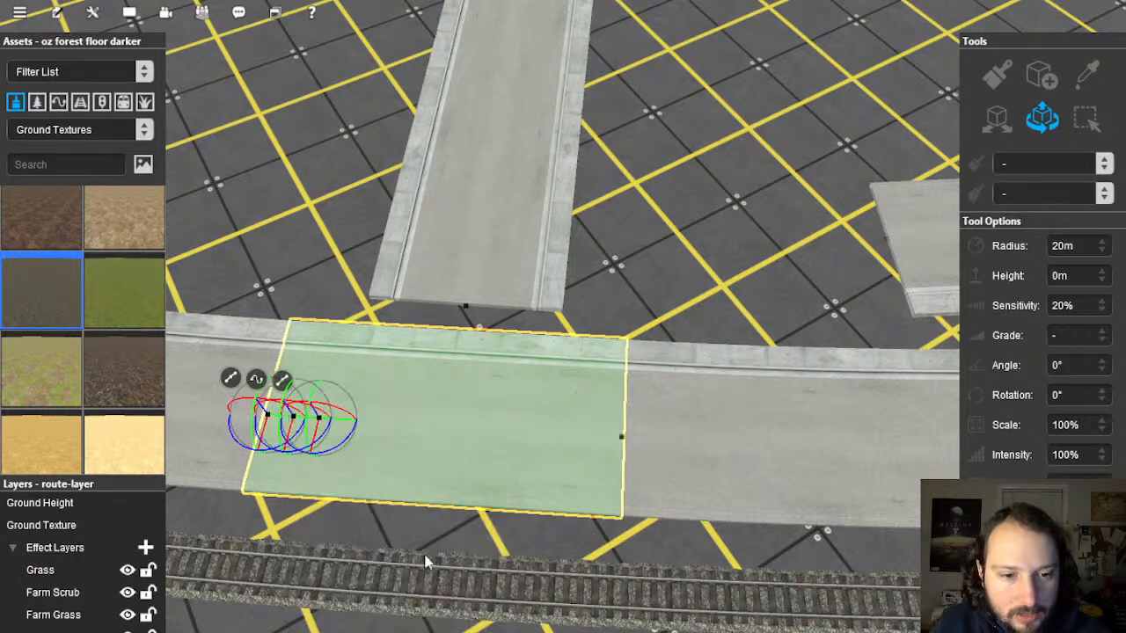
Step: Straighten the longer right segment, add a point near its right end, and delete the junction piece
click(585, 442)
right_click(549, 409)
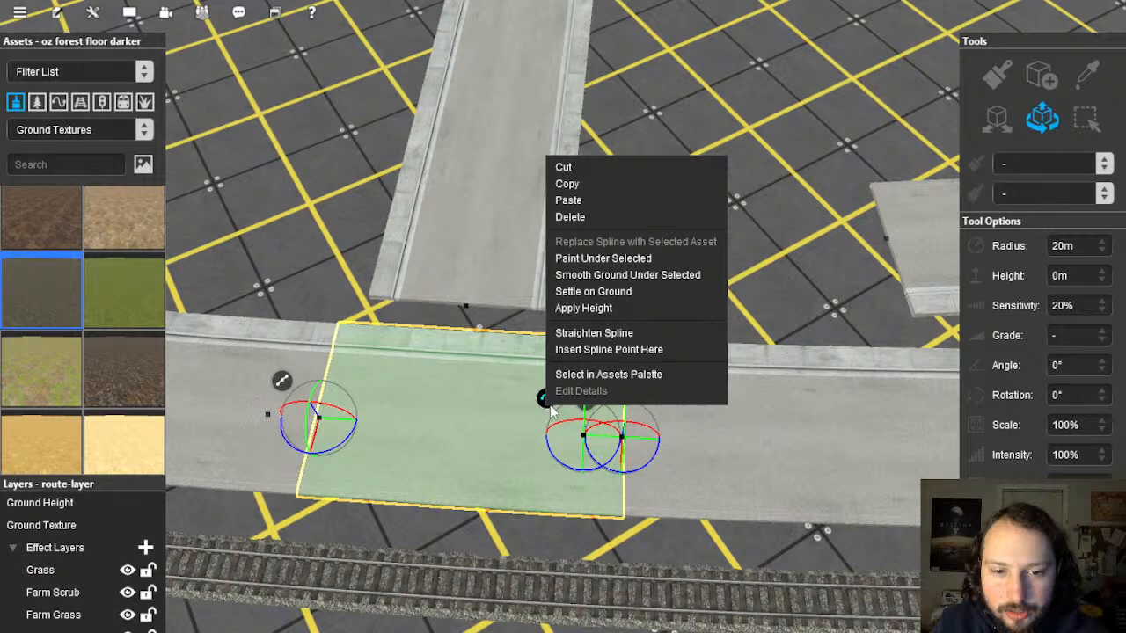
click(599, 335)
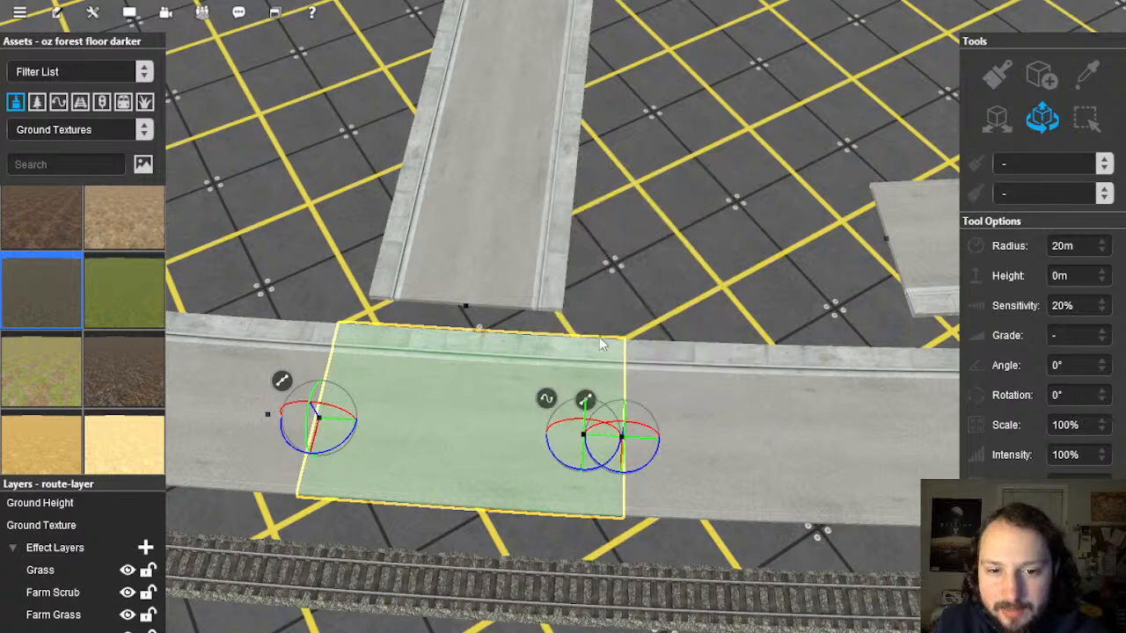
right_click(549, 402)
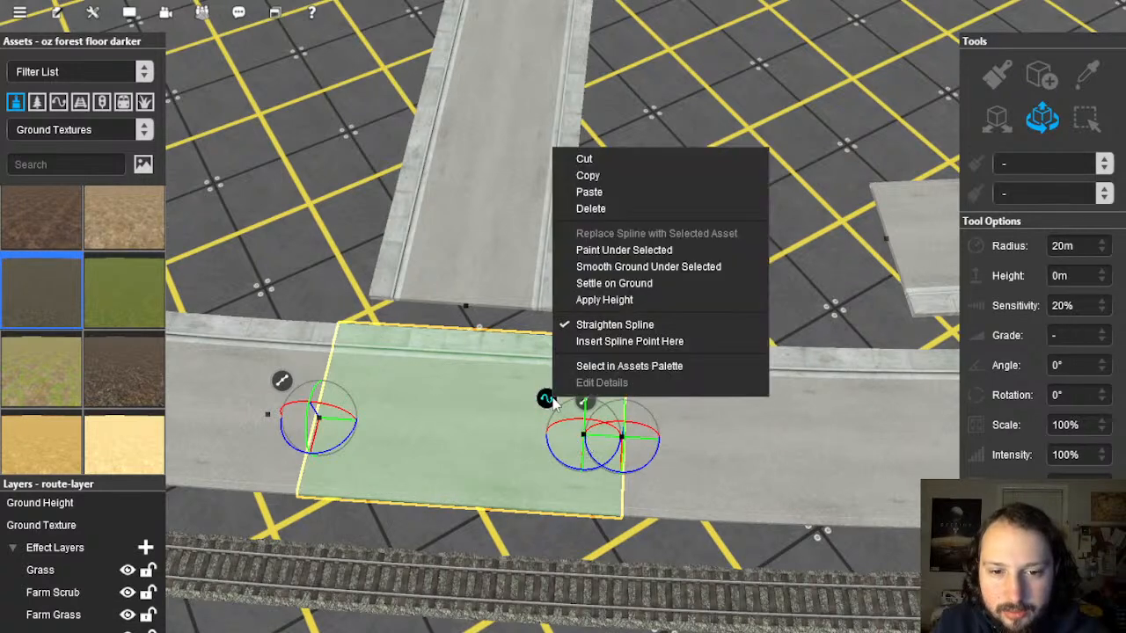
click(646, 341)
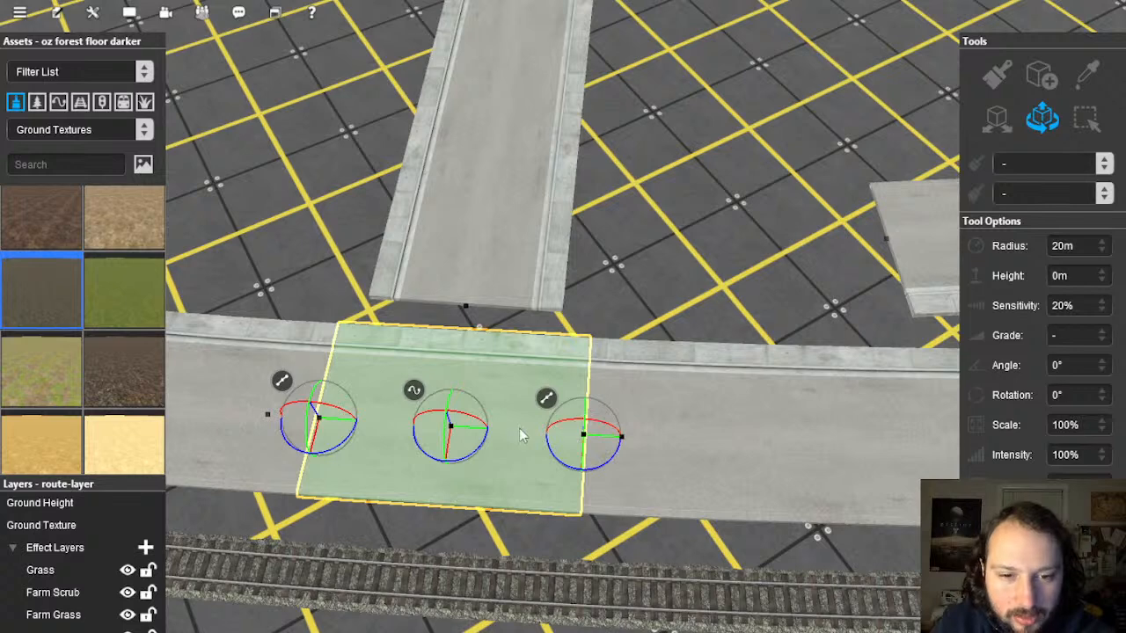
key(Delete)
click(469, 380)
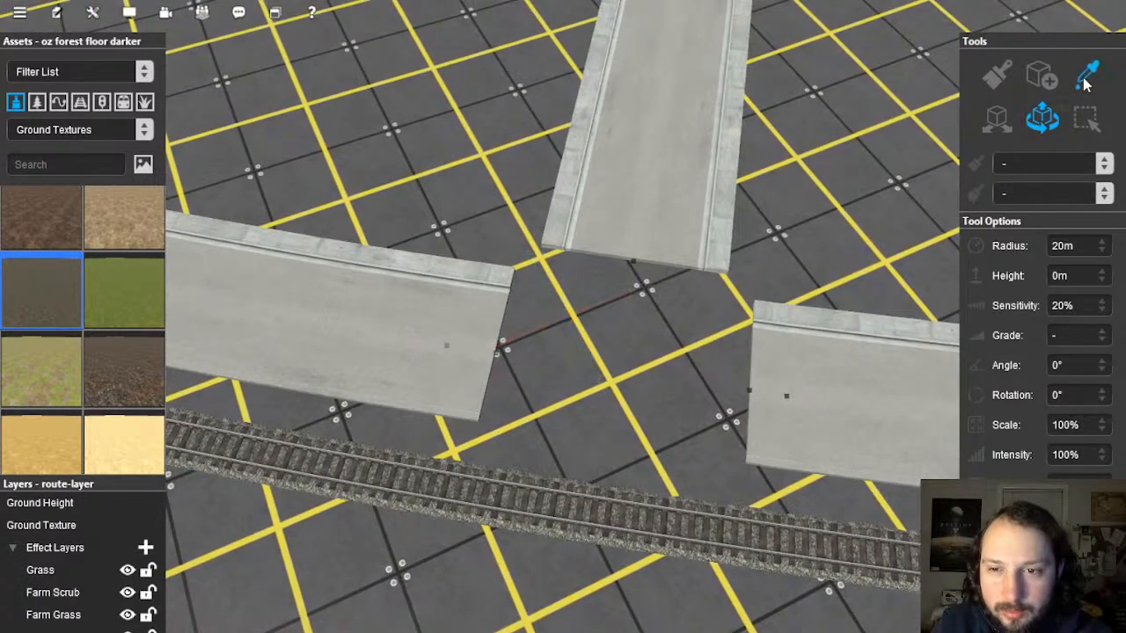
Step: Eyedropper the existing street type and draw a road linking the left, top and right ends
click(906, 412)
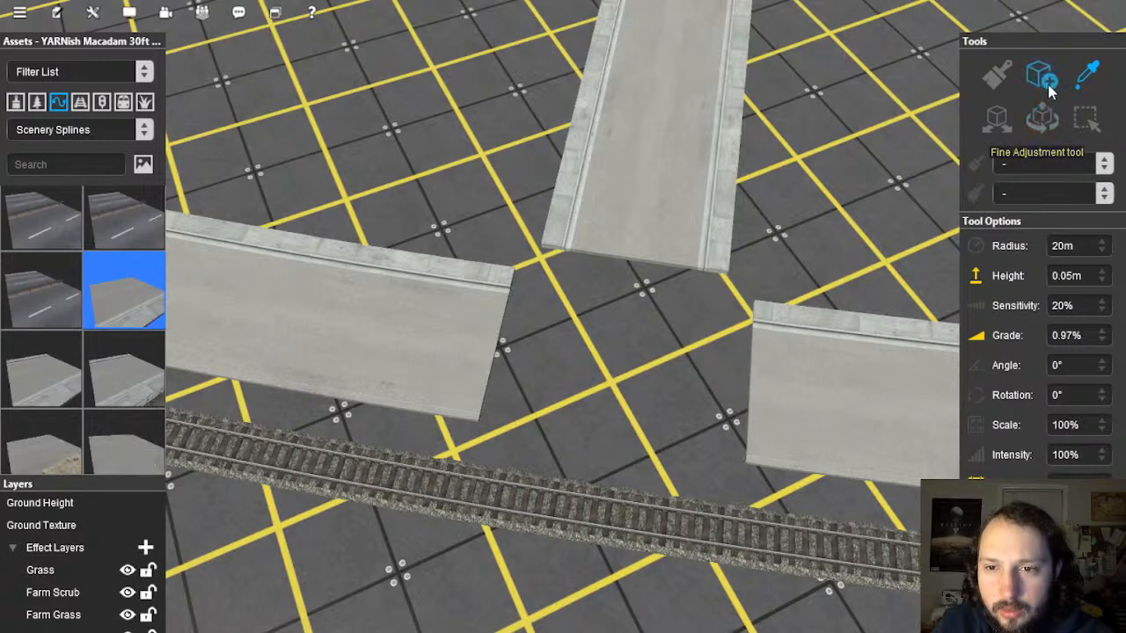
click(747, 393)
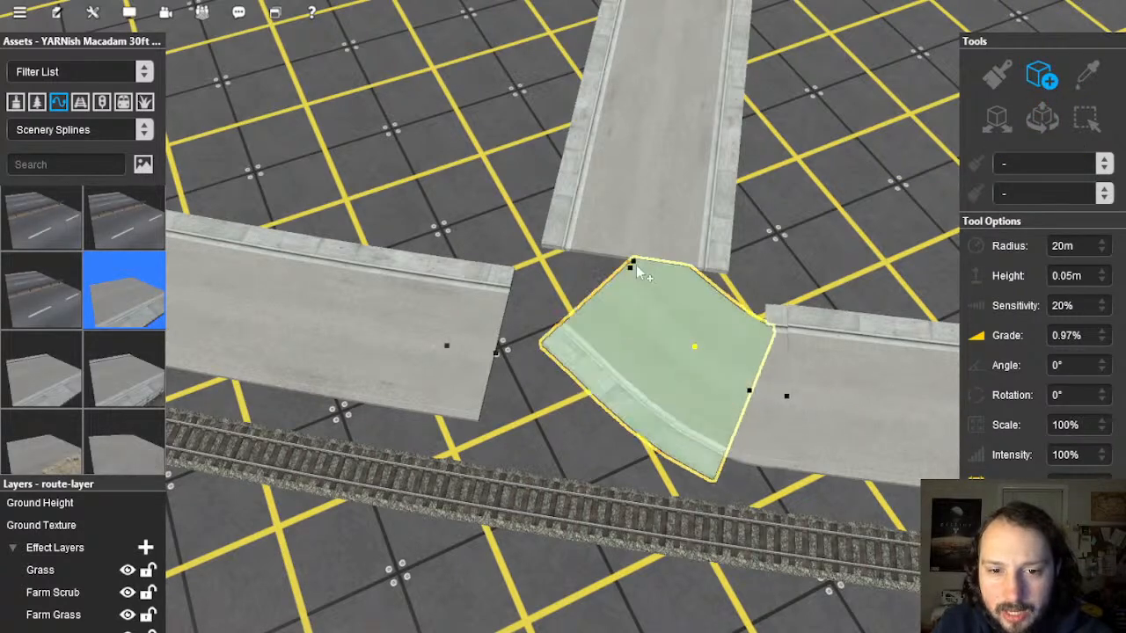
key(ctrl+z)
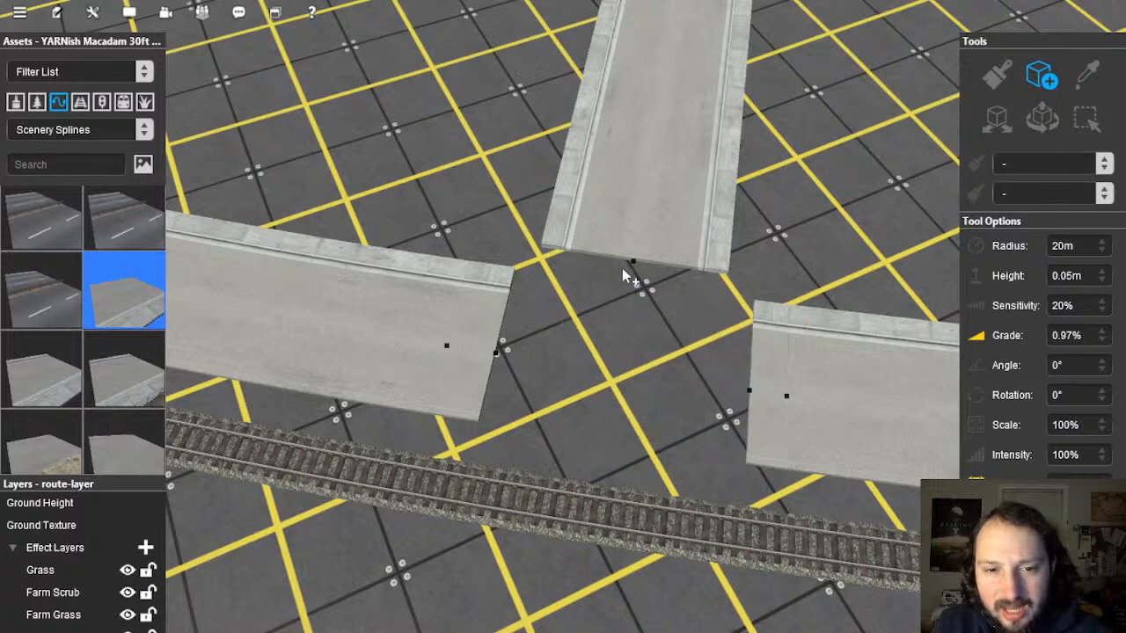
drag(616, 279, 500, 346)
key(ctrl+z)
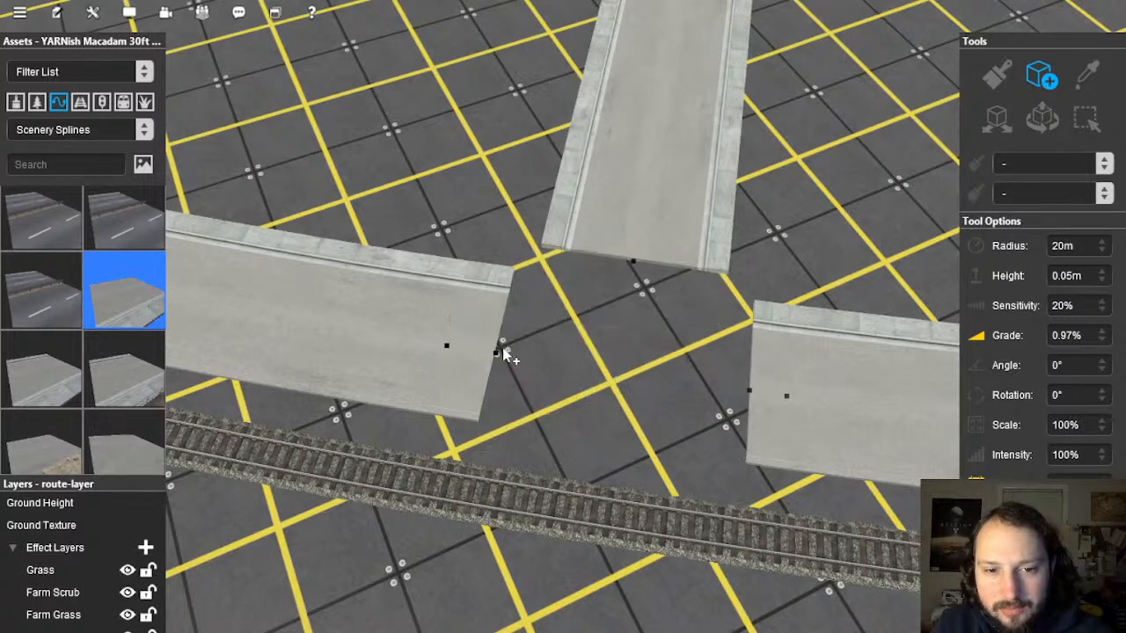
drag(581, 330, 747, 396)
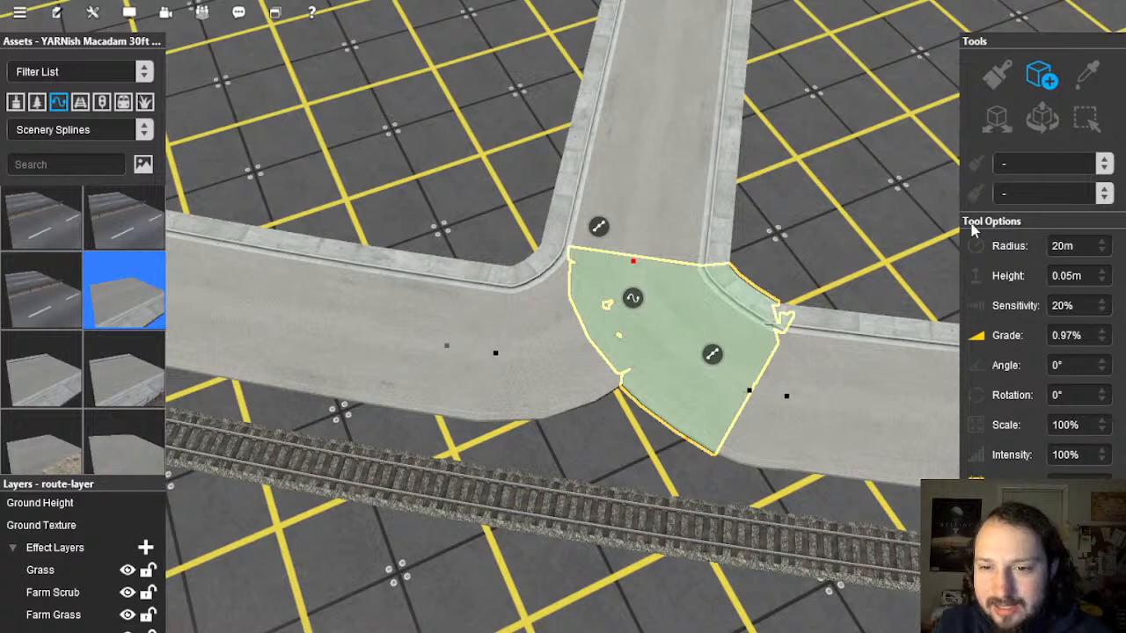
Step: Straighten the short road piece on the junction's right side
click(767, 403)
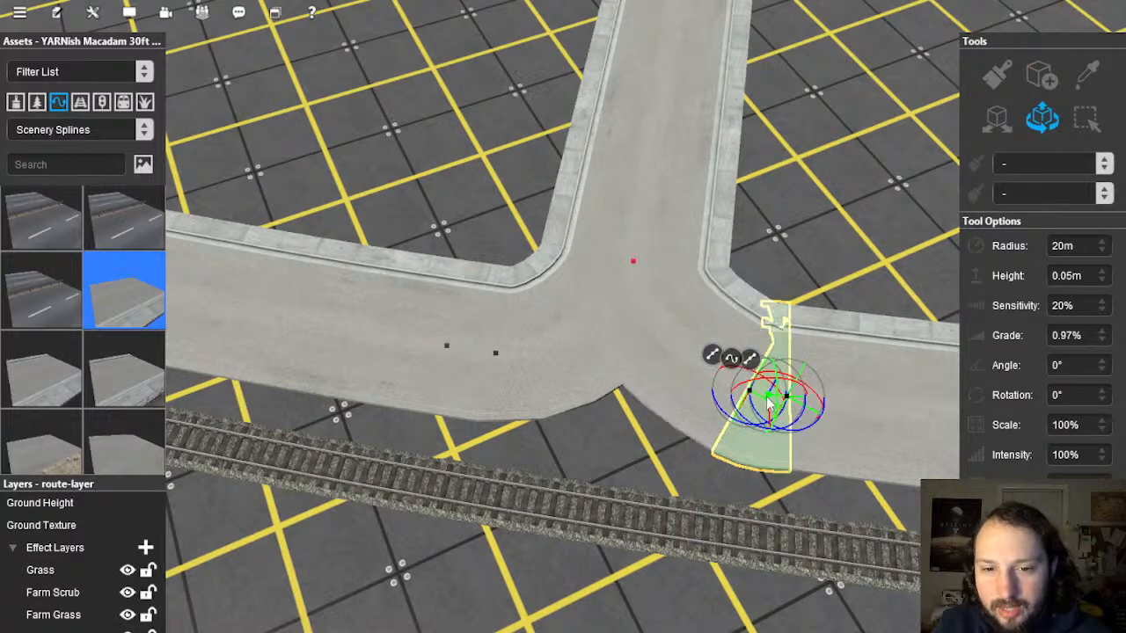
right_click(731, 361)
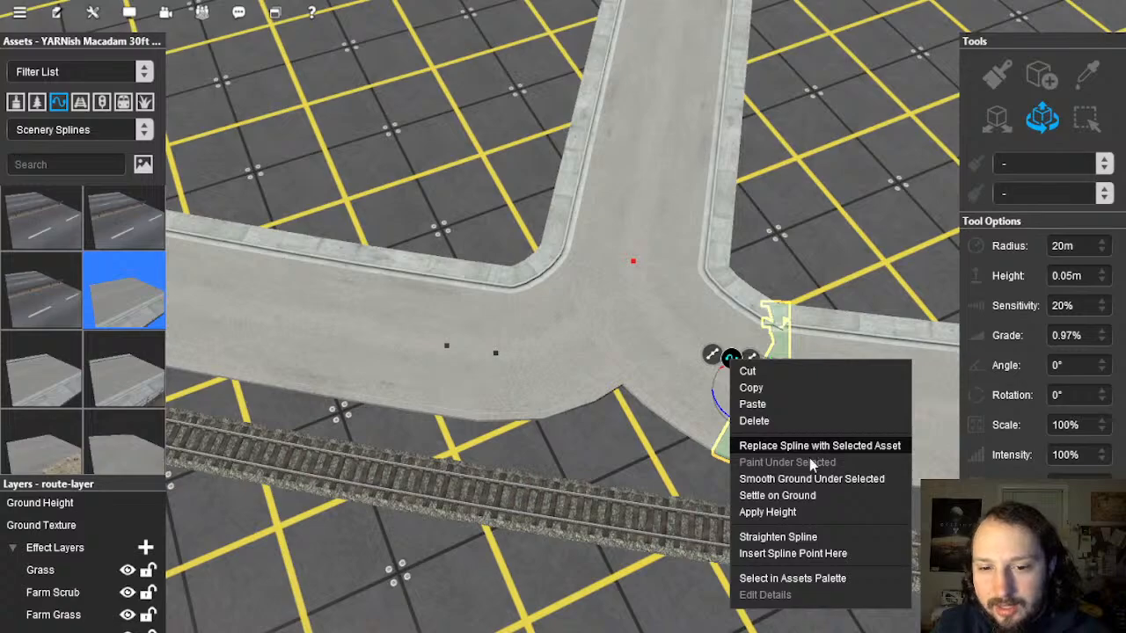
click(786, 540)
click(836, 218)
scroll(661, 314, down, 5)
right_drag(661, 314, 568, 319)
scroll(582, 313, up, 5)
scroll(112, 412, down, 2)
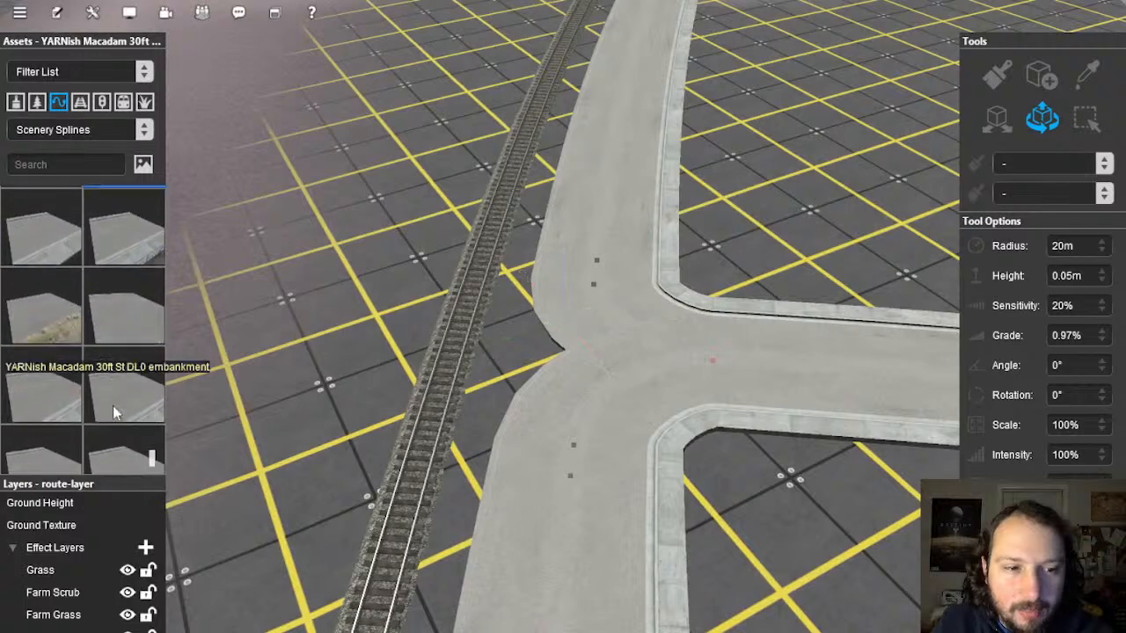
Step: Draw a new embankment road piece from the junction toward the track and join it to the road
scroll(112, 408, down, 1)
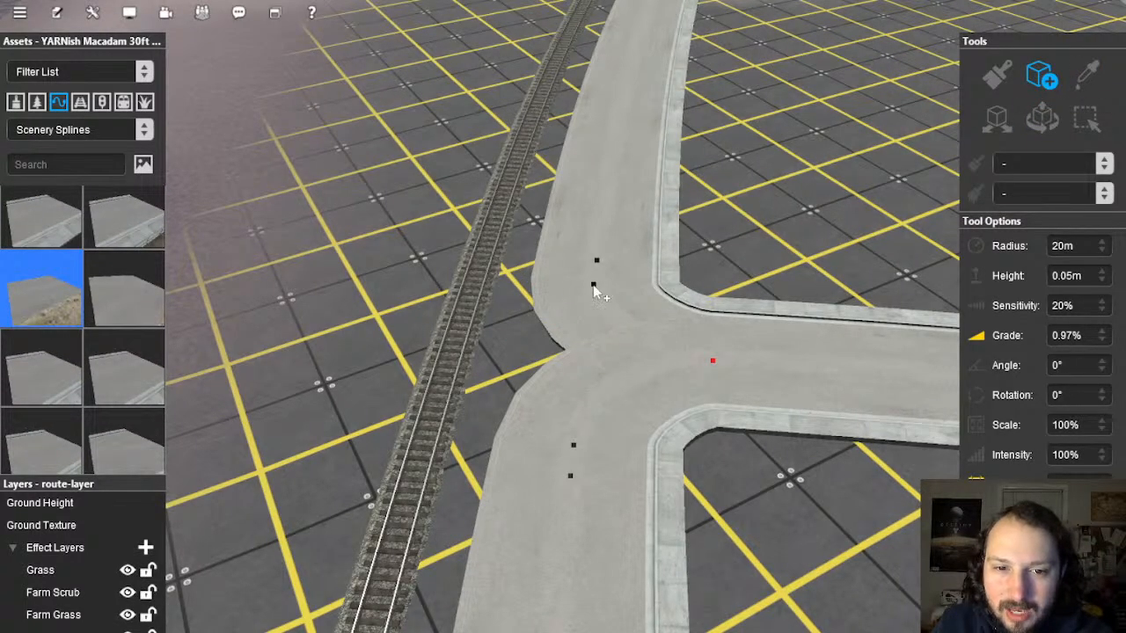
drag(594, 304, 576, 450)
right_drag(535, 439, 907, 214)
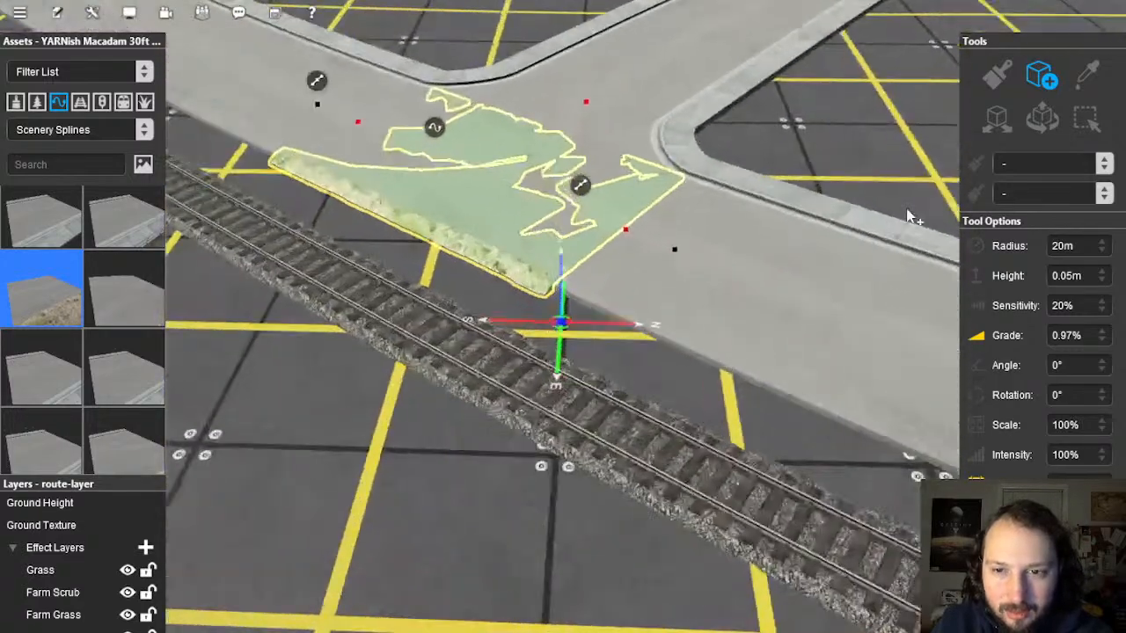
Step: Switch to adjusting spline points and orbit down to ground level around the junction
click(1041, 121)
click(623, 236)
right_drag(622, 238, 594, 325)
key(Up)
key(Right)
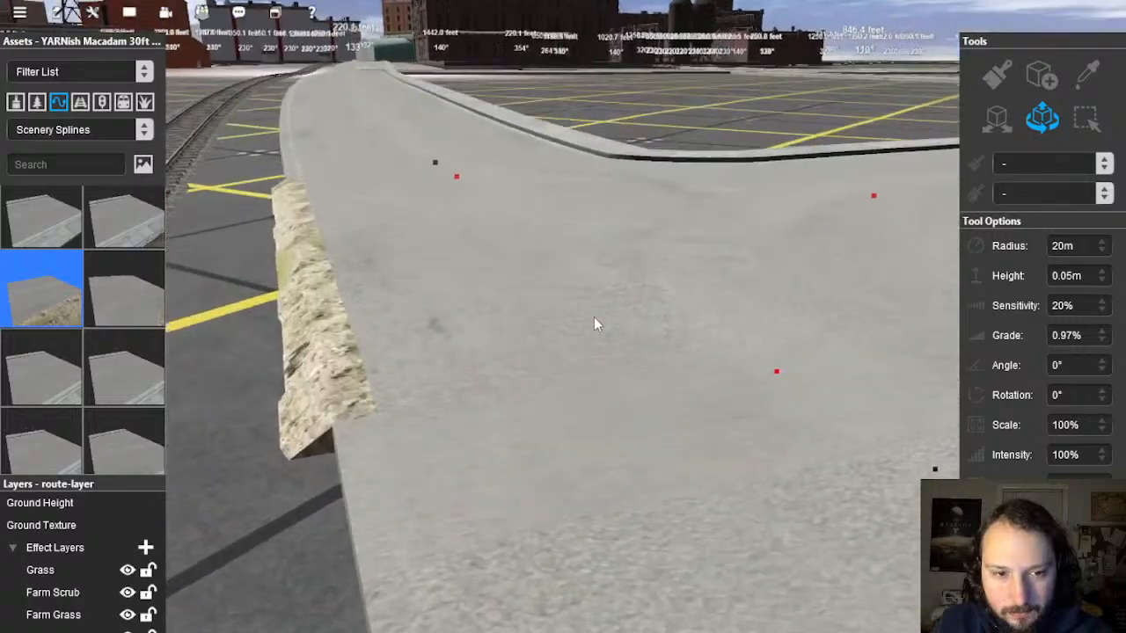
right_click(594, 318)
key(Left)
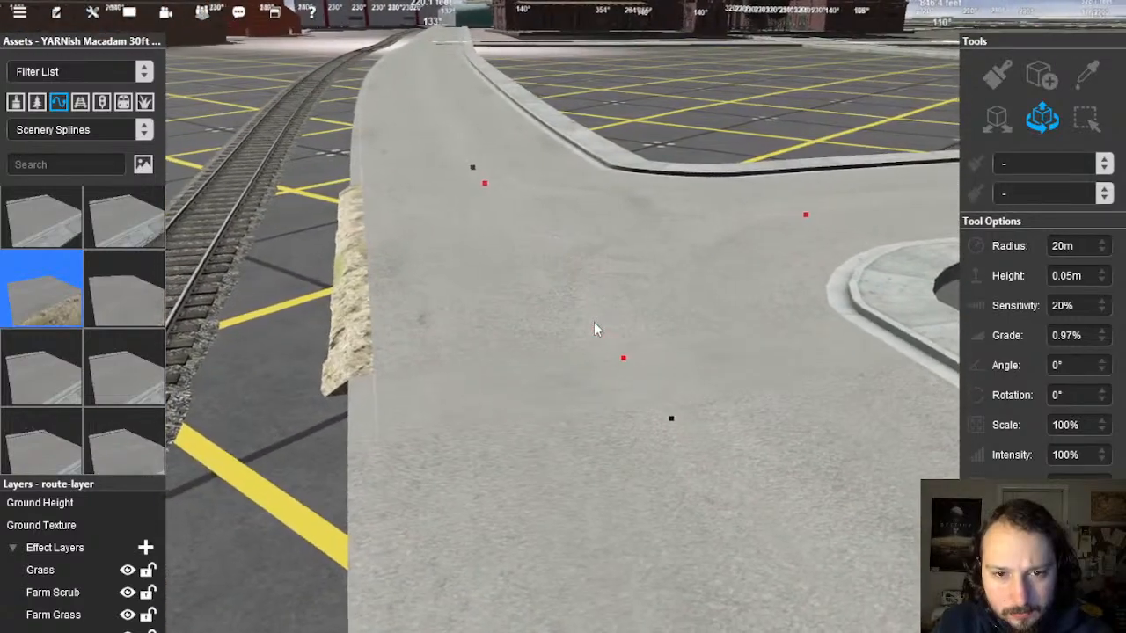
right_drag(594, 328, 561, 322)
scroll(560, 347, down, 5)
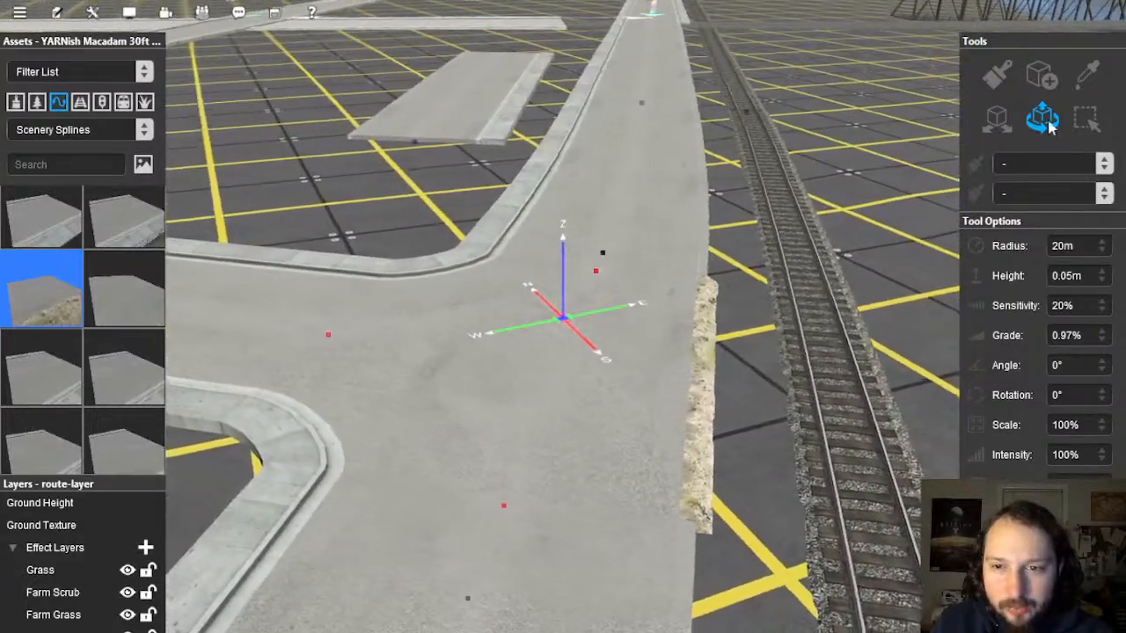
Step: Select the new embankment road piece at the junction
click(598, 350)
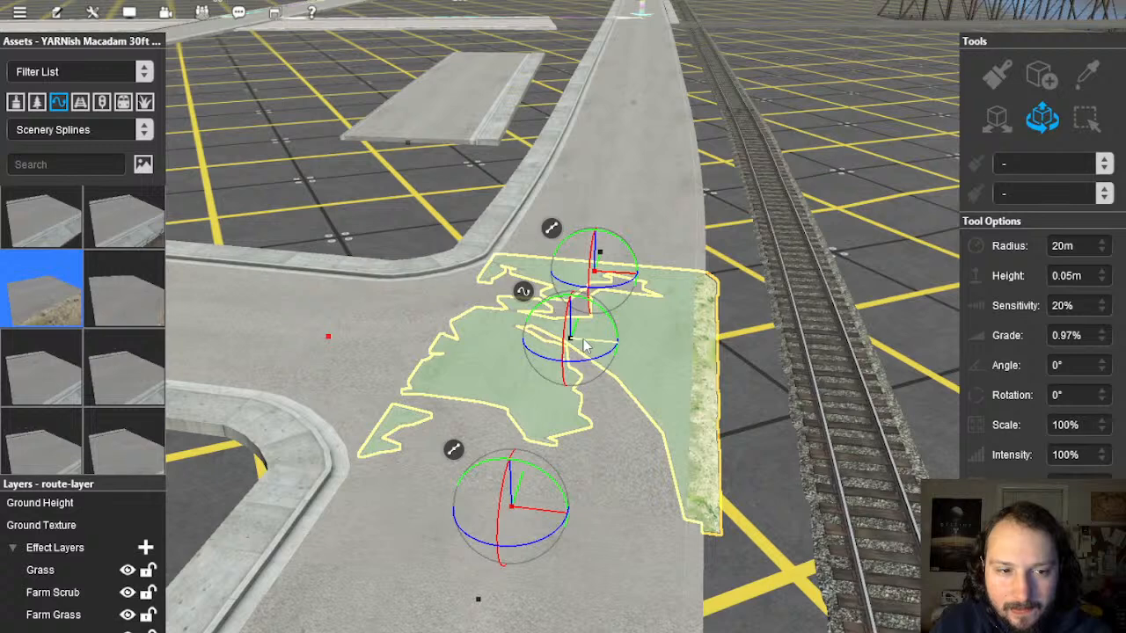
scroll(105, 290, up, 3)
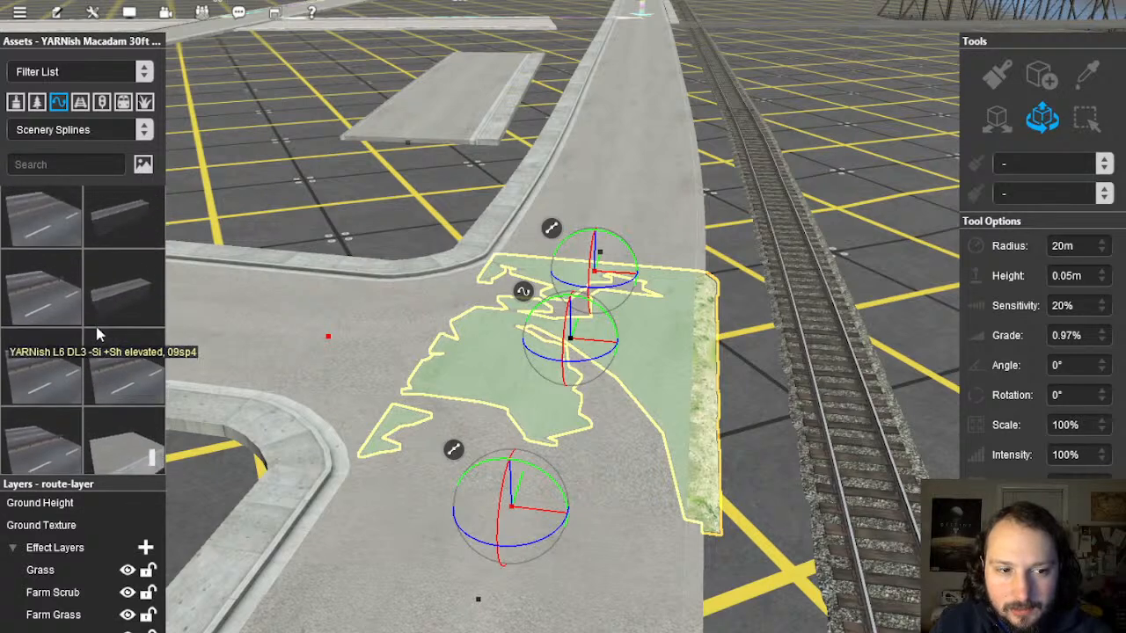
scroll(102, 318, down, 3)
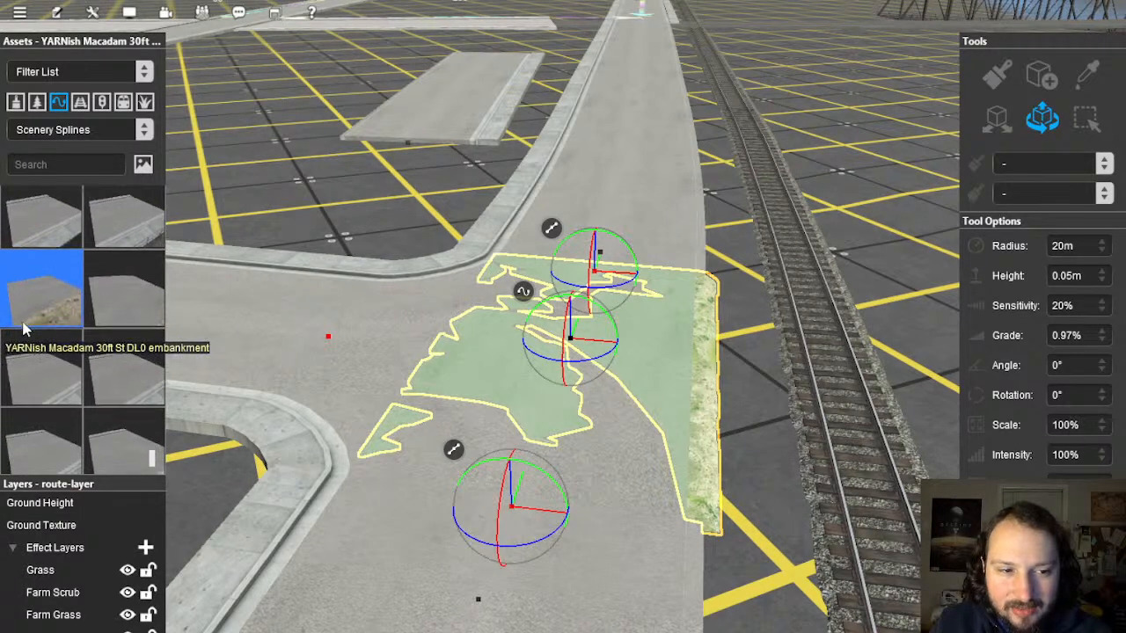
scroll(41, 308, down, 3)
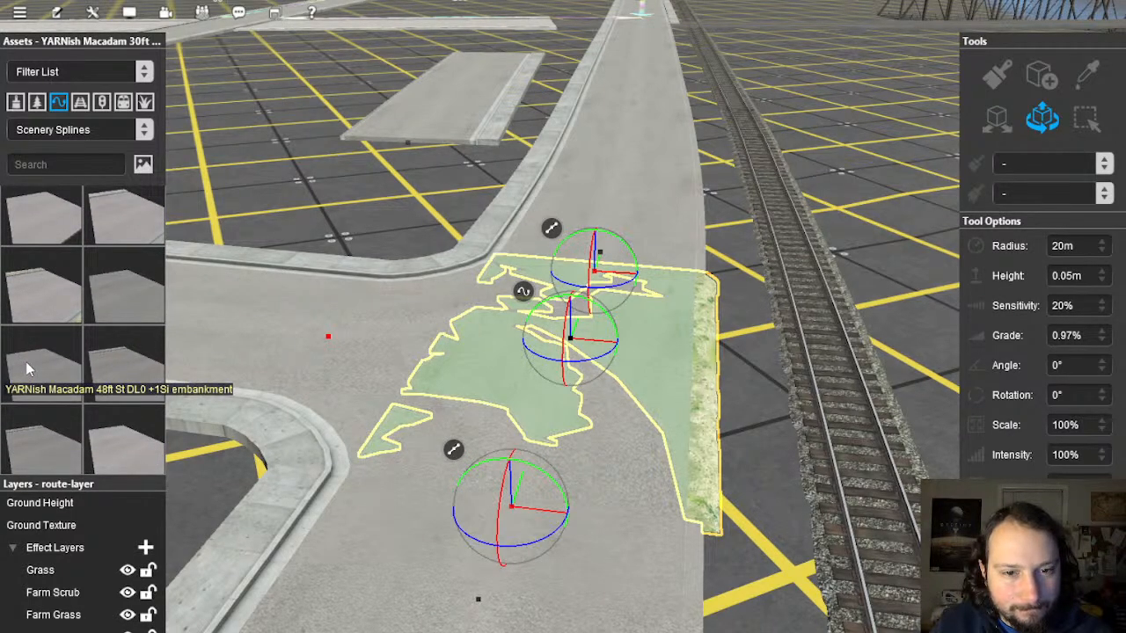
scroll(27, 362, down, 5)
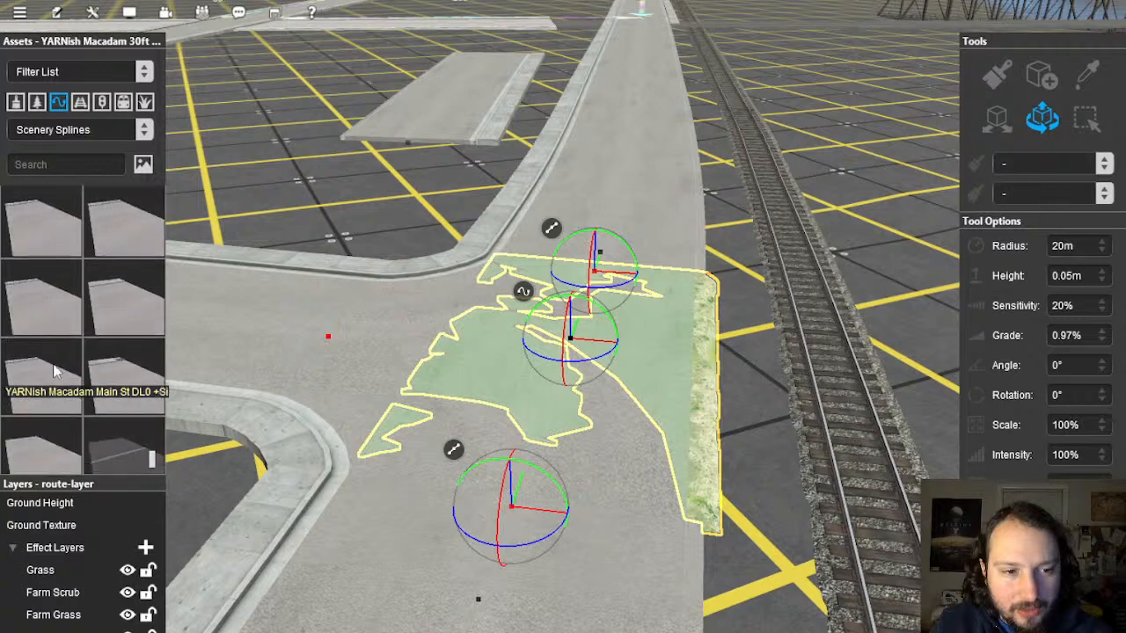
scroll(52, 369, up, 5)
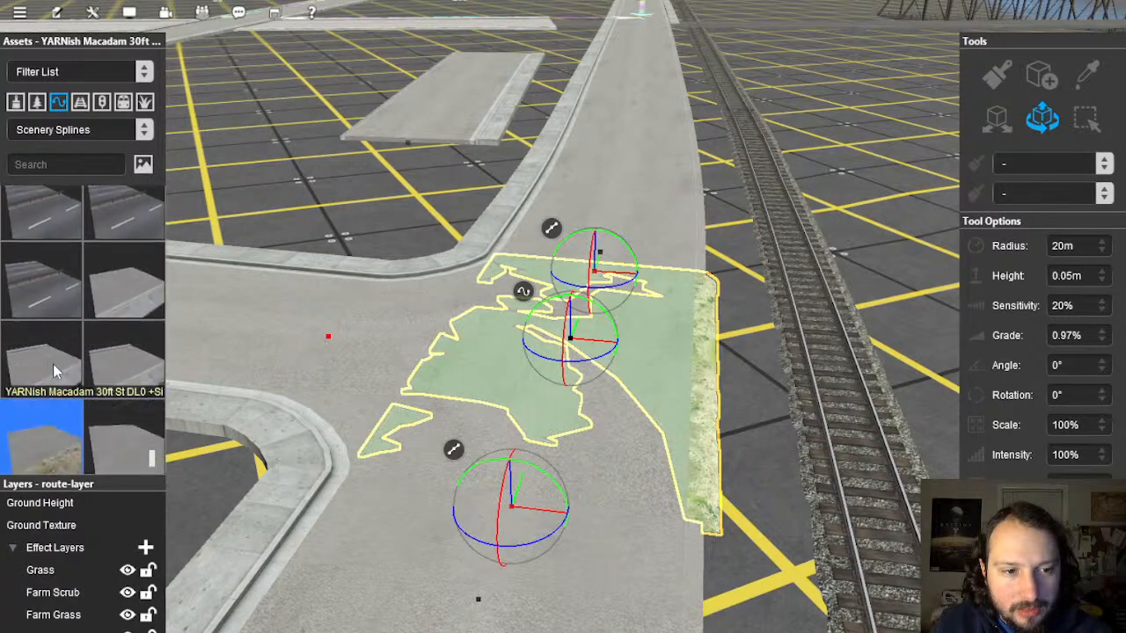
scroll(53, 364, down, 1)
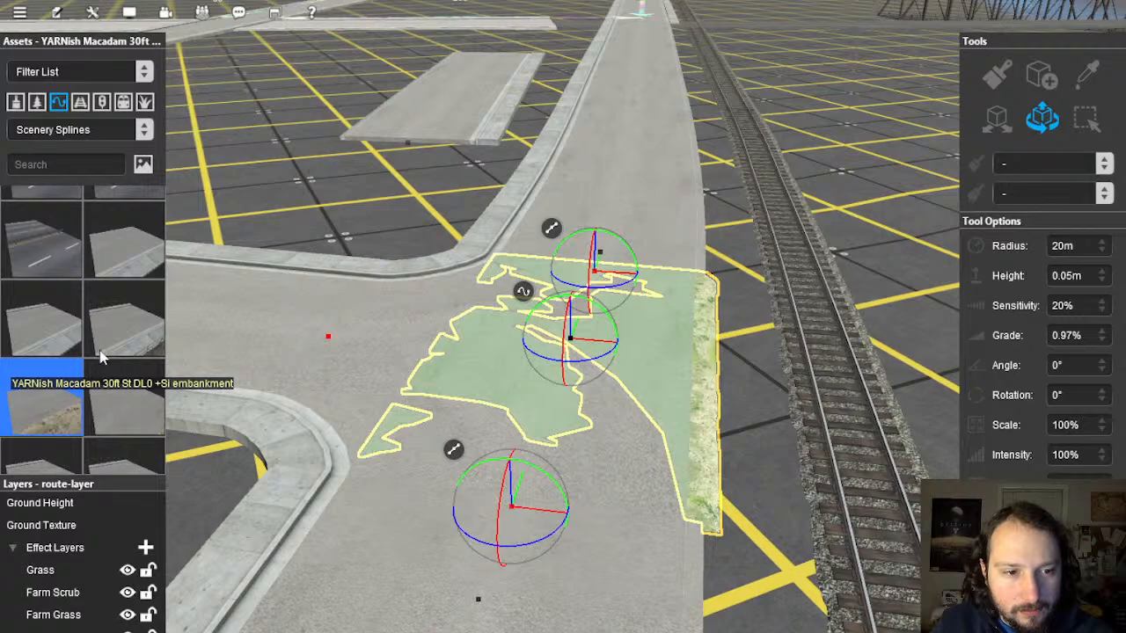
Step: Select the grass embankment patch from its far side and delete it
click(53, 343)
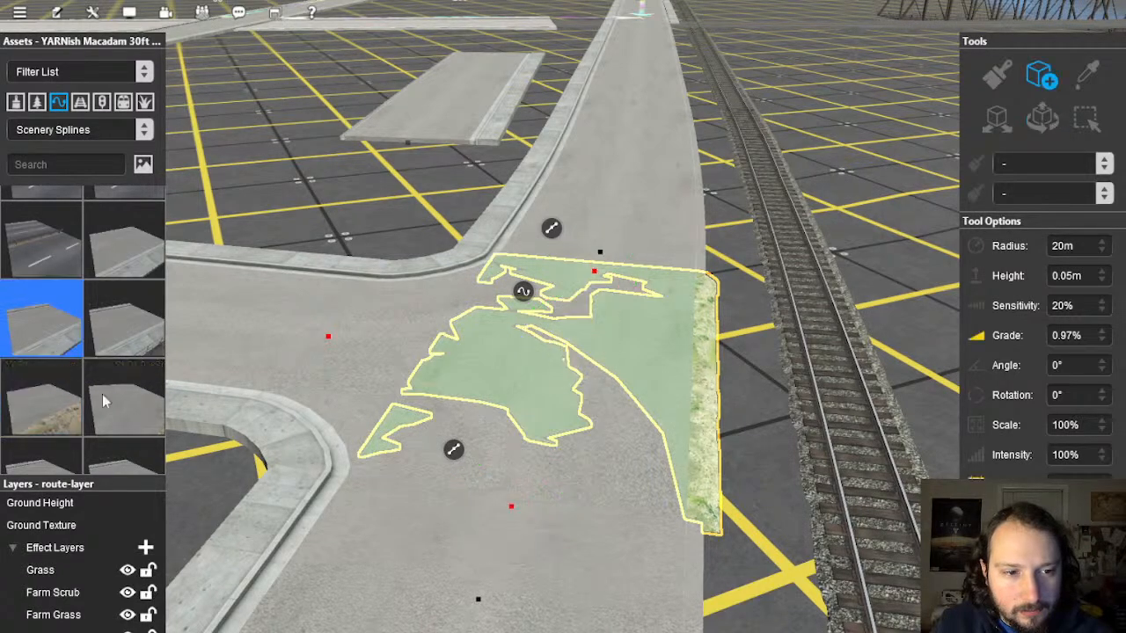
click(111, 402)
right_click(759, 419)
right_drag(634, 400, 567, 317)
scroll(567, 317, down, 2)
click(1041, 118)
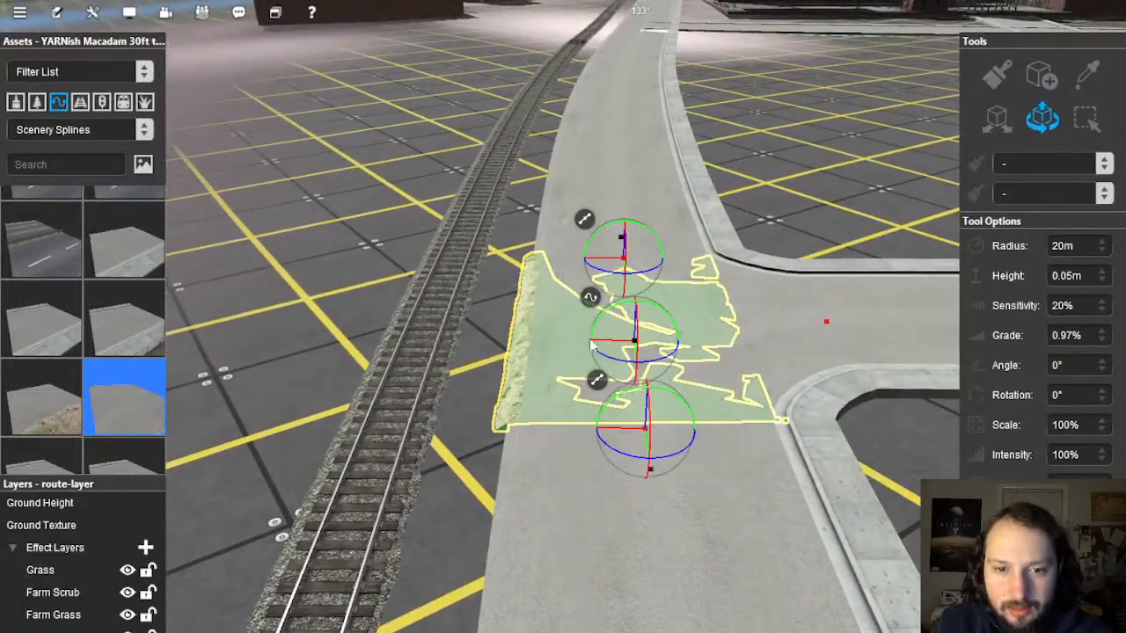
key(Delete)
Step: Pick the 48ft macadam street and lay a trial piece across the junction
right_drag(577, 342, 570, 315)
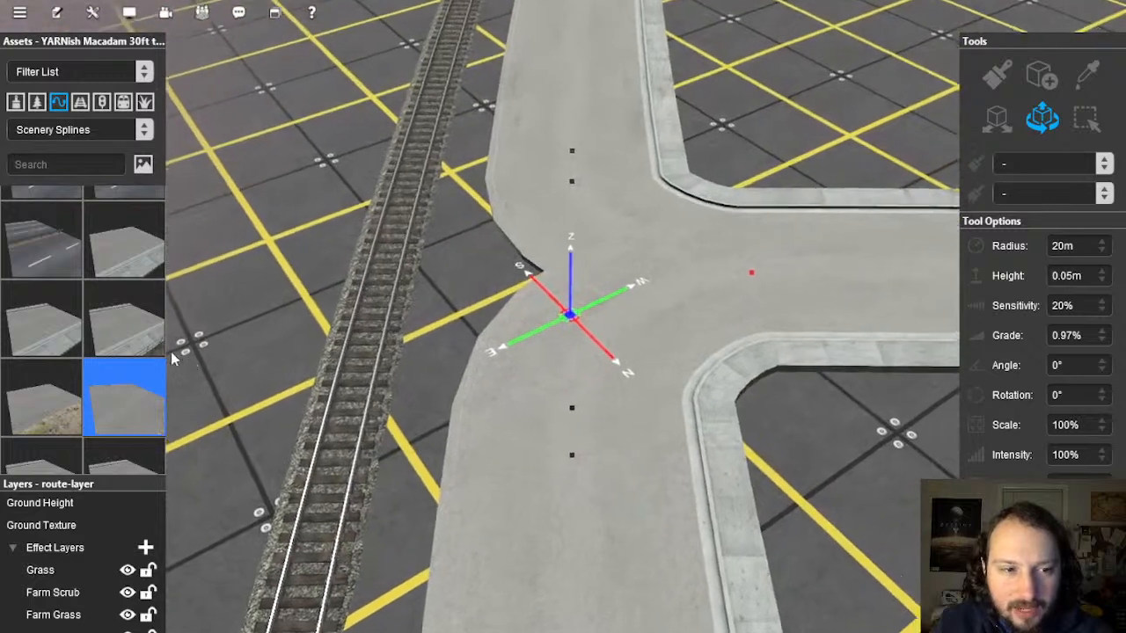
scroll(111, 323, down, 10)
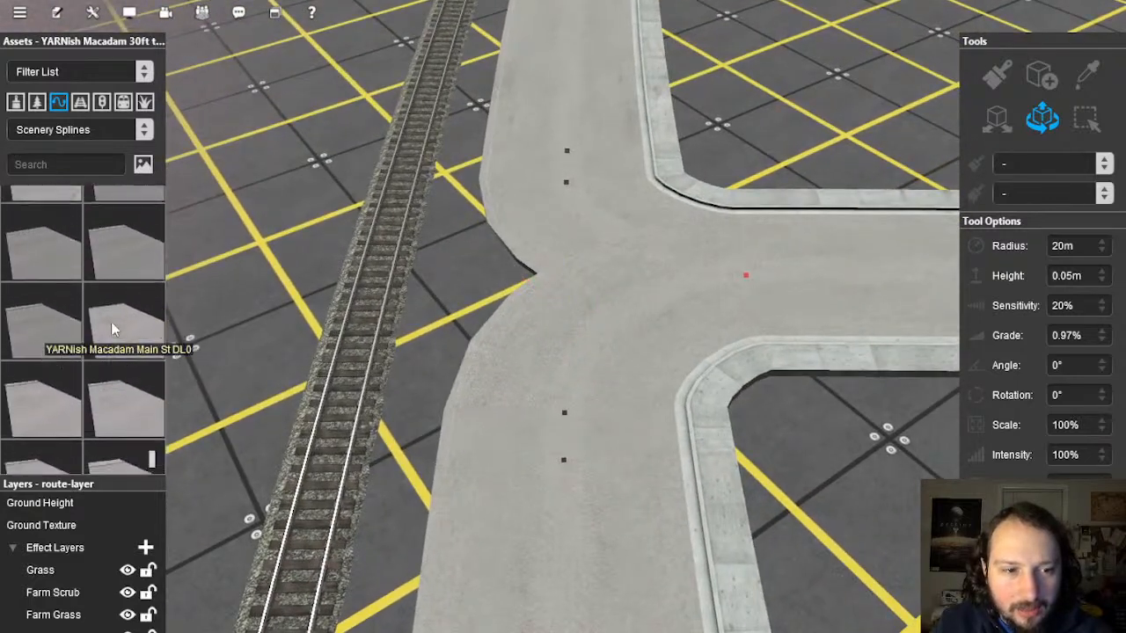
scroll(111, 329, down, 2)
scroll(110, 309, up, 3)
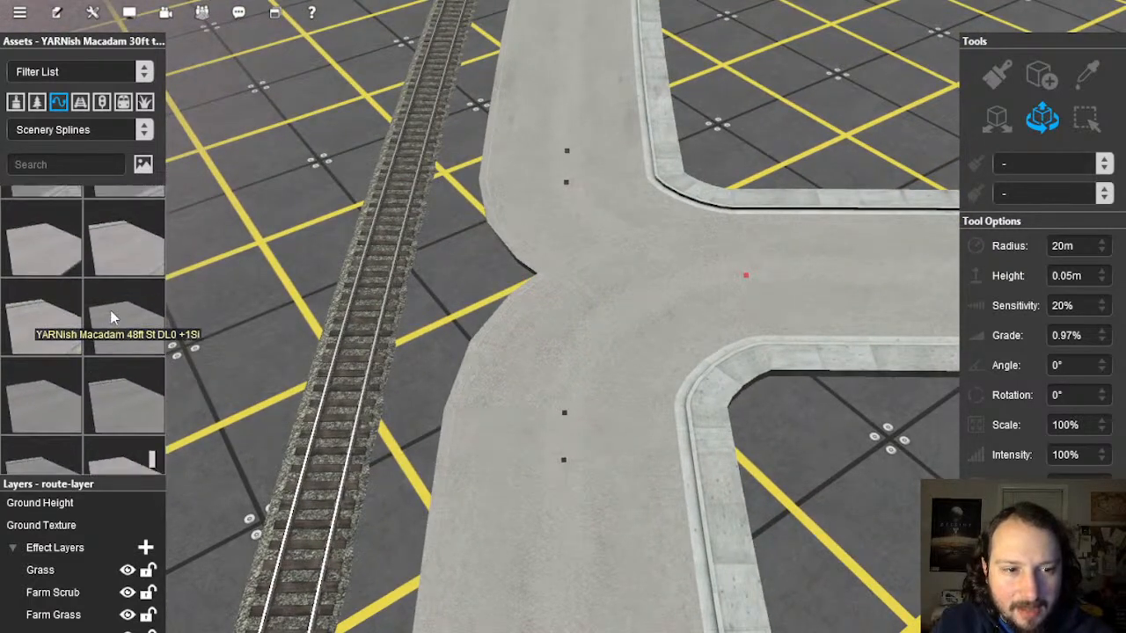
click(127, 383)
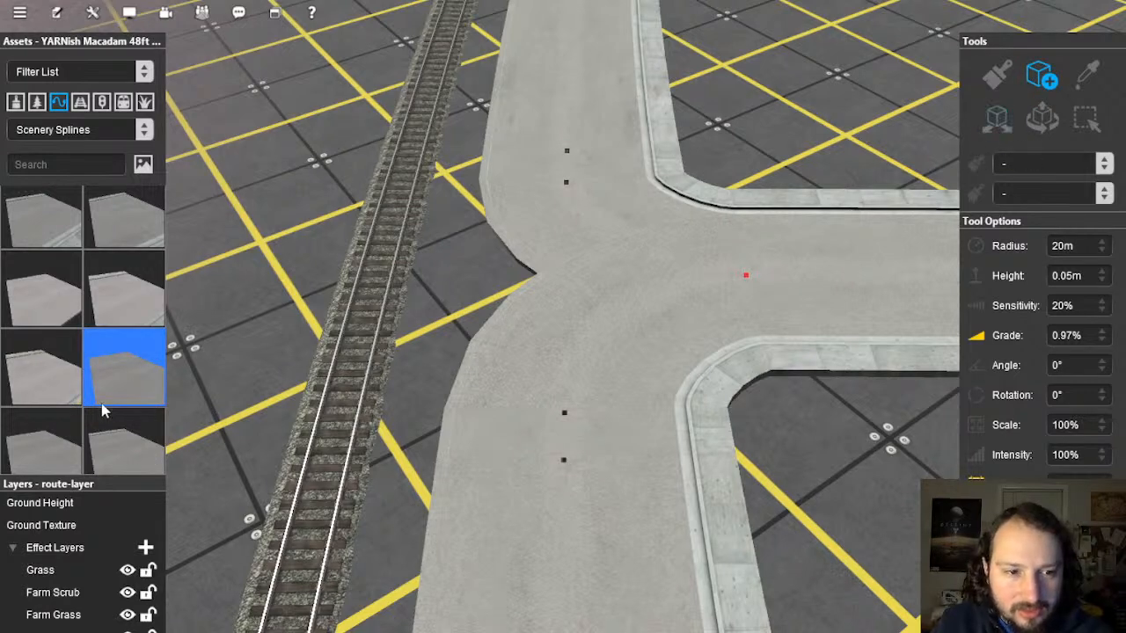
right_click(132, 385)
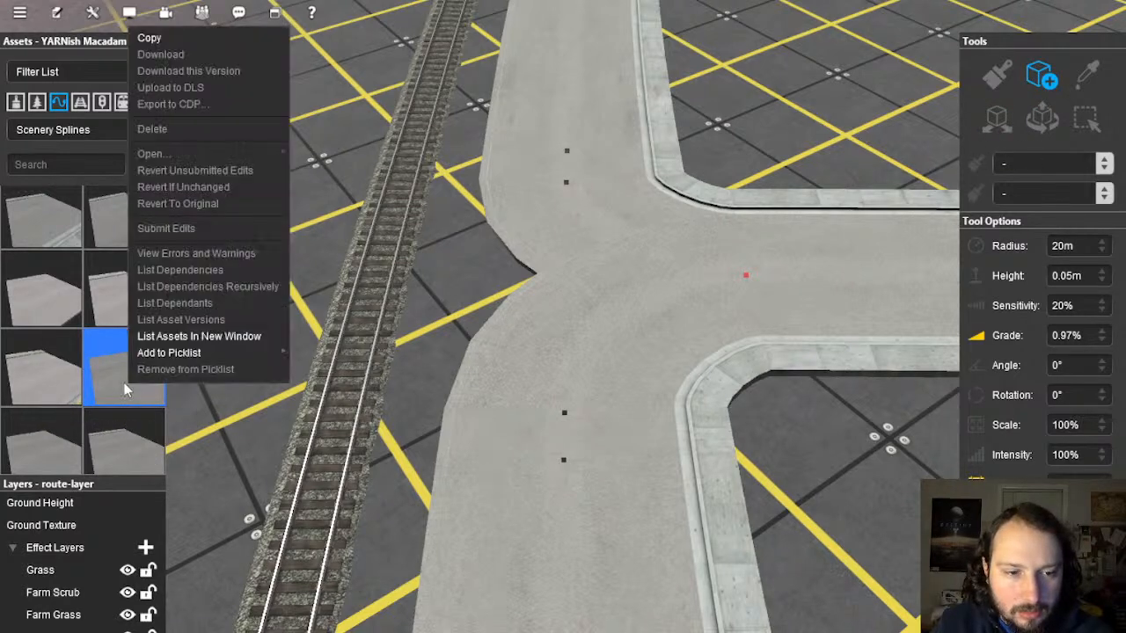
click(110, 388)
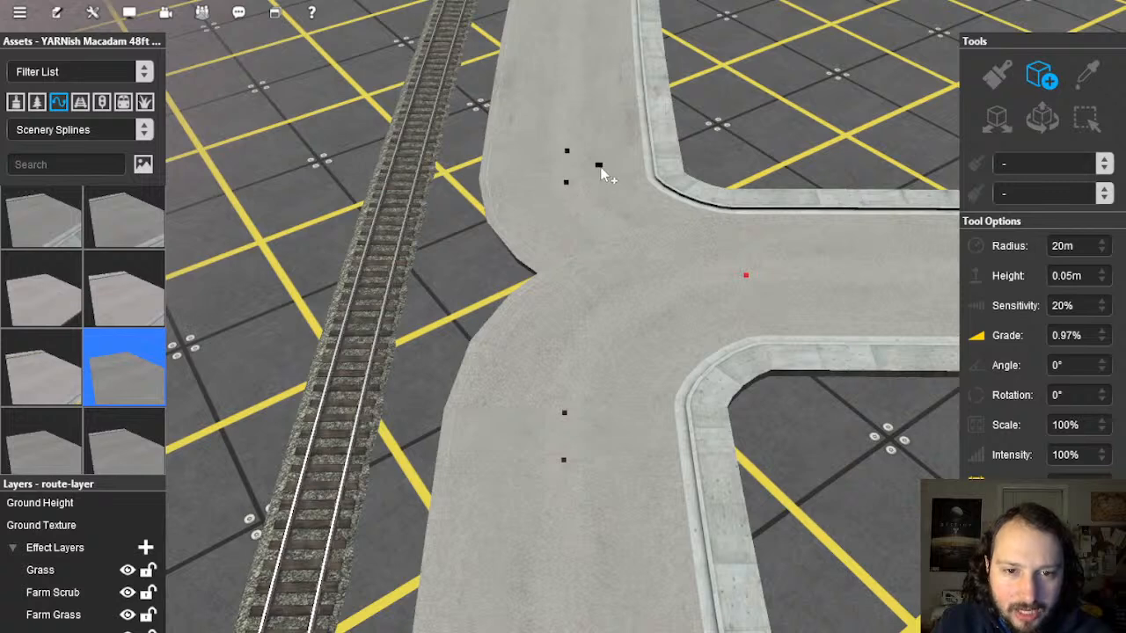
drag(600, 172, 594, 488)
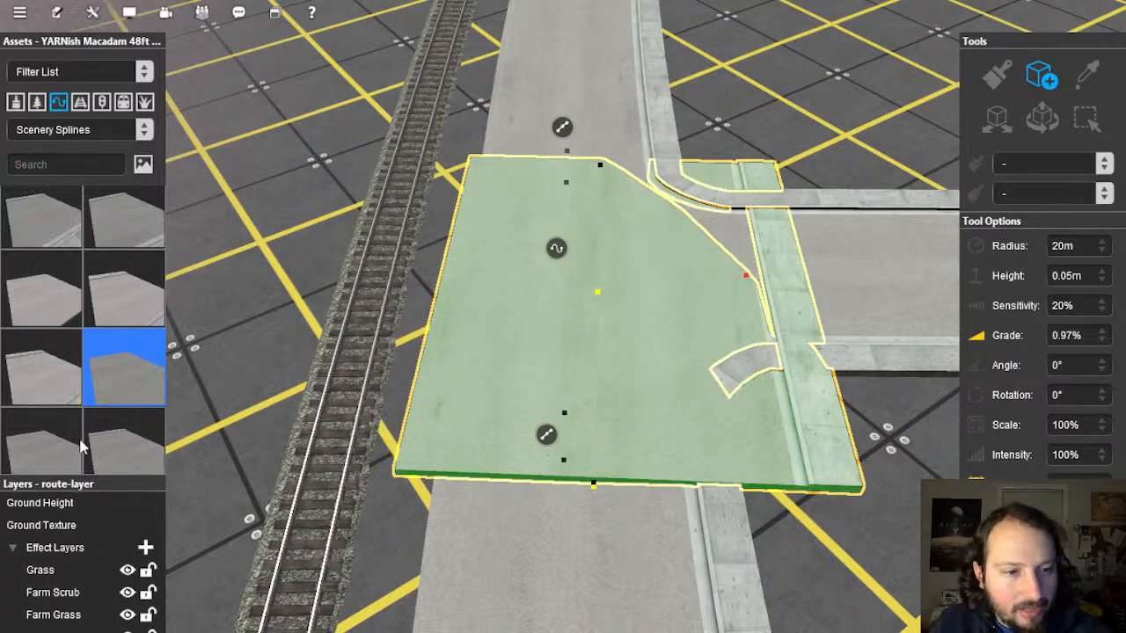
Step: Try swapping the junction road for the 48ft St DL0 +Si street, then undo it
click(54, 447)
scroll(68, 355, down, 1)
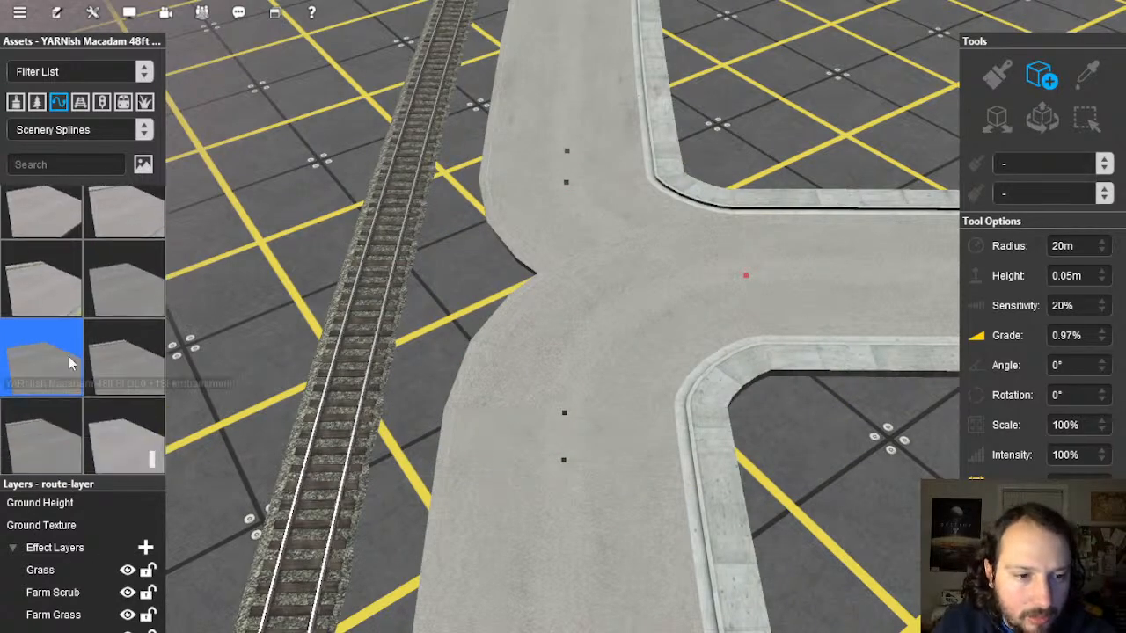
scroll(68, 356, down, 1)
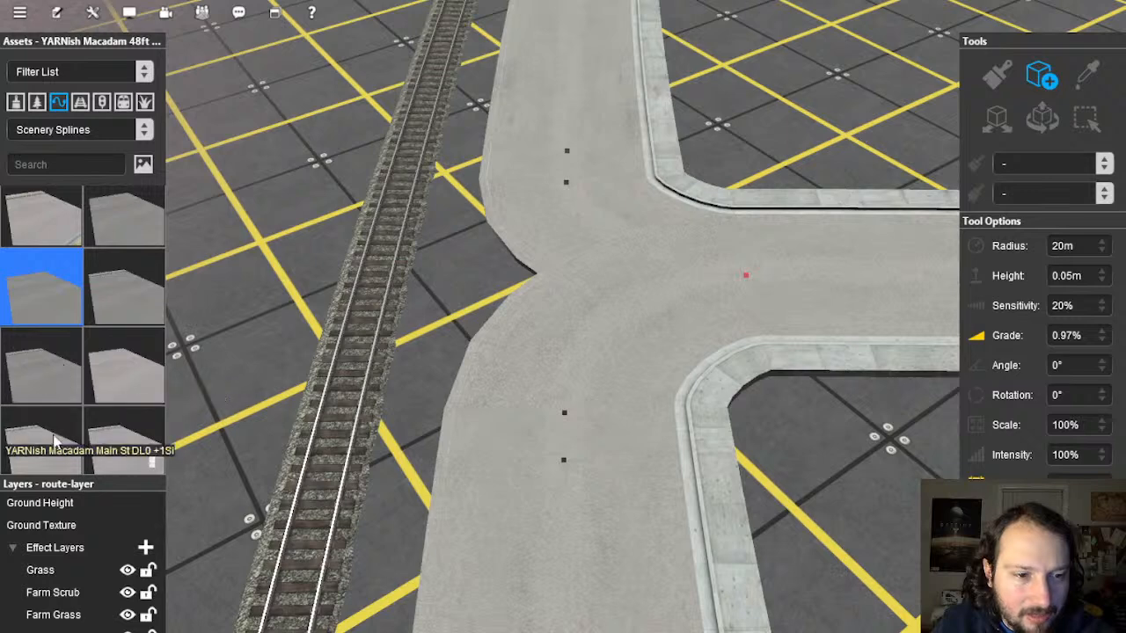
scroll(110, 352, up, 2)
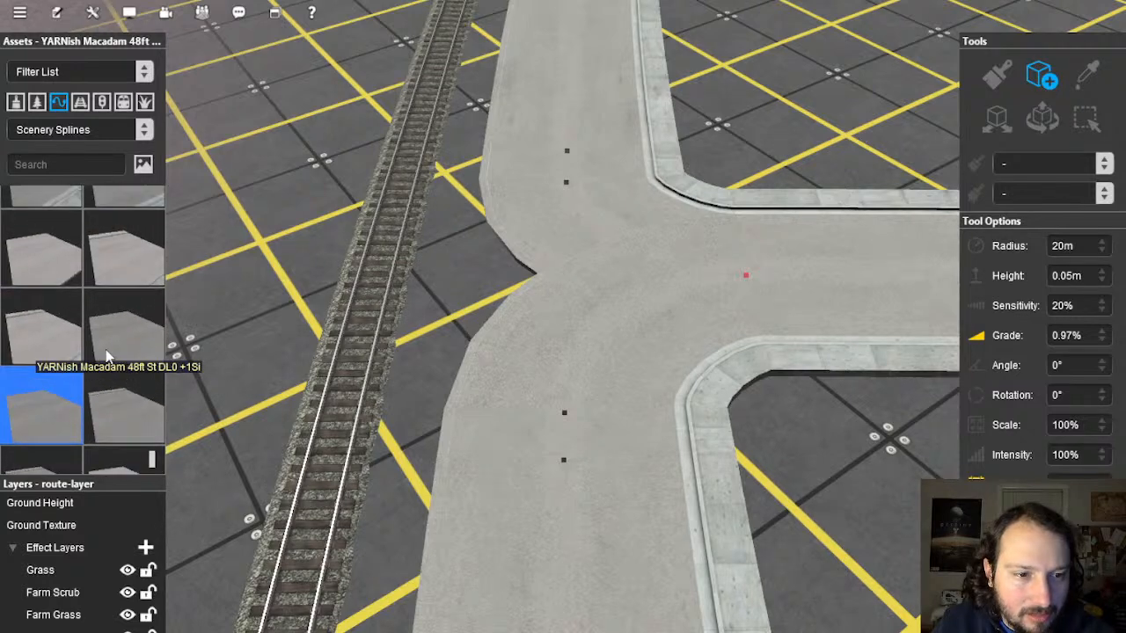
click(122, 442)
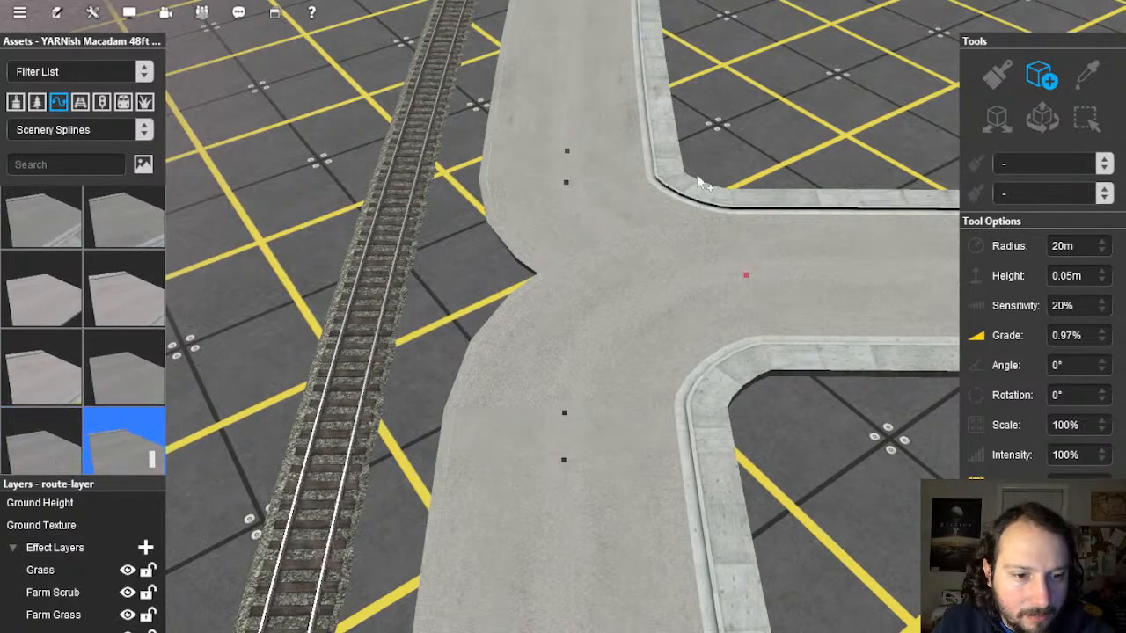
click(592, 412)
key(ctrl+z)
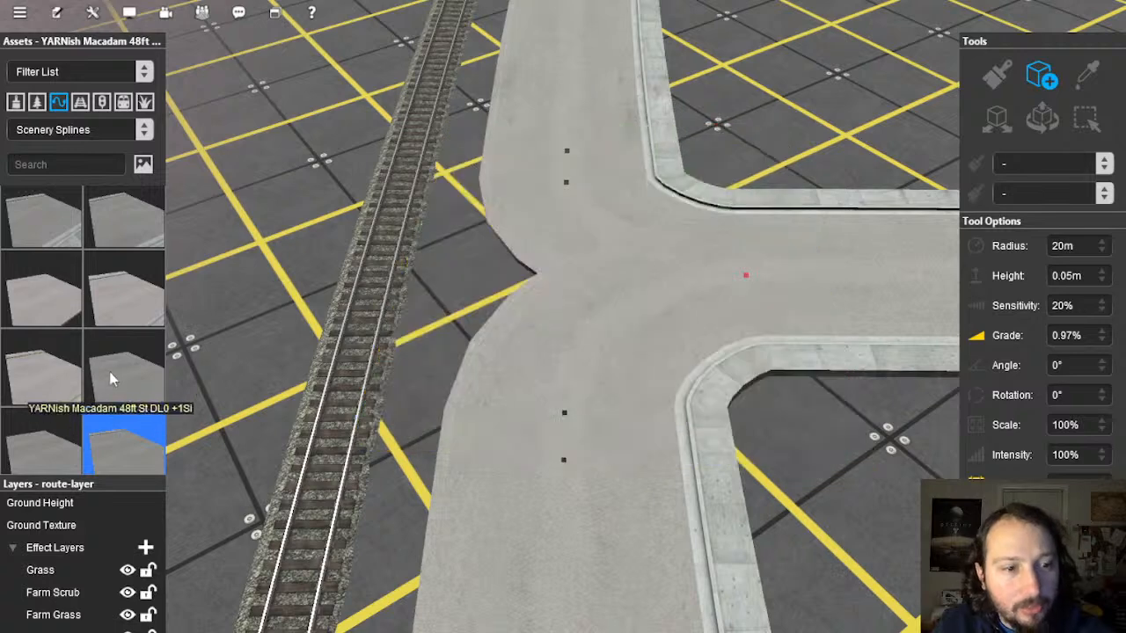
Step: Browse other 48ft variants, delete the trial piece, and select YARNish Macadam 42ft St
scroll(103, 229, down, 5)
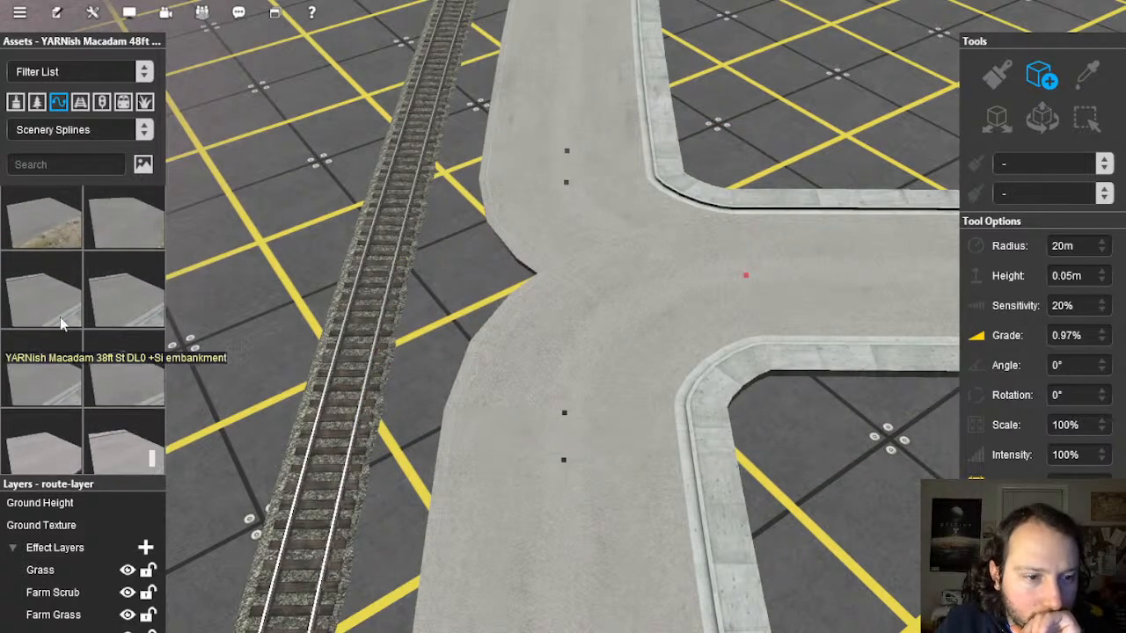
scroll(129, 385, up, 4)
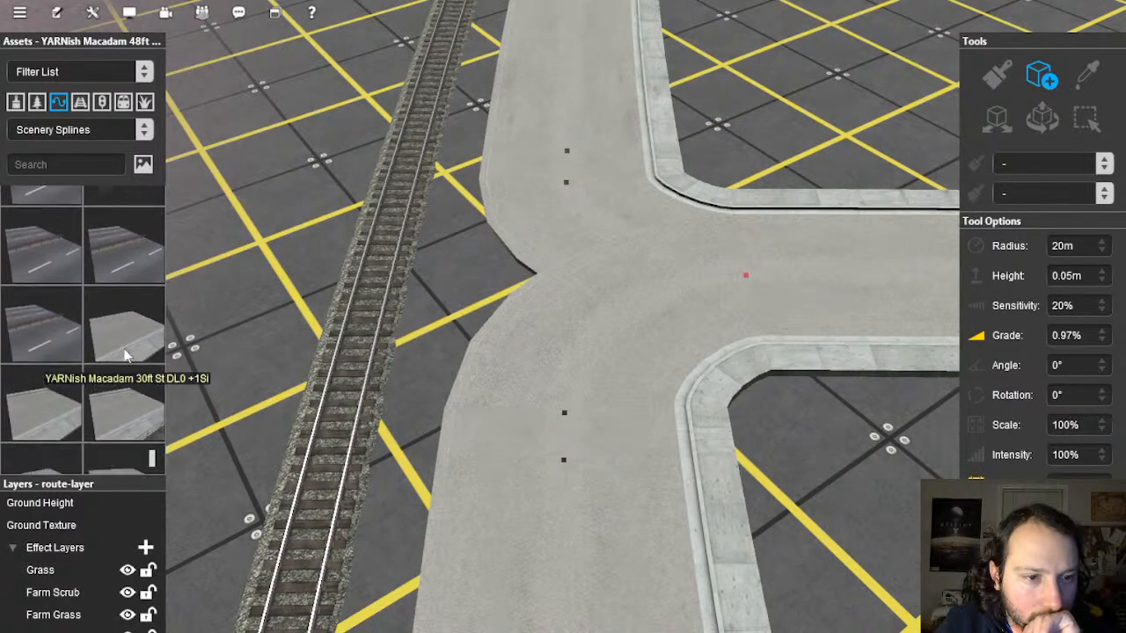
scroll(125, 350, down, 6)
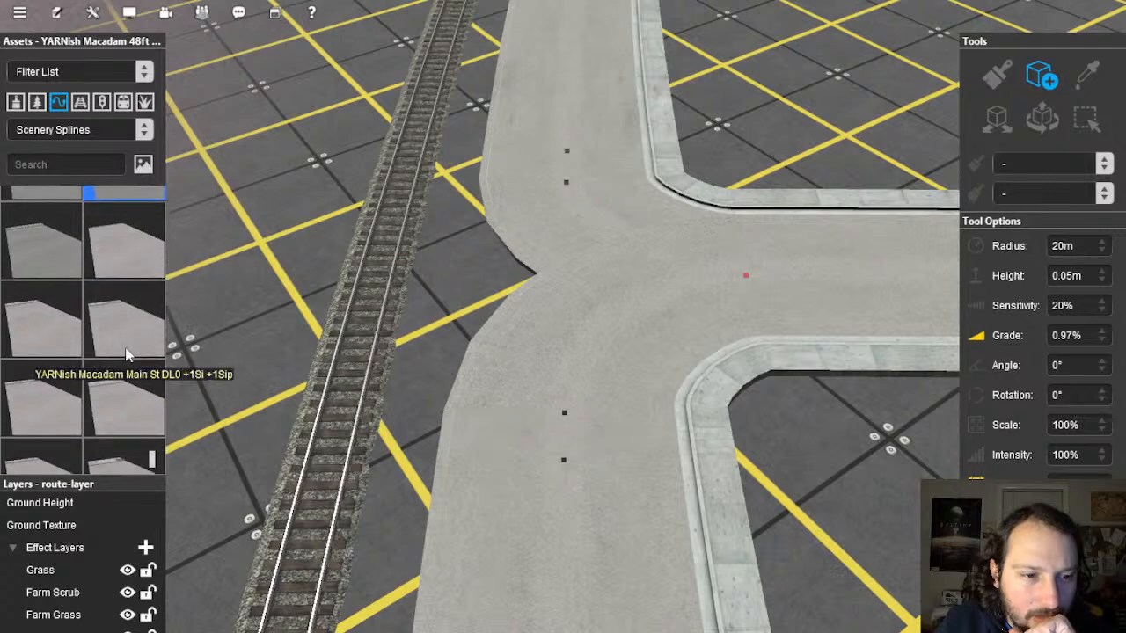
scroll(125, 350, up, 6)
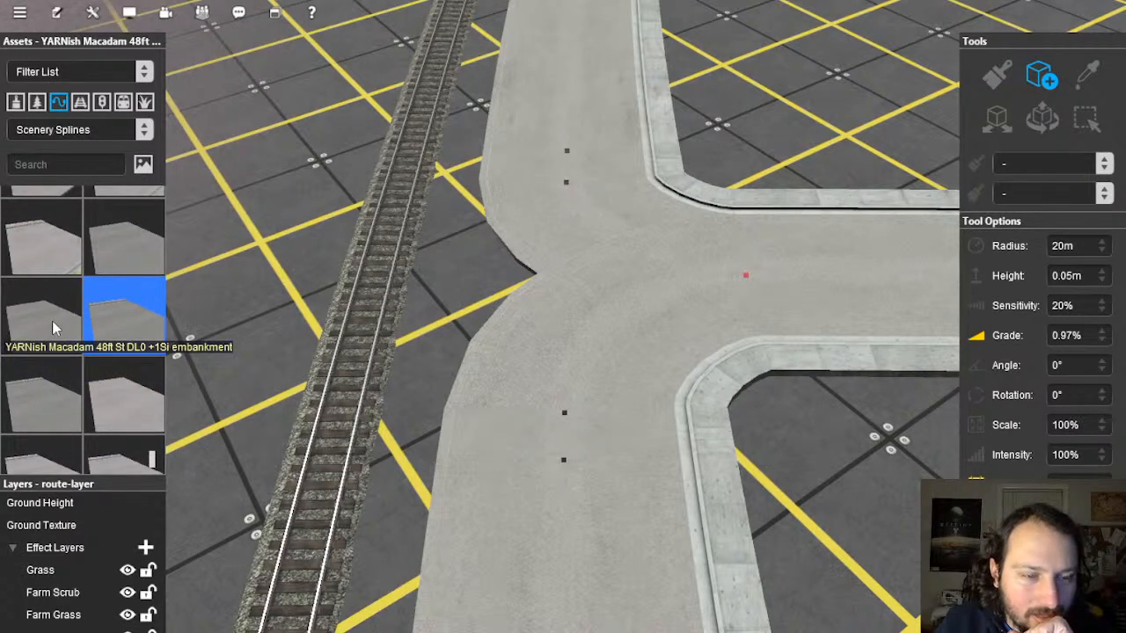
click(52, 322)
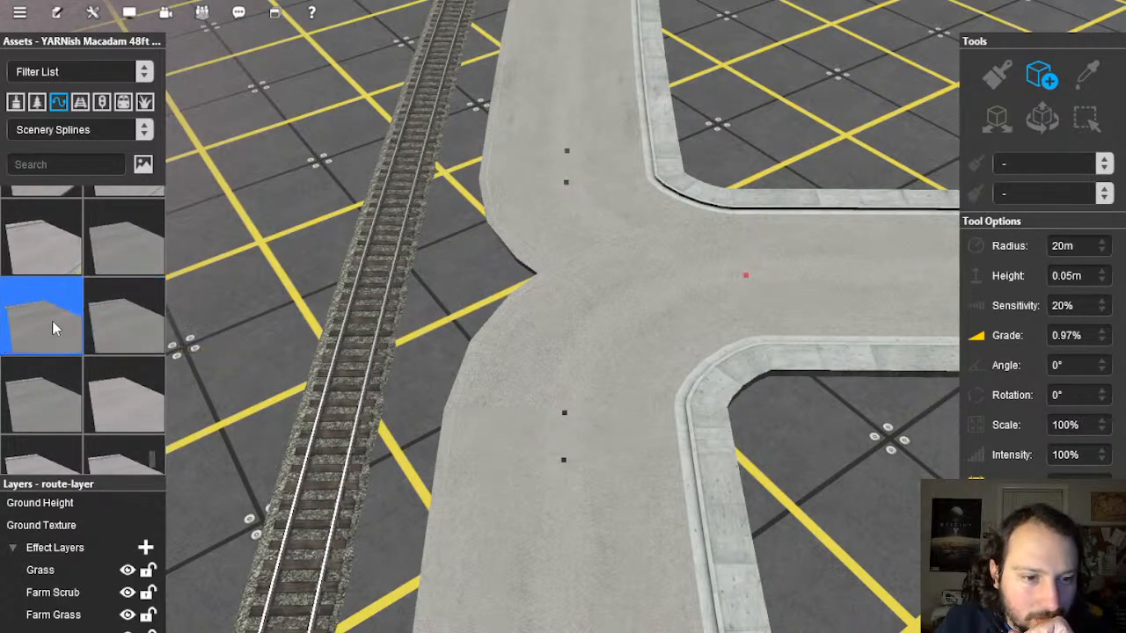
click(123, 341)
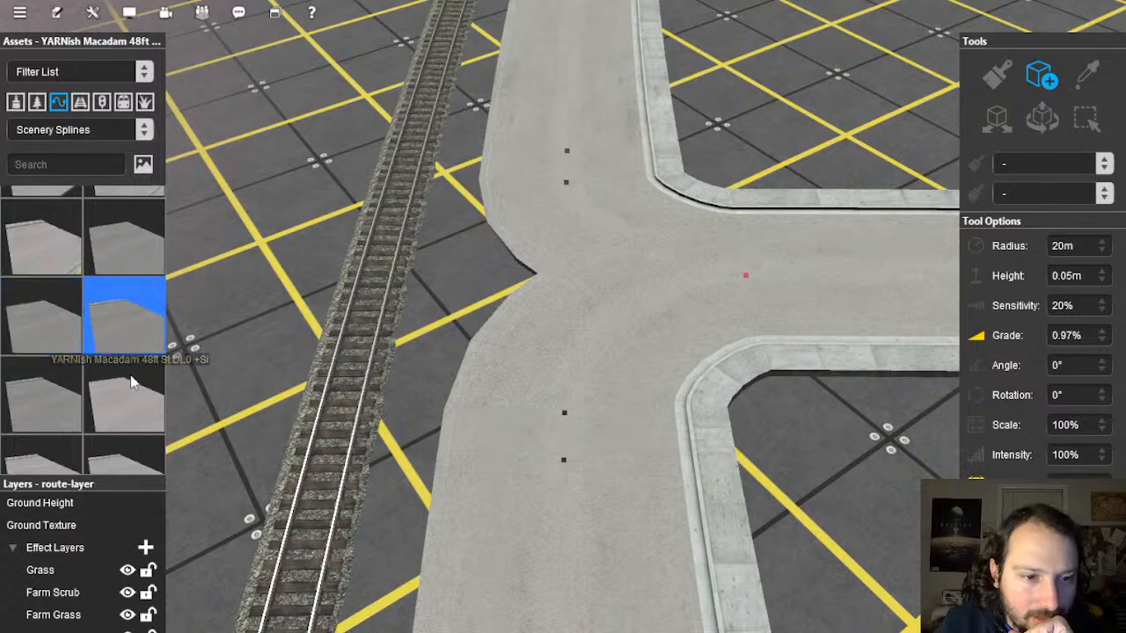
click(64, 396)
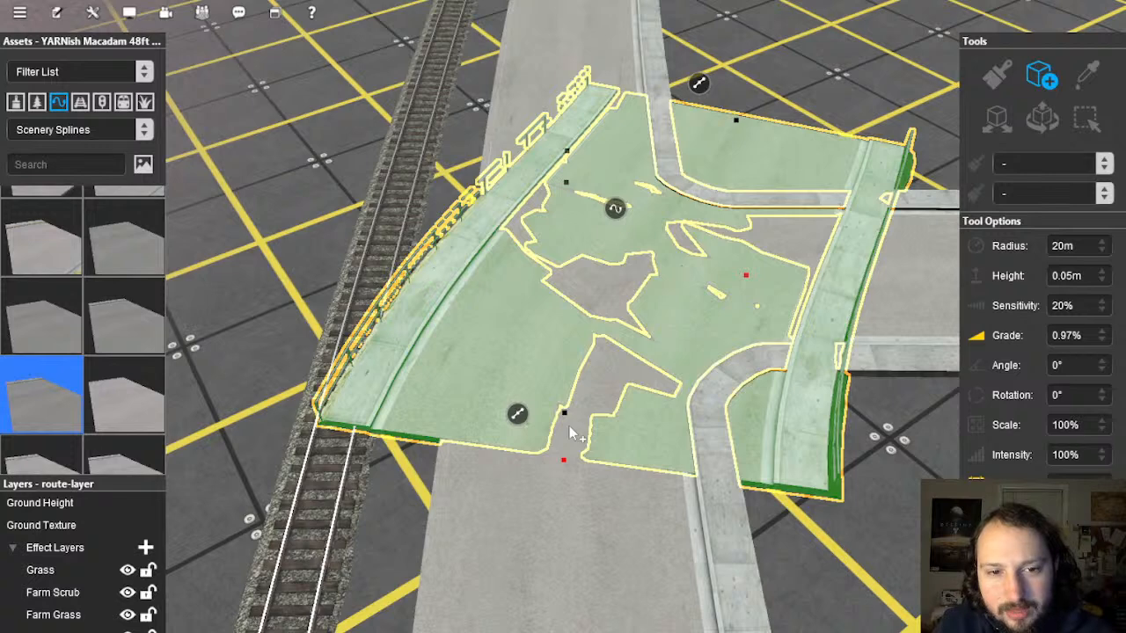
key(Delete)
click(136, 262)
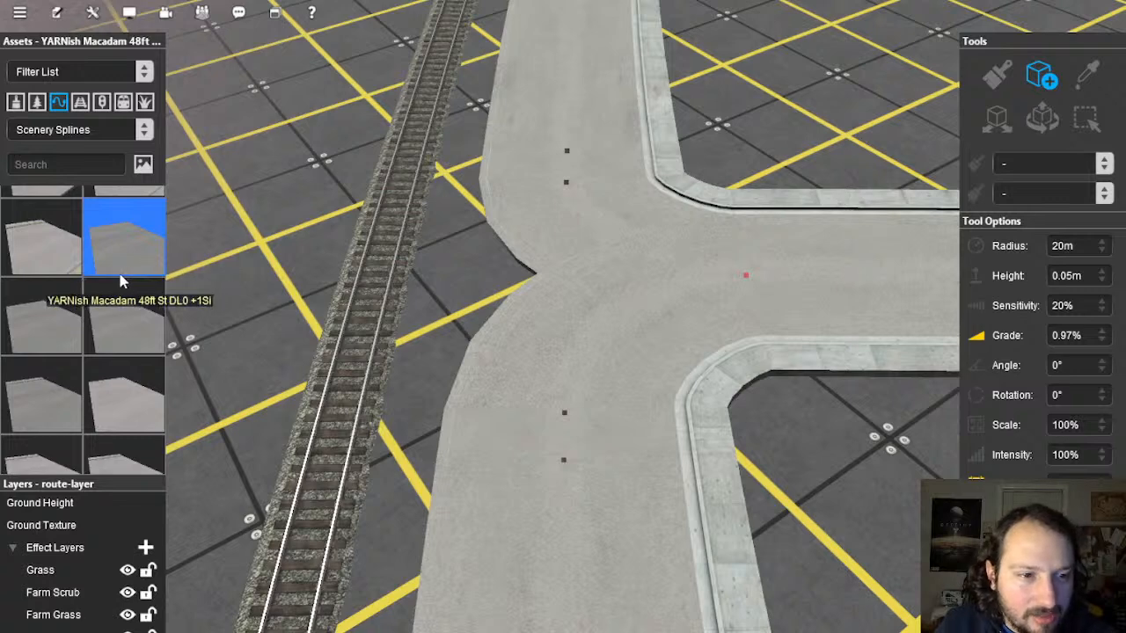
click(123, 391)
click(61, 336)
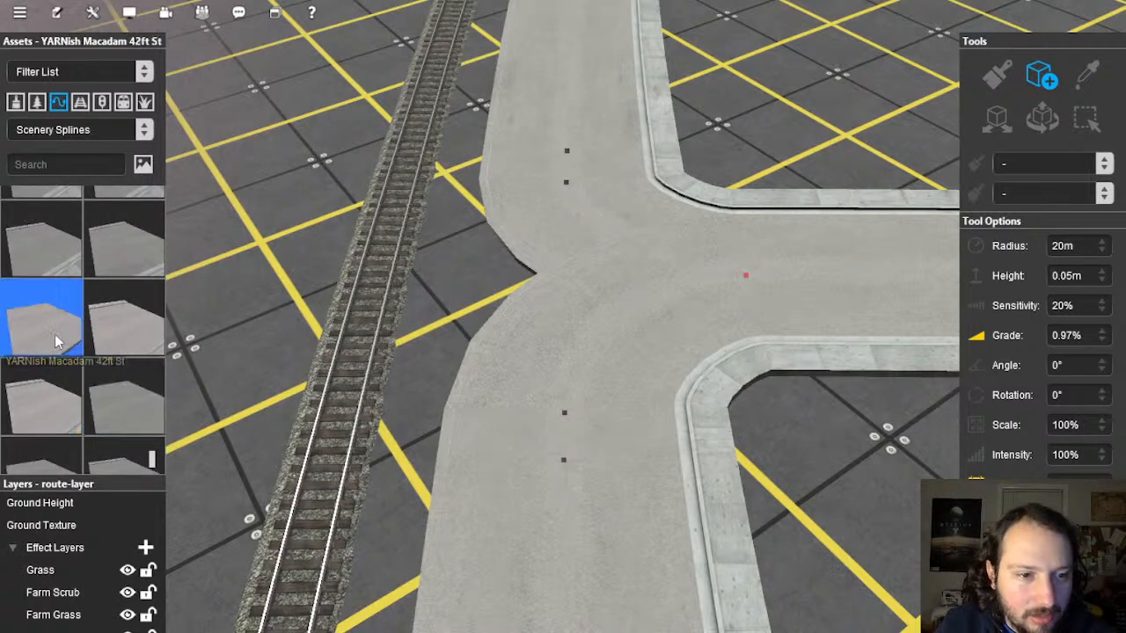
Step: Lay a YARNish Macadam 42ft street piece across the junction, viewed from above
drag(613, 186, 613, 427)
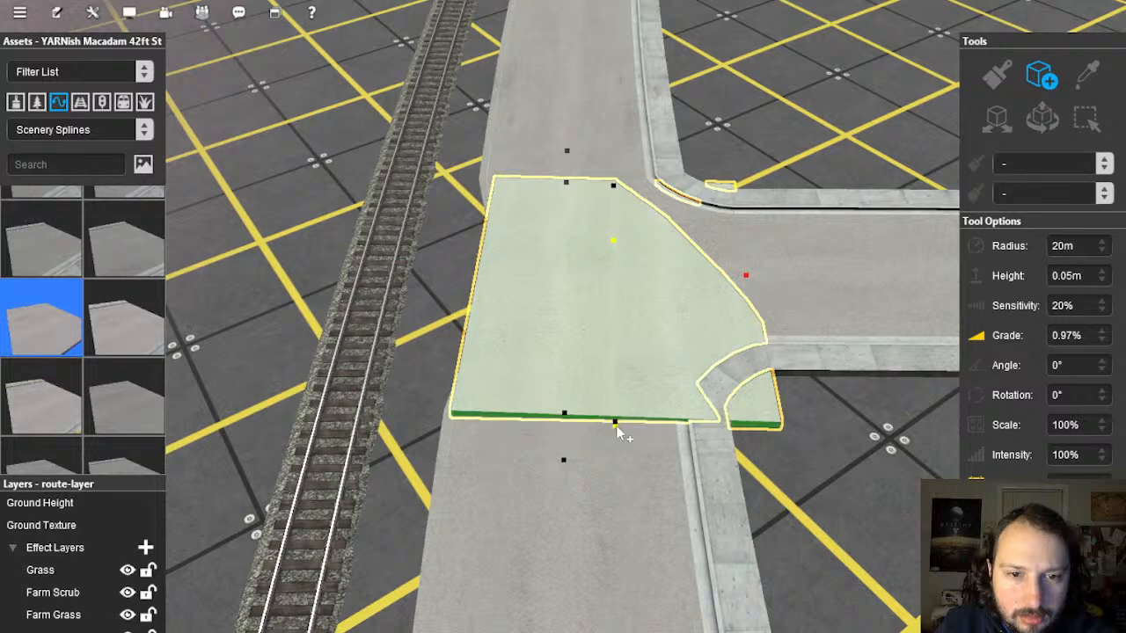
key(ctrl+z)
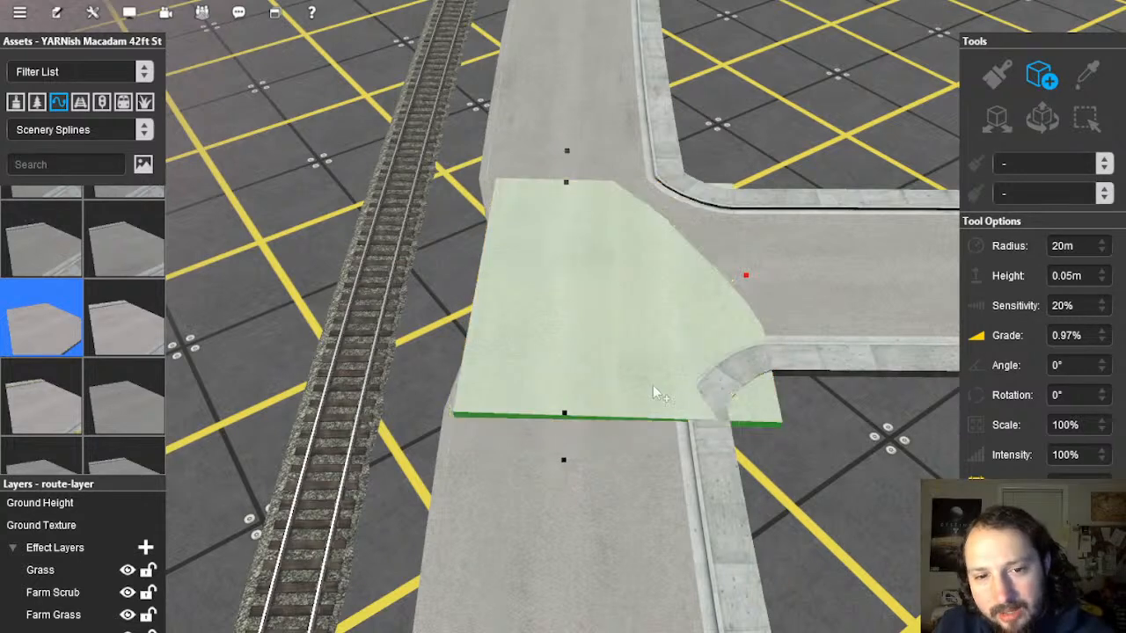
key(Up)
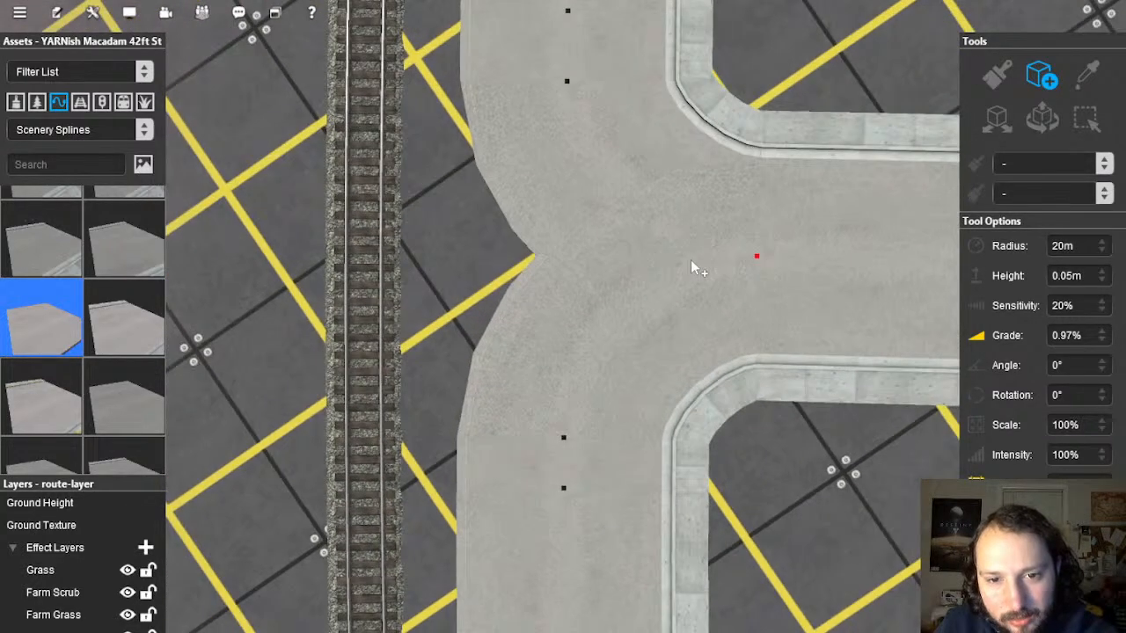
drag(692, 257, 471, 262)
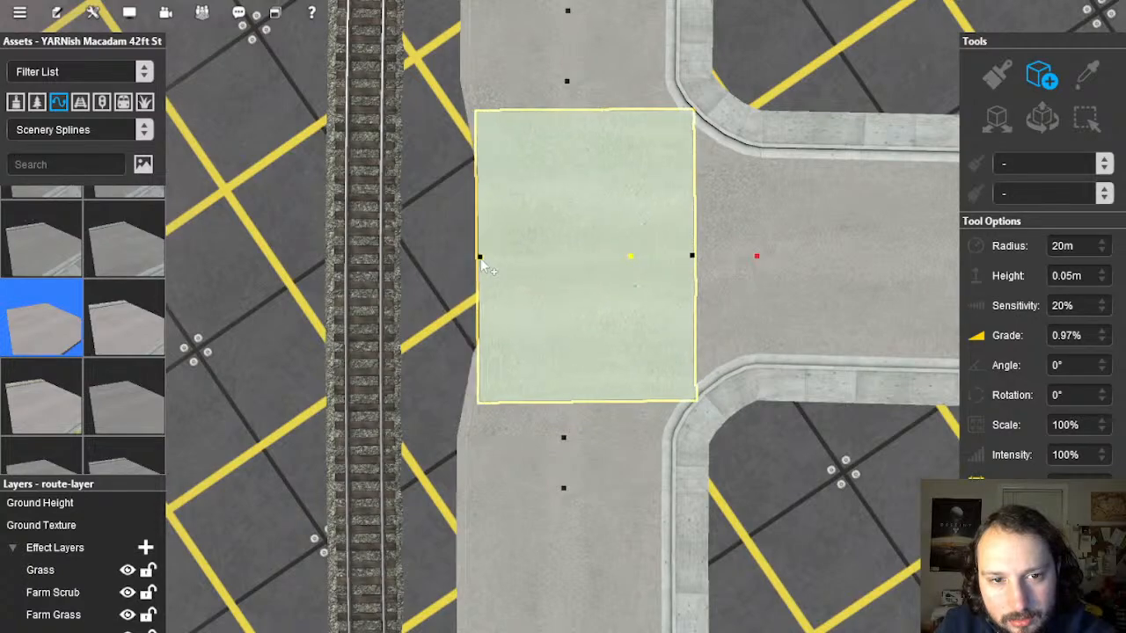
right_drag(525, 311, 654, 402)
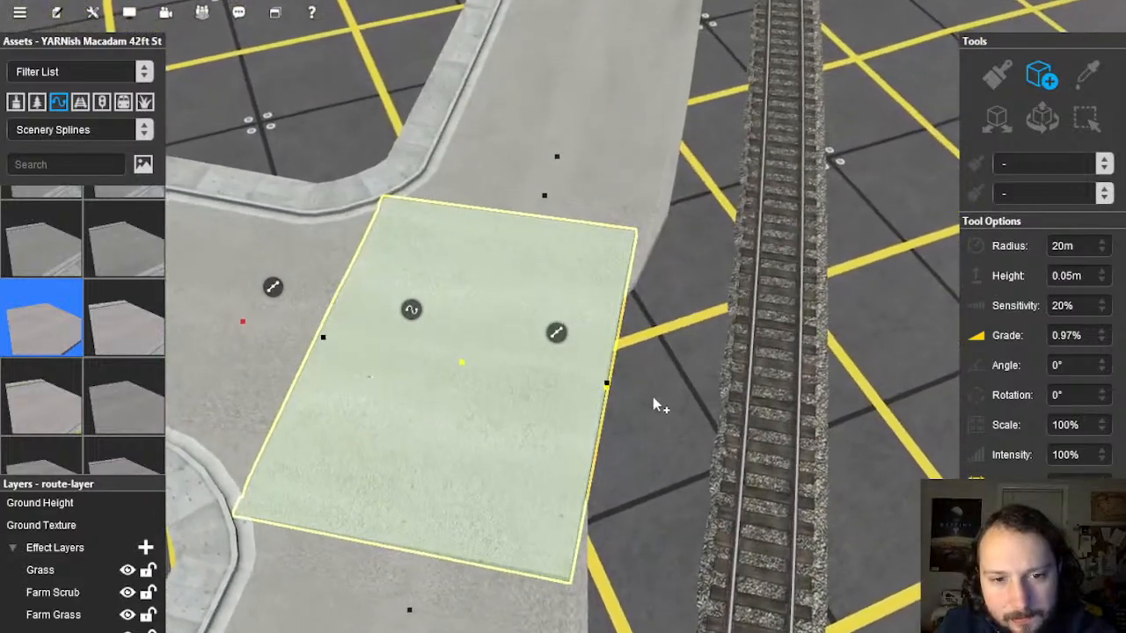
Step: Rotate the macadam patch into line, move it into the gap, and lower its left end
click(1035, 132)
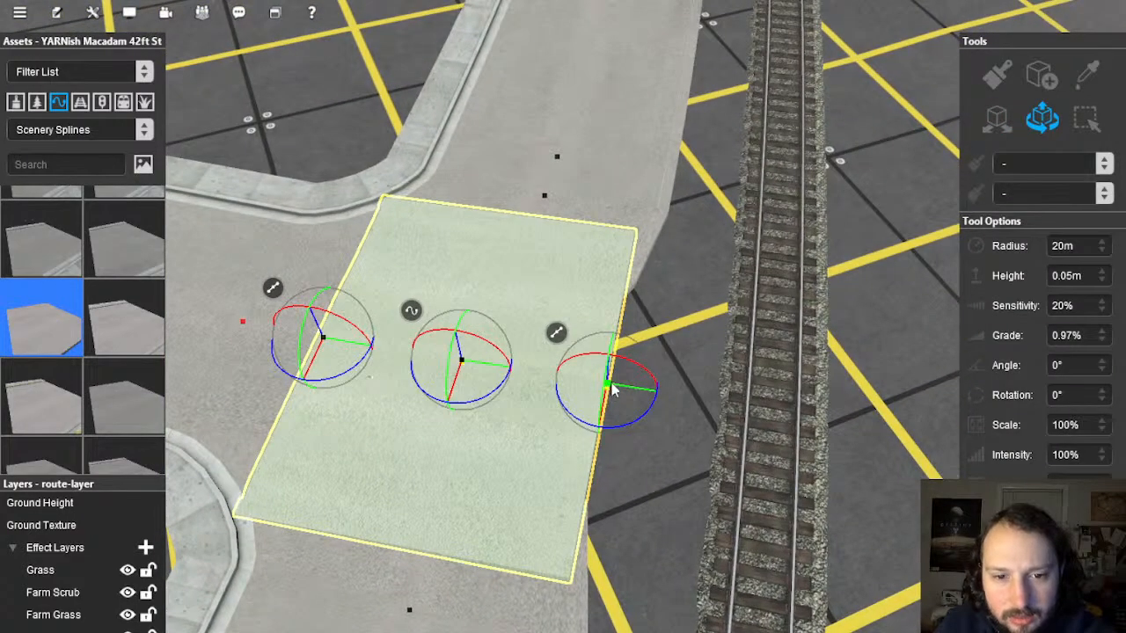
drag(613, 380, 634, 393)
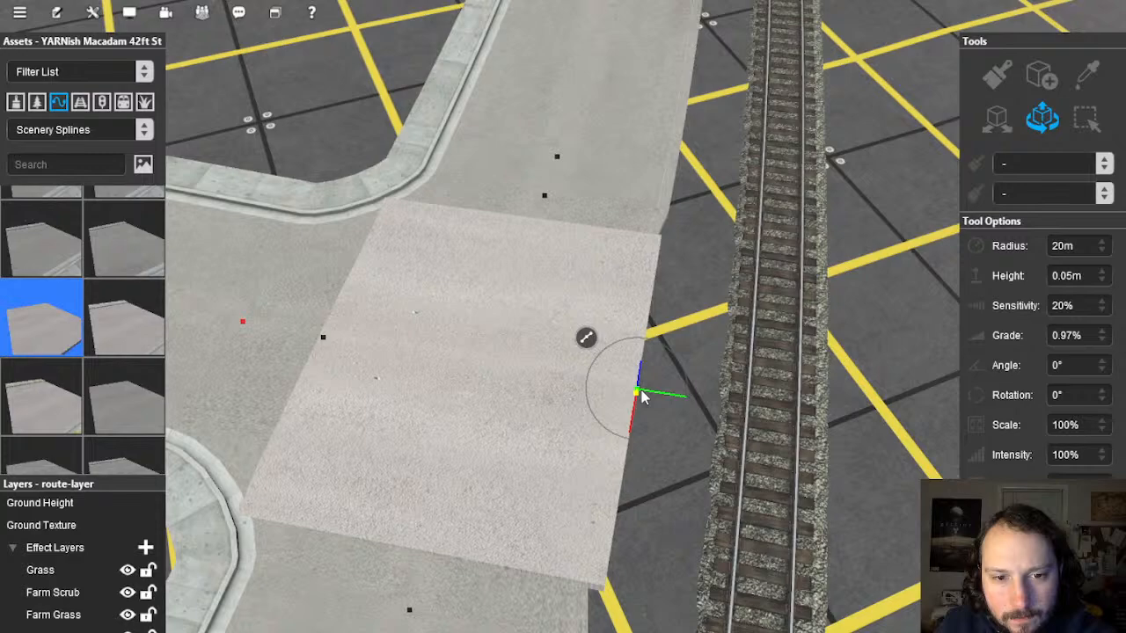
click(490, 385)
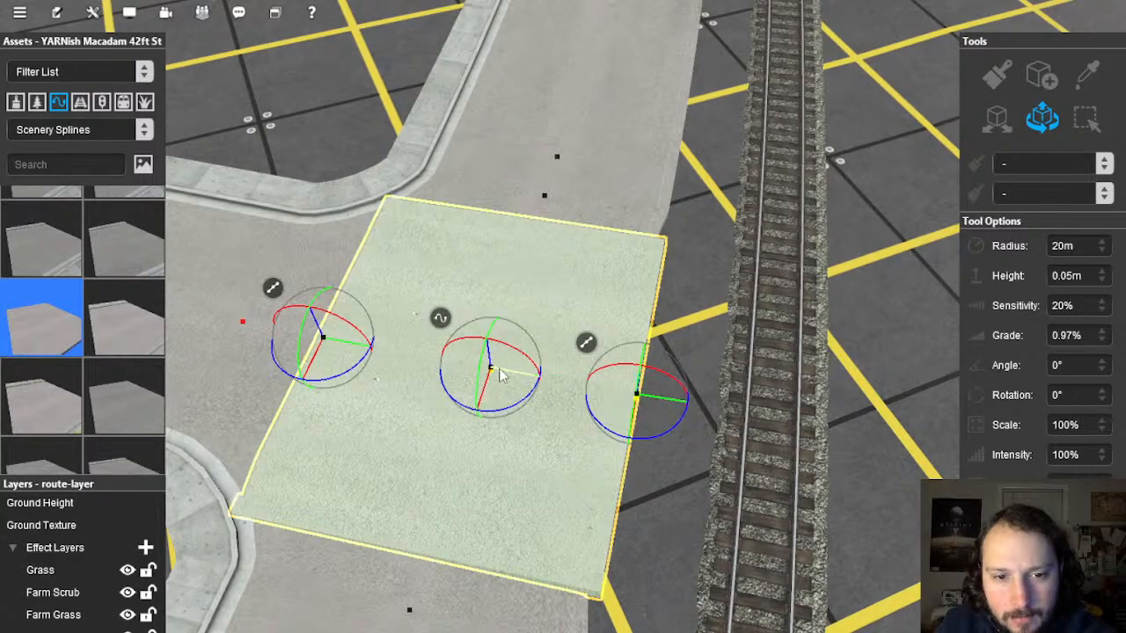
drag(494, 375, 515, 310)
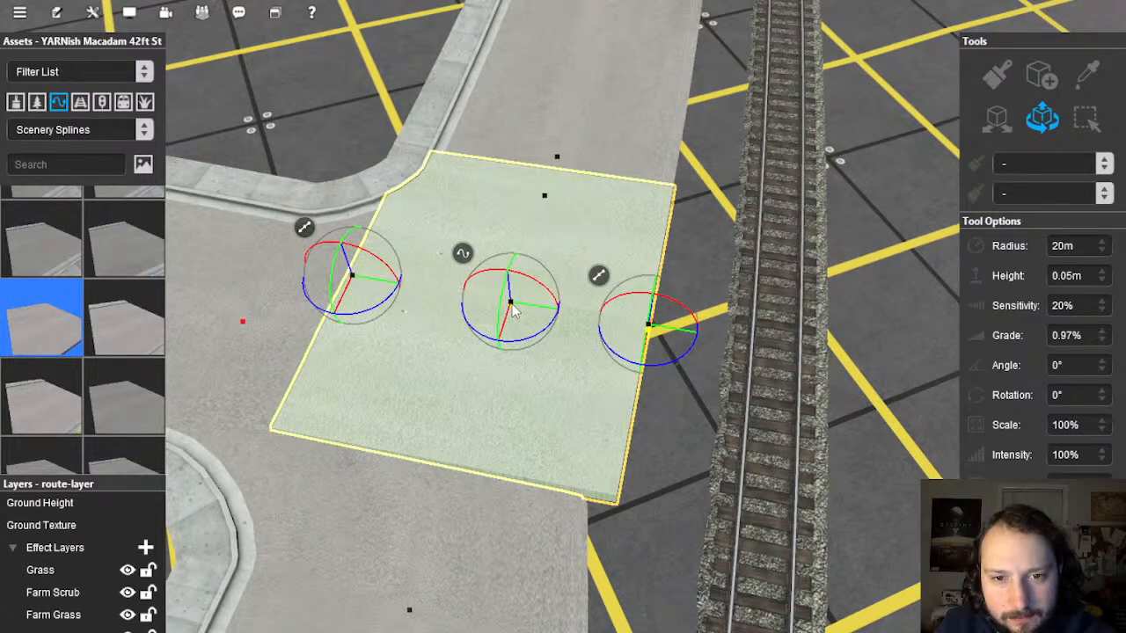
right_drag(636, 322, 434, 256)
drag(434, 256, 437, 270)
mouse_move(570, 310)
right_down()
mouse_move(519, 298)
mouse_move(489, 340)
mouse_move(624, 283)
mouse_move(518, 339)
mouse_move(563, 307)
right_up()
Step: Lay a new YARNish Macadam patch over the junction wedge and align its trackside node with the road edge
click(1047, 79)
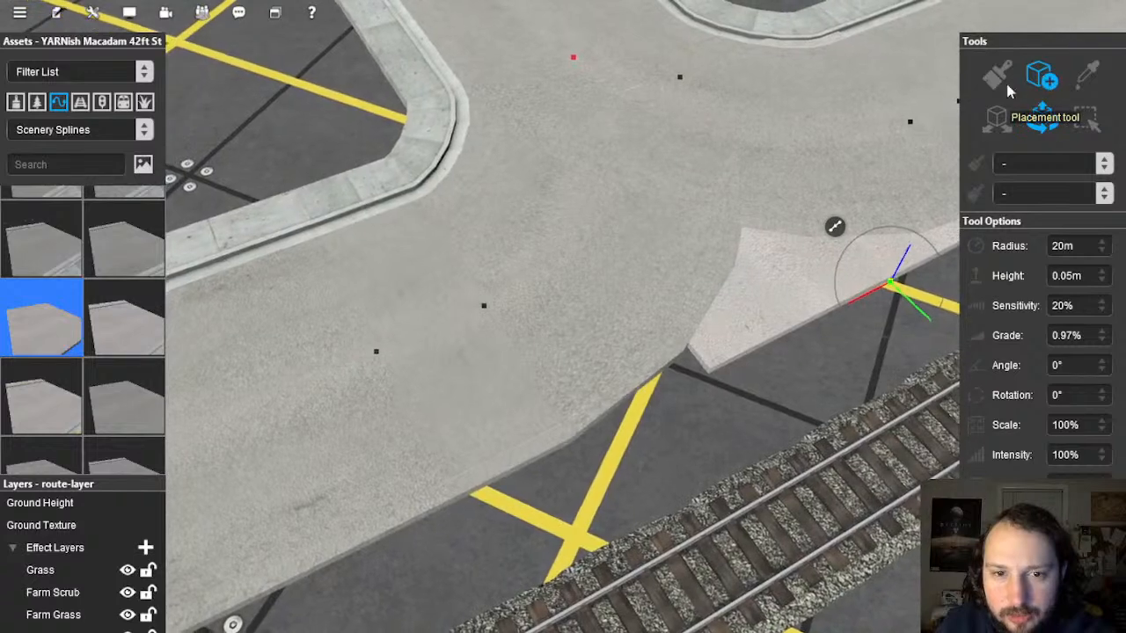
drag(528, 176, 687, 385)
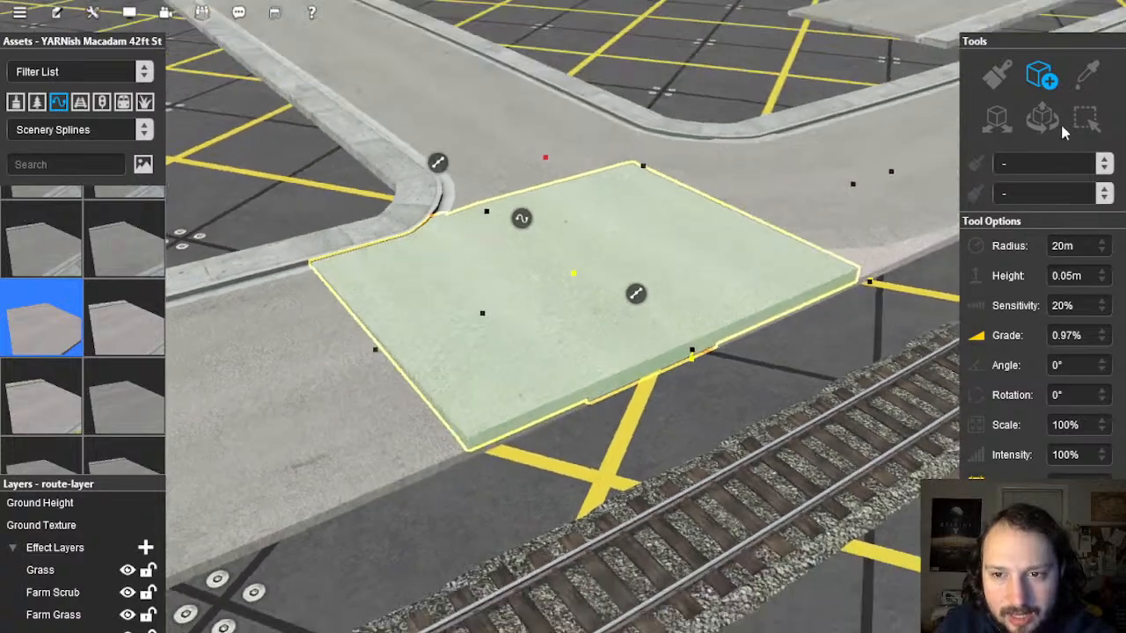
click(1044, 119)
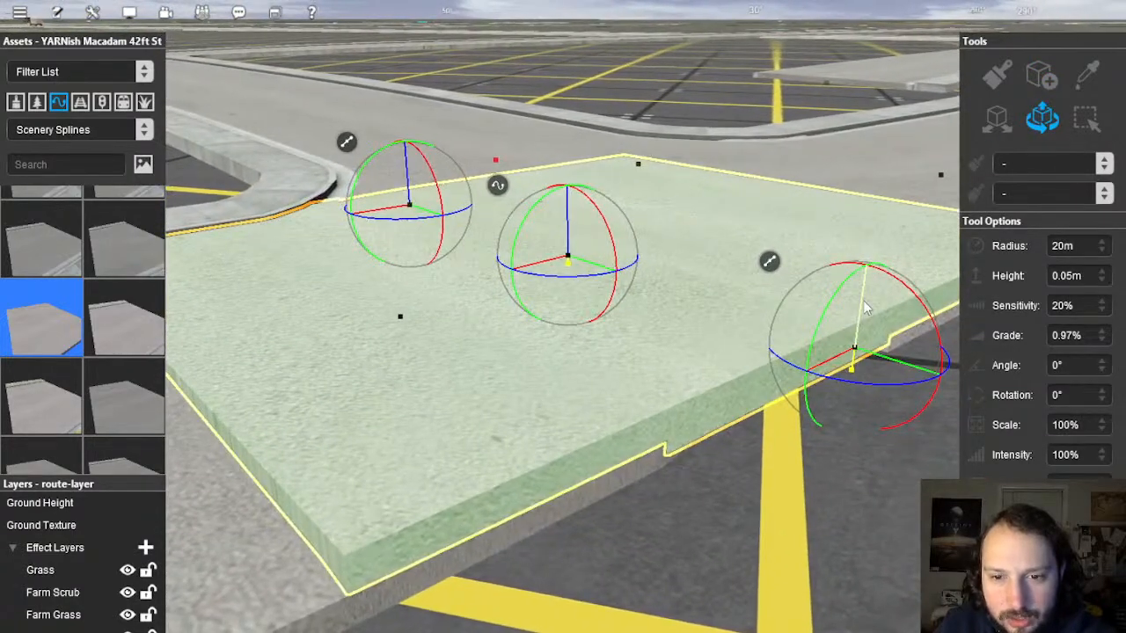
click(865, 308)
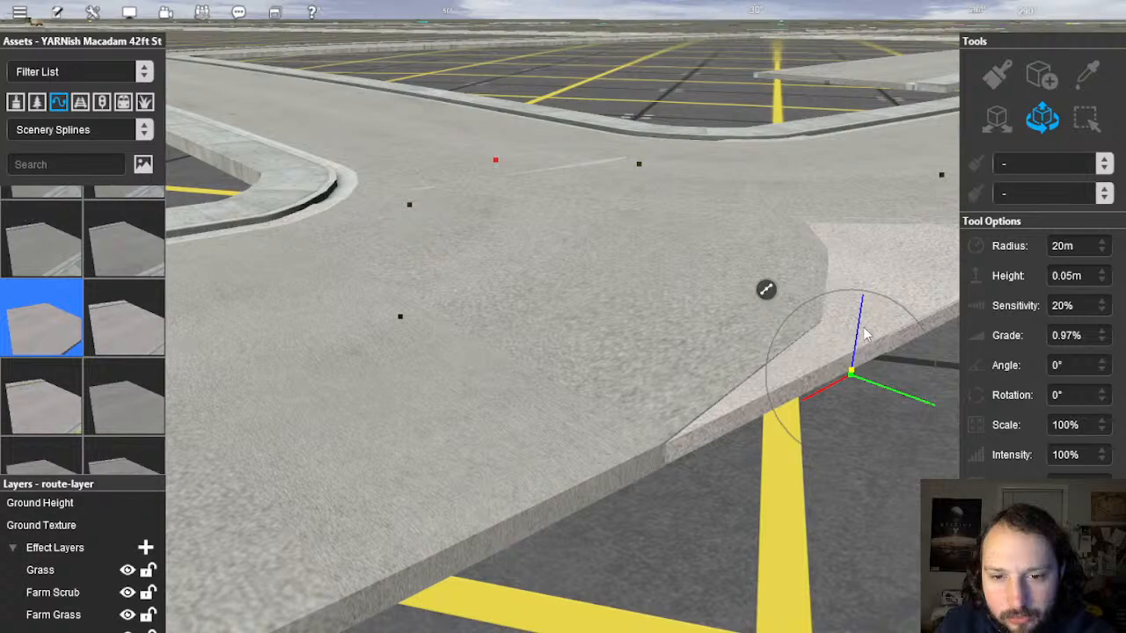
right_drag(866, 334, 387, 198)
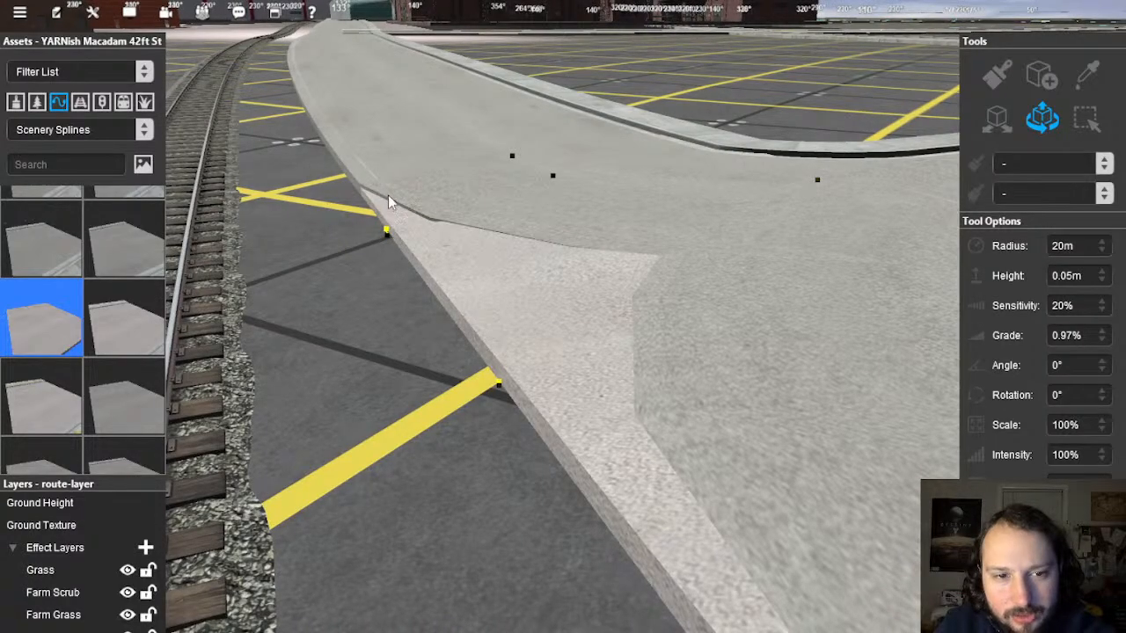
right_drag(480, 352, 558, 378)
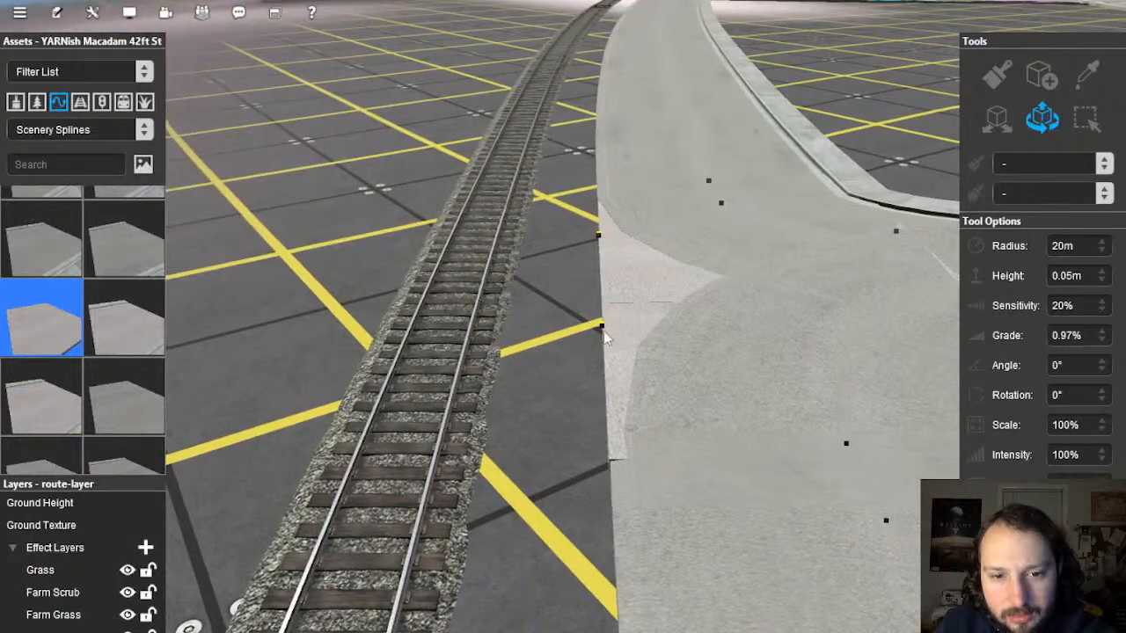
click(604, 329)
mouse_move(604, 335)
right_down()
mouse_move(595, 341)
mouse_move(616, 339)
right_up()
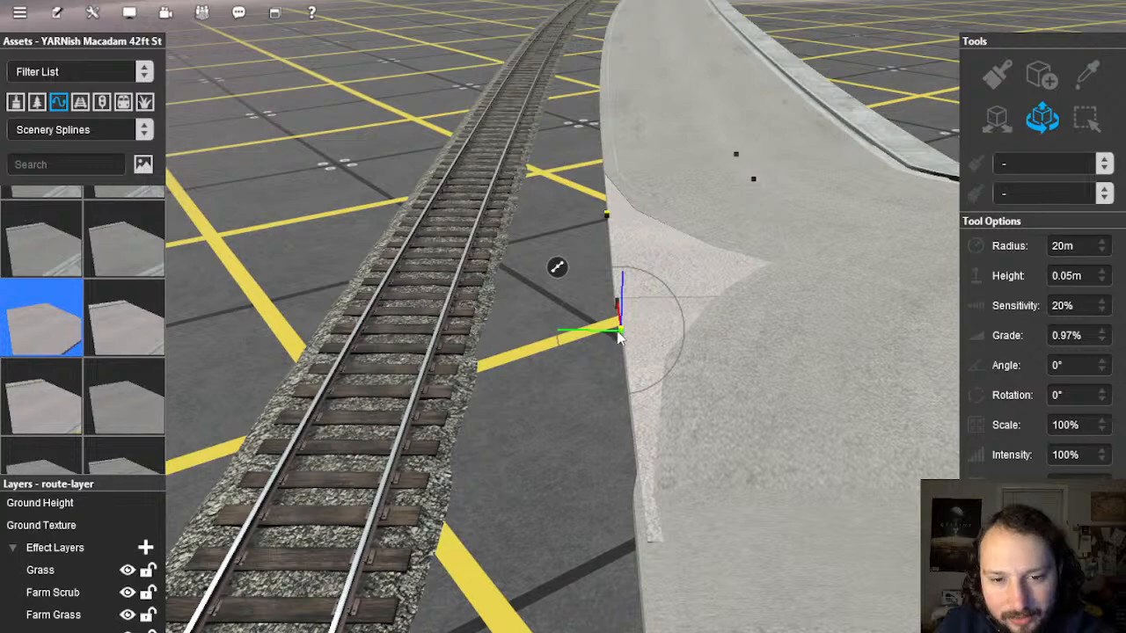
drag(619, 337, 616, 334)
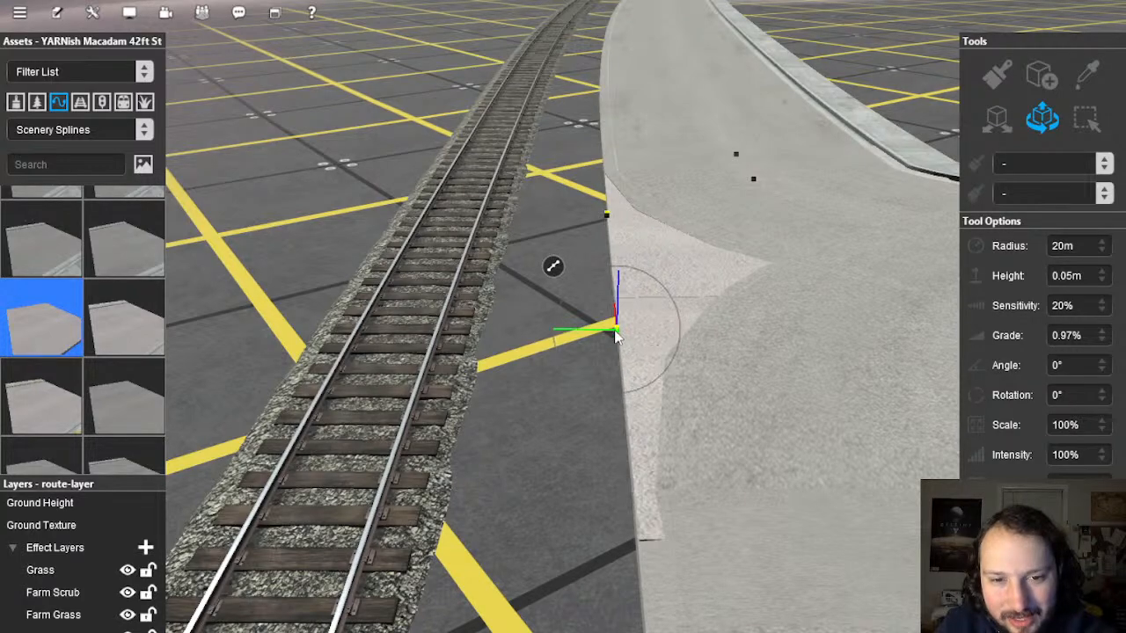
Step: Fly the camera along the track, past the silos, to the next road junction
right_drag(538, 425, 564, 312)
key(w)
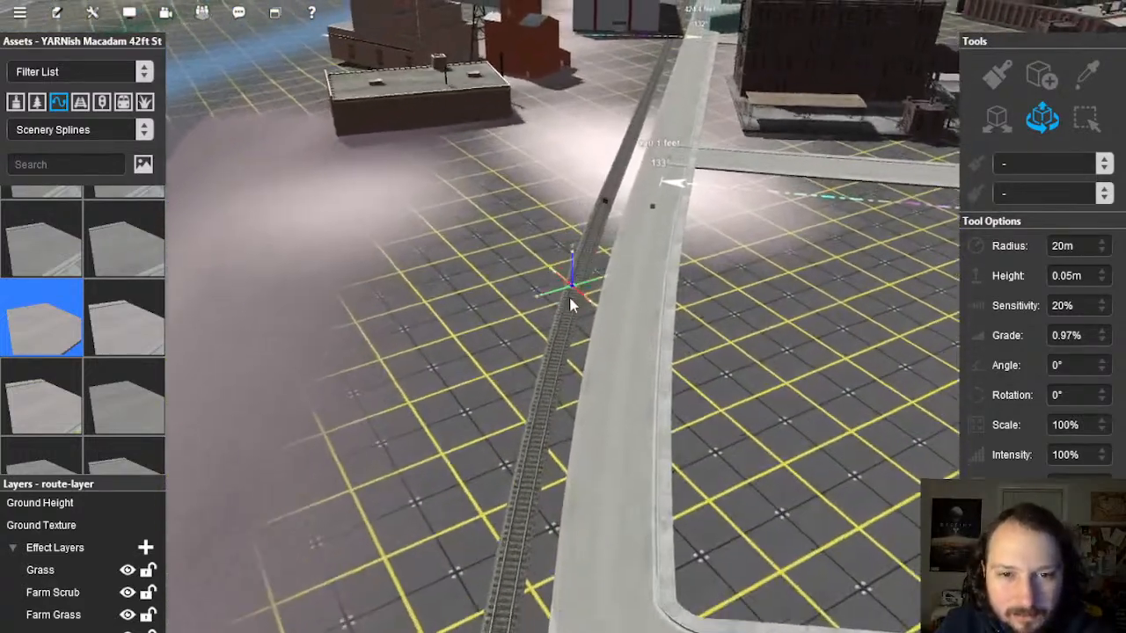
mouse_move(571, 304)
right_down()
mouse_move(581, 308)
mouse_move(568, 309)
right_up()
right_drag(496, 264, 555, 387)
scroll(748, 289, down, 3)
right_click(553, 493)
right_click(548, 438)
right_click(537, 226)
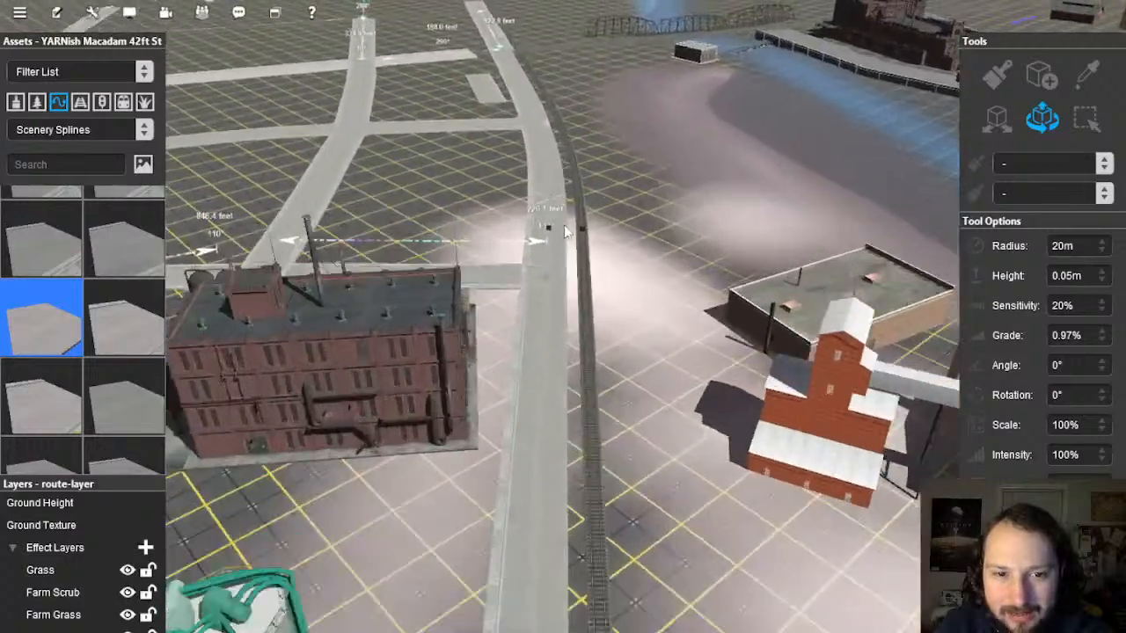
right_click(552, 226)
scroll(561, 321, up, 2)
scroll(561, 326, up, 4)
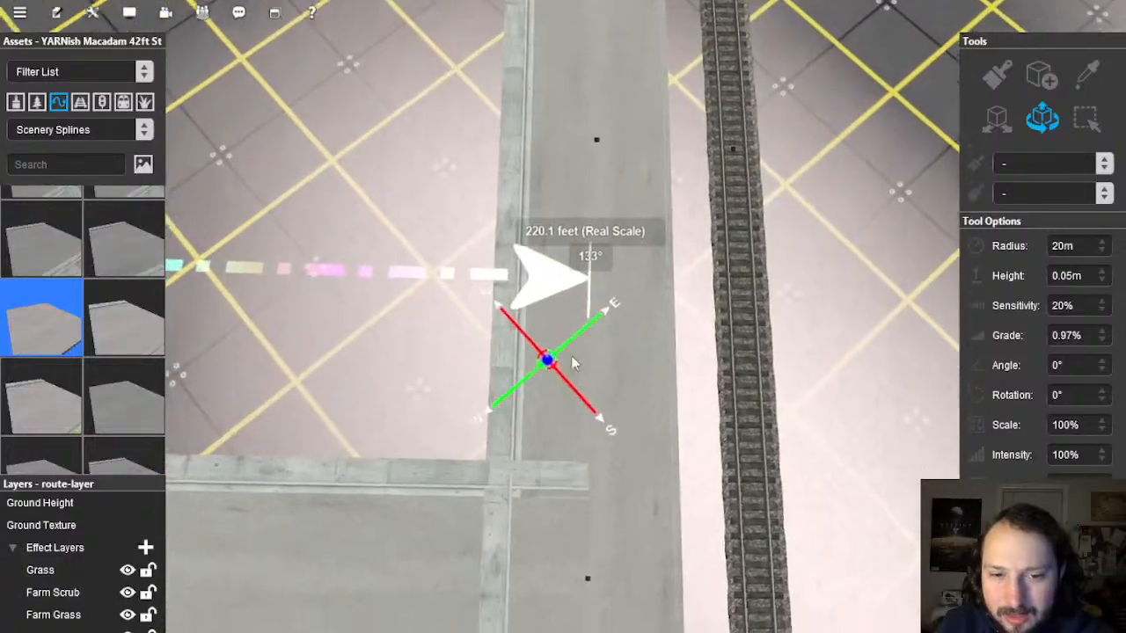
Step: Straighten the upper road segment at the junction from its spline options
click(609, 363)
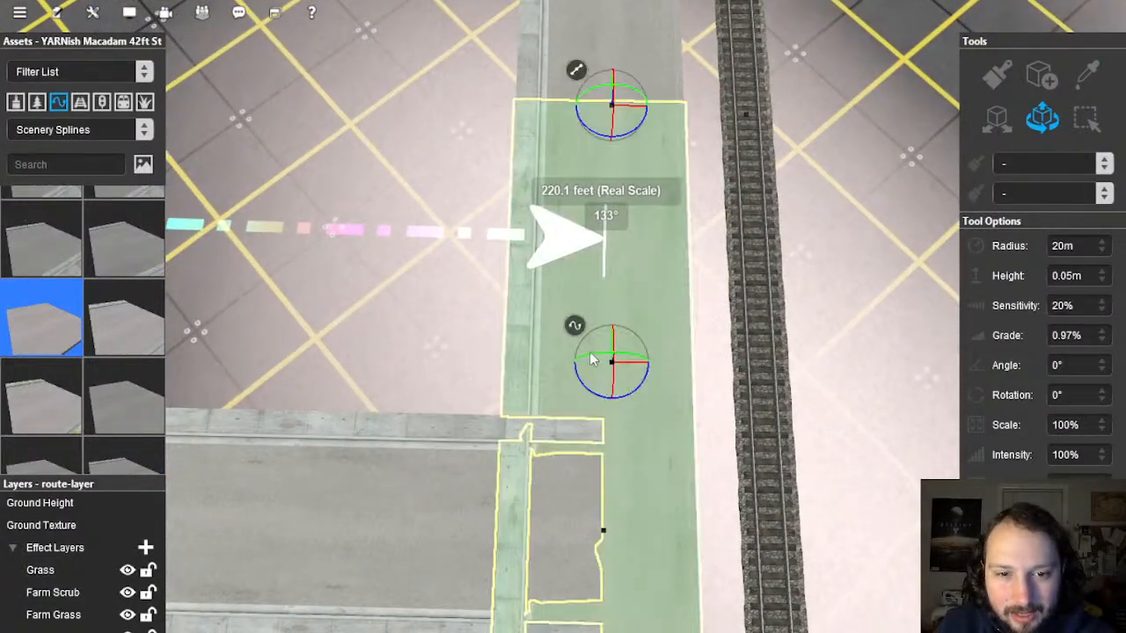
right_click(577, 329)
click(616, 523)
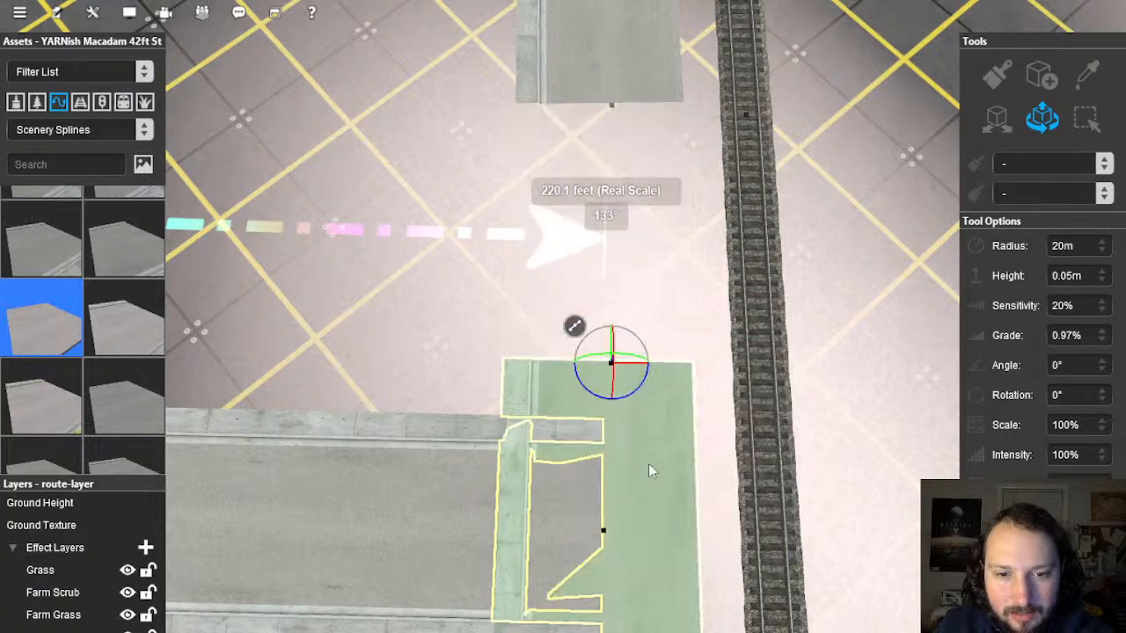
right_drag(568, 353, 606, 230)
click(606, 227)
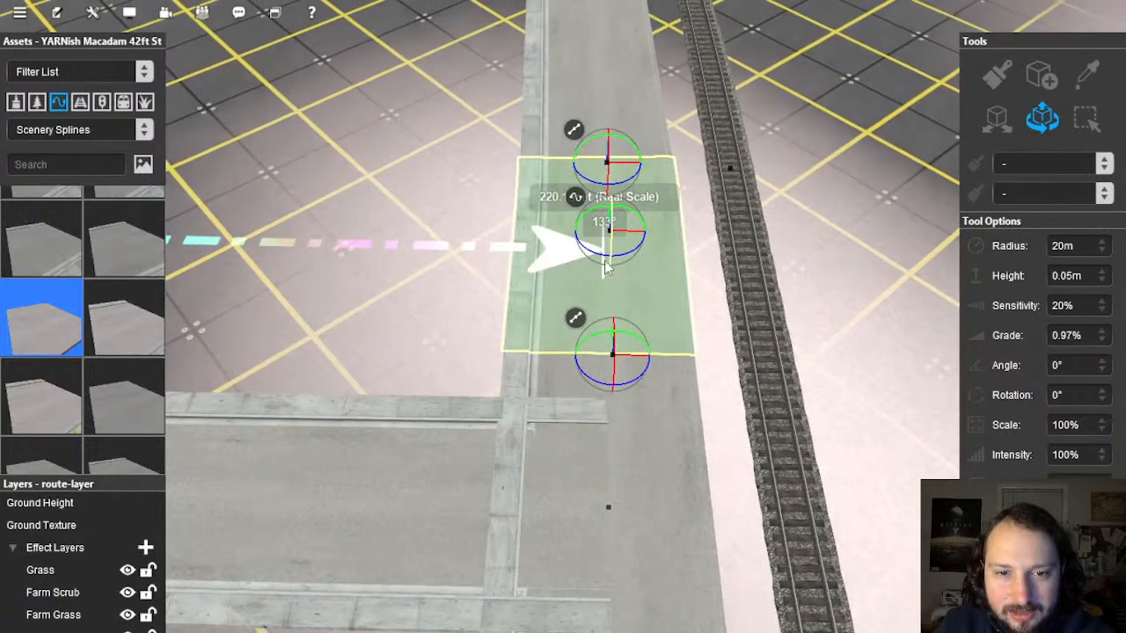
click(578, 198)
click(674, 380)
Step: Add a spline point on the lower road and toggle straightening on the upper segment
right_click(568, 482)
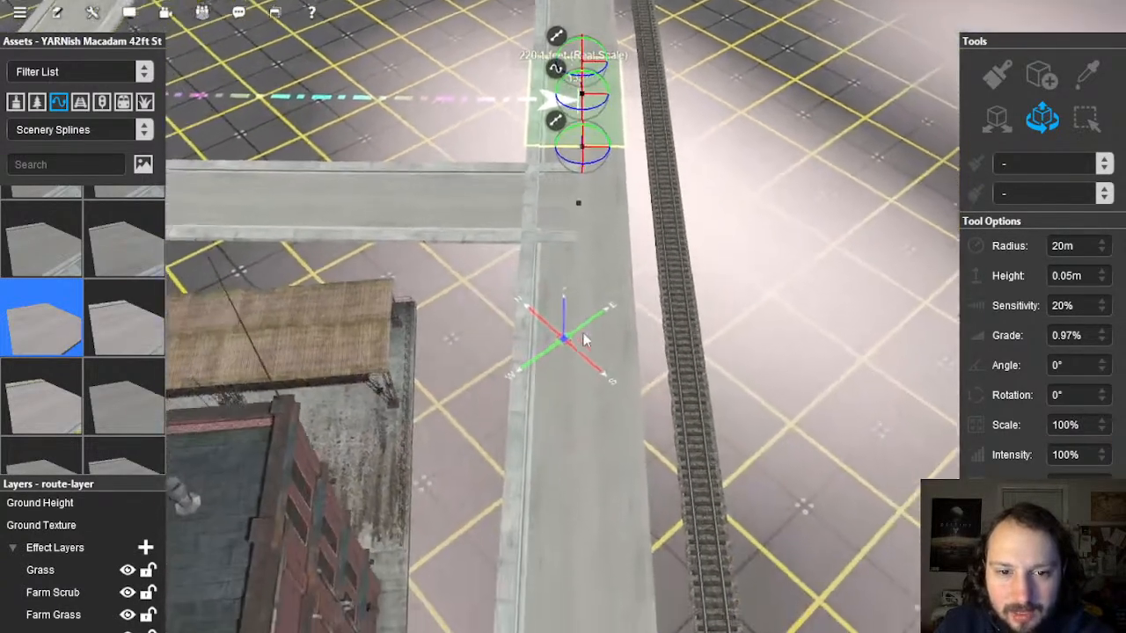
click(594, 345)
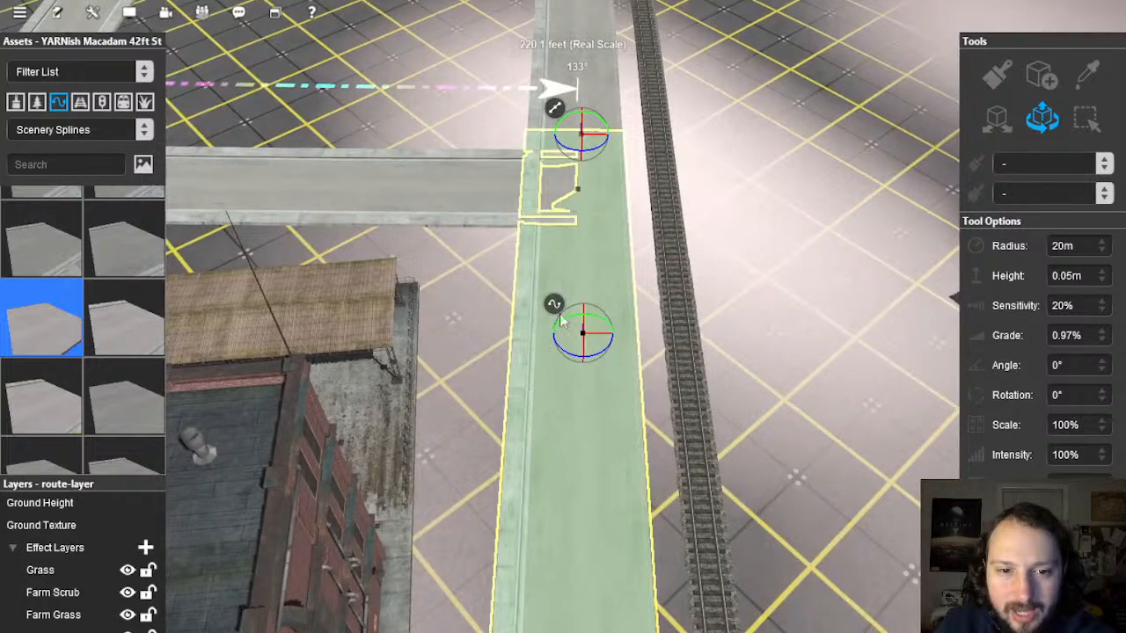
right_drag(584, 289, 587, 247)
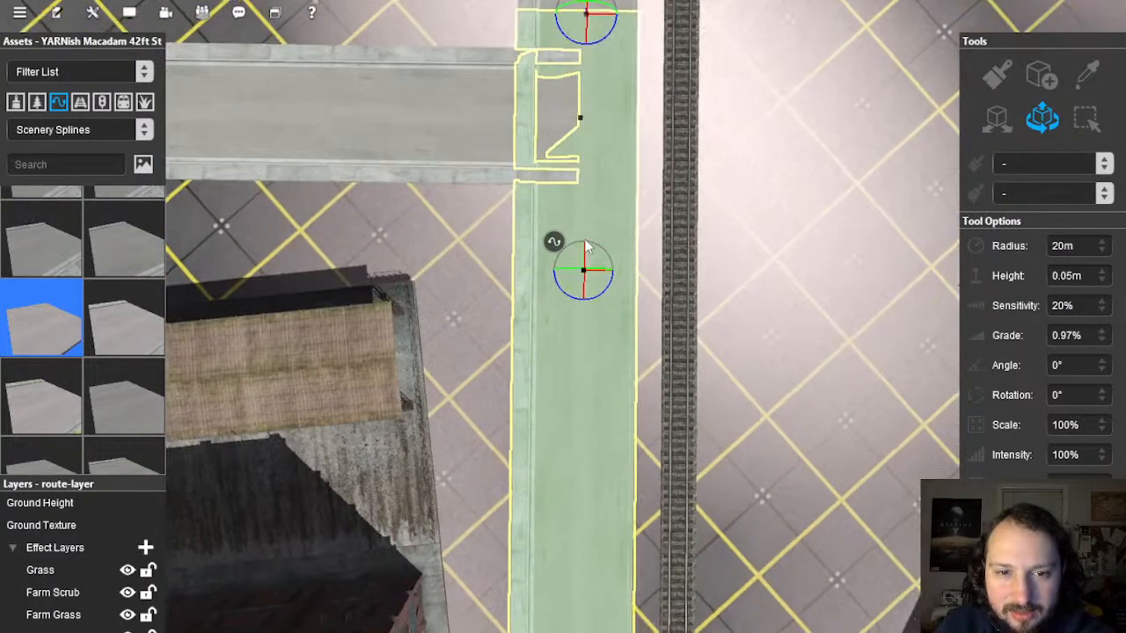
scroll(584, 242, up, 2)
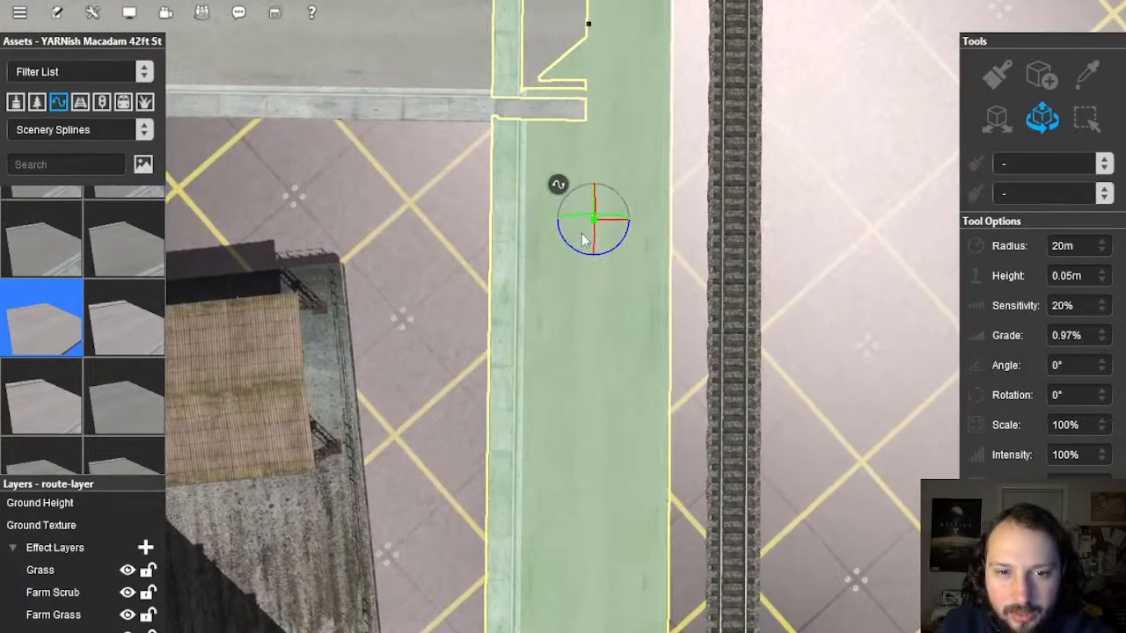
right_click(559, 187)
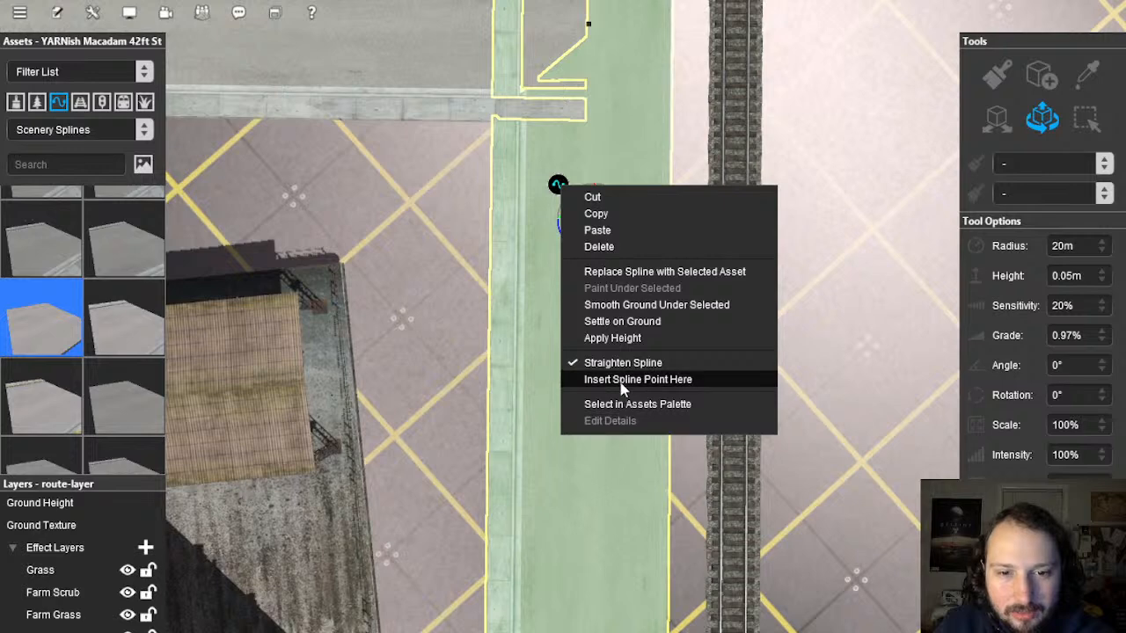
click(586, 380)
click(596, 150)
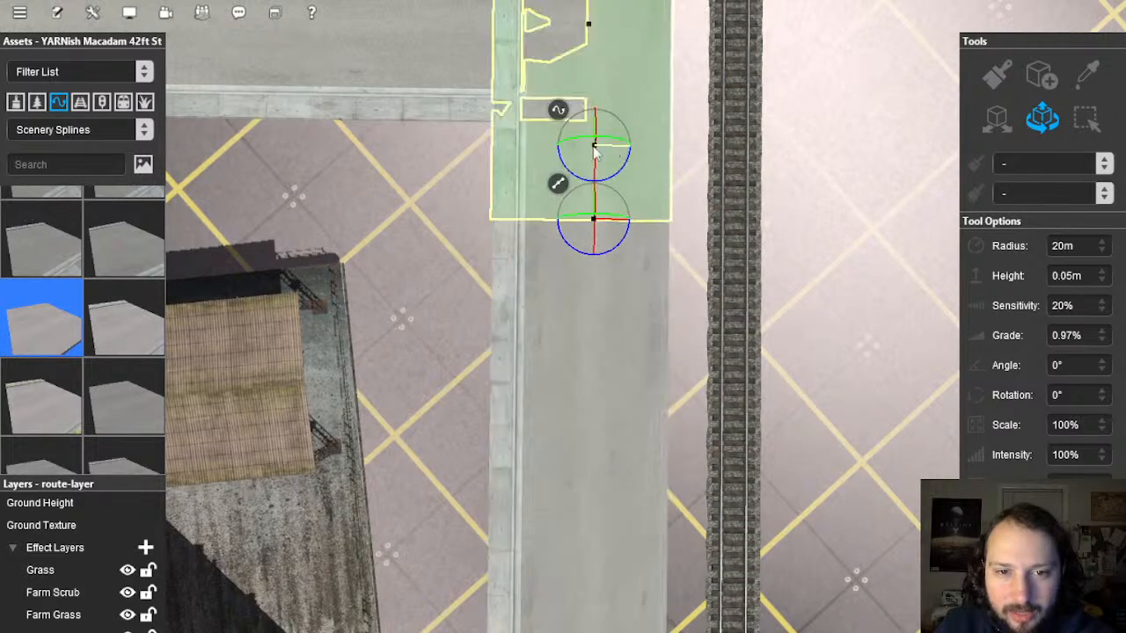
right_click(564, 111)
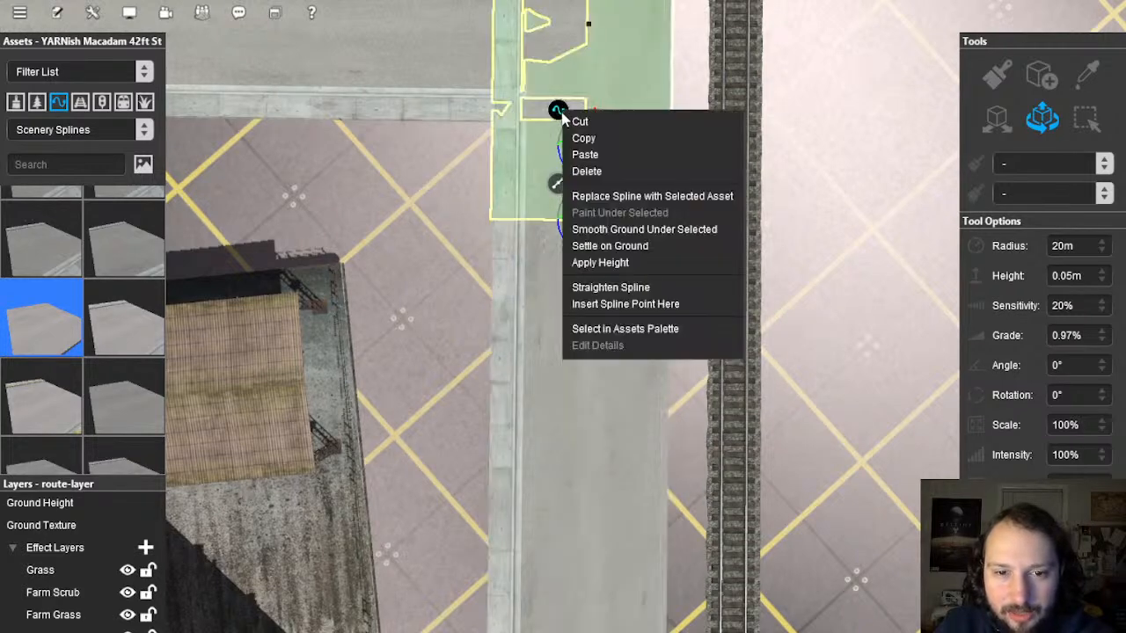
click(611, 290)
Step: Pull the upper road's end off the lower road and slide the lower road's left end rightward
click(592, 331)
right_drag(392, 199, 768, 355)
click(770, 368)
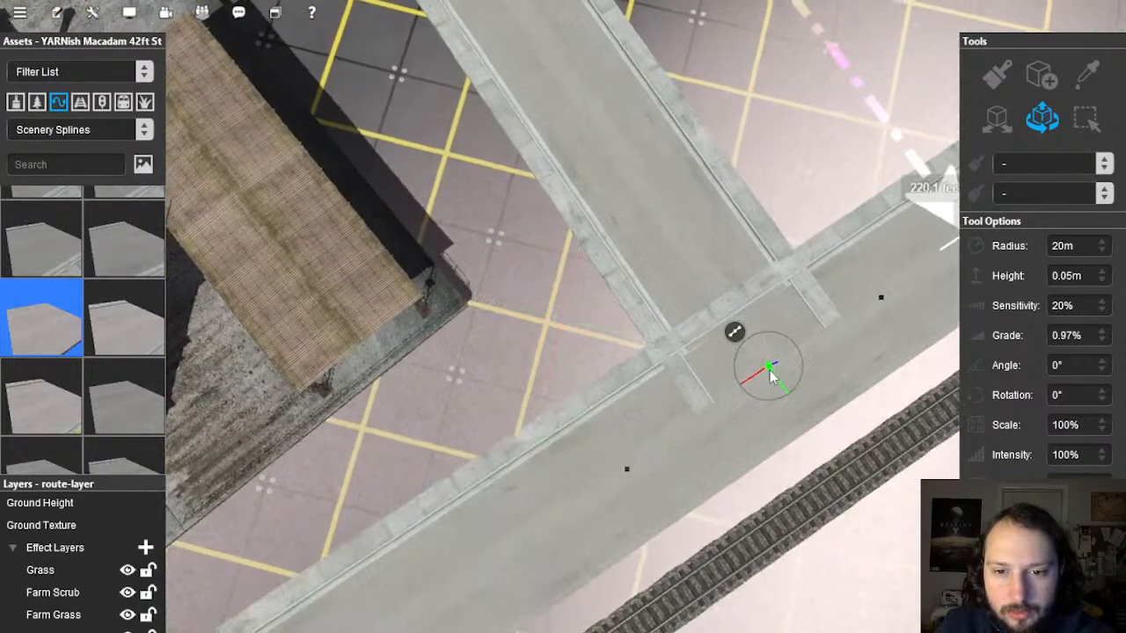
drag(773, 373, 701, 278)
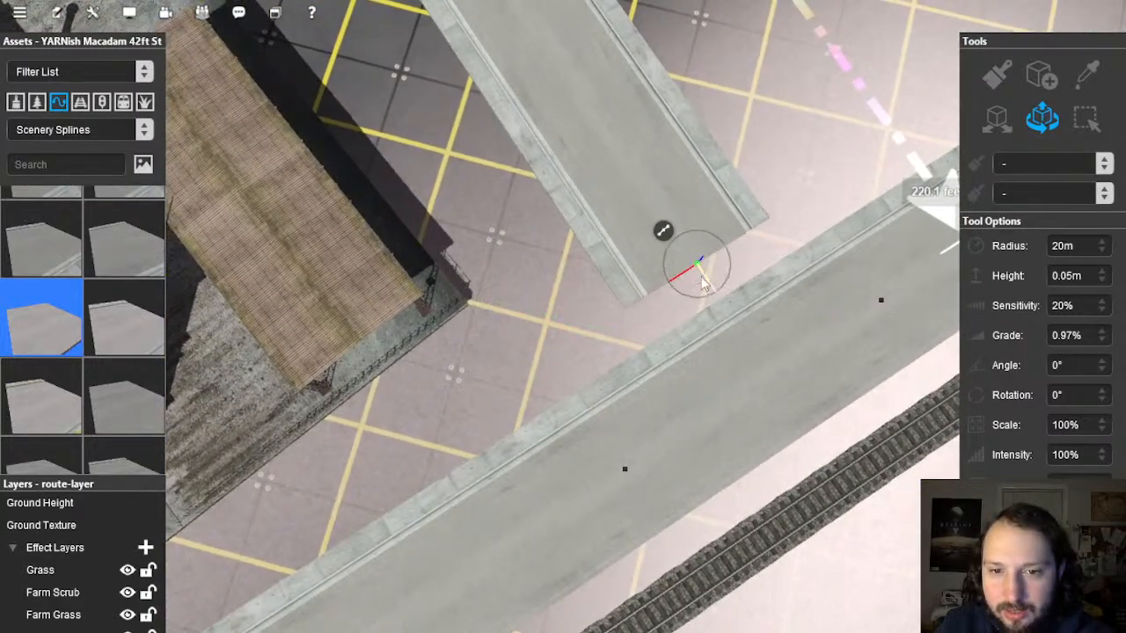
right_drag(778, 176, 444, 423)
click(336, 456)
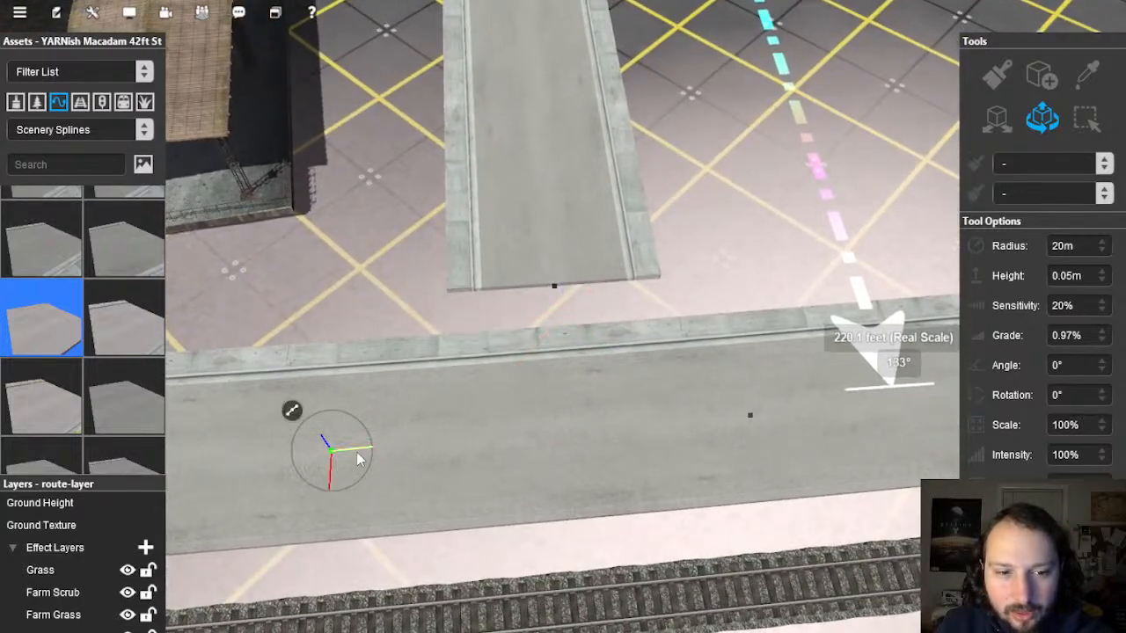
drag(364, 452, 425, 450)
Step: Find the short 42ft macadam piece in the Assets Palette and delete it
click(575, 418)
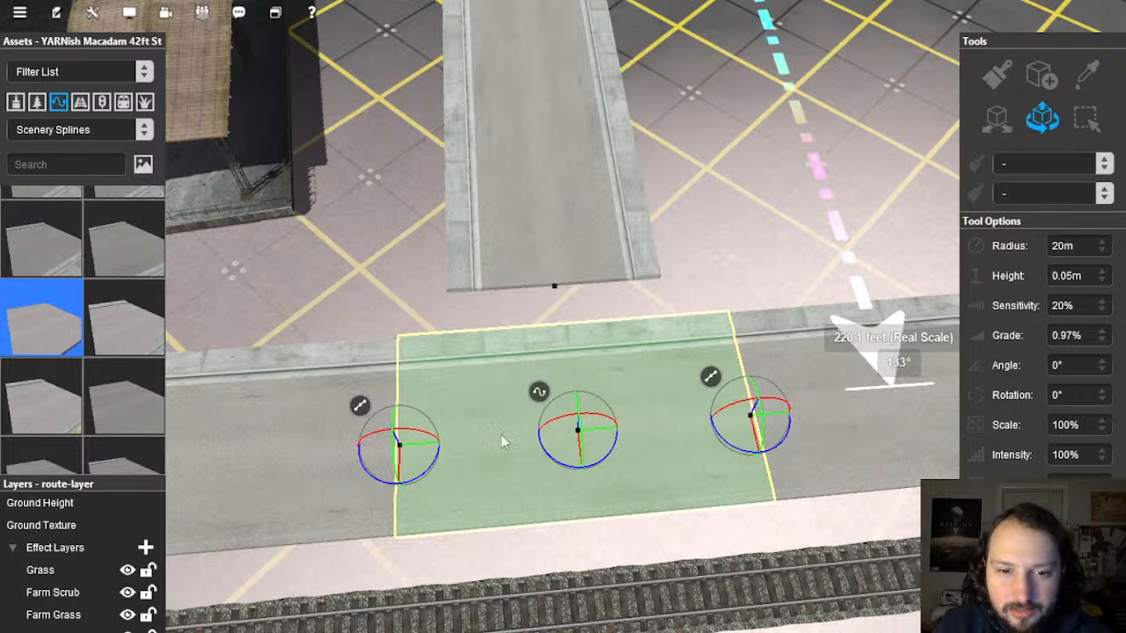
right_click(540, 402)
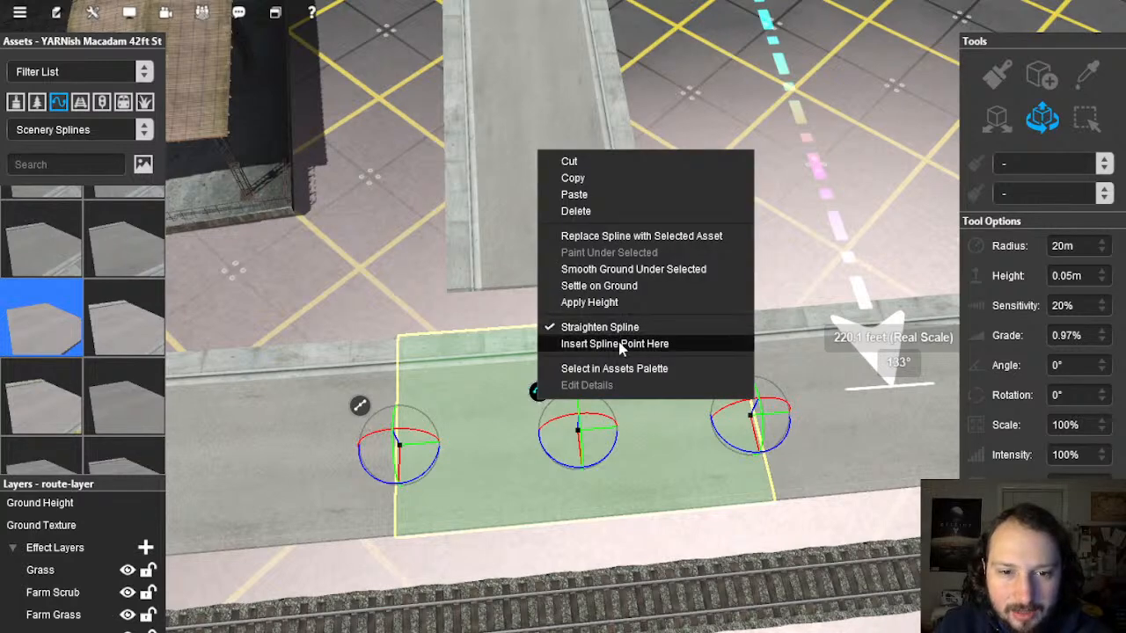
click(615, 368)
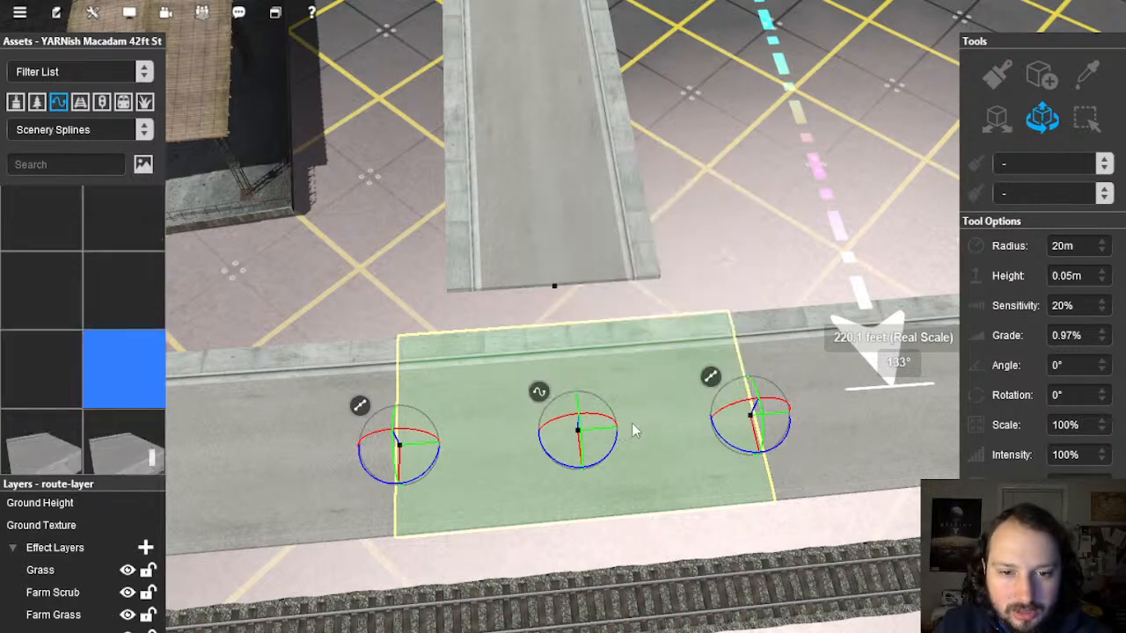
key(Delete)
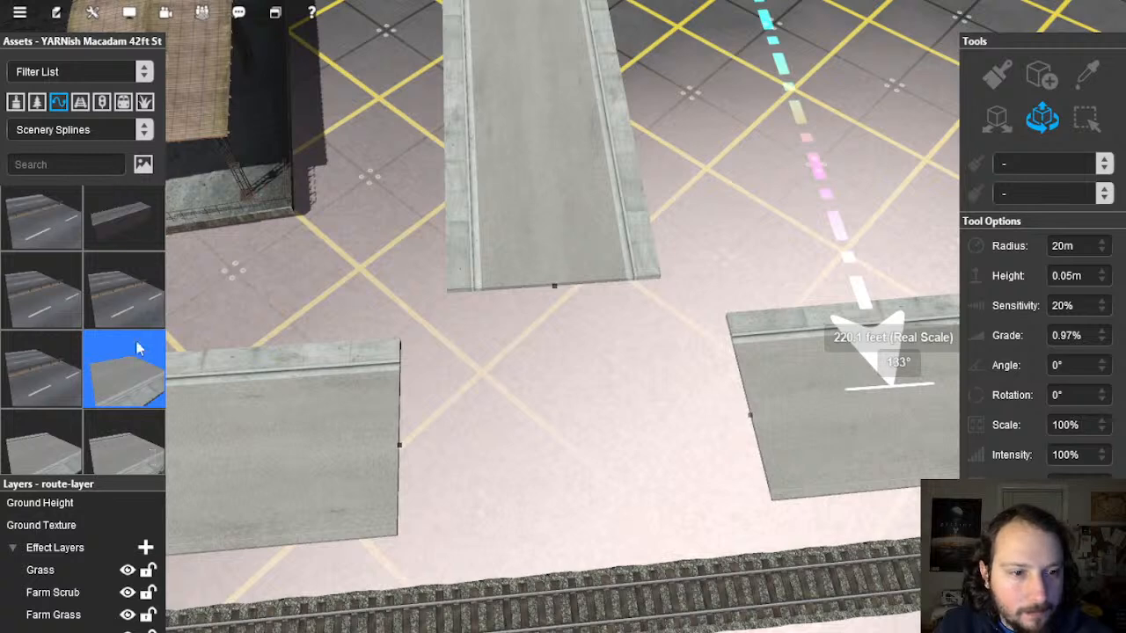
Step: Lay curved YARNish Macadam 30ft pieces linking the upper road to the right and left road ends
click(126, 395)
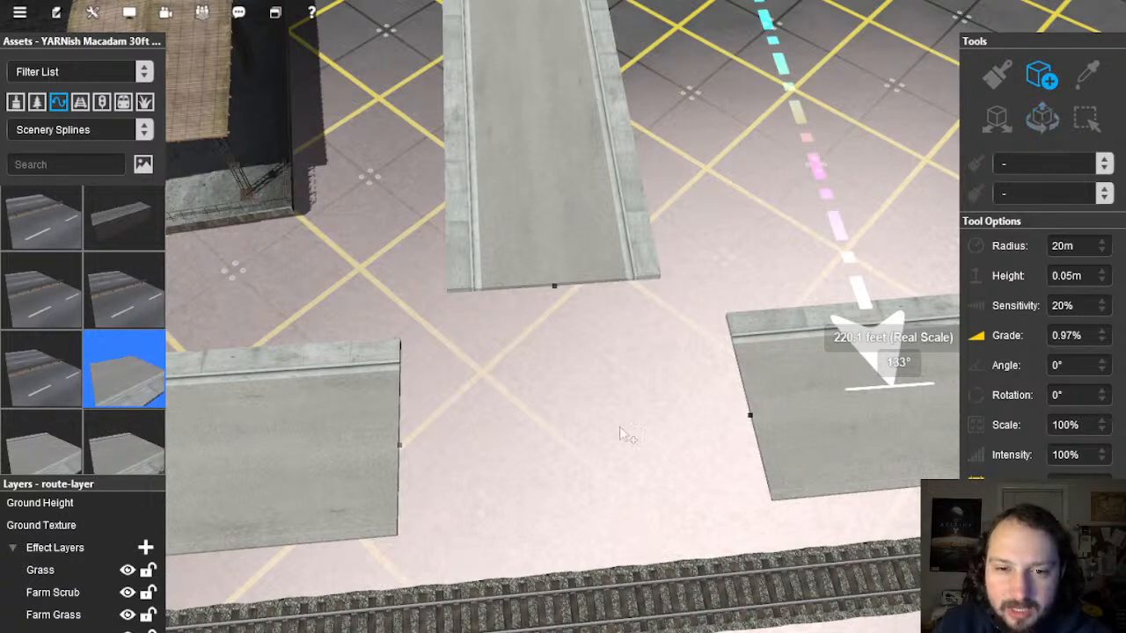
click(749, 414)
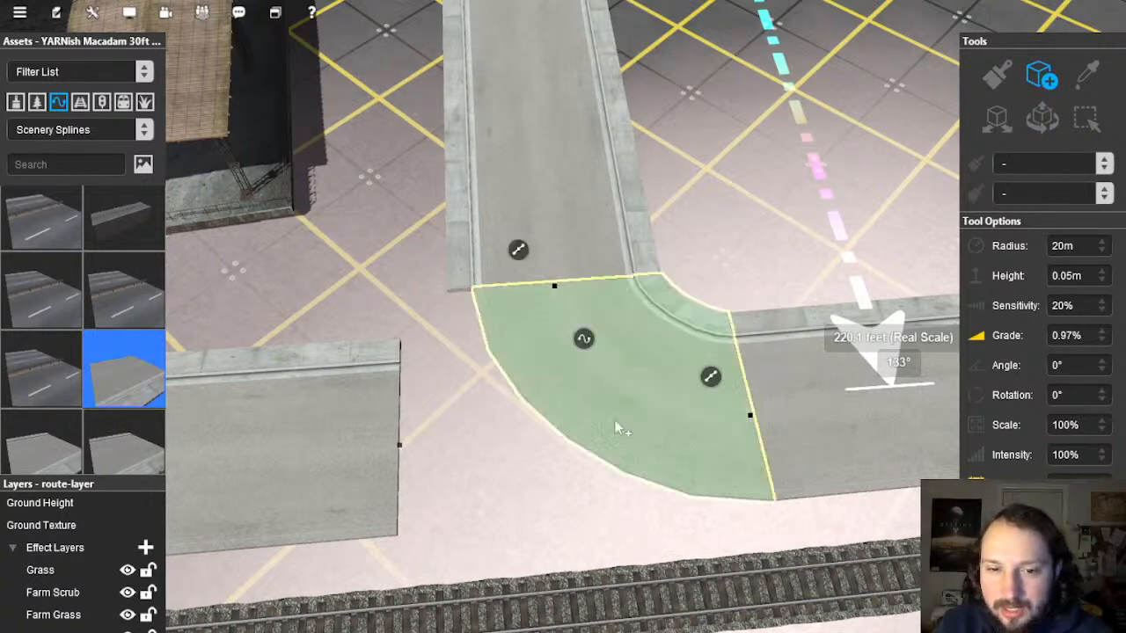
click(555, 290)
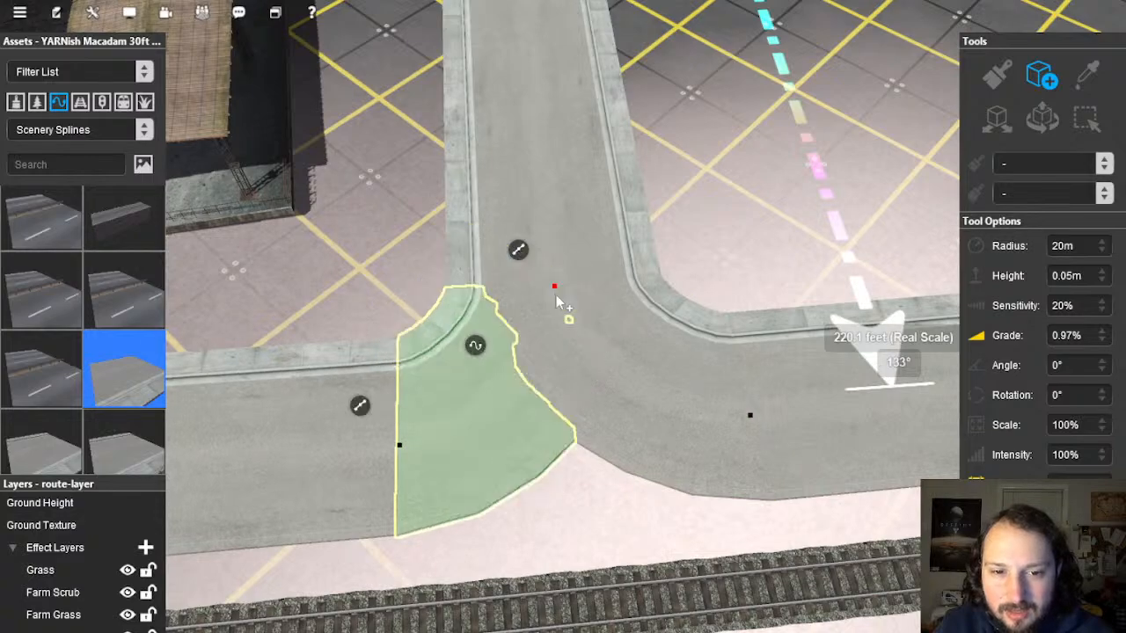
Step: Nudge the junction's top point left and the lower road's point up to even the edges
click(1033, 131)
right_click(297, 410)
key(Left)
right_click(646, 314)
right_click(538, 415)
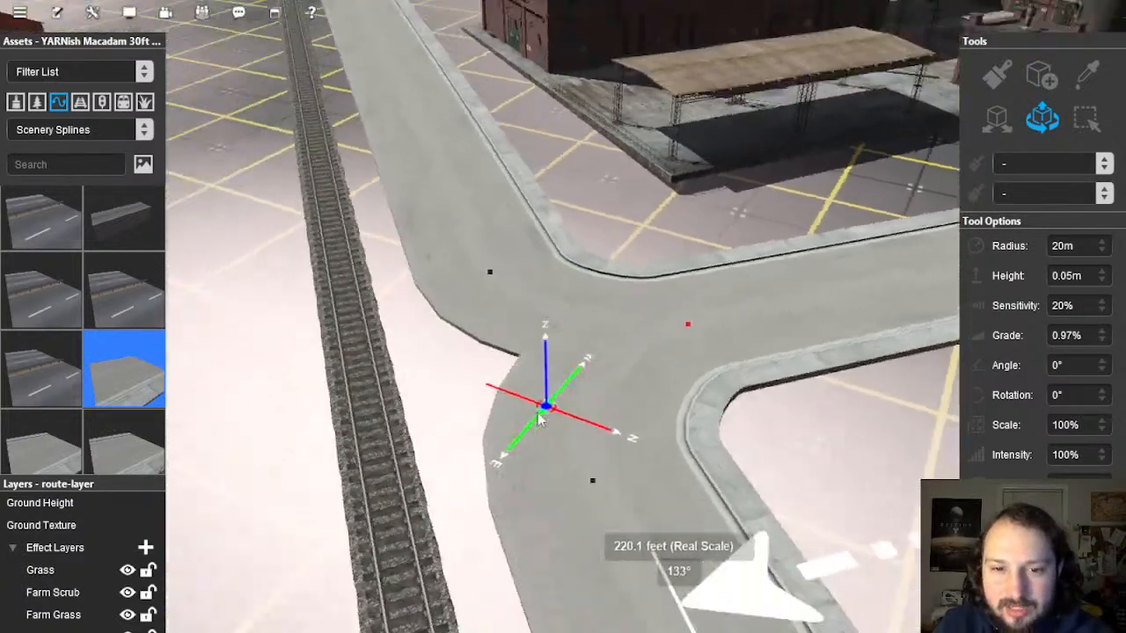
right_drag(538, 421, 714, 262)
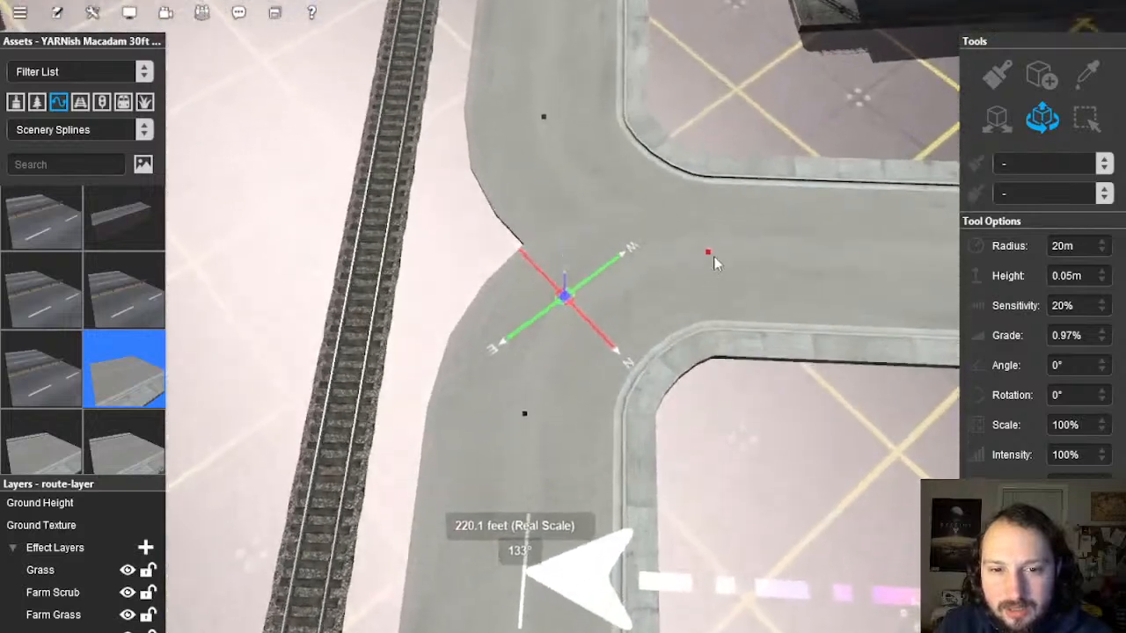
click(714, 263)
drag(721, 276, 713, 276)
click(522, 449)
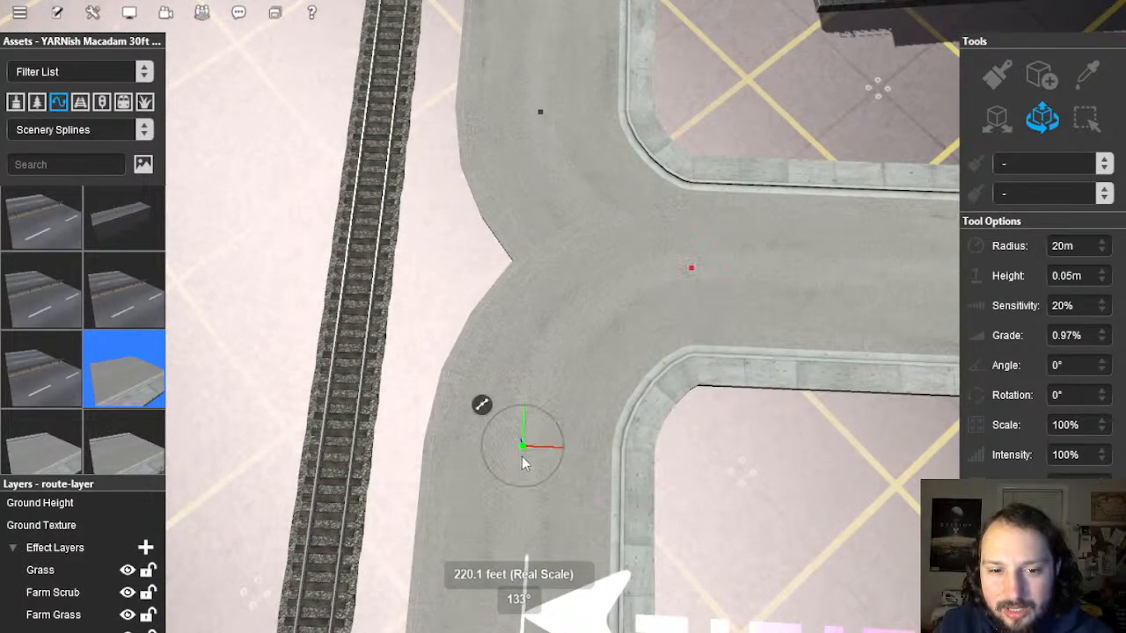
drag(524, 431, 525, 426)
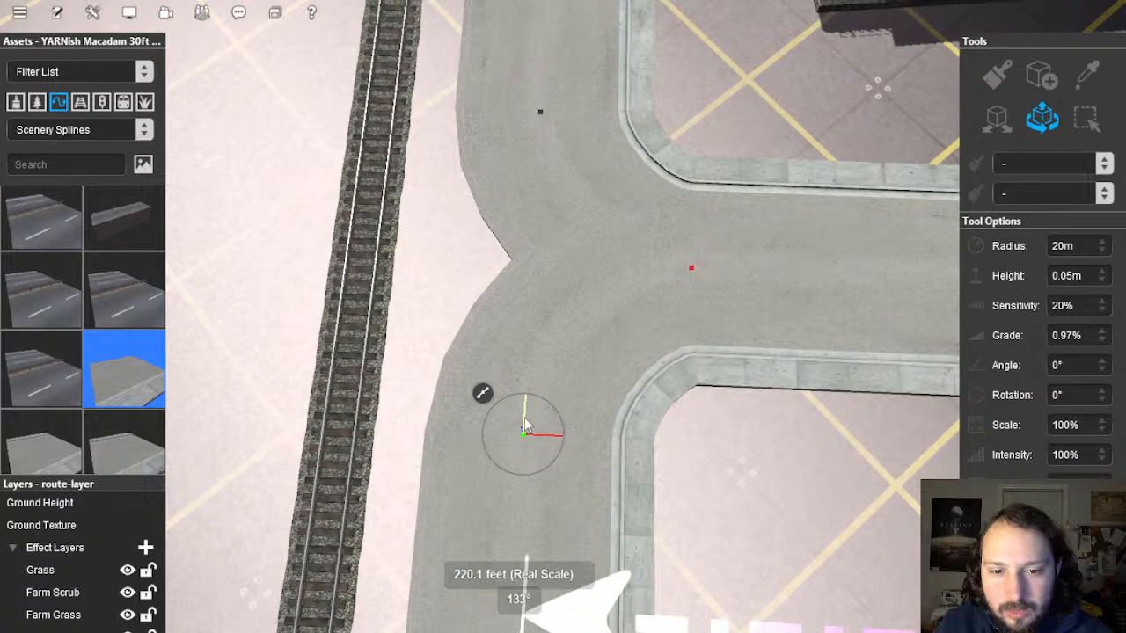
click(762, 480)
Step: Move to the next junction and pick its road piece, YARNish Macadam 42ft St, in the Assets Palette
right_drag(703, 472, 529, 219)
scroll(532, 220, up, 10)
right_drag(540, 275, 542, 327)
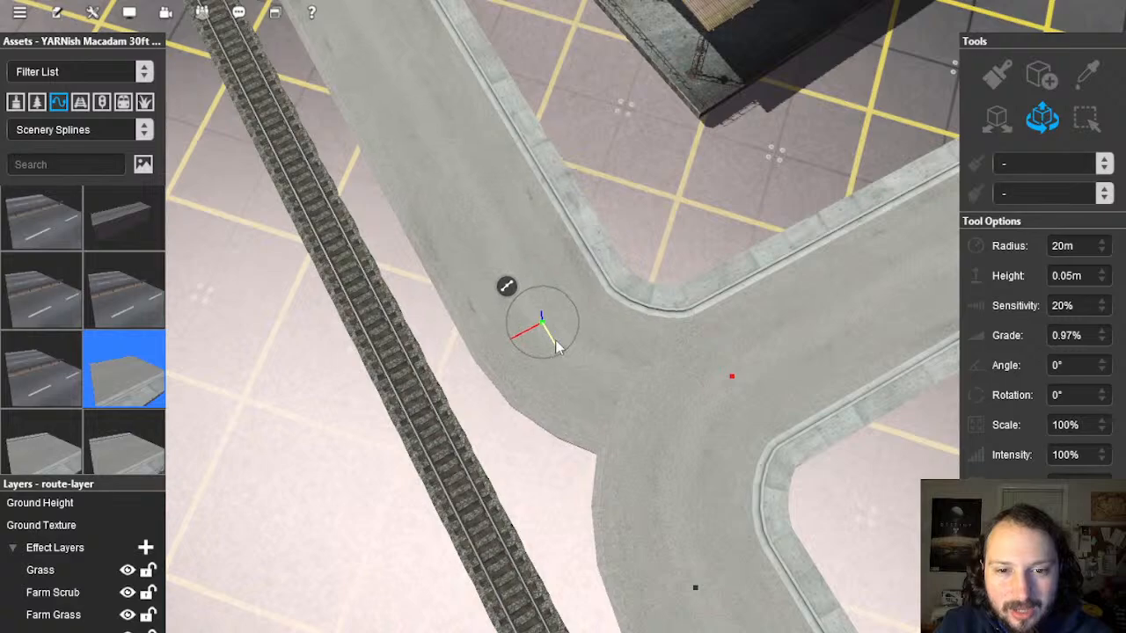
right_drag(658, 370, 567, 318)
right_drag(563, 123, 585, 306)
scroll(532, 204, up, 4)
click(654, 405)
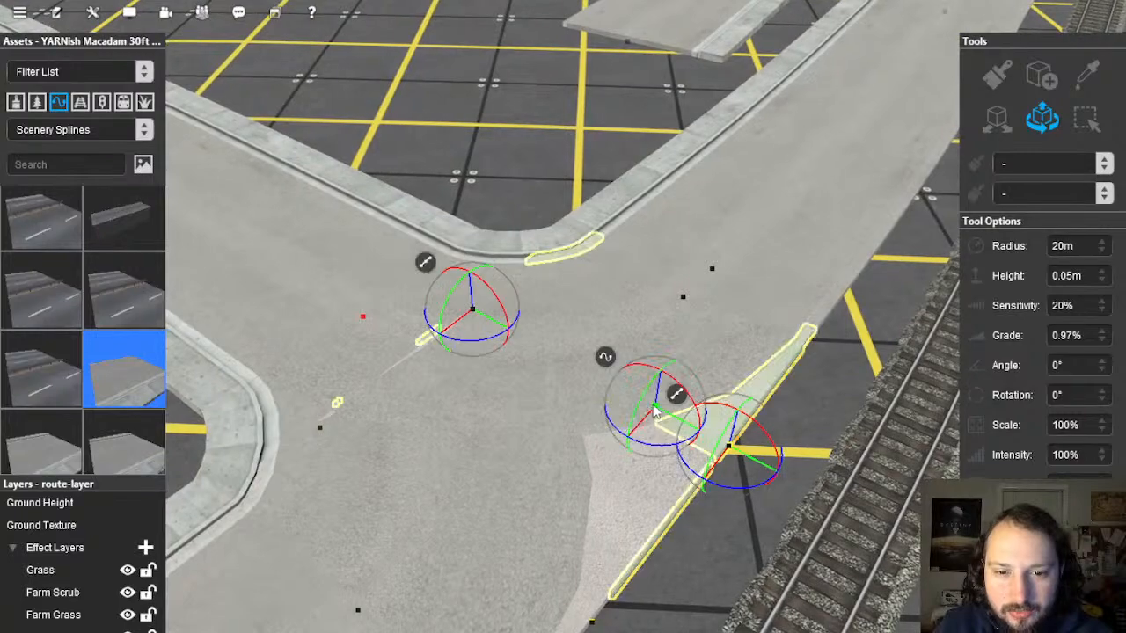
right_click(604, 358)
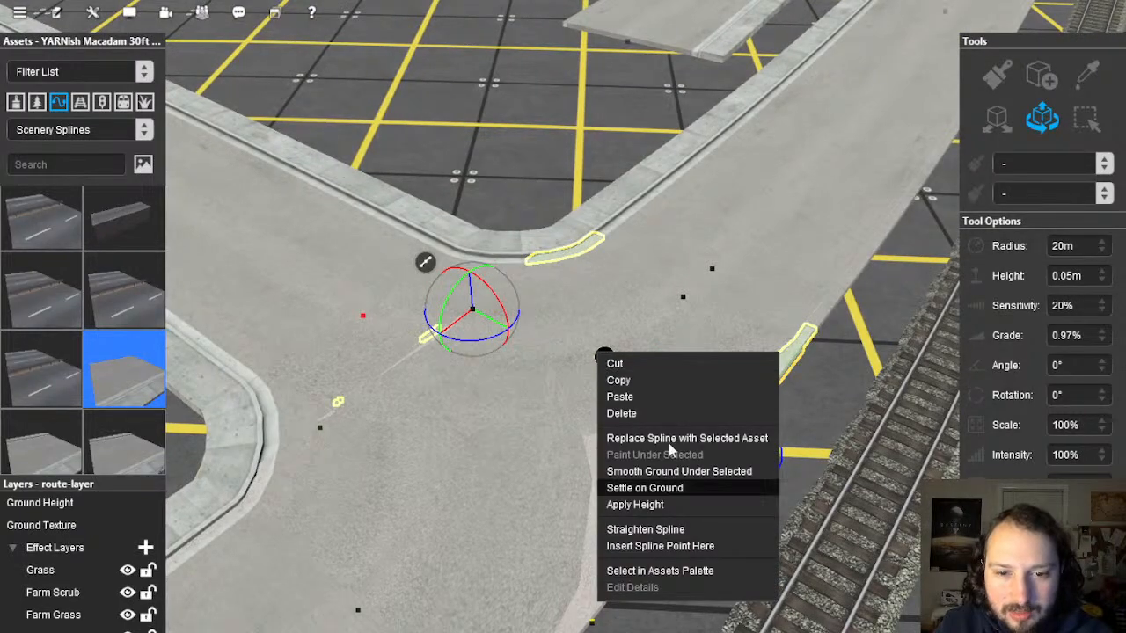
click(660, 571)
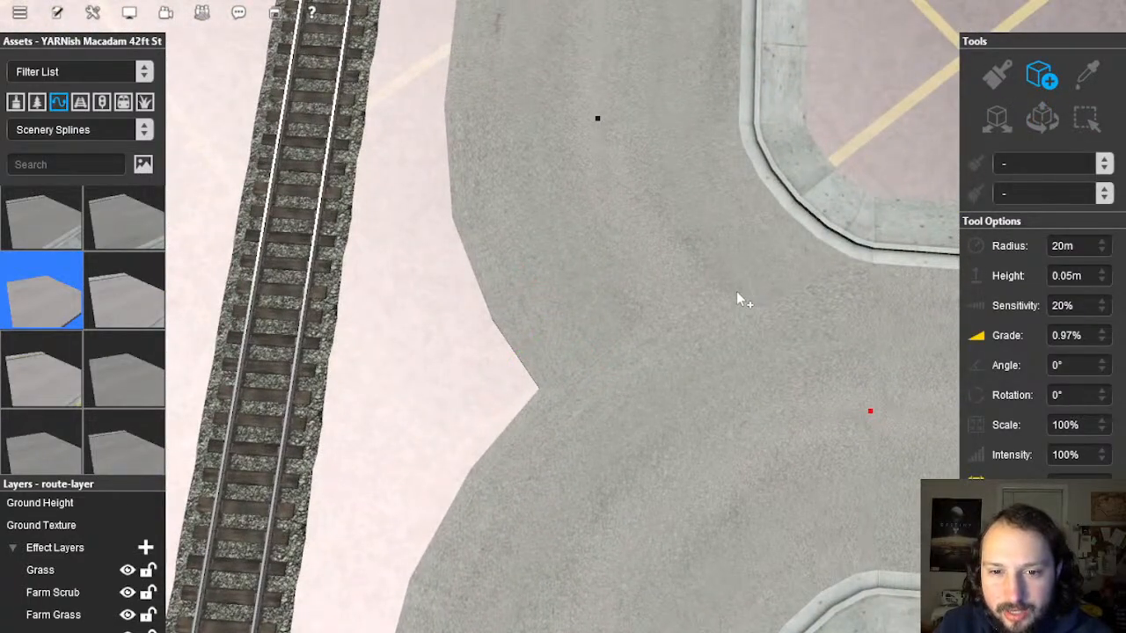
Step: Lay two new 42ft macadam pieces beside the junction, the second ending at the first's corner
drag(712, 298, 433, 283)
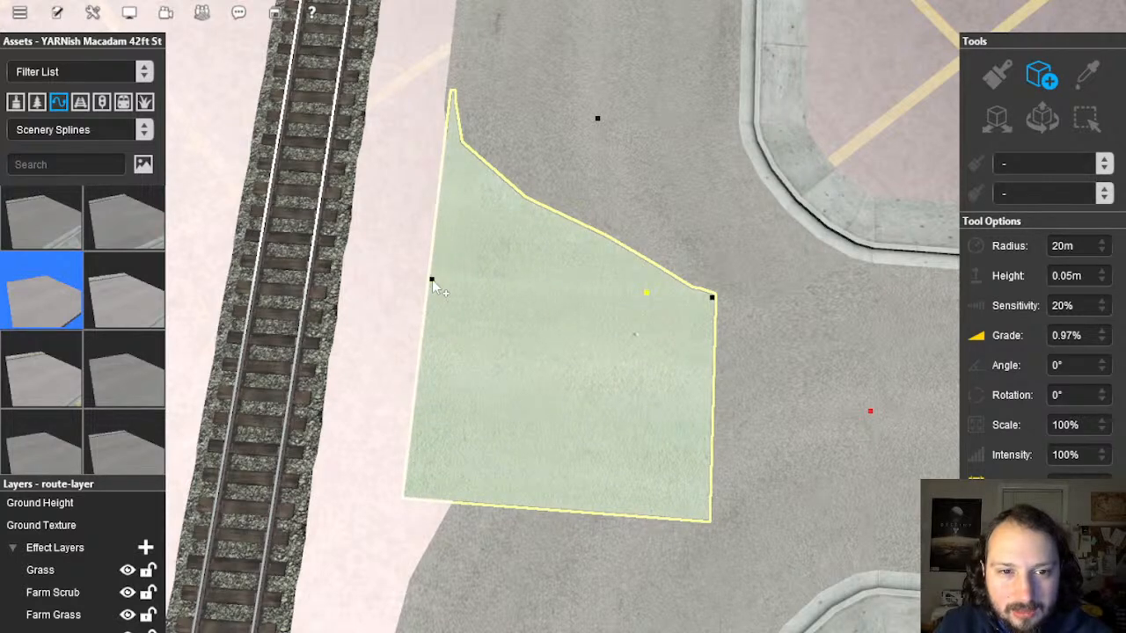
right_drag(657, 518, 596, 302)
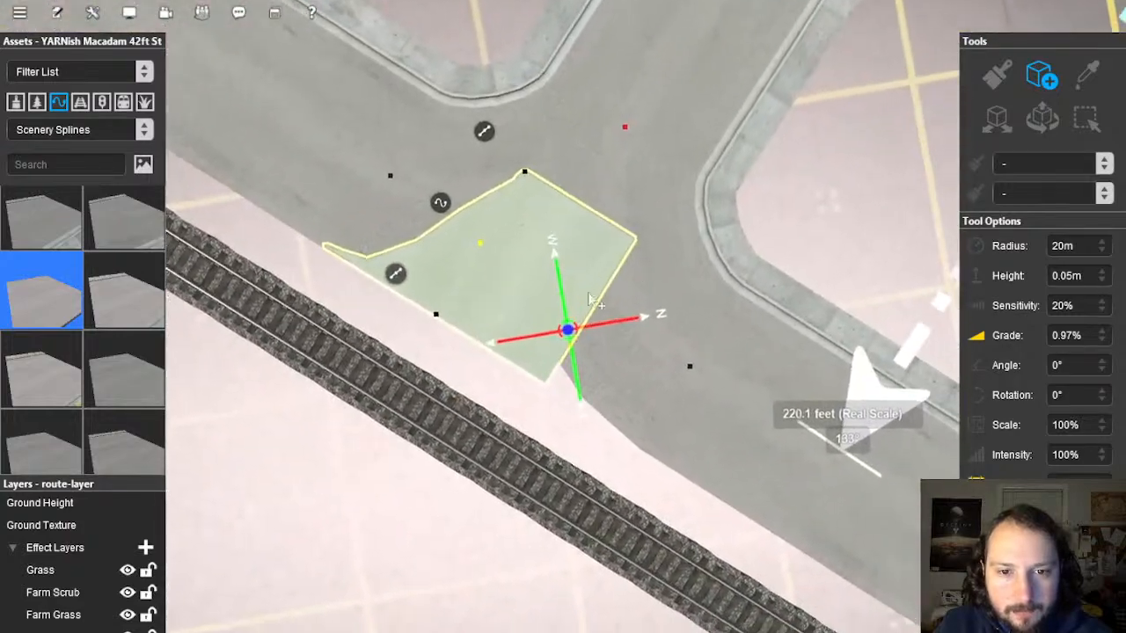
right_drag(654, 258, 607, 238)
scroll(593, 330, down, 5)
scroll(623, 318, up, 5)
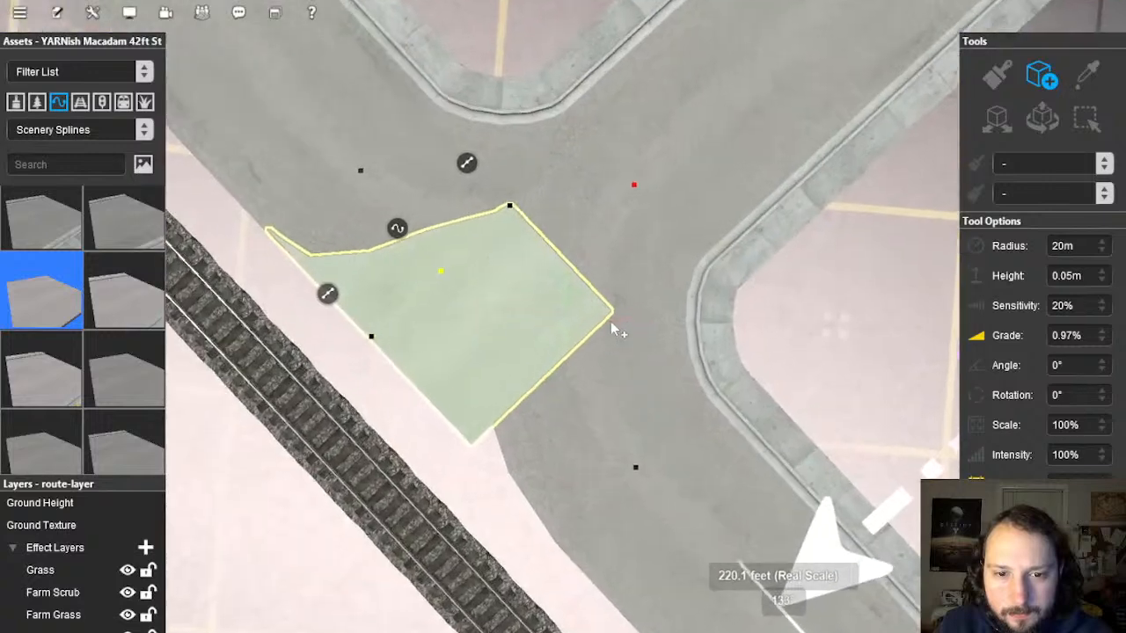
click(623, 314)
right_click(512, 463)
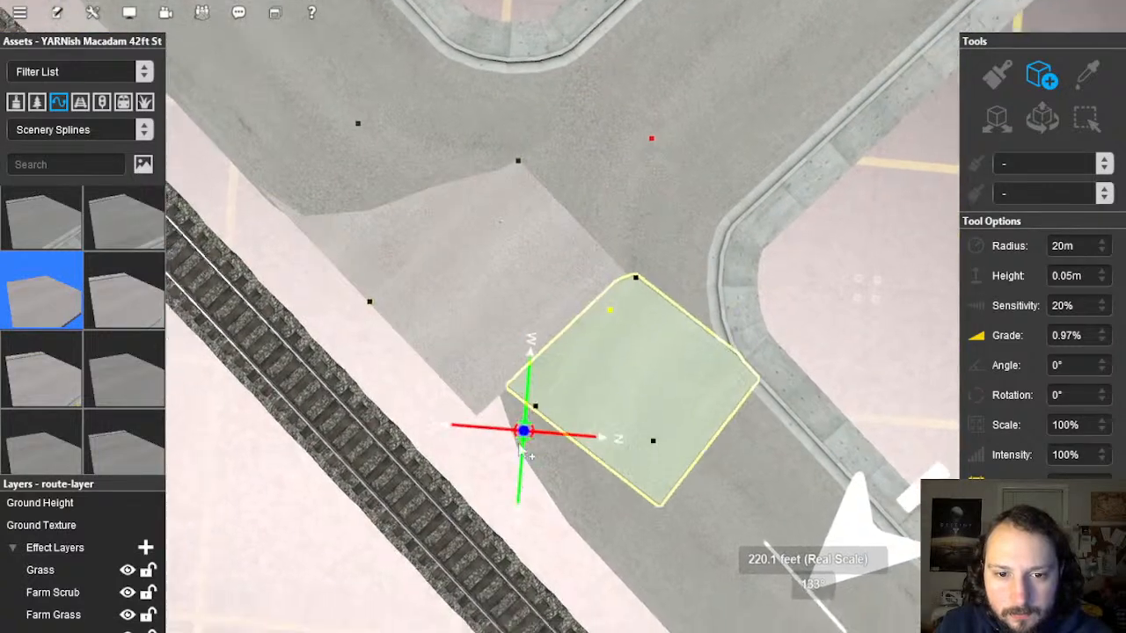
scroll(523, 327, up, 3)
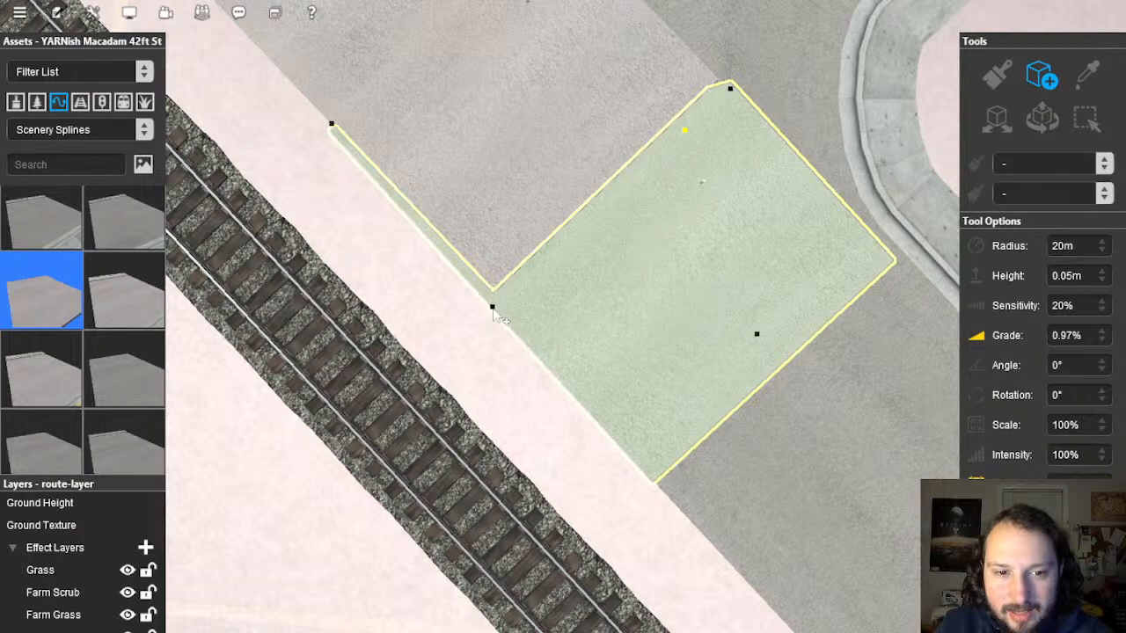
click(492, 310)
right_drag(486, 280, 584, 279)
Step: Nudge a spline point so the new piece's edge lines up with the road
click(1047, 119)
scroll(532, 369, up, 5)
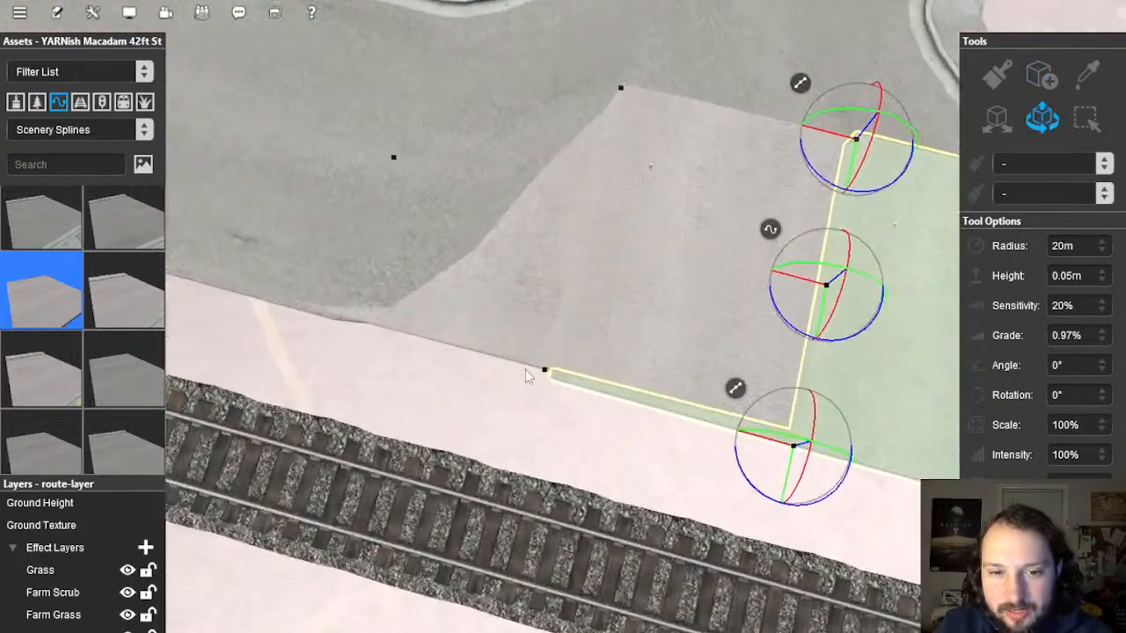
drag(537, 405, 534, 411)
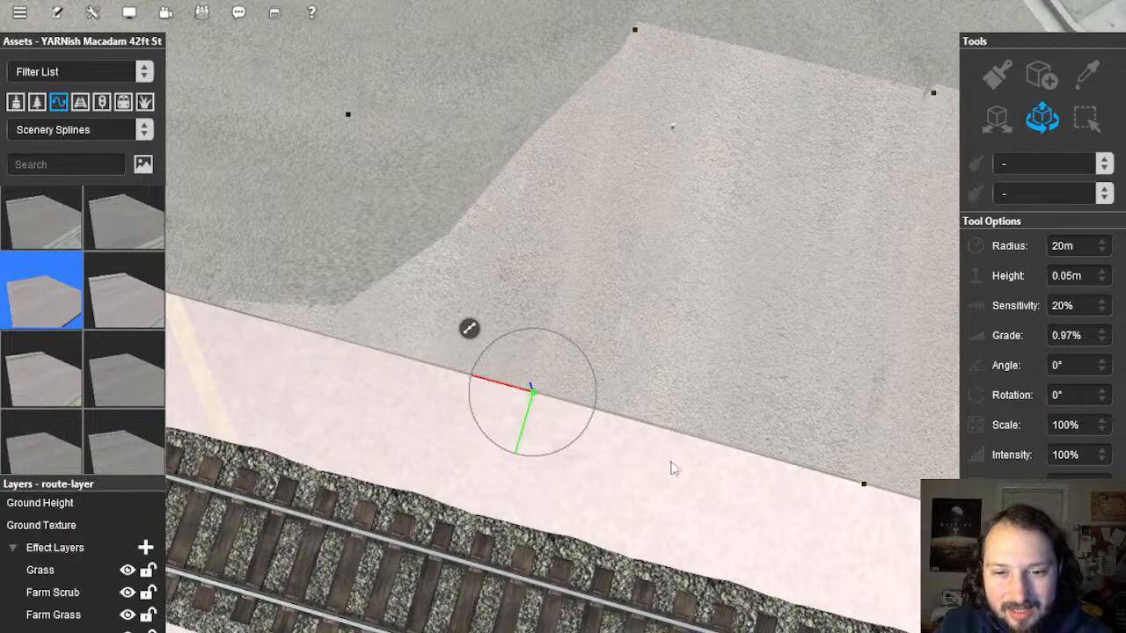
Step: Lower the new piece's spline point at the platform edge so the surface sits flatter
right_drag(671, 461, 632, 282)
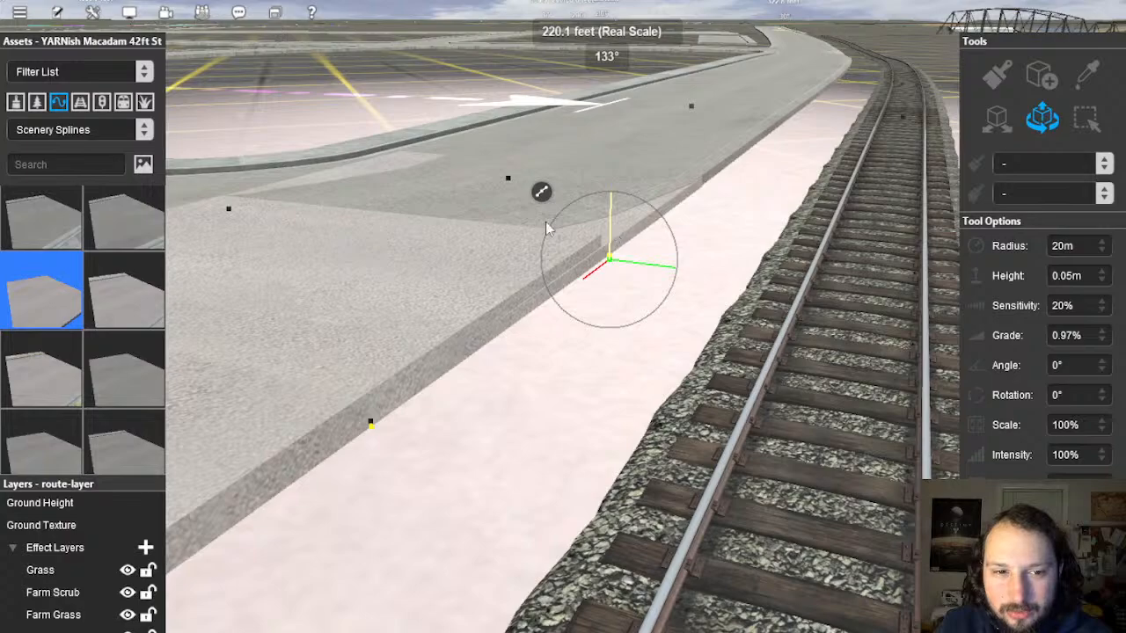
right_drag(545, 222, 525, 275)
right_click(526, 275)
click(568, 267)
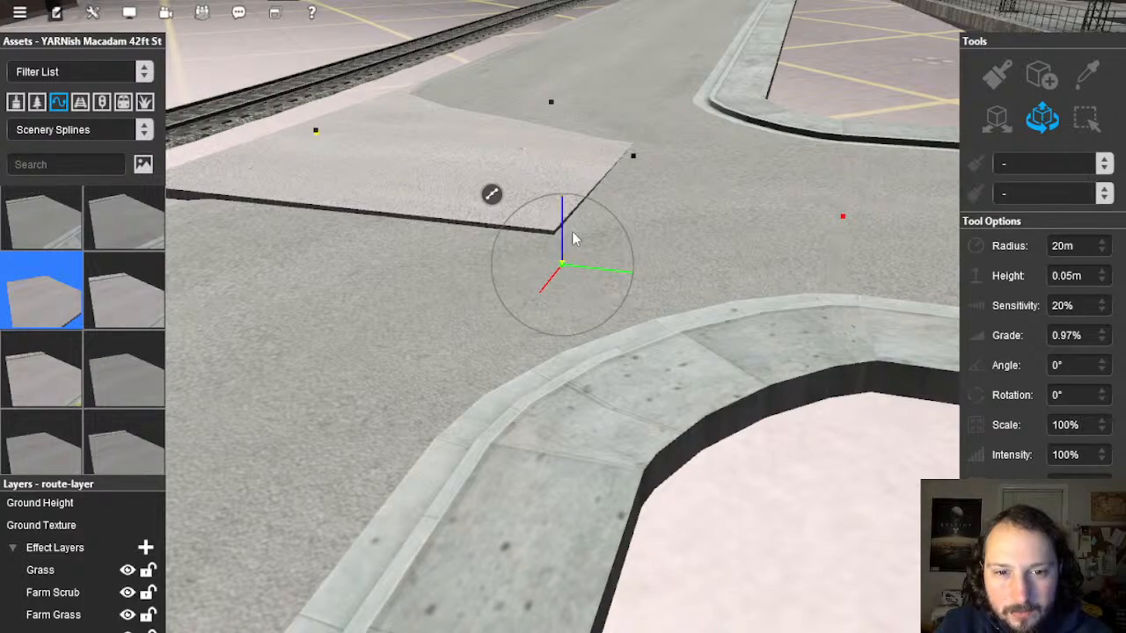
right_click(599, 189)
click(607, 257)
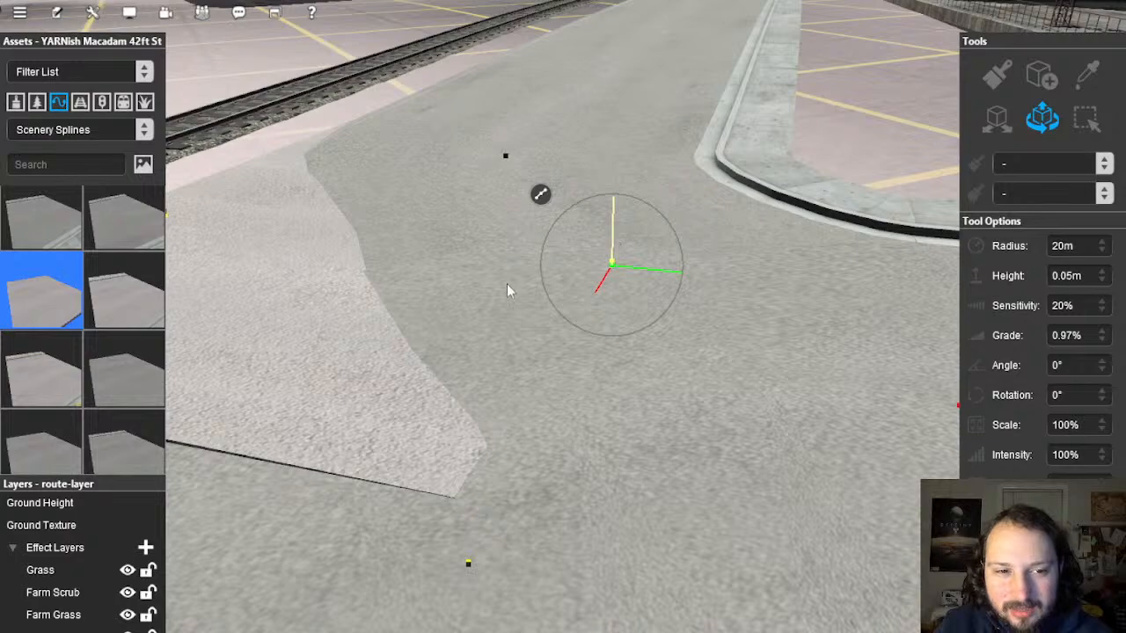
right_drag(506, 290, 414, 234)
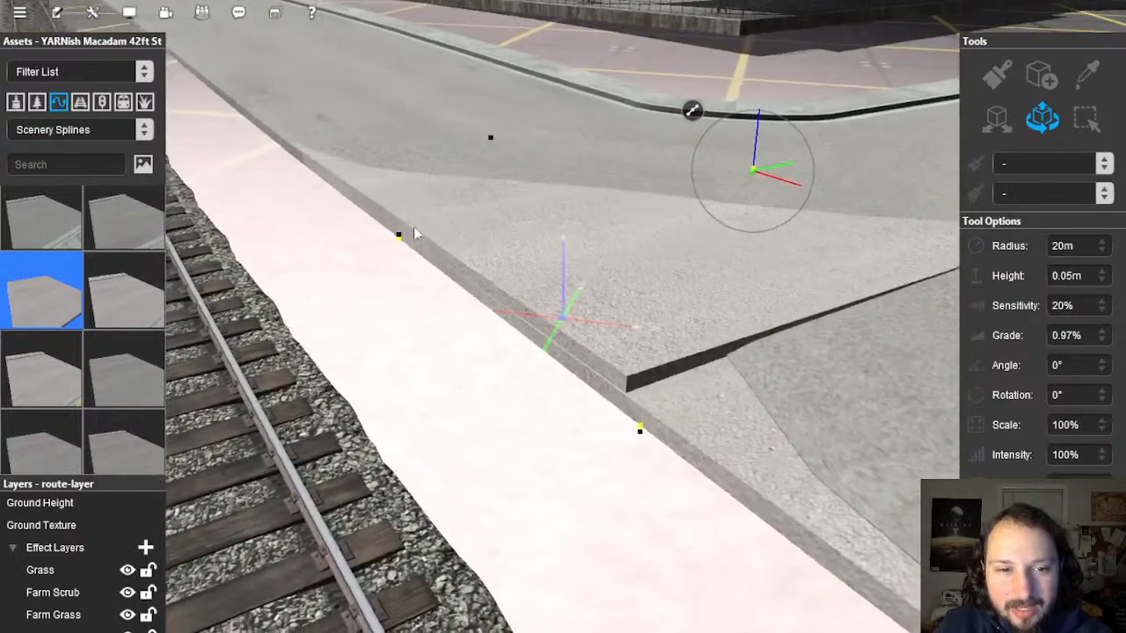
click(401, 234)
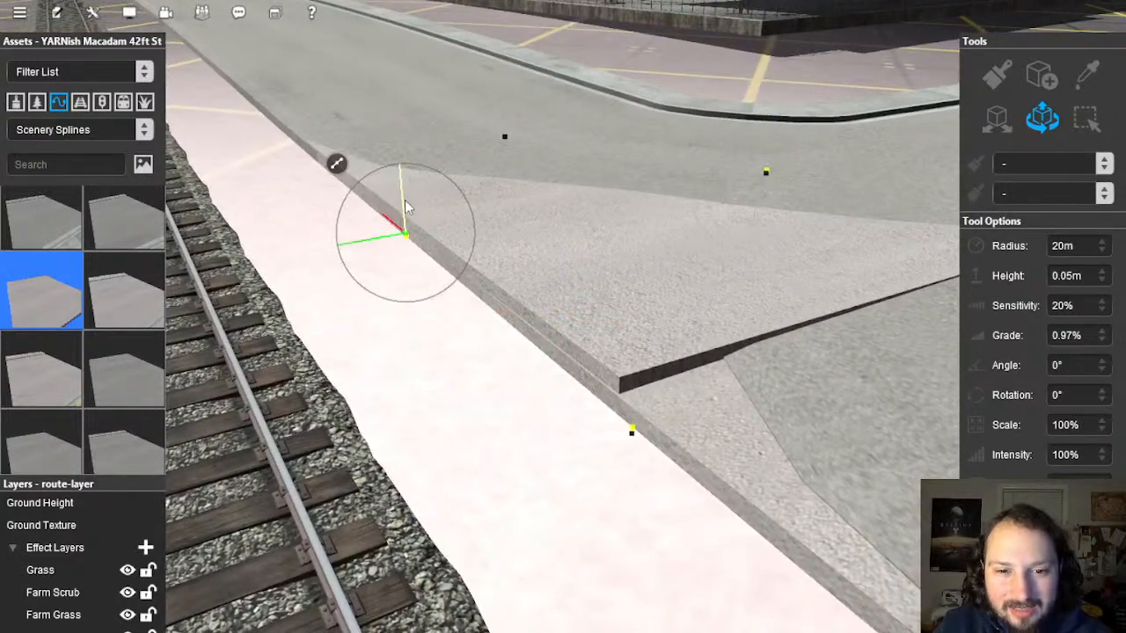
drag(406, 207, 409, 209)
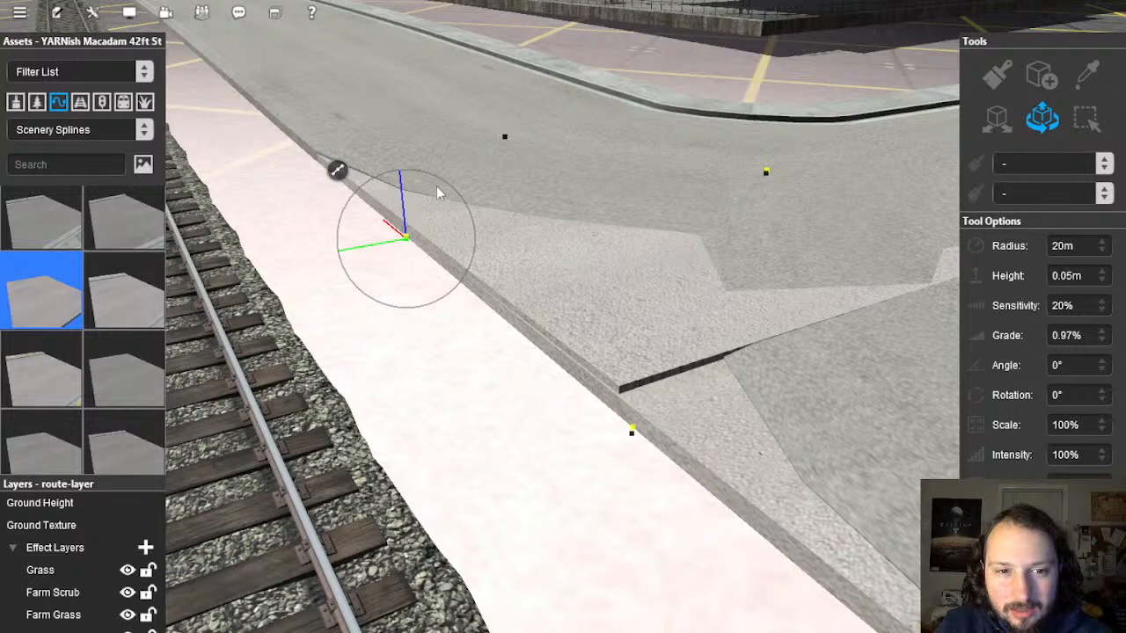
right_drag(438, 193, 596, 337)
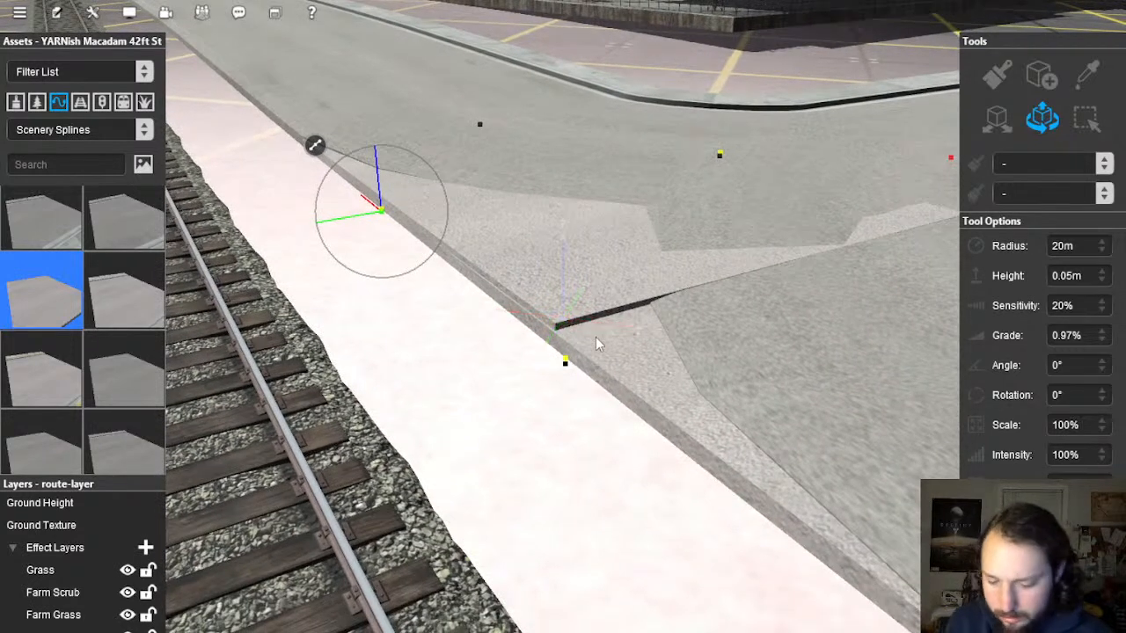
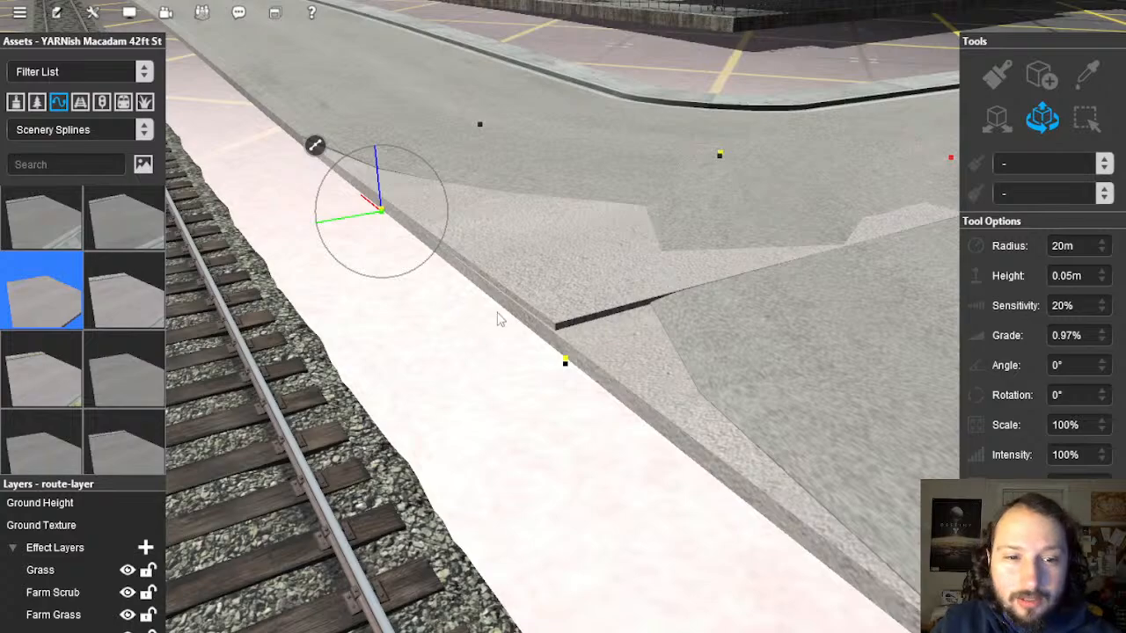
Step: Check the road spline points at the junction beside the track
right_drag(498, 320, 573, 331)
click(544, 363)
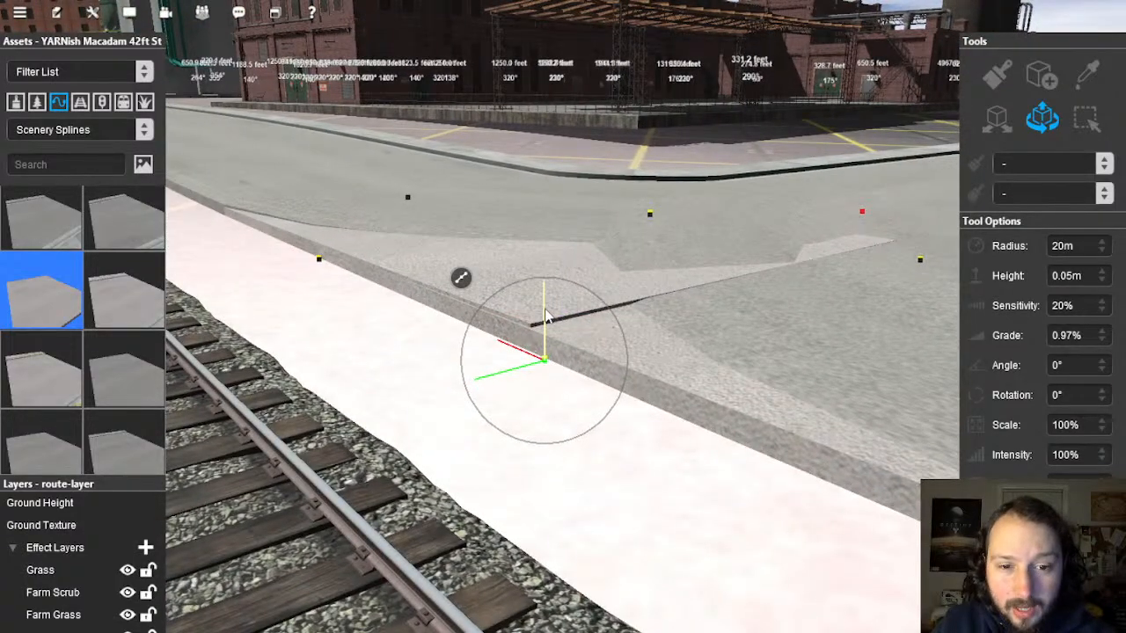
scroll(613, 343, down, 5)
mouse_move(613, 343)
right_down()
mouse_move(619, 356)
mouse_move(528, 316)
mouse_move(607, 324)
mouse_move(570, 324)
right_up()
scroll(584, 311, up, 3)
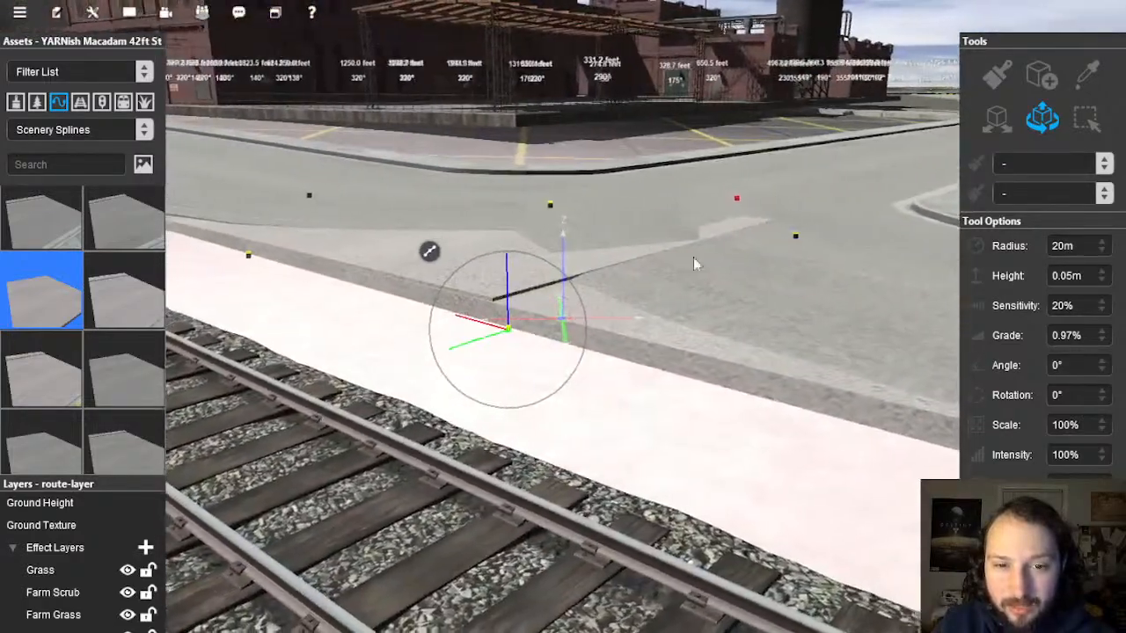
right_drag(693, 259, 717, 272)
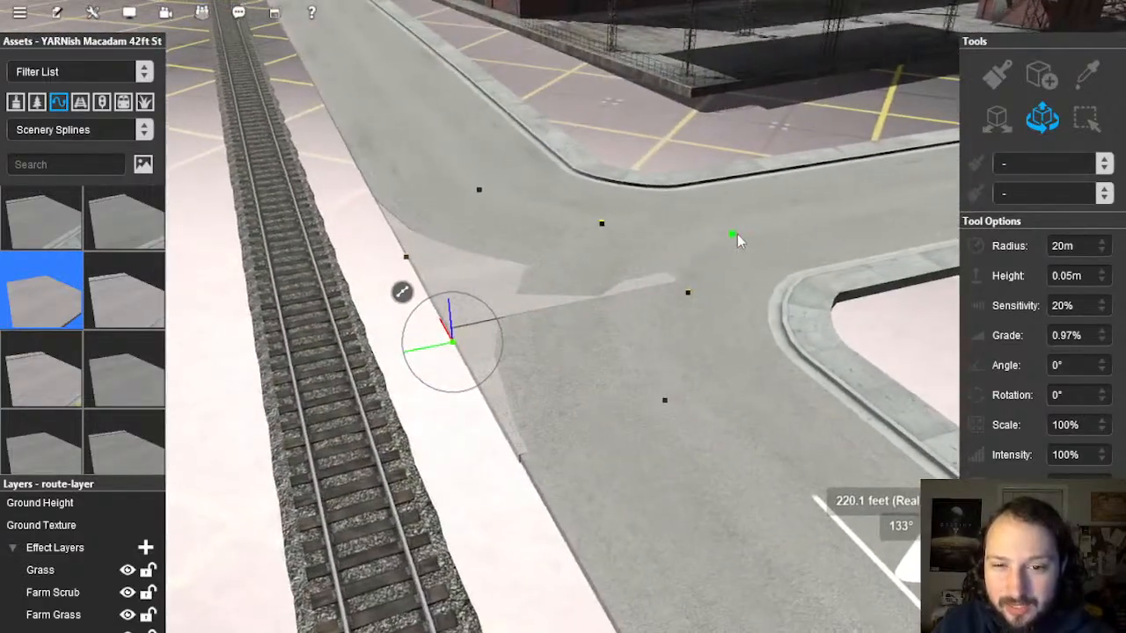
click(738, 236)
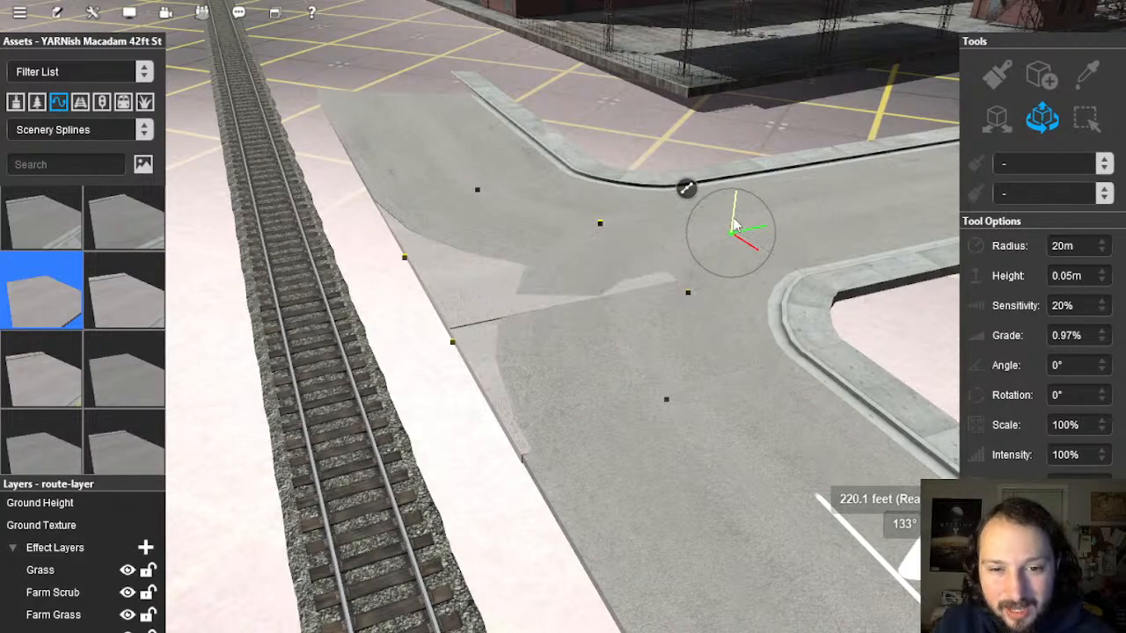
Step: Inspect the spline points across the road and at its edge from a low angle
scroll(516, 276, up, 5)
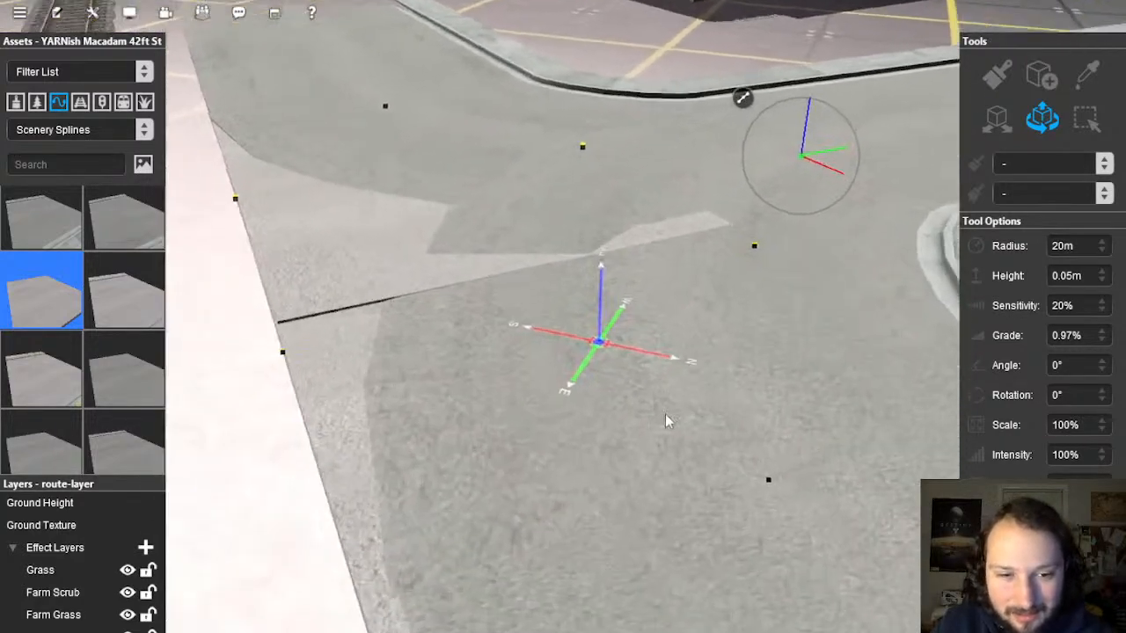
right_drag(665, 413, 418, 344)
scroll(418, 343, down, 5)
scroll(472, 281, up, 4)
right_drag(473, 281, 494, 214)
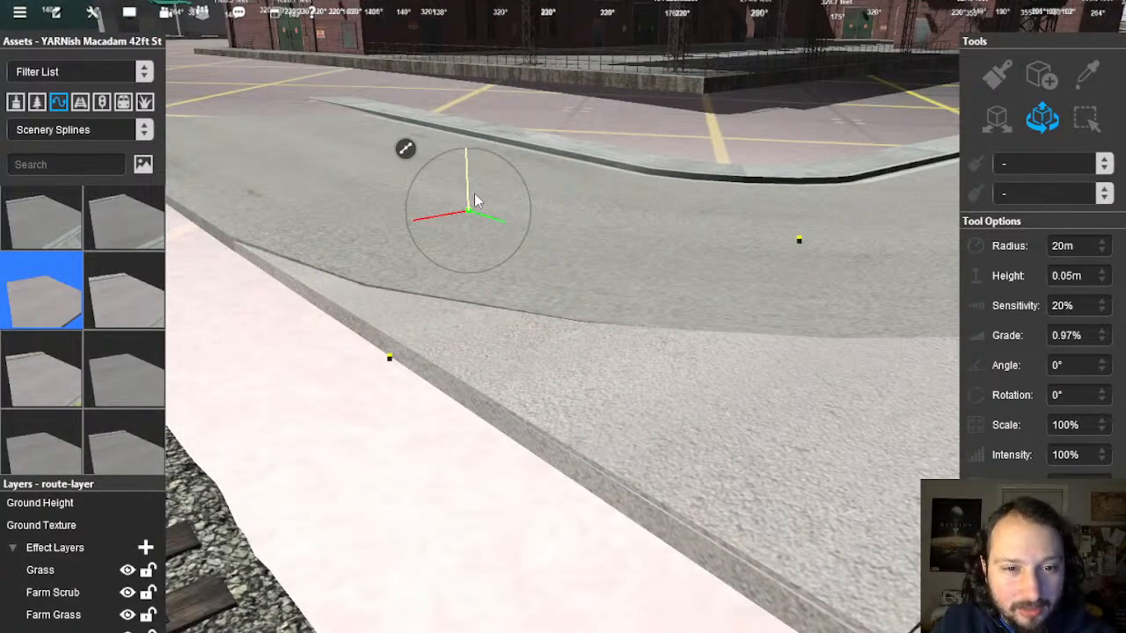
scroll(518, 323, down, 8)
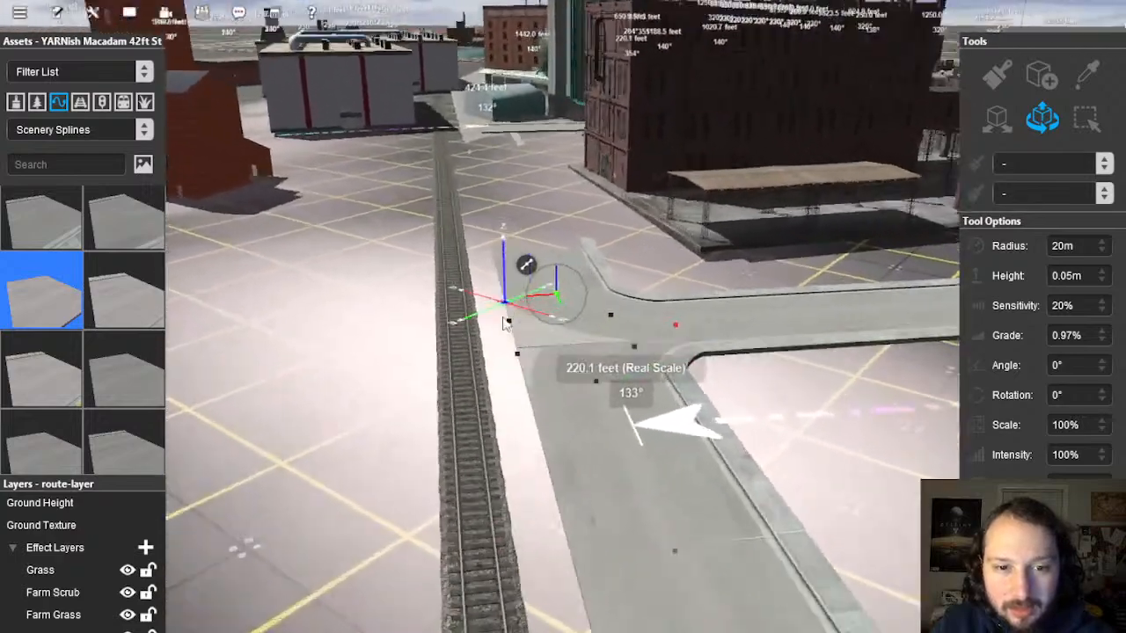
scroll(504, 323, up, 5)
right_drag(504, 323, 695, 358)
click(678, 360)
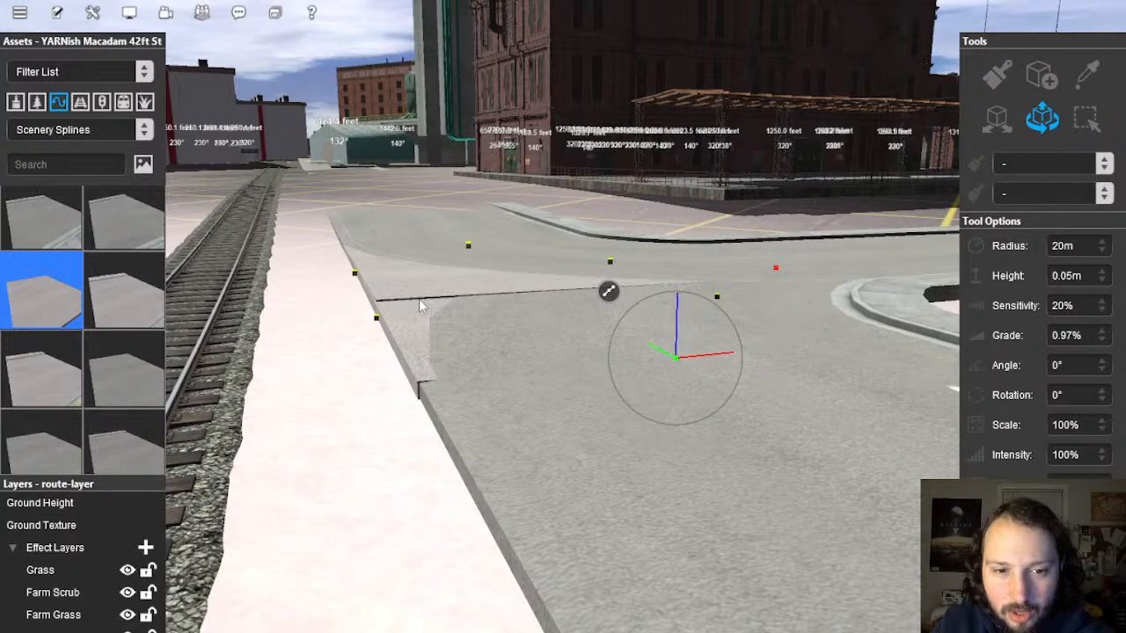
right_drag(371, 296, 500, 291)
click(489, 292)
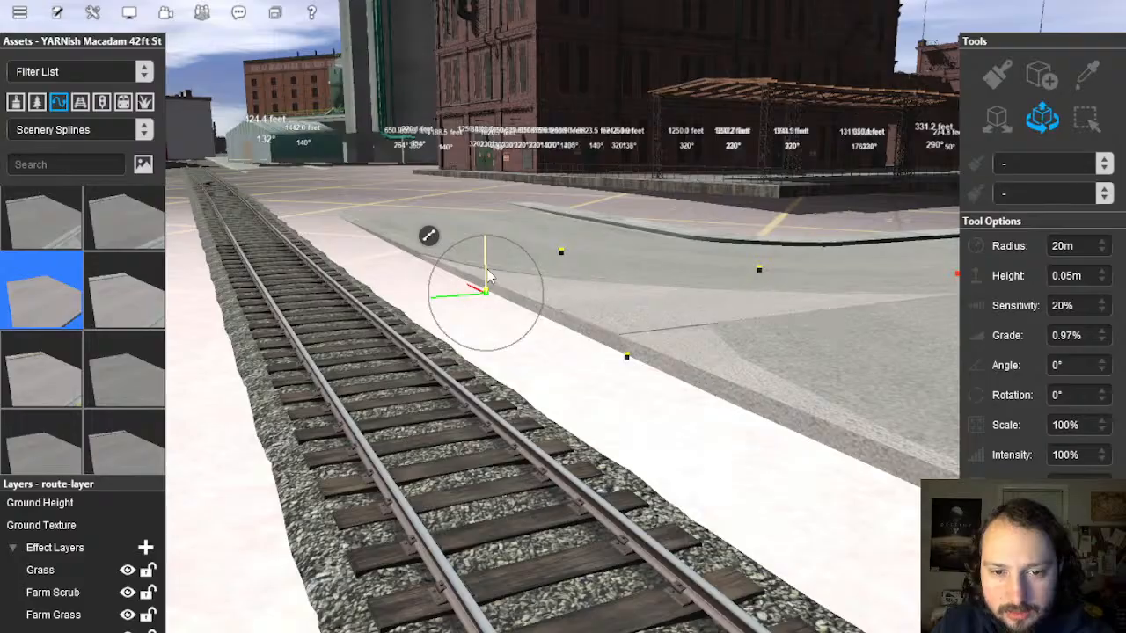
right_drag(641, 387, 643, 281)
scroll(627, 386, down, 4)
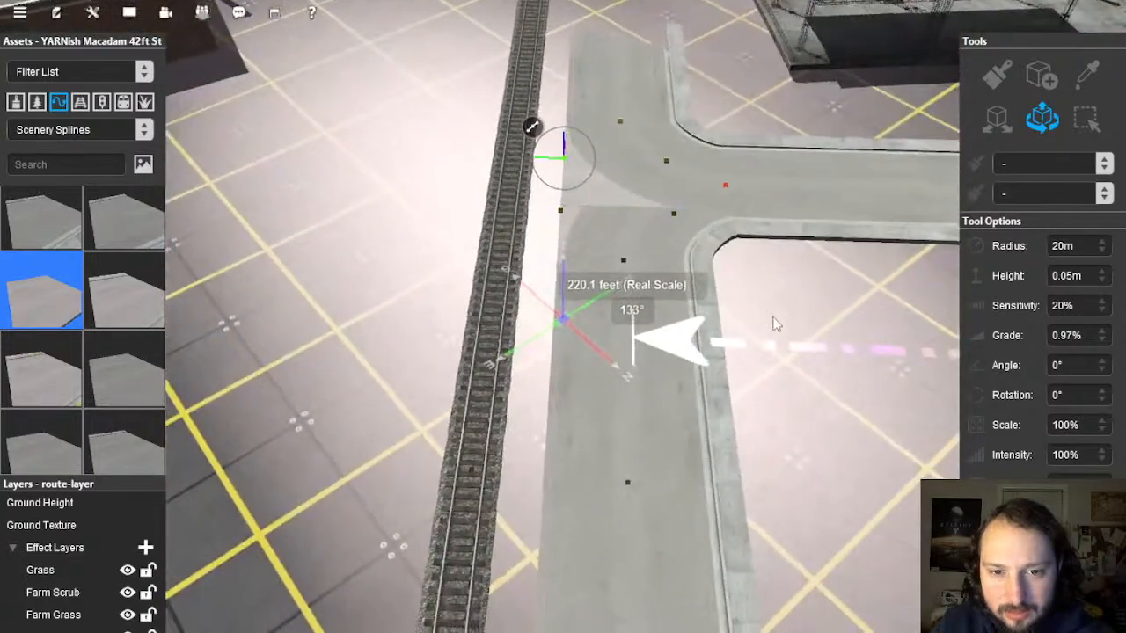
right_drag(574, 278, 538, 345)
scroll(513, 309, up, 3)
scroll(500, 351, down, 3)
Step: Smooth the ground under the two roads running beside the track
click(537, 346)
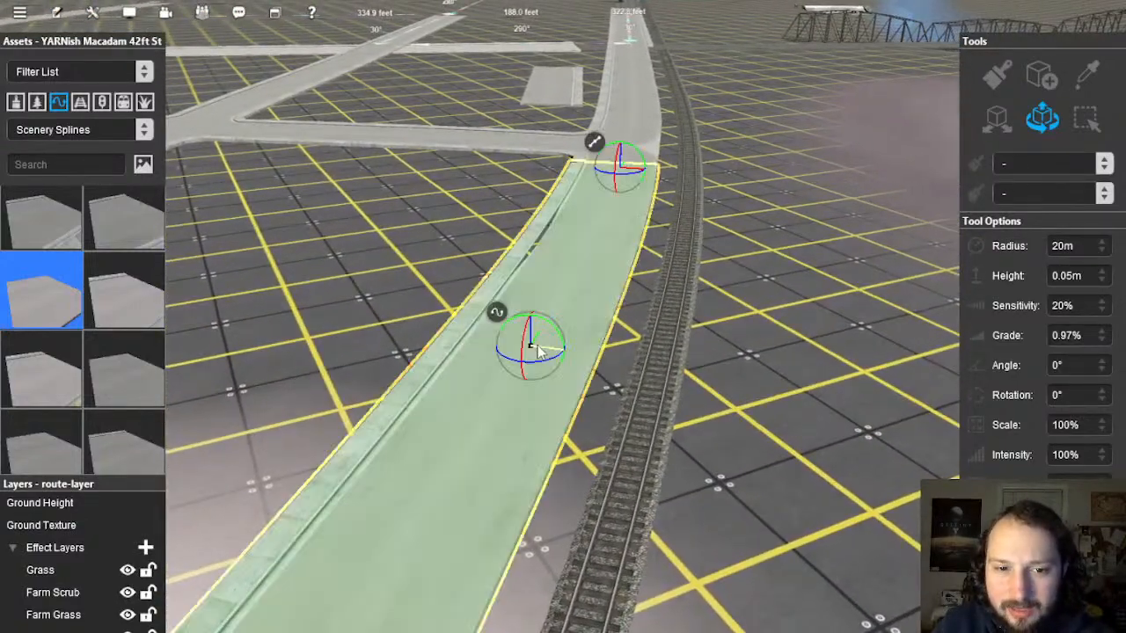
right_click(500, 318)
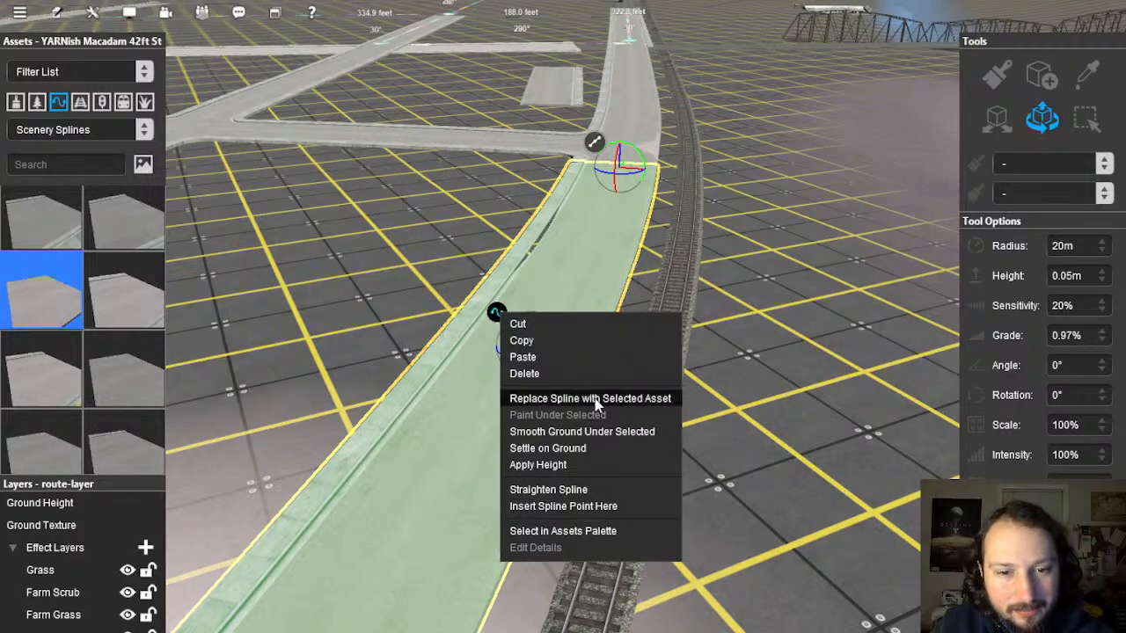
click(592, 444)
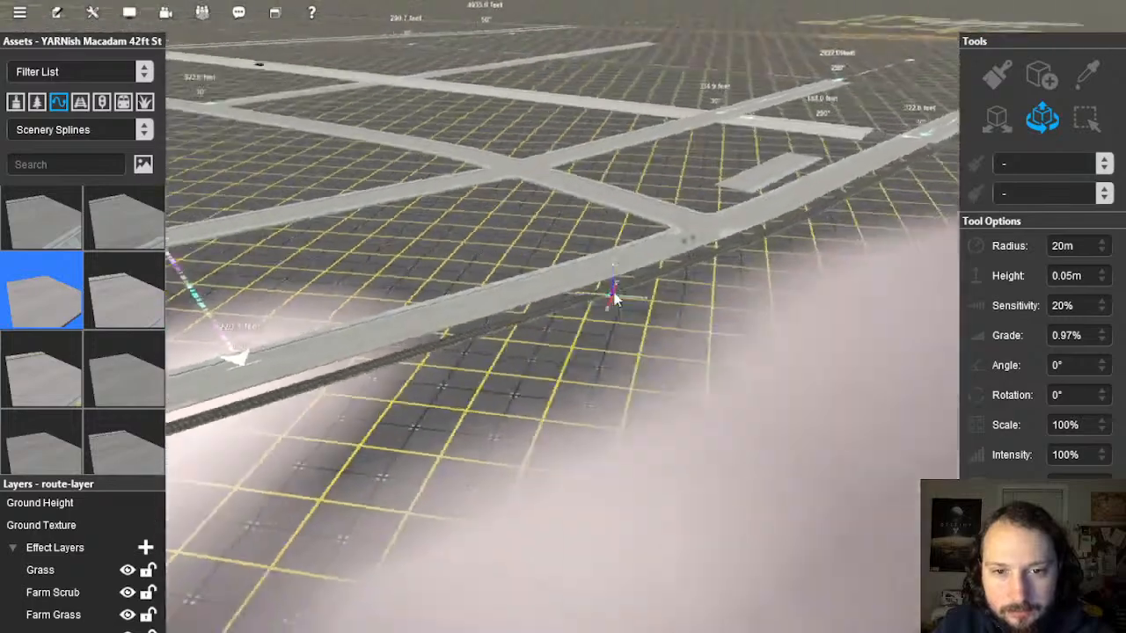
right_drag(614, 299, 568, 292)
click(568, 292)
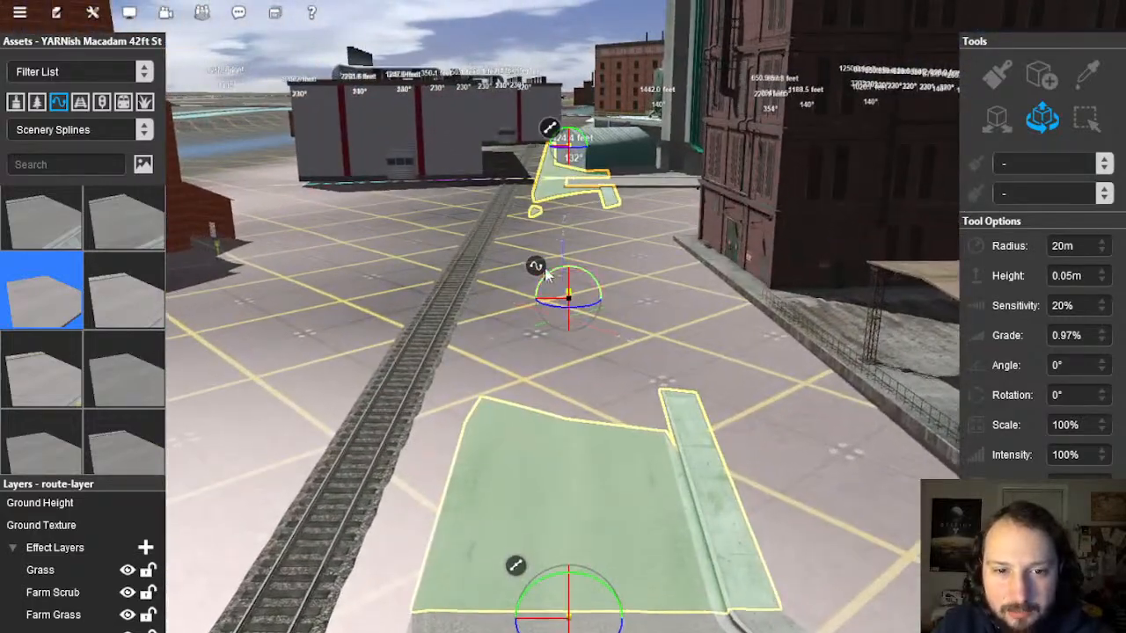
right_click(538, 271)
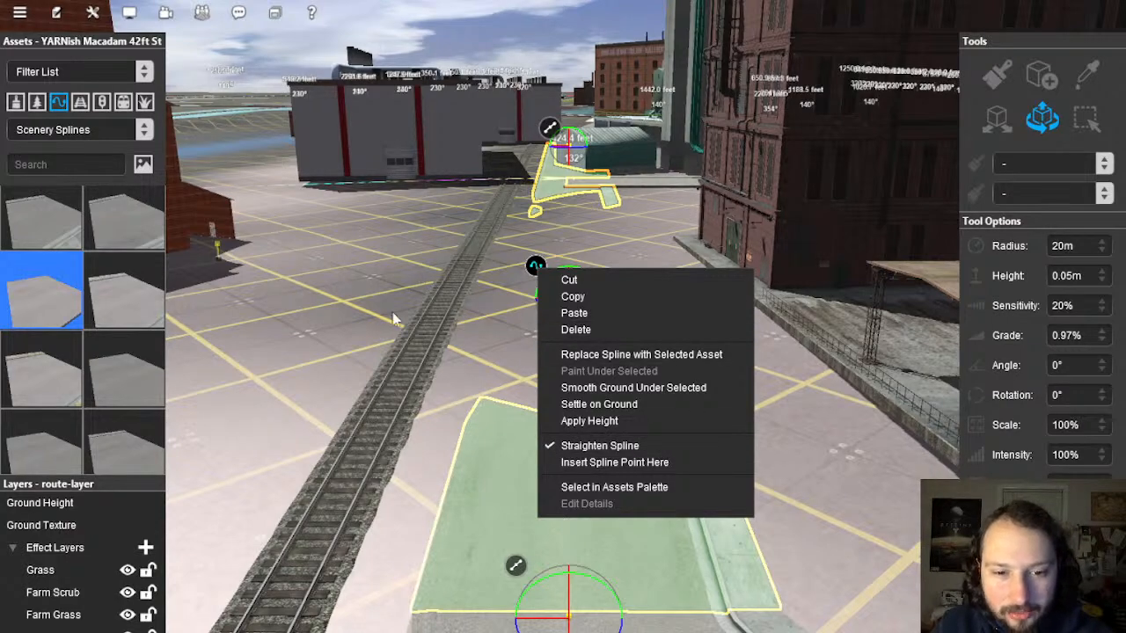
right_drag(393, 320, 604, 265)
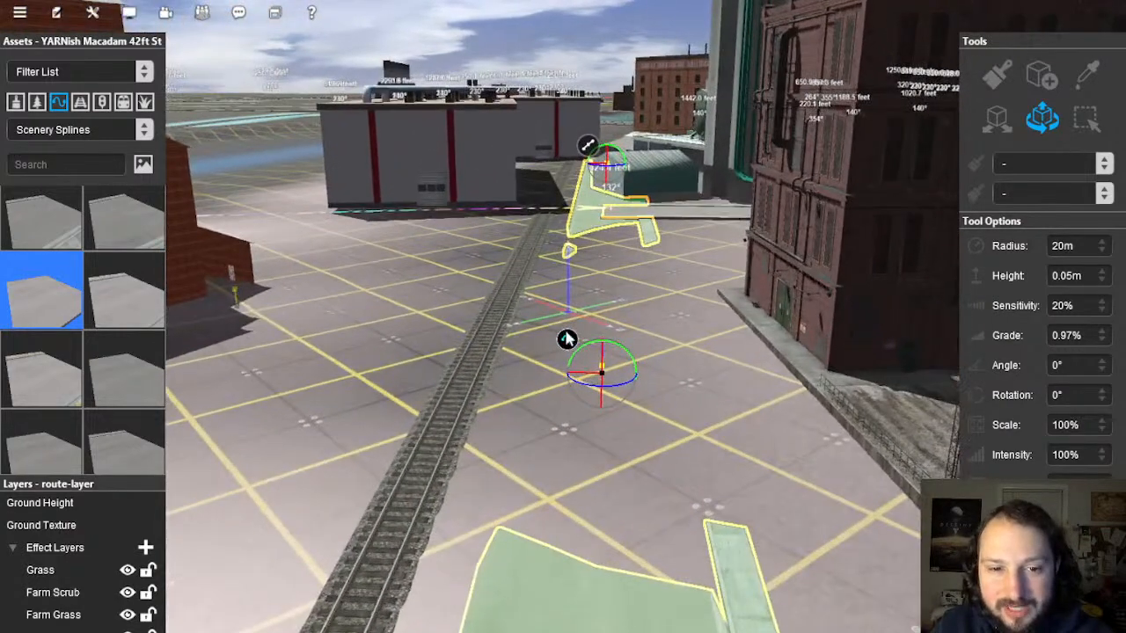
right_click(560, 349)
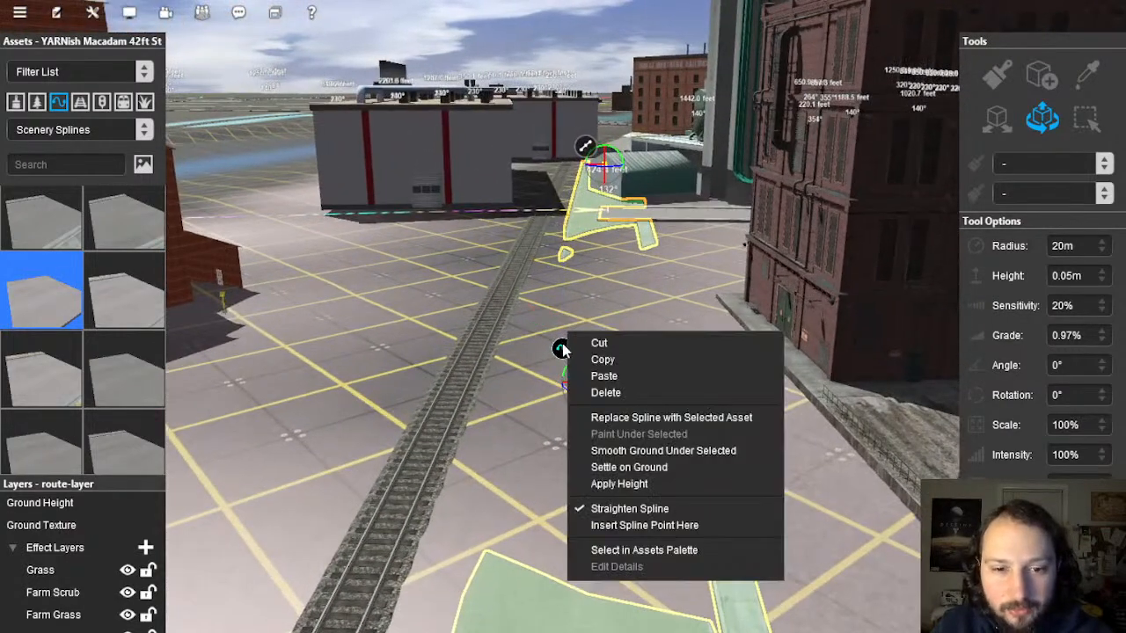
click(655, 454)
click(423, 326)
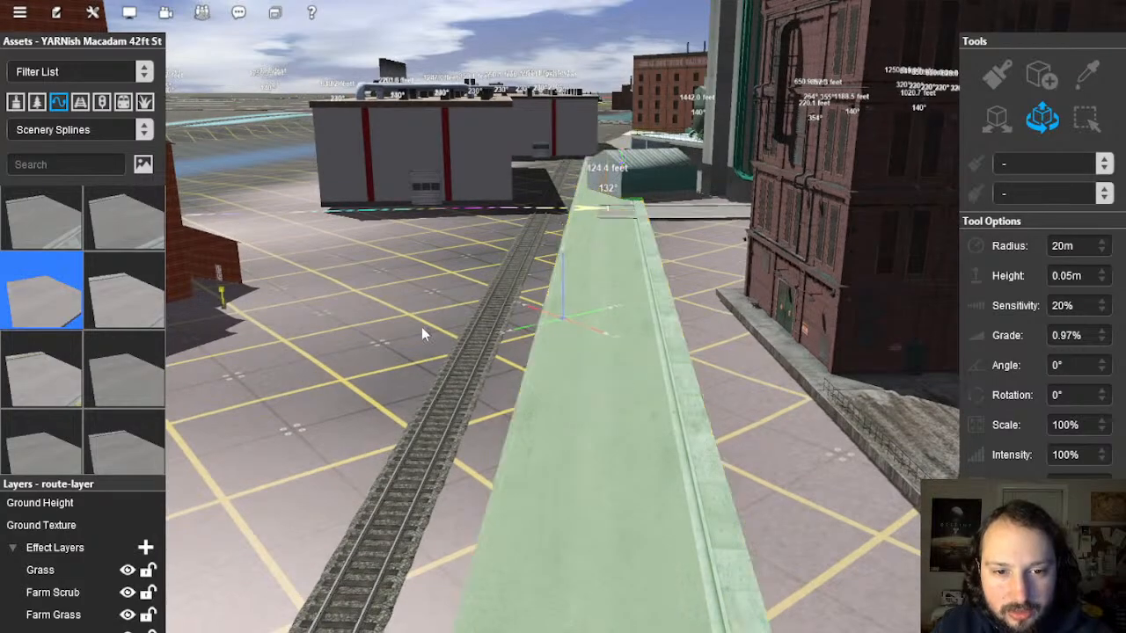
Step: Move the silo across the road past the factory, then select the brick warehouse
right_drag(528, 399, 534, 299)
right_drag(539, 239, 640, 340)
click(644, 344)
drag(640, 339, 479, 35)
drag(626, 128, 665, 95)
right_drag(563, 264, 526, 359)
click(529, 356)
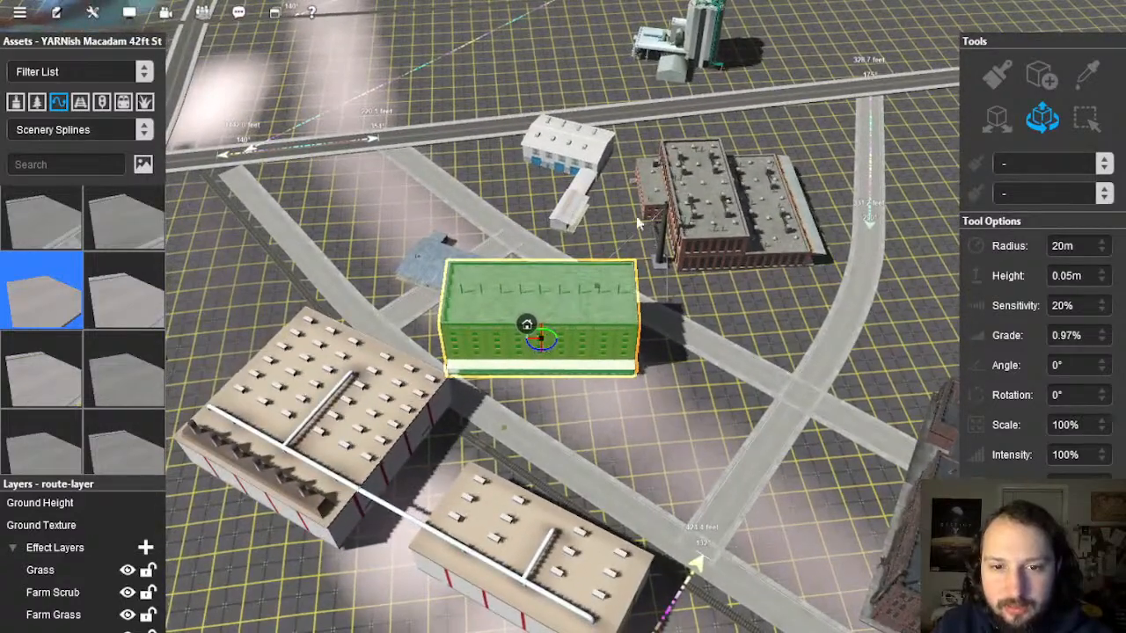
Step: Move the brick warehouse up beside the silo
drag(640, 224, 783, 72)
click(904, 253)
right_drag(602, 392, 568, 322)
right_drag(538, 146, 621, 128)
scroll(559, 319, down, 6)
scroll(618, 270, up, 5)
right_drag(618, 270, 621, 296)
Step: Move the short fence to the riverbank by the bridge
click(619, 306)
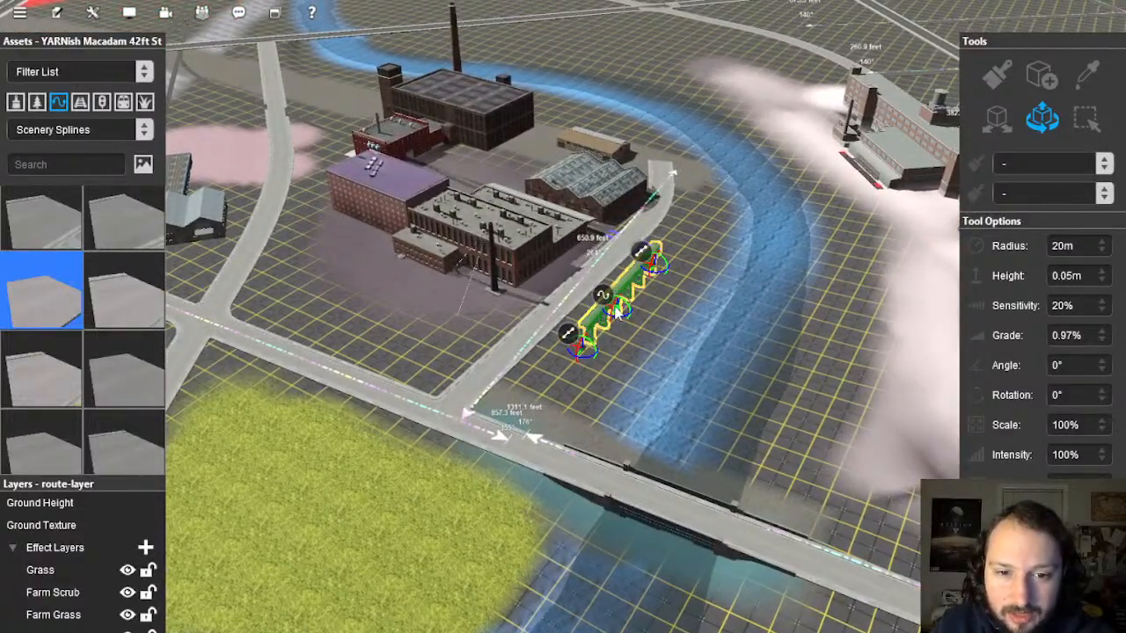
right_drag(678, 412, 838, 360)
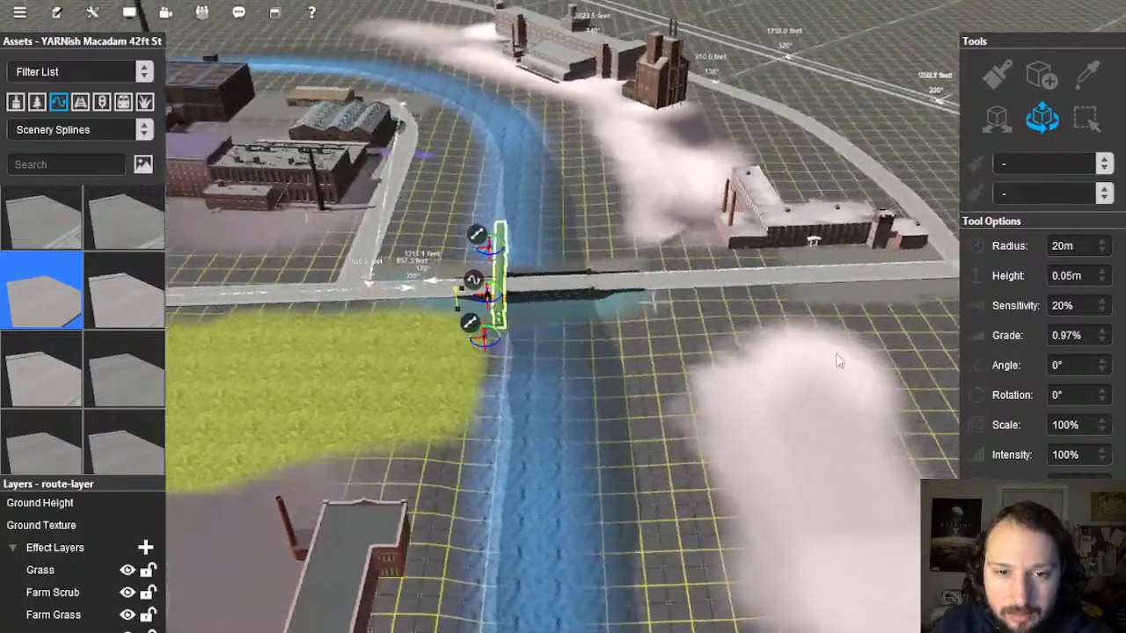
drag(838, 361, 472, 211)
click(526, 367)
Step: Fly over the factories to the road junction beside the track
key(s)
key(d)
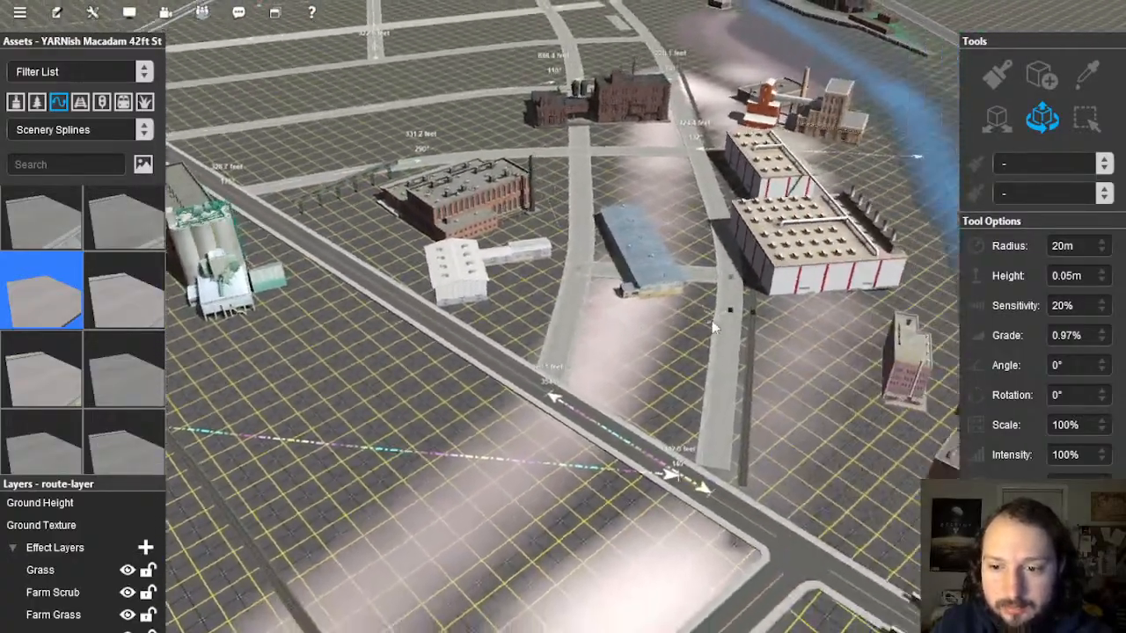
right_drag(715, 328, 565, 334)
key(w)
key(s)
scroll(565, 334, up, 5)
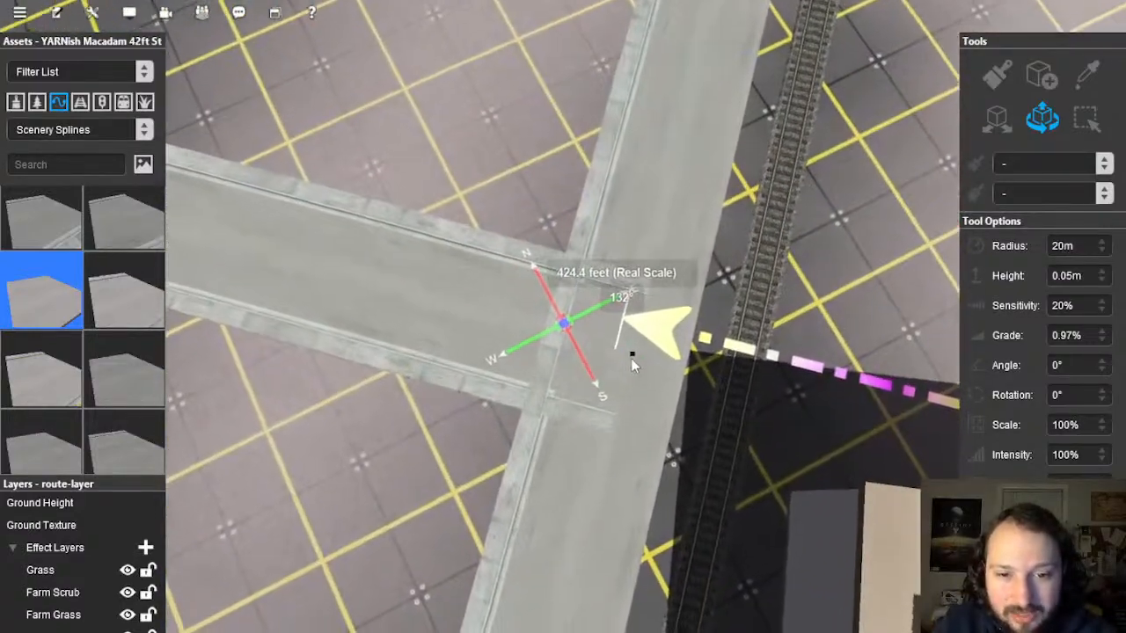
Step: Pull the road's end point at the junction back to shorten it
click(631, 359)
drag(640, 353, 525, 322)
right_drag(627, 312, 528, 326)
Step: Add a point to the crossing road and straighten its curved section
click(1050, 116)
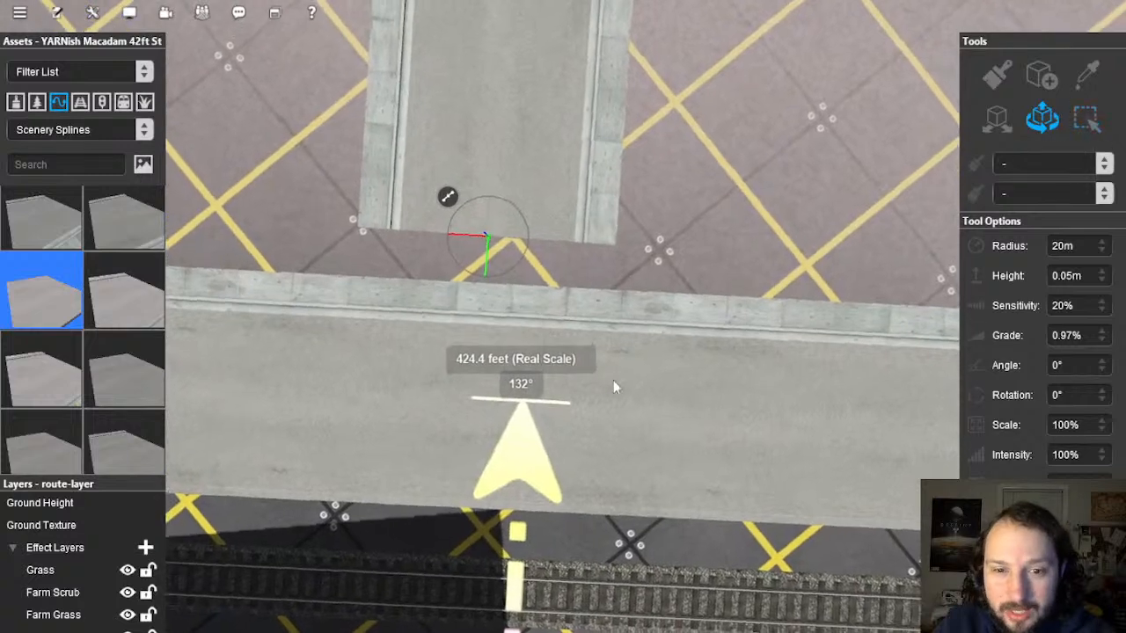
click(656, 420)
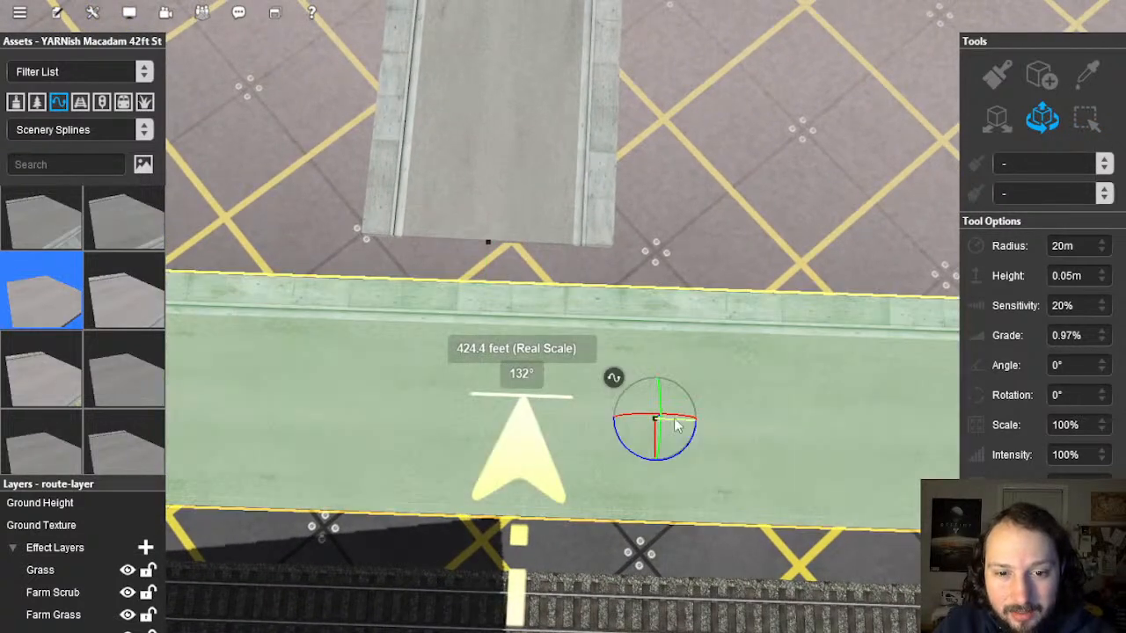
right_click(613, 381)
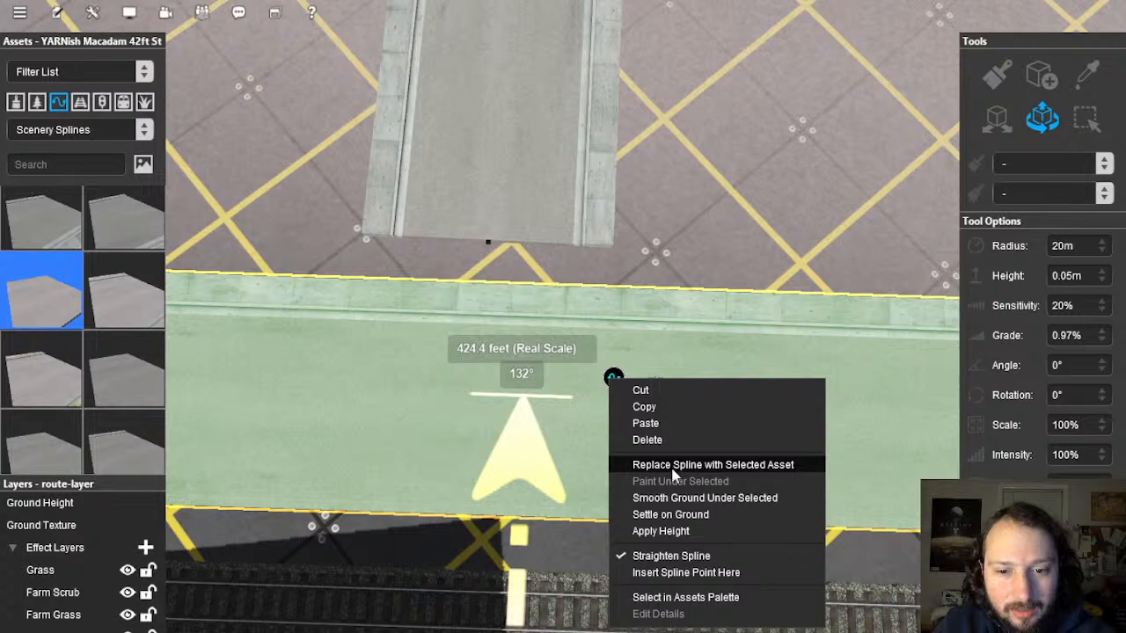
click(676, 573)
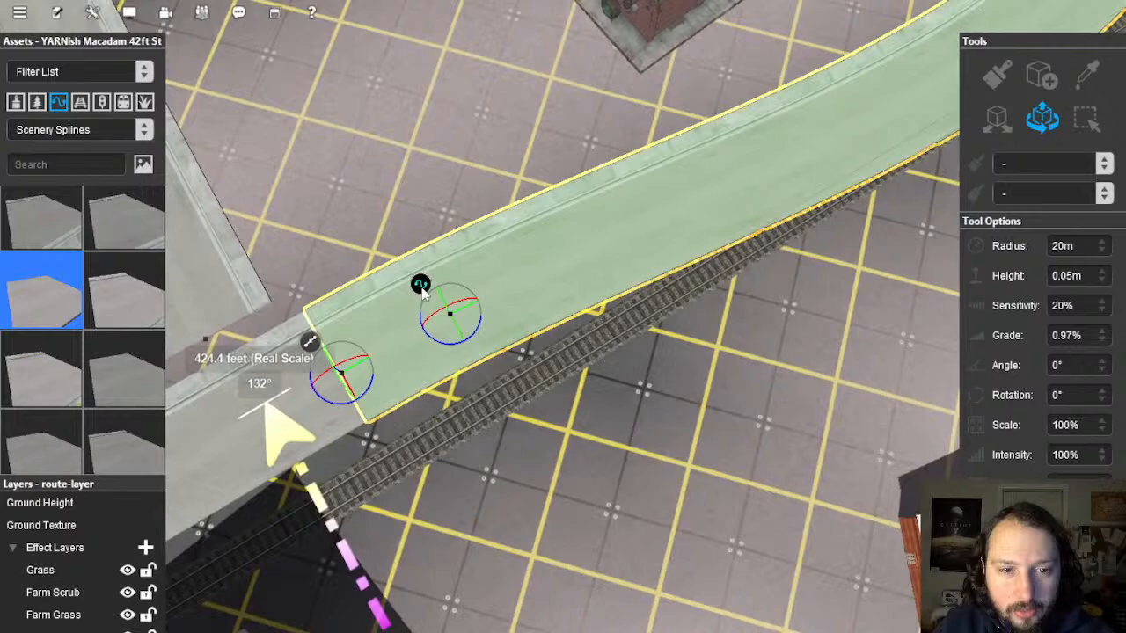
right_click(422, 287)
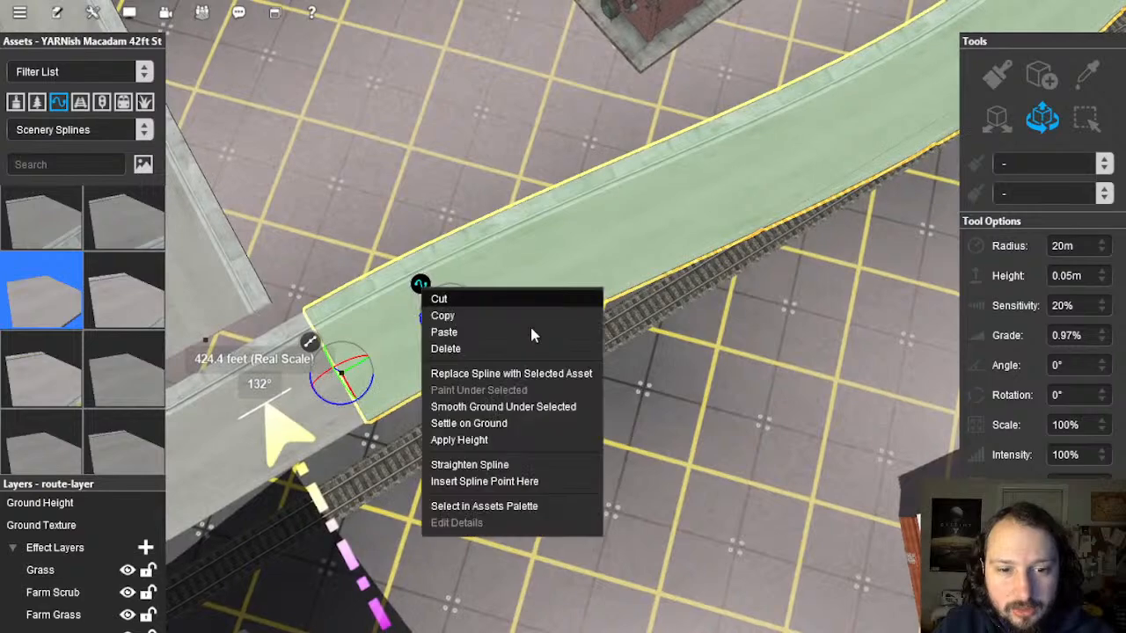
click(530, 468)
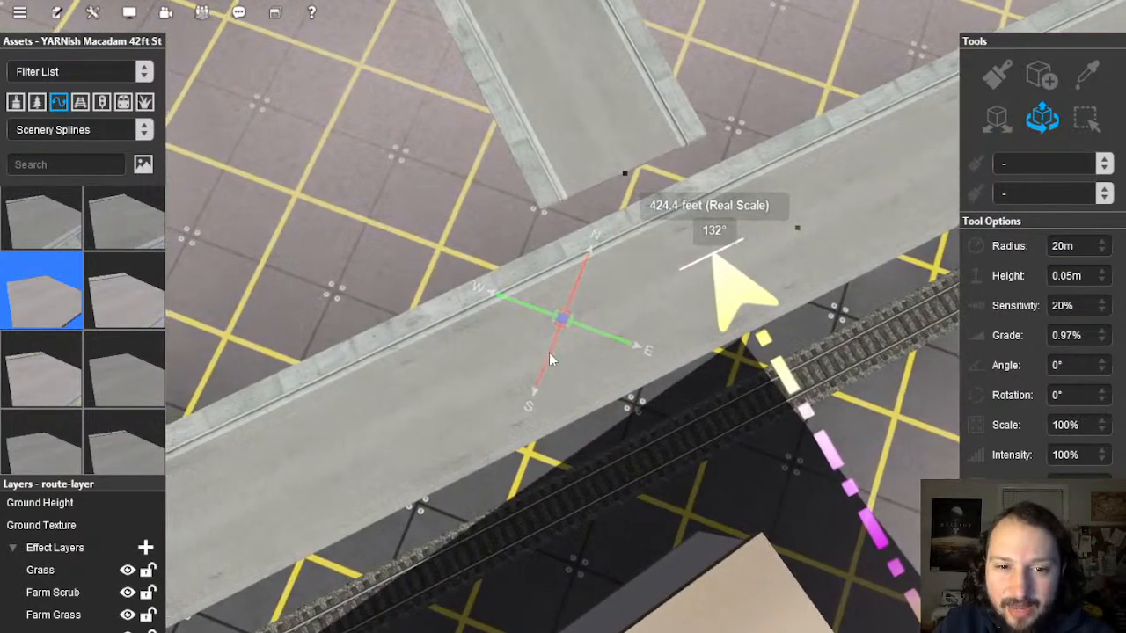
Step: Insert a point on the track-side road and select the resulting short junction piece
click(552, 352)
right_click(519, 317)
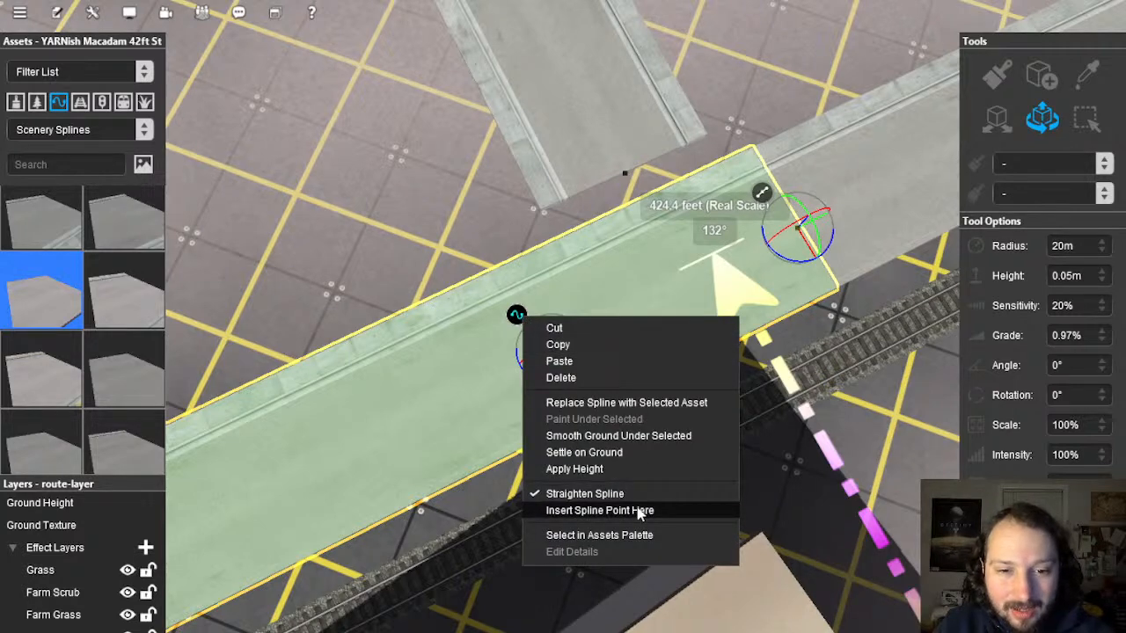
click(599, 511)
click(613, 293)
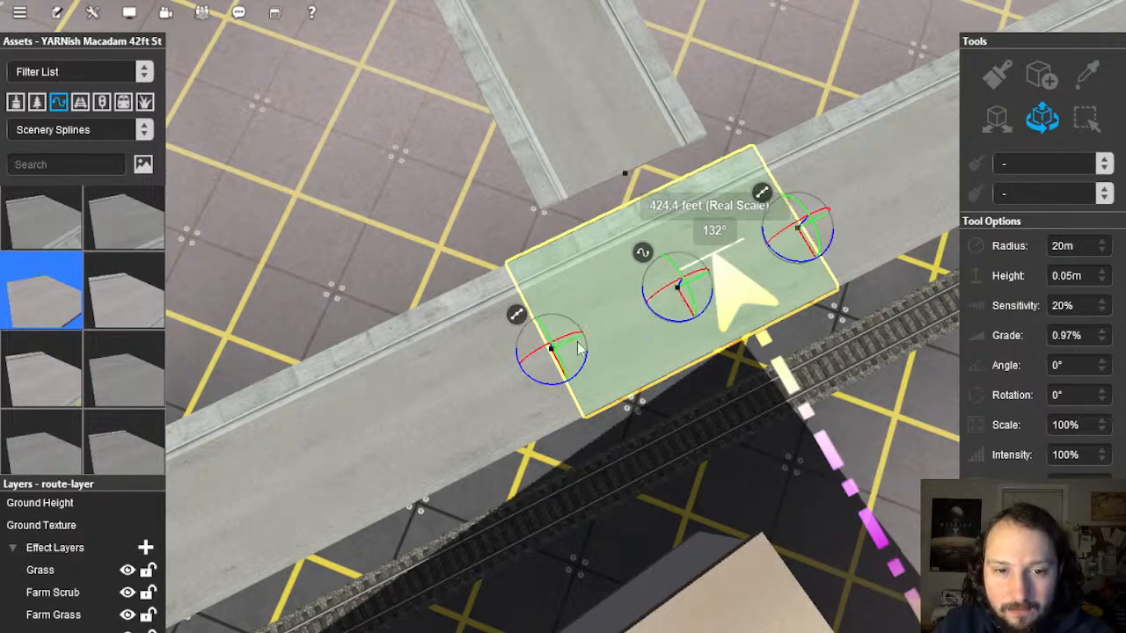
drag(578, 346, 607, 257)
key(ctrl+z)
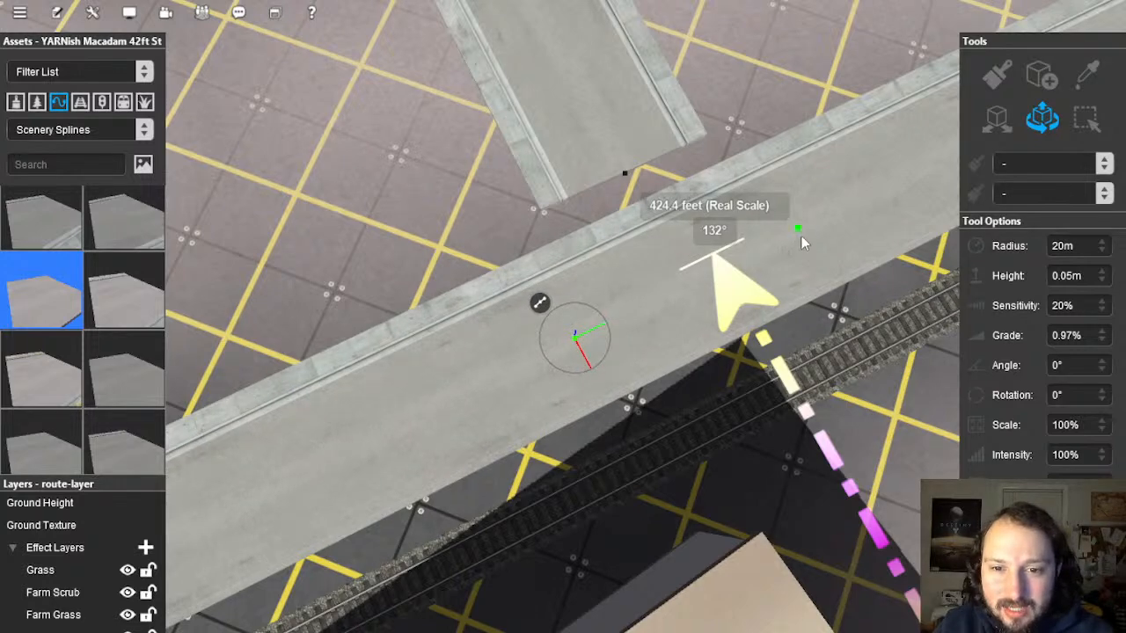
click(800, 233)
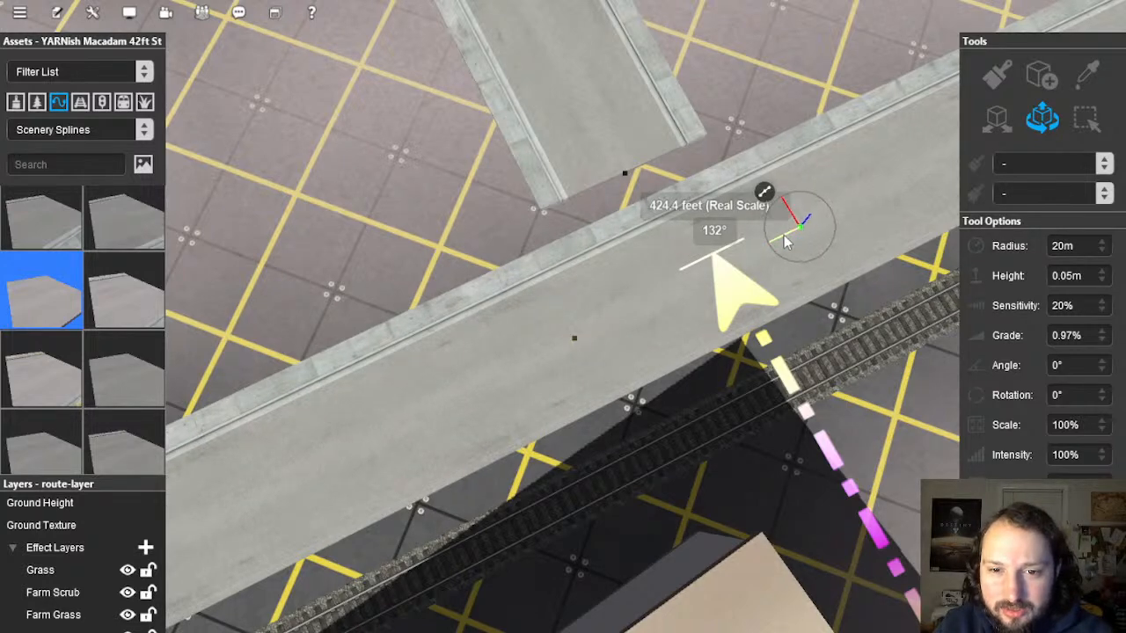
right_drag(651, 232, 548, 367)
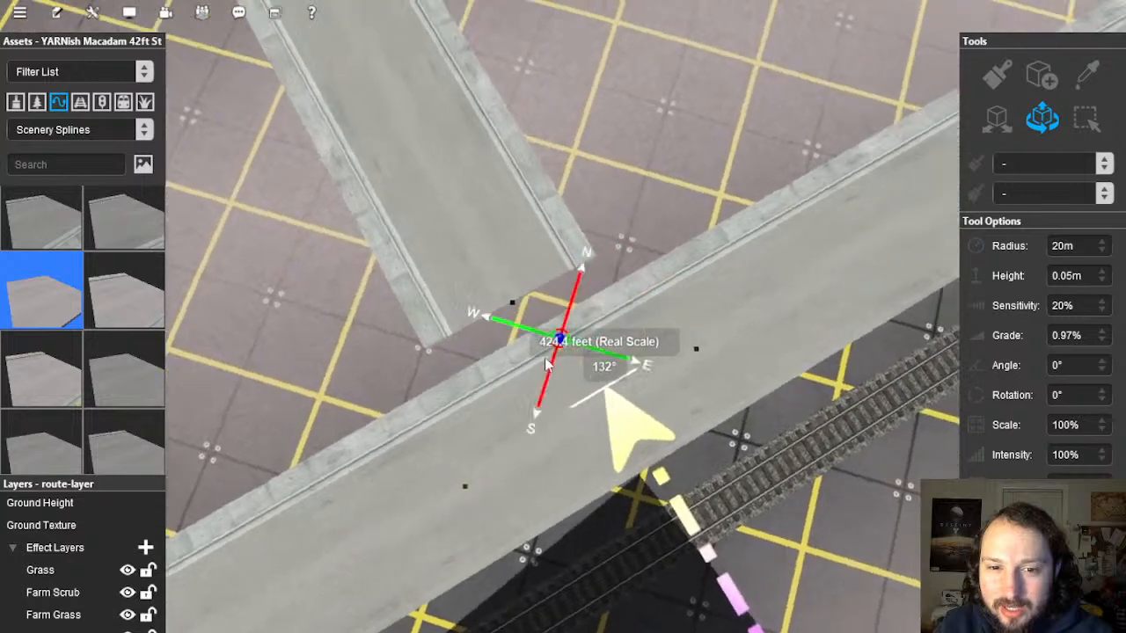
click(578, 381)
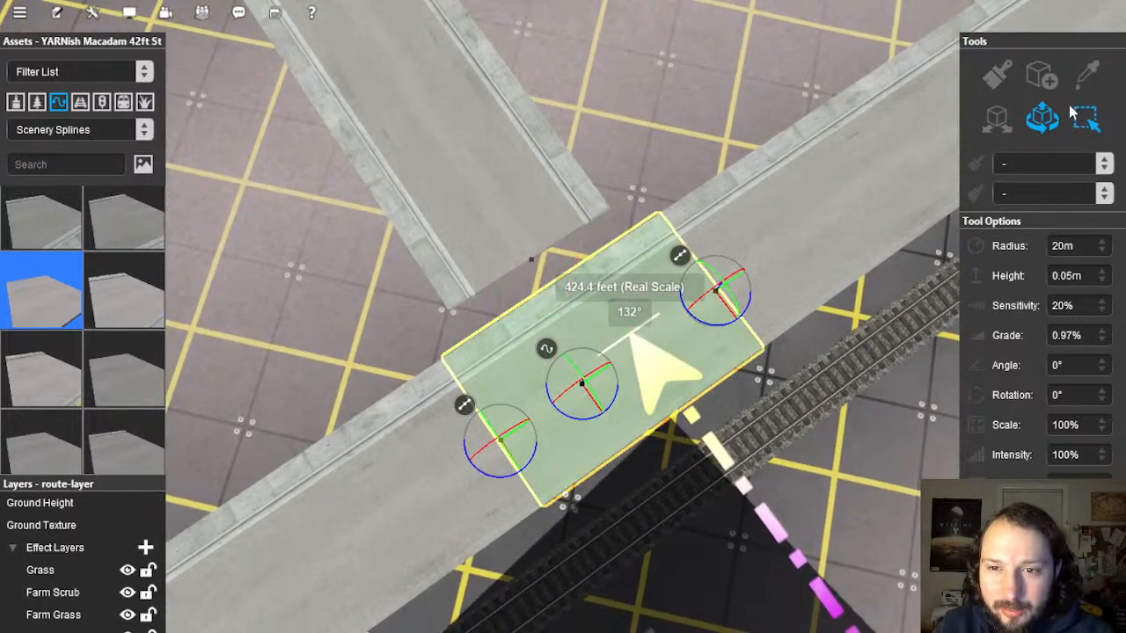
Step: Sample YARNish Macadam 30ft, delete the old piece and draw a new junction joining both roads
click(1088, 76)
click(515, 462)
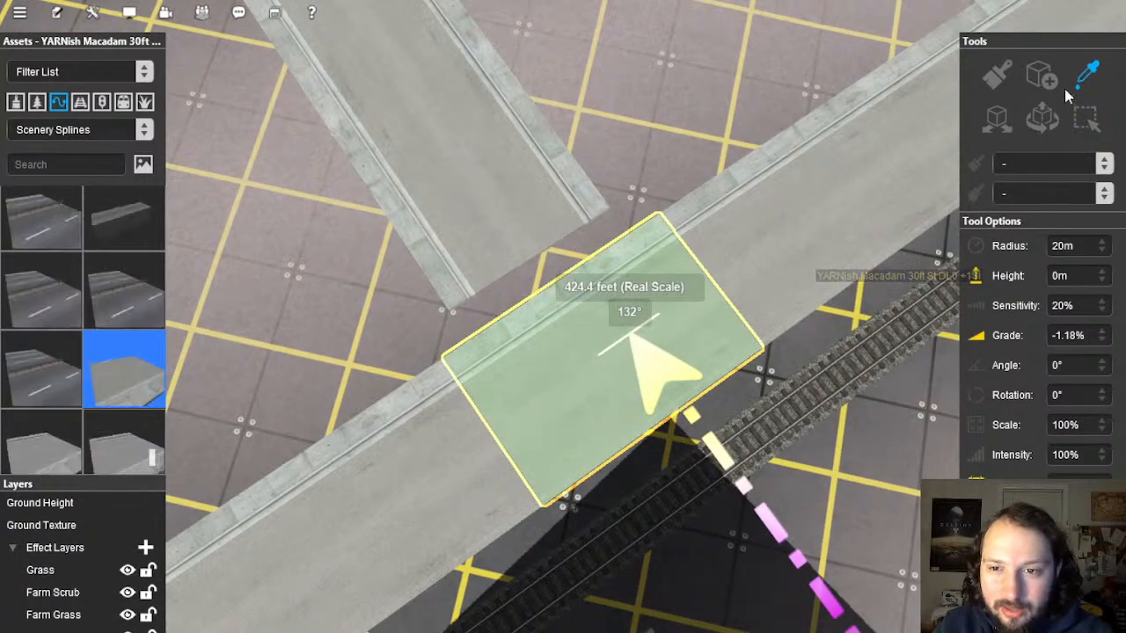
click(1054, 123)
key(Delete)
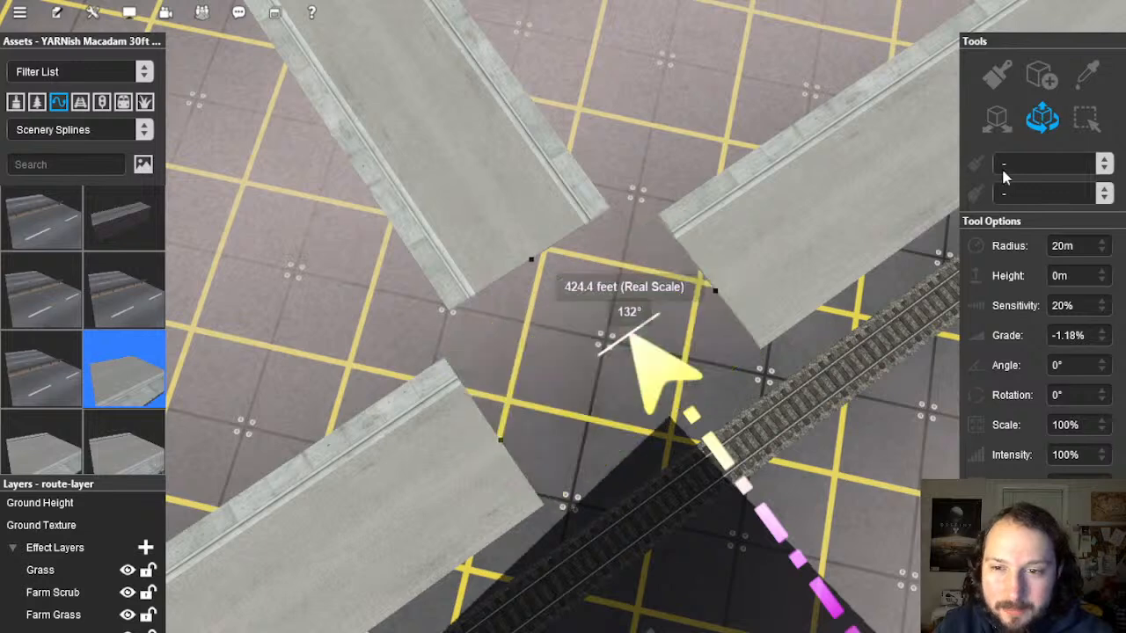
click(508, 450)
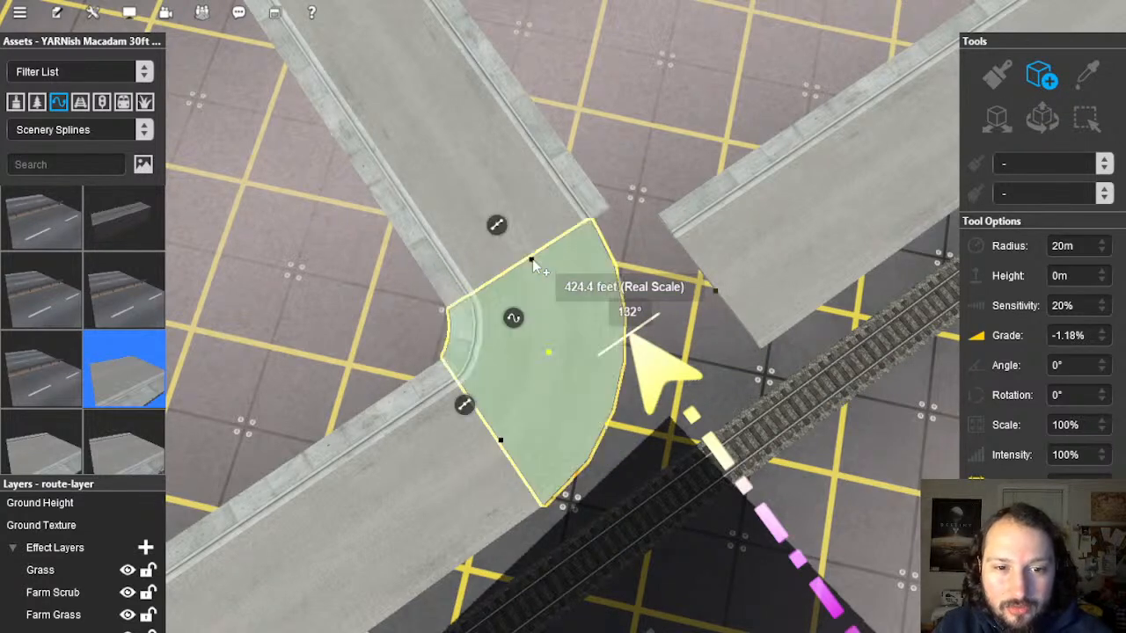
drag(532, 260, 711, 293)
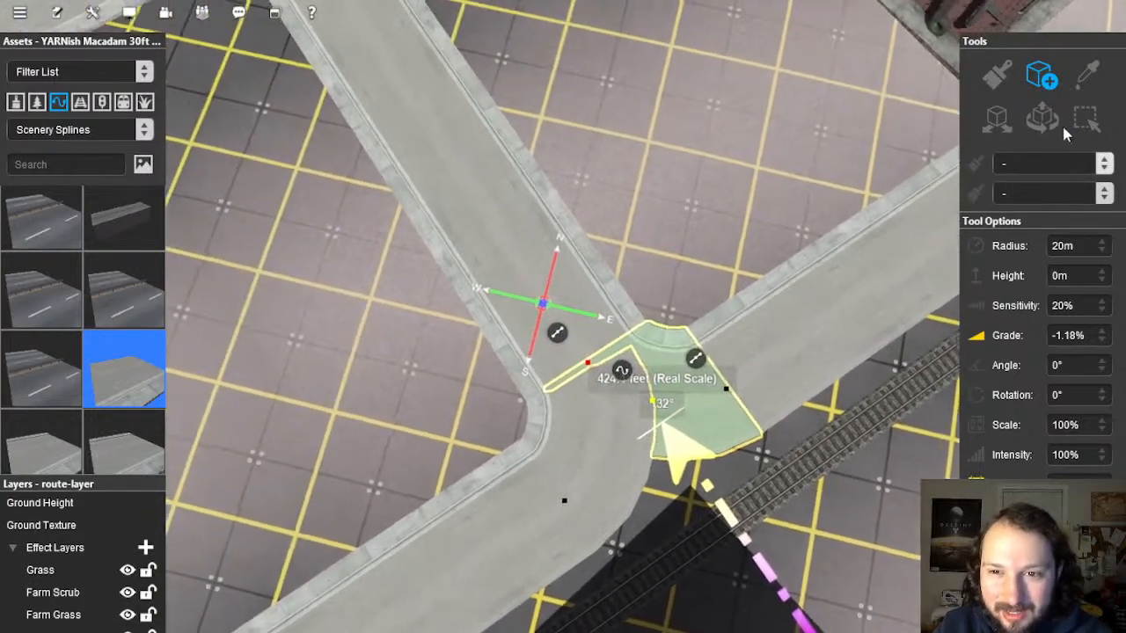
Step: Select the new junction piece and inspect it from several angles
click(1040, 120)
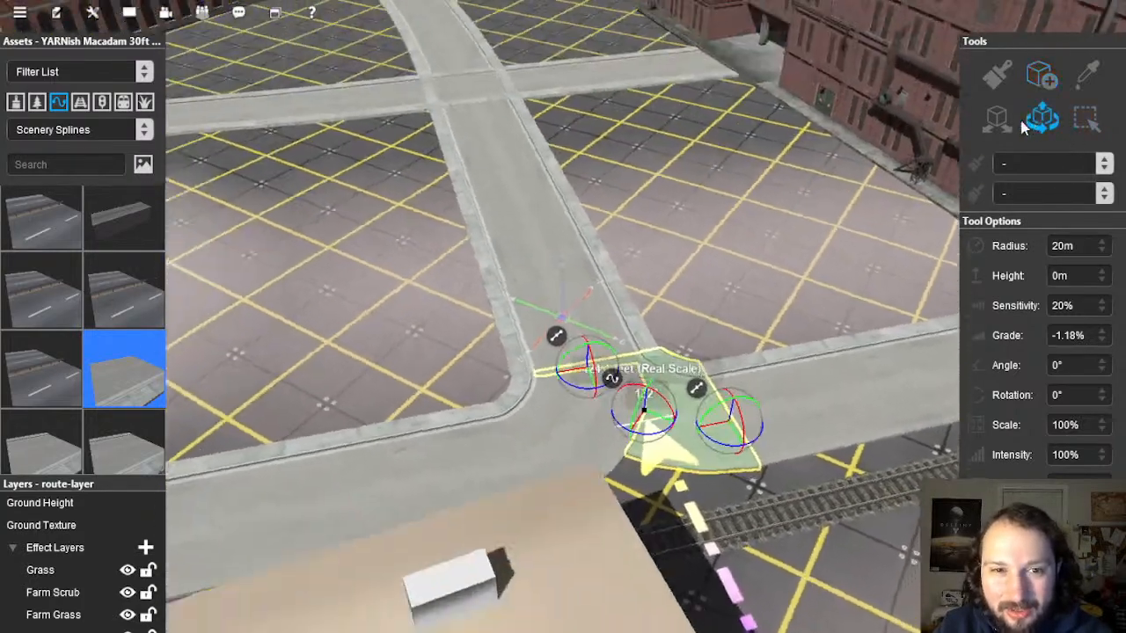
key(Right)
key(Down)
click(722, 304)
key(Right)
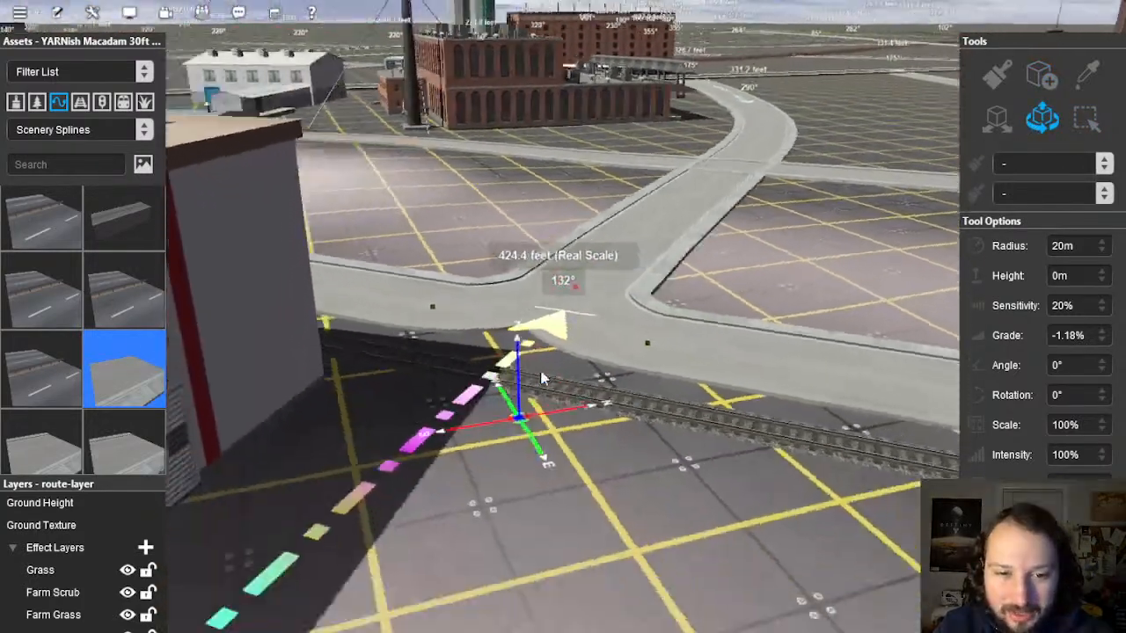
scroll(541, 378, up, 5)
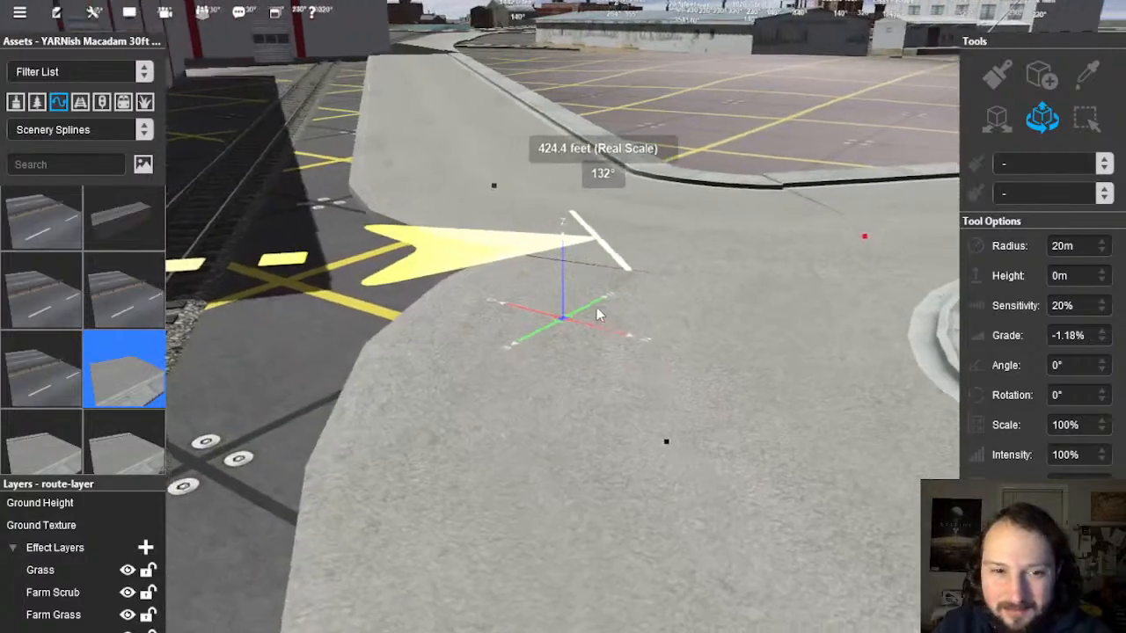
scroll(595, 306, down, 5)
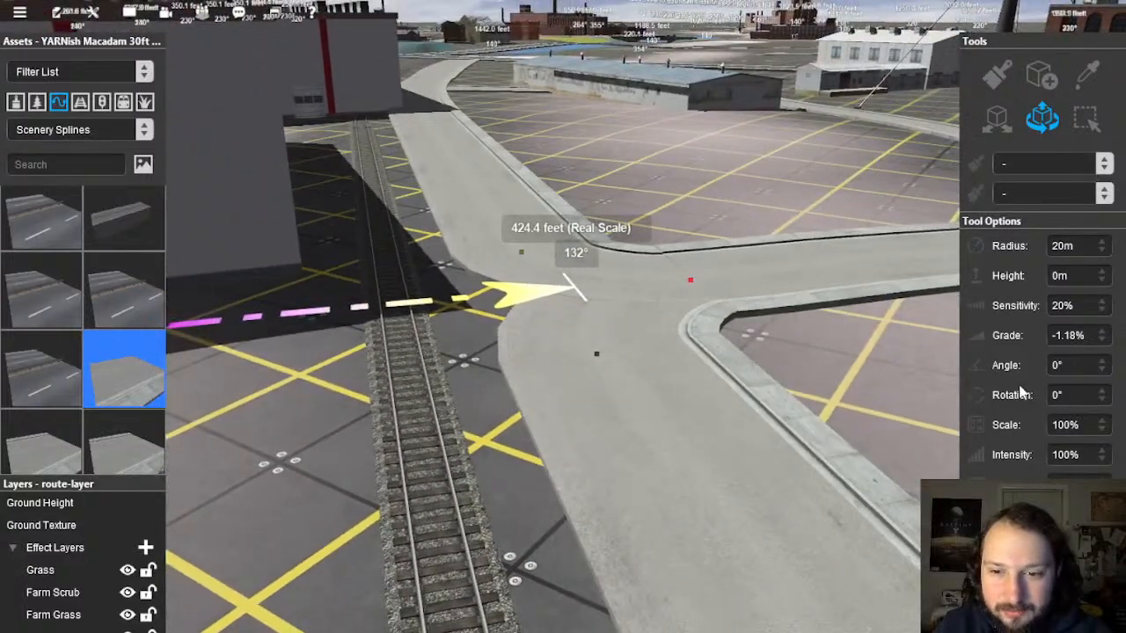
scroll(1020, 393, down, 3)
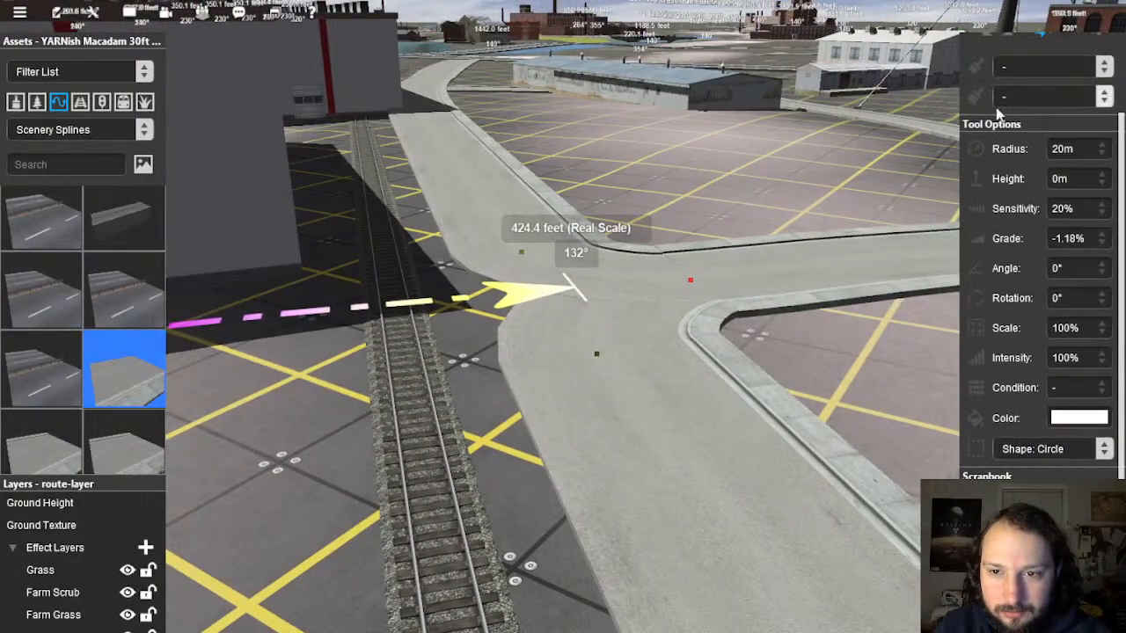
scroll(1009, 129, up, 2)
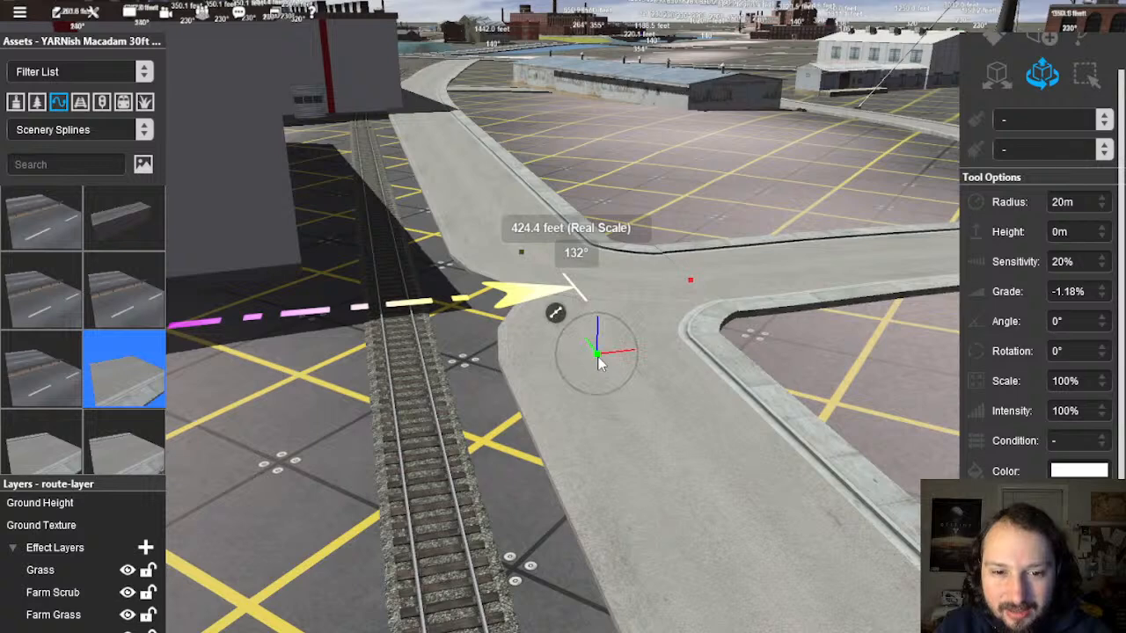
mouse_move(601, 354)
right_down()
mouse_move(540, 347)
mouse_move(521, 363)
mouse_move(516, 447)
mouse_move(553, 296)
mouse_move(563, 334)
mouse_move(674, 258)
mouse_move(616, 253)
mouse_move(625, 261)
mouse_move(628, 242)
mouse_move(518, 302)
mouse_move(470, 289)
mouse_move(560, 286)
mouse_move(540, 276)
mouse_move(538, 286)
right_up()
scroll(550, 348, up, 4)
scroll(631, 232, down, 3)
Step: Smooth the ground under the side street north of the junction
click(533, 258)
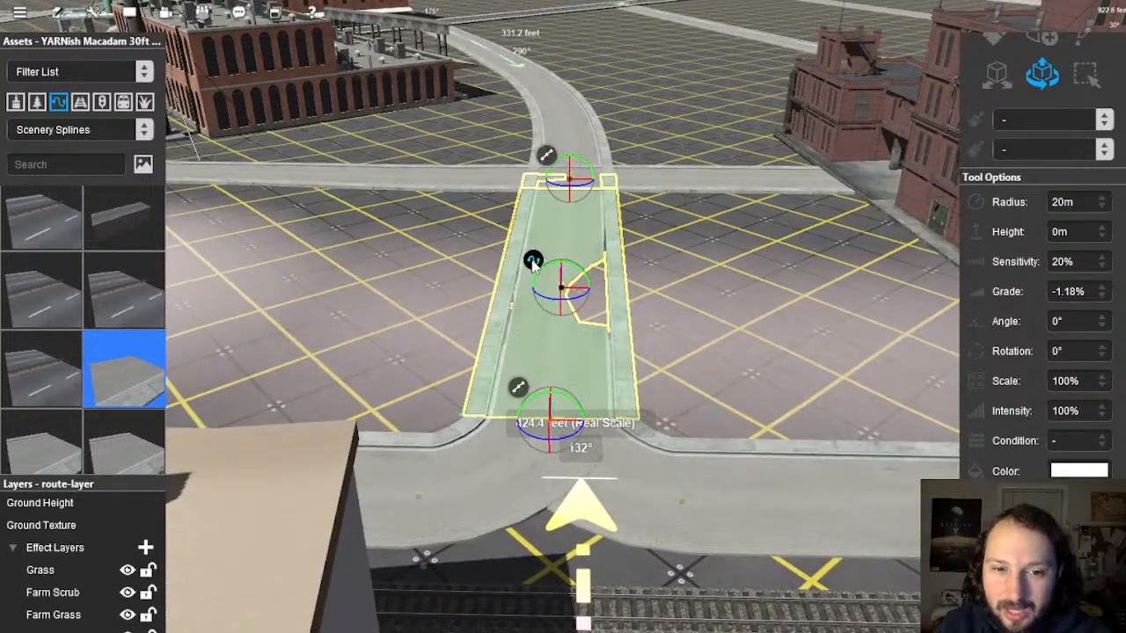
right_click(534, 264)
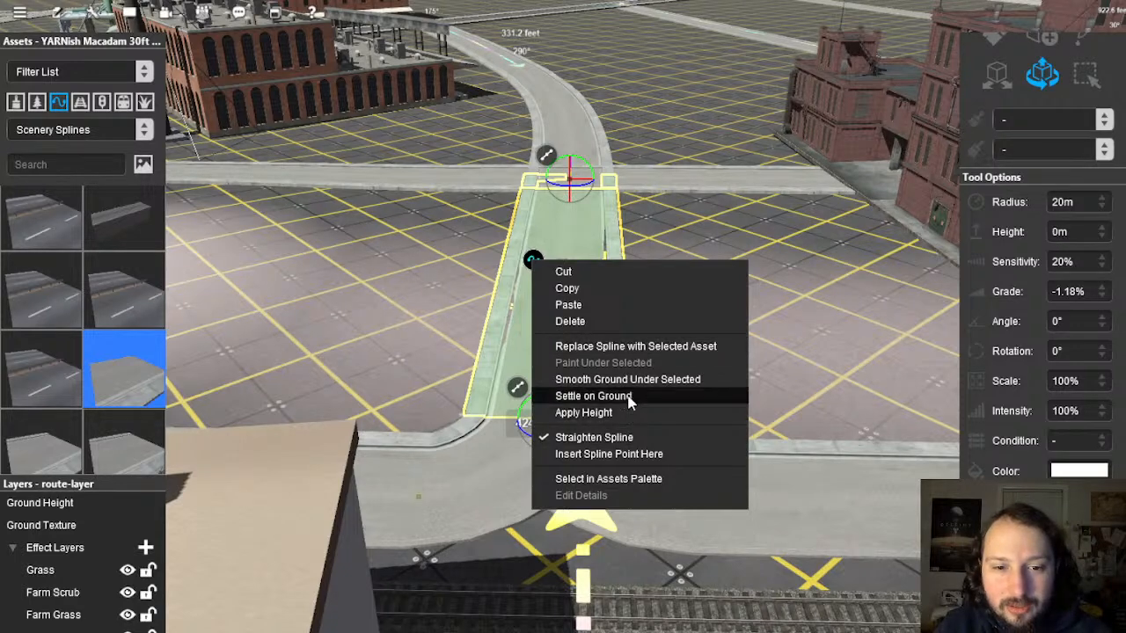
click(628, 385)
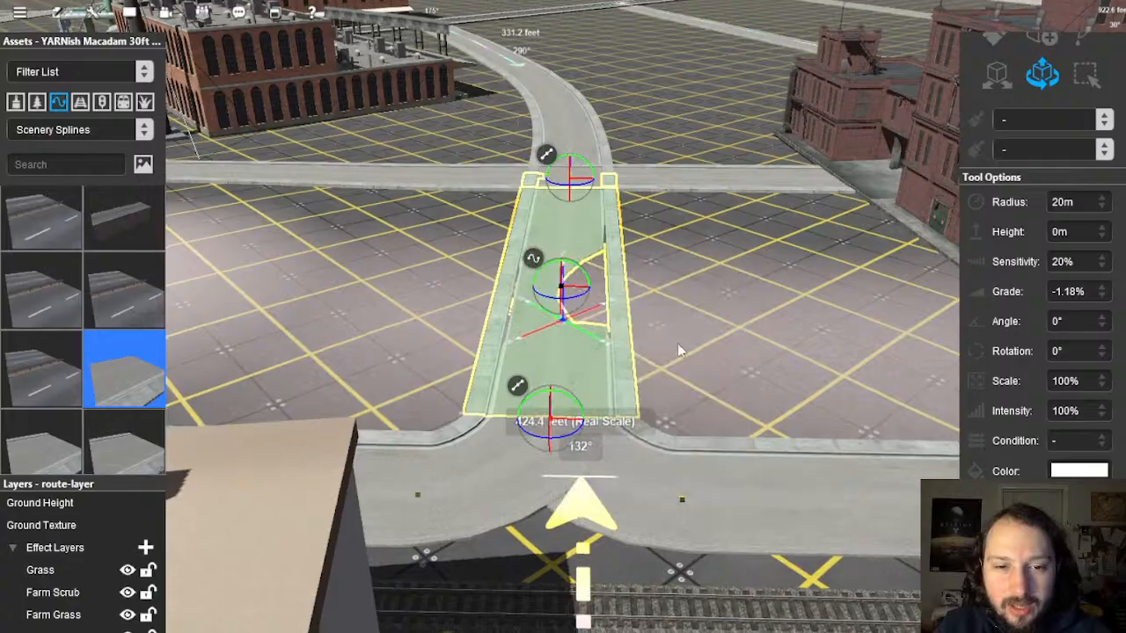
click(676, 350)
right_drag(628, 382, 573, 329)
key(s)
scroll(570, 283, up, 10)
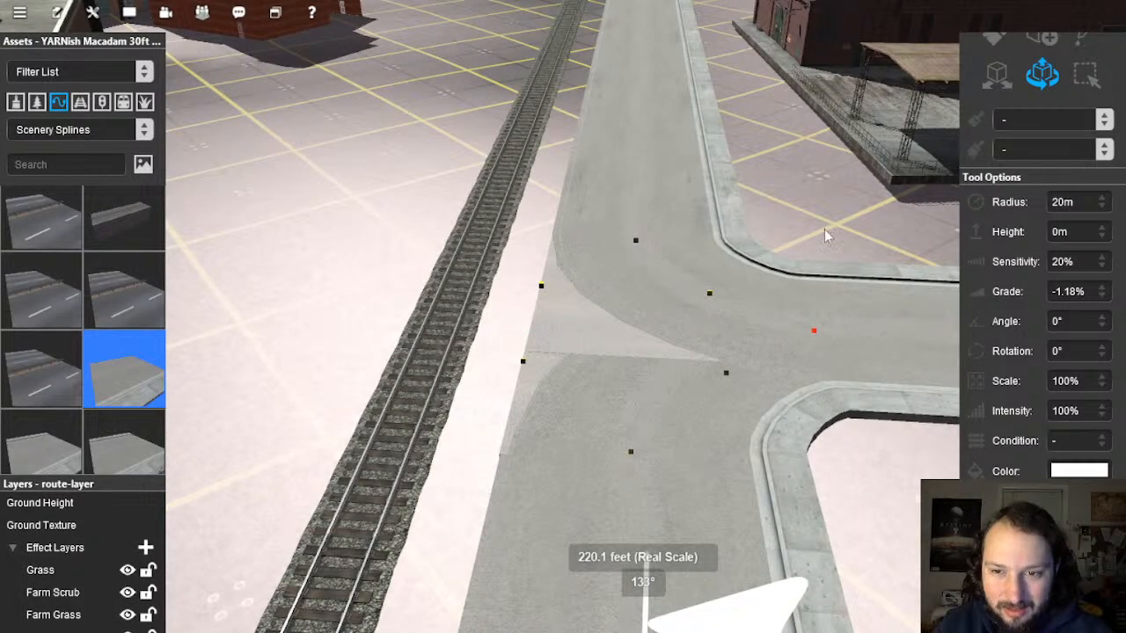
Step: Sample the YARNish Macadam 42ft St road from the scene
click(1082, 41)
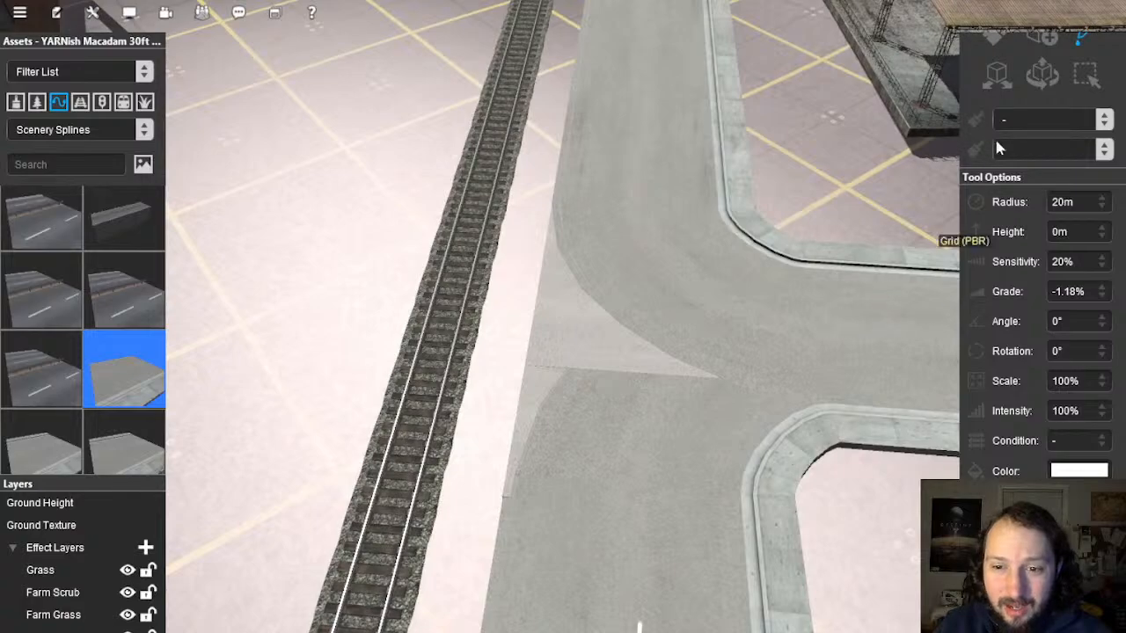
click(587, 285)
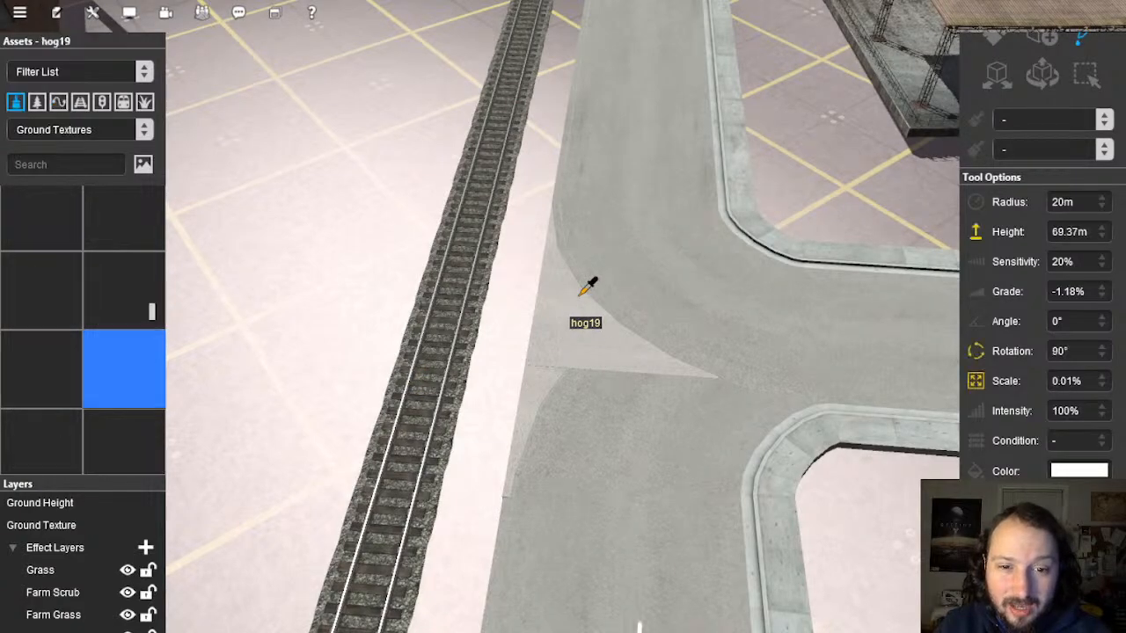
click(574, 263)
right_drag(620, 169, 561, 262)
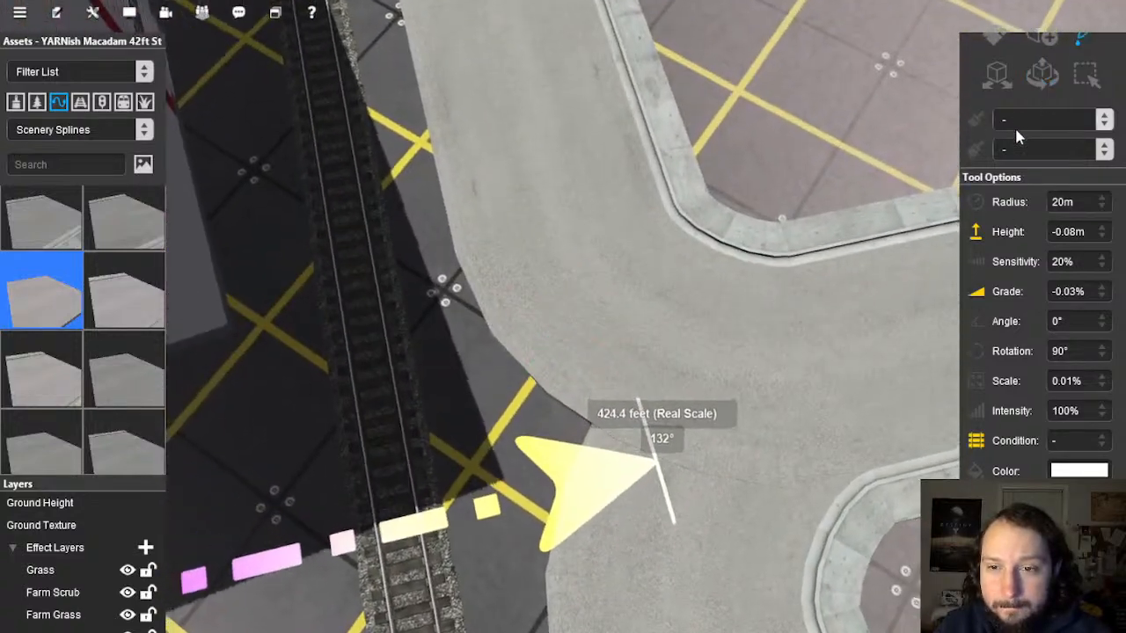
scroll(1016, 129, up, 1)
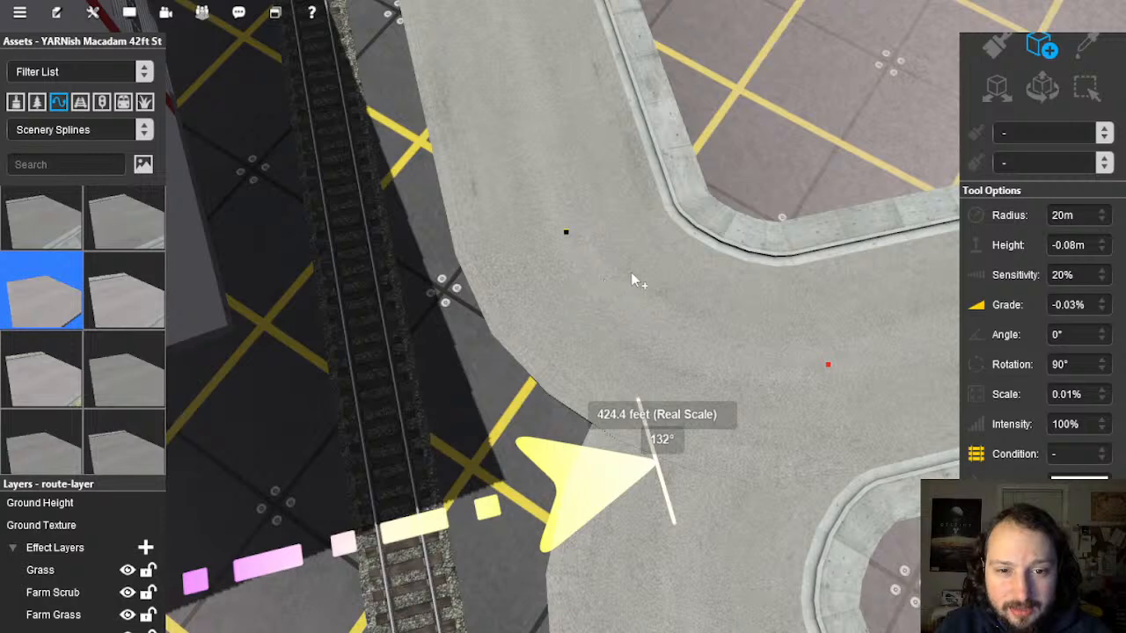
Step: Lay two 42ft St pieces beside the track, finishing the second at its corner
drag(651, 275, 472, 324)
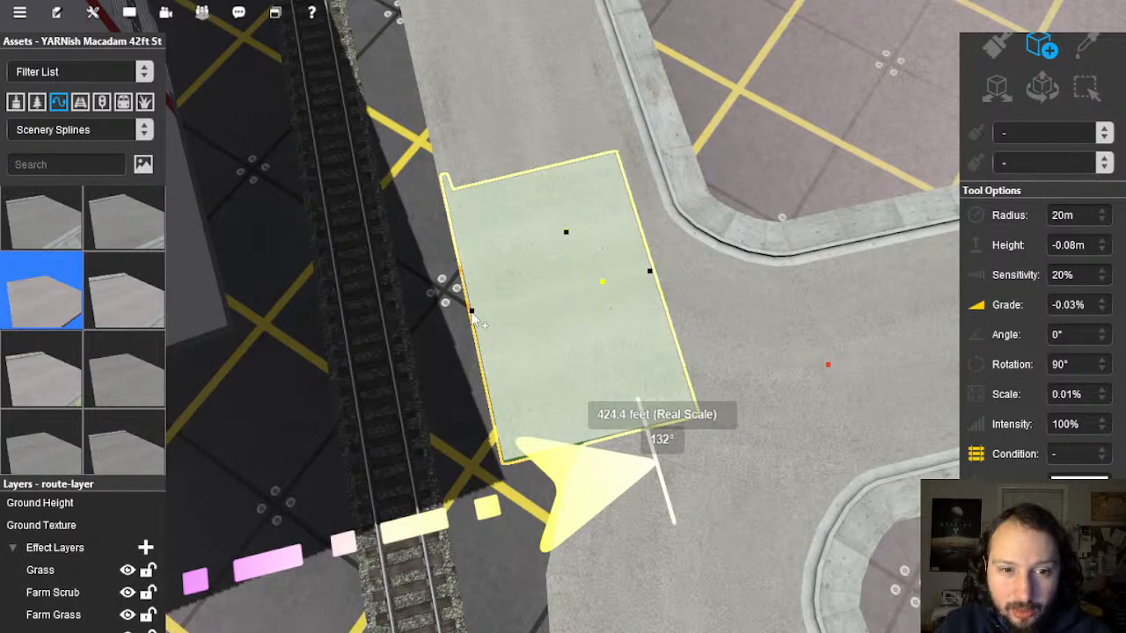
right_drag(600, 396, 549, 314)
drag(578, 238, 661, 448)
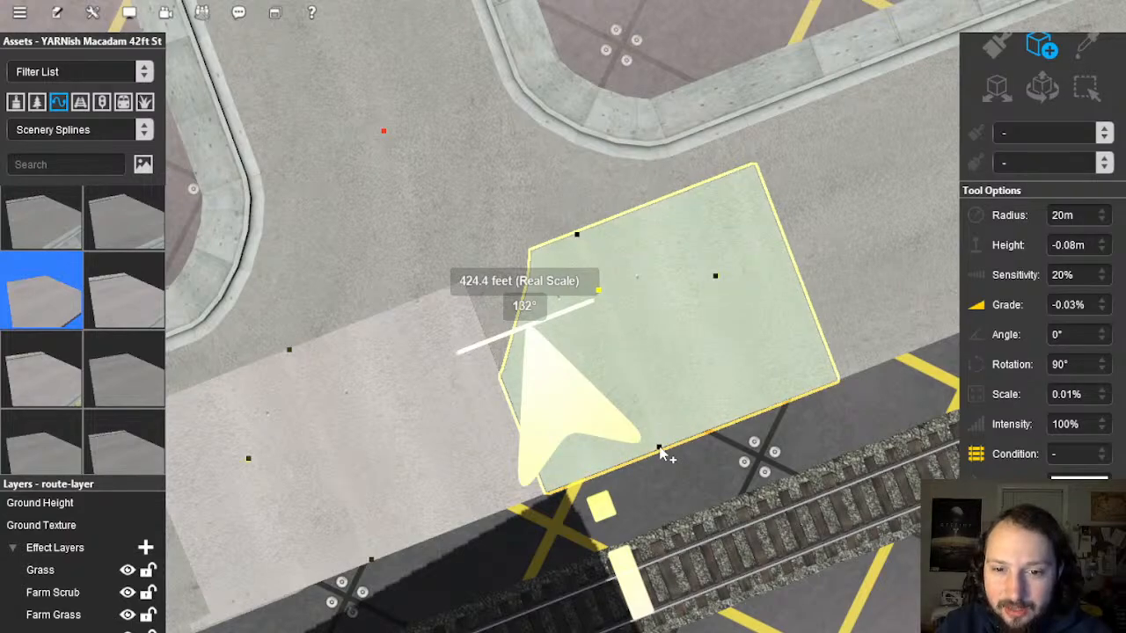
right_drag(660, 446, 600, 327)
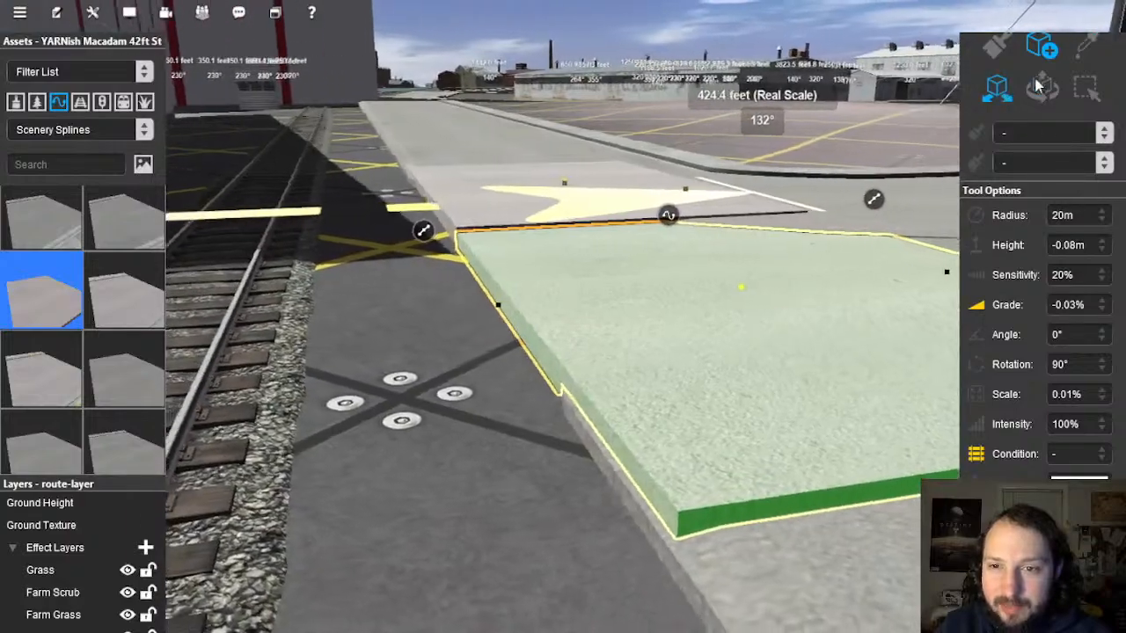
Step: Lower the pale wedge's control point to flatten it
click(1041, 85)
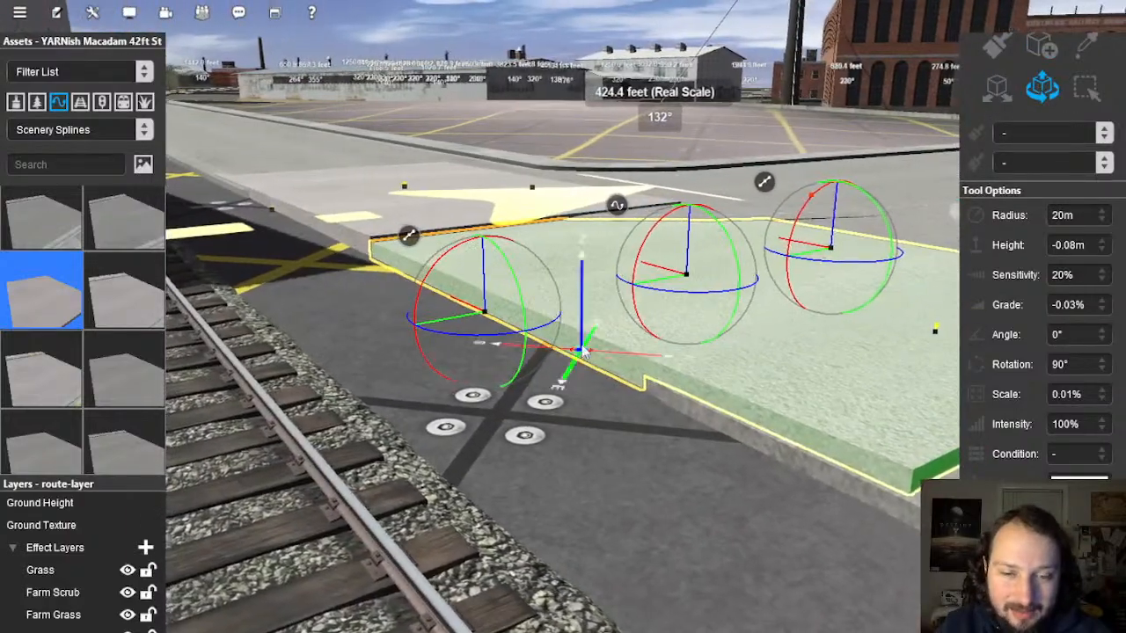
right_drag(582, 352, 566, 352)
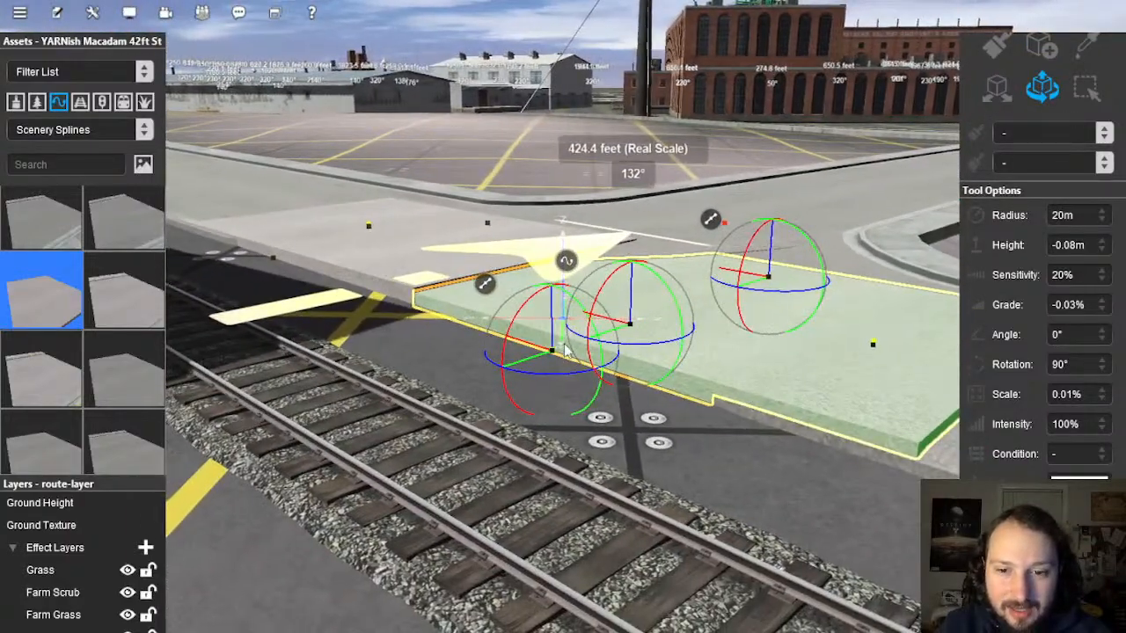
right_click(554, 330)
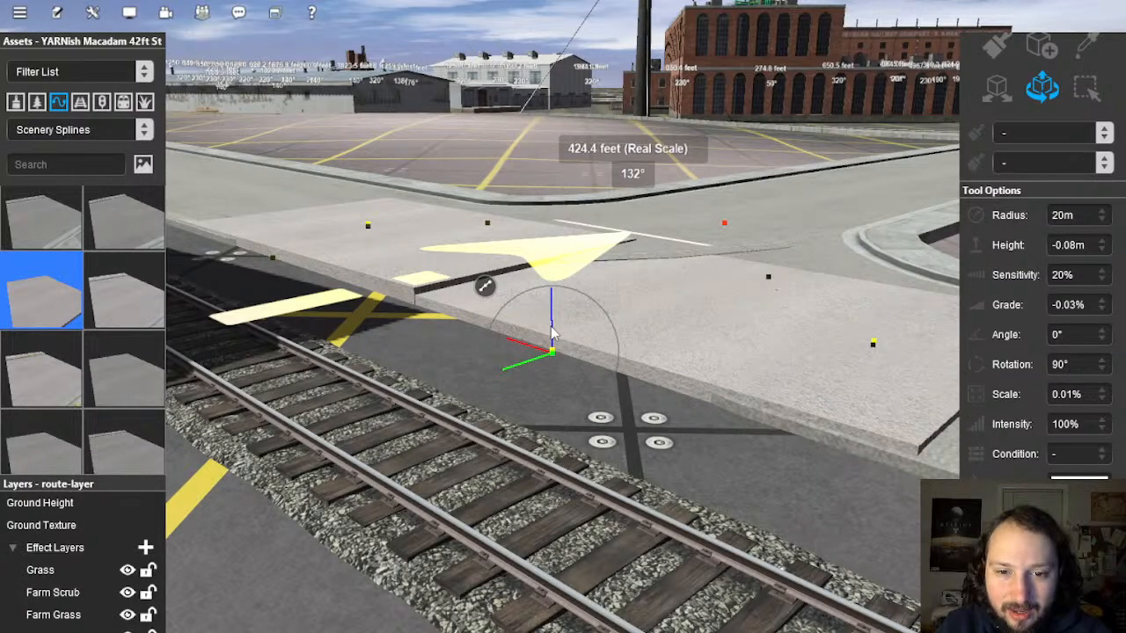
right_click(442, 289)
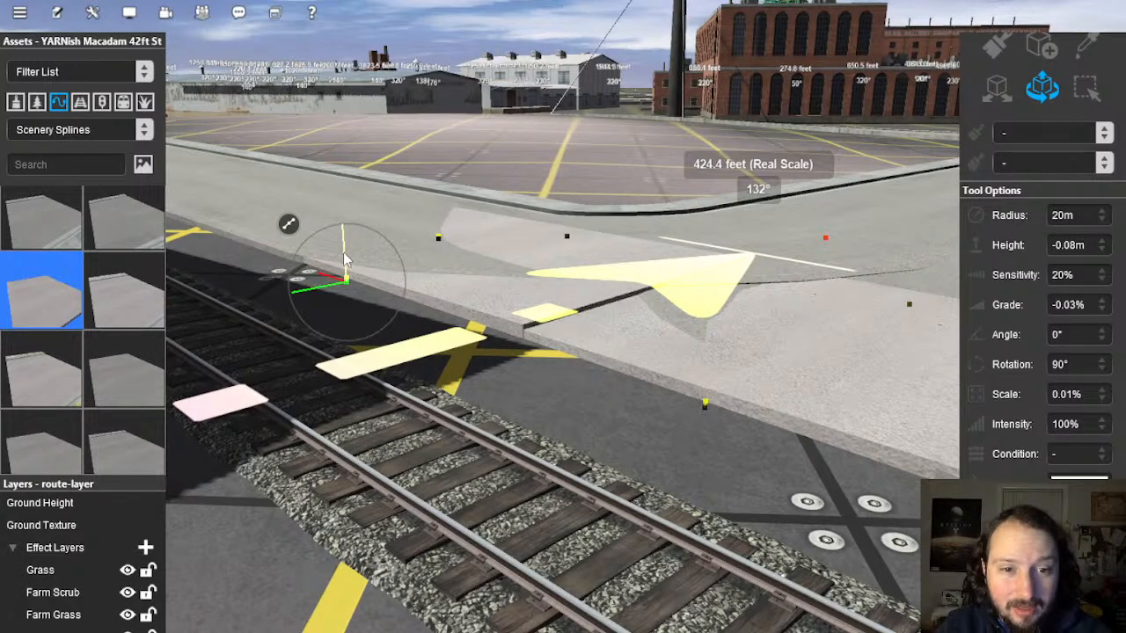
right_click(479, 256)
key(Left)
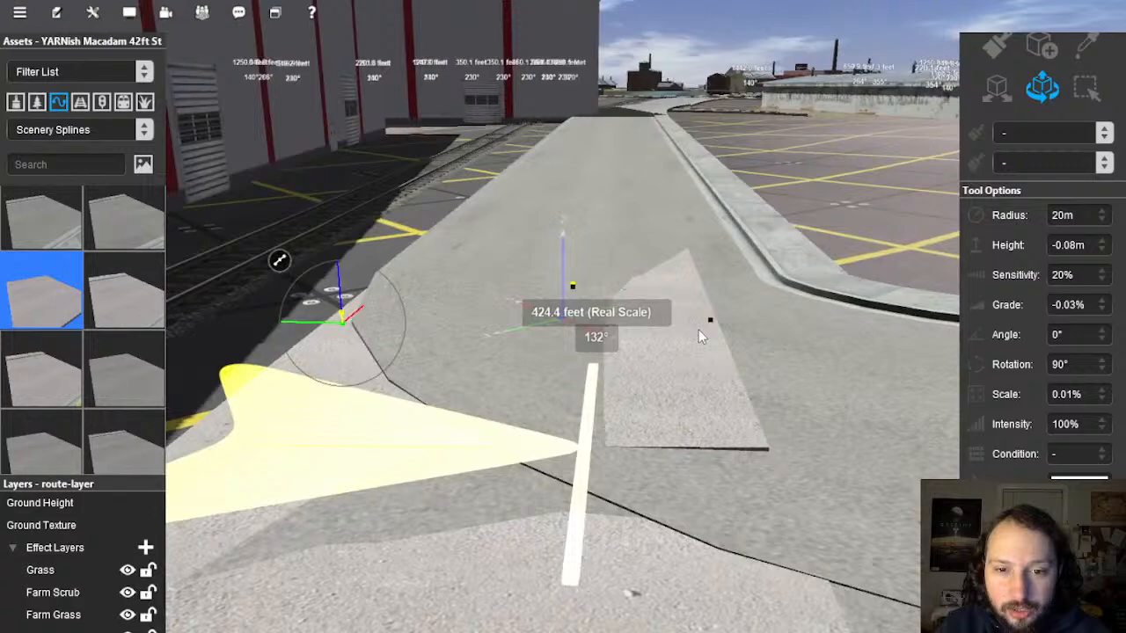
click(710, 320)
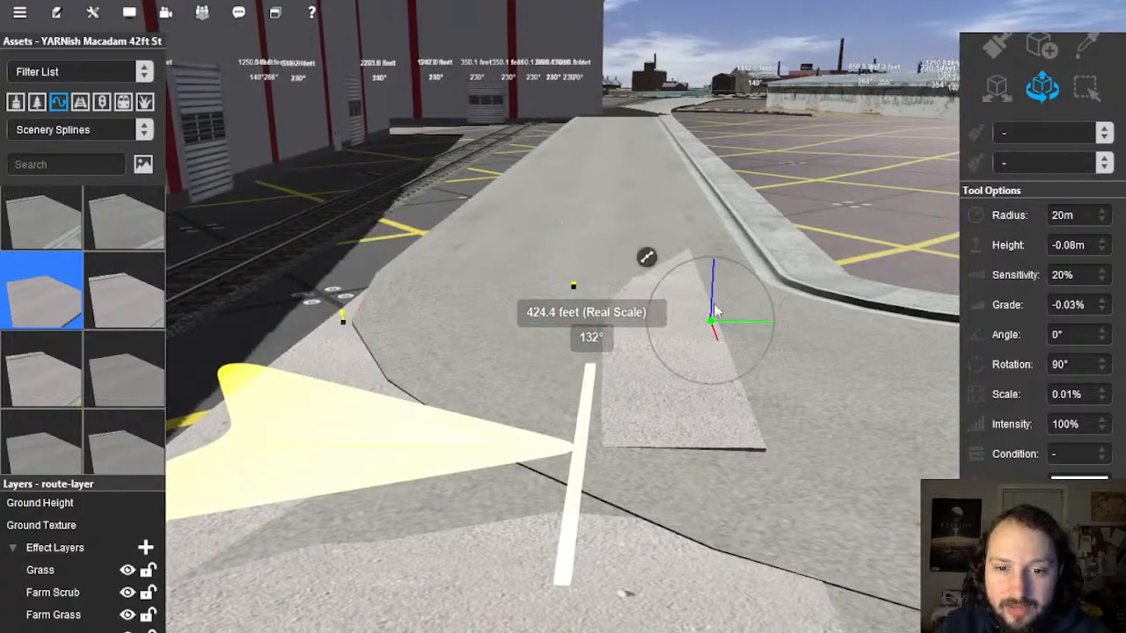
drag(713, 297, 712, 302)
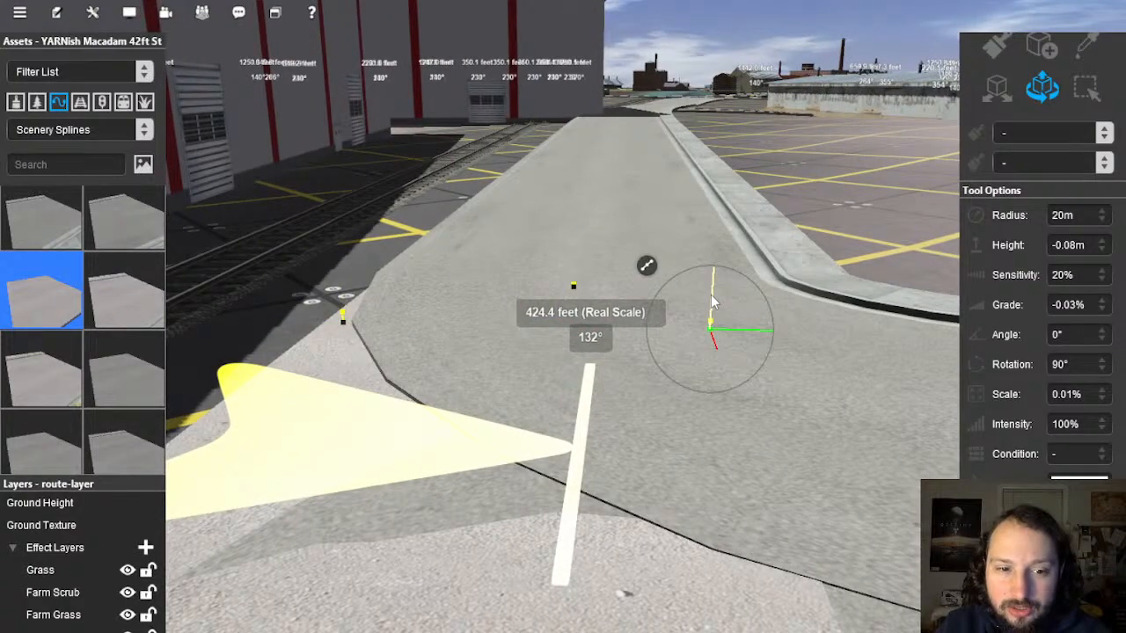
Step: Drop the street's spline point so the slab meets the neighbouring road
key(Right)
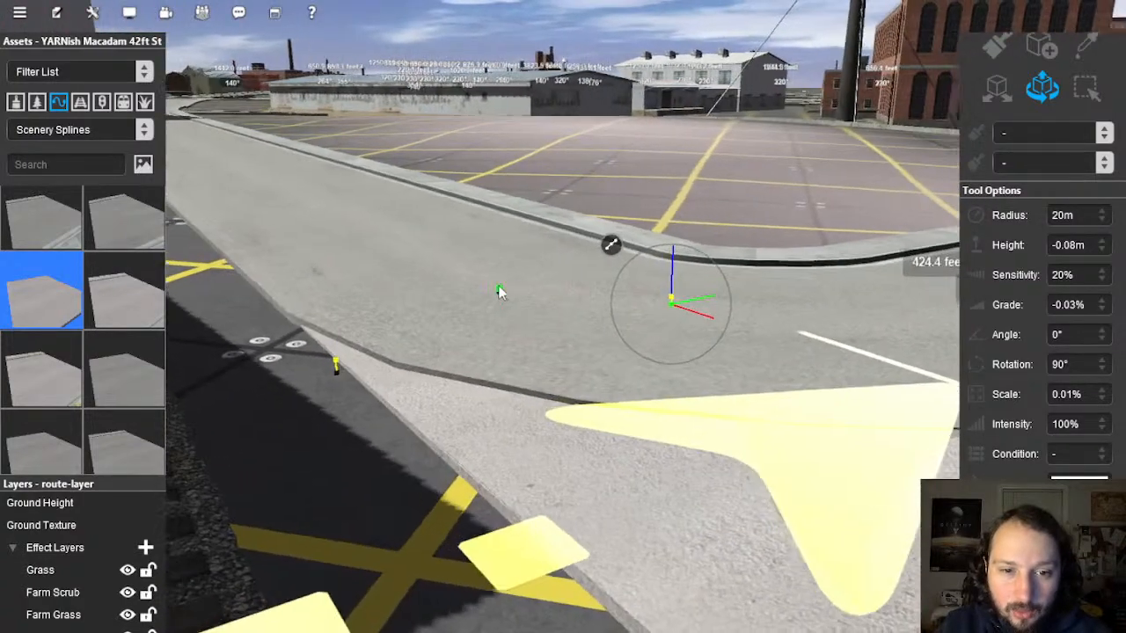
click(499, 294)
drag(500, 270, 500, 270)
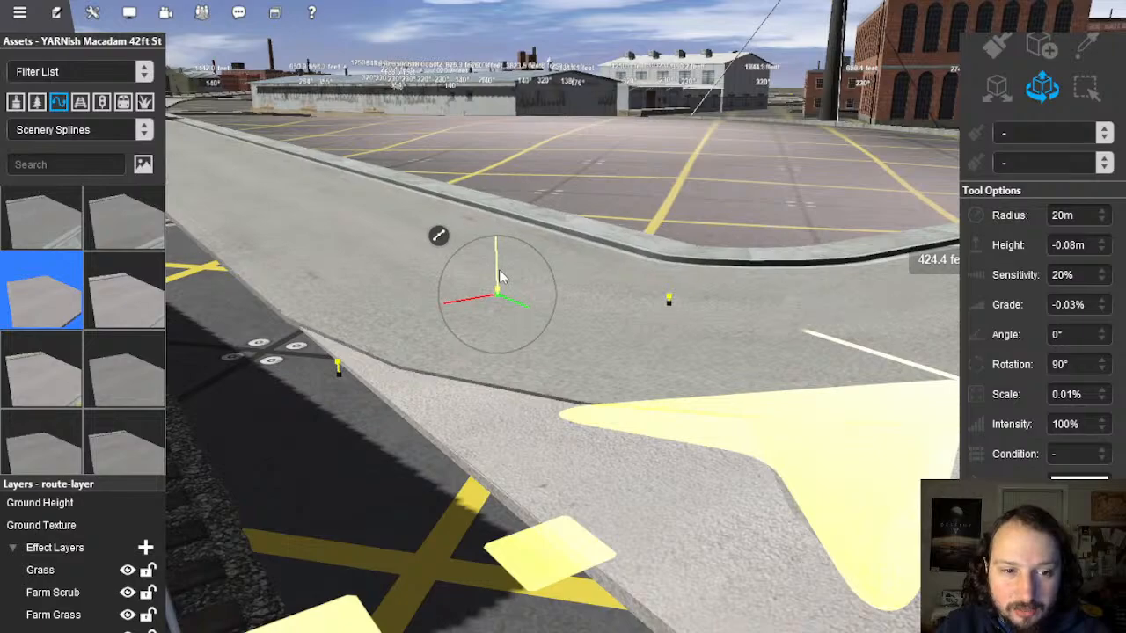
right_drag(550, 361, 573, 324)
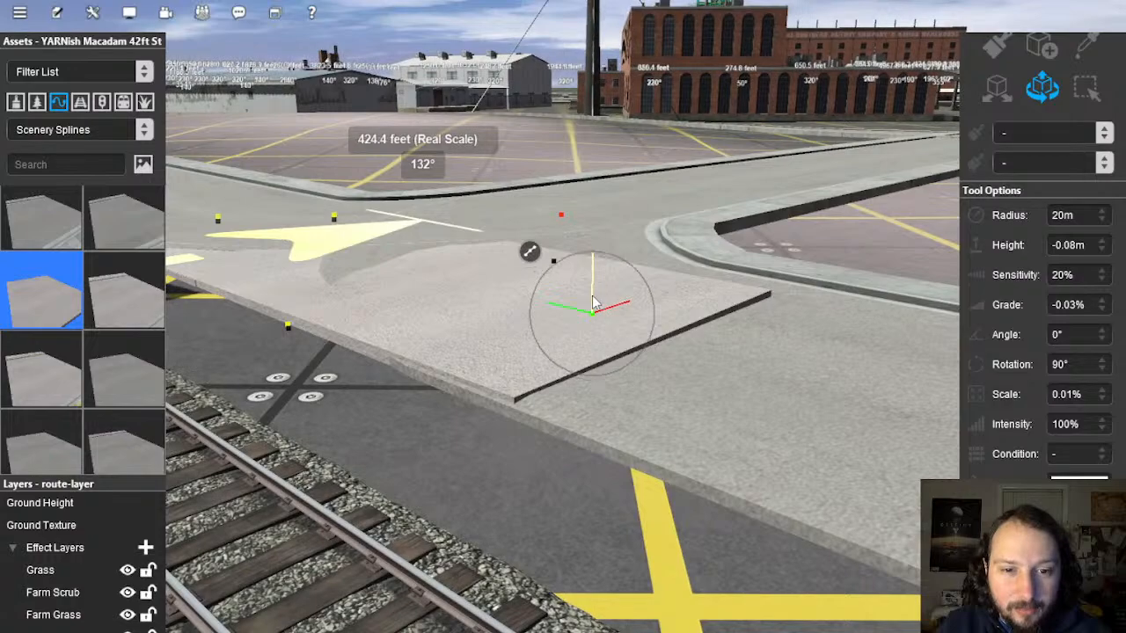
drag(593, 297, 593, 298)
Step: Select the single street spline point and check the curb around it
right_drag(627, 304, 387, 330)
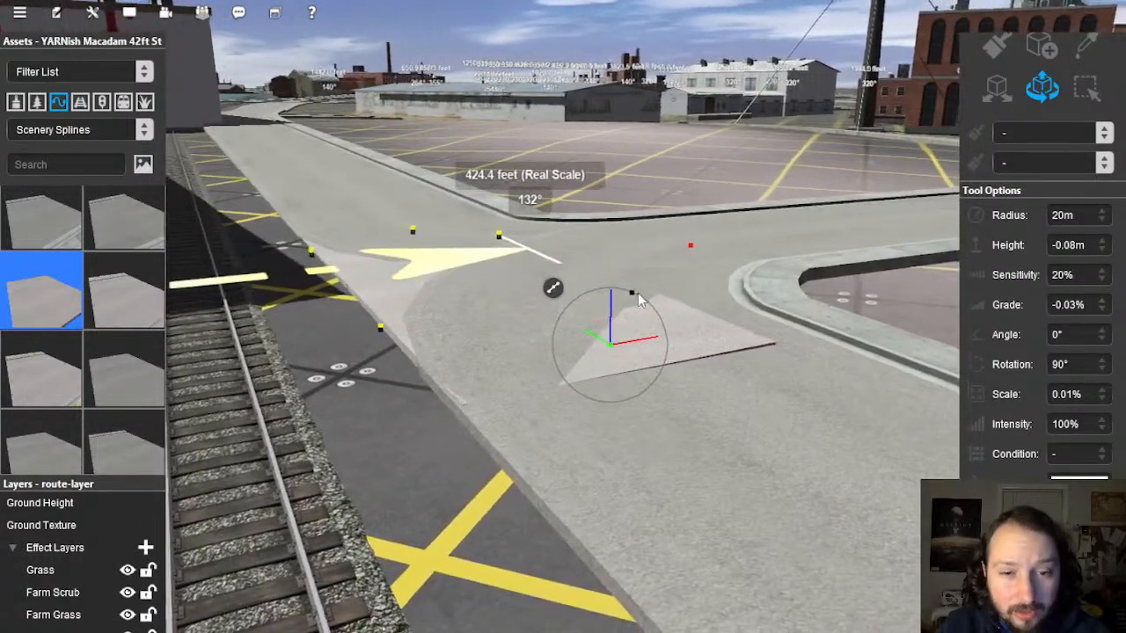
click(639, 282)
click(629, 279)
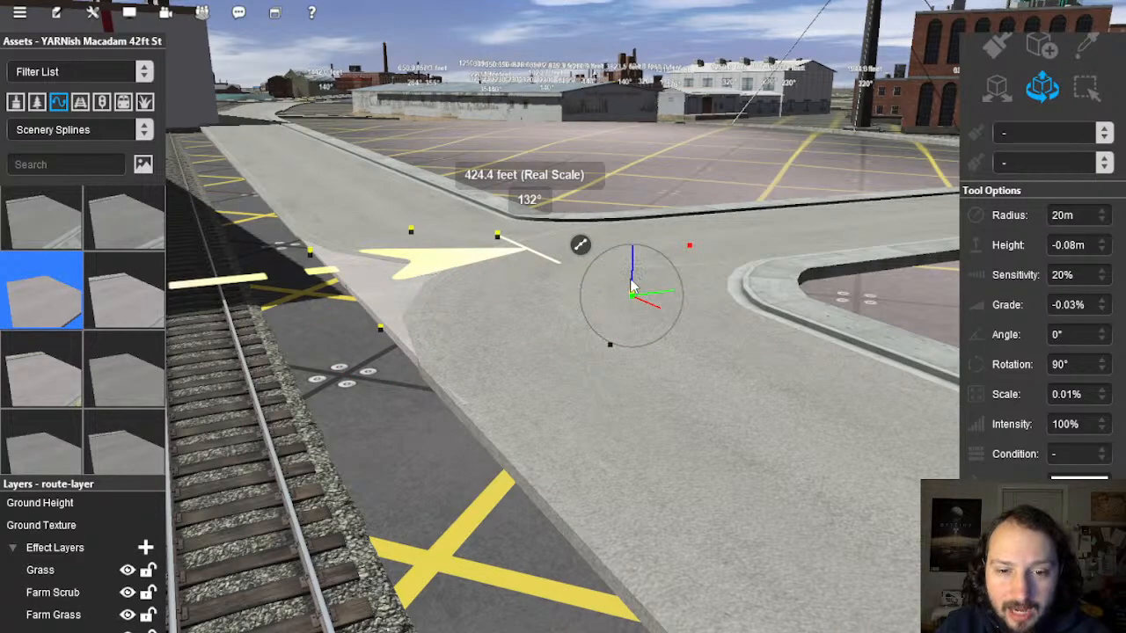
right_drag(688, 322, 552, 345)
right_drag(477, 236, 558, 316)
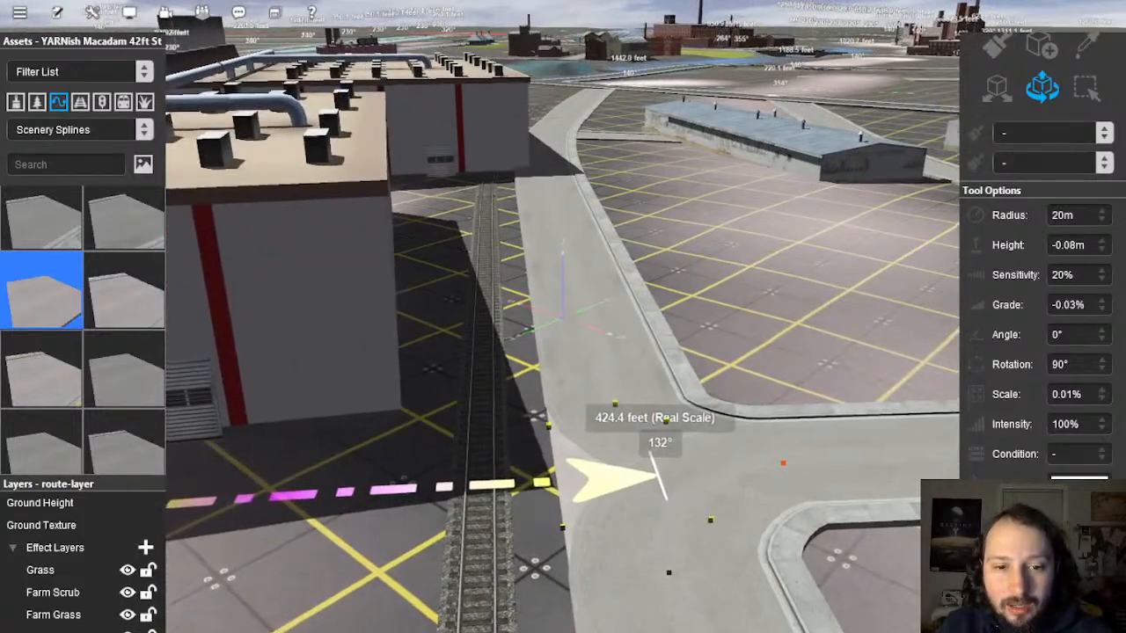
Step: At the factory crossroads, insert a spline point on the main road at the junction edge
right_click(702, 414)
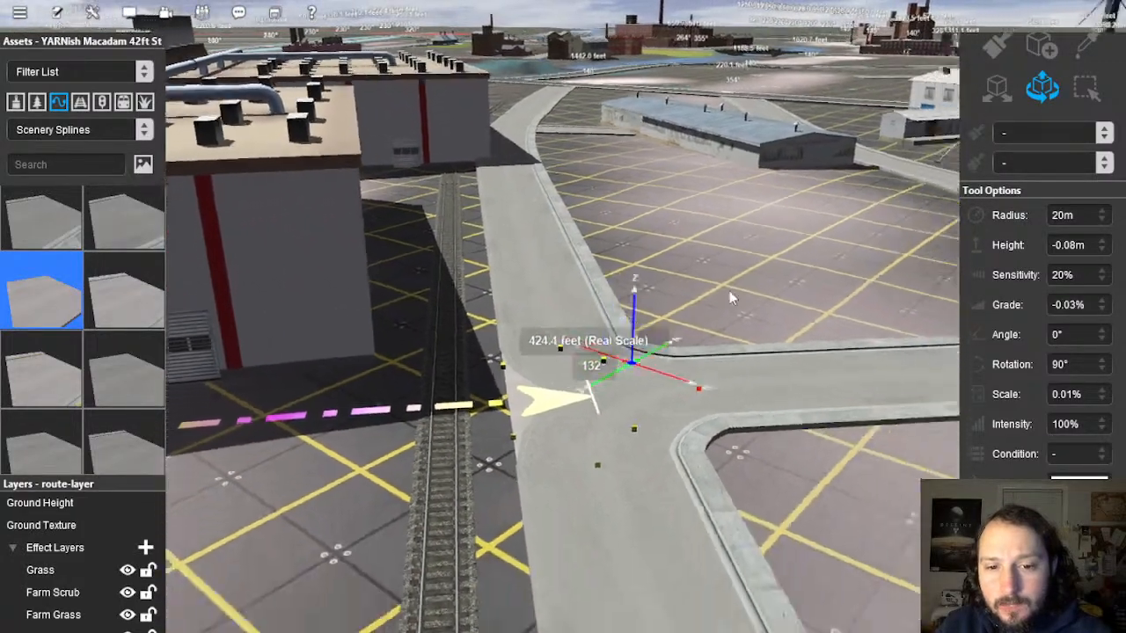
right_drag(613, 320, 629, 215)
right_click(717, 300)
right_drag(717, 305, 613, 322)
right_drag(792, 344, 616, 352)
scroll(563, 330, up, 8)
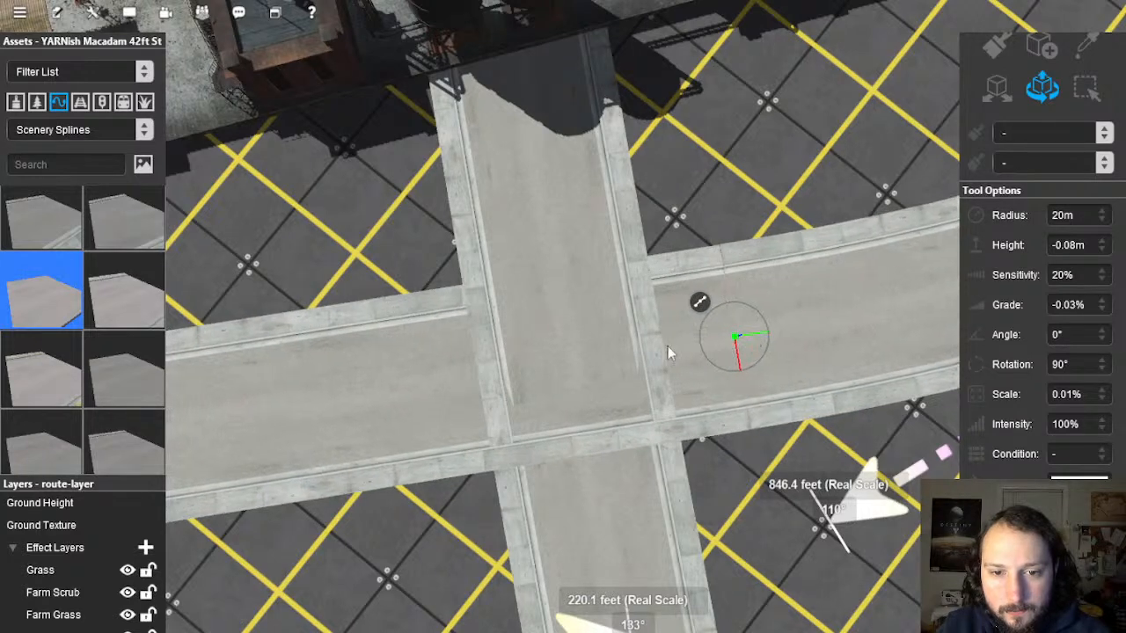
click(688, 345)
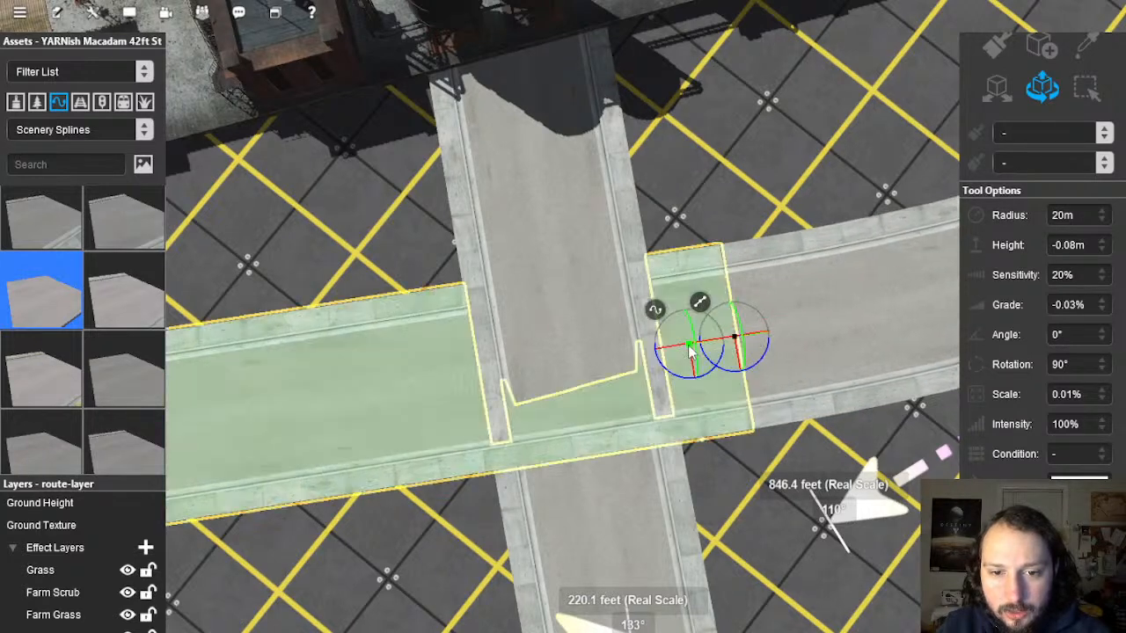
right_click(655, 311)
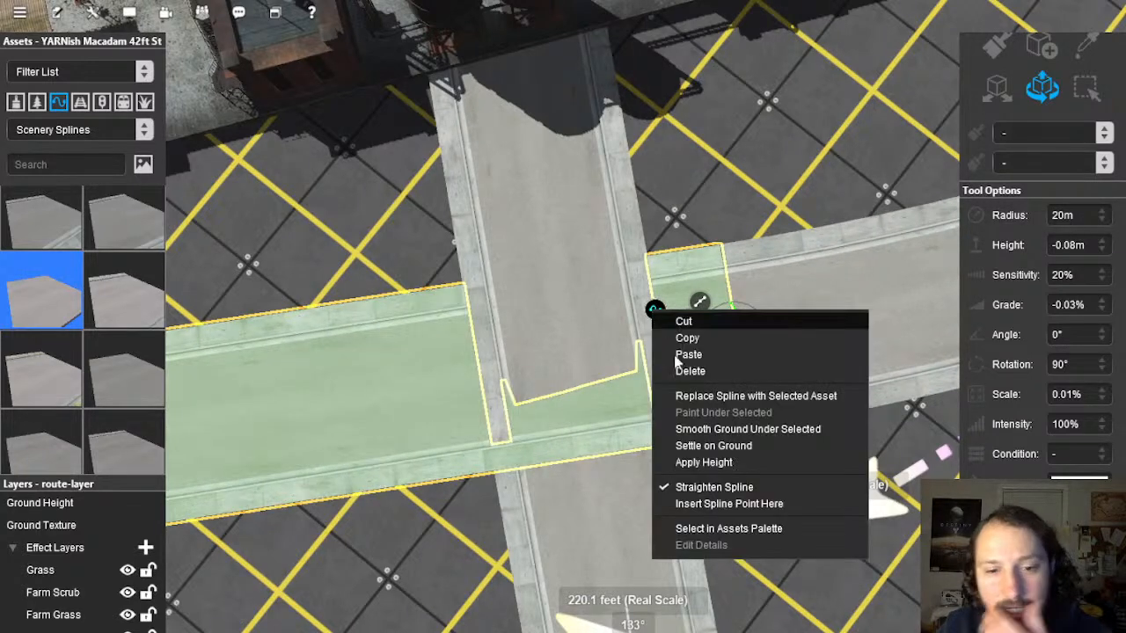
click(717, 504)
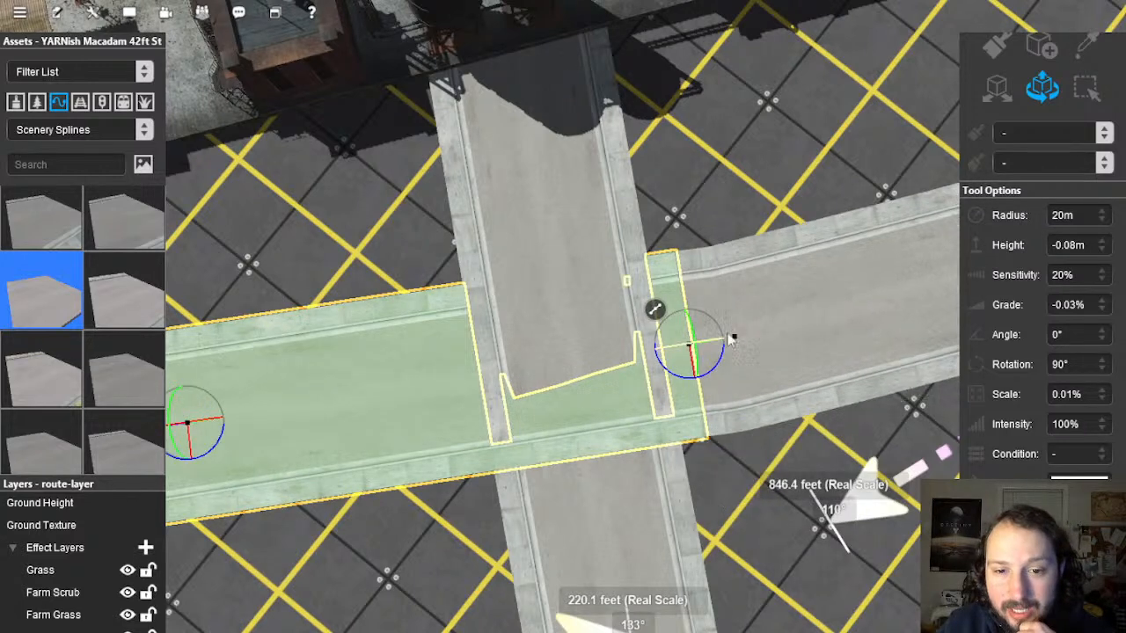
Step: Replace the short road piece with YARNish Macadam street and straighten it
click(721, 368)
click(716, 344)
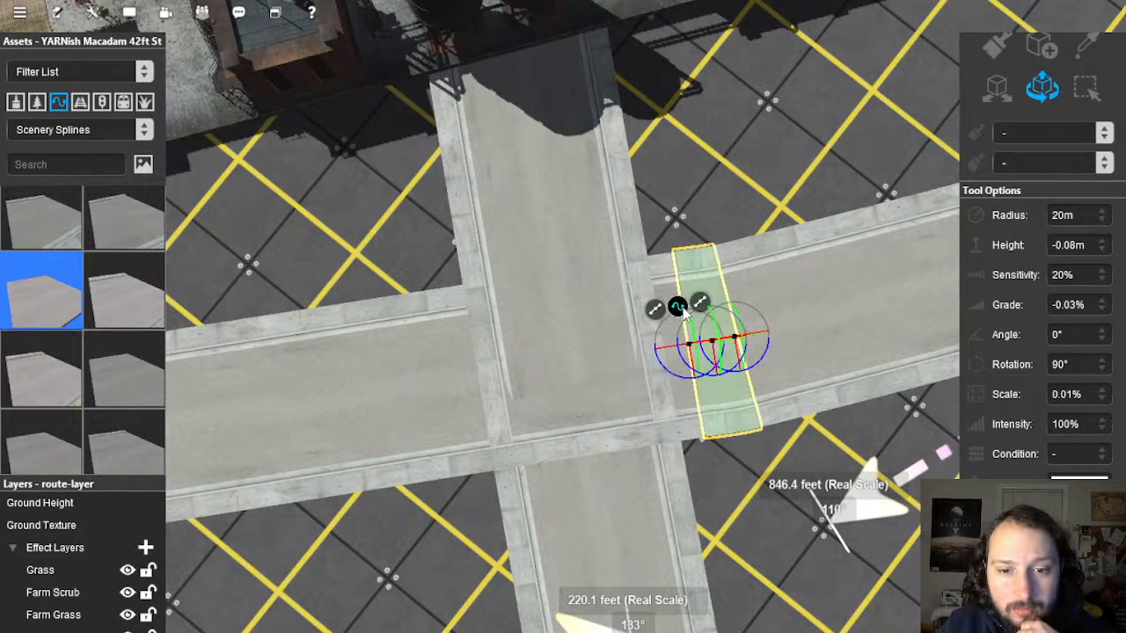
right_click(683, 312)
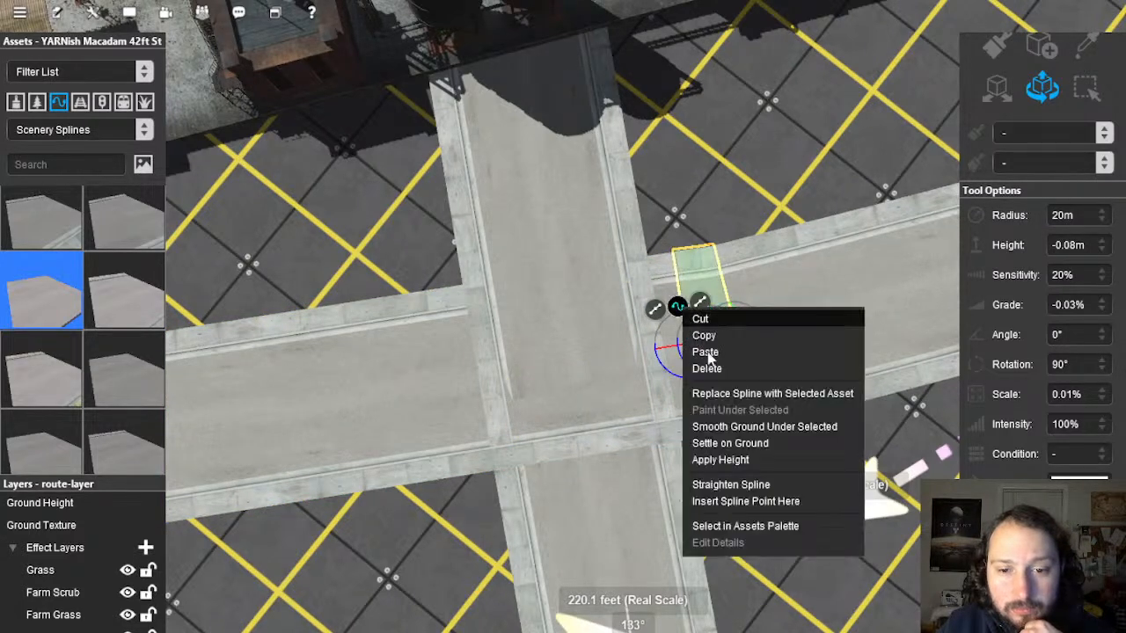
click(742, 395)
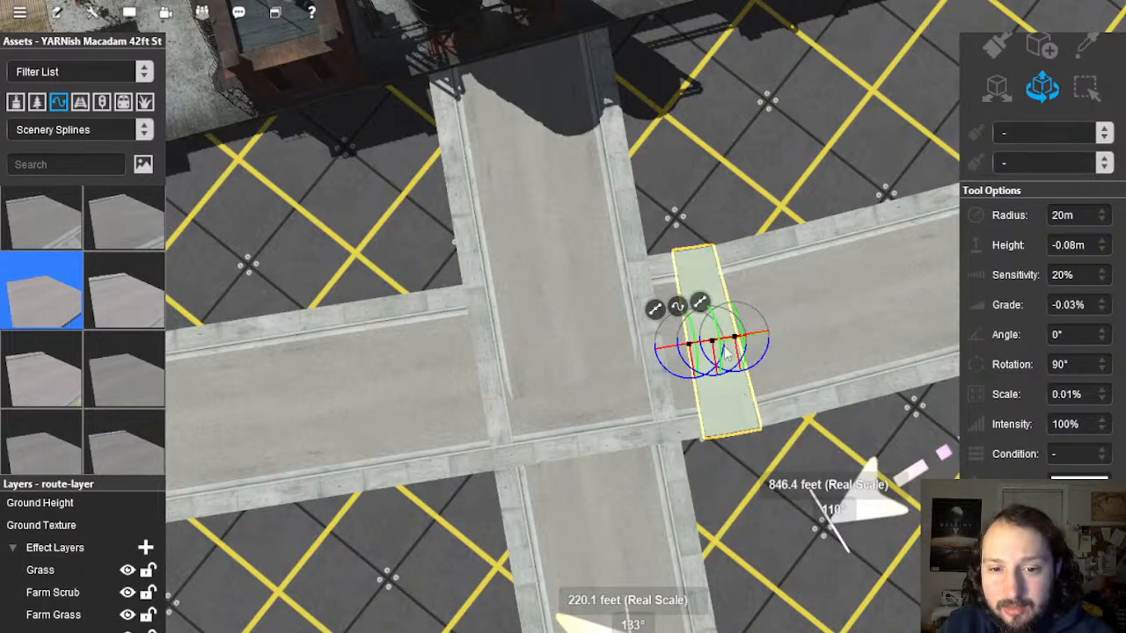
right_click(678, 308)
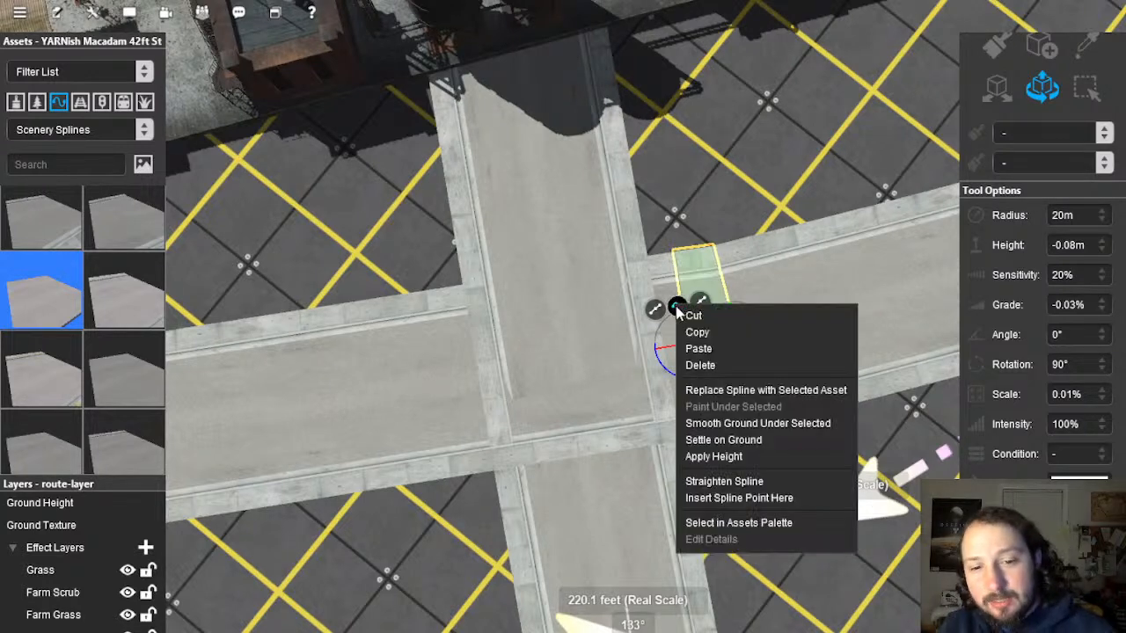
click(717, 482)
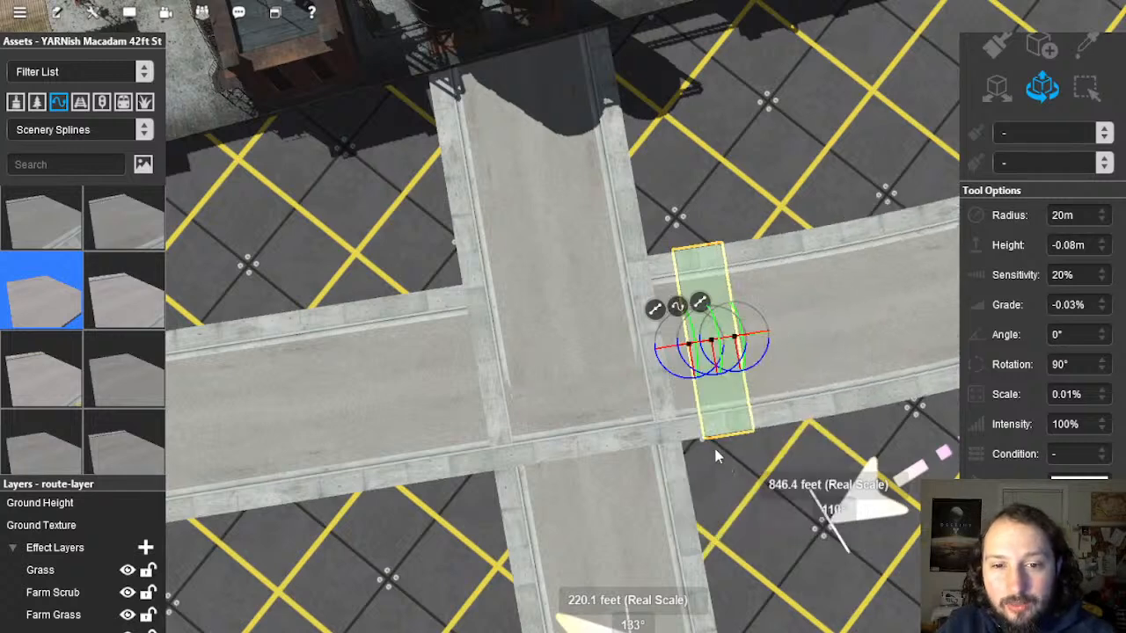
Step: Replace the left road piece with macadam street and straighten the junction's middle piece
click(441, 386)
right_click(413, 359)
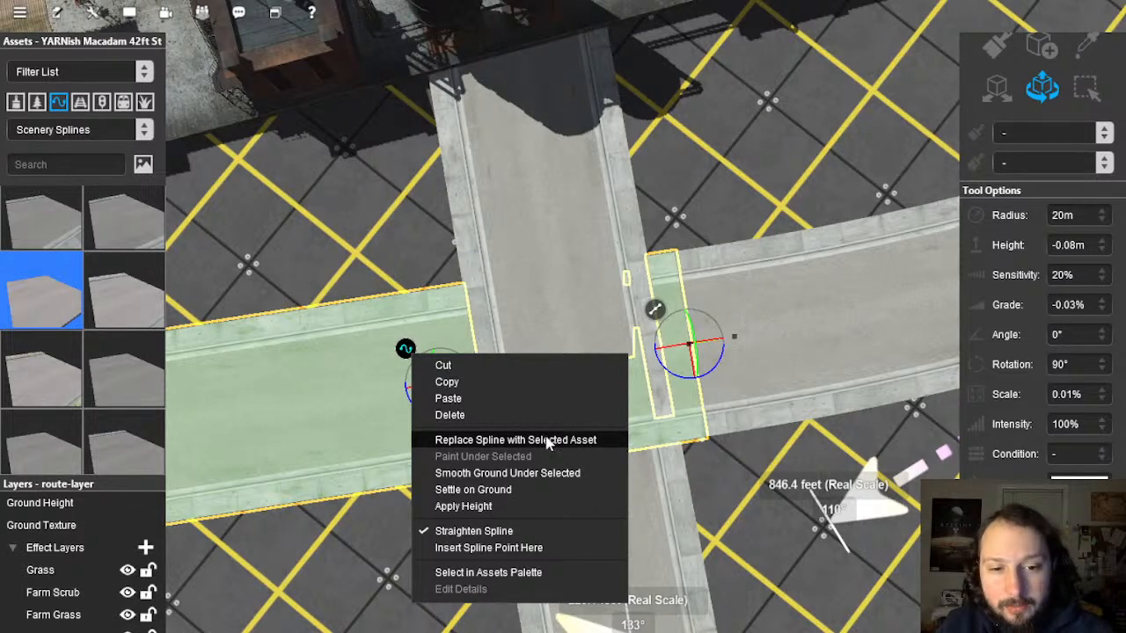
click(496, 548)
key(Tab)
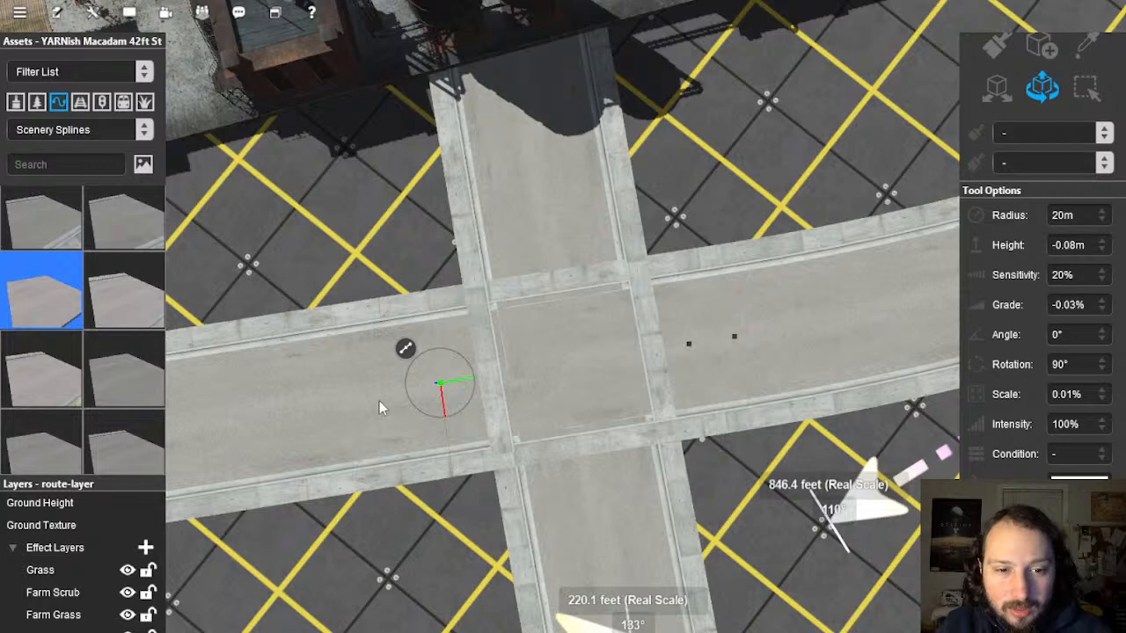
click(379, 406)
right_click(341, 362)
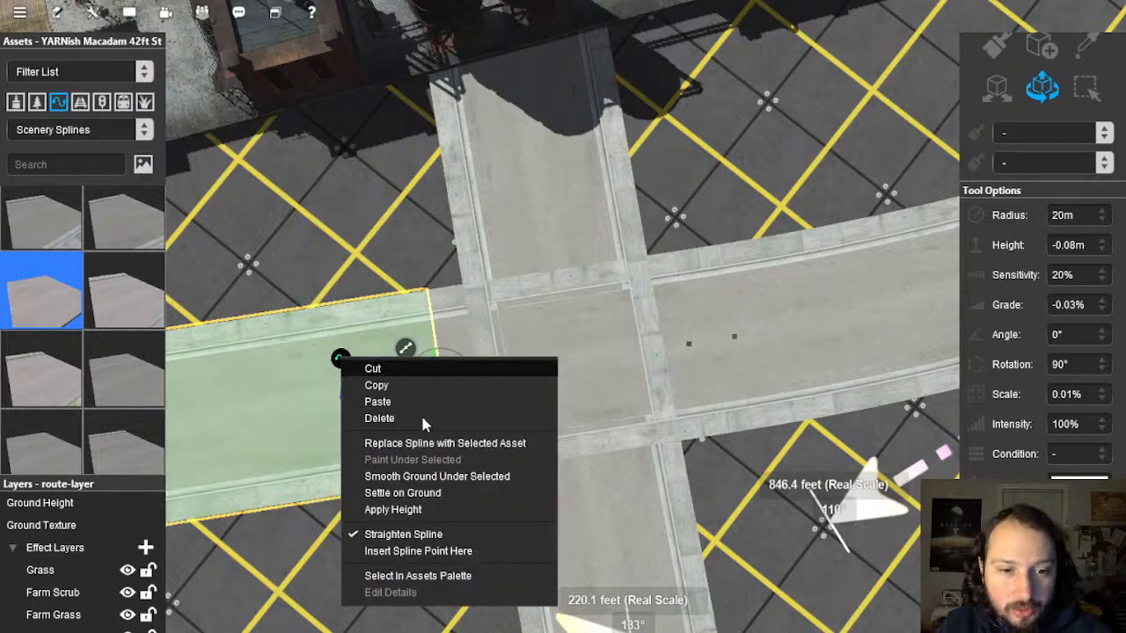
click(606, 364)
right_click(572, 330)
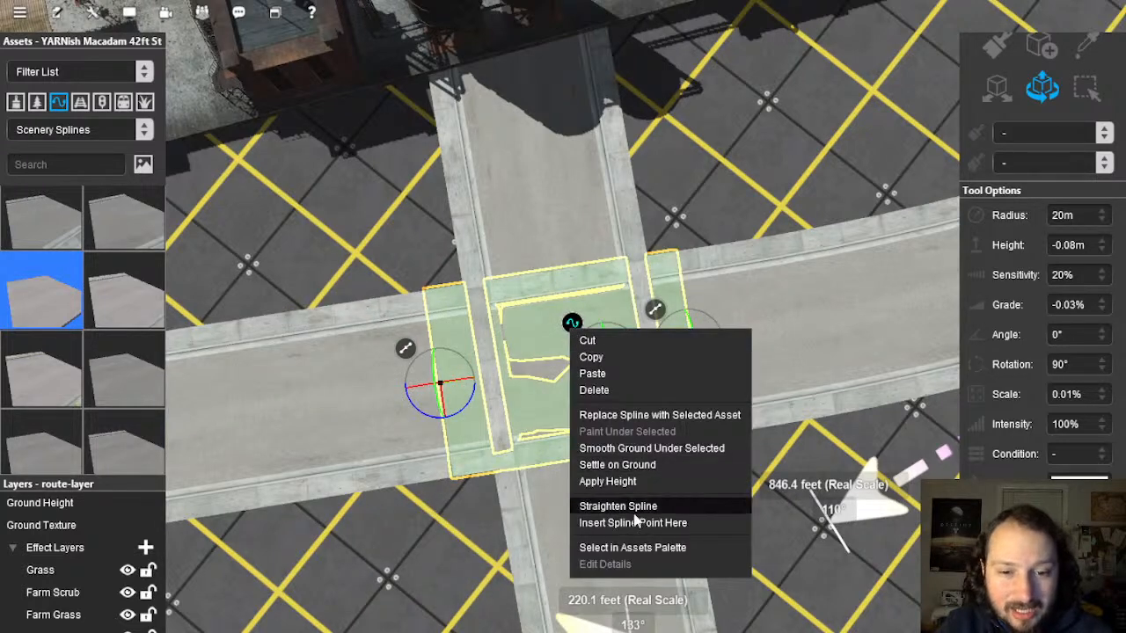
click(775, 498)
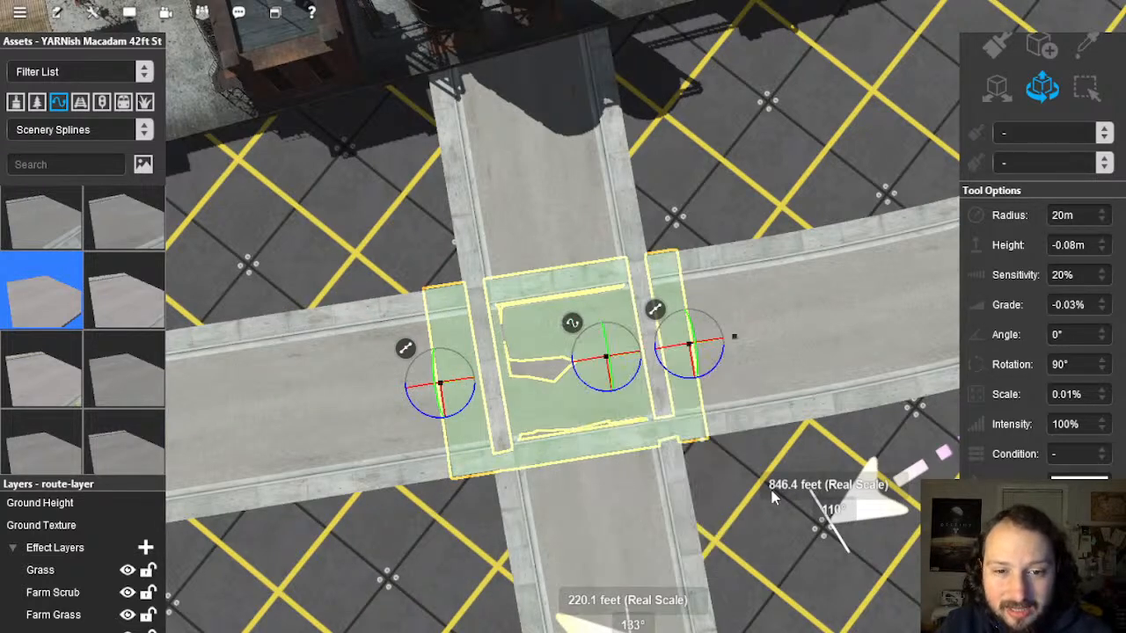
Step: Add spline points on the side street above and below the junction
click(550, 242)
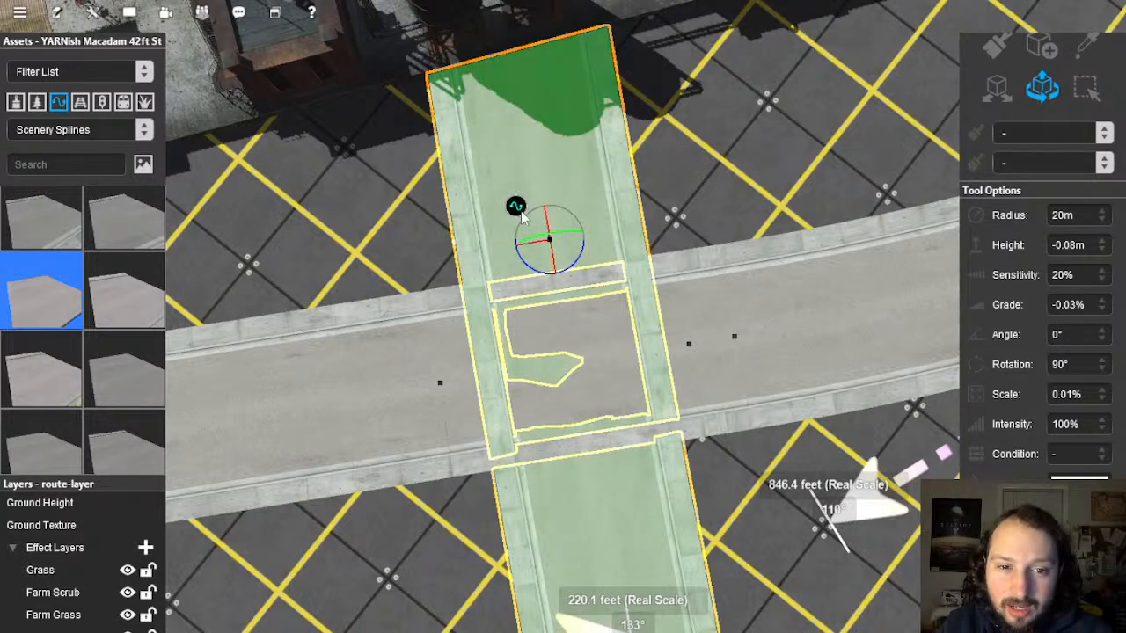
right_click(520, 215)
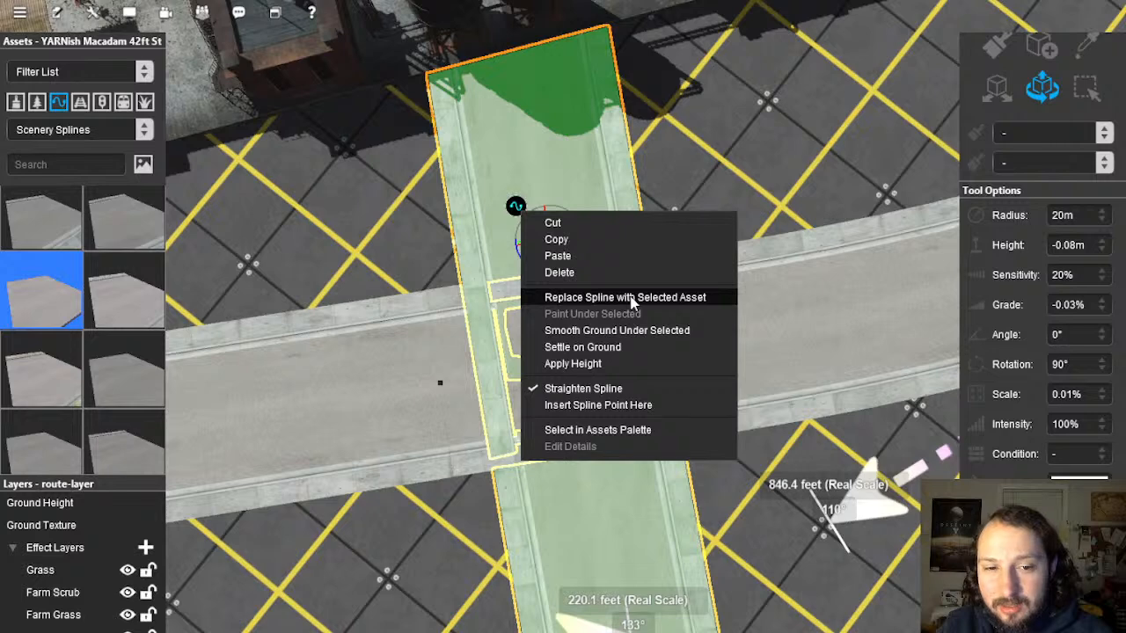
click(624, 405)
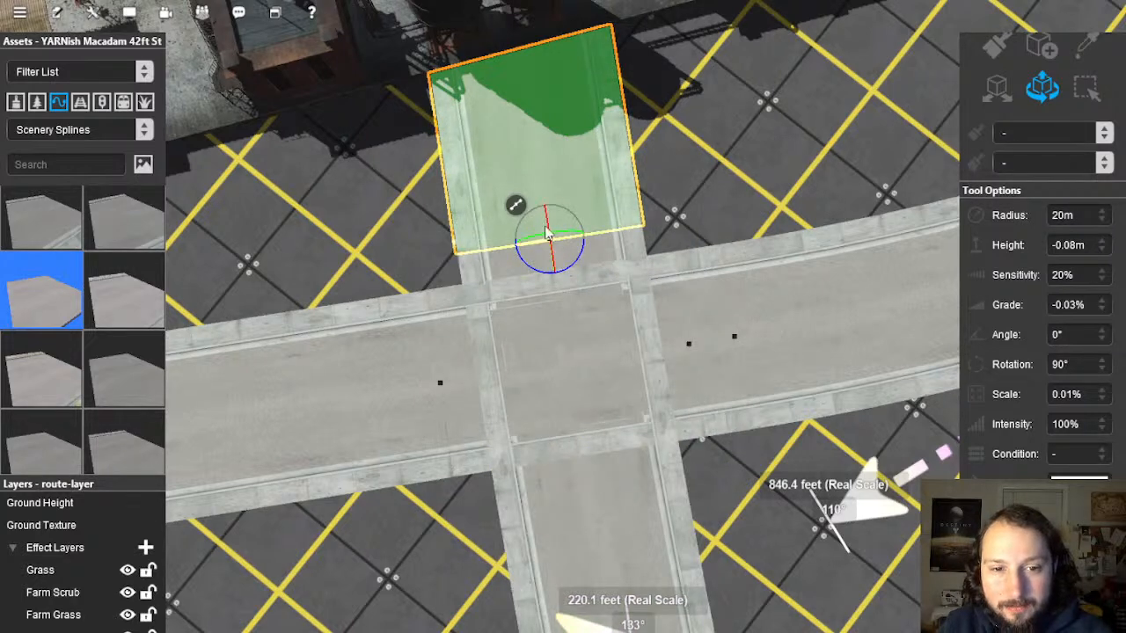
click(567, 462)
right_click(557, 462)
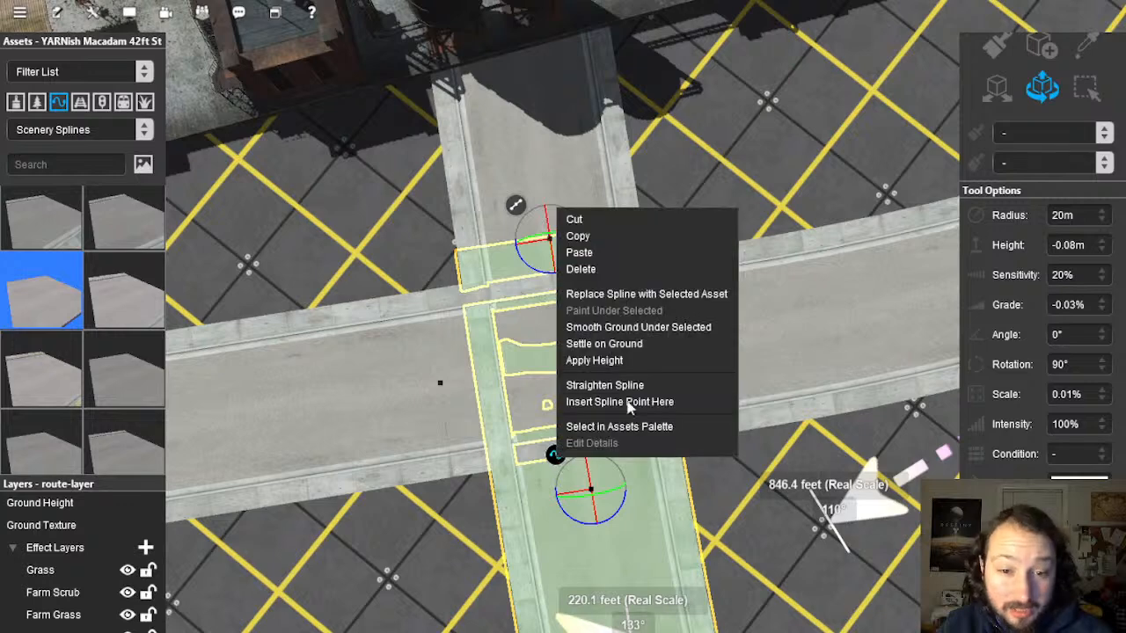
click(630, 388)
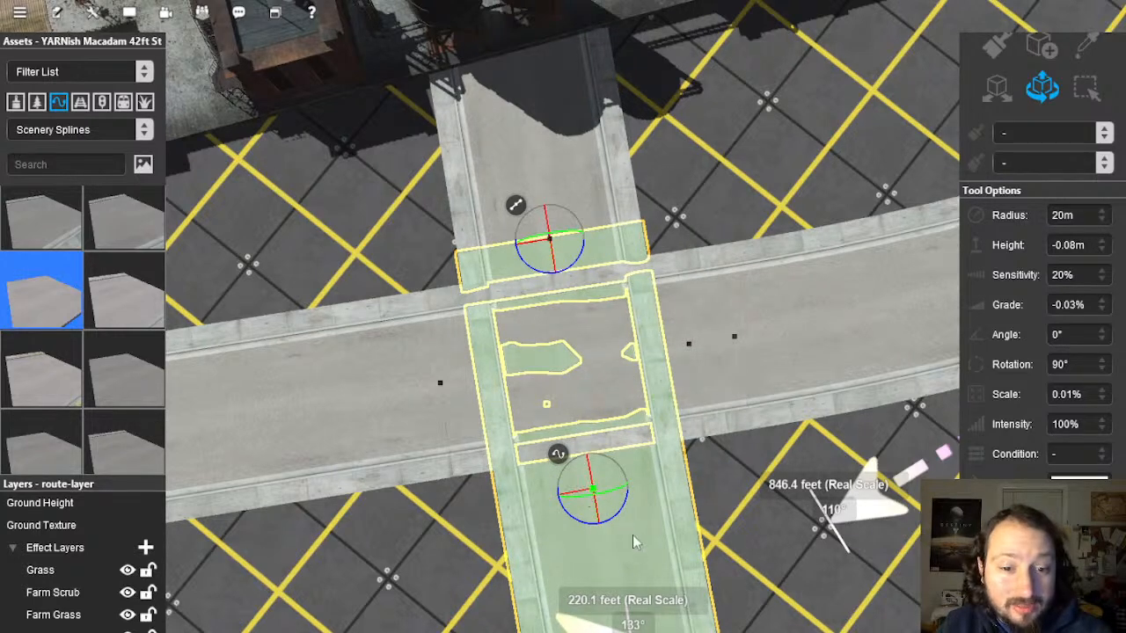
drag(591, 490, 596, 499)
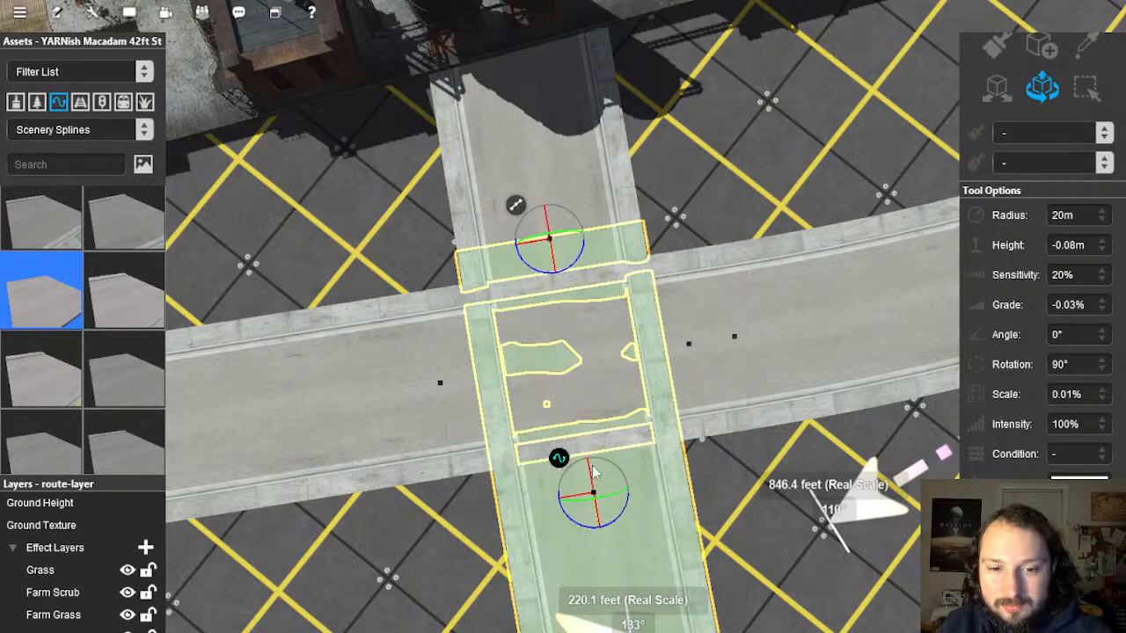
right_click(592, 473)
click(639, 402)
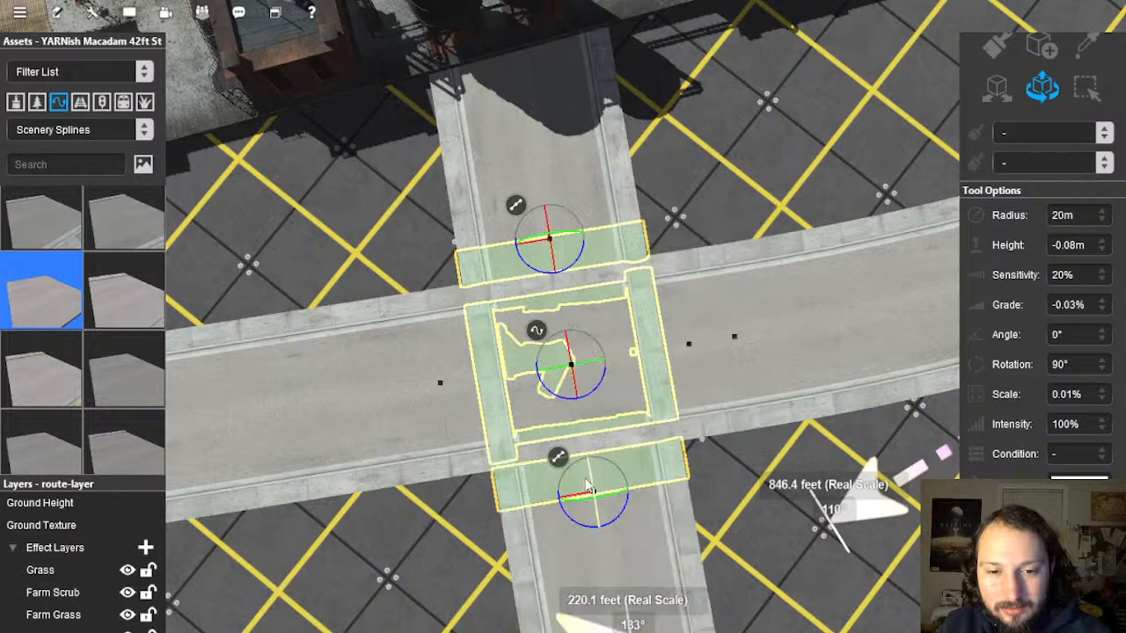
Step: Straighten the lower side-street piece south of the junction
click(595, 540)
right_click(565, 501)
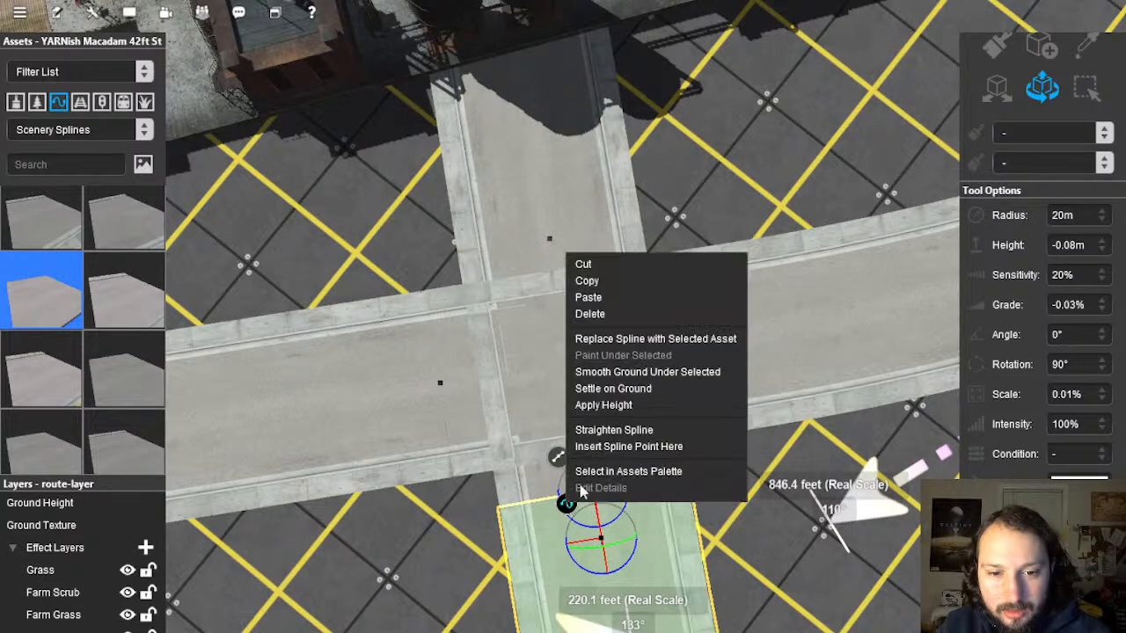
click(630, 430)
right_click(565, 504)
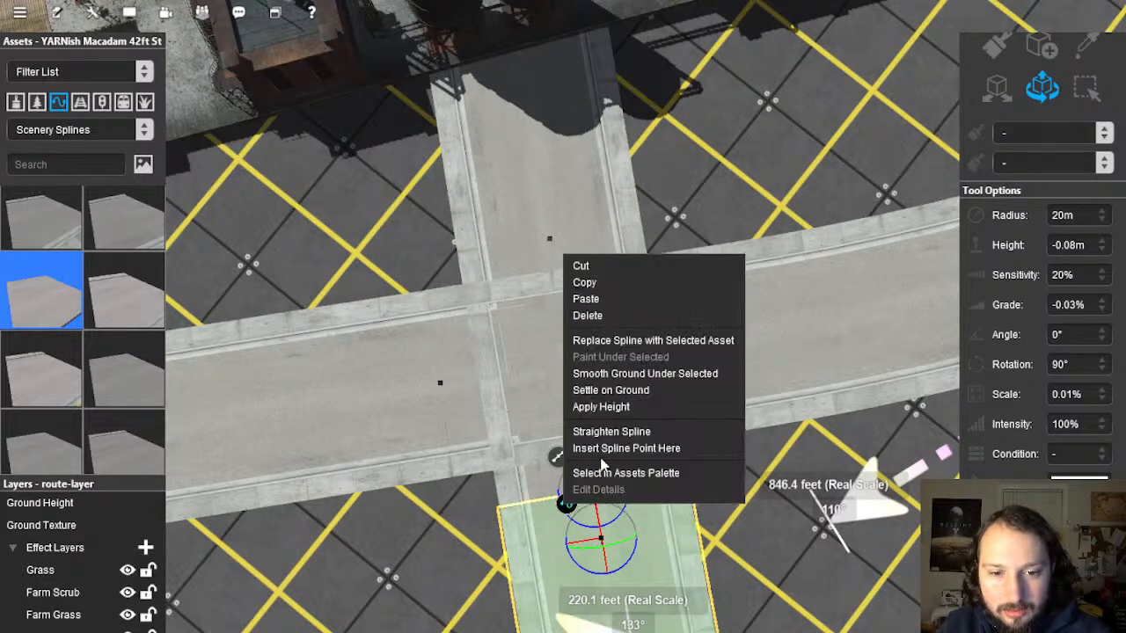
click(623, 431)
right_click(568, 507)
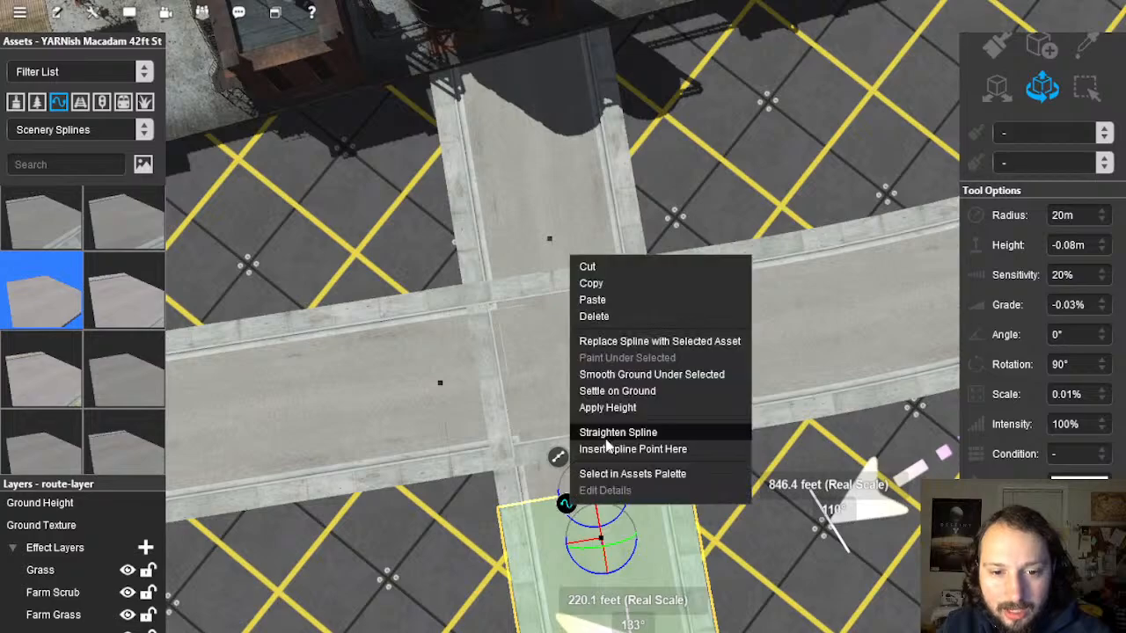
click(606, 437)
Step: Delete the side street's middle piece crossing the main road
click(544, 260)
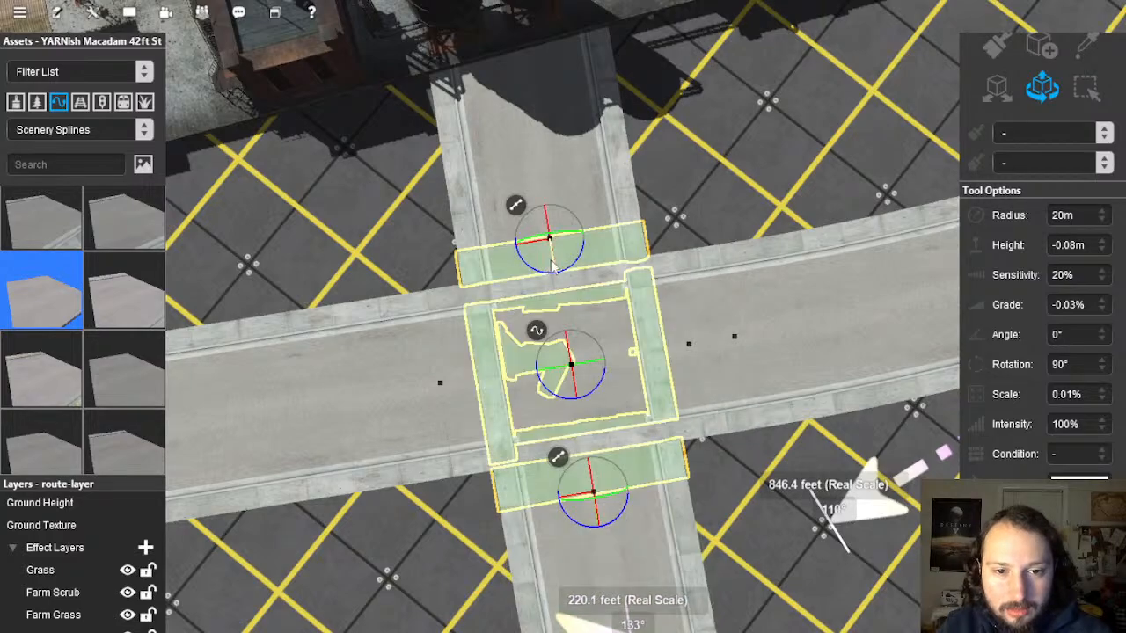
key(Delete)
right_drag(561, 301, 601, 331)
scroll(560, 302, down, 5)
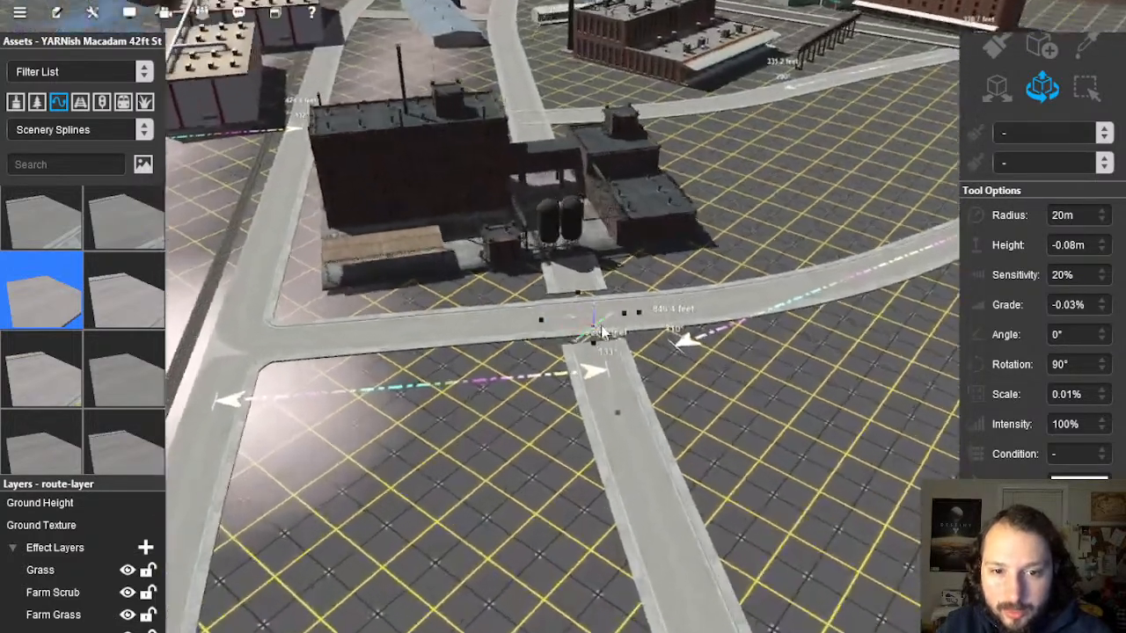
scroll(602, 332, up, 5)
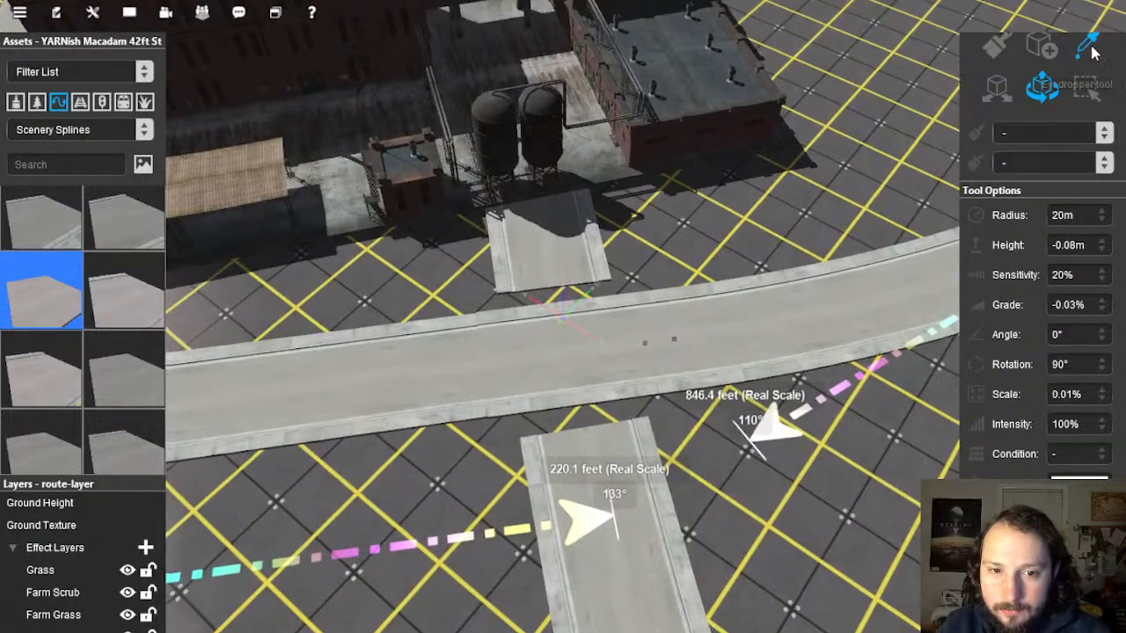
Step: Pick up the YARNish Macadam 30ft St asset and delete the junction's middle road segment
right_drag(290, 384, 534, 234)
right_click(536, 239)
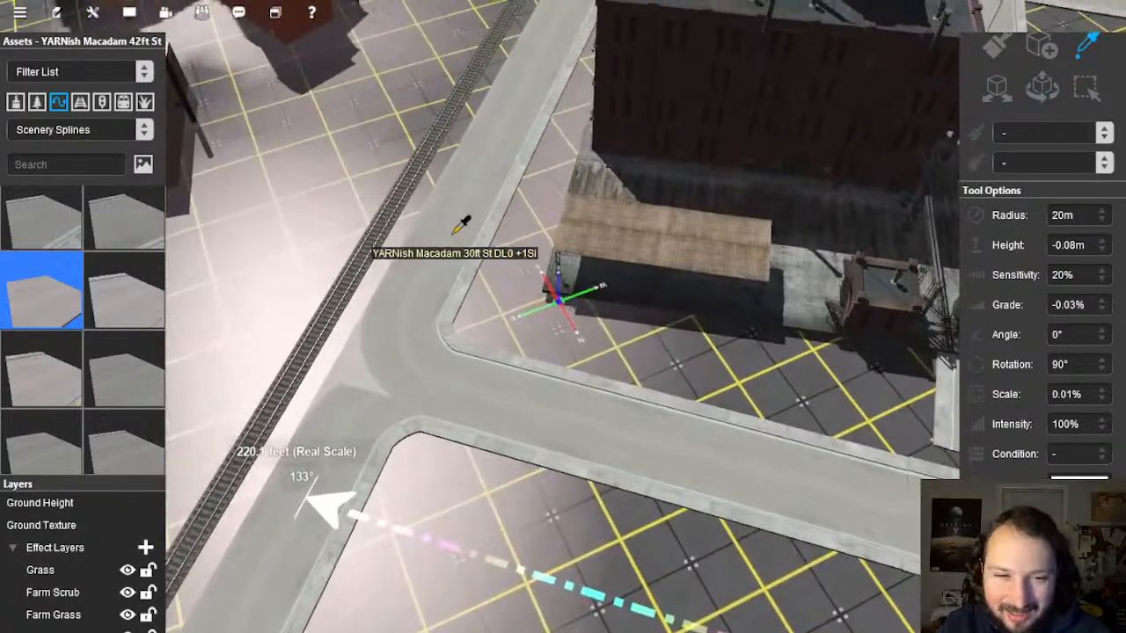
click(459, 234)
right_click(863, 394)
right_drag(767, 377, 711, 427)
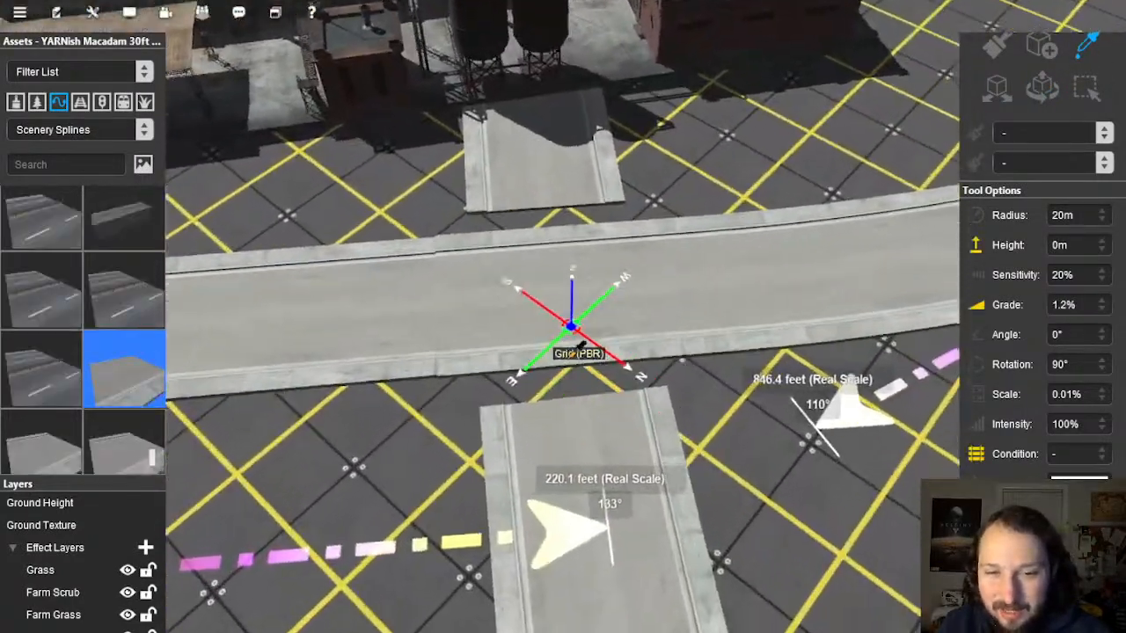
scroll(567, 328, up, 3)
click(1043, 89)
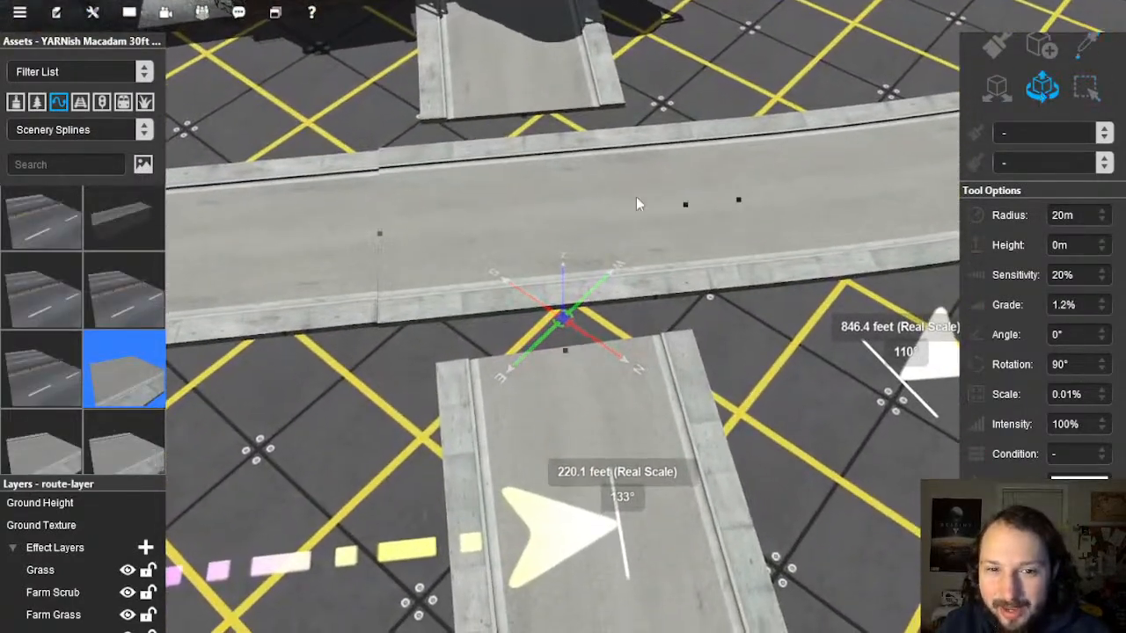
click(574, 220)
key(Delete)
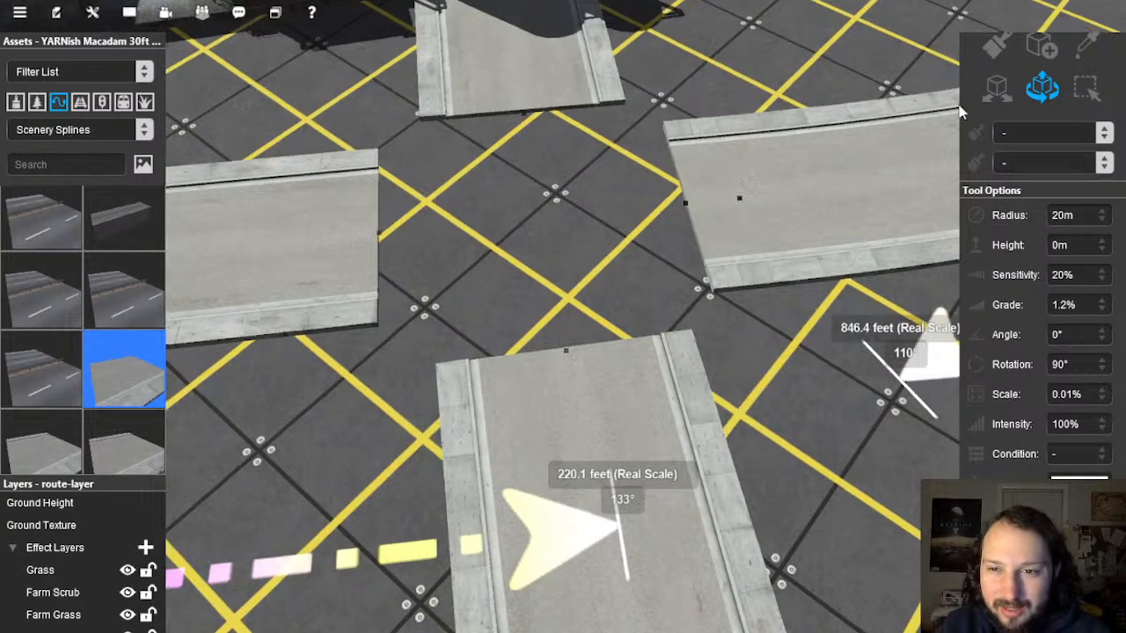
Step: Lay a new spline joining the bottom, left, top and right road ends
click(1042, 46)
click(570, 356)
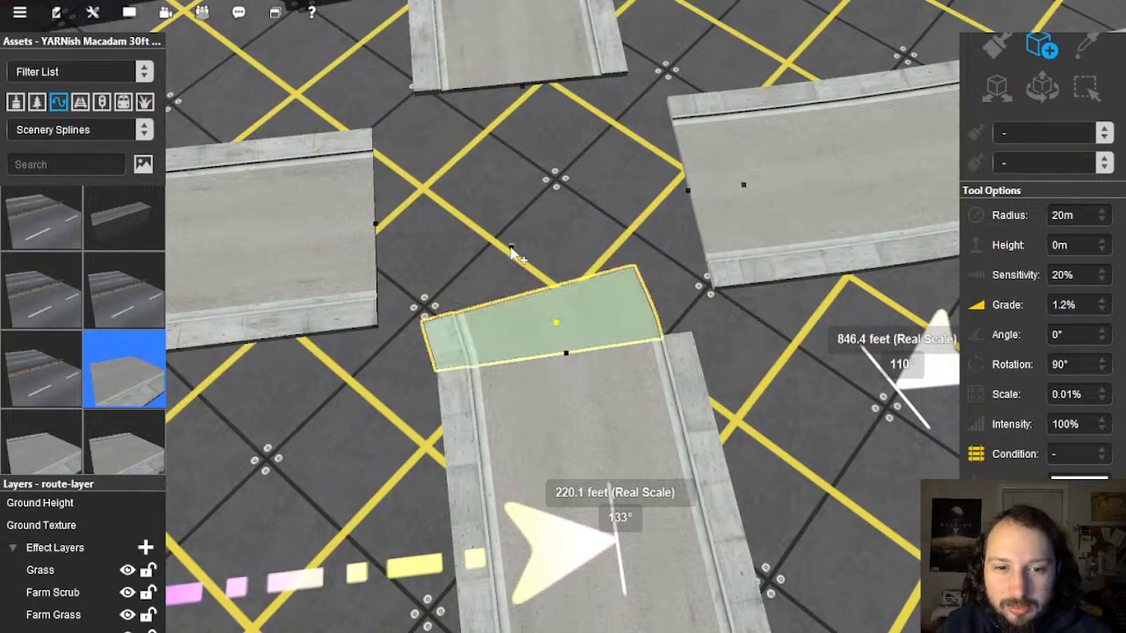
click(373, 225)
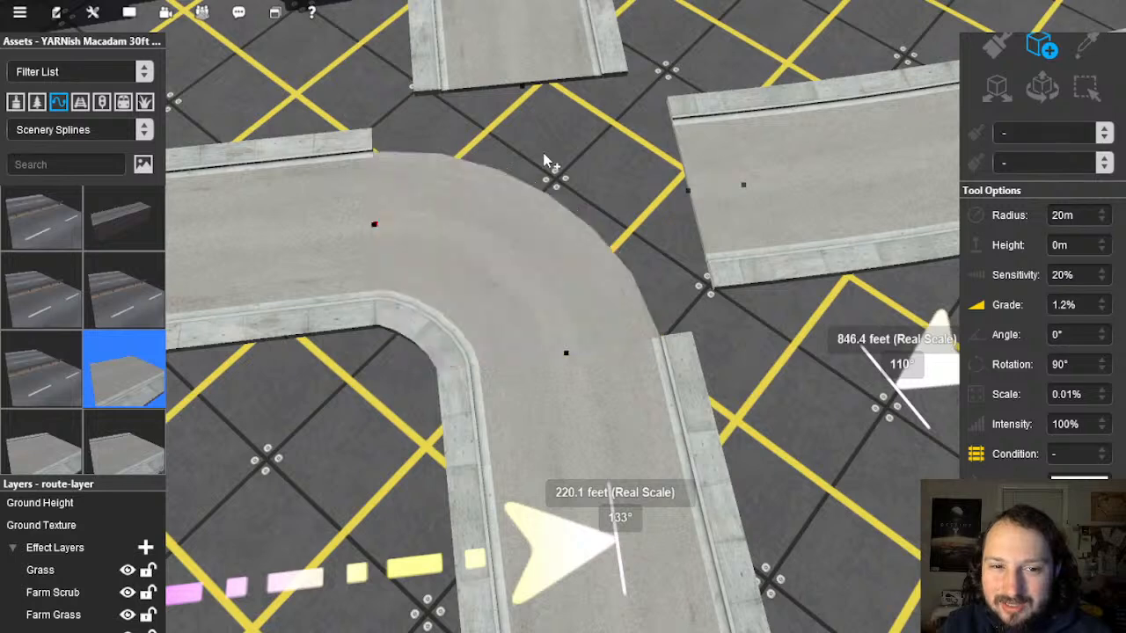
click(522, 89)
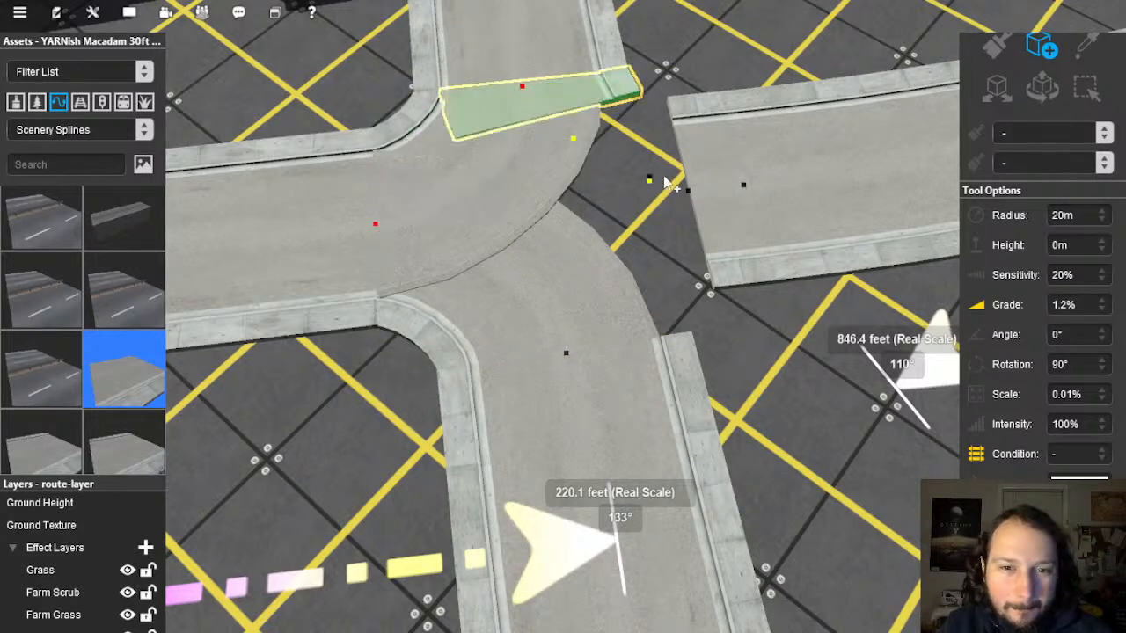
click(688, 193)
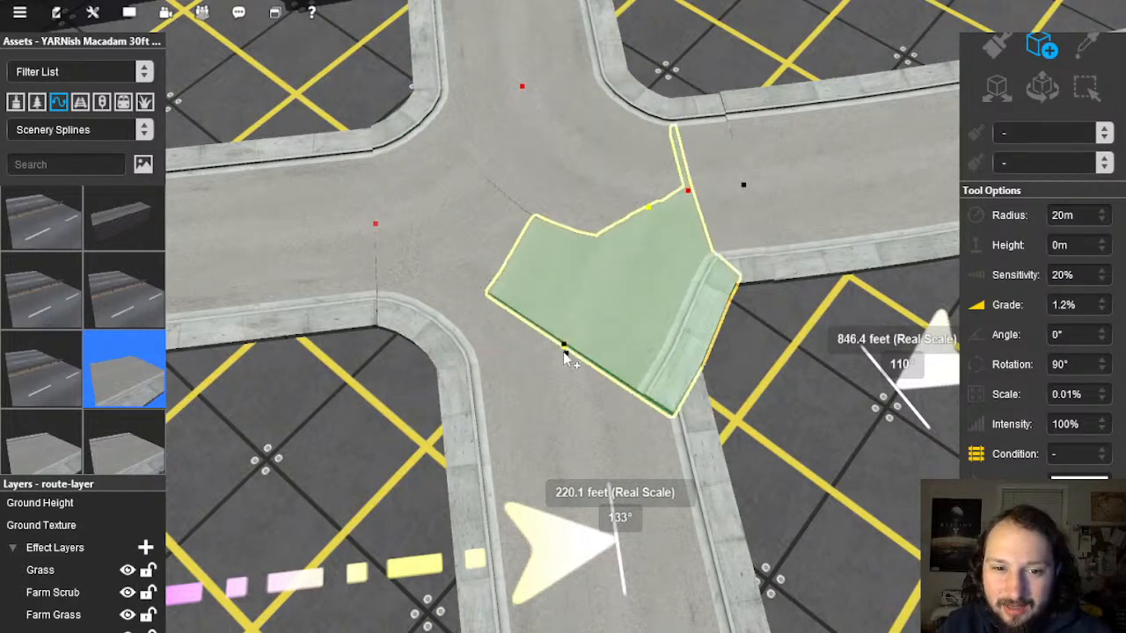
click(567, 281)
Step: Slightly adjust the height of the intersection's bottom point
scroll(572, 284, down, 2)
key(Down)
key(Left)
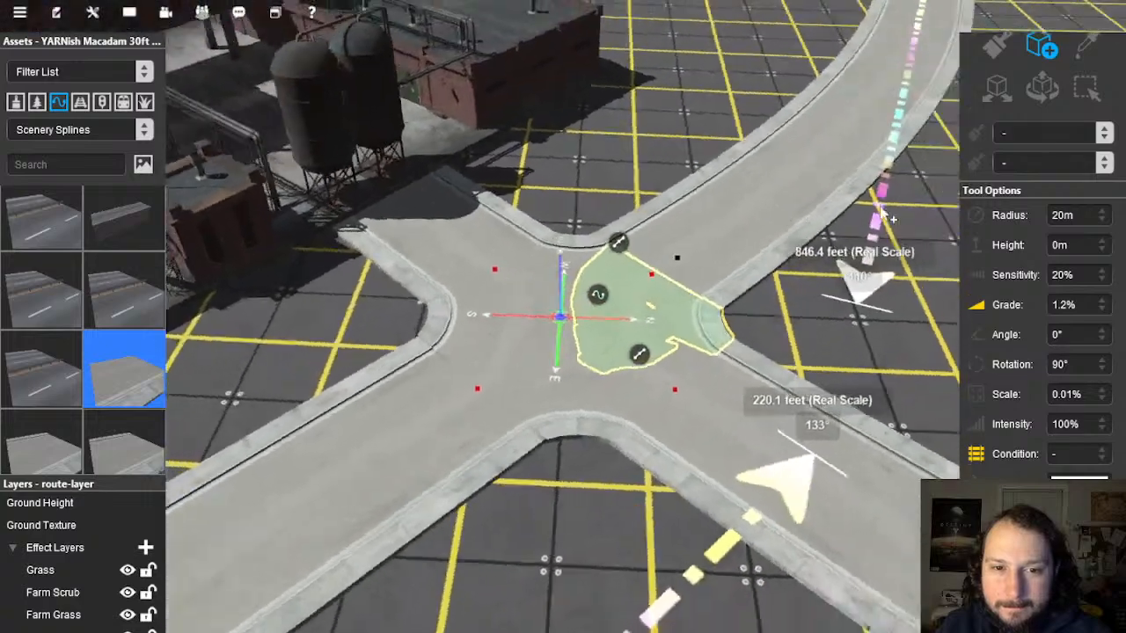
click(1034, 96)
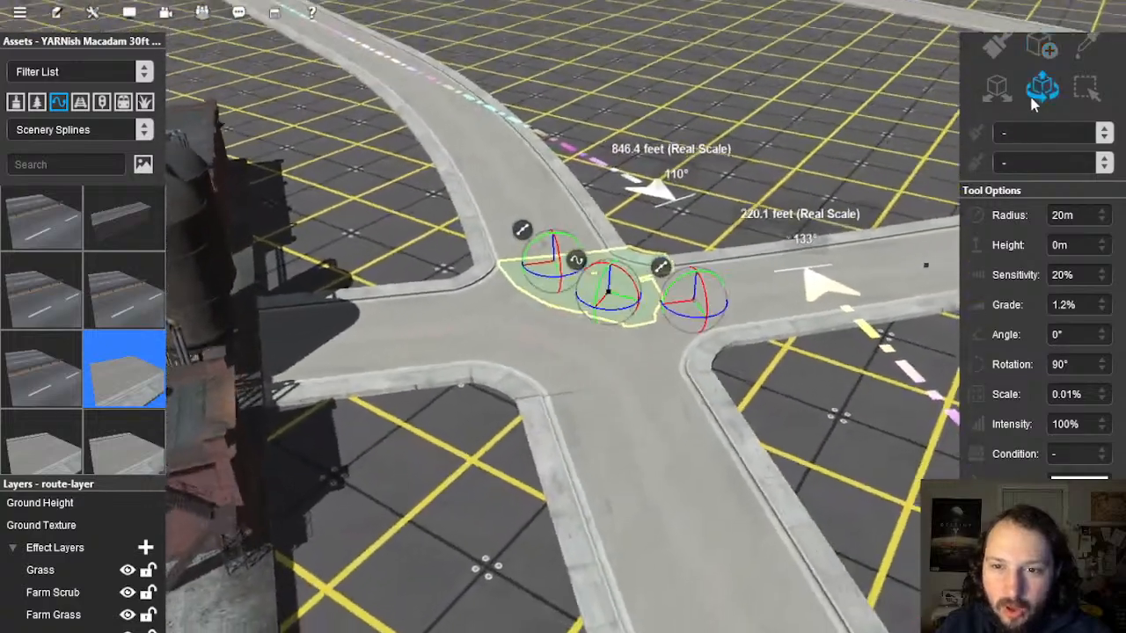
key(Down)
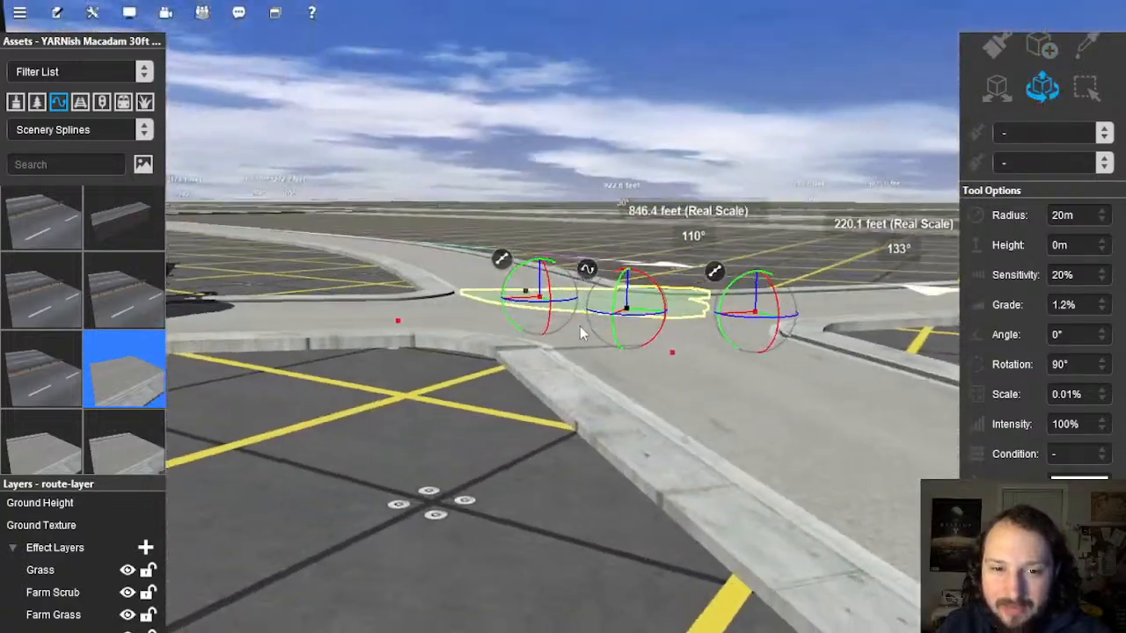
key(Left)
key(Up)
scroll(555, 361, up, 1)
click(542, 392)
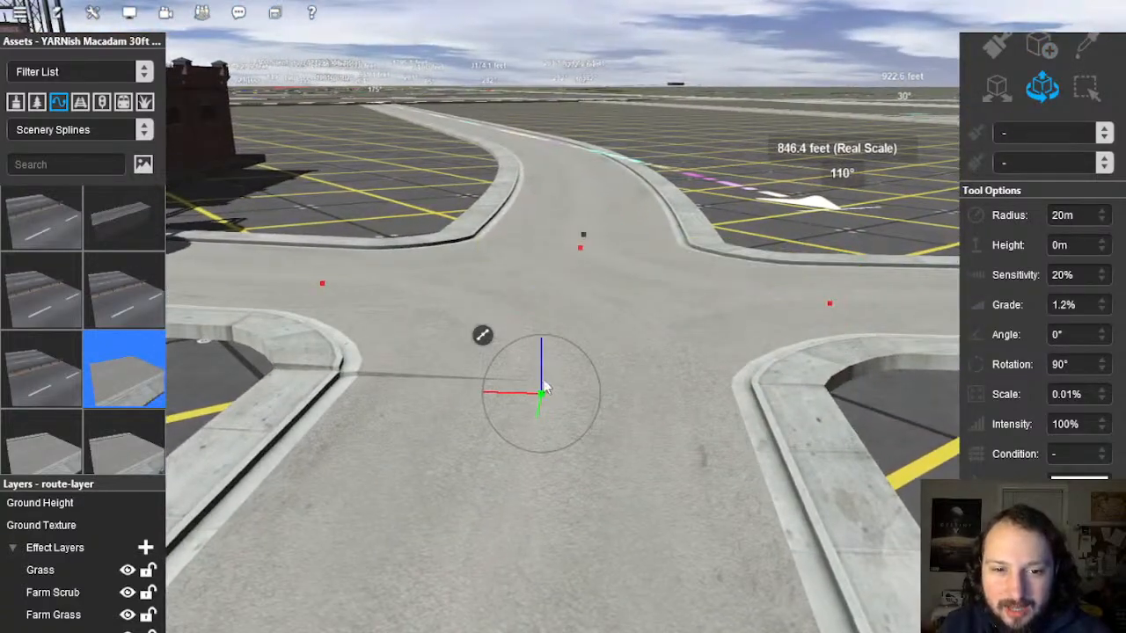
drag(542, 378, 544, 382)
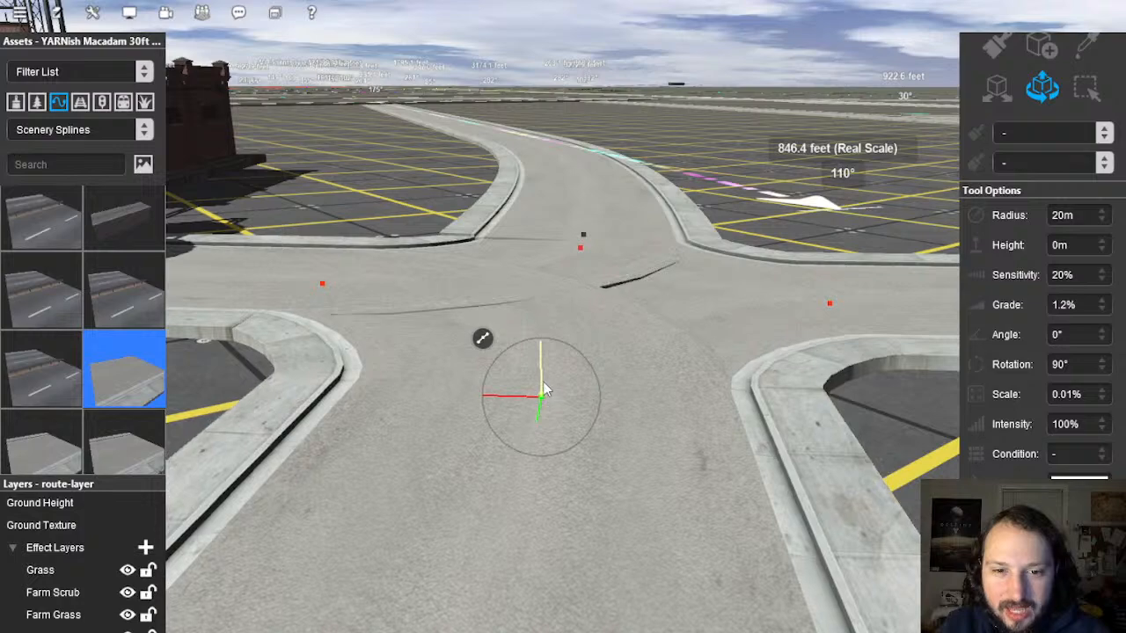
Step: Select another intersection point and review the finished crossroads from above
right_click(686, 337)
key(Left)
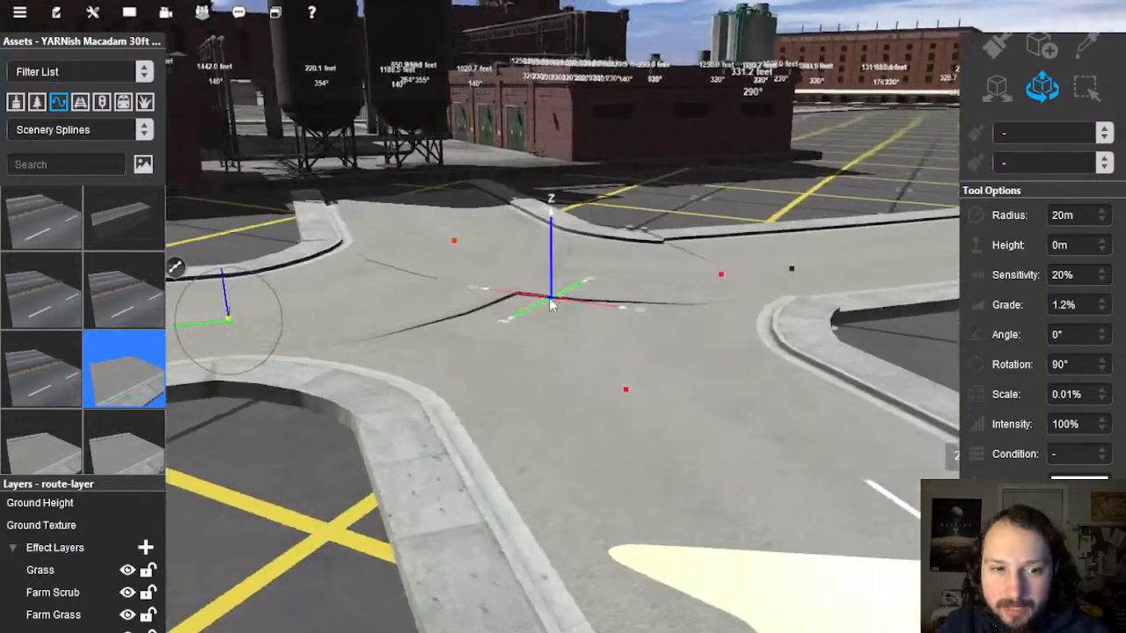
click(459, 256)
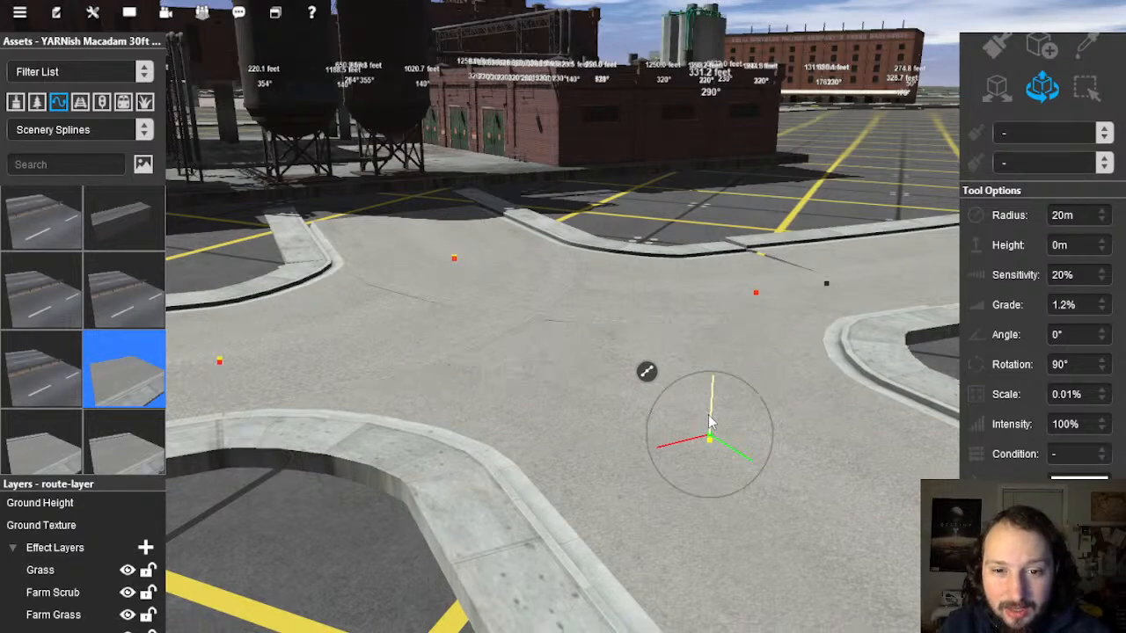
right_click(762, 323)
key(Left)
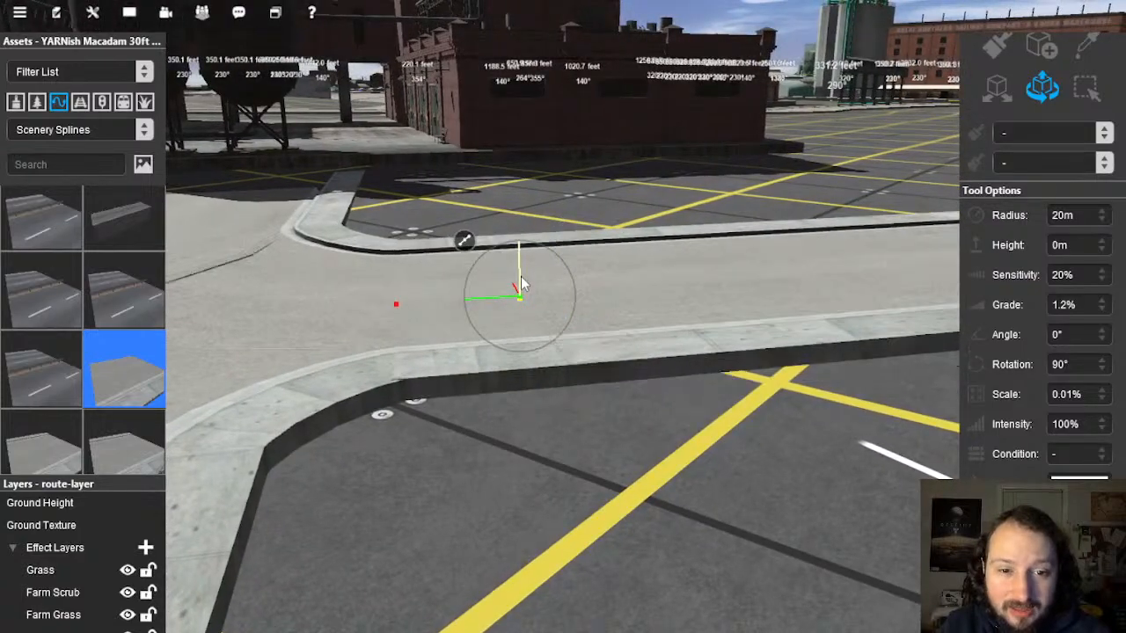
right_drag(401, 352, 557, 295)
key(Up)
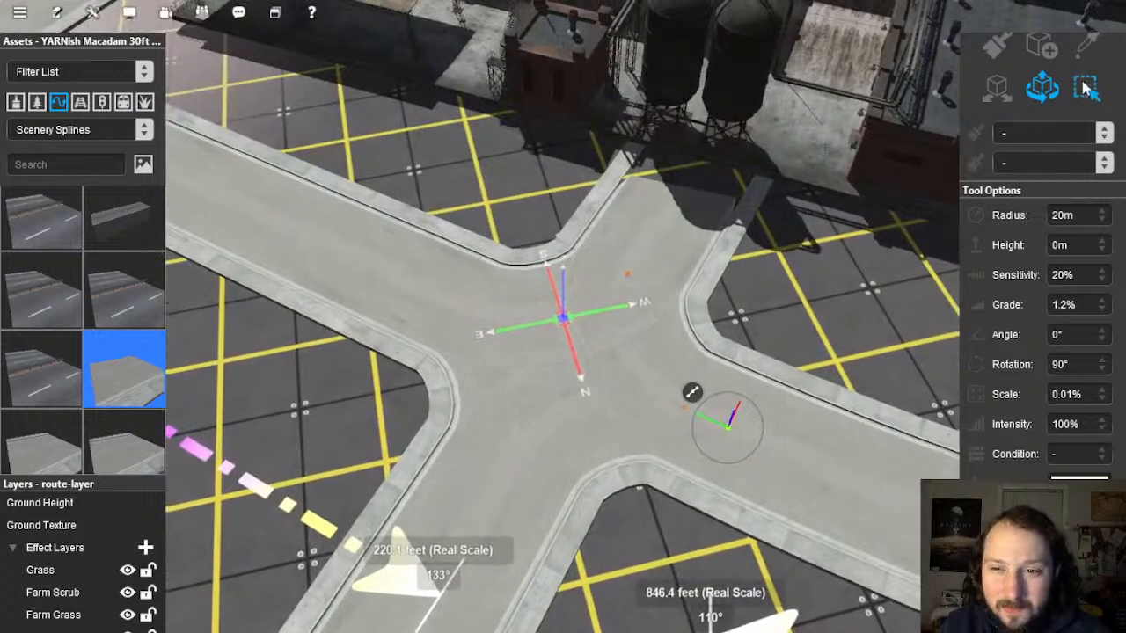
Step: Smooth the ground under the new intersection pieces
click(540, 321)
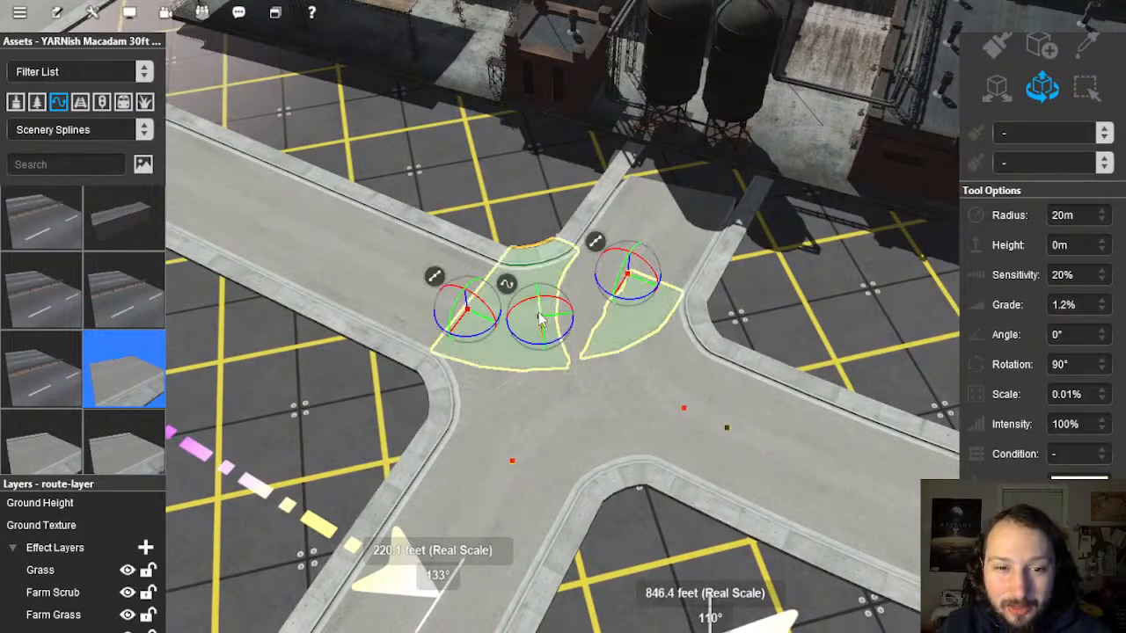
right_click(515, 284)
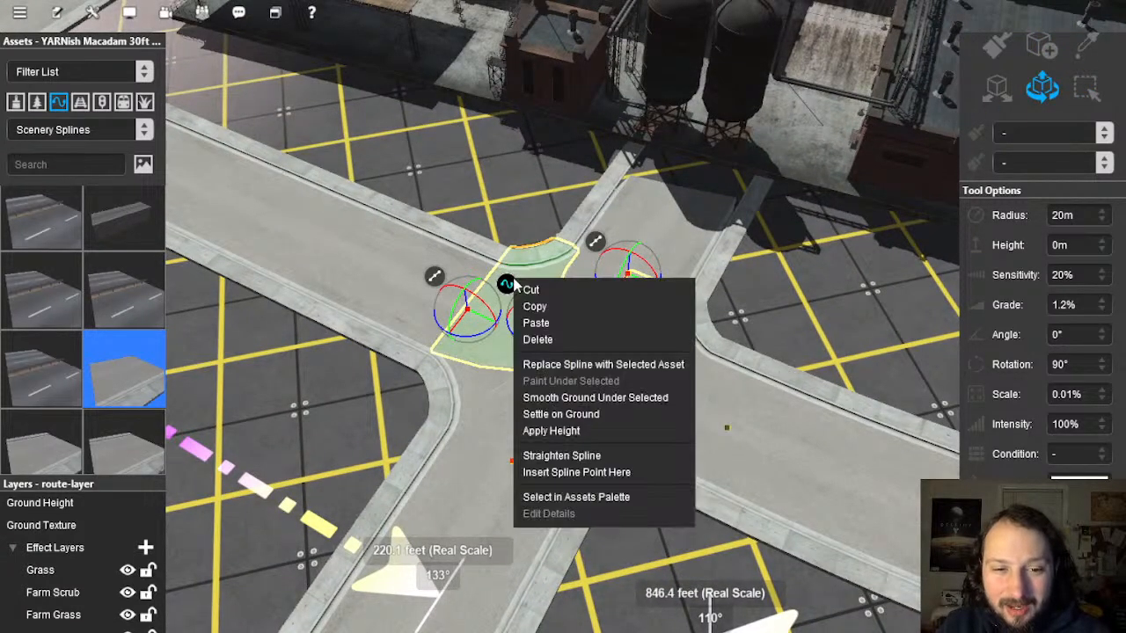
click(577, 402)
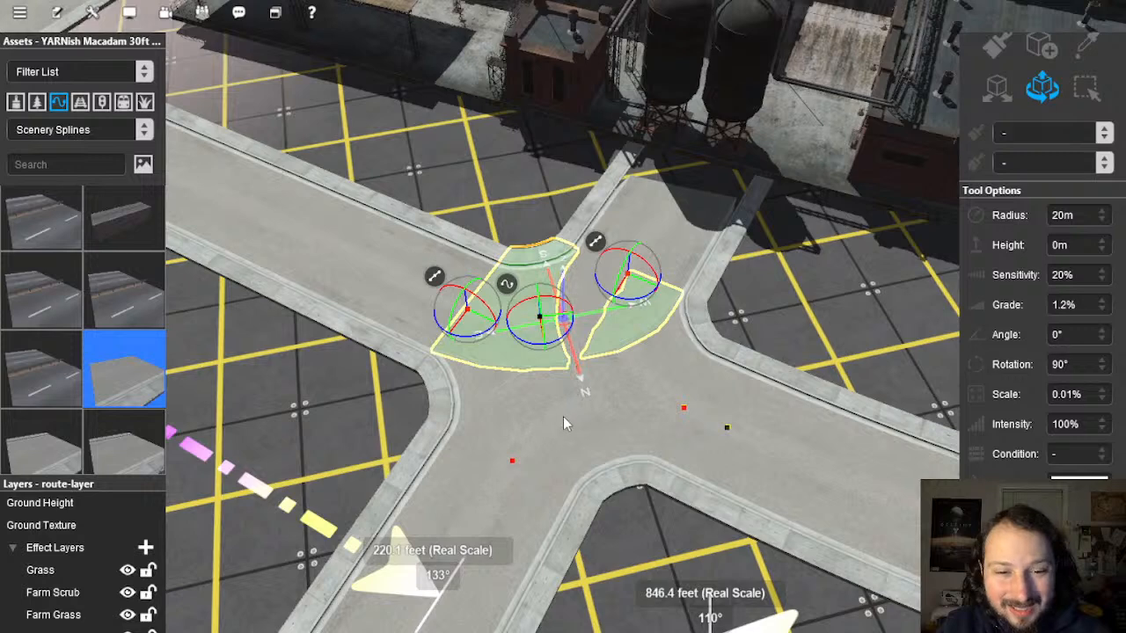
click(563, 417)
right_click(528, 392)
Step: Smooth the ground under the left road leading into the junction
click(395, 269)
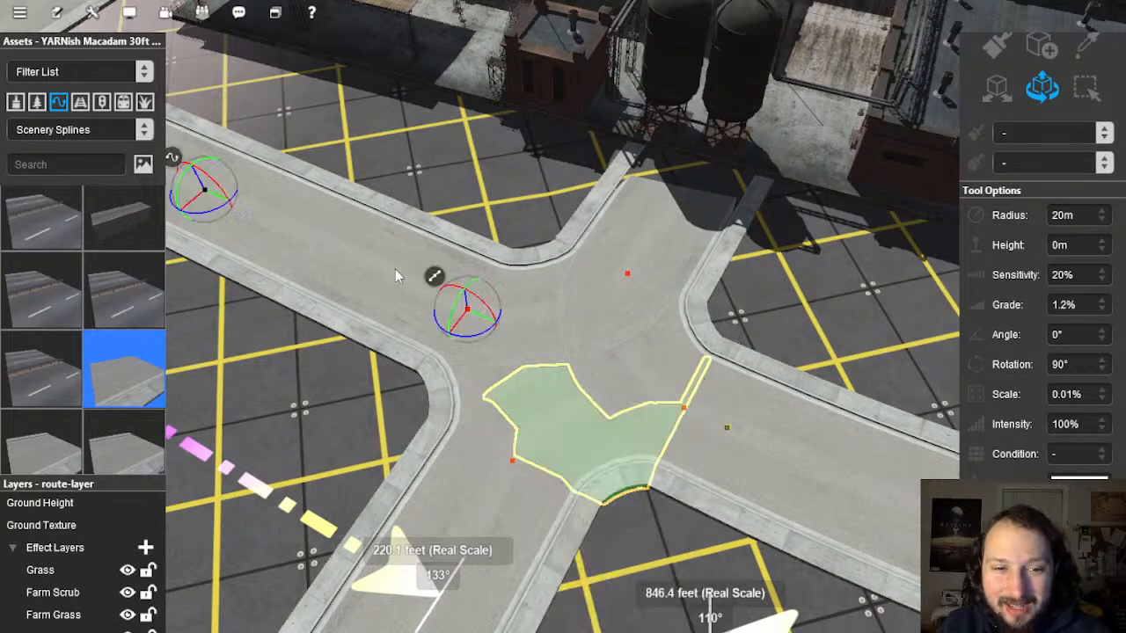
right_click(356, 246)
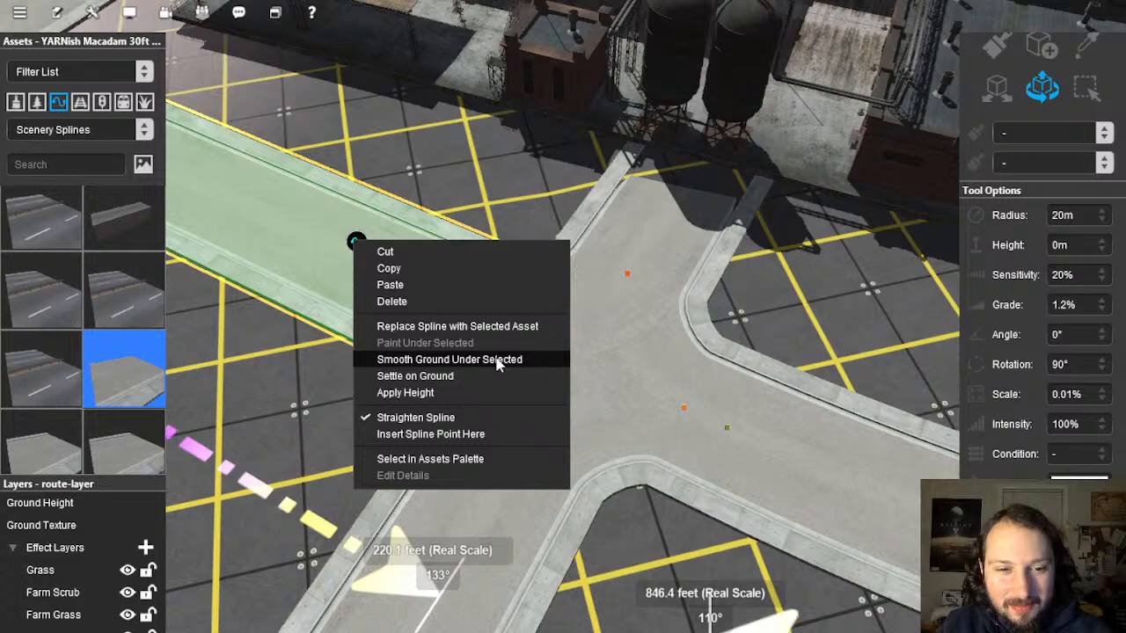
click(497, 364)
click(456, 204)
right_drag(460, 230, 532, 336)
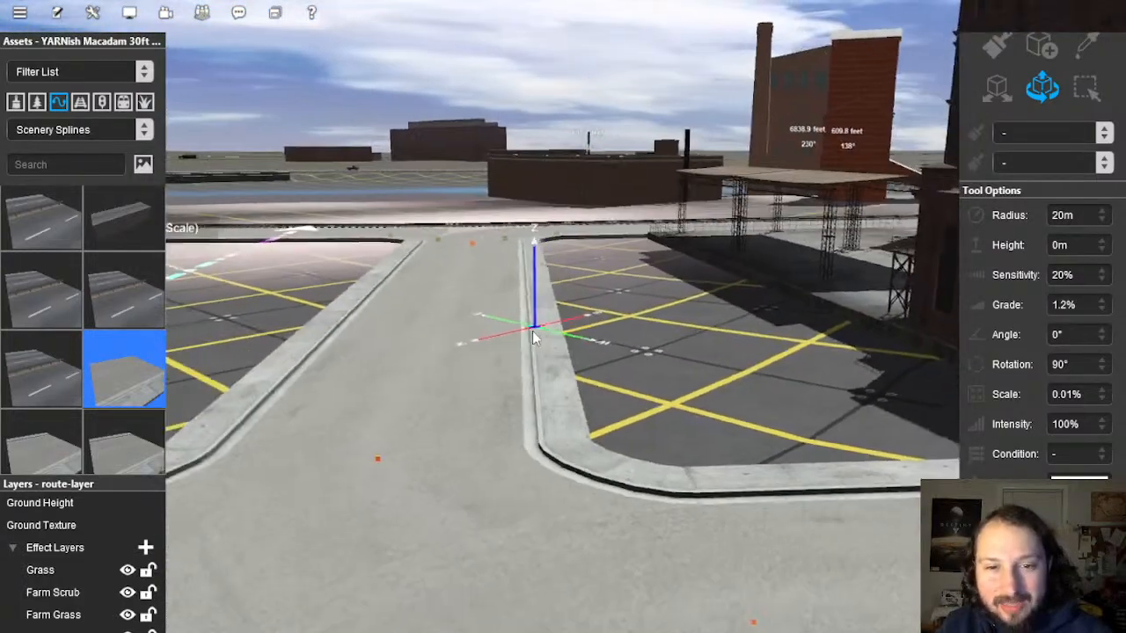
click(534, 334)
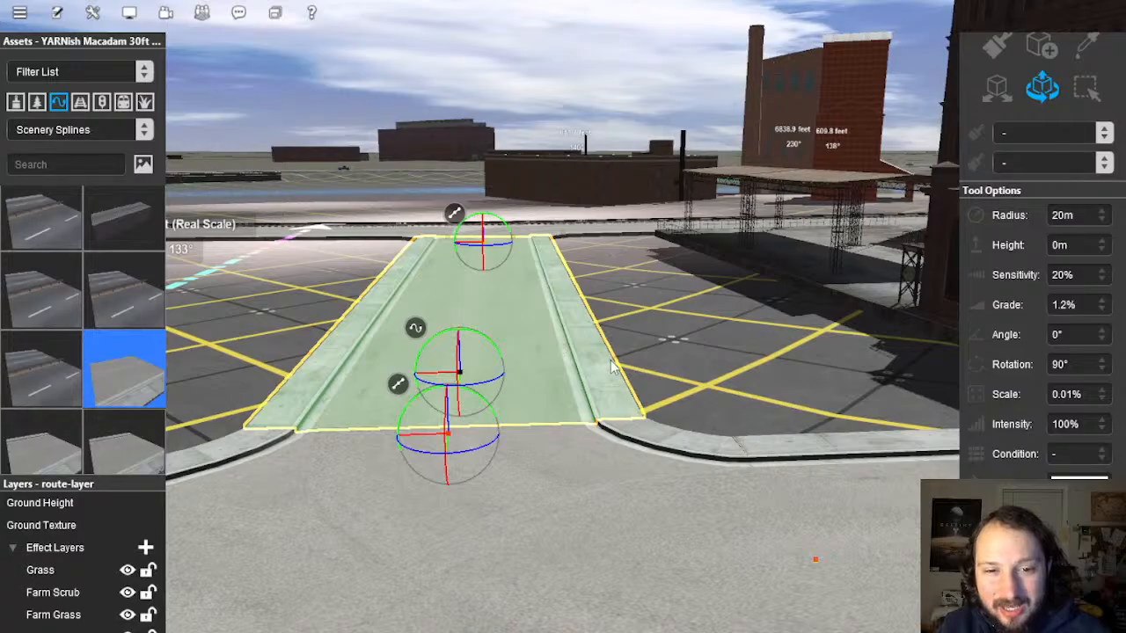
right_drag(614, 368, 563, 304)
scroll(536, 387, down, 4)
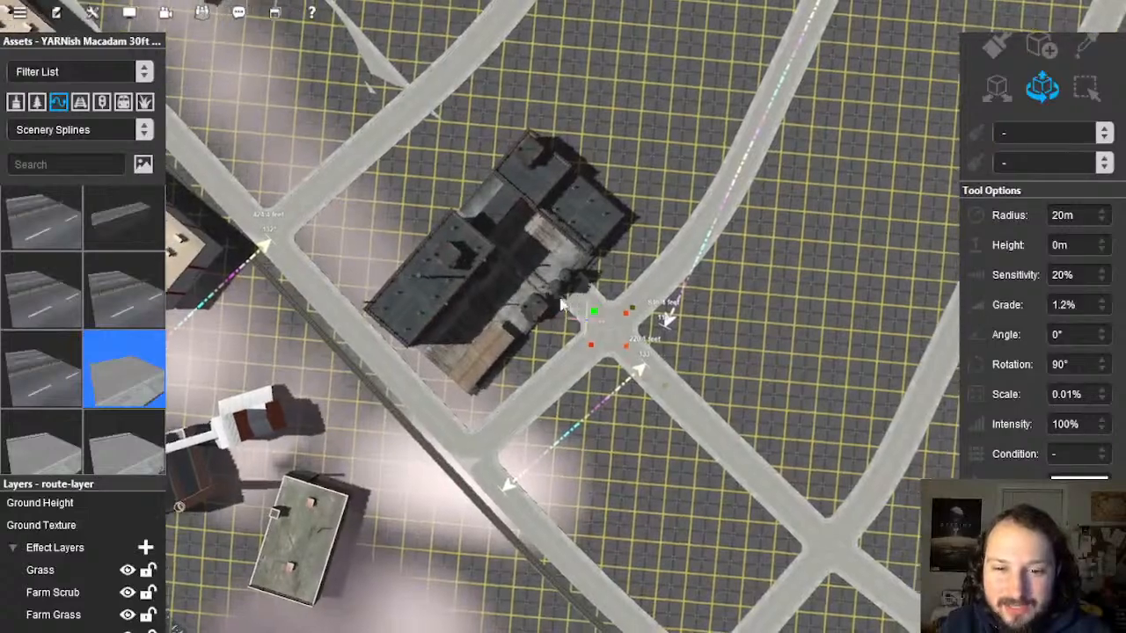
Step: At the next junction, move a crossing-road point further along the road
right_click(422, 182)
scroll(546, 304, up, 5)
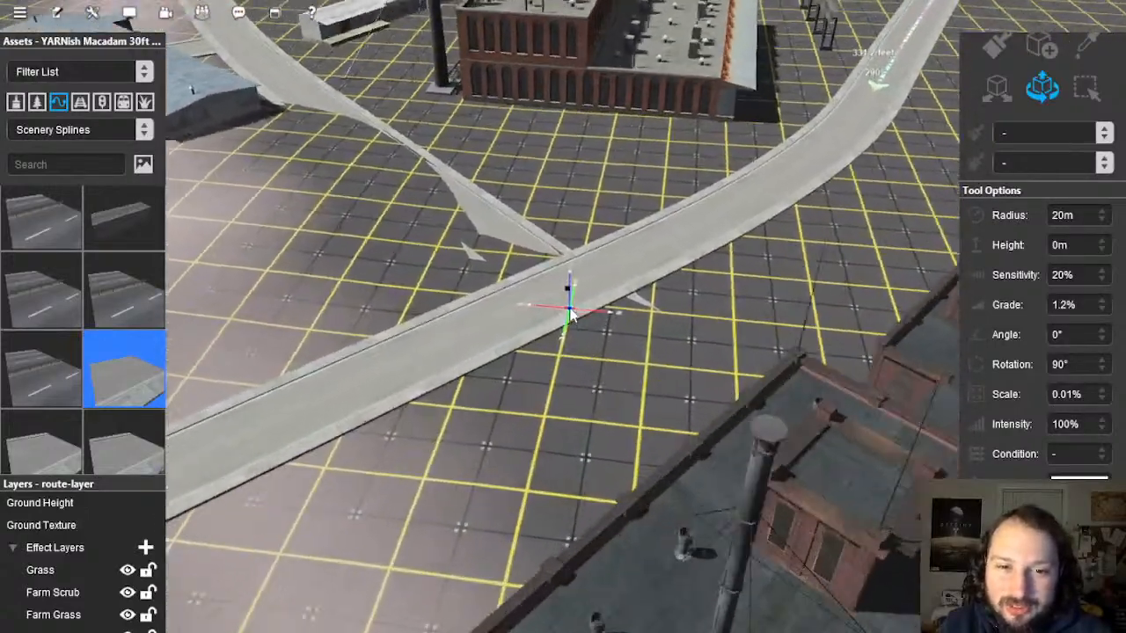
scroll(570, 316, up, 8)
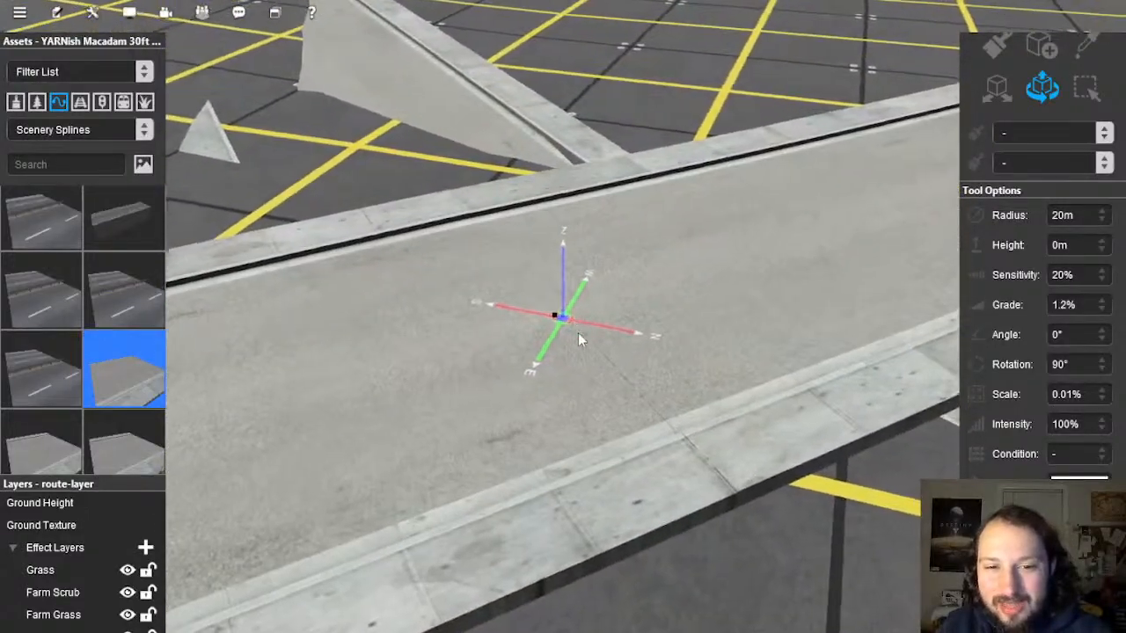
scroll(578, 333, down, 5)
right_drag(578, 333, 569, 318)
click(565, 318)
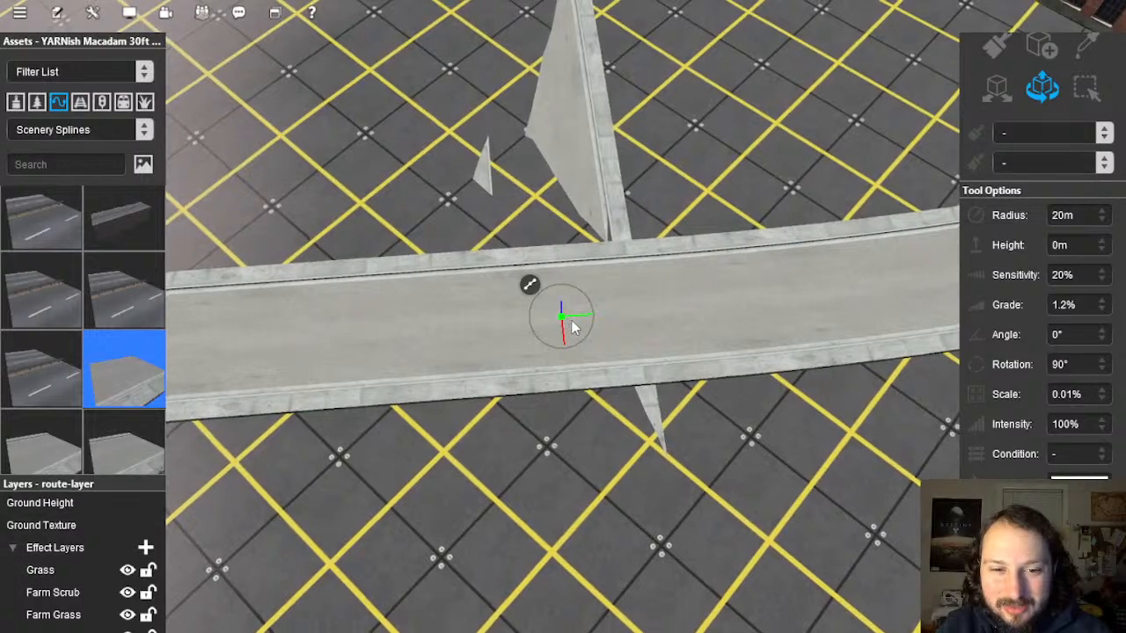
drag(618, 315, 730, 306)
scroll(678, 325, up, 3)
right_drag(678, 326, 599, 289)
Step: Insert a new point on the road spline and straighten the short section
click(598, 286)
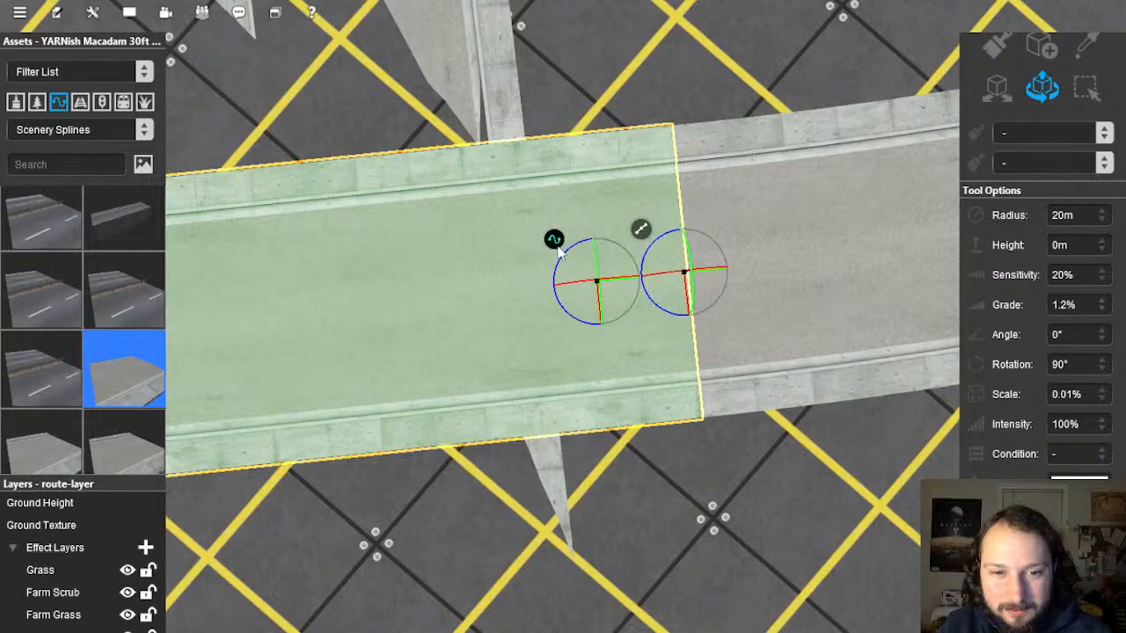
right_click(555, 255)
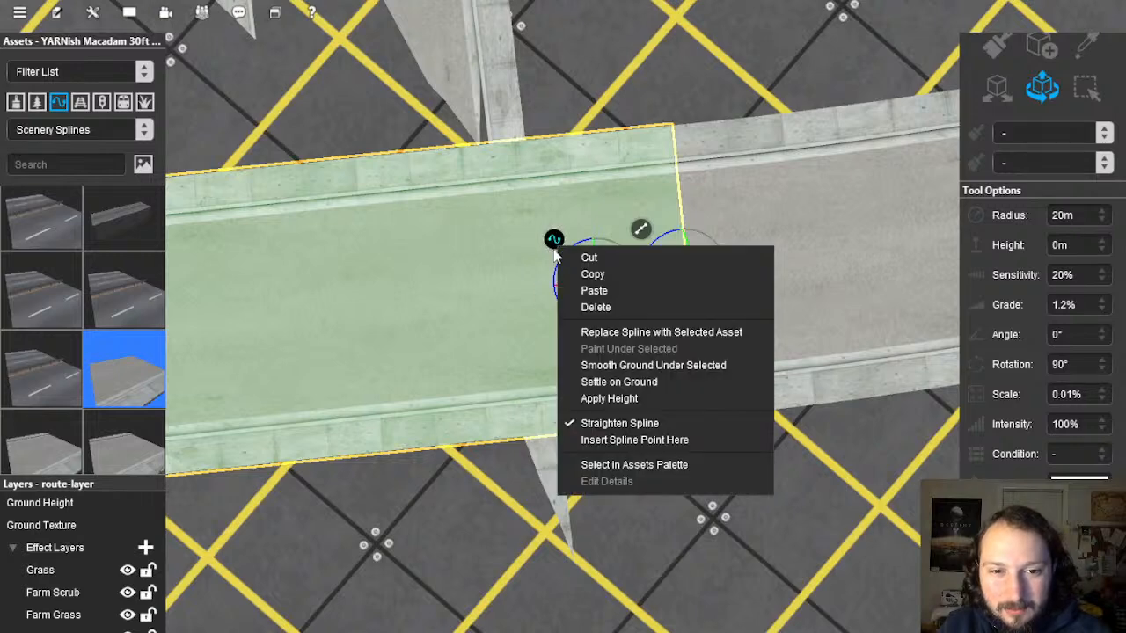
click(639, 442)
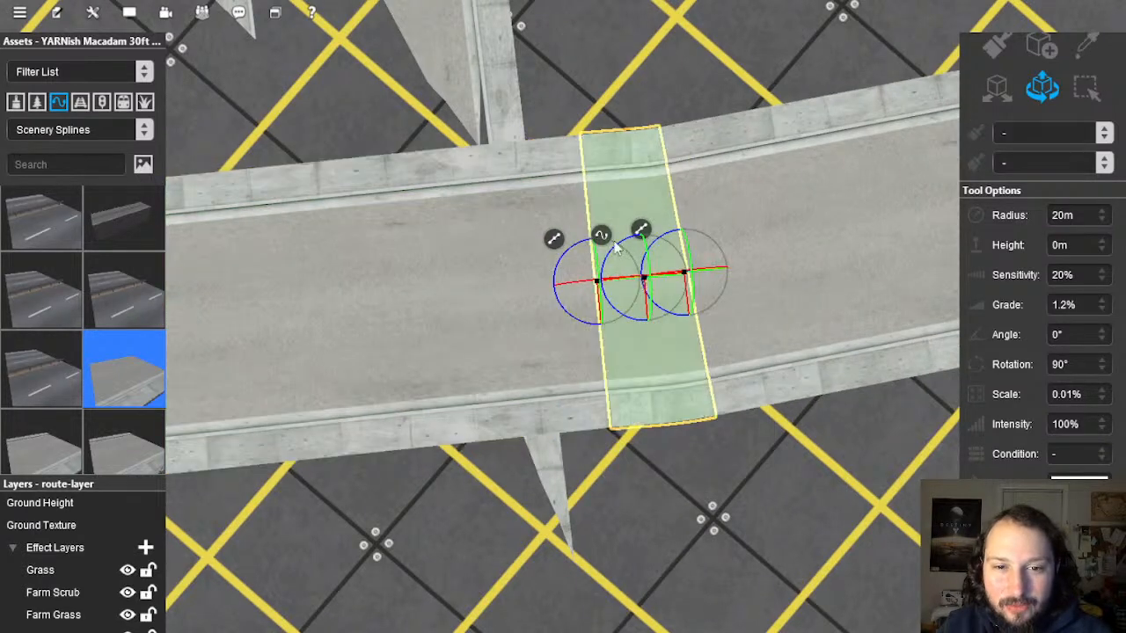
right_click(606, 238)
click(680, 413)
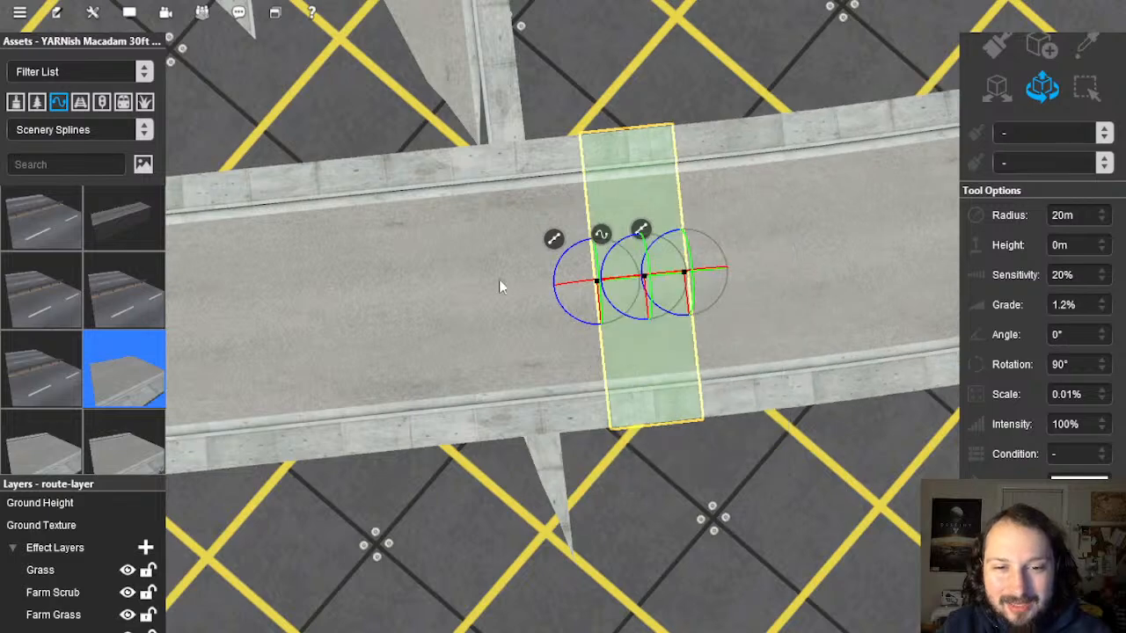
Step: Add a new spline point to the wide road at the crossing
right_click(220, 295)
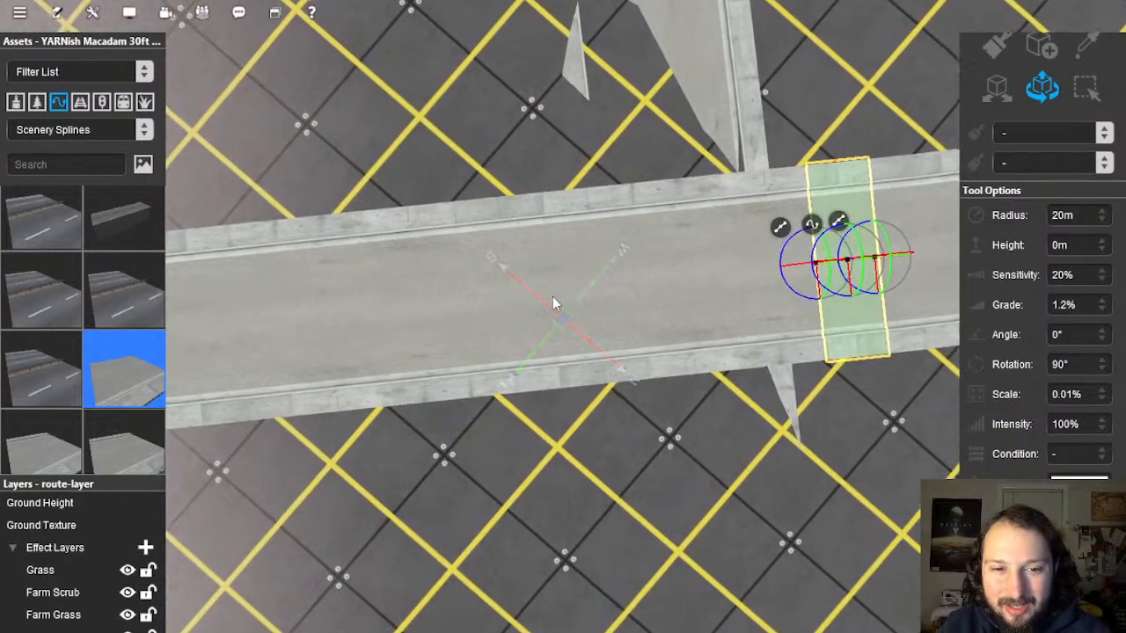
click(556, 305)
right_click(516, 257)
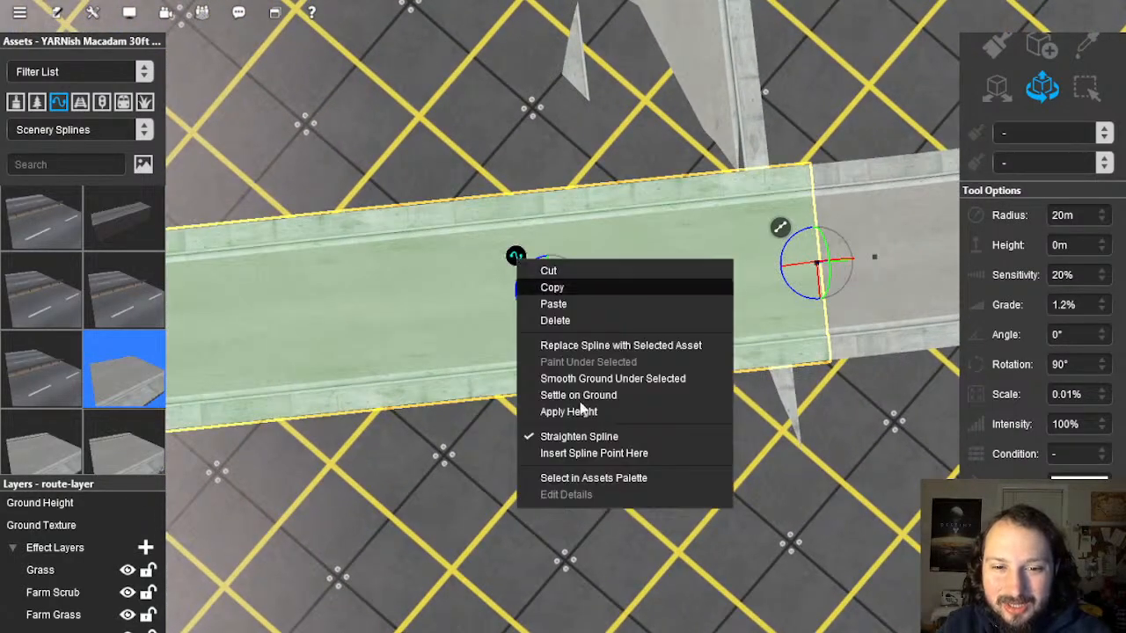
click(592, 453)
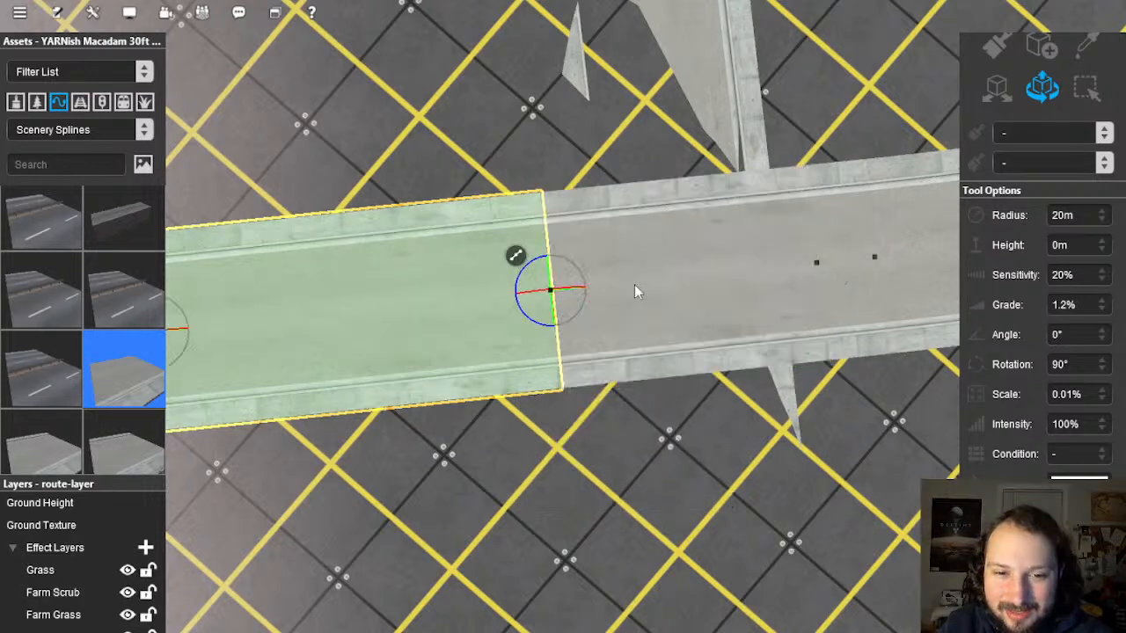
click(671, 281)
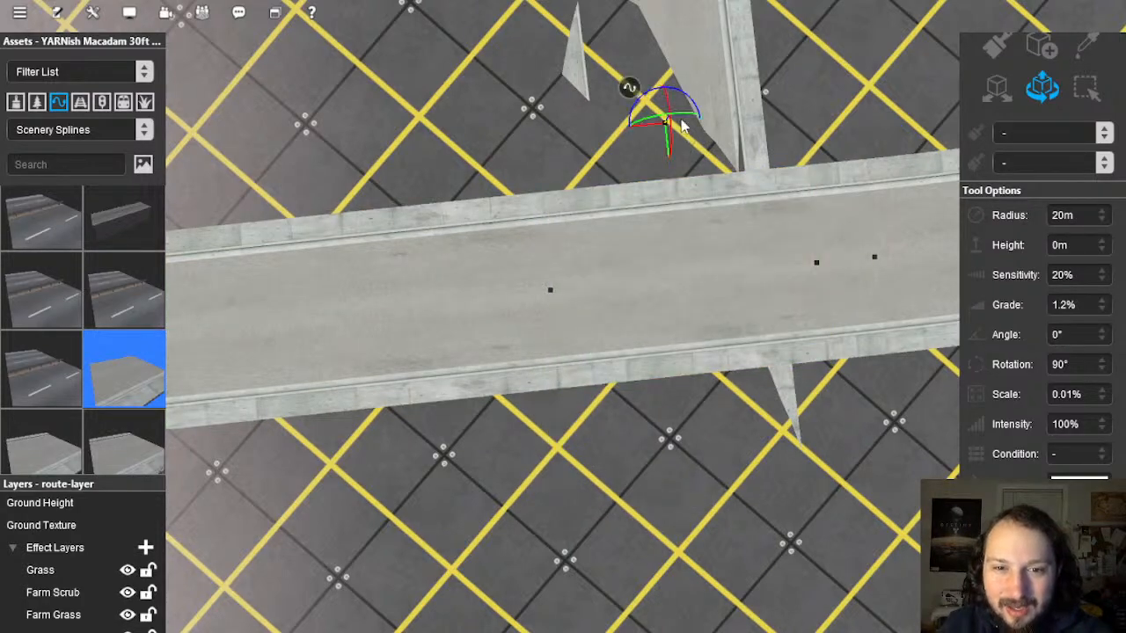
Step: Split the sunken side road with a new point and straighten its short end piece
click(683, 126)
key(Left)
key(Down)
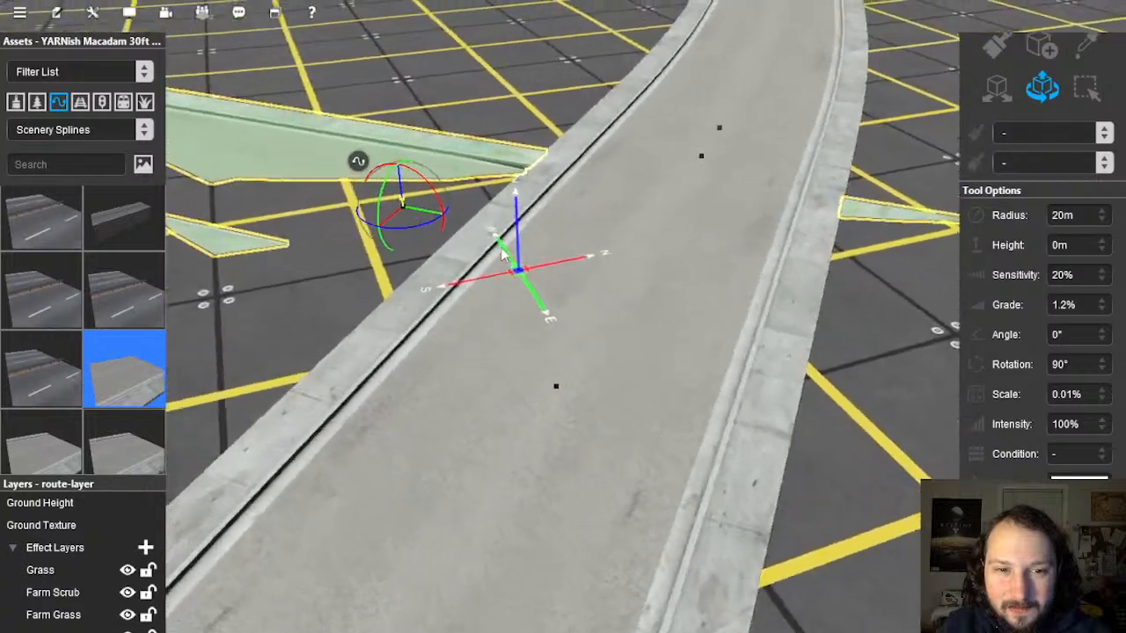
key(Up)
click(359, 115)
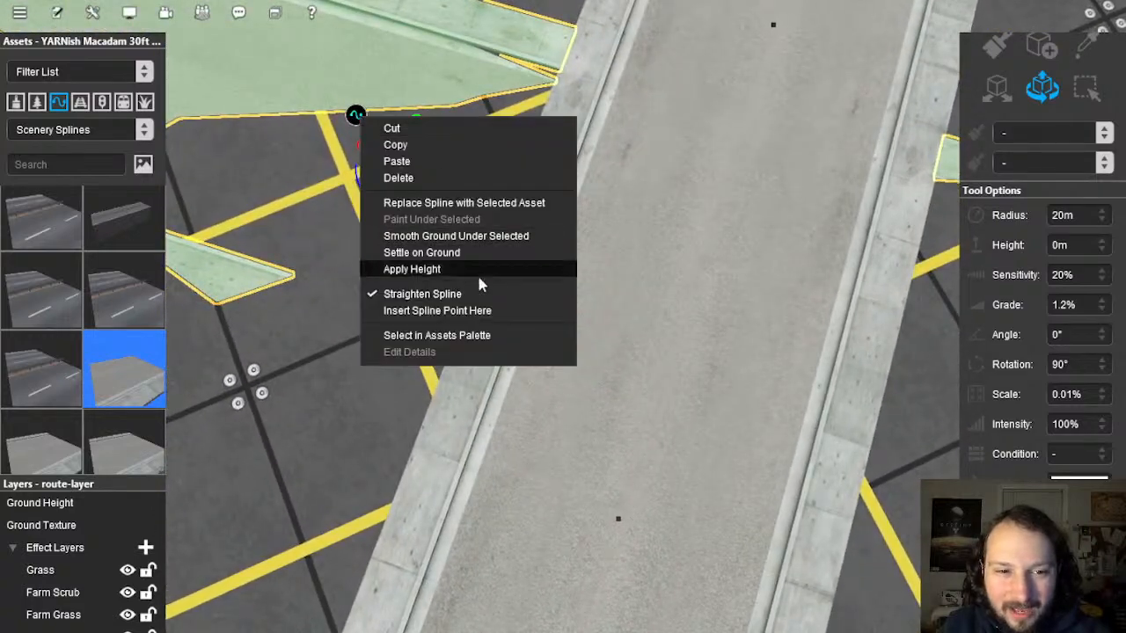
click(475, 312)
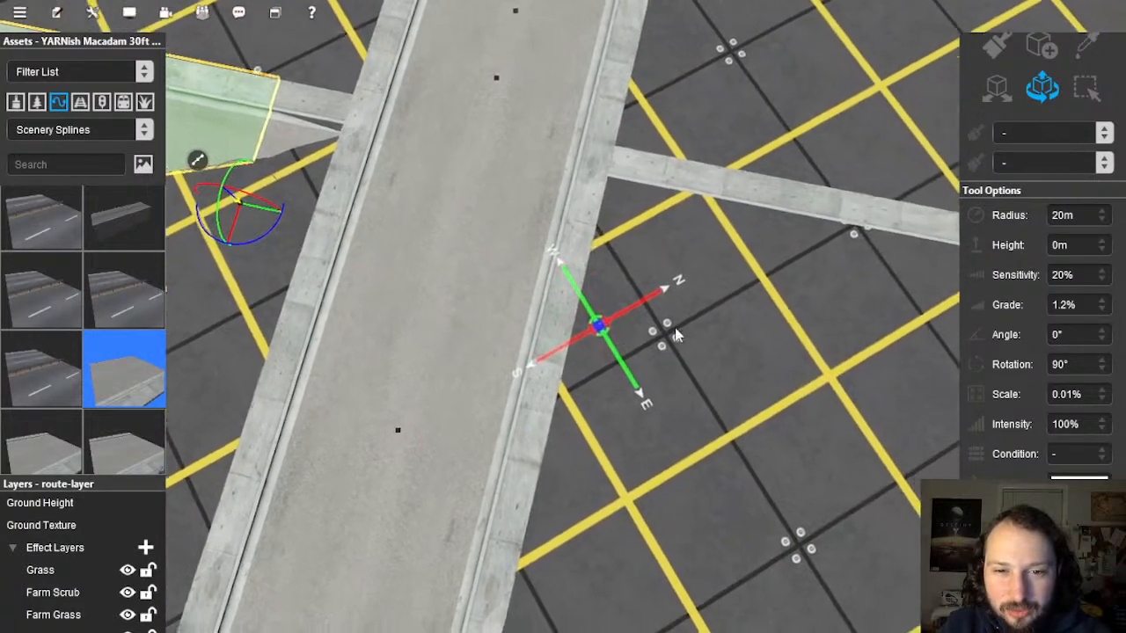
click(676, 309)
click(634, 253)
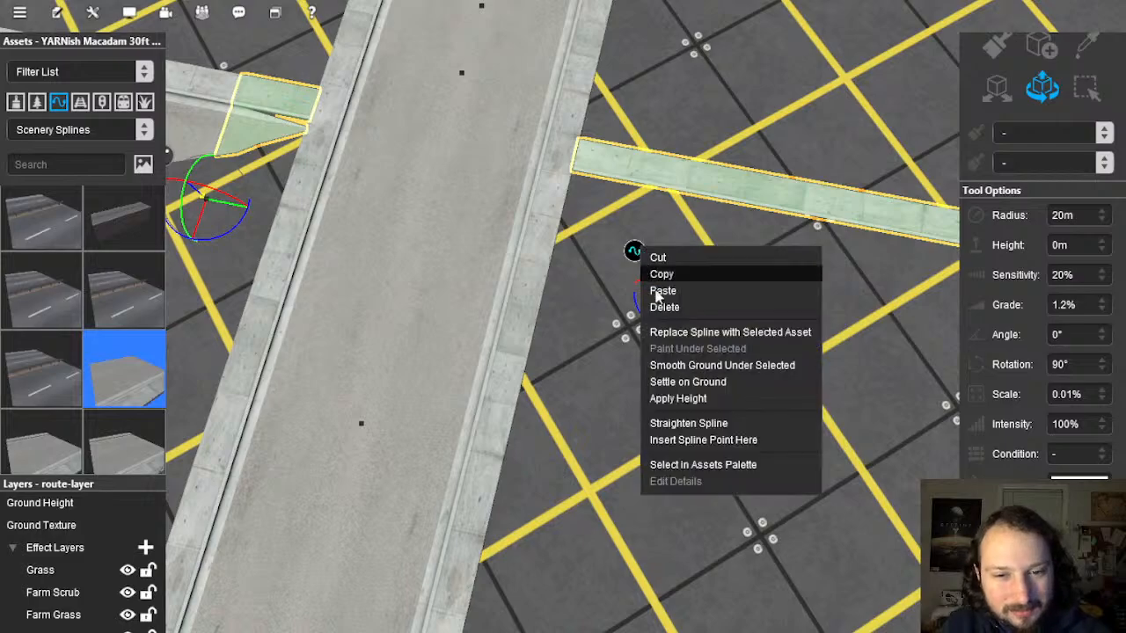
click(680, 424)
scroll(580, 330, down, 6)
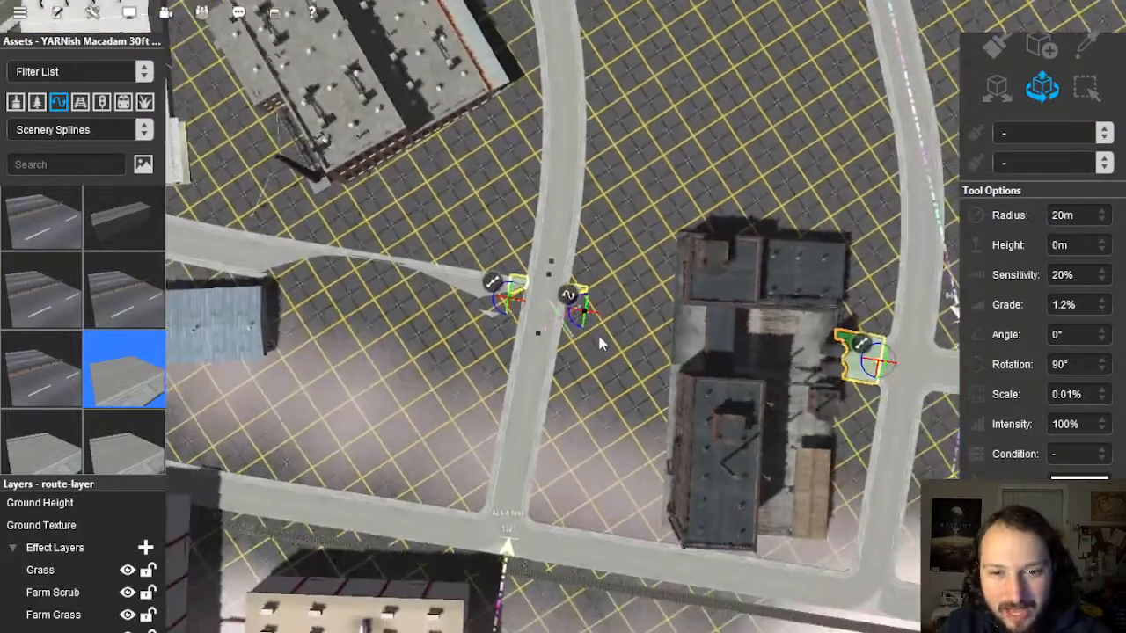
Step: Add a new spline point to the right side road near the junction
right_click(601, 343)
scroll(605, 344, down, 3)
scroll(528, 314, up, 5)
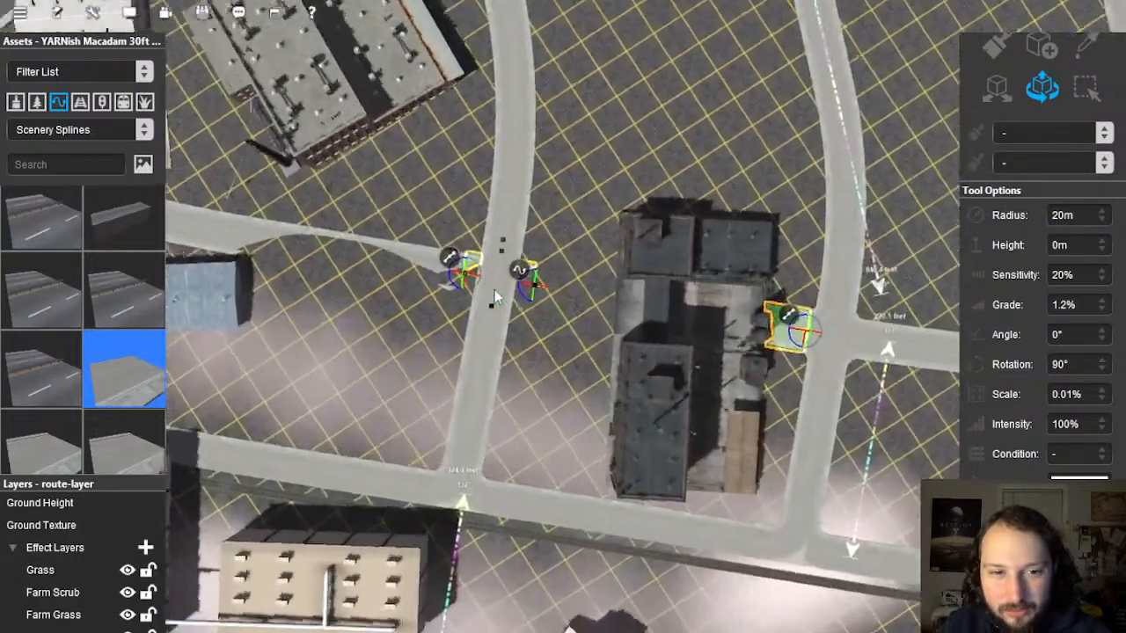
right_click(495, 293)
scroll(607, 308, up, 5)
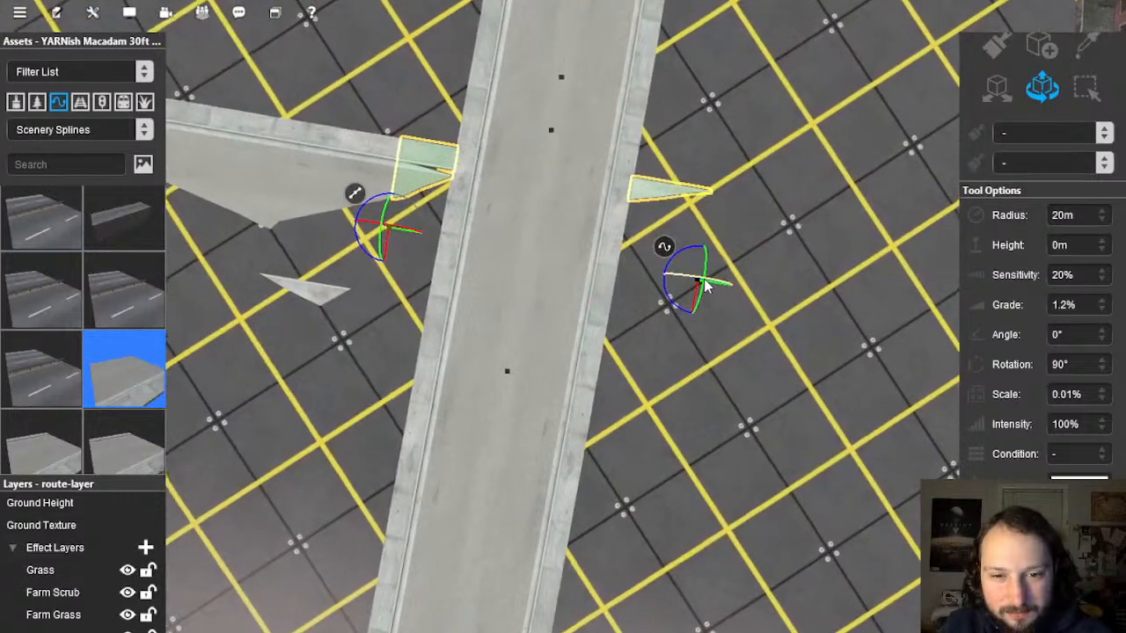
right_click(664, 249)
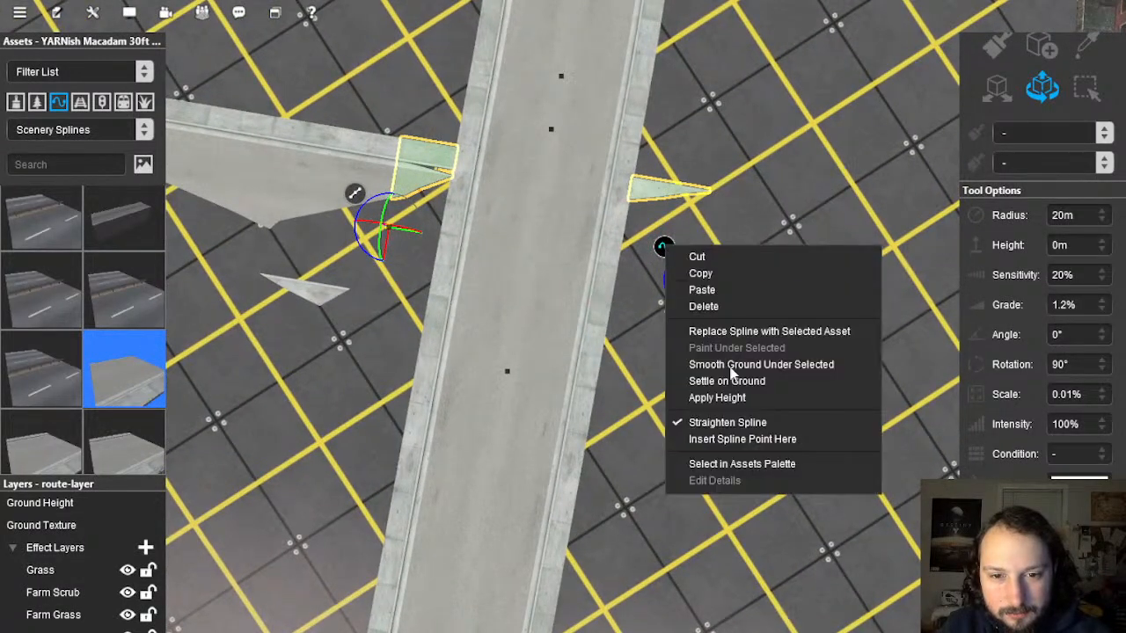
click(737, 440)
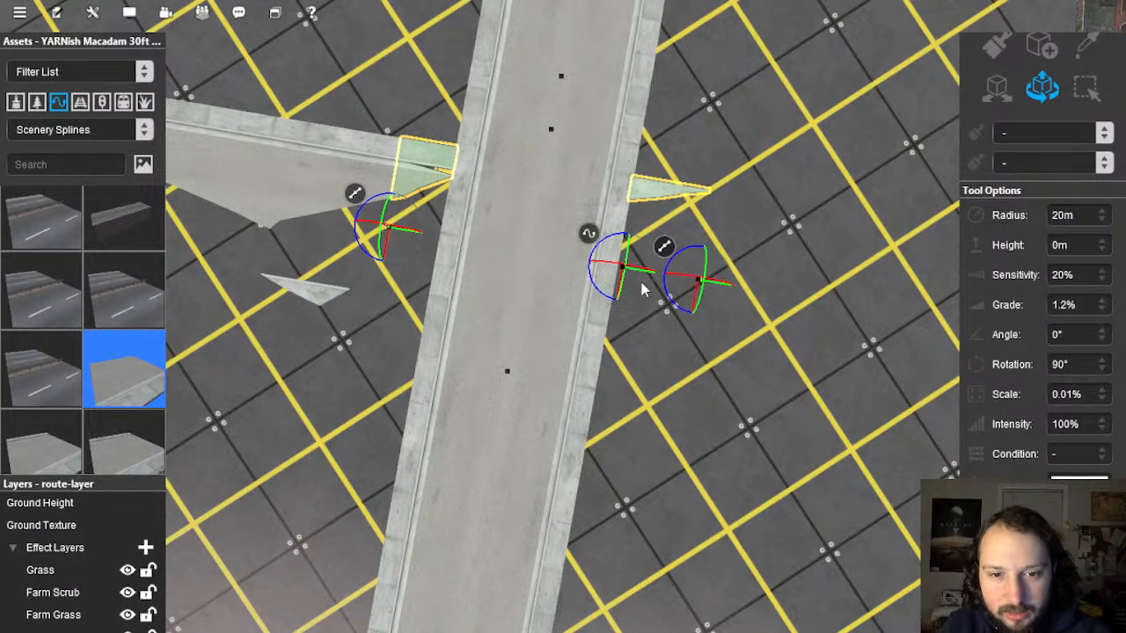
Step: Lift both sunken side-road end points up on the Z axis above the ground
right_click(641, 253)
key(Left)
key(Down)
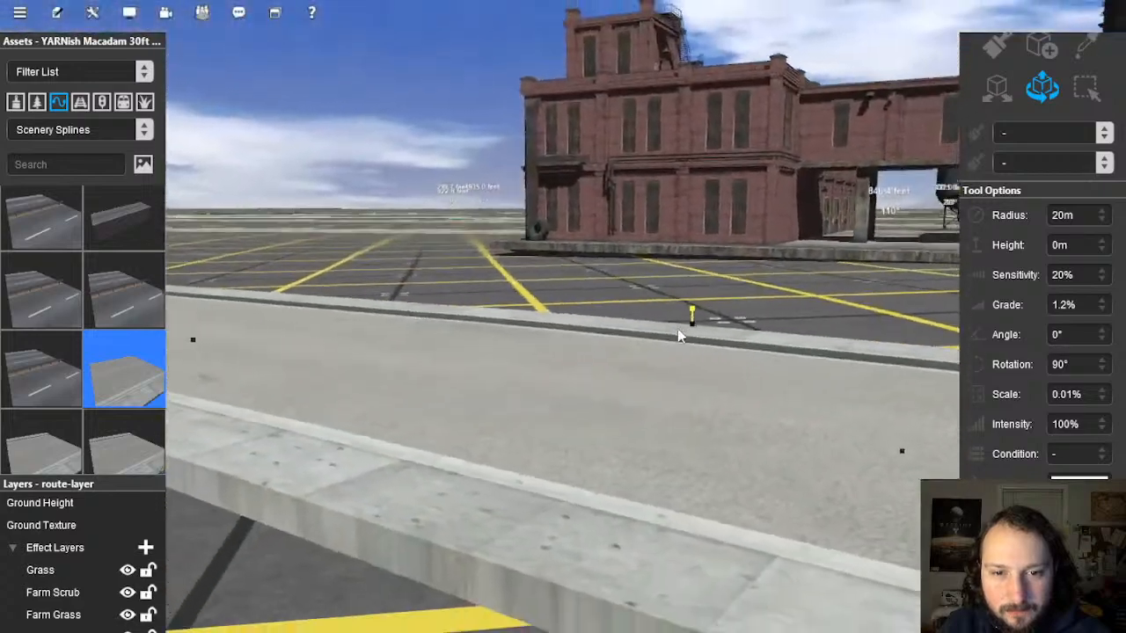
key(Up)
click(693, 296)
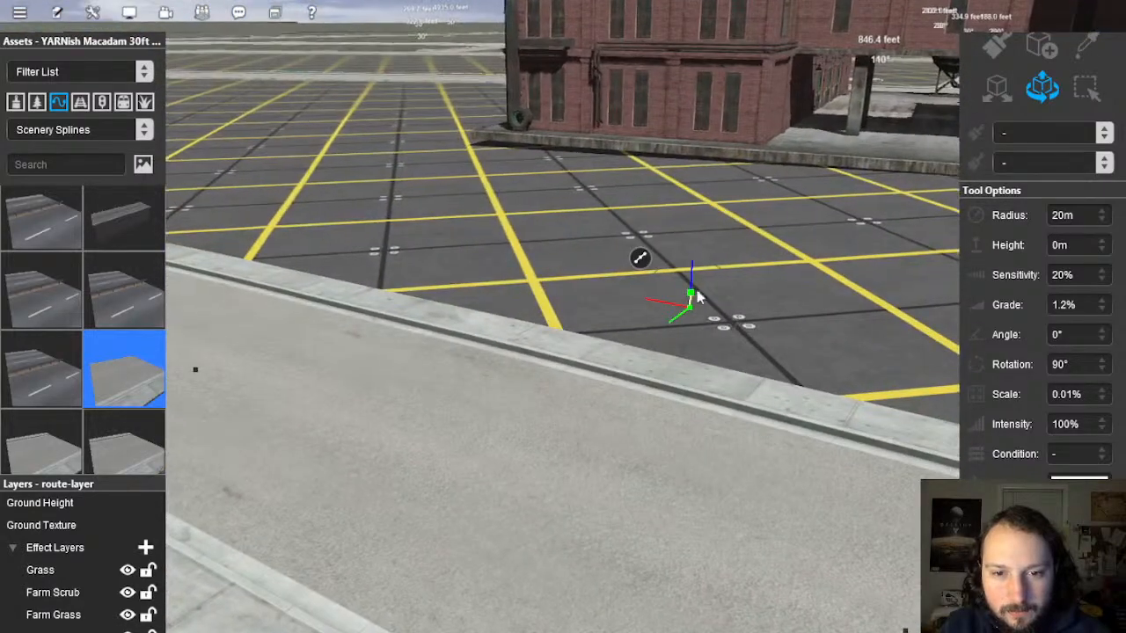
drag(692, 278, 688, 272)
right_click(593, 563)
key(Up)
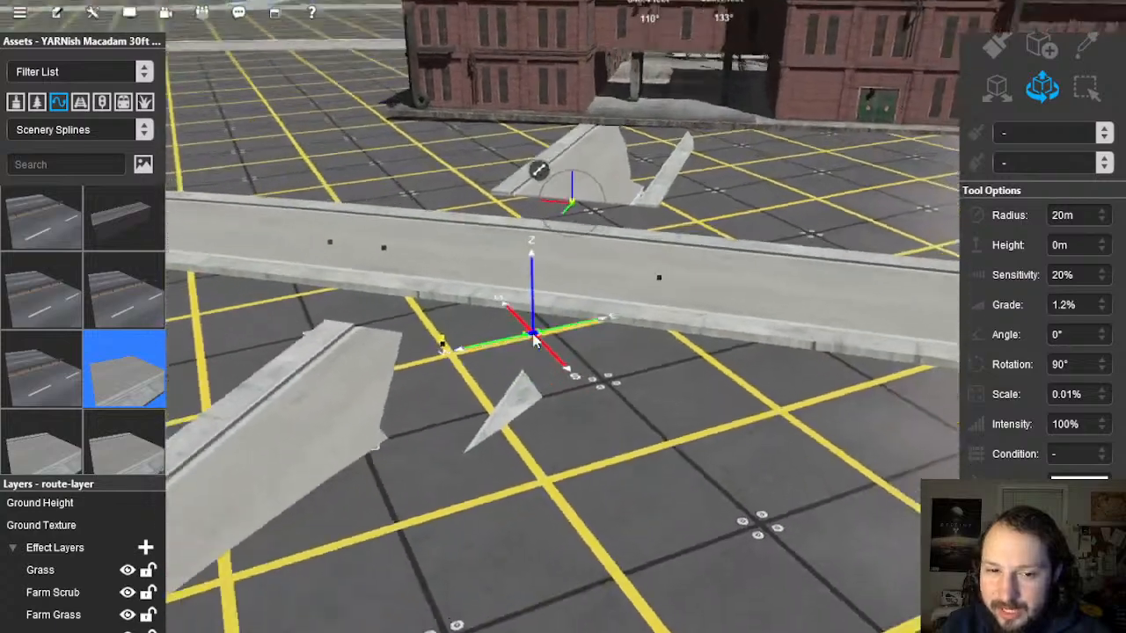
key(Right)
key(Right)
key(Down)
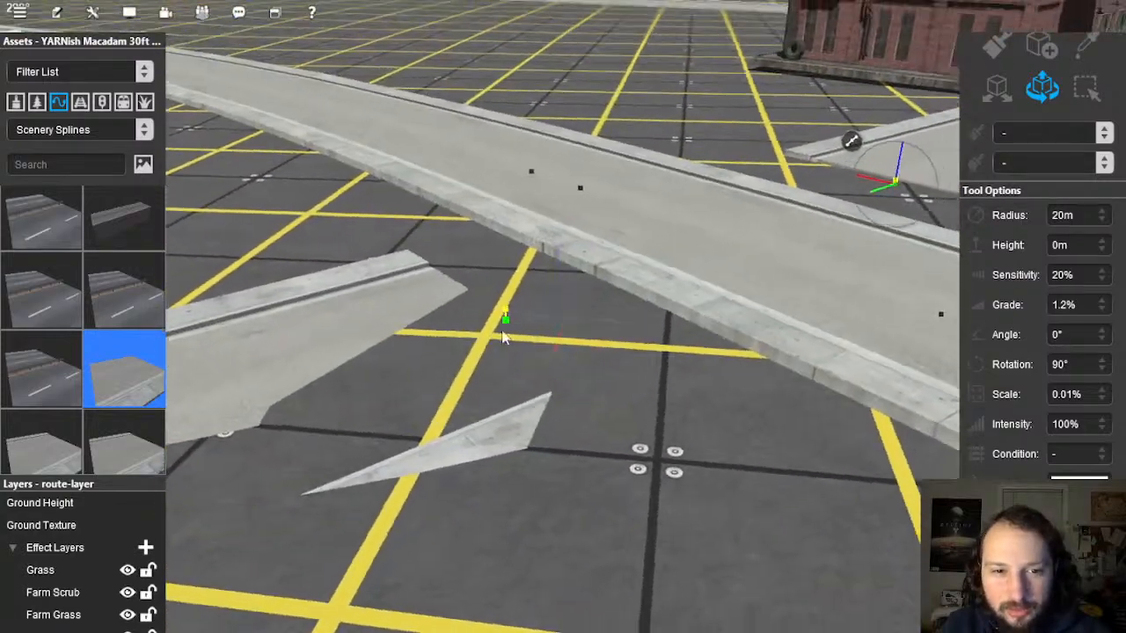
click(507, 309)
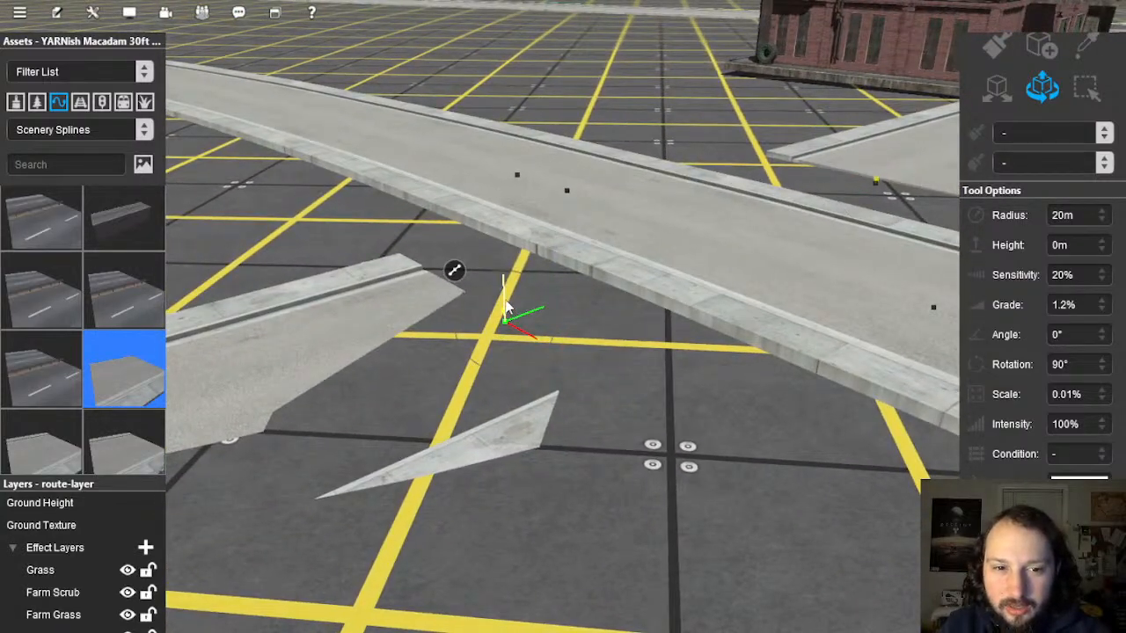
drag(505, 303, 506, 295)
Step: Pull the left and right side-road ends inward toward the main road
right_click(704, 344)
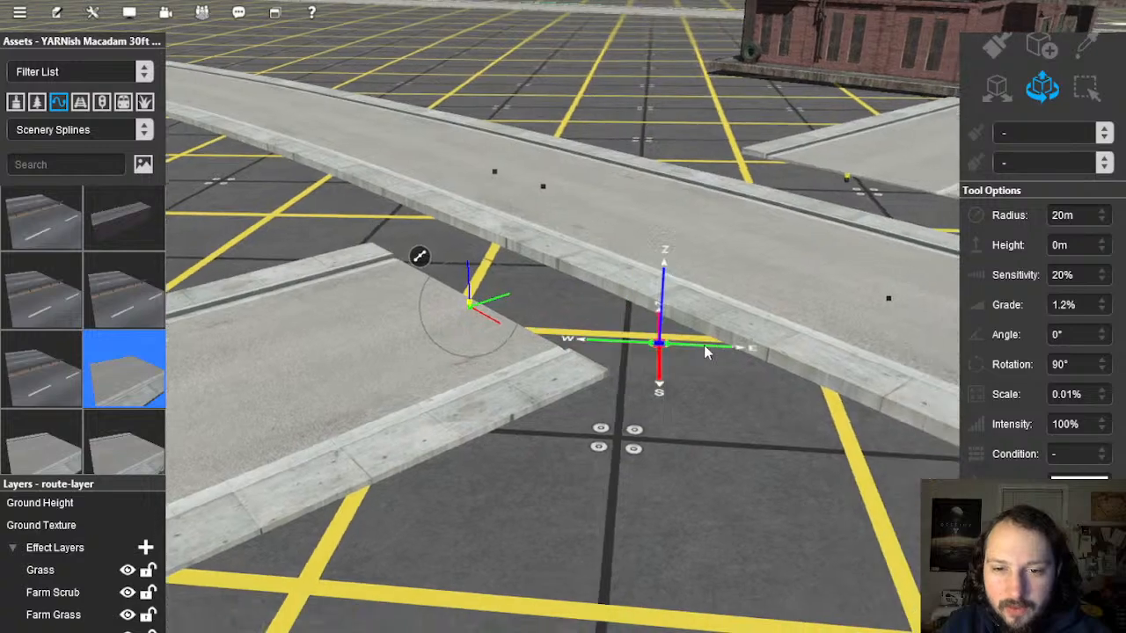
key(Up)
key(Right)
right_click(450, 313)
key(Up)
scroll(503, 329, up, 1)
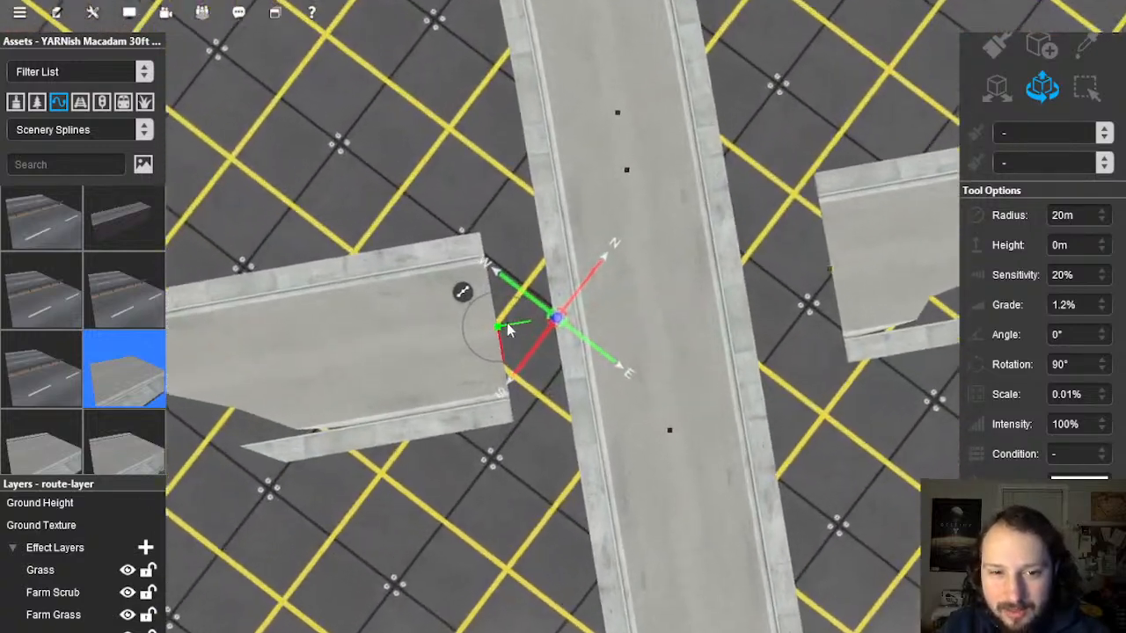
drag(538, 325, 548, 325)
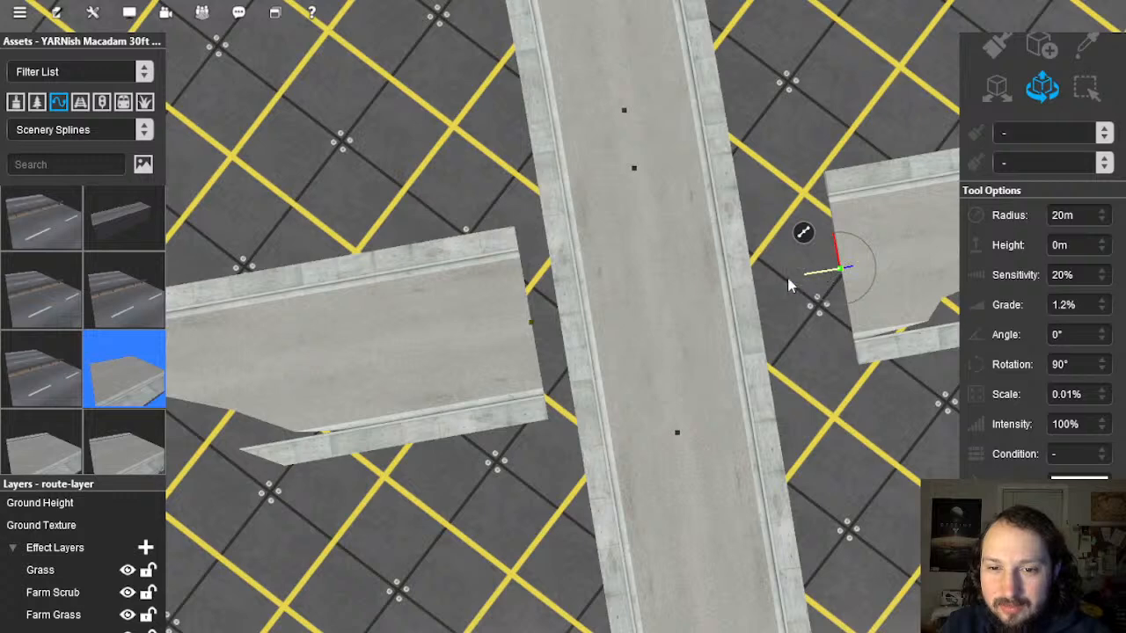
drag(789, 285, 770, 290)
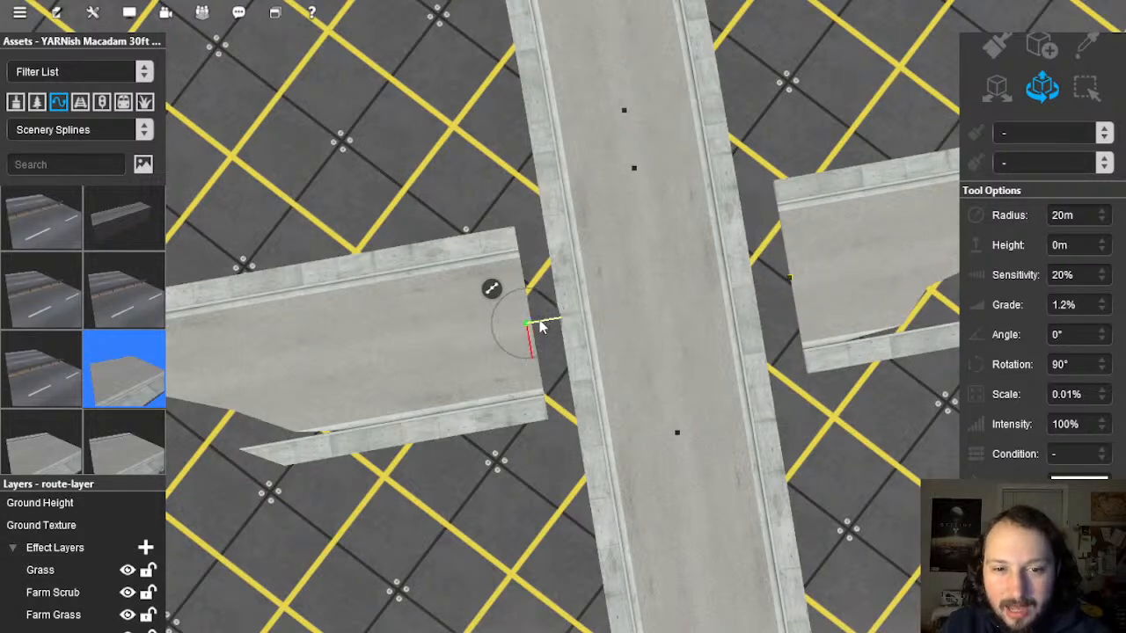
Step: Delete the main road's middle section through the crossing
click(641, 285)
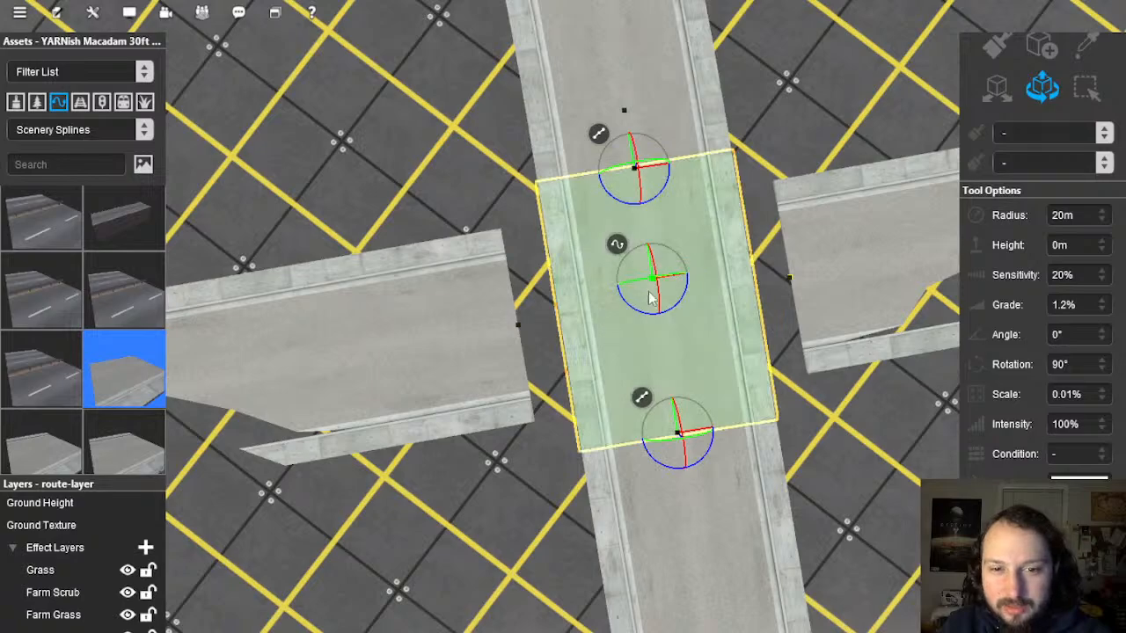
key(Delete)
right_drag(728, 301, 941, 186)
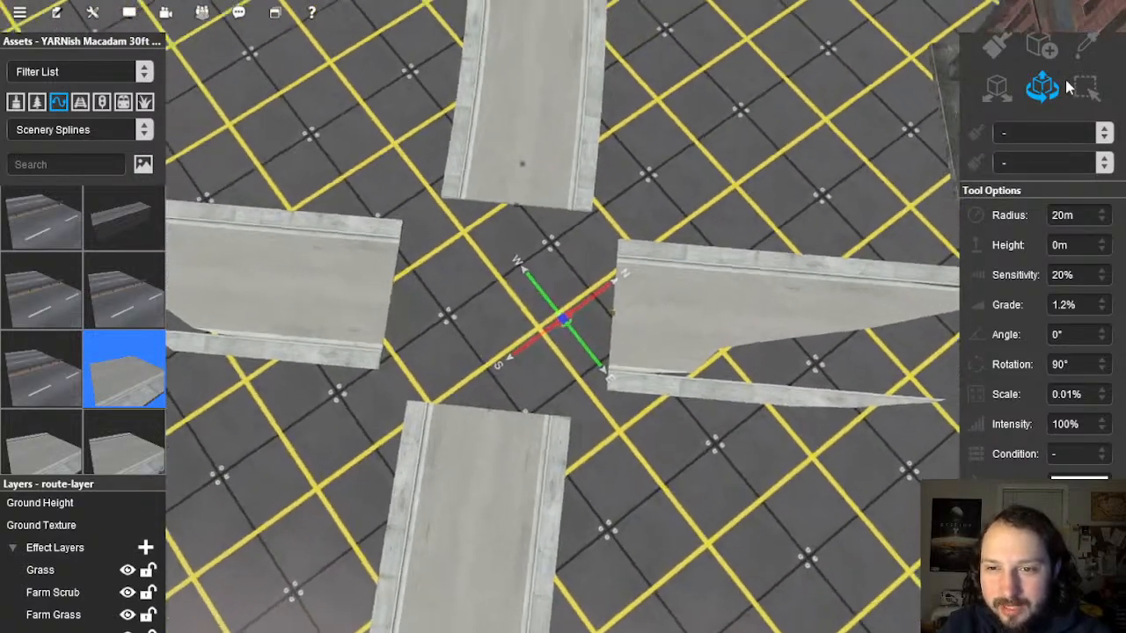
Step: Sample the YARNish Macadam 42ft St asset and try a street piece, then undo it
click(1087, 46)
scroll(547, 369, down, 3)
scroll(537, 411, down, 3)
right_click(533, 479)
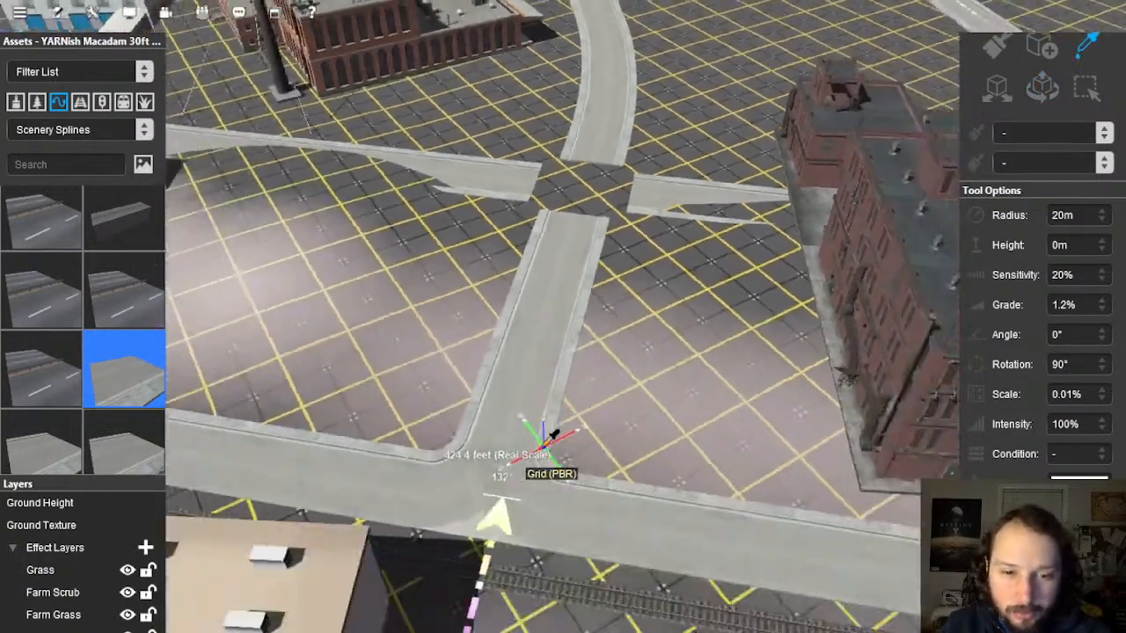
scroll(540, 378, up, 4)
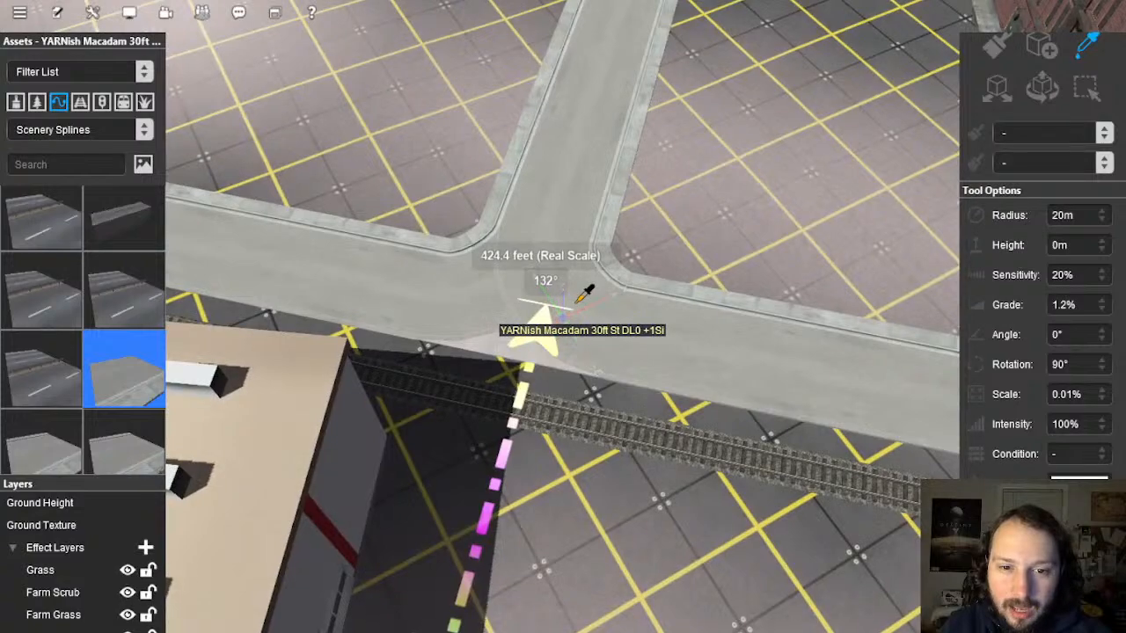
click(577, 300)
right_click(617, 83)
right_drag(604, 143, 567, 164)
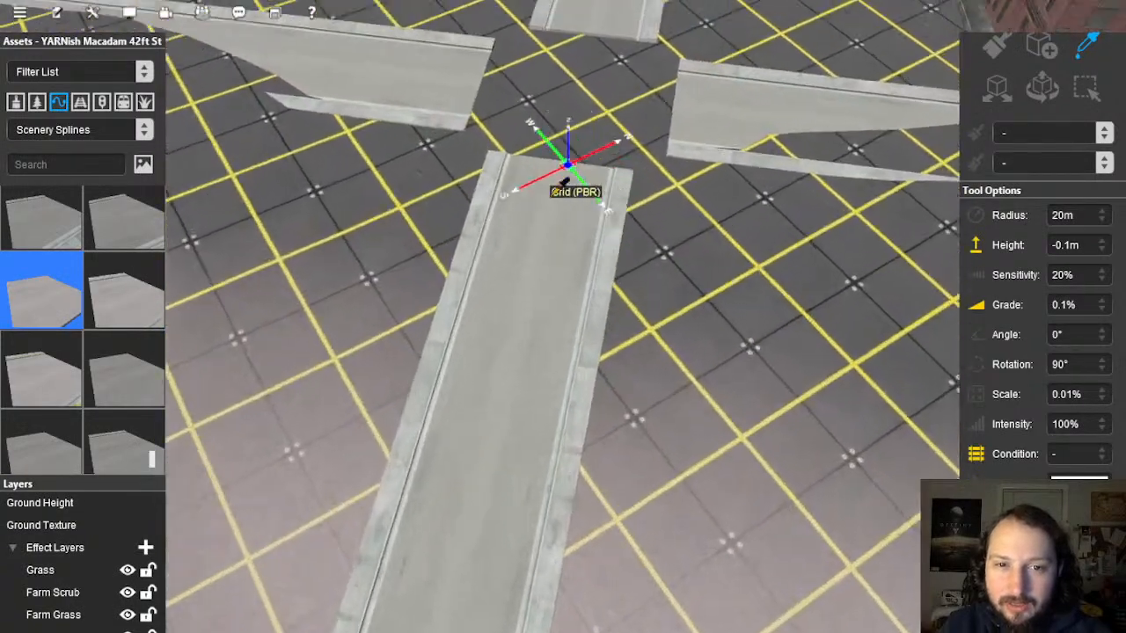
scroll(568, 163, up, 3)
click(1042, 47)
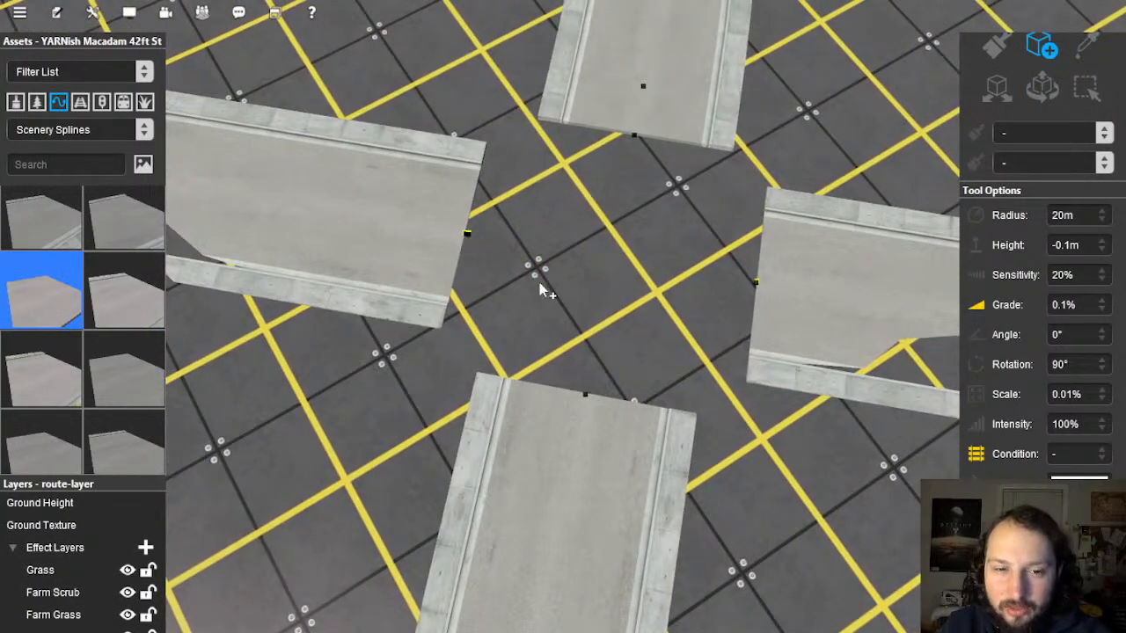
drag(467, 234, 652, 274)
key(ctrl+z)
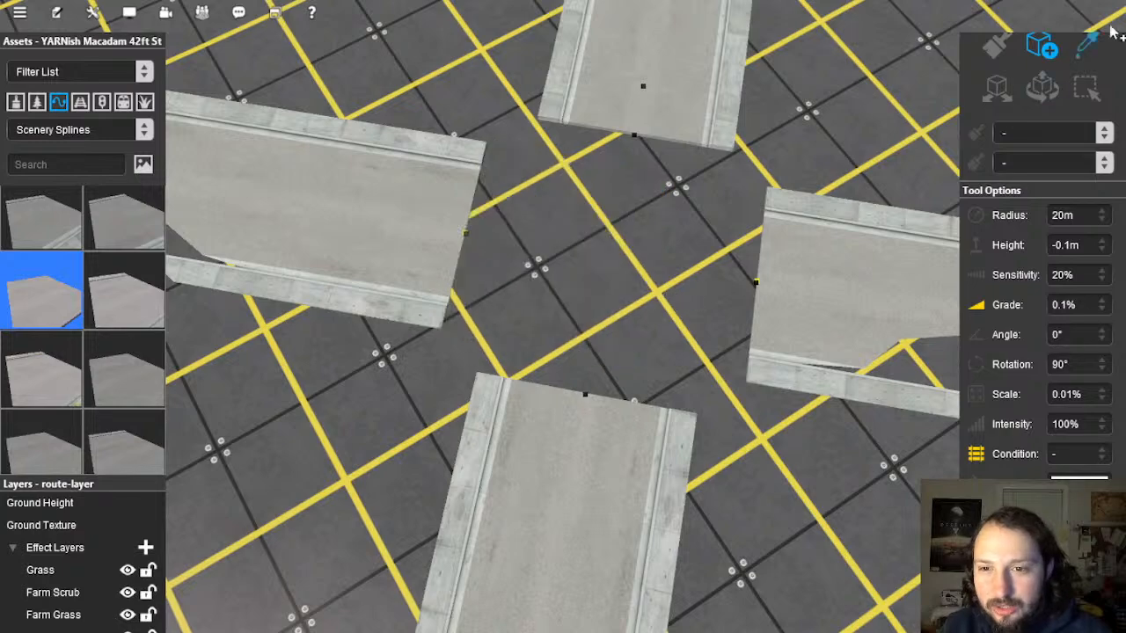
Step: Sample YARNish Macadam 30ft street and join the road ends with a curved piece
click(1091, 57)
right_drag(616, 334, 469, 344)
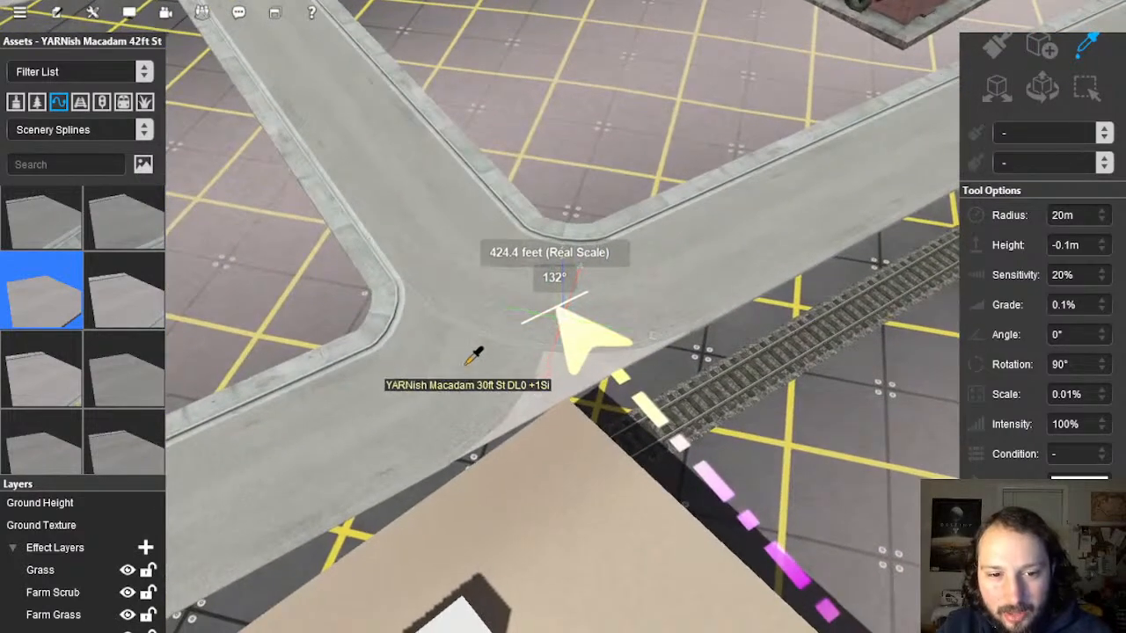
click(461, 364)
right_drag(447, 87, 622, 303)
click(1043, 49)
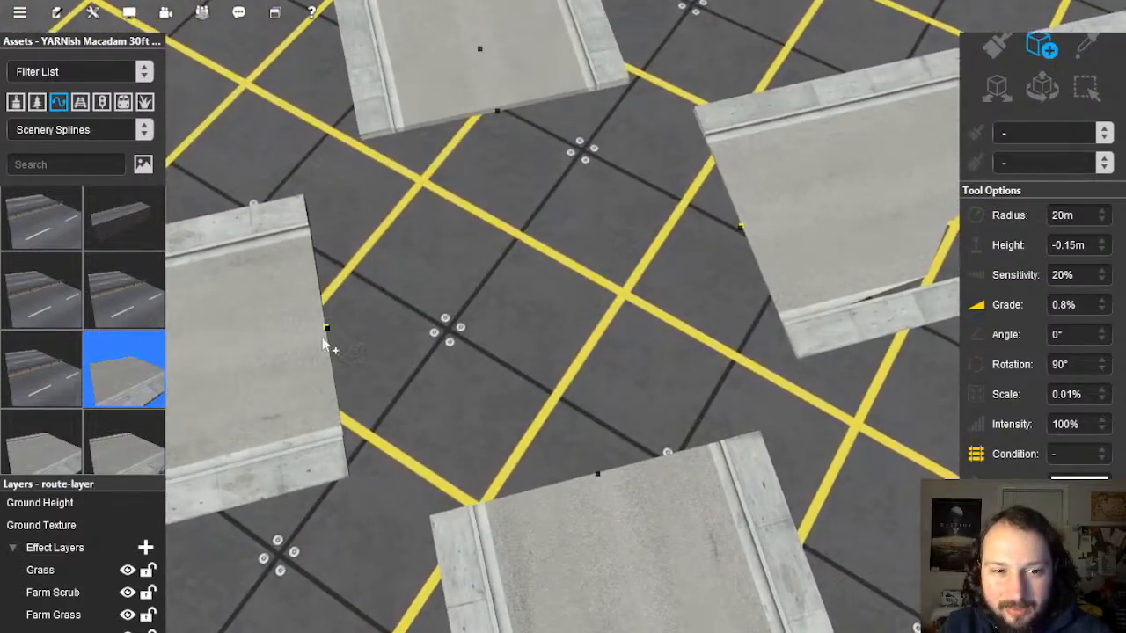
click(497, 114)
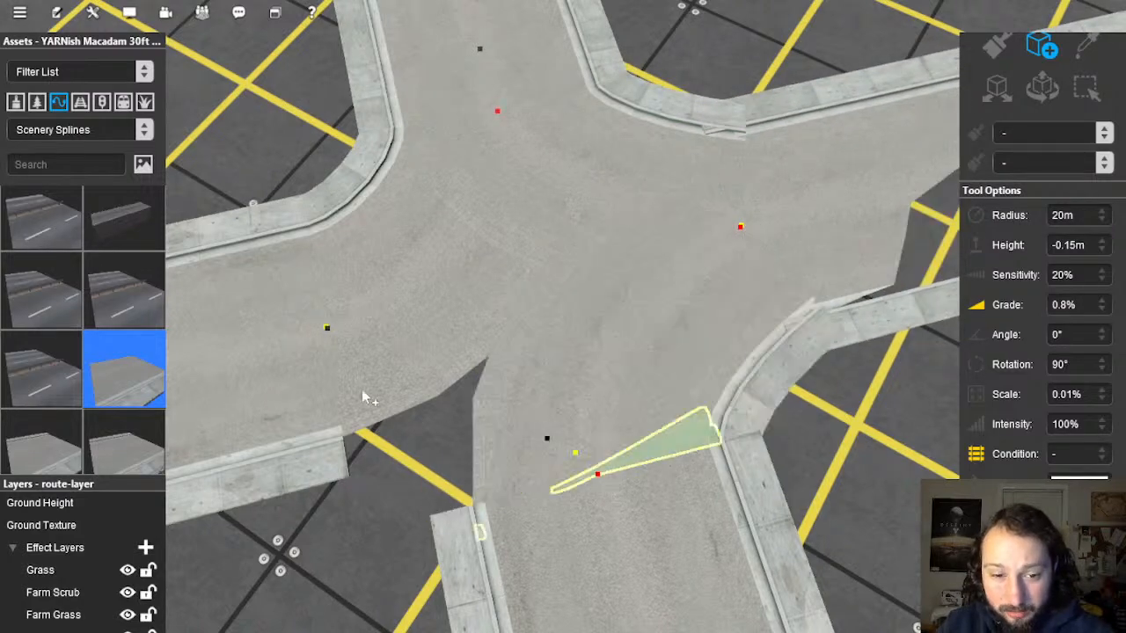
Step: Straighten the green paving spline sticking out of the intersection's corner
click(327, 328)
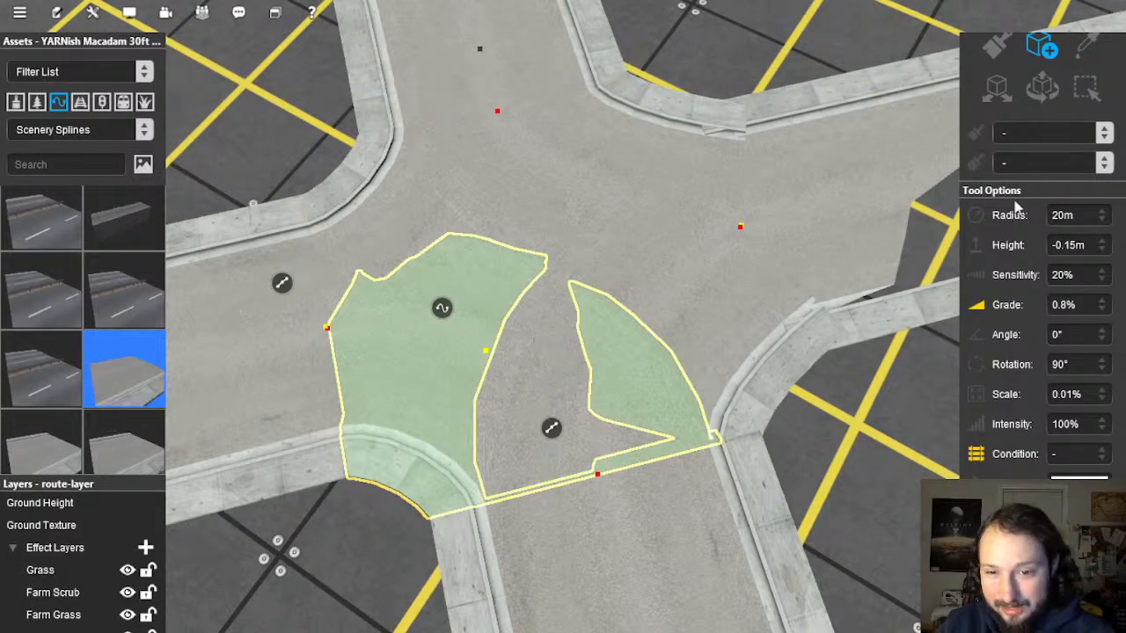
click(1035, 87)
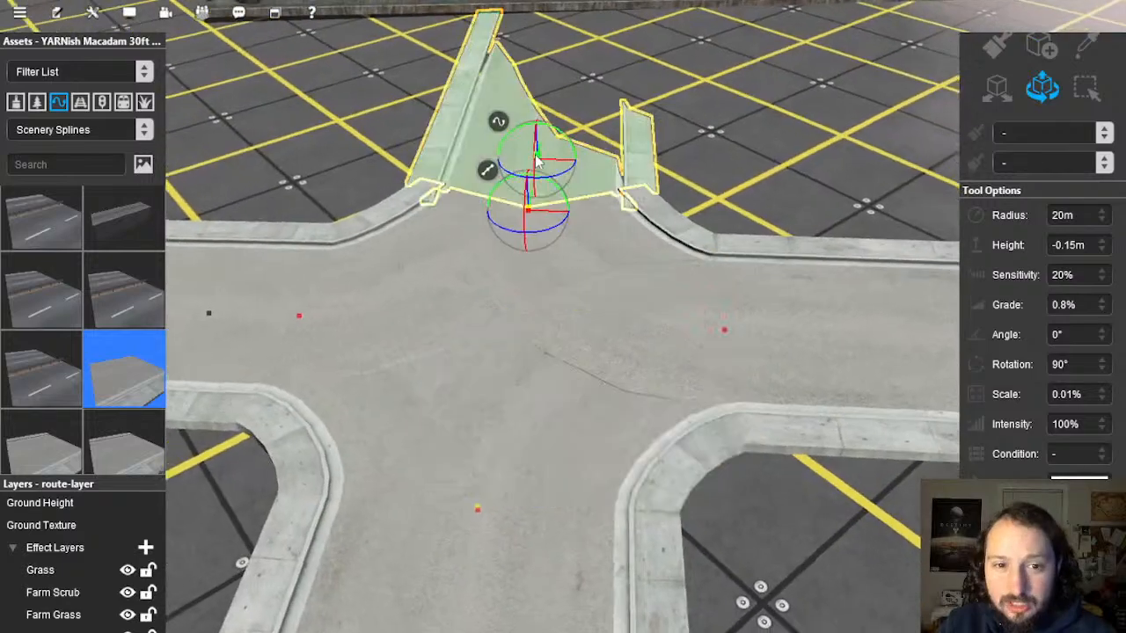
right_click(499, 127)
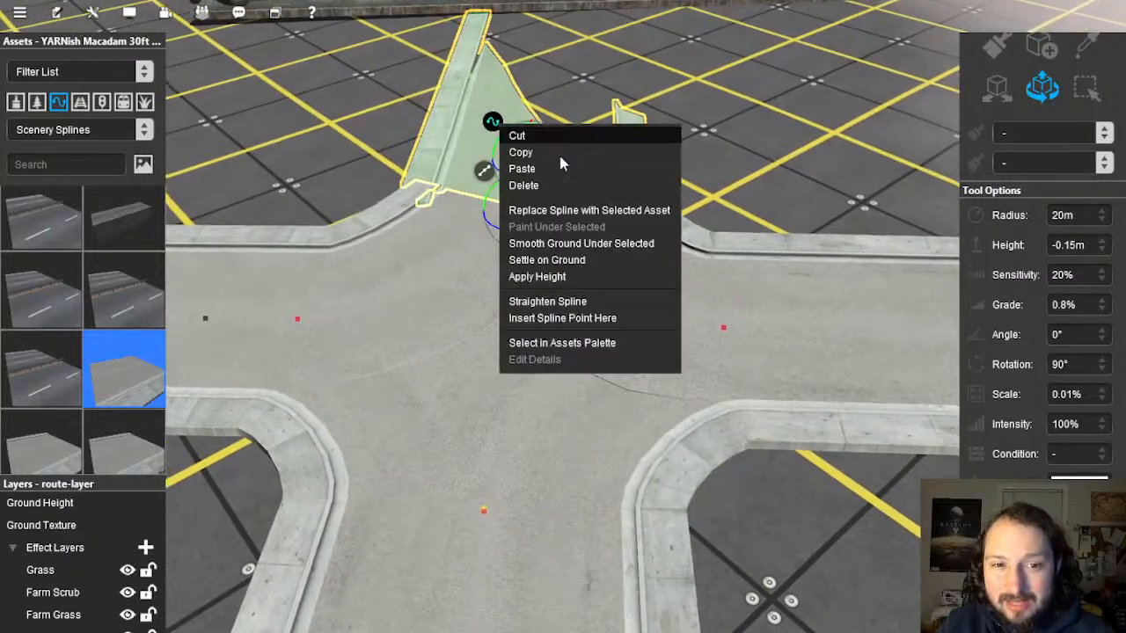
click(593, 304)
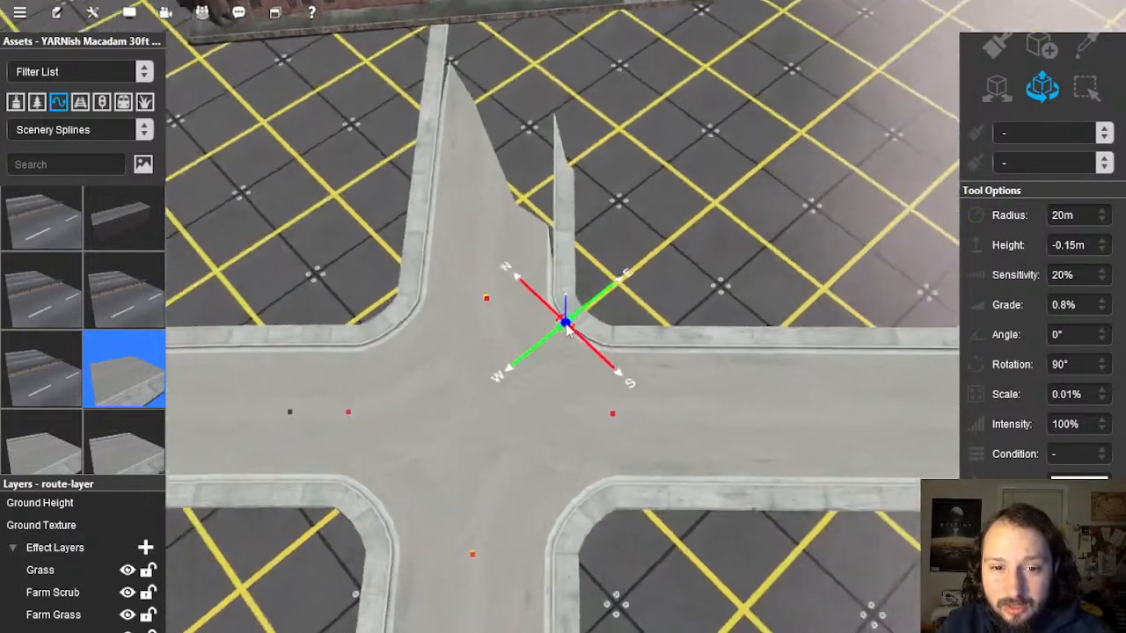
Step: Orbit around the crossroads from street level up to an elevated view
key(Right)
scroll(566, 326, down, 5)
right_drag(563, 322, 593, 292)
scroll(588, 311, up, 2)
scroll(555, 387, up, 3)
right_drag(555, 387, 559, 328)
scroll(598, 329, down, 3)
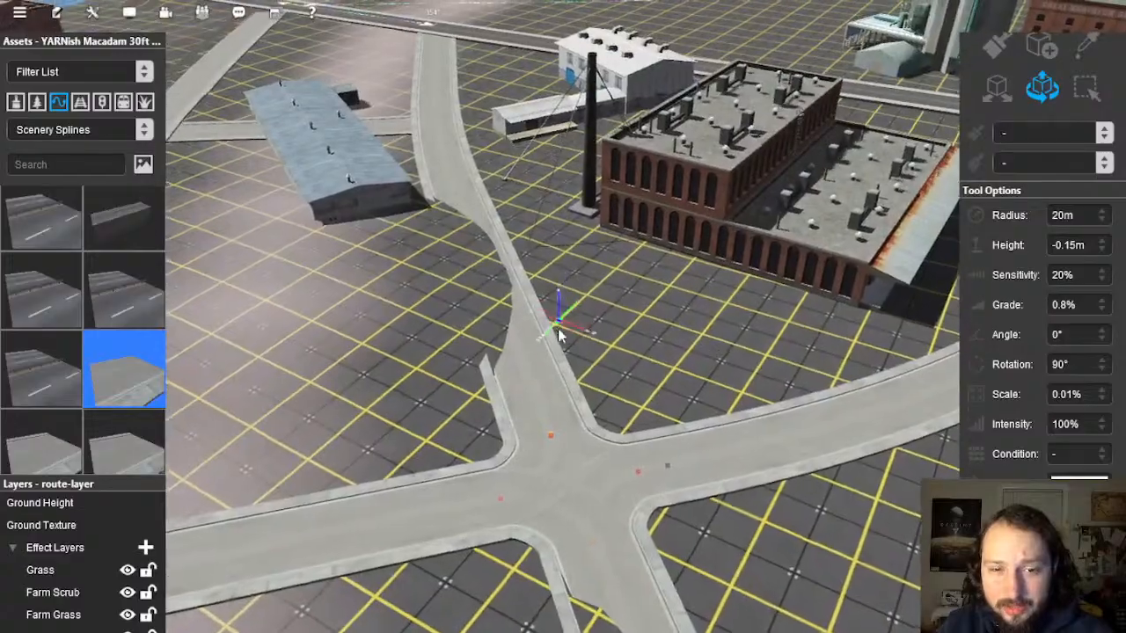
scroll(559, 352, down, 8)
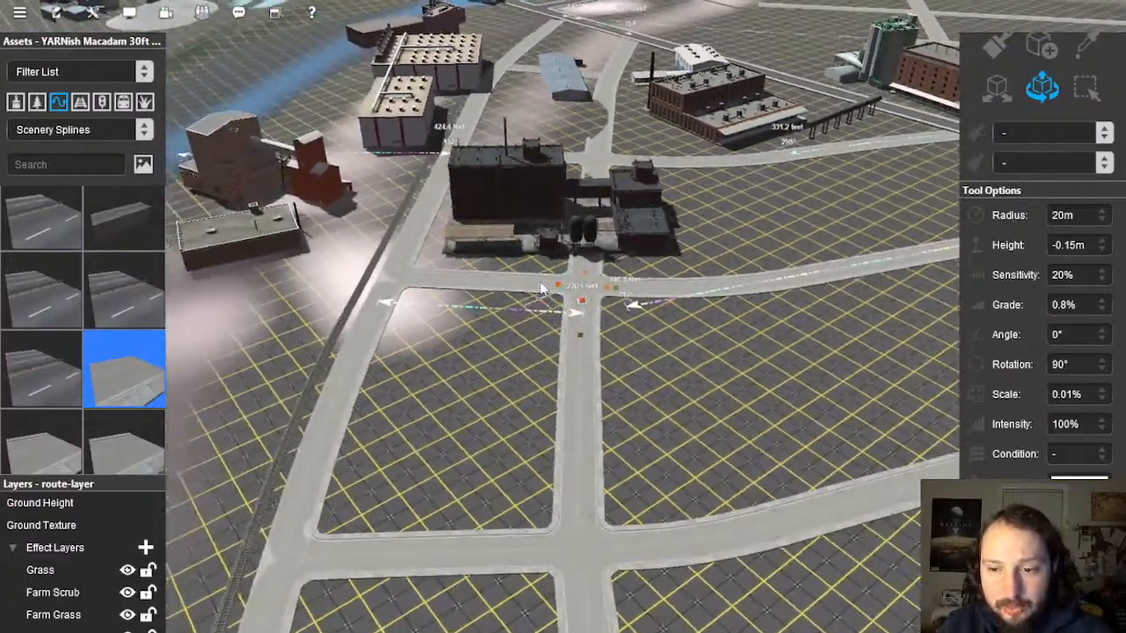
scroll(542, 288, up, 10)
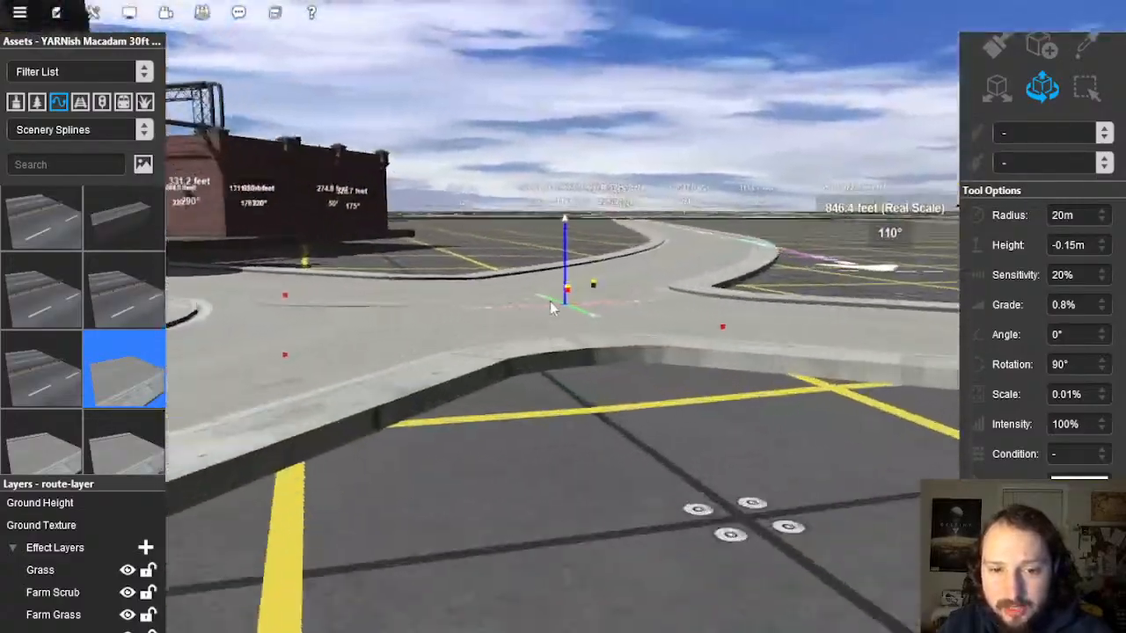
scroll(550, 309, up, 4)
right_drag(551, 317, 320, 50)
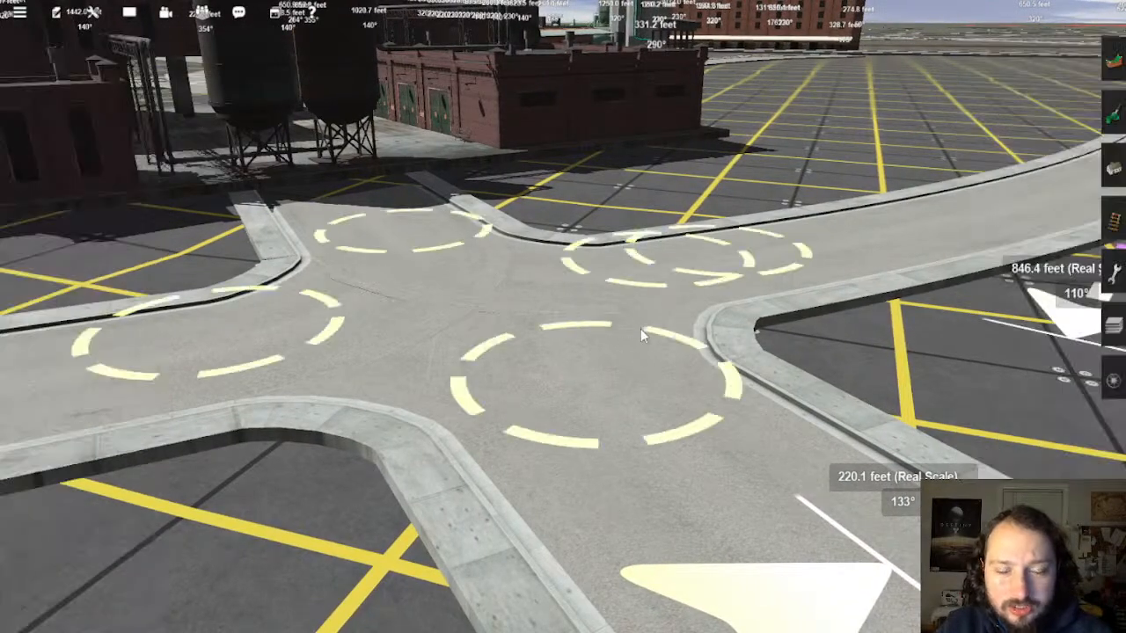
Step: Open the Objects tools and enable Get Vertex Height
right_drag(896, 146, 1033, 152)
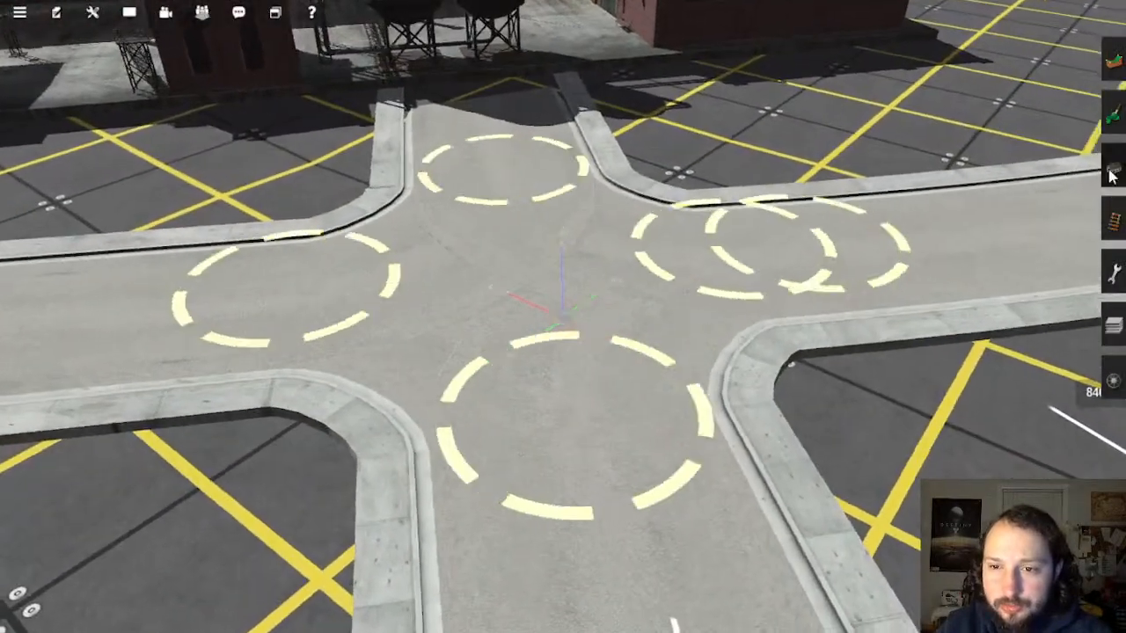
click(1110, 153)
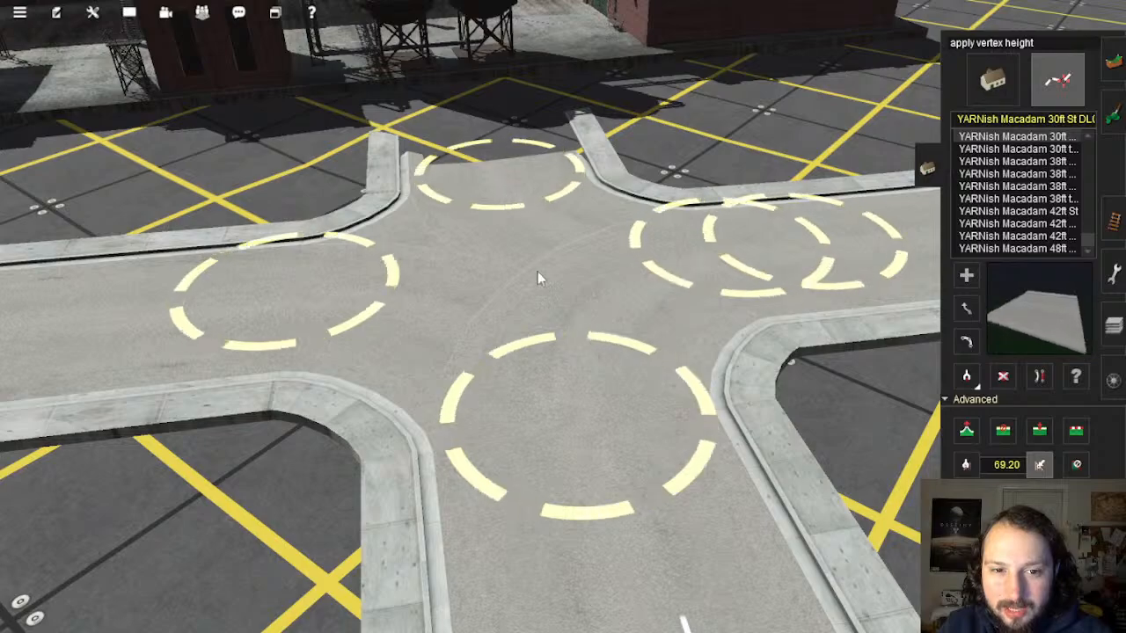
right_drag(538, 272, 565, 319)
click(966, 464)
Step: Orbit around the intersection to inspect its street level and curb corners
right_drag(821, 442, 607, 265)
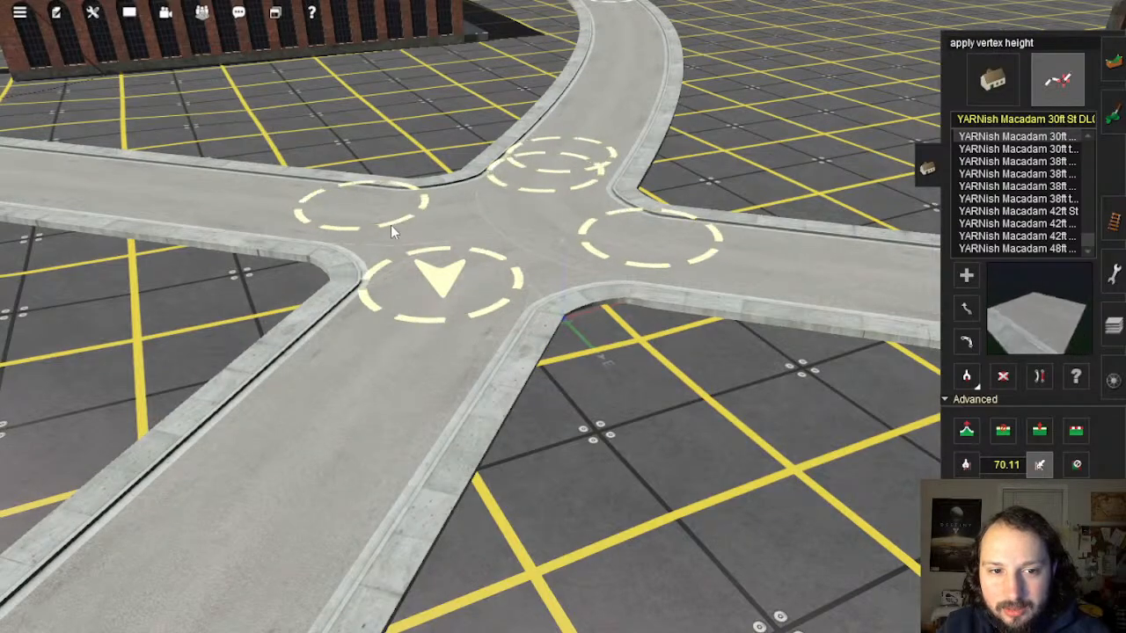
right_drag(609, 284, 674, 314)
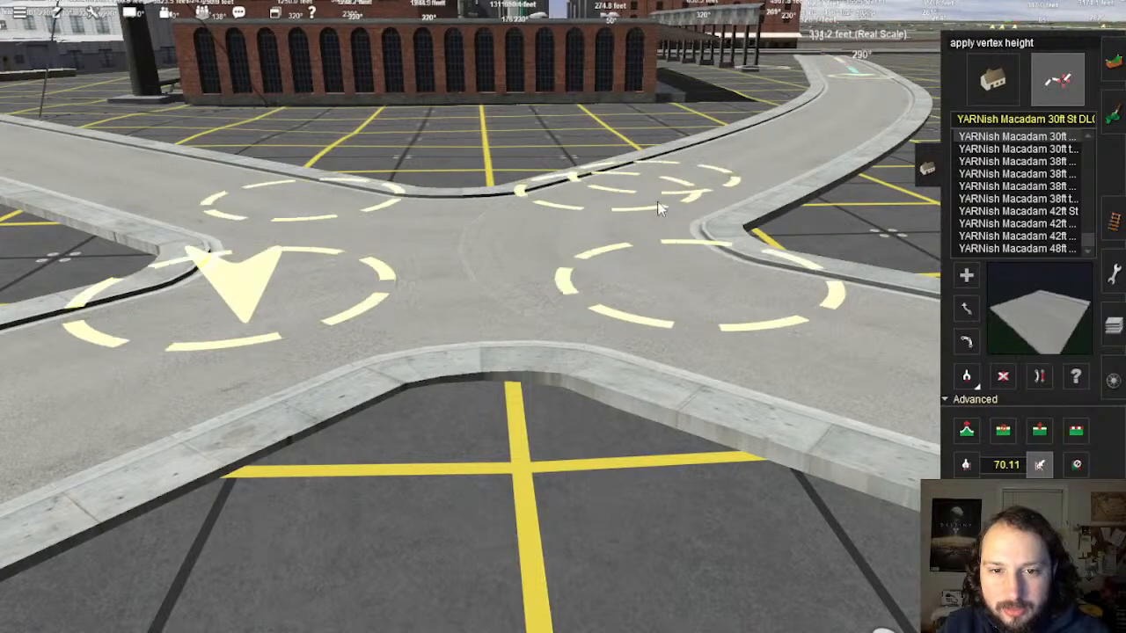
right_drag(657, 202, 646, 357)
right_drag(576, 484, 531, 363)
right_drag(315, 315, 501, 219)
right_drag(604, 306, 511, 321)
Step: Move the view along the road grid to the next crossroads near the building
scroll(513, 321, down, 3)
right_drag(194, 384, 569, 289)
scroll(569, 288, up, 3)
scroll(569, 288, up, 3)
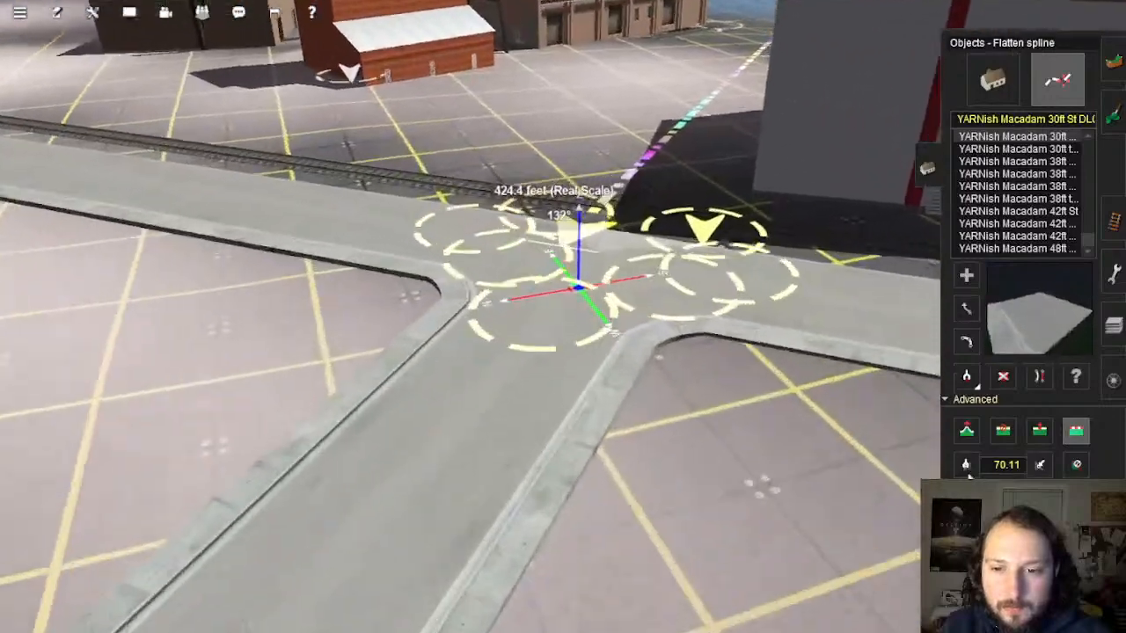
right_drag(286, 275, 533, 288)
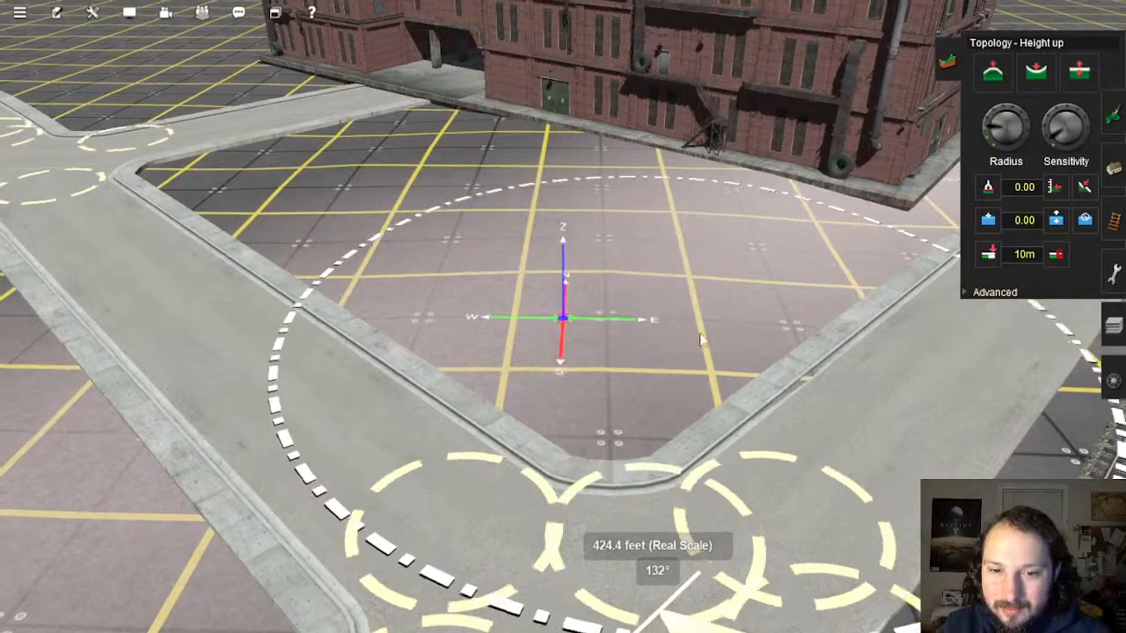
right_drag(704, 333, 609, 328)
scroll(611, 304, down, 3)
right_drag(611, 280, 555, 440)
scroll(528, 396, down, 3)
right_drag(528, 396, 522, 269)
scroll(703, 377, up, 4)
scroll(548, 324, up, 2)
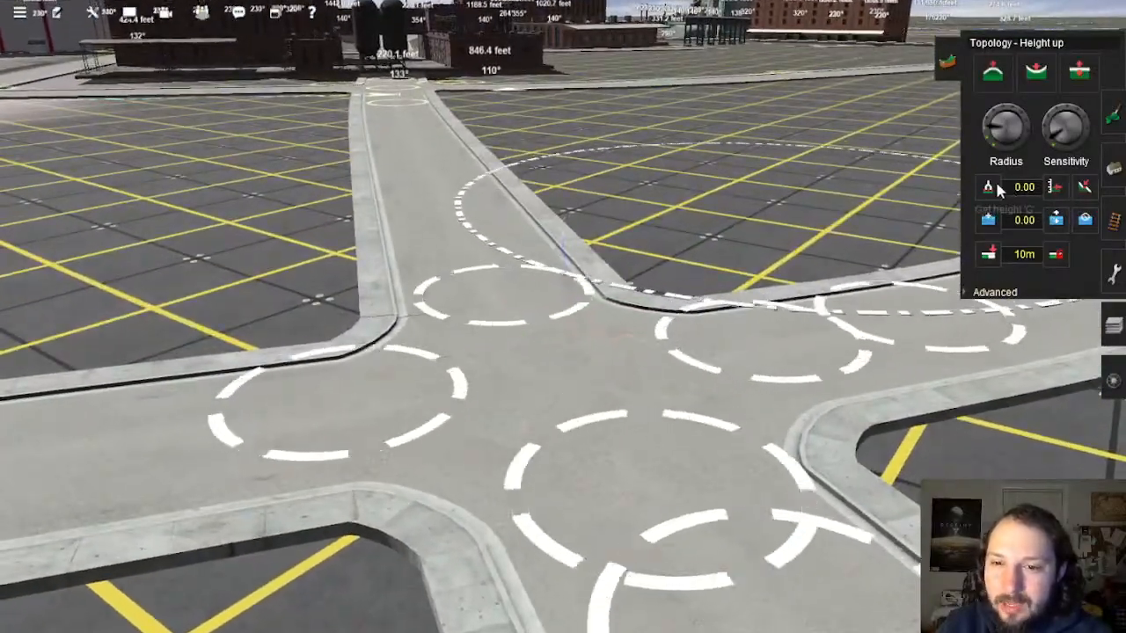
Step: Apply the sampled vertex height to the intersection's lower street spline point
click(1114, 121)
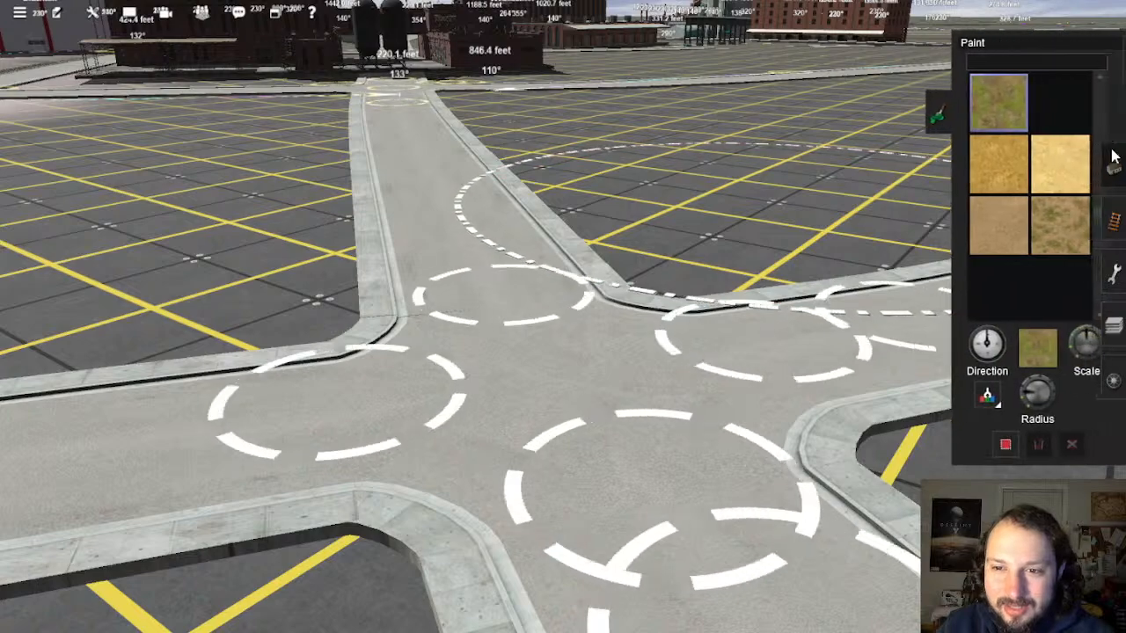
click(1114, 162)
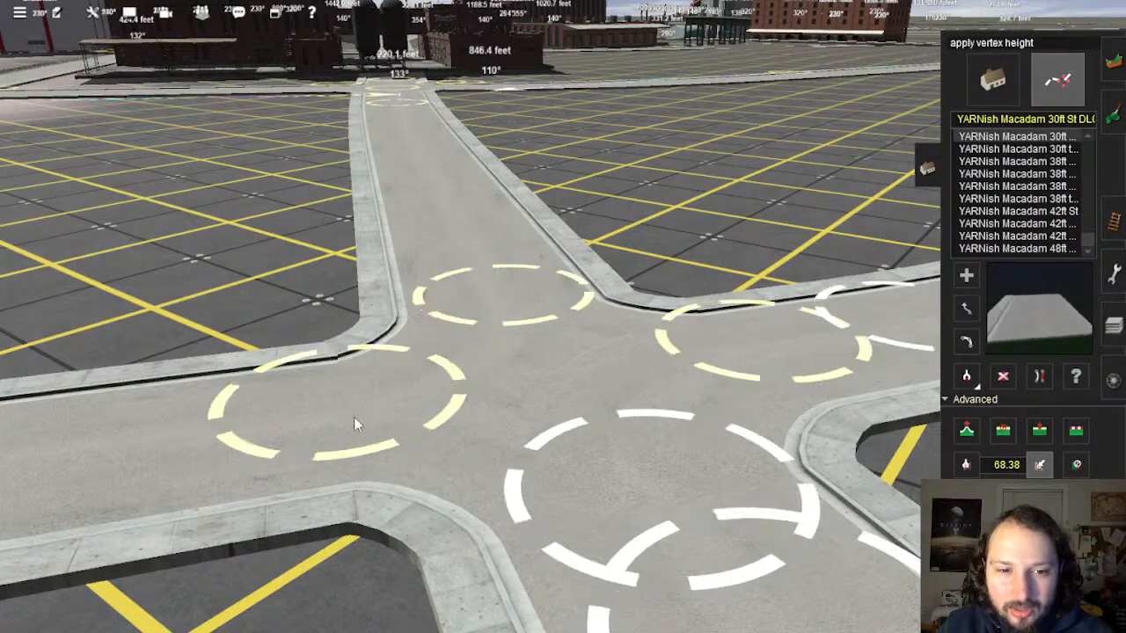
click(681, 520)
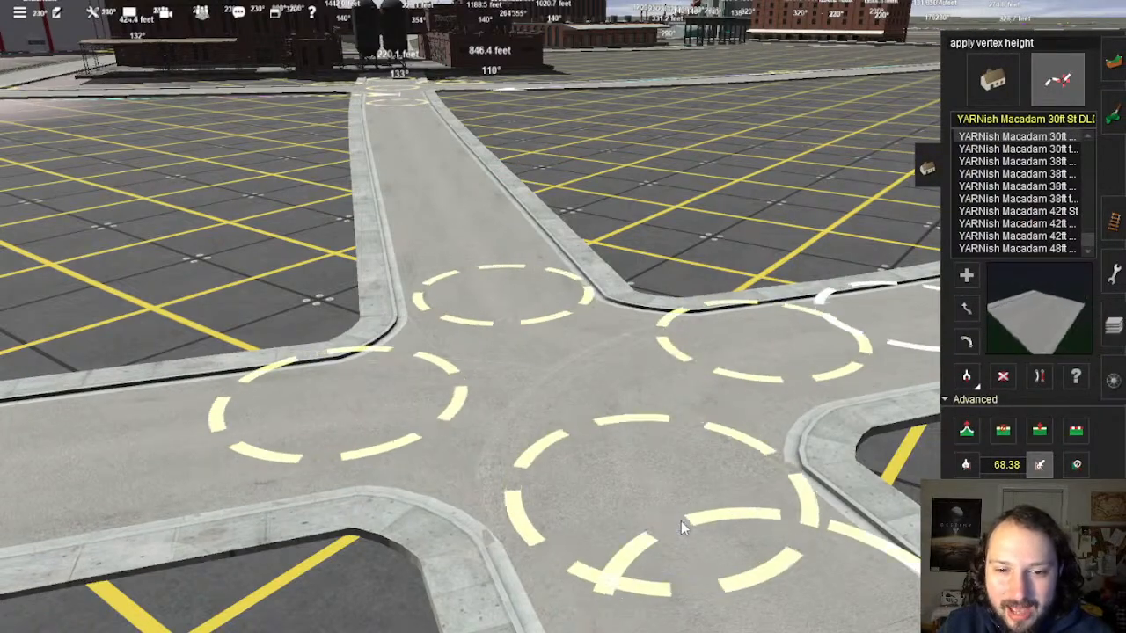
right_click(736, 586)
right_drag(665, 437, 549, 279)
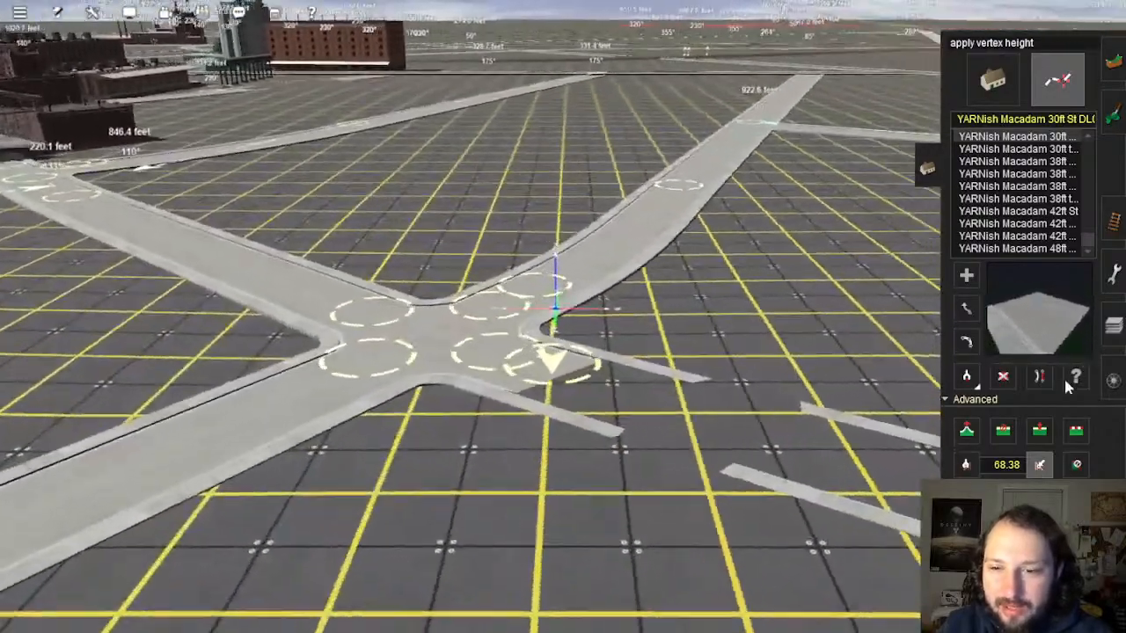
Step: Enable the Flatten Spline tool and focus on the lower-left spline point
click(1076, 429)
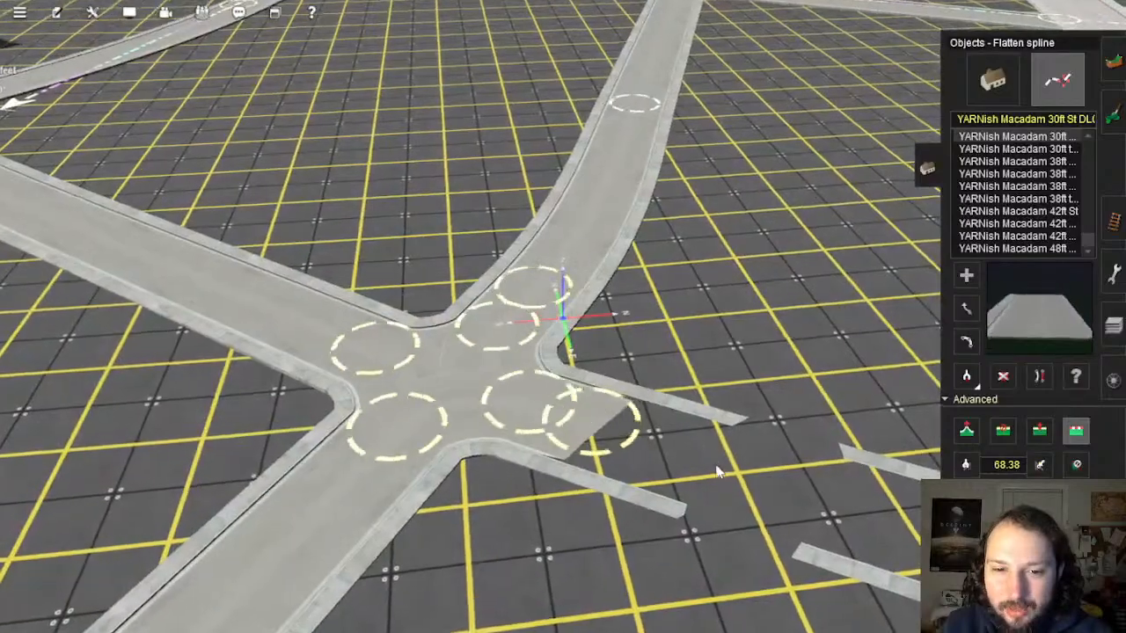
right_drag(515, 431, 593, 280)
scroll(594, 280, up, 6)
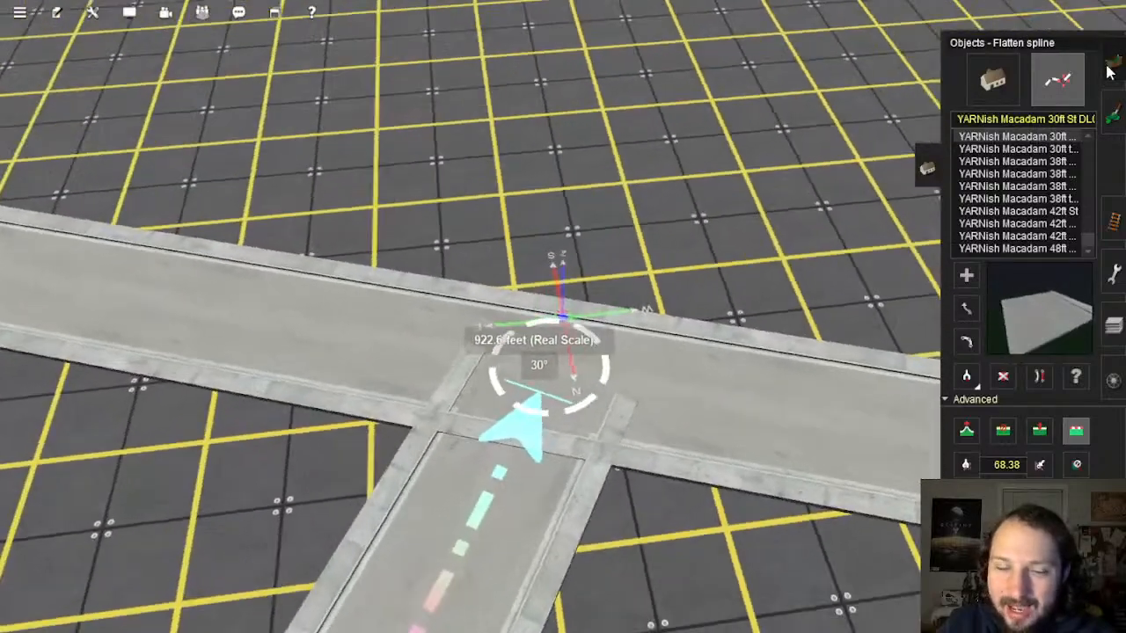
Step: Add a new point to the road spline at the junction
click(1110, 68)
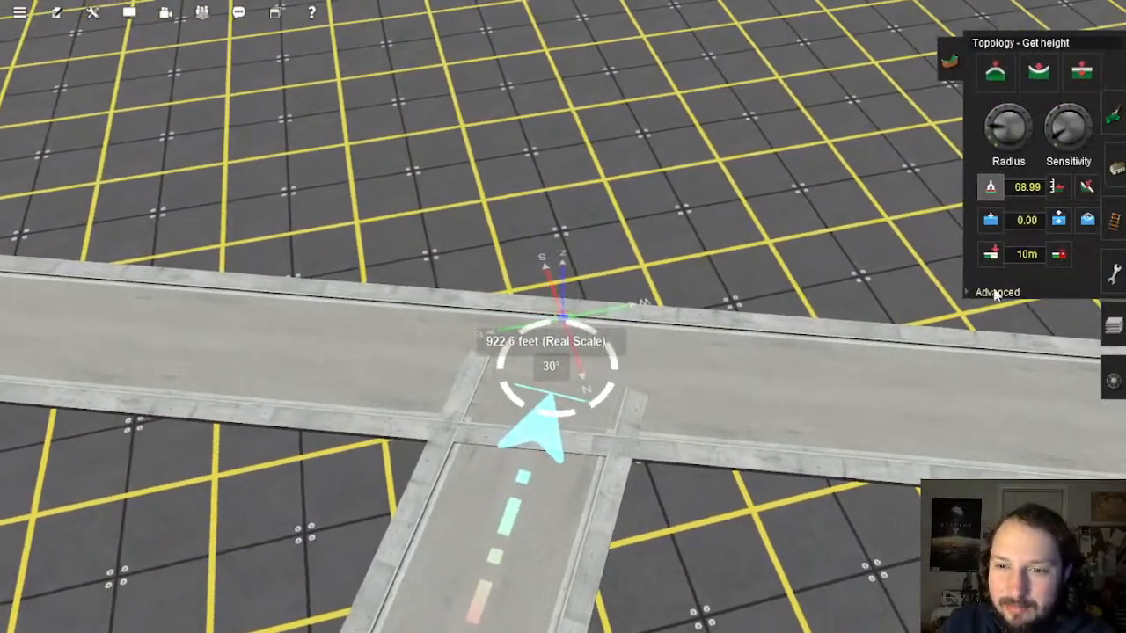
click(1001, 293)
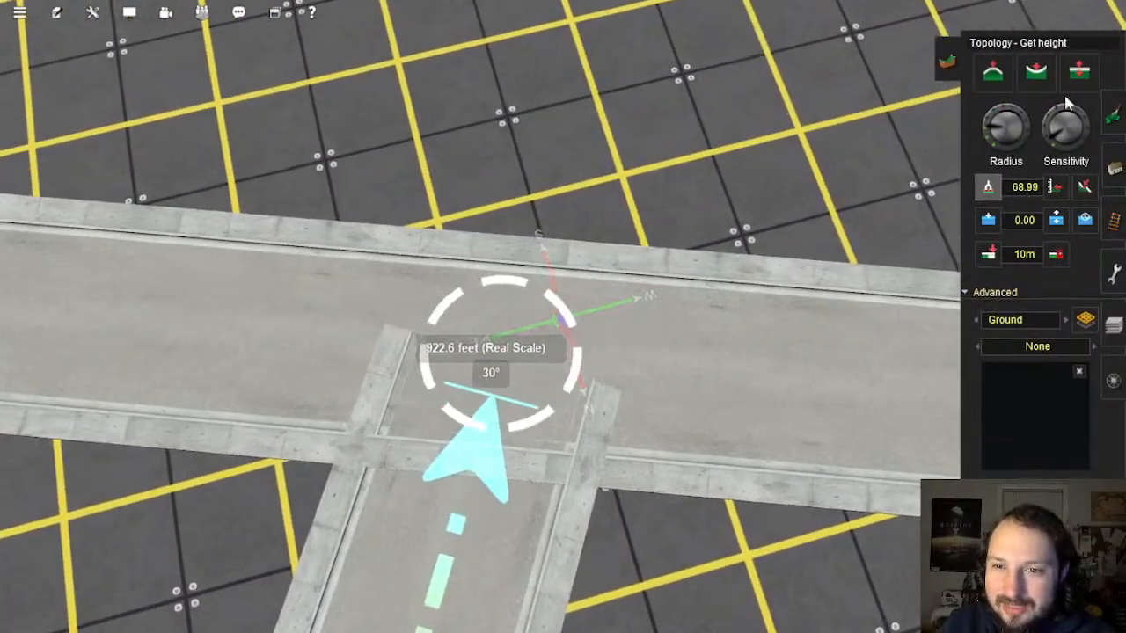
click(1114, 171)
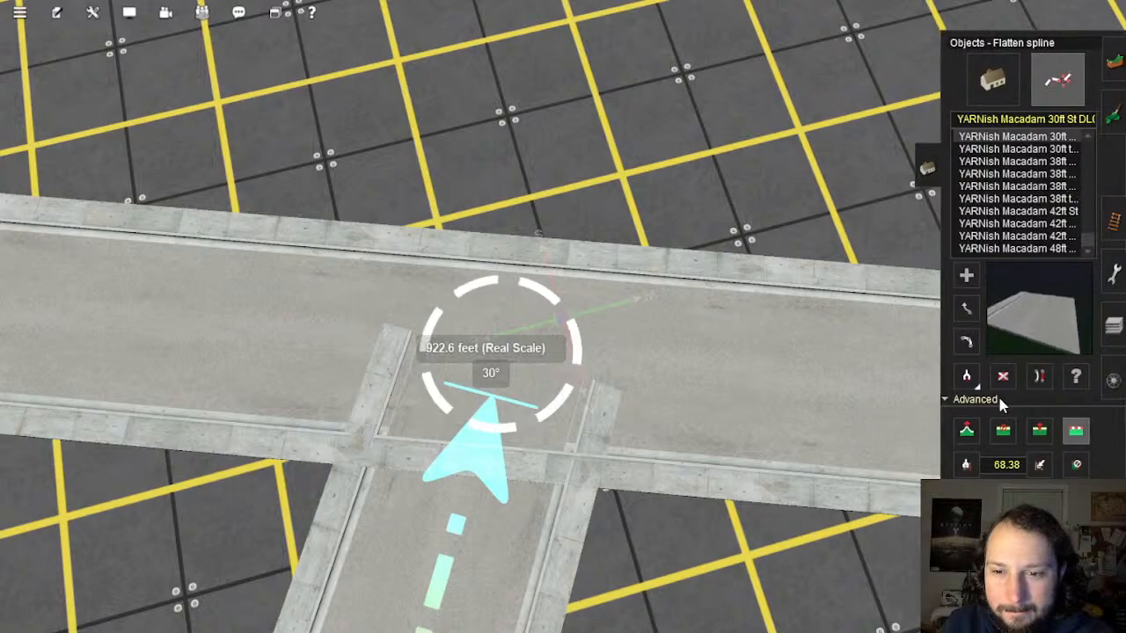
scroll(631, 421, up, 4)
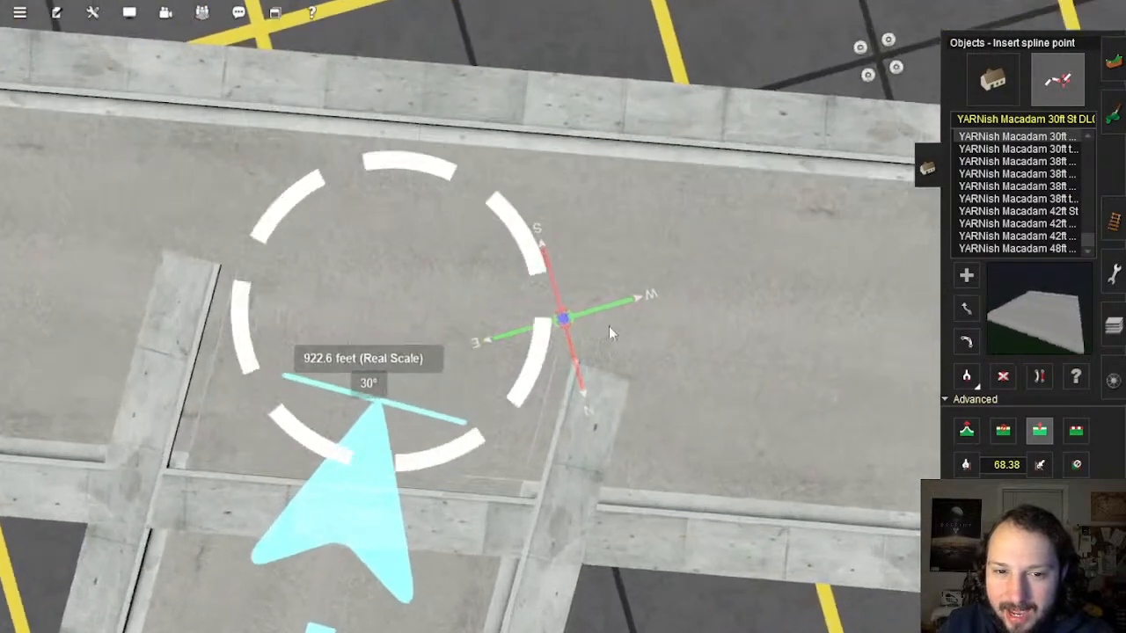
click(633, 318)
scroll(546, 334, down, 5)
key(Down)
key(Left)
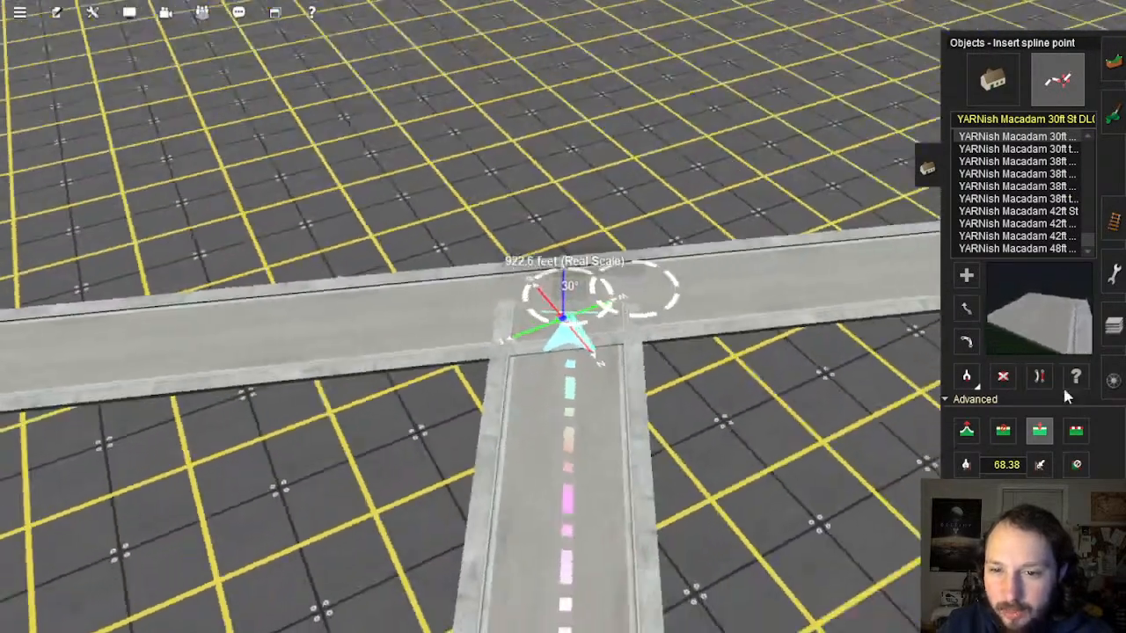
Step: Insert another junction point and delete the road section through the junction
click(1040, 378)
right_click(447, 407)
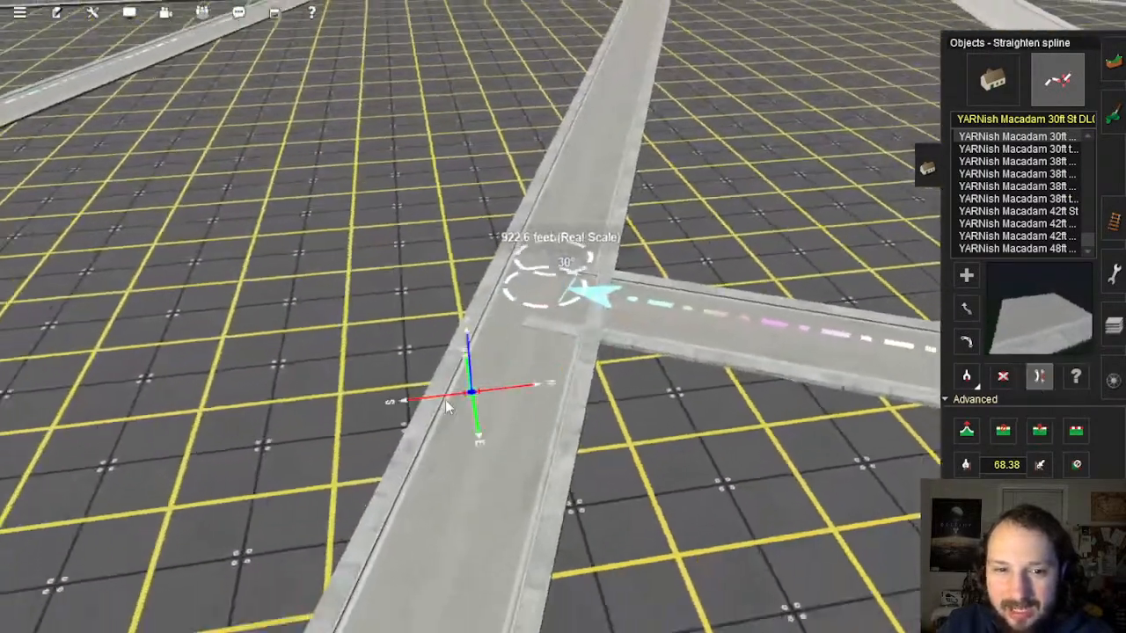
key(Down)
mouse_move(447, 407)
right_down()
mouse_move(558, 390)
mouse_move(618, 298)
mouse_move(601, 292)
right_up()
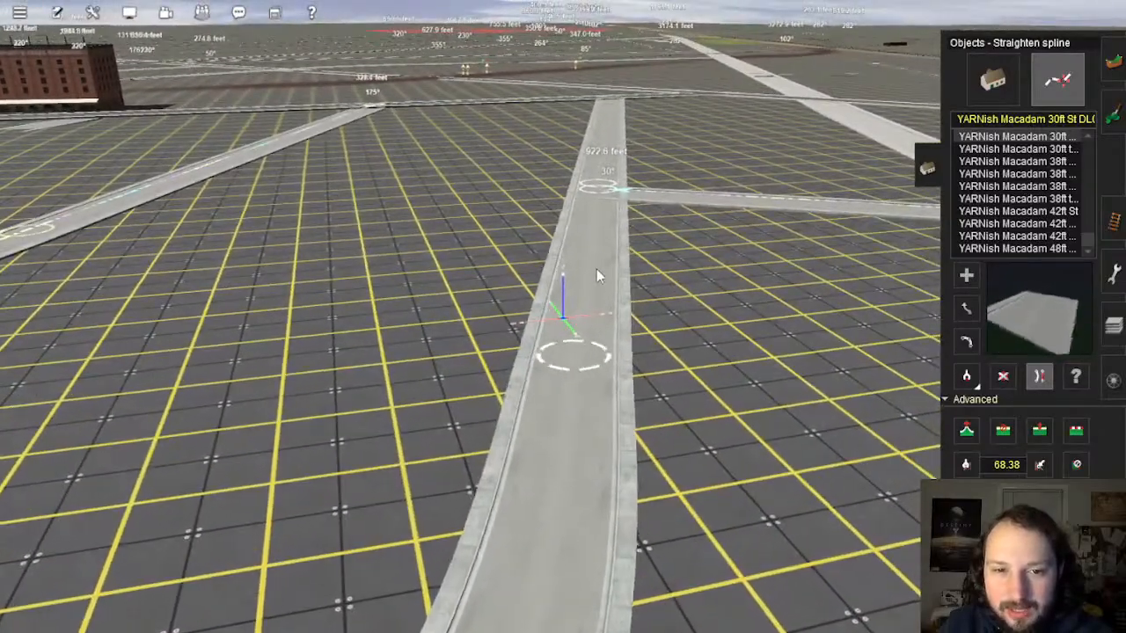
key(Up)
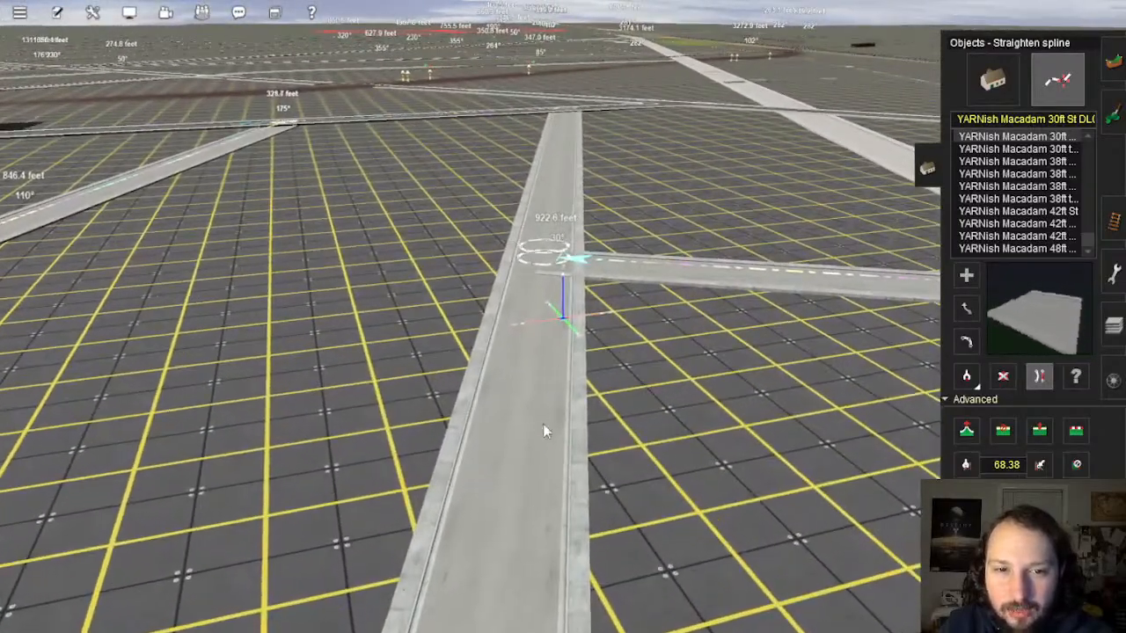
key(Up)
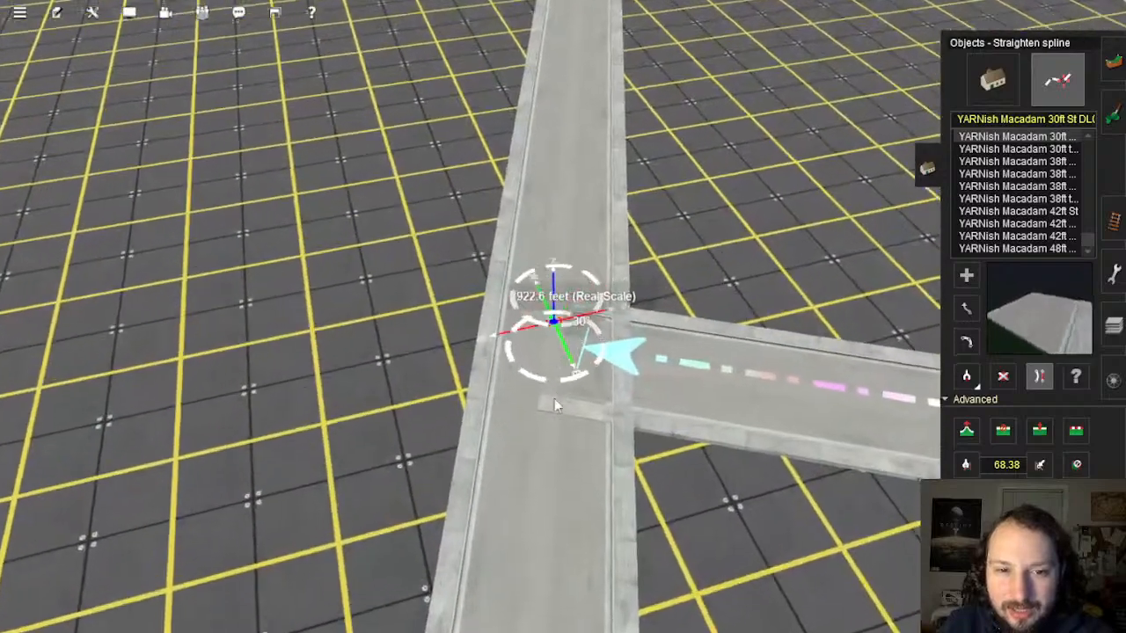
scroll(554, 400, up, 3)
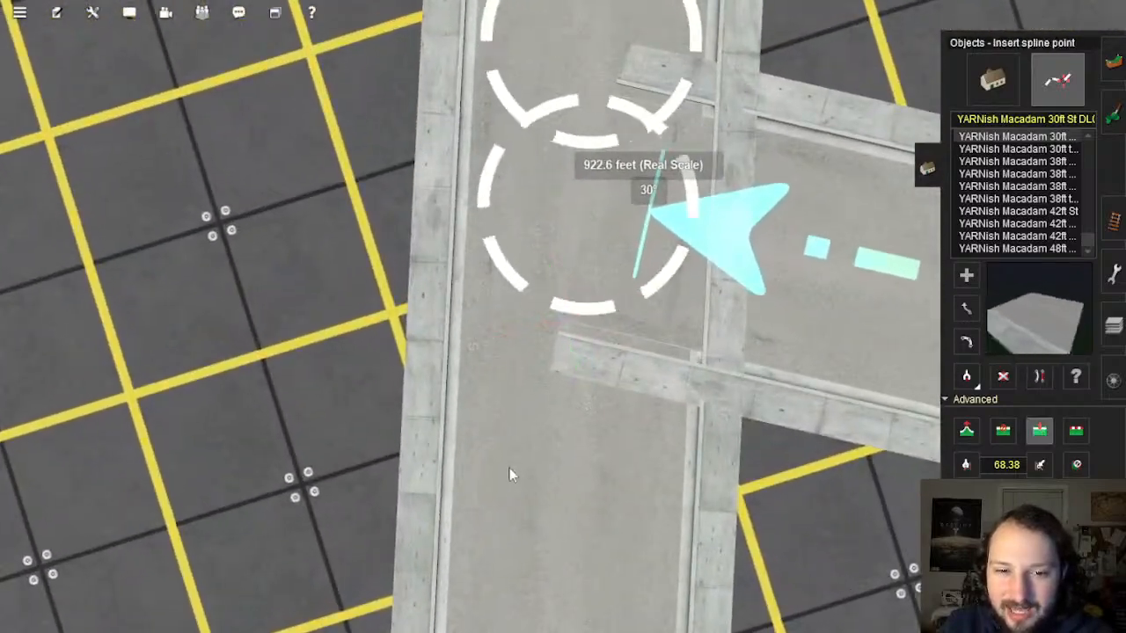
click(578, 455)
key(Down)
key(Left)
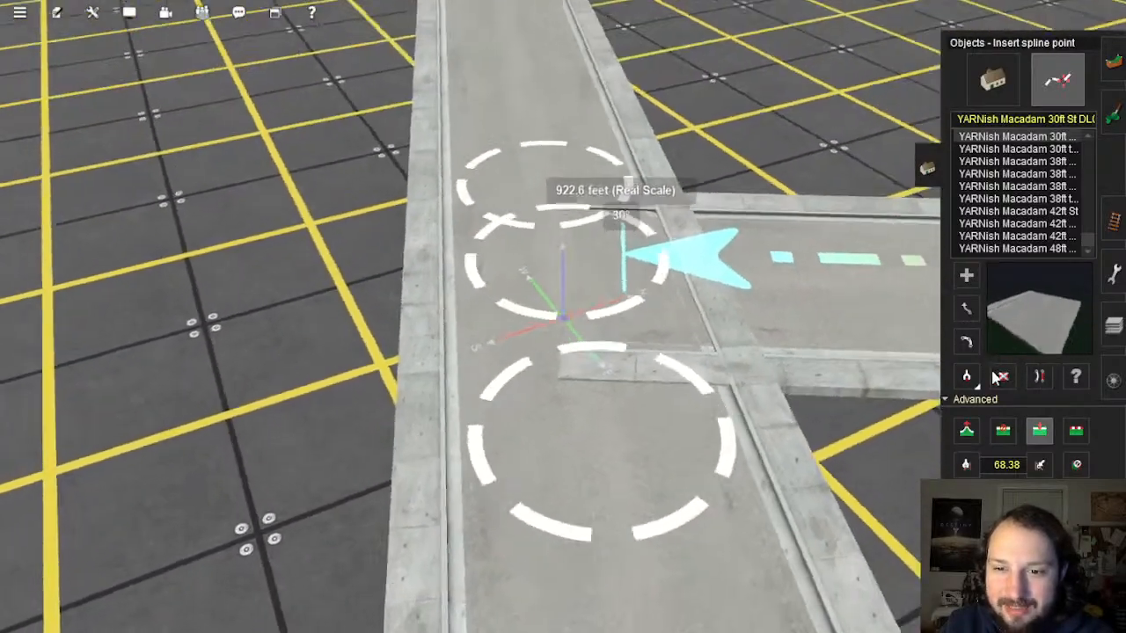
click(1001, 376)
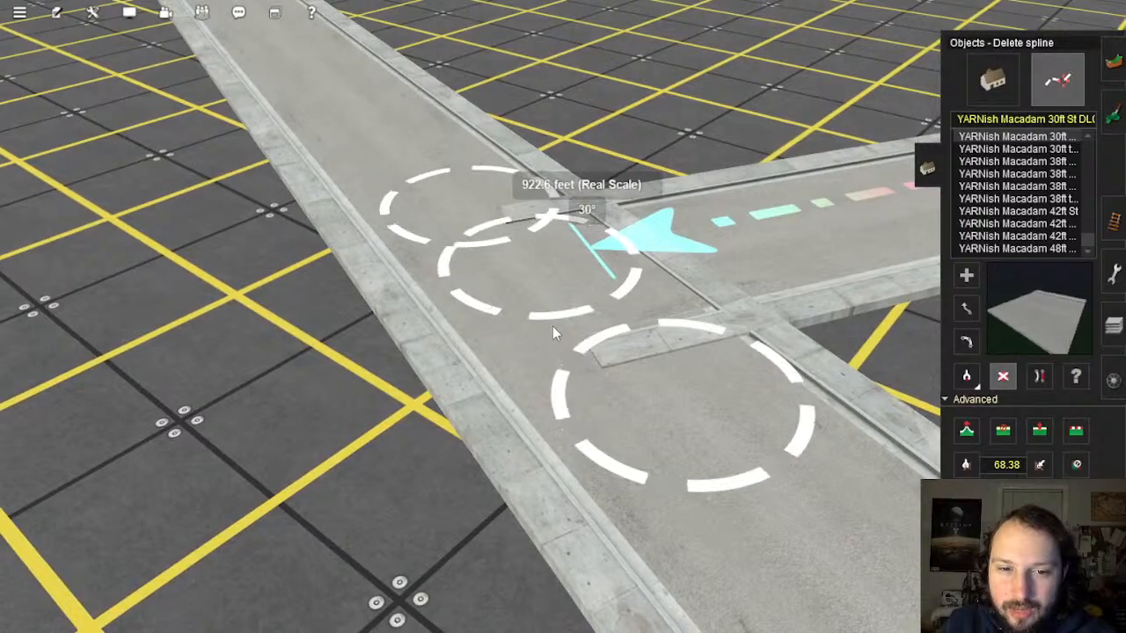
click(553, 326)
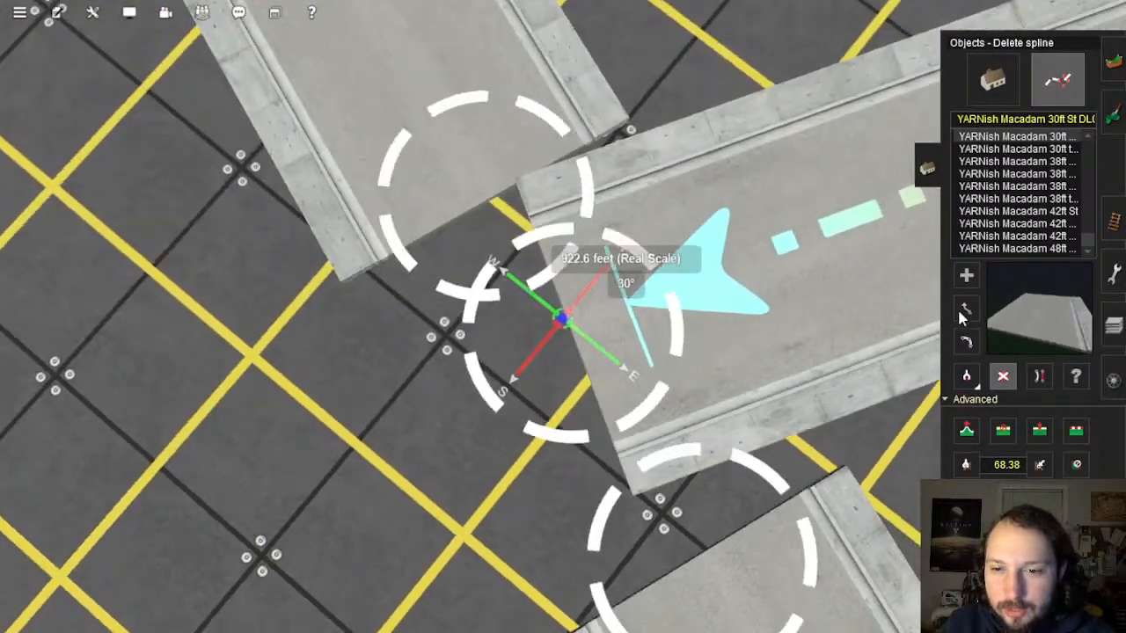
Step: Nudge the right and upper road end points into position
click(966, 308)
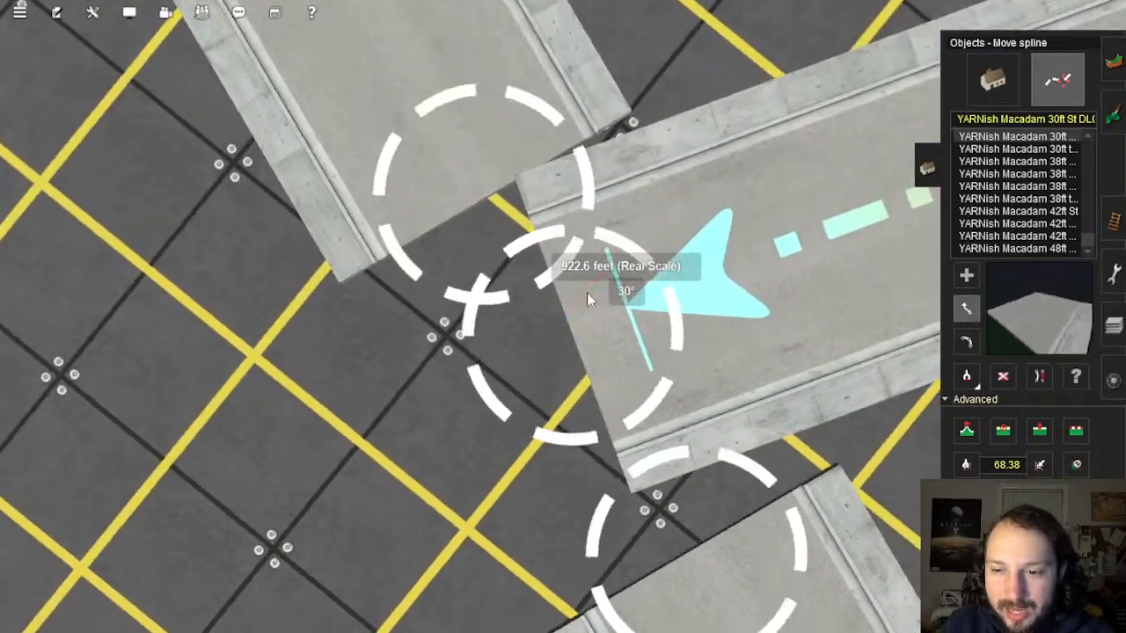
drag(570, 342, 645, 308)
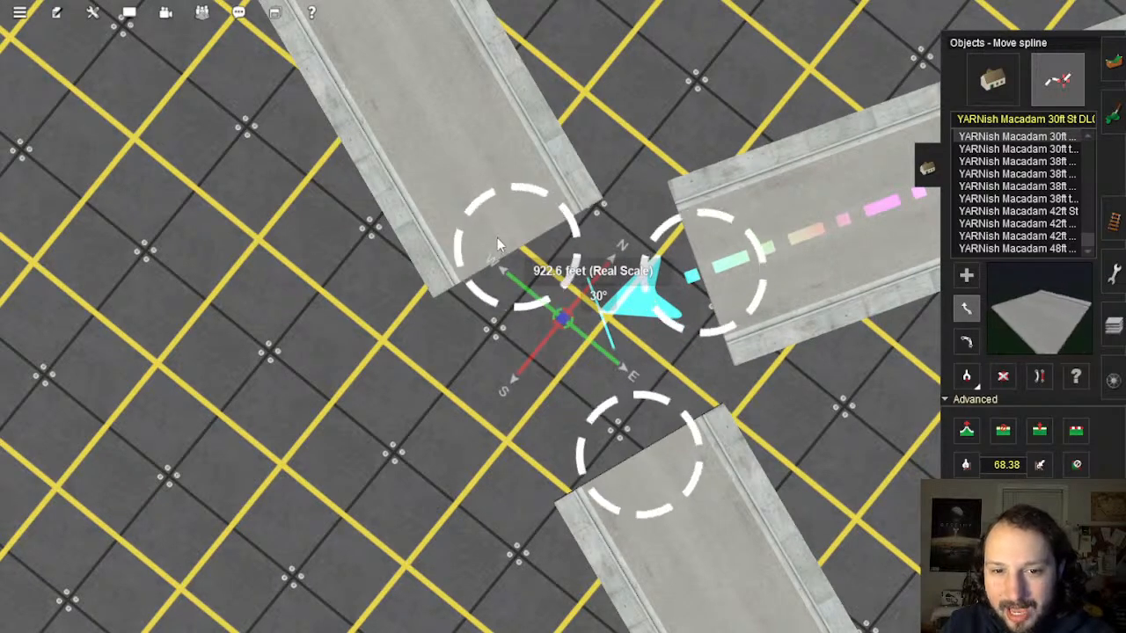
drag(505, 218, 500, 208)
key(Left)
Step: Connect the right, lower and upper road ends with new road pieces into a T-junction
click(965, 276)
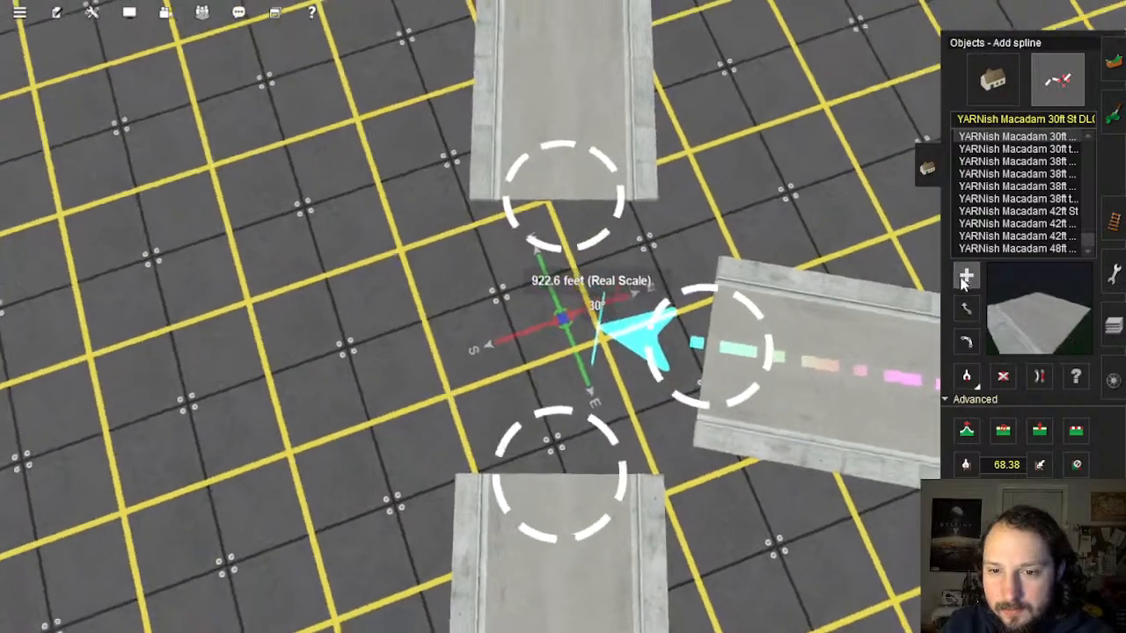
click(709, 365)
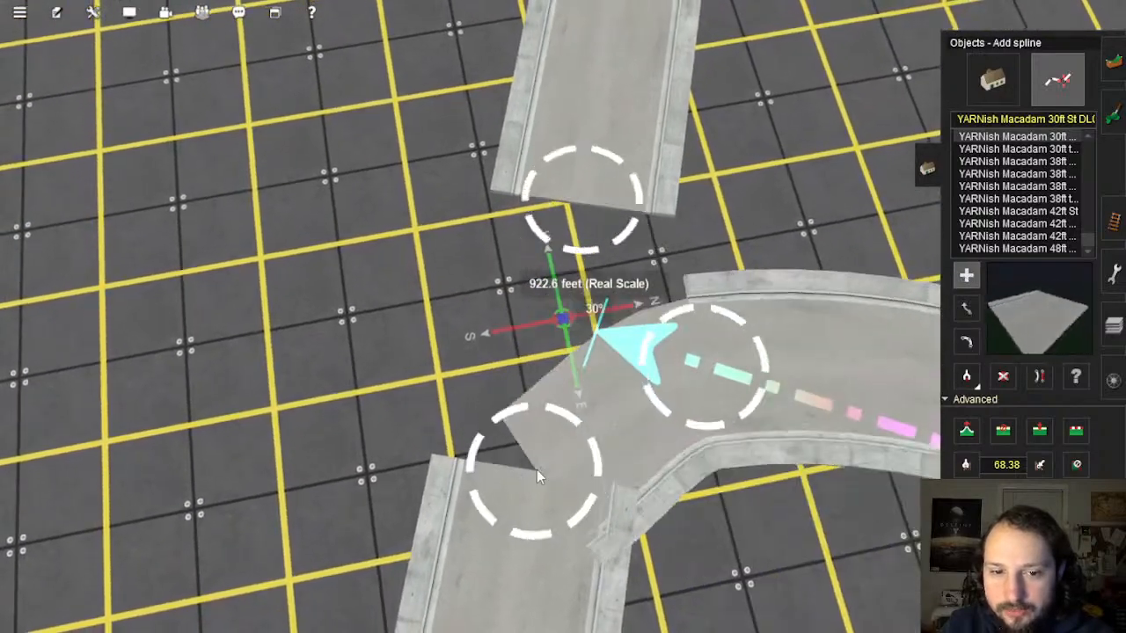
click(537, 470)
click(717, 389)
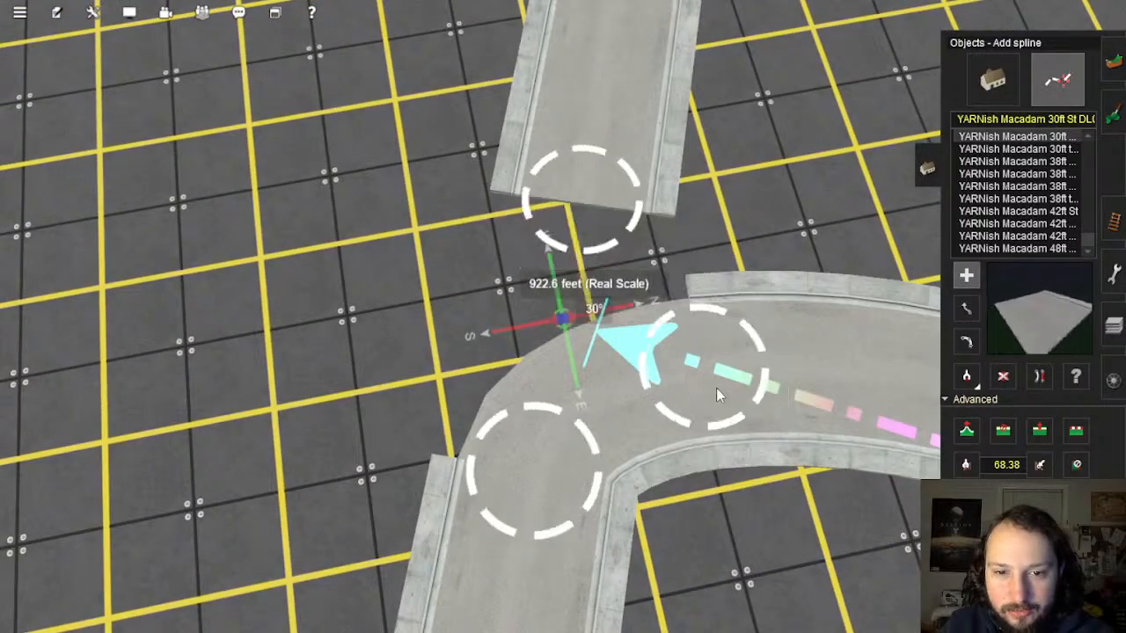
click(536, 494)
click(583, 213)
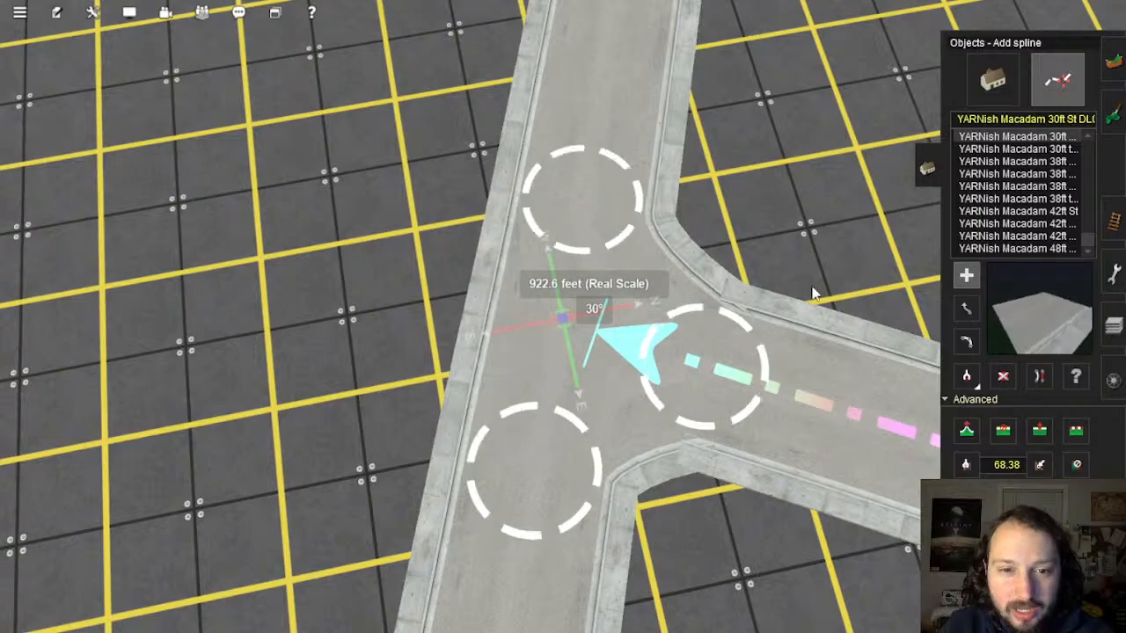
key(Down)
Step: Straighten the lower road segment of the T-junction
click(1040, 377)
right_click(704, 340)
key(Left)
middle_drag(687, 343, 567, 304)
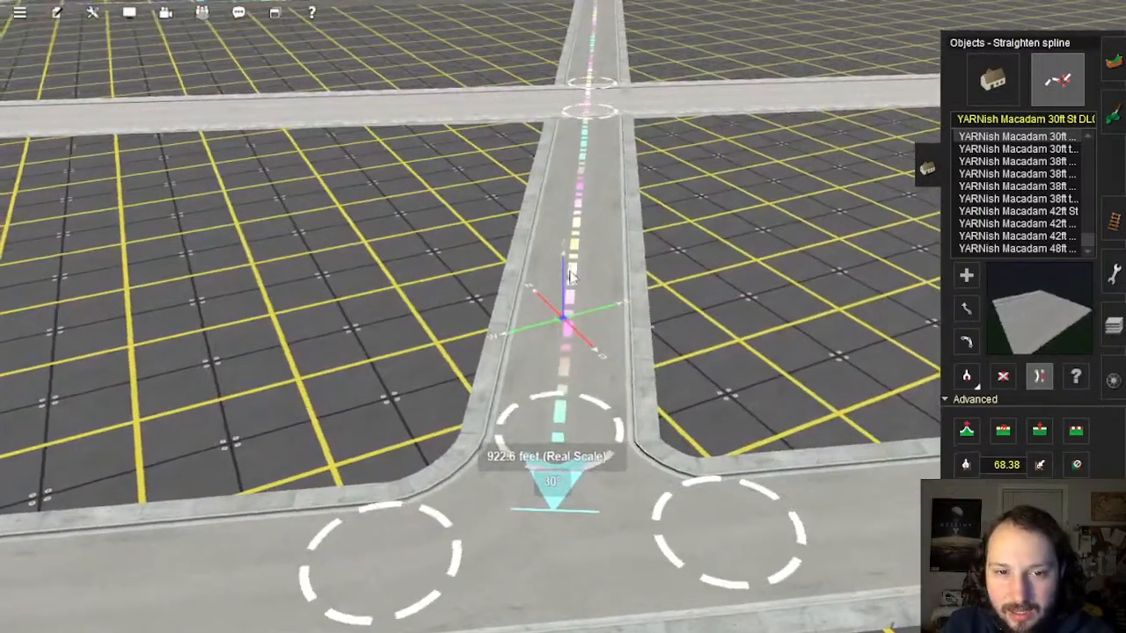
mouse_move(567, 304)
right_down()
mouse_move(570, 347)
mouse_move(505, 352)
mouse_move(574, 359)
mouse_move(558, 322)
mouse_move(557, 369)
mouse_move(553, 290)
right_up()
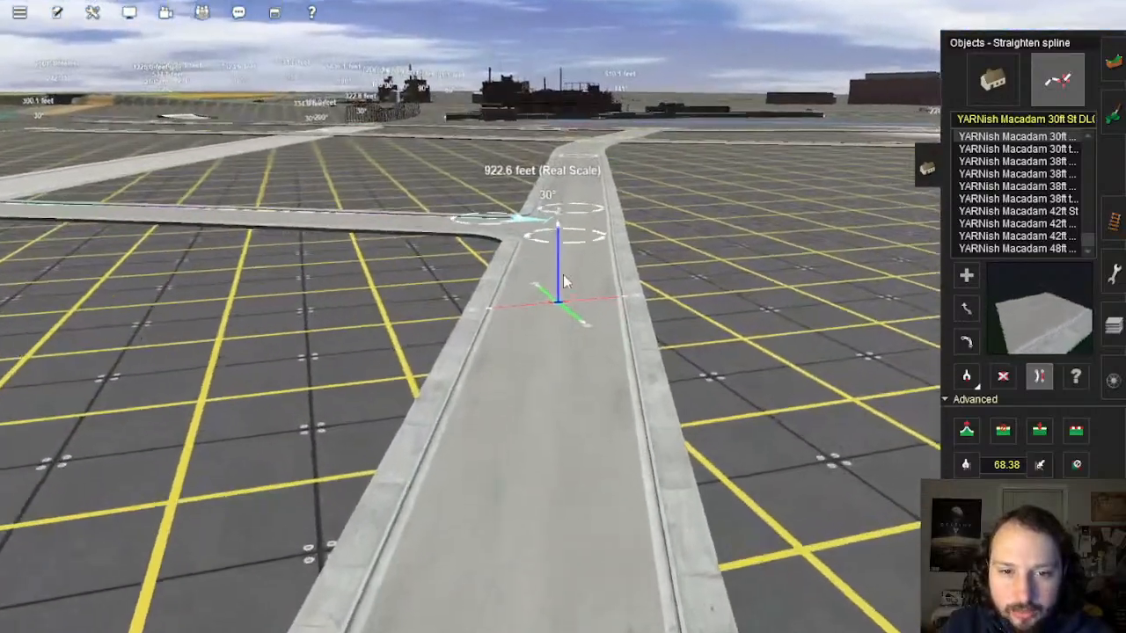
right_drag(574, 401, 572, 277)
click(617, 452)
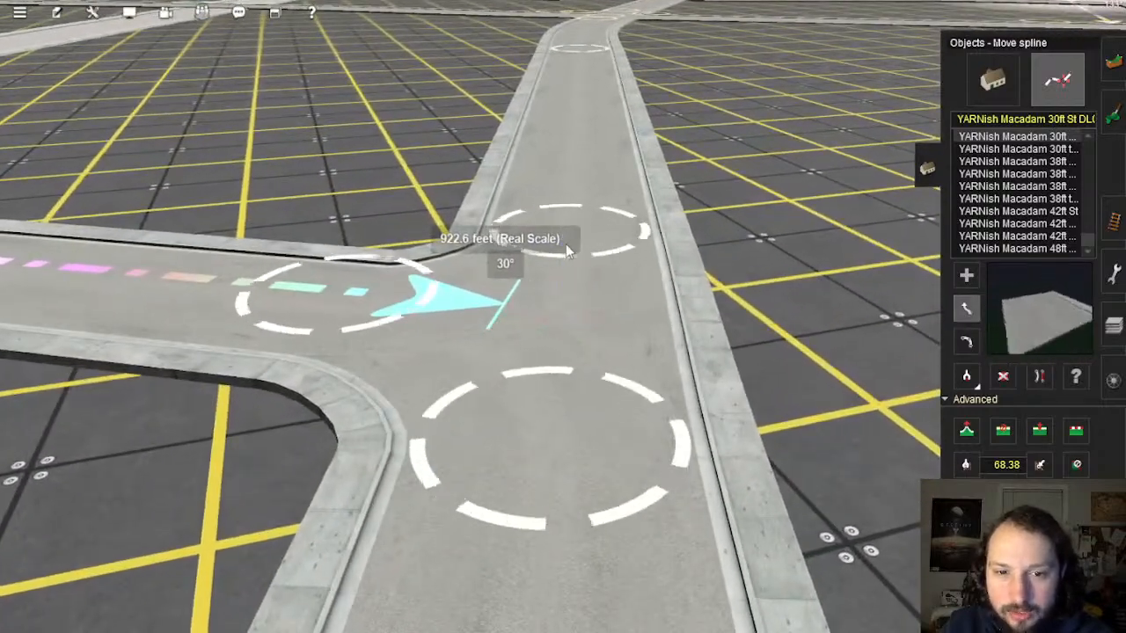
right_drag(567, 247, 577, 296)
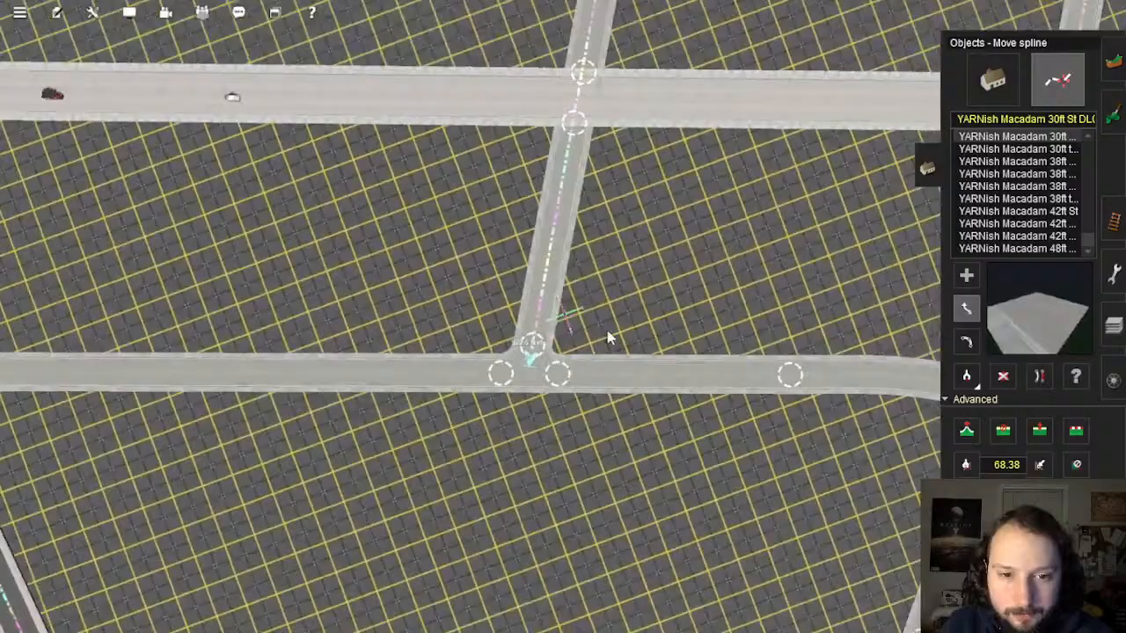
right_drag(607, 338, 574, 342)
key(Left)
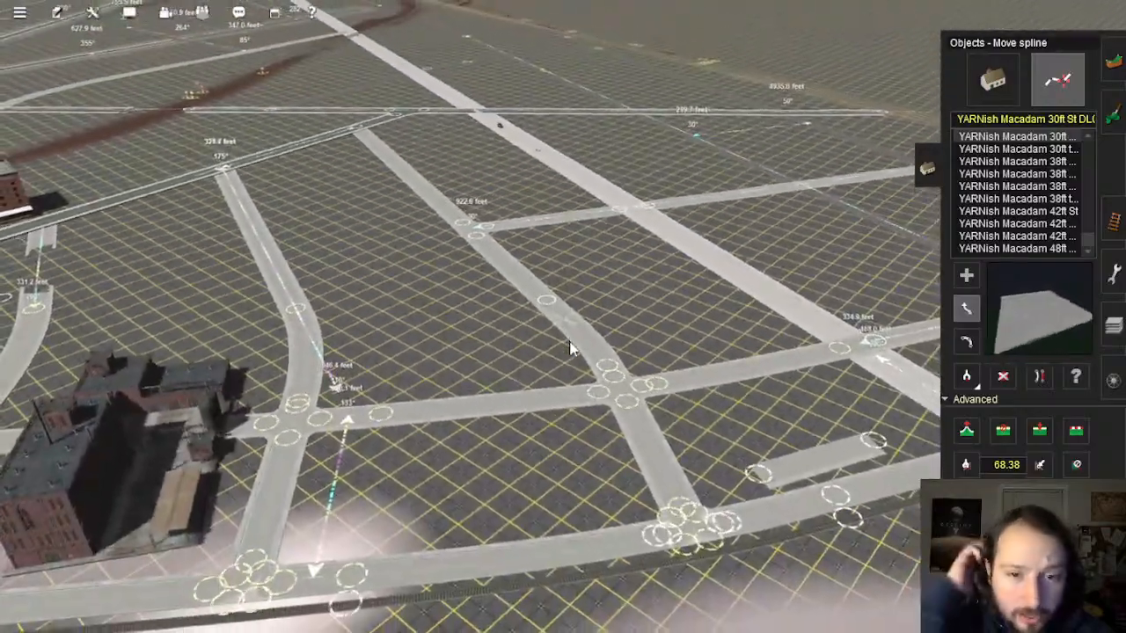
Step: Add two points to the road by the side street, shift the middle one left, and delete the middle piece
key(Left)
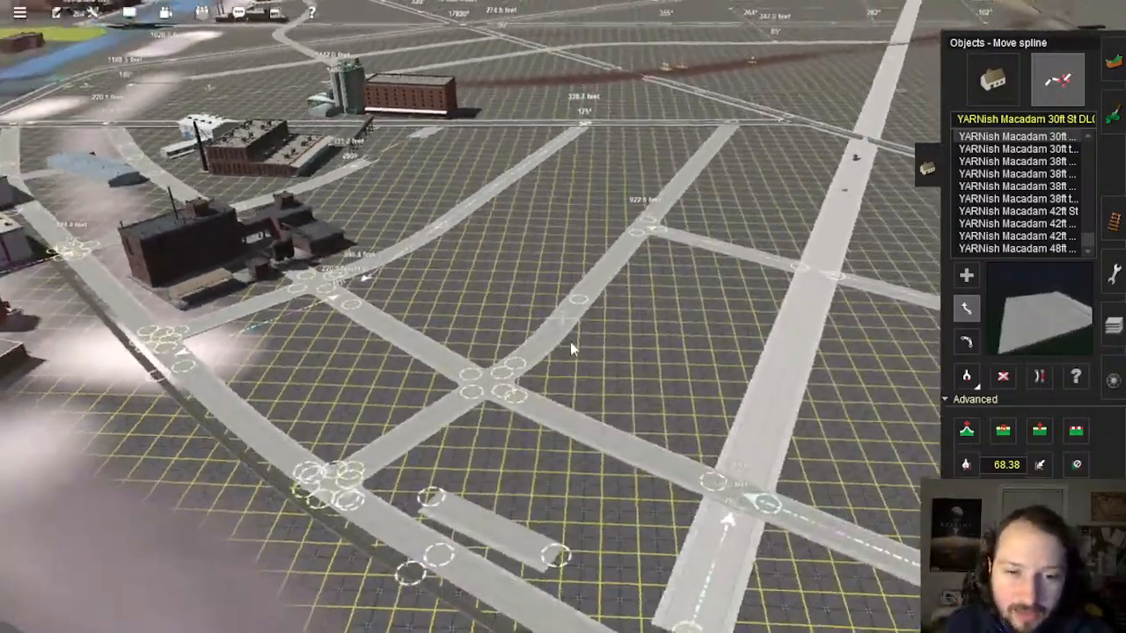
key(Up)
right_drag(546, 277, 581, 306)
key(Right)
key(Left)
key(Up)
scroll(524, 243, up, 8)
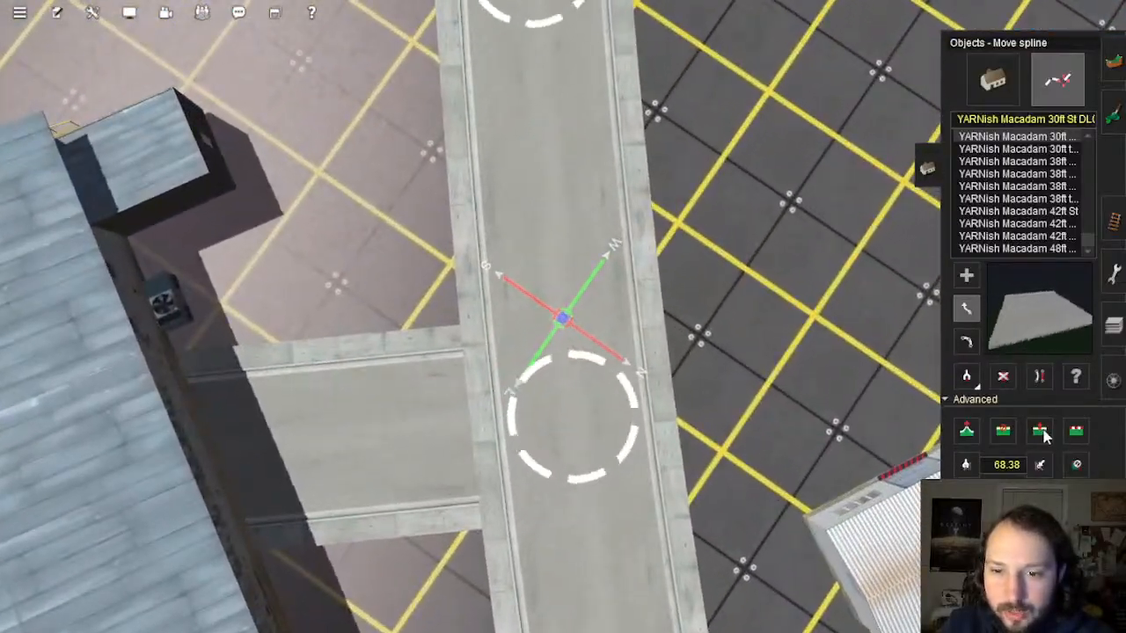
click(553, 311)
click(590, 537)
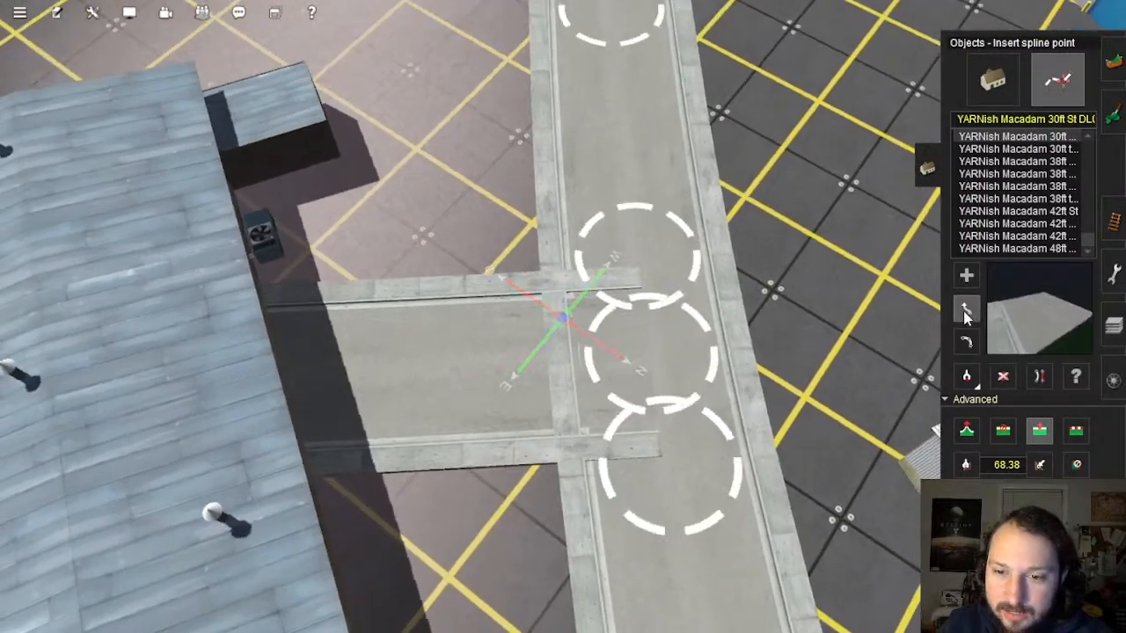
click(966, 310)
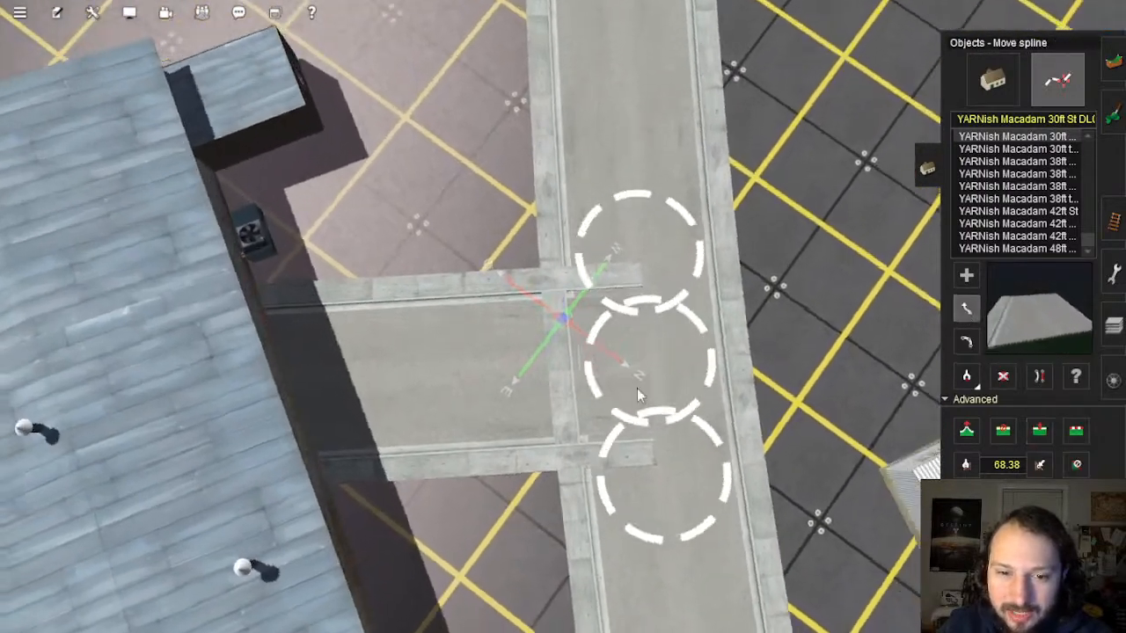
drag(603, 368, 533, 367)
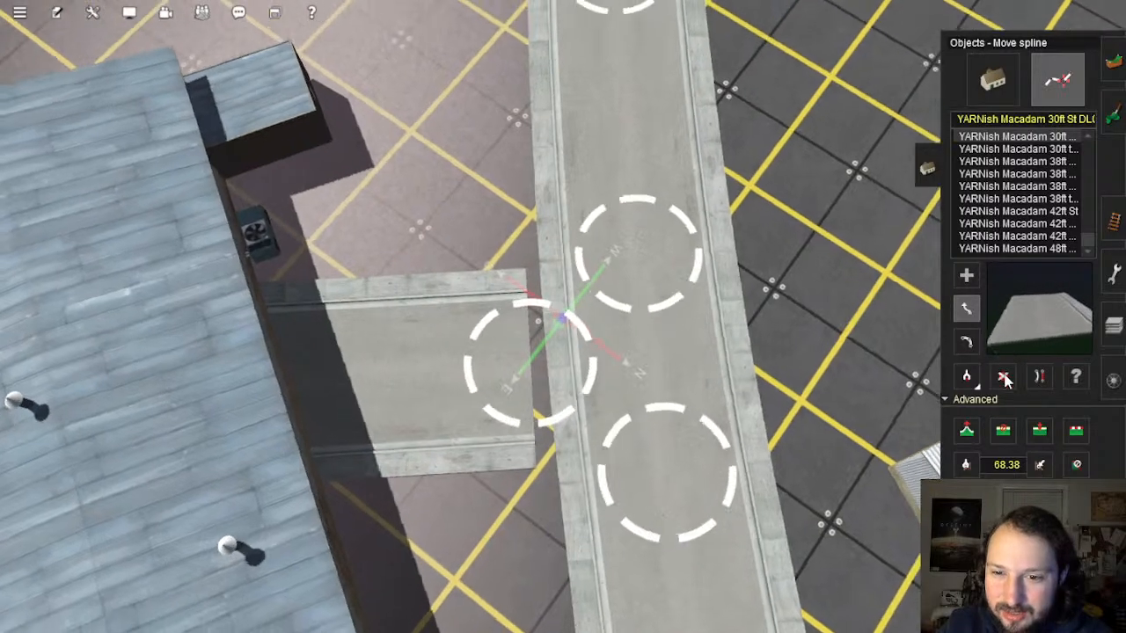
click(1003, 377)
click(739, 343)
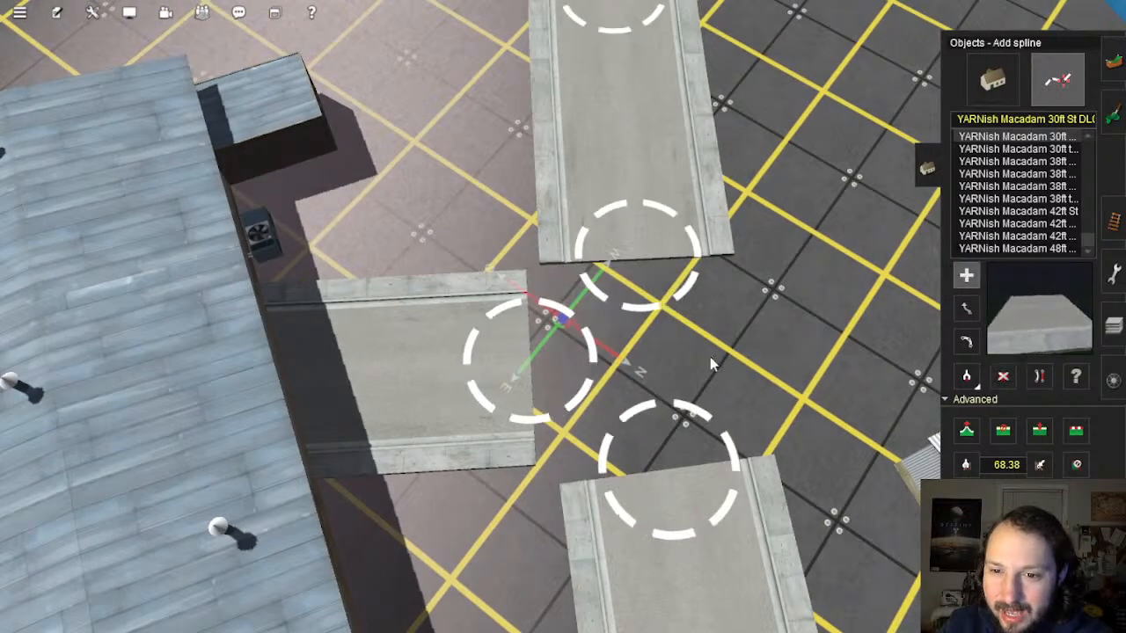
Step: Re-add road pieces joining both road ends to the side road as a T-junction, then straighten both segments
click(665, 471)
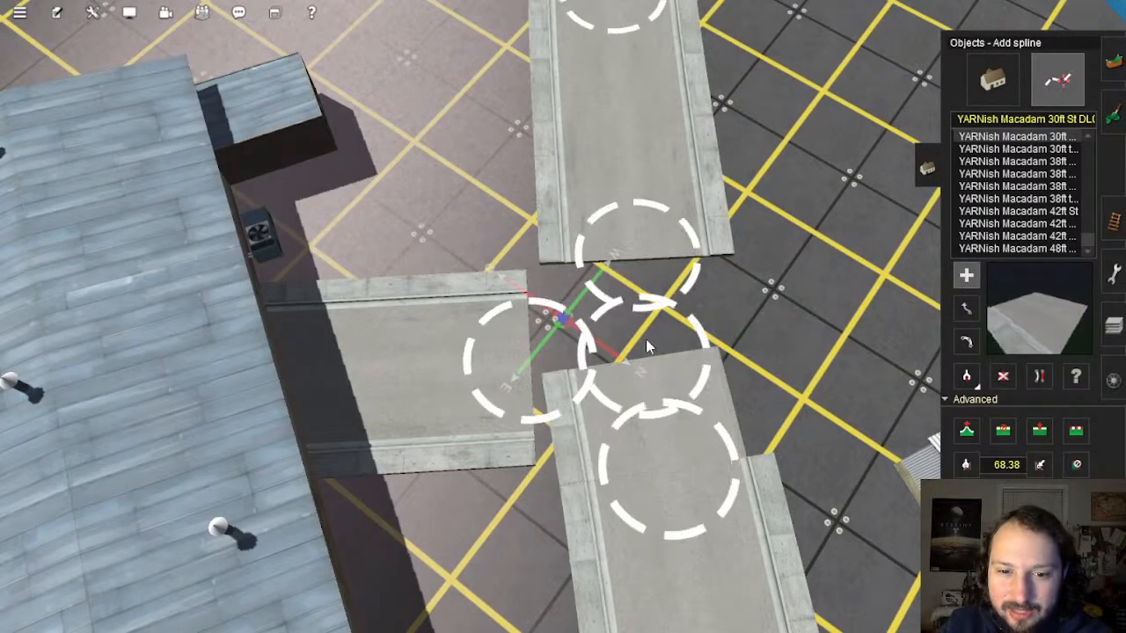
click(530, 373)
click(646, 266)
click(646, 266)
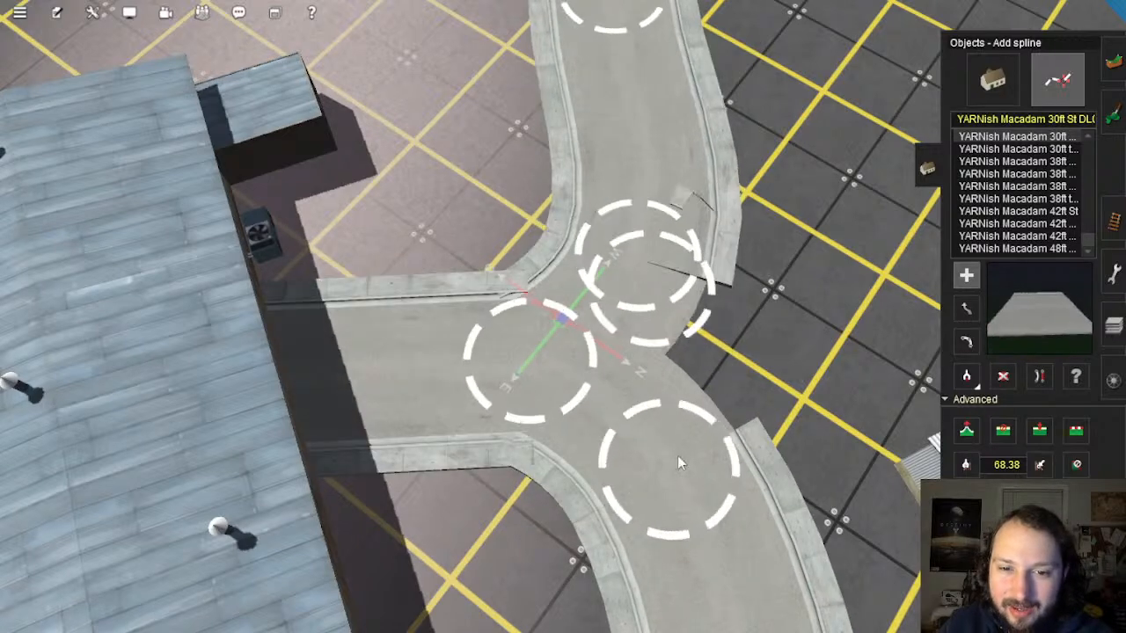
click(681, 467)
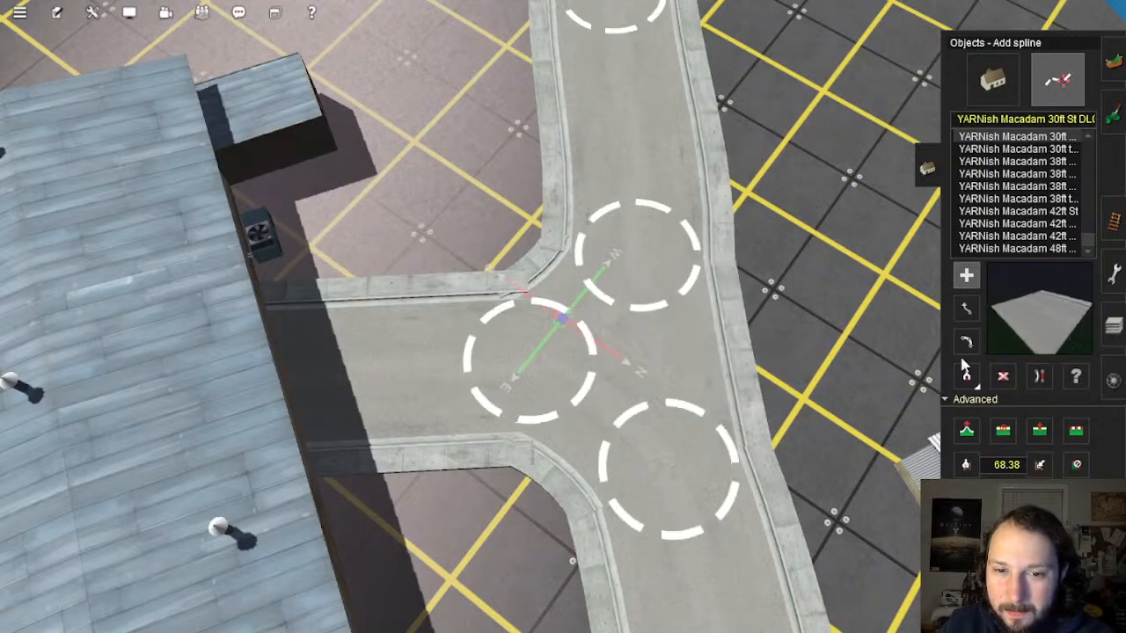
click(658, 350)
click(410, 381)
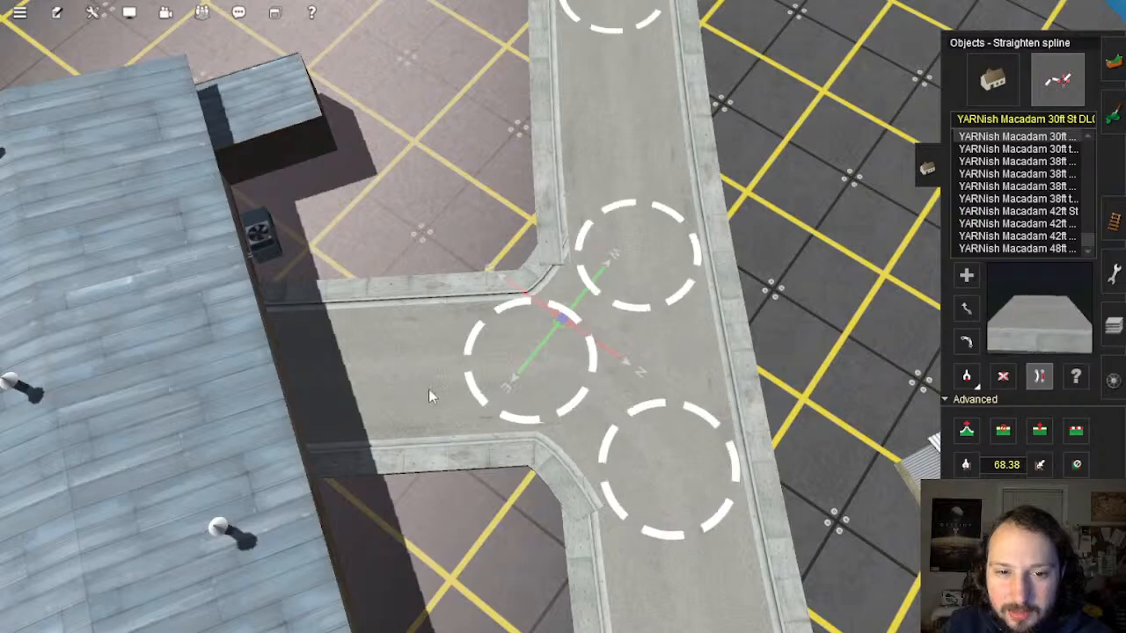
right_drag(532, 395, 554, 304)
scroll(553, 304, up, 4)
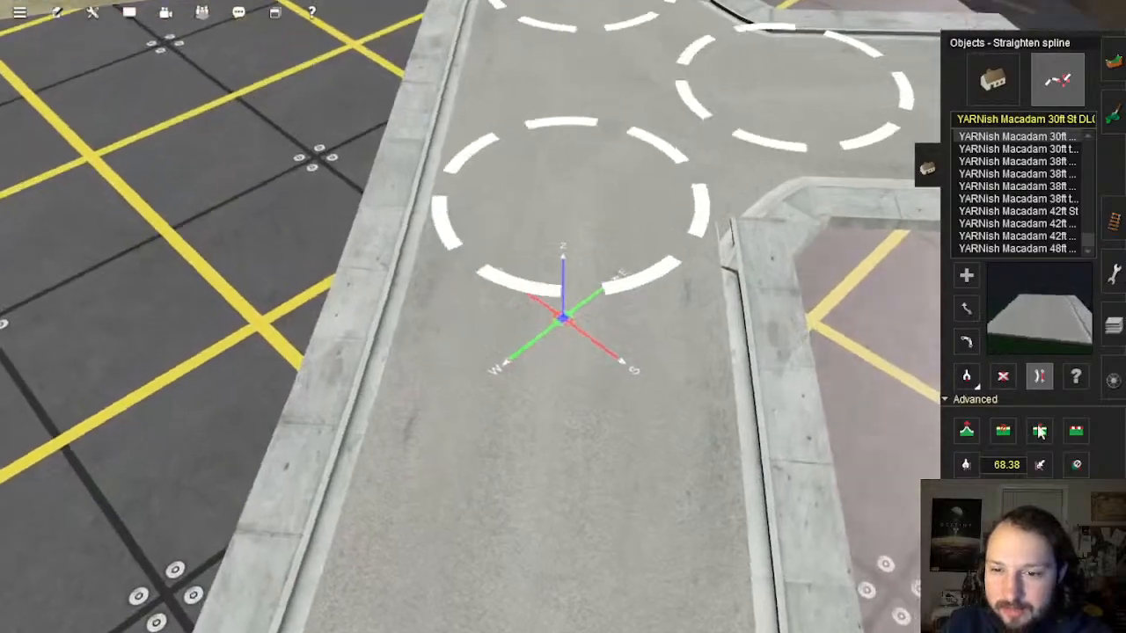
Step: Insert a point on the road near the corner and straighten the kinked road piece
click(1039, 430)
key(Up)
click(560, 411)
key(Down)
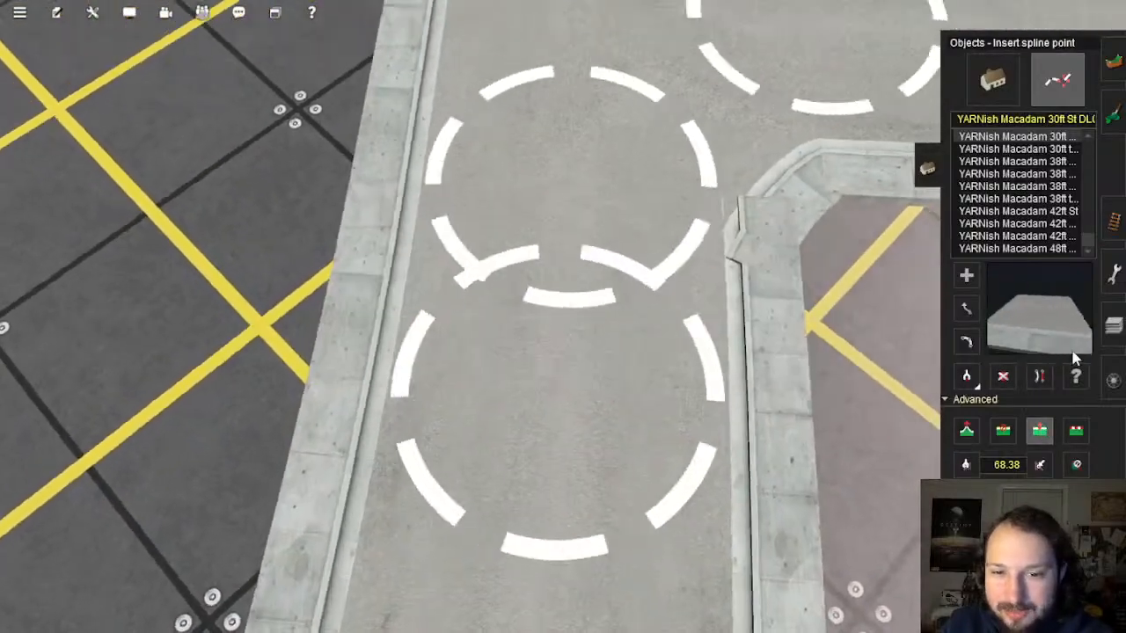
click(1039, 379)
click(557, 315)
right_drag(570, 265, 552, 249)
scroll(552, 251, down, 3)
key(Up)
scroll(550, 251, up, 3)
Step: Insert a second point above the first and straighten that stretch of road
click(1040, 433)
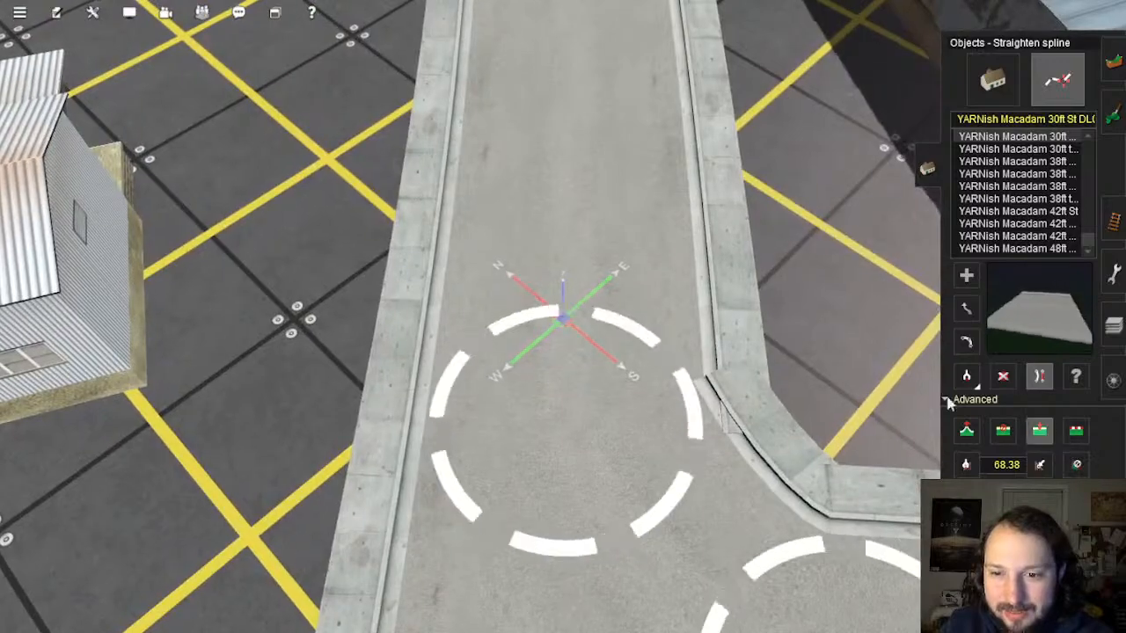
click(576, 287)
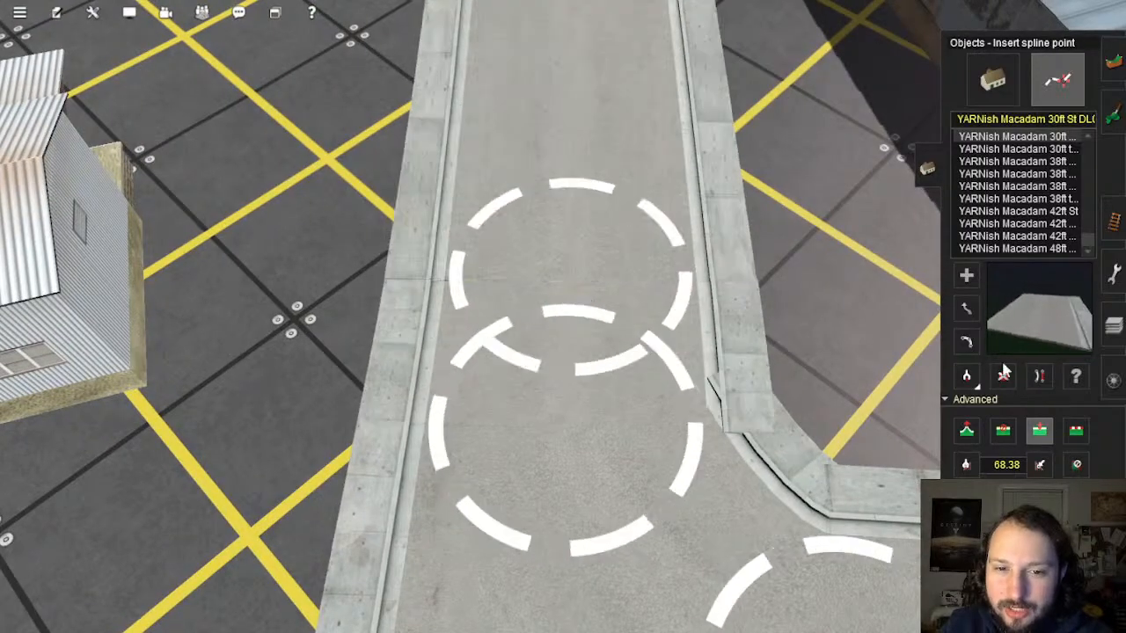
click(1039, 377)
key(Down)
key(Up)
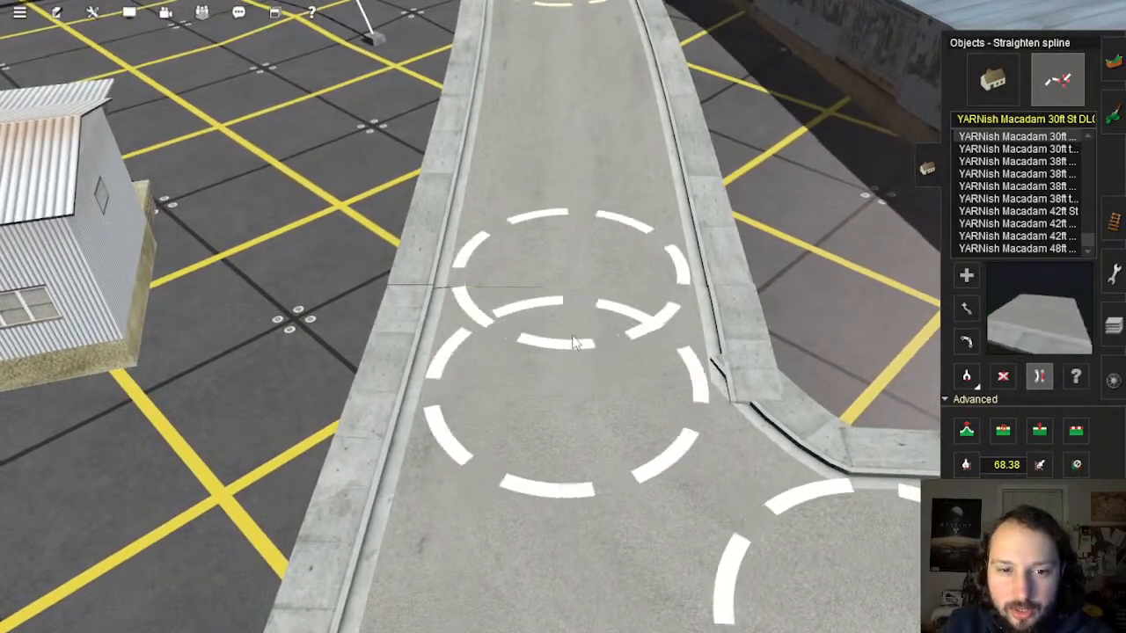
scroll(589, 350, down, 4)
right_drag(589, 350, 578, 317)
key(Up)
scroll(578, 316, up, 4)
key(Down)
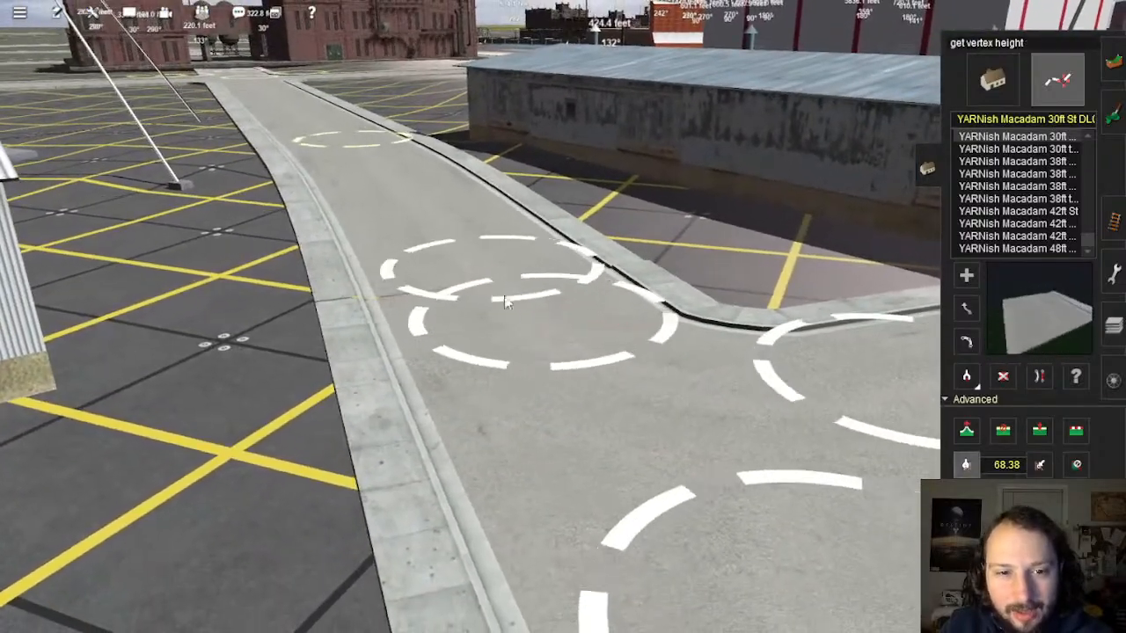
Step: Sample the upper vertex height of 69.55 and apply it to the next junction vertex
click(488, 280)
key(Left)
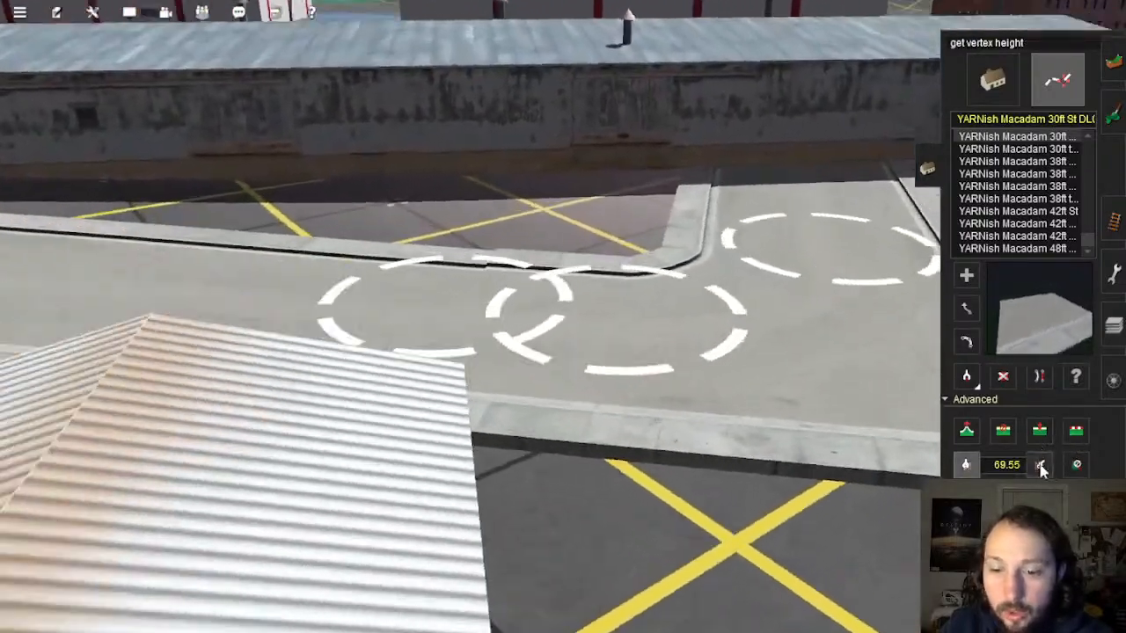
click(1040, 467)
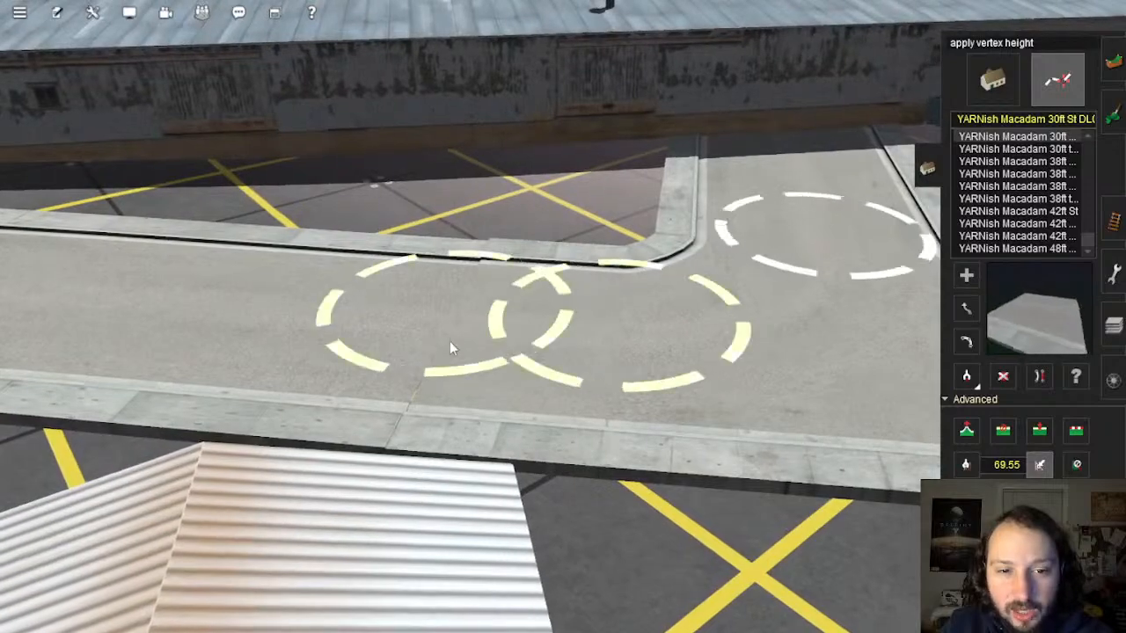
right_drag(836, 249, 537, 216)
scroll(592, 332, down, 3)
scroll(616, 246, up, 3)
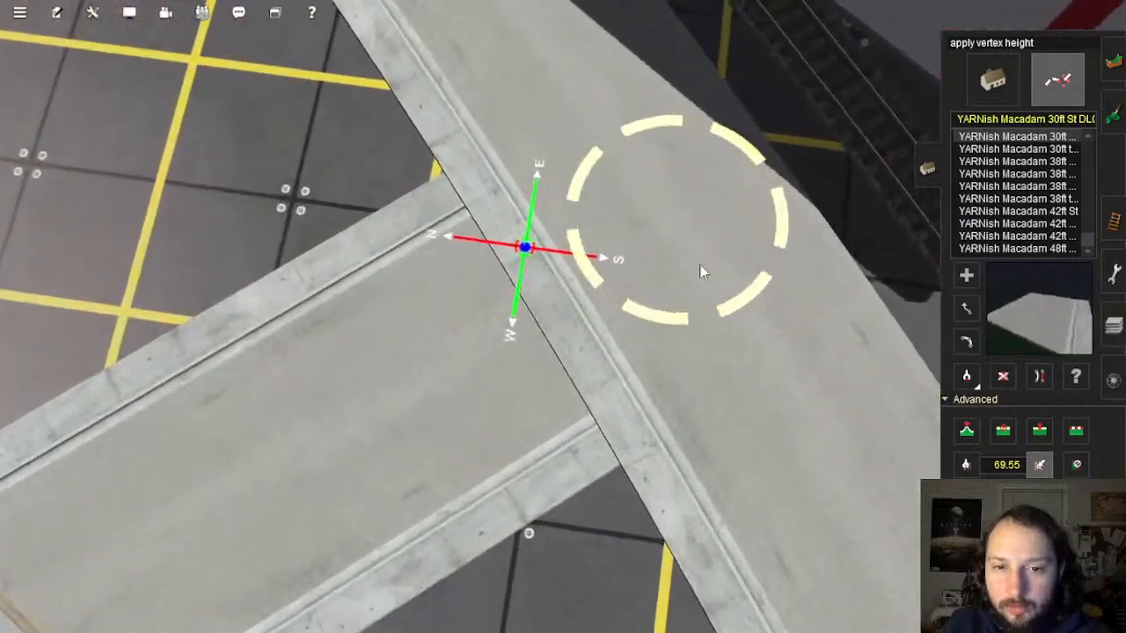
Step: Drag the diagonal road's end onto the junction, nudge the node, and insert a new road point
click(974, 305)
drag(688, 323, 558, 406)
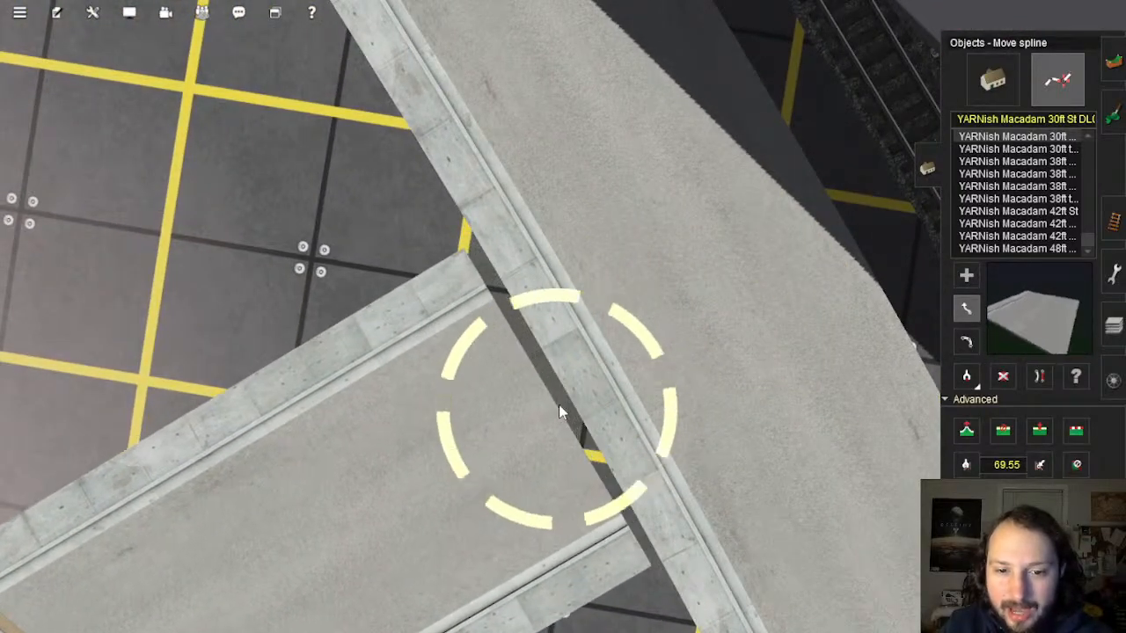
right_drag(691, 446, 575, 332)
click(966, 429)
scroll(563, 255, up, 5)
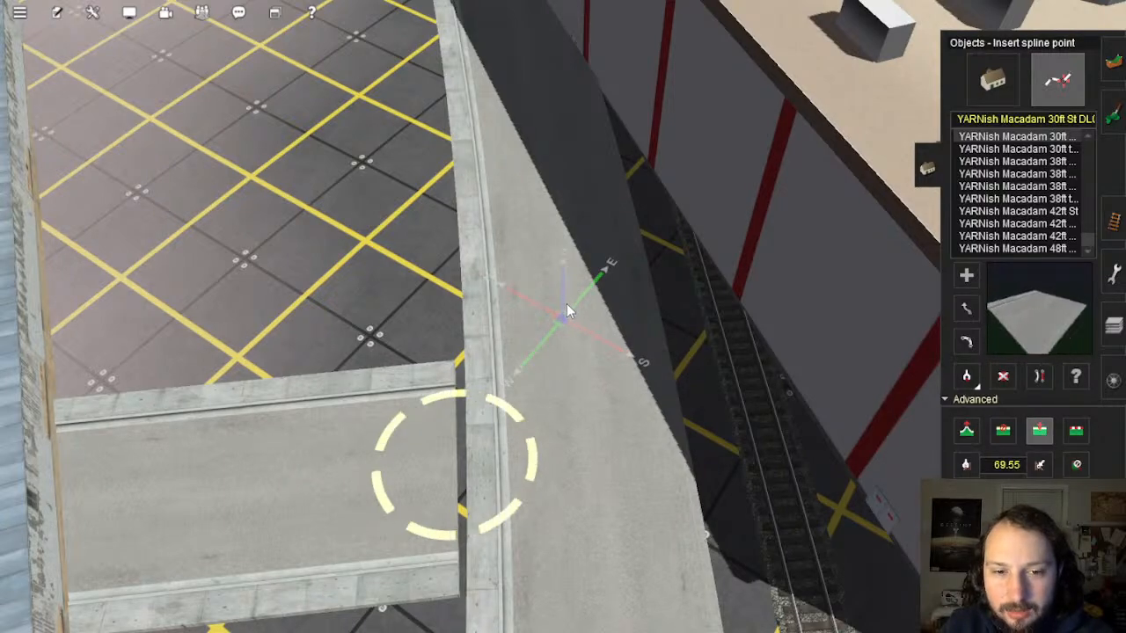
right_drag(566, 310, 599, 297)
click(593, 298)
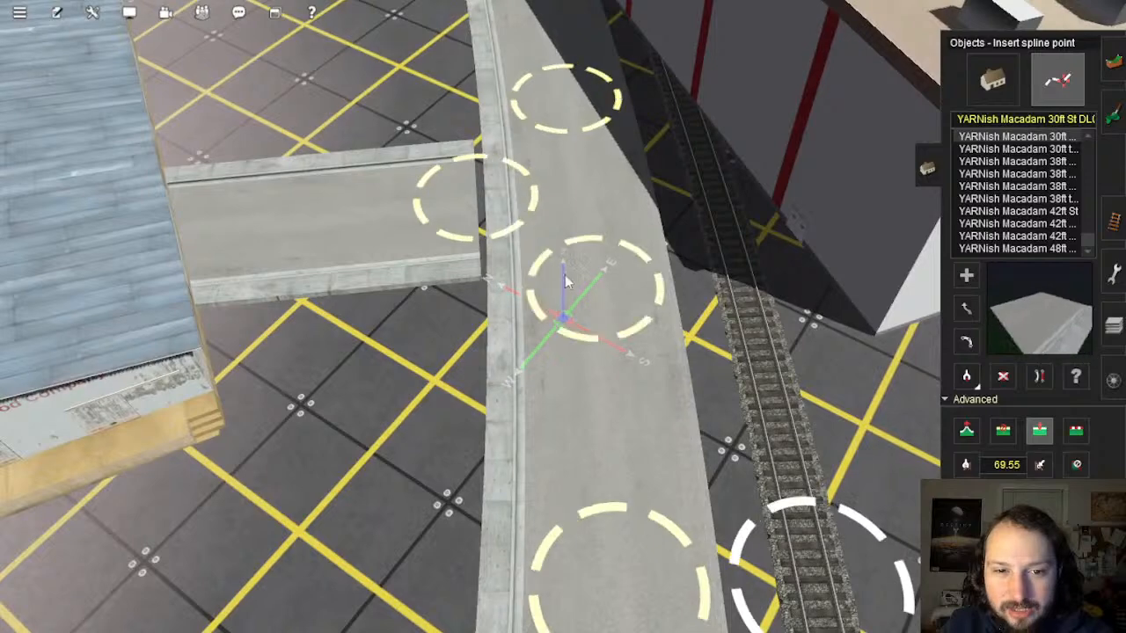
right_drag(507, 185, 534, 253)
Step: Delete the old junction piece and redraw the road ends so they meet in a T
click(1003, 376)
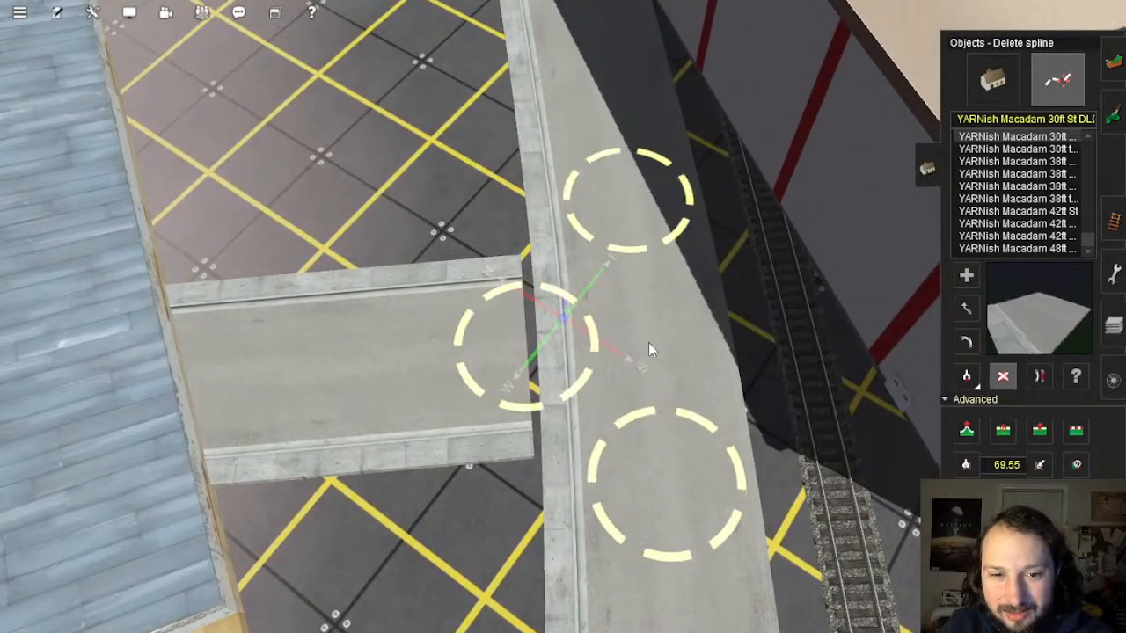
click(649, 342)
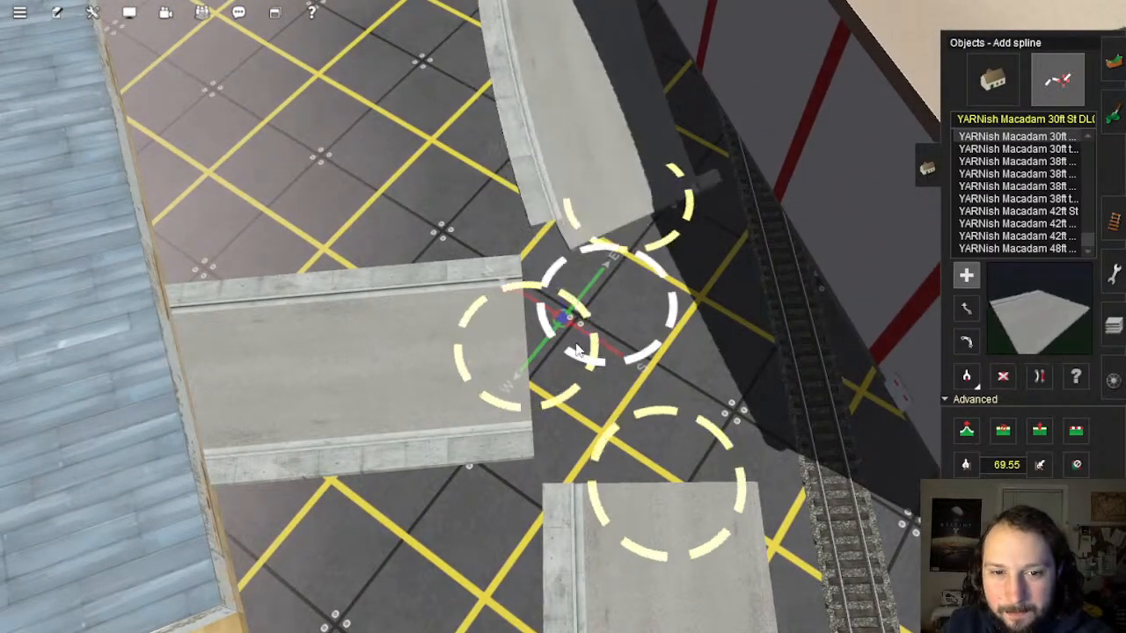
drag(577, 350, 701, 409)
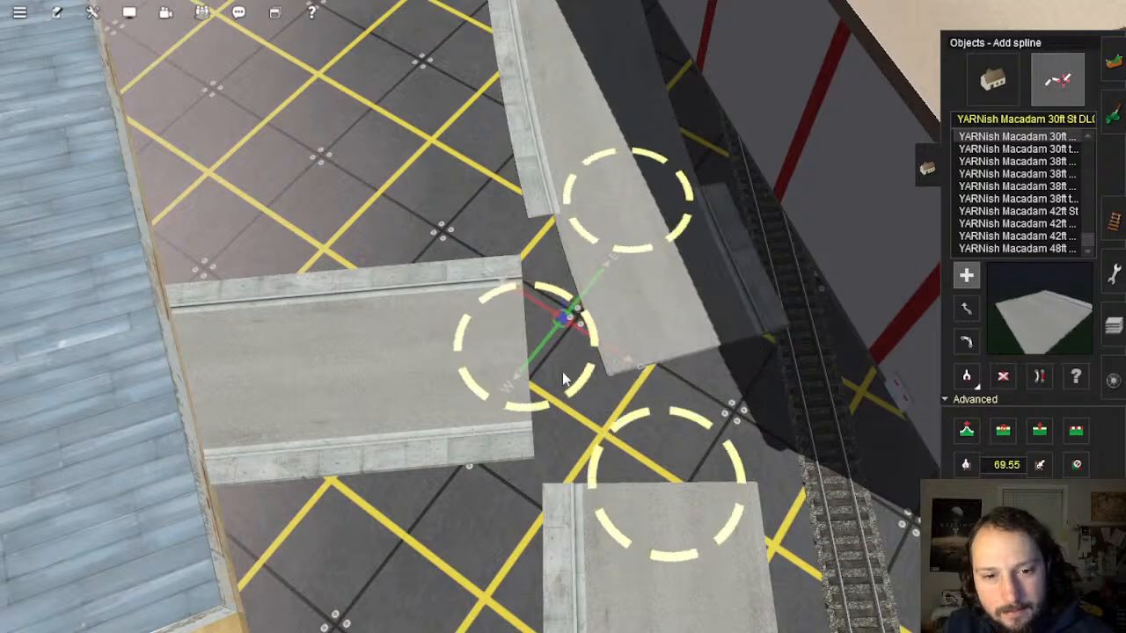
drag(533, 352, 626, 208)
drag(657, 499, 516, 352)
click(1039, 376)
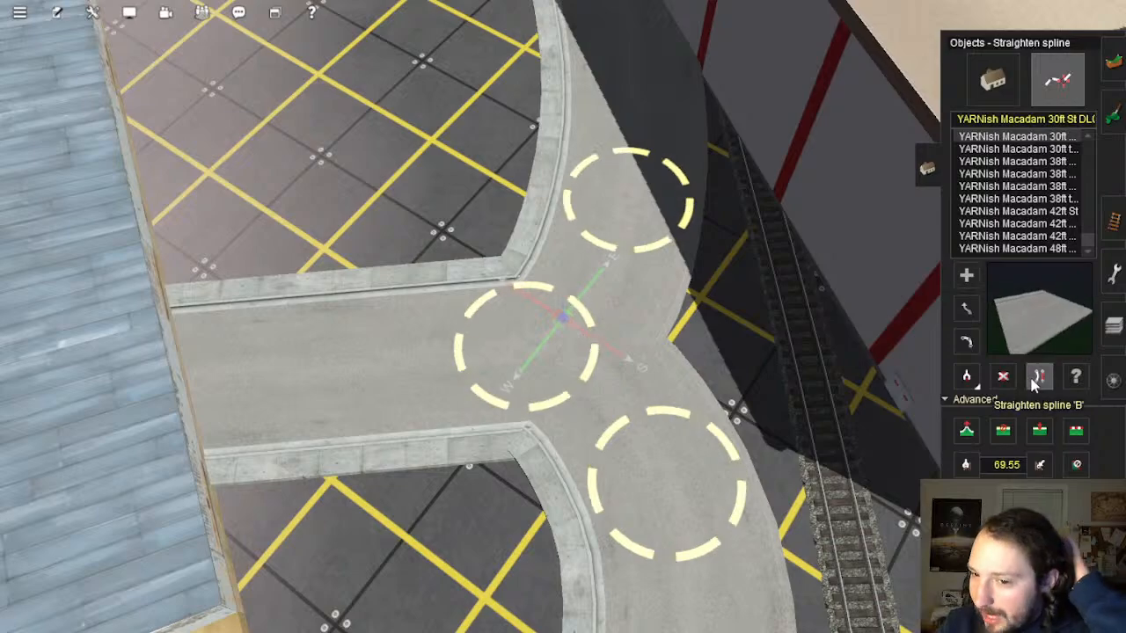
Step: Add a point to the road at the T junction beside the large building
scroll(630, 350, down, 5)
scroll(532, 308, down, 5)
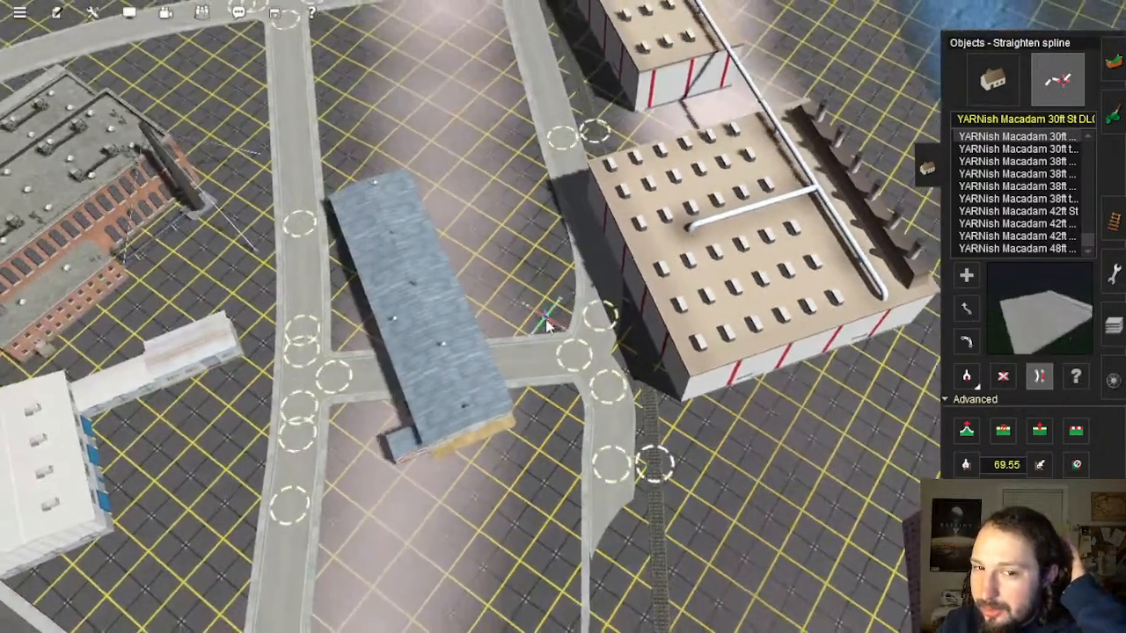
scroll(576, 328, up, 6)
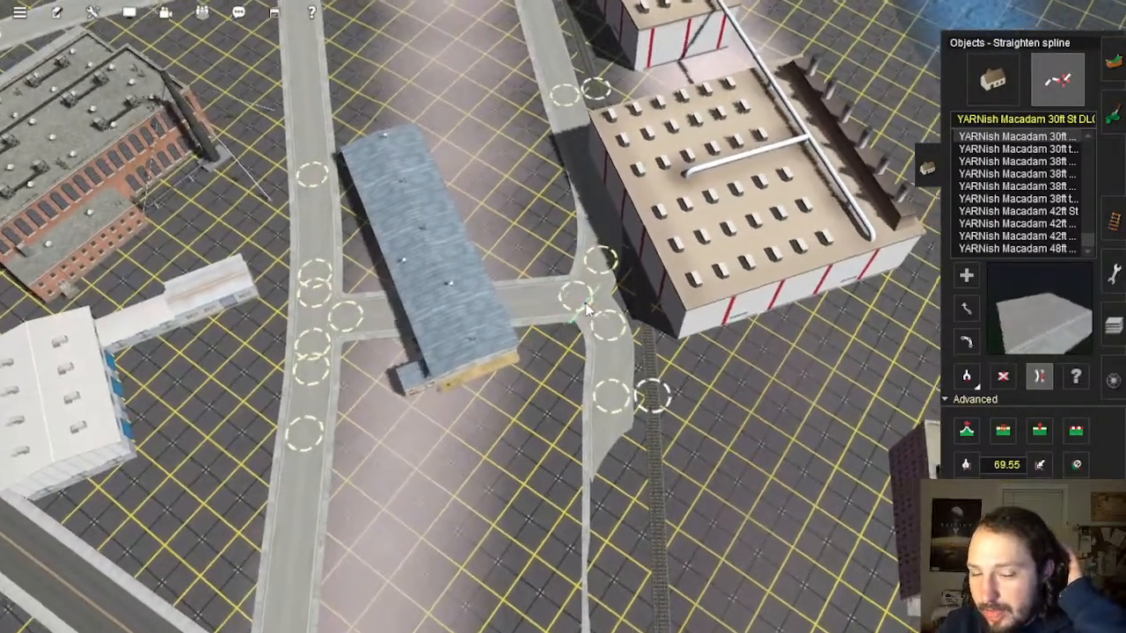
scroll(535, 304, up, 3)
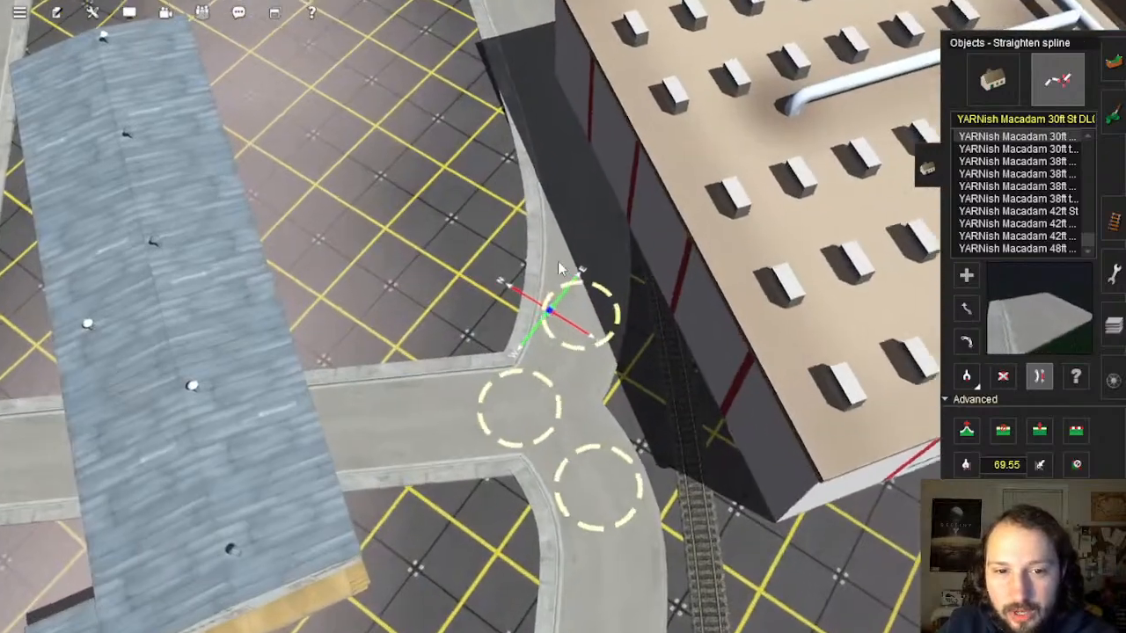
scroll(533, 303, down, 4)
right_drag(533, 302, 530, 271)
right_click(580, 351)
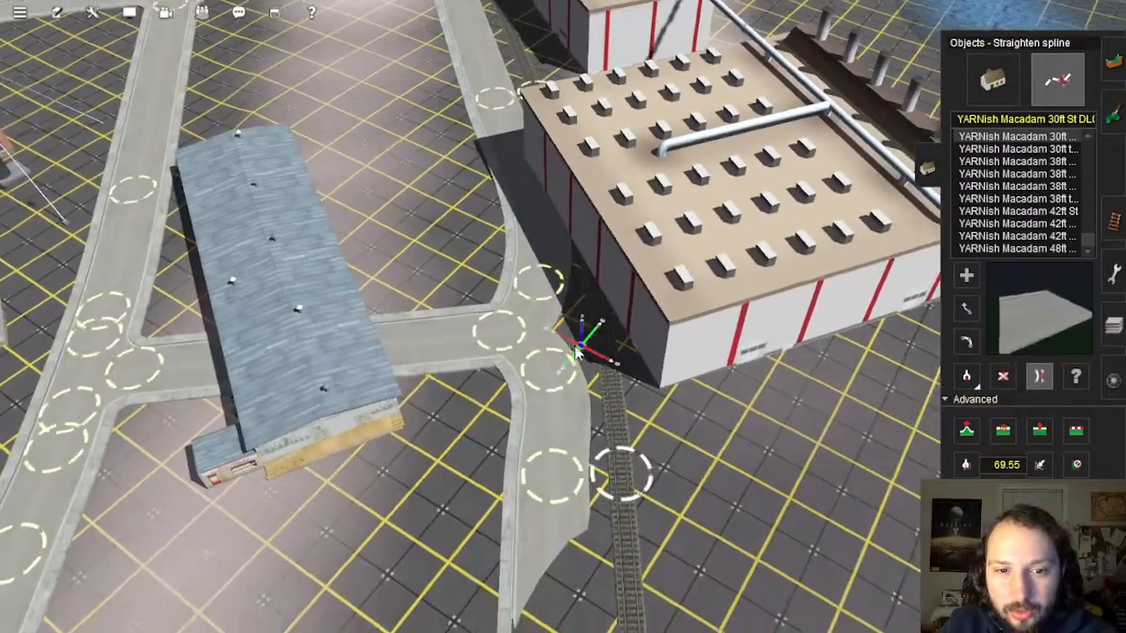
scroll(580, 344, up, 3)
click(966, 275)
click(532, 229)
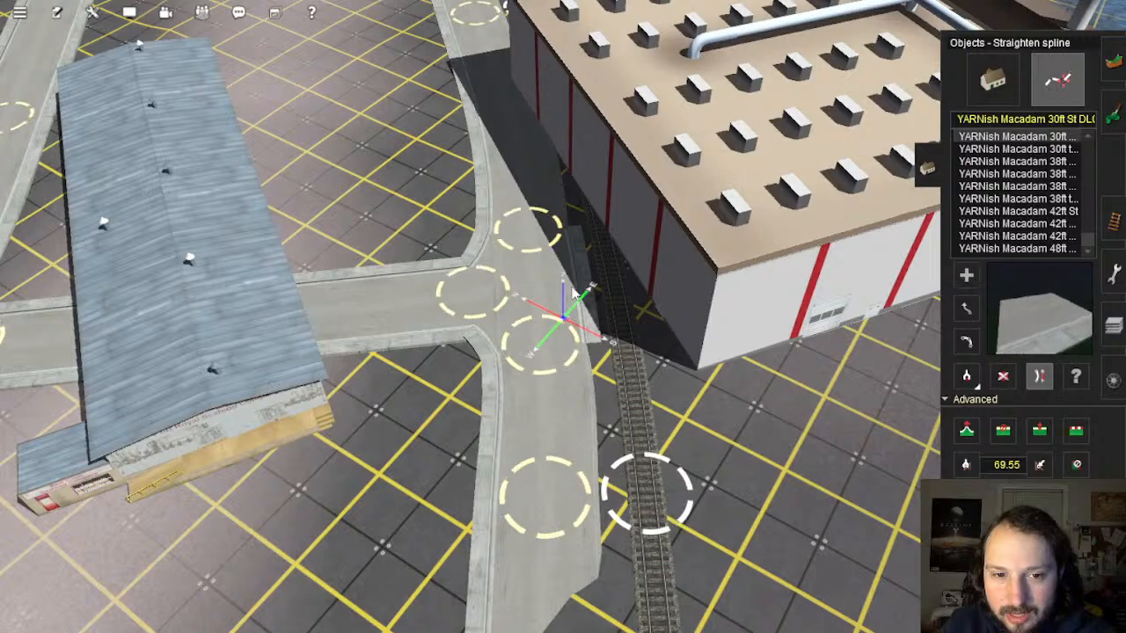
Step: Insert points on the main road and near the junction, straightening the road
right_click(565, 392)
right_drag(566, 393, 567, 448)
scroll(567, 422, up, 4)
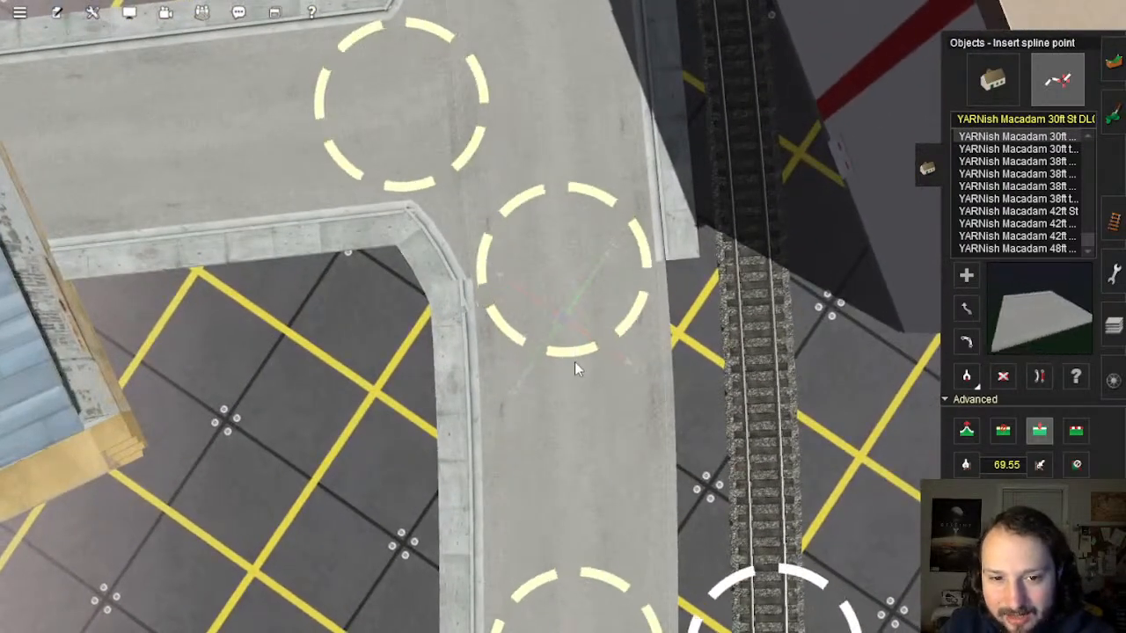
click(574, 362)
click(1039, 376)
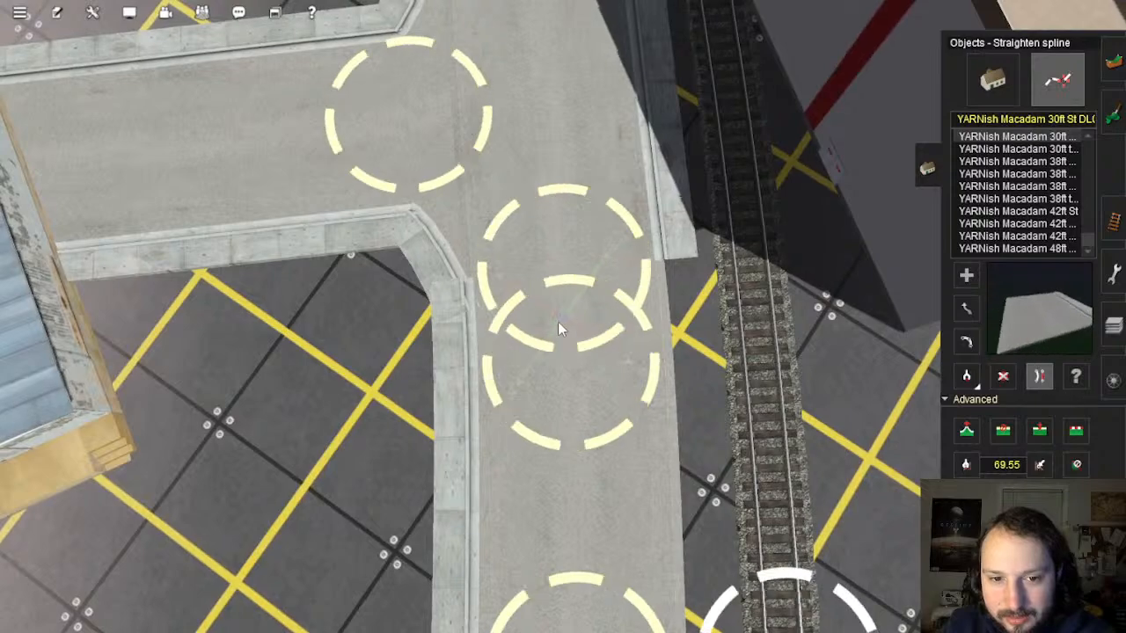
mouse_move(543, 66)
right_down()
mouse_move(527, 179)
mouse_move(581, 322)
right_up()
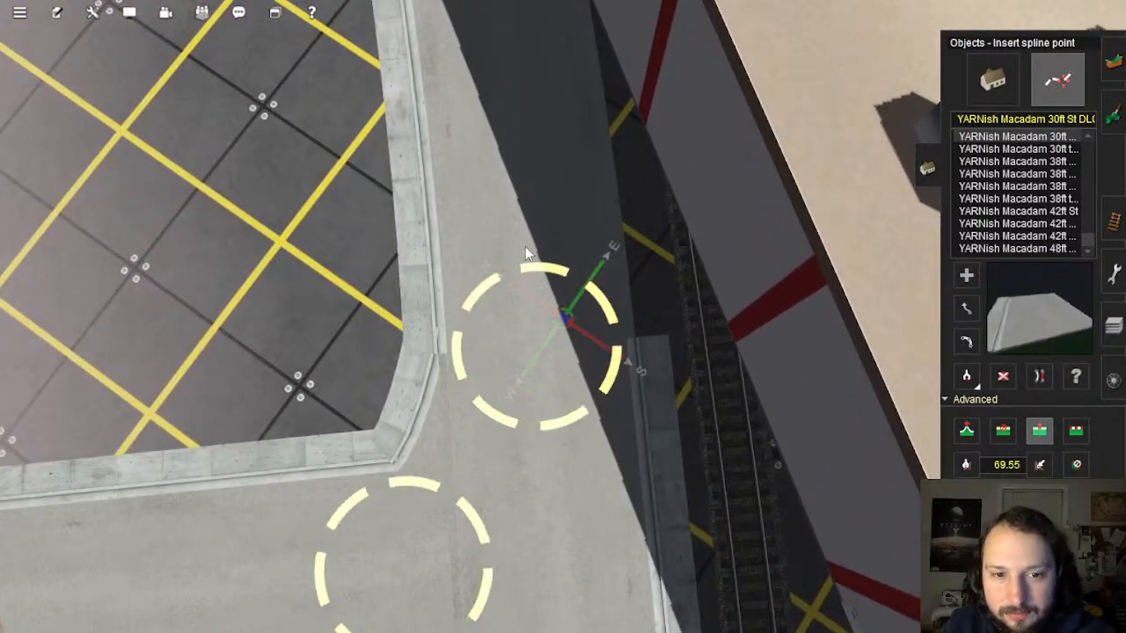
click(525, 253)
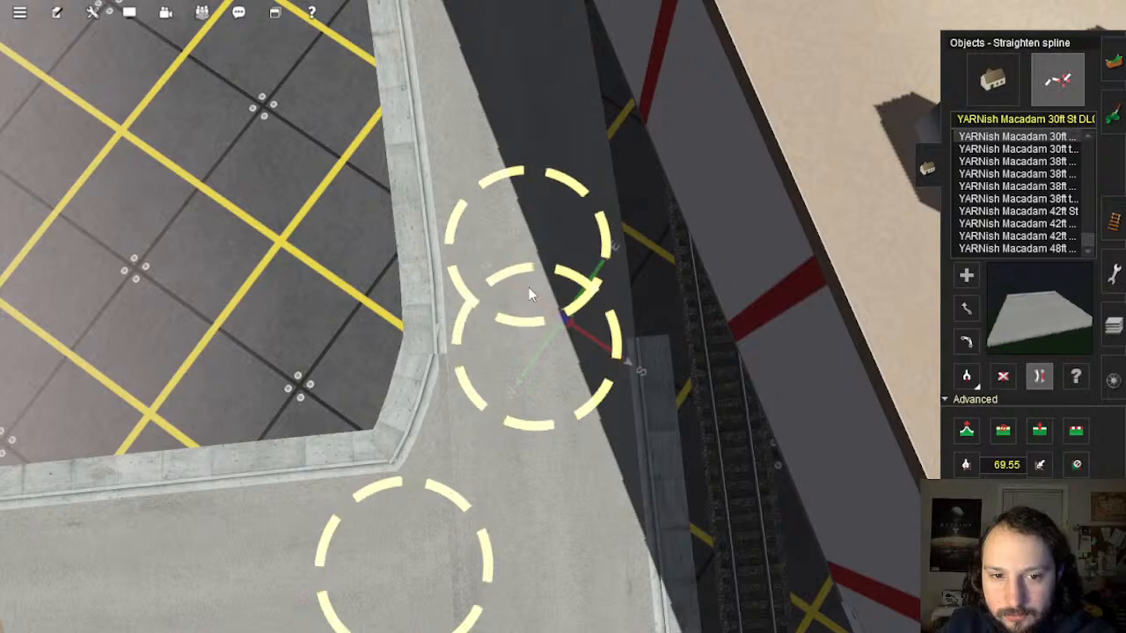
Step: Shift the side road's end point to the left at the junction
right_drag(519, 440, 540, 309)
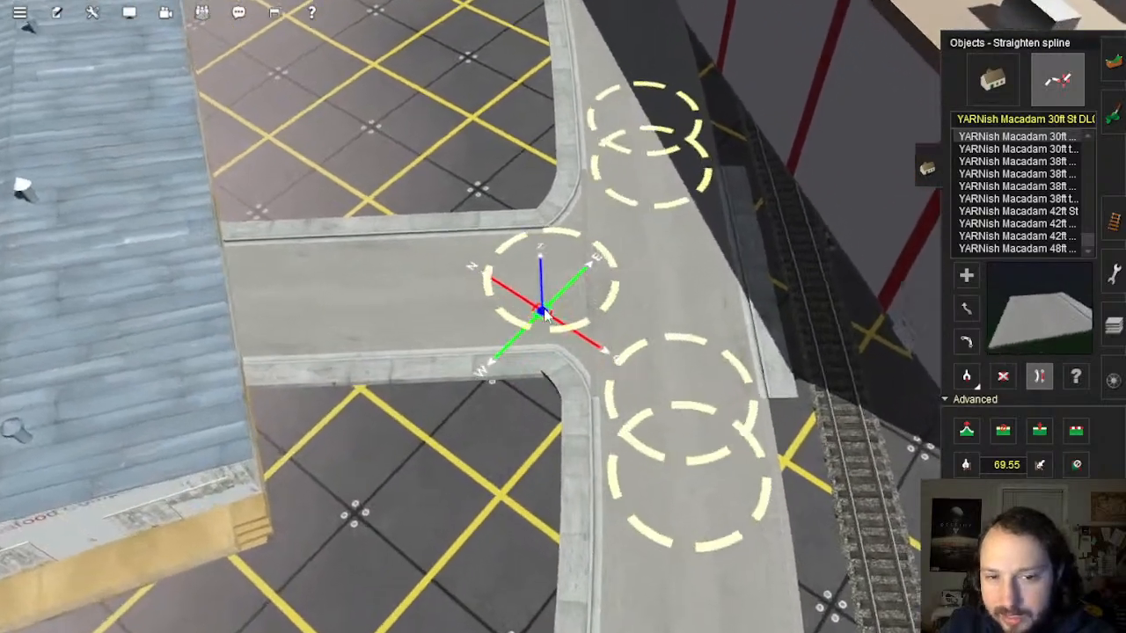
key(Up)
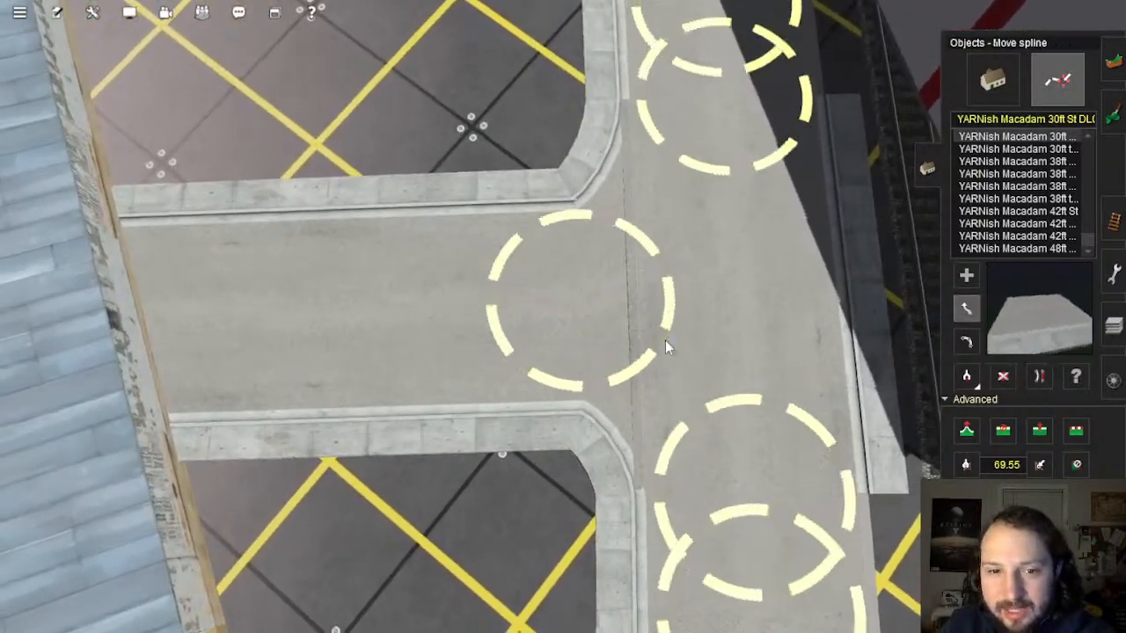
scroll(665, 341, up, 2)
drag(567, 312, 533, 294)
right_click(605, 348)
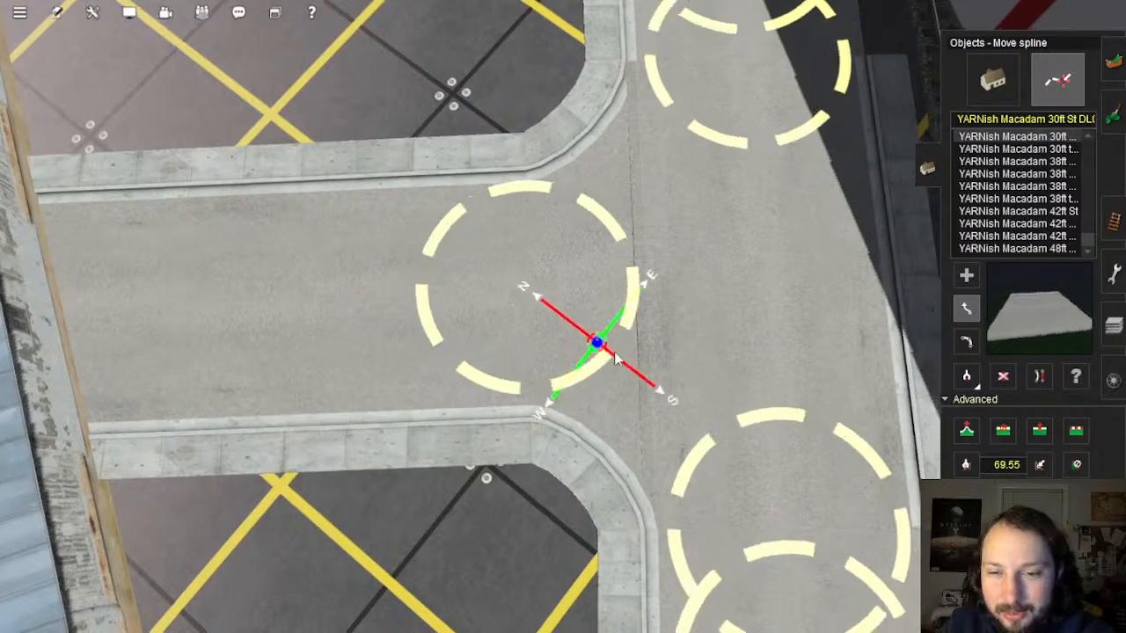
scroll(616, 359, down, 2)
right_click(713, 333)
key(Down)
Step: Delete the stray road piece beside the track
click(1003, 377)
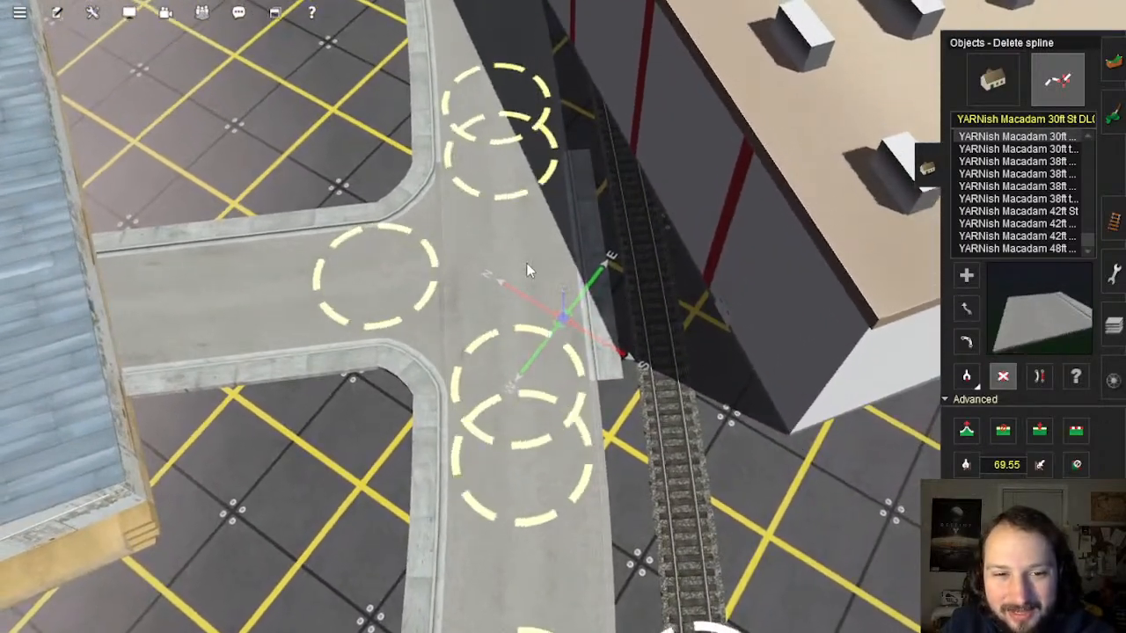
click(527, 263)
right_click(529, 271)
scroll(550, 295, down, 5)
key(Left)
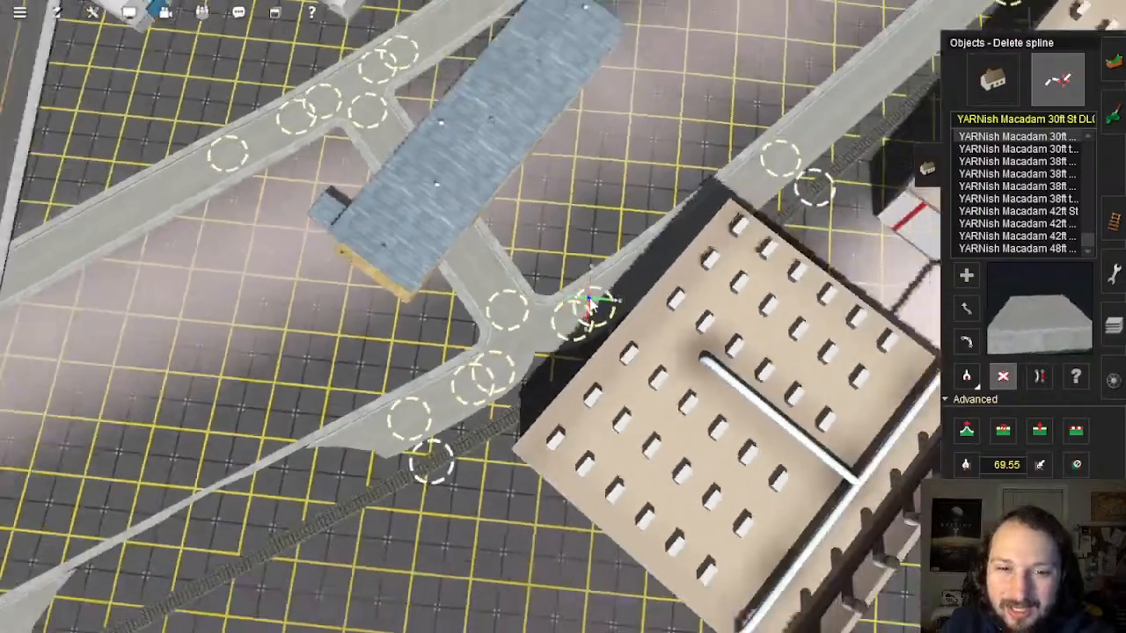
scroll(607, 295, down, 3)
right_click(647, 261)
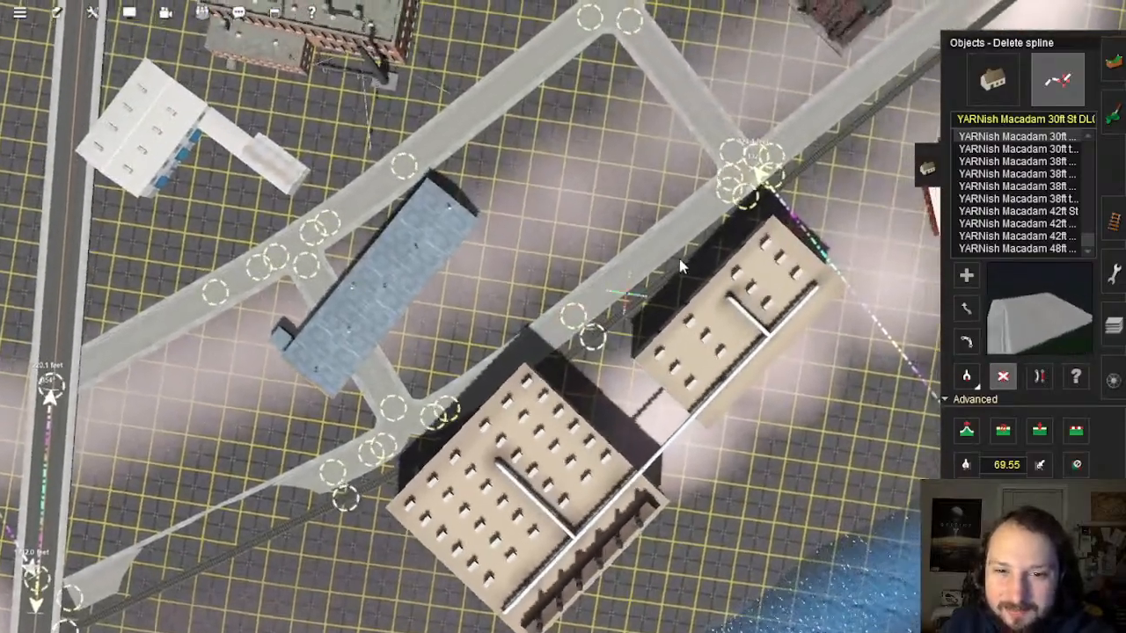
right_click(735, 214)
scroll(695, 233, up, 2)
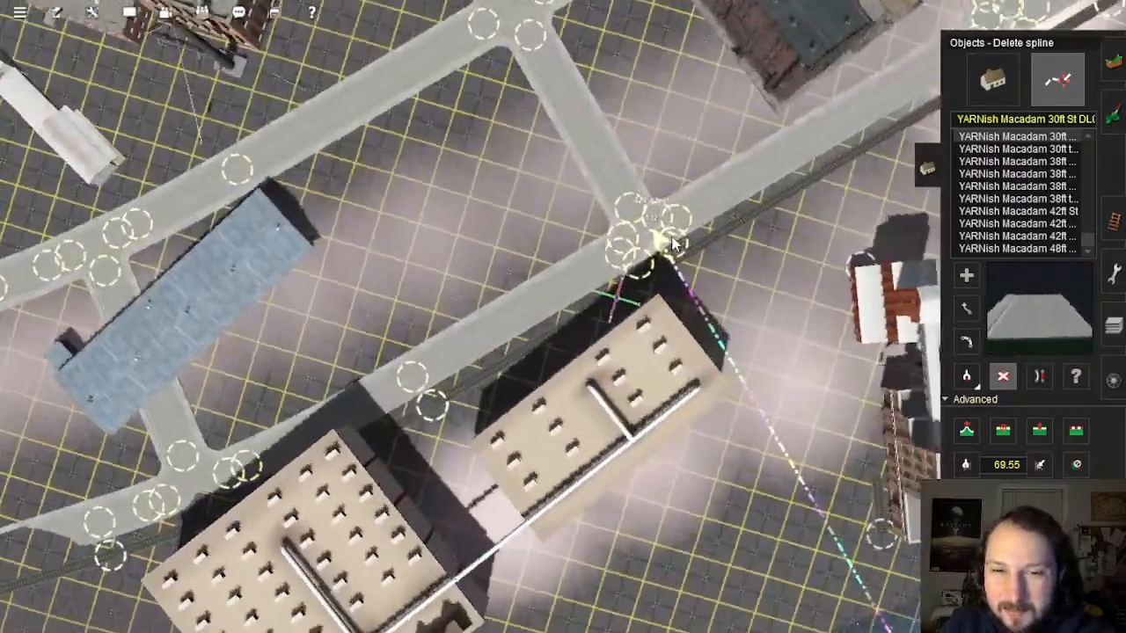
Step: Copy the YARNish Macadam 42ft St road type from the junction street
right_click(673, 245)
scroll(572, 315, up, 8)
key(Right)
key(Down)
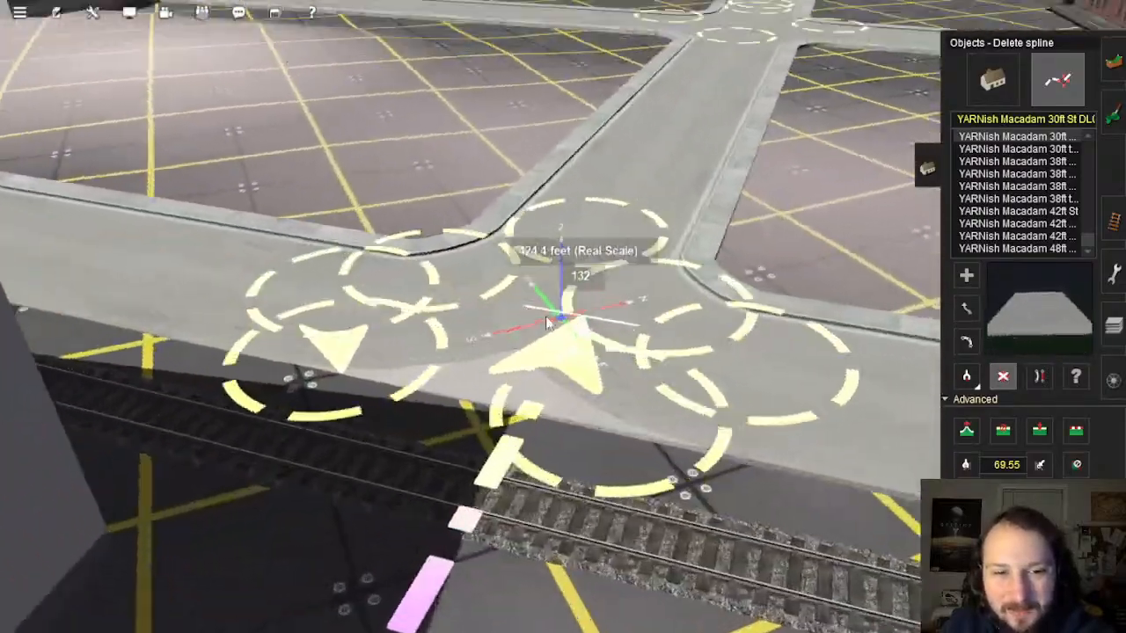
key(Right)
key(Up)
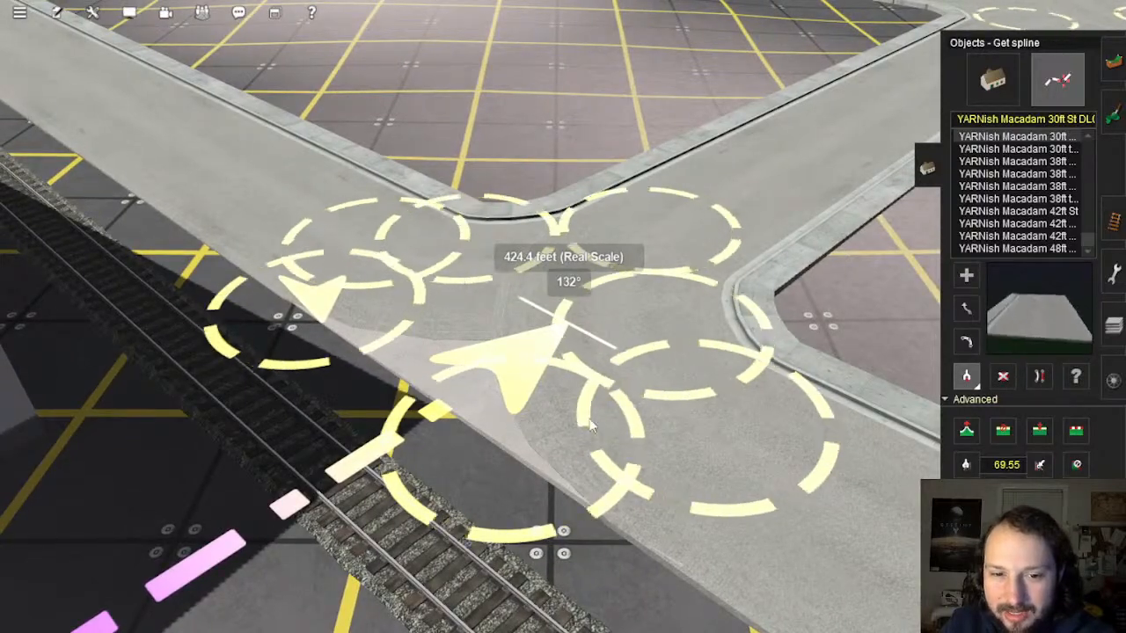
click(591, 426)
Step: Start a new 42ft macadam street beside the track and place its second point
right_click(140, 88)
key(Right)
right_click(445, 75)
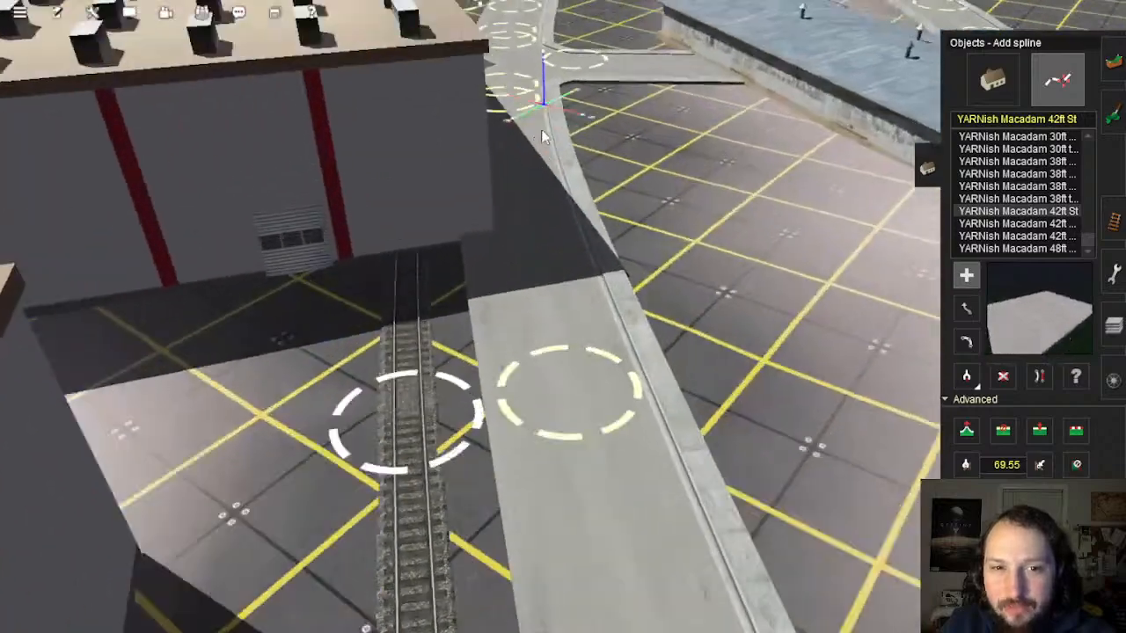
right_click(538, 127)
key(Up)
right_click(518, 264)
scroll(524, 307, up, 5)
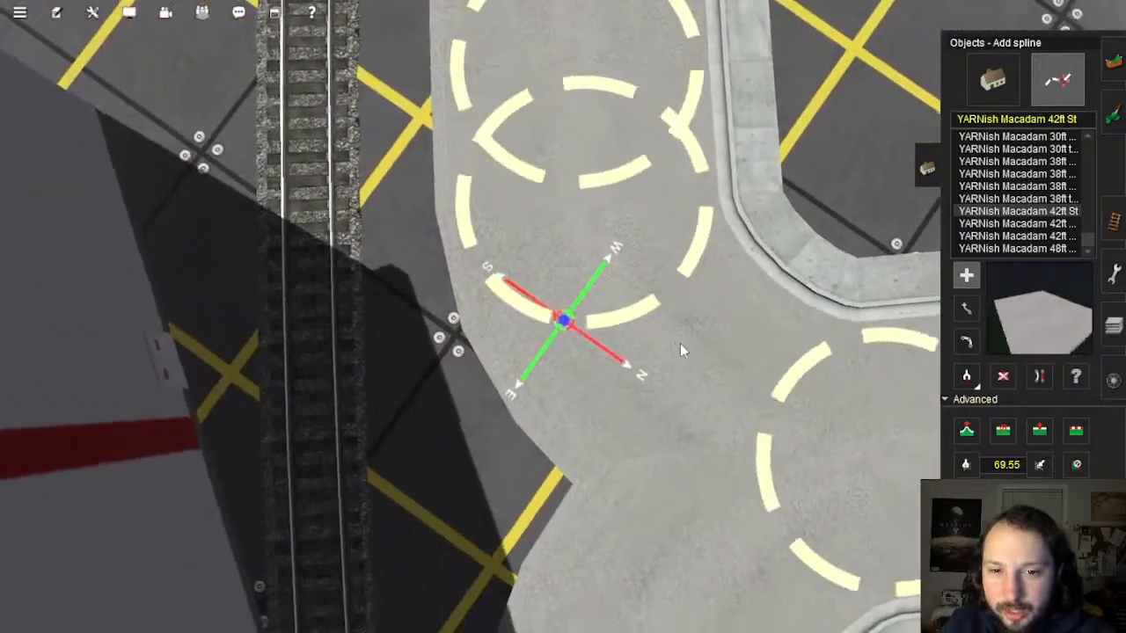
click(723, 326)
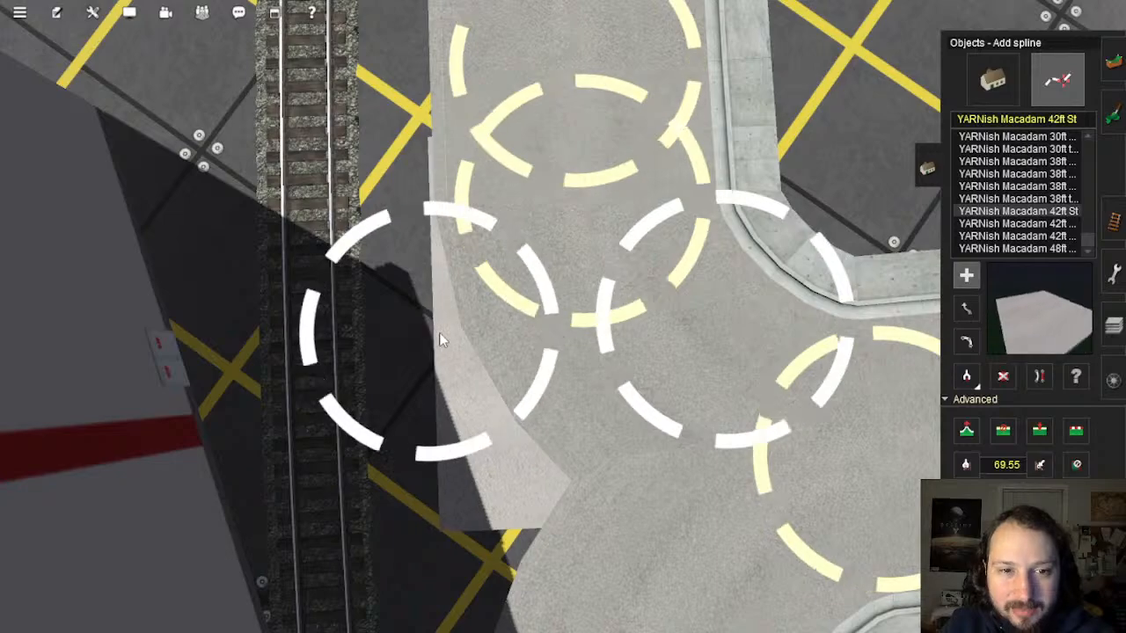
click(442, 336)
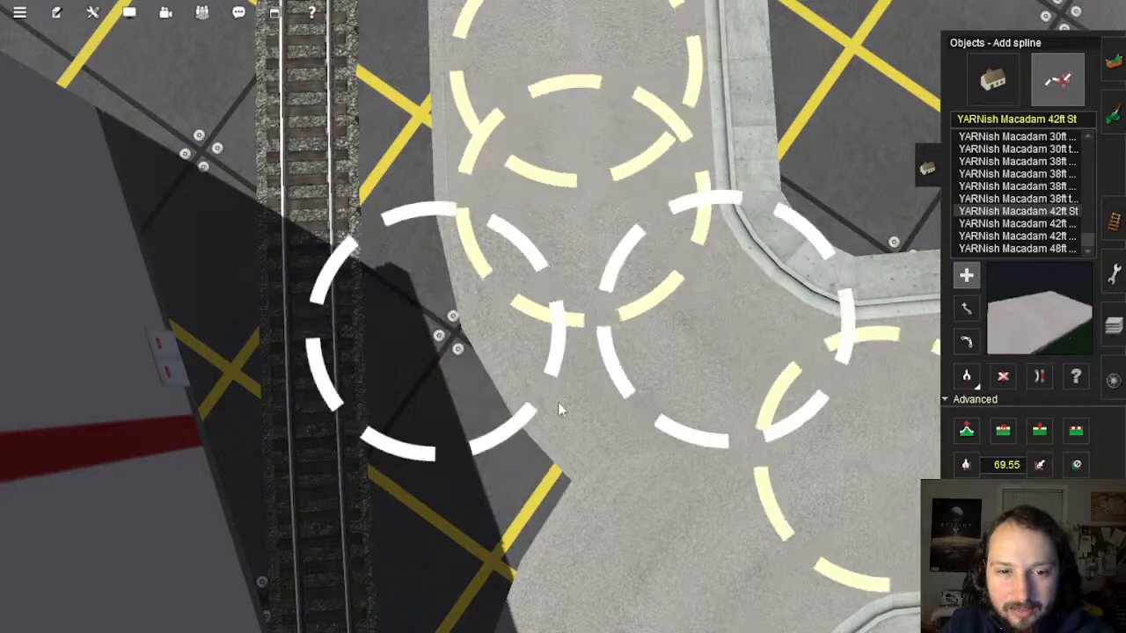
Step: Extend the new street along the track edge and end it there
key(Right)
right_drag(561, 407, 545, 194)
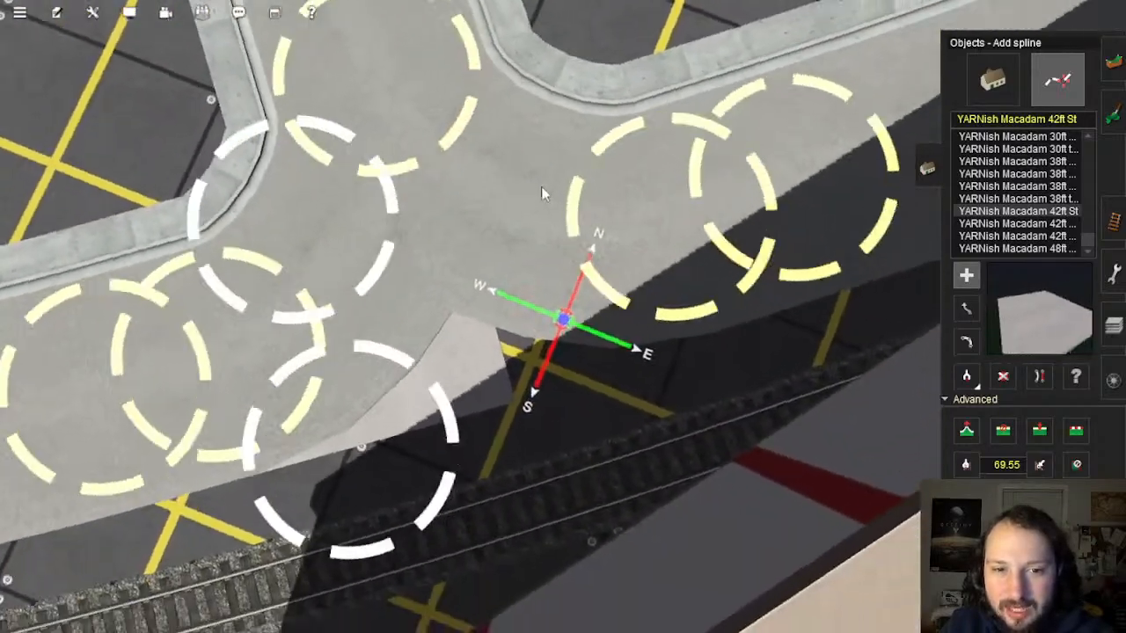
click(566, 205)
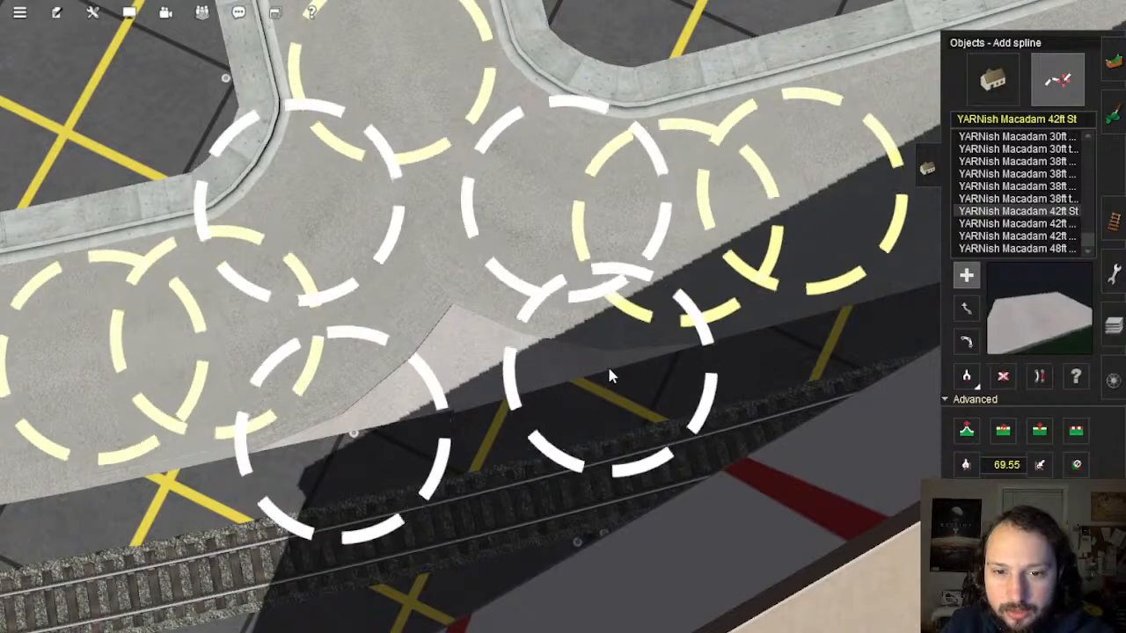
right_click(487, 398)
right_click(482, 384)
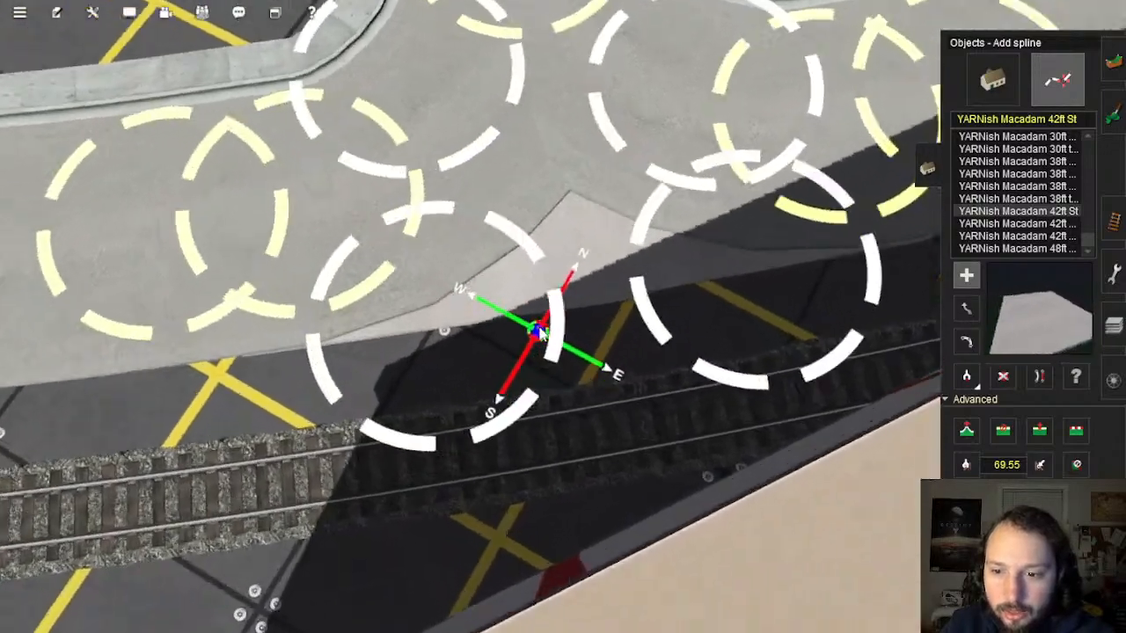
scroll(546, 330, up, 4)
right_click(622, 367)
key(Down)
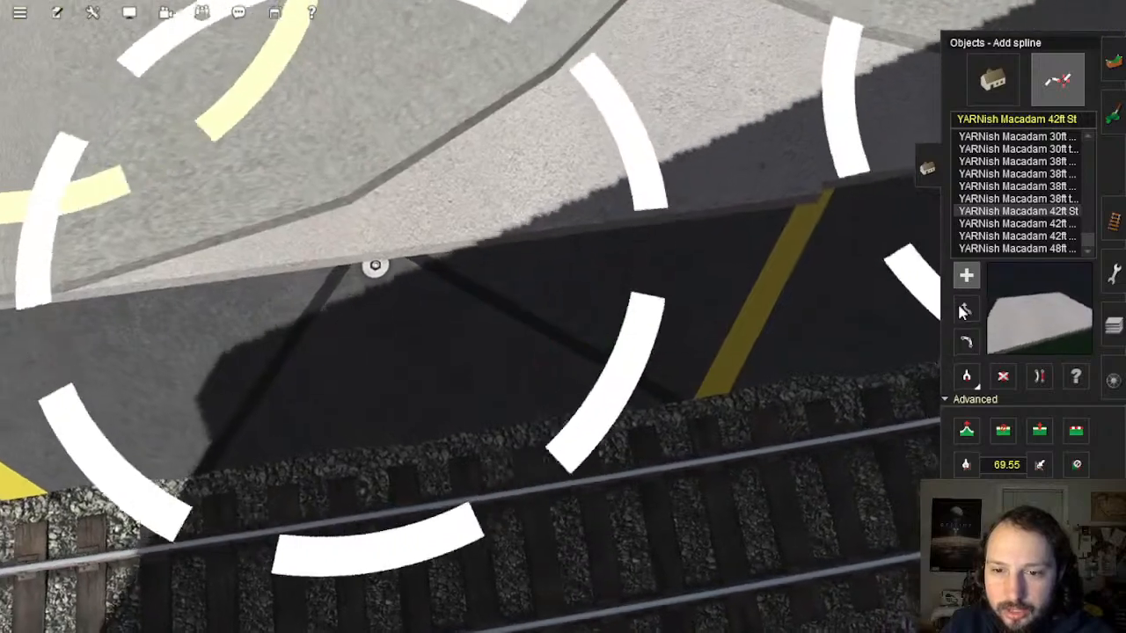
click(966, 308)
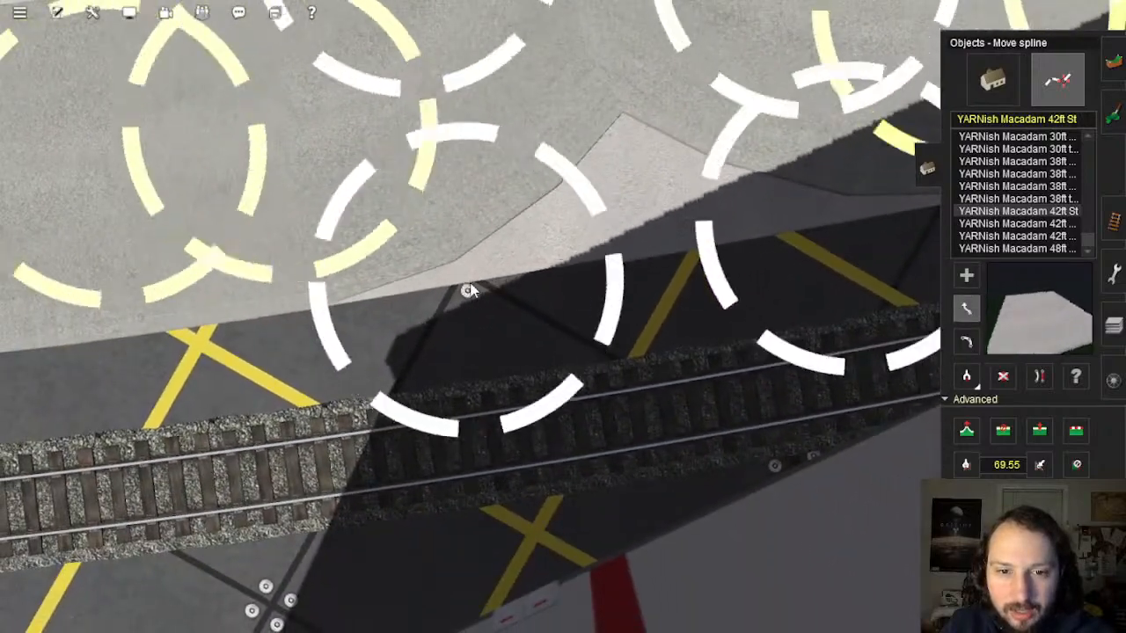
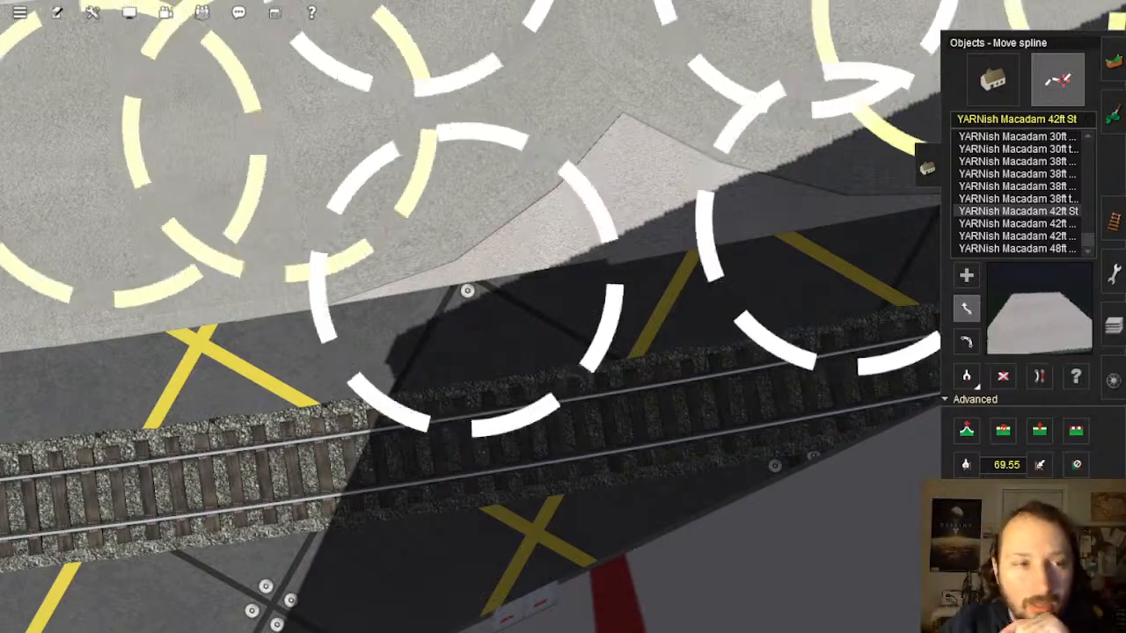
Step: Raise the pavement piece's spline points beside the tracks to about +0.42m
right_drag(603, 360, 638, 321)
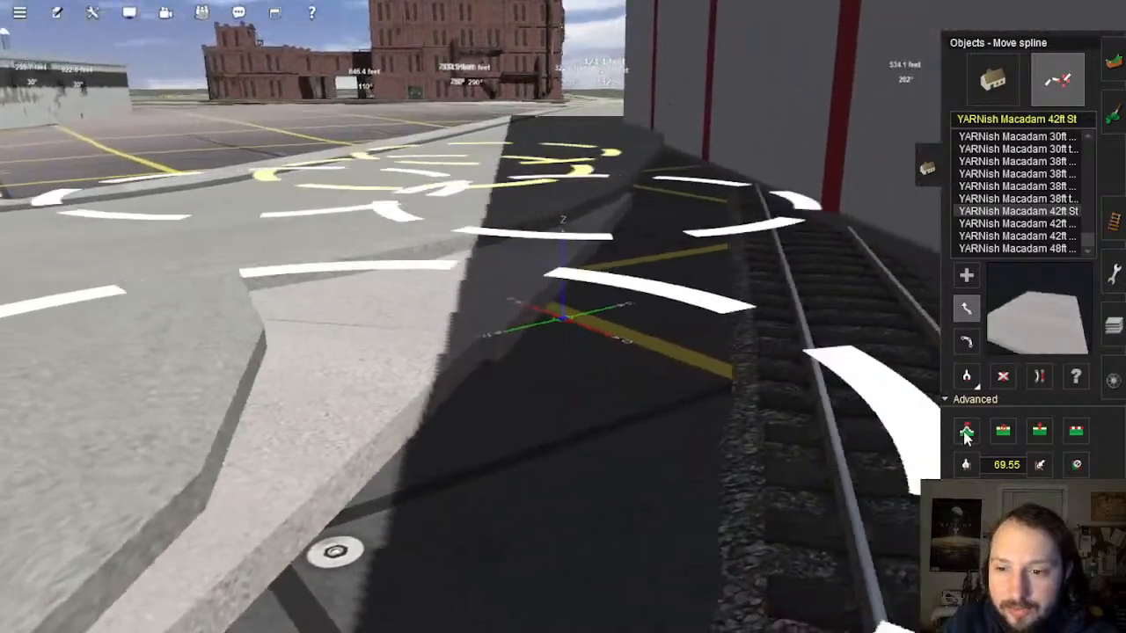
click(966, 431)
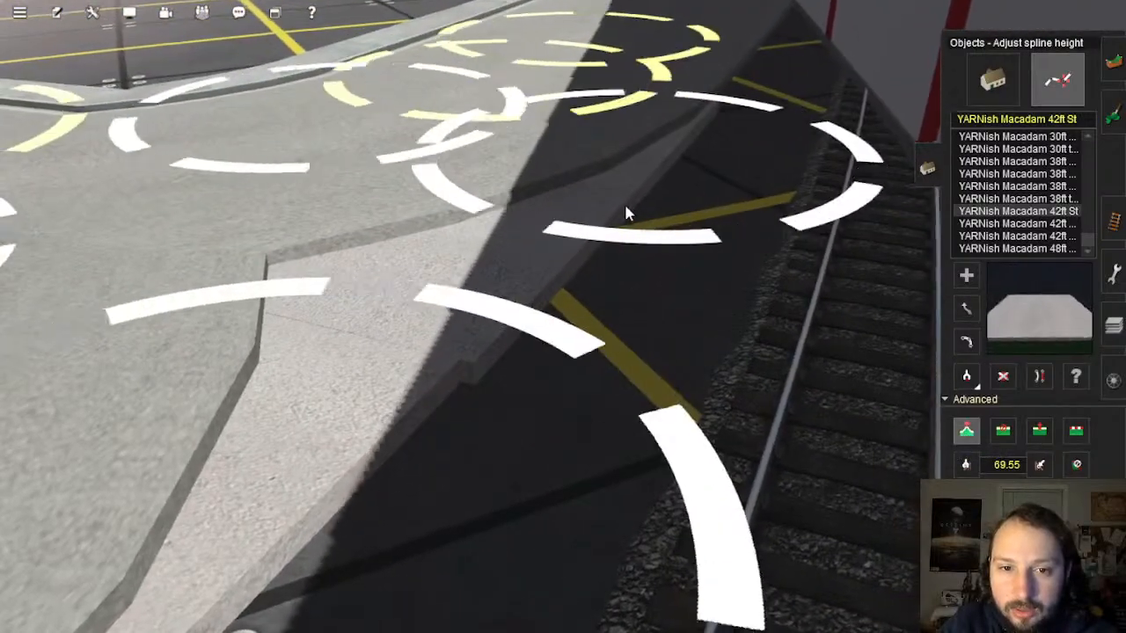
drag(625, 192, 622, 93)
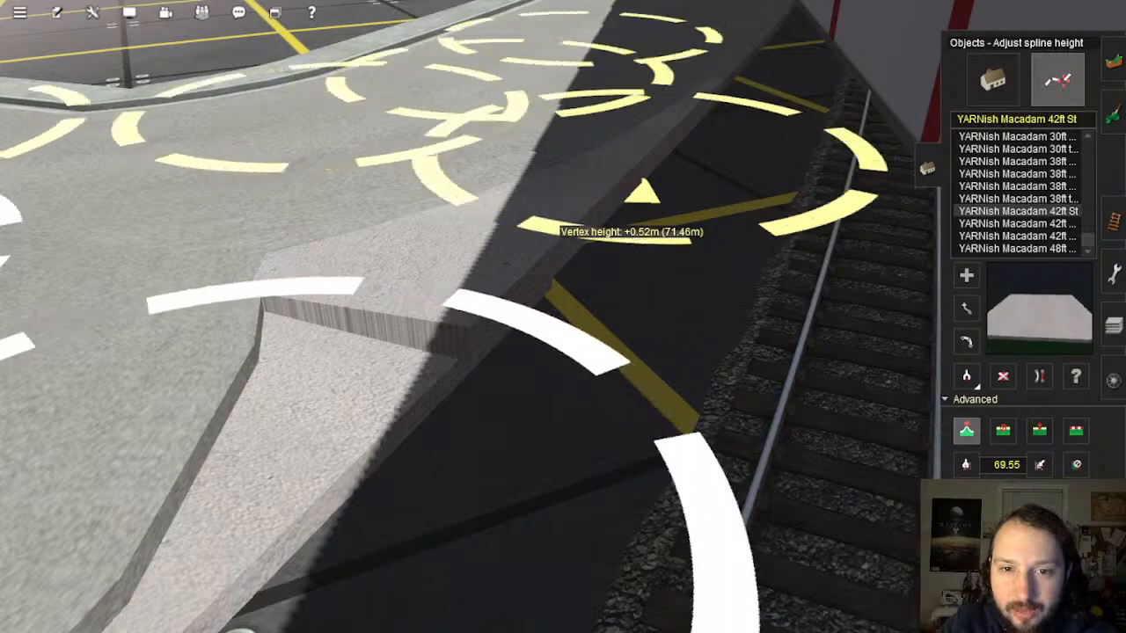
right_drag(478, 322, 606, 328)
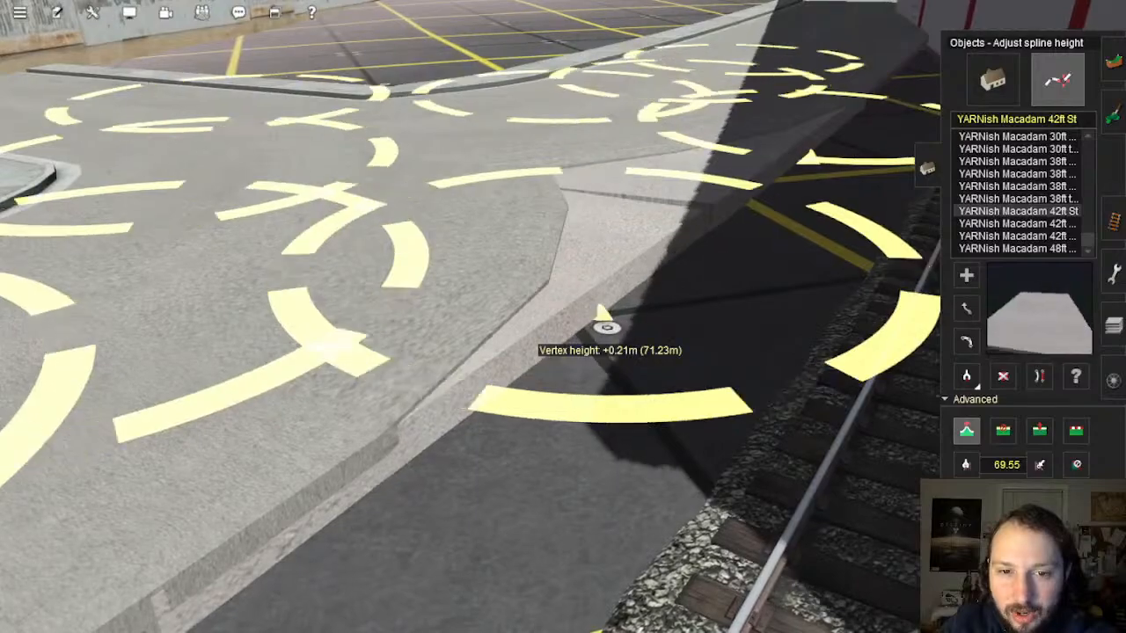
click(607, 328)
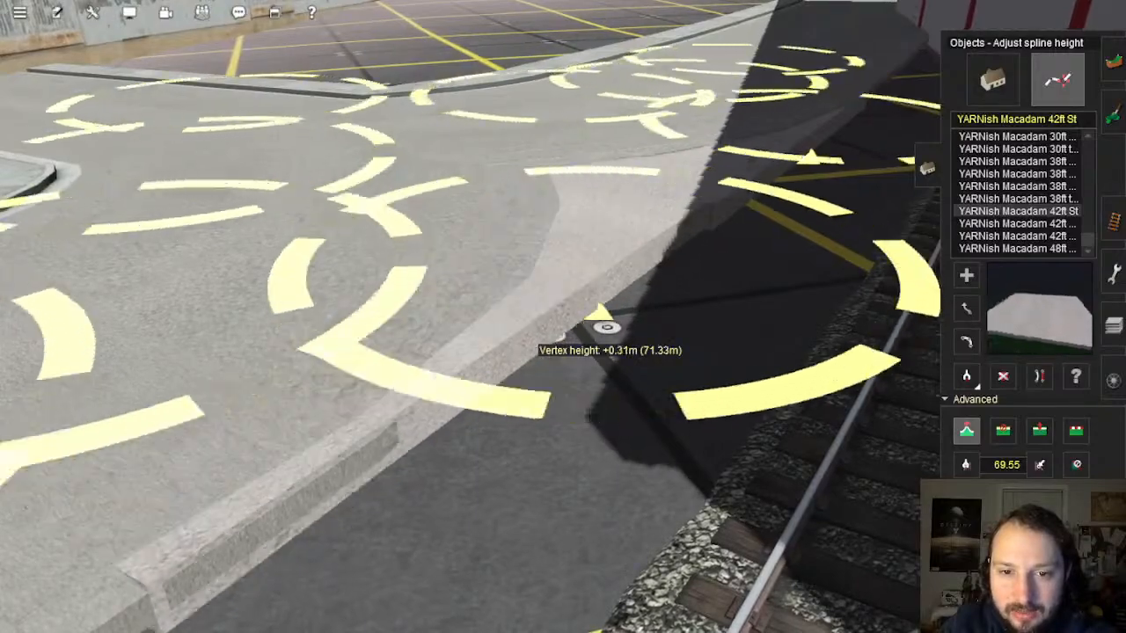
Step: Return to Move spline and pick a vertex of the pavement piece
right_drag(607, 328, 506, 357)
right_drag(444, 324, 552, 308)
scroll(557, 301, up, 3)
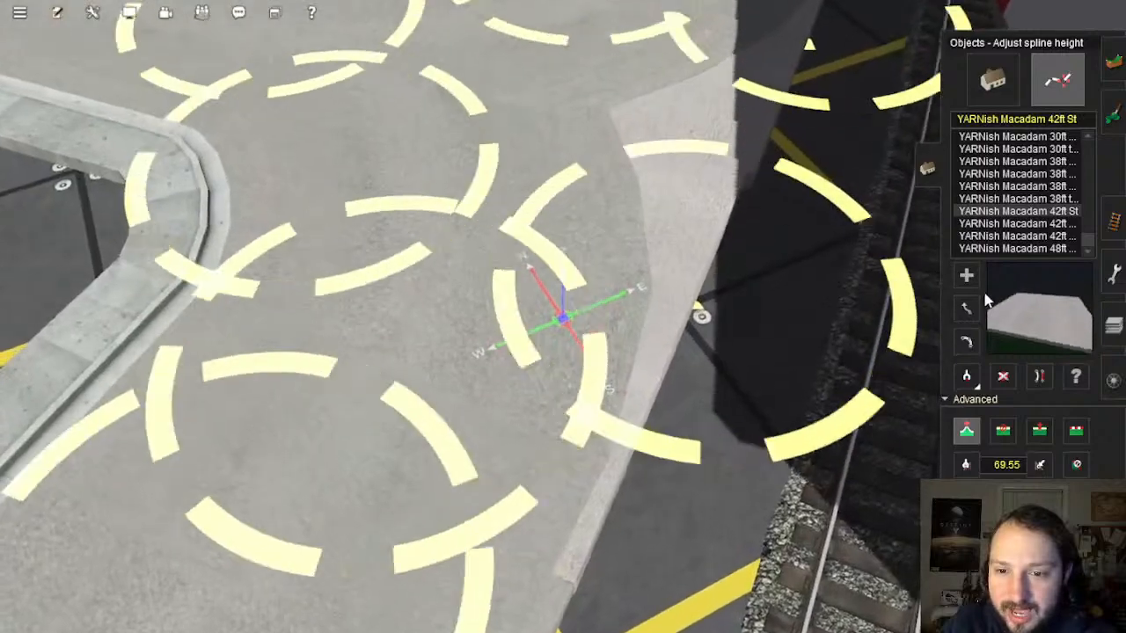
click(969, 308)
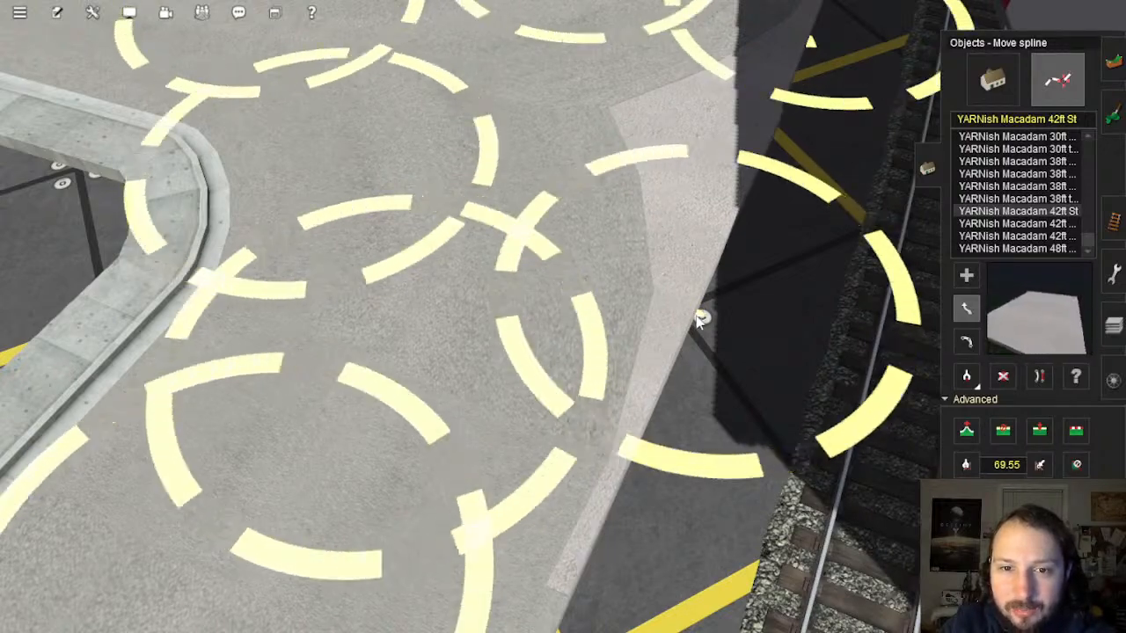
click(698, 319)
right_drag(666, 402, 616, 396)
Step: Flatten the pavement spline beside the tracks, then orbit around the long warehouse to check it
click(1079, 433)
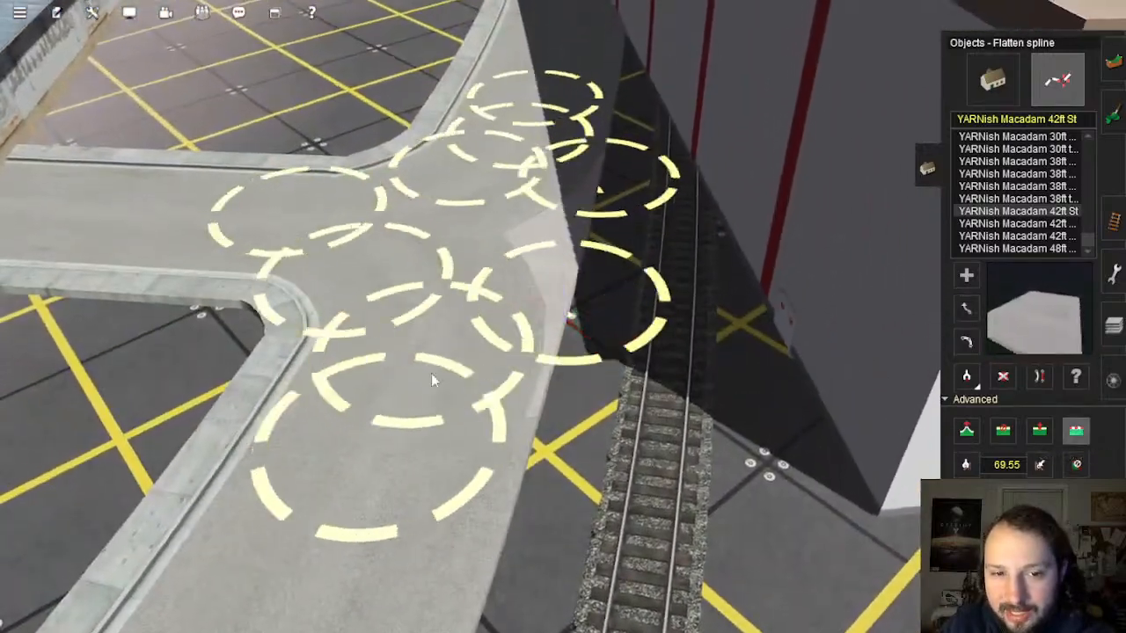
click(402, 436)
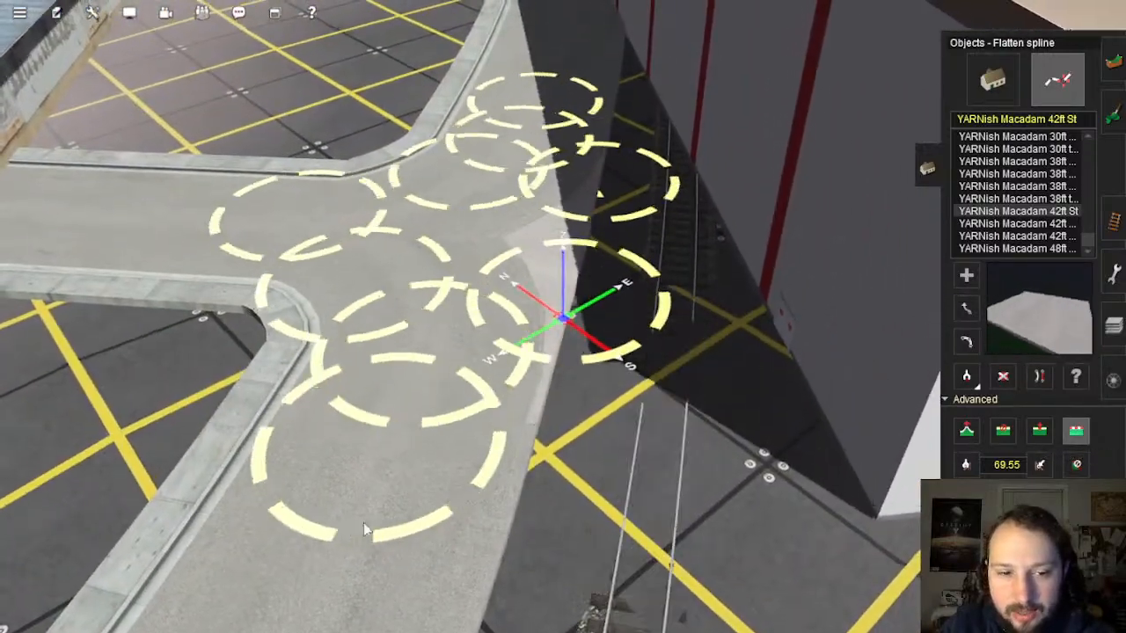
right_drag(425, 535, 523, 166)
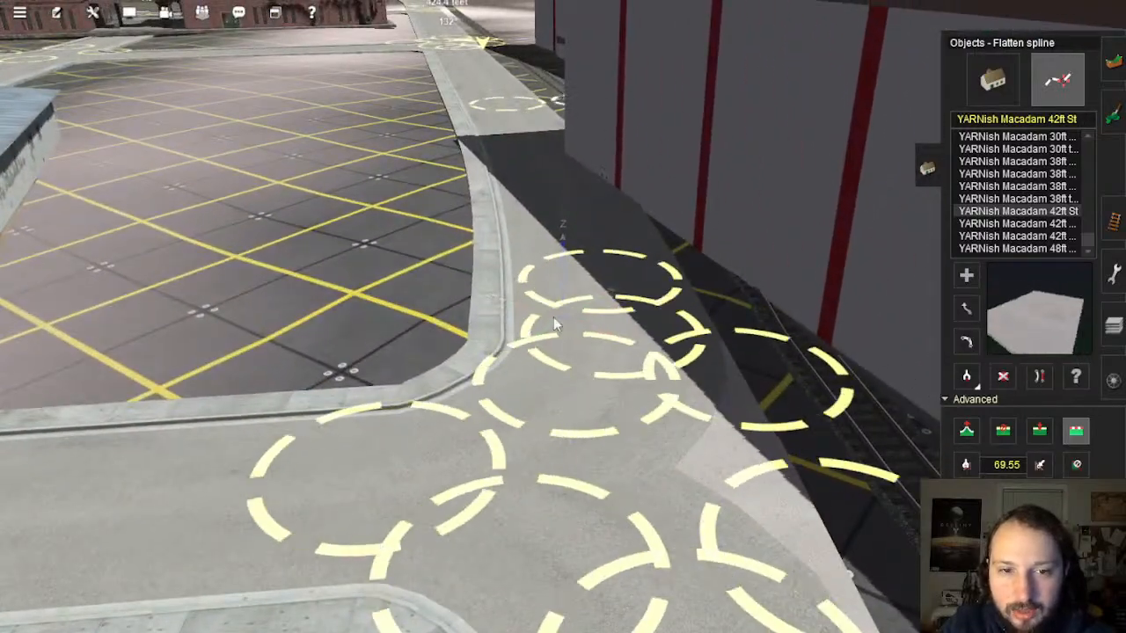
right_drag(553, 316, 732, 367)
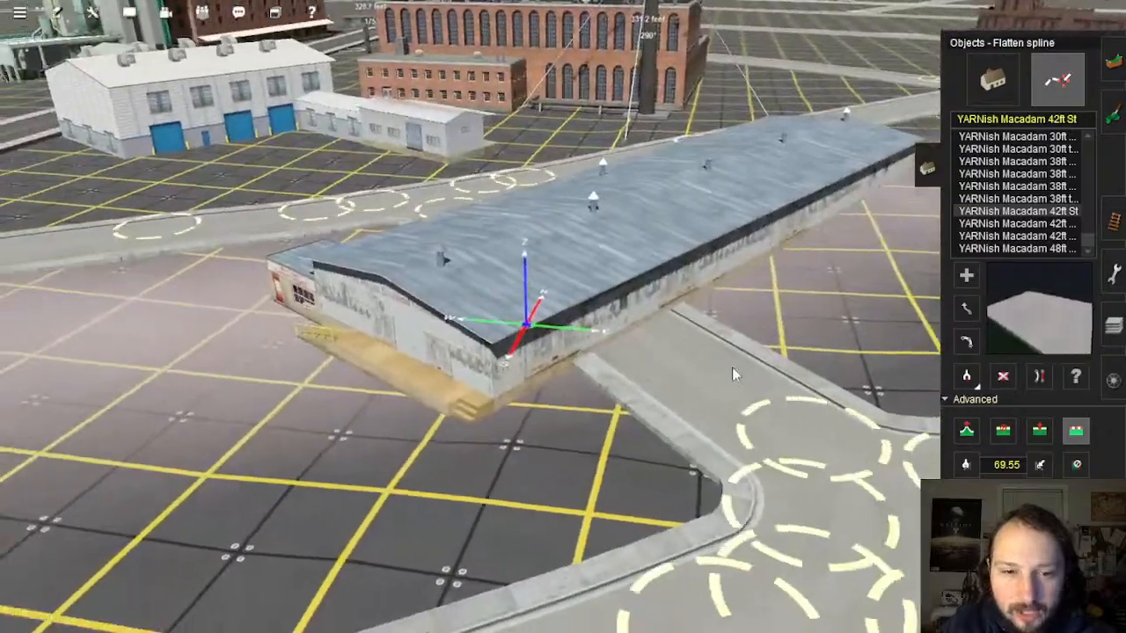
right_drag(823, 413, 632, 262)
right_drag(831, 373, 834, 375)
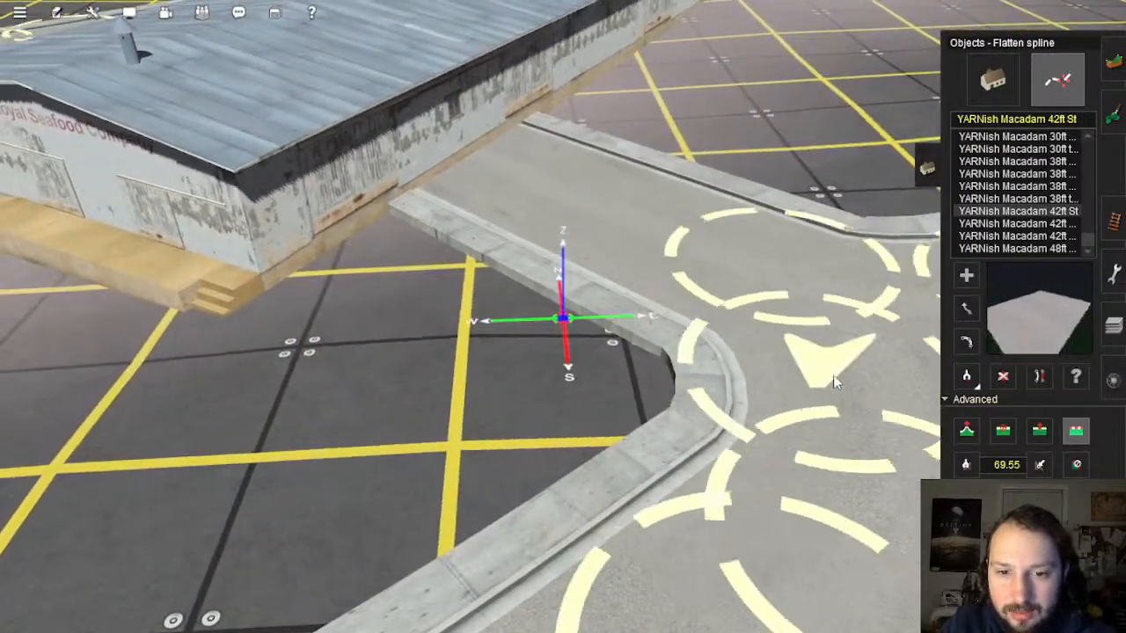
right_drag(714, 368, 644, 322)
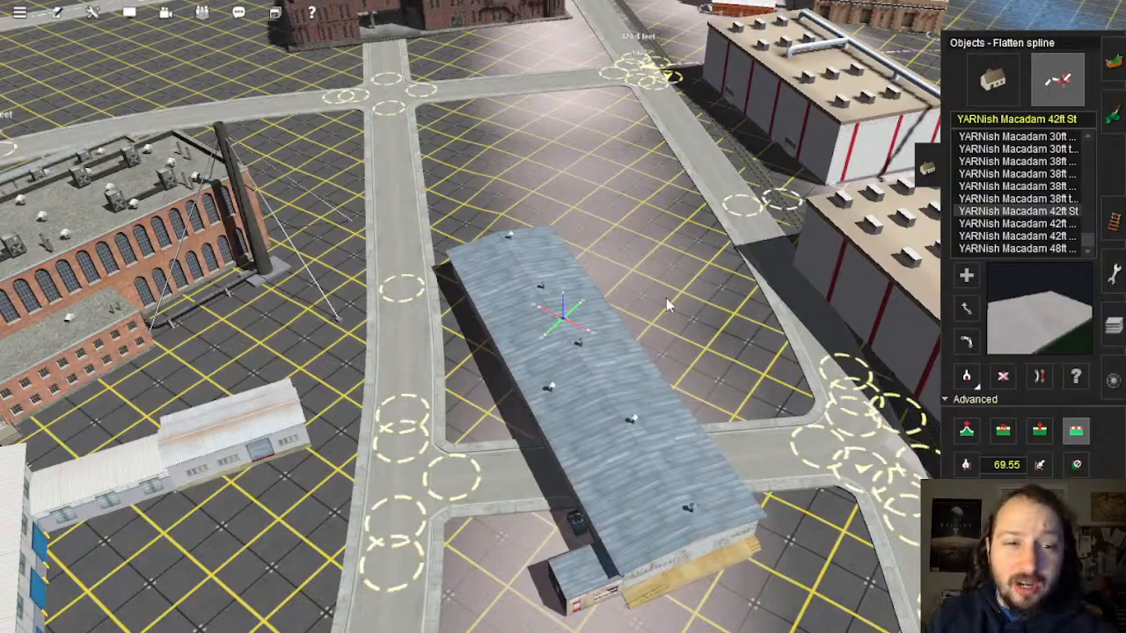
Step: Bring the camera down to the curb at the parking-lot corner by the warehouse
key(Down)
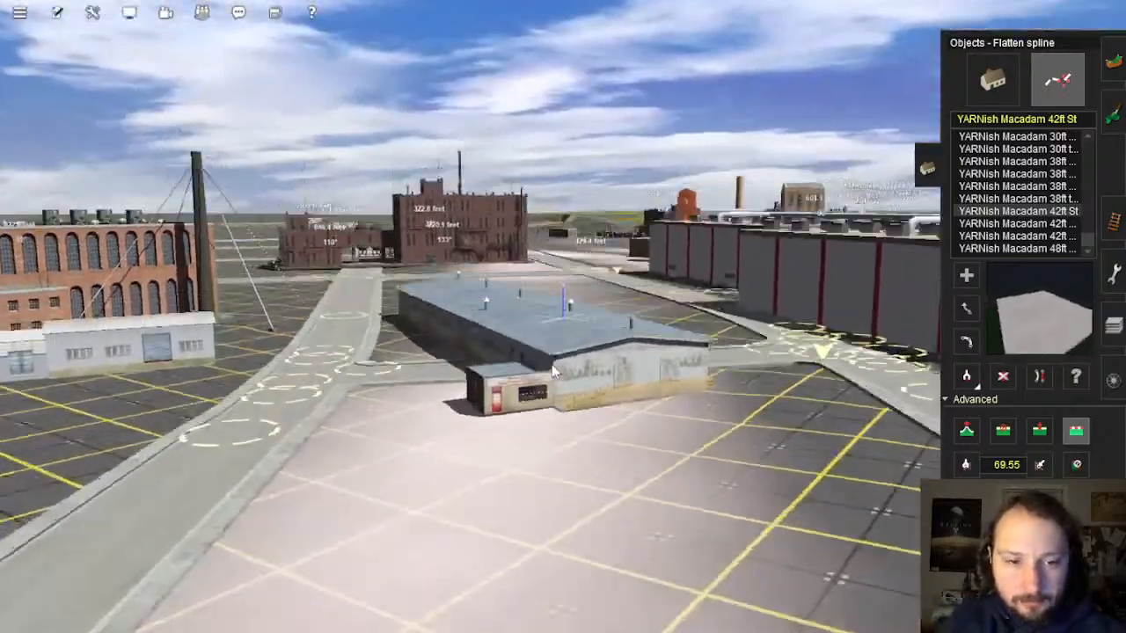
right_click(482, 388)
right_click(493, 289)
scroll(581, 331, up, 3)
key(Down)
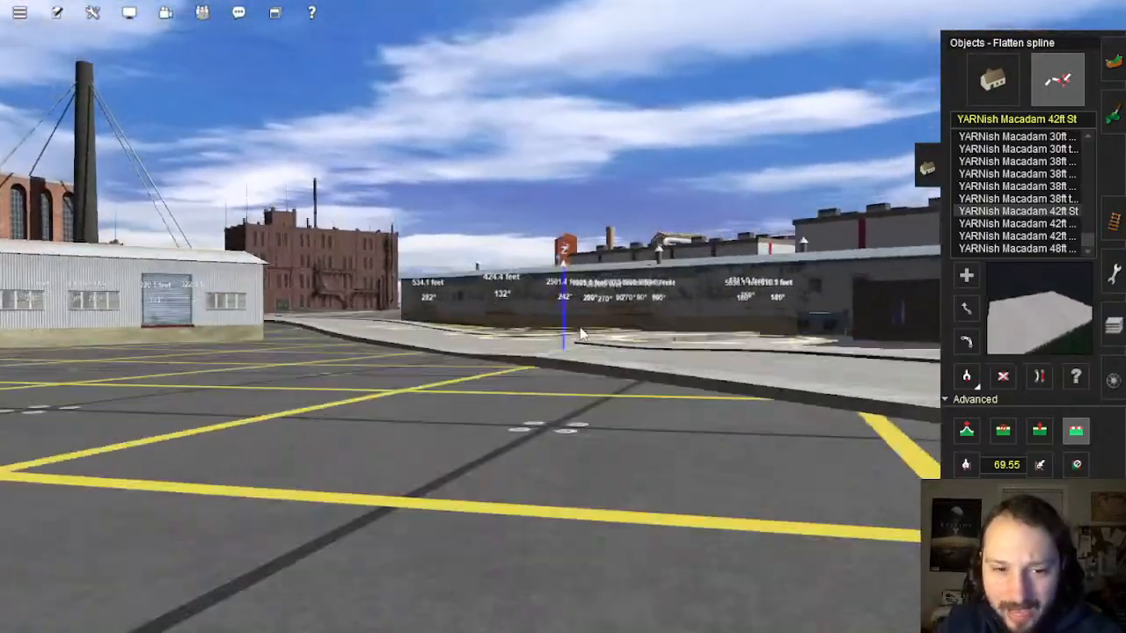
key(Up)
scroll(581, 331, up, 3)
key(Down)
right_click(467, 370)
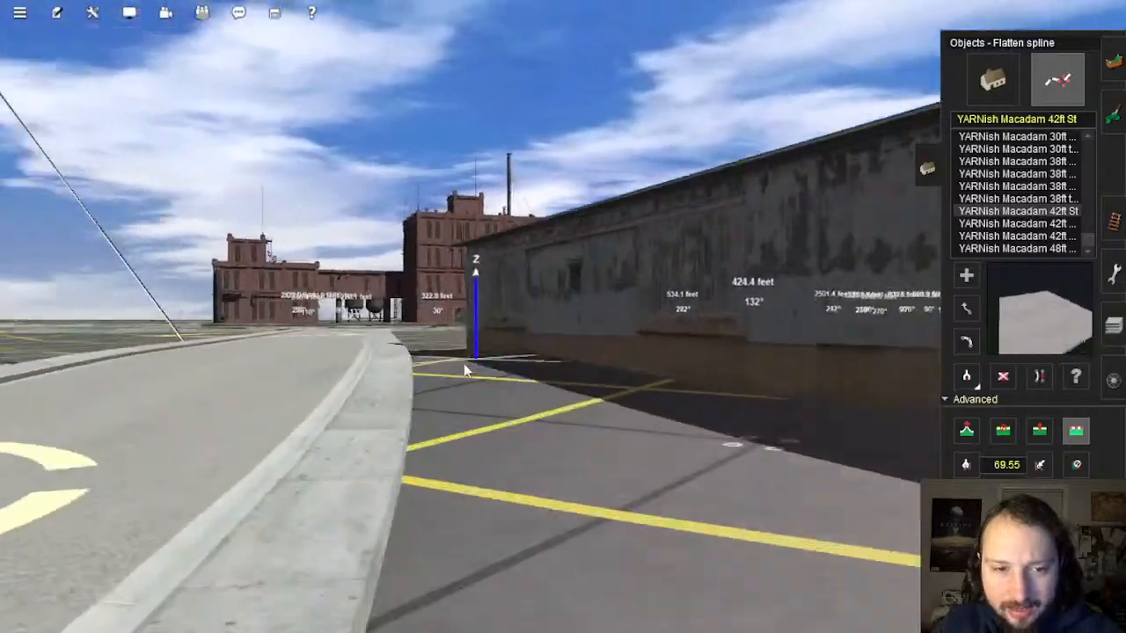
key(Left)
right_click(425, 456)
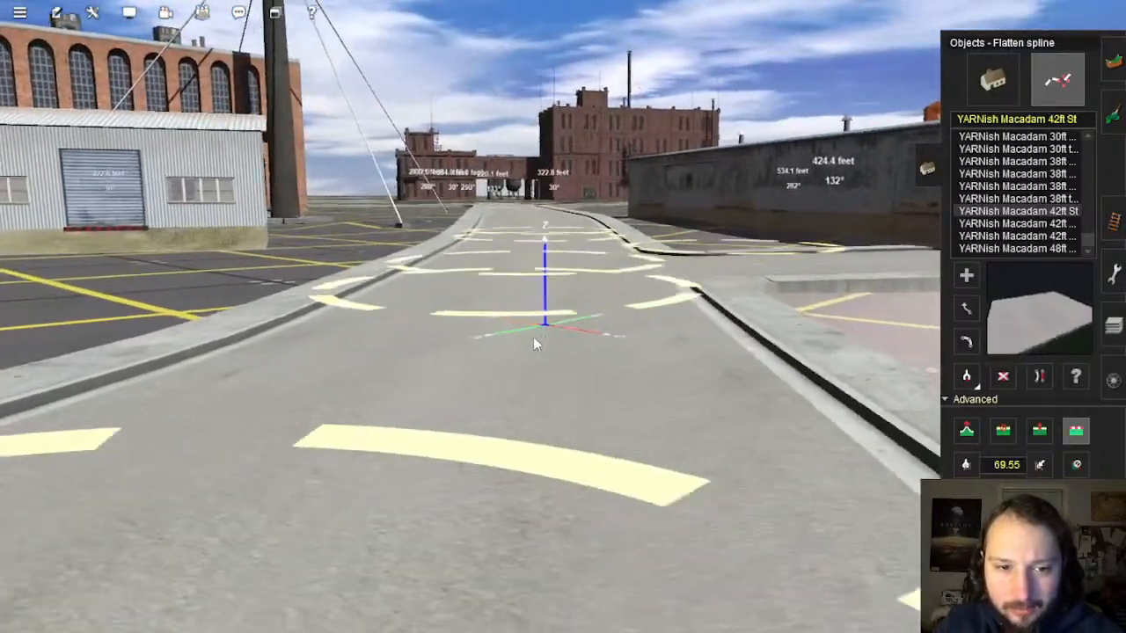
Step: Move the camera up the grey road to the dark cross street and resume Move spline
key(Up)
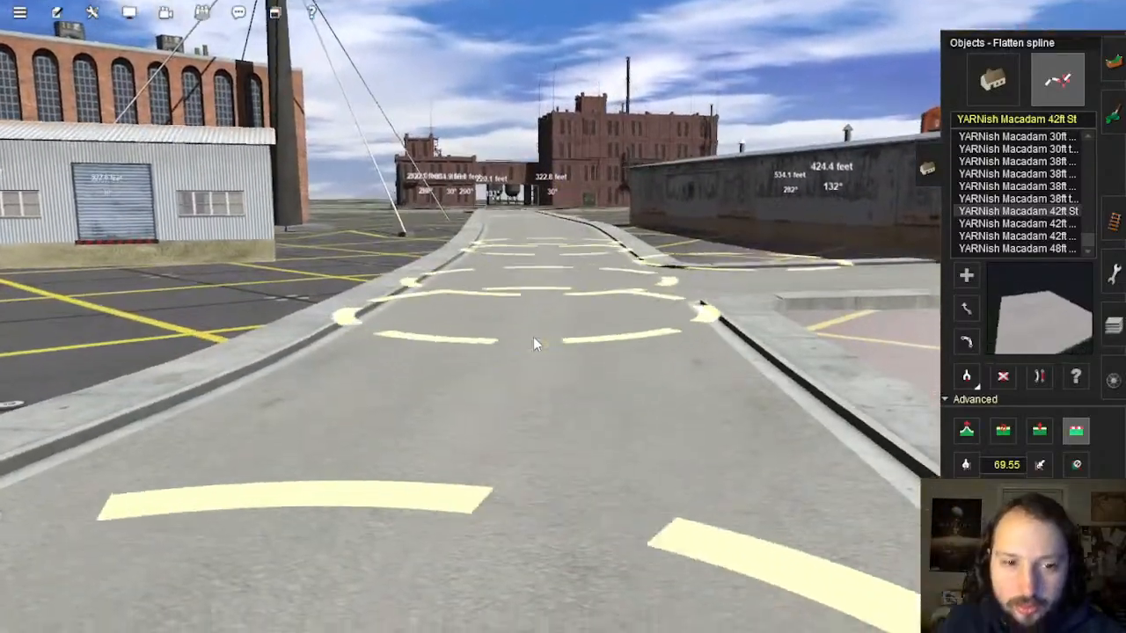
key(Right)
scroll(536, 343, down, 5)
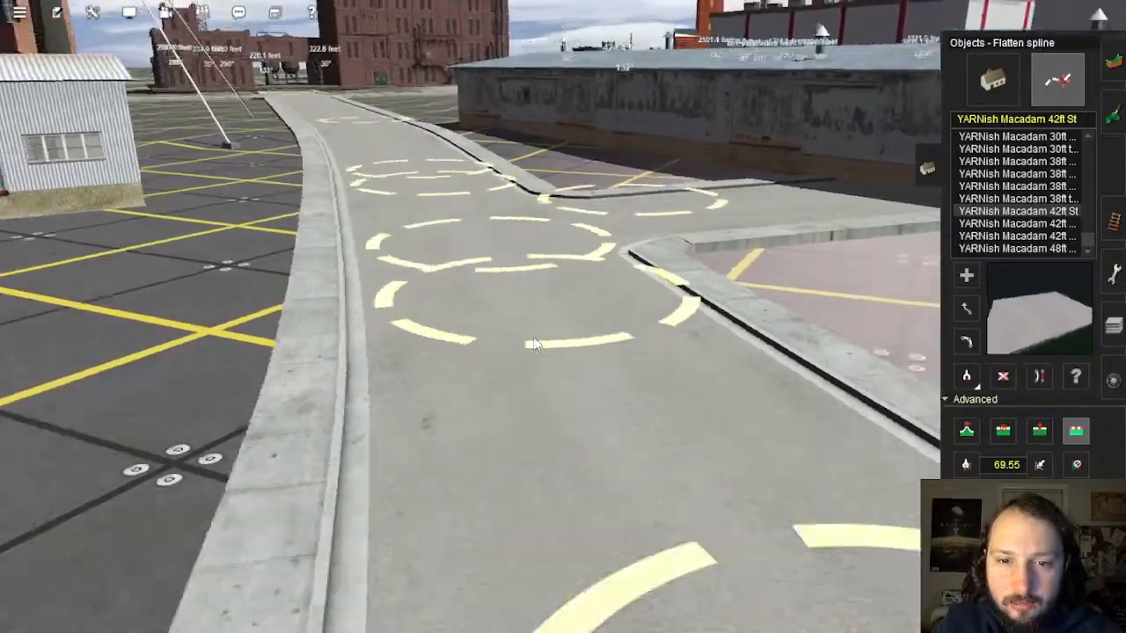
right_click(549, 333)
key(Left)
key(Down)
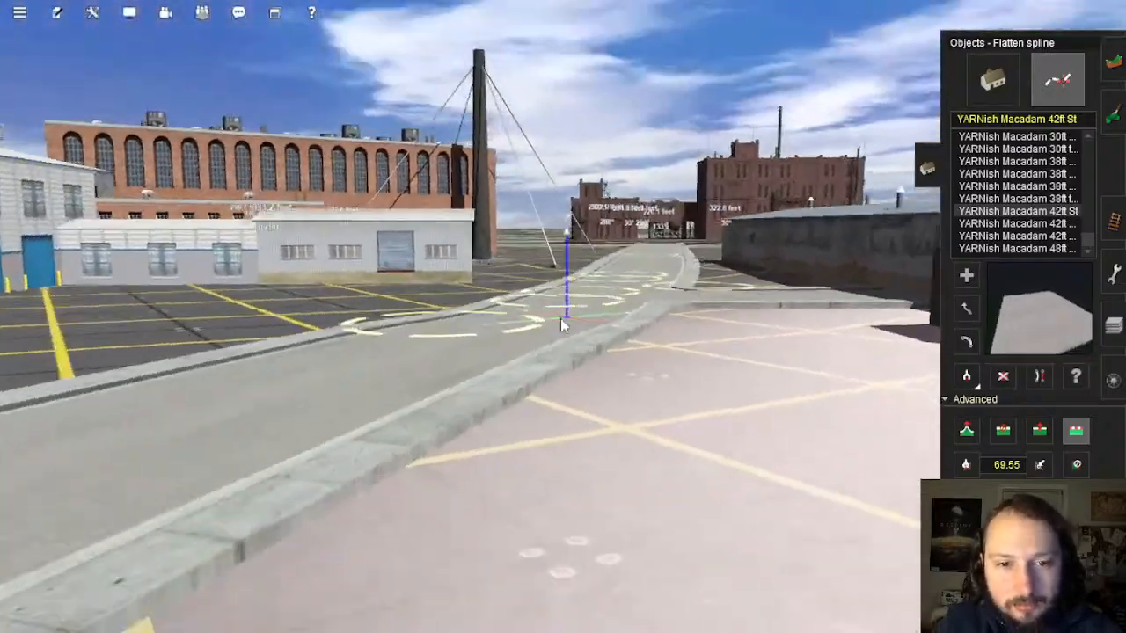
key(Up)
key(Left)
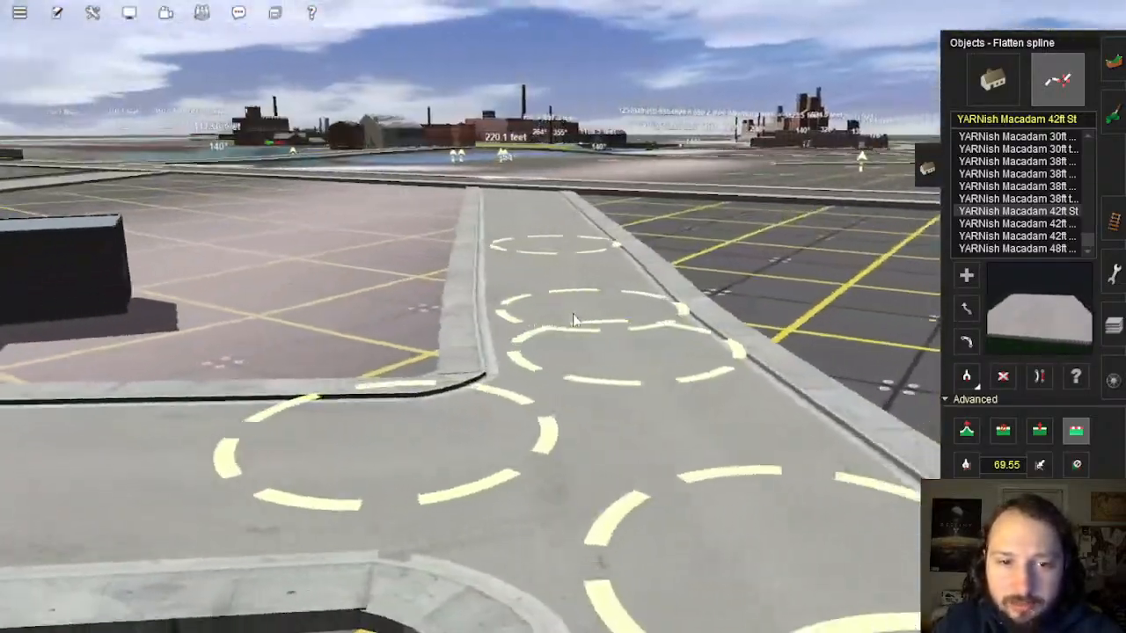
right_click(577, 274)
key(Left)
key(Up)
right_click(607, 193)
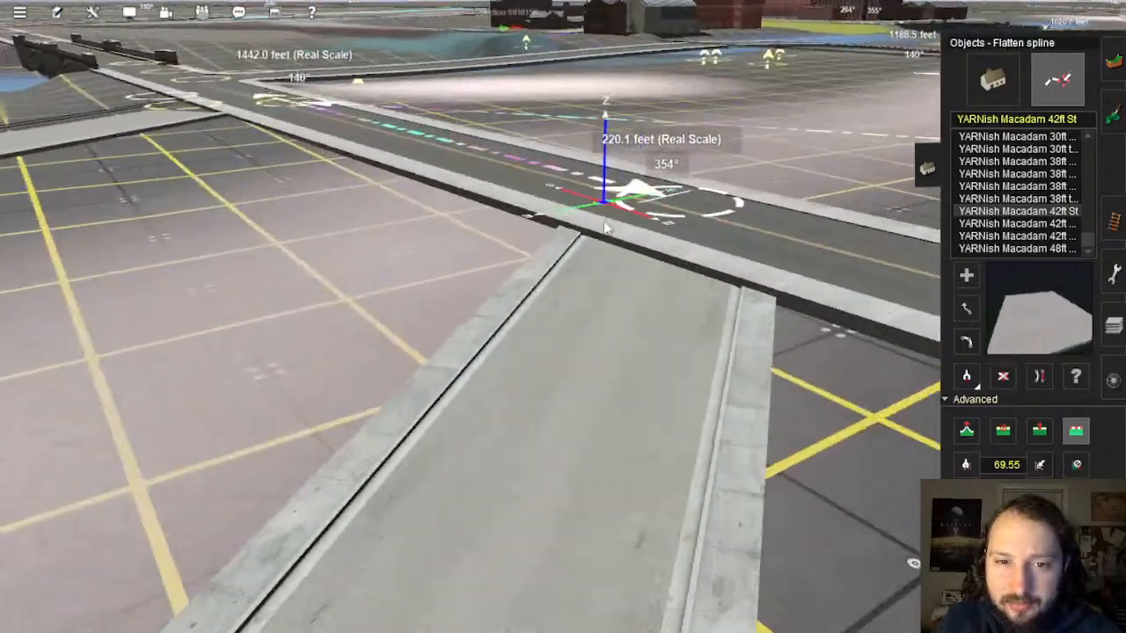
click(965, 308)
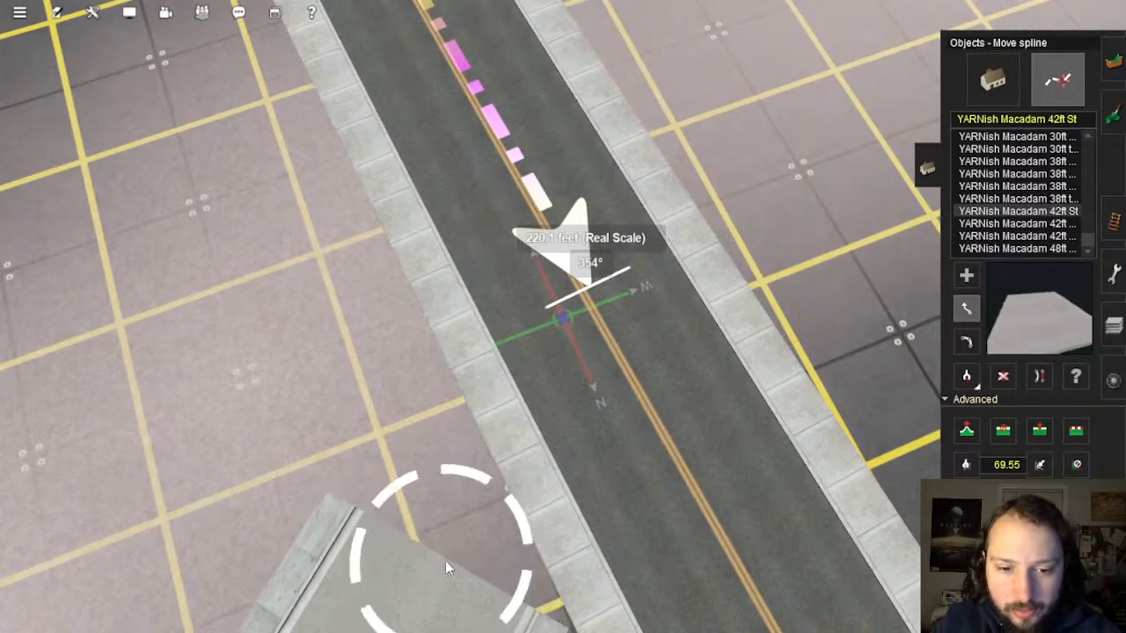
Step: Add a new spline point on the road edge and straighten the street spline
right_click(572, 415)
key(Left)
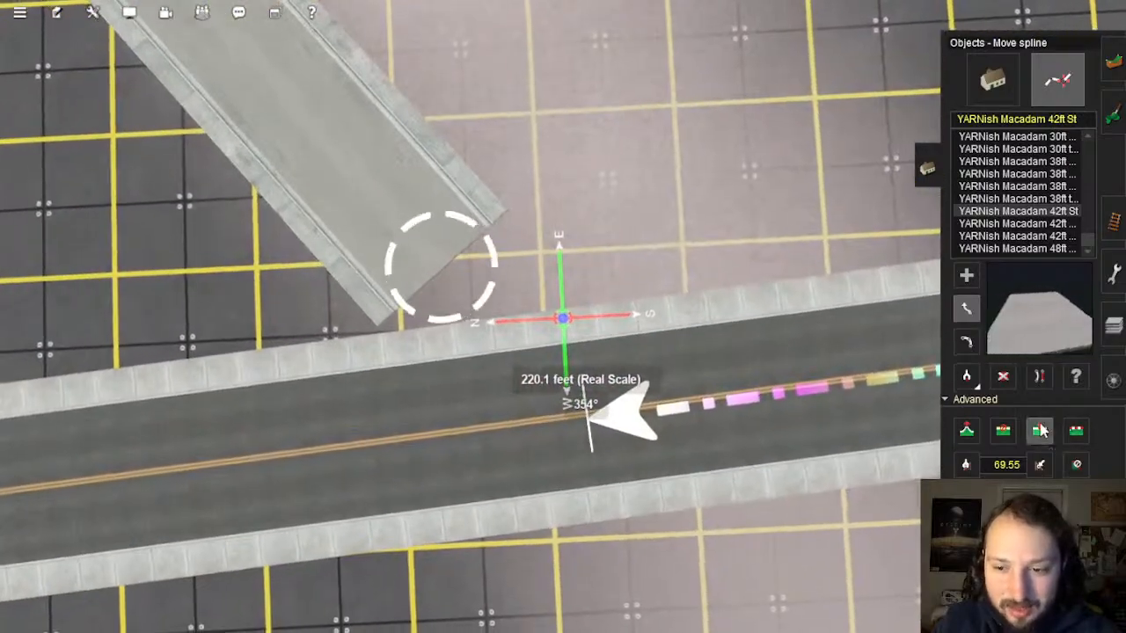
click(401, 444)
right_drag(452, 343, 576, 334)
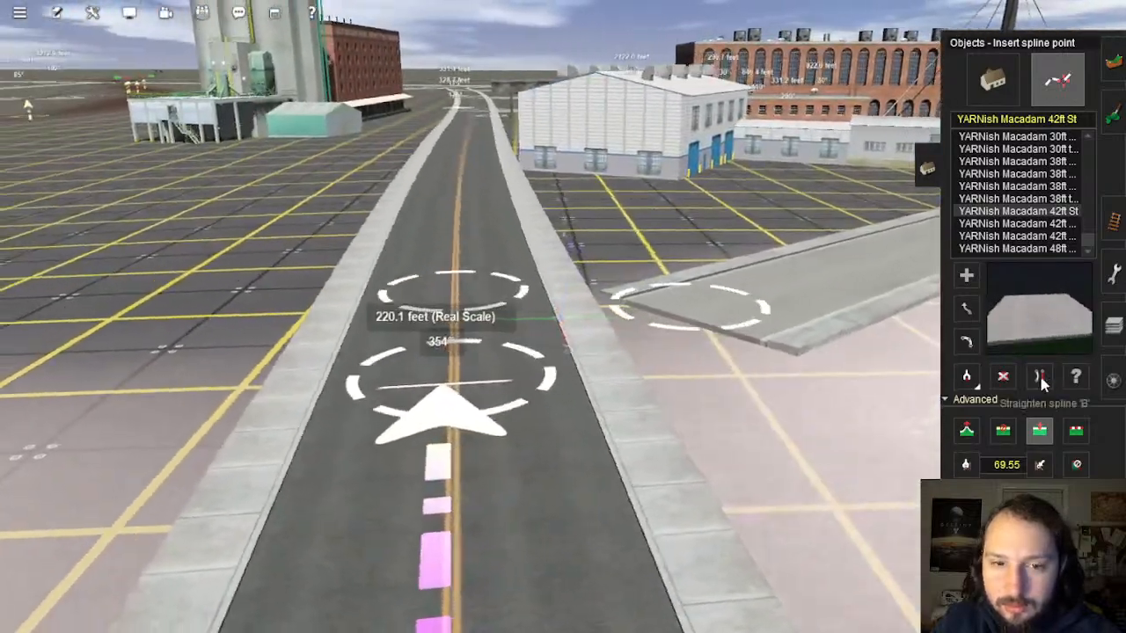
click(1039, 378)
scroll(528, 449, down, 4)
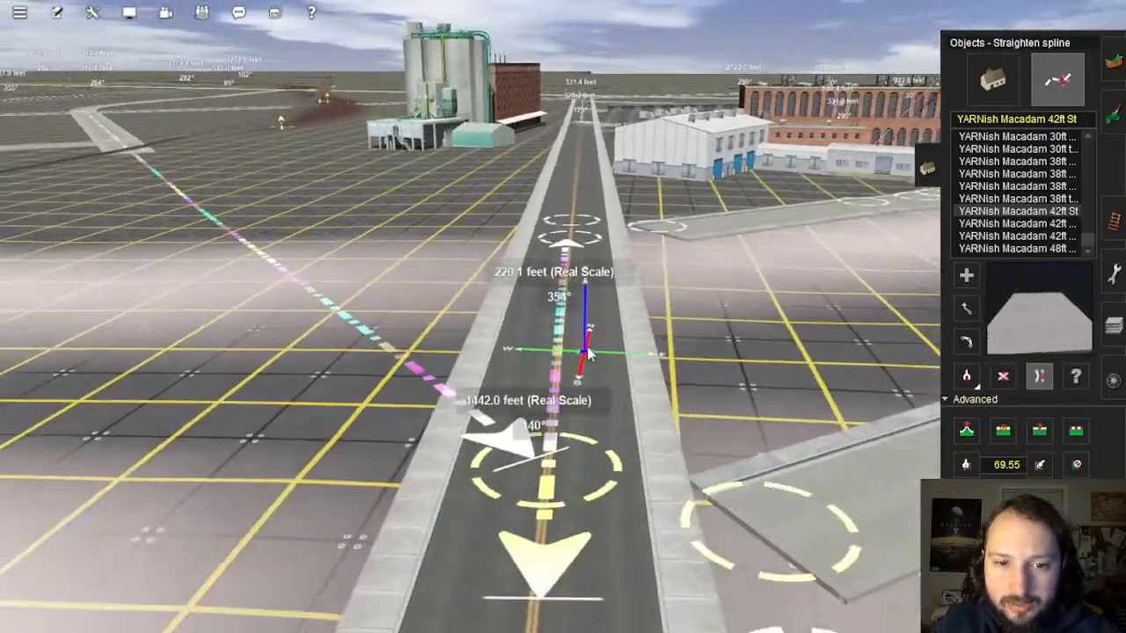
right_drag(559, 377, 563, 269)
scroll(562, 266, up, 5)
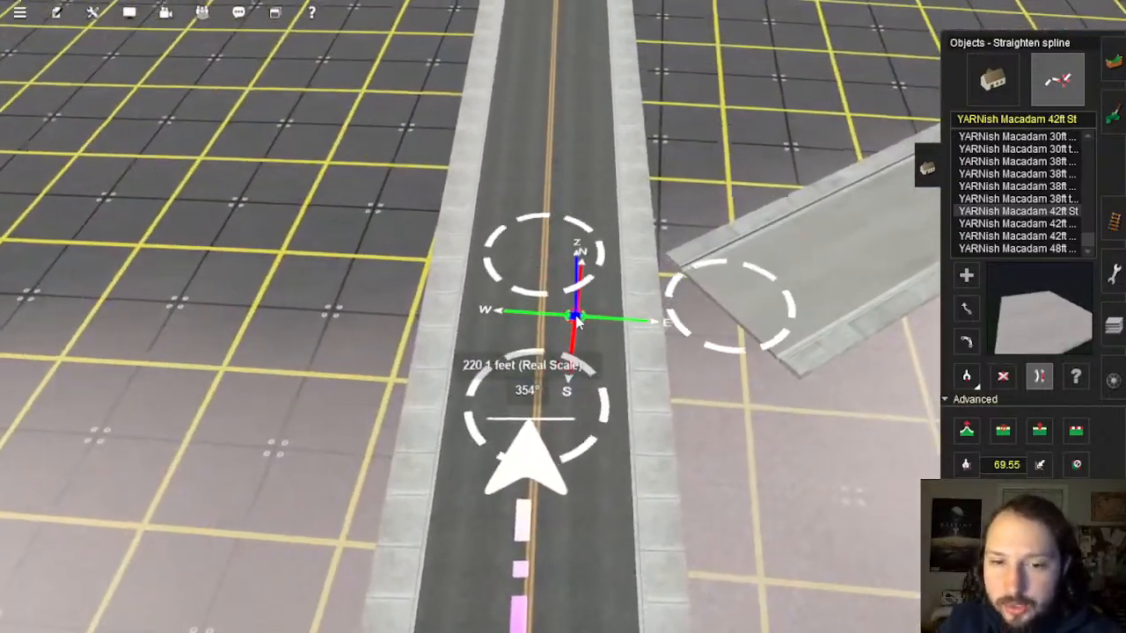
right_drag(576, 321, 560, 372)
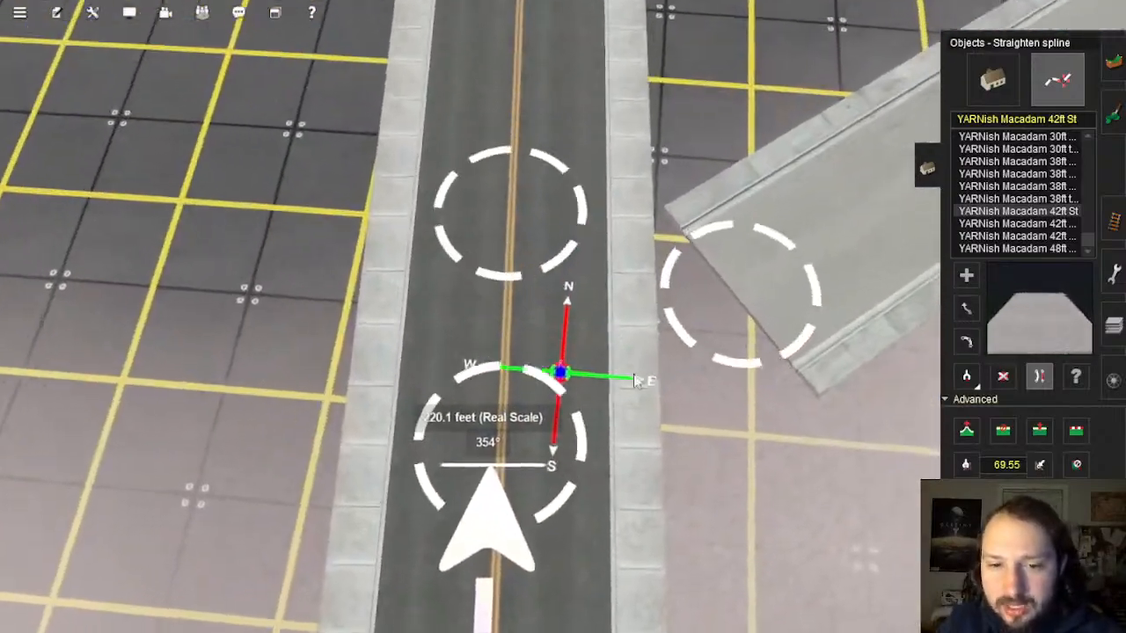
Step: Slide the new spline point slightly down the road
click(971, 312)
scroll(492, 356, down, 1)
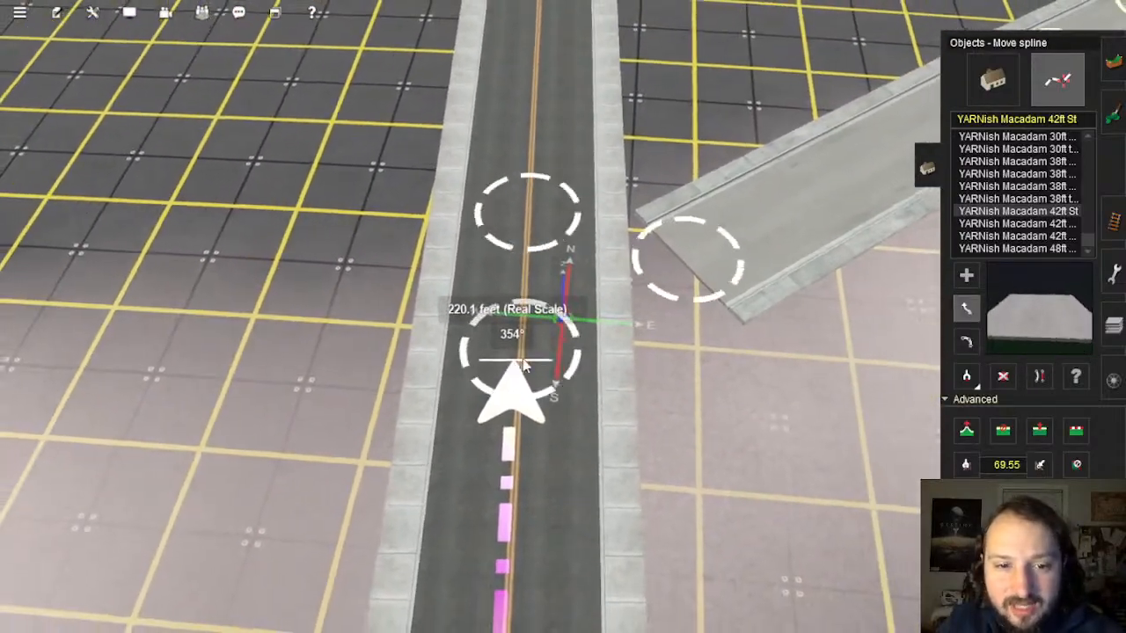
drag(516, 392, 516, 408)
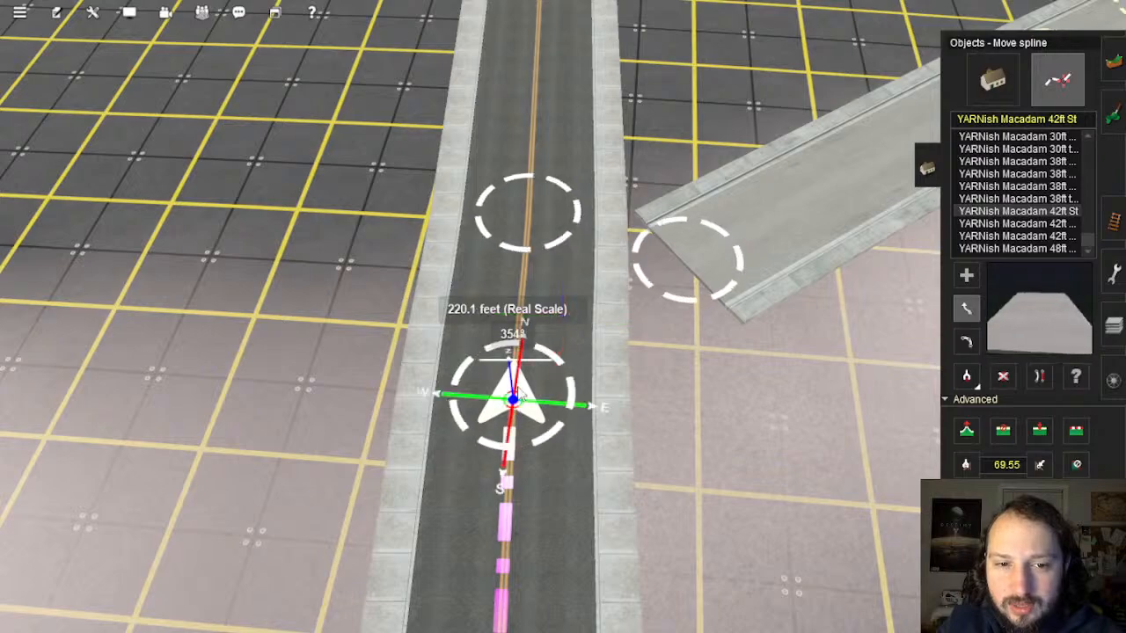
right_drag(520, 394, 541, 341)
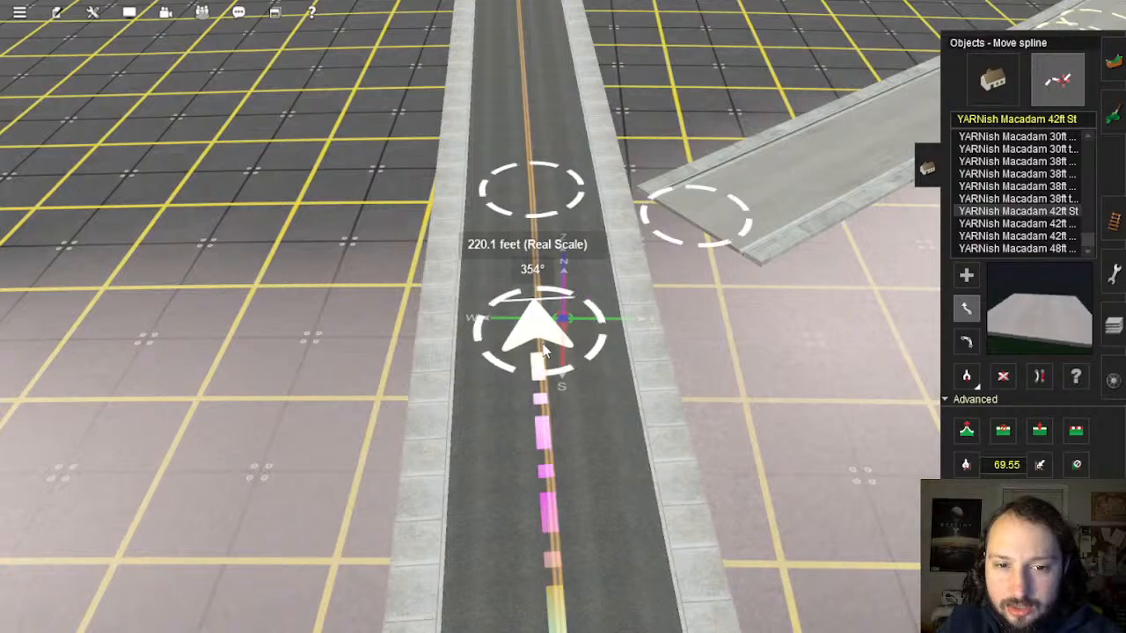
Step: Activate Get spline and pull the camera back over the road junction
key(w)
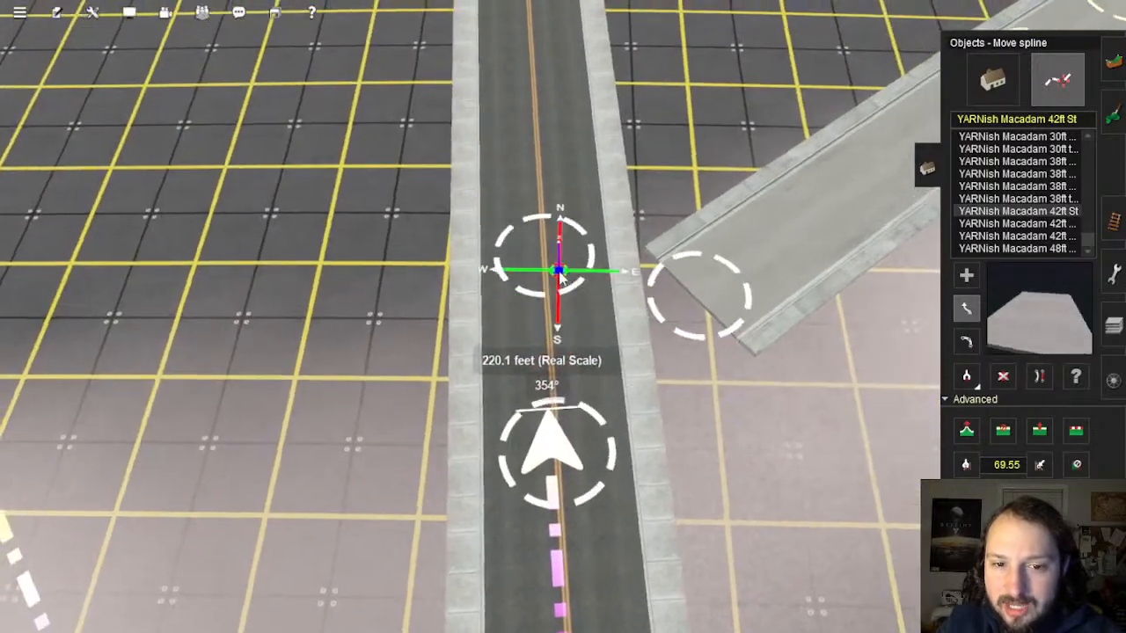
key(Right)
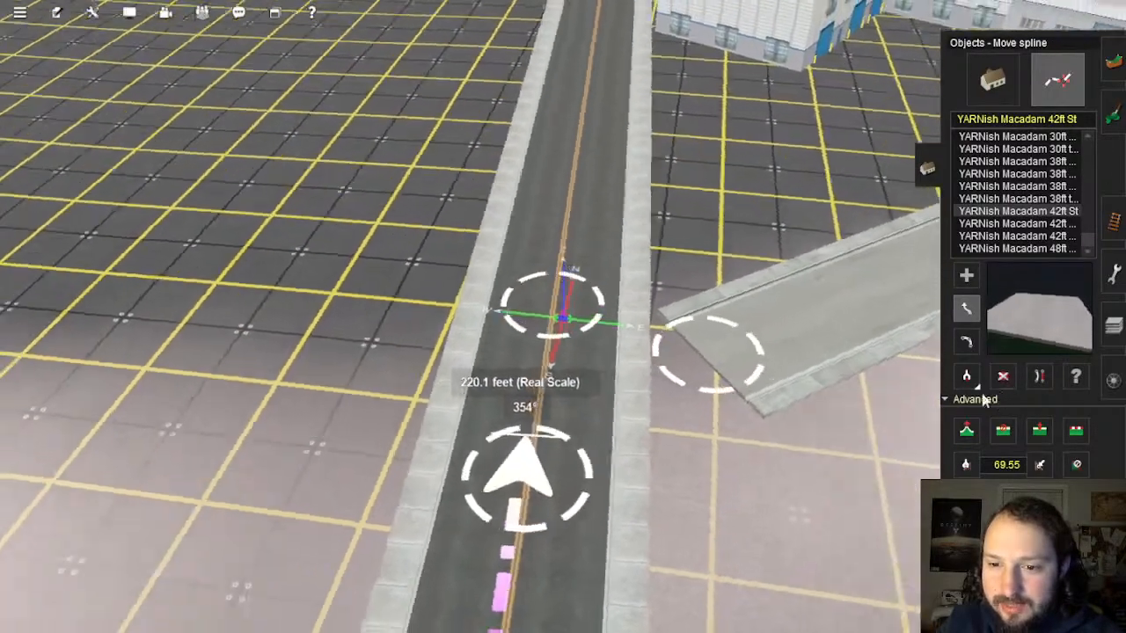
click(969, 380)
key(Down)
right_click(749, 408)
right_drag(750, 408, 516, 396)
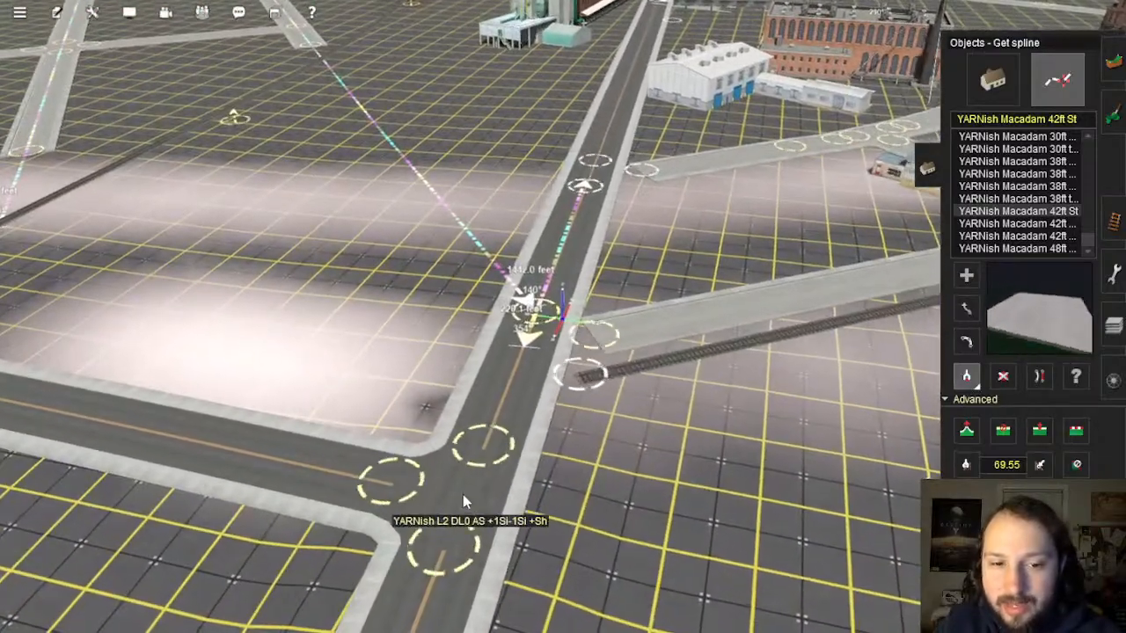
Step: Sample the street's road type and delete the old road section at the junction
click(463, 495)
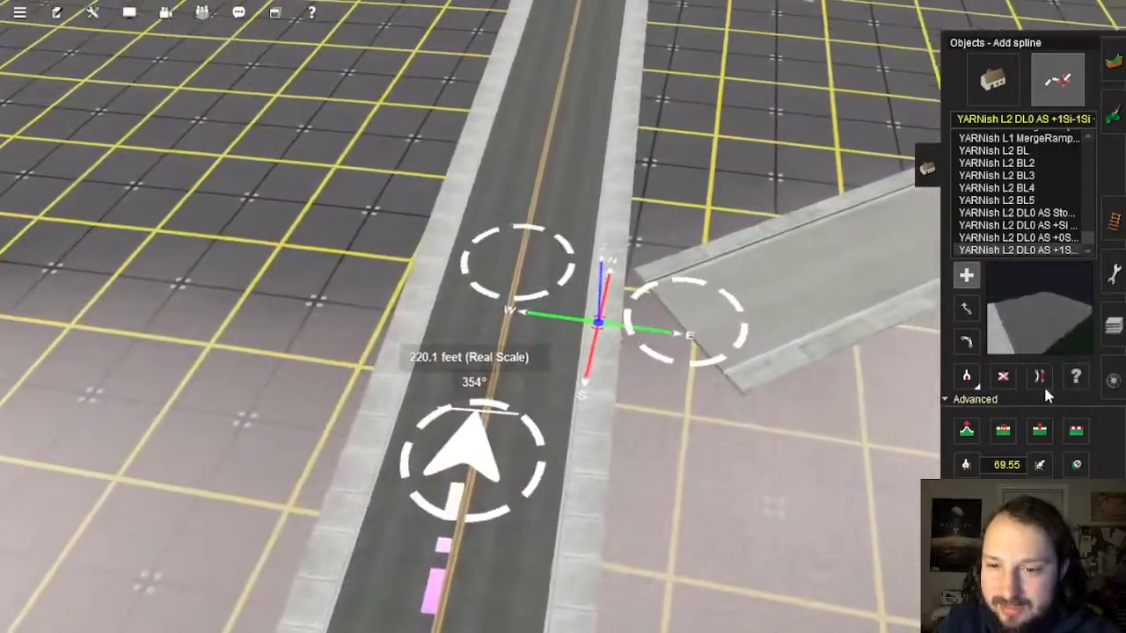
click(1004, 375)
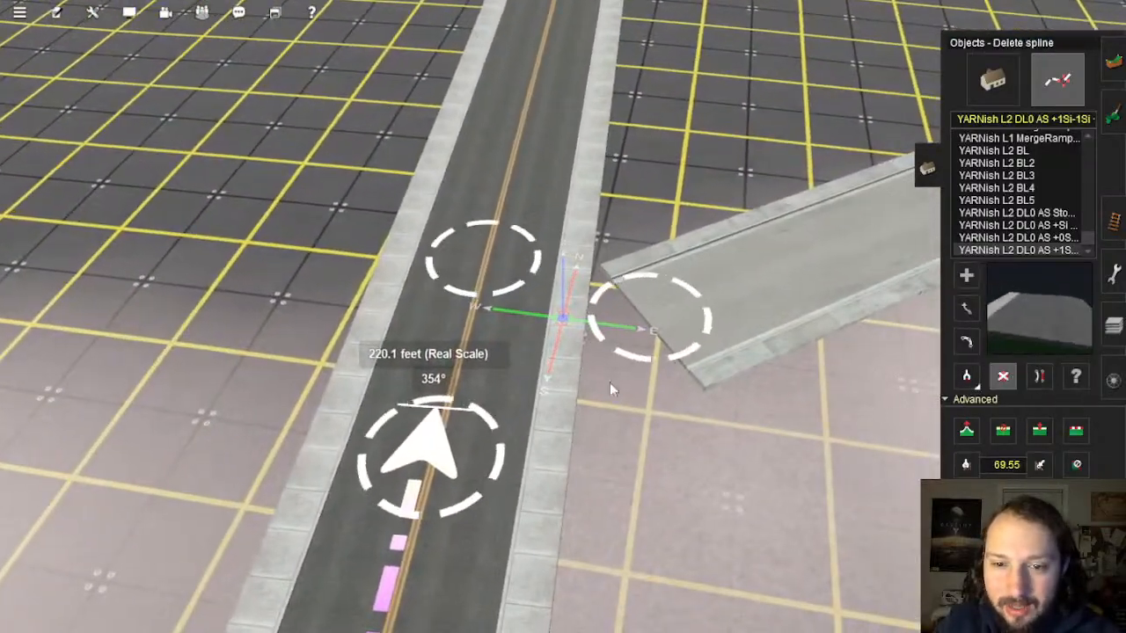
click(502, 330)
Step: Lay new road joining the lower and upper street ends, branching off to the side road
click(966, 275)
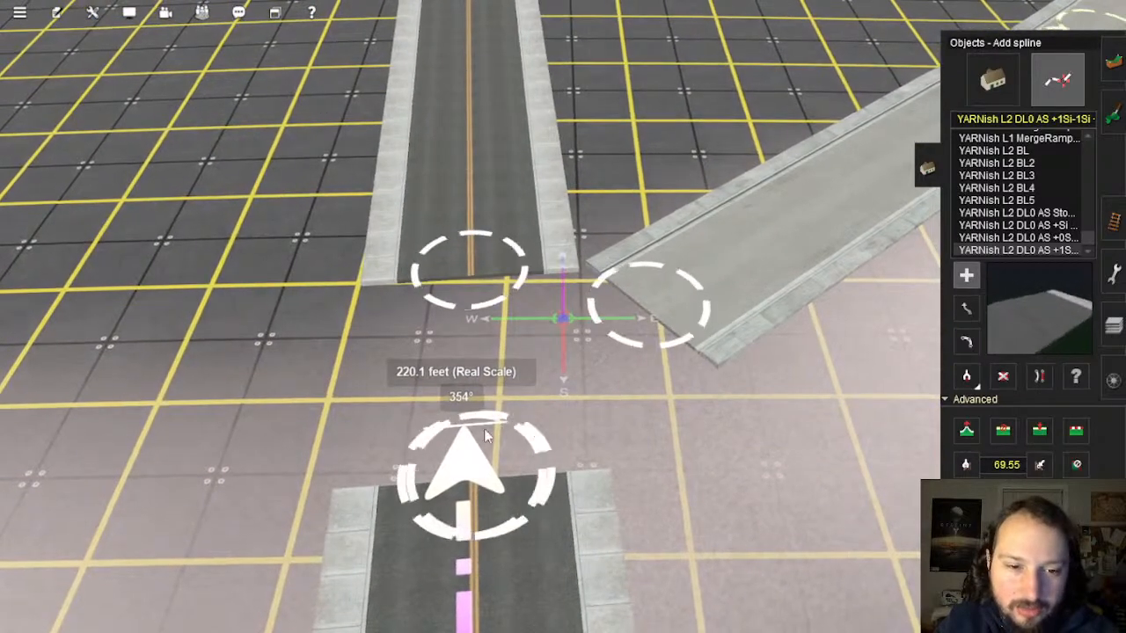
drag(486, 437, 469, 324)
drag(469, 275, 473, 274)
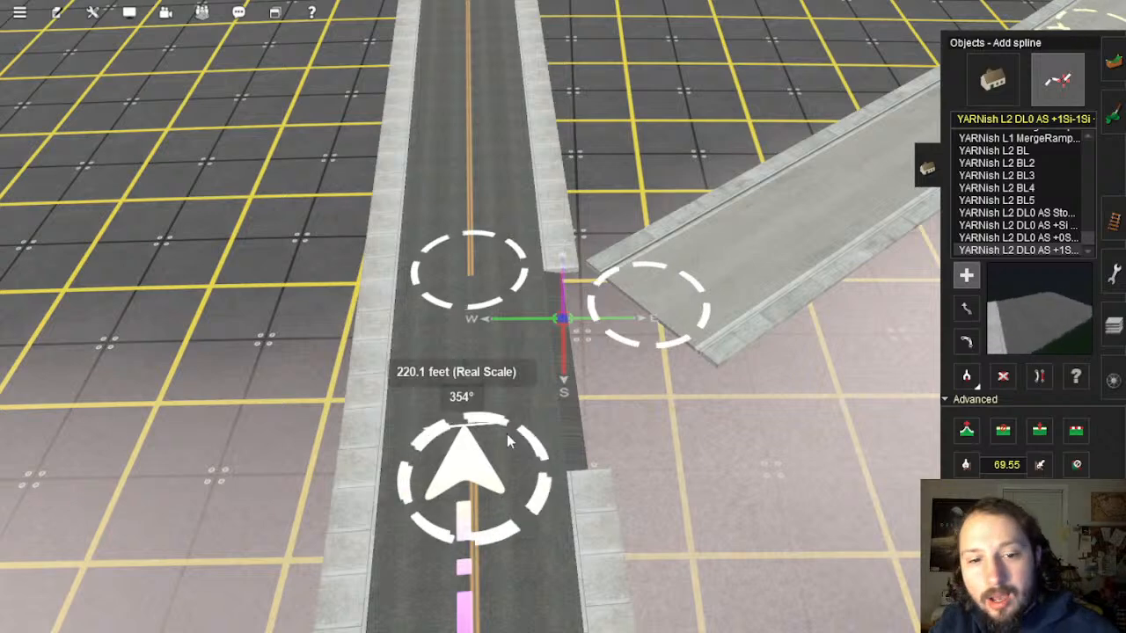
drag(603, 358, 640, 332)
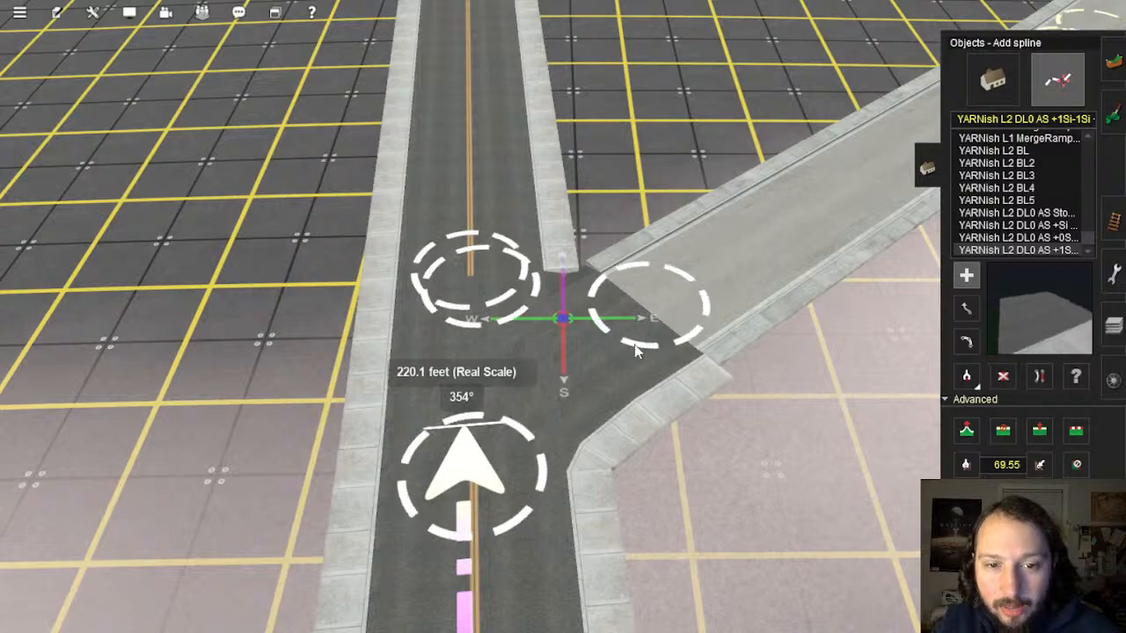
right_click(498, 261)
right_click(675, 279)
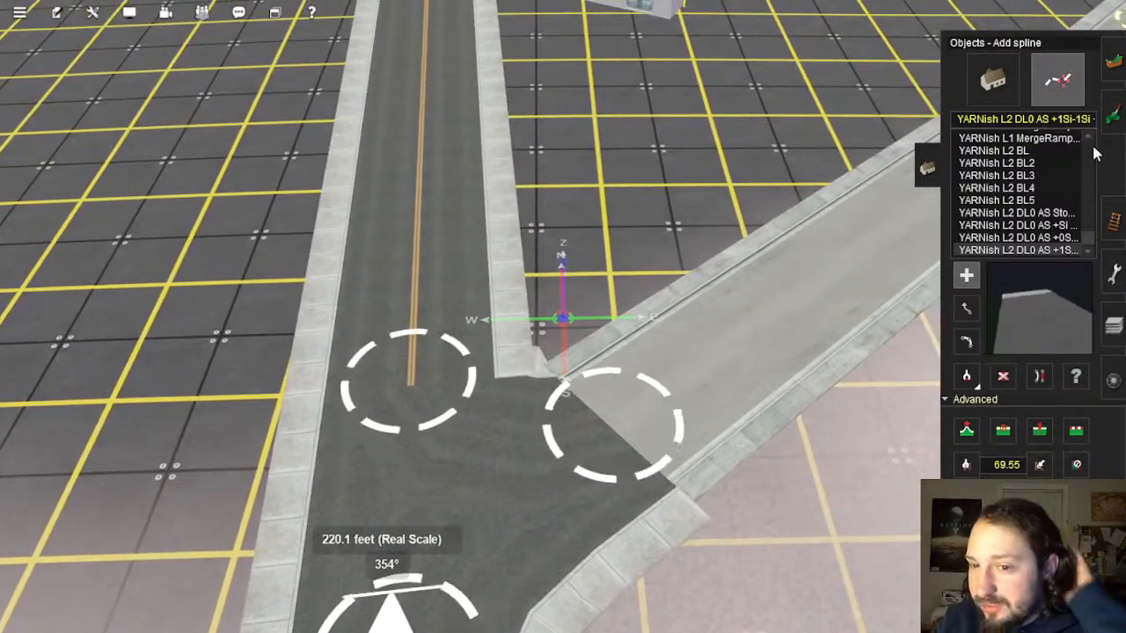
right_click(367, 484)
right_click(552, 296)
scroll(553, 297, up, 5)
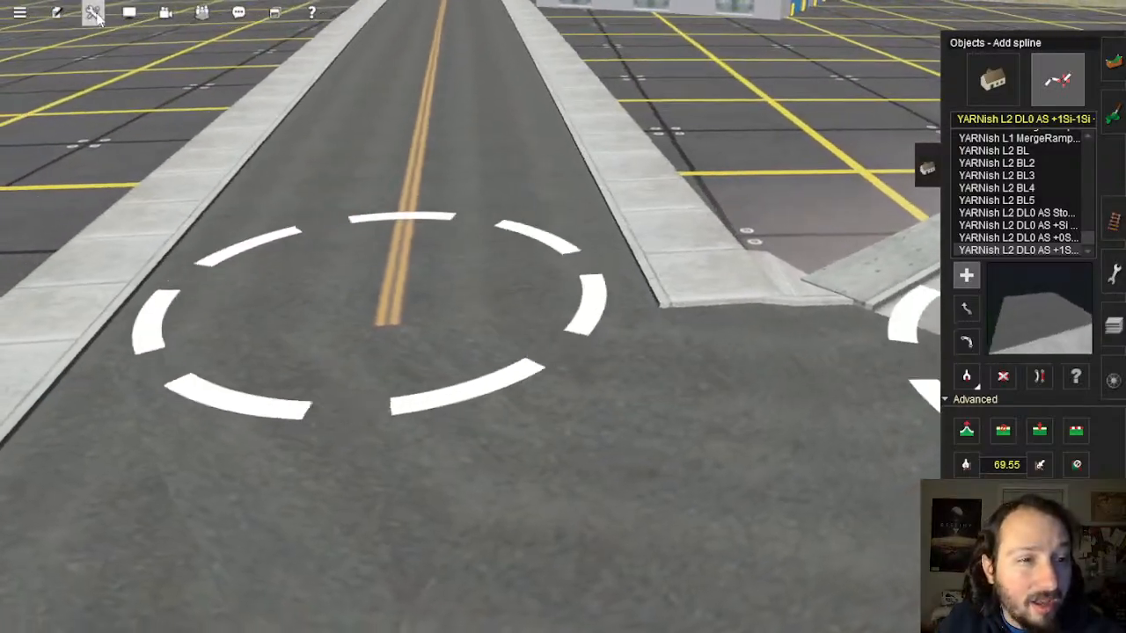
click(92, 12)
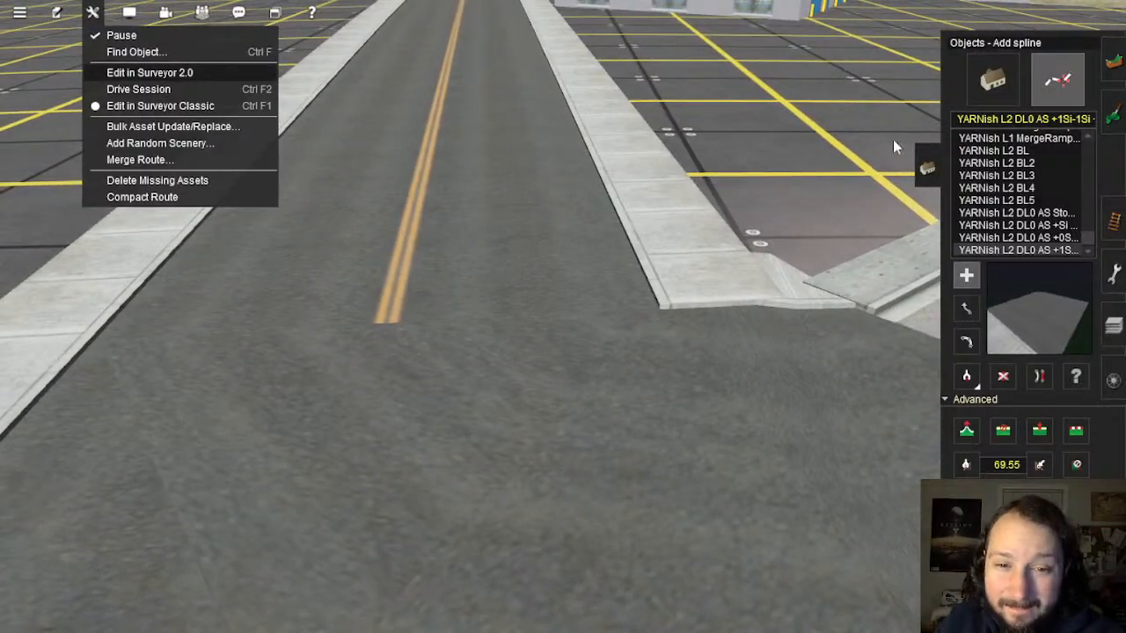
Step: Switch to Surveyor 2.0 and drag the street's end point left to shorten the corner
click(1043, 125)
right_click(671, 297)
key(Right)
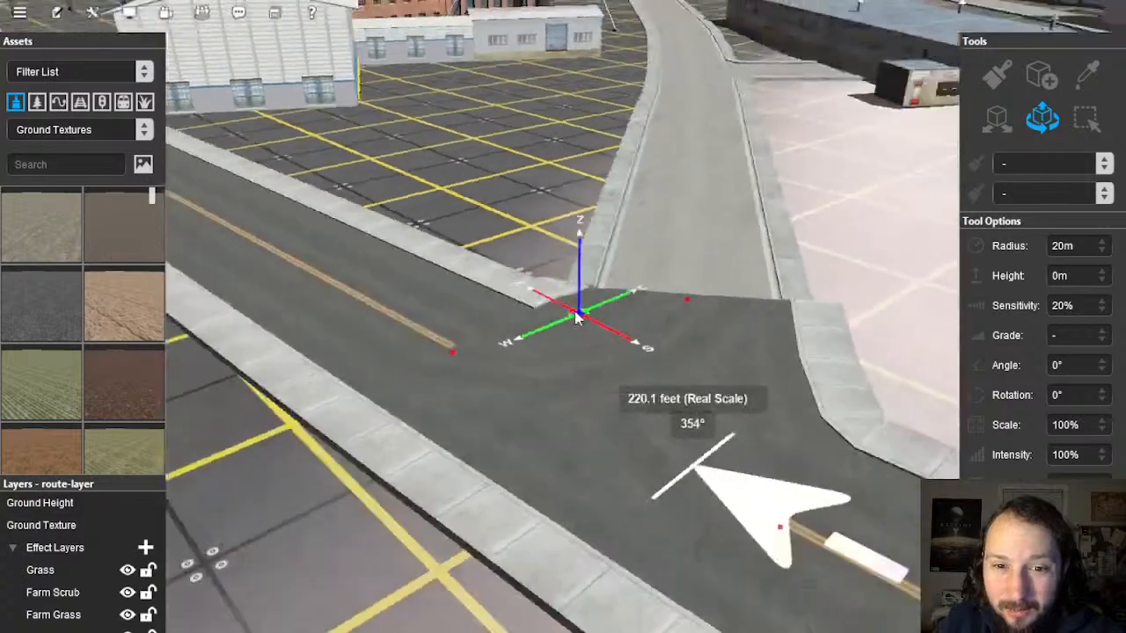
click(574, 486)
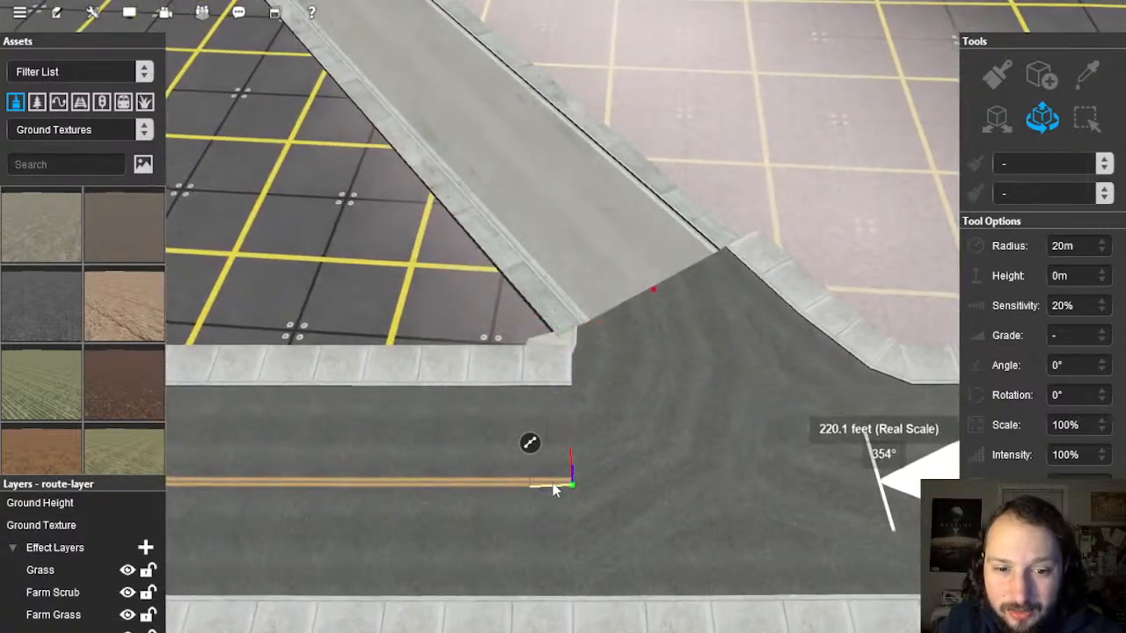
drag(548, 488, 525, 498)
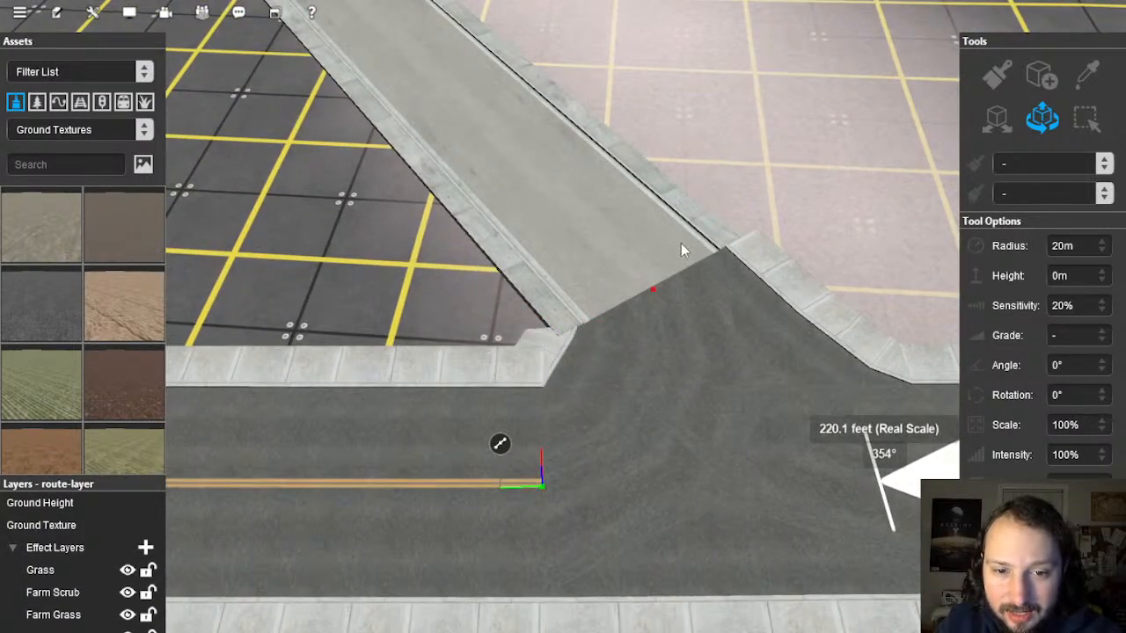
click(654, 292)
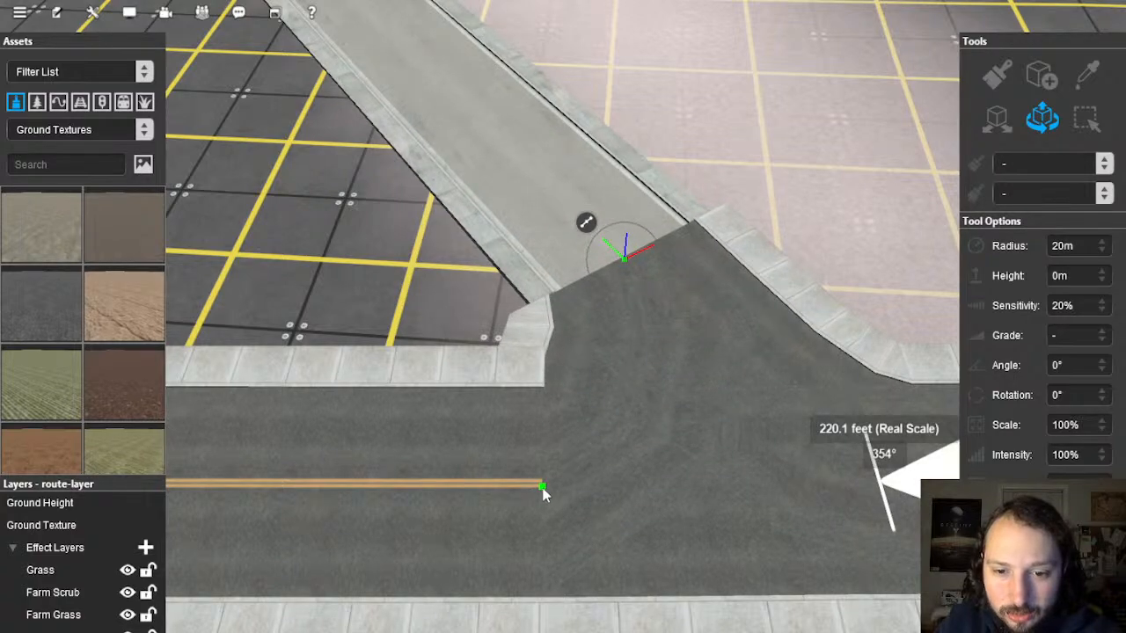
drag(526, 494, 517, 495)
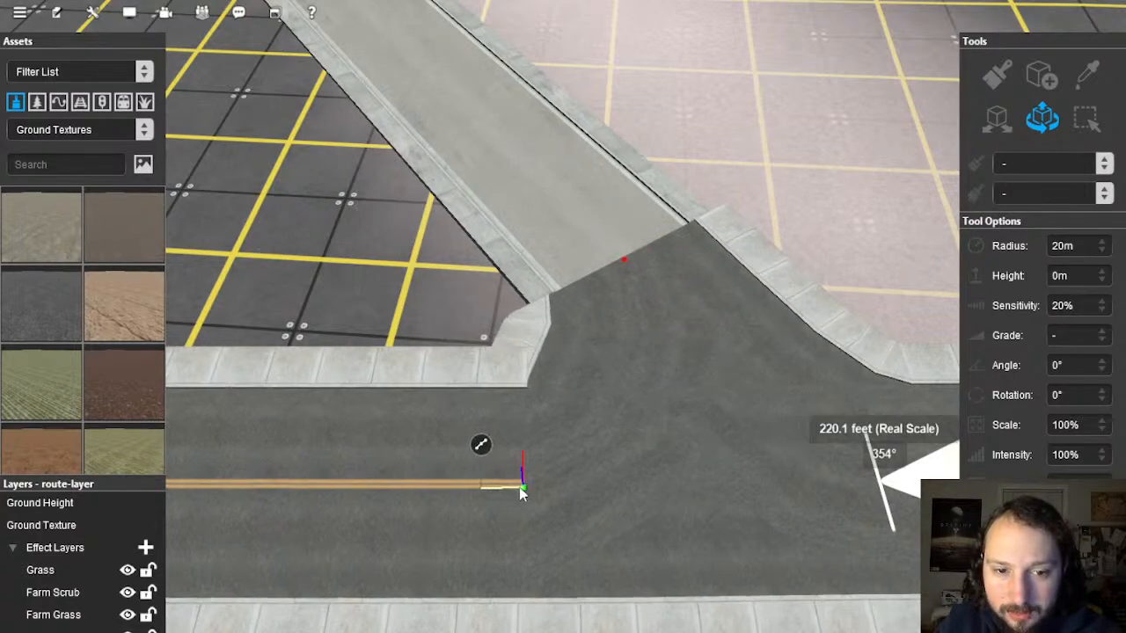
right_drag(641, 415, 535, 289)
scroll(571, 299, down, 3)
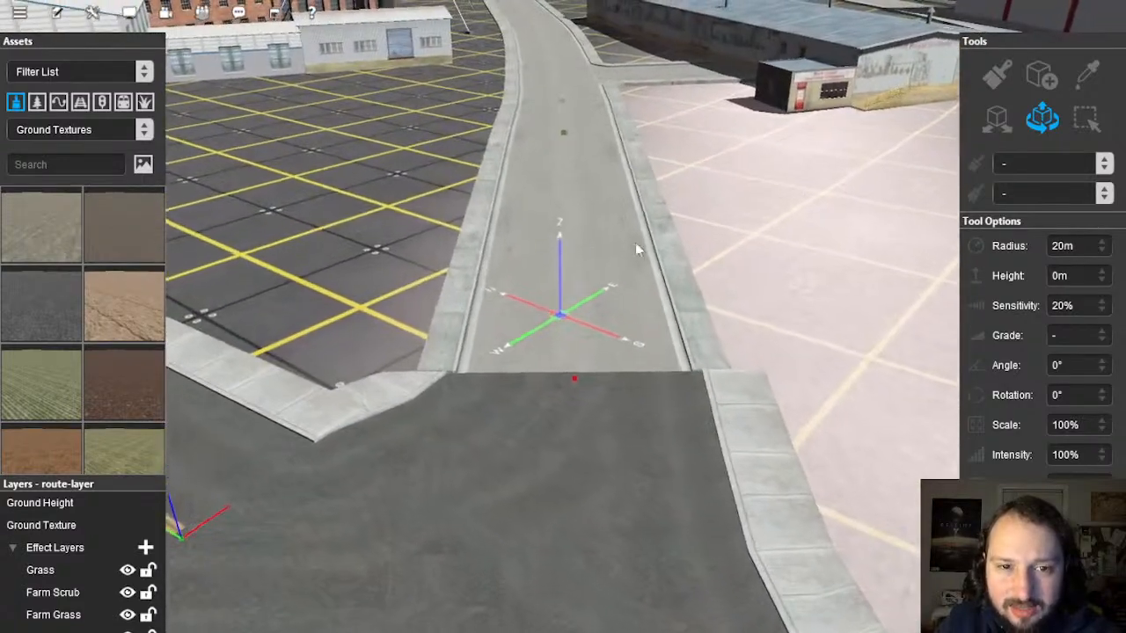
Step: Toggle Straighten Spline off and back on for the light side road piece
click(572, 255)
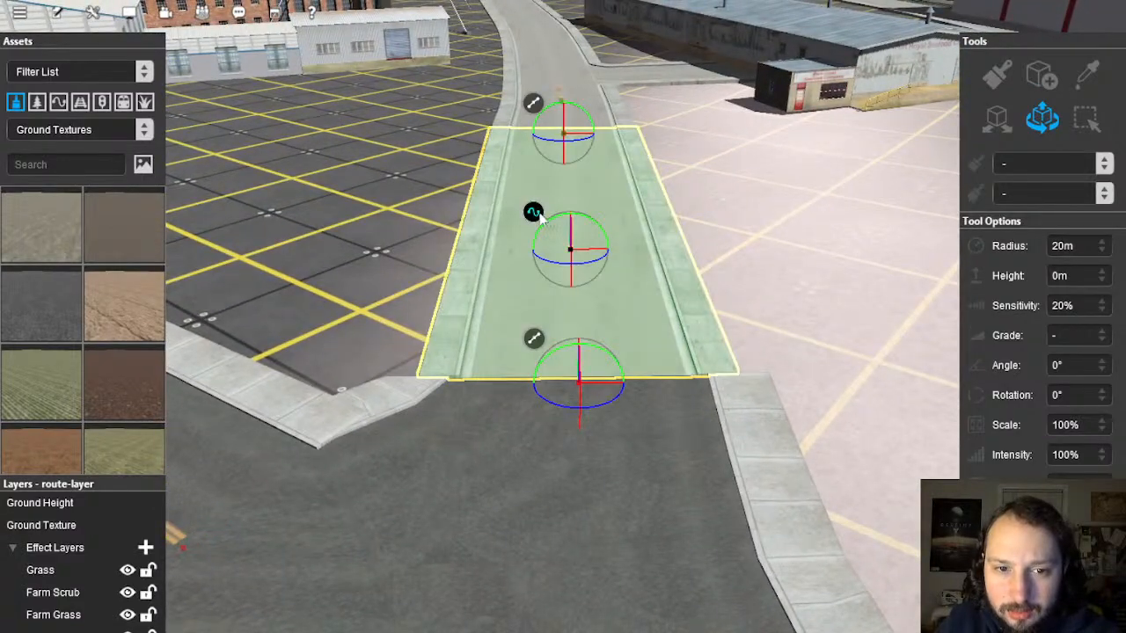
right_click(539, 217)
click(614, 394)
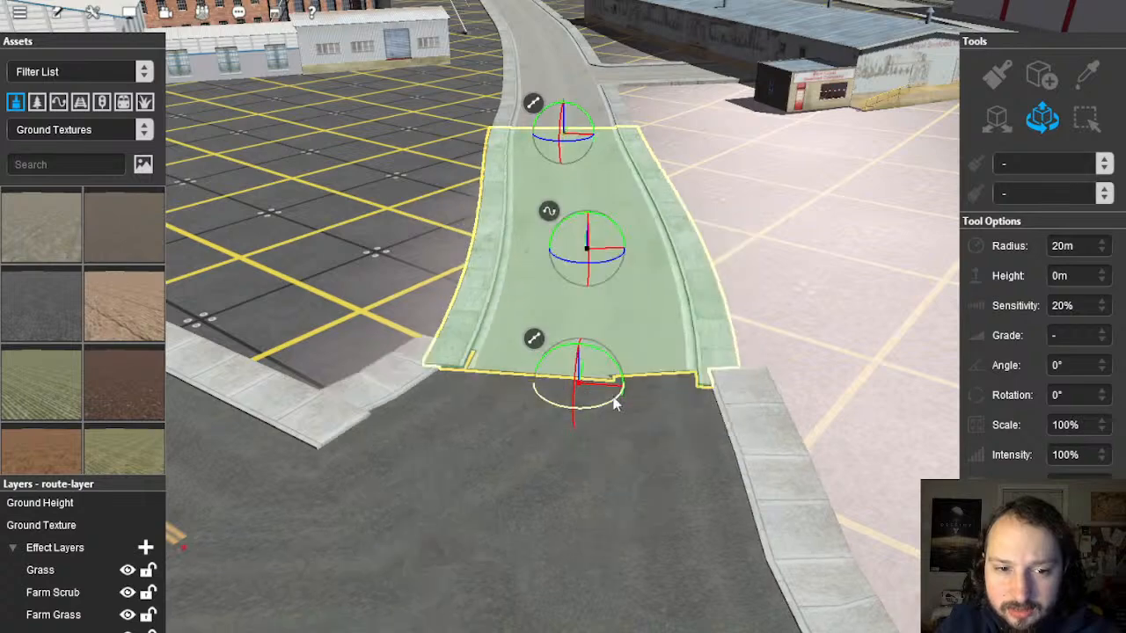
right_click(555, 220)
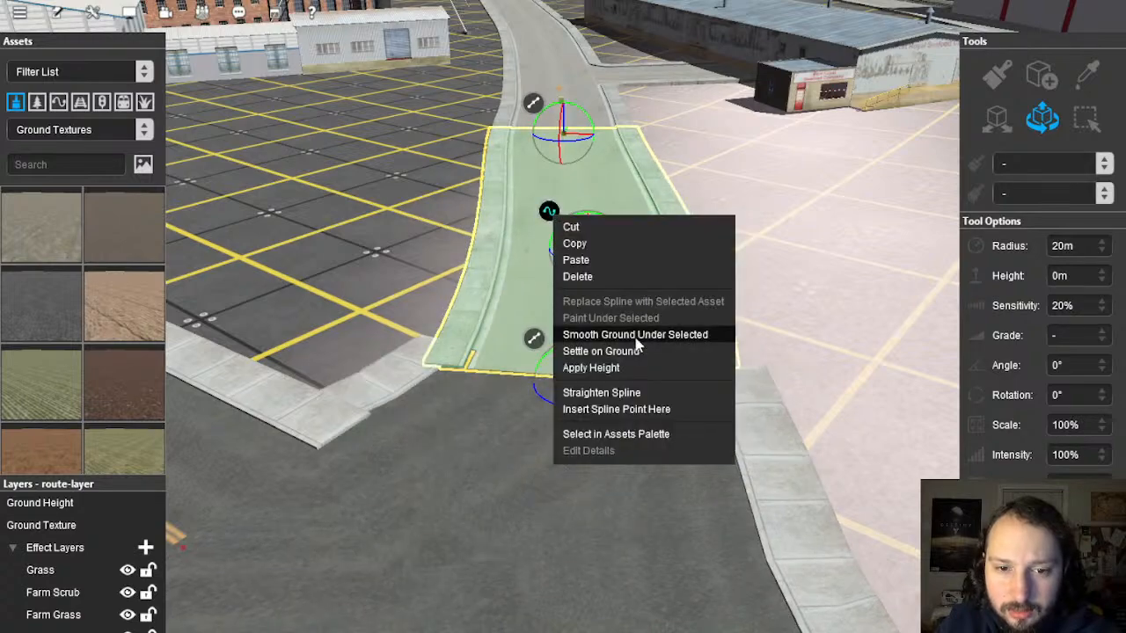
click(625, 396)
right_drag(387, 414, 590, 267)
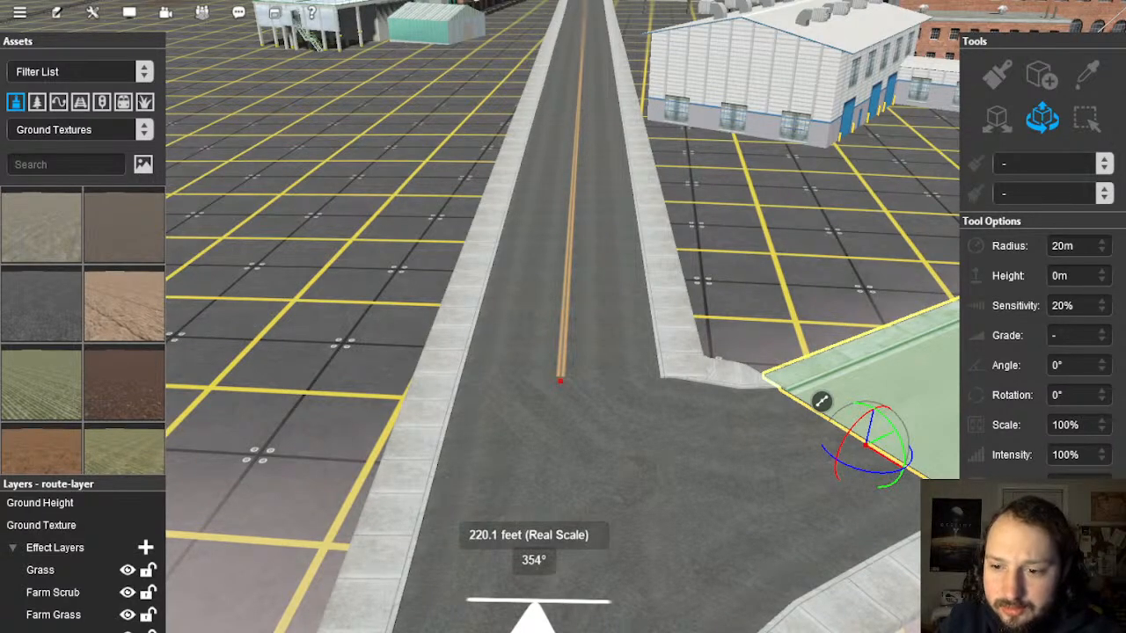
click(577, 311)
right_click(529, 274)
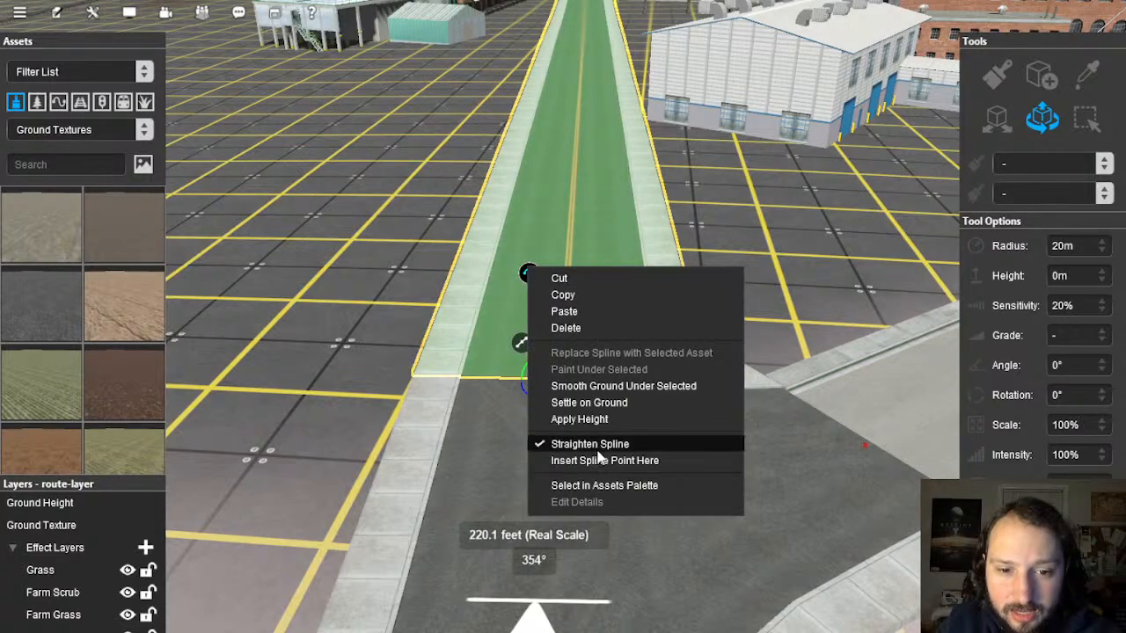
click(767, 214)
scroll(767, 218, down, 5)
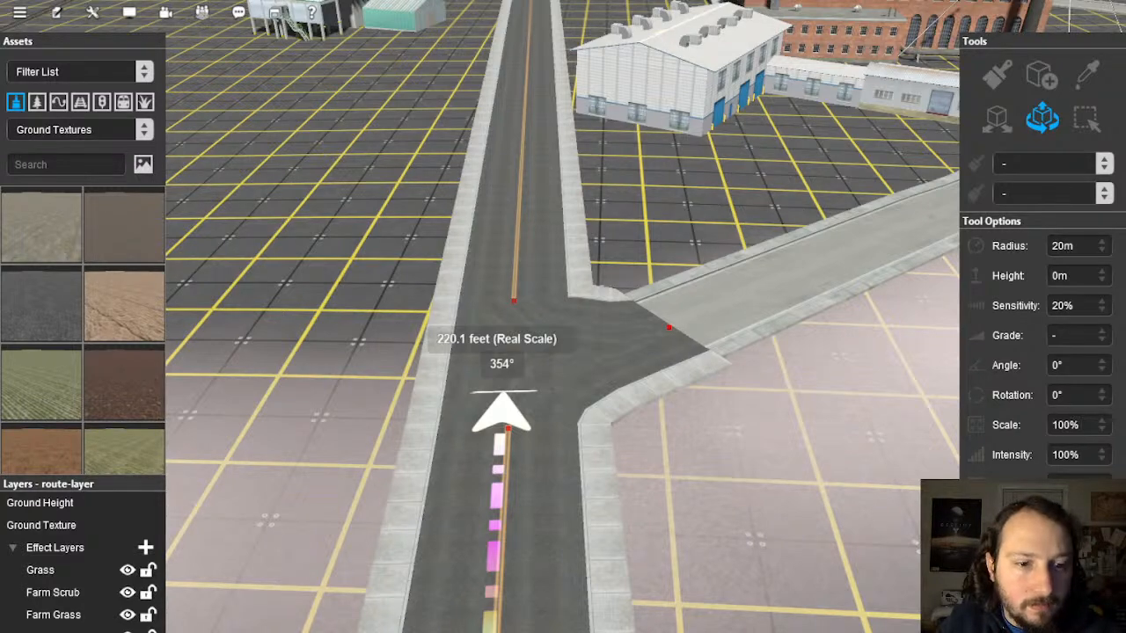
right_drag(378, 313, 573, 295)
scroll(571, 286, up, 5)
right_drag(521, 176, 567, 312)
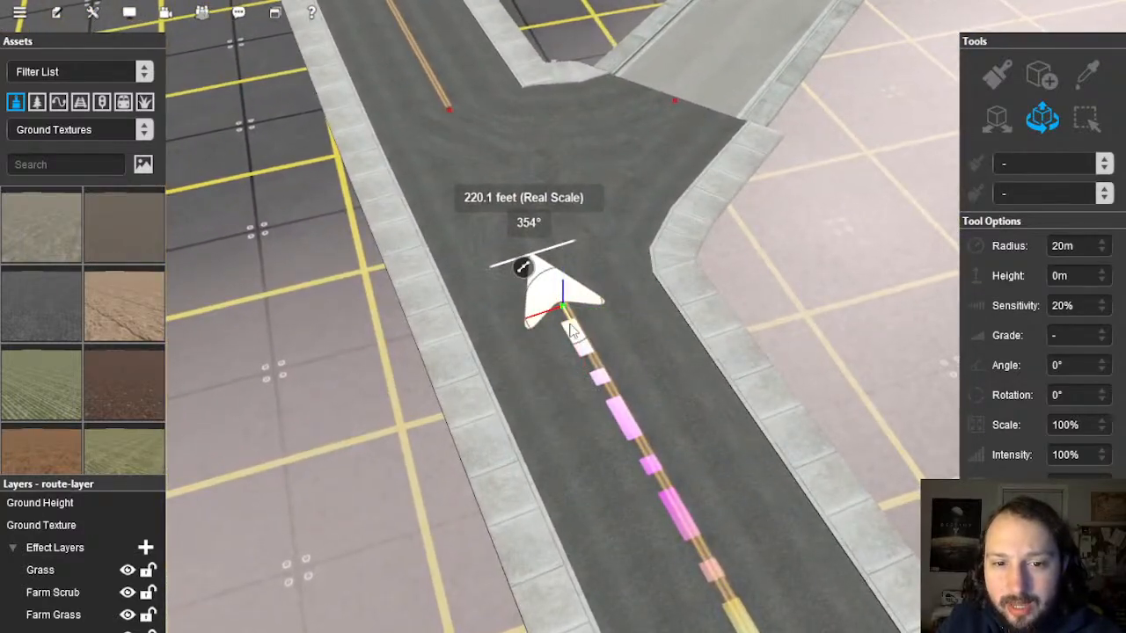
right_drag(766, 324, 560, 347)
scroll(566, 305, down, 5)
scroll(559, 347, down, 4)
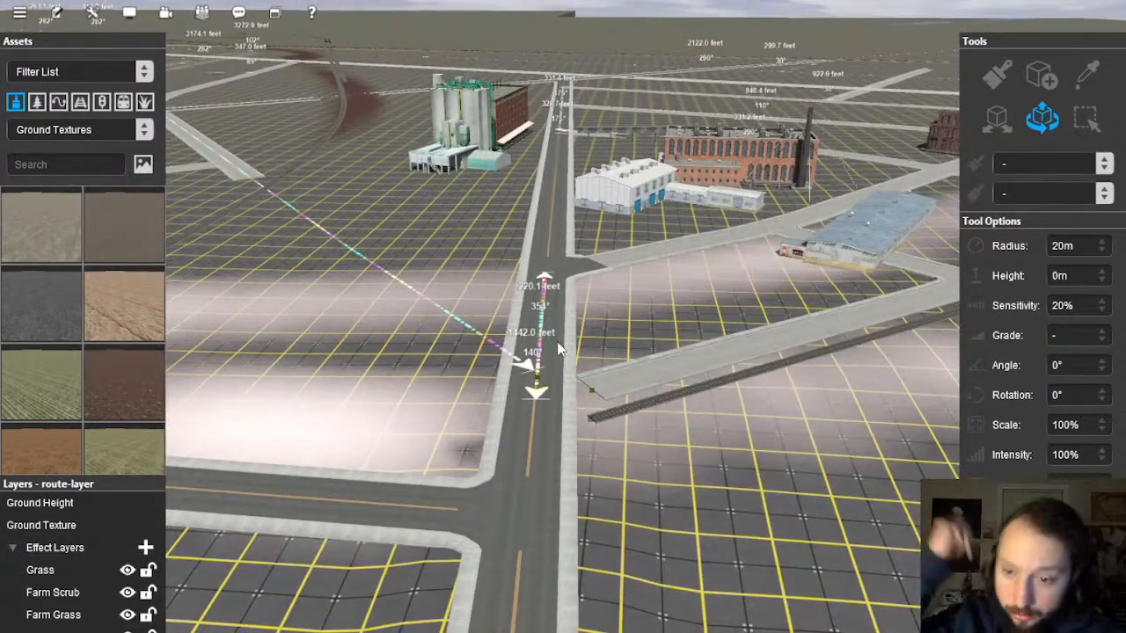
right_drag(559, 350, 563, 381)
scroll(563, 381, up, 3)
scroll(559, 398, up, 6)
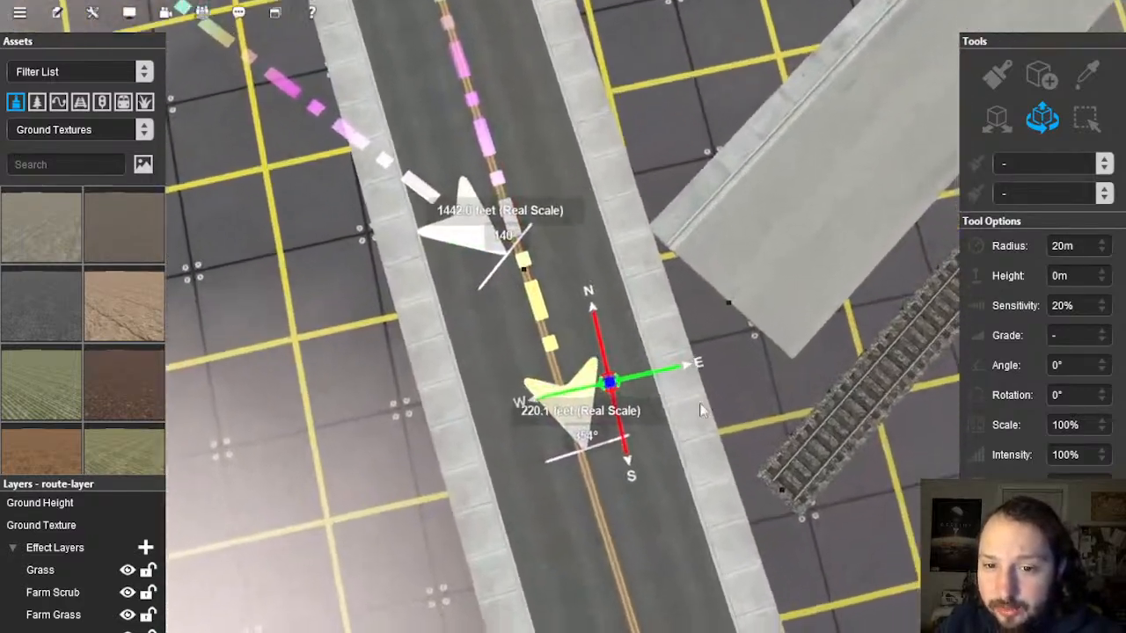
right_drag(701, 409, 1062, 79)
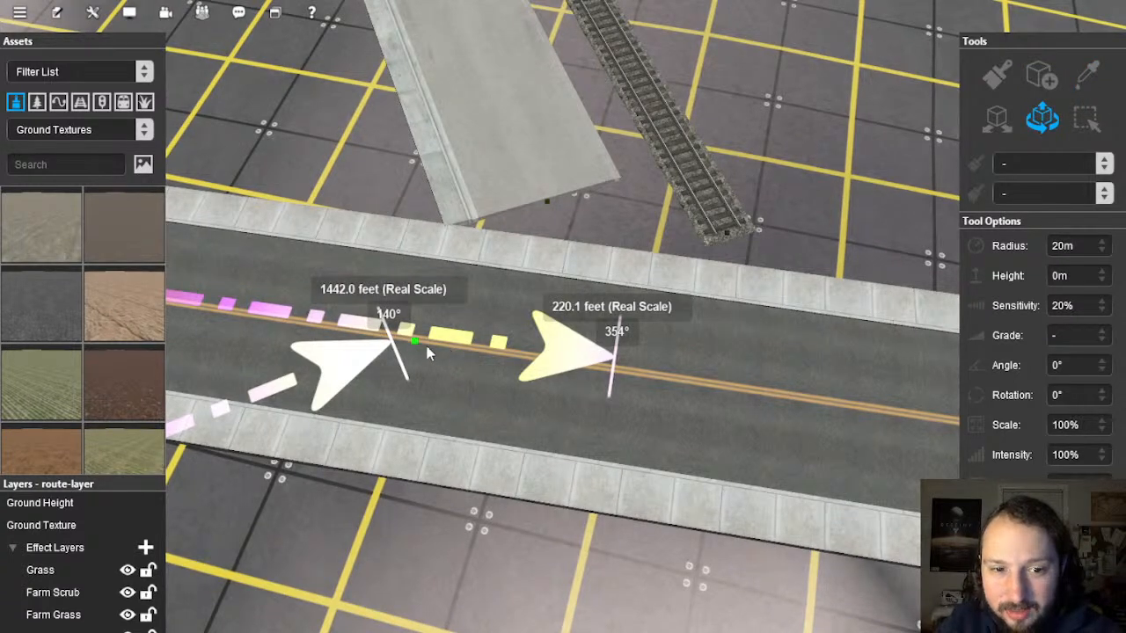
Step: Add a point partway along the street beside the railway, then smooth and straighten the next section
click(704, 393)
right_click(664, 348)
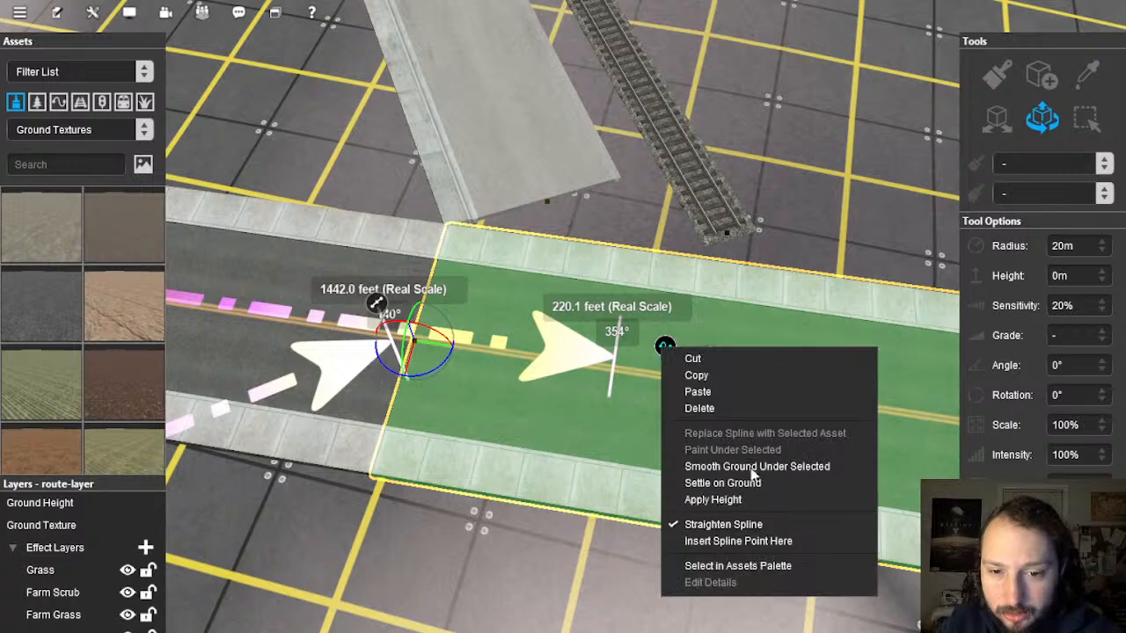
click(755, 541)
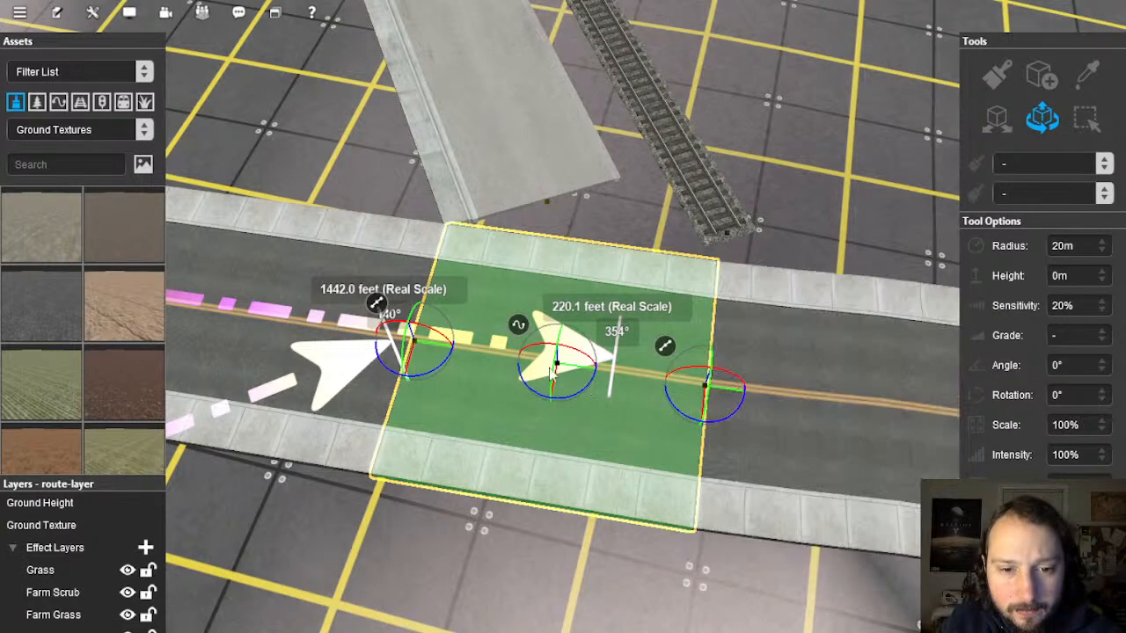
click(769, 405)
right_click(790, 366)
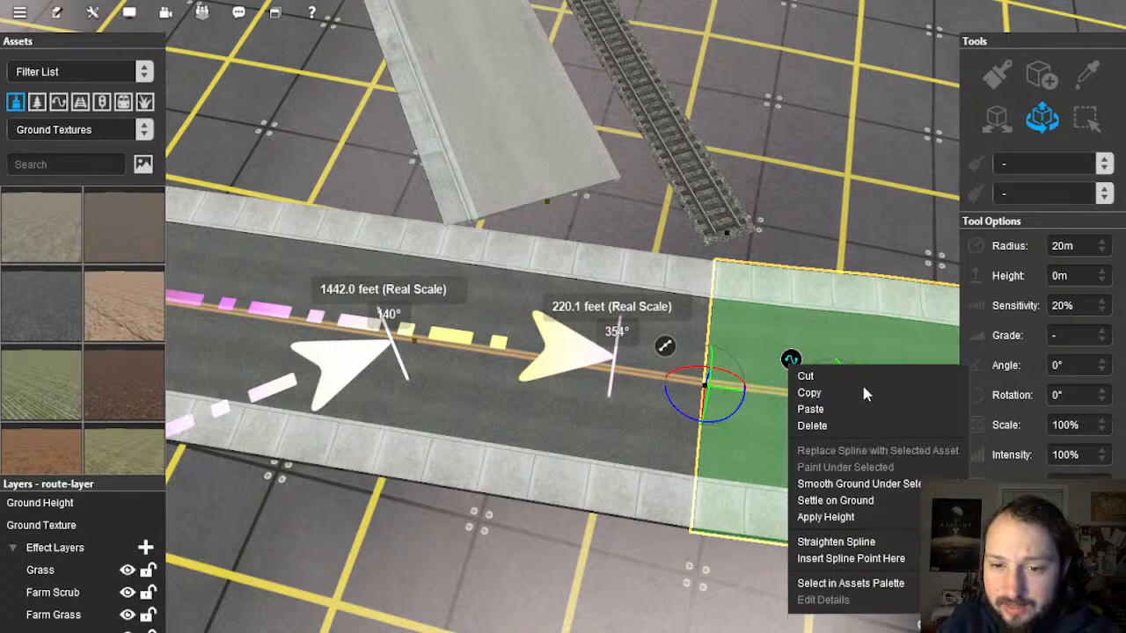
click(858, 484)
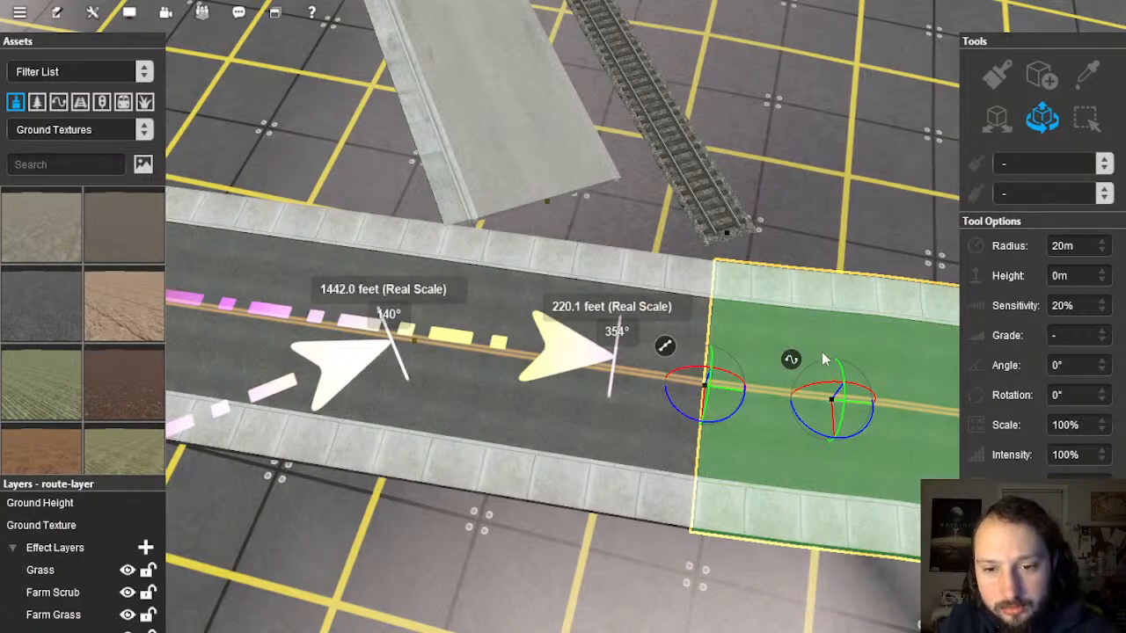
right_click(794, 365)
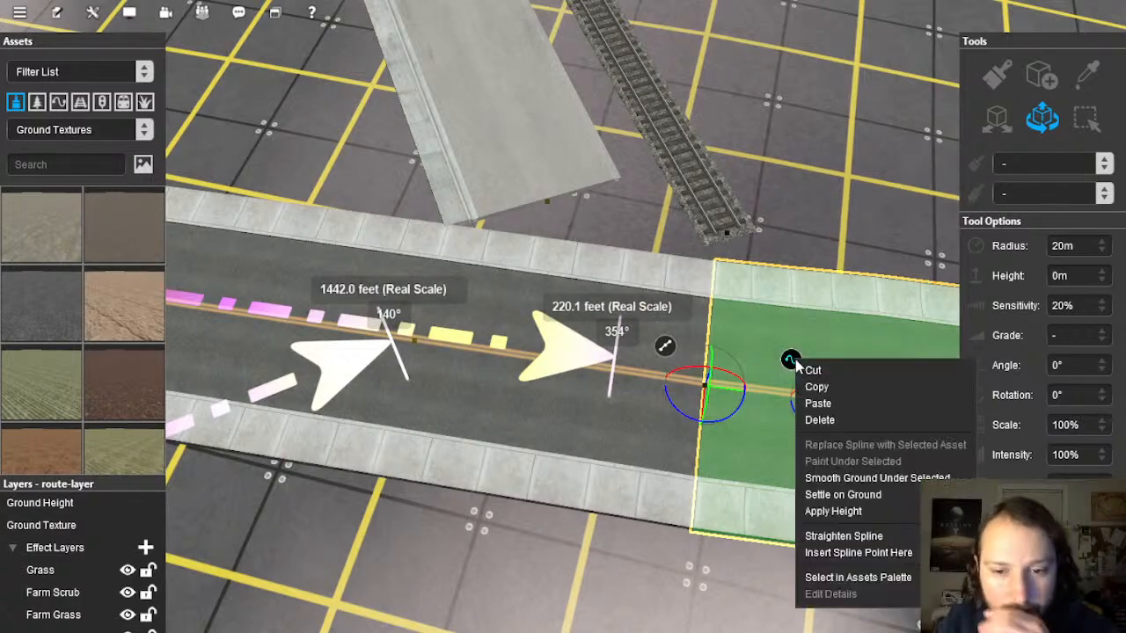
click(845, 535)
Step: Delete the road piece spanning the junction
right_drag(831, 278, 544, 370)
click(546, 376)
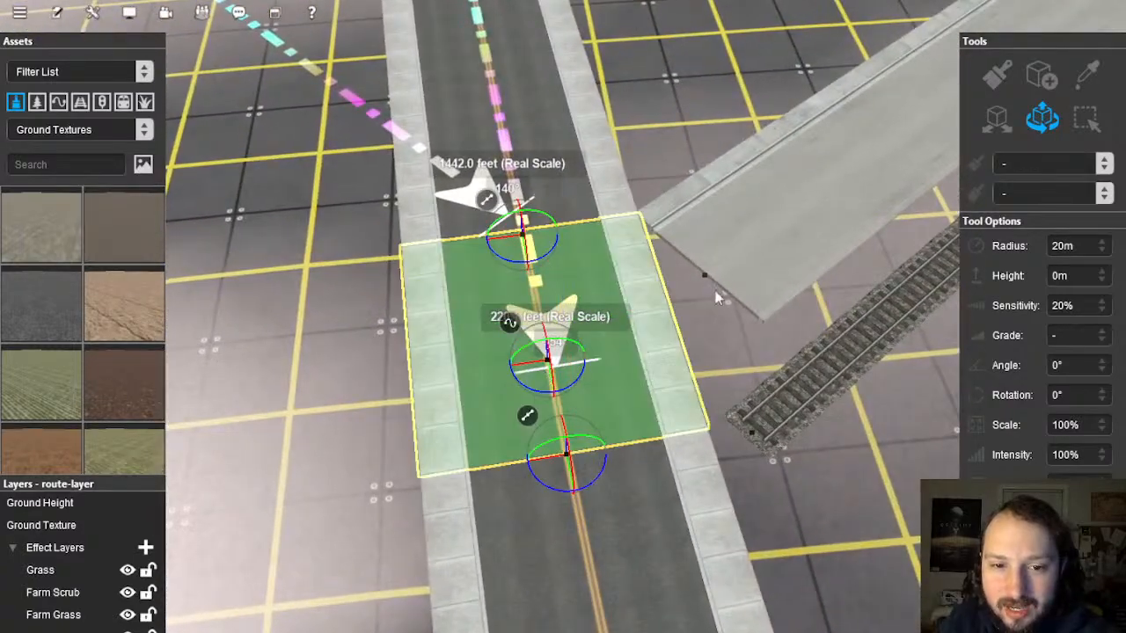
key(Delete)
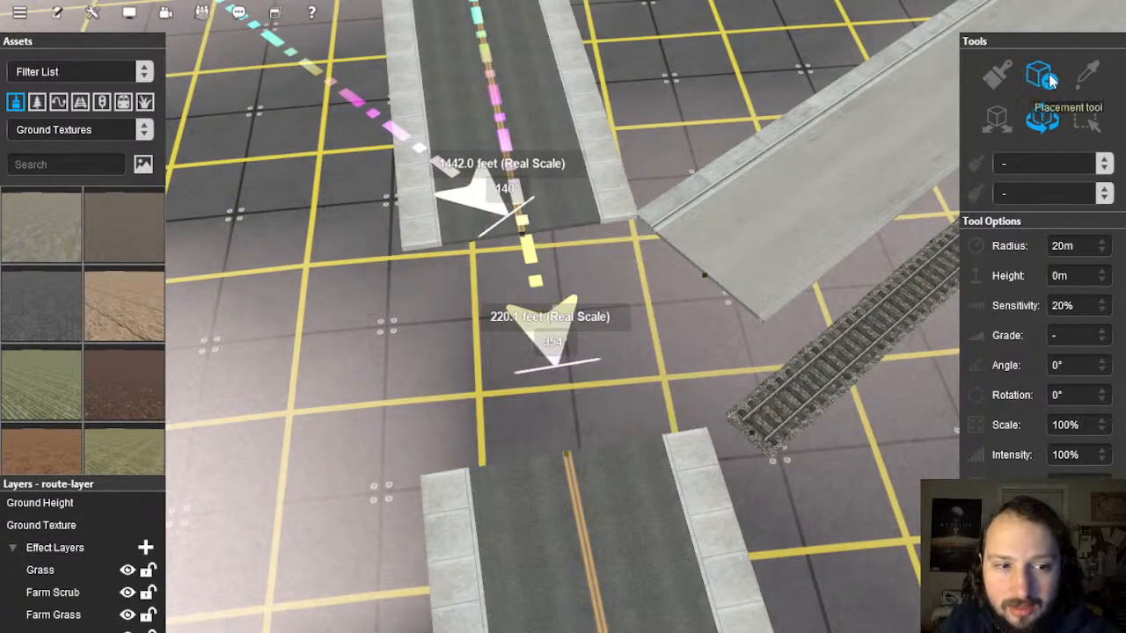
Step: Sample the Grid (PBR) ground texture from the intersection with the eyedropper
click(1089, 86)
right_drag(547, 95, 714, 282)
click(668, 416)
right_drag(598, 493, 570, 472)
click(1046, 81)
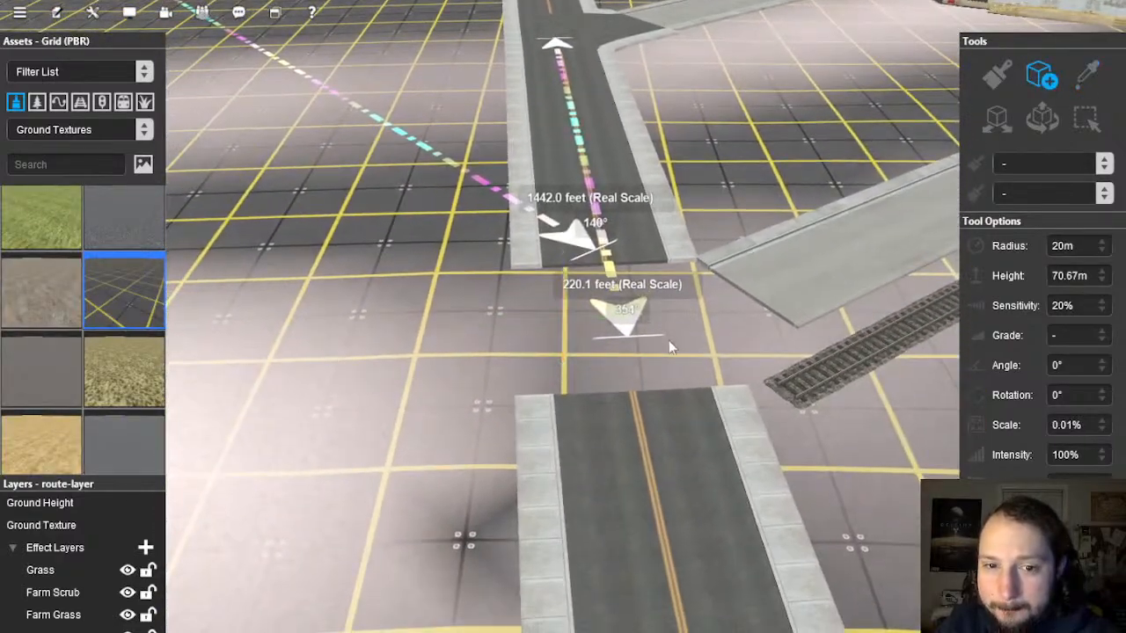
scroll(625, 250, up, 2)
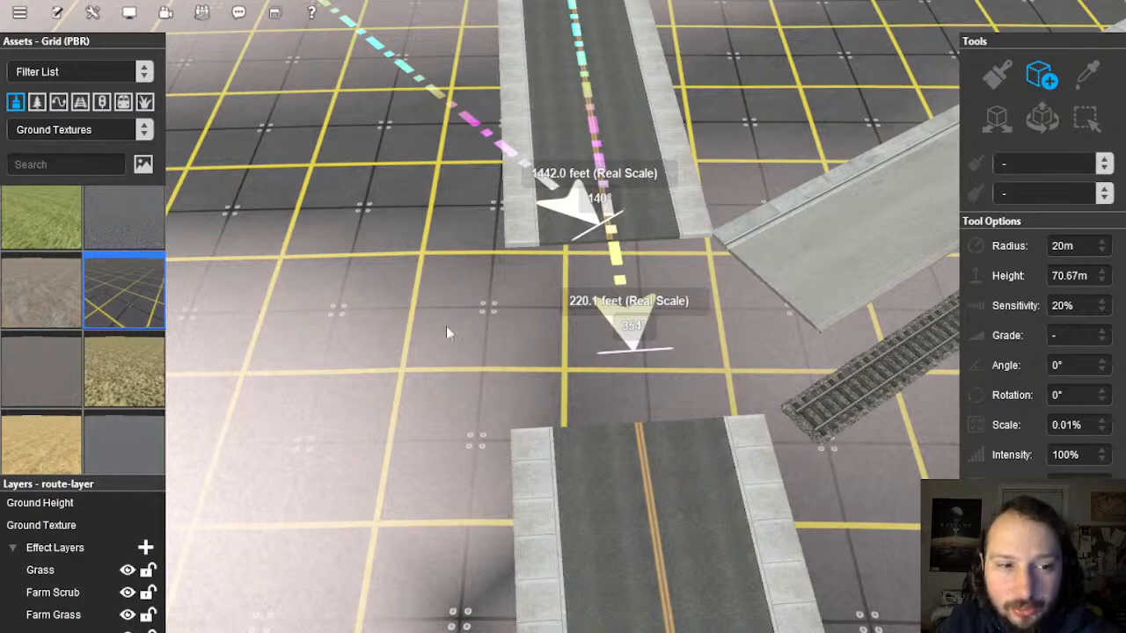
scroll(1051, 88, down, 2)
click(1089, 79)
right_drag(519, 207, 706, 269)
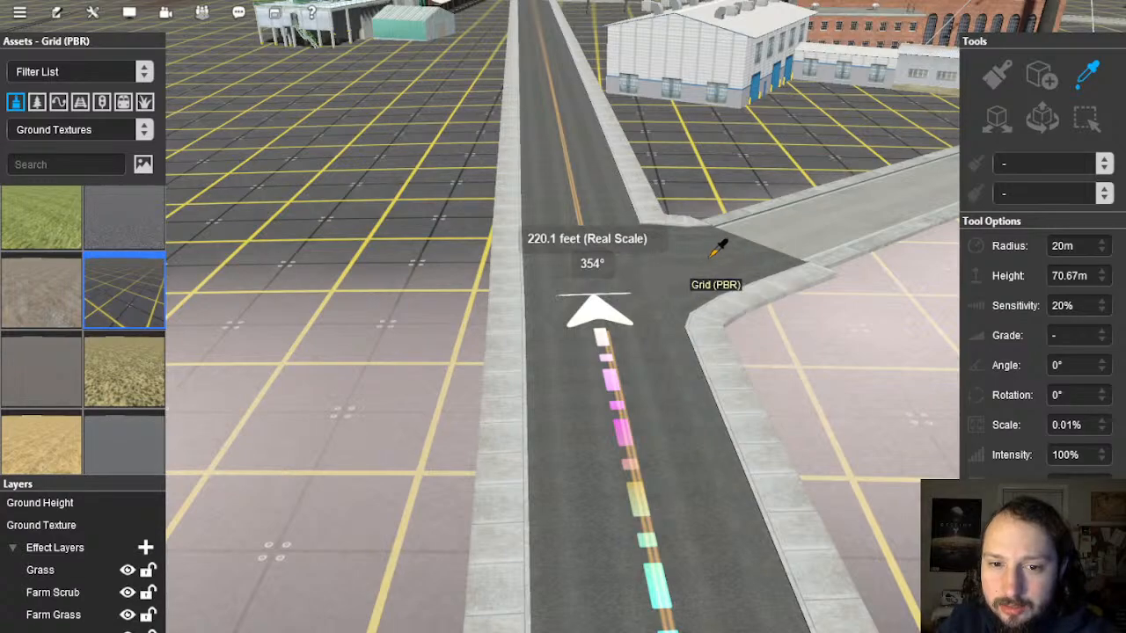
Step: Sample the existing road and lay a new piece from the road end toward the side street
click(710, 258)
right_drag(693, 379, 598, 493)
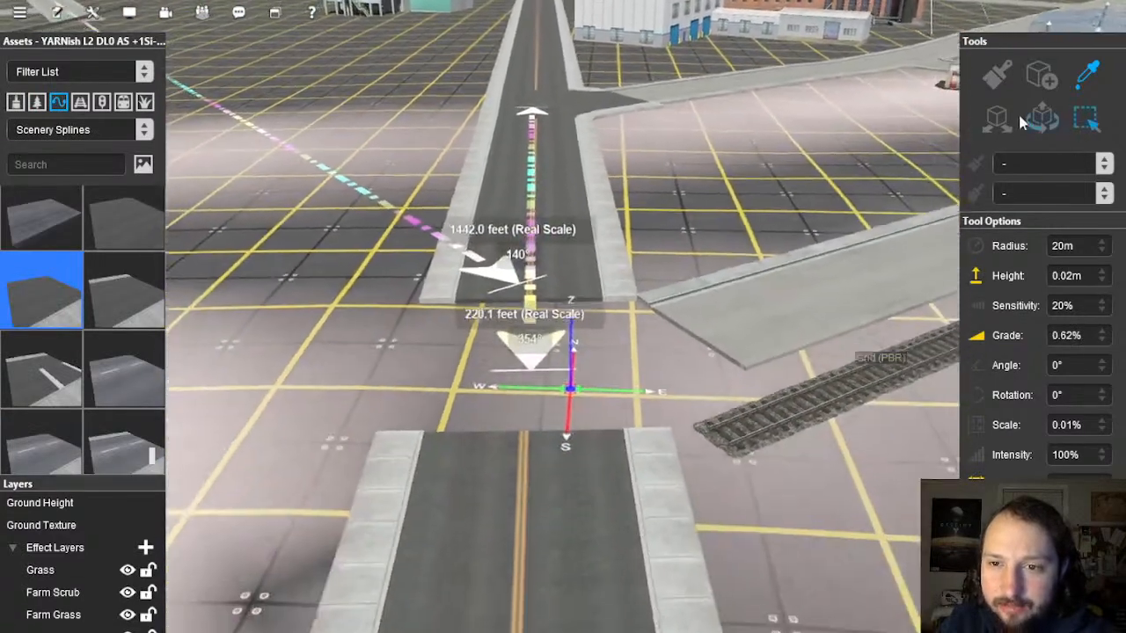
click(1042, 75)
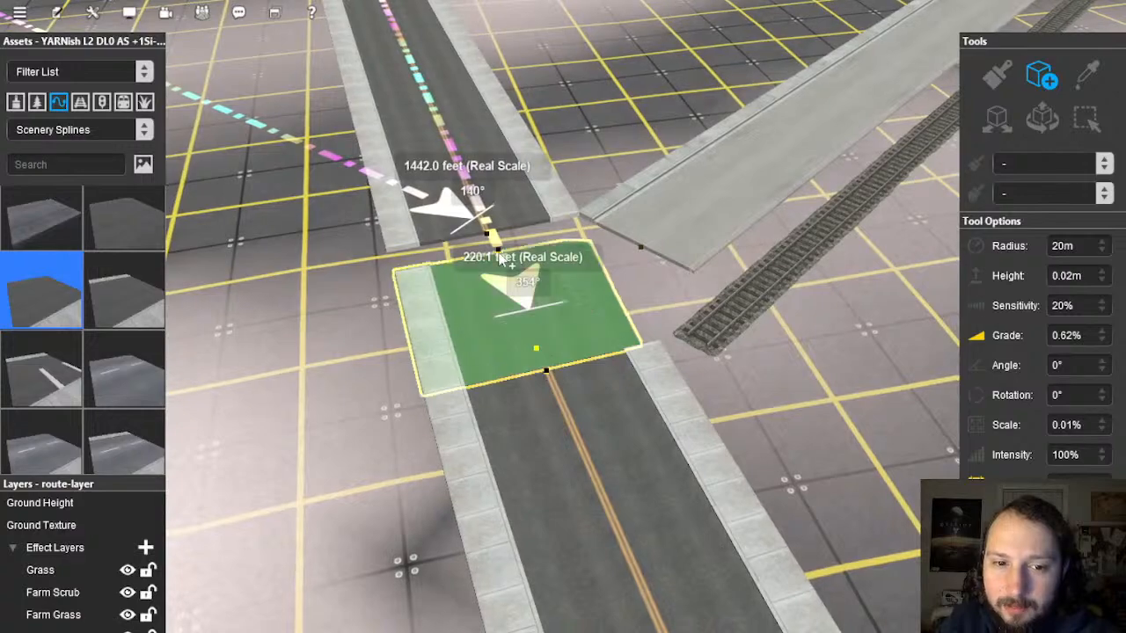
click(491, 238)
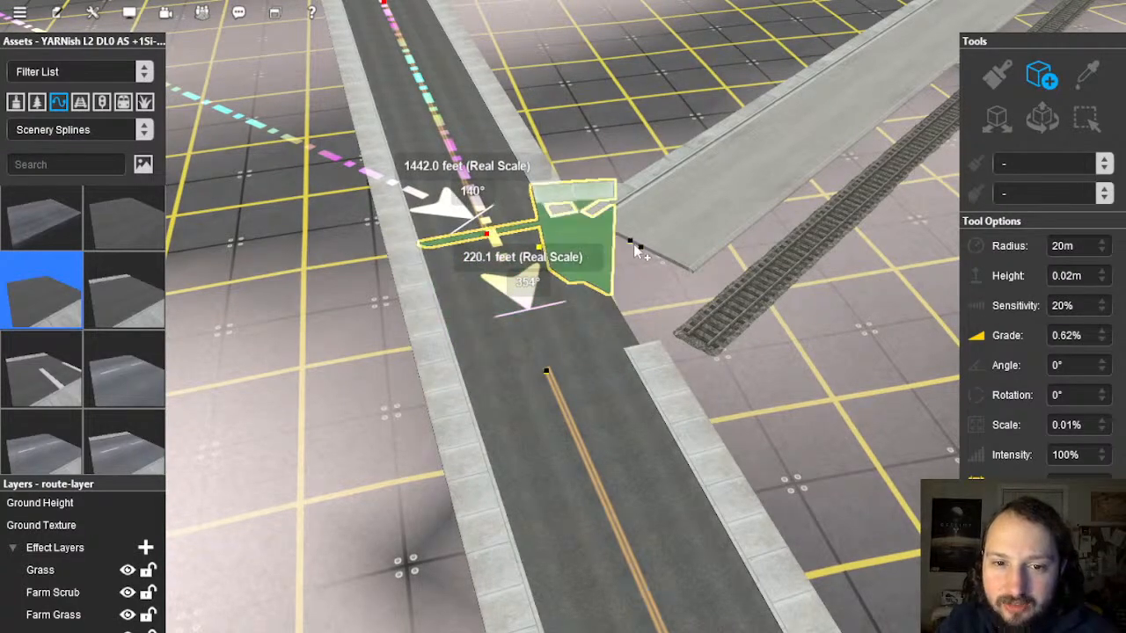
click(641, 250)
click(542, 370)
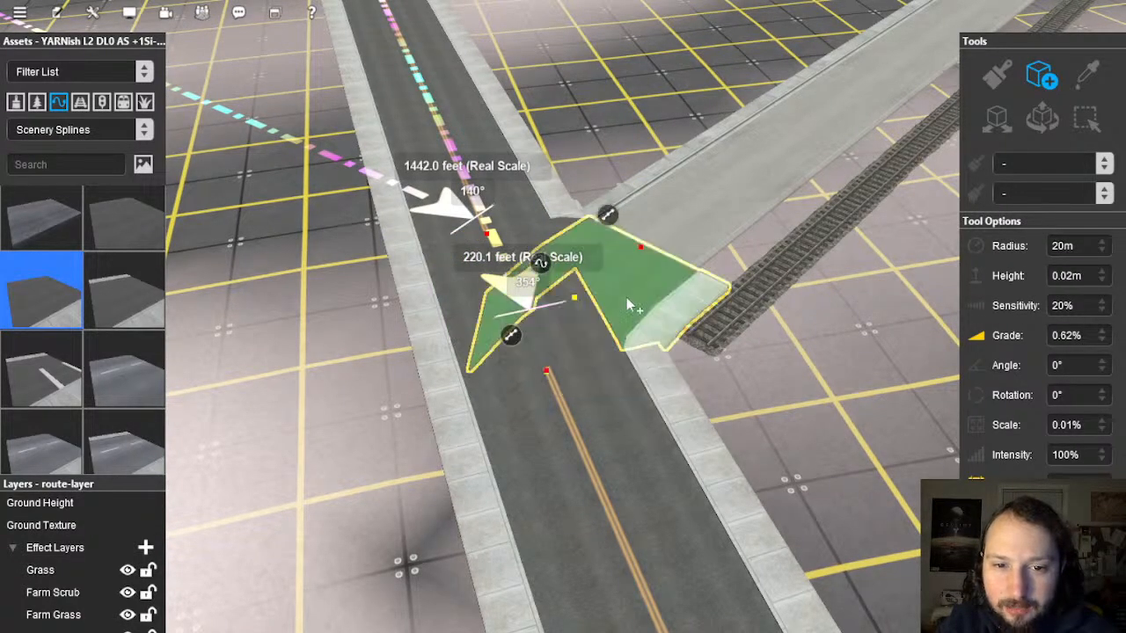
right_click(666, 178)
Step: Extend the new road's end up to meet the side street
click(1045, 118)
right_click(681, 396)
key(Right)
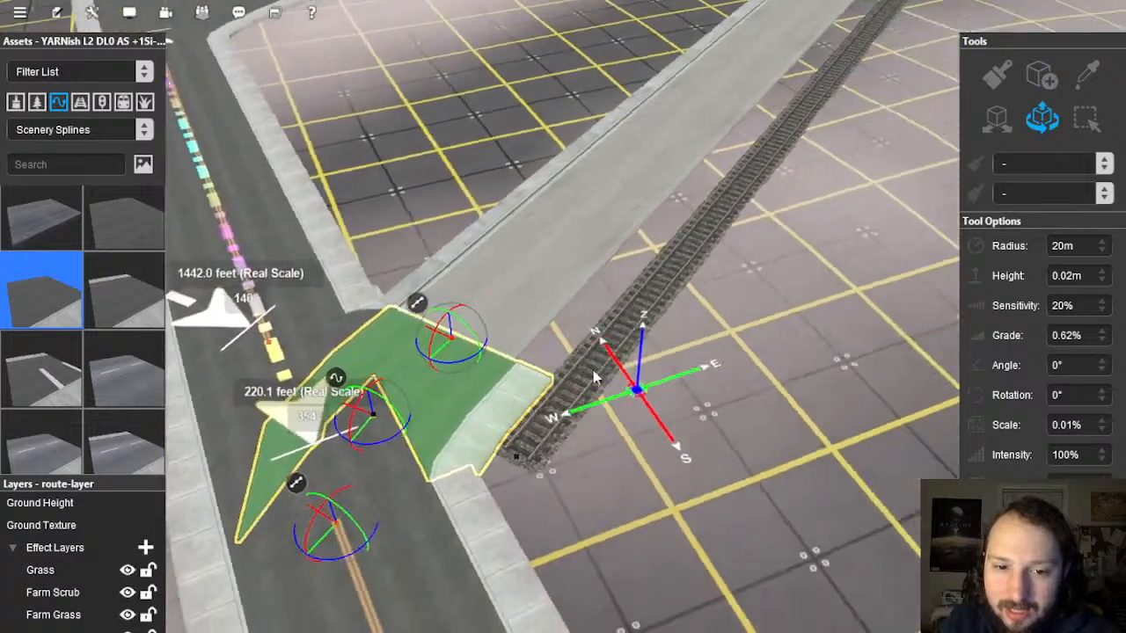
right_click(519, 387)
right_click(519, 341)
key(Right)
key(Delete)
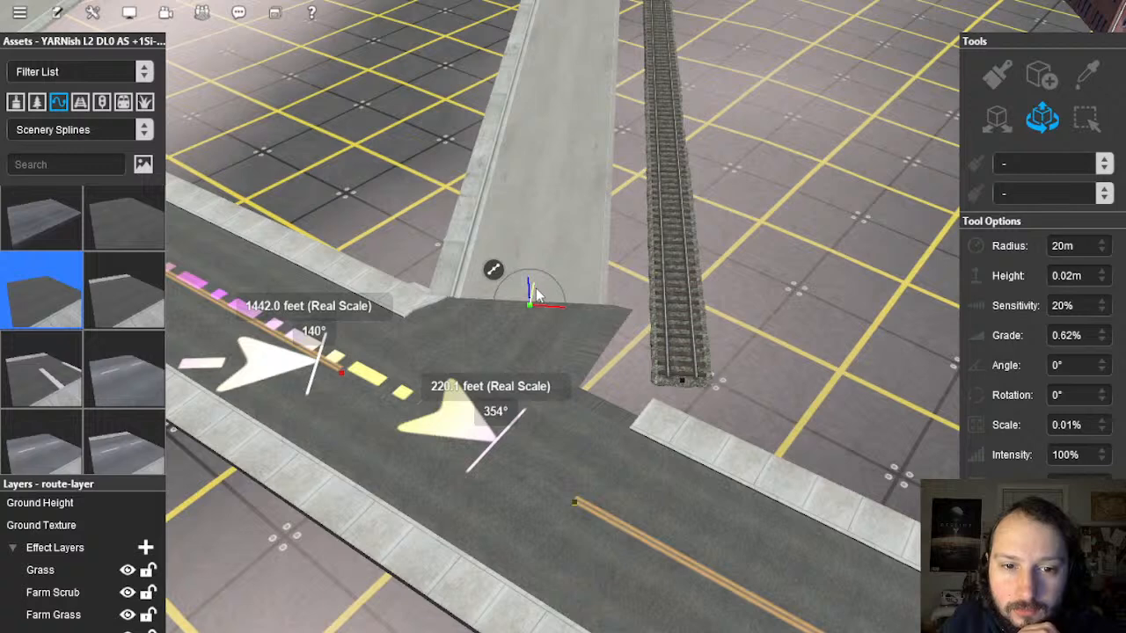
drag(539, 278, 544, 264)
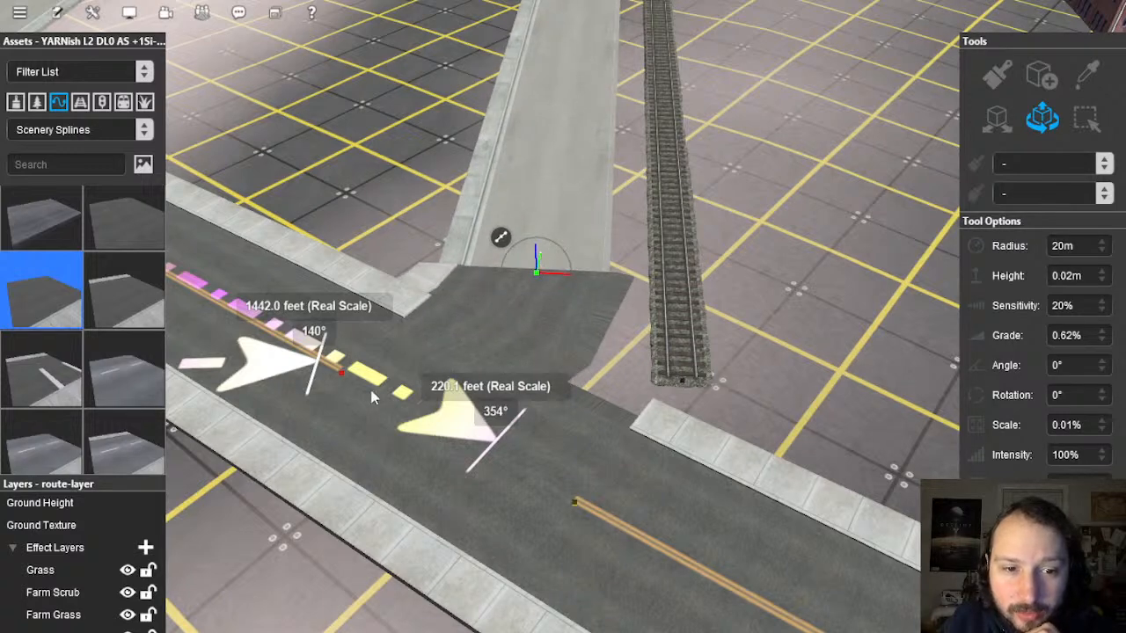
Step: Nudge the road's junction point left to align the T-junction
click(345, 377)
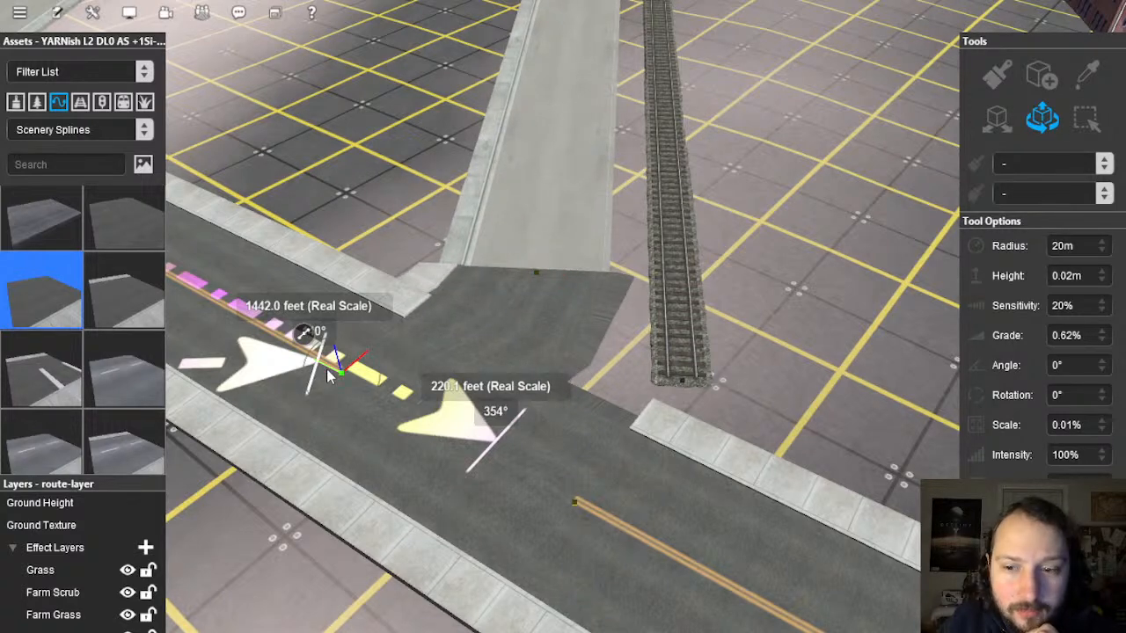
drag(321, 371, 291, 370)
click(536, 345)
right_drag(536, 345, 616, 369)
scroll(556, 302, up, 5)
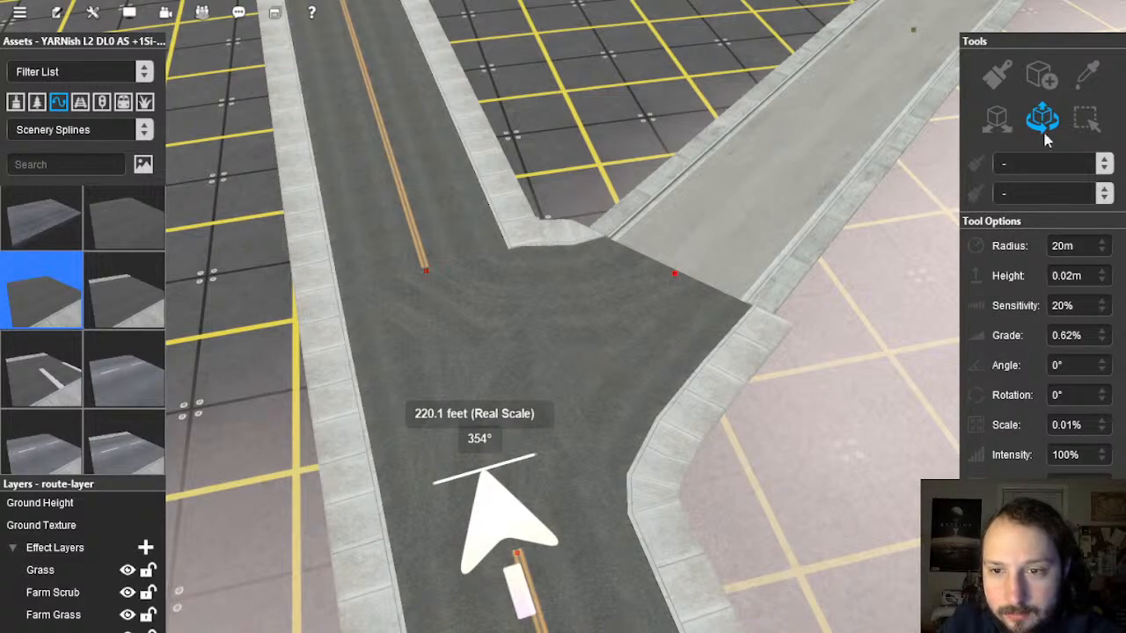
Step: Sample the macadam road asset and swap the first junction piece for it
click(592, 376)
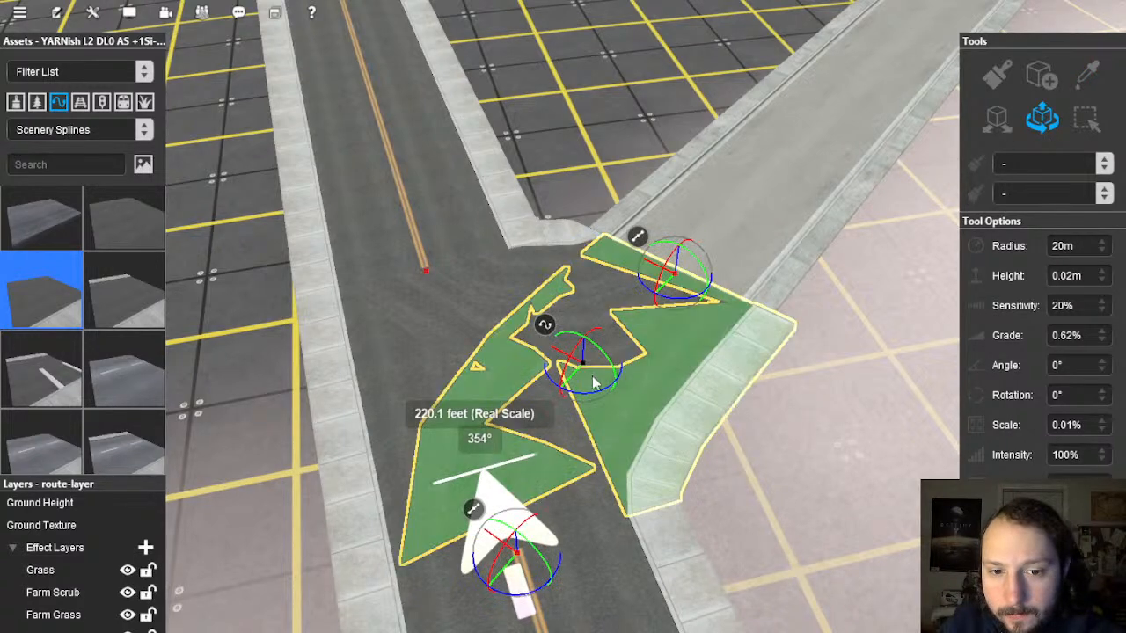
click(489, 309)
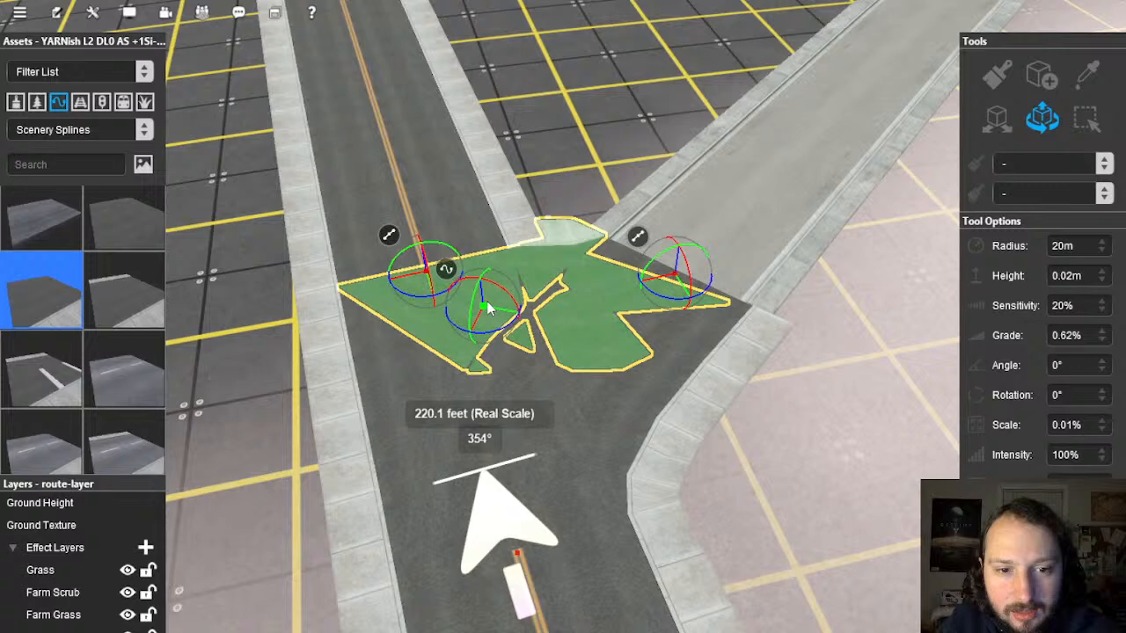
click(1087, 79)
click(754, 204)
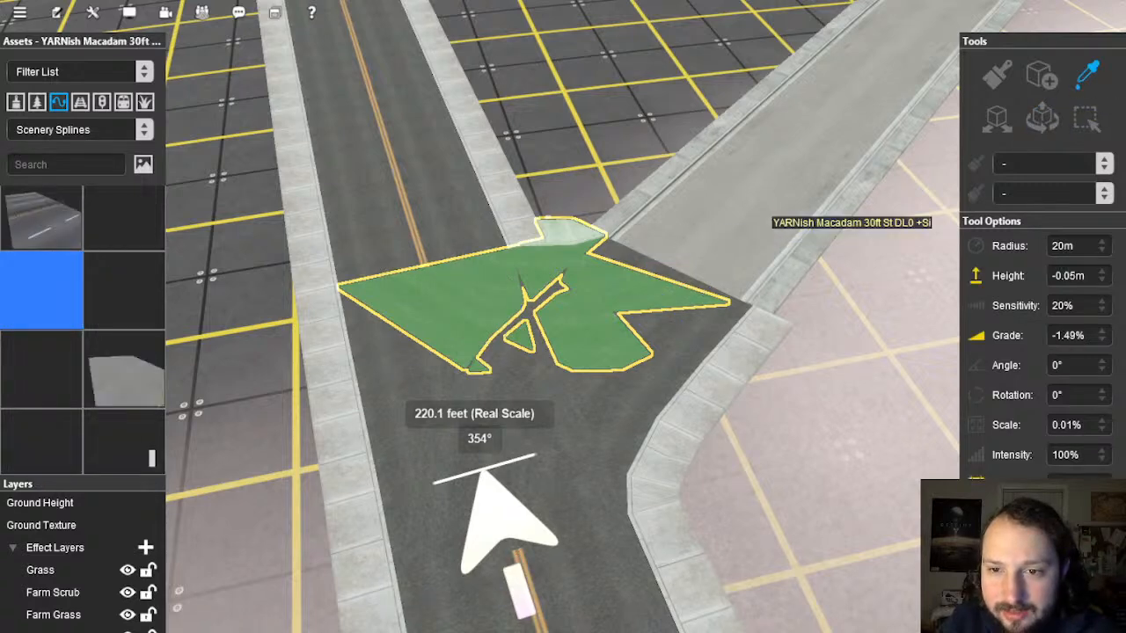
click(1040, 126)
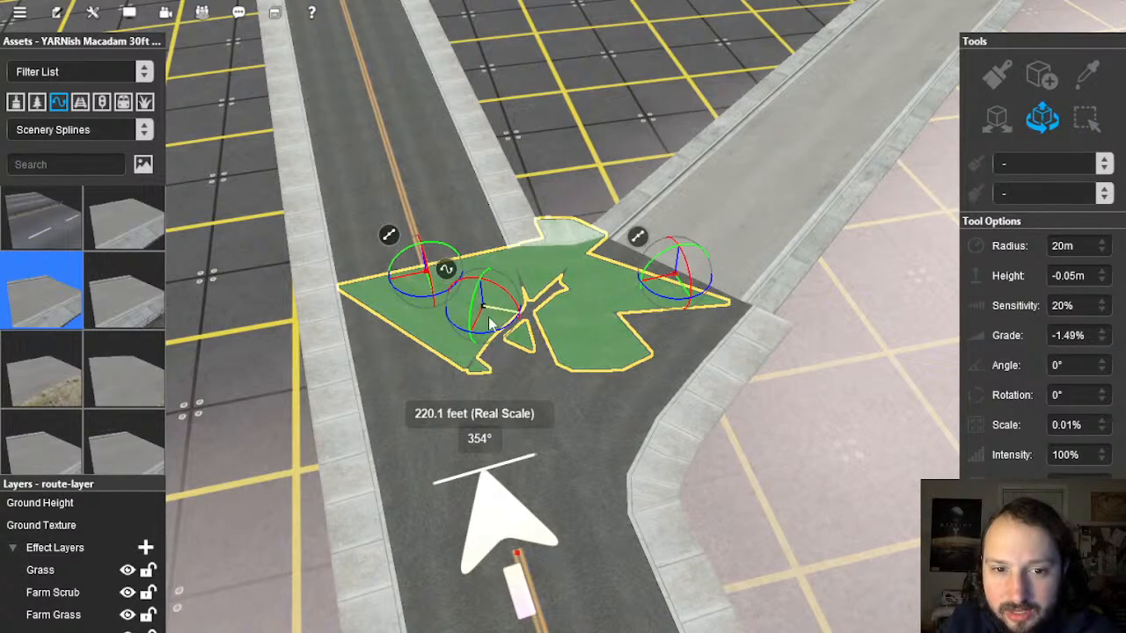
right_click(451, 279)
click(568, 363)
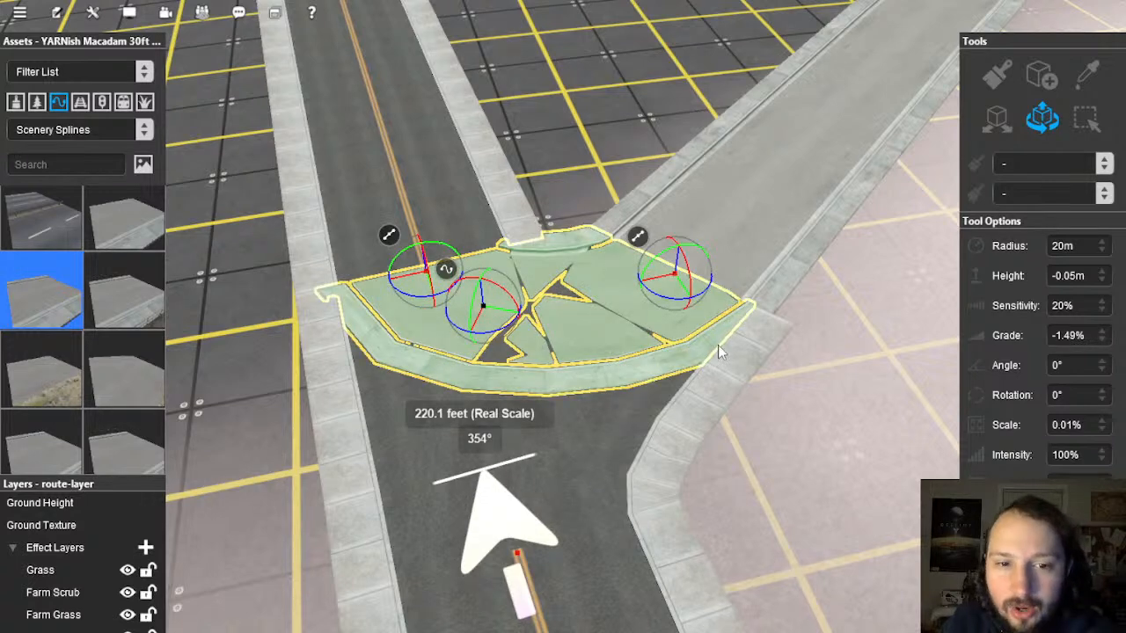
Step: Replace the curved and arrow-shaped junction pieces with the flat grey pavement slab
click(124, 210)
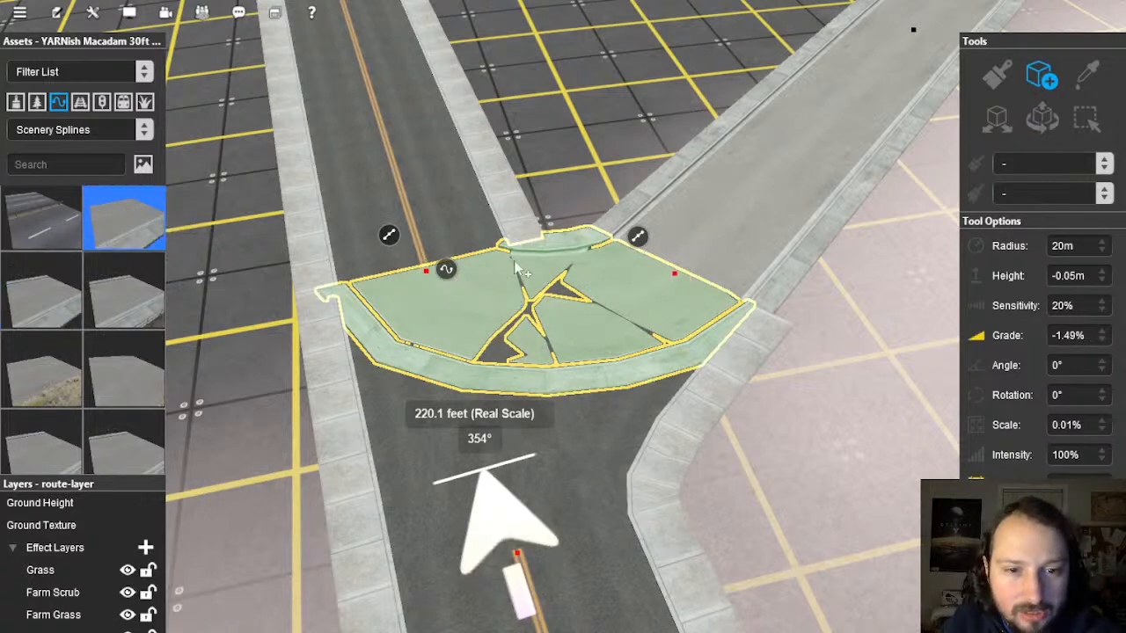
right_click(446, 270)
click(581, 364)
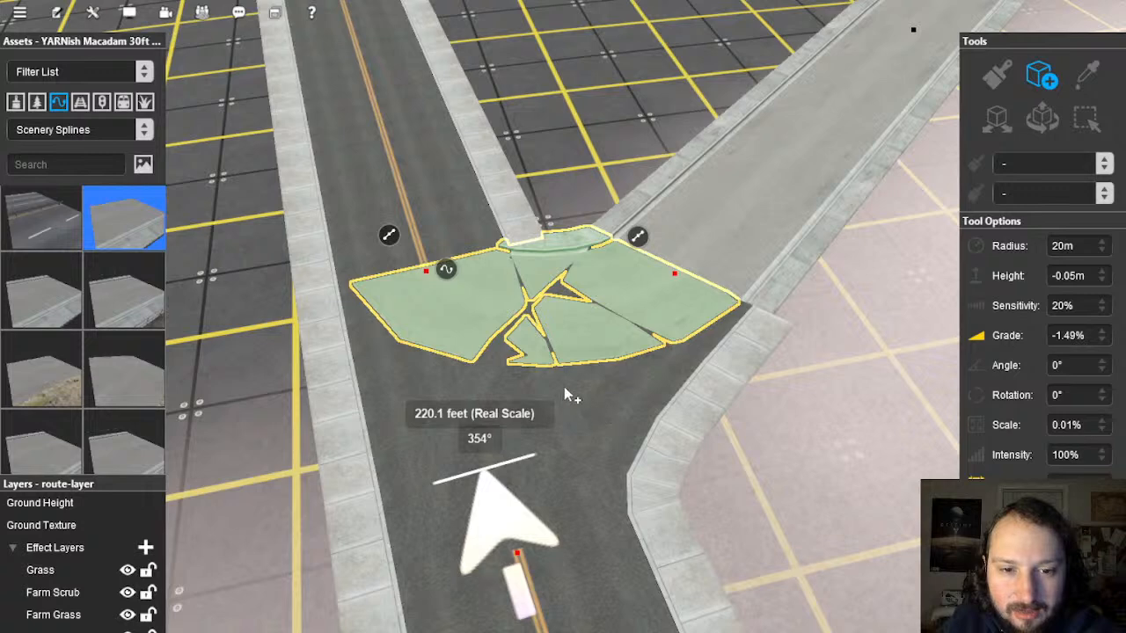
click(564, 386)
click(799, 464)
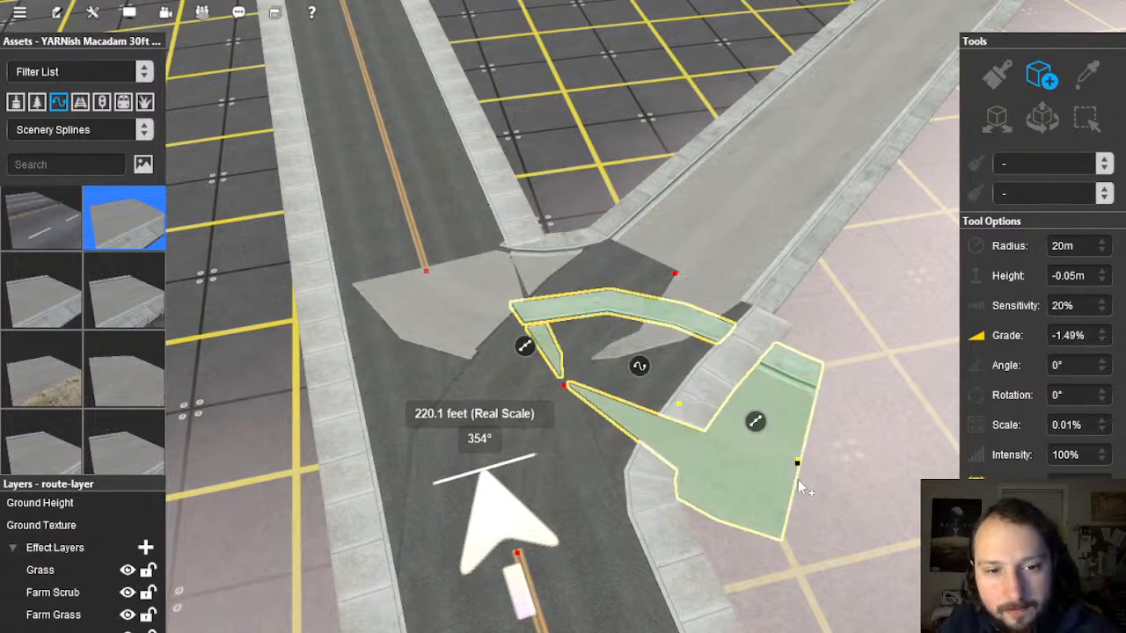
key(ctrl+z)
key(ctrl+z)
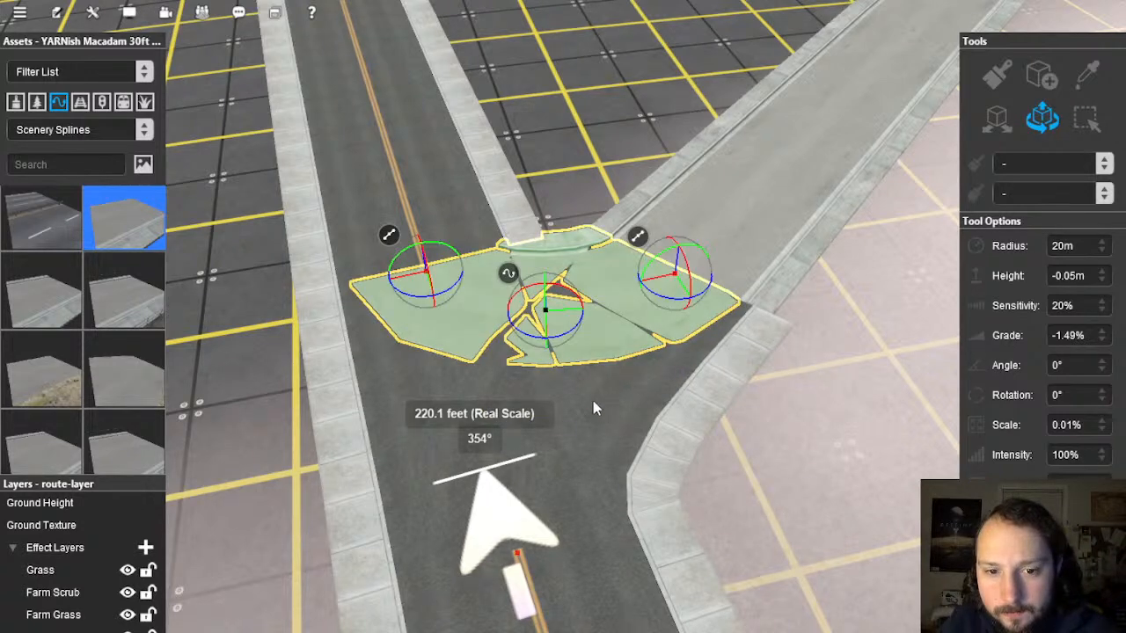
click(592, 387)
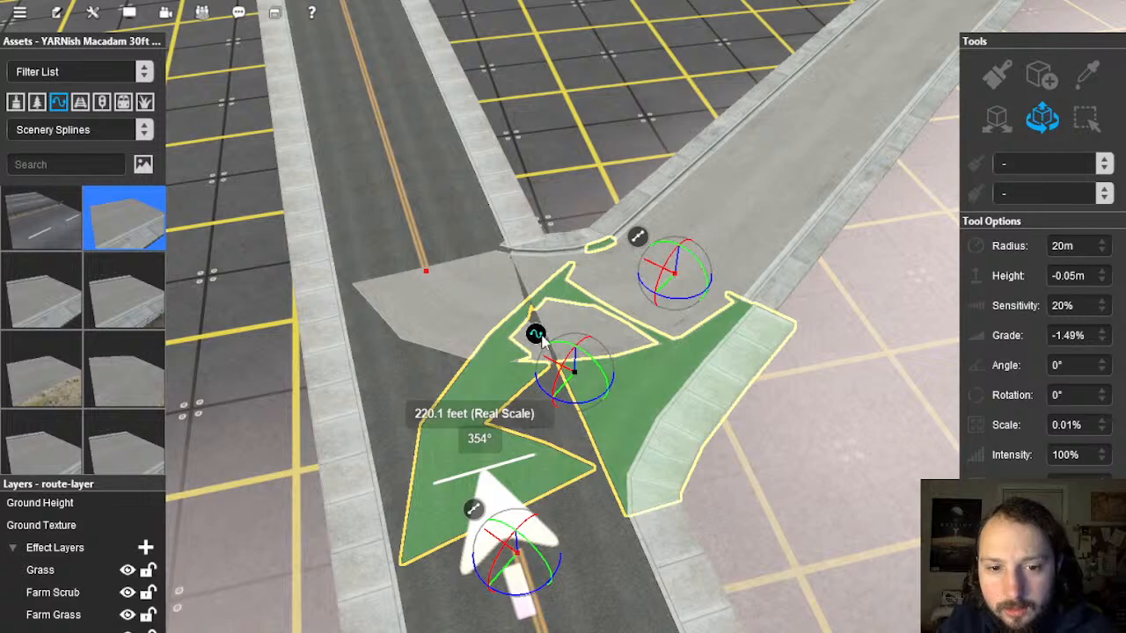
right_click(543, 343)
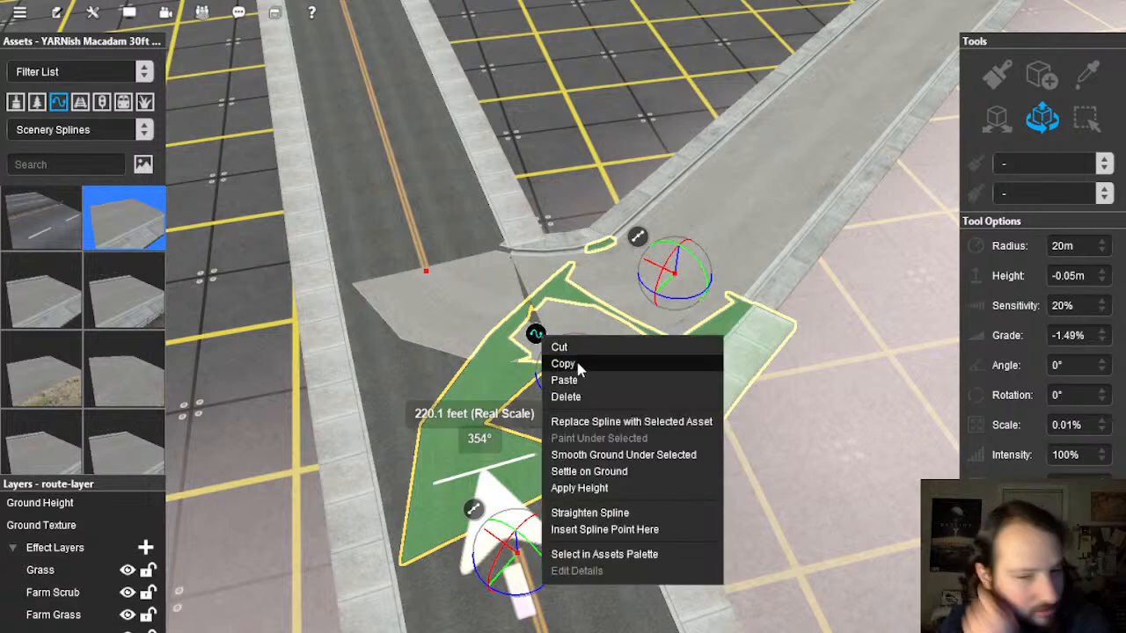
click(627, 422)
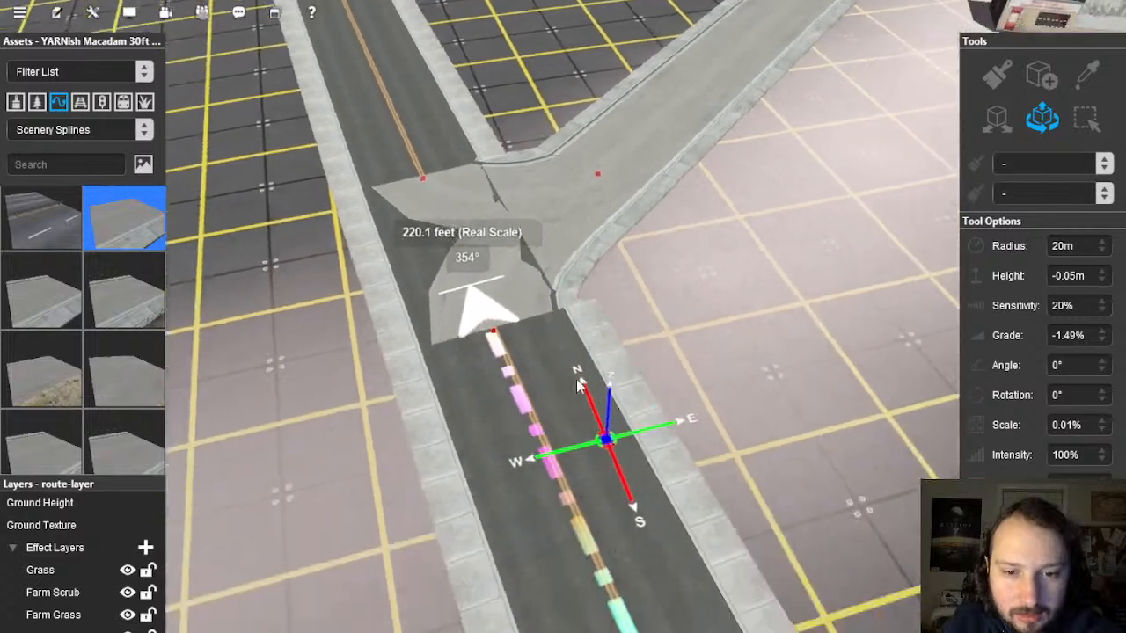
Step: Delete the junction patch's lower point, leaving a strip across the junction
right_drag(556, 324, 516, 273)
scroll(555, 308, up, 5)
mouse_move(555, 316)
right_down()
mouse_move(580, 321)
mouse_move(566, 305)
mouse_move(560, 314)
right_up()
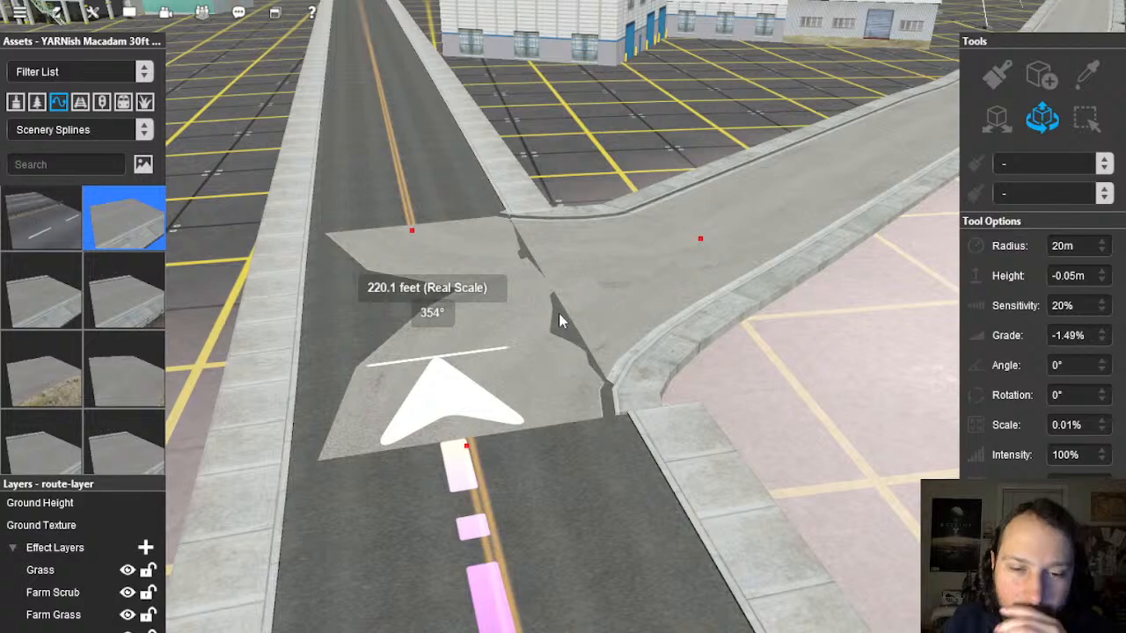
click(558, 321)
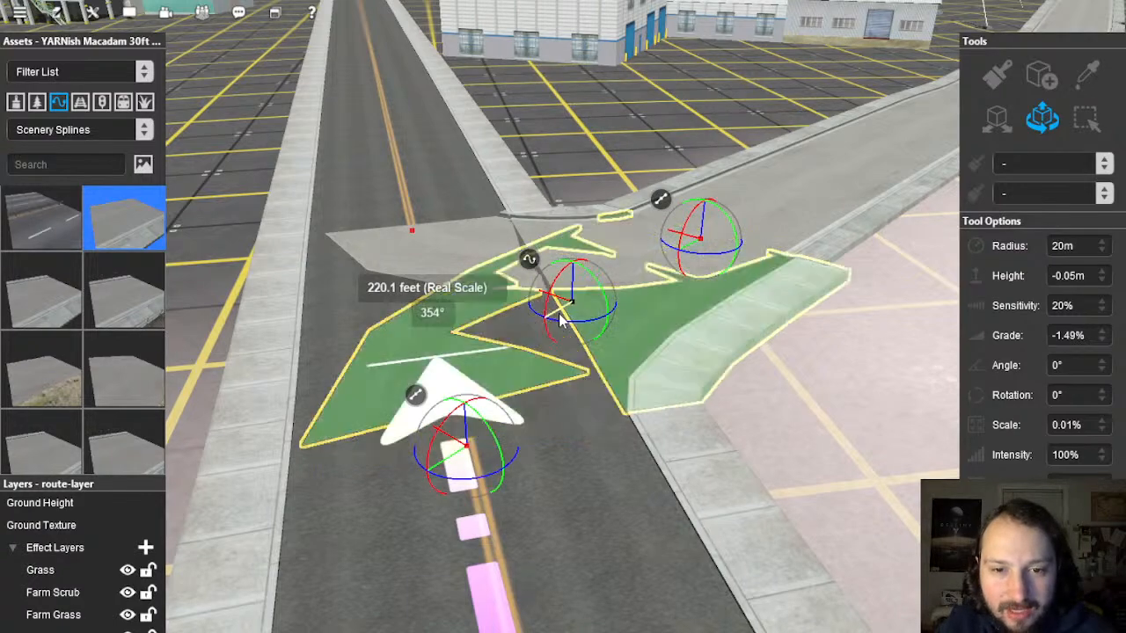
key(Delete)
click(783, 358)
right_click(748, 373)
scroll(604, 373, down, 4)
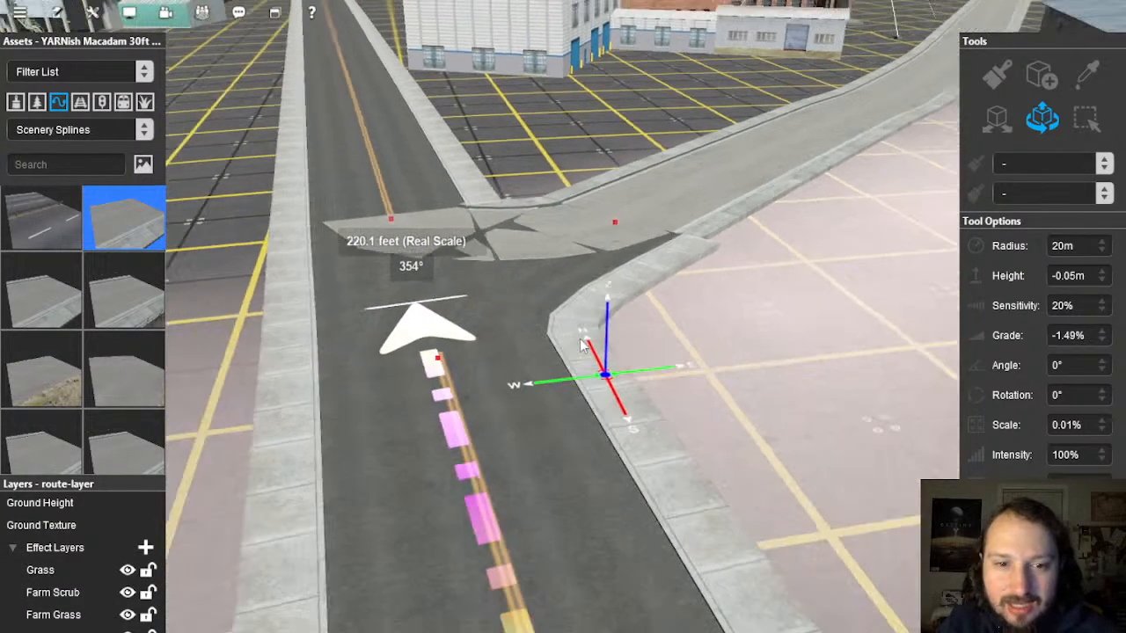
right_click(528, 268)
click(551, 310)
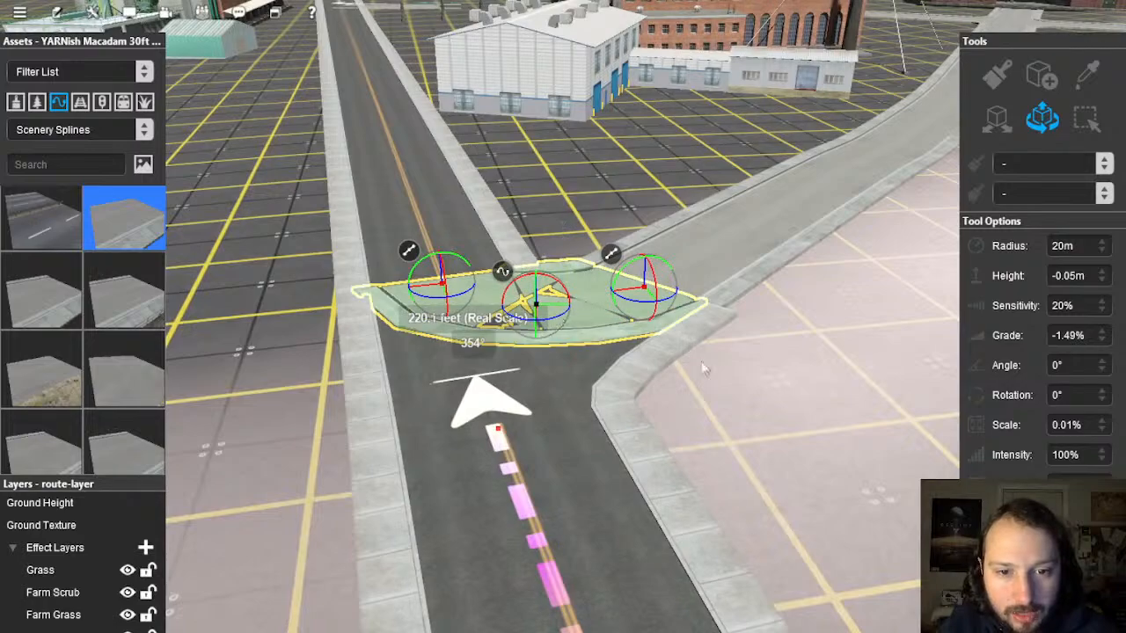
click(723, 368)
right_click(606, 390)
scroll(575, 360, down, 4)
right_click(574, 362)
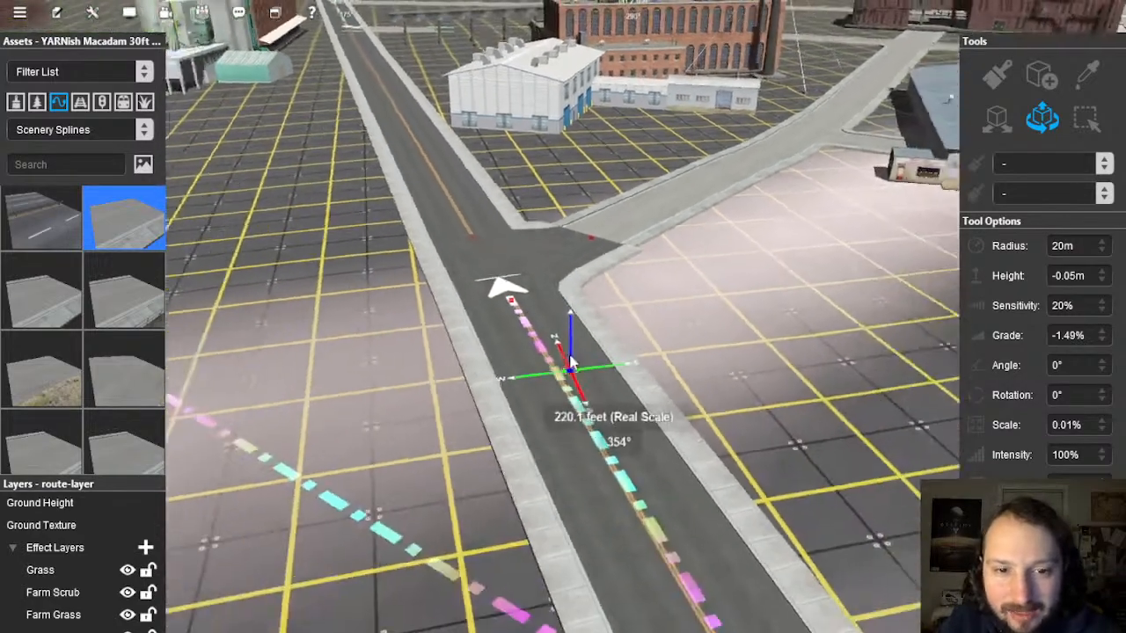
Step: Sample the YARNish L2 DL0 AS road and lay a new L2 piece at the junction
scroll(573, 332, down, 6)
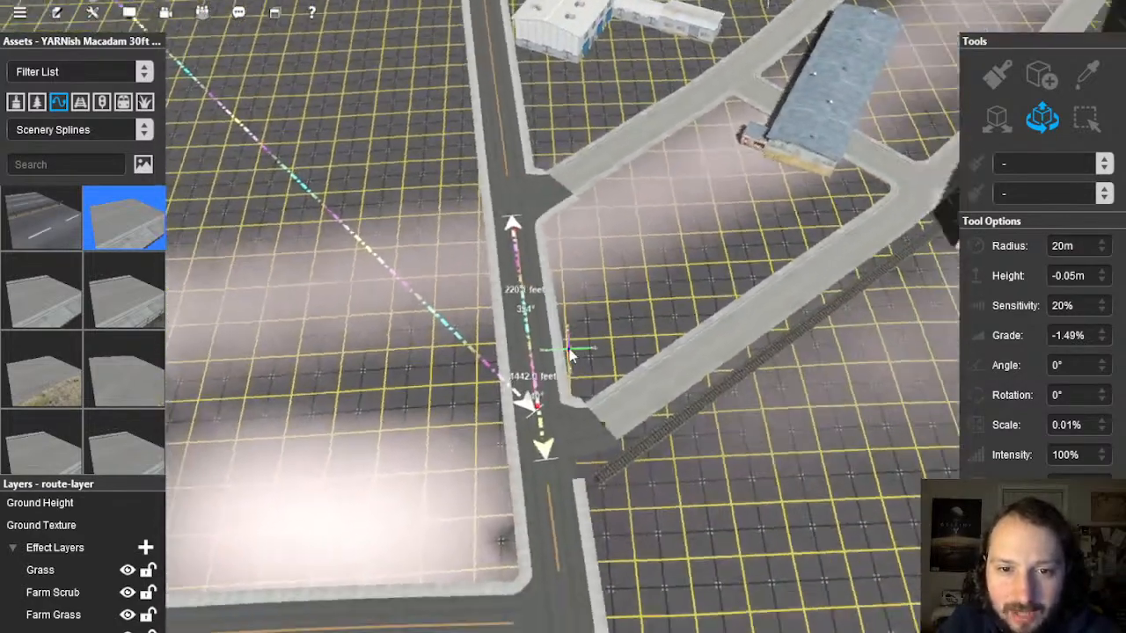
scroll(559, 305, down, 6)
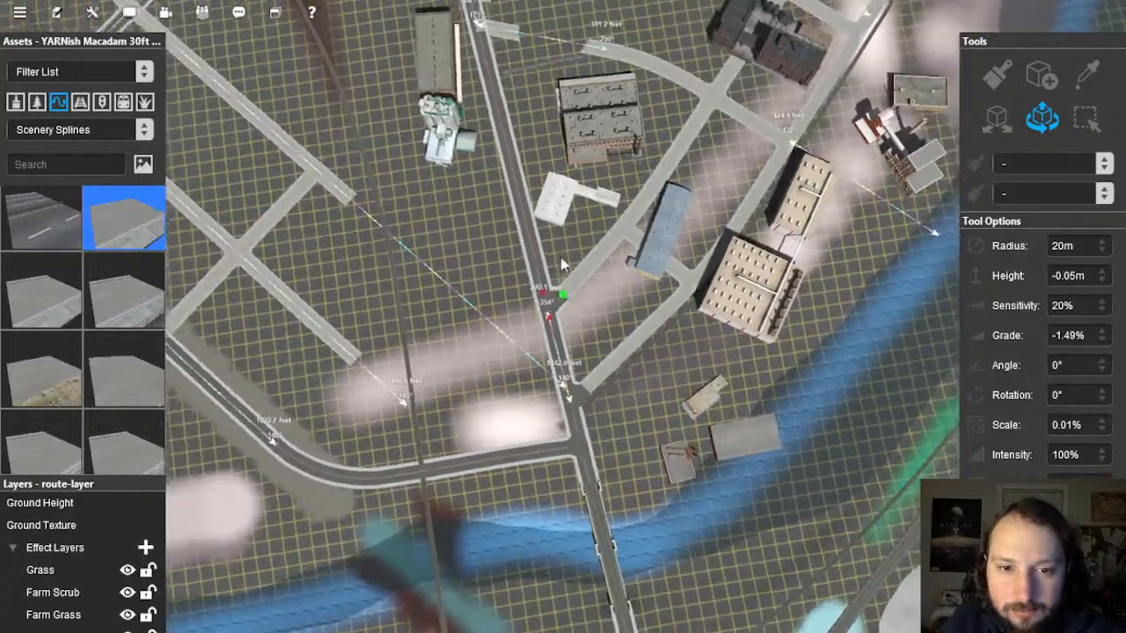
right_click(565, 263)
scroll(555, 275, up, 10)
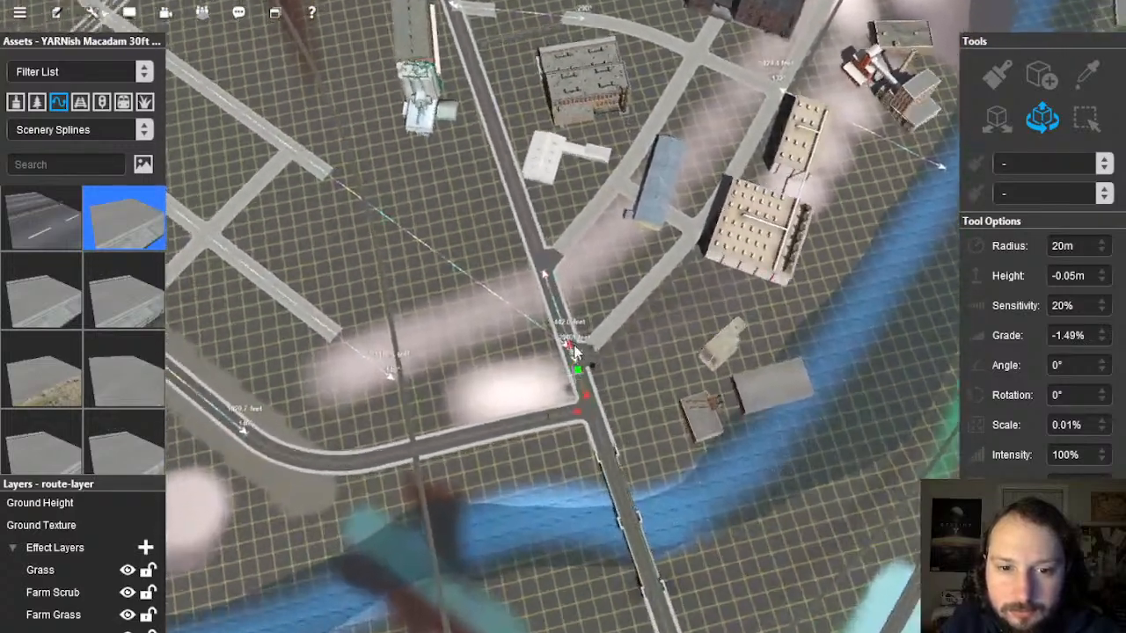
scroll(572, 344, up, 6)
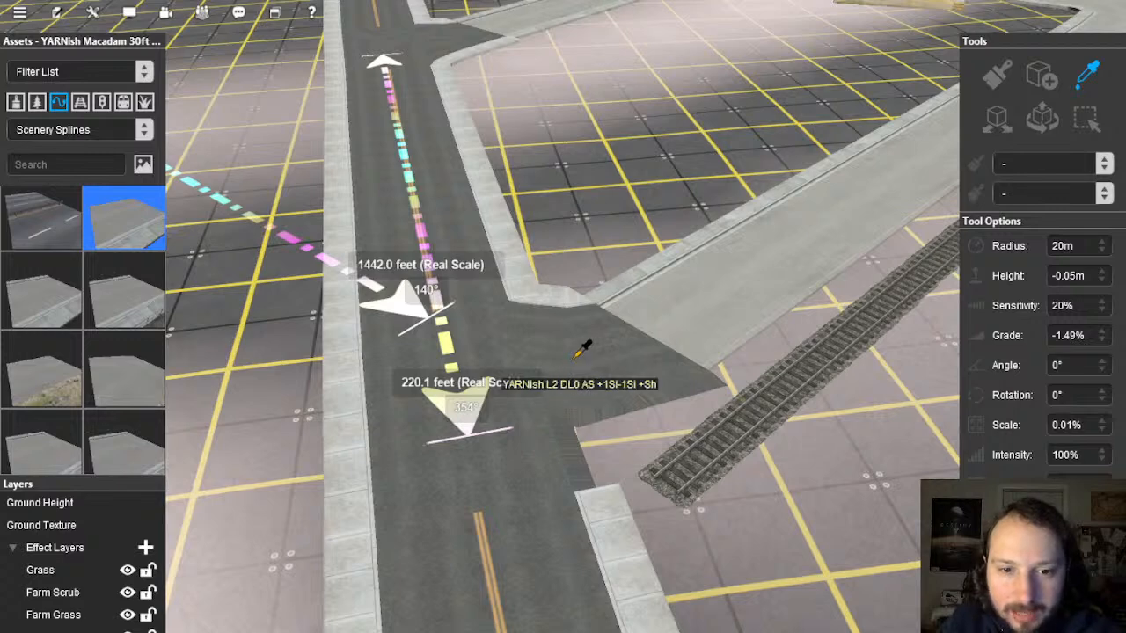
click(578, 356)
click(124, 323)
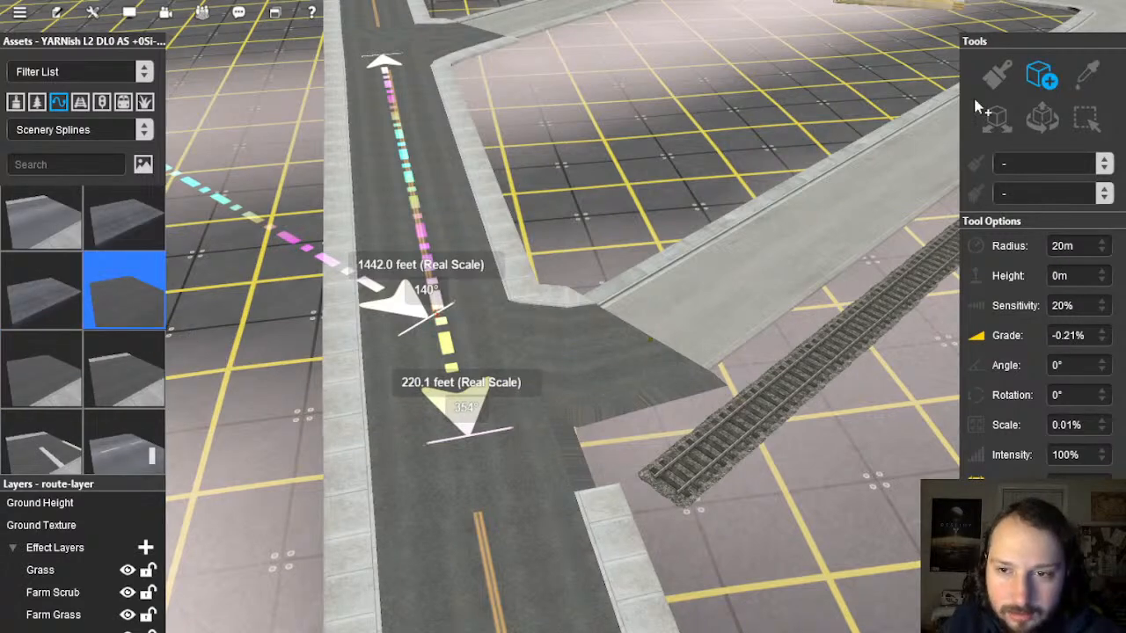
drag(523, 443, 478, 516)
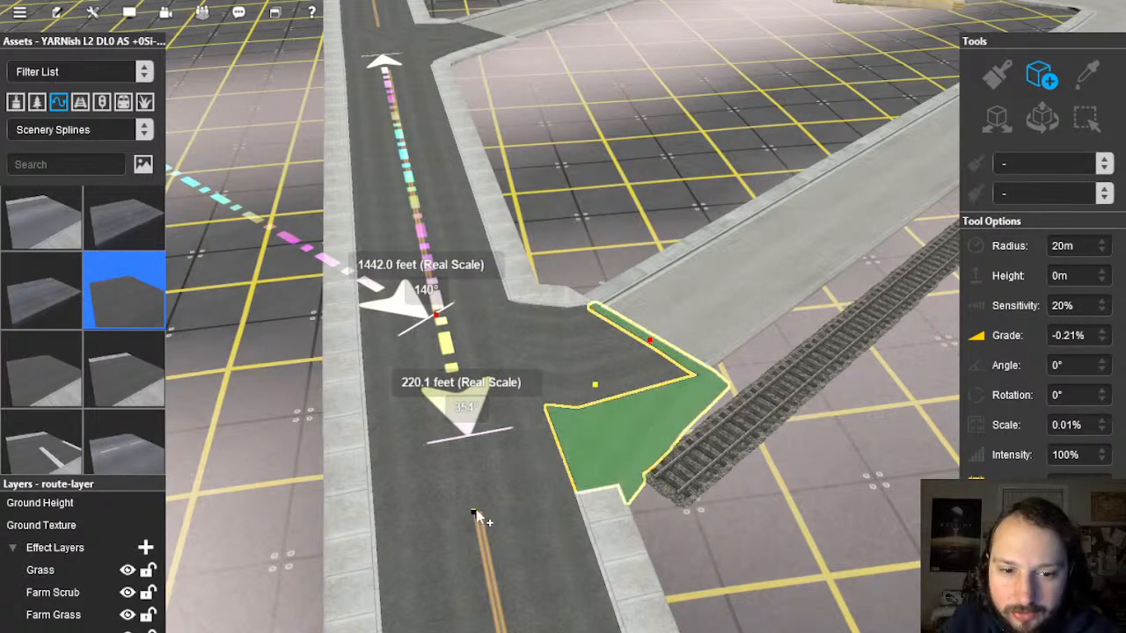
right_drag(588, 521, 523, 288)
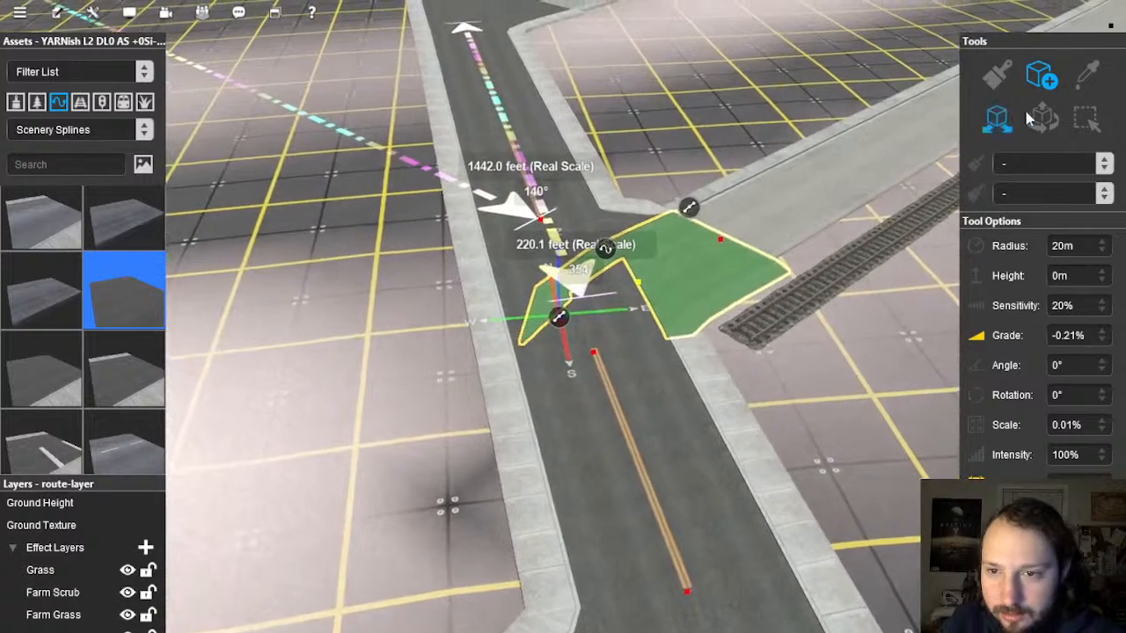
Step: With the Move tool, drag the new road's end and kerb further along the street
click(1042, 119)
click(616, 404)
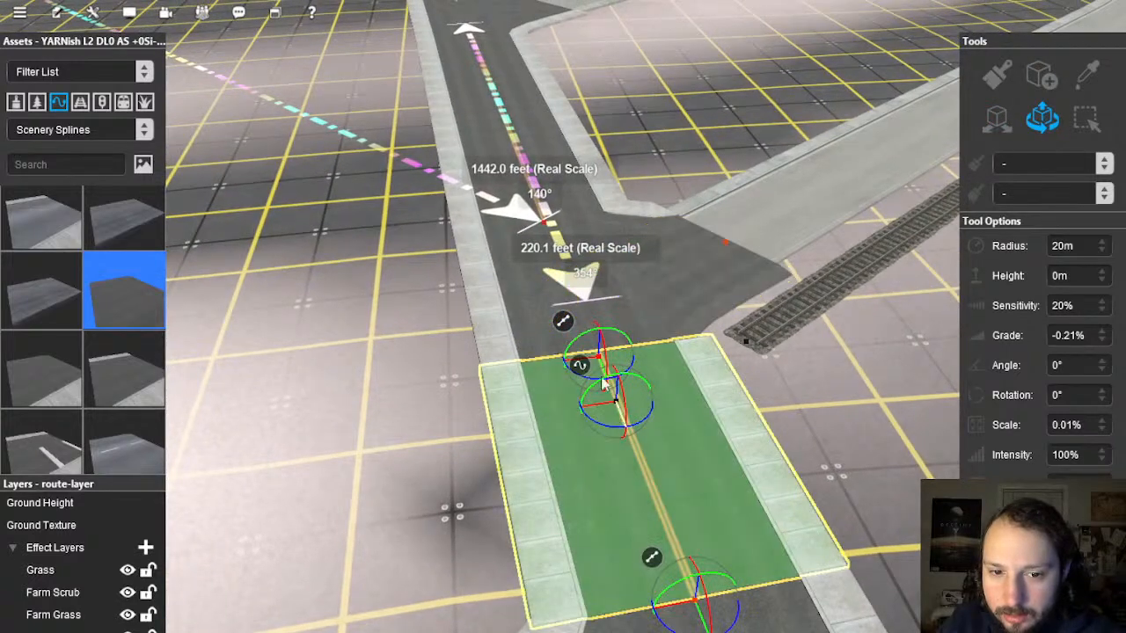
drag(604, 367, 608, 382)
key(ctrl+z)
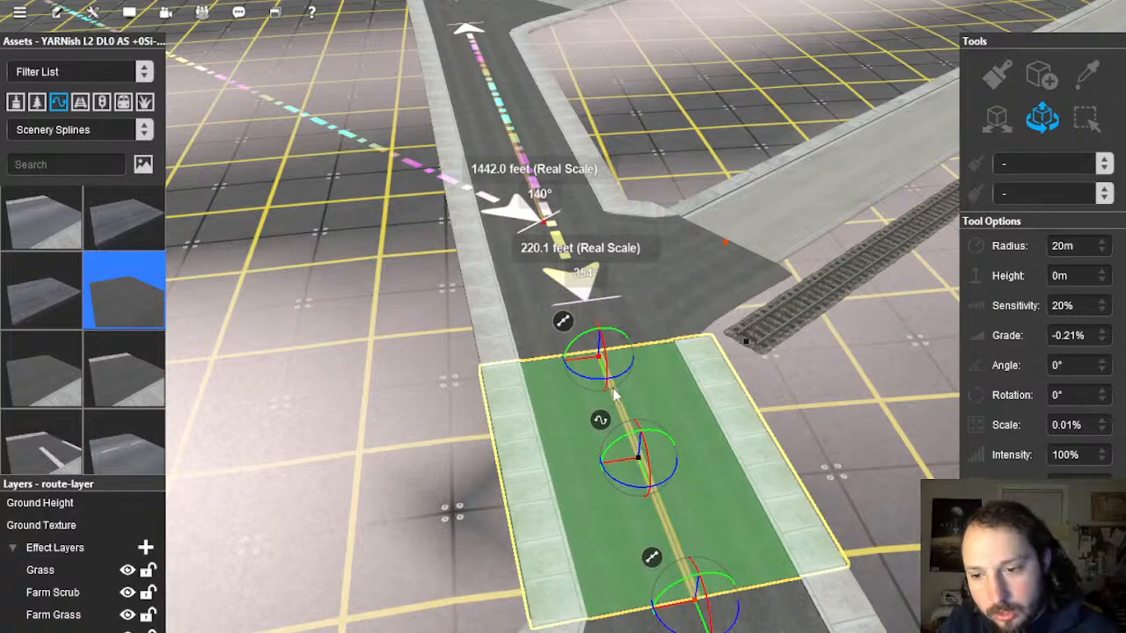
key(Right)
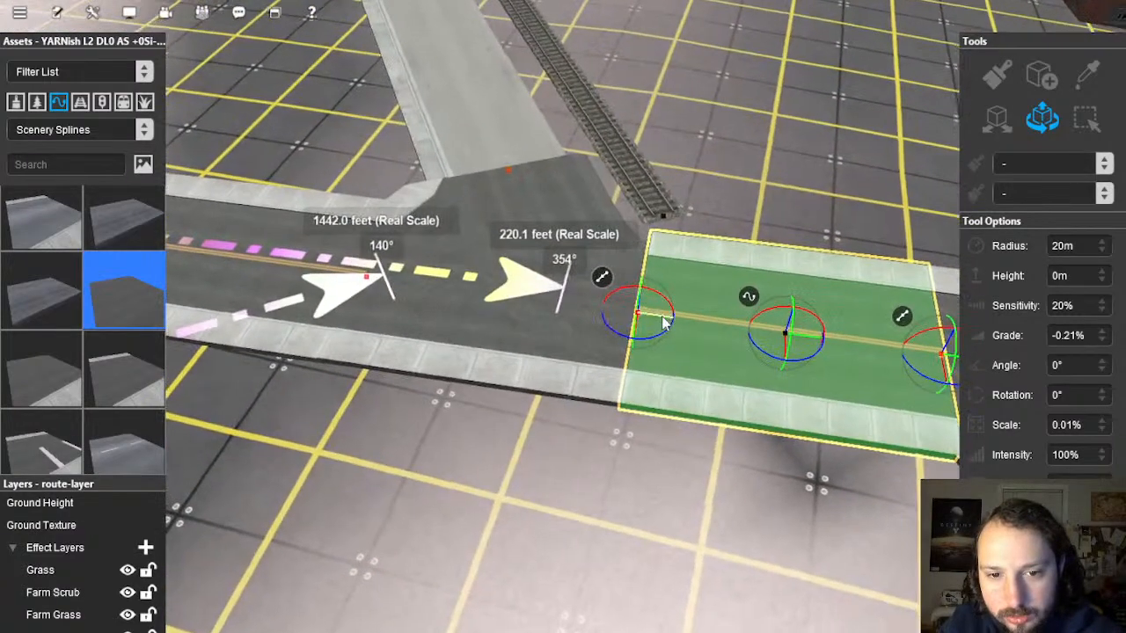
drag(666, 317, 676, 320)
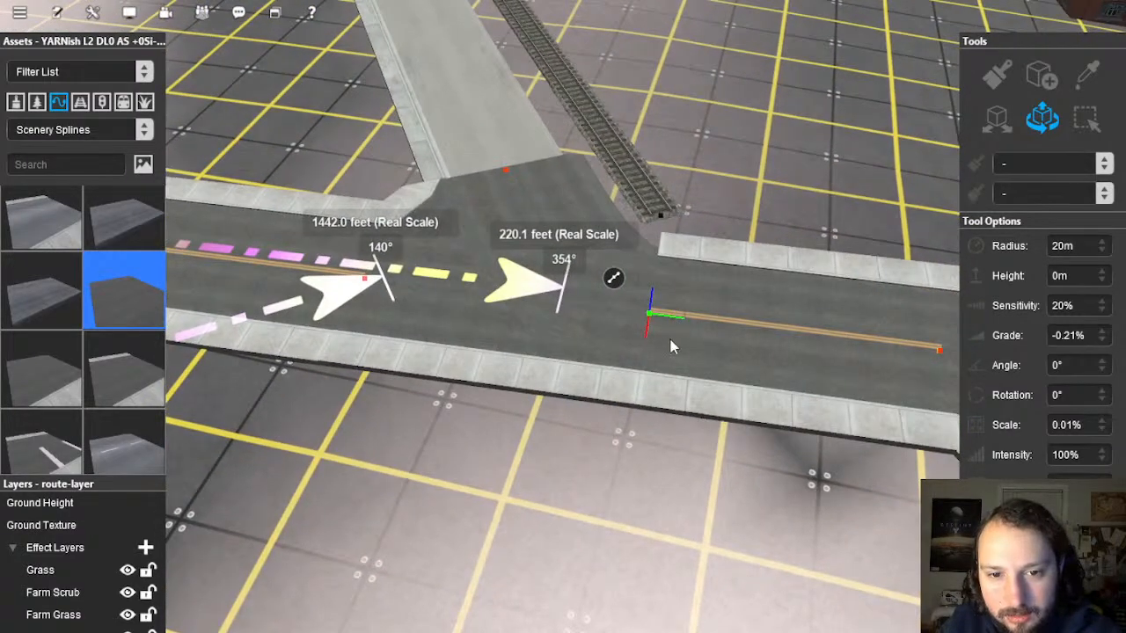
drag(675, 321, 714, 327)
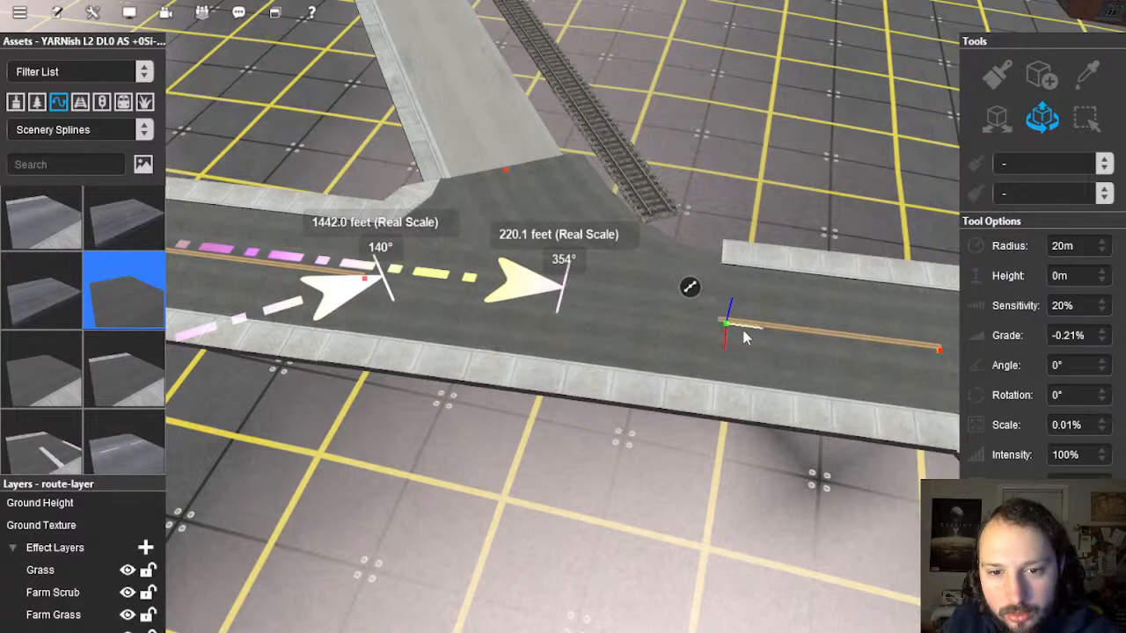
drag(746, 331, 749, 331)
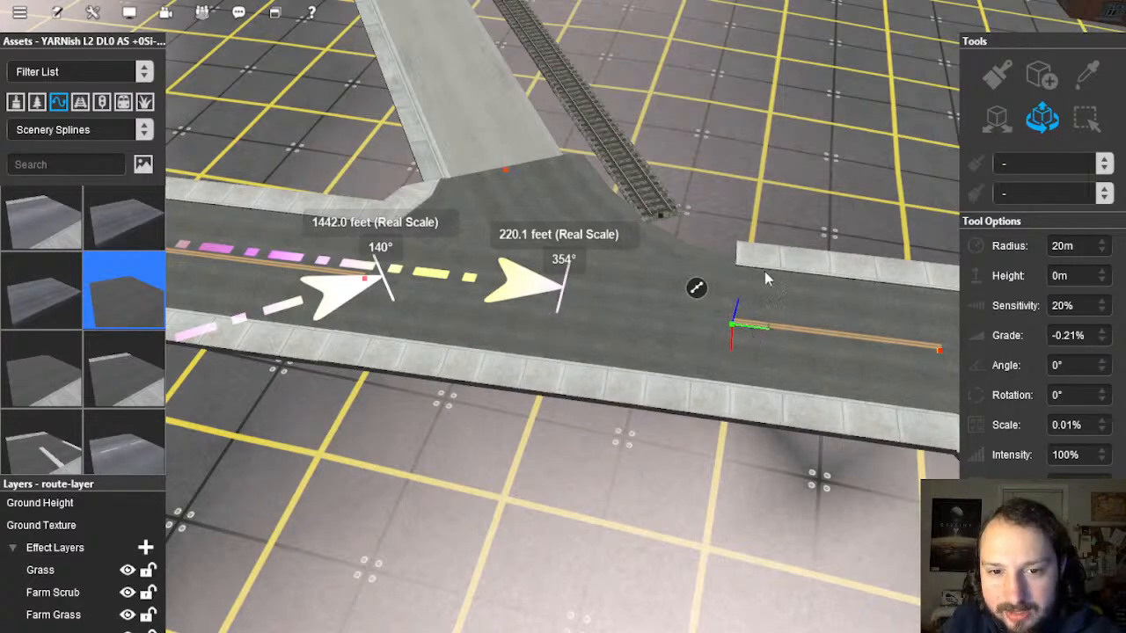
Step: Select the railway track's end point and inspect the intersection from street level
right_click(727, 224)
key(Left)
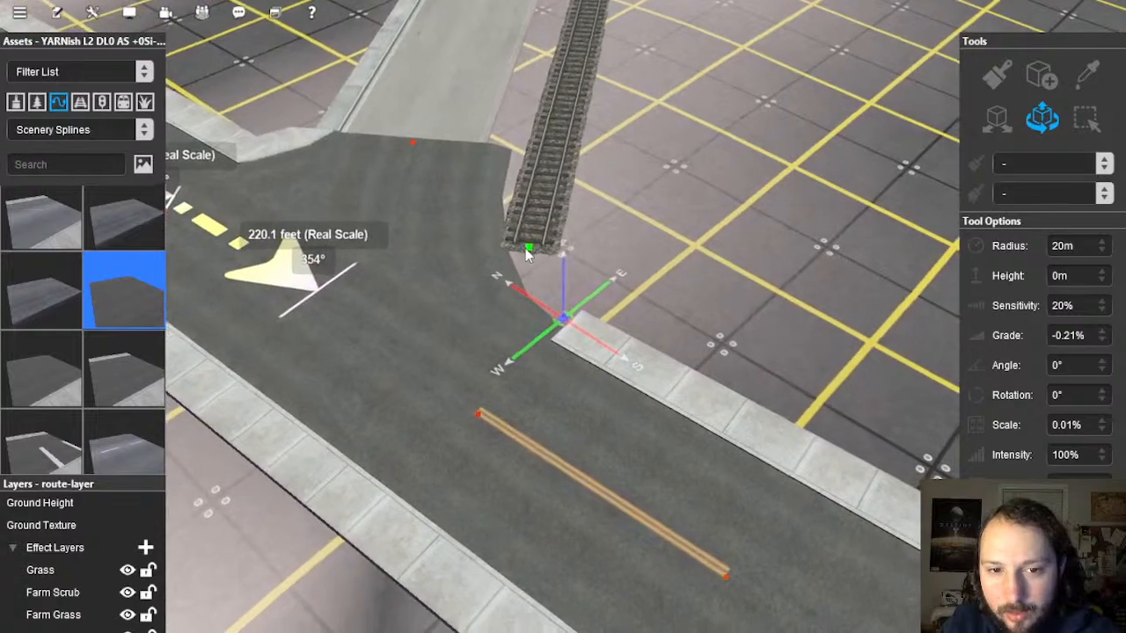
click(528, 249)
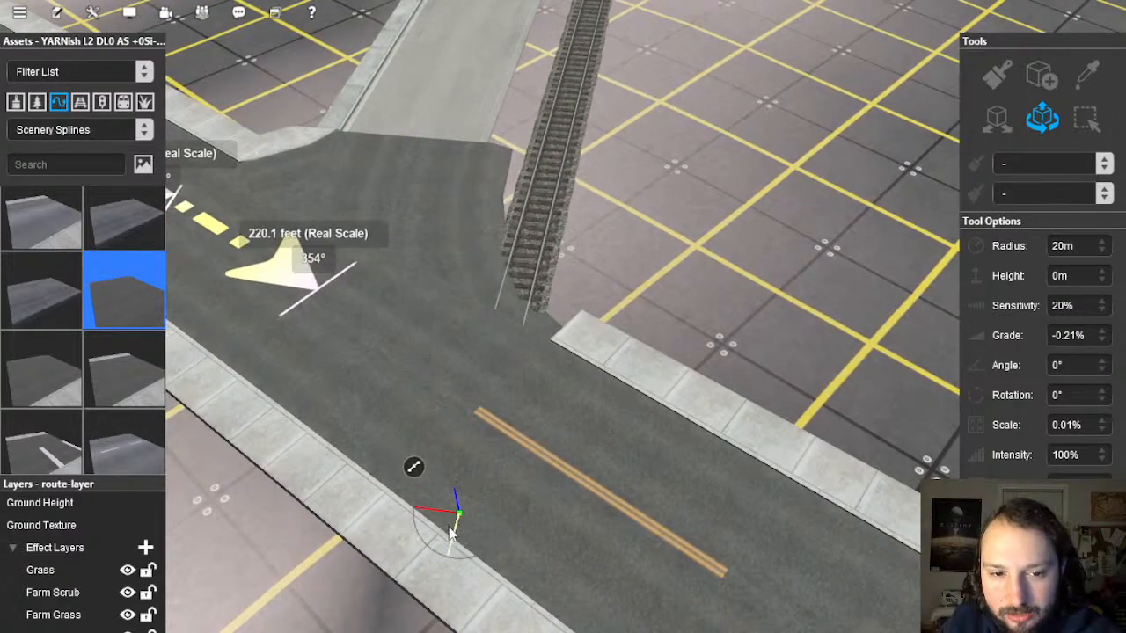
mouse_move(526, 481)
right_down()
mouse_move(612, 294)
mouse_move(619, 302)
mouse_move(532, 272)
mouse_move(519, 286)
mouse_move(515, 363)
mouse_move(533, 336)
mouse_move(520, 328)
right_up()
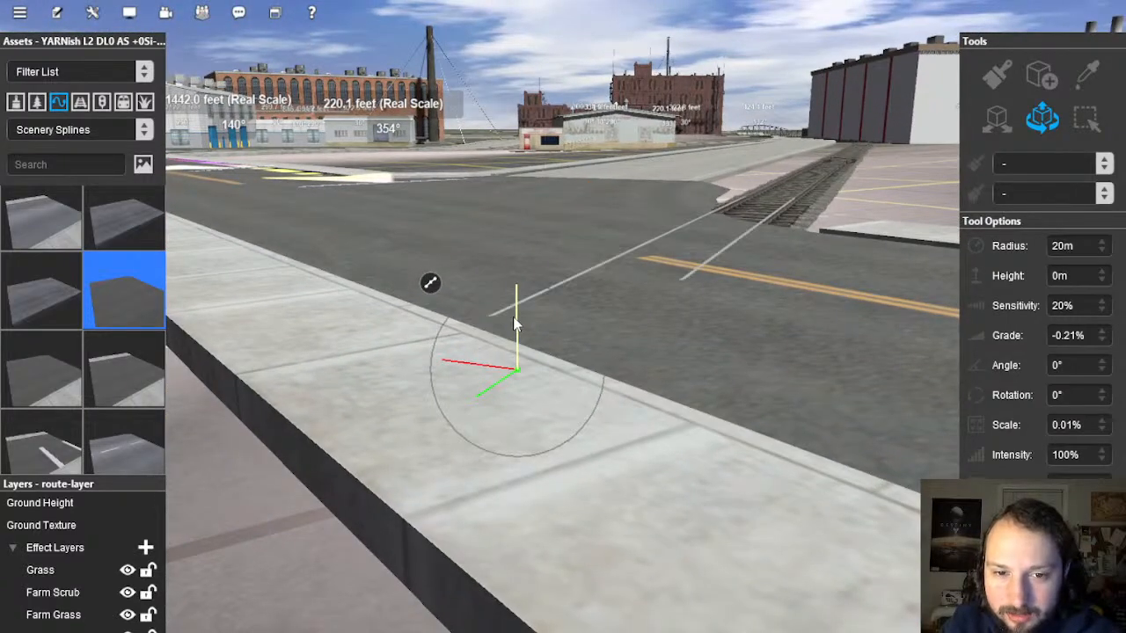
right_drag(628, 334, 621, 255)
right_drag(540, 289, 1035, 142)
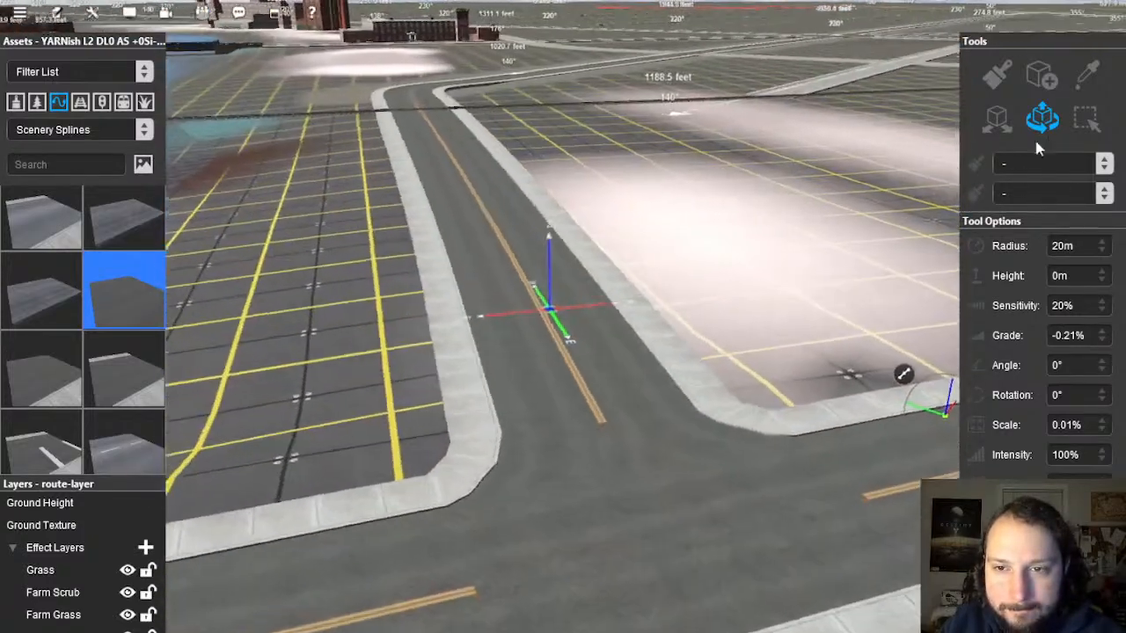
Step: Apply Smooth Ground Under Selected to the new curbed side-road piece
click(595, 392)
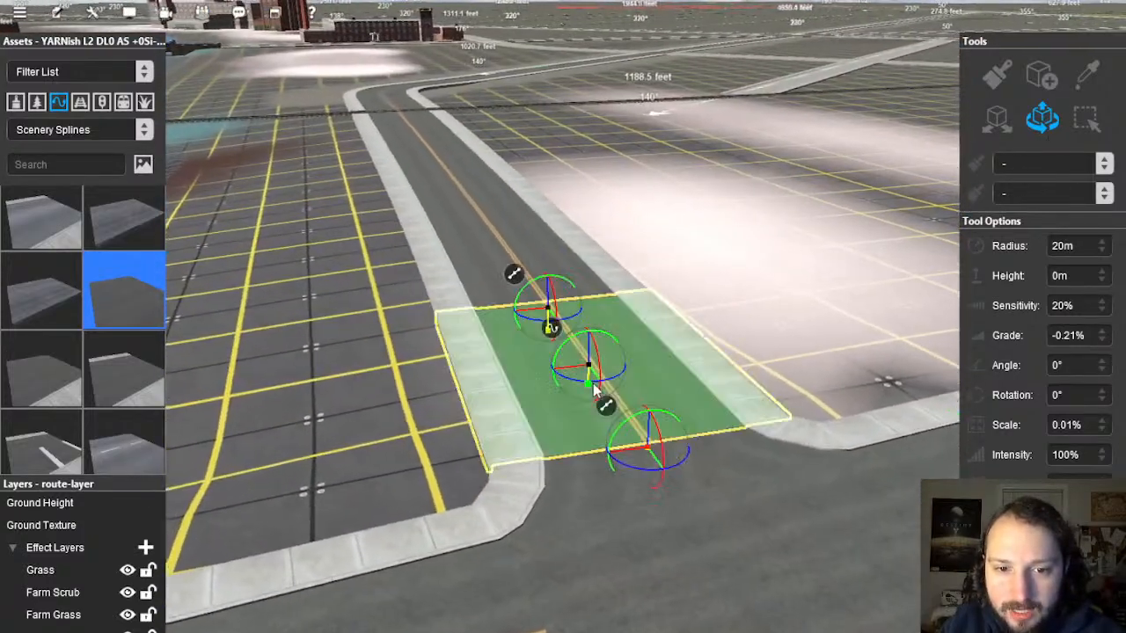
right_click(515, 286)
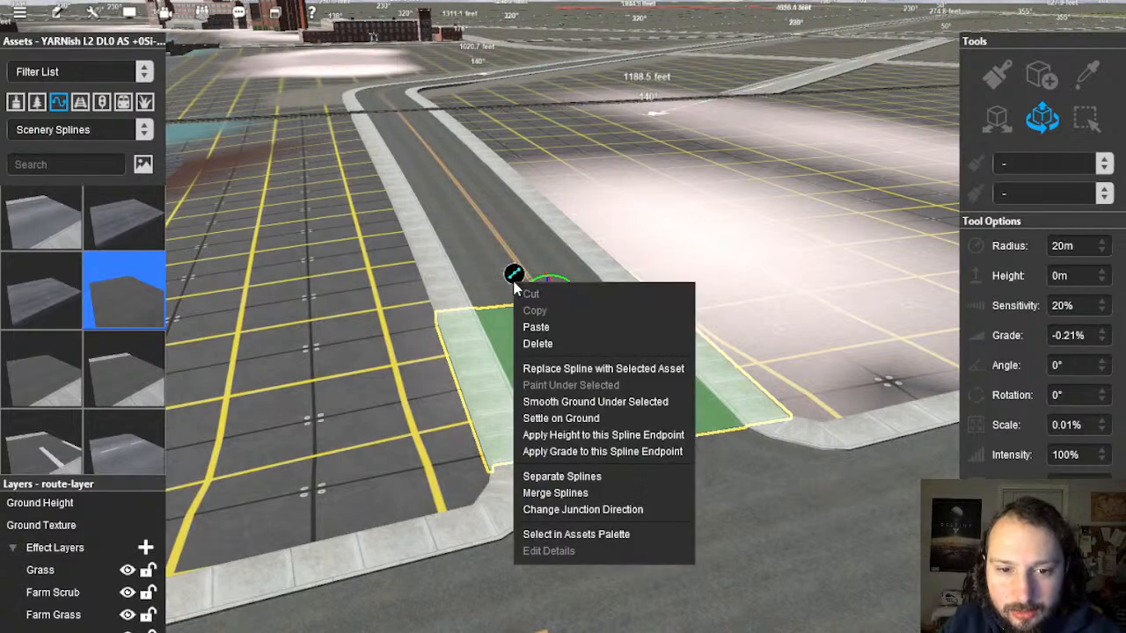
click(613, 403)
right_drag(737, 401, 525, 174)
Step: Pull the diagonal road's end off the main street
scroll(517, 163, up, 10)
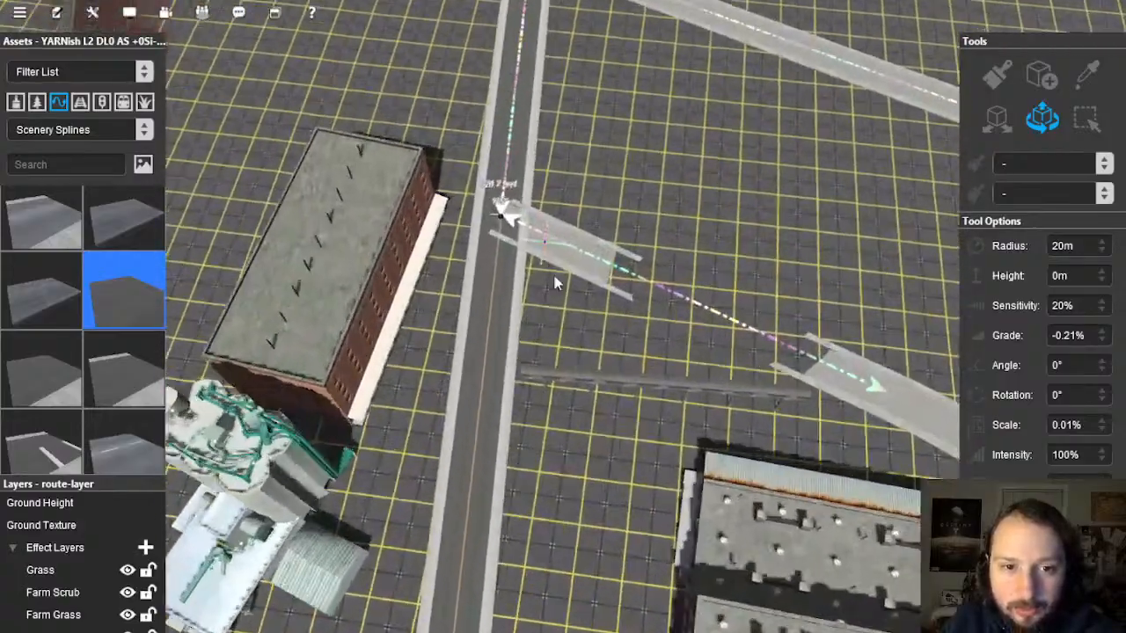
key(Left)
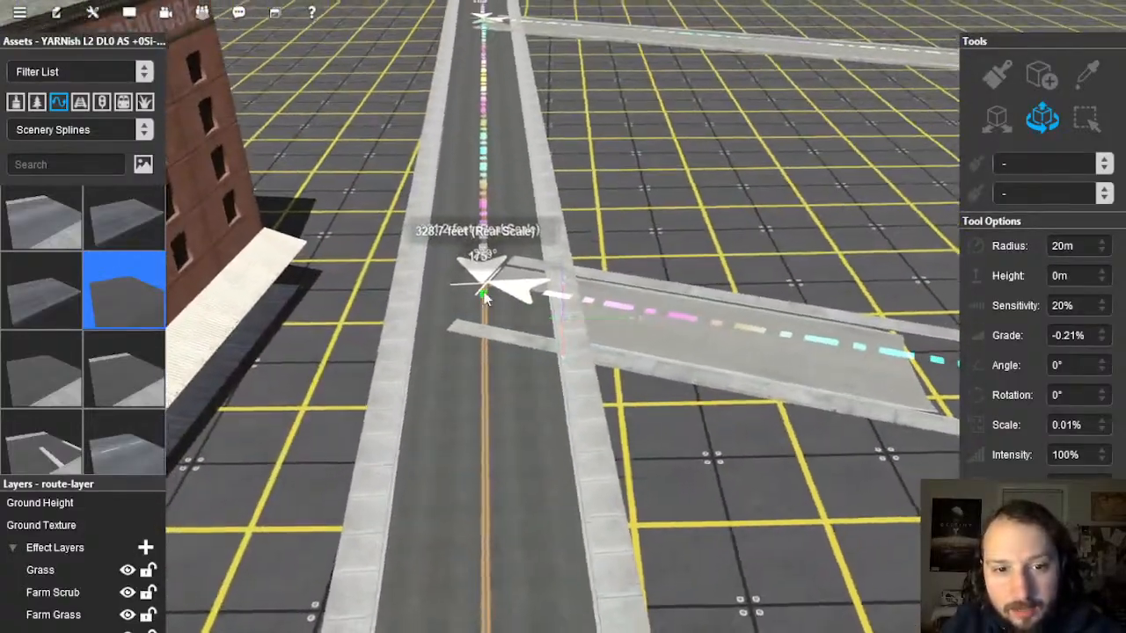
key(Up)
drag(466, 274, 638, 335)
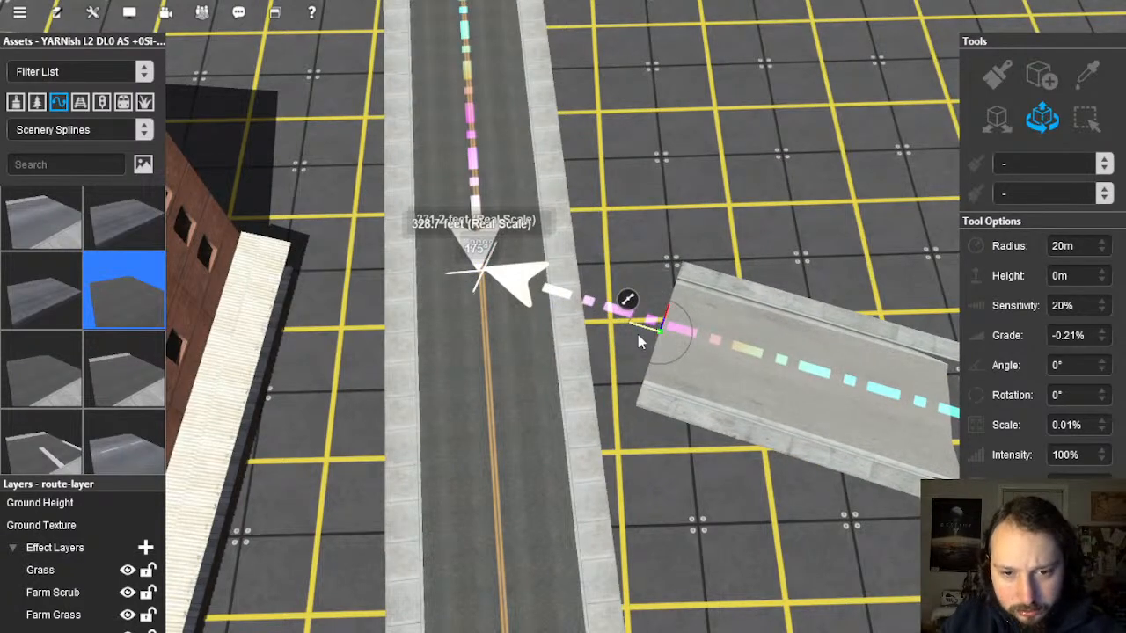
right_drag(527, 263, 652, 380)
Step: Add a spline point on the main street and straighten the segment left of it
click(652, 374)
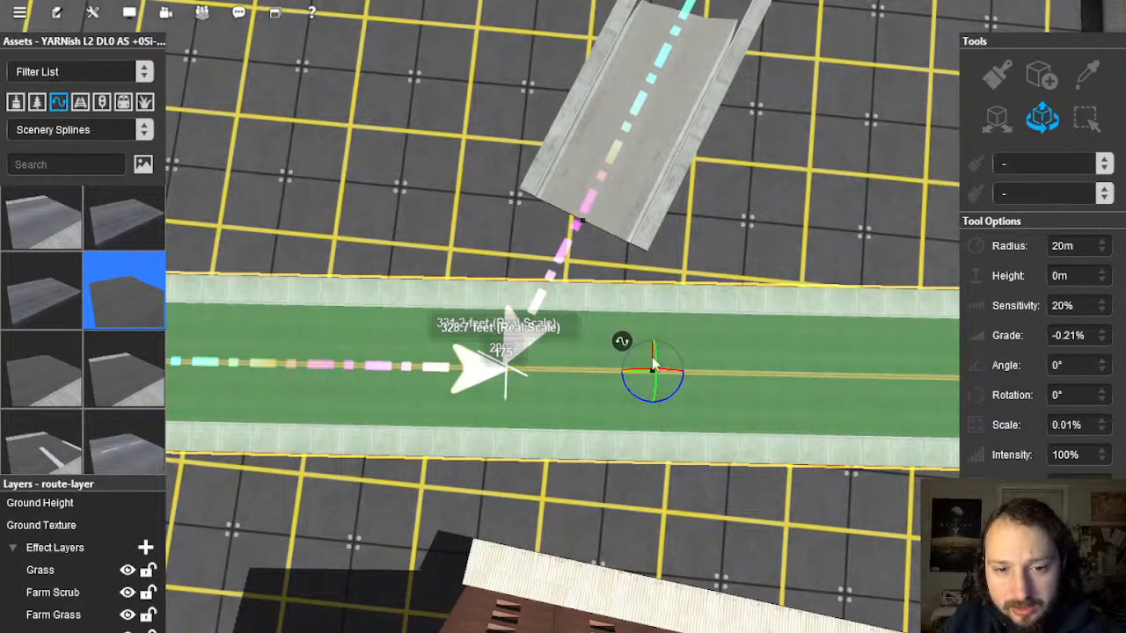
right_click(703, 396)
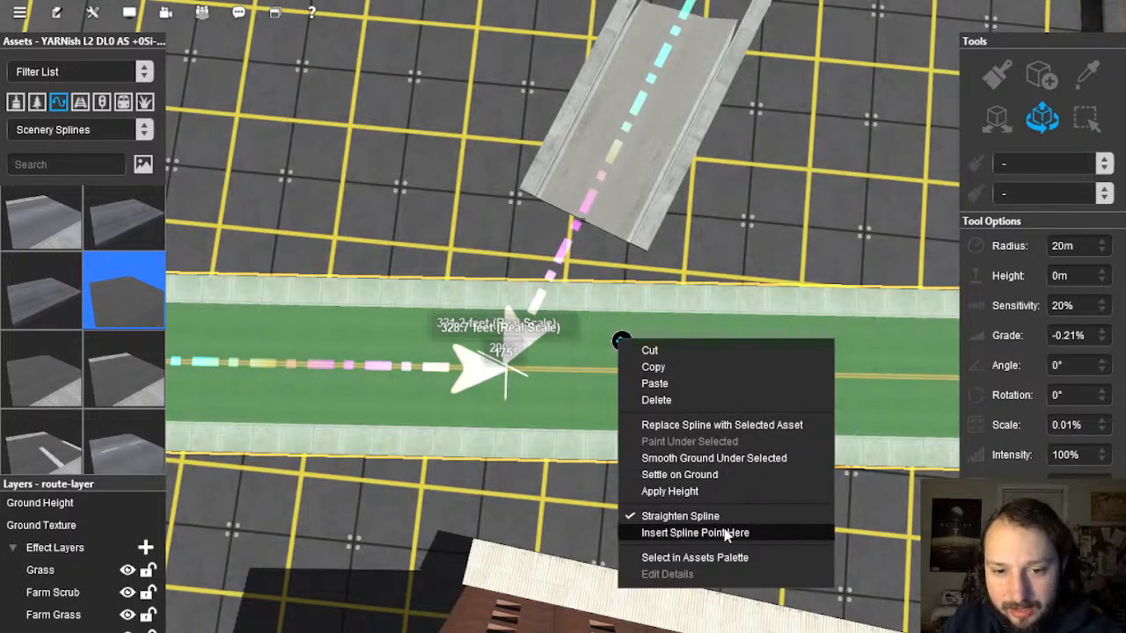
click(694, 533)
click(371, 371)
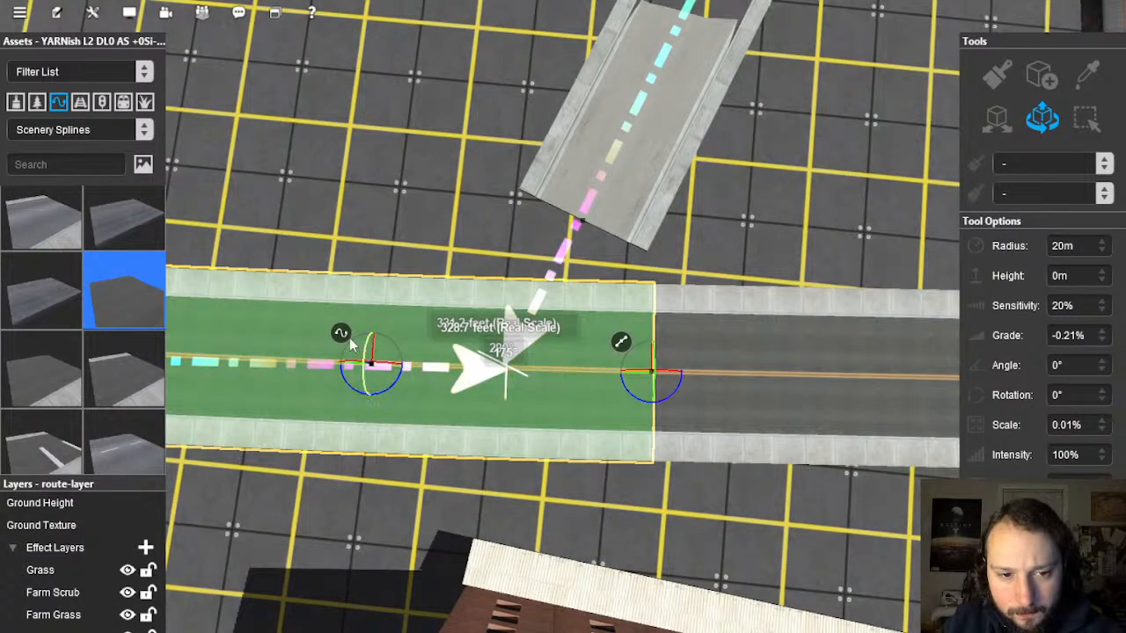
right_click(352, 339)
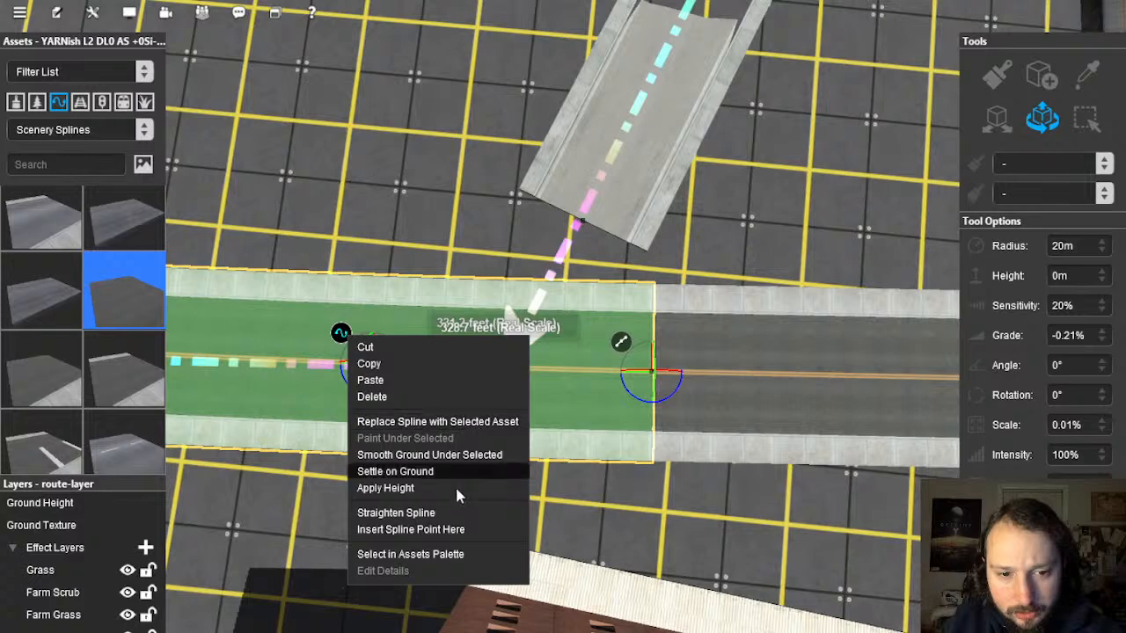
click(448, 515)
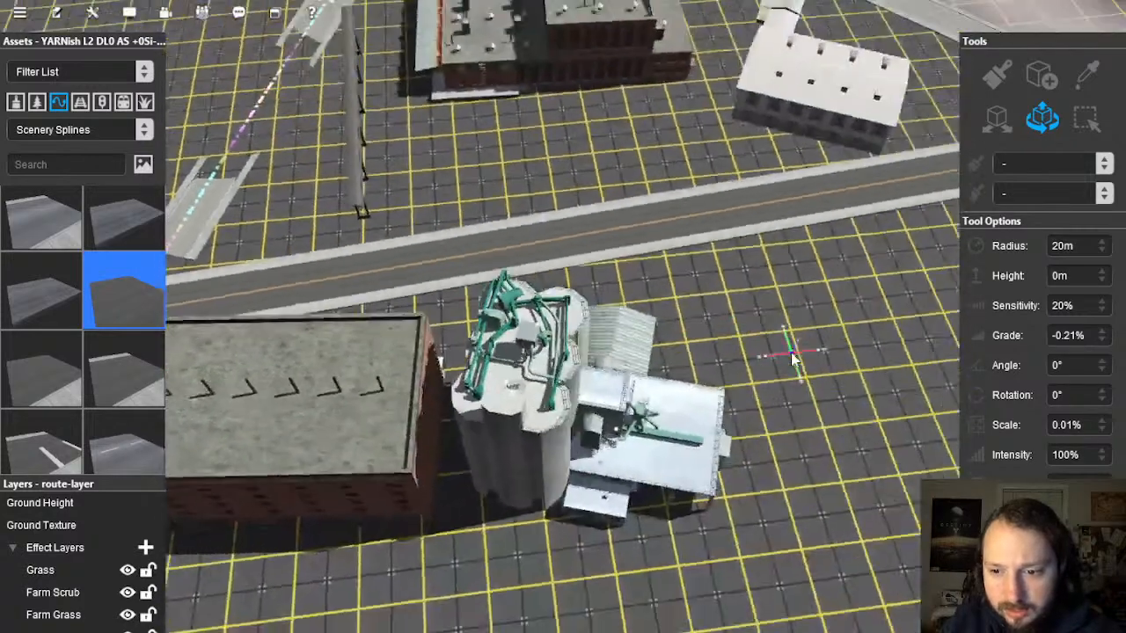
right_drag(793, 356, 630, 248)
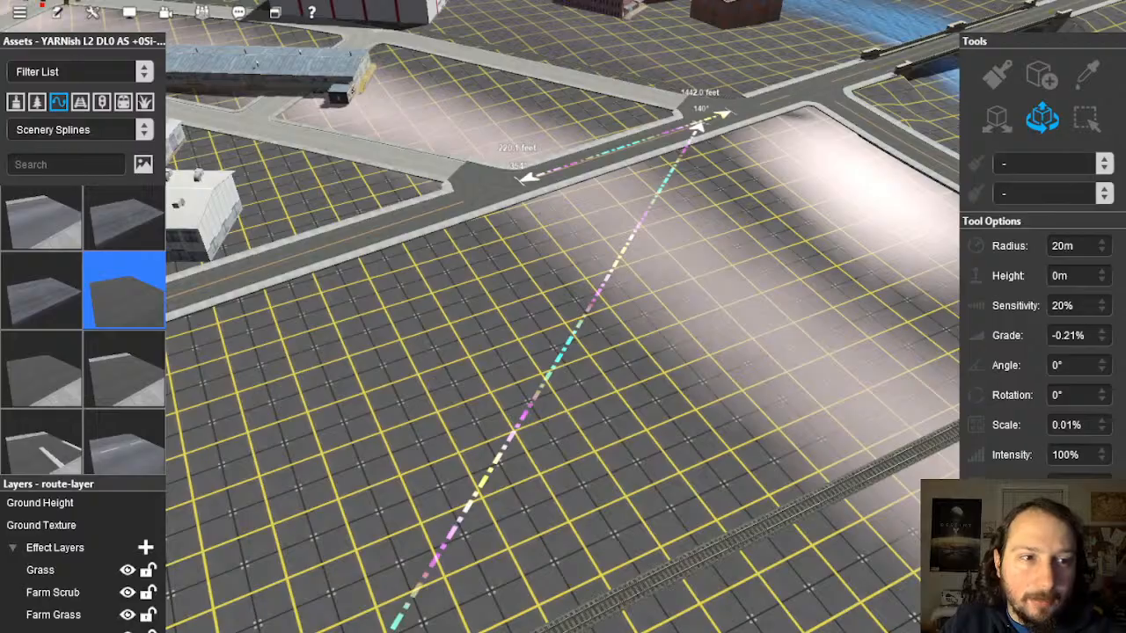
Step: Nudge the main street's spline point slightly along the road
key(Left)
right_drag(481, 338, 540, 326)
scroll(563, 299, up, 5)
key(Left)
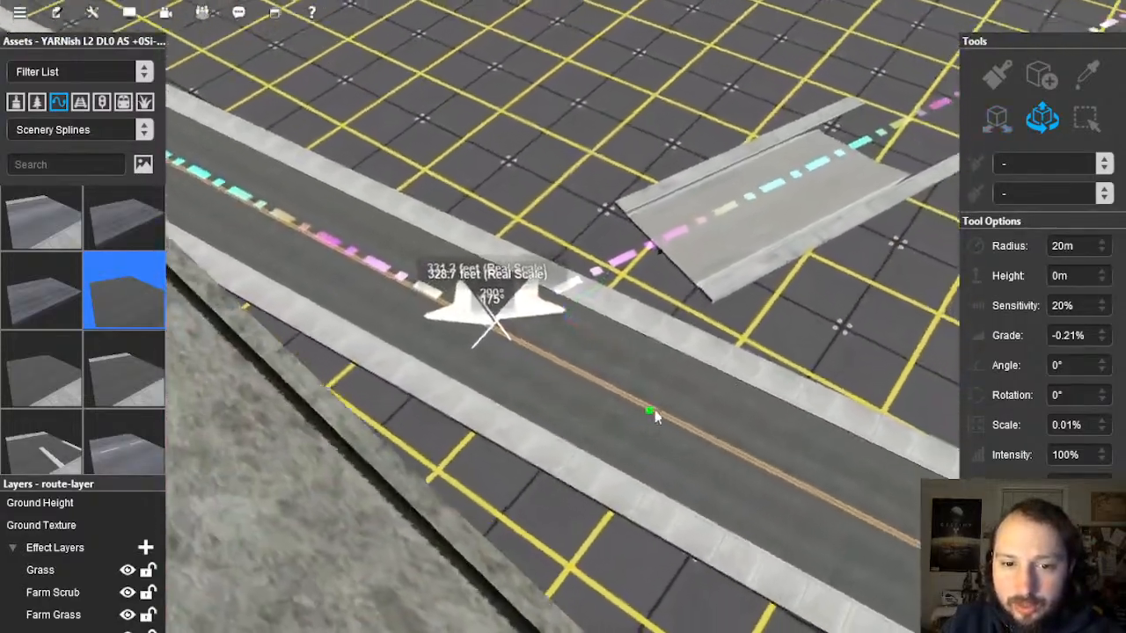
click(658, 412)
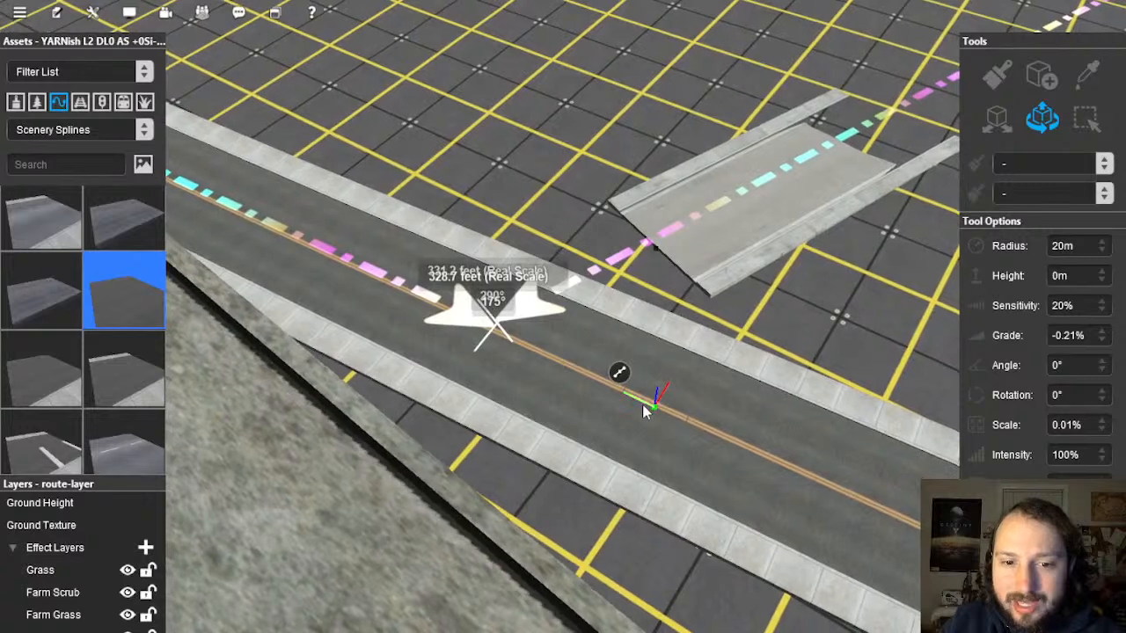
drag(666, 415, 675, 419)
Step: Insert another spline point on the main street and slide it along the road
click(421, 306)
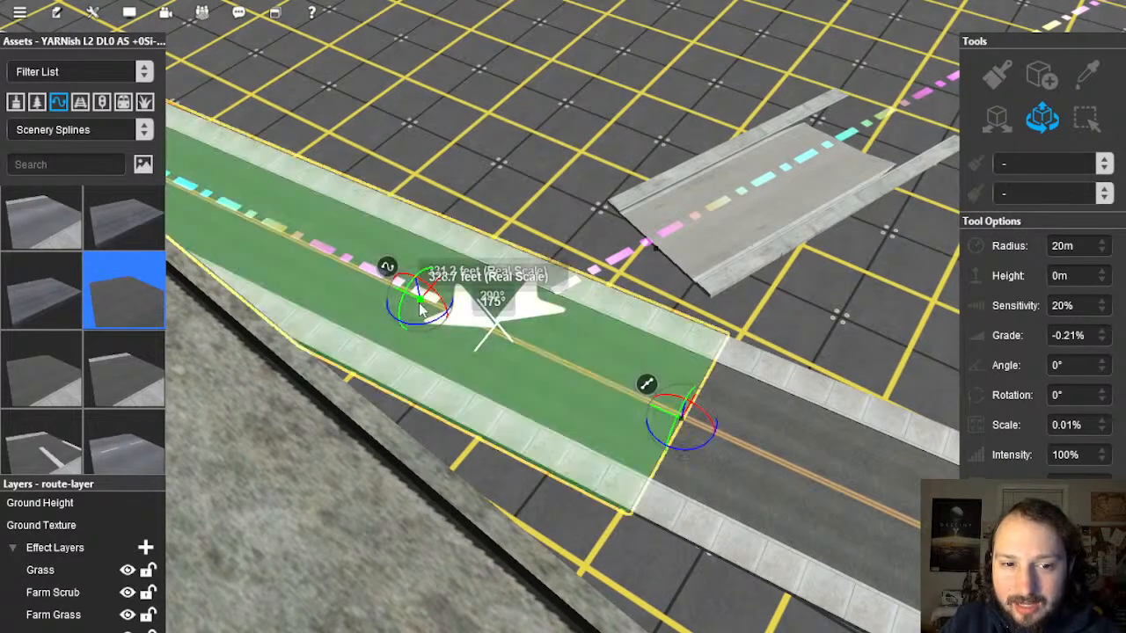
right_click(393, 267)
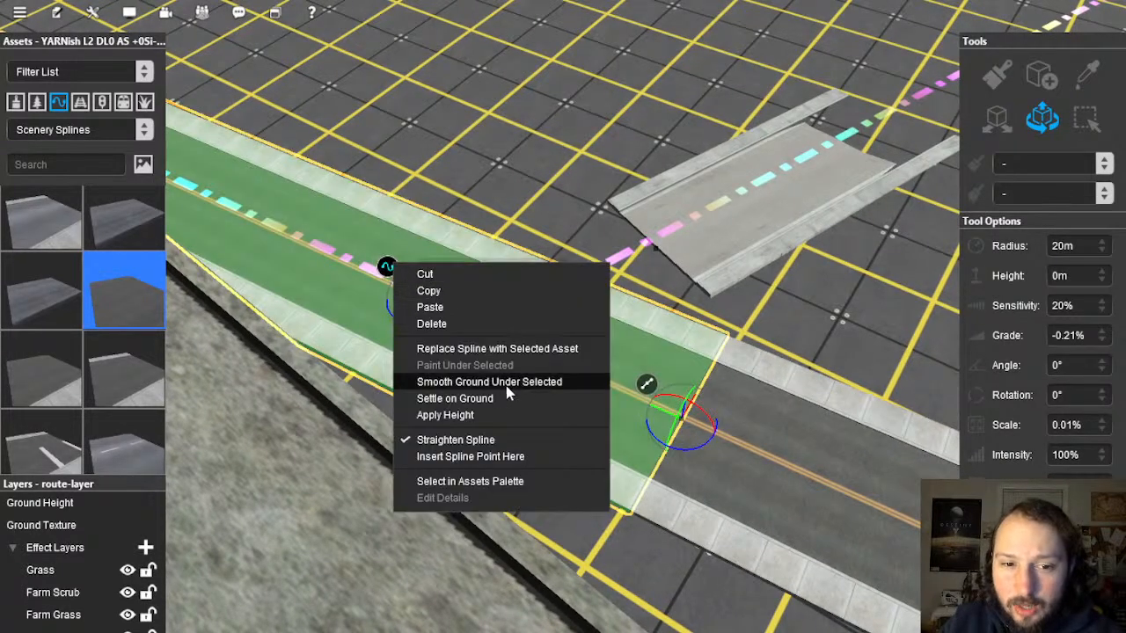
click(470, 456)
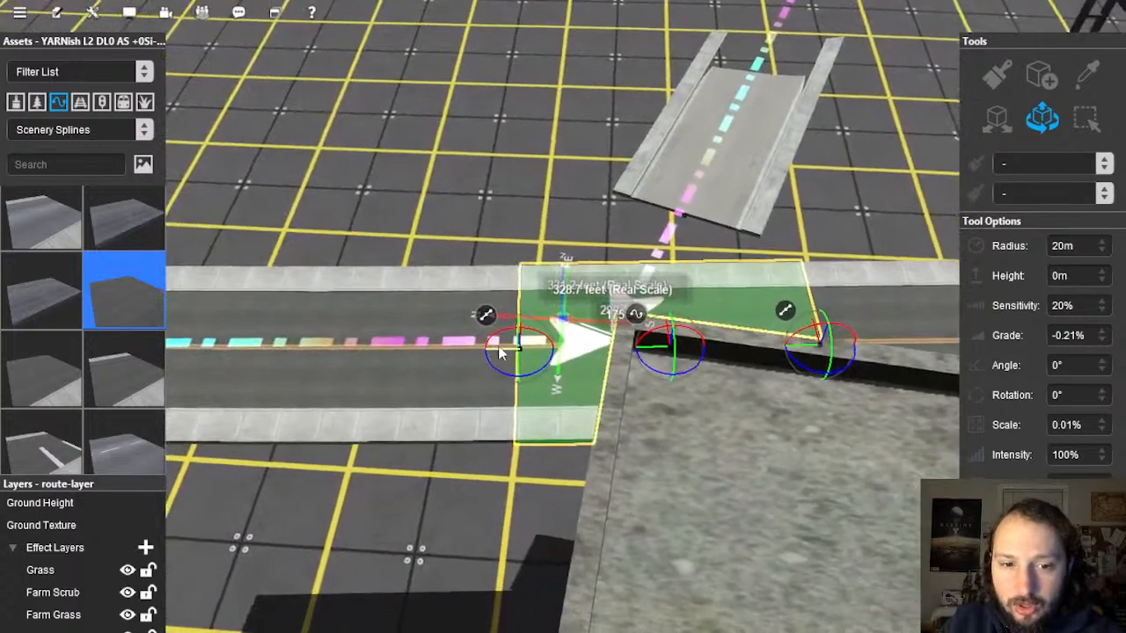
drag(499, 347, 430, 352)
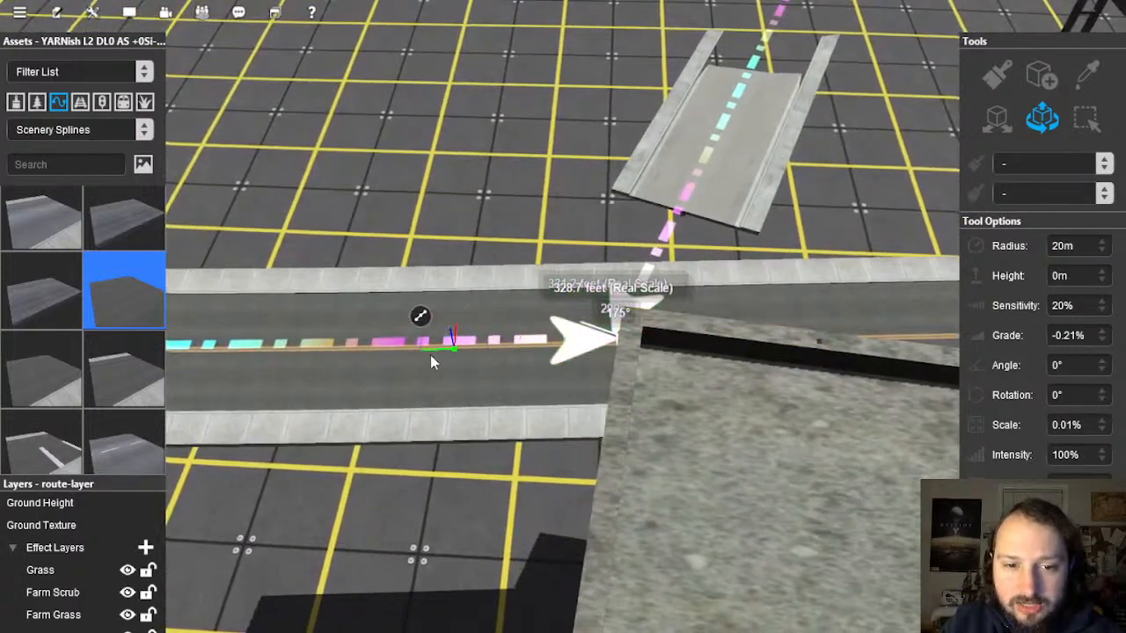
right_drag(660, 234, 556, 478)
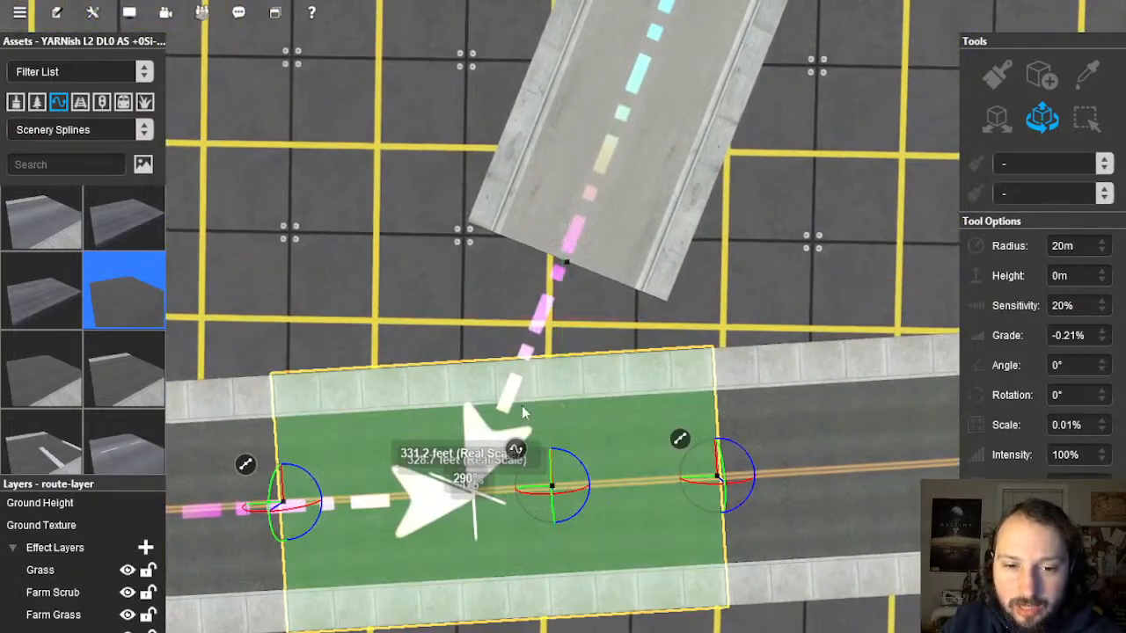
key(Delete)
right_drag(924, 341, 598, 193)
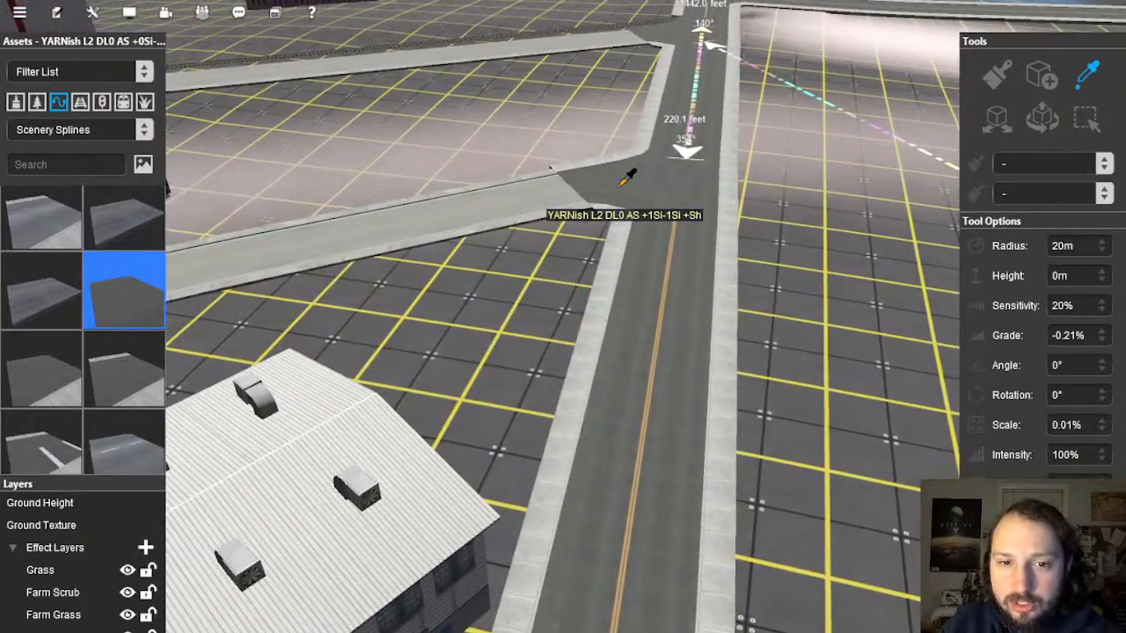
Step: Pick up the street's road type and lay pieces linking the top, right and bottom street ends
click(652, 274)
right_drag(511, 424, 534, 244)
click(1042, 84)
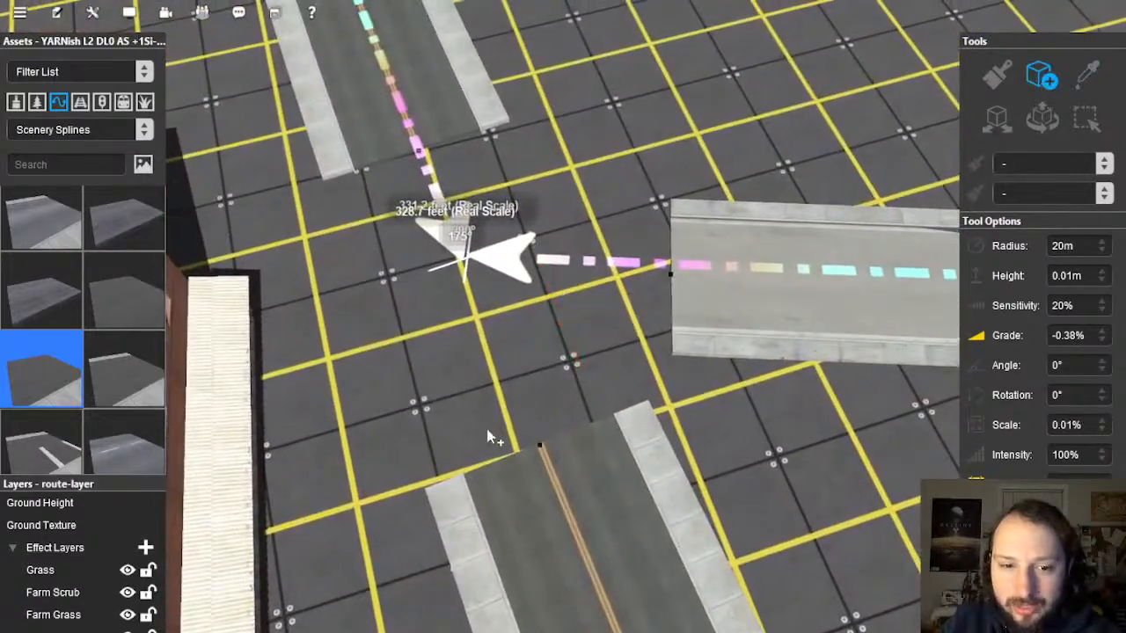
click(420, 152)
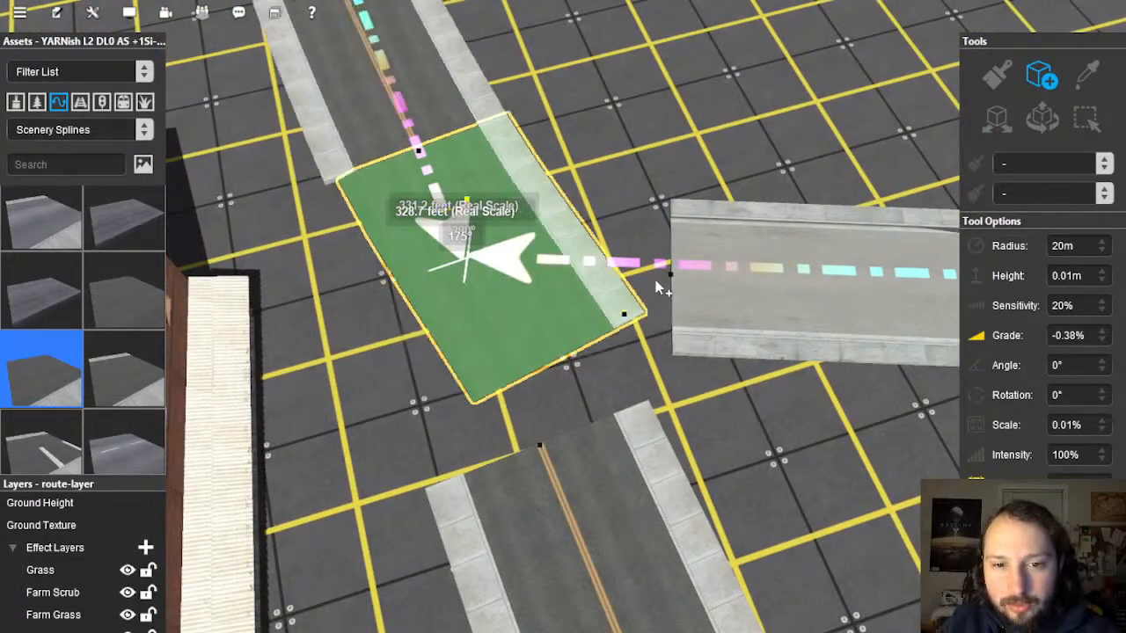
click(665, 278)
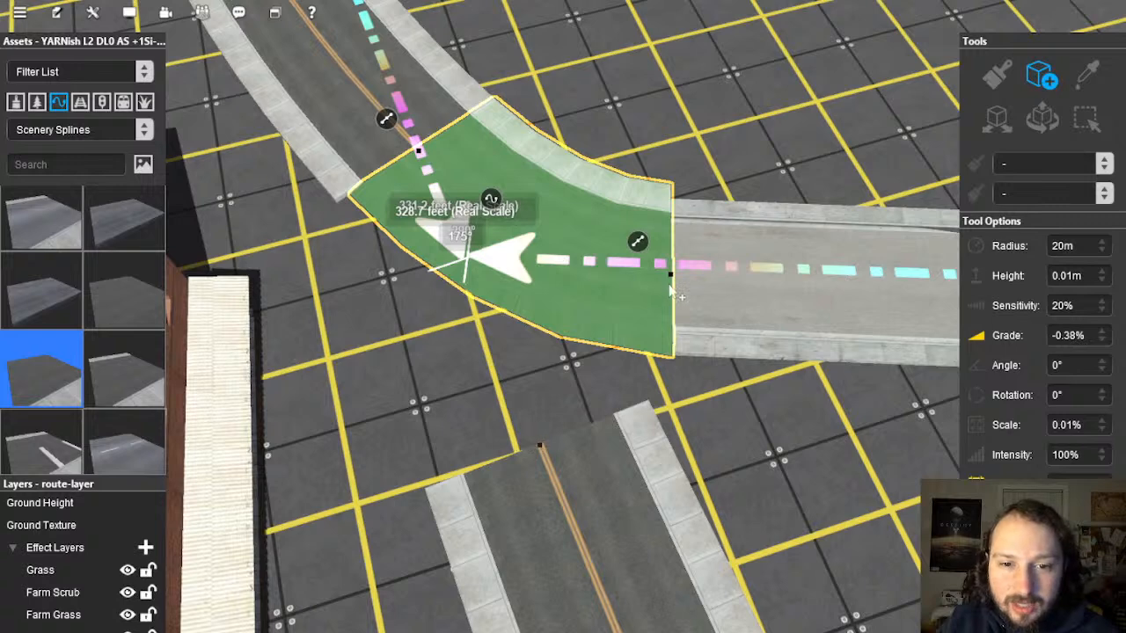
click(674, 274)
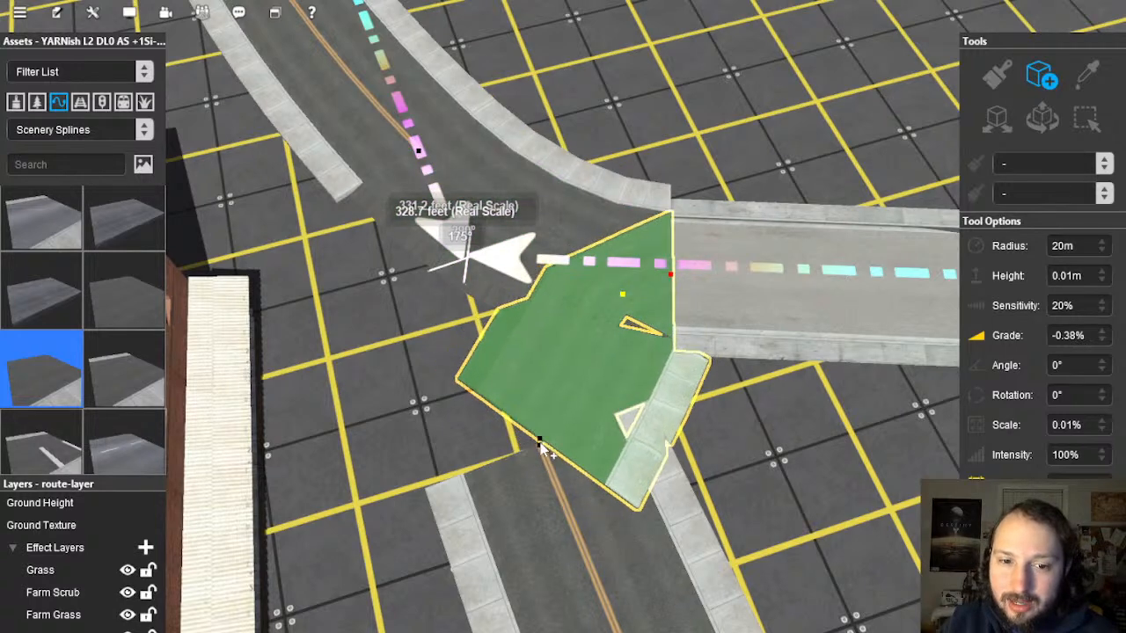
click(539, 446)
click(540, 446)
click(420, 151)
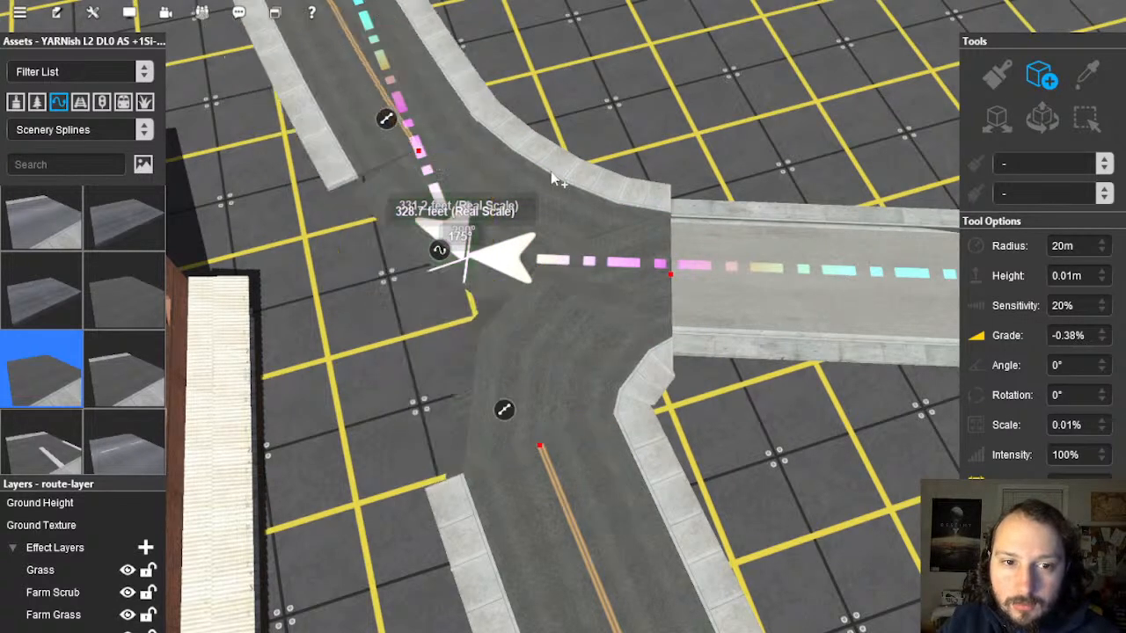
click(352, 40)
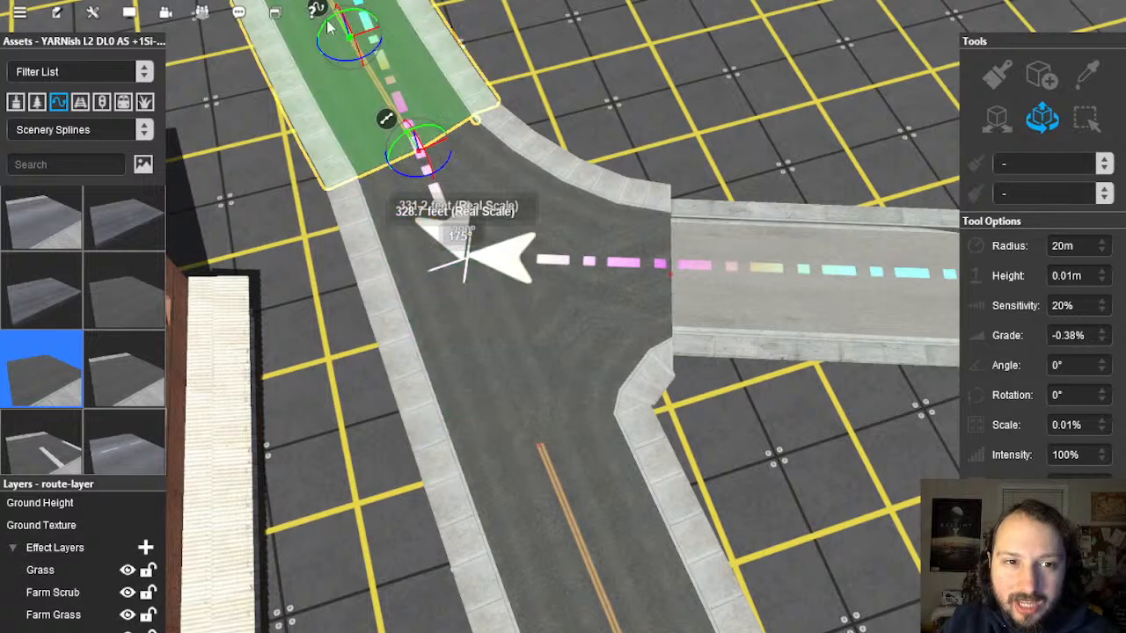
Step: Replace the top street piece with the picked road type and straighten it
right_click(328, 29)
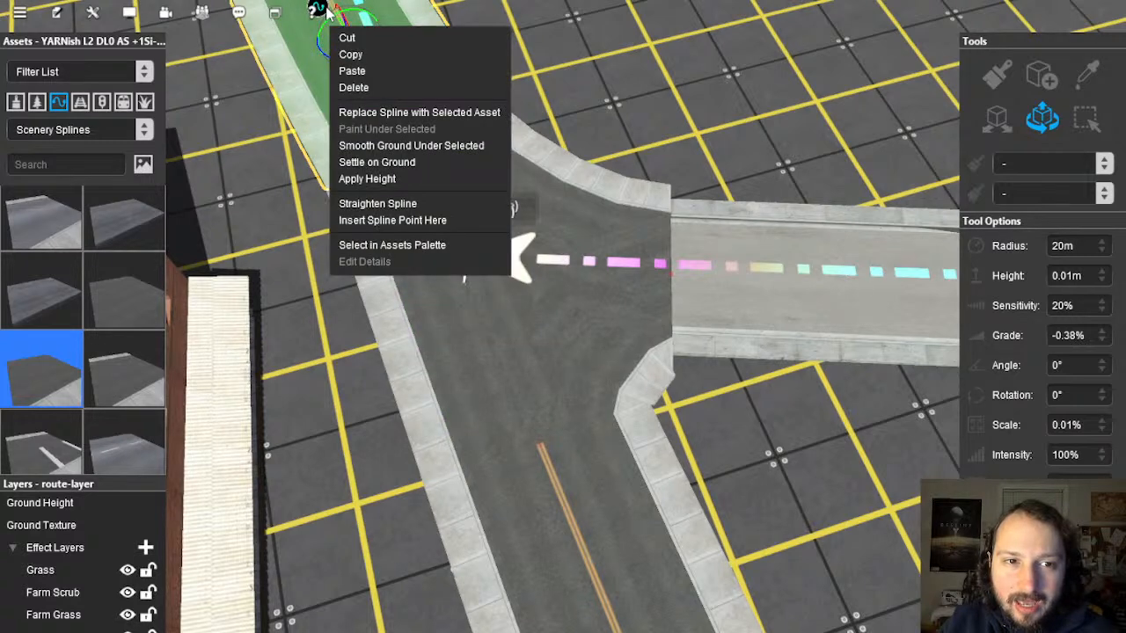
click(429, 113)
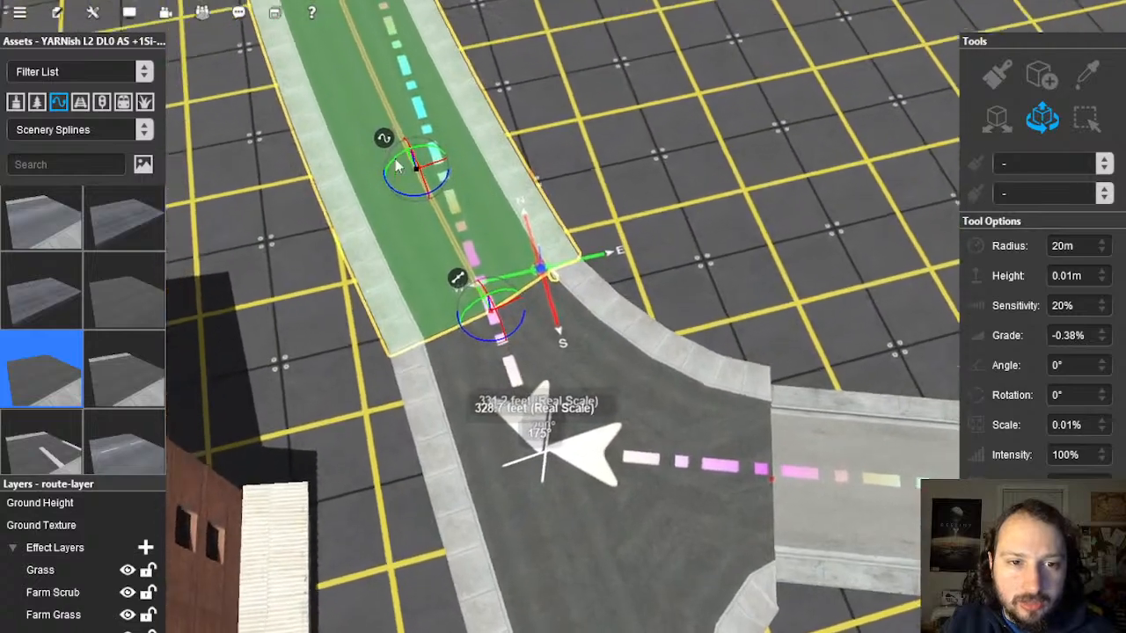
right_click(420, 192)
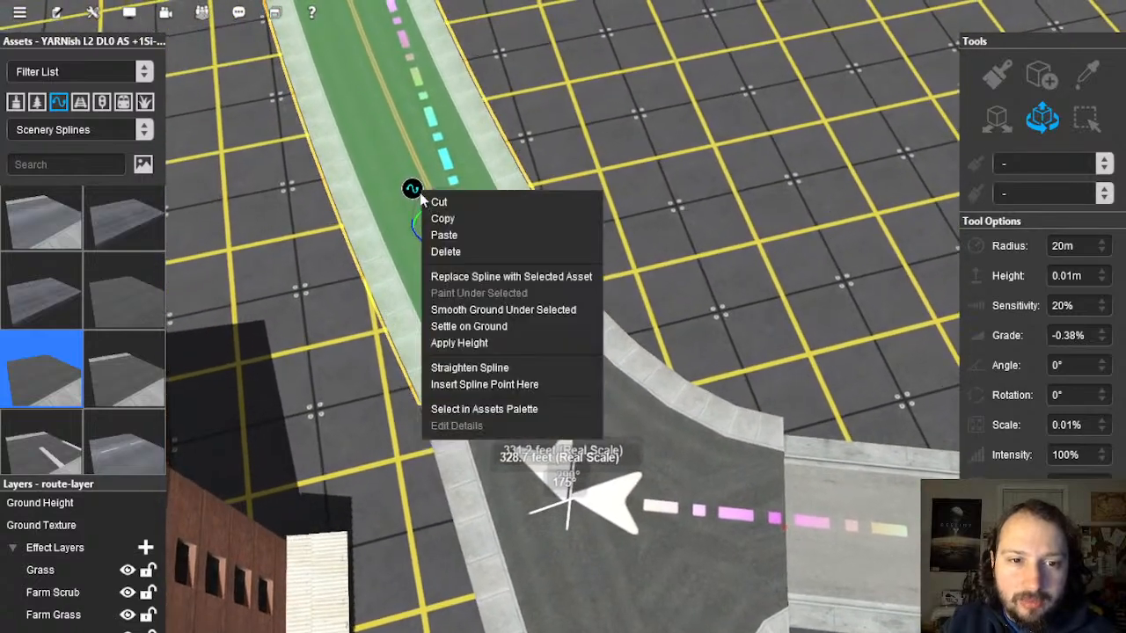
click(477, 374)
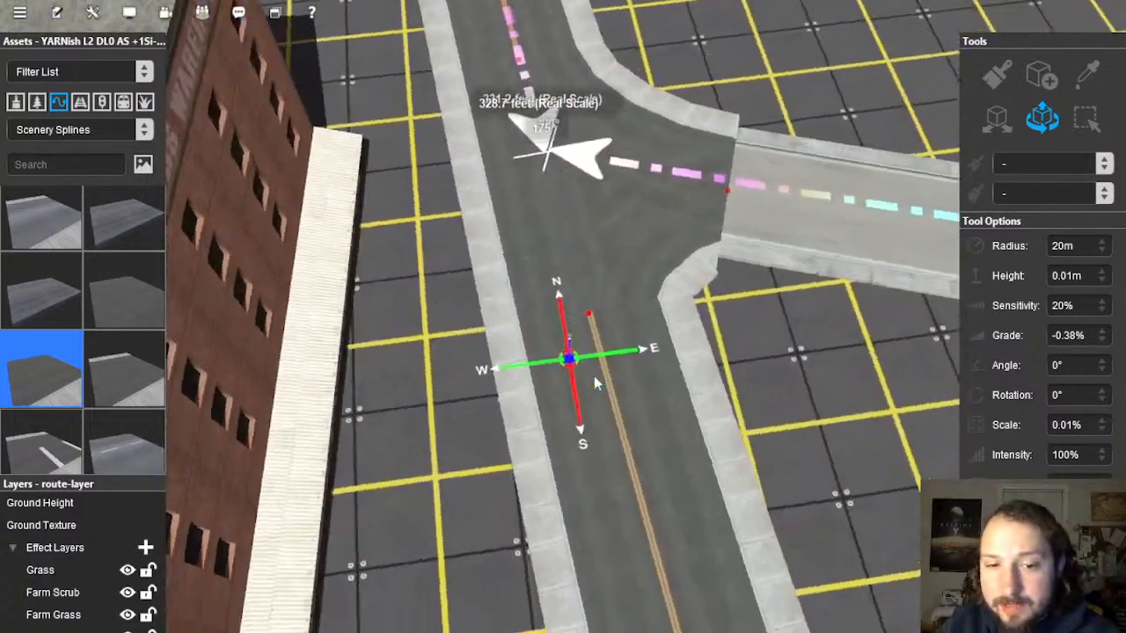
Step: Smooth the ground under the road stub below the junction
click(559, 337)
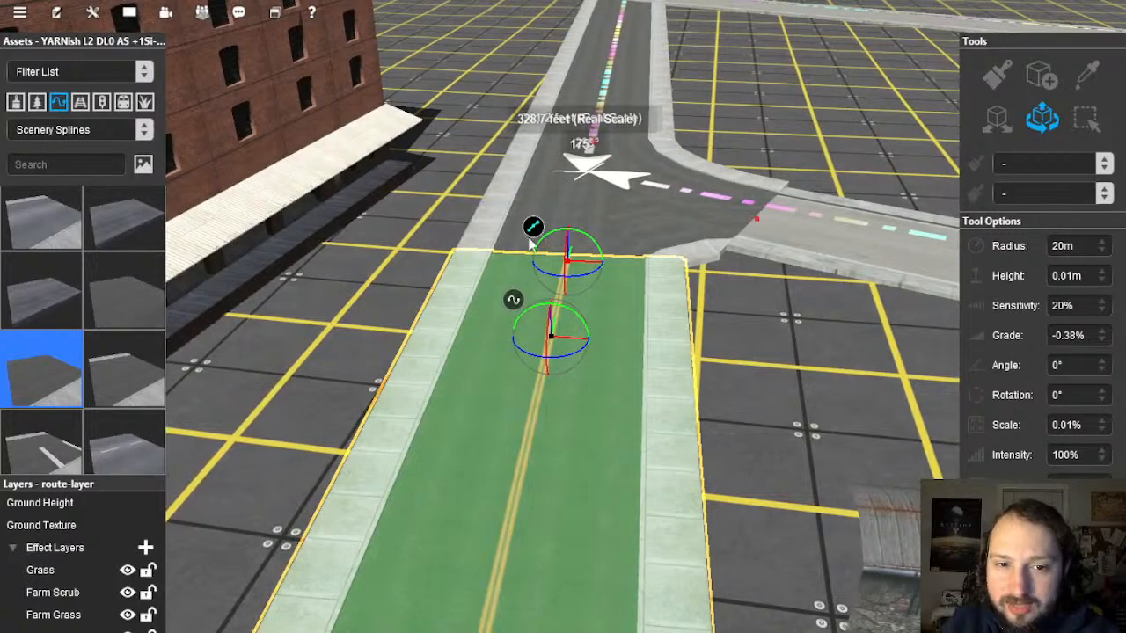
right_click(512, 298)
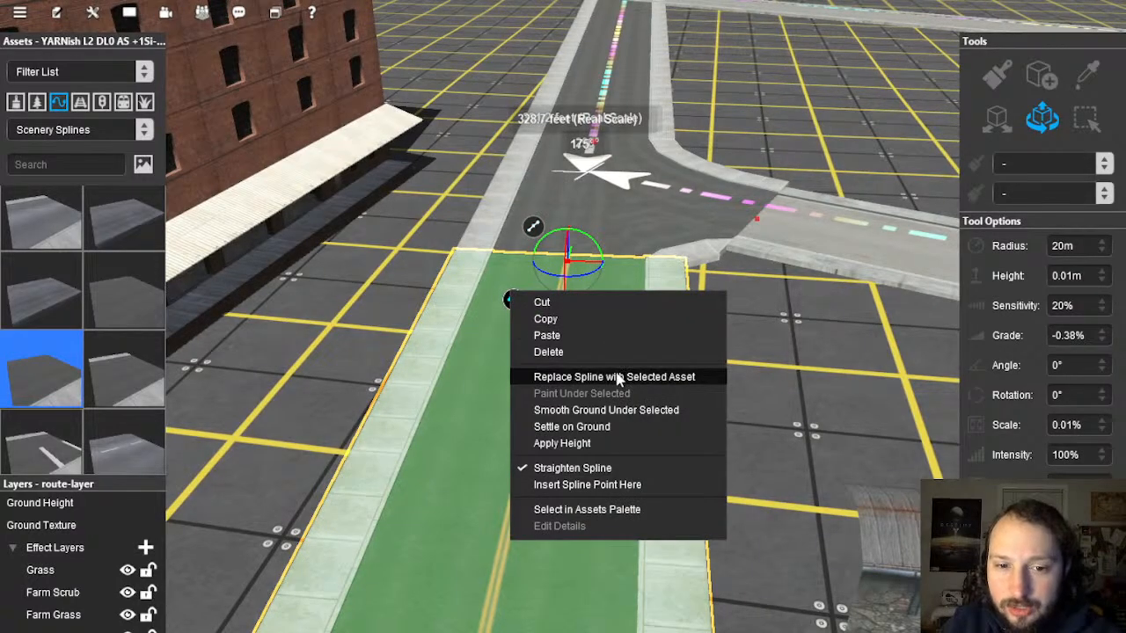
right_drag(722, 282, 539, 312)
scroll(587, 295, down, 5)
scroll(577, 279, down, 4)
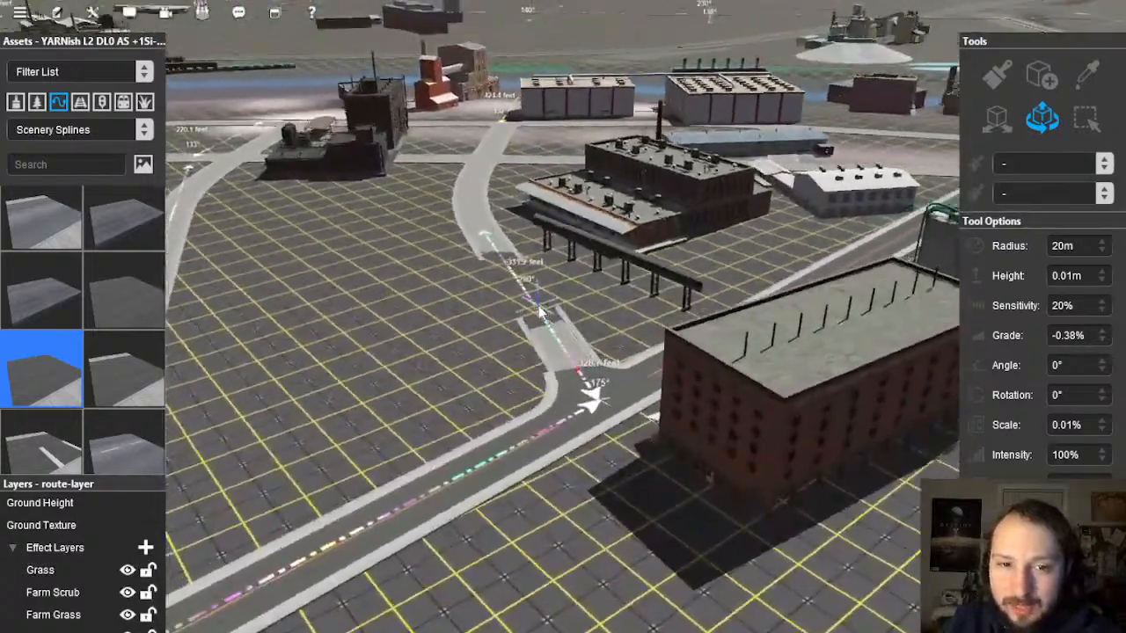
scroll(539, 312, up, 3)
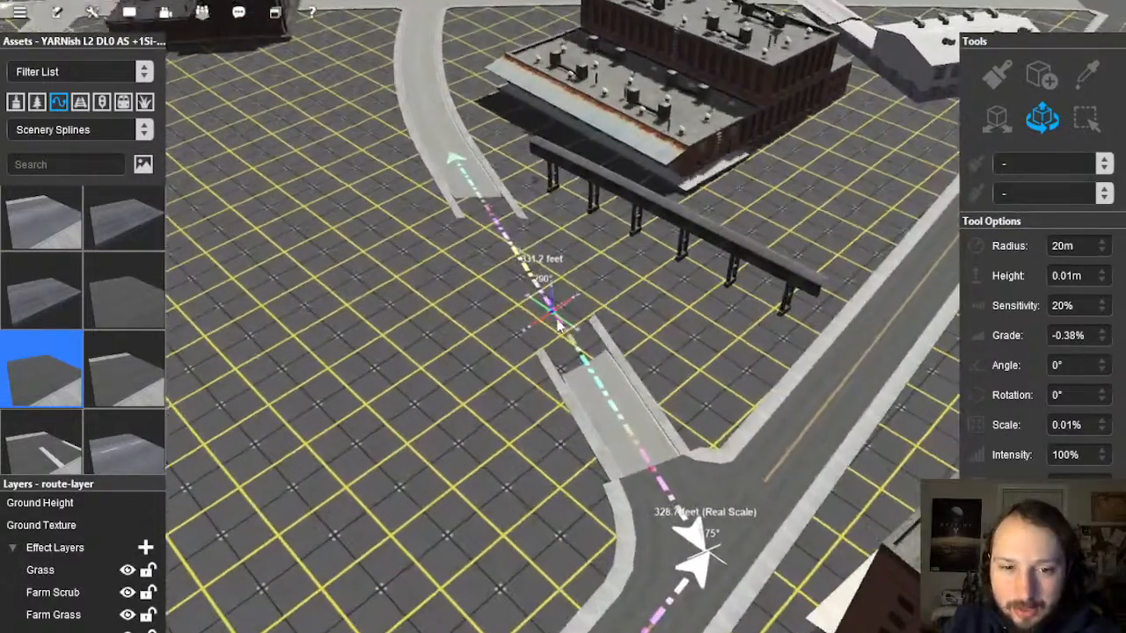
click(564, 321)
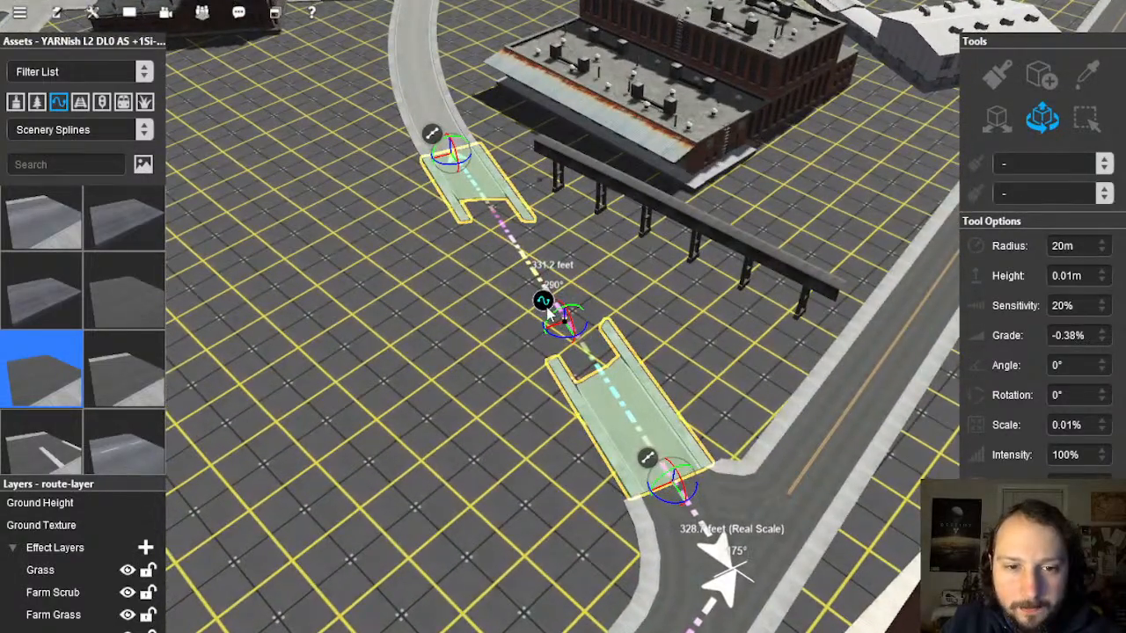
right_click(602, 318)
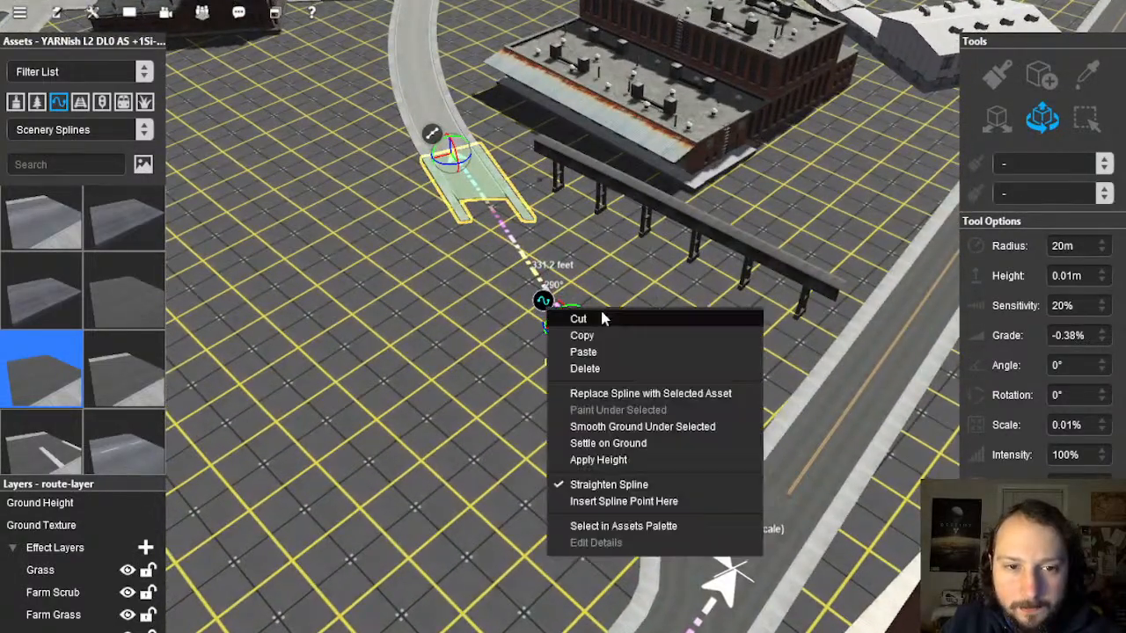
click(648, 428)
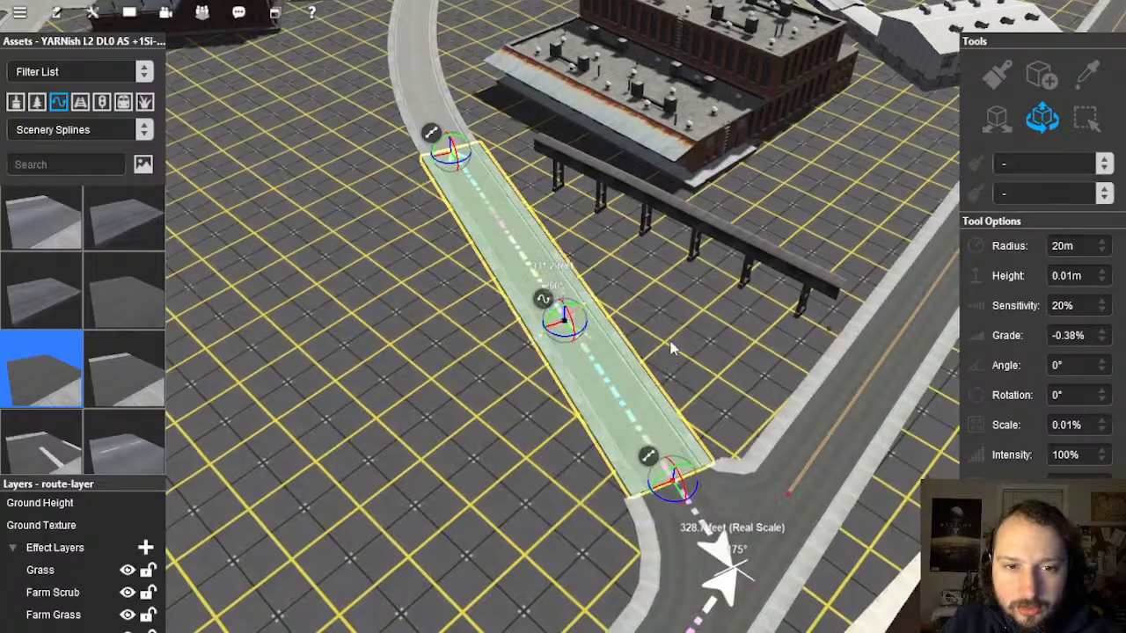
click(671, 349)
right_drag(626, 364, 572, 314)
scroll(575, 360, down, 3)
key(Down)
scroll(565, 190, down, 5)
scroll(571, 317, down, 3)
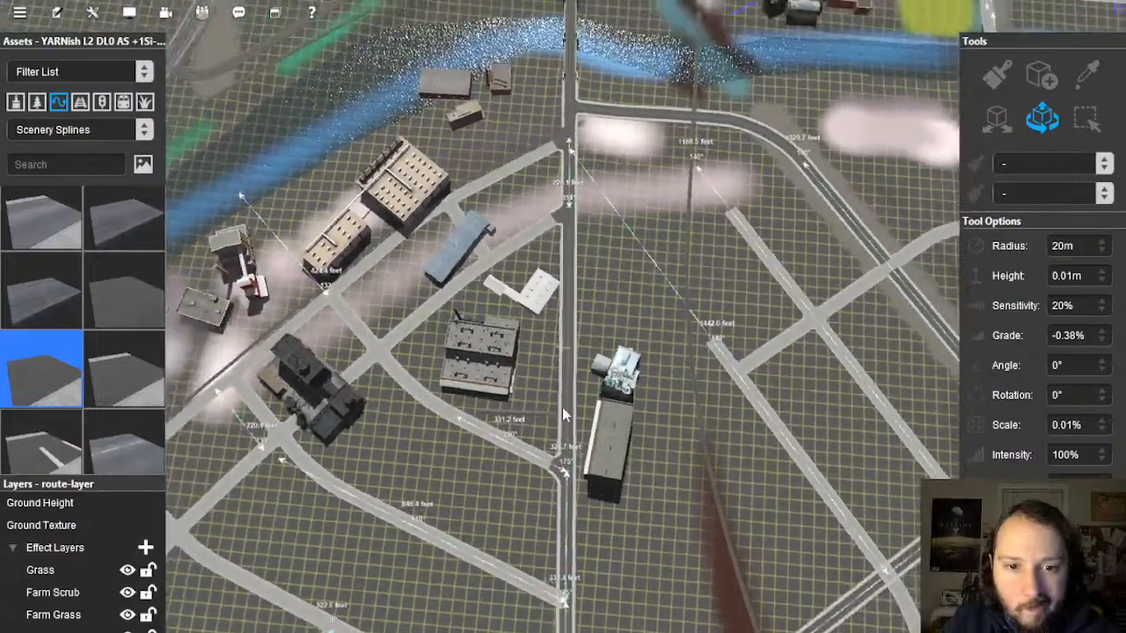
Step: Drag the side street's end point back off the main road, then pan north to the next junction
right_drag(564, 410, 553, 380)
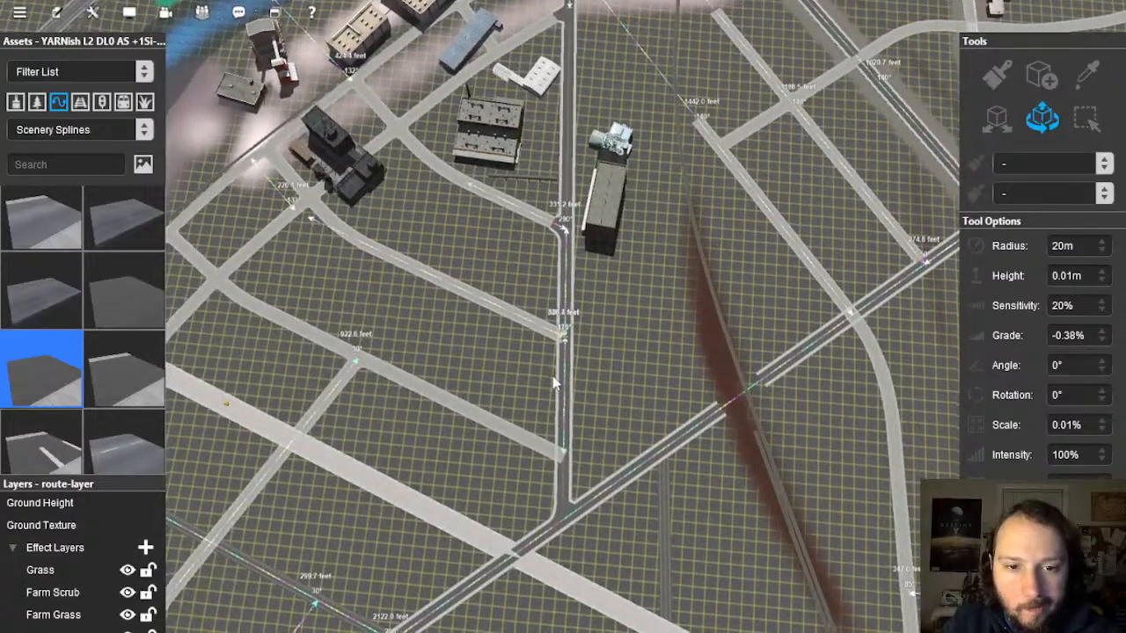
key(Right)
right_drag(568, 447, 556, 312)
scroll(556, 311, up, 3)
key(Left)
key(Down)
scroll(563, 318, up, 8)
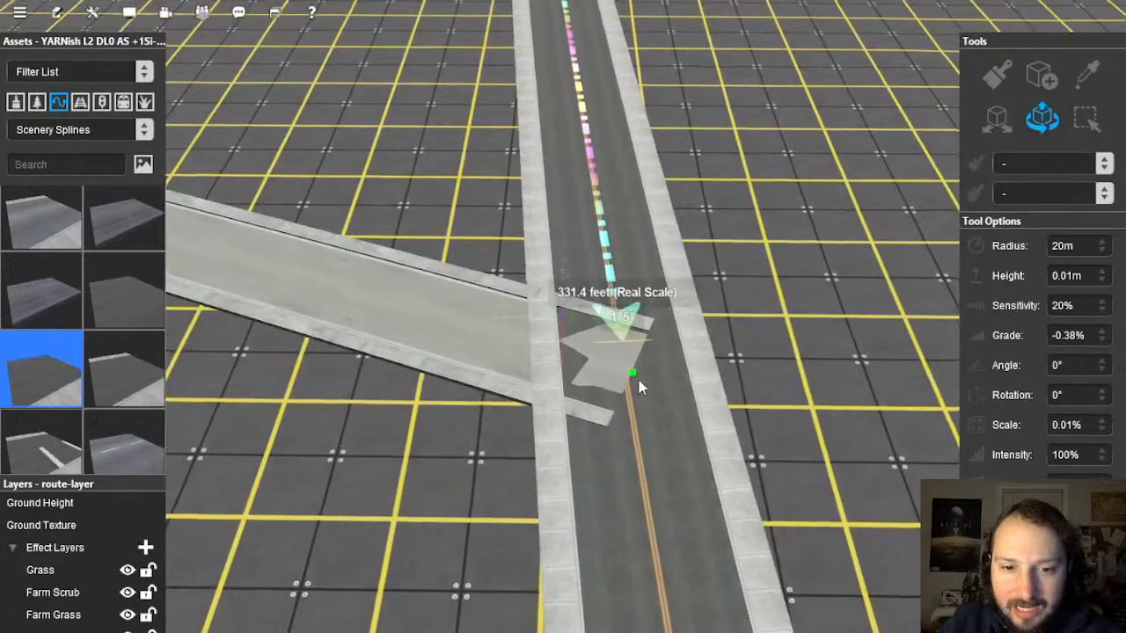
click(635, 377)
drag(647, 398, 497, 336)
right_drag(520, 132, 566, 211)
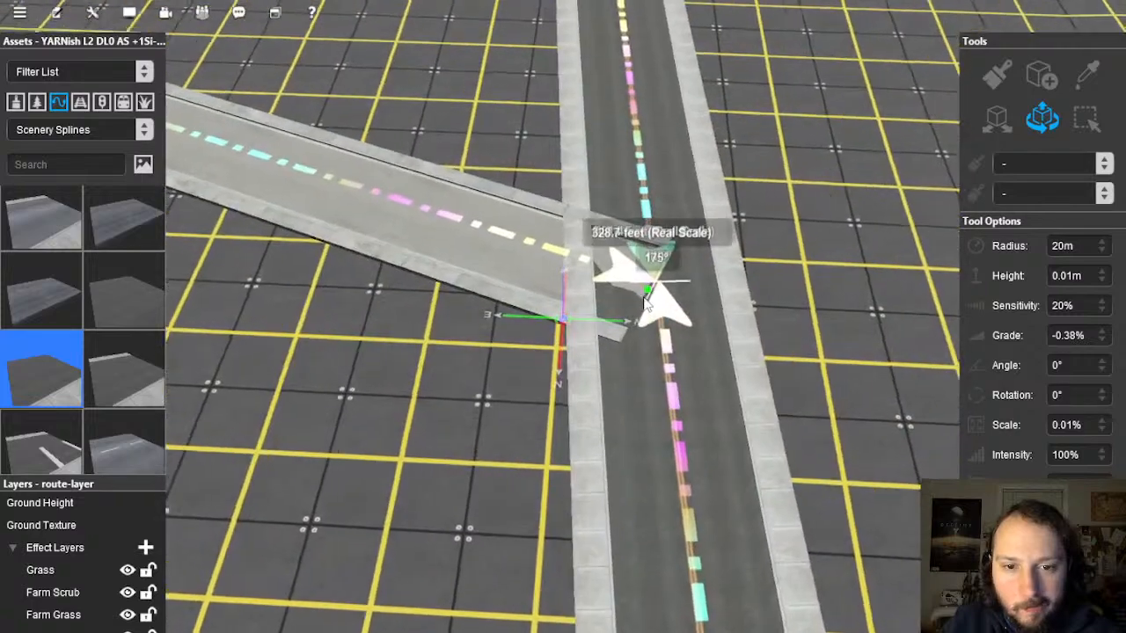
Step: Pull the second side street's end back from the main road and view the junction top-down
click(649, 296)
drag(666, 301, 531, 236)
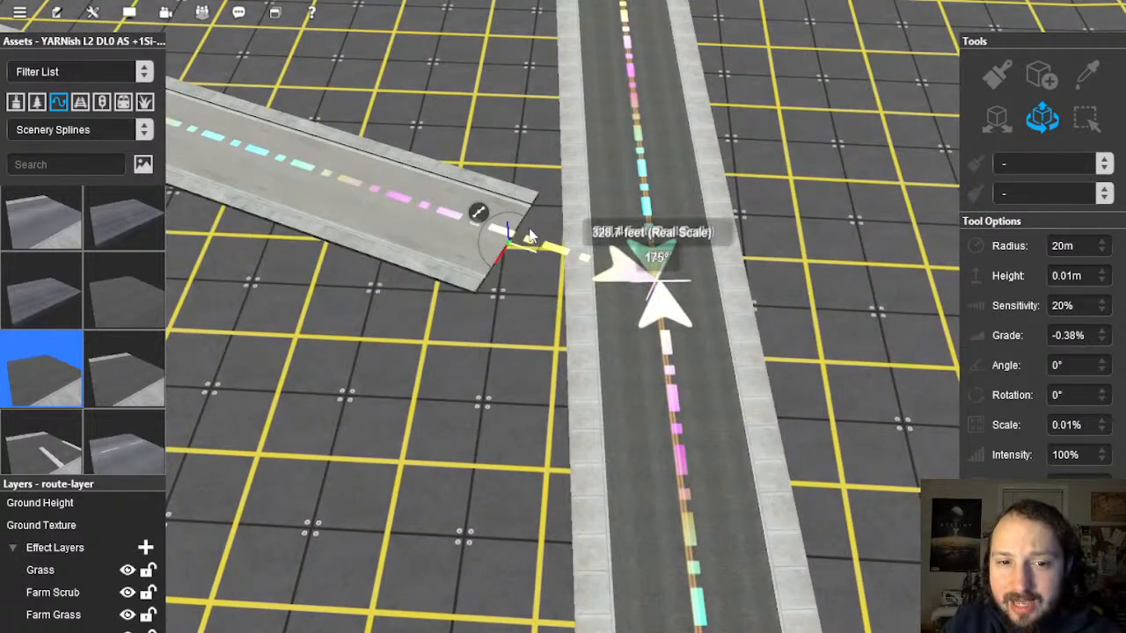
right_click(651, 227)
key(Left)
key(Up)
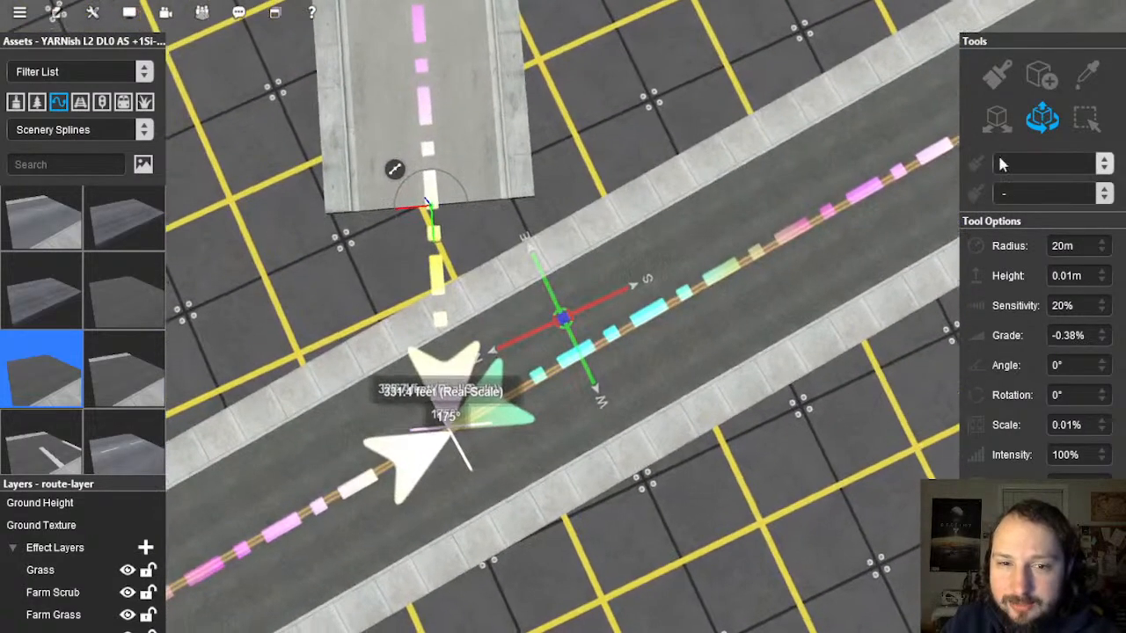
key(Left)
Step: Insert a spline point on the main road beside the junction and straighten that segment
click(641, 346)
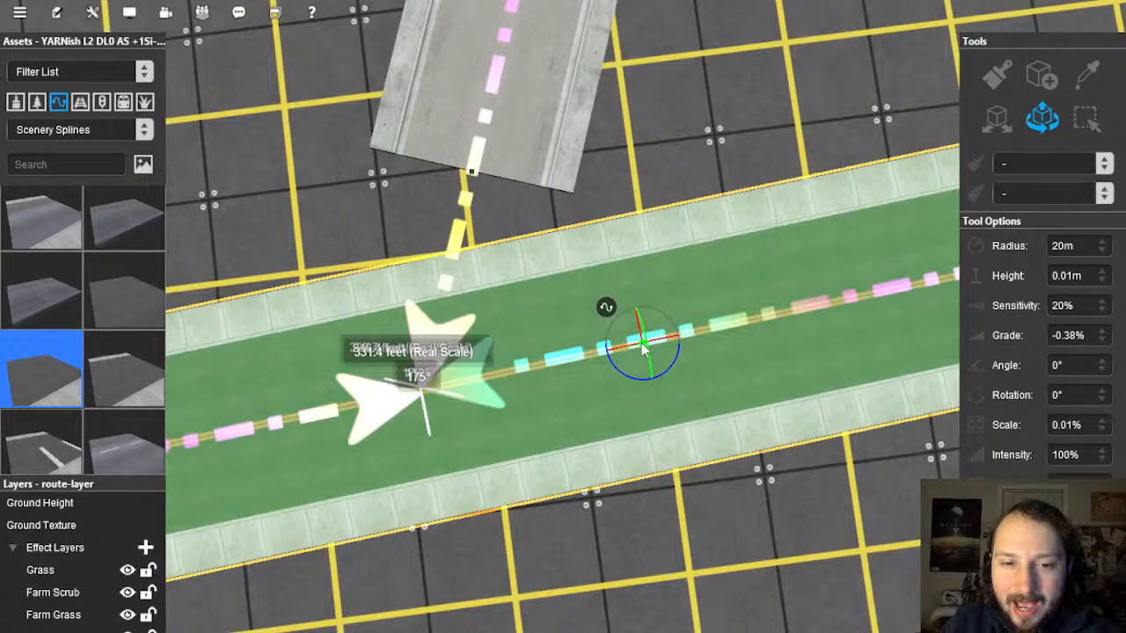
right_click(609, 310)
click(688, 501)
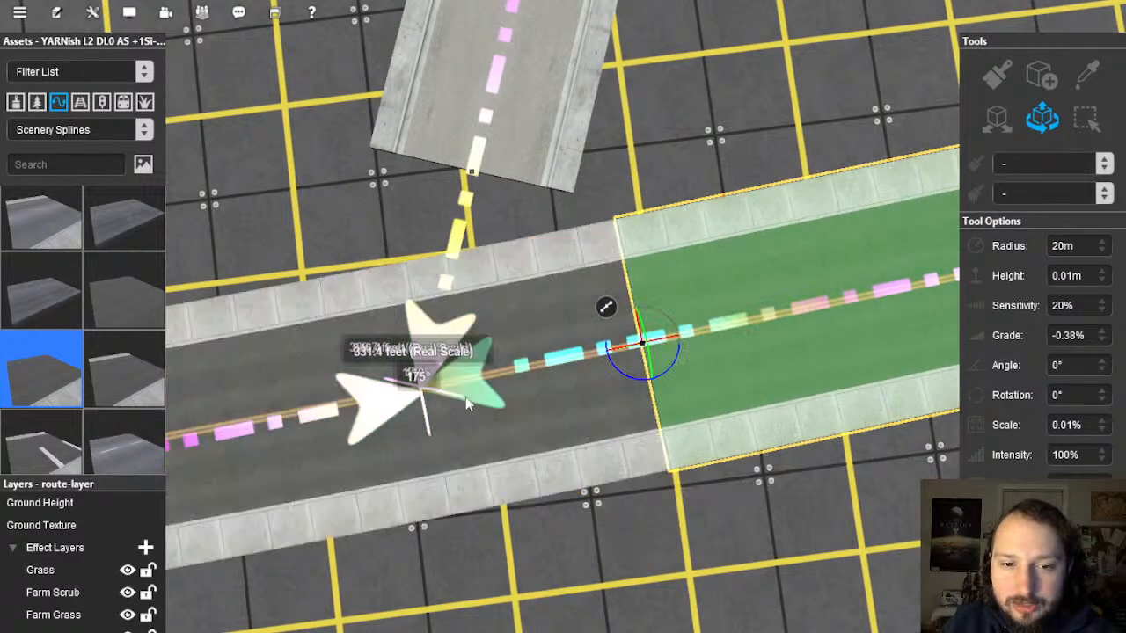
right_click(472, 345)
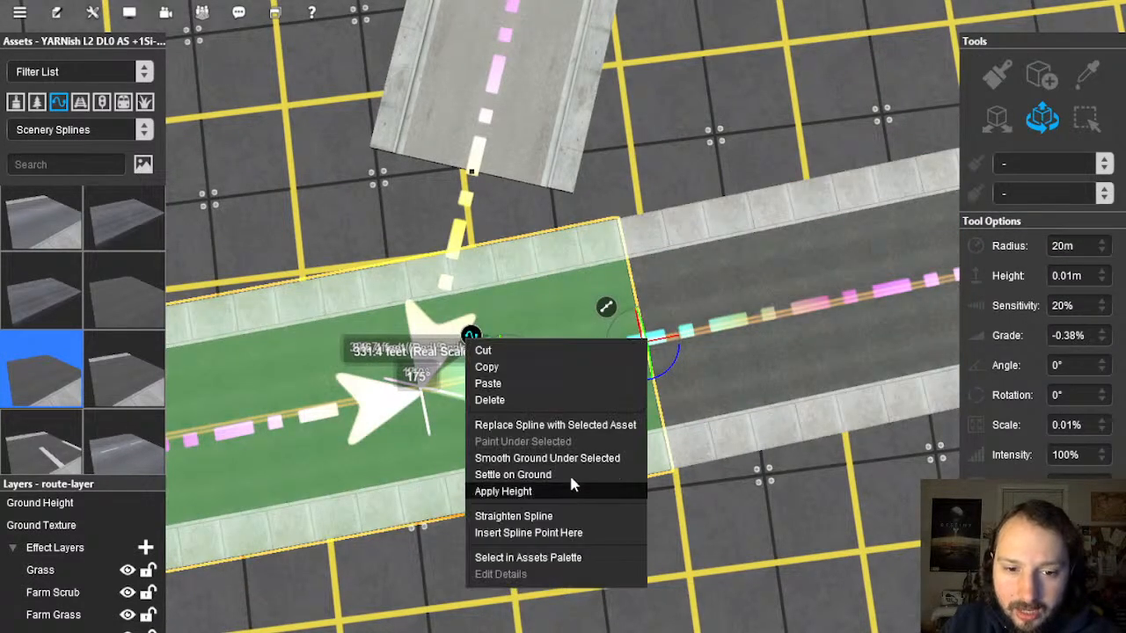
click(552, 516)
Step: Insert a second spline point further along the main road
right_drag(415, 354, 560, 329)
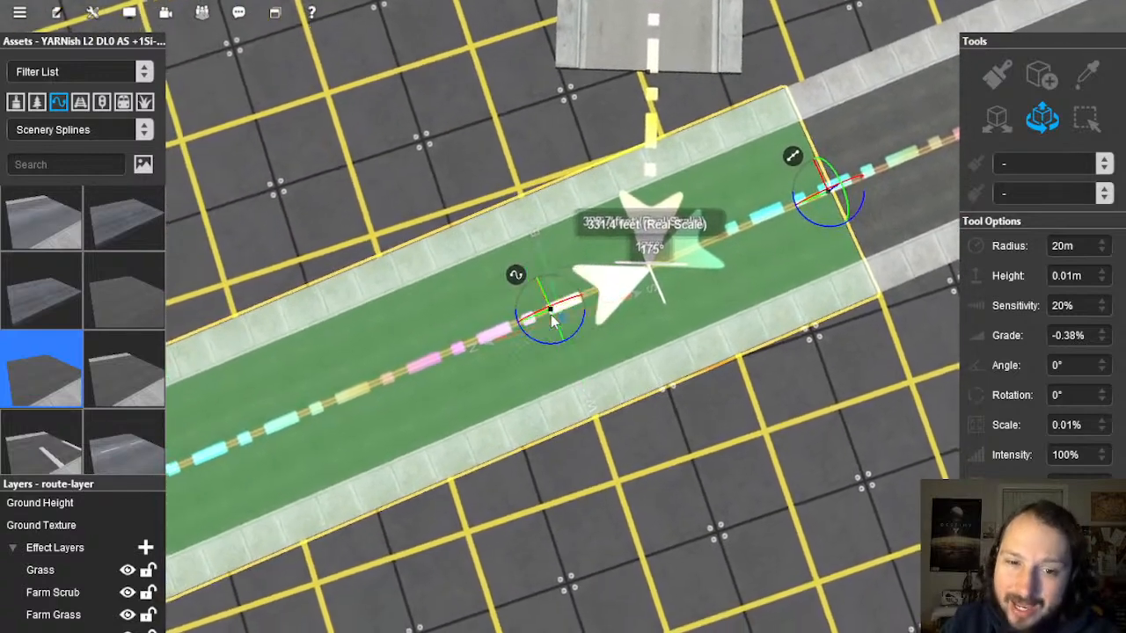
right_click(516, 279)
click(598, 480)
Step: Straighten the main road's left segment, then reselect the main road spline
right_drag(573, 328, 399, 301)
click(399, 301)
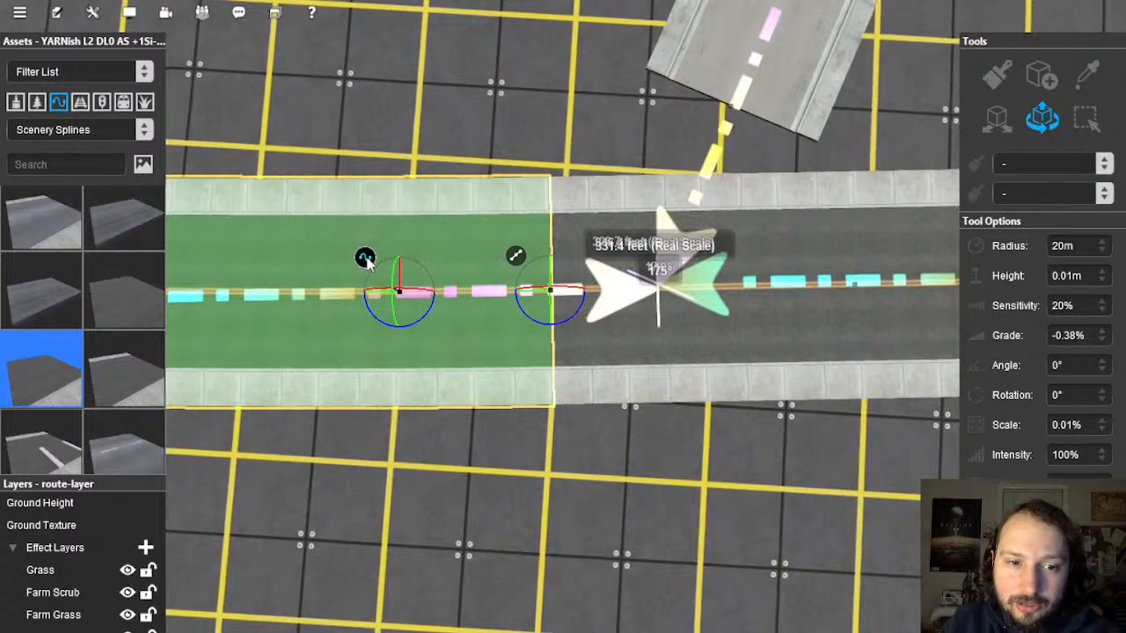
right_click(364, 259)
click(500, 433)
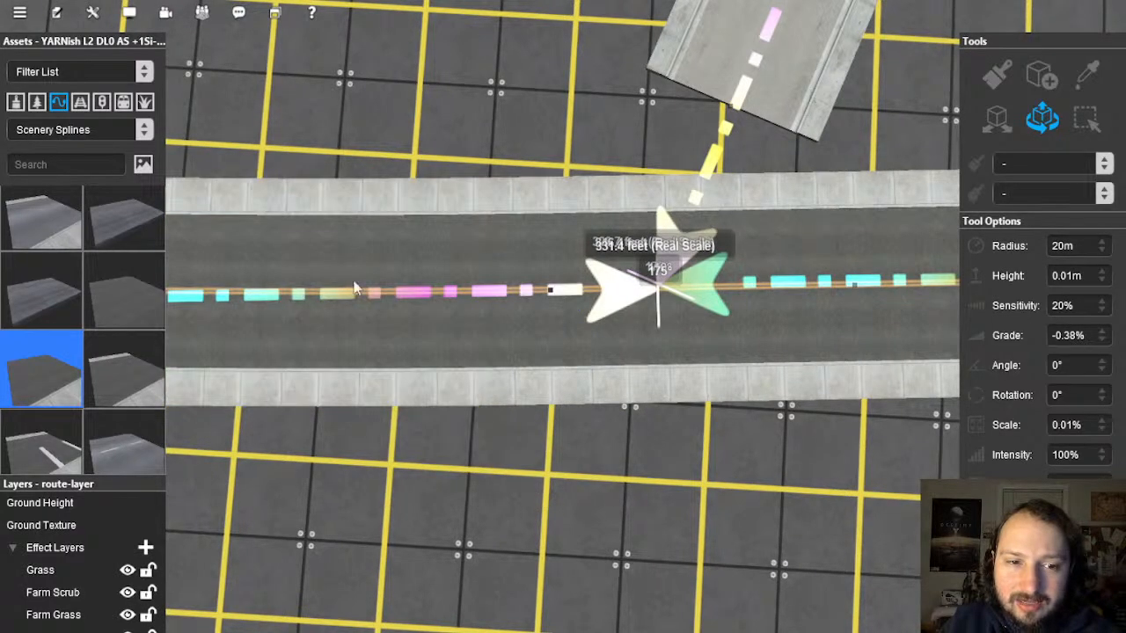
click(355, 289)
right_click(328, 261)
click(463, 435)
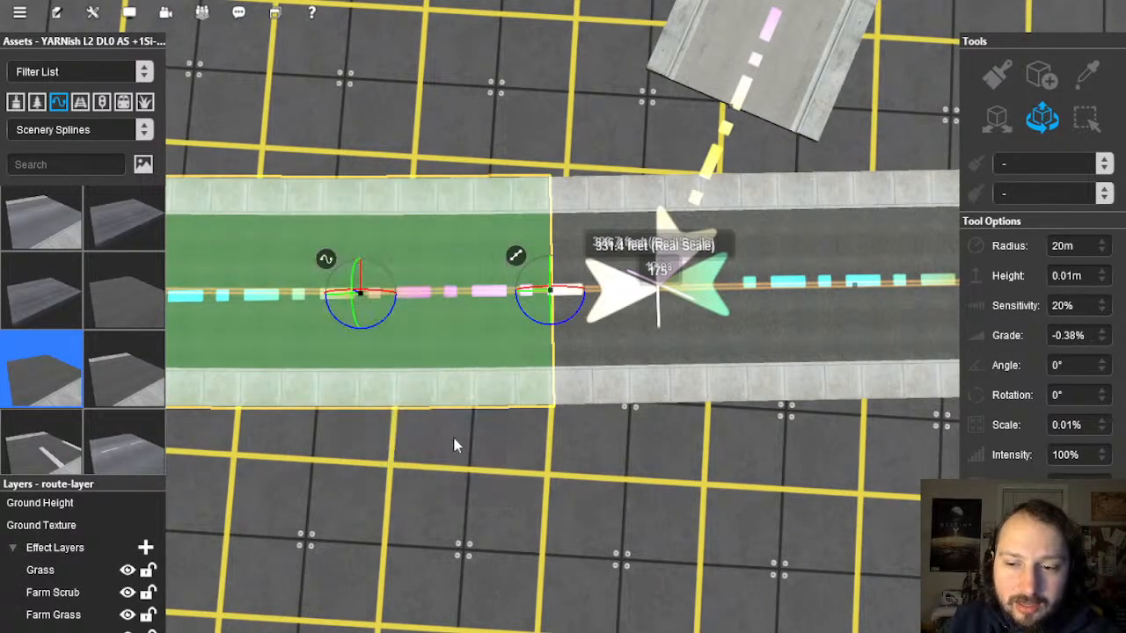
click(520, 444)
right_drag(523, 443, 566, 320)
click(565, 320)
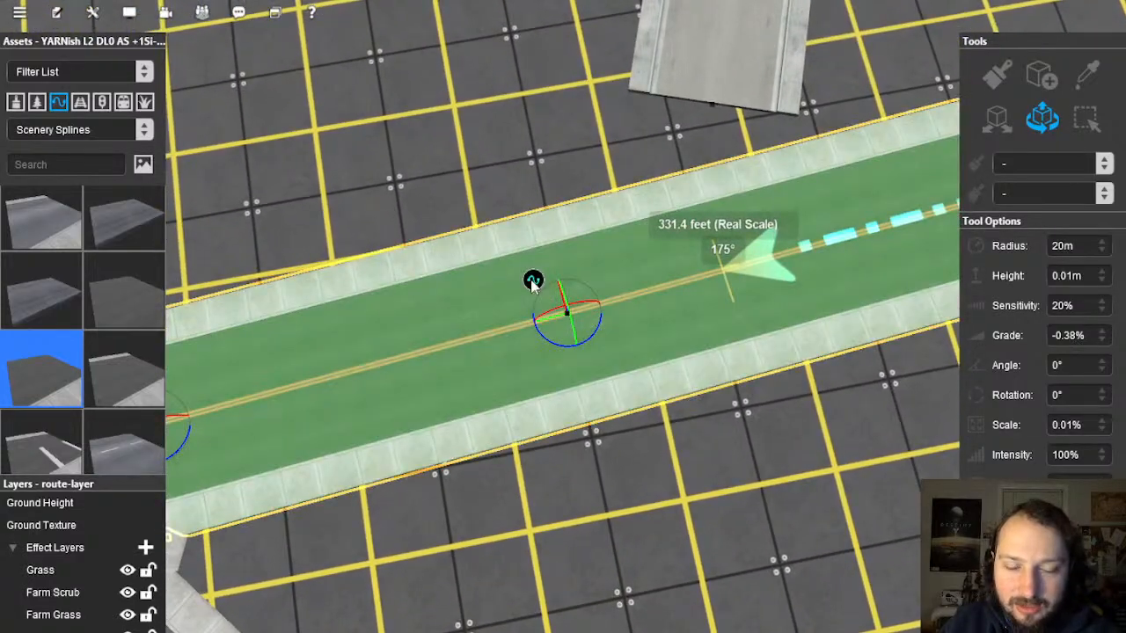
Step: Add two points on the main road and straighten the section between them
right_click(533, 284)
click(651, 474)
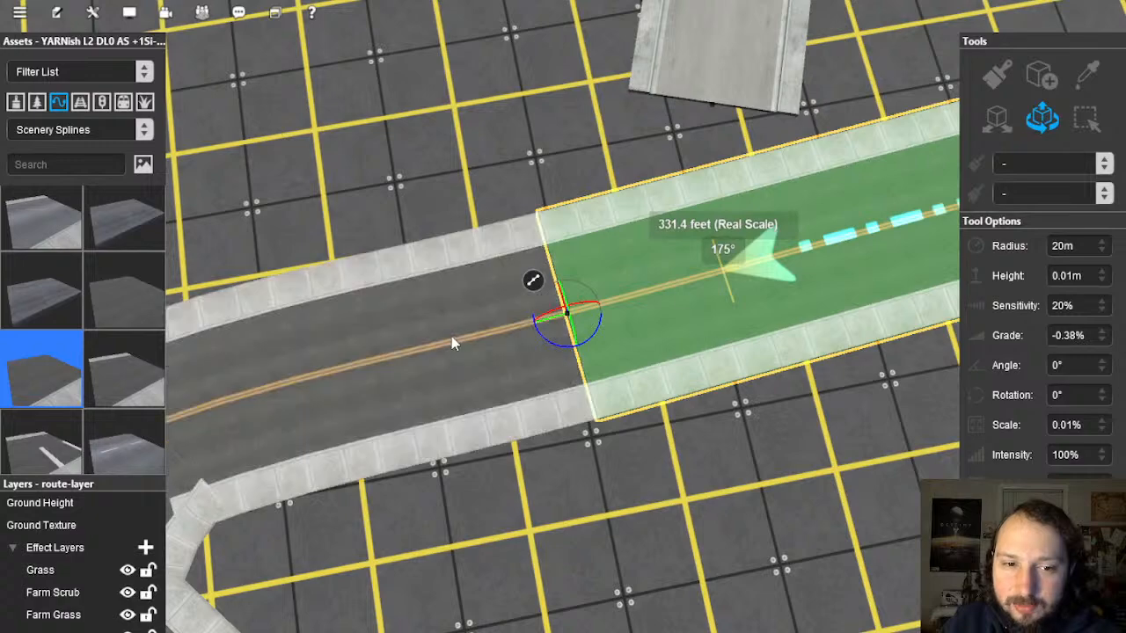
click(451, 338)
right_click(418, 310)
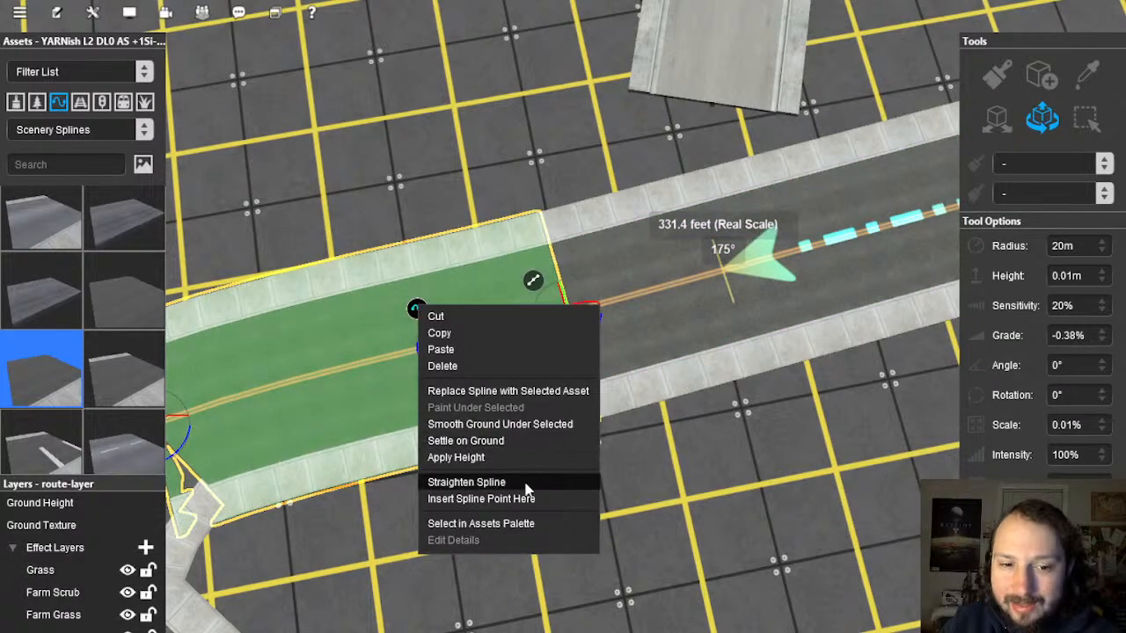
click(526, 484)
Step: Add another point on the right section and delete the left road section, leaving a gap
double_click(847, 239)
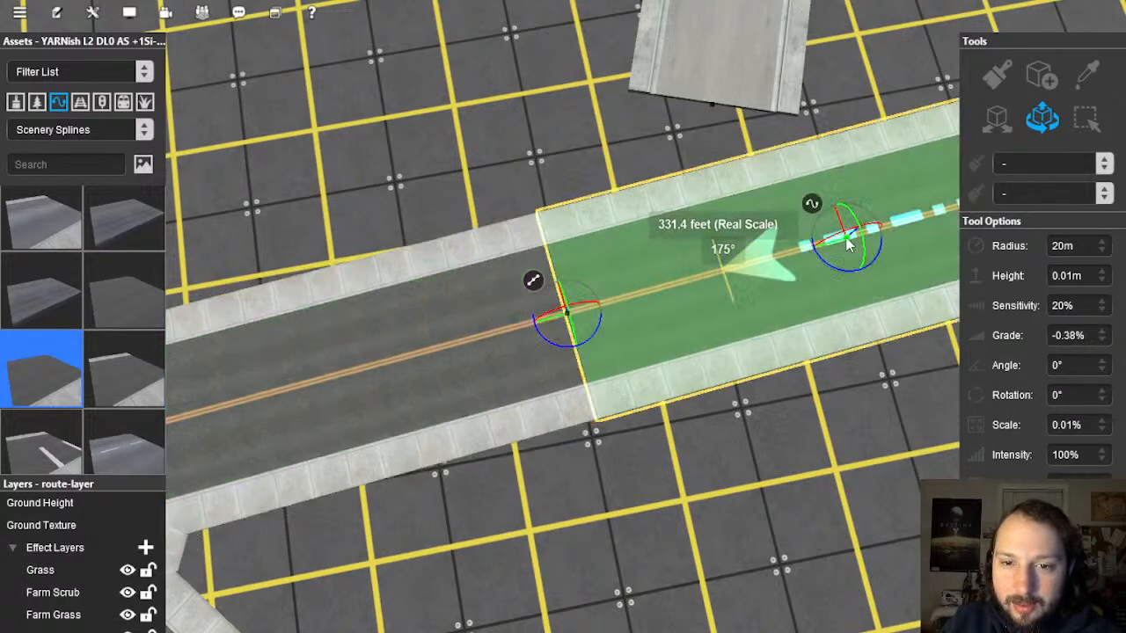
right_click(526, 278)
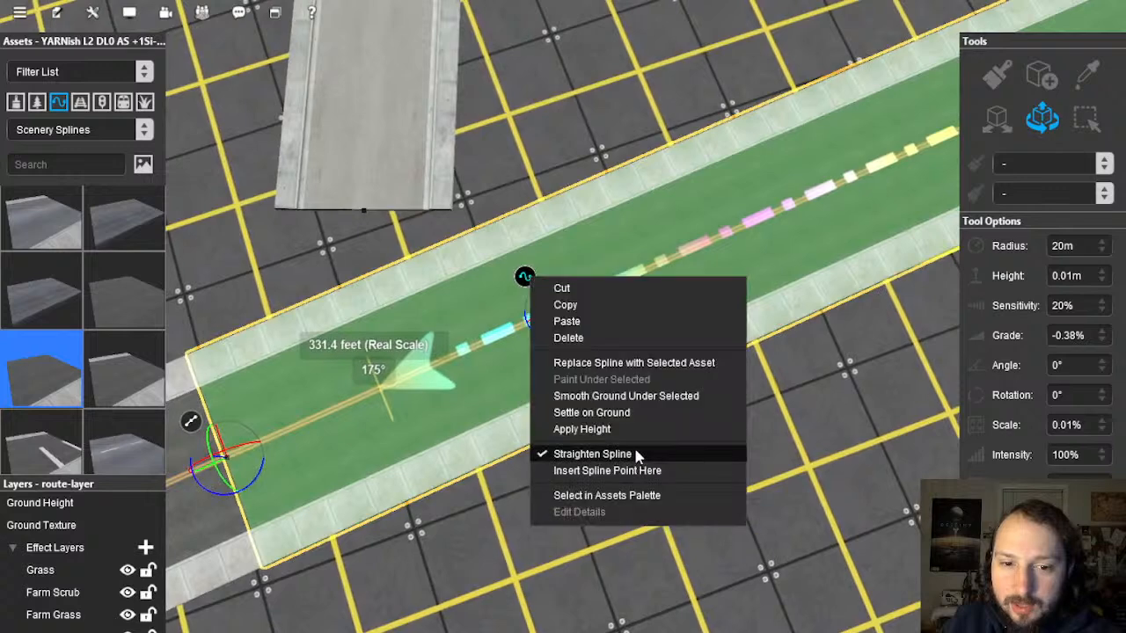
click(637, 472)
double_click(490, 355)
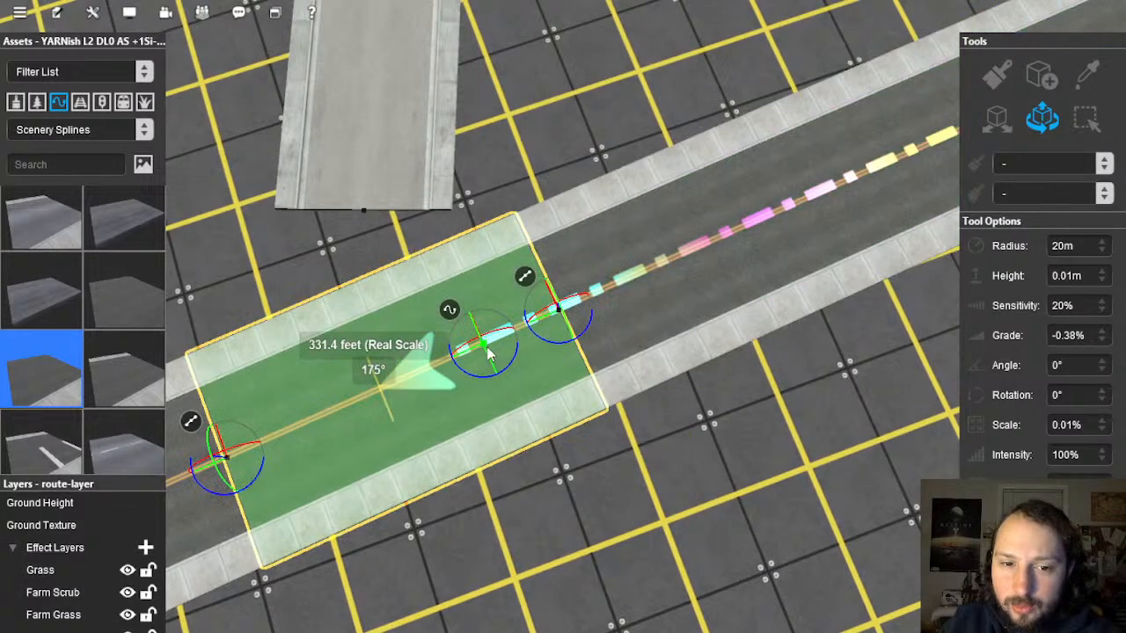
key(Delete)
Step: Draw a new road piece across the gap joining the side street and pick its middle point
right_click(317, 348)
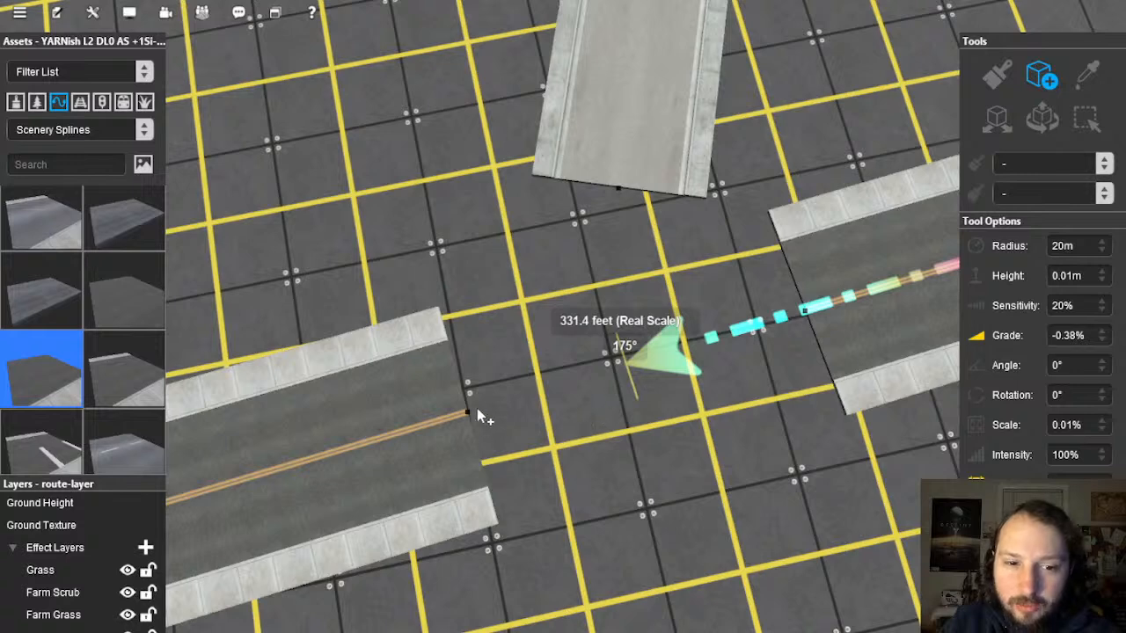
mouse_move(655, 354)
mouse_down()
mouse_move(683, 324)
mouse_move(616, 191)
mouse_move(743, 211)
mouse_move(796, 324)
mouse_move(809, 314)
mouse_move(469, 413)
mouse_up()
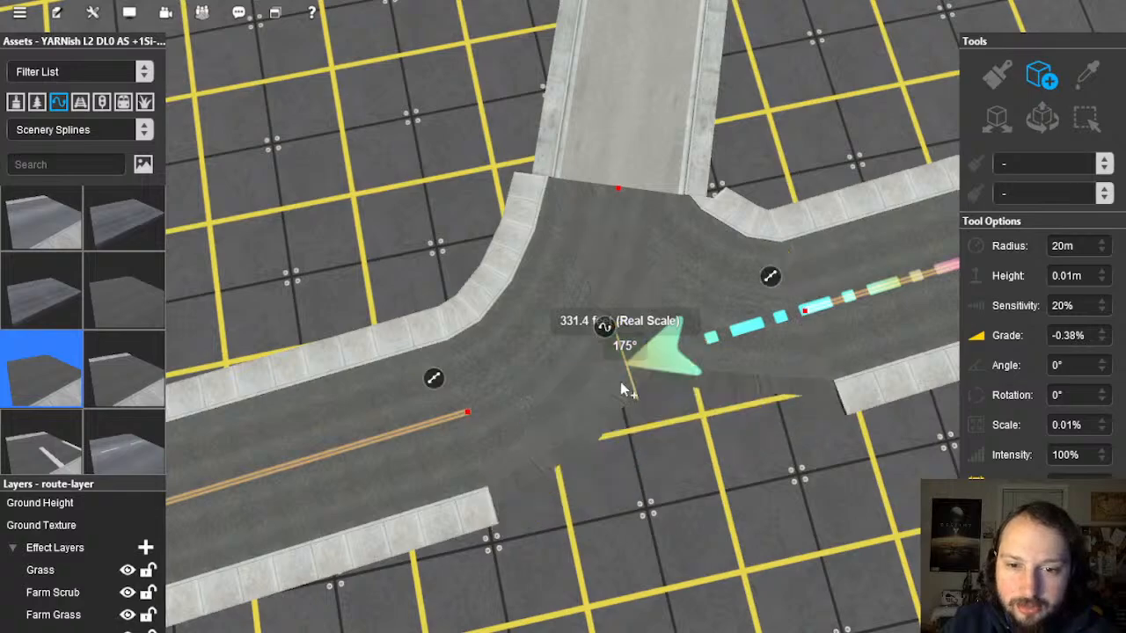
click(681, 376)
key(Right)
click(1044, 121)
click(587, 263)
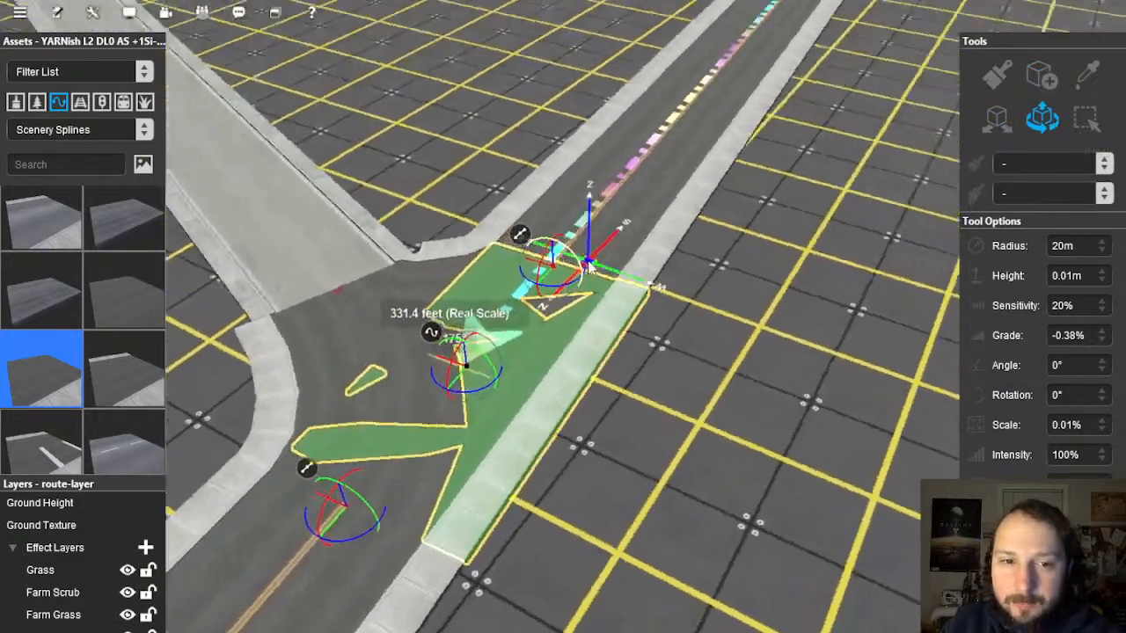
Step: Move the junction piece's middle point beside the grey road's end
key(Right)
key(Down)
drag(548, 426, 598, 330)
key(Up)
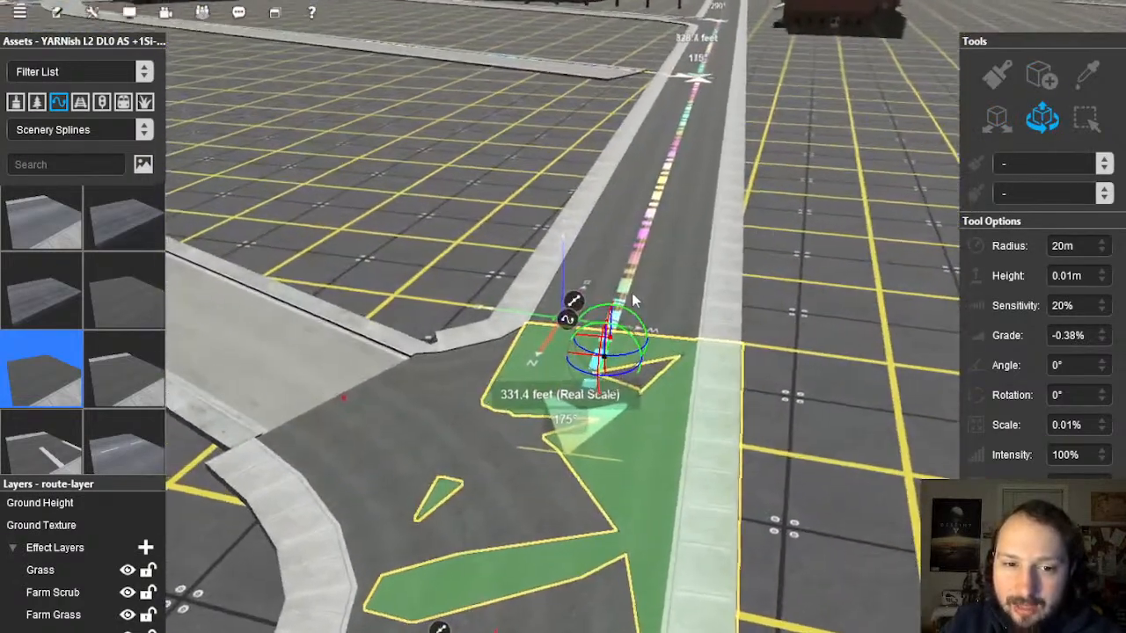
right_drag(352, 348, 540, 301)
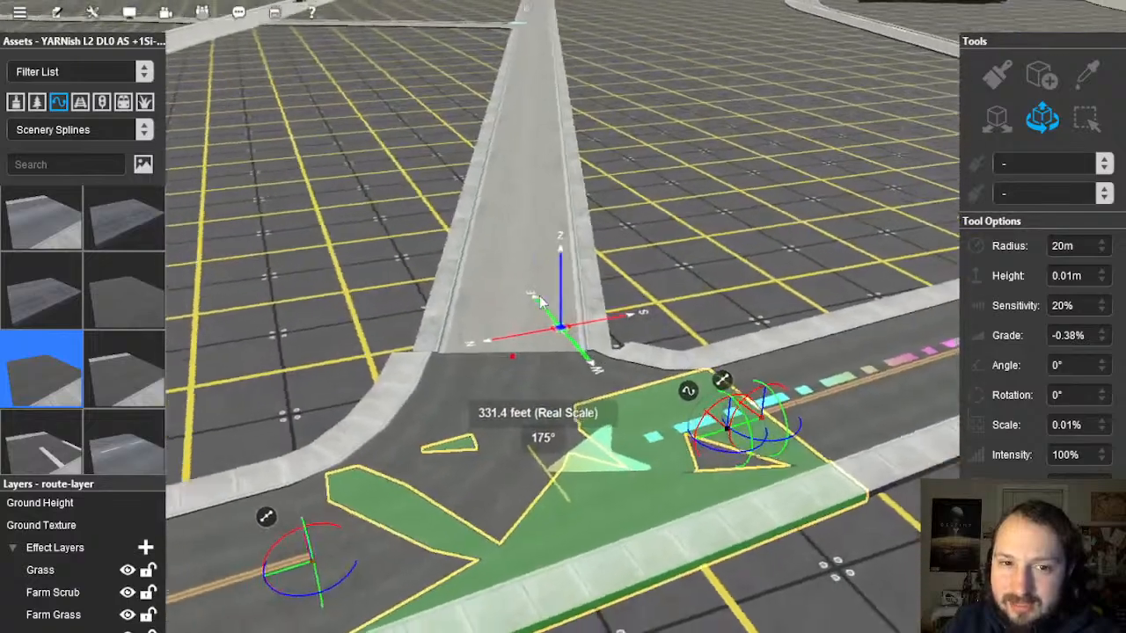
key(Right)
click(621, 304)
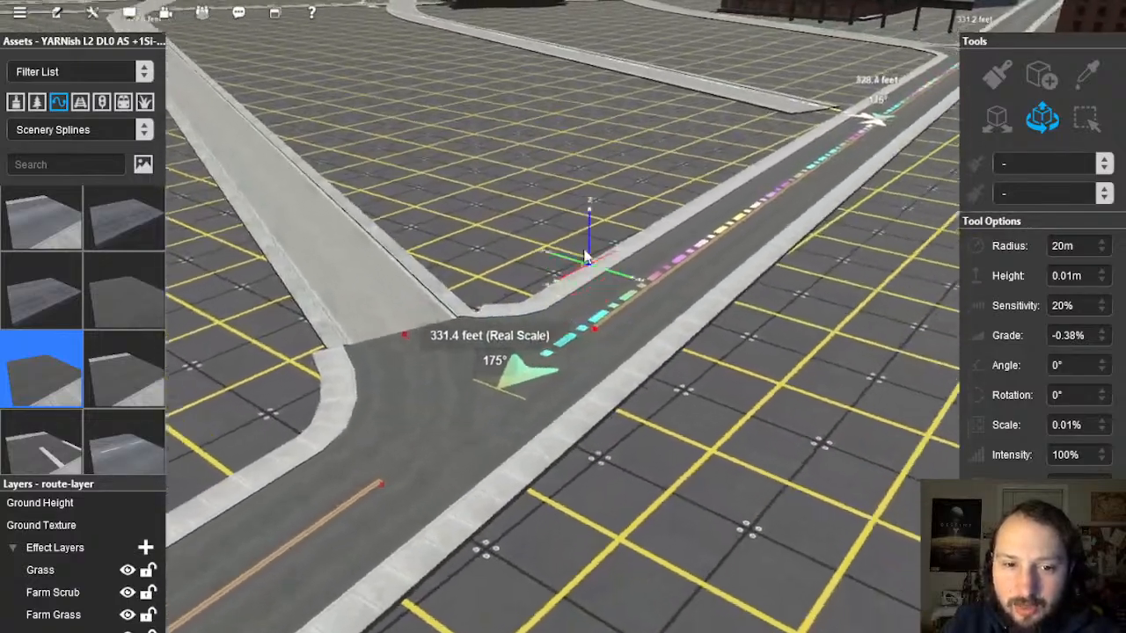
Step: Undo a trial road piece from the grey road's end and apply the chosen road type to the junction piece
right_drag(587, 256, 563, 345)
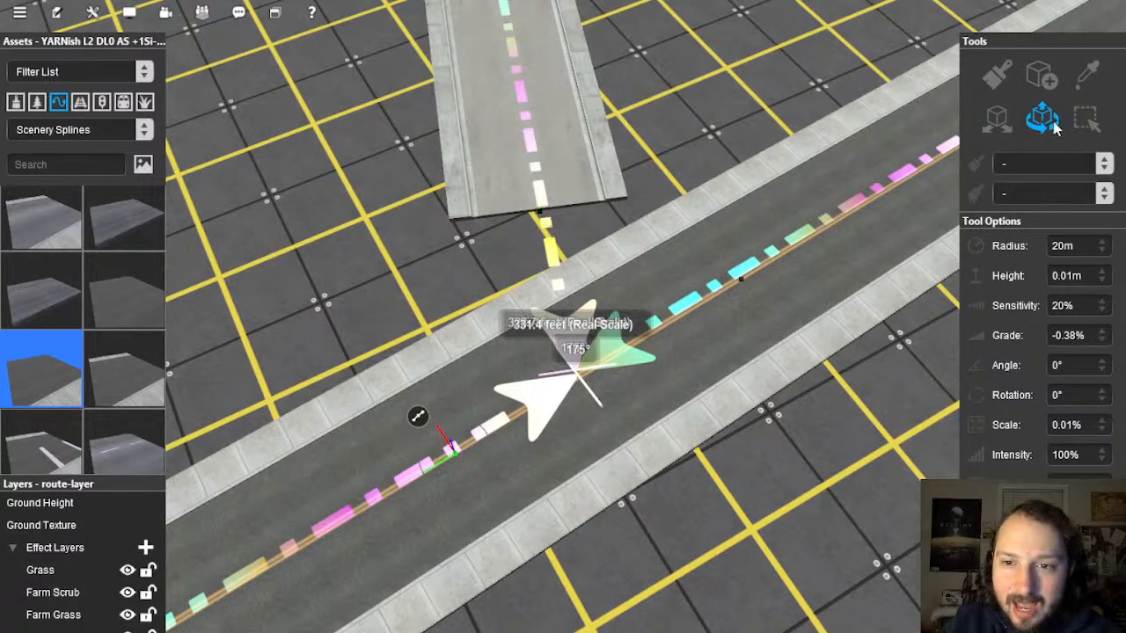
drag(537, 213, 737, 282)
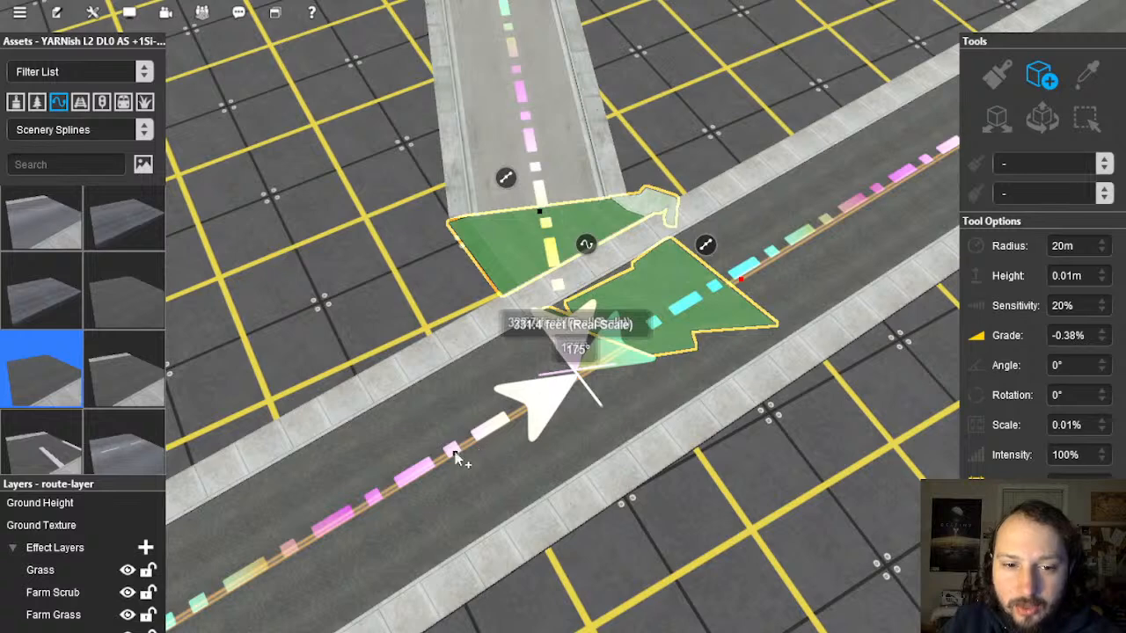
key(ctrl+z)
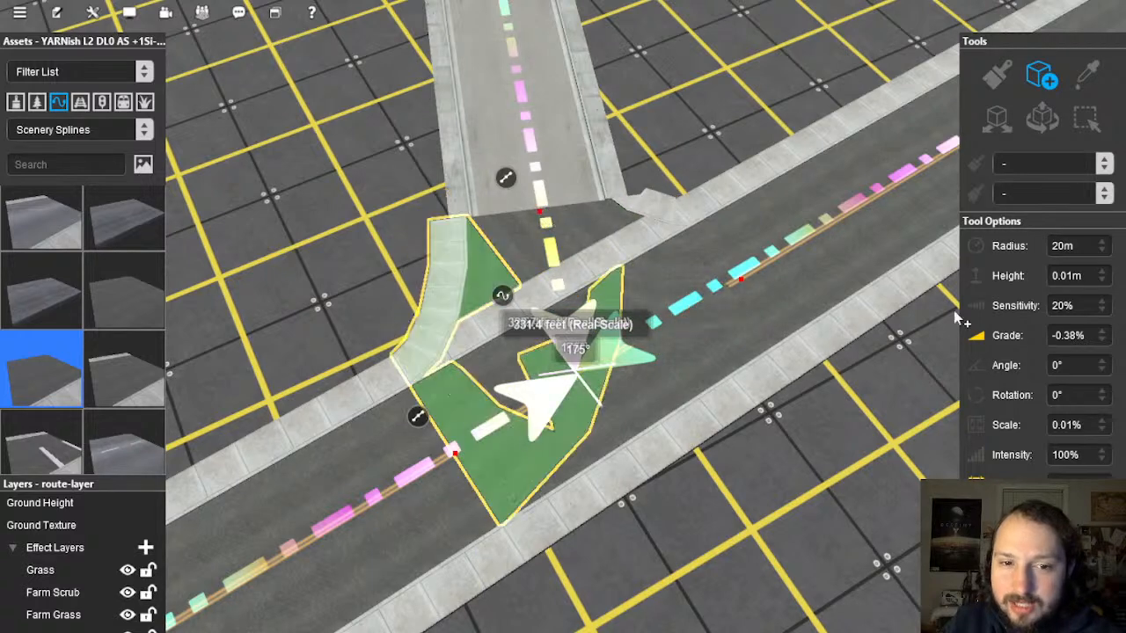
right_click(575, 329)
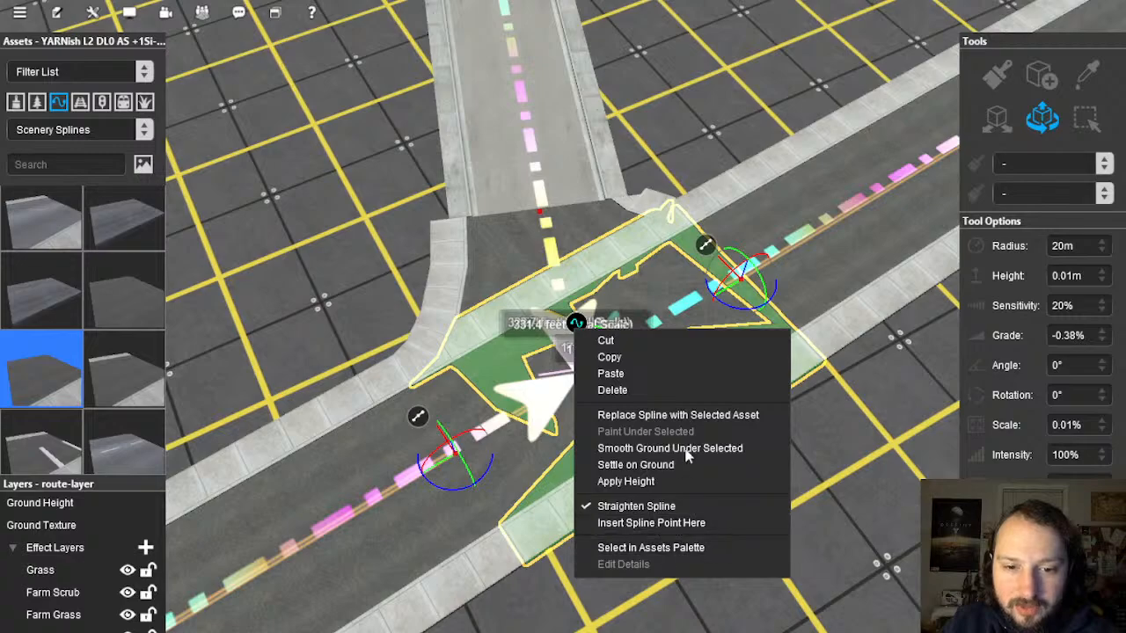
click(686, 416)
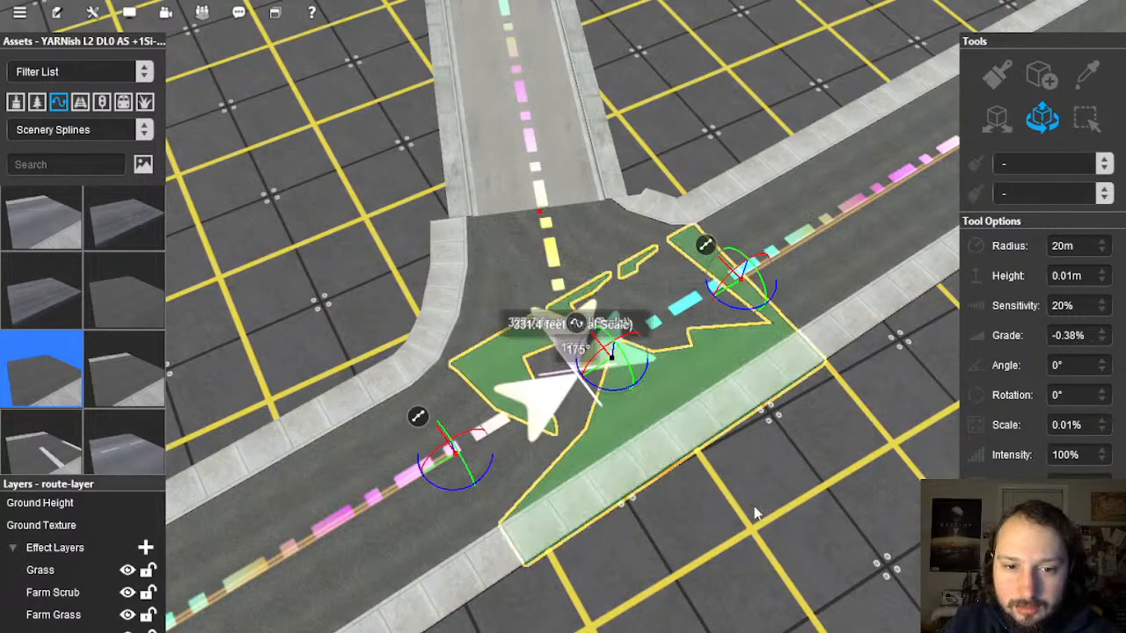
right_drag(557, 414, 563, 248)
Step: Fly over the town to the concrete-and-macadam crossroads and select the crossing road piece
scroll(563, 249, up, 5)
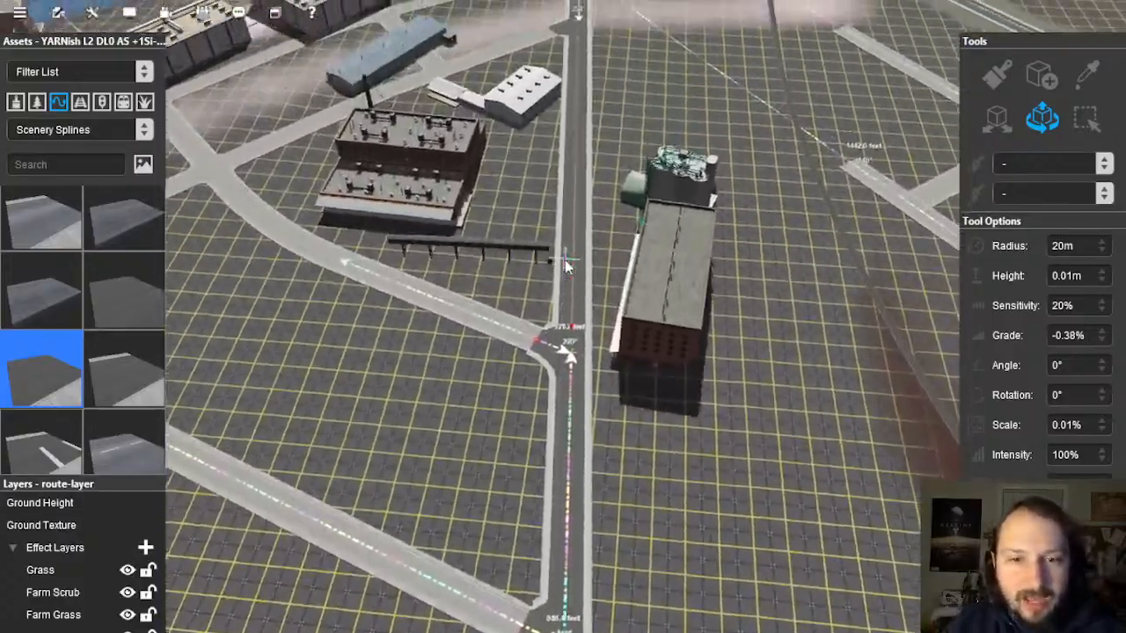
right_drag(565, 259, 373, 281)
key(Left)
key(Left)
key(Left)
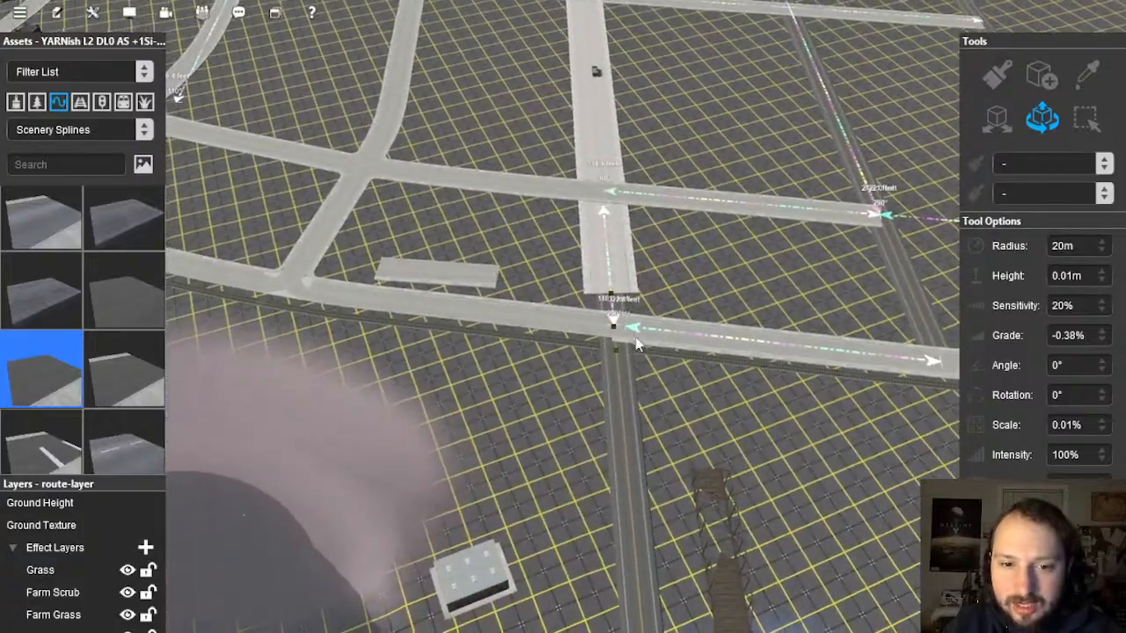
mouse_move(604, 386)
right_down()
mouse_move(595, 430)
mouse_move(570, 370)
right_up()
key(Down)
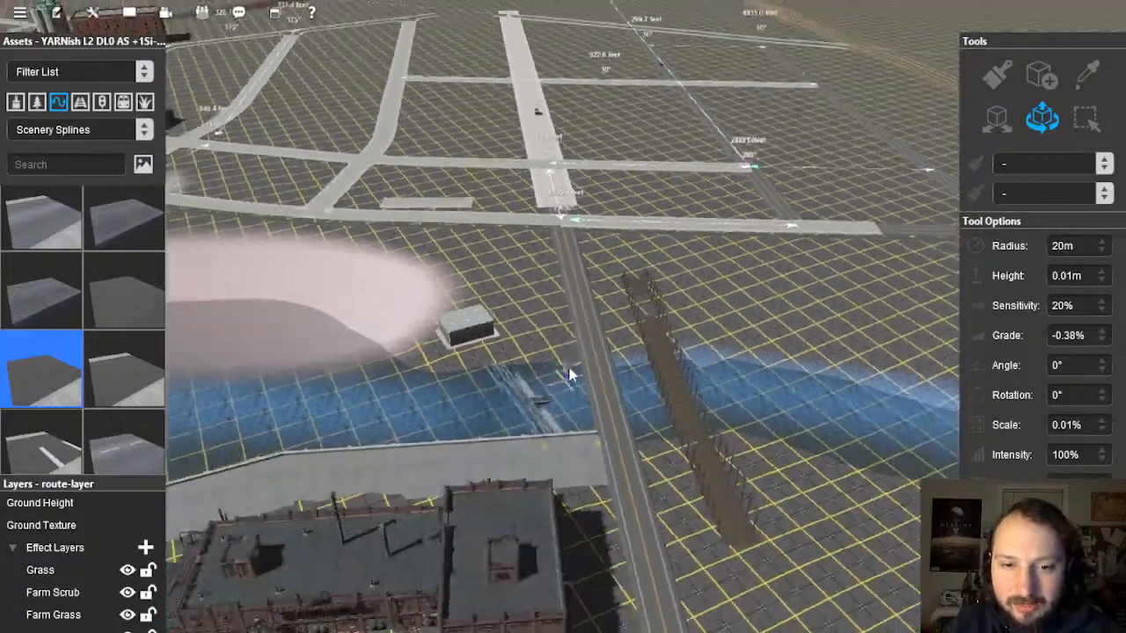
key(Up)
right_drag(557, 232, 616, 334)
key(Up)
scroll(590, 266, up, 5)
scroll(565, 310, up, 5)
click(683, 357)
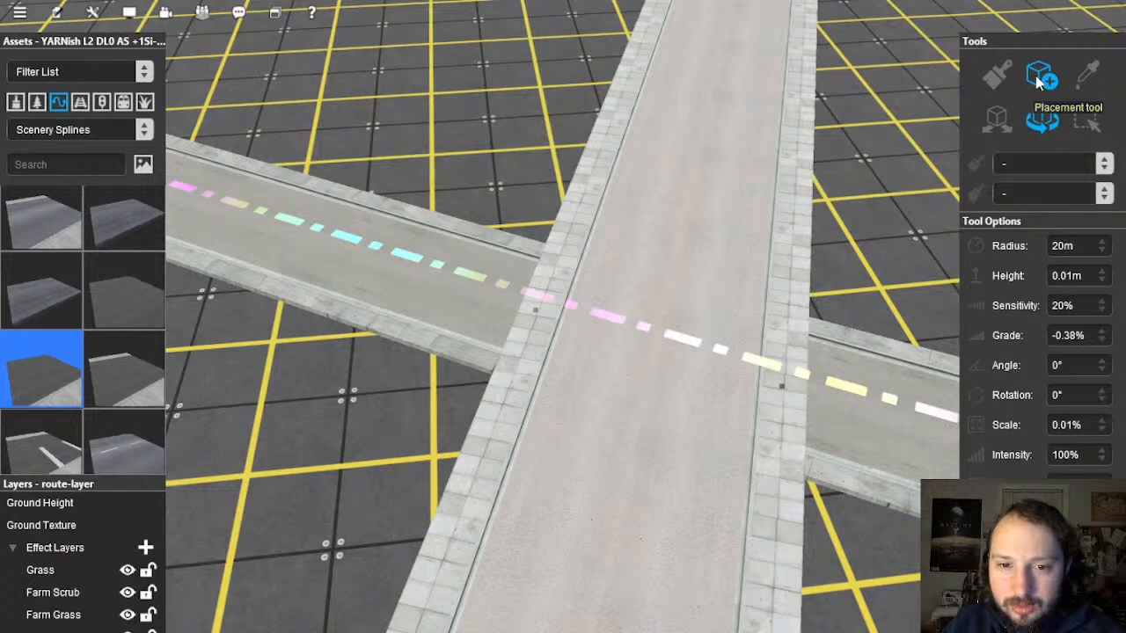
Step: Pick the YARNish Macadam 42ft St road type and centre a top-down view on the intersection
click(667, 330)
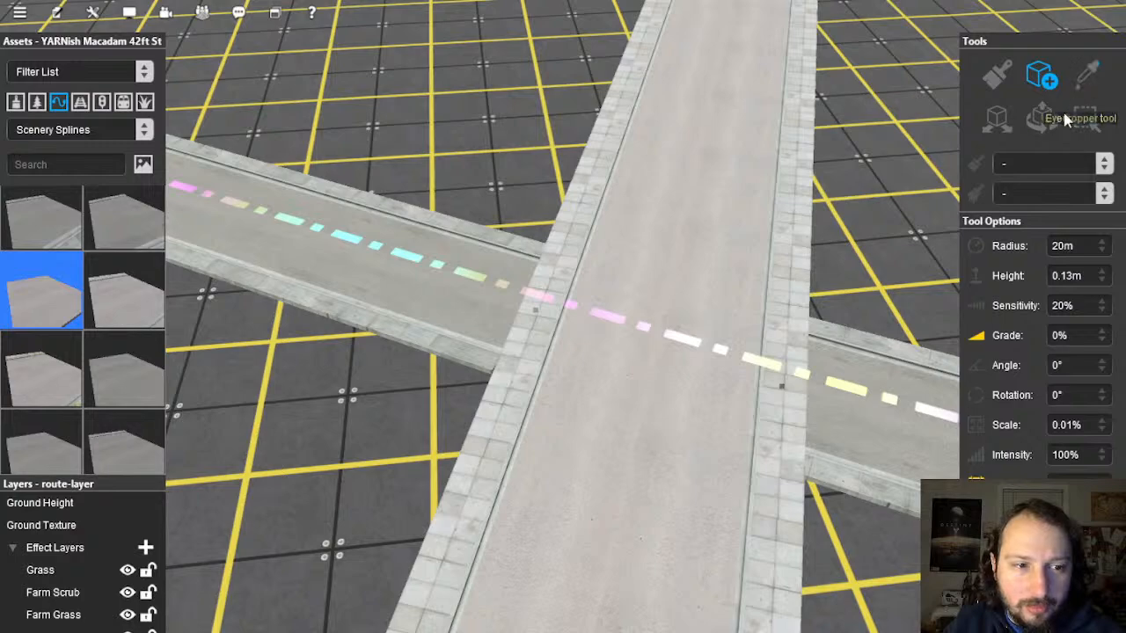
right_click(428, 355)
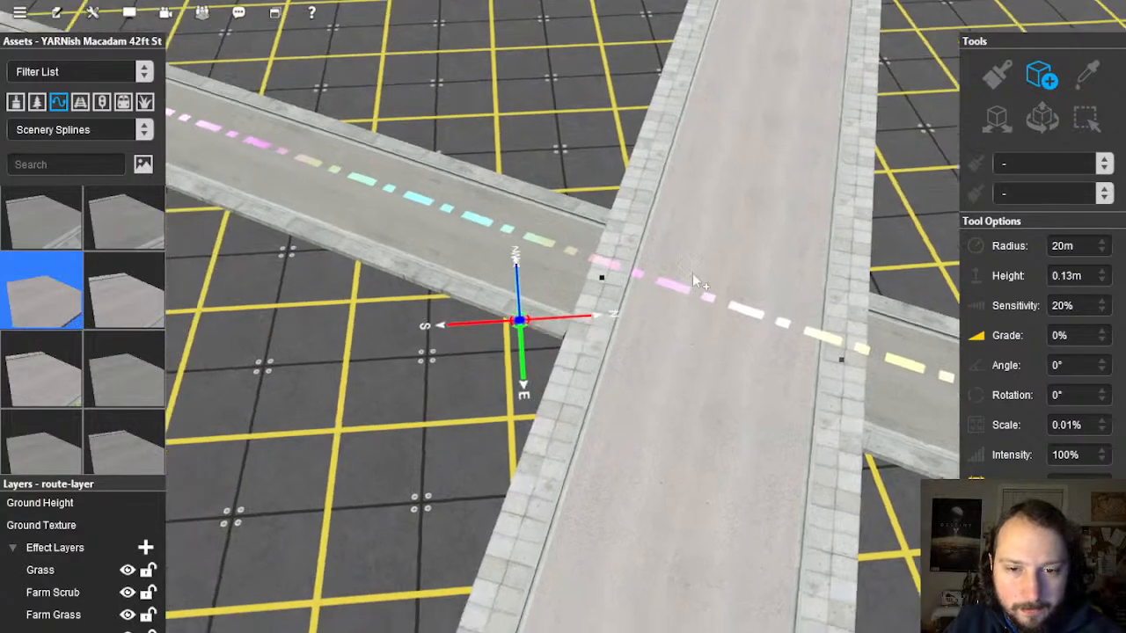
right_drag(693, 272, 608, 344)
scroll(608, 345, up, 3)
right_click(589, 347)
scroll(587, 343, down, 1)
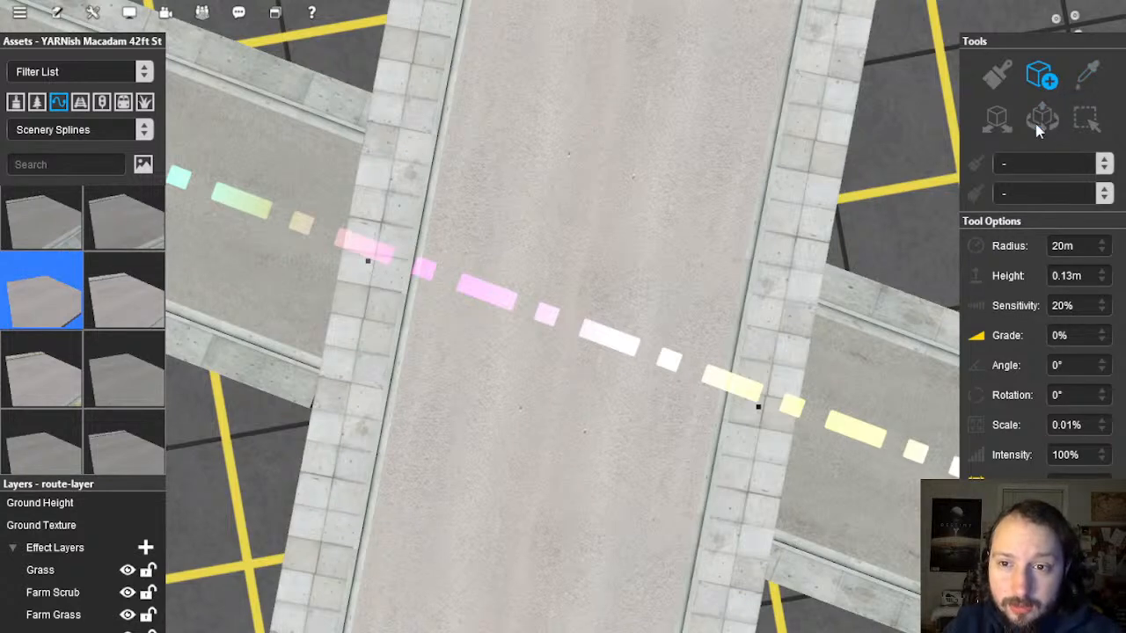
Step: Add two points to the concrete road near the crossing and split it there
click(594, 189)
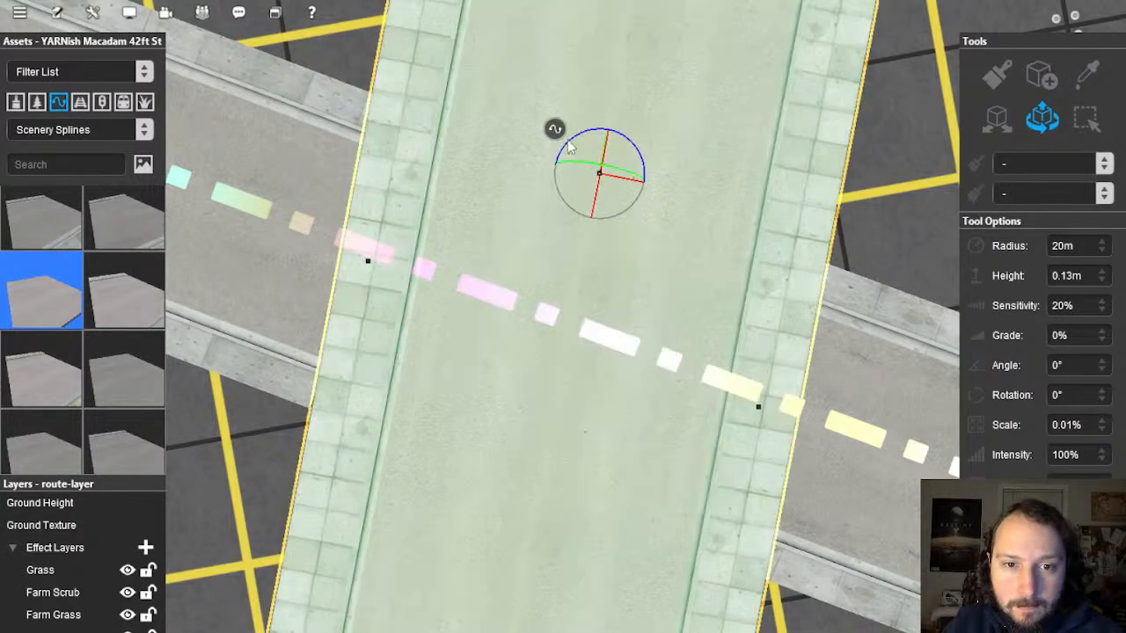
right_click(560, 139)
click(636, 329)
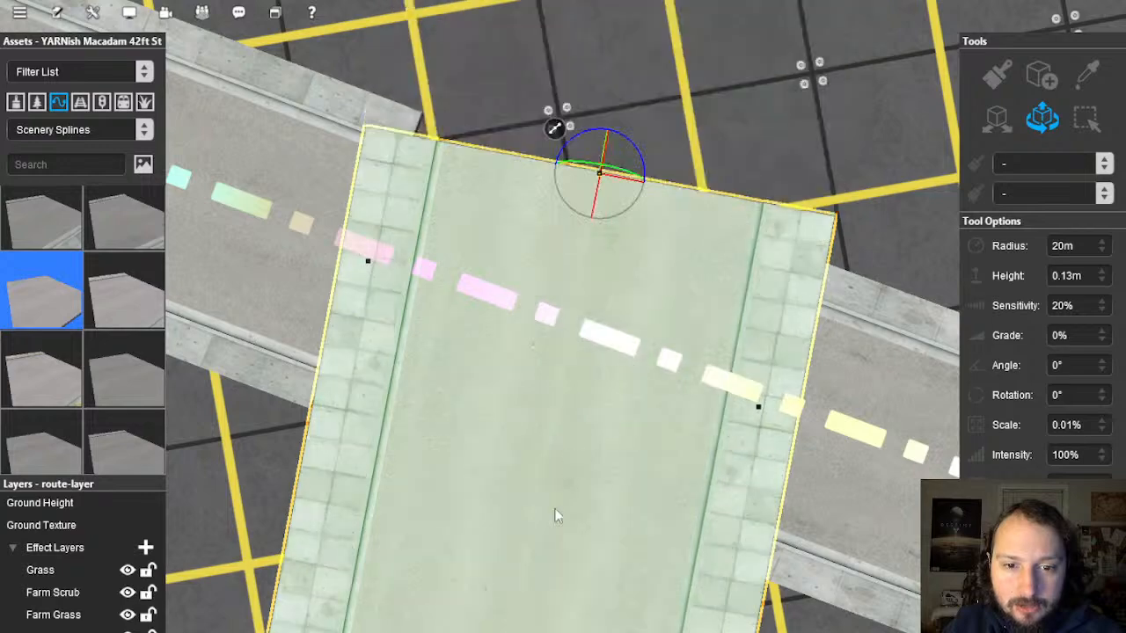
click(540, 484)
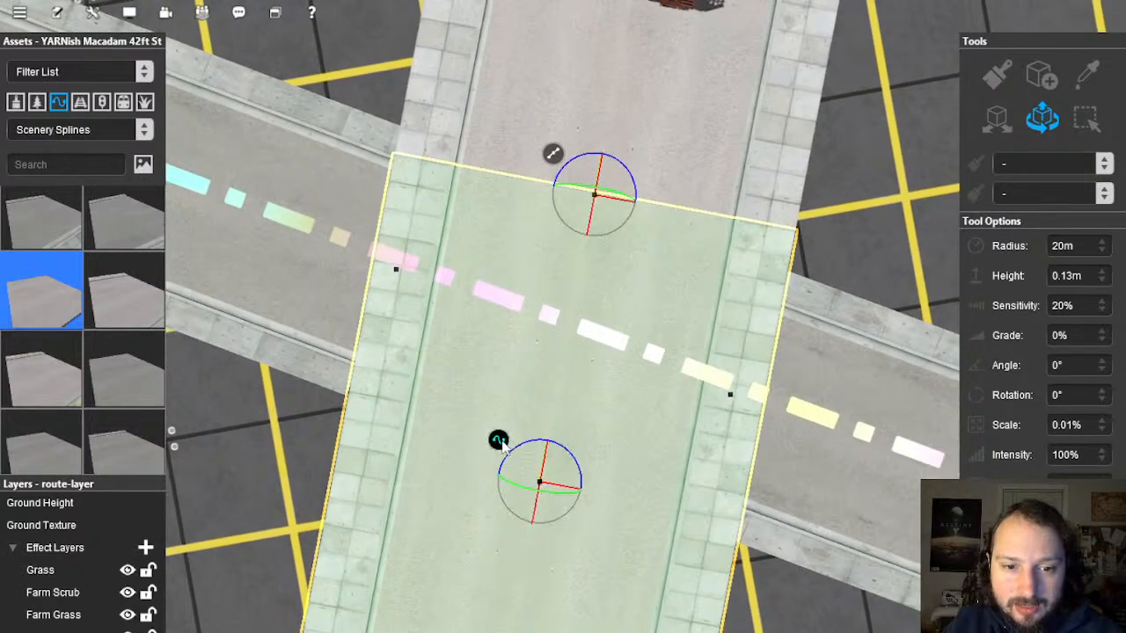
right_click(500, 443)
click(588, 385)
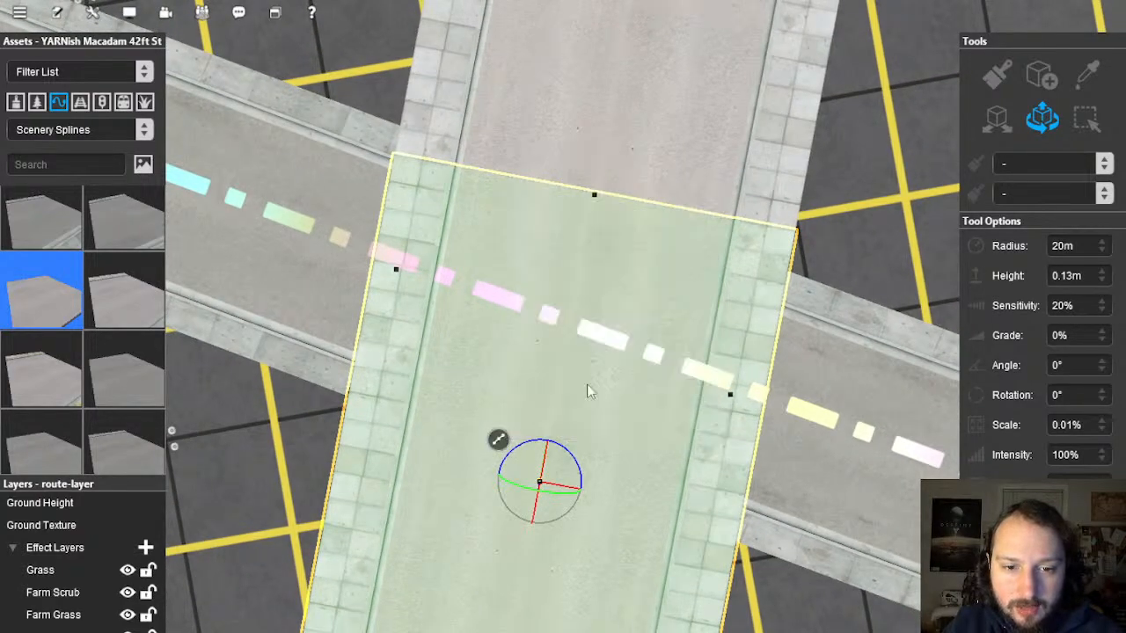
Step: Straighten the next concrete road section beyond the crossing
mouse_move(573, 344)
right_down()
mouse_move(574, 324)
mouse_move(568, 336)
right_up()
key(s)
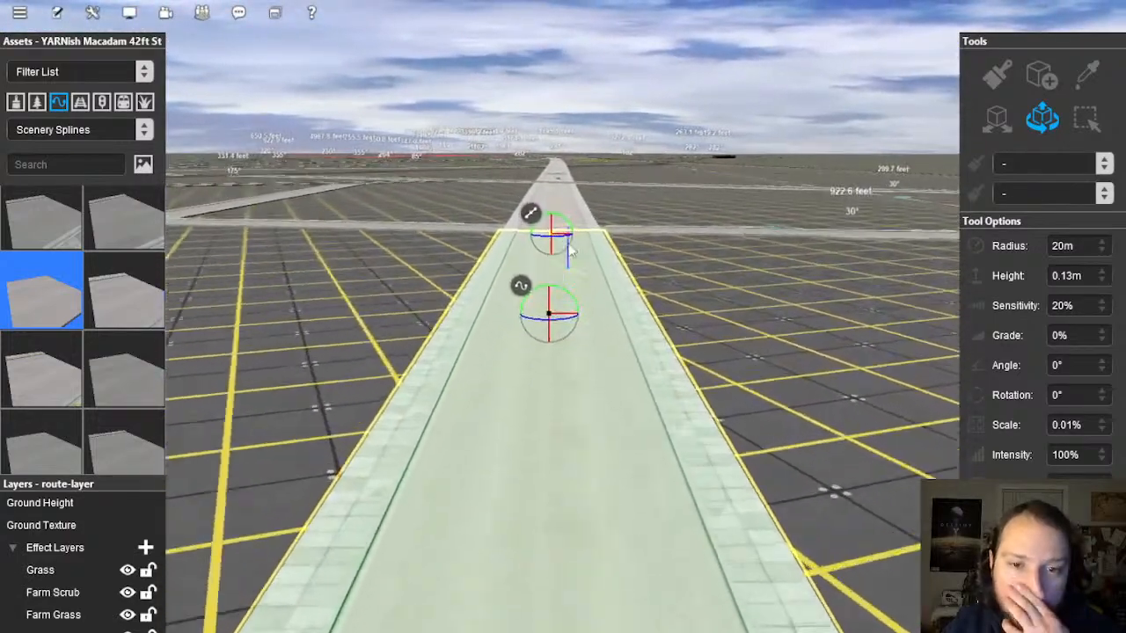
key(w)
click(541, 321)
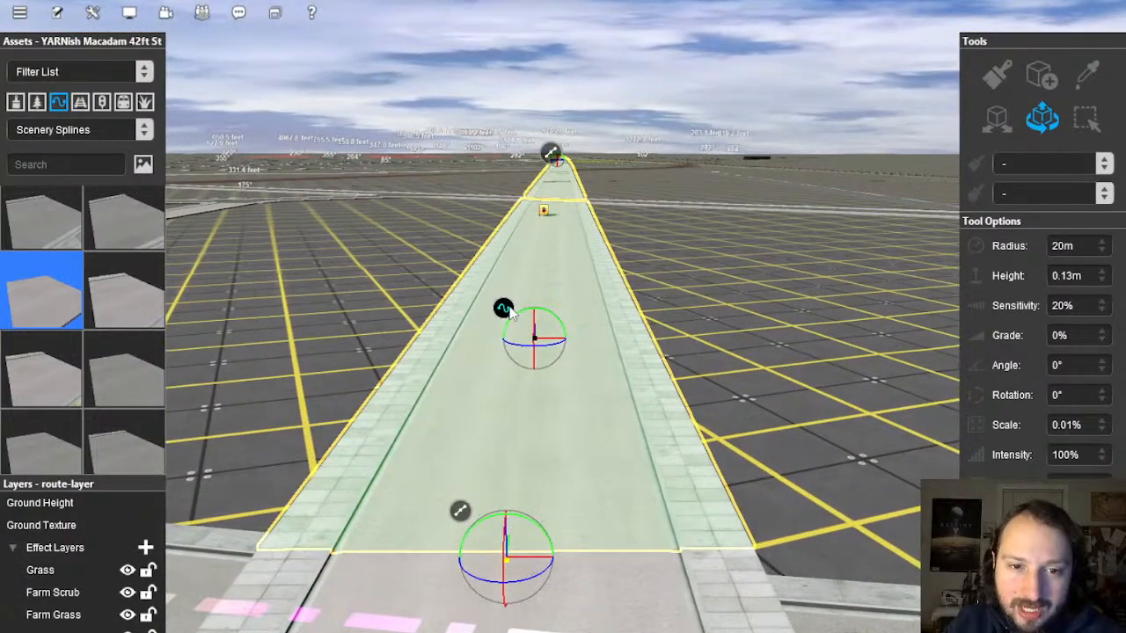
right_click(511, 310)
click(585, 489)
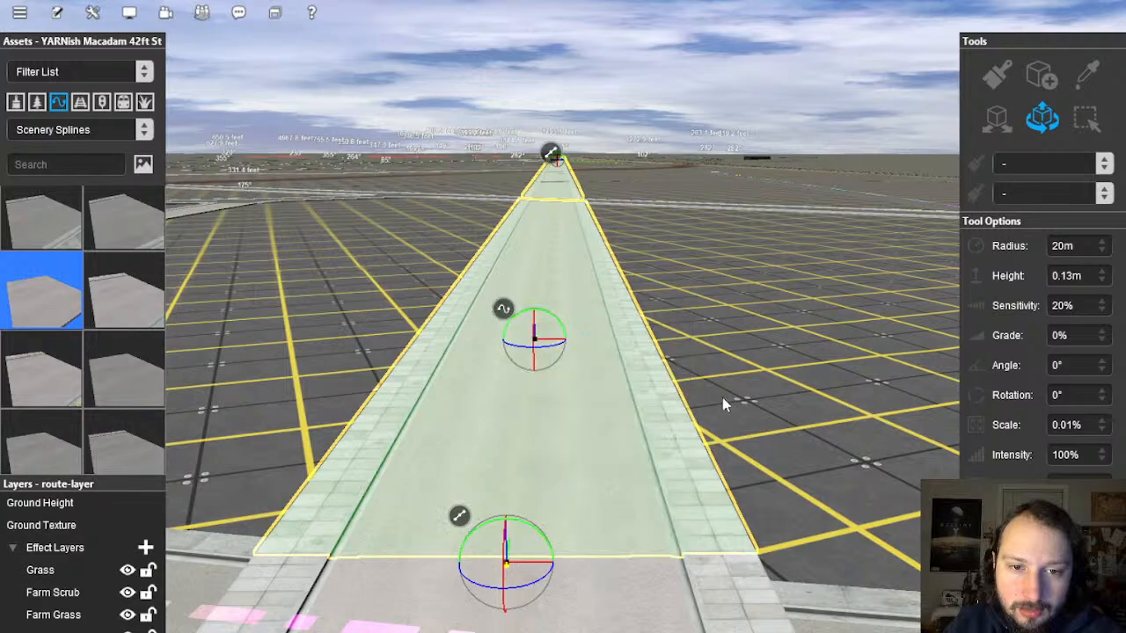
click(722, 399)
Step: Replace the short piece at the crossing with the macadam street
key(s)
right_drag(583, 440, 543, 287)
key(w)
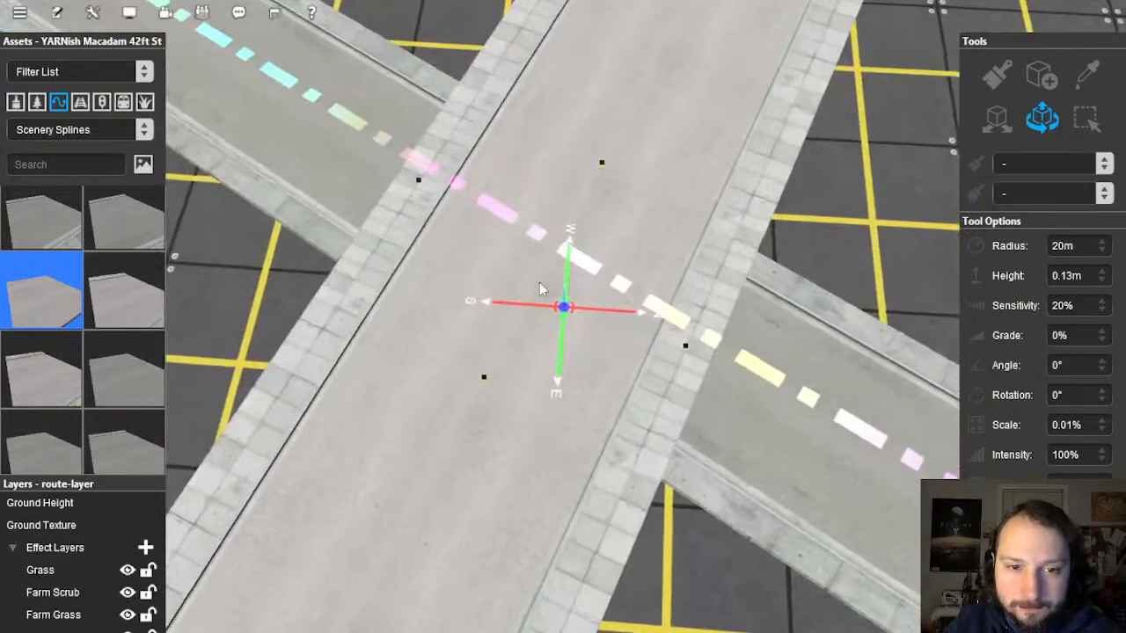
click(550, 296)
right_click(498, 248)
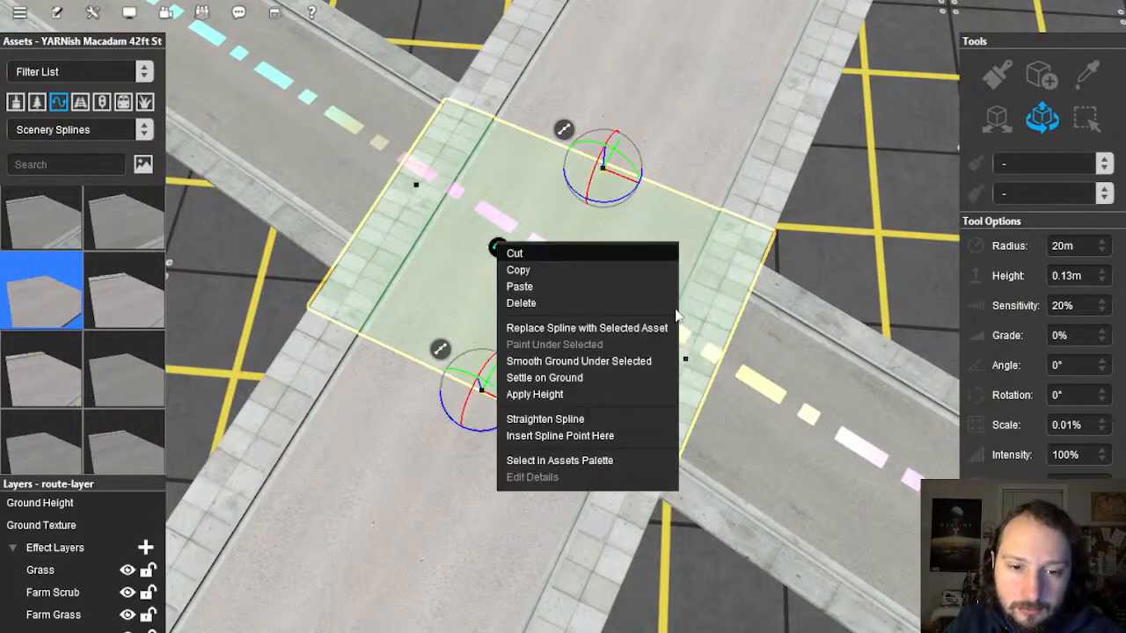
click(610, 328)
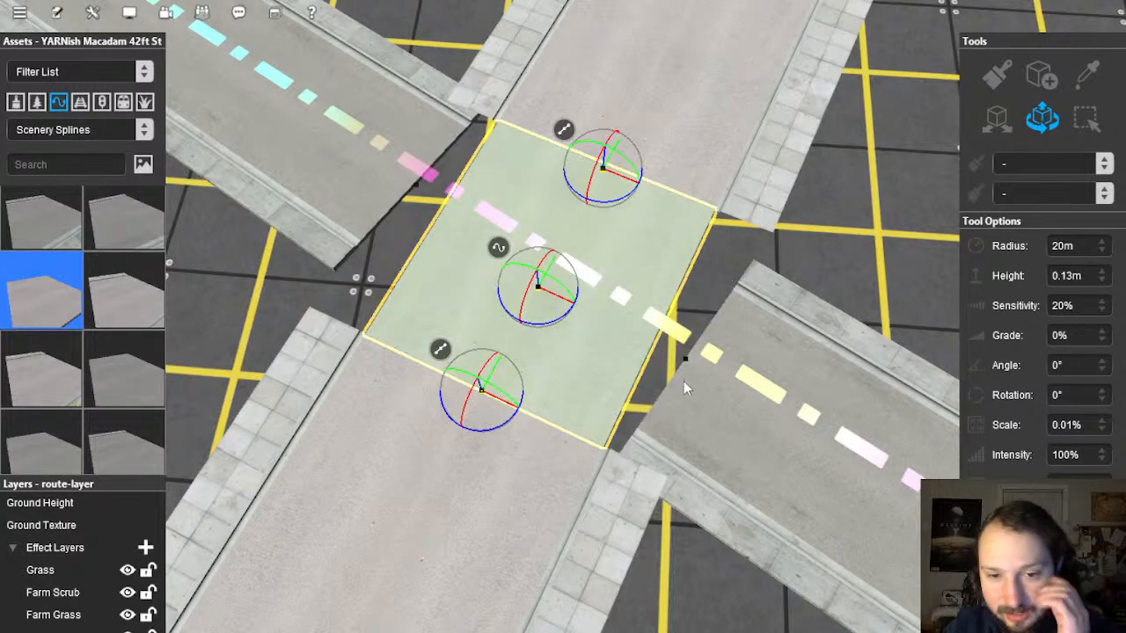
Step: Select a node at the crossing edge and inspect the joins from an oblique angle
click(686, 361)
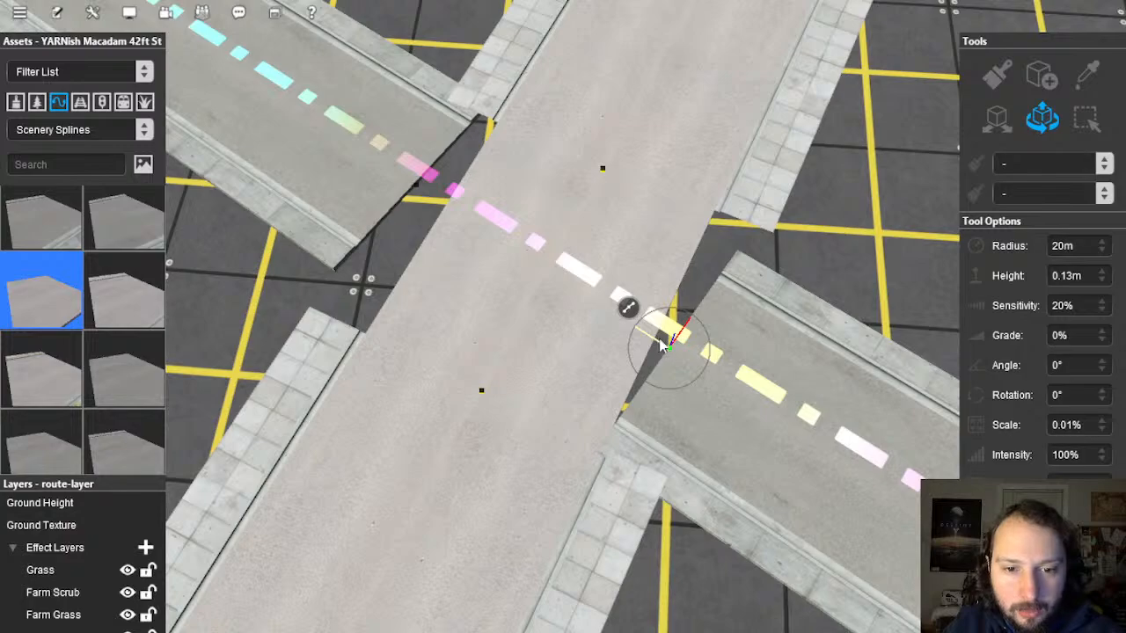
right_drag(666, 347, 774, 246)
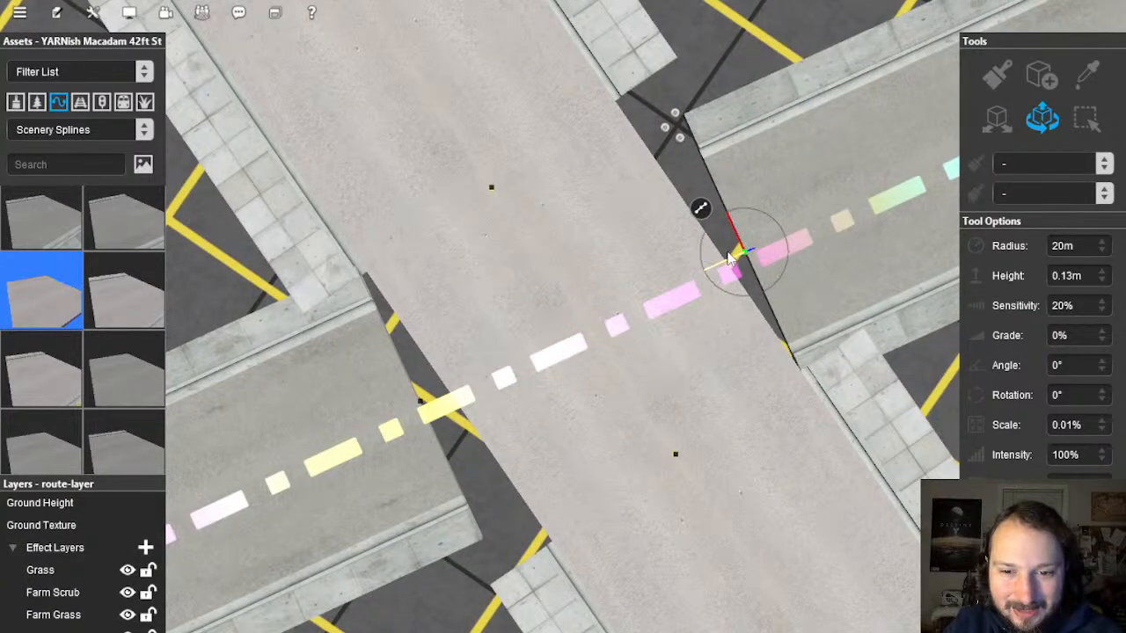
right_drag(728, 256, 484, 314)
scroll(533, 321, up, 2)
scroll(154, 286, up, 3)
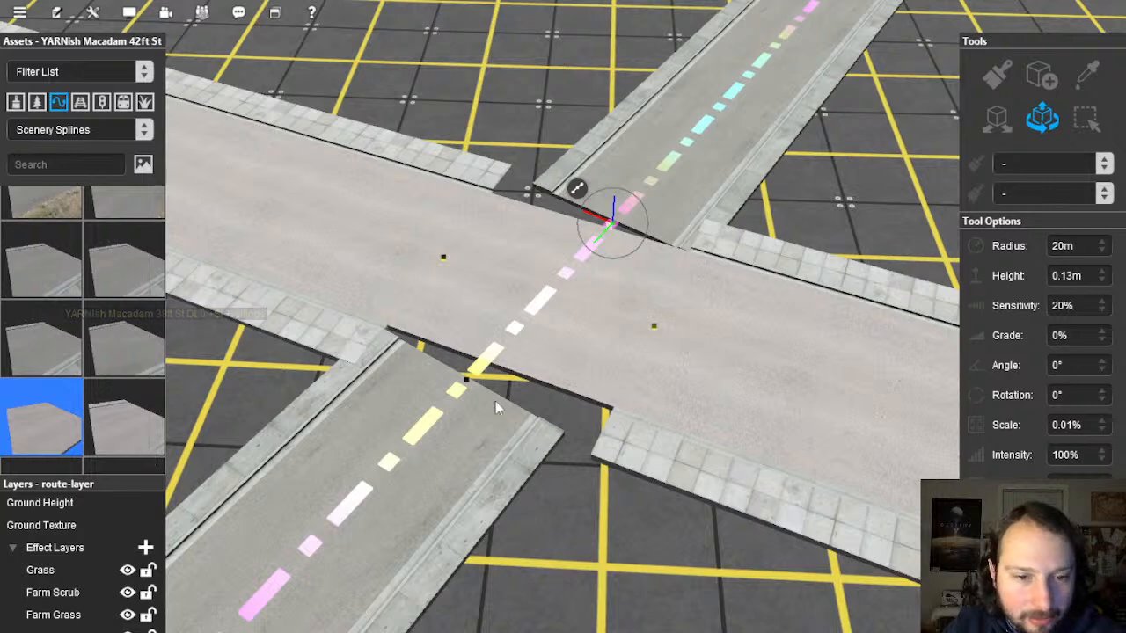
Step: Choose the embankment-edged macadam street asset and orbit around the crossing
scroll(56, 256, down, 5)
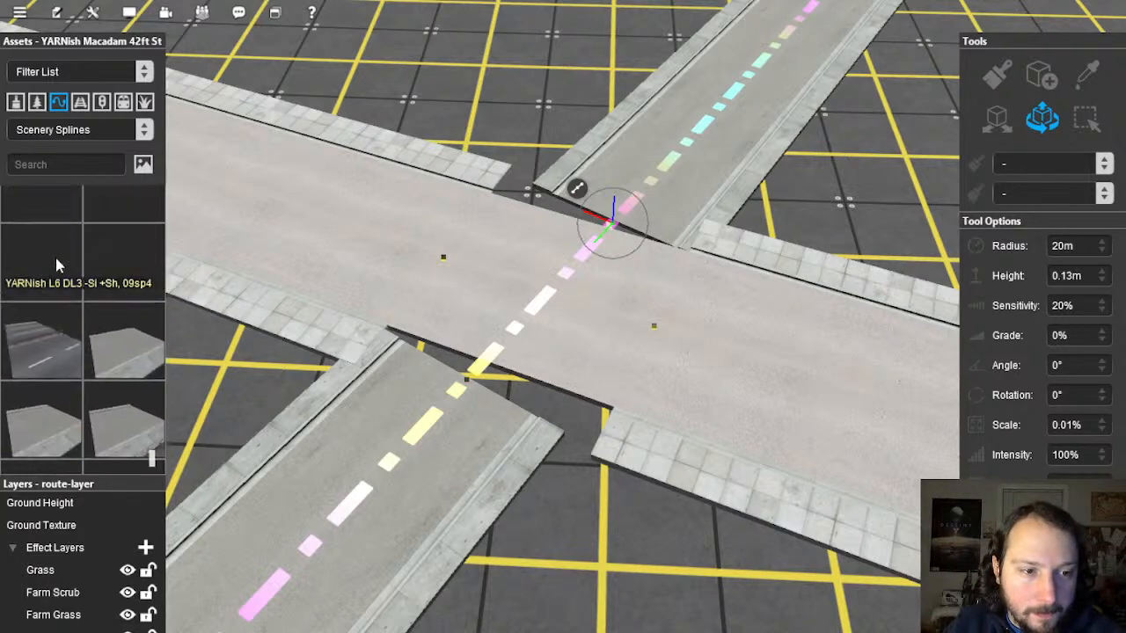
click(47, 411)
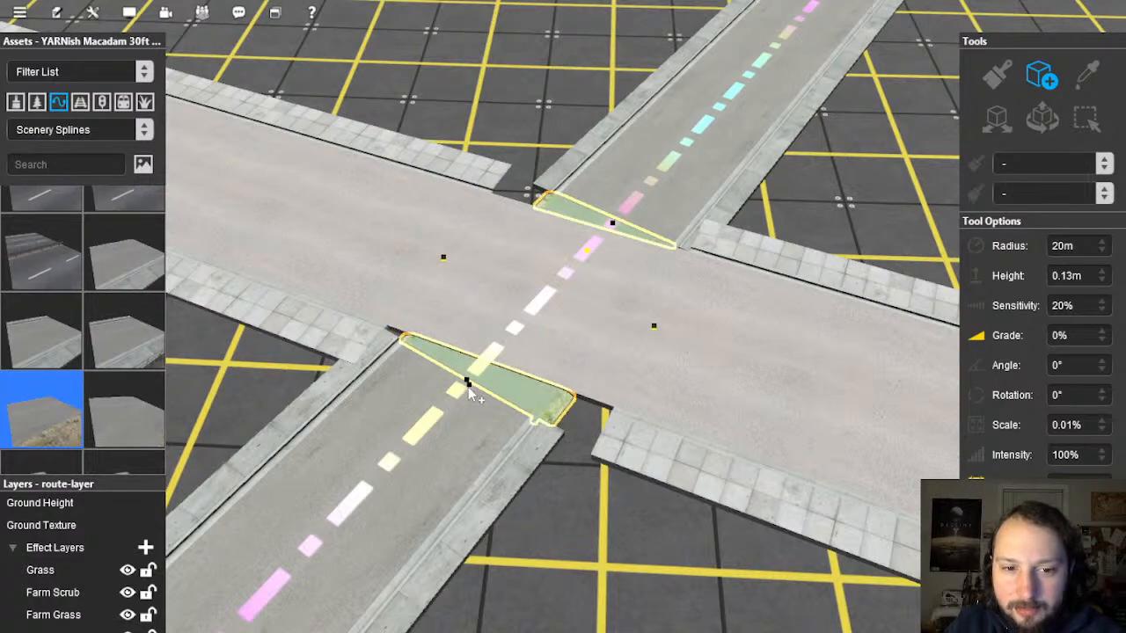
right_drag(540, 396, 1005, 155)
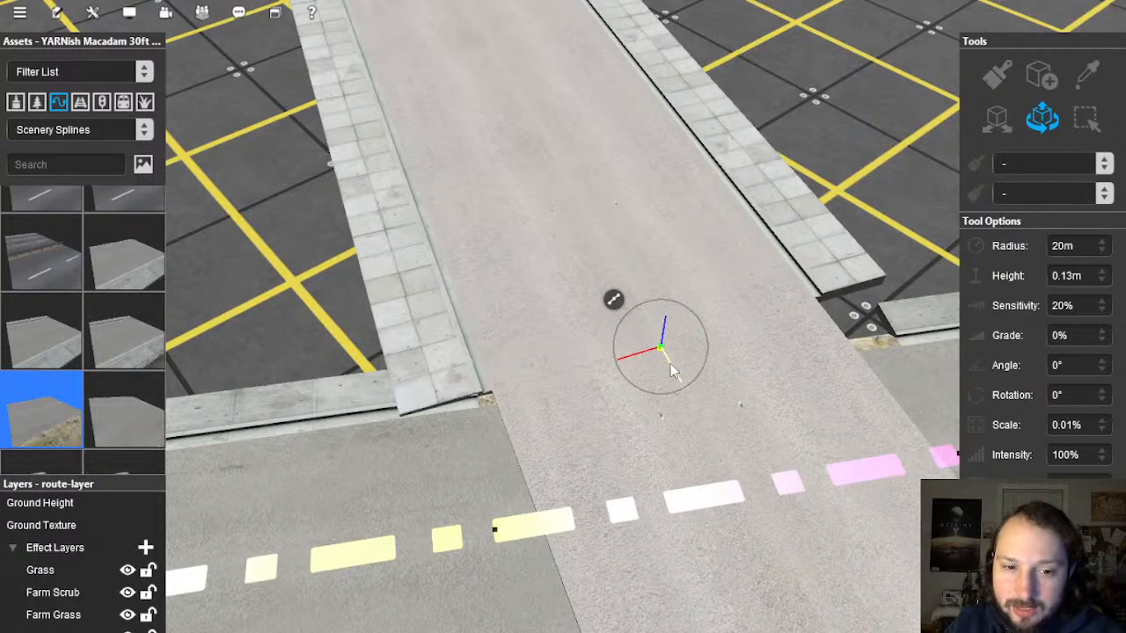
right_drag(673, 365, 528, 229)
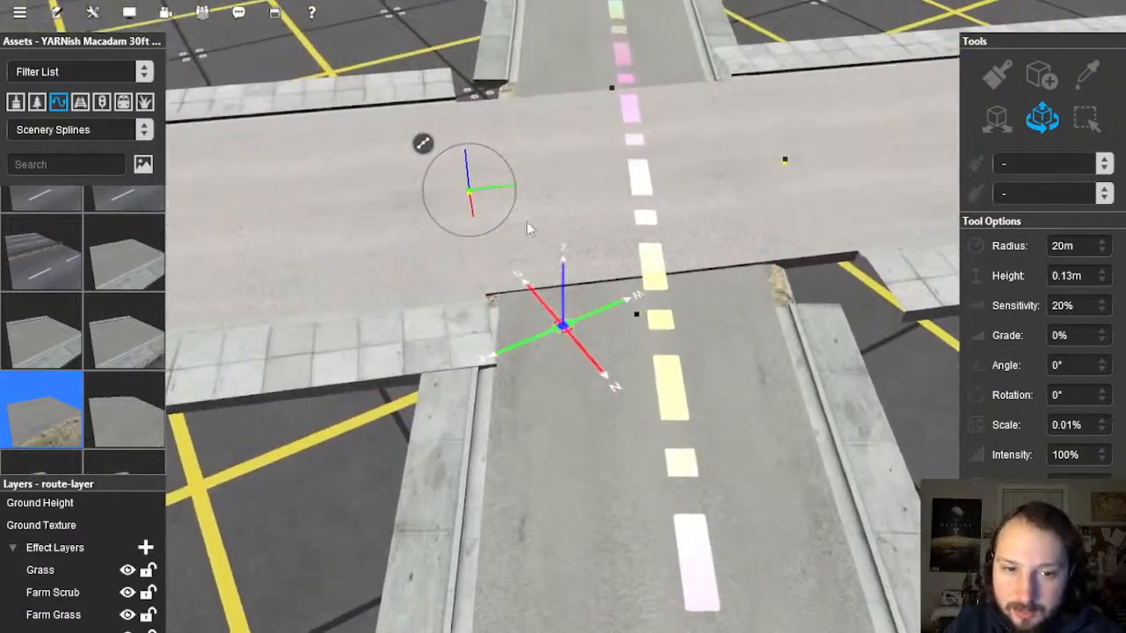
mouse_move(494, 188)
right_down()
mouse_move(481, 188)
mouse_move(570, 314)
mouse_move(661, 315)
mouse_move(632, 327)
mouse_move(659, 358)
mouse_move(701, 374)
right_up()
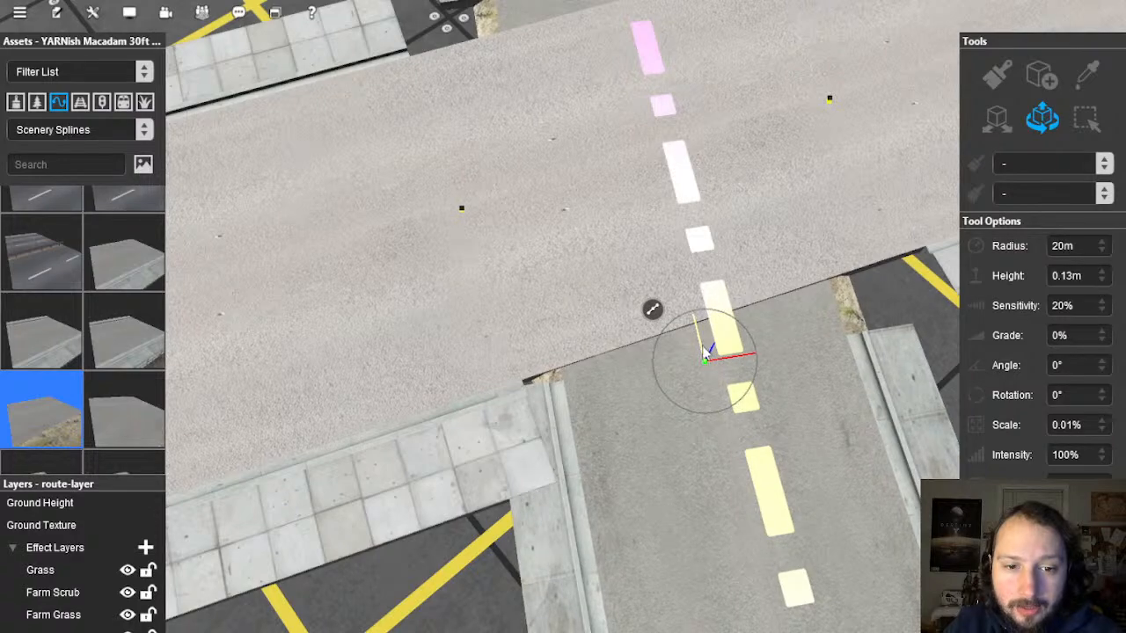
Step: Zoom and orbit to an oblique view of the junction corners
scroll(686, 281, down, 2)
right_click(628, 151)
scroll(563, 327, up, 4)
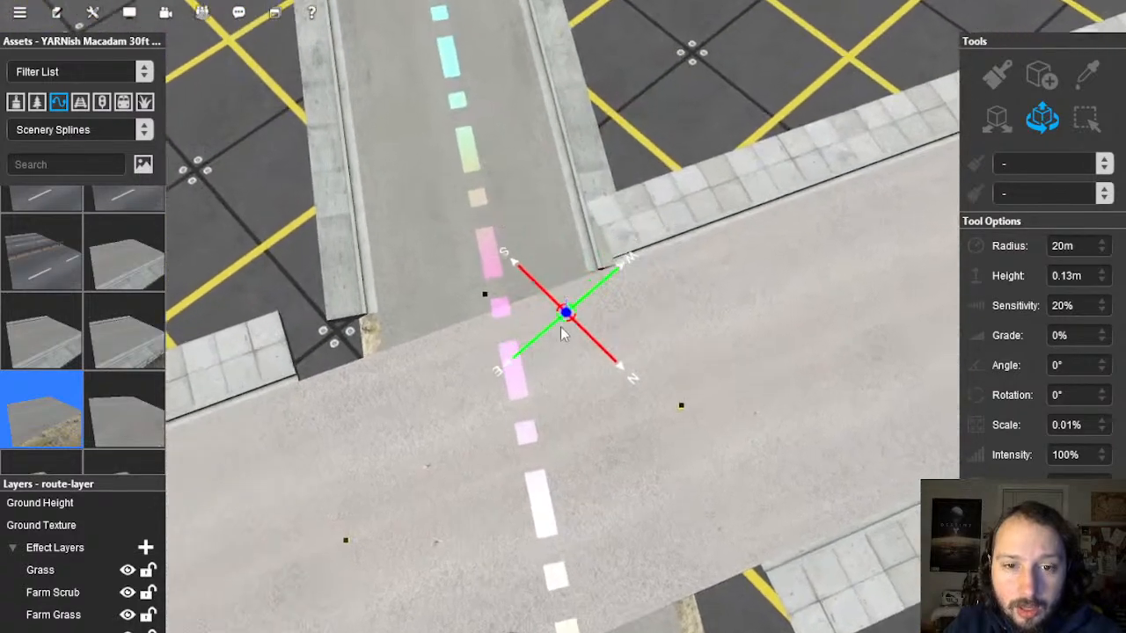
right_drag(563, 329, 498, 293)
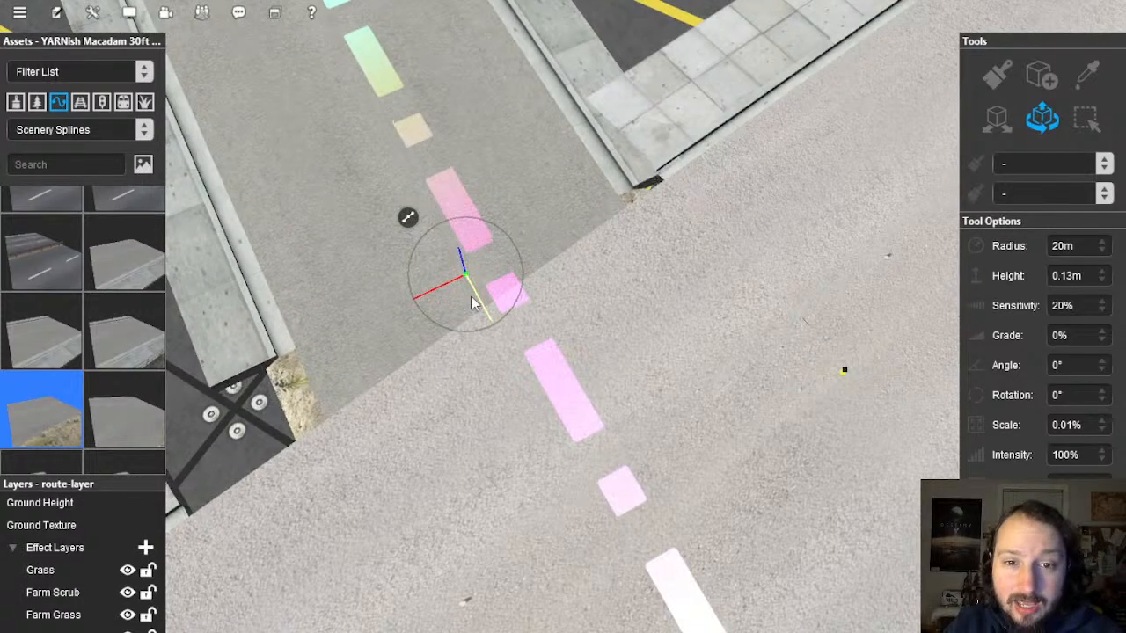
right_drag(501, 345, 570, 251)
scroll(519, 354, down, 3)
scroll(560, 308, down, 2)
Step: Fly along the road to an existing sidewalk and sample its Pavement Slabs 3.6m asset
scroll(503, 292, down, 15)
key(w)
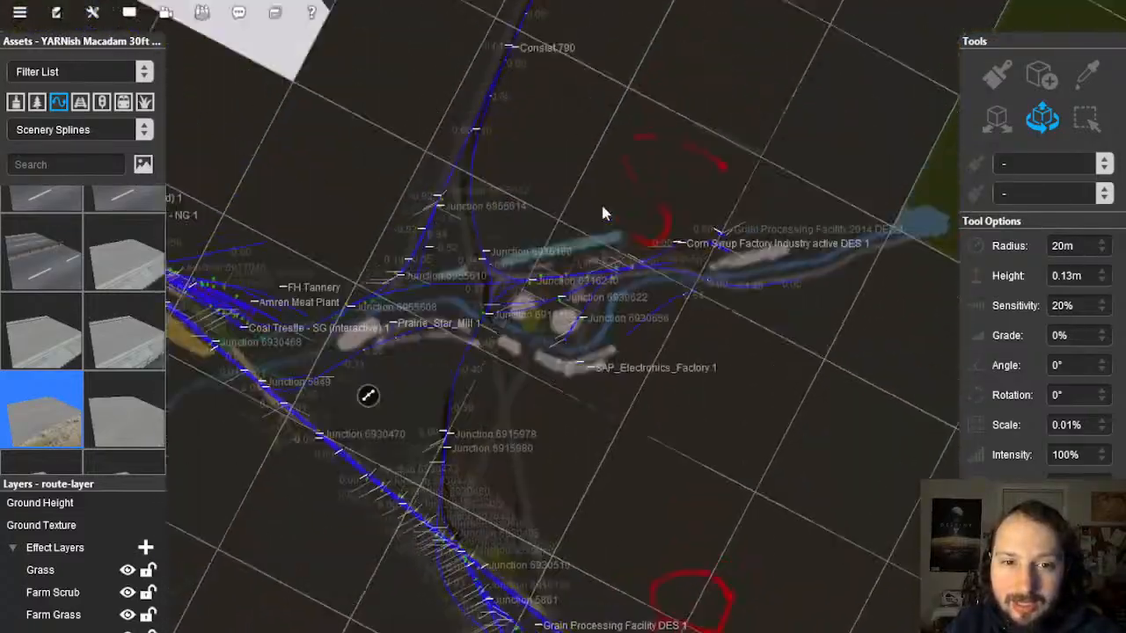
scroll(578, 334, up, 10)
scroll(527, 404, up, 12)
right_drag(559, 409, 570, 269)
right_click(557, 114)
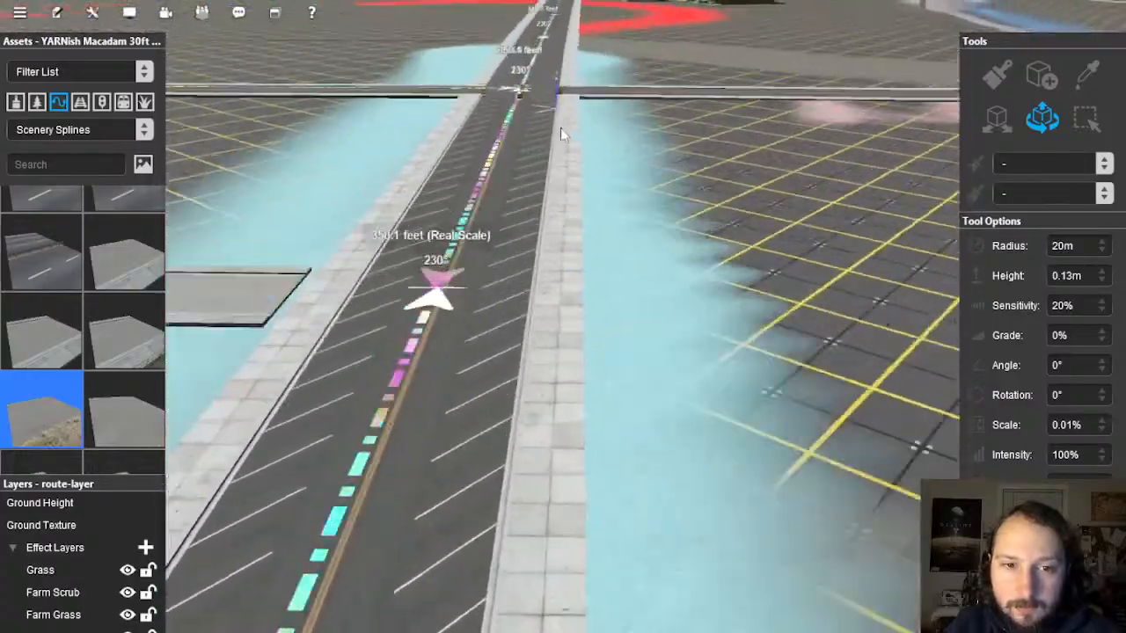
right_click(563, 133)
right_click(569, 130)
mouse_move(569, 132)
right_down()
mouse_move(562, 190)
mouse_move(669, 477)
mouse_move(888, 527)
mouse_move(759, 342)
mouse_move(508, 223)
mouse_move(569, 126)
mouse_move(574, 246)
mouse_move(555, 194)
mouse_move(748, 326)
mouse_move(935, 261)
right_up()
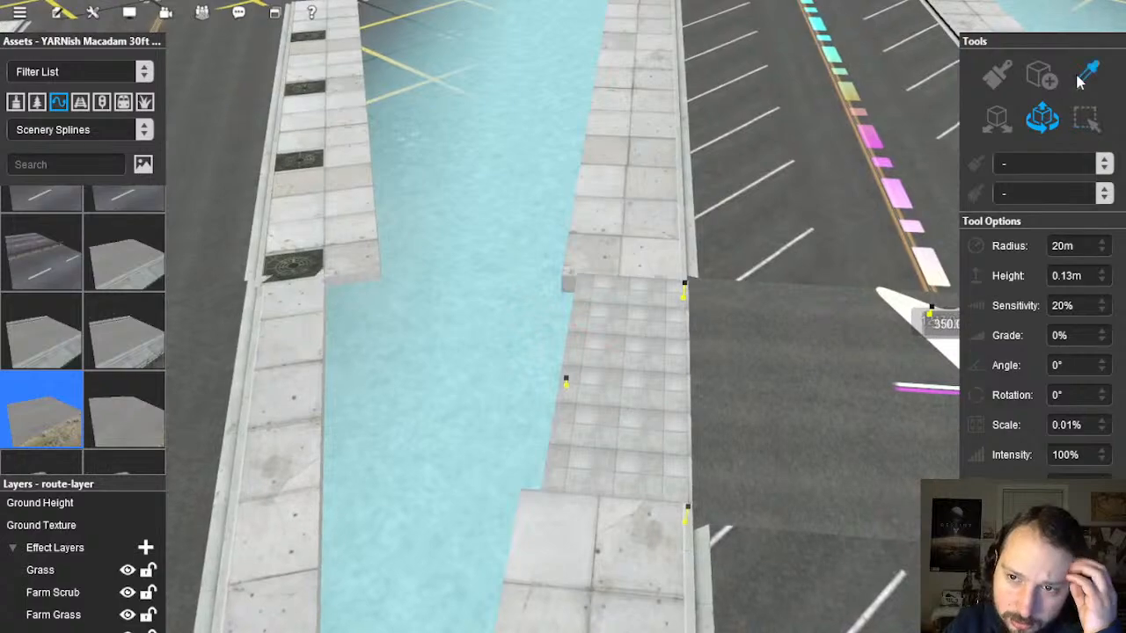
scroll(545, 404, down, 5)
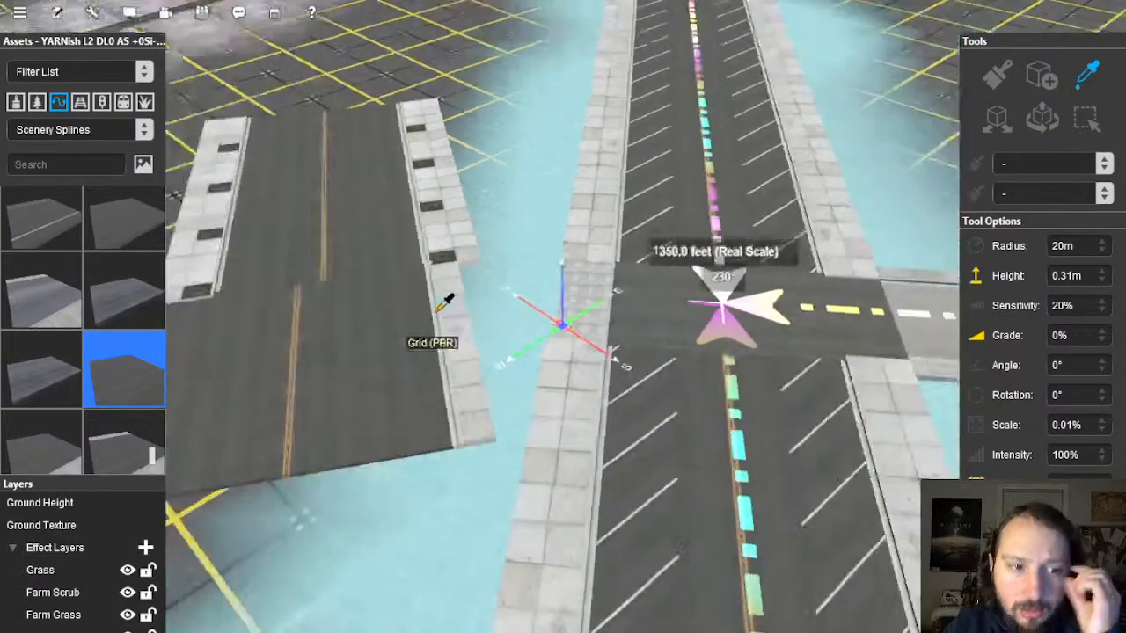
scroll(594, 274, up, 2)
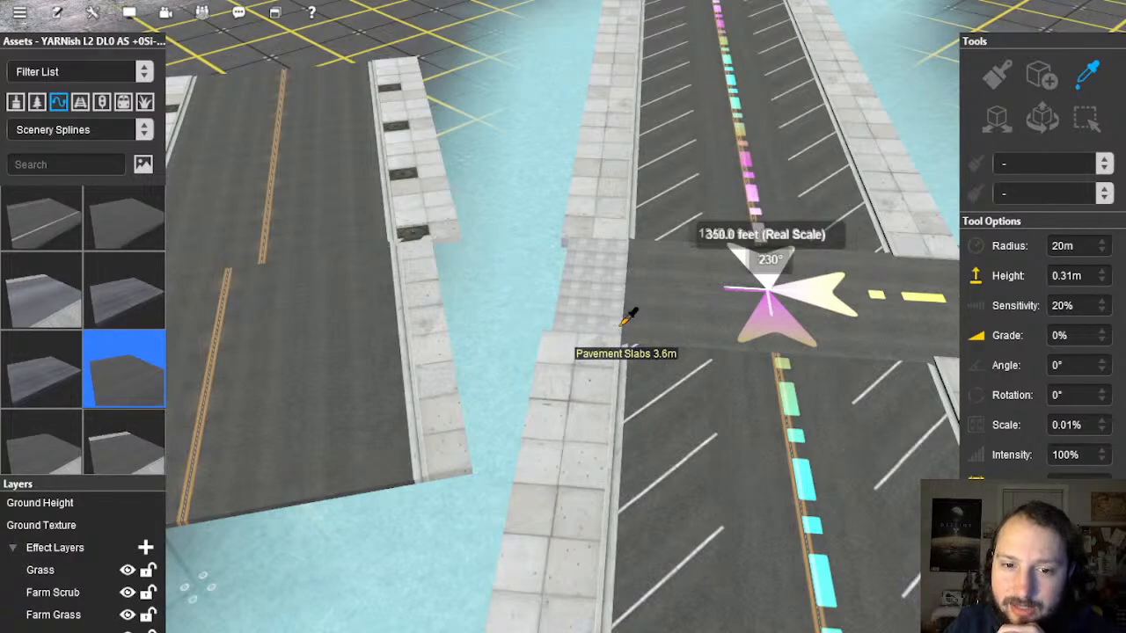
click(624, 320)
Step: Travel to the next junction and frame the crossing corner that needs a sidewalk
scroll(443, 282, down, 10)
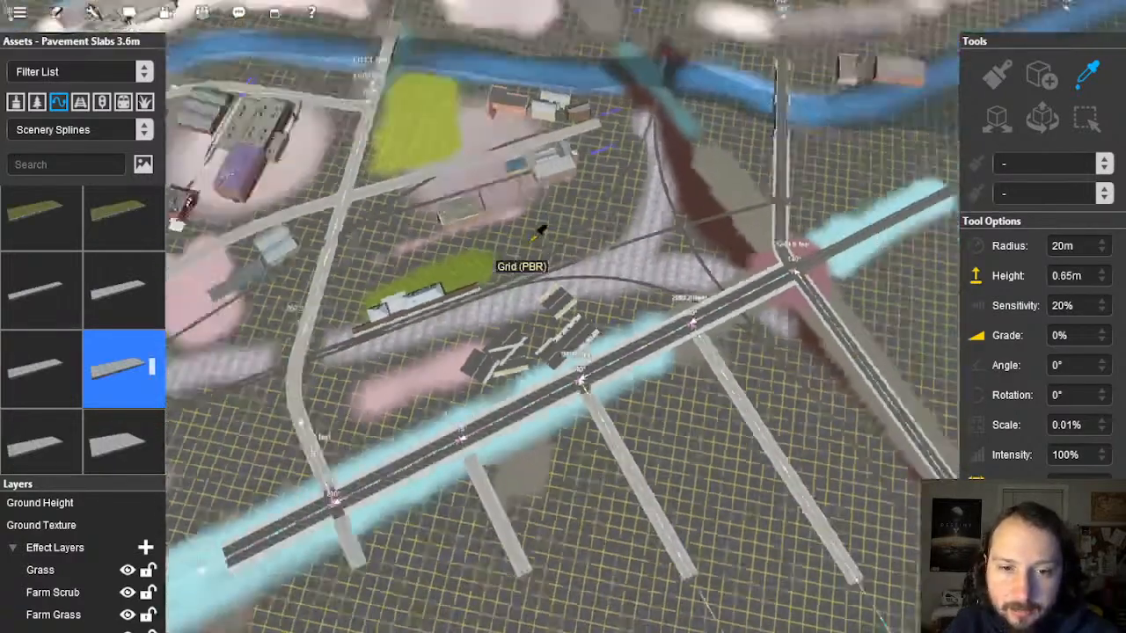
scroll(539, 230, down, 10)
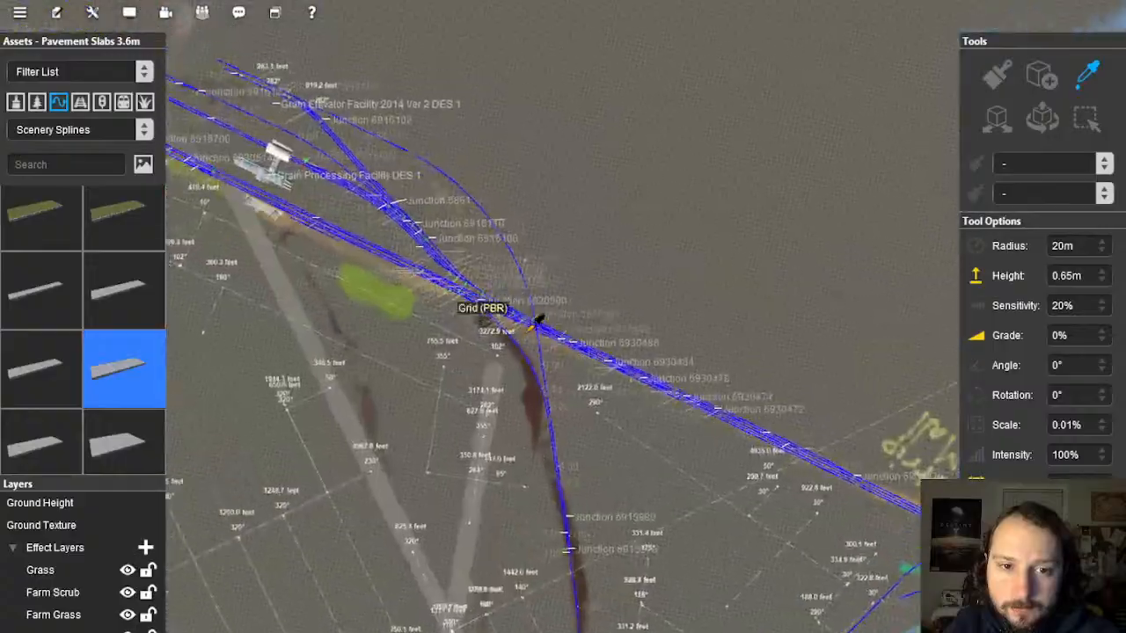
scroll(538, 322, up, 10)
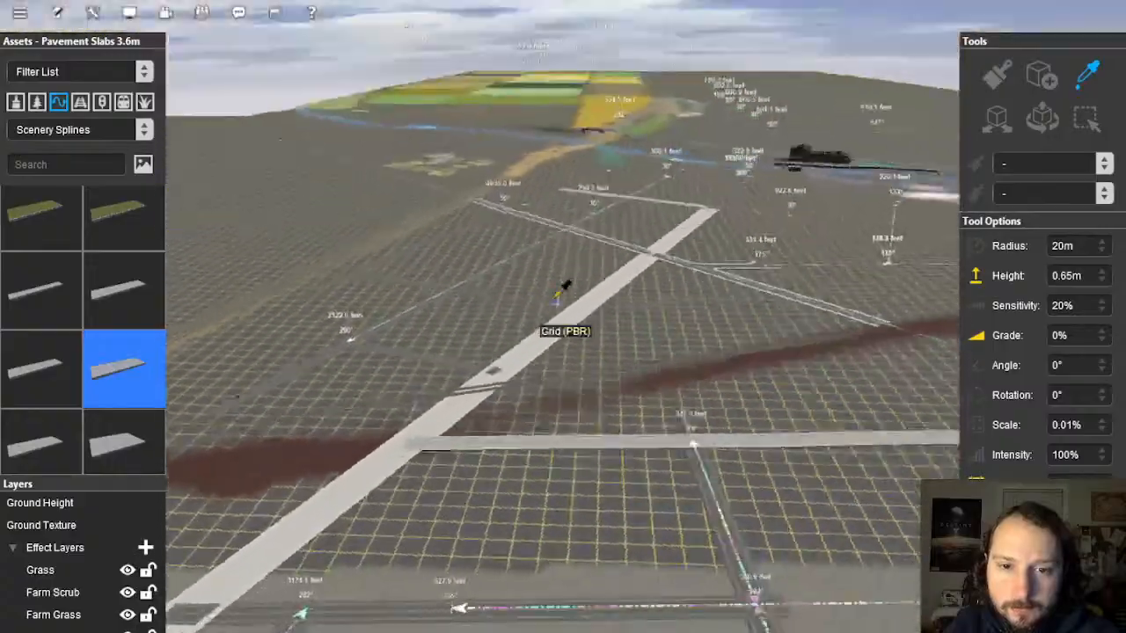
scroll(564, 287, up, 10)
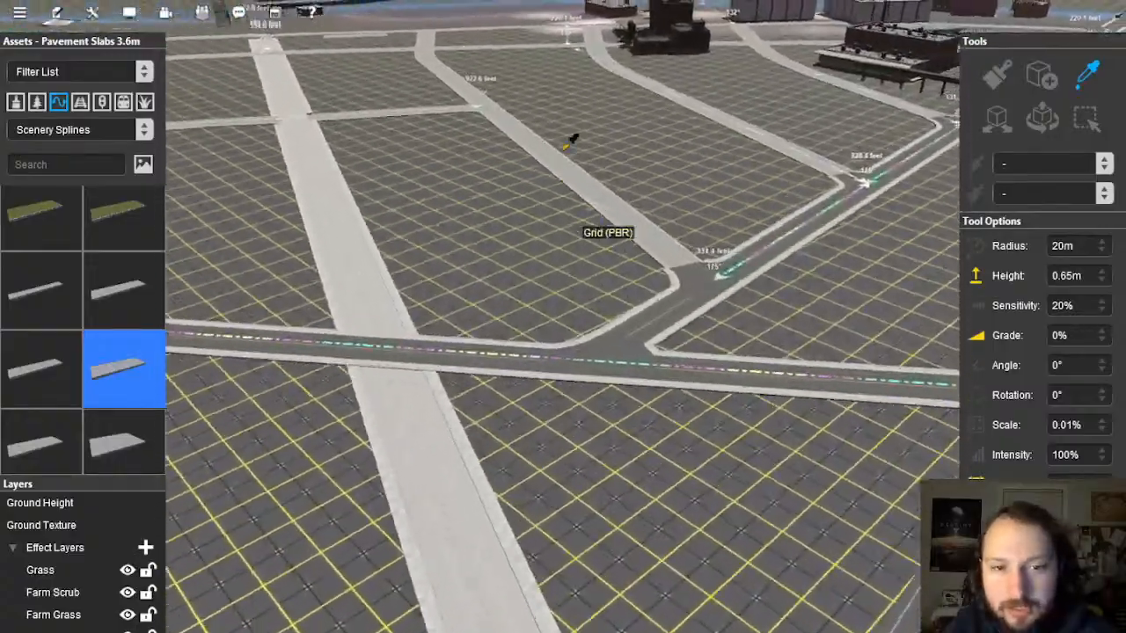
right_click(573, 137)
right_click(523, 251)
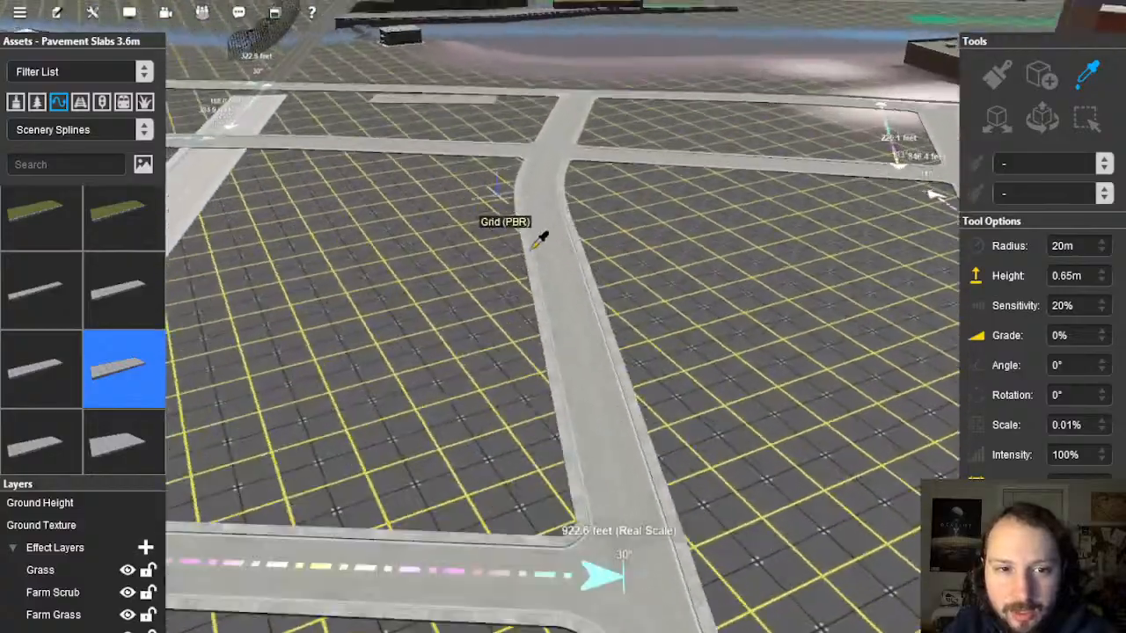
right_drag(532, 249, 850, 373)
right_drag(450, 430, 456, 325)
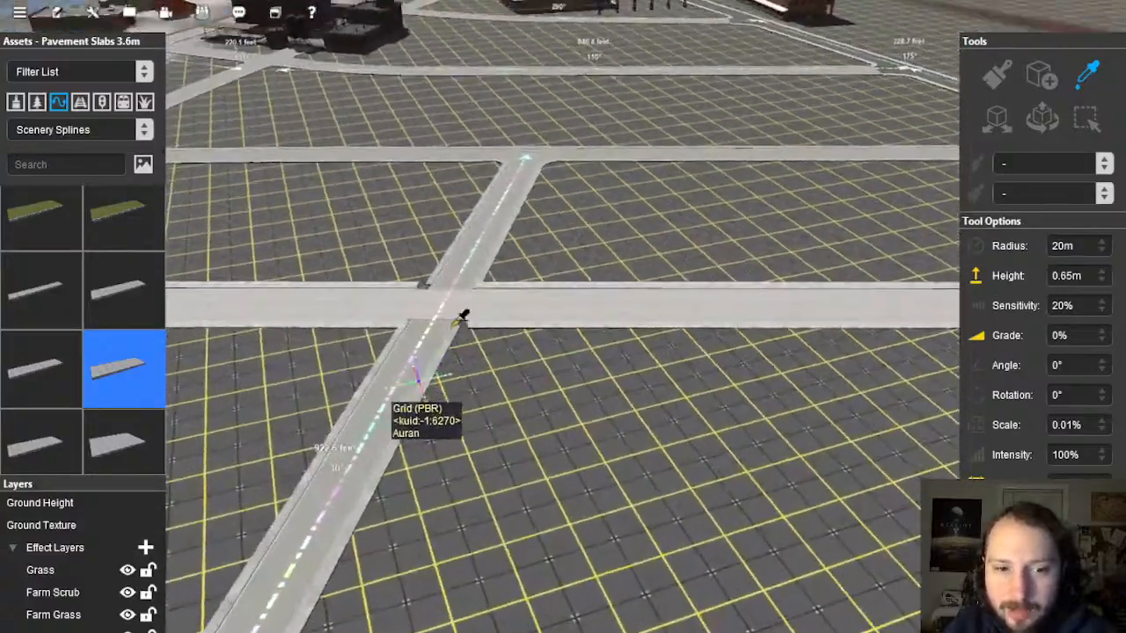
scroll(463, 315, up, 10)
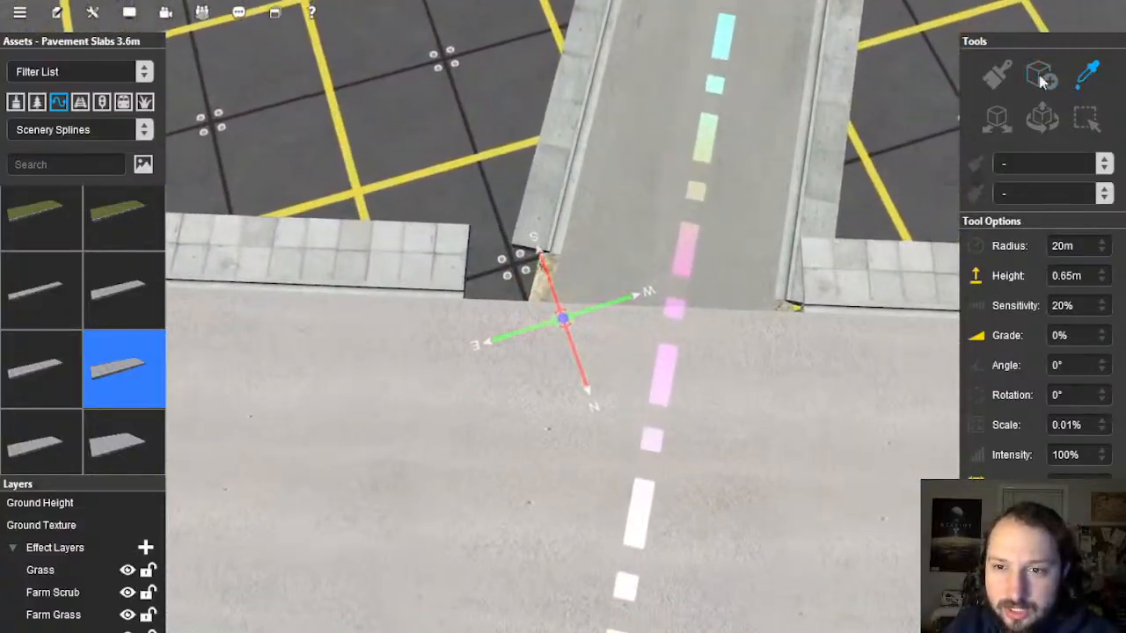
scroll(503, 320, up, 8)
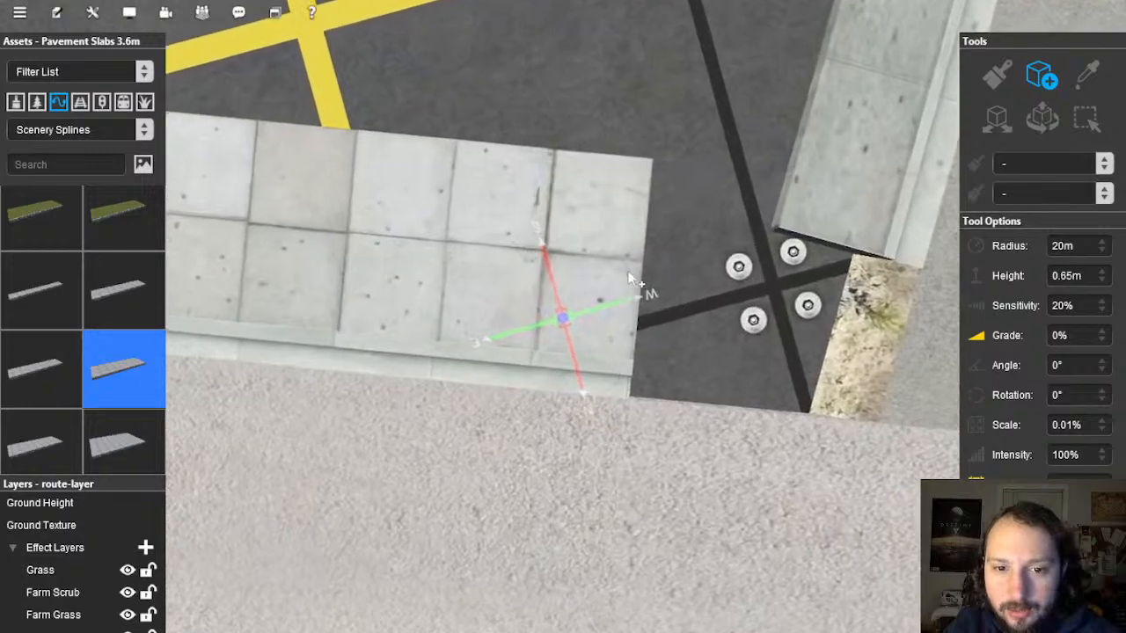
Step: Lay a Pavement Slabs 3.6m piece at the corner and reshape its points toward the kerb
right_drag(810, 299, 576, 352)
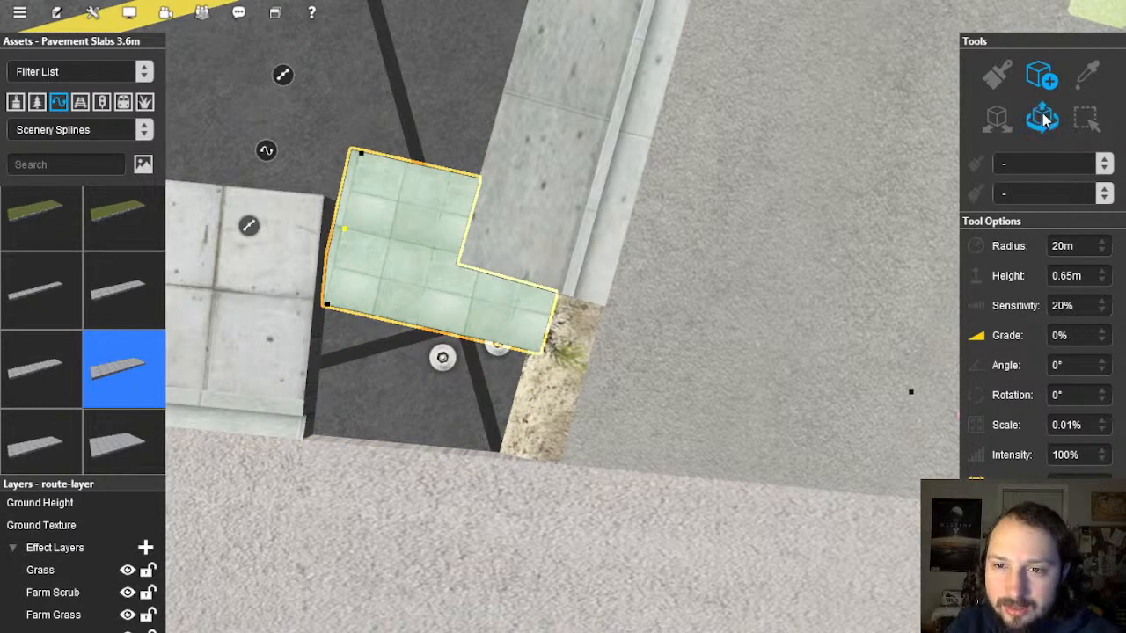
drag(393, 400, 519, 451)
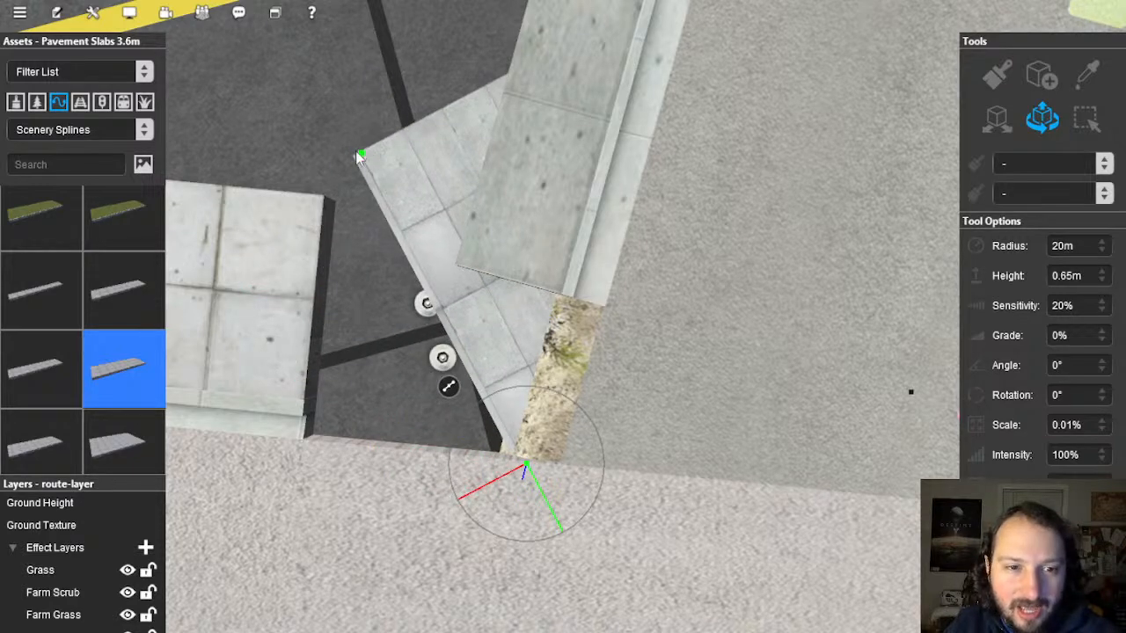
drag(359, 157, 303, 429)
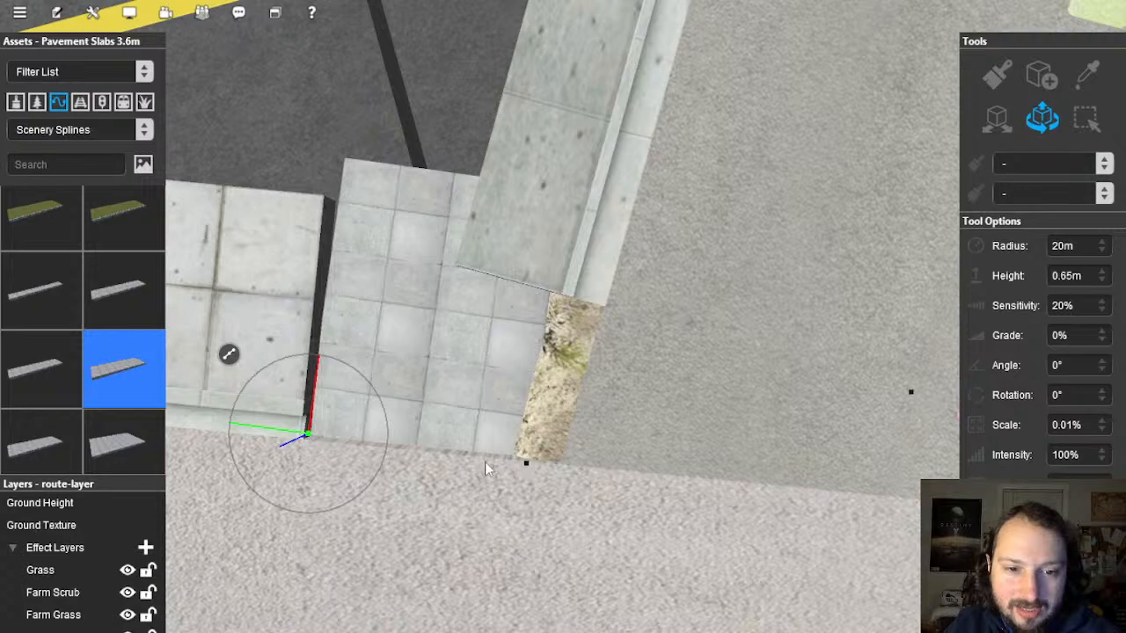
drag(520, 467, 540, 464)
Step: Check the slab along the kerb and extend its end node up to the kerb edge
mouse_move(546, 464)
right_down()
mouse_move(475, 303)
mouse_move(528, 264)
mouse_move(604, 276)
mouse_move(591, 290)
mouse_move(598, 263)
mouse_move(575, 325)
mouse_move(523, 341)
mouse_move(521, 304)
right_up()
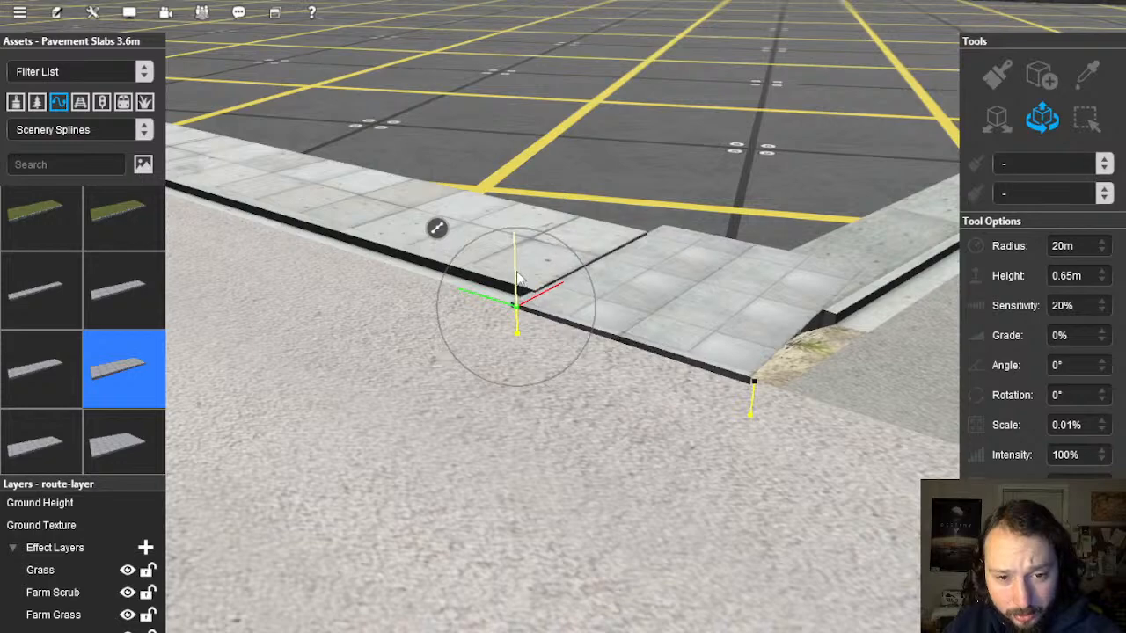
right_drag(529, 283, 571, 361)
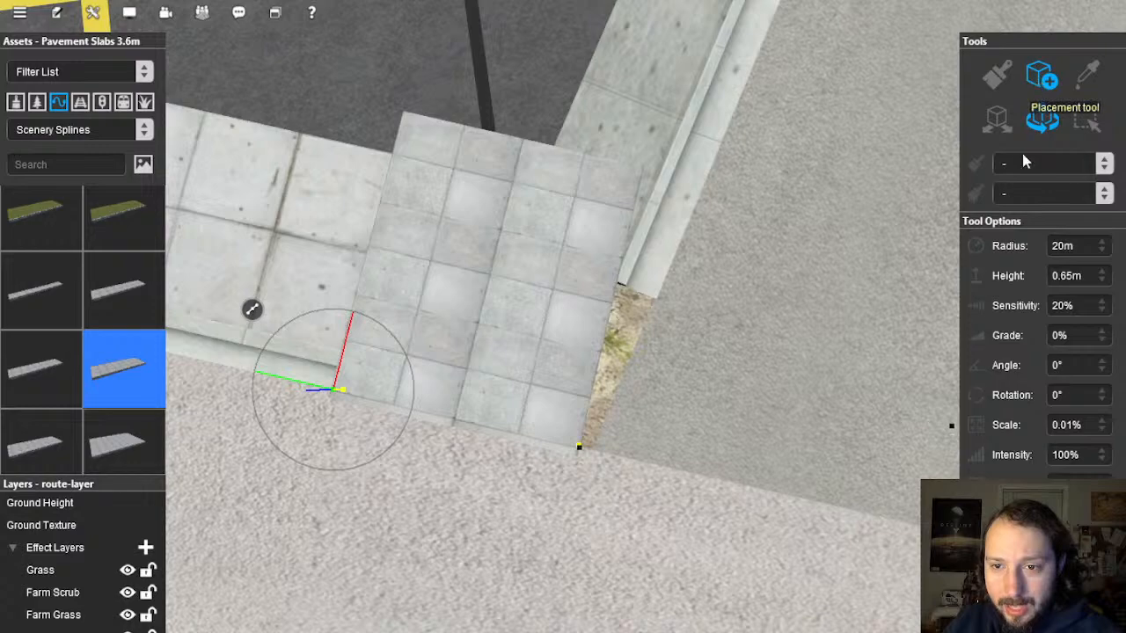
click(512, 315)
right_drag(512, 305, 542, 403)
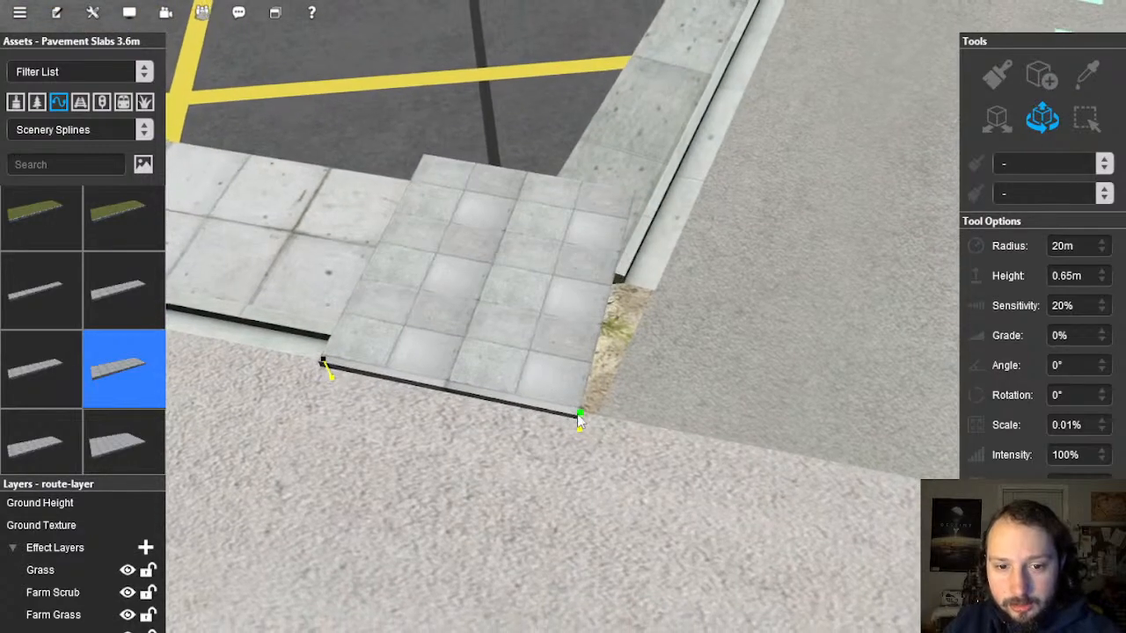
drag(607, 422, 608, 423)
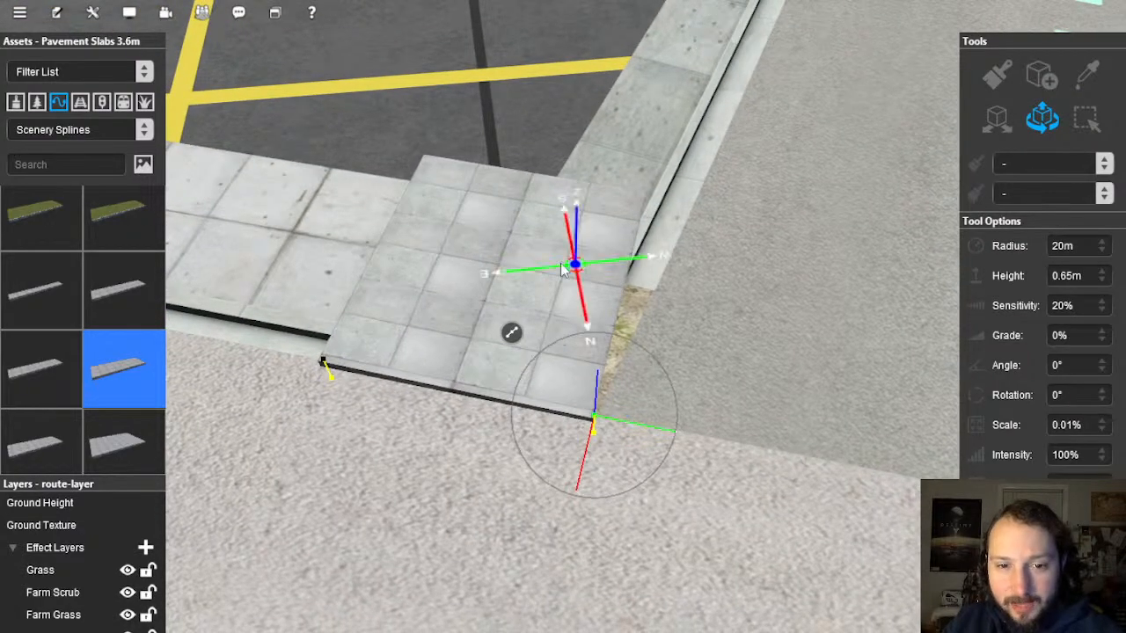
right_drag(563, 268, 704, 276)
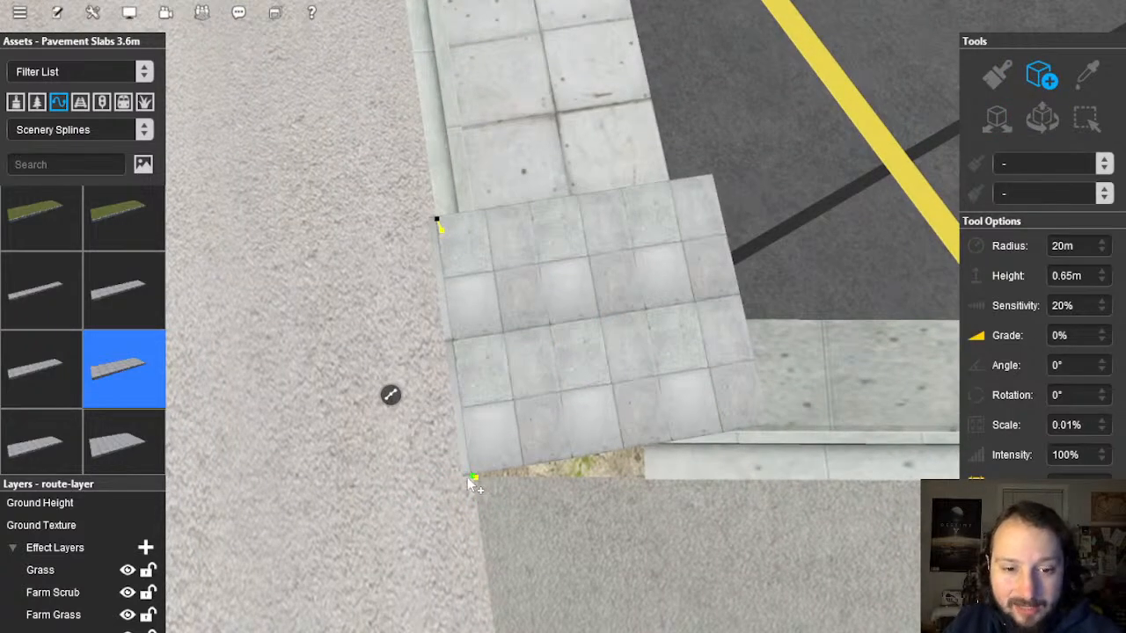
Step: Extend the Pavement Slabs 3.6m piece with a new section and start moving its end node
drag(468, 477, 664, 480)
right_drag(565, 494, 950, 212)
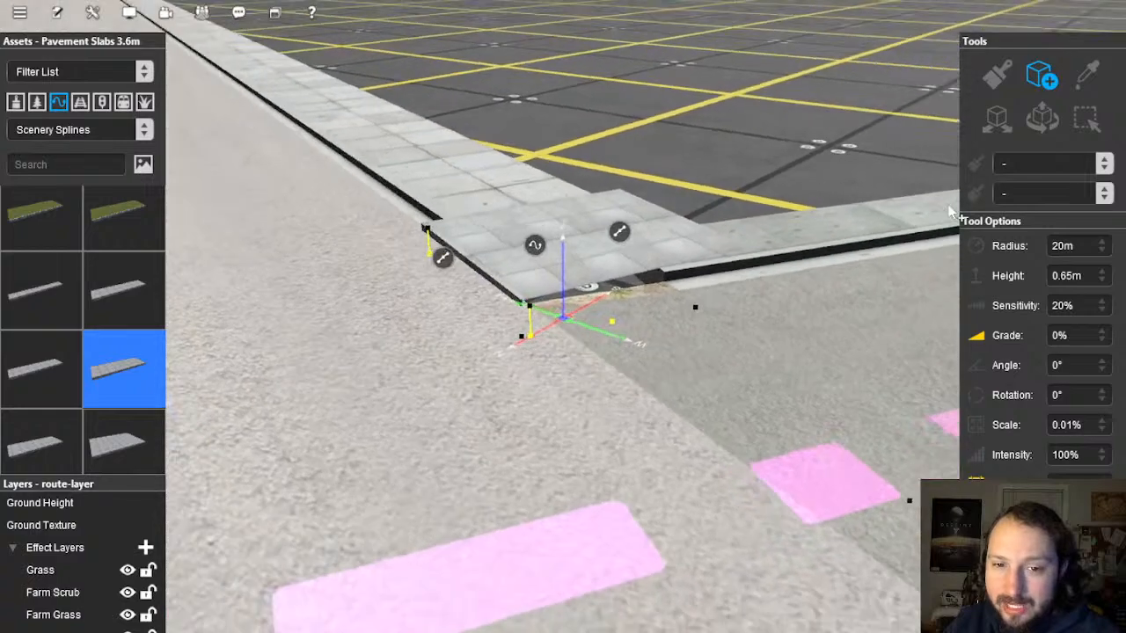
click(1039, 120)
drag(694, 279, 699, 251)
right_drag(699, 246, 698, 269)
drag(698, 269, 303, 403)
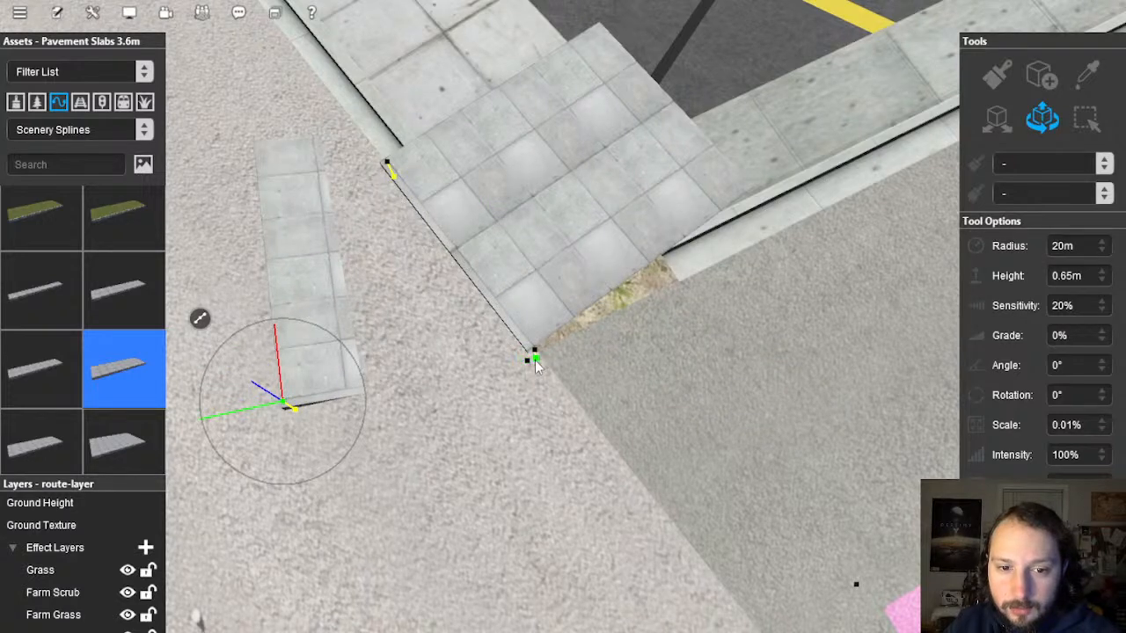
Step: Drag the slab's end node onto the corner node at the curb, undoing moves that miss
drag(535, 355, 695, 279)
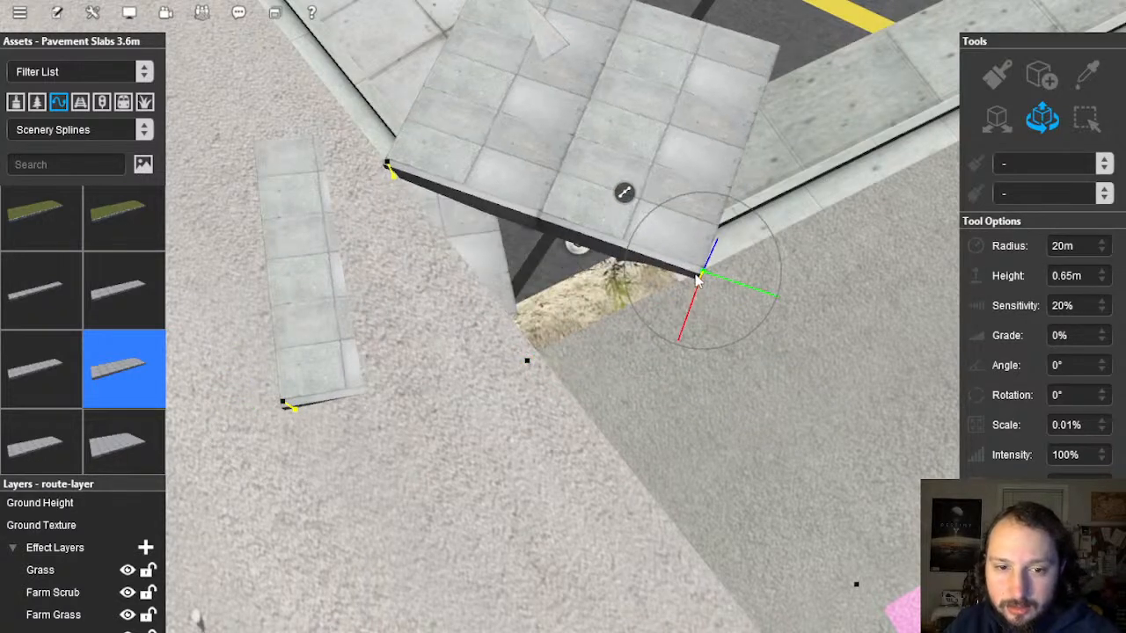
key(ctrl+z)
drag(530, 371, 741, 261)
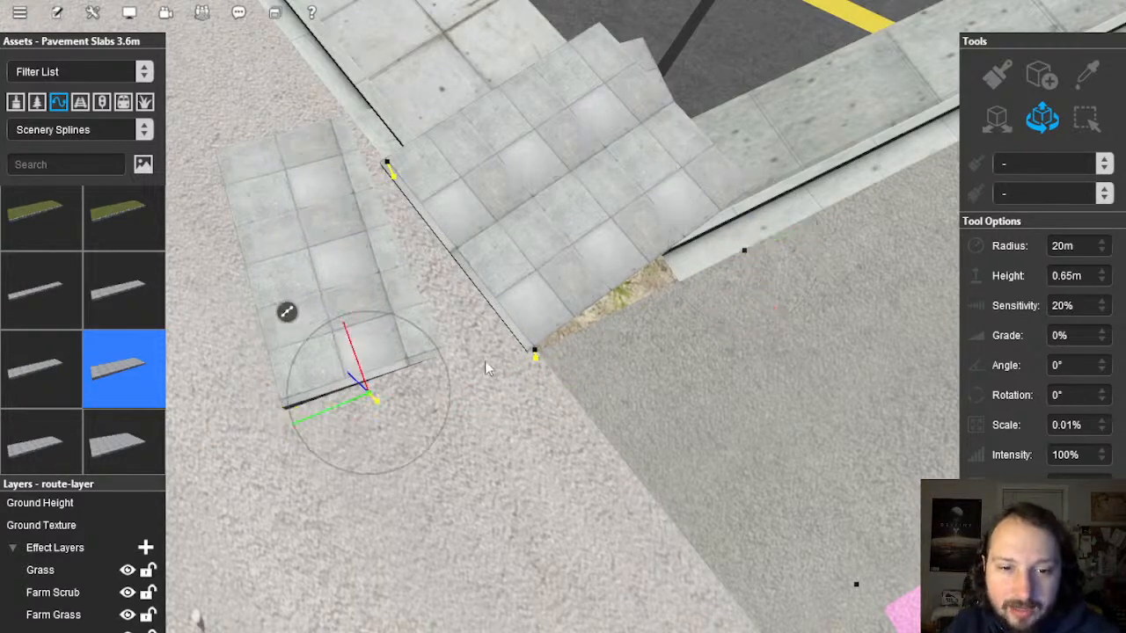
drag(487, 363, 525, 352)
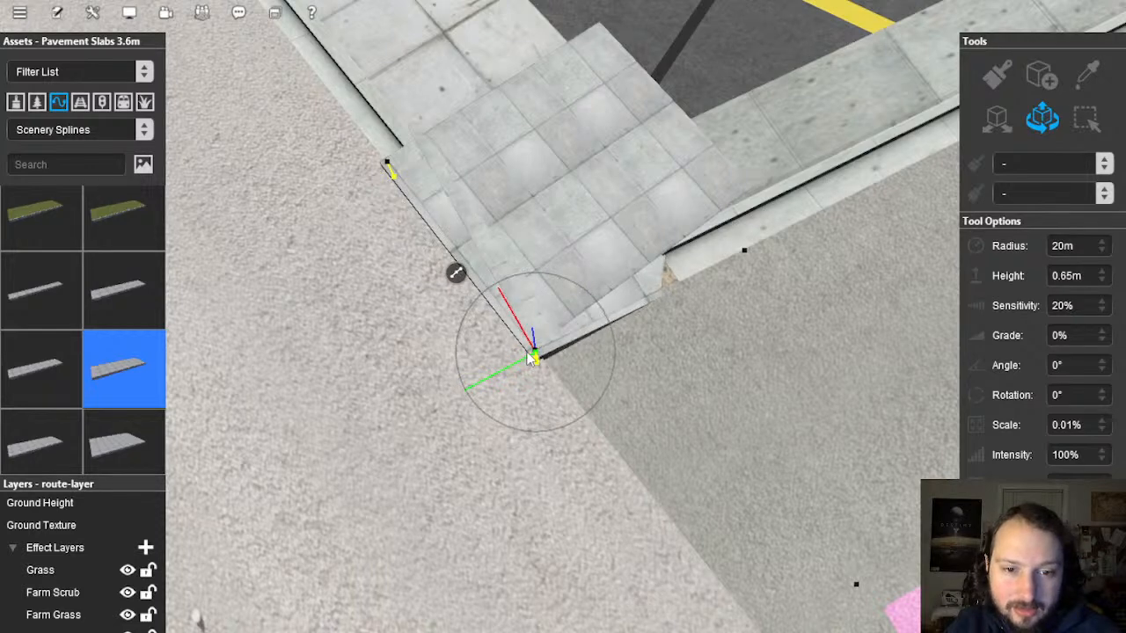
right_click(606, 417)
right_click(453, 229)
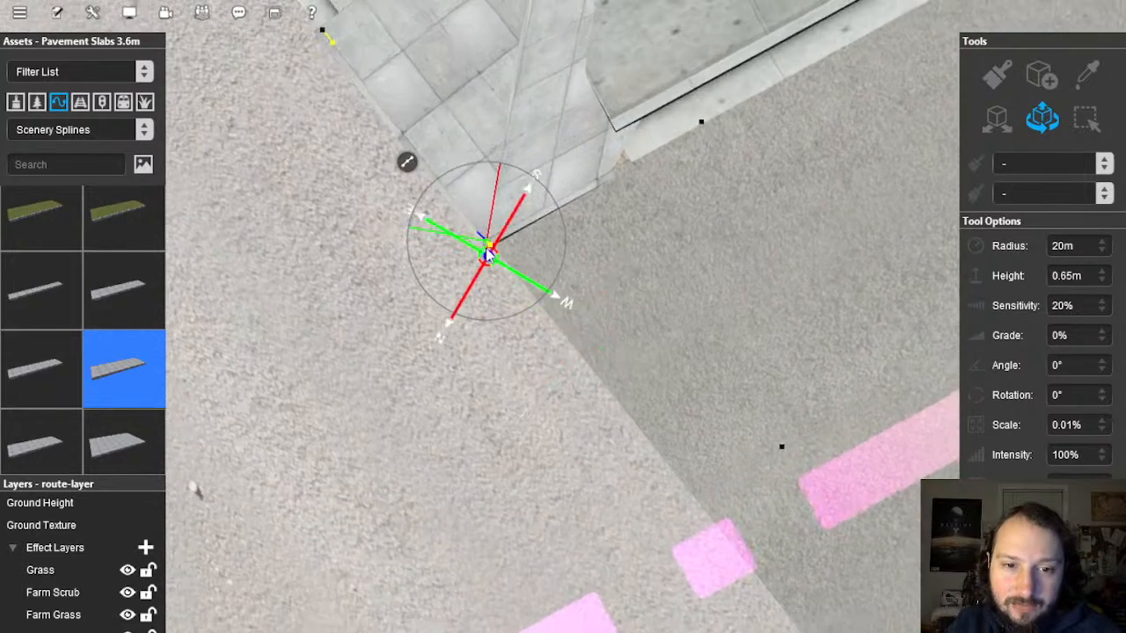
key(ctrl+z)
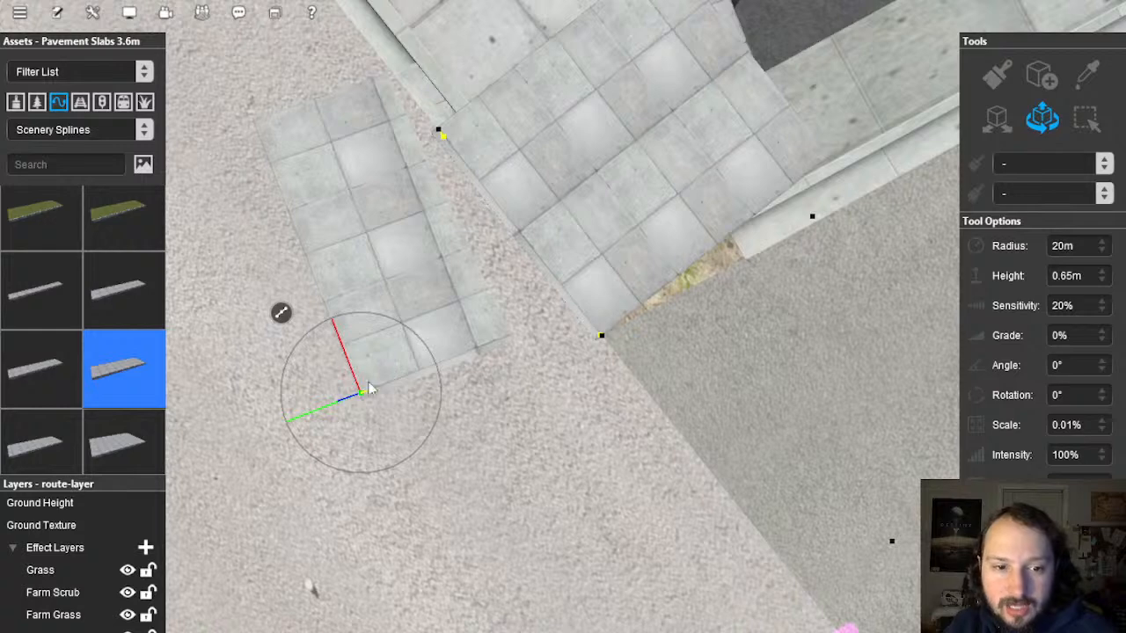
drag(364, 399, 596, 341)
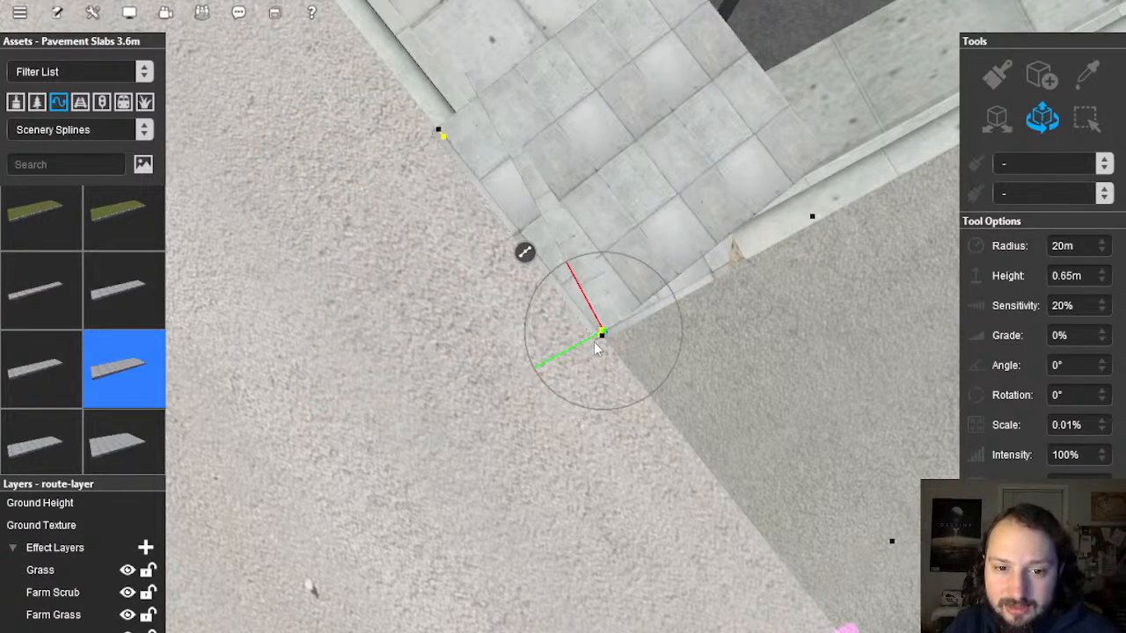
mouse_move(603, 345)
mouse_down()
mouse_move(590, 332)
mouse_move(603, 336)
mouse_move(594, 340)
mouse_up()
Step: Inspect the reshaped slab corner from the walking camera and the free-roaming camera
right_click(836, 230)
right_click(521, 298)
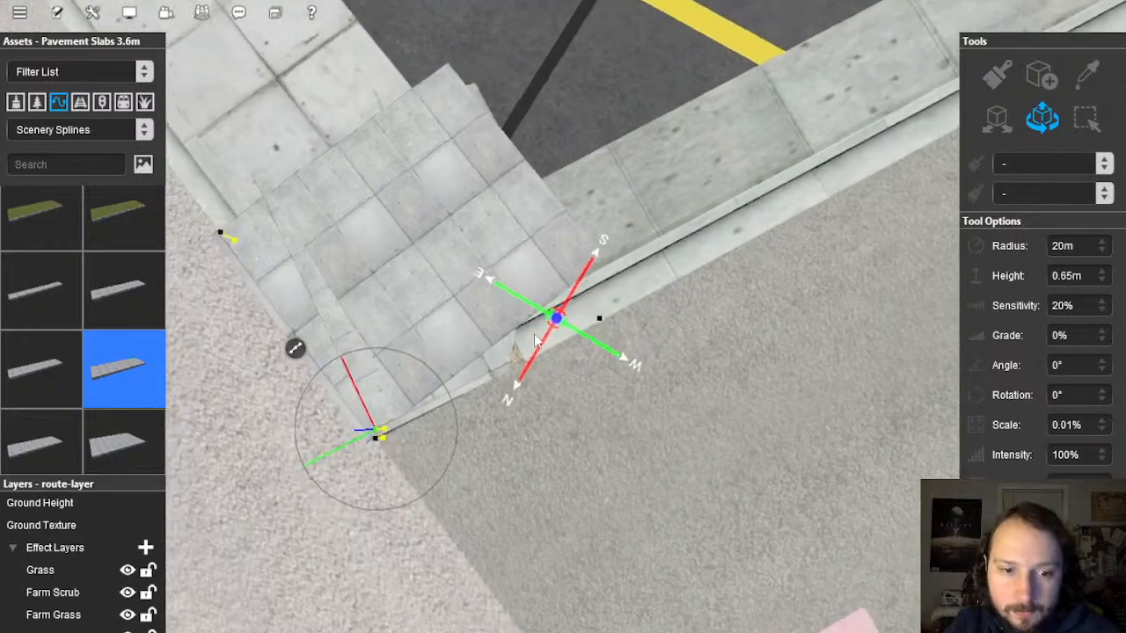
key(5)
right_drag(518, 336, 519, 396)
key(4)
right_click(580, 298)
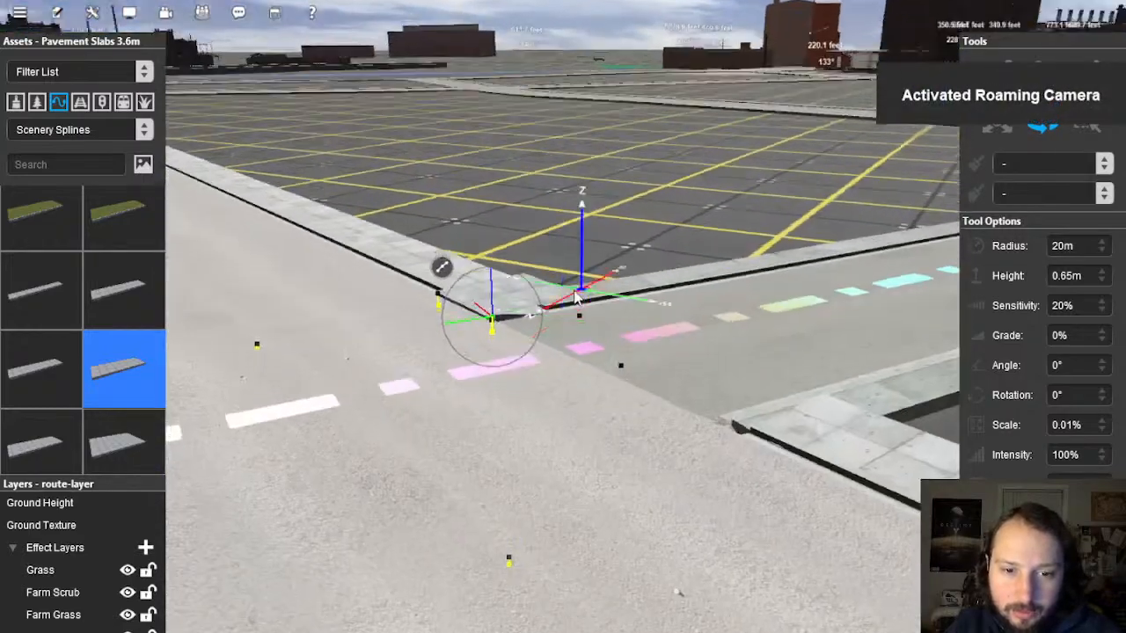
Step: Raise the corner slab node with the vertical gizmo to curb height
scroll(580, 298, up, 4)
right_drag(580, 297, 576, 352)
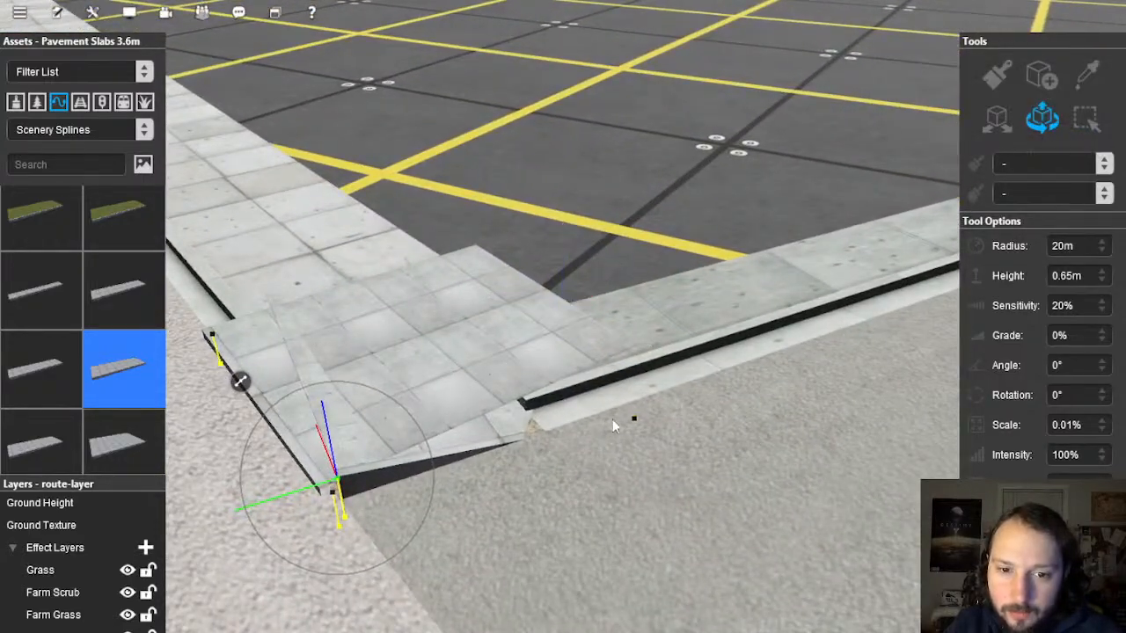
drag(639, 386, 639, 368)
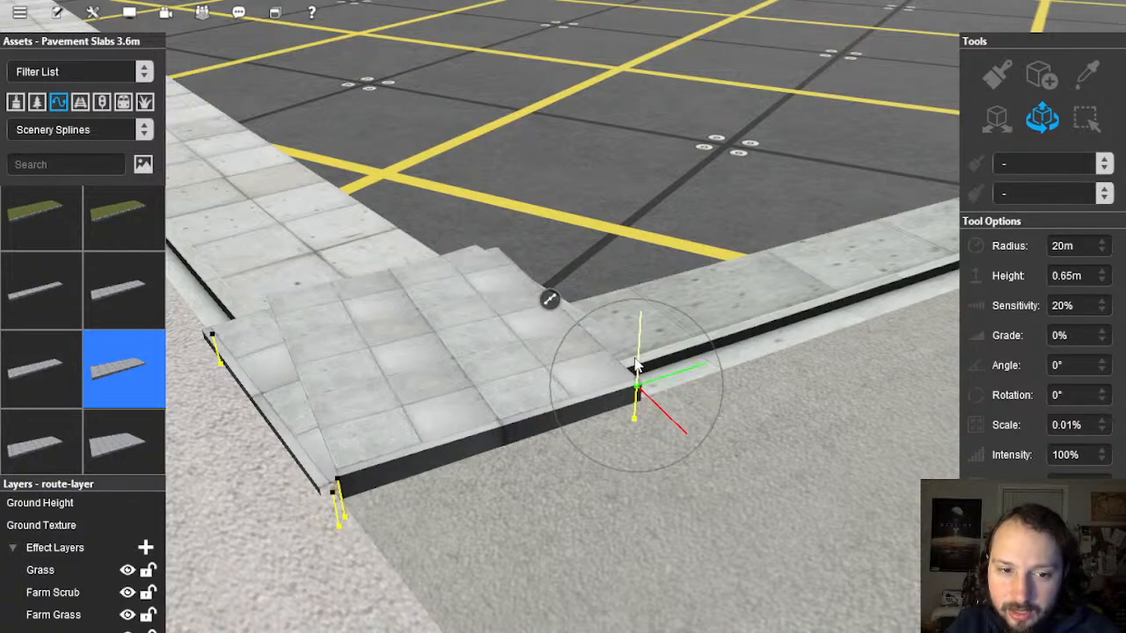
right_drag(620, 393, 669, 264)
key(Left)
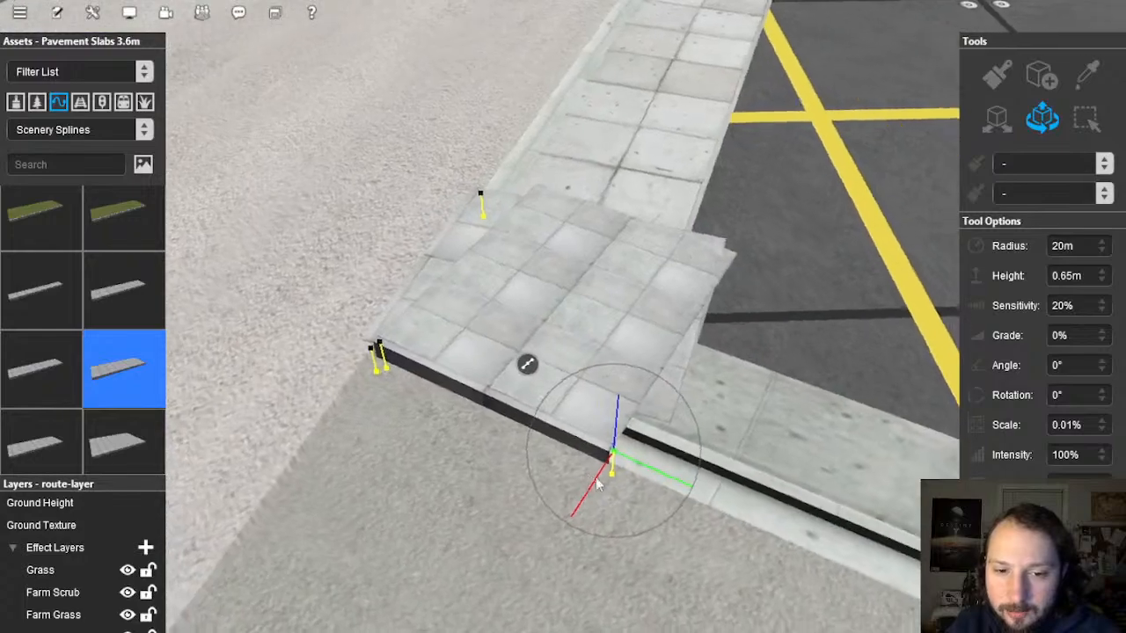
Step: Nudge the corner node slightly up-right and orbit low around the corner to check alignment
drag(630, 456, 676, 440)
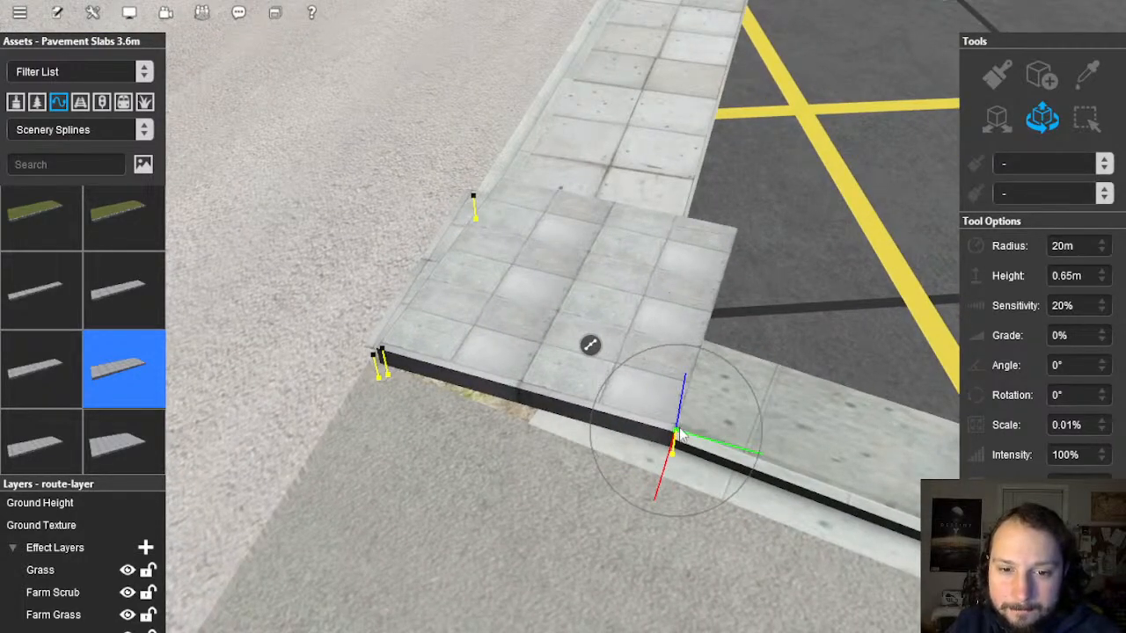
key(Left)
key(Down)
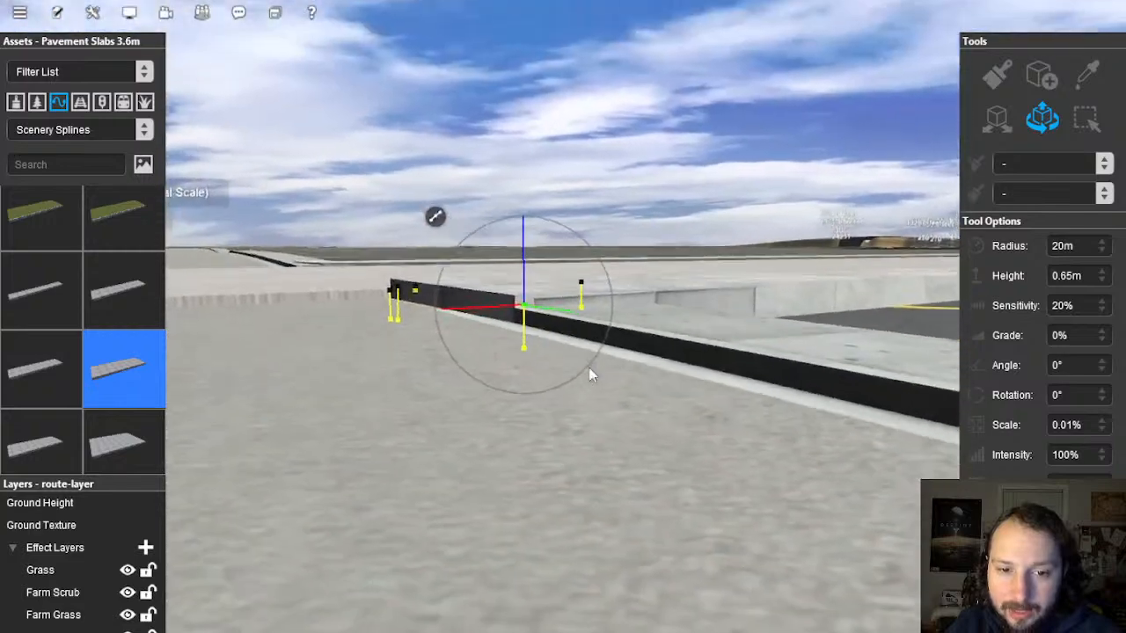
key(Up)
key(Up)
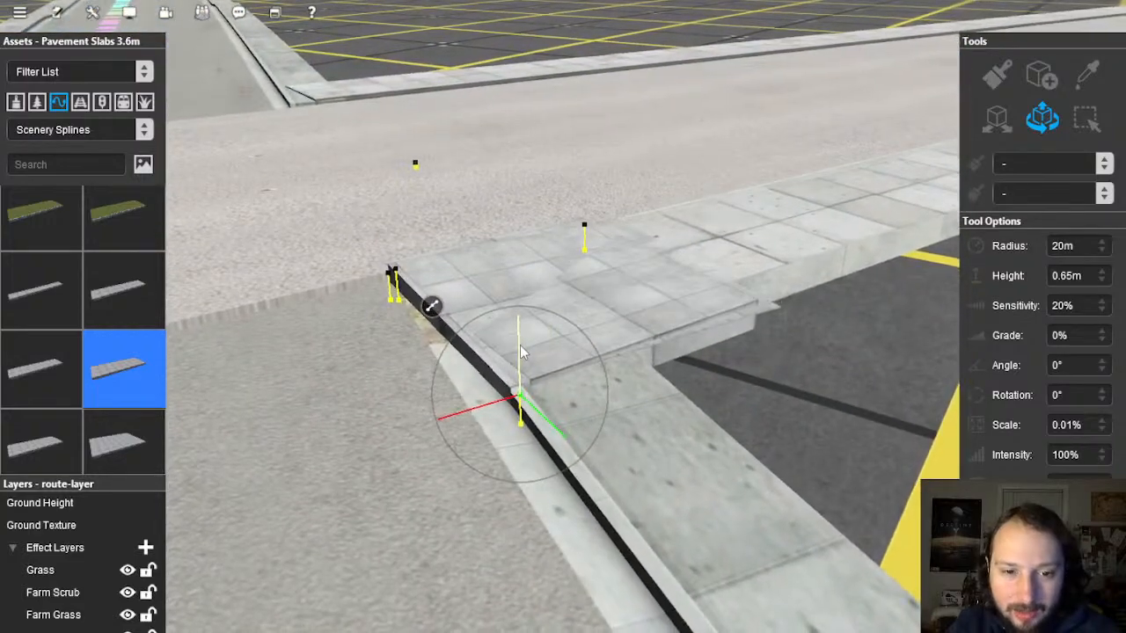
click(623, 322)
key(Left)
key(Down)
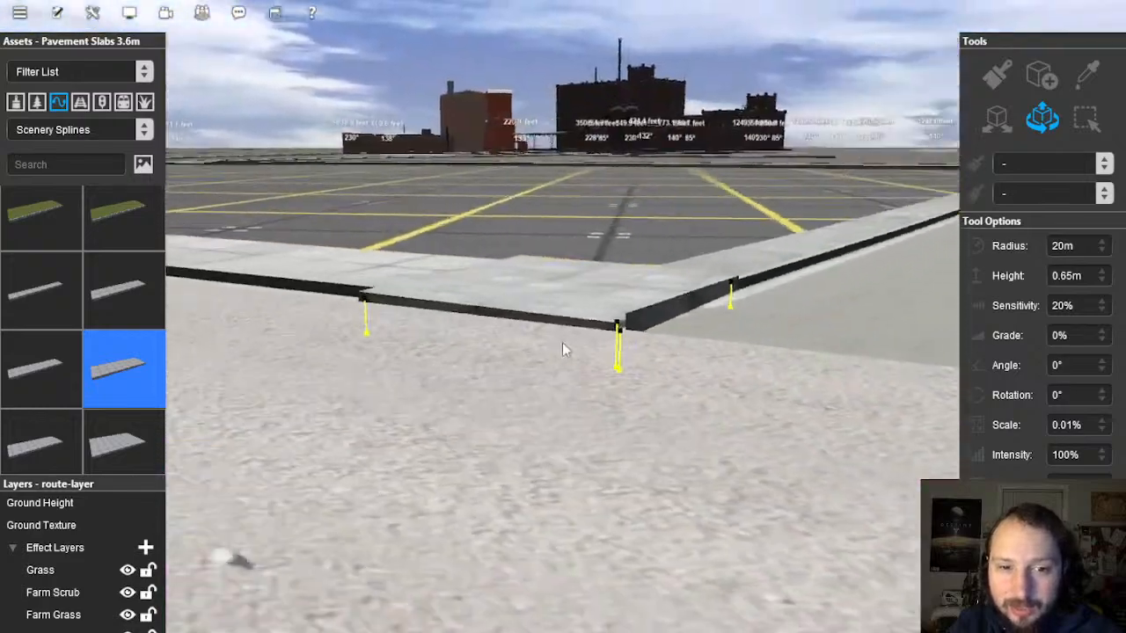
key(Up)
Step: Fine-tune the end node slightly up-left so the slab meets the adjoining sidewalk kerb
scroll(592, 365, up, 3)
right_click(614, 368)
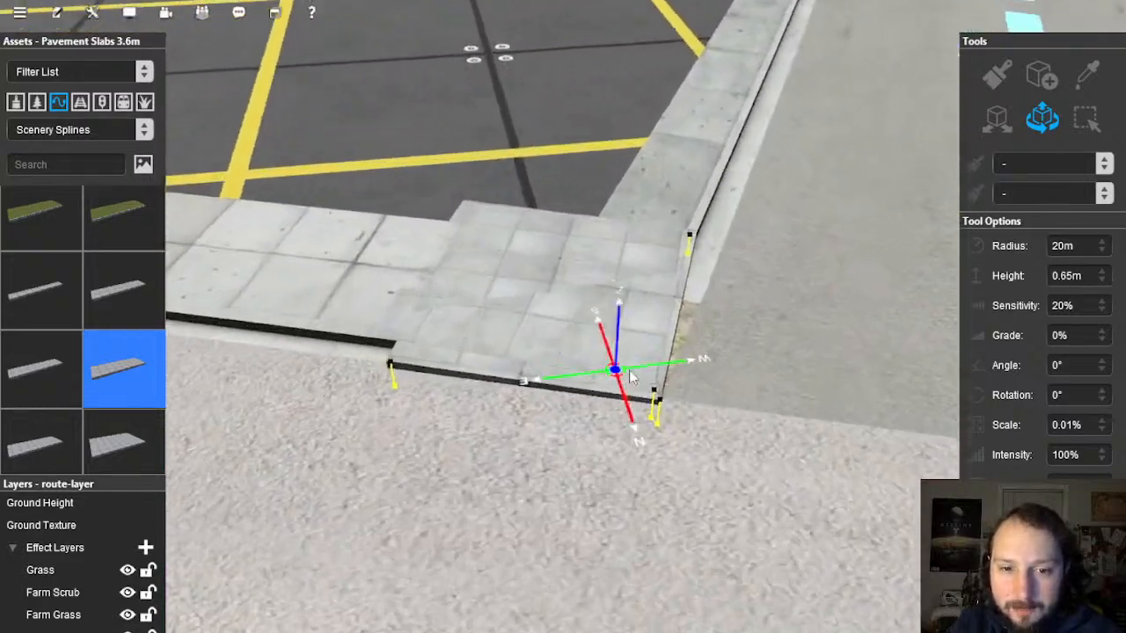
key(Down)
scroll(610, 387, up, 3)
scroll(609, 396, down, 4)
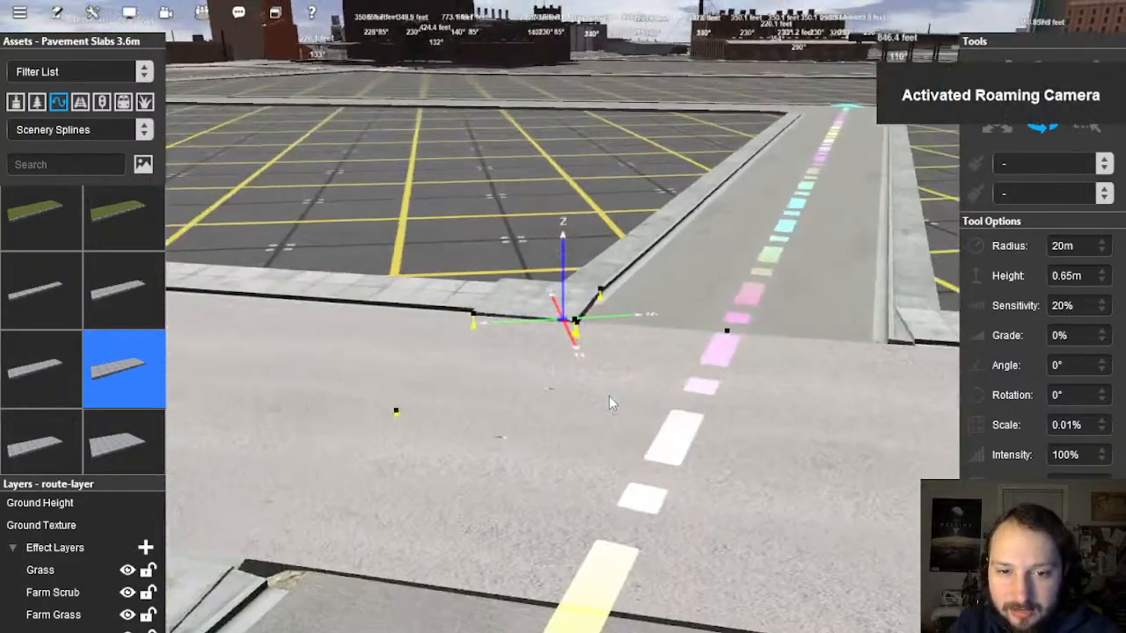
scroll(579, 366, up, 3)
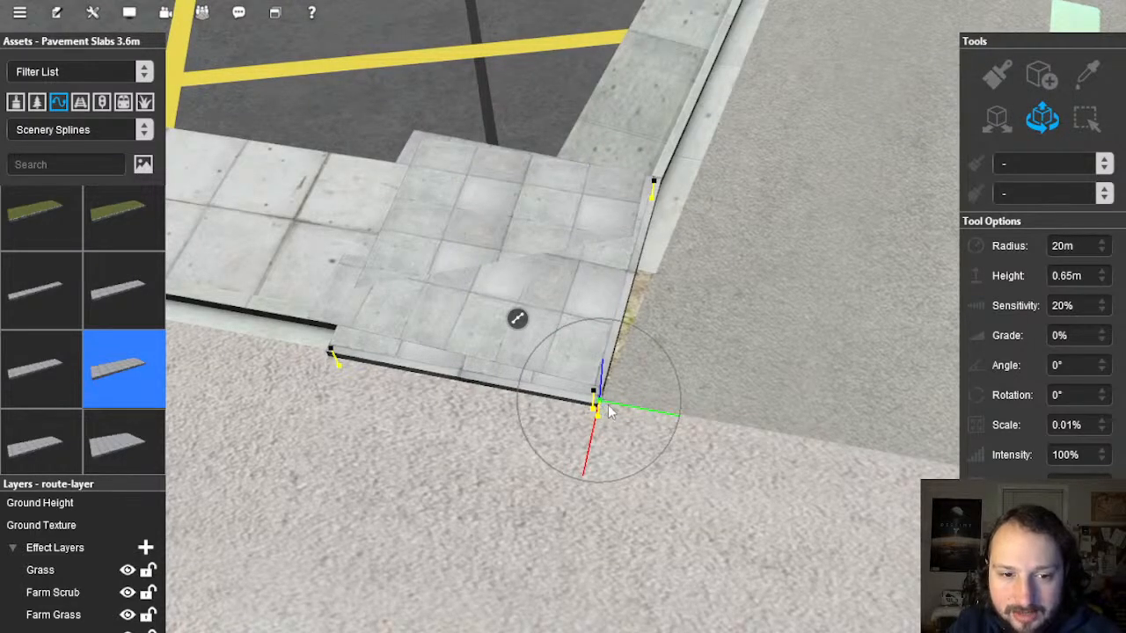
drag(607, 407, 597, 407)
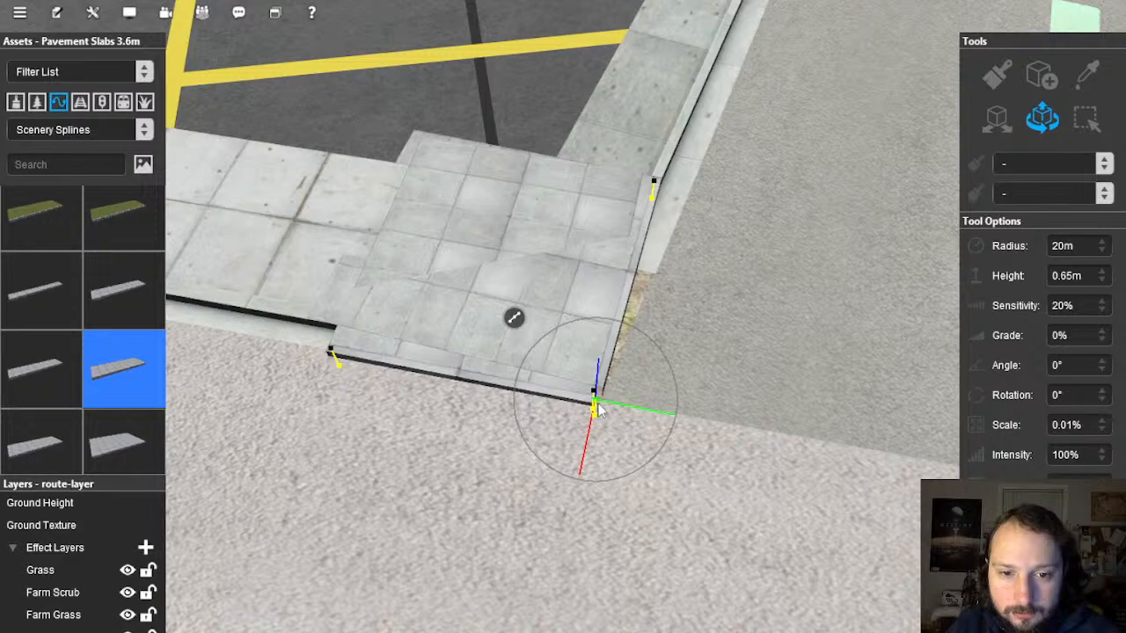
right_drag(690, 230, 466, 357)
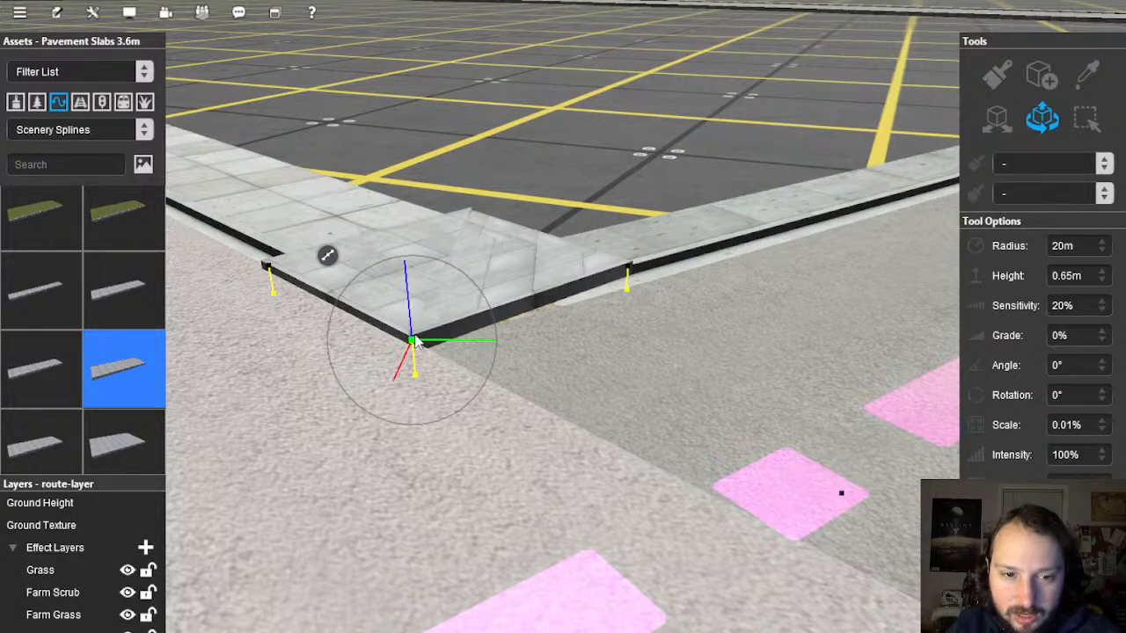
Step: Raise the terrain at two spots along the curb corner so the ground meets the slab edge
mouse_move(531, 327)
right_down()
mouse_move(533, 308)
mouse_move(595, 323)
mouse_move(573, 305)
mouse_move(538, 335)
mouse_move(584, 335)
mouse_move(563, 327)
mouse_move(544, 339)
mouse_move(573, 341)
mouse_move(558, 309)
mouse_move(574, 317)
mouse_move(616, 279)
mouse_move(599, 308)
mouse_move(528, 306)
mouse_move(565, 343)
mouse_move(626, 356)
mouse_move(534, 352)
mouse_move(583, 326)
mouse_move(540, 277)
mouse_move(566, 306)
mouse_move(574, 242)
right_up()
scroll(554, 323, down, 4)
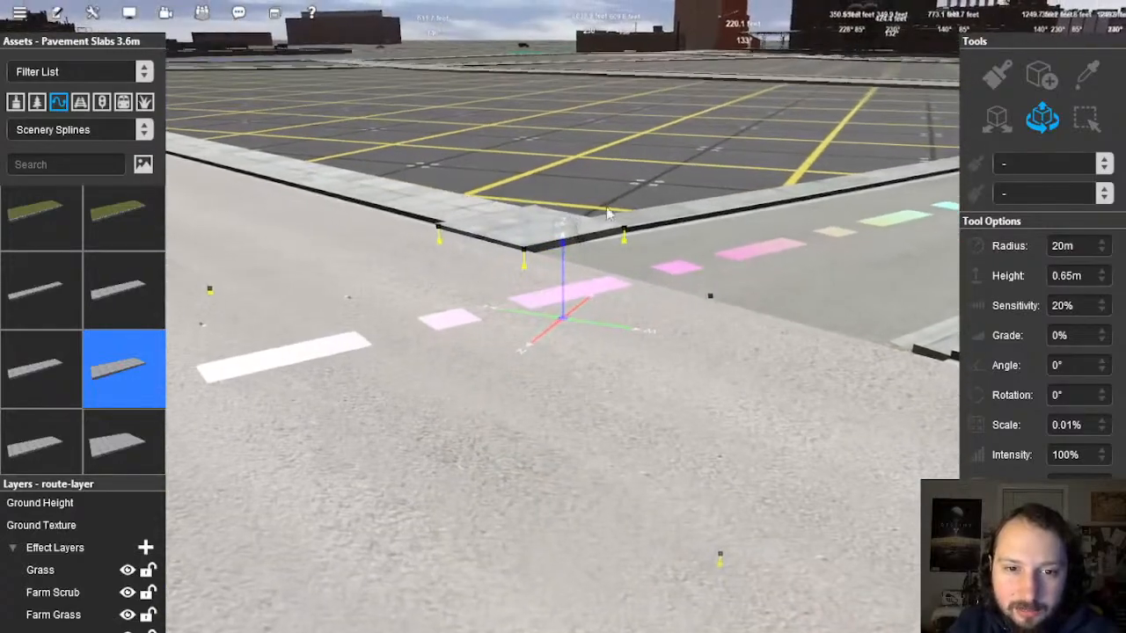
scroll(539, 341, up, 5)
scroll(607, 282, down, 3)
scroll(528, 306, up, 3)
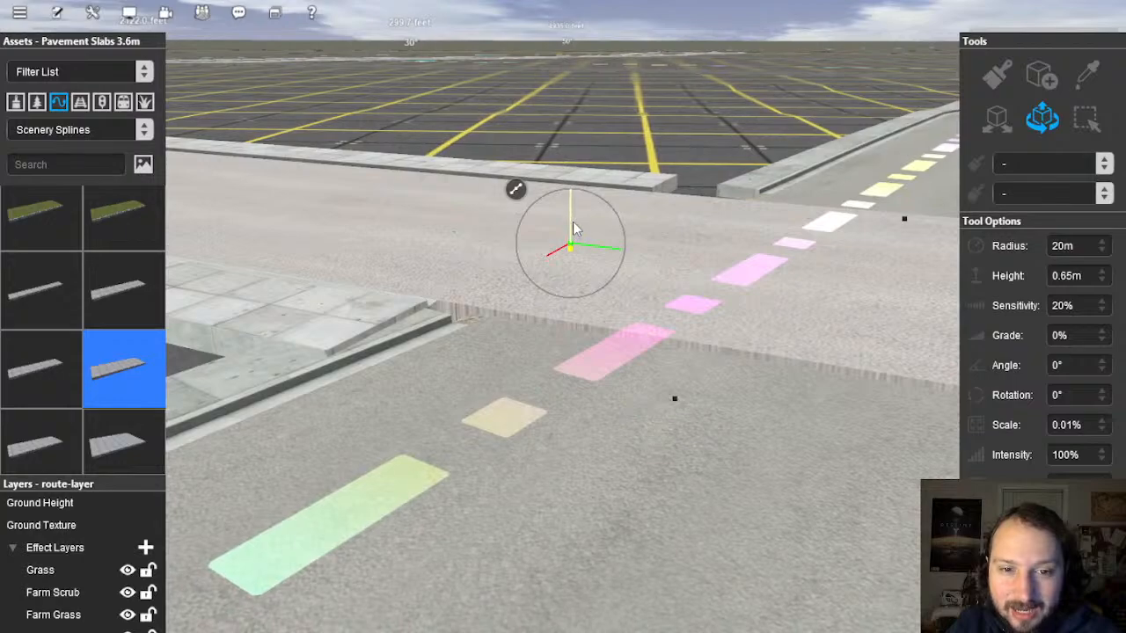
click(572, 234)
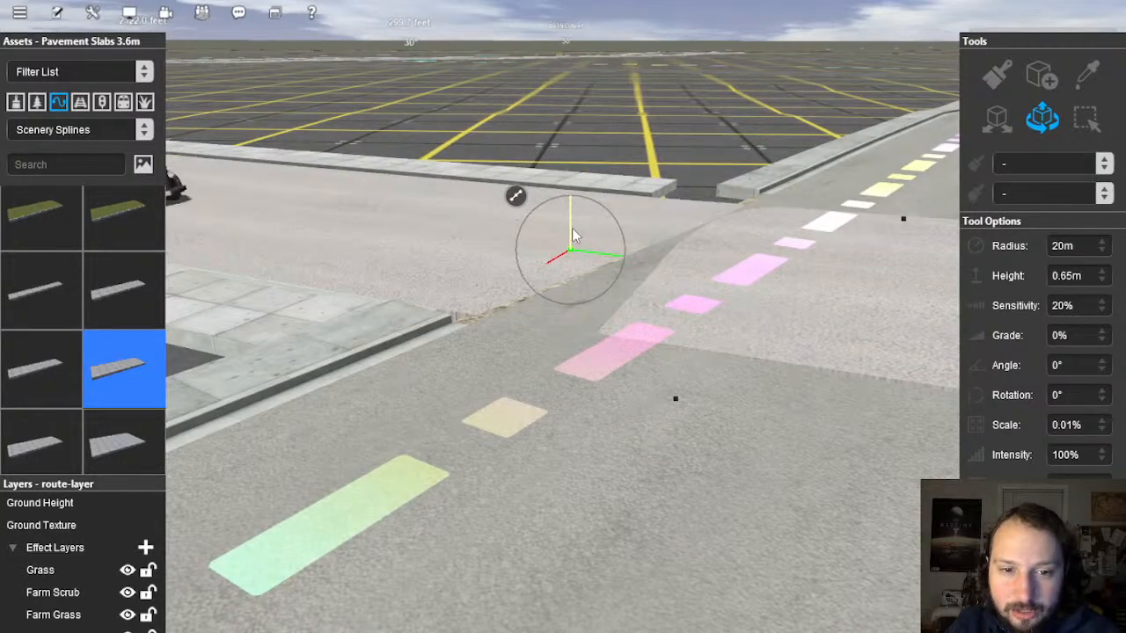
mouse_move(576, 238)
right_down()
mouse_move(660, 287)
mouse_move(638, 327)
mouse_move(458, 322)
mouse_move(587, 326)
mouse_move(516, 322)
mouse_move(559, 316)
mouse_move(612, 354)
mouse_move(616, 340)
mouse_move(568, 322)
mouse_move(644, 272)
mouse_move(578, 388)
right_up()
click(610, 338)
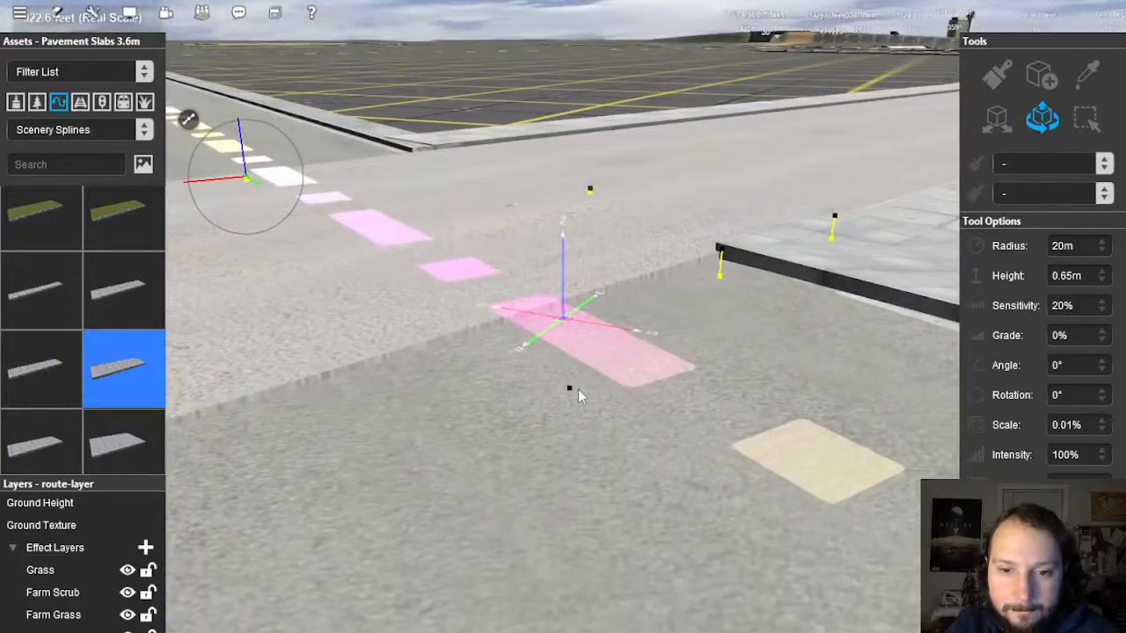
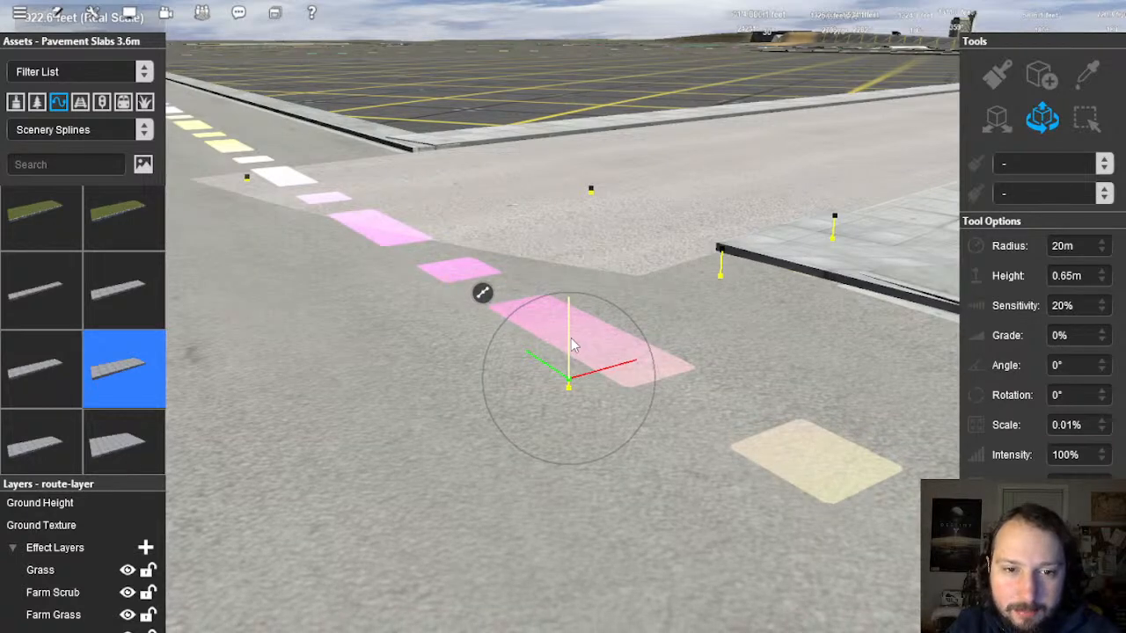
Step: Nudge the junction road point's height slightly, then pull the view back along the cross street
drag(572, 345, 573, 347)
scroll(593, 390, down, 5)
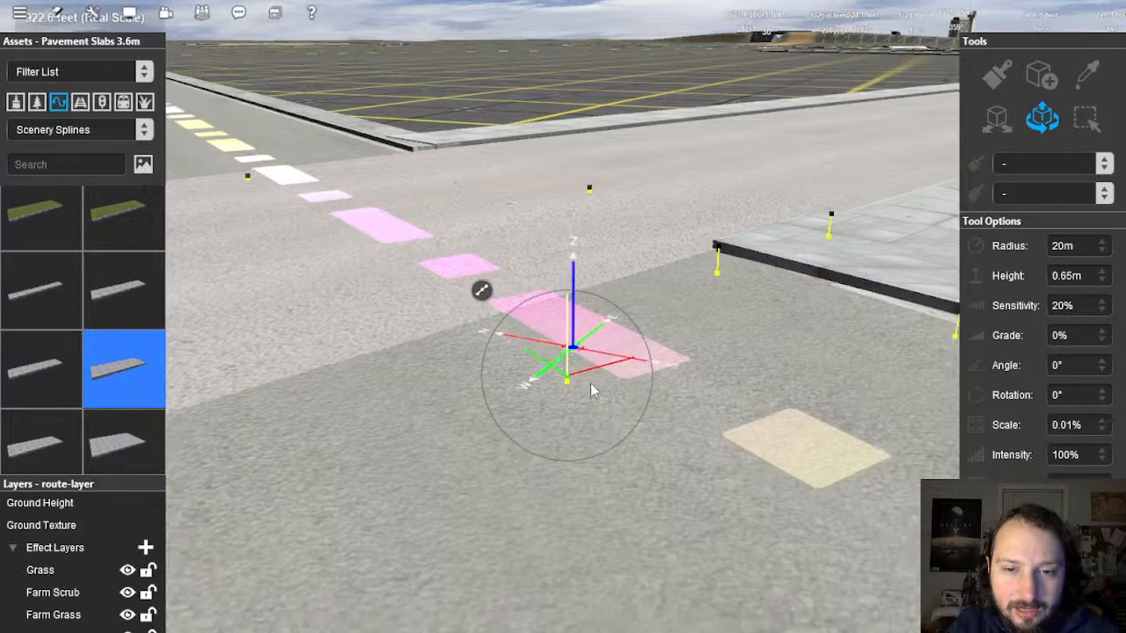
right_drag(593, 389, 671, 211)
Step: Smooth the ground under the cross street road with Smooth Ground Under Selected
click(618, 254)
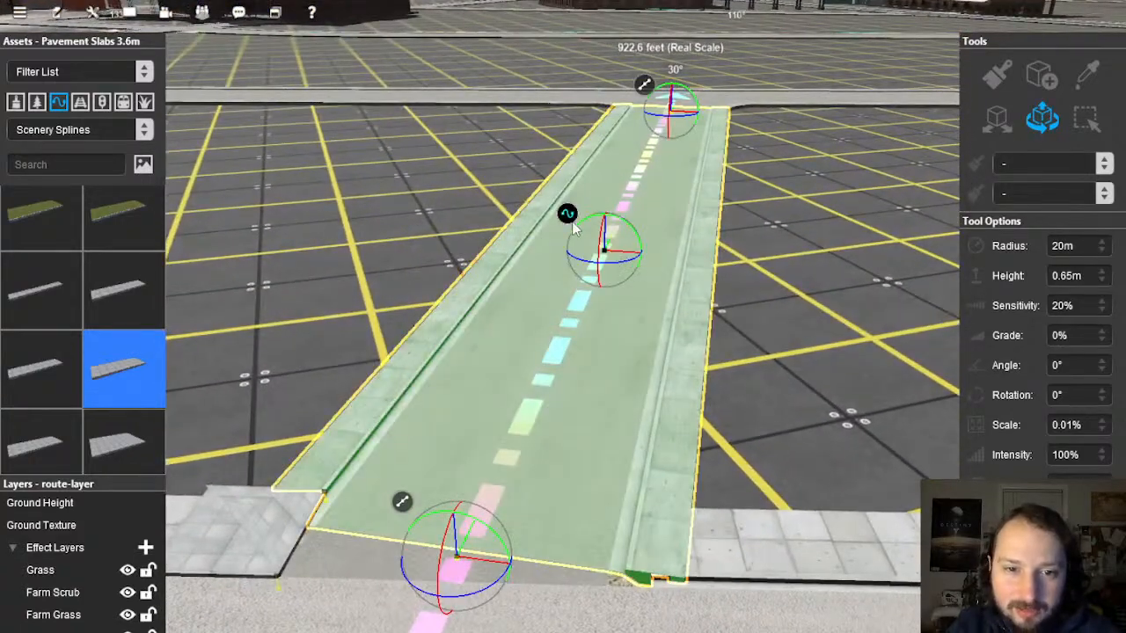
right_click(572, 227)
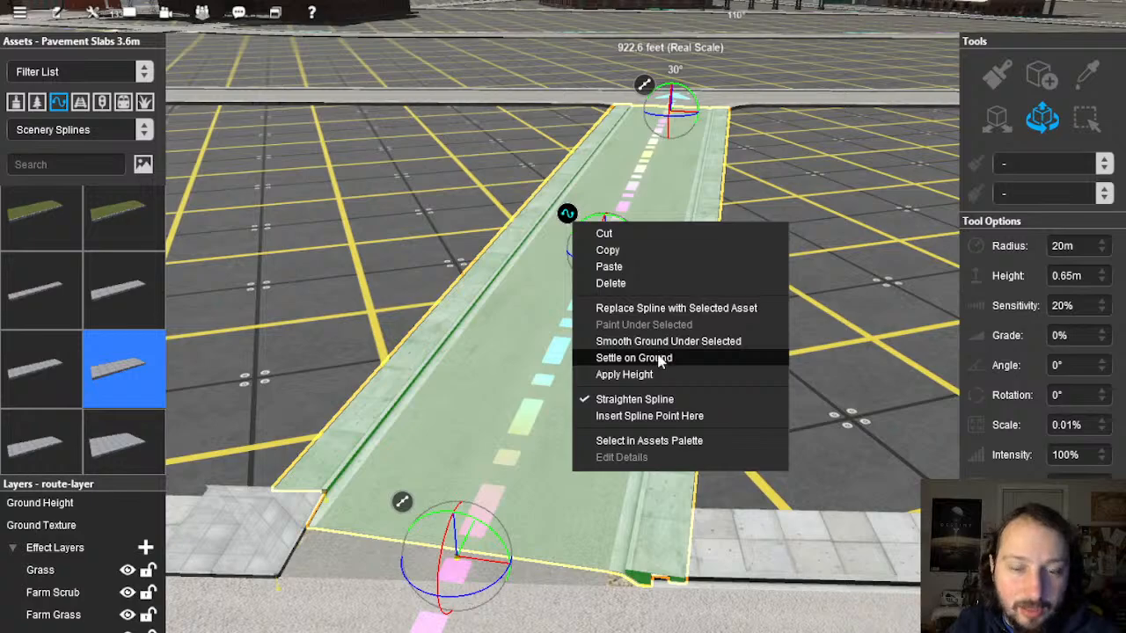
click(669, 339)
click(771, 325)
right_drag(771, 325, 556, 333)
scroll(556, 333, up, 4)
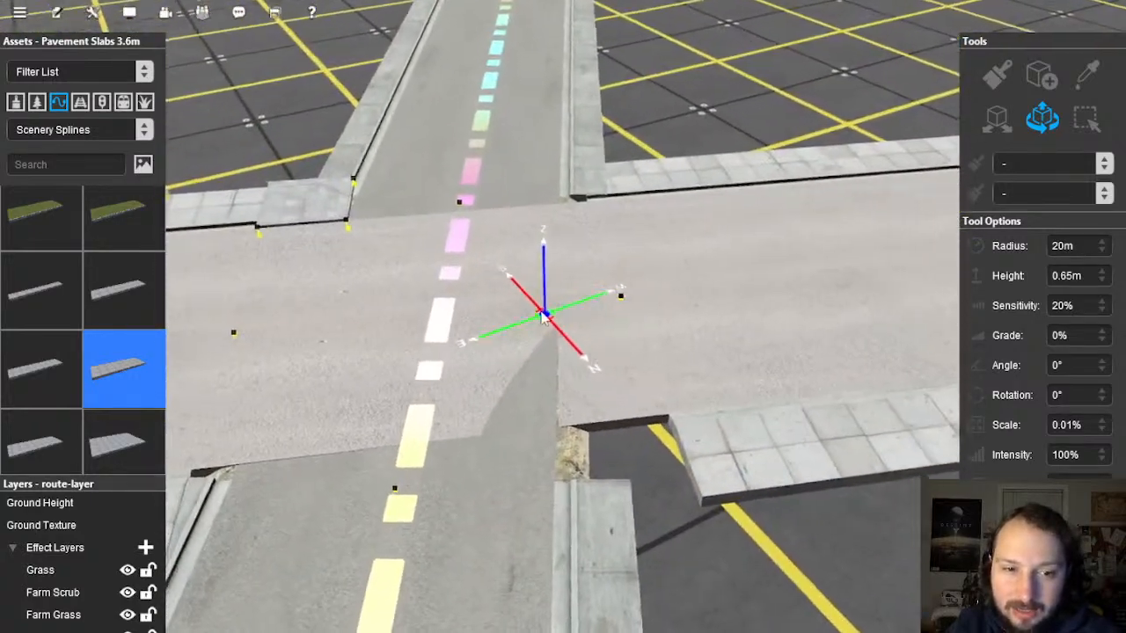
Step: Shift the left pavement corner point slightly left so it meets the kerb
right_click(385, 216)
scroll(498, 302, up, 3)
right_drag(440, 256, 610, 351)
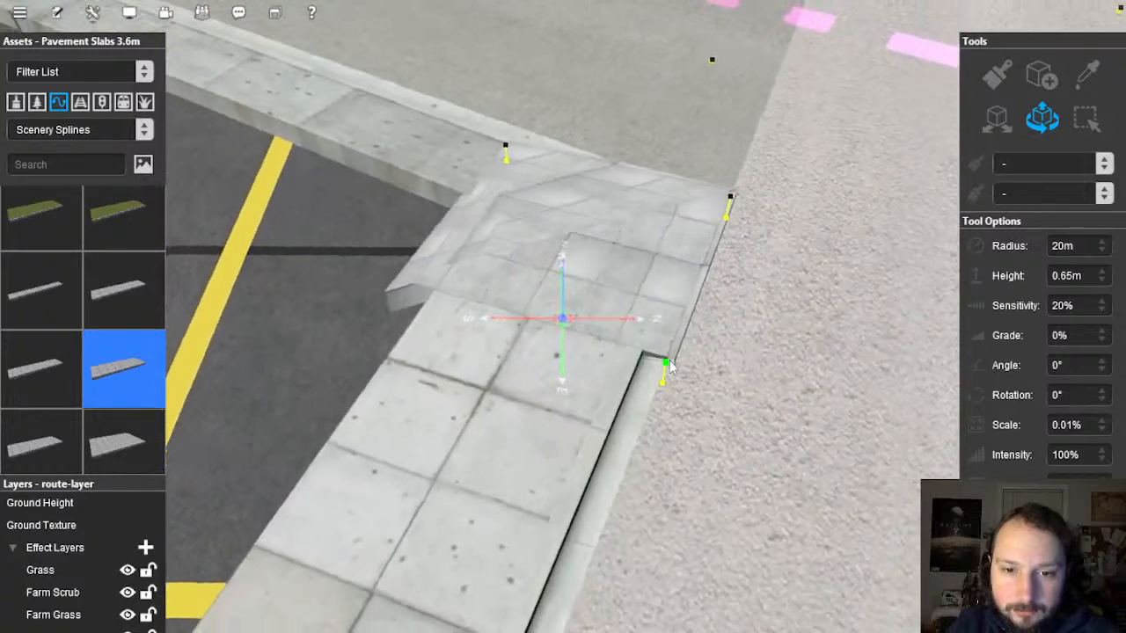
drag(645, 364, 639, 365)
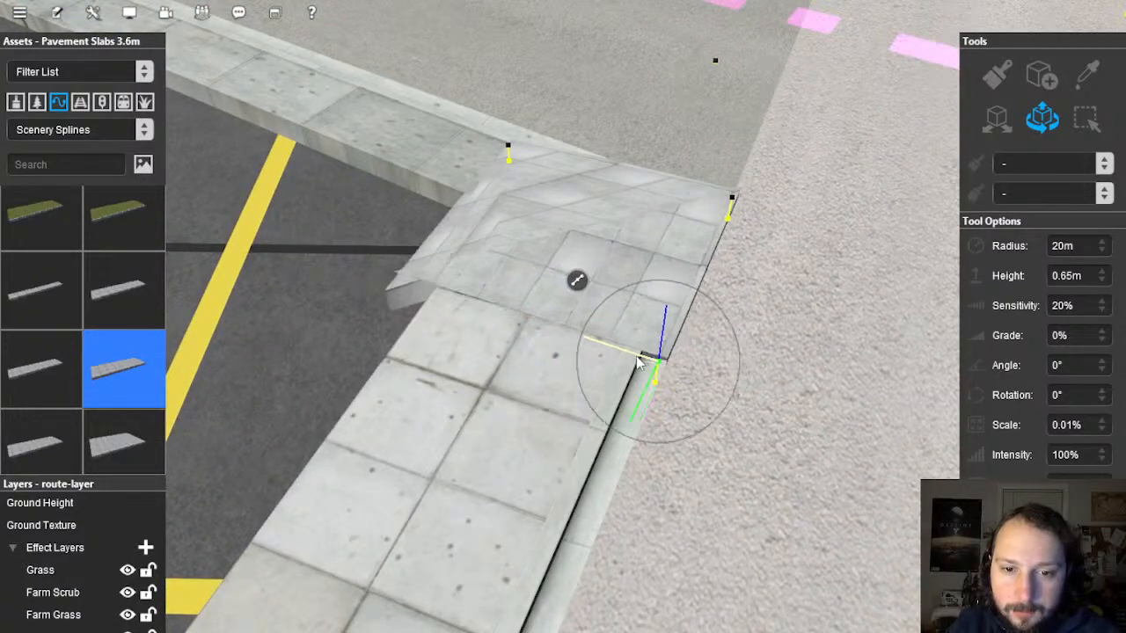
Step: Orbit over the intersection to close in on the remaining gap at the pavement corner
right_click(915, 325)
scroll(754, 323, down, 3)
right_drag(754, 324, 630, 363)
right_click(585, 202)
right_drag(582, 204, 564, 272)
scroll(563, 271, up, 4)
right_click(653, 169)
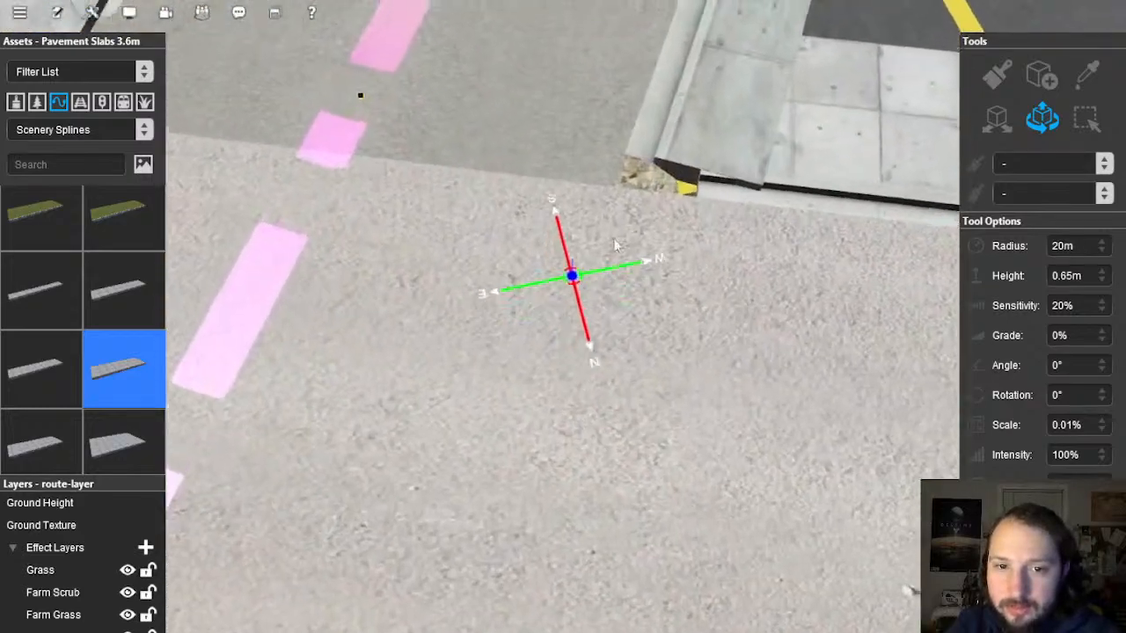
right_drag(595, 306, 627, 376)
scroll(537, 343, down, 5)
right_click(607, 357)
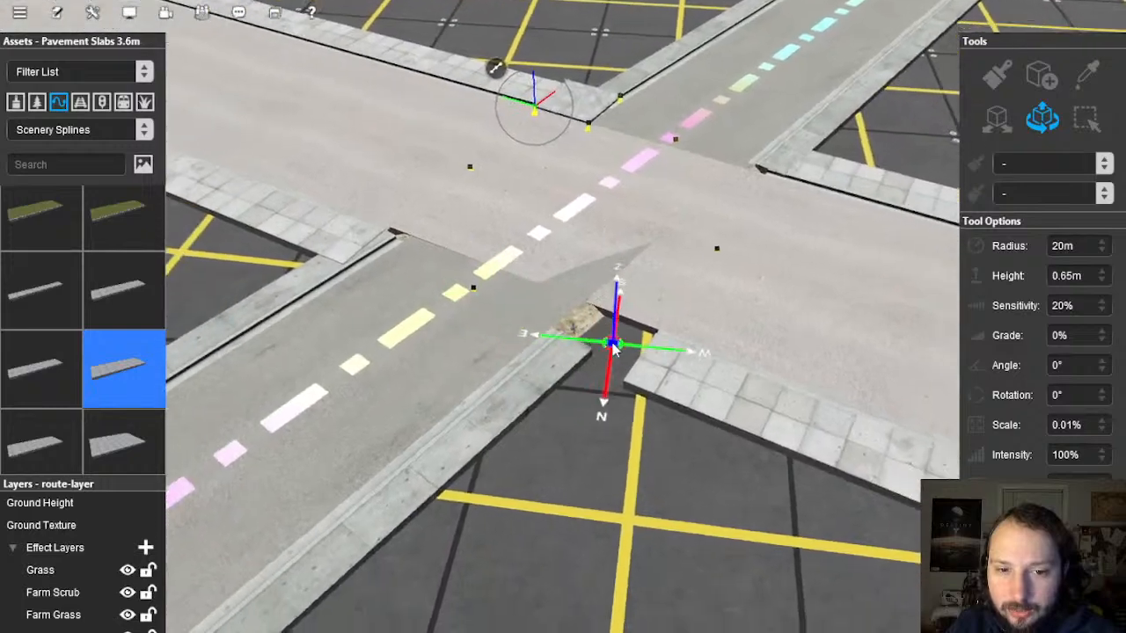
scroll(580, 316, up, 4)
right_click(510, 304)
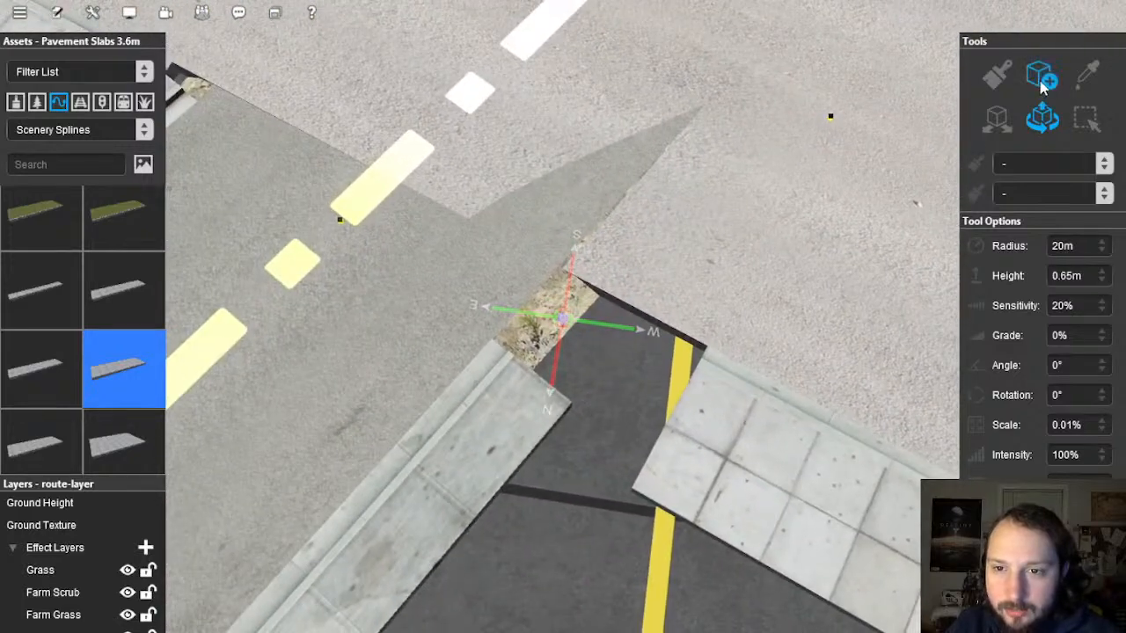
Step: Lay a Pavement Slabs 3.6m piece across the corner gap and raise its point to pavement level
click(561, 270)
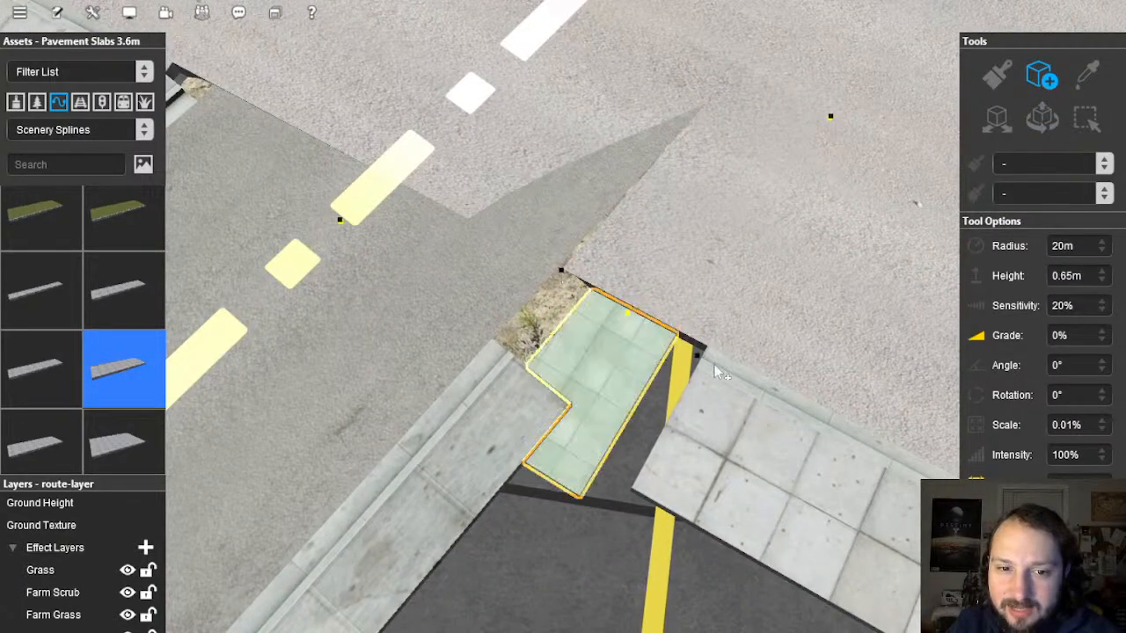
click(713, 357)
right_drag(655, 341, 551, 329)
click(1042, 119)
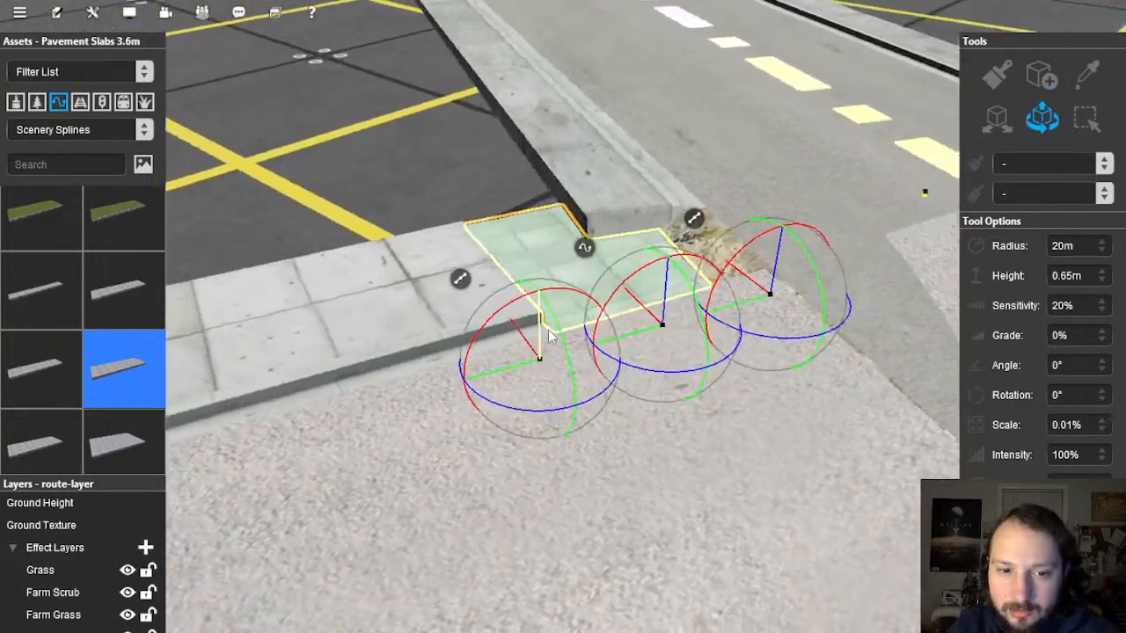
drag(546, 327, 547, 310)
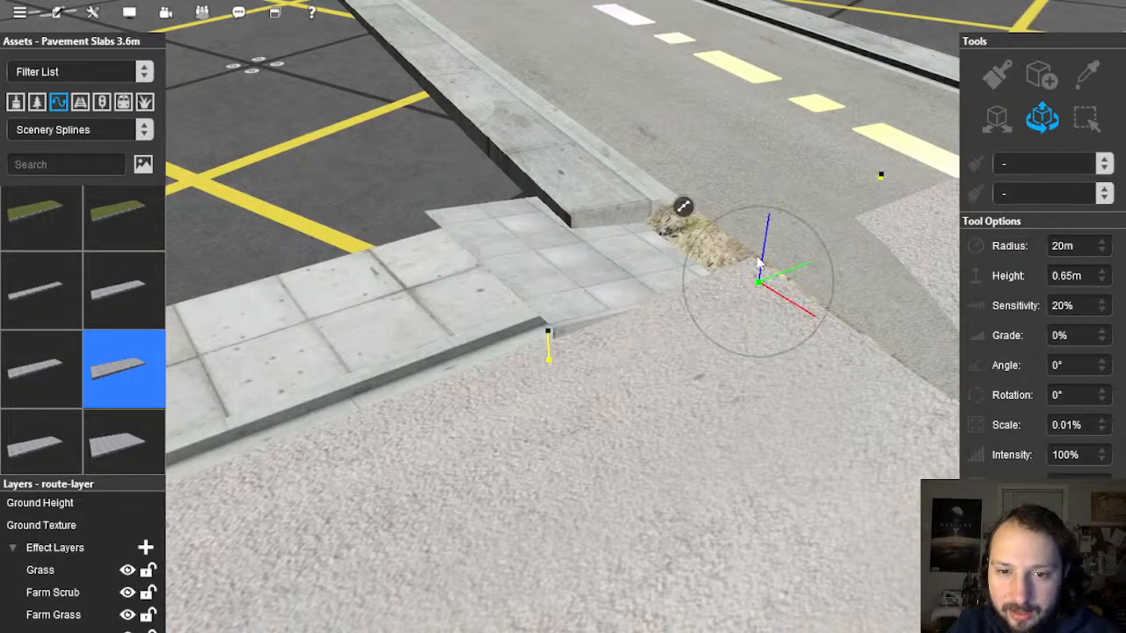
drag(763, 244, 764, 230)
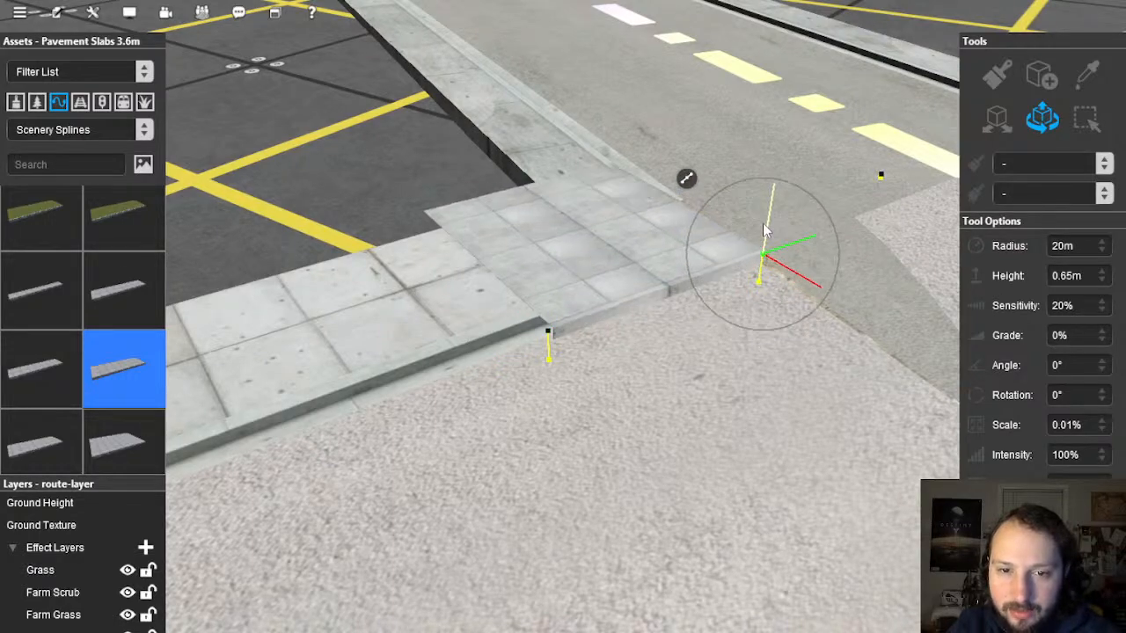
right_drag(758, 242, 619, 324)
Step: Draw another slab section from the pavement end to the far corner, then undo it as misplaced
key(Left)
click(1043, 77)
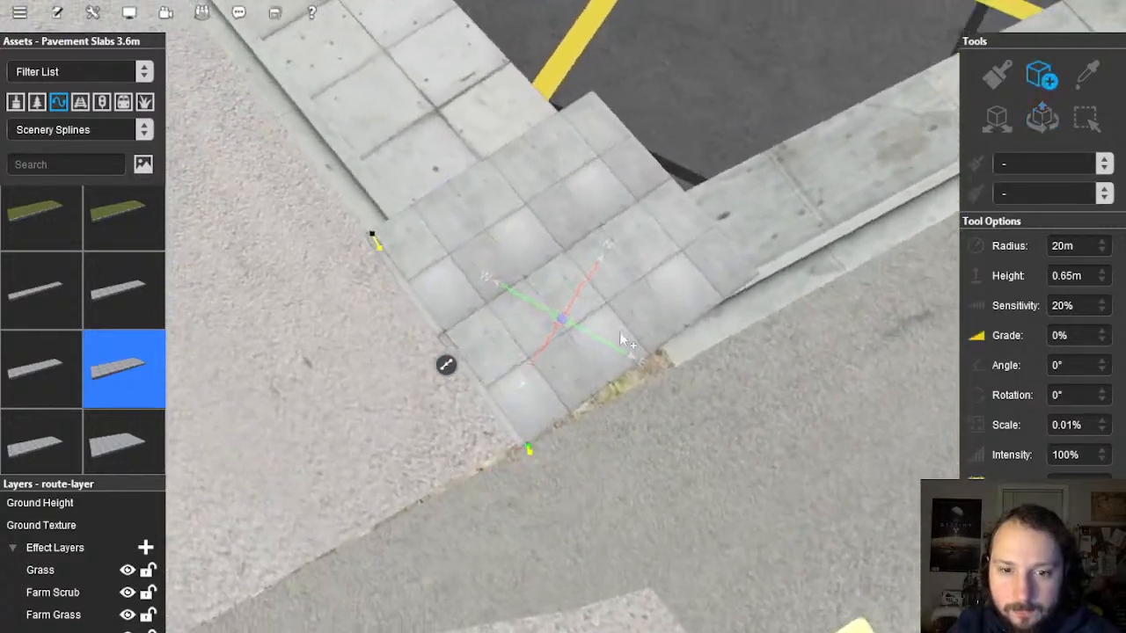
click(515, 444)
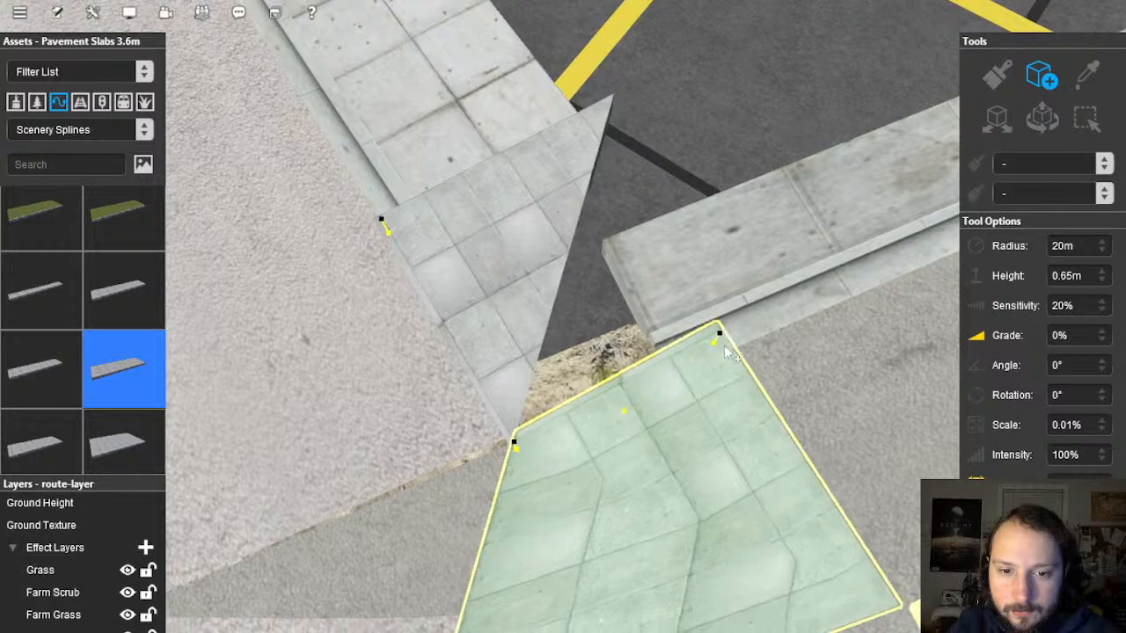
click(741, 333)
key(ctrl+z)
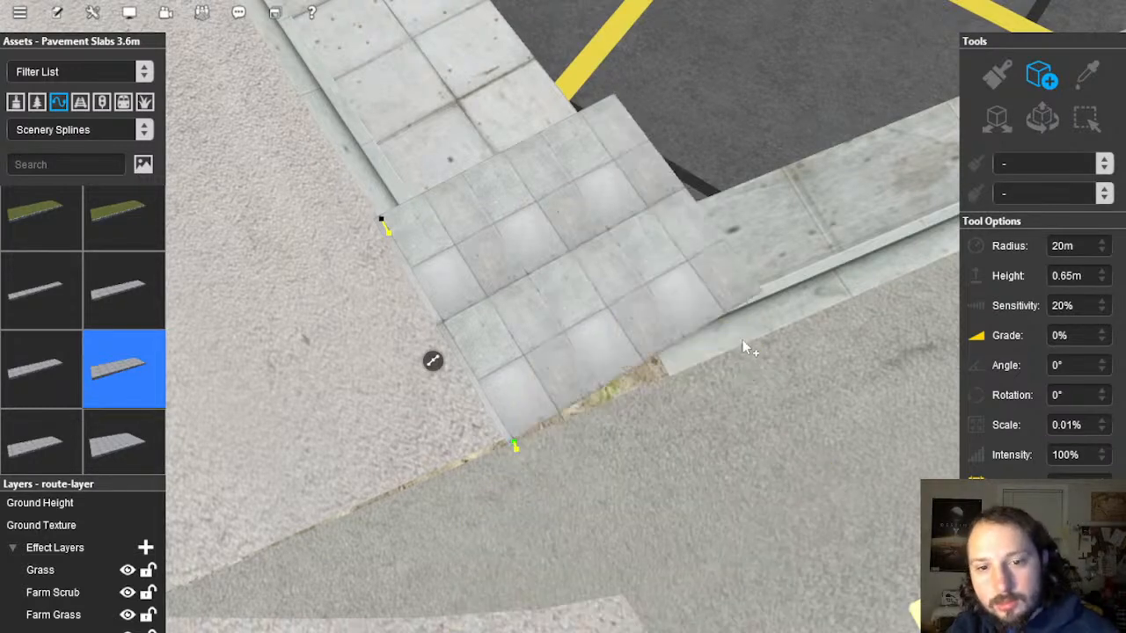
Step: Place a new slab section at the corner and select its right end point for moving
click(762, 343)
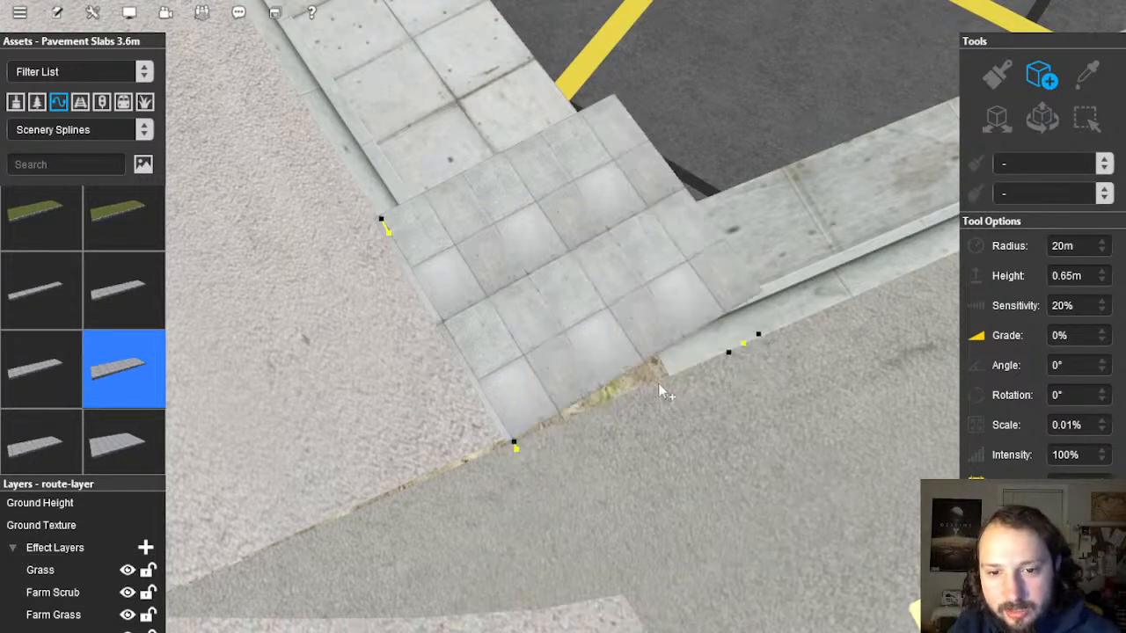
click(515, 444)
right_drag(516, 445, 893, 231)
key(m)
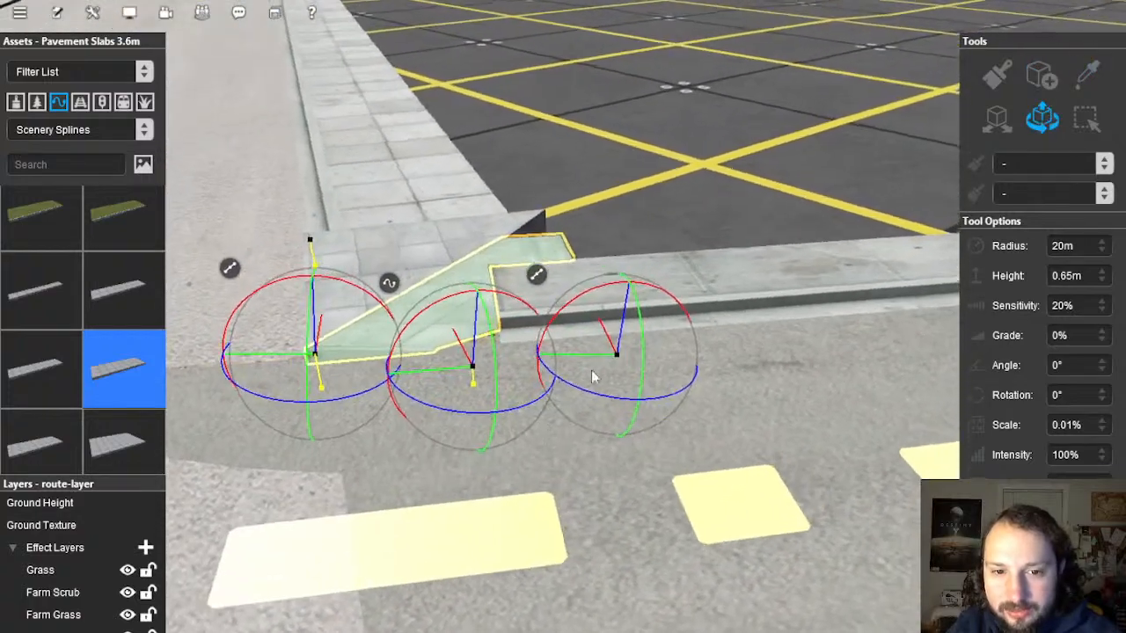
click(621, 334)
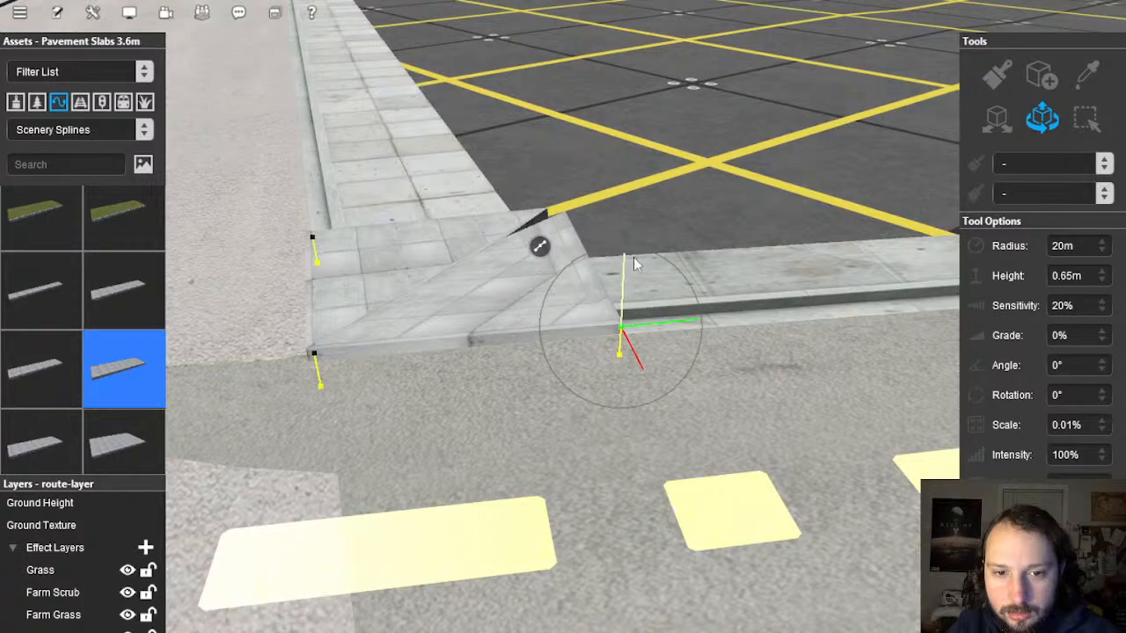
Step: Drag the road point down in steps until the pavement slab crossing shows on top, then view it from above
right_drag(521, 343, 577, 312)
scroll(506, 358, down, 5)
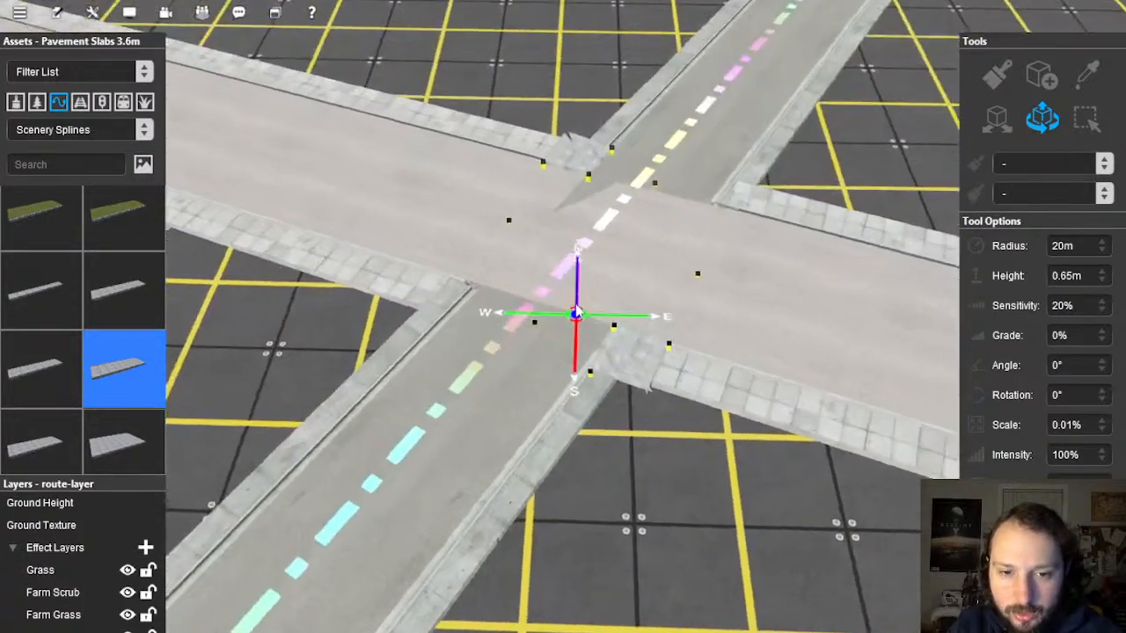
scroll(576, 311, down, 10)
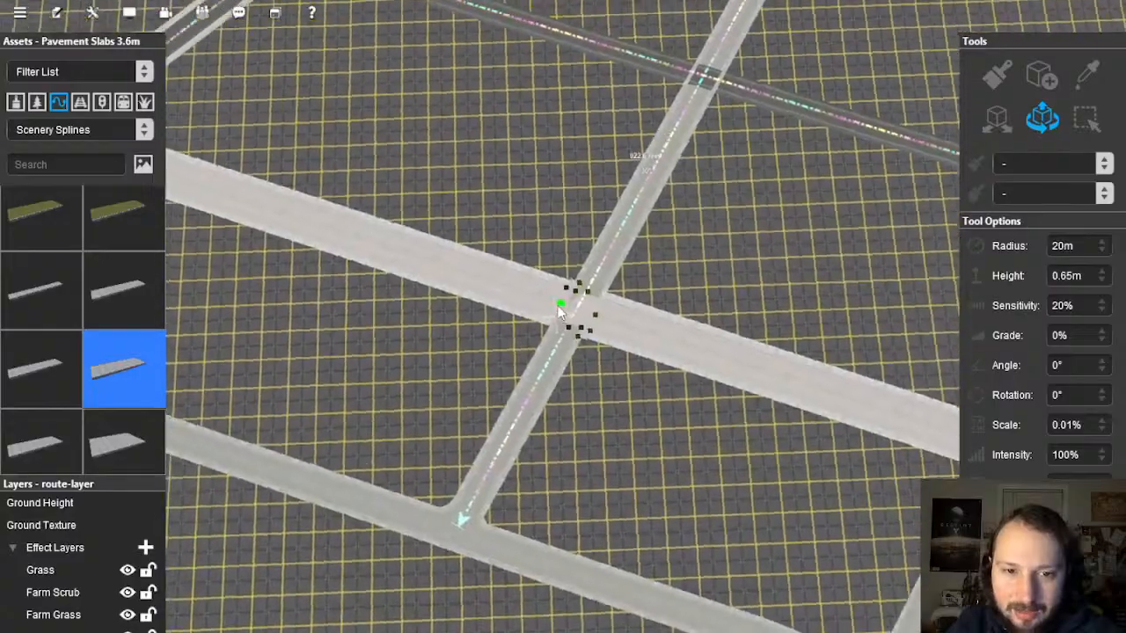
scroll(559, 310, up, 10)
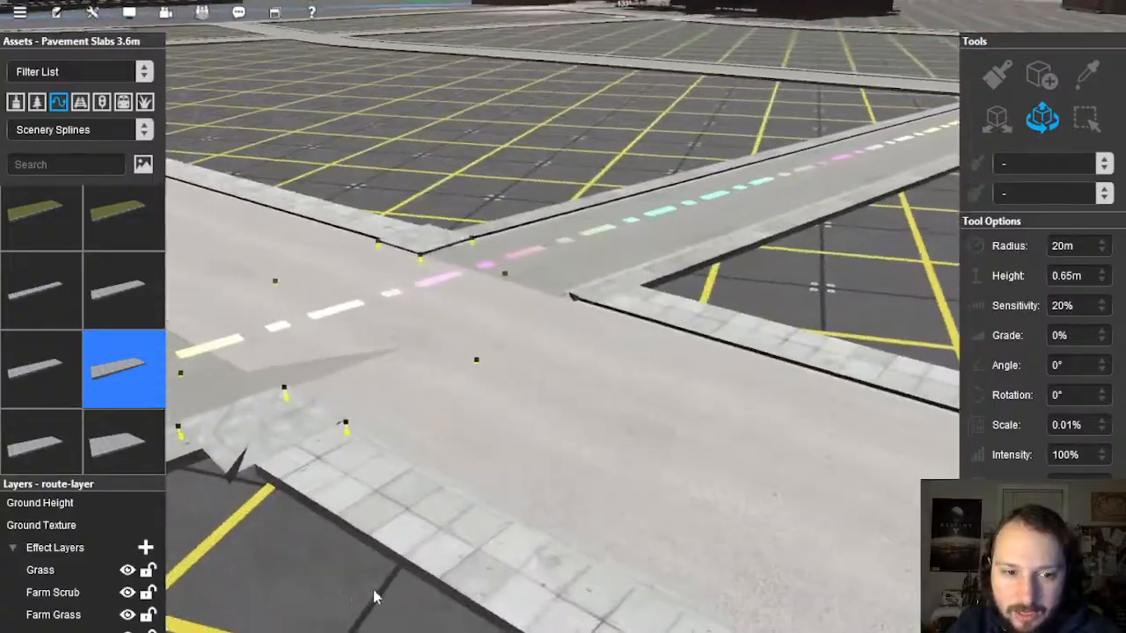
mouse_move(532, 409)
right_down()
mouse_move(511, 355)
mouse_move(603, 326)
mouse_move(587, 315)
mouse_move(659, 309)
mouse_move(508, 372)
mouse_move(621, 264)
mouse_move(776, 314)
mouse_move(686, 401)
mouse_move(446, 334)
mouse_move(388, 282)
mouse_move(495, 234)
mouse_move(264, 158)
mouse_move(516, 182)
mouse_move(523, 252)
mouse_move(603, 370)
mouse_move(583, 326)
mouse_move(536, 302)
mouse_move(550, 312)
mouse_move(548, 221)
right_up()
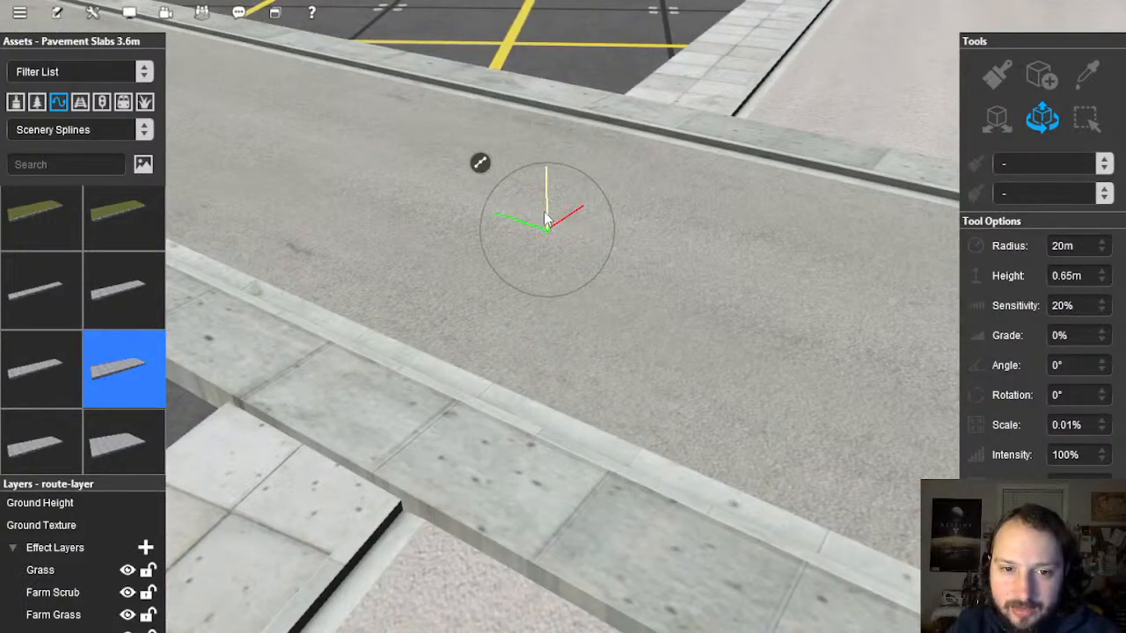
drag(545, 218, 544, 223)
scroll(751, 354, down, 5)
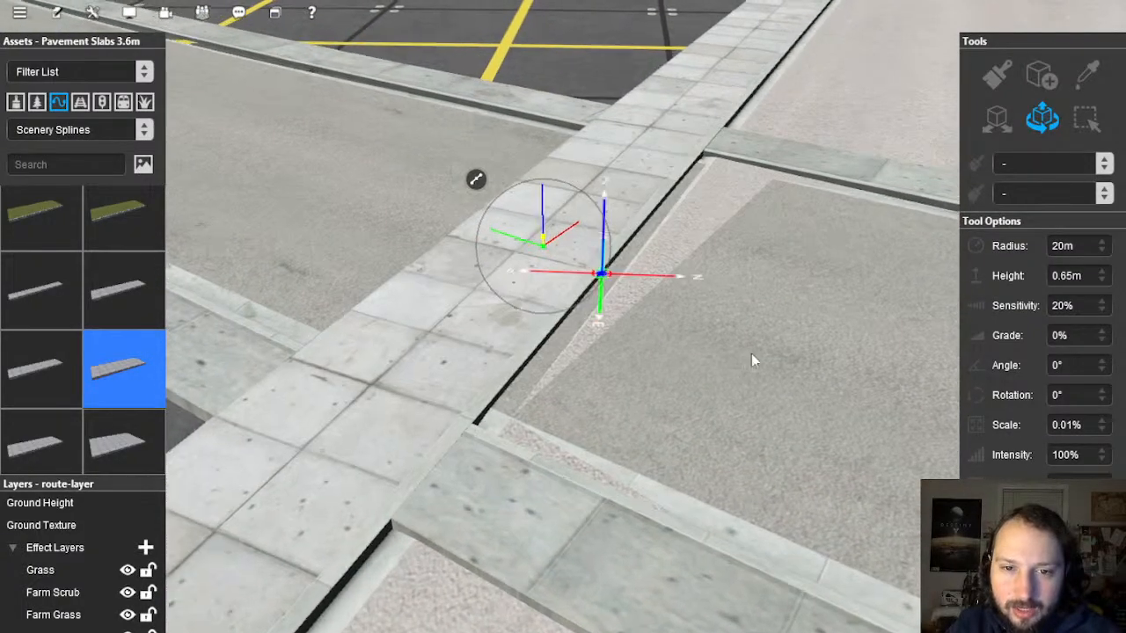
mouse_move(756, 357)
right_down()
mouse_move(643, 326)
mouse_move(665, 263)
right_up()
scroll(644, 302, up, 3)
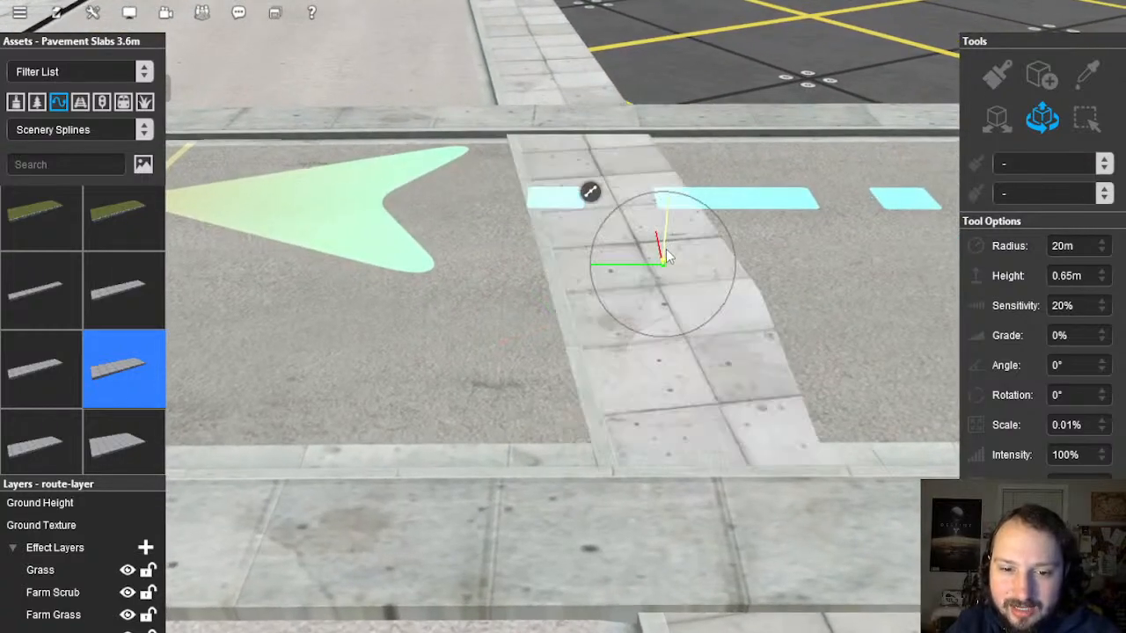
drag(666, 251, 670, 255)
right_drag(762, 199, 551, 245)
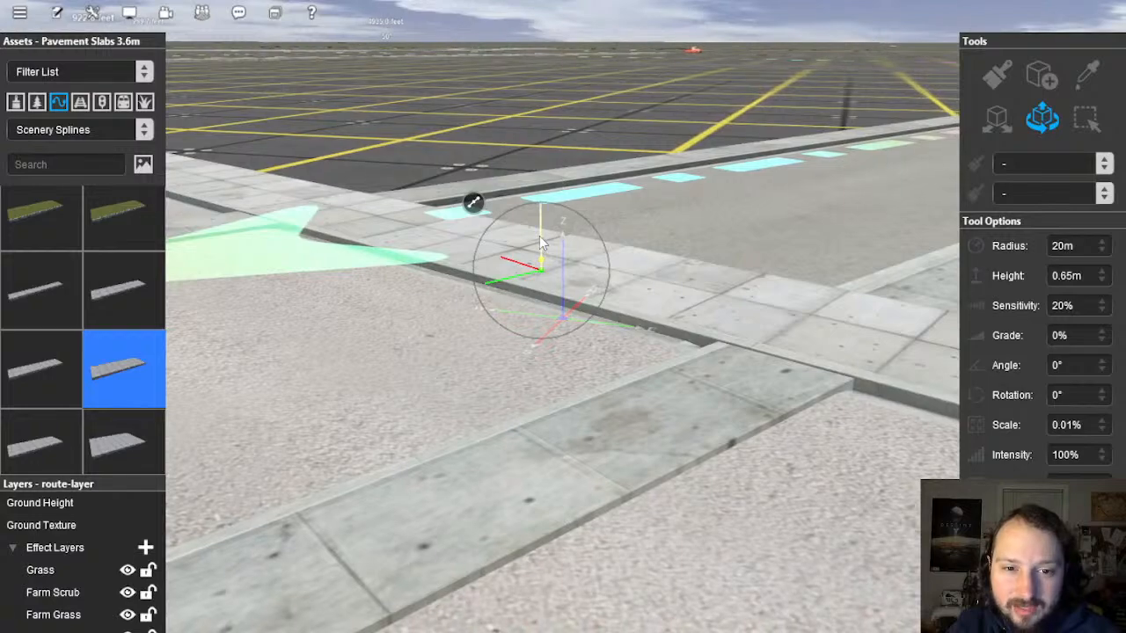
right_drag(534, 291, 610, 299)
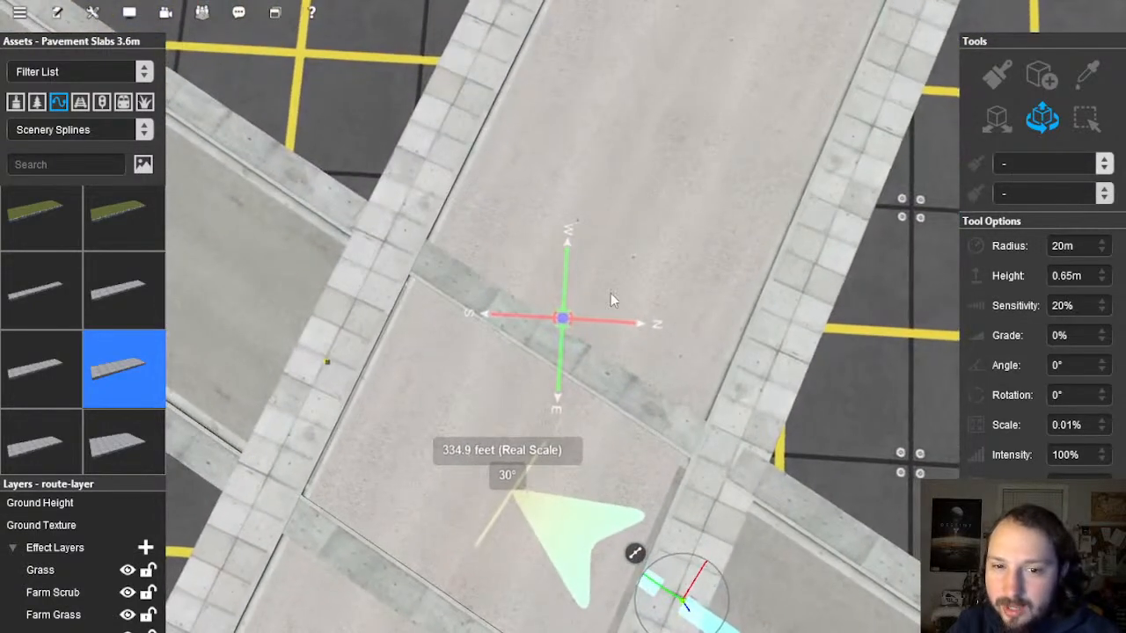
Step: Straighten the pavement slab crossing spline and the road segment beyond the junction
click(572, 324)
right_click(534, 284)
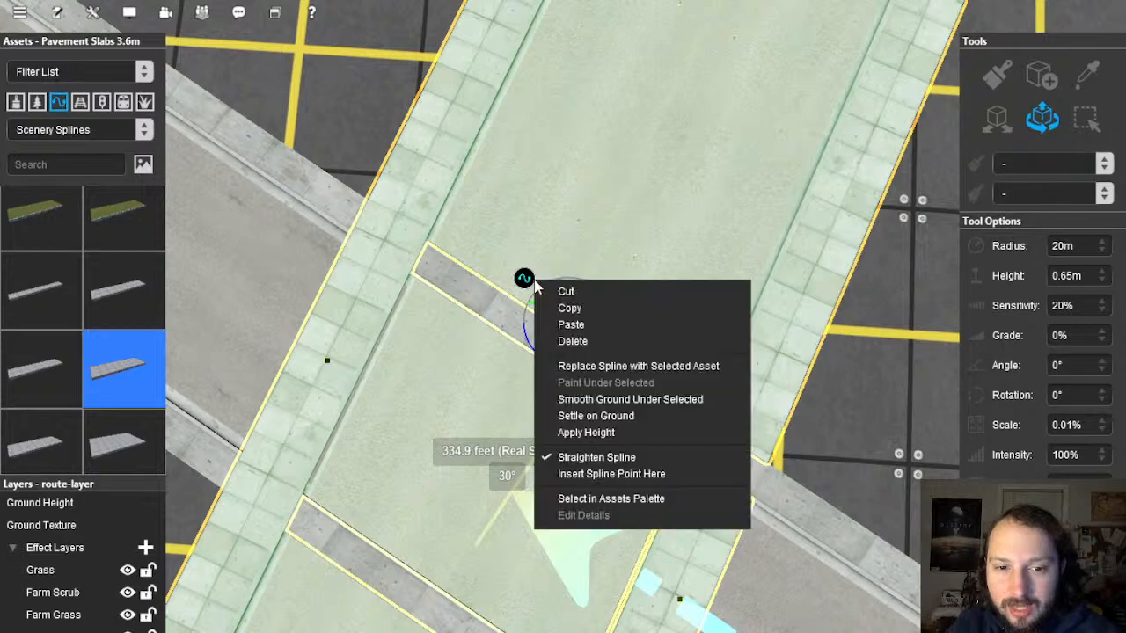
click(604, 466)
right_drag(506, 493, 488, 168)
scroll(483, 108, down, 3)
click(509, 174)
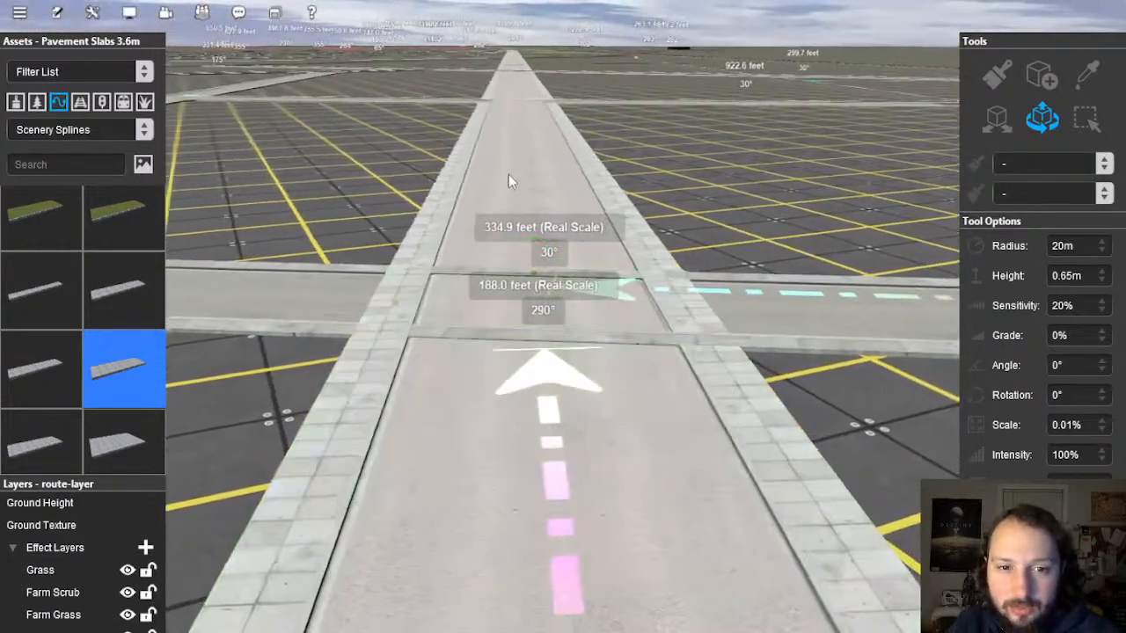
click(519, 176)
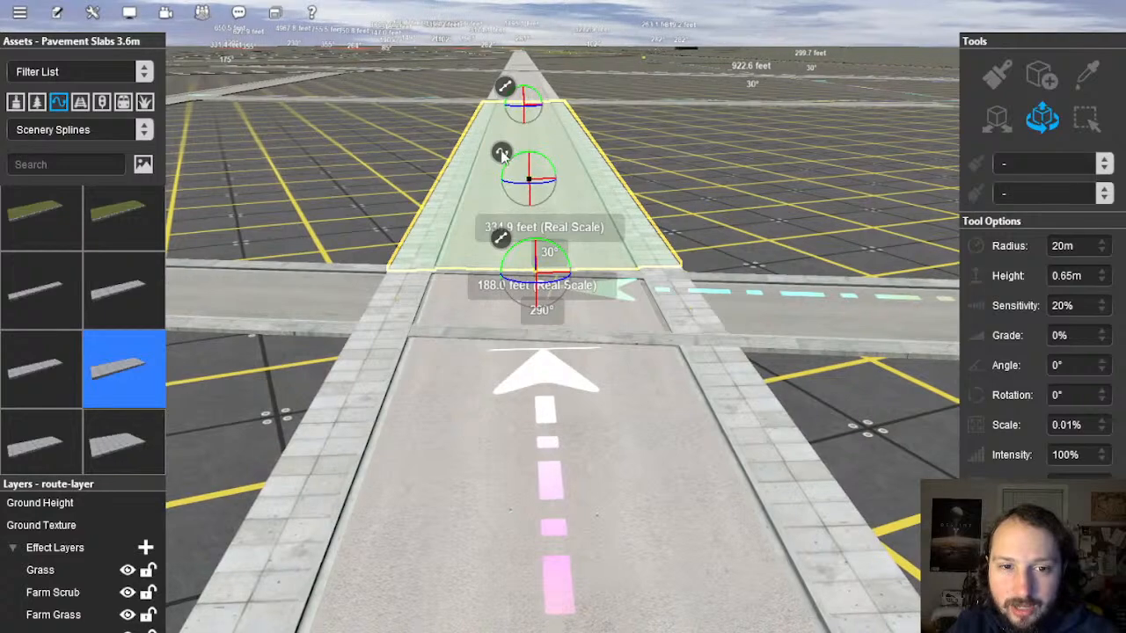
right_click(501, 154)
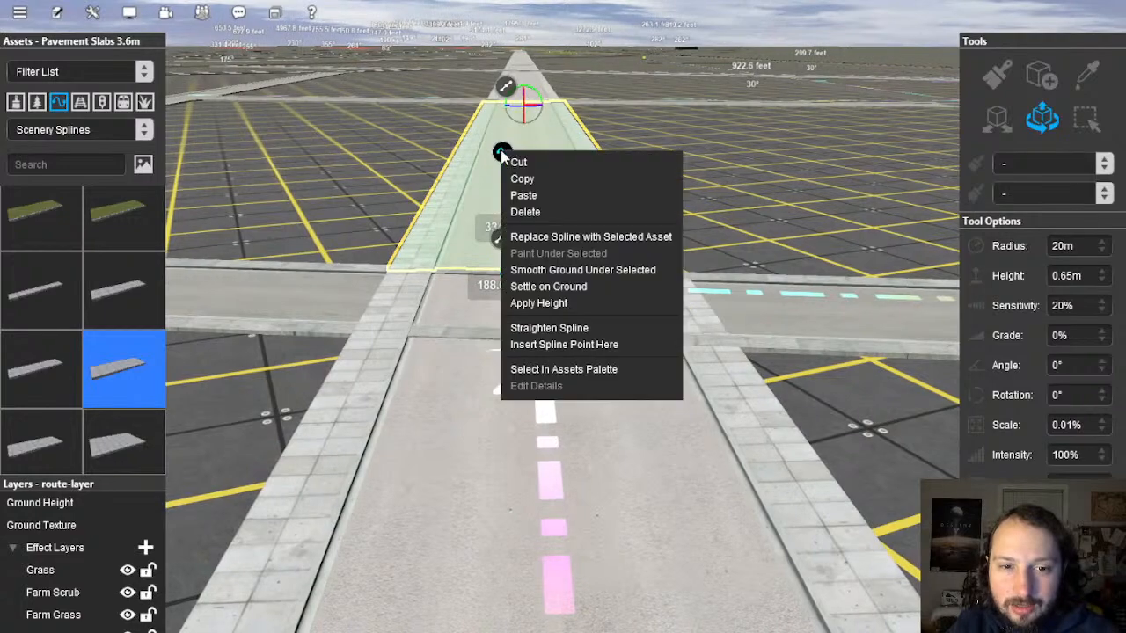
click(569, 332)
Step: Insert a new point into the road spline and select the points around it
right_drag(541, 407, 552, 257)
scroll(552, 257, up, 5)
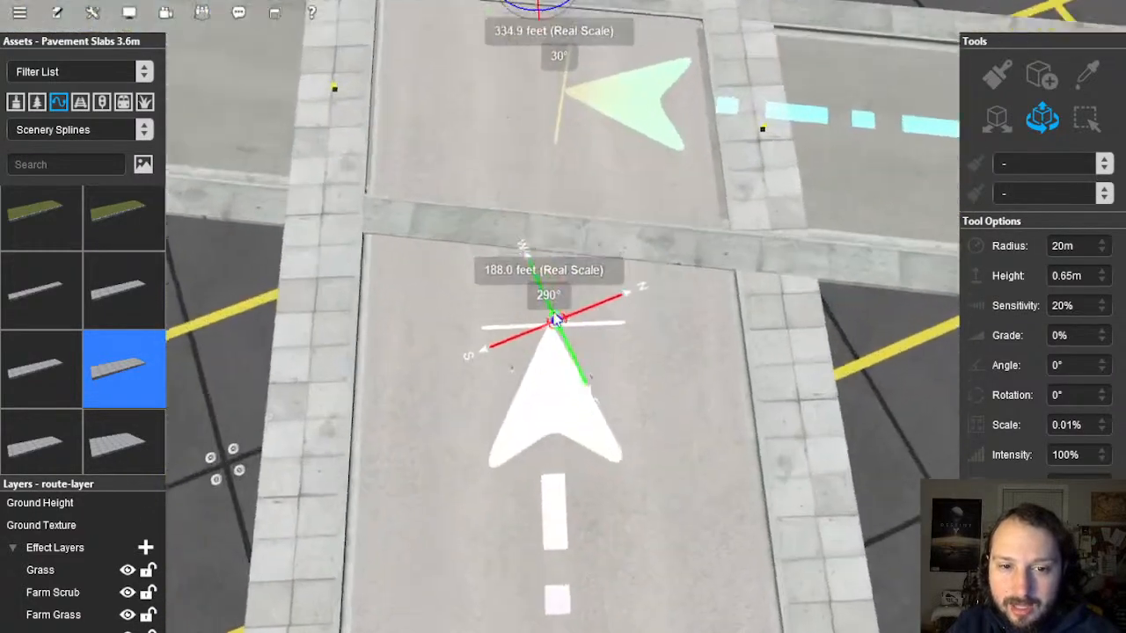
click(552, 256)
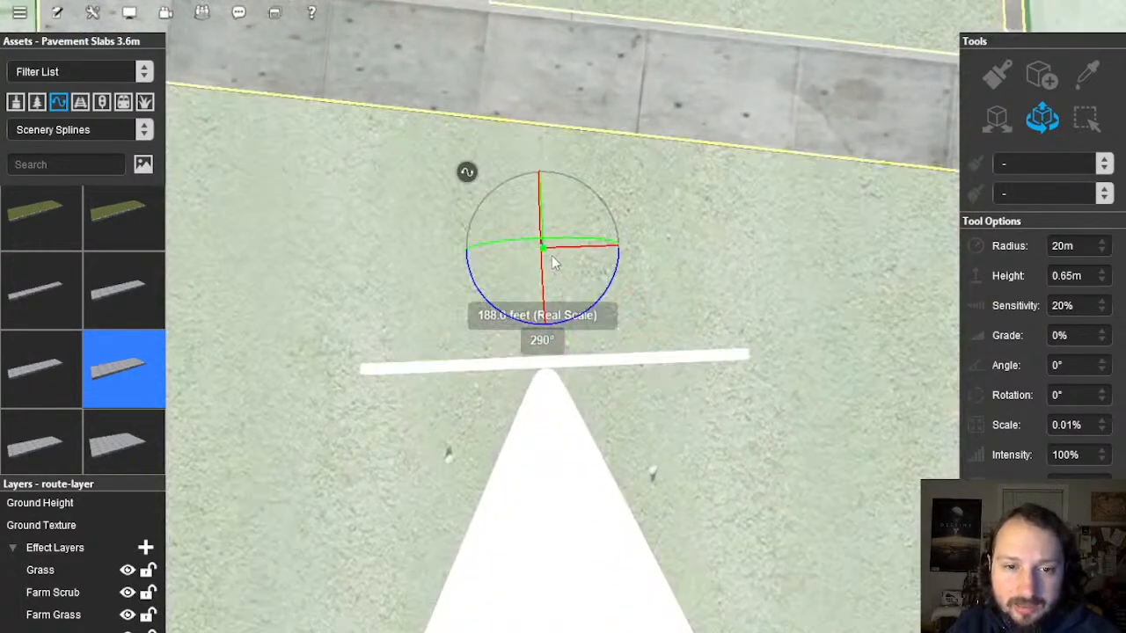
right_click(474, 176)
click(590, 368)
scroll(532, 280, down, 5)
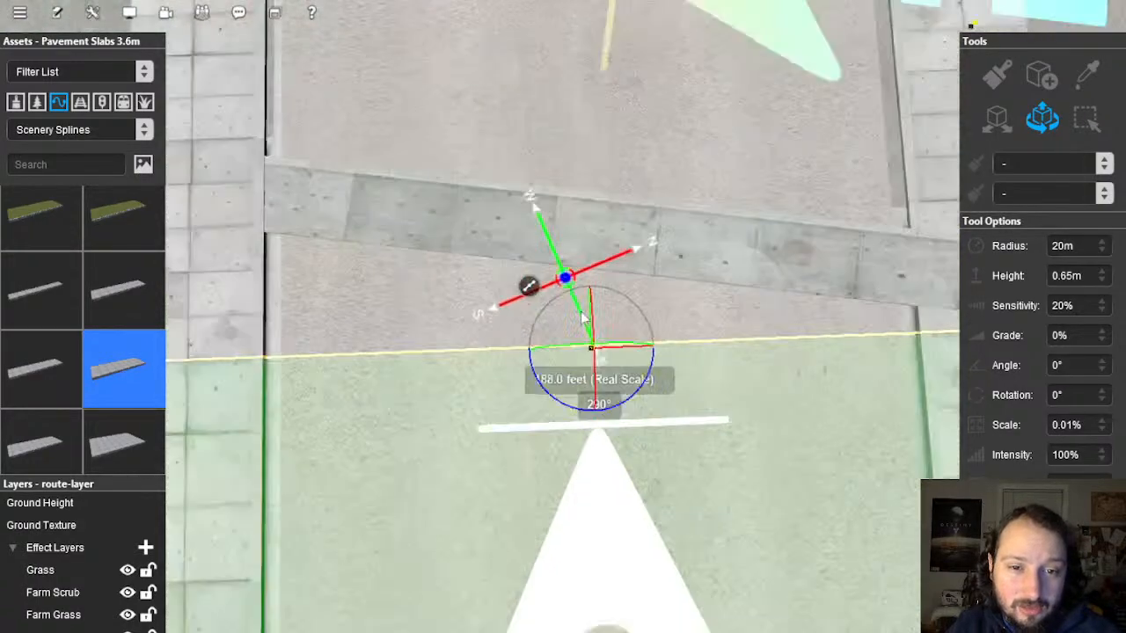
click(517, 215)
scroll(519, 220, up, 5)
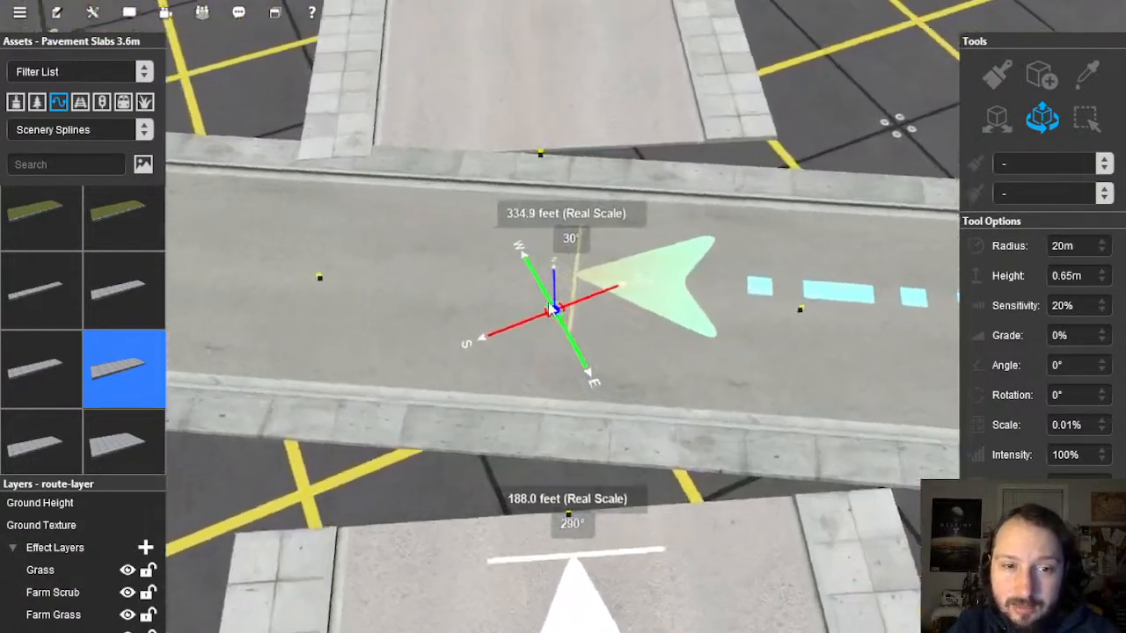
right_drag(549, 305, 483, 335)
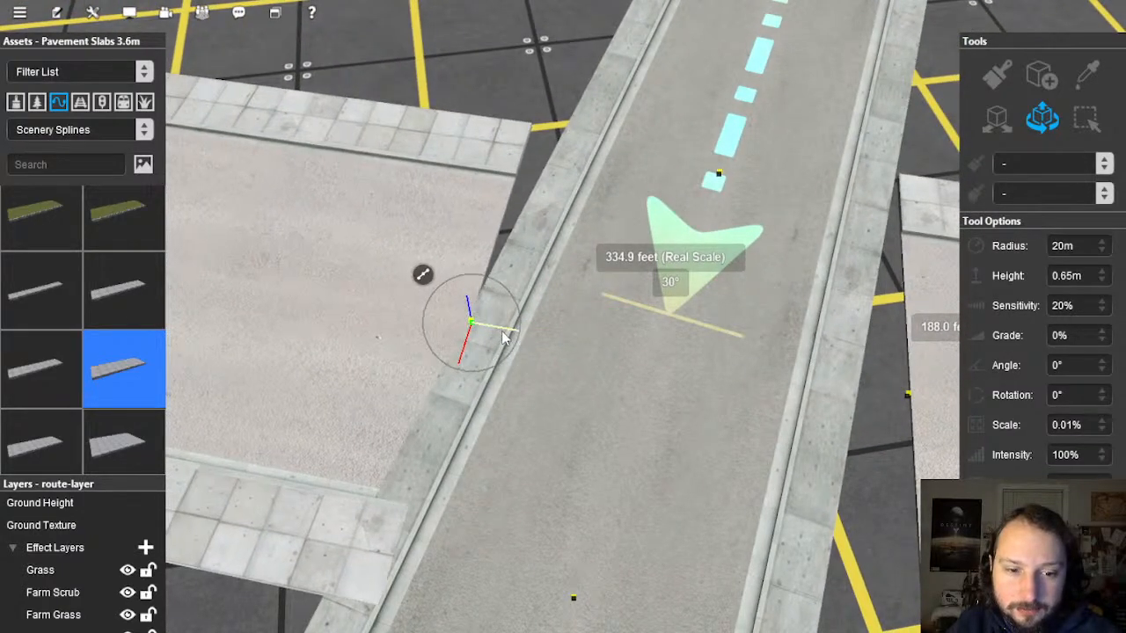
right_drag(505, 338, 550, 359)
click(772, 290)
Step: Delete the road segment crossing the junction and pick the adjoining road's asset via Select in Assets Palette
click(551, 359)
key(Delete)
right_drag(622, 360, 663, 213)
click(727, 223)
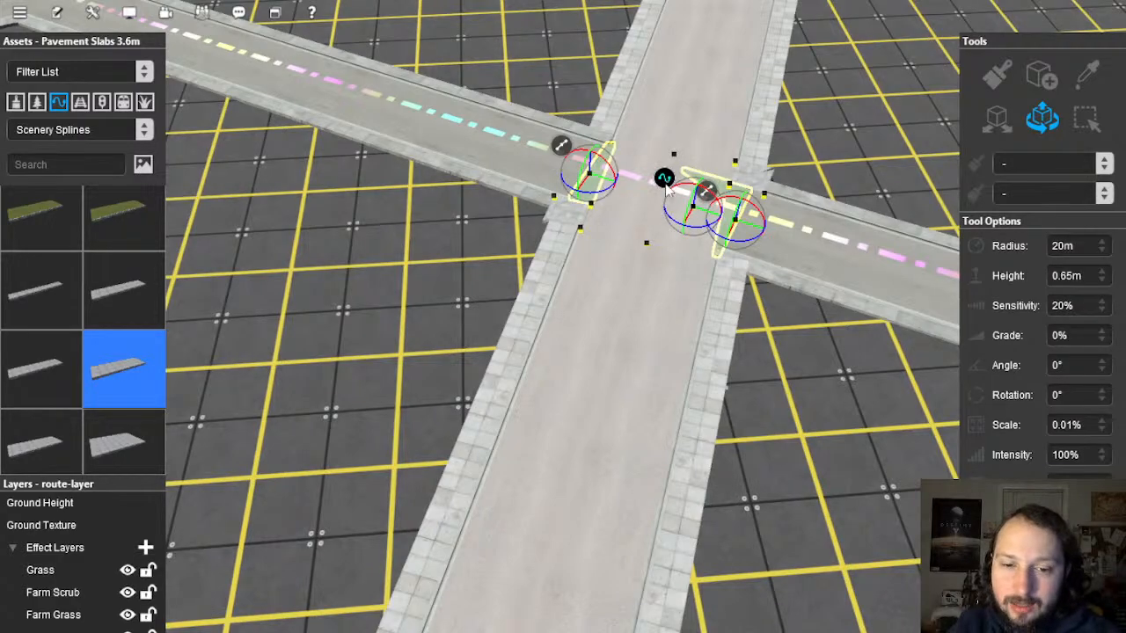
right_click(666, 182)
click(696, 406)
right_drag(415, 470, 410, 383)
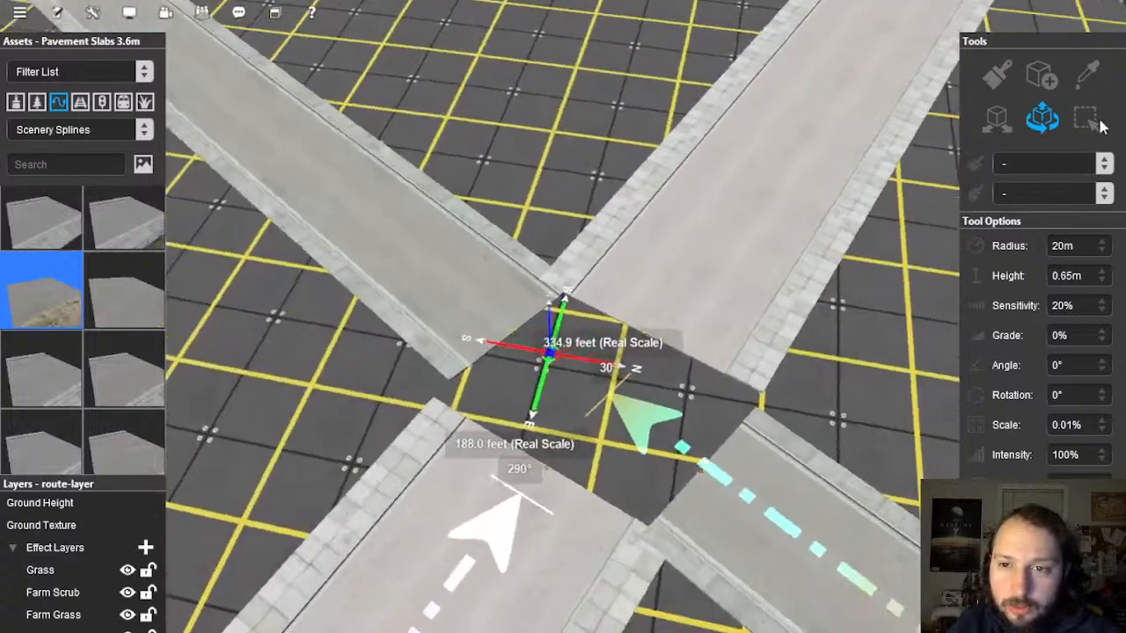
Step: Draw a trial road segment across the junction, then sample the YARNish Macadam 42ft St road asset
click(1040, 86)
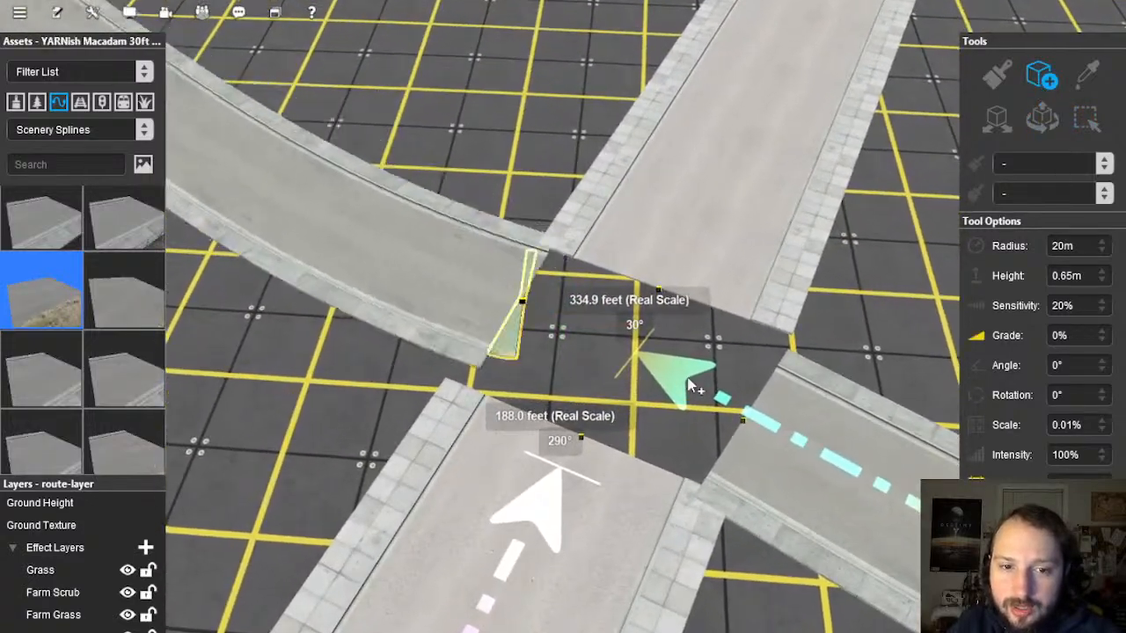
drag(689, 385, 739, 422)
right_drag(688, 380, 553, 210)
scroll(549, 305, up, 4)
scroll(563, 331, down, 4)
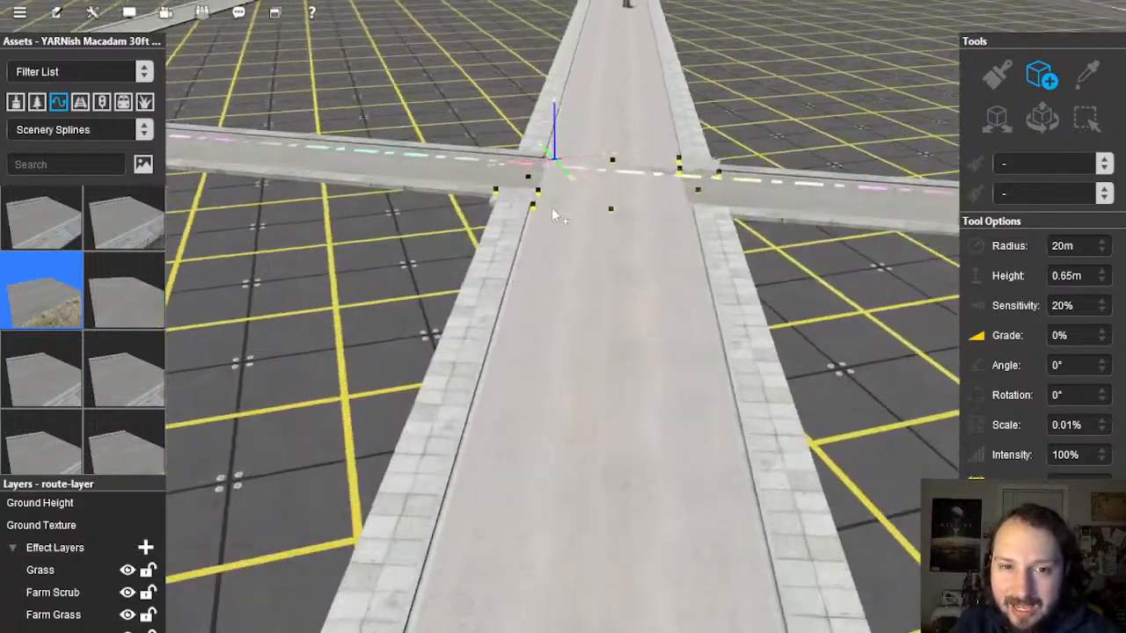
click(1077, 79)
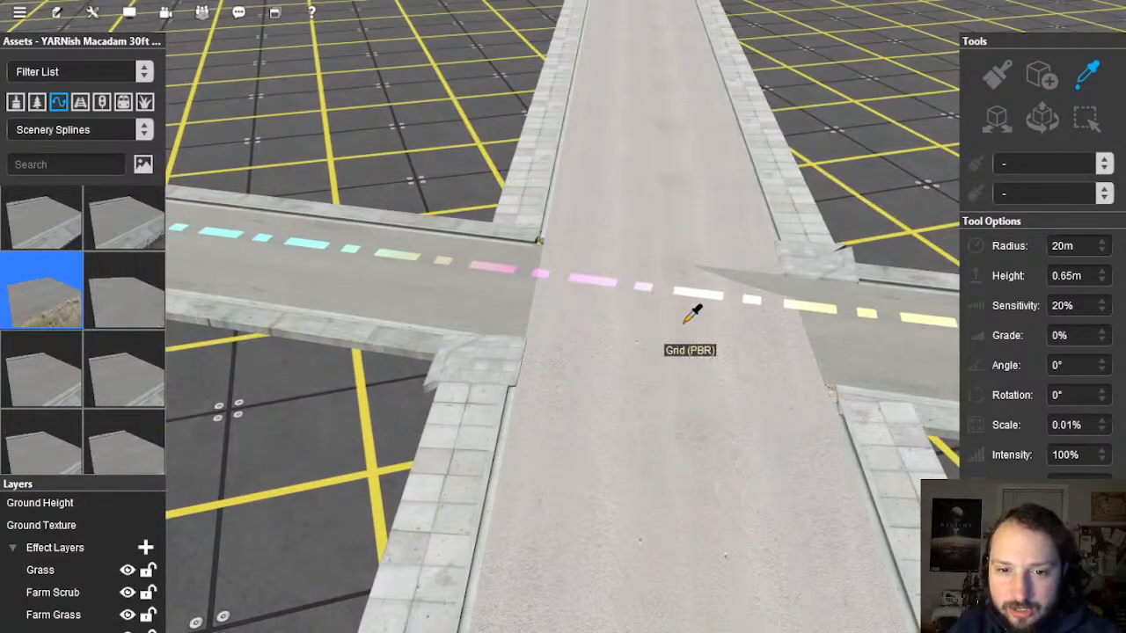
click(686, 321)
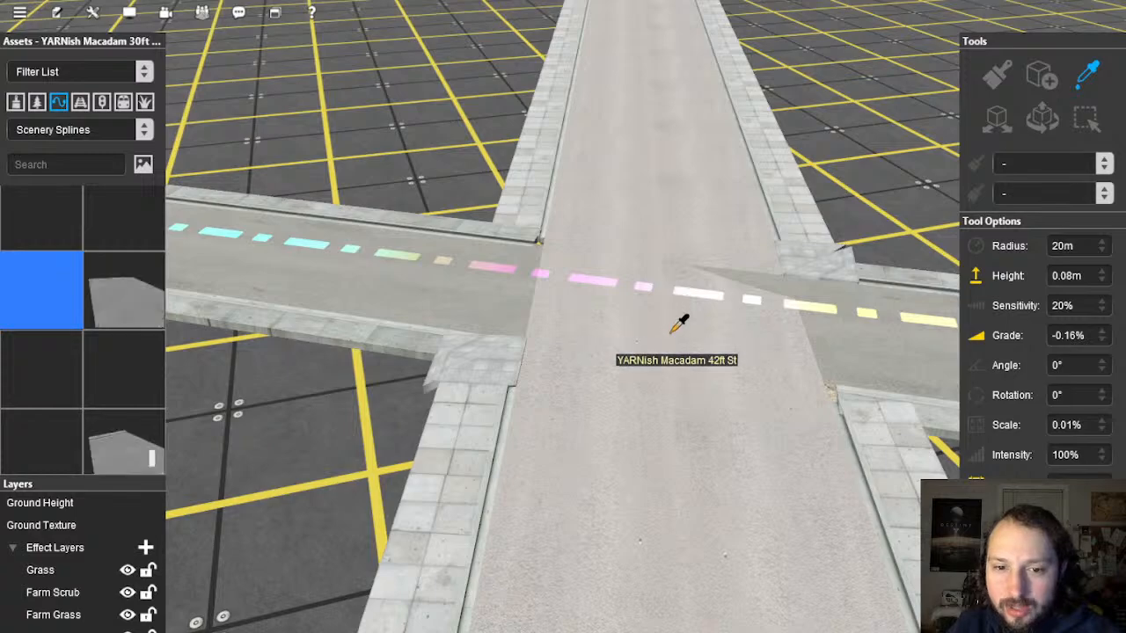
right_drag(679, 329, 600, 217)
Step: Lay a YARNish Macadam 42ft St road piece from the upper road end to the lower one
click(1044, 76)
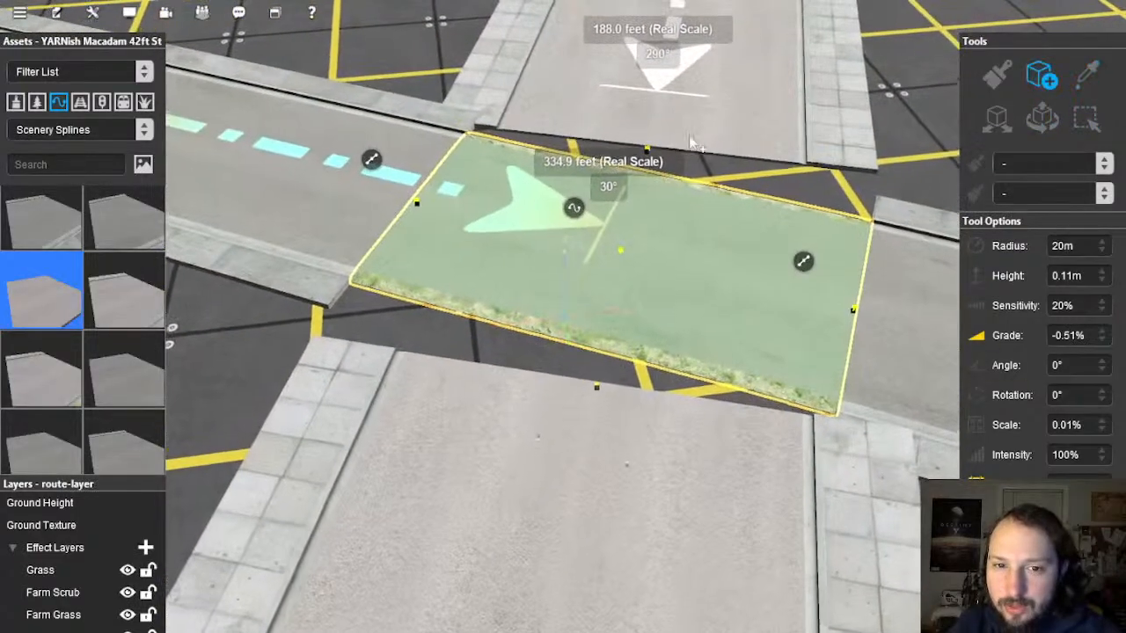
click(647, 163)
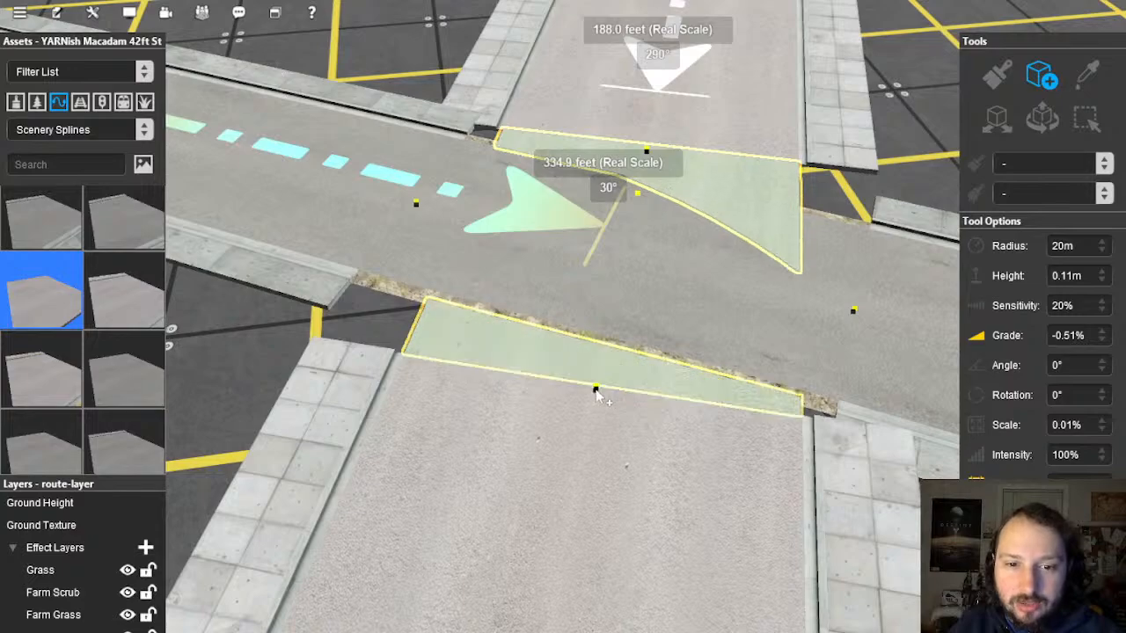
click(596, 391)
right_drag(635, 317, 555, 326)
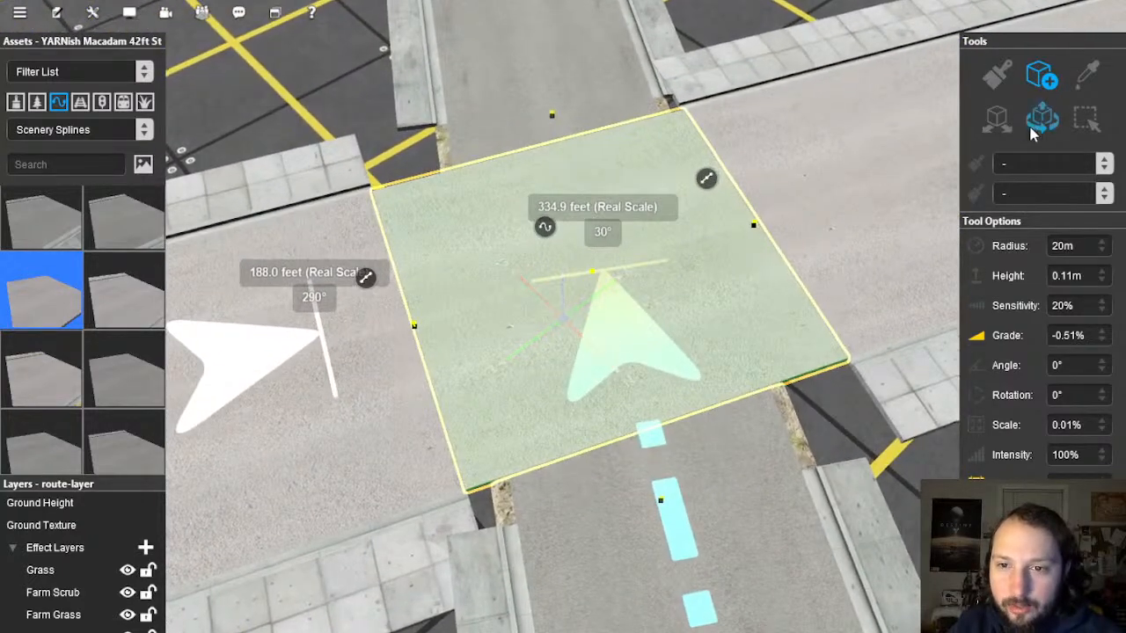
Step: Nudge the crossing piece's lower-right point slightly left and pull back over the intersection
click(767, 220)
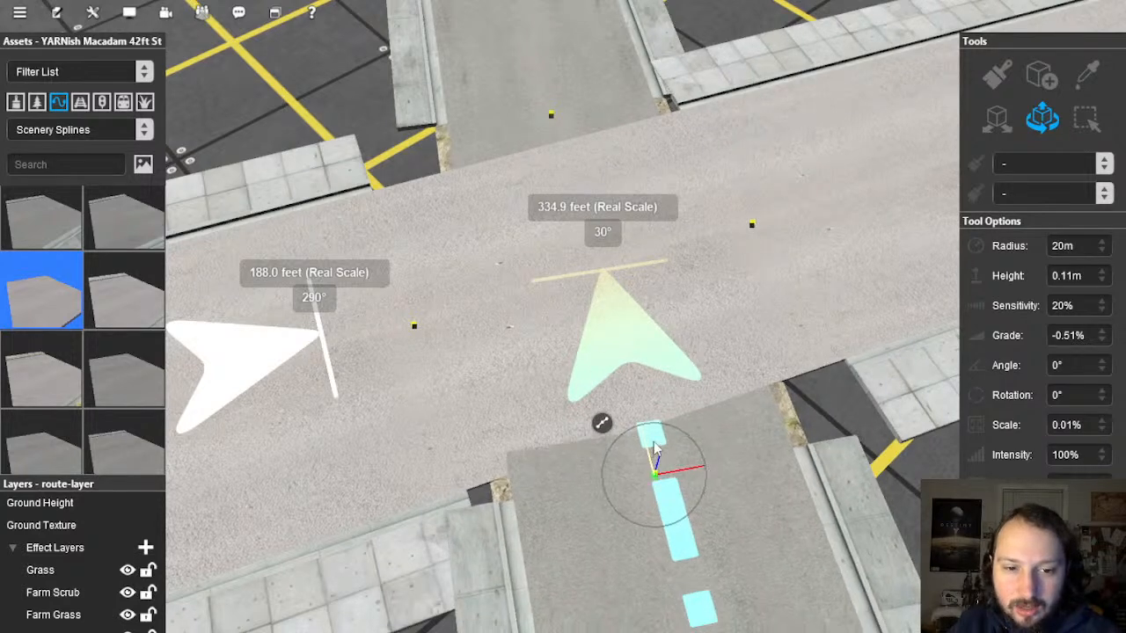
right_drag(653, 447, 607, 327)
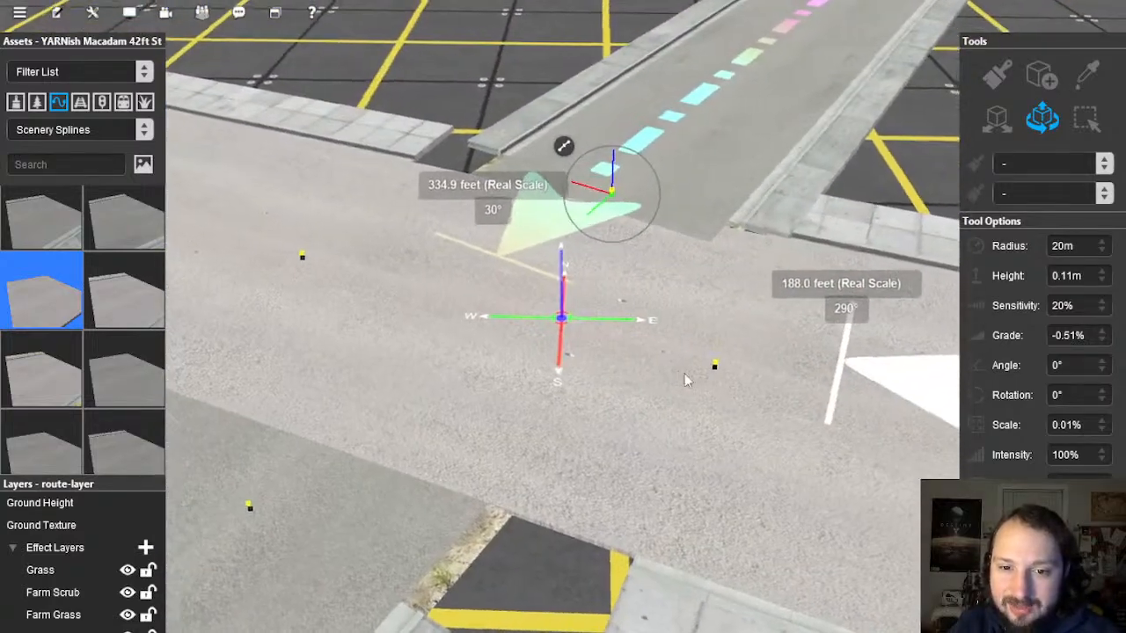
click(718, 368)
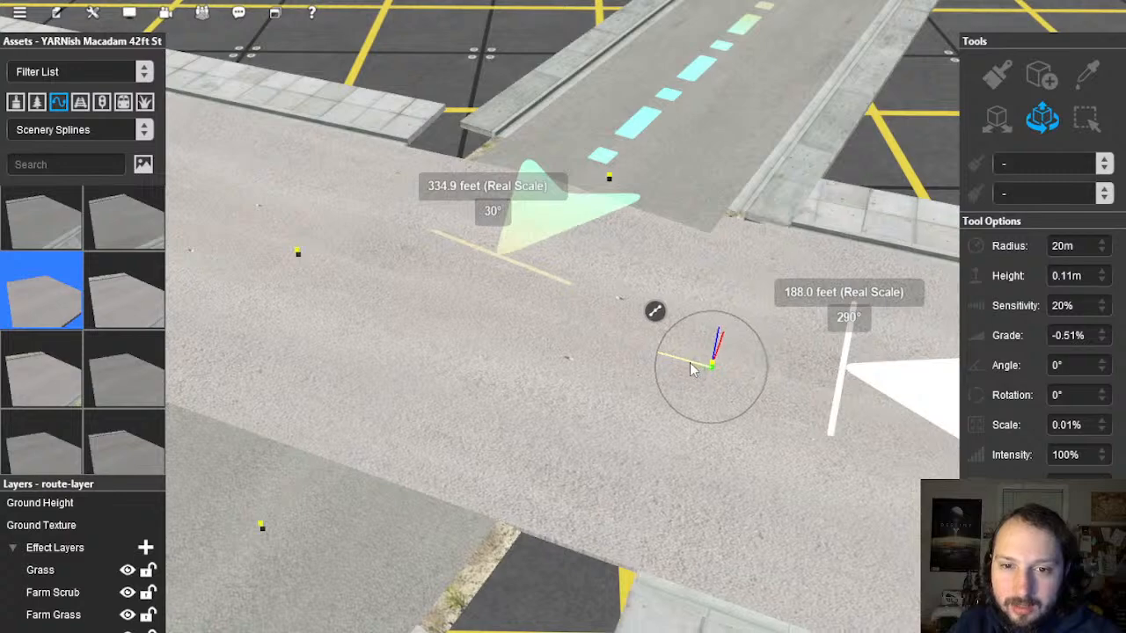
drag(675, 361, 673, 362)
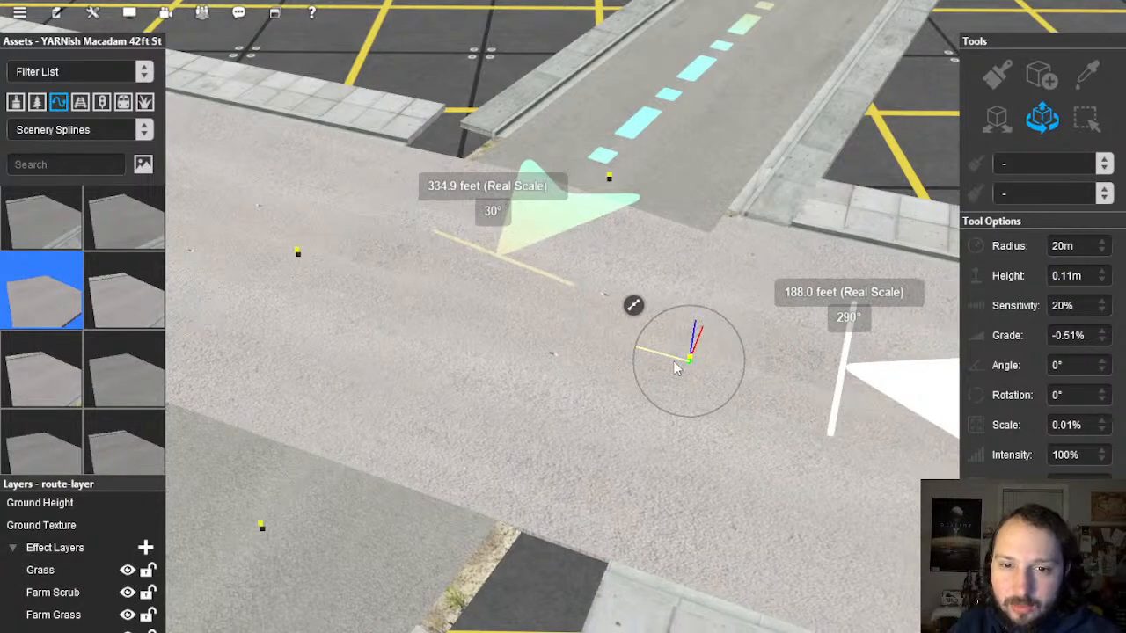
right_drag(639, 398, 871, 235)
scroll(805, 282, up, 5)
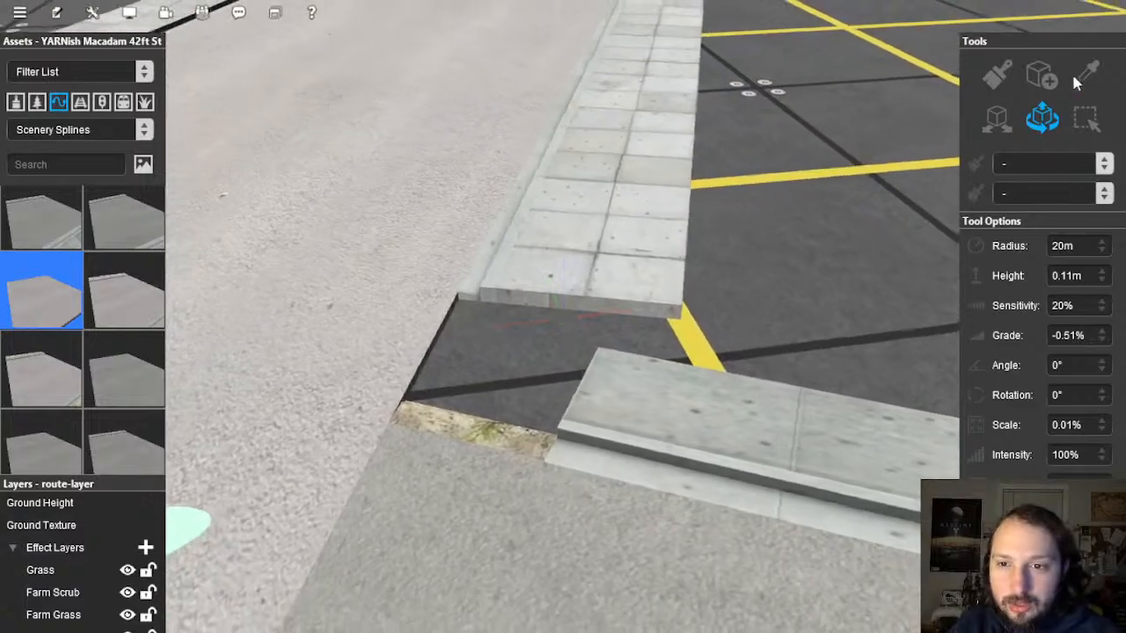
right_drag(612, 189, 563, 283)
scroll(619, 66, down, 5)
scroll(568, 264, up, 6)
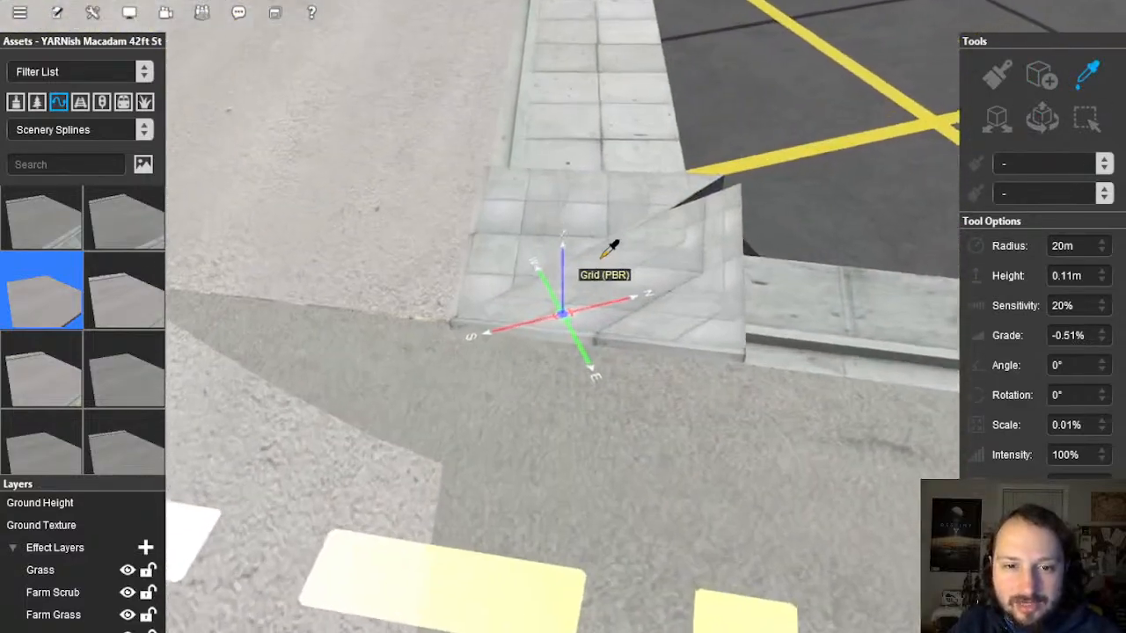
click(630, 255)
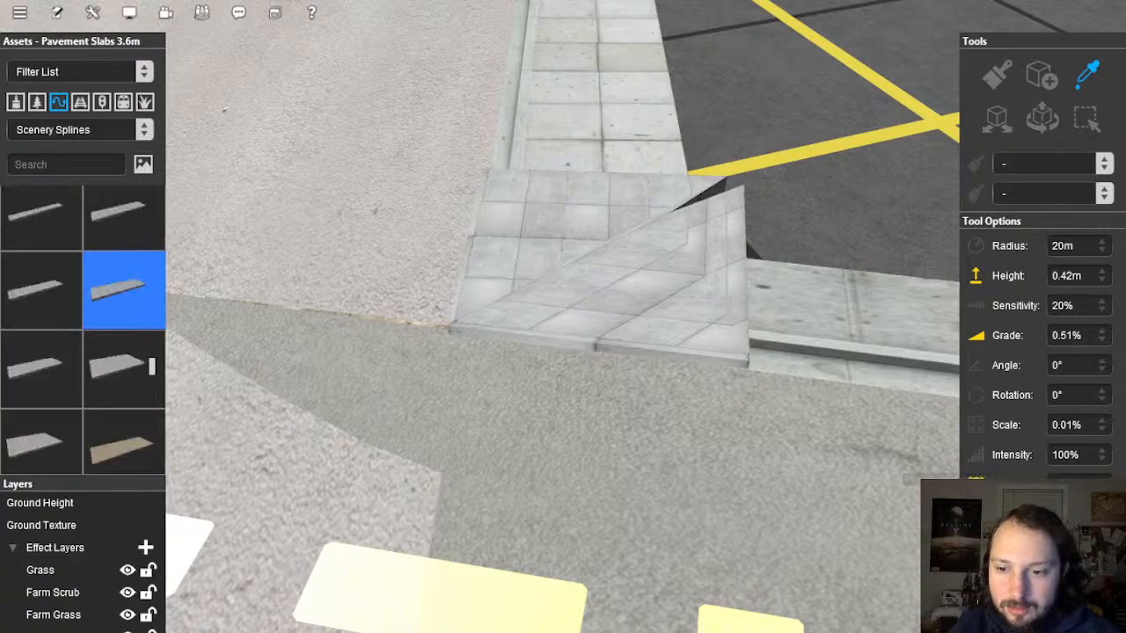
scroll(765, 405, down, 5)
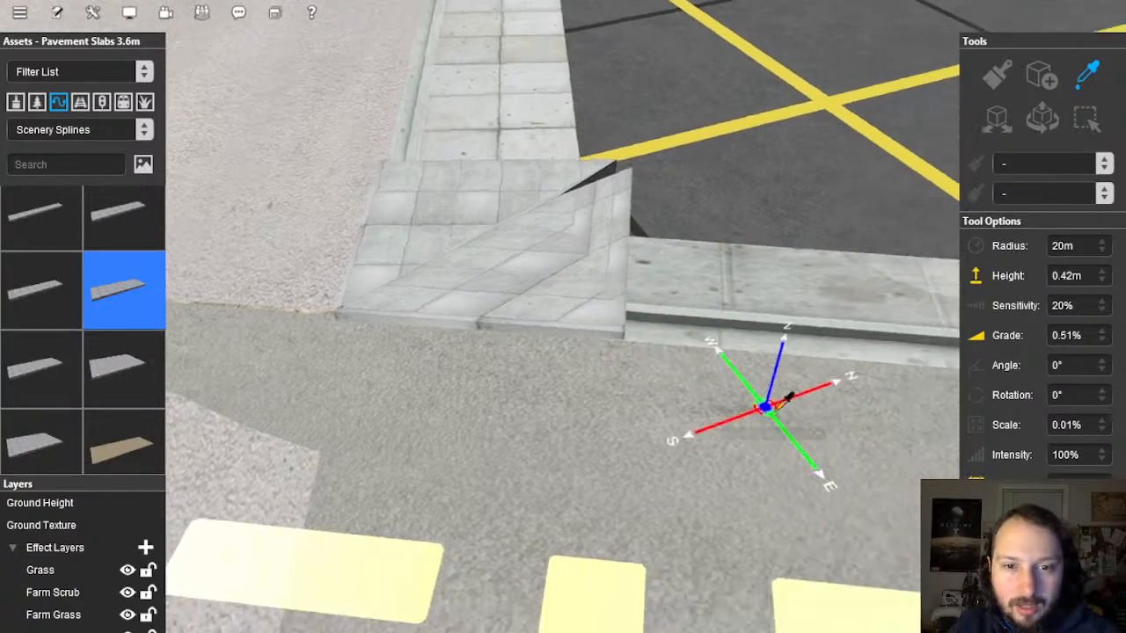
right_drag(765, 405, 887, 382)
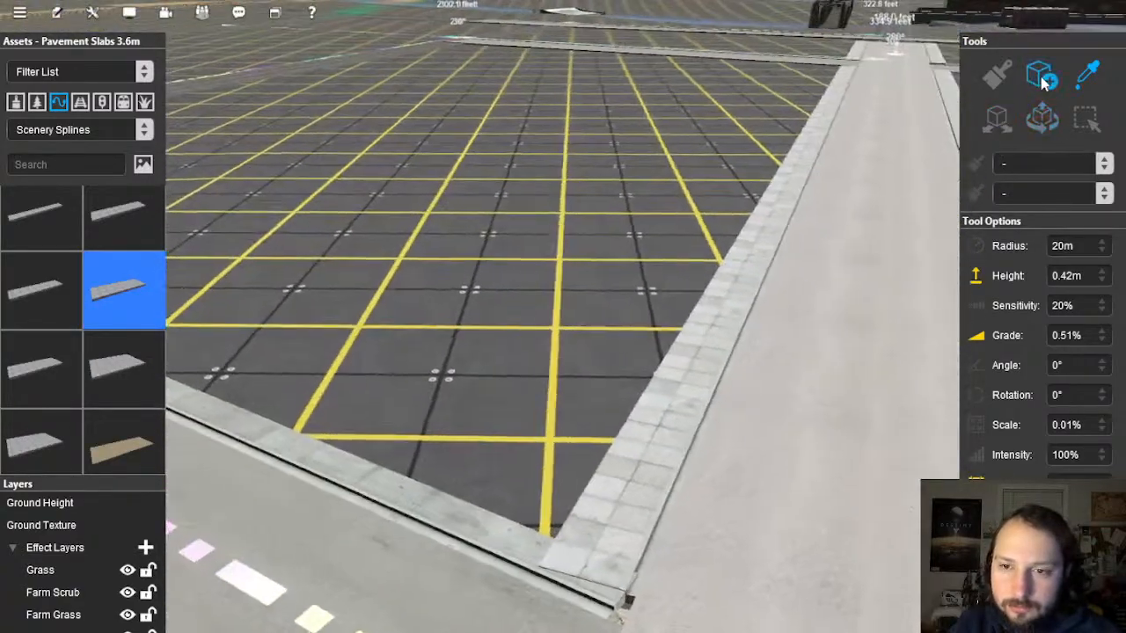
click(1042, 83)
right_click(911, 87)
right_click(685, 90)
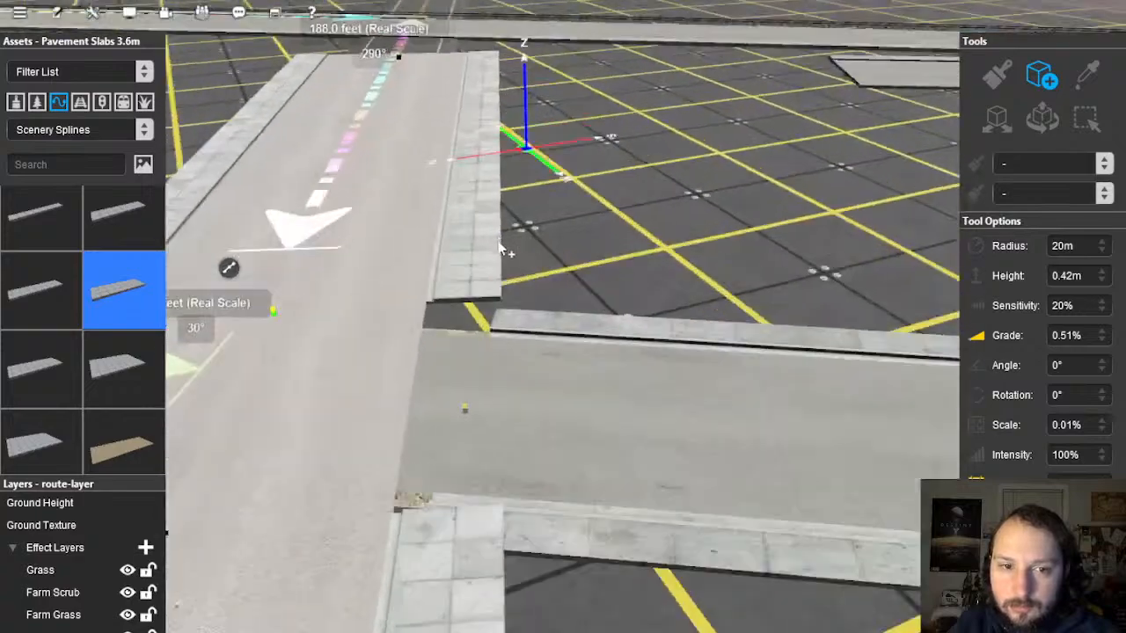
scroll(528, 290, up, 5)
right_drag(586, 423, 598, 466)
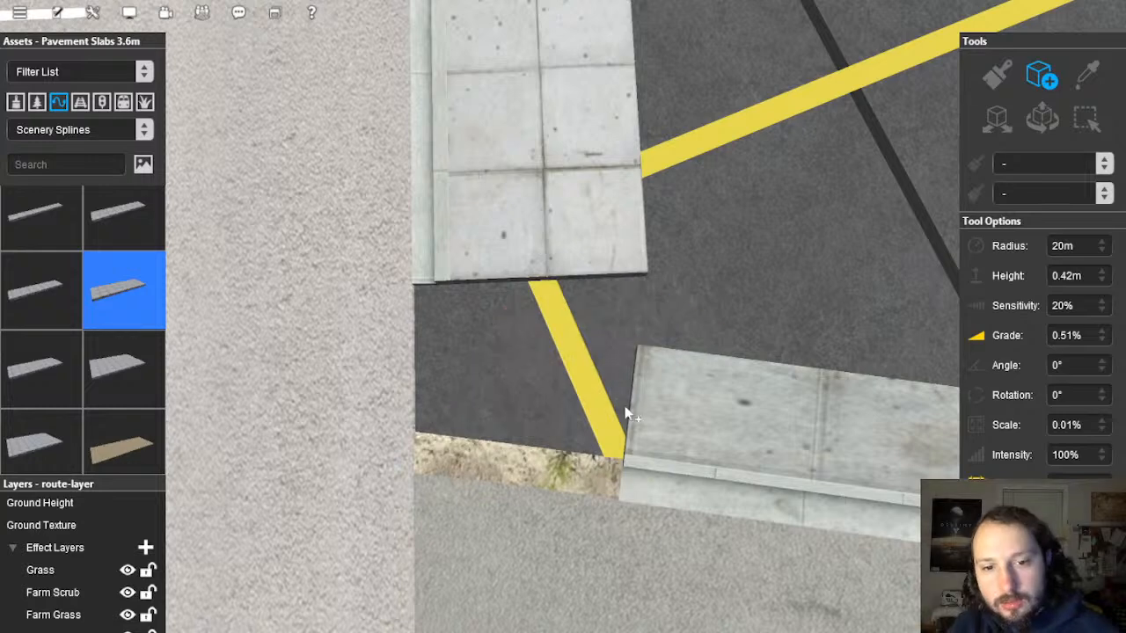
click(688, 507)
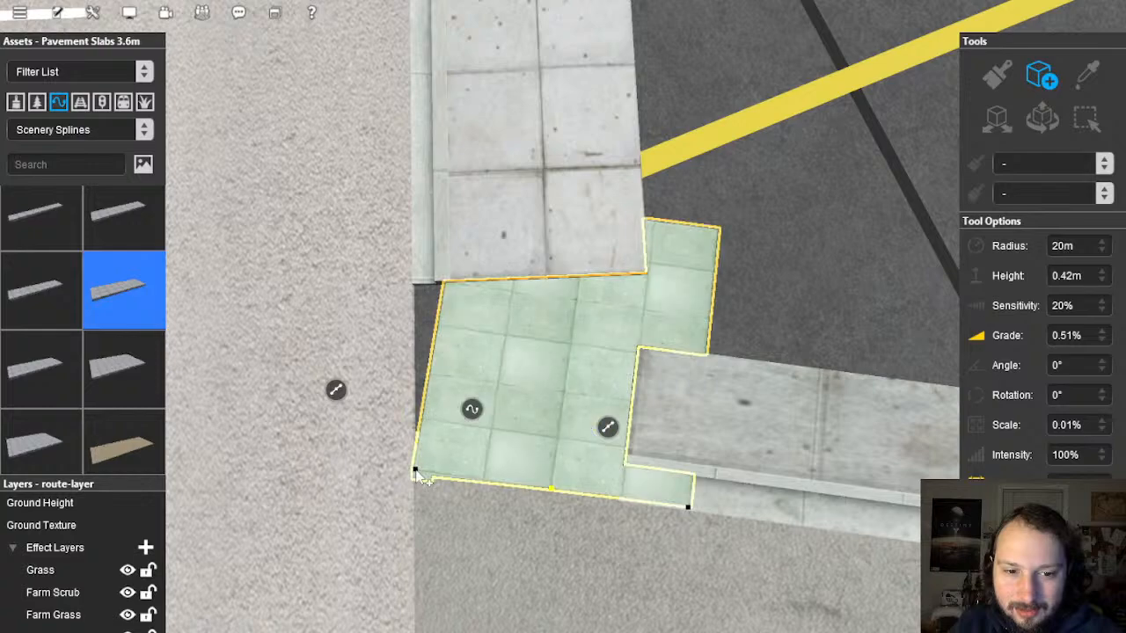
click(416, 471)
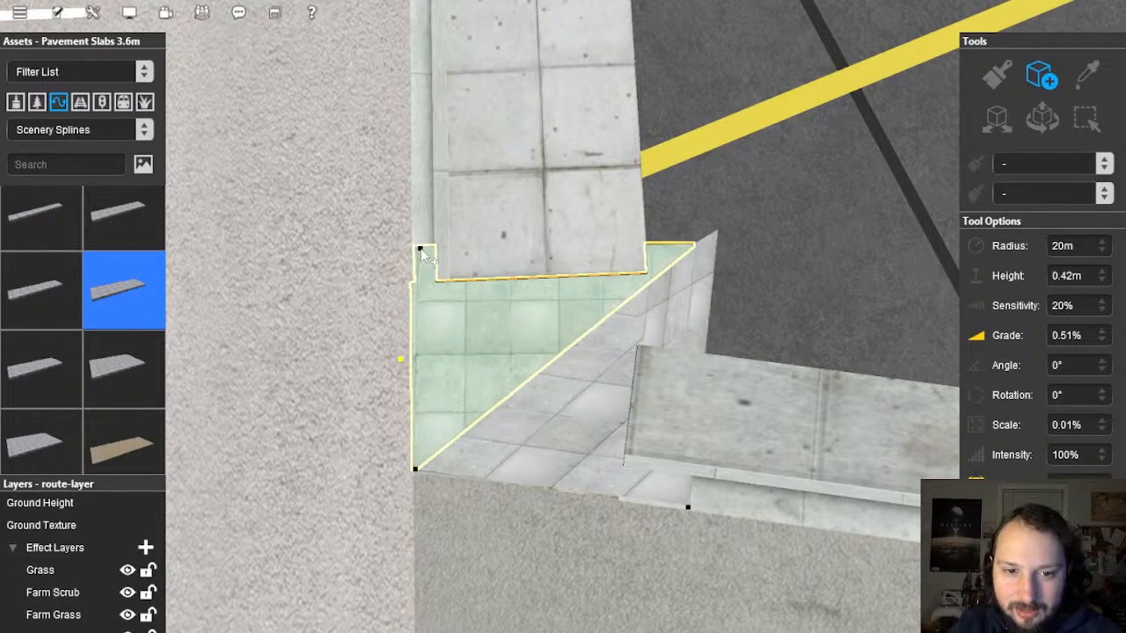
right_drag(455, 342, 631, 322)
key(4)
key(4)
right_drag(613, 383, 620, 475)
scroll(620, 475, up, 5)
click(1041, 130)
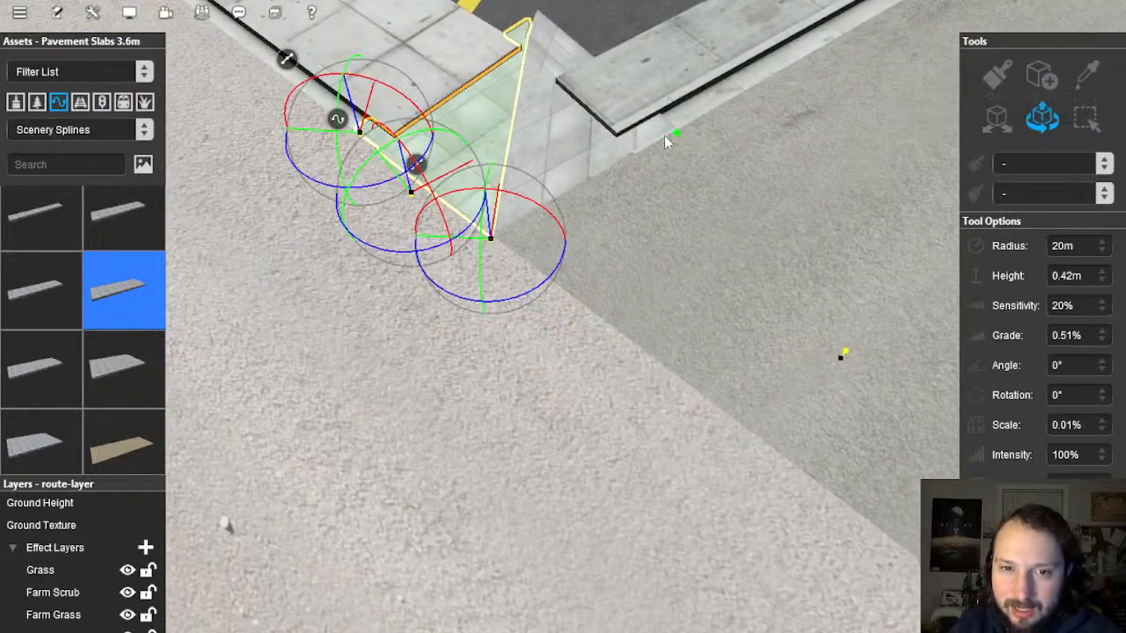
scroll(664, 135, down, 3)
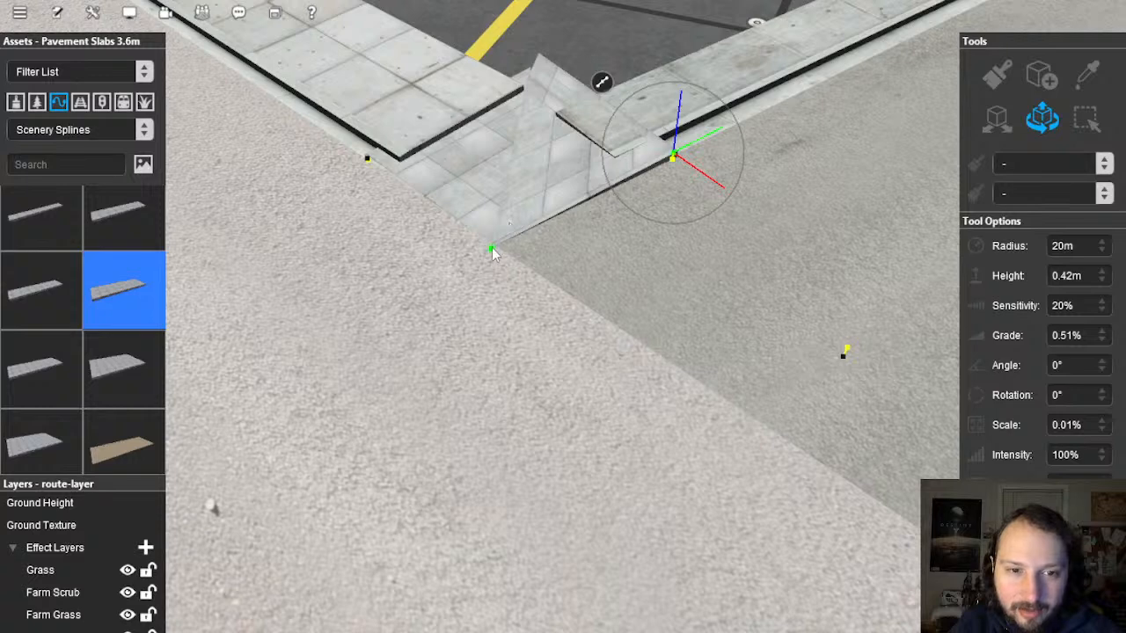
click(492, 248)
click(366, 158)
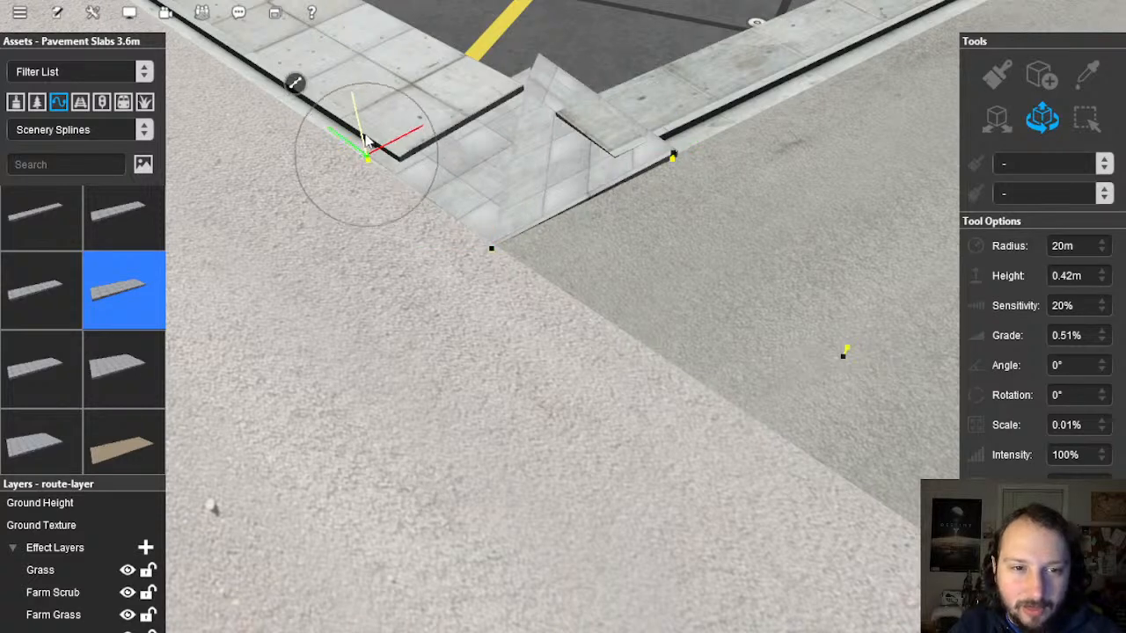
click(492, 250)
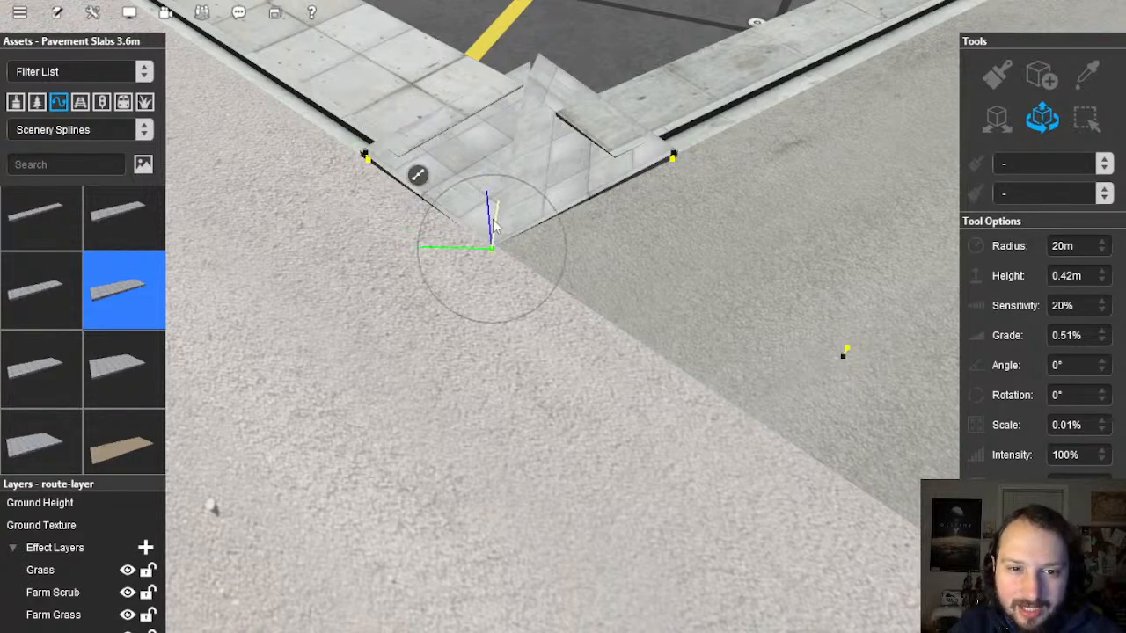
right_click(447, 174)
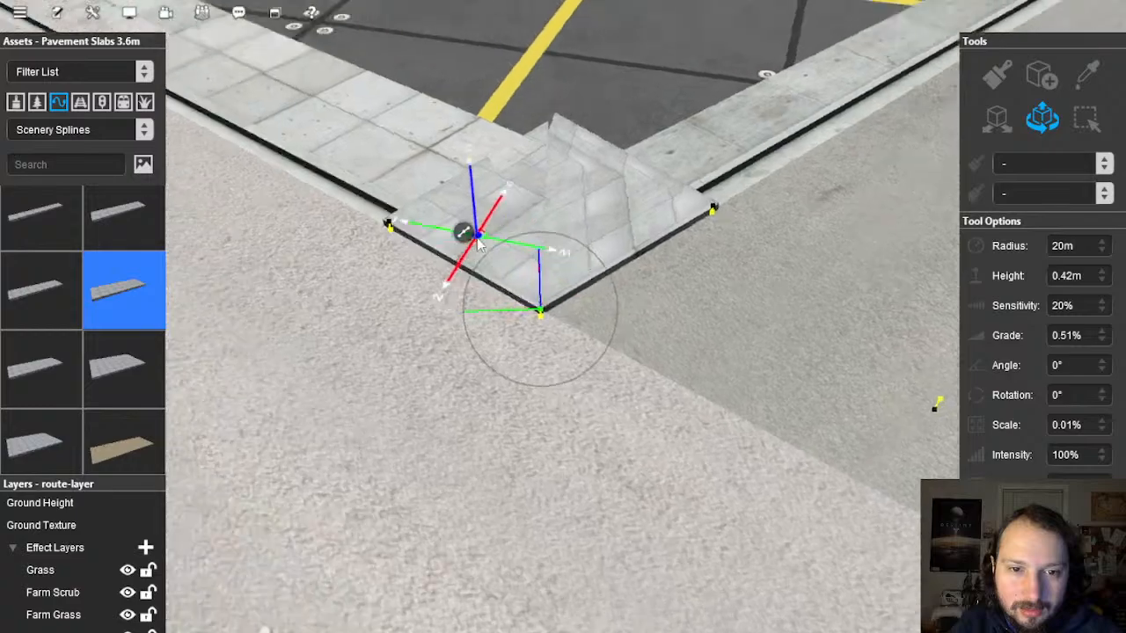
key(Down)
key(Left)
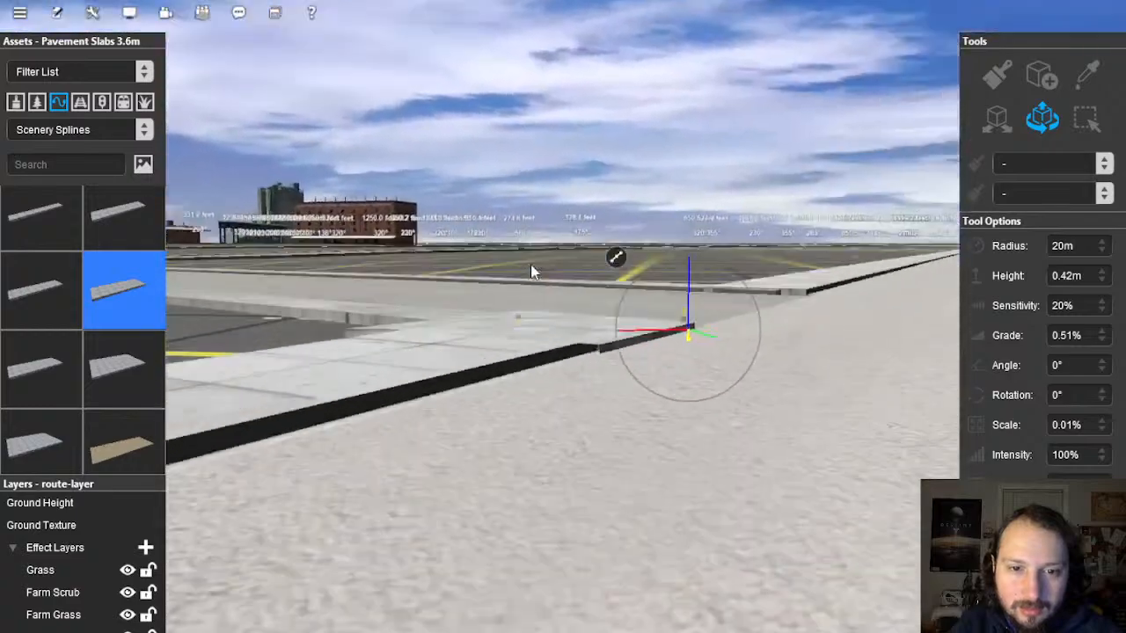
right_drag(531, 264, 563, 326)
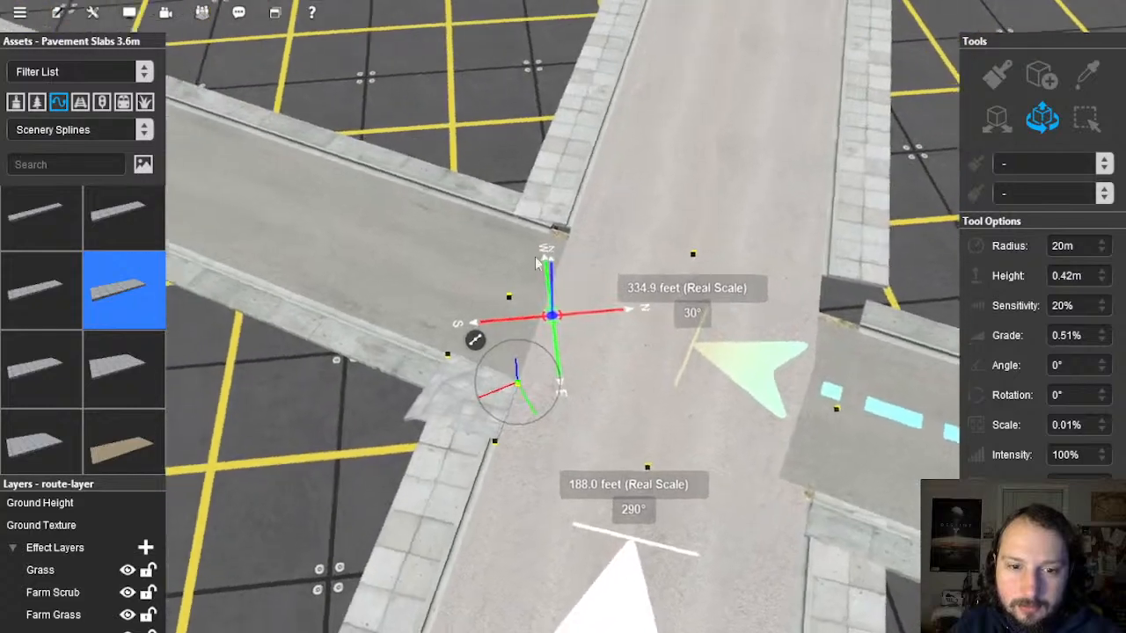
Step: Draw a triangular Pavement Slabs 3.6m piece filling the right pavement corner gap
right_click(674, 356)
right_drag(792, 304, 761, 310)
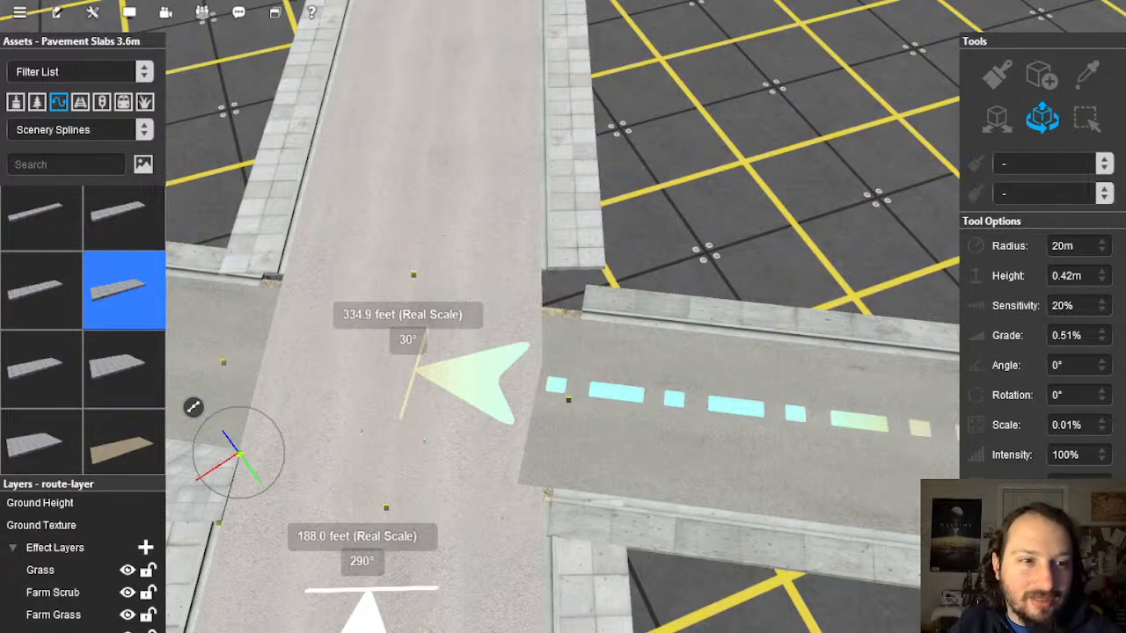
right_click(582, 287)
scroll(569, 325, up, 5)
right_drag(582, 312, 552, 313)
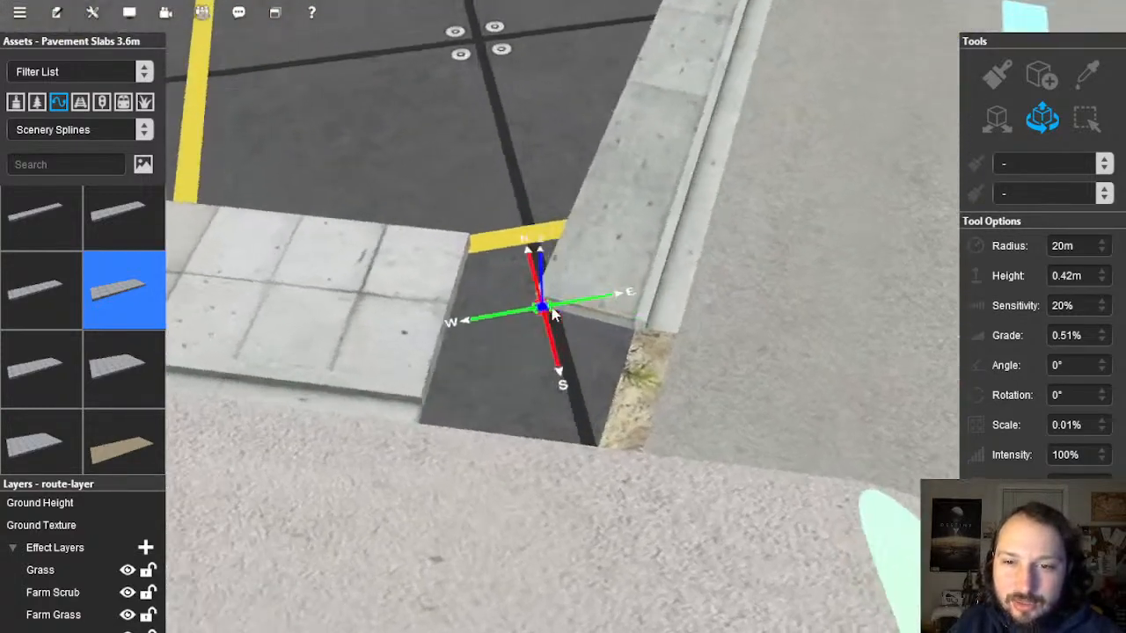
click(1041, 77)
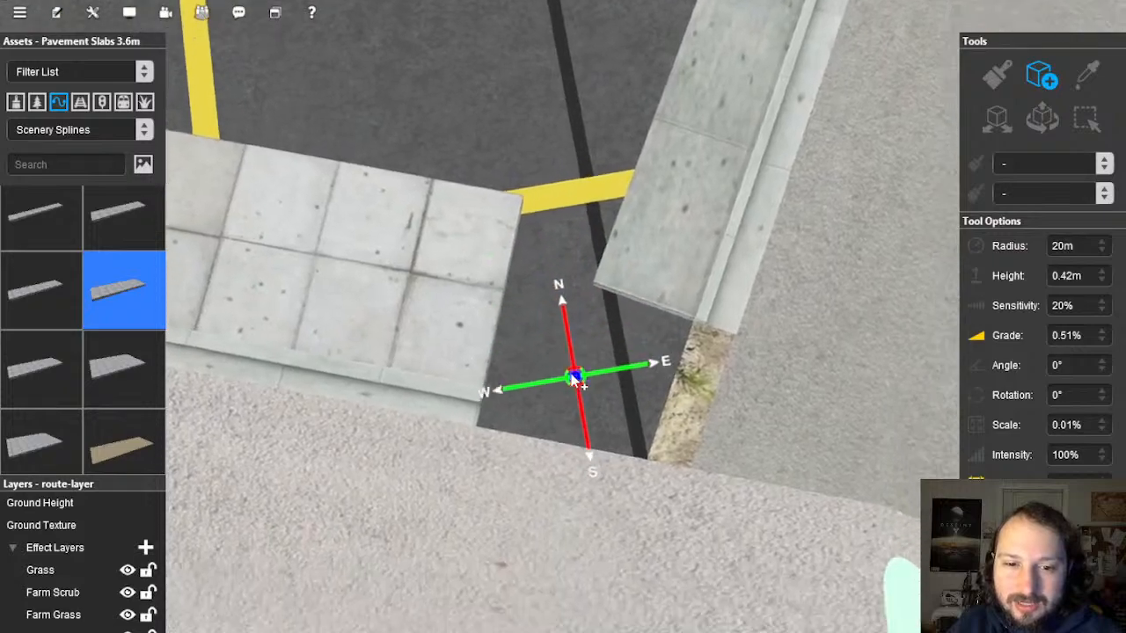
click(431, 344)
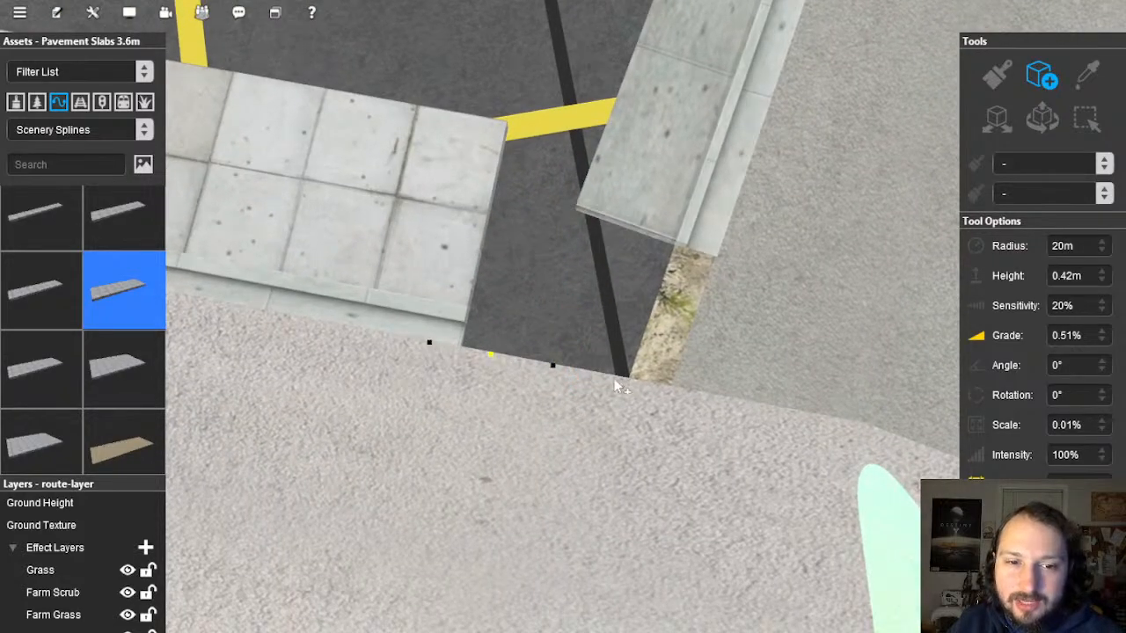
click(639, 384)
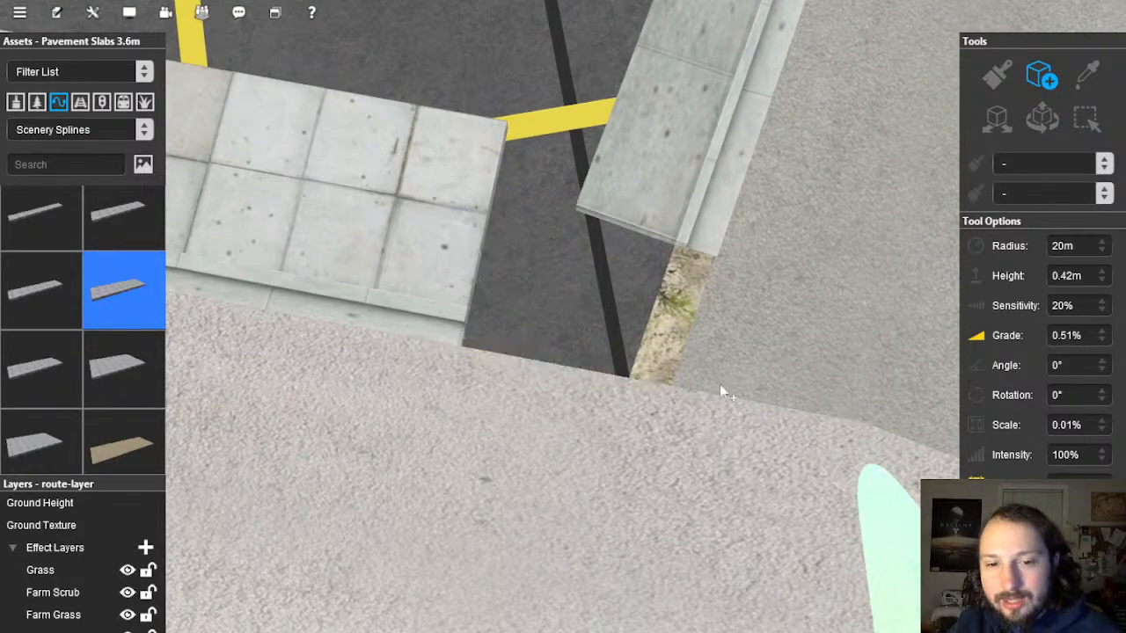
right_drag(719, 385, 687, 266)
click(691, 266)
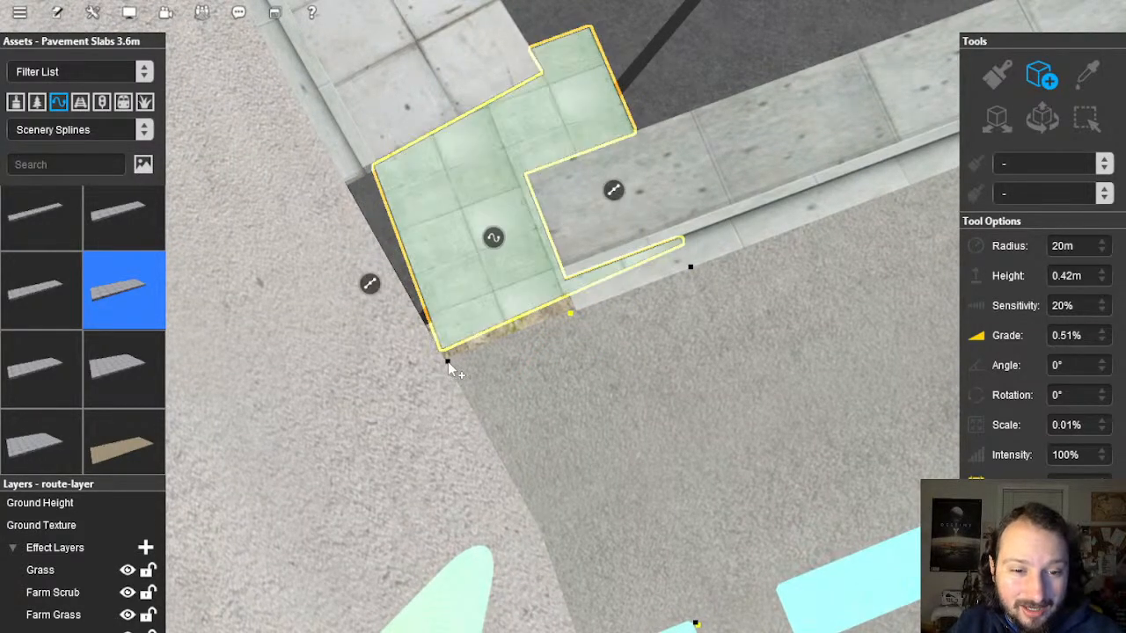
click(447, 364)
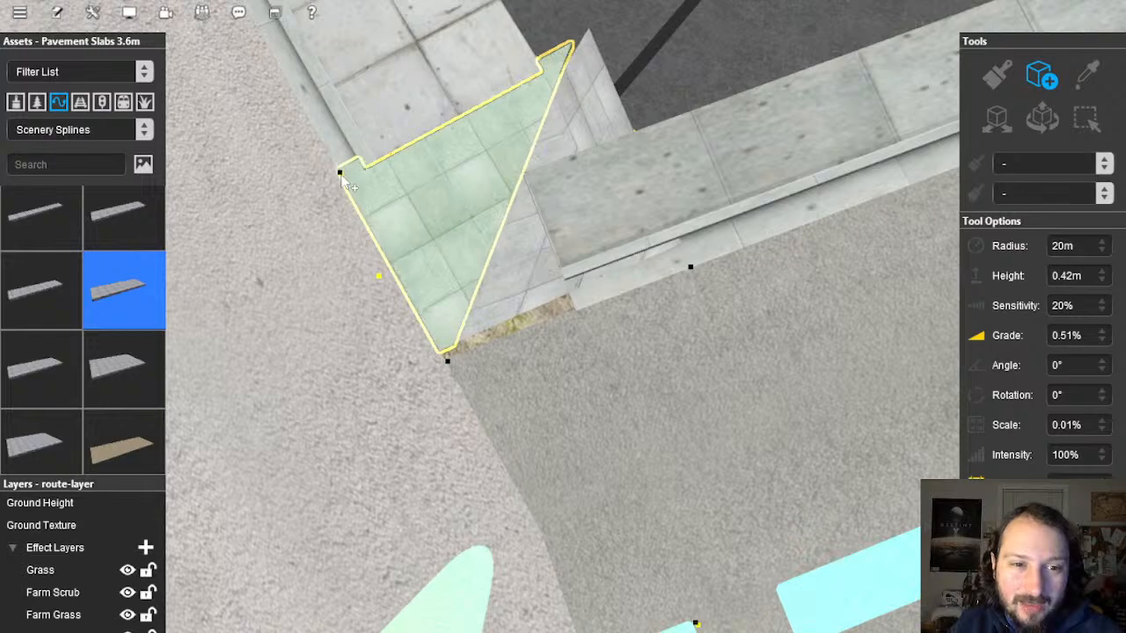
click(345, 182)
Step: Raise the triangle's spline point so the slab sits at kerb height
right_drag(345, 182, 978, 203)
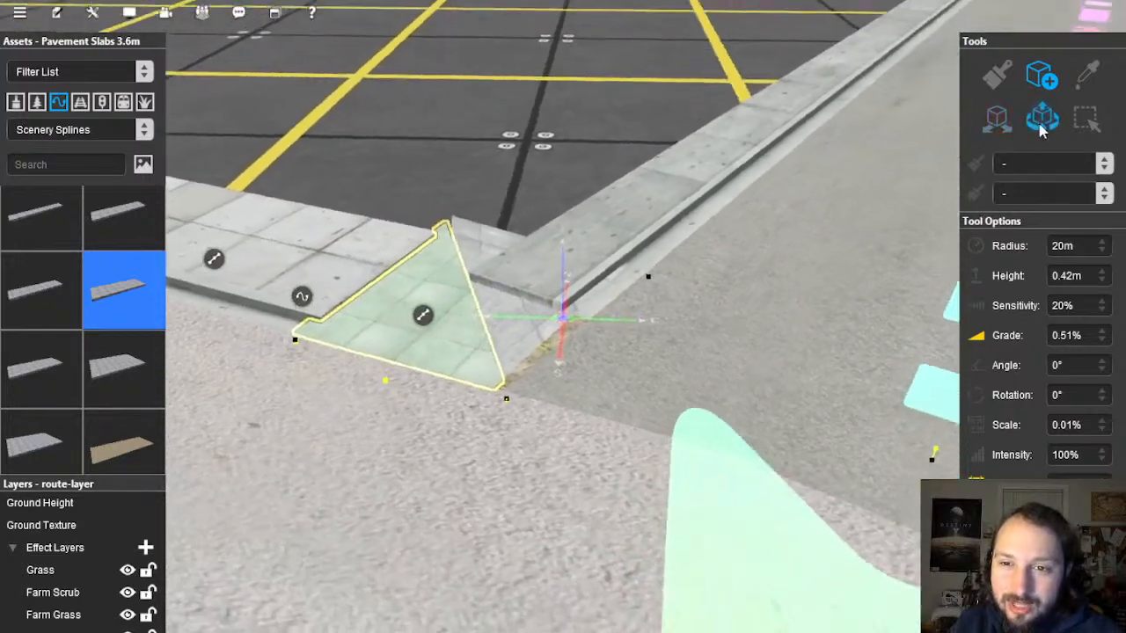
click(1043, 123)
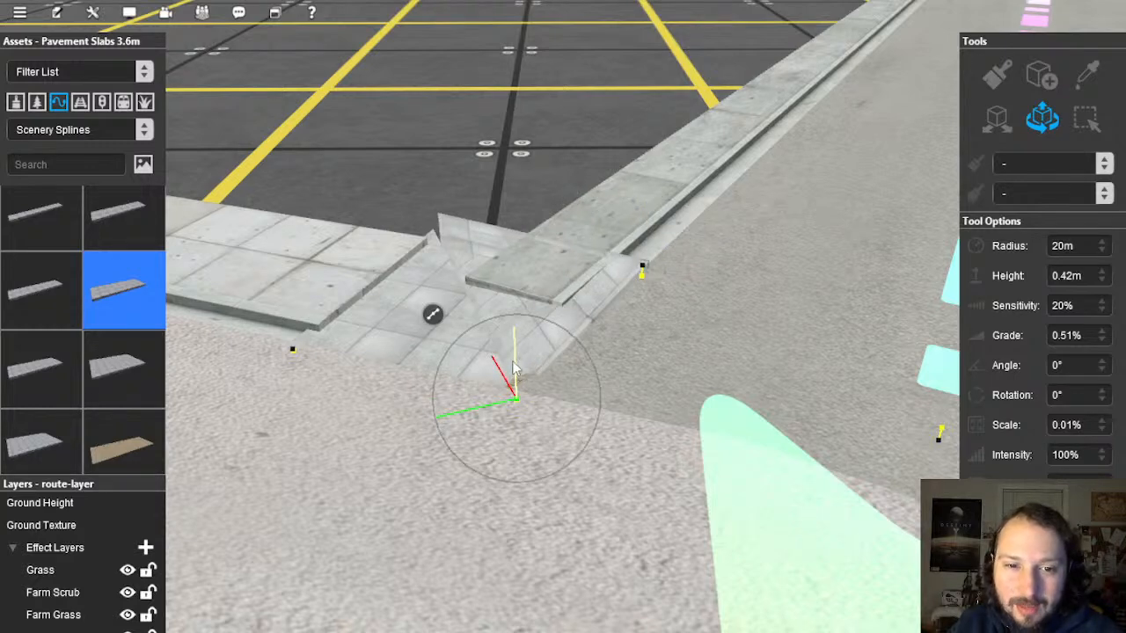
drag(515, 368, 518, 360)
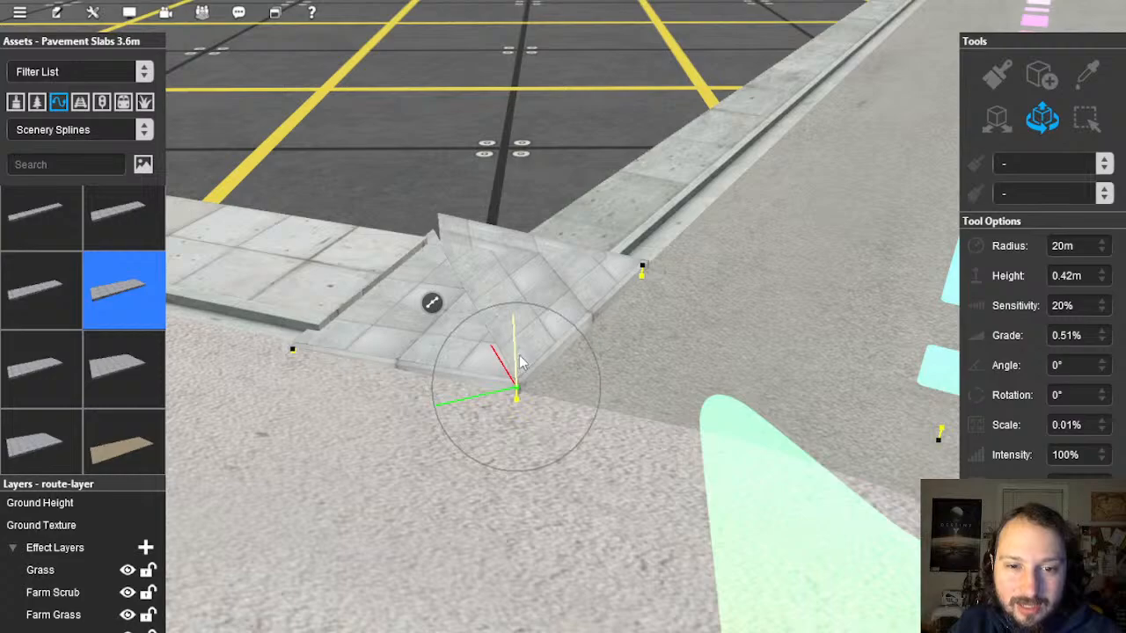
right_drag(521, 362, 523, 326)
key(alt+y)
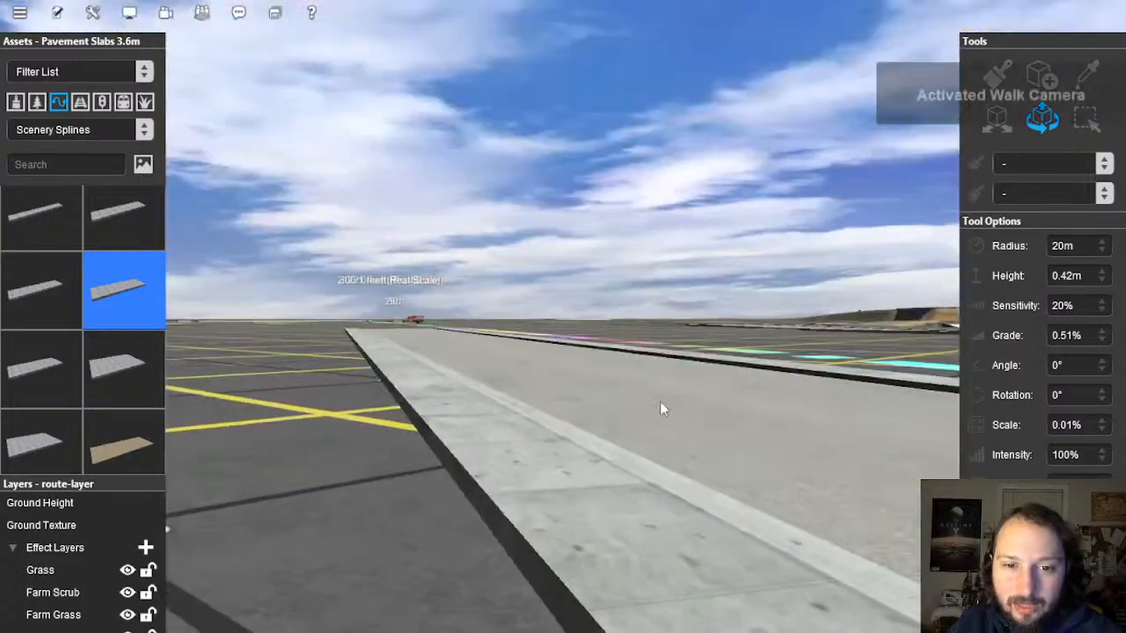
key(4)
scroll(578, 330, up, 5)
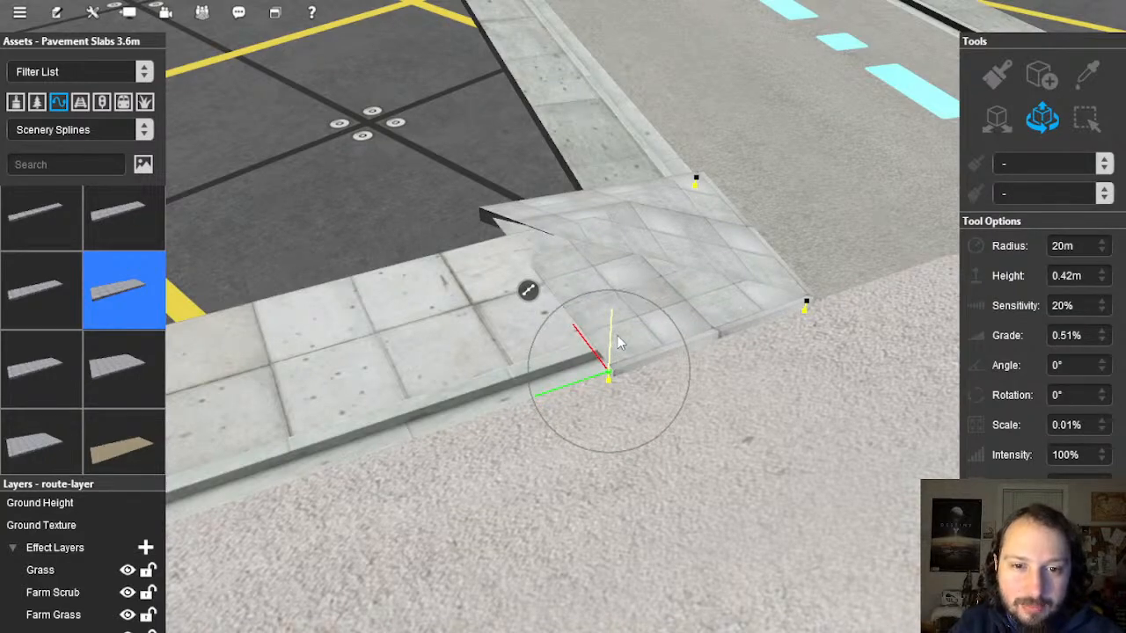
scroll(617, 336, down, 5)
right_drag(617, 335, 532, 325)
scroll(532, 325, down, 10)
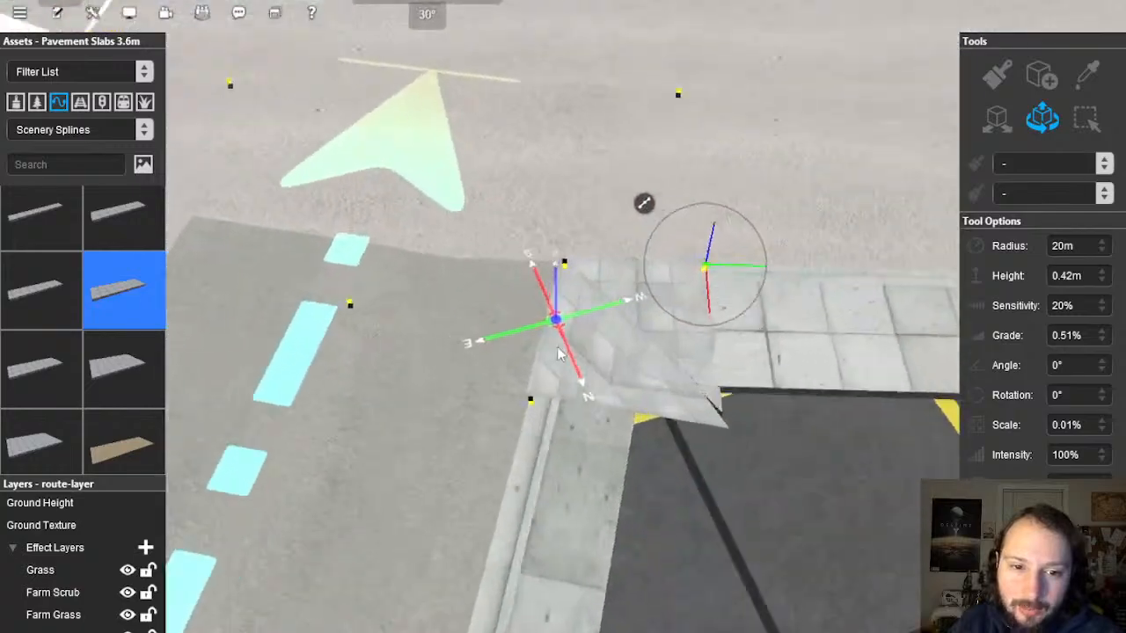
scroll(585, 281, down, 5)
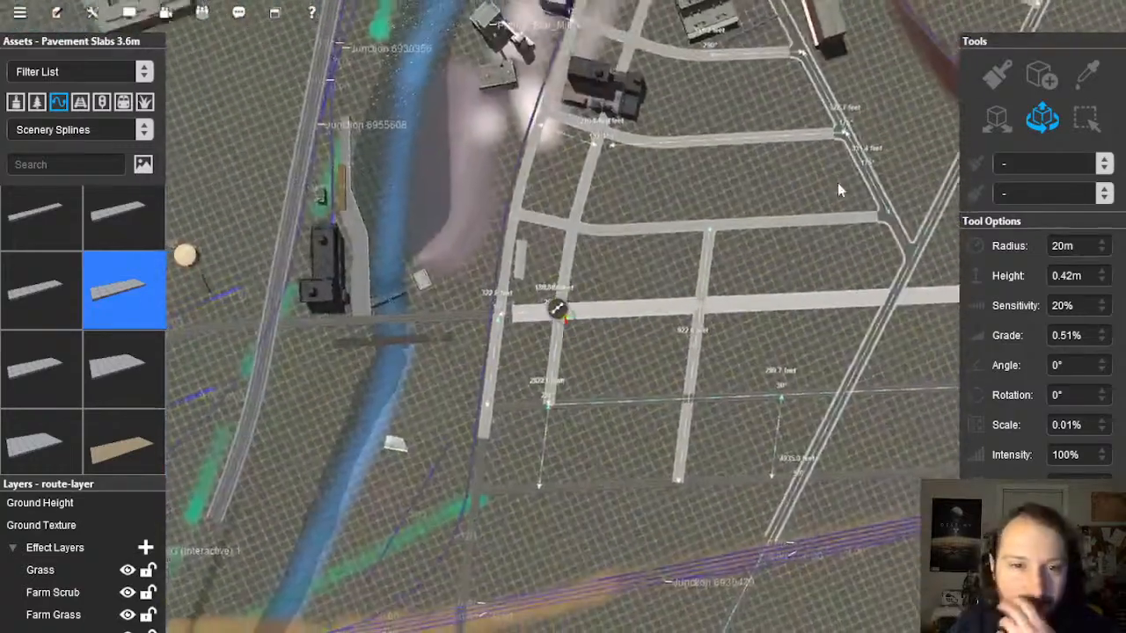
right_drag(497, 222, 561, 327)
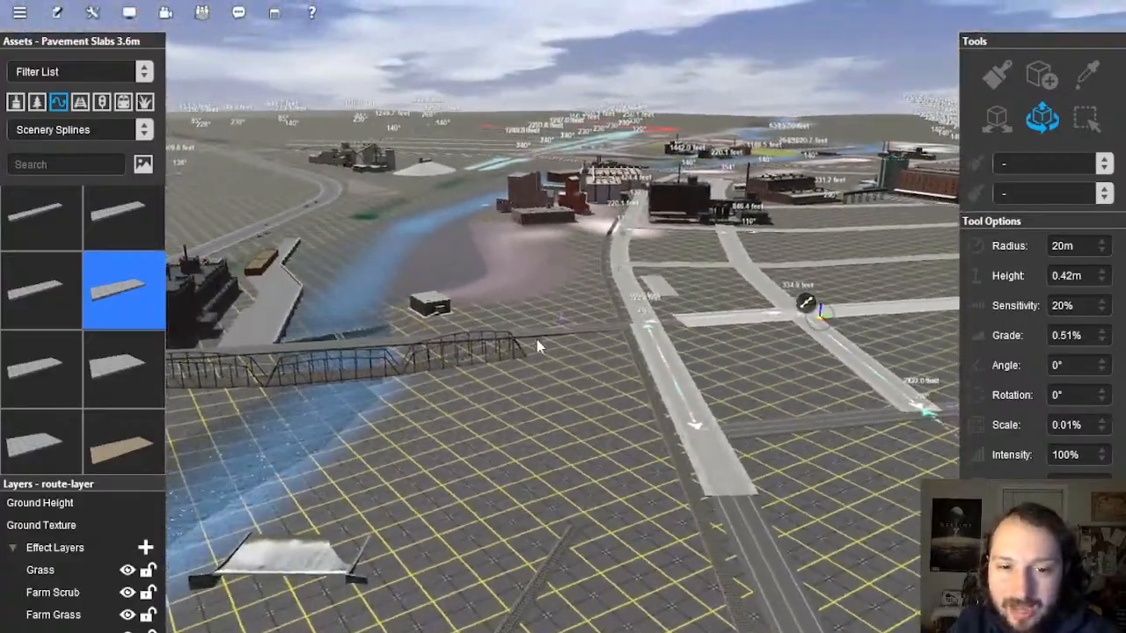
right_drag(530, 501, 568, 349)
Step: Drag the pavement spline's end point out to meet the crossing road
scroll(568, 355, up, 10)
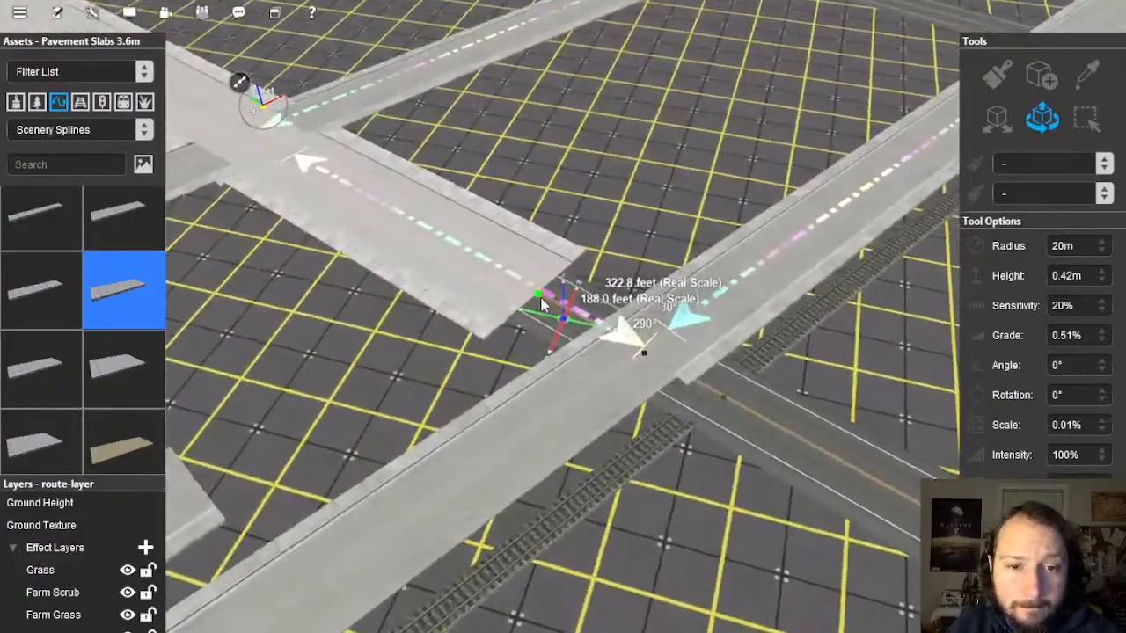
click(540, 297)
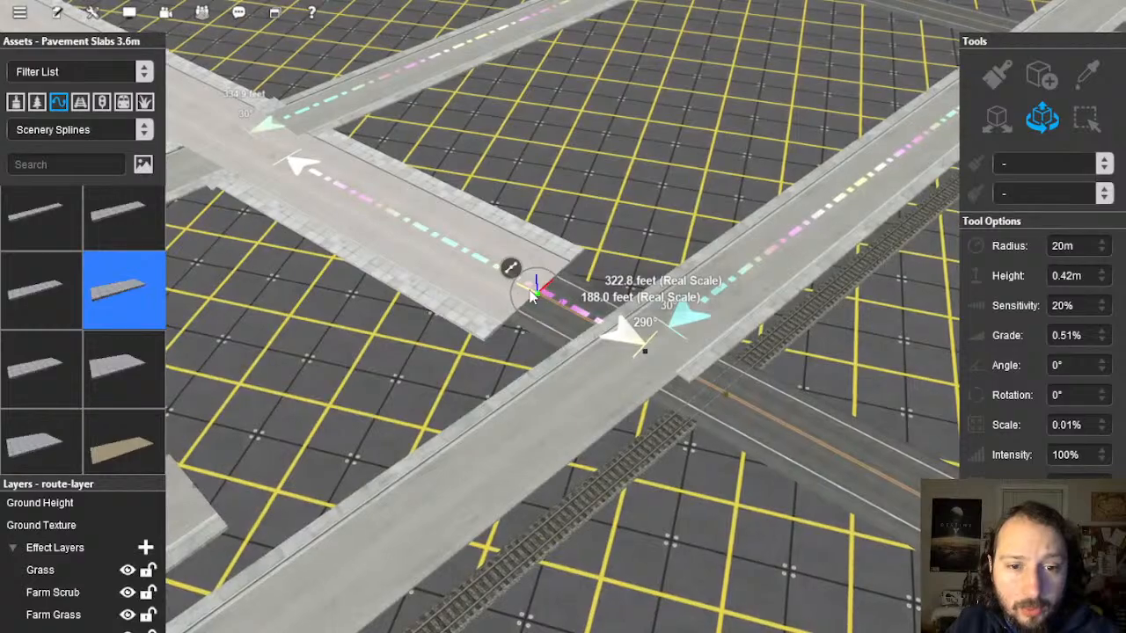
drag(536, 294, 581, 325)
click(598, 267)
Step: Pan and fly the view north past the river crossing to the green terrain grid edge
right_drag(576, 271, 586, 352)
scroll(493, 318, down, 5)
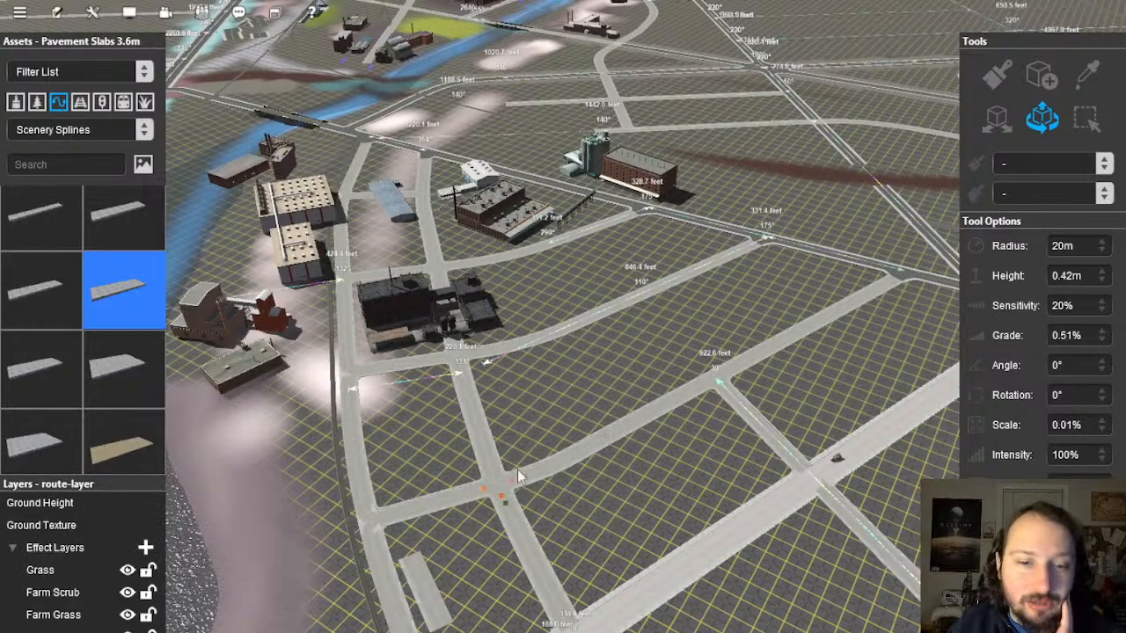
drag(518, 469, 644, 302)
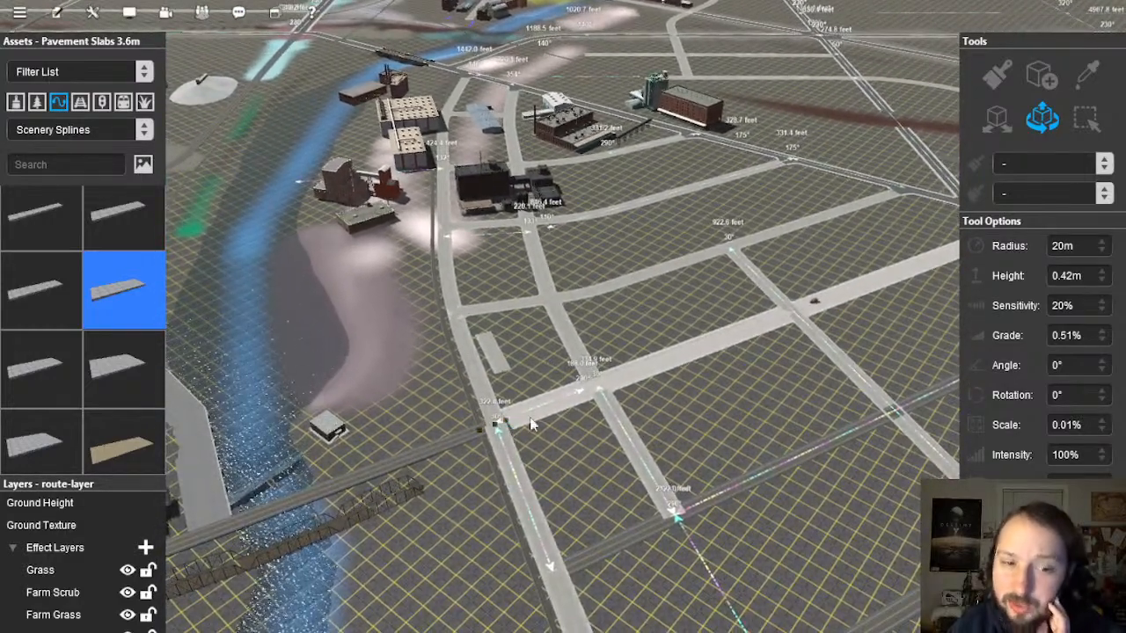
drag(526, 361, 550, 336)
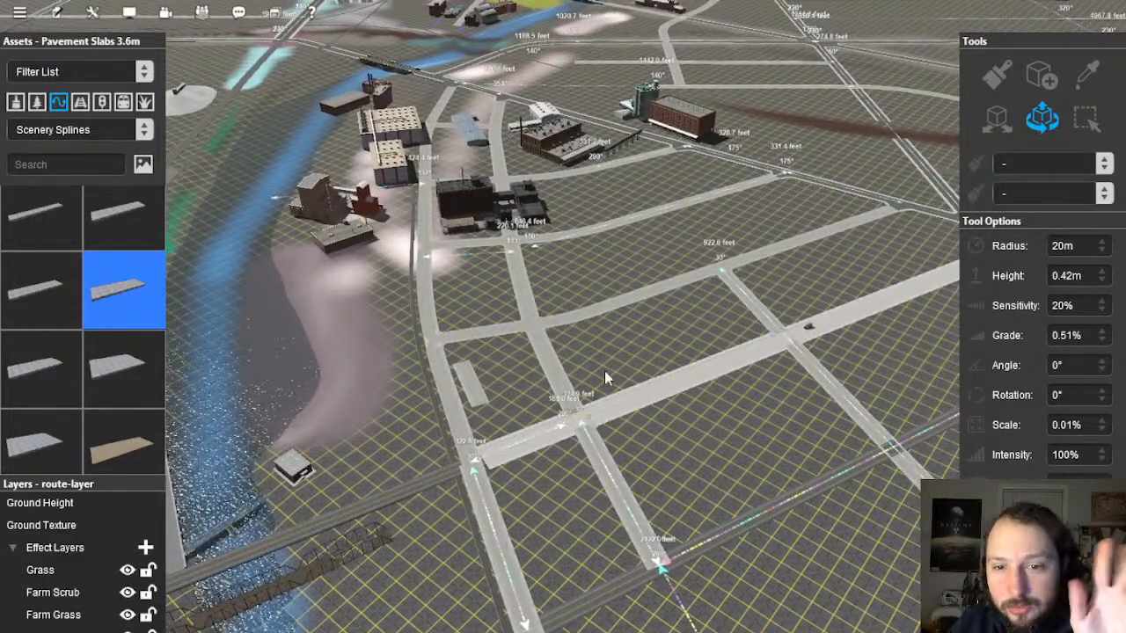
right_click(517, 123)
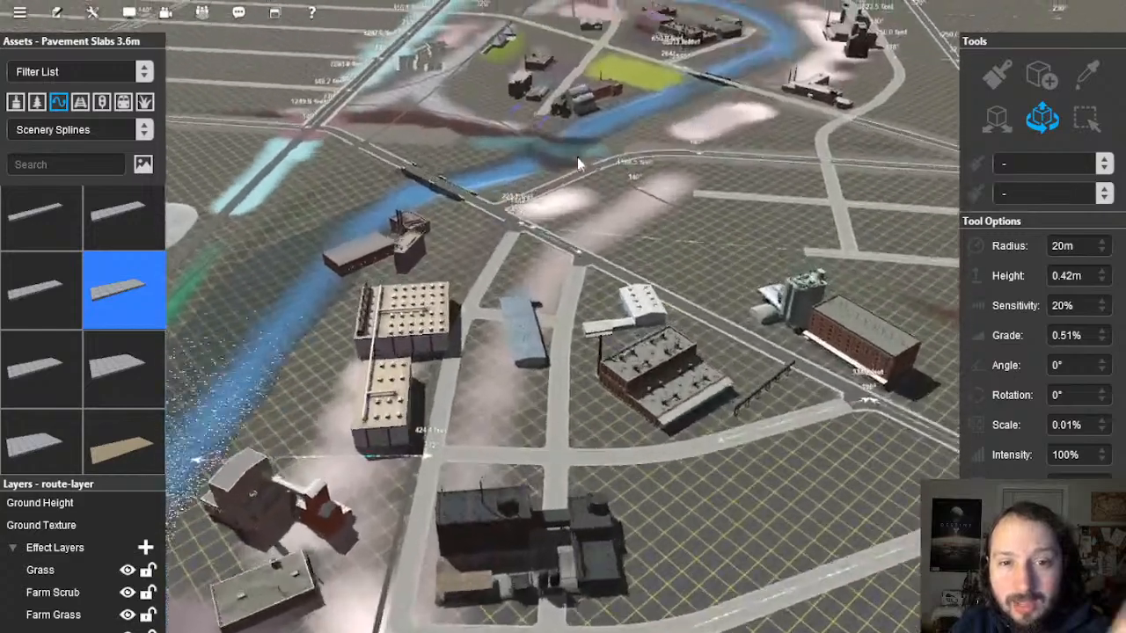
right_click(577, 160)
key(m)
scroll(583, 198, down, 10)
right_click(603, 114)
right_click(646, 238)
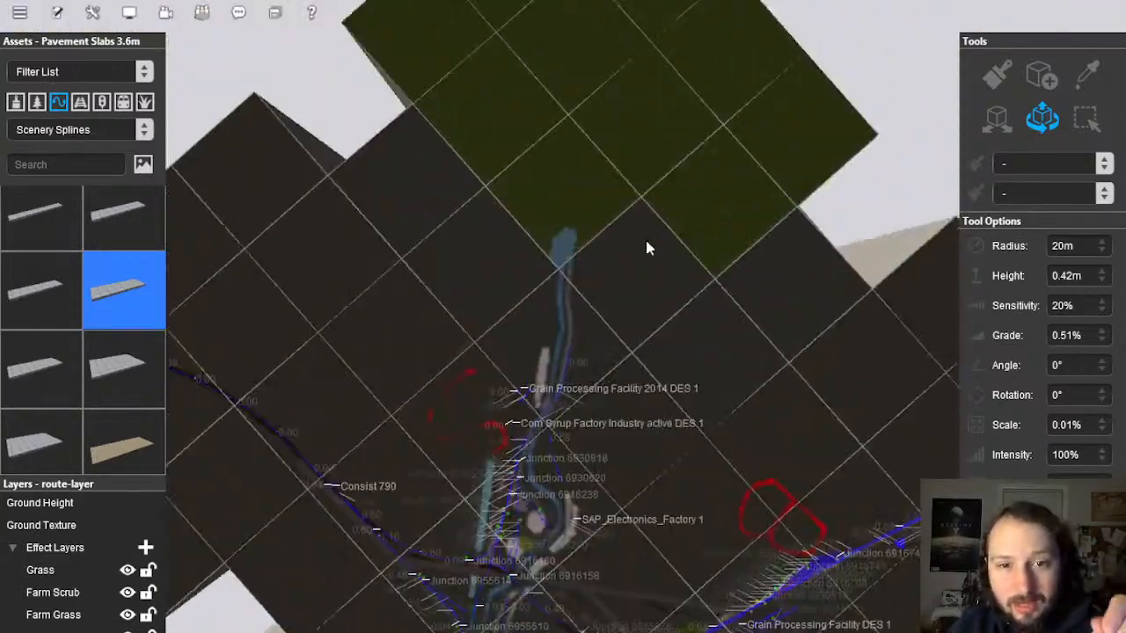
scroll(599, 344, up, 10)
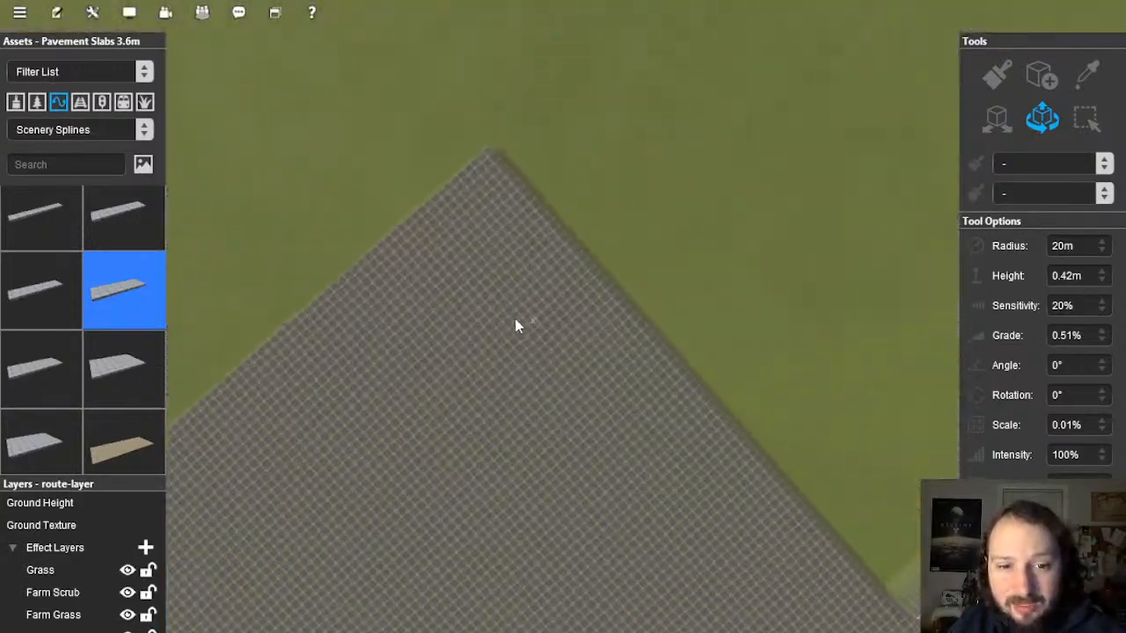
key(Down)
key(Left)
key(Up)
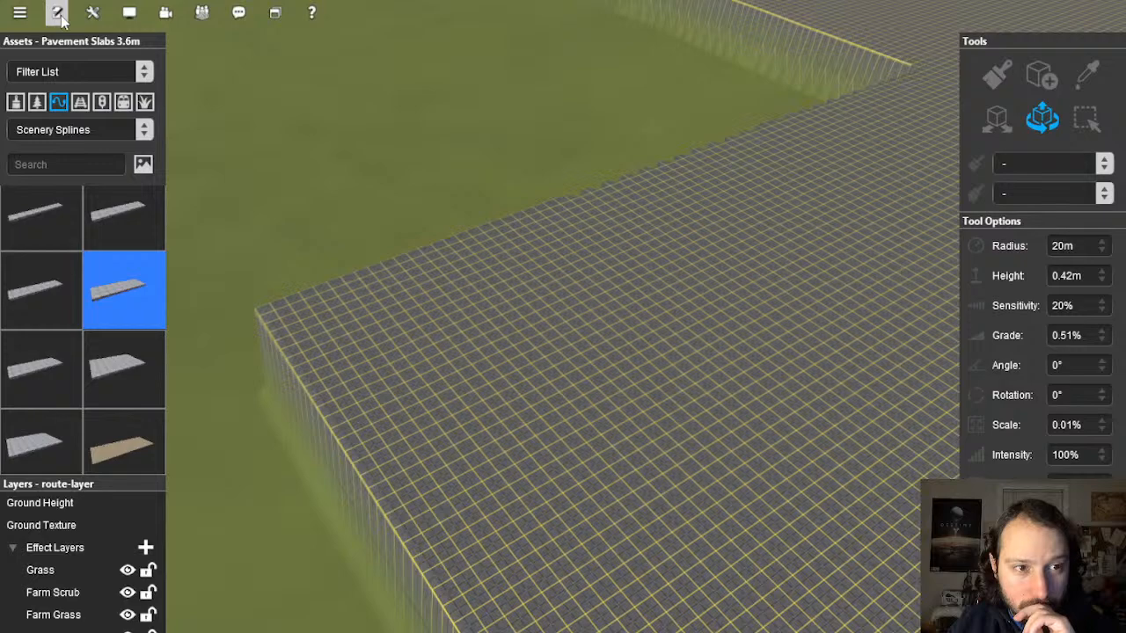
Step: Switch to Edit in Surveyor Classic and frame the green area's corner from above
click(93, 13)
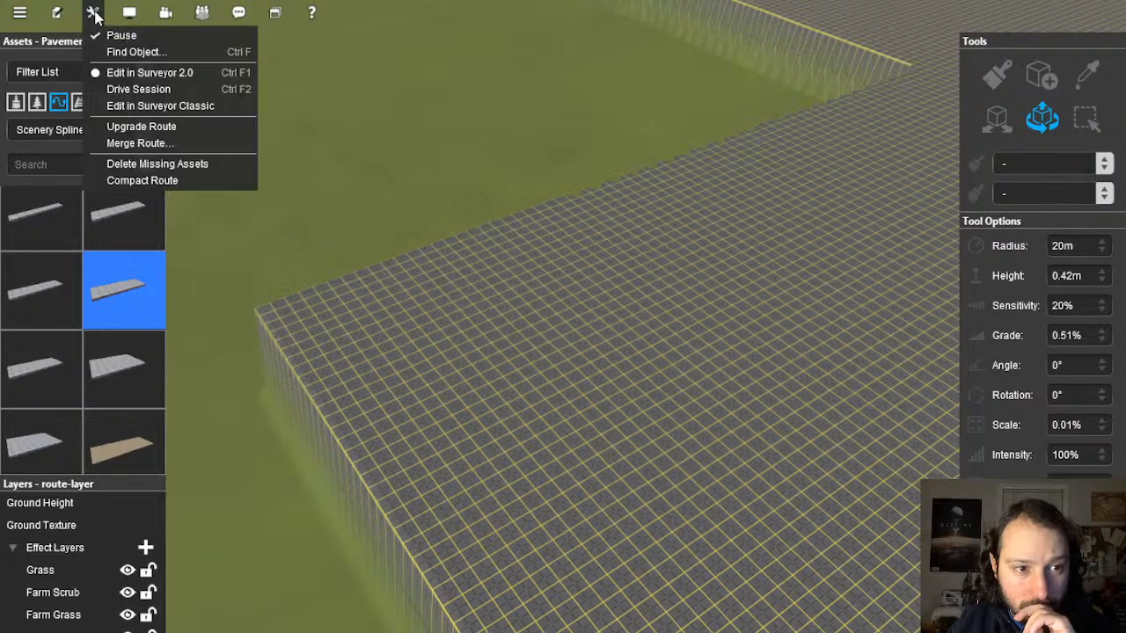
click(176, 107)
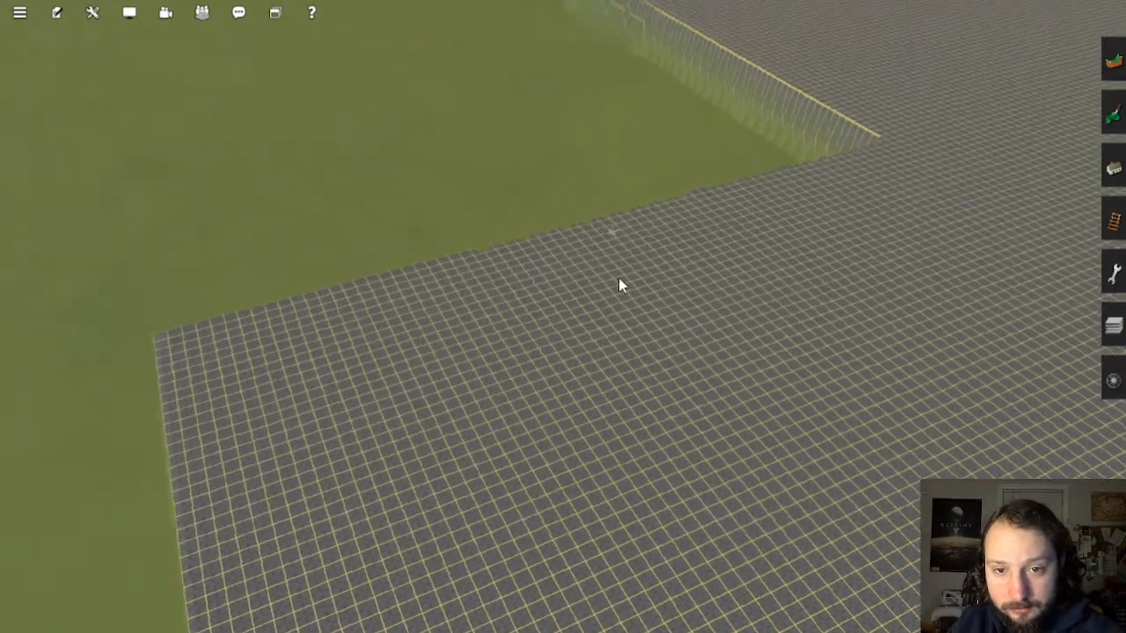
middle_drag(618, 278, 491, 363)
scroll(491, 362, down, 3)
right_click(491, 362)
scroll(551, 349, up, 3)
scroll(554, 349, up, 8)
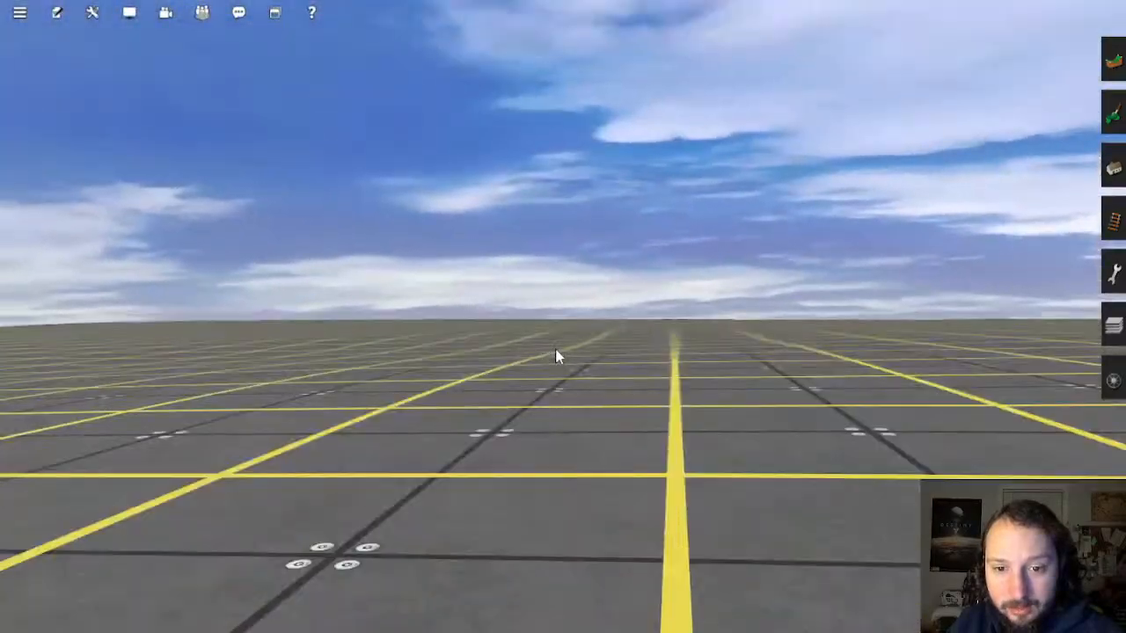
scroll(555, 349, down, 4)
middle_drag(723, 294, 692, 250)
right_click(693, 249)
mouse_move(575, 287)
middle_down()
mouse_move(563, 304)
mouse_move(572, 309)
middle_up()
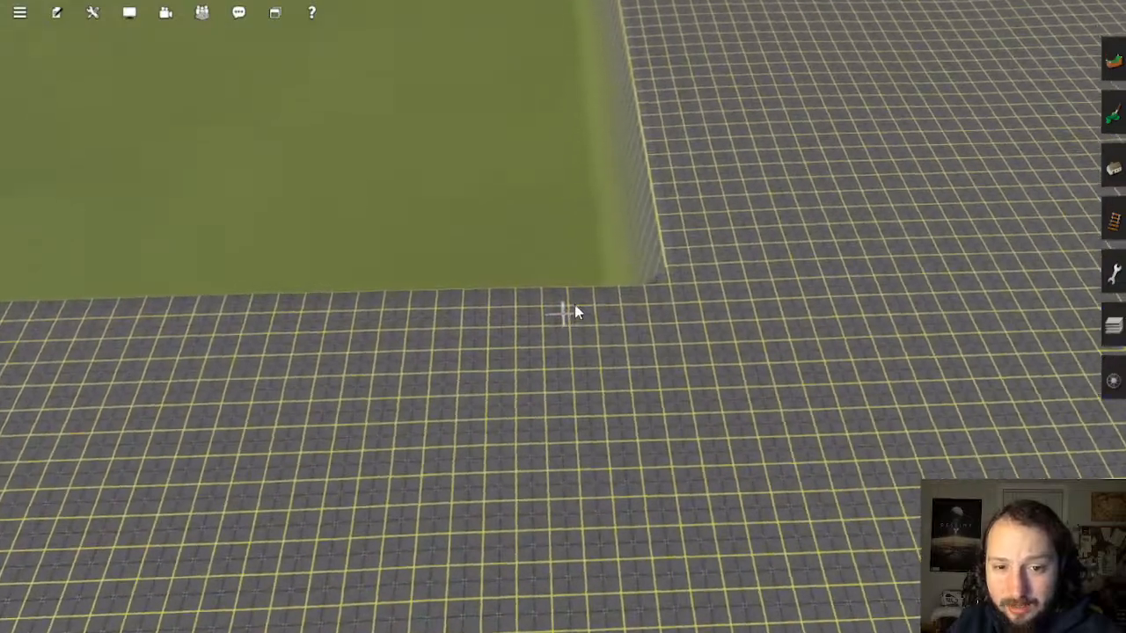
Step: In the Topology tool, enable Use height and sample the raised platform's height of 72.76
click(1114, 110)
click(993, 187)
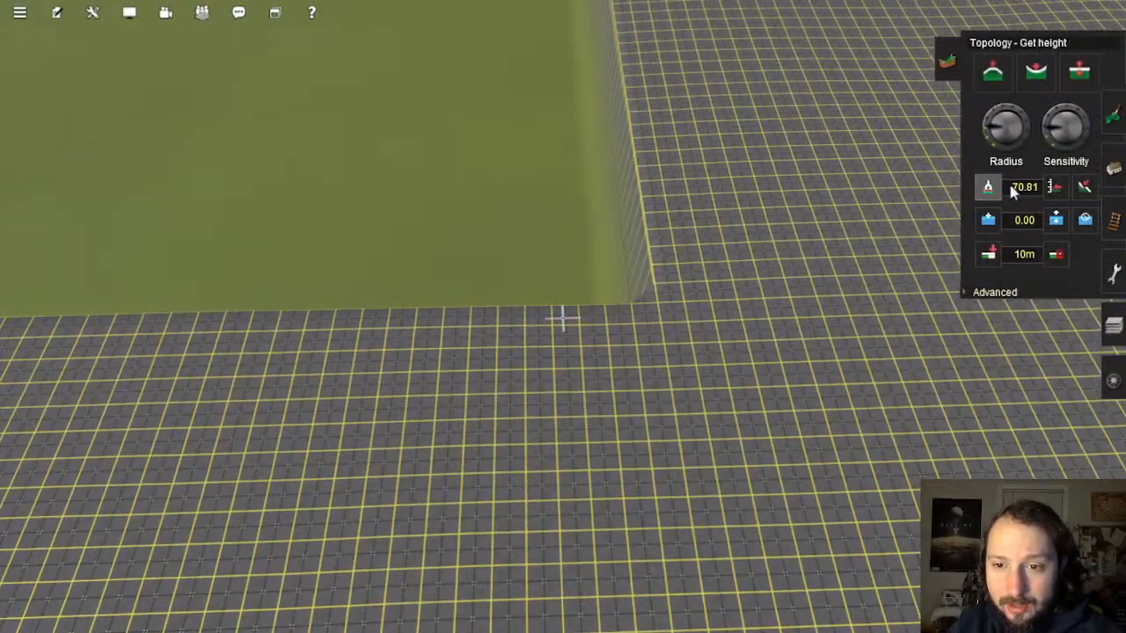
click(1060, 189)
middle_drag(591, 352, 669, 276)
scroll(586, 365, down, 5)
right_click(668, 277)
right_click(675, 261)
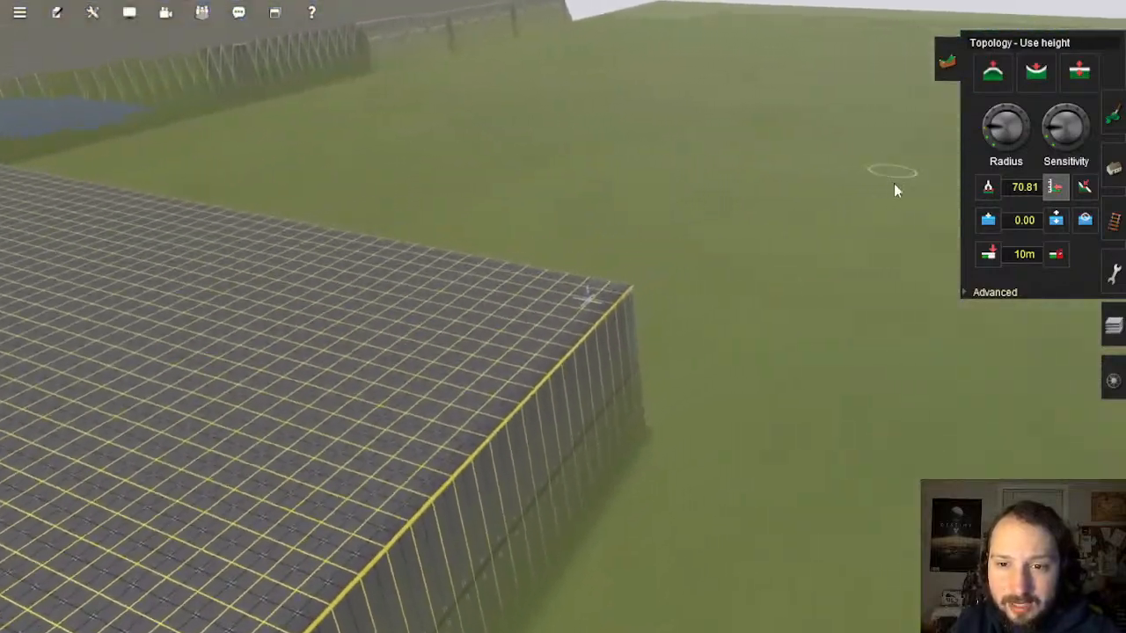
click(988, 188)
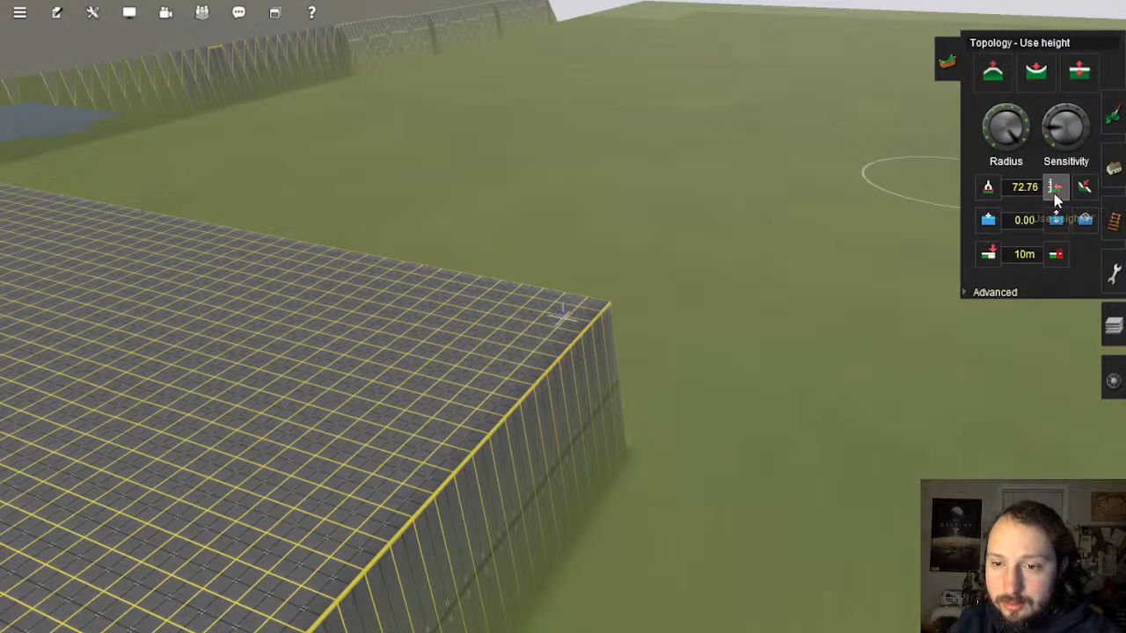
scroll(775, 253, up, 5)
Step: Sweep the 72.76 Use height brush over the plain, raising a mound and filling its pit and edges
mouse_move(636, 278)
mouse_down()
mouse_move(551, 360)
mouse_move(745, 205)
mouse_move(581, 464)
mouse_move(771, 156)
mouse_move(410, 405)
mouse_move(863, 355)
mouse_move(591, 279)
mouse_move(666, 288)
mouse_up()
mouse_move(574, 156)
mouse_down()
mouse_move(472, 319)
mouse_move(697, 167)
mouse_up()
mouse_move(534, 489)
mouse_down()
mouse_move(973, 287)
mouse_move(817, 93)
mouse_move(596, 68)
mouse_move(358, 137)
mouse_move(279, 370)
mouse_move(485, 593)
mouse_move(774, 571)
mouse_move(1017, 388)
mouse_move(1010, 197)
mouse_up()
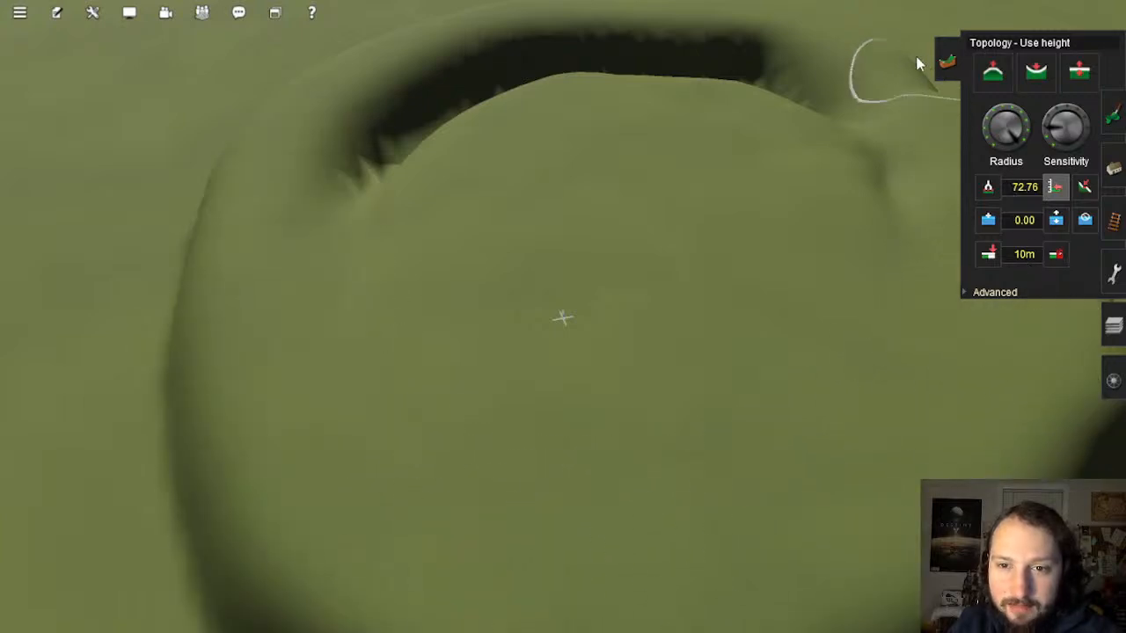
mouse_move(567, 11)
mouse_down()
mouse_move(389, 55)
mouse_move(272, 188)
mouse_move(372, 128)
mouse_up()
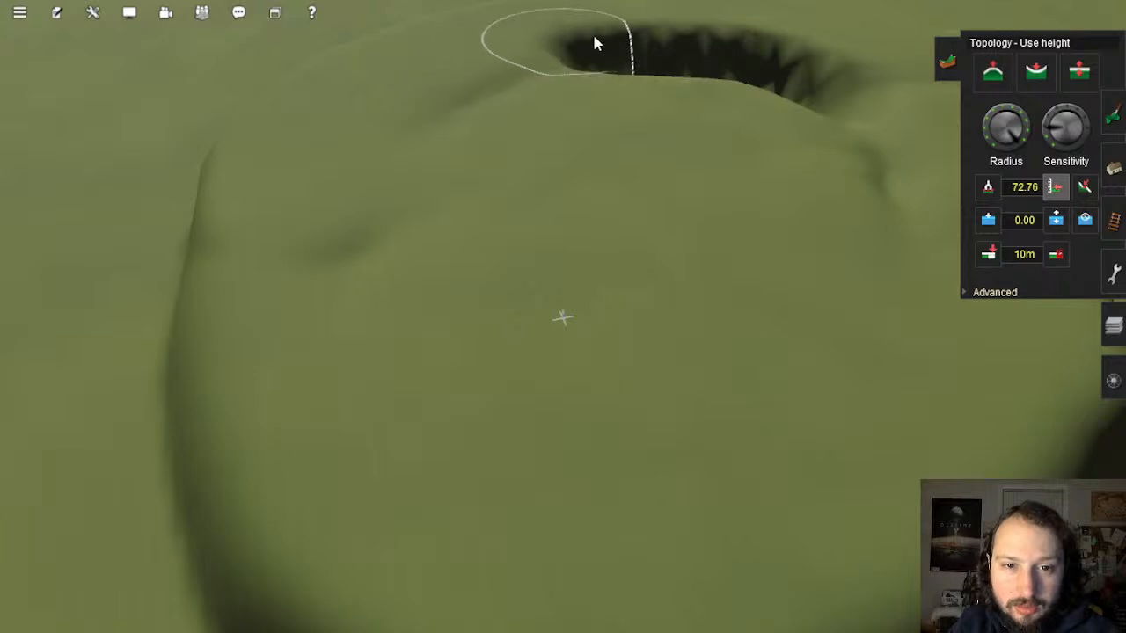
mouse_move(721, 39)
mouse_down()
mouse_move(877, 73)
mouse_move(934, 204)
mouse_up()
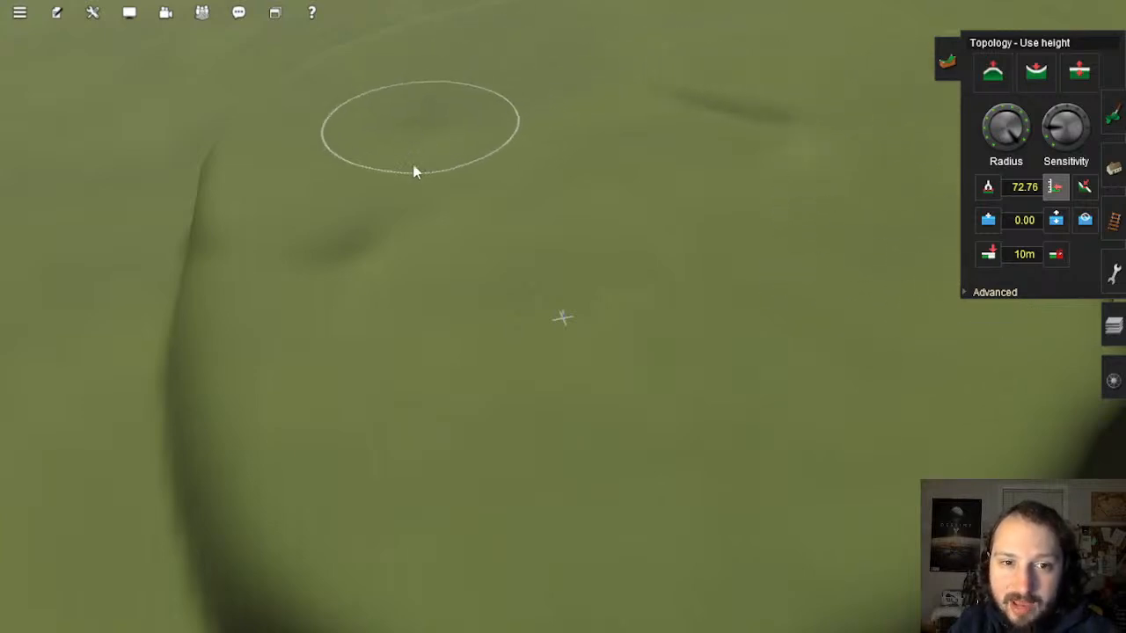
drag(857, 122, 674, 101)
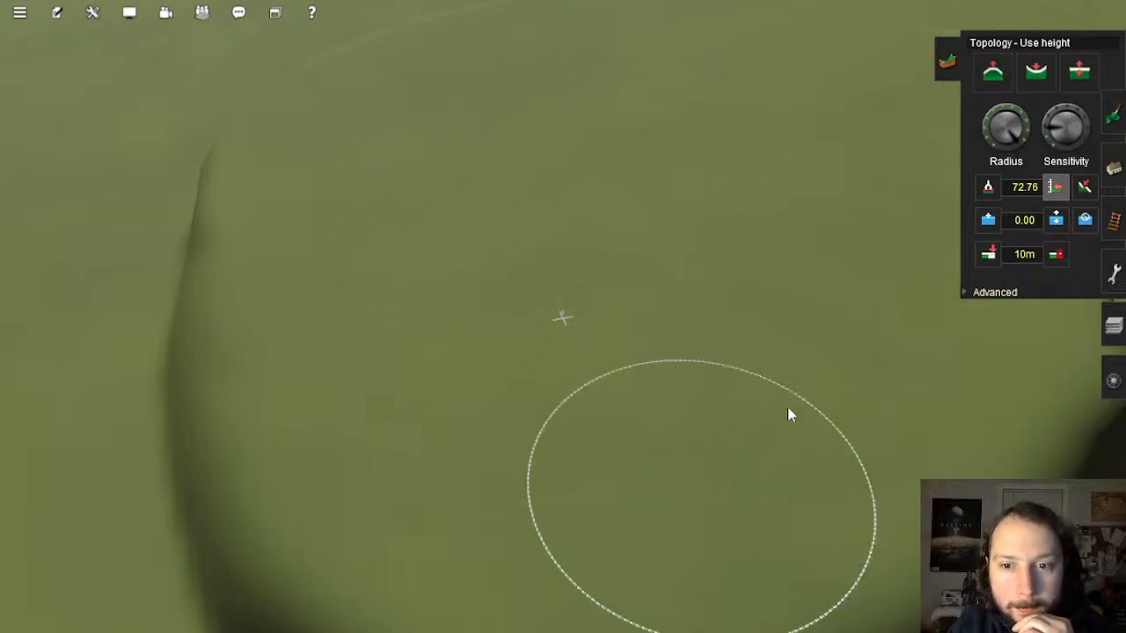
mouse_move(766, 401)
right_down()
mouse_move(580, 285)
mouse_move(568, 301)
right_up()
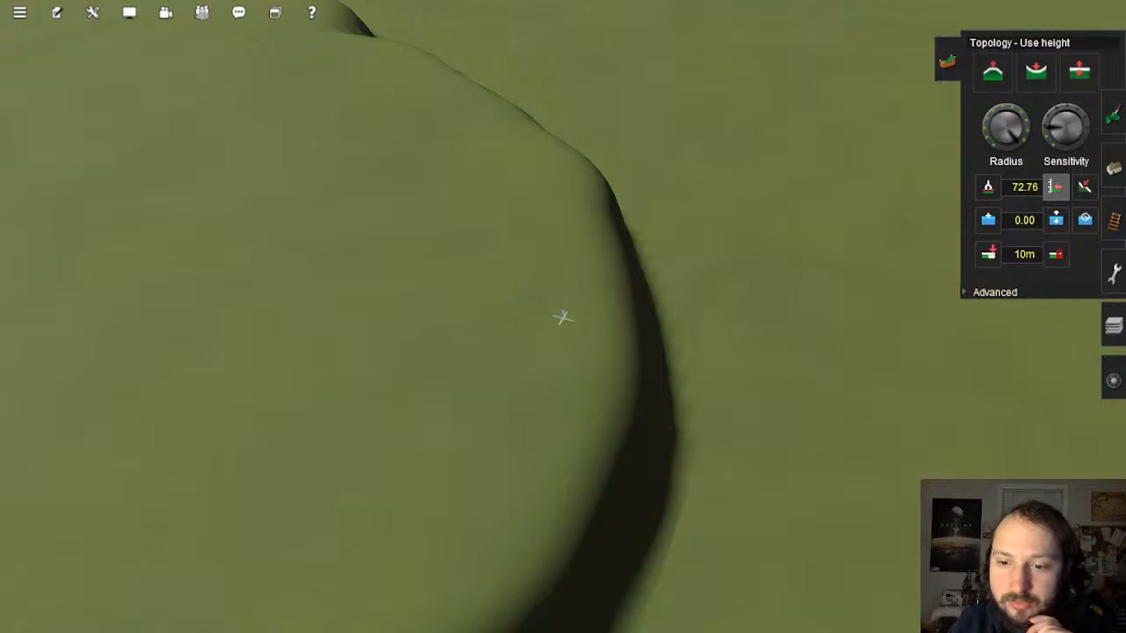
key(Down)
right_click(668, 422)
key(Up)
key(Left)
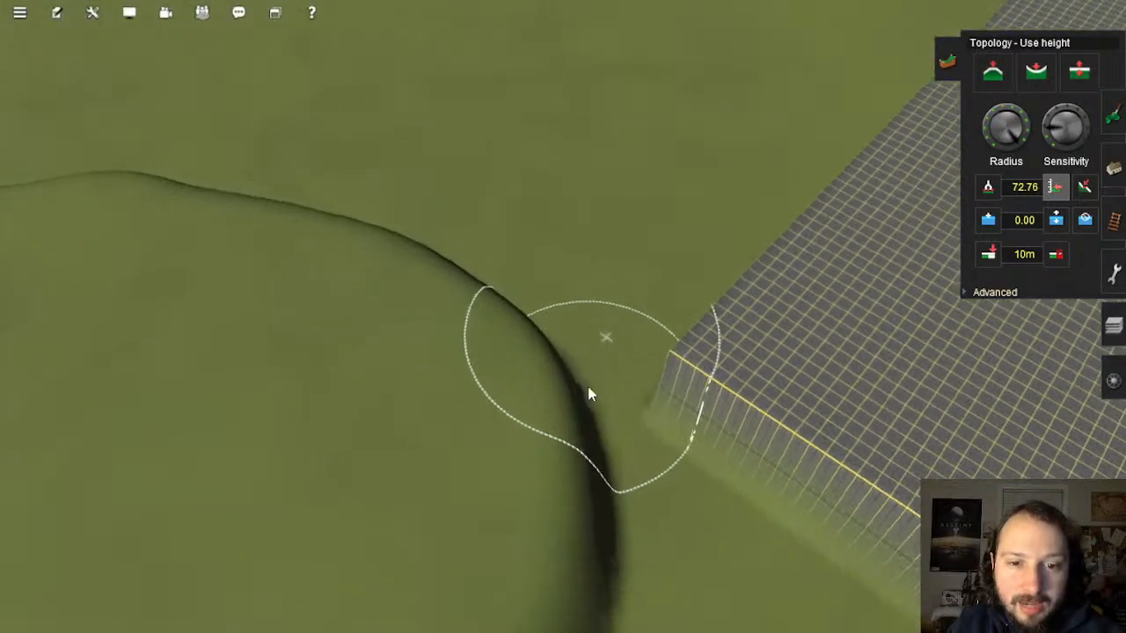
Step: Push the mound's edge outward and raise the dark slope and its cliff to platform height
right_click(505, 390)
mouse_move(641, 274)
mouse_down()
mouse_move(567, 289)
mouse_move(451, 368)
mouse_move(403, 495)
mouse_up()
right_click(395, 486)
scroll(493, 457, up, 4)
key(Left)
key(Down)
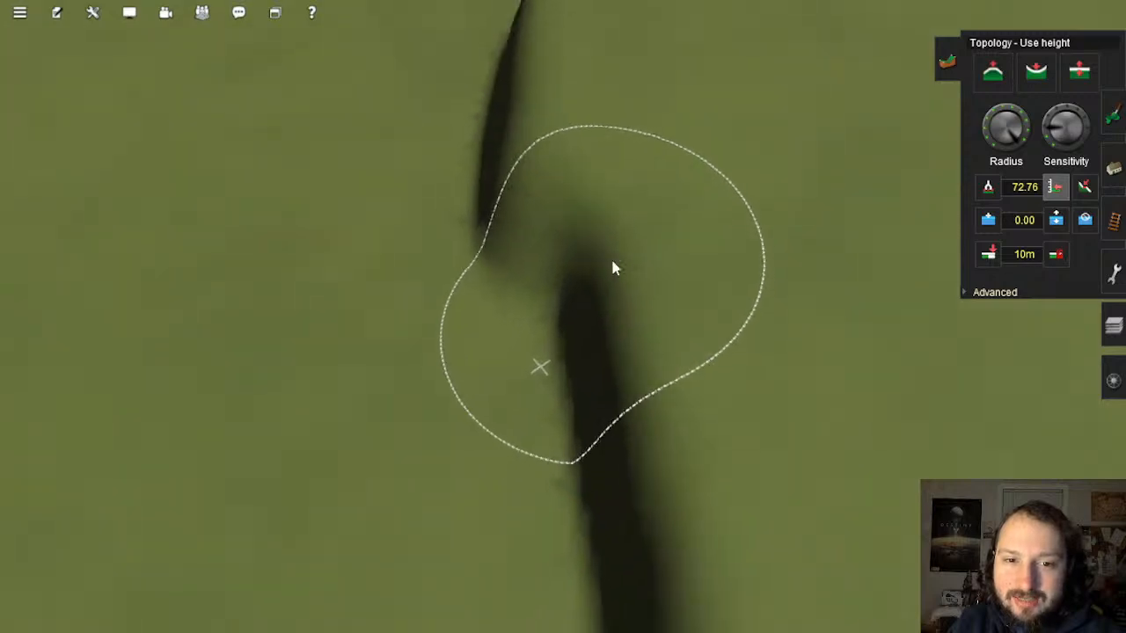
mouse_move(622, 166)
mouse_down()
mouse_move(613, 220)
mouse_move(717, 484)
mouse_move(767, 543)
mouse_up()
right_click(767, 546)
key(Left)
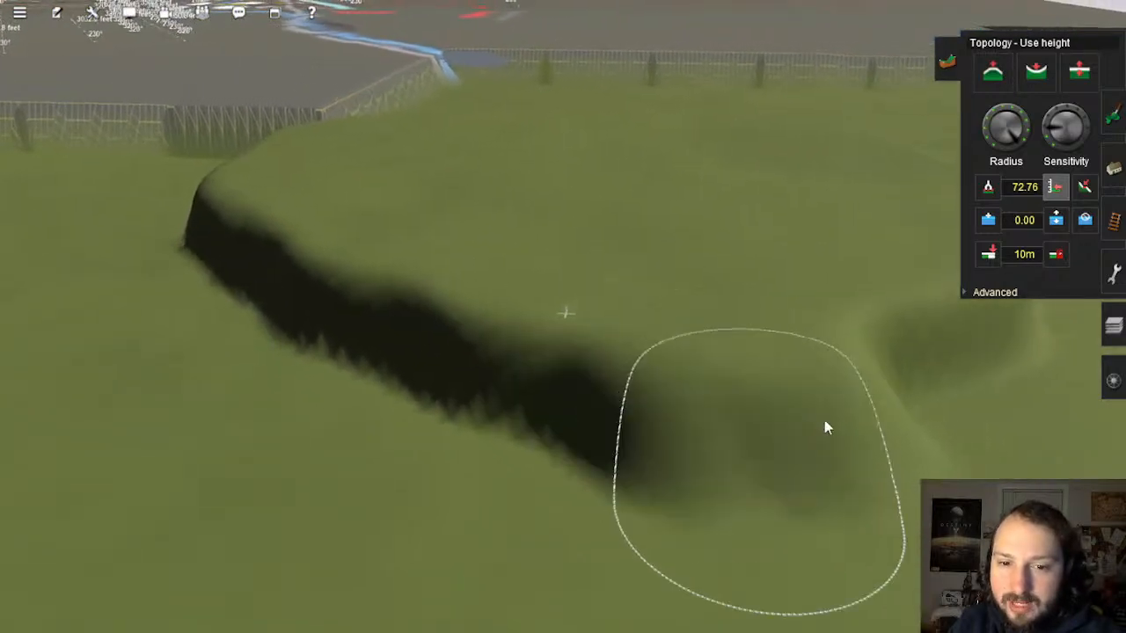
mouse_move(894, 384)
mouse_down()
mouse_move(540, 369)
mouse_move(359, 297)
mouse_move(256, 234)
mouse_move(271, 333)
mouse_move(518, 461)
mouse_move(731, 531)
mouse_move(990, 428)
mouse_move(1035, 331)
mouse_up()
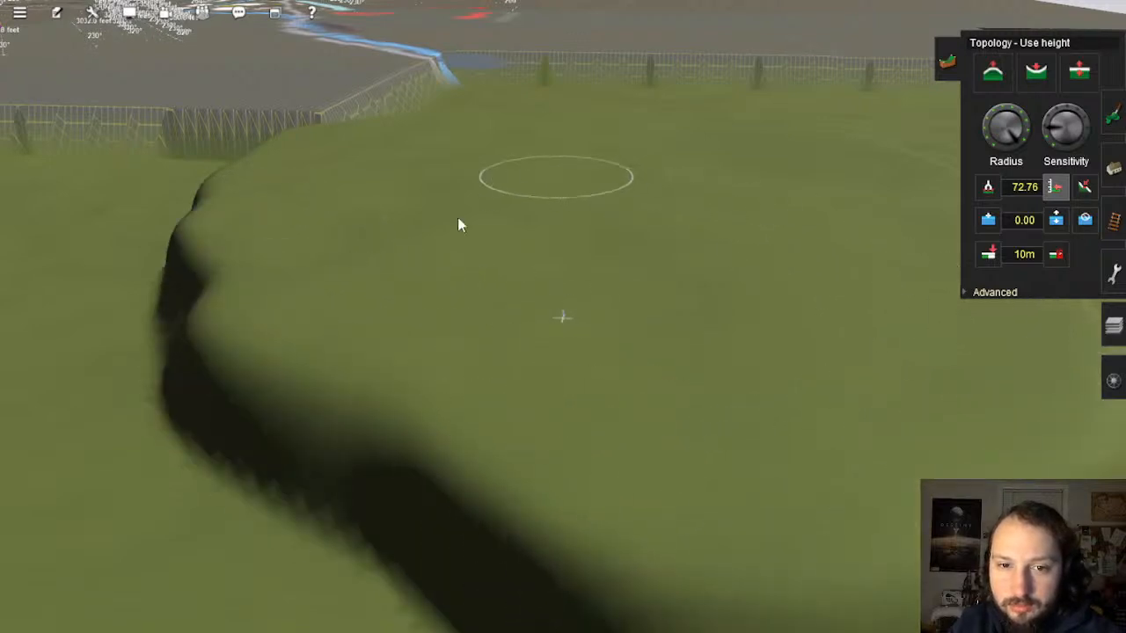
Step: Raise the ground beside the grid corner, filling the cliff's shadow and the bulges along the ridge
mouse_move(396, 218)
right_down()
mouse_move(383, 229)
mouse_move(463, 226)
mouse_move(408, 320)
mouse_move(578, 276)
mouse_move(466, 156)
mouse_move(463, 221)
mouse_move(500, 296)
right_up()
mouse_move(499, 295)
mouse_down()
mouse_move(661, 399)
mouse_move(703, 449)
mouse_move(627, 378)
mouse_up()
mouse_move(762, 345)
mouse_down()
mouse_move(885, 294)
mouse_move(971, 184)
mouse_move(955, 349)
mouse_move(745, 459)
mouse_move(636, 384)
mouse_up()
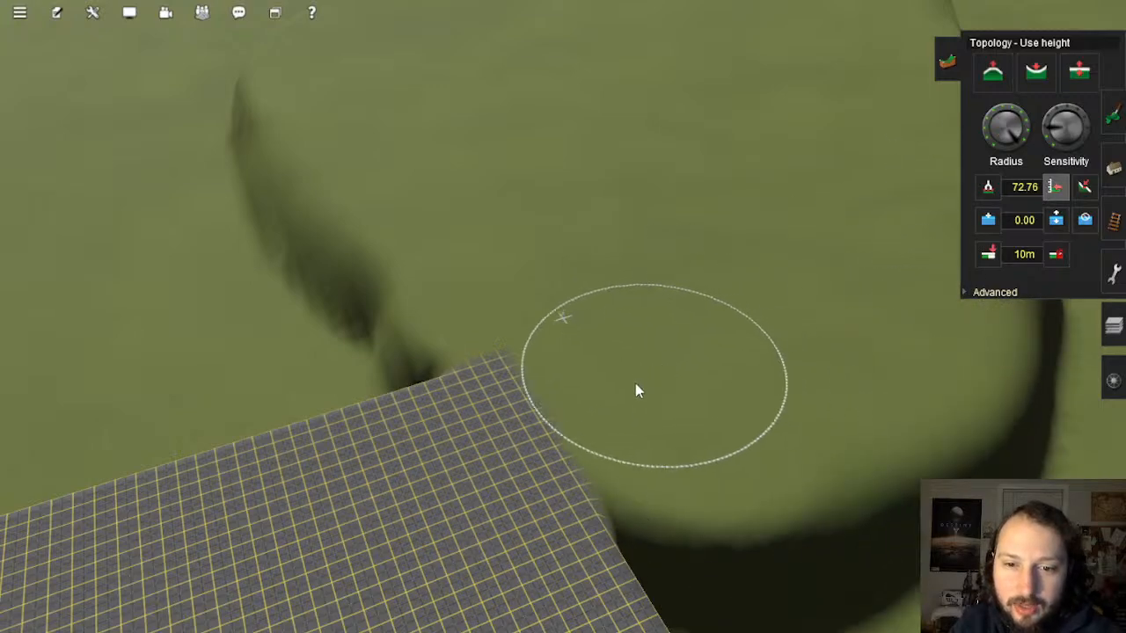
mouse_move(761, 428)
right_down()
mouse_move(790, 428)
mouse_move(576, 304)
mouse_move(518, 316)
mouse_move(352, 294)
right_up()
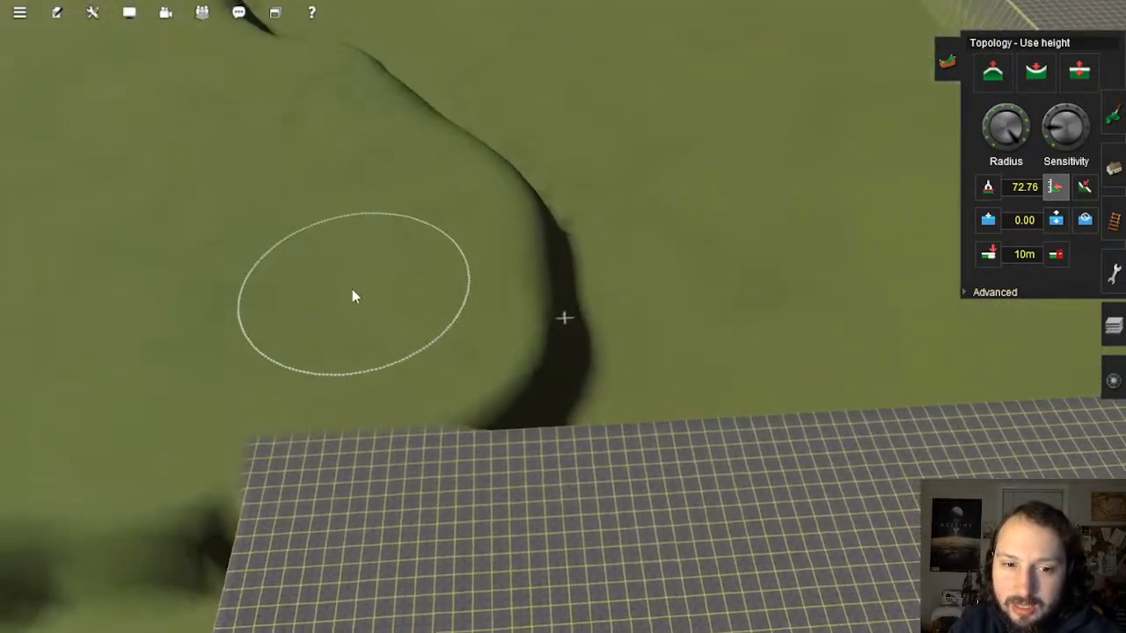
mouse_move(619, 370)
mouse_down()
mouse_move(787, 359)
mouse_move(762, 307)
mouse_move(588, 281)
mouse_up()
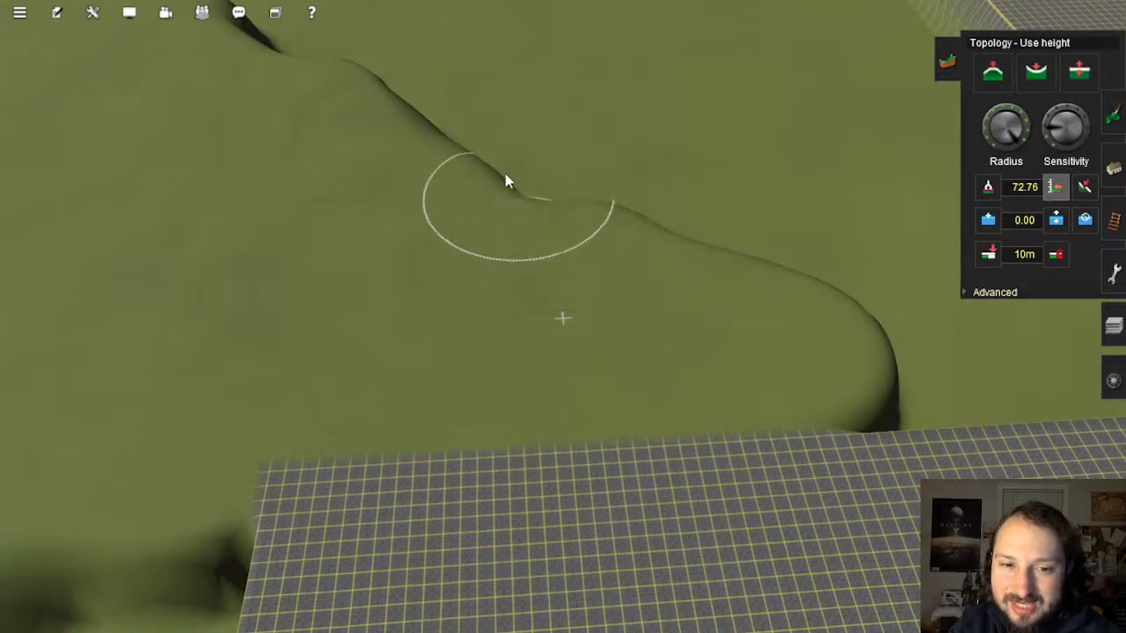
drag(505, 180, 418, 85)
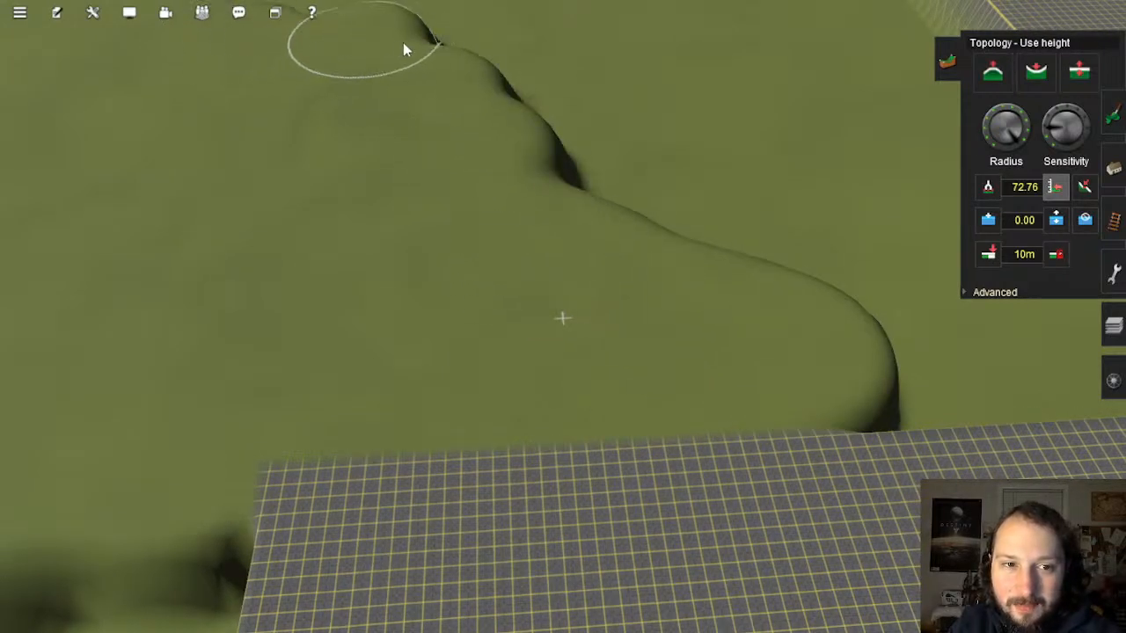
mouse_move(403, 44)
mouse_down()
mouse_move(502, 88)
mouse_move(598, 181)
mouse_move(731, 243)
mouse_up()
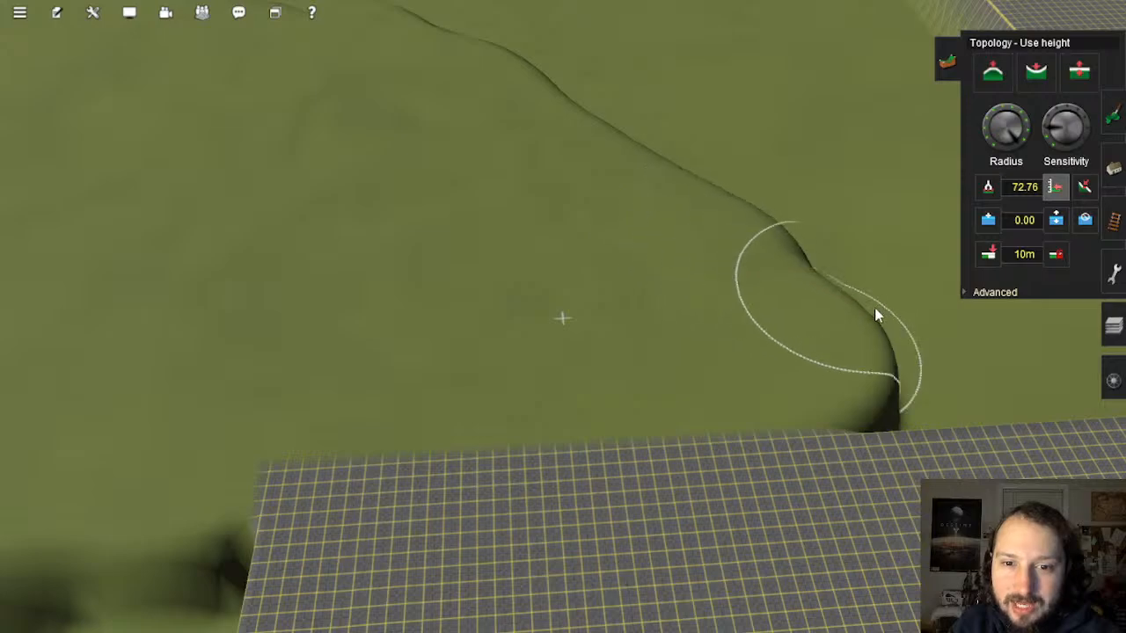
drag(875, 309, 809, 269)
Step: Raise the sloping edge along the grid and smooth the crevices along the ridge and corner
mouse_move(808, 269)
right_down()
mouse_move(653, 284)
mouse_move(630, 333)
mouse_move(519, 331)
mouse_move(573, 296)
mouse_move(463, 139)
mouse_move(403, 189)
right_up()
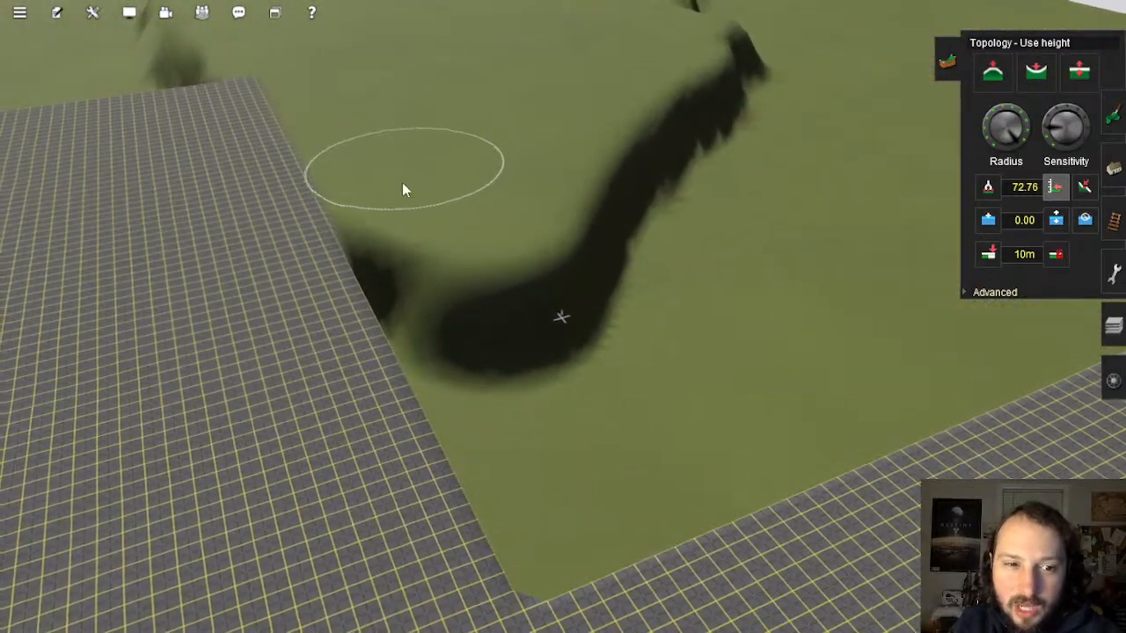
mouse_move(403, 190)
mouse_down()
mouse_move(533, 455)
mouse_move(586, 492)
mouse_move(625, 384)
mouse_move(619, 296)
mouse_move(656, 209)
mouse_move(741, 95)
mouse_up()
mouse_move(788, 140)
mouse_down()
mouse_move(745, 194)
mouse_move(709, 279)
mouse_move(706, 400)
mouse_move(780, 389)
mouse_move(788, 294)
mouse_up()
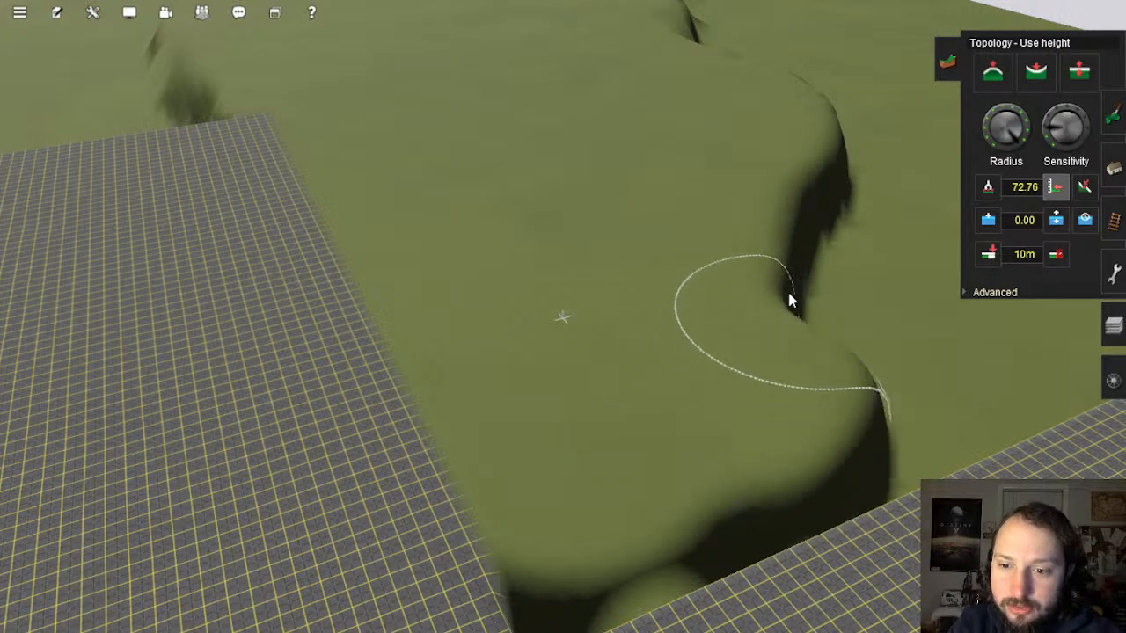
mouse_move(800, 213)
mouse_down()
mouse_move(839, 155)
mouse_move(900, 193)
mouse_move(967, 333)
mouse_move(870, 432)
mouse_move(610, 515)
mouse_move(593, 470)
mouse_up()
right_click(593, 470)
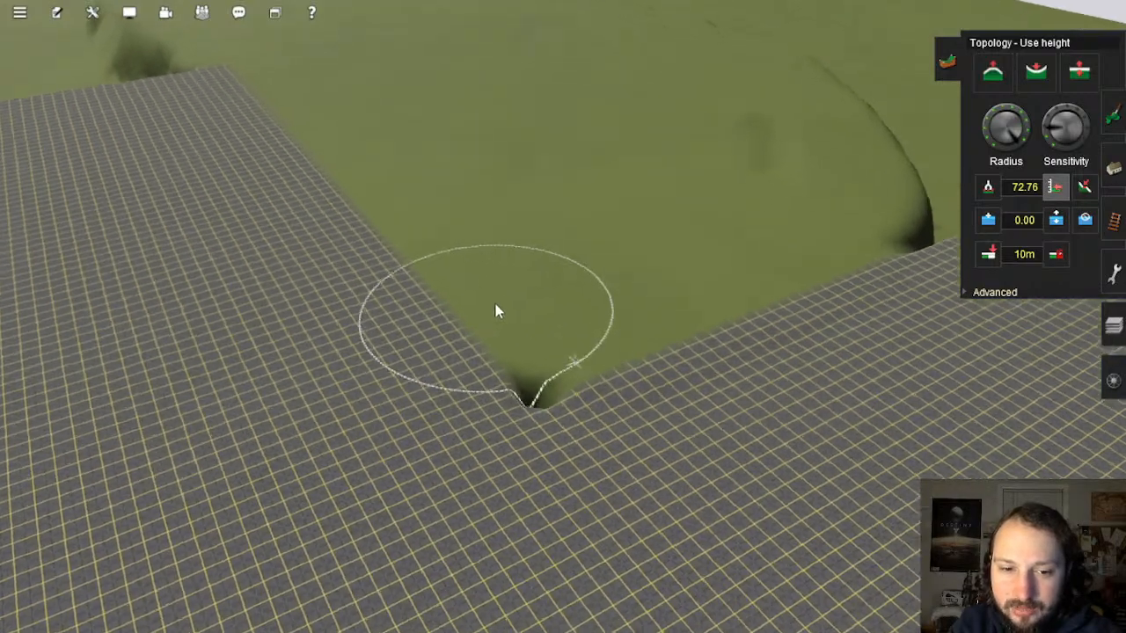
right_click(497, 309)
mouse_move(679, 349)
mouse_down()
mouse_move(734, 284)
mouse_move(736, 261)
mouse_move(642, 259)
mouse_move(604, 297)
mouse_move(703, 347)
mouse_up()
Step: Level the cliff slope along the grid edge down to the grid boundary
right_drag(704, 347, 607, 330)
right_click(650, 248)
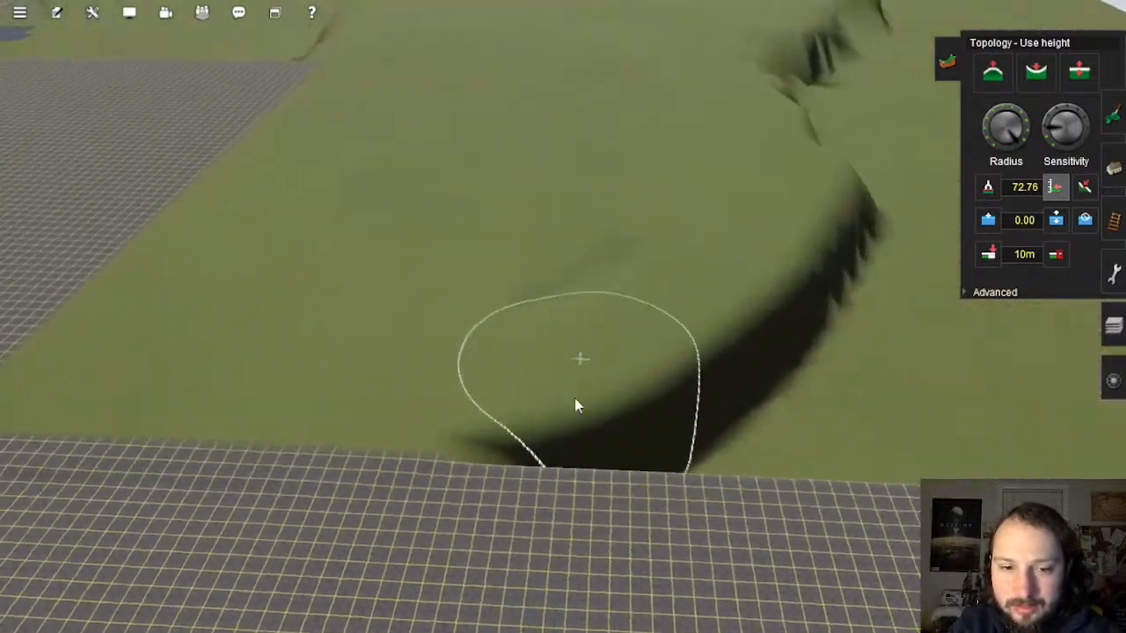
right_click(574, 398)
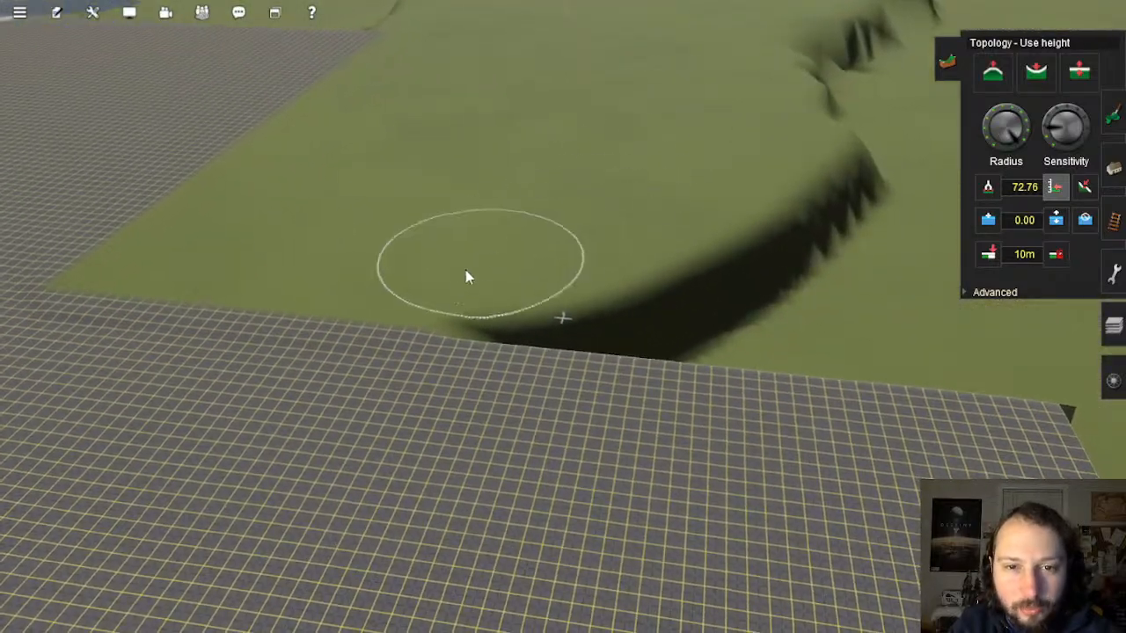
mouse_move(548, 339)
mouse_down()
mouse_move(749, 326)
mouse_move(849, 350)
mouse_up()
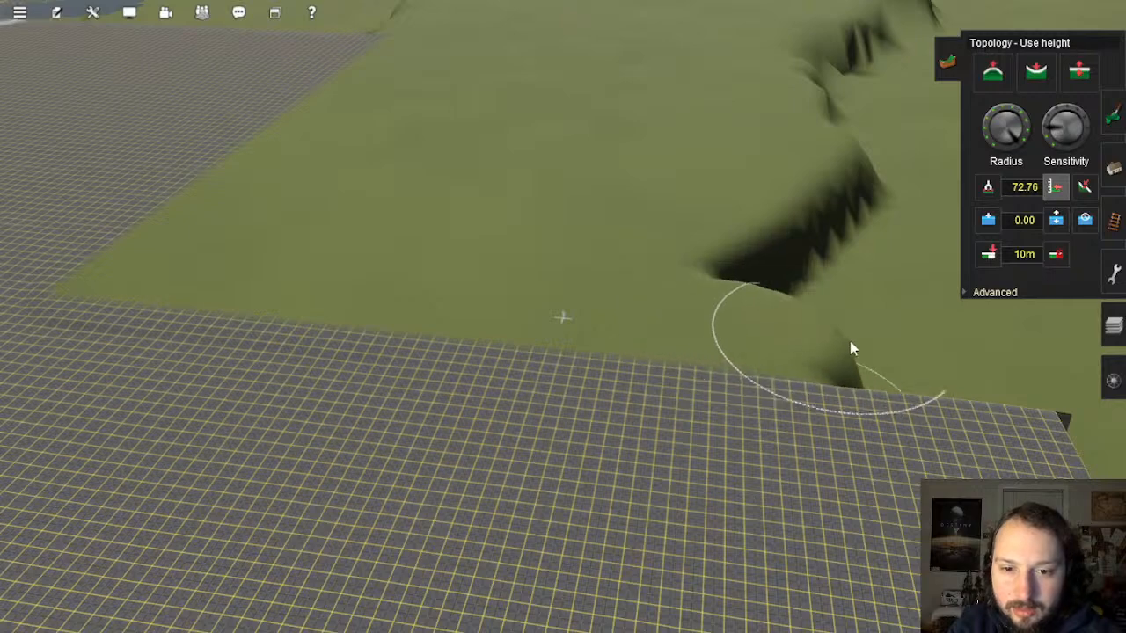
drag(844, 309, 746, 276)
mouse_move(811, 207)
mouse_down()
mouse_move(870, 166)
mouse_move(960, 350)
mouse_move(1056, 376)
mouse_up()
Step: Bring the ground along the next ridge and trench to the sampled 72.76 height
right_drag(605, 247, 626, 324)
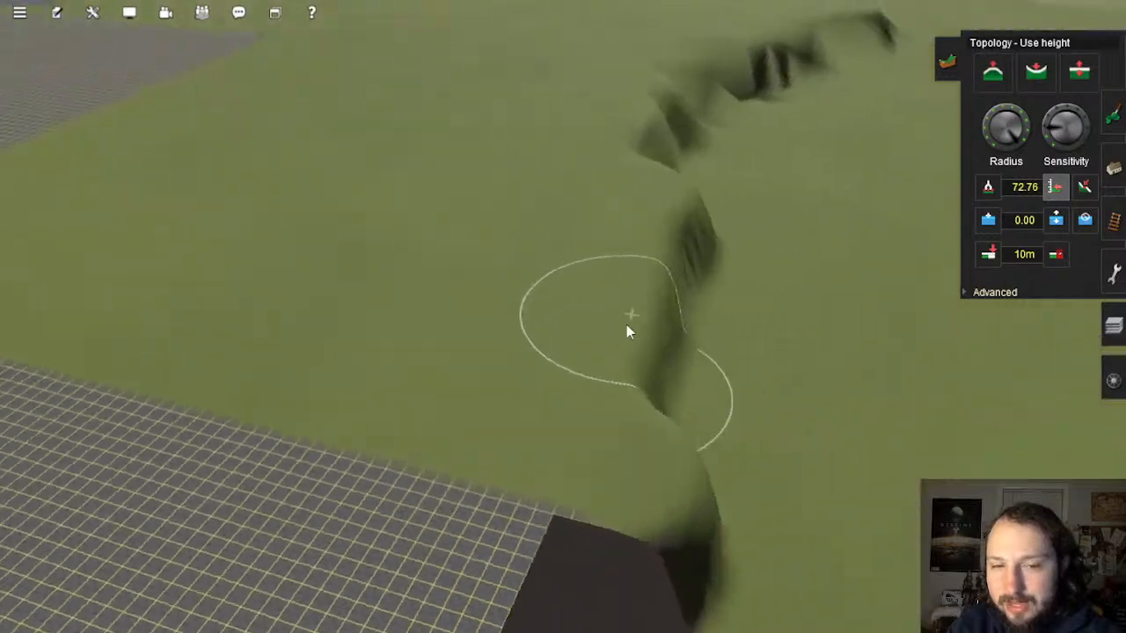
mouse_move(770, 92)
mouse_down()
mouse_move(696, 153)
mouse_move(702, 194)
mouse_move(682, 236)
mouse_move(578, 347)
mouse_move(515, 573)
mouse_up()
right_drag(523, 556, 679, 387)
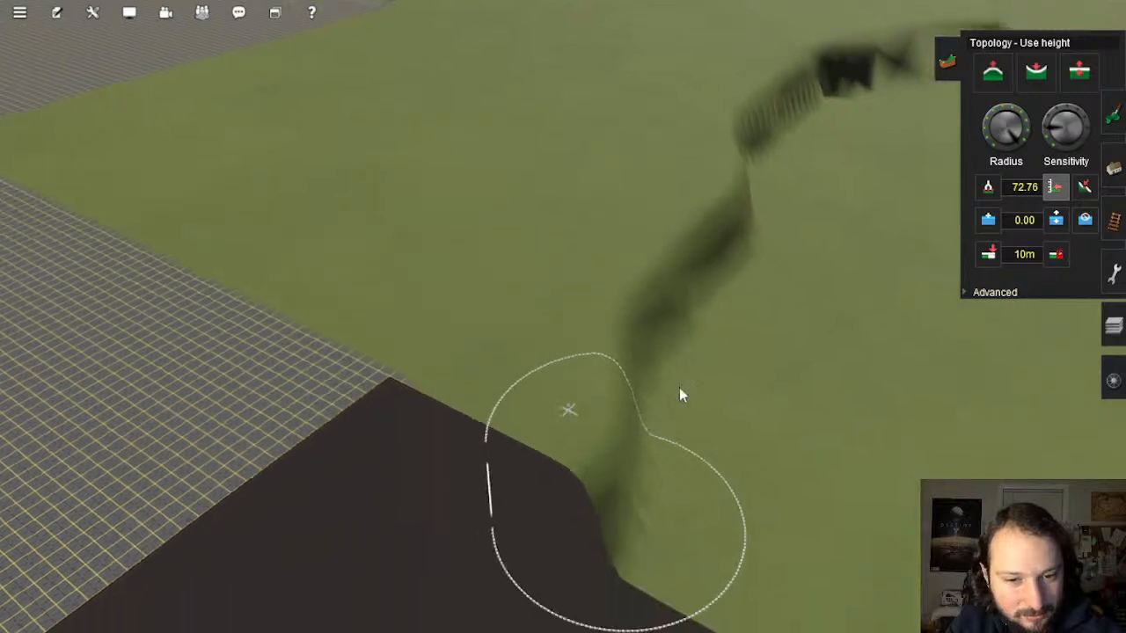
mouse_move(835, 97)
mouse_down()
mouse_move(804, 155)
mouse_move(663, 233)
mouse_move(569, 348)
mouse_move(628, 460)
mouse_move(712, 440)
mouse_move(666, 325)
mouse_move(842, 211)
mouse_move(862, 138)
mouse_move(926, 33)
mouse_move(861, 244)
mouse_move(777, 296)
mouse_move(757, 415)
mouse_move(787, 558)
mouse_move(757, 380)
mouse_up()
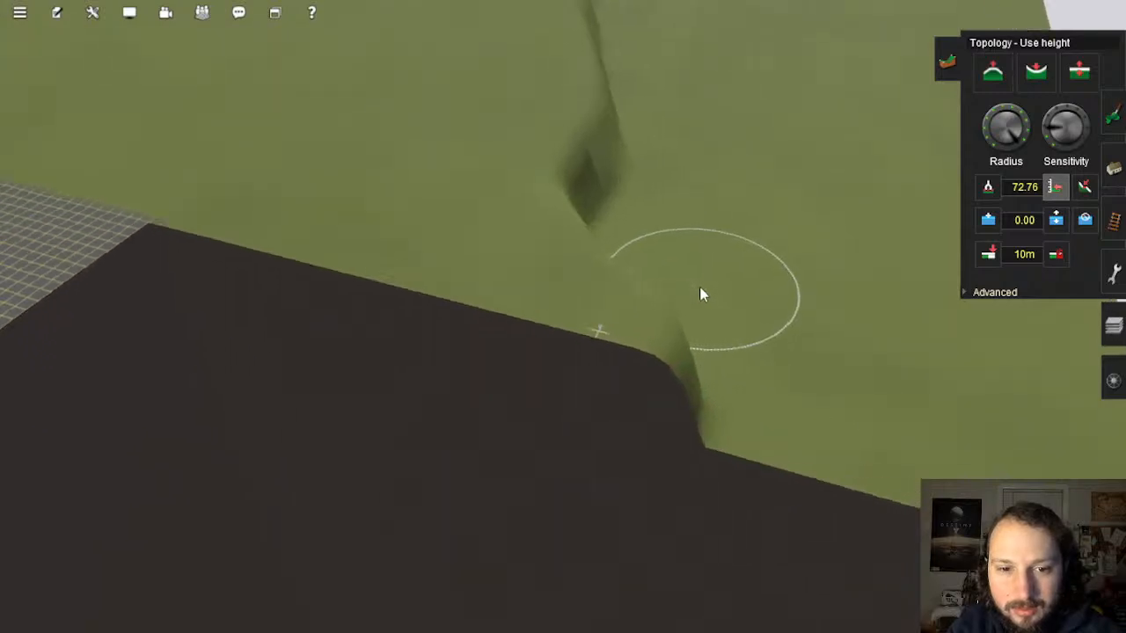
Step: Work the brush down the trench and fill the corner of the pit
key(Down)
key(Right)
scroll(710, 284, down, 5)
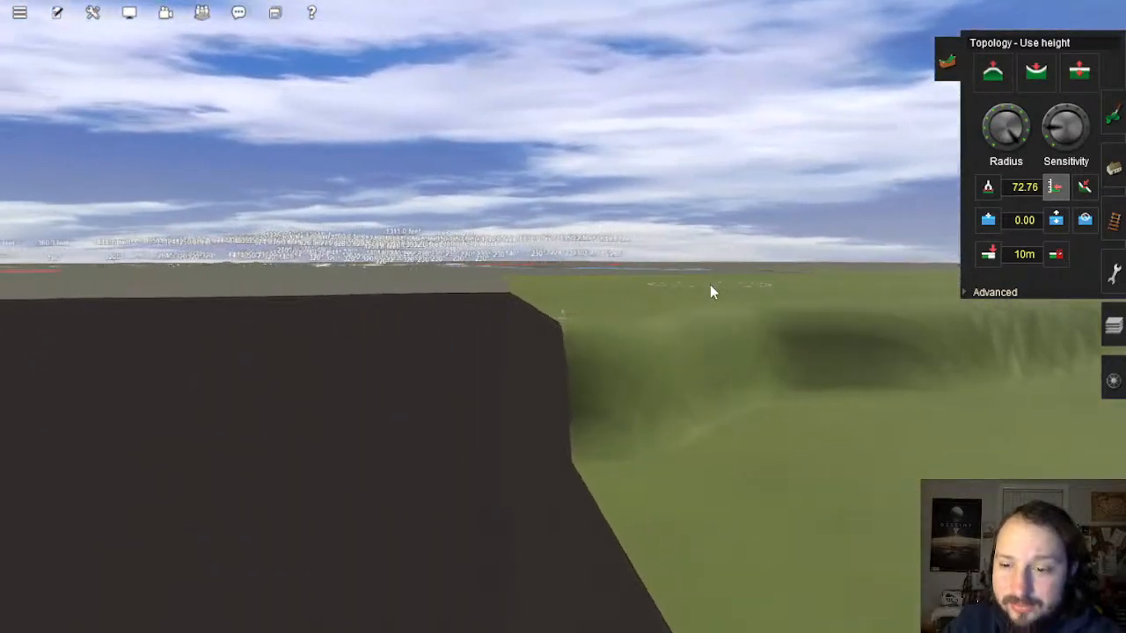
mouse_move(730, 189)
mouse_down()
mouse_move(697, 266)
mouse_move(636, 349)
mouse_move(639, 462)
mouse_move(744, 464)
mouse_move(760, 360)
mouse_move(804, 244)
mouse_move(859, 181)
mouse_move(896, 229)
mouse_move(797, 505)
mouse_up()
scroll(690, 434, up, 2)
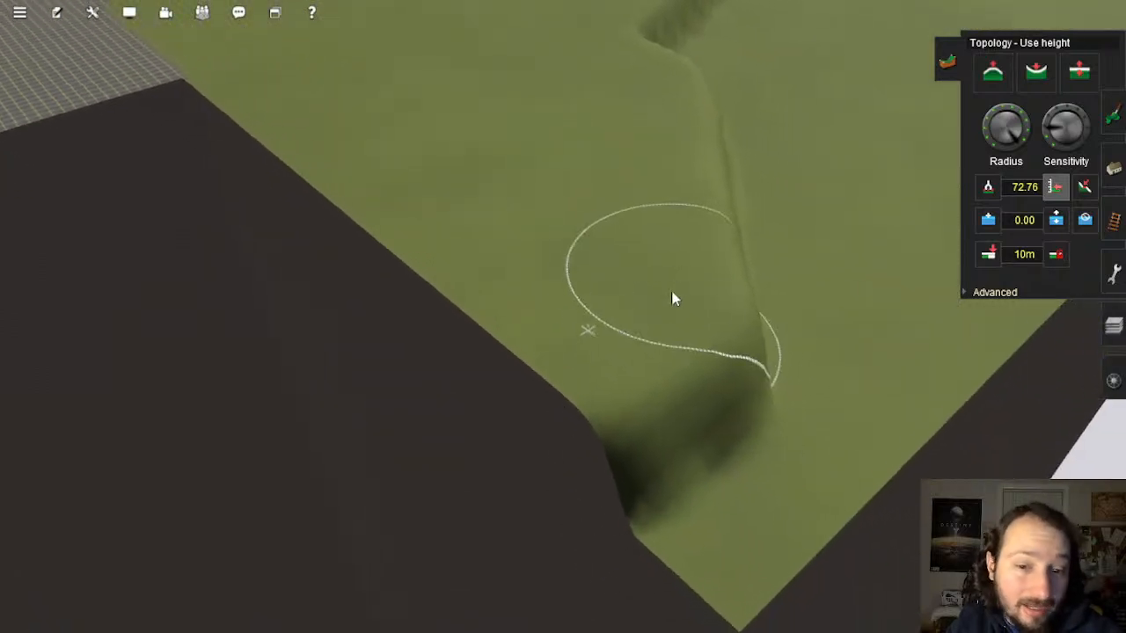
mouse_move(673, 297)
mouse_down()
mouse_move(665, 463)
mouse_move(812, 472)
mouse_move(770, 347)
mouse_move(739, 191)
mouse_move(686, 70)
mouse_move(684, 109)
mouse_up()
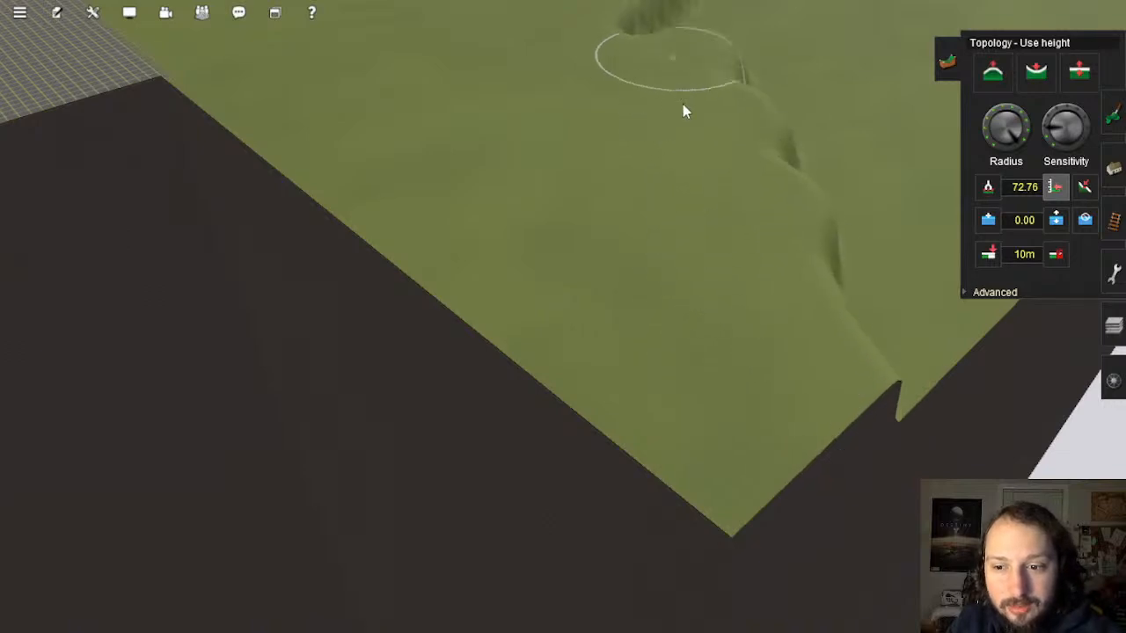
scroll(683, 108, up, 4)
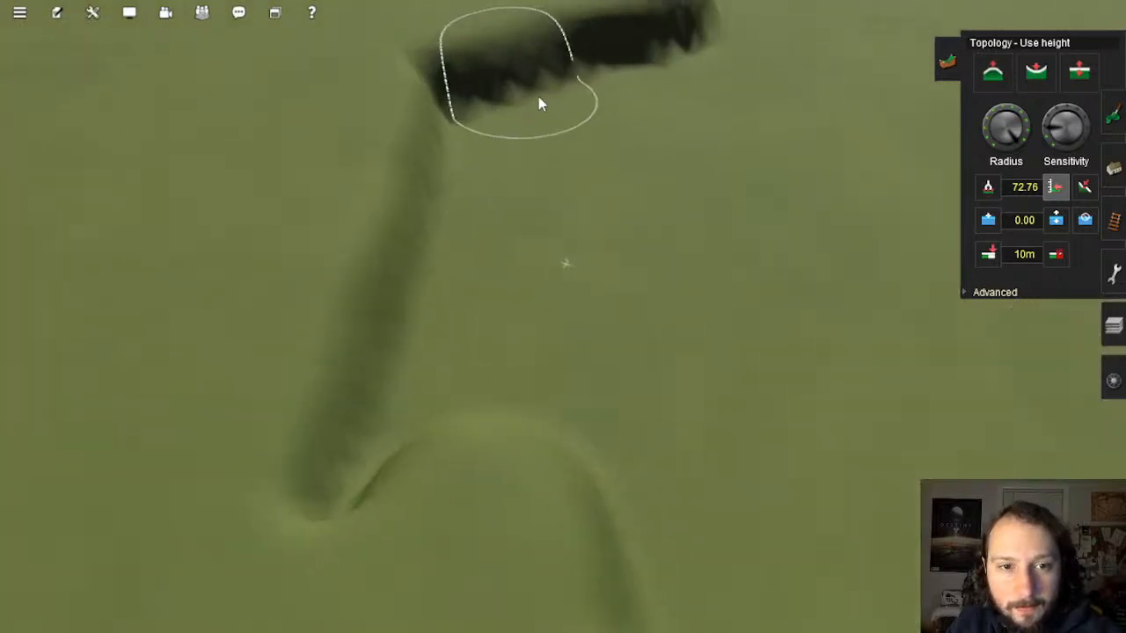
Step: Reshape the slope and dark channel, then smooth the cliff edge and its notch
mouse_move(540, 104)
mouse_down()
mouse_move(389, 252)
mouse_move(402, 62)
mouse_move(343, 470)
mouse_move(495, 252)
mouse_move(536, 156)
mouse_move(625, 70)
mouse_move(688, 148)
mouse_move(606, 314)
mouse_move(560, 469)
mouse_move(614, 157)
mouse_move(520, 478)
mouse_move(596, 171)
mouse_move(427, 367)
mouse_move(604, 300)
mouse_move(663, 452)
mouse_move(678, 555)
mouse_up()
mouse_move(678, 555)
middle_down()
mouse_move(608, 490)
mouse_move(613, 419)
mouse_move(636, 410)
mouse_move(636, 327)
middle_up()
middle_drag(603, 485, 671, 292)
mouse_move(671, 292)
mouse_down()
mouse_move(674, 139)
mouse_move(696, 110)
mouse_move(836, 83)
mouse_move(718, 134)
mouse_move(758, 334)
mouse_up()
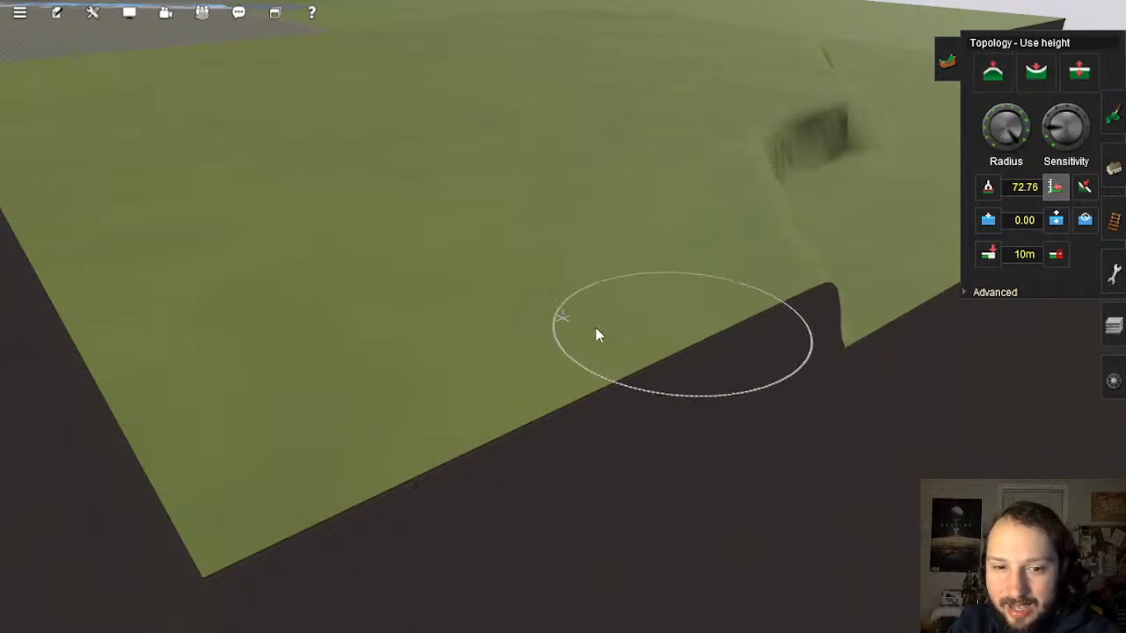
right_click(489, 197)
mouse_move(514, 201)
right_down()
mouse_move(492, 244)
mouse_move(551, 206)
mouse_move(545, 179)
right_up()
scroll(492, 243, down, 8)
Step: Level the last pit at the map edge and raise the terrain there
right_click(482, 210)
scroll(540, 242, up, 8)
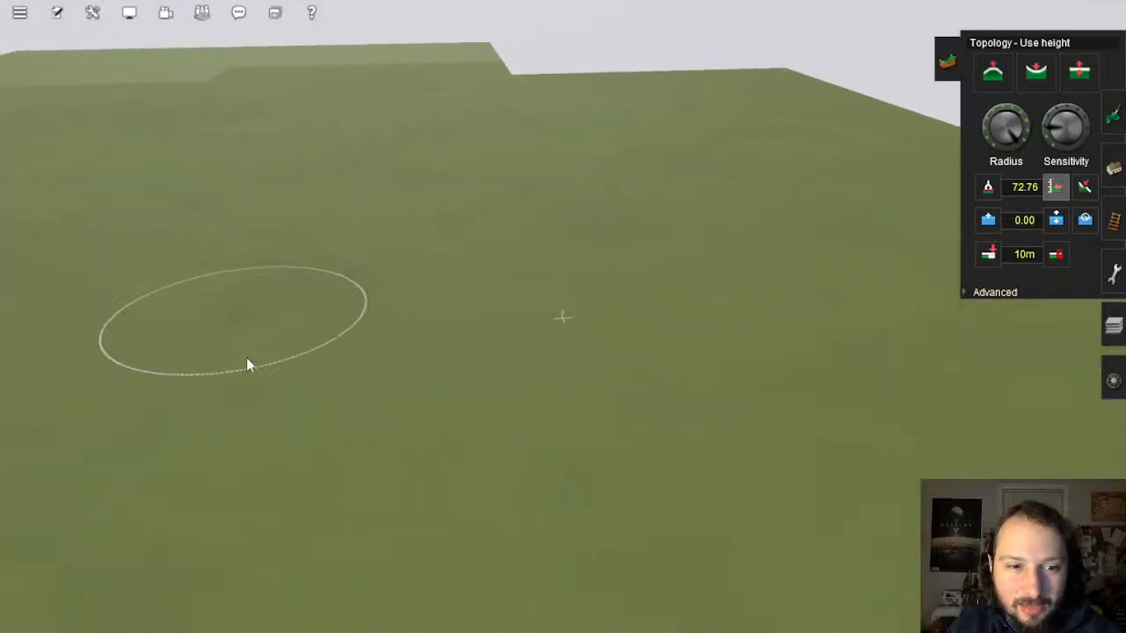
right_click(783, 303)
mouse_move(784, 301)
right_down()
mouse_move(706, 304)
mouse_move(752, 325)
mouse_move(629, 377)
mouse_move(582, 307)
mouse_move(639, 309)
right_up()
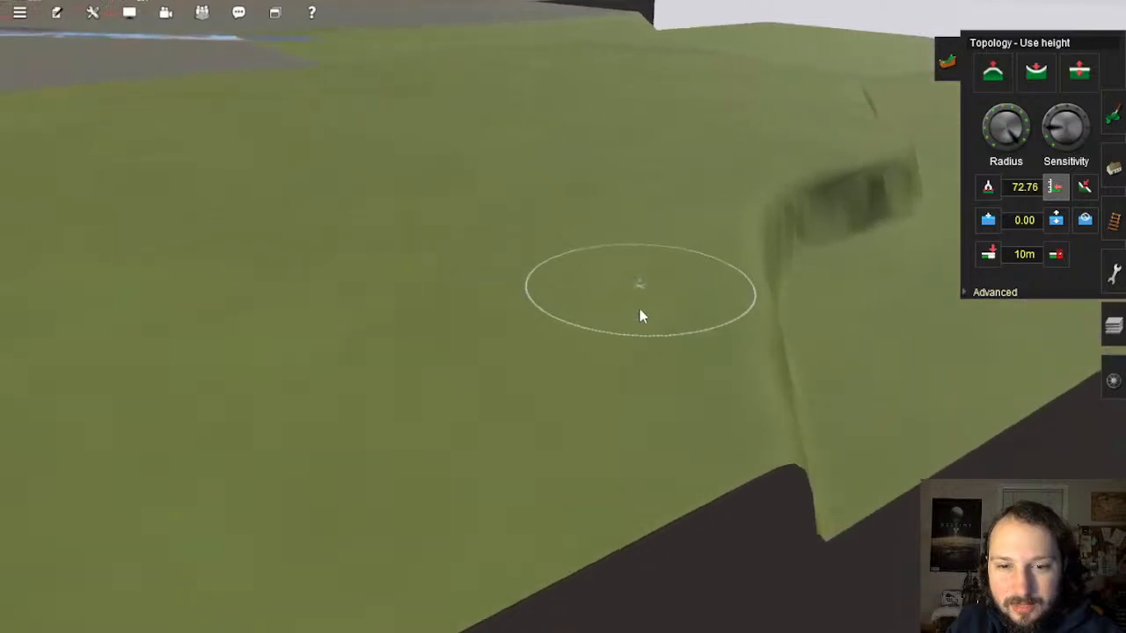
mouse_move(651, 280)
mouse_down()
mouse_move(574, 465)
mouse_move(758, 427)
mouse_move(874, 364)
mouse_move(895, 252)
mouse_move(878, 178)
mouse_move(721, 211)
mouse_move(656, 273)
mouse_move(674, 377)
mouse_move(774, 231)
mouse_move(829, 221)
mouse_move(900, 258)
mouse_move(918, 335)
mouse_move(767, 324)
mouse_up()
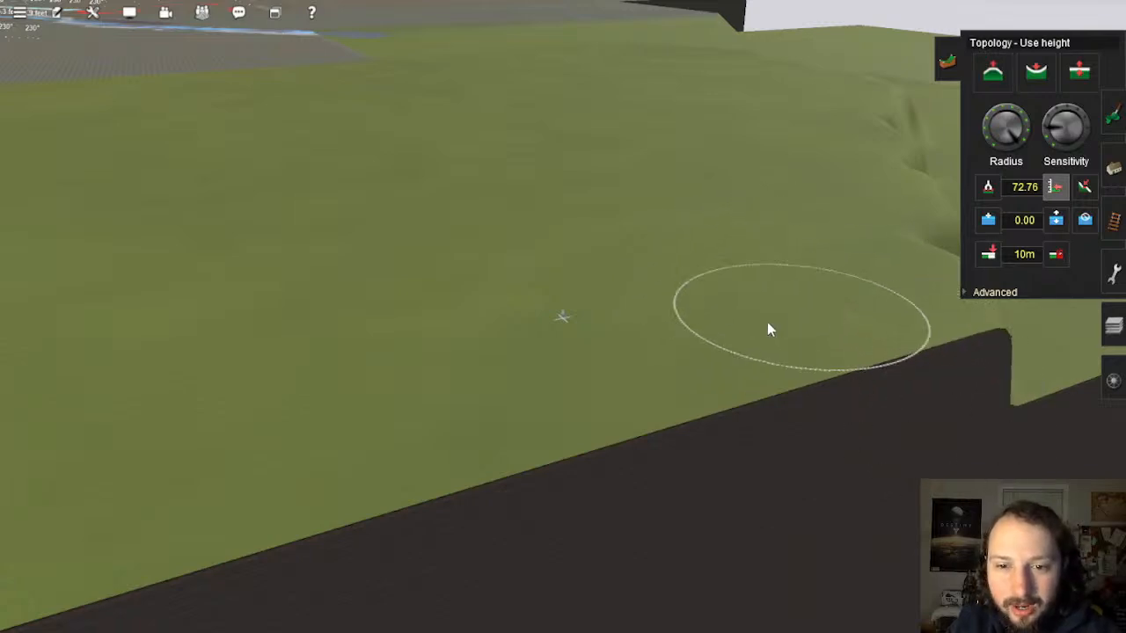
mouse_move(723, 284)
right_down()
mouse_move(703, 304)
mouse_move(574, 293)
mouse_move(661, 532)
right_up()
mouse_move(661, 532)
mouse_down()
mouse_move(619, 221)
mouse_move(586, 96)
mouse_move(563, 104)
mouse_move(564, 314)
mouse_move(467, 503)
mouse_move(291, 367)
mouse_move(168, 219)
mouse_move(289, 234)
mouse_move(399, 334)
mouse_move(485, 256)
mouse_move(519, 53)
mouse_move(488, 35)
mouse_move(428, 100)
mouse_move(407, 237)
mouse_move(291, 165)
mouse_move(203, 174)
mouse_move(445, 79)
mouse_move(442, 96)
mouse_move(601, 191)
mouse_move(515, 224)
mouse_move(556, 244)
mouse_move(641, 533)
mouse_move(711, 445)
mouse_move(760, 243)
mouse_move(769, 25)
mouse_move(655, 161)
mouse_move(541, 260)
mouse_move(524, 396)
mouse_move(504, 178)
mouse_move(490, 153)
mouse_move(505, 121)
mouse_move(350, 148)
mouse_move(206, 202)
mouse_move(405, 158)
mouse_move(440, 285)
mouse_move(339, 204)
mouse_move(168, 262)
mouse_move(347, 305)
mouse_move(457, 432)
mouse_move(148, 354)
mouse_move(267, 413)
mouse_up()
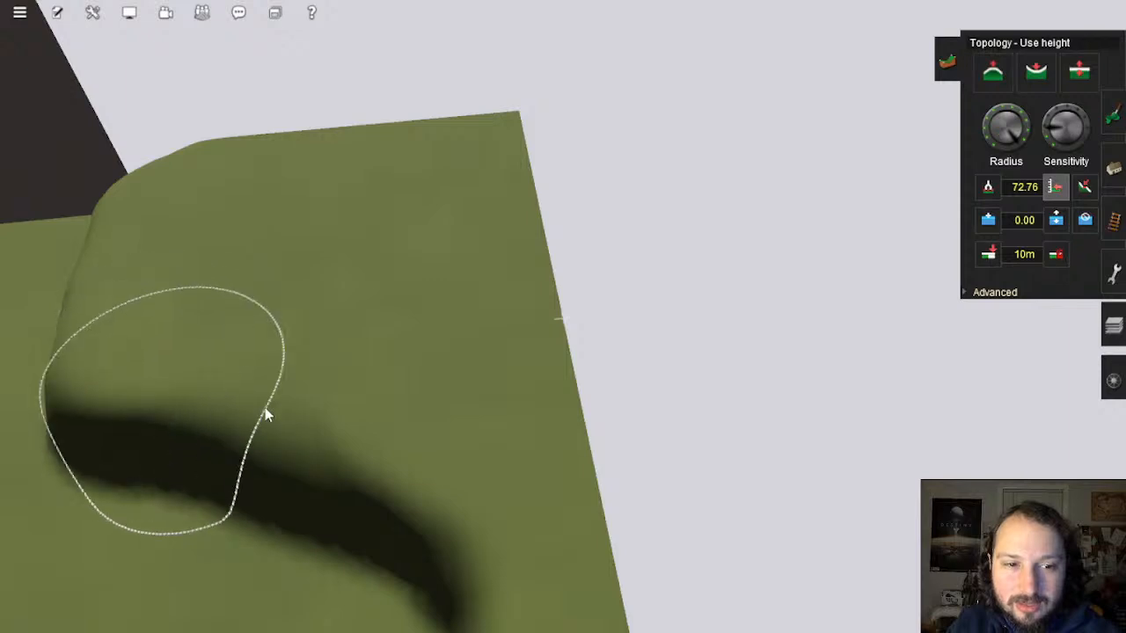
Step: Fill the gap between the dark pits, narrowing the ridge to a groove and filling its end
mouse_move(352, 475)
right_down()
mouse_move(437, 511)
mouse_move(480, 370)
right_up()
mouse_move(700, 85)
mouse_down()
mouse_move(712, 166)
mouse_move(673, 276)
mouse_move(571, 432)
mouse_move(435, 487)
mouse_move(505, 349)
mouse_move(593, 272)
mouse_move(621, 176)
mouse_move(595, 121)
mouse_move(510, 83)
mouse_move(513, 176)
mouse_move(488, 276)
mouse_move(371, 455)
mouse_move(264, 536)
mouse_move(367, 427)
mouse_move(475, 238)
mouse_move(493, 123)
mouse_move(365, 417)
mouse_up()
right_click(365, 417)
key(Left)
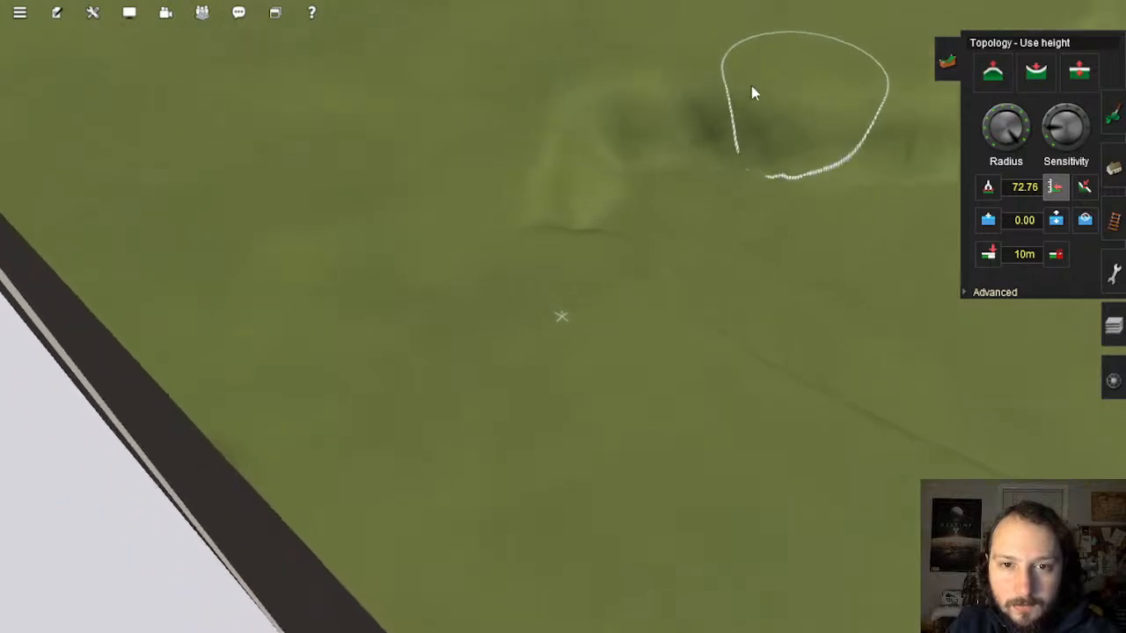
mouse_move(751, 86)
mouse_down()
mouse_move(613, 101)
mouse_move(554, 184)
mouse_move(595, 222)
mouse_move(673, 131)
mouse_move(689, 317)
mouse_move(781, 291)
mouse_move(762, 181)
mouse_move(853, 115)
mouse_move(930, 131)
mouse_move(826, 187)
mouse_move(822, 311)
mouse_move(862, 452)
mouse_move(905, 455)
mouse_move(914, 225)
mouse_move(938, 149)
mouse_up()
mouse_move(937, 148)
right_down()
mouse_move(867, 285)
mouse_move(642, 307)
mouse_move(628, 280)
right_up()
key(Left)
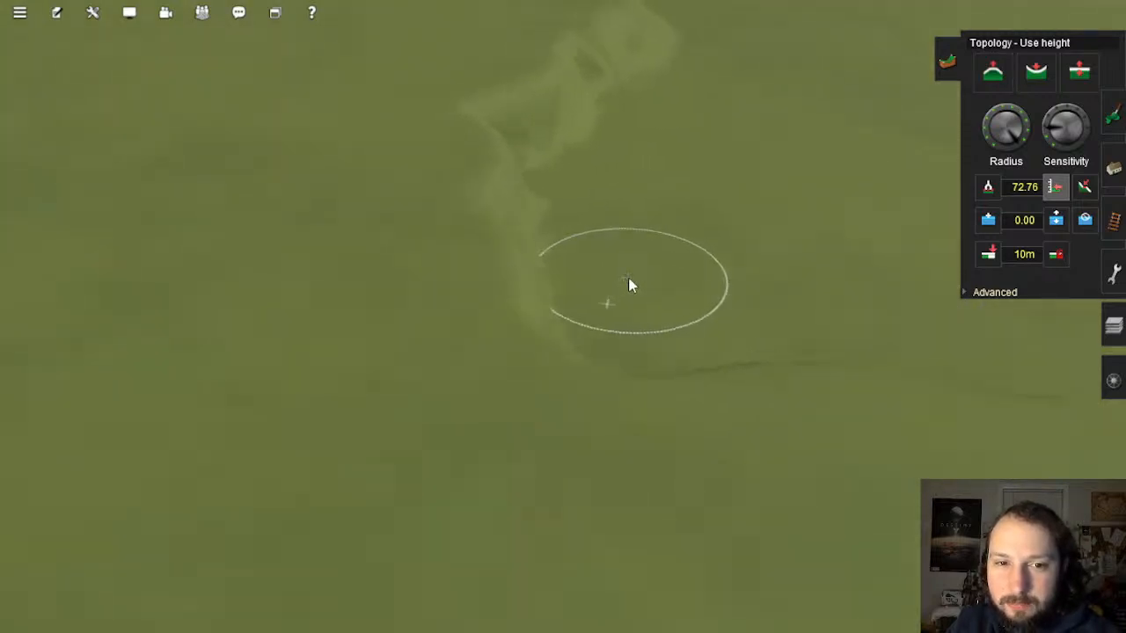
Step: Widen the embankment toward the lower left and build a raised ridge along the slope
mouse_move(558, 85)
mouse_down()
mouse_move(510, 112)
mouse_move(464, 220)
mouse_move(457, 306)
mouse_move(506, 468)
mouse_move(737, 511)
mouse_move(683, 435)
mouse_move(590, 384)
mouse_move(595, 234)
mouse_move(627, 99)
mouse_up()
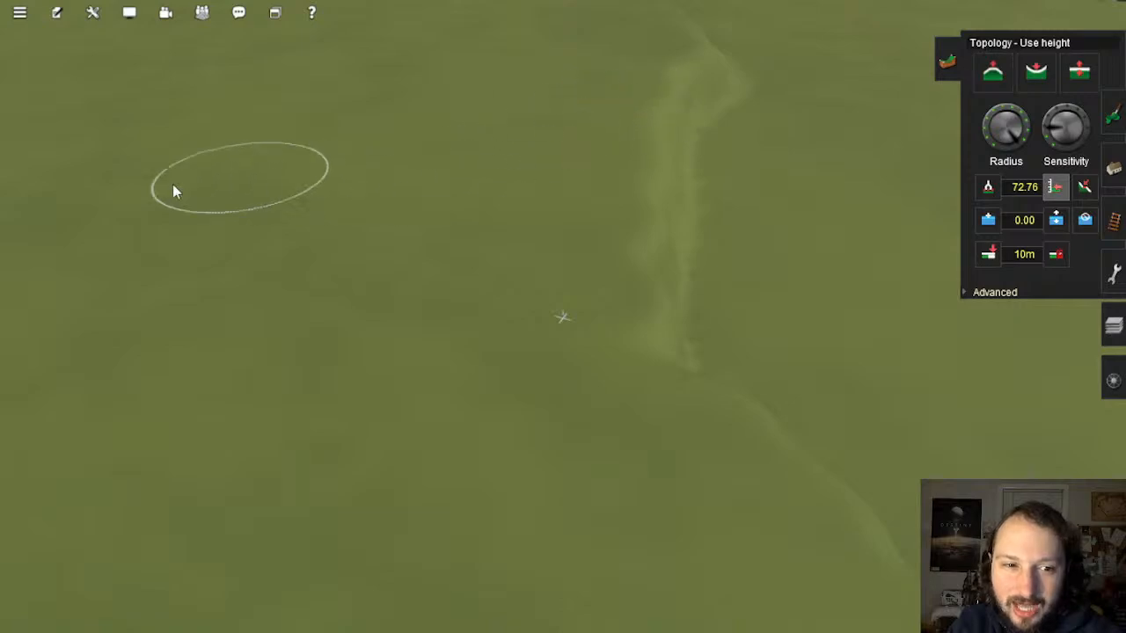
mouse_move(619, 312)
right_down()
mouse_move(648, 331)
mouse_move(681, 390)
mouse_move(681, 342)
mouse_move(732, 333)
mouse_move(694, 362)
mouse_move(537, 257)
mouse_move(470, 360)
mouse_move(611, 184)
right_up()
drag(347, 269, 381, 225)
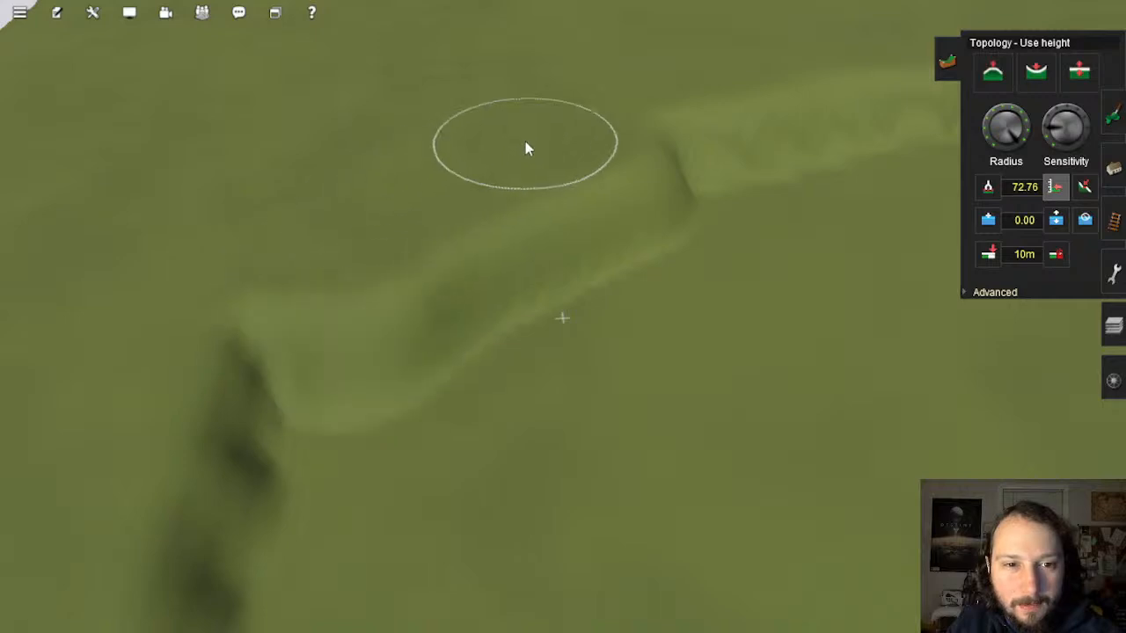
mouse_move(230, 433)
mouse_down()
mouse_move(379, 420)
mouse_move(589, 229)
mouse_move(546, 337)
mouse_move(543, 410)
mouse_move(800, 338)
mouse_move(955, 151)
mouse_move(713, 277)
mouse_move(699, 184)
mouse_move(825, 208)
mouse_move(774, 390)
mouse_move(629, 575)
mouse_move(530, 528)
mouse_move(621, 304)
mouse_move(379, 276)
mouse_move(229, 414)
mouse_move(374, 419)
mouse_move(643, 363)
mouse_move(415, 335)
mouse_move(528, 382)
mouse_move(724, 402)
mouse_move(613, 402)
mouse_move(839, 286)
mouse_move(880, 196)
mouse_move(888, 96)
mouse_move(751, 272)
mouse_move(744, 364)
mouse_move(382, 349)
mouse_move(834, 444)
mouse_move(875, 545)
mouse_move(859, 317)
mouse_move(987, 475)
mouse_move(911, 228)
mouse_move(896, 125)
mouse_up()
right_click(890, 125)
key(Right)
mouse_move(574, 209)
mouse_down()
mouse_move(561, 252)
mouse_move(540, 80)
mouse_move(480, 196)
mouse_move(473, 303)
mouse_move(560, 183)
mouse_move(630, 178)
mouse_move(603, 317)
mouse_move(692, 478)
mouse_move(822, 485)
mouse_move(718, 305)
mouse_move(660, 153)
mouse_move(905, 395)
mouse_move(678, 143)
mouse_move(751, 244)
mouse_move(547, 157)
mouse_up()
right_click(547, 156)
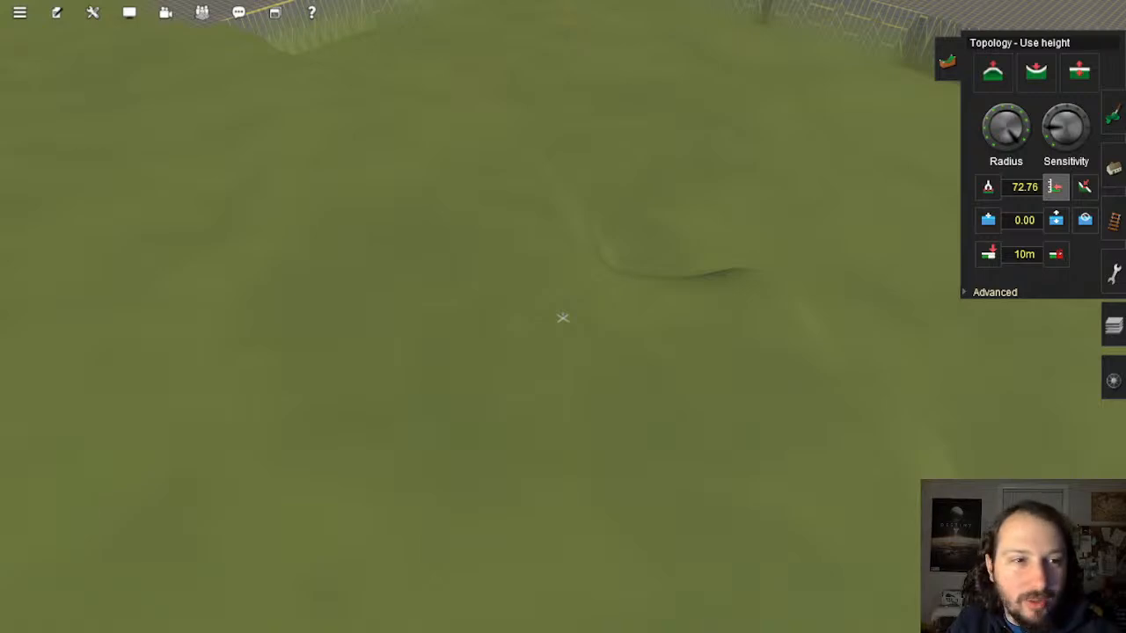
Step: Shape a long ridge edge, raise a mound near the pond and flatten the bank by the grid
key(Up)
mouse_move(332, 138)
mouse_down()
mouse_move(563, 230)
mouse_move(556, 343)
mouse_move(575, 242)
mouse_move(525, 101)
mouse_up()
mouse_move(524, 102)
right_down()
mouse_move(594, 179)
mouse_move(576, 298)
right_up()
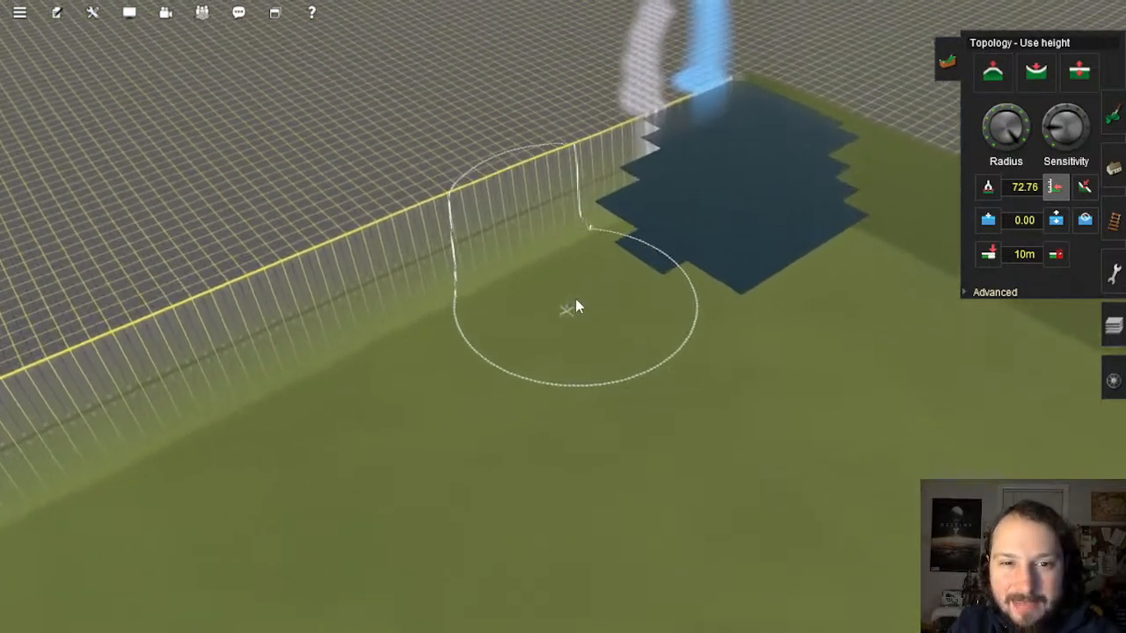
mouse_move(575, 299)
mouse_down()
mouse_move(717, 256)
mouse_move(624, 282)
mouse_move(507, 346)
mouse_move(581, 296)
mouse_move(698, 249)
mouse_move(746, 216)
mouse_move(716, 222)
mouse_move(736, 203)
mouse_move(866, 300)
mouse_move(694, 395)
mouse_move(378, 466)
mouse_move(490, 332)
mouse_move(393, 401)
mouse_up()
mouse_move(349, 442)
right_down()
mouse_move(476, 401)
mouse_move(959, 565)
mouse_move(754, 334)
mouse_move(563, 181)
mouse_move(642, 128)
right_up()
mouse_move(642, 127)
mouse_down()
mouse_move(633, 256)
mouse_move(613, 320)
mouse_move(594, 301)
mouse_move(543, 156)
mouse_move(73, 143)
mouse_move(208, 193)
mouse_move(384, 194)
mouse_move(528, 226)
mouse_move(459, 400)
mouse_move(334, 402)
mouse_move(417, 259)
mouse_move(194, 238)
mouse_move(448, 267)
mouse_up()
Step: Carve a groove up the slope and reshape the hollow's edge along the ridge
key(a)
mouse_move(399, 233)
mouse_down()
mouse_move(437, 156)
mouse_move(448, 93)
mouse_move(410, 50)
mouse_move(346, 55)
mouse_move(360, 111)
mouse_move(294, 287)
mouse_move(346, 380)
mouse_move(496, 430)
mouse_move(578, 510)
mouse_up()
scroll(573, 505, up, 5)
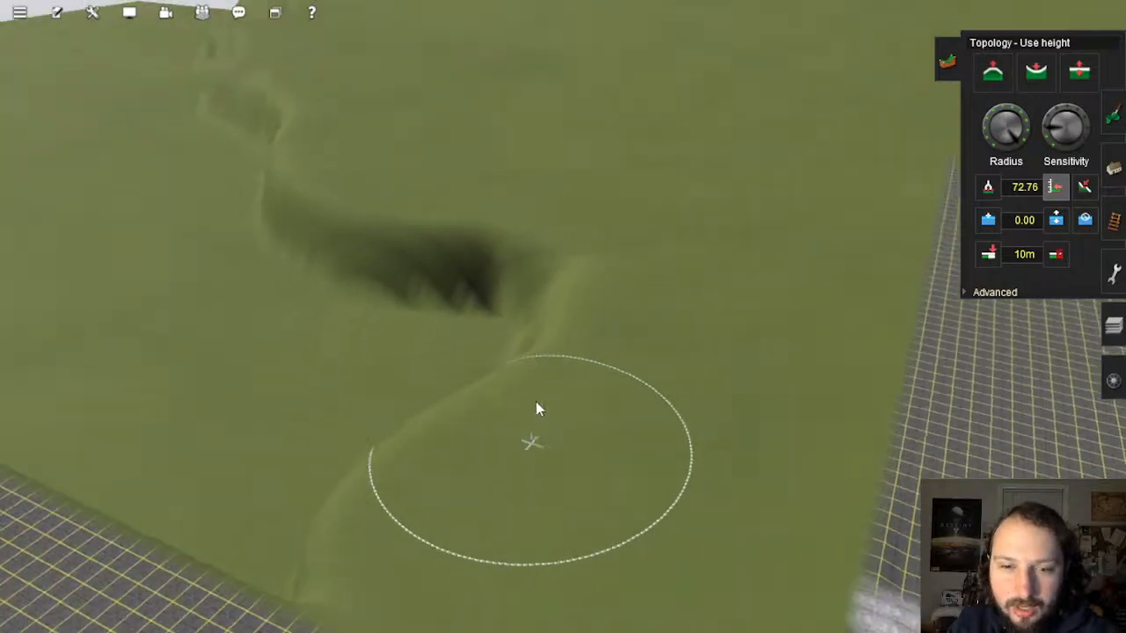
right_drag(536, 402, 548, 151)
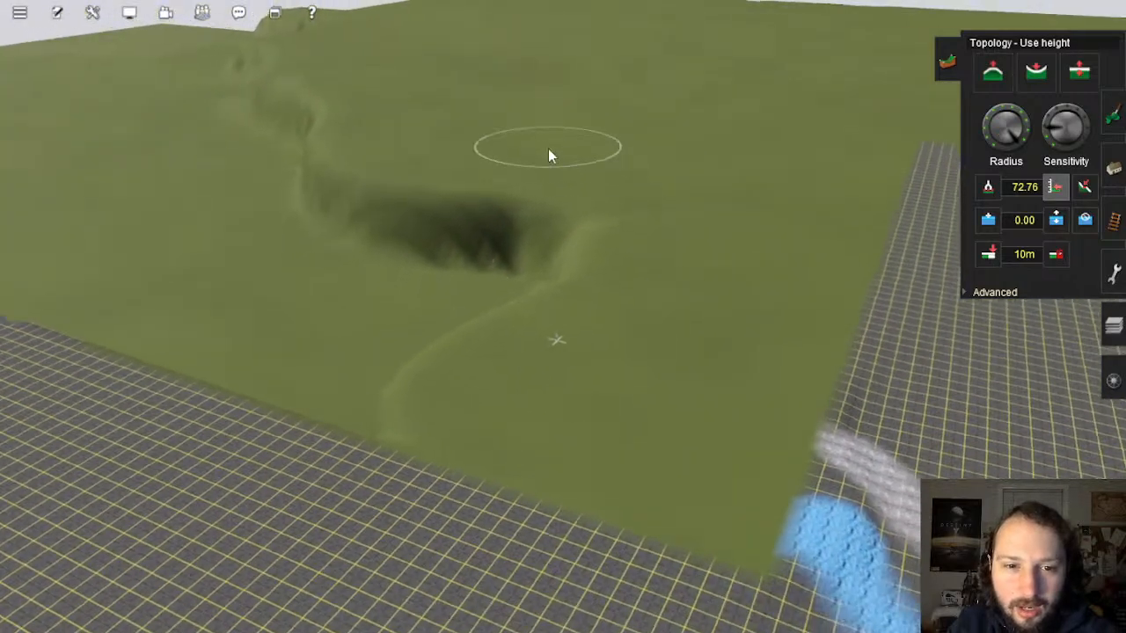
mouse_move(576, 215)
mouse_down()
mouse_move(544, 274)
mouse_move(468, 331)
mouse_move(474, 357)
mouse_up()
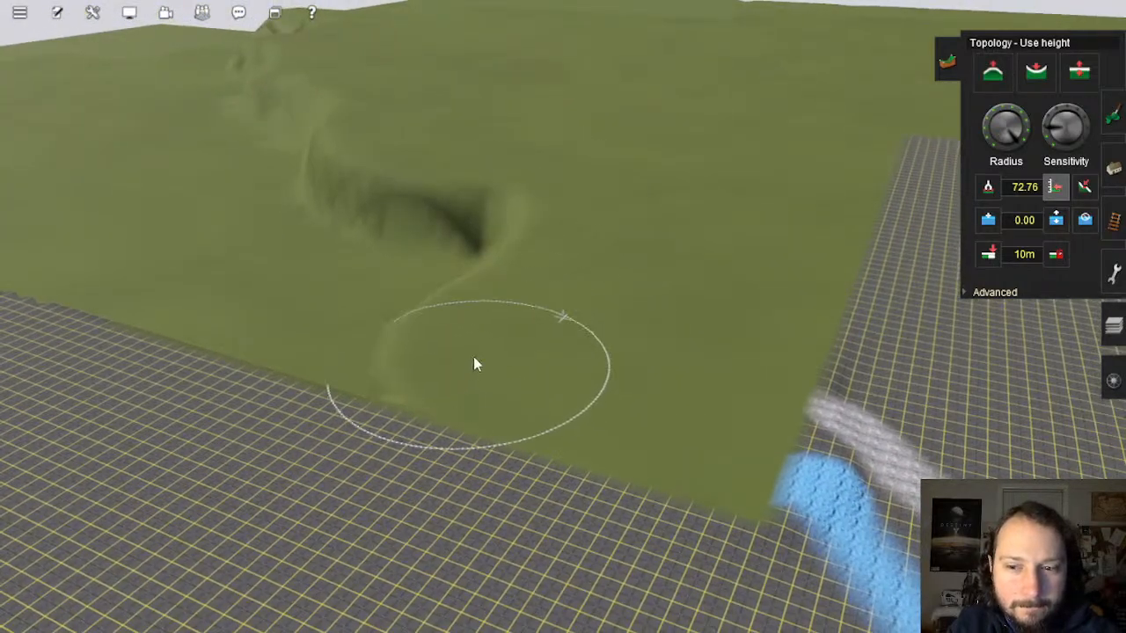
mouse_move(473, 357)
right_down()
mouse_move(542, 308)
mouse_move(533, 280)
mouse_move(547, 335)
right_up()
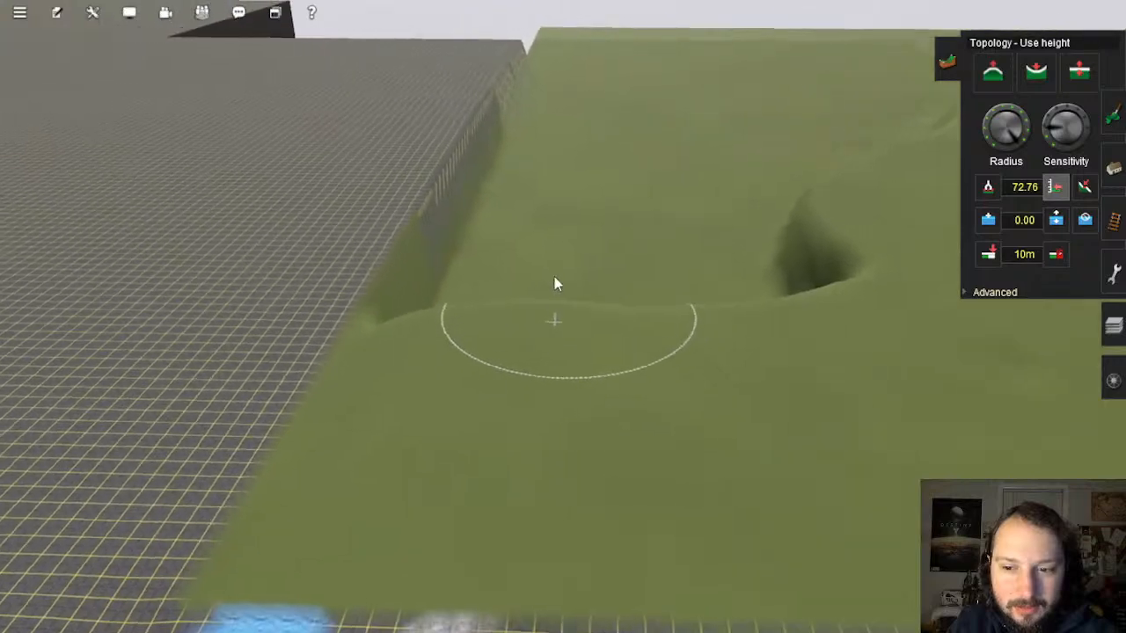
right_click(553, 275)
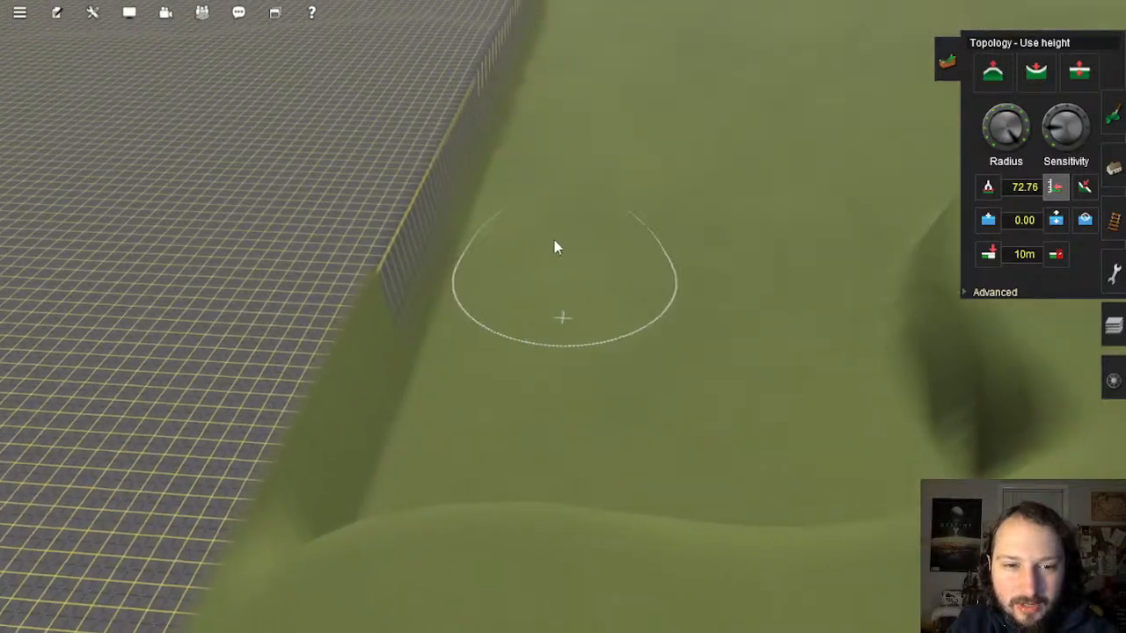
Step: Raise a tall round plateau, fill the edge pits and smooth the ridge down
mouse_move(555, 244)
mouse_down()
mouse_move(525, 203)
mouse_move(449, 508)
mouse_move(571, 282)
mouse_move(658, 207)
mouse_move(905, 301)
mouse_move(812, 354)
mouse_move(636, 251)
mouse_move(646, 334)
mouse_move(812, 396)
mouse_move(908, 518)
mouse_move(799, 573)
mouse_move(581, 558)
mouse_move(604, 422)
mouse_move(717, 445)
mouse_move(478, 440)
mouse_up()
mouse_move(478, 440)
right_down()
mouse_move(613, 313)
mouse_move(601, 282)
right_up()
mouse_move(528, 382)
mouse_down()
mouse_move(525, 413)
mouse_move(553, 281)
mouse_up()
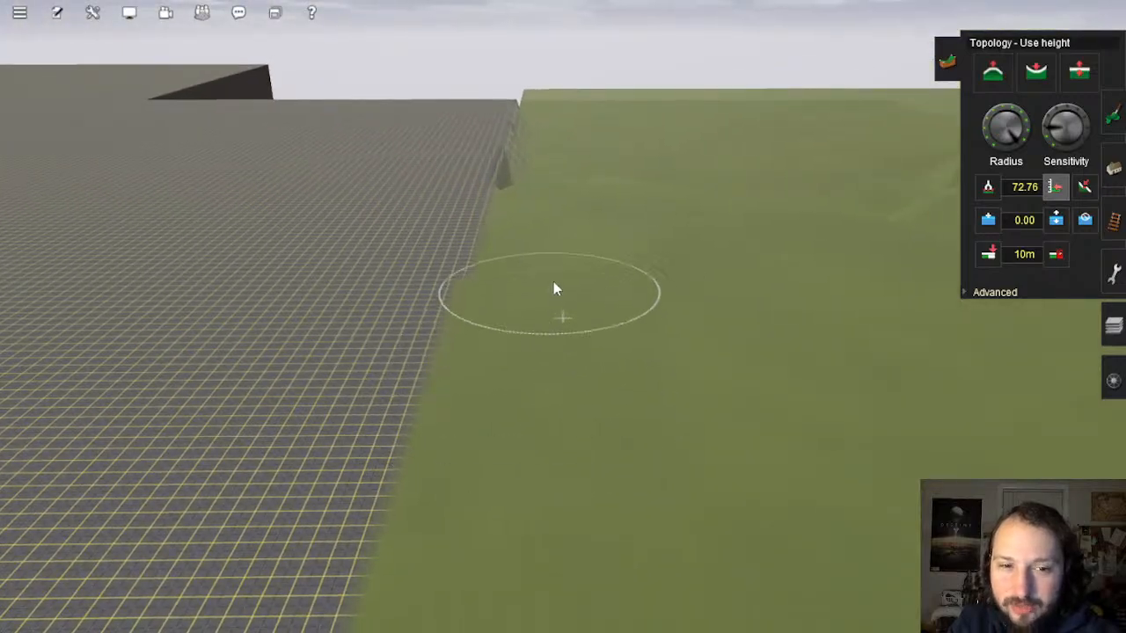
mouse_move(566, 242)
right_down()
mouse_move(554, 269)
mouse_move(543, 250)
right_up()
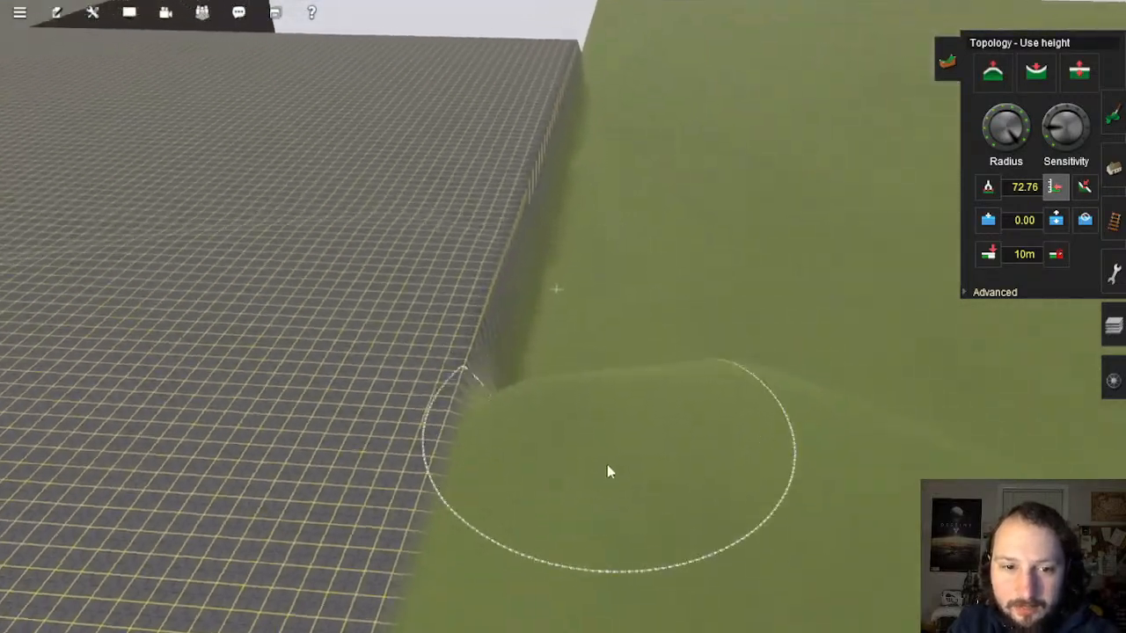
drag(605, 465, 638, 104)
right_click(635, 123)
mouse_move(582, 298)
mouse_down()
mouse_move(559, 416)
mouse_move(544, 366)
mouse_up()
drag(544, 255, 573, 382)
Step: Raise another mound and ridge, then fill the neighbouring pit
mouse_move(561, 484)
right_down()
mouse_move(561, 519)
mouse_move(571, 408)
mouse_move(531, 281)
right_up()
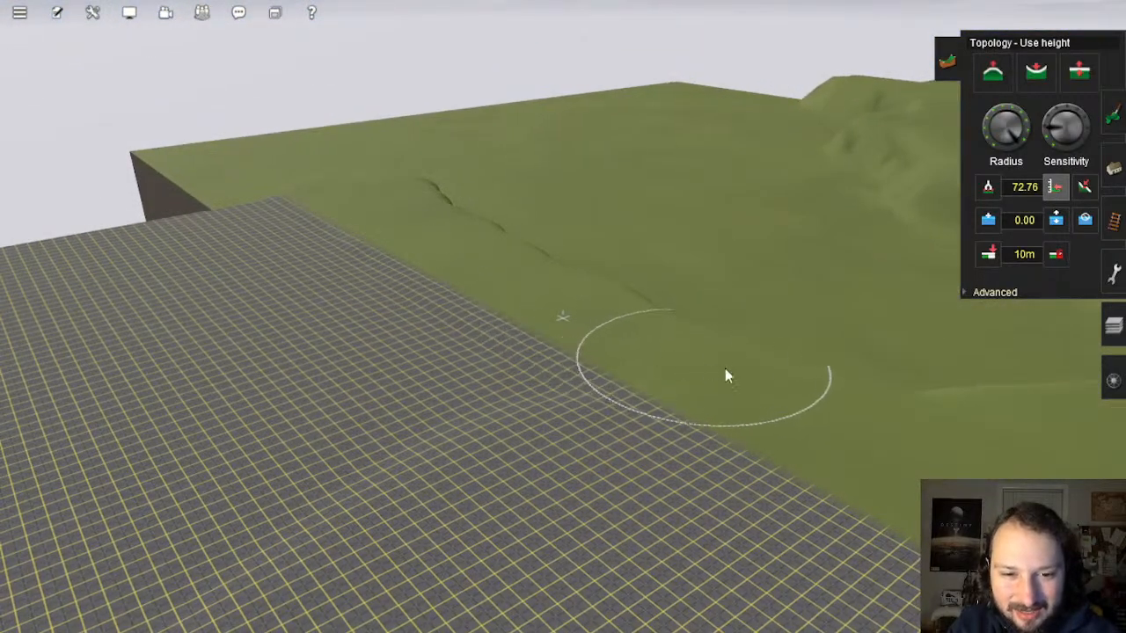
mouse_move(767, 379)
right_down()
mouse_move(677, 329)
mouse_move(506, 284)
right_up()
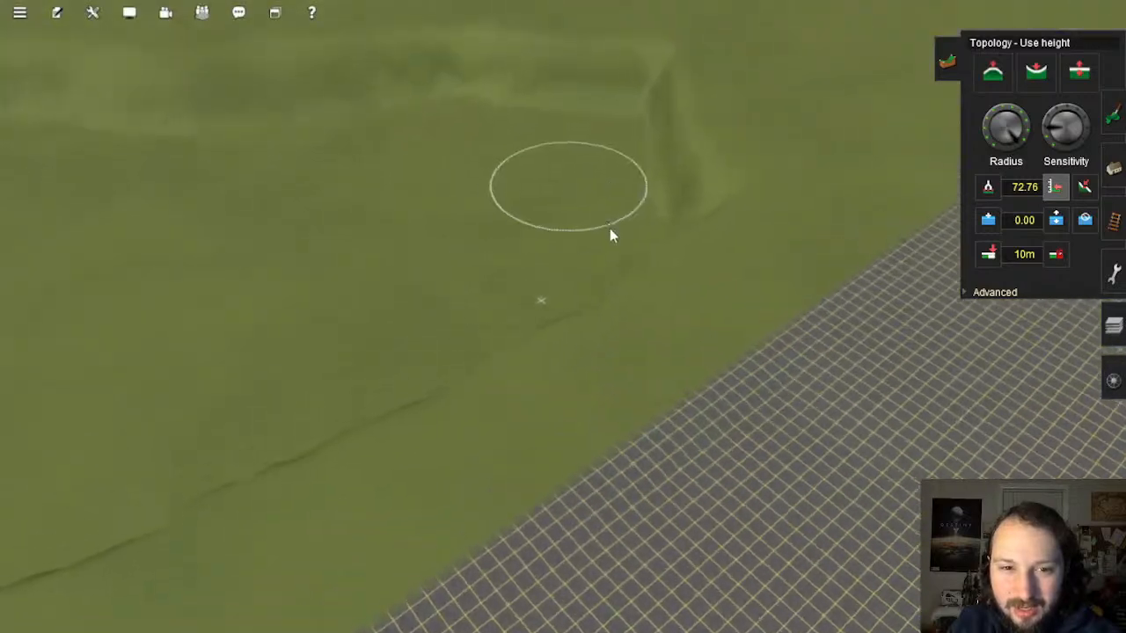
mouse_move(610, 229)
mouse_down()
mouse_move(705, 205)
mouse_move(715, 118)
mouse_move(666, 45)
mouse_move(342, 52)
mouse_move(185, 97)
mouse_move(548, 71)
mouse_move(554, 81)
mouse_up()
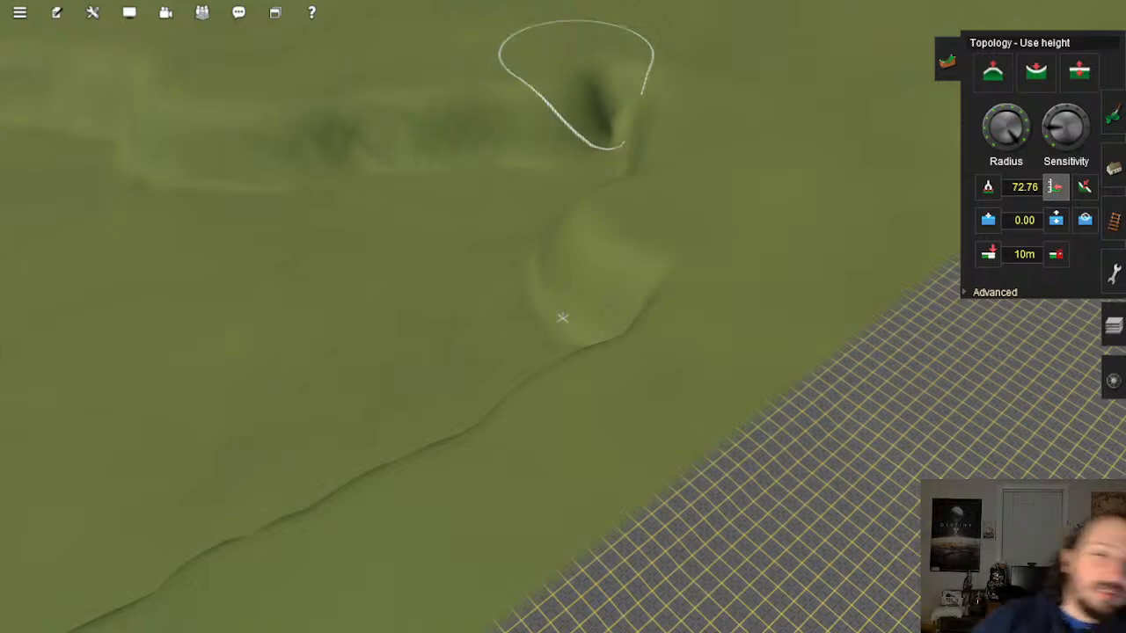
mouse_move(600, 68)
mouse_down()
mouse_move(532, 94)
mouse_move(330, 111)
mouse_move(211, 76)
mouse_move(234, 138)
mouse_move(430, 143)
mouse_move(583, 85)
mouse_move(648, 91)
mouse_move(608, 184)
mouse_move(485, 166)
mouse_move(344, 176)
mouse_move(611, 126)
mouse_move(437, 261)
mouse_move(574, 288)
mouse_move(608, 378)
mouse_move(452, 455)
mouse_move(516, 349)
mouse_up()
mouse_move(275, 314)
mouse_down()
mouse_move(232, 249)
mouse_move(407, 452)
mouse_move(314, 571)
mouse_move(451, 391)
mouse_up()
middle_drag(451, 390, 557, 341)
Step: Reshape the slopes near the tan paved corner and frame the trench from above
right_drag(884, 519, 1016, 567)
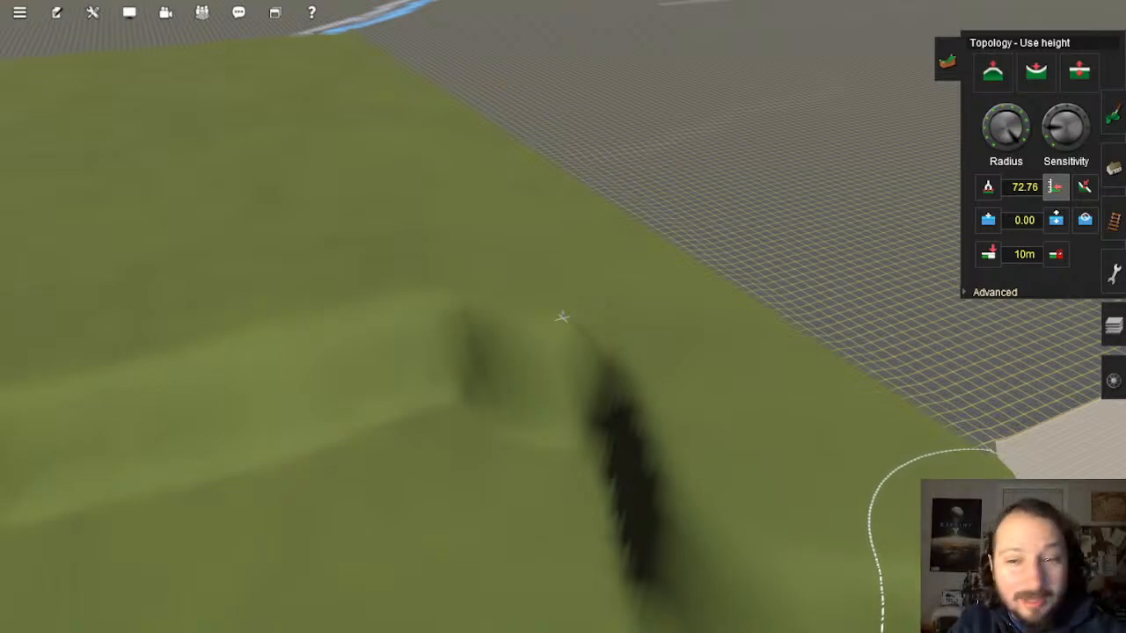
mouse_move(620, 411)
right_down()
mouse_move(568, 360)
mouse_move(567, 375)
mouse_move(571, 356)
right_up()
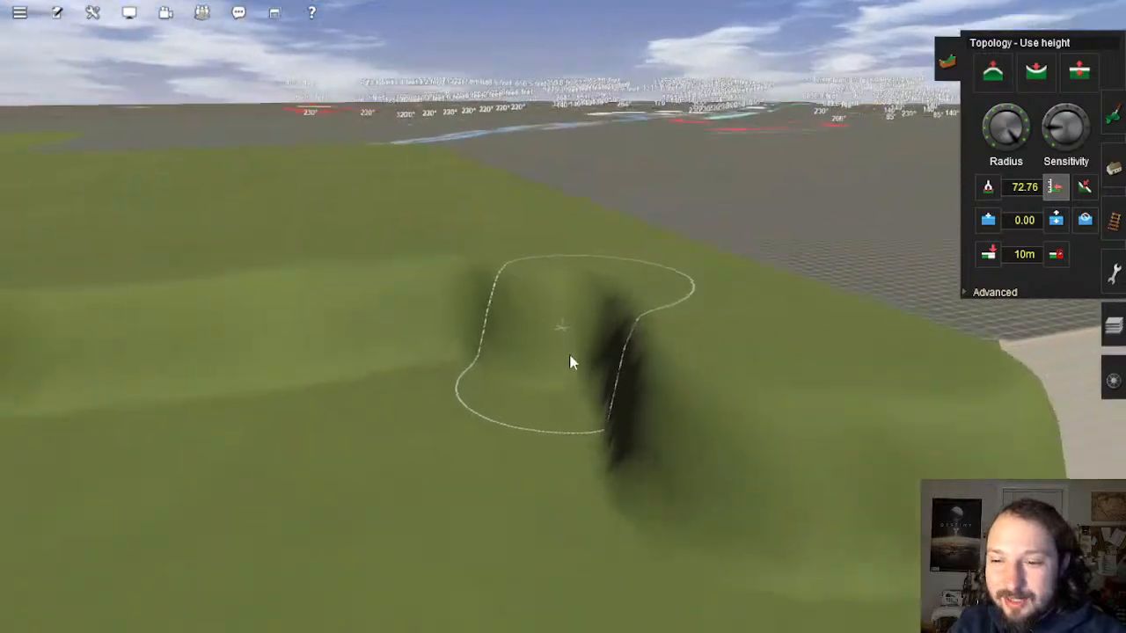
mouse_move(571, 355)
mouse_down()
mouse_move(479, 280)
mouse_move(566, 274)
mouse_move(623, 371)
mouse_move(609, 485)
mouse_move(452, 344)
mouse_up()
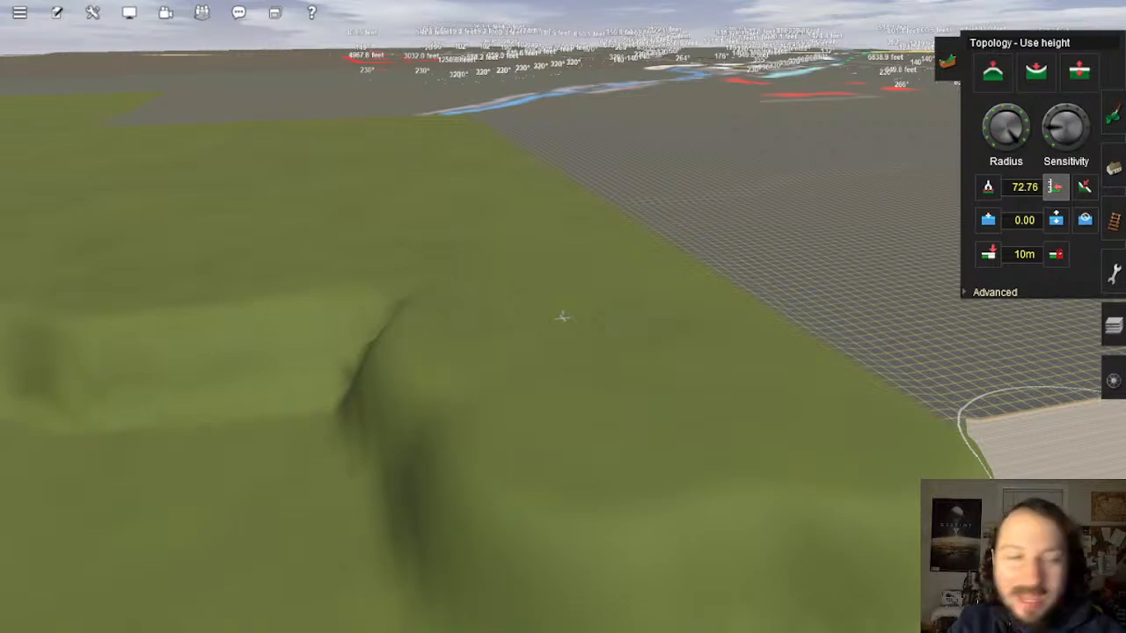
right_click(361, 302)
key(Up)
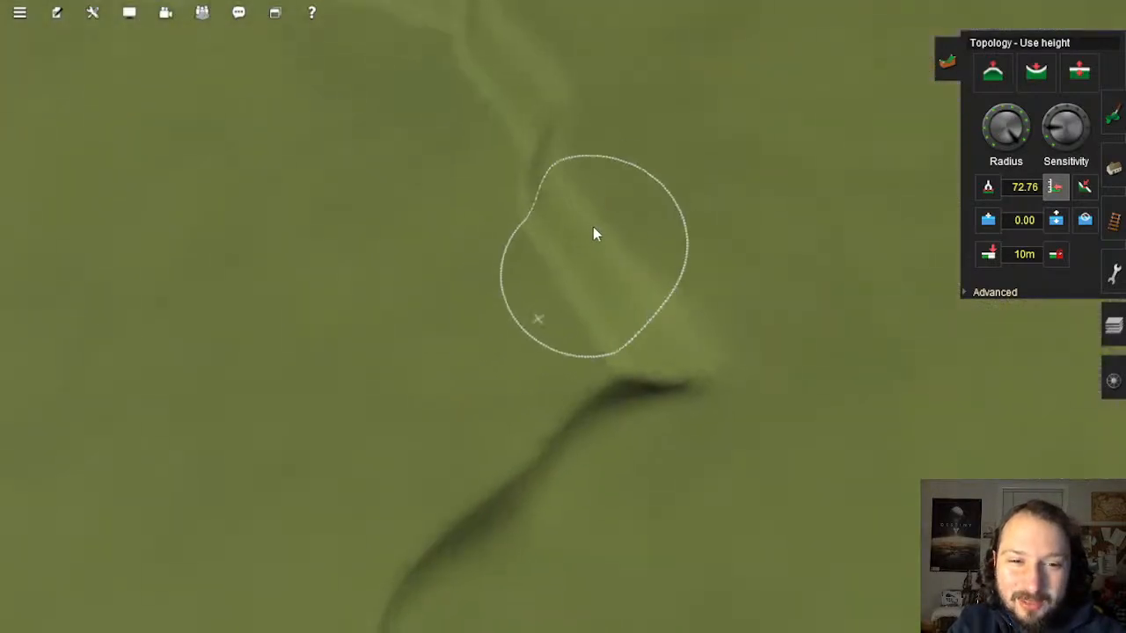
Step: Sweep the Use height brush over the trench's ridge and valley, leaving a flat ledge by the platform
mouse_move(578, 246)
mouse_down()
mouse_move(540, 115)
mouse_move(496, 48)
mouse_move(429, 18)
mouse_move(316, 30)
mouse_move(220, 18)
mouse_move(425, 112)
mouse_move(473, 205)
mouse_move(510, 347)
mouse_move(719, 330)
mouse_move(751, 495)
mouse_move(491, 541)
mouse_up()
mouse_move(491, 541)
right_down()
mouse_move(475, 447)
mouse_move(499, 244)
right_up()
mouse_move(500, 240)
mouse_down()
mouse_move(468, 259)
mouse_move(649, 311)
mouse_move(589, 448)
mouse_move(334, 325)
mouse_move(360, 200)
mouse_move(372, 232)
mouse_move(337, 385)
mouse_move(598, 479)
mouse_move(563, 363)
mouse_move(874, 425)
mouse_move(971, 408)
mouse_move(923, 387)
mouse_move(685, 460)
mouse_move(334, 405)
mouse_move(205, 302)
mouse_move(185, 201)
mouse_move(208, 253)
mouse_move(227, 375)
mouse_move(172, 302)
mouse_move(133, 283)
mouse_up()
right_click(609, 481)
right_click(132, 282)
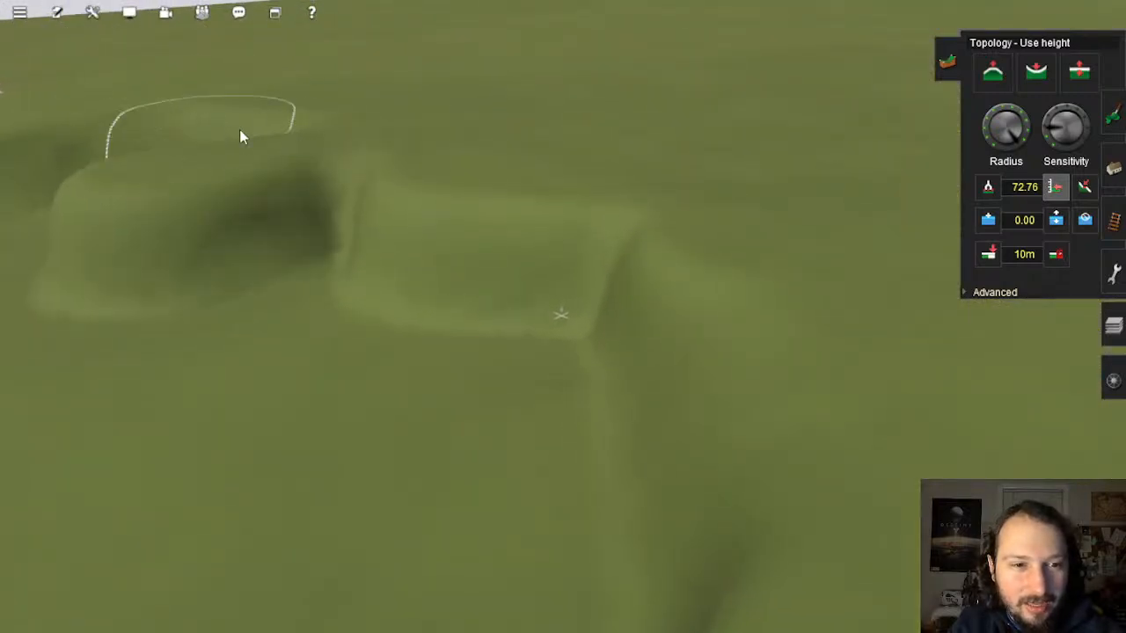
mouse_move(301, 140)
mouse_down()
mouse_move(319, 196)
mouse_move(432, 221)
mouse_move(613, 231)
mouse_move(642, 443)
mouse_move(199, 327)
mouse_move(184, 335)
mouse_move(641, 400)
mouse_move(490, 467)
mouse_move(455, 342)
mouse_move(269, 278)
mouse_move(426, 301)
mouse_move(595, 289)
mouse_move(745, 343)
mouse_move(784, 448)
mouse_move(626, 387)
mouse_move(448, 377)
mouse_move(246, 327)
mouse_move(719, 483)
mouse_move(544, 345)
mouse_move(326, 329)
mouse_move(734, 249)
mouse_move(540, 351)
mouse_move(674, 389)
mouse_move(933, 319)
mouse_move(631, 325)
mouse_move(693, 294)
mouse_move(560, 307)
mouse_move(474, 255)
mouse_move(636, 335)
mouse_move(812, 364)
mouse_move(784, 347)
mouse_move(735, 528)
mouse_move(334, 395)
mouse_move(115, 372)
mouse_move(497, 445)
mouse_move(583, 434)
mouse_up()
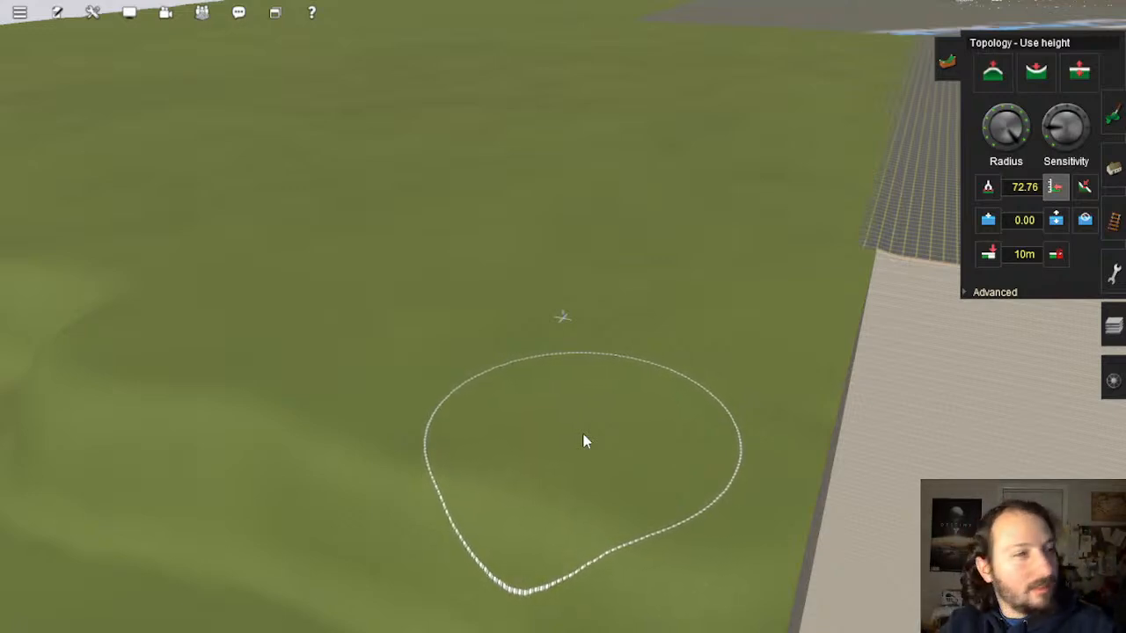
Step: Brush the ridge and left edge of the grass terrain down to the 72.76 height
middle_drag(585, 440, 506, 357)
mouse_move(341, 241)
mouse_down()
mouse_move(526, 284)
mouse_move(676, 360)
mouse_move(704, 444)
mouse_move(485, 402)
mouse_move(355, 344)
mouse_move(324, 409)
mouse_up()
right_click(407, 453)
mouse_move(484, 413)
mouse_down()
mouse_move(418, 266)
mouse_move(389, 356)
mouse_move(590, 349)
mouse_move(809, 384)
mouse_move(618, 519)
mouse_move(517, 480)
mouse_move(402, 377)
mouse_move(342, 358)
mouse_move(660, 460)
mouse_move(638, 280)
mouse_move(269, 317)
mouse_move(254, 329)
mouse_move(311, 259)
mouse_move(431, 236)
mouse_move(495, 199)
mouse_move(493, 151)
mouse_move(460, 123)
mouse_move(450, 165)
mouse_up()
right_click(458, 169)
drag(591, 357, 555, 452)
right_click(553, 440)
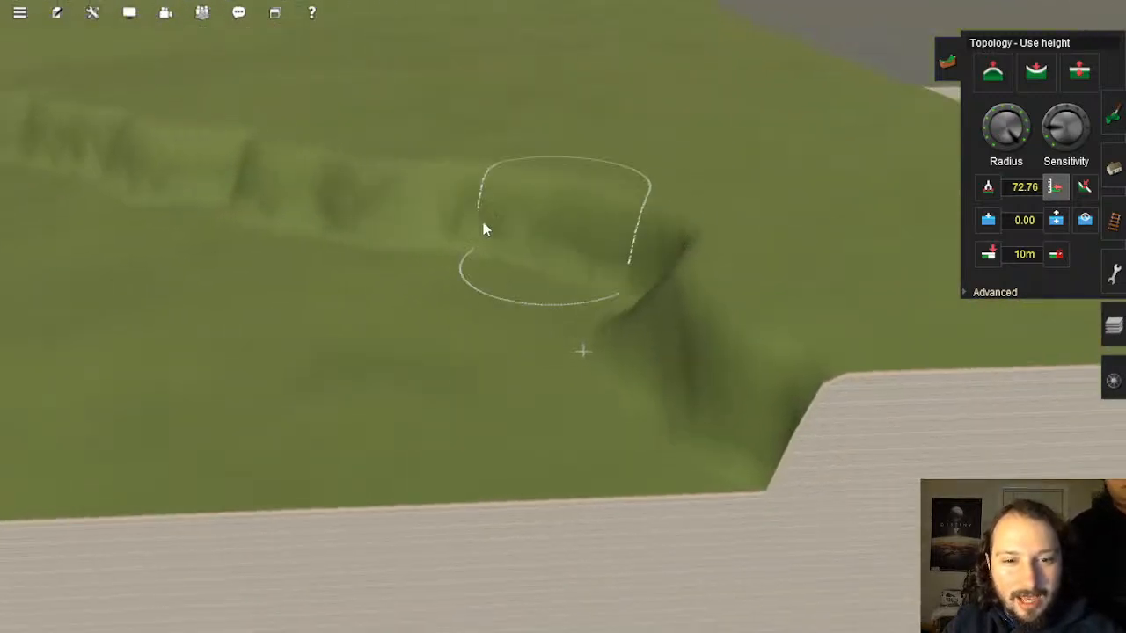
mouse_move(484, 228)
mouse_down()
mouse_move(233, 208)
mouse_move(360, 209)
mouse_move(442, 171)
mouse_move(623, 210)
mouse_up()
right_click(564, 232)
mouse_move(554, 238)
mouse_down()
mouse_move(447, 300)
mouse_move(628, 338)
mouse_move(803, 413)
mouse_move(342, 510)
mouse_move(465, 395)
mouse_move(418, 358)
mouse_move(245, 332)
mouse_move(137, 273)
mouse_move(158, 282)
mouse_up()
Step: Flatten the ridge top, the dark cliff slope and the bumps along the trench
mouse_move(299, 333)
right_down()
mouse_move(313, 337)
mouse_move(481, 242)
mouse_move(534, 301)
mouse_move(674, 302)
mouse_move(601, 284)
mouse_move(404, 306)
right_up()
mouse_move(404, 305)
mouse_down()
mouse_move(232, 243)
mouse_move(128, 255)
mouse_move(68, 285)
mouse_move(28, 328)
mouse_move(229, 256)
mouse_move(243, 310)
mouse_move(391, 354)
mouse_move(554, 343)
mouse_move(701, 463)
mouse_move(847, 478)
mouse_up()
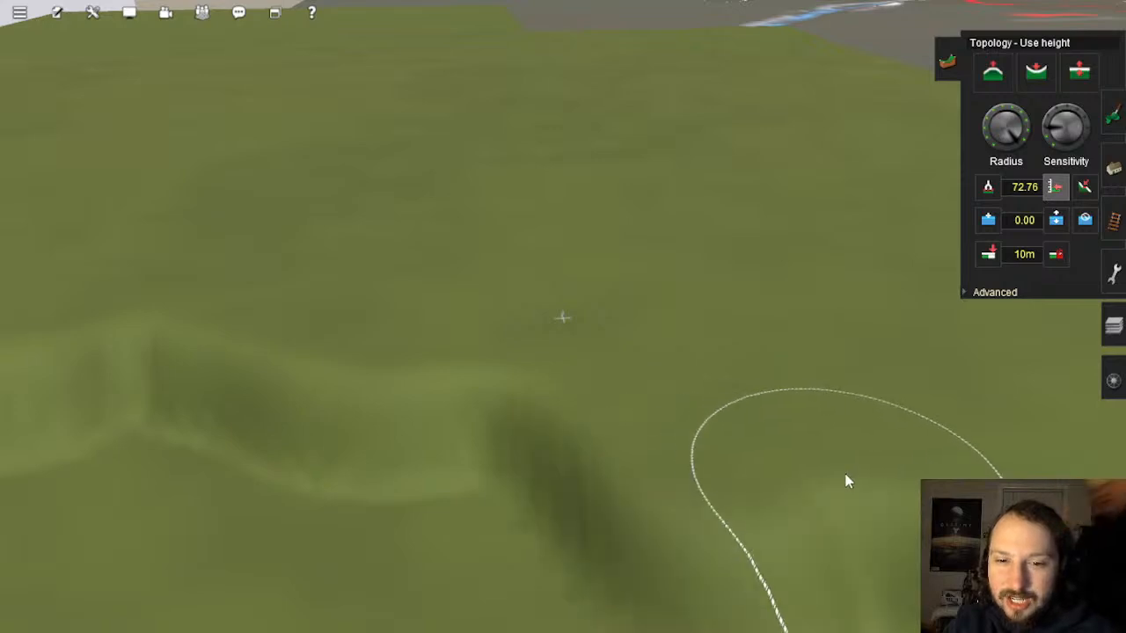
mouse_move(847, 478)
right_down()
mouse_move(629, 317)
mouse_move(530, 277)
right_up()
mouse_move(668, 247)
mouse_down()
mouse_move(711, 327)
mouse_move(839, 313)
mouse_move(839, 251)
mouse_move(815, 202)
mouse_move(818, 395)
mouse_move(907, 392)
mouse_move(674, 326)
mouse_move(502, 334)
mouse_move(284, 432)
mouse_move(225, 501)
mouse_move(572, 382)
mouse_move(819, 470)
mouse_up()
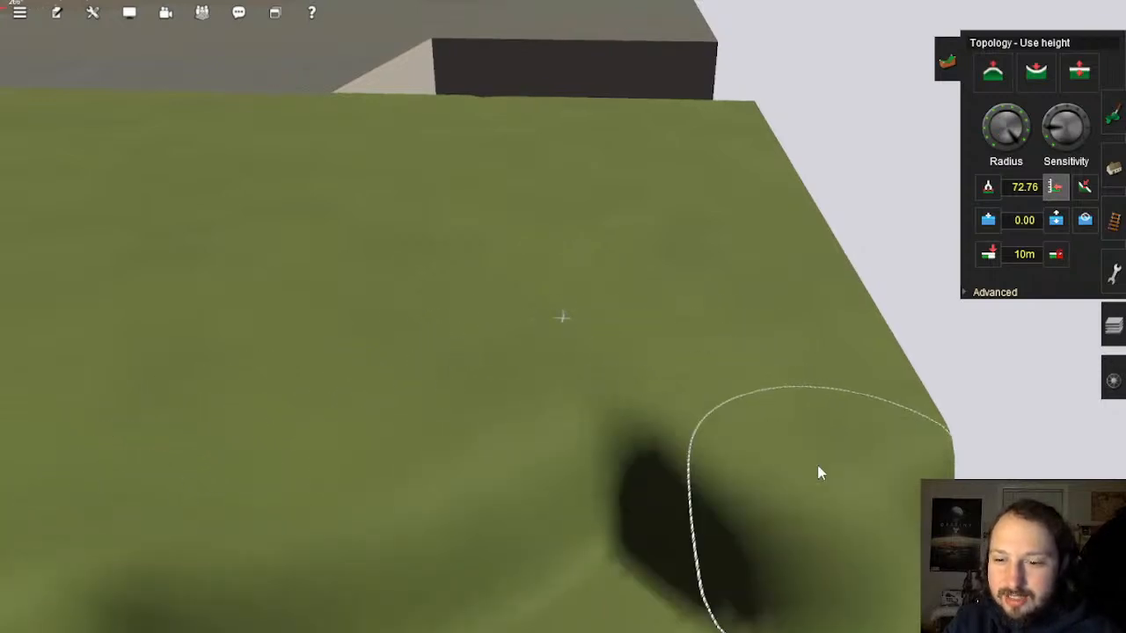
mouse_move(819, 469)
right_down()
mouse_move(372, 322)
mouse_move(573, 280)
right_up()
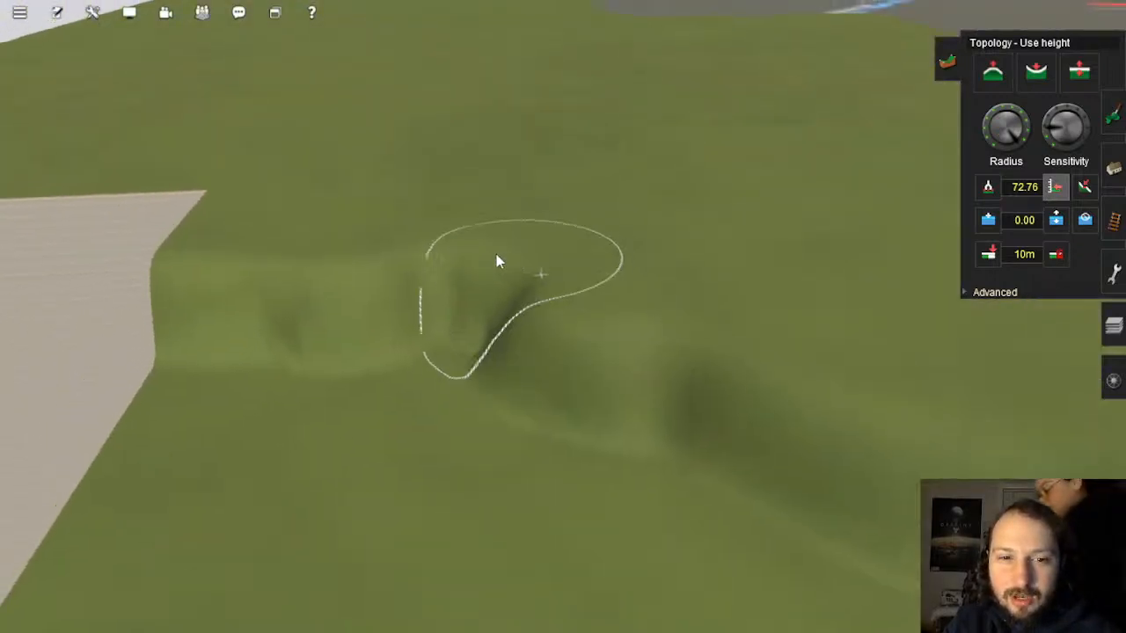
mouse_move(498, 261)
mouse_down()
mouse_move(336, 301)
mouse_move(176, 313)
mouse_move(221, 362)
mouse_move(410, 326)
mouse_move(579, 367)
mouse_move(976, 537)
mouse_up()
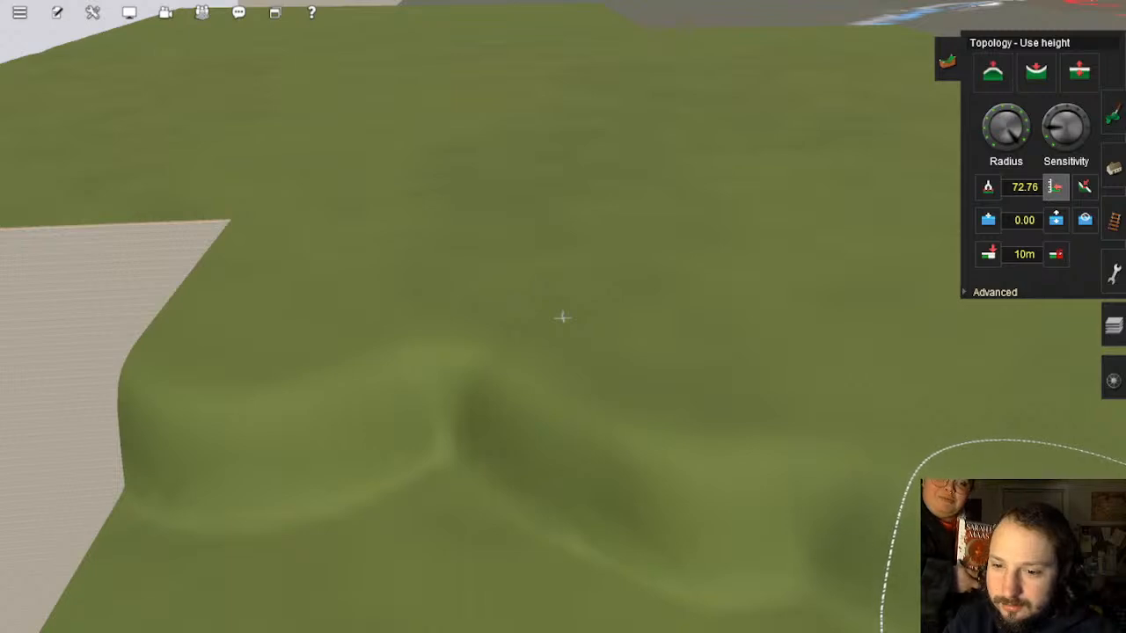
Step: Level the ground between wall and ridges, the pit and remaining slopes to 72.76
mouse_move(563, 317)
middle_down()
mouse_move(771, 407)
mouse_move(445, 377)
mouse_move(601, 284)
middle_up()
click(646, 239)
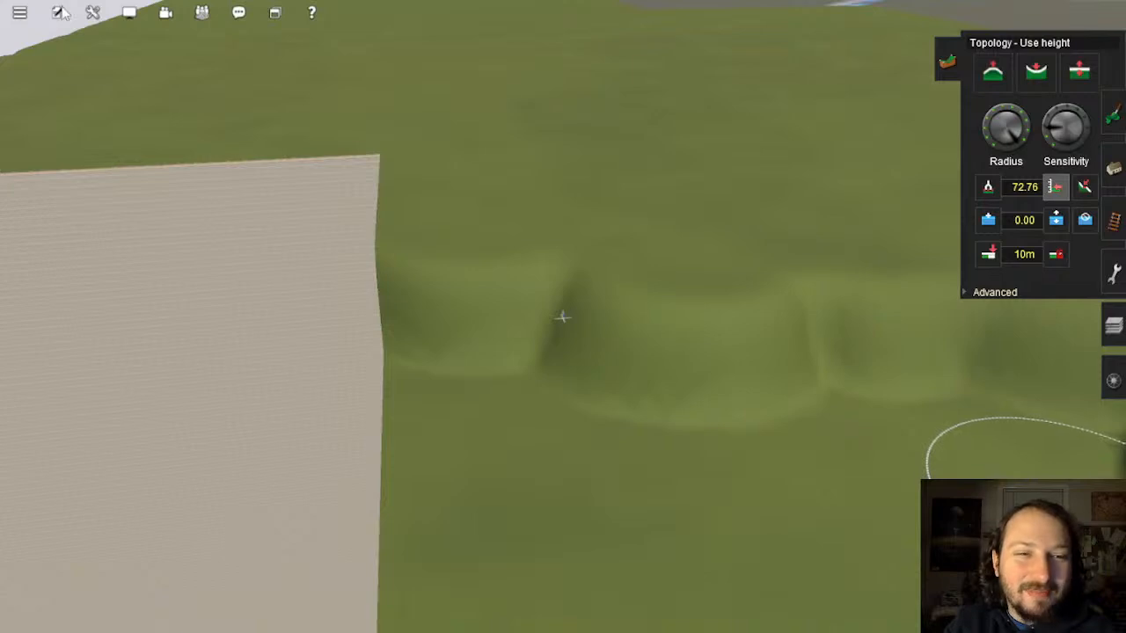
mouse_move(598, 334)
mouse_down()
mouse_move(548, 304)
mouse_move(377, 297)
mouse_move(529, 404)
mouse_move(910, 352)
mouse_move(395, 377)
mouse_move(483, 506)
mouse_move(700, 440)
mouse_move(874, 424)
mouse_move(940, 396)
mouse_up()
right_click(943, 395)
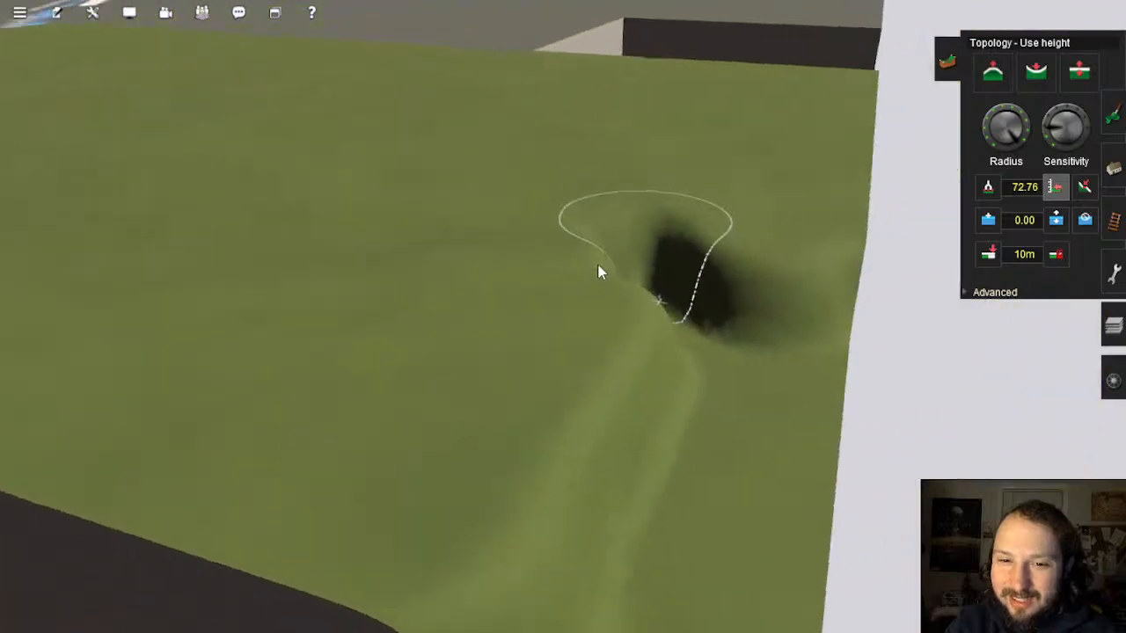
mouse_move(599, 273)
mouse_down()
mouse_move(520, 314)
mouse_move(520, 232)
mouse_move(575, 284)
mouse_move(664, 310)
mouse_move(757, 270)
mouse_move(712, 553)
mouse_move(645, 339)
mouse_move(560, 513)
mouse_move(599, 445)
mouse_up()
scroll(598, 446, down, 2)
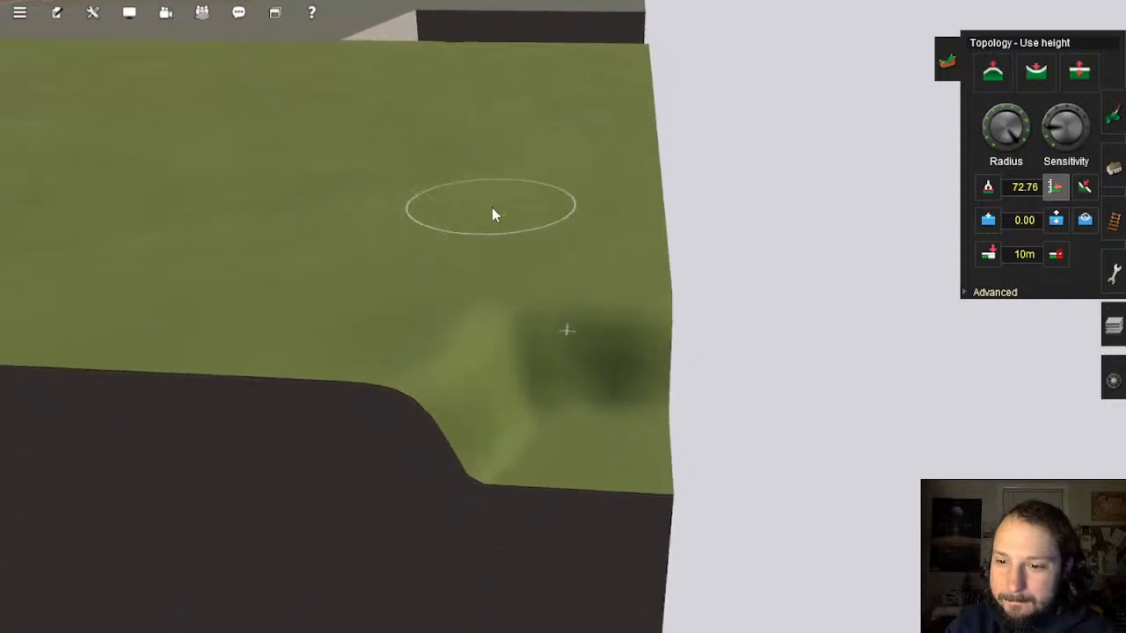
drag(427, 333, 458, 290)
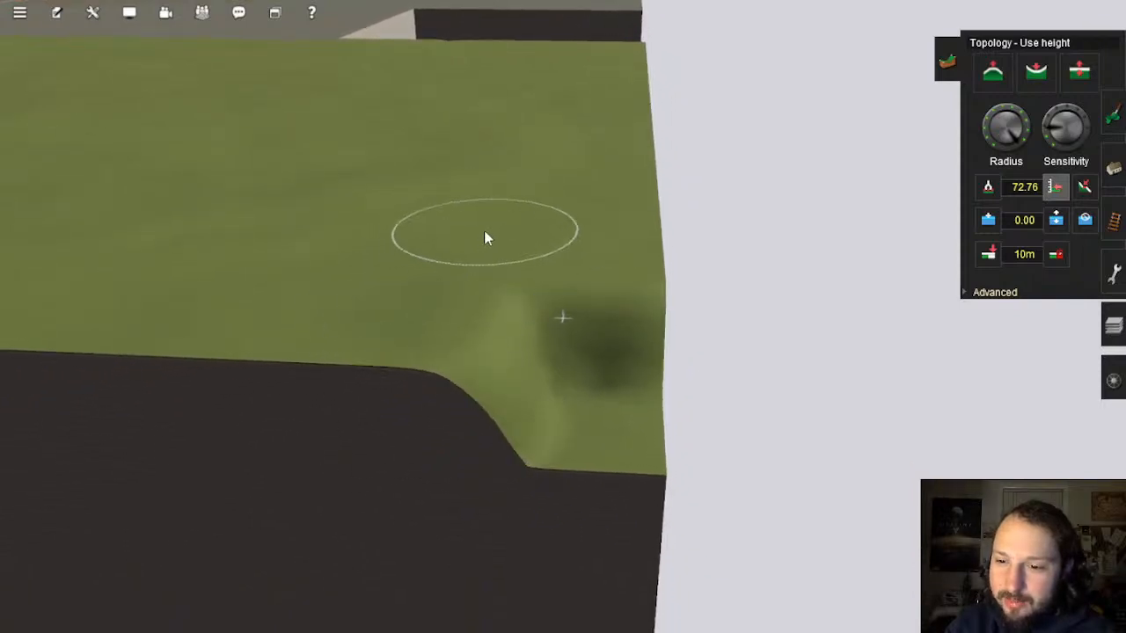
mouse_move(522, 395)
mouse_down()
mouse_move(599, 296)
mouse_move(643, 430)
mouse_move(647, 354)
mouse_up()
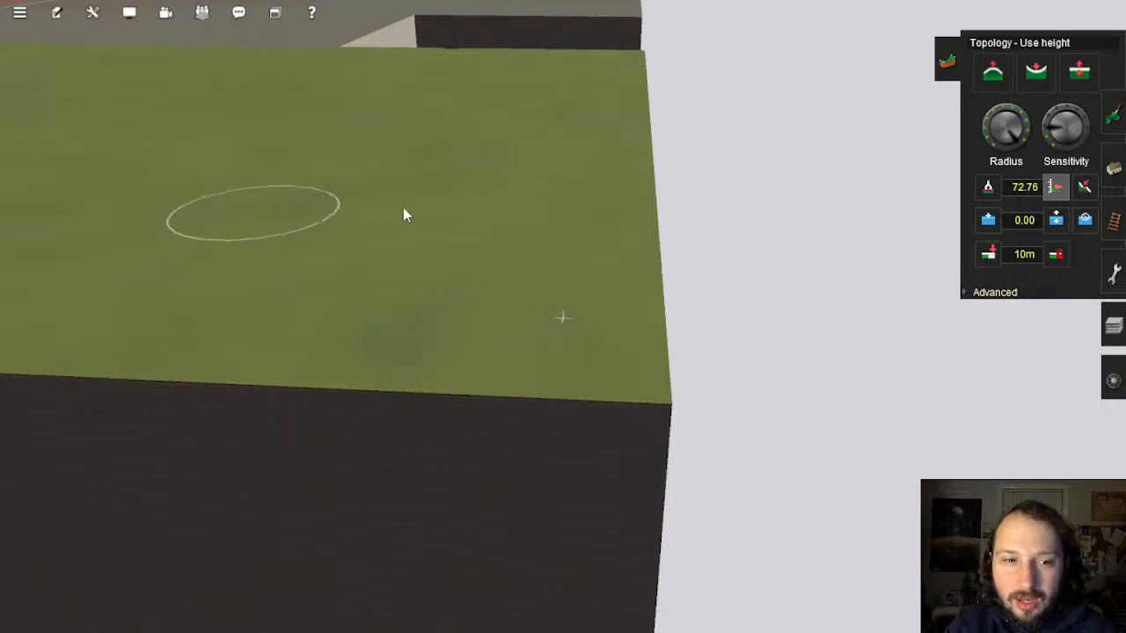
mouse_move(598, 141)
right_down()
mouse_move(684, 162)
mouse_move(709, 202)
mouse_move(705, 280)
mouse_move(649, 341)
mouse_move(752, 240)
mouse_move(686, 149)
mouse_move(560, 170)
mouse_move(659, 244)
mouse_move(709, 360)
mouse_move(598, 280)
mouse_move(547, 309)
right_up()
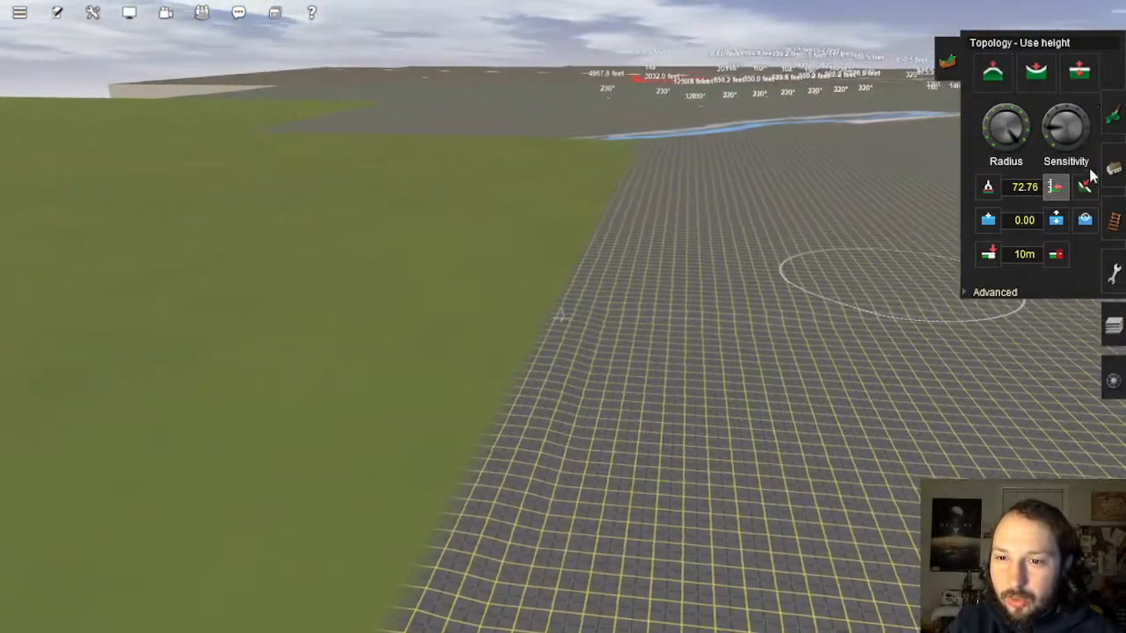
Step: Switch to Plateau mode and sample the grid corner's height, 72.76, as the target
click(1086, 183)
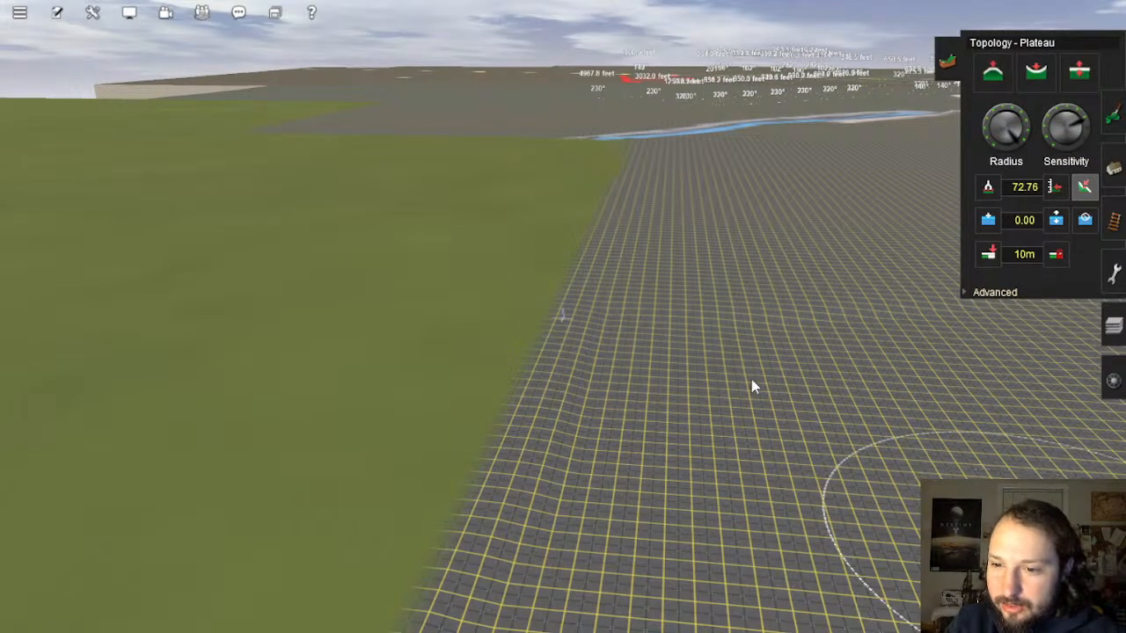
mouse_move(651, 344)
right_down()
mouse_move(573, 322)
mouse_move(580, 285)
mouse_move(578, 299)
mouse_move(542, 283)
mouse_move(531, 290)
right_up()
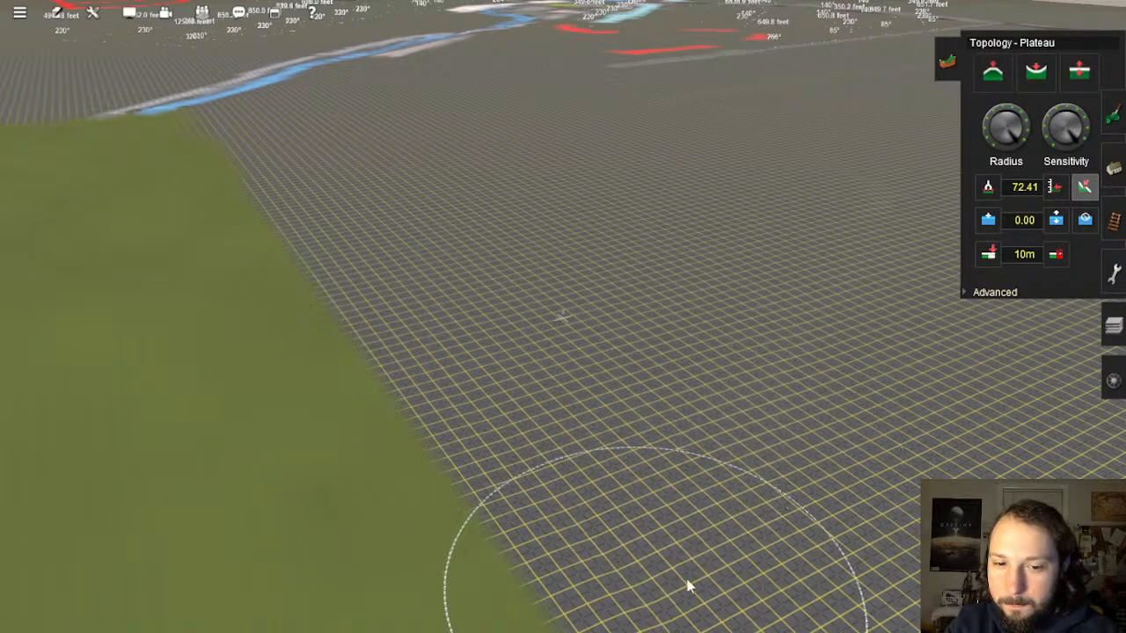
right_click(599, 588)
key(Right)
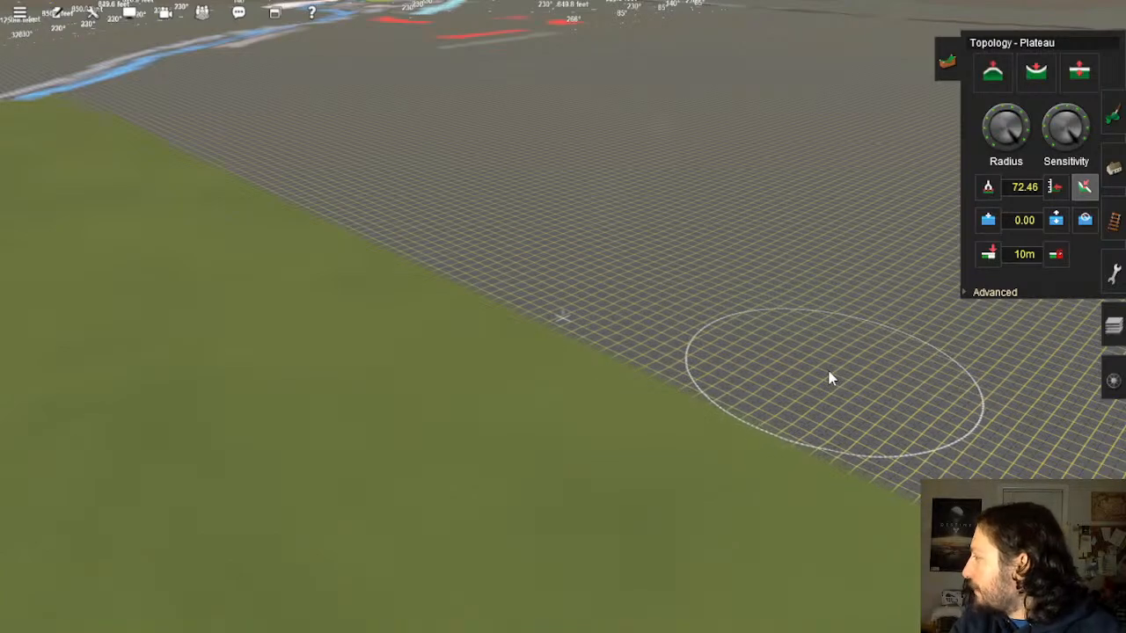
right_click(715, 381)
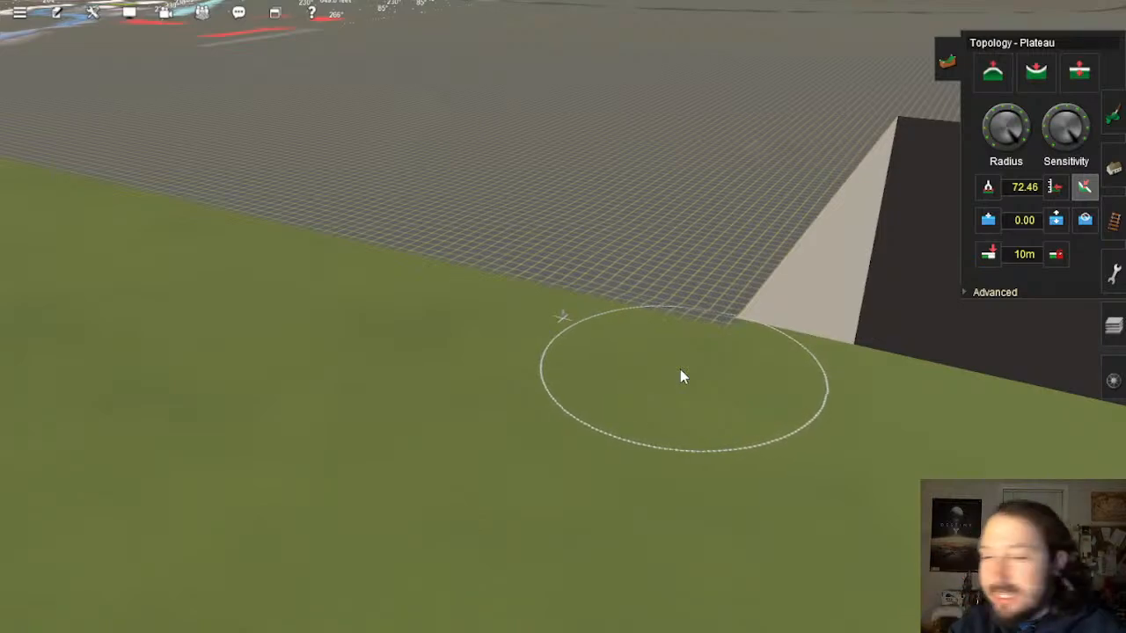
right_drag(775, 326, 584, 315)
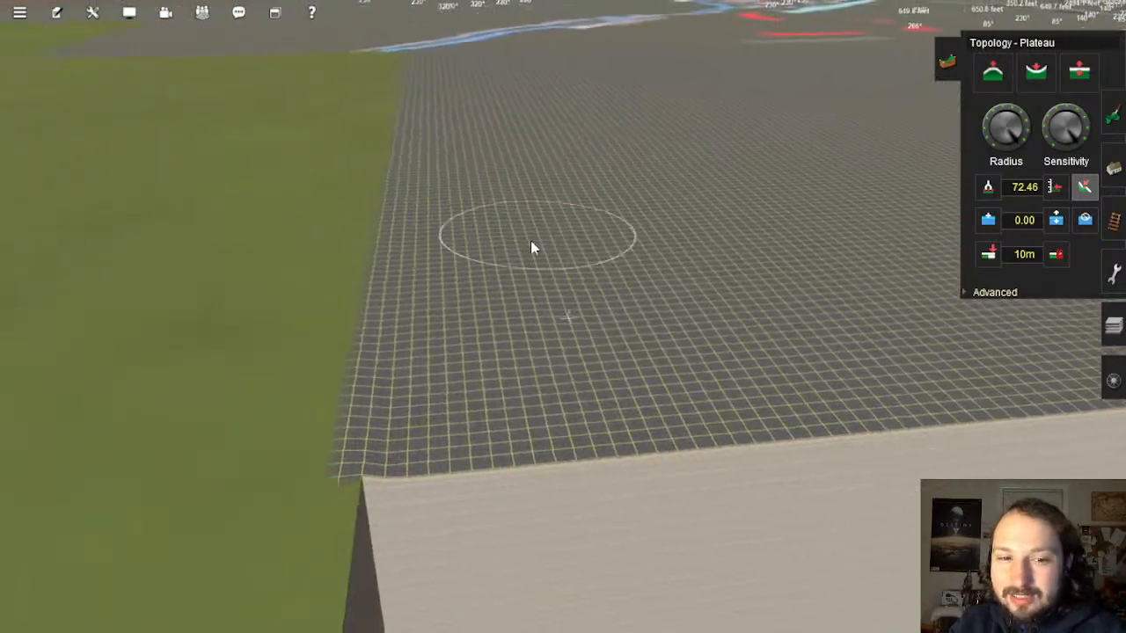
click(413, 407)
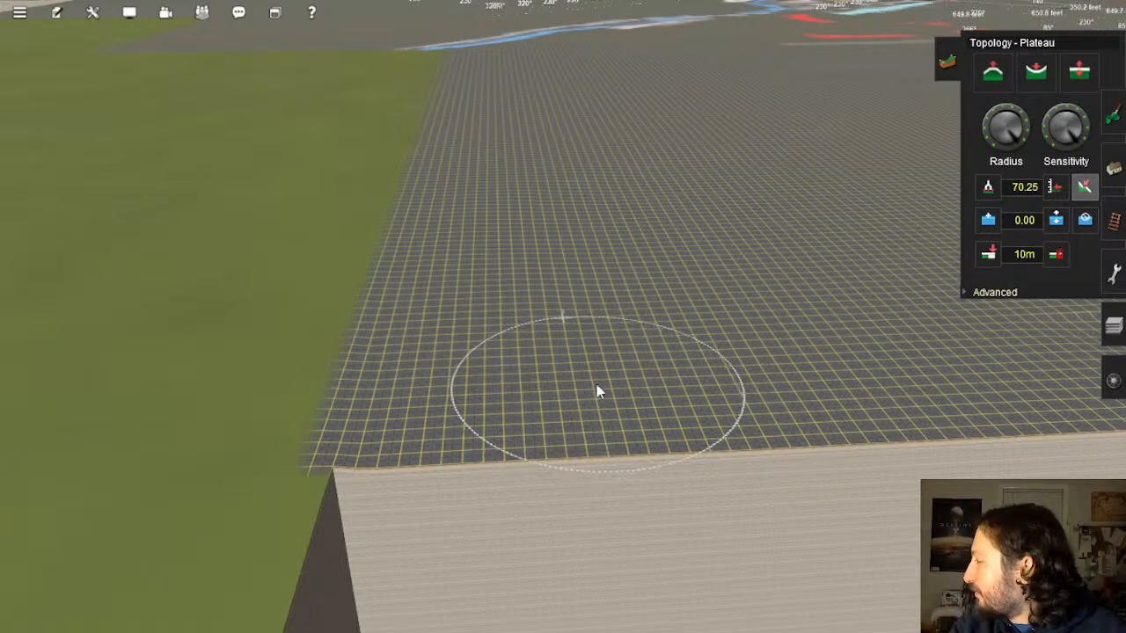
Step: Glide and turn the camera across the gridded area to survey it
right_drag(538, 317, 740, 269)
key(Down)
key(Right)
key(Left)
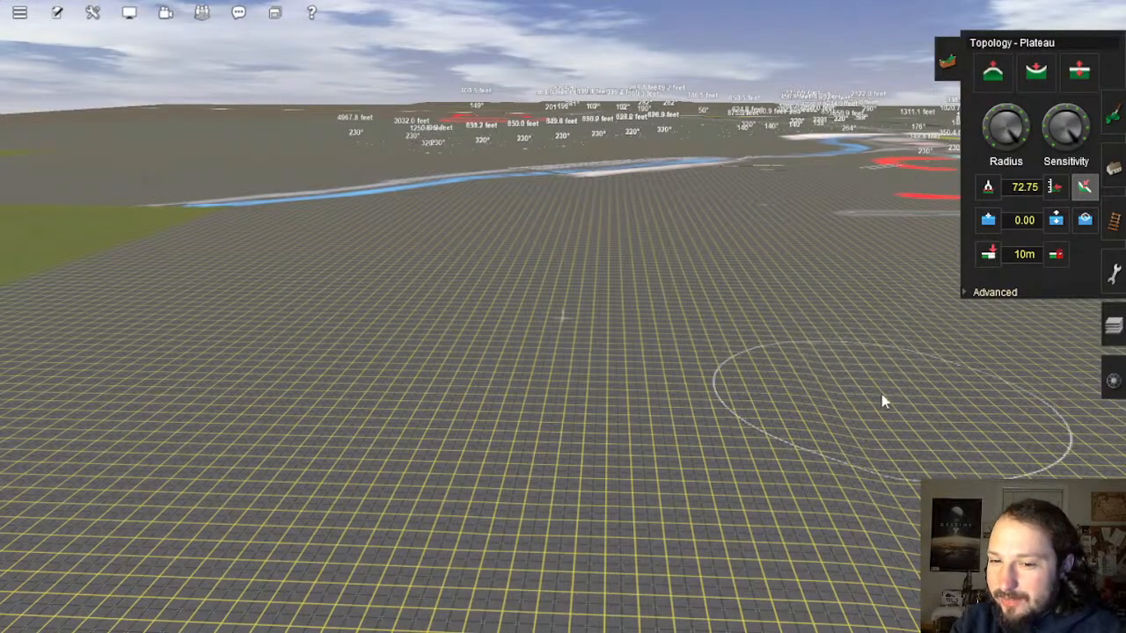
right_drag(809, 486, 563, 325)
Step: Flatten the first sweeps of grid ground into a plateau at about 72.24
key(Left)
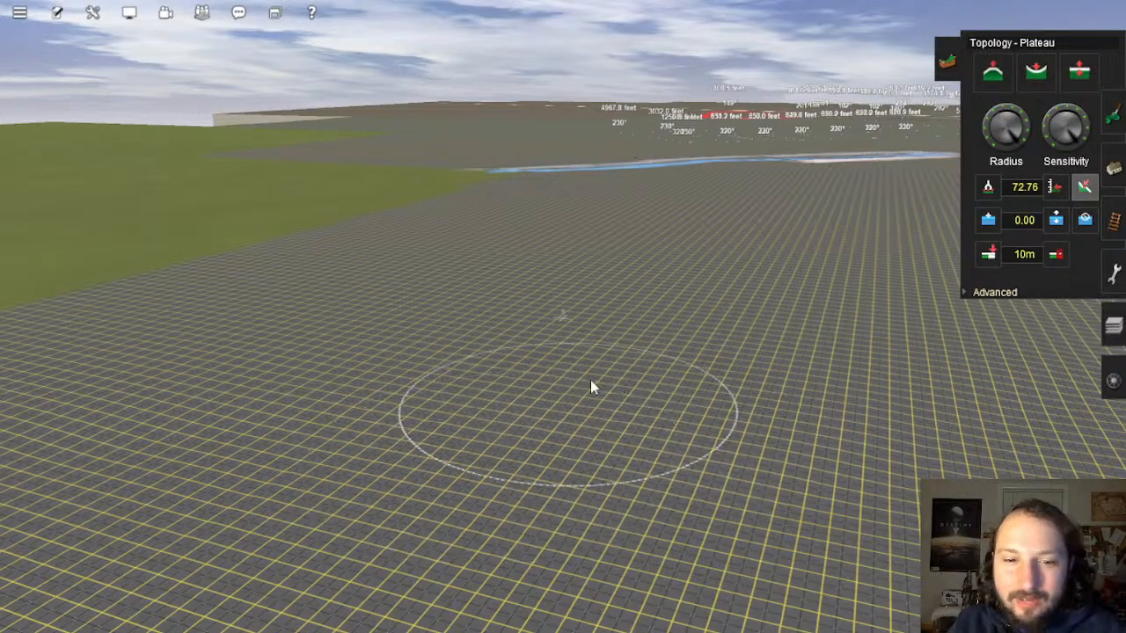
key(Left)
right_click(417, 386)
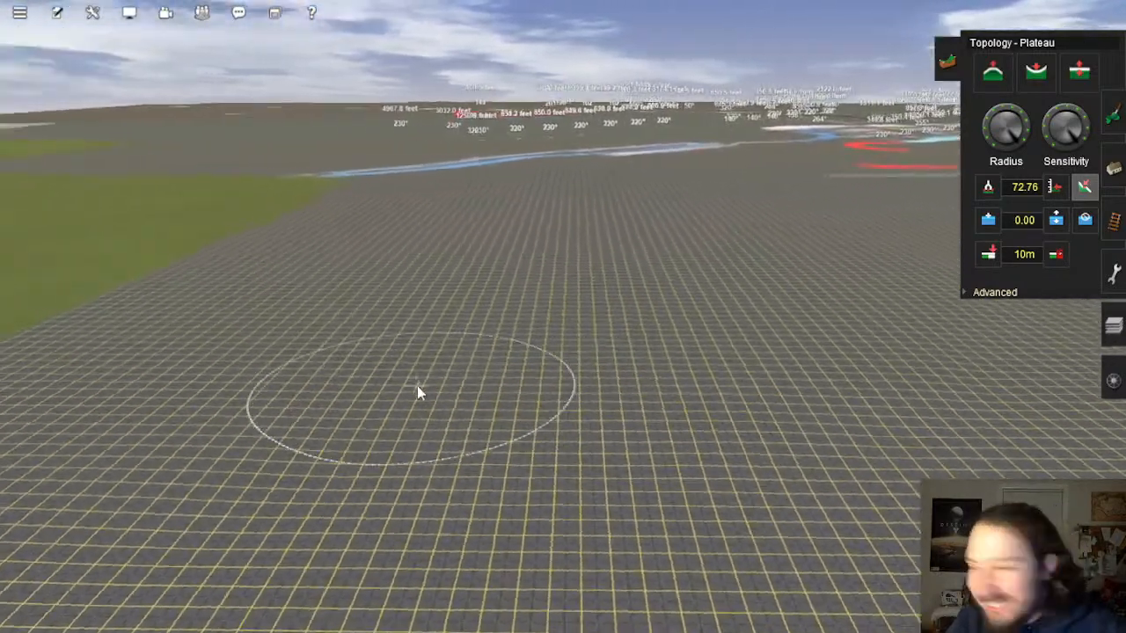
right_drag(417, 386, 537, 324)
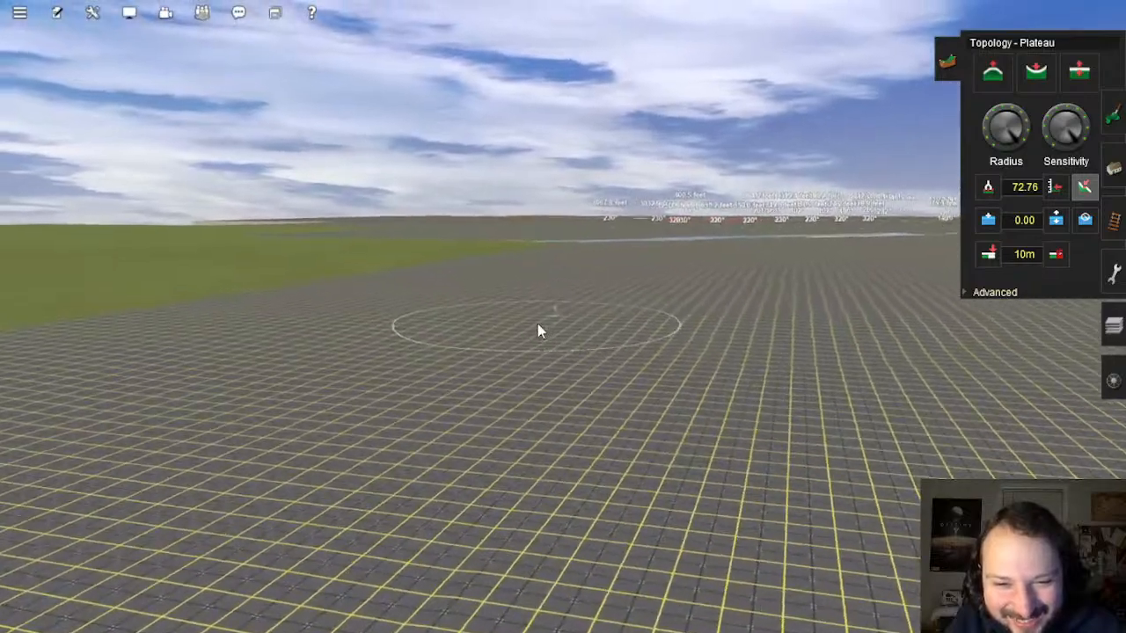
key(Down)
key(Up)
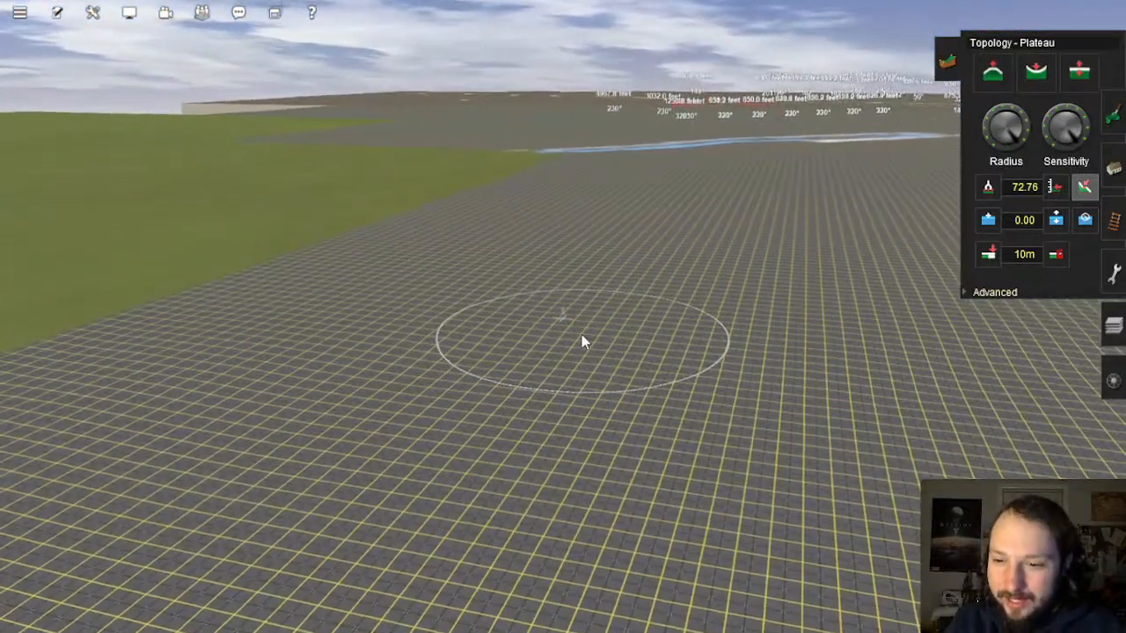
mouse_move(581, 334)
mouse_down()
mouse_move(640, 295)
mouse_move(716, 348)
mouse_move(772, 286)
mouse_move(301, 354)
mouse_move(468, 384)
mouse_move(126, 431)
mouse_up()
right_drag(126, 431, 406, 331)
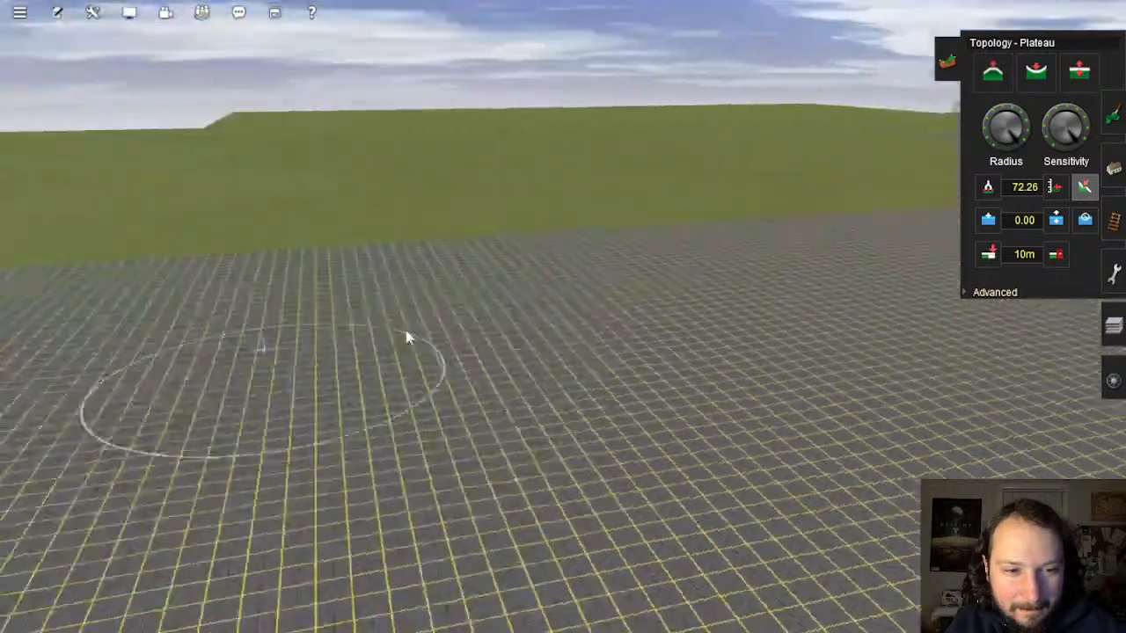
Step: Flatten more grid ground around the edge wall, working toward the river
key(Left)
drag(678, 266, 662, 254)
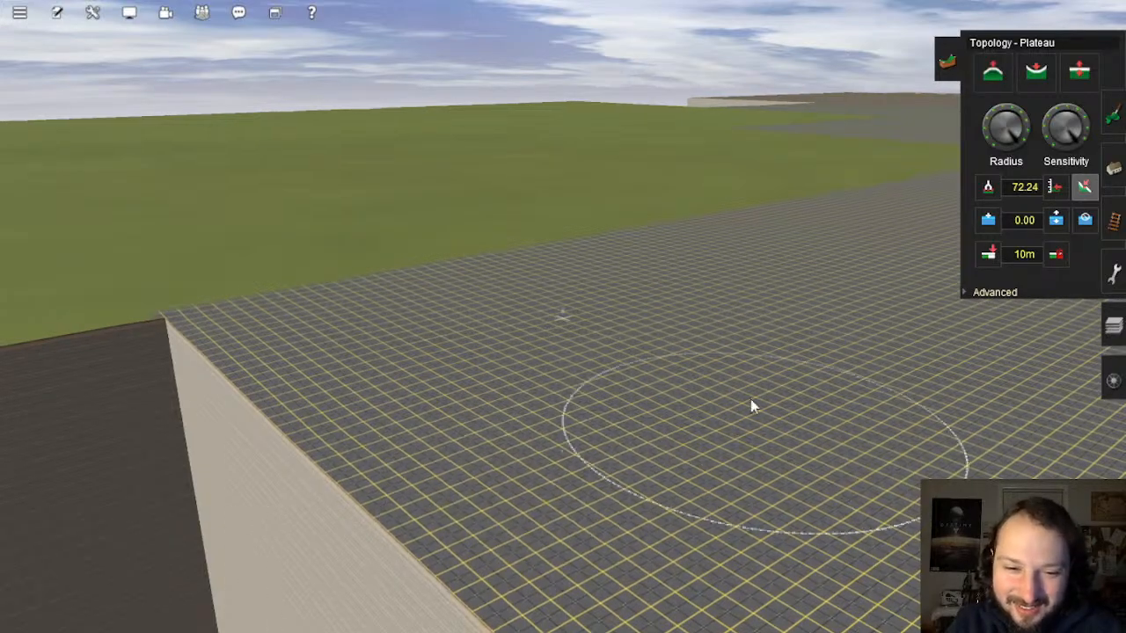
mouse_move(788, 363)
right_down()
mouse_move(655, 276)
mouse_move(532, 295)
mouse_move(588, 249)
mouse_move(508, 238)
mouse_move(538, 241)
mouse_move(519, 291)
mouse_move(518, 256)
mouse_move(607, 327)
mouse_move(565, 328)
mouse_move(567, 396)
right_up()
right_drag(626, 279, 598, 319)
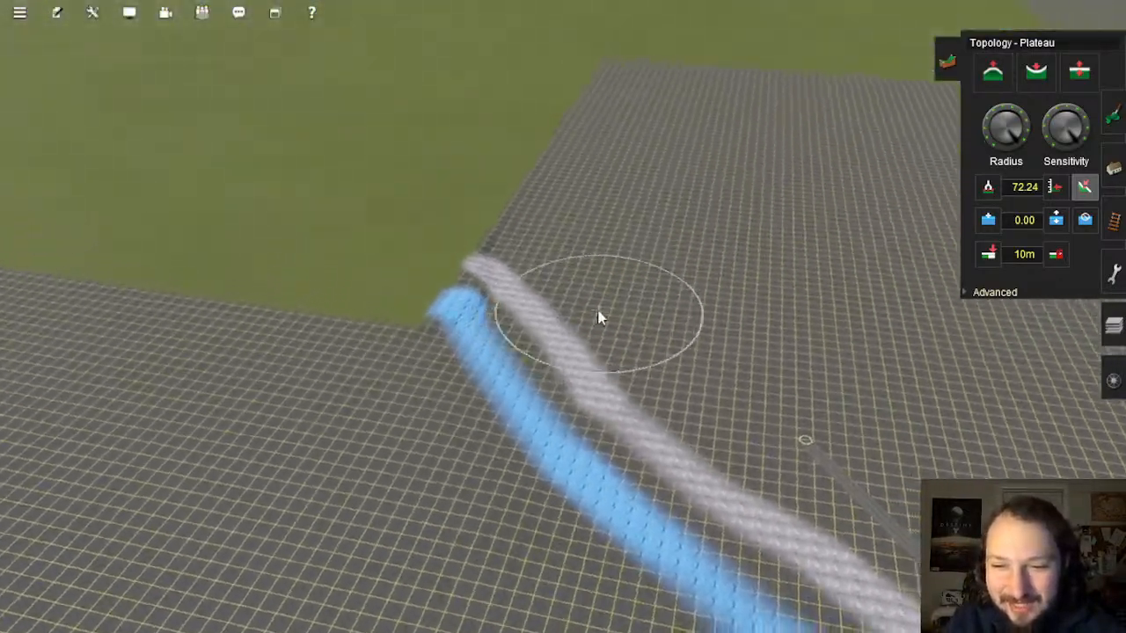
scroll(588, 322, up, 5)
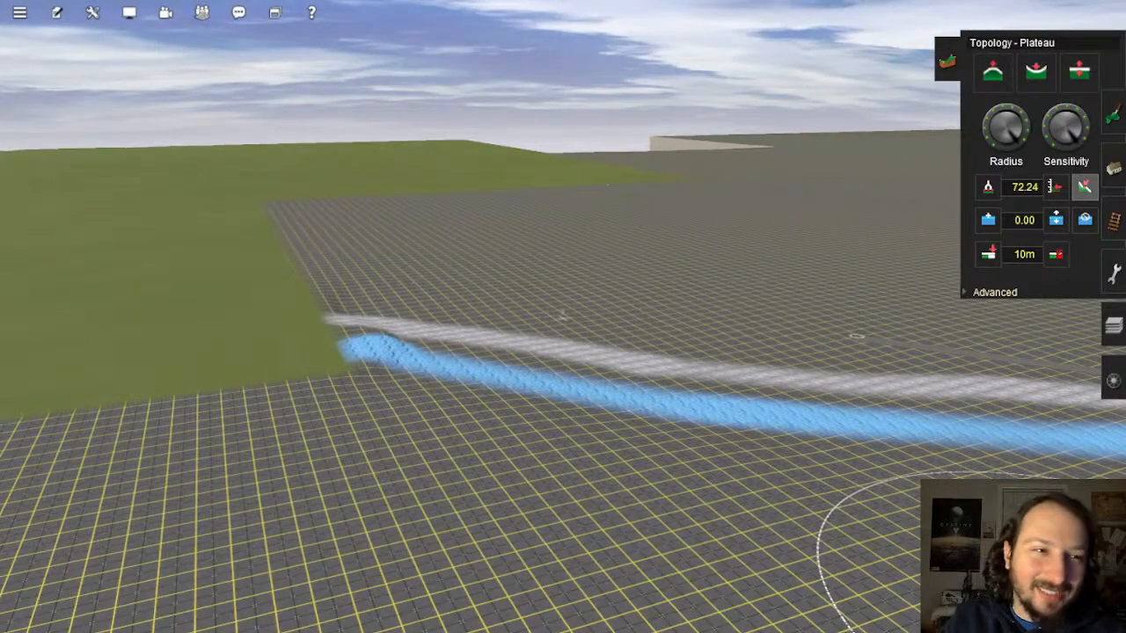
right_drag(621, 334, 607, 279)
Step: Pick the grid texture in the Paint tool and paint it onto the green plateau
click(1113, 117)
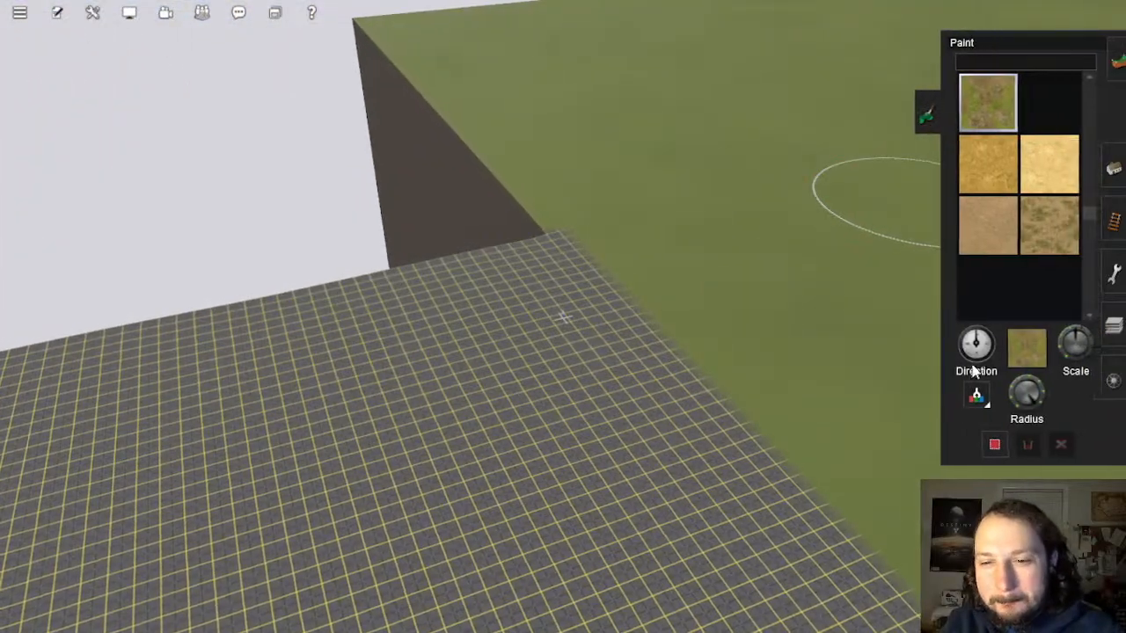
click(548, 395)
mouse_move(605, 330)
right_down()
mouse_move(555, 308)
mouse_move(577, 296)
mouse_move(539, 294)
right_up()
mouse_move(558, 322)
mouse_down()
mouse_move(578, 234)
mouse_move(455, 108)
mouse_move(448, 143)
mouse_move(546, 281)
mouse_move(369, 101)
mouse_move(337, 42)
mouse_up()
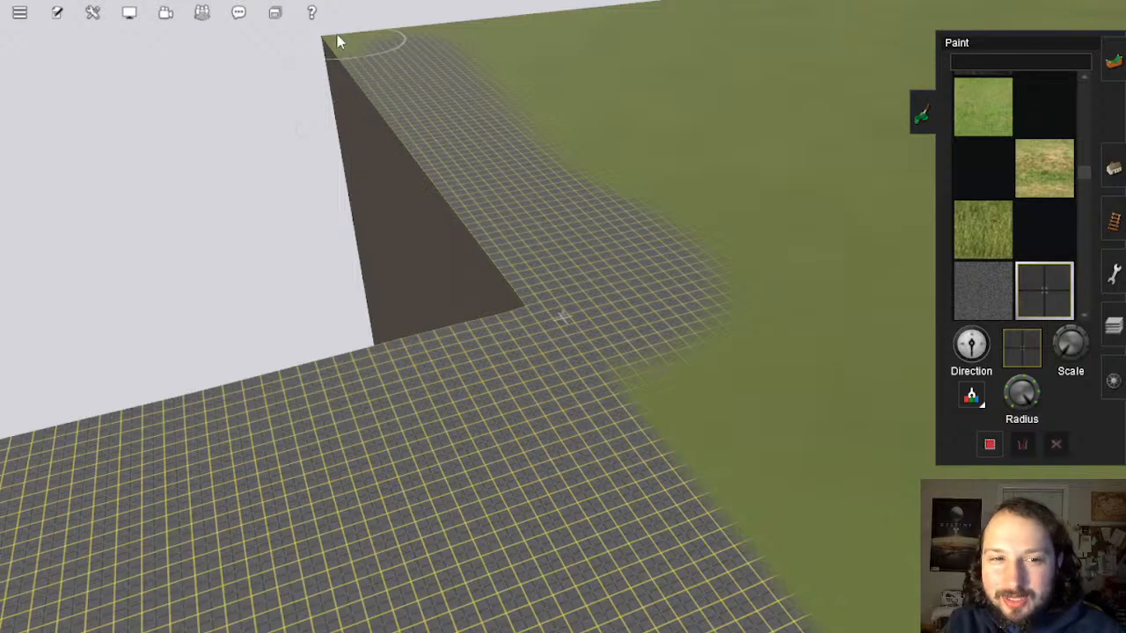
mouse_move(538, 112)
mouse_down()
mouse_move(649, 179)
mouse_move(754, 296)
mouse_move(666, 427)
mouse_move(870, 337)
mouse_move(795, 214)
mouse_move(525, 45)
mouse_up()
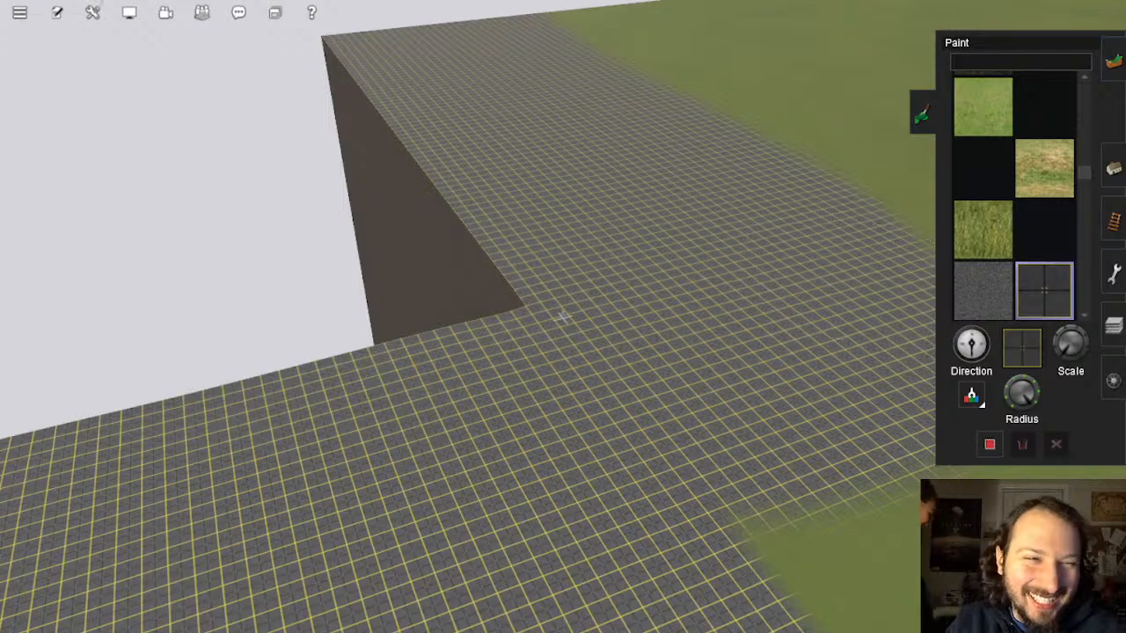
Step: Paint grid over the right-side and upper-right corner grass
mouse_move(707, 255)
mouse_down()
mouse_move(734, 466)
mouse_move(625, 385)
mouse_move(648, 309)
mouse_move(578, 289)
mouse_move(417, 317)
mouse_move(525, 453)
mouse_move(766, 287)
mouse_move(764, 99)
mouse_move(766, 134)
mouse_up()
right_click(764, 133)
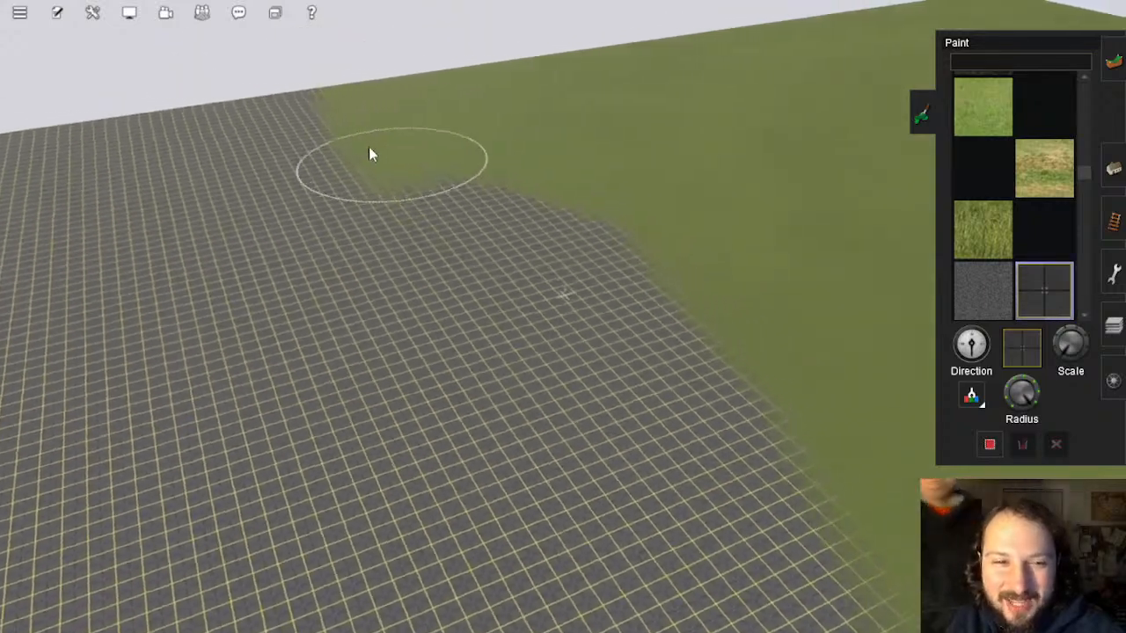
mouse_move(369, 154)
mouse_down()
mouse_move(334, 93)
mouse_move(447, 118)
mouse_move(616, 241)
mouse_move(603, 143)
mouse_move(500, 78)
mouse_move(545, 174)
mouse_move(724, 161)
mouse_move(603, 73)
mouse_move(572, 82)
mouse_up()
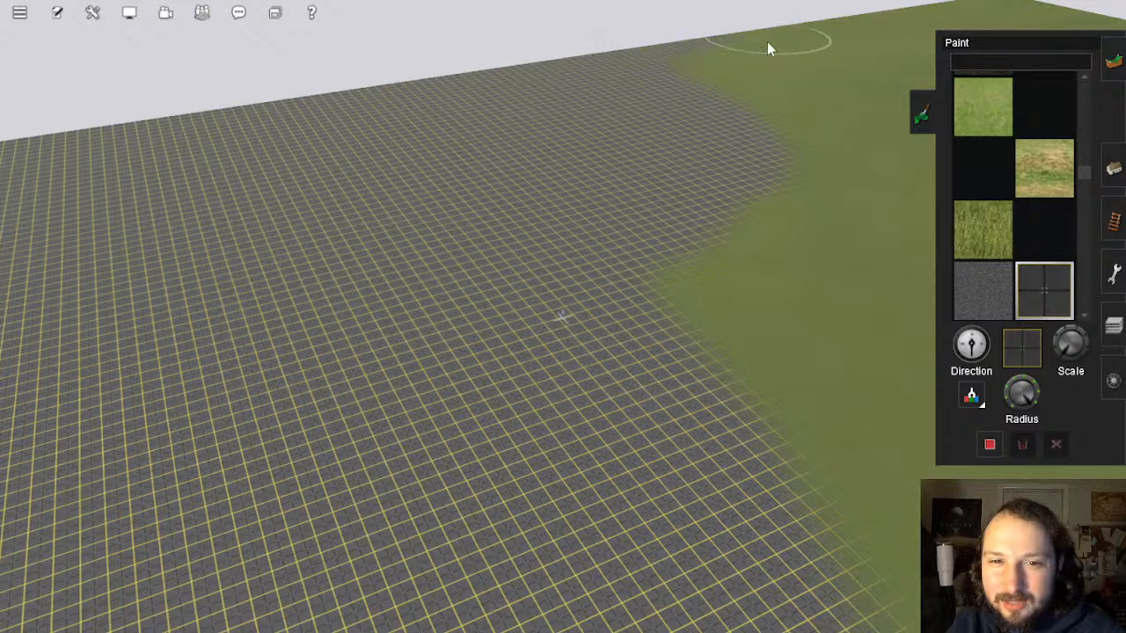
mouse_move(742, 88)
mouse_down()
mouse_move(807, 131)
mouse_move(786, 226)
mouse_move(799, 78)
mouse_move(643, 312)
mouse_move(817, 276)
mouse_move(857, 281)
mouse_move(869, 143)
mouse_move(856, 56)
mouse_up()
right_click(811, 37)
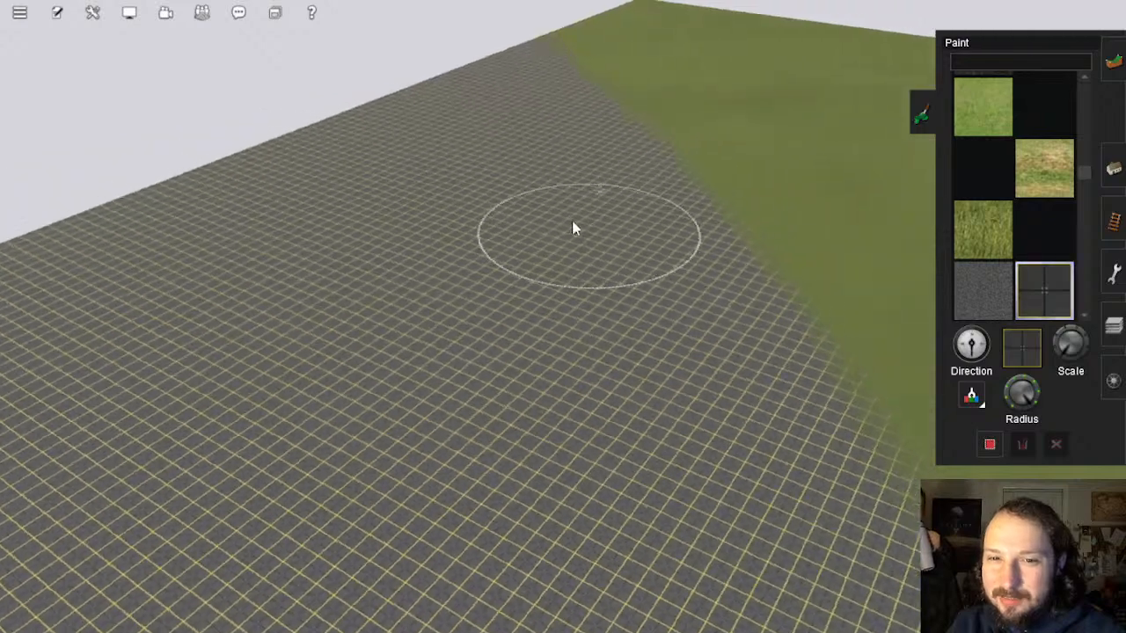
mouse_move(452, 143)
mouse_down()
mouse_move(470, 68)
mouse_move(521, 42)
mouse_up()
mouse_move(522, 104)
mouse_down()
mouse_move(575, 181)
mouse_move(588, 61)
mouse_move(646, 126)
mouse_move(709, 262)
mouse_move(699, 94)
mouse_move(825, 76)
mouse_up()
mouse_move(887, 156)
mouse_down()
mouse_move(892, 395)
mouse_move(824, 281)
mouse_move(812, 126)
mouse_move(764, 139)
mouse_up()
Step: Paint grid down along the grass edge and up to its top edge
right_drag(763, 139, 668, 273)
mouse_move(539, 209)
mouse_down()
mouse_move(417, 126)
mouse_move(447, 80)
mouse_move(520, 103)
mouse_move(780, 259)
mouse_move(819, 417)
mouse_up()
mouse_move(686, 326)
right_down()
mouse_move(712, 297)
mouse_move(528, 252)
mouse_move(332, 472)
right_up()
mouse_move(665, 345)
mouse_down()
mouse_move(696, 203)
mouse_move(624, 131)
mouse_move(536, 71)
mouse_move(511, 83)
mouse_move(576, 182)
mouse_move(477, 342)
mouse_move(276, 443)
mouse_move(464, 249)
mouse_move(468, 141)
mouse_move(450, 89)
mouse_up()
mouse_move(503, 97)
right_down()
mouse_move(685, 247)
mouse_move(671, 231)
right_up()
right_click(399, 309)
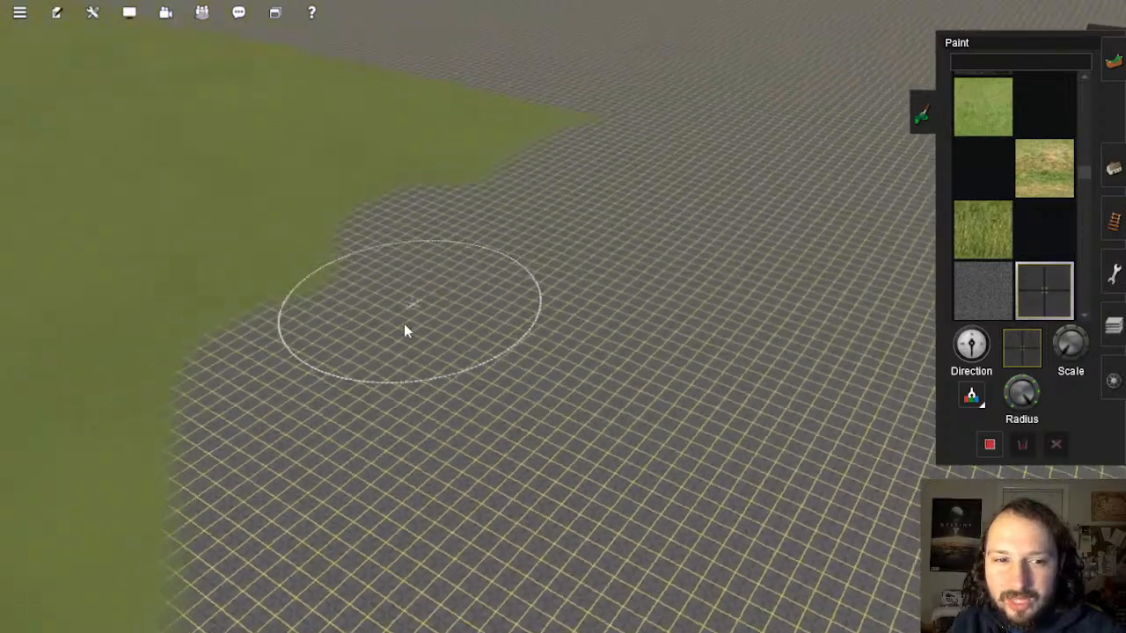
mouse_move(433, 295)
mouse_down()
mouse_move(486, 230)
mouse_move(757, 133)
mouse_move(539, 69)
mouse_up()
mouse_move(513, 51)
right_down()
mouse_move(665, 210)
mouse_move(475, 324)
right_up()
Step: Remove the grass protrusion and push the grass boundary back with grid
mouse_move(475, 324)
mouse_down()
mouse_move(558, 266)
mouse_move(395, 109)
mouse_up()
mouse_move(395, 108)
right_down()
mouse_move(516, 163)
mouse_move(596, 254)
right_up()
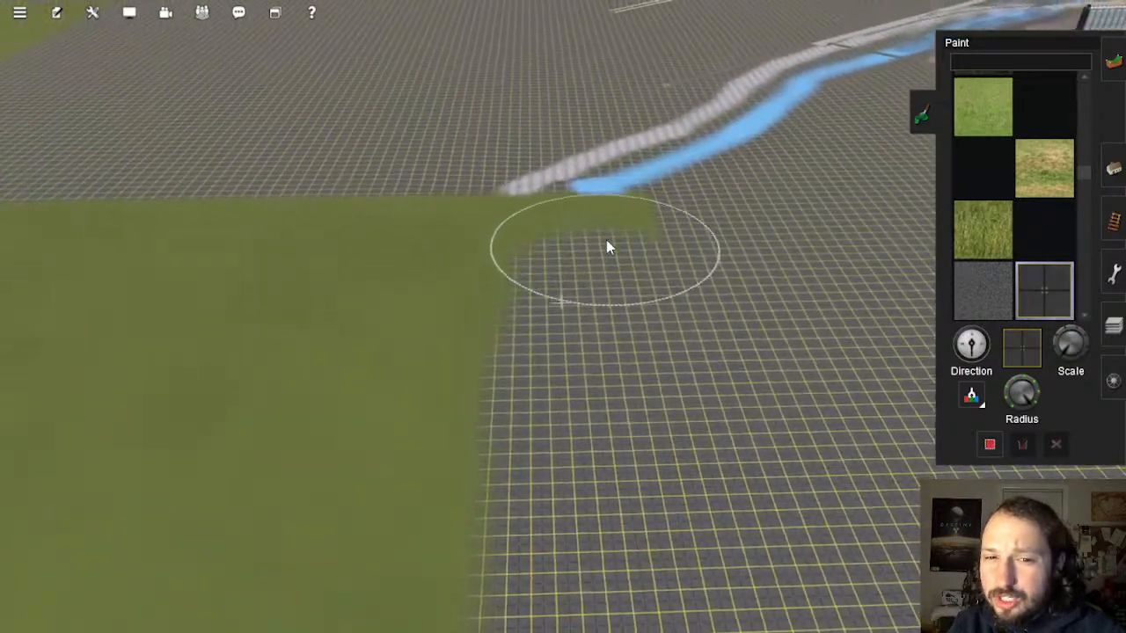
mouse_move(606, 239)
mouse_down()
mouse_move(388, 208)
mouse_move(285, 221)
mouse_up()
mouse_move(285, 221)
right_down()
mouse_move(386, 192)
mouse_move(546, 269)
right_up()
mouse_move(530, 328)
mouse_down()
mouse_move(436, 151)
mouse_move(563, 104)
mouse_up()
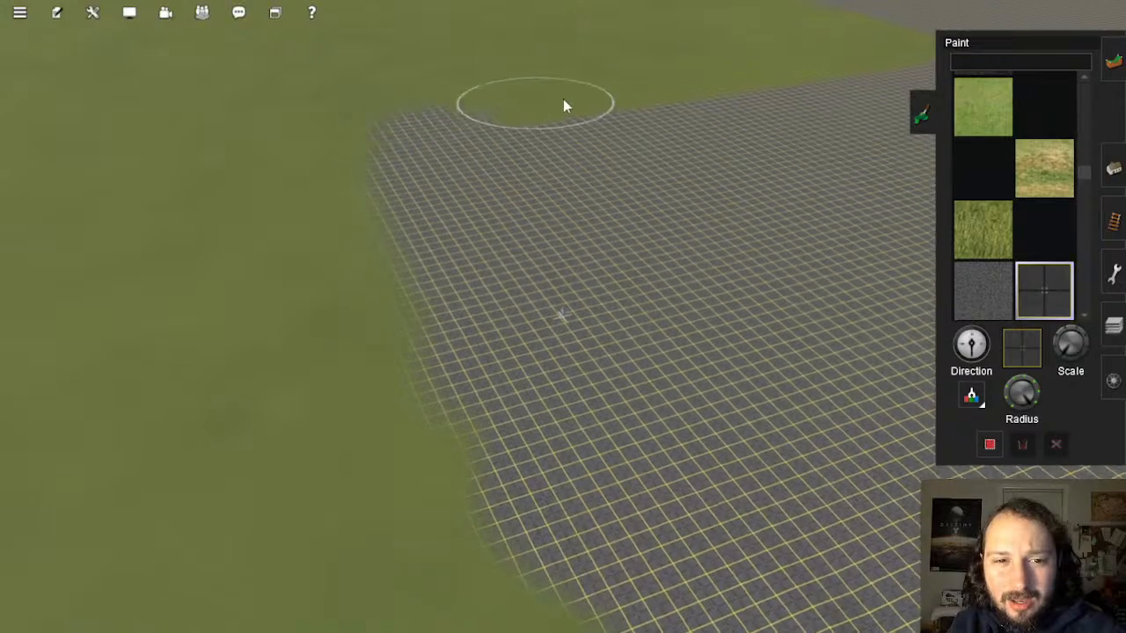
mouse_move(619, 124)
right_down()
mouse_move(623, 175)
mouse_move(915, 379)
right_up()
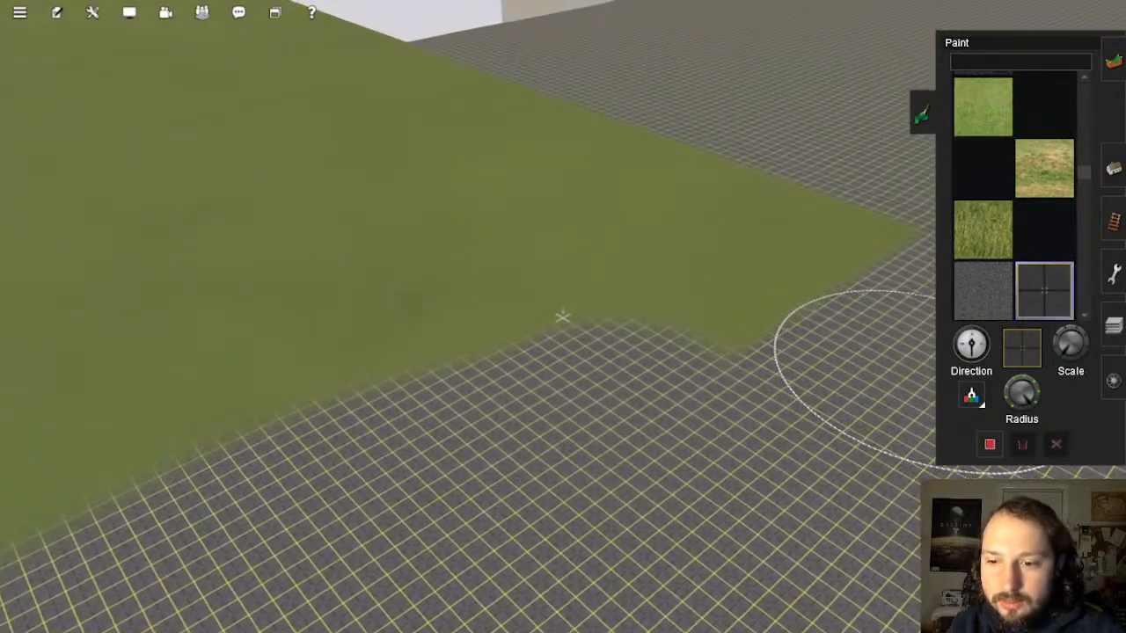
mouse_move(858, 378)
mouse_down()
mouse_move(716, 397)
mouse_move(736, 307)
mouse_move(854, 226)
mouse_move(375, 47)
mouse_move(411, 117)
mouse_move(598, 185)
mouse_move(669, 262)
mouse_move(378, 393)
mouse_move(357, 350)
mouse_move(503, 182)
mouse_move(346, 214)
mouse_move(219, 312)
mouse_move(294, 120)
mouse_move(357, 40)
mouse_up()
Step: Paint grid over the grass strip by the wall and the grass's lower-left edge
right_click(394, 46)
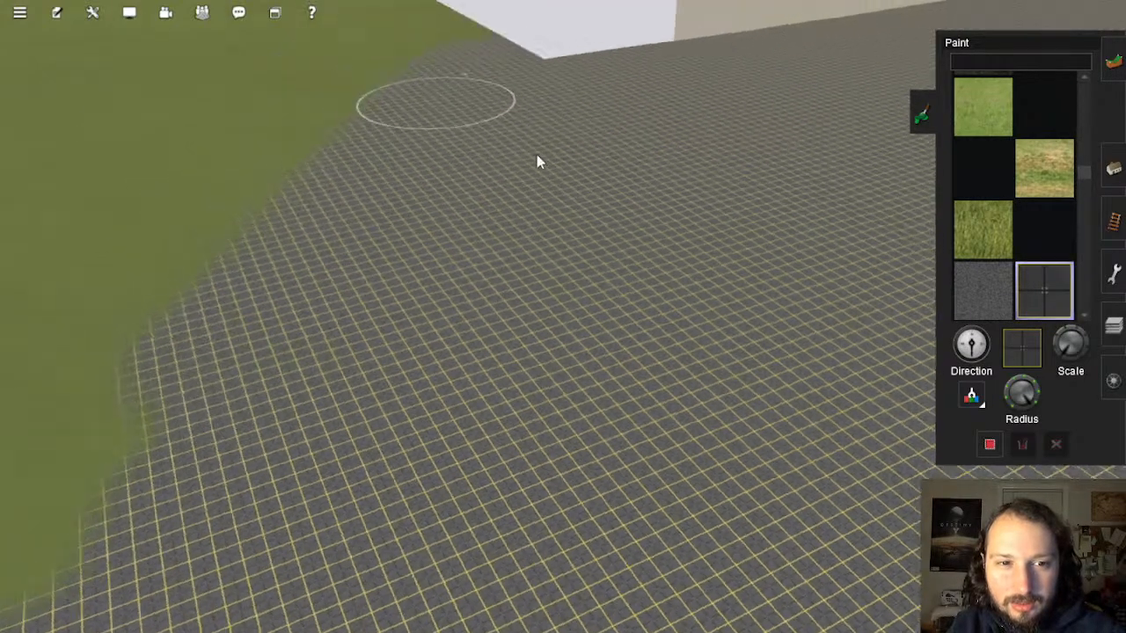
mouse_move(389, 255)
mouse_down()
mouse_move(455, 193)
mouse_move(302, 40)
mouse_move(219, 50)
mouse_move(176, 78)
mouse_move(258, 96)
mouse_move(241, 97)
mouse_move(309, 167)
mouse_move(264, 281)
mouse_move(246, 446)
mouse_move(195, 247)
mouse_move(156, 143)
mouse_move(103, 93)
mouse_move(111, 68)
mouse_move(354, 172)
mouse_up()
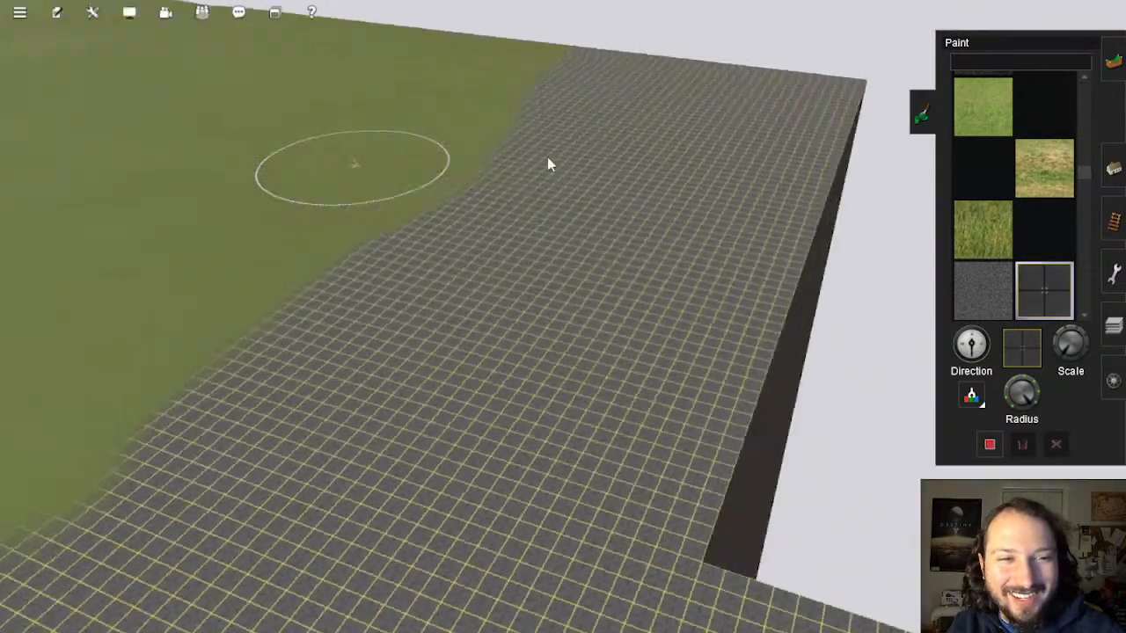
scroll(643, 244, up, 5)
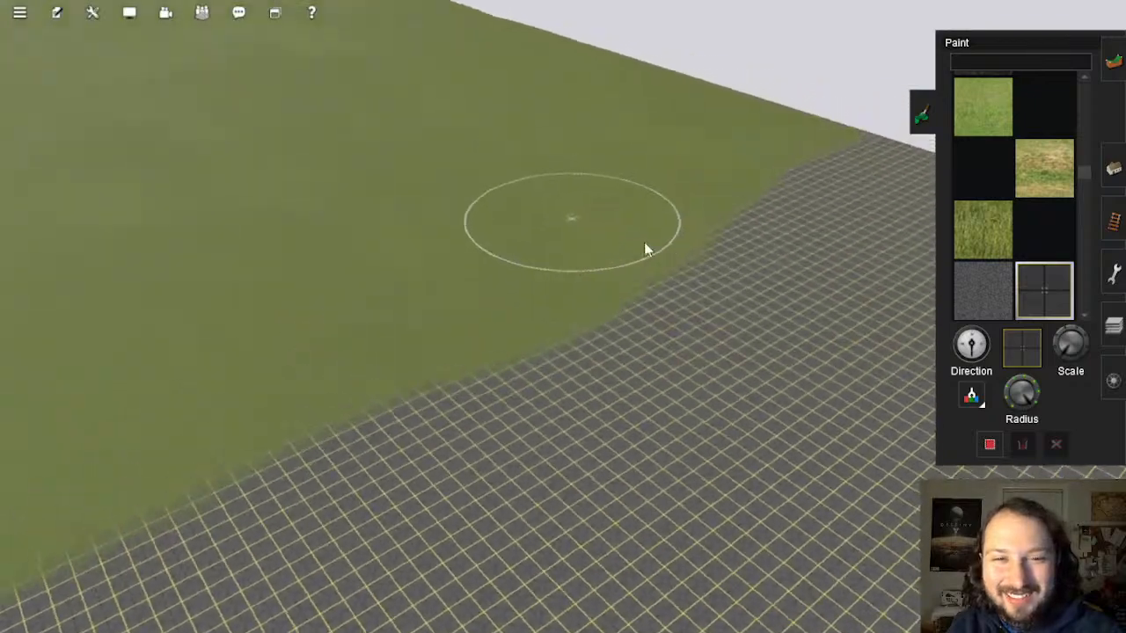
key(Left)
mouse_move(452, 368)
mouse_down()
mouse_move(827, 302)
mouse_move(789, 203)
mouse_move(709, 149)
mouse_move(603, 26)
mouse_move(545, 19)
mouse_move(553, 65)
mouse_move(698, 264)
mouse_move(564, 201)
mouse_move(513, 90)
mouse_move(457, 26)
mouse_move(435, 105)
mouse_move(484, 243)
mouse_move(414, 347)
mouse_move(361, 164)
mouse_move(375, 50)
mouse_move(310, 52)
mouse_move(276, 114)
mouse_move(276, 262)
mouse_move(254, 397)
mouse_move(201, 437)
mouse_up()
mouse_move(341, 383)
right_down()
mouse_move(397, 245)
mouse_move(534, 225)
mouse_move(579, 277)
mouse_move(549, 424)
mouse_move(541, 411)
right_up()
mouse_move(540, 411)
mouse_down()
mouse_move(397, 280)
mouse_move(367, 193)
mouse_move(461, 44)
mouse_move(516, 38)
mouse_move(519, 239)
mouse_move(698, 331)
mouse_move(651, 211)
mouse_move(593, 135)
mouse_move(572, 58)
mouse_move(578, 25)
mouse_move(654, 65)
mouse_move(678, 133)
mouse_move(737, 204)
mouse_move(839, 279)
mouse_move(854, 182)
mouse_move(720, 83)
mouse_up()
mouse_move(621, 114)
right_down()
mouse_move(701, 143)
mouse_move(519, 178)
mouse_move(621, 312)
right_up()
mouse_move(619, 311)
mouse_down()
mouse_move(732, 515)
mouse_move(630, 344)
mouse_move(497, 246)
mouse_move(369, 217)
mouse_move(322, 41)
mouse_move(388, 43)
mouse_move(520, 219)
mouse_move(404, 85)
mouse_move(410, 39)
mouse_move(551, 18)
mouse_move(462, 61)
mouse_move(505, 105)
mouse_move(581, 144)
mouse_move(636, 244)
mouse_move(771, 335)
mouse_move(903, 560)
mouse_move(862, 305)
mouse_move(585, 87)
mouse_up()
Step: Paint out the right-side grass, then the grass's left tip and left edge
right_click(560, 81)
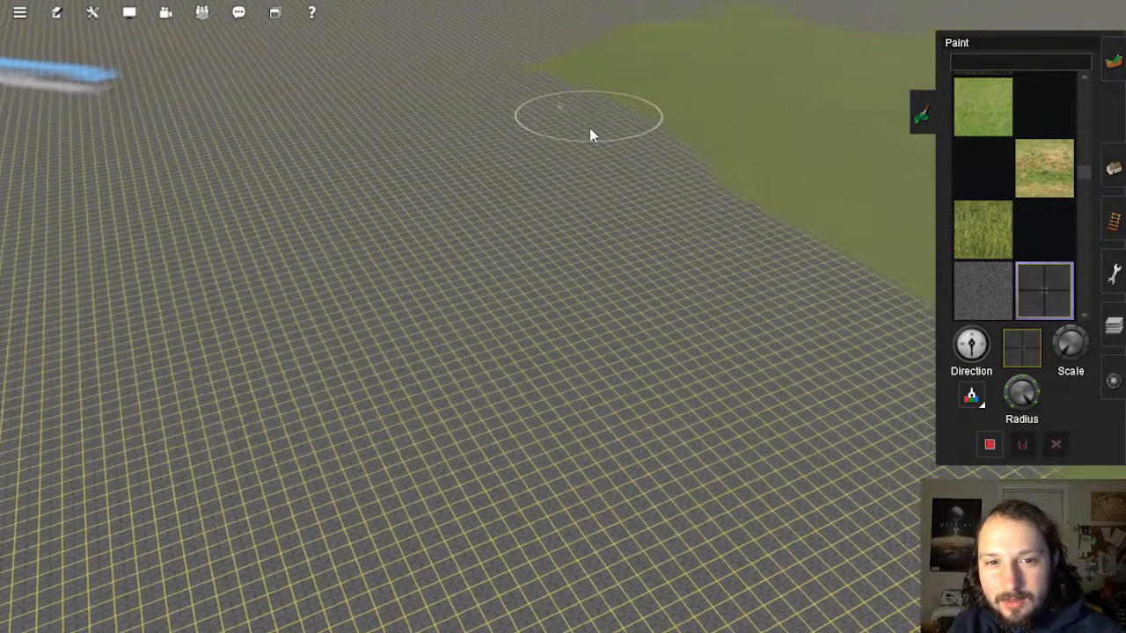
key(Right)
mouse_move(417, 277)
mouse_down()
mouse_move(490, 249)
mouse_move(531, 173)
mouse_move(586, 118)
mouse_move(679, 103)
mouse_move(598, 309)
mouse_move(719, 364)
mouse_move(743, 191)
mouse_move(817, 143)
mouse_move(850, 254)
mouse_move(809, 485)
mouse_move(930, 476)
mouse_move(938, 289)
mouse_move(898, 164)
mouse_move(847, 101)
mouse_up()
mouse_move(846, 101)
right_down()
mouse_move(682, 212)
mouse_move(585, 308)
right_up()
key(Left)
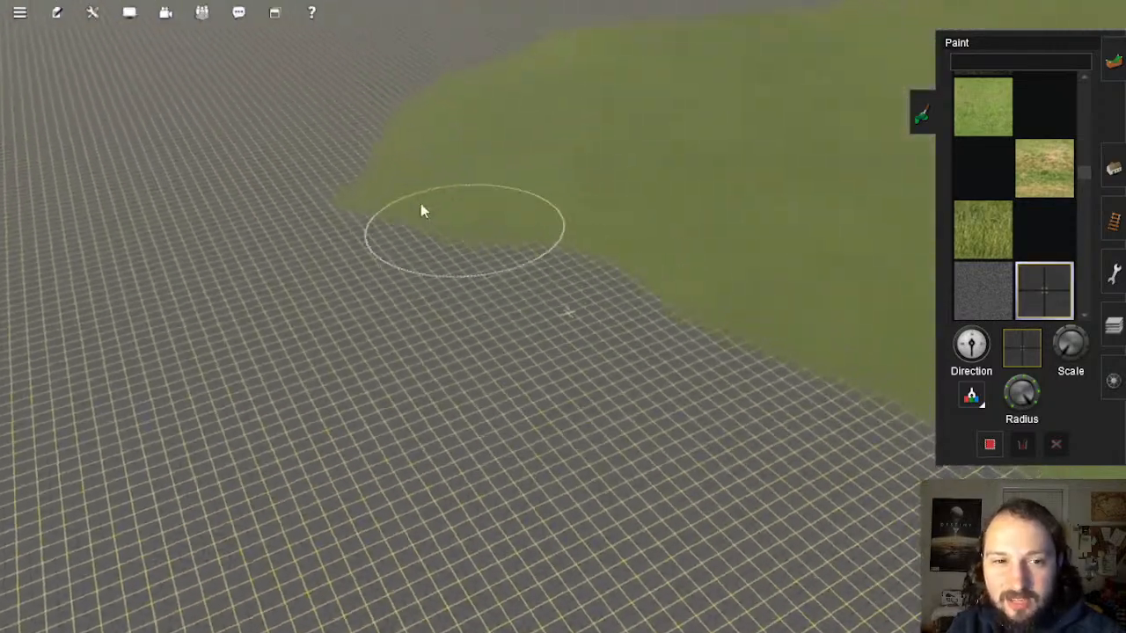
mouse_move(422, 206)
mouse_down()
mouse_move(419, 113)
mouse_move(502, 64)
mouse_move(549, 67)
mouse_move(619, 33)
mouse_move(533, 43)
mouse_move(613, 67)
mouse_up()
mouse_move(613, 67)
right_down()
mouse_move(587, 118)
mouse_move(459, 172)
right_up()
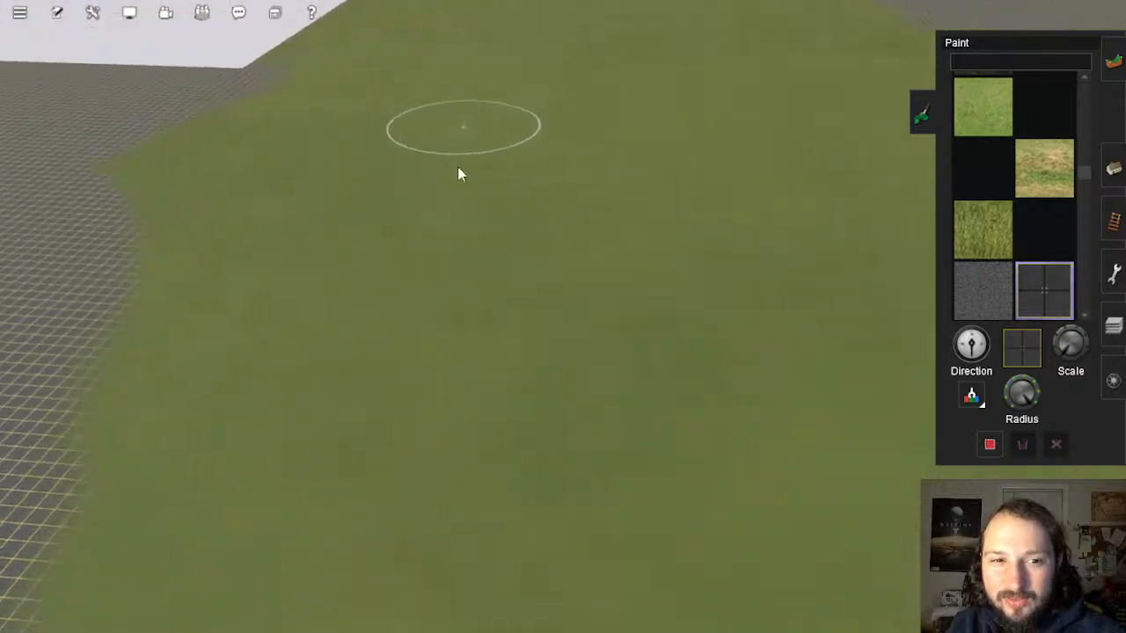
key(Left)
mouse_move(273, 288)
mouse_down()
mouse_move(510, 176)
mouse_move(586, 108)
mouse_move(589, 78)
mouse_move(664, 35)
mouse_move(702, 18)
mouse_move(736, 26)
mouse_move(719, 55)
mouse_move(631, 105)
mouse_move(651, 43)
mouse_move(646, 91)
mouse_move(675, 138)
mouse_move(396, 385)
mouse_move(376, 491)
mouse_up()
right_drag(376, 491, 563, 363)
mouse_move(564, 369)
mouse_down()
mouse_move(528, 284)
mouse_move(447, 487)
mouse_move(542, 369)
mouse_move(456, 247)
mouse_move(628, 390)
mouse_move(887, 483)
mouse_move(666, 276)
mouse_move(673, 164)
mouse_move(774, 121)
mouse_move(787, 269)
mouse_move(910, 281)
mouse_move(862, 68)
mouse_move(792, 118)
mouse_move(918, 42)
mouse_move(891, 496)
mouse_up()
Step: Trim the grass's lower-right corner and lower edge with grid texture
right_click(891, 496)
key(Left)
right_click(455, 331)
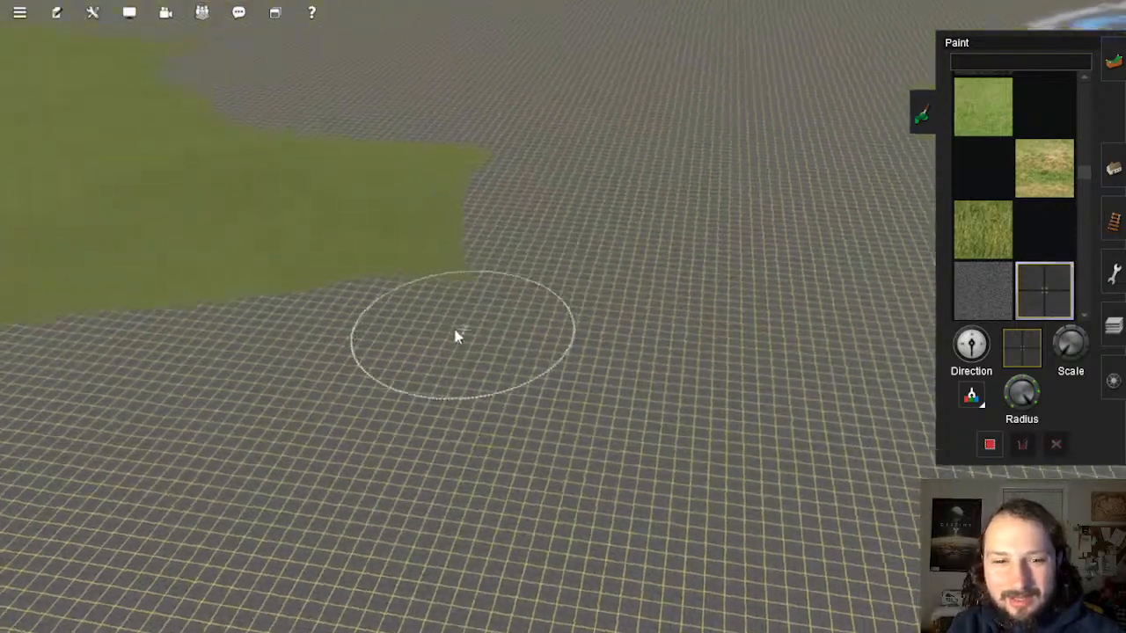
mouse_move(641, 286)
mouse_down()
mouse_move(669, 167)
mouse_move(569, 136)
mouse_move(510, 285)
mouse_move(427, 249)
mouse_move(551, 156)
mouse_up()
mouse_move(546, 146)
right_down()
mouse_move(454, 174)
mouse_move(500, 246)
mouse_move(686, 365)
right_up()
mouse_move(809, 433)
mouse_down()
mouse_move(580, 307)
mouse_move(434, 272)
mouse_move(366, 171)
mouse_move(394, 95)
mouse_move(225, 50)
mouse_move(281, 133)
mouse_move(304, 232)
mouse_move(399, 304)
mouse_move(487, 397)
mouse_move(291, 532)
mouse_move(217, 538)
mouse_move(304, 428)
mouse_move(327, 317)
mouse_move(210, 348)
mouse_up()
mouse_move(324, 352)
right_down()
mouse_move(415, 309)
mouse_move(467, 303)
right_up()
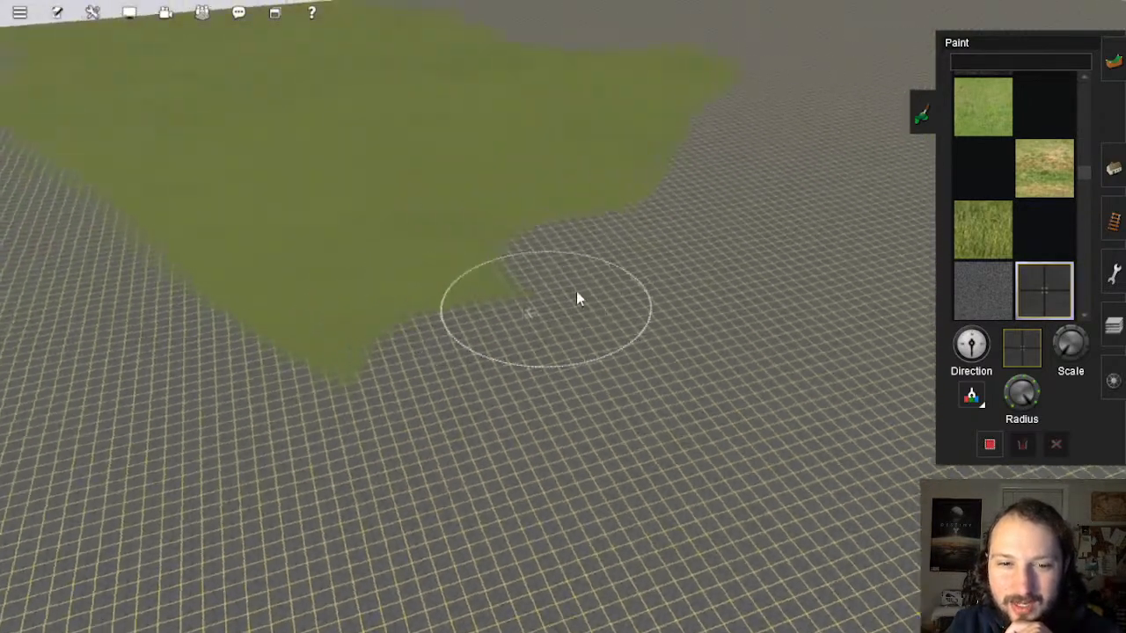
mouse_move(576, 291)
mouse_down()
mouse_move(445, 295)
mouse_move(323, 357)
mouse_move(251, 307)
mouse_move(173, 168)
mouse_move(293, 244)
mouse_up()
Step: Paint grid over the lower-left grass lobe and the upper-left grass
right_drag(293, 244, 532, 249)
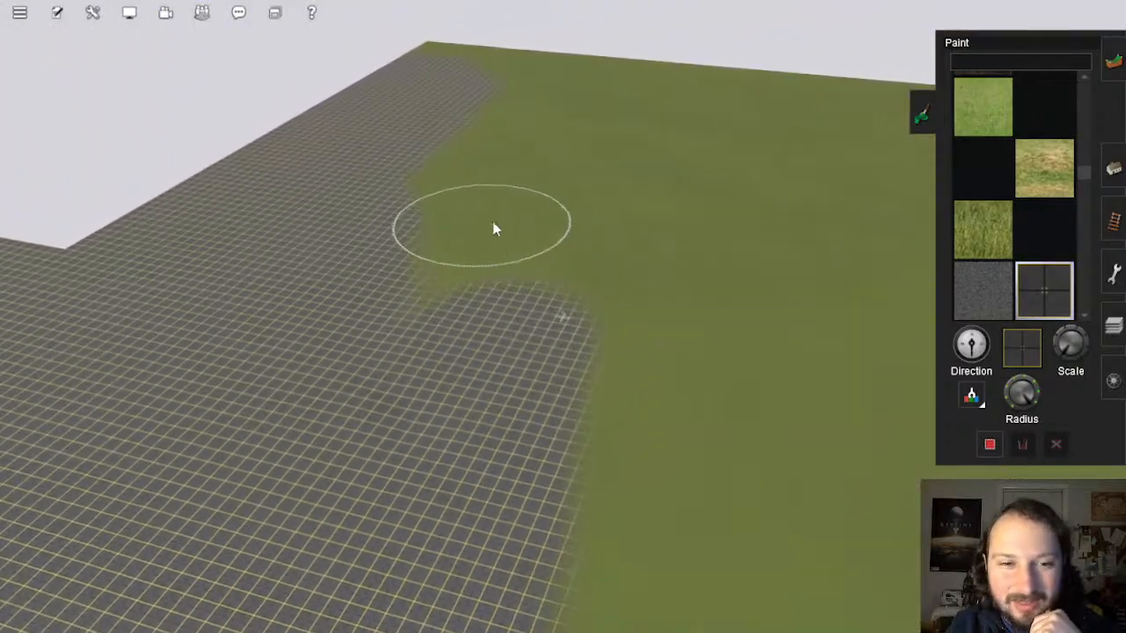
mouse_move(495, 229)
mouse_down()
mouse_move(432, 309)
mouse_move(449, 149)
mouse_move(525, 76)
mouse_move(432, 45)
mouse_move(422, 68)
mouse_move(549, 51)
mouse_move(604, 80)
mouse_move(624, 68)
mouse_move(638, 97)
mouse_move(545, 145)
mouse_move(593, 307)
mouse_move(648, 236)
mouse_move(646, 131)
mouse_move(753, 75)
mouse_move(802, 108)
mouse_move(716, 144)
mouse_move(741, 255)
mouse_move(744, 370)
mouse_move(630, 437)
mouse_move(624, 530)
mouse_move(624, 478)
mouse_up()
right_drag(623, 471, 636, 359)
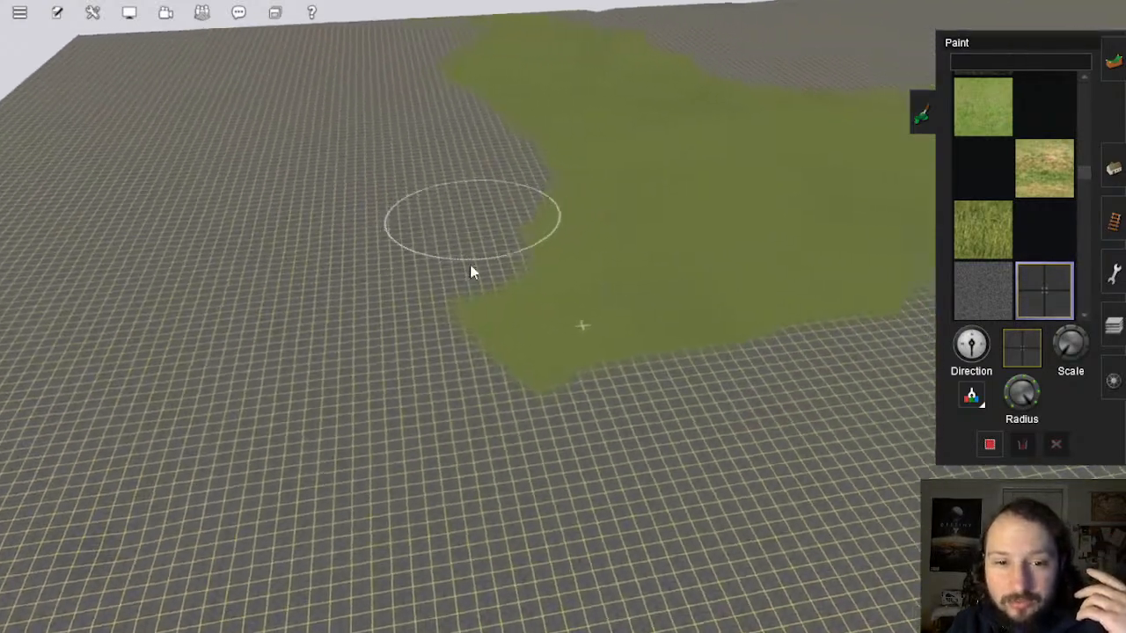
mouse_move(470, 264)
mouse_down()
mouse_move(620, 344)
mouse_move(563, 226)
mouse_move(561, 155)
mouse_move(467, 83)
mouse_move(461, 44)
mouse_up()
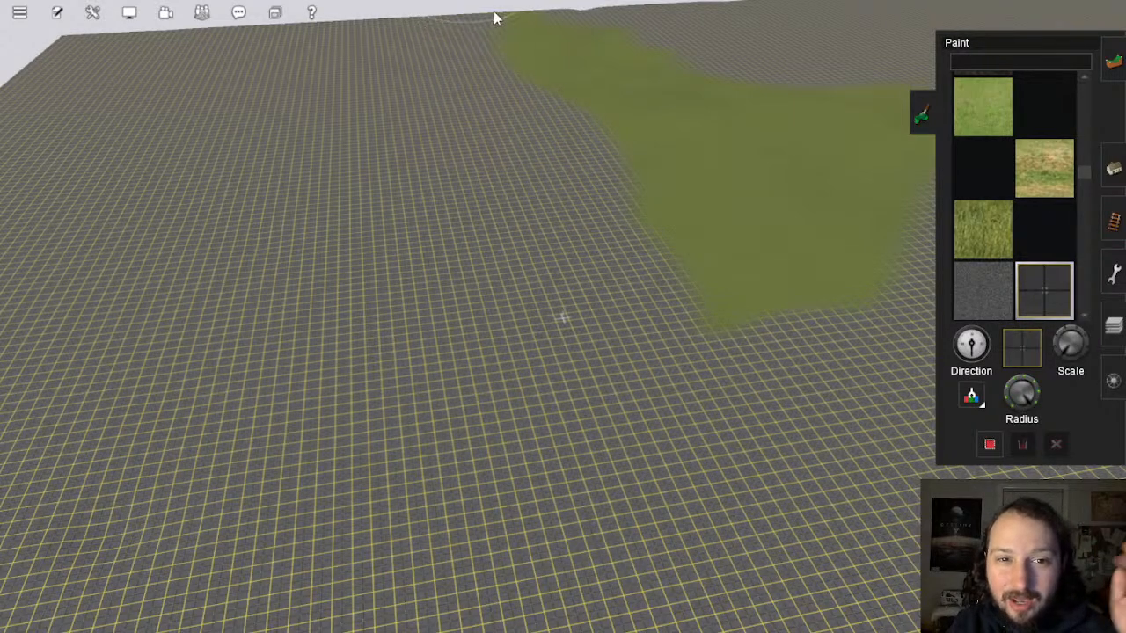
mouse_move(628, 44)
mouse_down()
mouse_move(513, 36)
mouse_move(533, 78)
mouse_move(643, 143)
mouse_move(714, 291)
mouse_move(812, 309)
mouse_move(855, 244)
mouse_move(786, 188)
mouse_move(747, 131)
mouse_move(623, 58)
mouse_move(536, 43)
mouse_move(885, 113)
mouse_move(898, 223)
mouse_move(829, 124)
mouse_move(779, 139)
mouse_up()
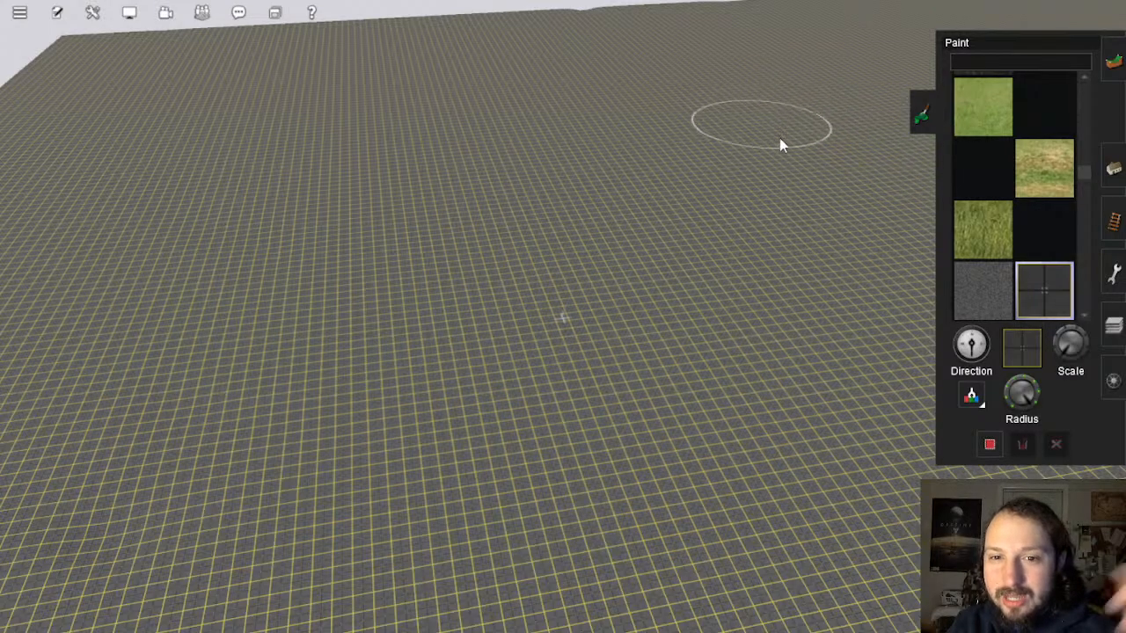
Step: Paint over the small leftover grass patch, then orbit the view down
right_click(780, 257)
right_click(478, 181)
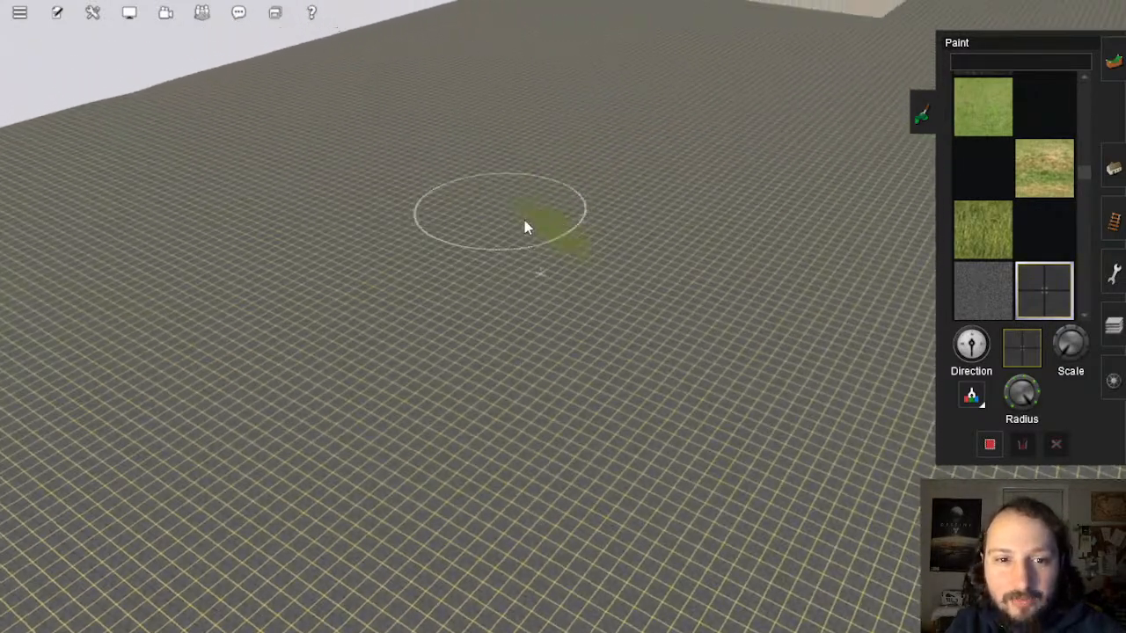
drag(525, 222, 594, 270)
right_drag(475, 254, 458, 313)
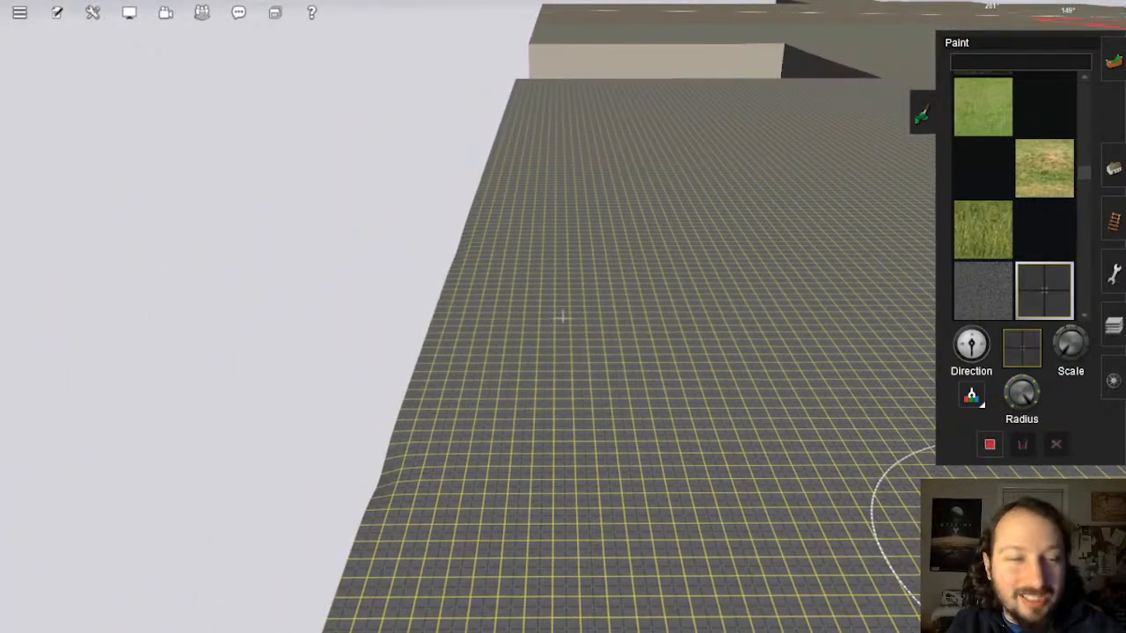
key(Left)
key(Down)
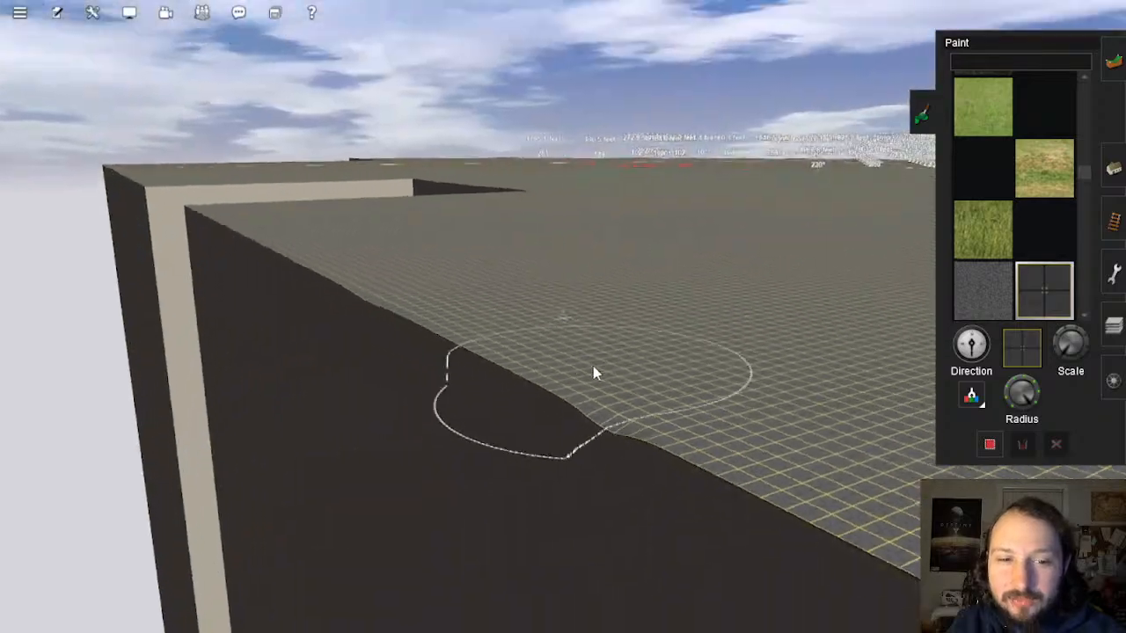
right_click(594, 367)
Step: Switch back to Topology Plateau and orbit the camera over the grid terrain
click(1117, 57)
key(Up)
key(Right)
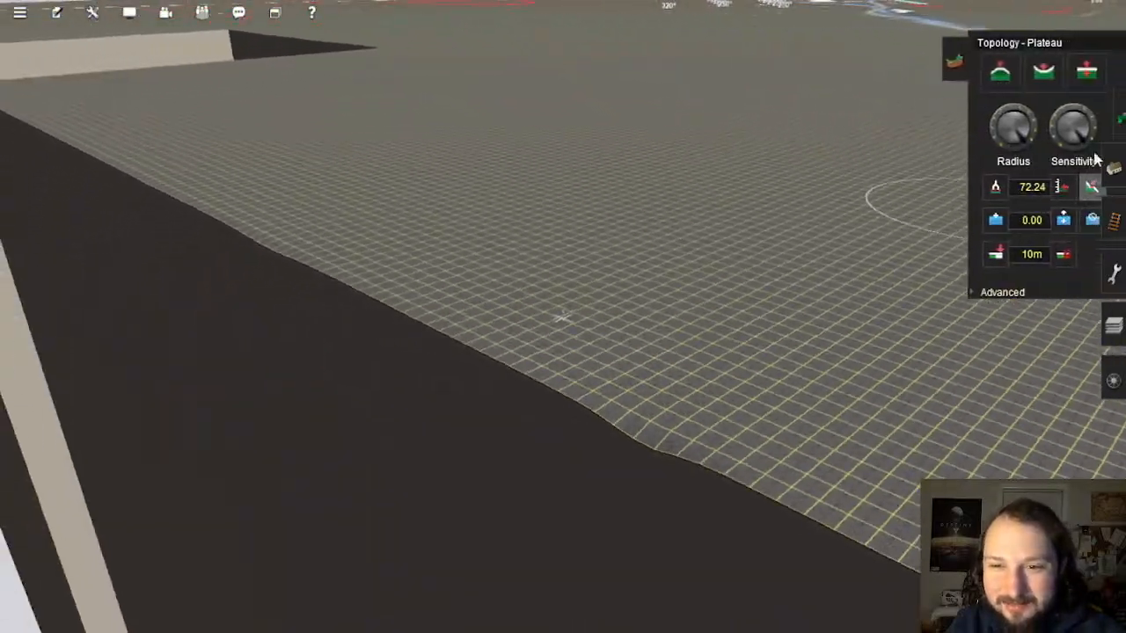
drag(450, 191, 426, 191)
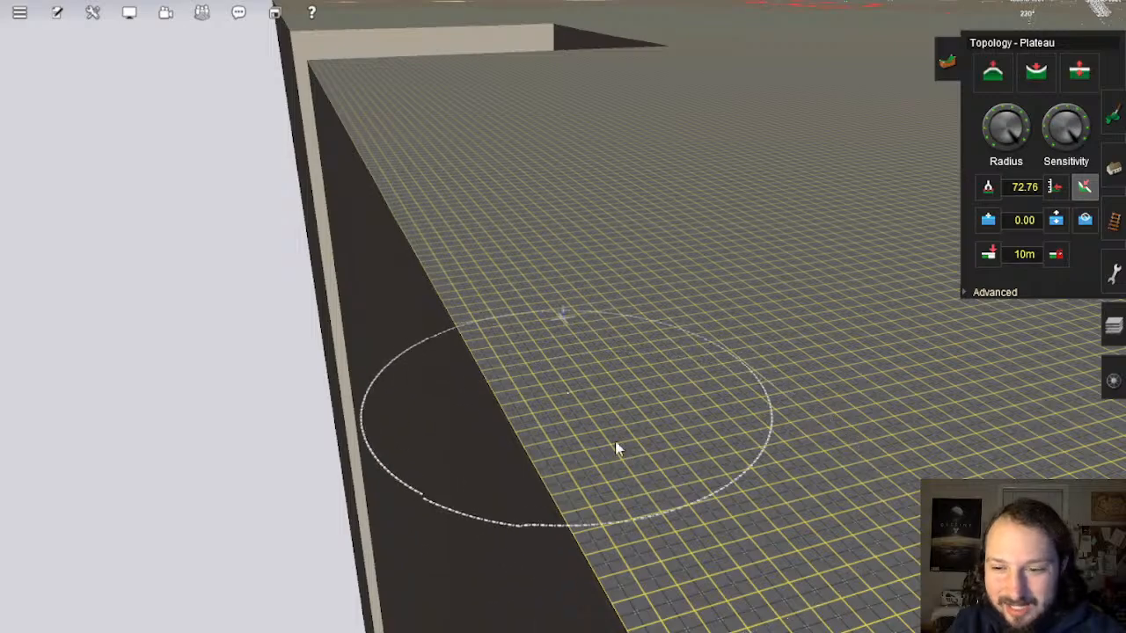
right_click(845, 431)
key(Left)
right_click(725, 277)
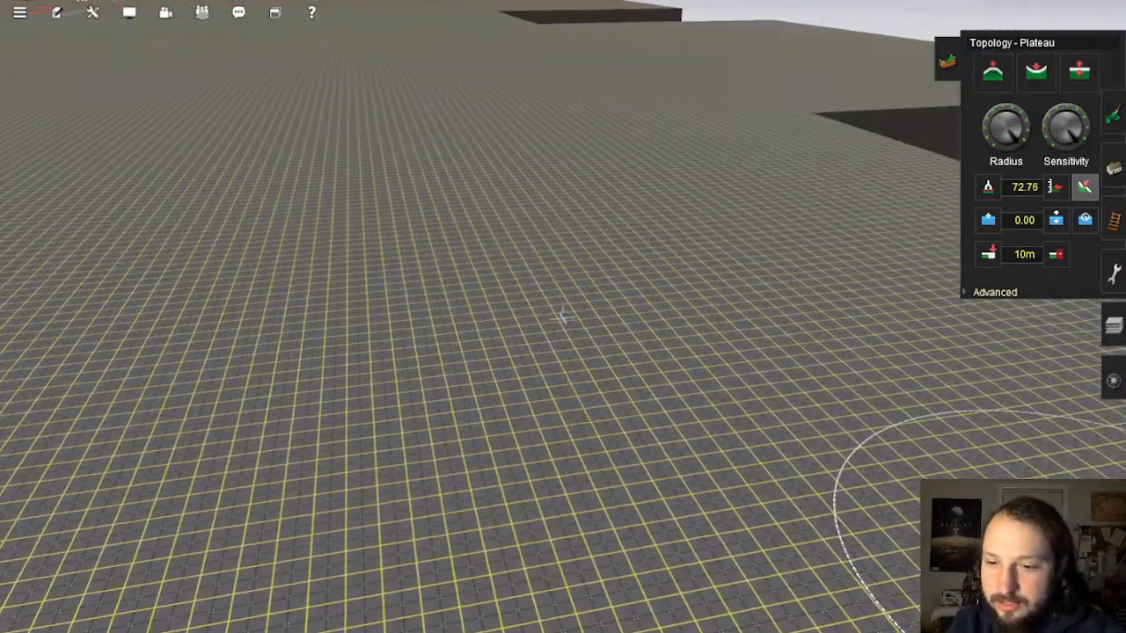
Step: Flatten a sweep of grid terrain near the labelled track area to 72.76
scroll(935, 422, up, 5)
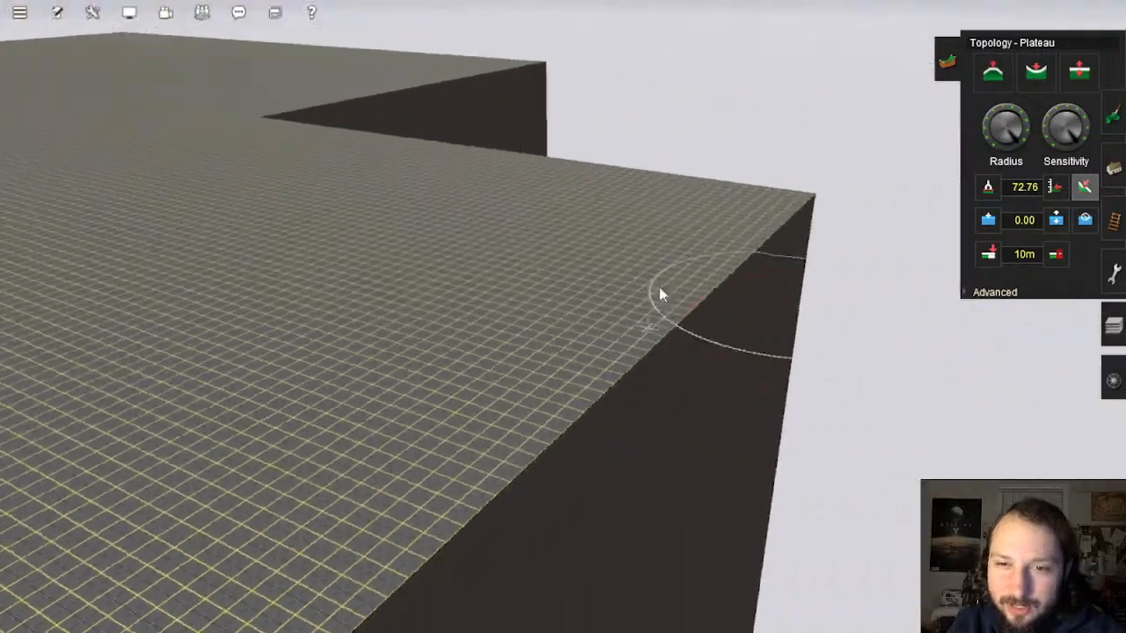
scroll(515, 208, up, 5)
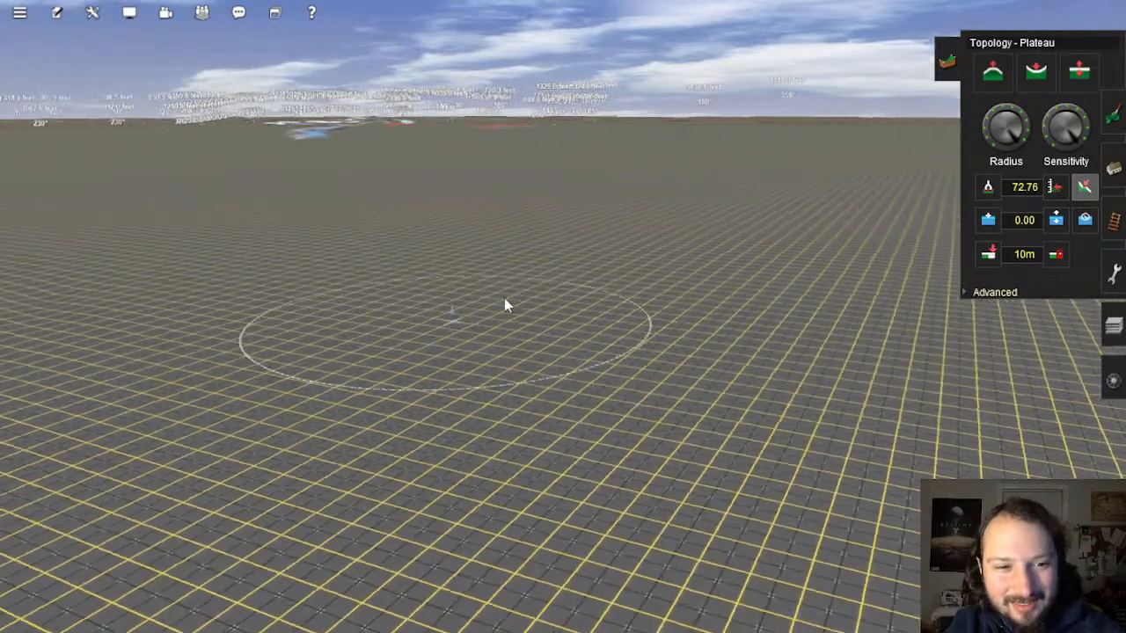
right_drag(505, 300, 528, 264)
mouse_move(431, 343)
right_down()
mouse_move(645, 272)
mouse_move(485, 342)
right_up()
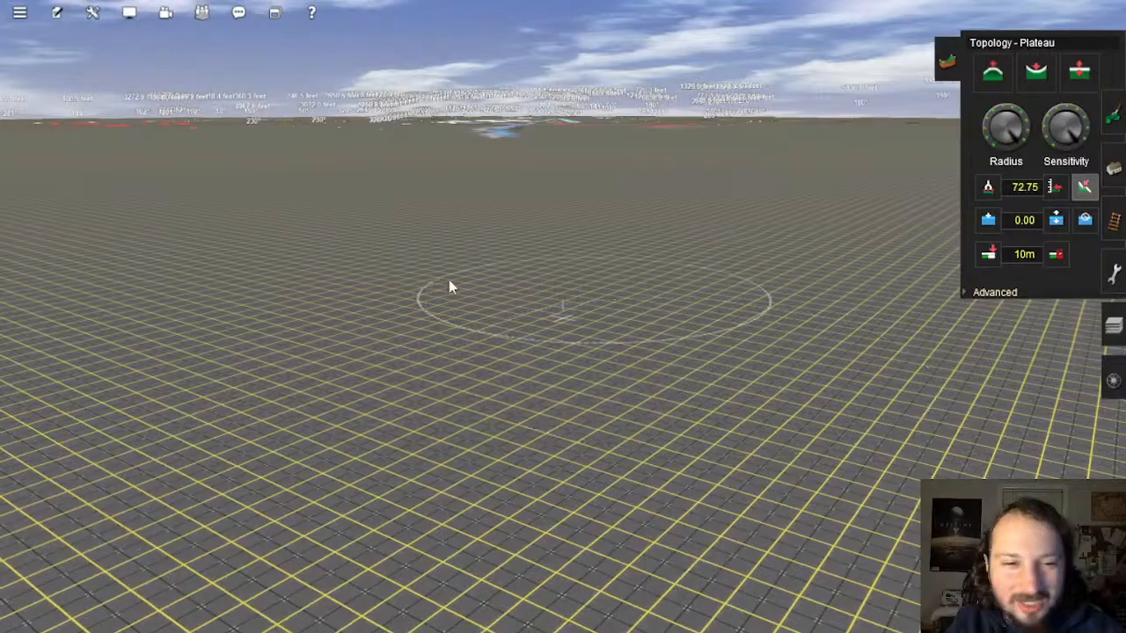
mouse_move(544, 244)
right_down()
mouse_move(634, 241)
mouse_move(555, 284)
mouse_move(531, 223)
mouse_move(565, 207)
mouse_move(495, 260)
mouse_move(509, 362)
mouse_move(431, 317)
mouse_move(495, 234)
mouse_move(689, 314)
mouse_move(485, 299)
mouse_move(520, 347)
mouse_move(392, 320)
mouse_move(408, 273)
mouse_move(535, 217)
mouse_move(569, 252)
mouse_move(549, 334)
mouse_move(472, 340)
mouse_move(566, 408)
right_up()
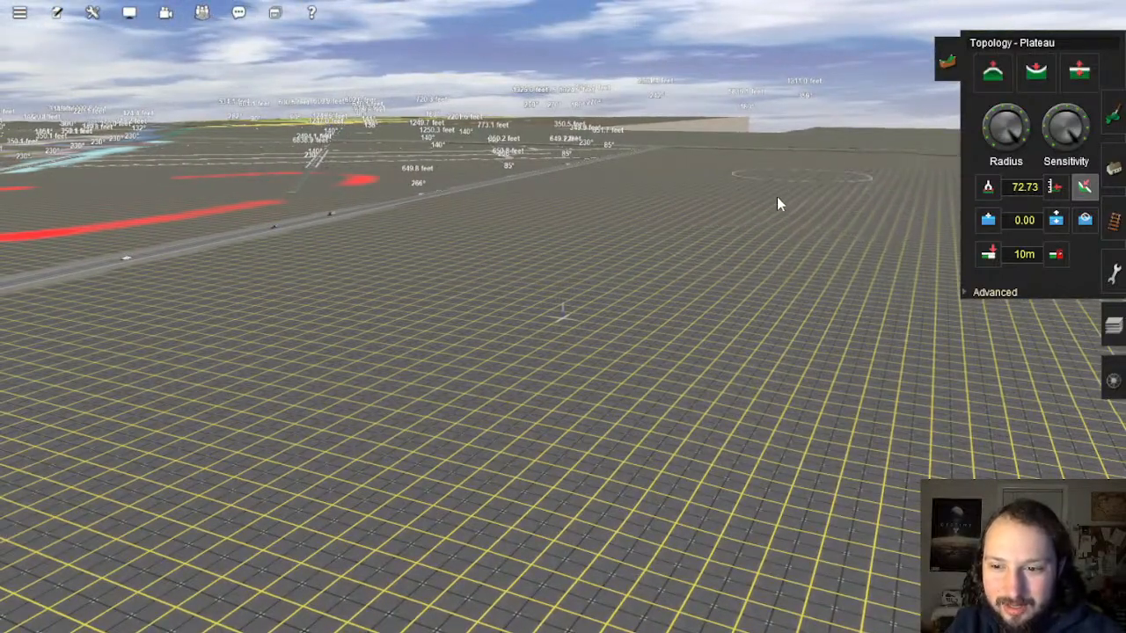
right_drag(723, 460, 699, 395)
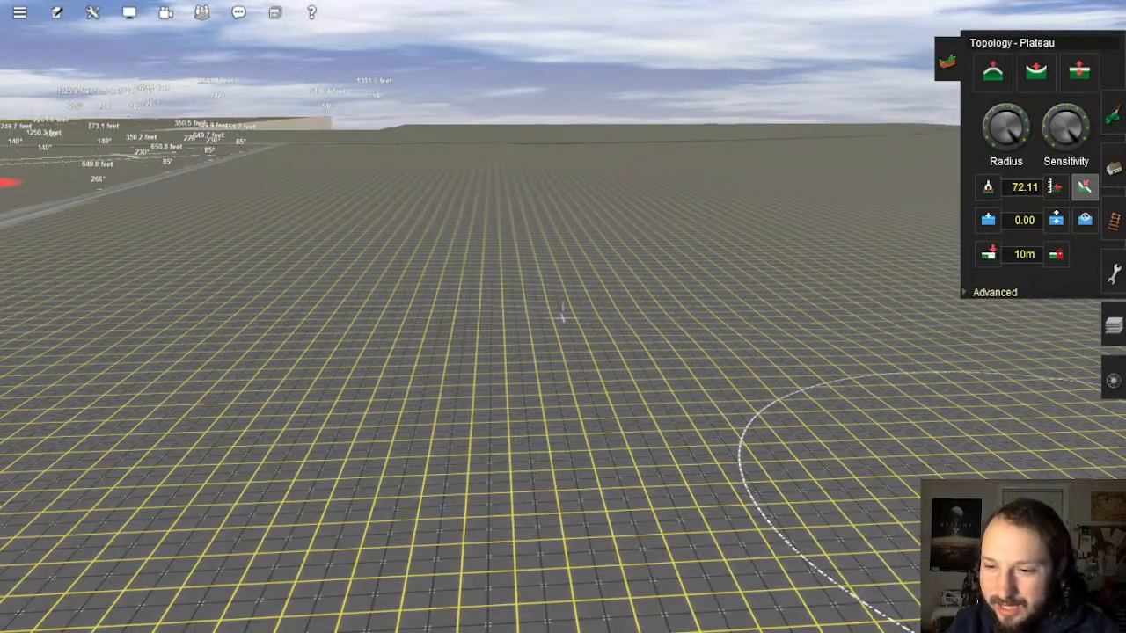
mouse_move(647, 365)
mouse_down()
mouse_move(677, 377)
mouse_move(570, 255)
mouse_move(315, 320)
mouse_move(408, 320)
mouse_move(243, 374)
mouse_up()
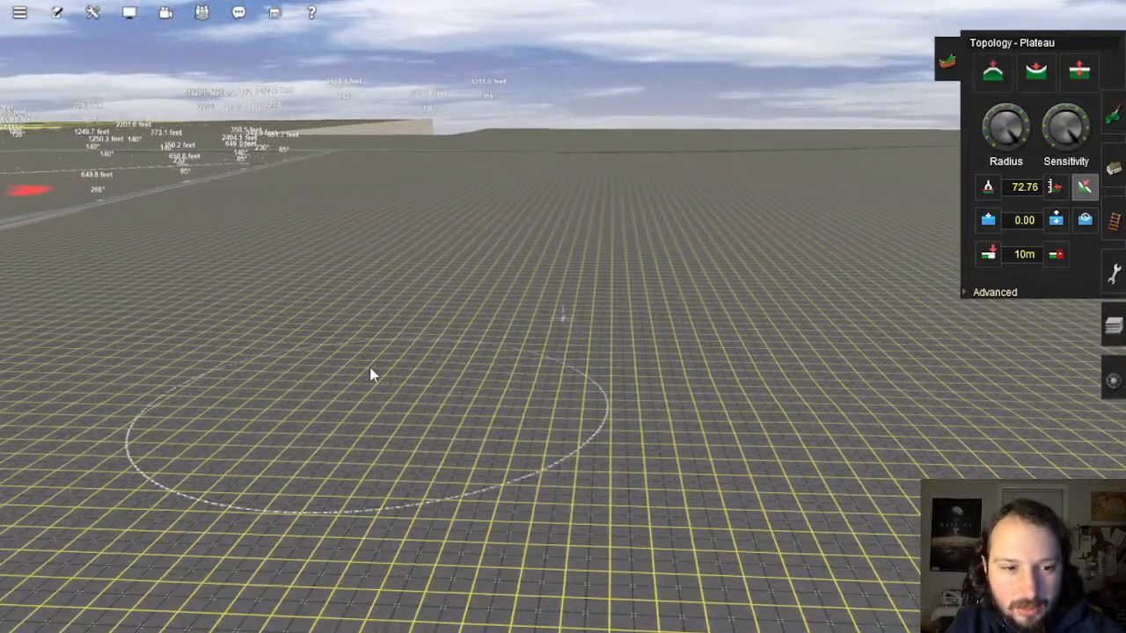
scroll(344, 383, down, 5)
key(Left)
key(Right)
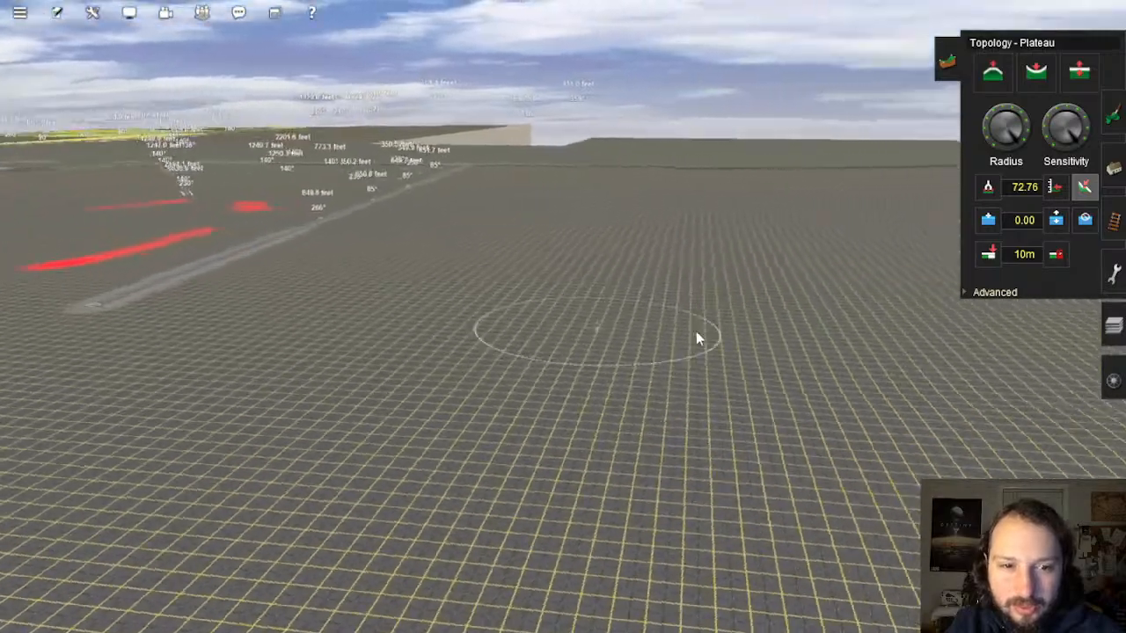
key(Up)
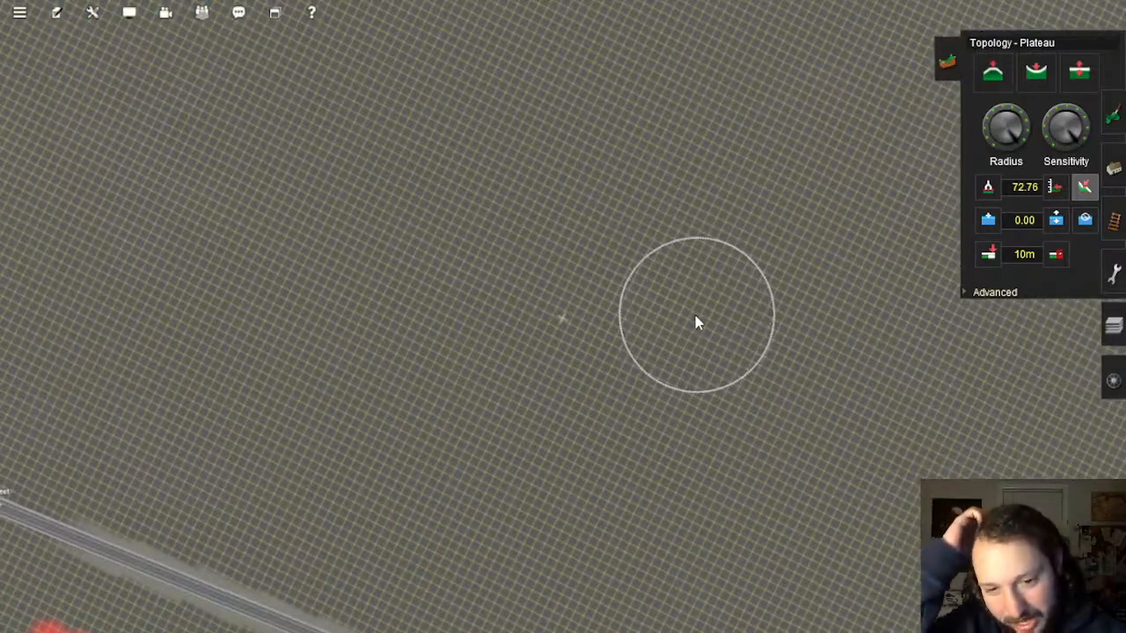
scroll(695, 323, up, 3)
key(Down)
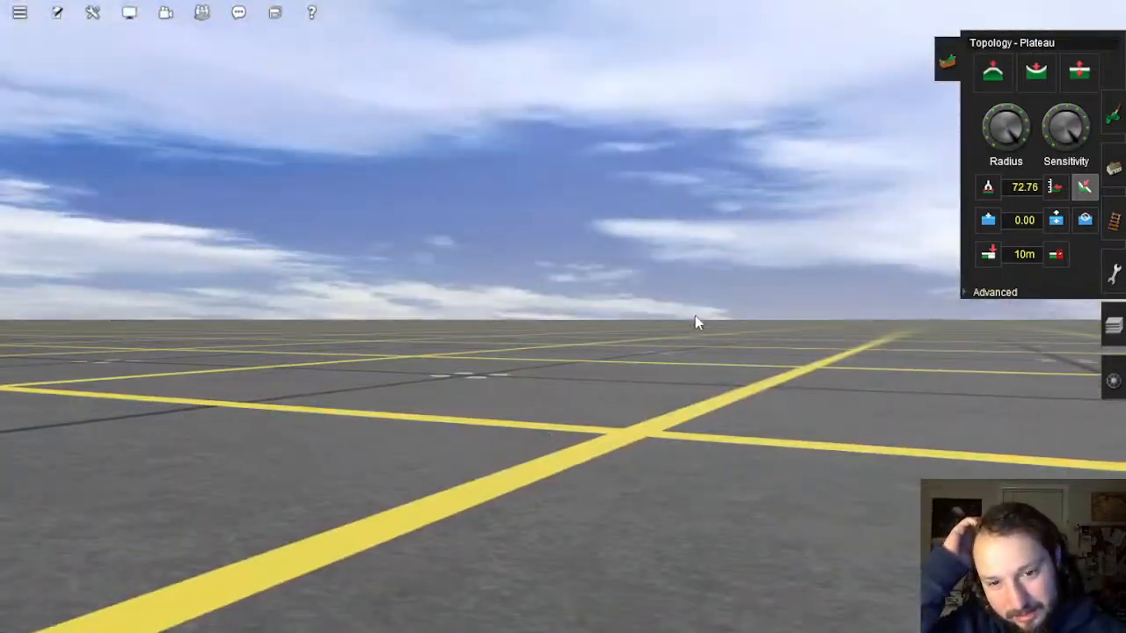
key(Up)
key(Up)
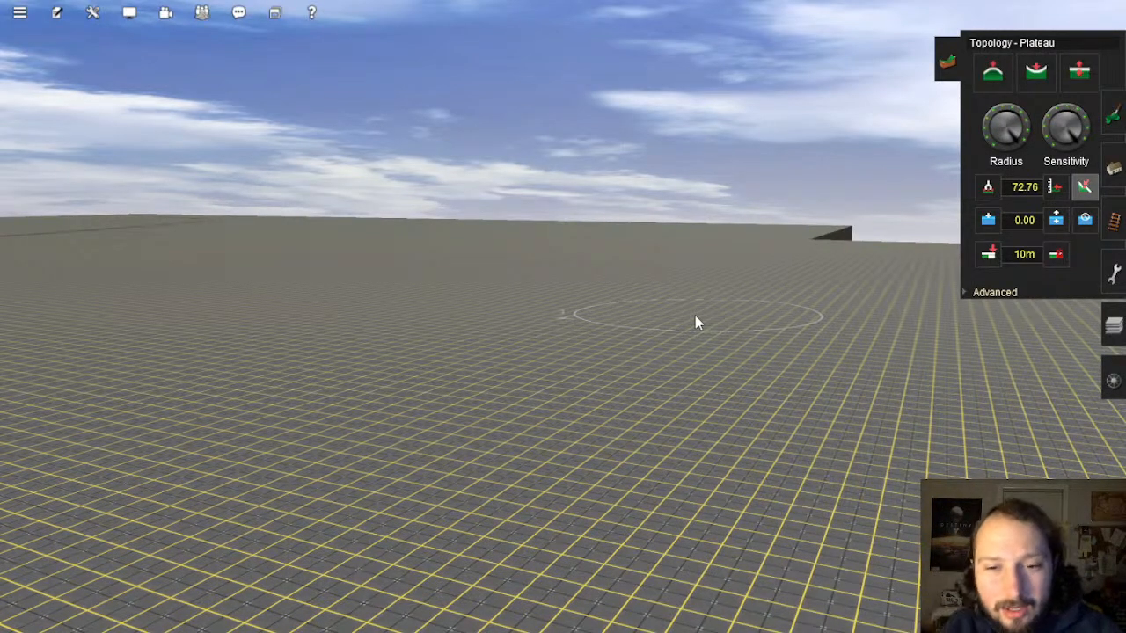
key(Right)
key(Up)
key(Right)
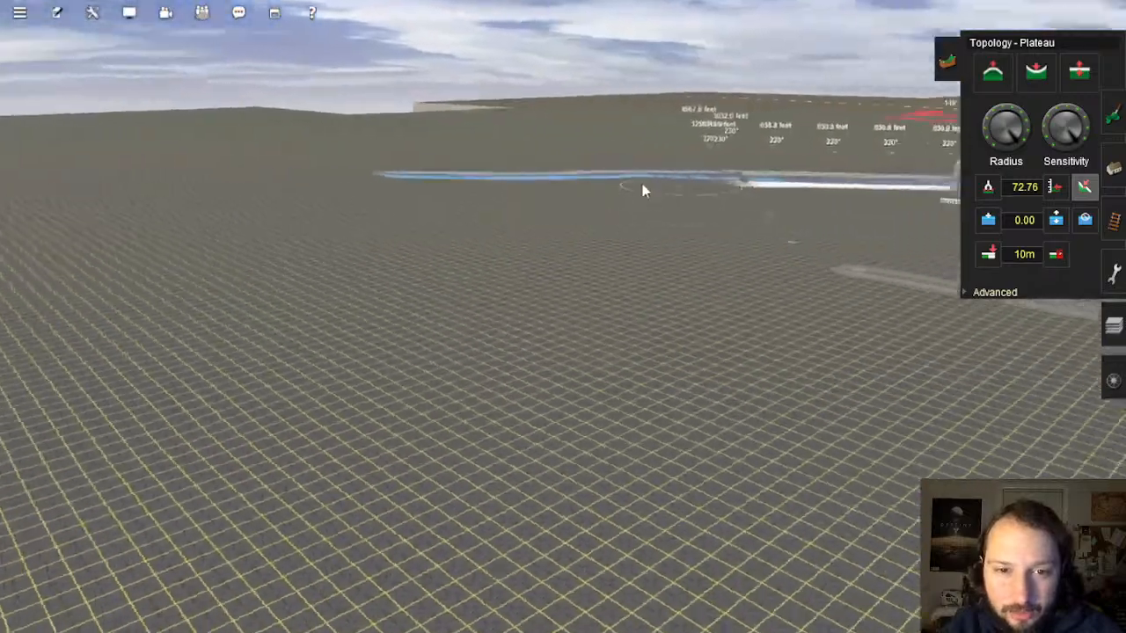
right_drag(643, 186, 535, 301)
key(Right)
key(Left)
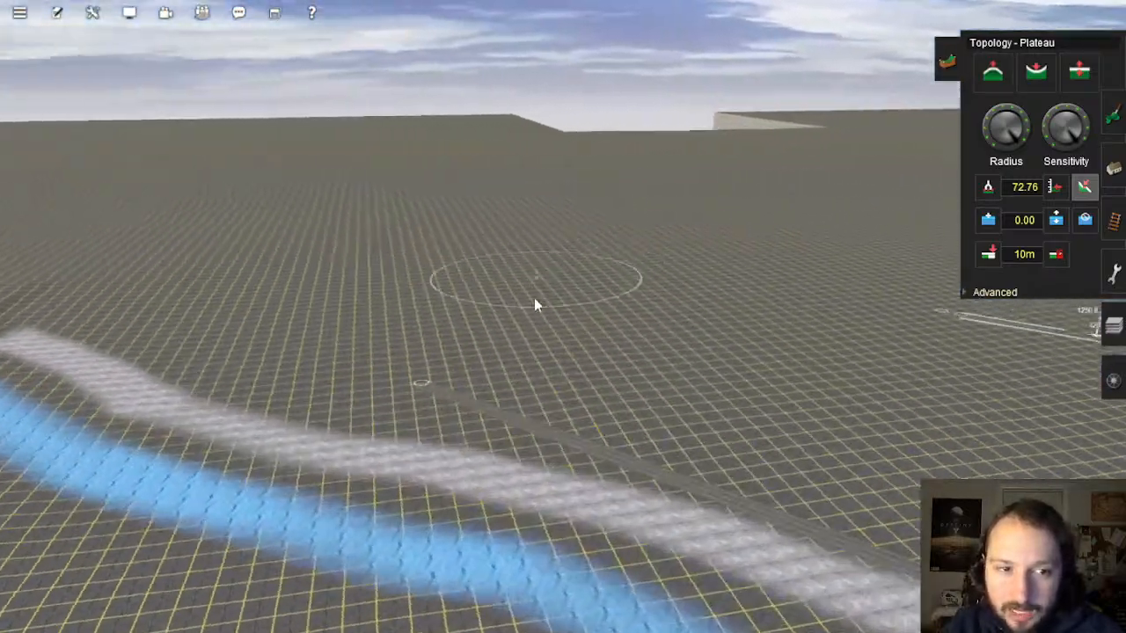
key(Down)
key(Down)
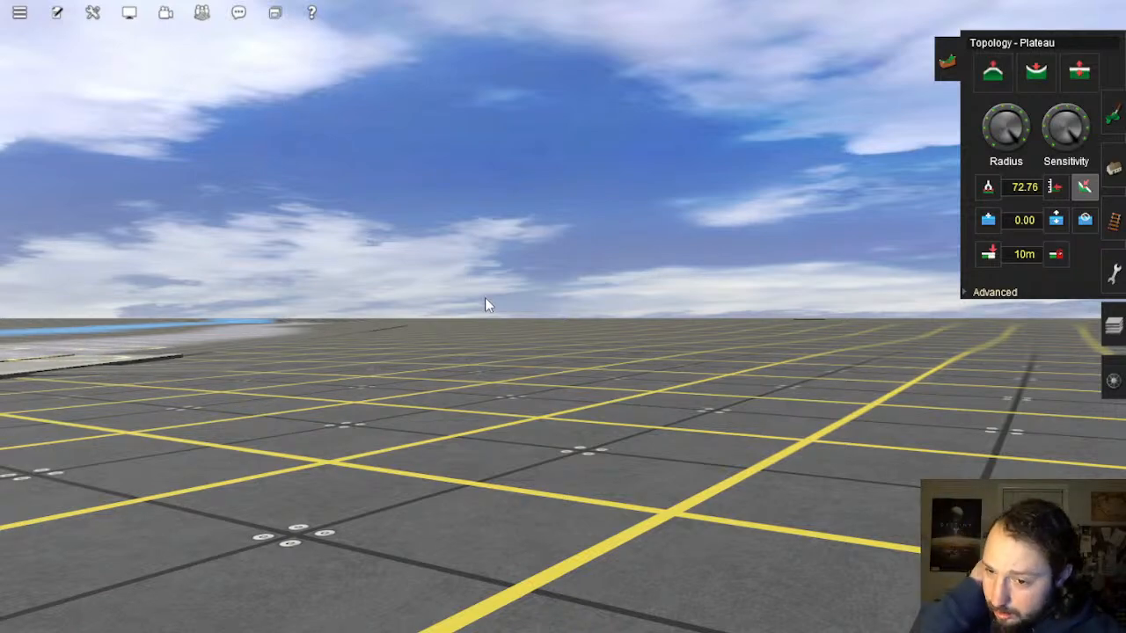
key(Up)
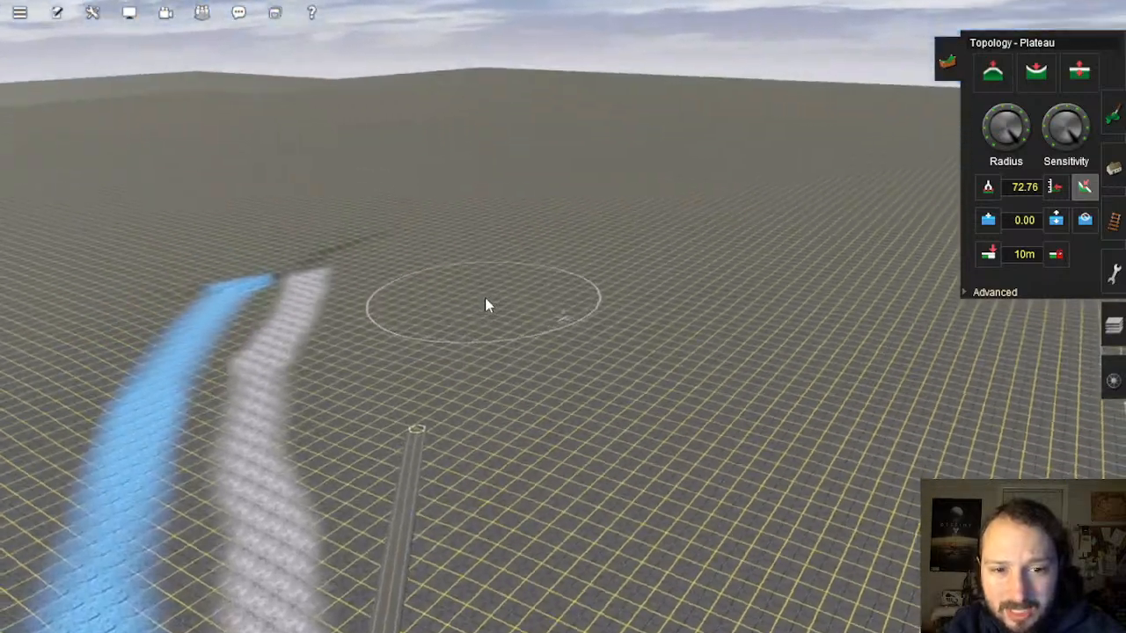
scroll(484, 298, down, 2)
scroll(677, 350, down, 6)
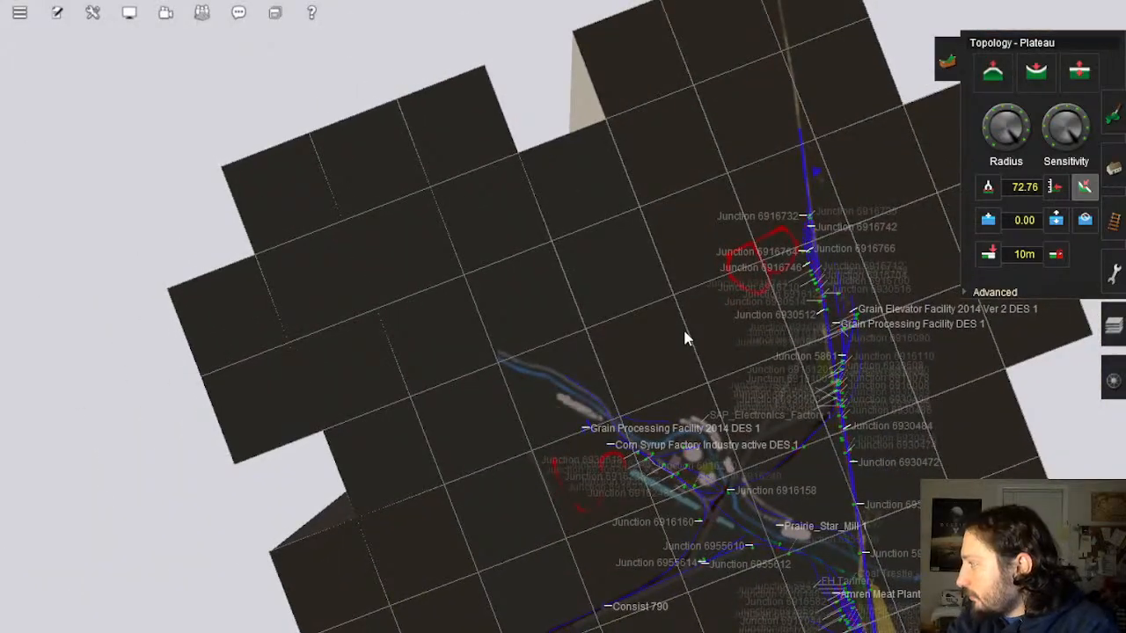
scroll(727, 317, up, 8)
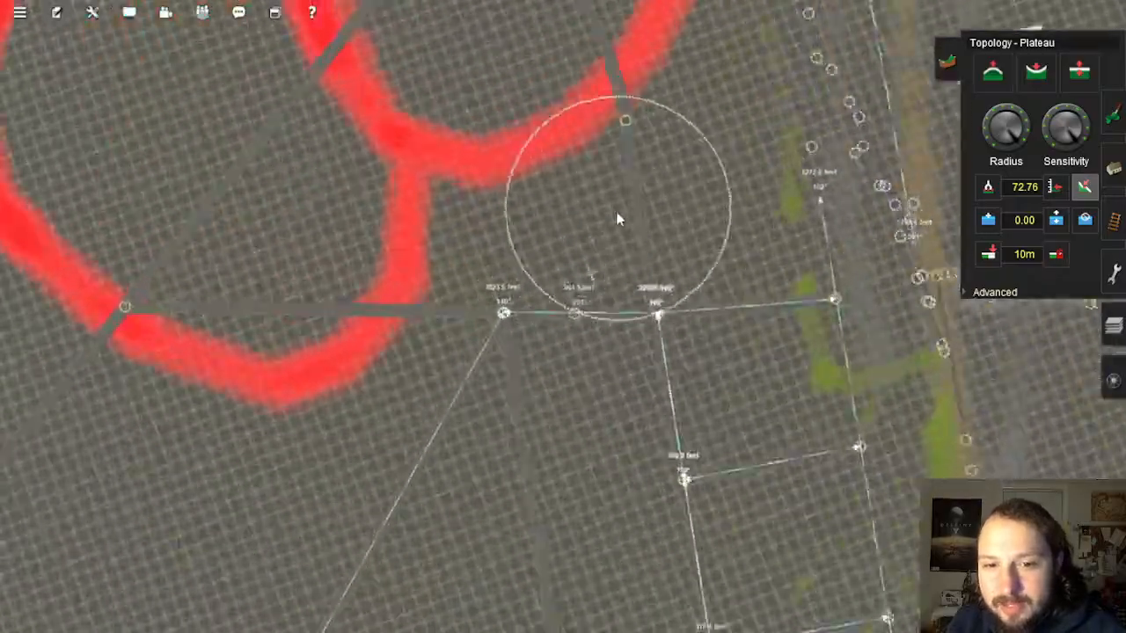
mouse_move(618, 219)
right_down()
mouse_move(606, 434)
mouse_move(695, 400)
mouse_move(591, 338)
mouse_move(571, 184)
mouse_move(588, 170)
mouse_move(523, 216)
mouse_move(498, 293)
mouse_move(466, 284)
mouse_move(567, 275)
mouse_move(517, 283)
mouse_move(549, 314)
mouse_move(578, 239)
mouse_move(619, 305)
mouse_move(647, 314)
mouse_move(614, 275)
mouse_move(652, 290)
mouse_move(514, 327)
right_up()
Step: Open Objects - Add object with Tree Birch 01, viewing the small building by the river
mouse_move(616, 286)
right_down()
mouse_move(598, 291)
mouse_move(633, 281)
right_up()
click(1112, 167)
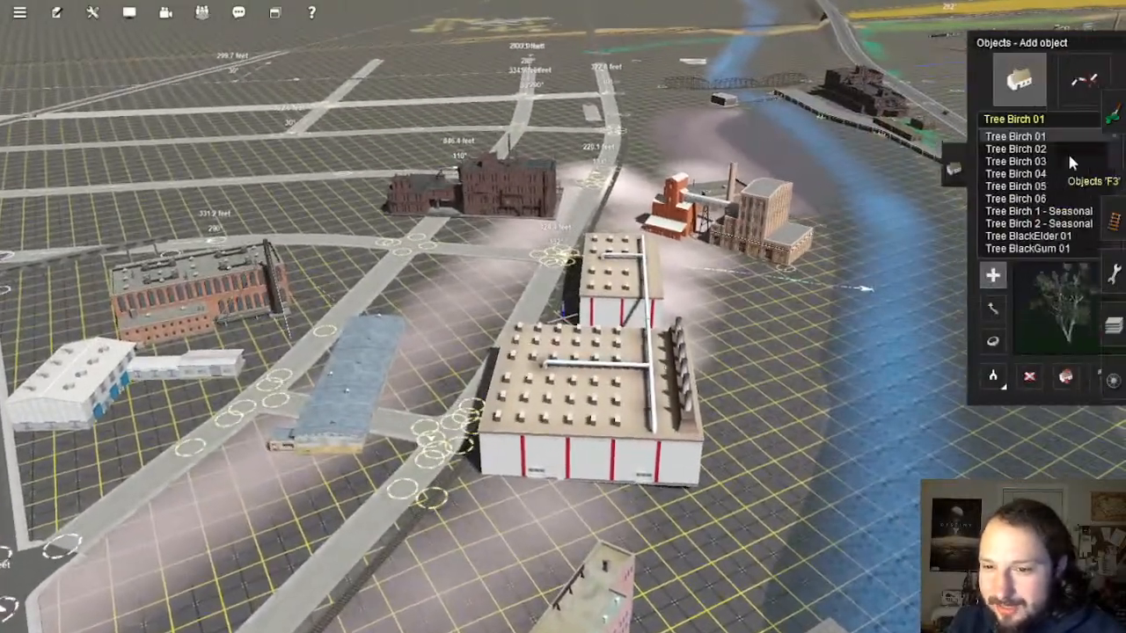
mouse_move(704, 169)
right_down()
mouse_move(537, 296)
mouse_move(516, 271)
mouse_move(531, 305)
mouse_move(552, 316)
mouse_move(553, 341)
mouse_move(590, 276)
mouse_move(598, 294)
mouse_move(507, 325)
mouse_move(799, 311)
mouse_move(919, 238)
right_up()
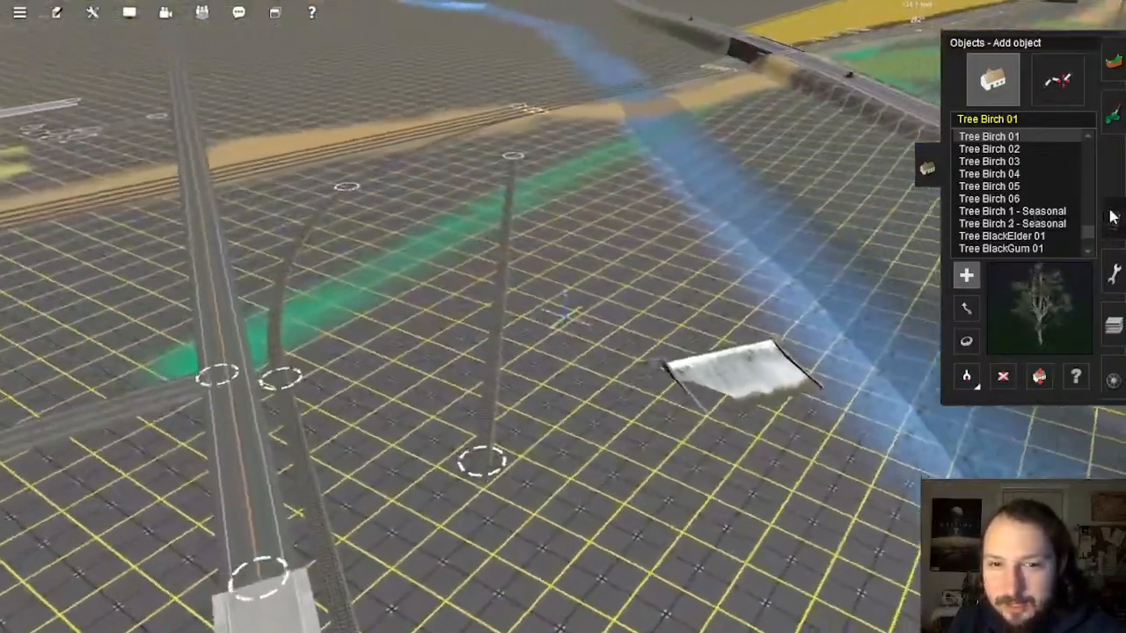
Step: Pick up the TANE 1Trk Wood track type from the existing line
click(1113, 219)
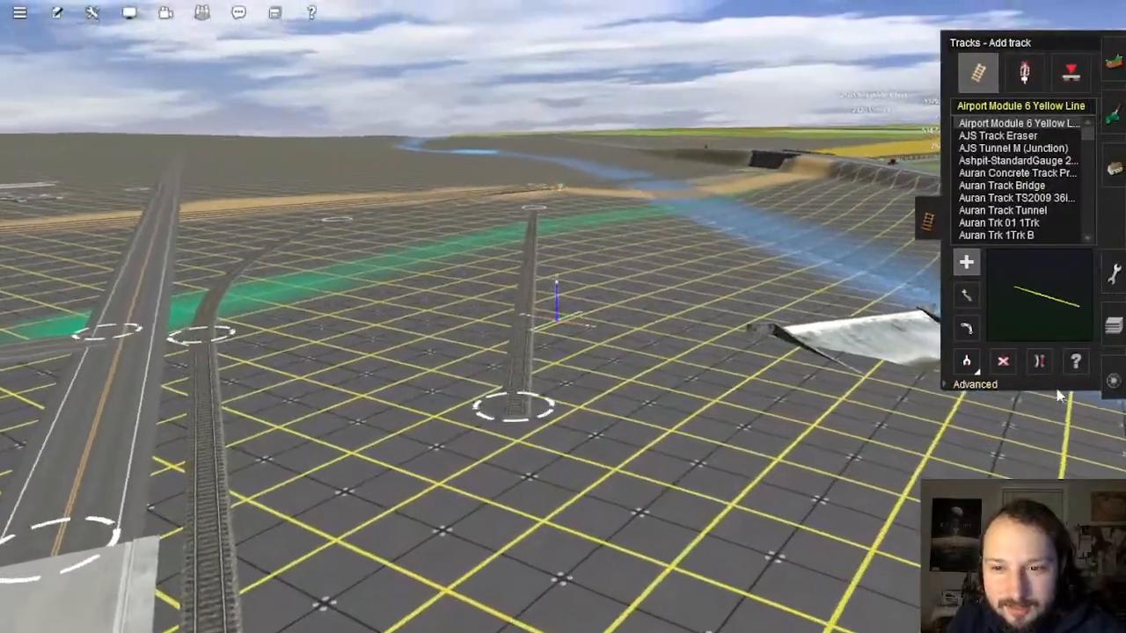
click(966, 360)
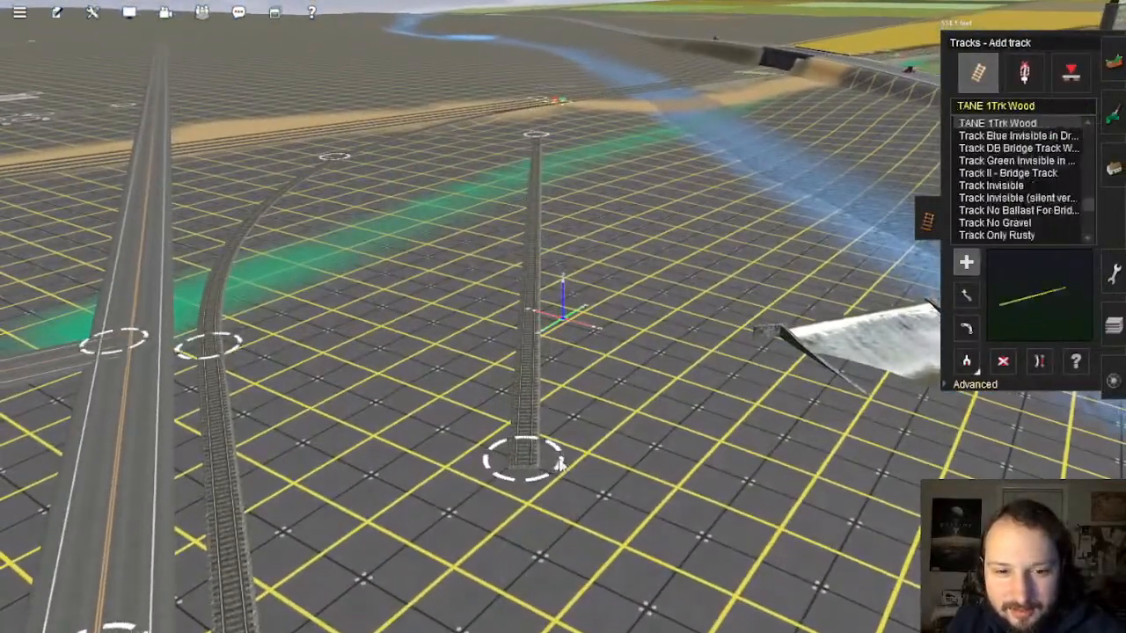
right_drag(562, 464, 573, 314)
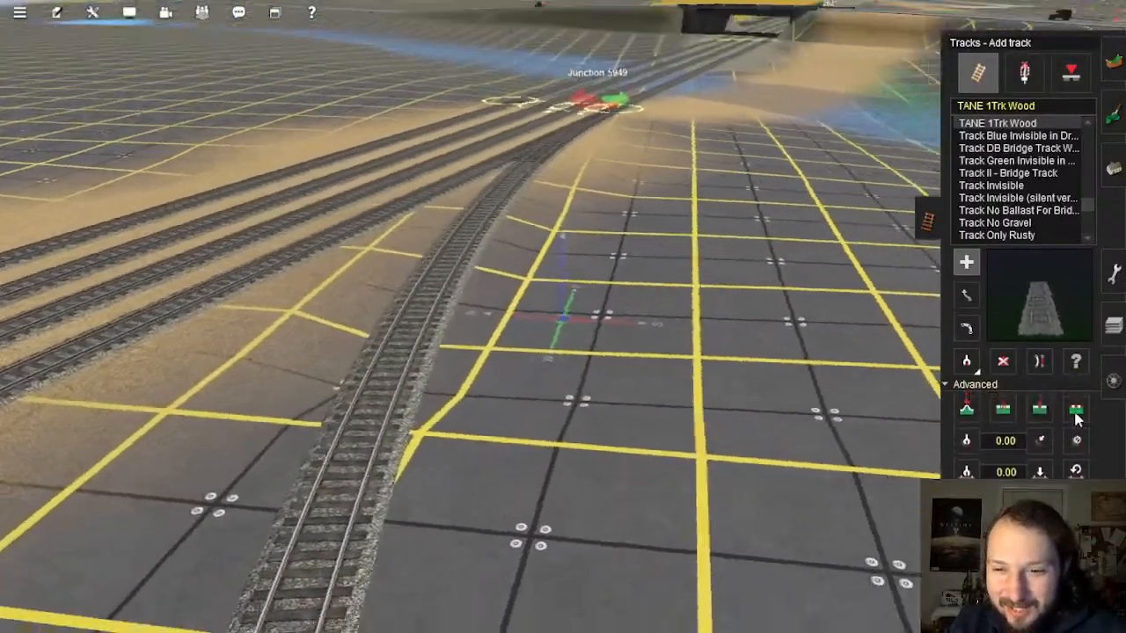
Step: Flatten the new spur's spline, applying the sampled vertex height to its far end near Junction 5949
click(1075, 407)
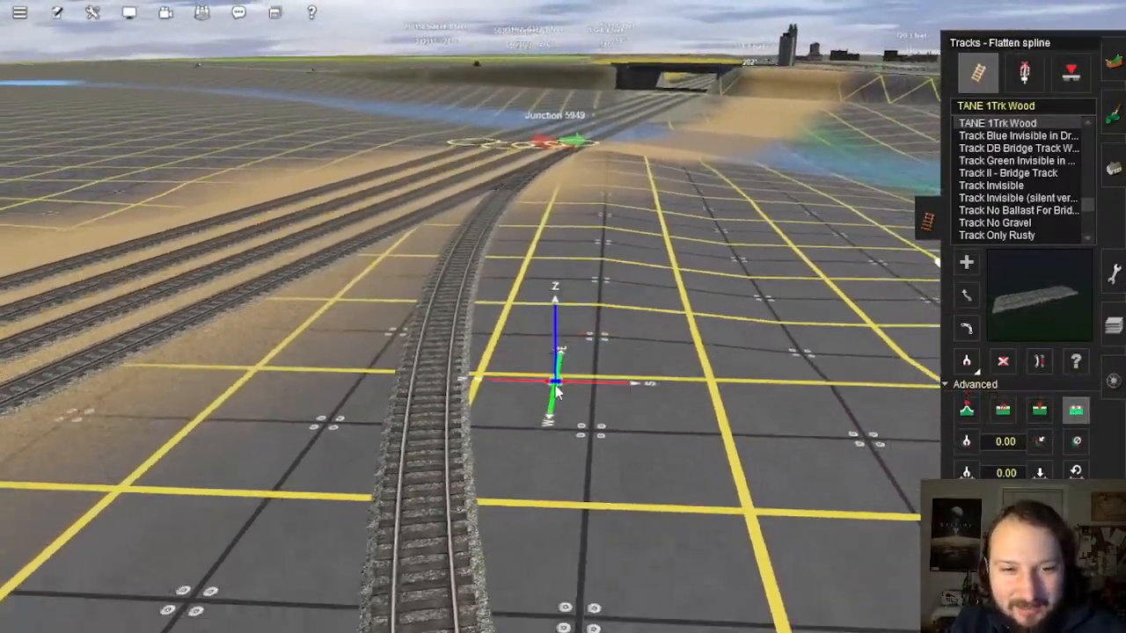
right_drag(556, 392, 572, 303)
click(966, 410)
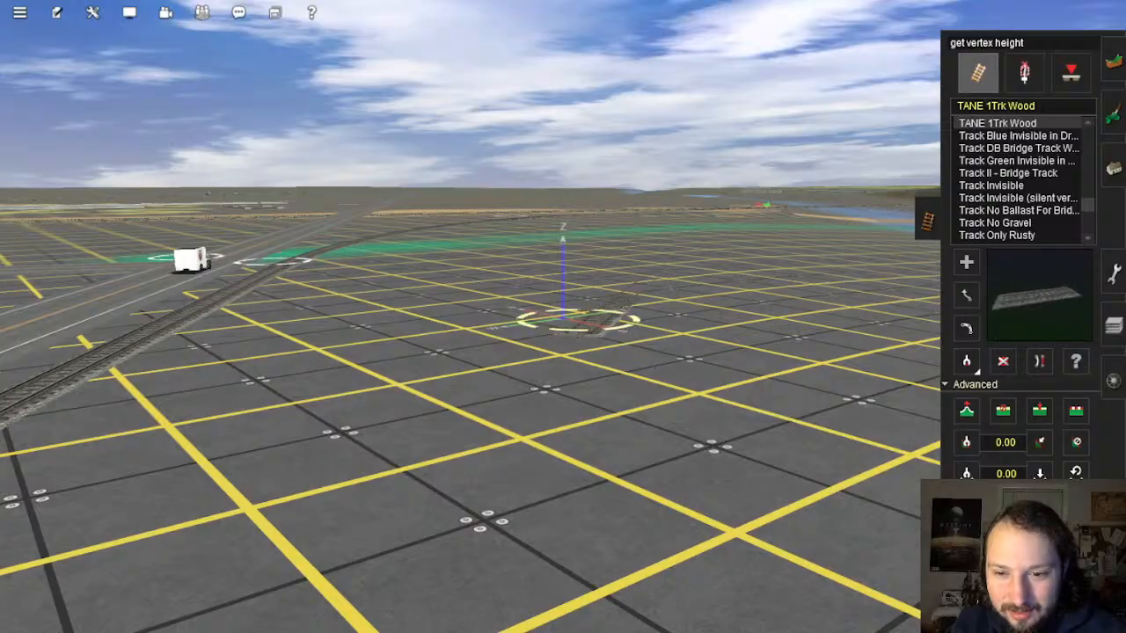
right_drag(703, 308, 588, 207)
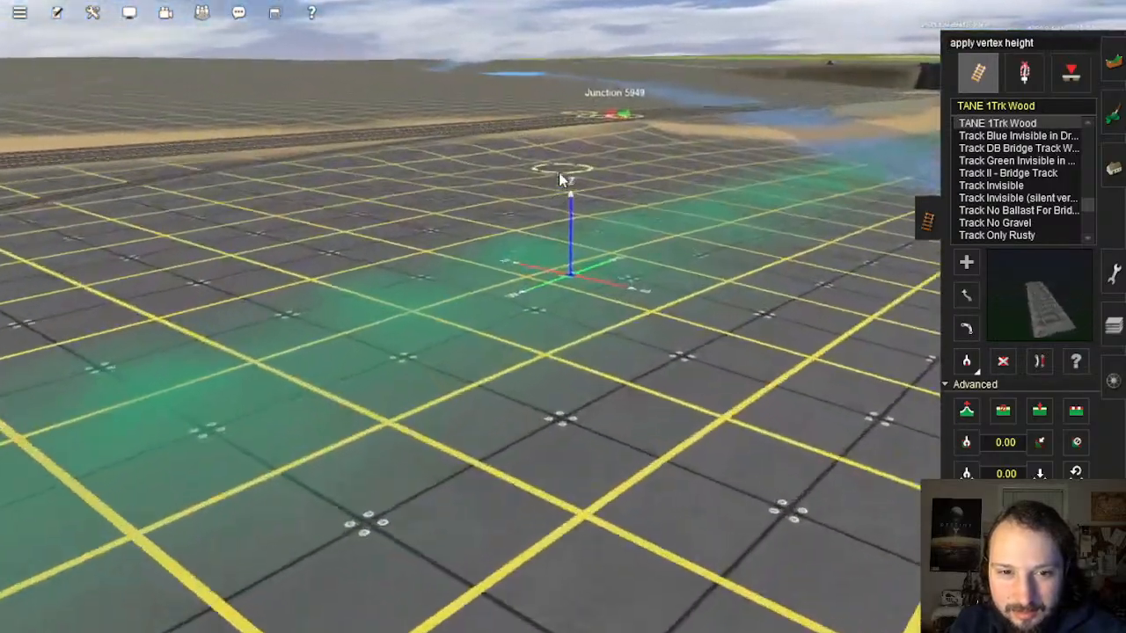
click(559, 176)
mouse_move(544, 361)
right_down()
mouse_move(530, 409)
mouse_move(528, 372)
right_up()
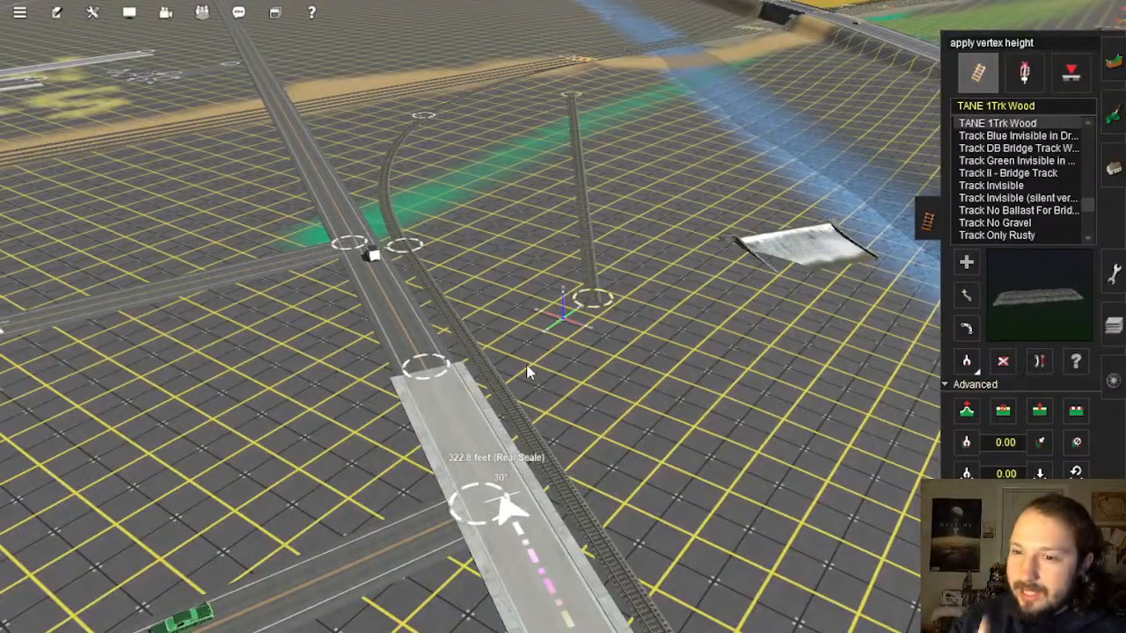
right_drag(528, 373, 581, 307)
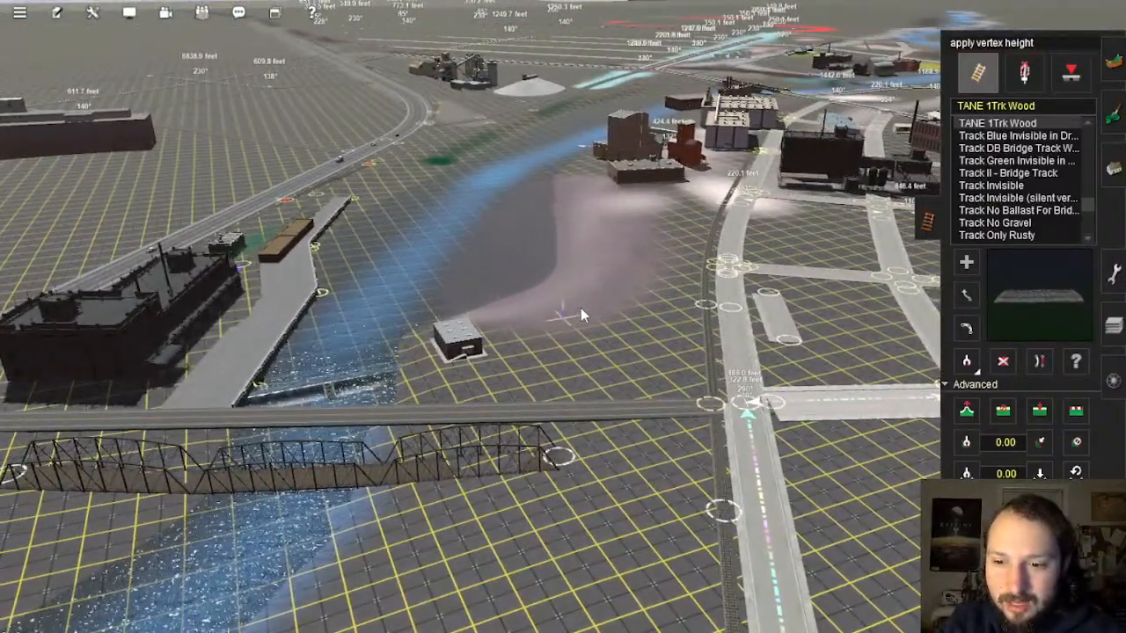
key(Left)
key(Down)
key(Up)
right_click(588, 368)
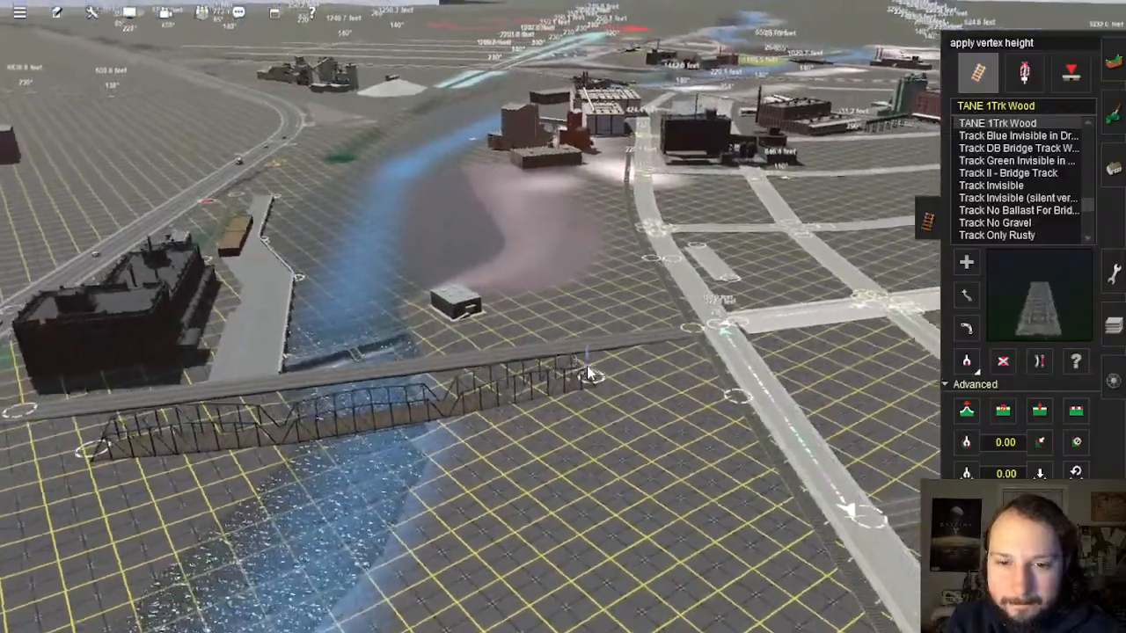
key(w)
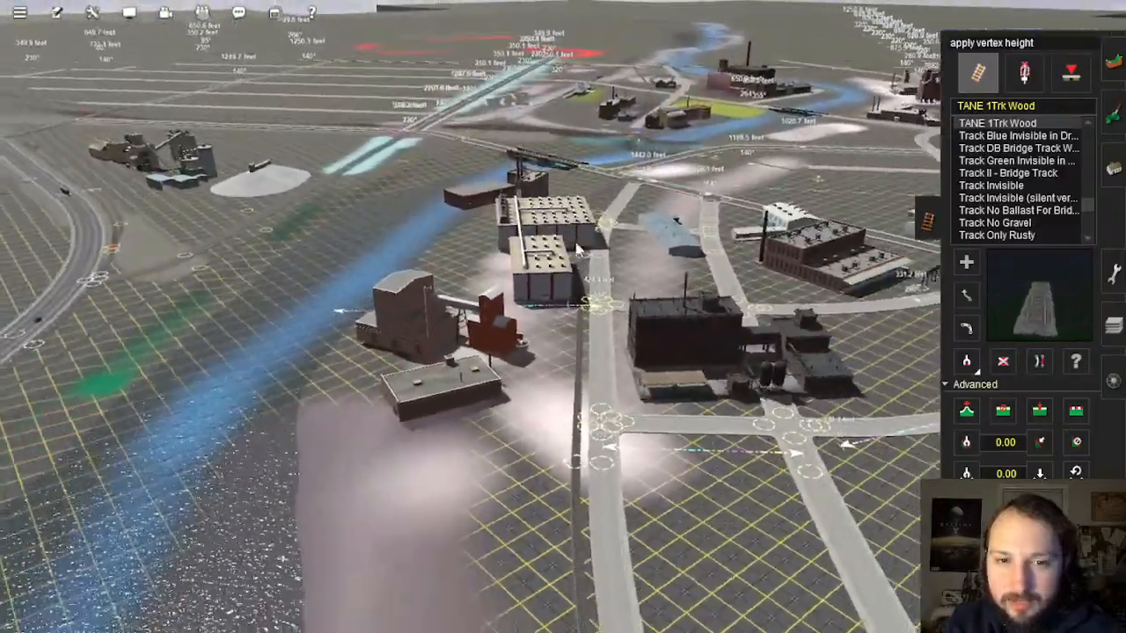
right_click(578, 247)
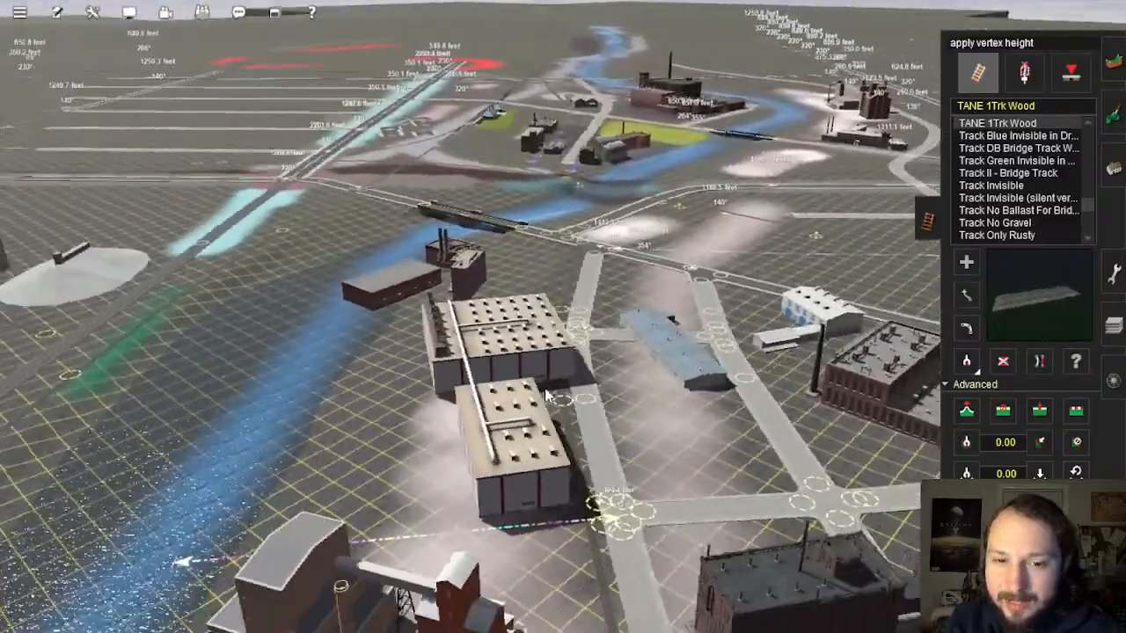
right_drag(545, 391, 558, 319)
scroll(565, 315, up, 4)
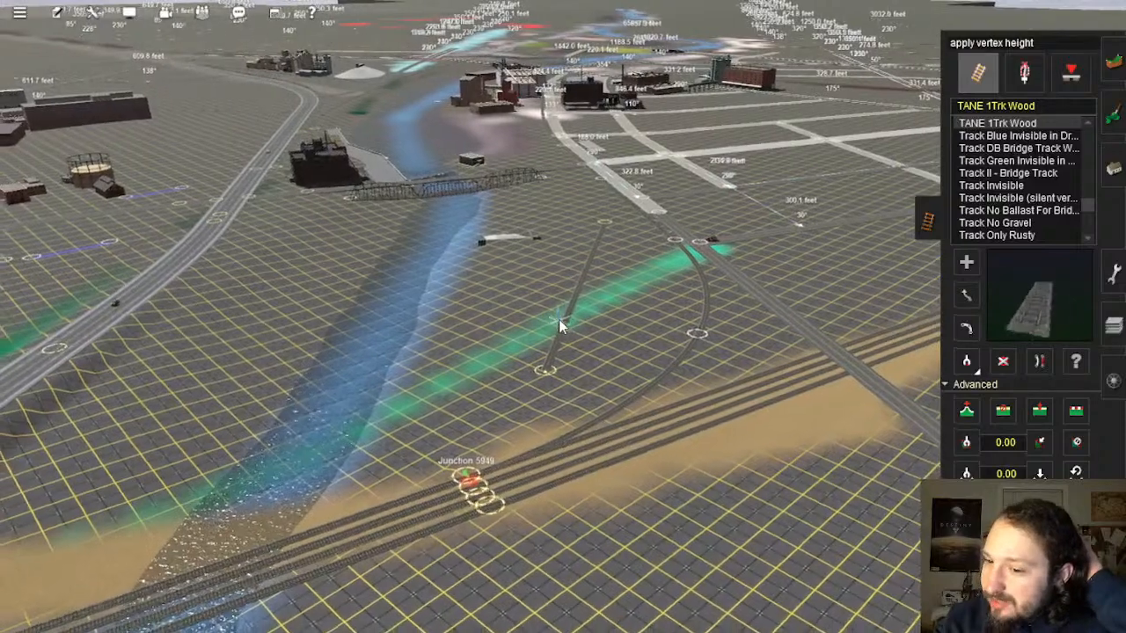
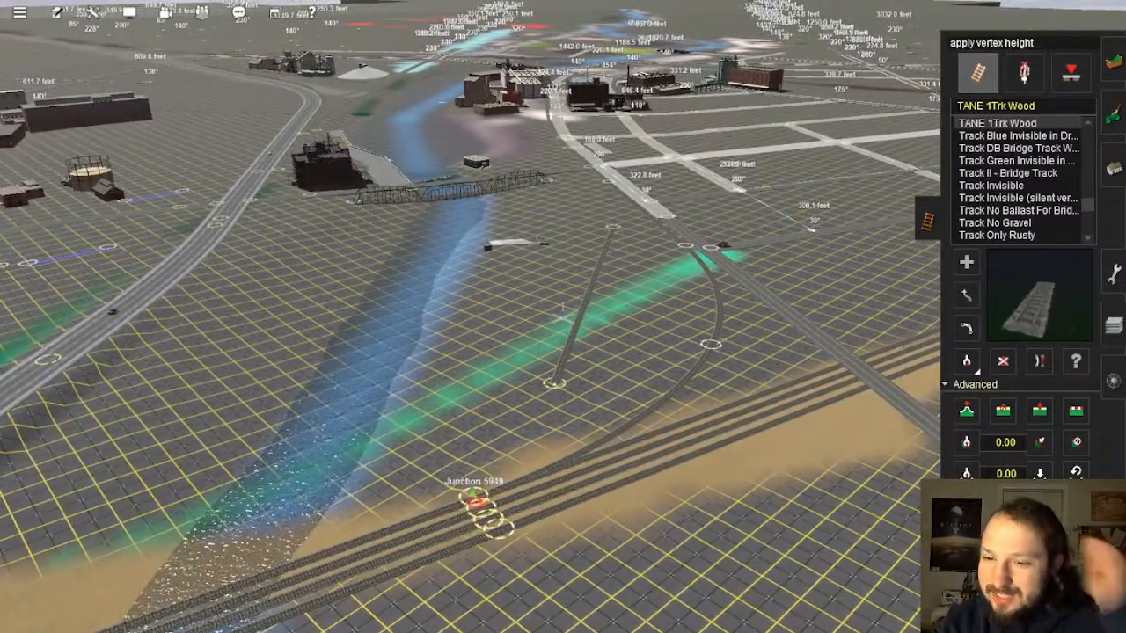
Step: Bring the existing track junction near the bridge and road into view
right_drag(668, 366, 553, 329)
scroll(567, 325, up, 4)
scroll(568, 325, up, 5)
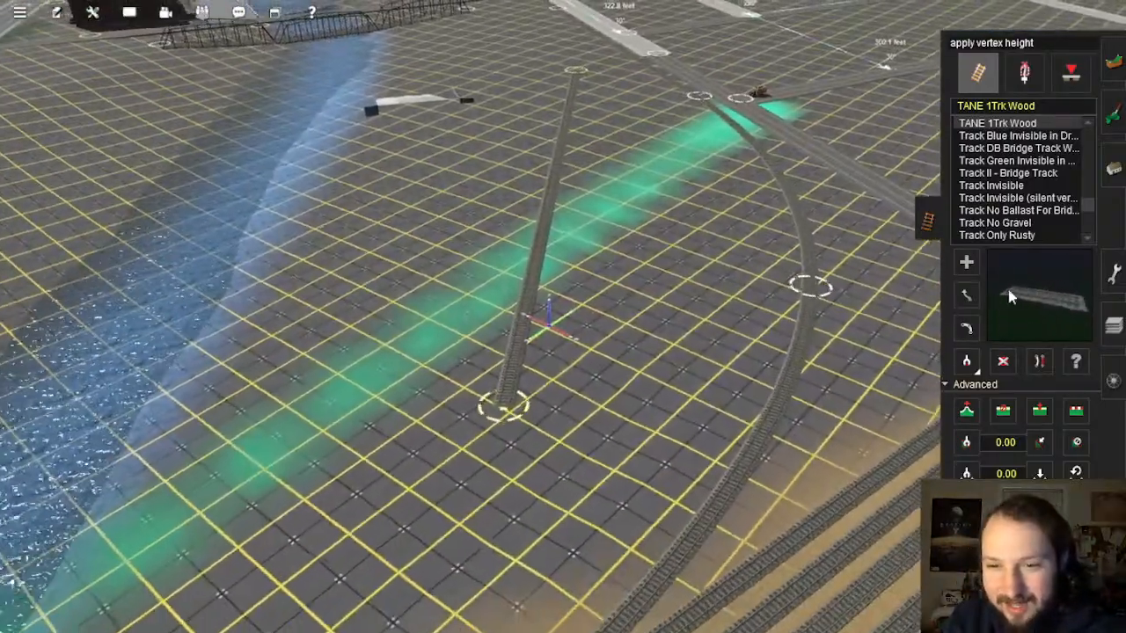
click(967, 297)
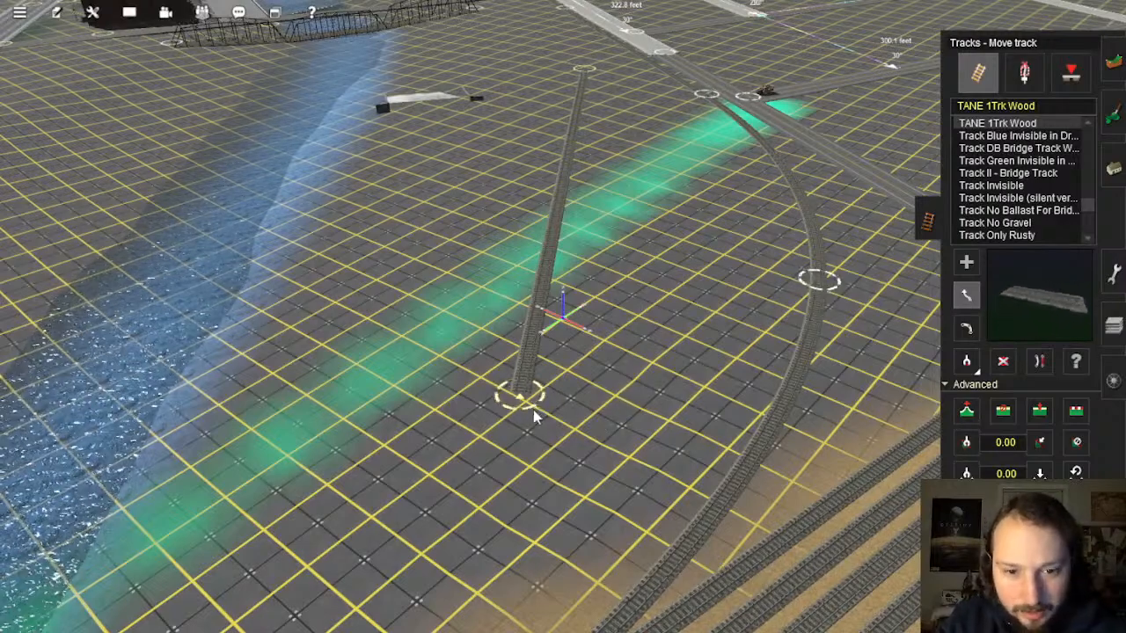
mouse_move(581, 418)
right_down()
mouse_move(552, 259)
mouse_move(584, 289)
mouse_move(519, 178)
mouse_move(573, 307)
right_up()
right_drag(545, 216, 565, 216)
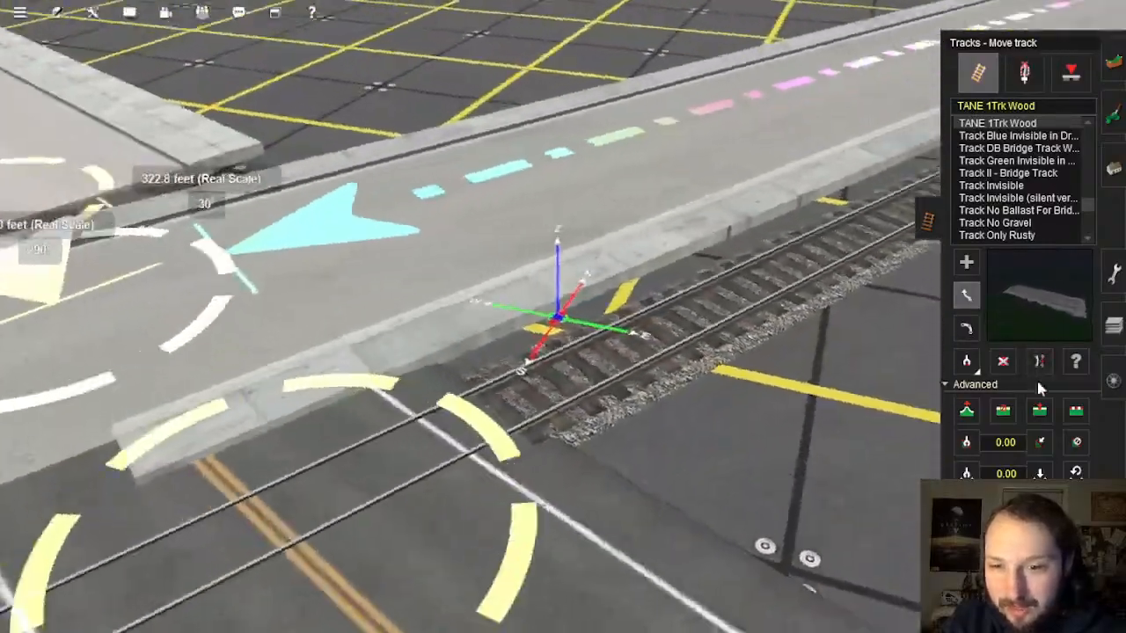
Step: Insert a new spline point on the existing track beyond the road
click(1029, 412)
key(Up)
key(Right)
click(673, 327)
right_drag(647, 407, 561, 373)
key(Down)
key(Right)
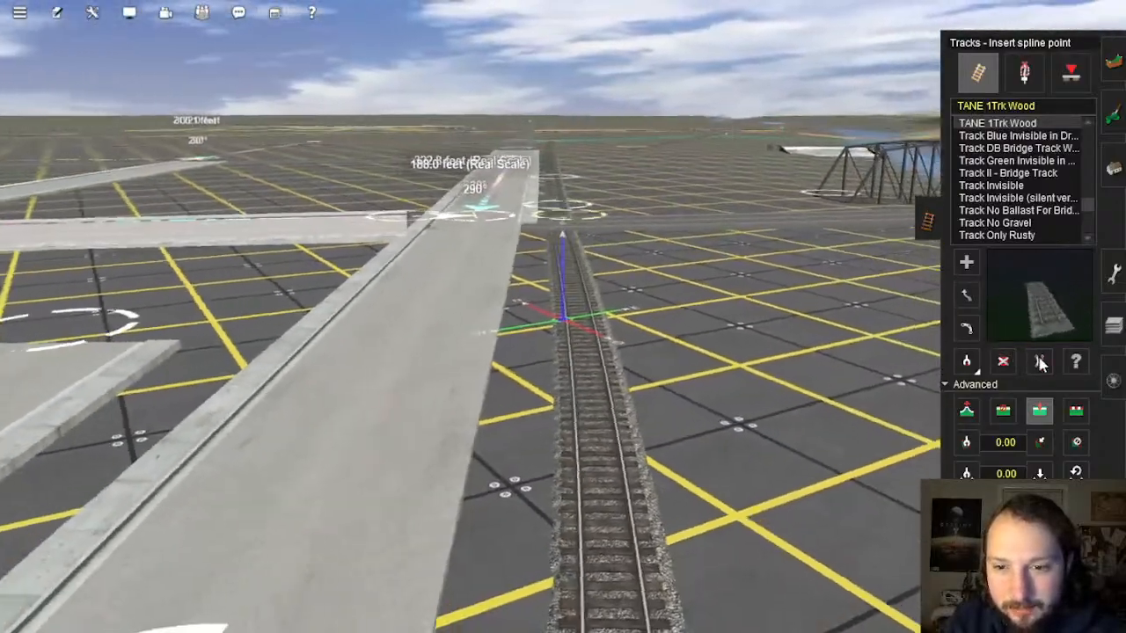
Step: Straighten the track section running across the road
click(1041, 362)
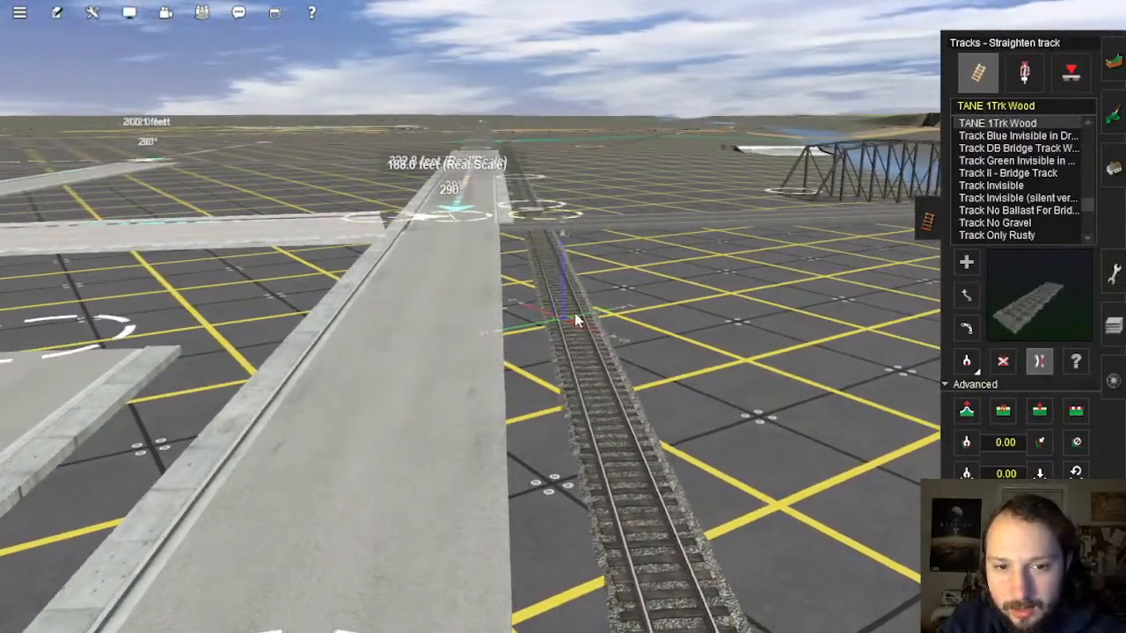
right_drag(576, 319, 547, 230)
key(Up)
click(966, 412)
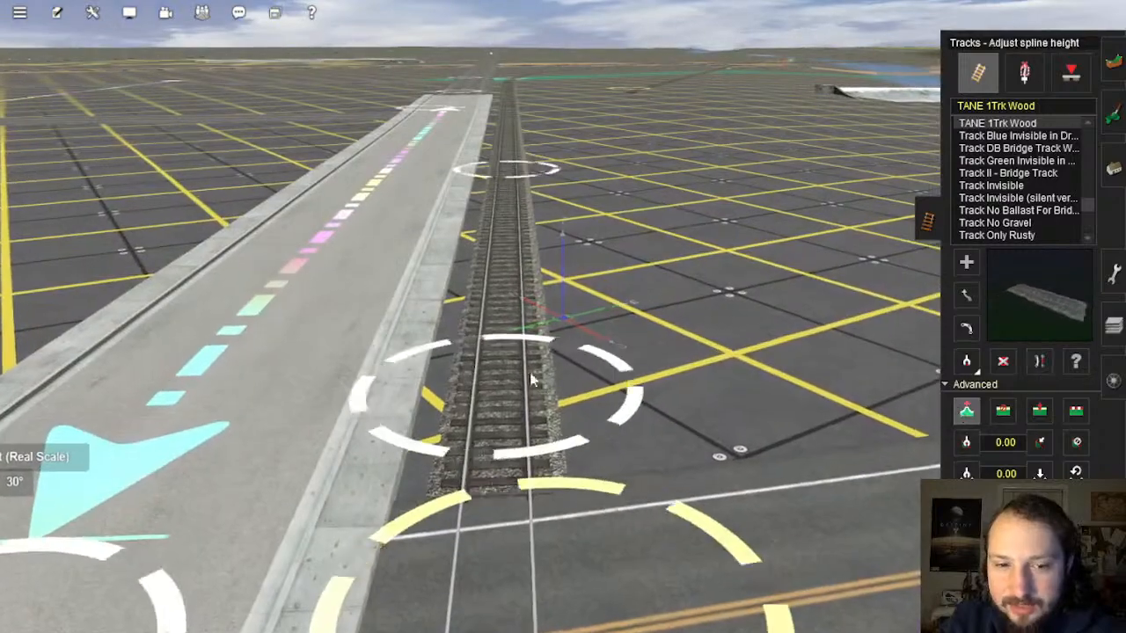
right_drag(526, 352, 576, 365)
scroll(576, 365, down, 3)
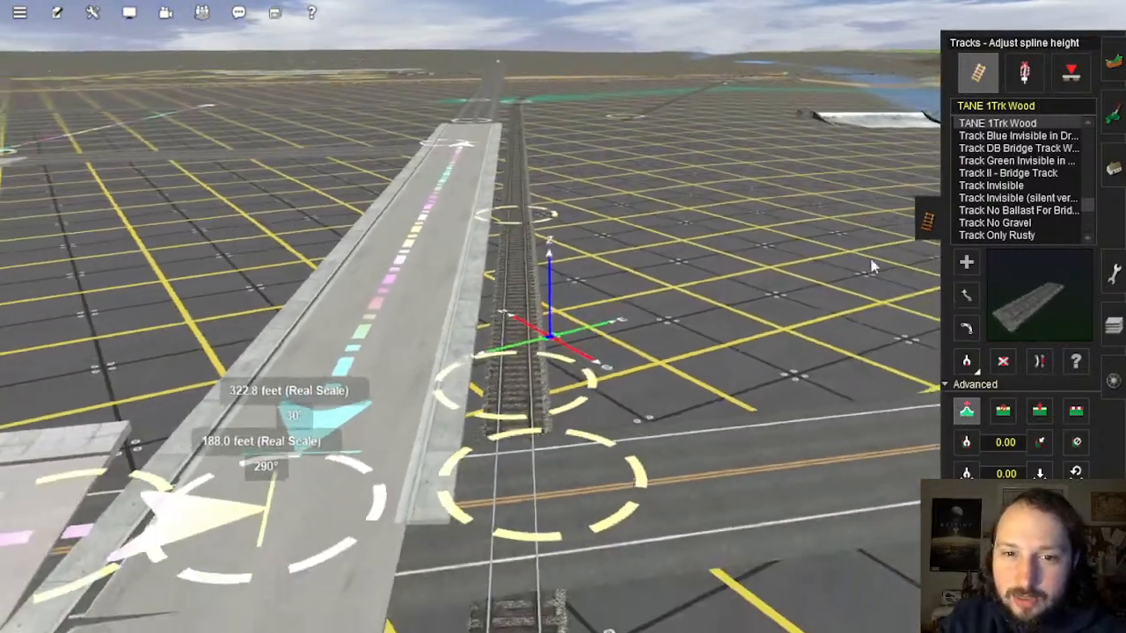
Step: Lay the new parallel junction track beside the runway and straighten it
click(968, 262)
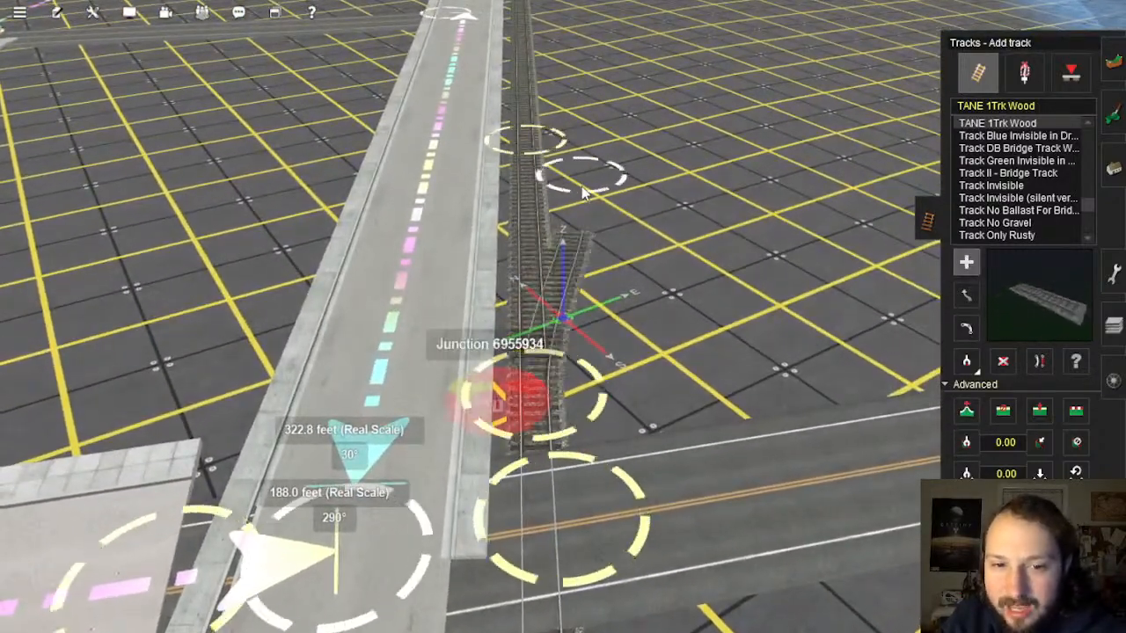
right_click(584, 179)
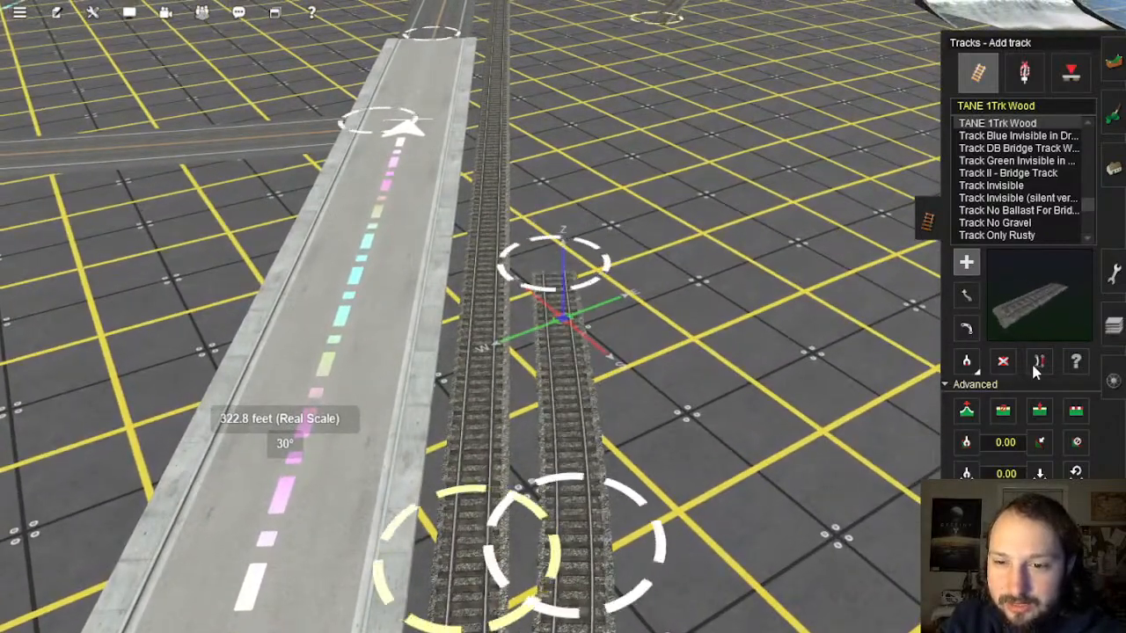
scroll(544, 468, down, 5)
right_click(545, 469)
right_click(566, 167)
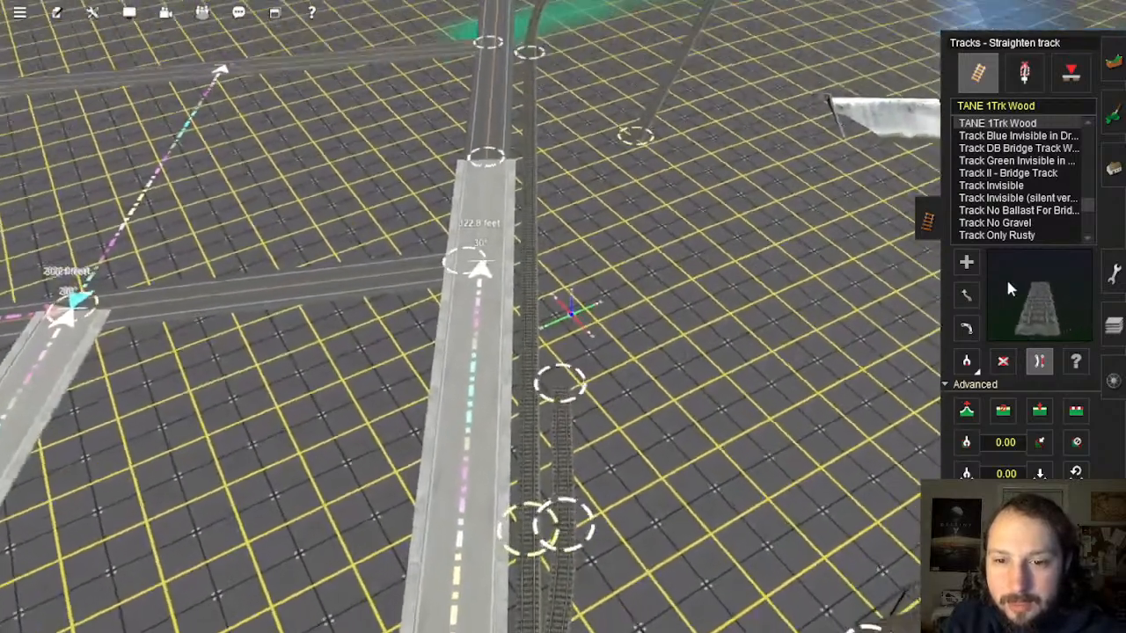
click(966, 262)
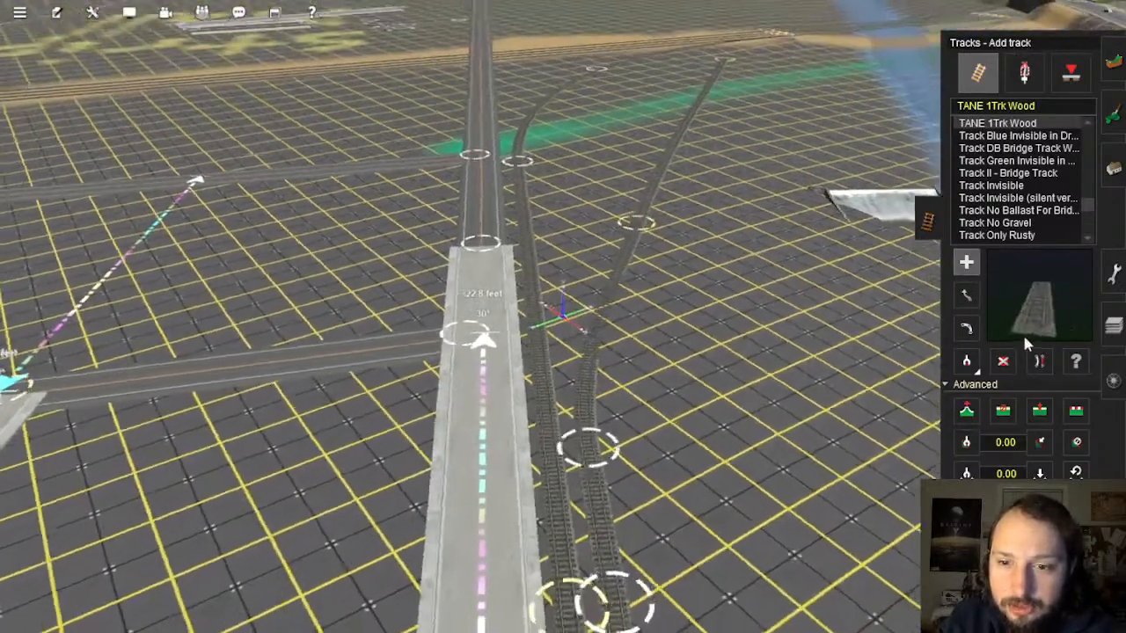
click(1039, 361)
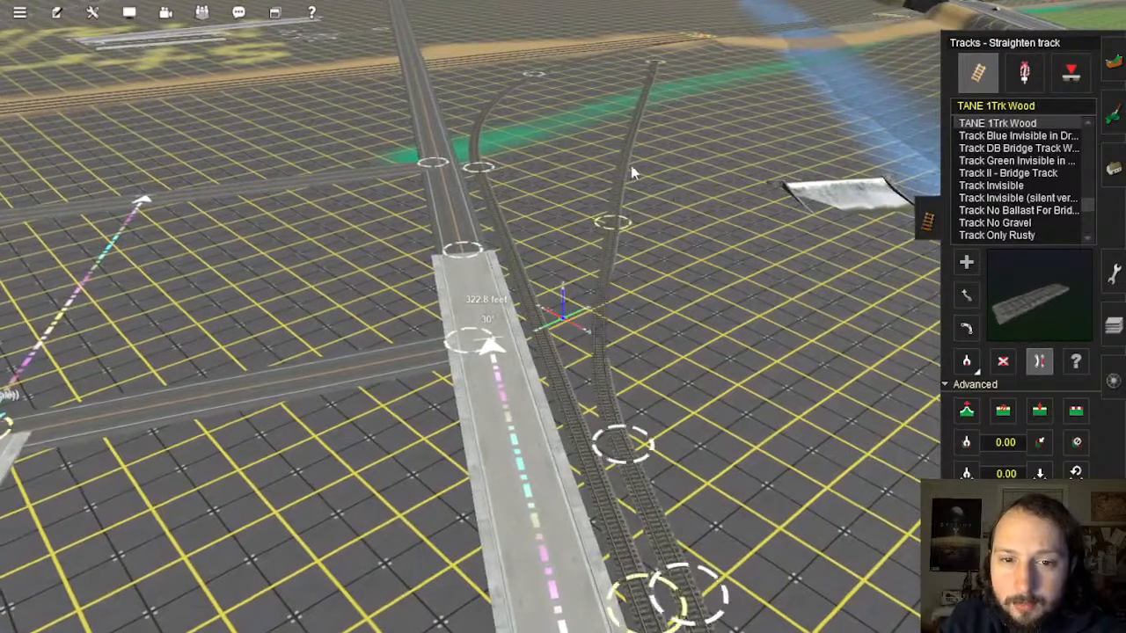
scroll(616, 246, down, 3)
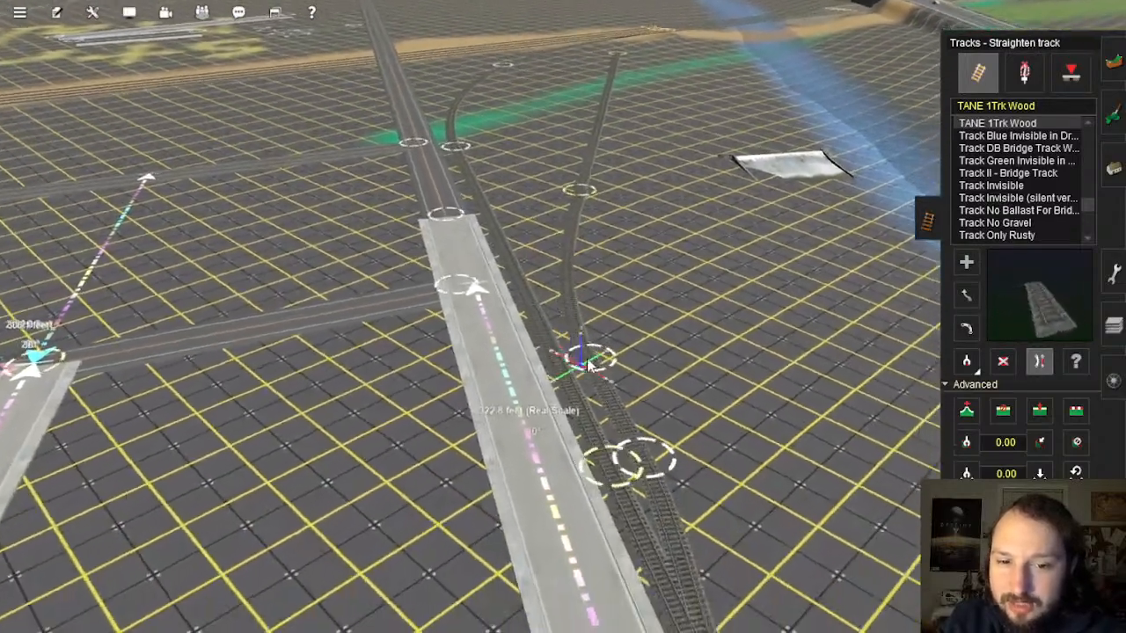
right_drag(588, 364, 311, 74)
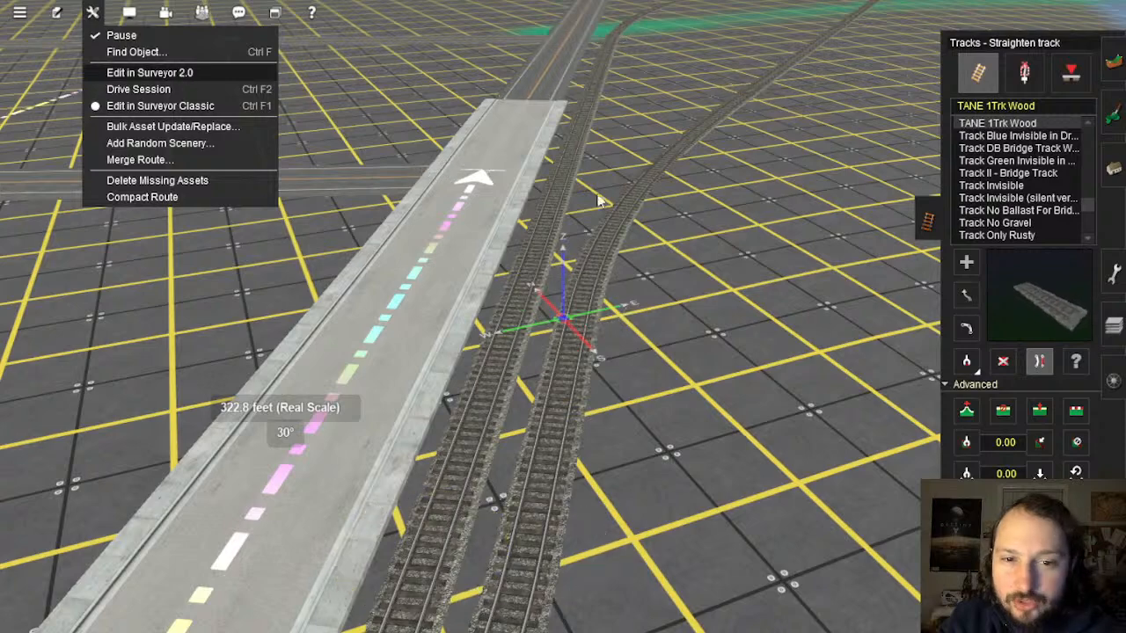
click(1113, 63)
mouse_move(704, 291)
right_down()
mouse_move(607, 288)
mouse_move(585, 312)
right_up()
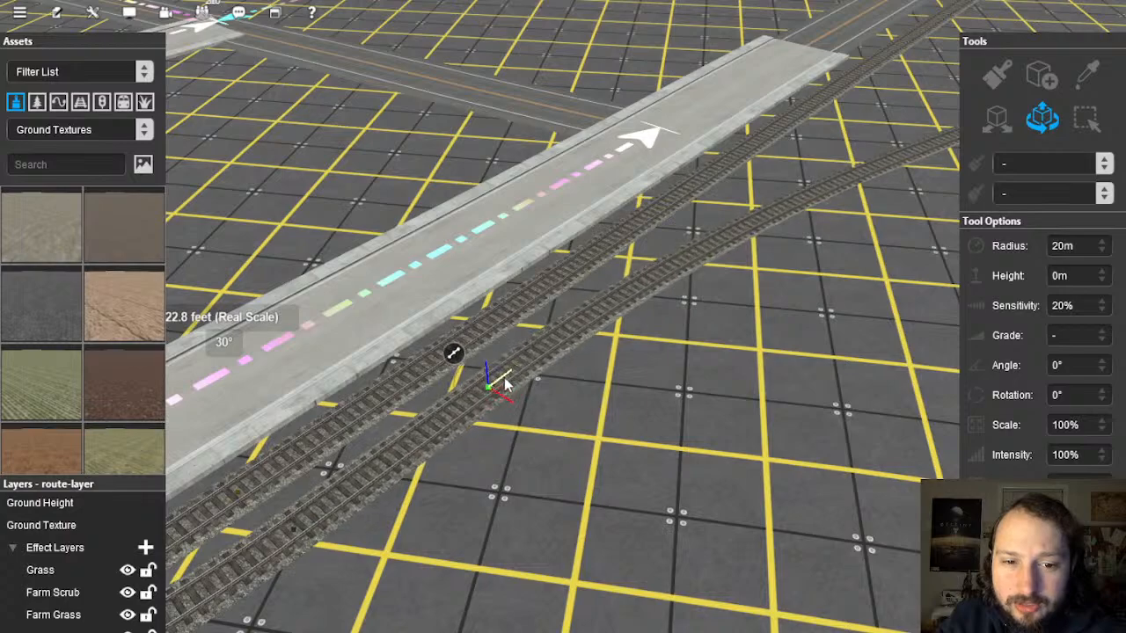
right_drag(586, 403, 562, 305)
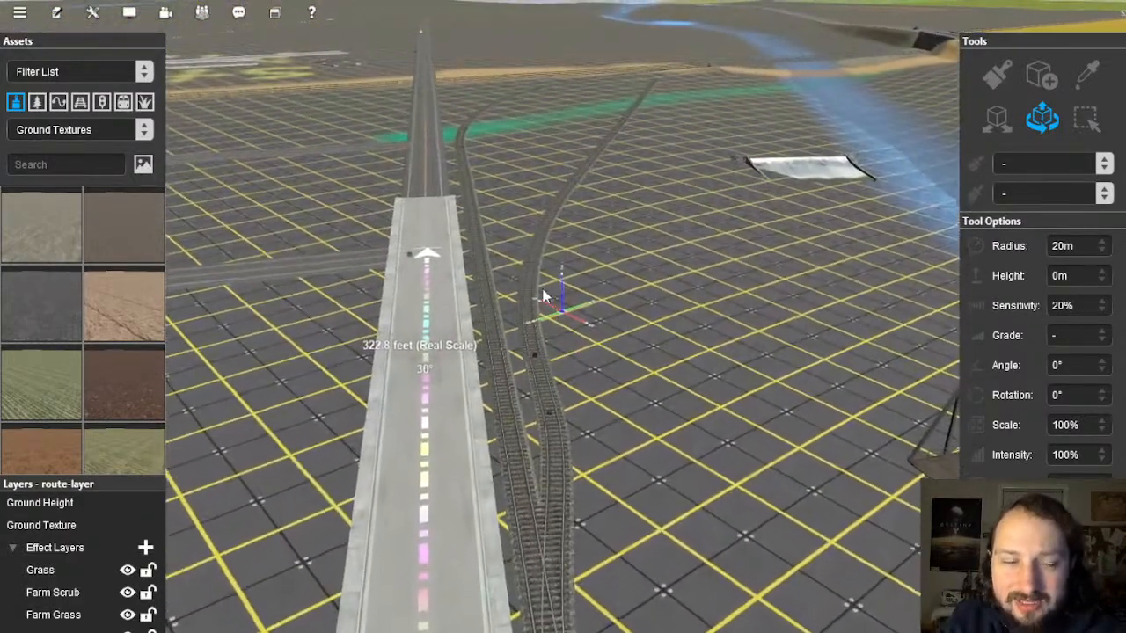
click(90, 13)
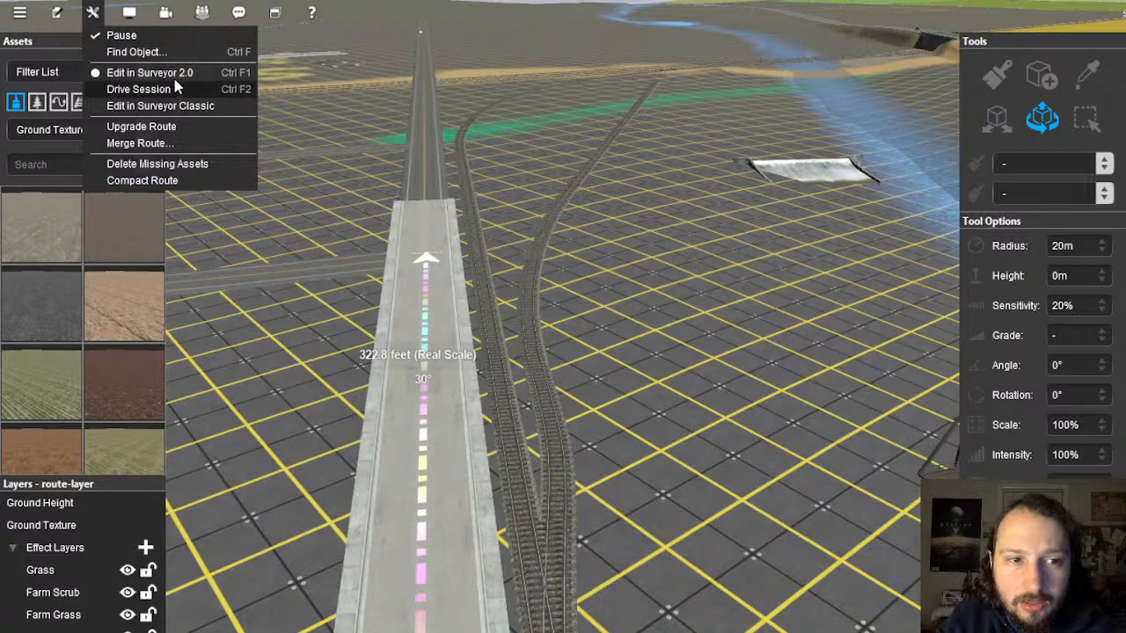
click(177, 108)
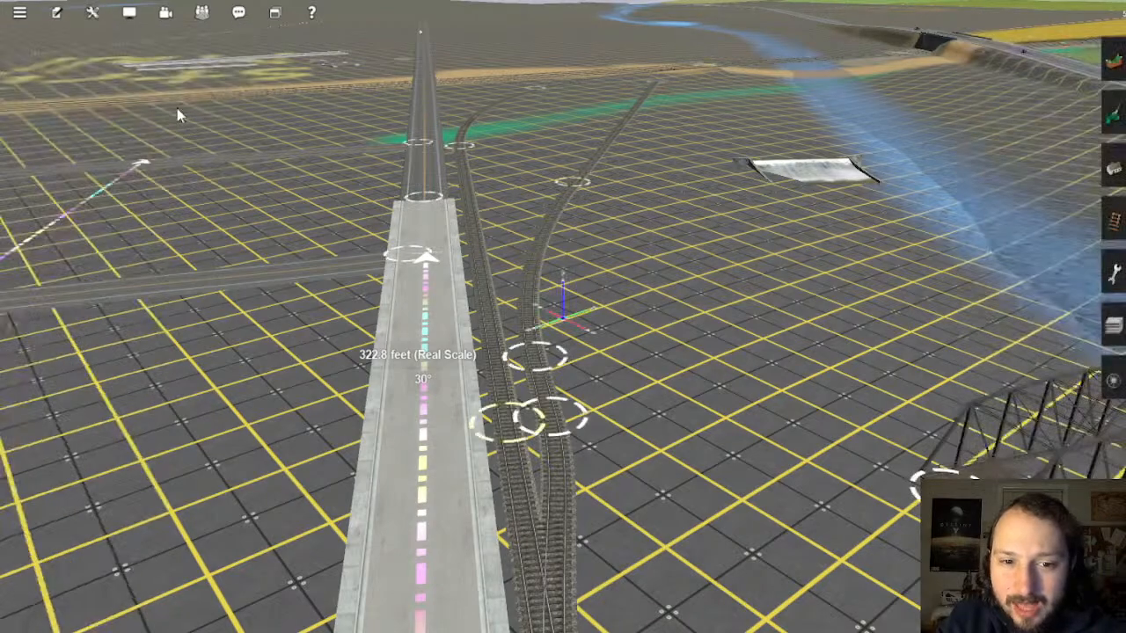
Step: Recentre the view on the junction beside the runway
key(Down)
key(Up)
right_click(622, 376)
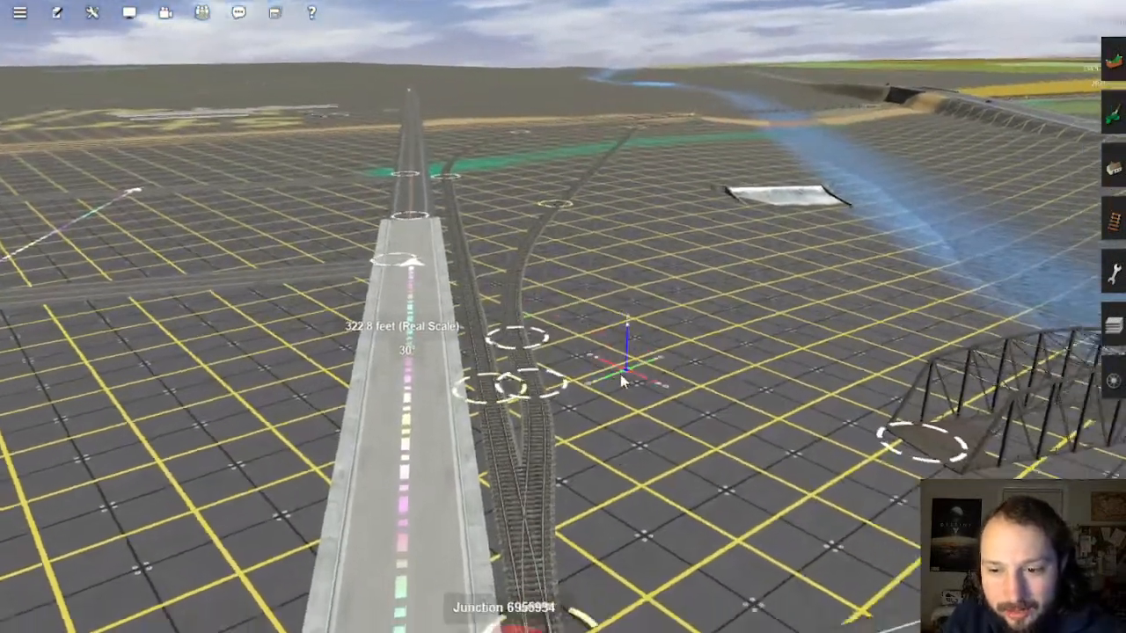
key(Left)
right_click(534, 340)
scroll(542, 335, up, 4)
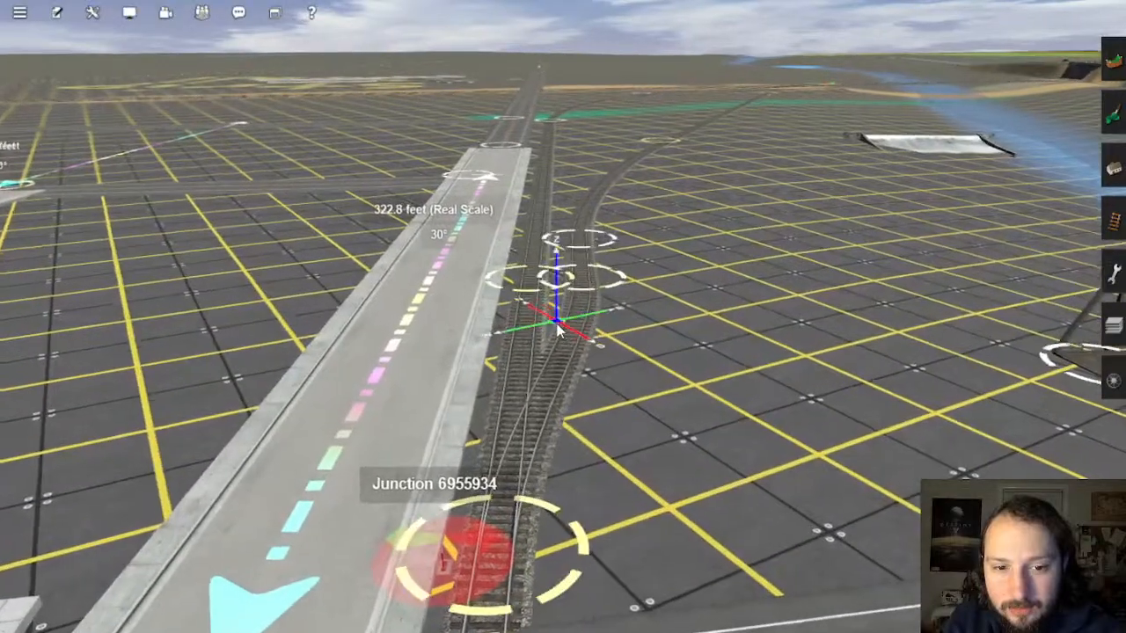
scroll(561, 332, down, 3)
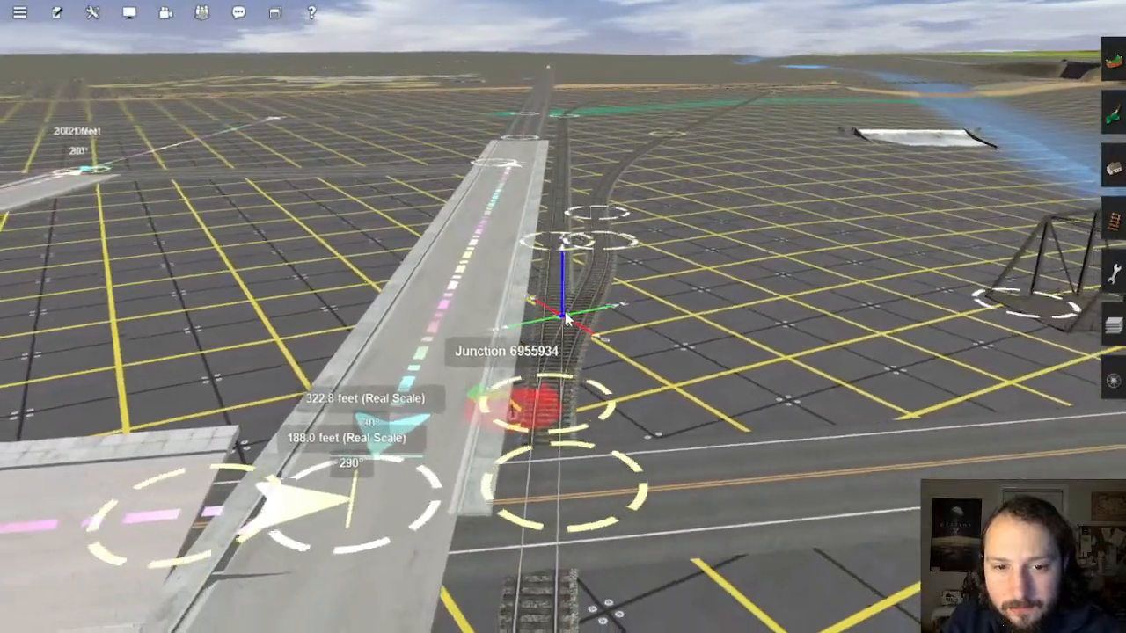
scroll(572, 301, up, 4)
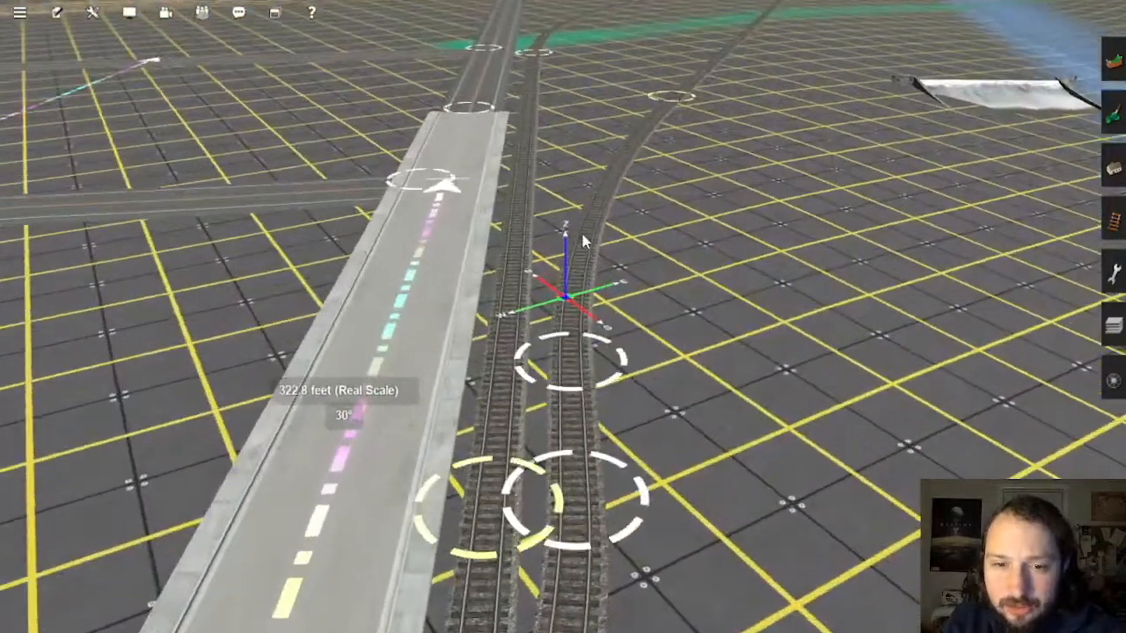
scroll(582, 311, down, 5)
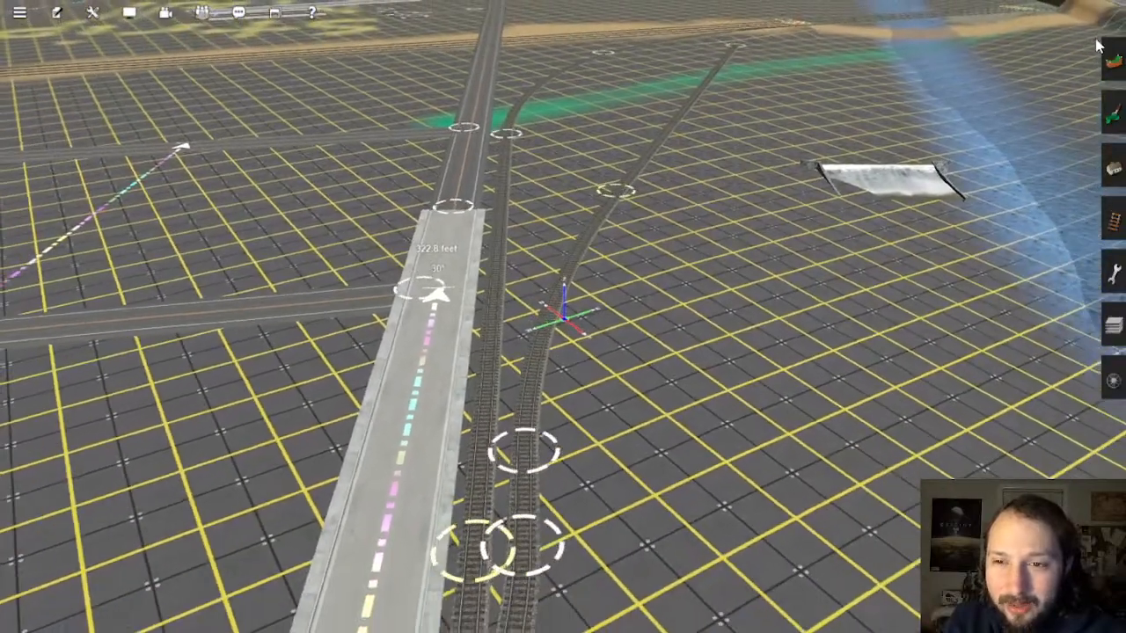
Step: Pick the TANE 1Trk Wood track type from the existing line, with advanced options shown
click(1113, 220)
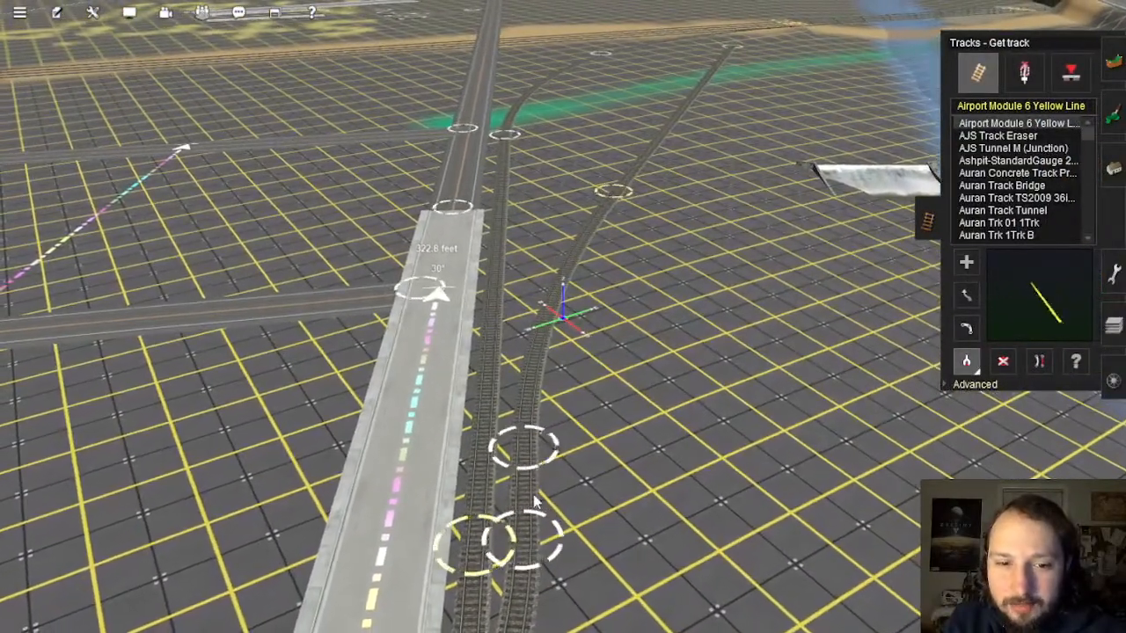
click(533, 498)
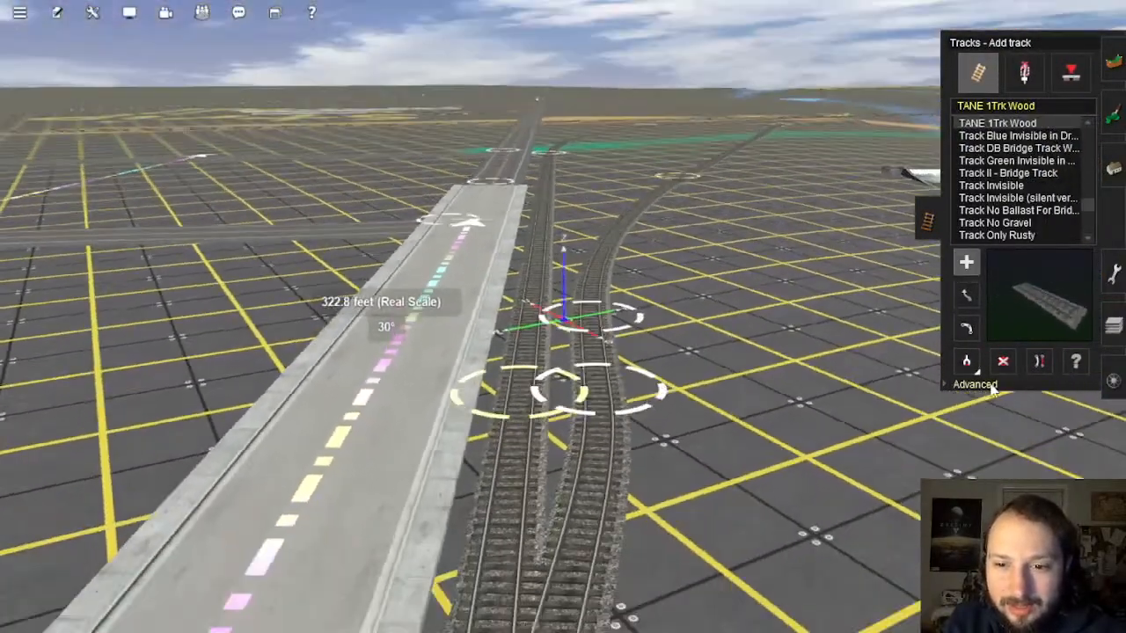
click(979, 385)
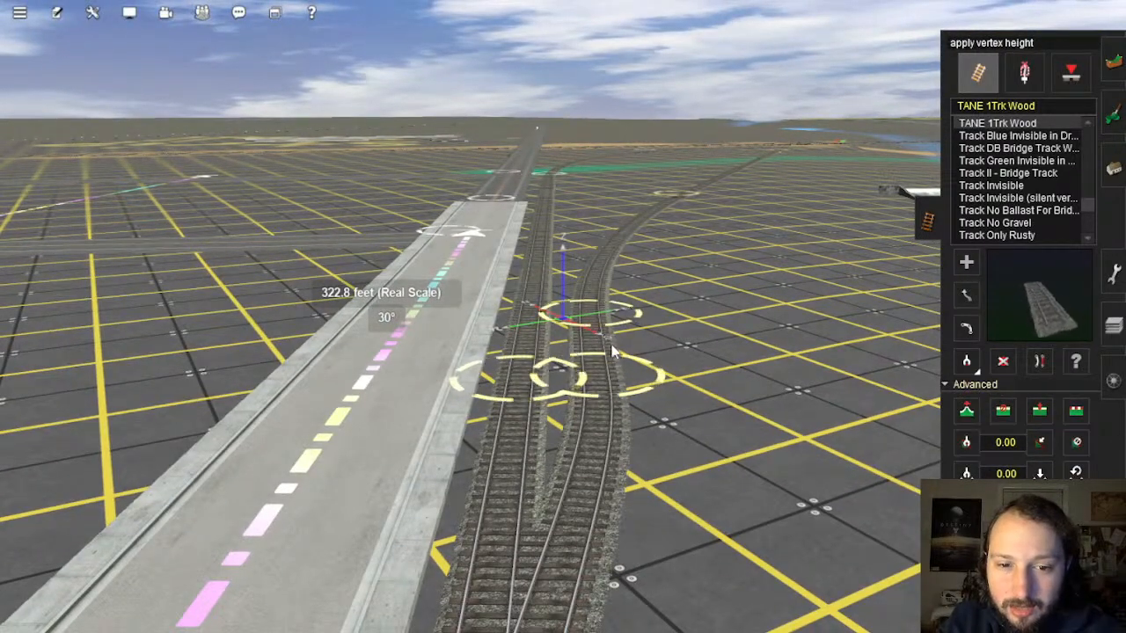
right_click(517, 538)
right_click(514, 263)
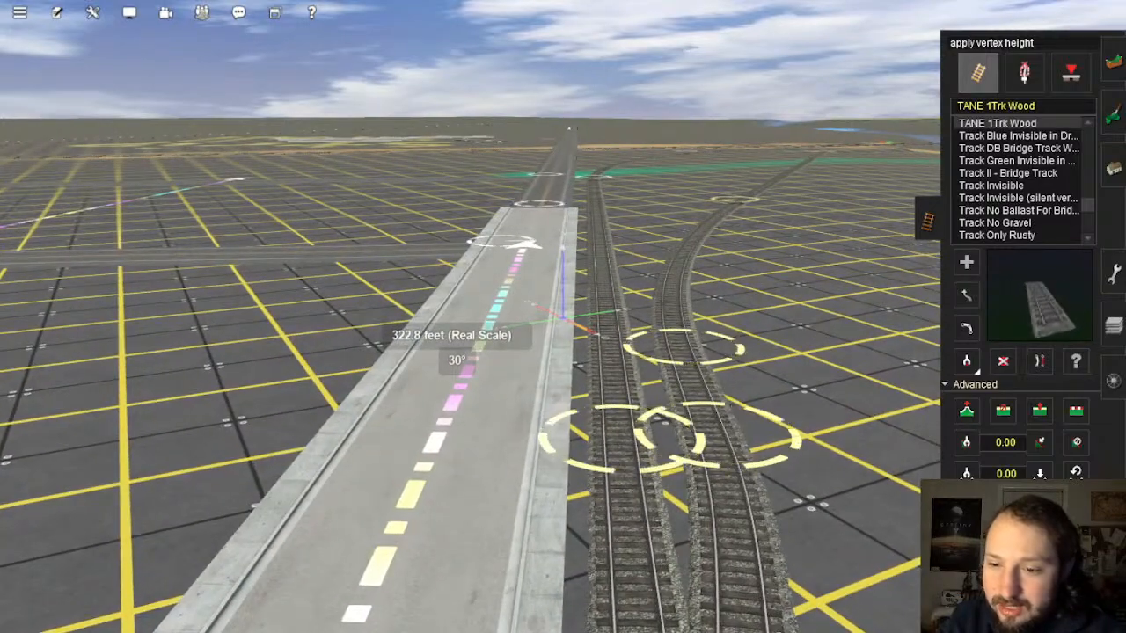
right_click(758, 354)
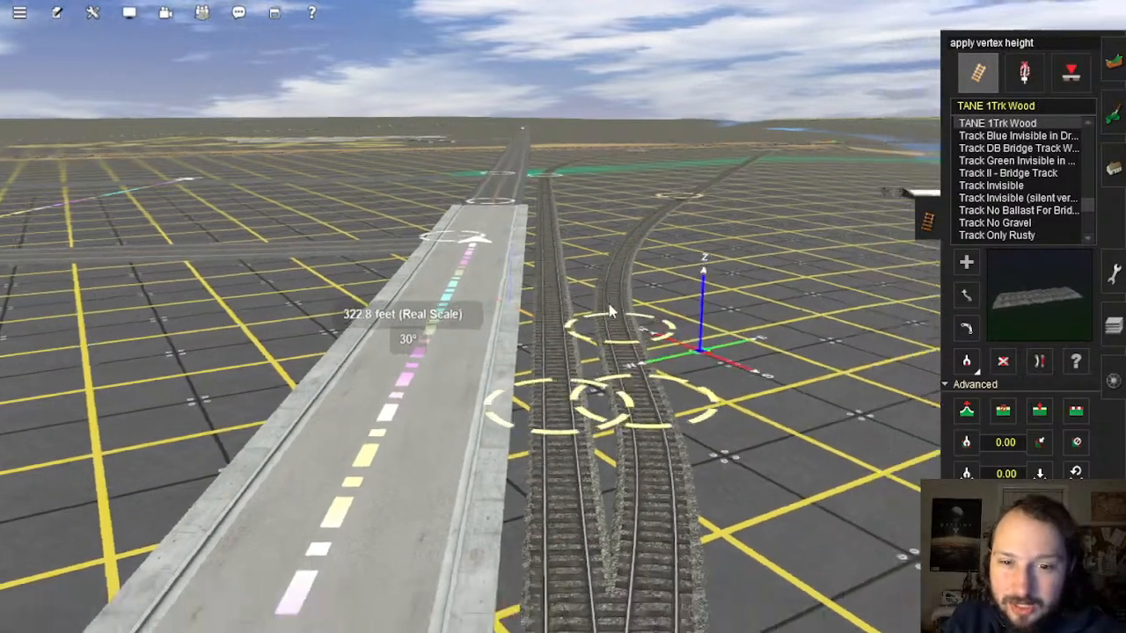
right_click(609, 308)
key(Up)
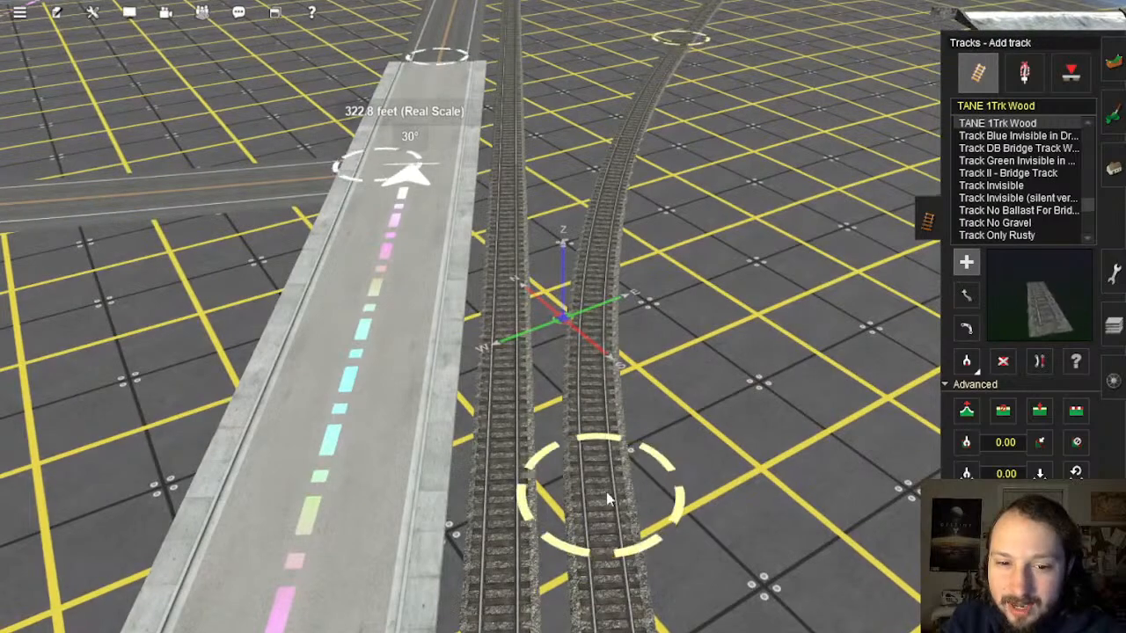
right_click(544, 292)
Step: Pull a new branch track off the existing line and straighten it
drag(606, 495, 590, 341)
right_click(552, 264)
right_click(591, 250)
right_click(603, 141)
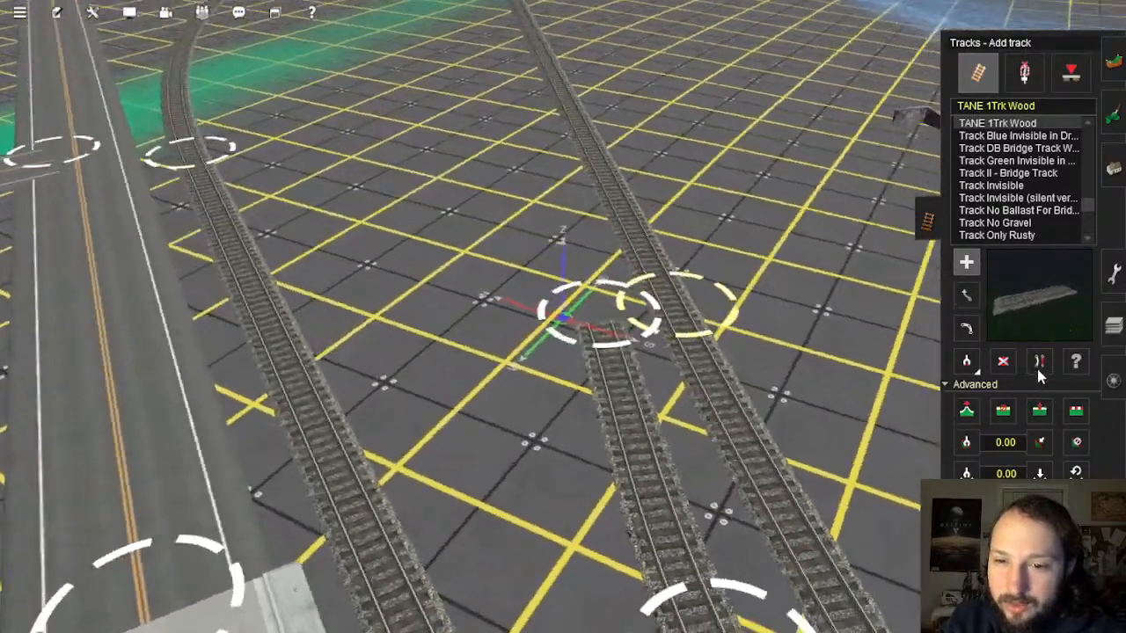
click(1039, 360)
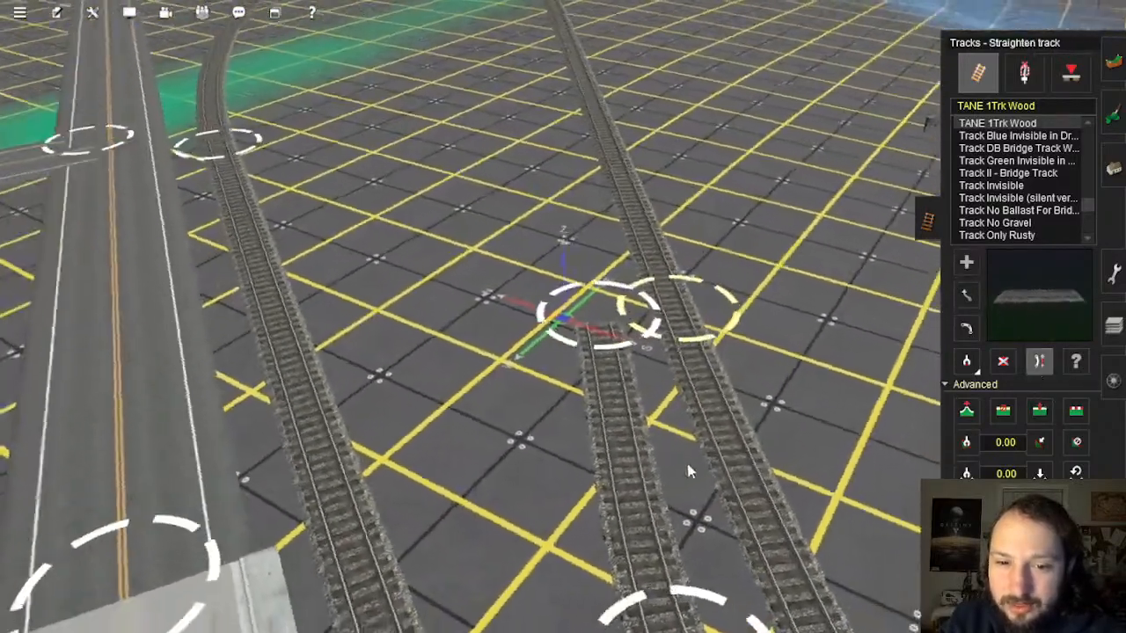
right_click(559, 533)
right_click(548, 318)
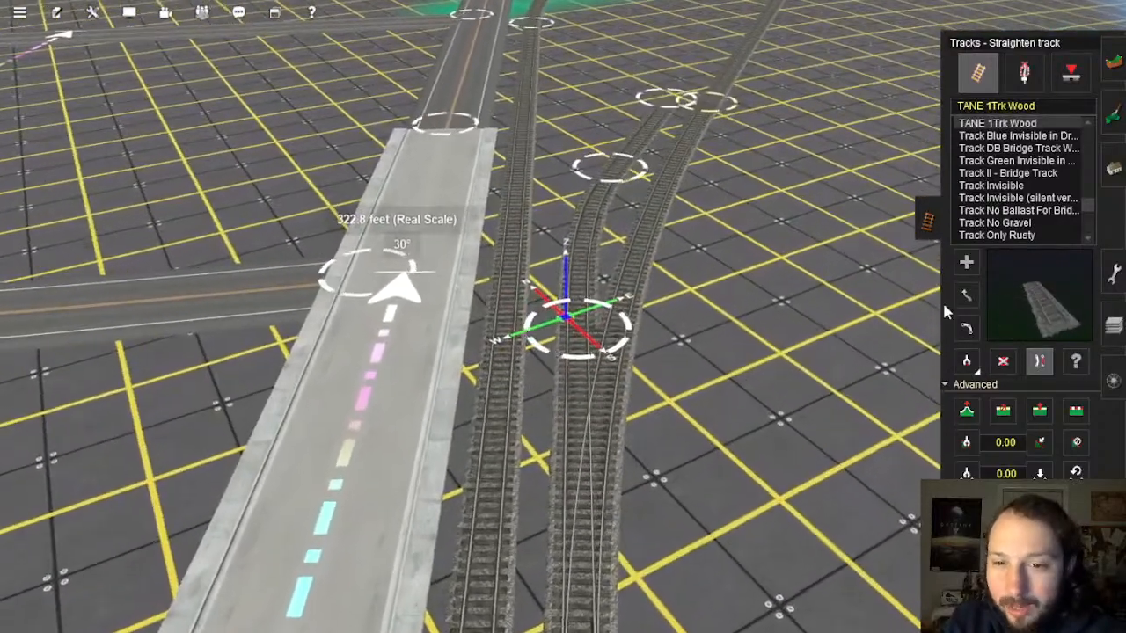
Step: Drag the branch's track point down to reshape where it diverges
click(966, 296)
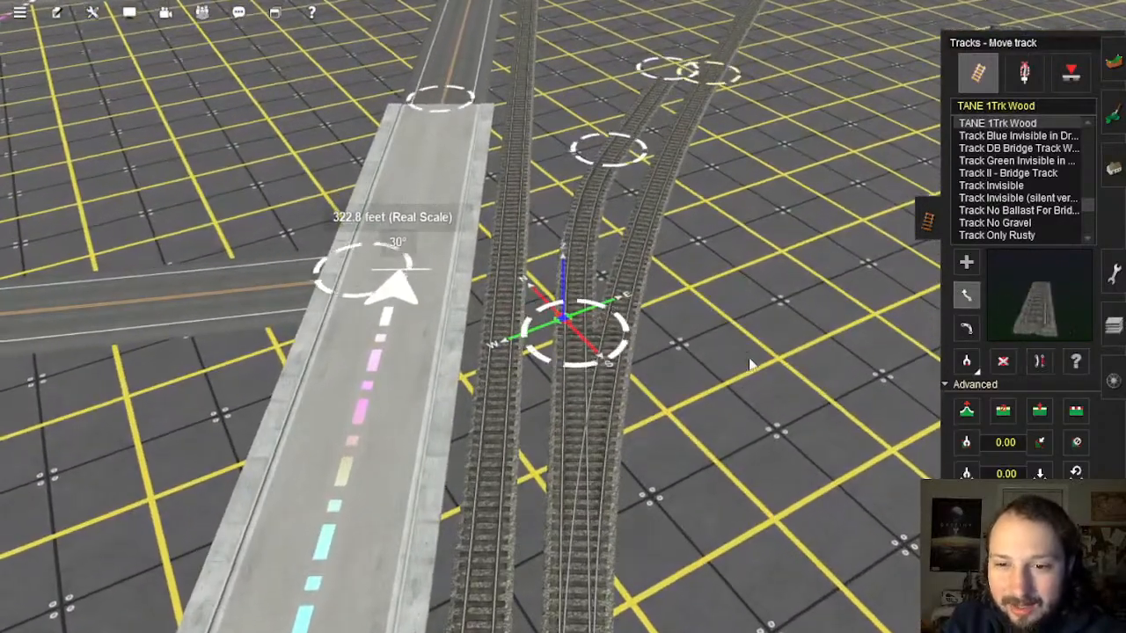
scroll(571, 365, up, 1)
drag(576, 369, 577, 387)
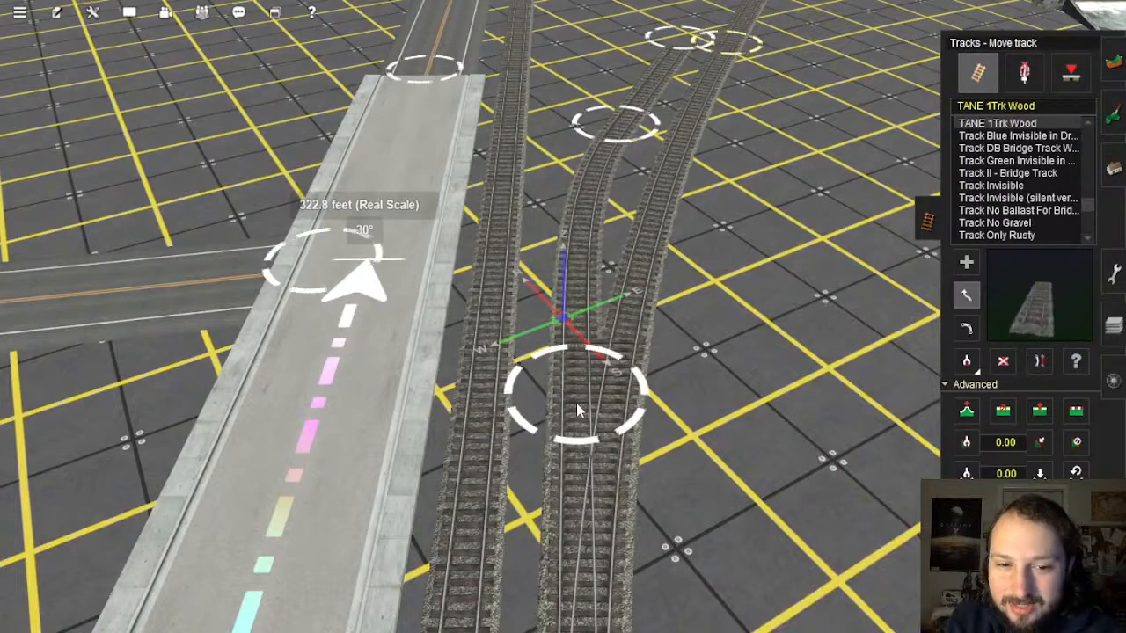
right_click(598, 259)
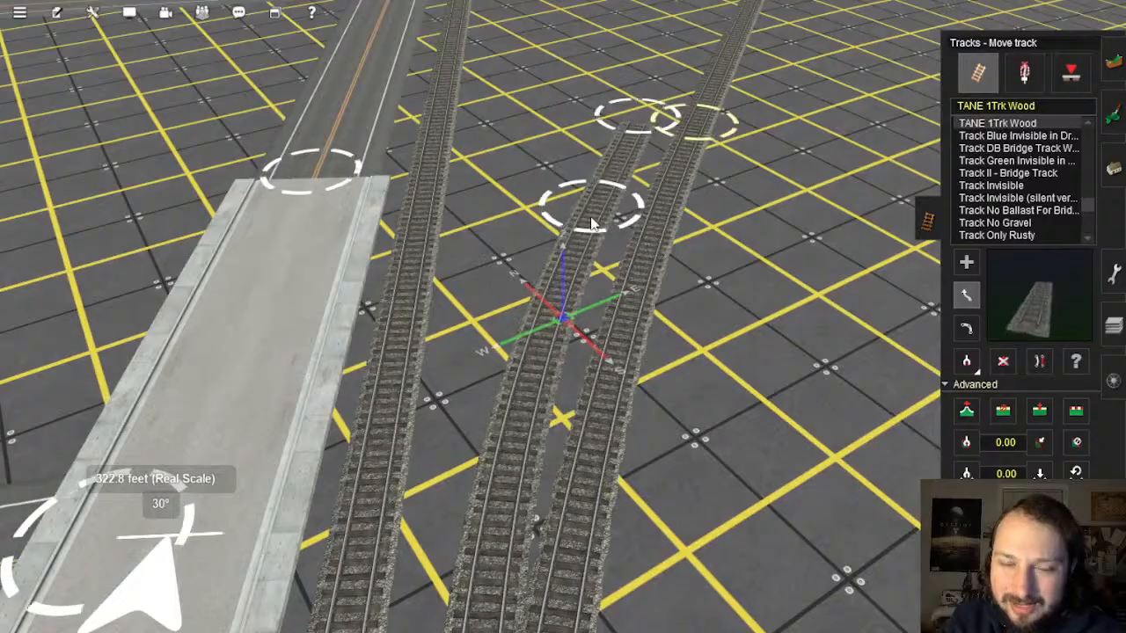
mouse_move(591, 220)
right_down()
mouse_move(593, 209)
mouse_move(553, 392)
mouse_move(571, 225)
right_up()
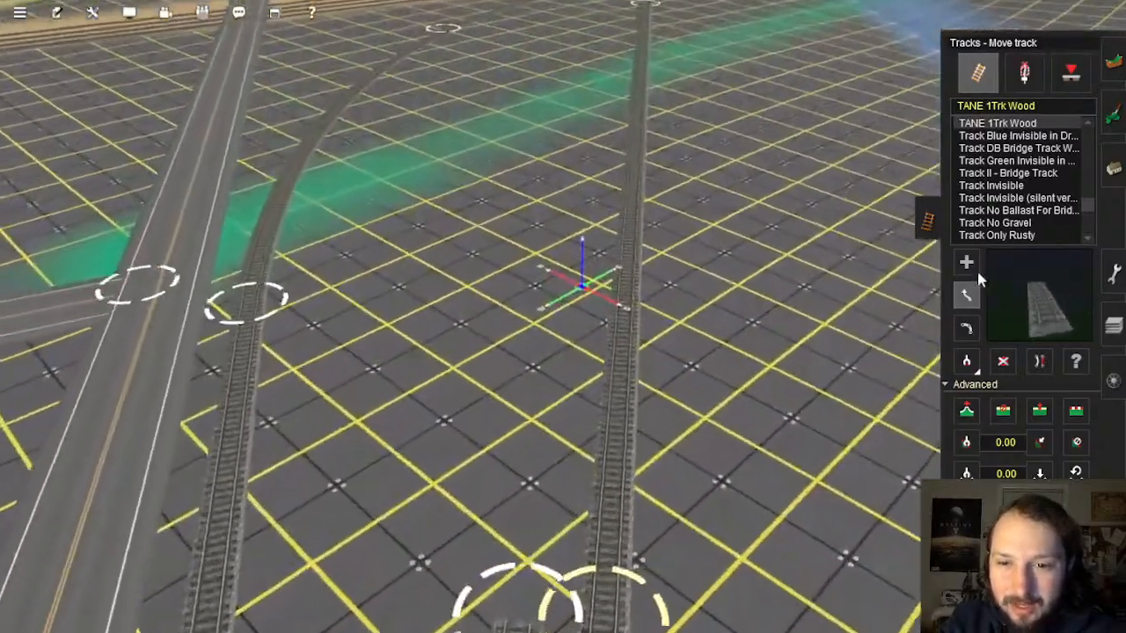
Step: Extend a new straight track from the end node and nudge its vertex
click(966, 261)
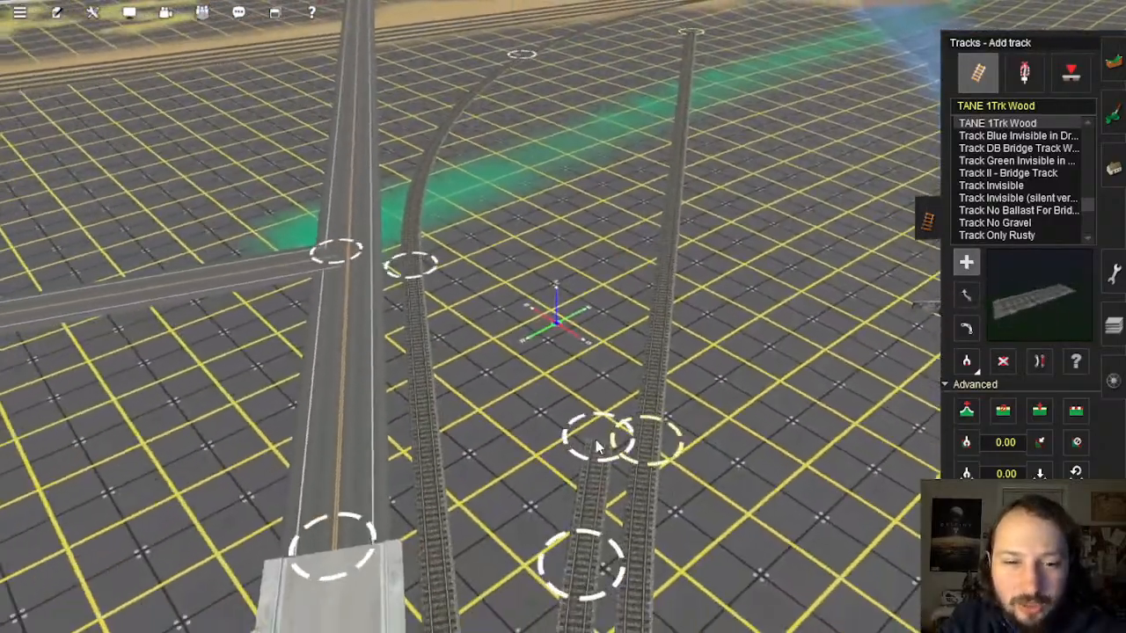
drag(600, 444, 647, 192)
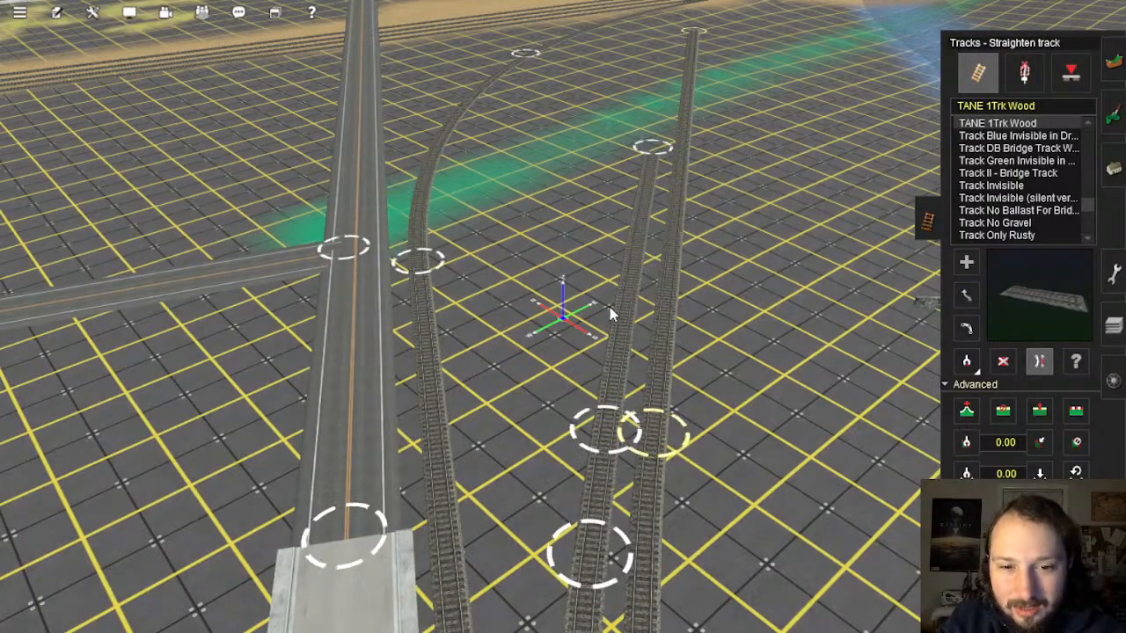
right_drag(611, 360, 567, 299)
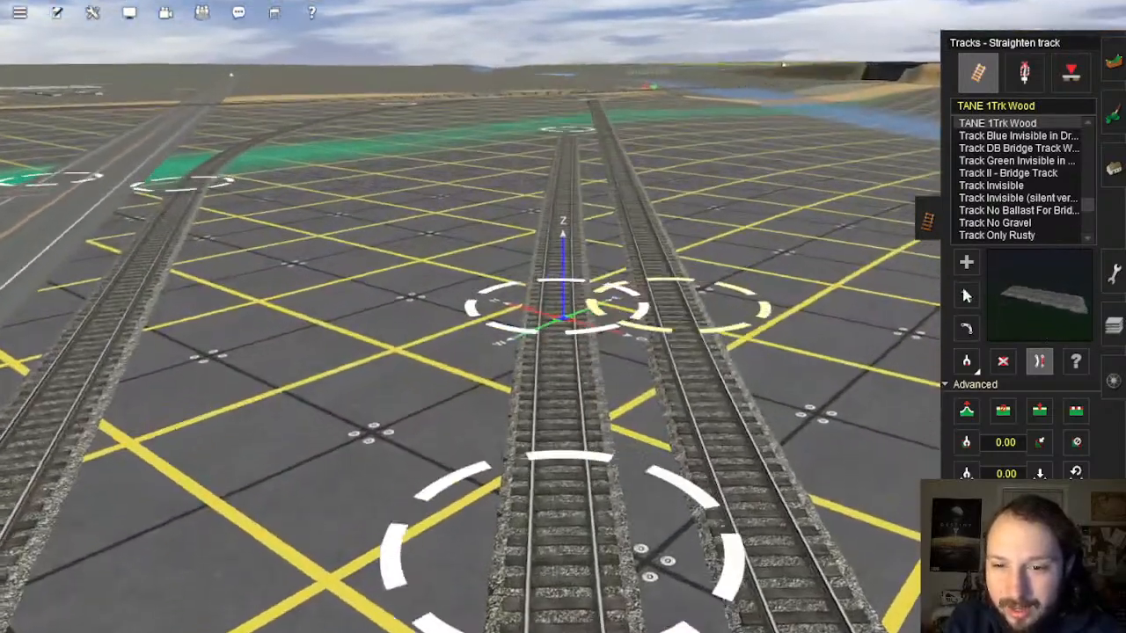
click(966, 298)
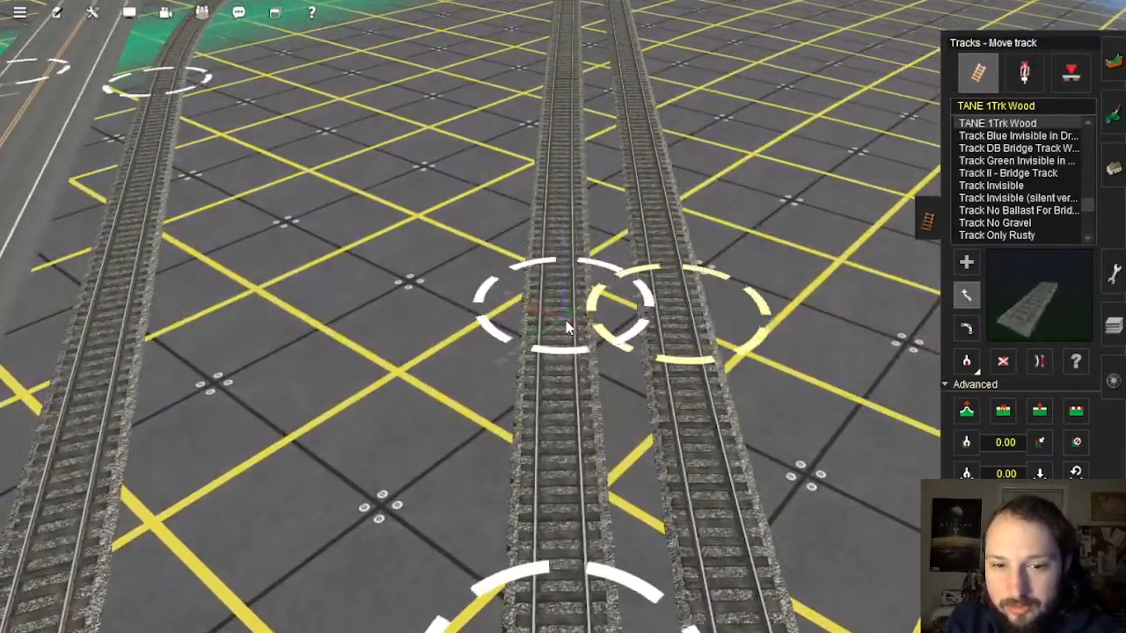
drag(565, 323, 568, 322)
Step: Shift the near track's end slightly up and right, checking it against the runways and factory
right_click(571, 473)
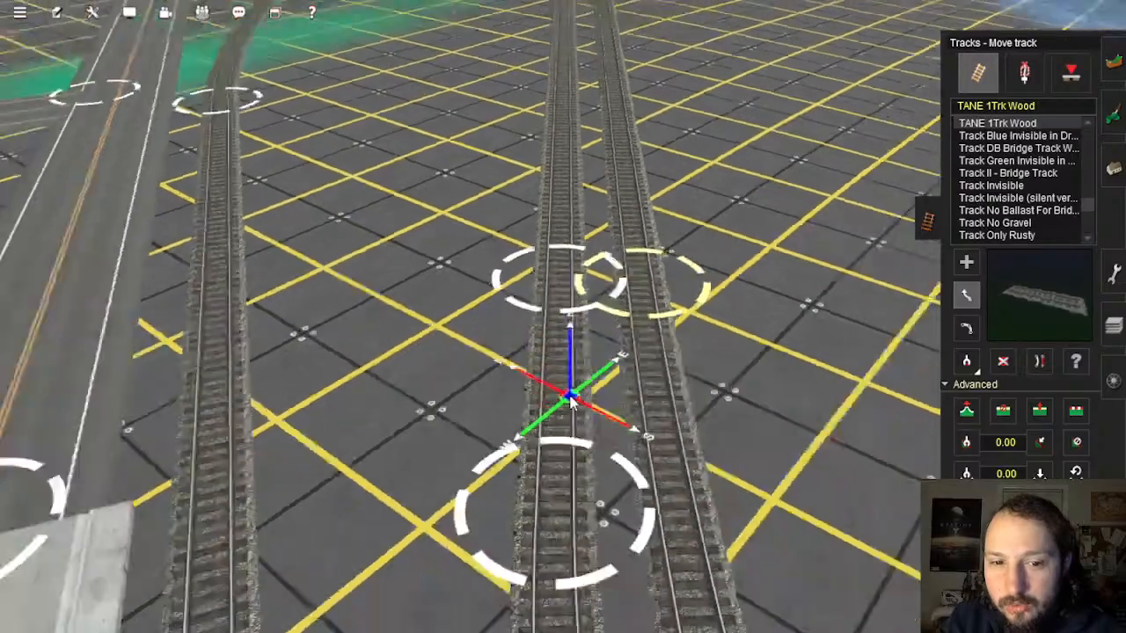
scroll(572, 378, down, 3)
right_drag(570, 402, 567, 321)
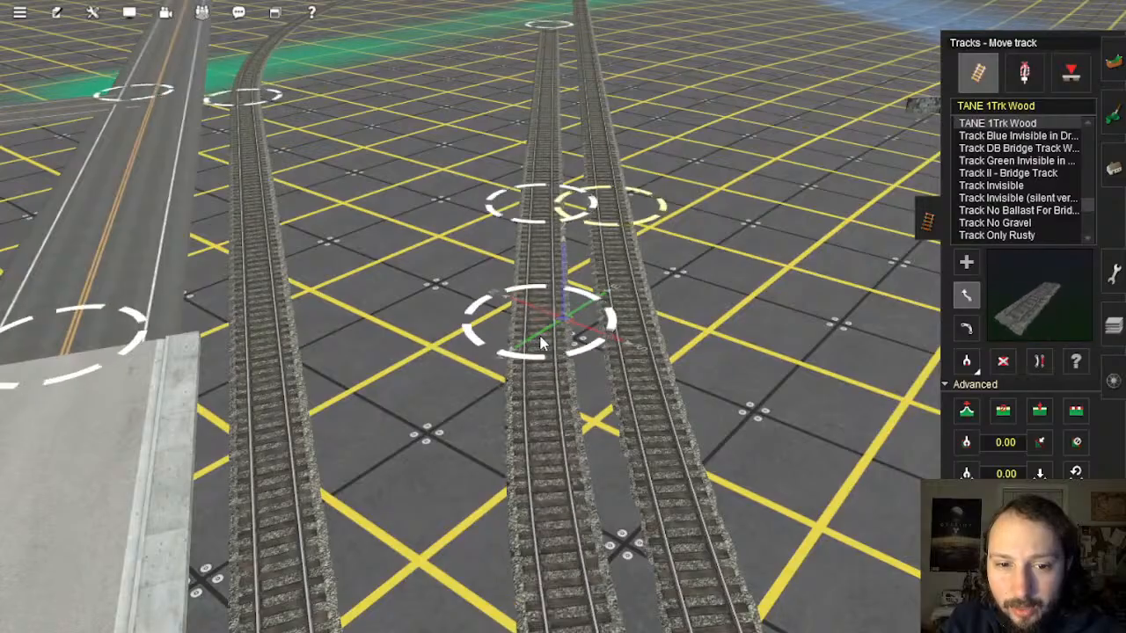
right_drag(566, 289, 566, 257)
right_drag(554, 307, 568, 263)
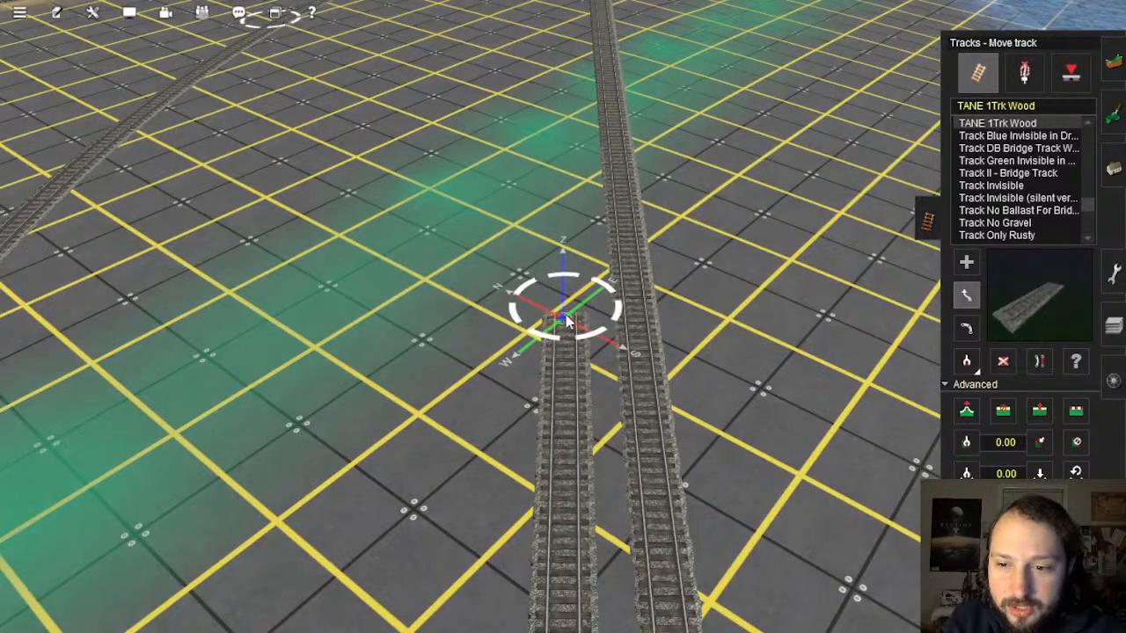
drag(565, 315, 567, 307)
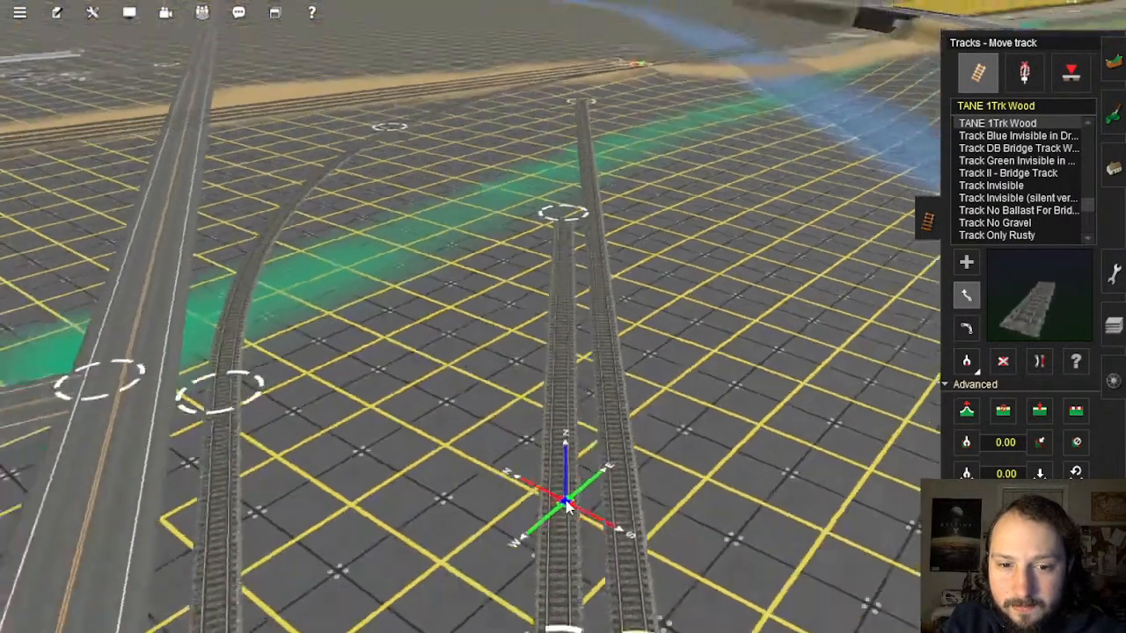
right_drag(568, 507, 556, 385)
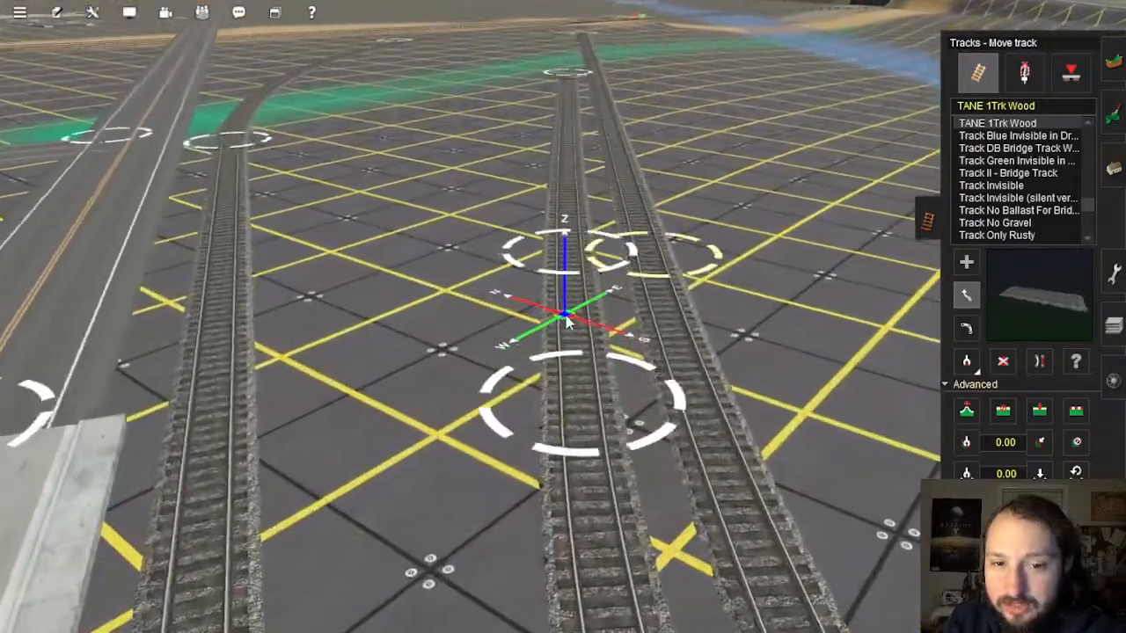
mouse_move(566, 317)
right_down()
mouse_move(540, 377)
mouse_move(528, 307)
mouse_move(584, 251)
mouse_move(578, 196)
mouse_move(544, 236)
mouse_move(541, 290)
mouse_move(563, 316)
right_up()
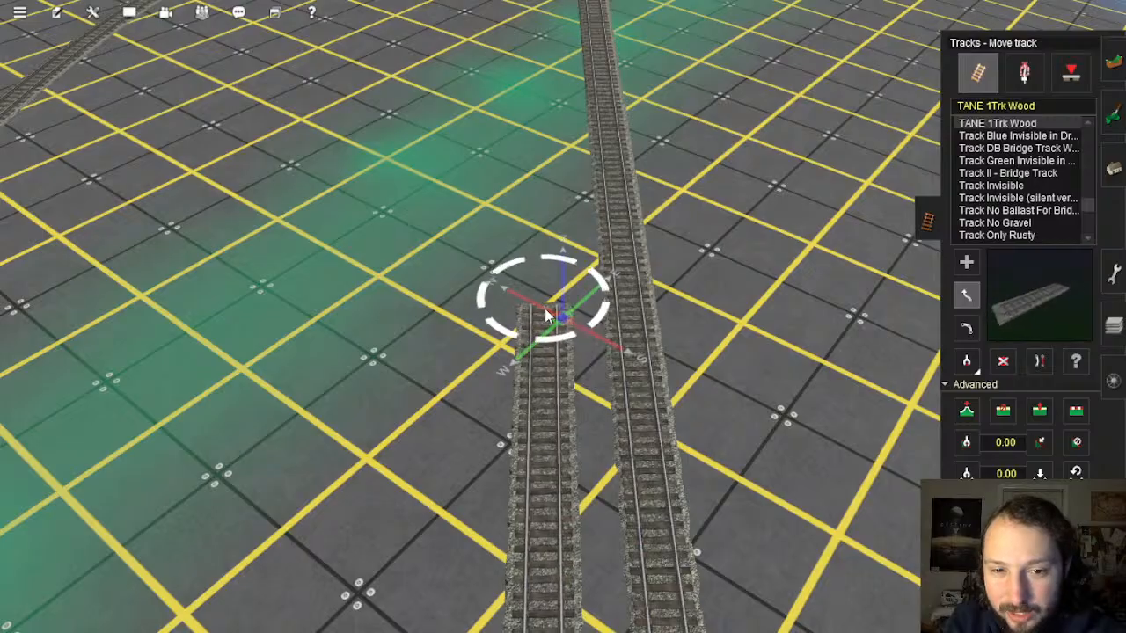
mouse_move(545, 308)
right_down()
mouse_move(579, 545)
mouse_move(546, 327)
mouse_move(557, 366)
mouse_move(563, 310)
right_up()
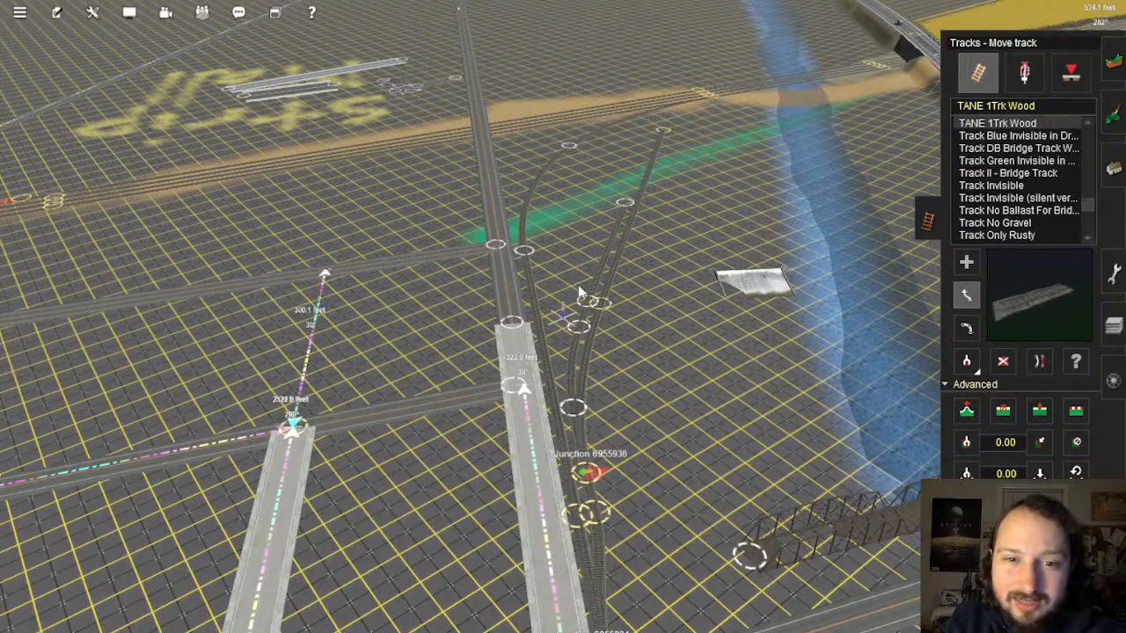
right_drag(655, 386, 592, 318)
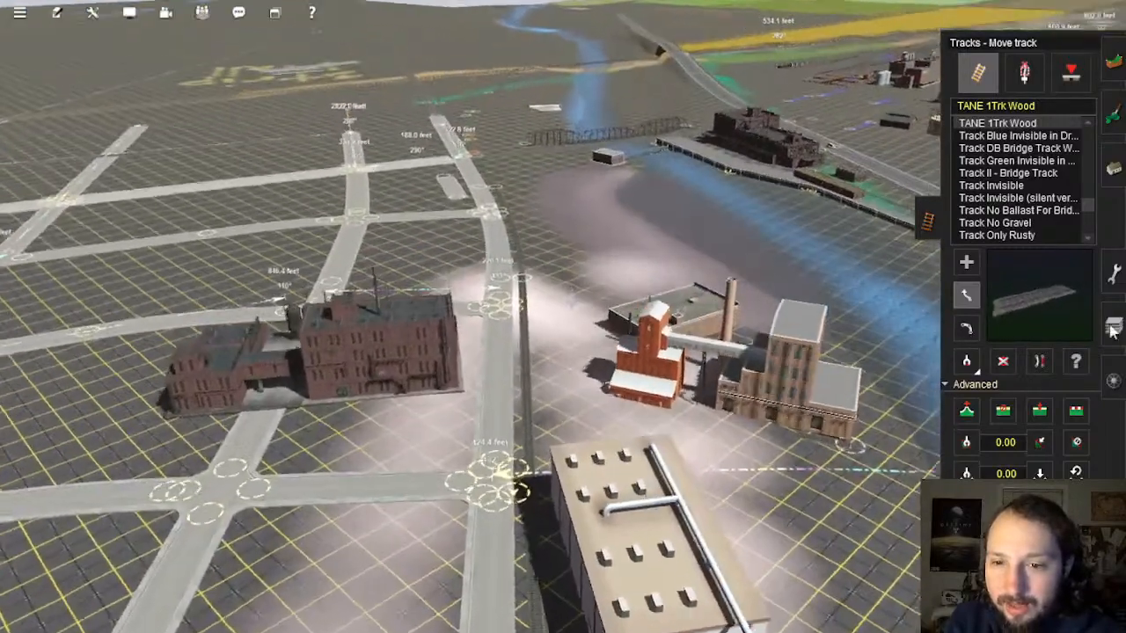
click(1113, 327)
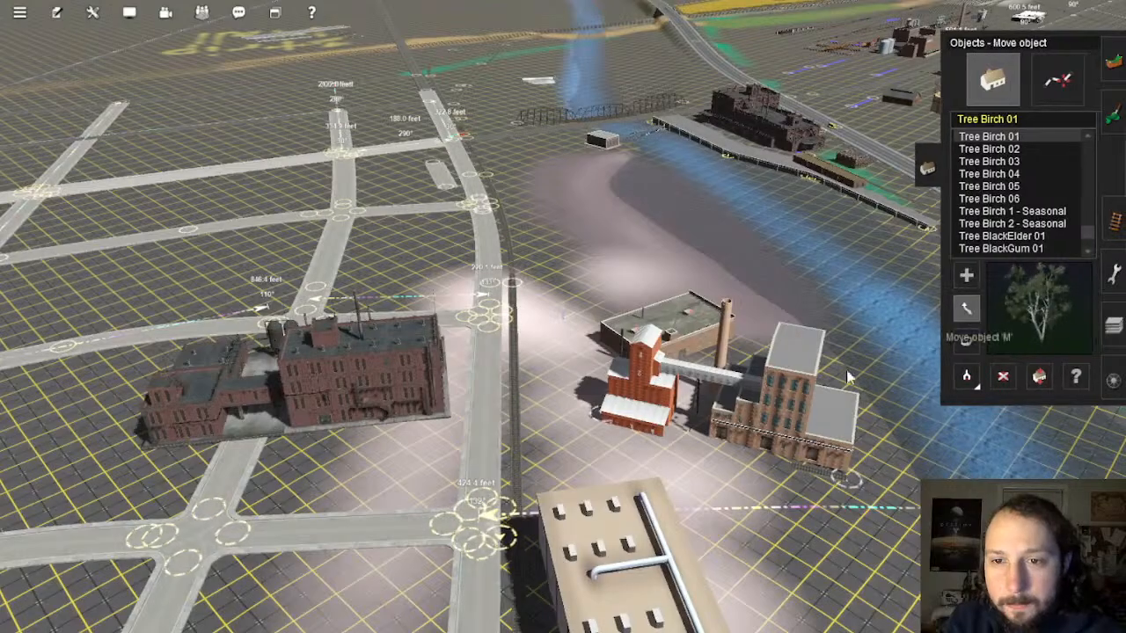
Step: Move the brick factory complex next to the new tracks
key(Up)
drag(745, 403, 550, 300)
key(Up)
scroll(598, 326, up, 5)
key(Left)
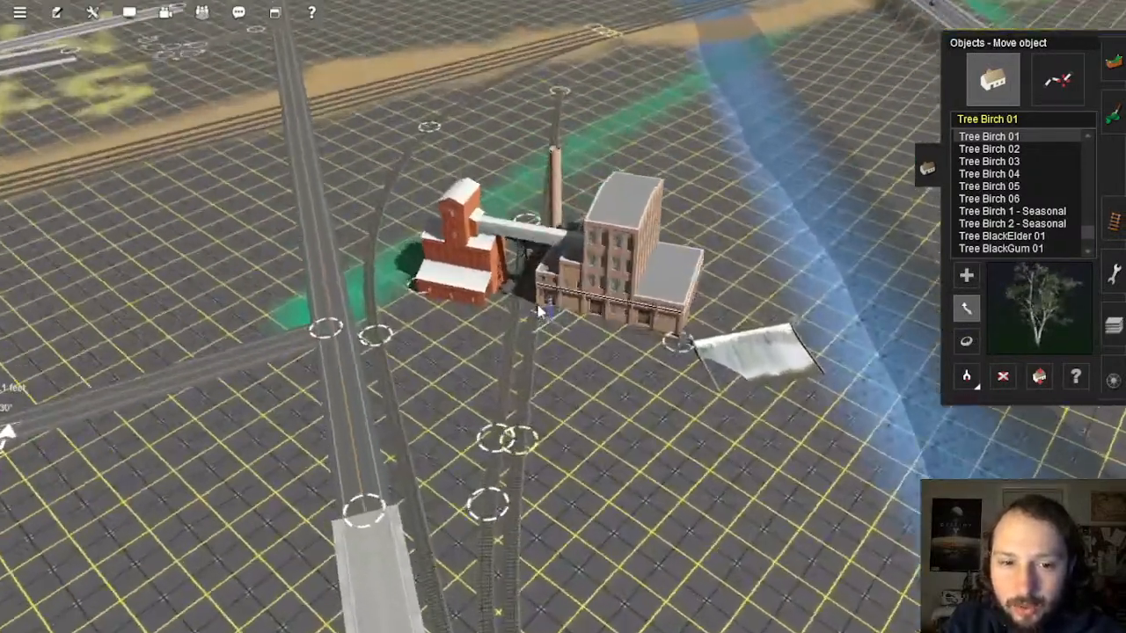
scroll(616, 304, up, 3)
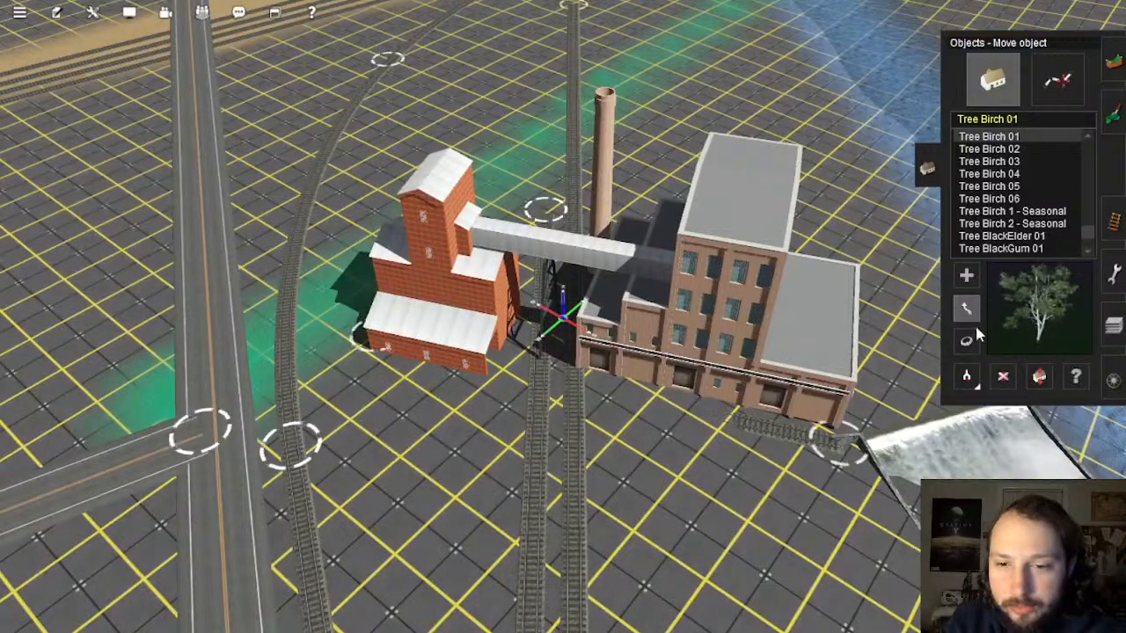
Step: Rotate the factory complex so it lines up with the tracks
drag(834, 437, 604, 409)
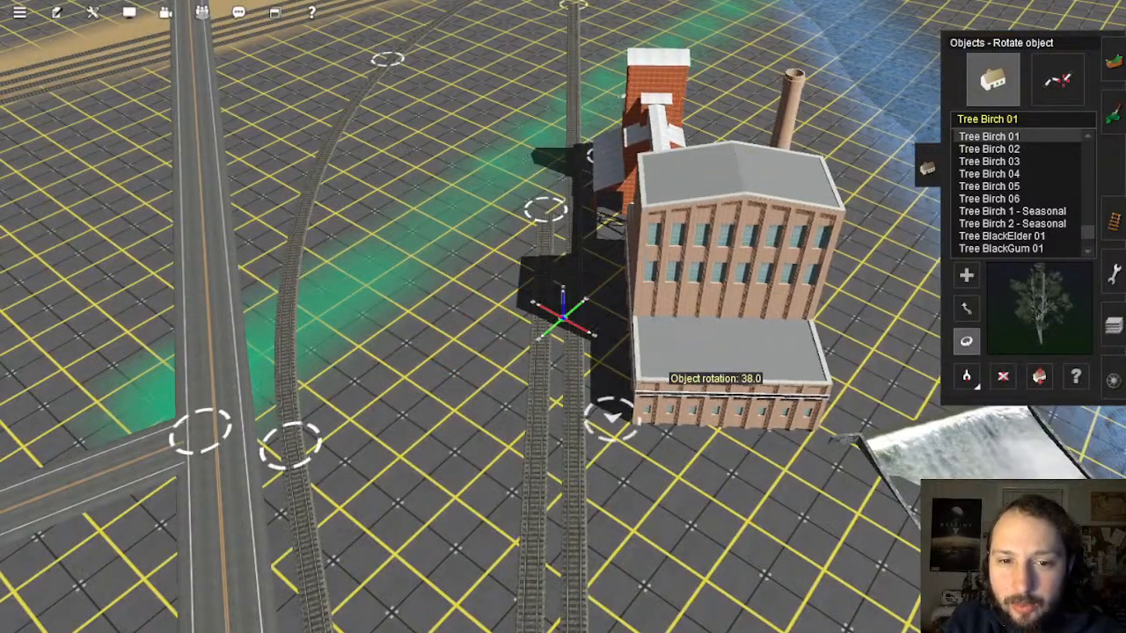
key(Down)
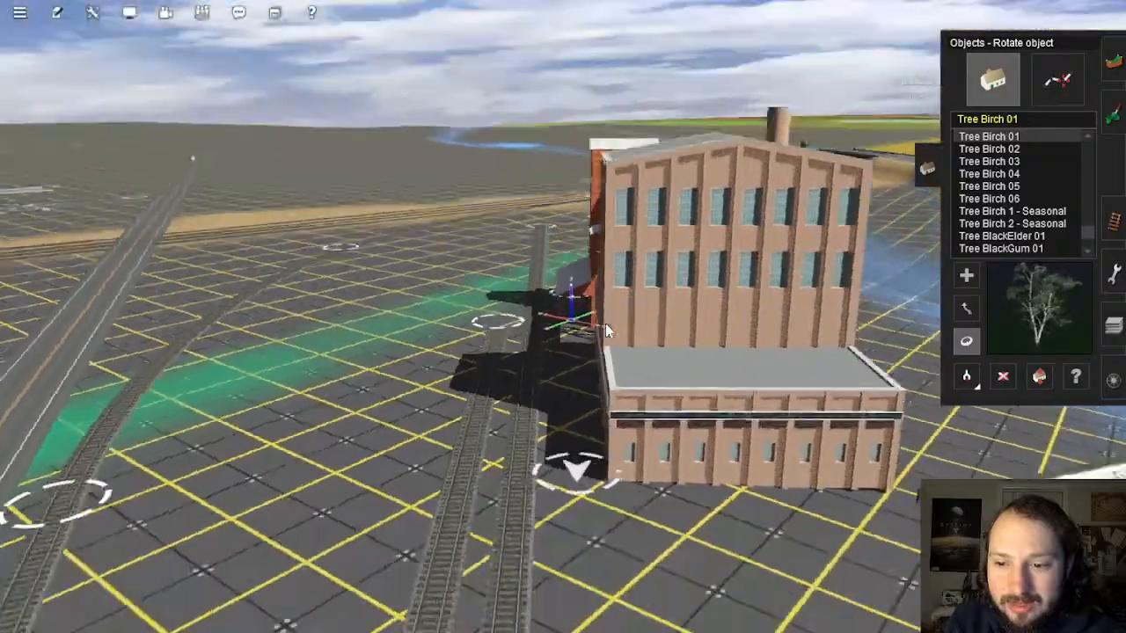
key(Left)
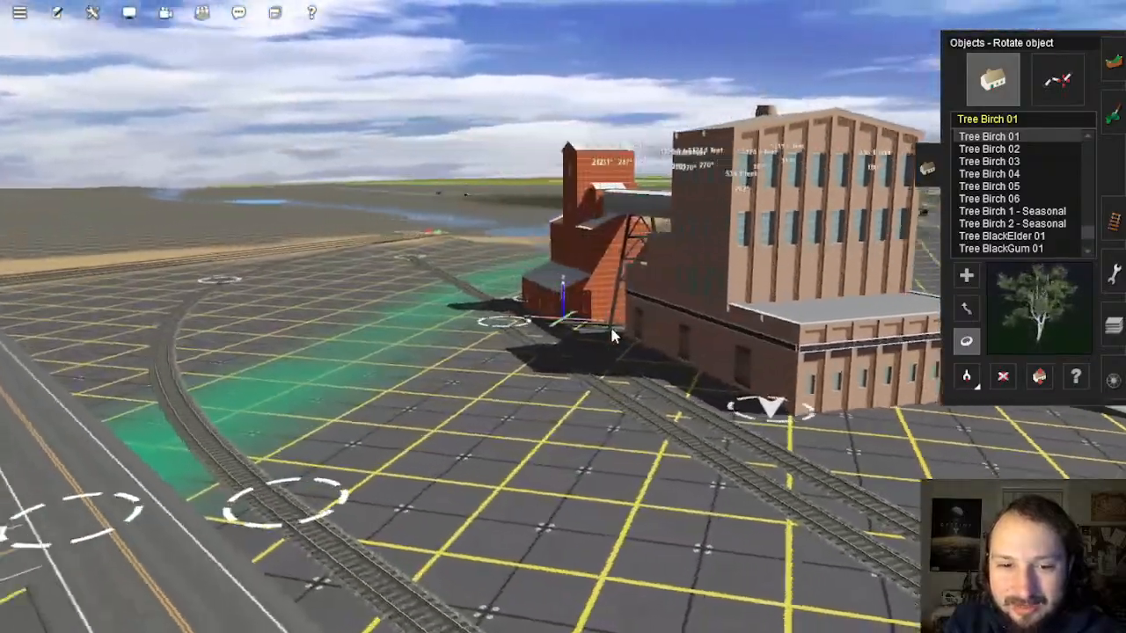
key(Up)
key(Left)
scroll(581, 318, down, 5)
key(Down)
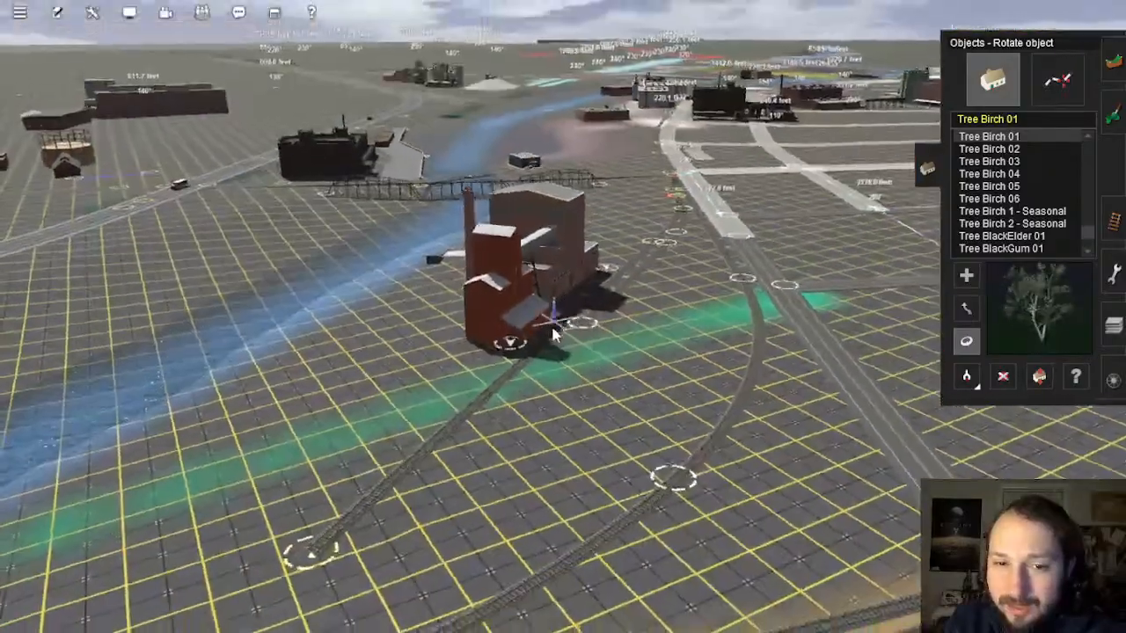
Step: Review the factory's placement from the road junctions and open the Topology terrain tools
key(Left)
key(Up)
scroll(563, 264, up, 4)
right_click(560, 127)
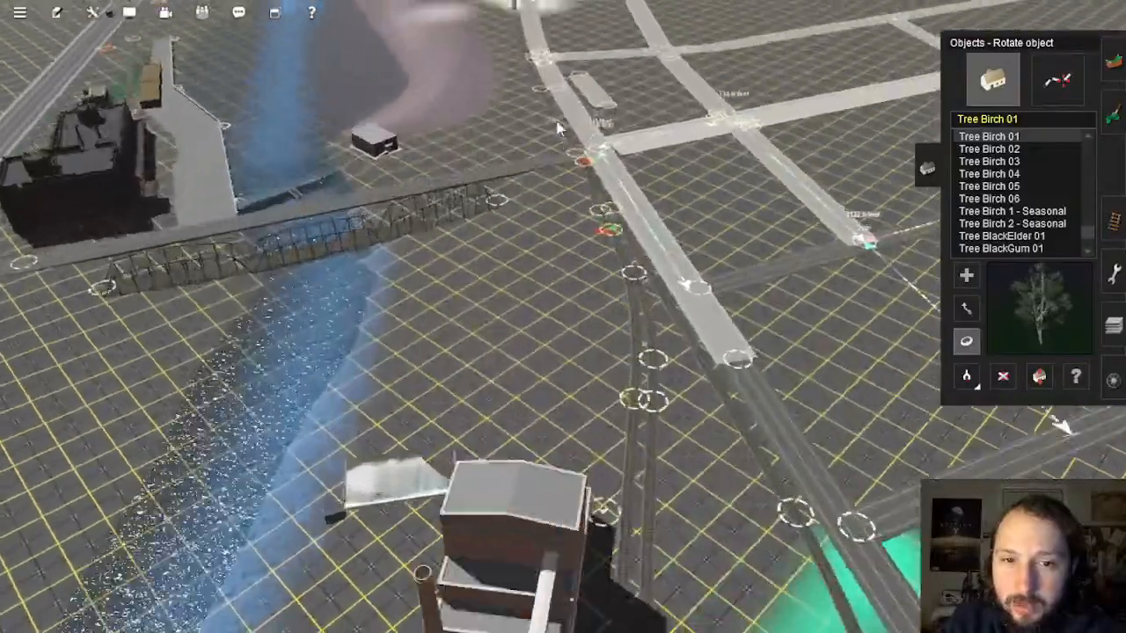
right_drag(569, 276, 547, 291)
click(966, 309)
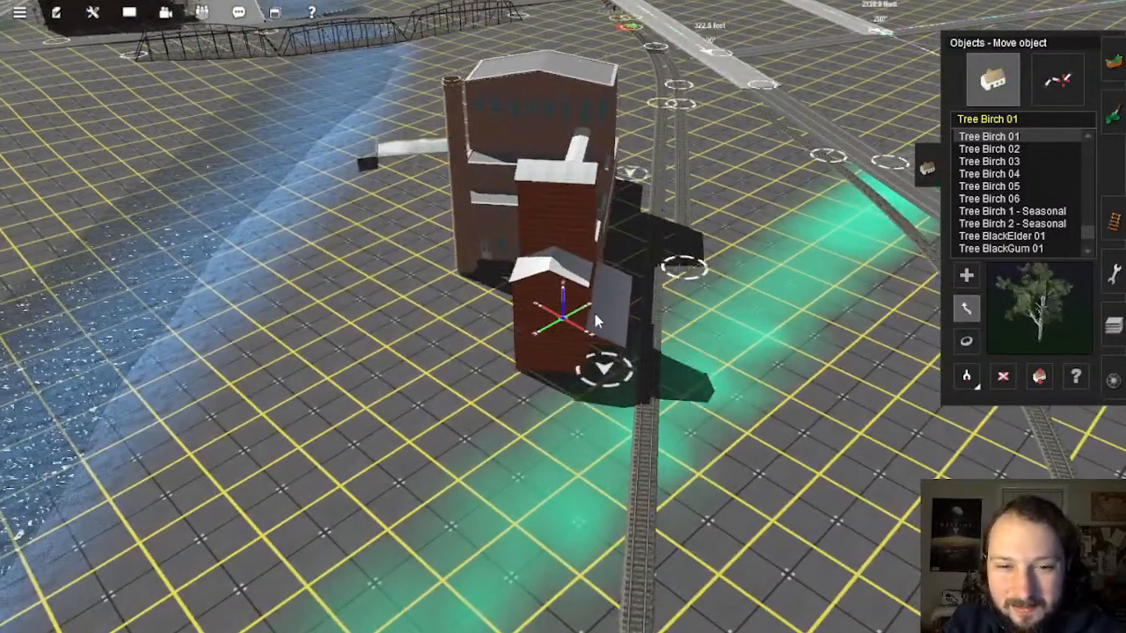
right_drag(590, 333, 616, 291)
right_click(601, 295)
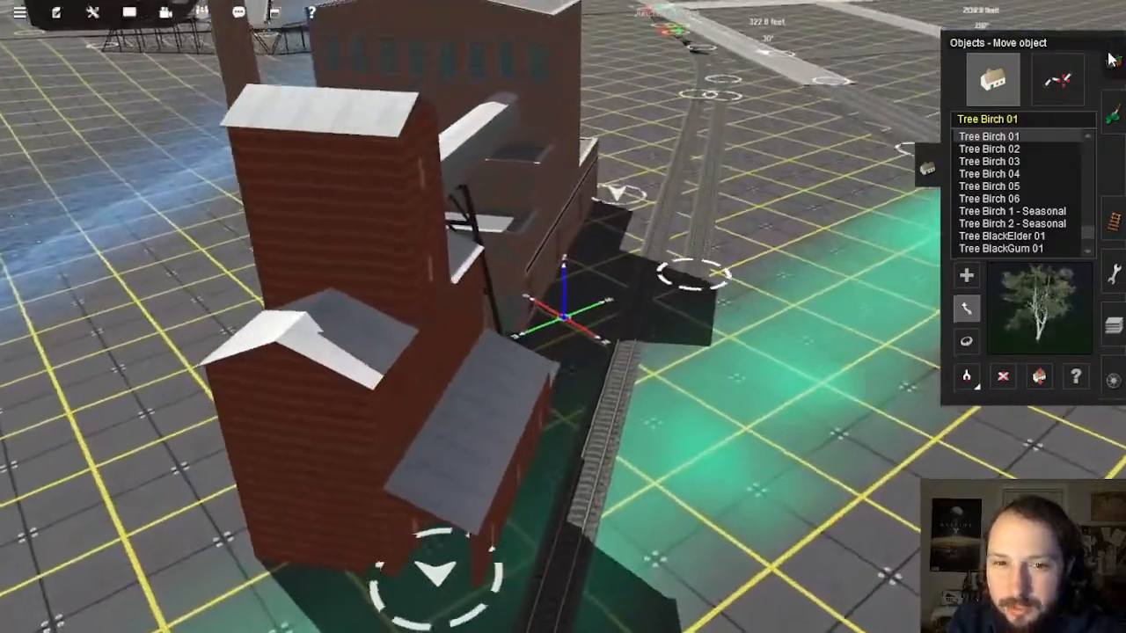
click(1113, 61)
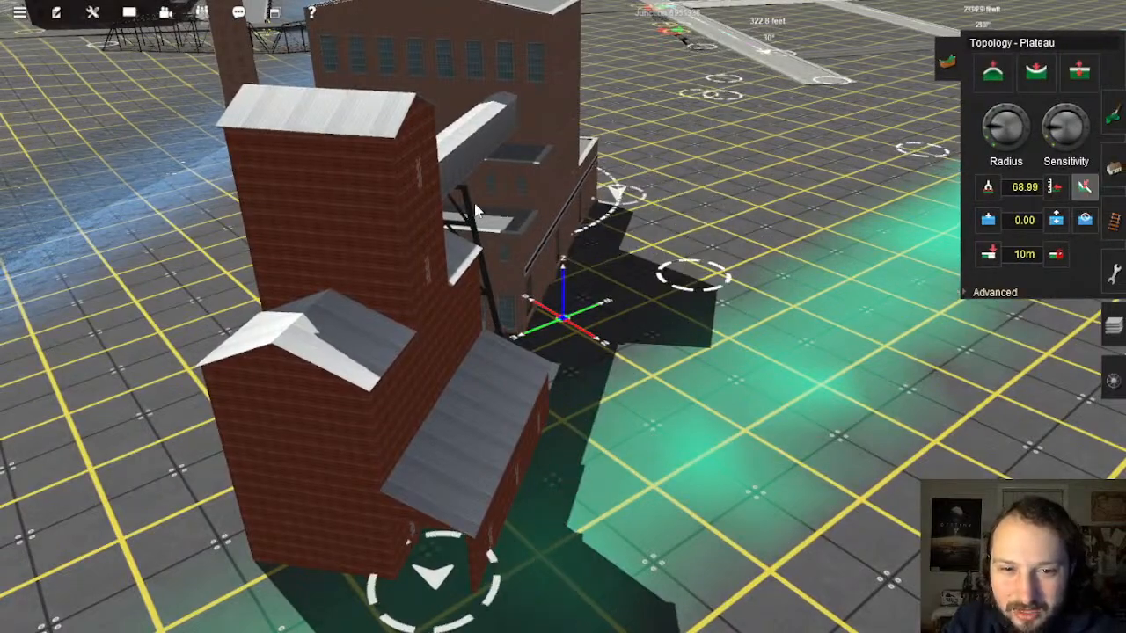
Step: Level the open ground in front of the factory to the 68.76 plateau height
right_drag(393, 494, 1049, 125)
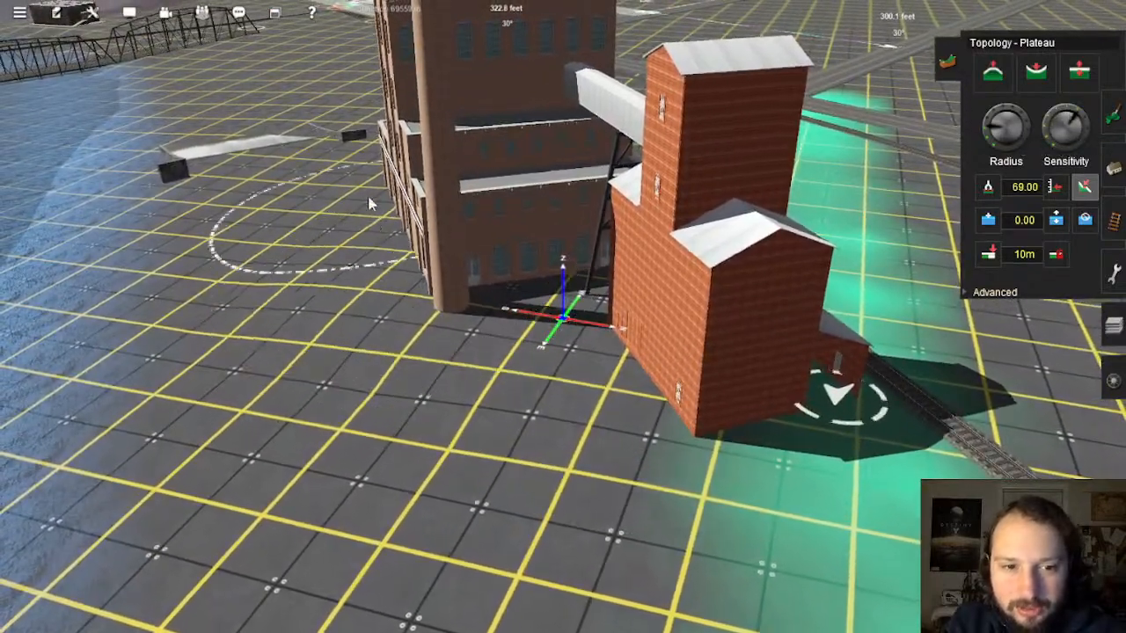
mouse_move(542, 330)
right_down()
mouse_move(370, 319)
mouse_move(637, 362)
mouse_move(815, 324)
mouse_move(695, 286)
mouse_move(678, 292)
right_up()
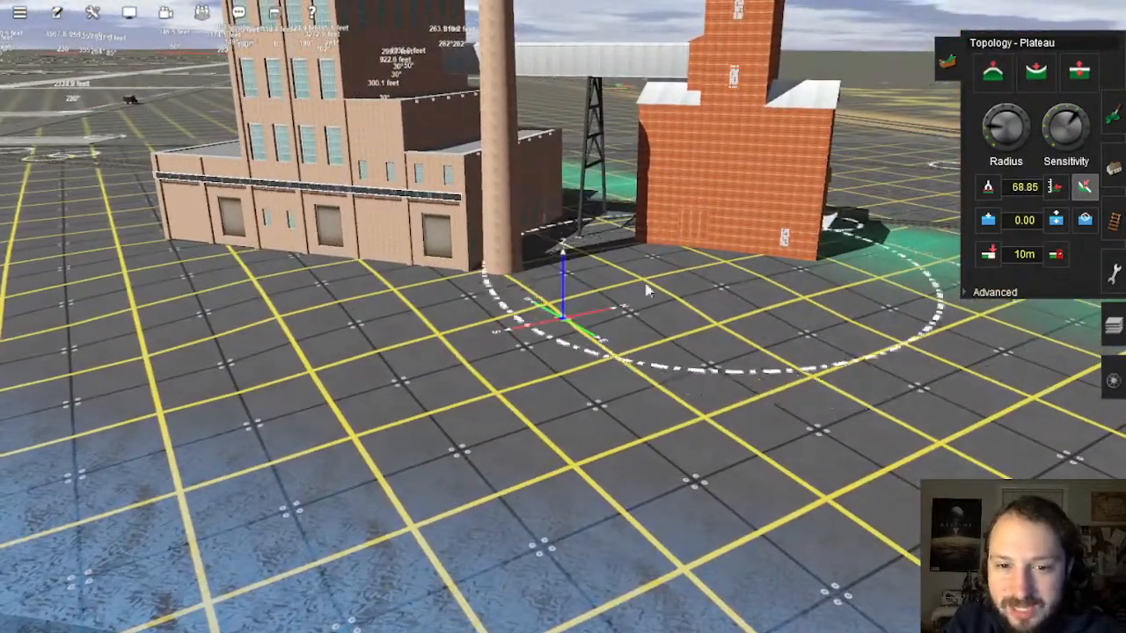
right_drag(724, 314, 264, 335)
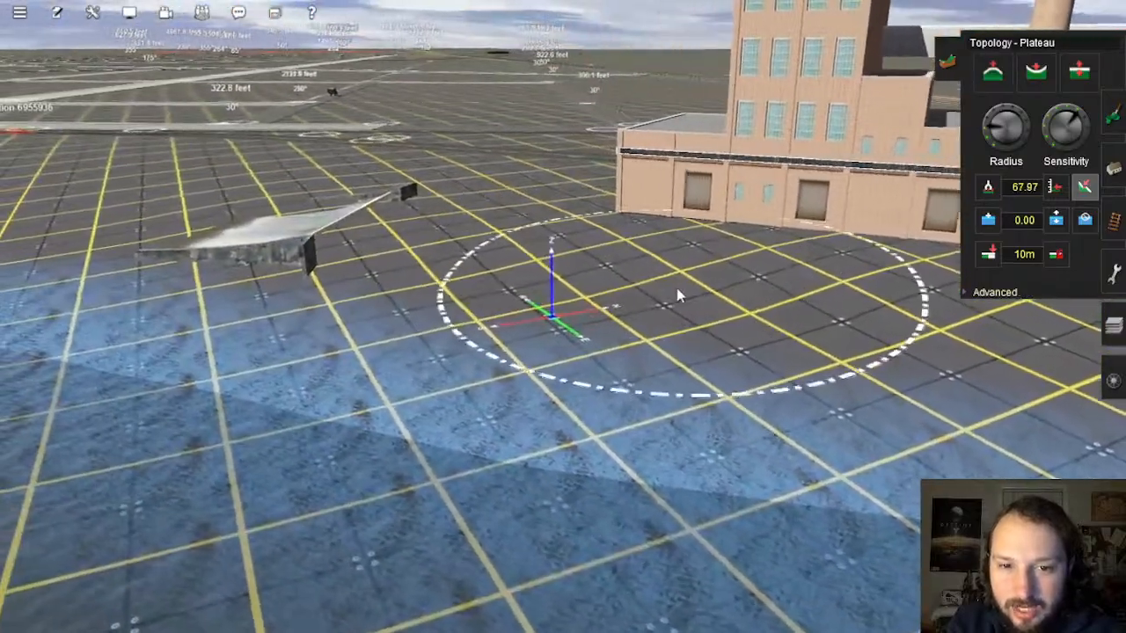
click(677, 295)
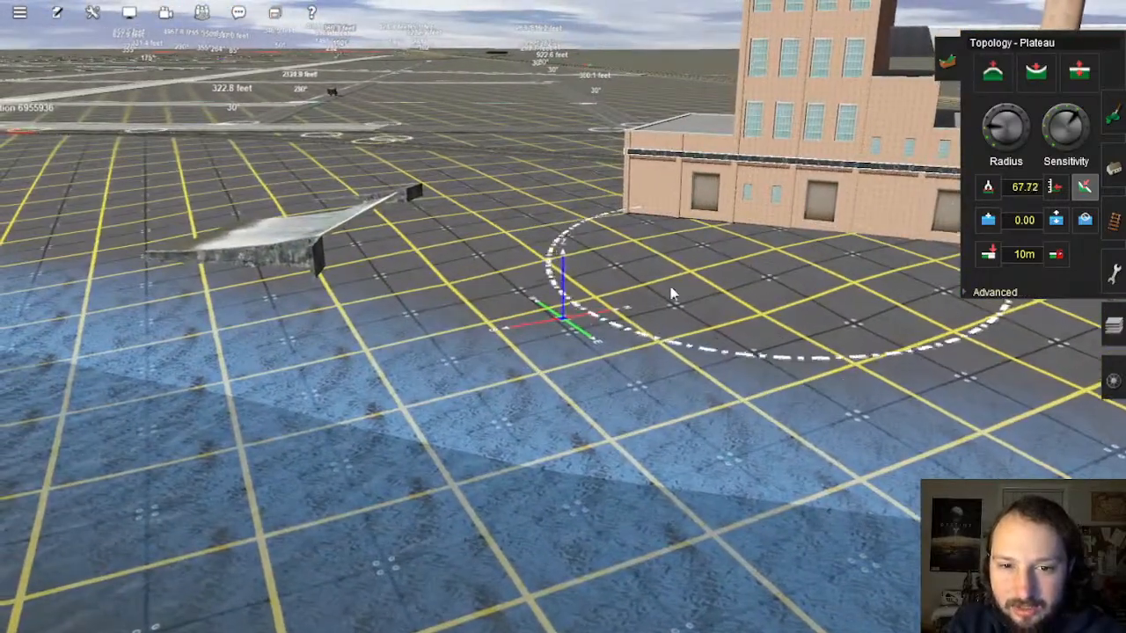
right_click(502, 273)
key(Left)
key(Up)
right_click(658, 251)
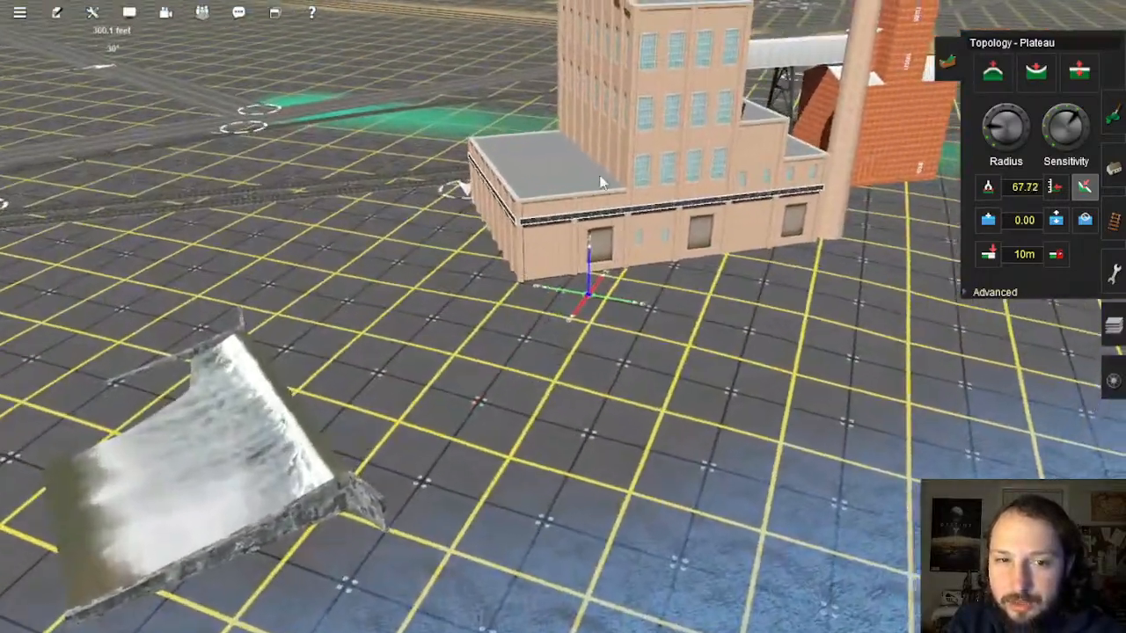
Step: Flatten more ground beside the building, then view it together with the tracks
click(528, 153)
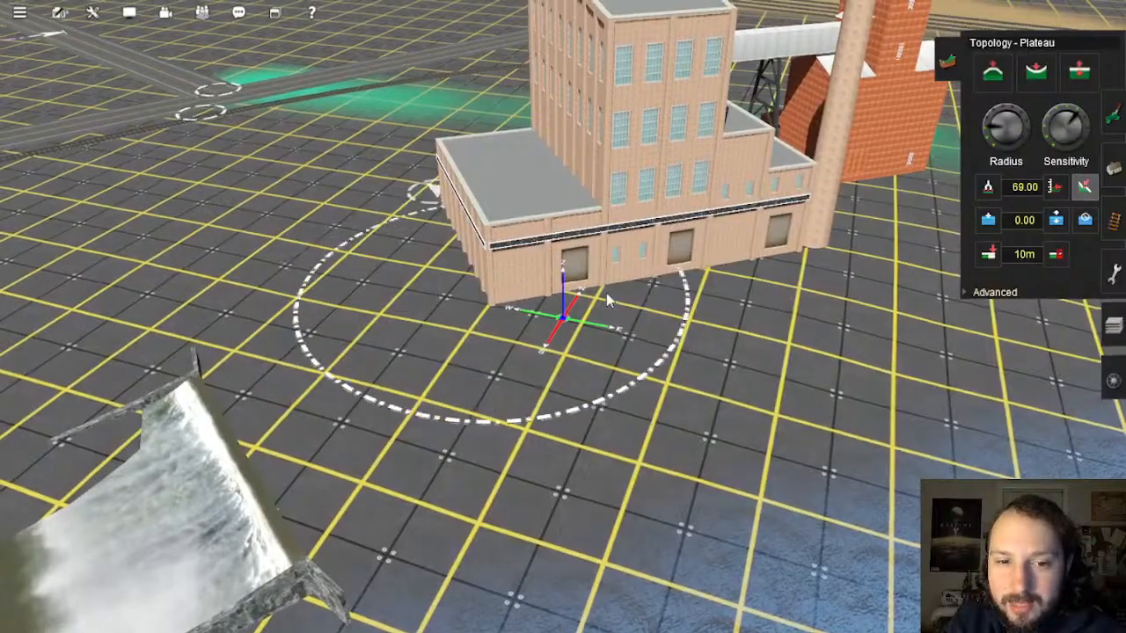
key(Left)
key(Down)
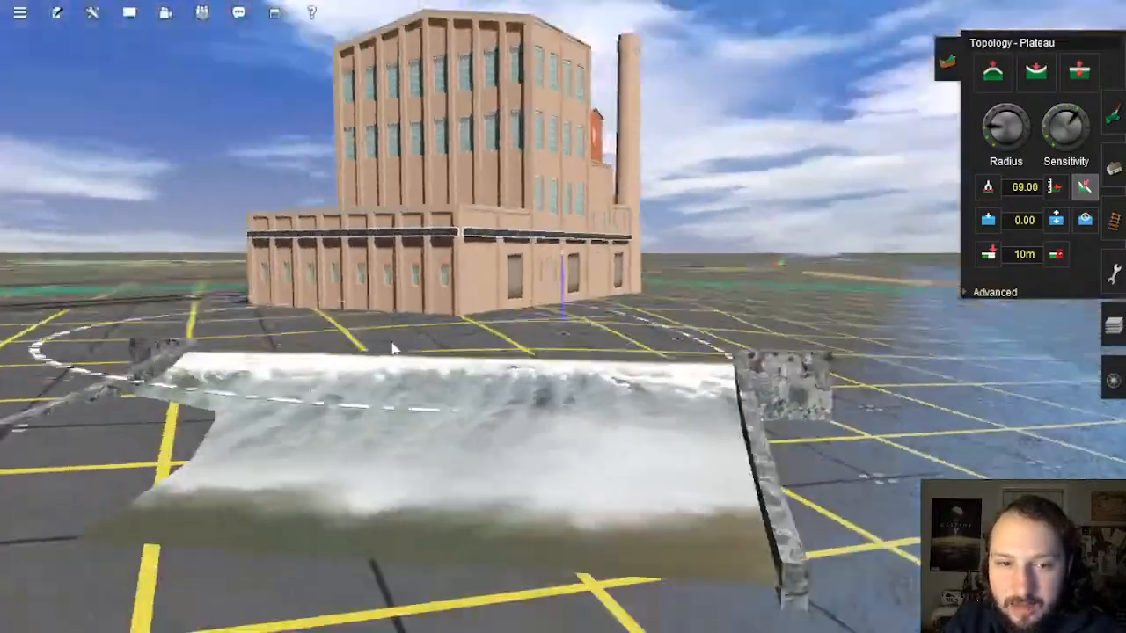
right_click(375, 337)
key(Up)
key(Left)
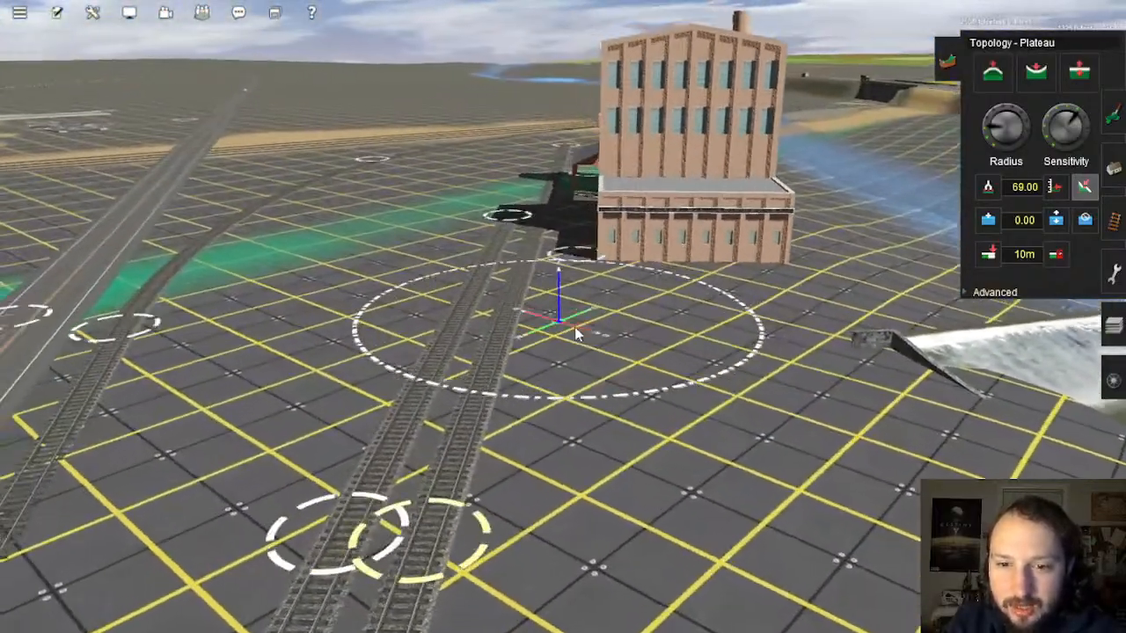
key(Left)
right_click(631, 314)
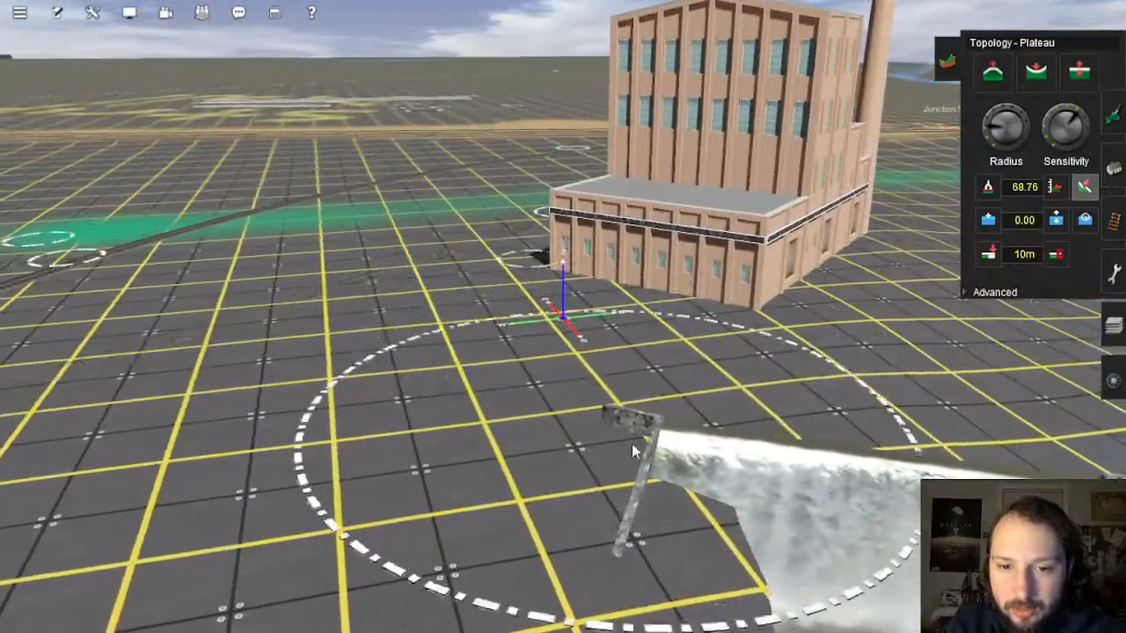
key(Left)
right_drag(662, 422, 564, 279)
key(Down)
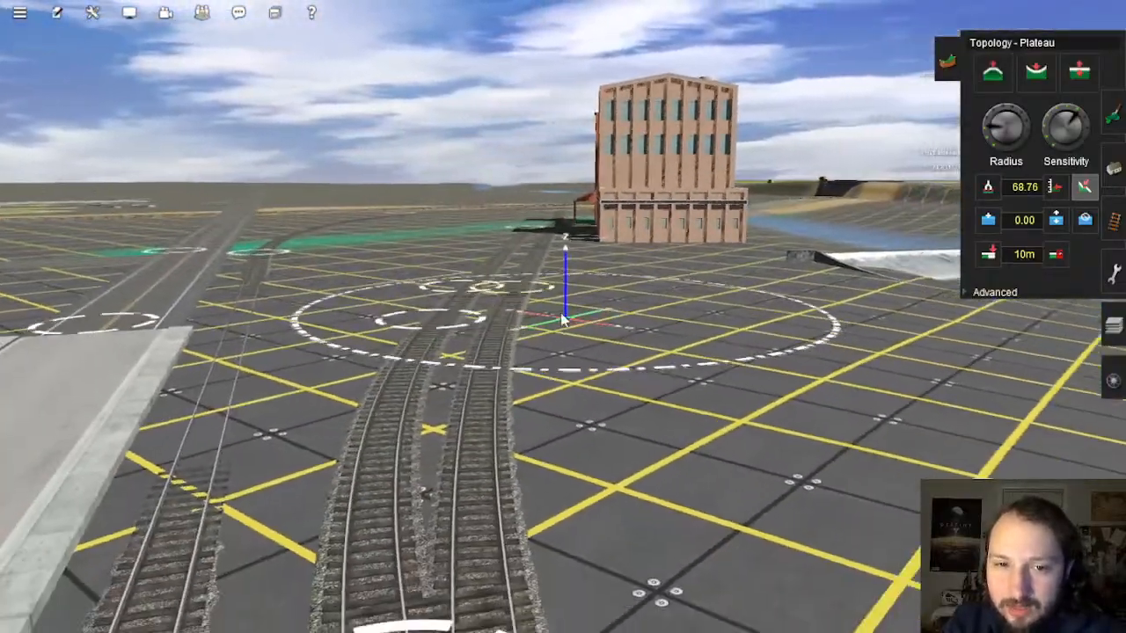
key(Up)
key(Up)
scroll(560, 339, down, 10)
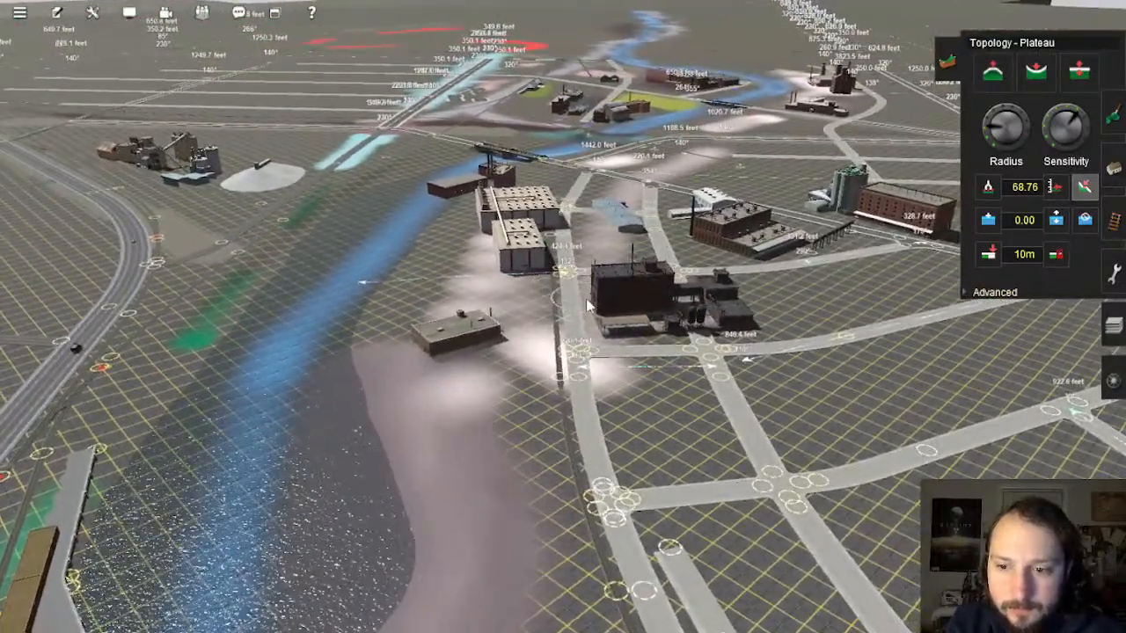
Step: Switch to Move track mode and inspect the junctions near the road and brick building
mouse_move(585, 302)
right_down()
mouse_move(535, 375)
mouse_move(526, 347)
mouse_move(542, 320)
mouse_move(560, 329)
mouse_move(576, 276)
mouse_move(564, 344)
mouse_move(560, 297)
mouse_move(570, 287)
mouse_move(572, 315)
mouse_move(587, 276)
mouse_move(564, 326)
mouse_move(574, 320)
mouse_move(581, 332)
right_up()
scroll(571, 303, up, 5)
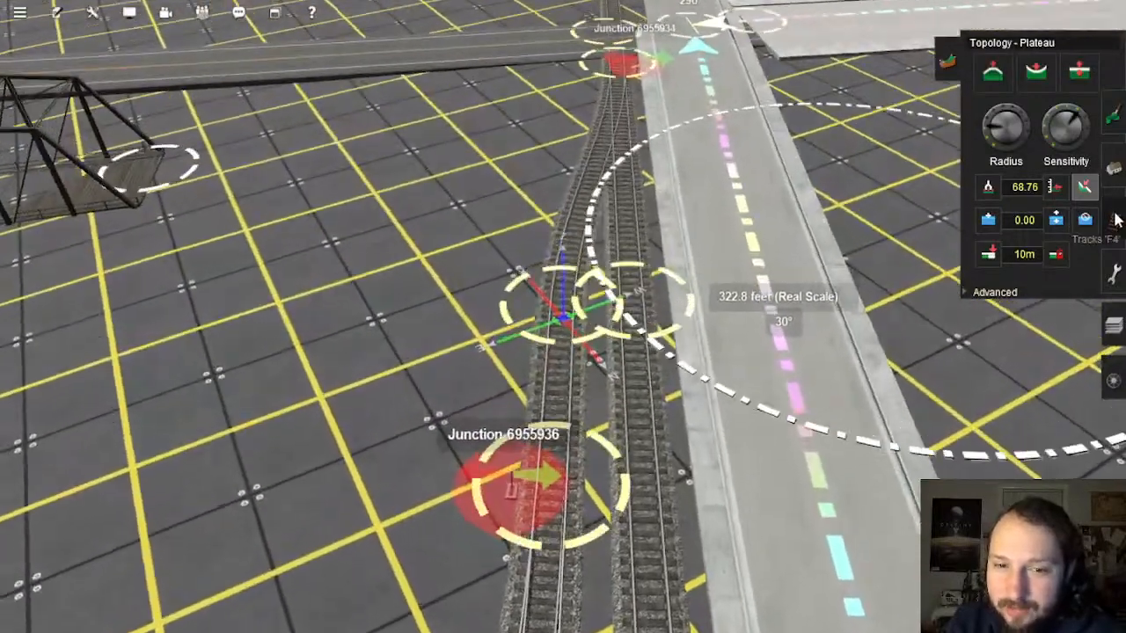
click(1115, 220)
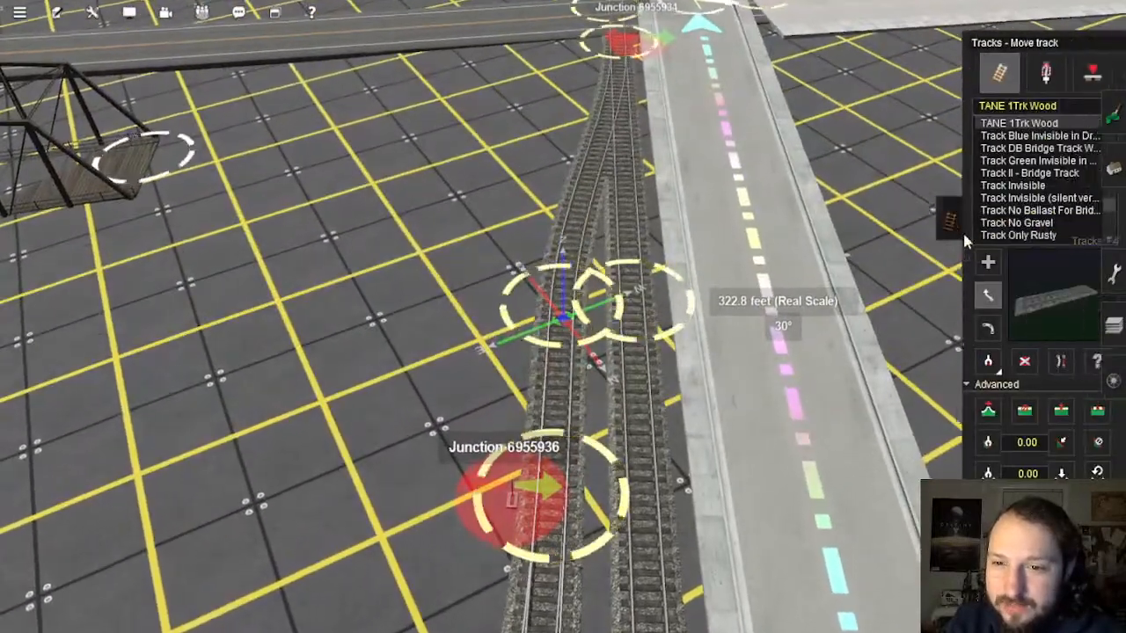
scroll(561, 326, up, 3)
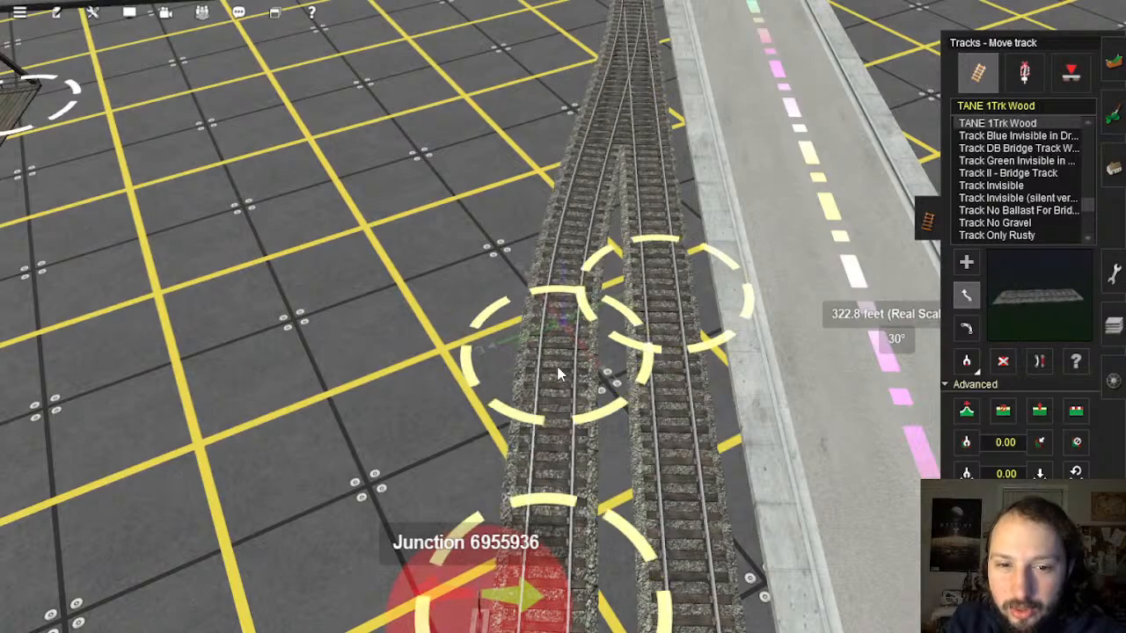
scroll(561, 373, down, 6)
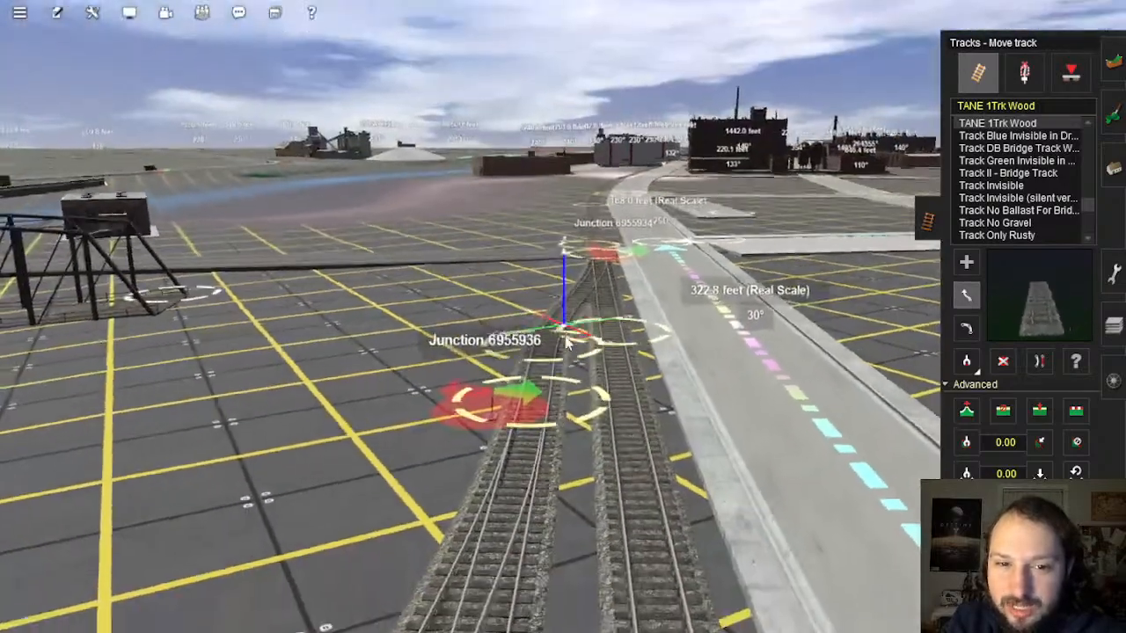
scroll(568, 369, down, 3)
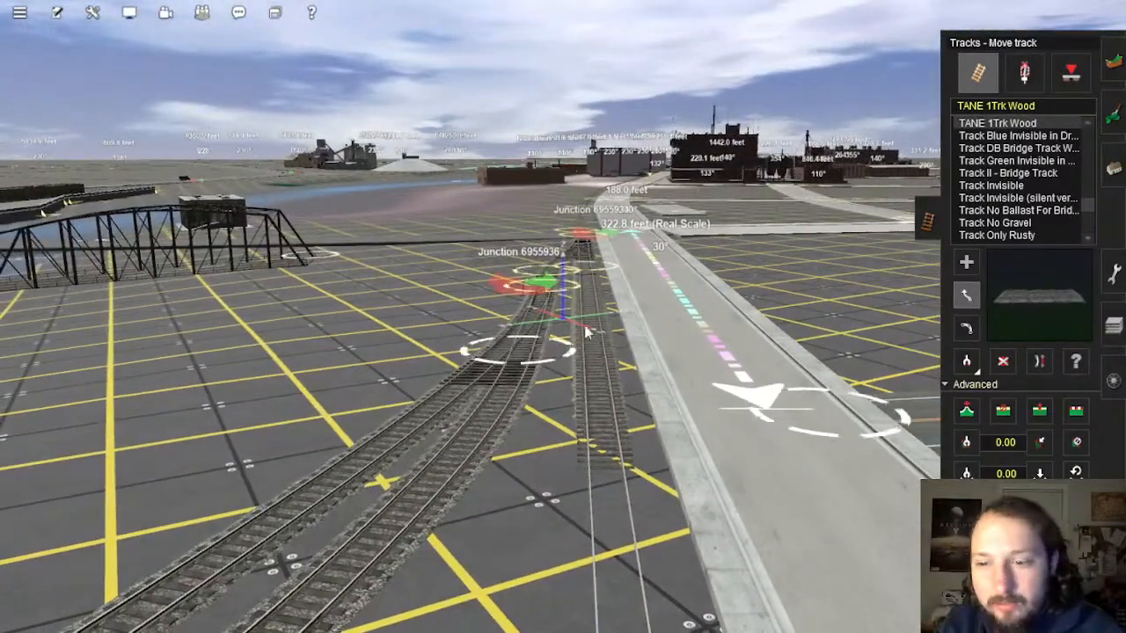
scroll(591, 326, down, 6)
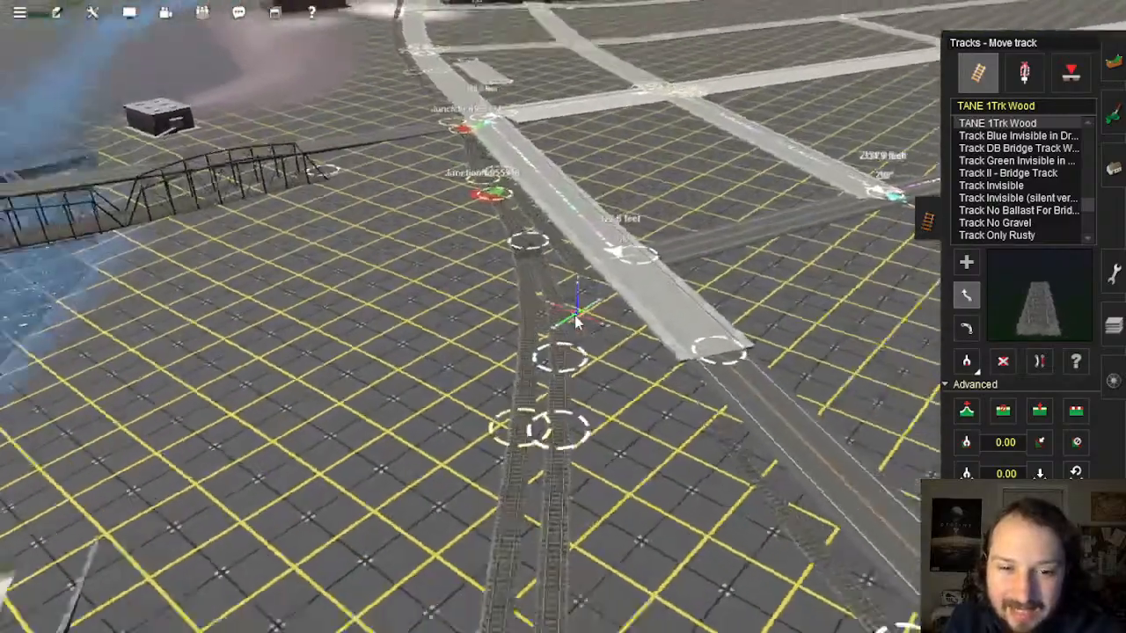
scroll(573, 313, down, 6)
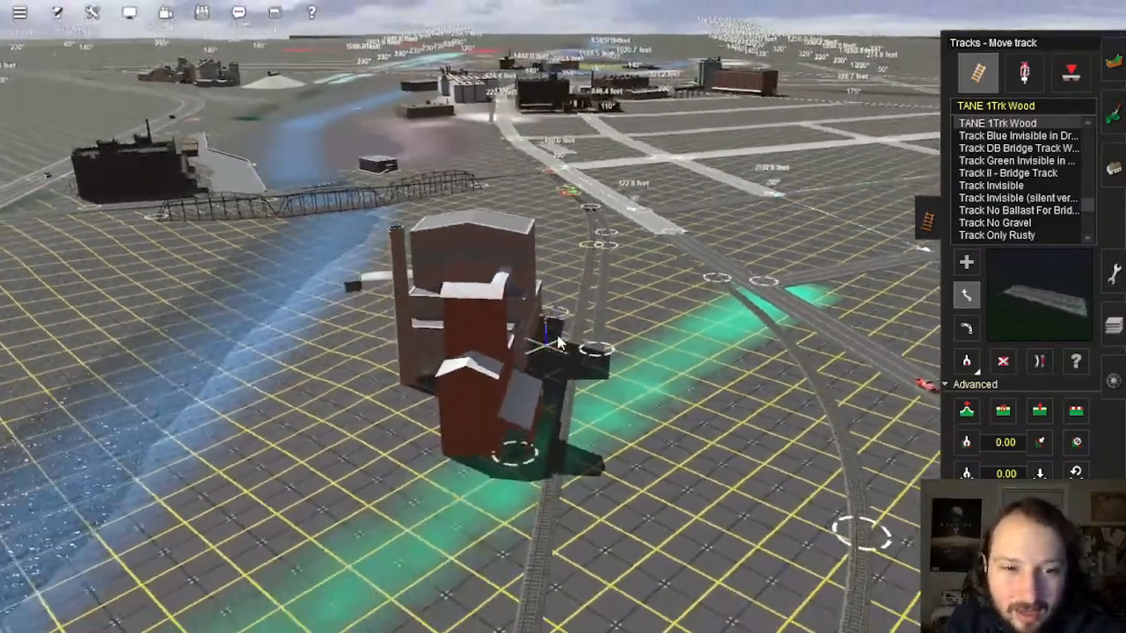
right_click(566, 334)
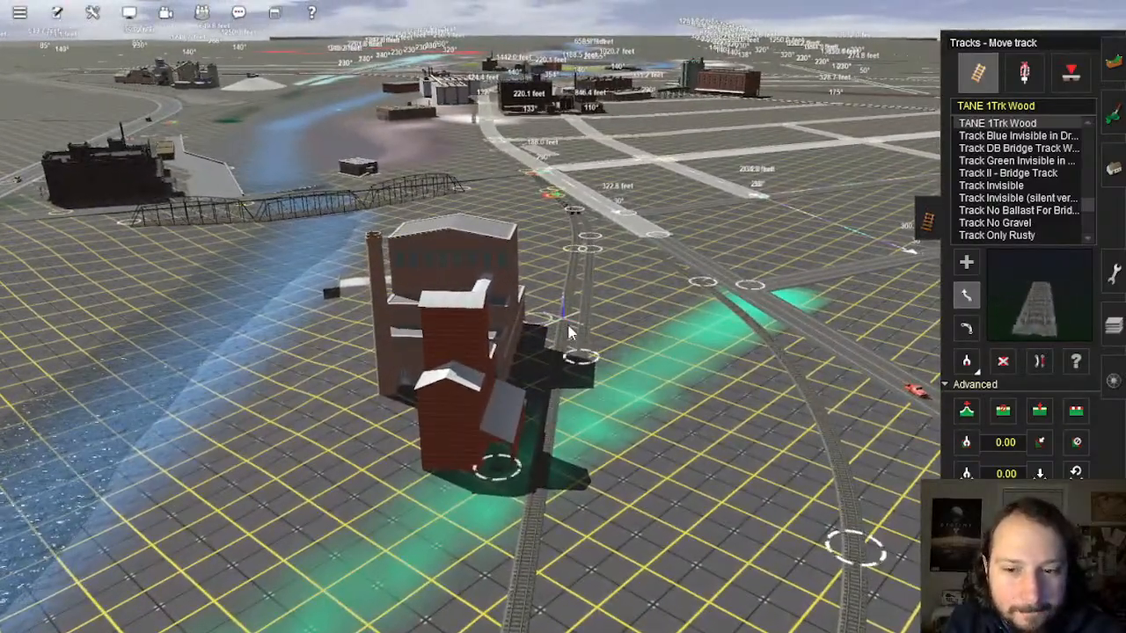
mouse_move(585, 310)
right_down()
mouse_move(534, 239)
mouse_move(560, 215)
mouse_move(554, 306)
mouse_move(560, 286)
mouse_move(559, 297)
mouse_move(538, 290)
mouse_move(549, 308)
right_up()
key(Left)
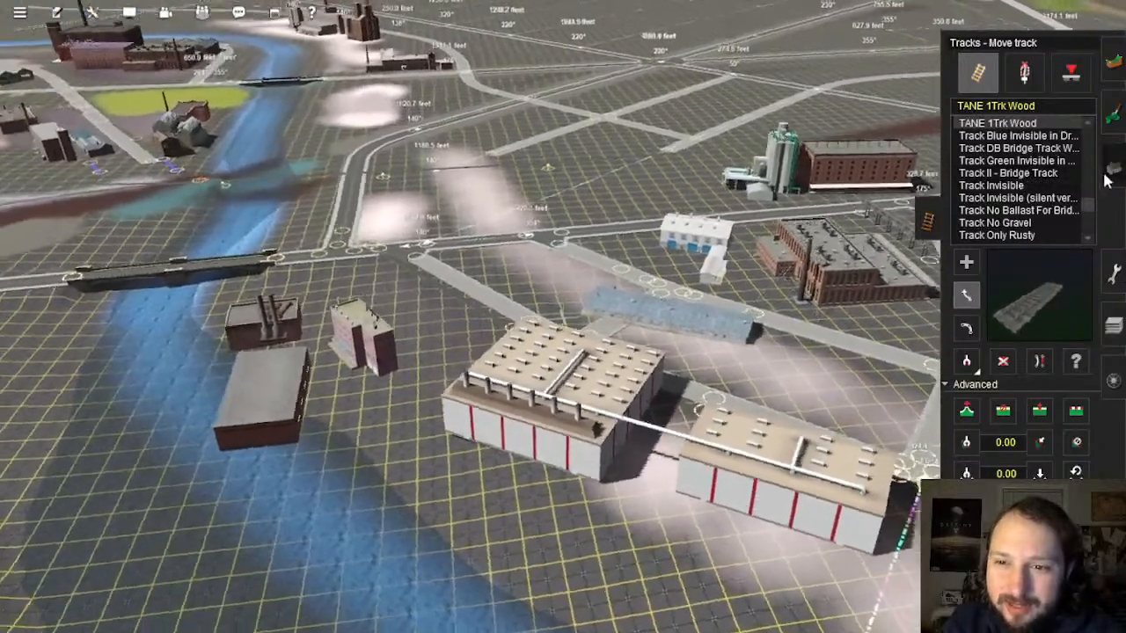
click(1111, 170)
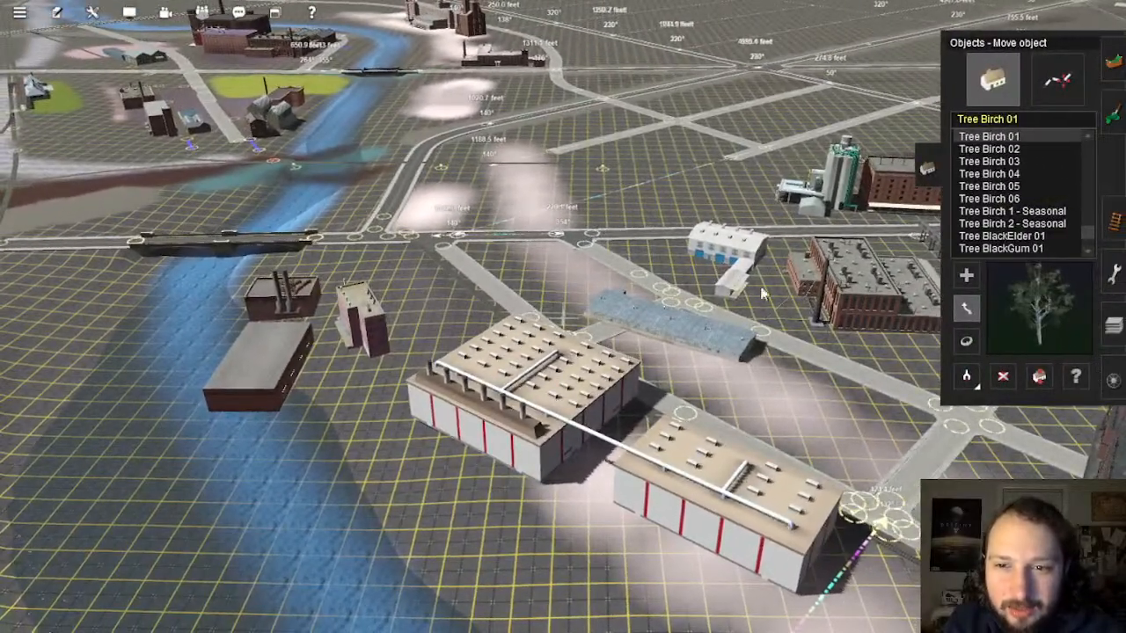
Step: Move the two long white warehouses farther back beside the distant road
drag(545, 440, 635, 188)
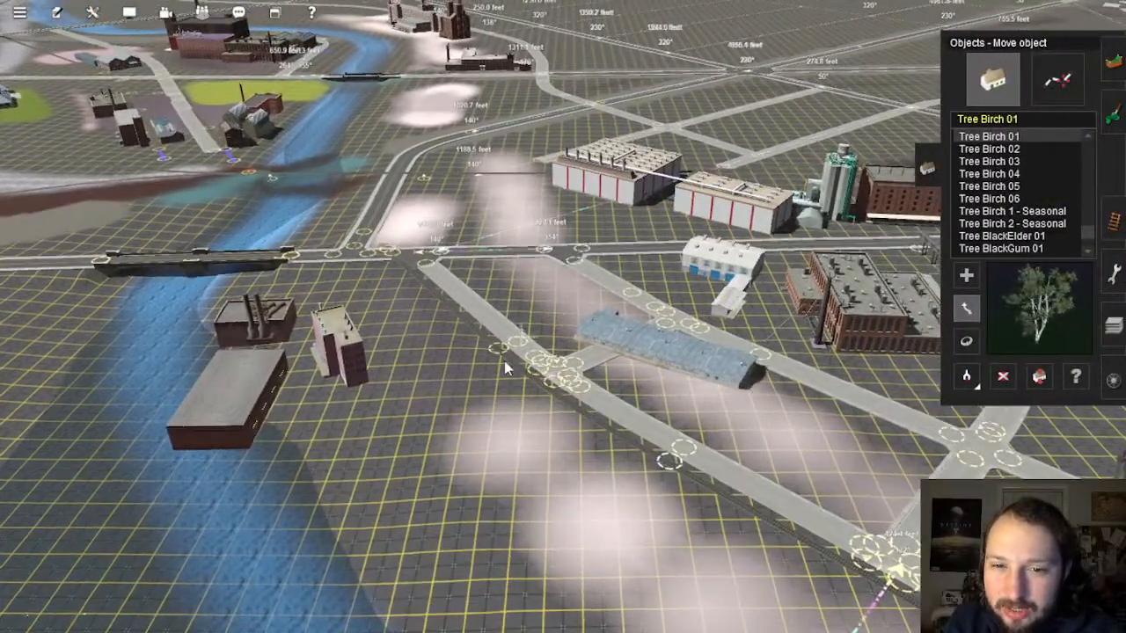
right_click(427, 369)
key(Left)
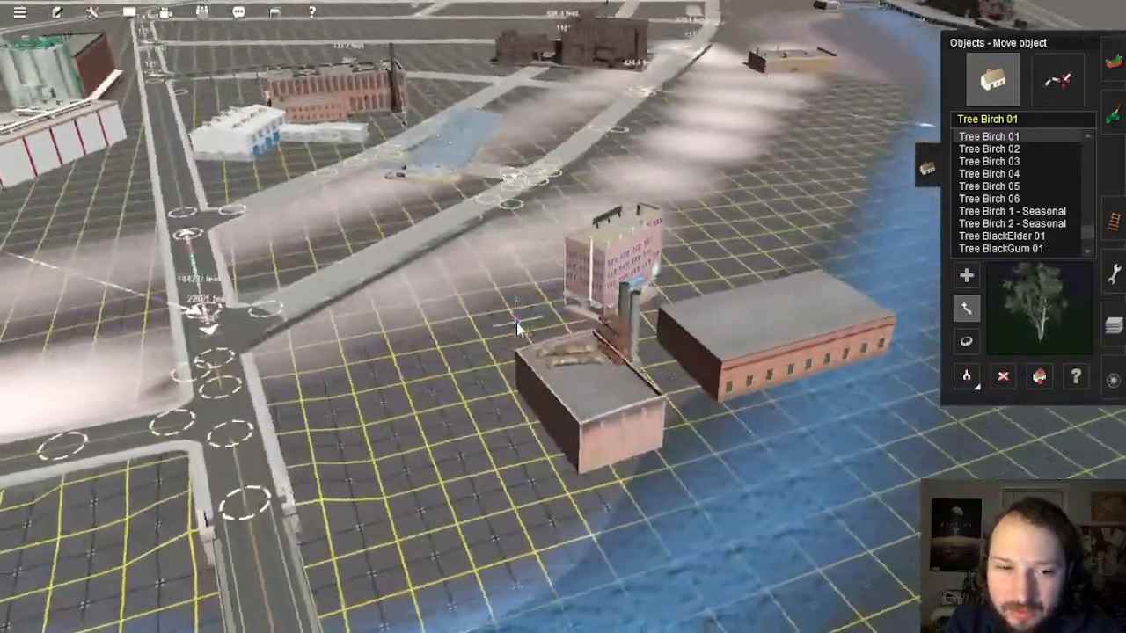
right_click(517, 322)
key(Left)
key(Down)
key(Up)
Step: Move the camera forward past the docks toward the brick factory
right_click(576, 254)
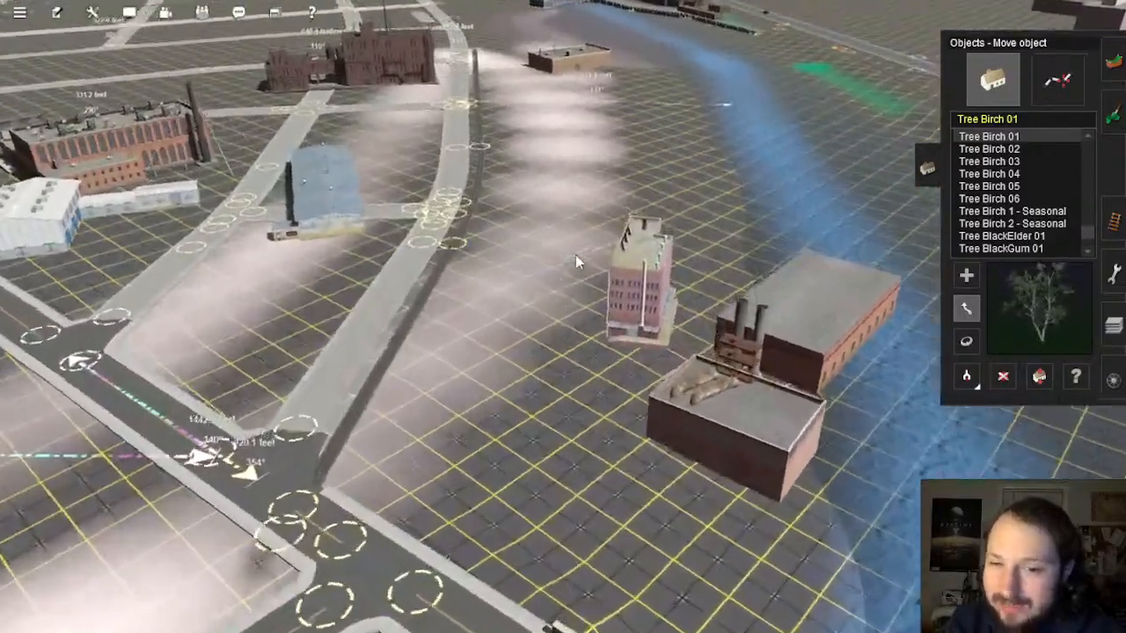
key(Right)
right_click(567, 250)
right_click(590, 220)
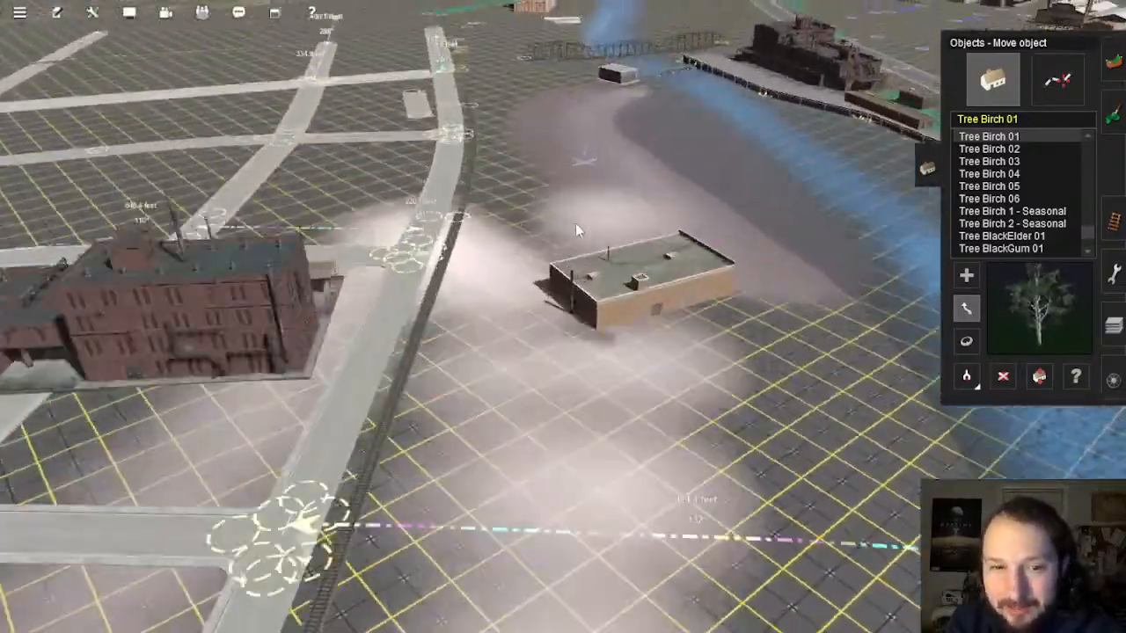
right_click(575, 222)
right_click(542, 278)
right_click(560, 264)
right_click(561, 258)
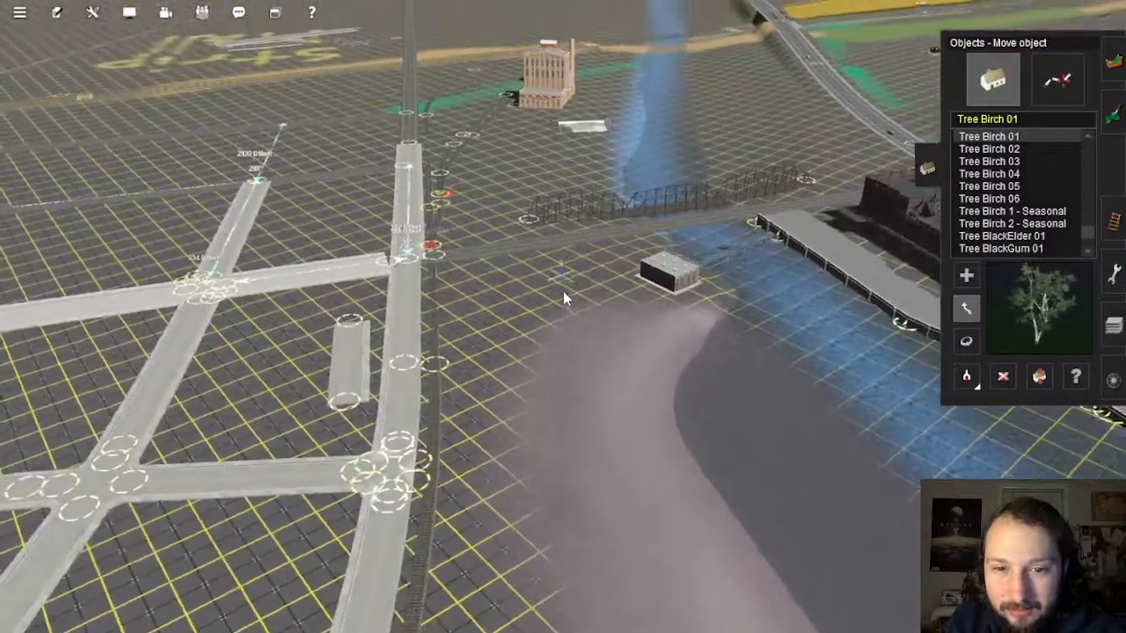
key(Right)
key(Up)
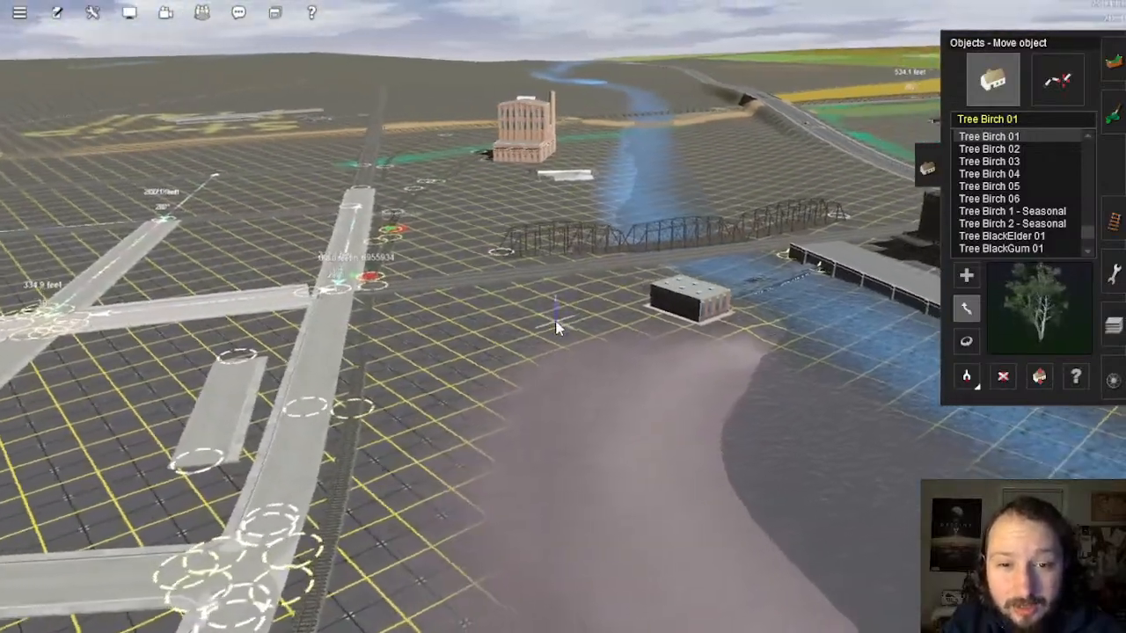
Step: Fly the camera back to the river bridge and centre it on the factory there
scroll(556, 327, down, 2)
right_click(540, 337)
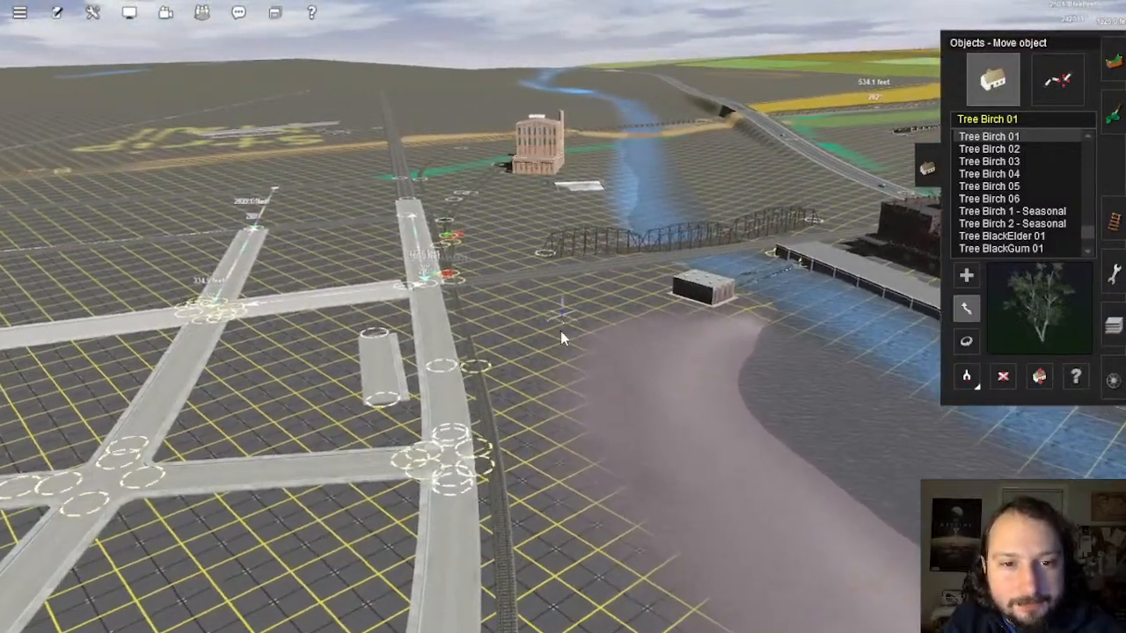
scroll(560, 333, down, 4)
right_click(547, 438)
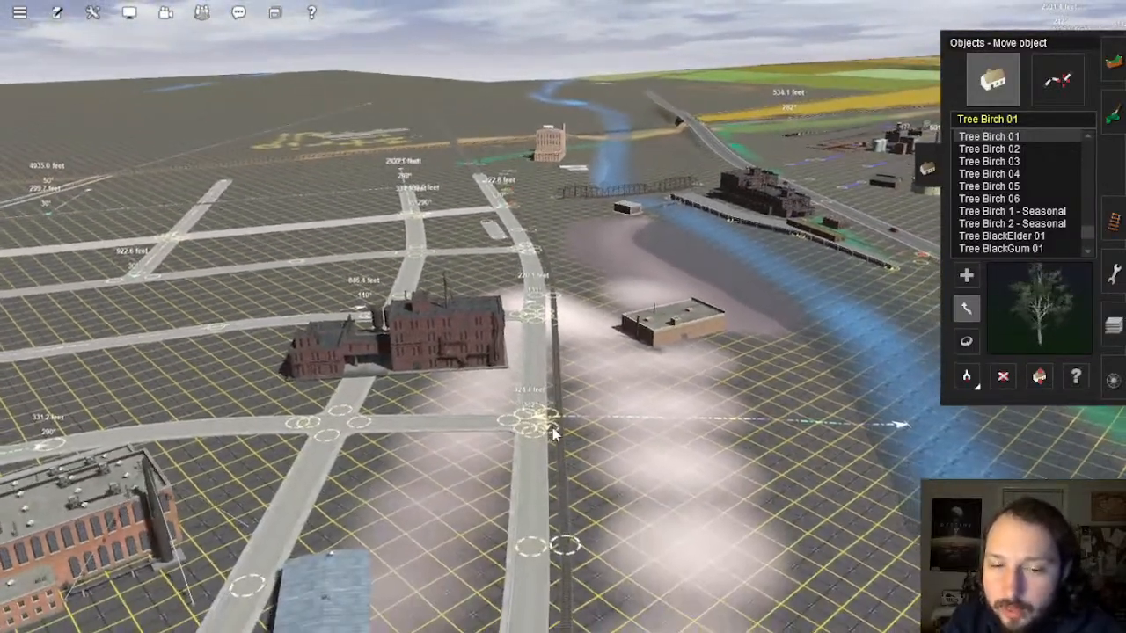
right_click(560, 500)
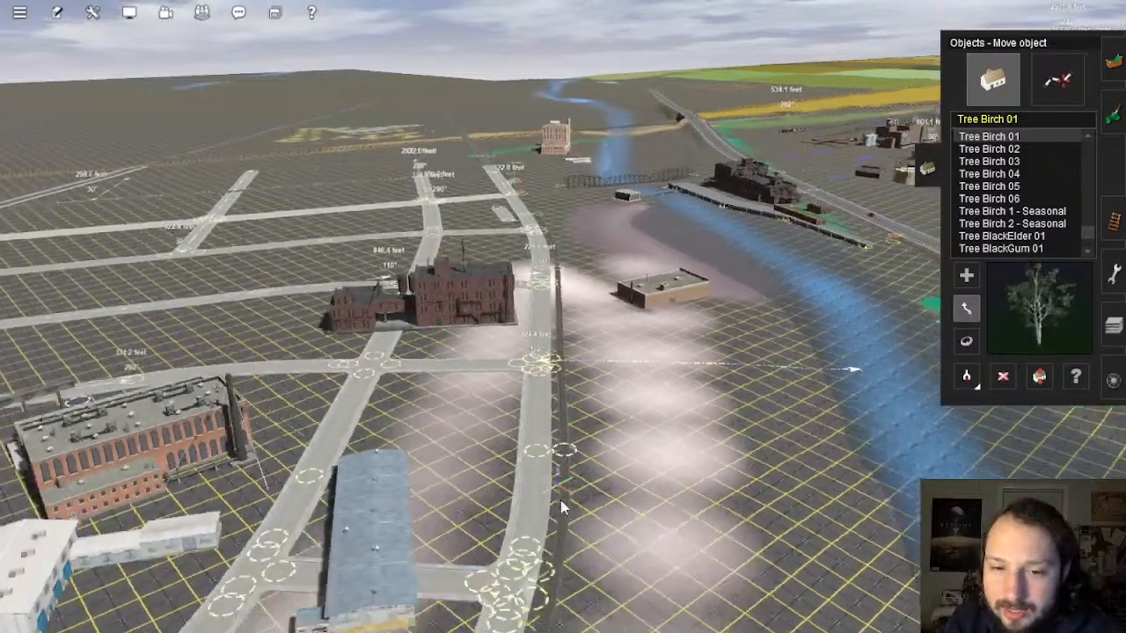
key(Right)
right_click(467, 380)
key(Right)
right_click(603, 325)
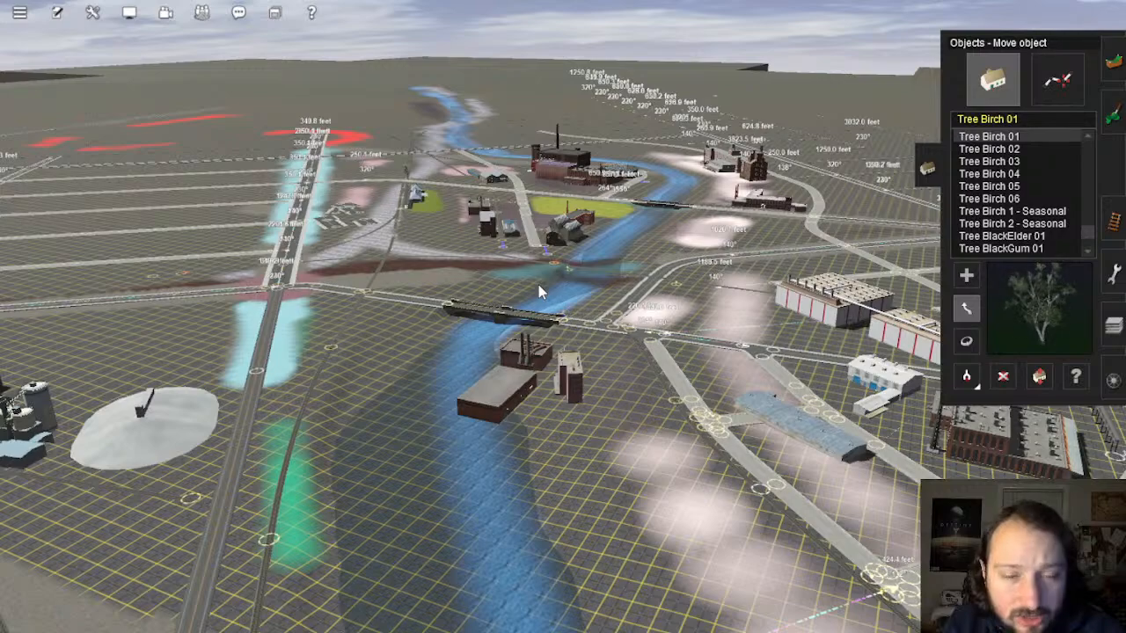
key(Right)
right_click(545, 380)
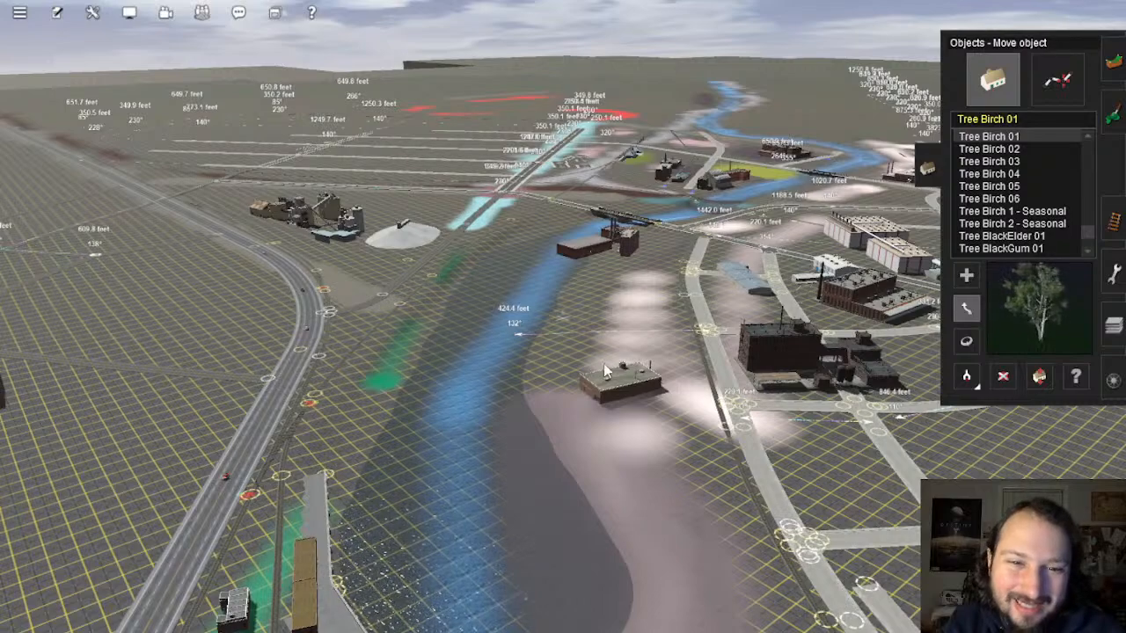
right_click(604, 363)
scroll(561, 306, up, 4)
right_click(547, 293)
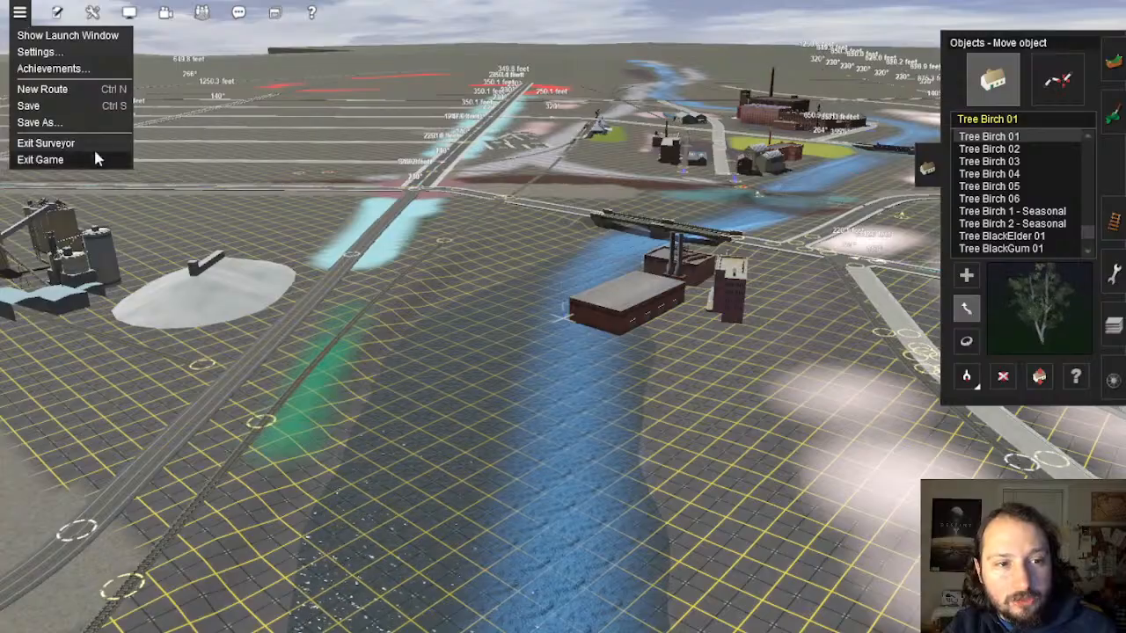
Step: Exit Surveyor and save, overwriting both the existing route and the existing session
click(45, 144)
click(603, 351)
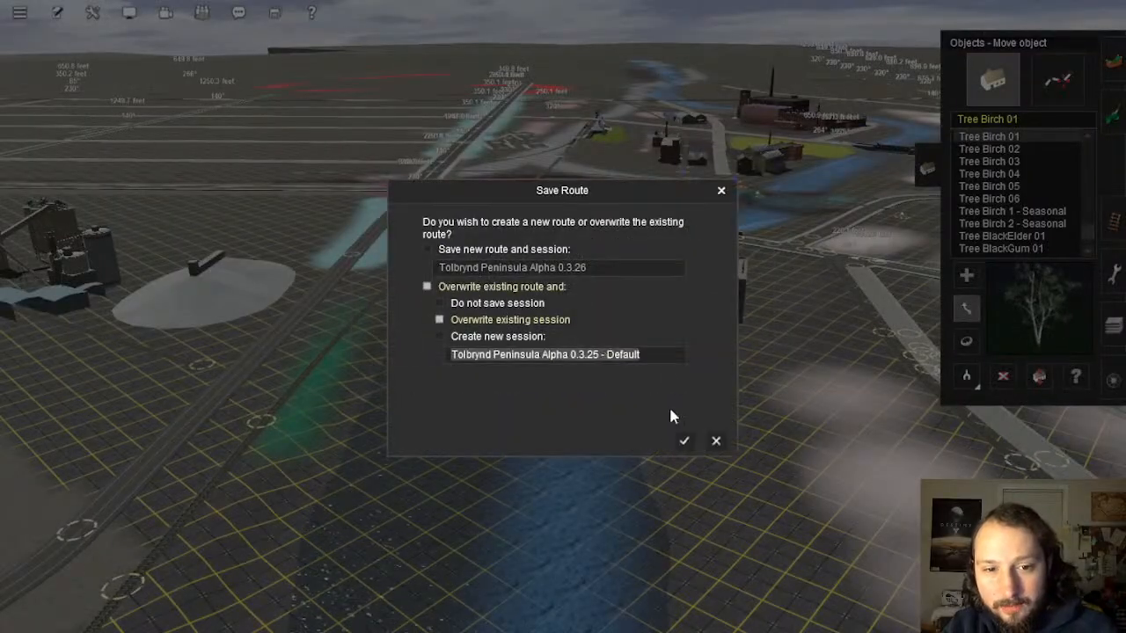
click(683, 443)
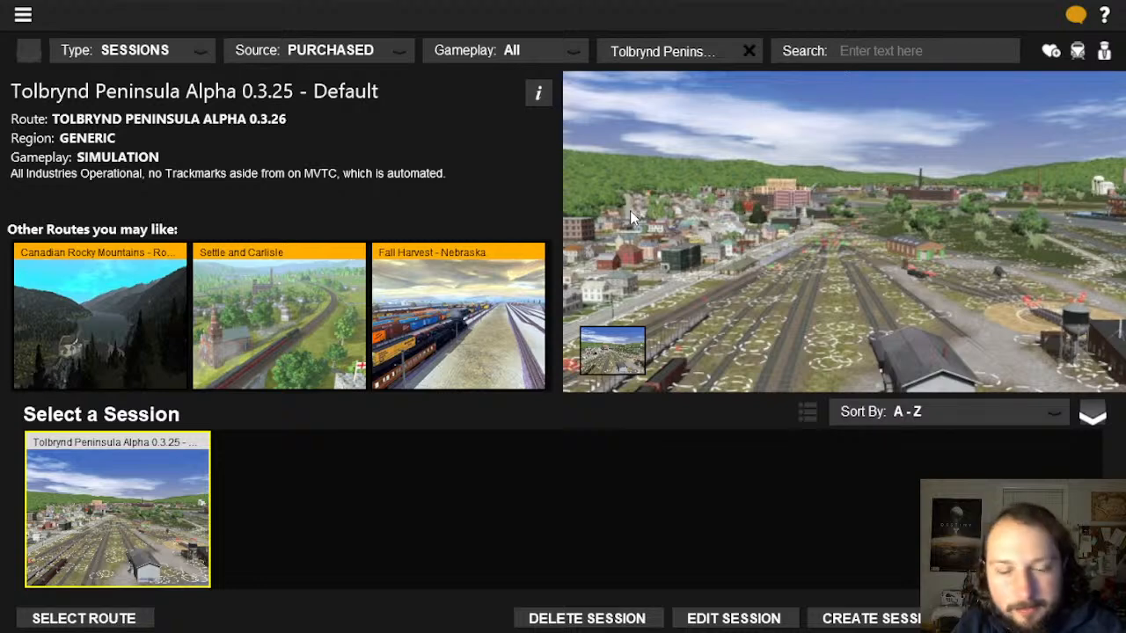
Step: Switch to Routes, pick New Route, and edit its first session AAAAAAAAAAAAA
click(75, 620)
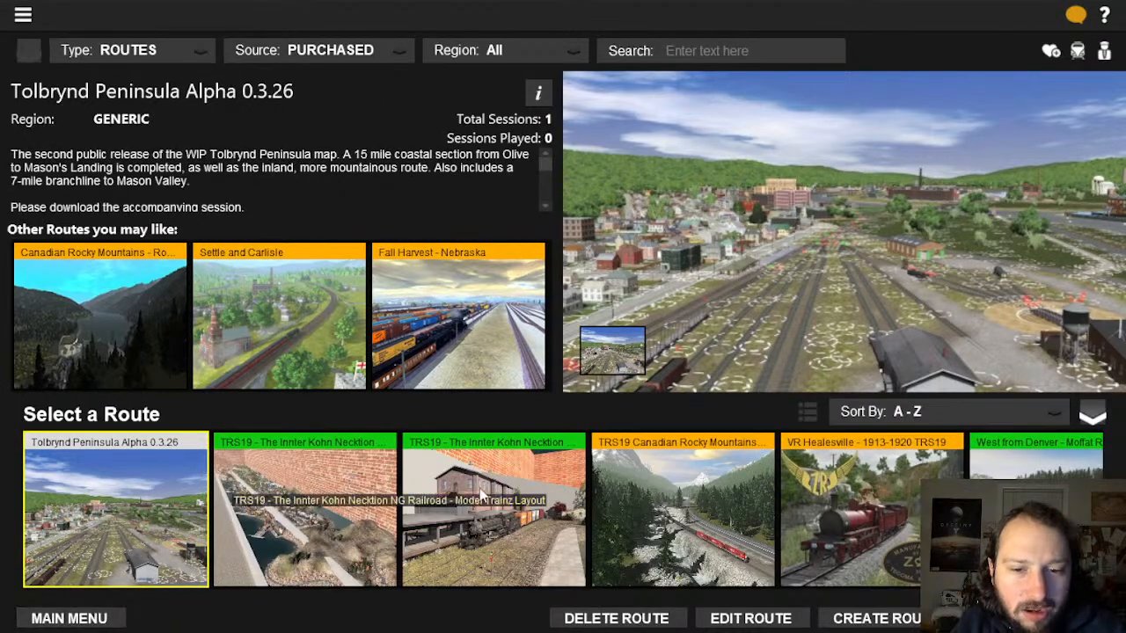
scroll(480, 497, down, 10)
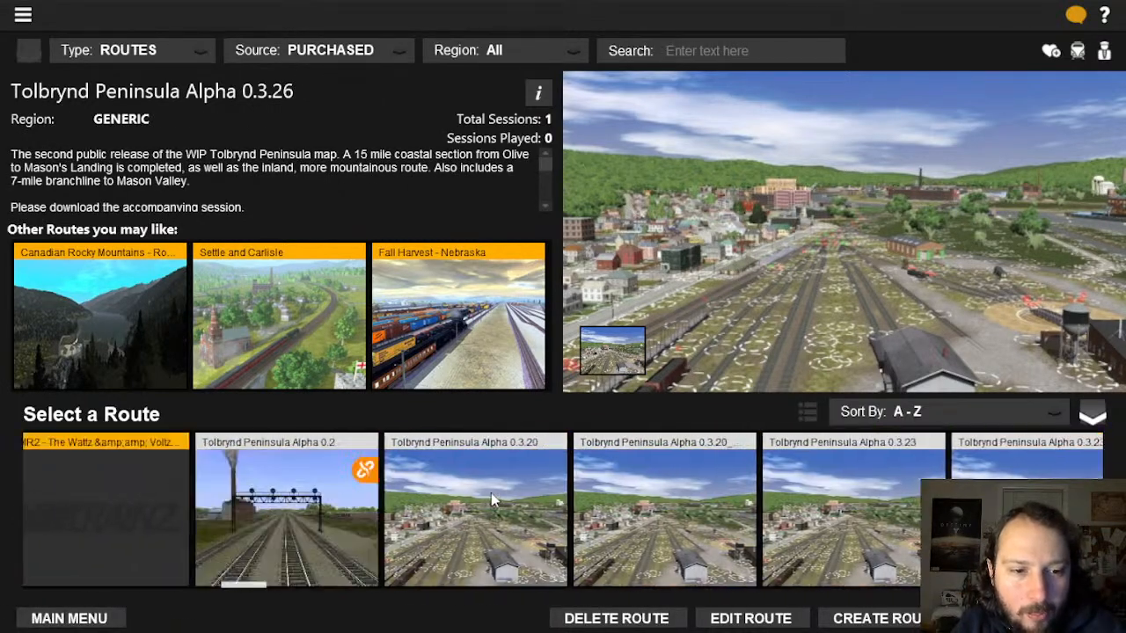
scroll(491, 497, up, 5)
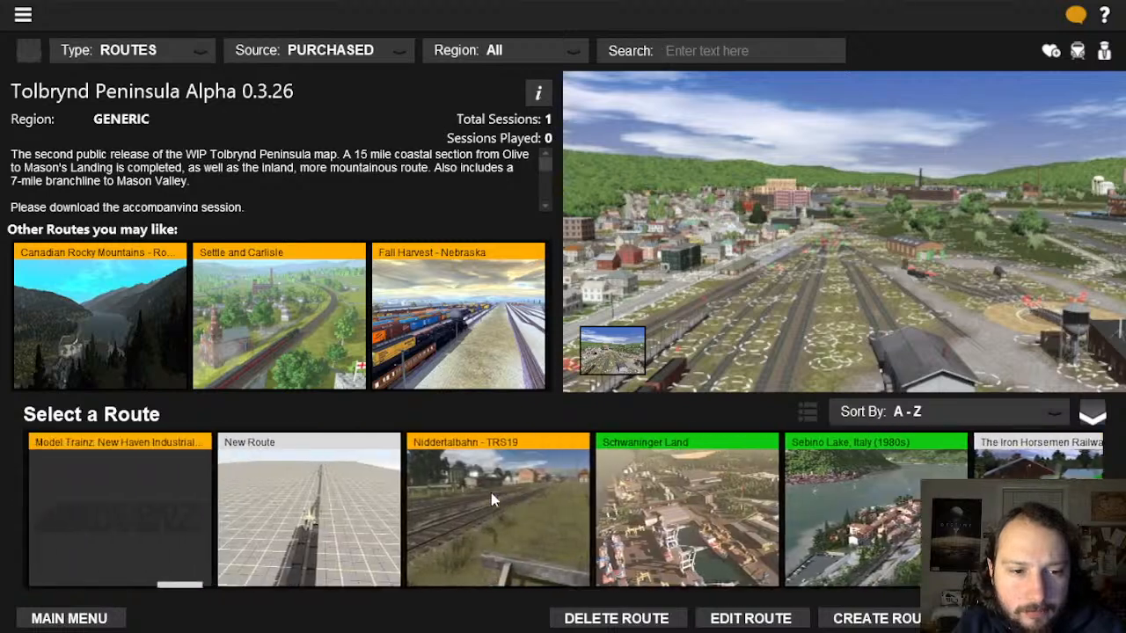
scroll(491, 500, up, 3)
click(693, 506)
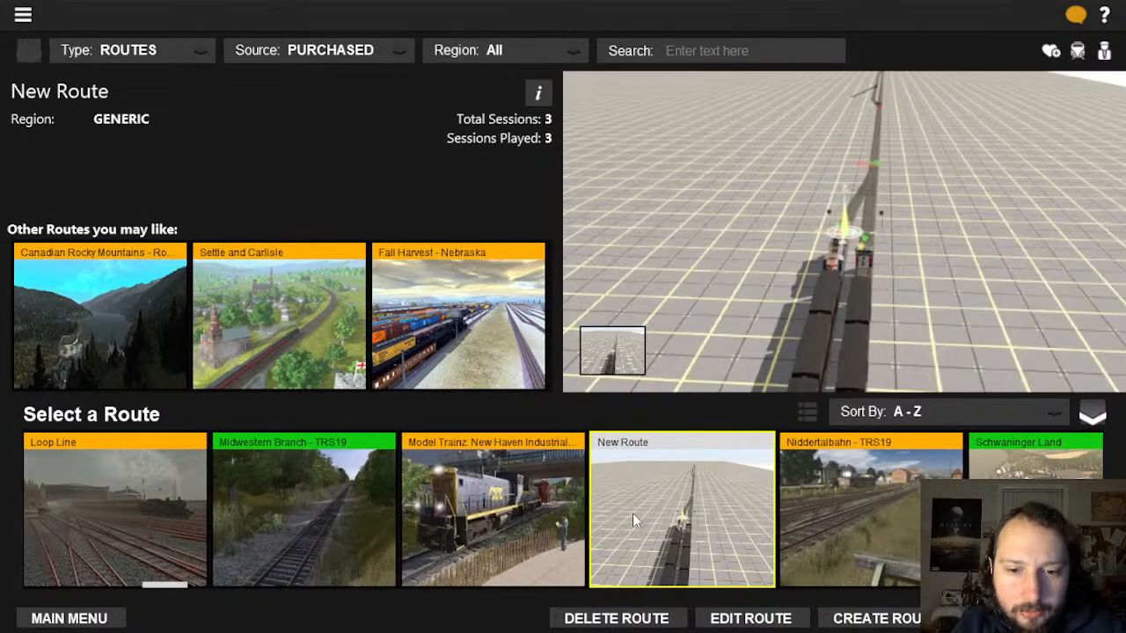
double_click(633, 520)
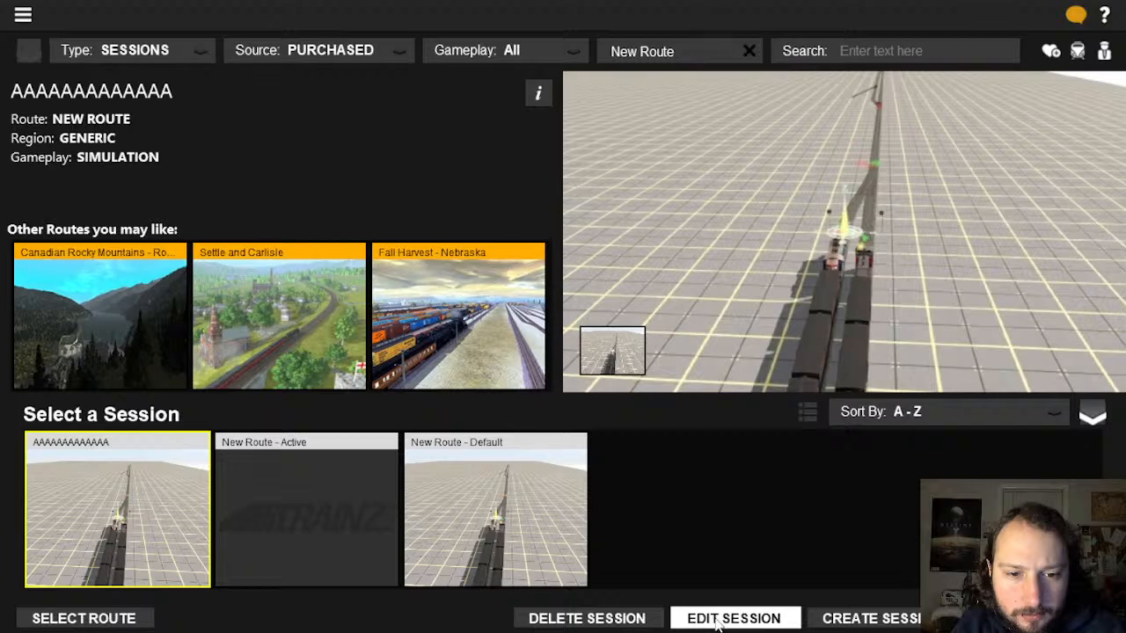
click(717, 620)
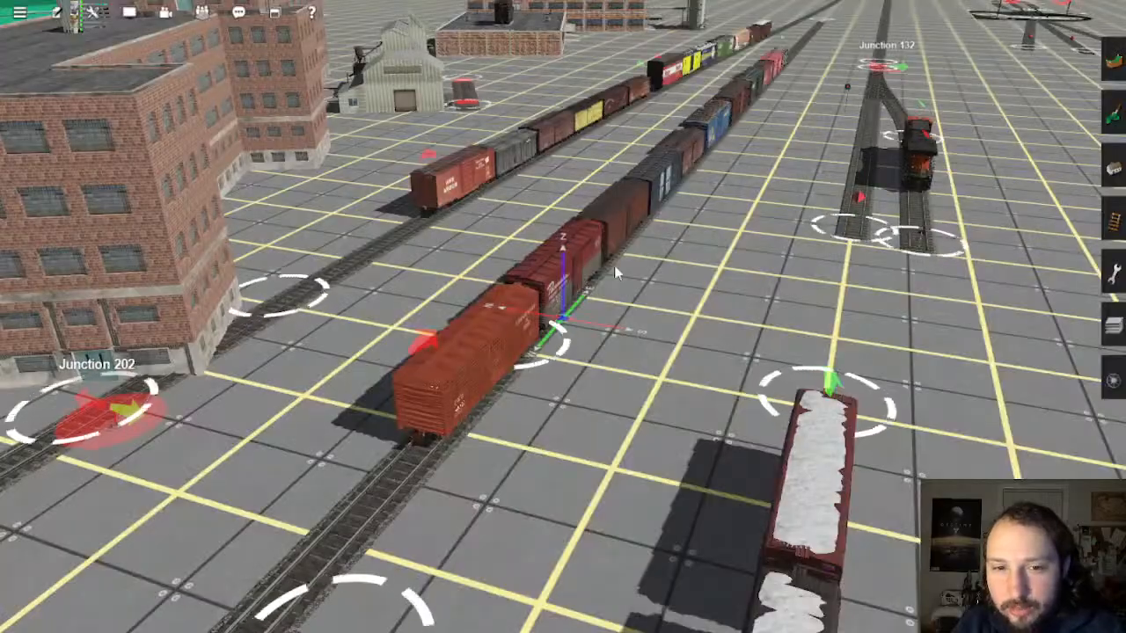
right_drag(614, 265, 531, 341)
scroll(616, 317, down, 5)
Step: Bring the camera beside the orange boxcar and show the Trains tools panel
scroll(470, 331, up, 4)
right_drag(376, 383, 1103, 203)
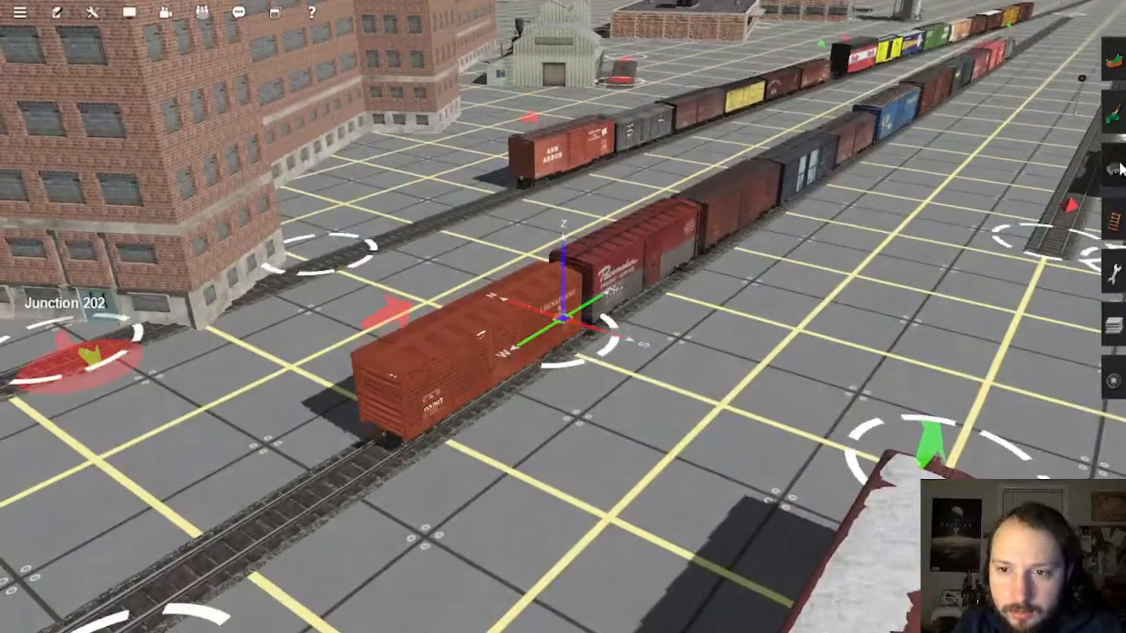
click(1113, 169)
click(1115, 381)
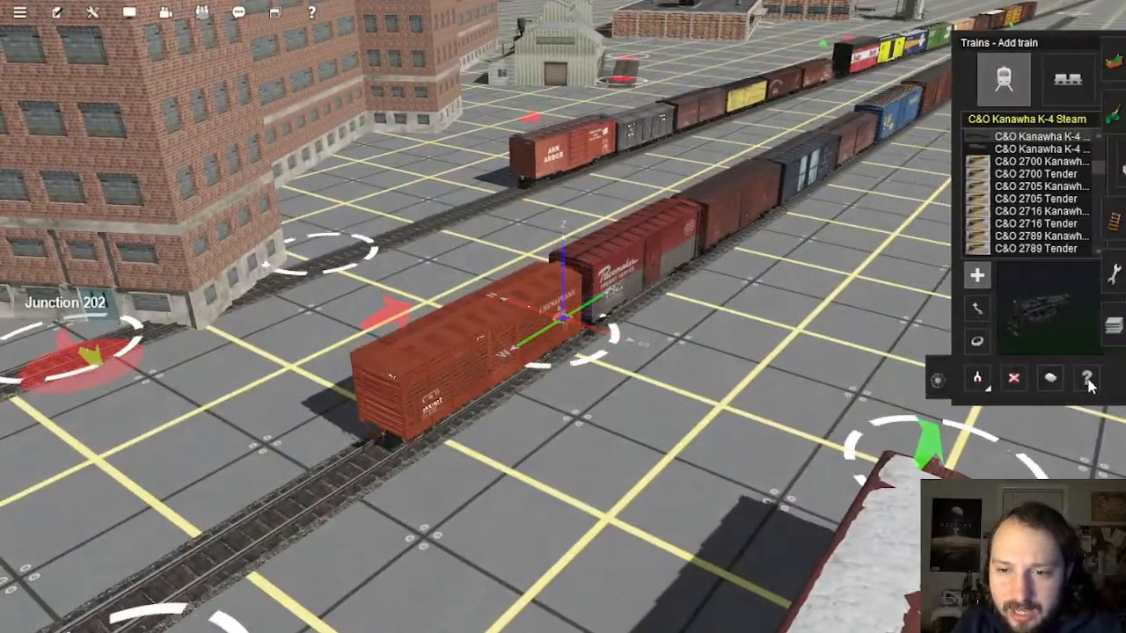
Step: Check the Chesapeake & Ohio 40ft Stockcar's cattle load, then pan along the boxcars
click(406, 342)
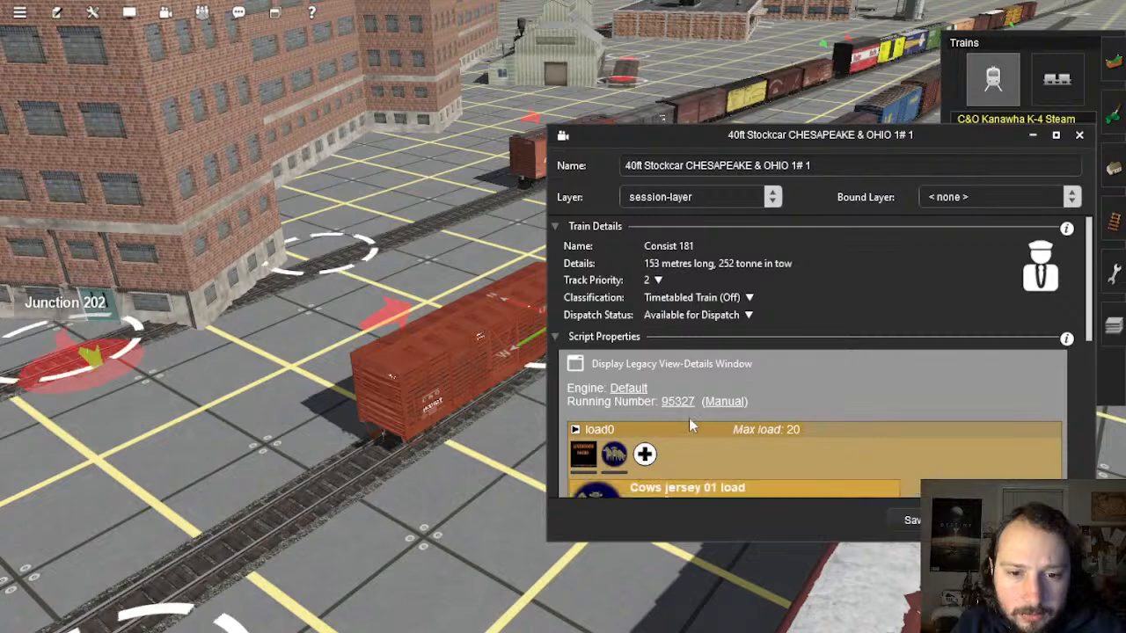
scroll(690, 426, down, 5)
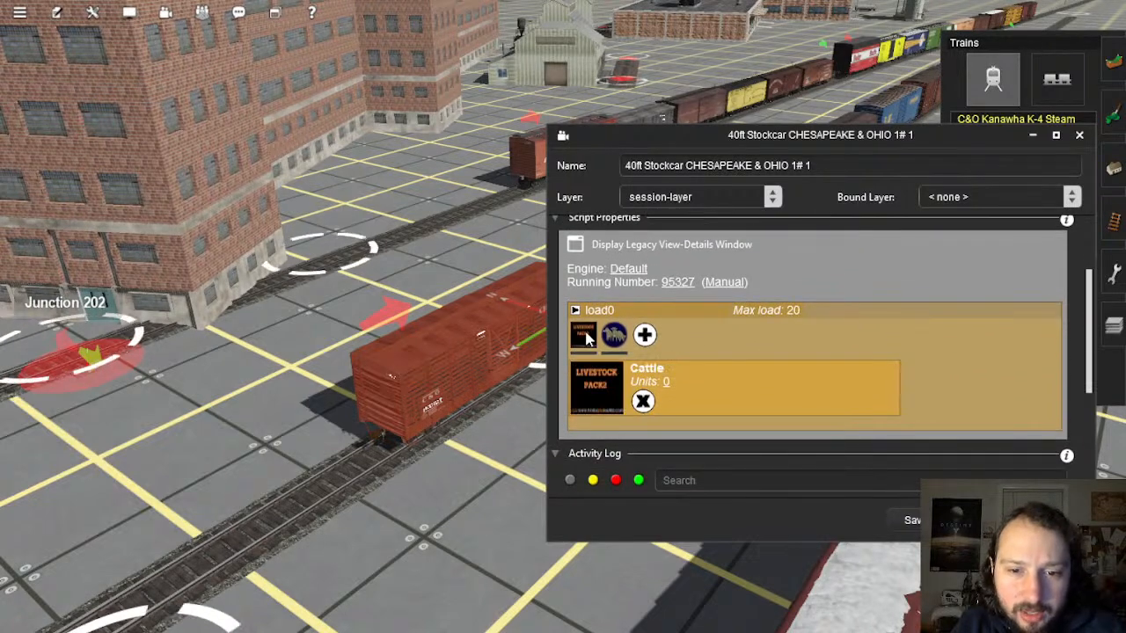
click(913, 520)
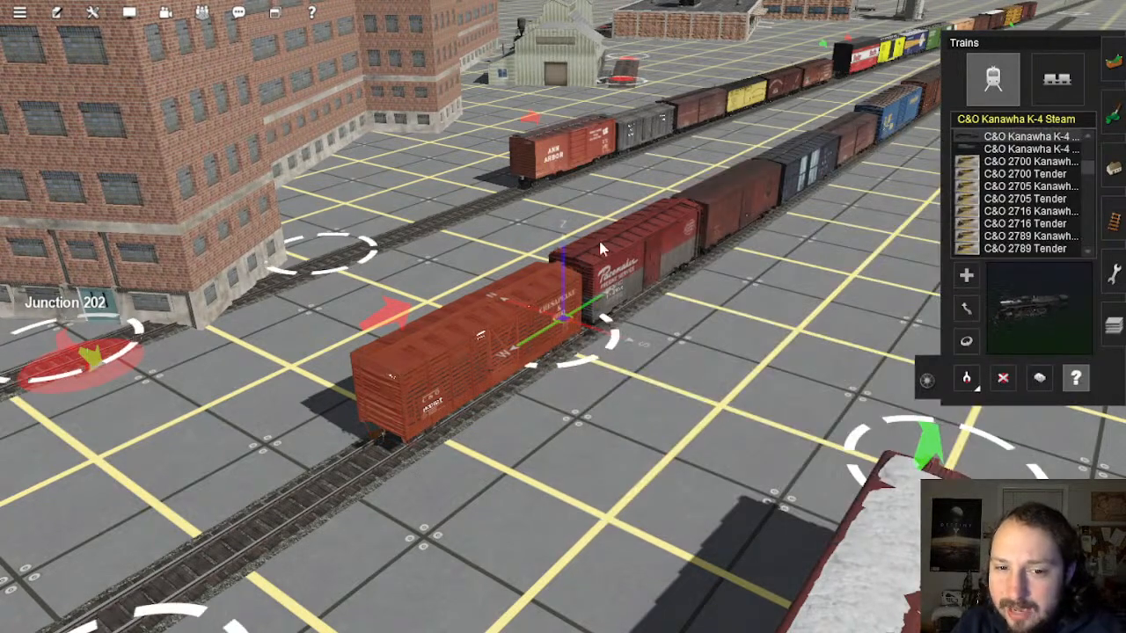
right_drag(600, 250, 624, 253)
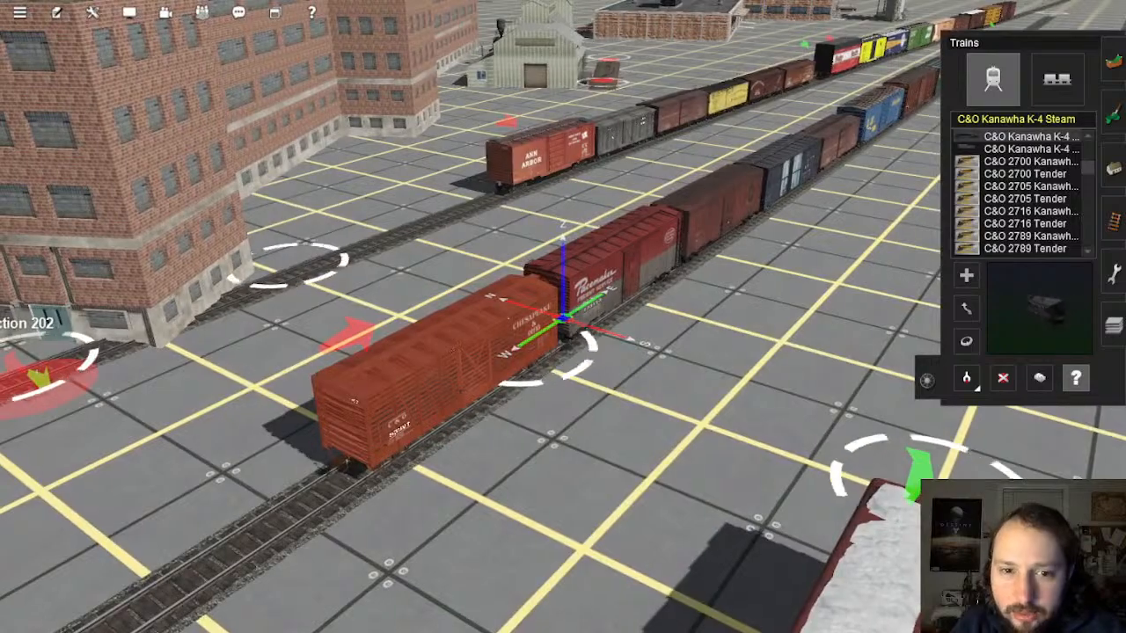
mouse_move(656, 255)
right_down()
mouse_move(609, 301)
mouse_move(675, 229)
mouse_move(675, 274)
mouse_move(702, 274)
mouse_move(576, 311)
mouse_move(585, 274)
mouse_move(698, 226)
mouse_move(747, 252)
mouse_move(716, 232)
mouse_move(506, 327)
mouse_move(442, 239)
mouse_move(541, 214)
mouse_move(514, 249)
mouse_move(523, 304)
mouse_move(543, 308)
mouse_move(461, 229)
mouse_move(475, 240)
right_up()
Step: Inspect the properties of the Ann Arbor boxcar and 36_ft_Supply_Boxcar 1
click(475, 240)
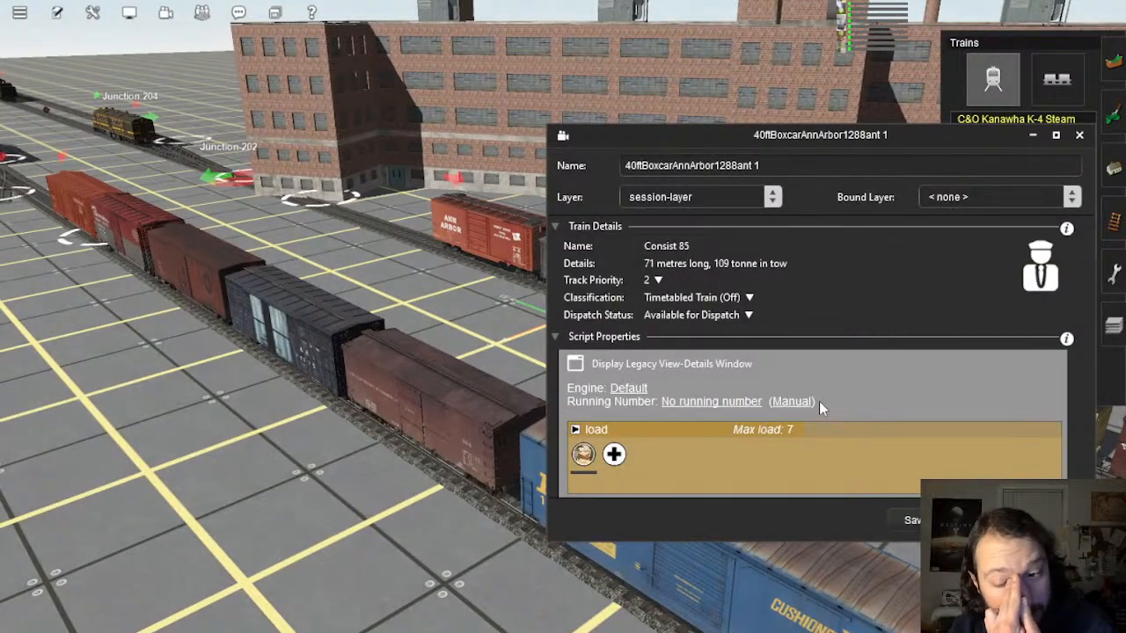
scroll(815, 396, down, 2)
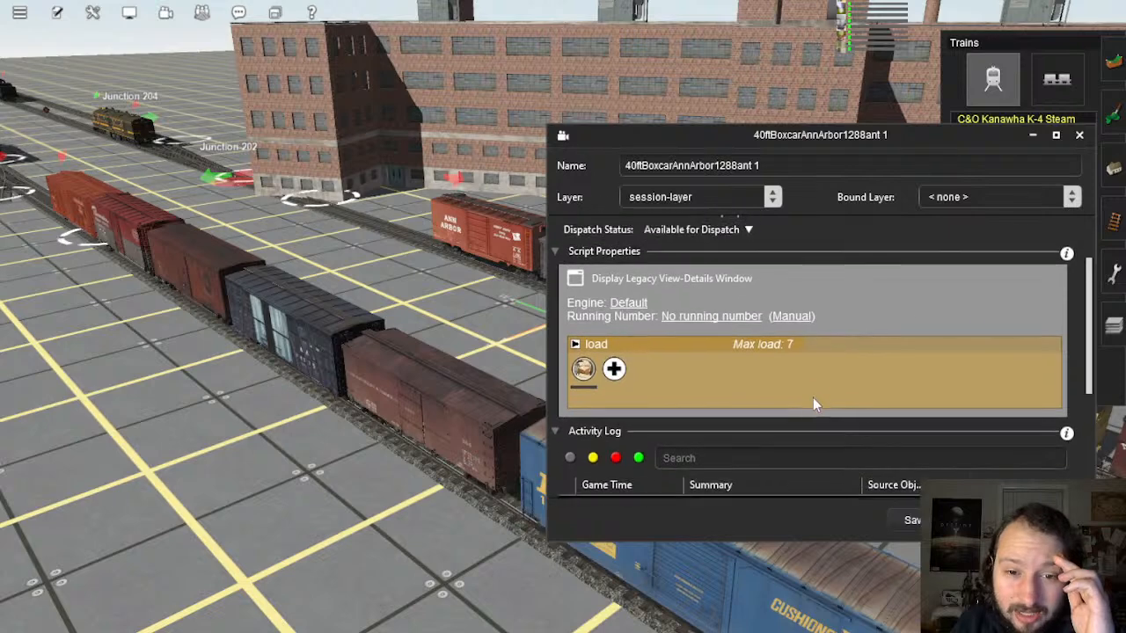
scroll(813, 399, up, 2)
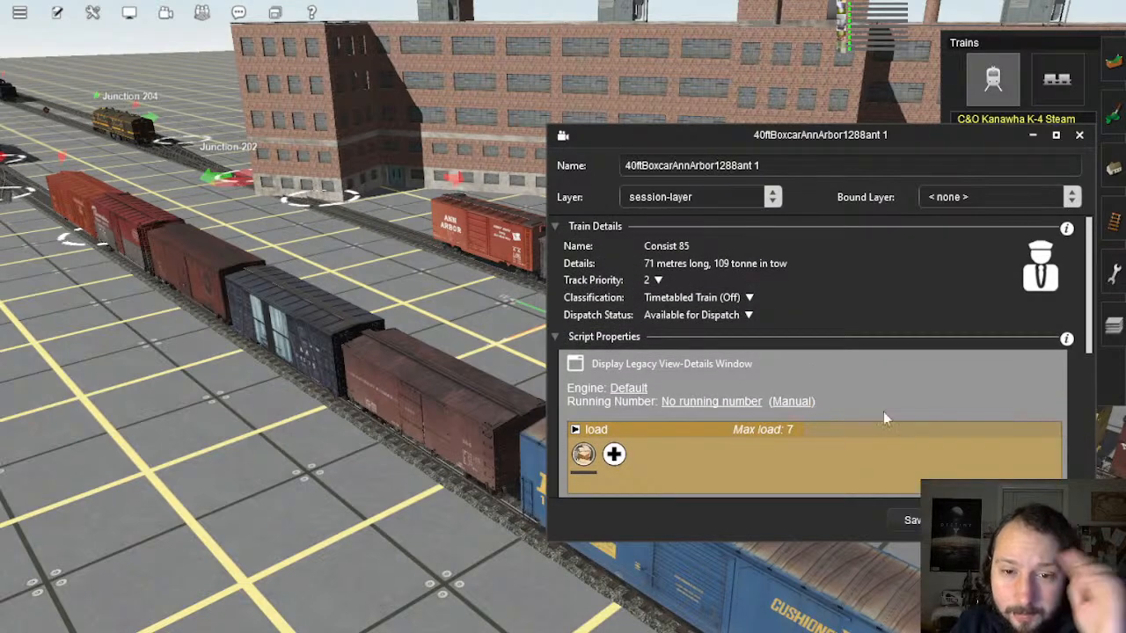
click(1038, 520)
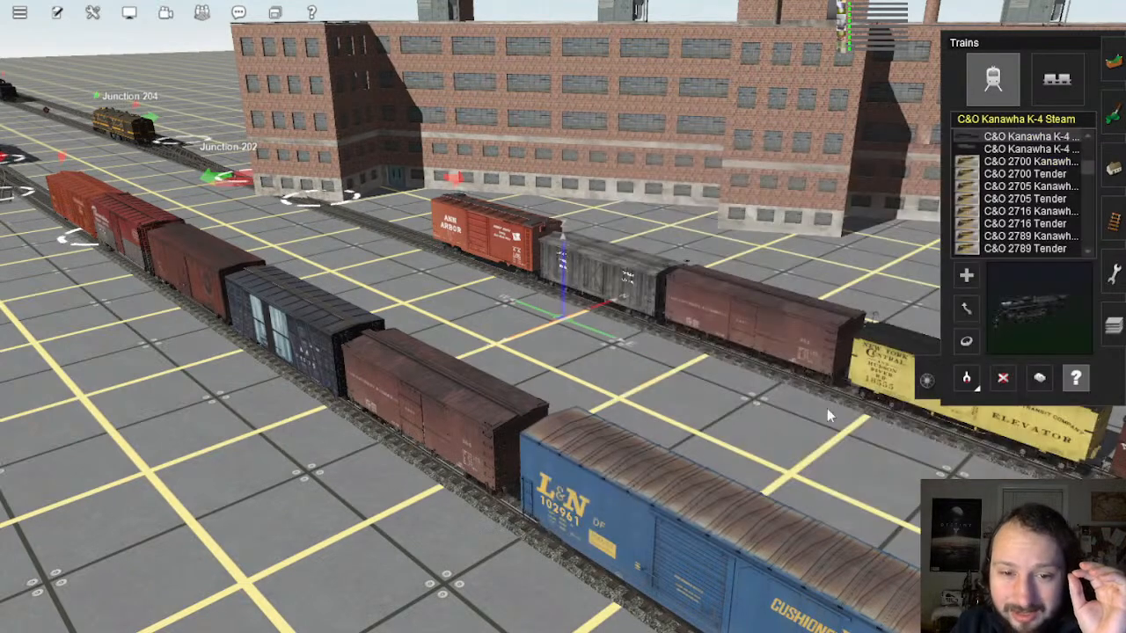
double_click(648, 299)
scroll(908, 421, down, 2)
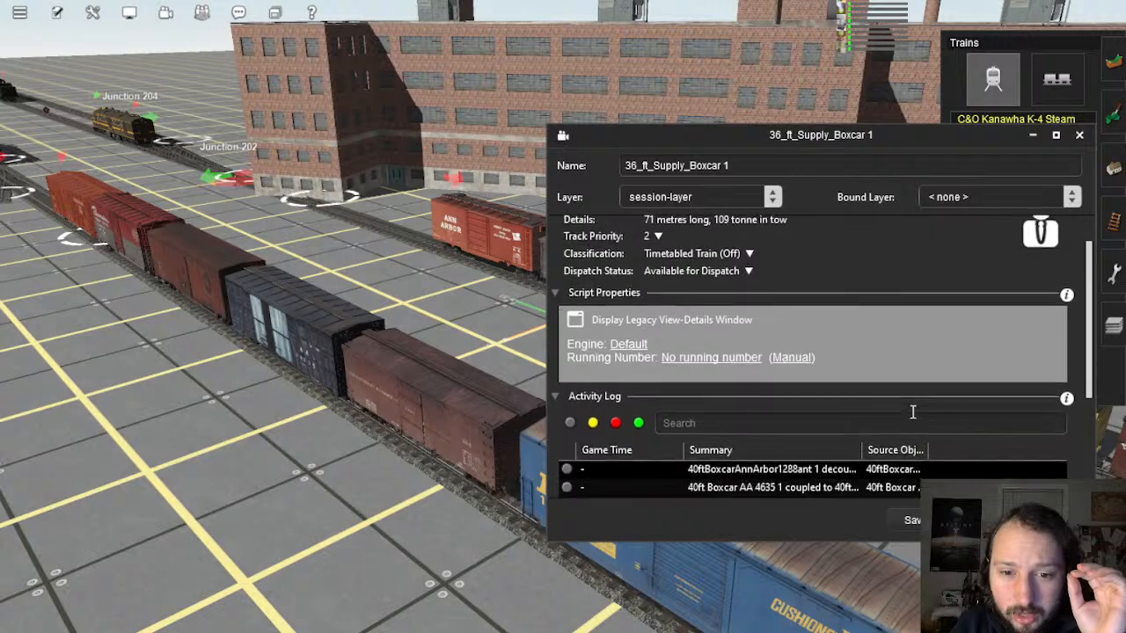
click(1038, 520)
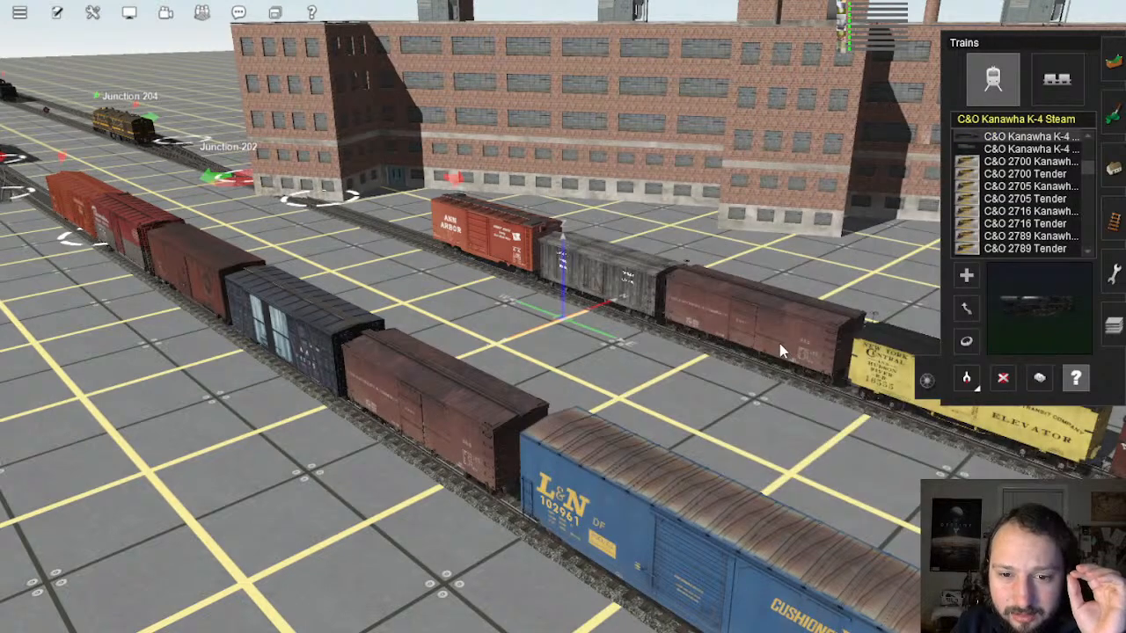
Step: Review 36ft Boxcar ERSX Late 1's prod1 loads, Crated Machine Parts and Lumber, dismissing the lock warning
double_click(779, 343)
scroll(793, 375, down, 3)
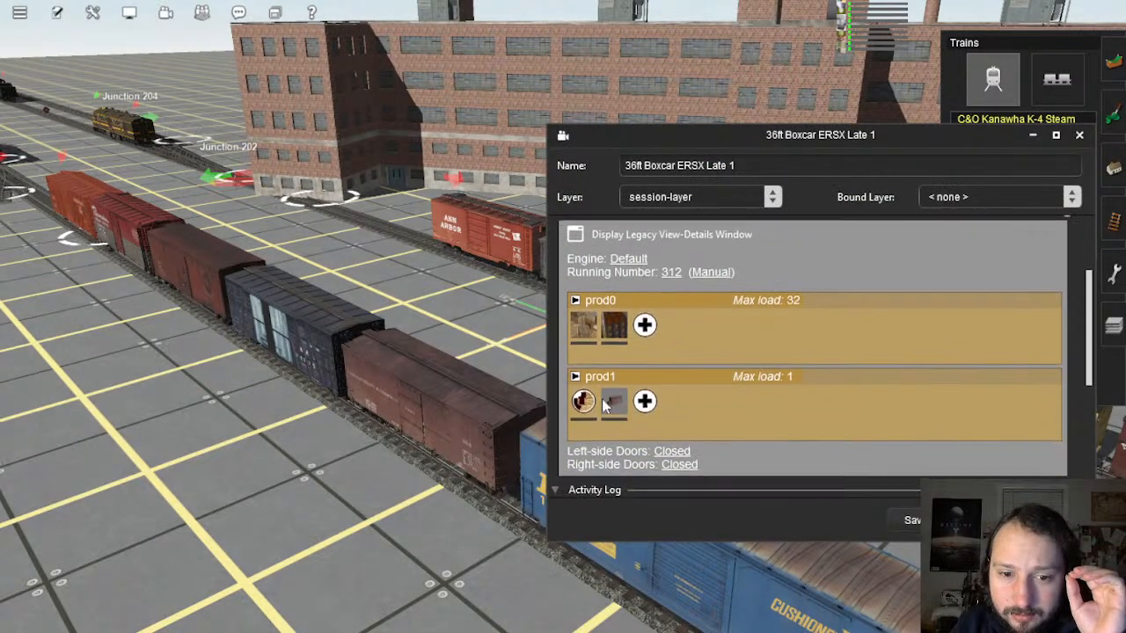
click(583, 398)
click(585, 399)
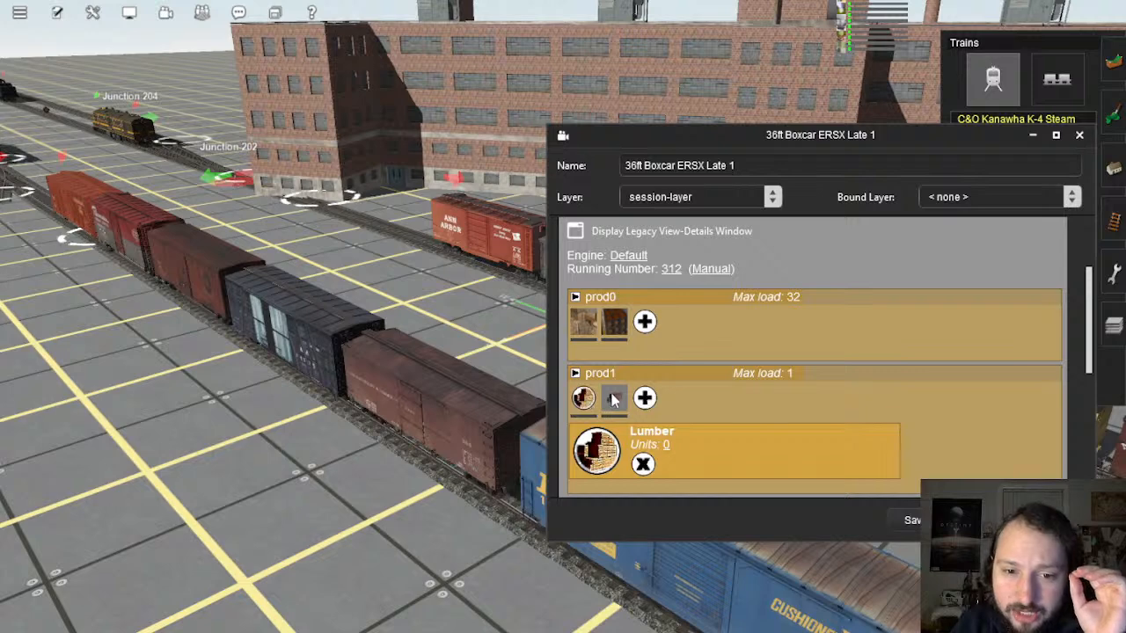
click(613, 399)
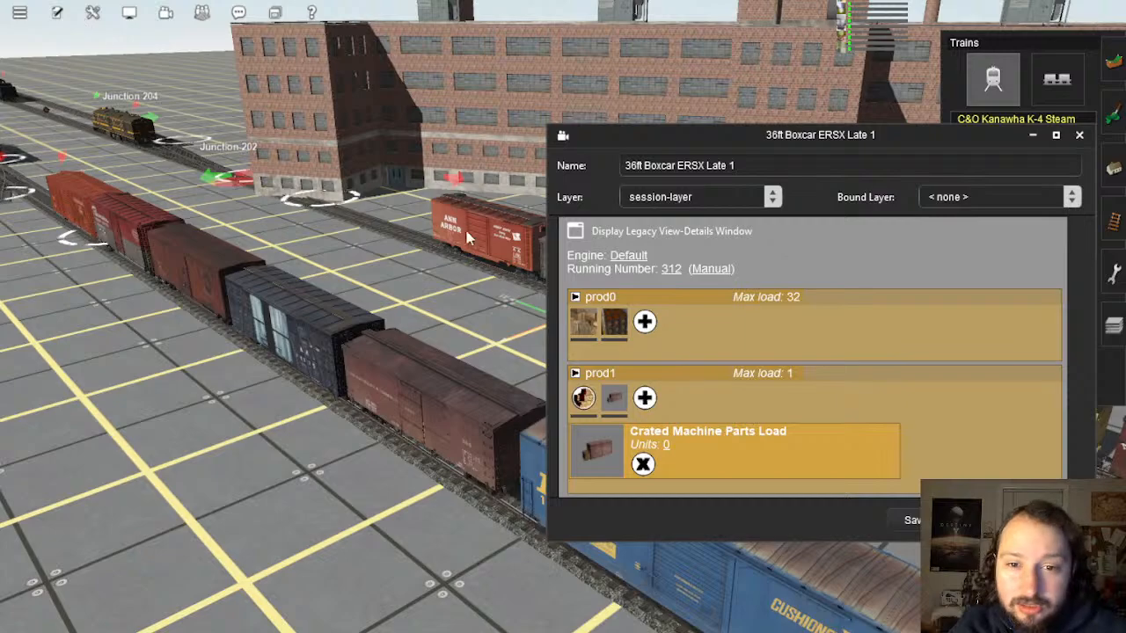
right_drag(468, 282, 247, 304)
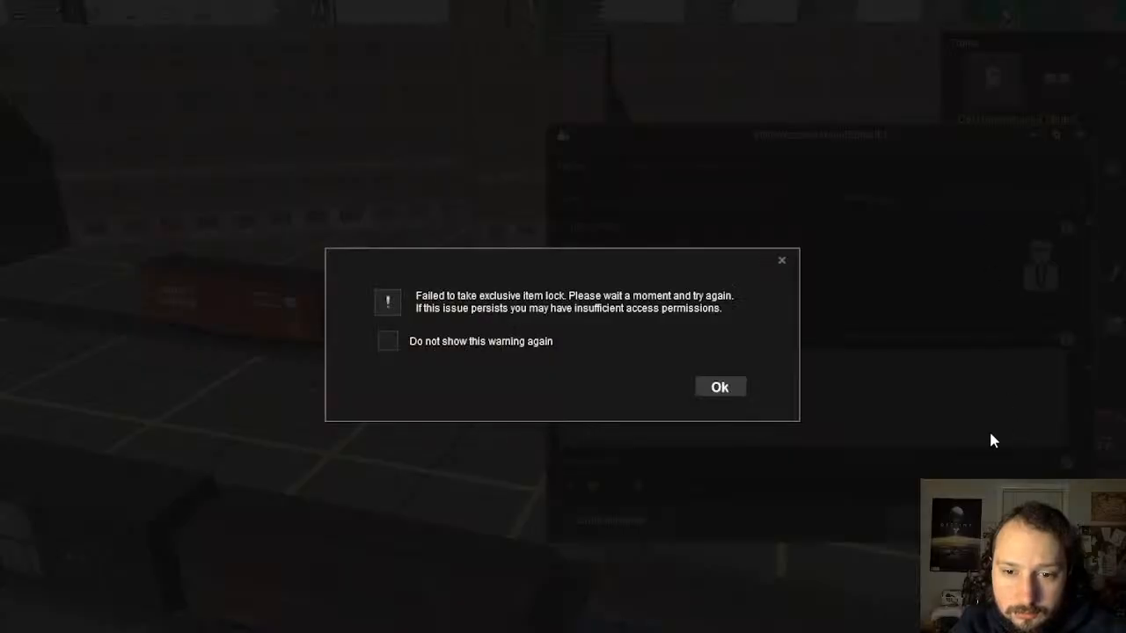
click(720, 388)
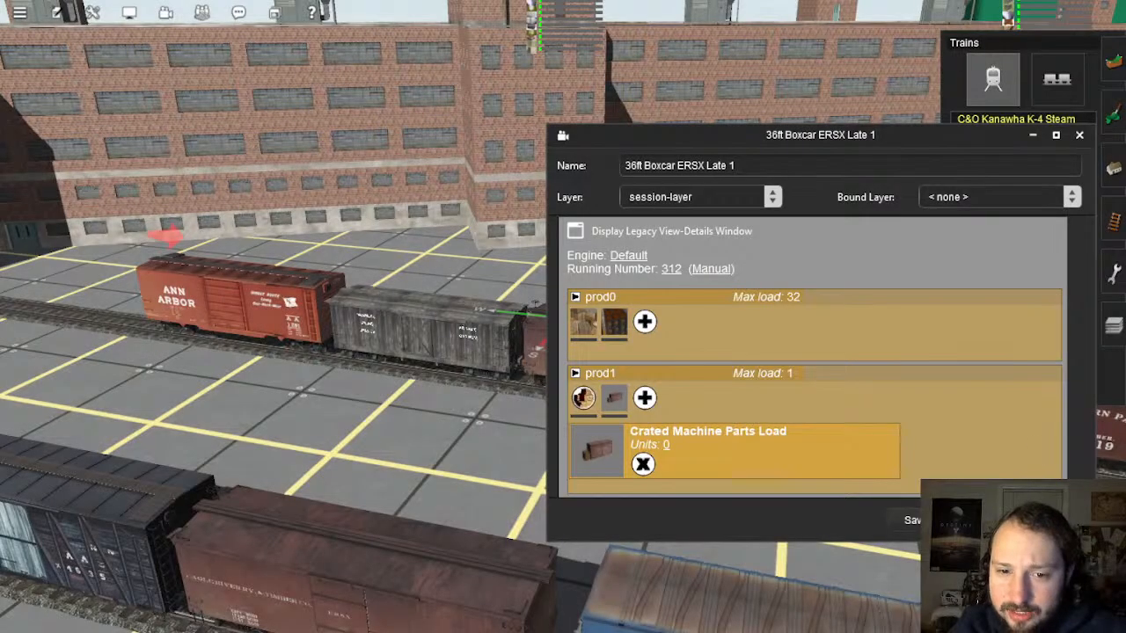
click(932, 520)
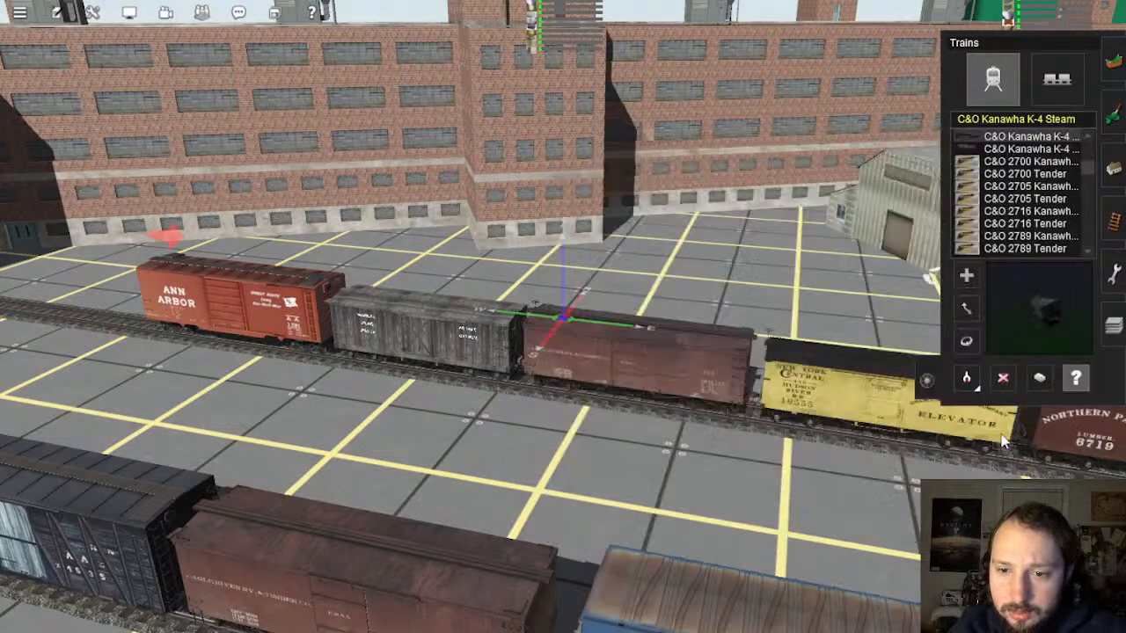
Step: Reveal the Ann Arbor boxcar's General Goods load in its properties
click(195, 296)
scroll(745, 362, down, 2)
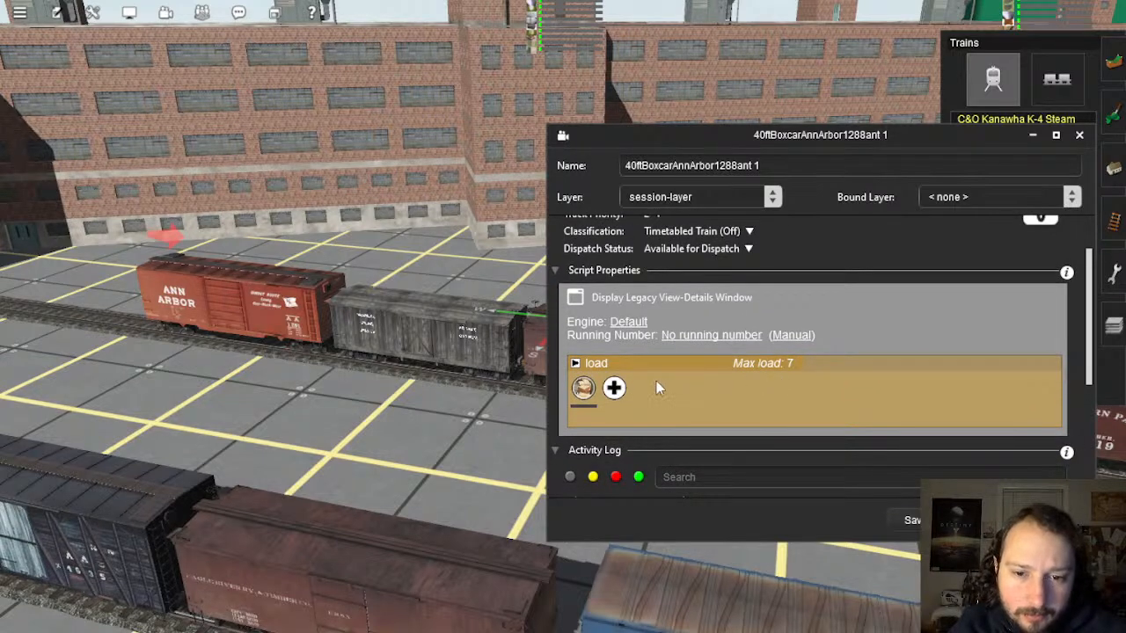
scroll(657, 381, up, 2)
scroll(824, 355, down, 1)
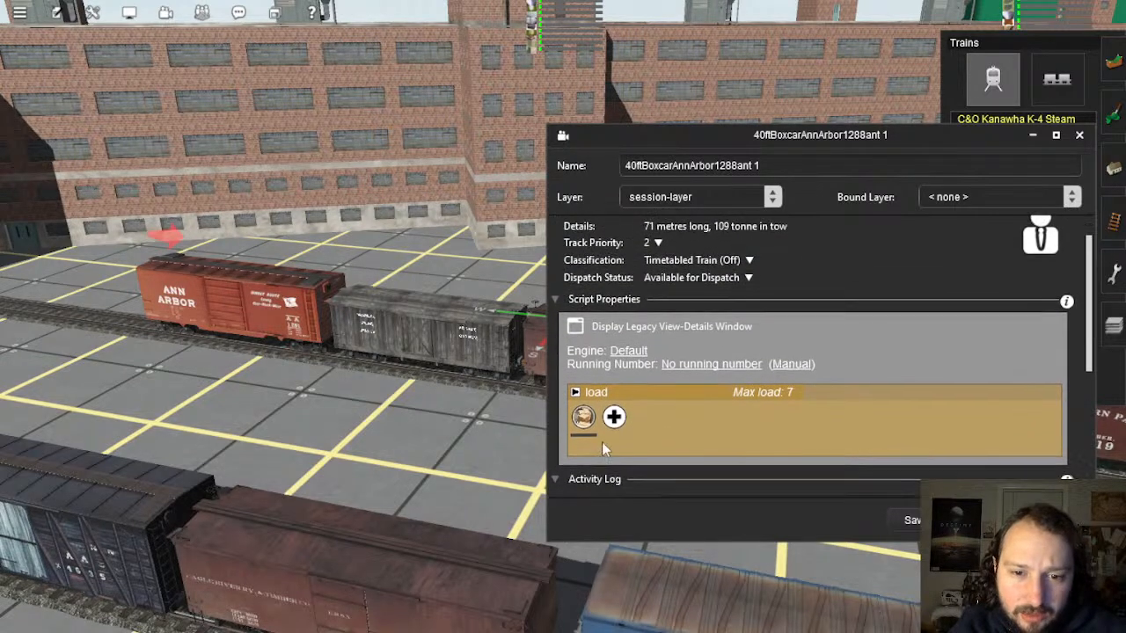
click(580, 417)
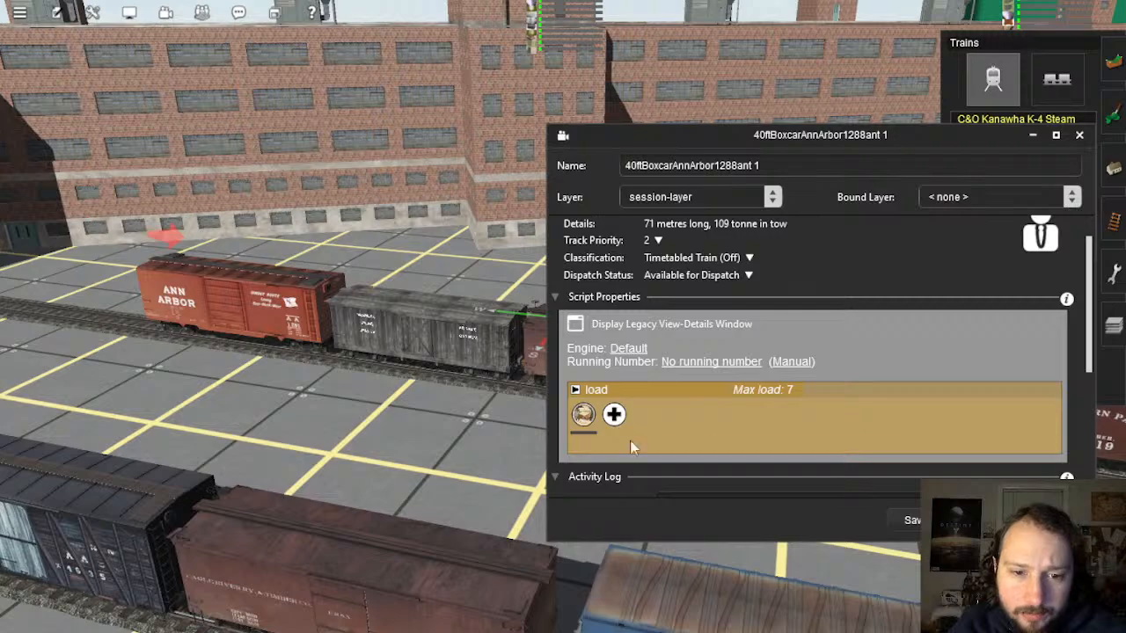
Step: Delete the Ann Arbor boxcar from the track
click(928, 520)
right_click(466, 383)
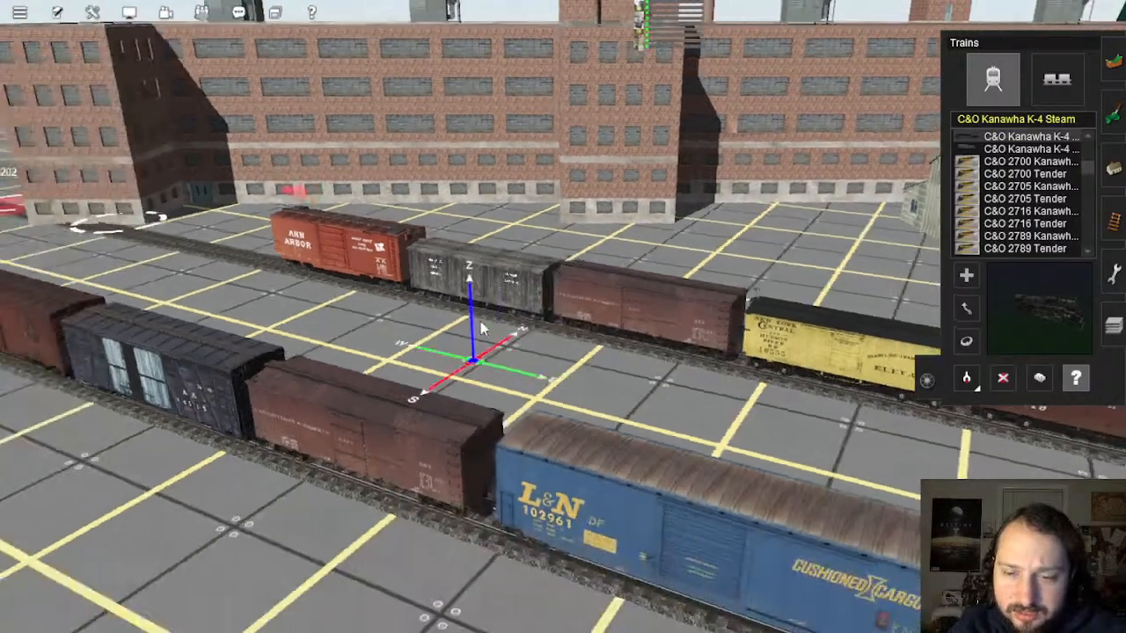
right_click(546, 312)
click(1039, 378)
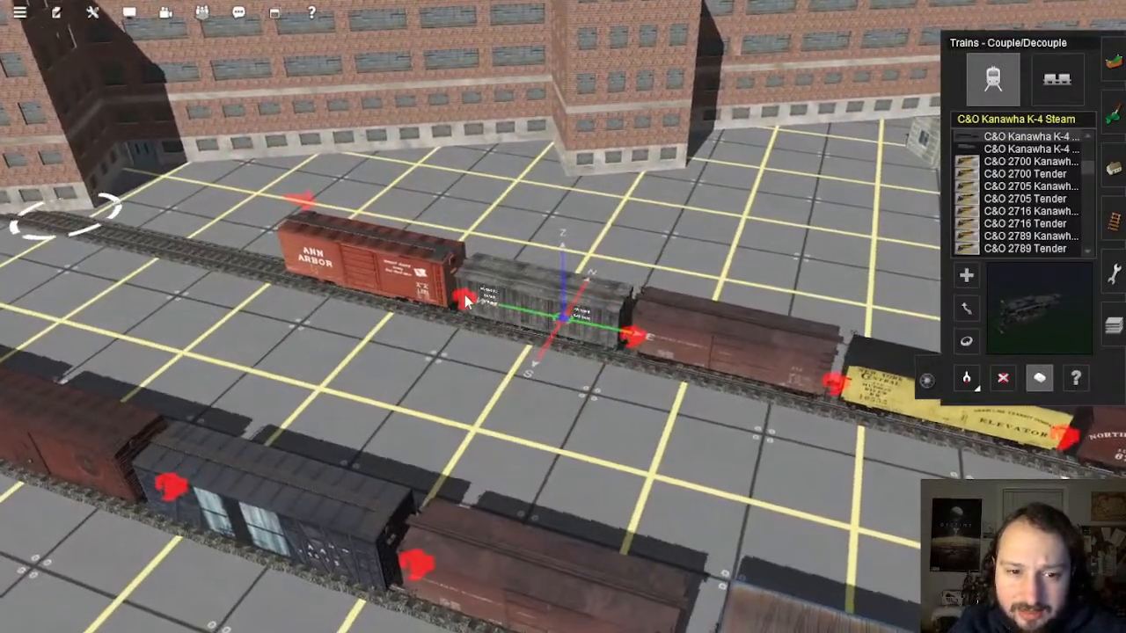
click(1003, 379)
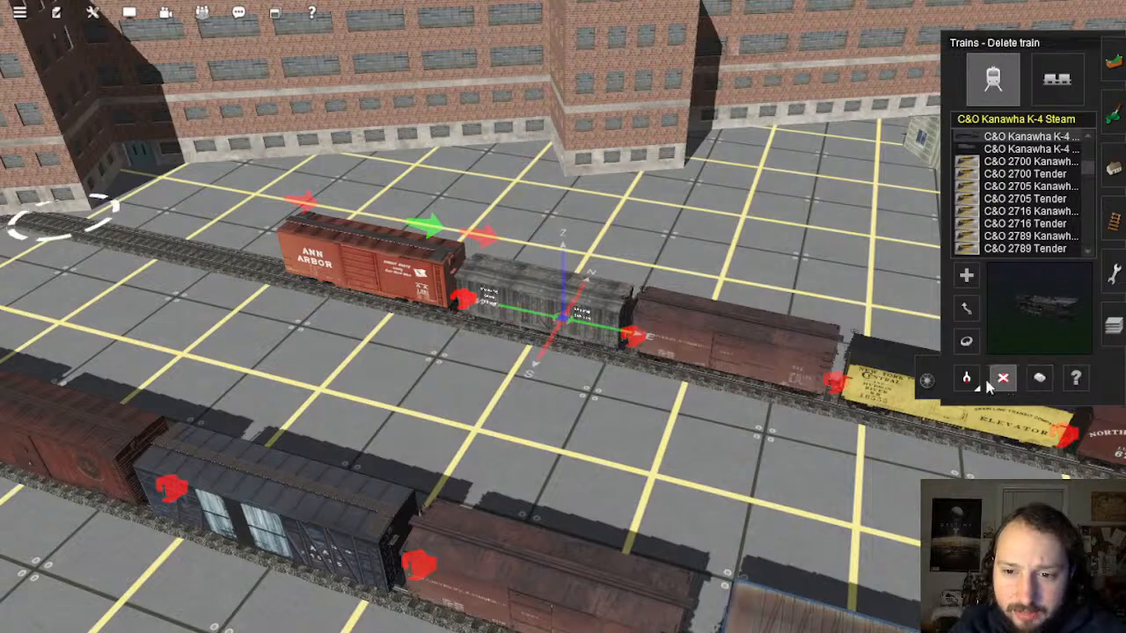
click(399, 282)
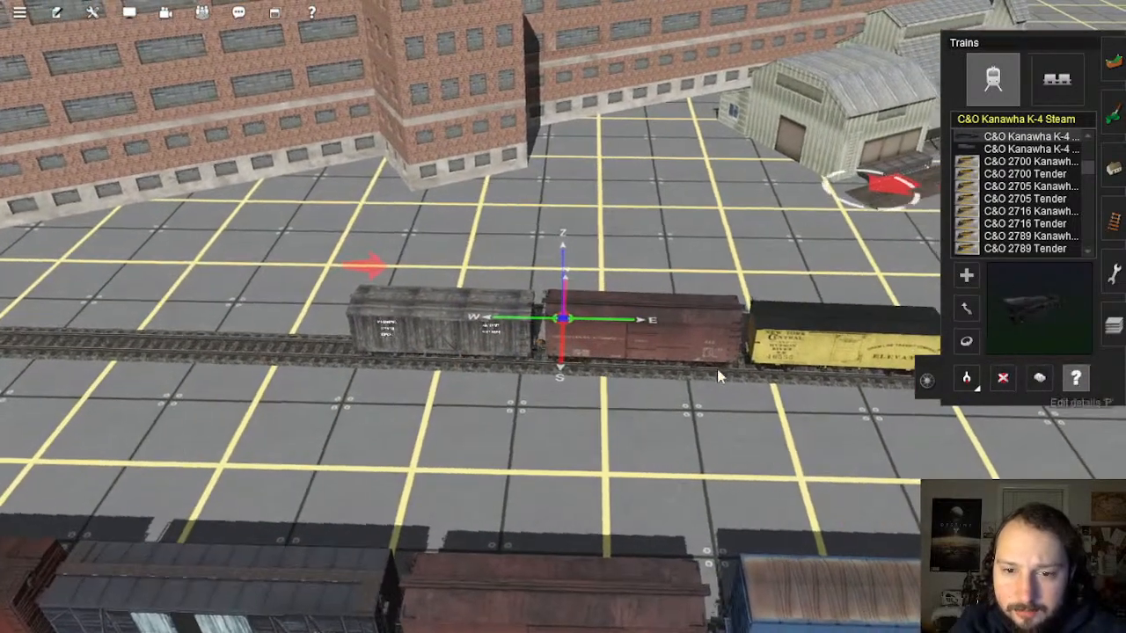
Step: Delete the grey supply boxcar, then open the brown ERSX Late 1 boxcar's properties
click(495, 350)
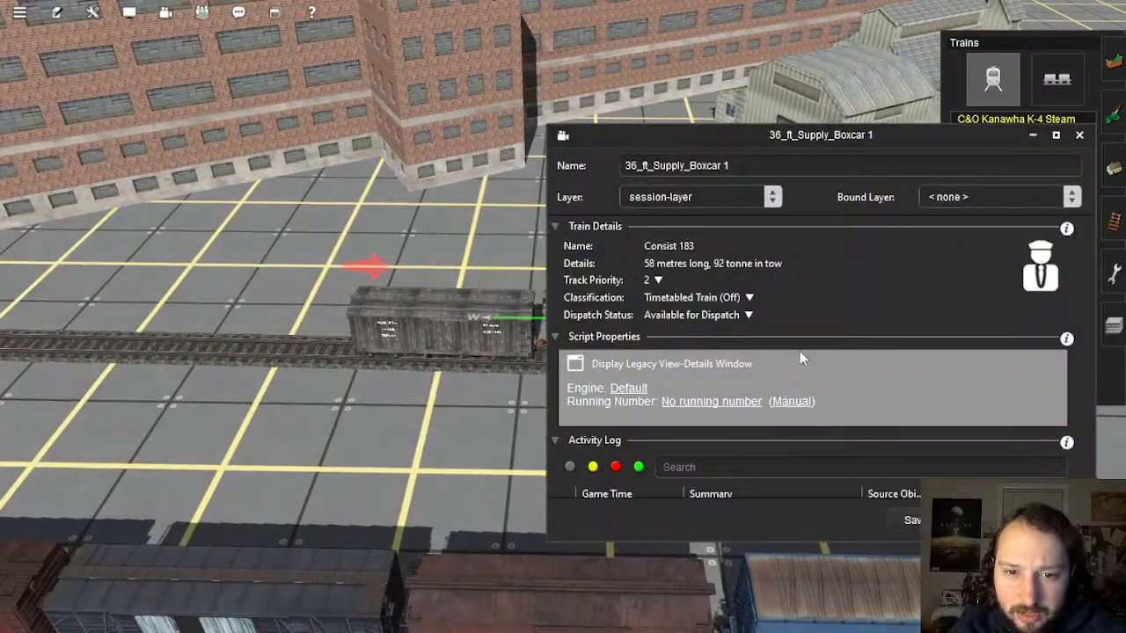
scroll(805, 347, down, 3)
scroll(815, 341, down, 3)
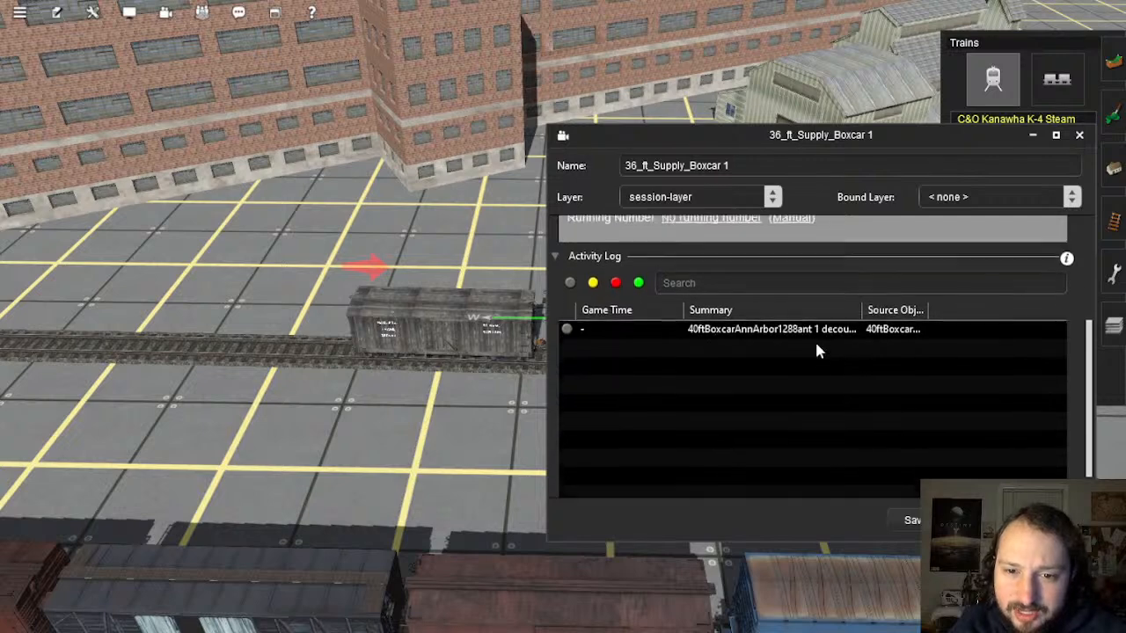
scroll(792, 341, up, 5)
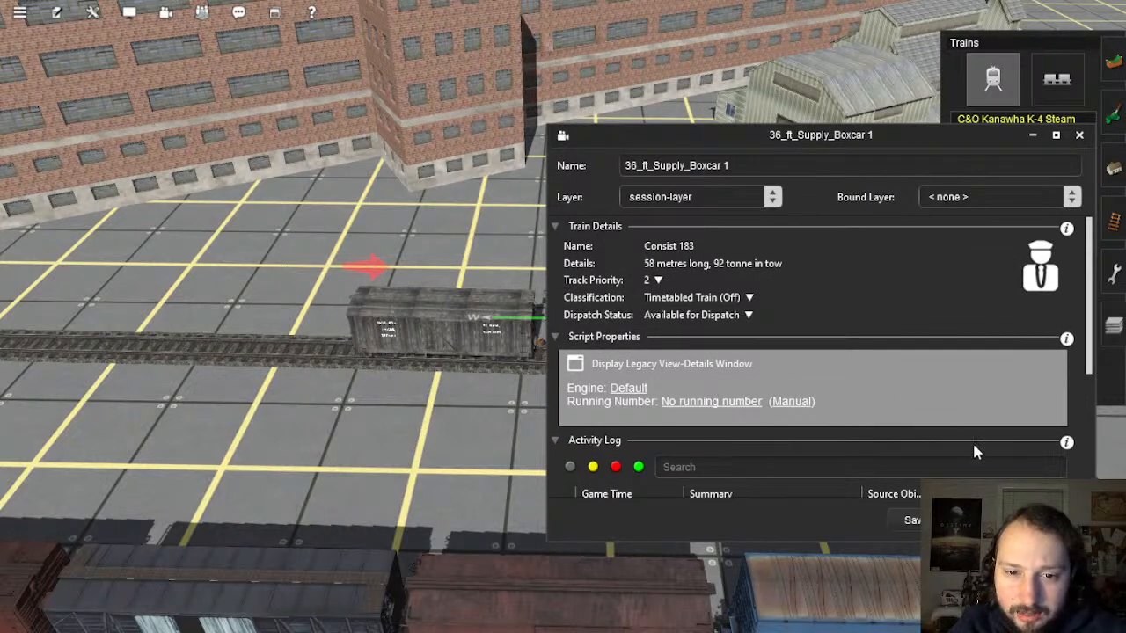
click(1080, 134)
click(1003, 378)
click(492, 334)
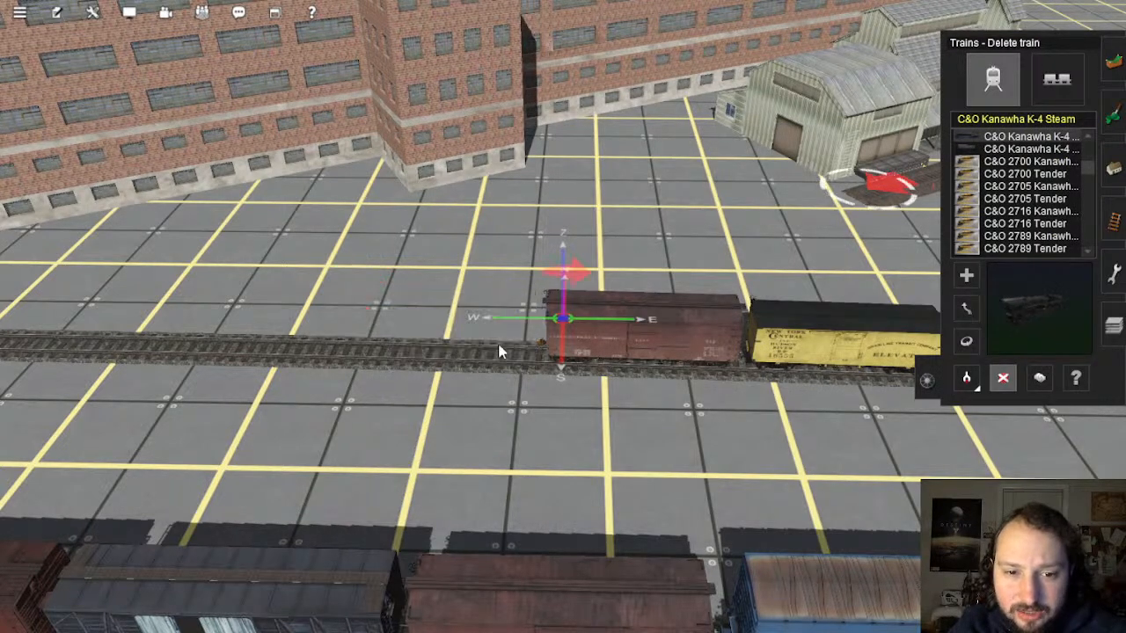
click(1066, 377)
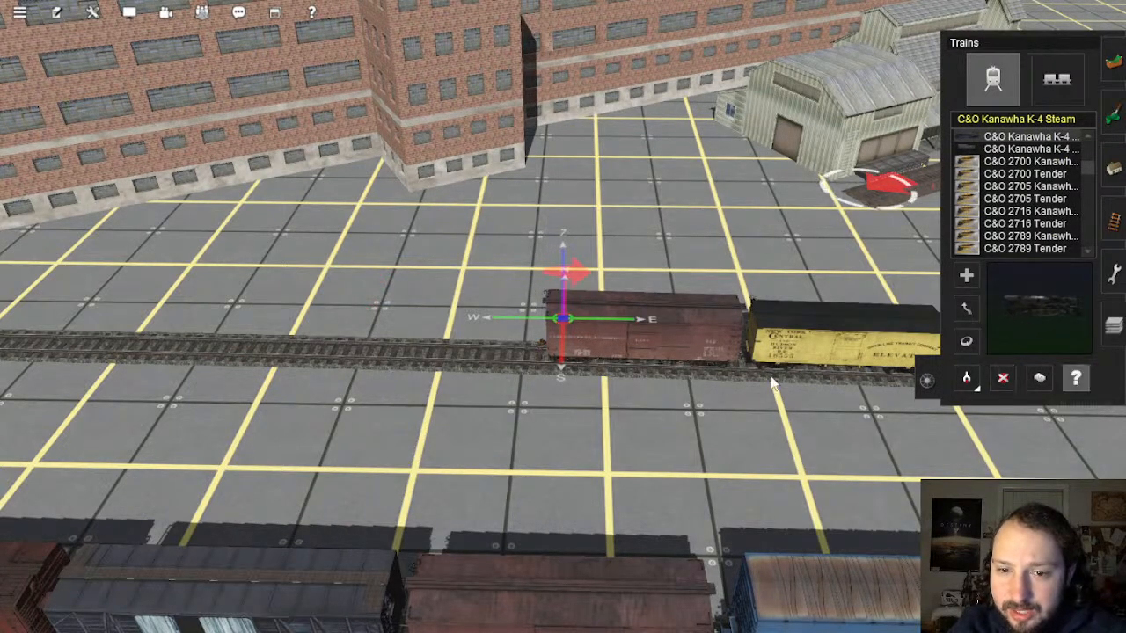
click(669, 369)
scroll(766, 397, down, 2)
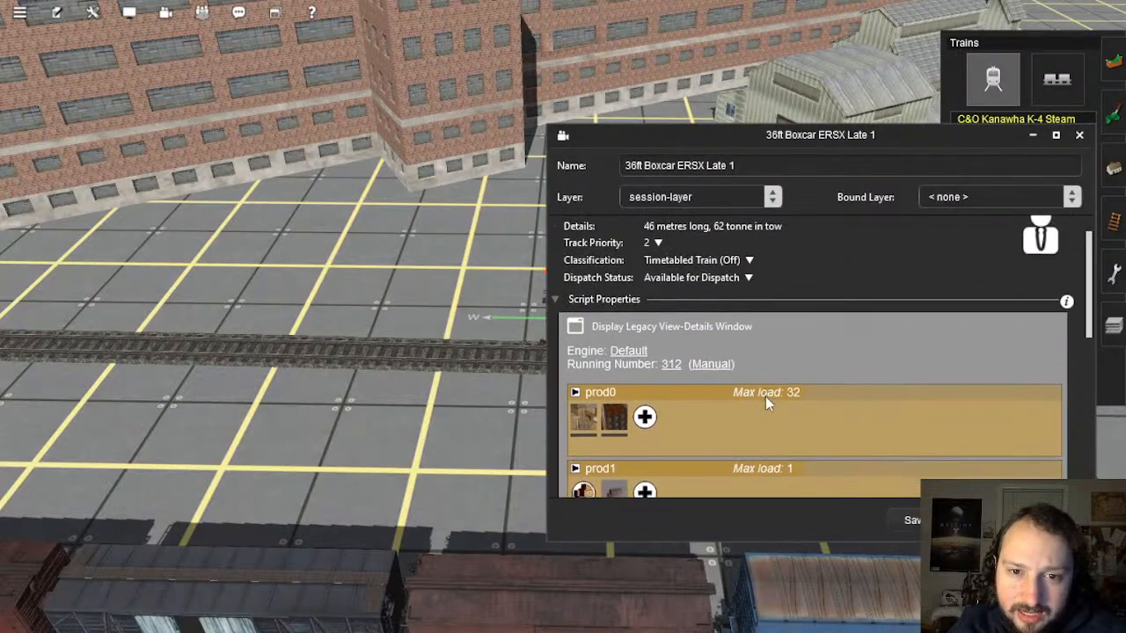
right_drag(396, 424, 566, 329)
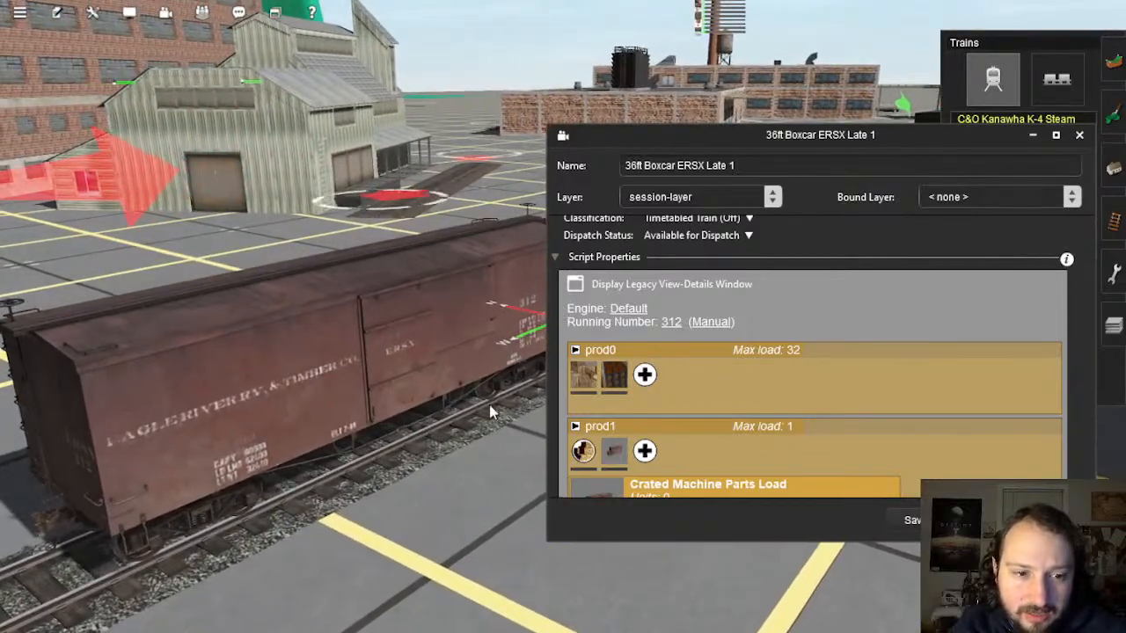
key(Left)
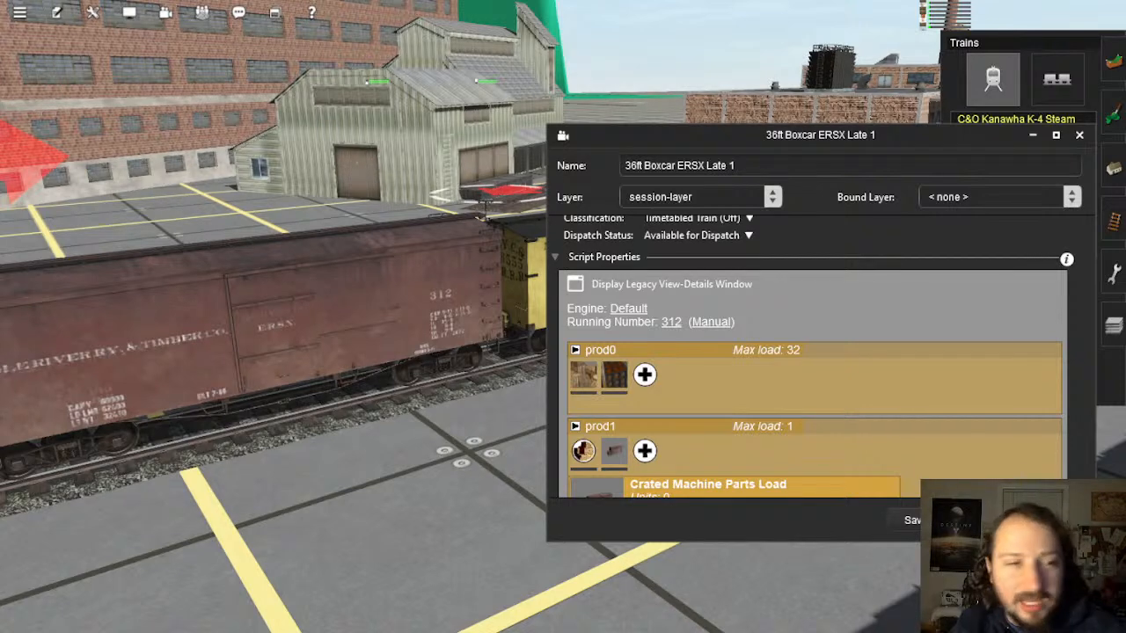
Step: Set 36ft Boxcar ERSX Late 1's prod0 load to Oranges and prod1 to Lumber
right_drag(440, 365, 654, 291)
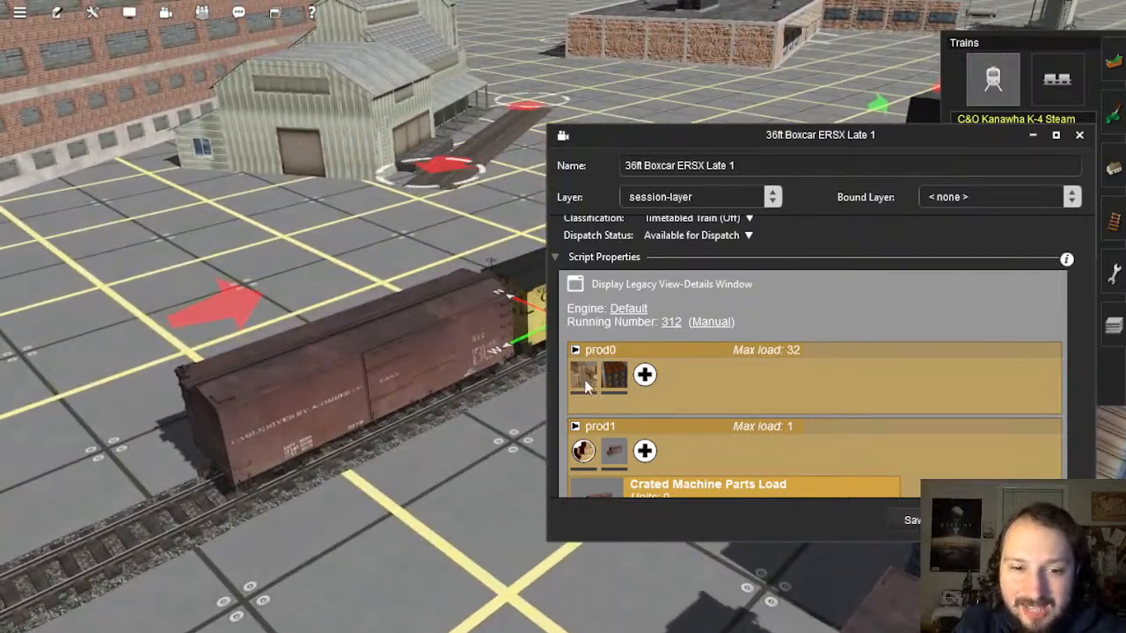
click(614, 376)
click(616, 376)
scroll(616, 378, down, 3)
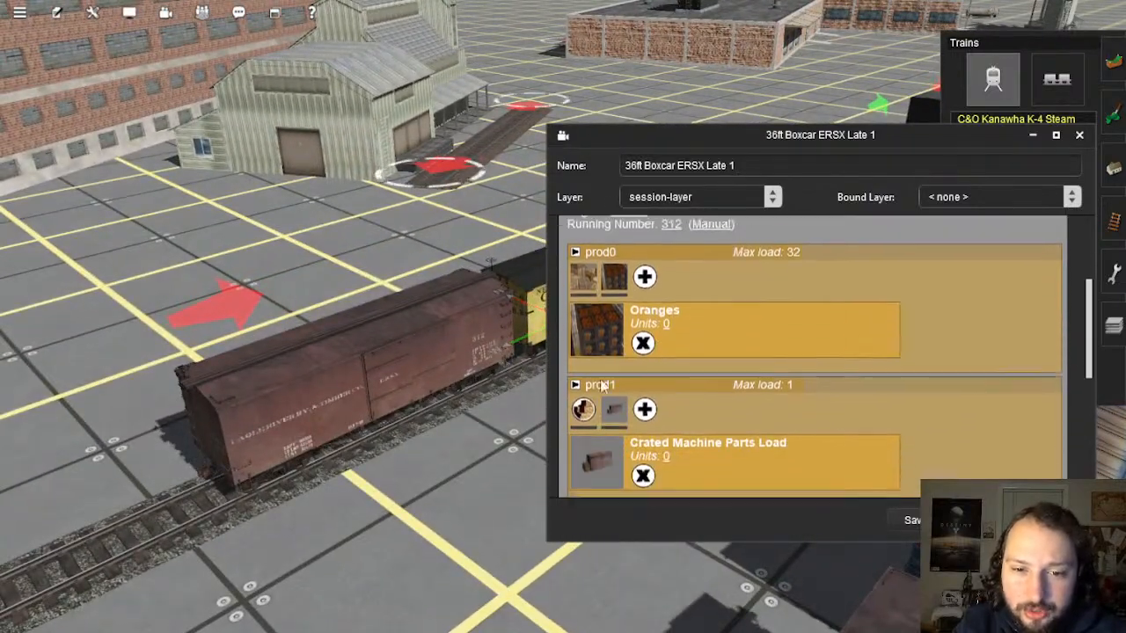
click(579, 389)
Step: Pan the view along the train from the brown boxcar toward the yellow car
right_click(404, 352)
key(Right)
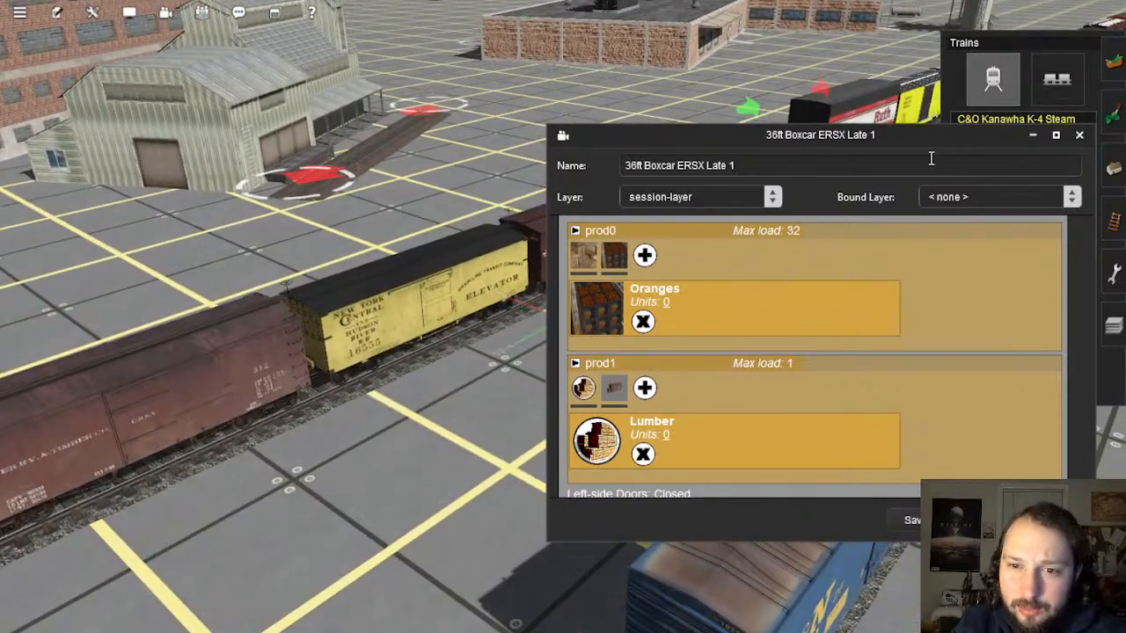
drag(914, 197, 941, 217)
right_click(150, 392)
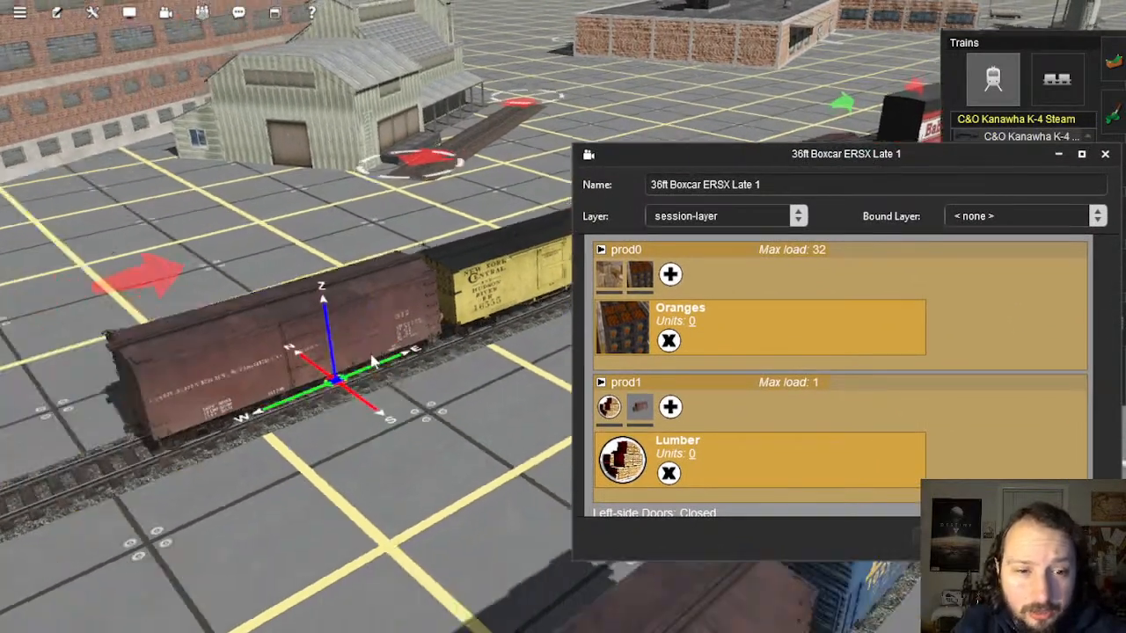
key(Right)
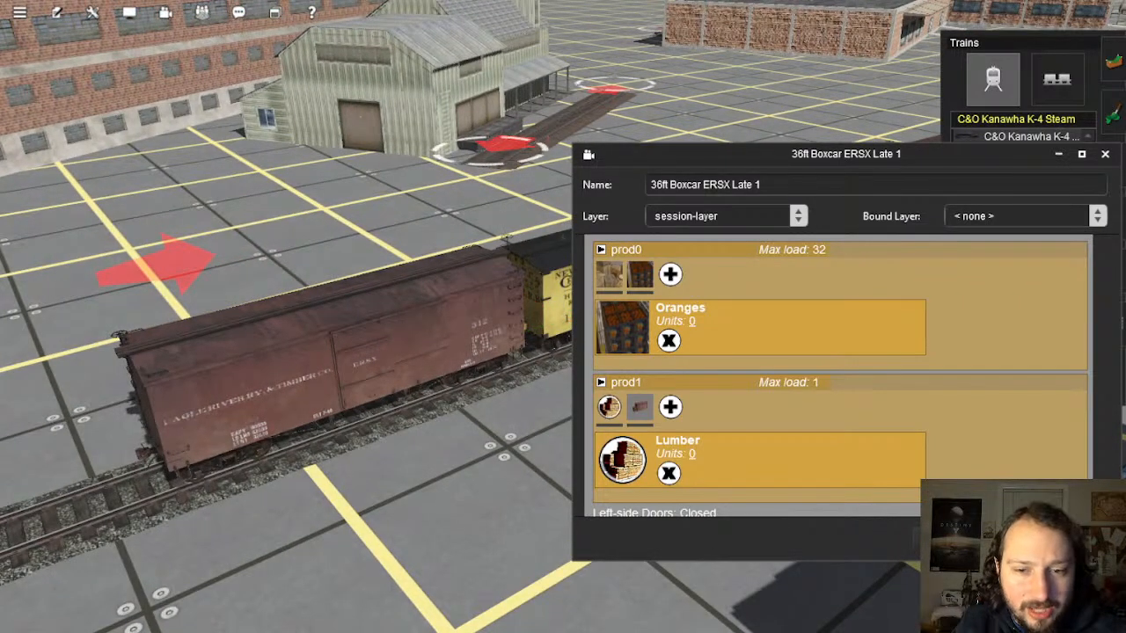
key(alt+Tab)
Step: Reposition the YouTube Studio live stream window at the top of the screen
click(428, 619)
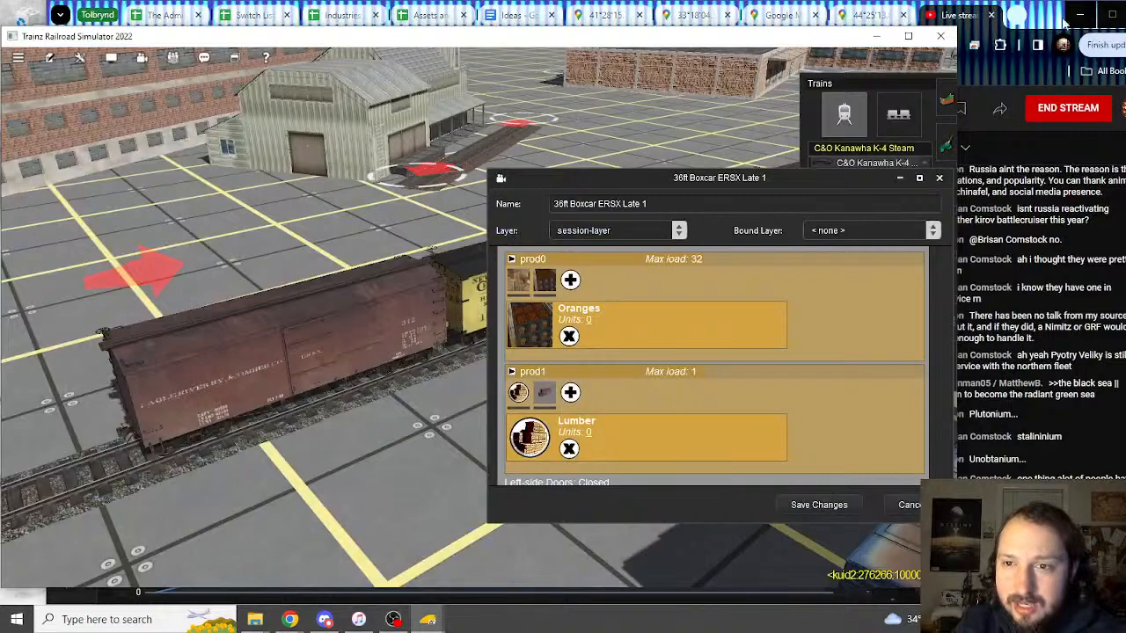
click(971, 19)
drag(970, 19, 119, 127)
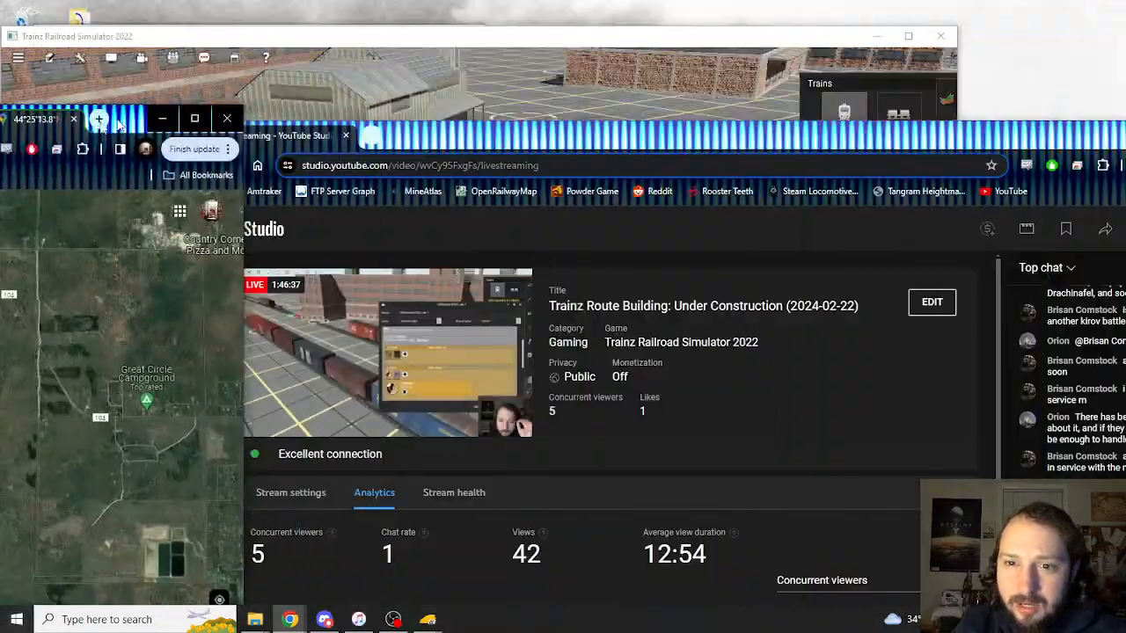
click(812, 142)
drag(812, 142, 709, 33)
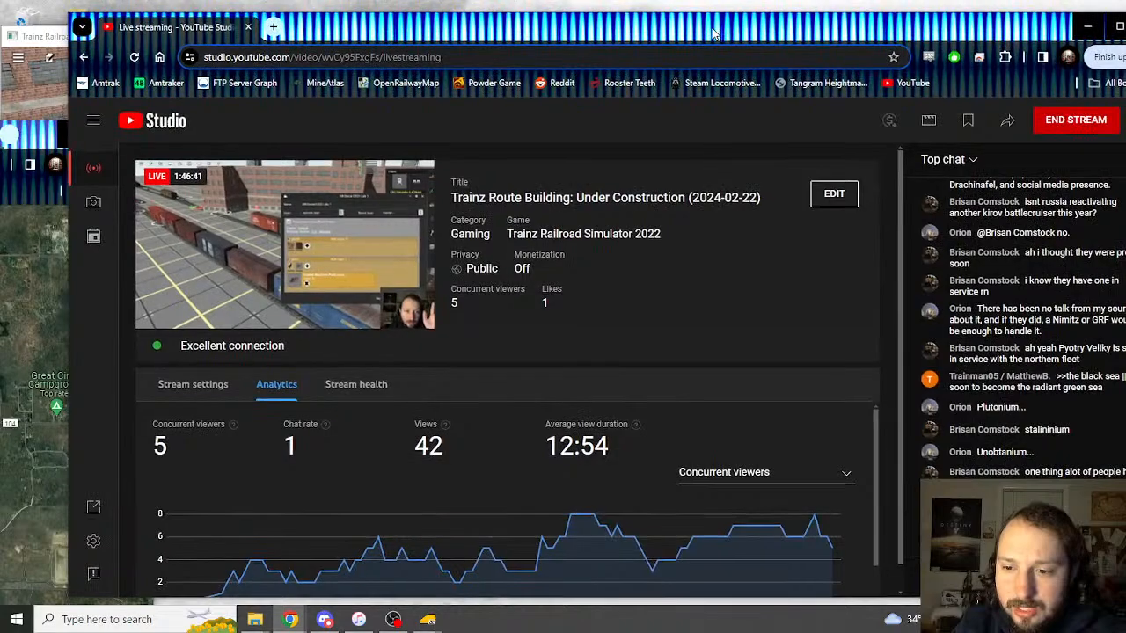
Step: Snap the Google Maps window to the left half and widen it
click(41, 135)
key(super+Left)
click(716, 48)
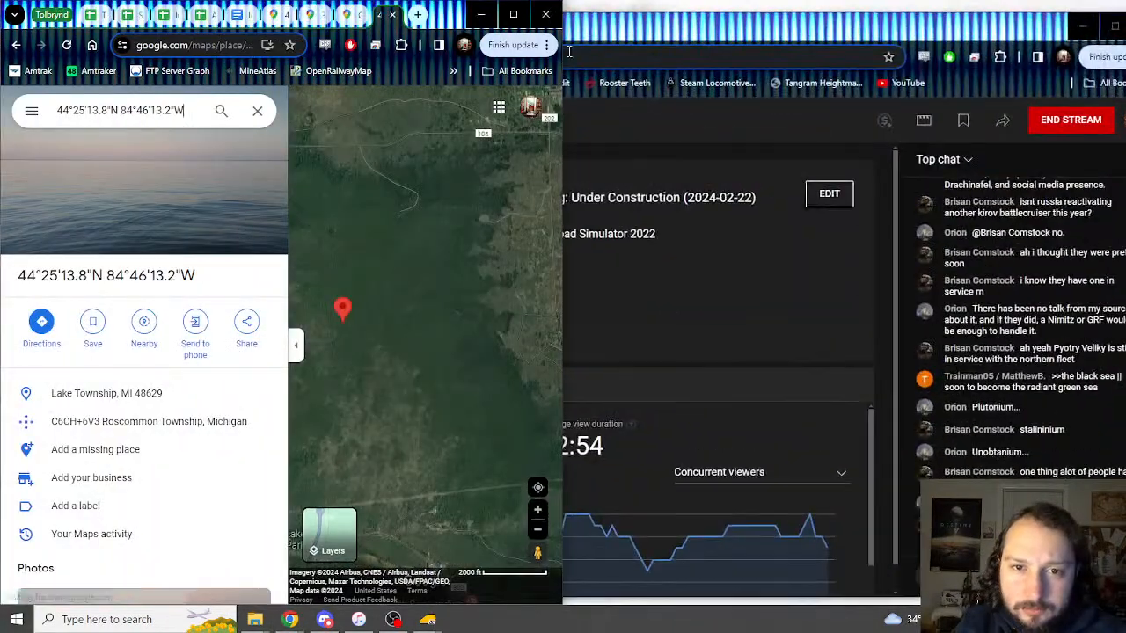
drag(563, 52, 939, 53)
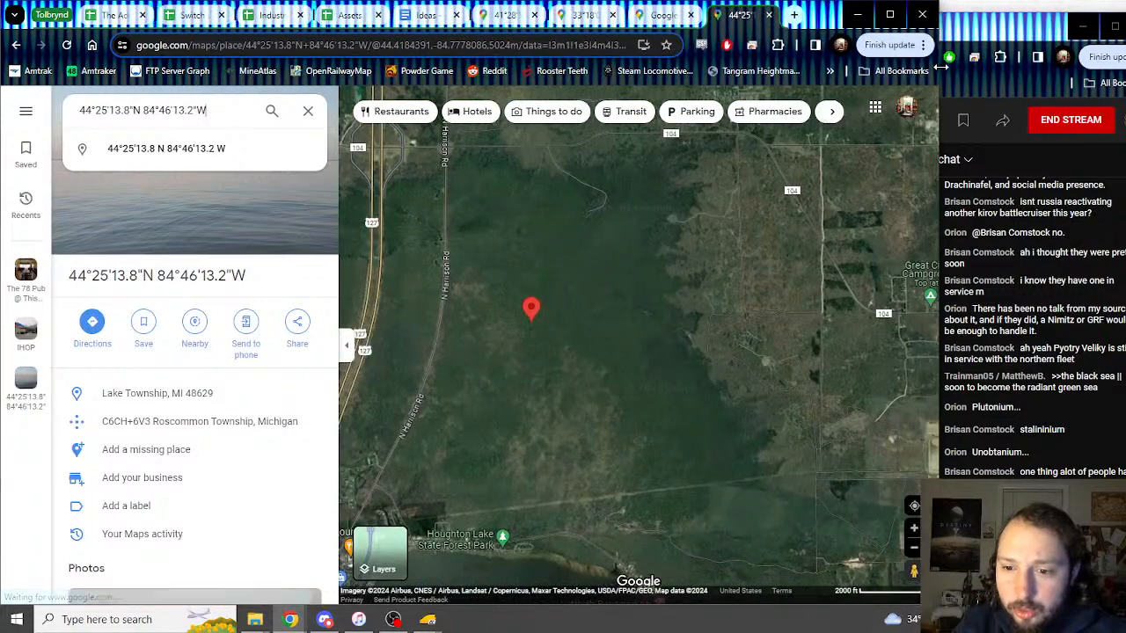
click(288, 14)
scroll(330, 320, up, 10)
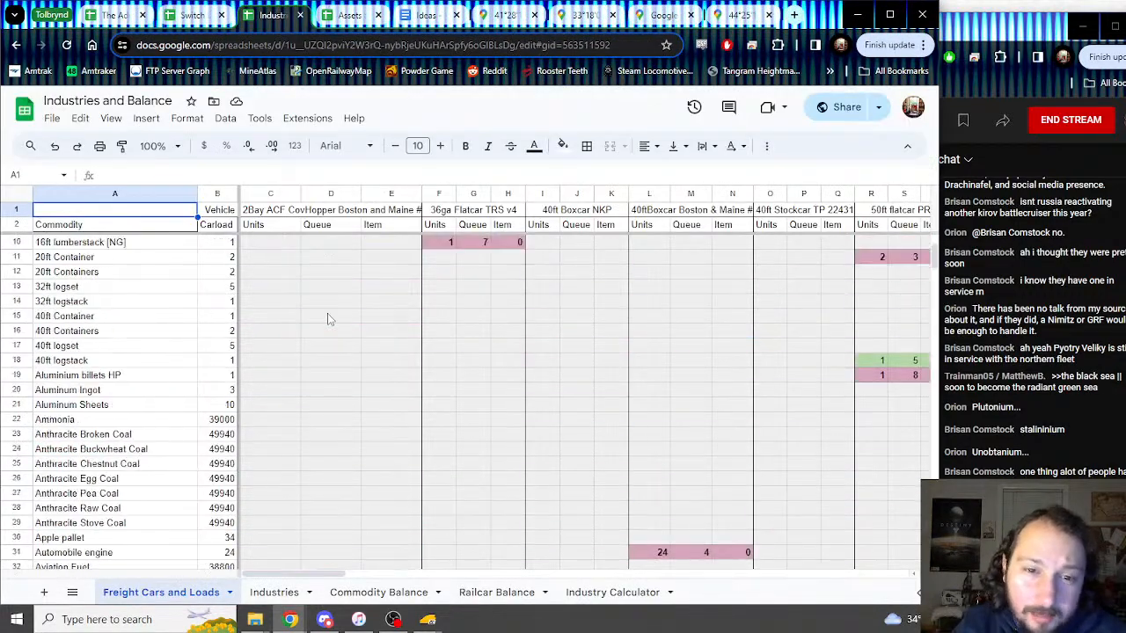
mouse_move(425, 621)
click(466, 585)
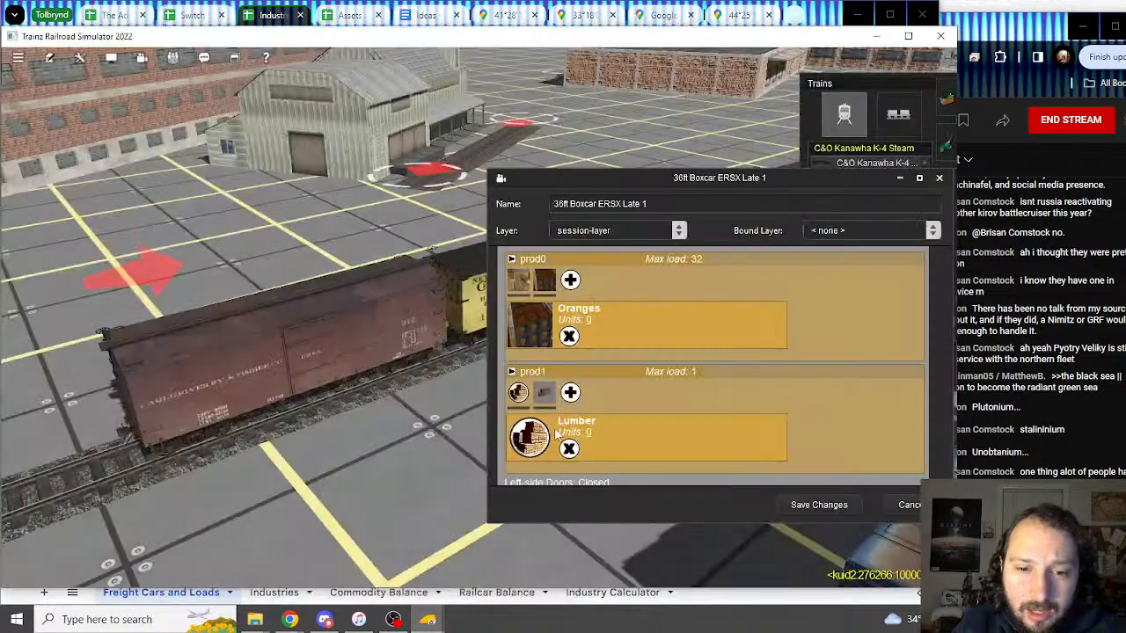
drag(552, 205, 691, 202)
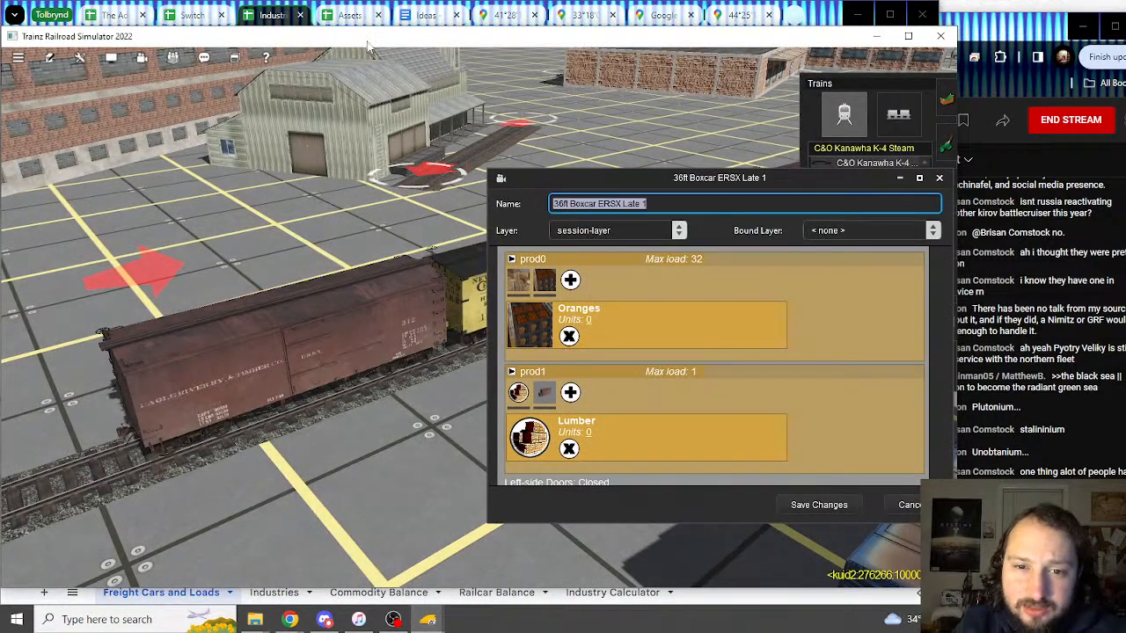
key(alt+Tab)
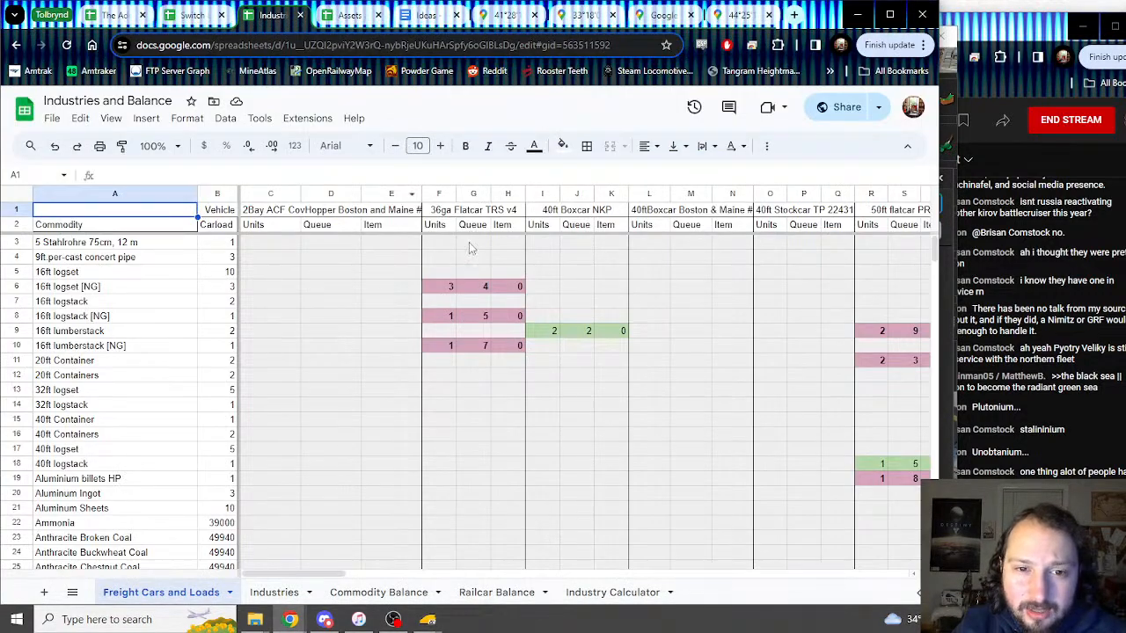
click(470, 249)
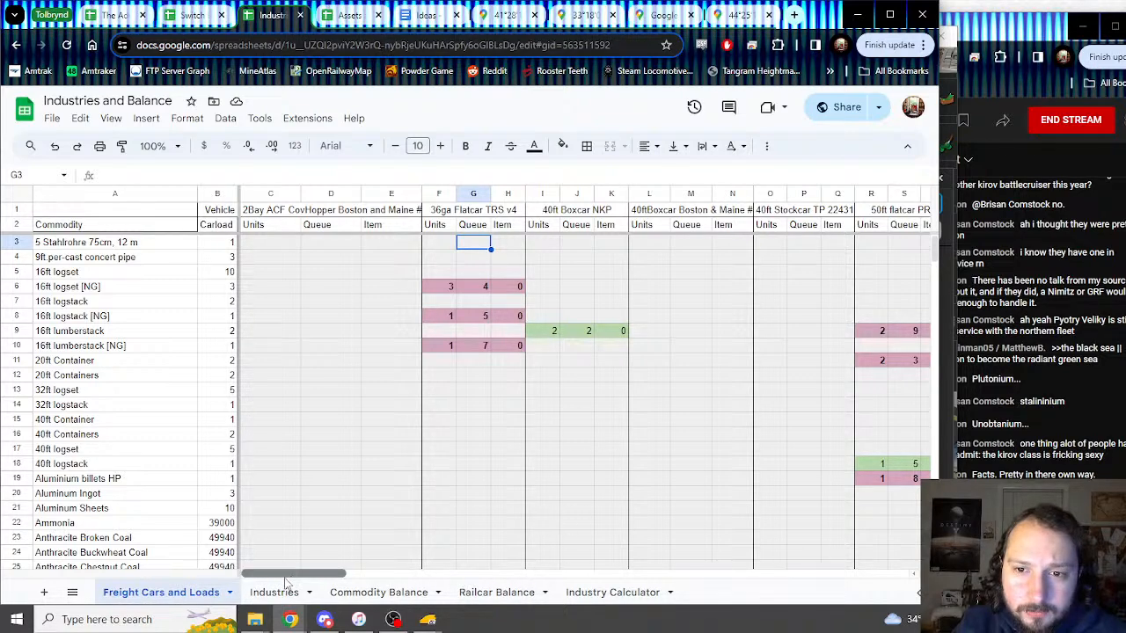
drag(285, 576, 260, 581)
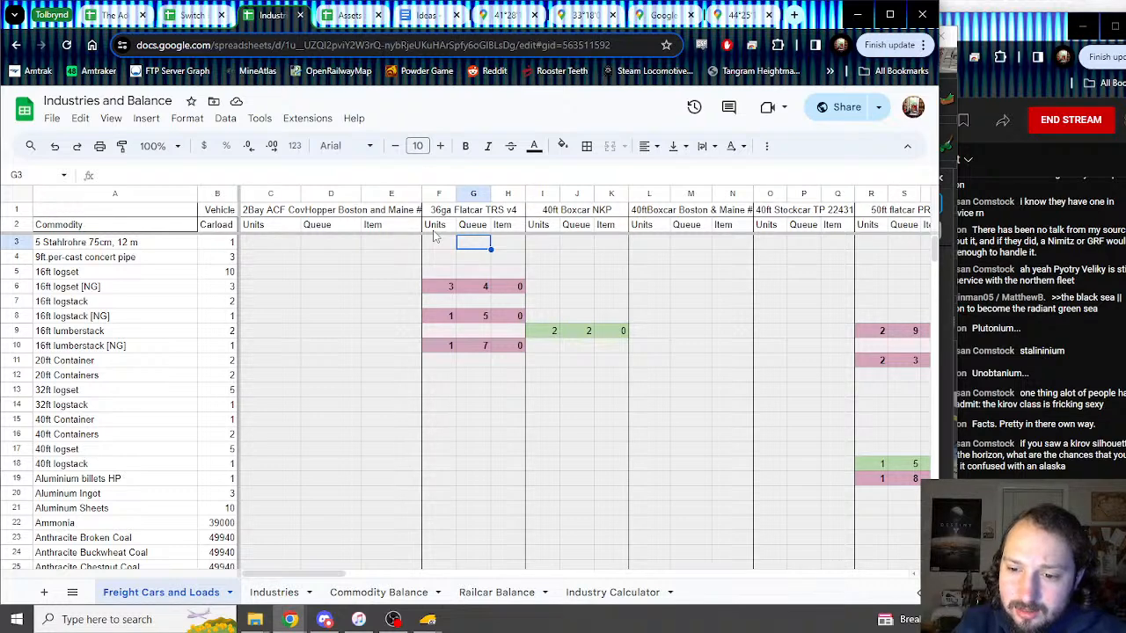
Step: Insert three empty columns before column F
click(440, 195)
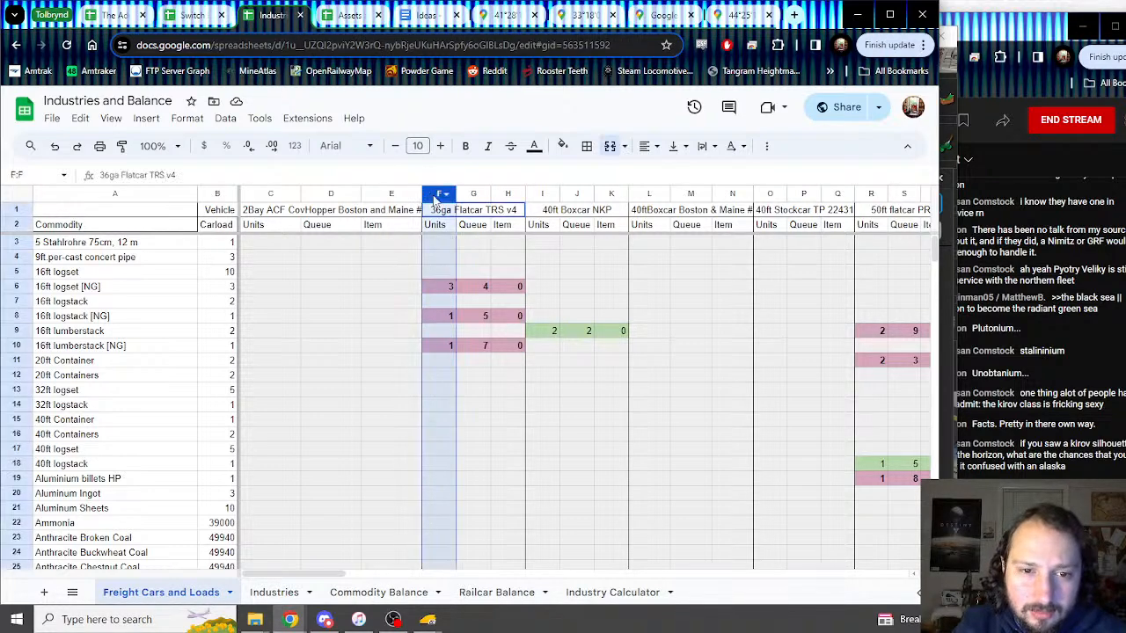
right_click(440, 195)
click(473, 262)
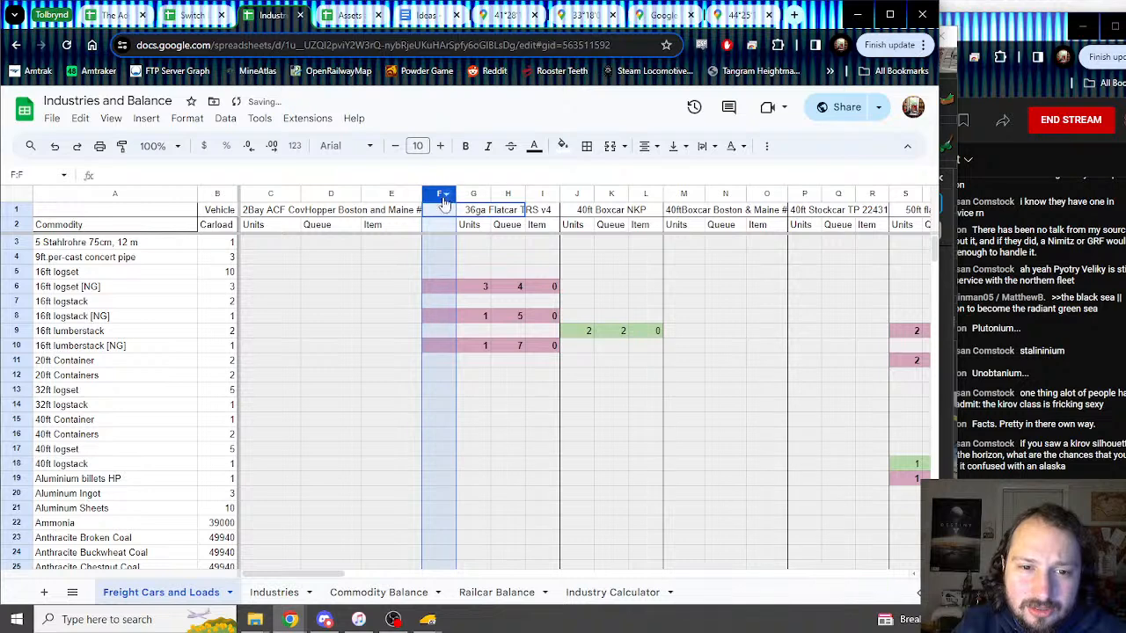
right_click(437, 194)
click(475, 258)
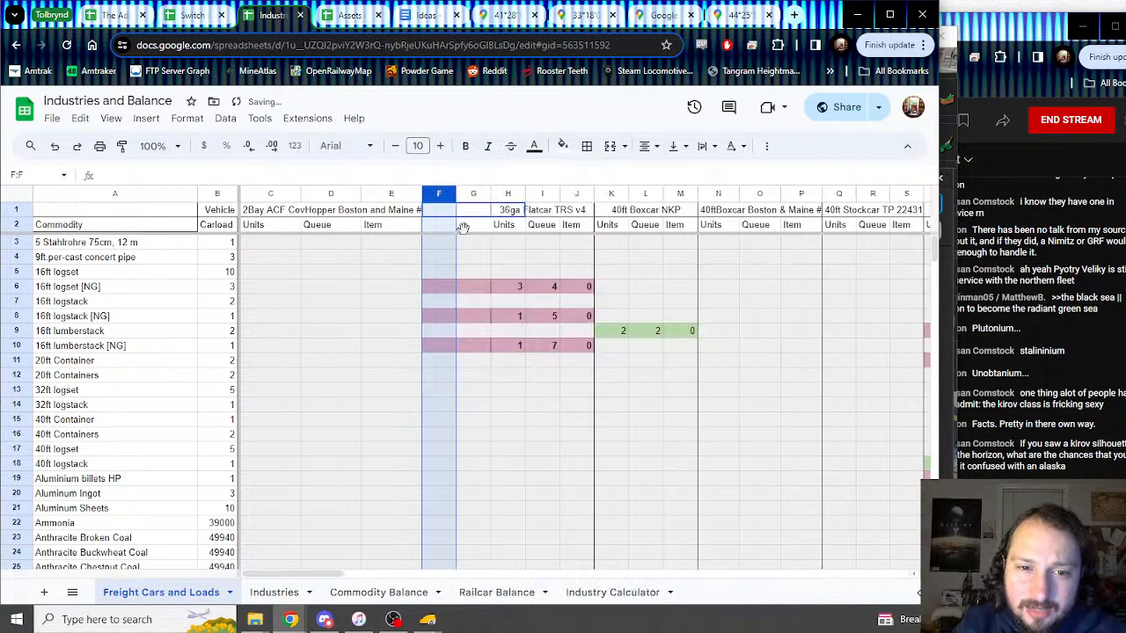
right_click(436, 196)
click(475, 256)
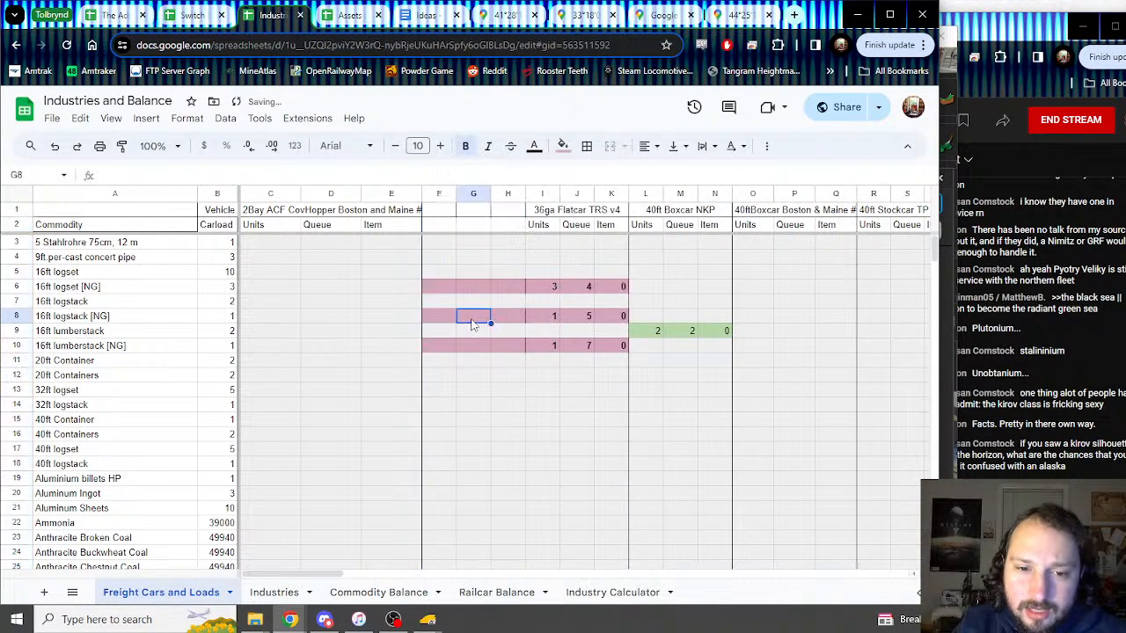
Step: Remove the pink fill from F6:H10 and F50:H52
drag(440, 287, 508, 347)
scroll(507, 347, down, 10)
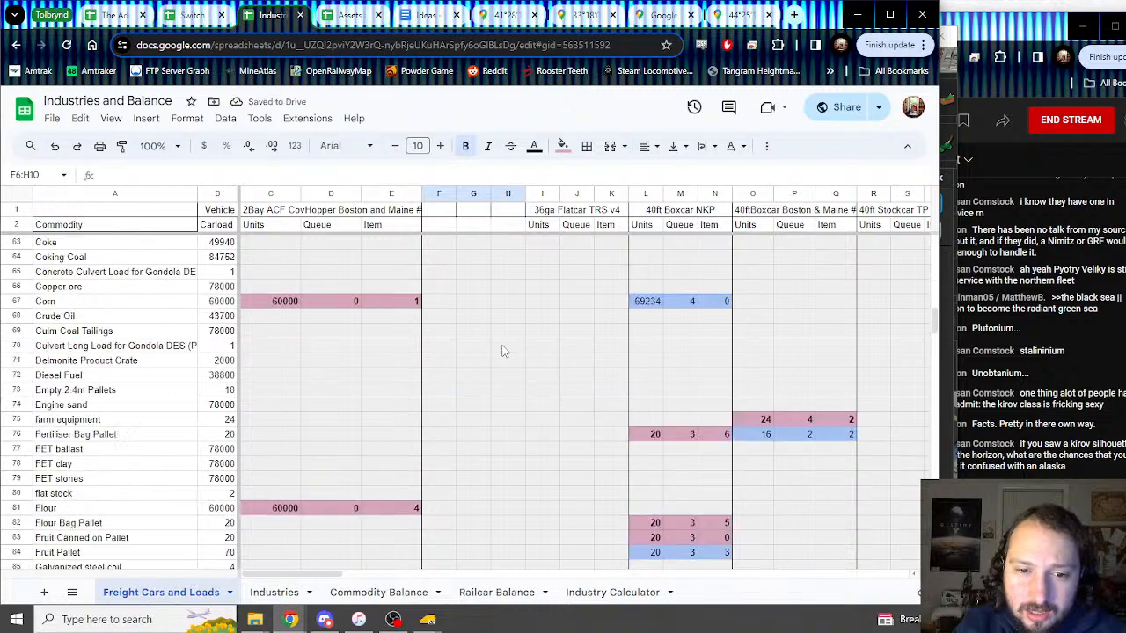
scroll(499, 346, up, 5)
scroll(497, 342, up, 8)
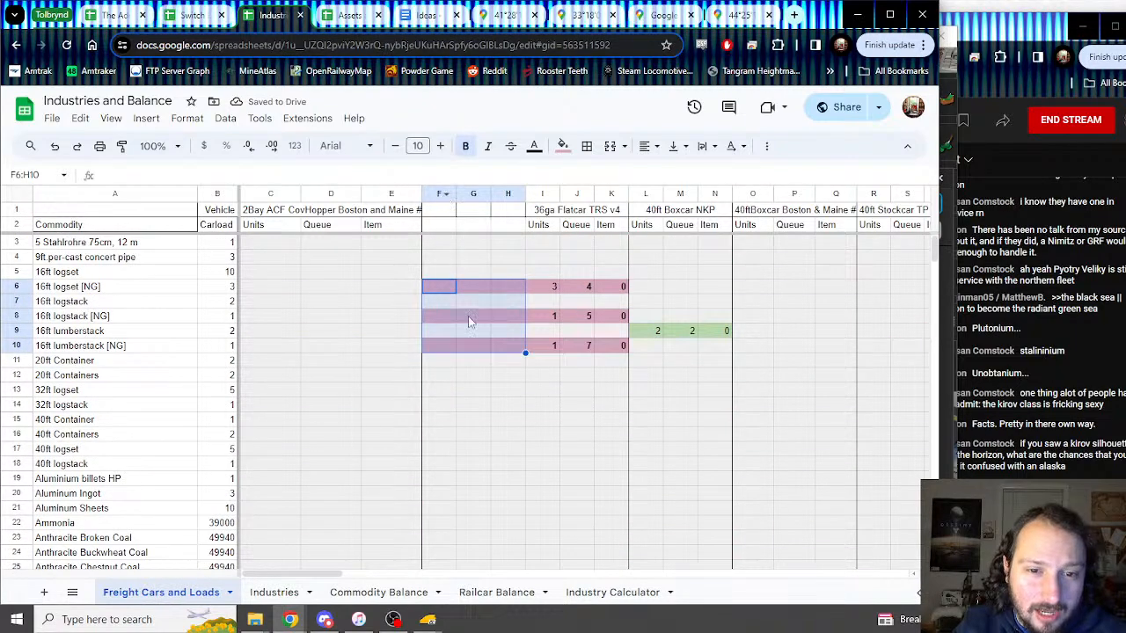
click(562, 146)
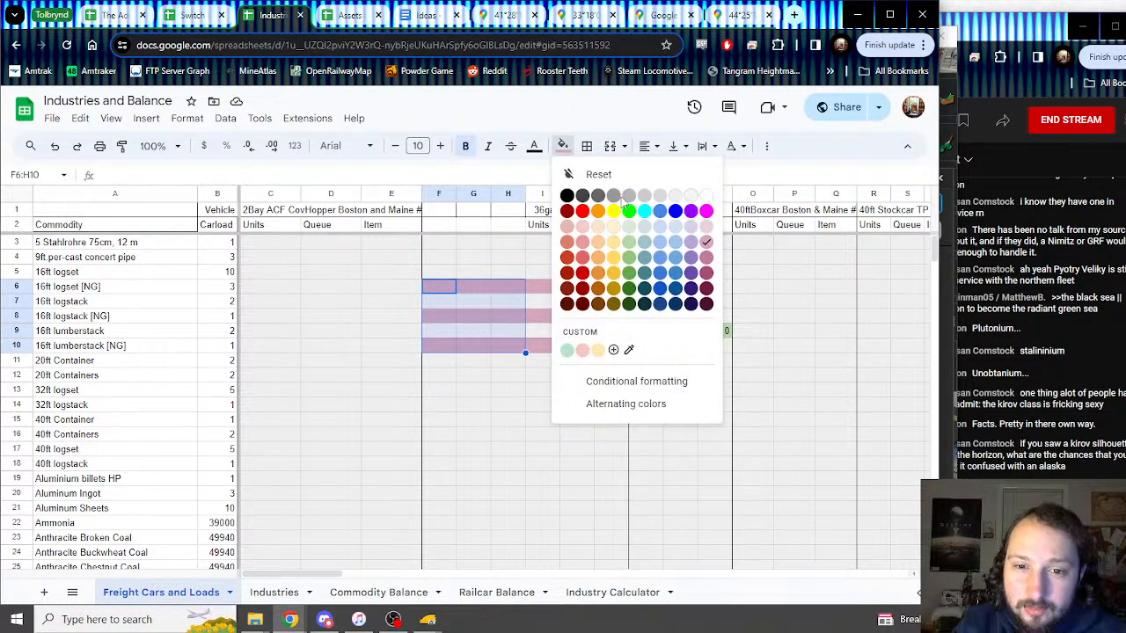
click(674, 199)
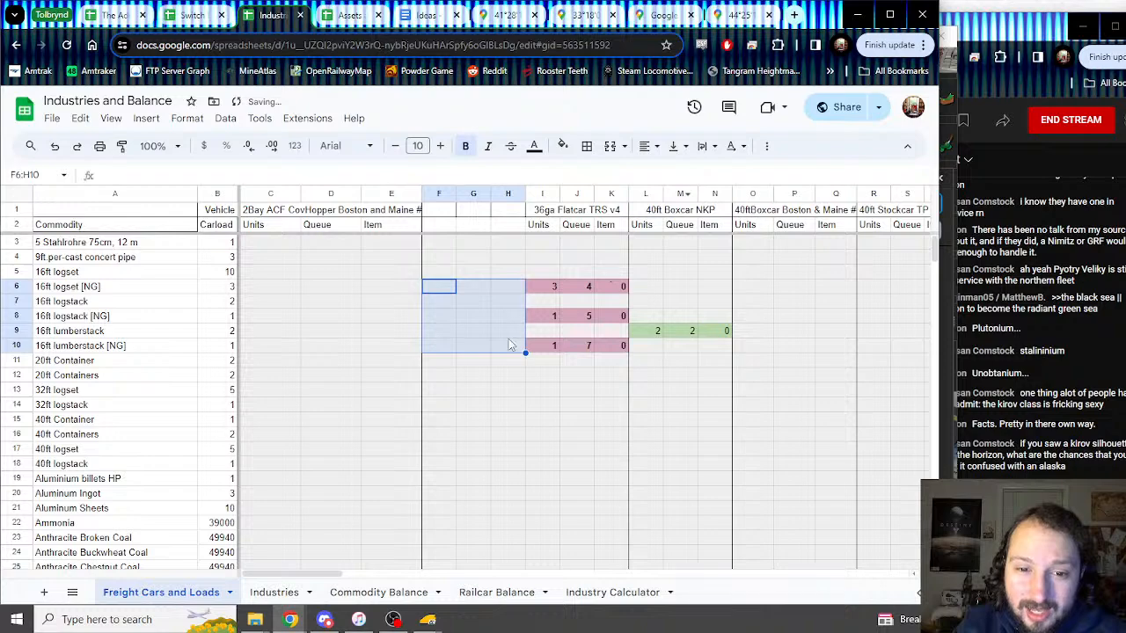
scroll(493, 352, down, 14)
click(449, 302)
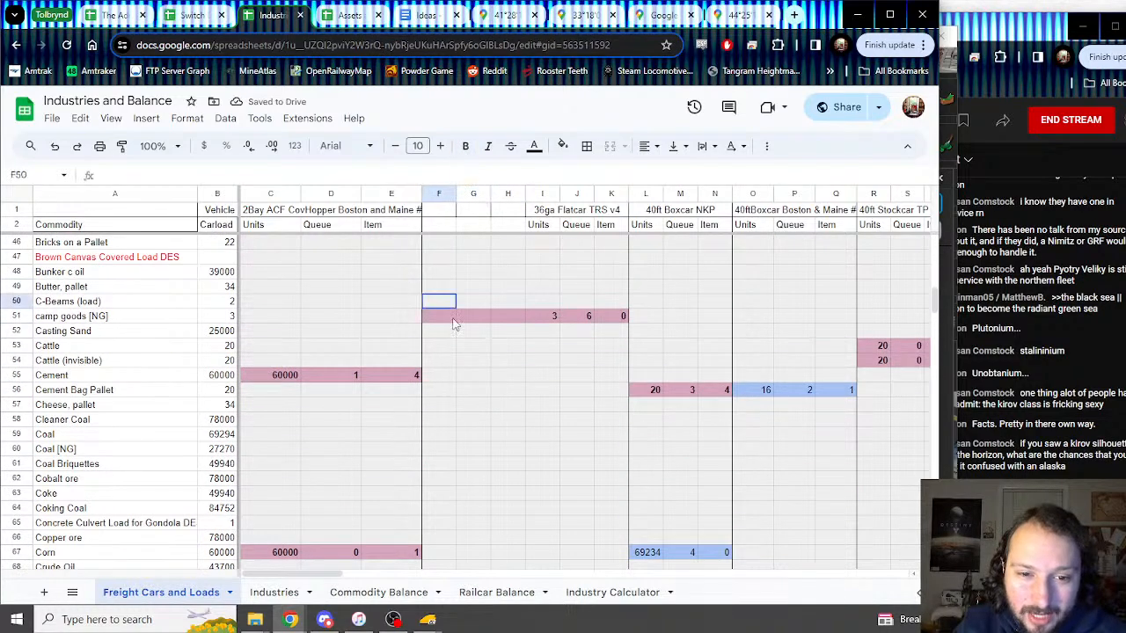
shift+click(506, 335)
click(562, 146)
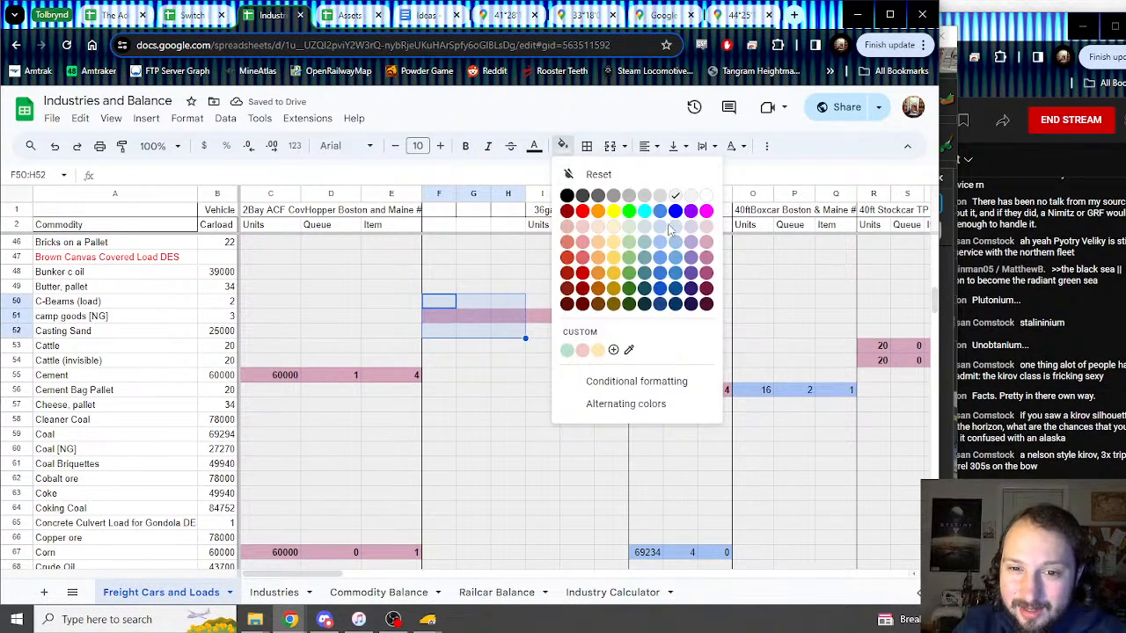
click(675, 197)
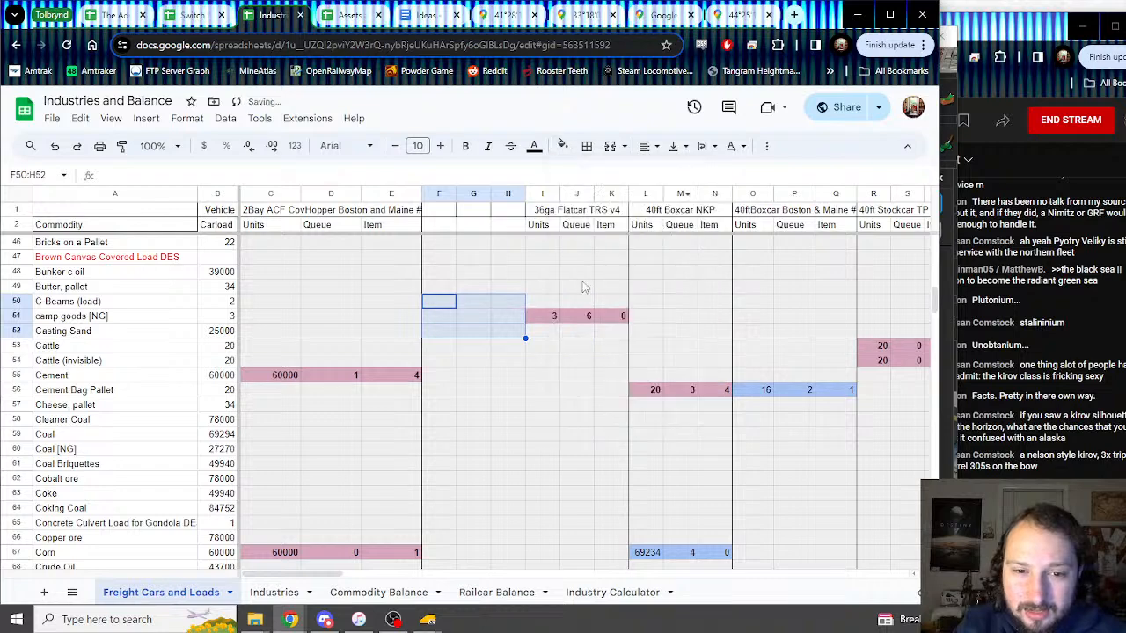
Step: Remove the pink fill from F89:H93 and F126:H134
click(482, 379)
scroll(482, 379, down, 1)
scroll(473, 374, down, 14)
drag(437, 256, 514, 318)
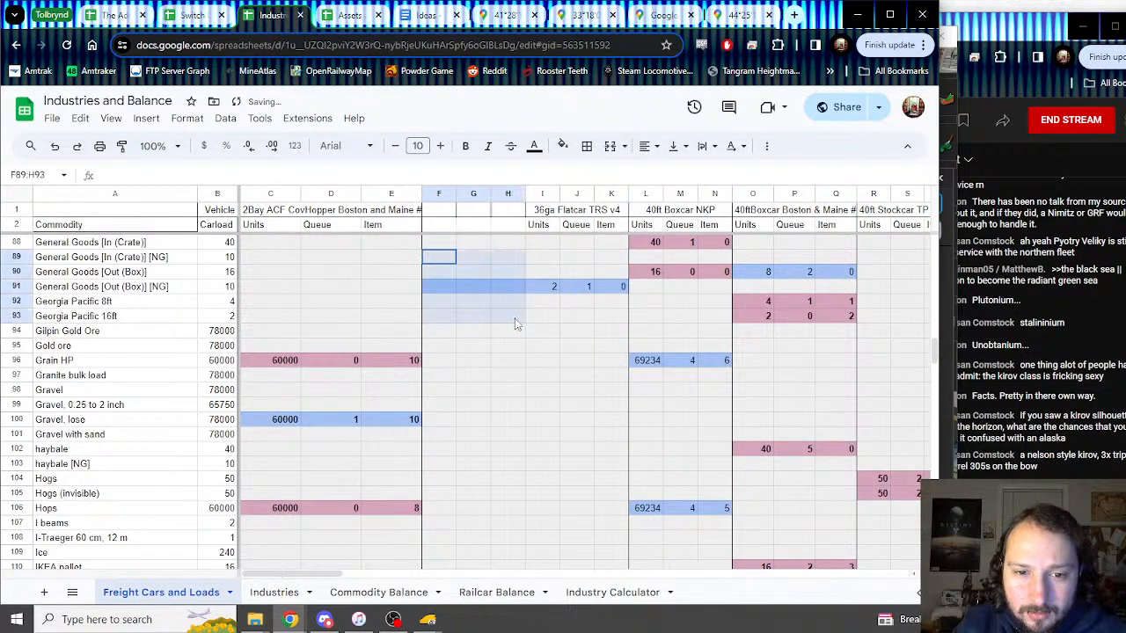
click(562, 146)
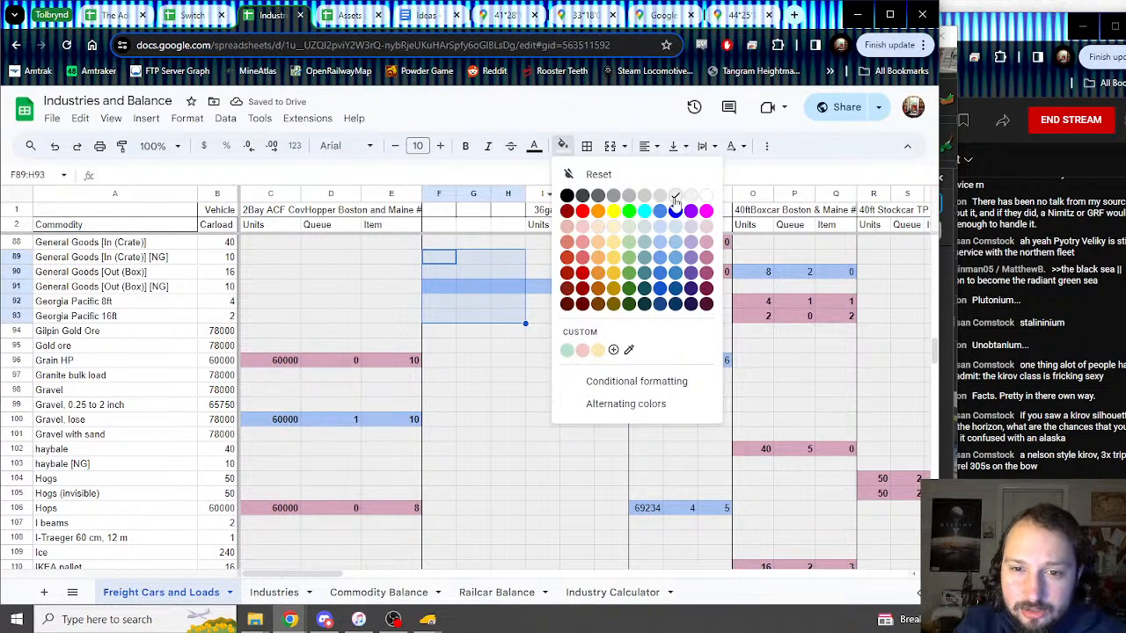
click(674, 199)
scroll(482, 369, down, 12)
drag(439, 286, 439, 330)
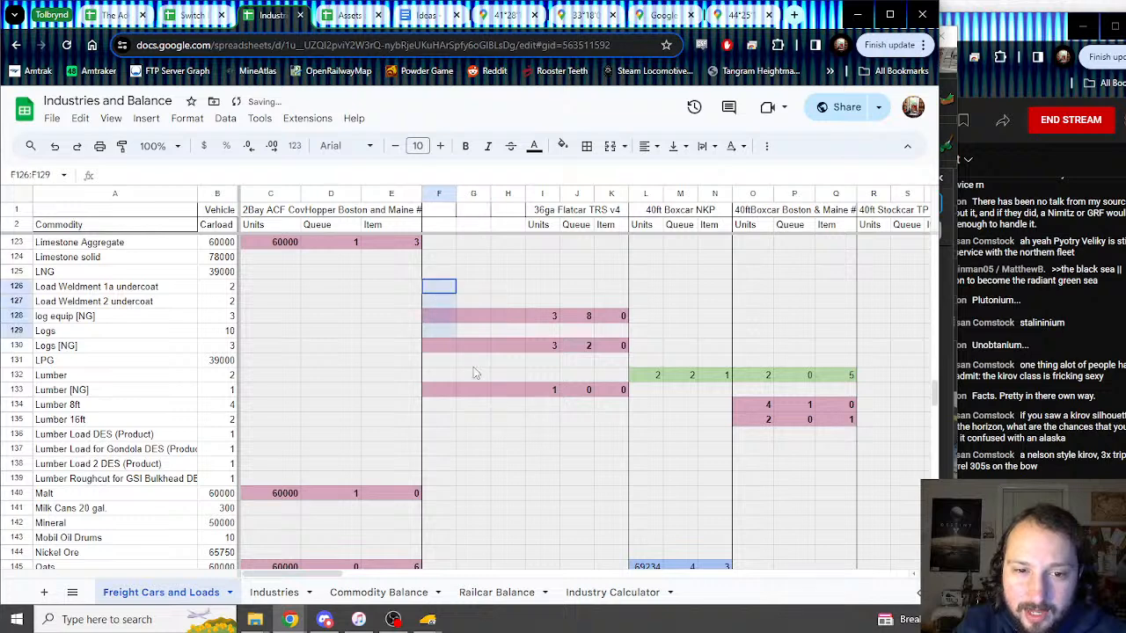
drag(474, 367, 506, 406)
click(562, 146)
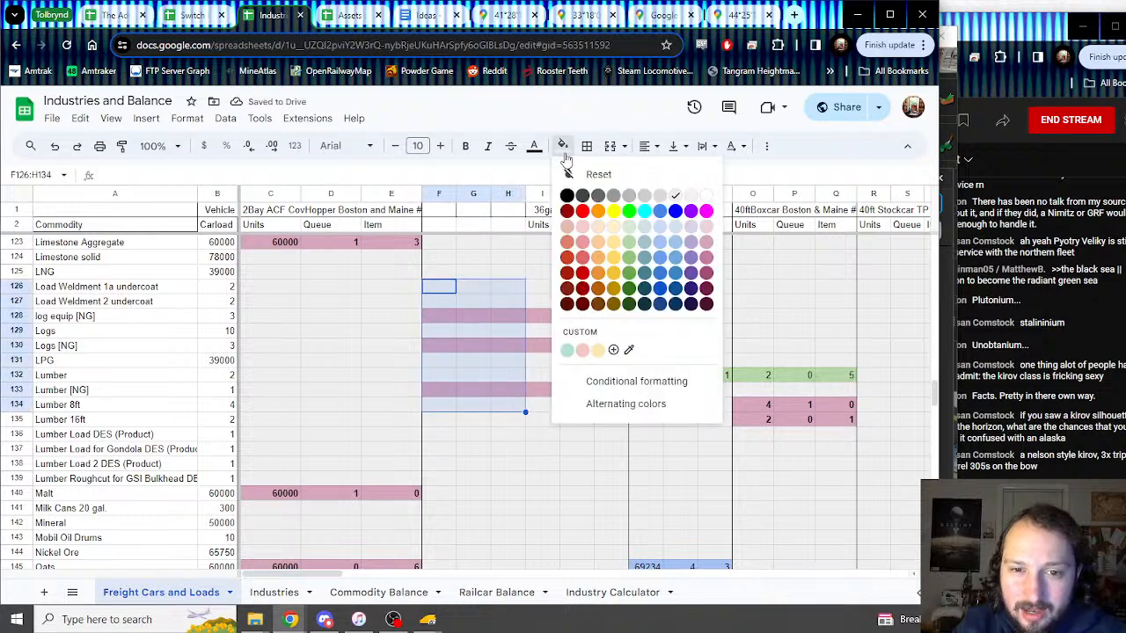
click(679, 199)
Step: Remove the pink fill from F172:H176, then select columns F–H down the whole table
scroll(495, 393, down, 12)
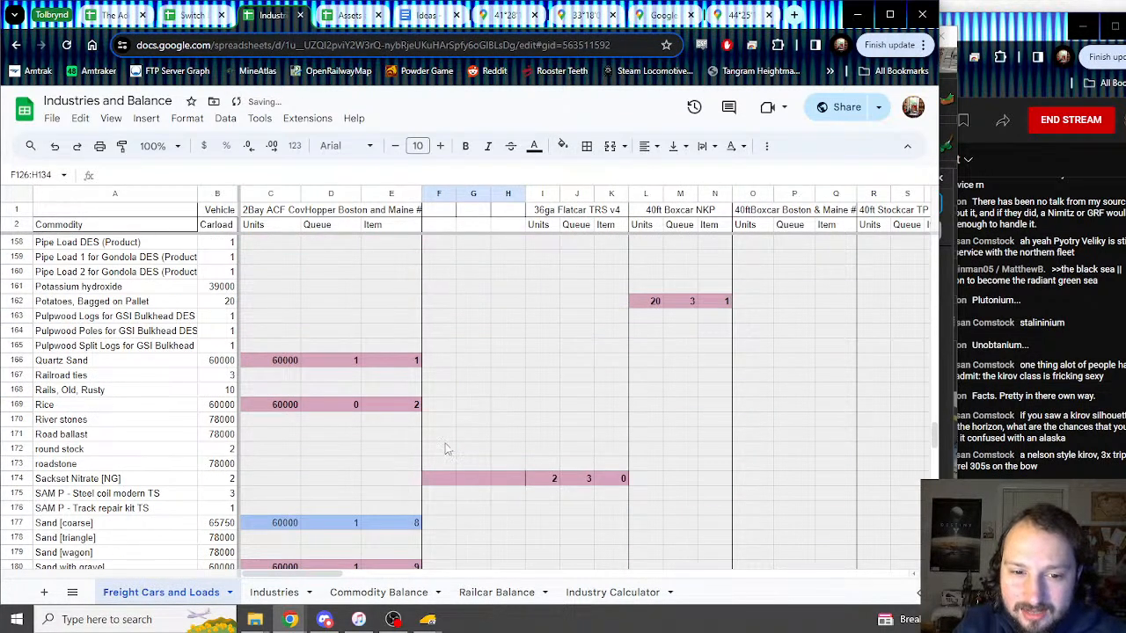
drag(446, 449, 511, 505)
click(562, 146)
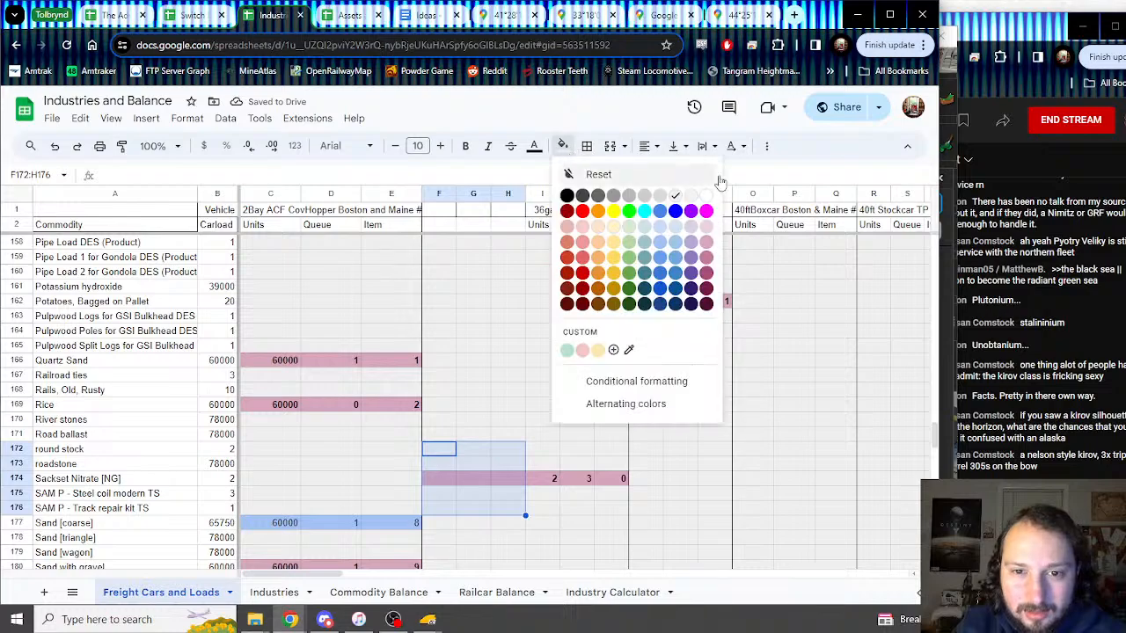
click(691, 195)
scroll(495, 359, down, 19)
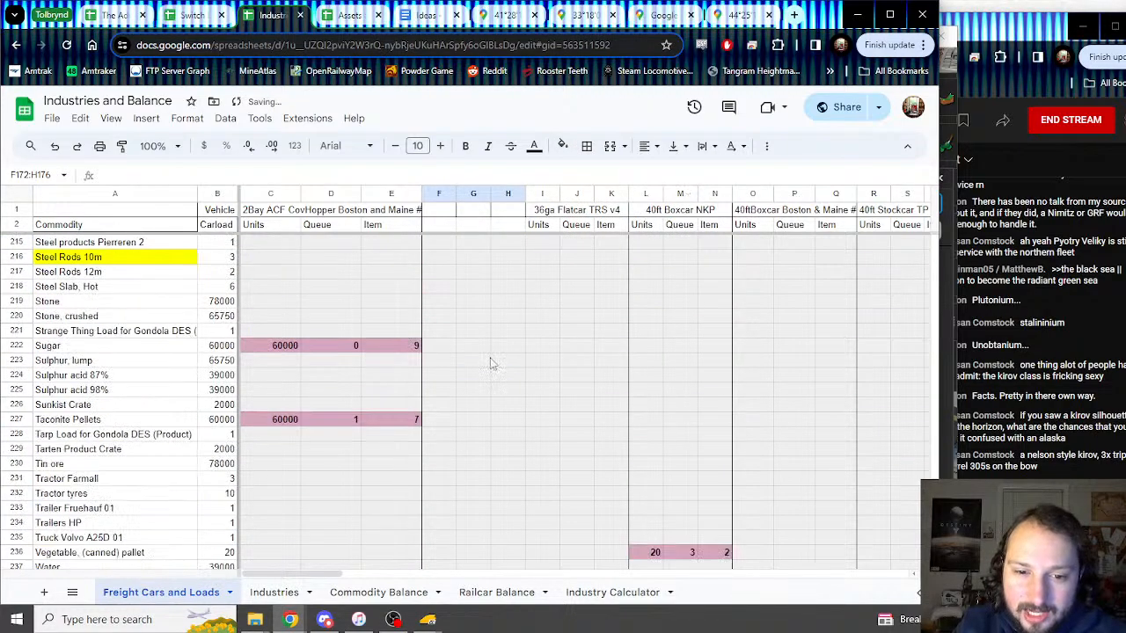
scroll(492, 360, down, 6)
scroll(489, 358, up, 20)
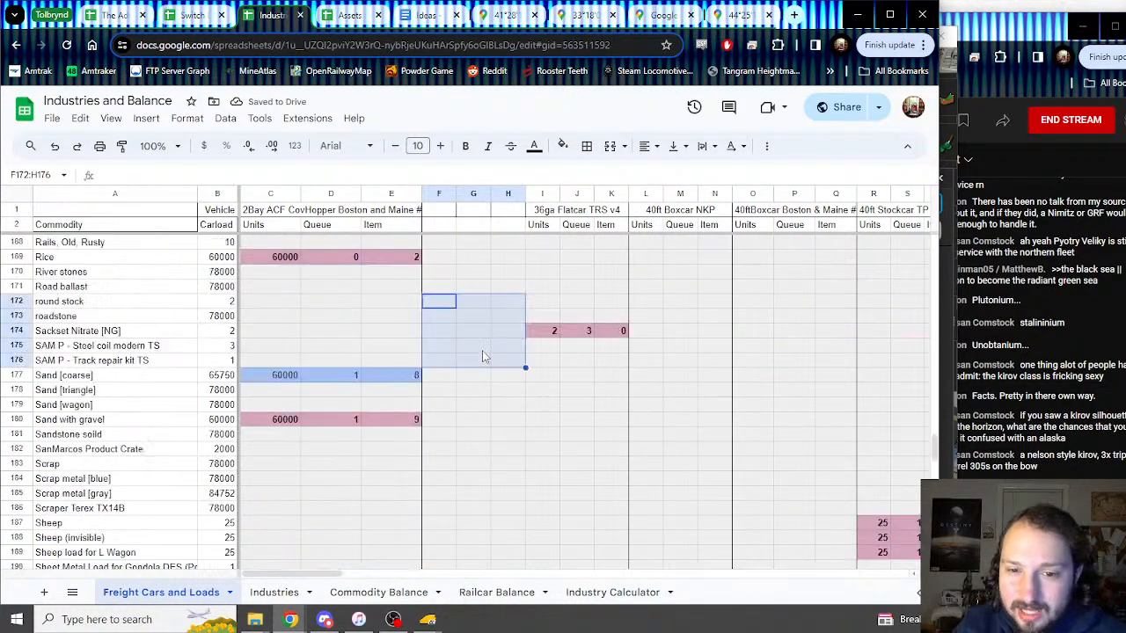
scroll(482, 356, up, 20)
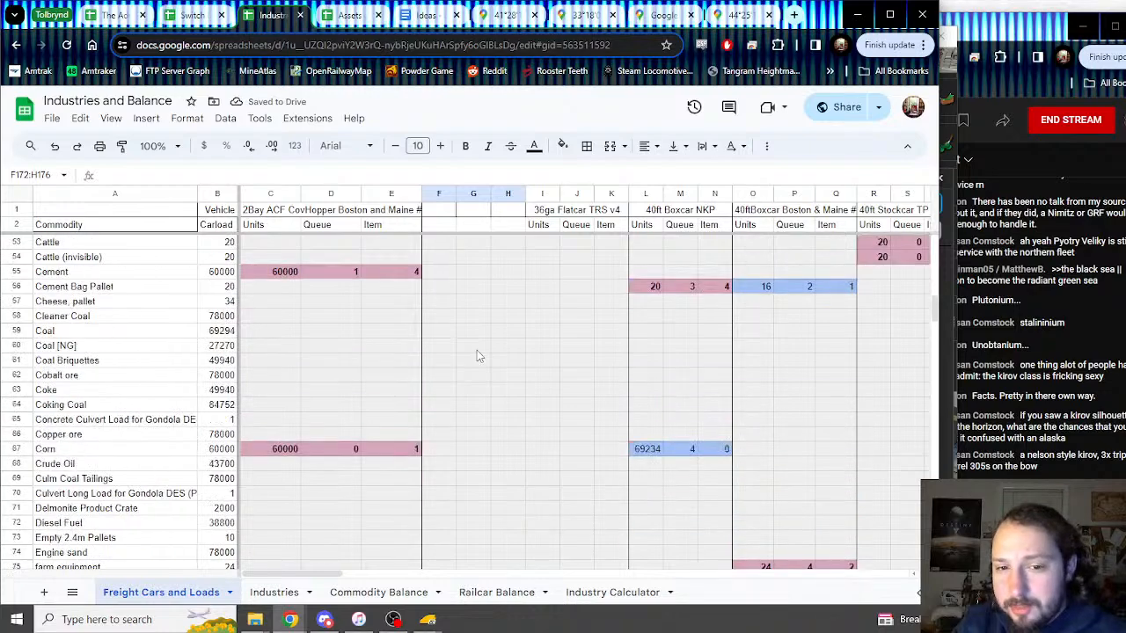
scroll(477, 353, up, 17)
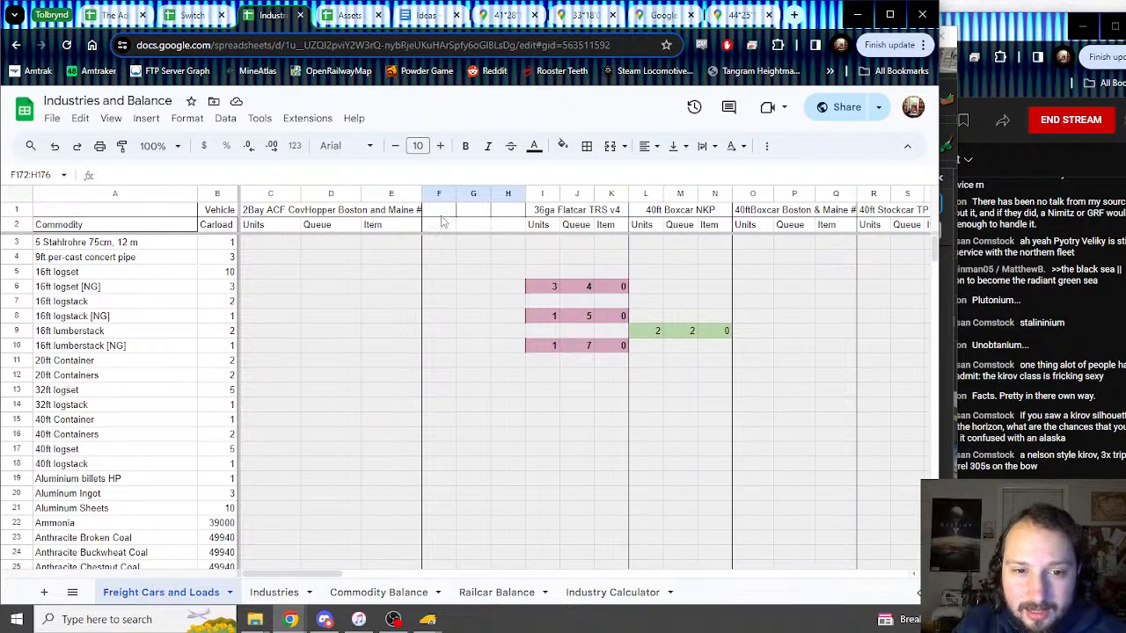
drag(441, 211, 520, 400)
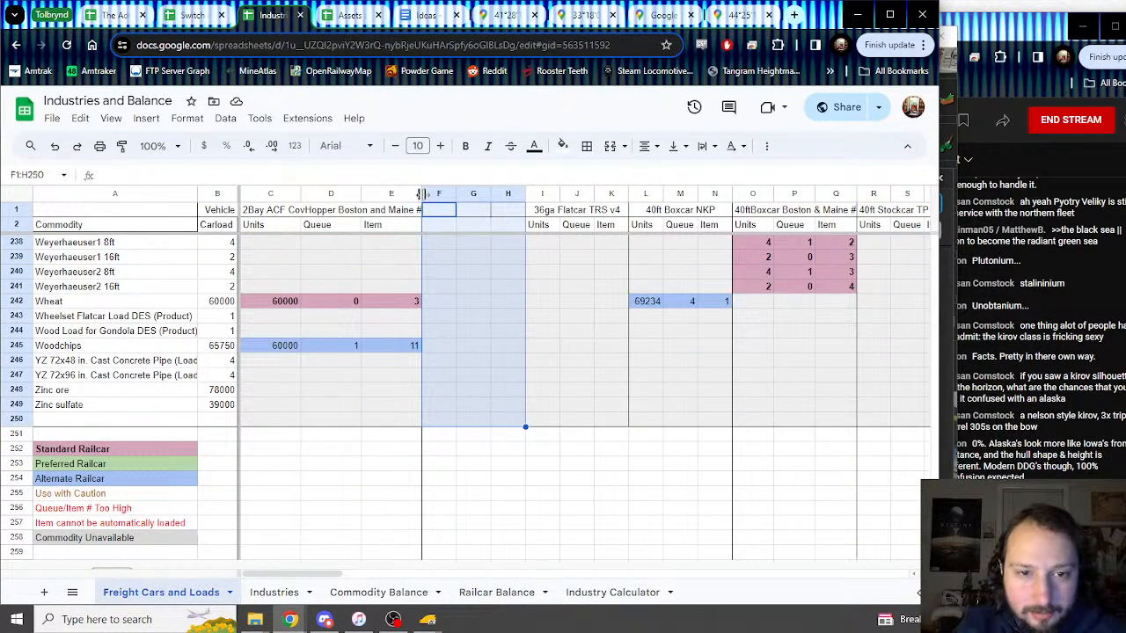
Step: Add a right border to columns F–H
click(587, 147)
click(643, 201)
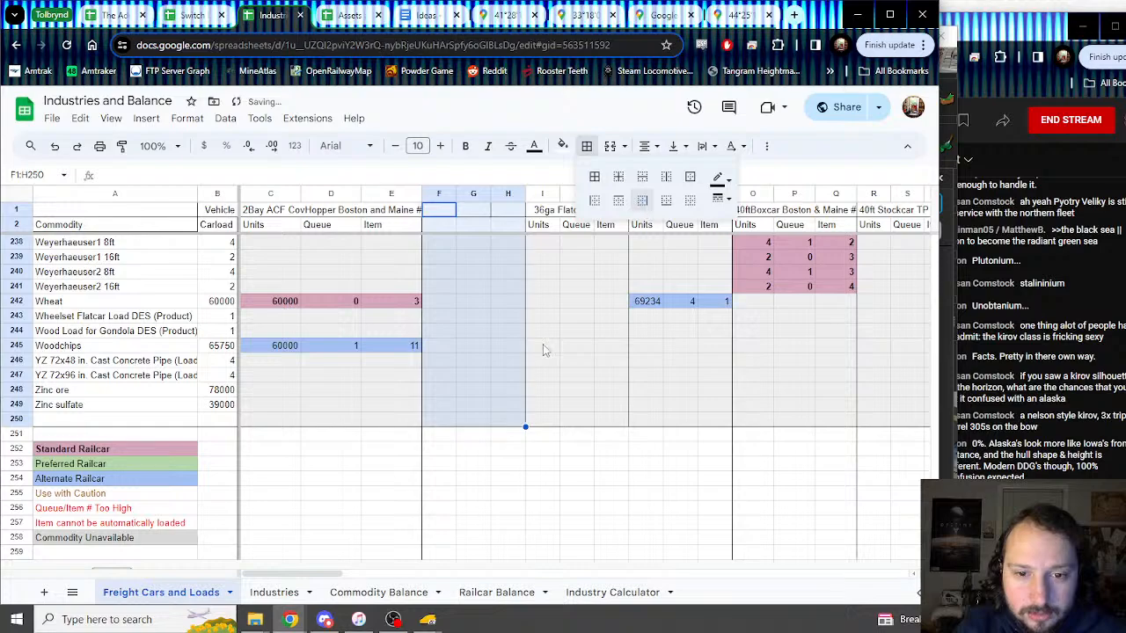
click(543, 344)
scroll(528, 345, up, 15)
scroll(505, 347, up, 19)
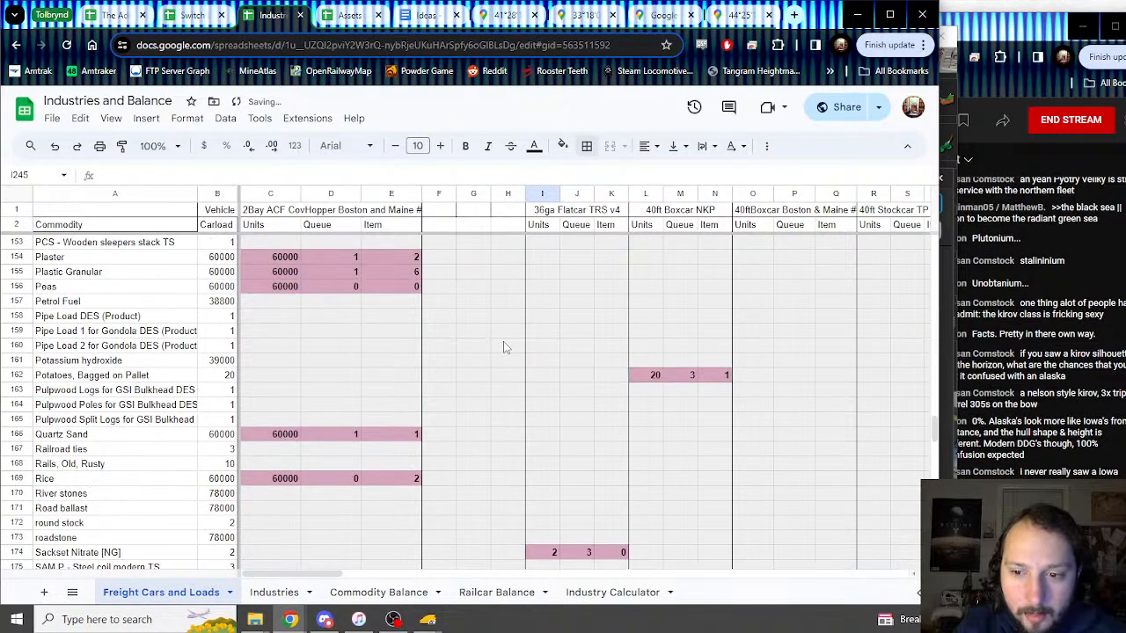
scroll(504, 347, up, 14)
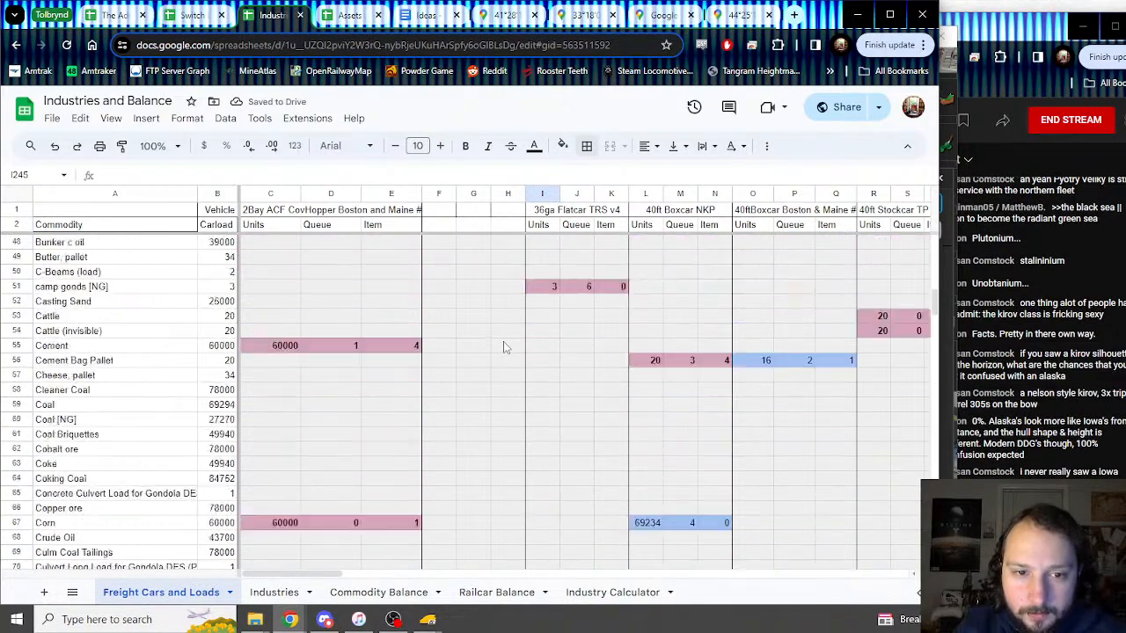
Step: Enter headers Units, Queue and Items in F2:H2 and merge F1:H1 into one cell
click(447, 227)
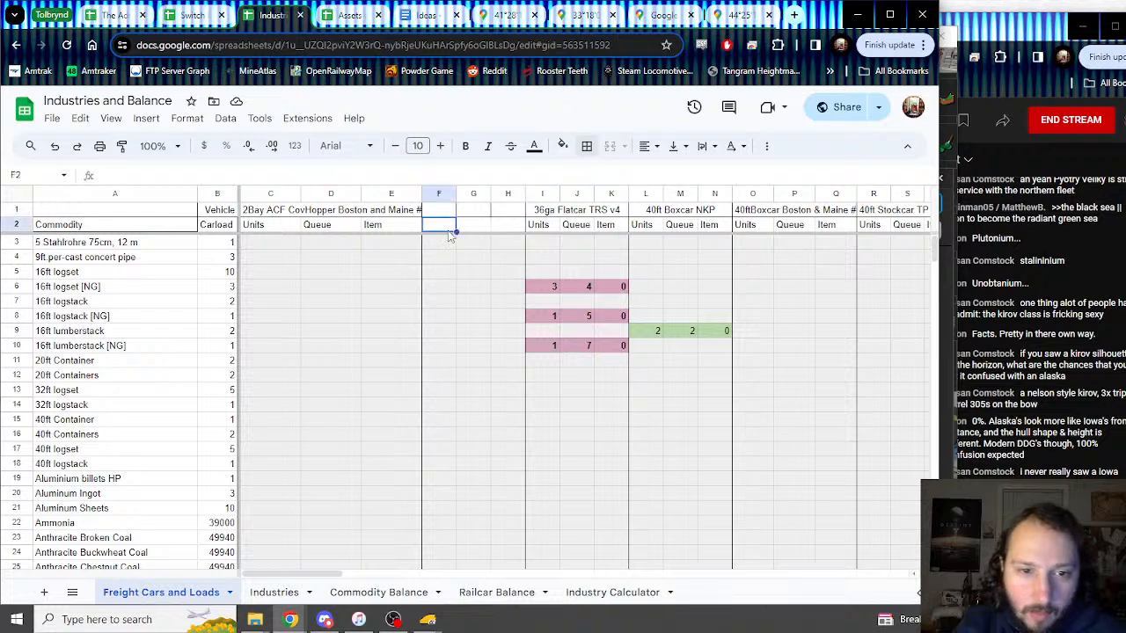
text(Unites)
key(Tab)
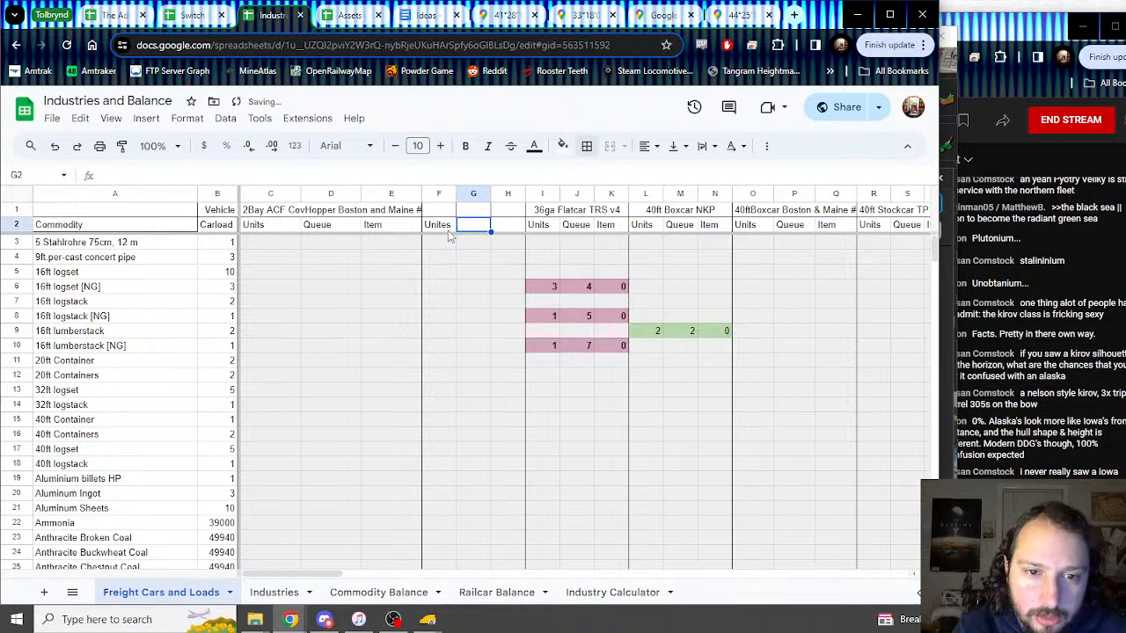
key(shift+Tab)
text(Units)
key(Tab)
text(U)
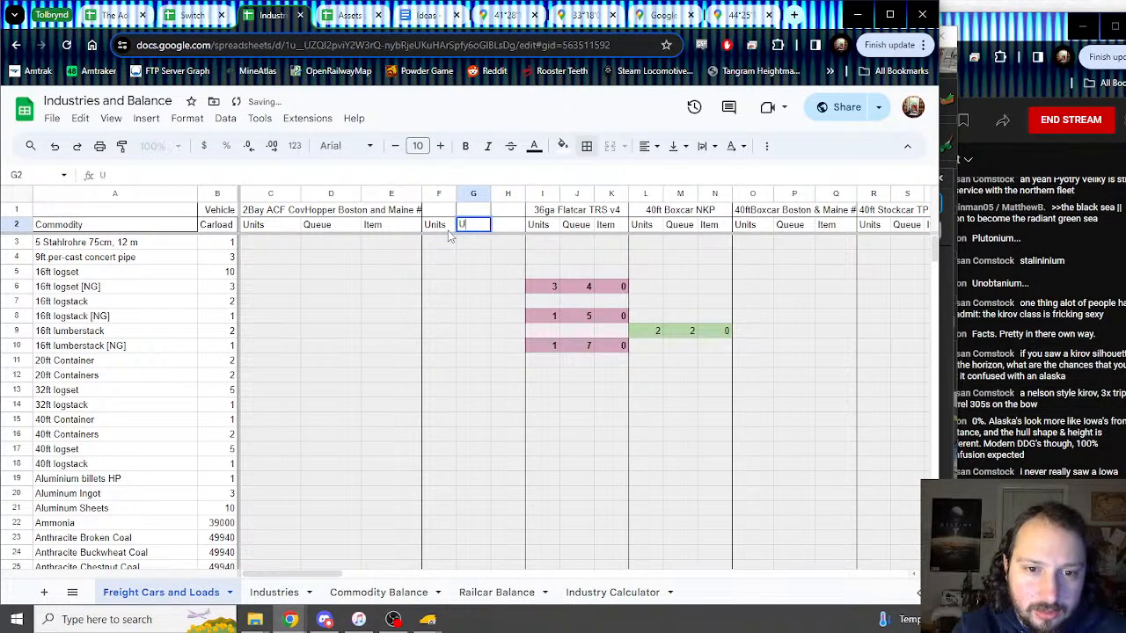
key(Tab)
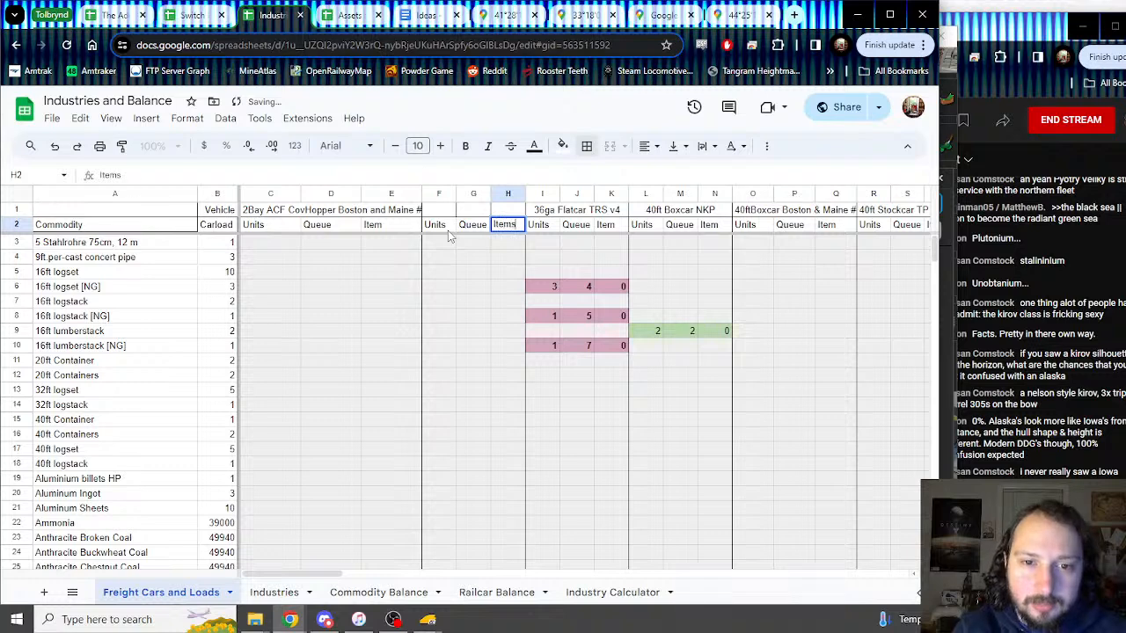
text(Items)
key(Return)
drag(440, 210, 515, 212)
click(610, 146)
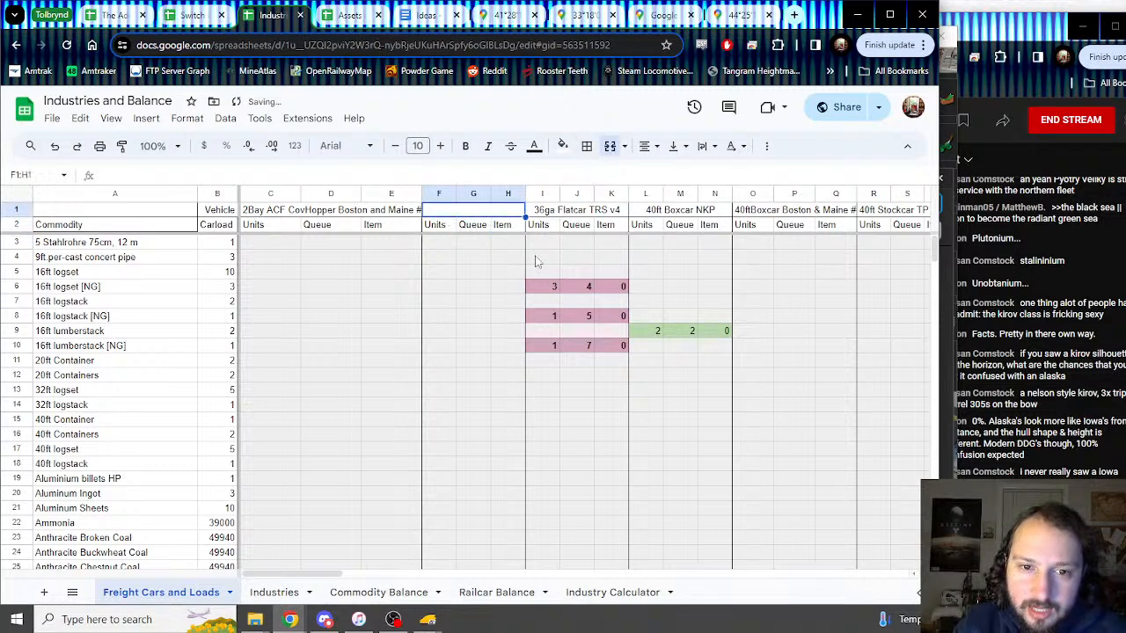
Step: Copy the name '36ft Boxcar ERSX Late' from the Trainz car properties into merged cell F1:H1
click(429, 621)
click(505, 560)
click(642, 208)
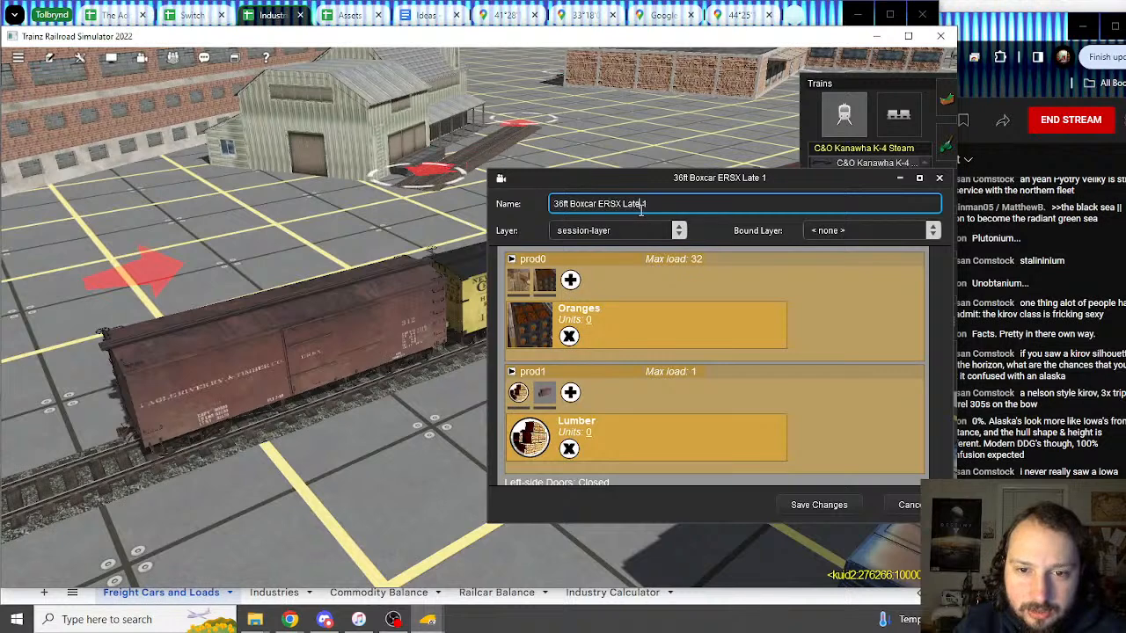
drag(641, 209, 514, 218)
key(ctrl+c)
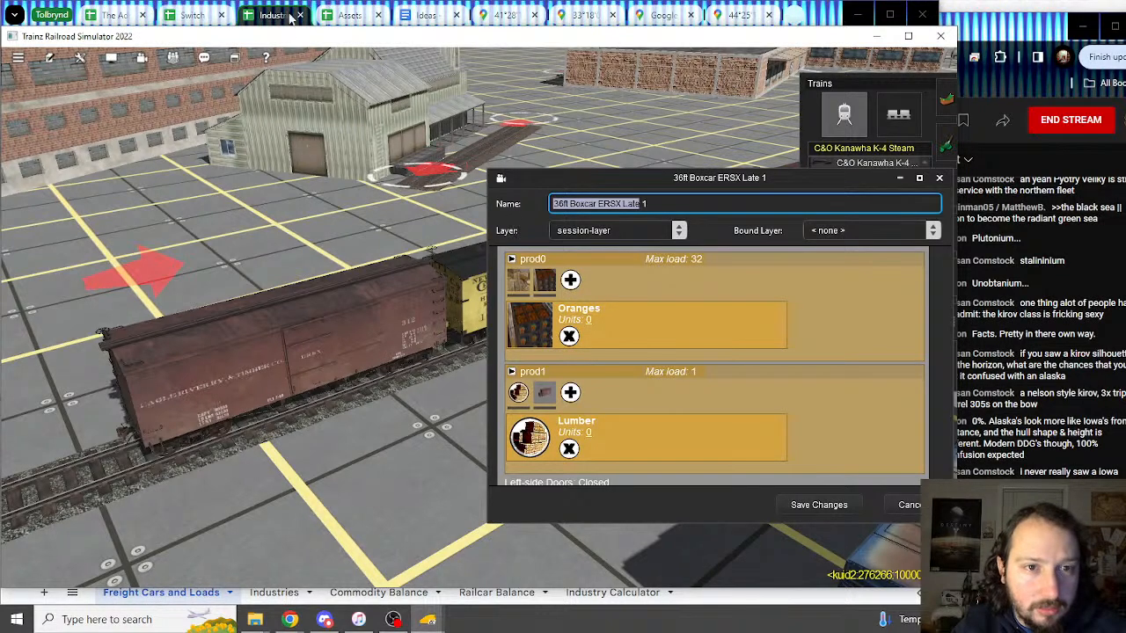
click(292, 18)
key(ctrl+v)
click(482, 259)
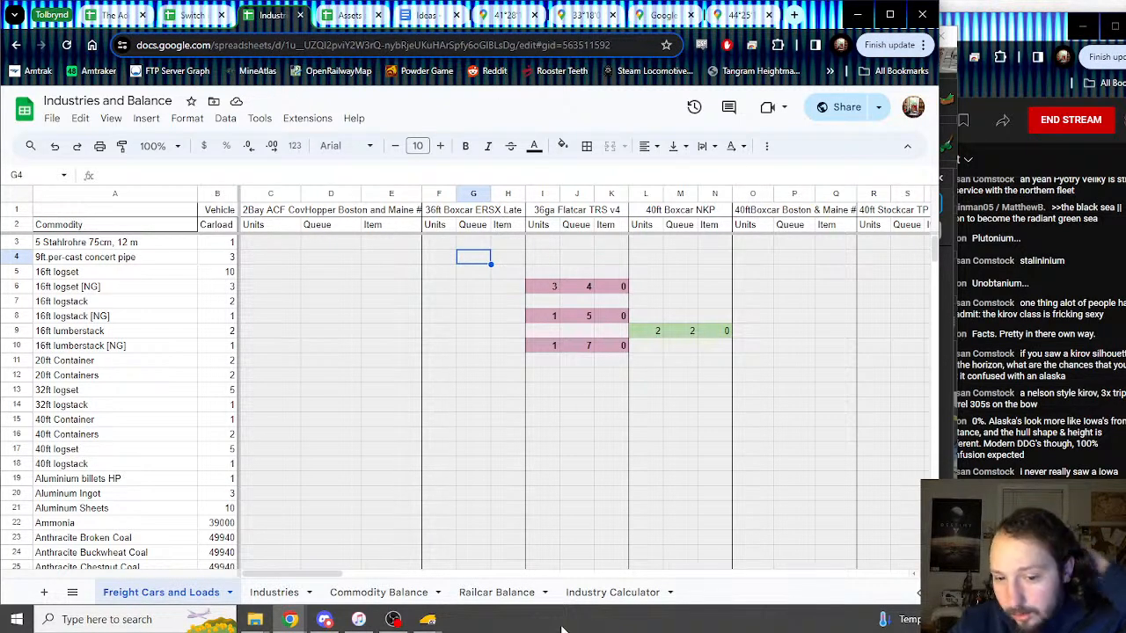
mouse_move(447, 621)
click(503, 562)
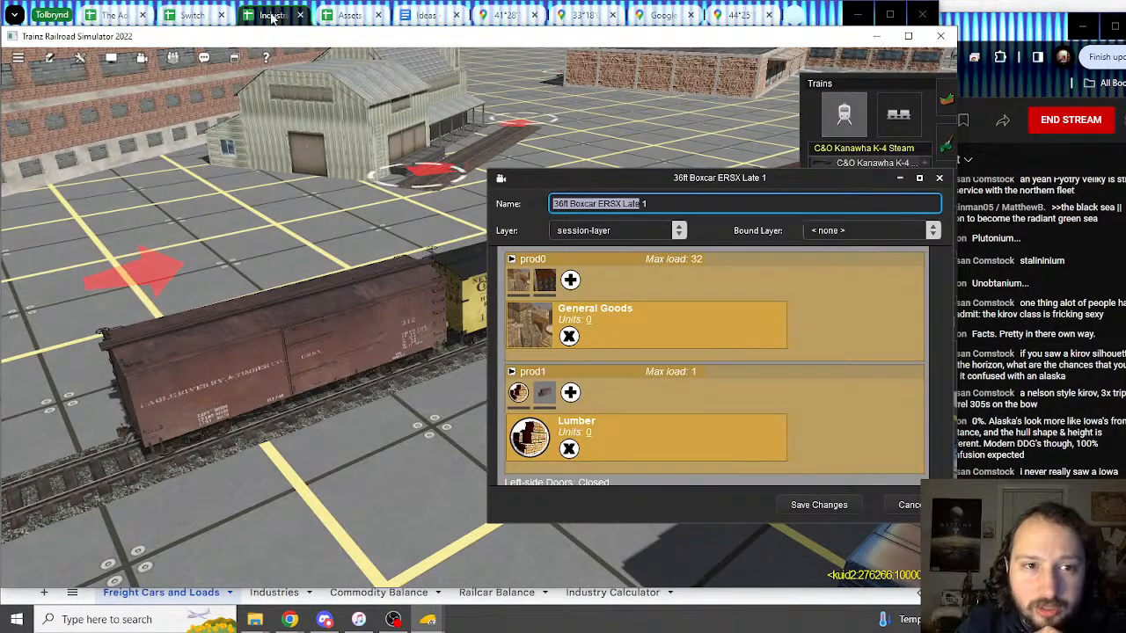
key(alt+Tab)
scroll(308, 302, down, 3)
scroll(328, 336, down, 9)
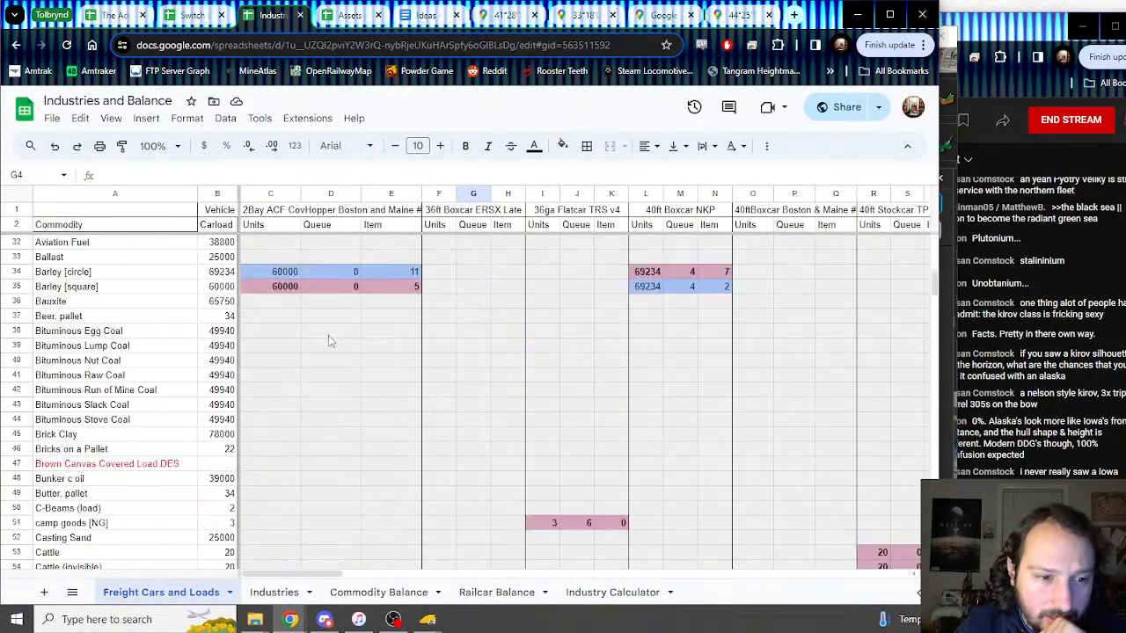
Step: Go to the 36ft Boxcar units cell in the General Goods [In (Crate)] row, checking the Trainz load settings
scroll(336, 350, down, 3)
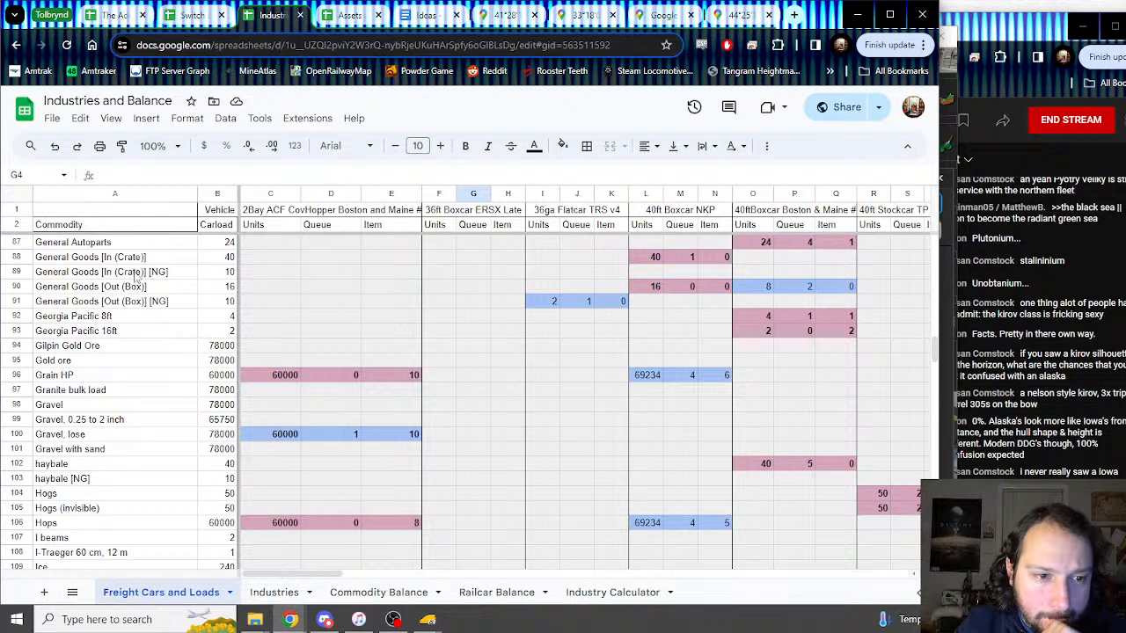
click(132, 274)
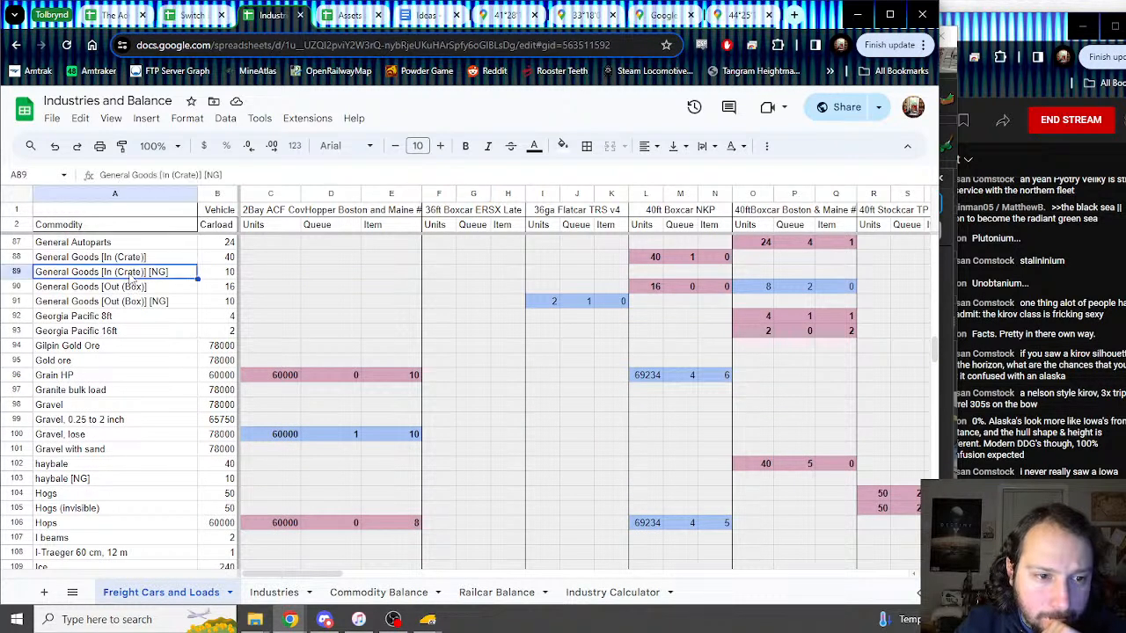
click(105, 258)
click(446, 260)
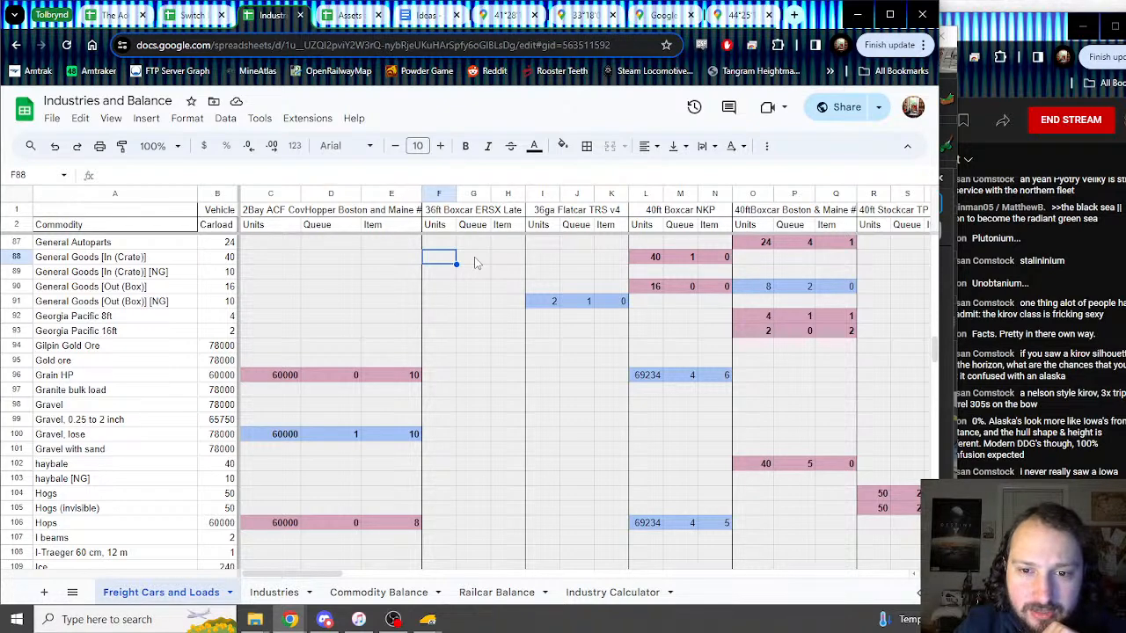
mouse_move(428, 619)
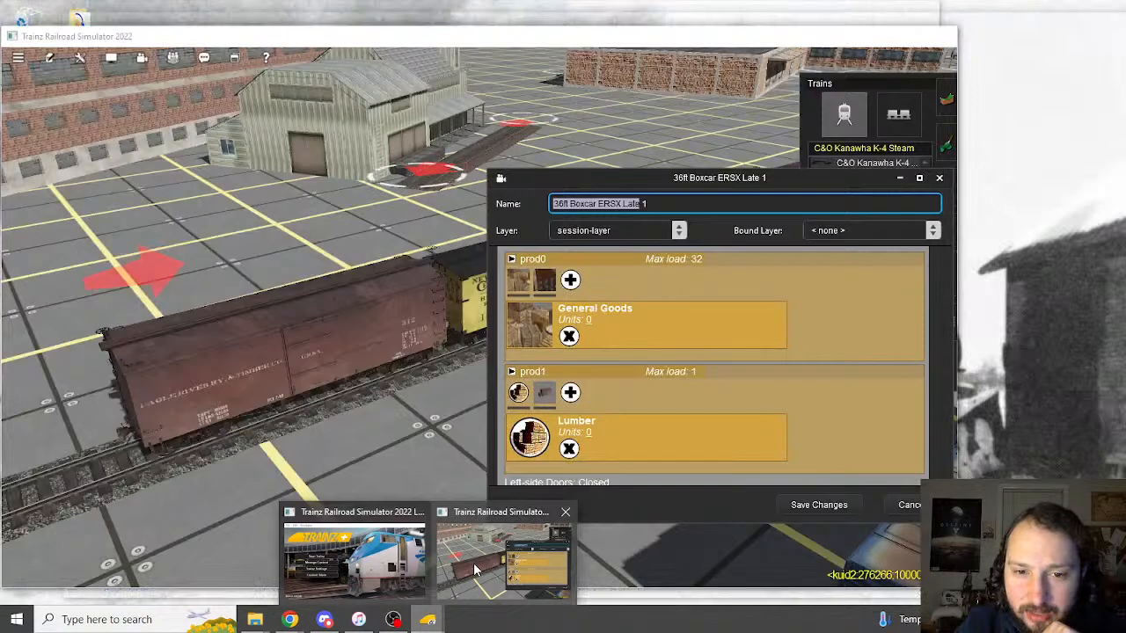
click(475, 570)
click(259, 22)
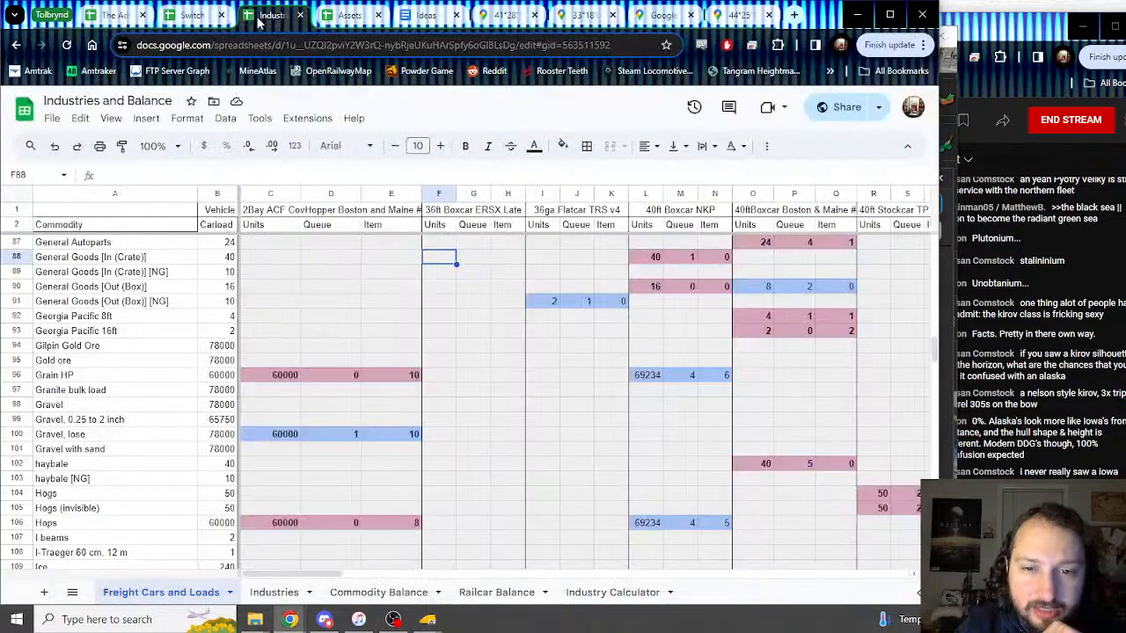
mouse_move(436, 620)
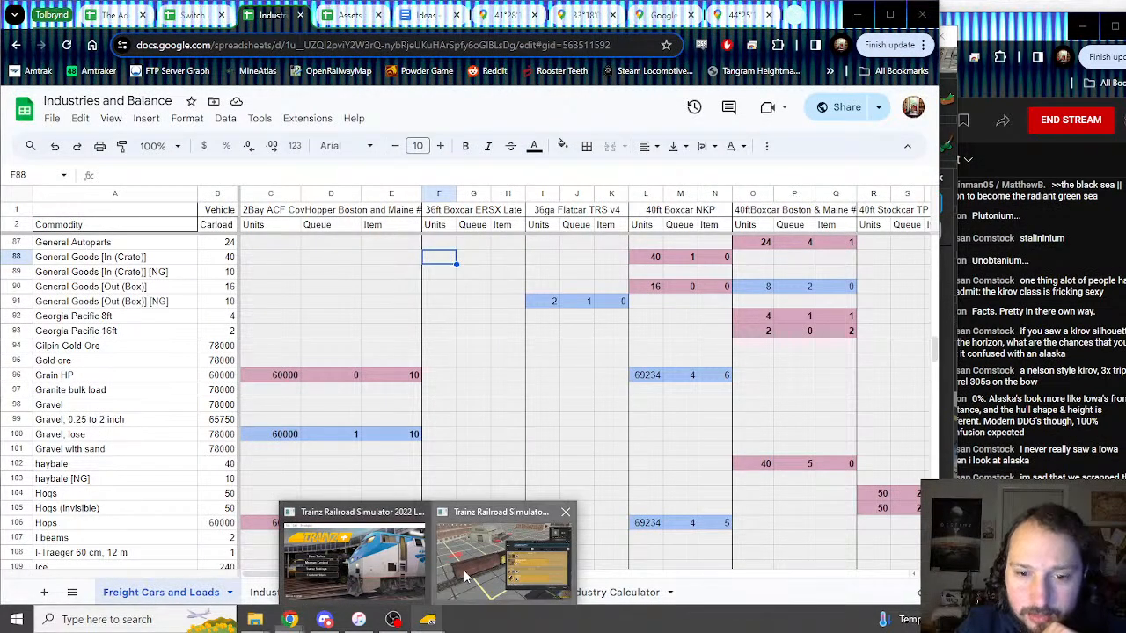
click(489, 511)
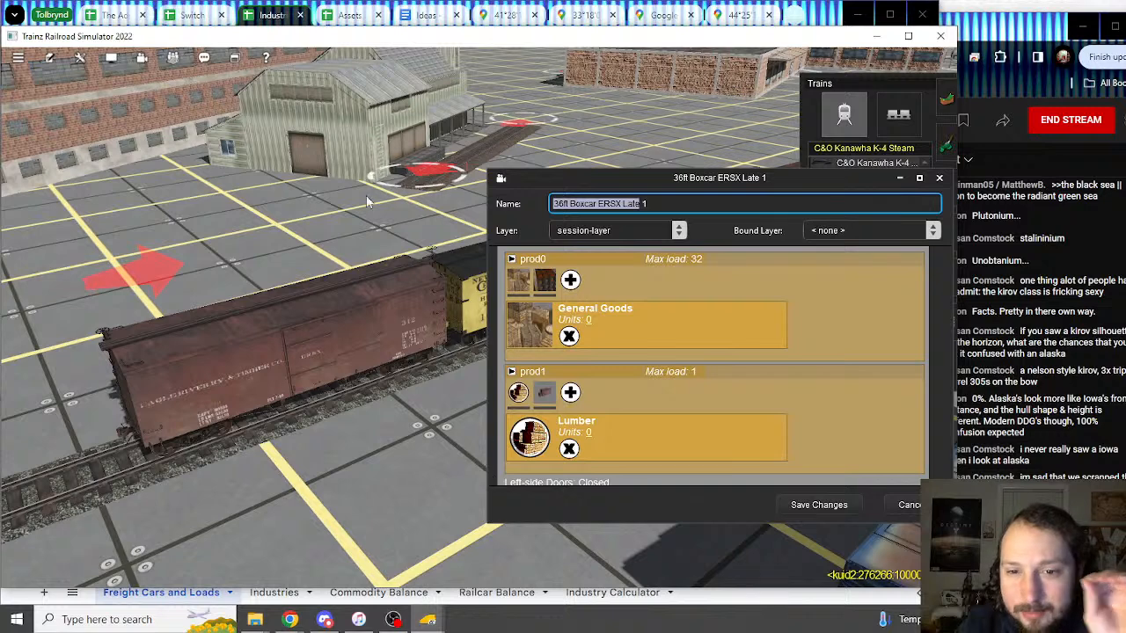
click(270, 15)
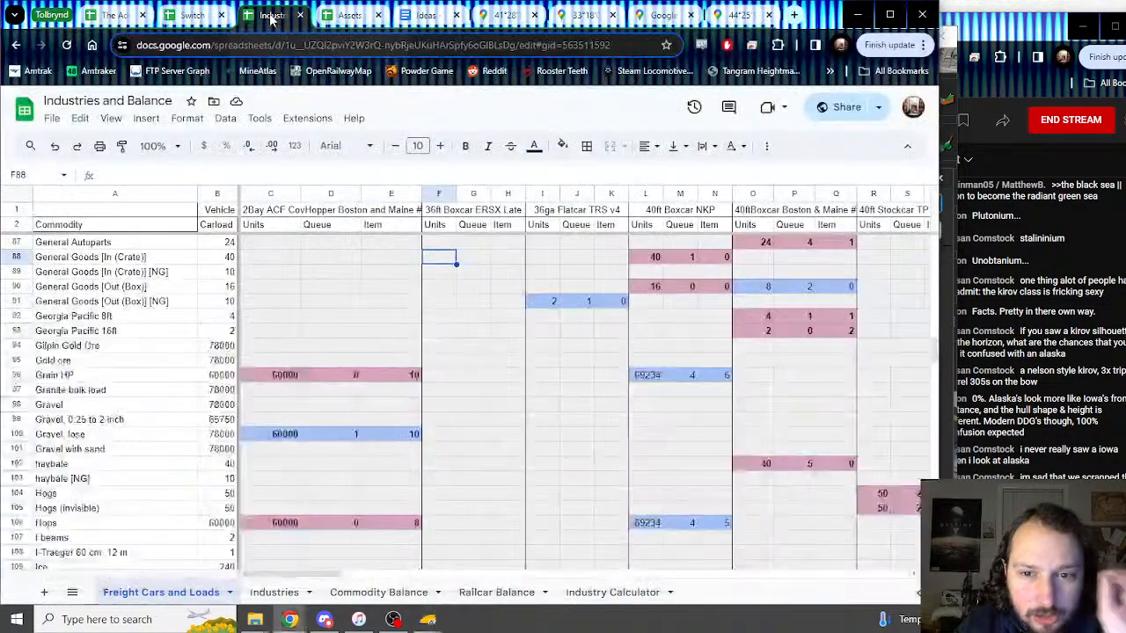
Step: Enter 32 units, 0 queue and 0 item in F88:H88
text(32)
key(Tab)
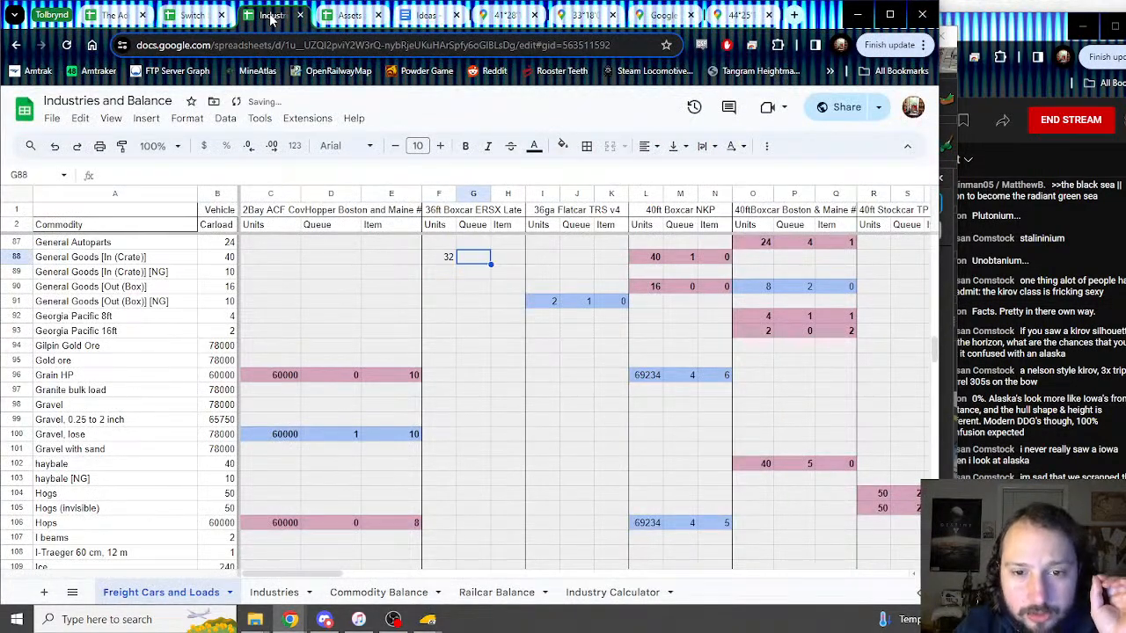
text(0)
key(Tab)
text(0)
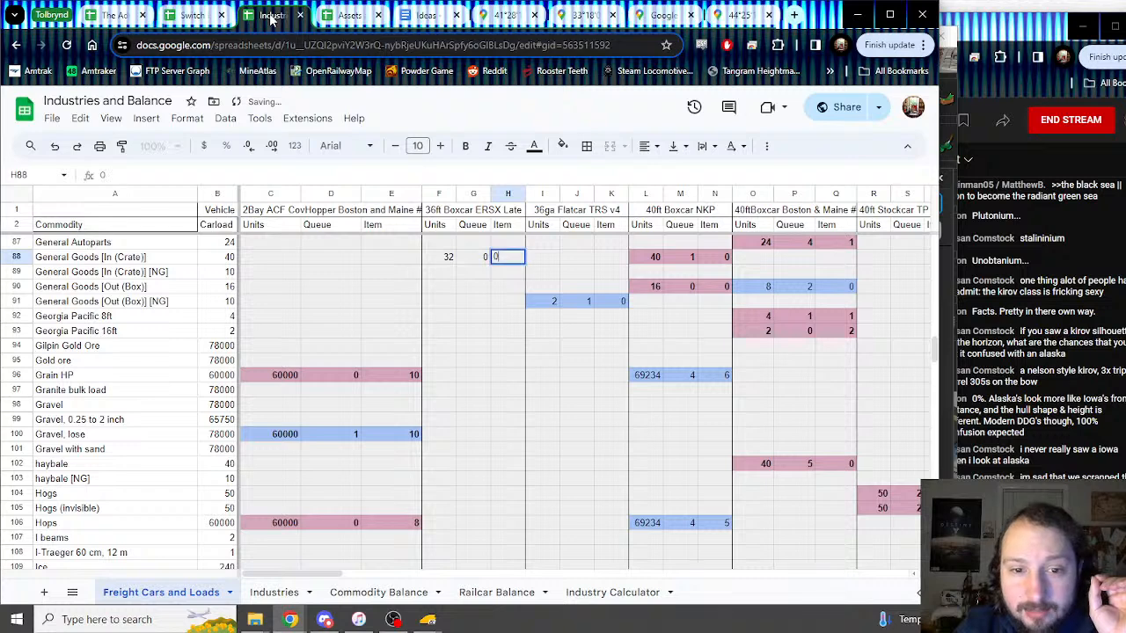
key(shift+Left)
key(shift+Left)
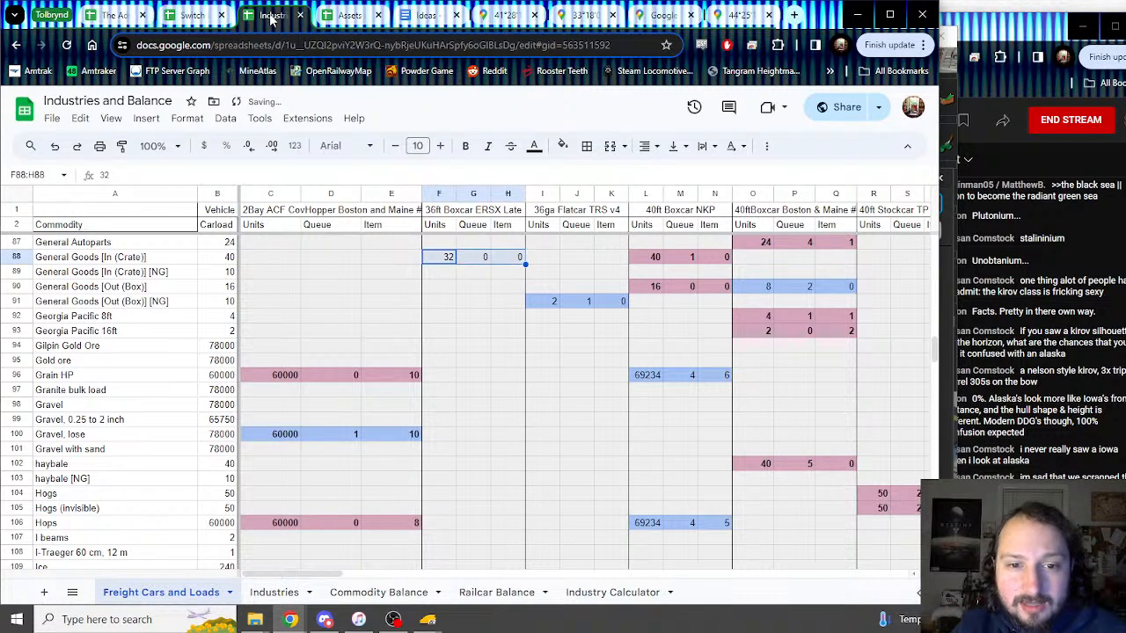
Step: Shade F88:H88 light blue, matching the Gravel, lose values
click(563, 147)
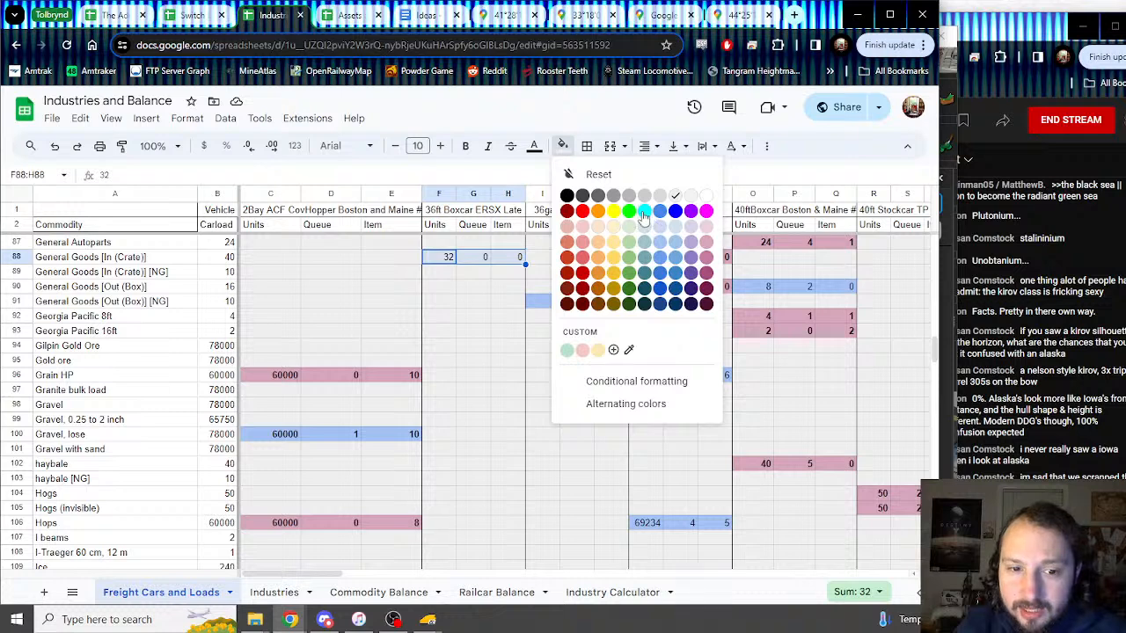
click(395, 442)
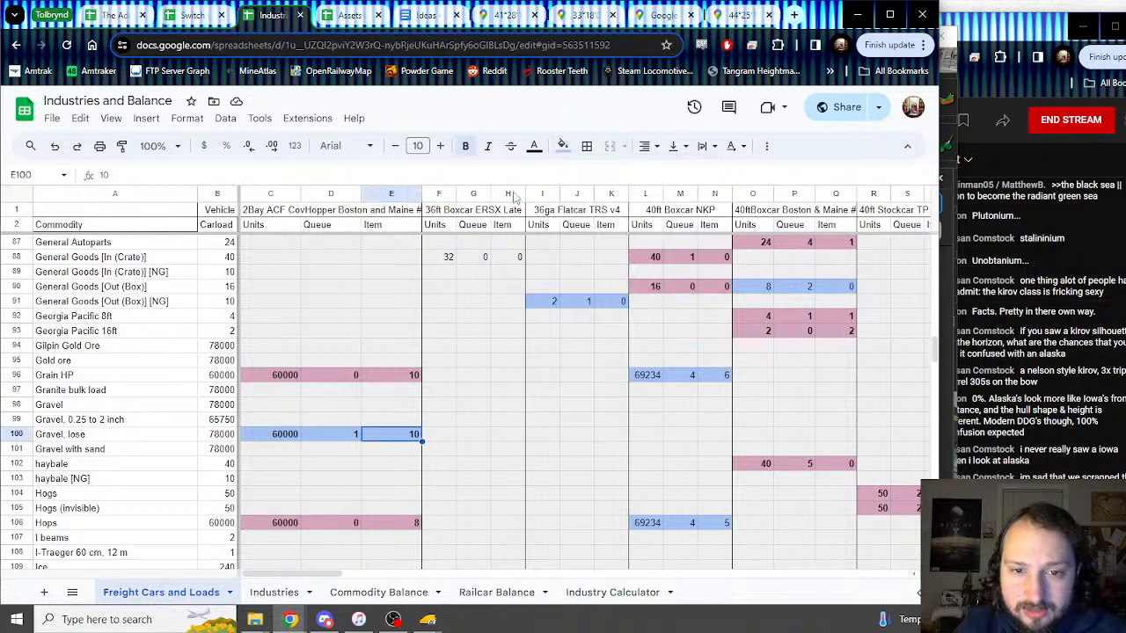
click(562, 147)
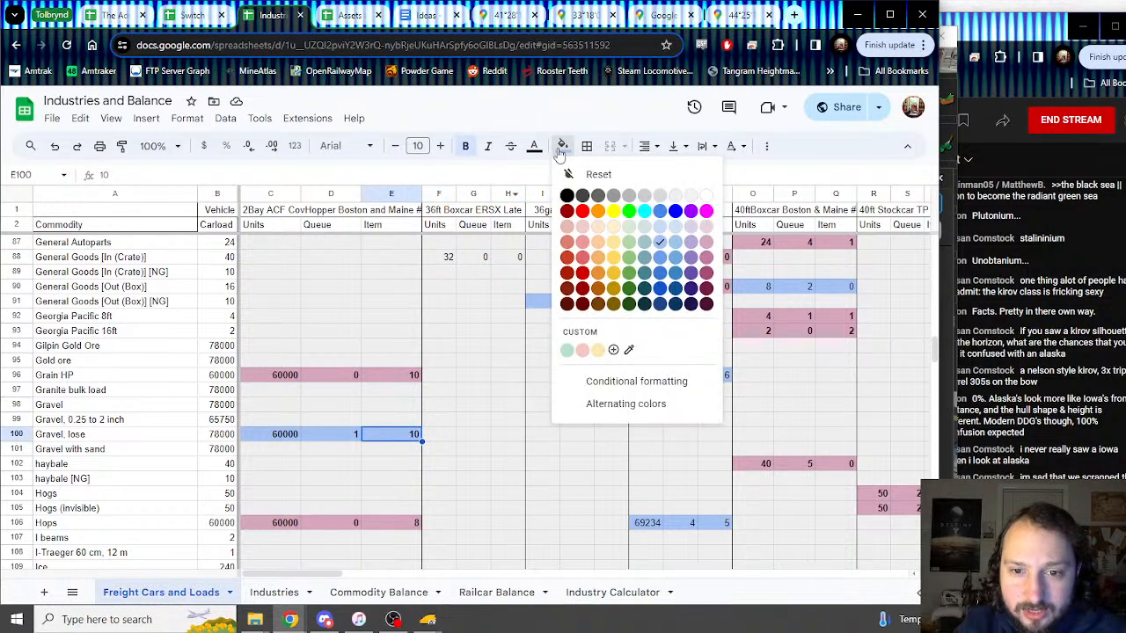
click(448, 273)
drag(439, 257, 517, 257)
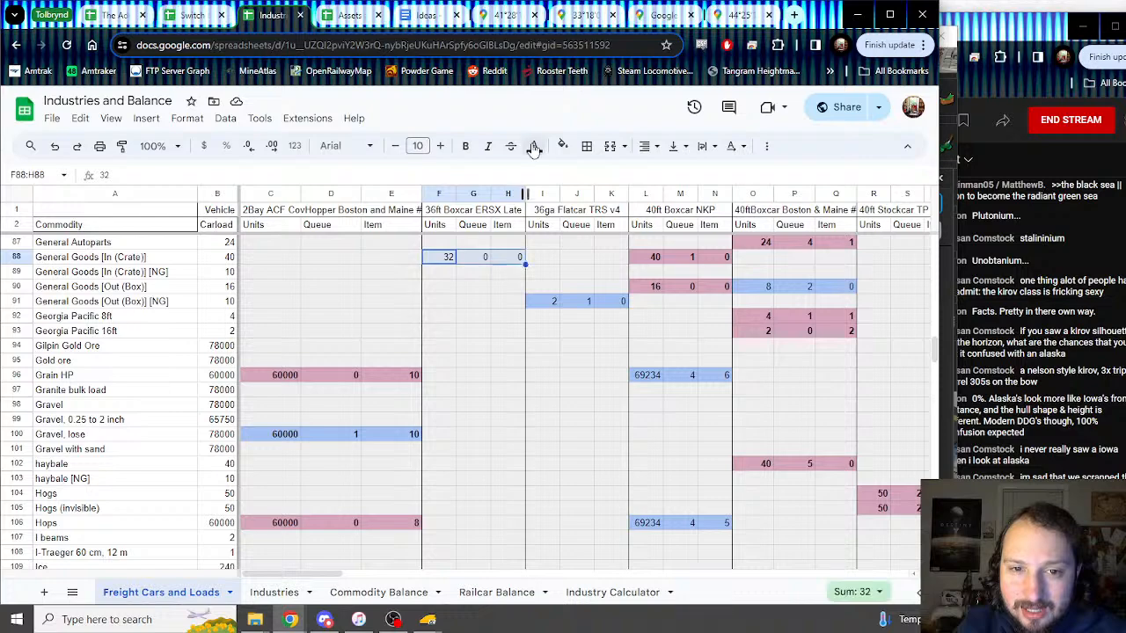
click(562, 146)
click(660, 257)
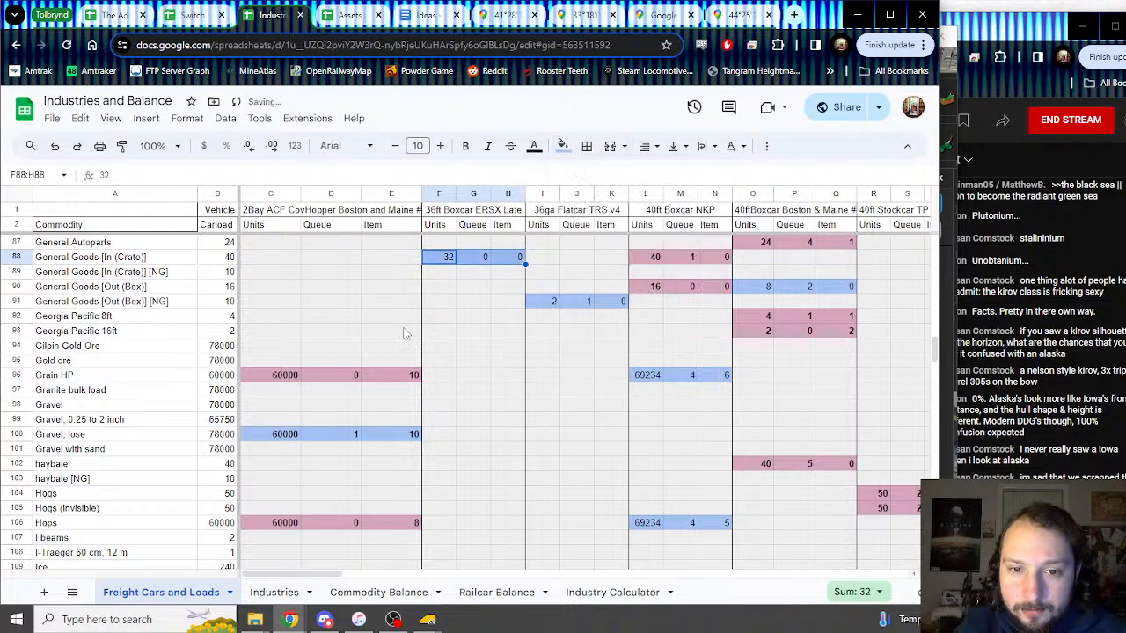
click(444, 301)
Step: Scroll through the commodity list, checking the Commodity Unavailable legend and the Steel Rods 10m row
scroll(458, 336, up, 2)
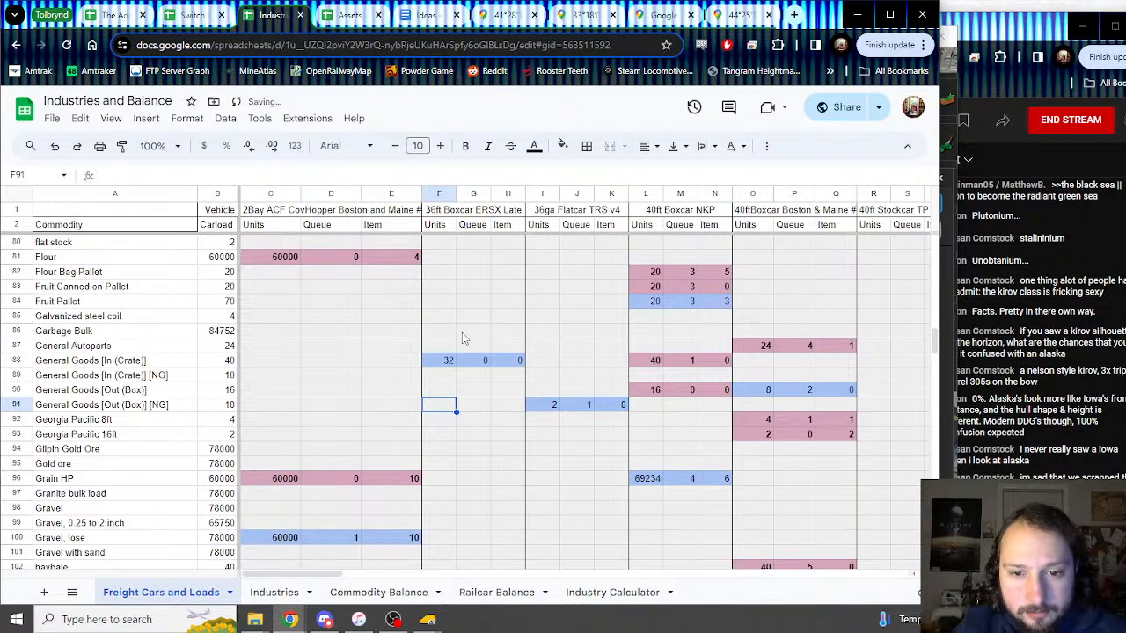
scroll(465, 343, down, 20)
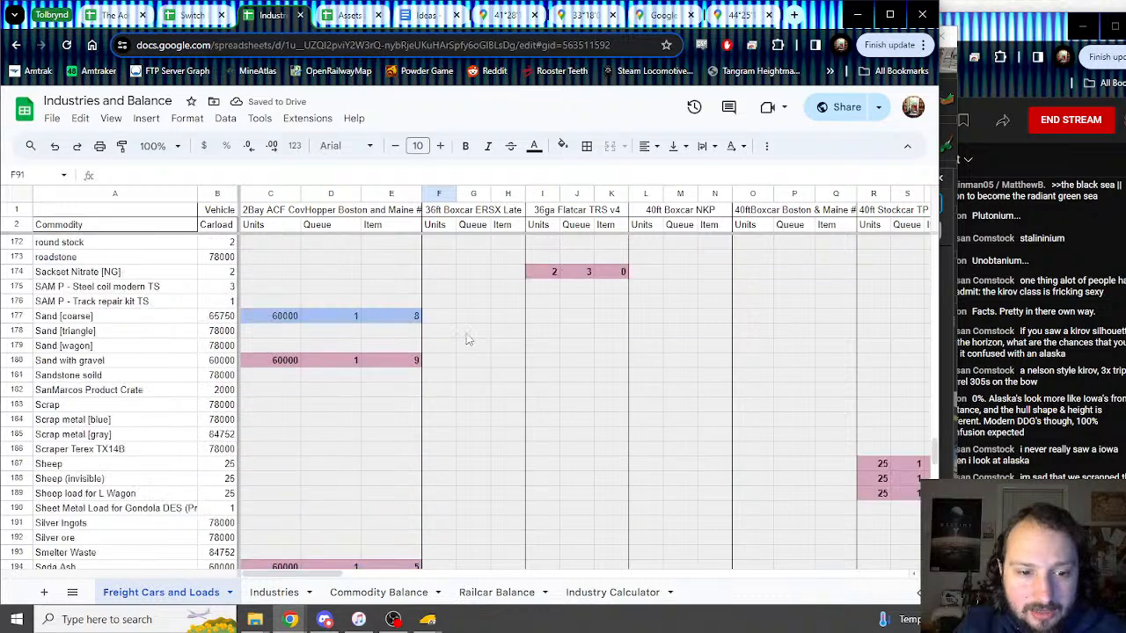
scroll(469, 336, down, 8)
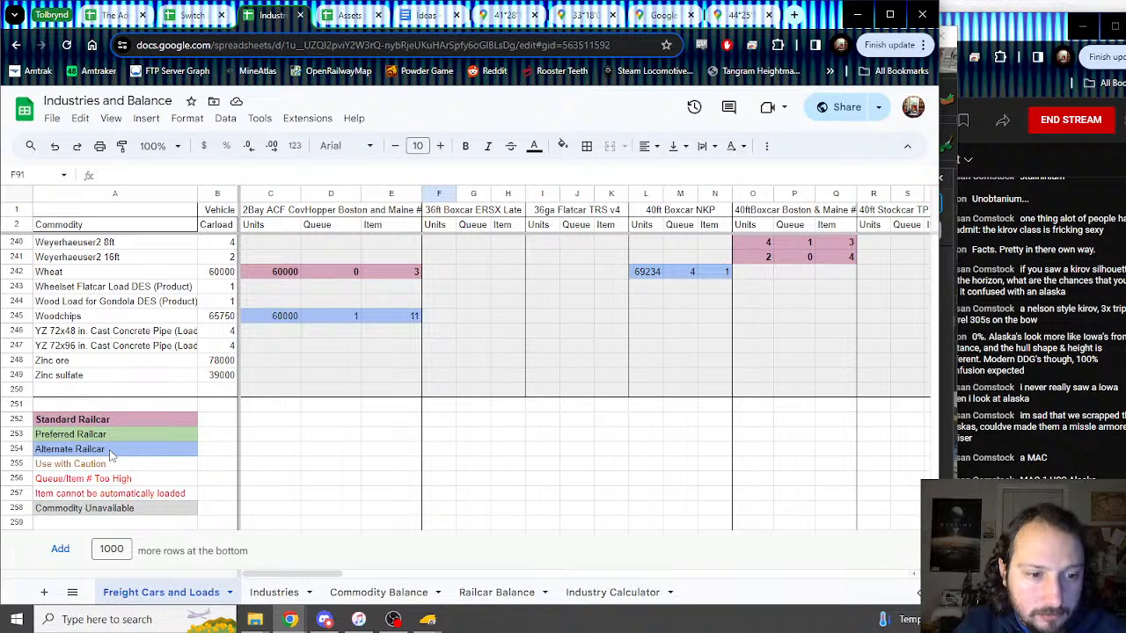
click(118, 511)
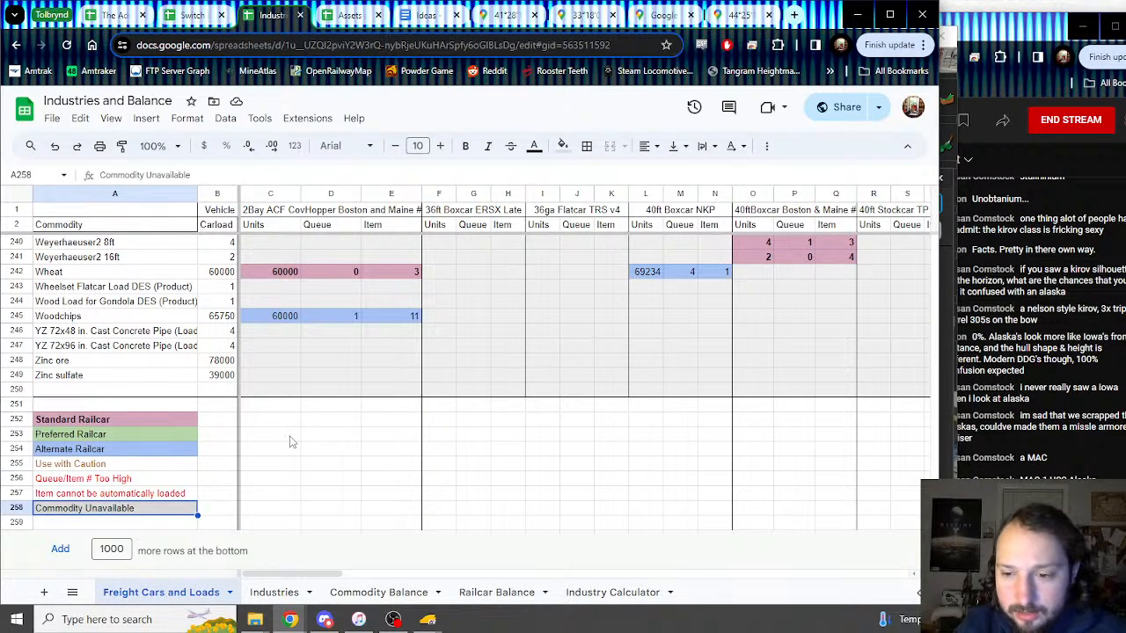
scroll(269, 411, up, 3)
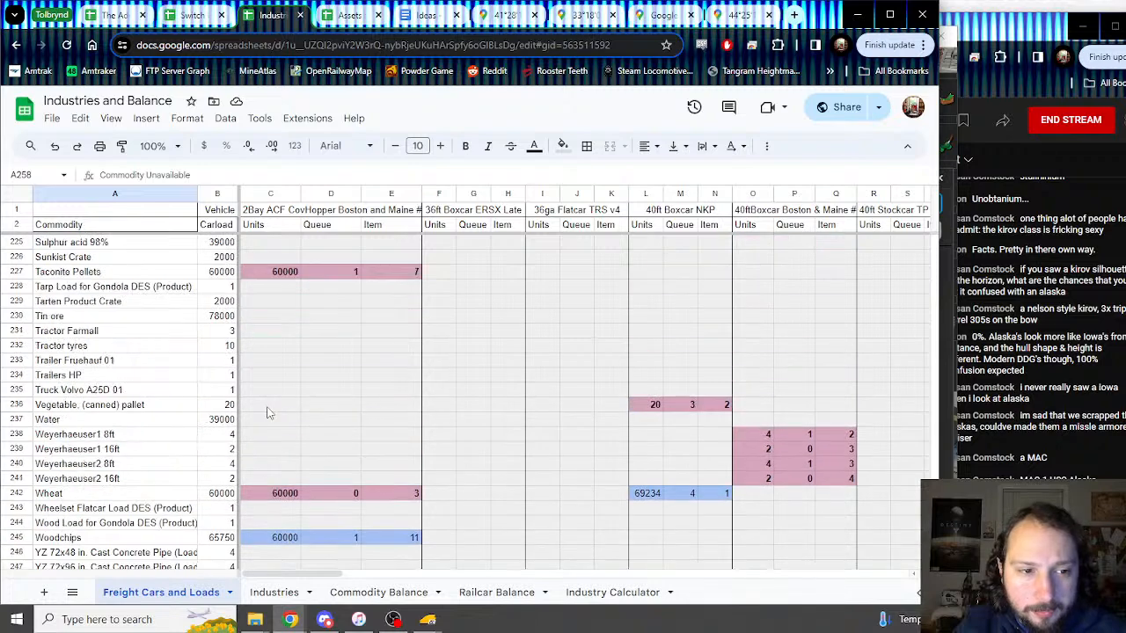
scroll(271, 409, down, 3)
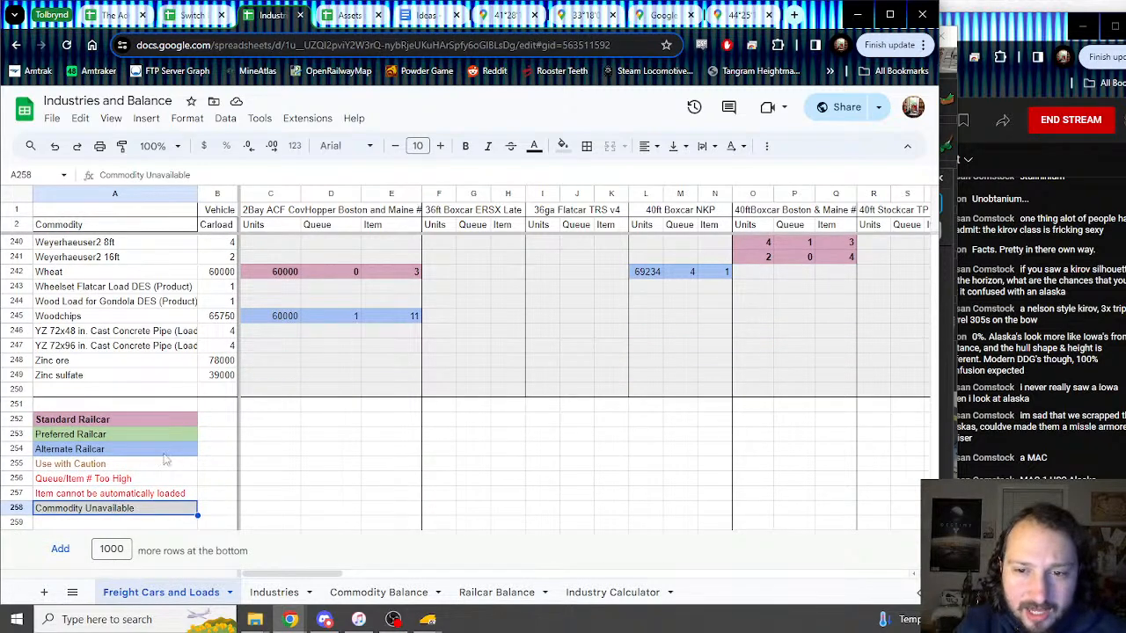
scroll(176, 431, up, 12)
scroll(195, 379, down, 3)
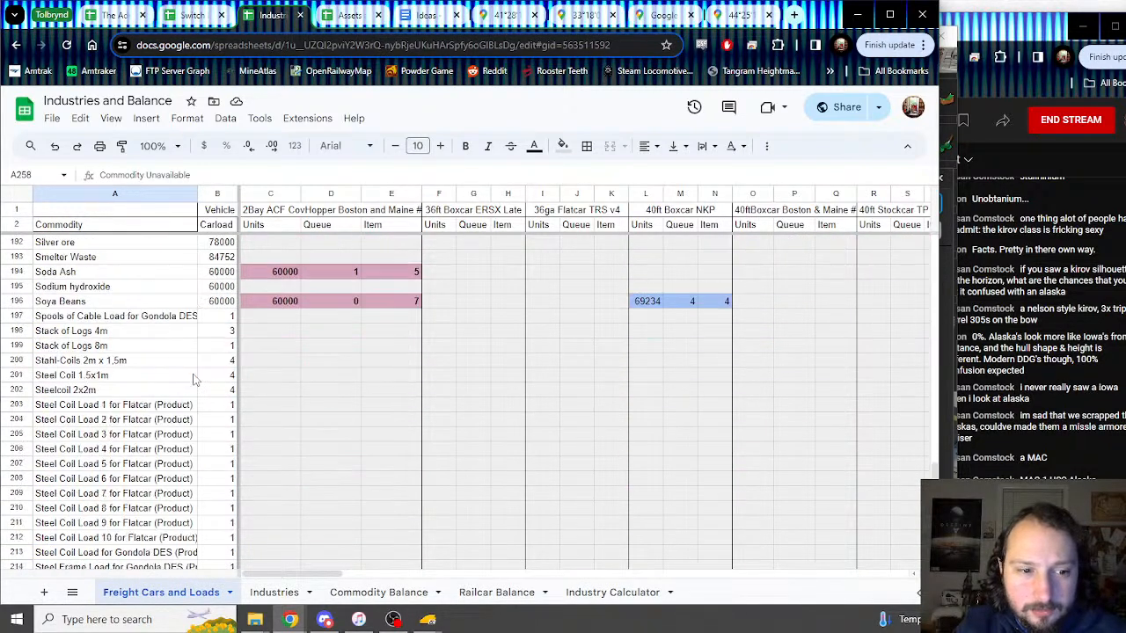
scroll(195, 379, down, 1)
click(111, 523)
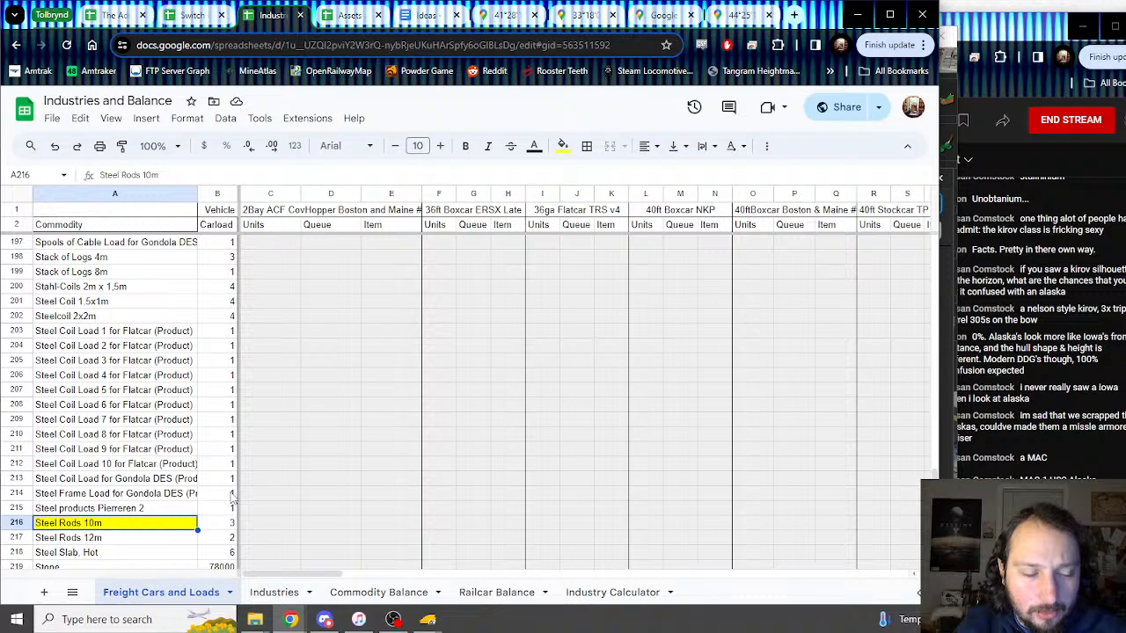
scroll(229, 484, down, 10)
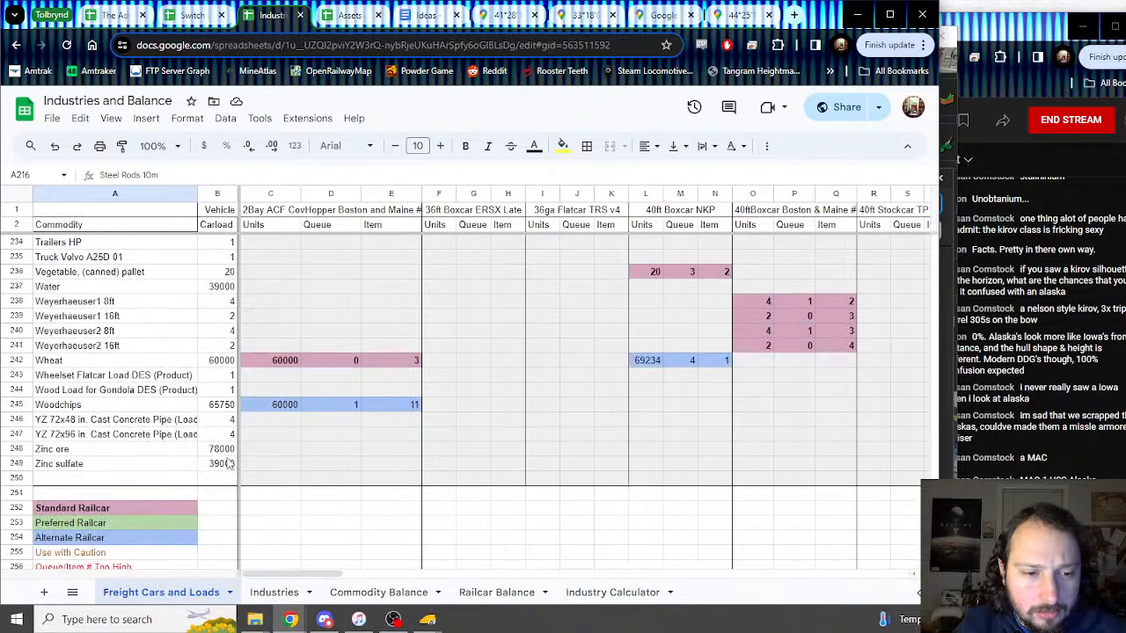
scroll(222, 466, up, 5)
scroll(222, 466, up, 20)
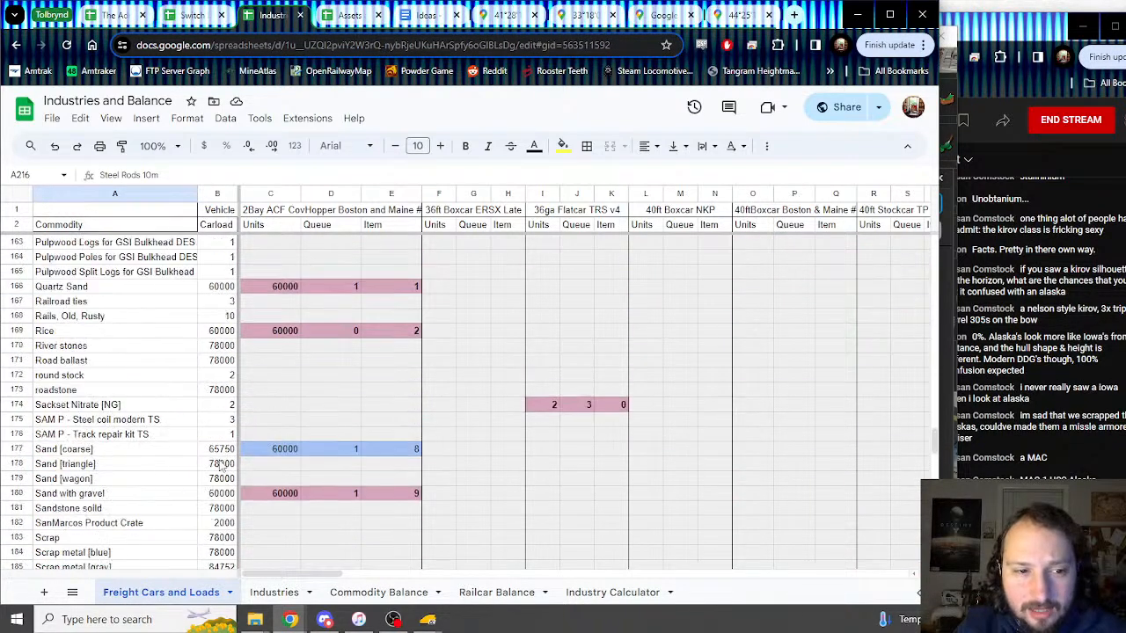
scroll(222, 467, up, 15)
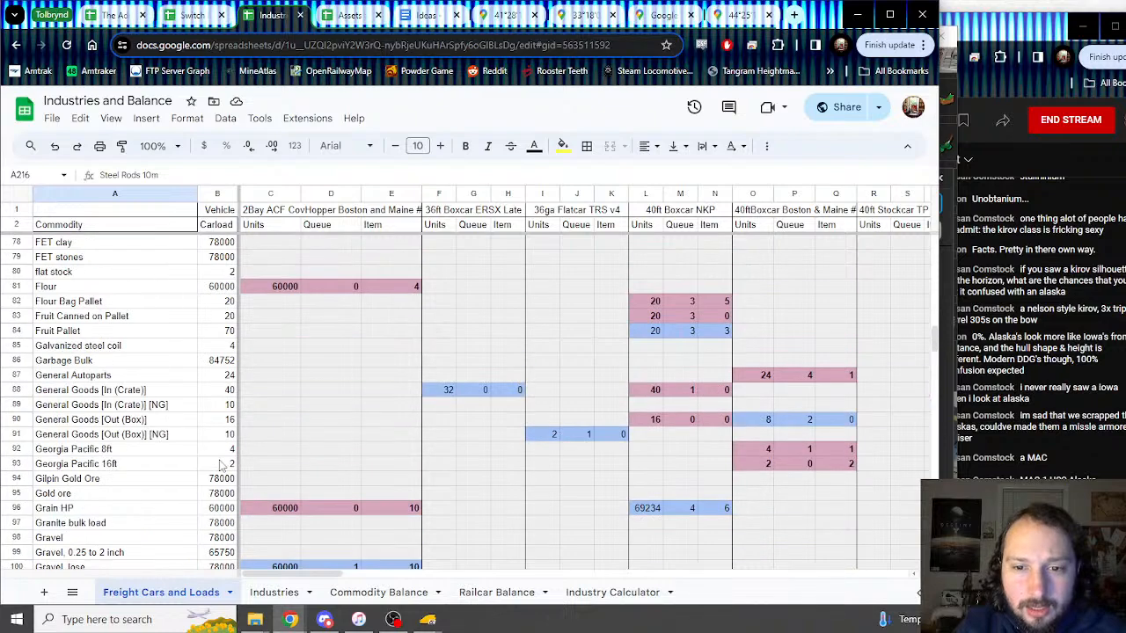
scroll(316, 417, down, 7)
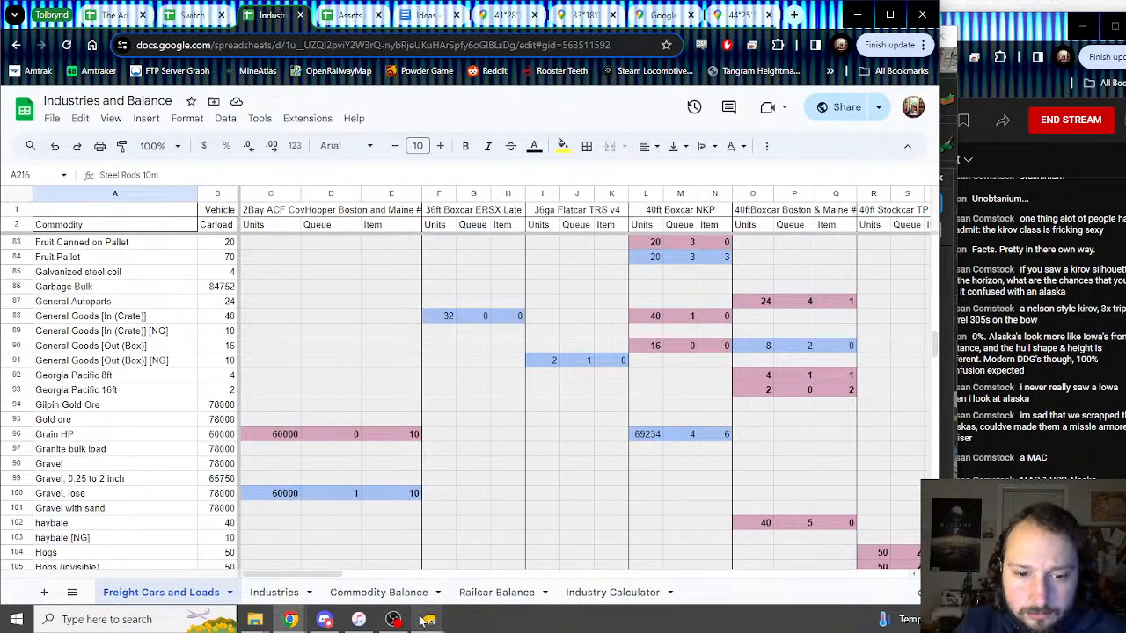
Step: Set the Trainz boxcar's first load to Oranges, then select the Orange pallet cell A146
click(501, 588)
click(545, 281)
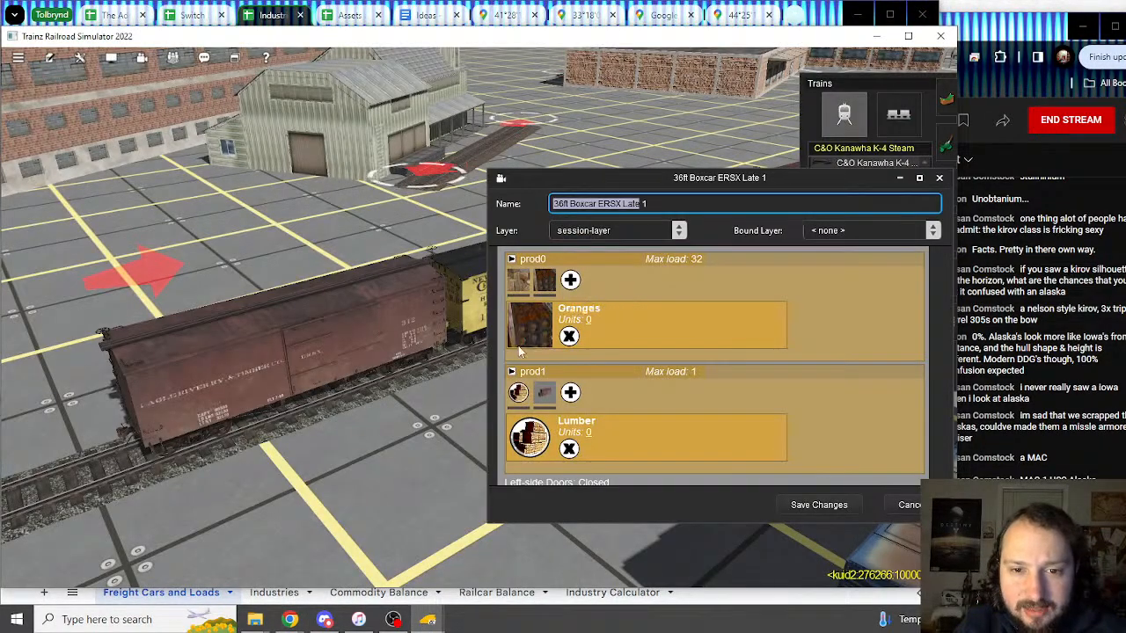
click(268, 14)
scroll(296, 352, down, 15)
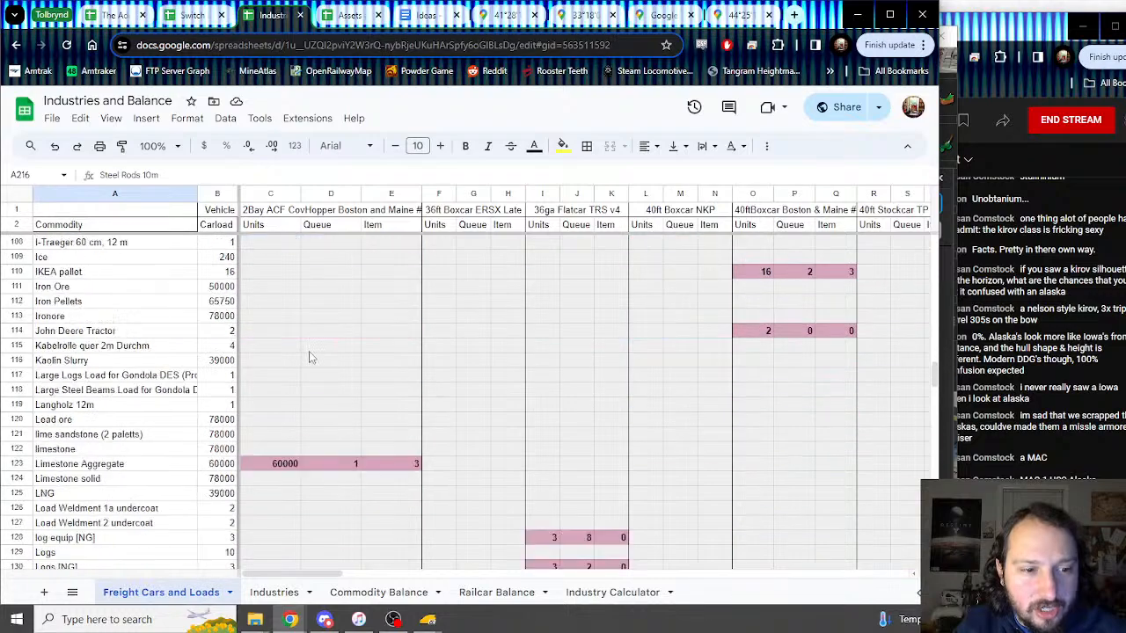
scroll(343, 362, down, 12)
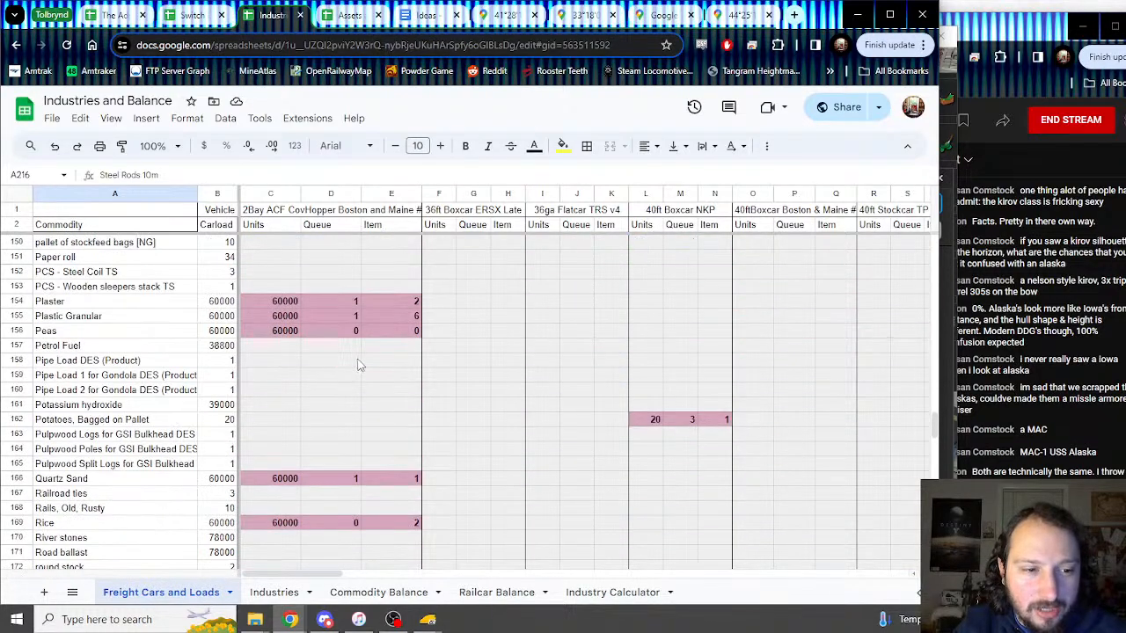
scroll(360, 365, down, 10)
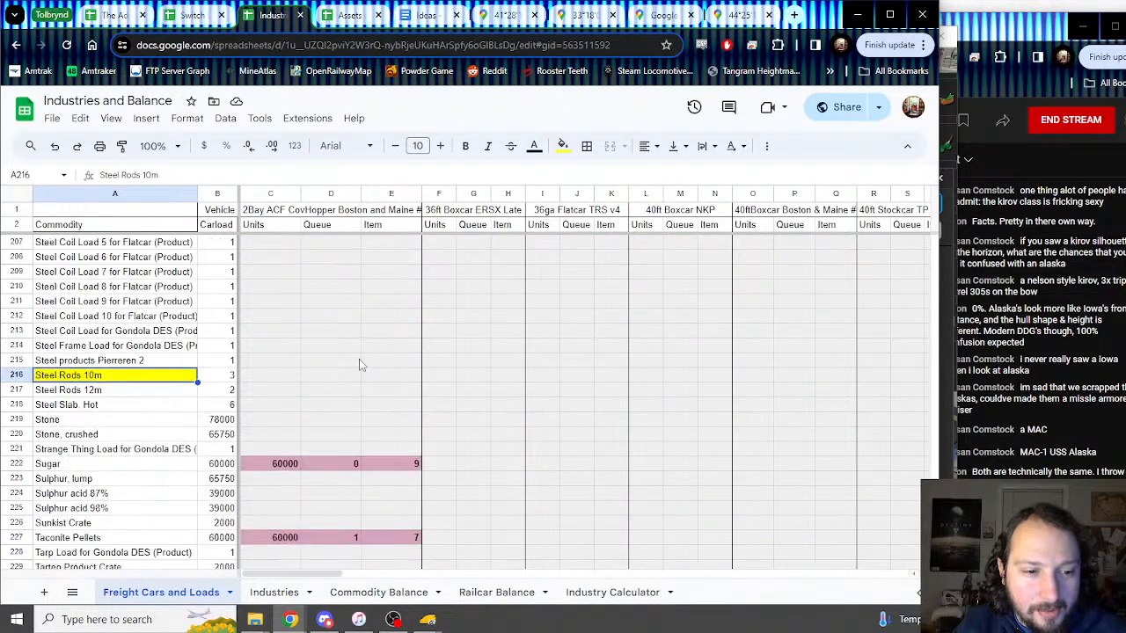
scroll(363, 361, up, 8)
scroll(361, 360, up, 5)
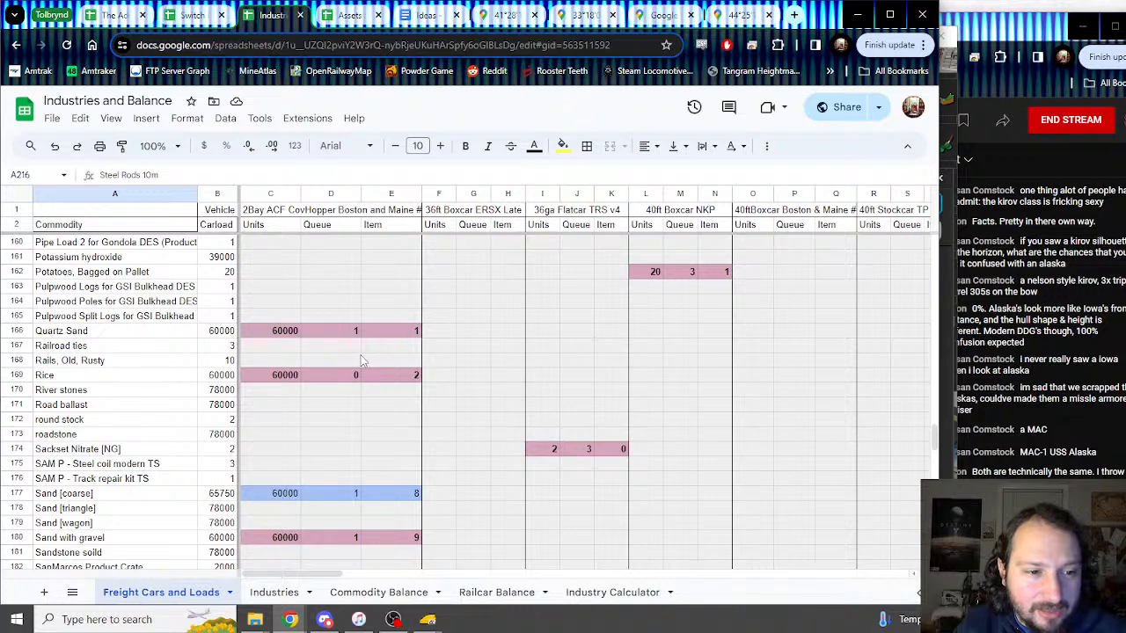
scroll(227, 355, up, 7)
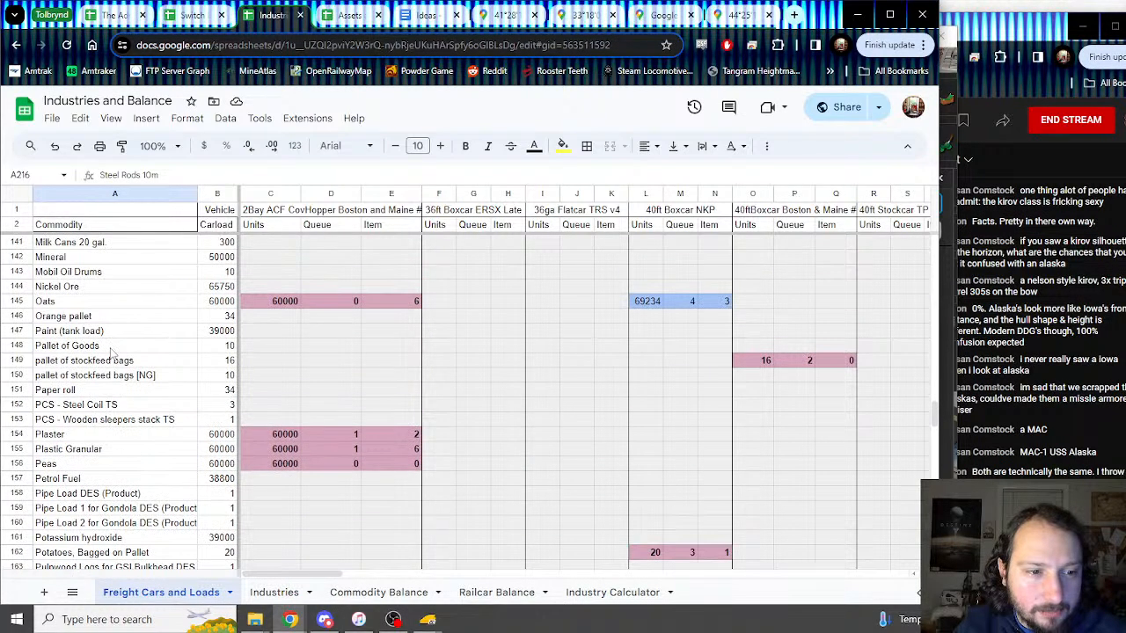
click(74, 361)
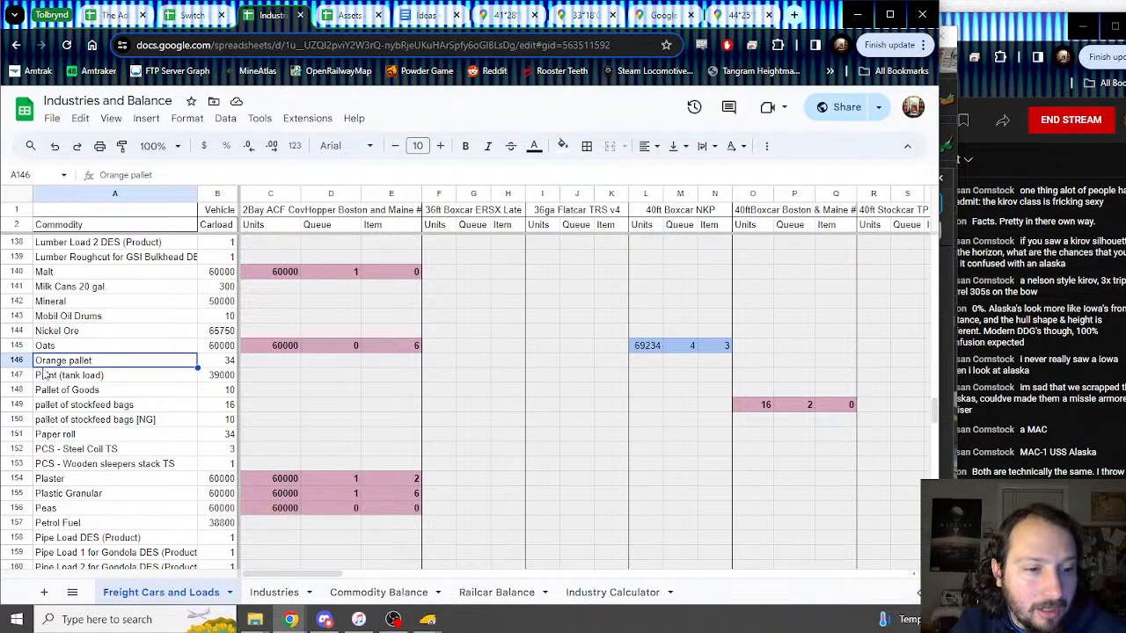
Step: Insert a new row below Orange pallet named Oranges
click(16, 375)
right_click(16, 374)
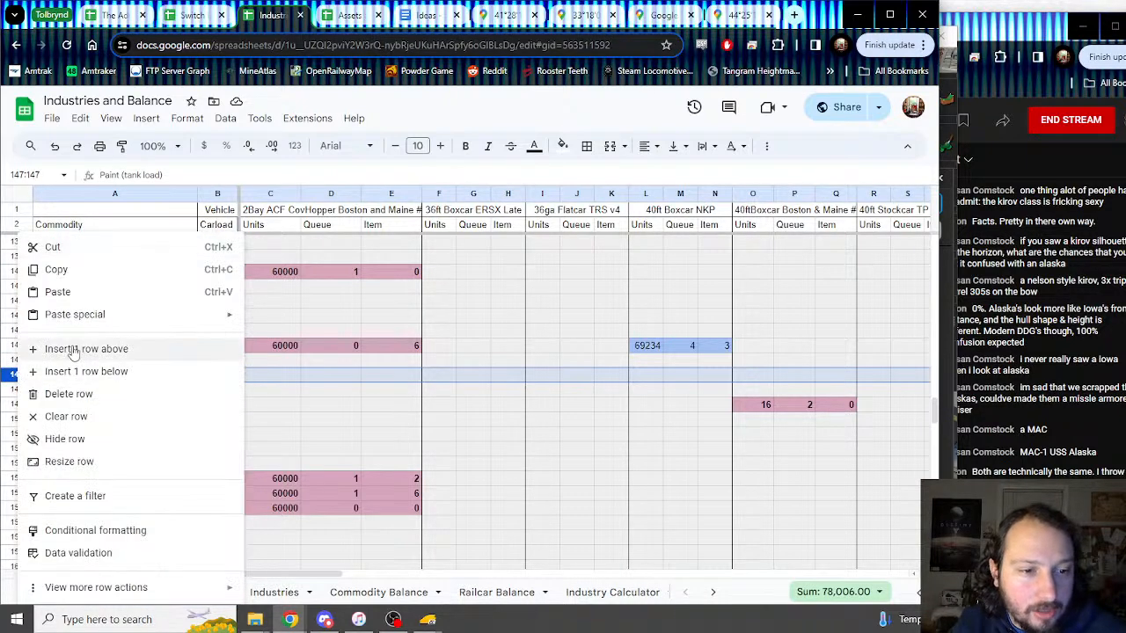
click(76, 352)
text(Oranges)
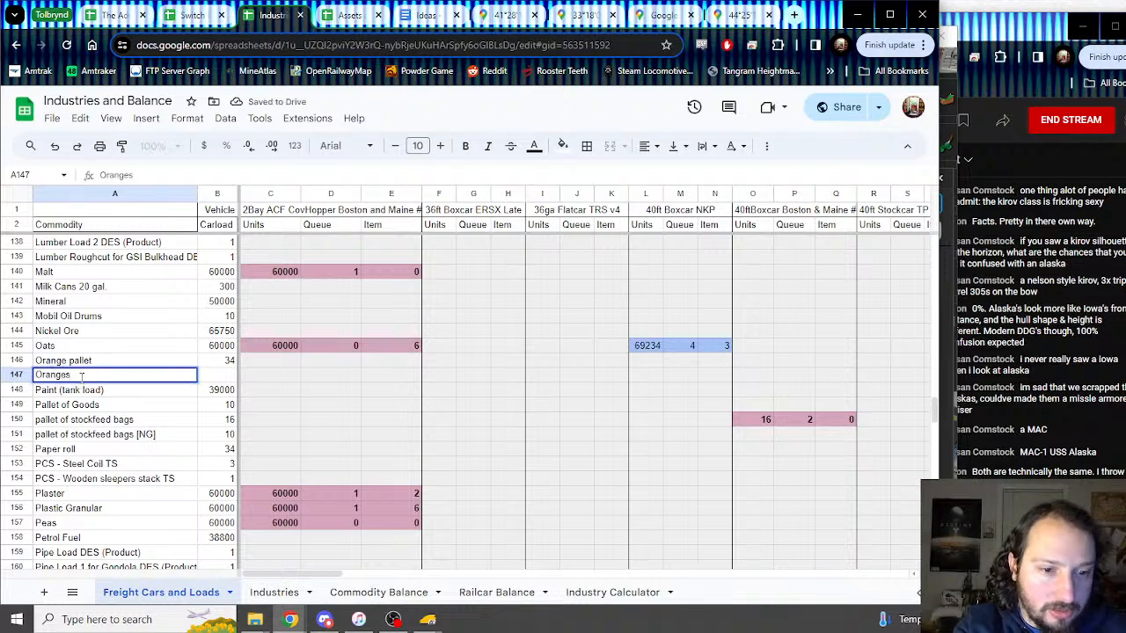
key(Tab)
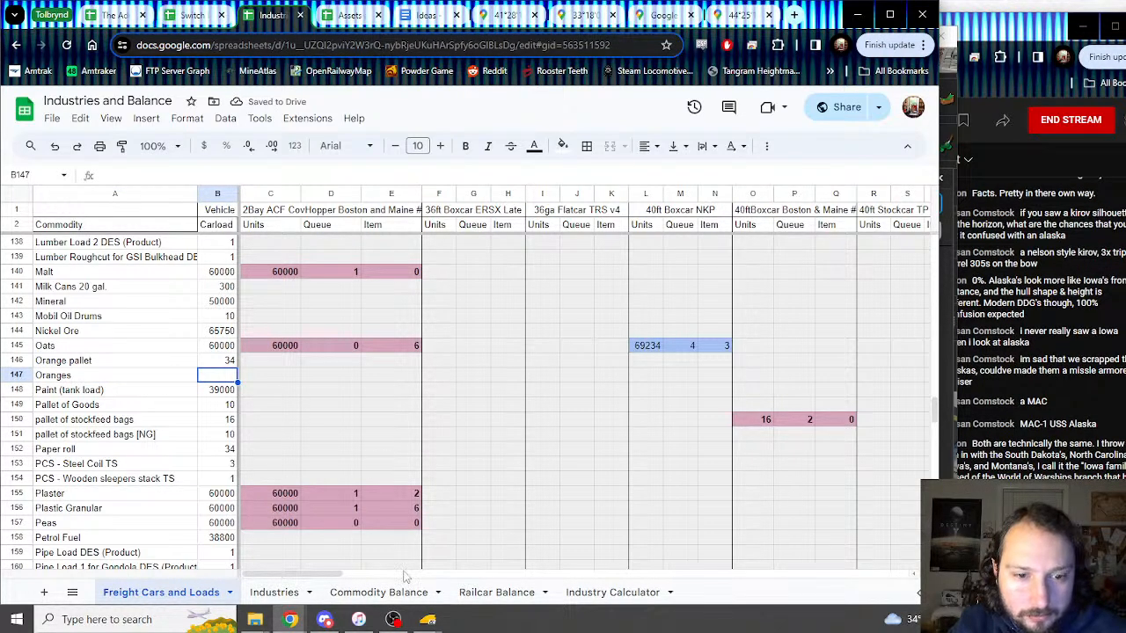
Step: Enter 32 in the Oranges row's 36ft Boxcar ERSX Units cell, after checking the Trainz load
mouse_move(427, 620)
click(478, 561)
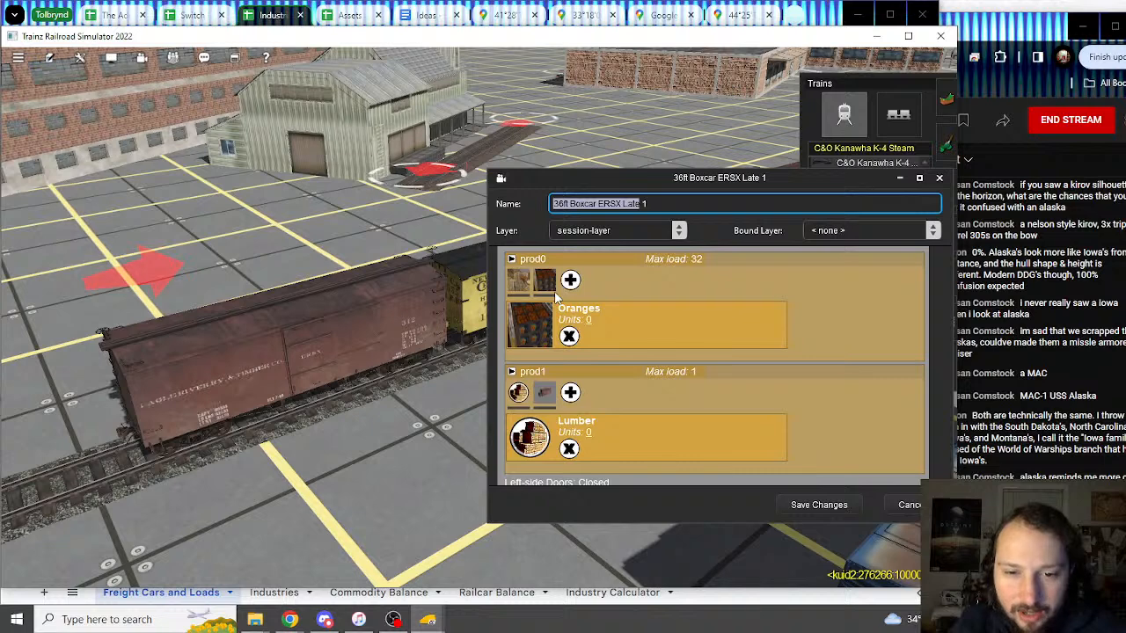
click(260, 25)
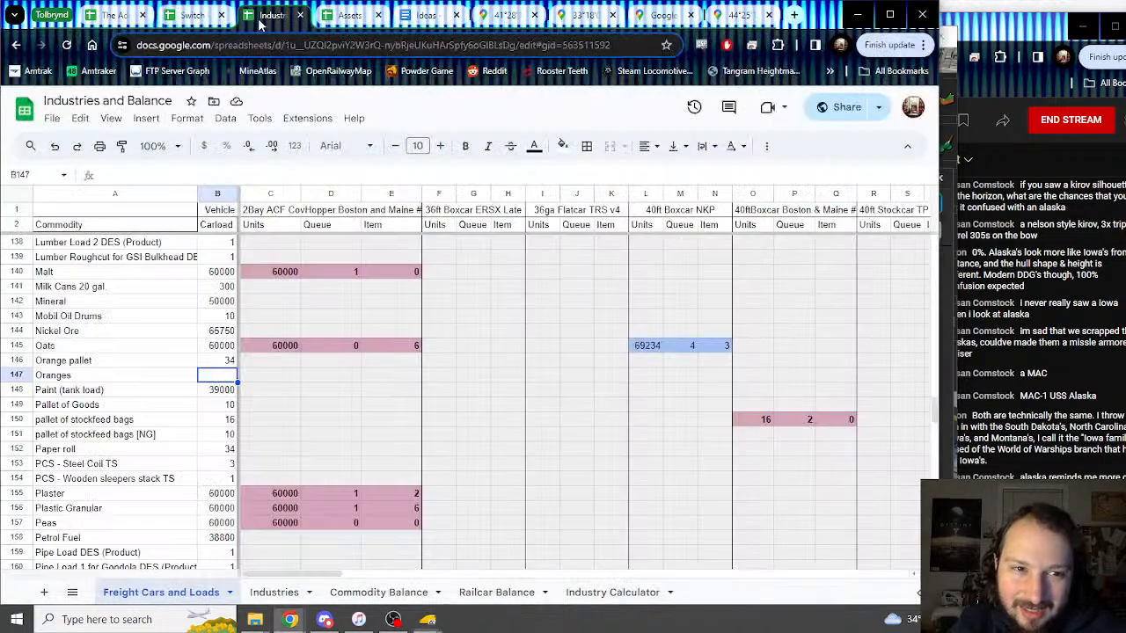
click(446, 378)
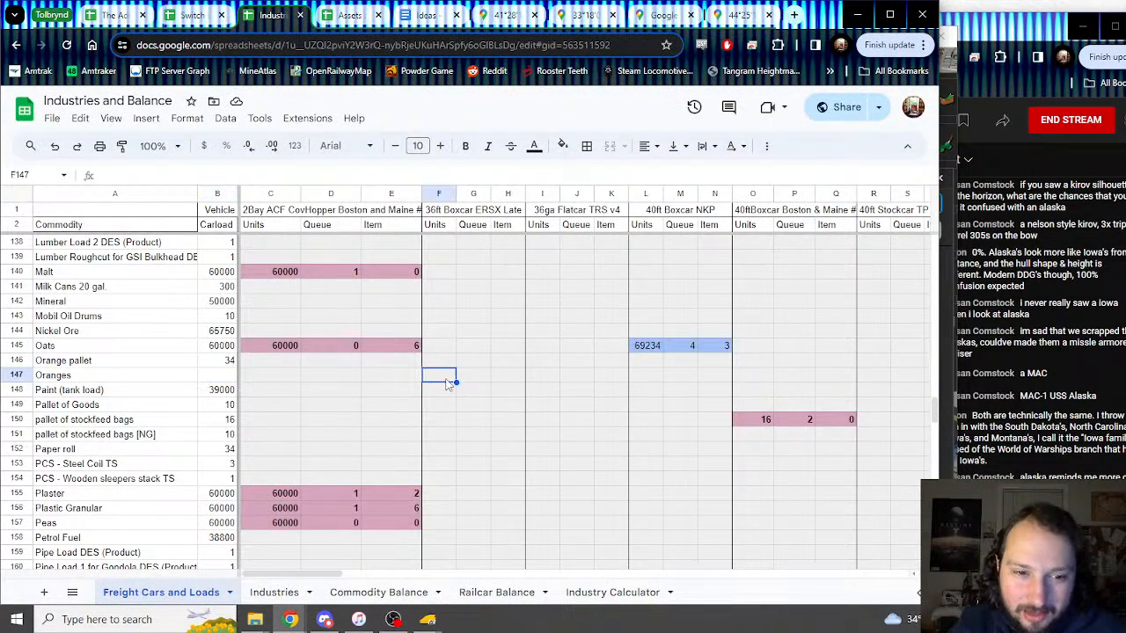
text(32)
key(Return)
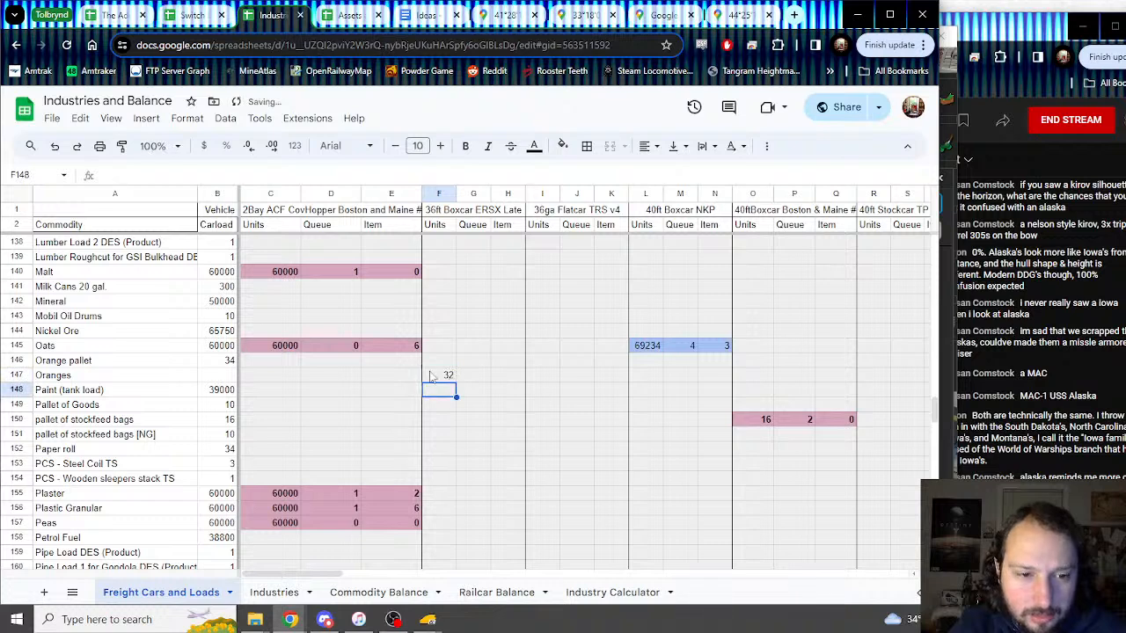
Step: For Oranges, enter =F147 as the carload, 0 as queue and 1 as item
click(227, 362)
click(224, 376)
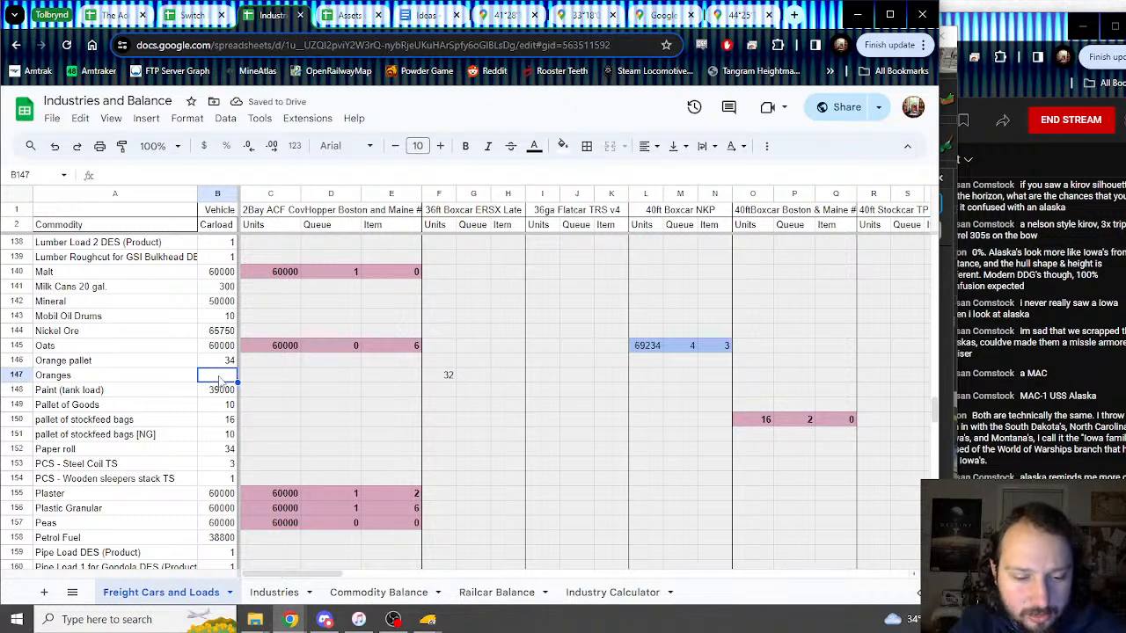
text(=)
click(442, 376)
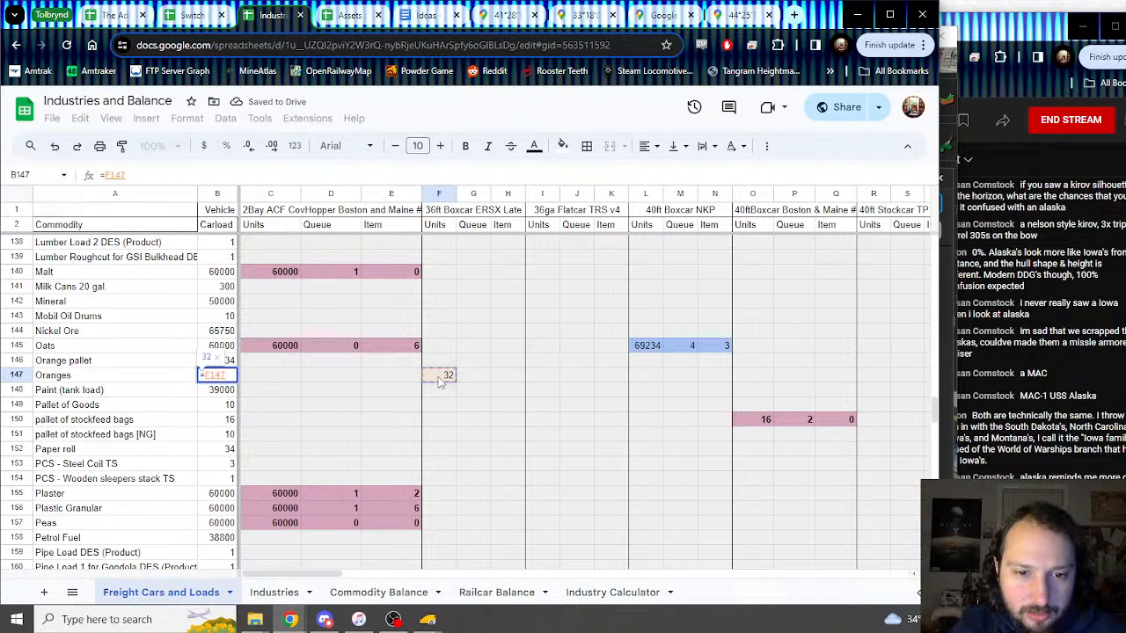
click(480, 380)
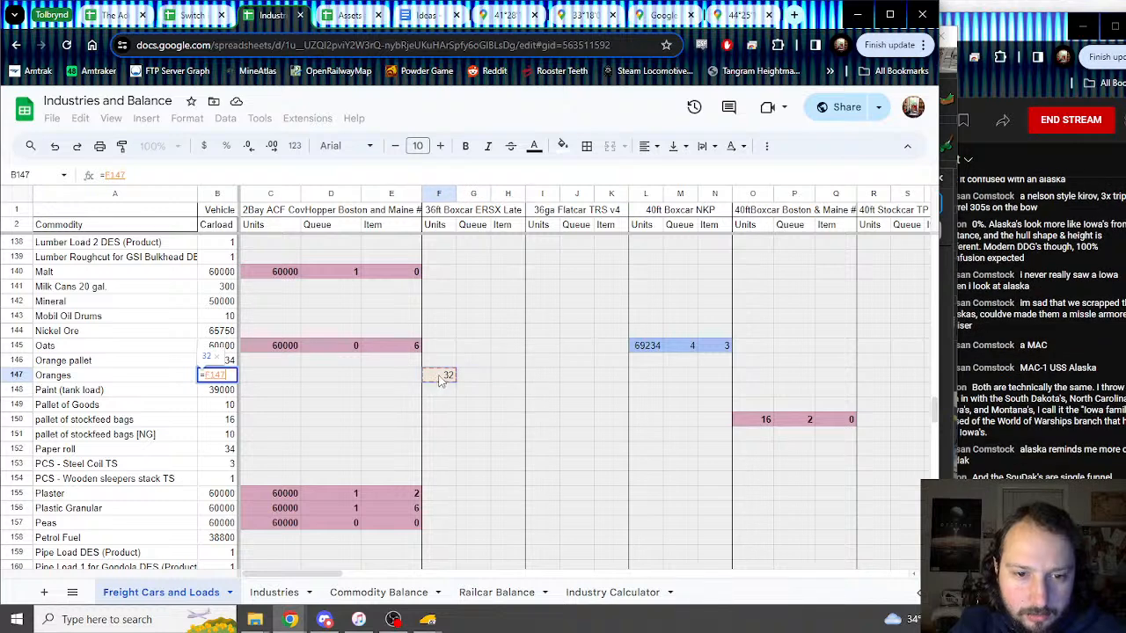
key(Return)
click(483, 380)
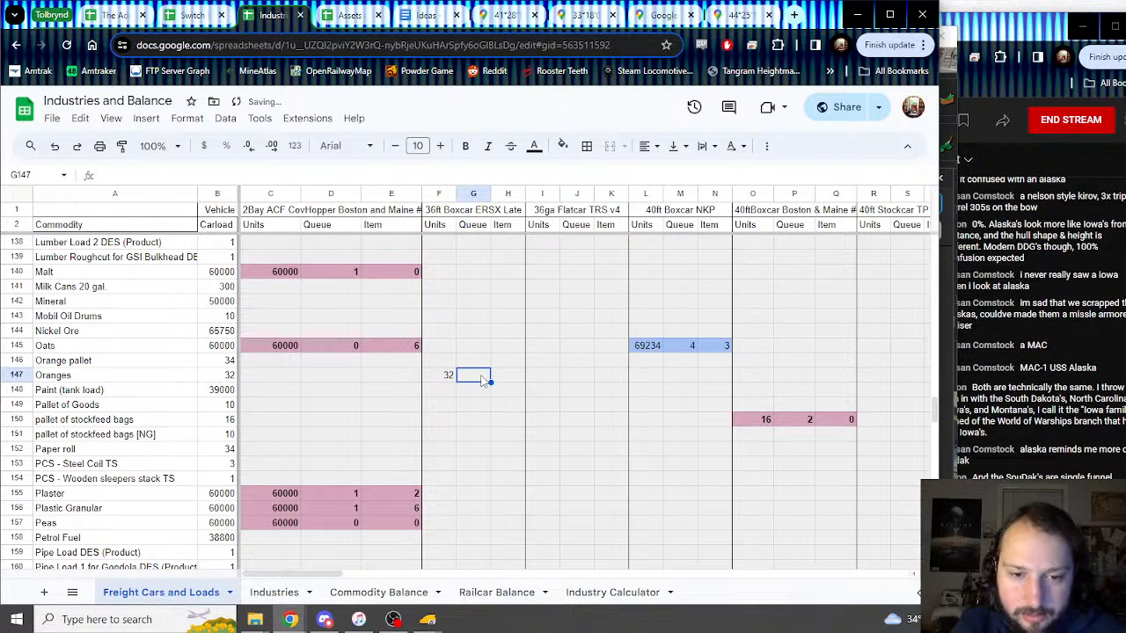
text(0)
key(Tab)
text(1)
key(Return)
Step: Shade the Oranges values in F147:H147 light pink to match the other rows
key(Up)
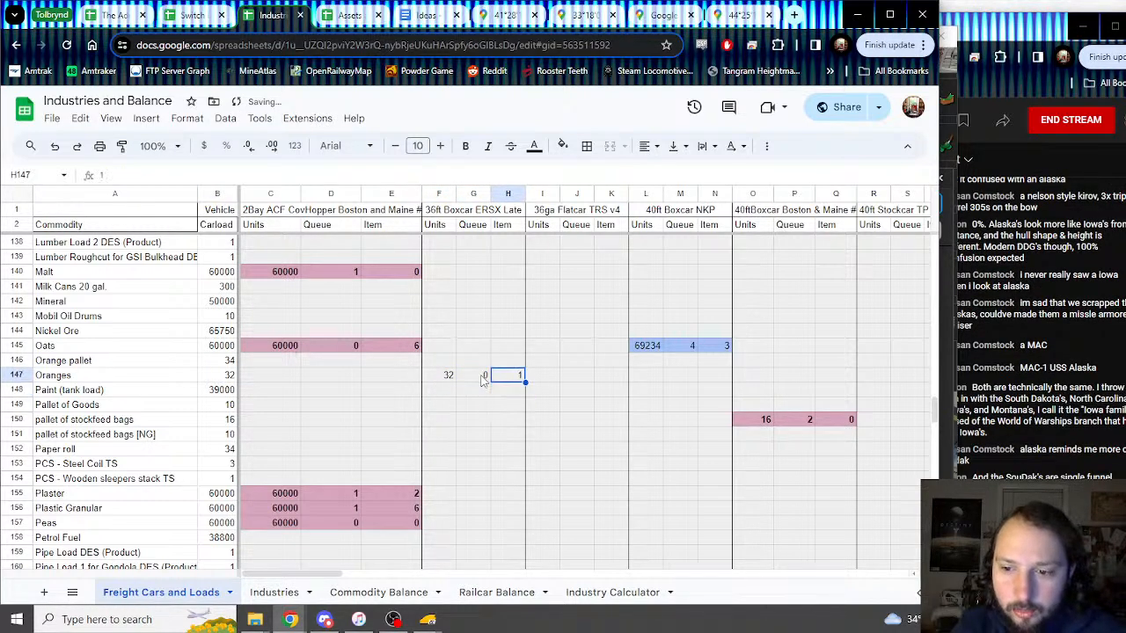
key(shift+Left)
key(shift+Left)
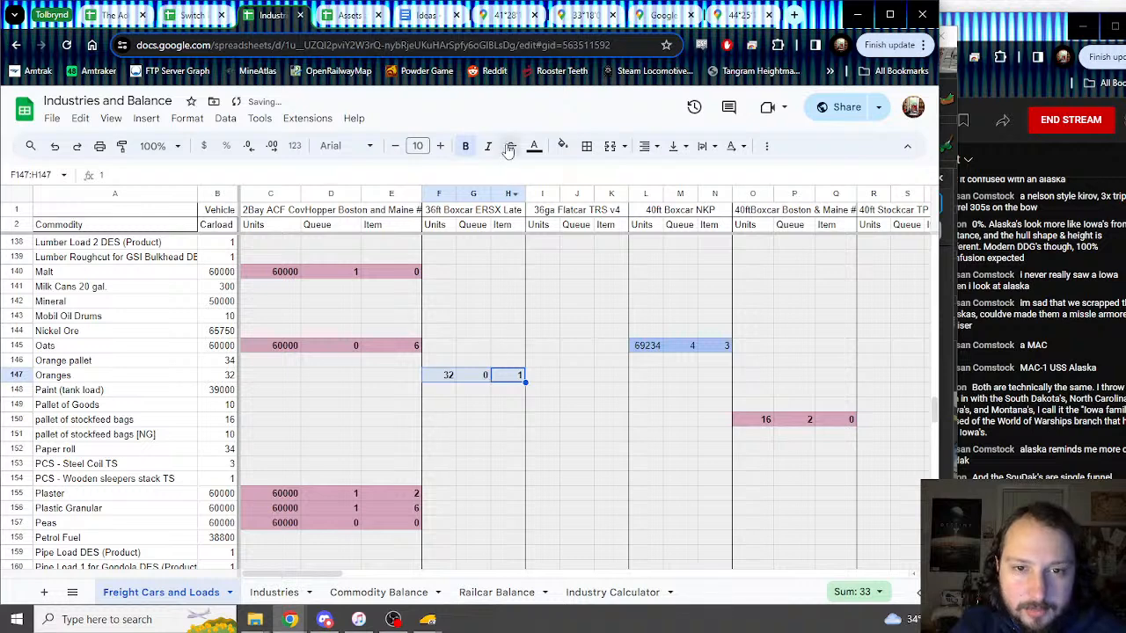
click(563, 145)
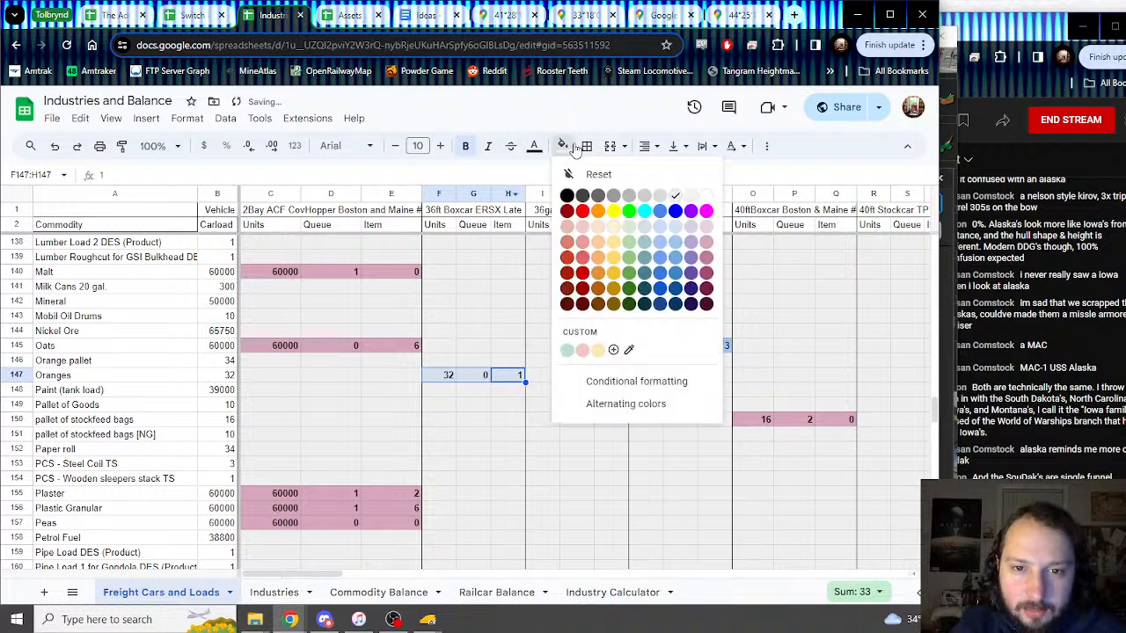
click(708, 256)
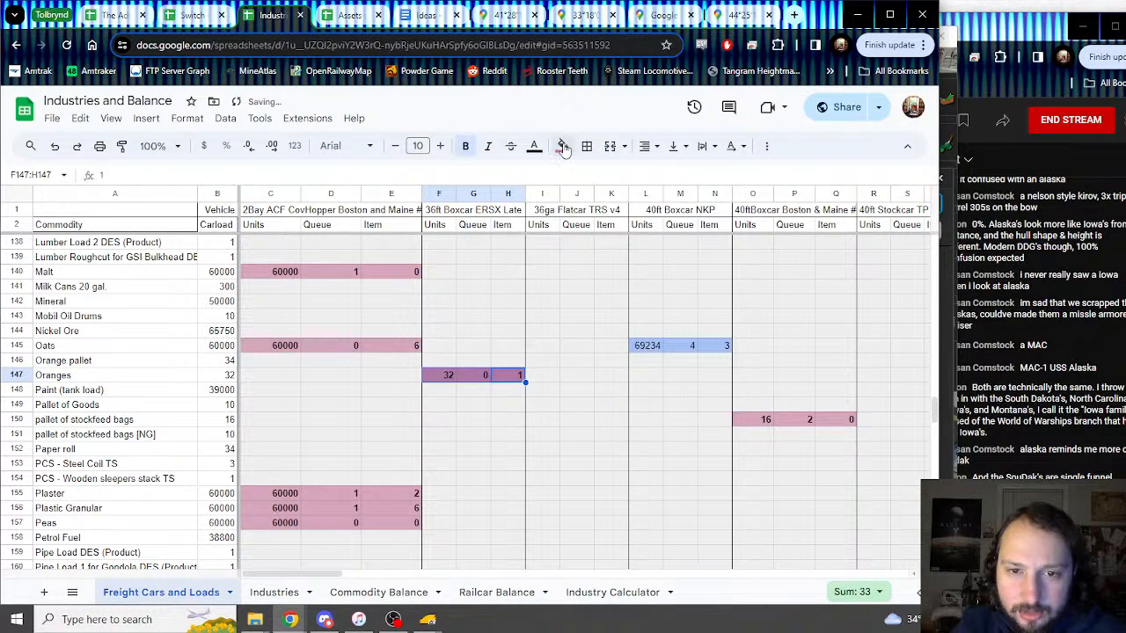
click(563, 145)
click(694, 272)
click(473, 393)
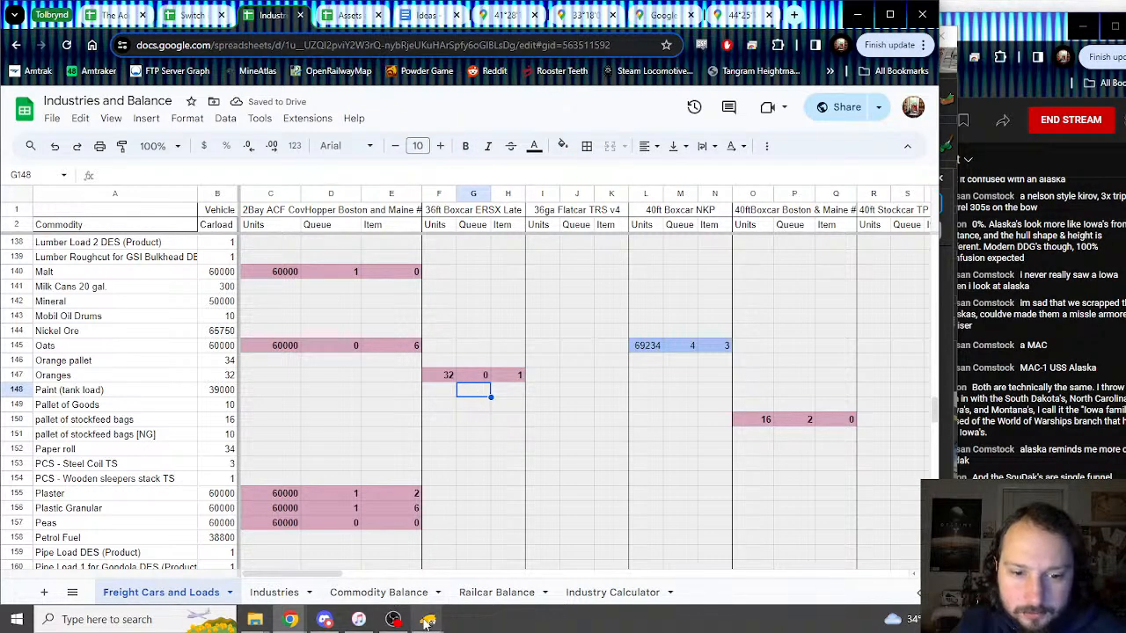
Step: In the Trainz 36ft Boxcar ERSX dialog, toggle the Lumber load off and back on in prod1
mouse_move(428, 619)
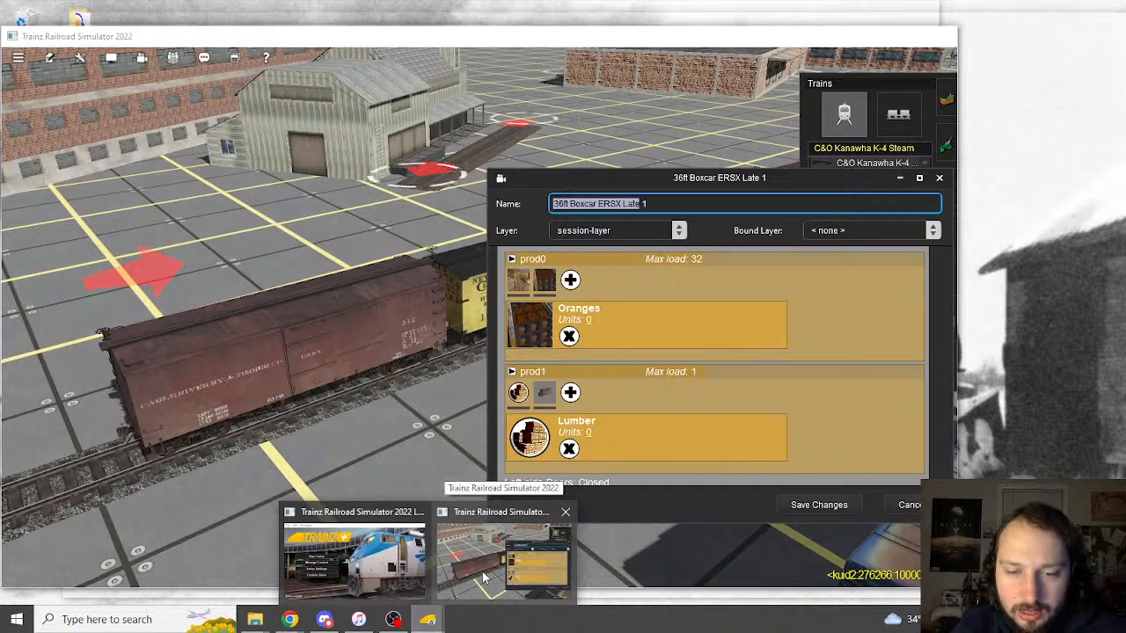
click(483, 576)
click(519, 394)
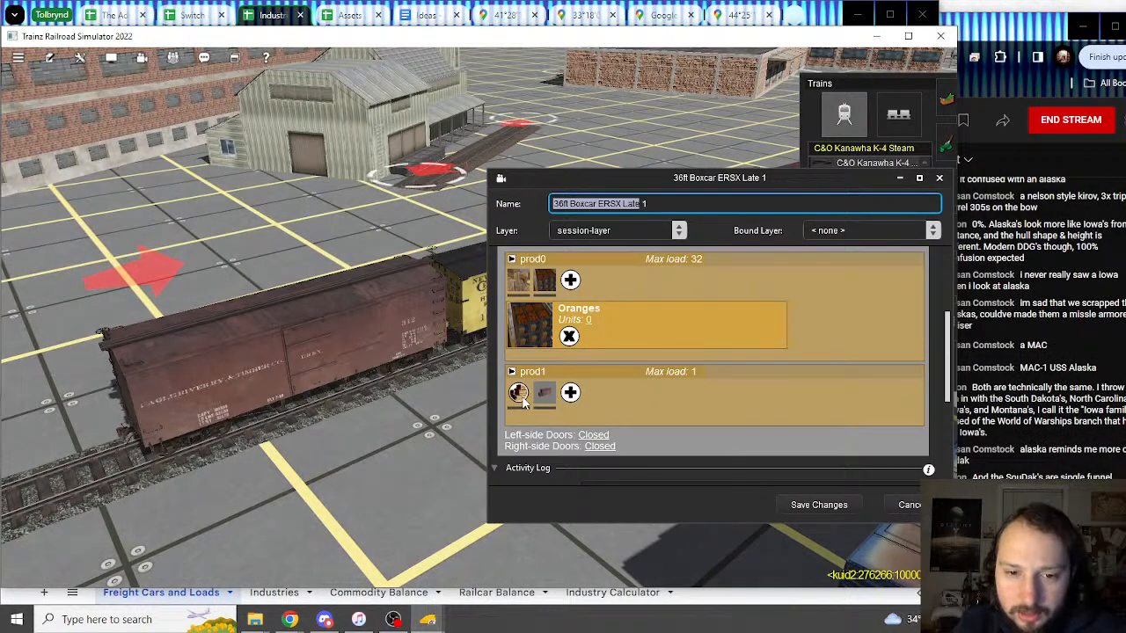
click(519, 394)
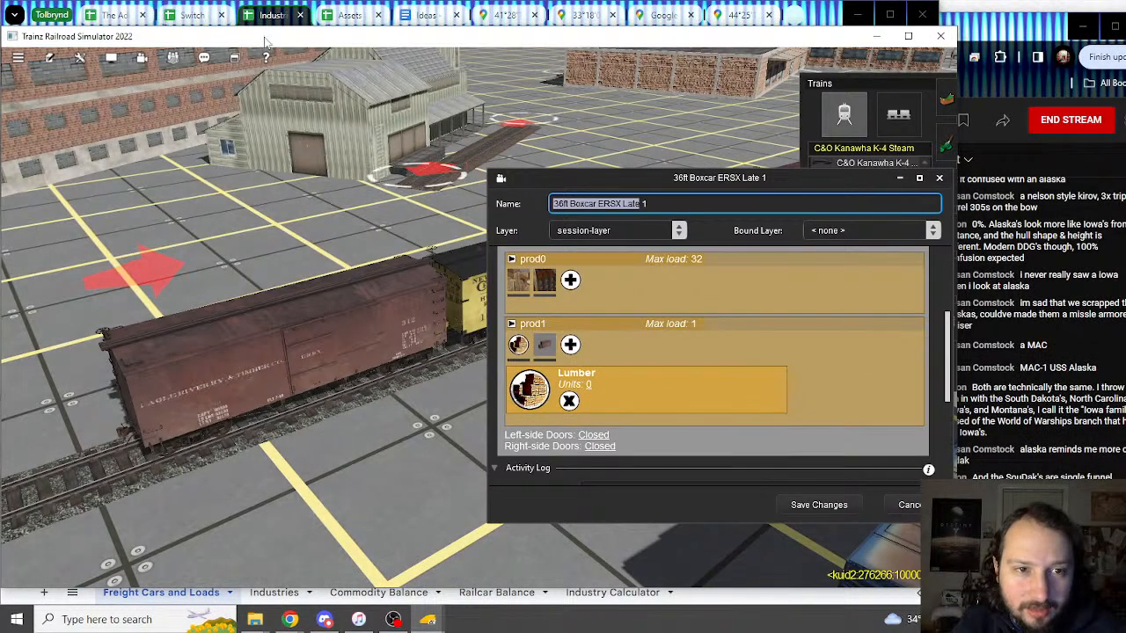
Step: Check the Lumber row's 36ft Boxcar ERSX Units cell in the spreadsheet, then return to Trainz
click(276, 12)
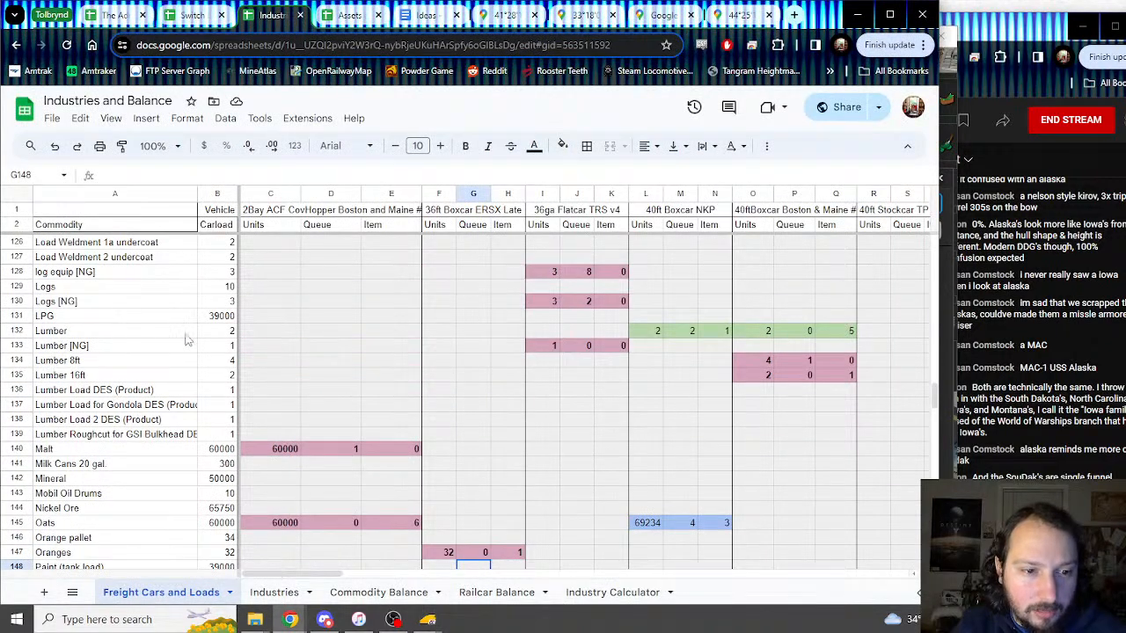
click(444, 338)
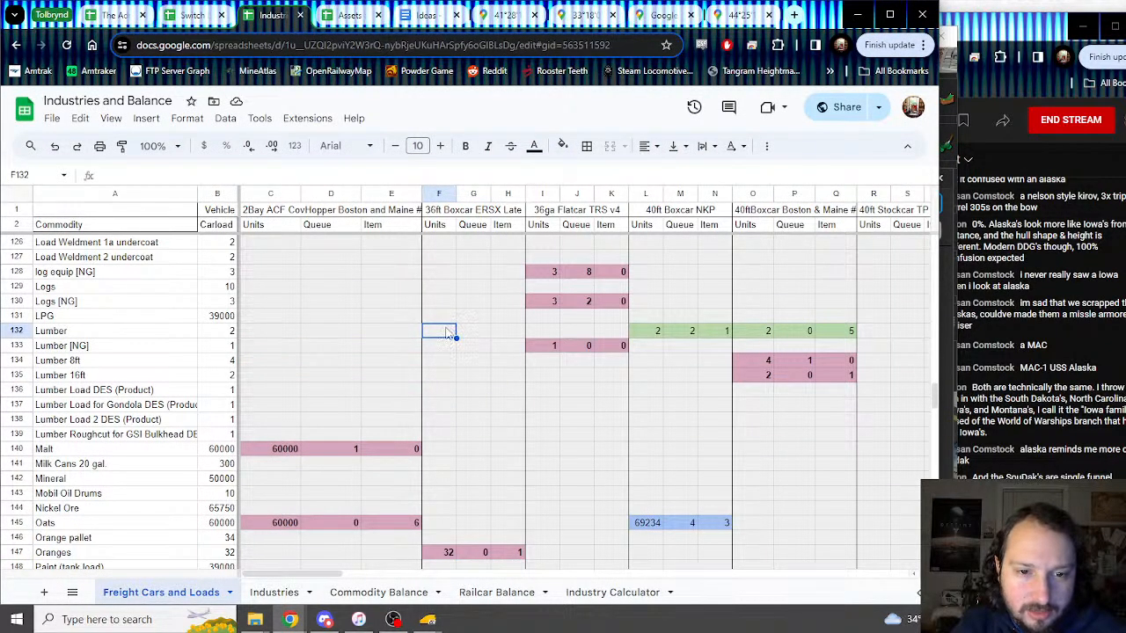
mouse_move(429, 619)
click(506, 539)
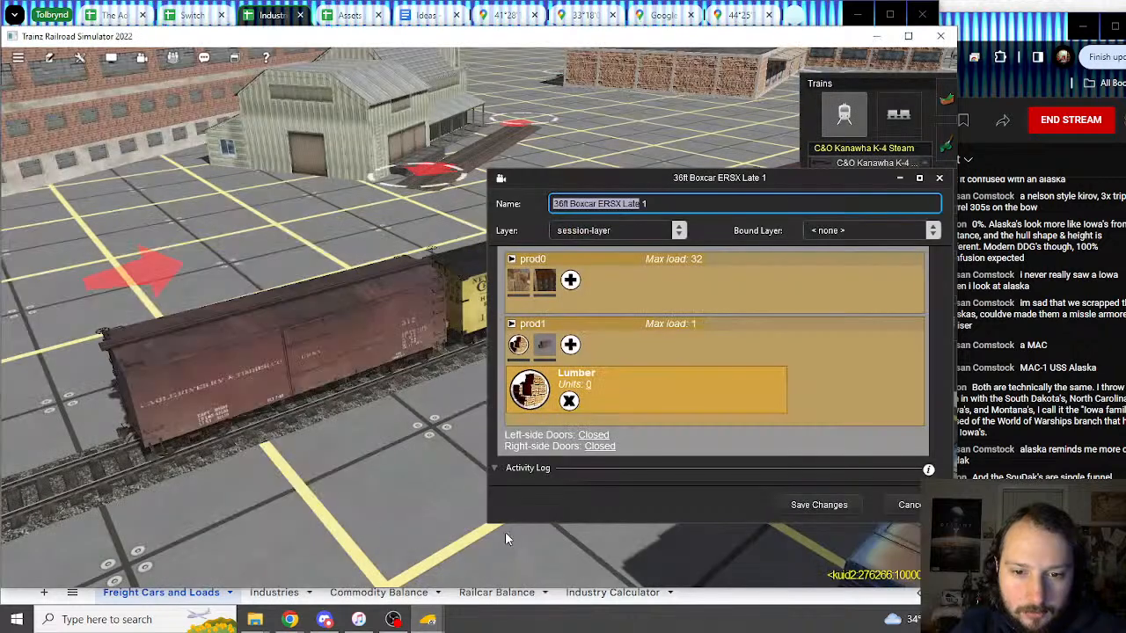
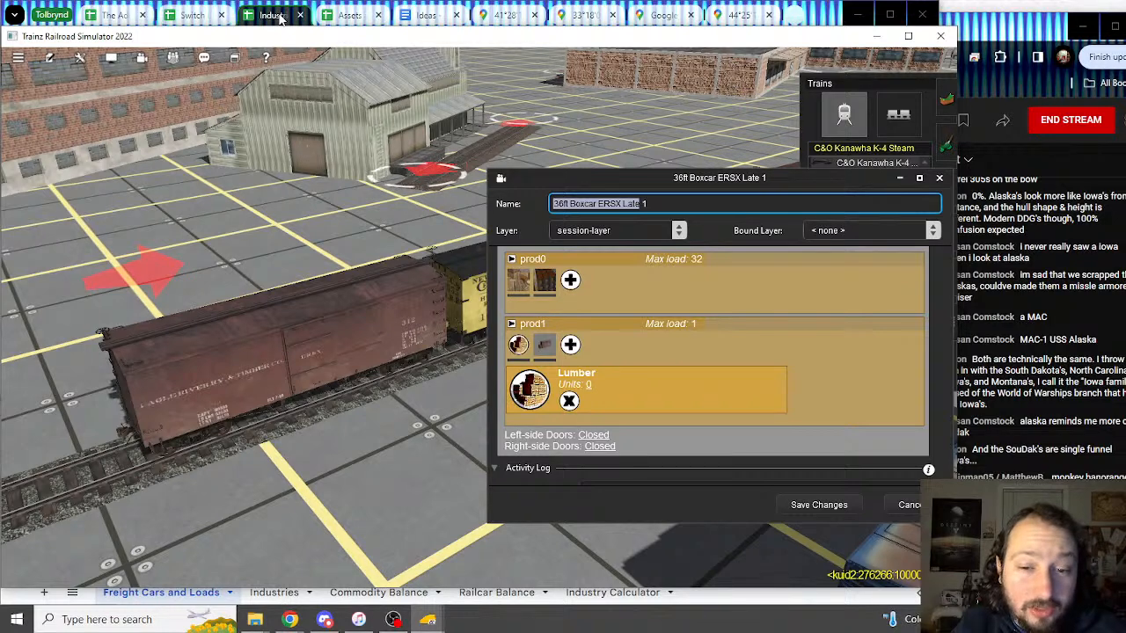
Step: Enter the Lumber values 1, 1, 0 in F132:H132 for the 36ft Boxcar ERSX Late
click(281, 18)
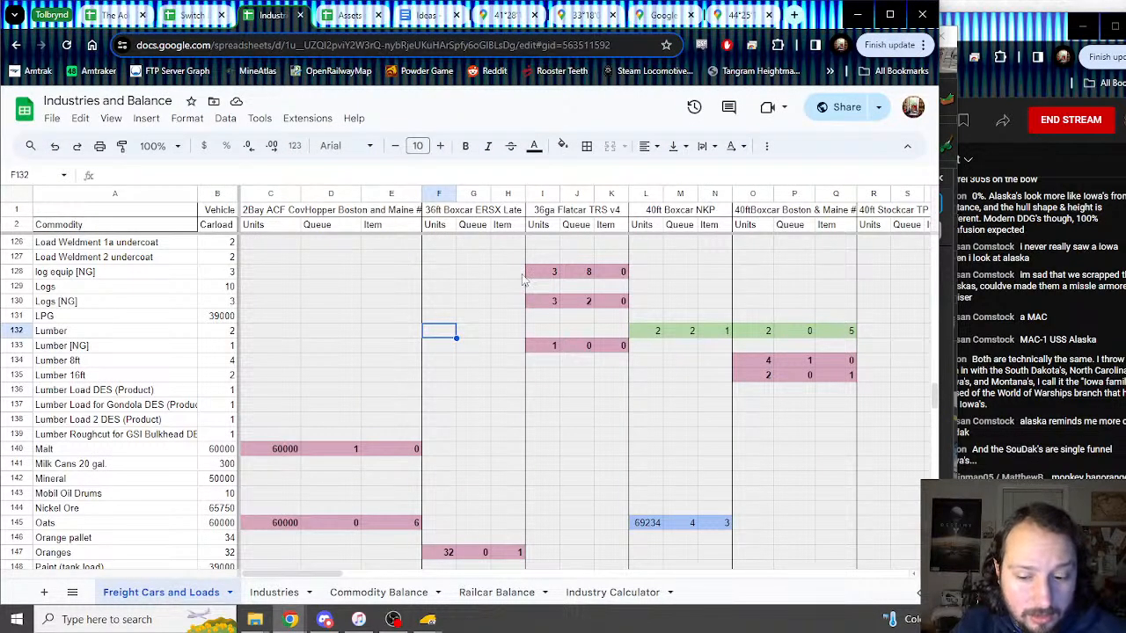
text(1)
key(Tab)
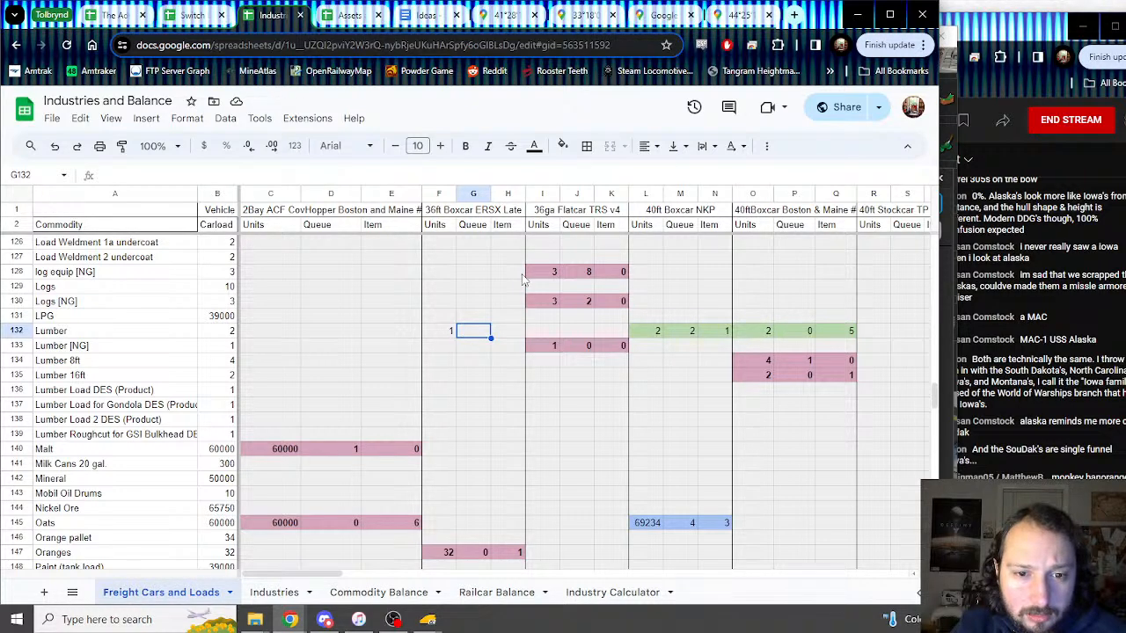
text(1)
key(Tab)
key(Left)
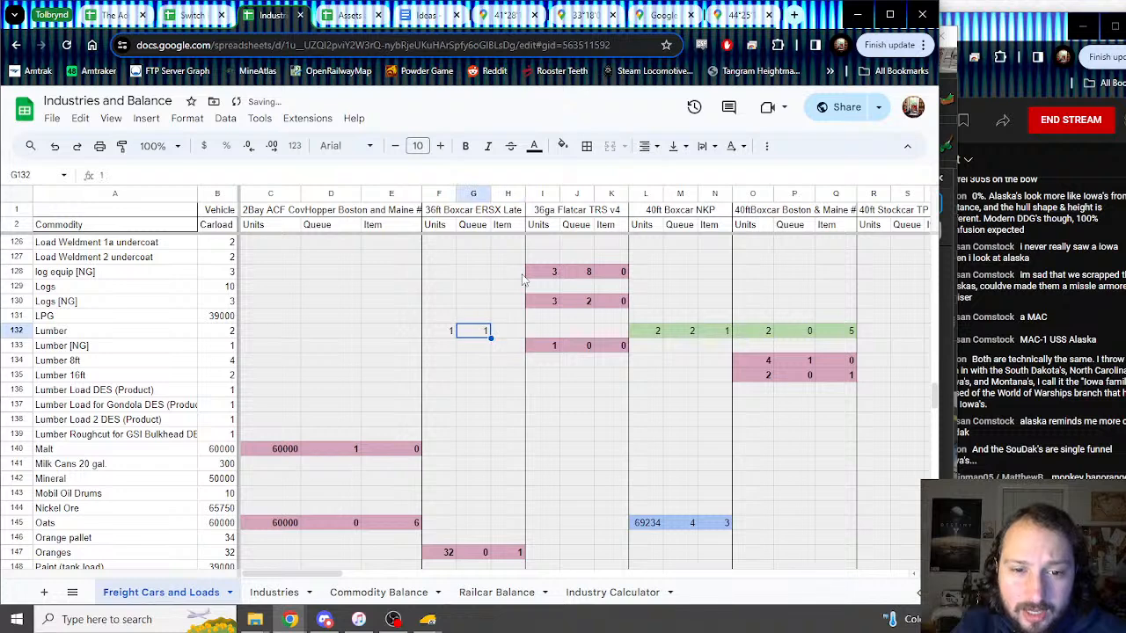
key(Right)
text(0)
key(Left)
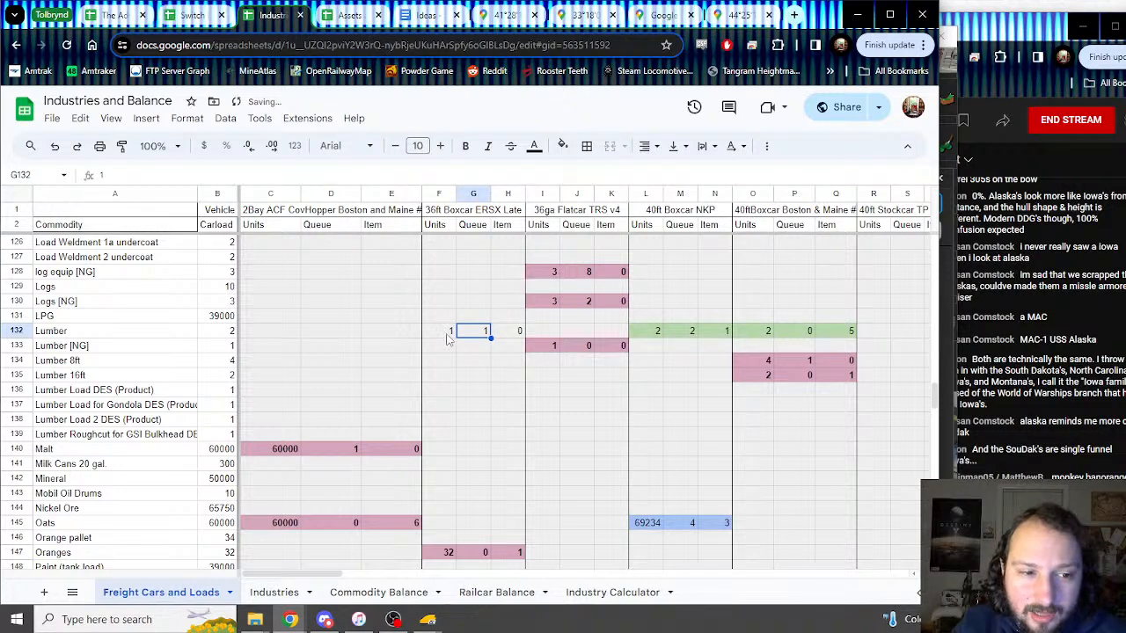
Step: Shade the new Lumber values in F132:H132 light blue
drag(447, 338, 519, 336)
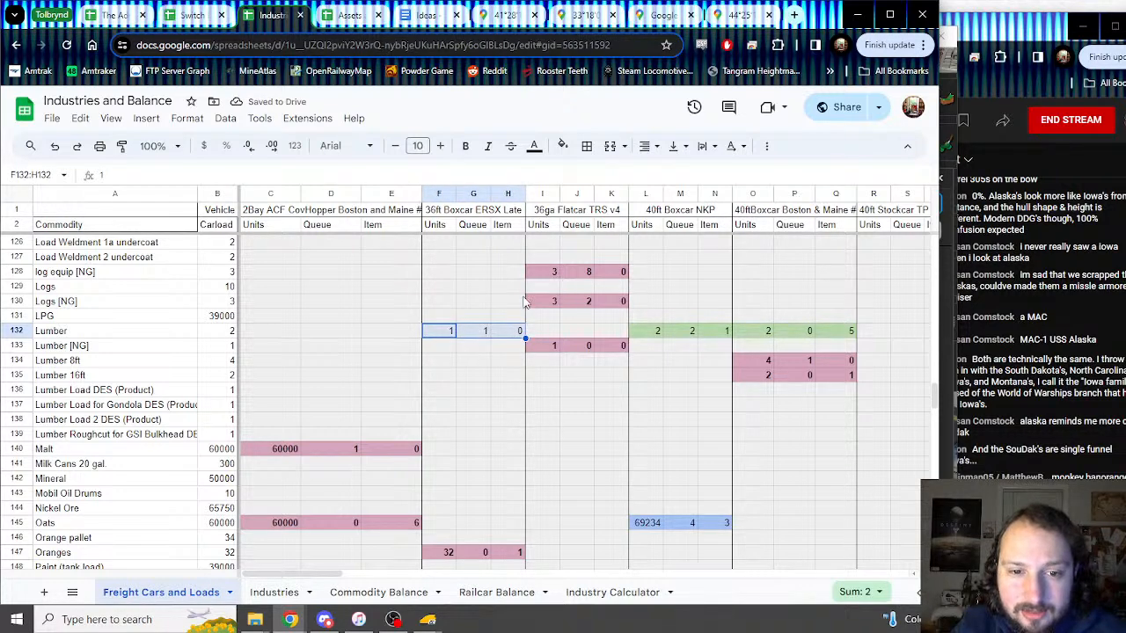
click(564, 146)
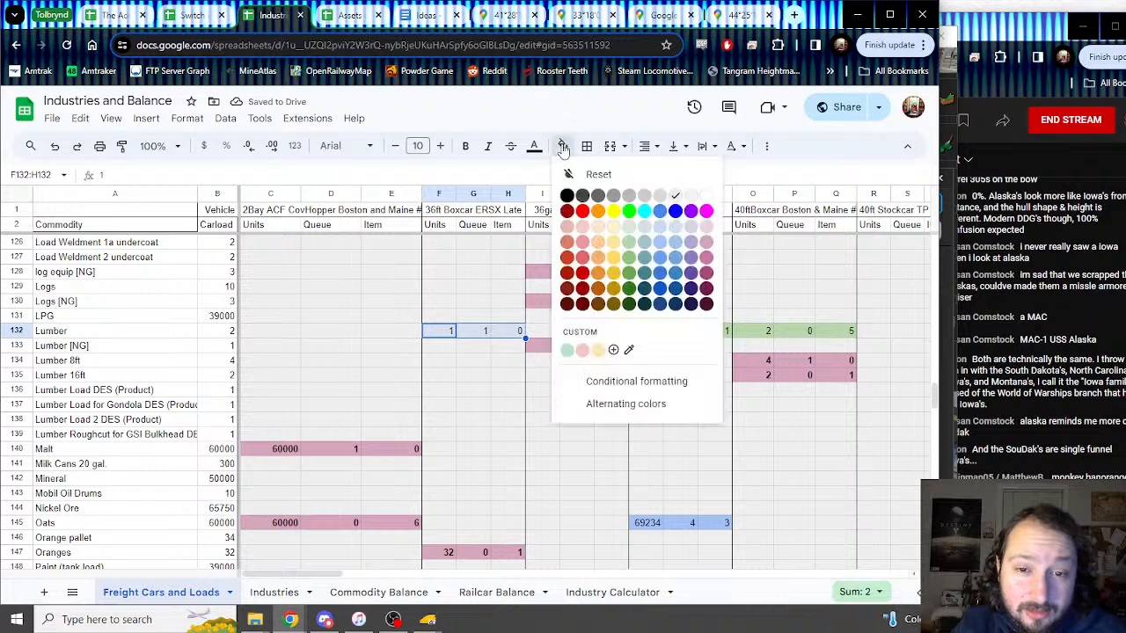
click(660, 257)
click(472, 360)
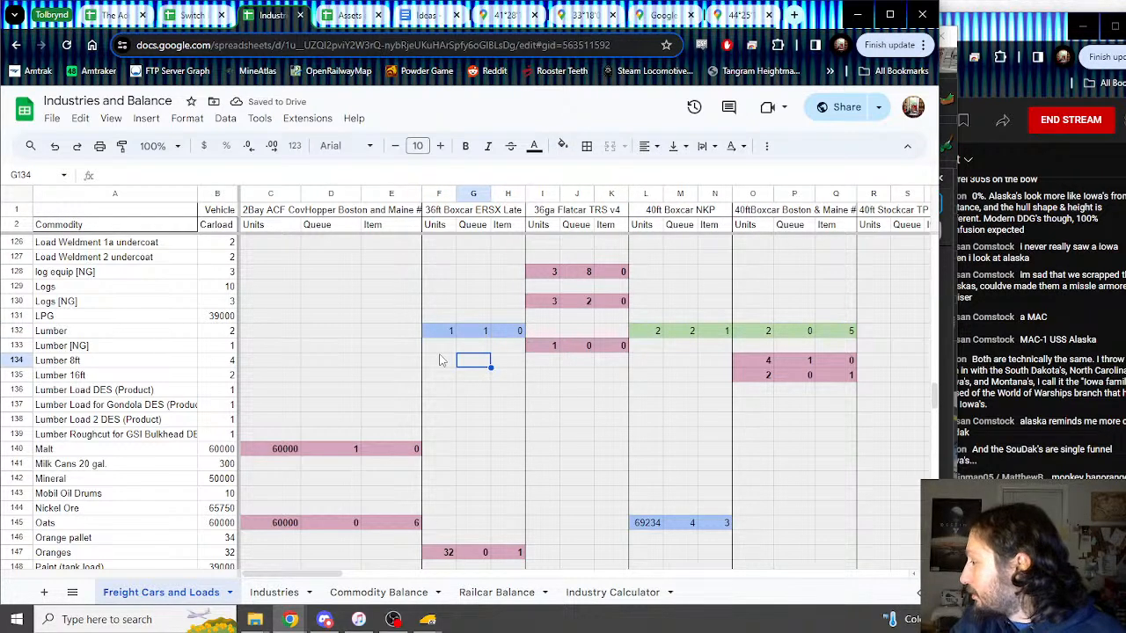
Step: In Trainz, set the boxcar's second load to Crated Machine Parts Load
mouse_move(428, 620)
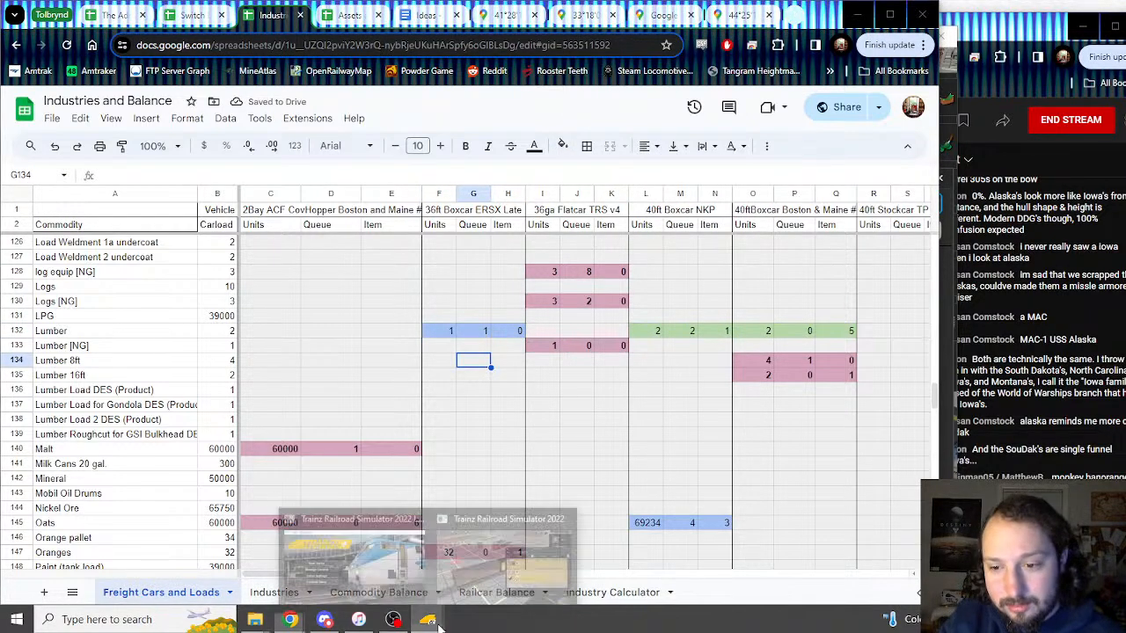
click(477, 572)
click(543, 345)
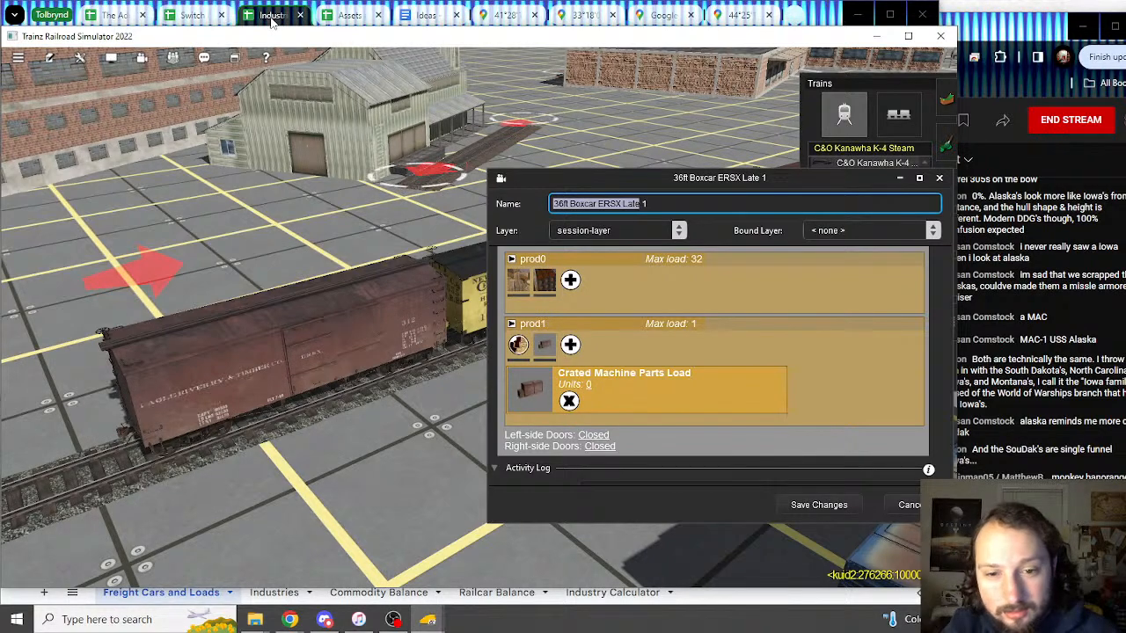
Step: Scroll the spreadsheet up to the Corn rows and compare with the boxcar in Trainz
click(272, 18)
scroll(451, 317, up, 10)
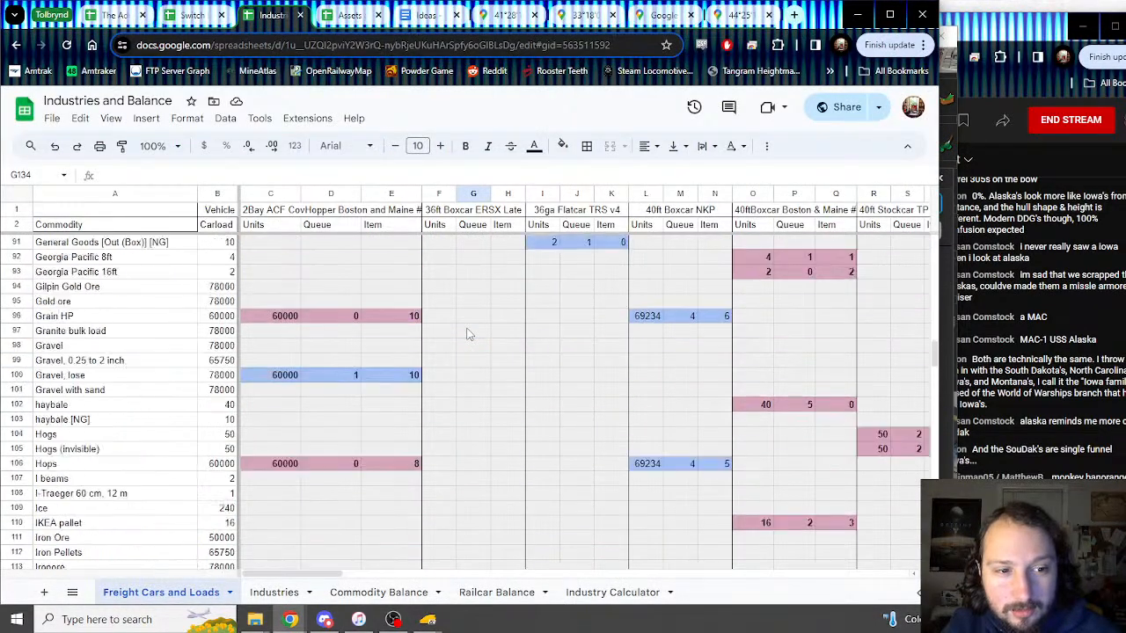
scroll(451, 319, up, 5)
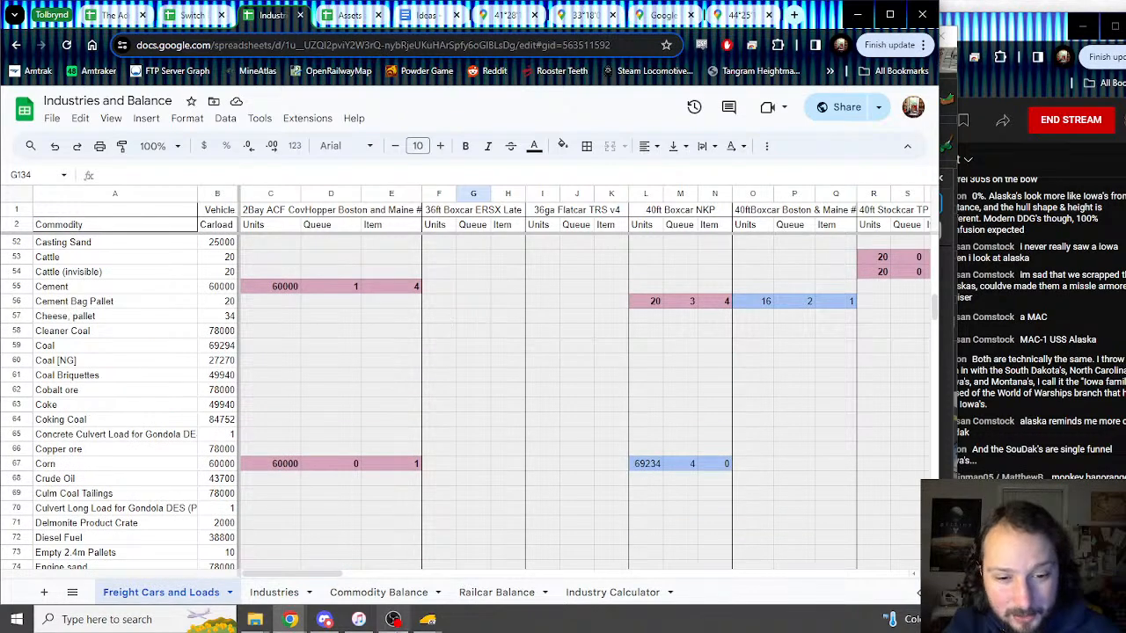
click(428, 621)
click(495, 584)
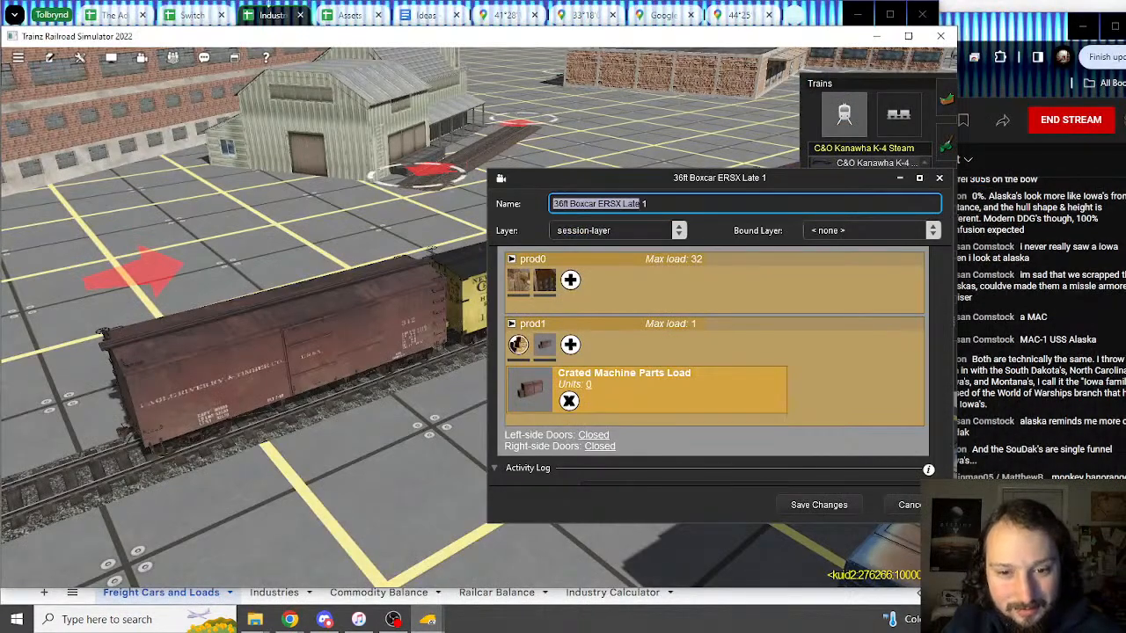
Step: Check cell F65 against Trainz's load name, then select the Crude Oil cell A68
click(263, 20)
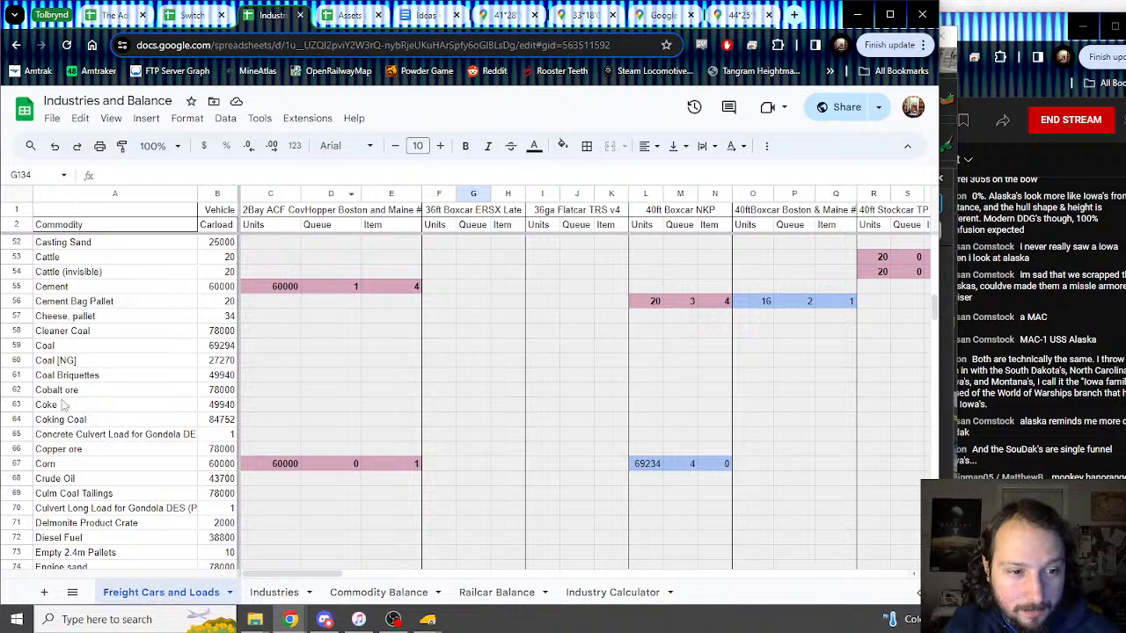
click(446, 436)
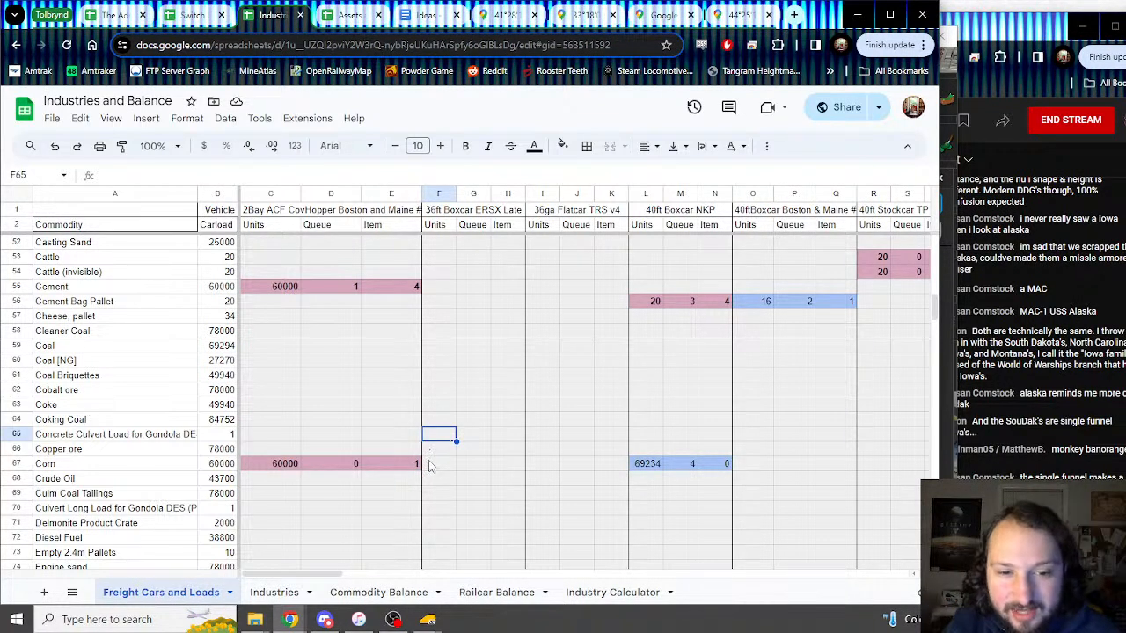
mouse_move(428, 619)
click(487, 583)
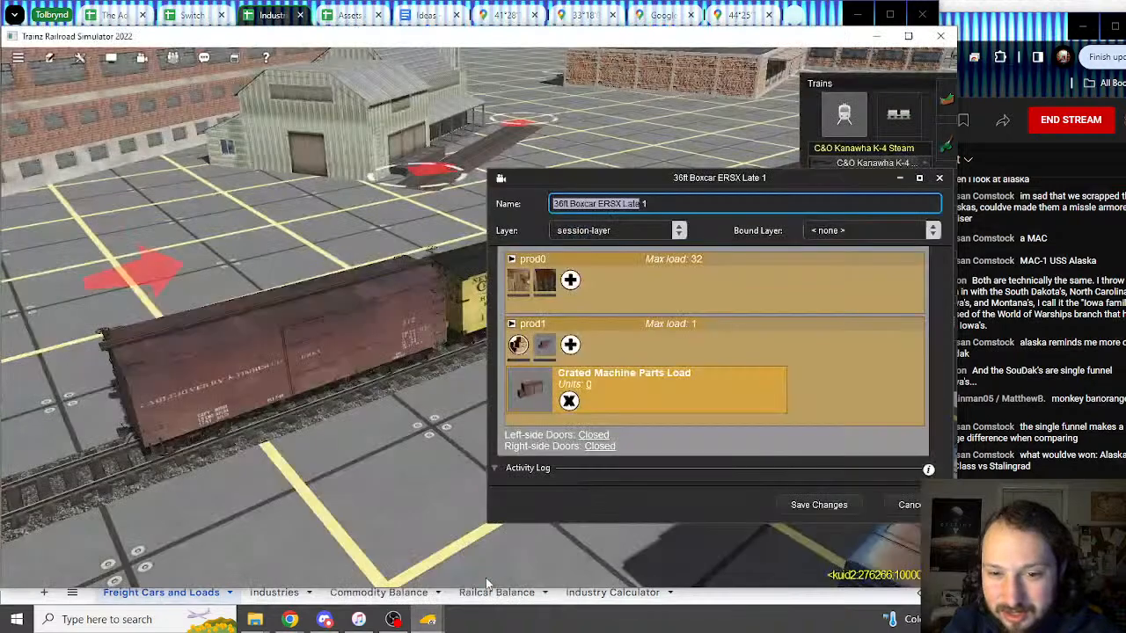
click(268, 15)
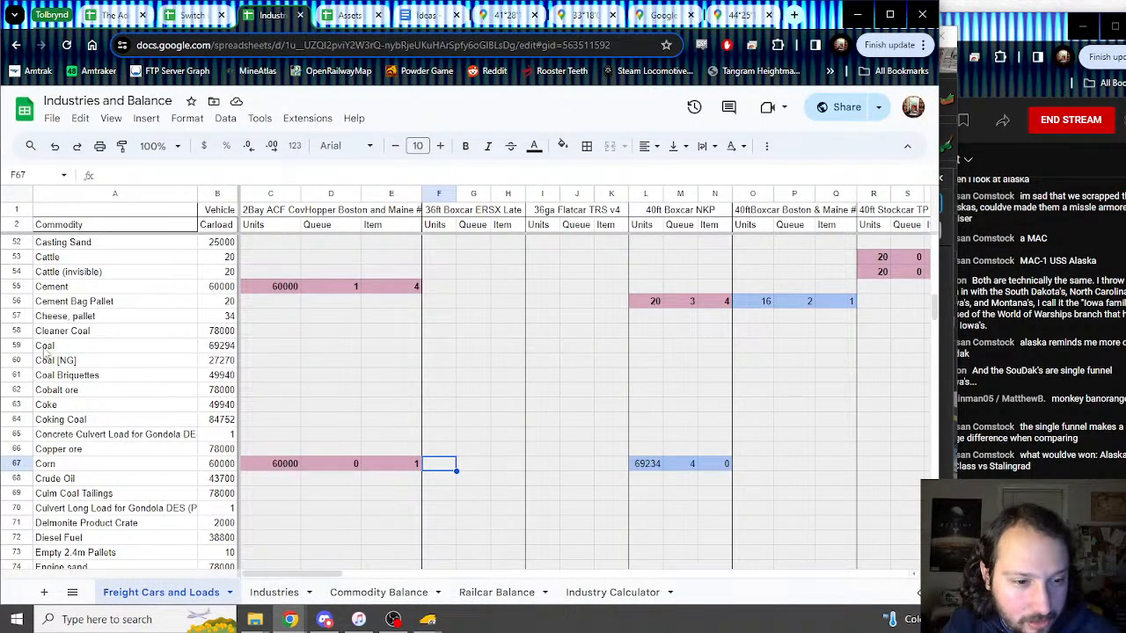
click(50, 481)
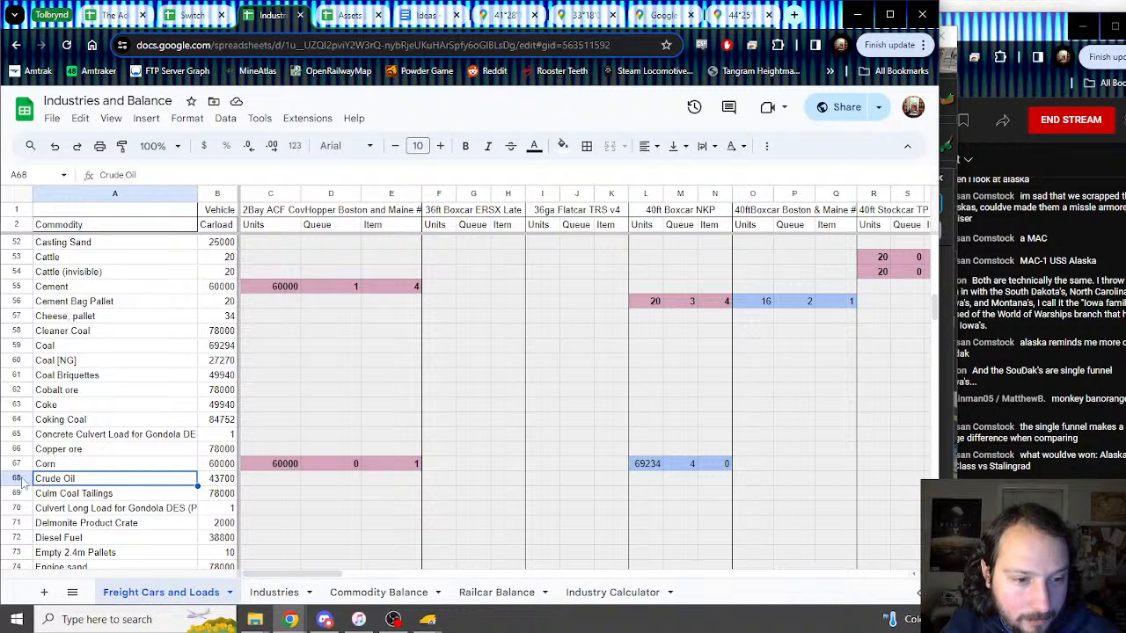
Step: Insert a new row above Crude Oil named 'Crated Machine Parts Load'
right_click(20, 481)
click(76, 221)
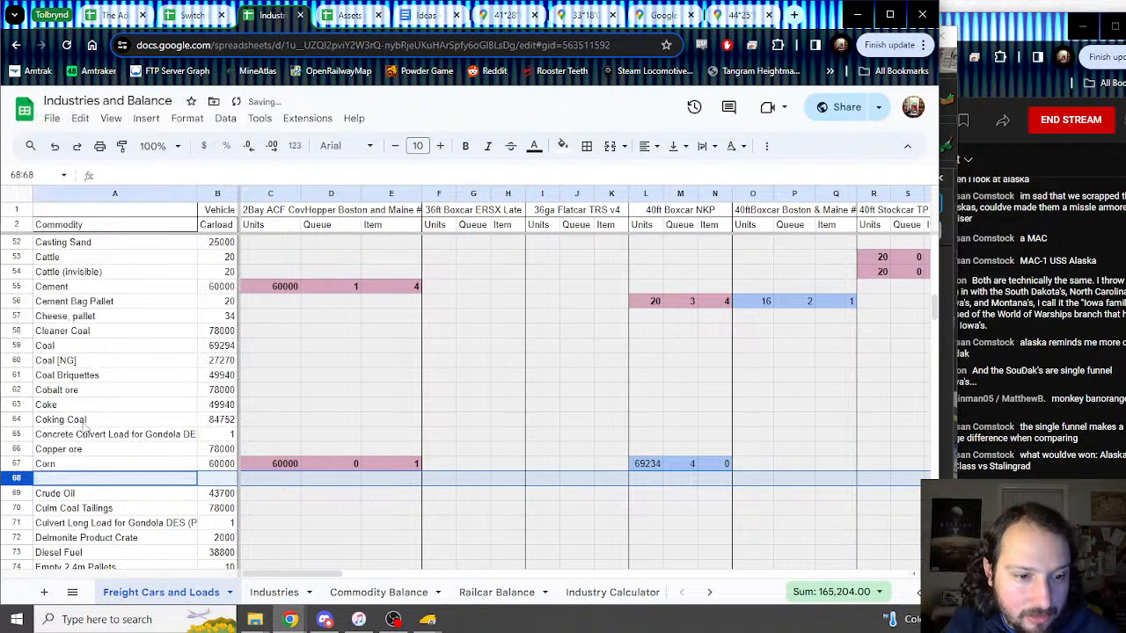
click(73, 478)
text(Crated)
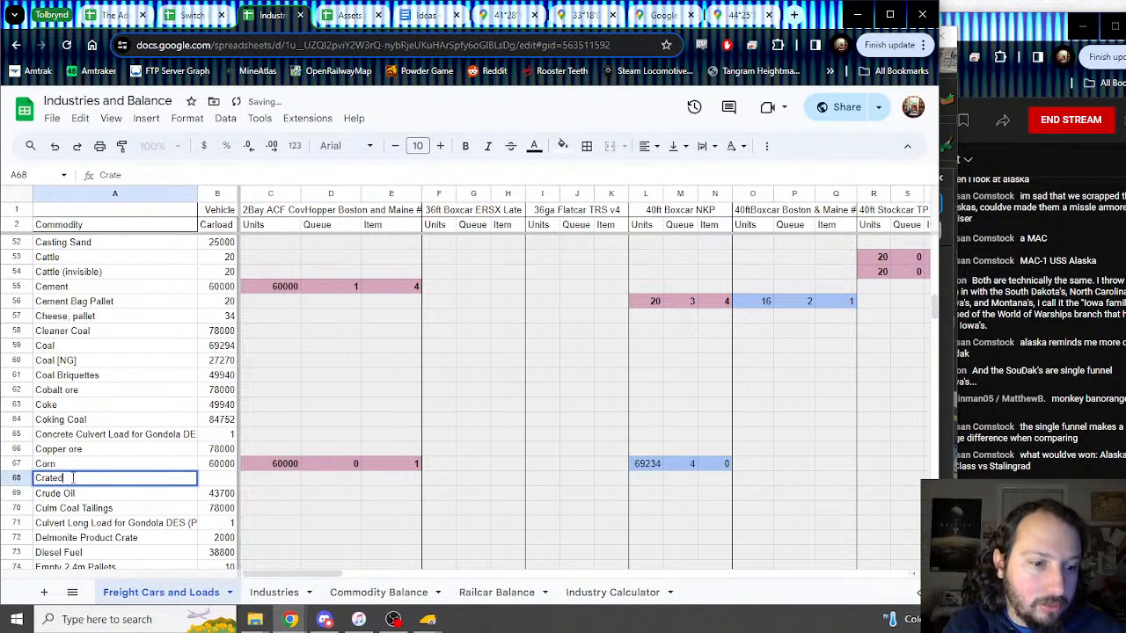
text( Machine Parts )
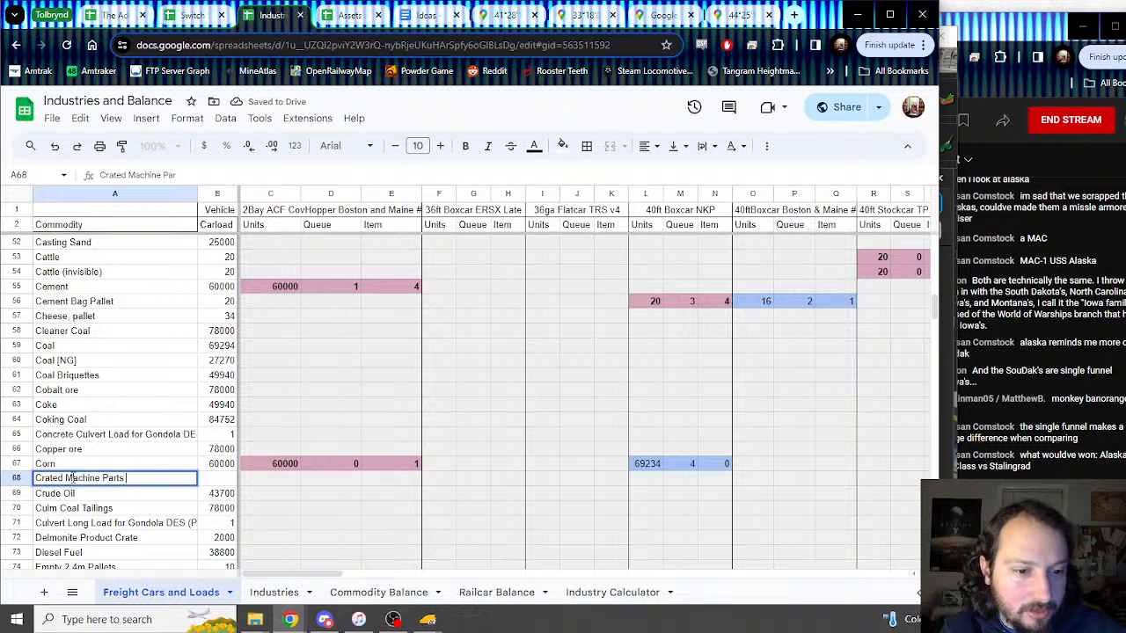
text(Load)
key(Tab)
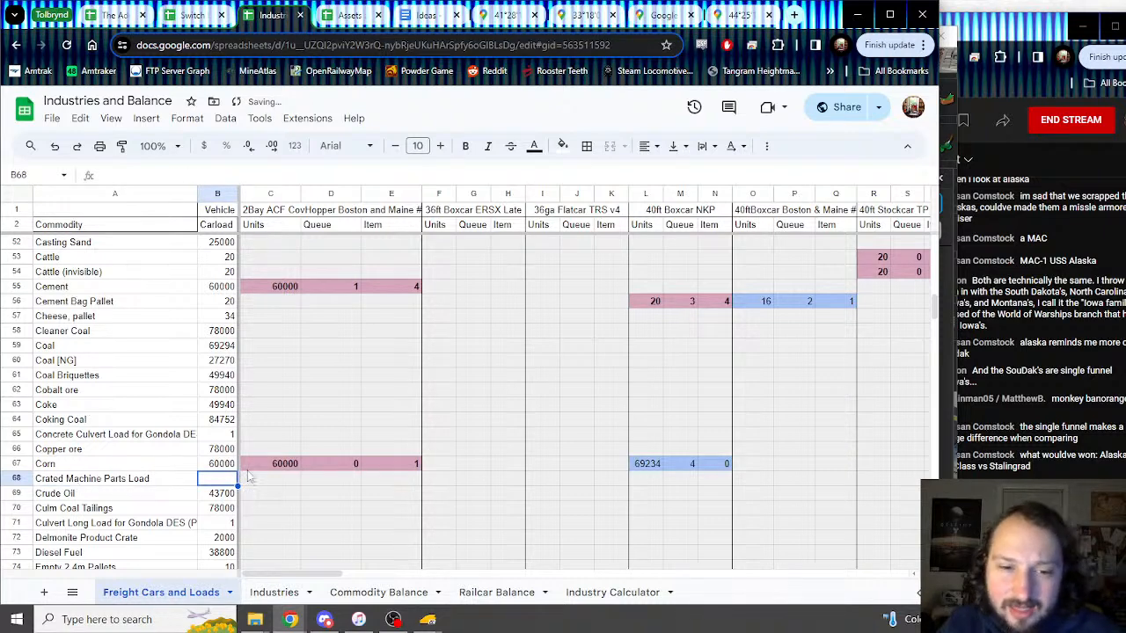
Step: Enter 1, 1, 1 in F68:H68 for the 36ft Boxcar ERSX Late
click(444, 477)
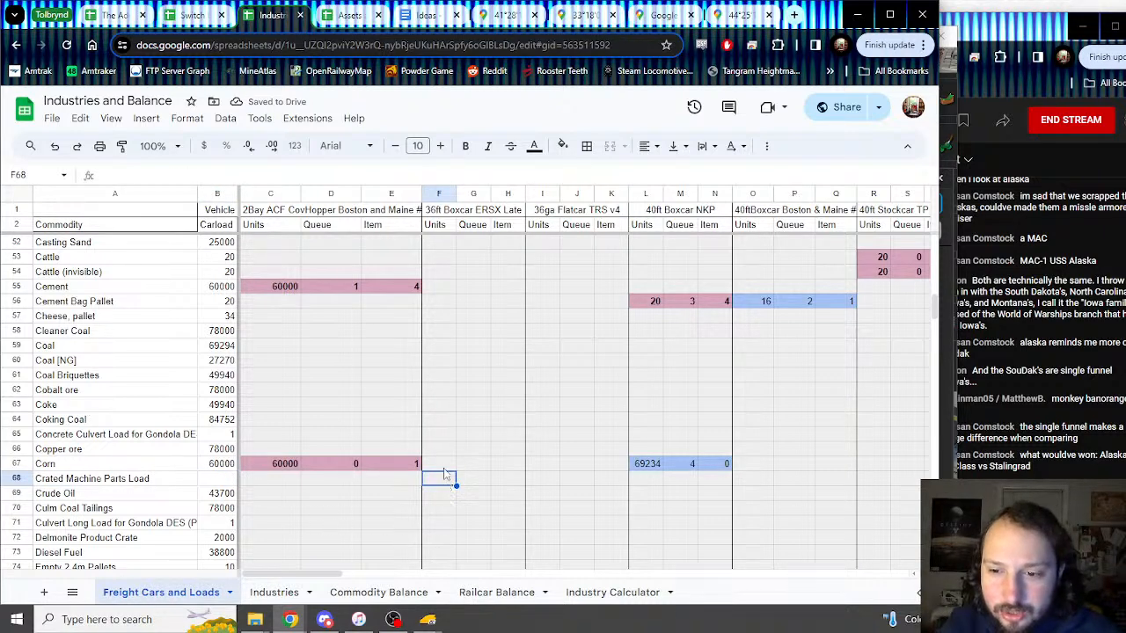
click(429, 620)
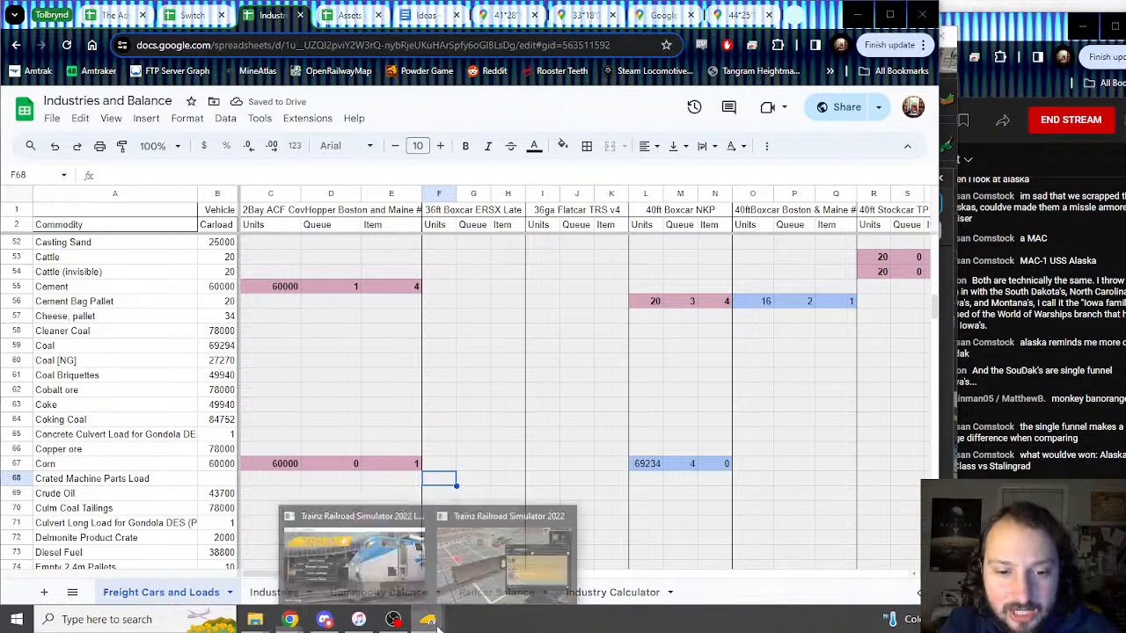
click(503, 561)
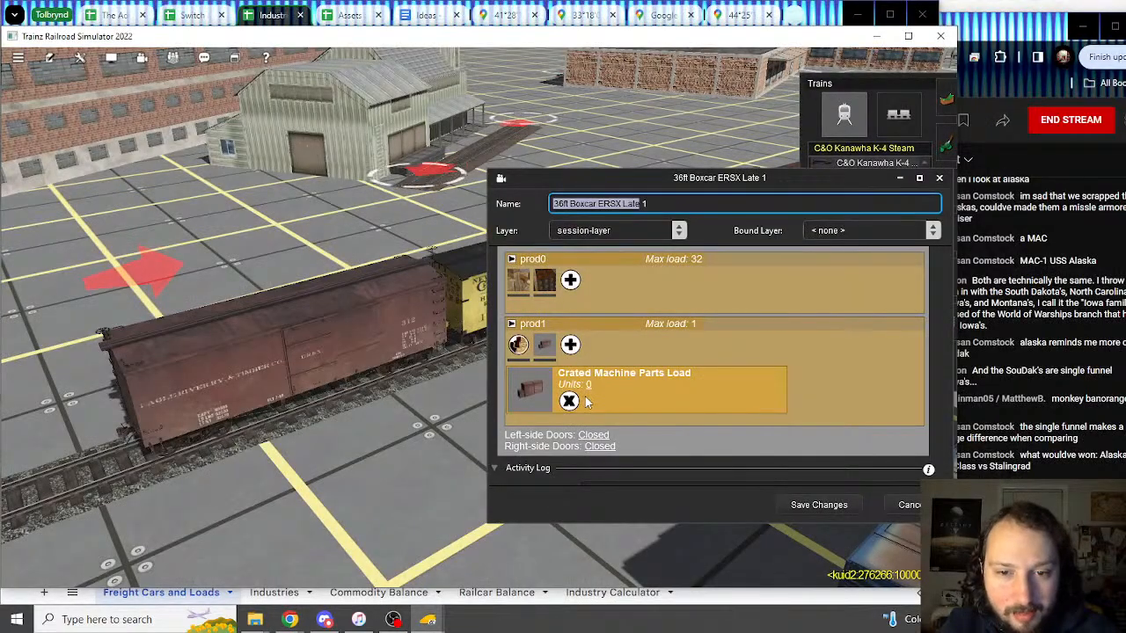
click(261, 17)
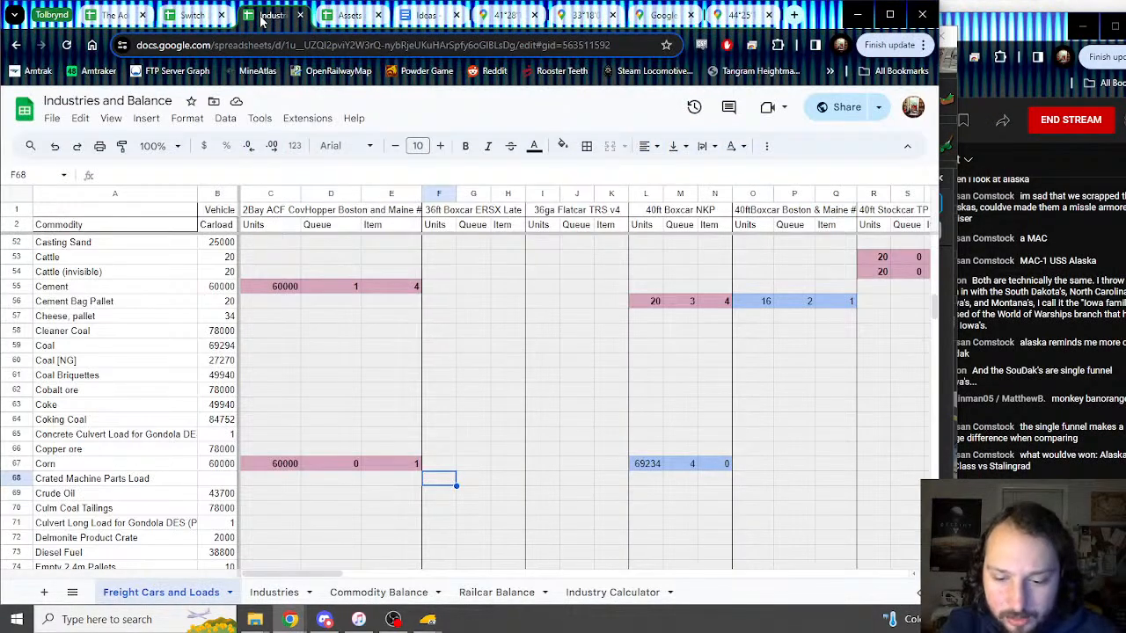
text(1)
key(Tab)
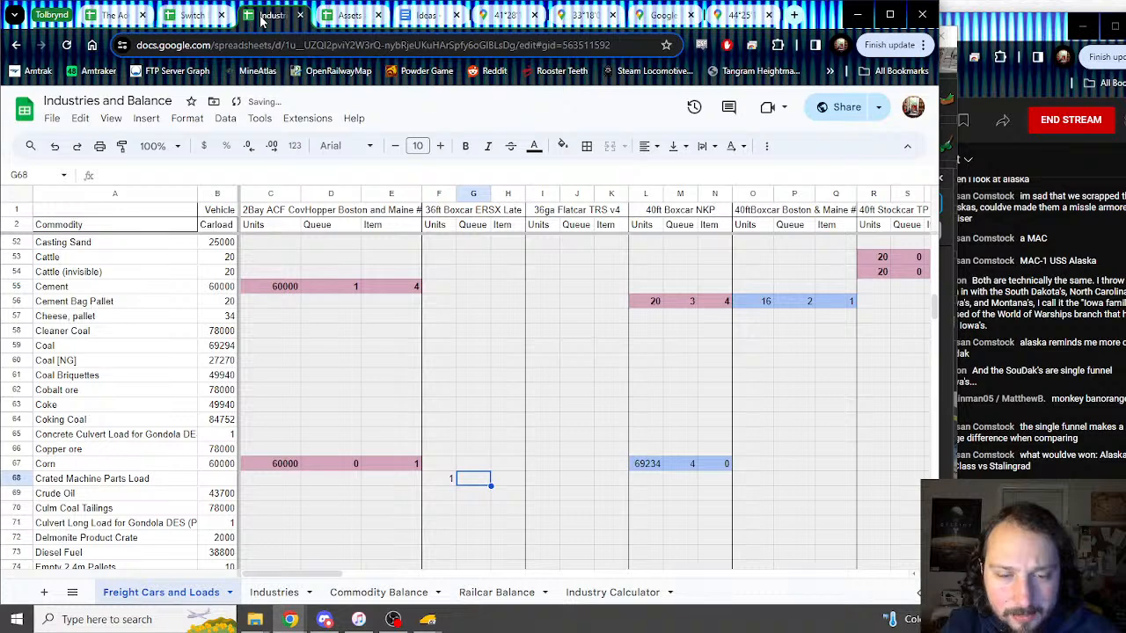
text(2)
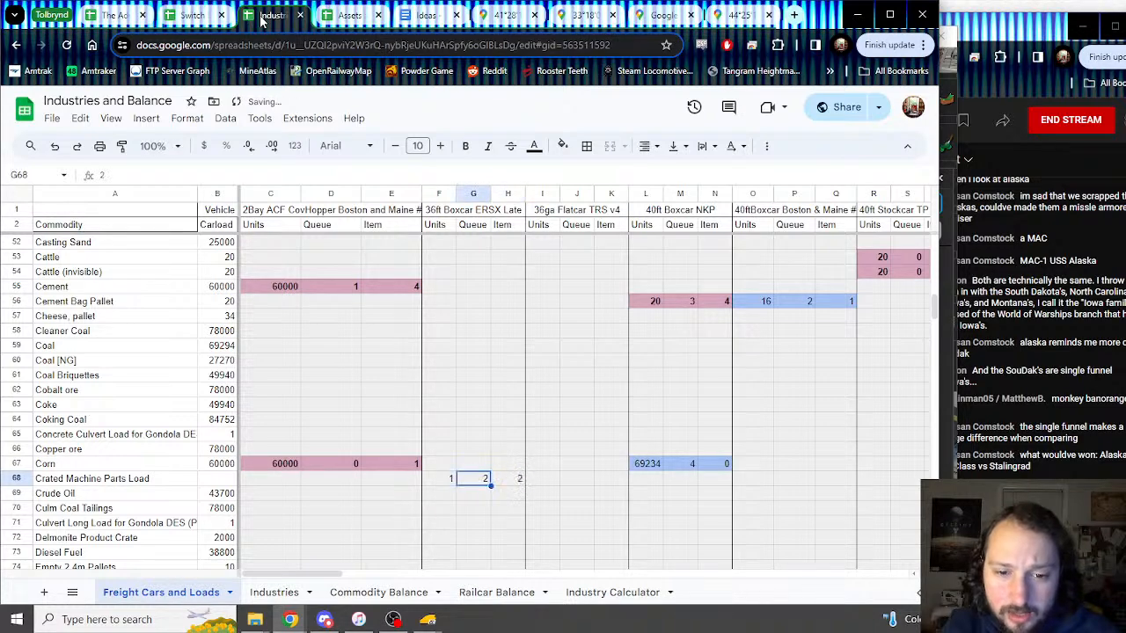
text(1)
key(Right)
text(1)
key(Return)
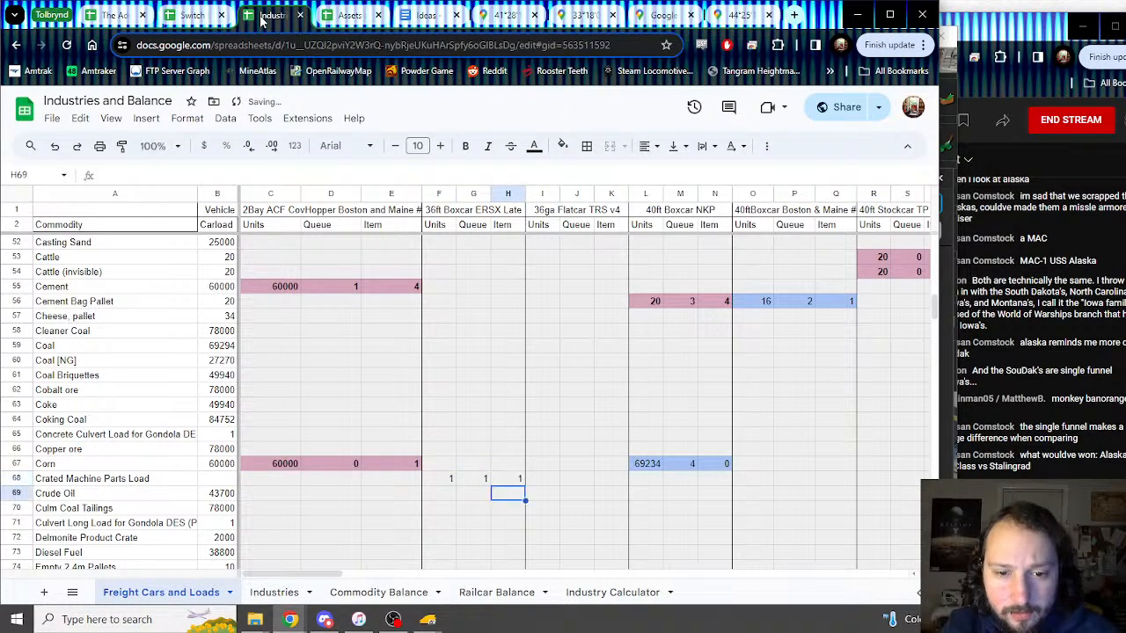
Step: Shade F68:H68 light pink and make the values bold
key(Up)
key(Left)
key(Left)
key(shift+Right)
key(shift+Right)
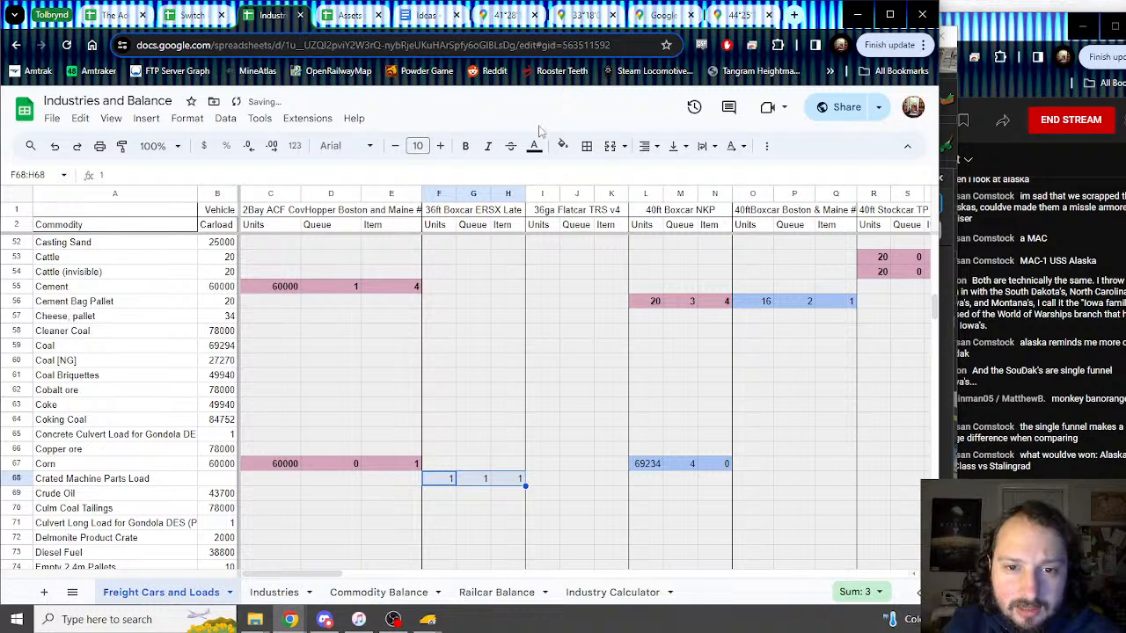
click(563, 146)
click(706, 241)
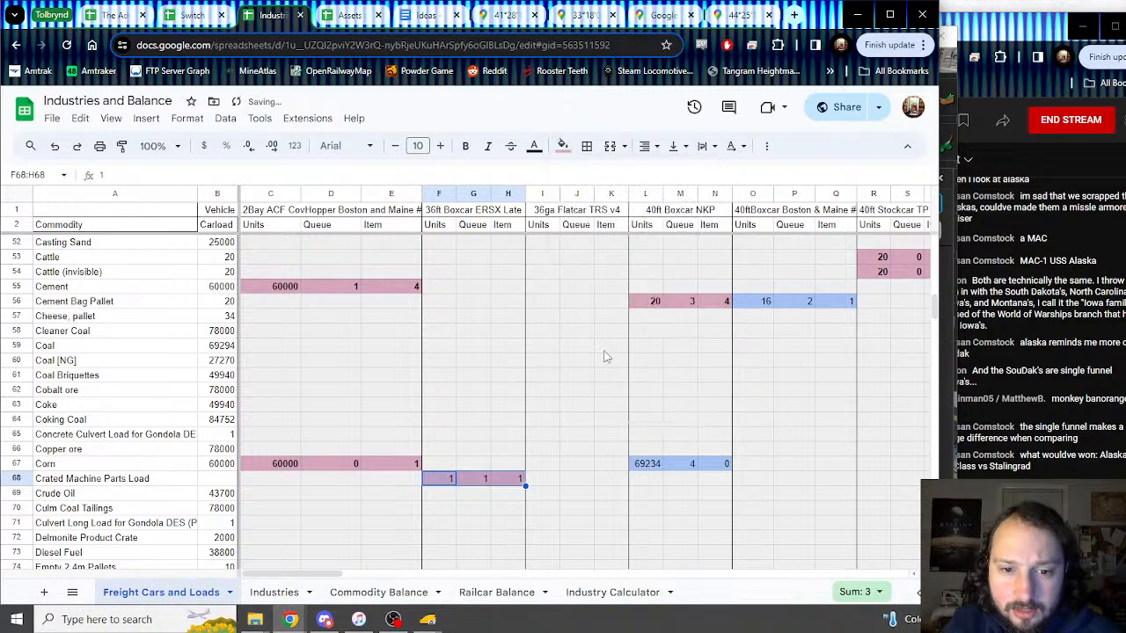
key(ctrl+b)
Step: Enter a carload of 1 for Crated Machine Parts Load in the Carload column
click(208, 480)
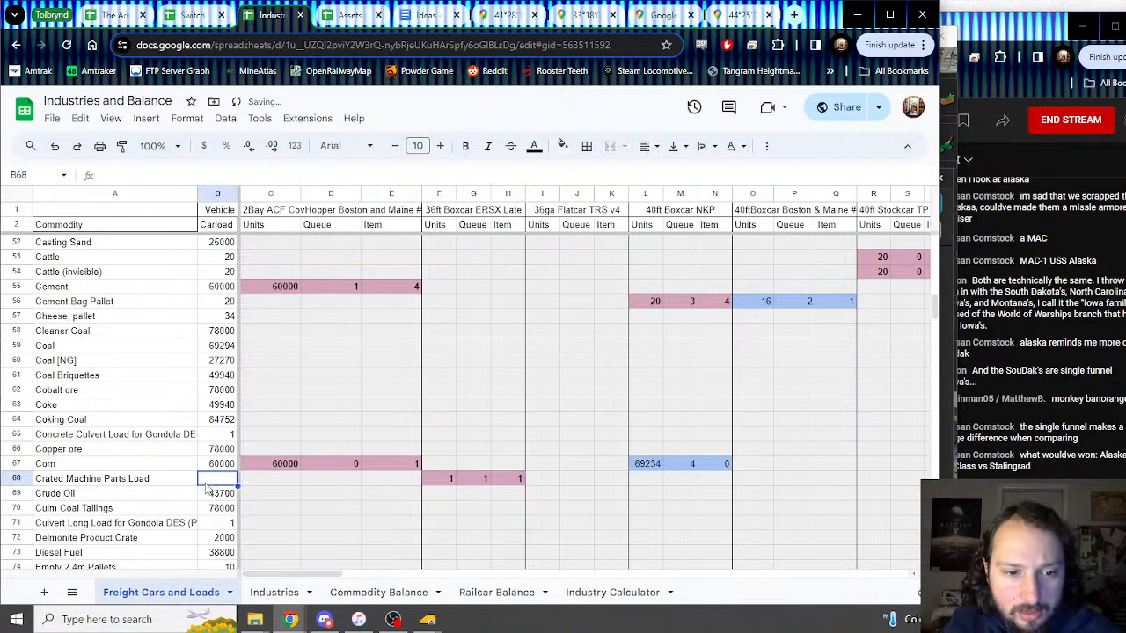
text(1)
key(Return)
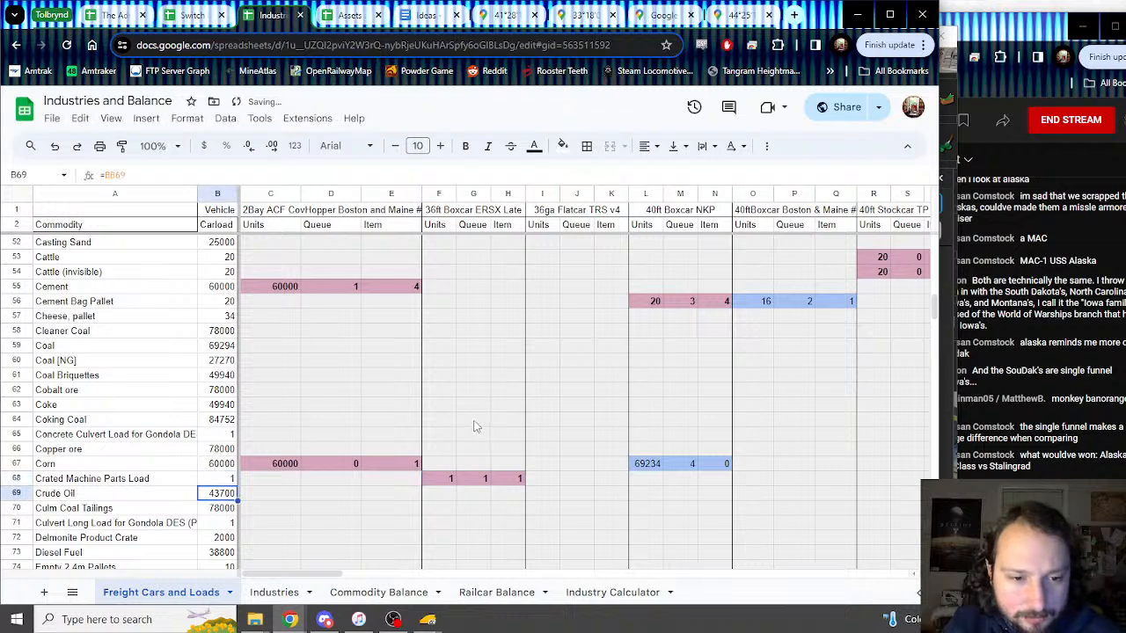
click(450, 480)
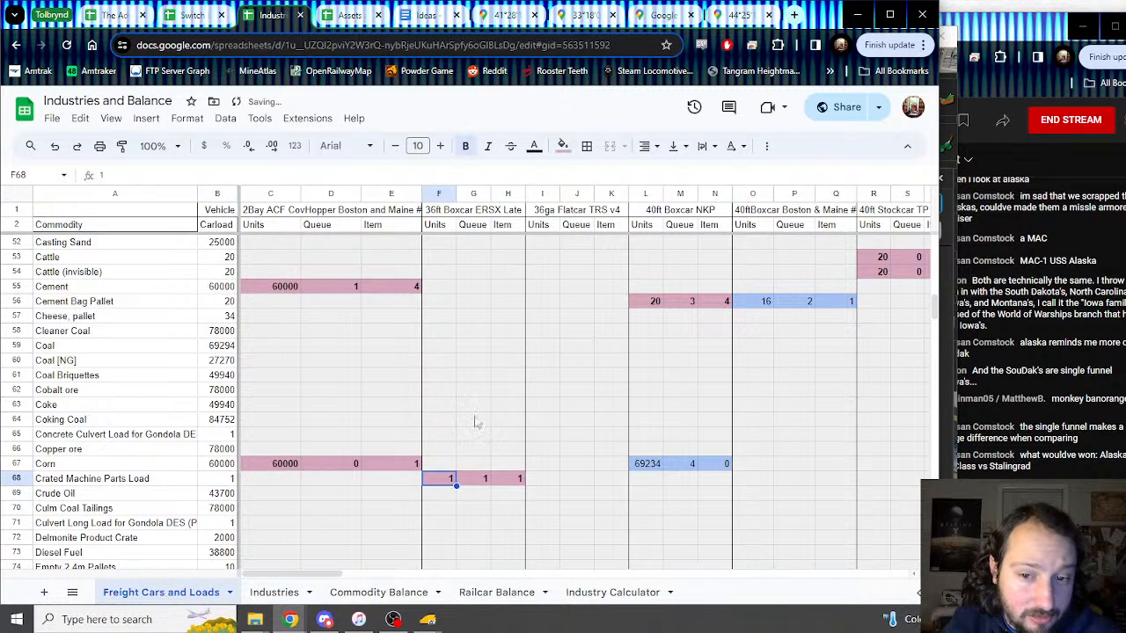
scroll(472, 365, down, 10)
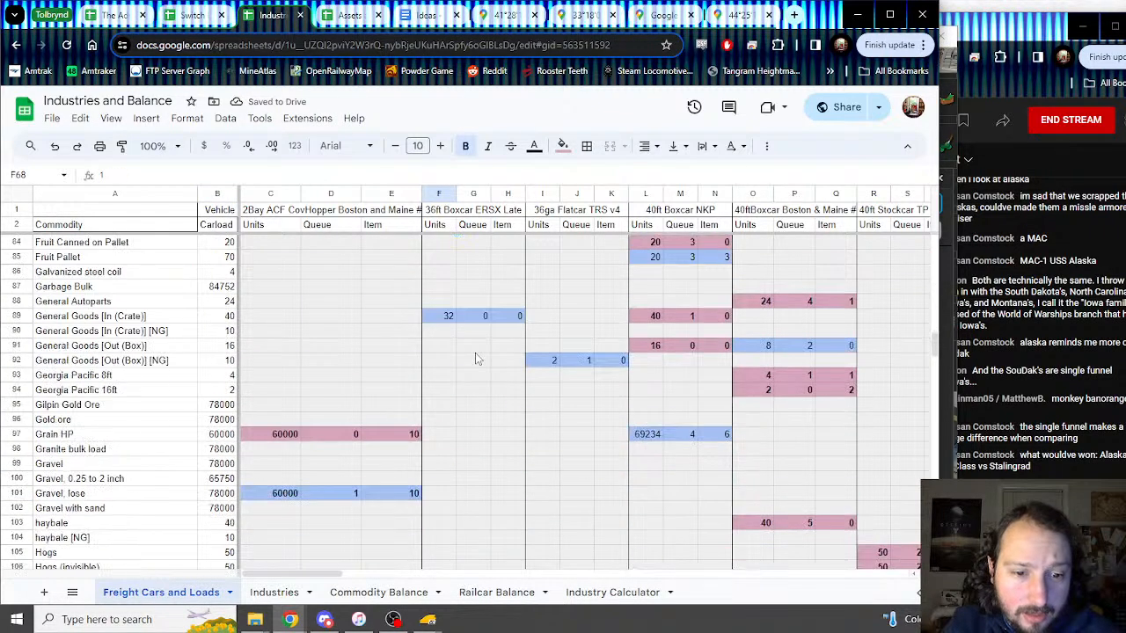
Step: Locate the Oranges row and select the whole row
scroll(475, 359, up, 20)
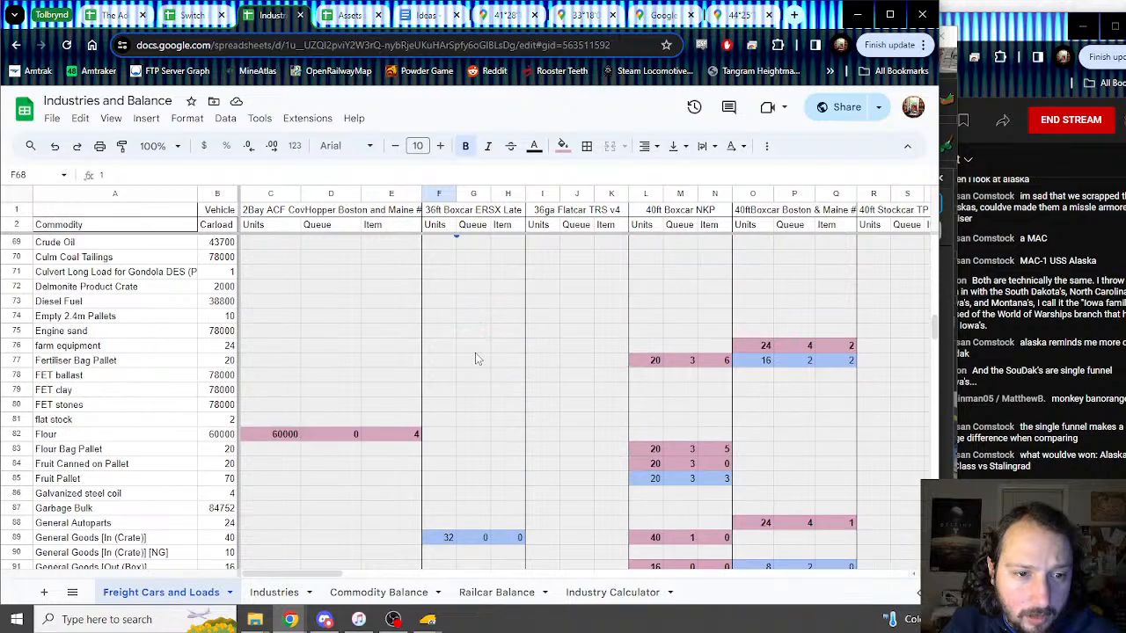
scroll(475, 359, up, 6)
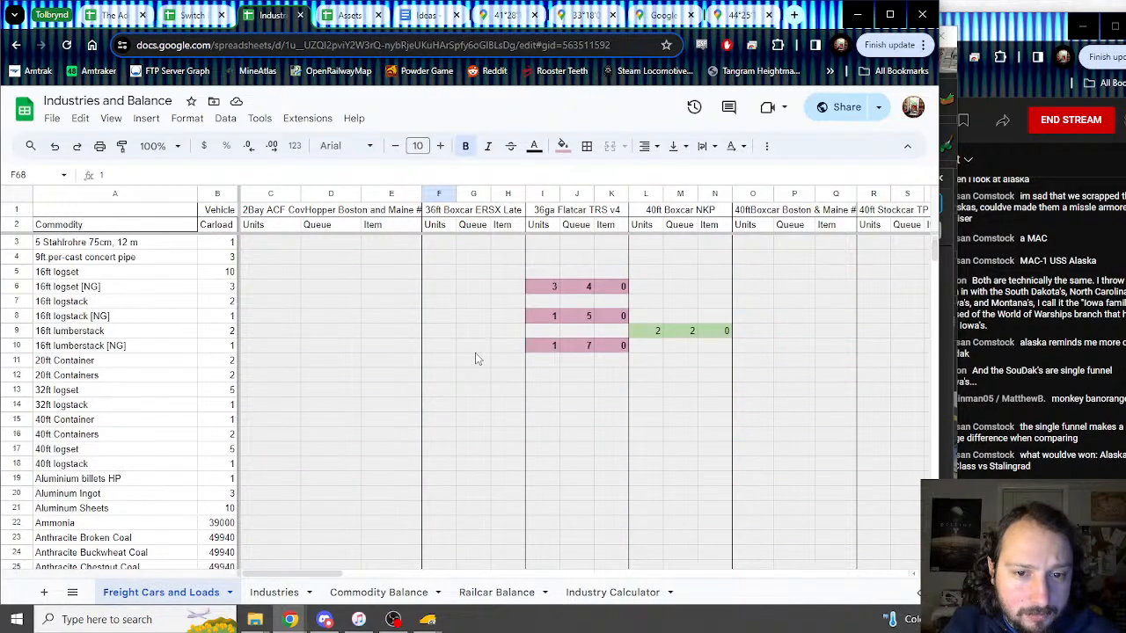
scroll(476, 352, down, 20)
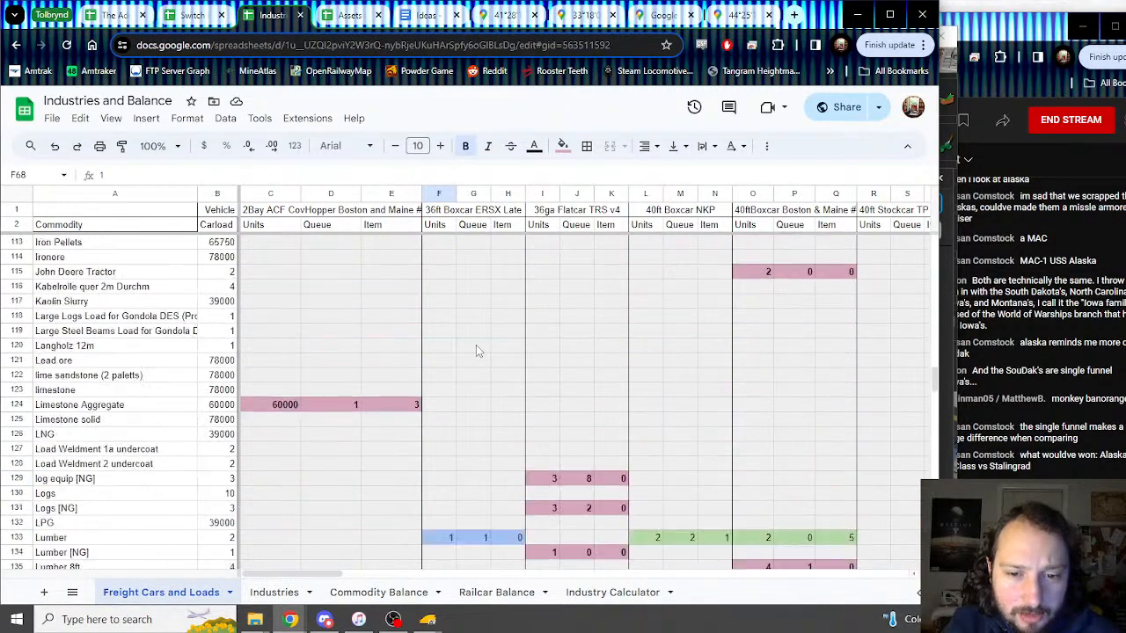
scroll(478, 351, down, 20)
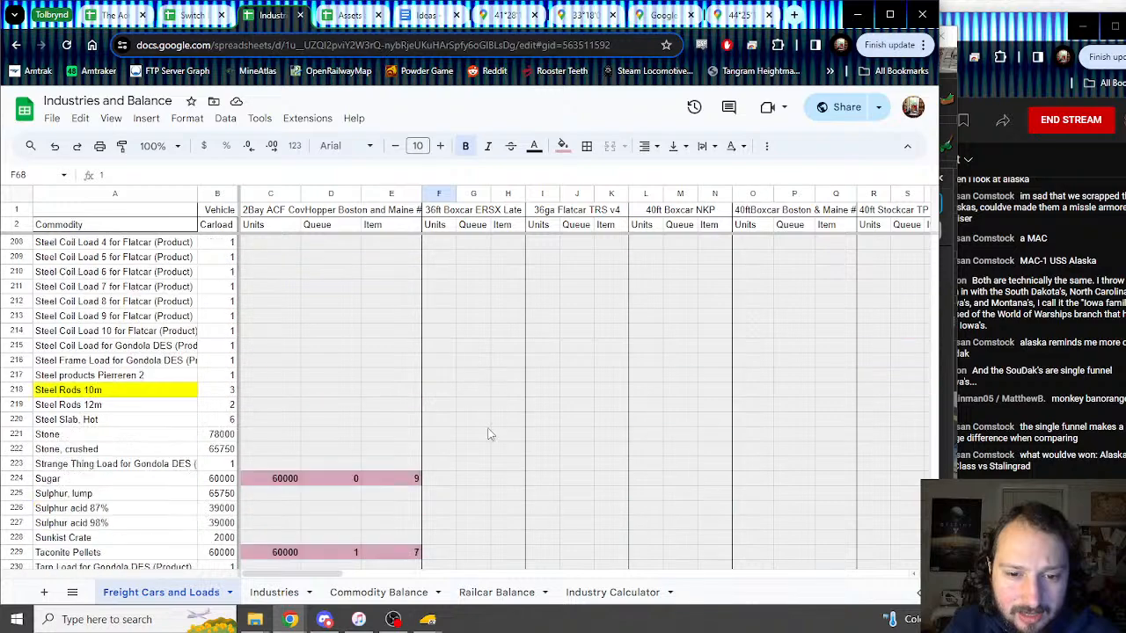
scroll(449, 451, up, 12)
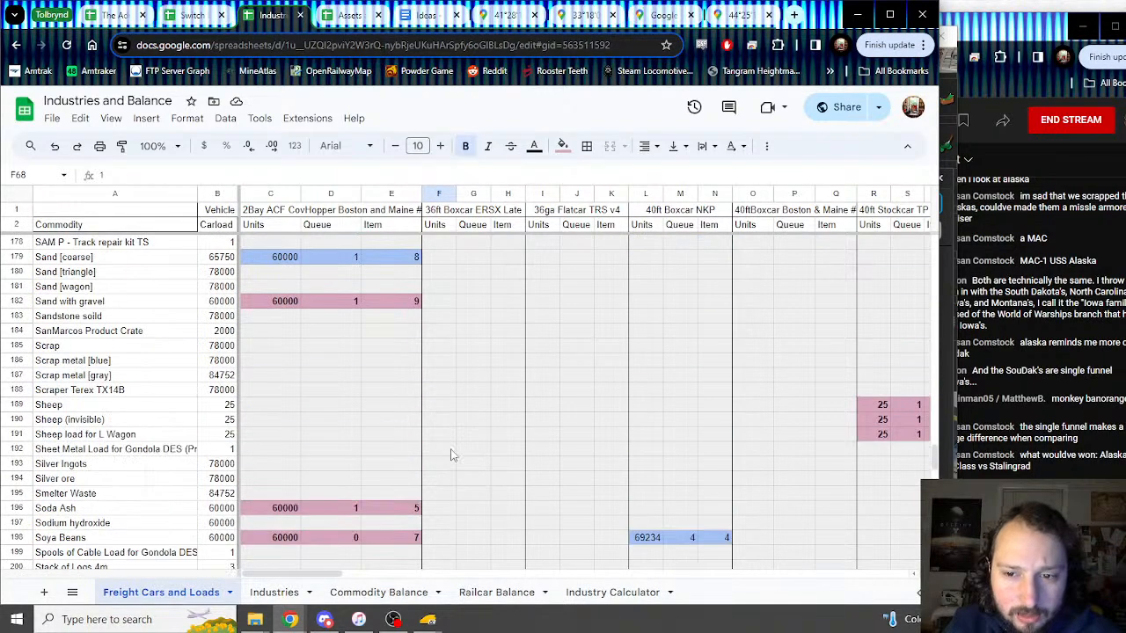
drag(326, 575, 607, 547)
scroll(581, 519, up, 10)
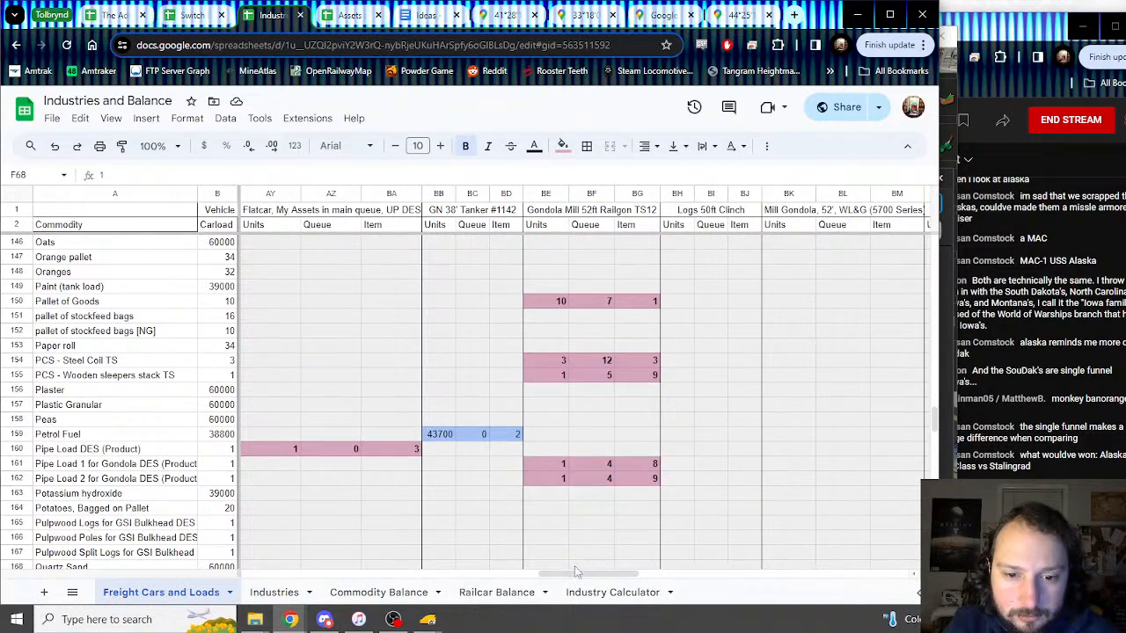
scroll(359, 419, up, 5)
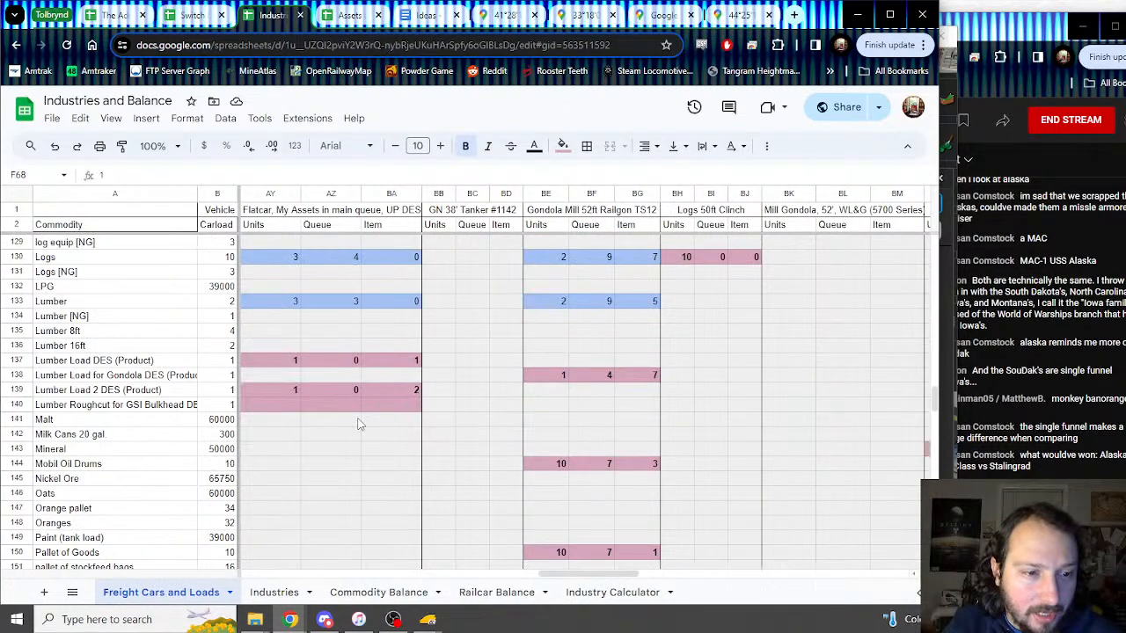
scroll(120, 423, down, 2)
click(67, 451)
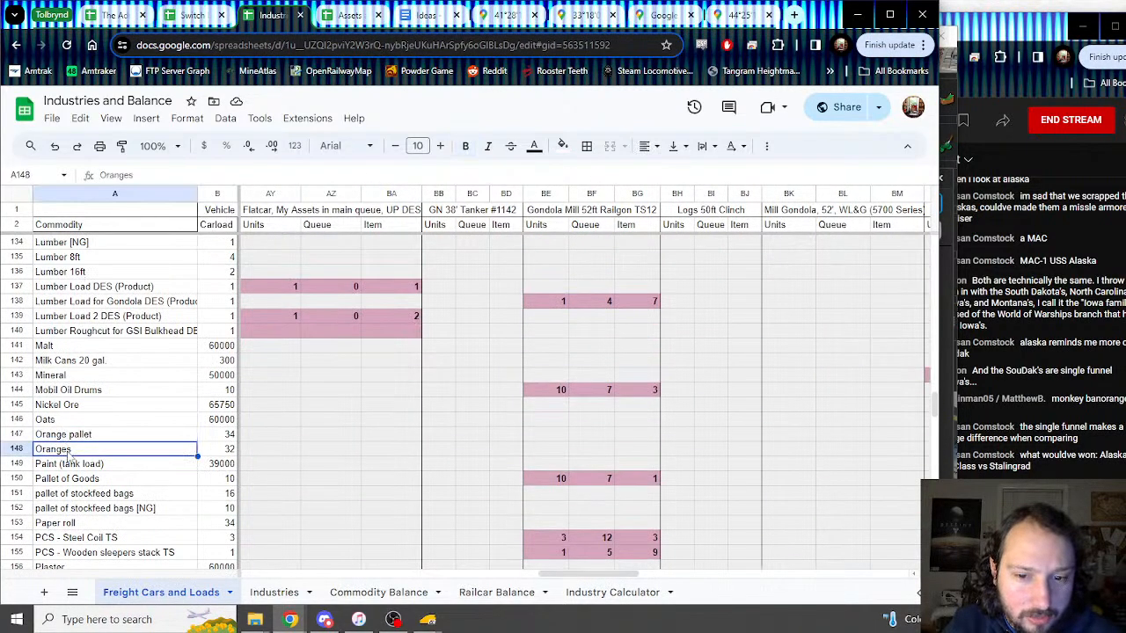
click(11, 449)
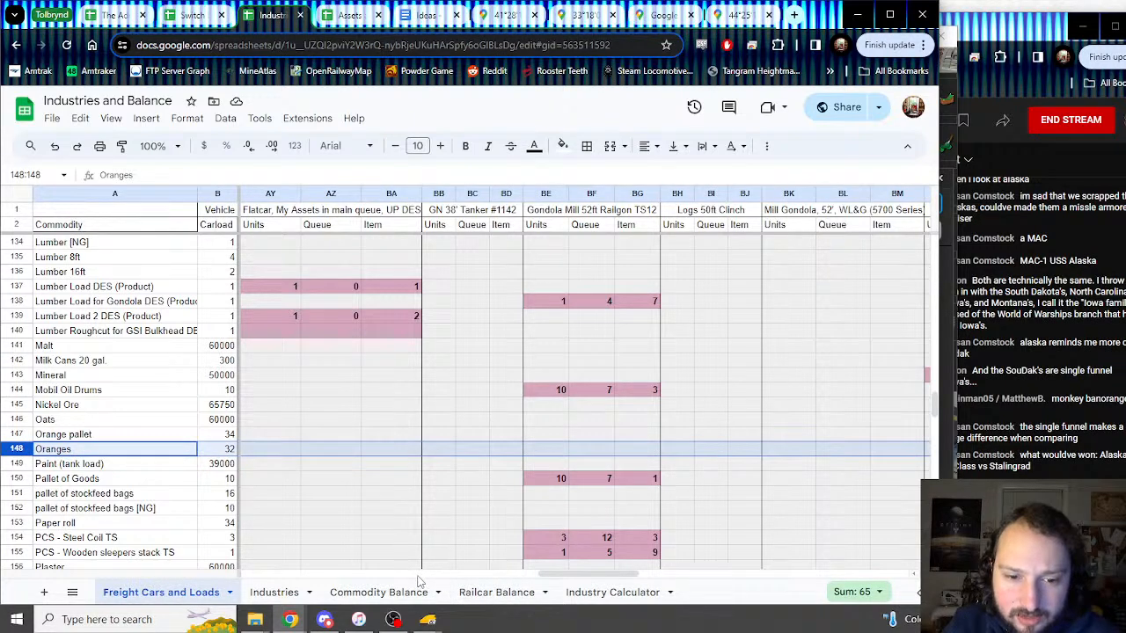
Step: Fill the blank BZ147:CB147 tanker cells down over the Oranges row to remove pink shading
drag(607, 576, 746, 577)
drag(484, 456, 515, 454)
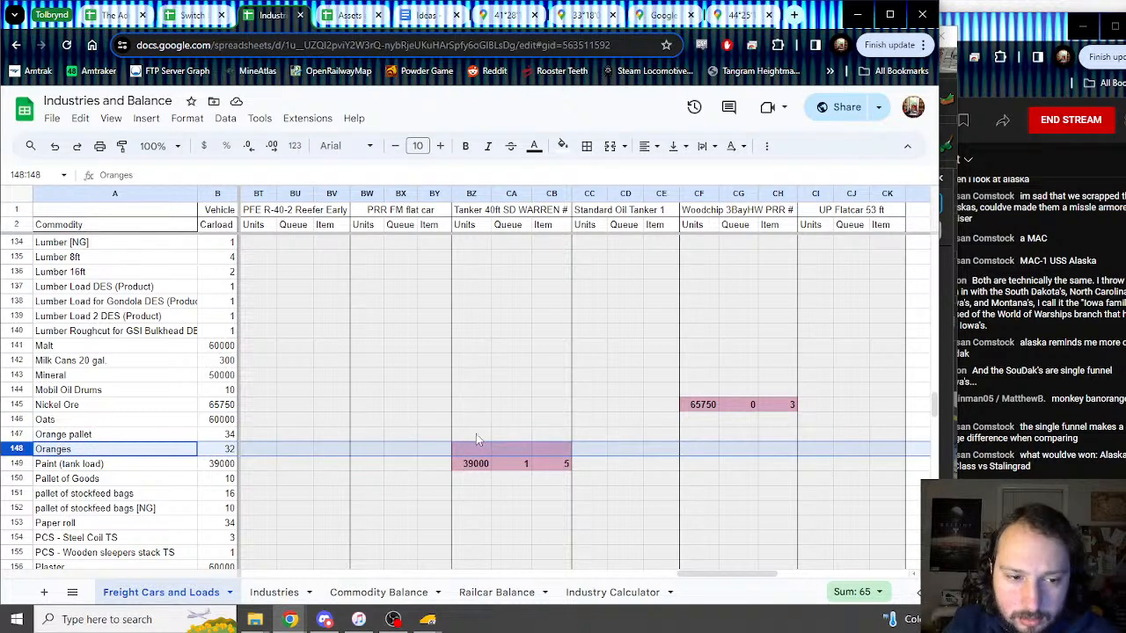
drag(476, 435, 570, 454)
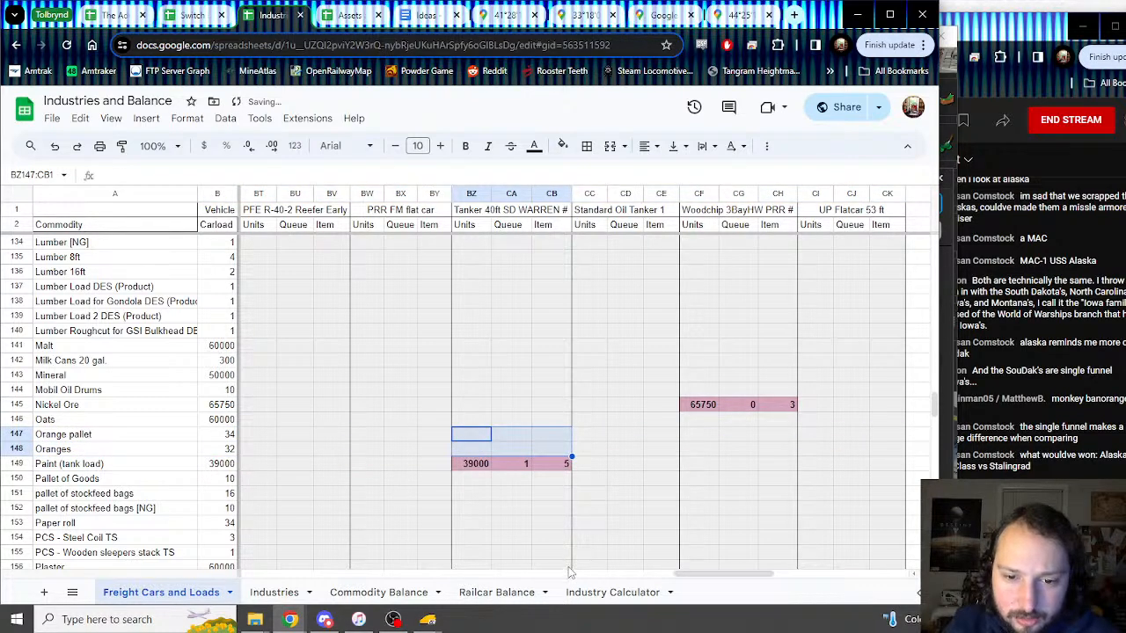
drag(719, 578, 275, 563)
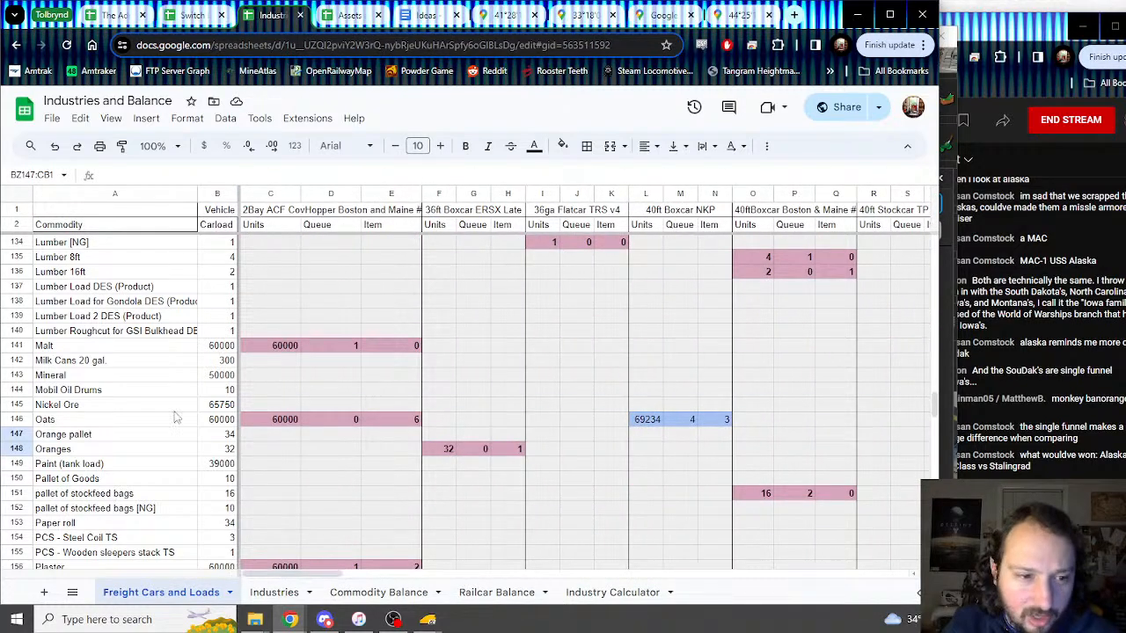
scroll(174, 417, up, 13)
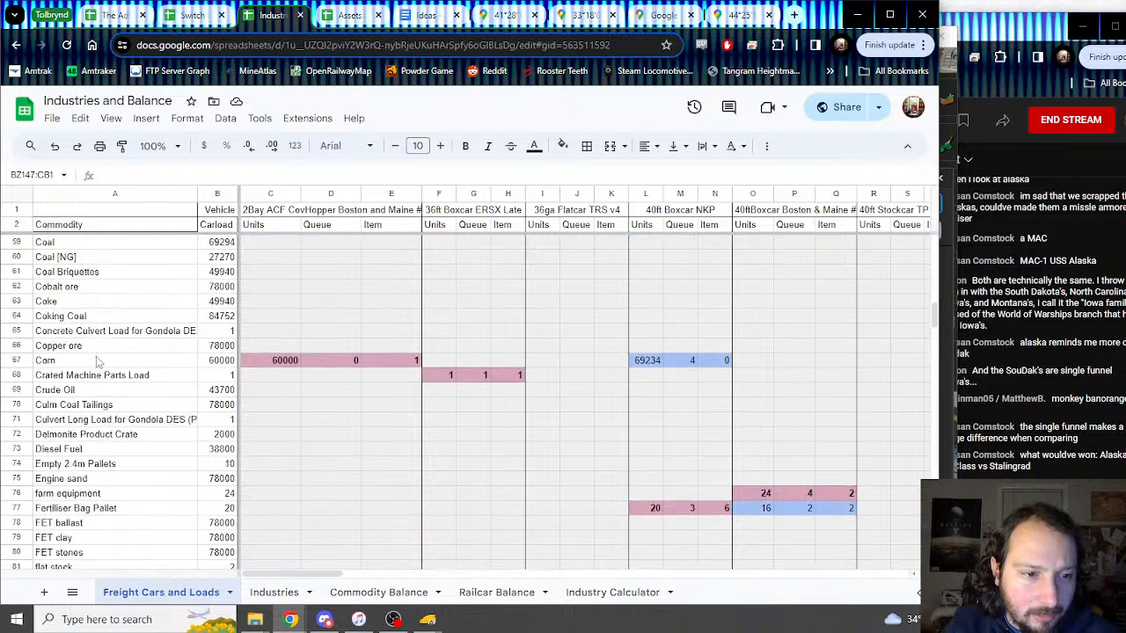
Step: Fill blank BB67:BD67 and BZ67:CE67 cells down onto row 68 to clear its tanker shading
click(18, 376)
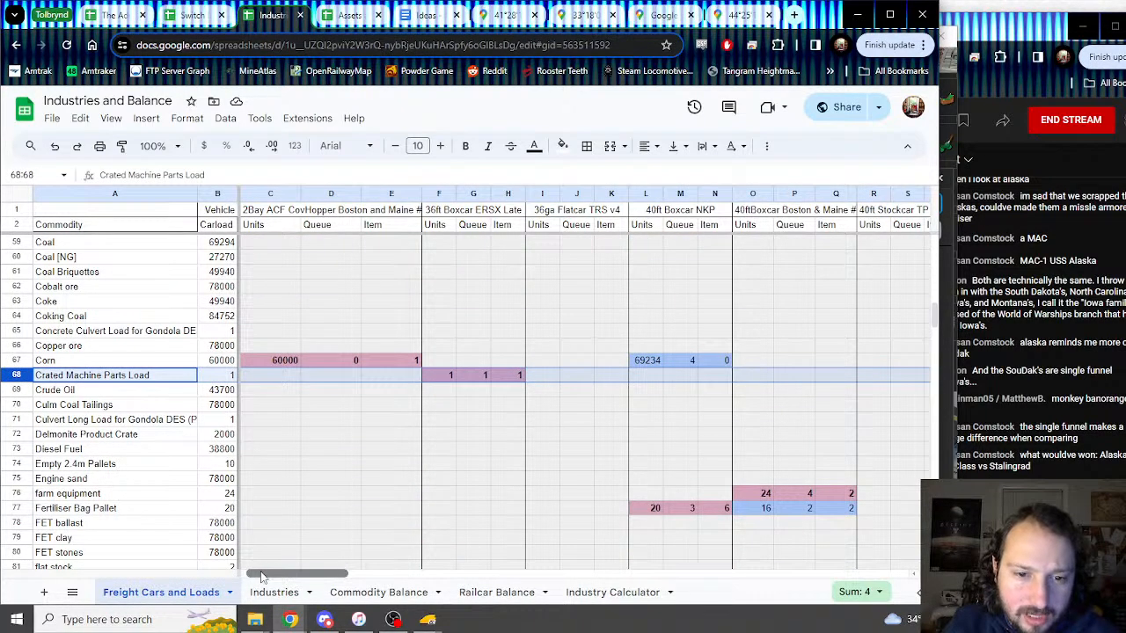
drag(261, 576, 543, 581)
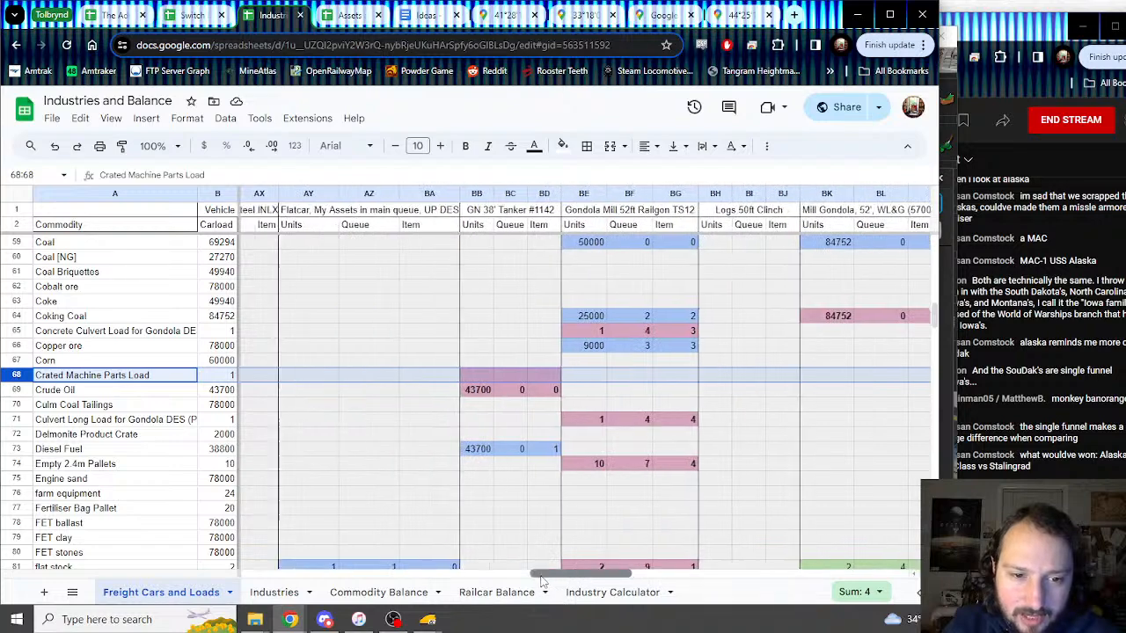
drag(482, 363, 563, 384)
drag(546, 581, 701, 576)
drag(474, 366, 667, 382)
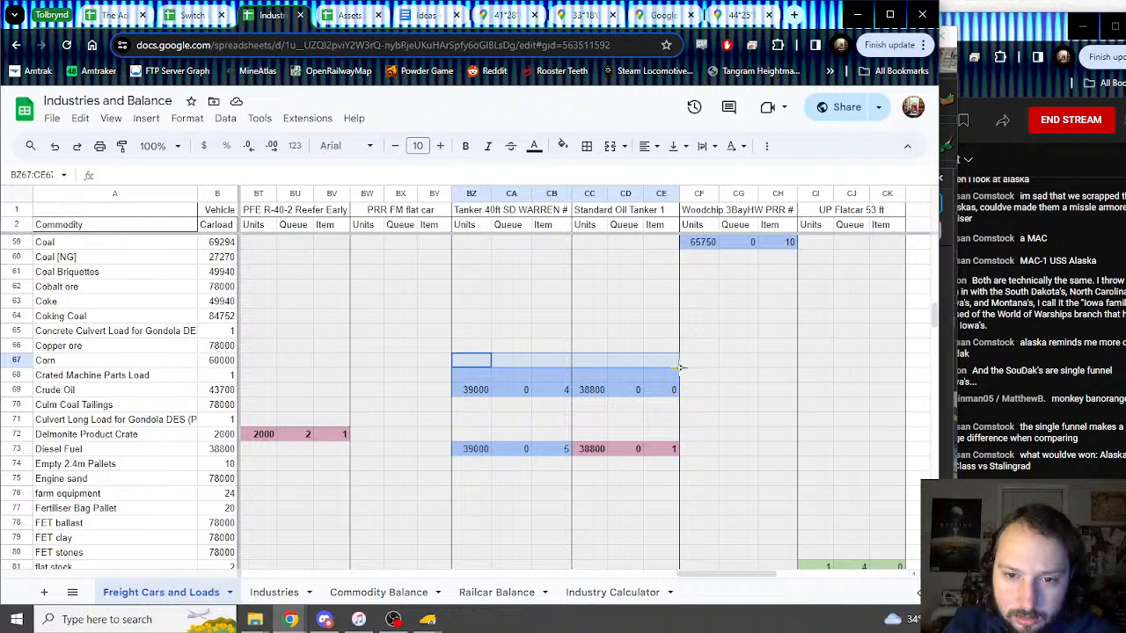
drag(682, 381, 681, 382)
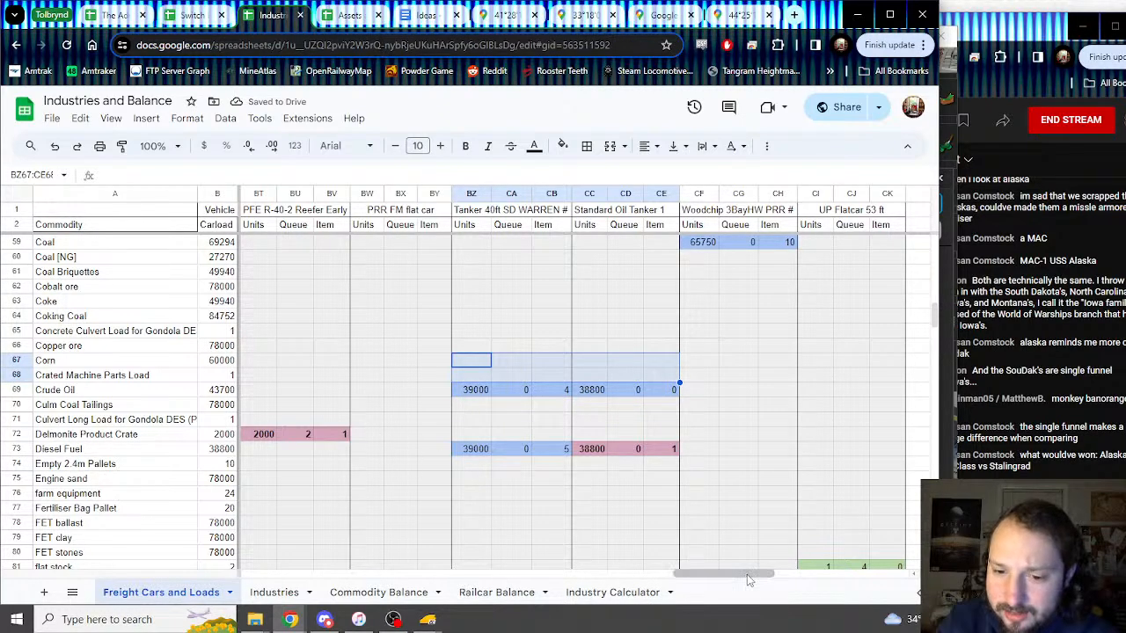
drag(746, 575, 292, 560)
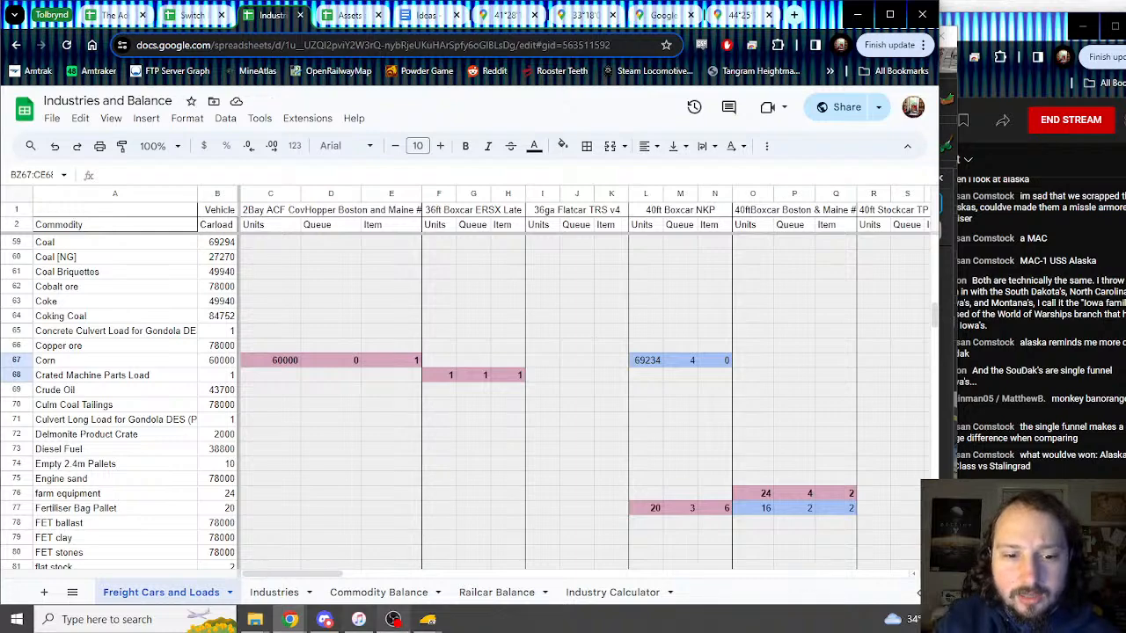
Step: Cancel the ERSX dialog in Trainz, then view and close the 34ft Boxcar NYC&HR Grain Line properties
mouse_move(427, 619)
click(501, 553)
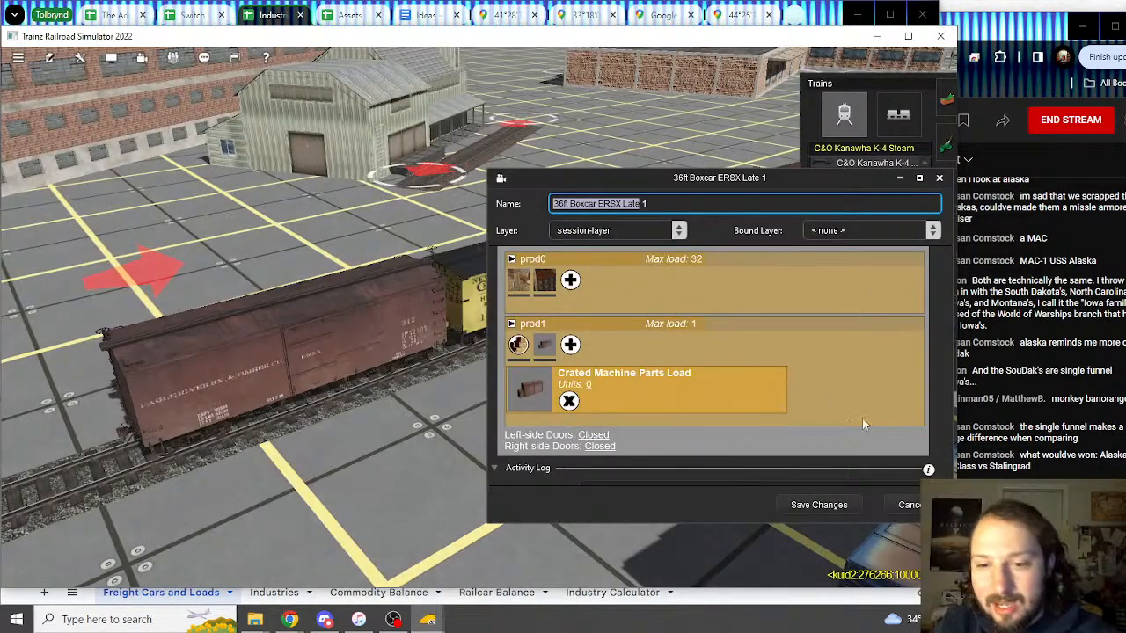
click(910, 506)
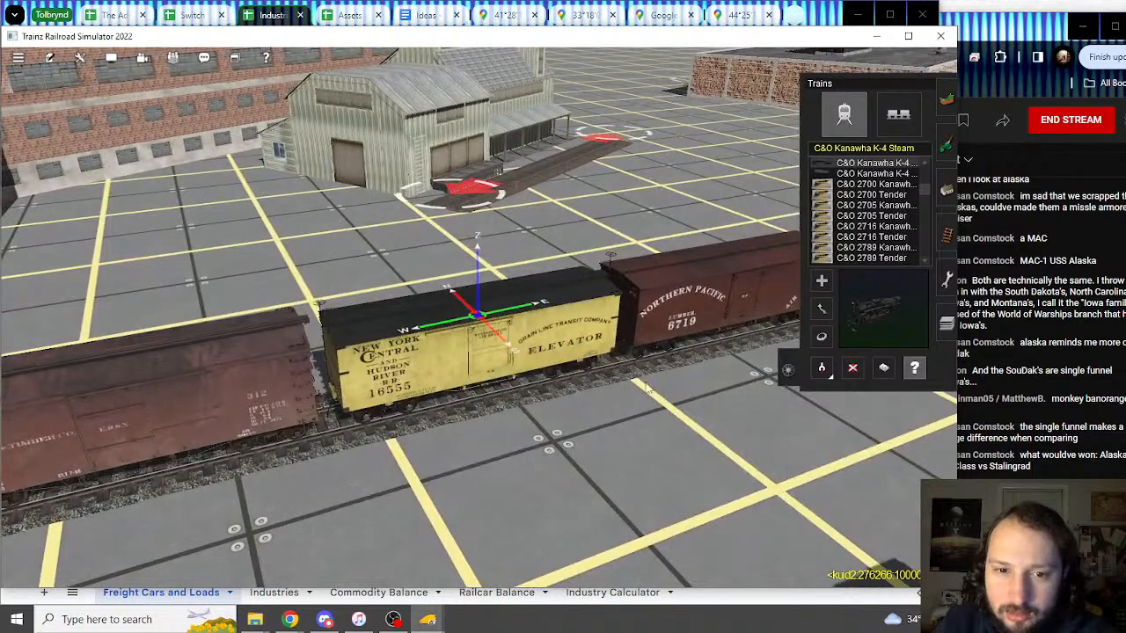
click(649, 387)
scroll(681, 429, down, 3)
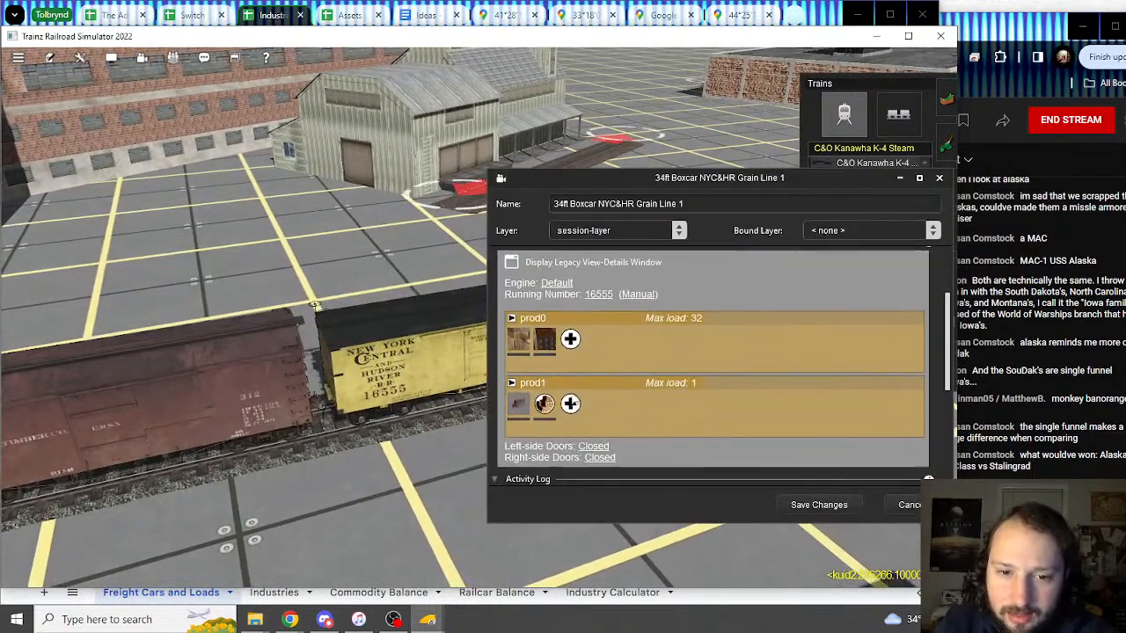
click(906, 505)
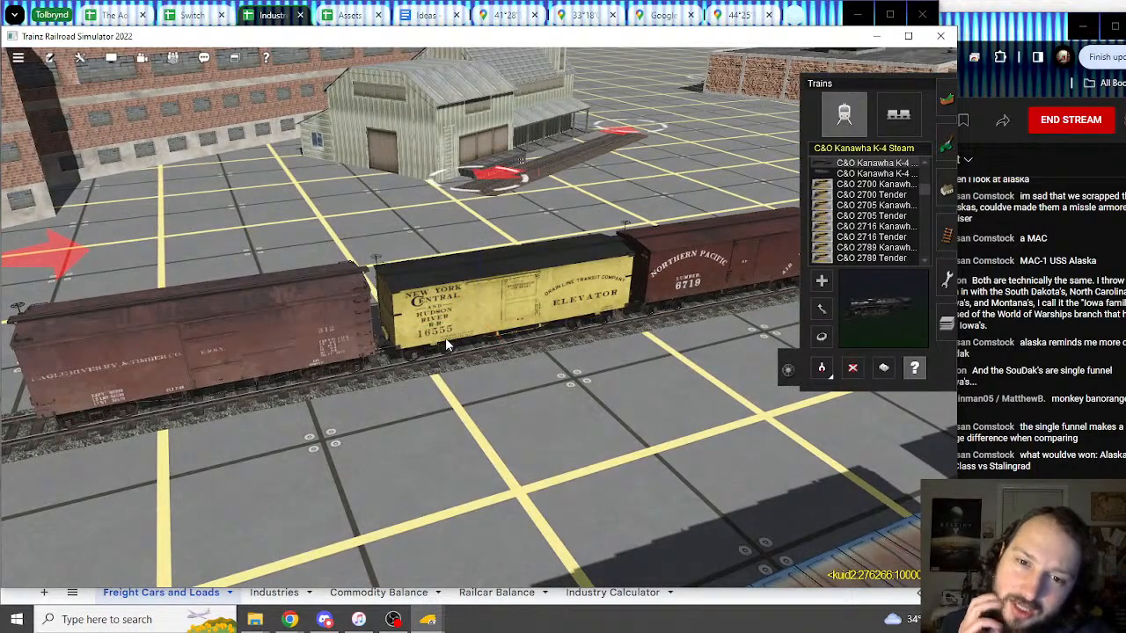
Step: Orbit the camera around the yellow boxcar with the arrow keys
key(Left)
key(Down)
key(Left)
key(Down)
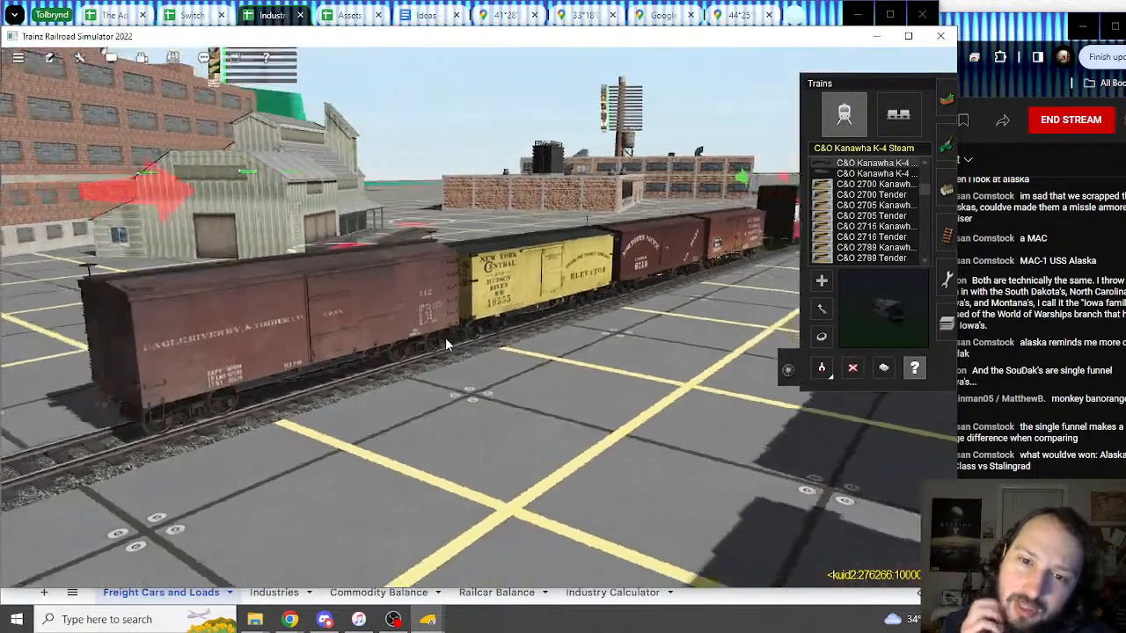
key(Up)
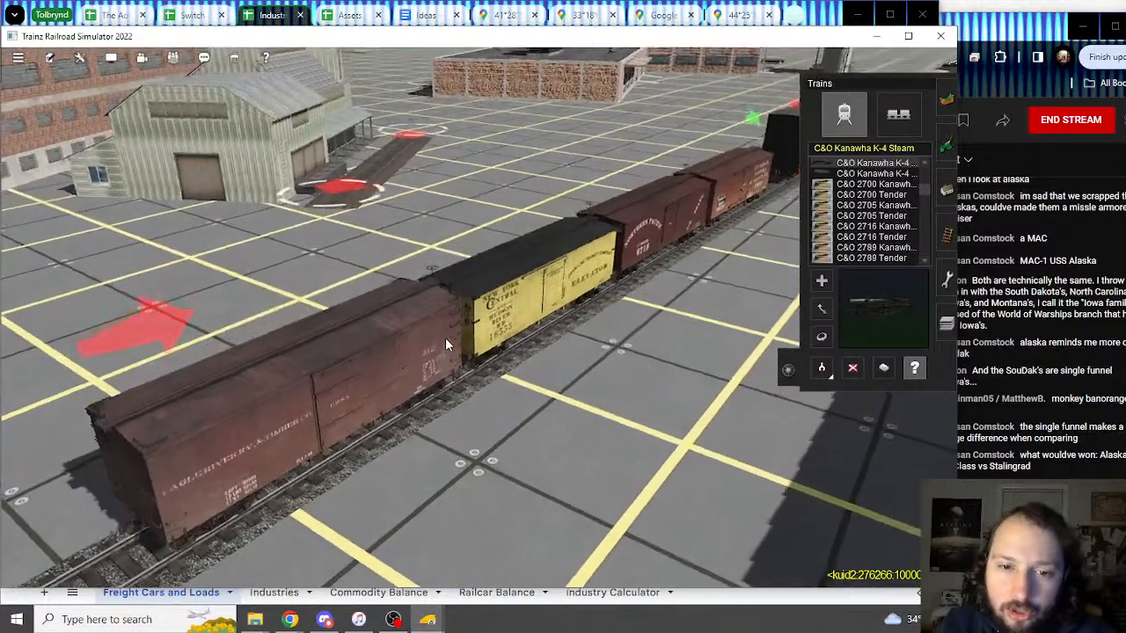
click(428, 619)
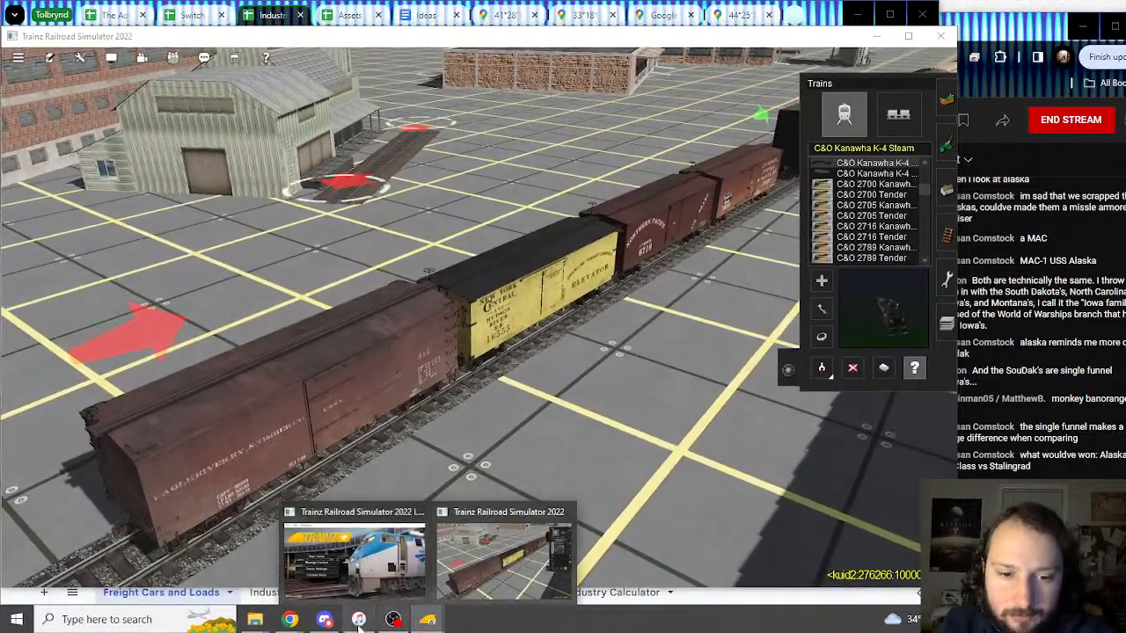
Step: Inspect the blank cells below the 2Bay ACF CovHopper Boston and Maine block, then return to Trainz
mouse_move(282, 625)
click(255, 563)
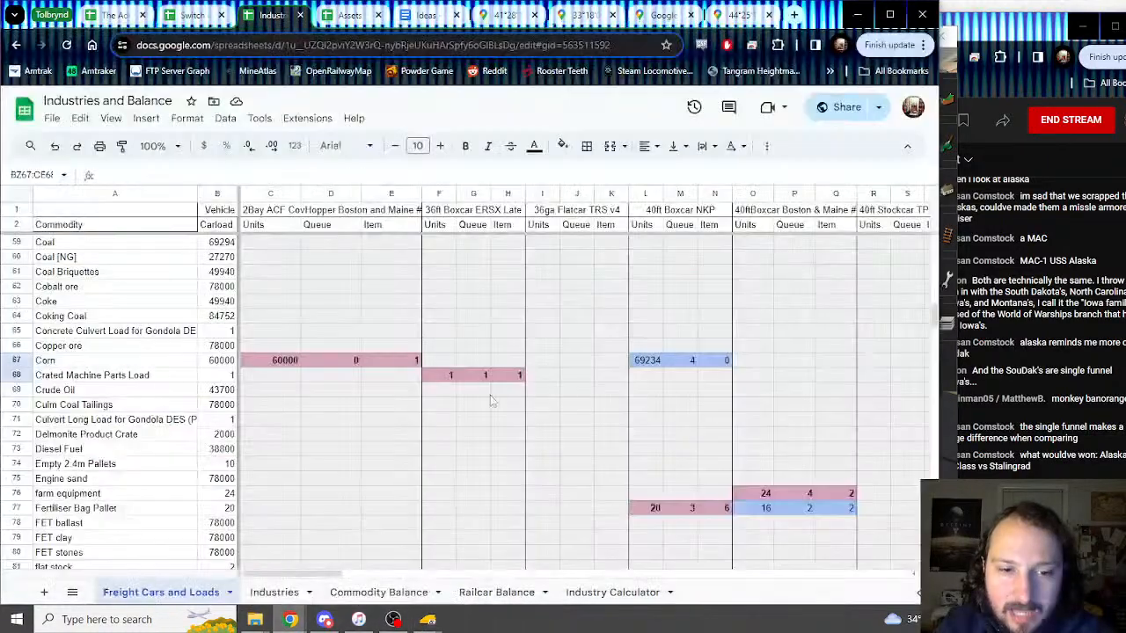
scroll(428, 296, down, 15)
scroll(435, 317, down, 20)
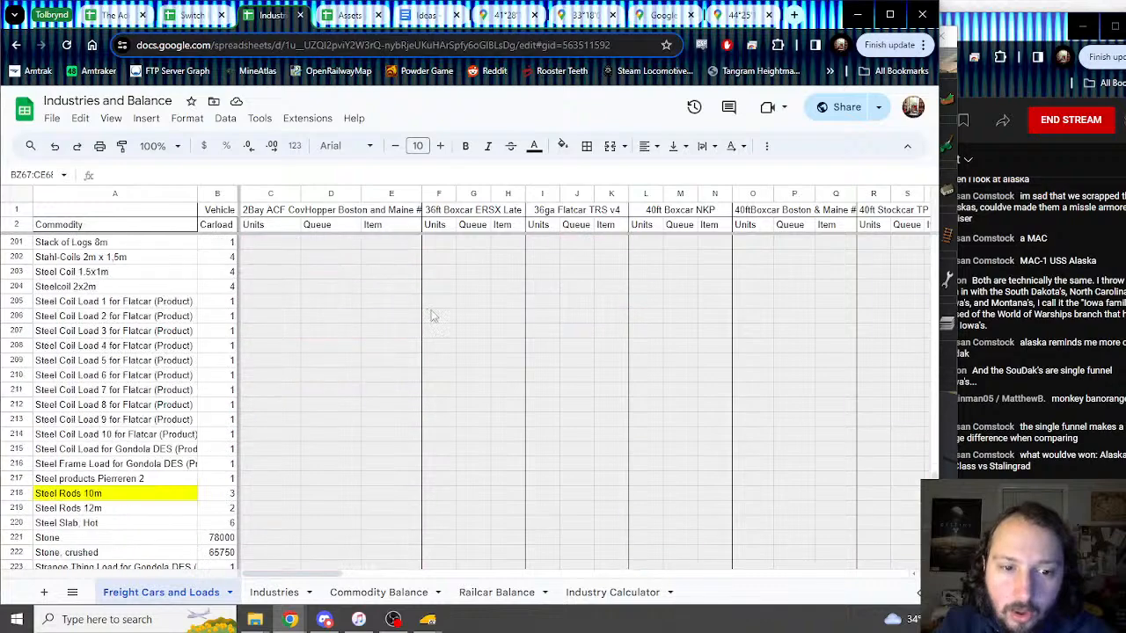
drag(261, 409, 384, 415)
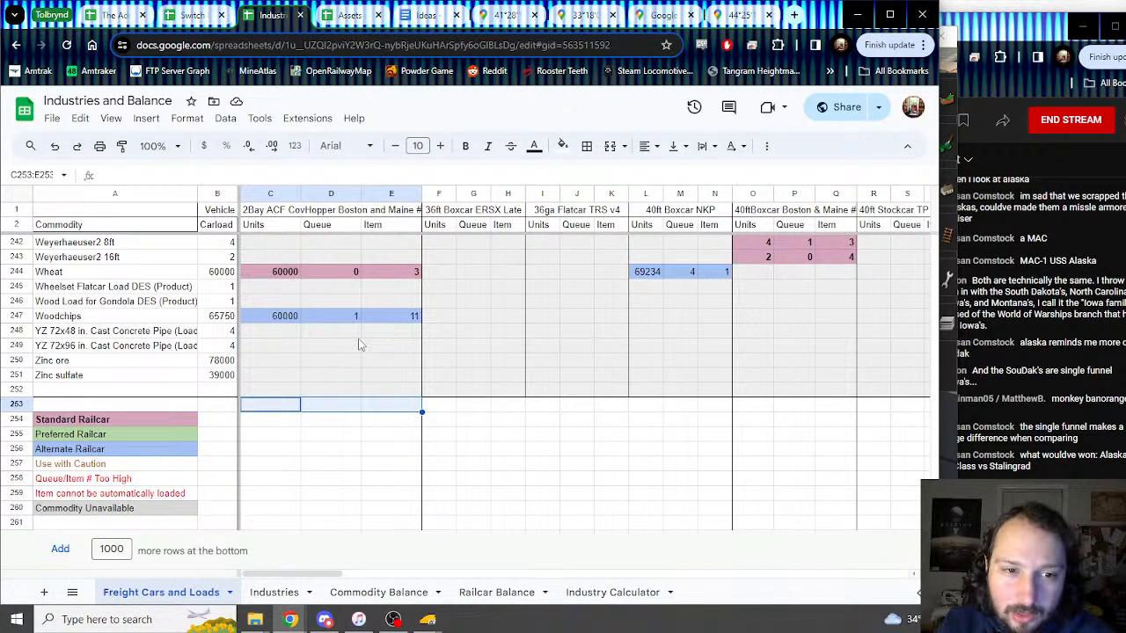
click(278, 214)
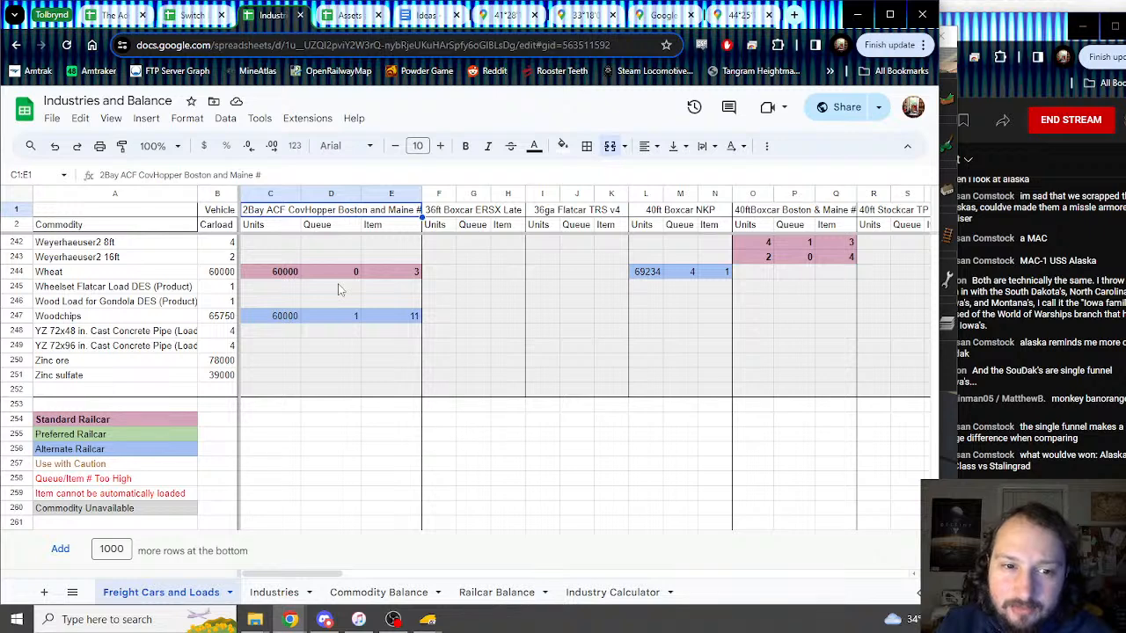
drag(286, 406, 403, 411)
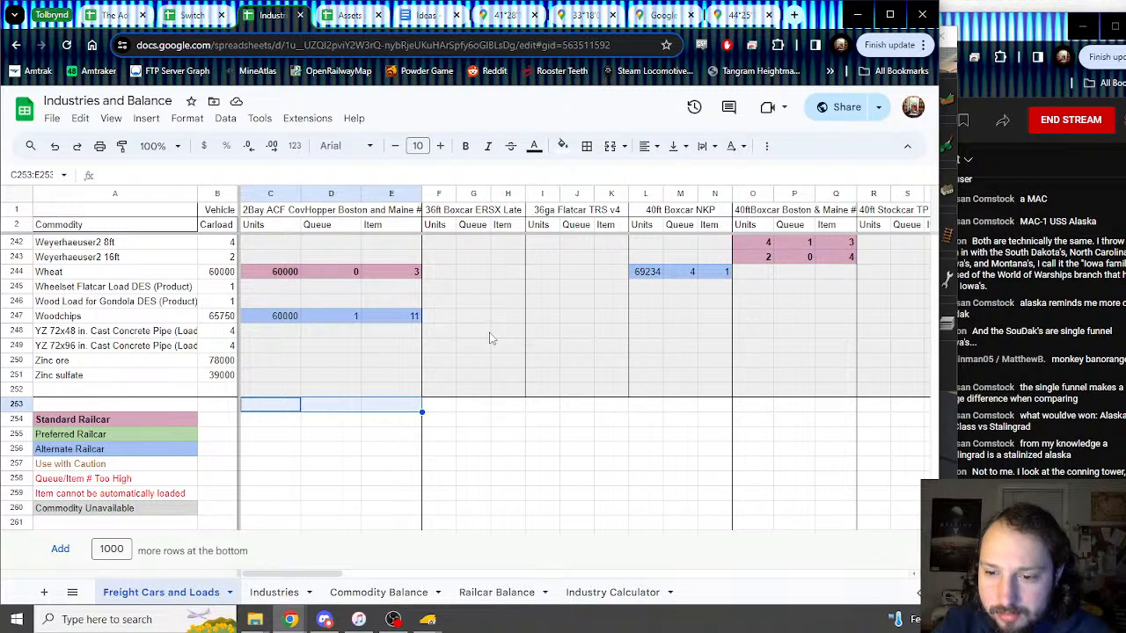
scroll(491, 337, up, 20)
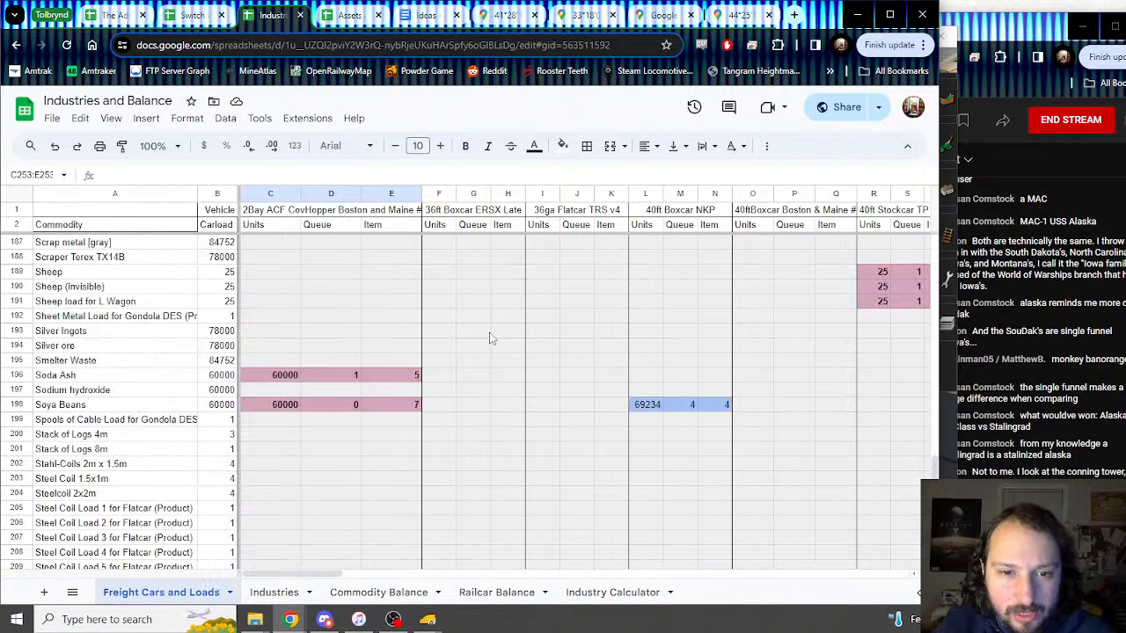
scroll(491, 335, up, 15)
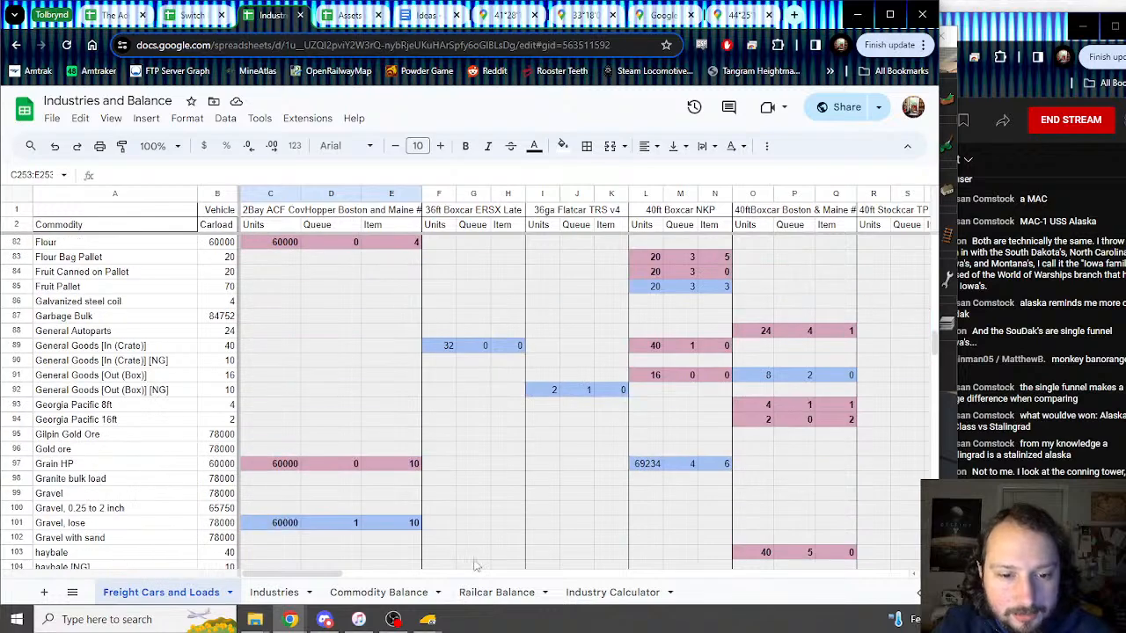
click(490, 585)
Step: Check the Northern Pacific and Santa Fe boxcars' loads, closing each unchanged
right_click(647, 281)
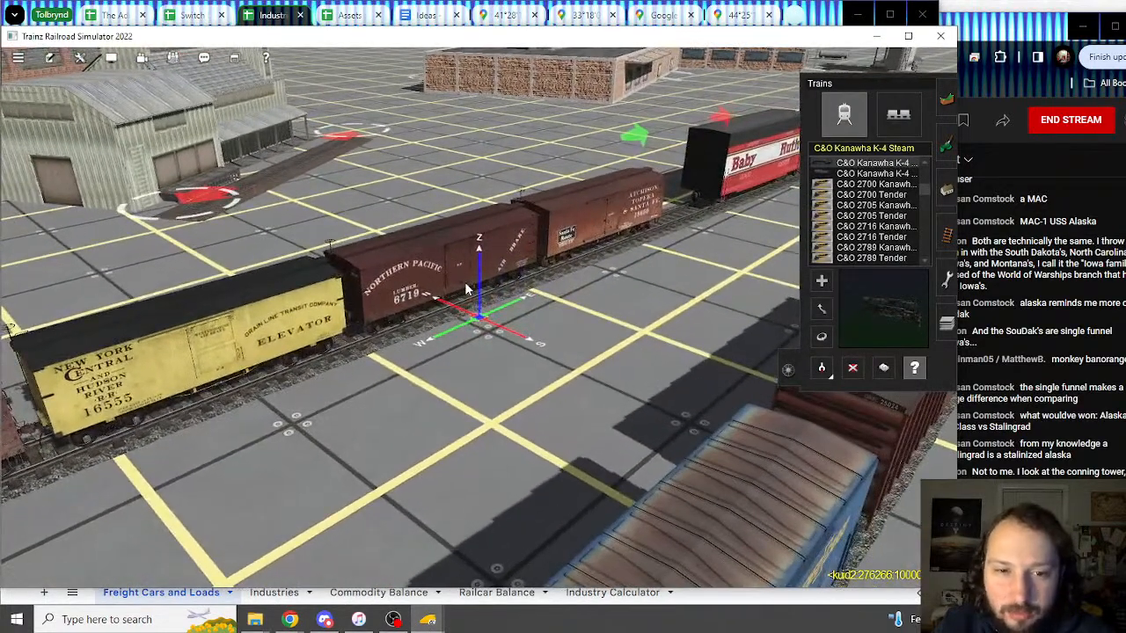
double_click(467, 289)
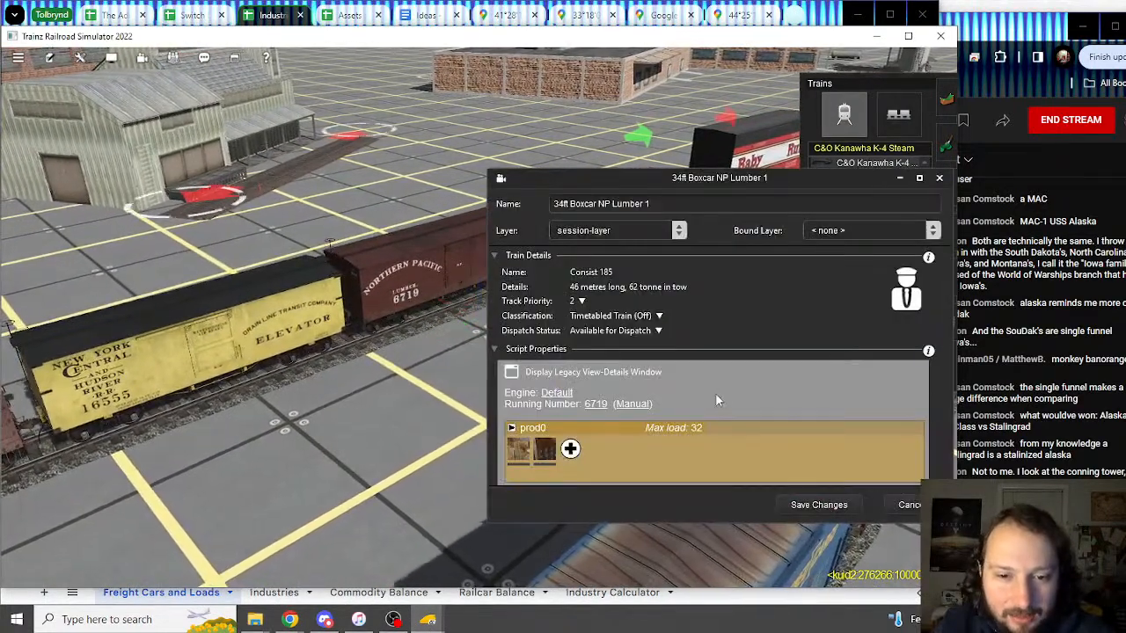
scroll(714, 395, down, 5)
click(904, 505)
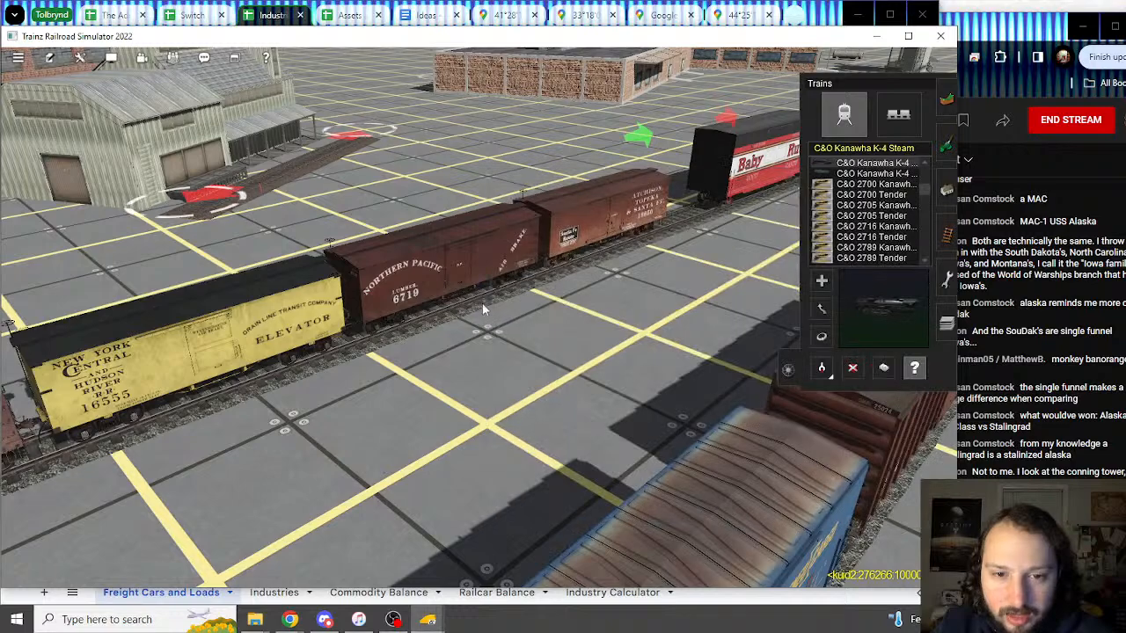
right_click(515, 280)
click(595, 357)
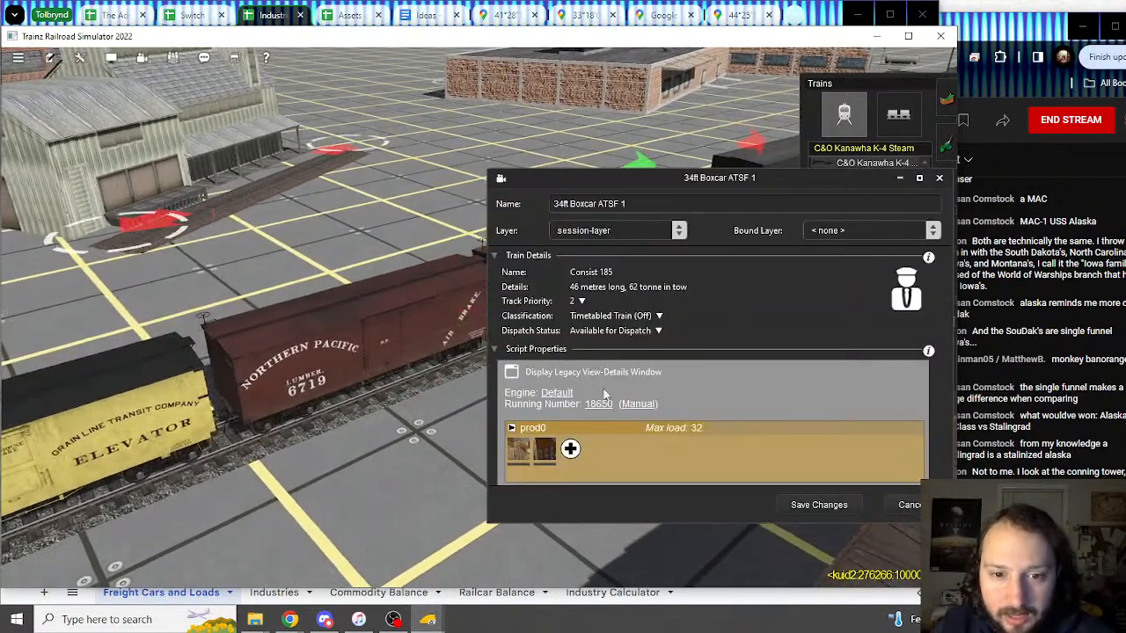
scroll(615, 401, down, 5)
click(909, 511)
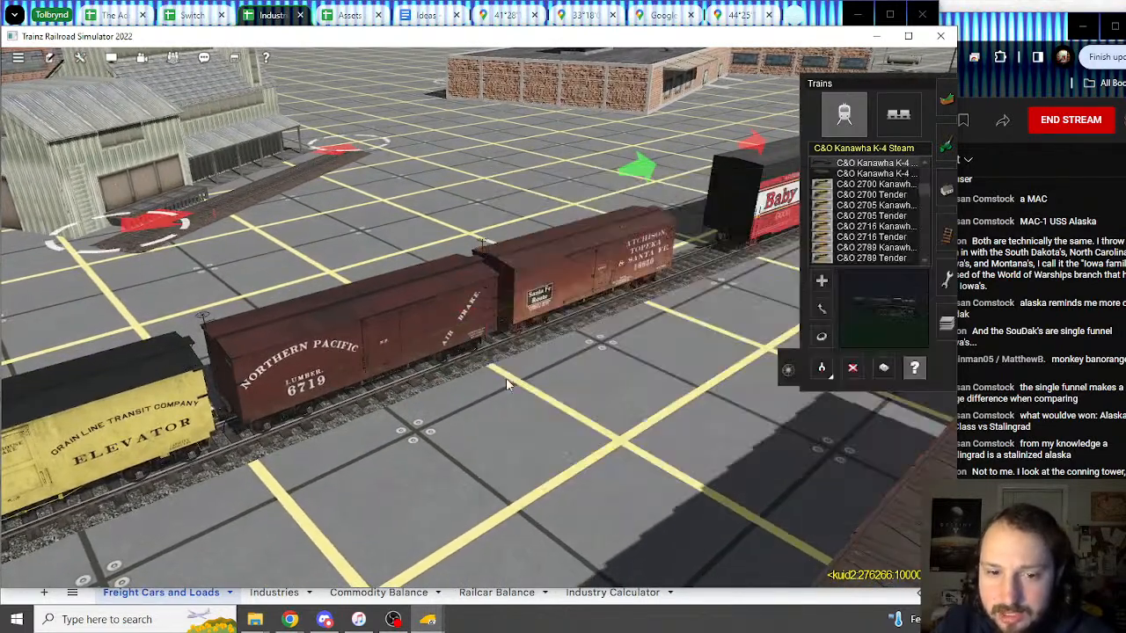
Step: Recentre on the train and inspect the yellow NYC&HR grain boxcar's properties
right_click(505, 378)
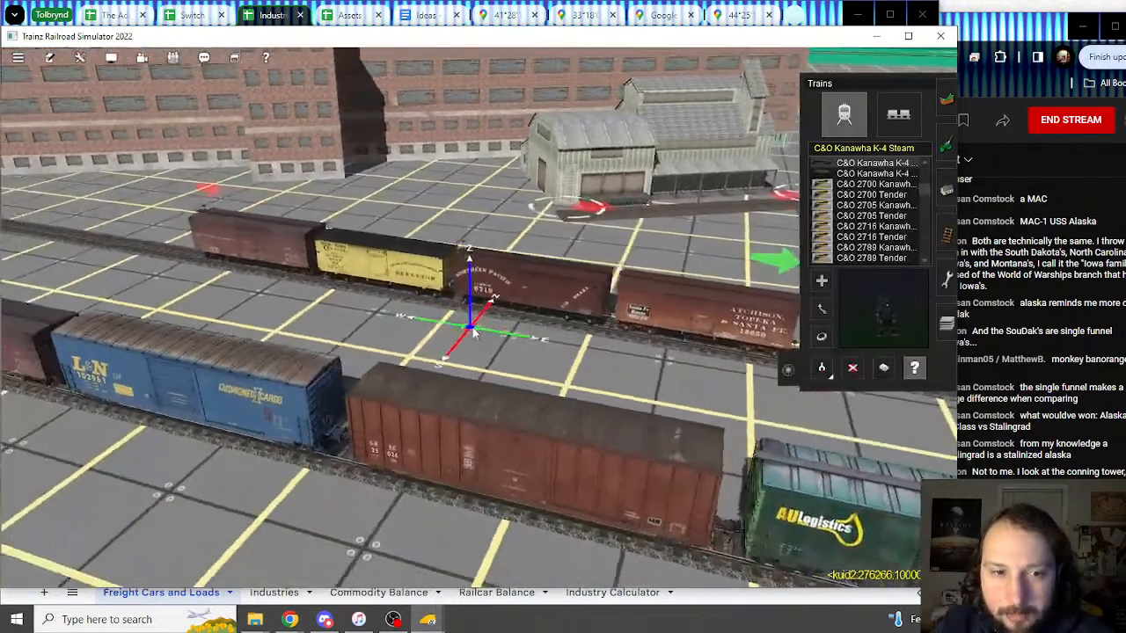
right_drag(474, 333, 538, 301)
scroll(485, 319, up, 4)
right_click(379, 264)
scroll(524, 324, up, 3)
scroll(536, 318, down, 4)
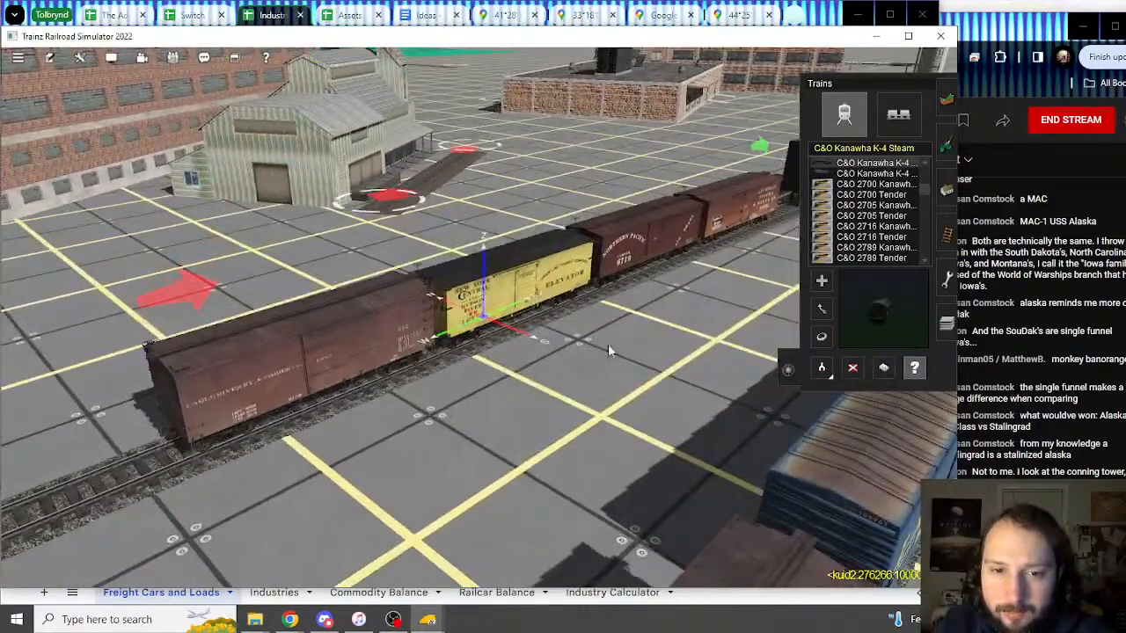
click(556, 304)
scroll(727, 416, down, 1)
scroll(726, 421, down, 3)
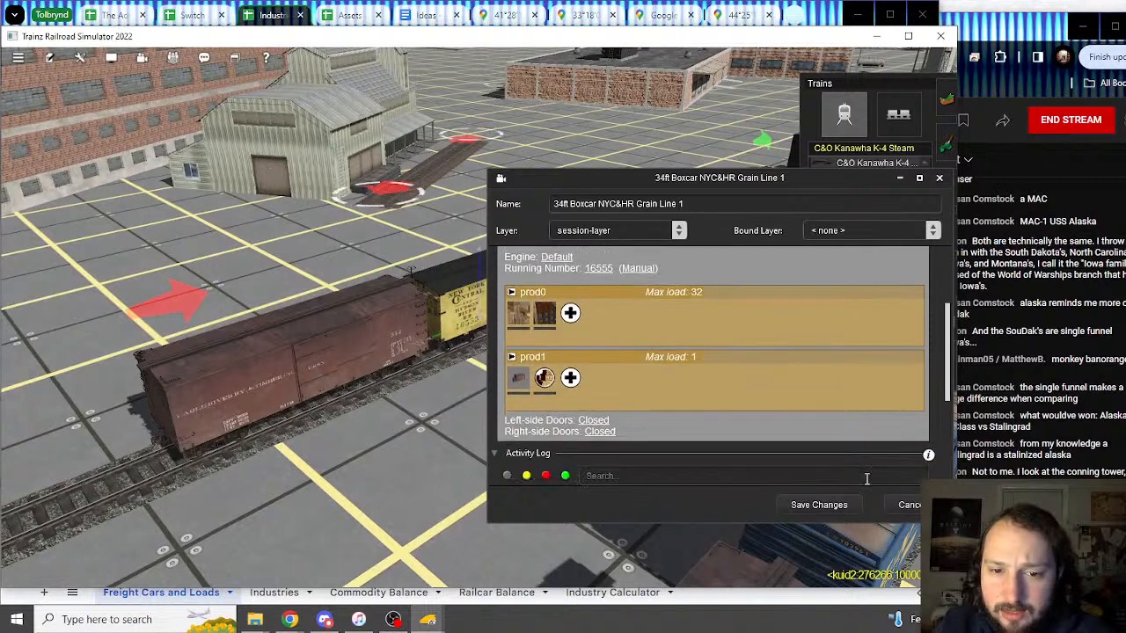
click(820, 505)
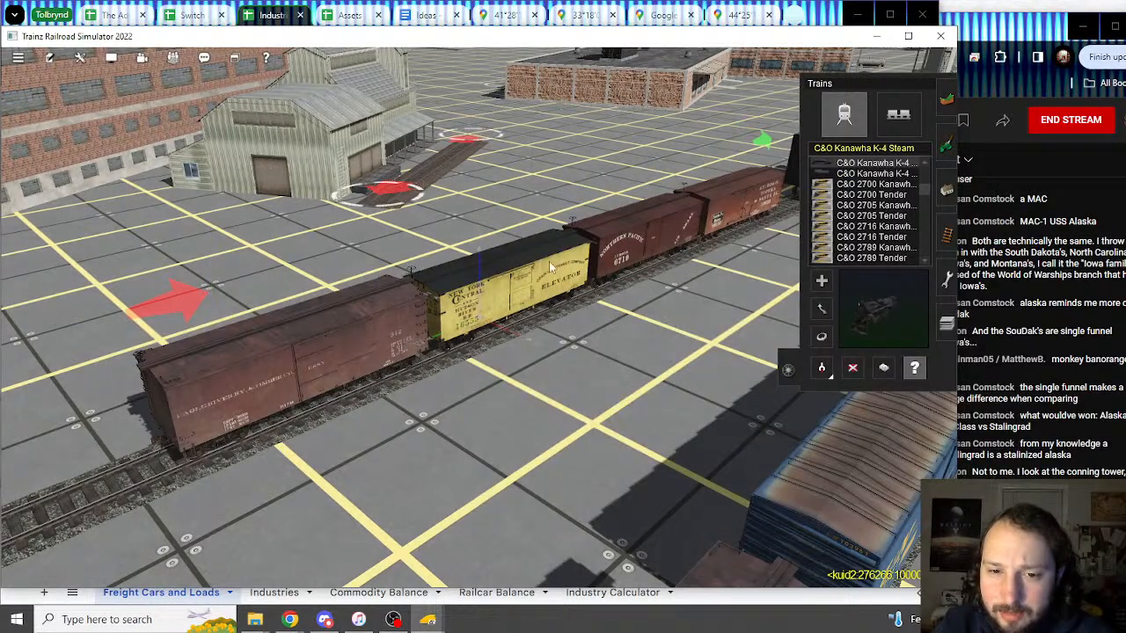
Step: Set the yellow NYC&HR boxcar's second load slot to Lumber
click(544, 311)
scroll(563, 426, down, 4)
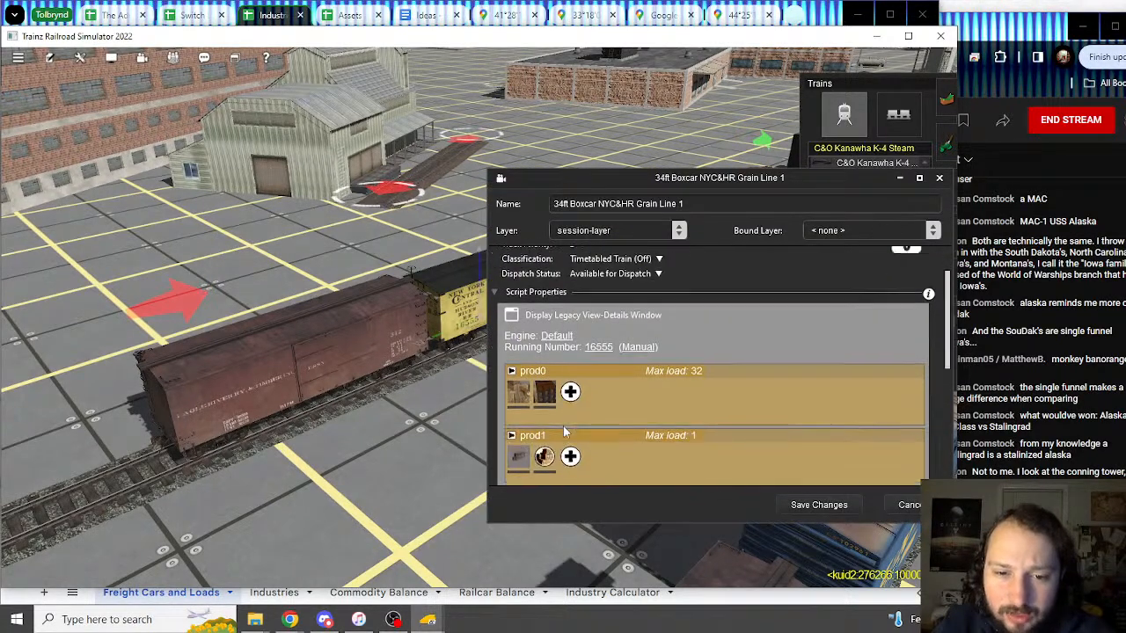
click(542, 346)
click(541, 349)
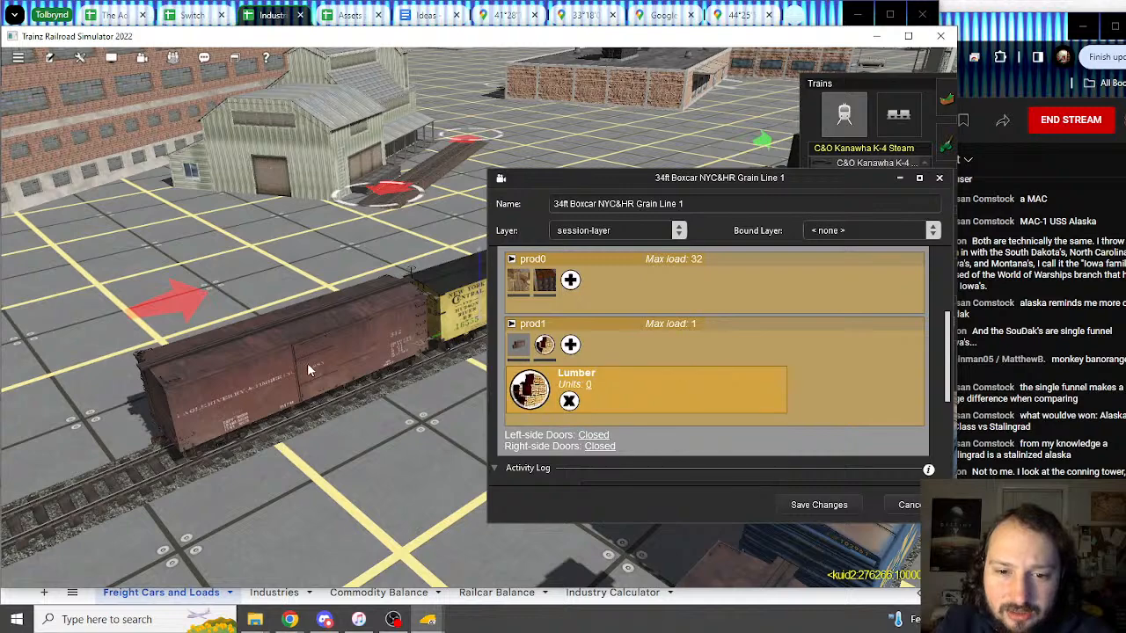
Step: Open the adjacent 36ft ERSX boxcar's properties, dismissing the item-lock warnings
click(307, 362)
click(613, 377)
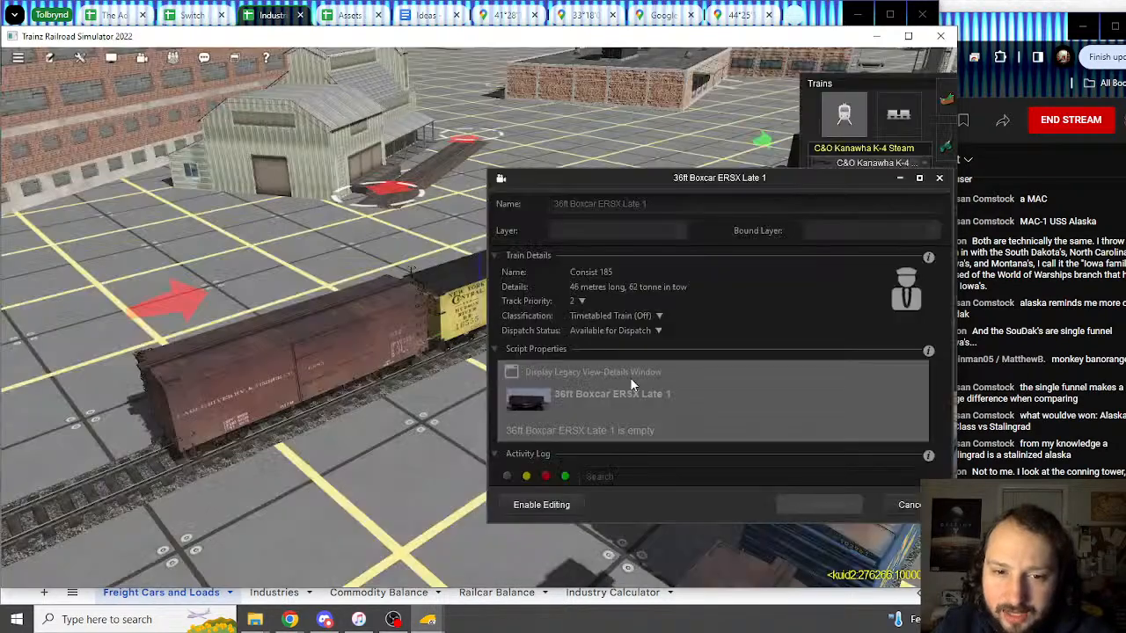
click(911, 505)
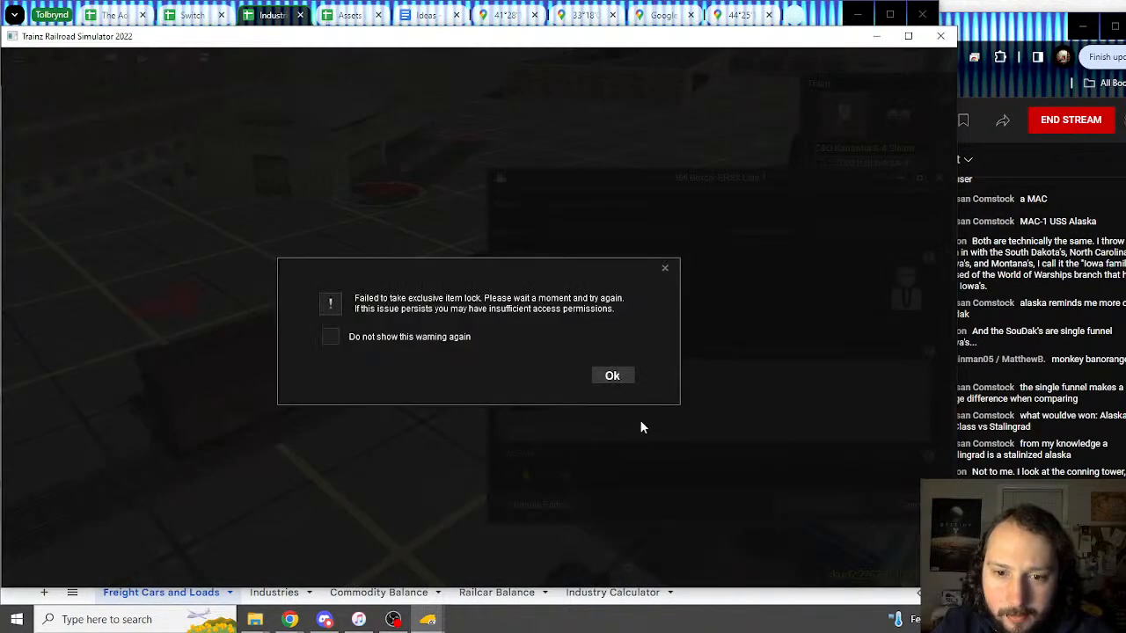
click(624, 378)
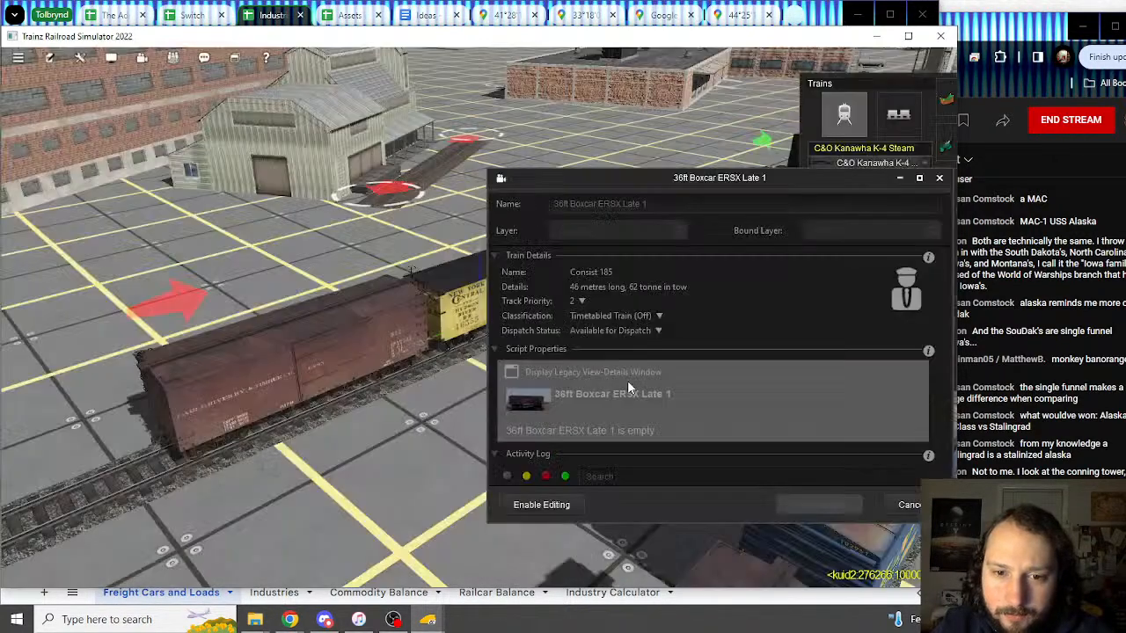
Step: Close the yellow boxcar's properties, then review the ERSX and NYC&HR boxcars' load slots unchanged
click(902, 508)
click(907, 505)
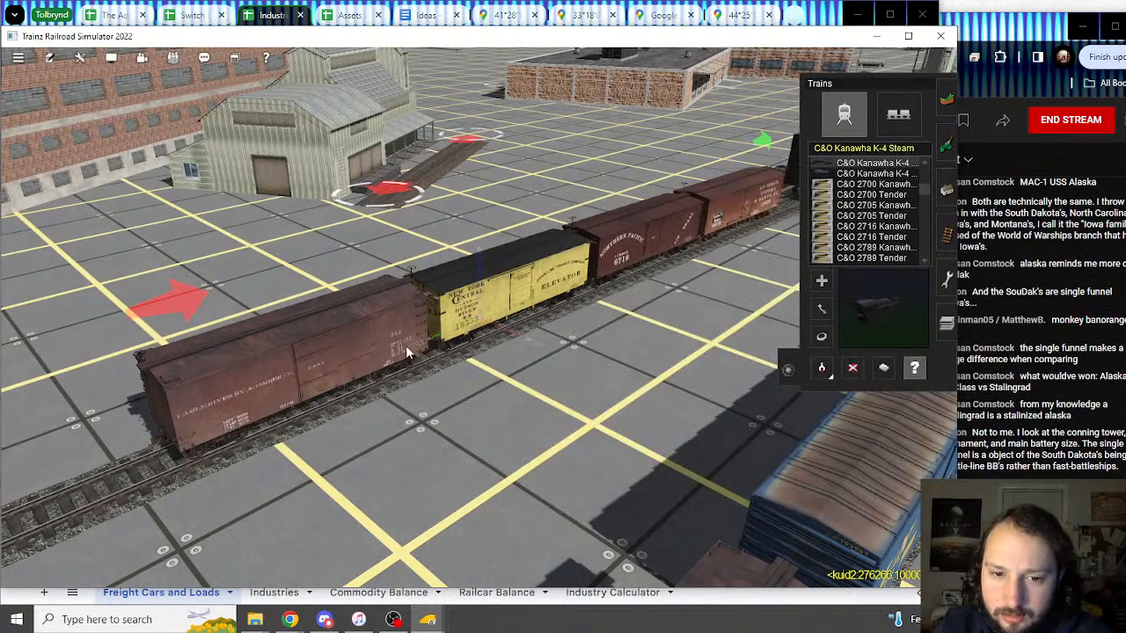
click(378, 344)
scroll(631, 399, down, 3)
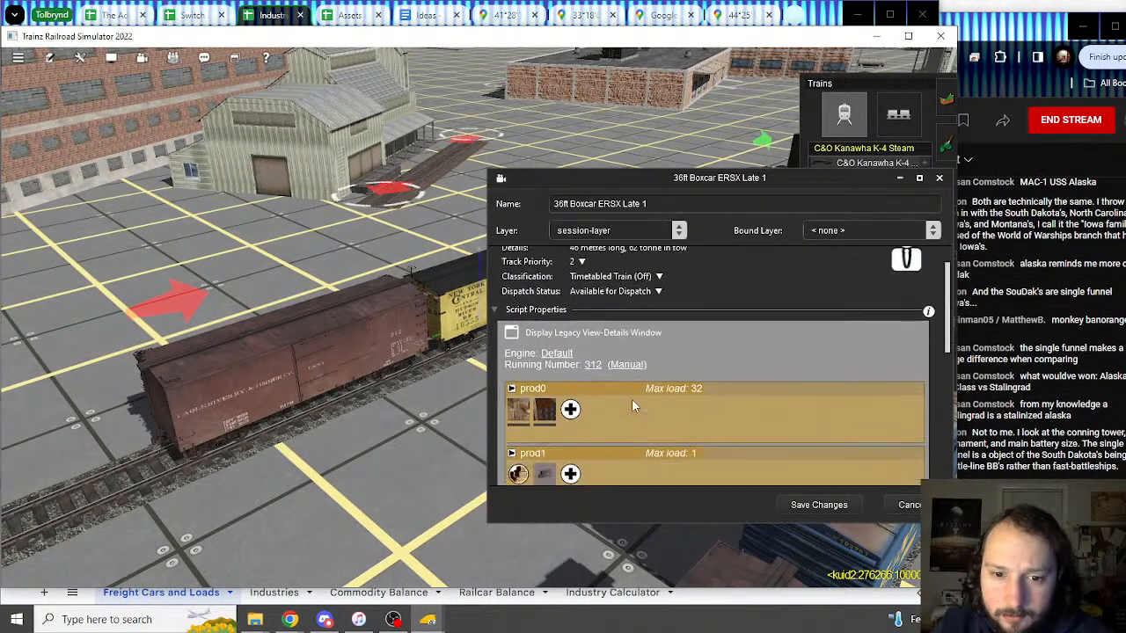
click(907, 505)
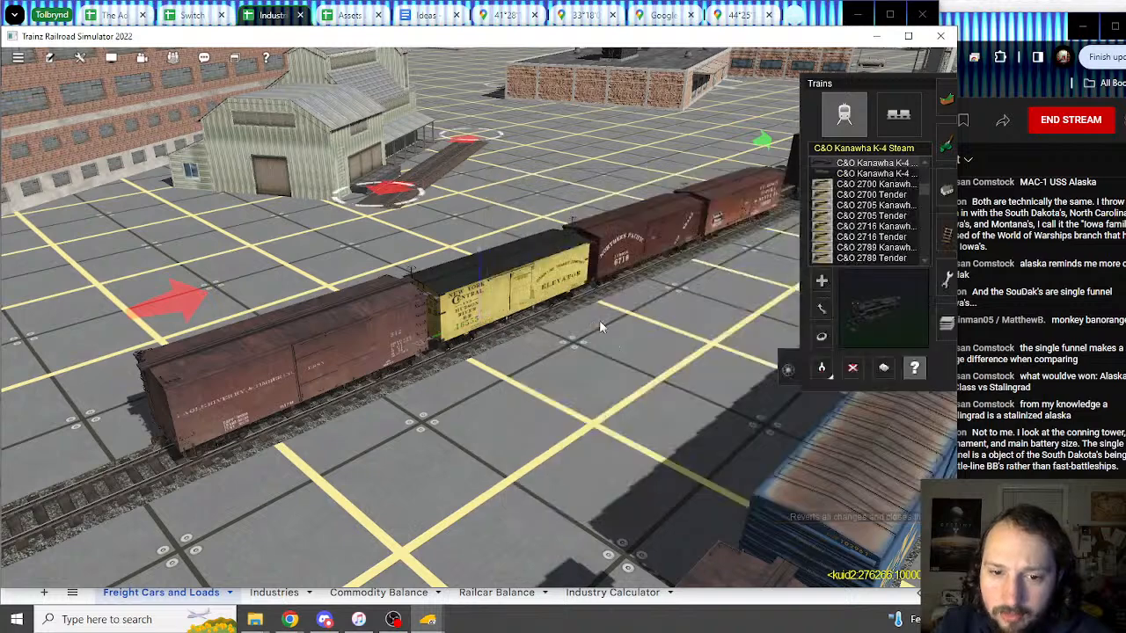
click(559, 328)
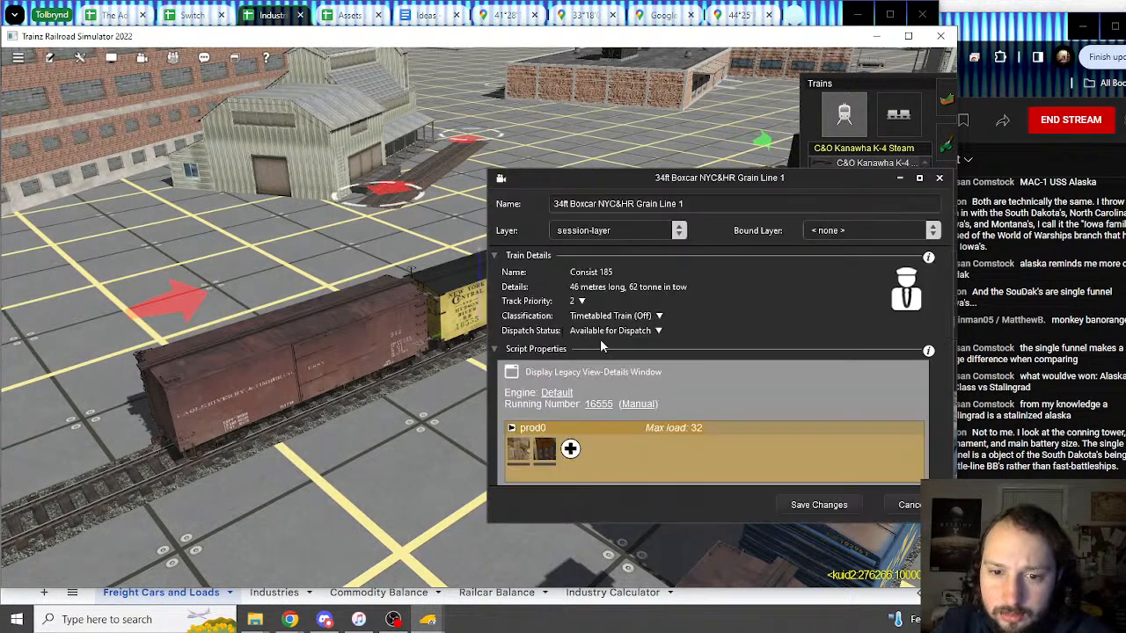
scroll(715, 406, down, 4)
click(910, 506)
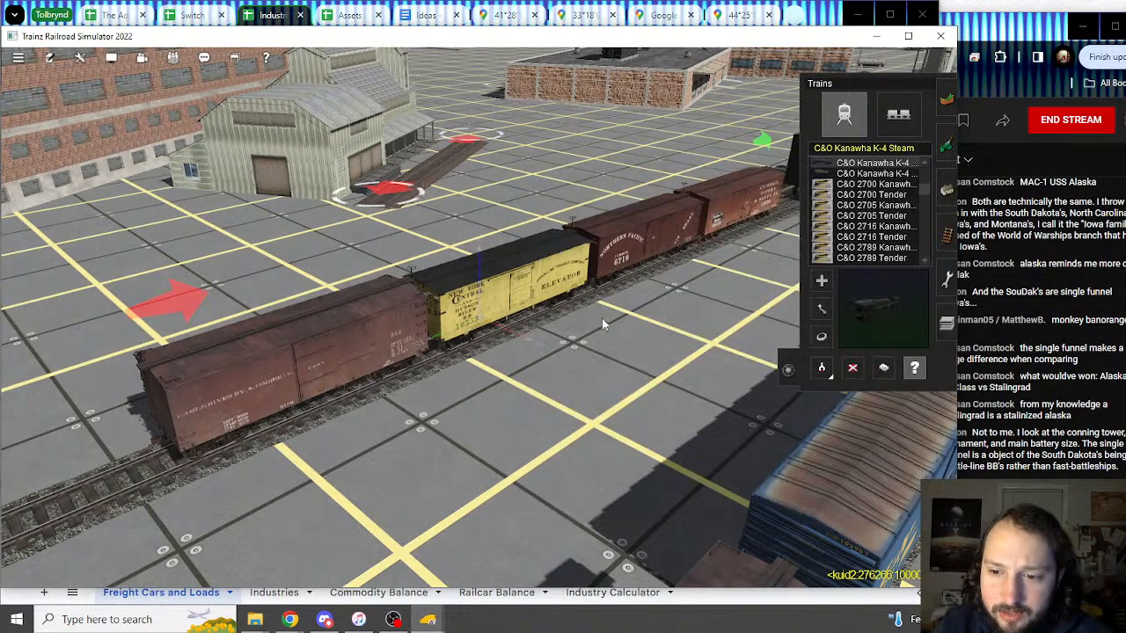
Step: Review the Northern Pacific and Santa Fe boxcars' prod0/prod1 load slots, closing each unchanged
scroll(602, 318, up, 4)
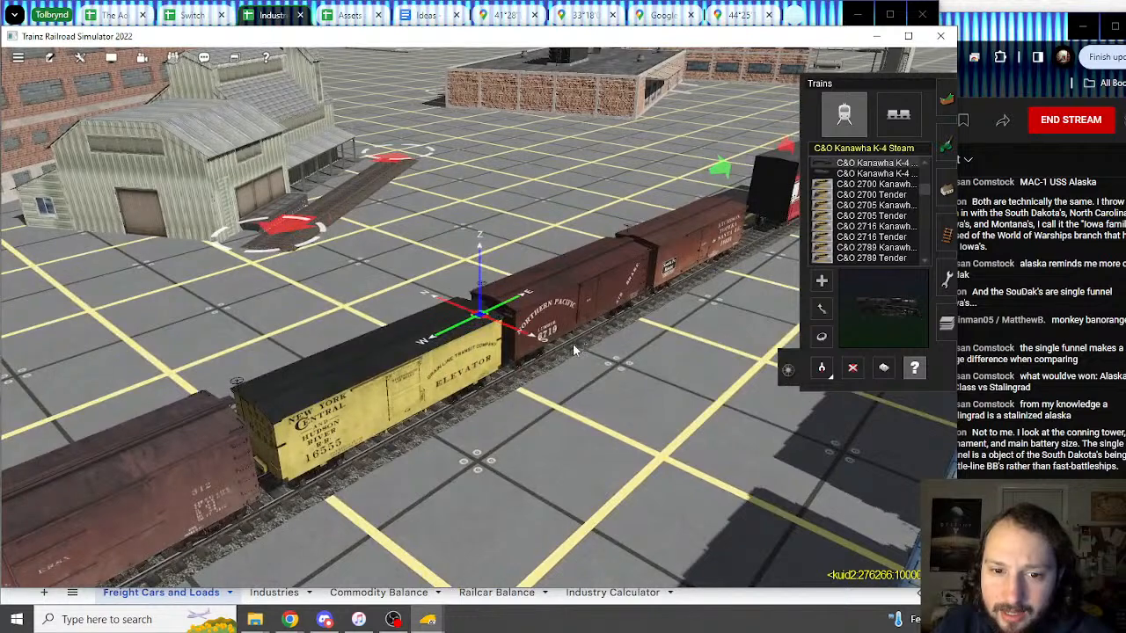
click(573, 343)
scroll(770, 431, down, 4)
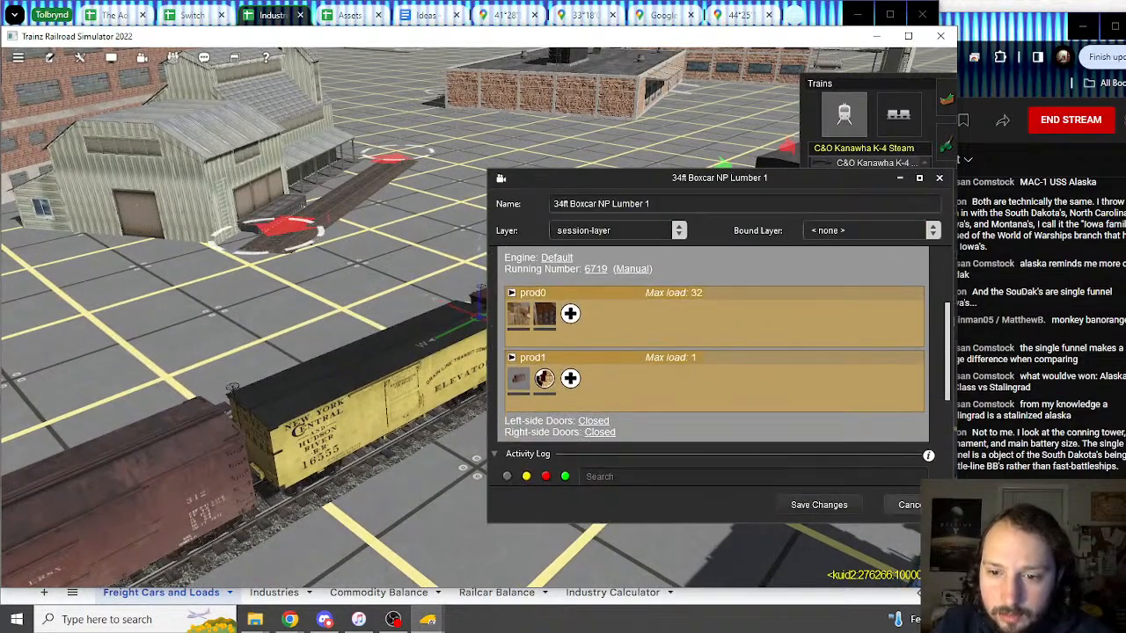
click(909, 506)
scroll(568, 264, up, 4)
click(562, 214)
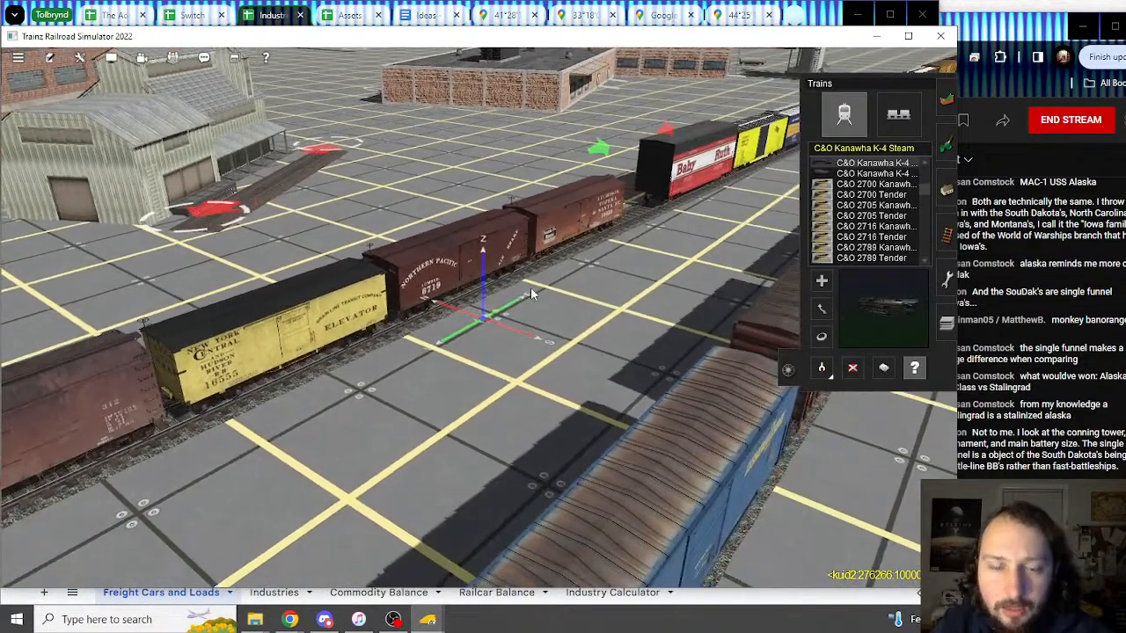
scroll(769, 405, down, 4)
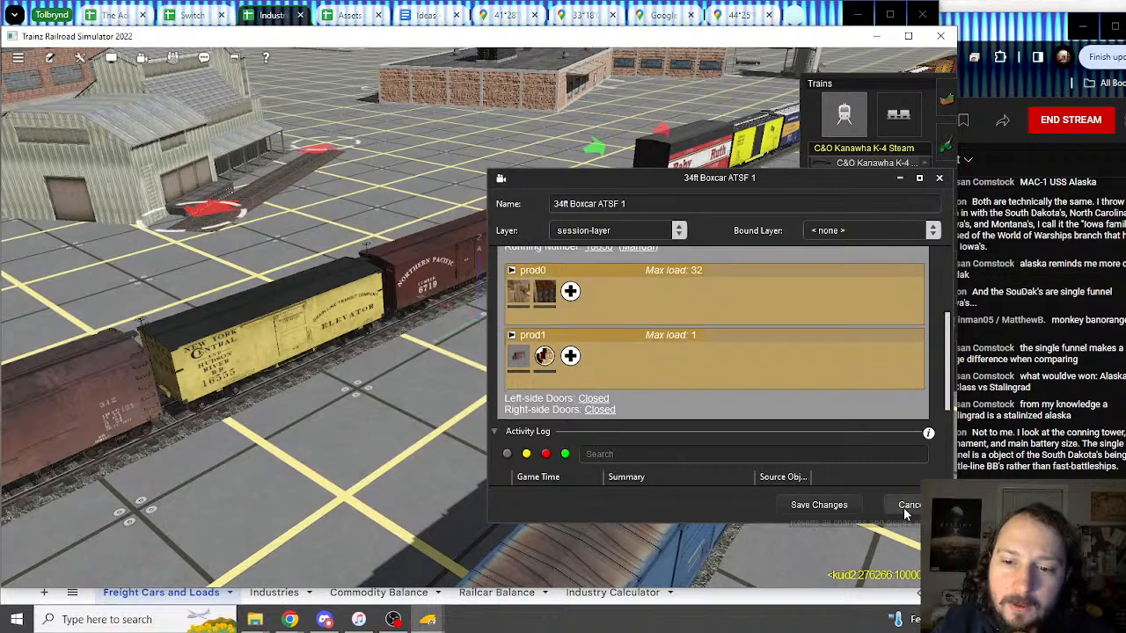
click(906, 506)
Step: Move the view along the train to centre and orbit around the Baby Ruth boxcar
right_click(183, 339)
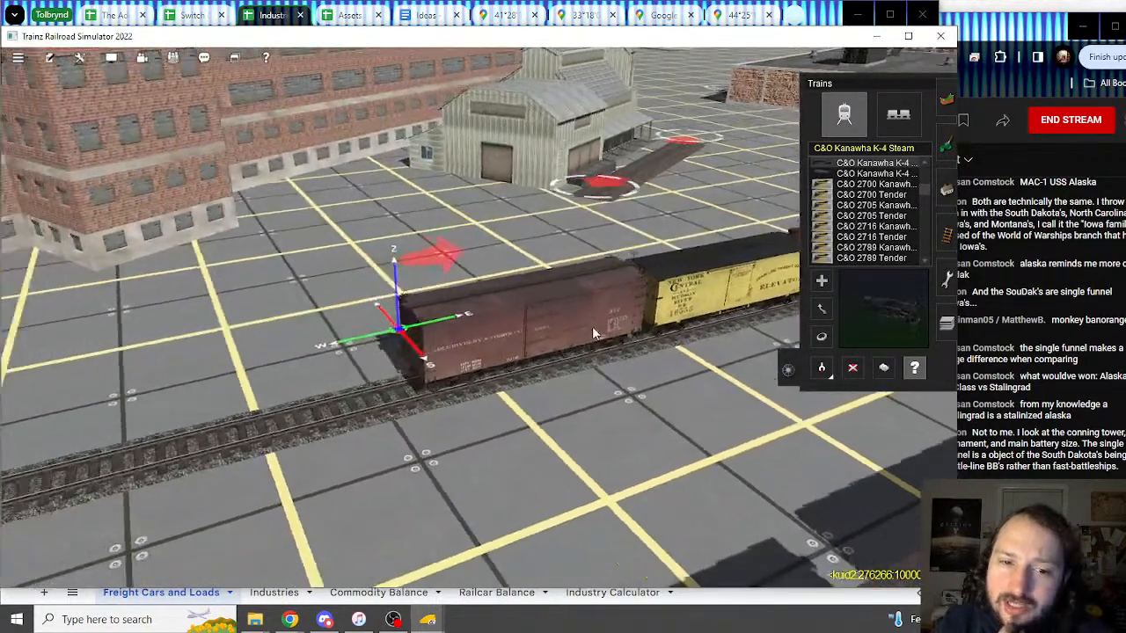
right_click(591, 325)
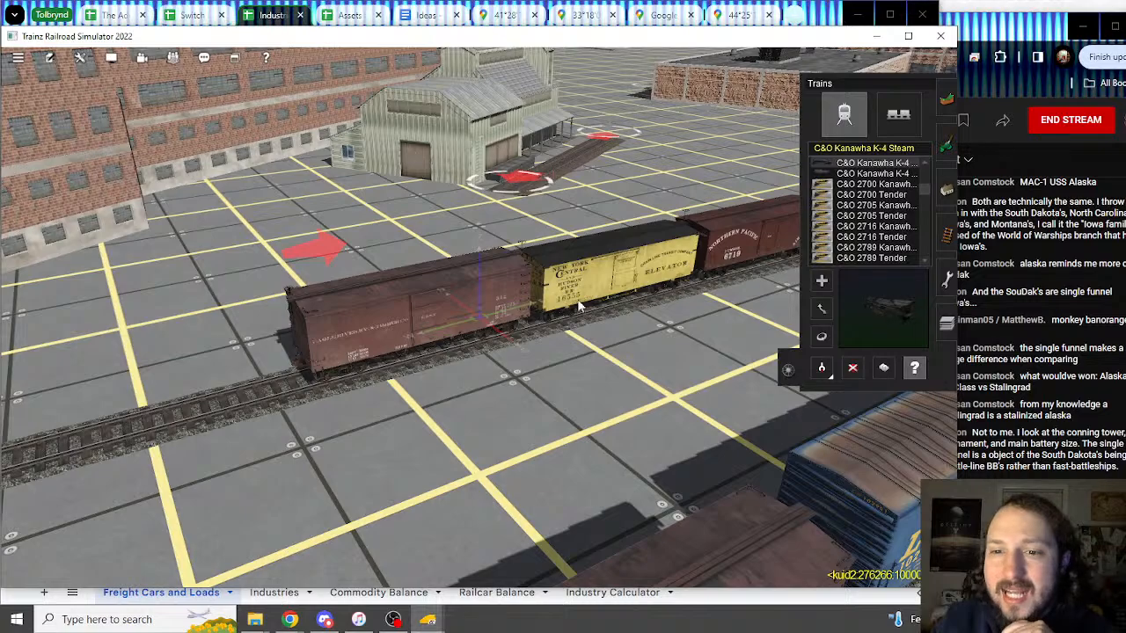
right_click(636, 312)
right_click(547, 294)
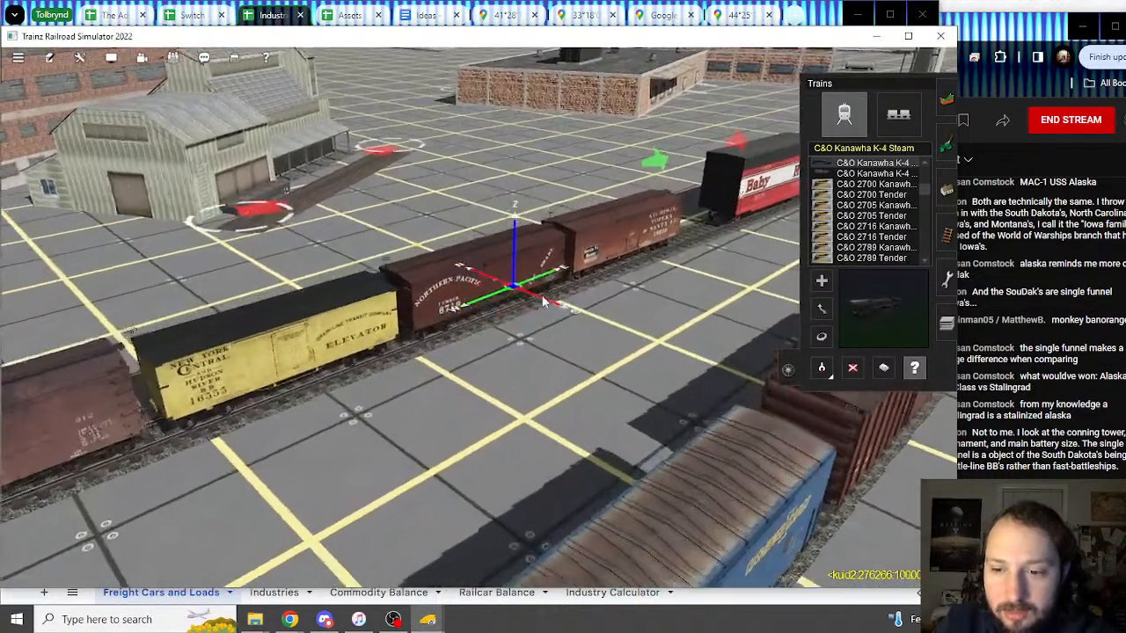
right_click(533, 287)
right_click(562, 288)
right_click(563, 291)
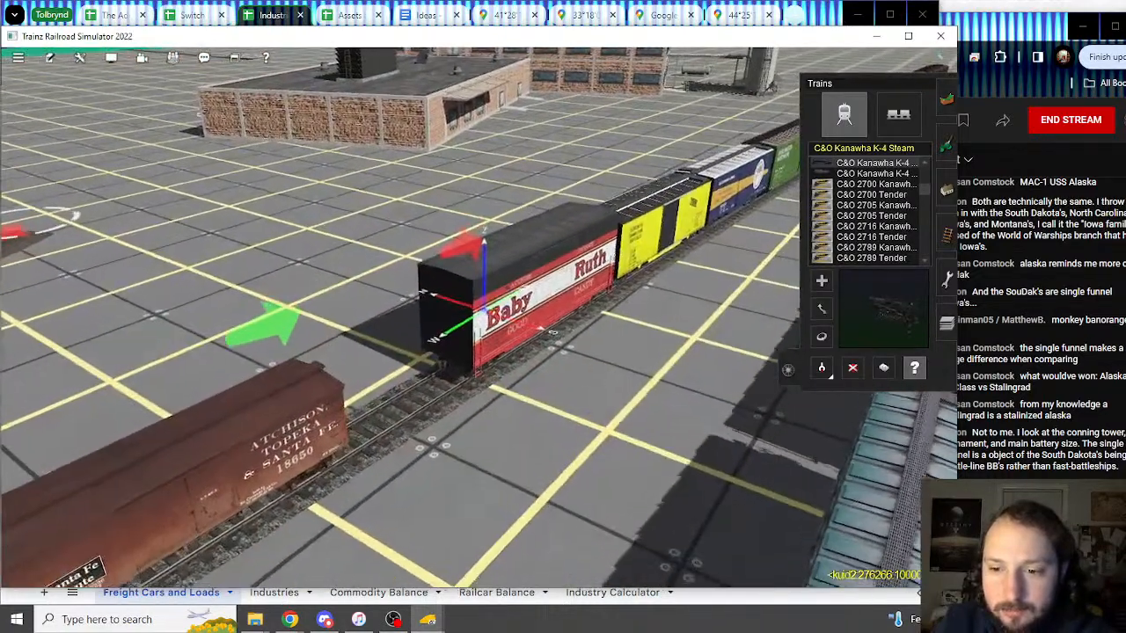
click(1024, 563)
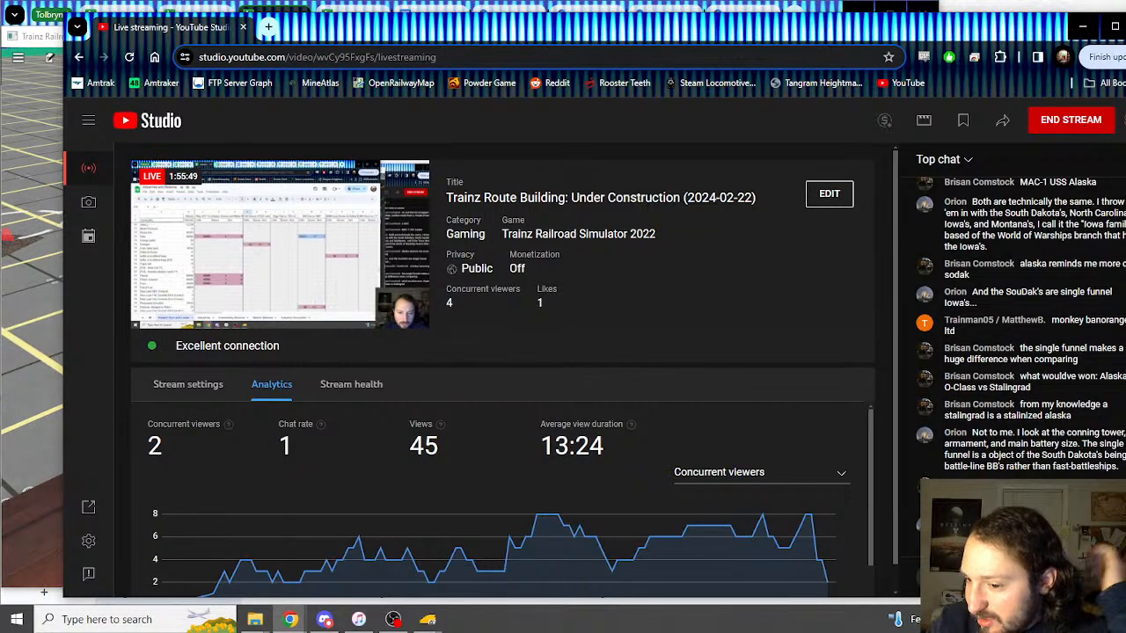
click(40, 37)
right_drag(607, 306, 427, 319)
Step: Review the Baby Ruth boxcar's load slots, then delete it from the consist
double_click(446, 335)
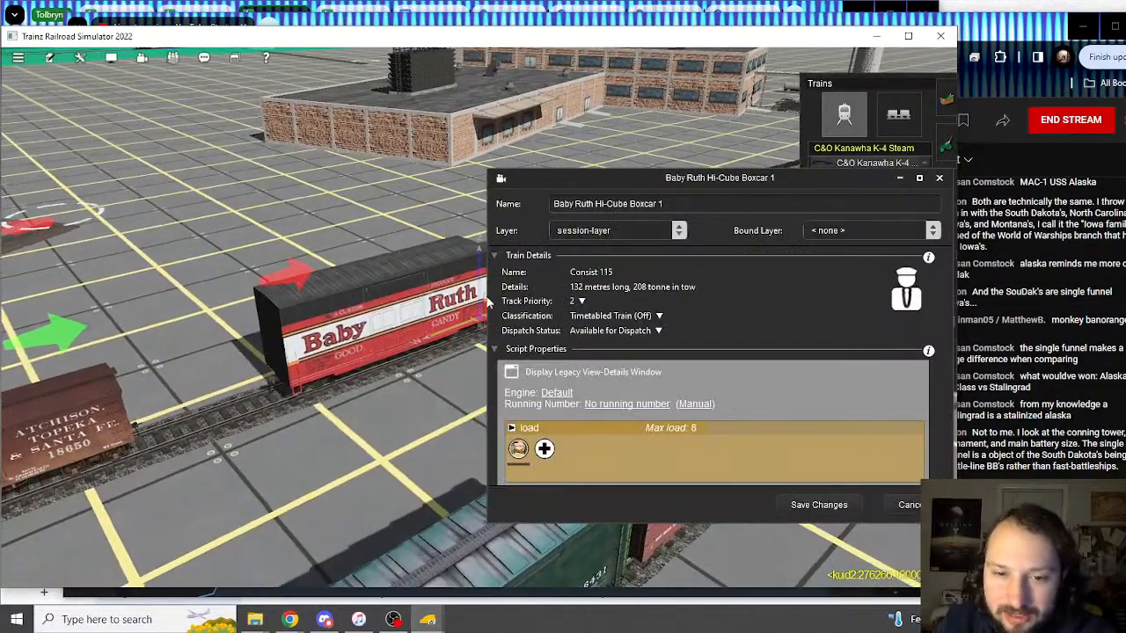
scroll(682, 397, down, 5)
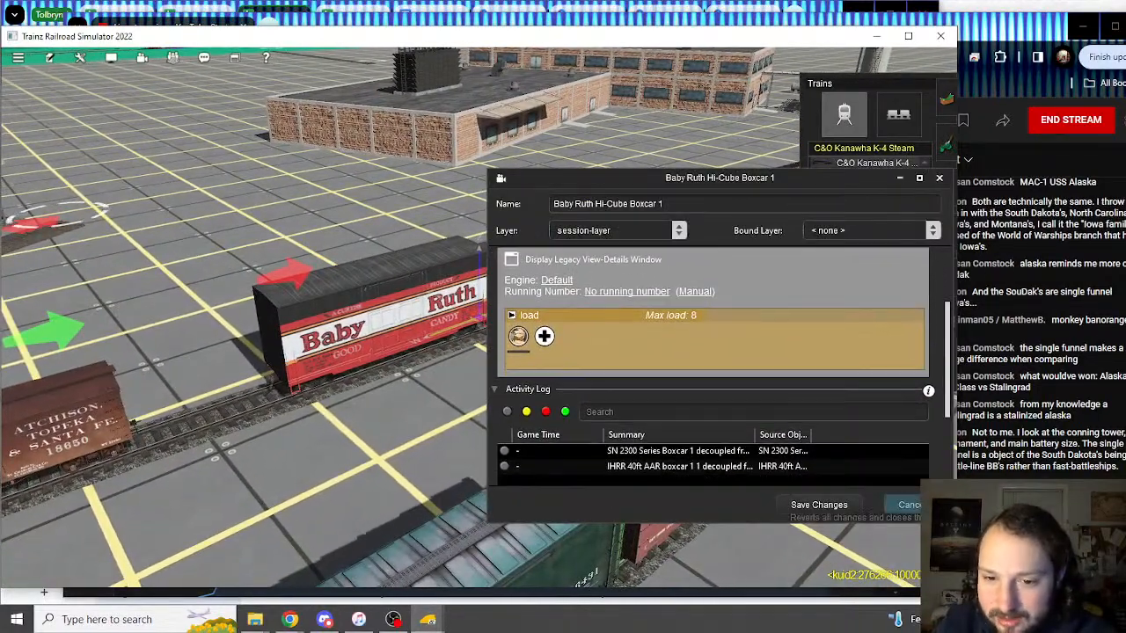
click(906, 505)
key(Left)
click(852, 369)
click(424, 314)
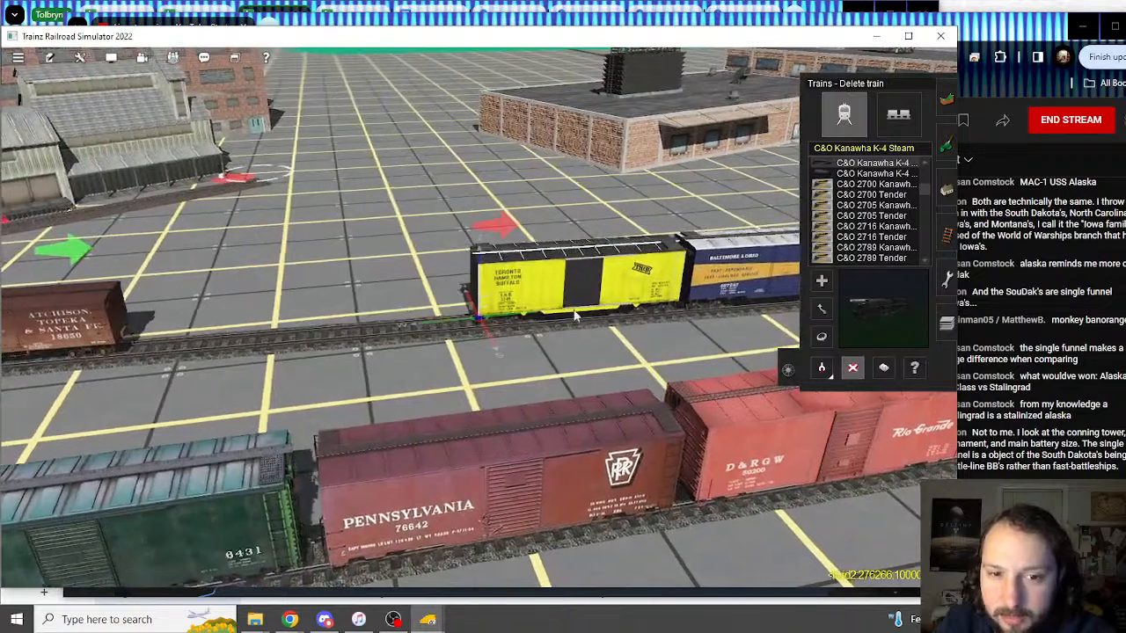
Step: Inspect the yellow TH&B and B&O boxcars, then delete both from the consist
right_click(767, 310)
key(Left)
click(913, 371)
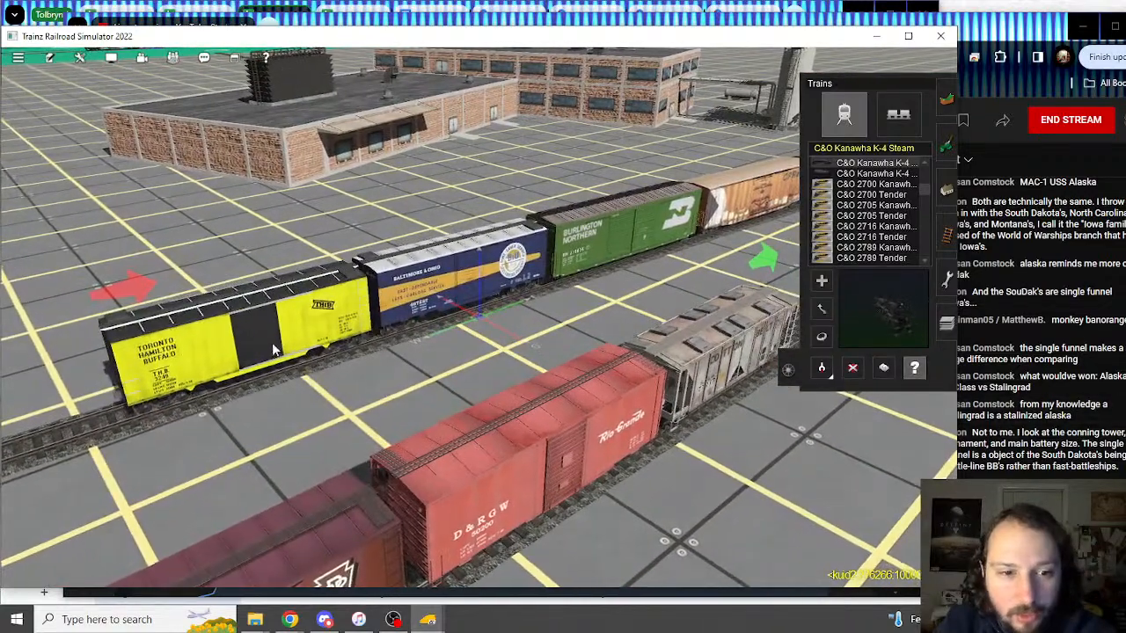
click(272, 343)
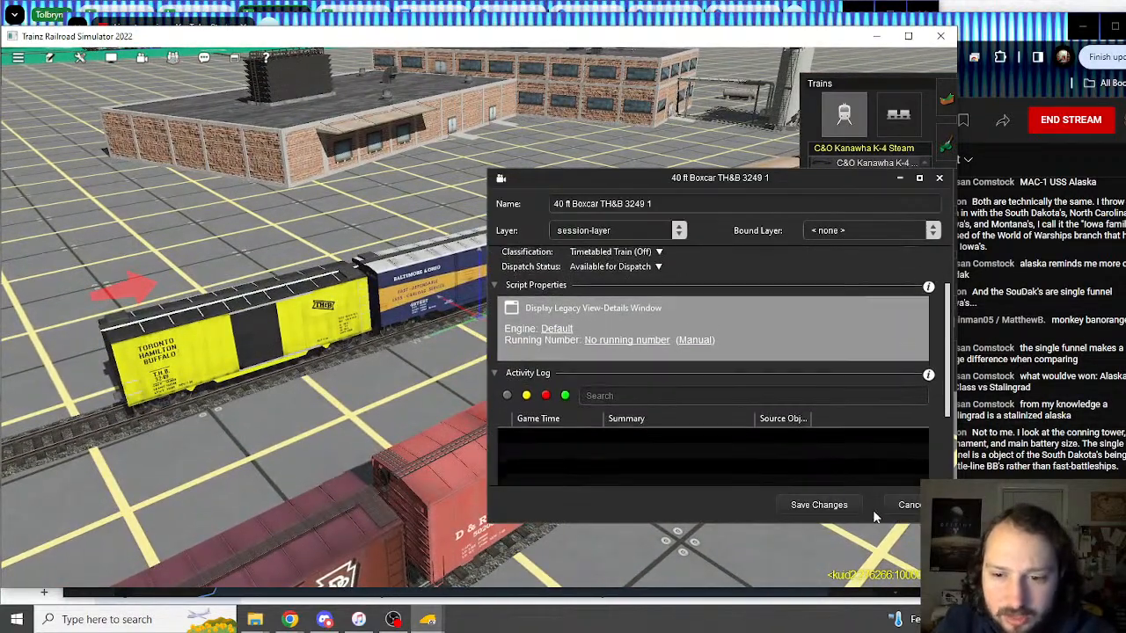
click(906, 505)
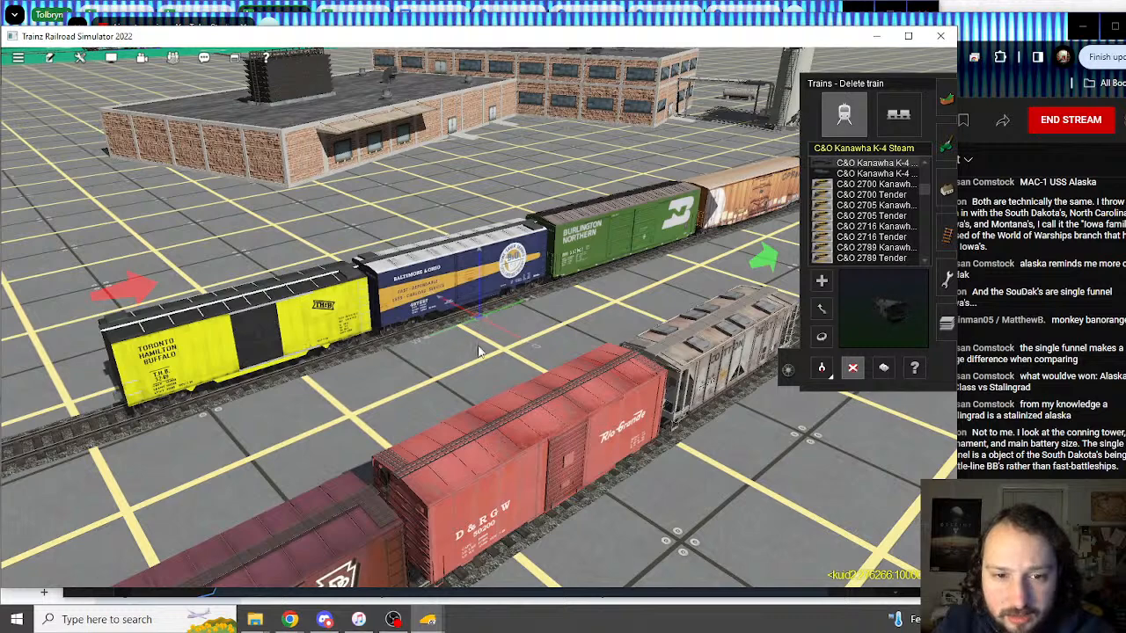
click(478, 352)
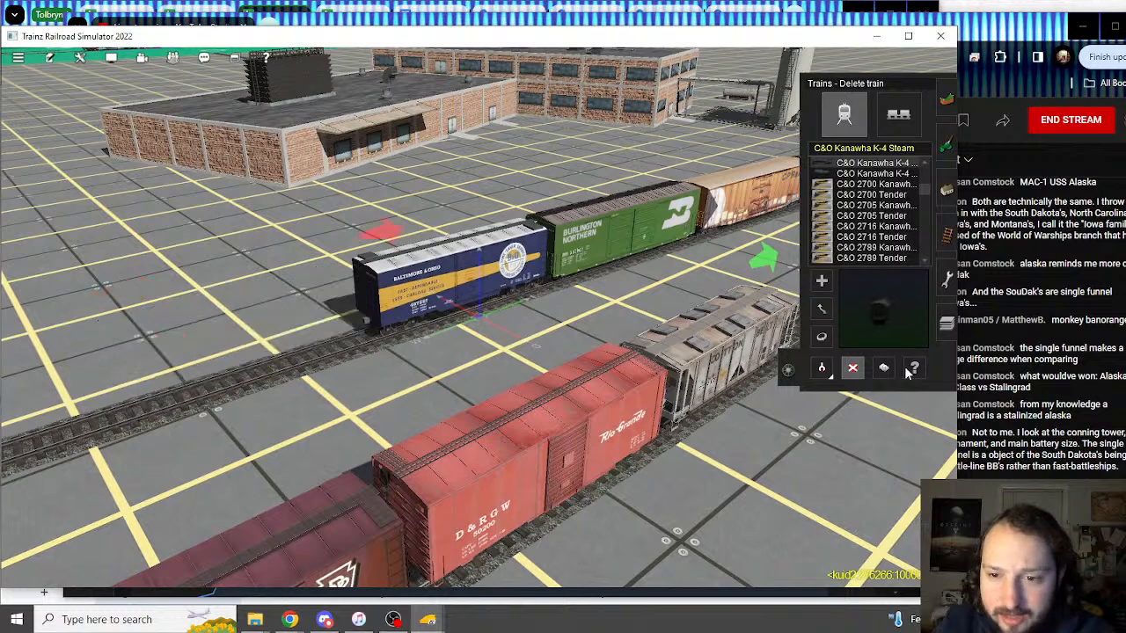
click(447, 280)
scroll(652, 414, down, 2)
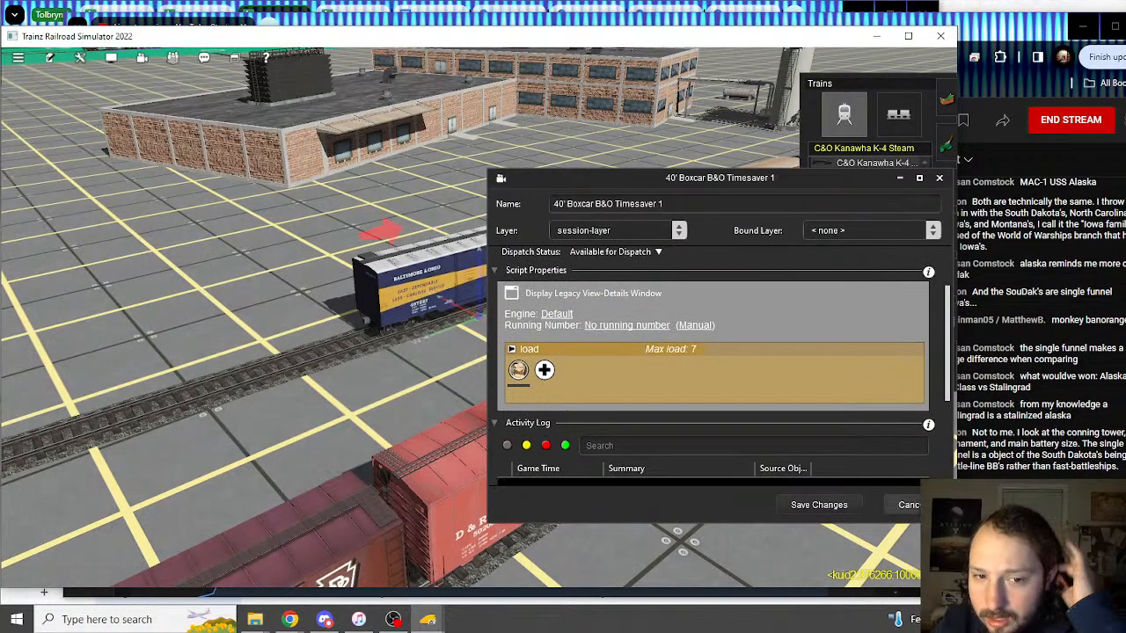
click(908, 505)
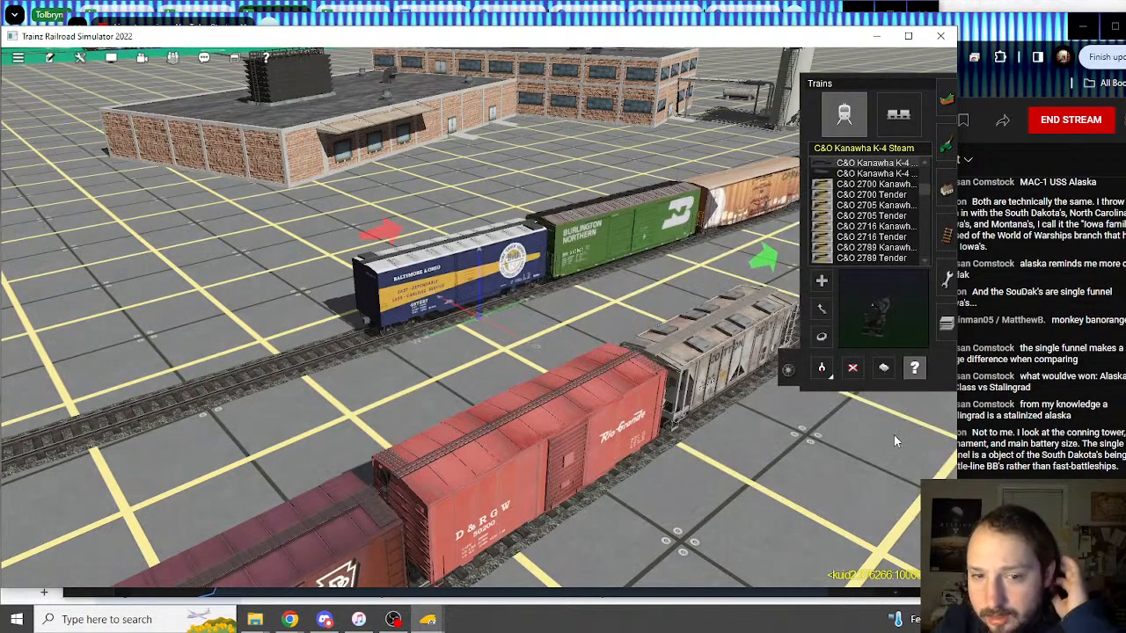
click(465, 284)
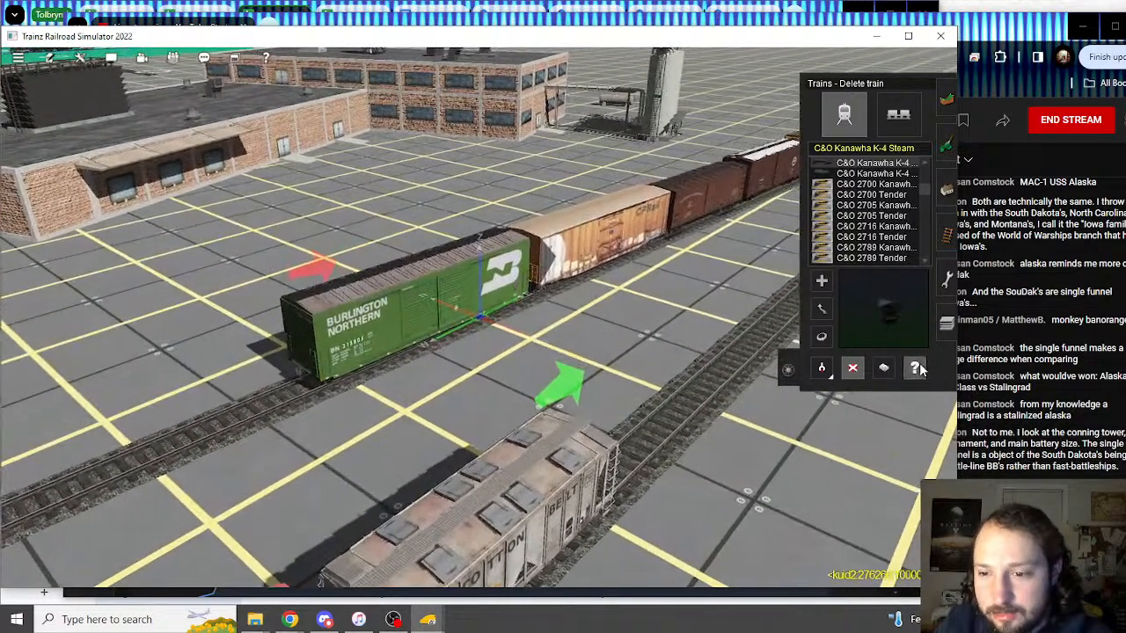
Step: Open the Burlington Northern 50ft boxcar's properties and scroll through its load slots
click(916, 368)
click(384, 354)
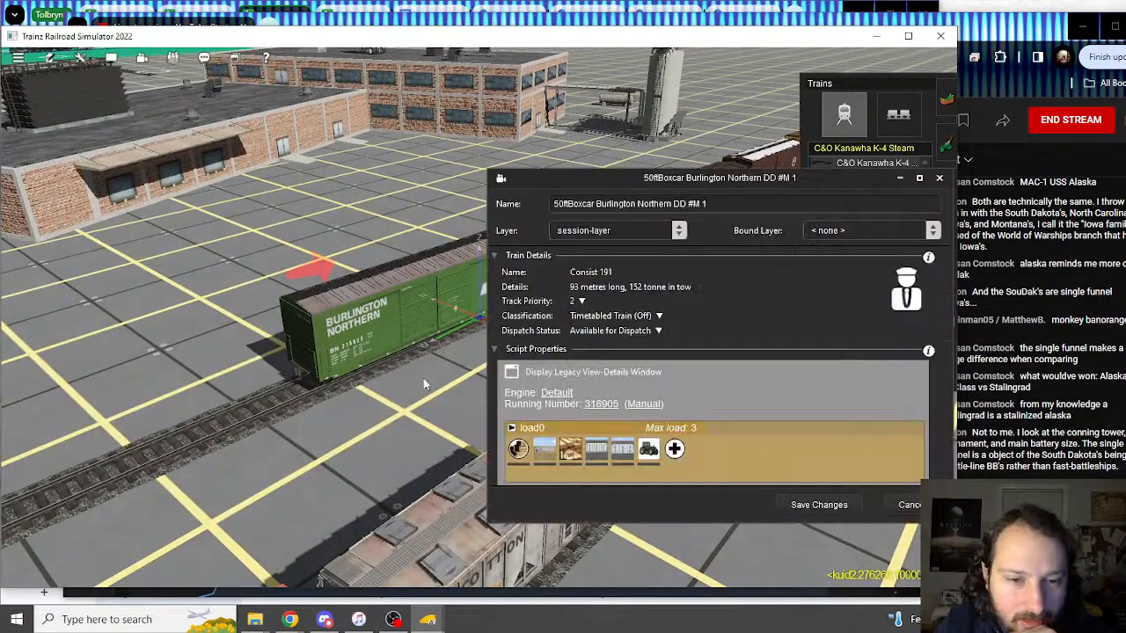
scroll(739, 449, down, 5)
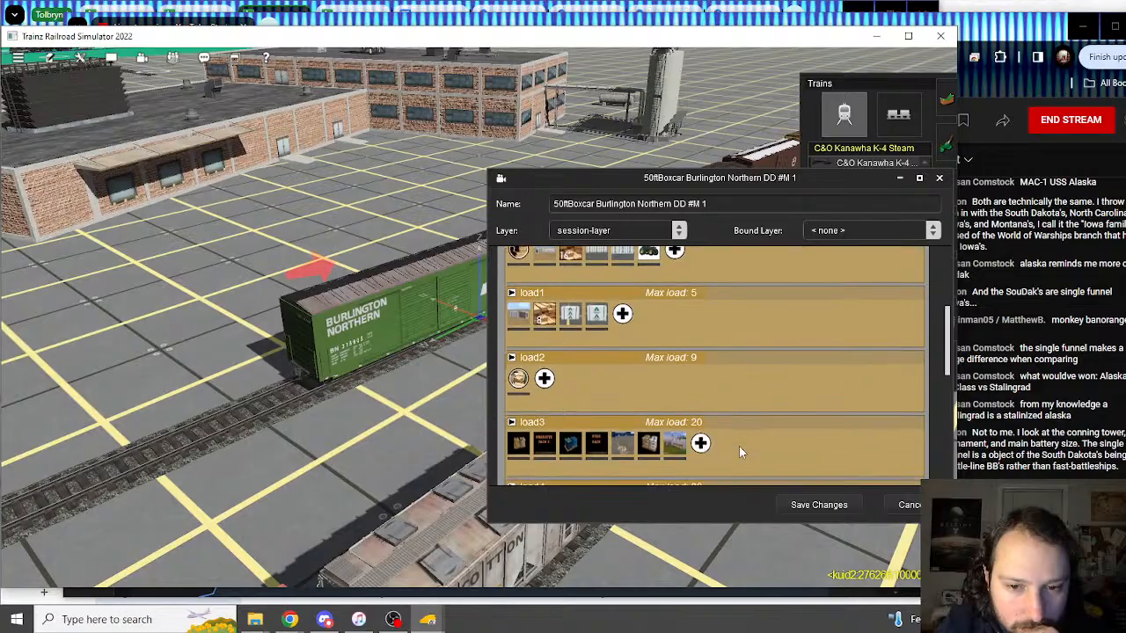
scroll(739, 446, down, 1)
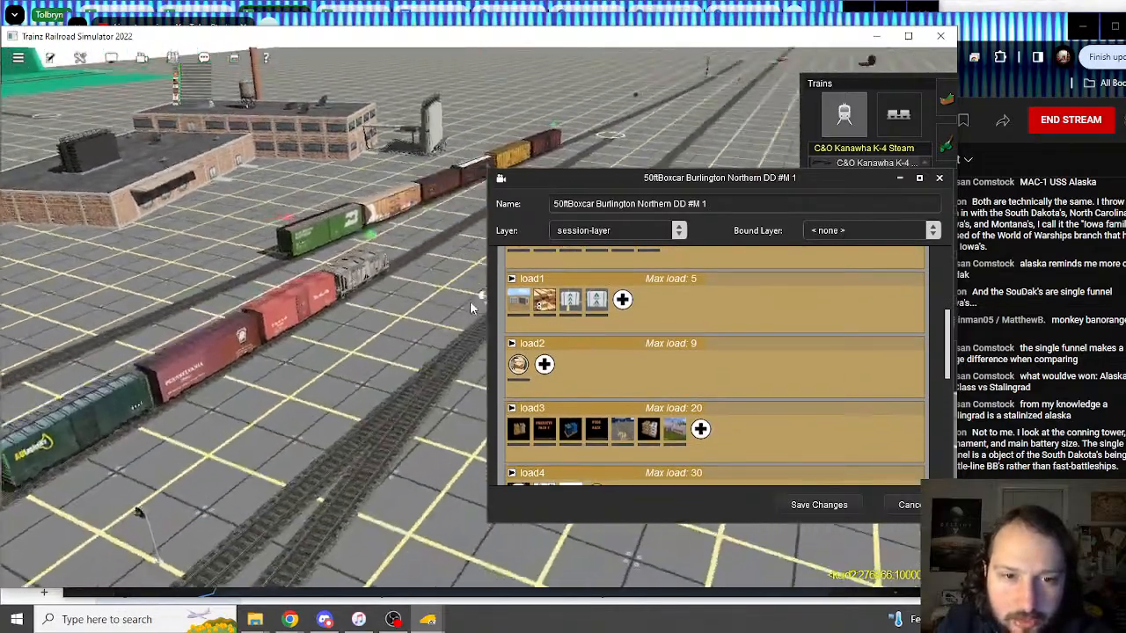
right_drag(470, 302, 479, 305)
scroll(479, 305, up, 4)
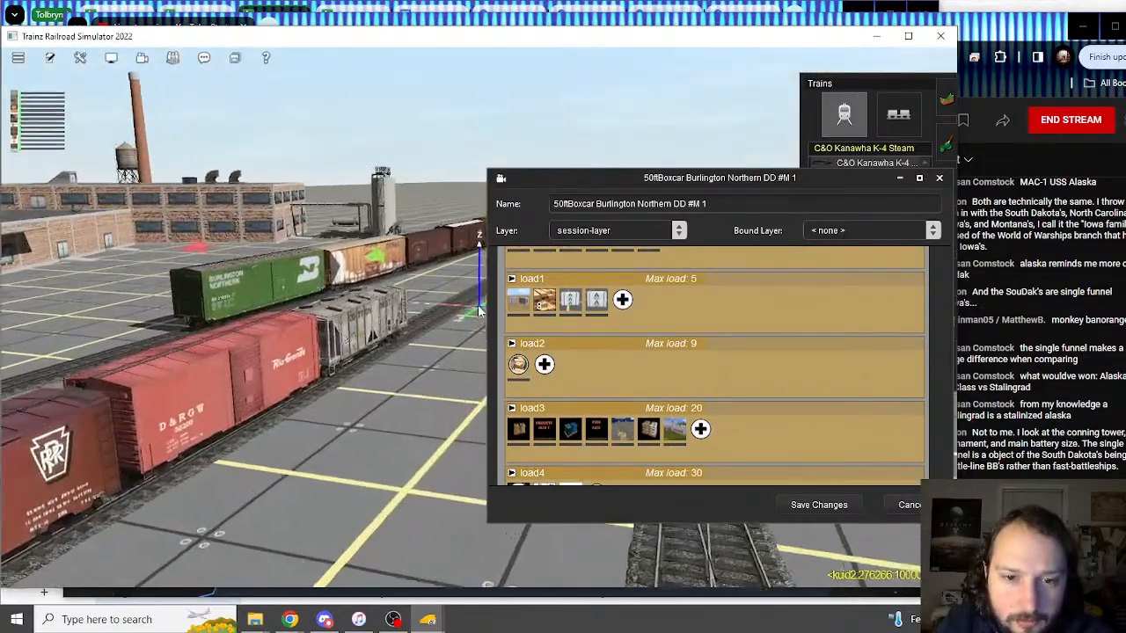
scroll(656, 369, down, 3)
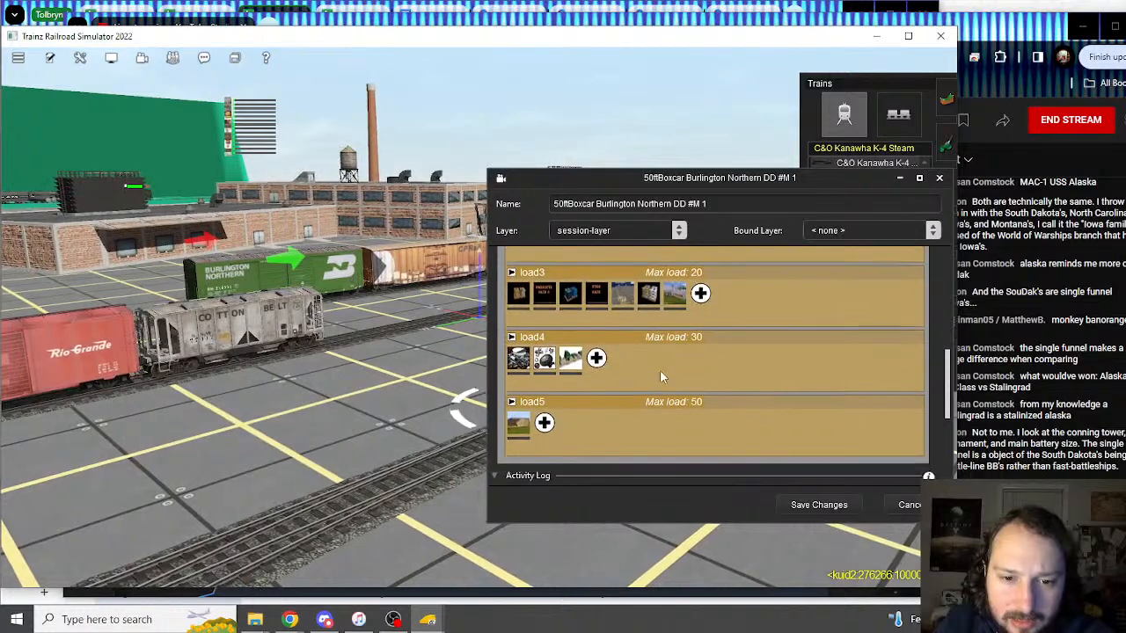
scroll(661, 371, down, 1)
Step: Expand the haybale load5 and the General Autoparts and Automobile engine load4 details
click(522, 423)
scroll(581, 393, down, 1)
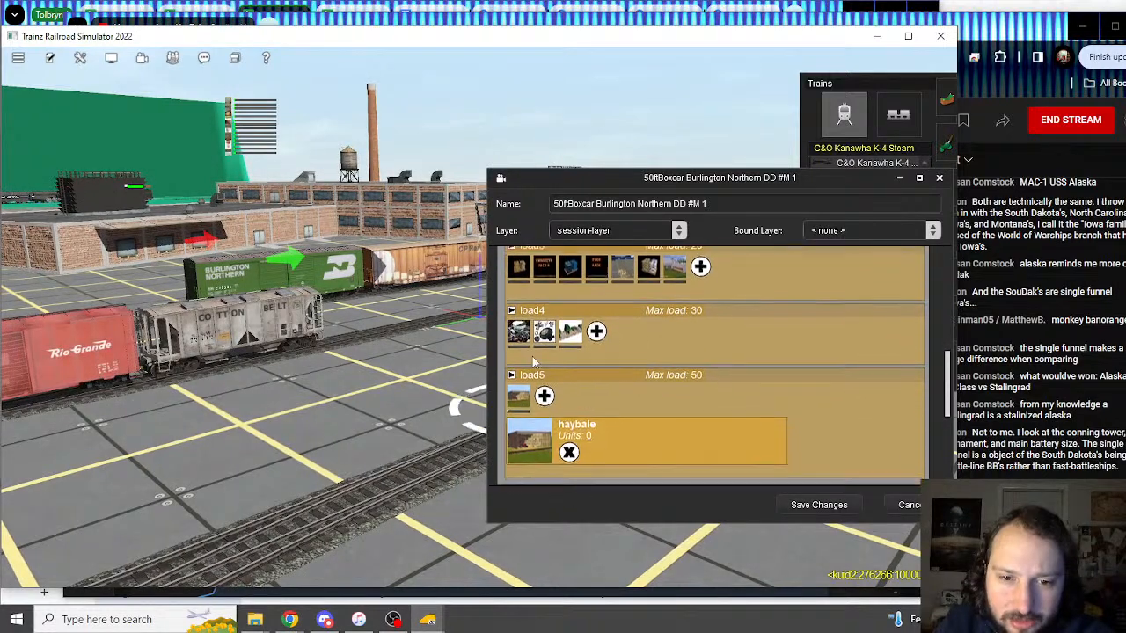
click(519, 327)
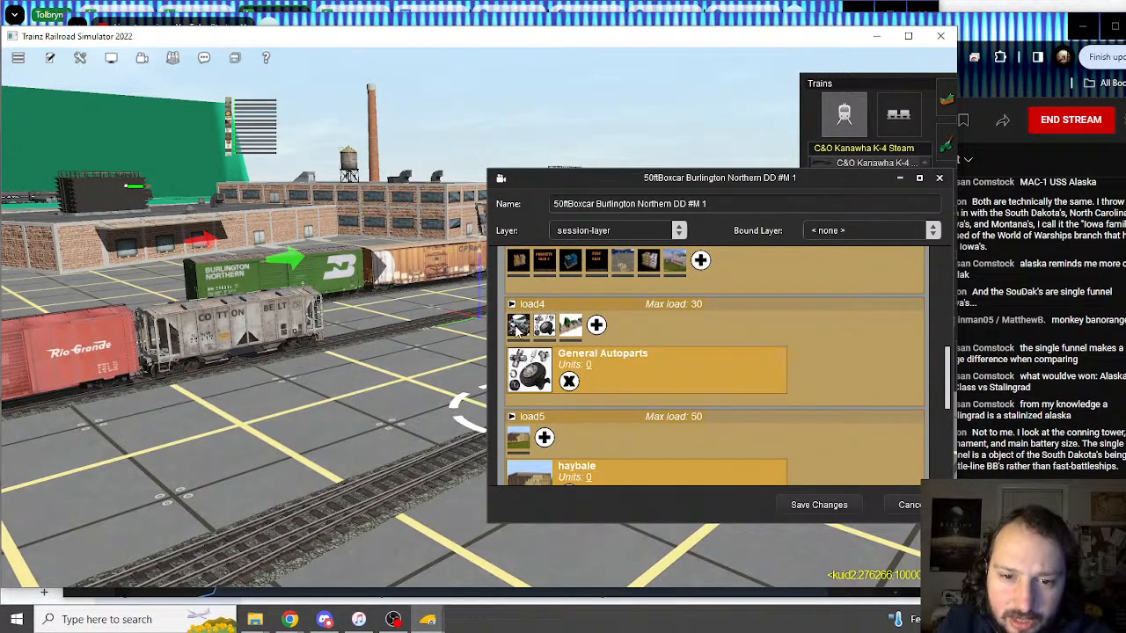
click(543, 326)
scroll(660, 370, up, 2)
click(1027, 33)
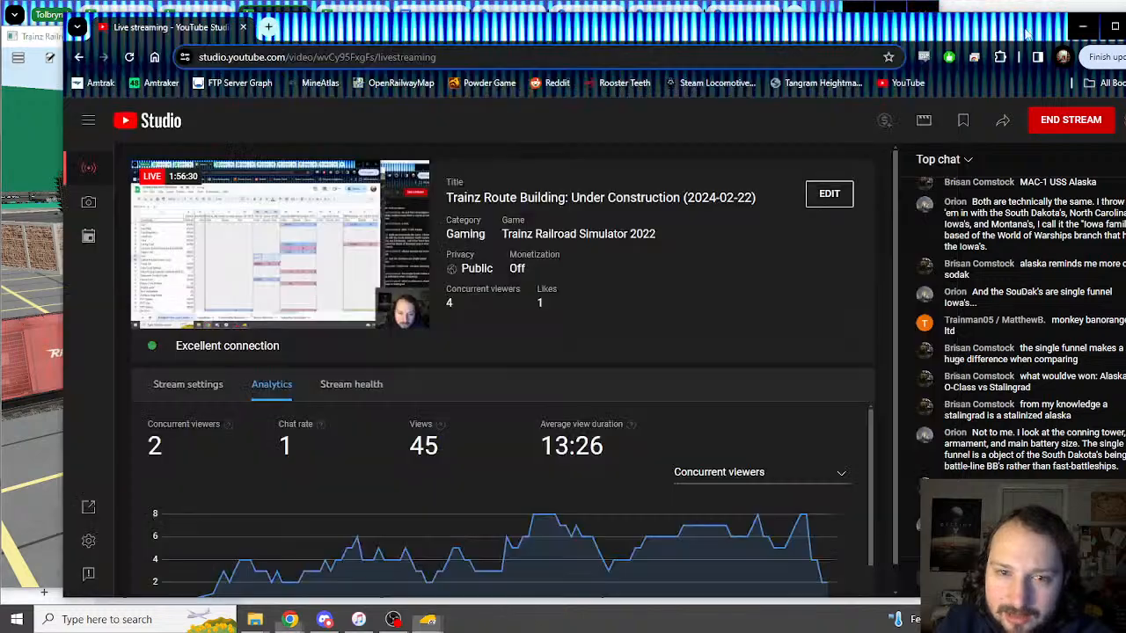
Step: Check the Automobile engine row in the Industries and Balance spreadsheet
key(alt+Tab)
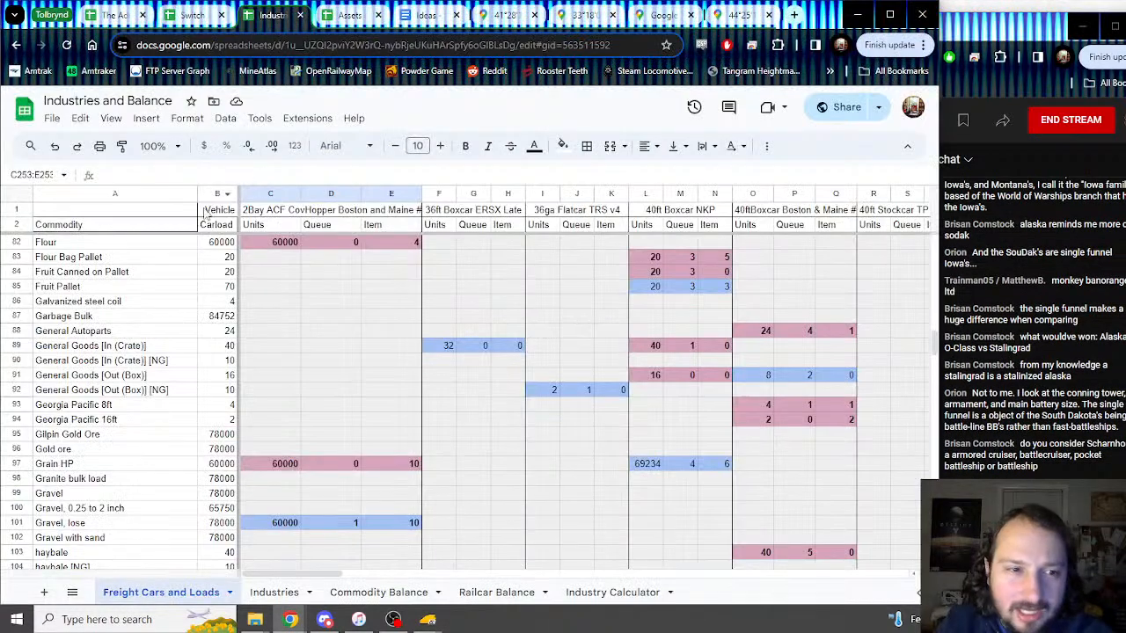
scroll(149, 298, up, 15)
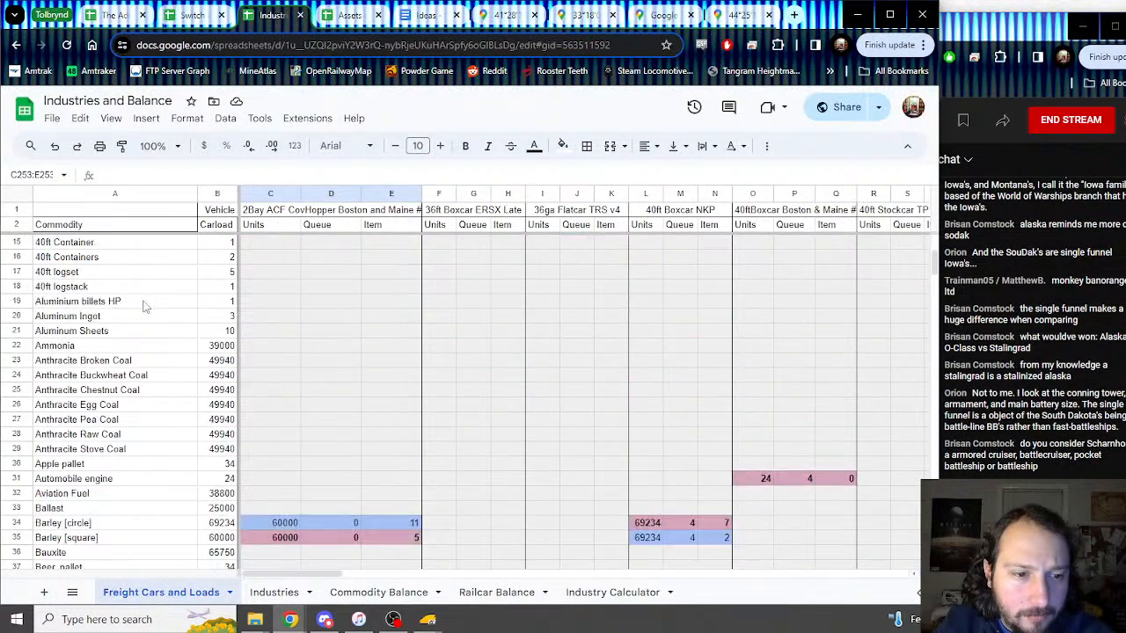
click(90, 480)
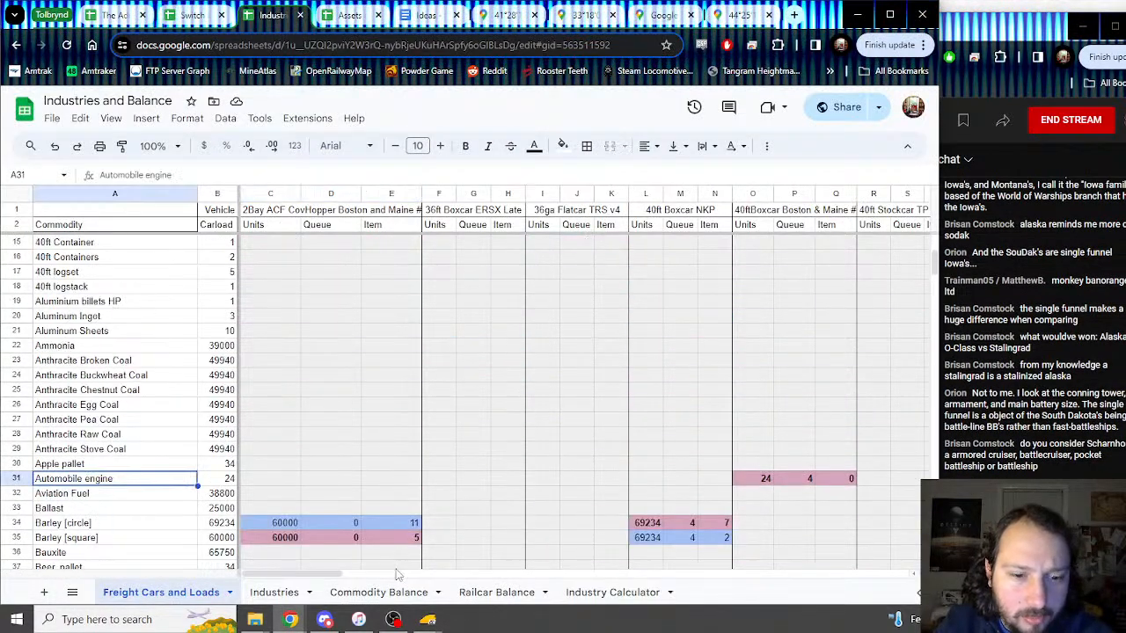
click(426, 624)
click(482, 567)
Step: Inspect the boxcar's Cement Bag Pallet, IKEA pallet and stockfeed bags load details
scroll(621, 352, up, 2)
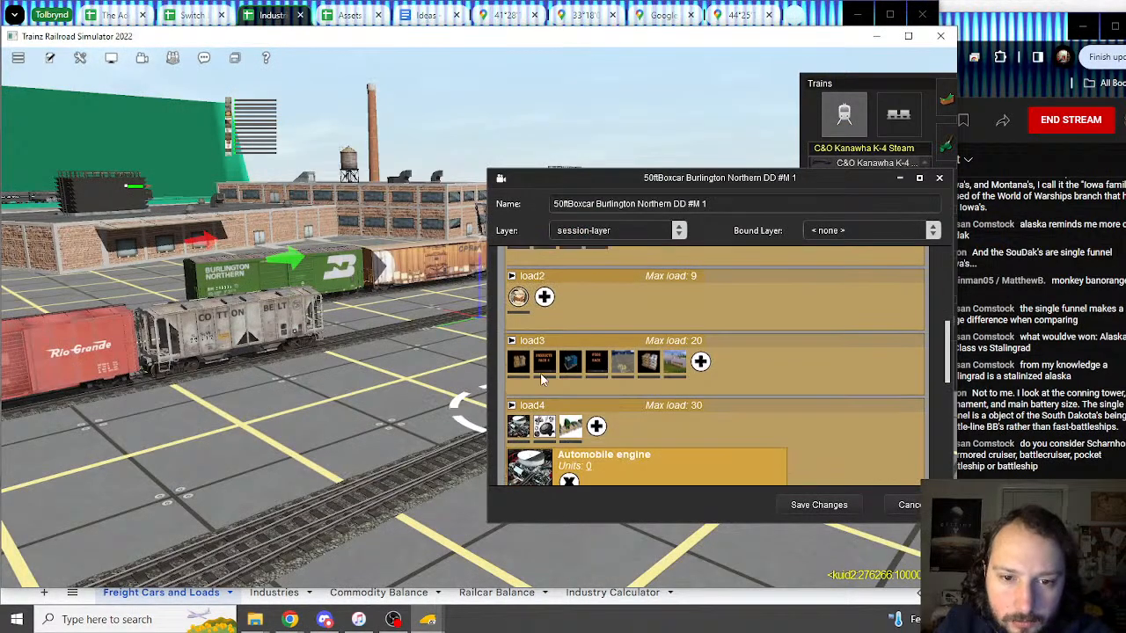
click(544, 374)
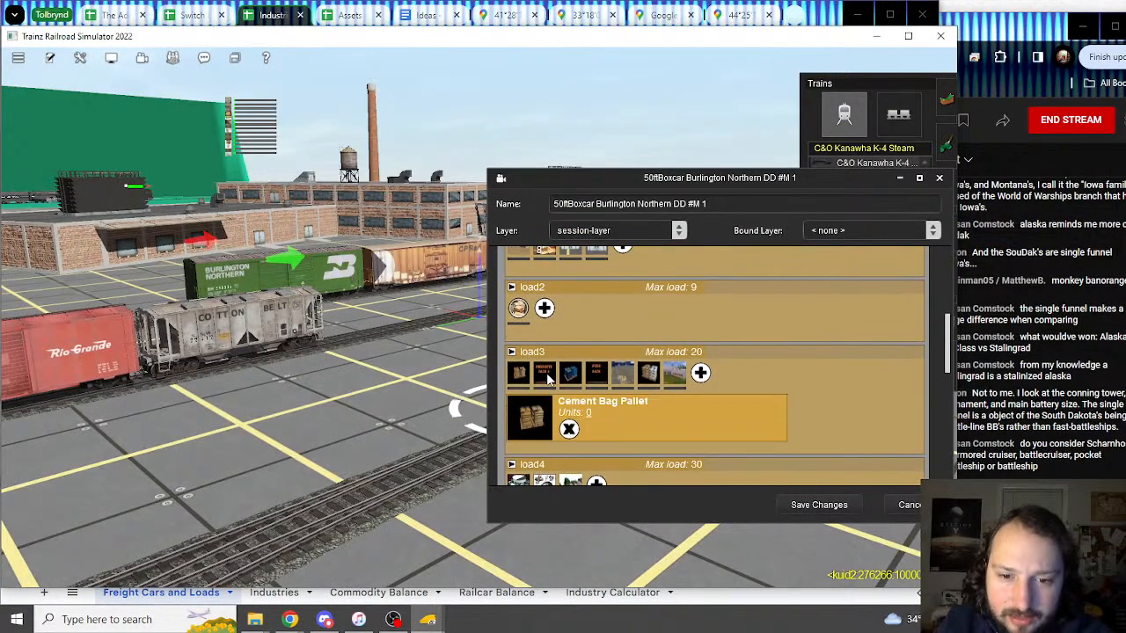
click(649, 374)
click(676, 374)
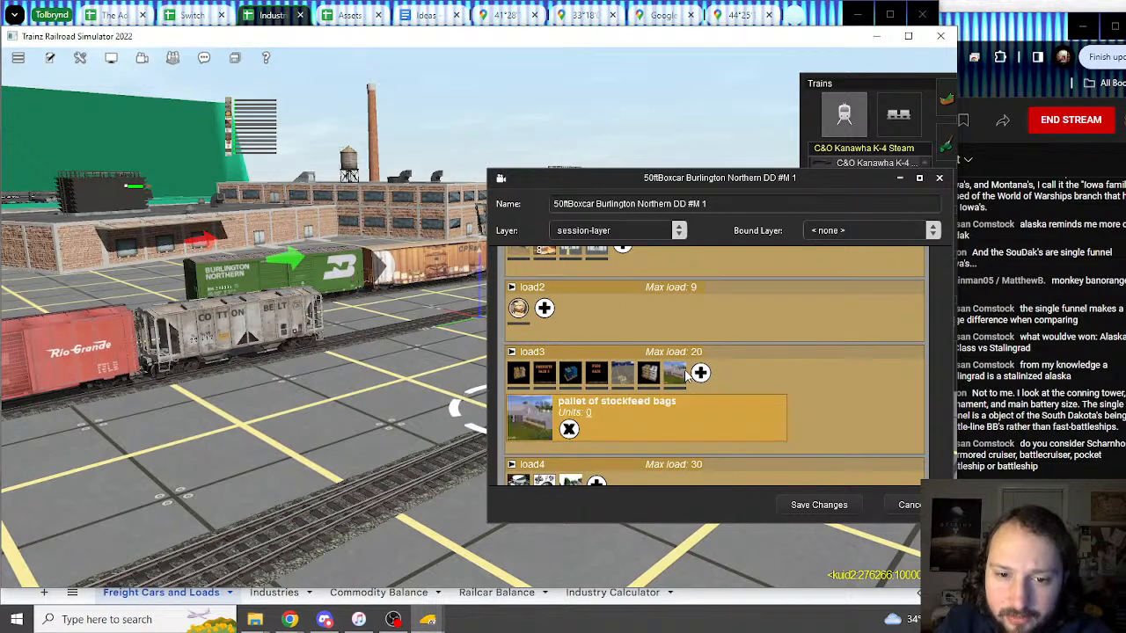
scroll(727, 413, up, 1)
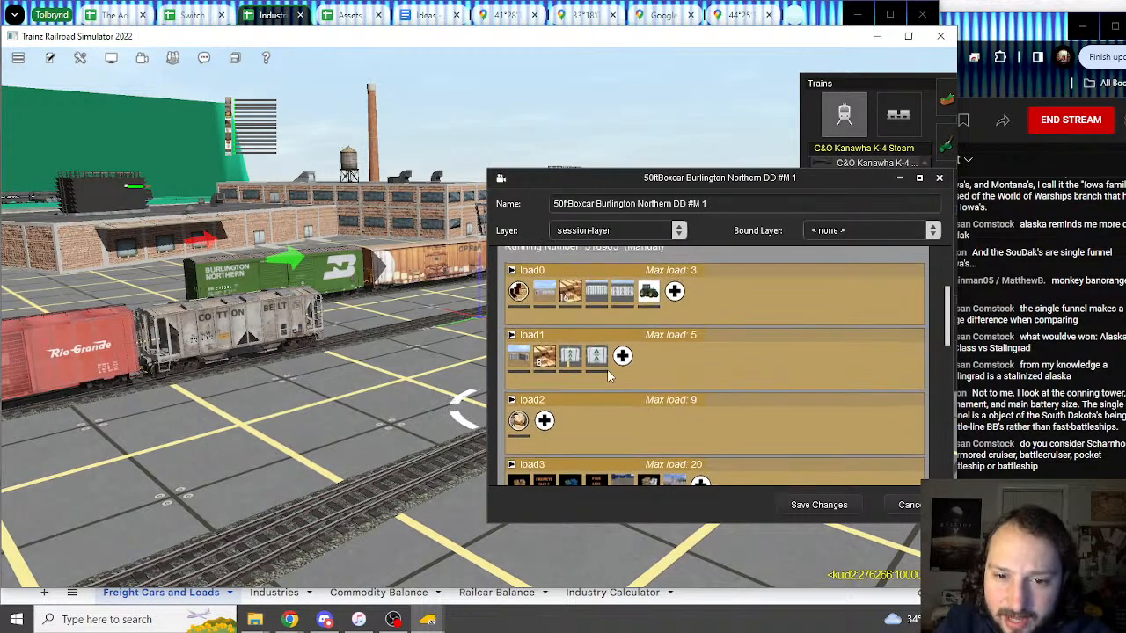
scroll(607, 369, up, 2)
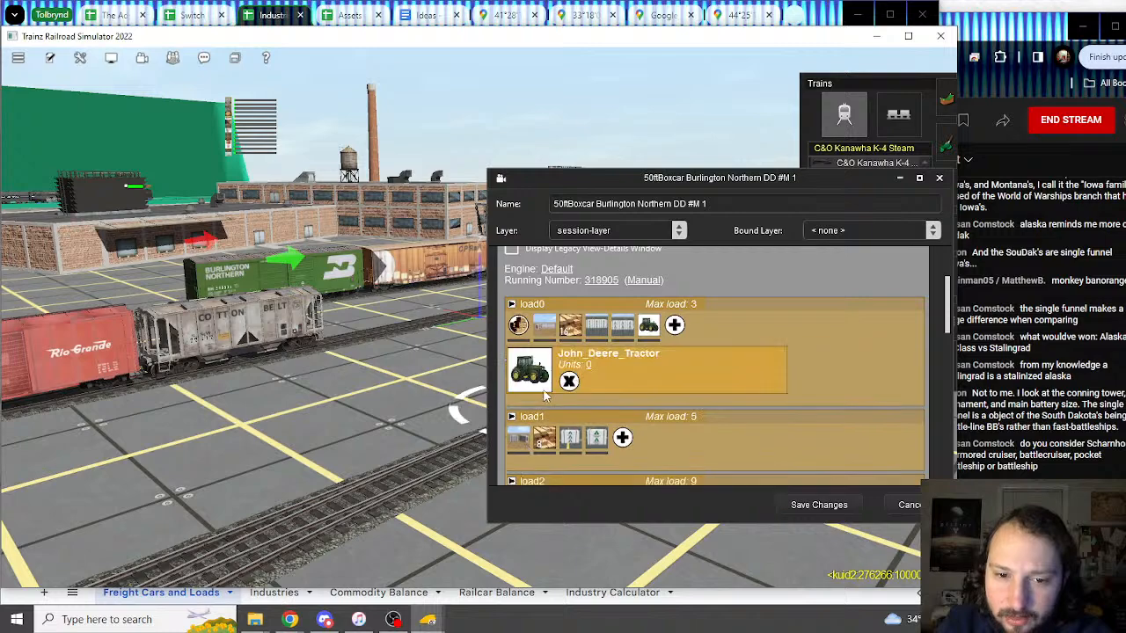
Step: Look up the John Deere Tractor row in the spreadsheet
click(817, 14)
scroll(110, 400, down, 10)
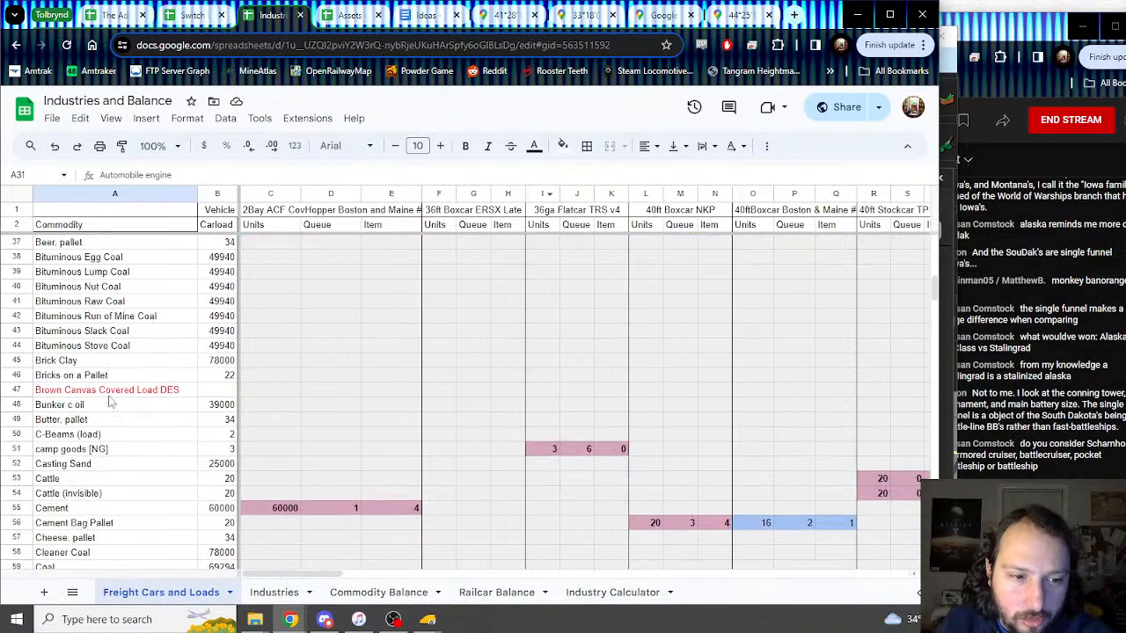
scroll(110, 400, down, 5)
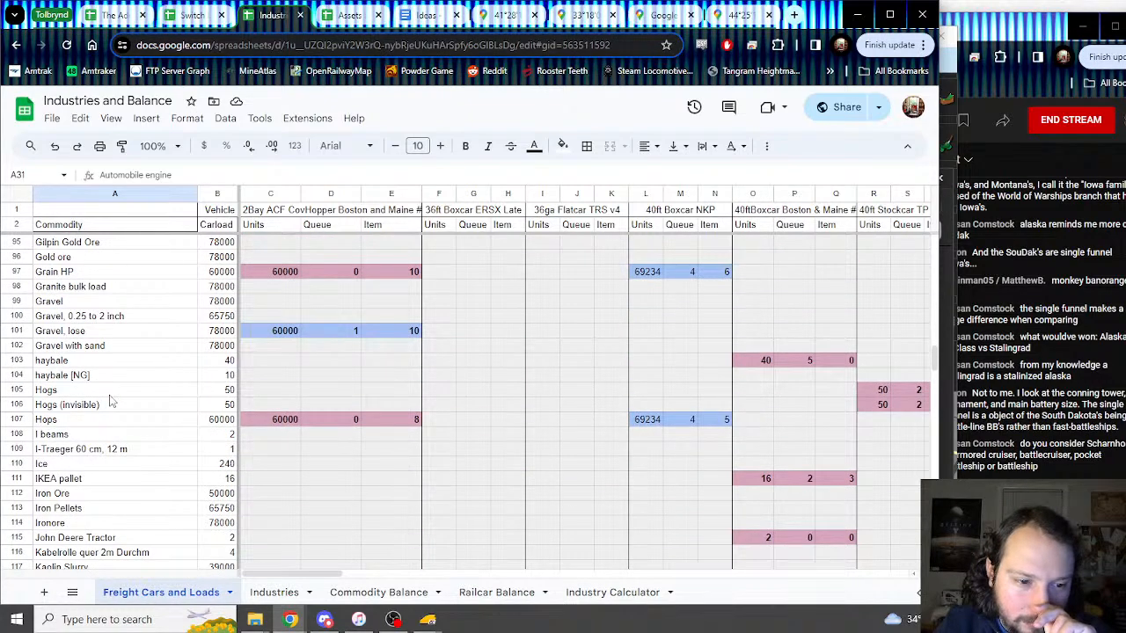
scroll(110, 400, down, 1)
click(99, 467)
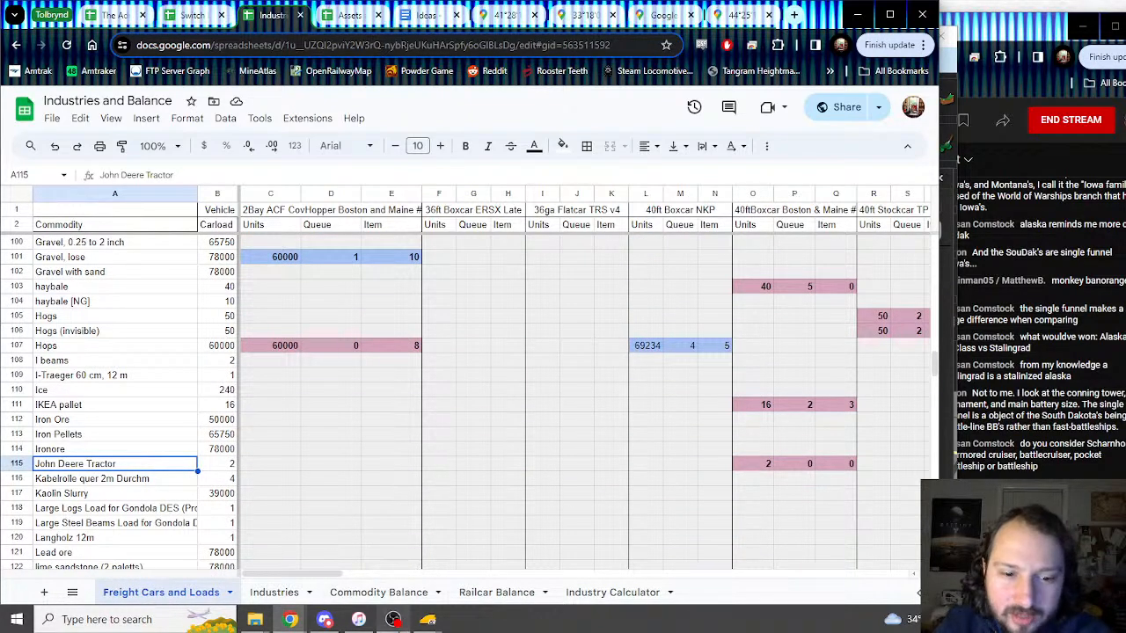
mouse_move(429, 620)
click(497, 577)
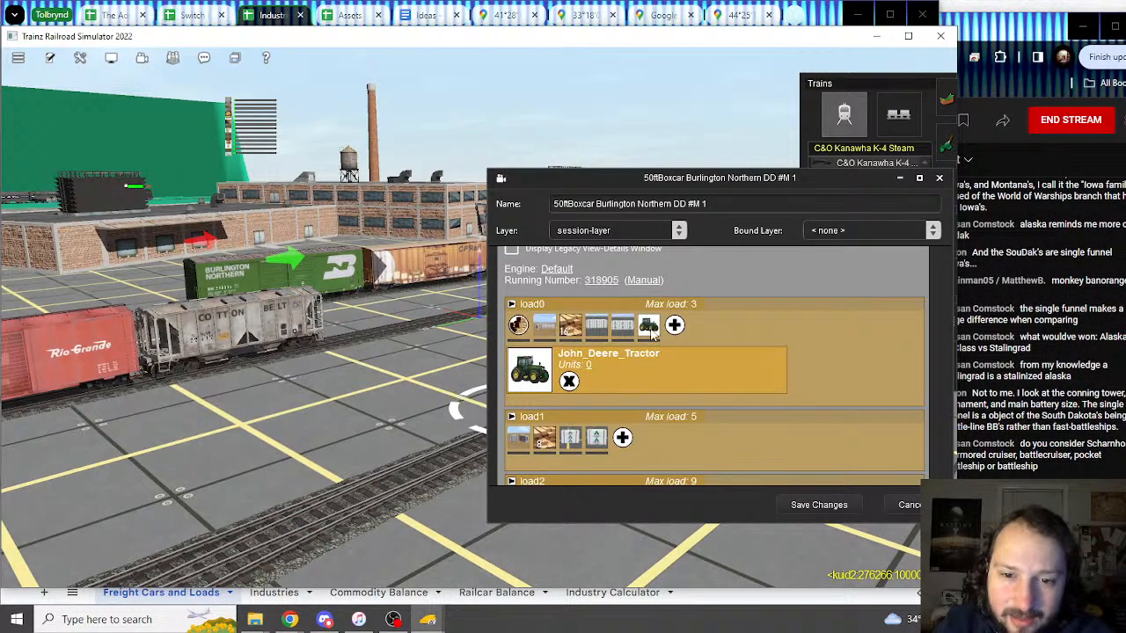
Step: Check the John Deere Tractor units in column O, then cancel the boxcar's properties
click(837, 23)
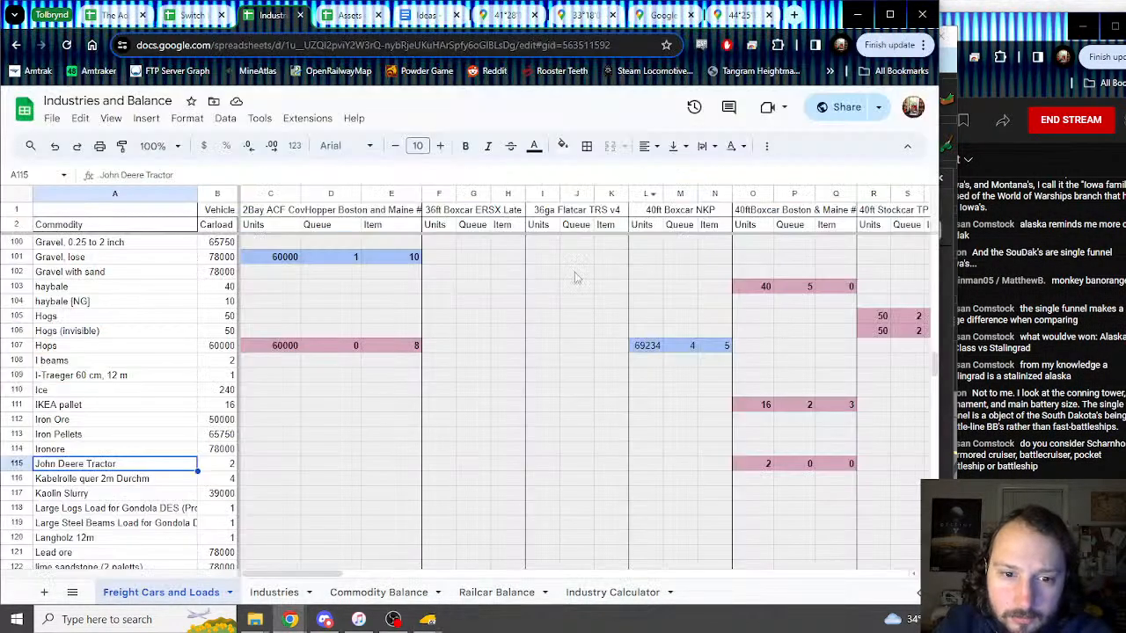
click(765, 466)
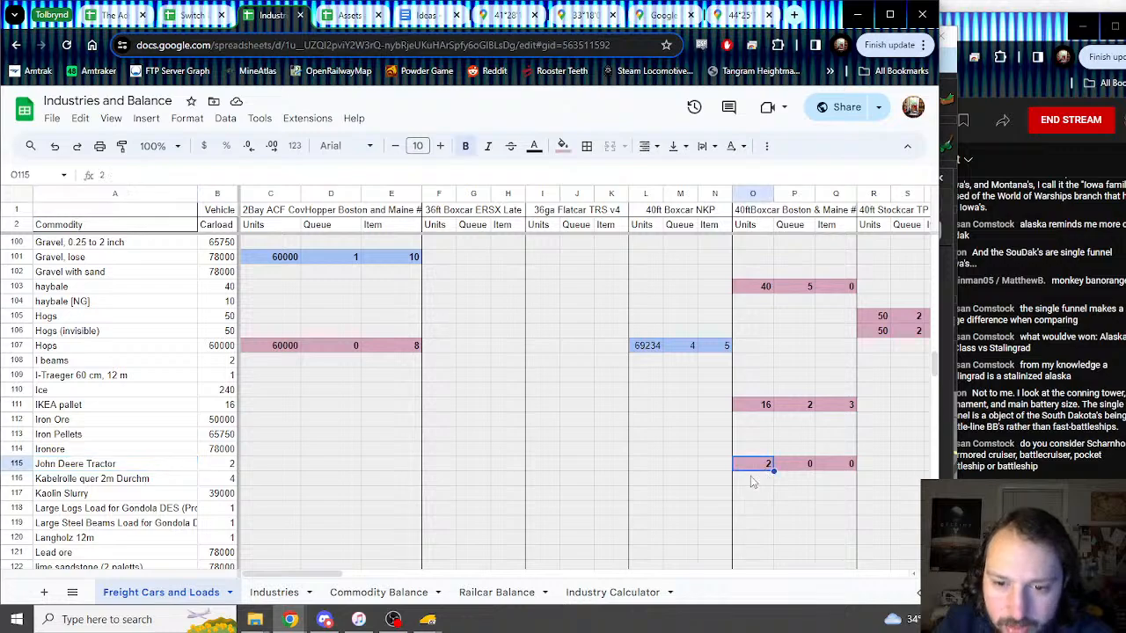
mouse_move(428, 620)
click(472, 532)
right_drag(472, 532, 563, 290)
click(917, 505)
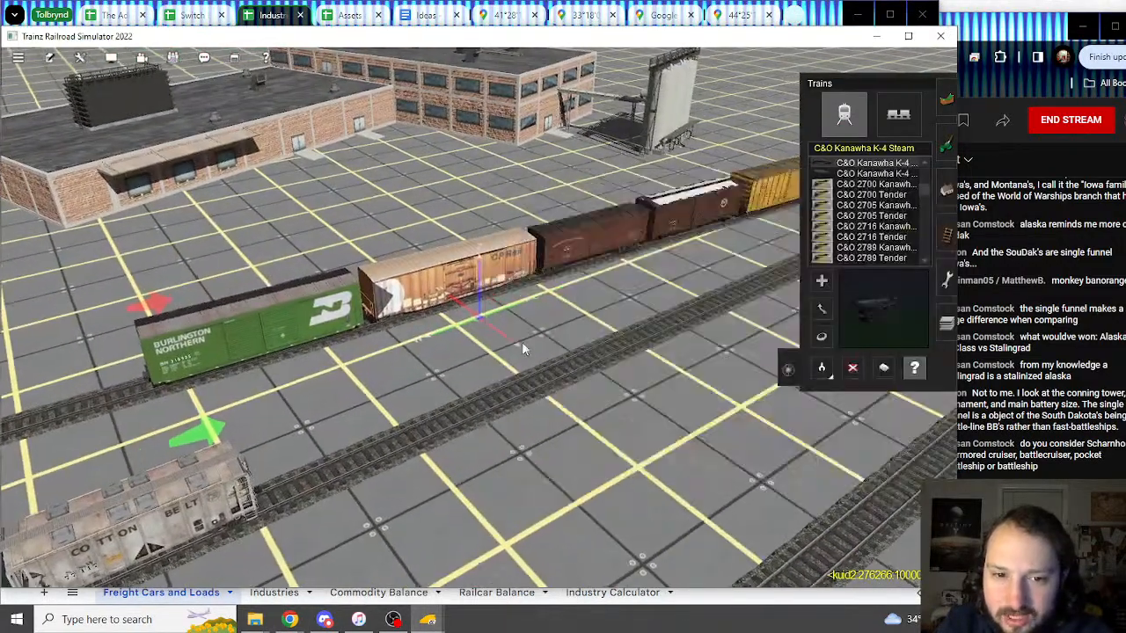
Step: Open the CP 50ft boxcar's properties and look up the Butter, pallet spreadsheet row
click(445, 288)
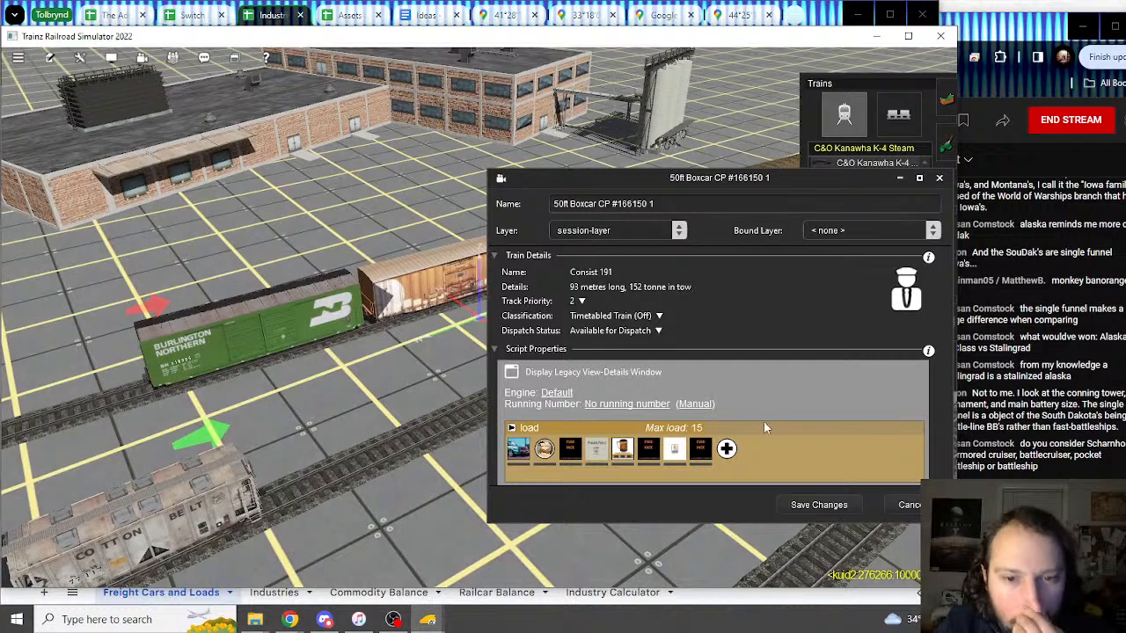
scroll(765, 426, down, 3)
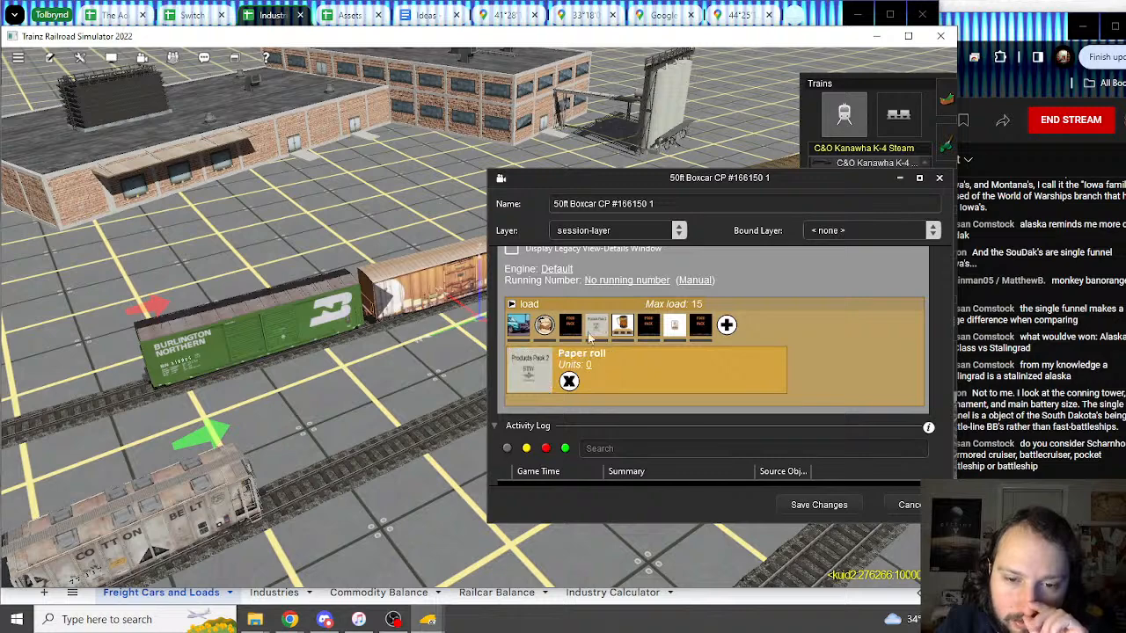
click(815, 18)
scroll(220, 345, down, 1)
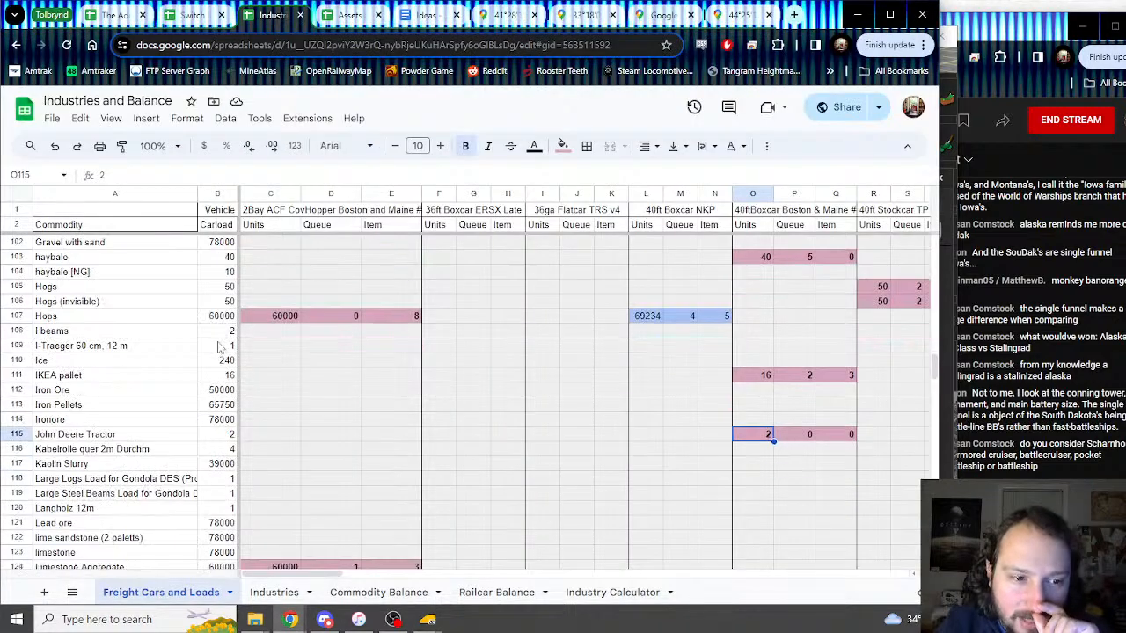
scroll(220, 347, up, 6)
scroll(220, 345, up, 6)
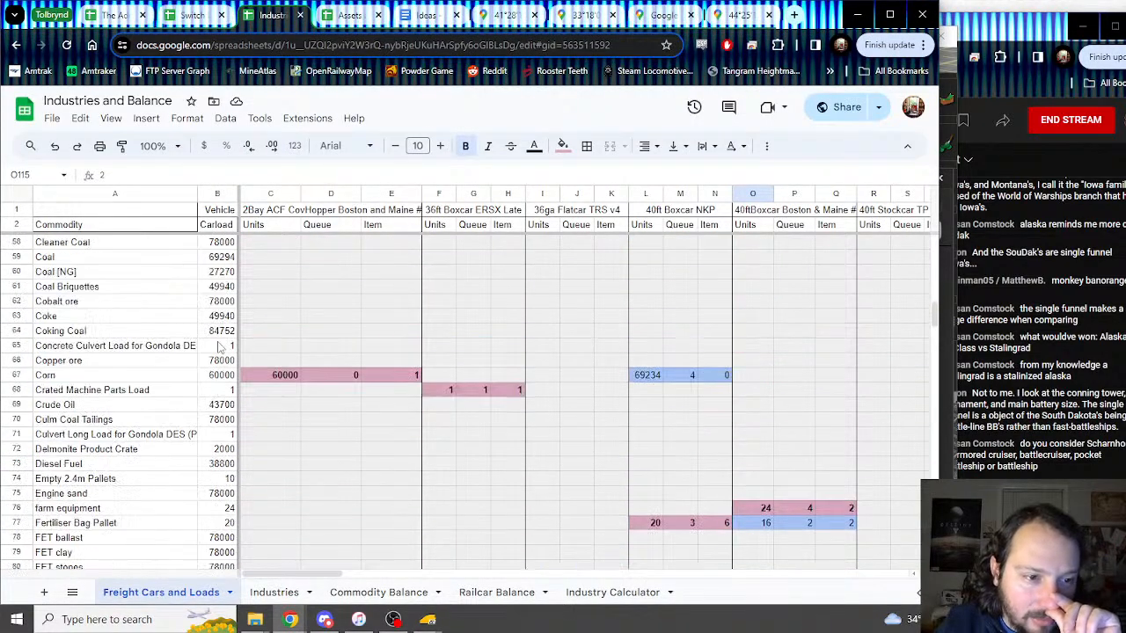
click(135, 302)
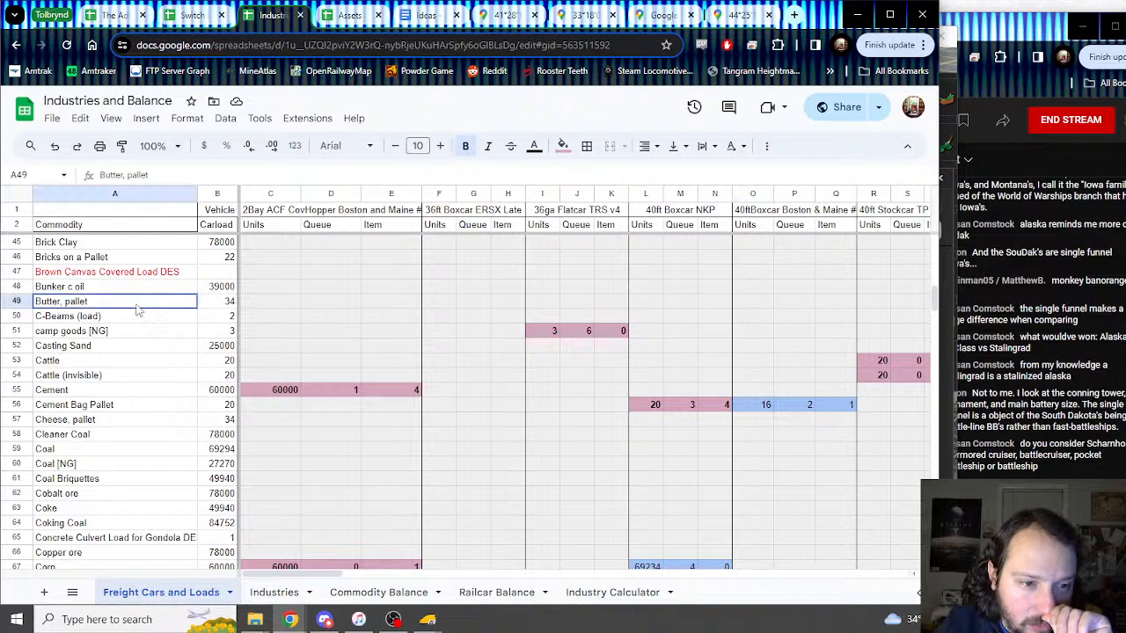
Step: Look up the Paper roll row, then close the CP boxcar's properties unchanged
scroll(134, 369, down, 8)
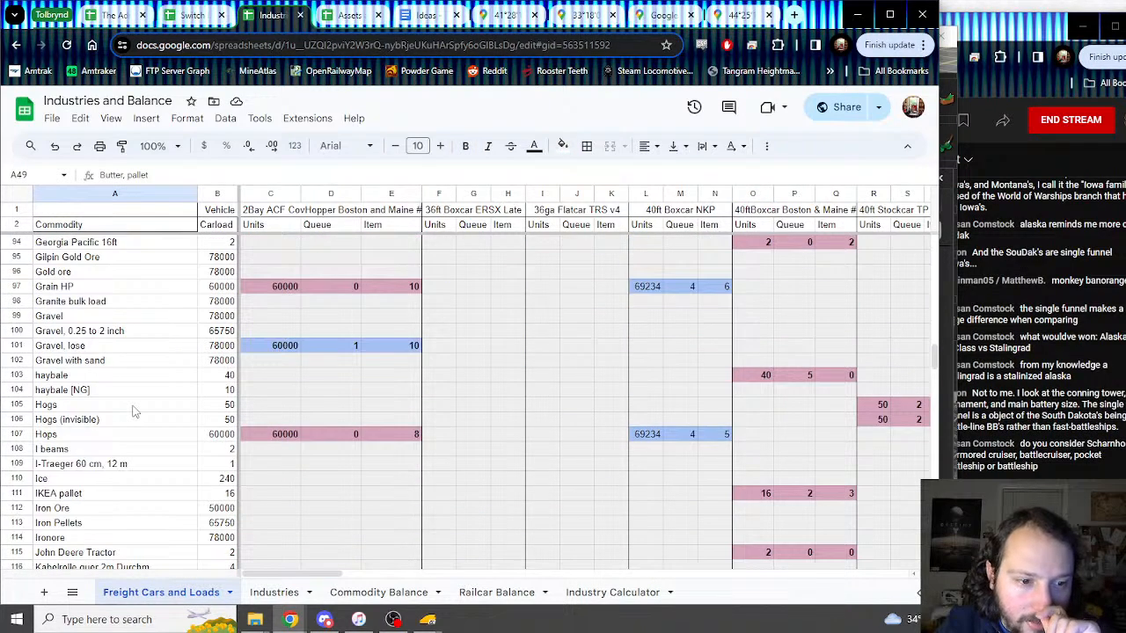
scroll(134, 411, down, 7)
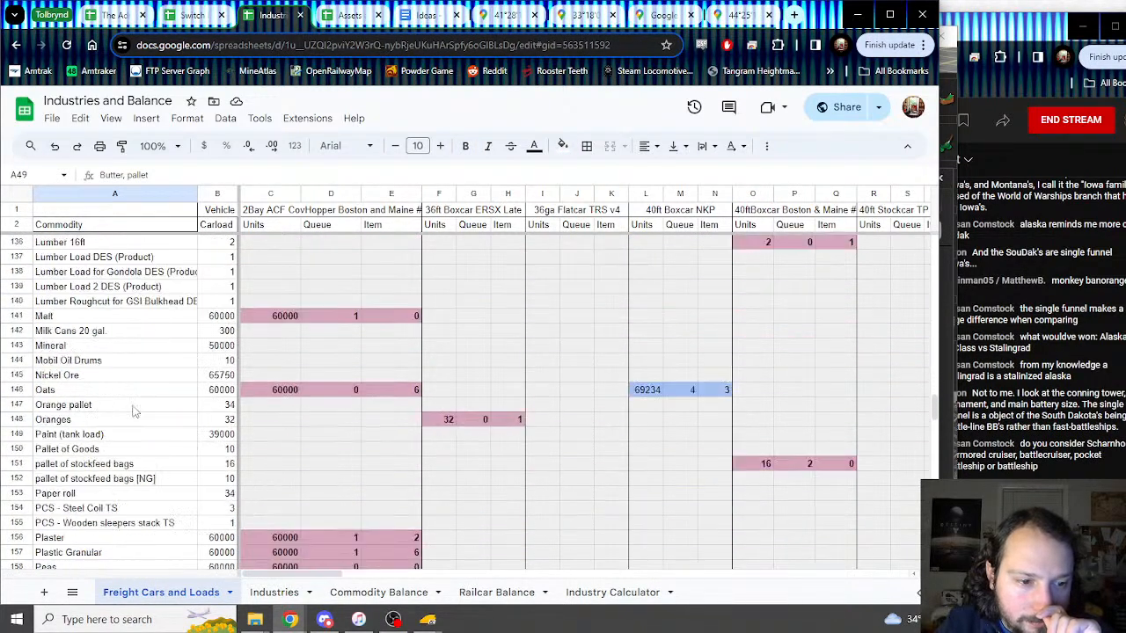
scroll(134, 411, down, 2)
click(116, 394)
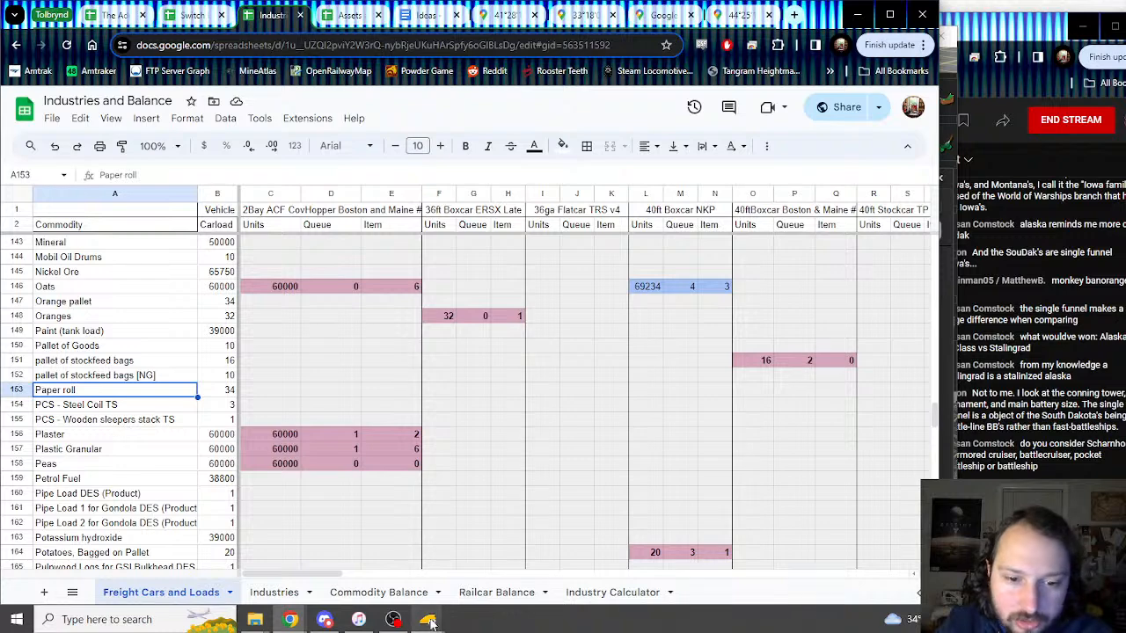
mouse_move(428, 619)
click(519, 546)
click(909, 505)
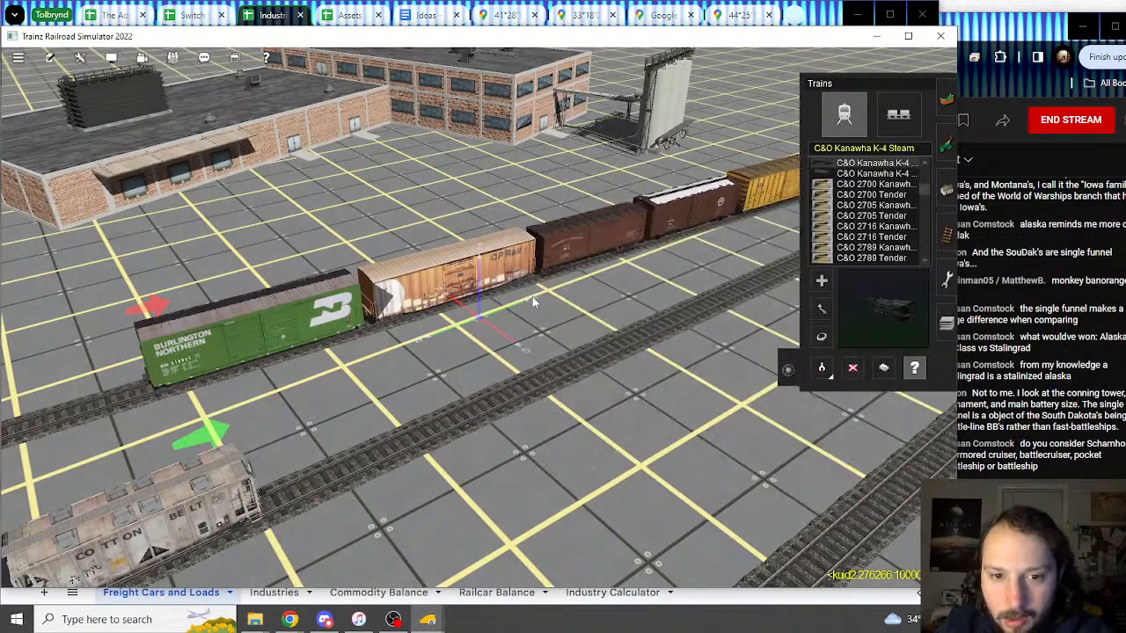
Step: Inspect the SN 2300 Series boxcar's 16ft lumberstack load and close it unchanged
click(573, 274)
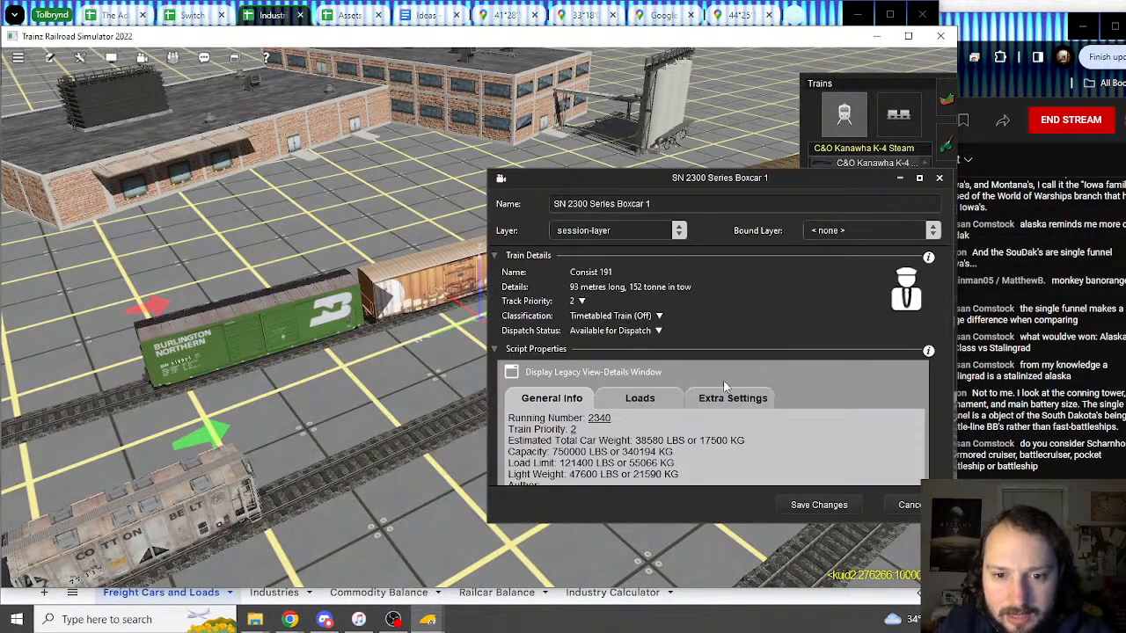
click(659, 407)
scroll(828, 390, down, 5)
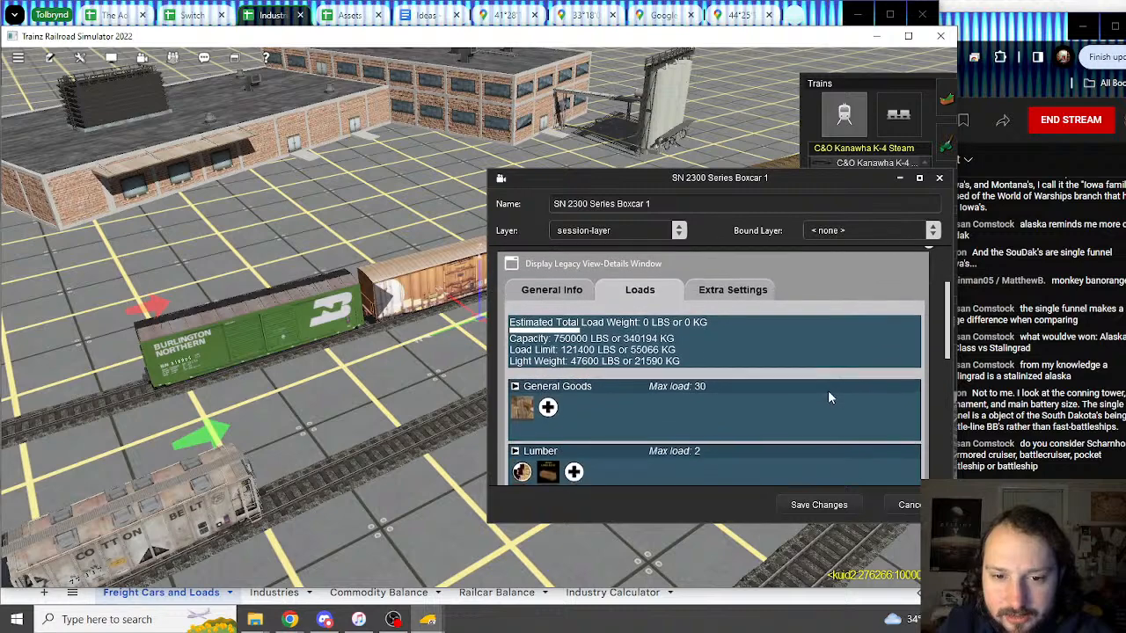
scroll(608, 400, down, 1)
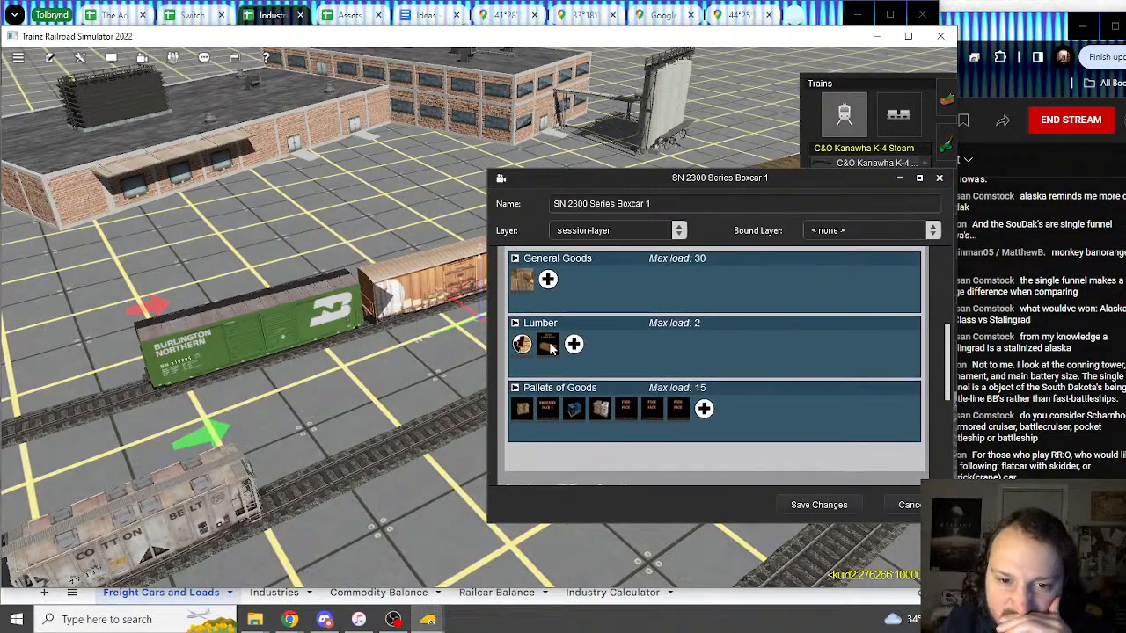
click(546, 345)
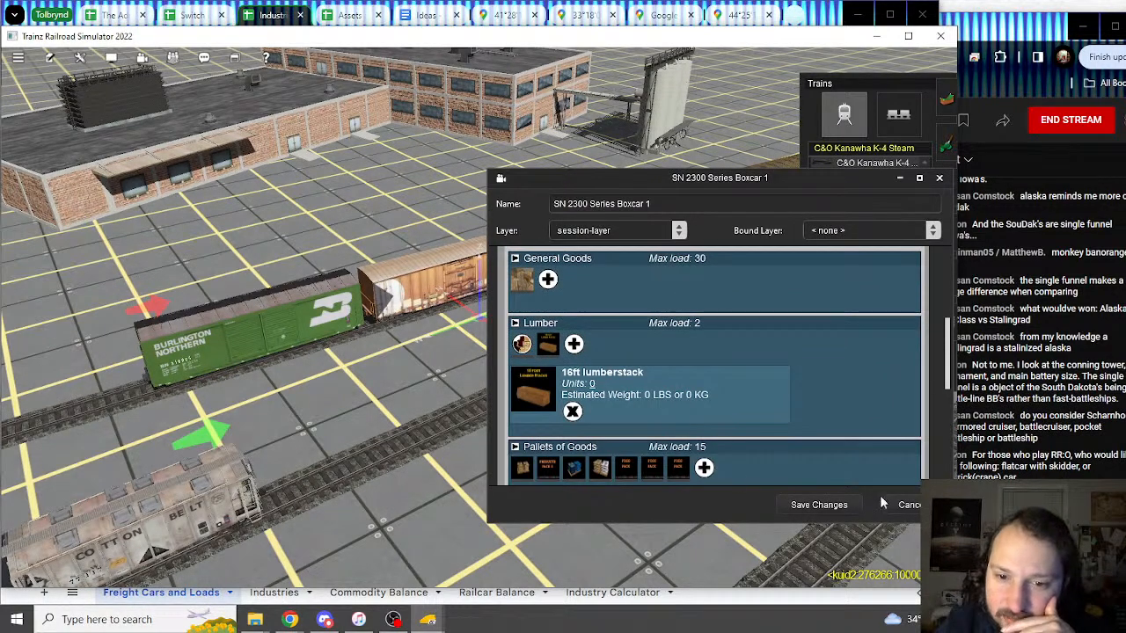
click(906, 505)
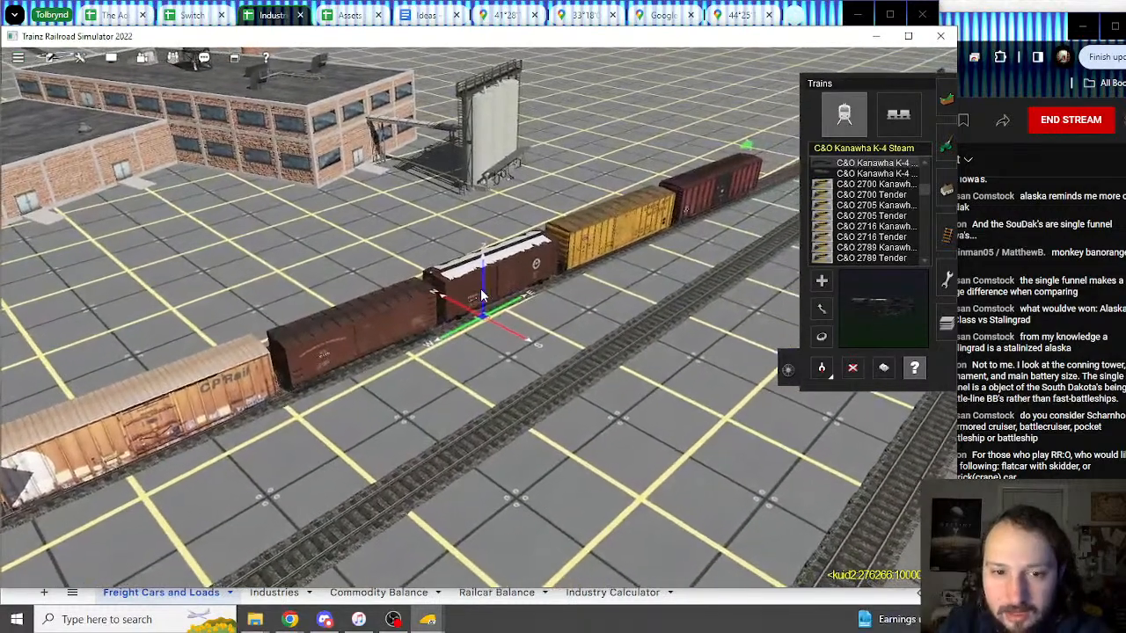
Step: Review the IHRR 40ft AAR boxcar's properties without changes
click(481, 296)
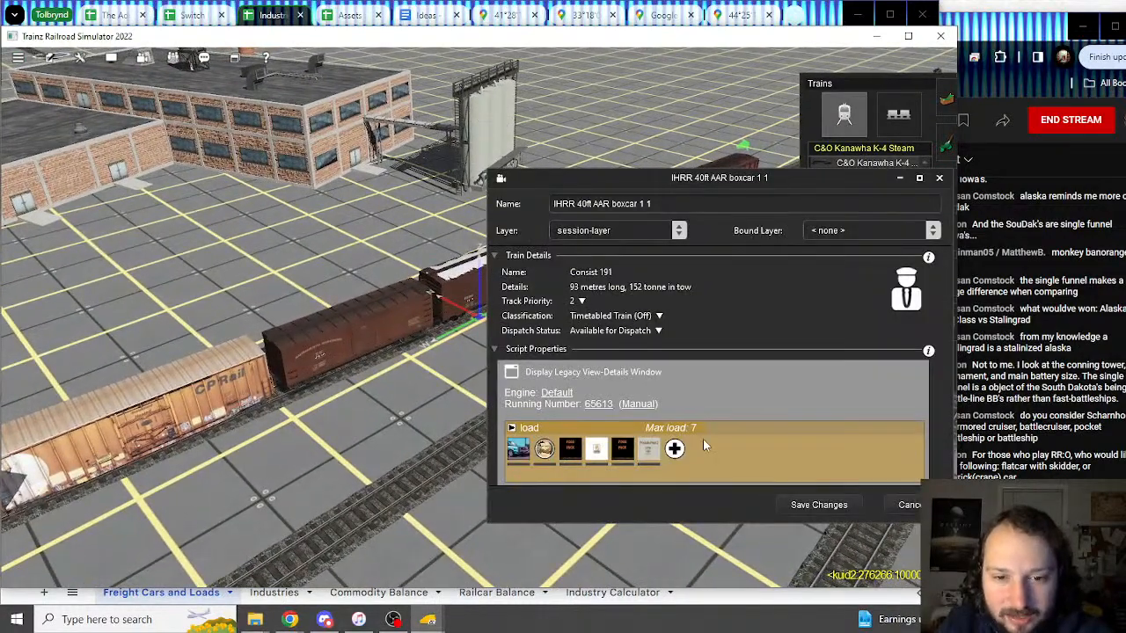
scroll(702, 446, down, 2)
click(906, 505)
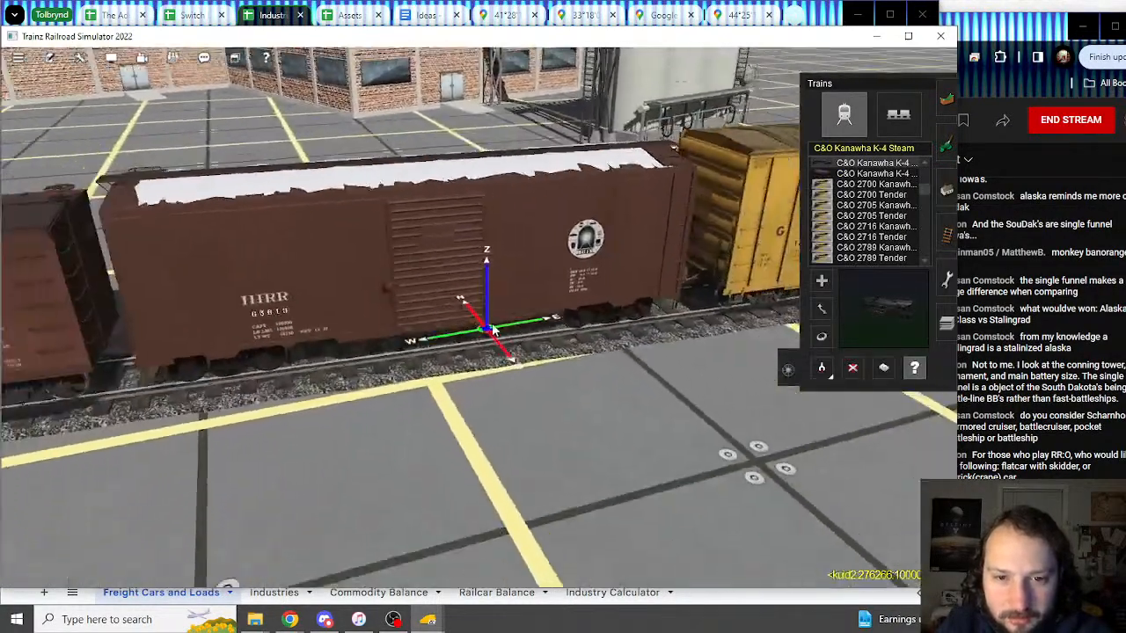
scroll(493, 330, down, 5)
Step: Open the GBW 50ft Boxcar FMC's properties and view its load_1 Orange, Cheese and Beer pallets
right_click(596, 309)
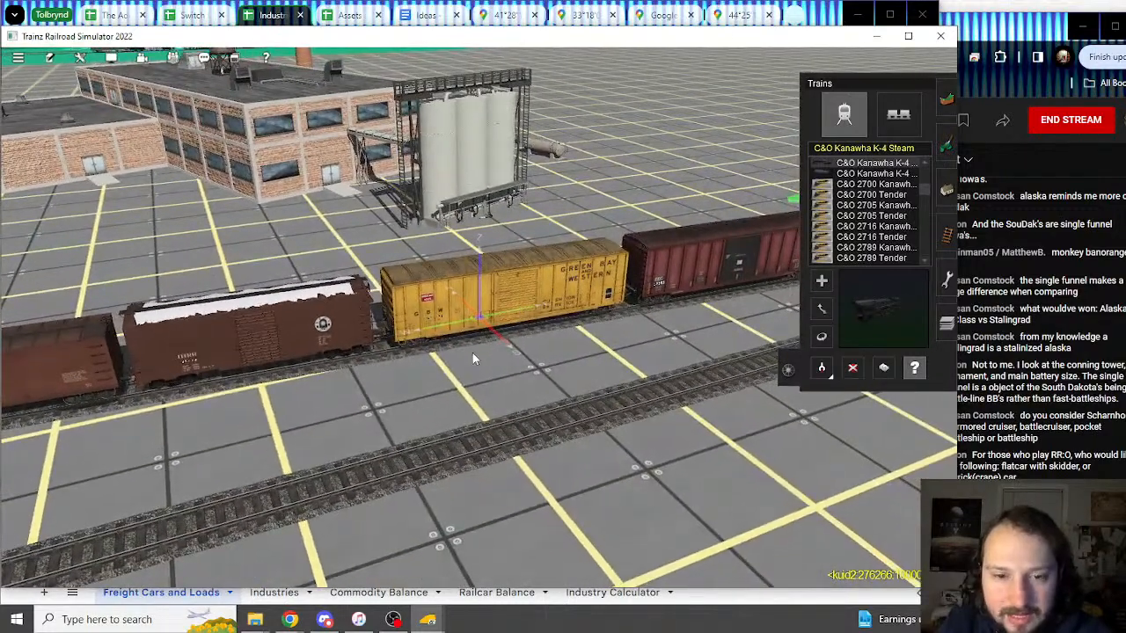
click(472, 352)
scroll(691, 392, down, 2)
scroll(642, 406, down, 1)
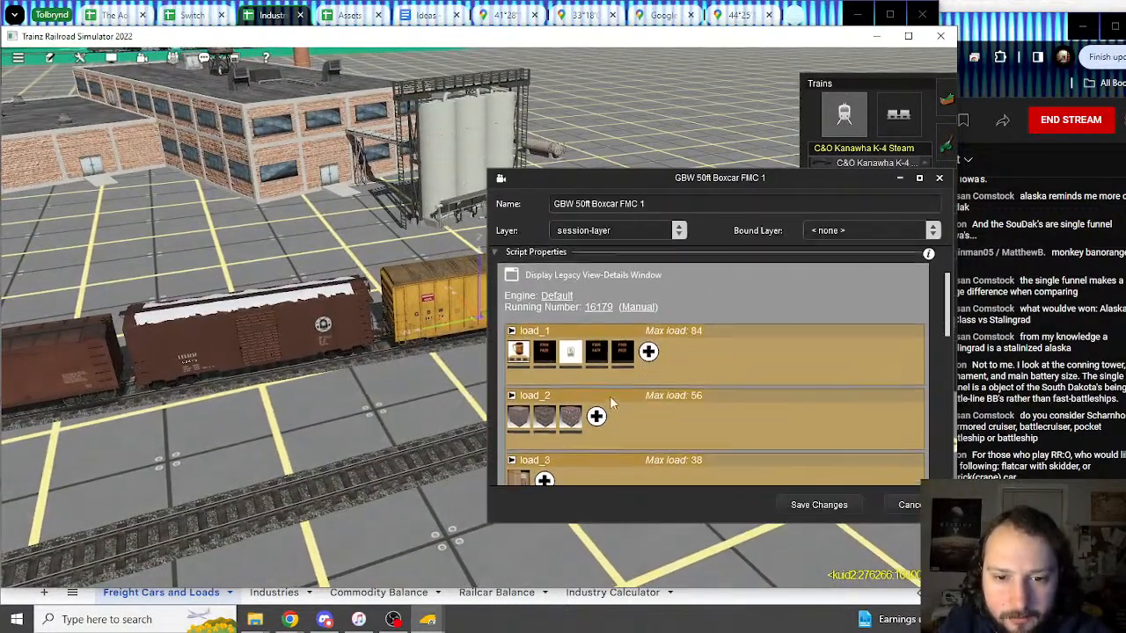
click(599, 350)
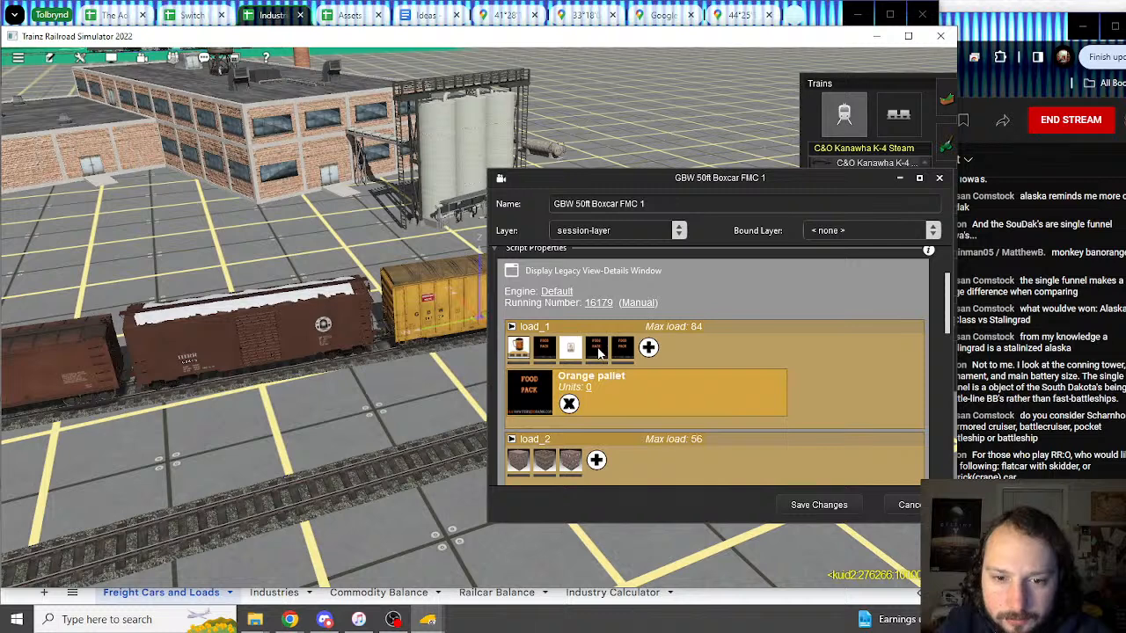
click(570, 351)
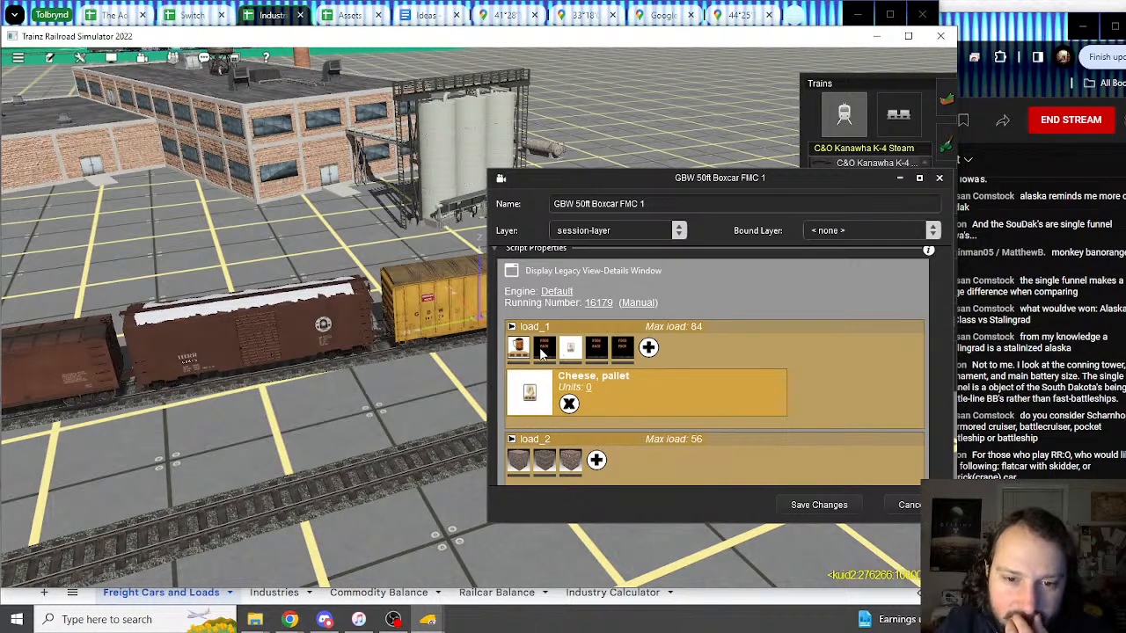
click(541, 350)
click(519, 351)
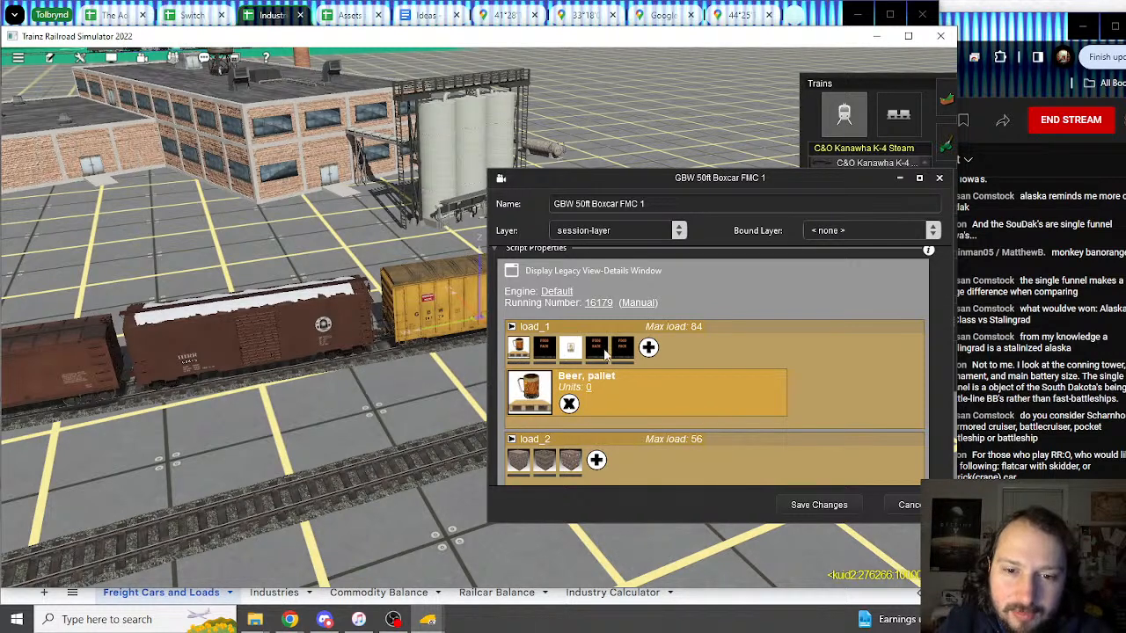
click(805, 19)
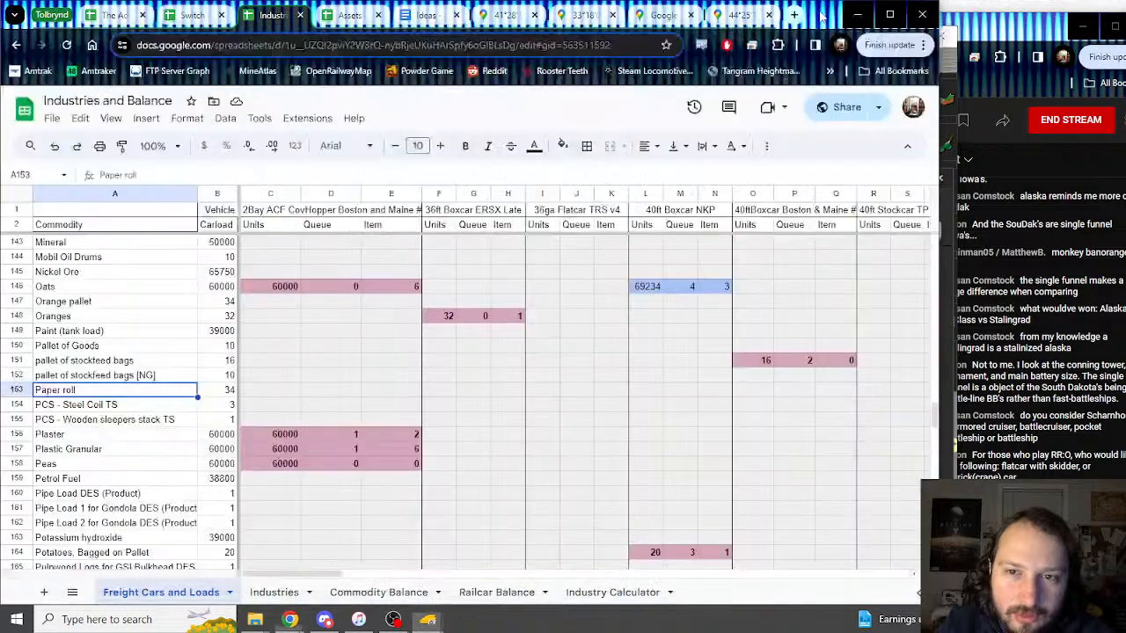
Step: Find the Apple pallet row in cell A30, then return to the GBW boxcar dialog
scroll(161, 352, up, 15)
scroll(161, 352, up, 15)
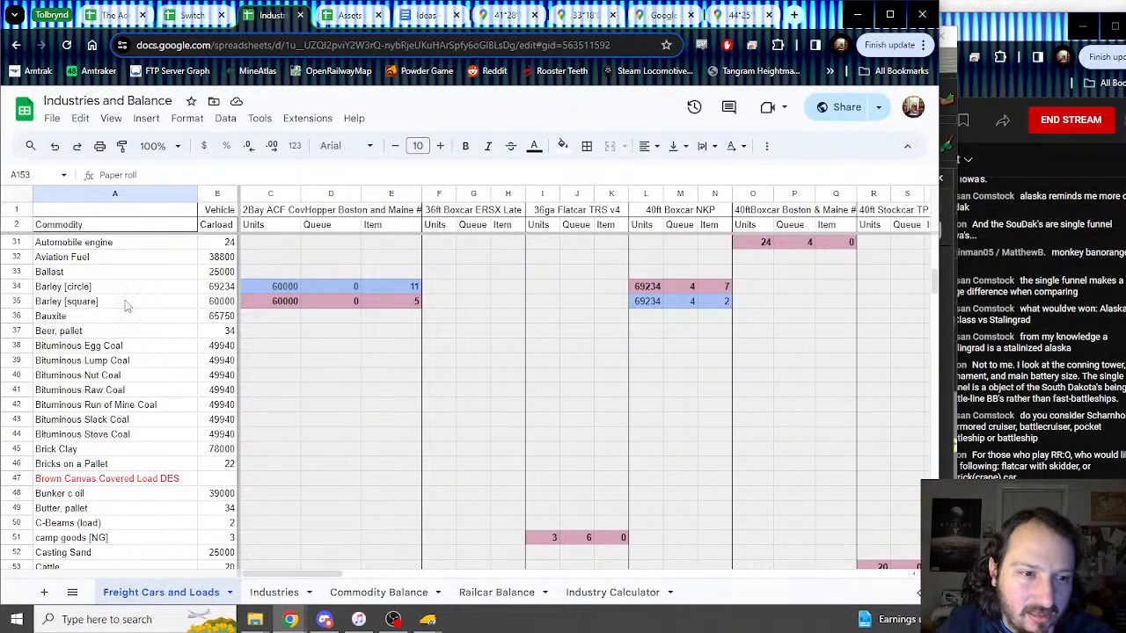
scroll(124, 281, up, 2)
click(111, 304)
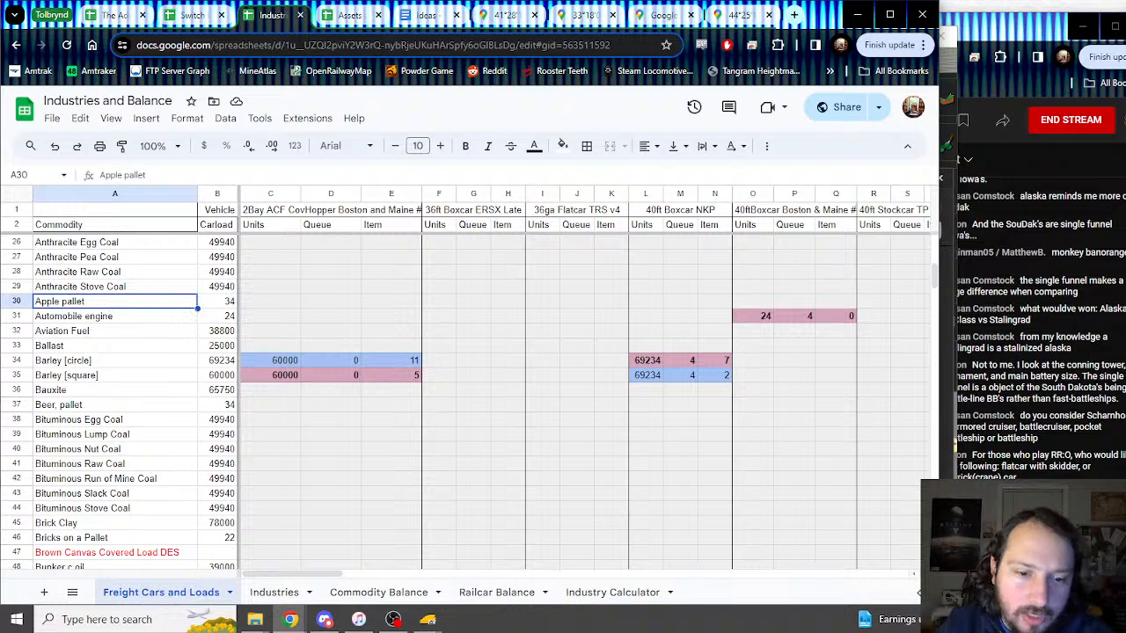
mouse_move(429, 623)
click(479, 541)
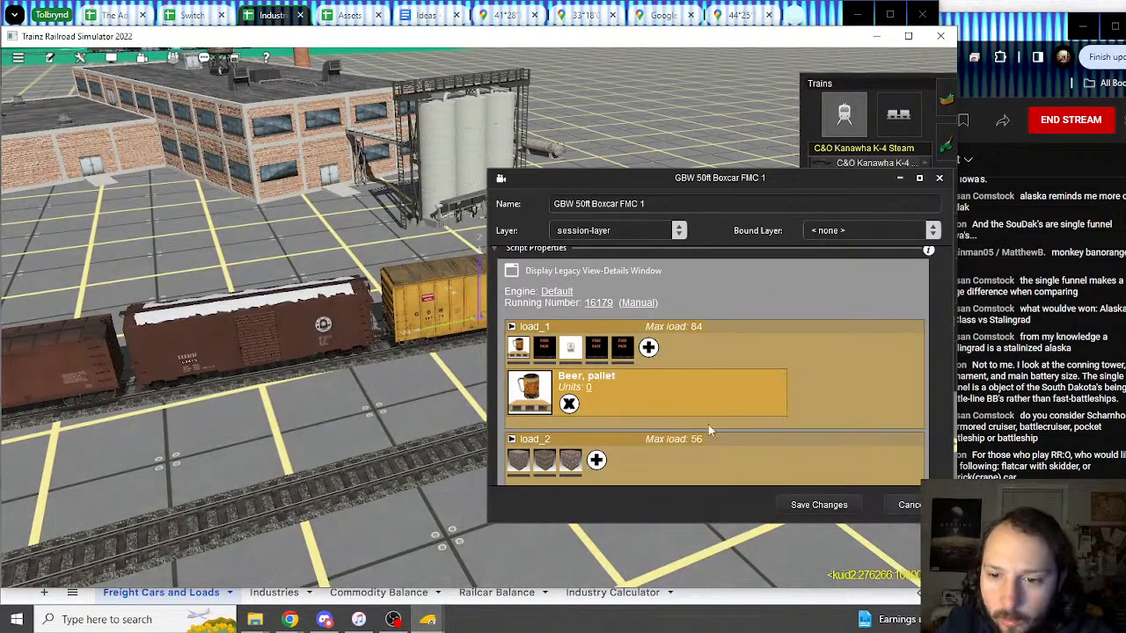
Step: Review the boxcar's load_1 and load_2 products: Apple pallet, Kleenex, Charmin Paper Towers, Angel Soft
click(620, 352)
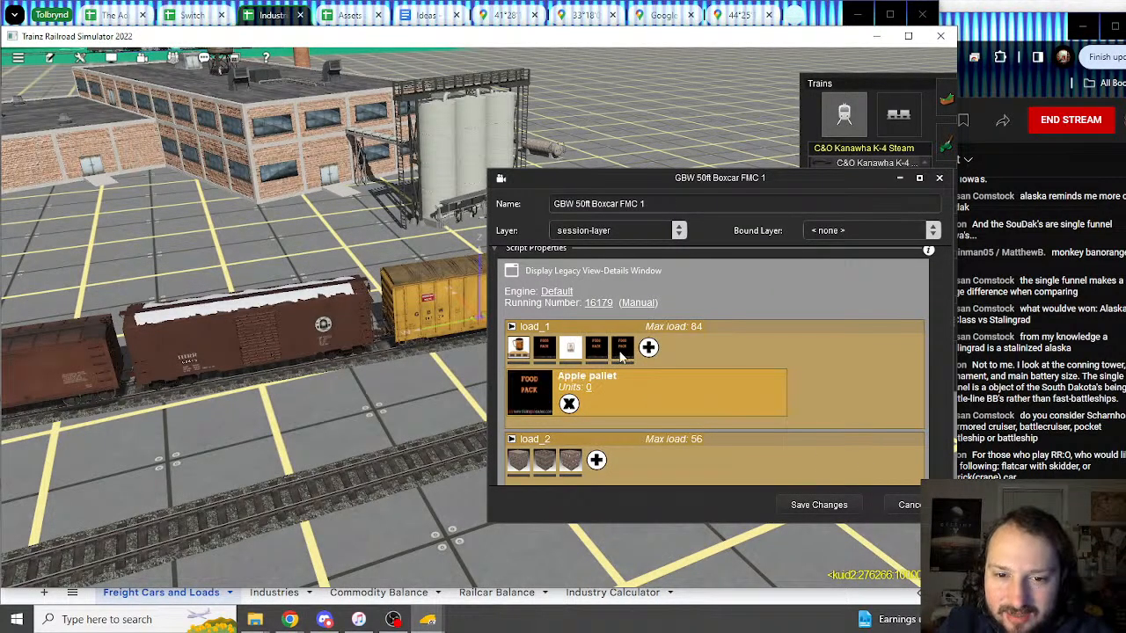
scroll(643, 398, down, 2)
click(543, 398)
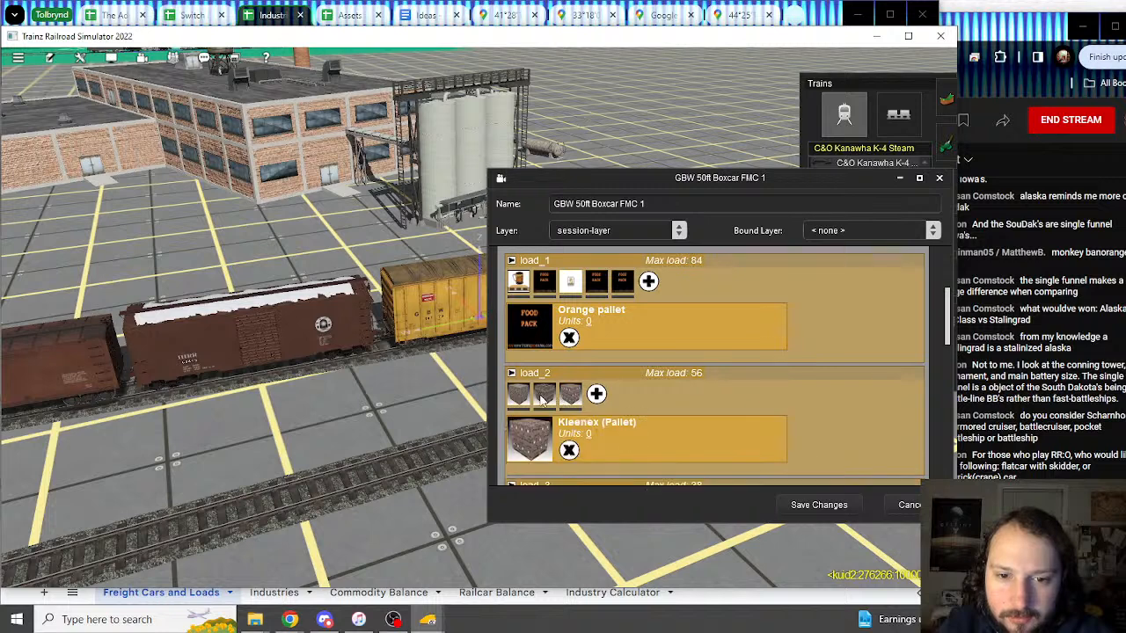
click(542, 399)
click(518, 397)
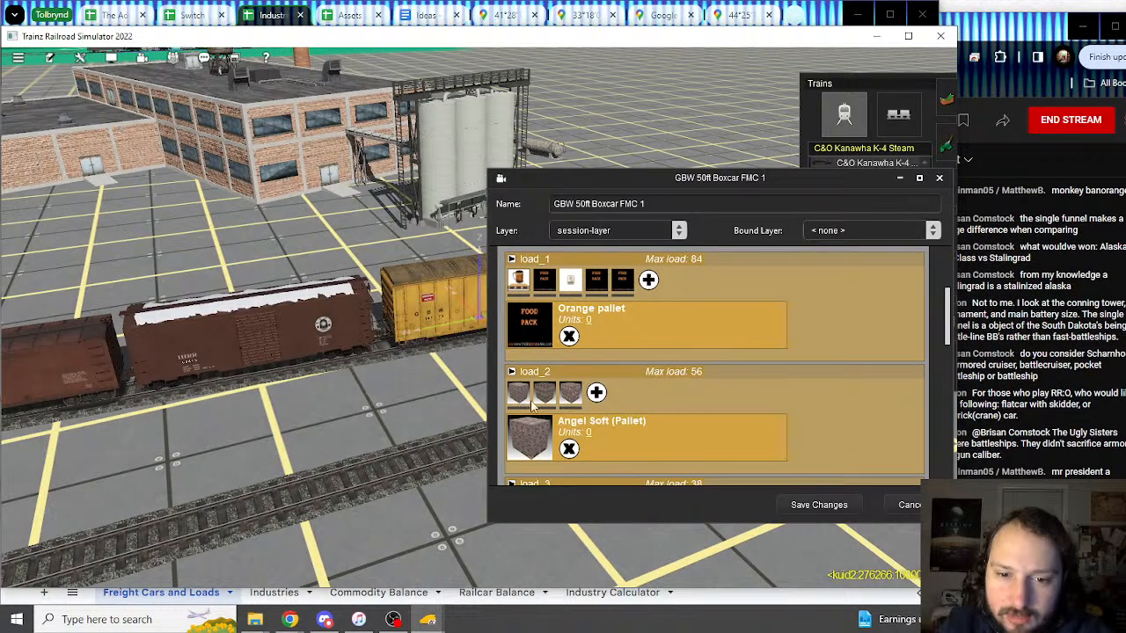
scroll(714, 449, down, 1)
scroll(714, 448, down, 3)
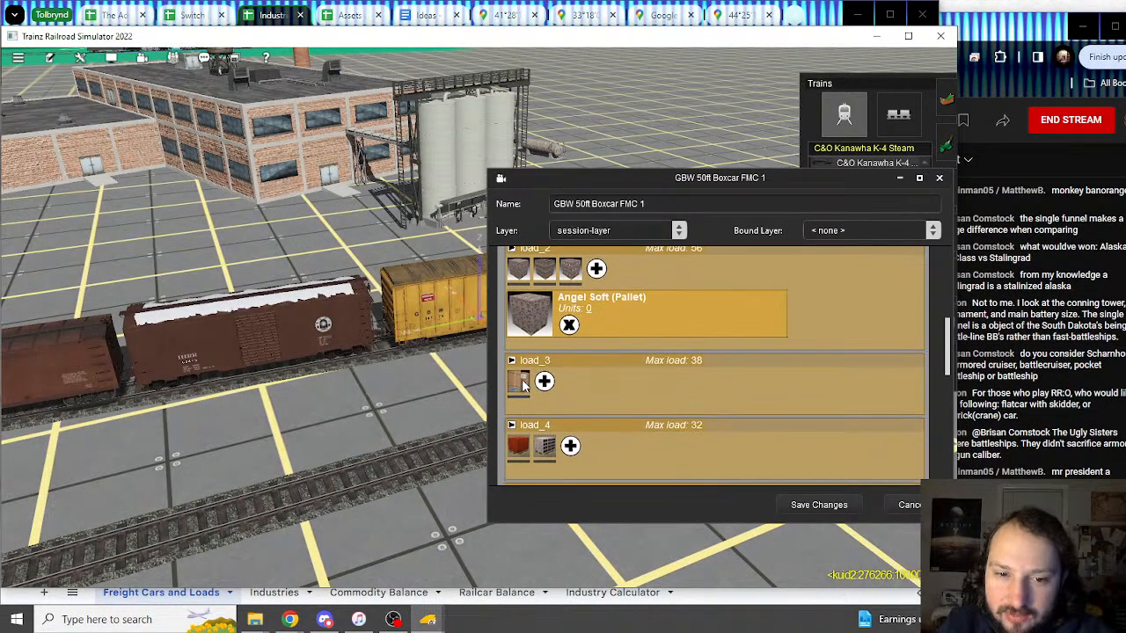
Step: Review the remaining loads: Paper Roll (5x5ft), YZ Blocks, YZ Bricks on Wood Pallet and load_6
click(521, 381)
scroll(641, 409, down, 3)
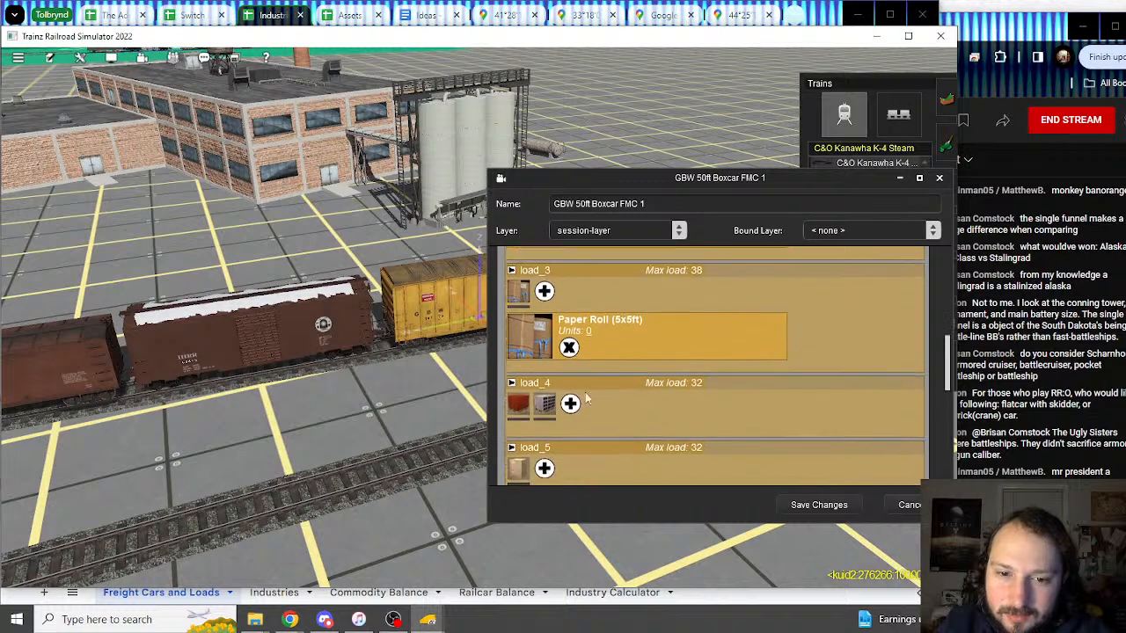
click(548, 381)
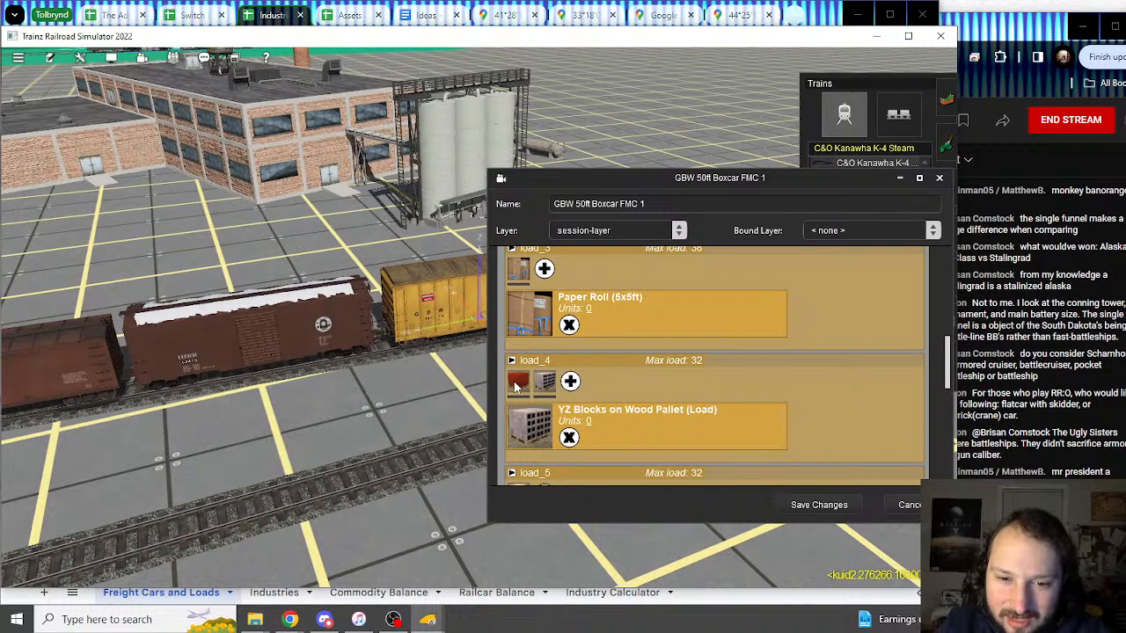
click(516, 387)
scroll(519, 413, down, 2)
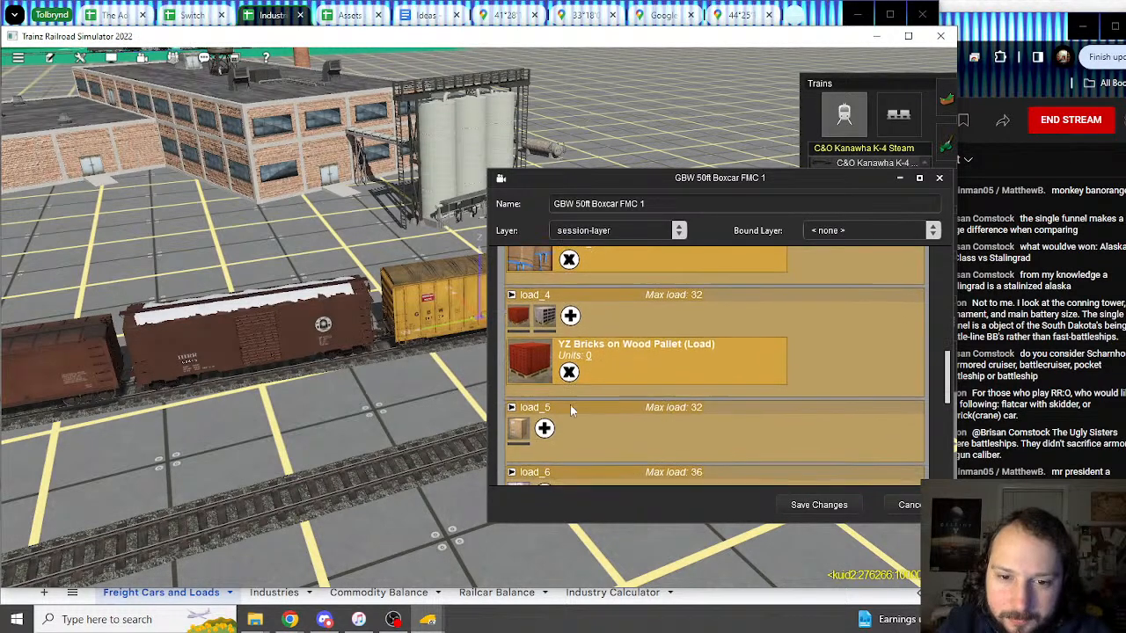
scroll(653, 391, down, 4)
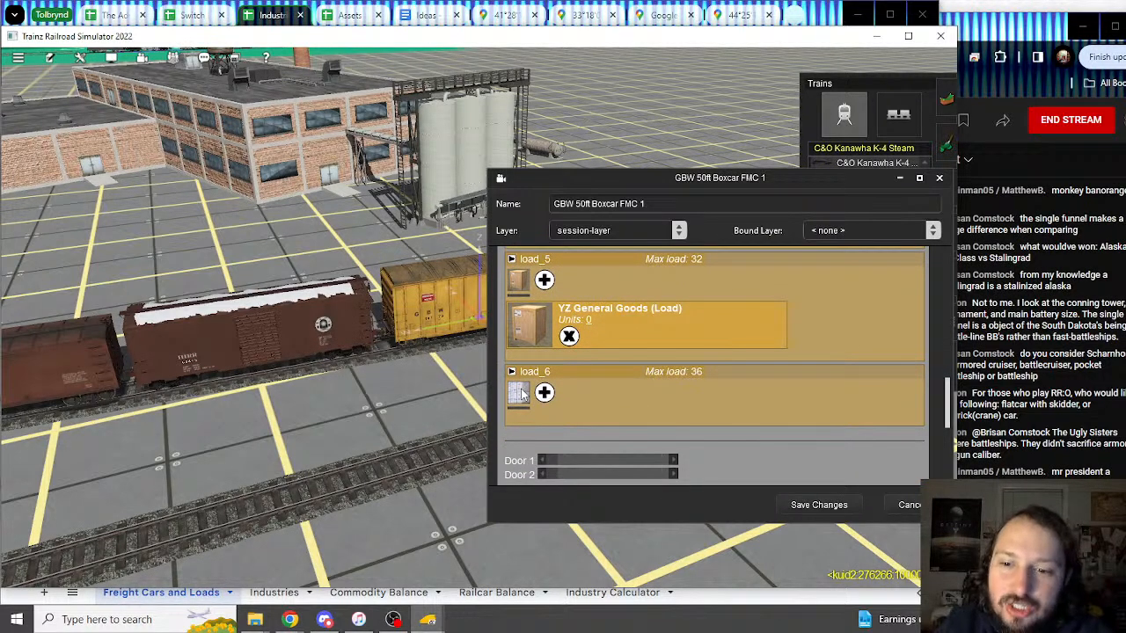
click(520, 394)
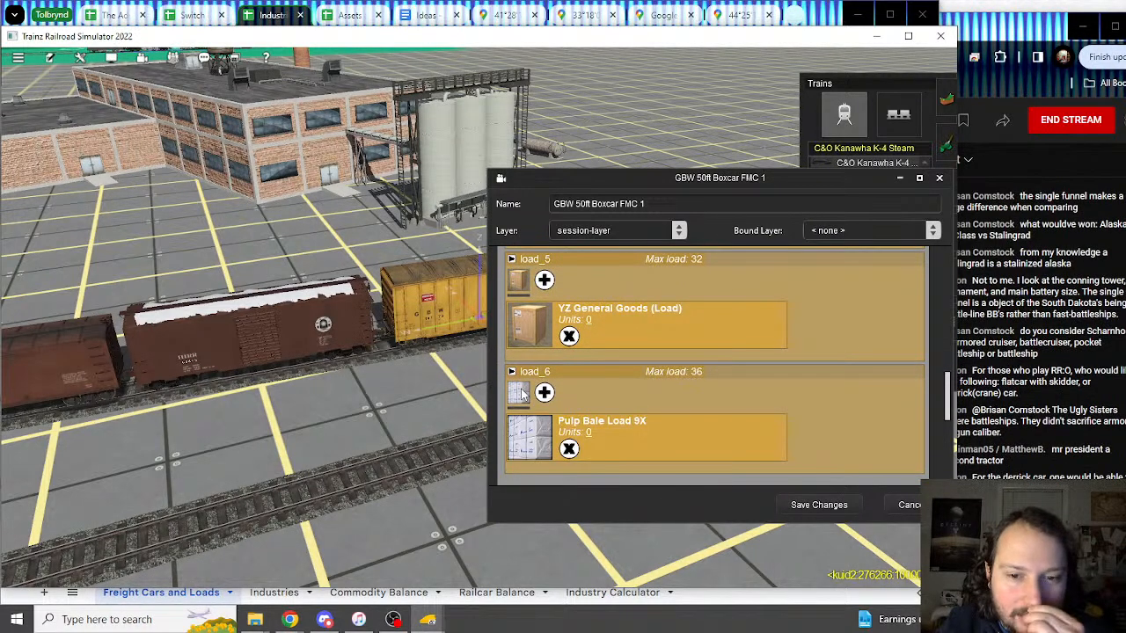
Step: Cancel the dialog, reopen the yellow GBW boxcar's properties and select FMC in its name
click(909, 505)
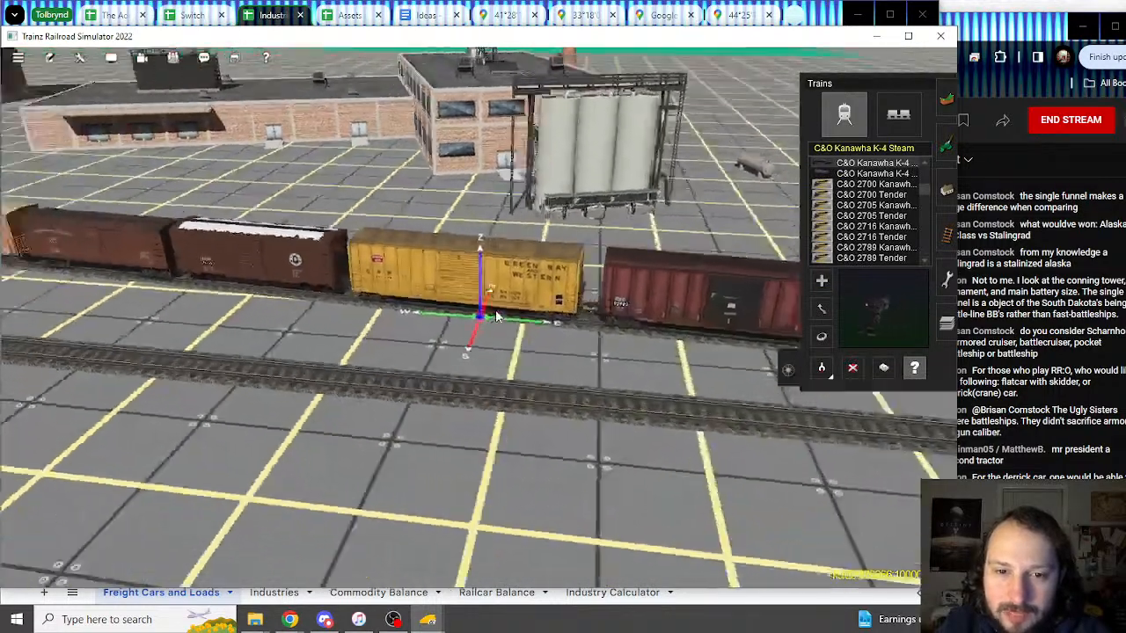
key(Left)
mouse_move(497, 316)
right_down()
mouse_move(542, 344)
mouse_move(477, 323)
mouse_move(512, 310)
right_up()
key(Right)
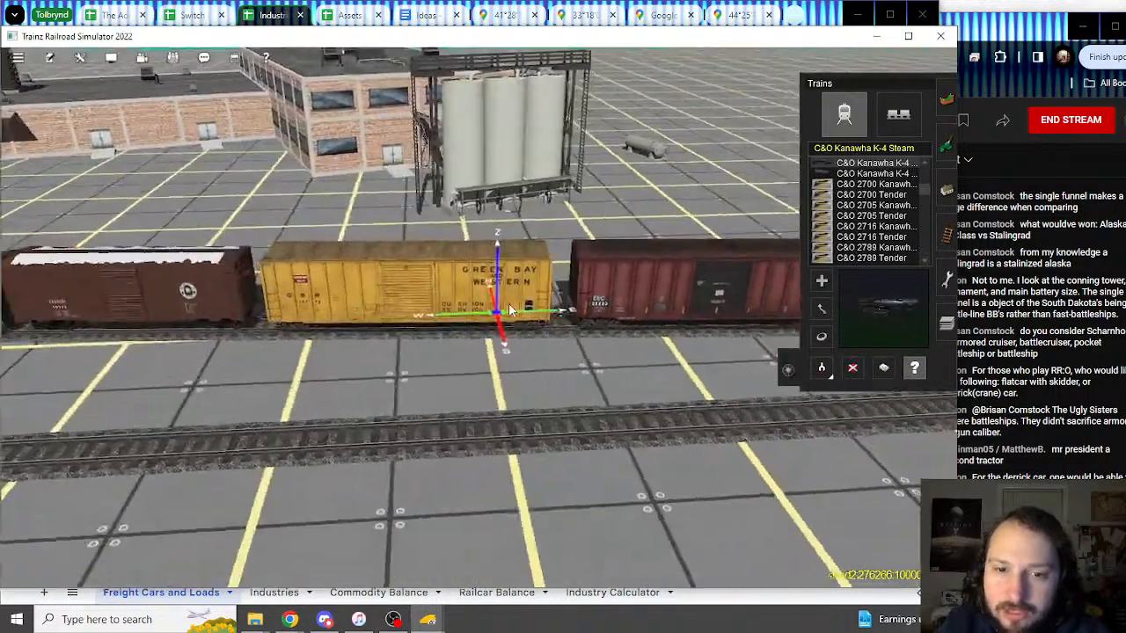
key(Left)
double_click(517, 327)
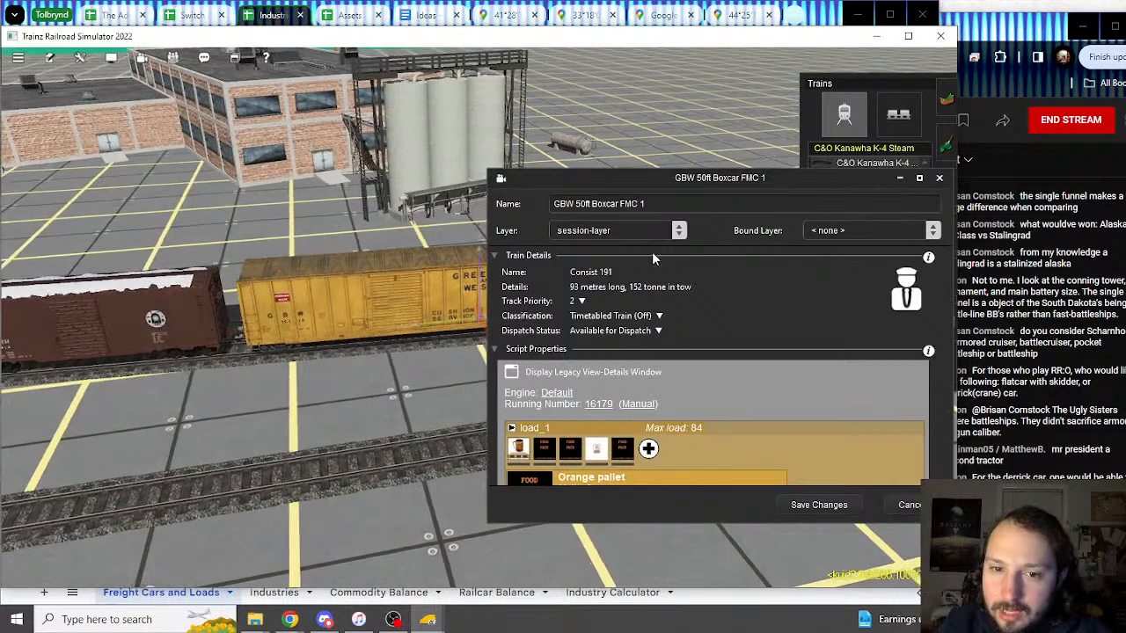
double_click(633, 203)
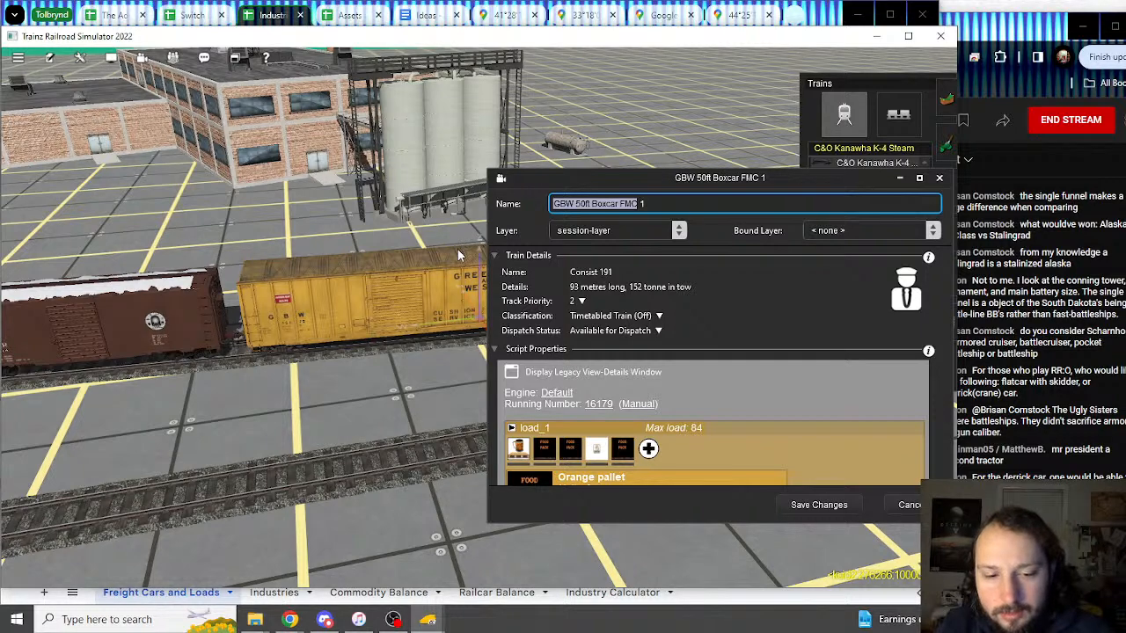
click(839, 19)
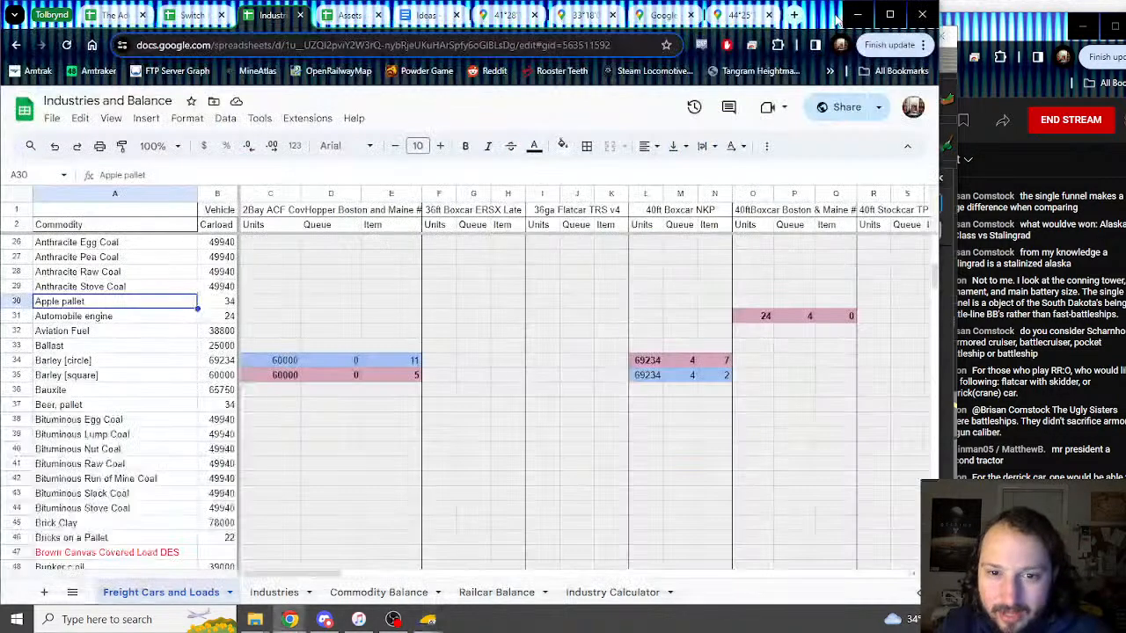
Step: Scroll to the Z&S 50ft Gondola block and select its columns AP to AR
scroll(224, 308, up, 5)
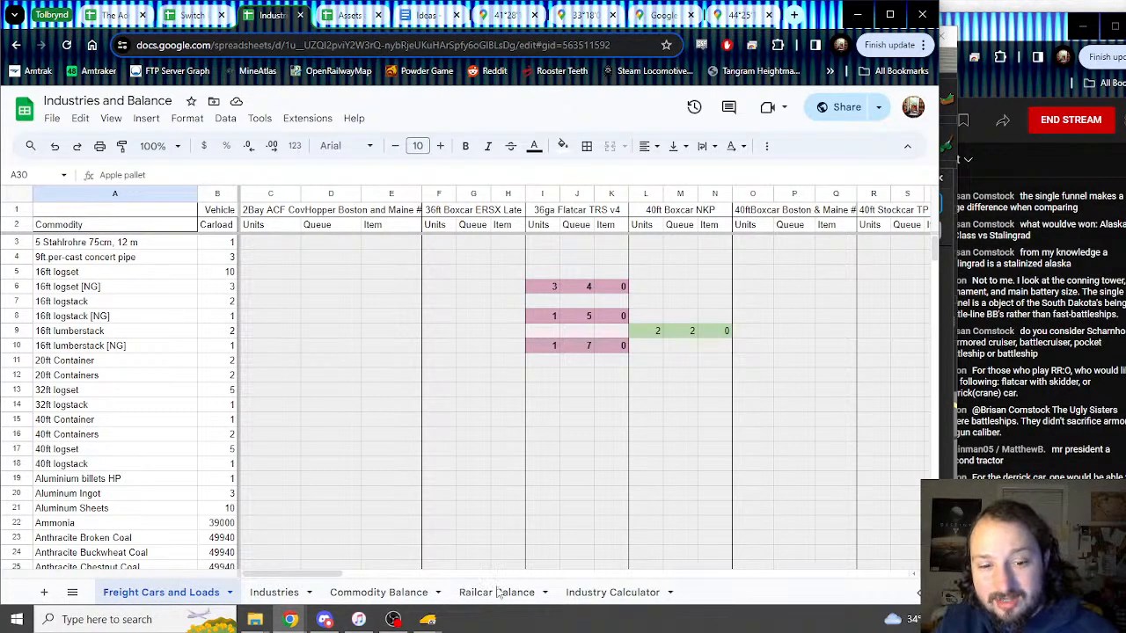
mouse_move(442, 623)
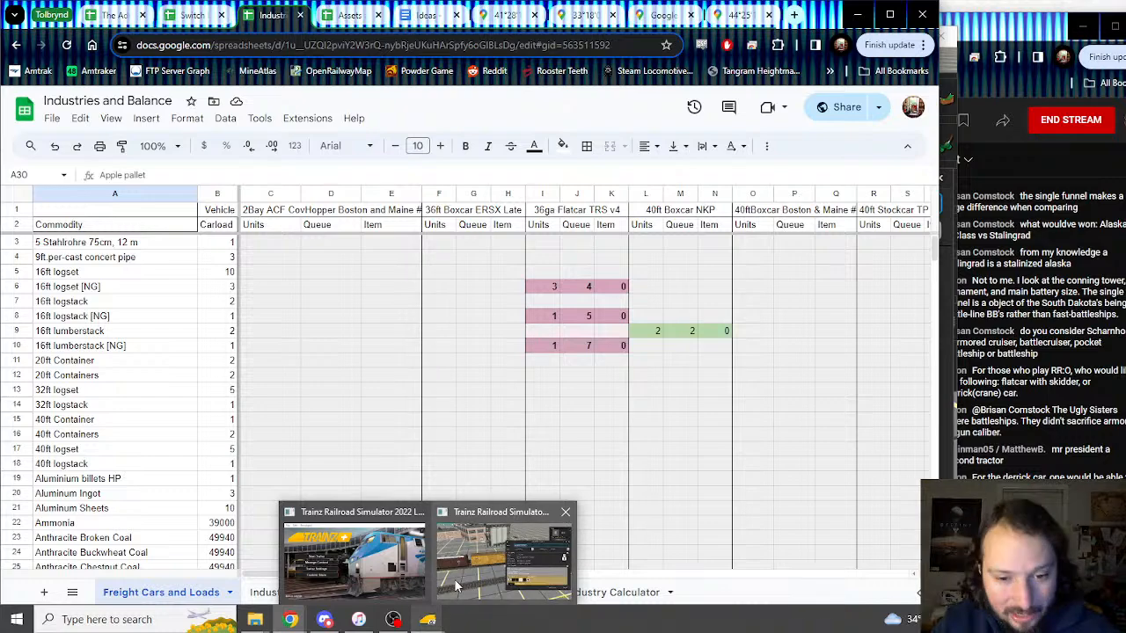
click(456, 585)
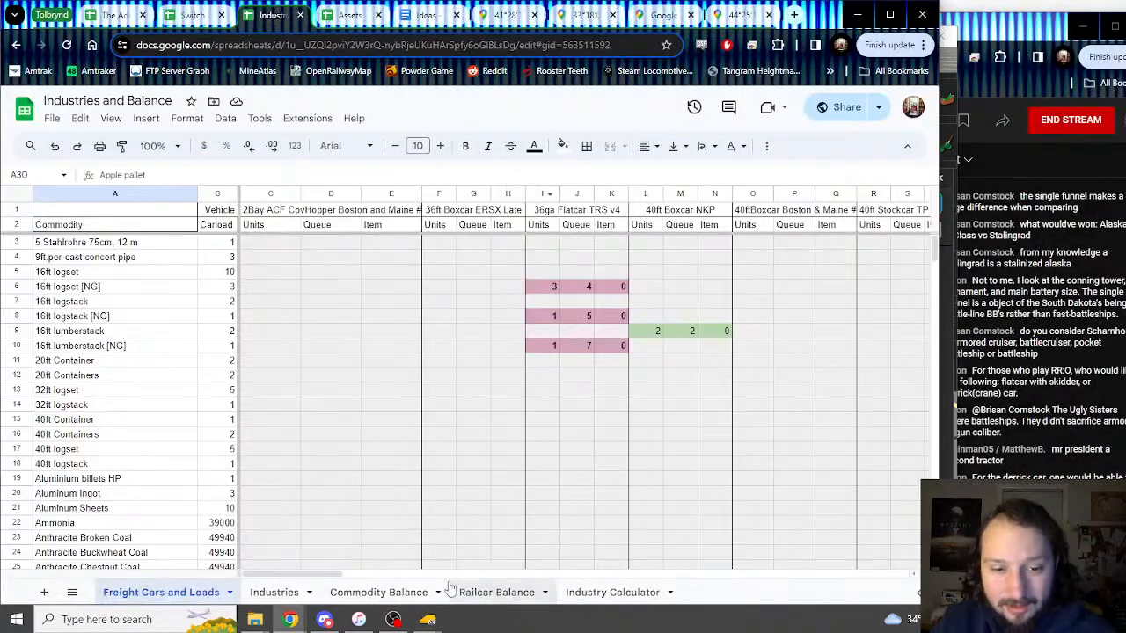
drag(264, 576, 436, 585)
click(419, 214)
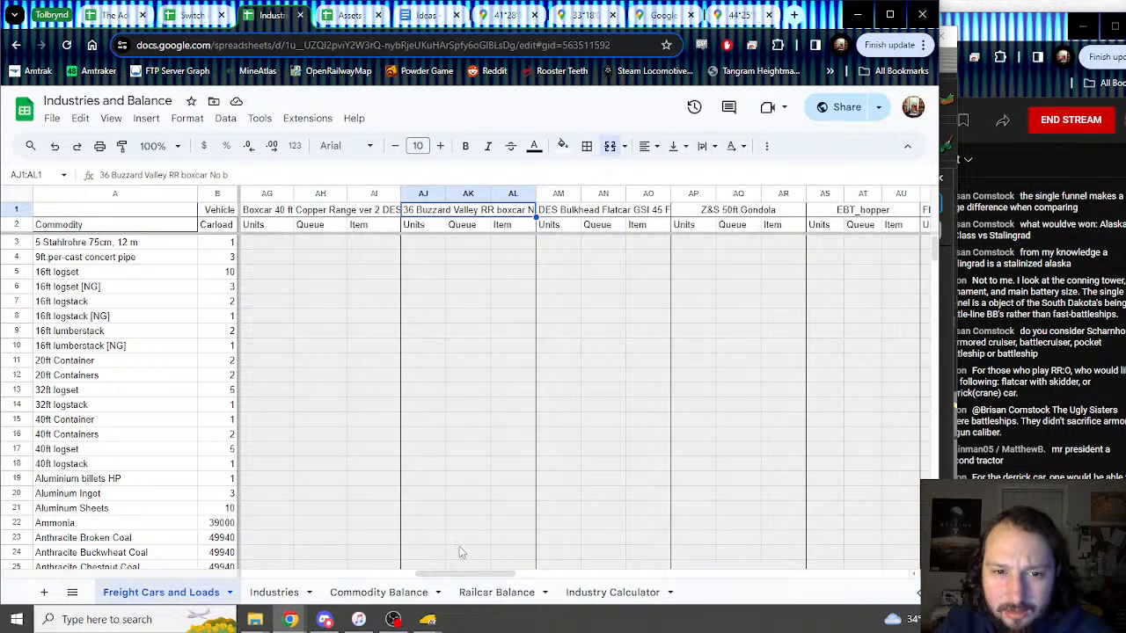
drag(435, 574, 485, 542)
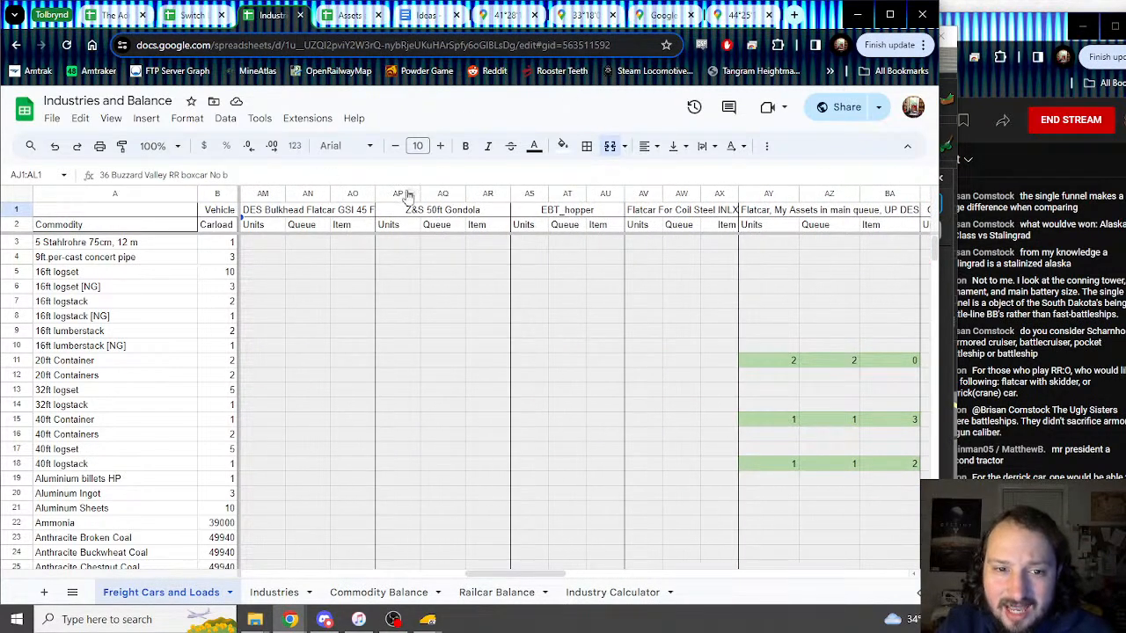
drag(397, 195, 764, 237)
scroll(799, 229, right, 7)
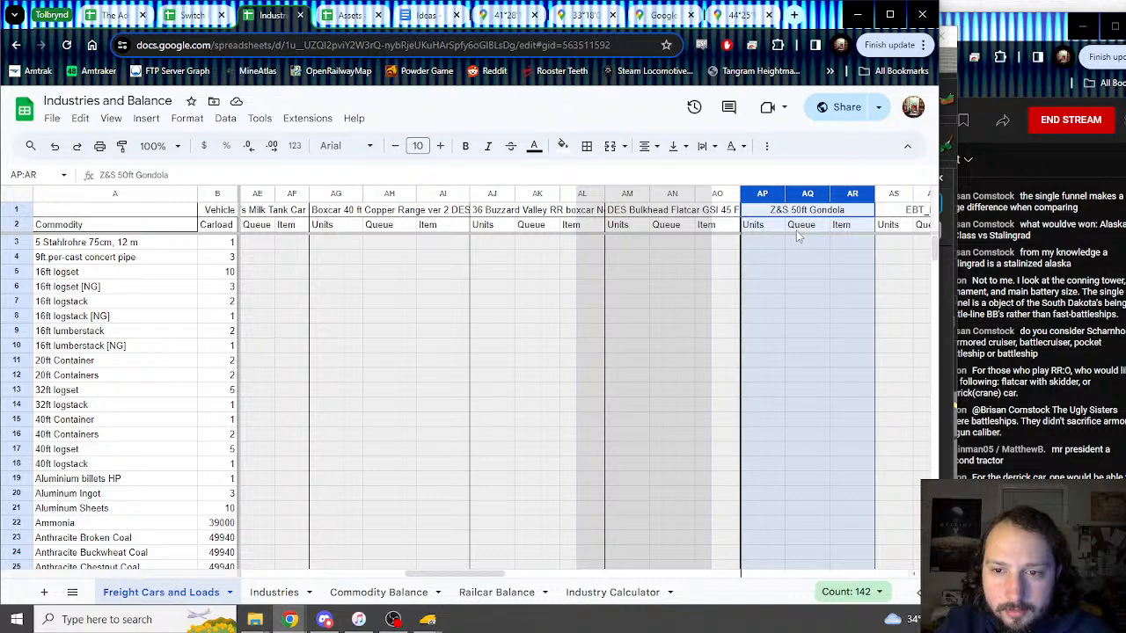
Step: Drag columns AP:AR right and drop them into BN–BP, after Ore Hopper BM Empty
mouse_move(875, 229)
mouse_down()
mouse_move(884, 242)
mouse_move(216, 241)
mouse_move(569, 251)
mouse_move(787, 226)
mouse_move(849, 227)
mouse_move(819, 246)
mouse_move(217, 251)
mouse_move(785, 242)
mouse_move(915, 257)
mouse_move(734, 266)
mouse_move(271, 254)
mouse_move(624, 254)
mouse_move(80, 254)
mouse_move(871, 253)
mouse_move(304, 238)
mouse_move(211, 248)
mouse_move(642, 251)
mouse_move(812, 269)
mouse_move(764, 263)
mouse_move(776, 261)
mouse_up()
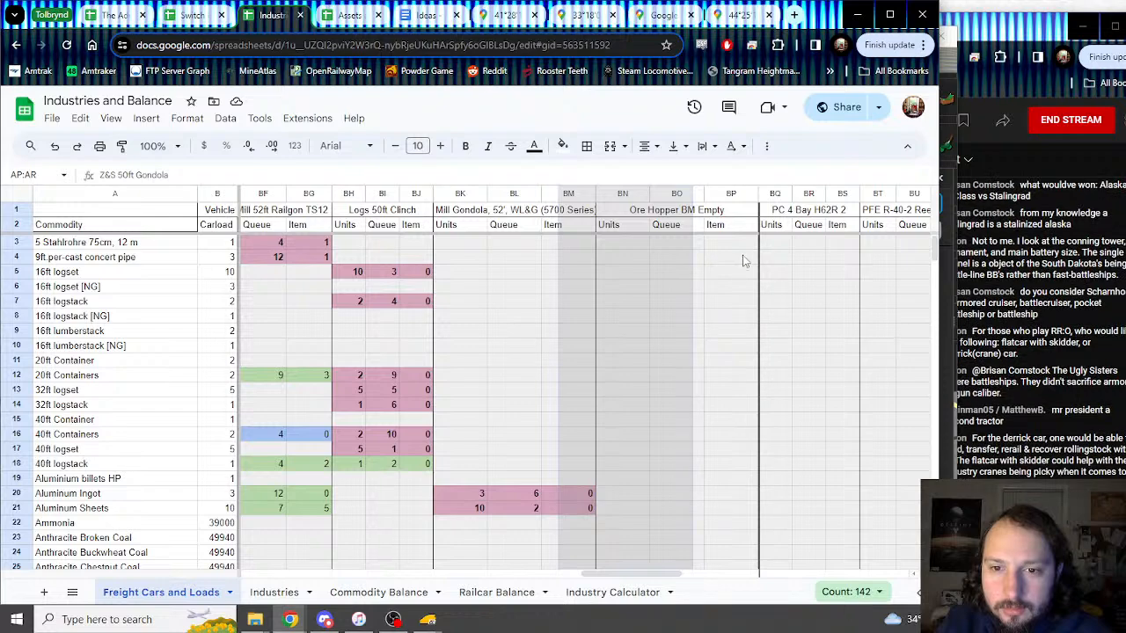
scroll(702, 256, right, 1)
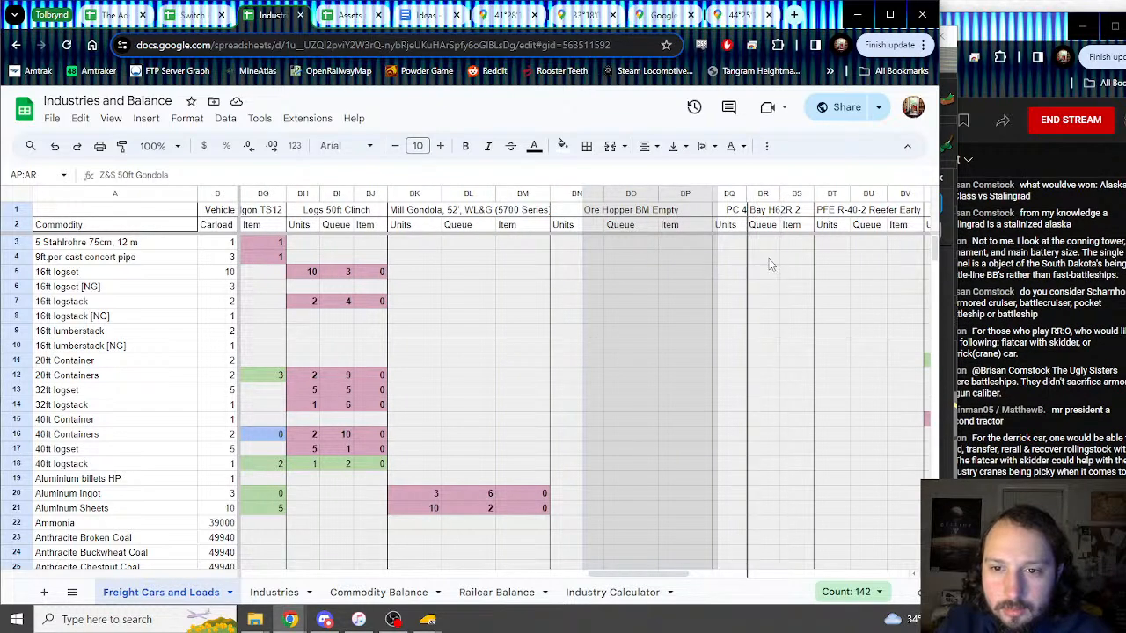
scroll(770, 264, right, 10)
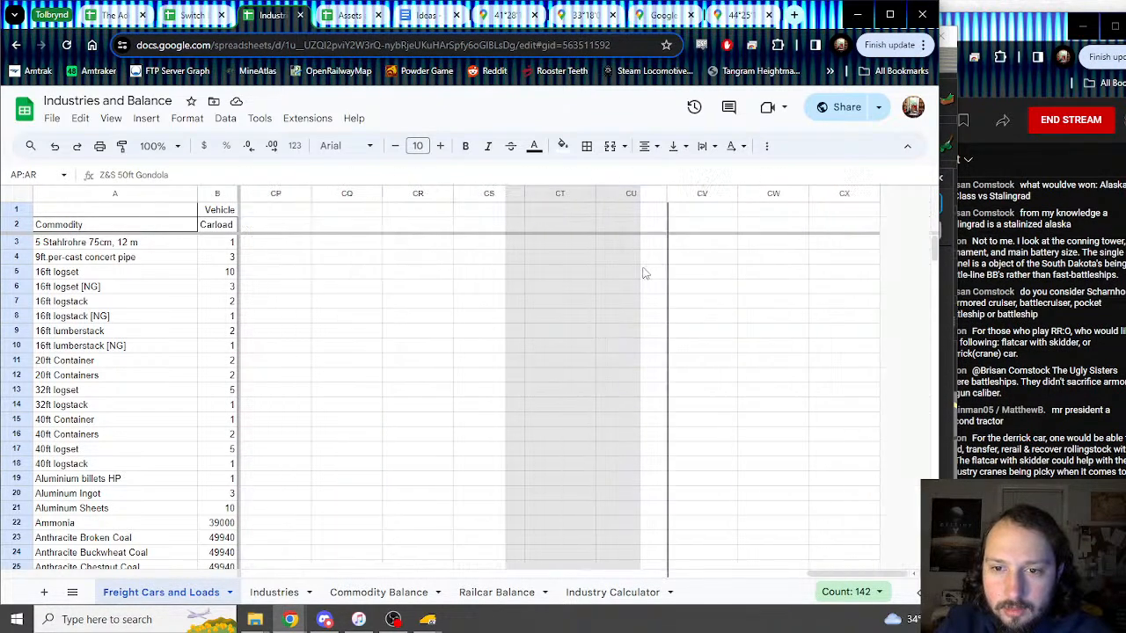
drag(643, 273, 734, 322)
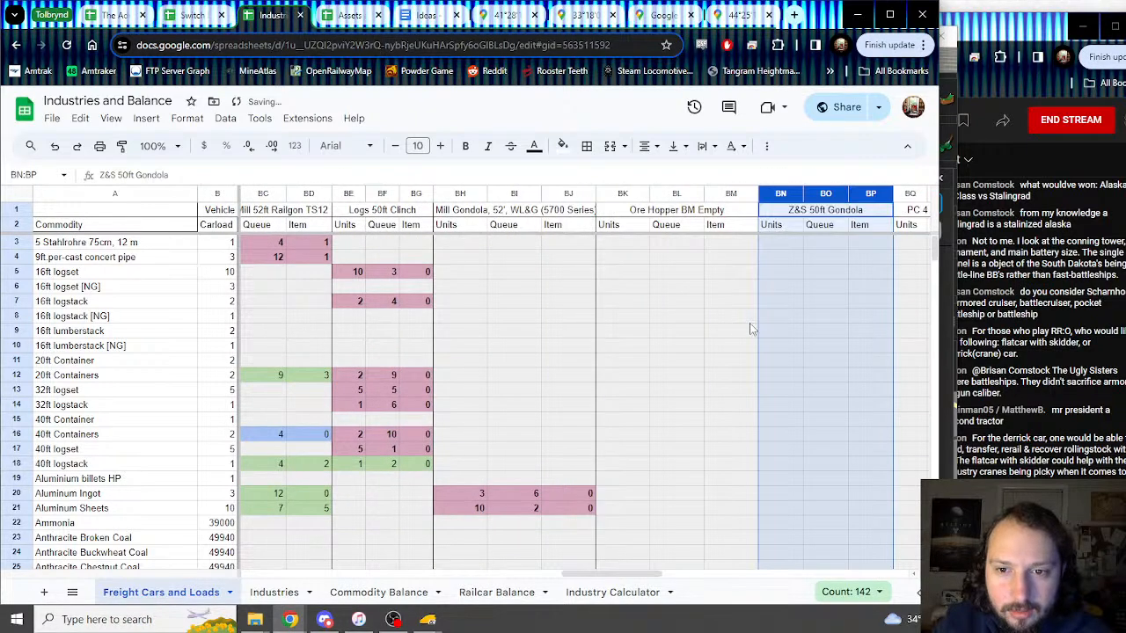
Step: Drag the gondola columns right past the PC 4 Bay H62R 2 and PRR FM flat car blocks
scroll(587, 385, right, 5)
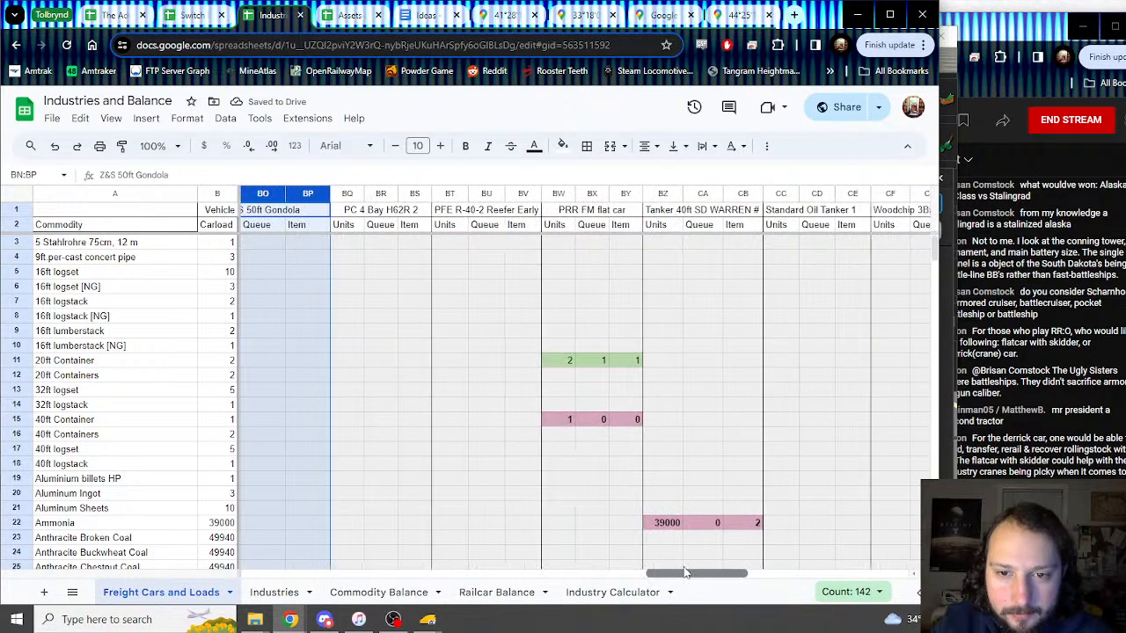
drag(358, 195, 737, 224)
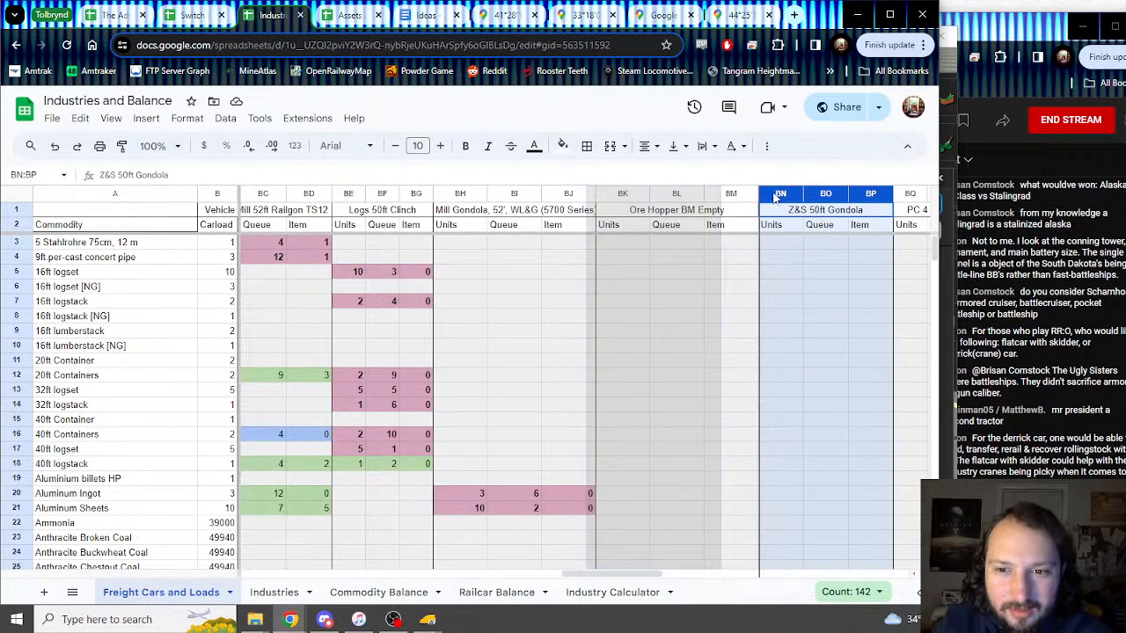
drag(652, 195, 618, 197)
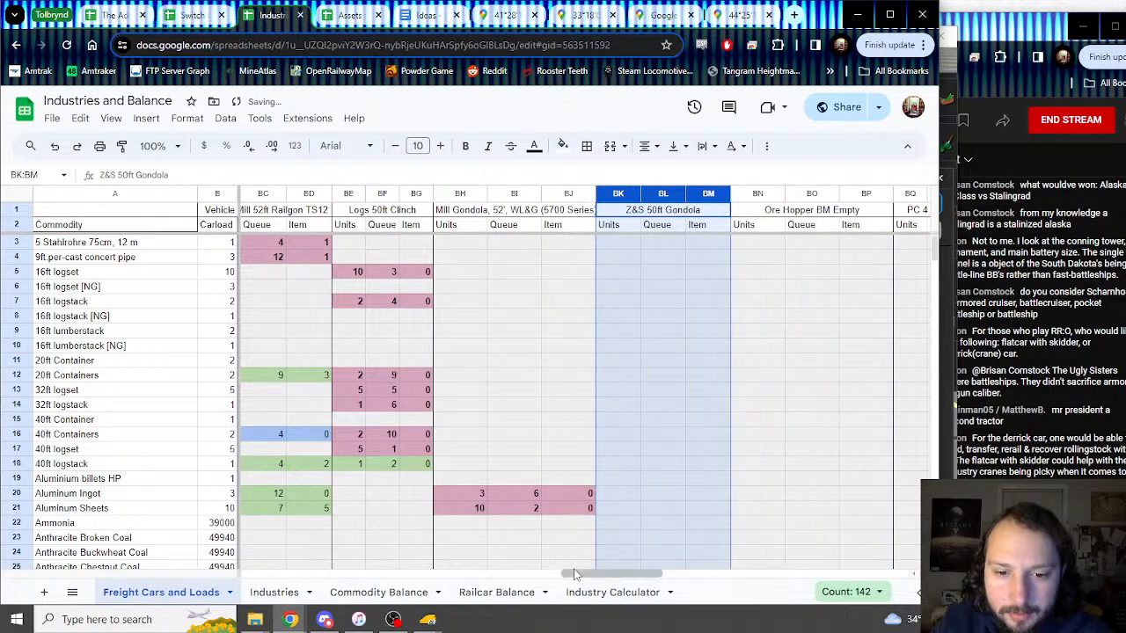
drag(580, 576, 636, 579)
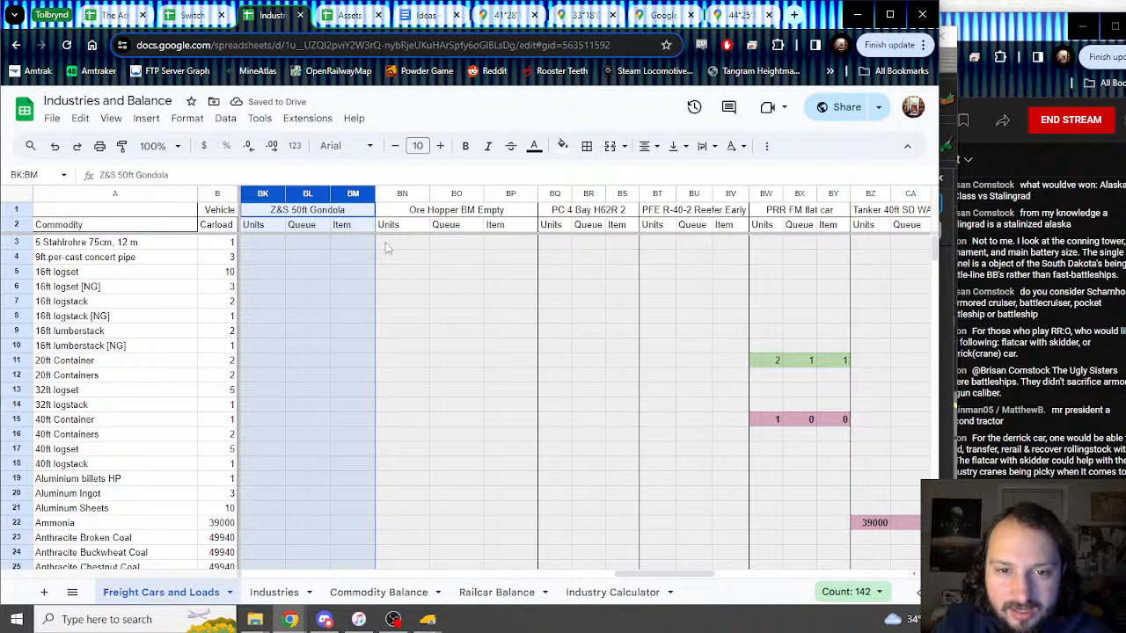
drag(349, 188, 615, 204)
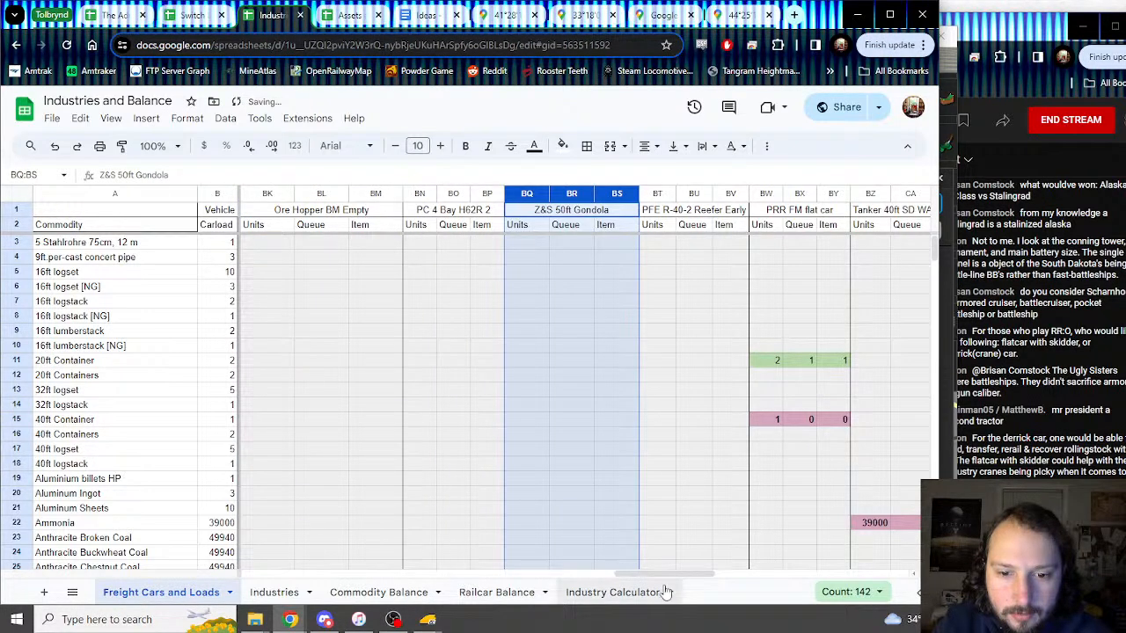
drag(660, 575, 692, 536)
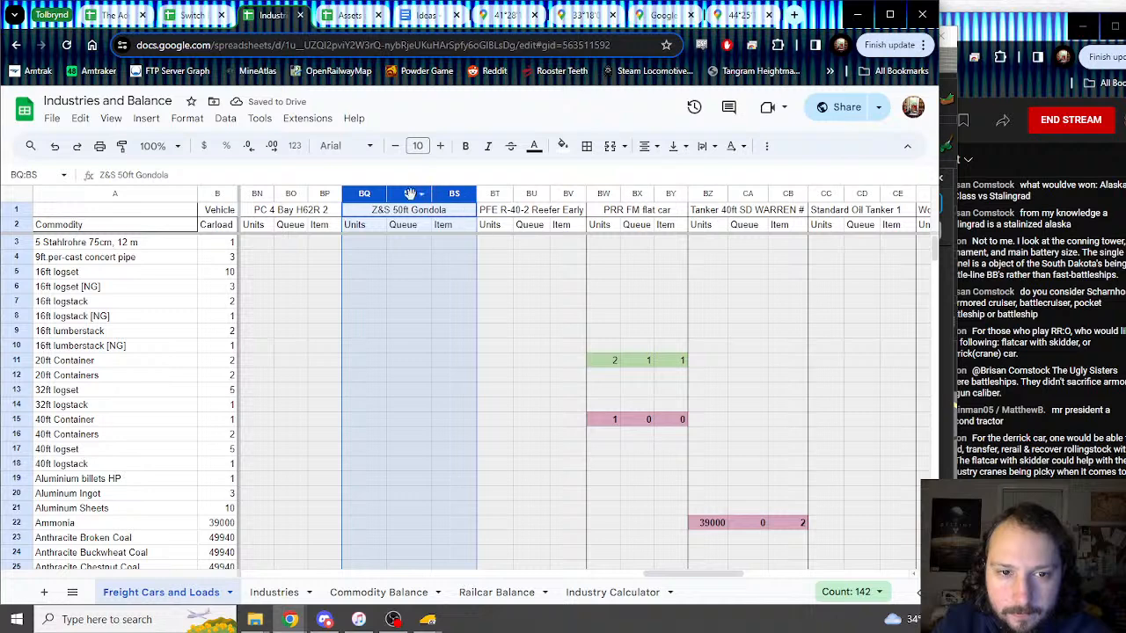
drag(410, 194, 669, 201)
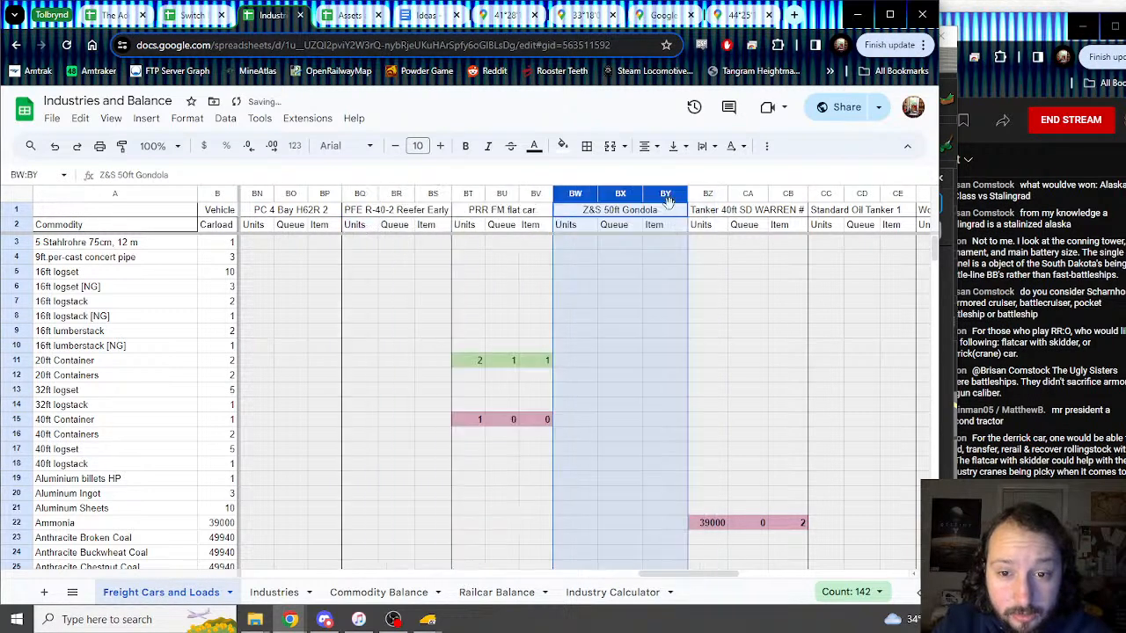
Step: Continue moving them past Standard Oil Tanker 1, ending at CI–CK after UP Flatcar 53 ft
drag(671, 575, 710, 575)
drag(378, 193, 647, 201)
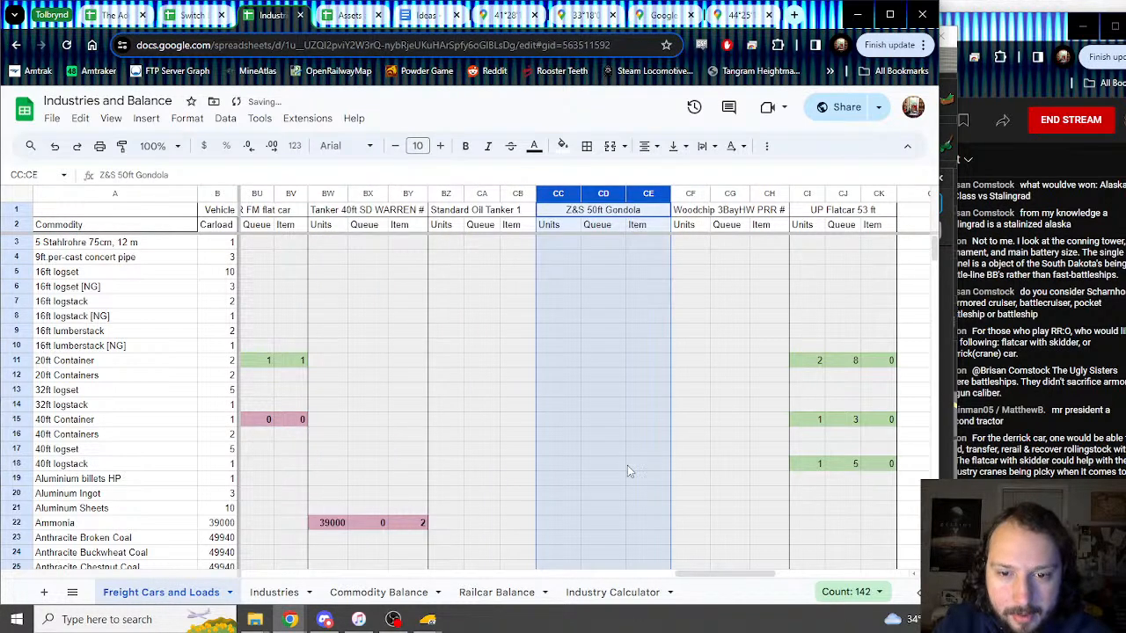
drag(720, 577, 737, 576)
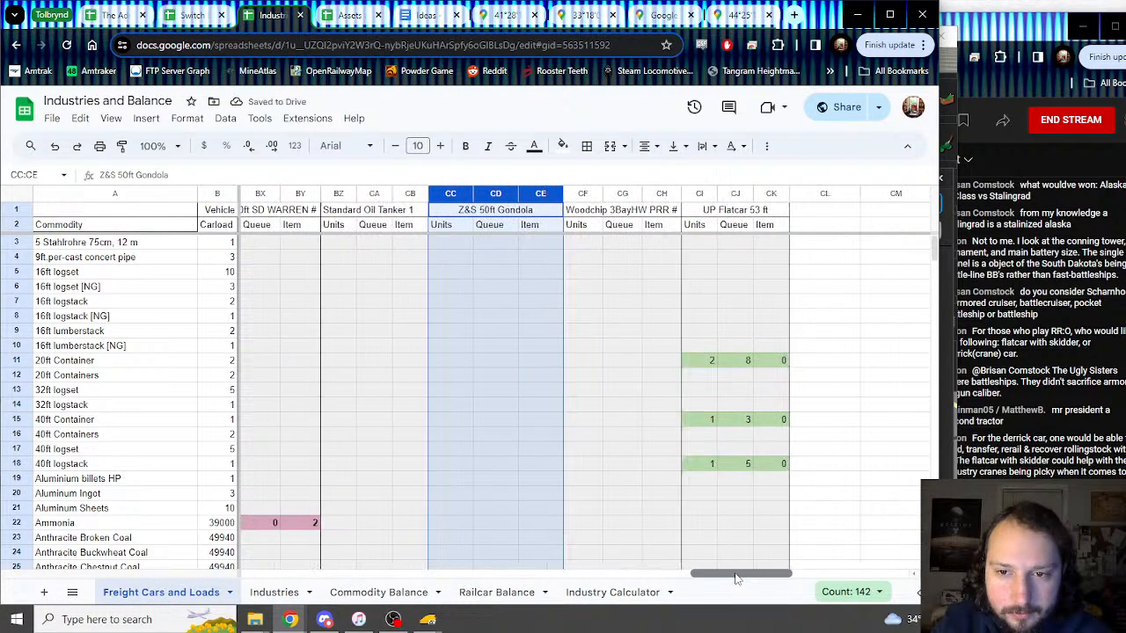
drag(485, 197, 254, 259)
drag(850, 270, 734, 273)
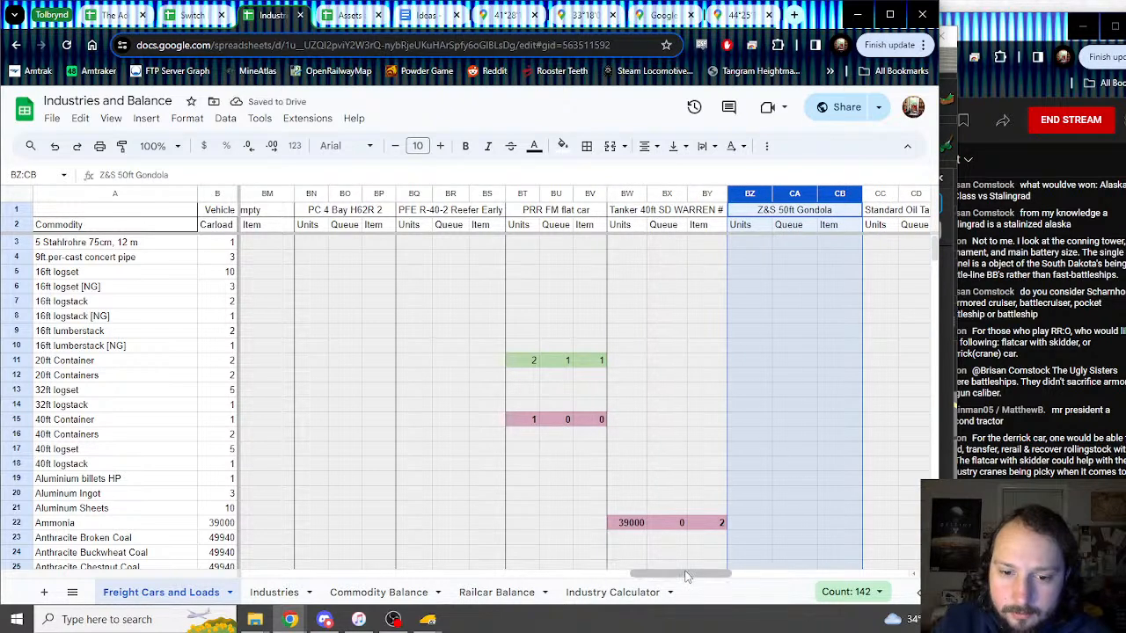
drag(688, 577, 760, 573)
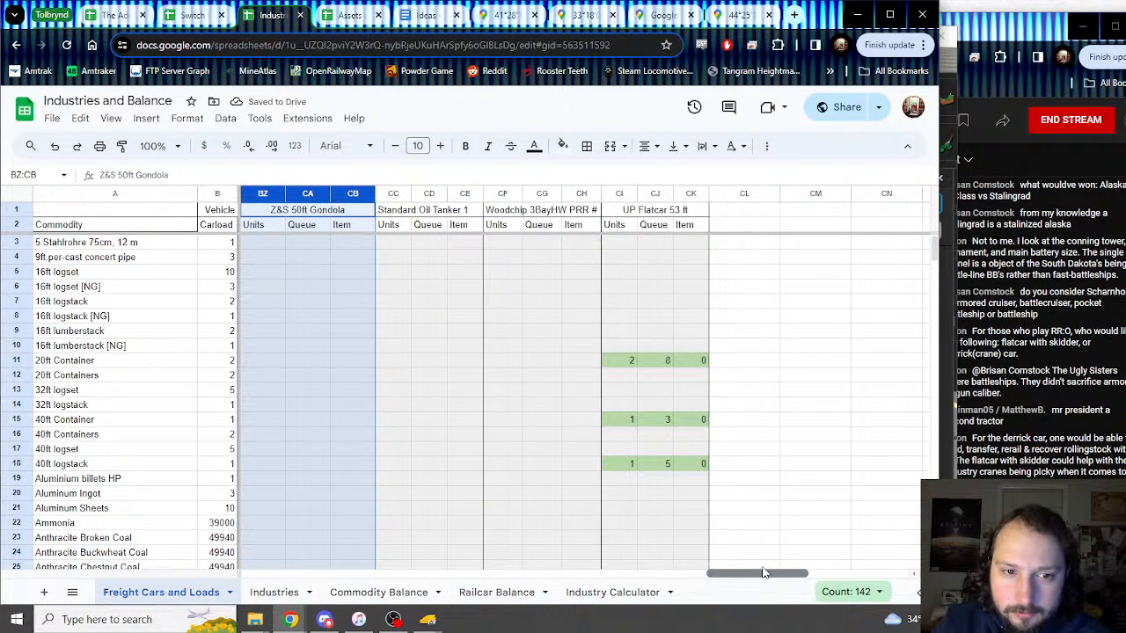
drag(304, 192, 519, 310)
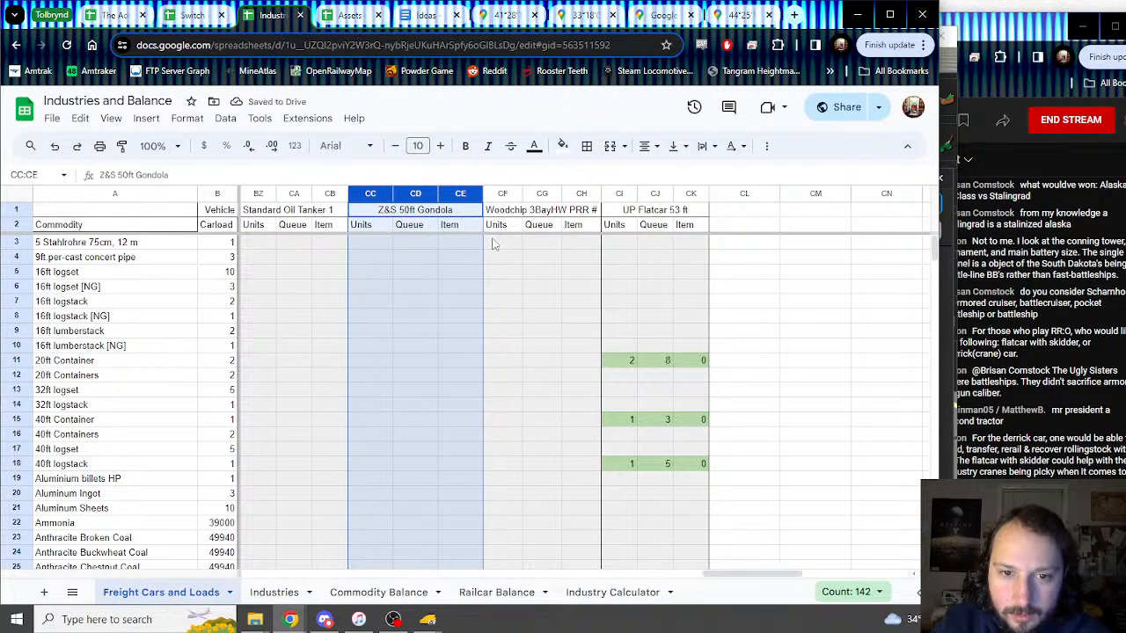
drag(504, 196, 378, 209)
Step: Scroll back left and take the 36 Buzzard Valley boxcar columns, bringing the block to L–N
click(604, 286)
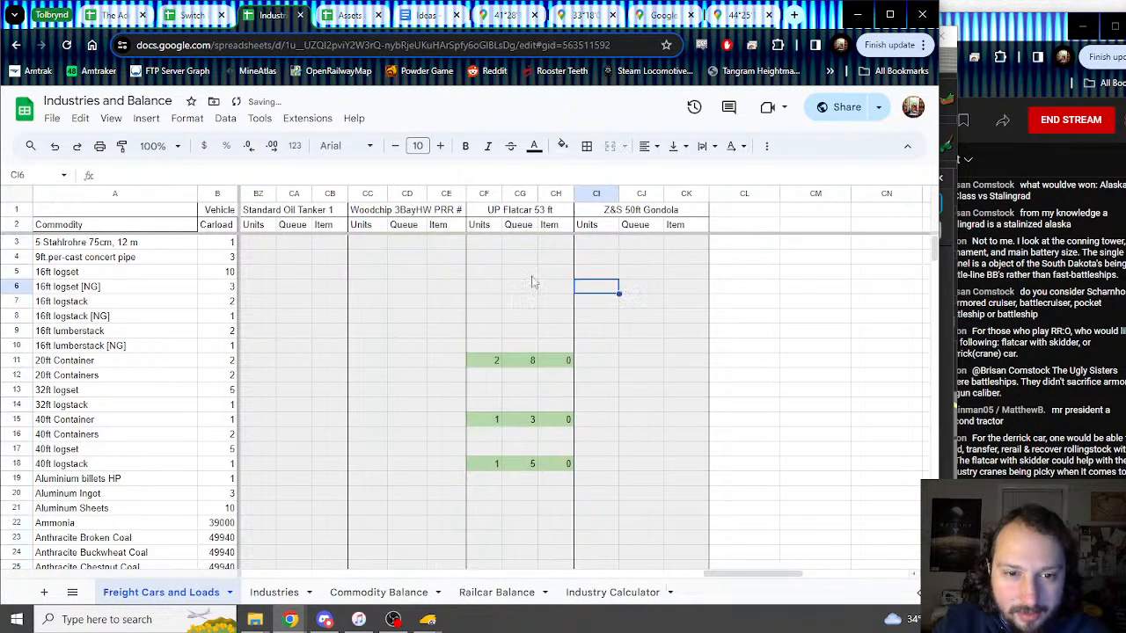
scroll(536, 301, down, 14)
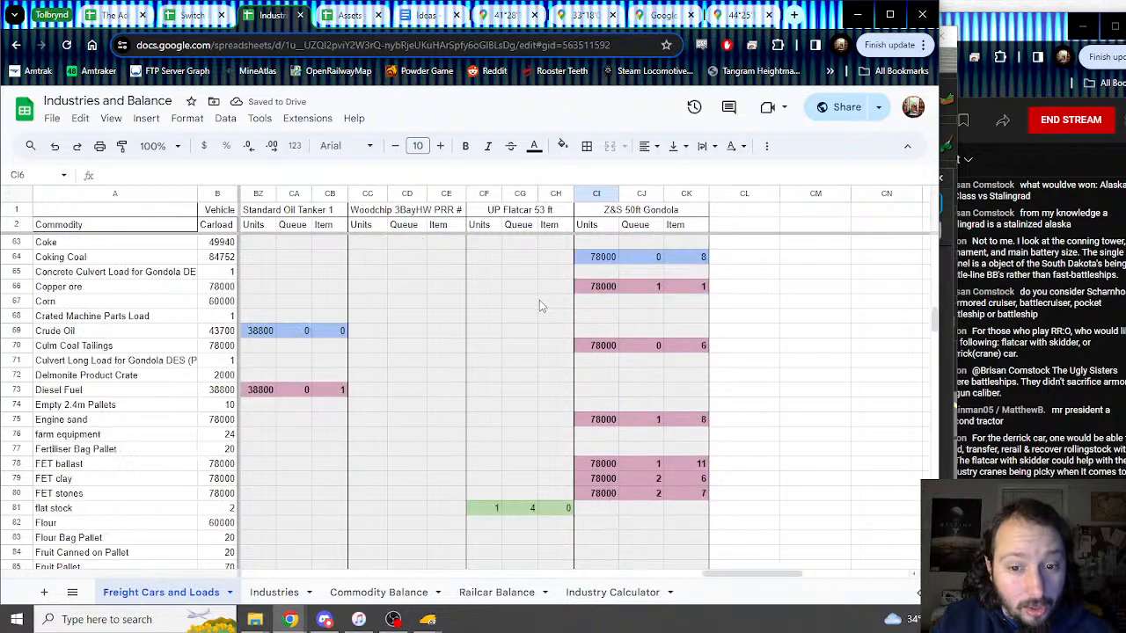
scroll(539, 303, down, 6)
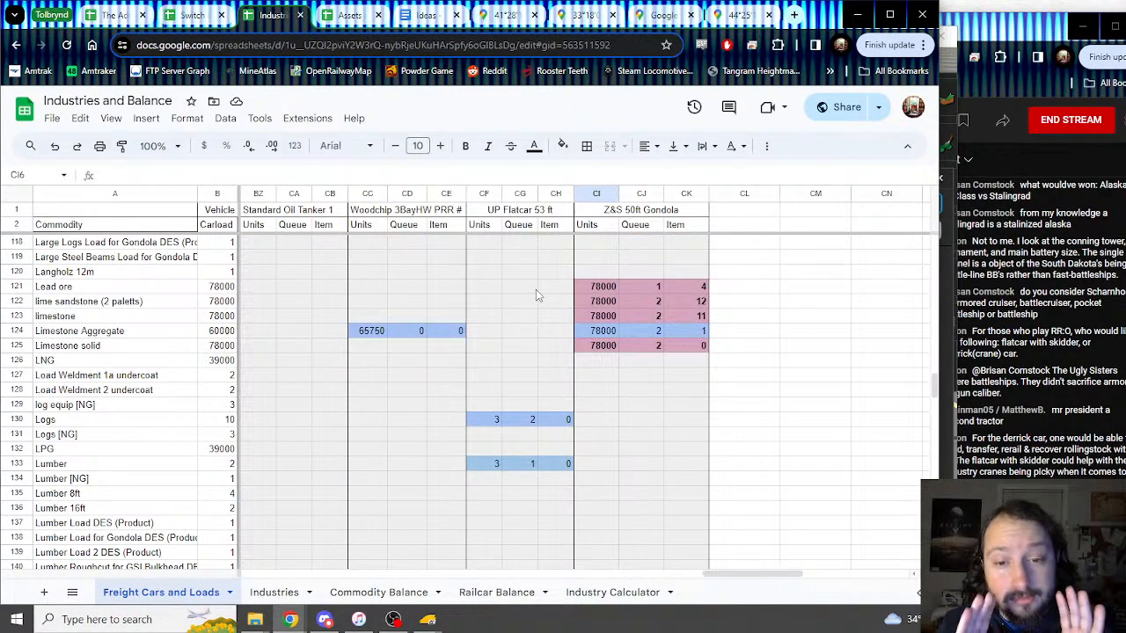
scroll(536, 293, up, 10)
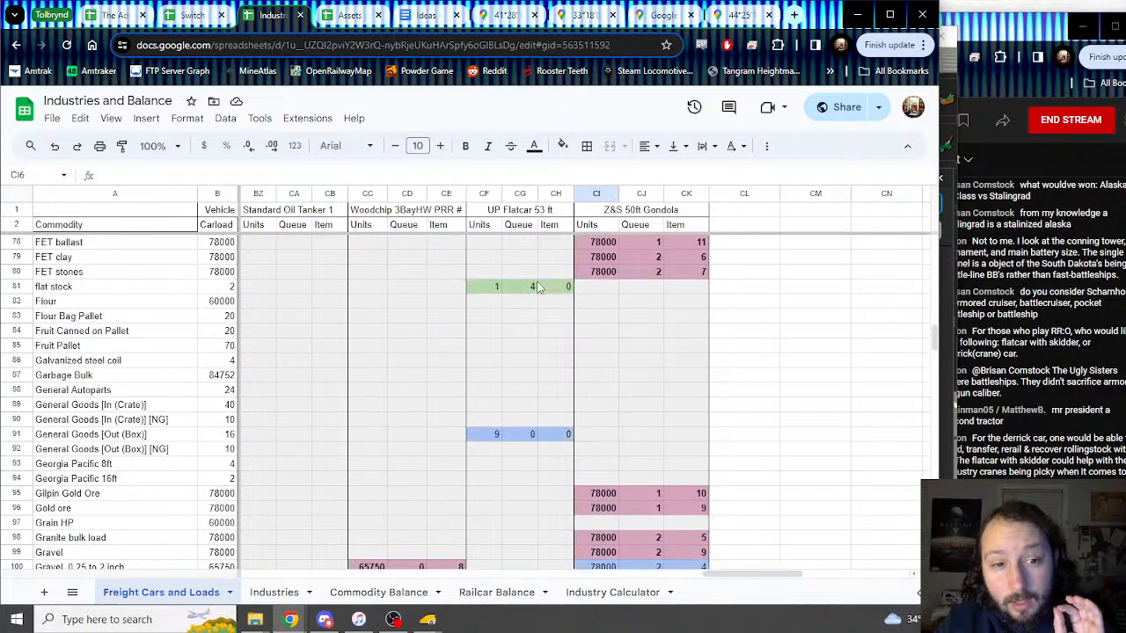
scroll(631, 395, up, 3)
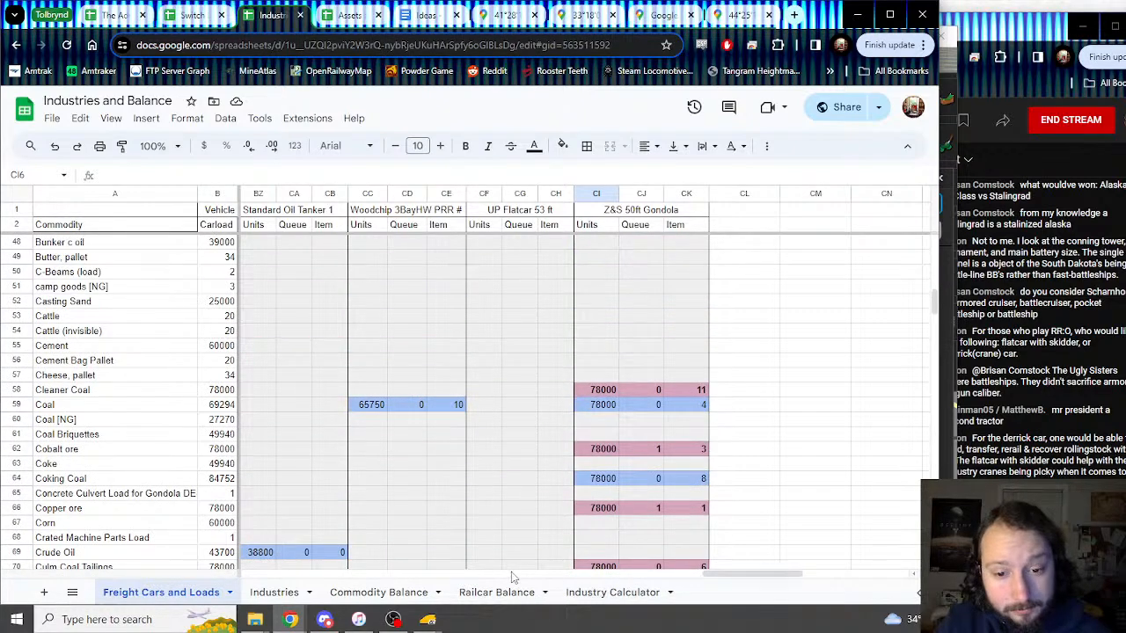
scroll(392, 581, left, 5)
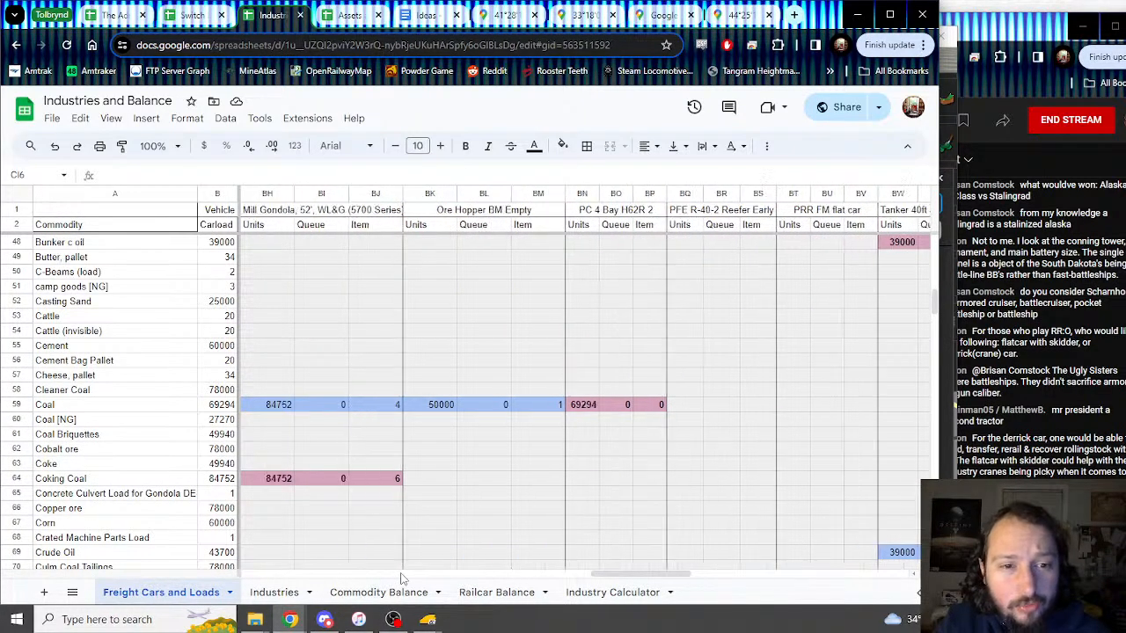
scroll(615, 585, left, 5)
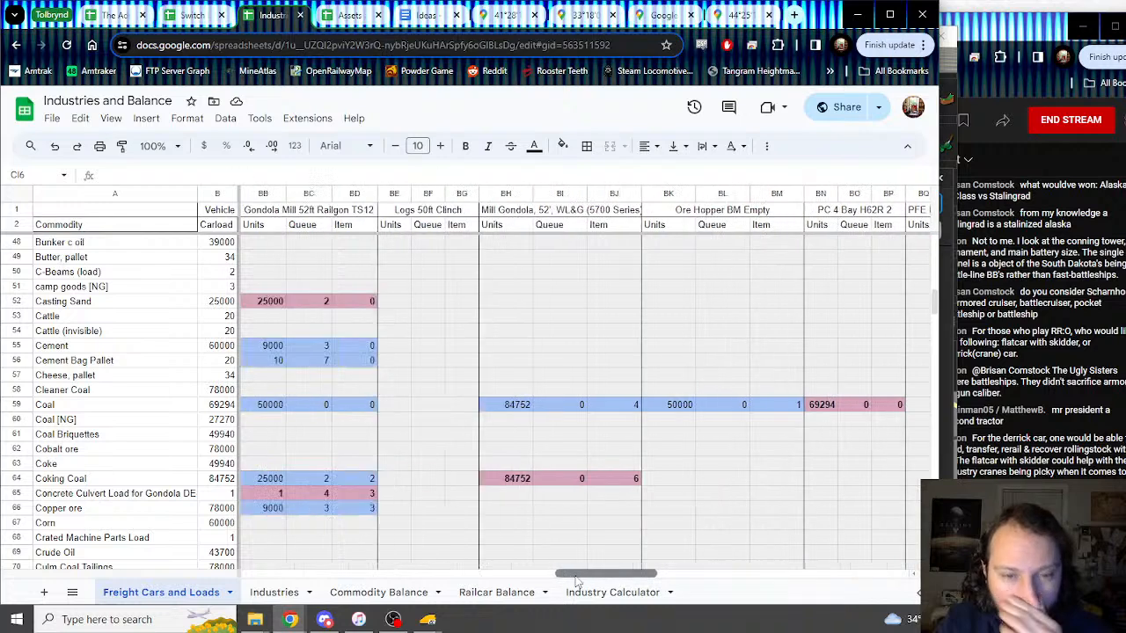
scroll(520, 587, left, 2)
scroll(520, 587, left, 4)
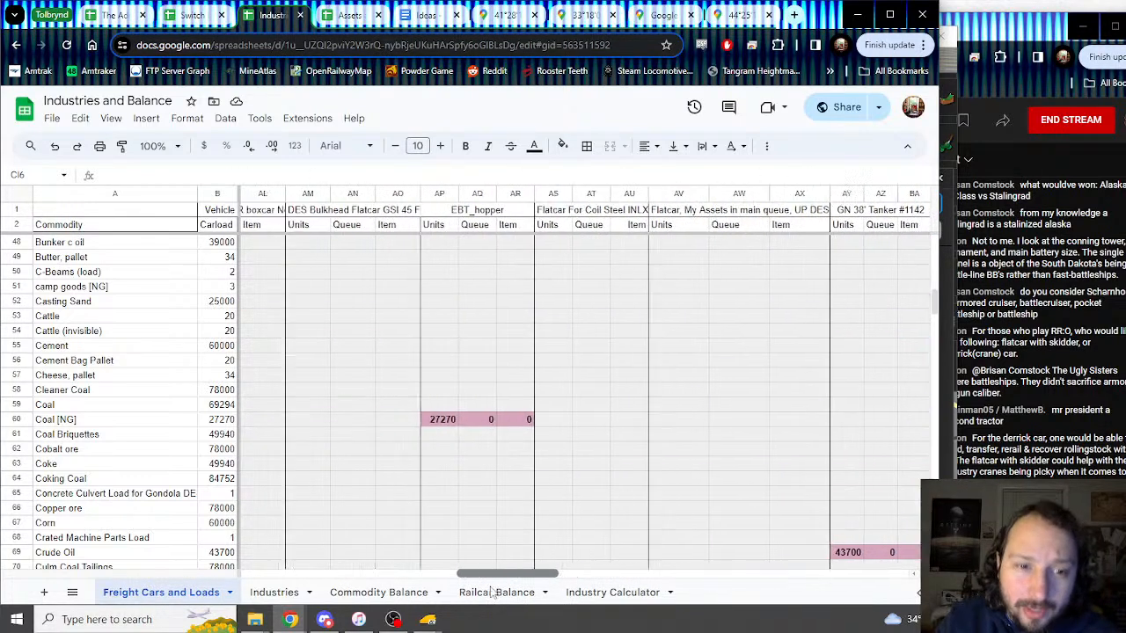
scroll(475, 528, left, 3)
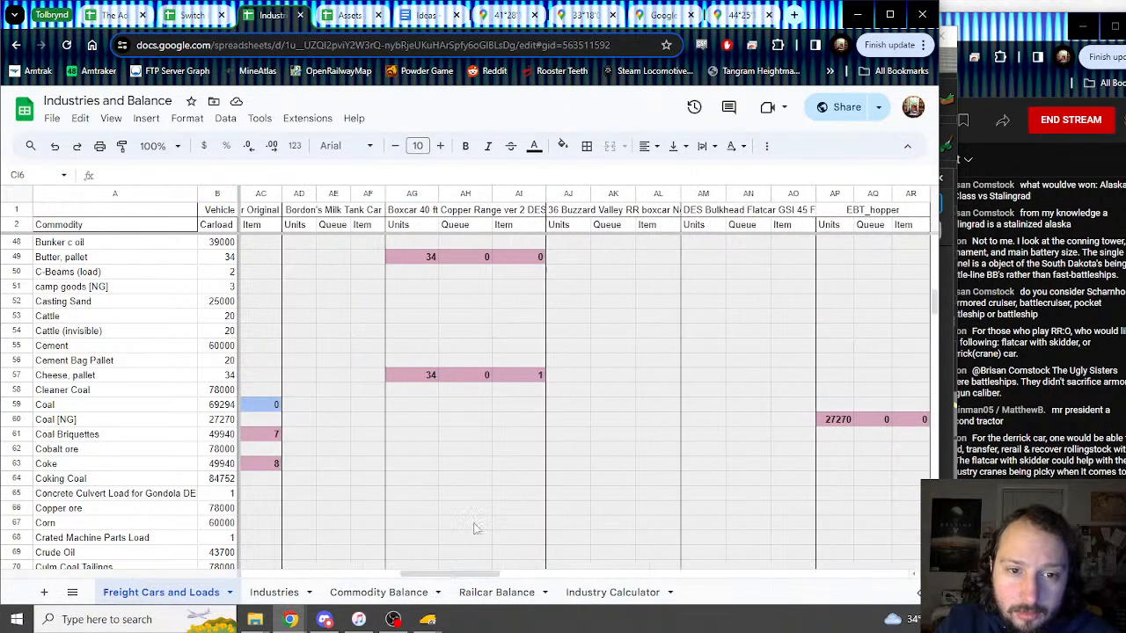
mouse_move(570, 194)
mouse_down()
mouse_move(656, 195)
mouse_move(263, 204)
mouse_move(393, 210)
mouse_move(348, 208)
mouse_move(456, 198)
mouse_up()
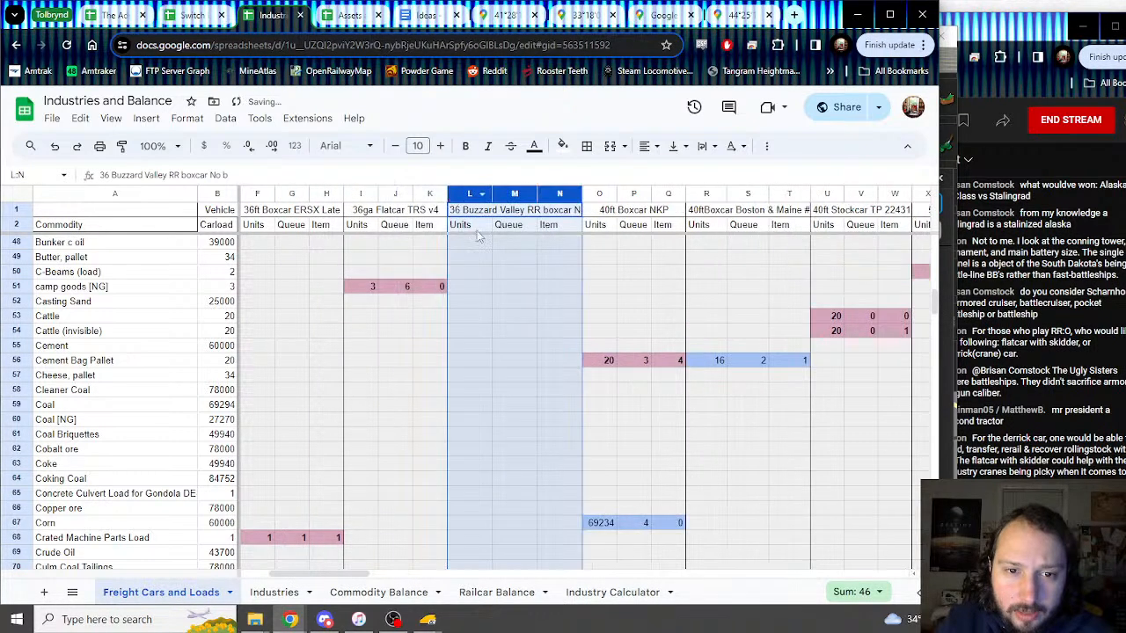
Step: Move the Buzzard Valley boxcar block to columns F–H, after Hopper Boston and Maine
drag(370, 578, 306, 578)
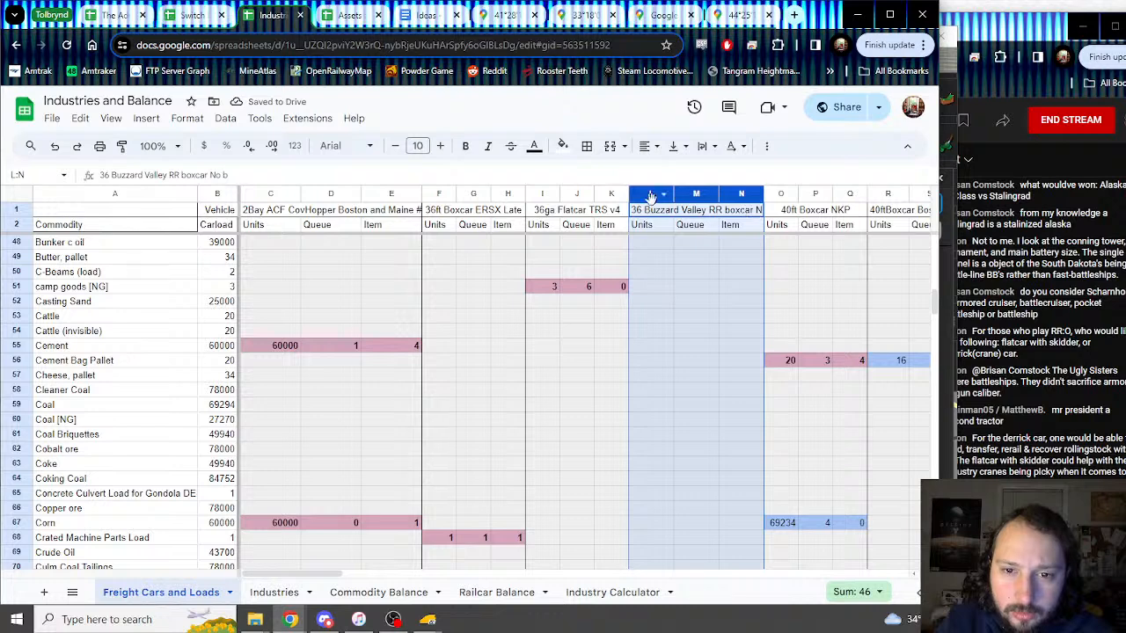
drag(651, 195, 441, 209)
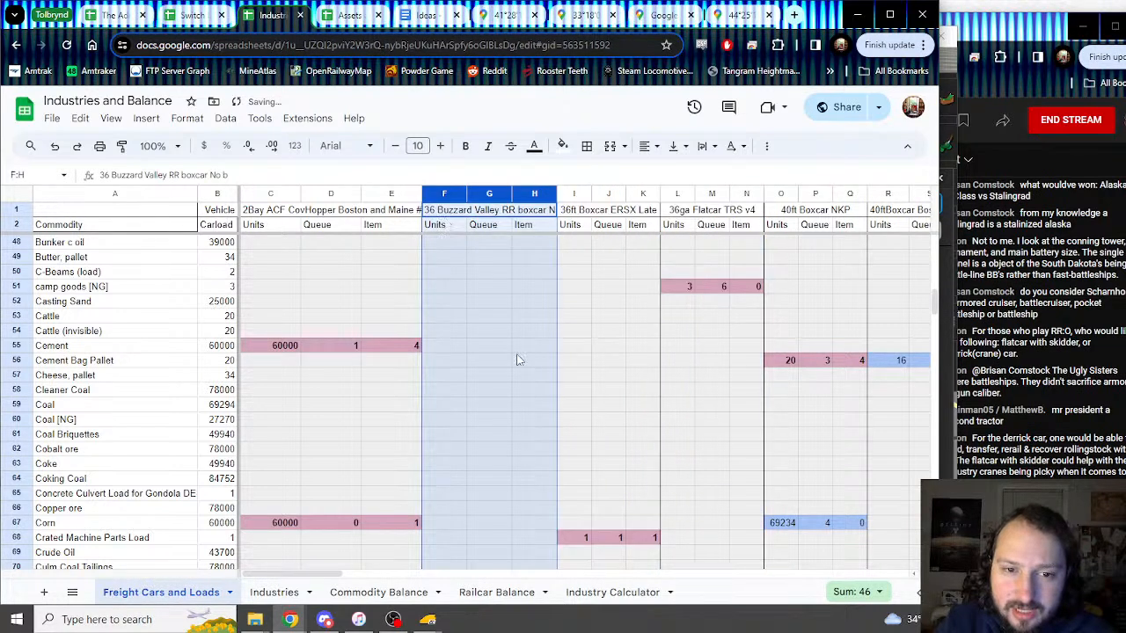
click(500, 321)
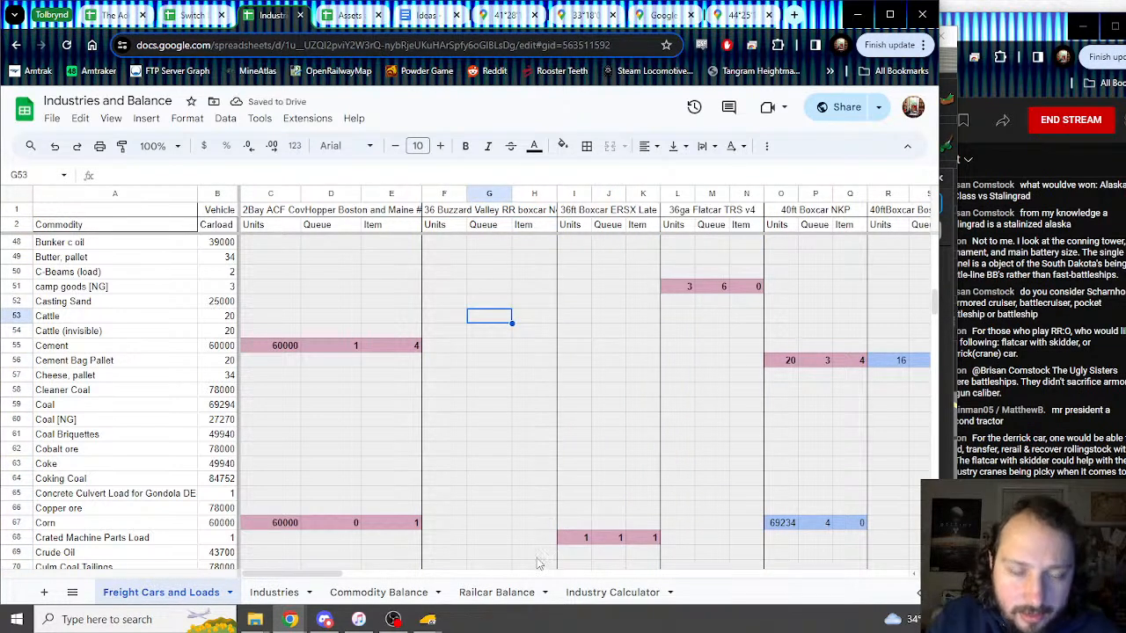
Step: Add a border to the EBT_hopper merged header
drag(317, 580, 510, 569)
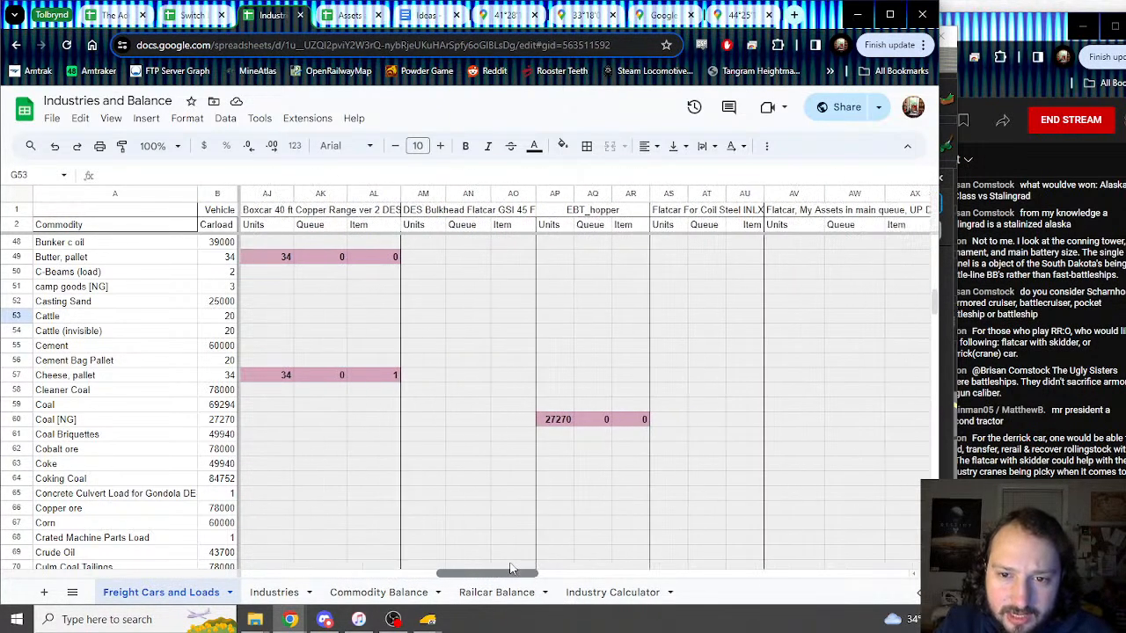
click(550, 212)
click(590, 150)
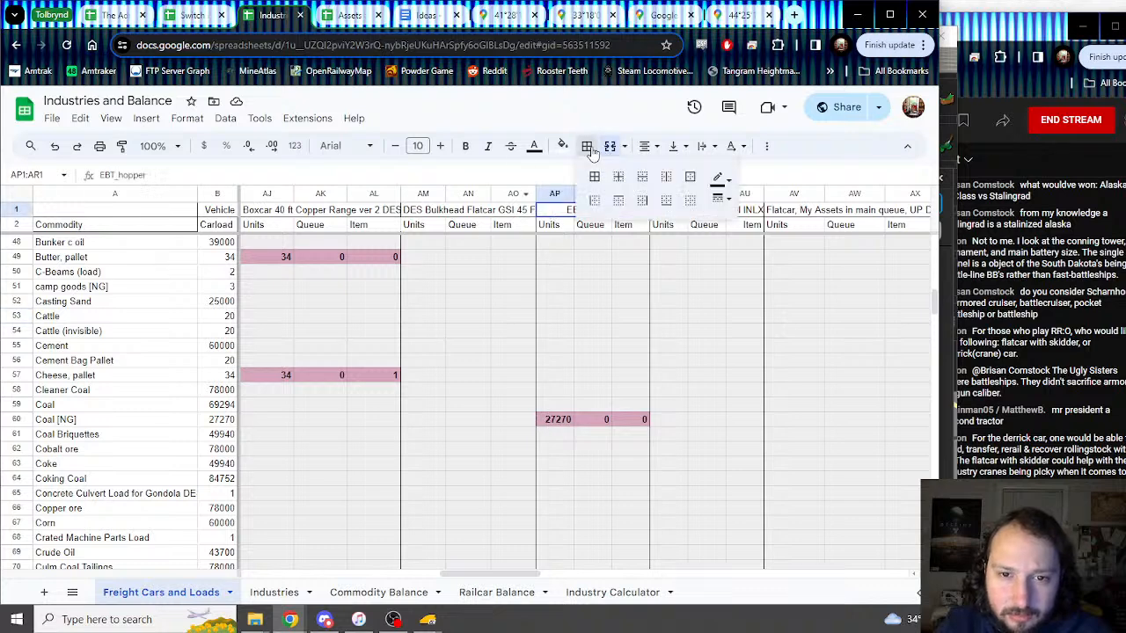
click(597, 203)
Step: Select the Standard Oil Tanker 1 columns, placing them at BW–BY ahead of Tanker 40ft SD WARREN
drag(475, 574, 680, 595)
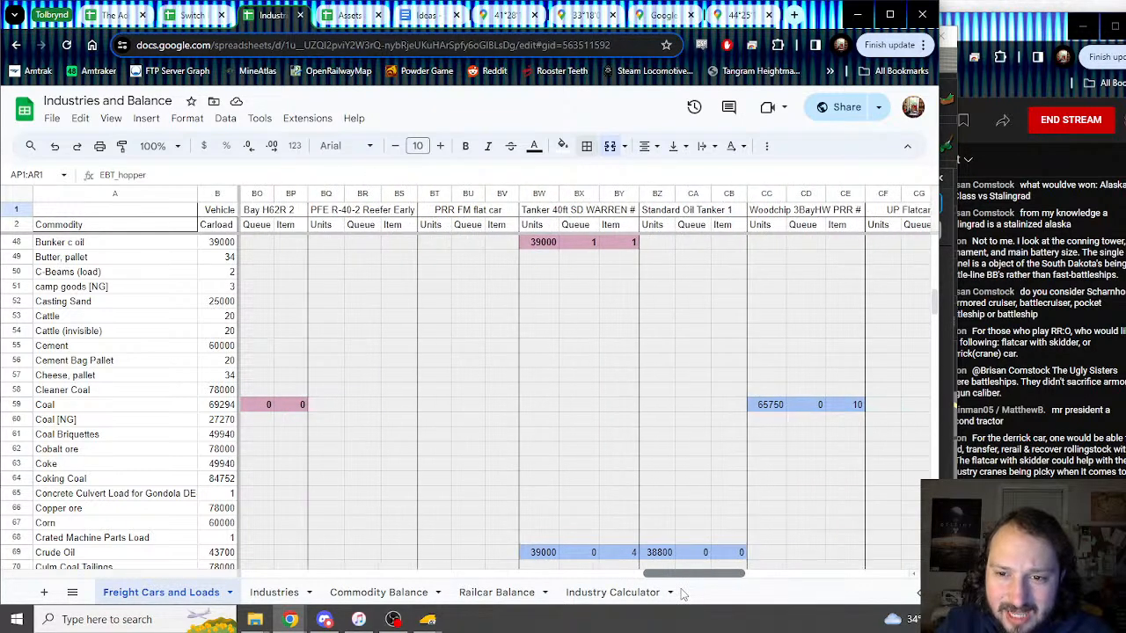
drag(662, 194, 542, 197)
drag(695, 580, 266, 574)
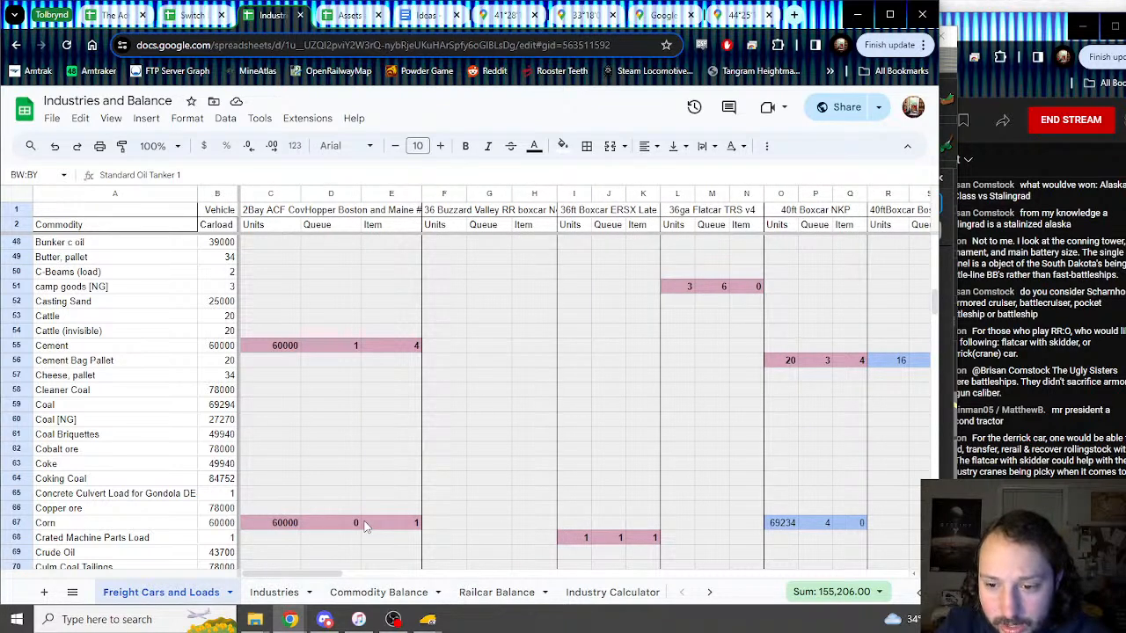
key(alt+Tab)
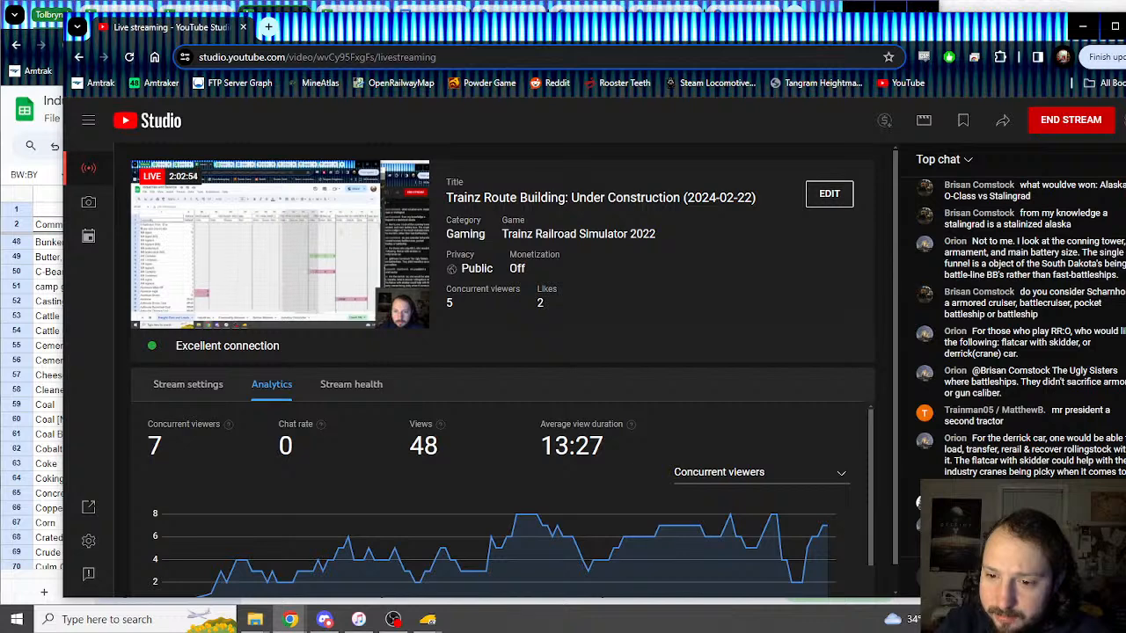
click(29, 28)
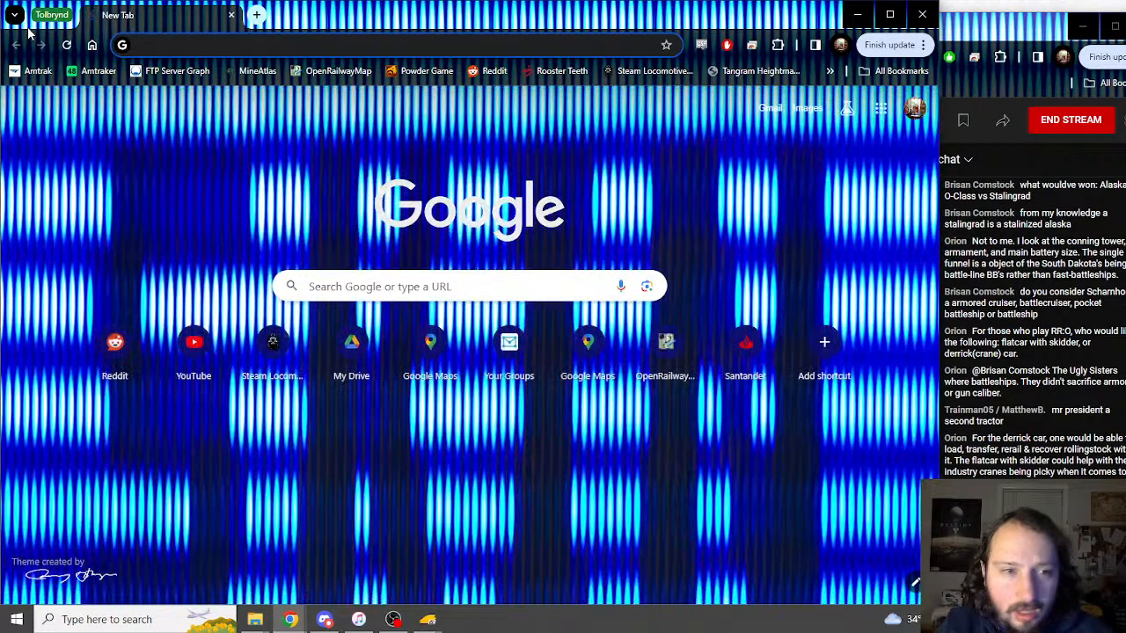
click(52, 16)
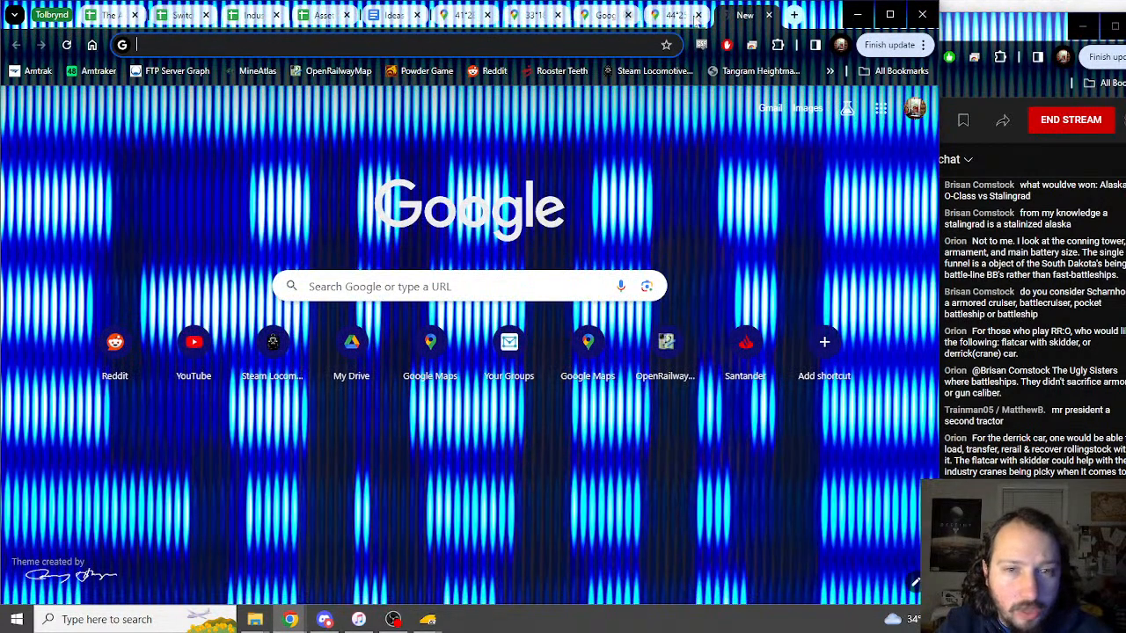
click(771, 16)
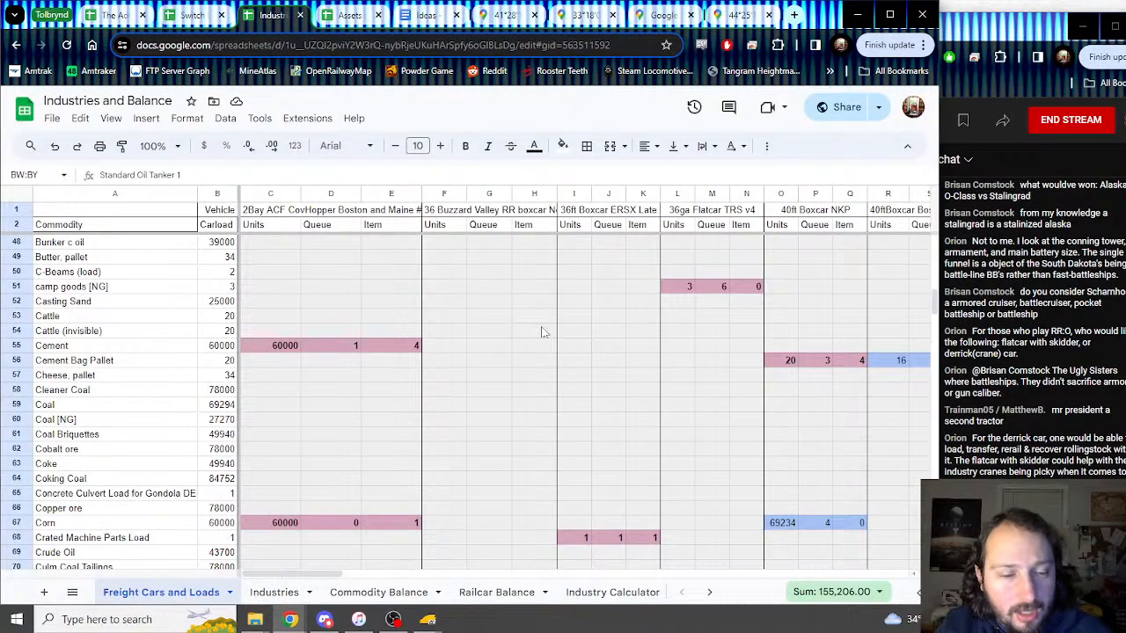
mouse_move(429, 619)
click(498, 574)
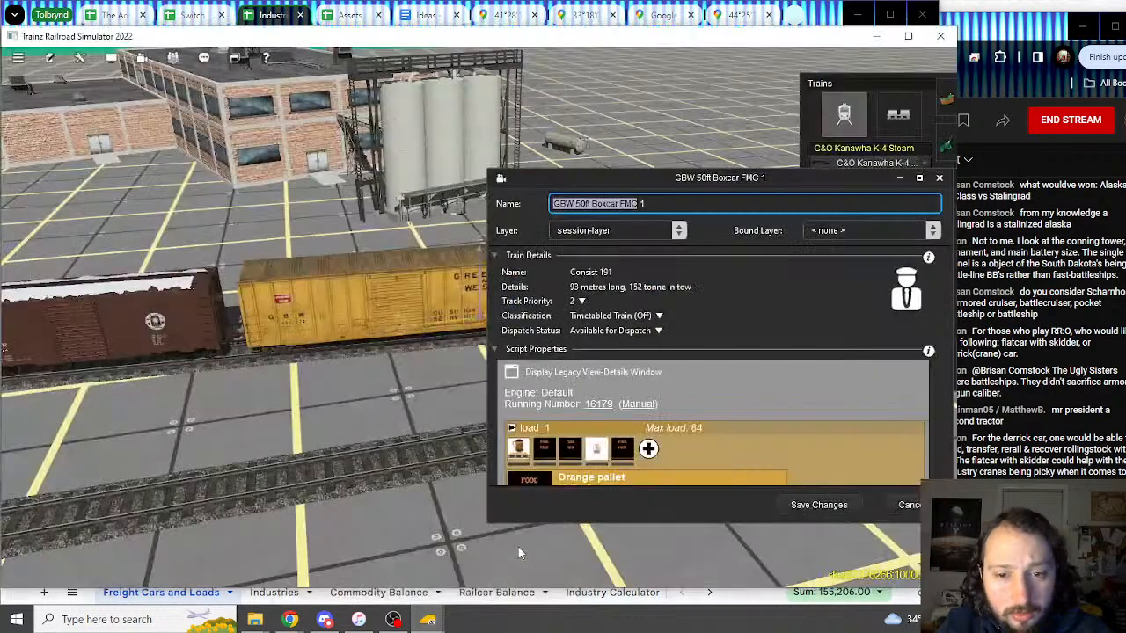
scroll(621, 432, down, 4)
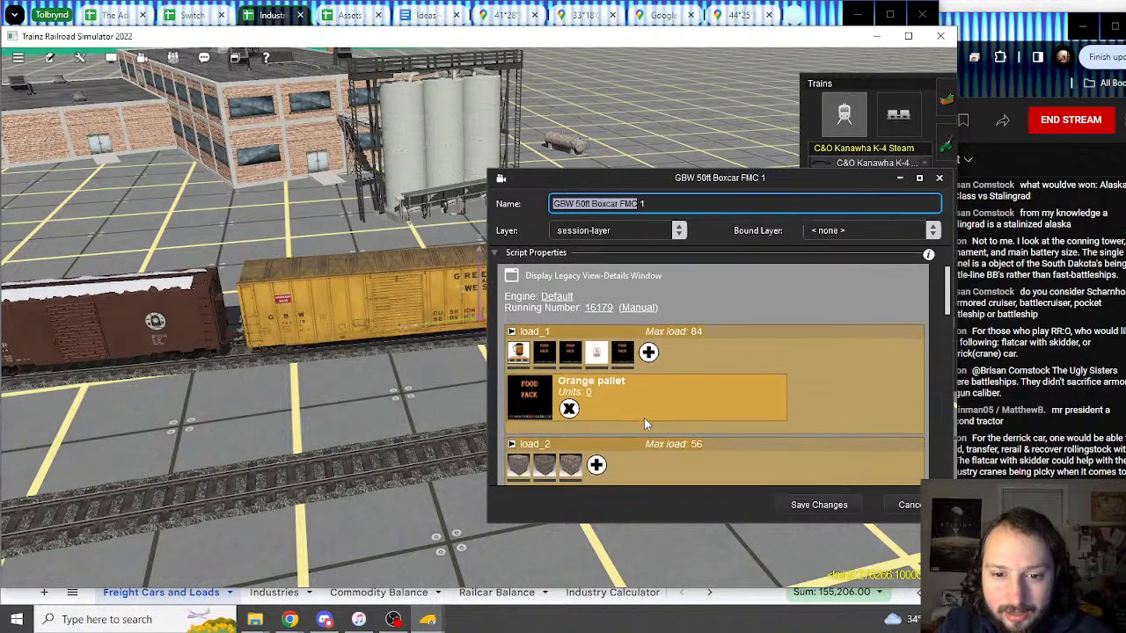
click(268, 16)
drag(318, 576, 564, 567)
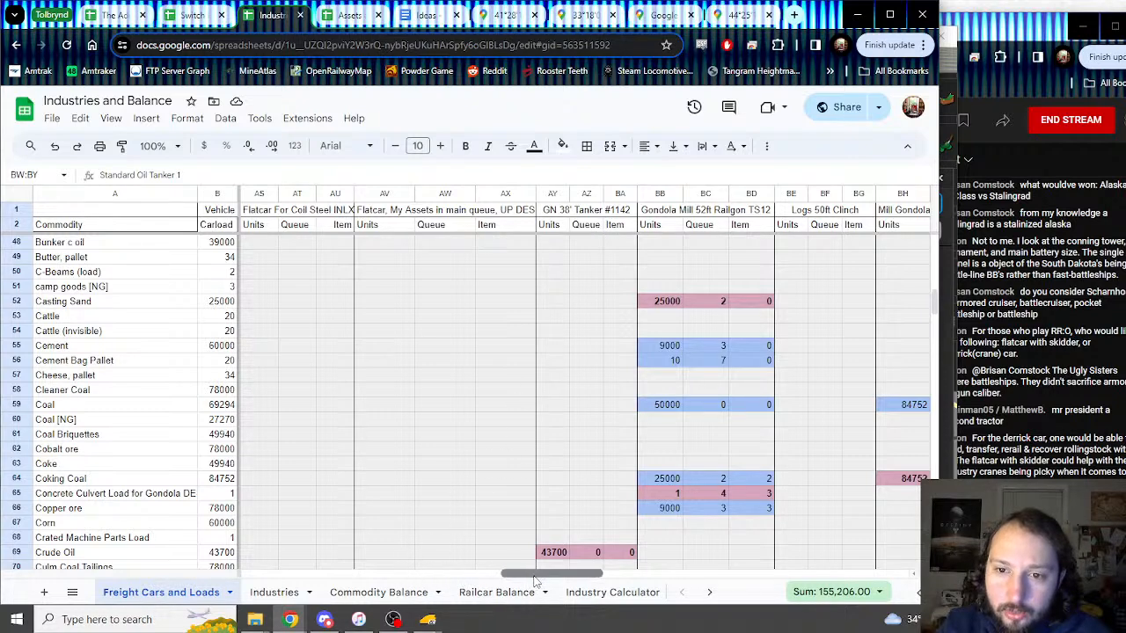
Step: Insert three empty columns at BE, before the Logs 50ft Clinch block
drag(536, 580, 553, 581)
click(674, 194)
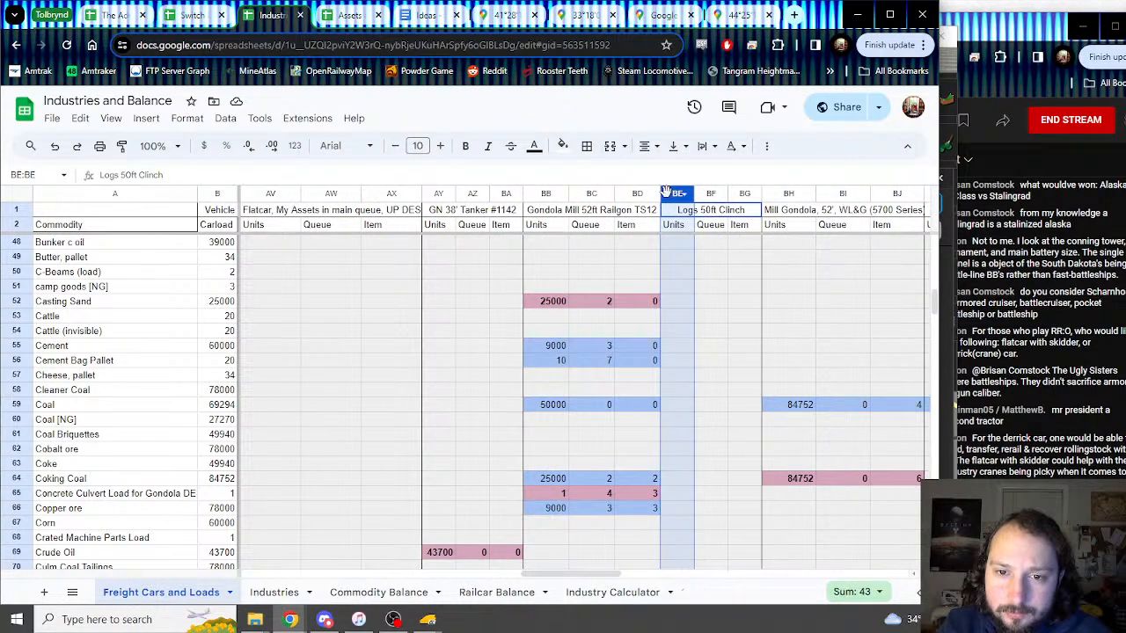
drag(643, 198, 558, 196)
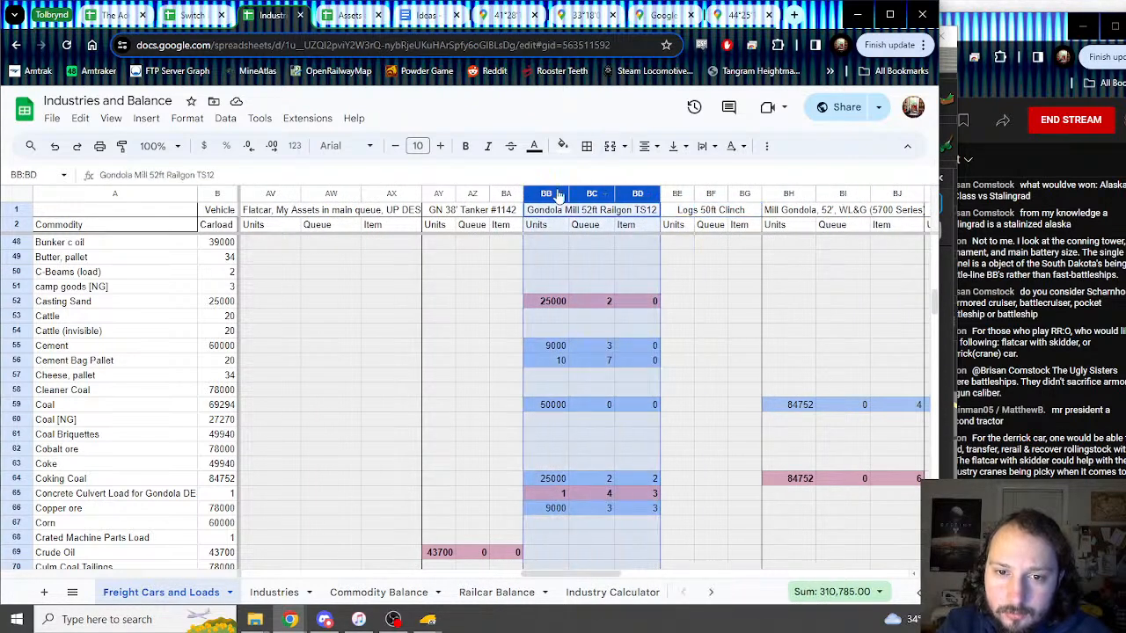
right_click(674, 194)
click(747, 264)
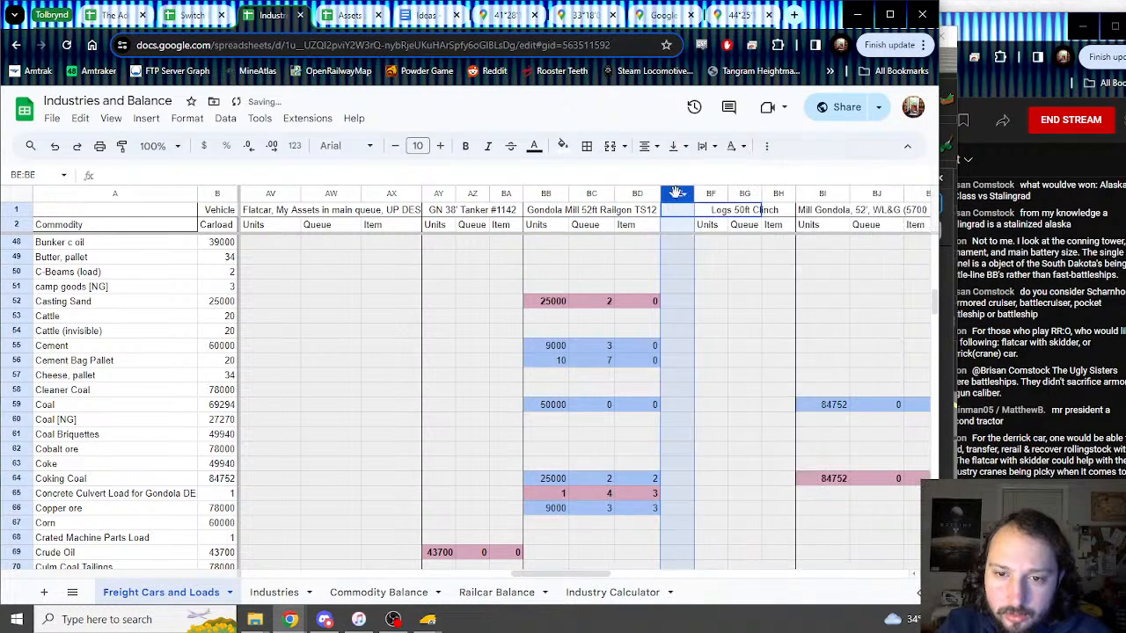
right_click(677, 193)
click(733, 260)
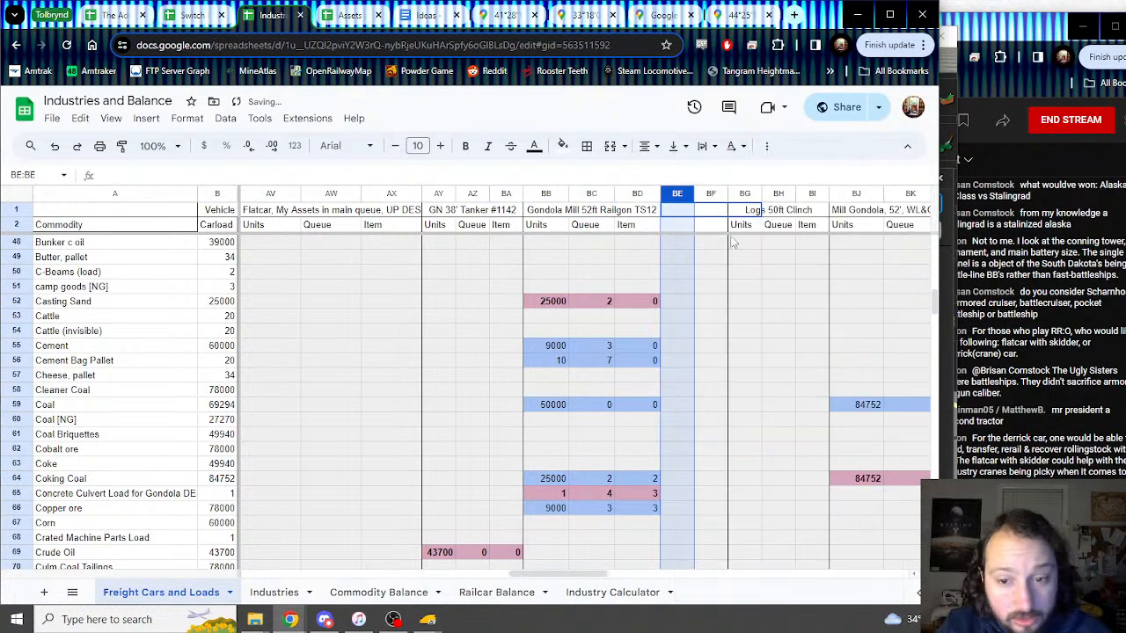
right_click(683, 194)
click(733, 257)
click(725, 320)
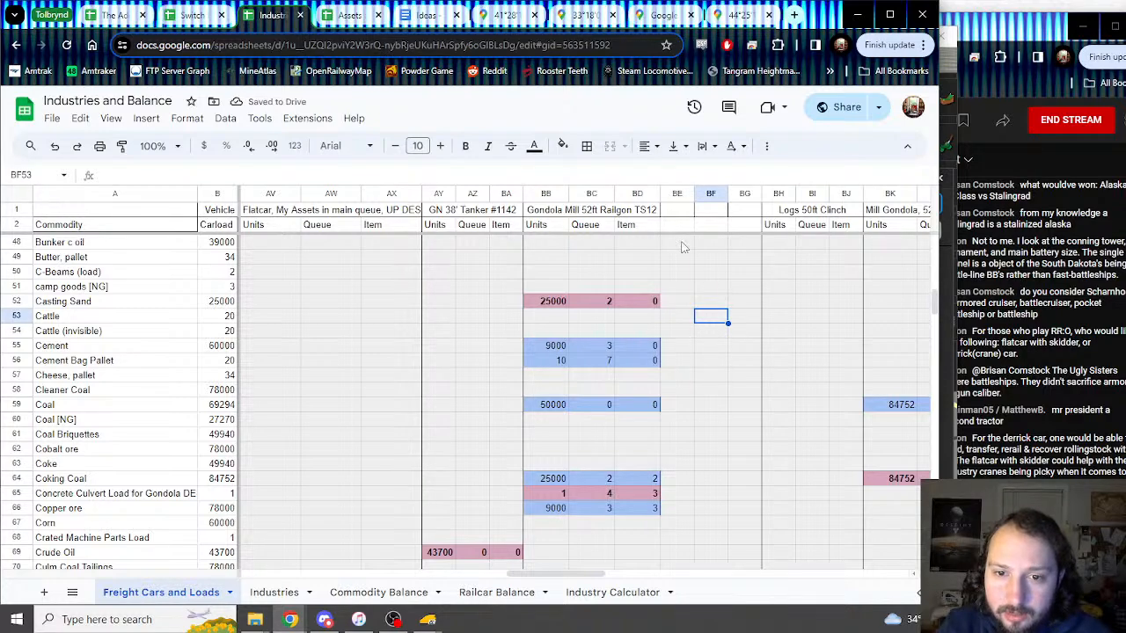
Step: Give column BE a left border and clear the inherited formatting from the new columns
drag(677, 209, 683, 395)
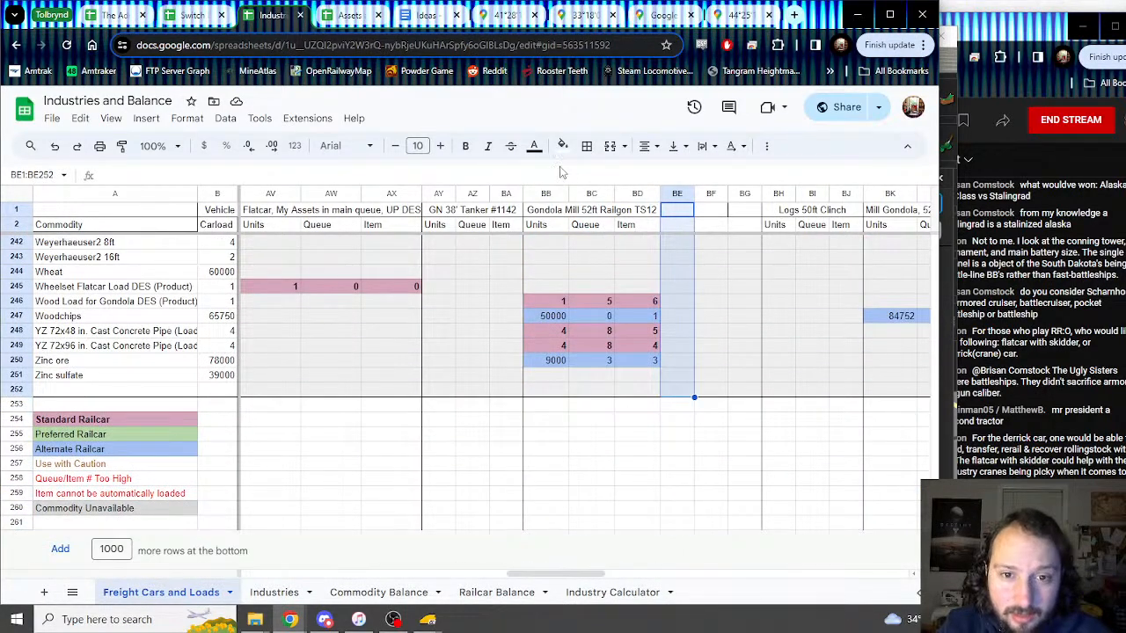
click(593, 150)
click(593, 201)
click(705, 285)
scroll(681, 328, up, 5)
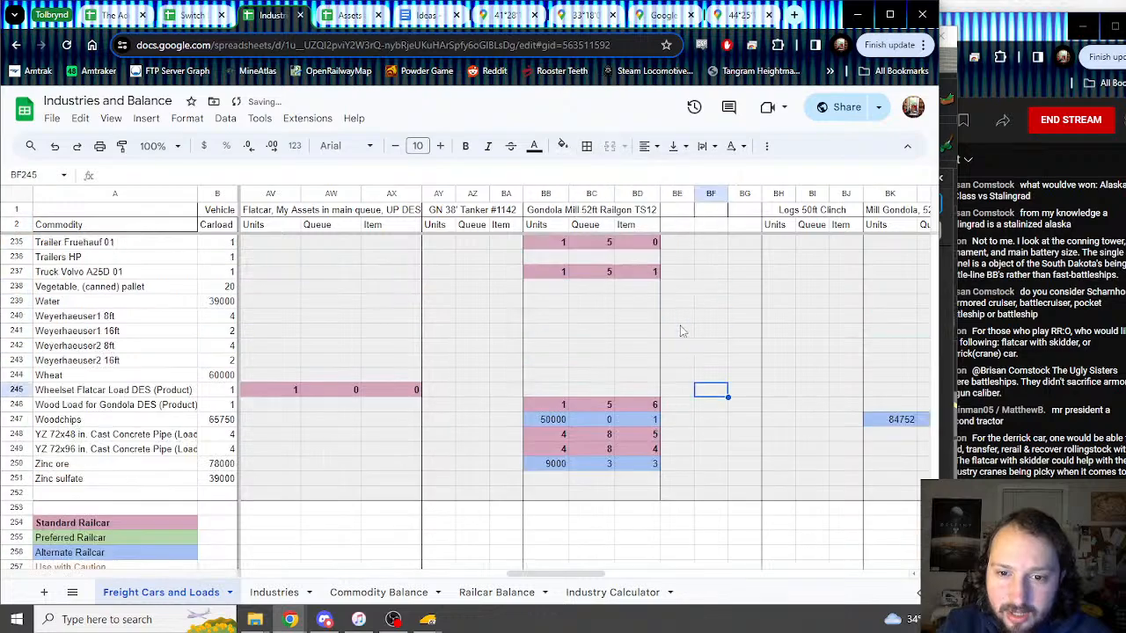
scroll(689, 332, up, 4)
drag(677, 449, 743, 450)
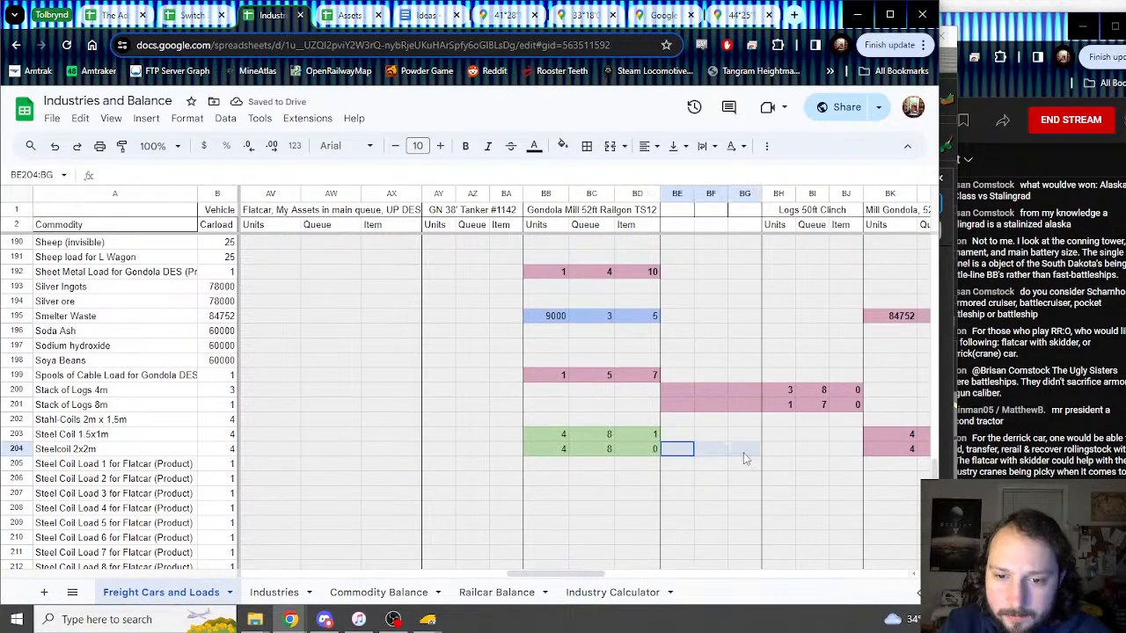
scroll(756, 264, up, 10)
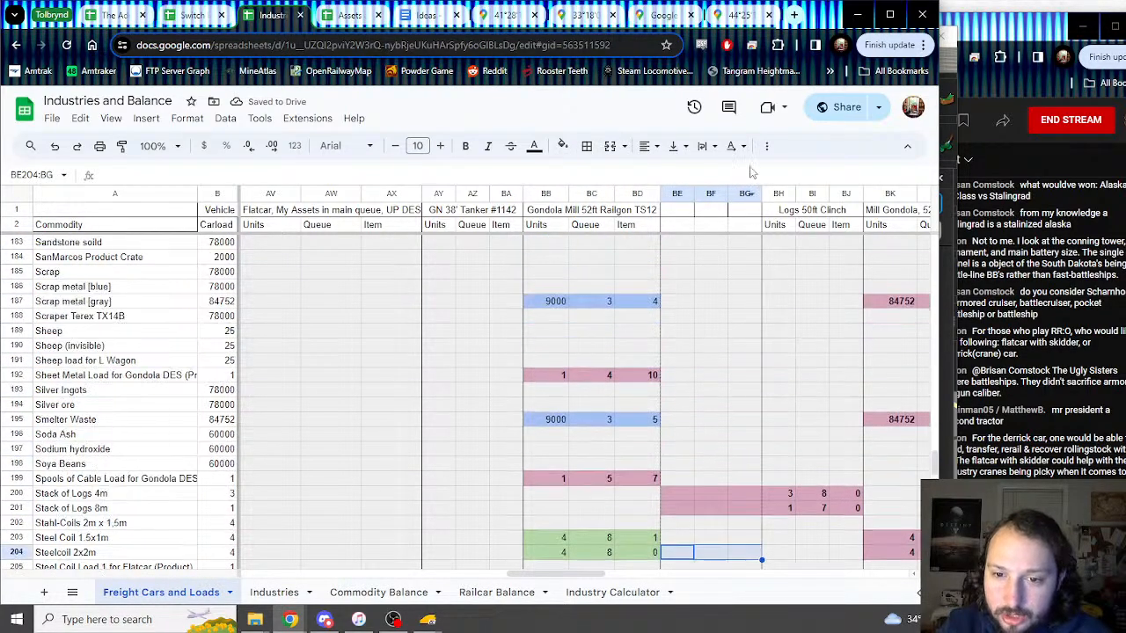
scroll(746, 197, up, 14)
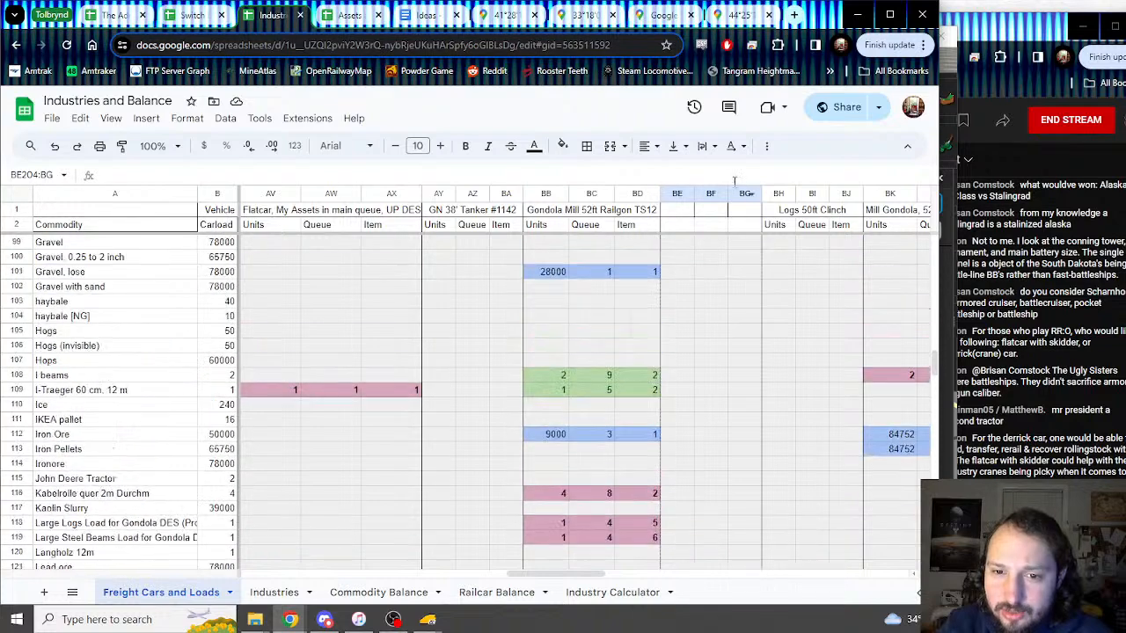
scroll(732, 207, up, 12)
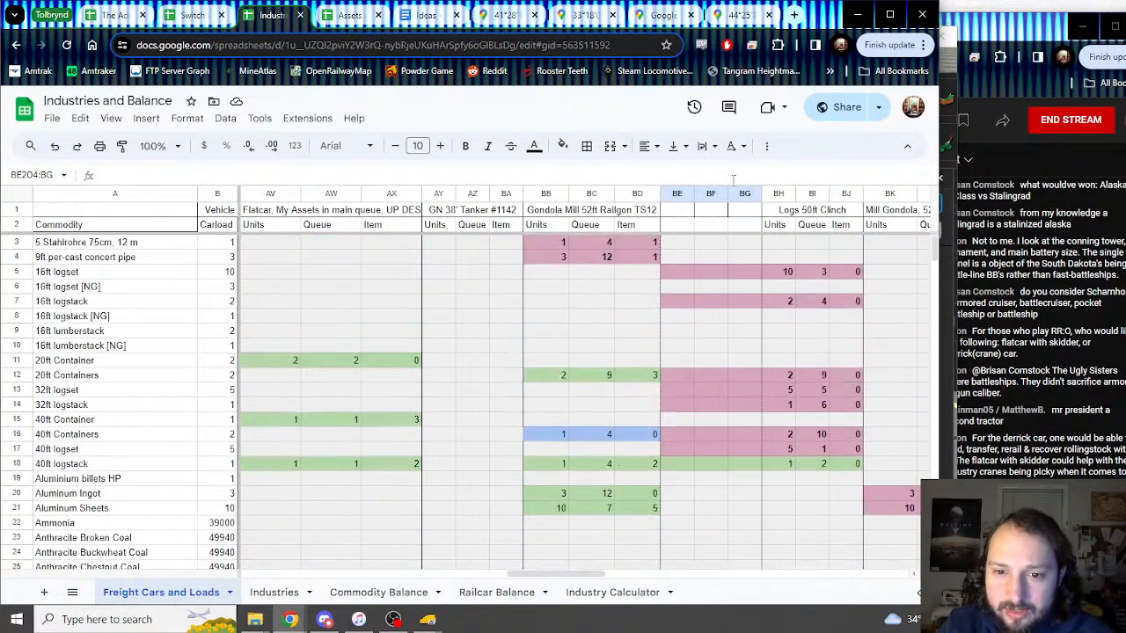
shift+click(736, 257)
key(ctrl+backslash)
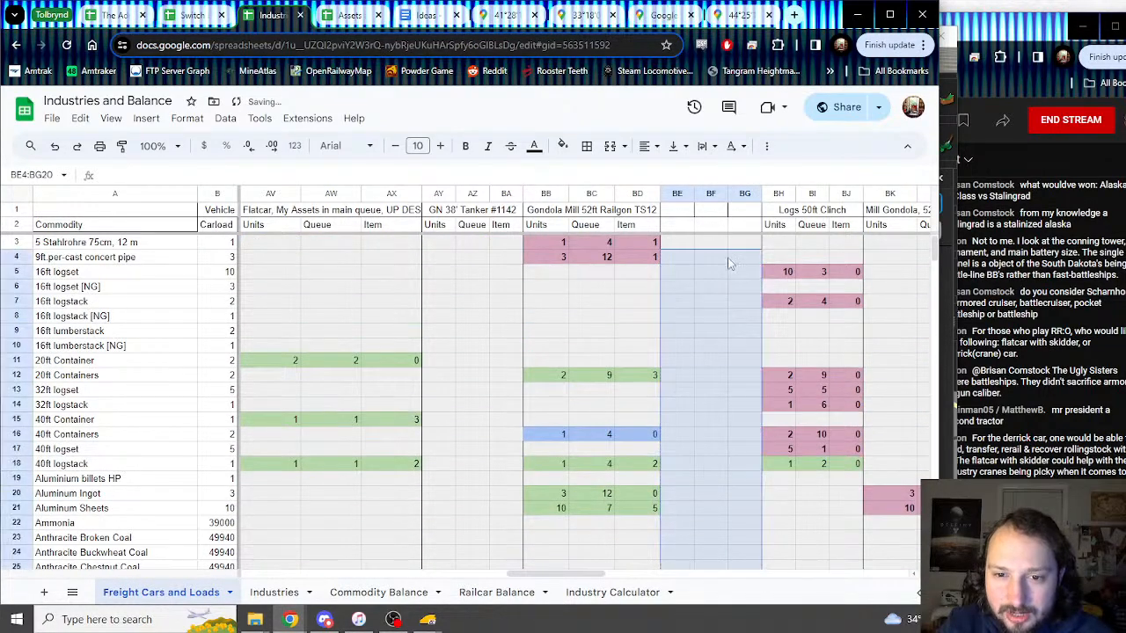
Step: Enter the subheaders Units, Queue and Item in BE2:BG2
click(680, 227)
text(U)
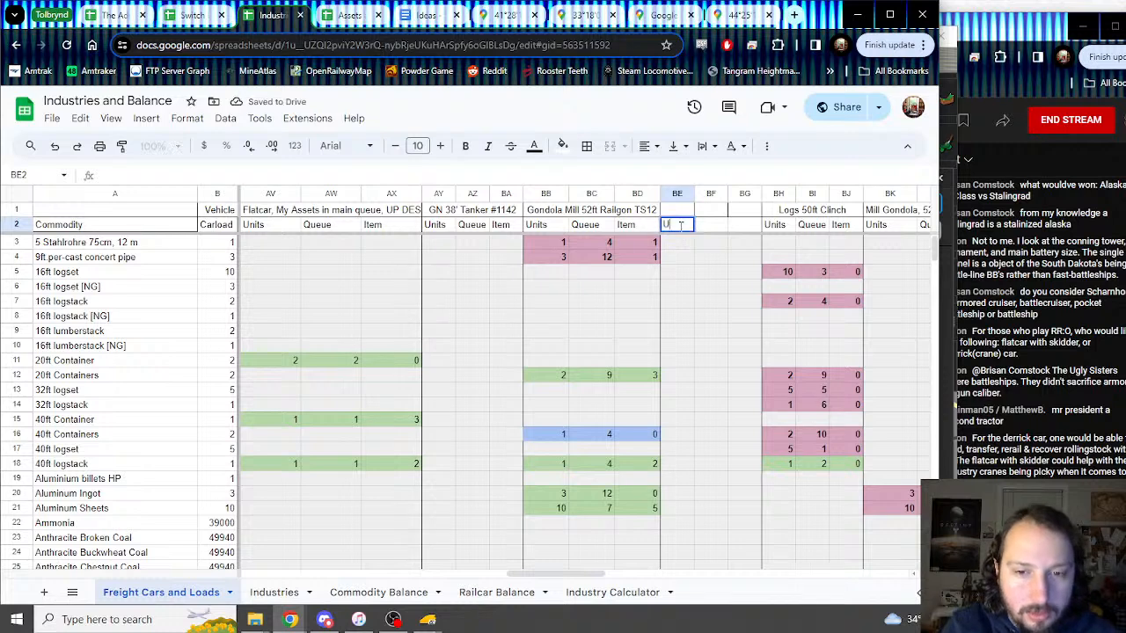
text(n)
key(Tab)
text(Queue)
key(Tab)
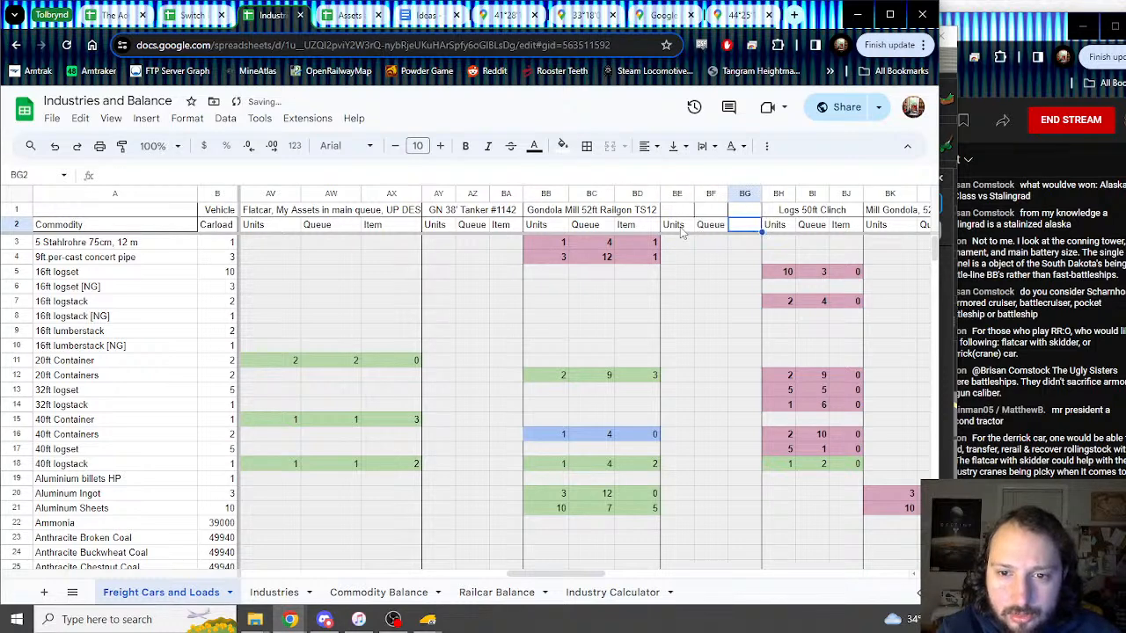
text(Item)
key(Return)
Step: Merge BE1:BG1 and title it GBW 50ft Boxcar FMC
key(Up)
key(Up)
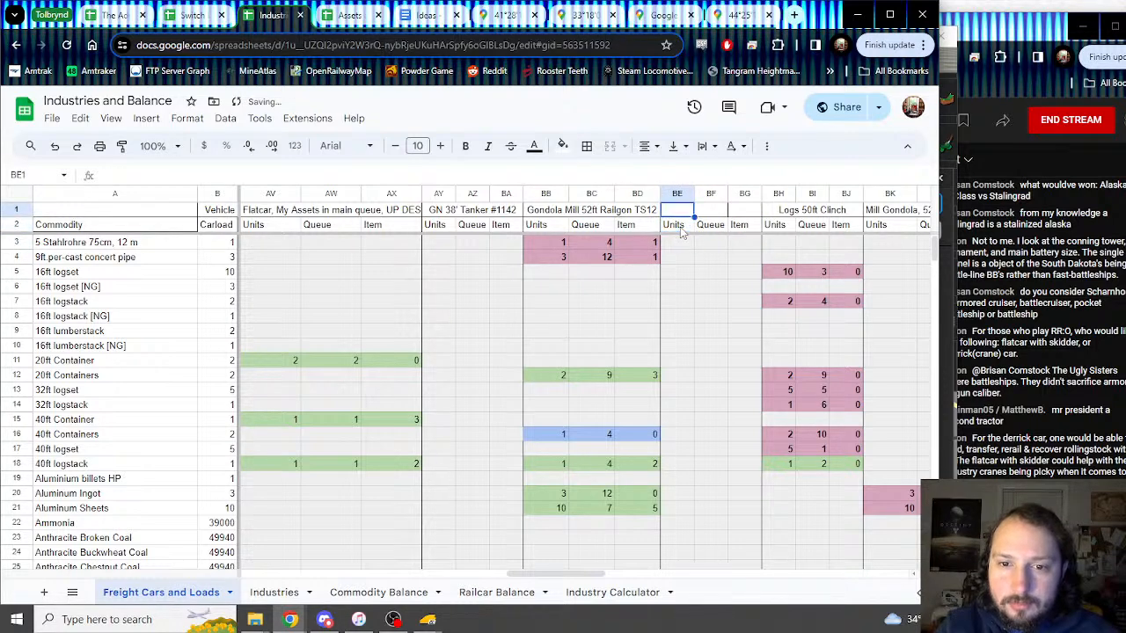
key(shift+Right)
key(shift+Right)
click(610, 146)
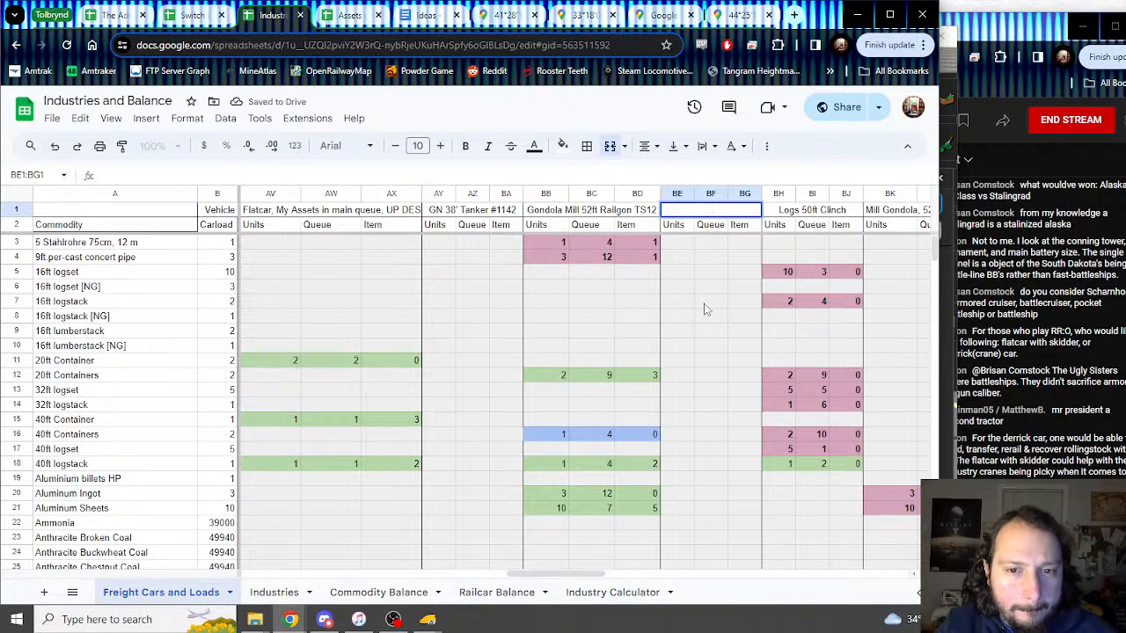
text(GBW 50ft Boxcar FMC)
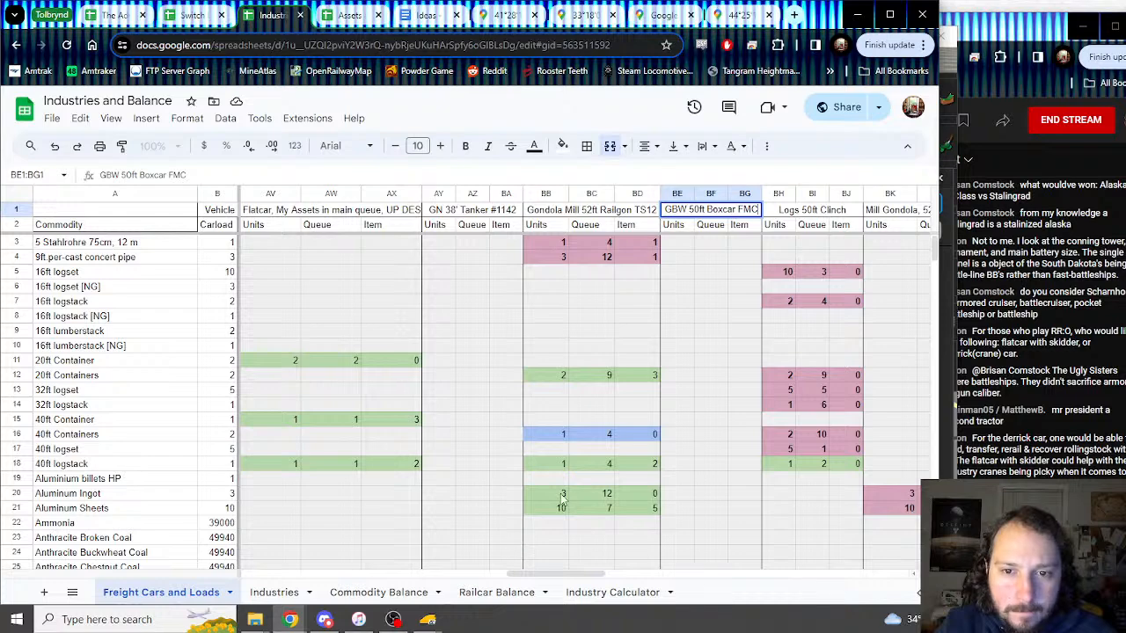
key(Down)
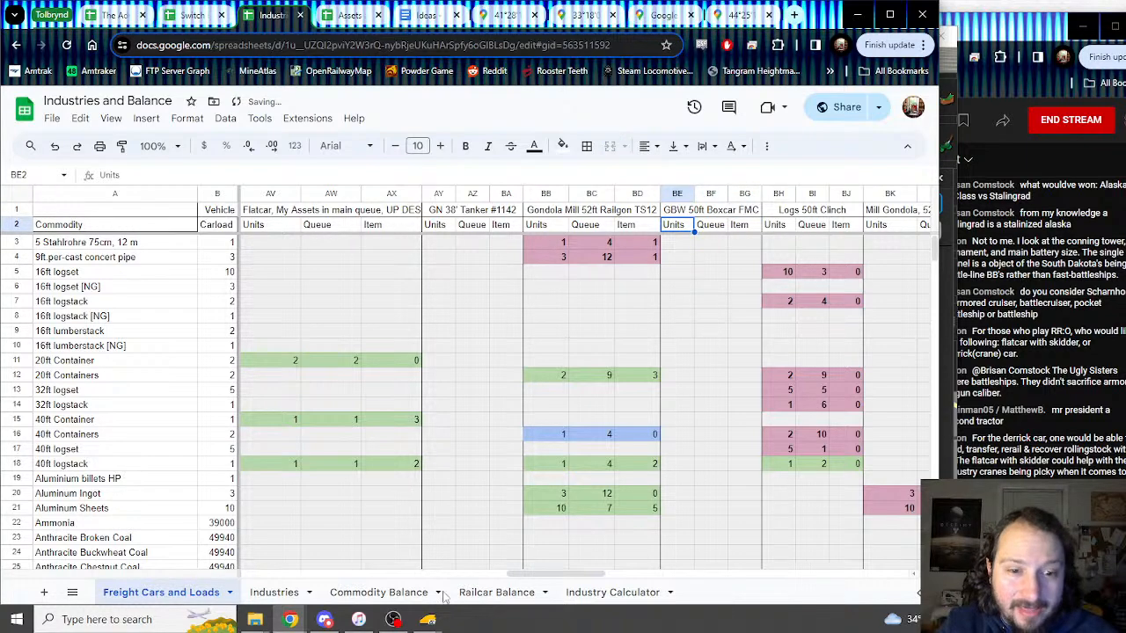
Step: Confirm Beer, pallet as the boxcar's load_1 in Trainz, then select its Units cell in the sheet
mouse_move(428, 619)
click(498, 561)
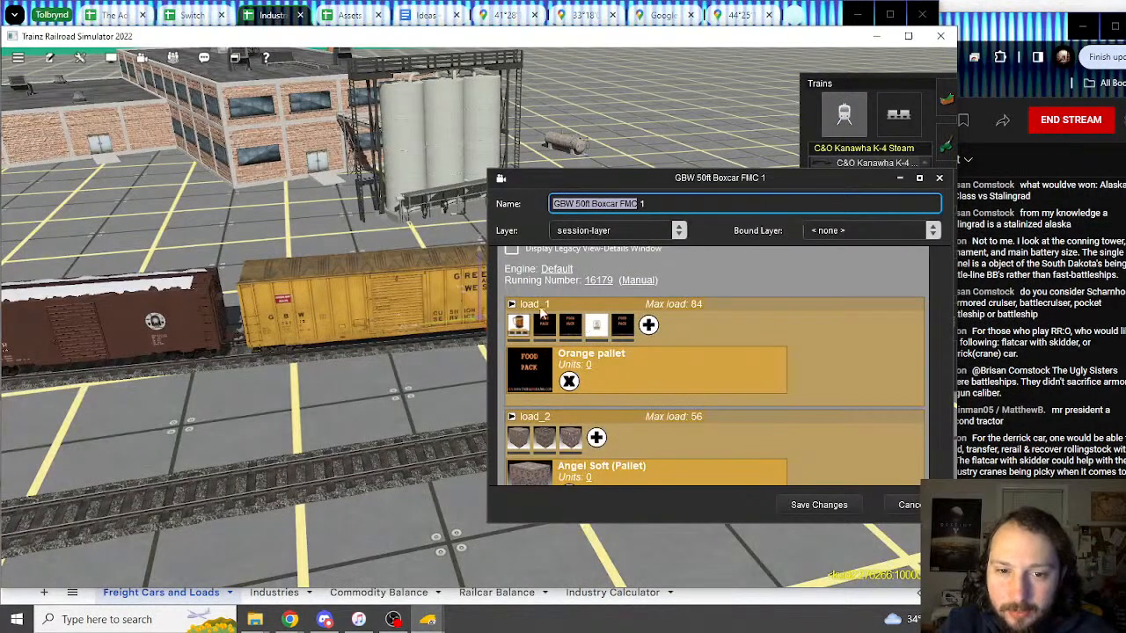
click(521, 328)
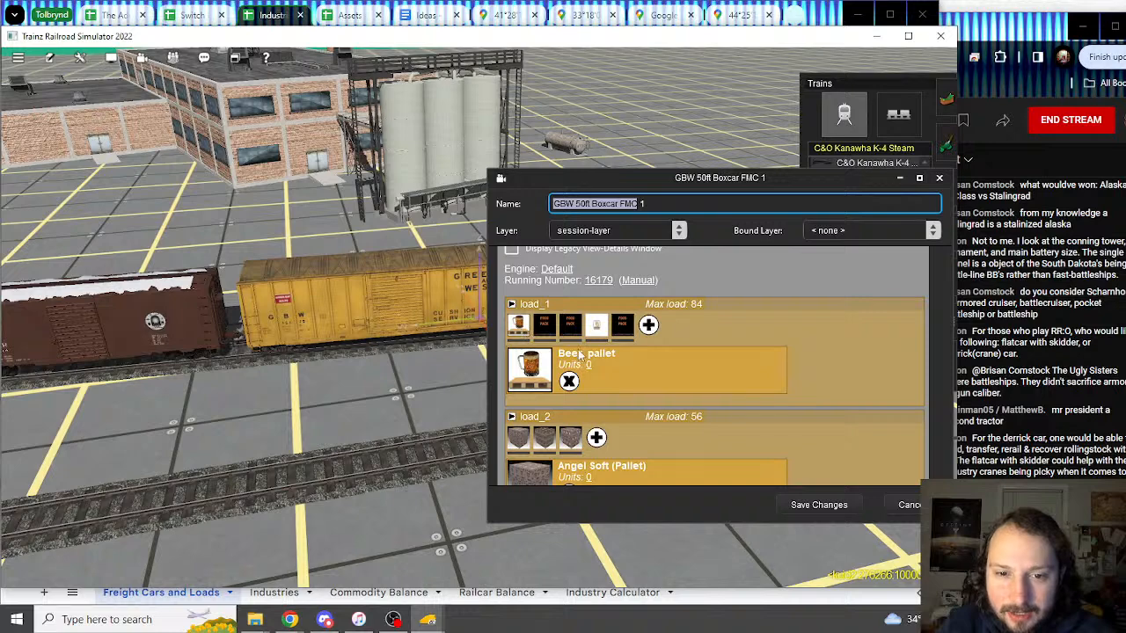
click(280, 16)
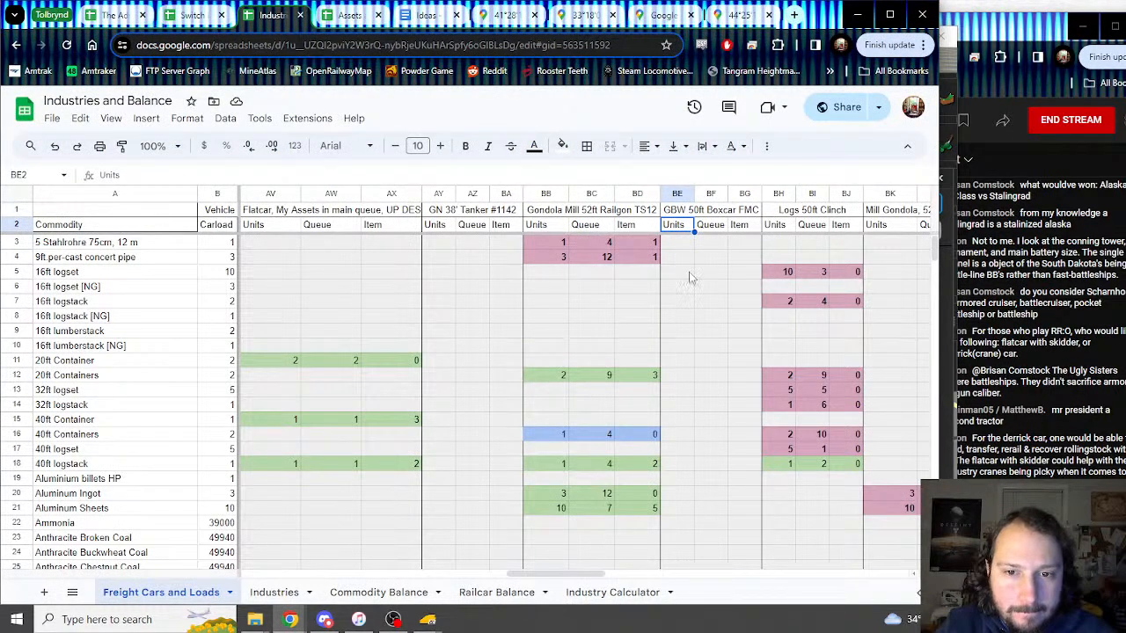
scroll(678, 280, down, 7)
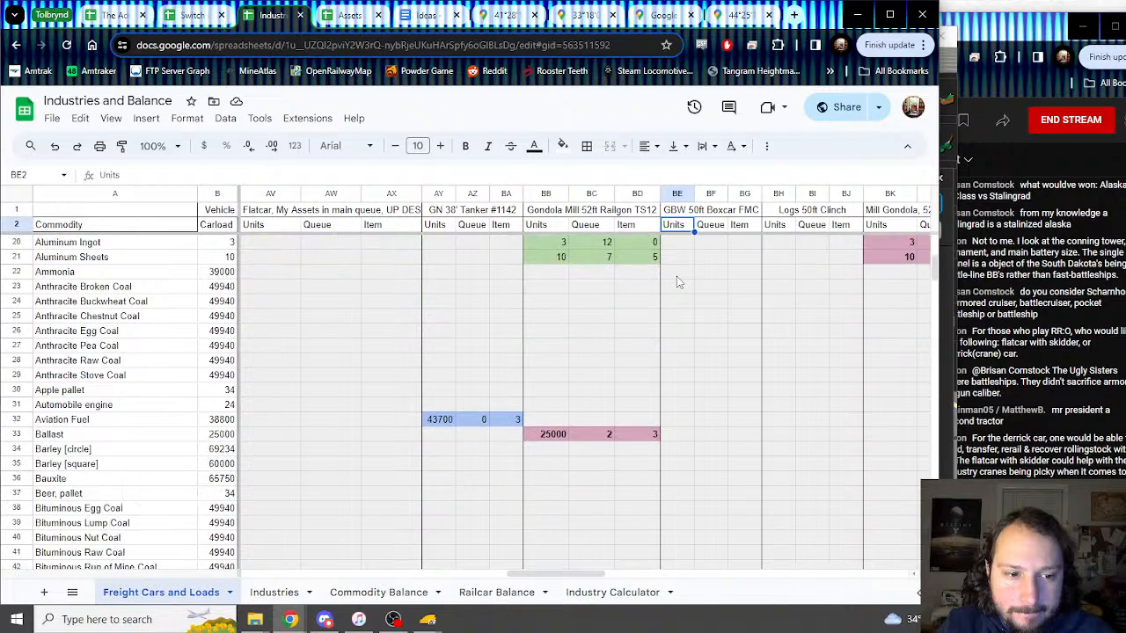
click(673, 438)
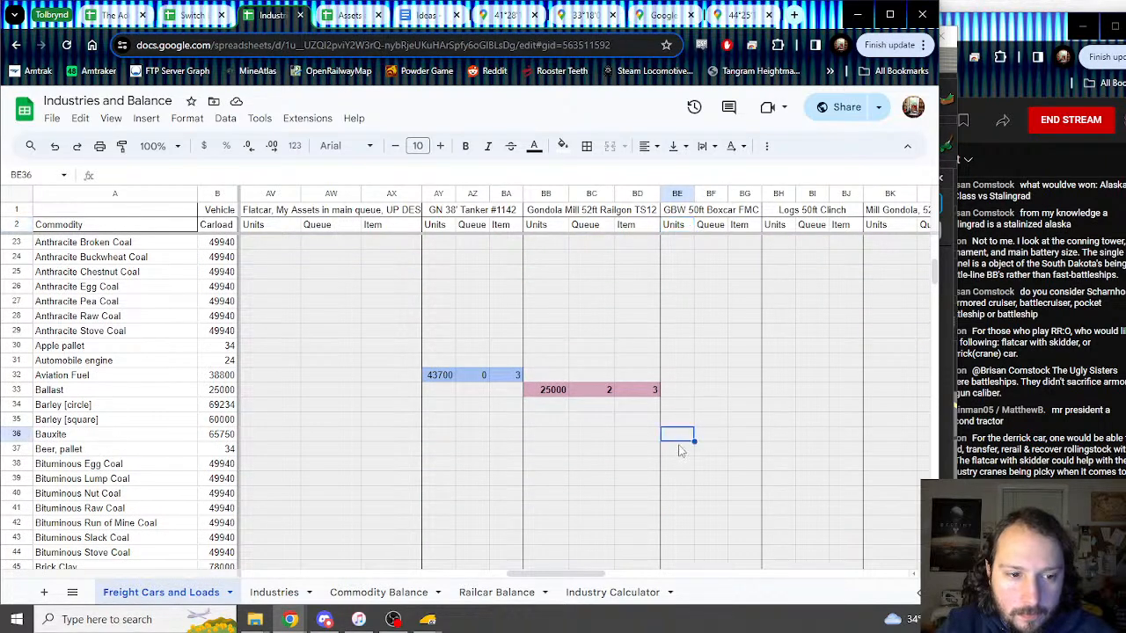
click(682, 450)
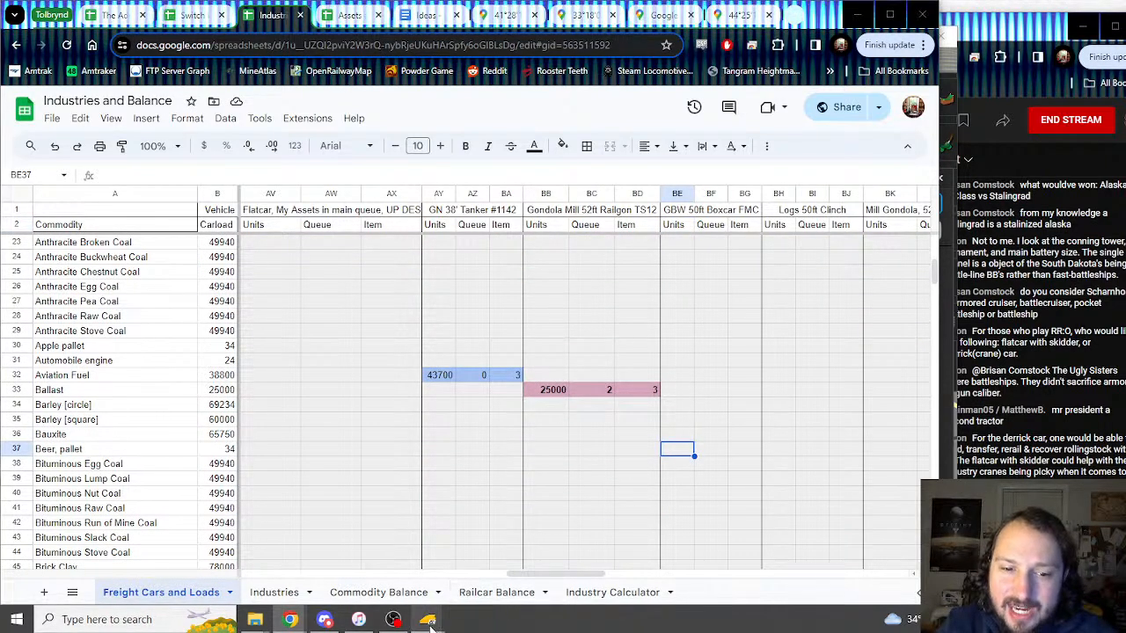
Step: Enter 84, 0 and 0 for Beer, pallet in the GBW 50ft Boxcar FMC block
mouse_move(427, 619)
click(527, 499)
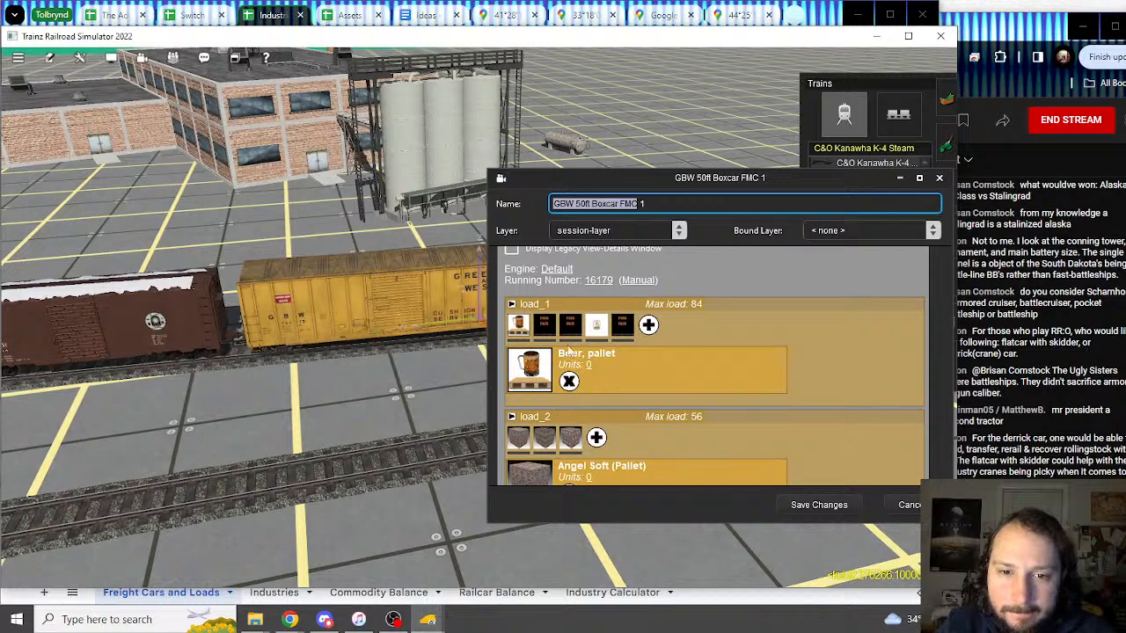
click(280, 15)
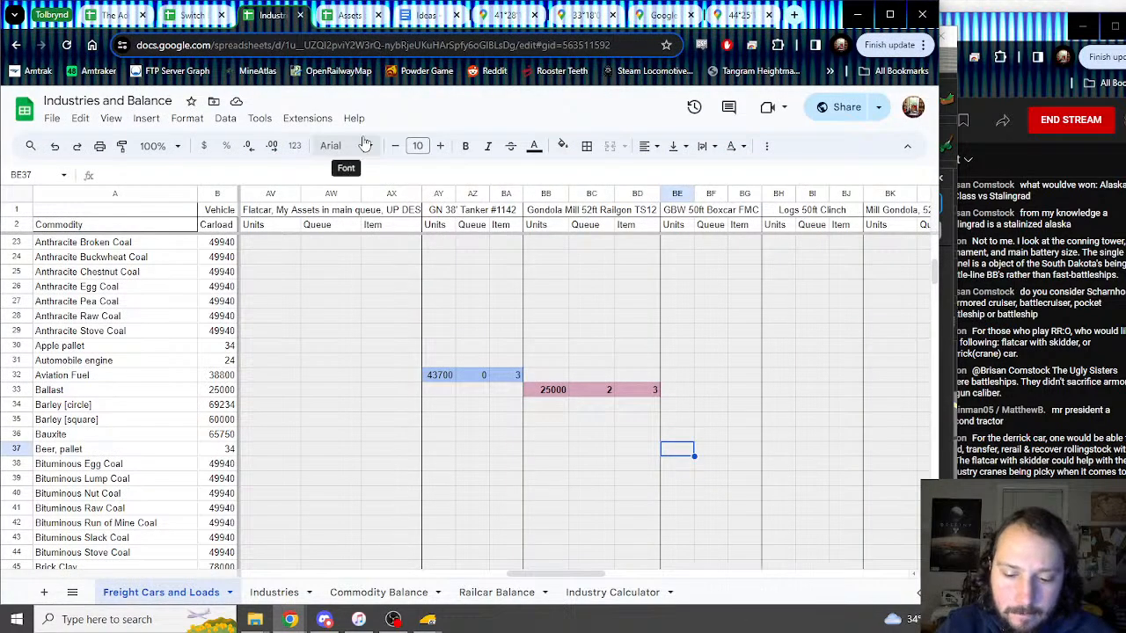
text(84)
key(Tab)
text(0)
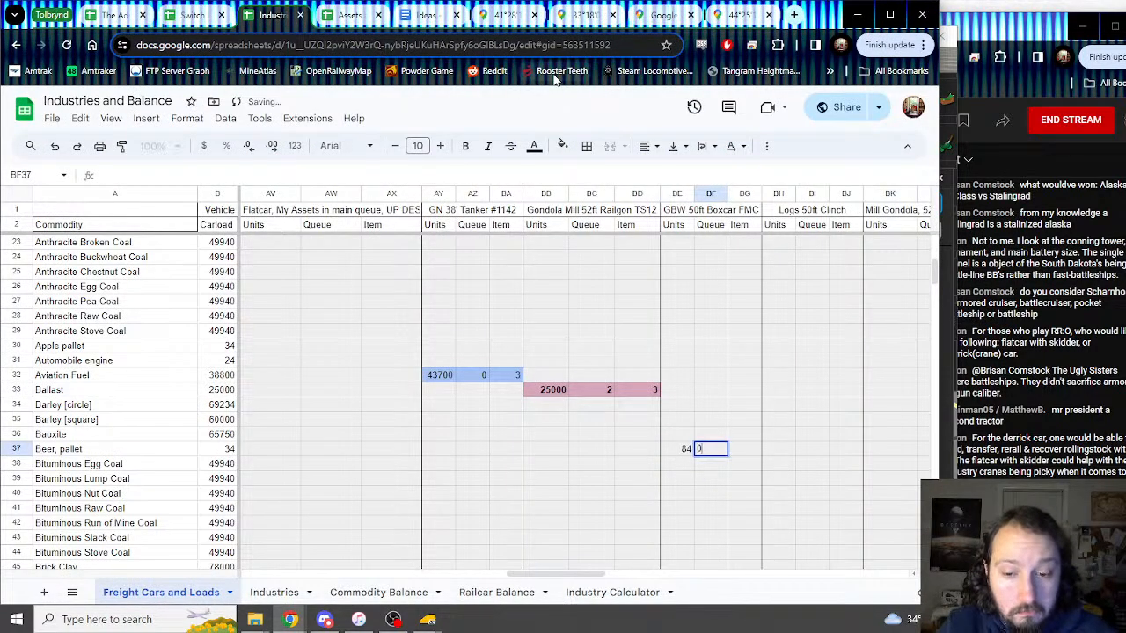
key(Tab)
text(0)
key(Tab)
Step: Shade the three Beer, pallet cells light blue 2
drag(684, 449, 756, 448)
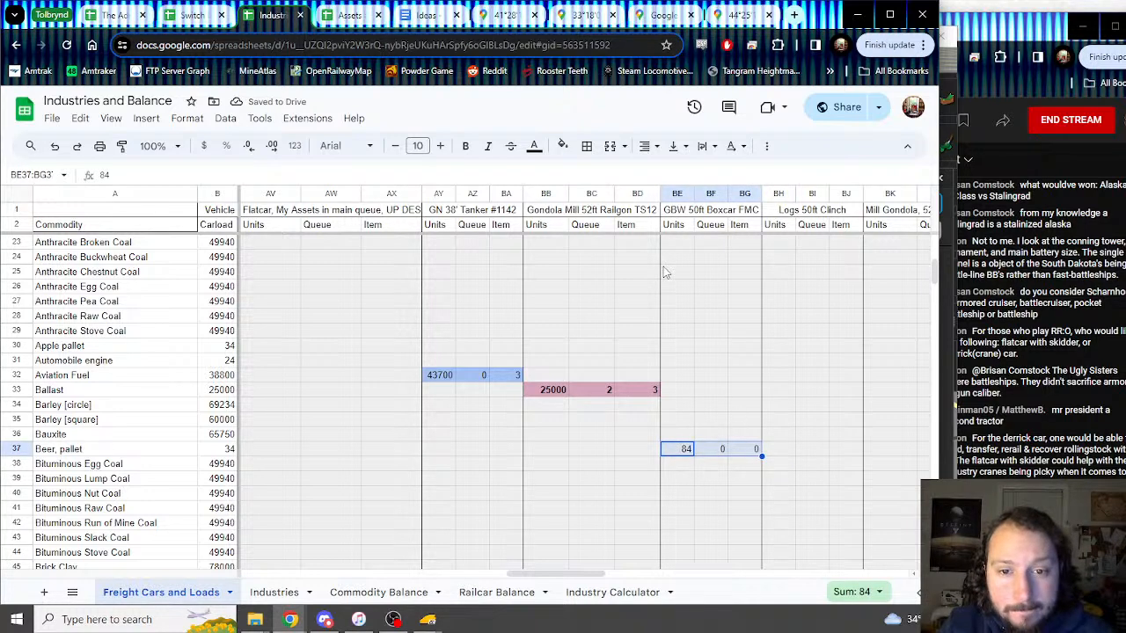
click(563, 146)
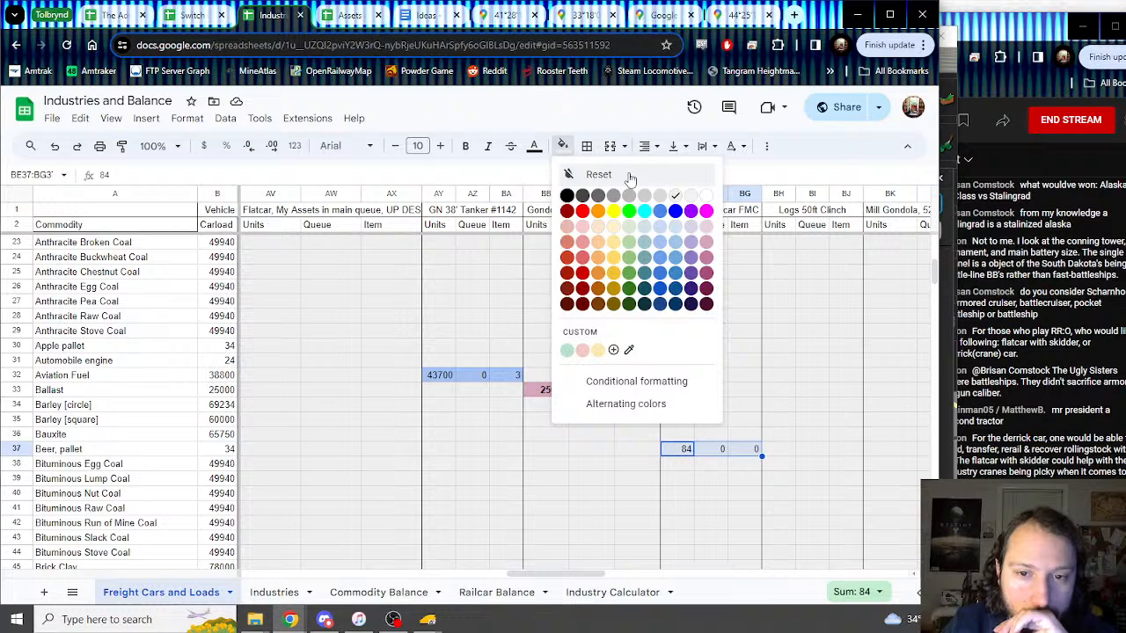
click(661, 243)
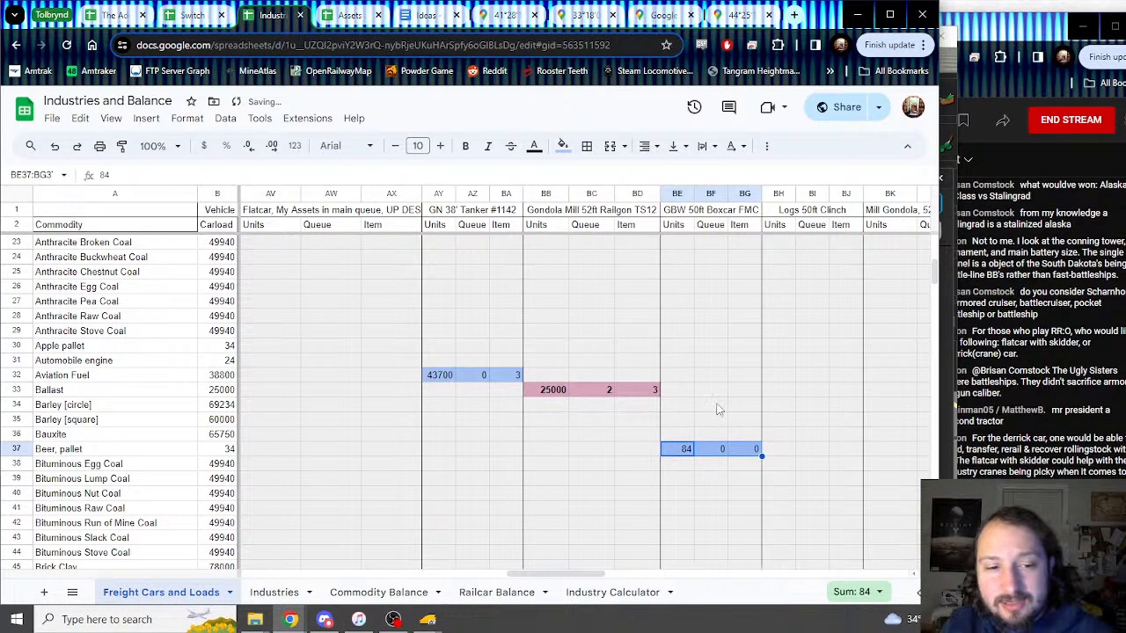
scroll(702, 403, up, 4)
scroll(702, 402, up, 3)
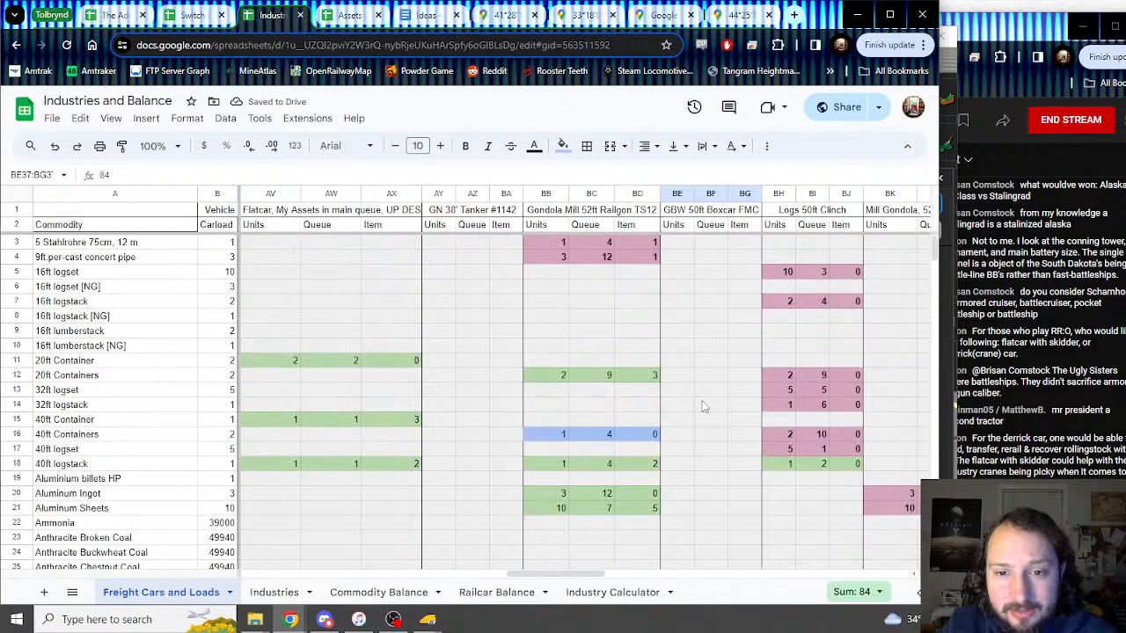
scroll(701, 400, down, 10)
scroll(701, 400, up, 5)
scroll(701, 400, up, 5)
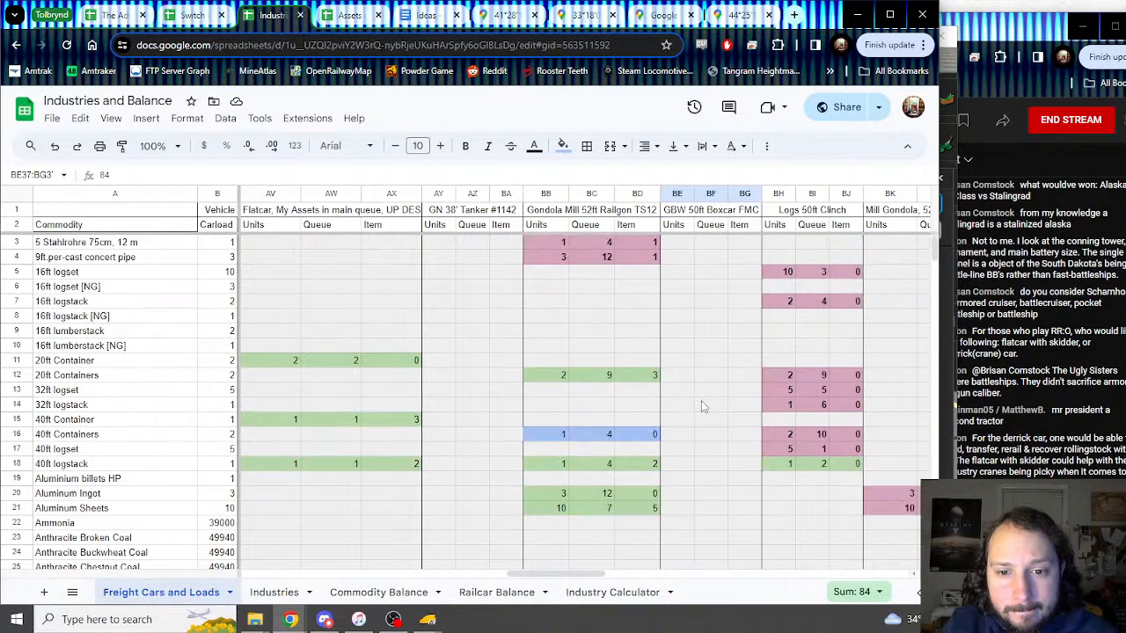
scroll(701, 400, down, 5)
drag(553, 578, 587, 571)
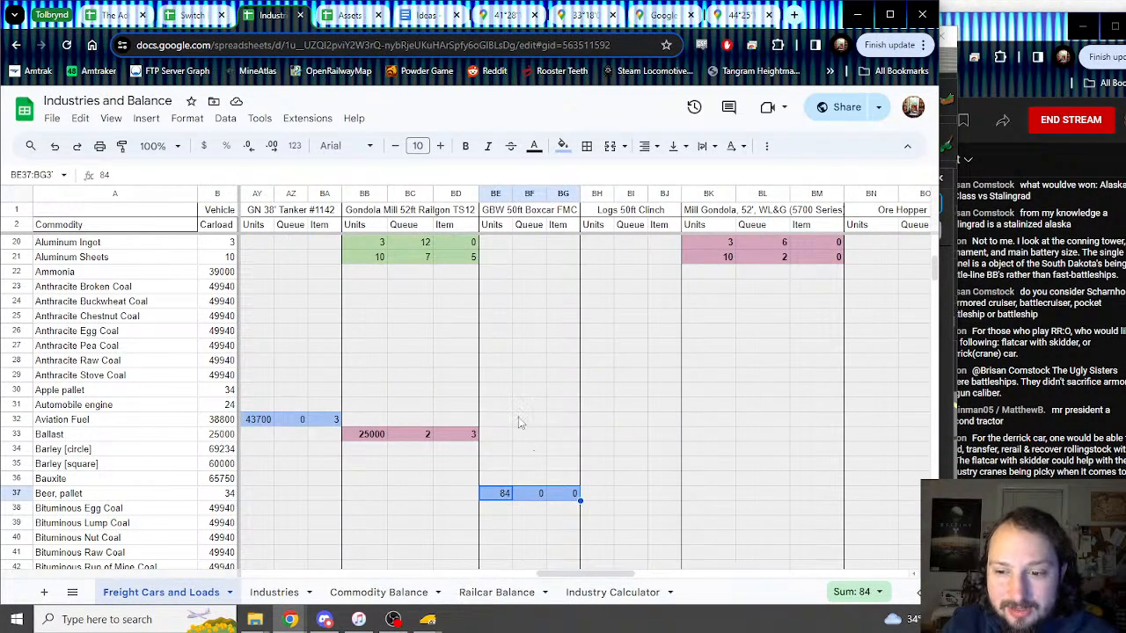
scroll(510, 425, up, 3)
scroll(511, 425, down, 5)
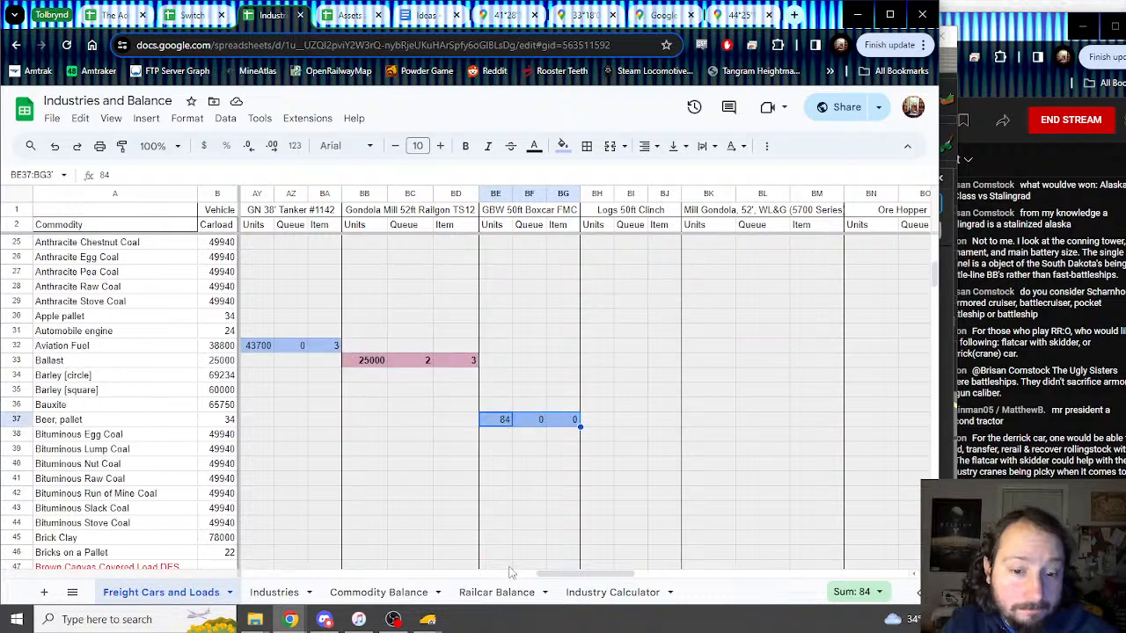
Step: Check the Butter, pallet load details in the Trainz boxcar properties window
mouse_move(428, 620)
click(490, 574)
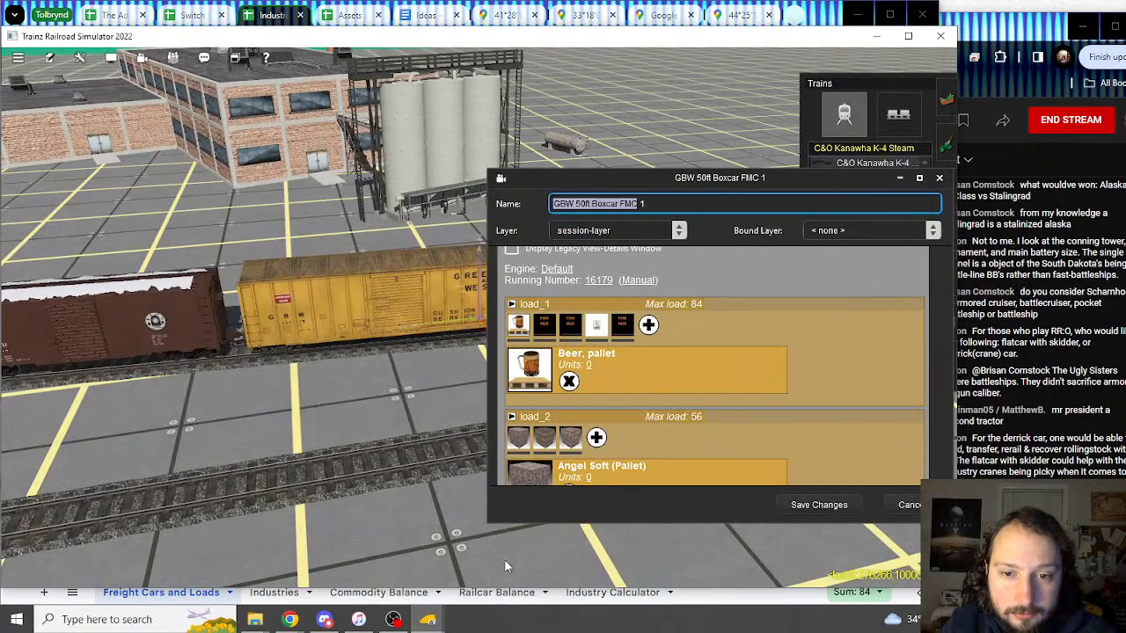
click(543, 325)
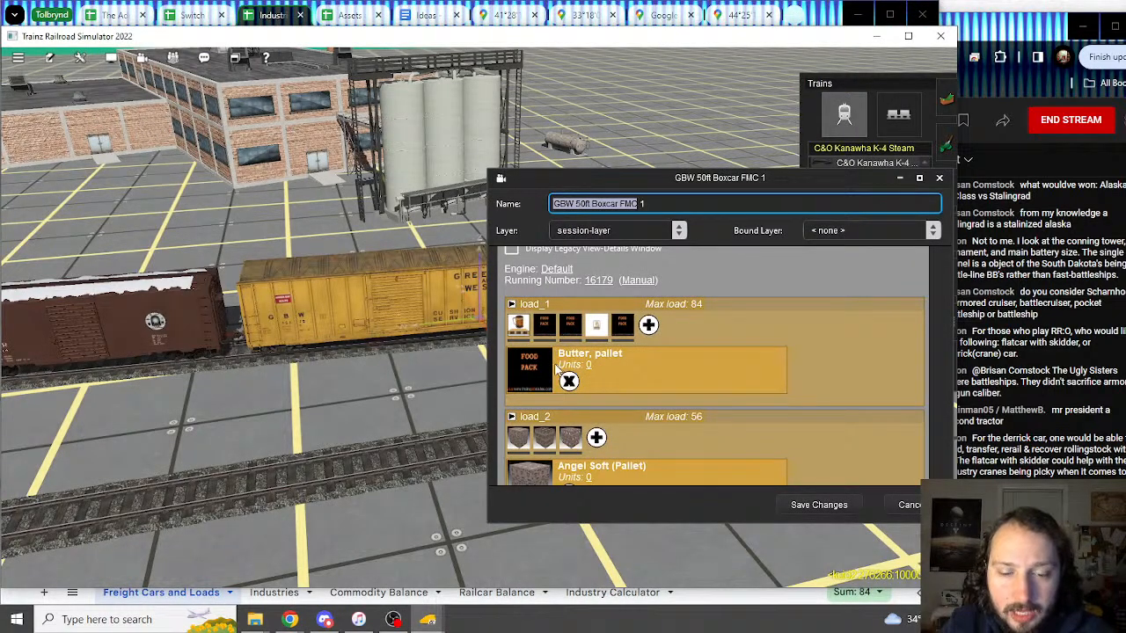
click(248, 16)
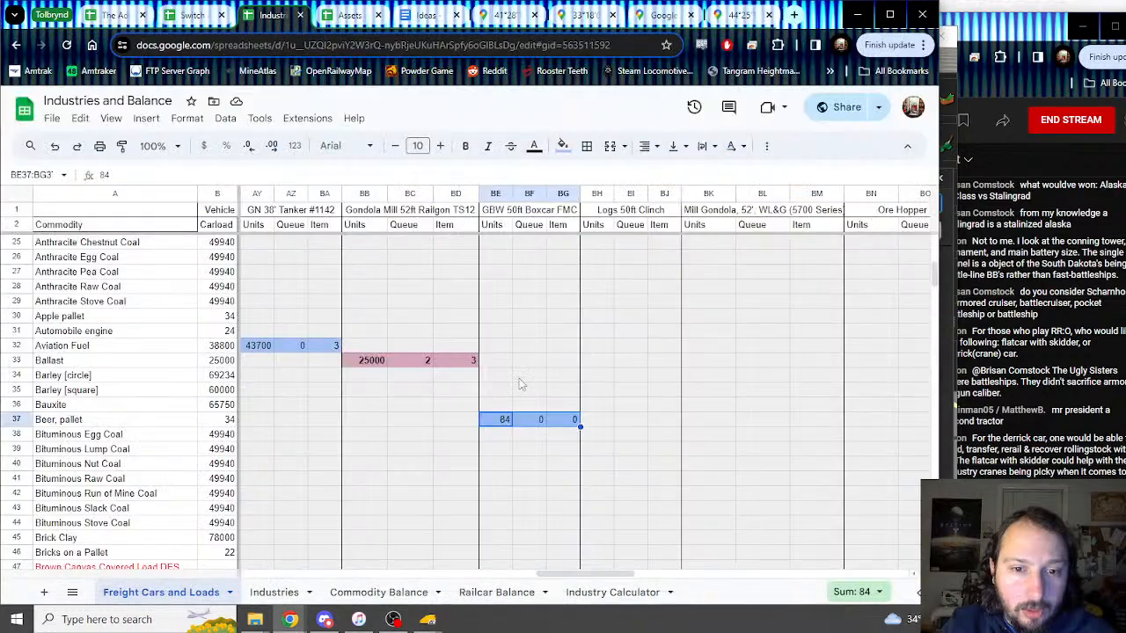
Step: Enter 84, 0 and 1 in the Butter, pallet row under GBW 50ft Boxcar FMC
scroll(493, 358, up, 5)
scroll(492, 358, up, 2)
scroll(492, 358, down, 6)
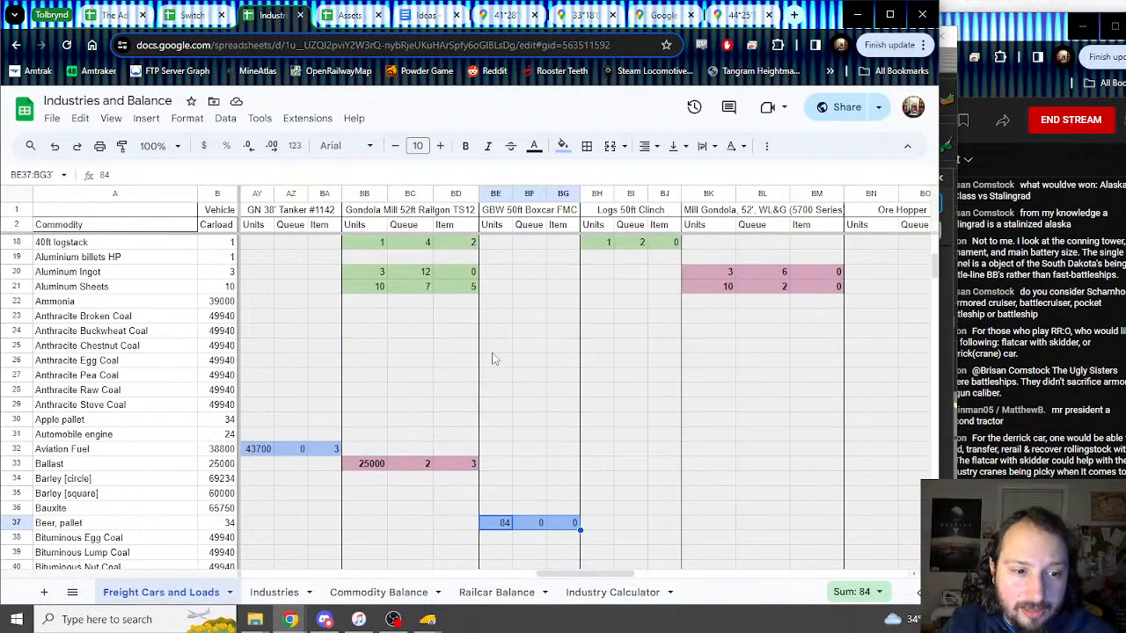
key(Up)
key(Up)
key(Up)
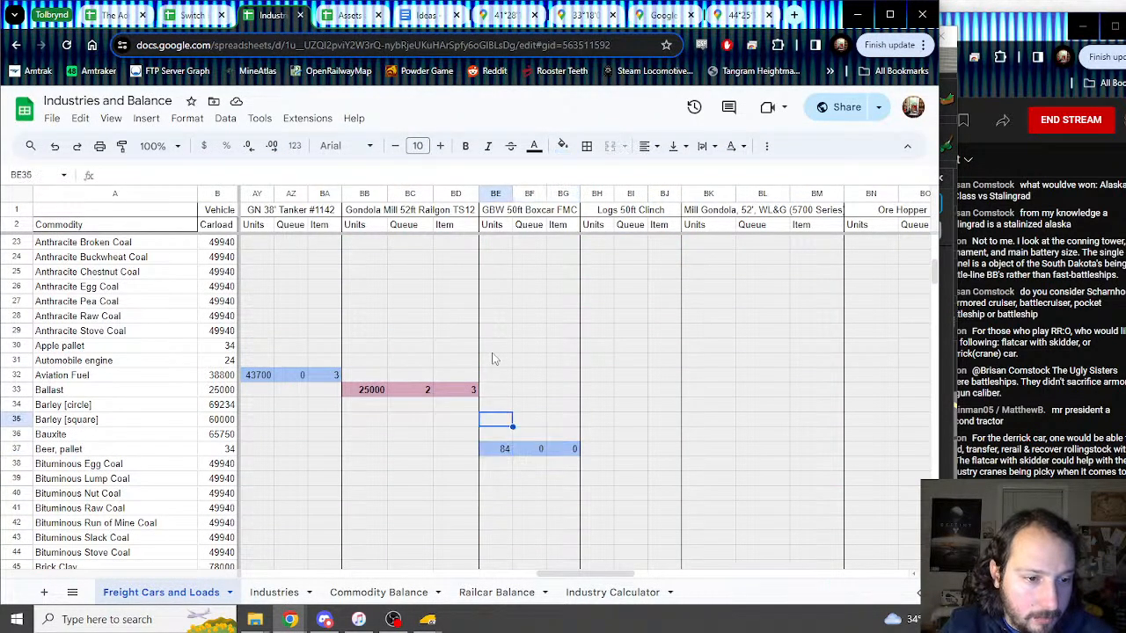
key(Down)
key(Down)
key(Down)
key(Down)
key(Down)
key(Down)
key(Down)
key(Down)
key(Down)
key(Down)
key(Down)
key(Down)
key(Down)
key(Down)
key(Down)
key(Down)
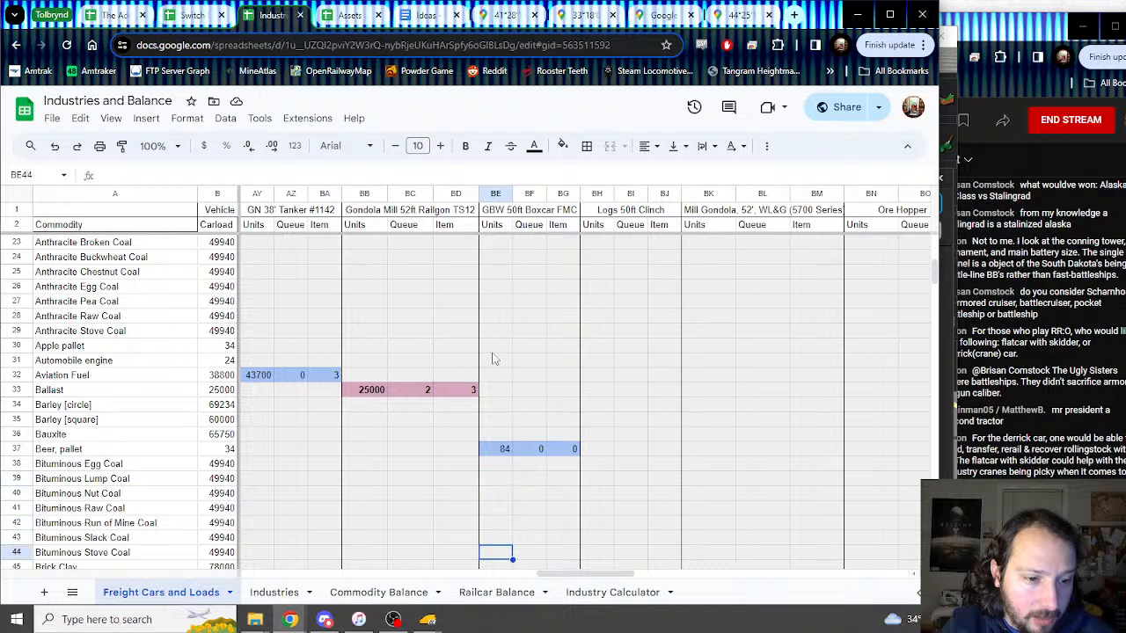
key(Up)
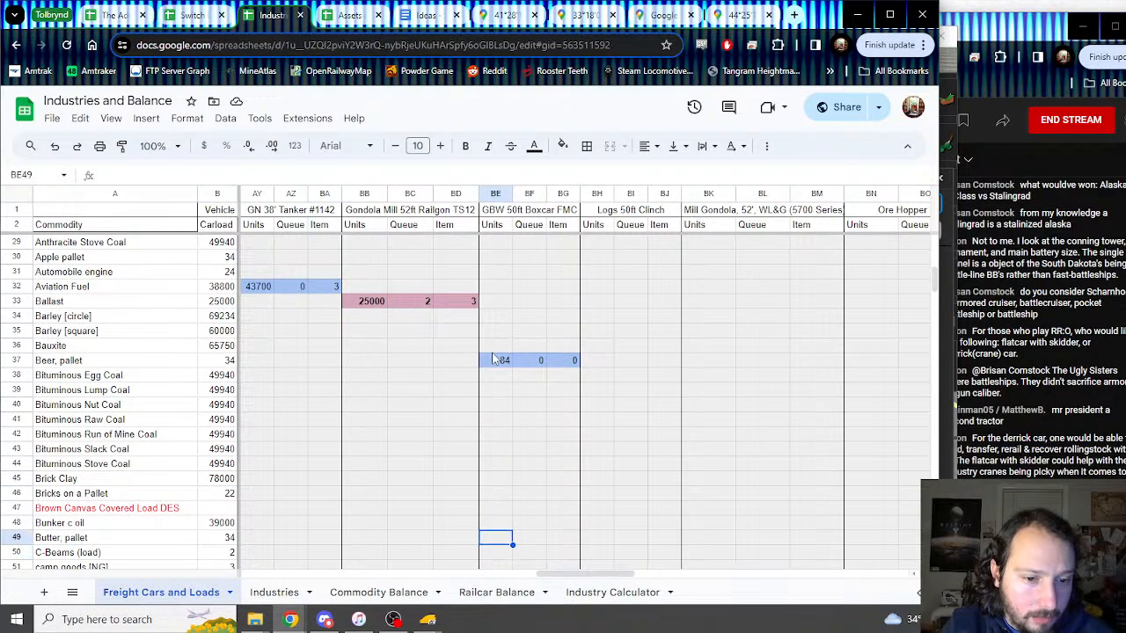
text(84)
key(Tab)
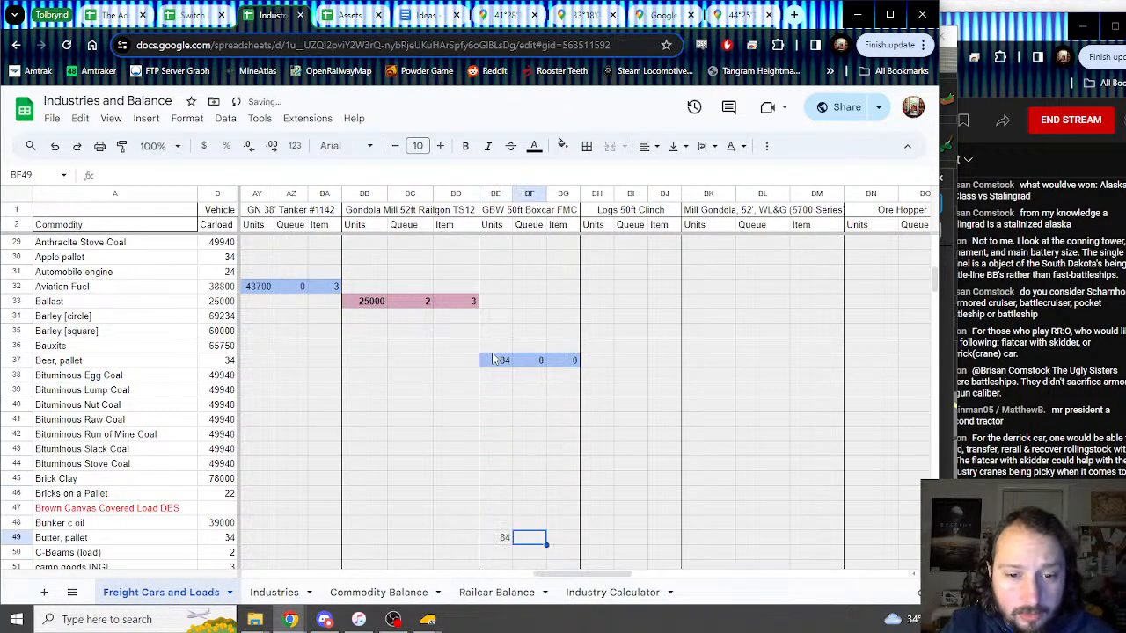
text(0)
key(Tab)
text(1)
Step: Shade the three Butter, pallet cells BE49:BG49 light blue
key(shift+Left)
key(shift+Left)
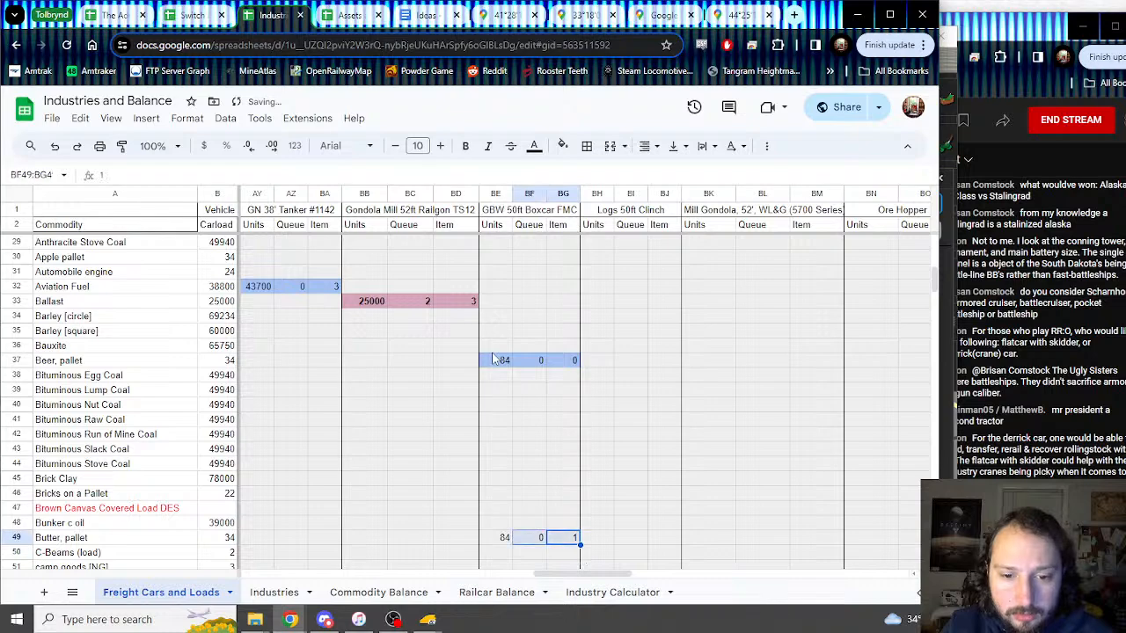
click(562, 146)
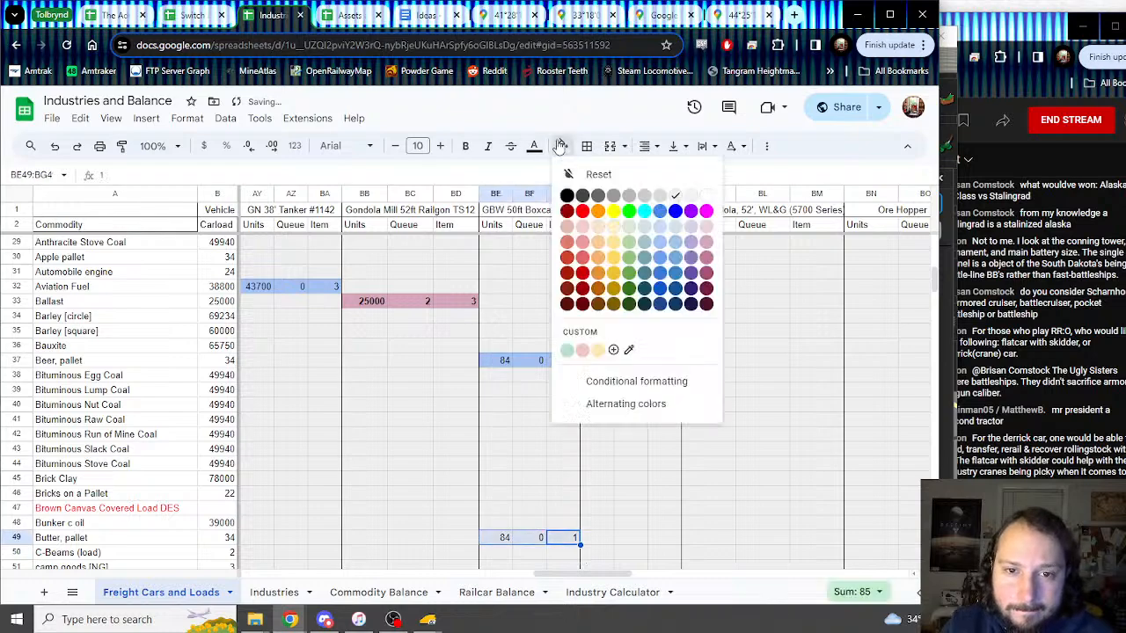
click(674, 256)
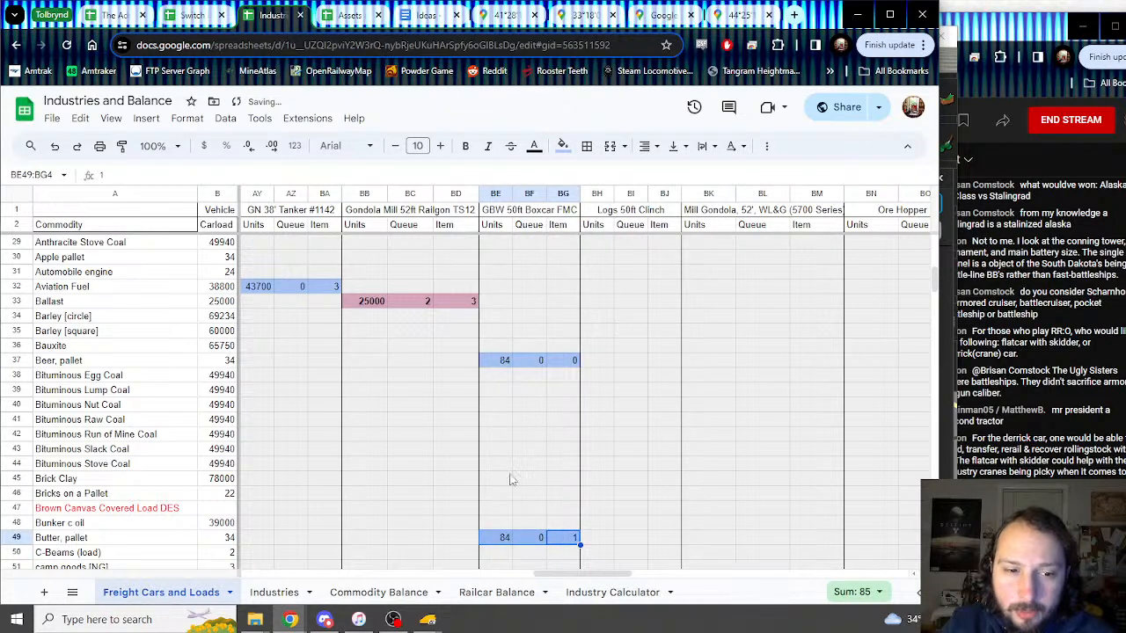
Step: Review the Cheese, pallet and Apple pallet load details in the Trainz boxcar window
mouse_move(428, 619)
click(481, 563)
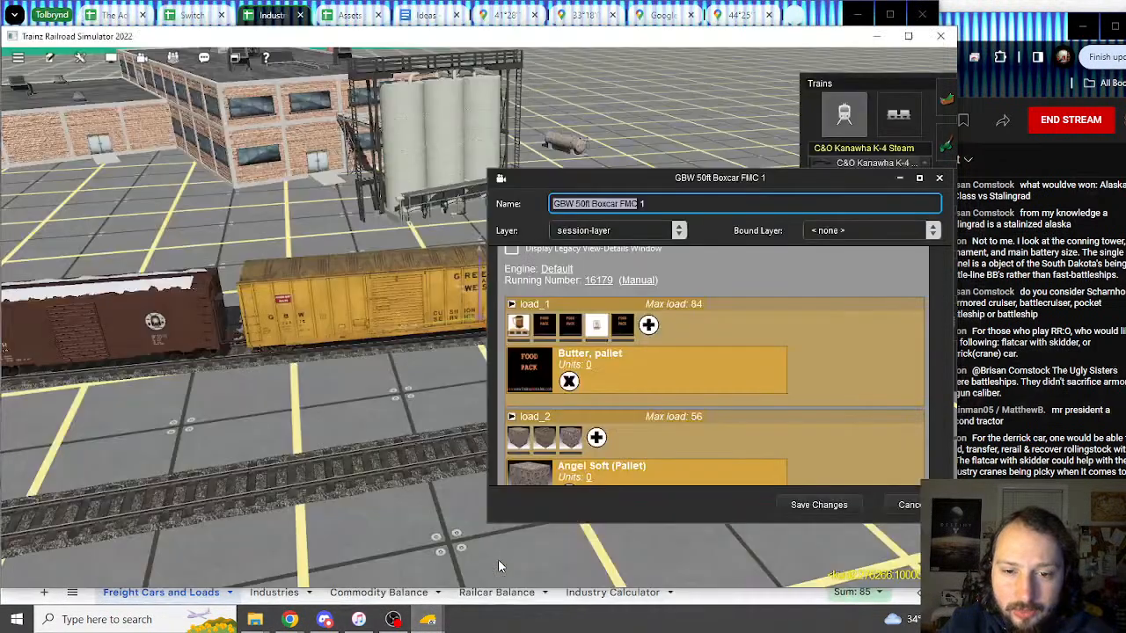
click(597, 327)
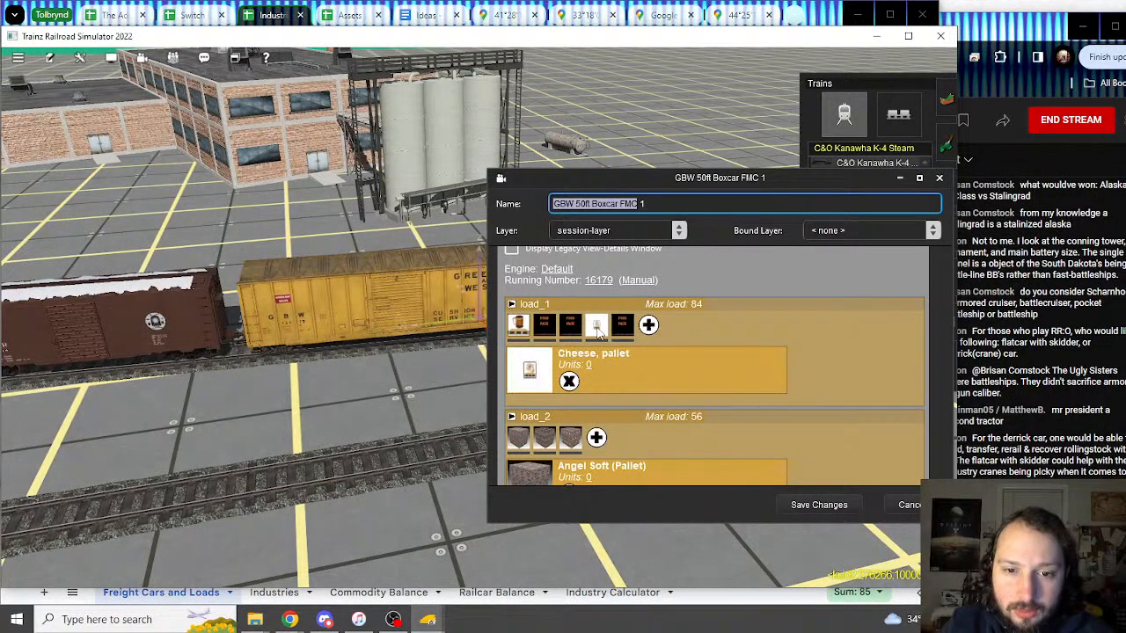
click(578, 331)
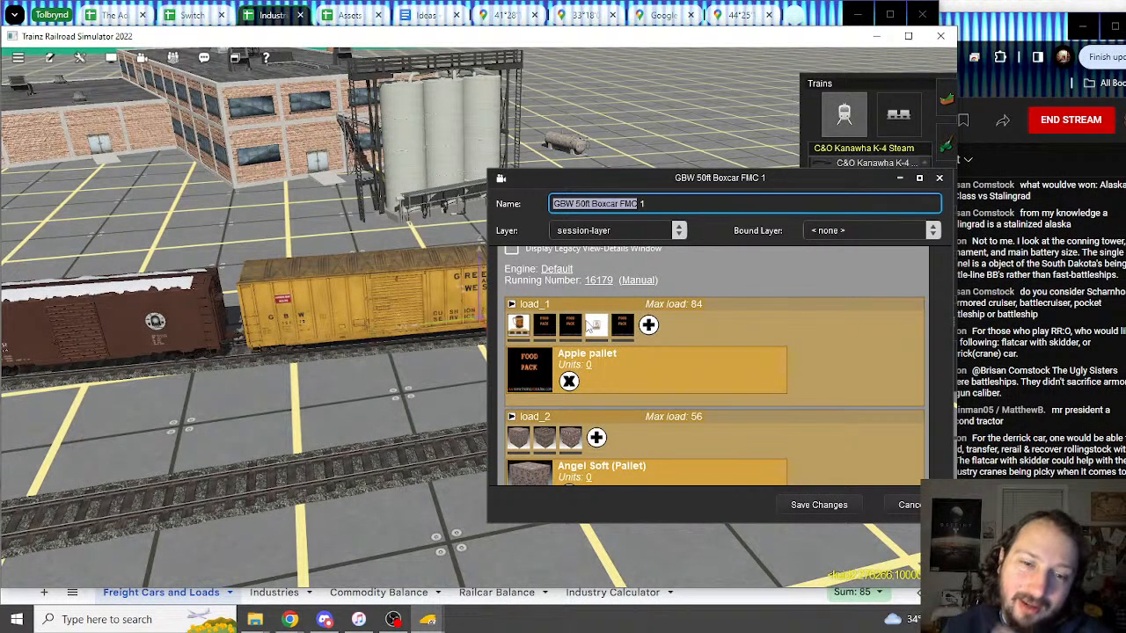
click(305, 12)
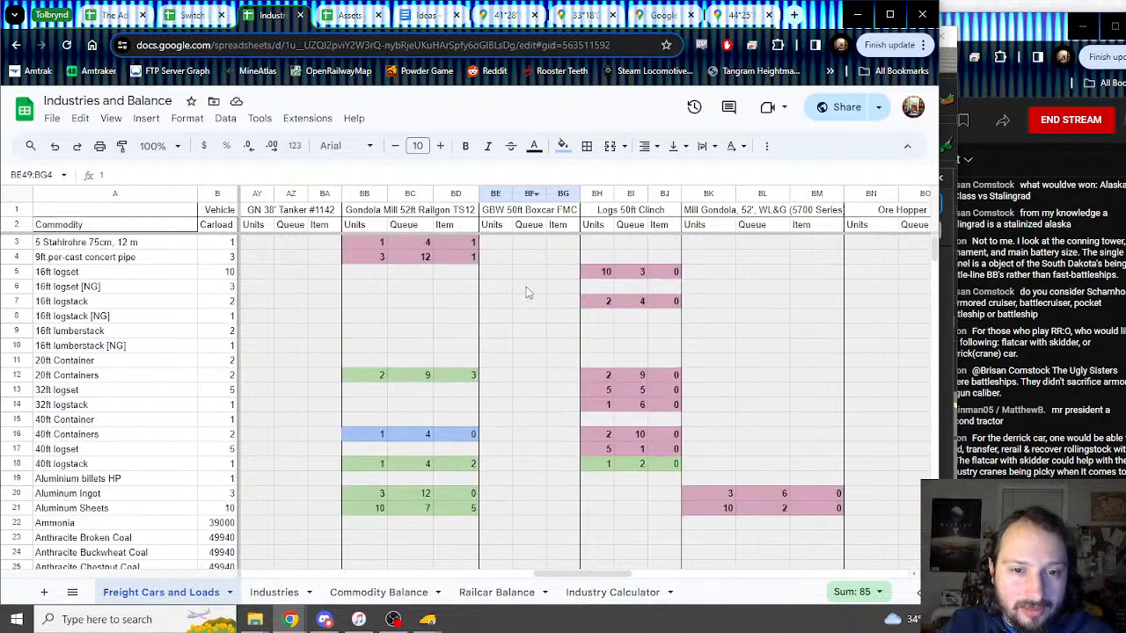
Step: Enter 84, 0 and 2 in the Apple pallet row starting at BE30
scroll(505, 311, down, 4)
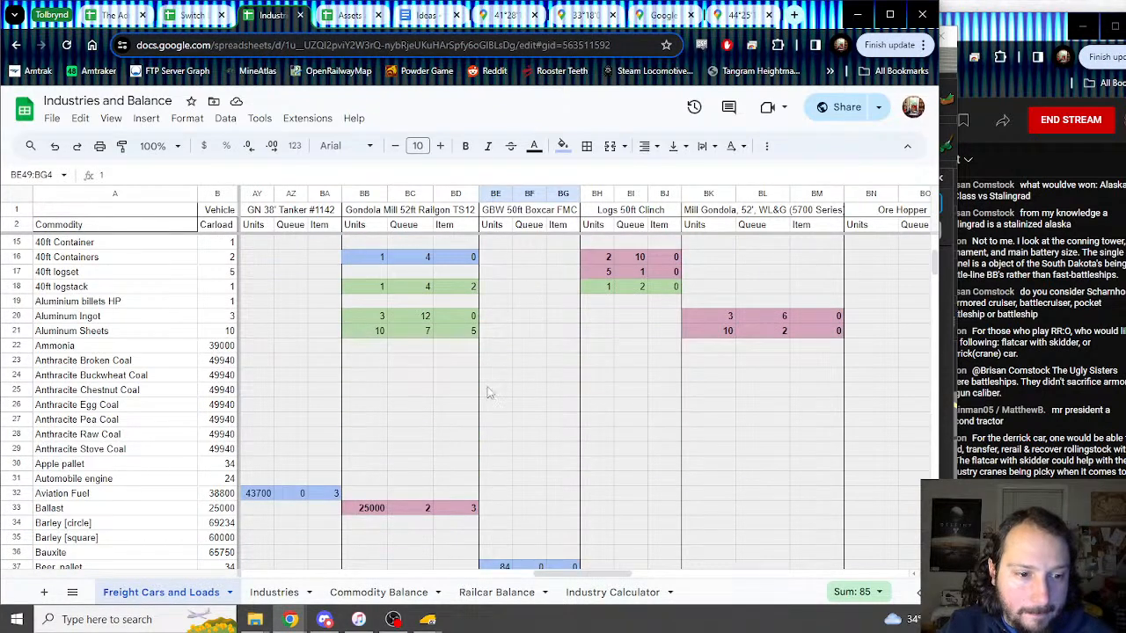
click(491, 464)
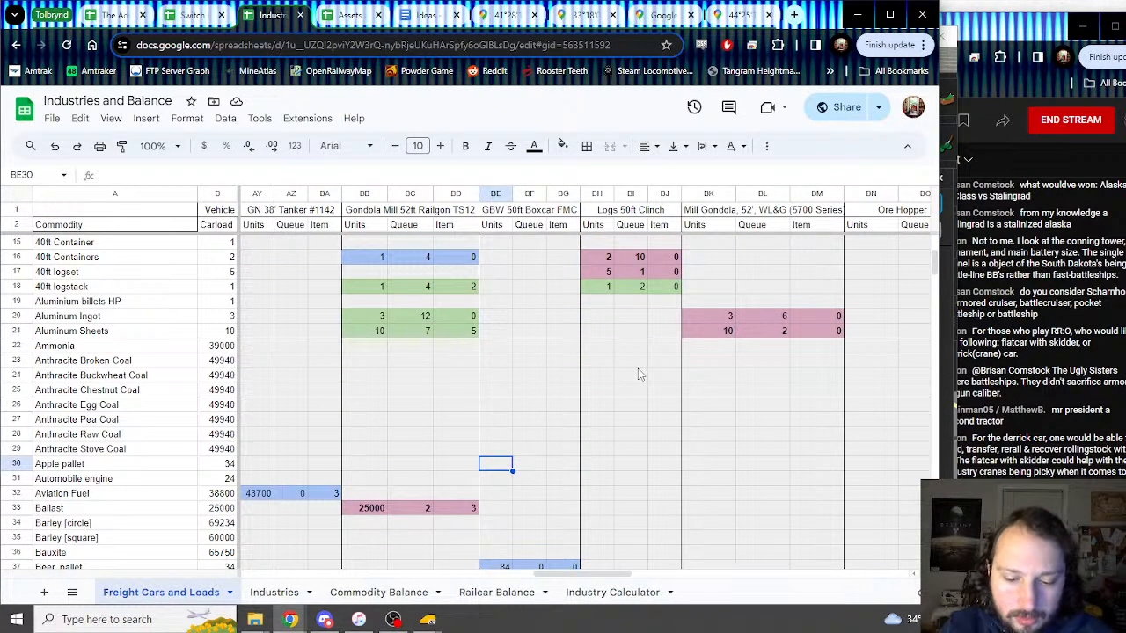
text(84)
key(Tab)
text(0)
key(Tab)
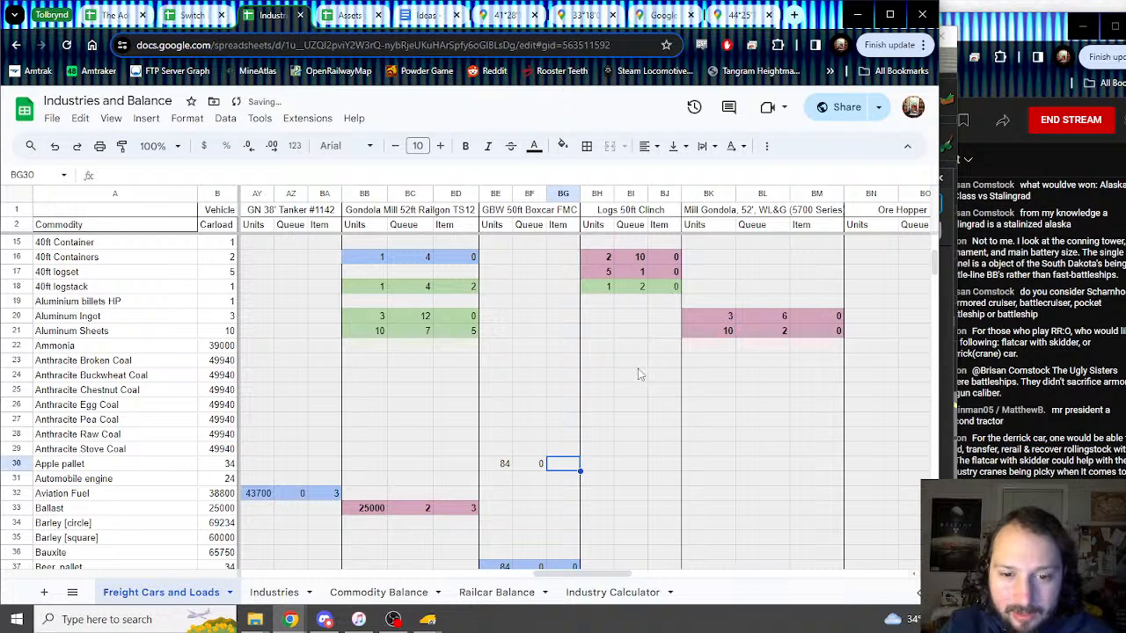
text(2)
Step: Give the Apple pallet entries light blue text and fill, then return to Trainz
key(shift+Left)
key(shift+Left)
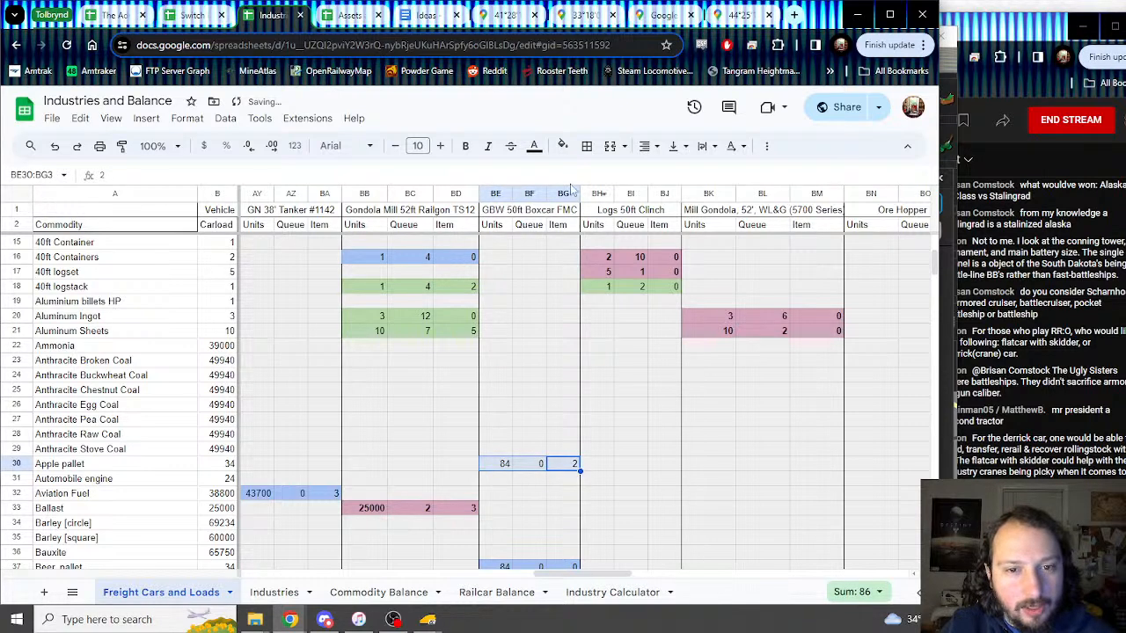
click(534, 146)
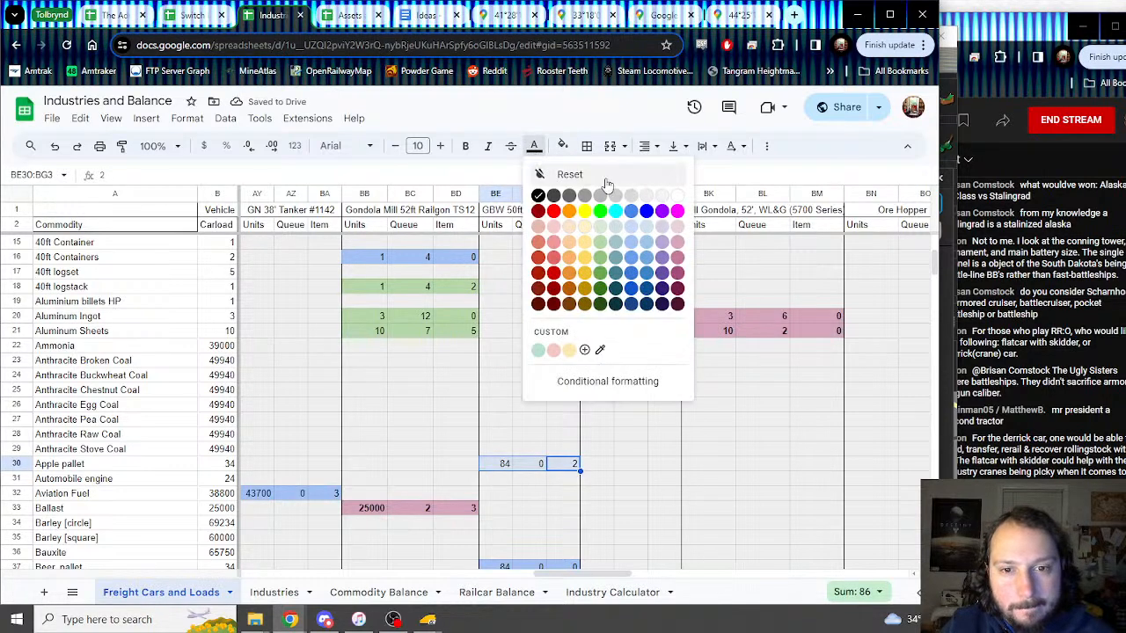
click(639, 253)
click(563, 146)
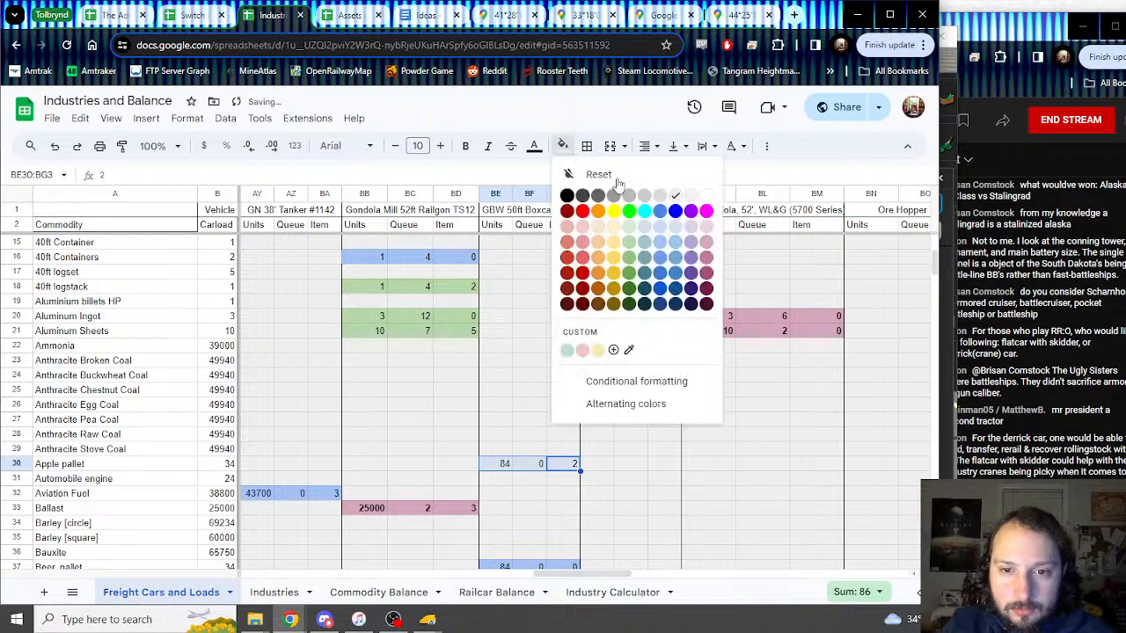
click(660, 256)
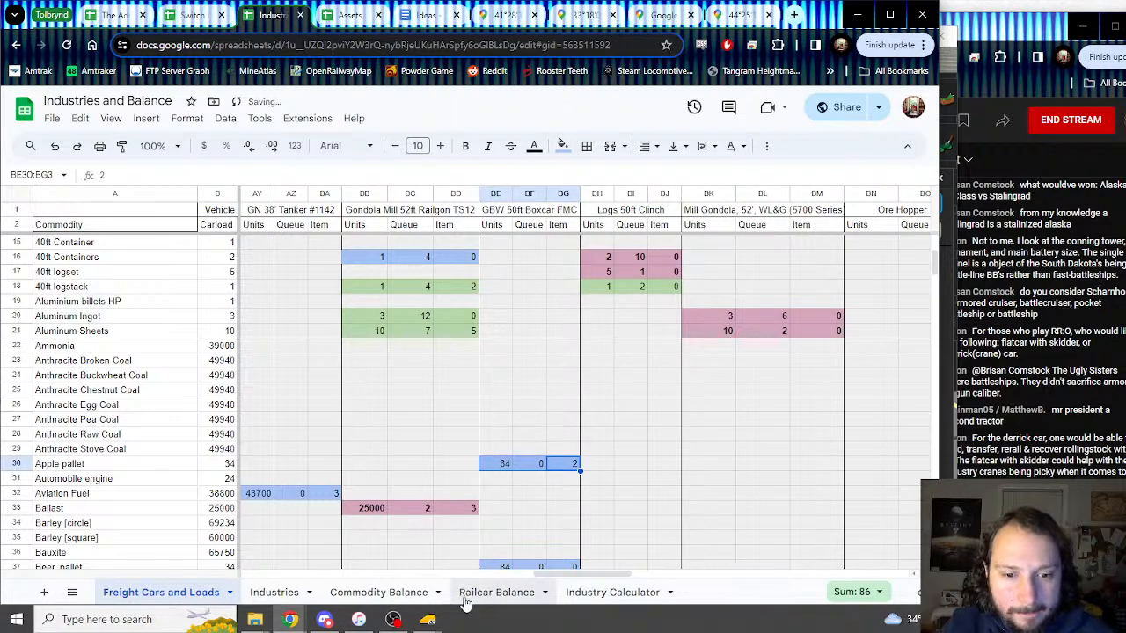
mouse_move(427, 619)
click(528, 536)
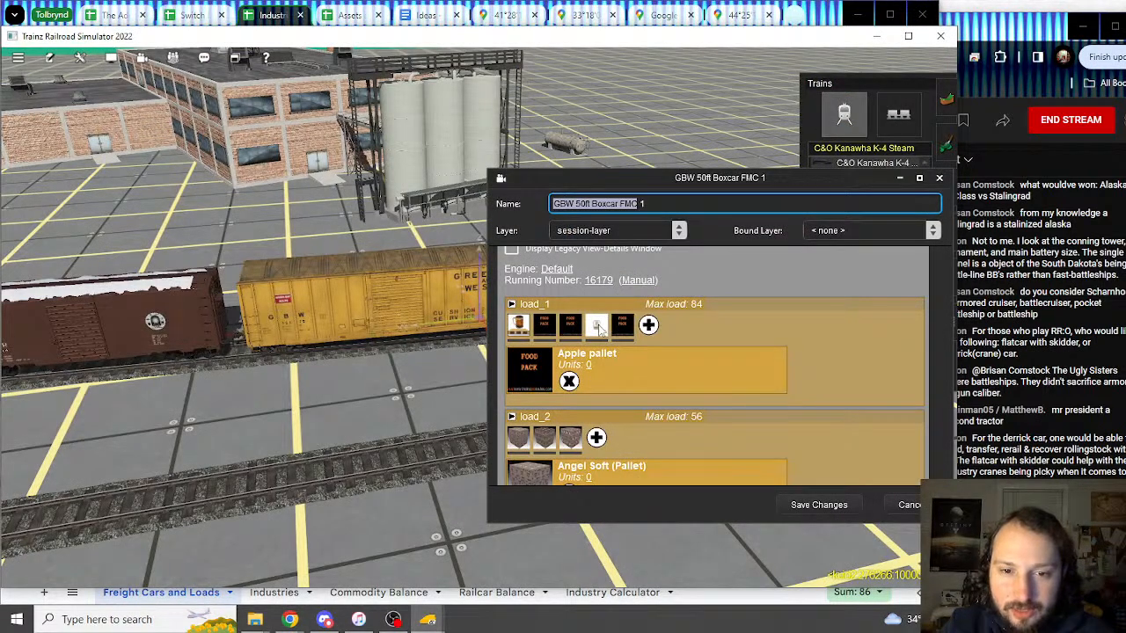
Step: Check the Cheese, pallet load details in the Trainz boxcar window
click(598, 327)
click(261, 22)
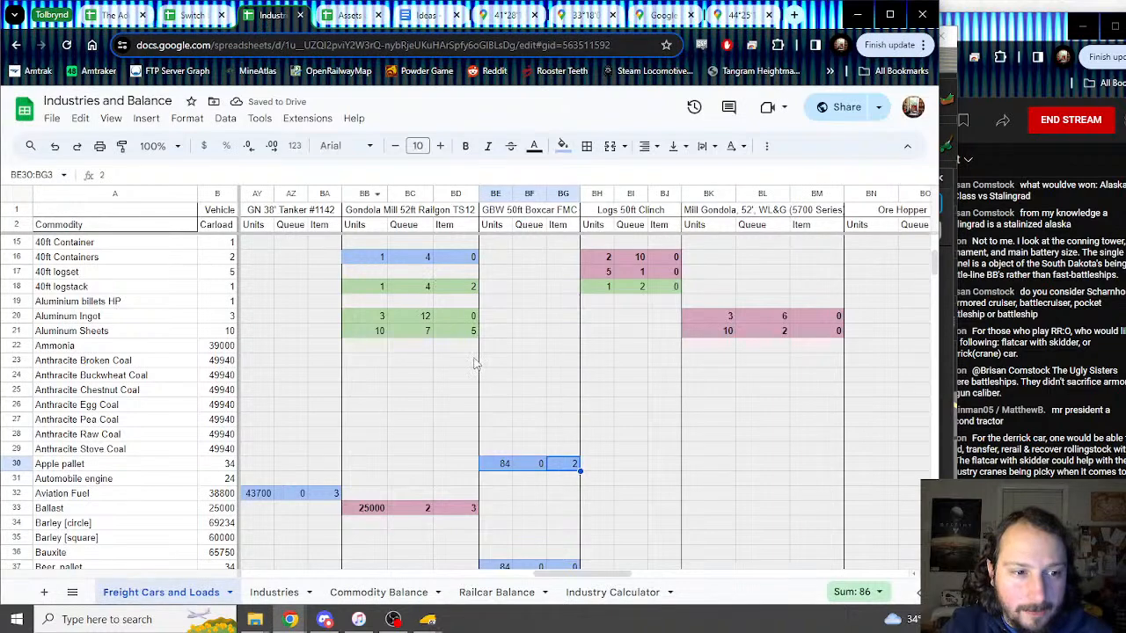
scroll(495, 385, down, 5)
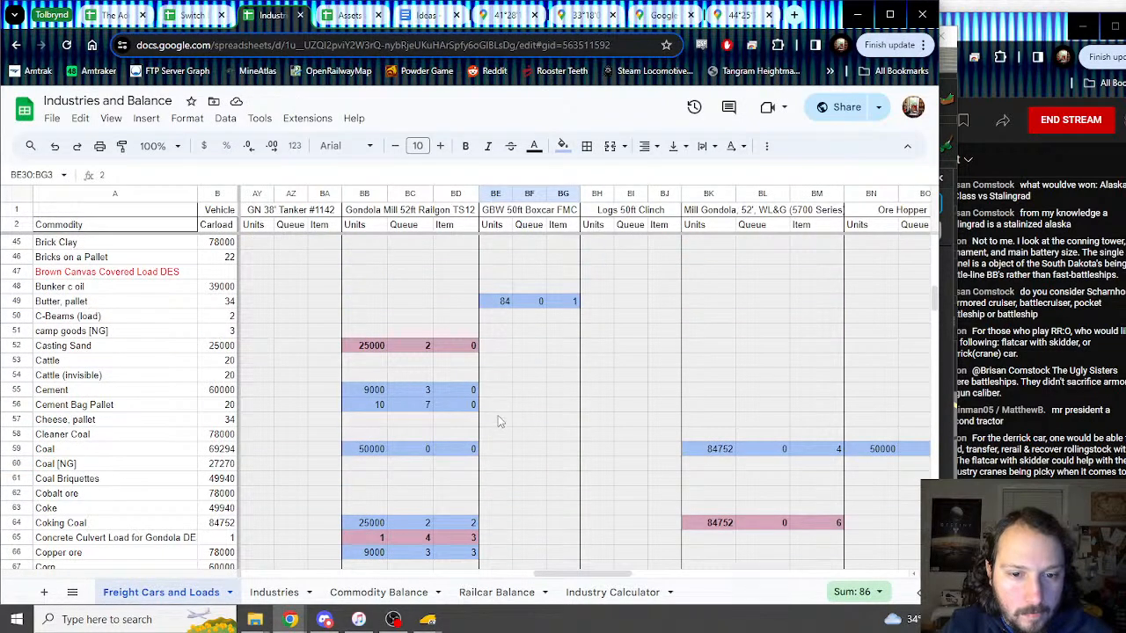
Step: Enter 84, 0 and 3 in the Cheese, pallet row starting at BE57
click(498, 420)
text(84)
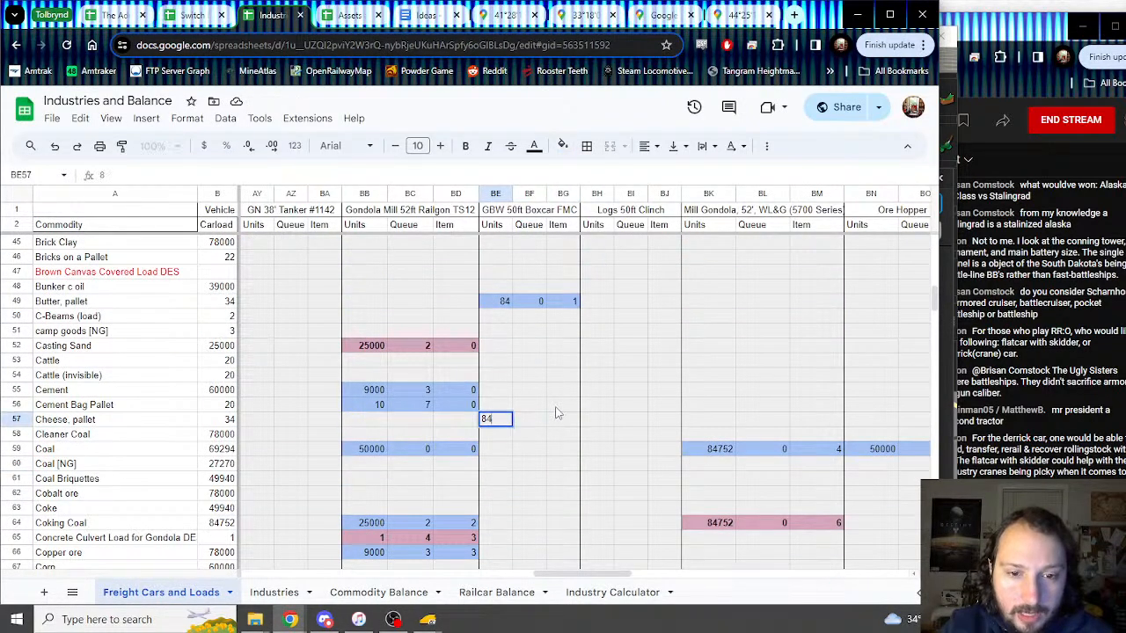
key(Tab)
text(0)
key(Tab)
scroll(556, 413, up, 7)
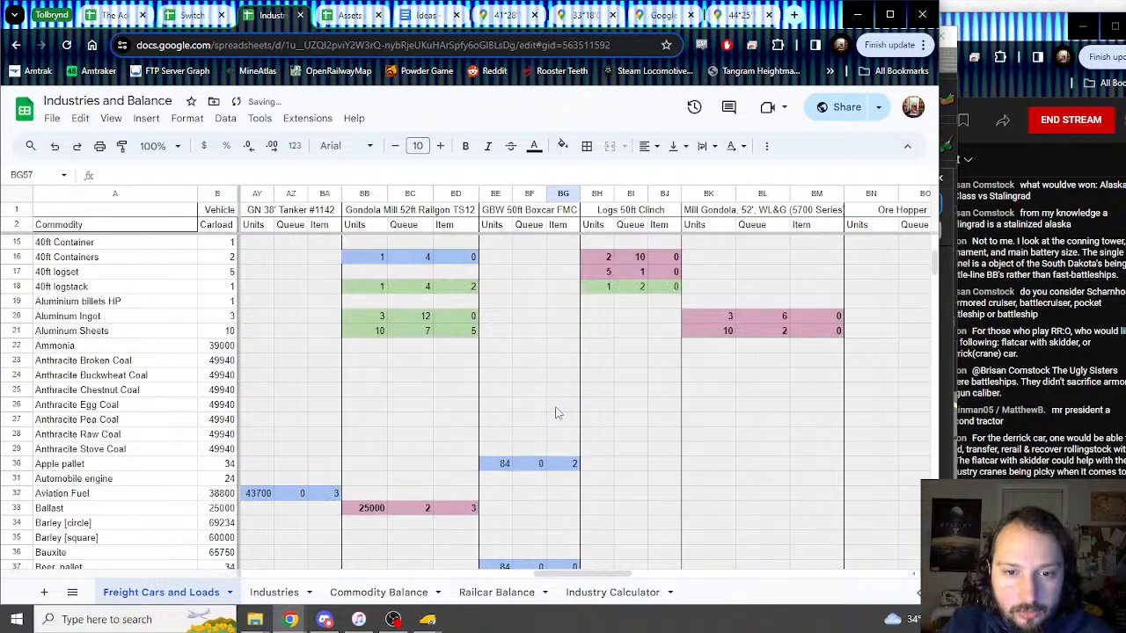
scroll(556, 413, down, 7)
text(3)
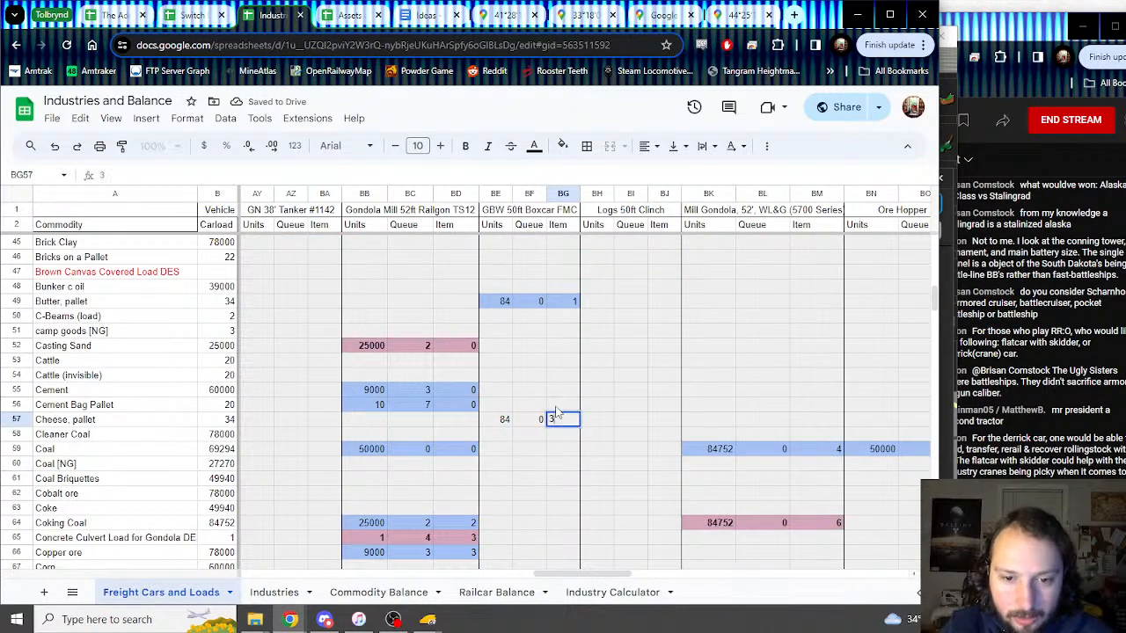
Step: Shade the Cheese, pallet cells BE57:BG57 light blue
key(shift+Left)
key(shift+Left)
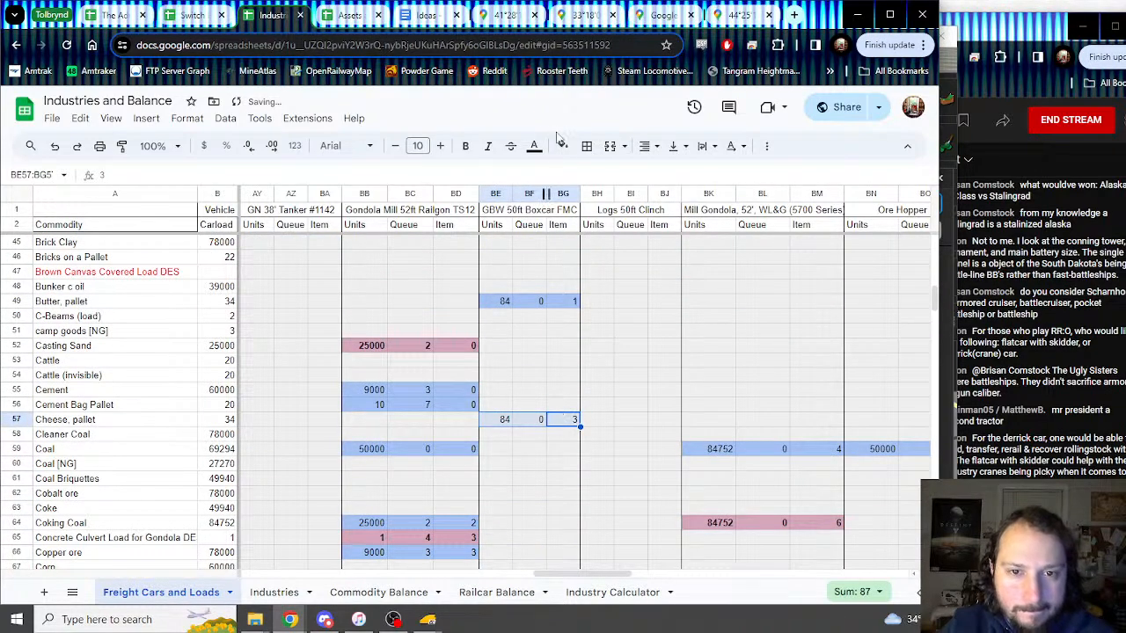
click(562, 145)
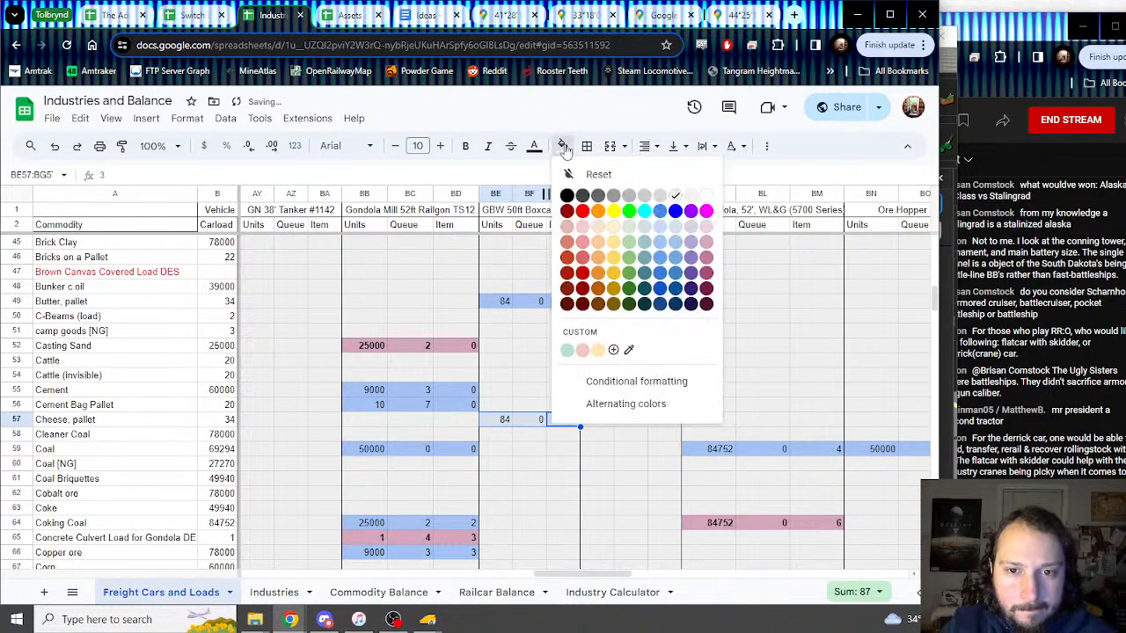
click(663, 253)
Step: Check the Orange pallet load in Trainz and scroll down the load spreadsheet
mouse_move(427, 619)
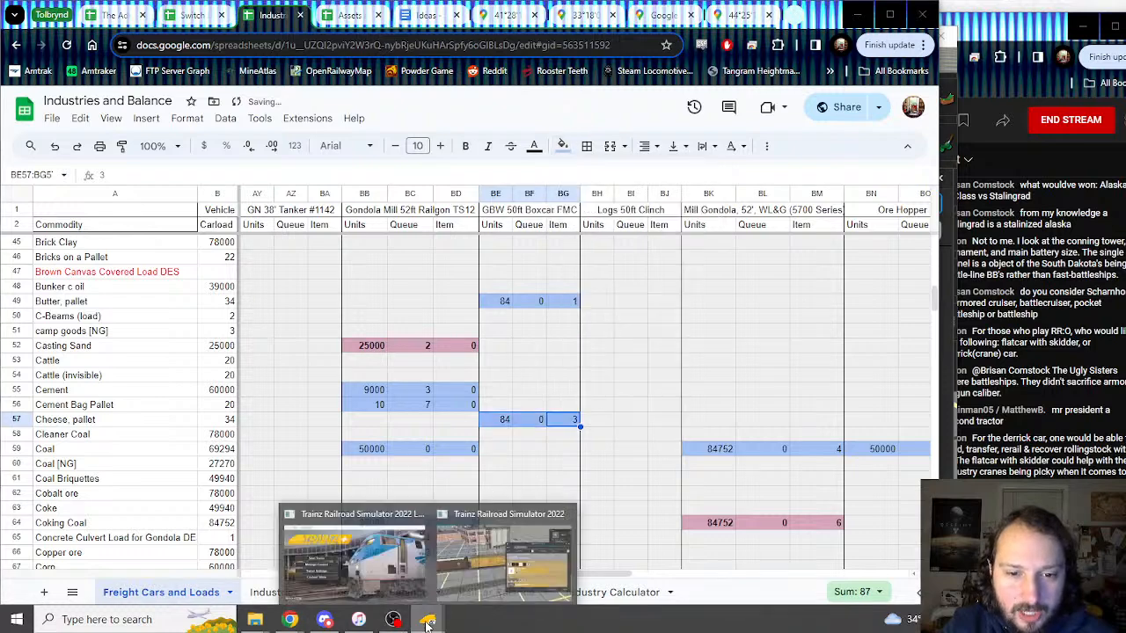
click(501, 557)
click(622, 333)
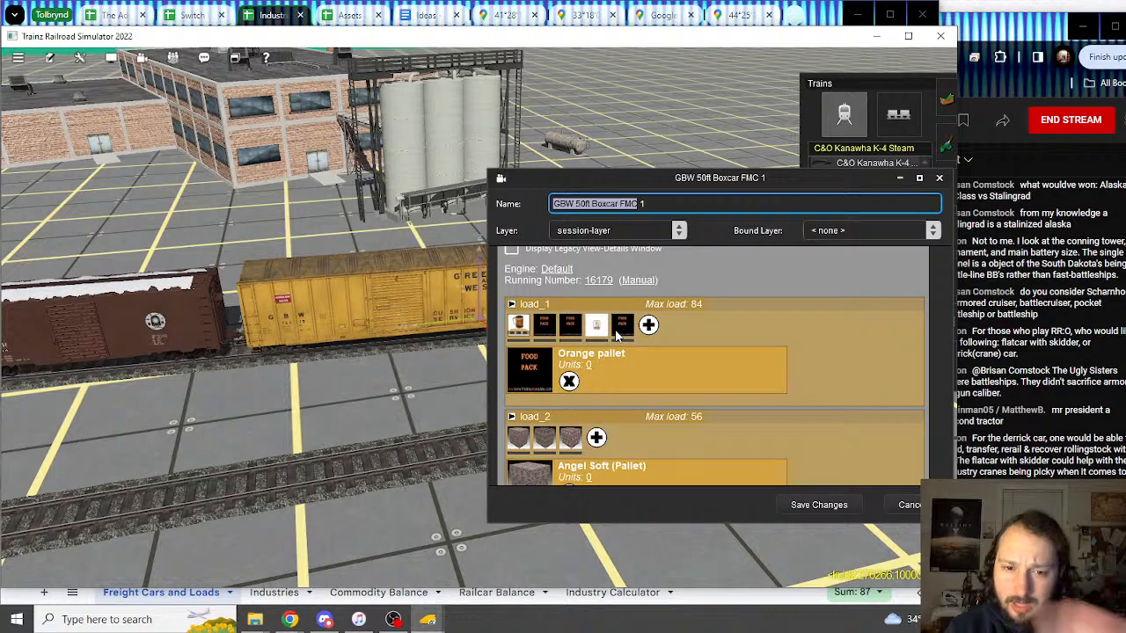
click(274, 16)
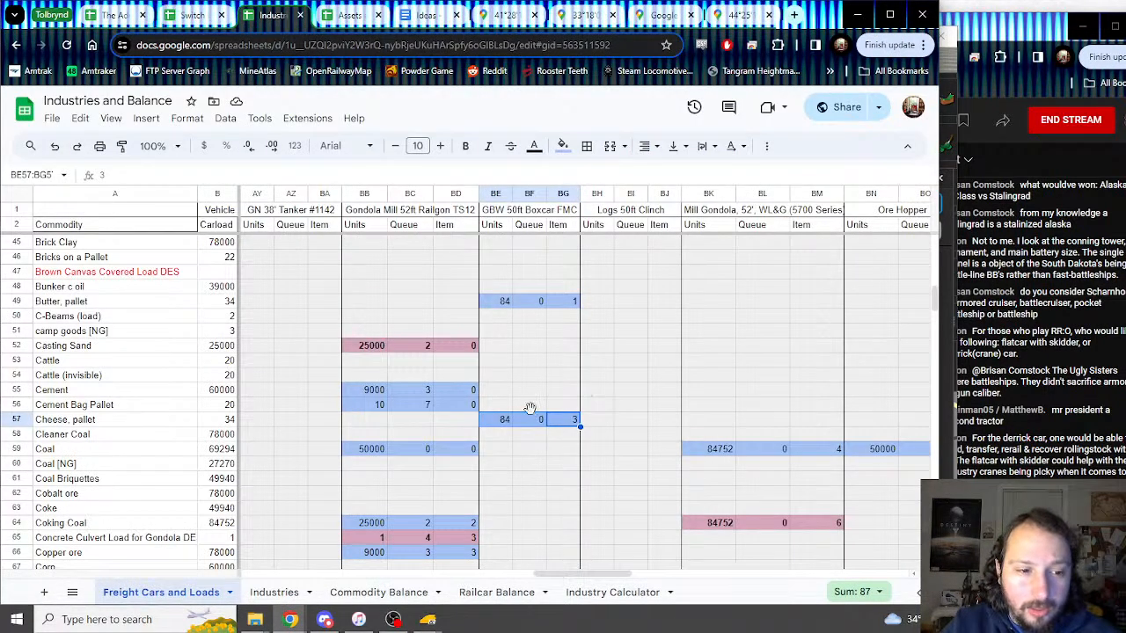
scroll(529, 409, down, 2)
scroll(528, 409, down, 5)
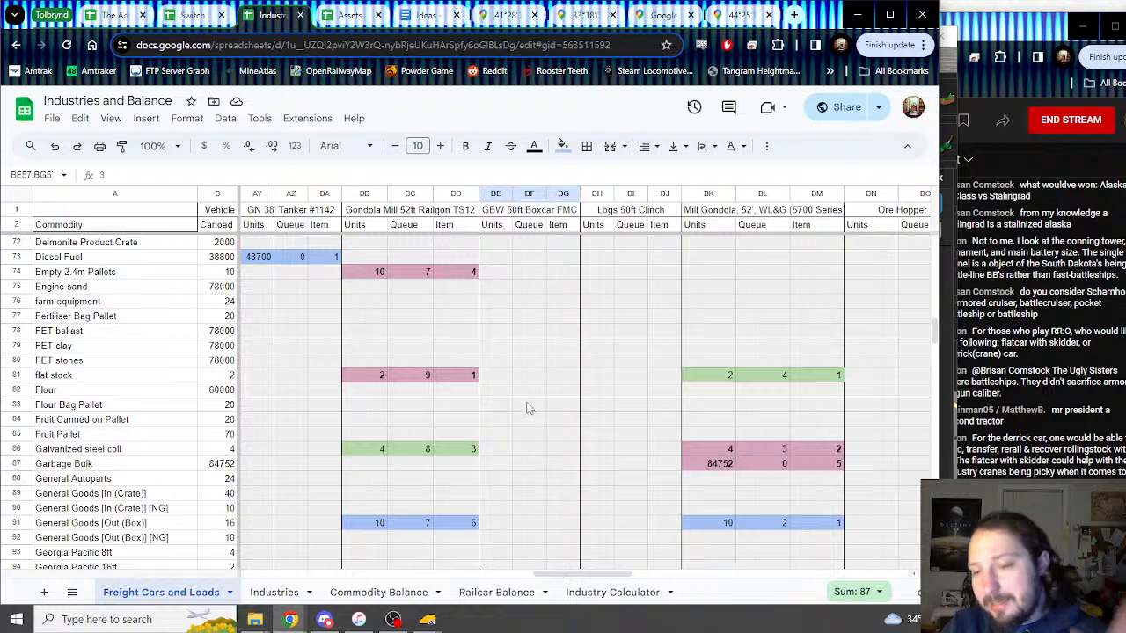
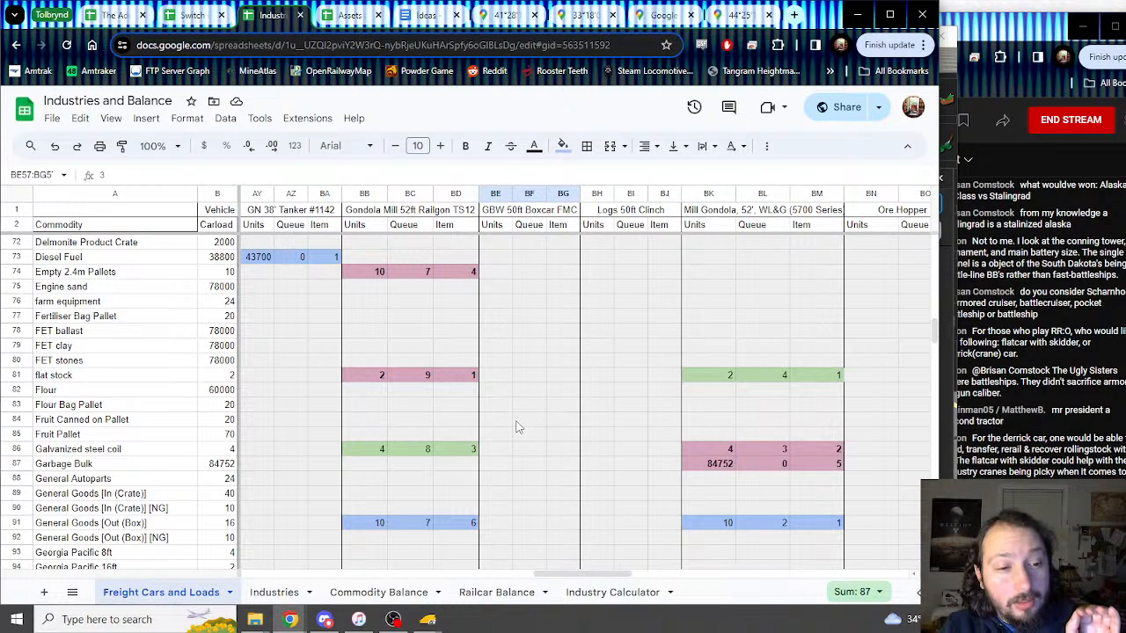
Step: Check the Orange pallet load in Trainz, then scroll down to the Orange pallet row
scroll(517, 428, up, 5)
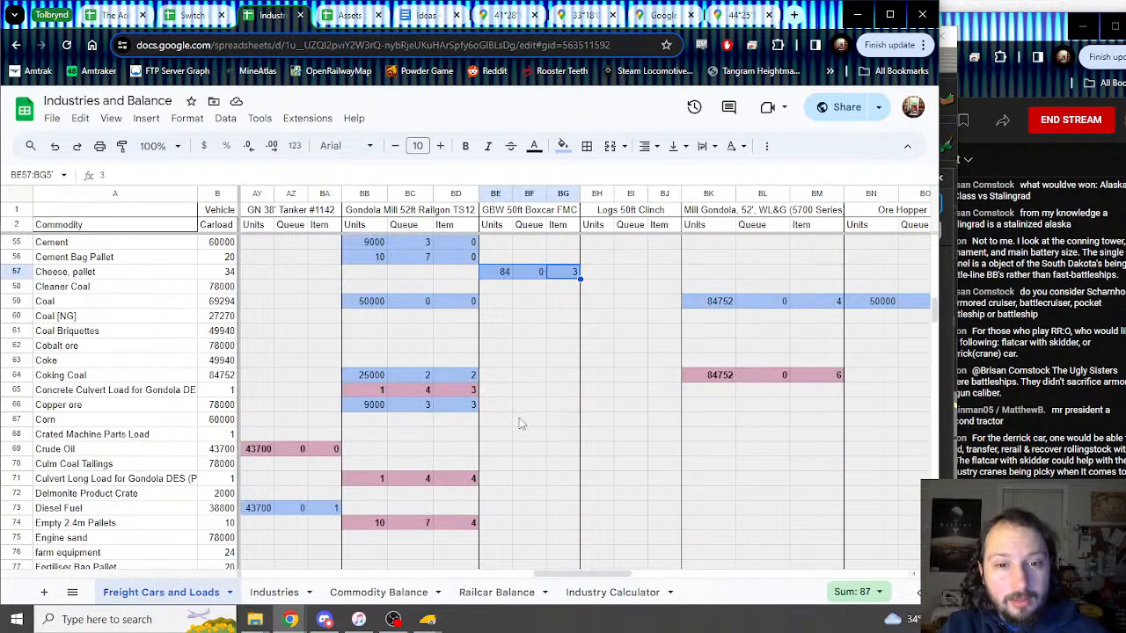
mouse_move(428, 620)
click(481, 575)
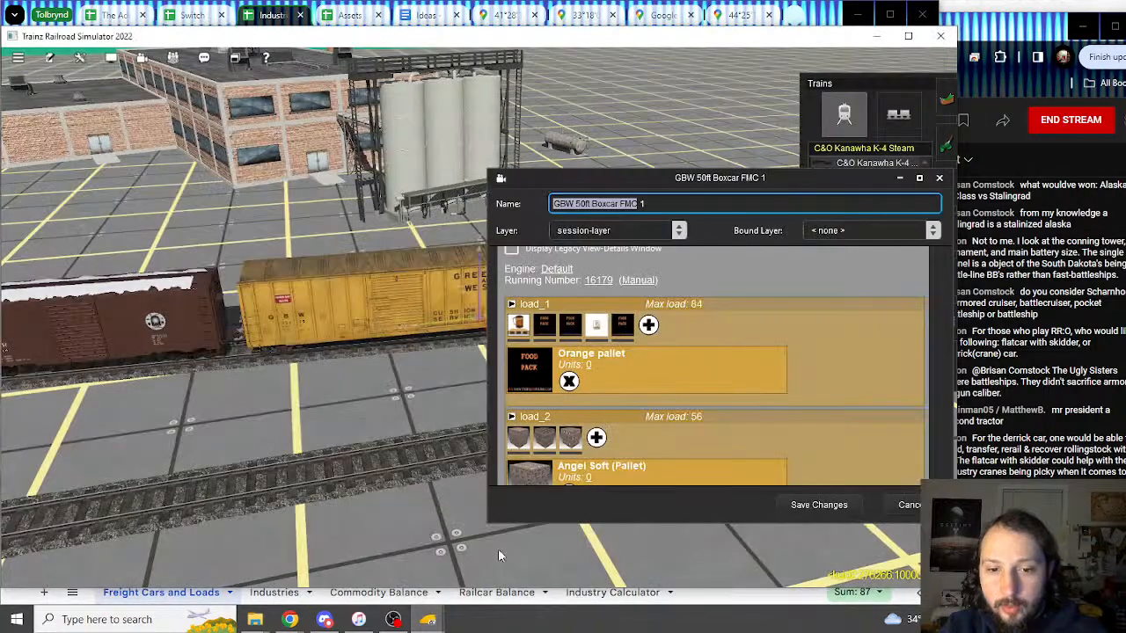
click(250, 24)
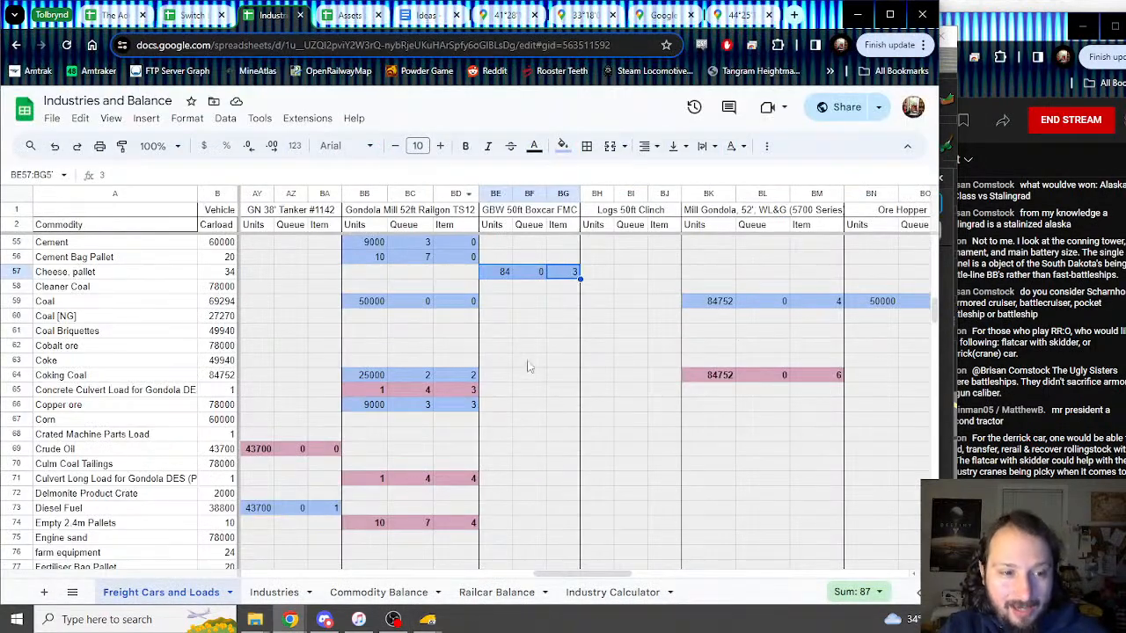
scroll(500, 325, down, 4)
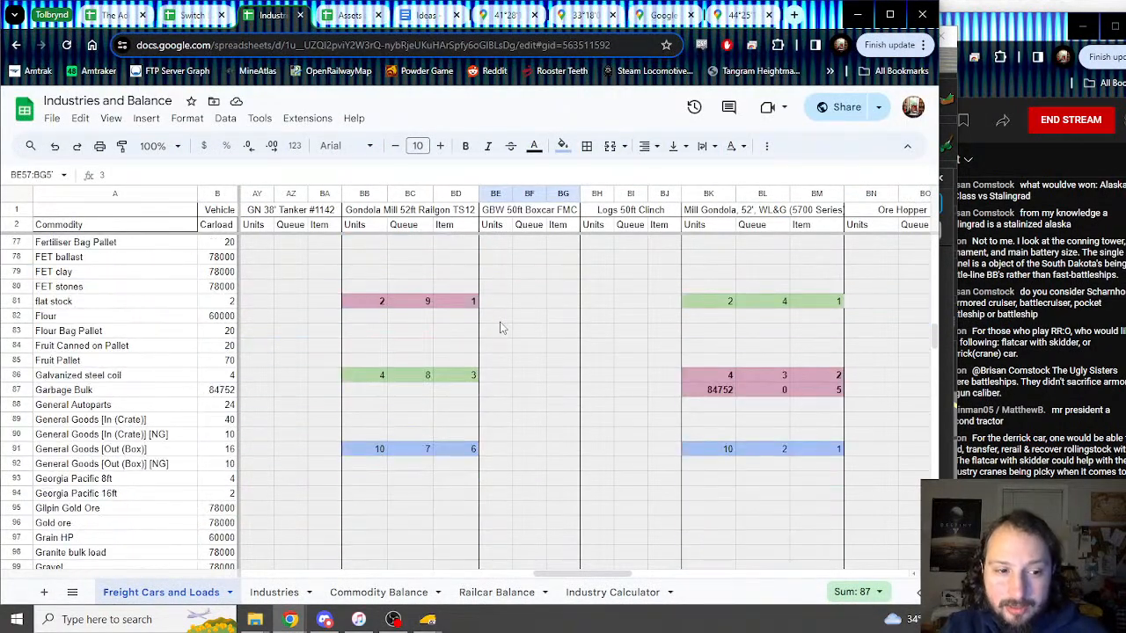
scroll(500, 328, down, 3)
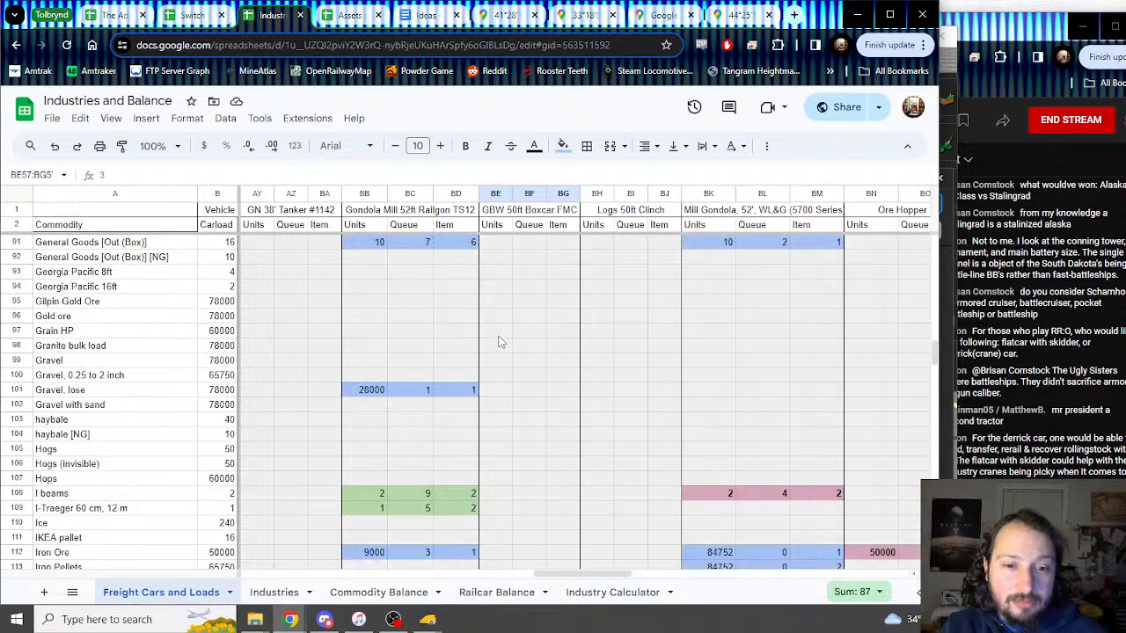
scroll(498, 346, down, 7)
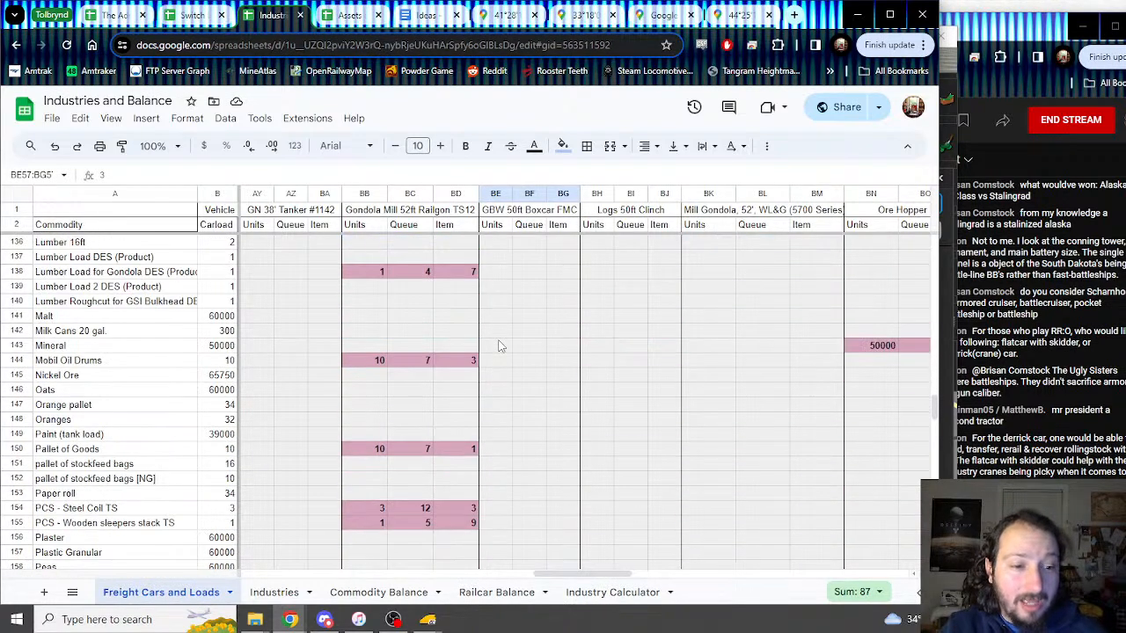
Step: Enter 84, 0 and 4 in the Orange pallet row starting at BE147
click(495, 405)
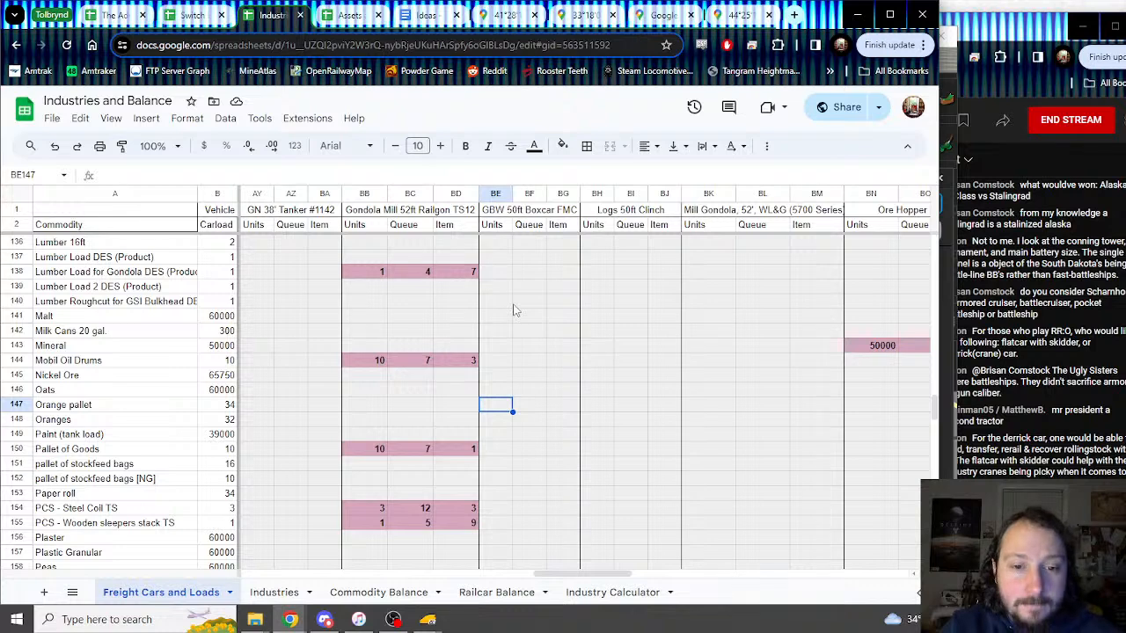
text(84q)
key(BackSpace)
key(Tab)
text(0)
key(Tab)
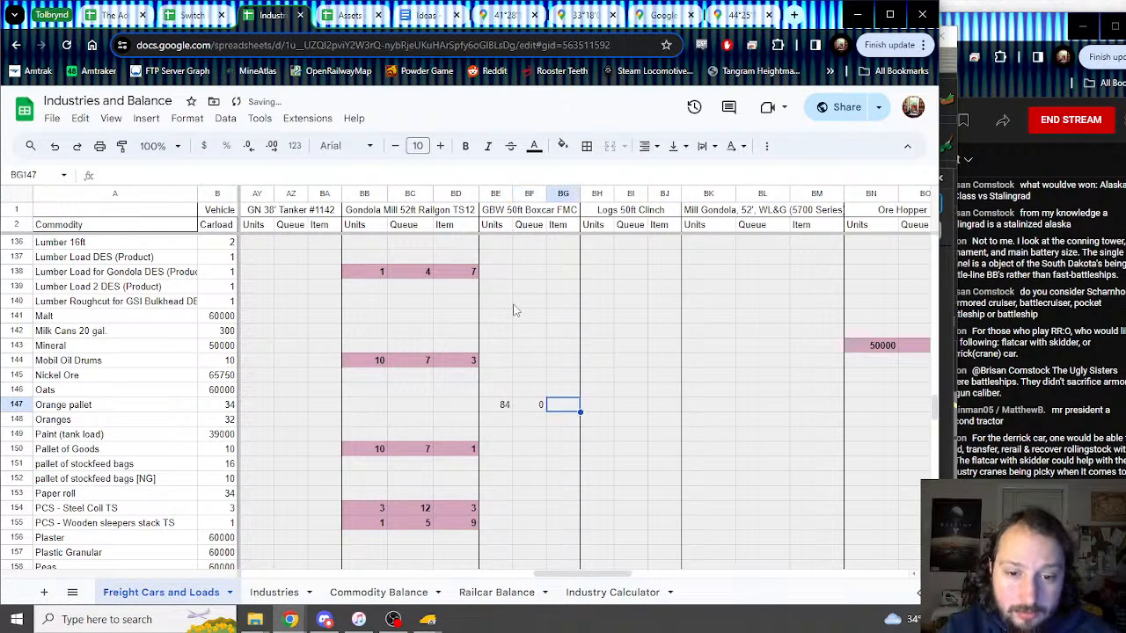
text(4)
key(Return)
key(Up)
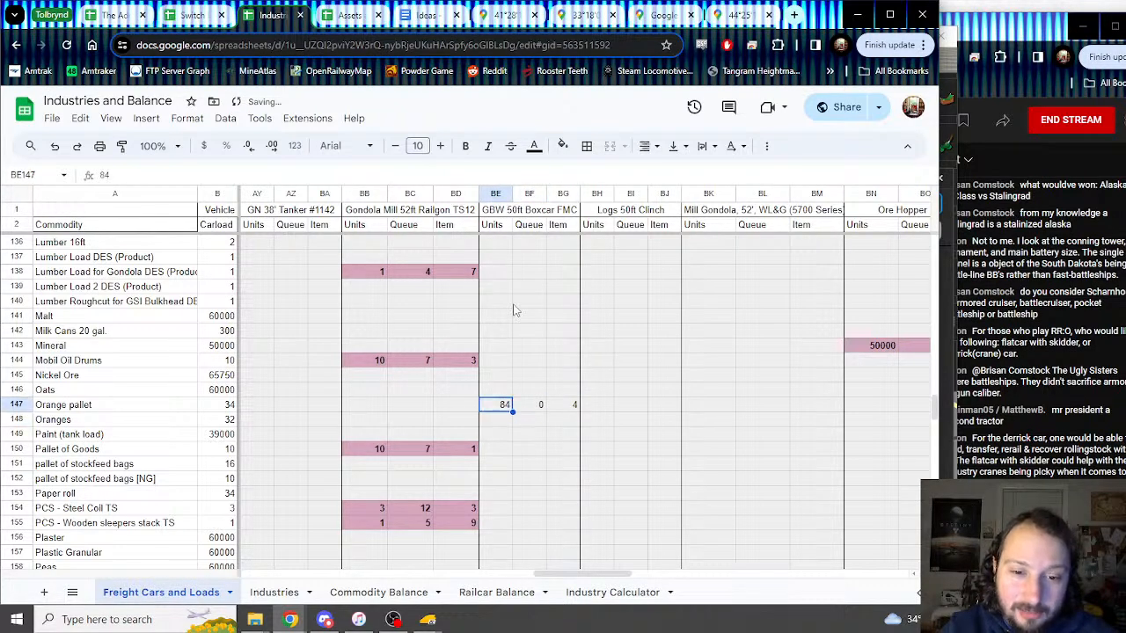
key(shift+Right)
key(shift+Right)
Step: Shade the Orange pallet cells BE147:BG147 light blue
click(562, 145)
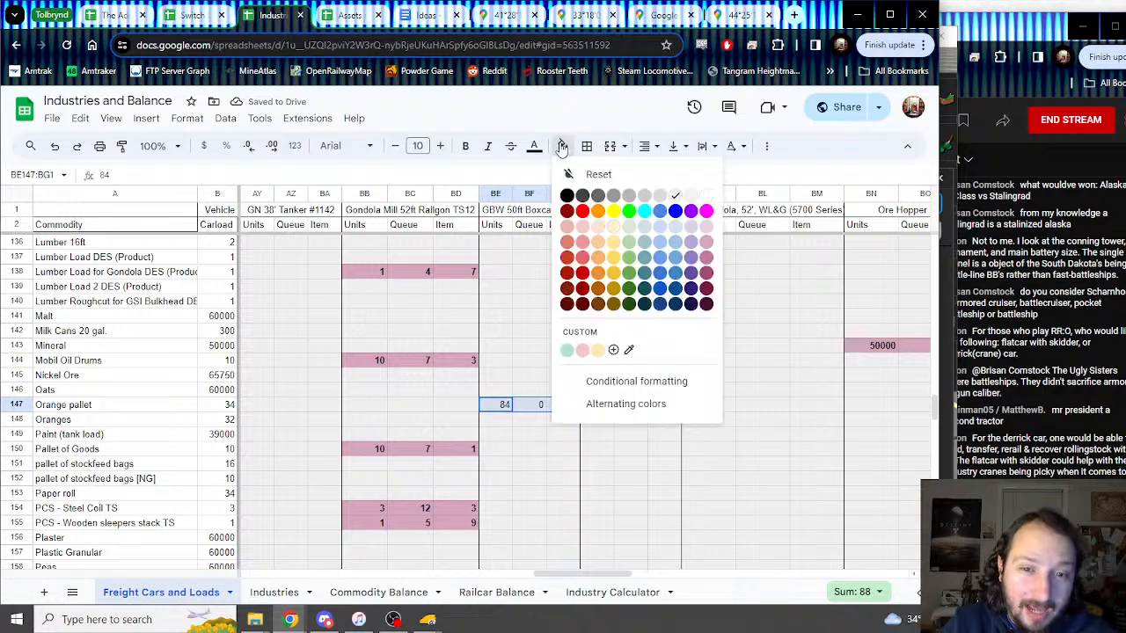
click(660, 256)
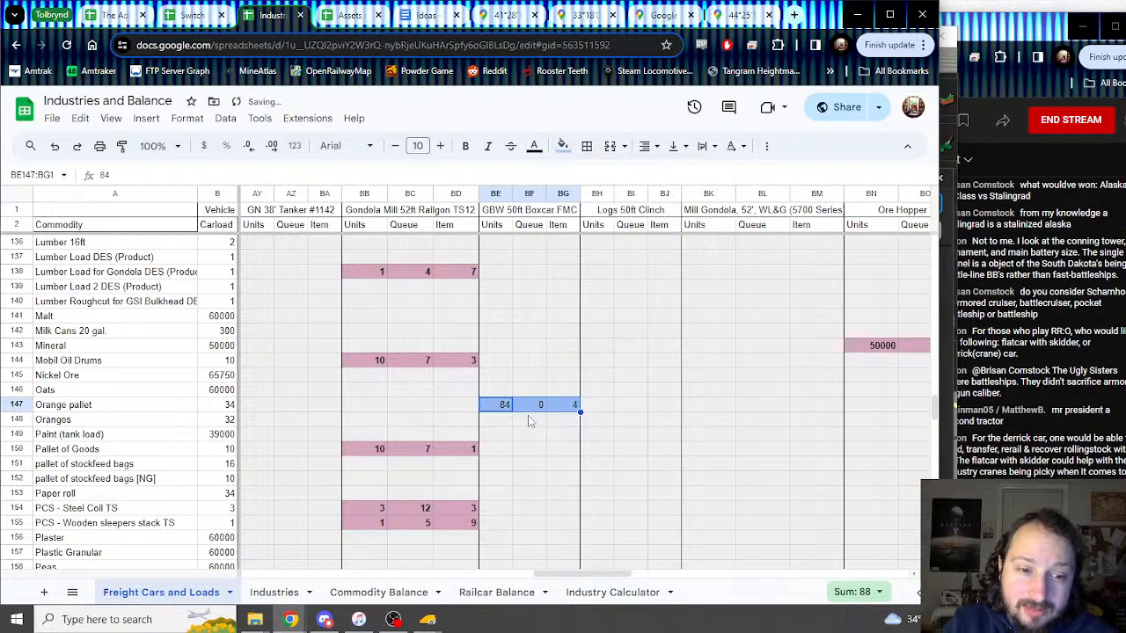
drag(538, 574, 579, 573)
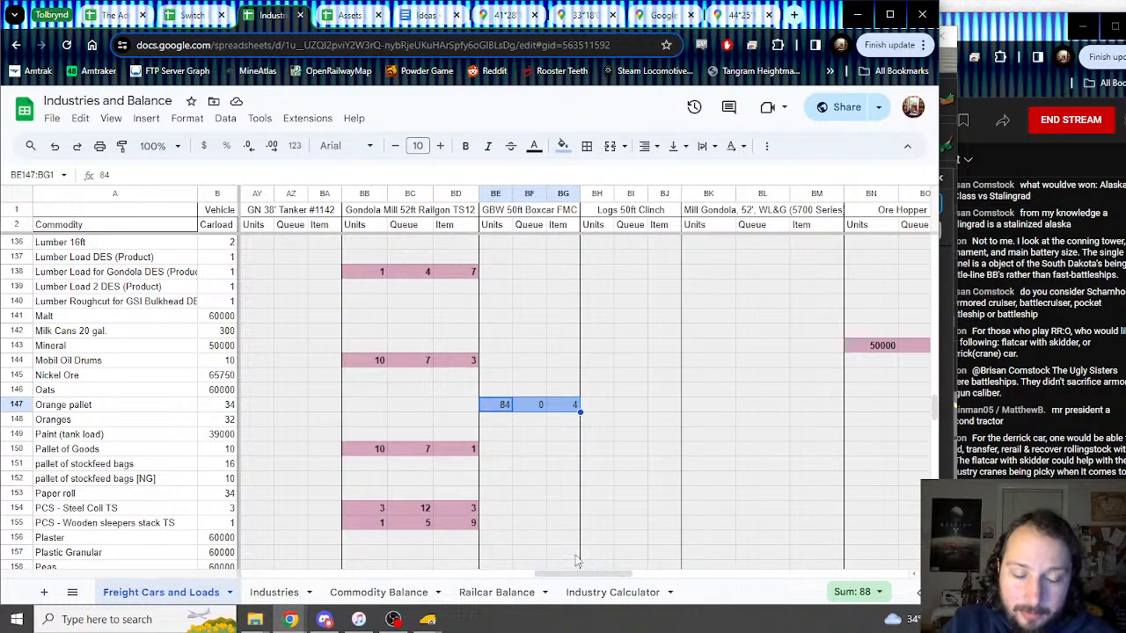
Step: Review the next boxcar load in Trainz, then scroll back up the load sheet
mouse_move(428, 619)
click(450, 584)
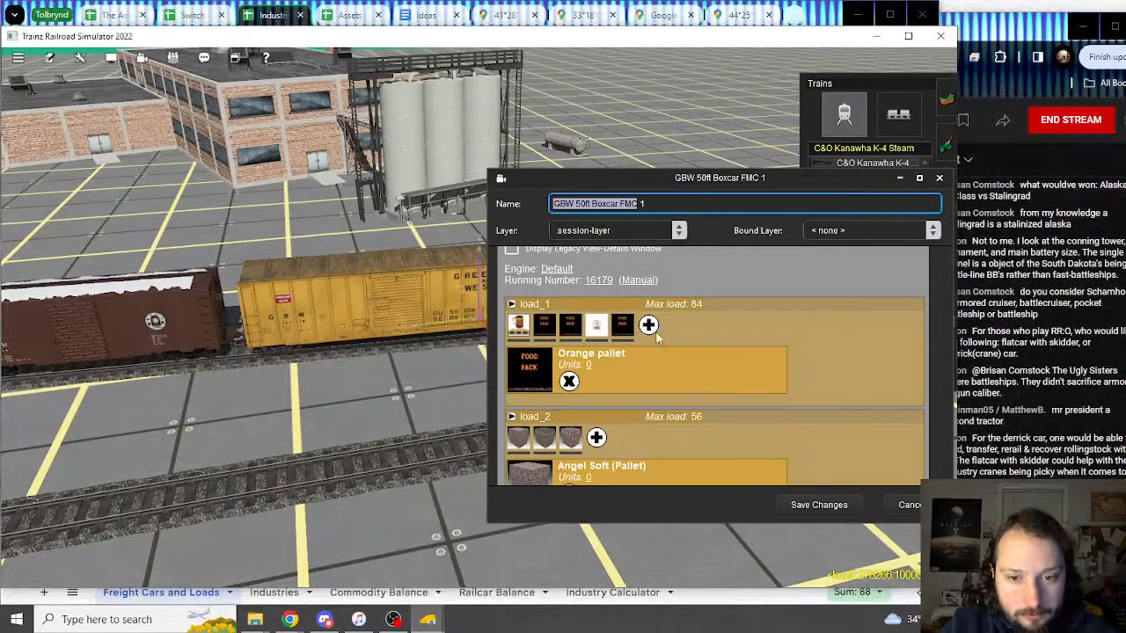
scroll(525, 393, down, 2)
scroll(527, 387, down, 1)
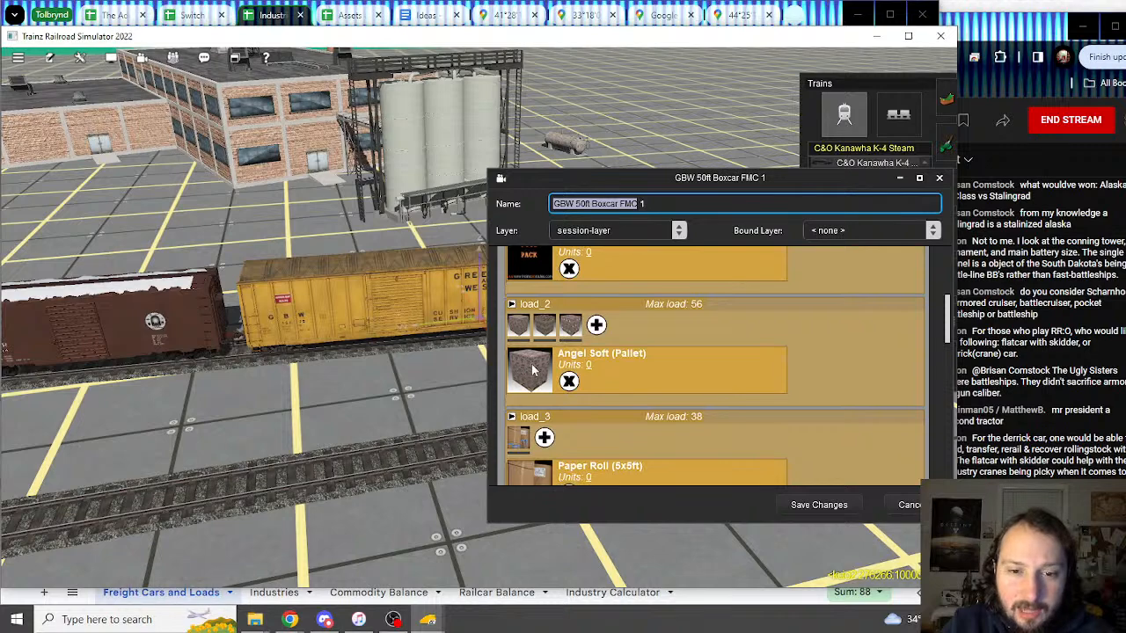
click(274, 12)
scroll(412, 519, up, 6)
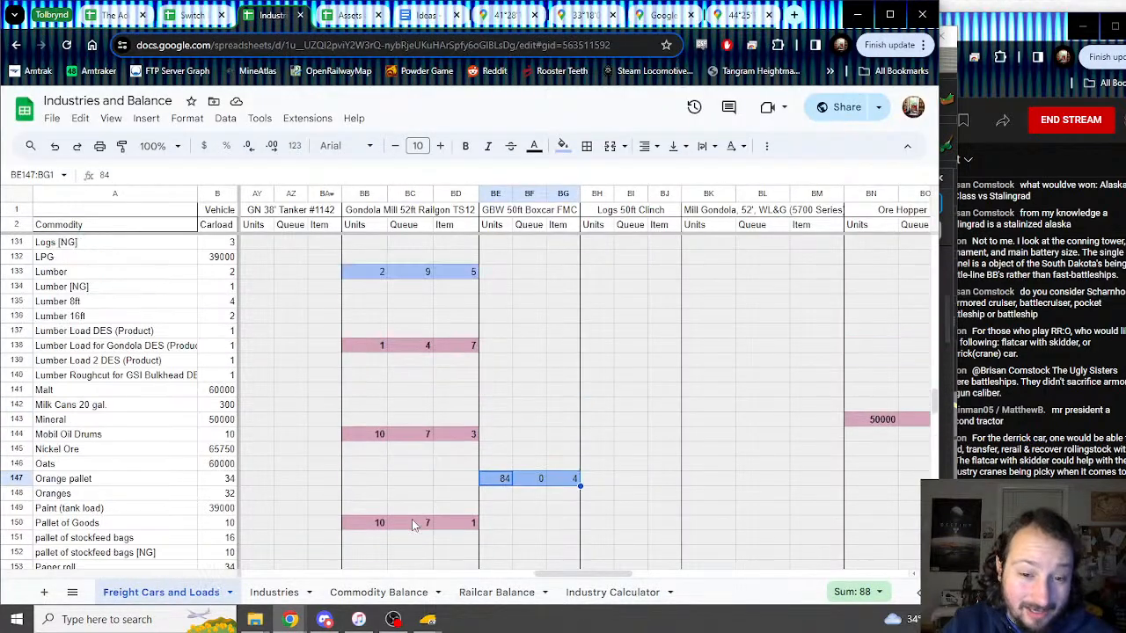
scroll(422, 451, up, 10)
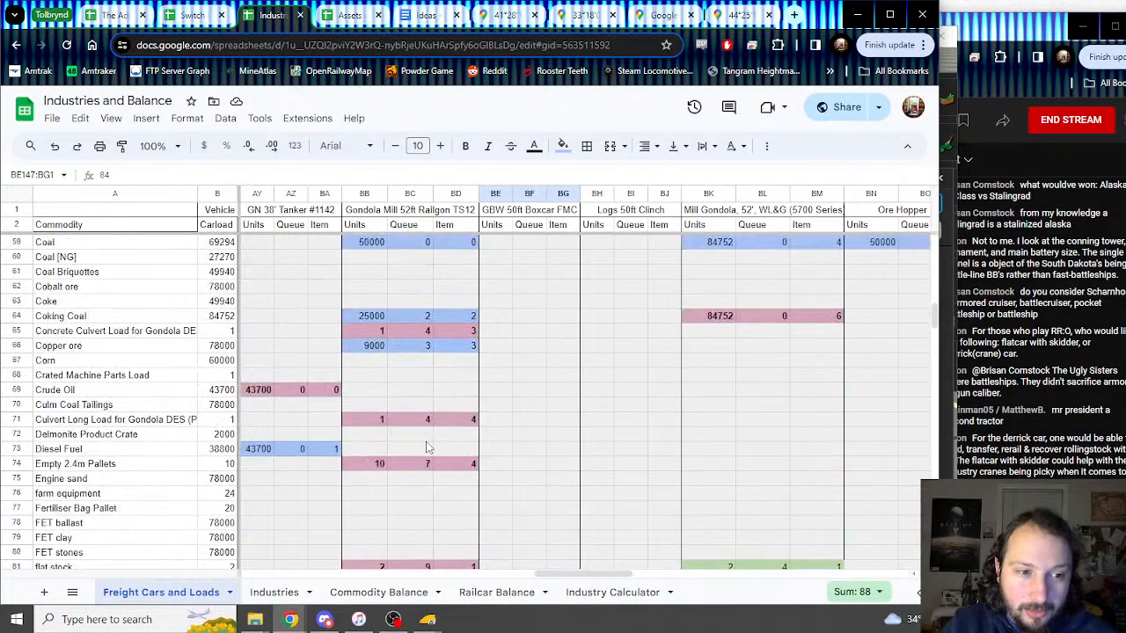
scroll(427, 446, up, 6)
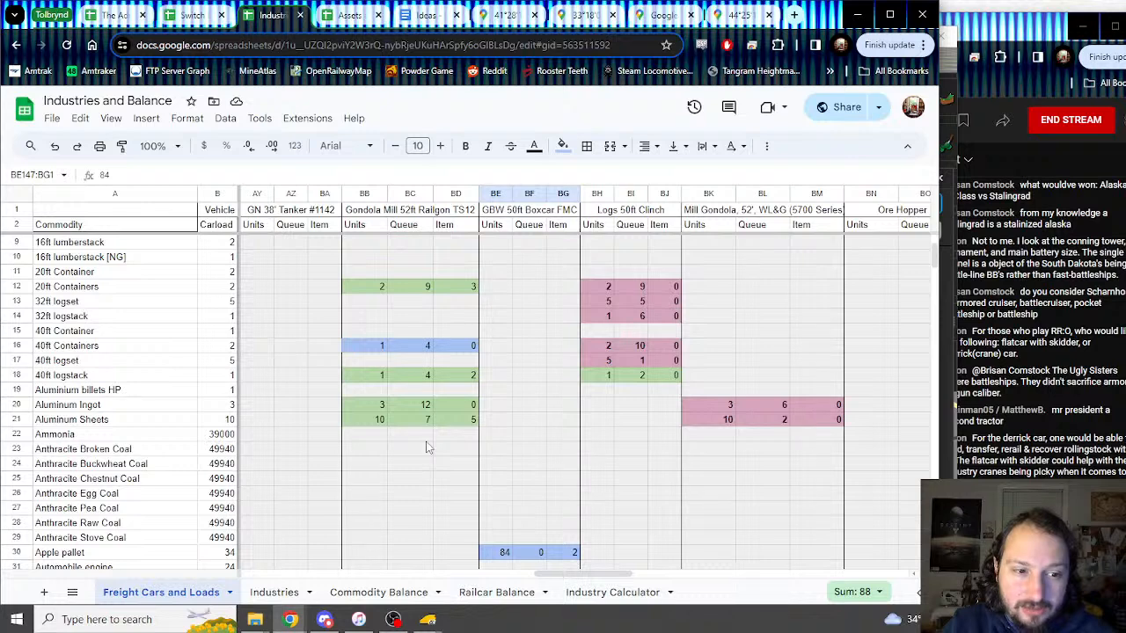
scroll(433, 411, up, 2)
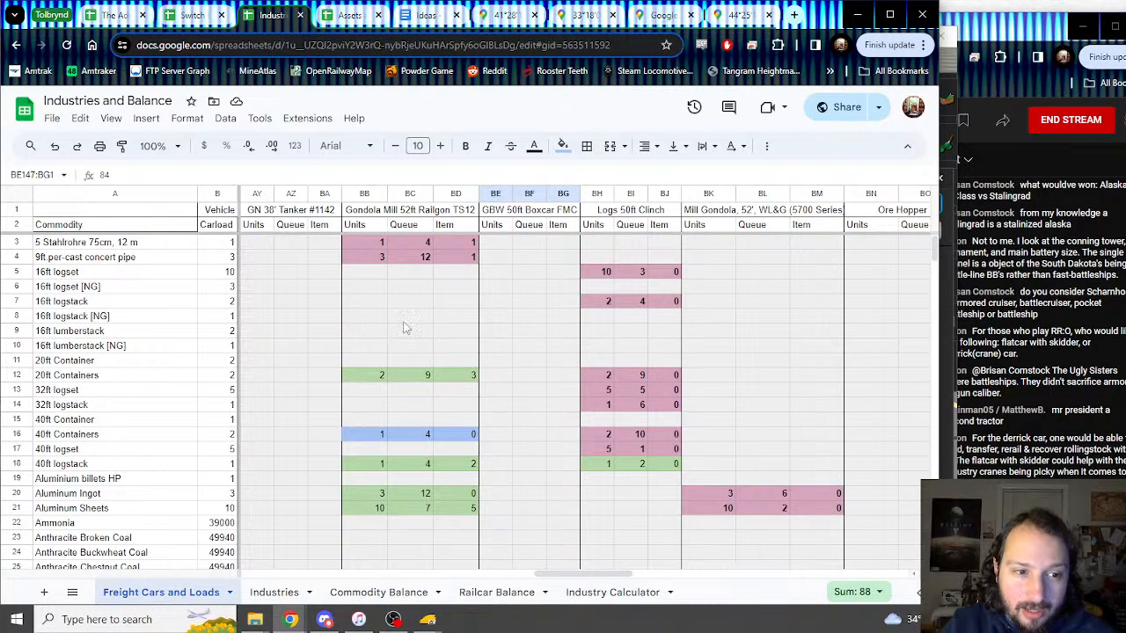
scroll(90, 439, down, 2)
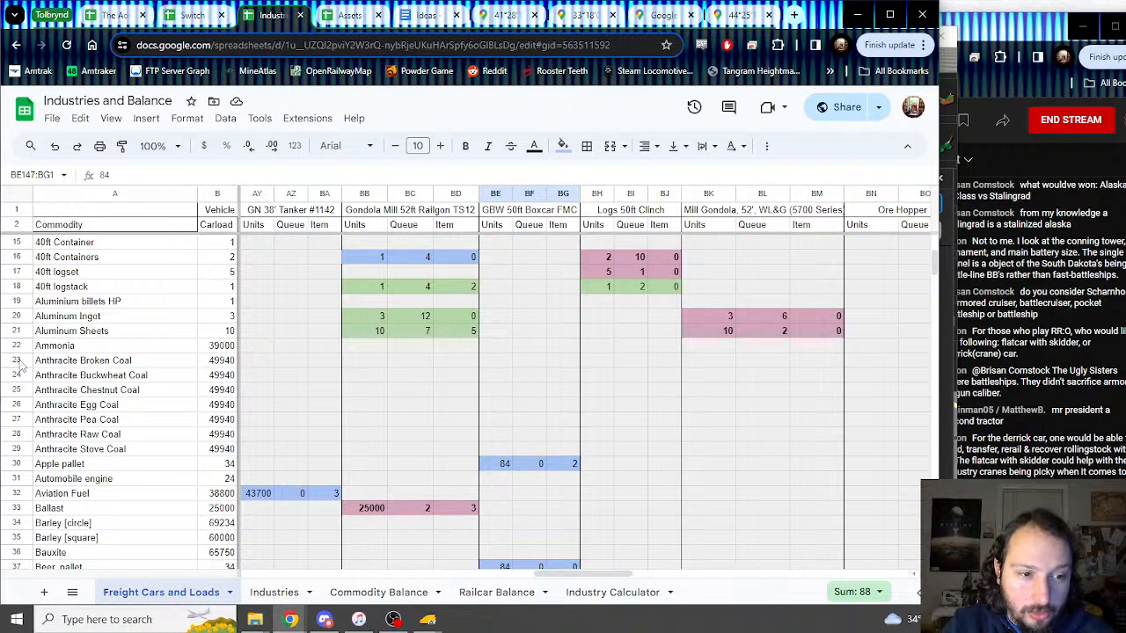
Step: Insert a row above Anthracite Broken Coal named Angel Soft (Pallet)
right_click(15, 361)
click(130, 349)
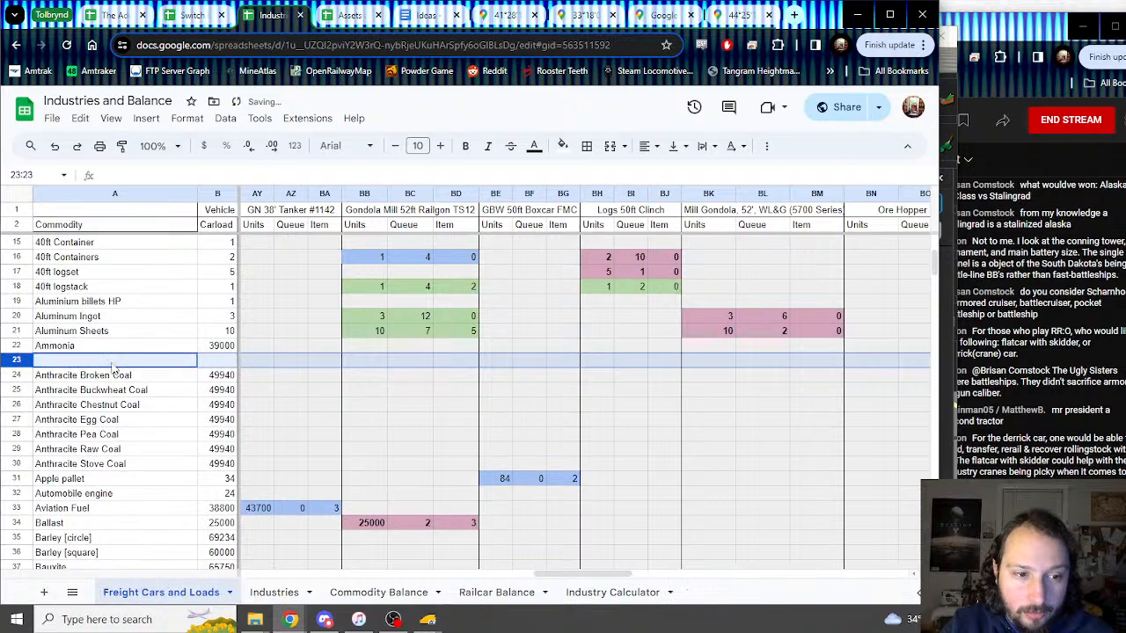
text(Angel Soft)
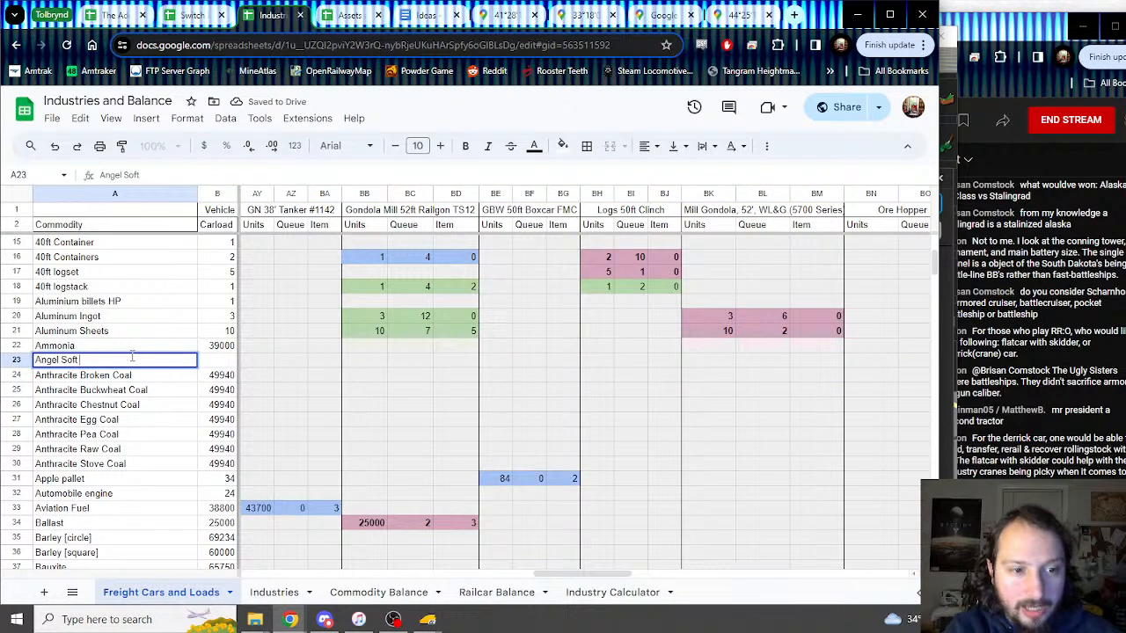
mouse_move(427, 619)
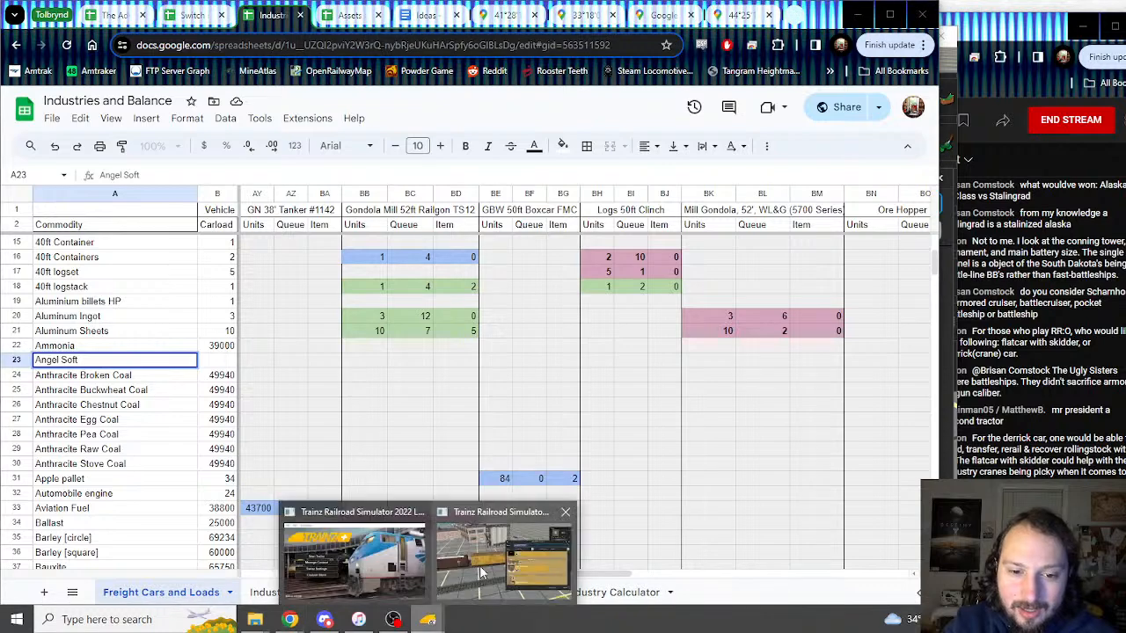
click(481, 568)
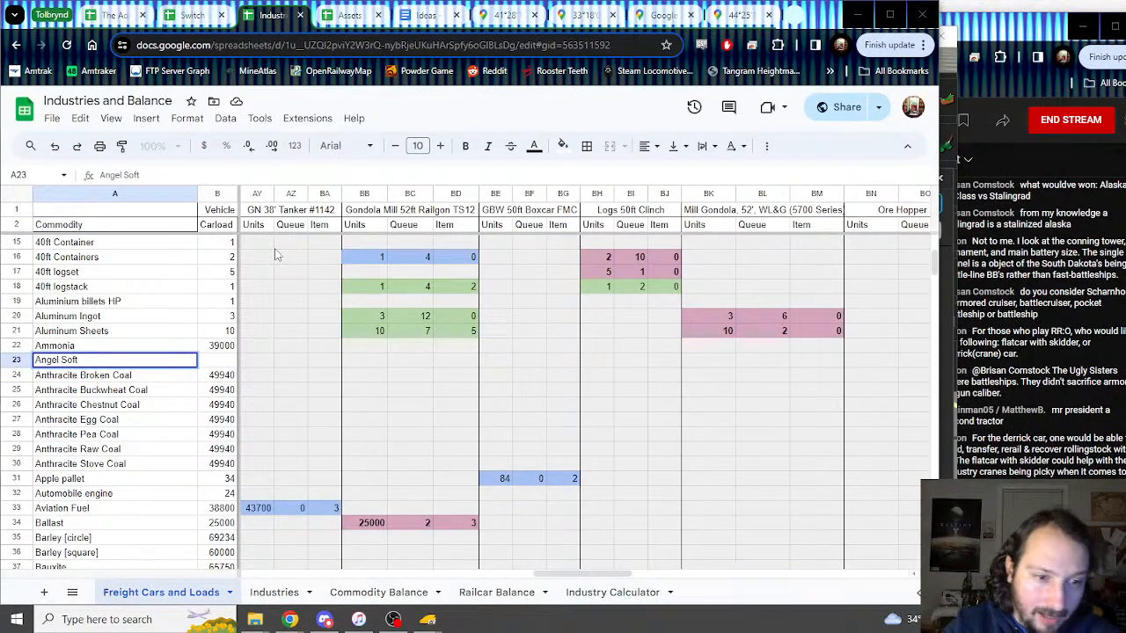
double_click(127, 358)
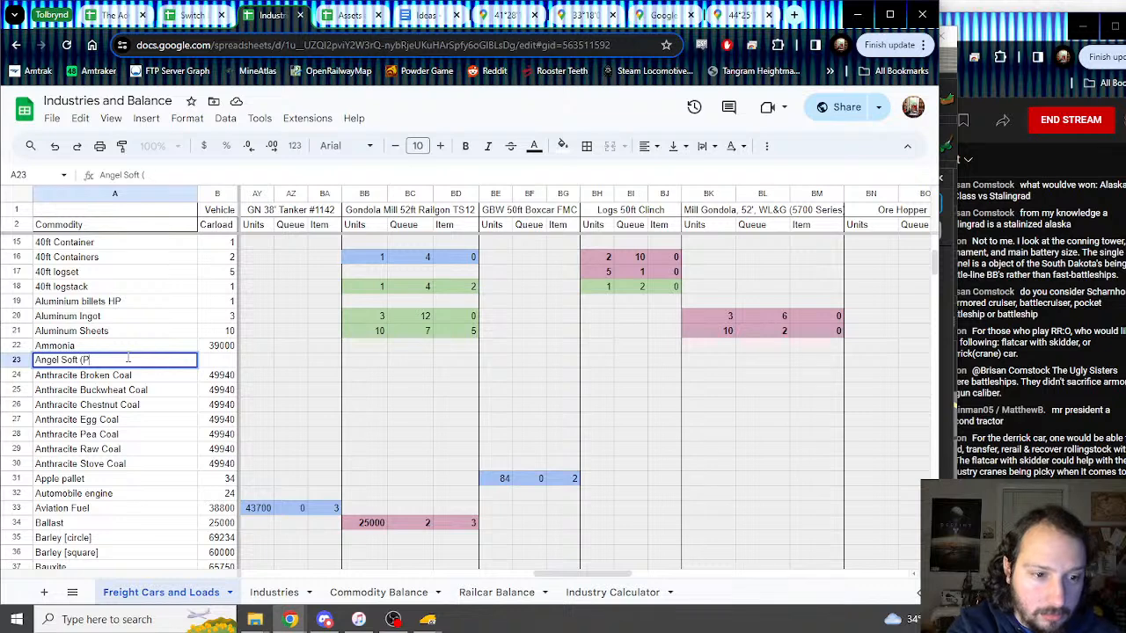
key(Tab)
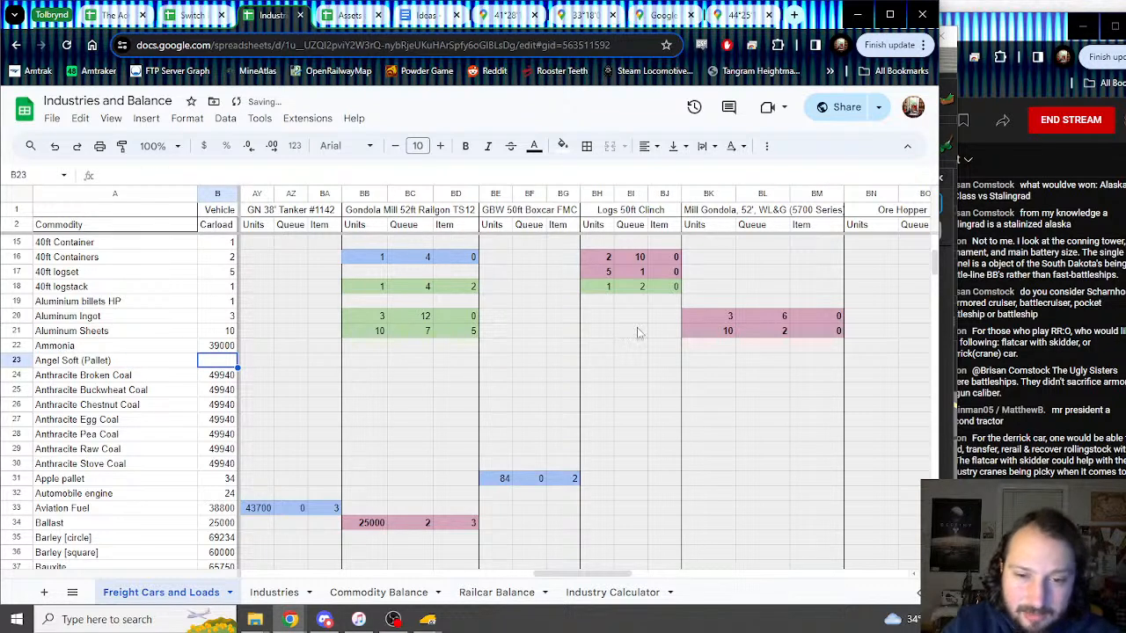
Step: Enter the Trainz max load of 56 in BE23 under GBW 50ft Boxcar FMC
click(497, 358)
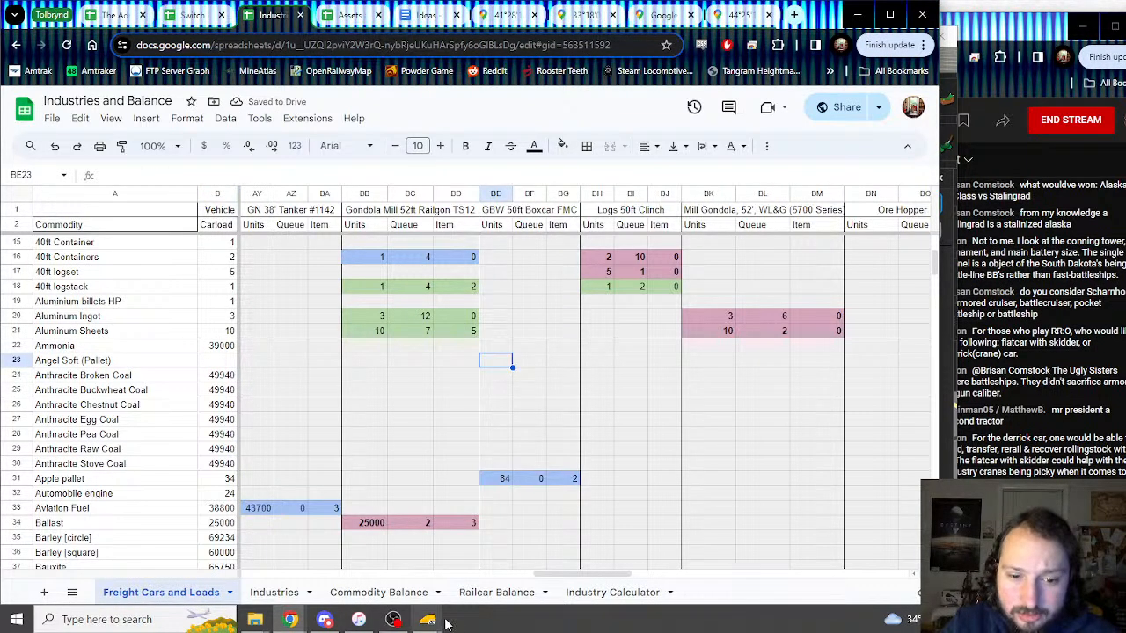
mouse_move(429, 619)
click(522, 564)
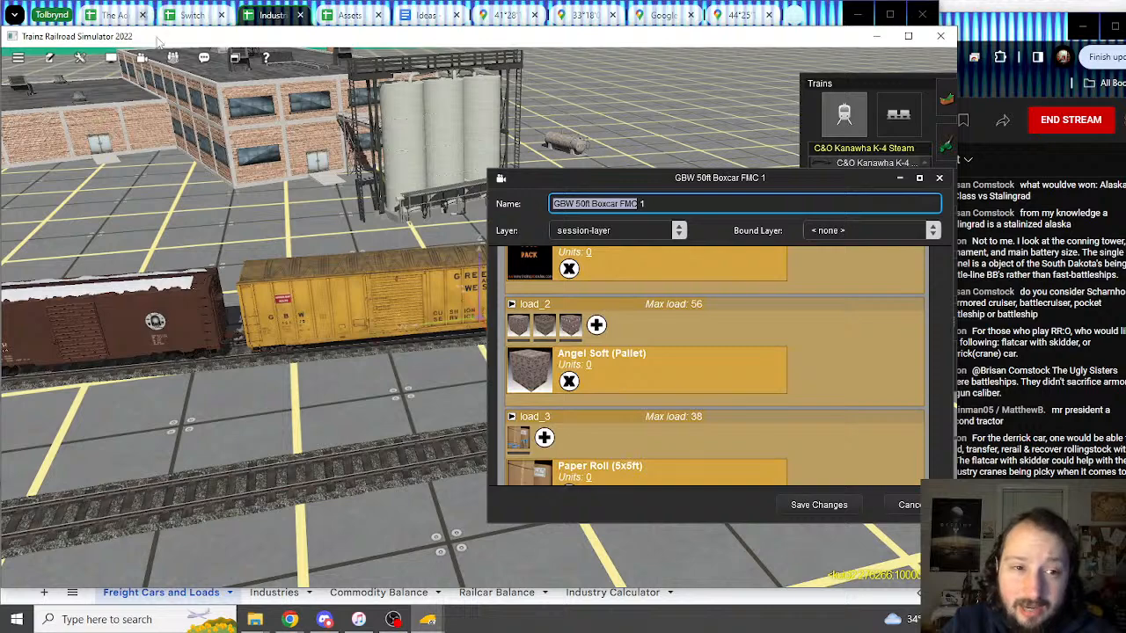
click(267, 18)
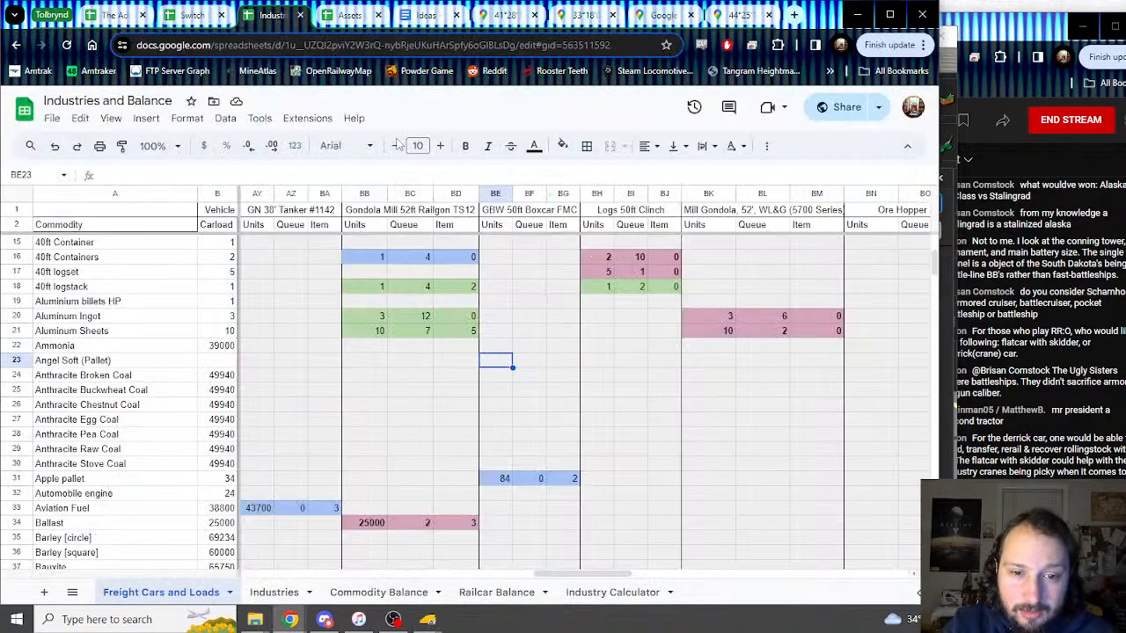
text(56)
key(Tab)
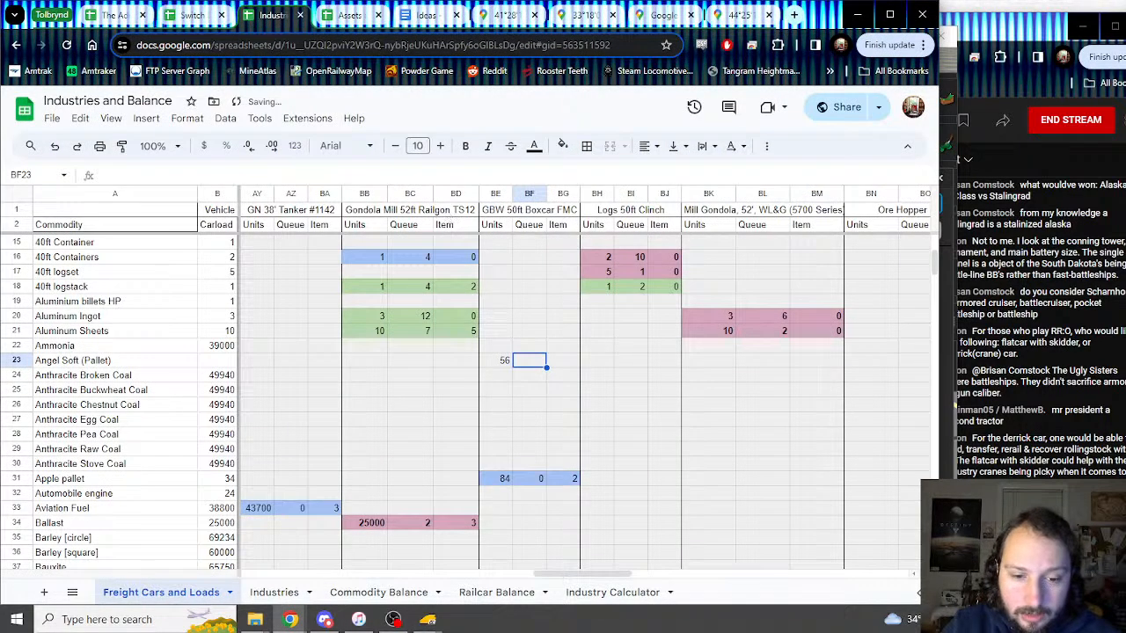
Step: Scroll the boxcar's Trainz properties to confirm load_2 is Angel Soft (Pallet), max 56
mouse_move(429, 619)
click(519, 561)
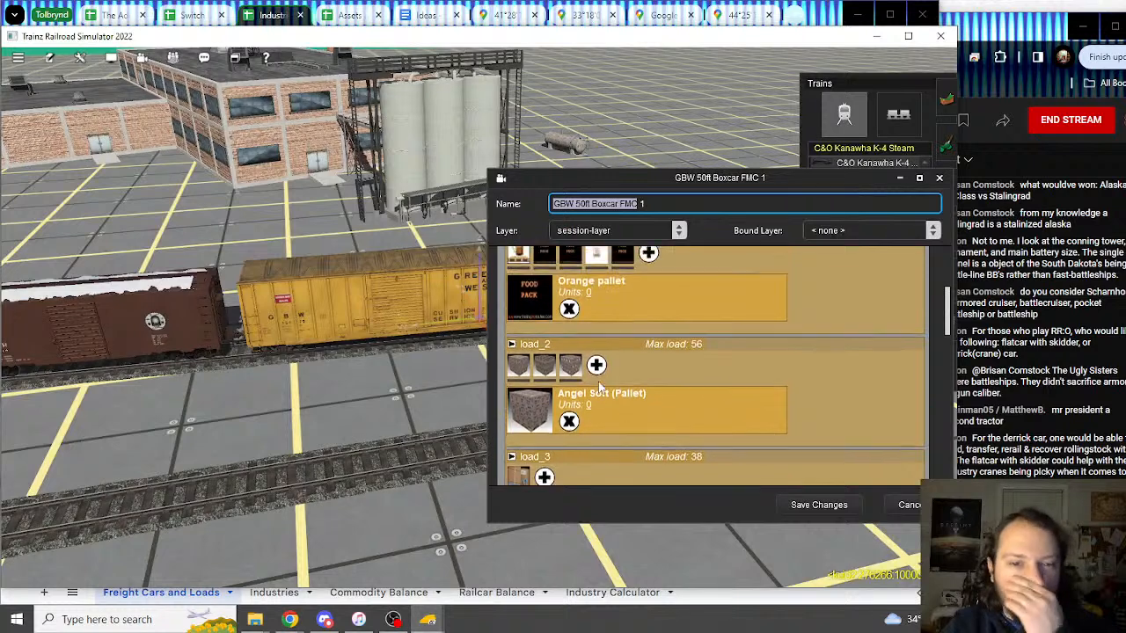
scroll(601, 387, up, 5)
scroll(592, 396, down, 3)
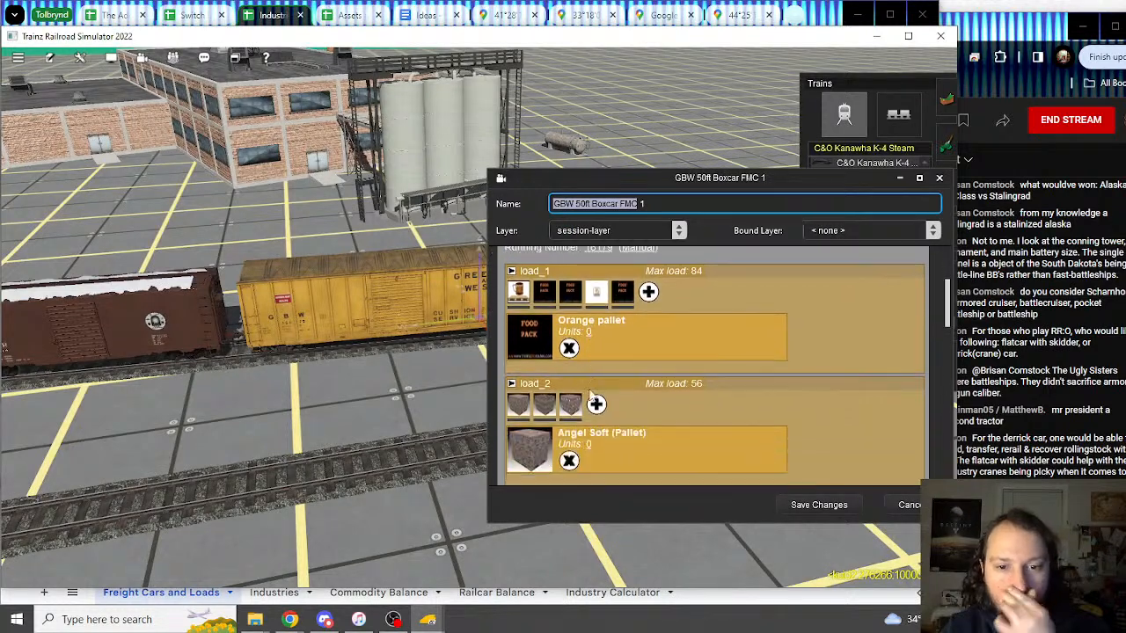
scroll(591, 393, down, 5)
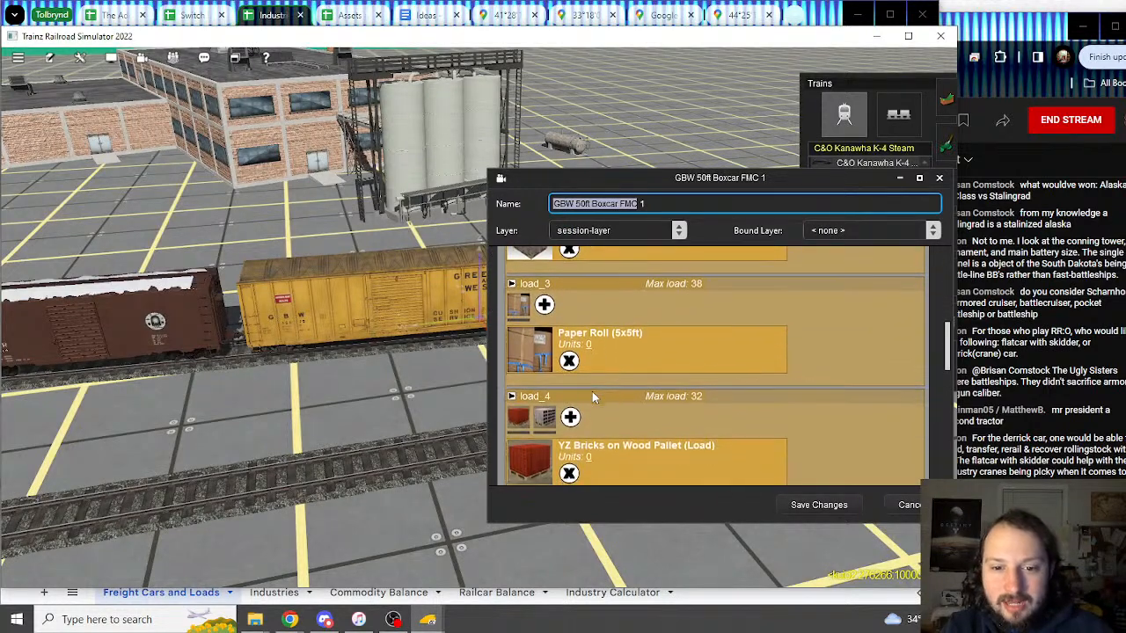
scroll(590, 397, up, 6)
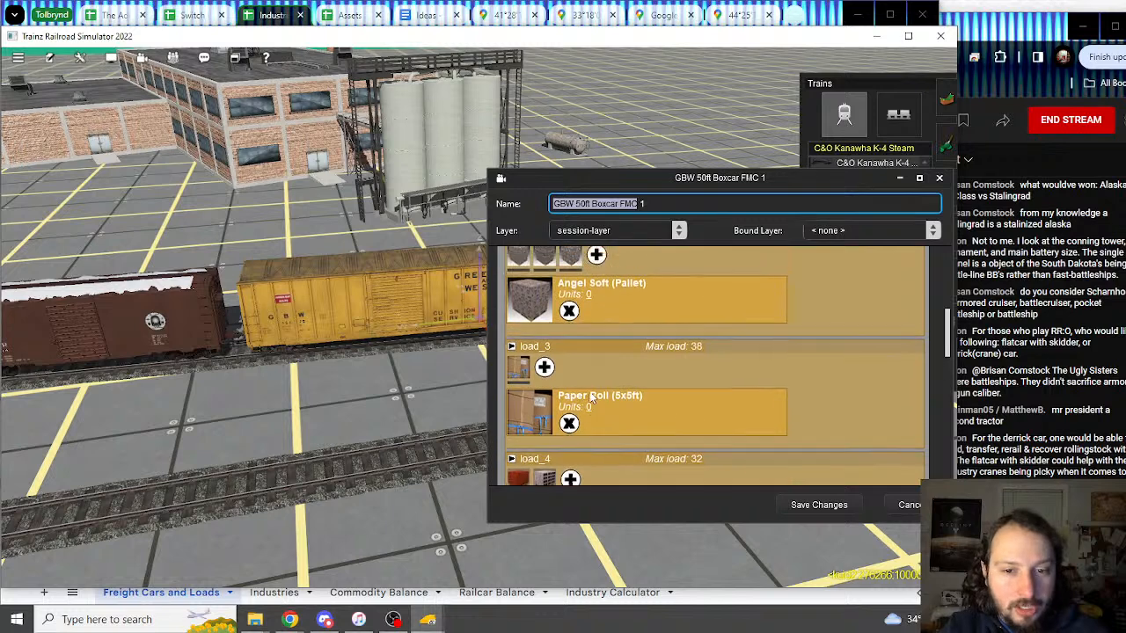
scroll(598, 394, up, 3)
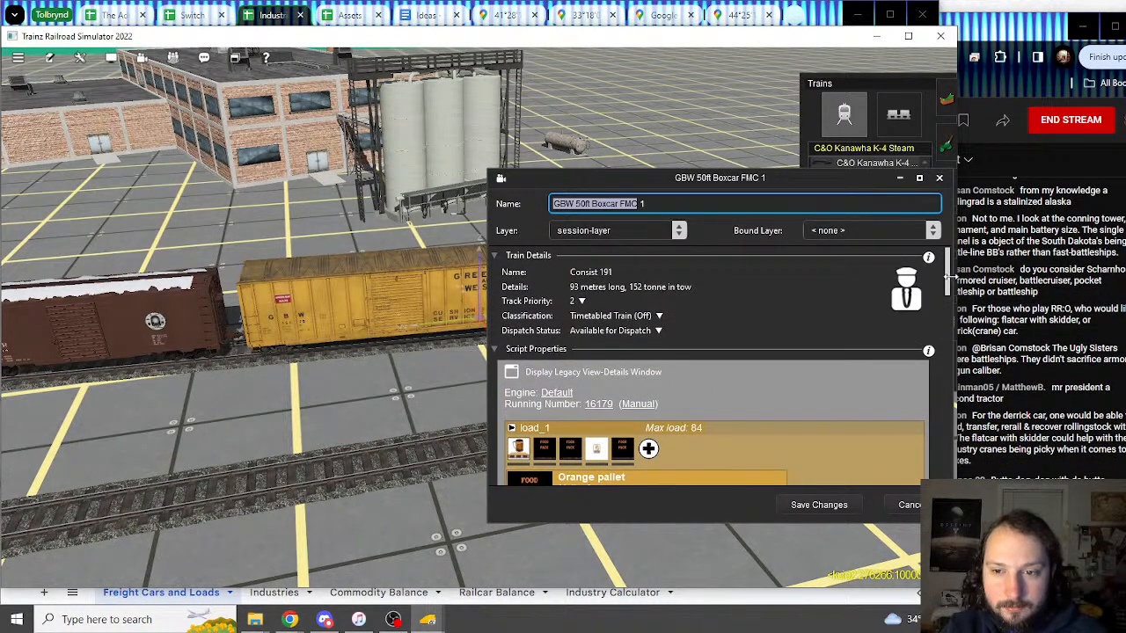
scroll(938, 362, down, 5)
scroll(937, 357, down, 5)
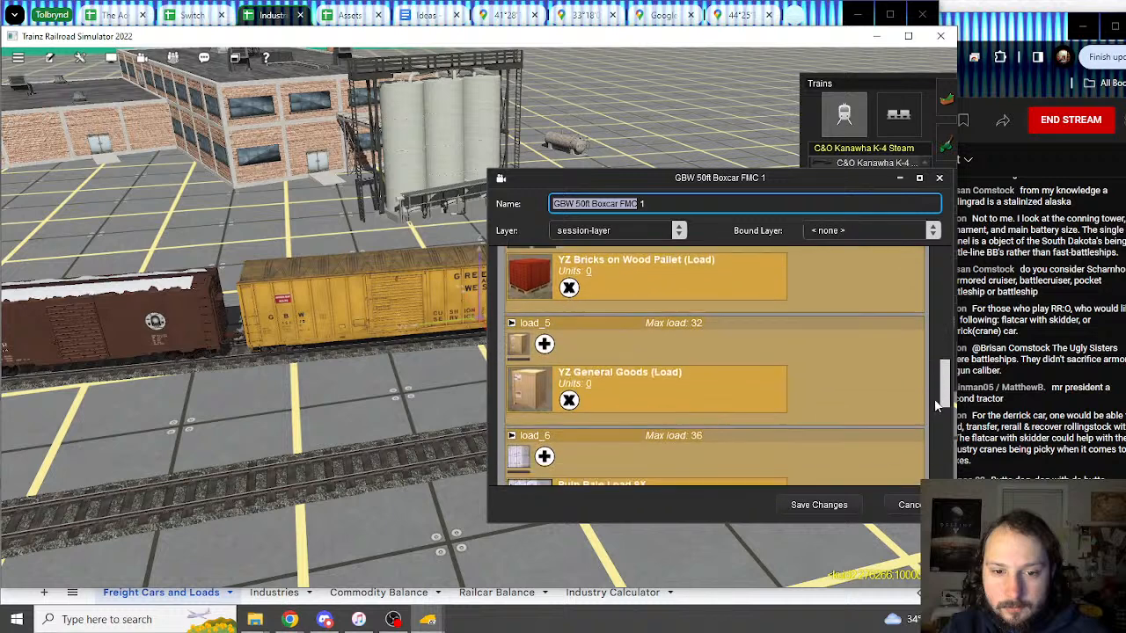
scroll(936, 450, down, 1)
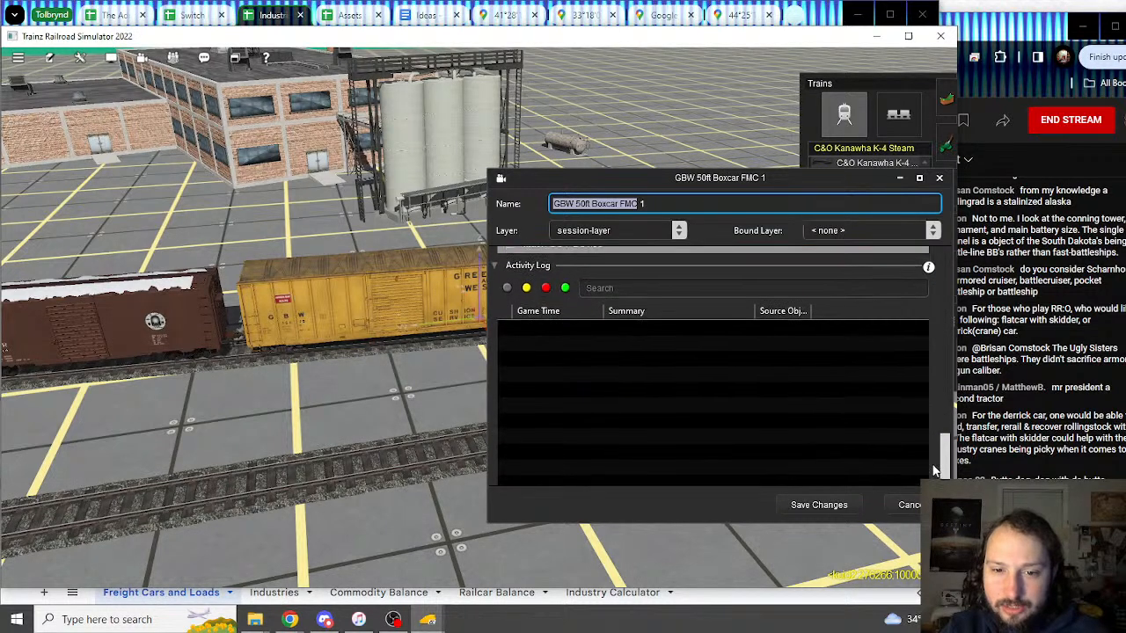
scroll(936, 448, up, 2)
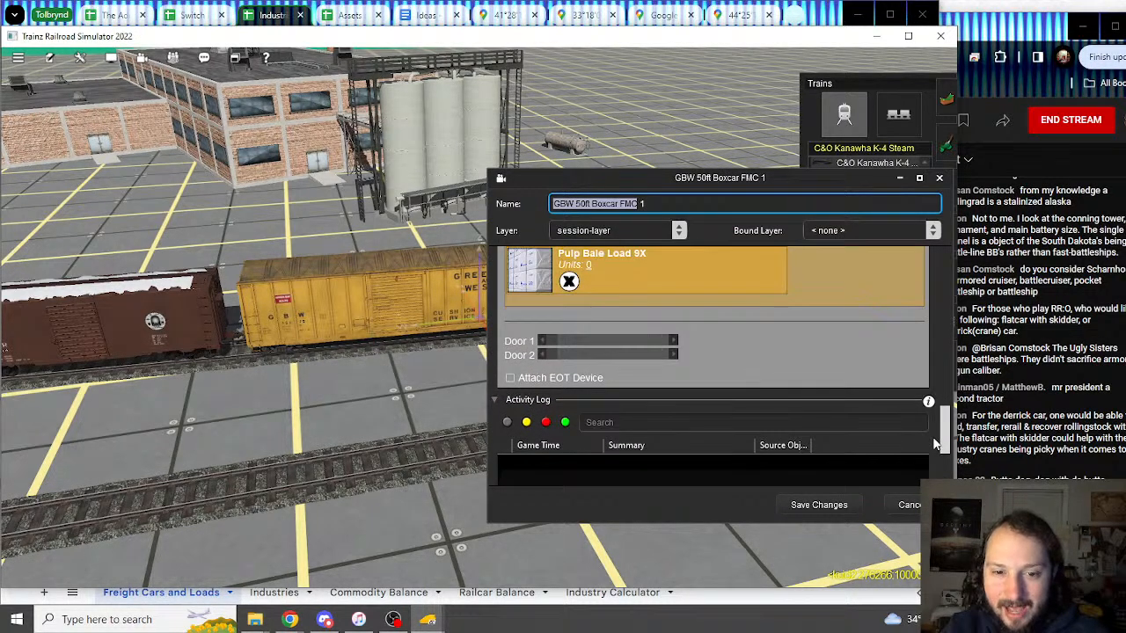
scroll(935, 444, up, 6)
scroll(934, 444, down, 7)
scroll(931, 396, up, 10)
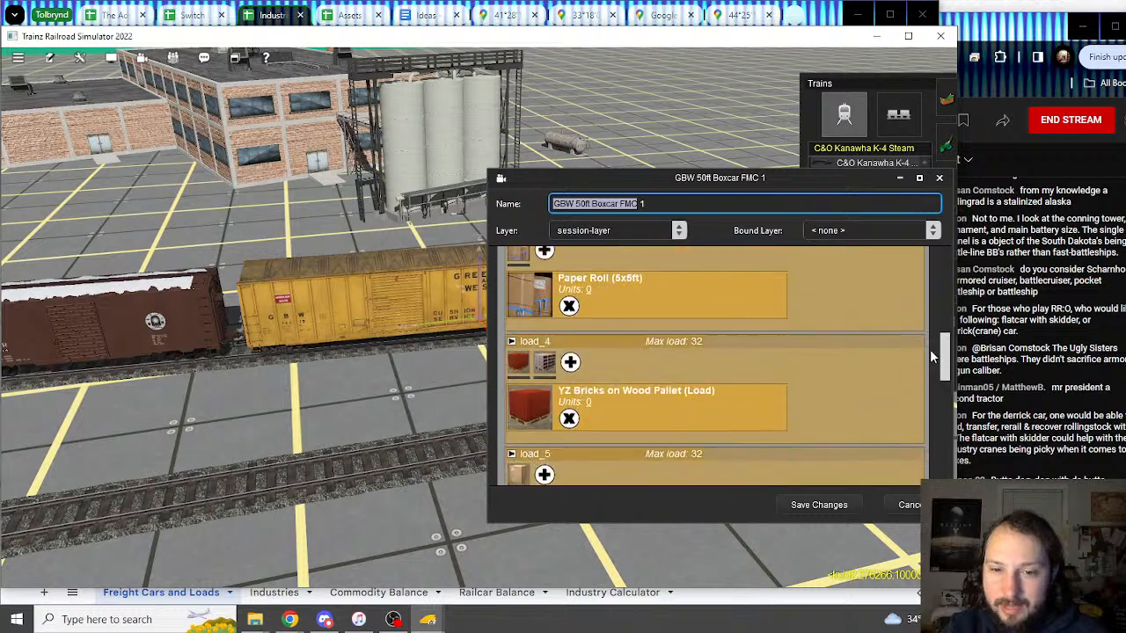
drag(933, 356, 930, 286)
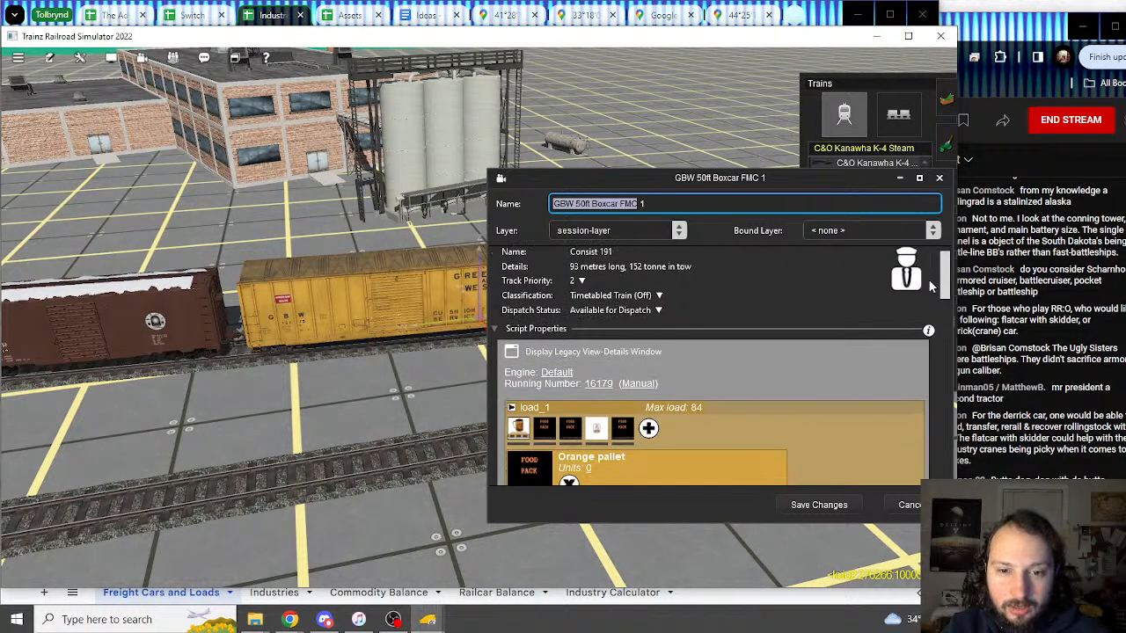
Step: Inspect the Dispatch Status and Classification dropdowns without changing them, then return to the sheet
click(659, 311)
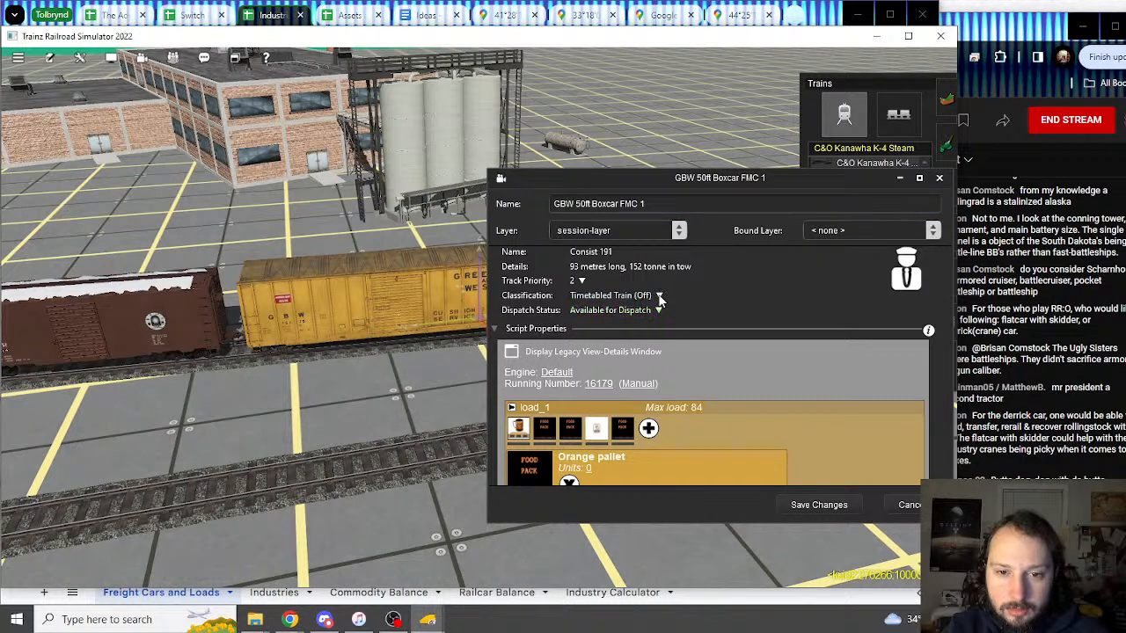
click(659, 296)
click(659, 300)
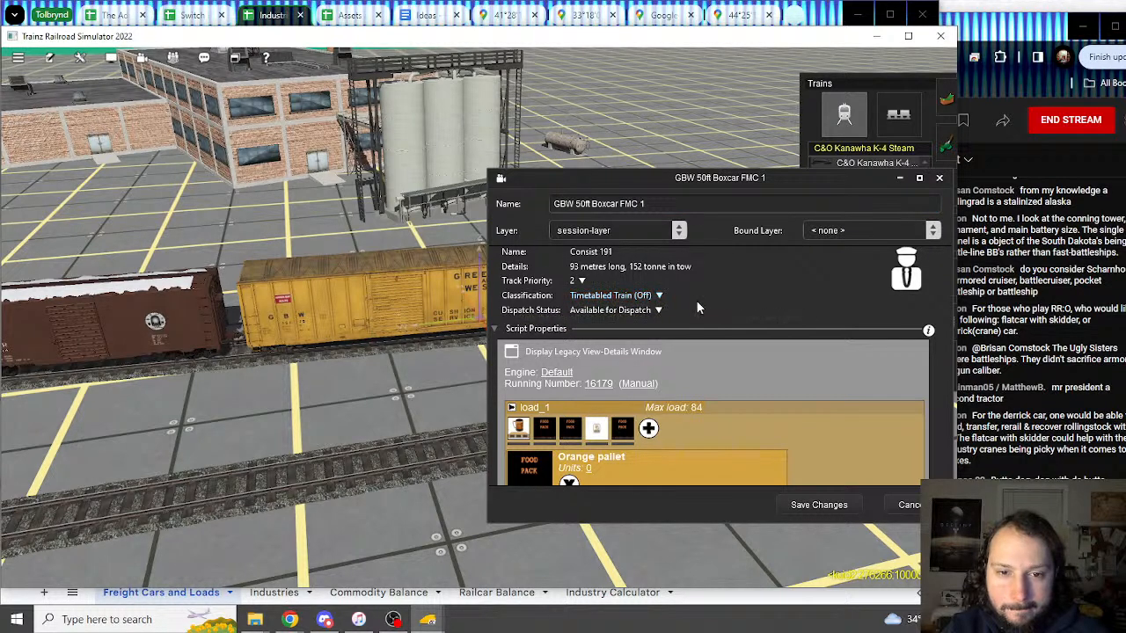
scroll(697, 307, up, 2)
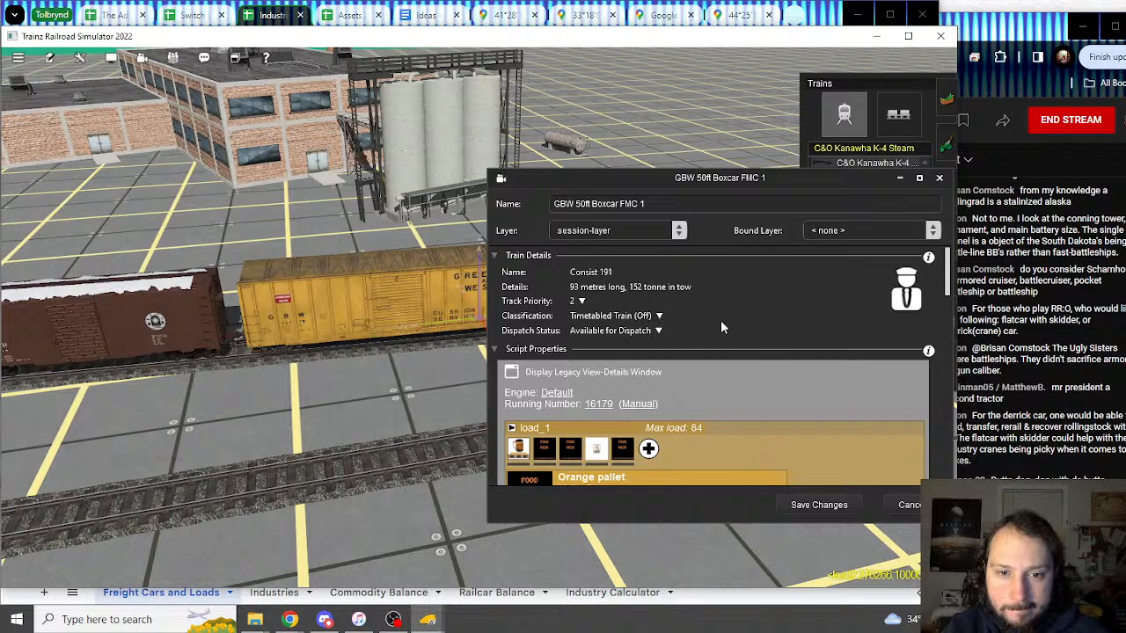
scroll(720, 327, down, 3)
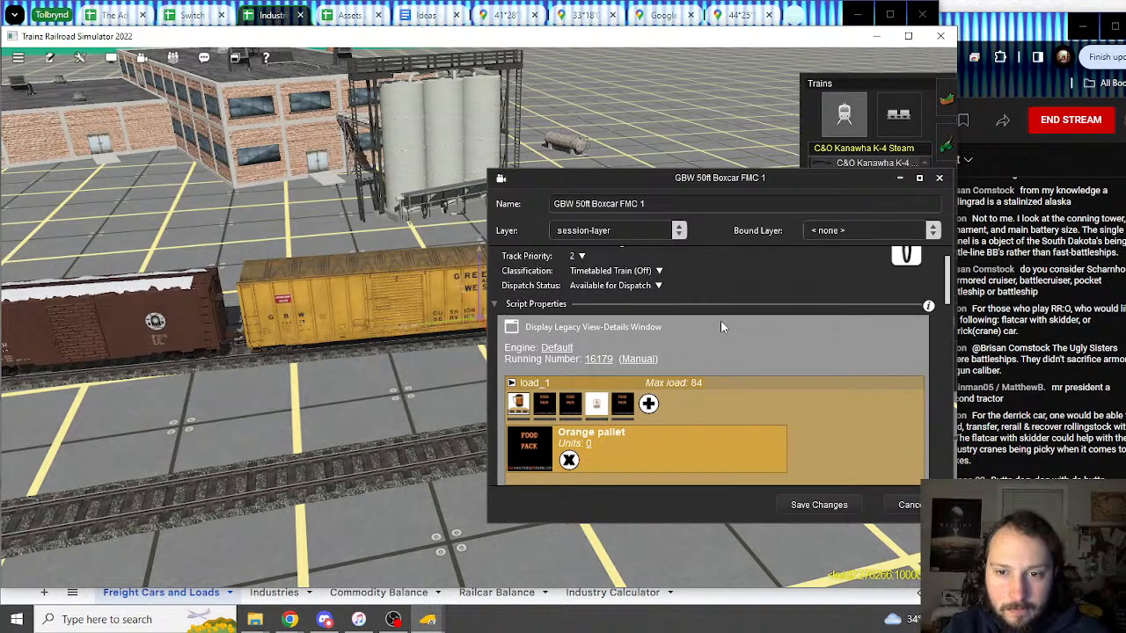
scroll(721, 326, down, 8)
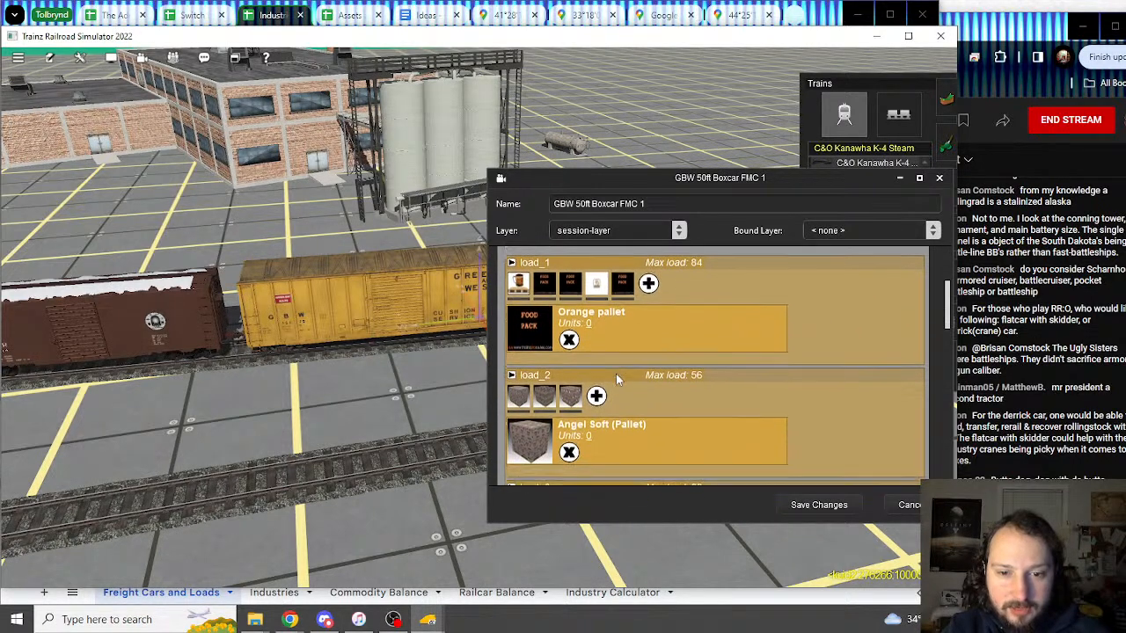
click(271, 17)
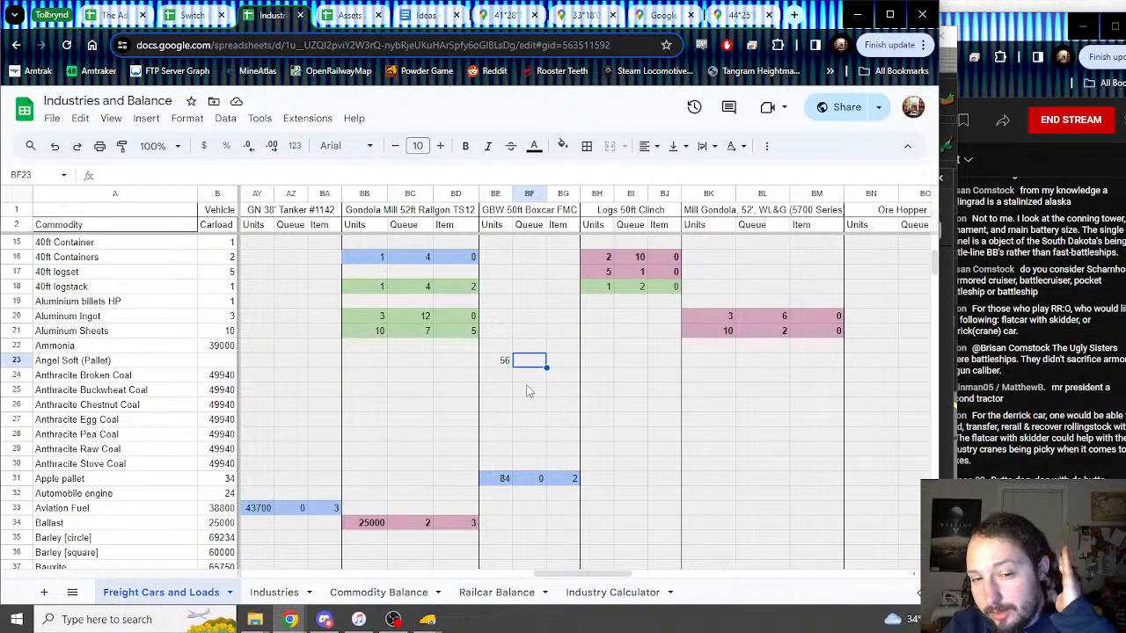
Step: Enter queue 1 and item 0 in BF23:BG23 for Angel Soft (Pallet)
mouse_move(427, 620)
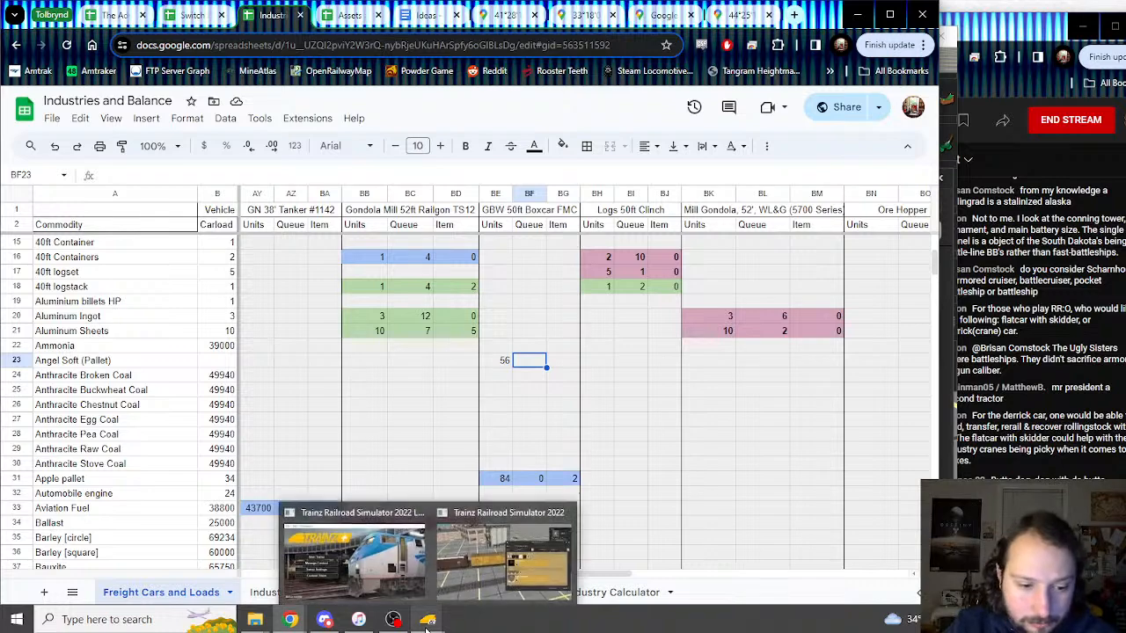
click(459, 572)
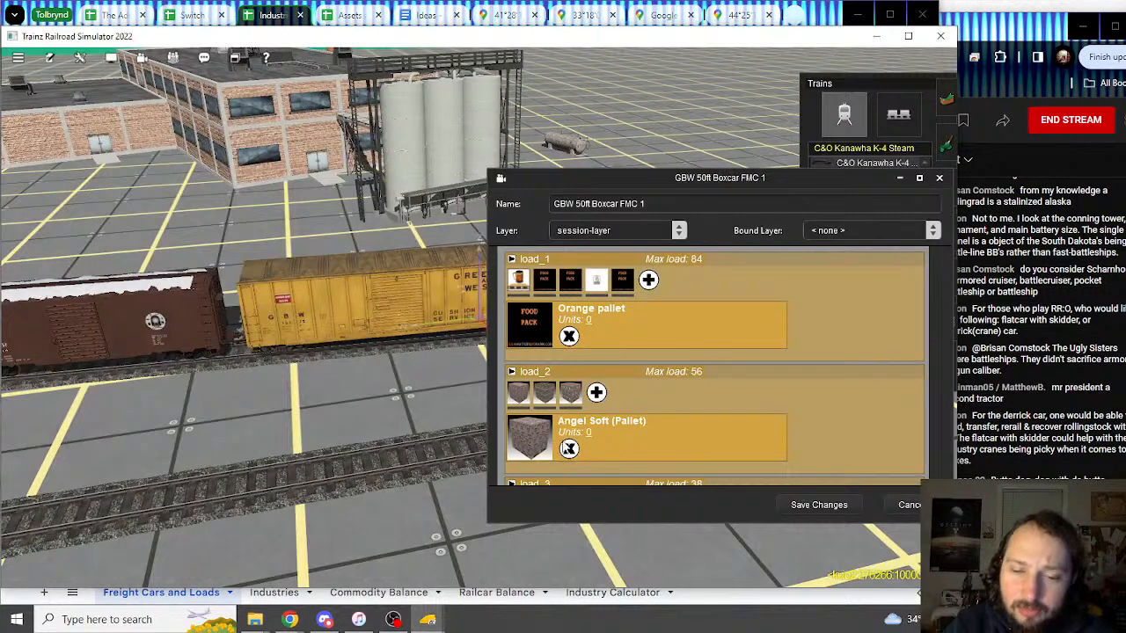
mouse_move(428, 620)
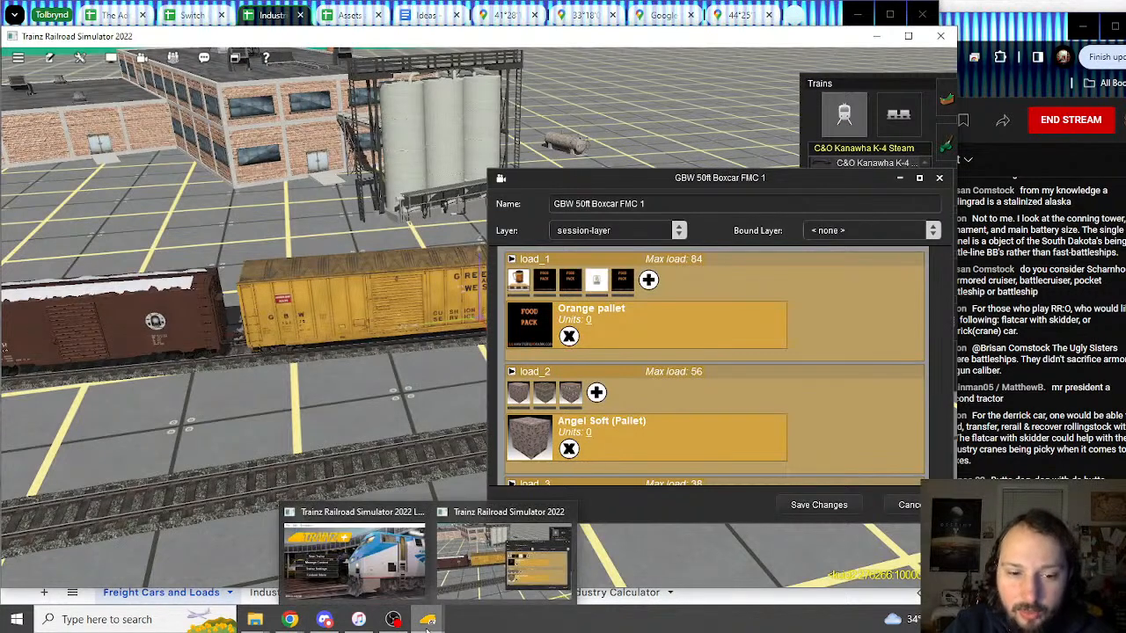
click(511, 576)
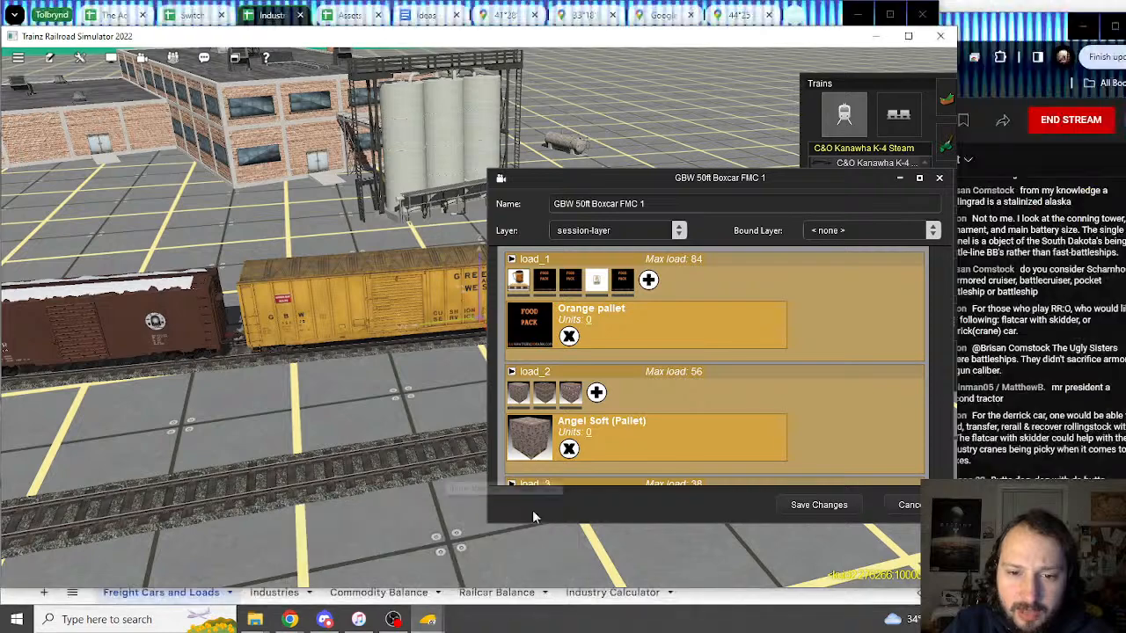
click(275, 12)
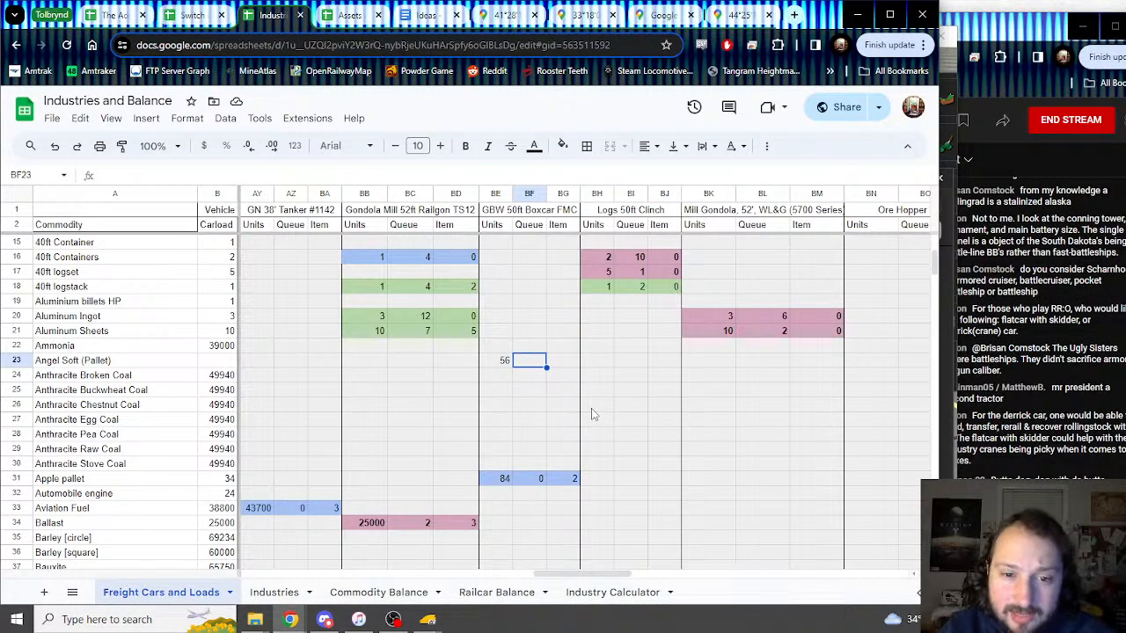
text(1)
key(Tab)
text(0)
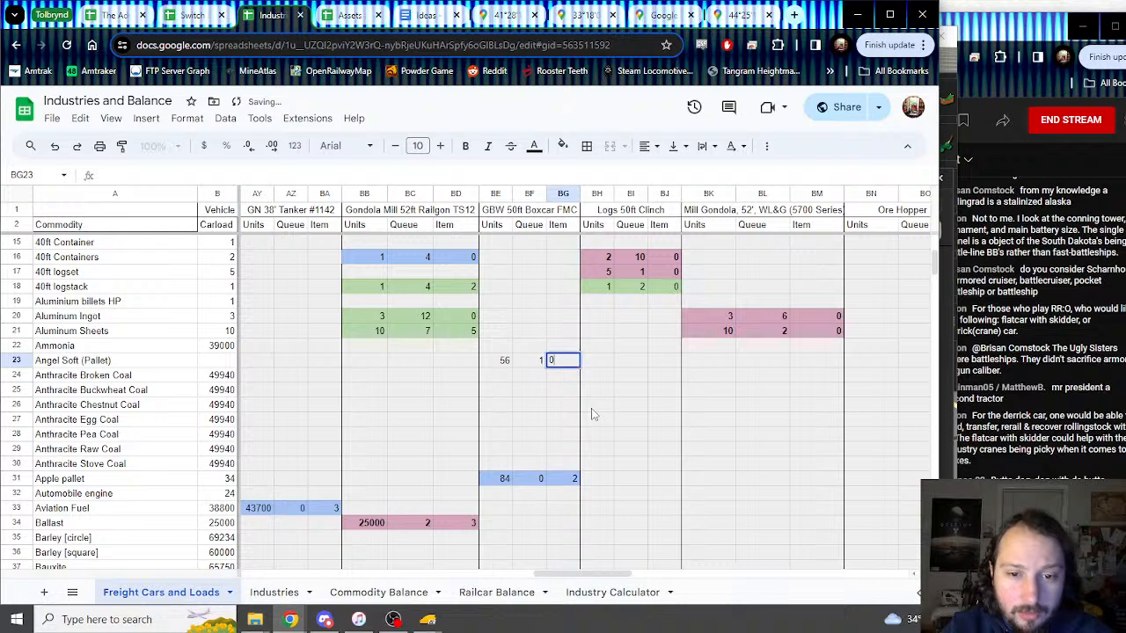
key(Return)
Step: Shade the Angel Soft cells BE23:BG23 light pink
drag(495, 360, 572, 361)
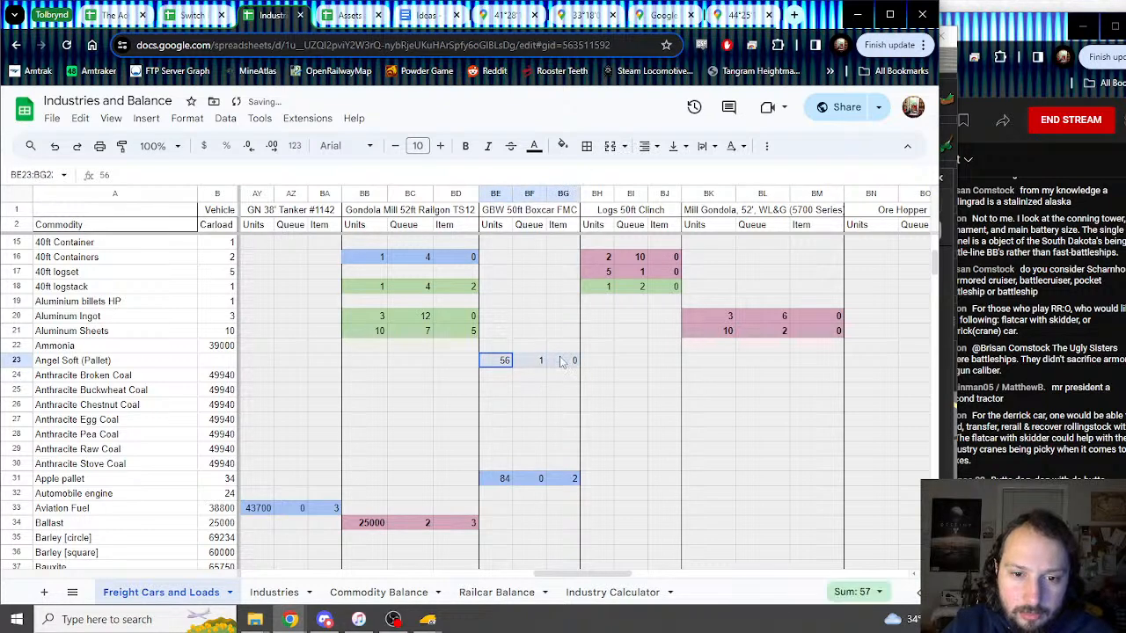
click(563, 147)
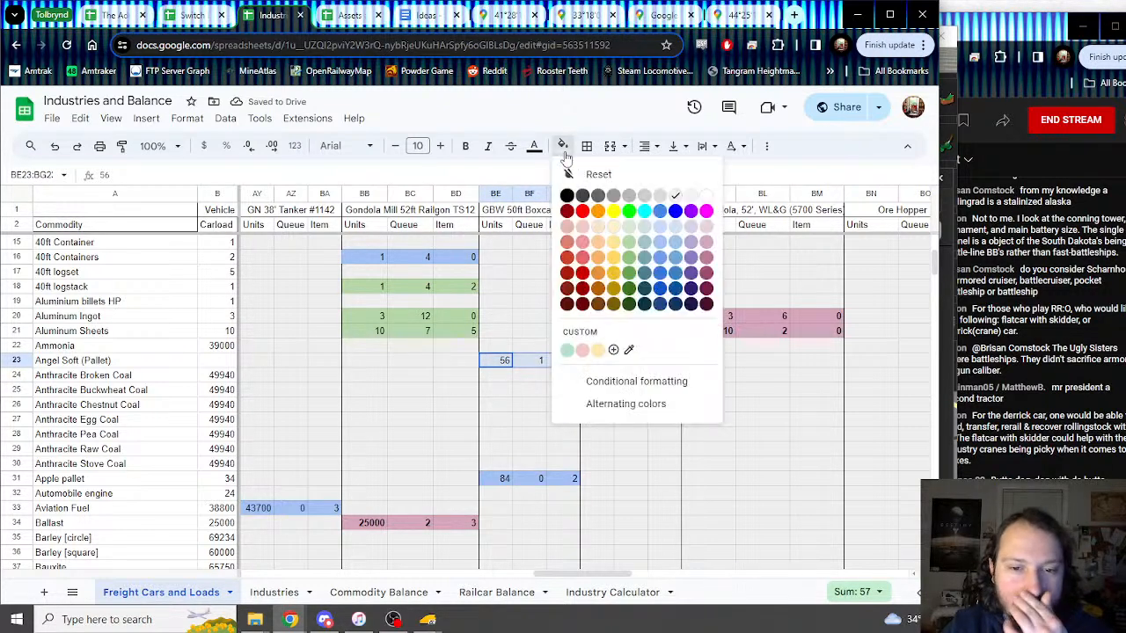
click(707, 246)
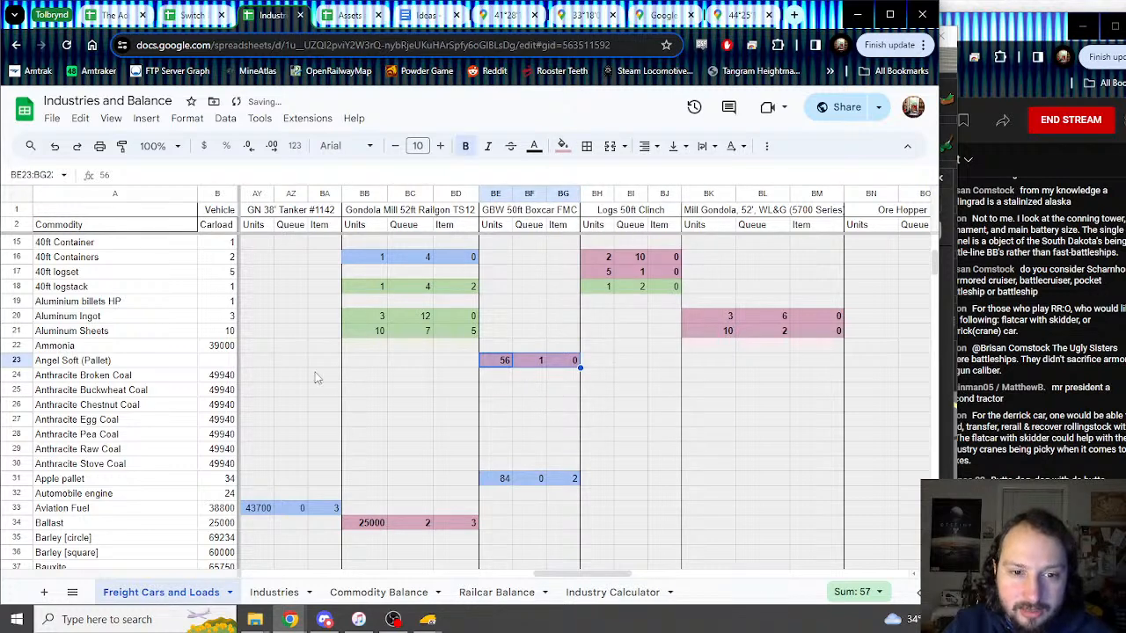
Step: Set the Carload cell B23 to =BE23 so it shows 56
click(221, 364)
text(=)
click(502, 364)
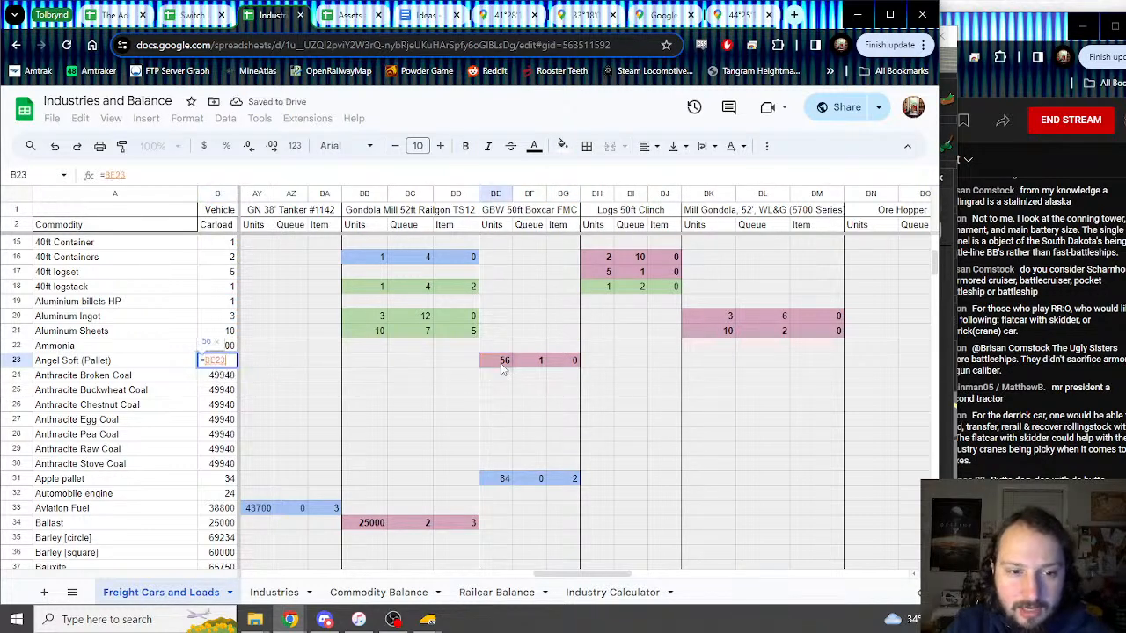
key(Return)
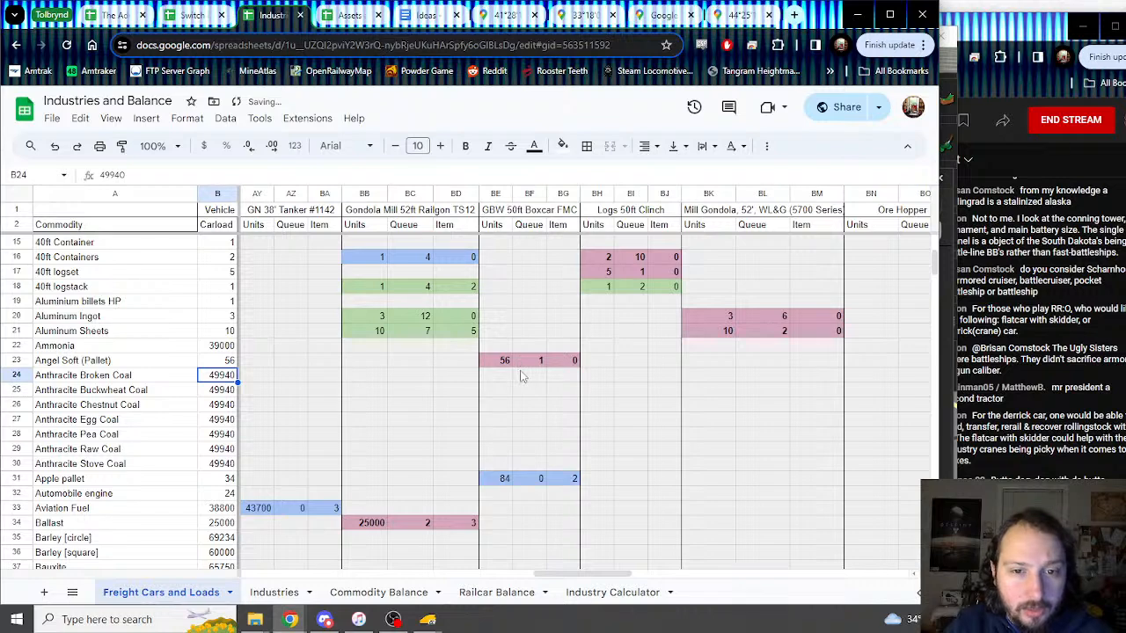
click(429, 620)
click(500, 556)
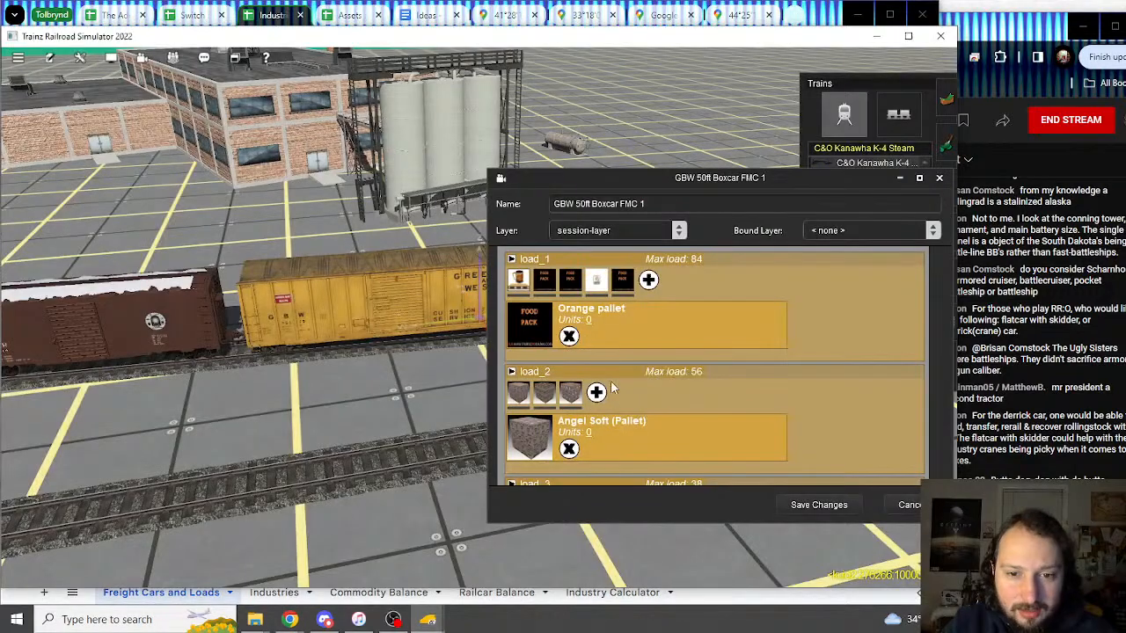
Step: Switch Trainz load_2 to Charmin Paper Towels (Pallet) and scroll down the load sheet
click(544, 398)
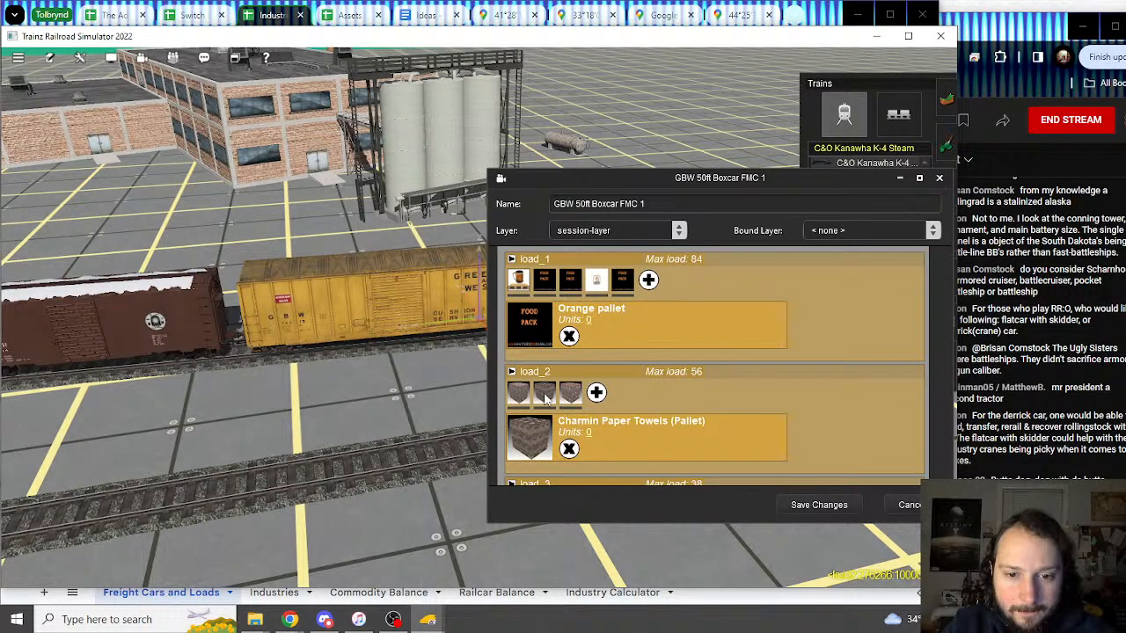
click(269, 16)
scroll(127, 413, down, 5)
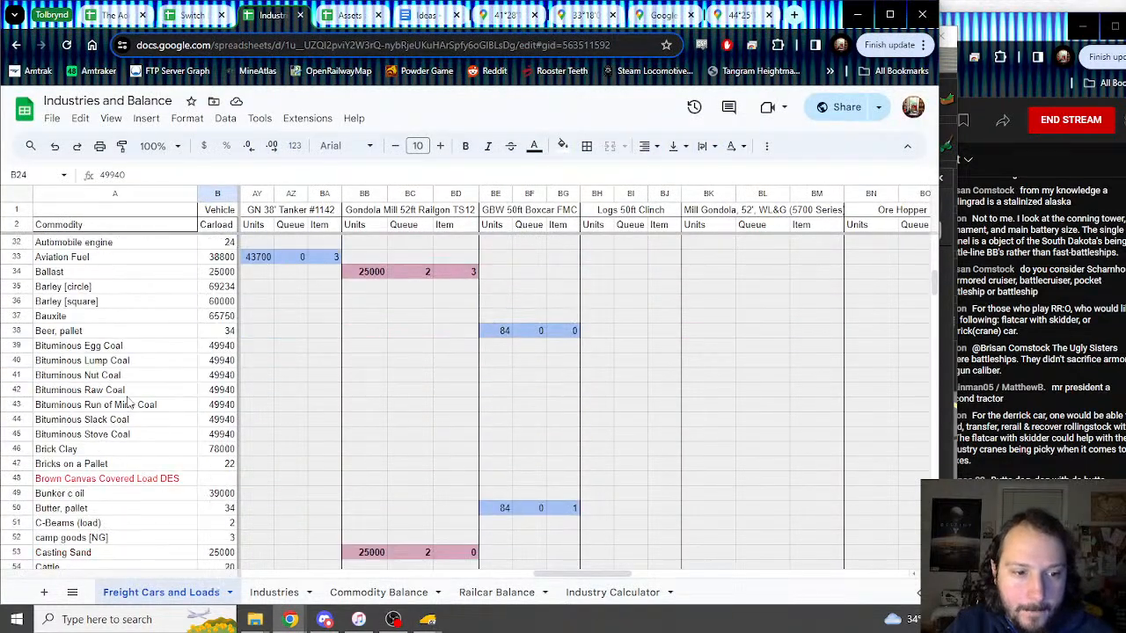
scroll(112, 404, down, 2)
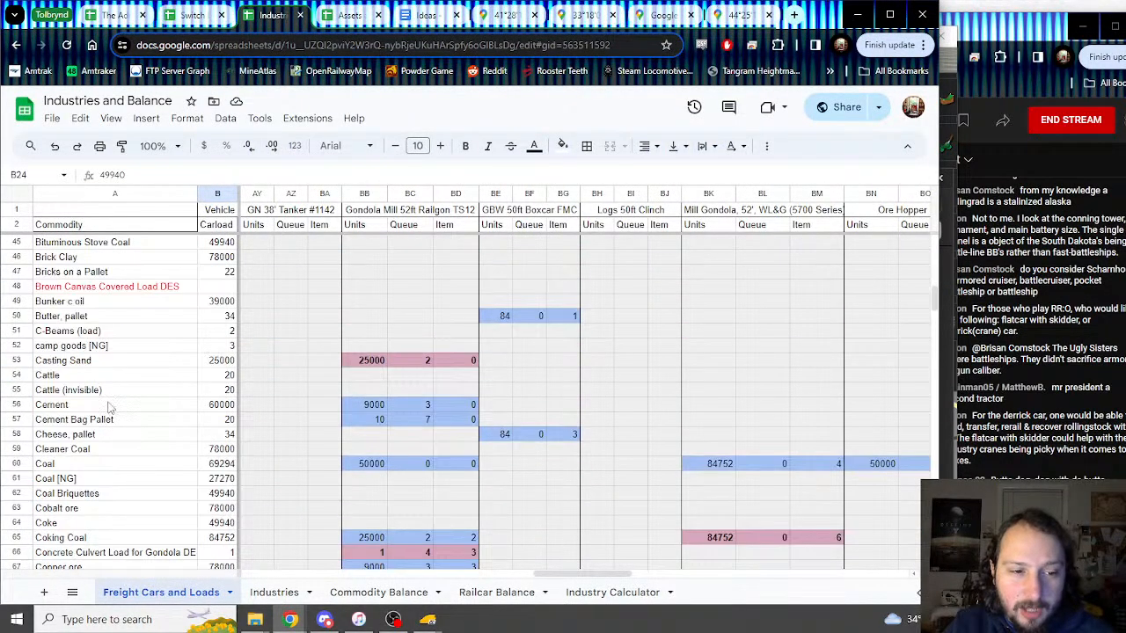
Step: Insert a row above Cheese, pallet named Charmin Paper Towels (Pallet)
click(12, 434)
right_click(12, 433)
click(83, 350)
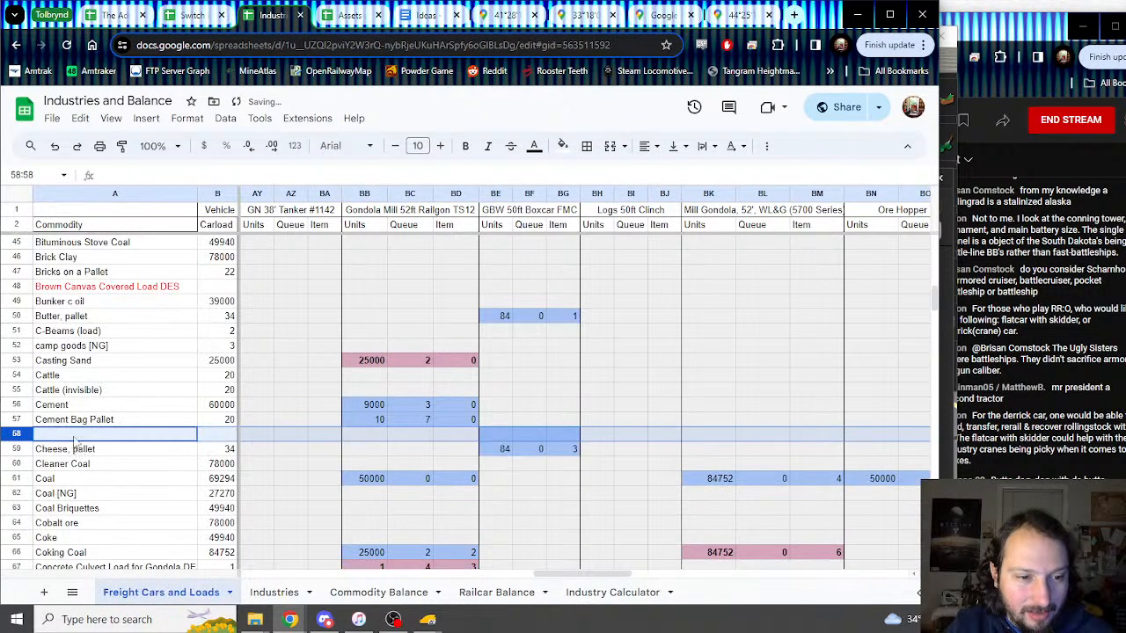
text(Charmin P)
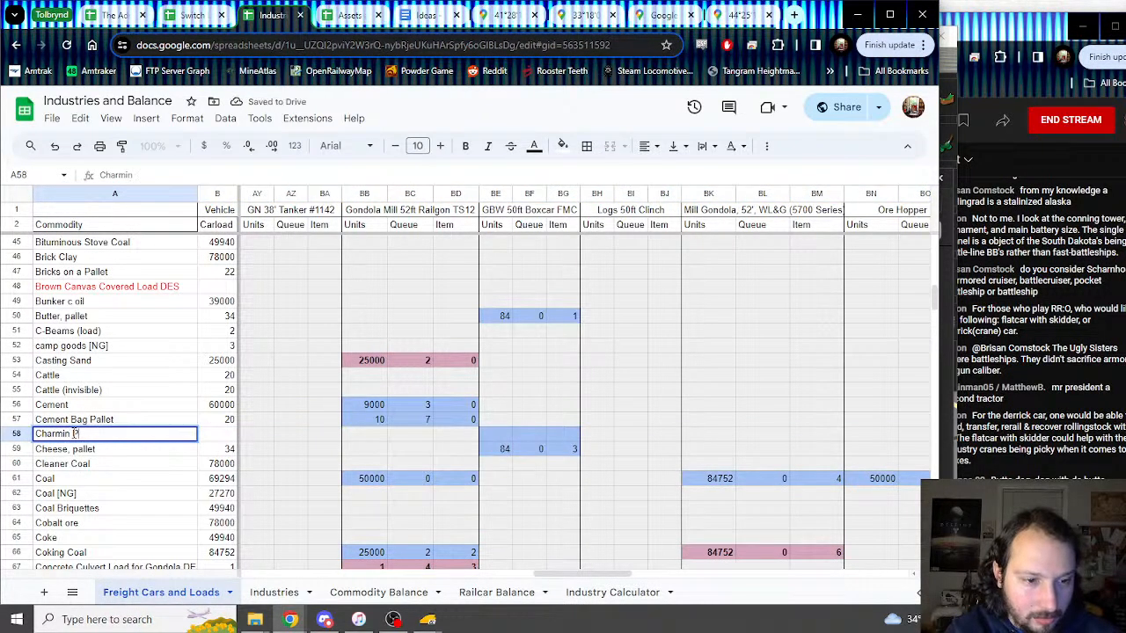
text(aper Towels)
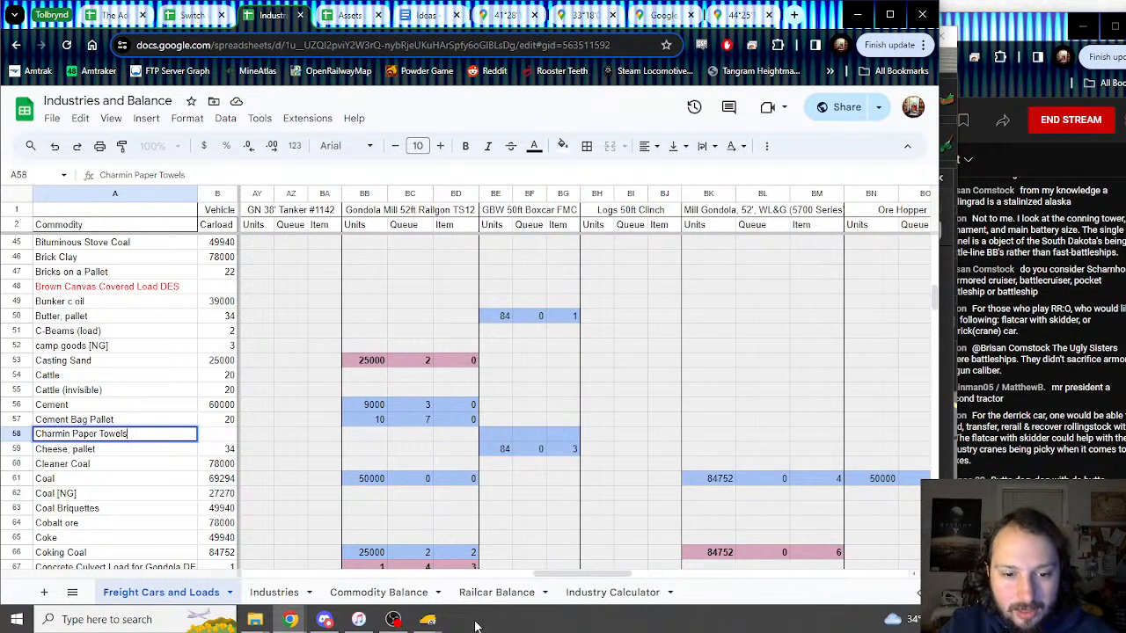
mouse_move(428, 619)
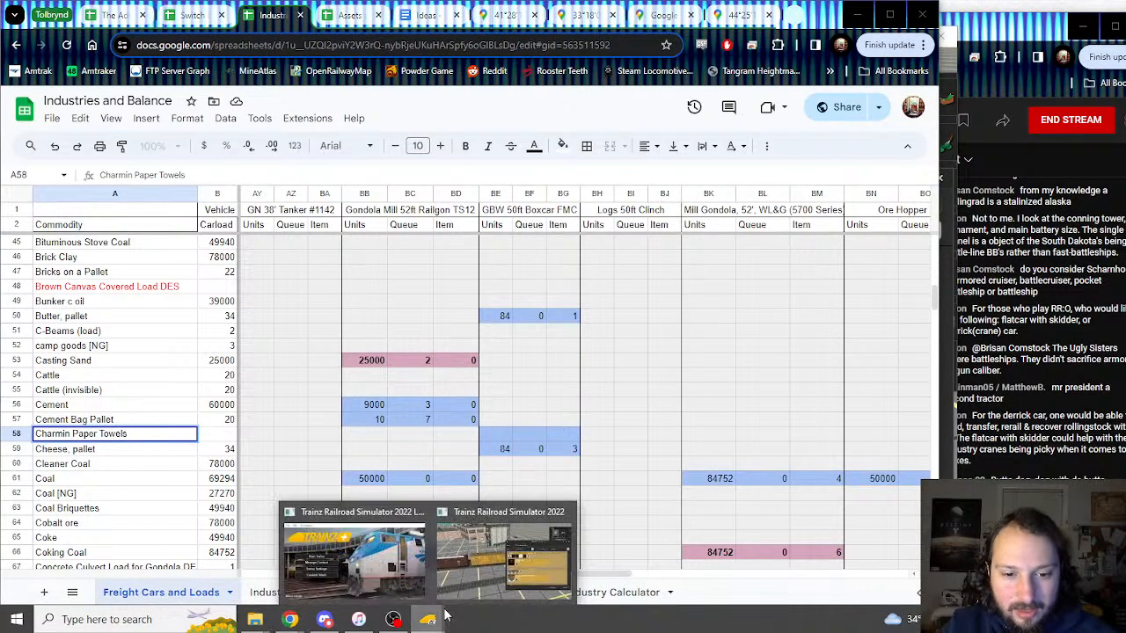
click(486, 570)
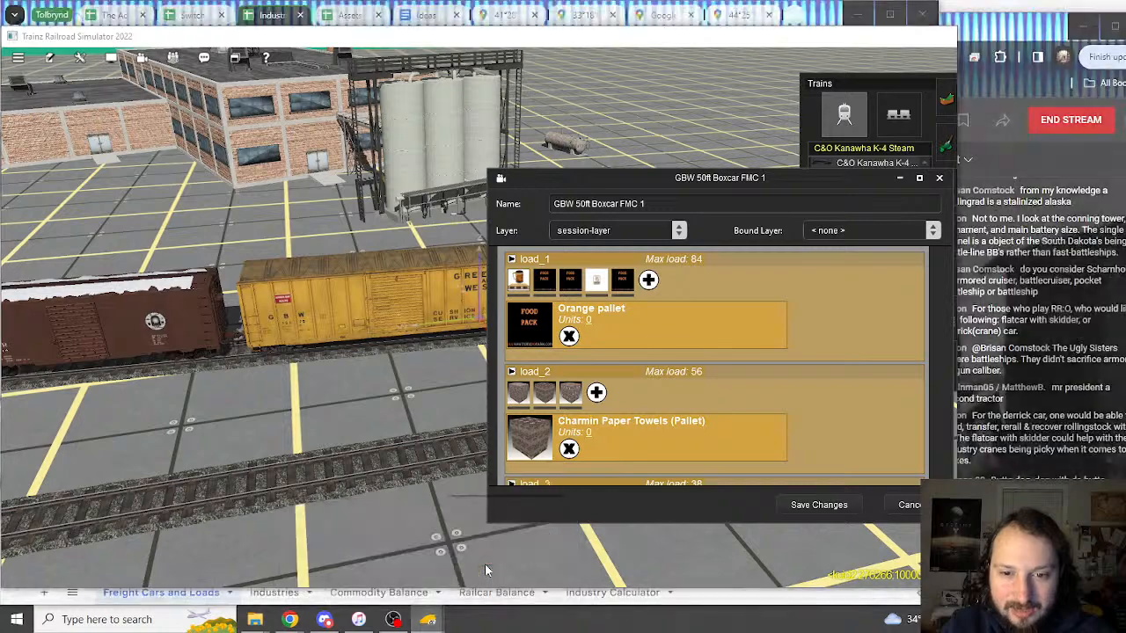
click(272, 17)
text((Pallet))
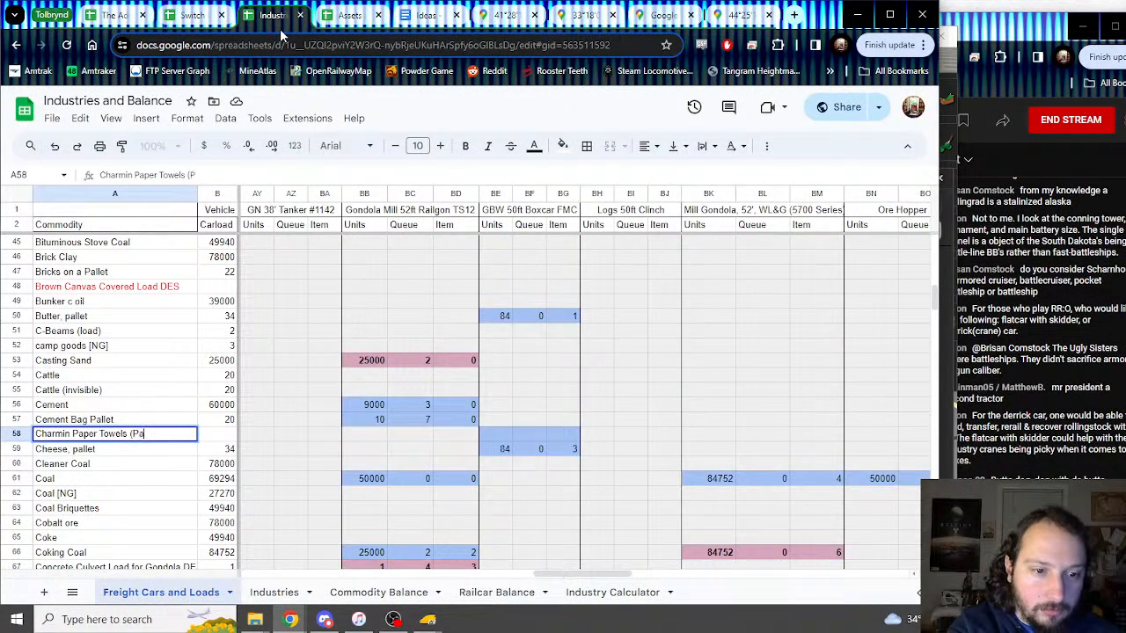
click(510, 423)
Step: Clear row 58's old shading and enter 56, 1, 1 in BE58:BG58
drag(479, 425, 609, 440)
click(610, 437)
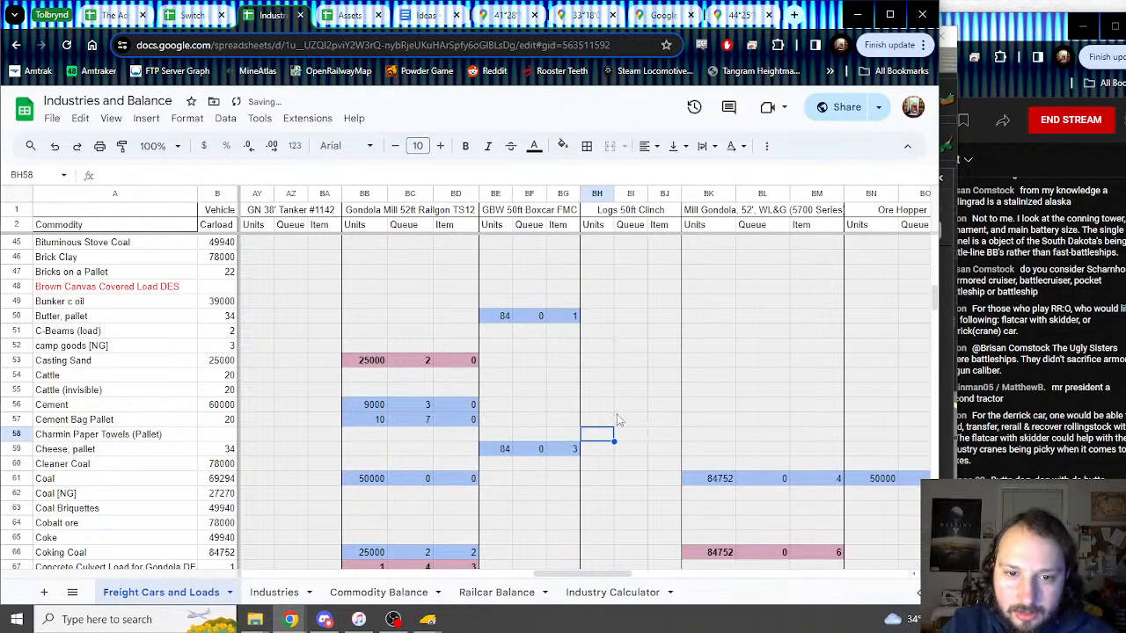
click(499, 435)
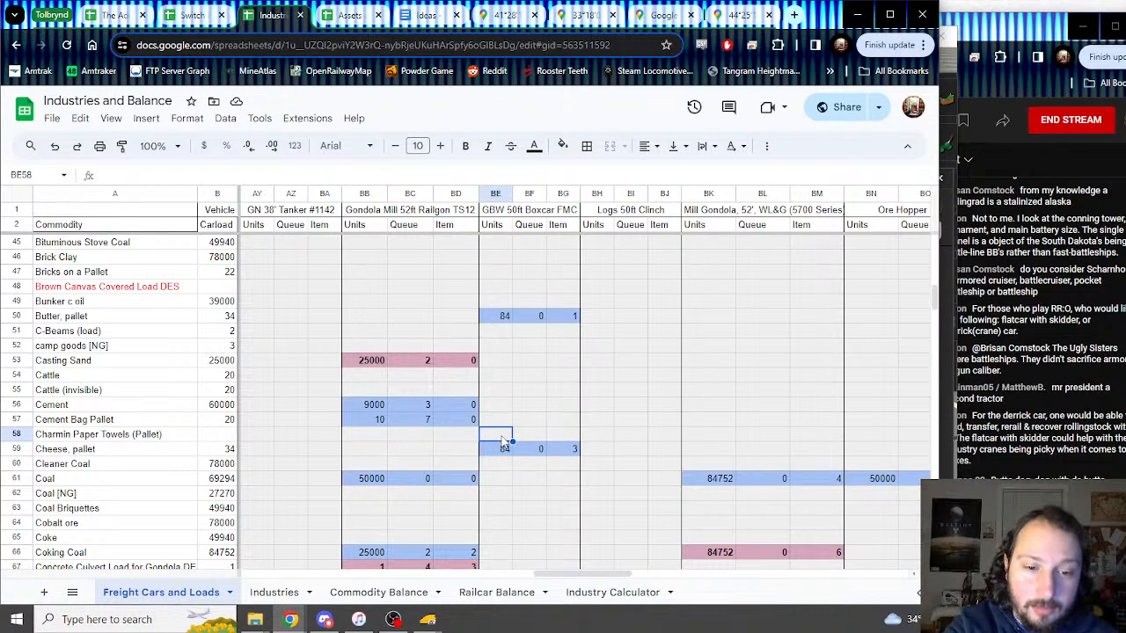
mouse_move(427, 619)
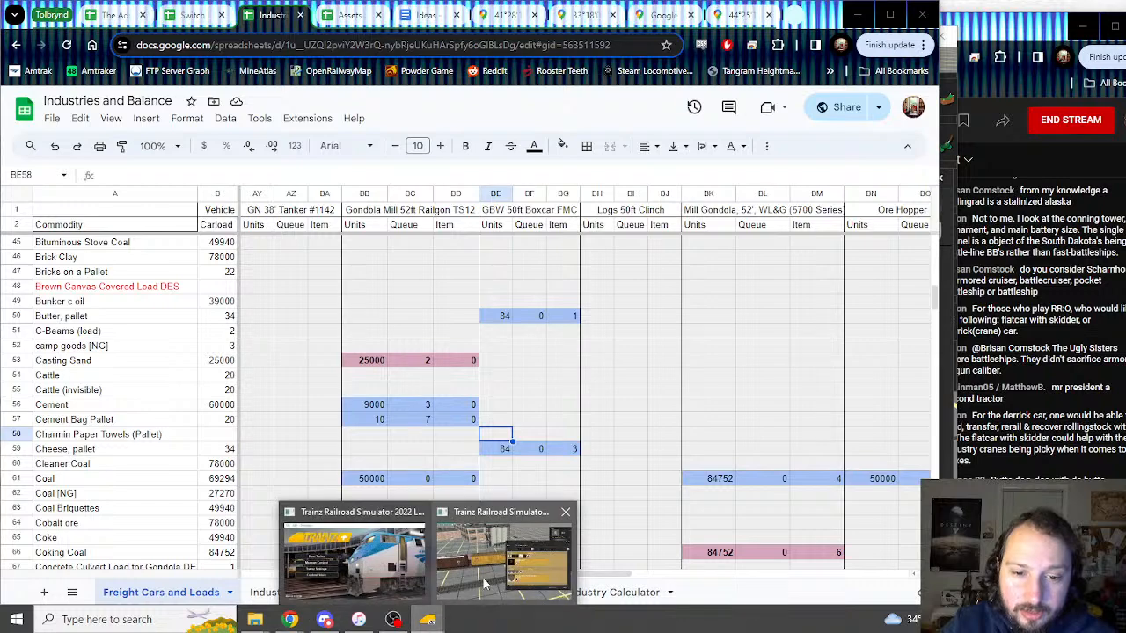
mouse_move(483, 583)
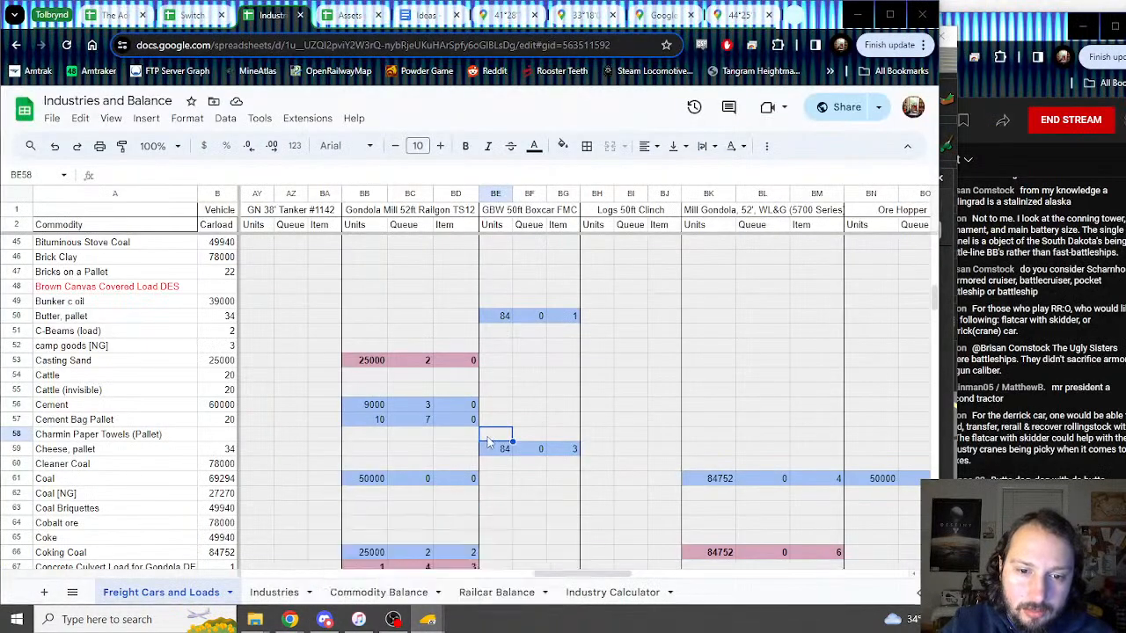
click(488, 440)
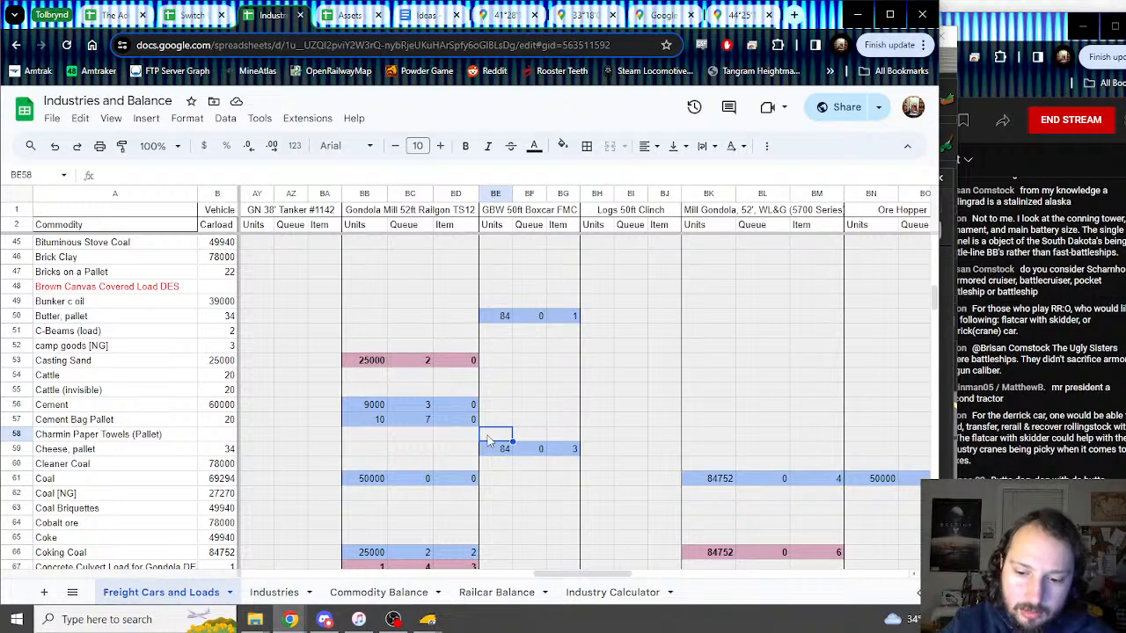
text(56)
key(Tab)
text(1)
key(Tab)
text(1)
key(Tab)
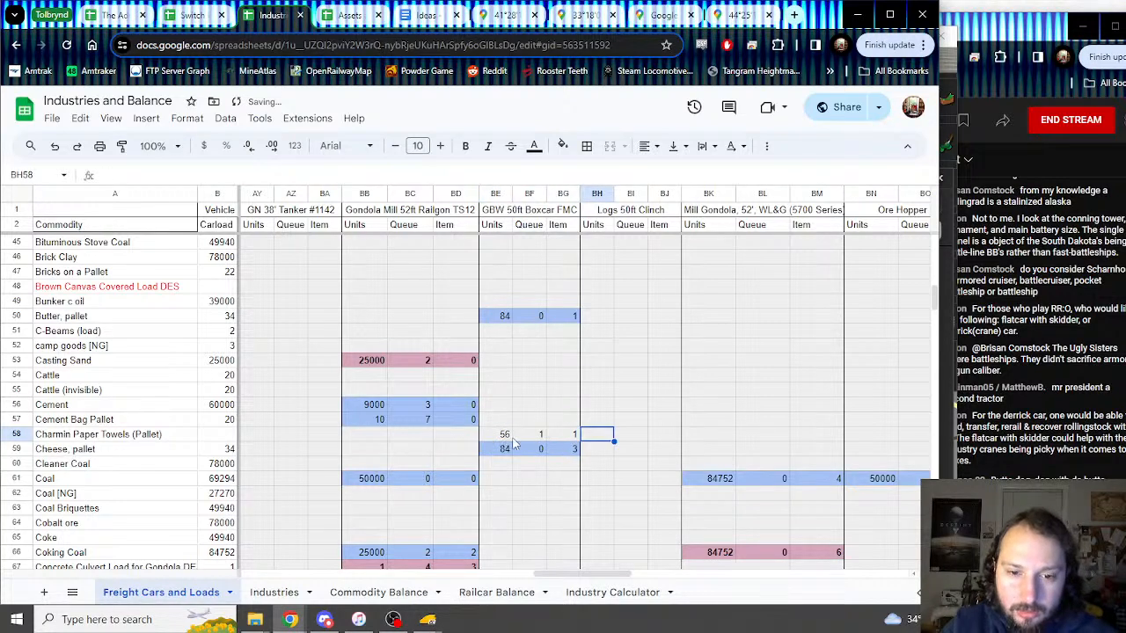
Step: Shade BE58:BG58 light blue
drag(508, 435, 567, 435)
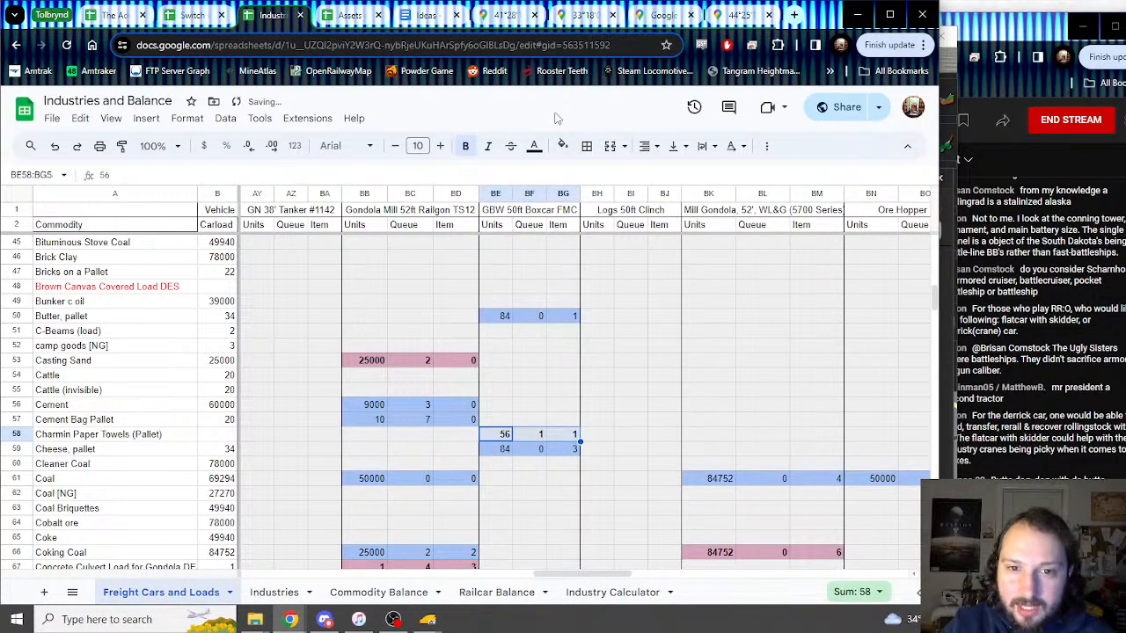
click(563, 145)
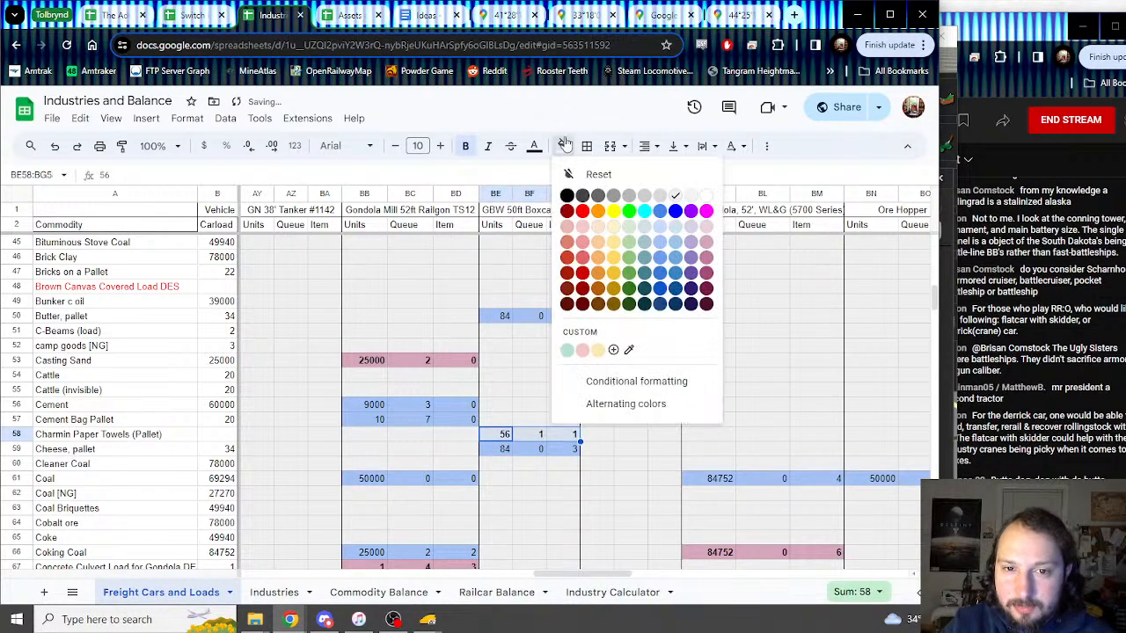
click(658, 249)
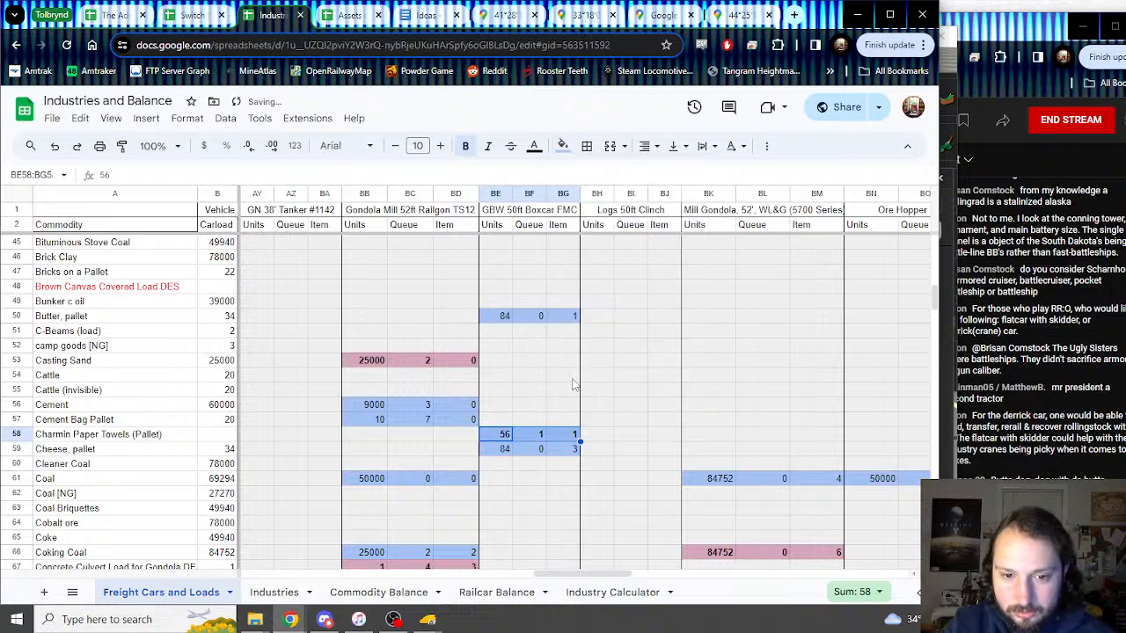
Step: Set the Carload cell B58 to =BE58 so it shows 56
click(231, 436)
text(=)
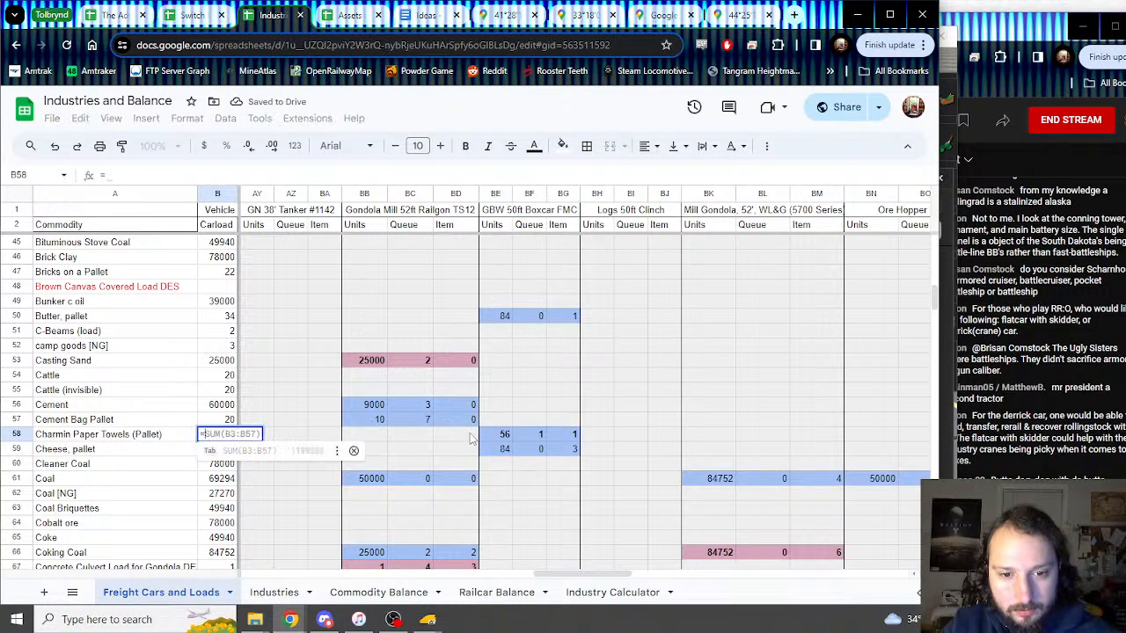
click(493, 436)
key(Return)
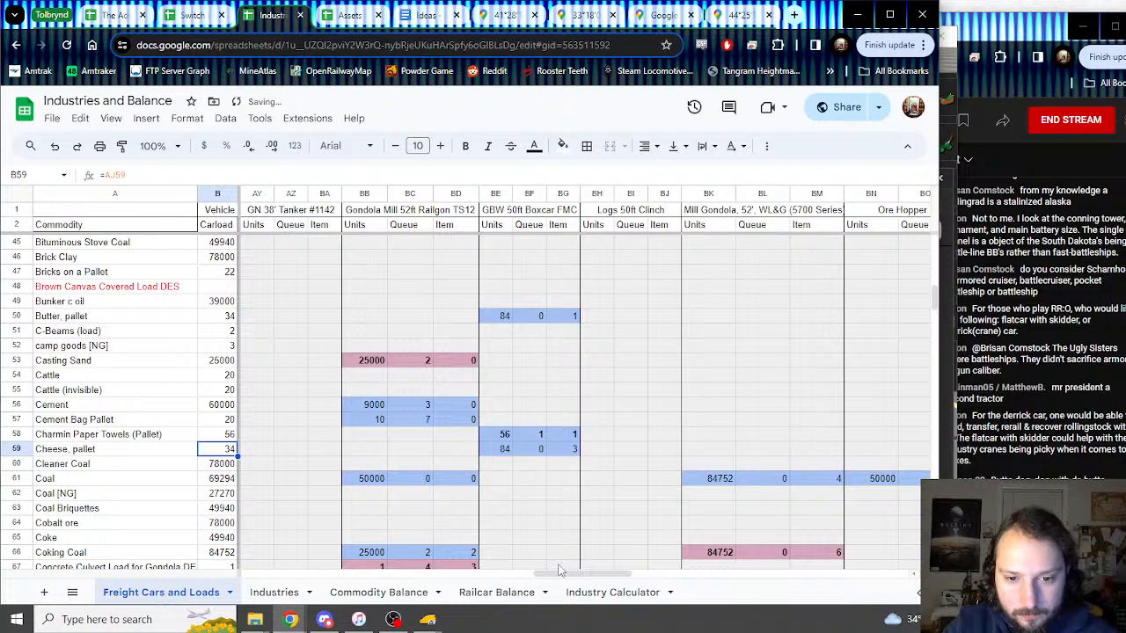
drag(559, 571, 440, 572)
Step: Blank row 58's Boxcar 40 ft Copper Range cells from row 57, and set Trainz load_2 to Kleenex (Pallet)
drag(581, 420, 714, 439)
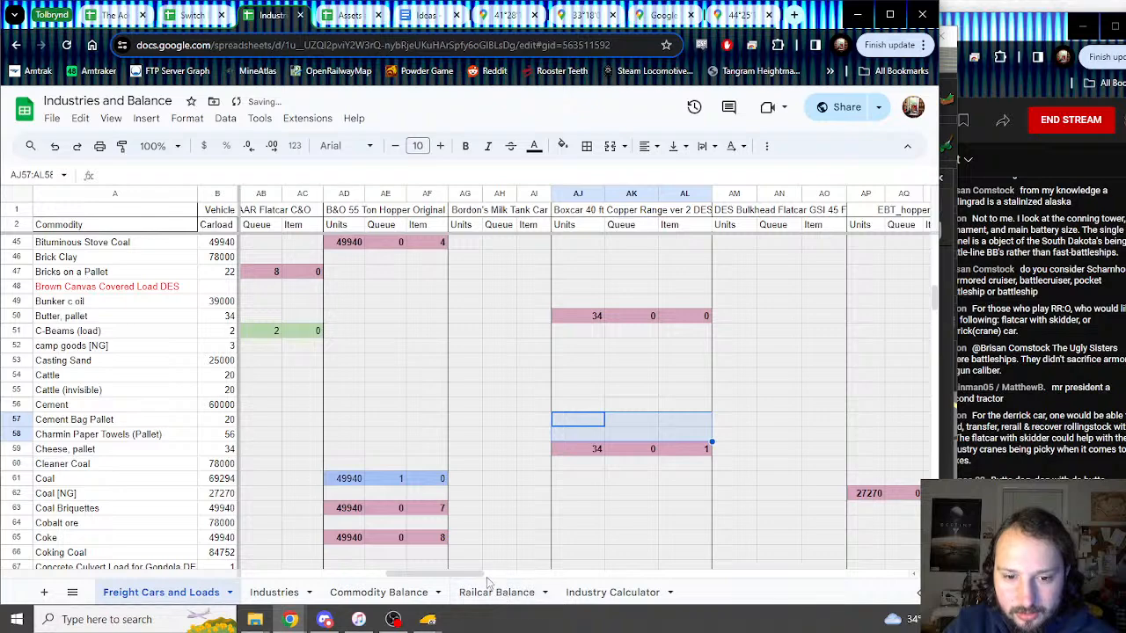
drag(404, 574, 559, 520)
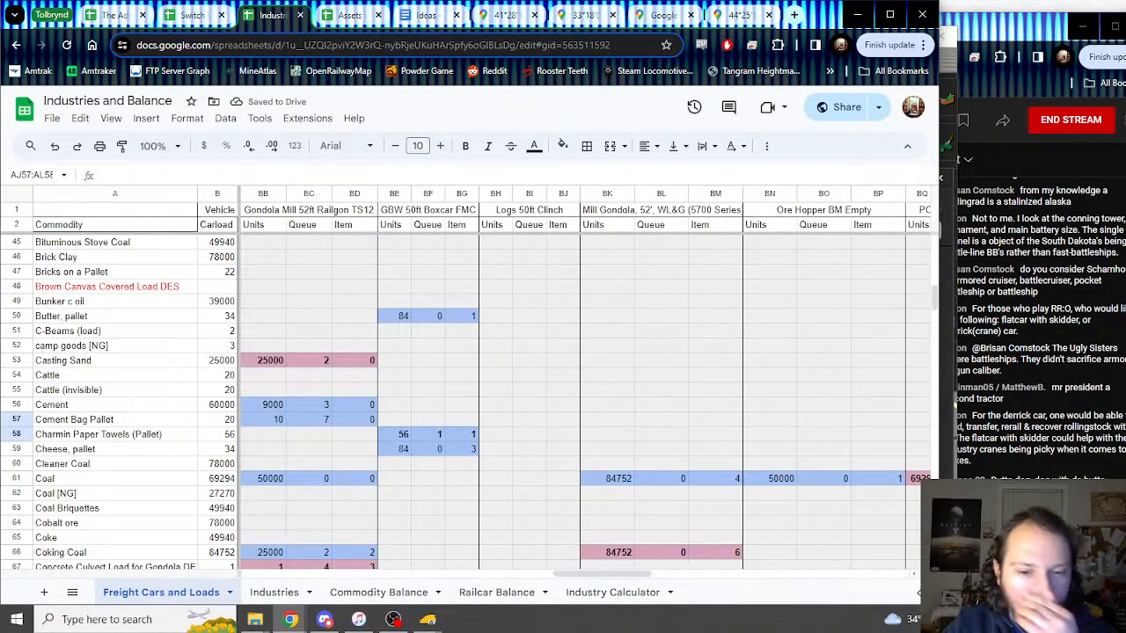
click(460, 574)
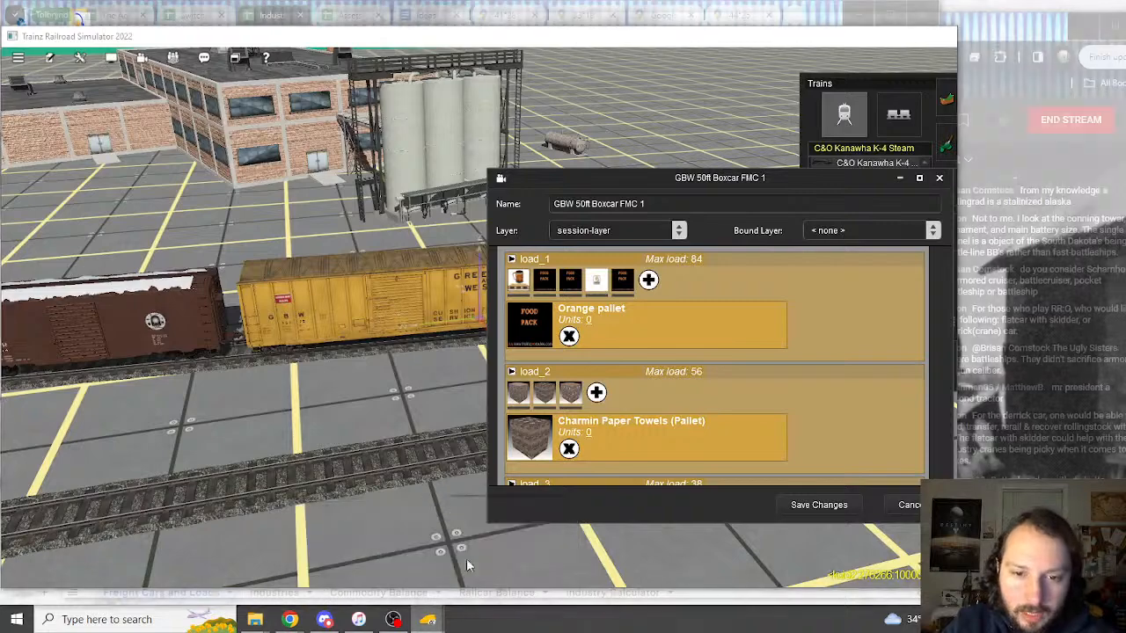
click(569, 397)
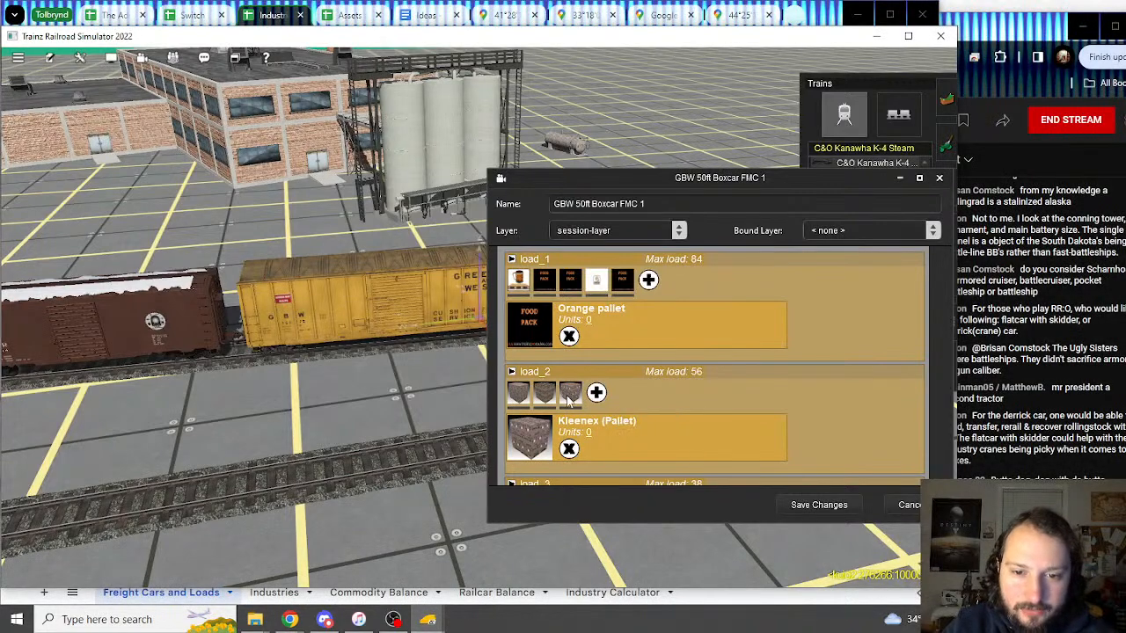
click(274, 19)
Step: Scroll down and select row 120 at Kaolin Slurry
scroll(288, 308, down, 15)
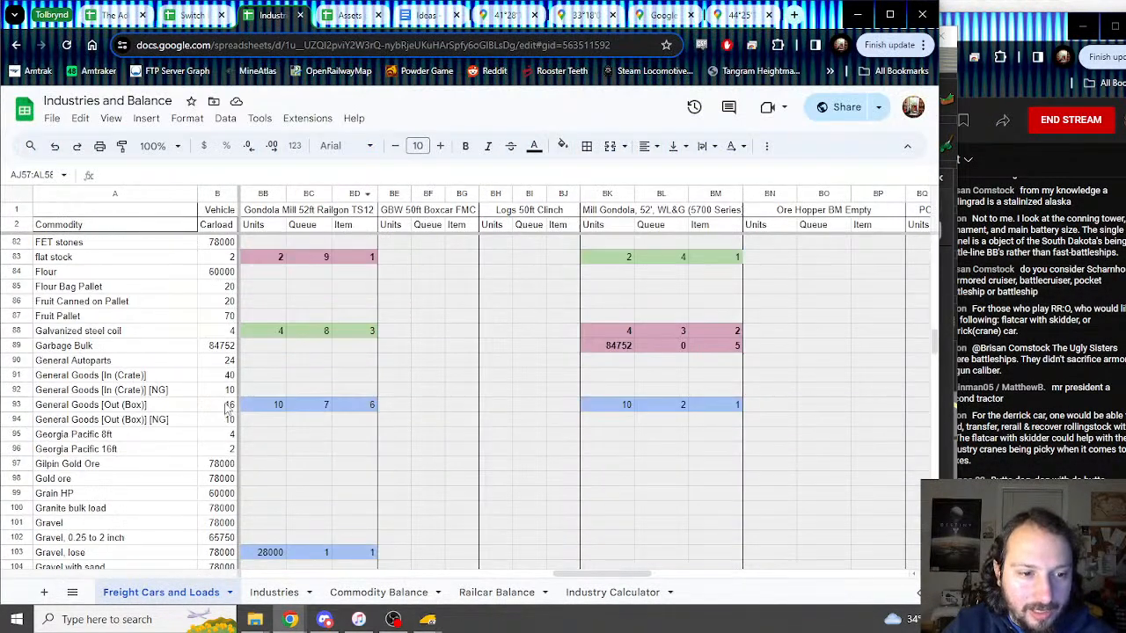
scroll(225, 407, down, 2)
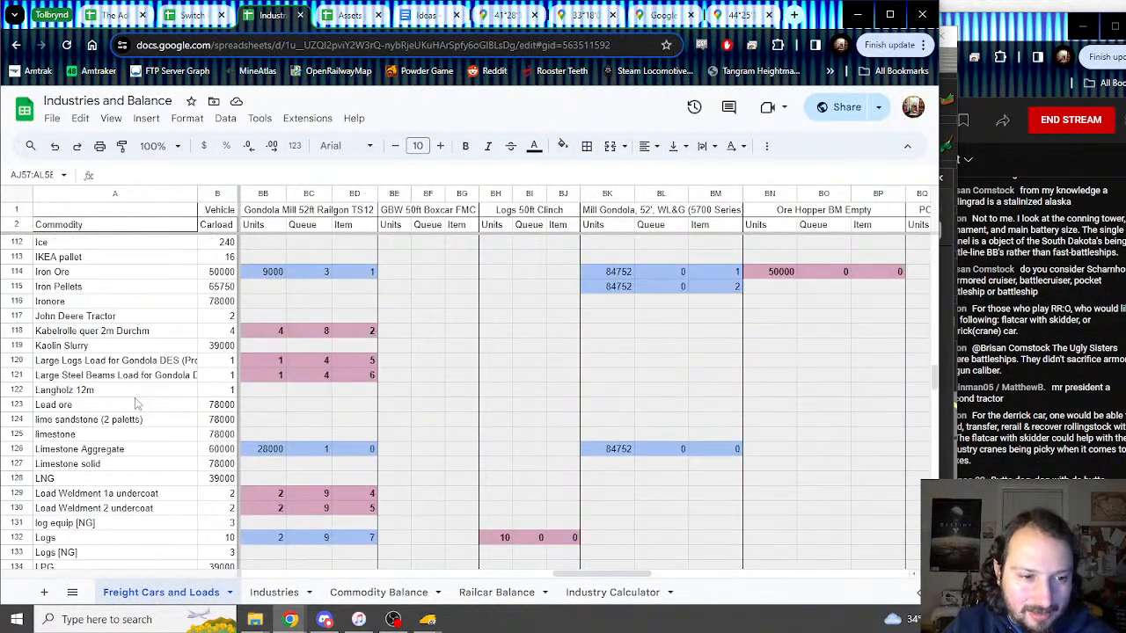
click(59, 350)
click(62, 365)
Step: Insert a new row above row 120 and name it Kleenex Pallet after checking the Trainz load name
right_click(16, 368)
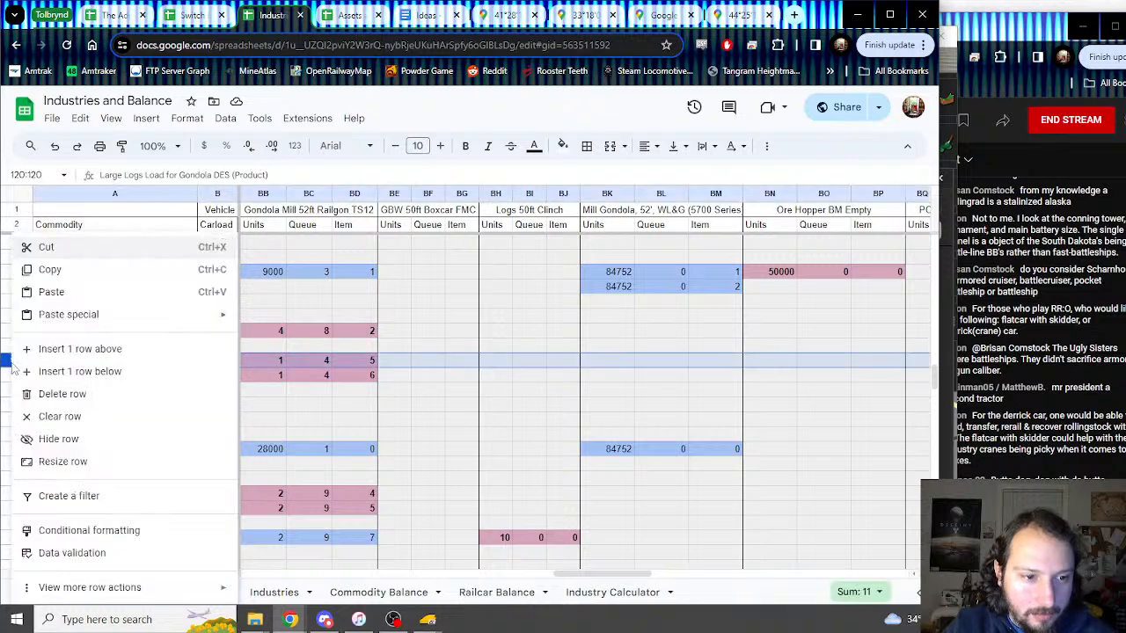
click(74, 349)
click(63, 363)
text(K)
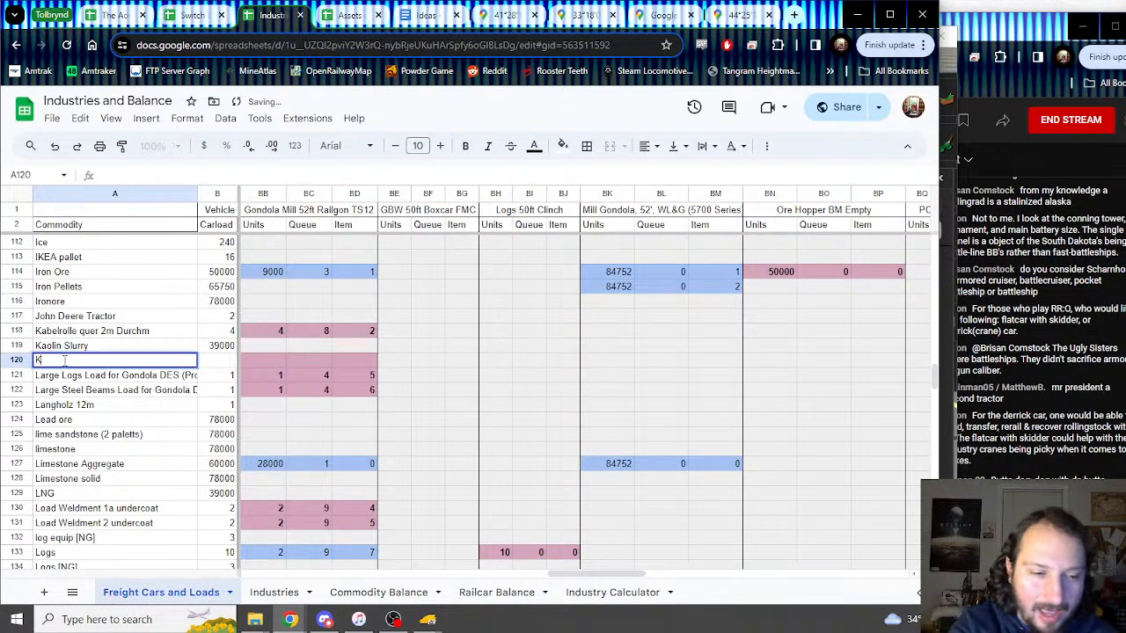
text(leenex)
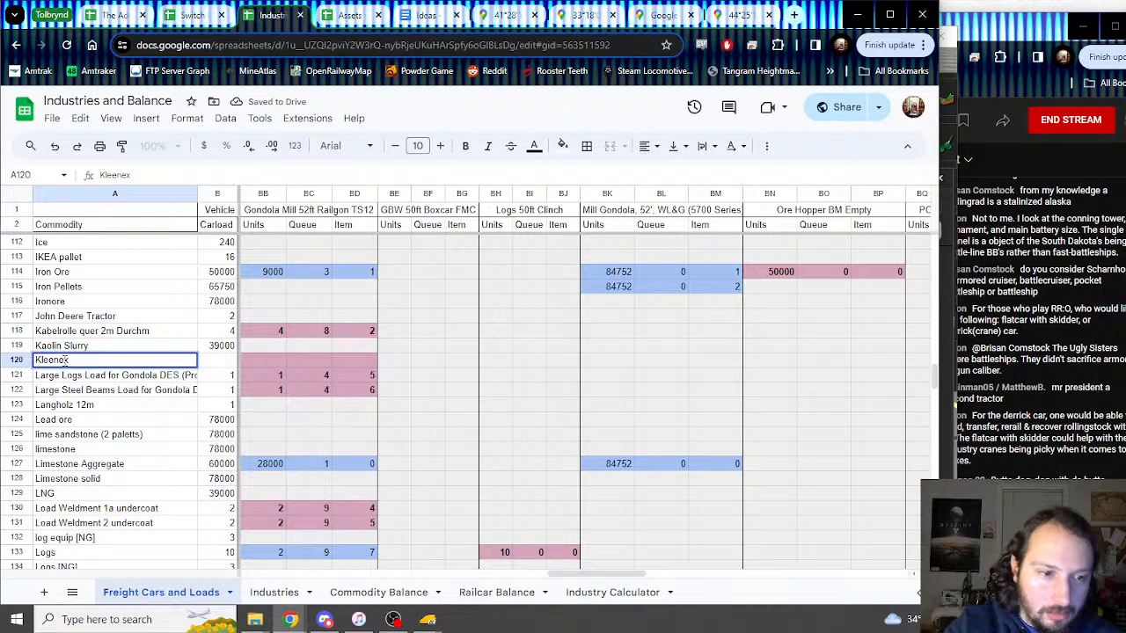
click(426, 622)
mouse_move(516, 562)
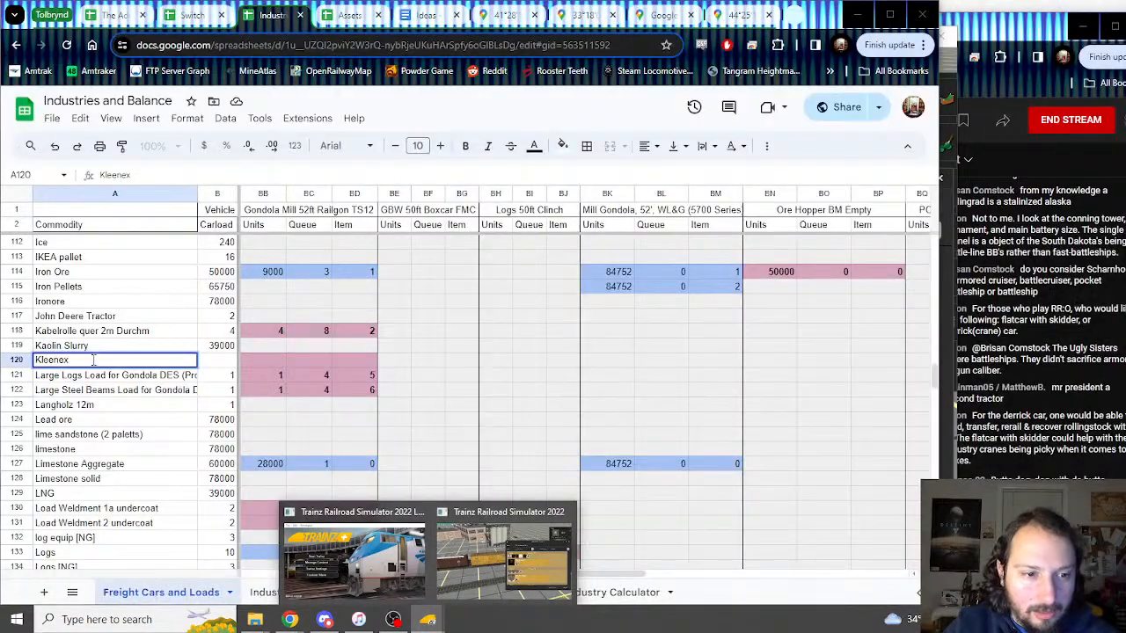
text(t)
key(Return)
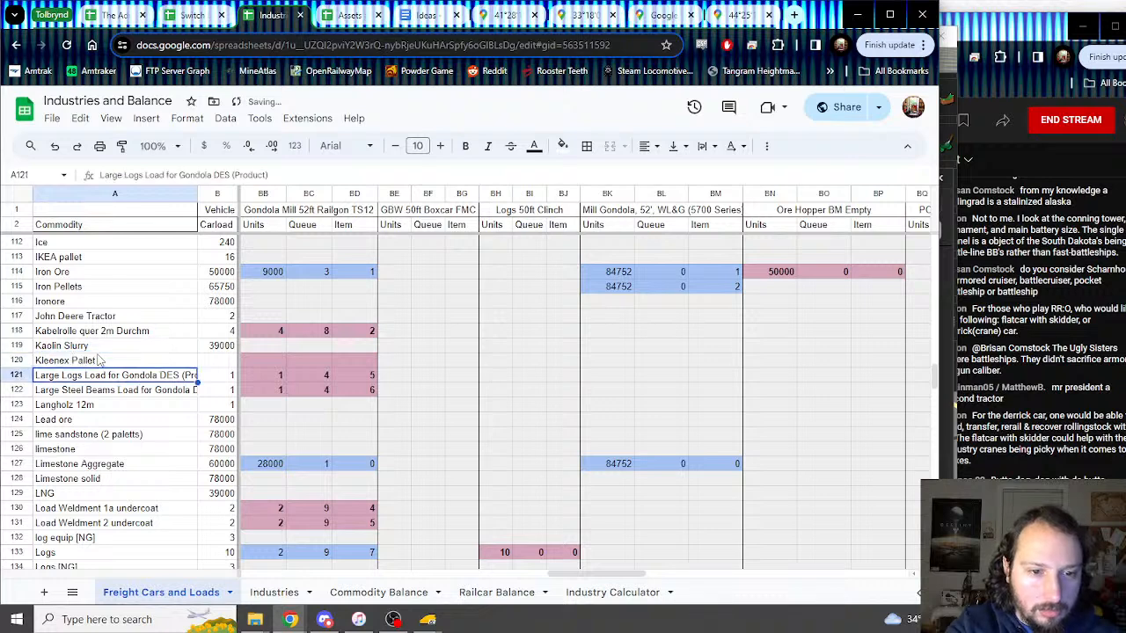
key(Up)
Step: Enter 56, 1 and 2 in the GBW boxcar cells BE120:BG120
drag(280, 350, 369, 361)
click(607, 362)
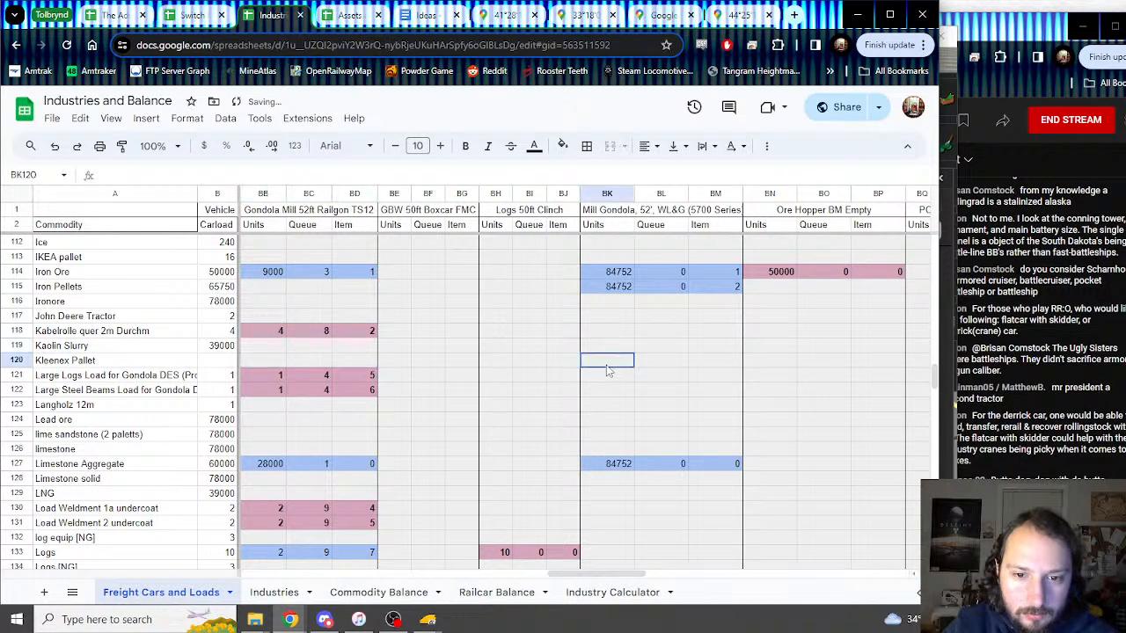
click(404, 361)
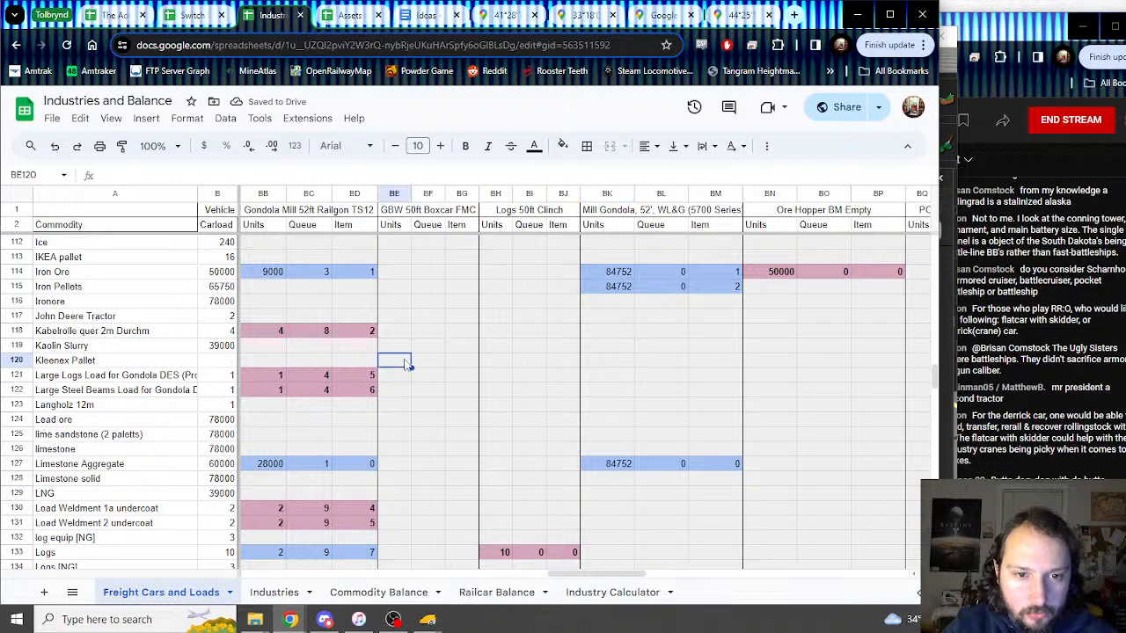
mouse_move(427, 620)
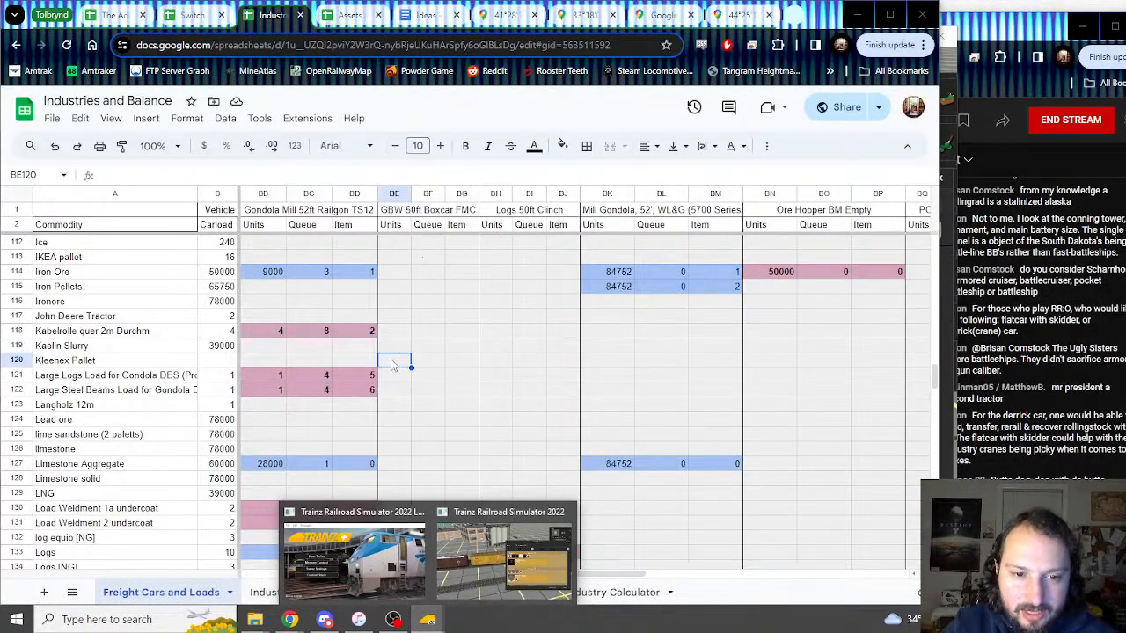
text(56)
key(Tab)
text(1)
key(Tab)
text(2)
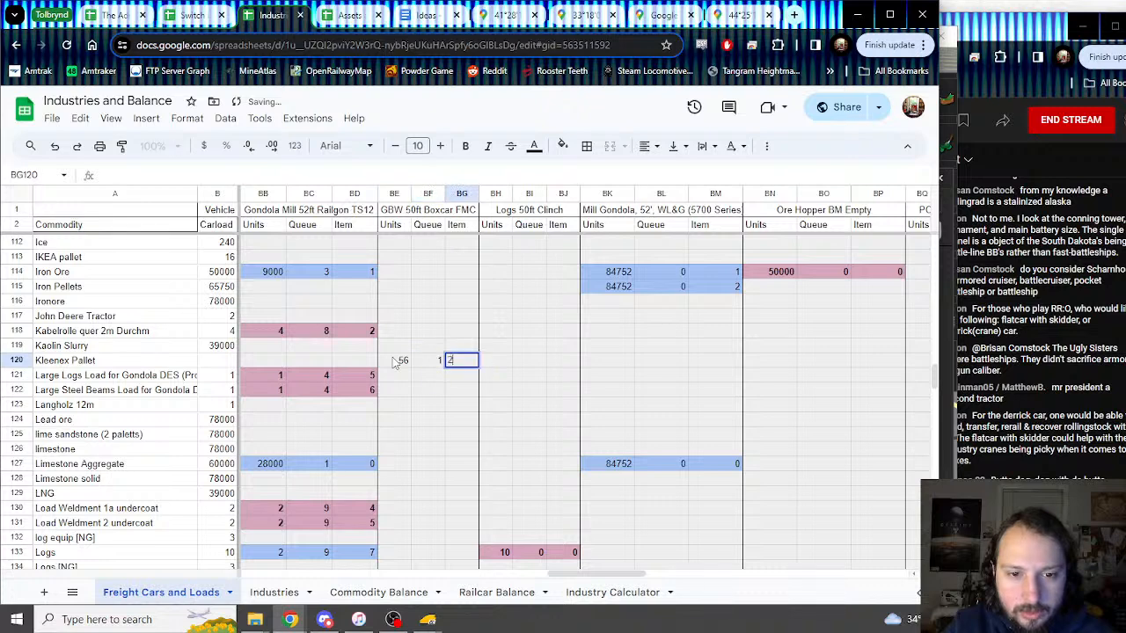
key(Return)
Step: Shade BE120:BG120 light pink, undoing an accidental paste first
drag(395, 362, 473, 363)
text(GBW 50ft Boxcar FMC)
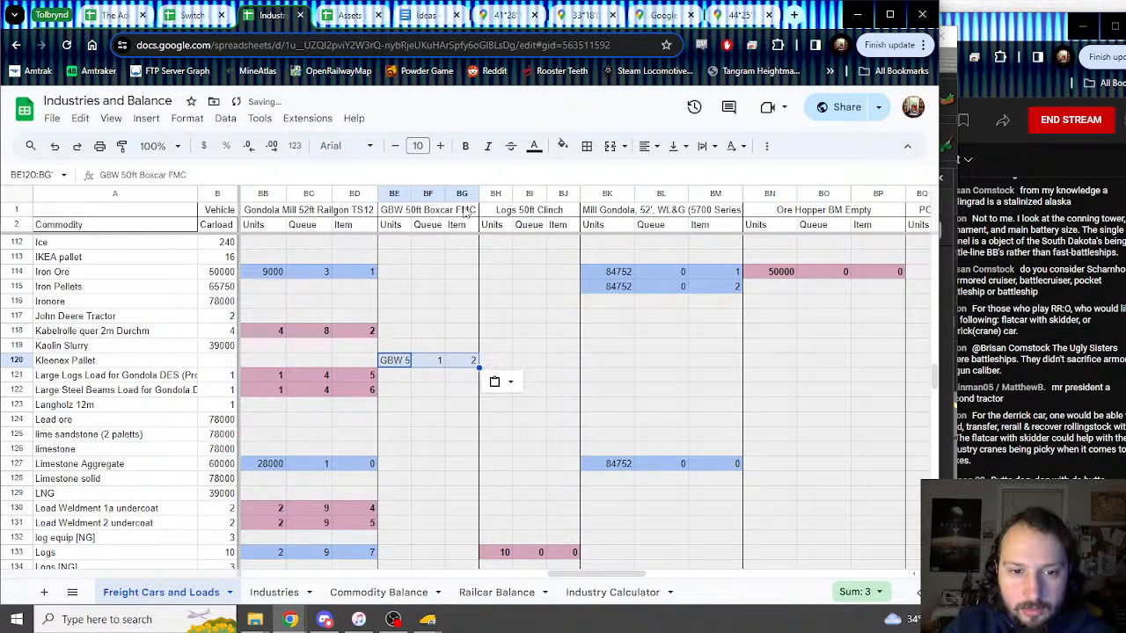
key(ctrl+z)
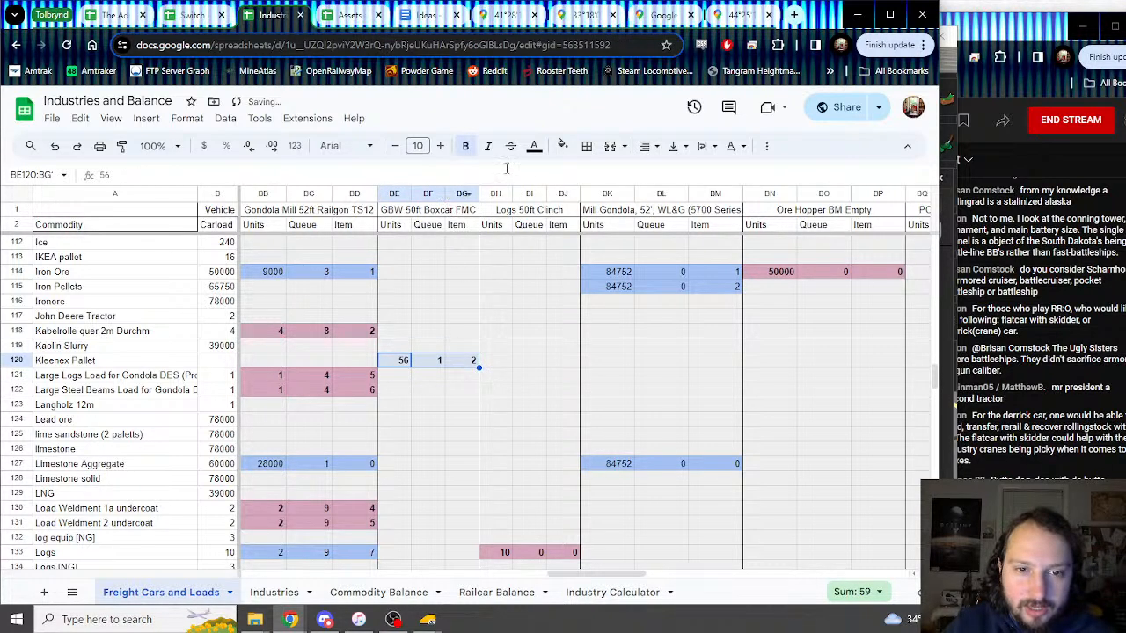
click(563, 150)
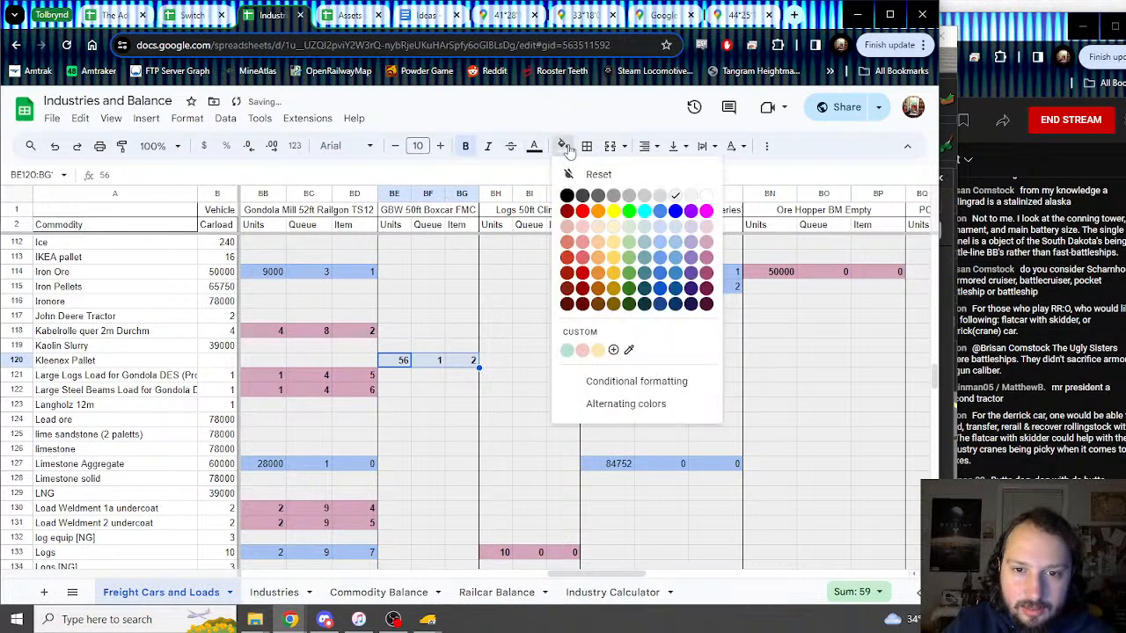
click(711, 255)
Step: Set the Kleenex Pallet carload in B120 to =BE120 so it shows 56
click(213, 362)
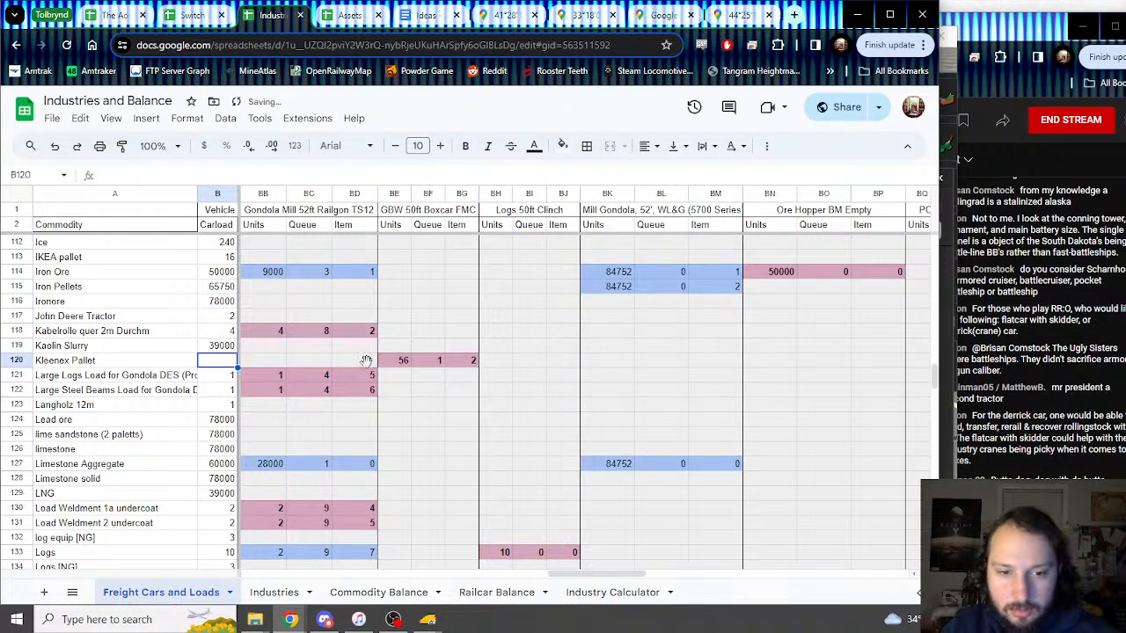
text(=)
click(396, 364)
key(Return)
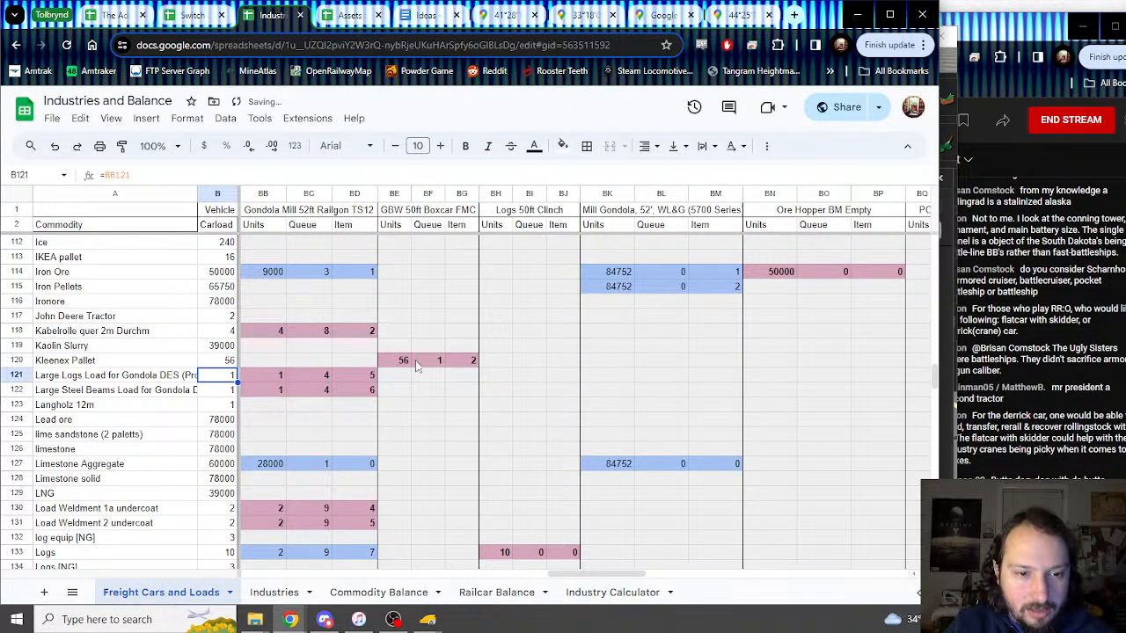
scroll(418, 368, up, 8)
scroll(519, 487, down, 6)
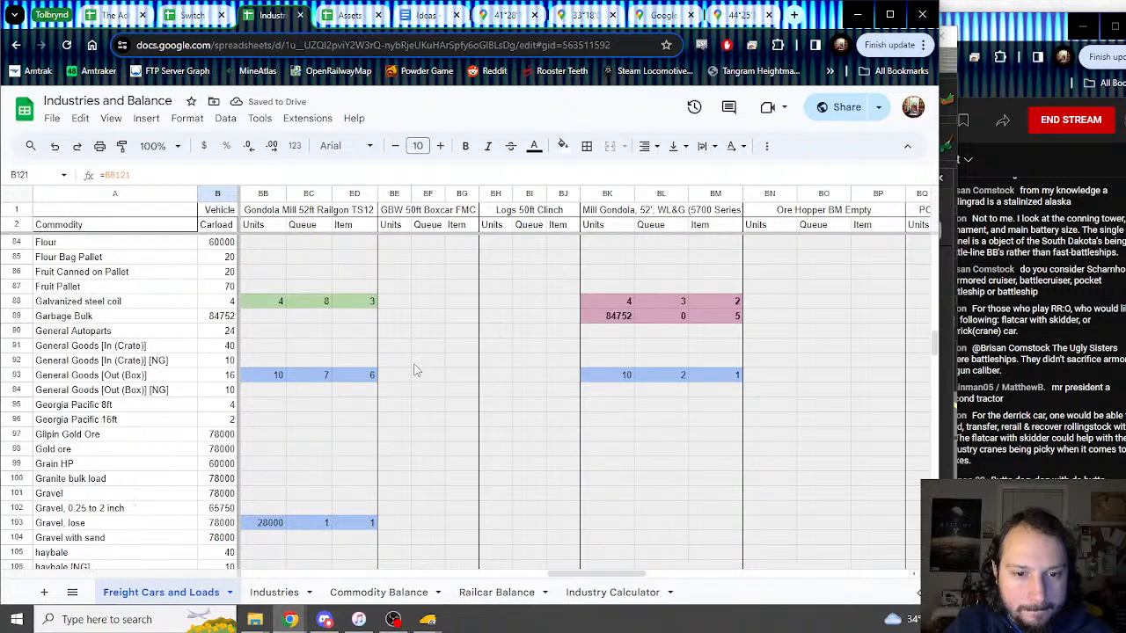
click(247, 481)
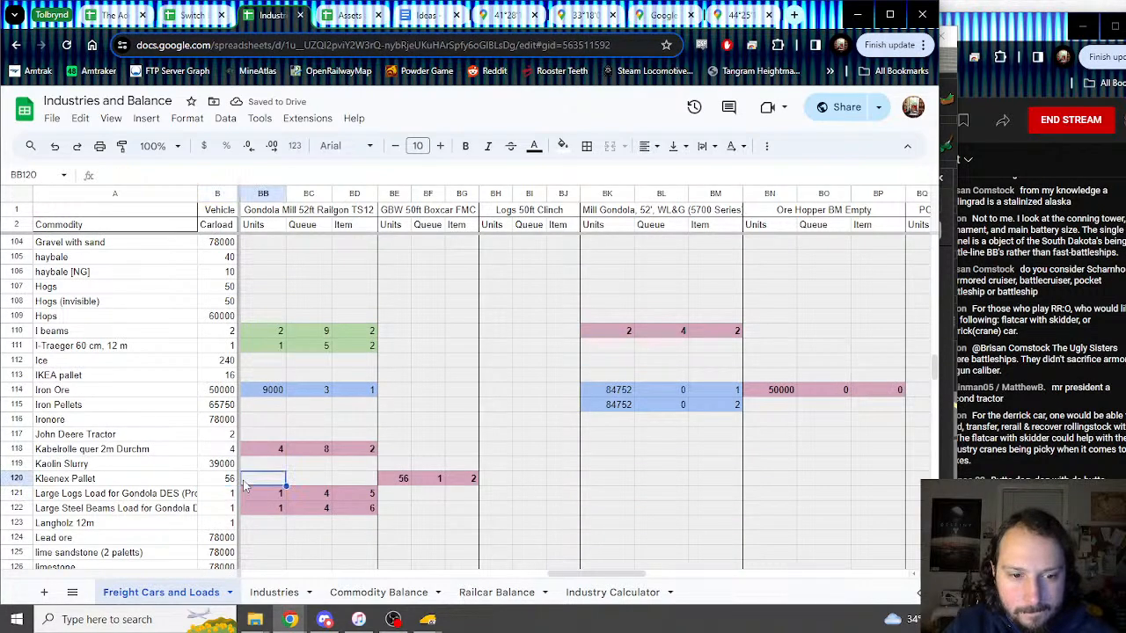
drag(563, 574, 550, 554)
scroll(543, 444, up, 10)
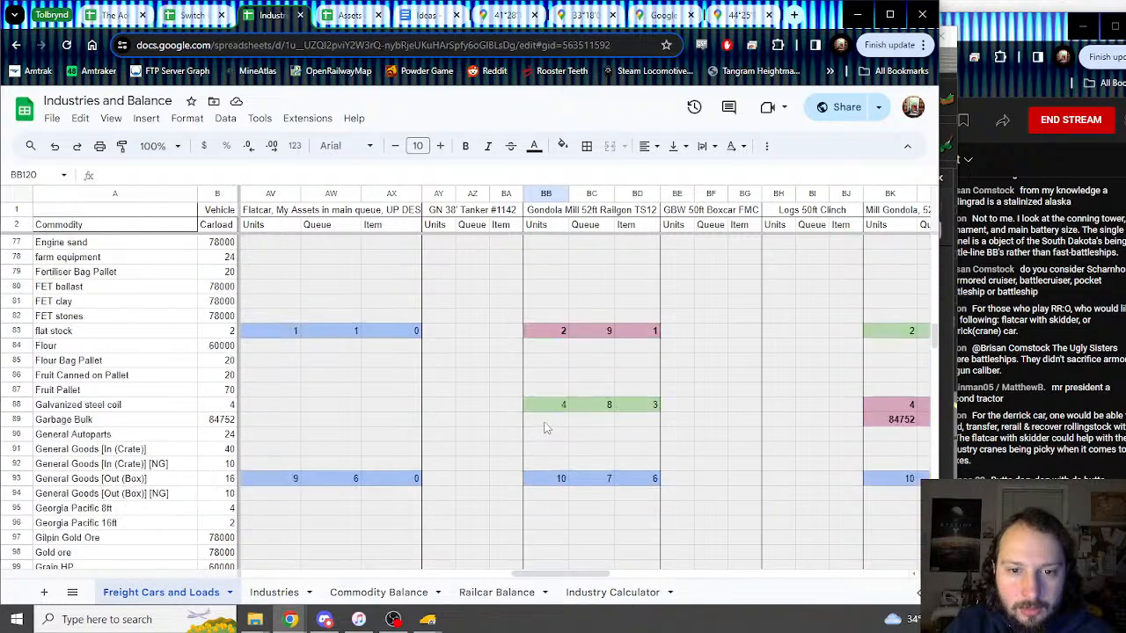
scroll(544, 429, down, 10)
scroll(682, 453, up, 20)
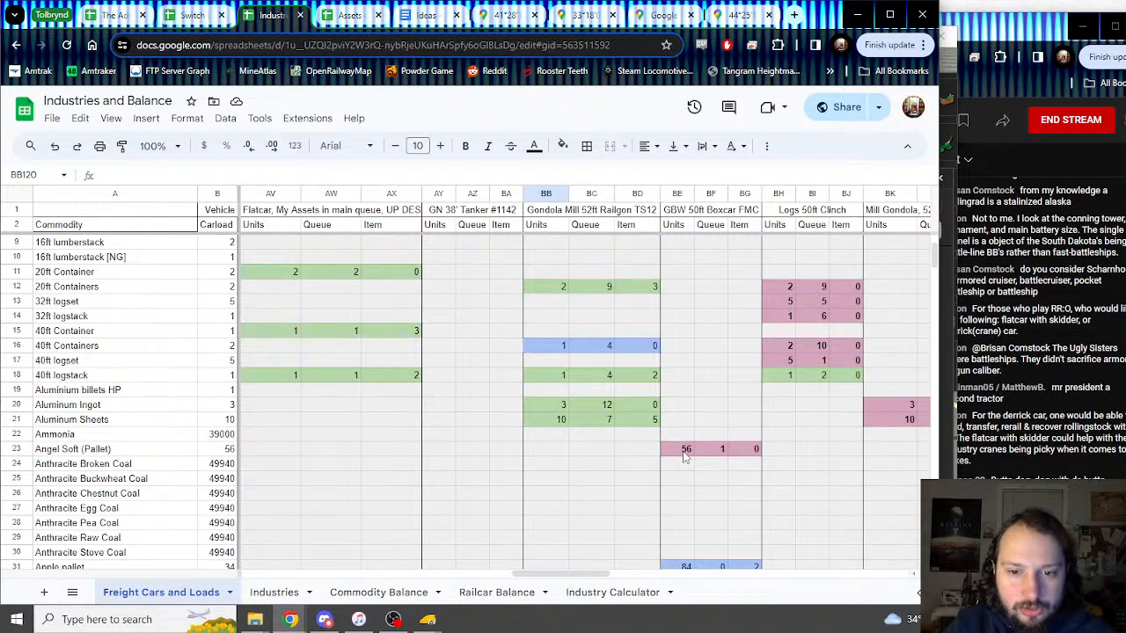
click(684, 440)
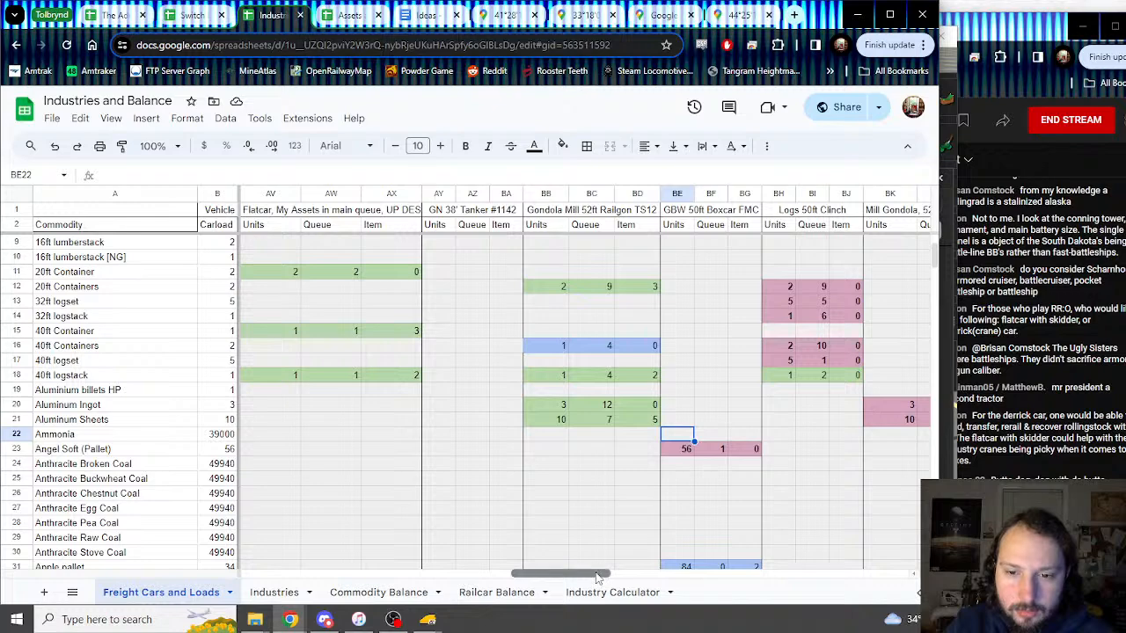
drag(607, 574, 429, 574)
drag(599, 437, 690, 454)
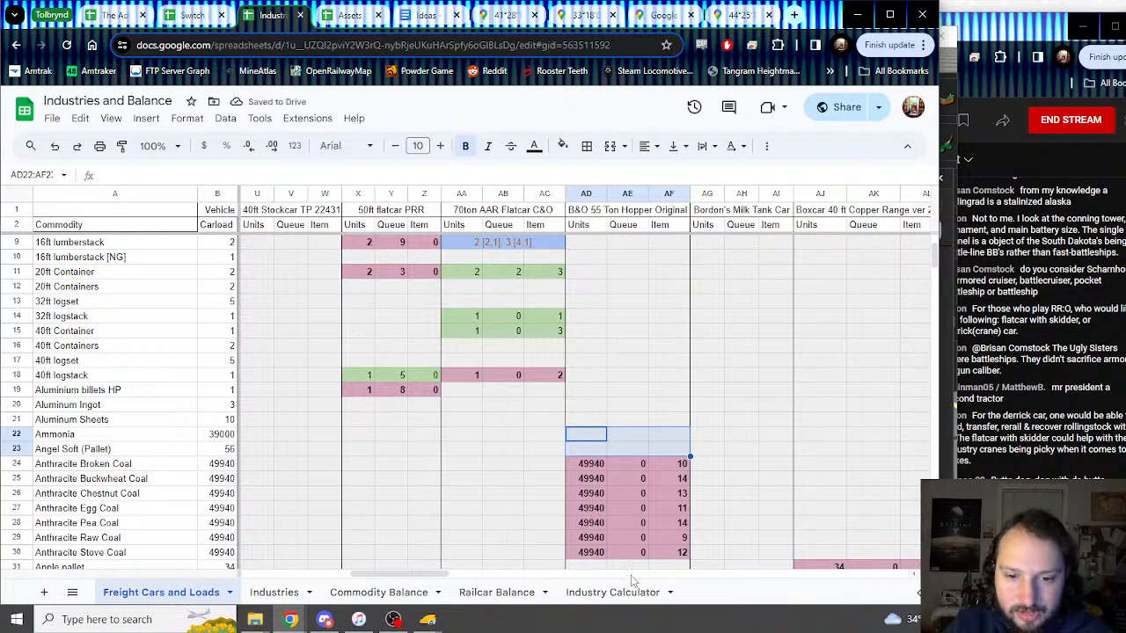
drag(433, 572, 629, 576)
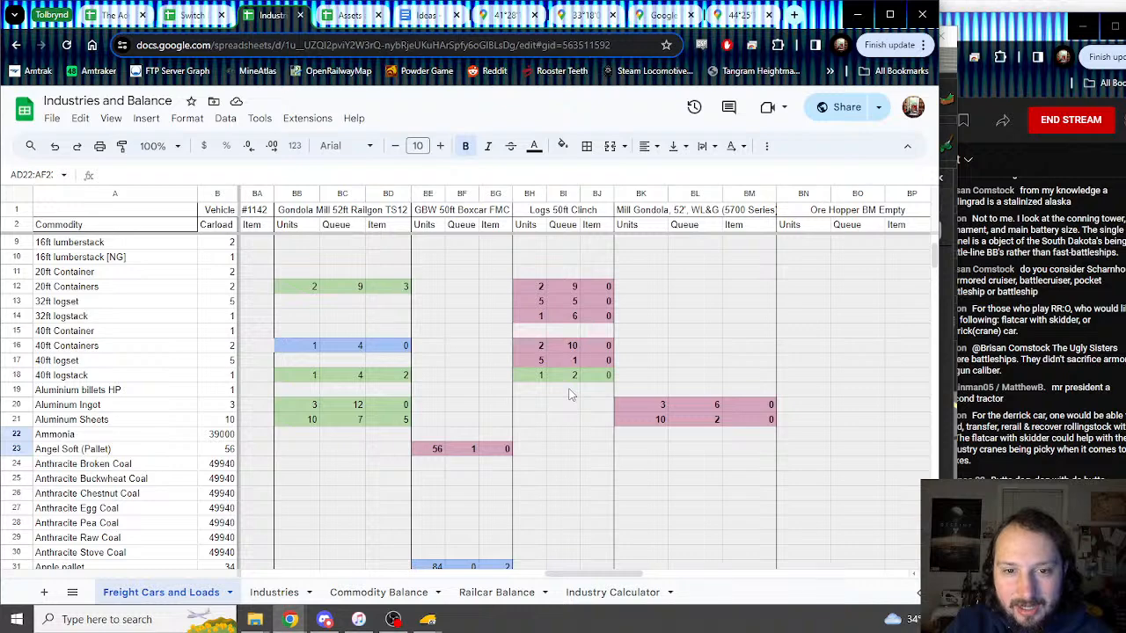
scroll(568, 395, down, 7)
mouse_move(431, 621)
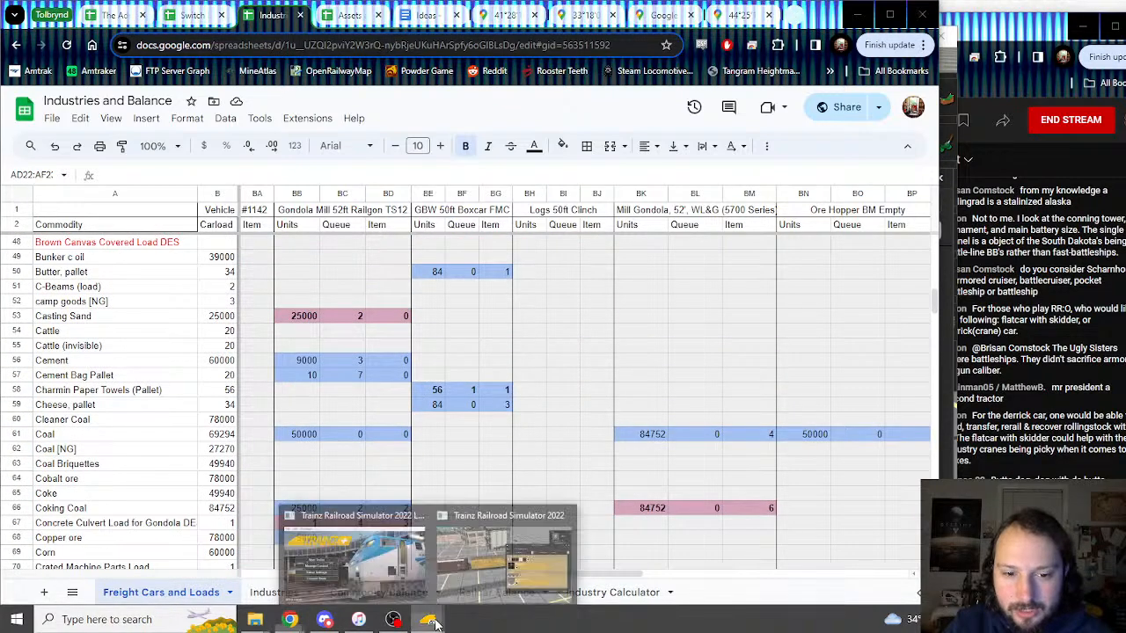
click(501, 550)
scroll(591, 401, down, 3)
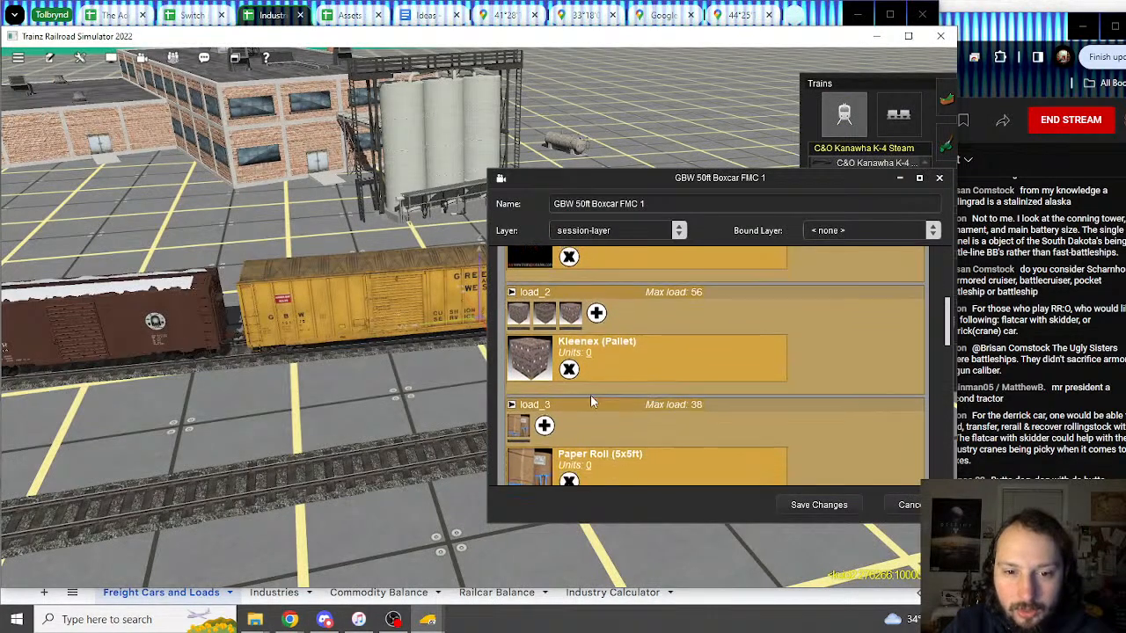
scroll(545, 419, down, 3)
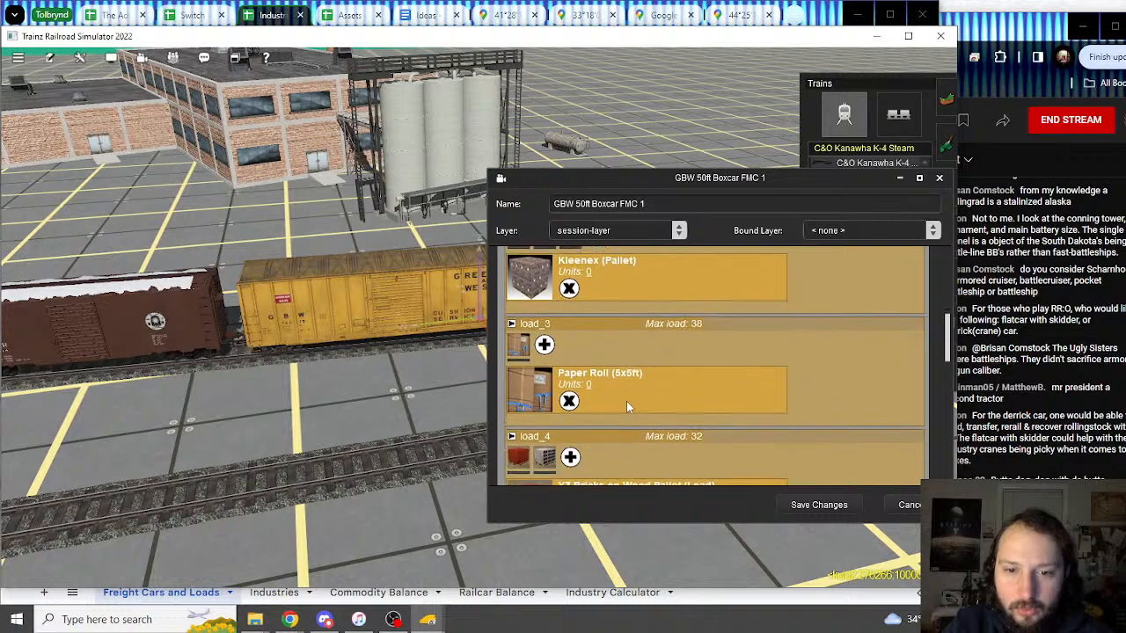
click(275, 20)
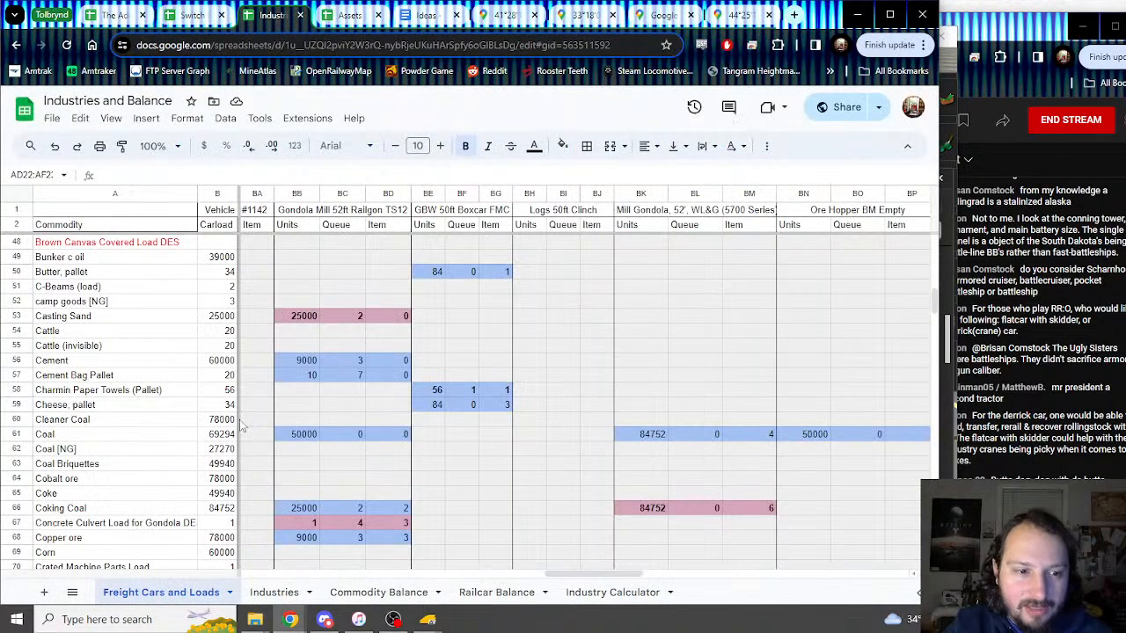
scroll(171, 424, down, 15)
scroll(171, 424, down, 8)
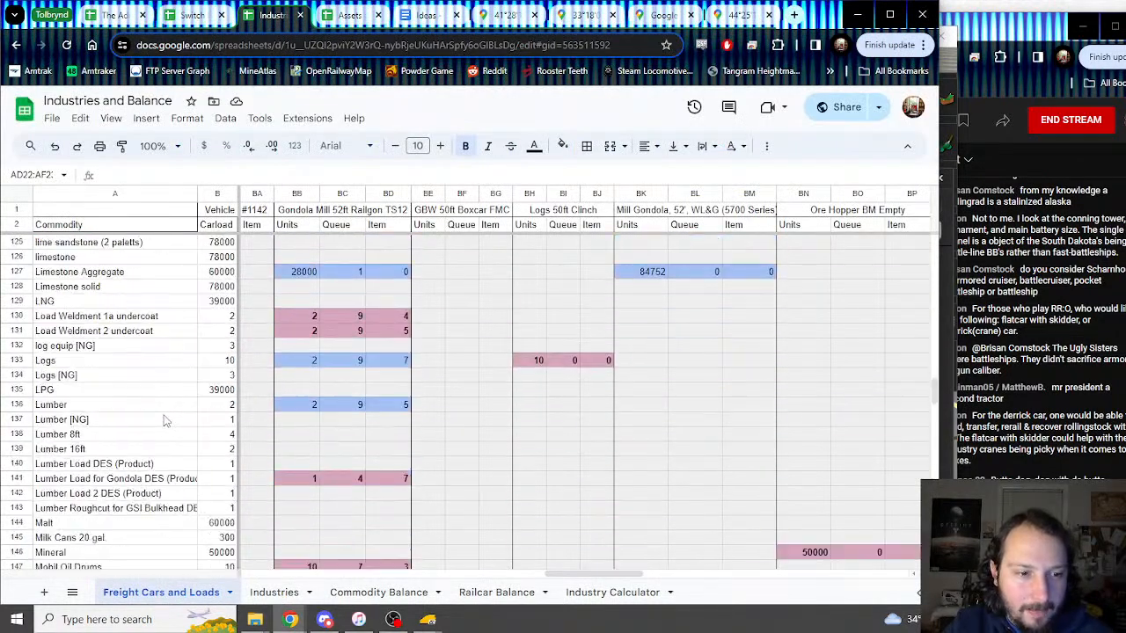
scroll(166, 421, down, 3)
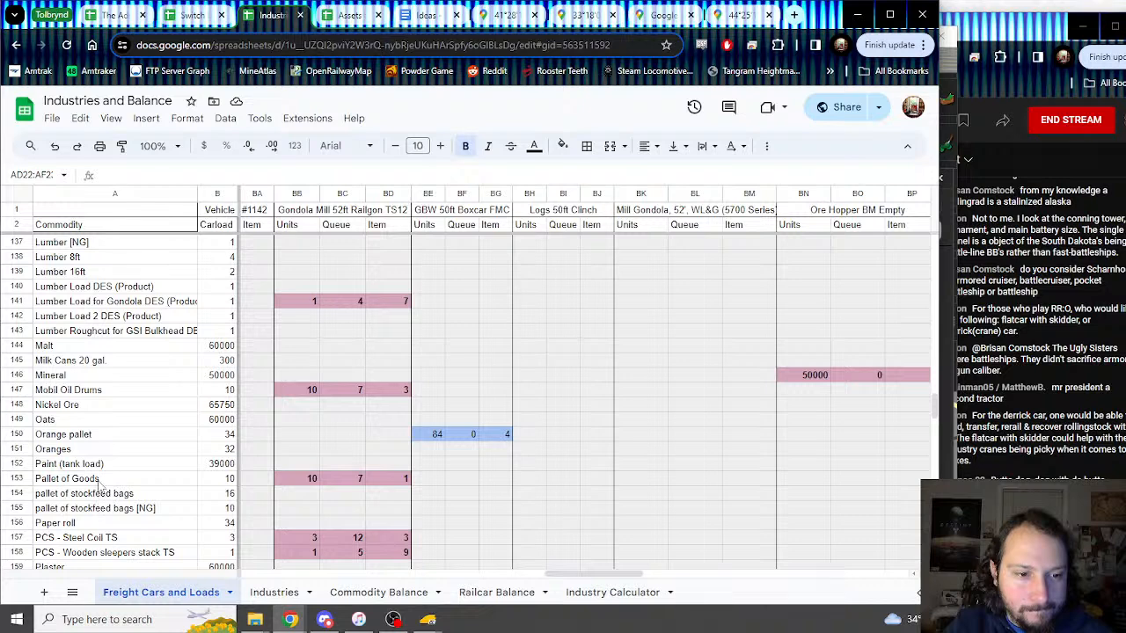
scroll(99, 484, down, 1)
Step: Insert a blank row 157 above PCS - Steel Coil TS and start typing the Paper name
click(18, 509)
right_click(17, 508)
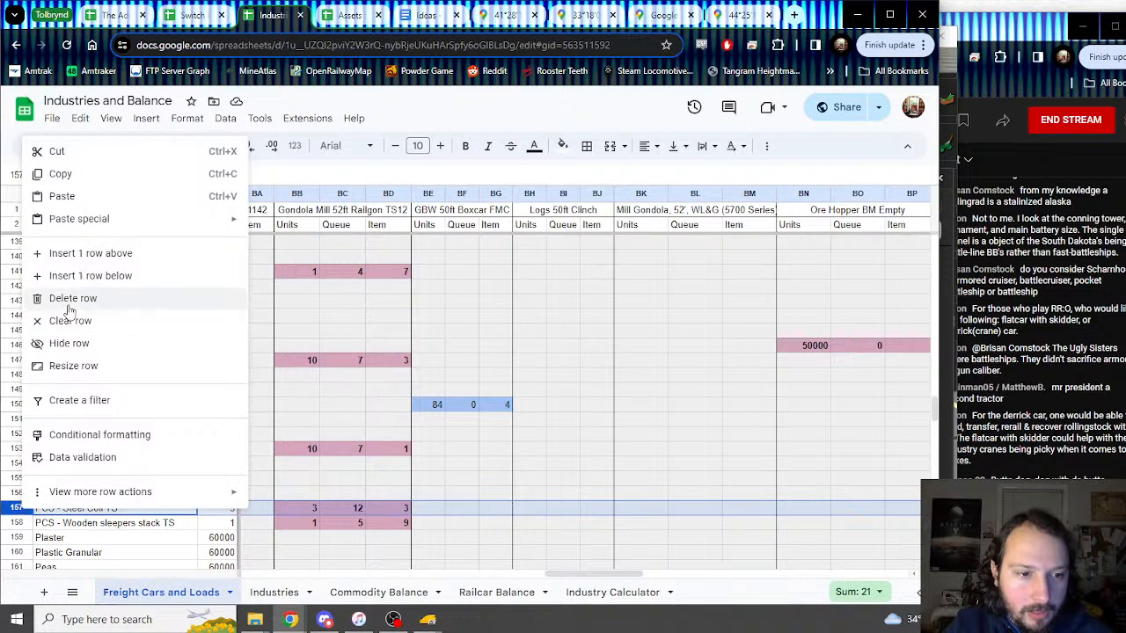
click(83, 254)
click(72, 509)
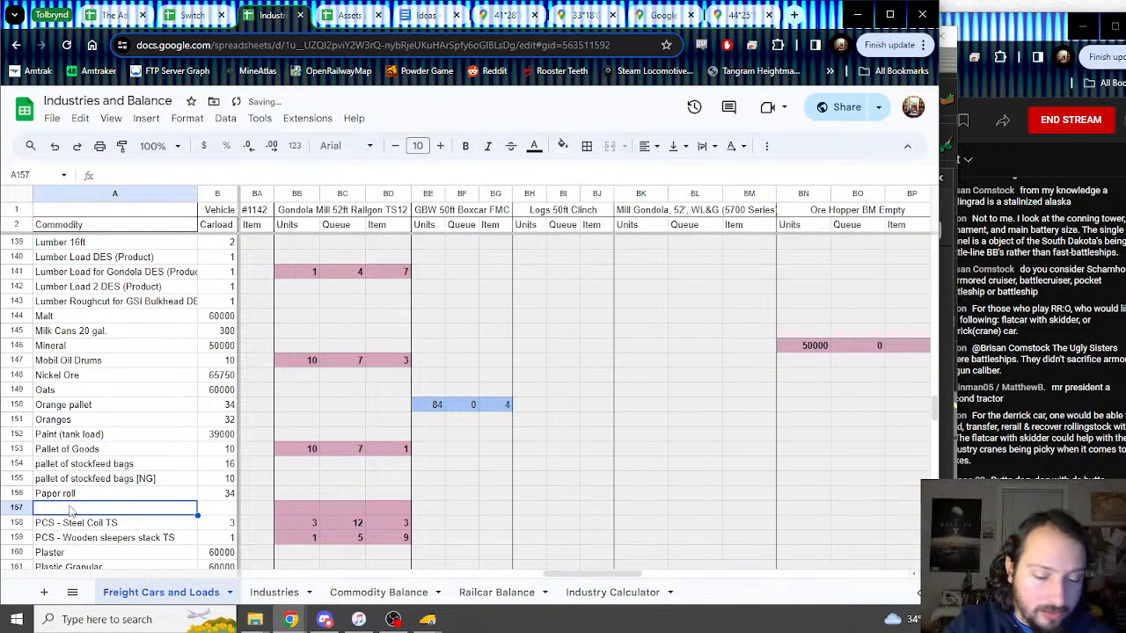
text(Paper)
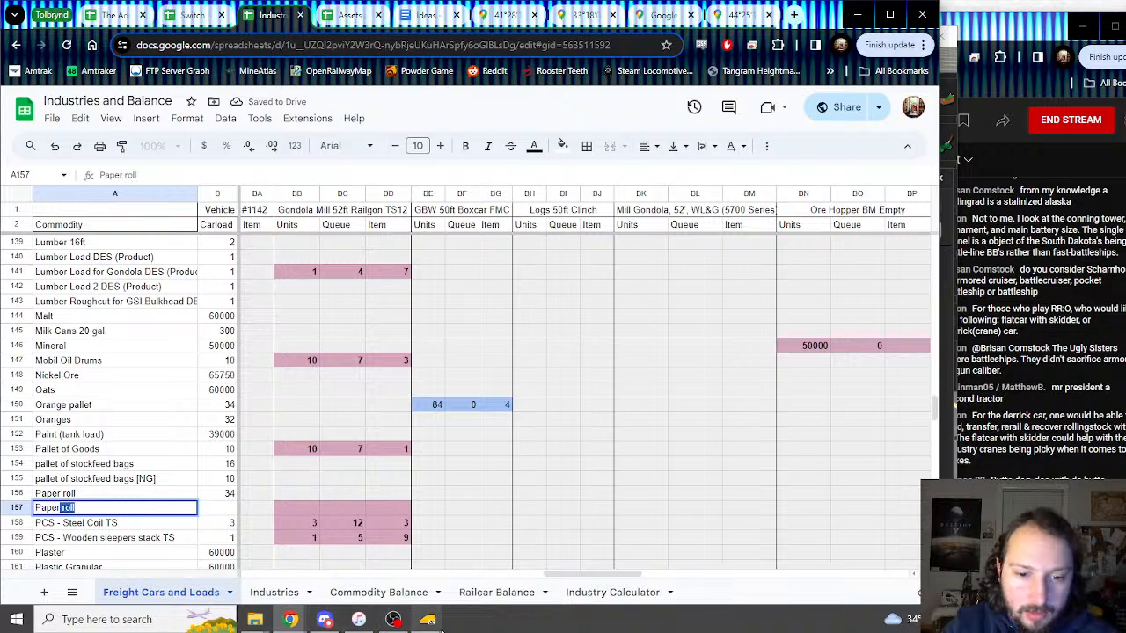
Step: Check the Paper Roll (5x5ft) load name in the Trainz boxcar window, then return to the sheet
mouse_move(428, 619)
mouse_move(475, 572)
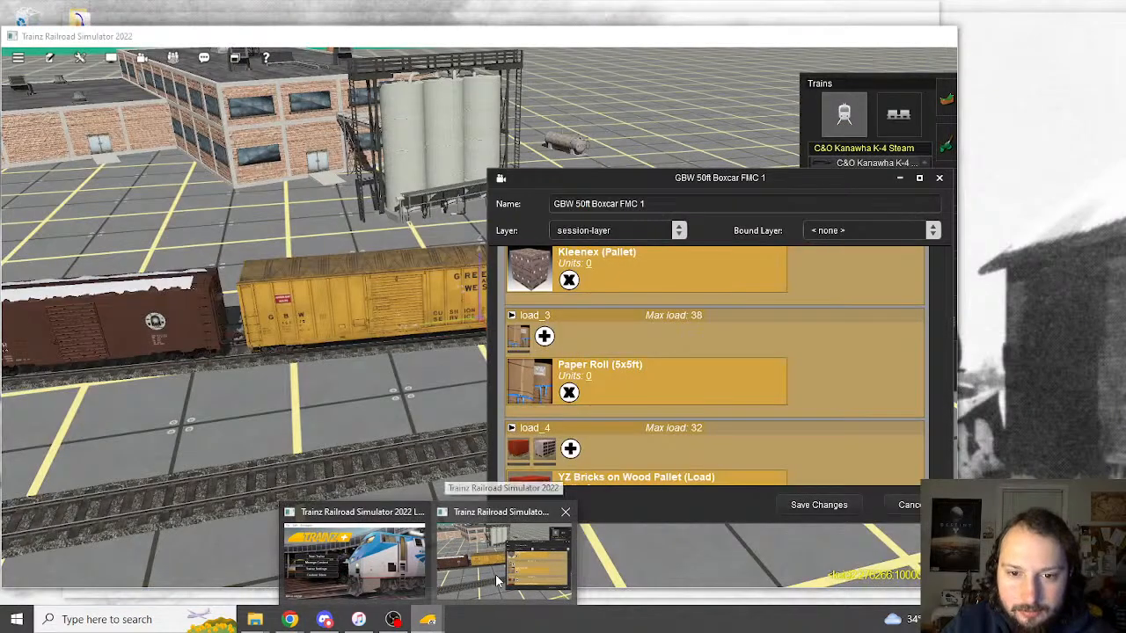
click(498, 567)
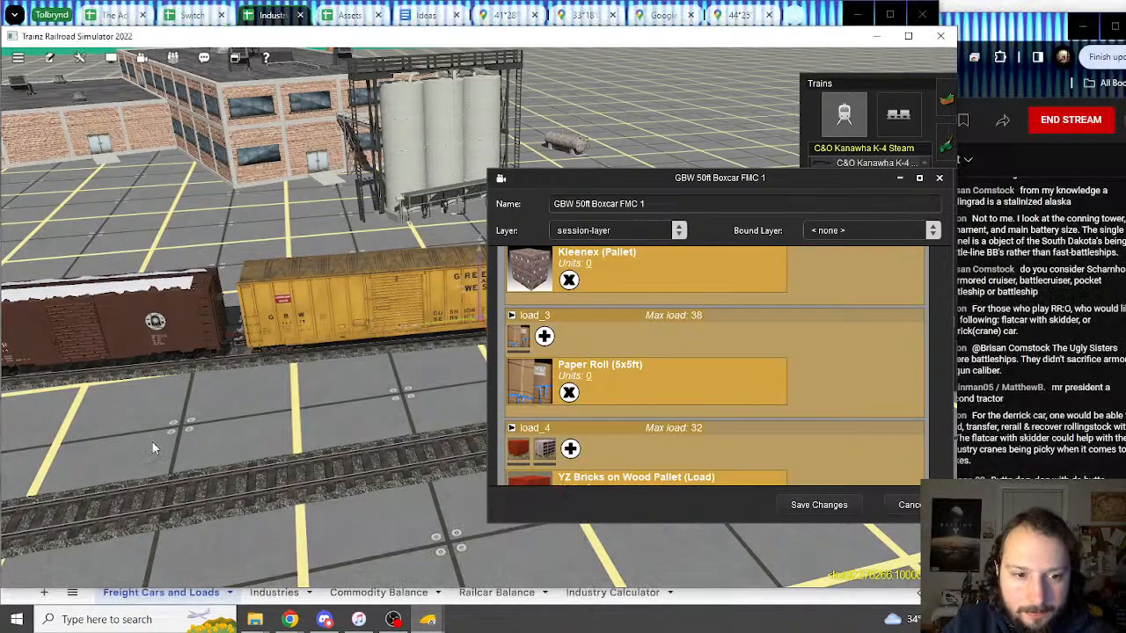
click(254, 15)
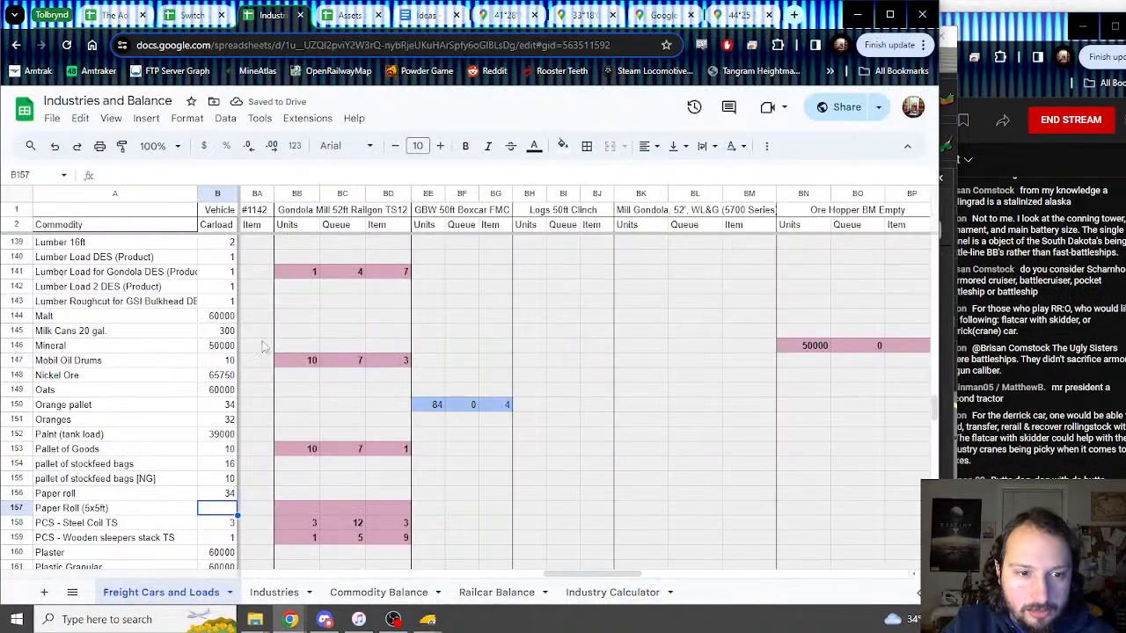
Step: Enter 38, 2 and 0 in the Paper Roll row's GBW 50ft Boxcar FMC cells
drag(299, 494, 411, 510)
click(287, 509)
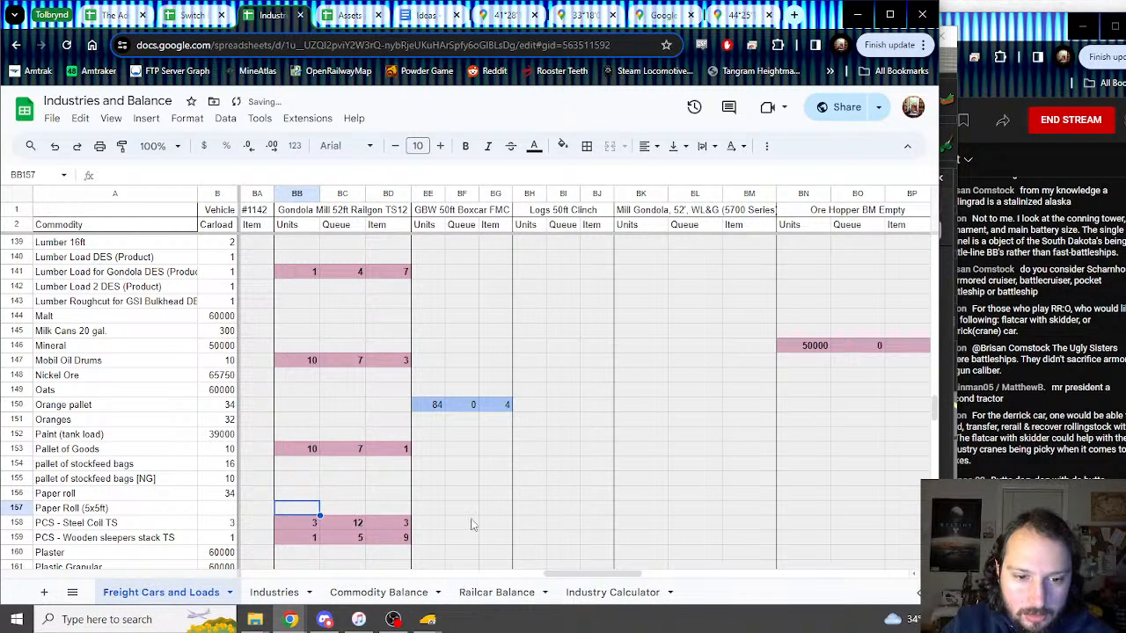
click(441, 508)
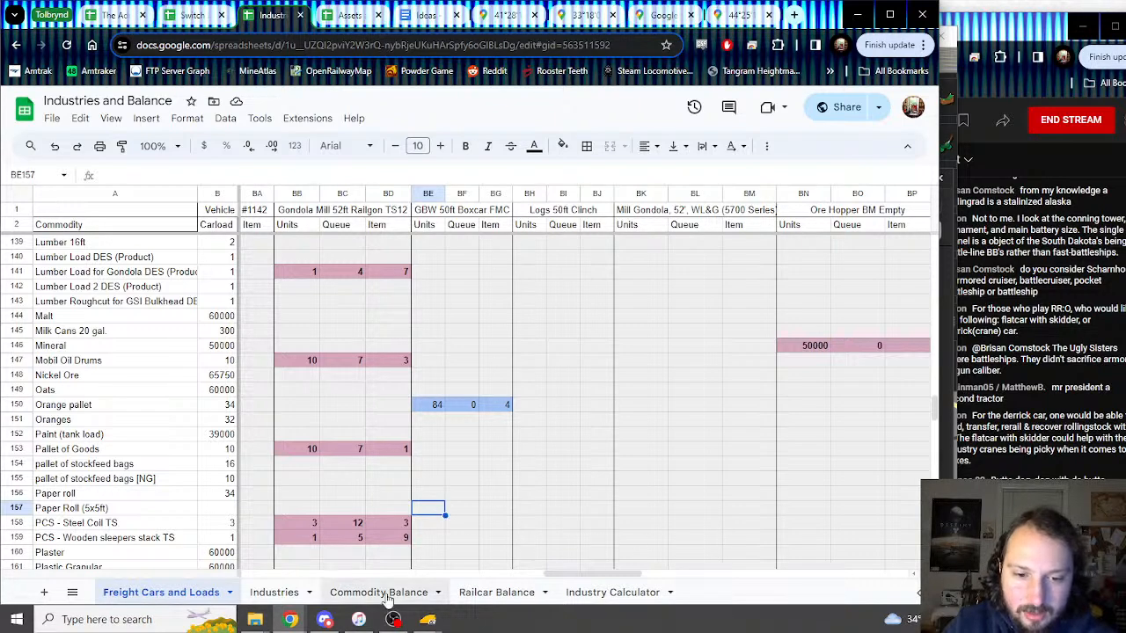
click(427, 620)
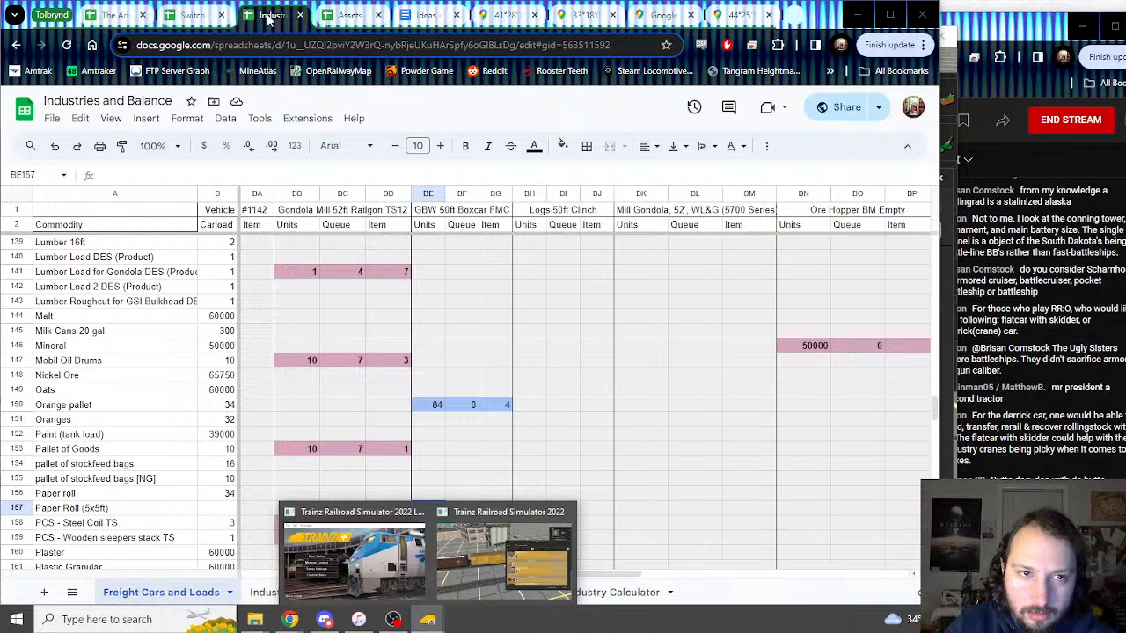
click(270, 19)
text(38)
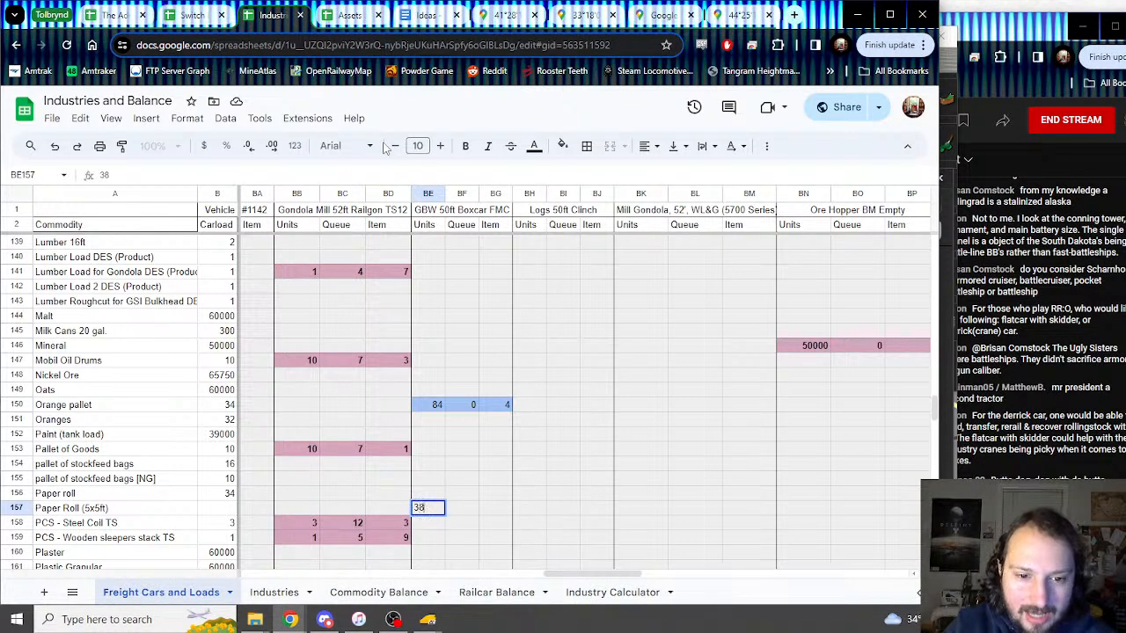
key(Tab)
text(2)
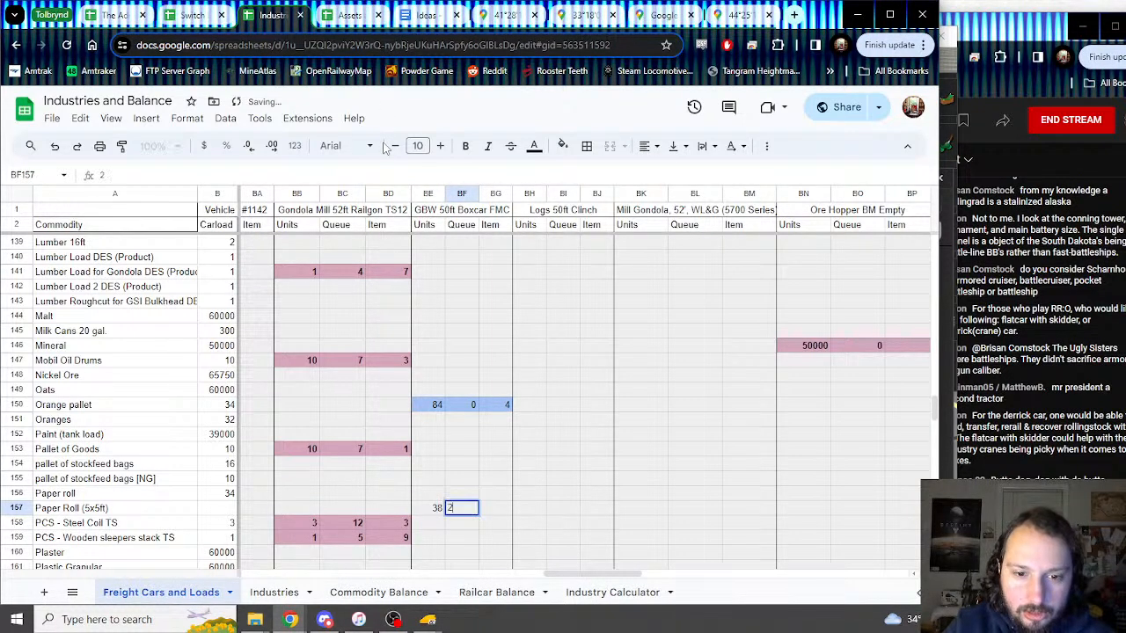
key(Tab)
text(0)
key(Return)
Step: Make the three Paper Roll boxcar values bold with light magenta fill
drag(437, 508, 500, 509)
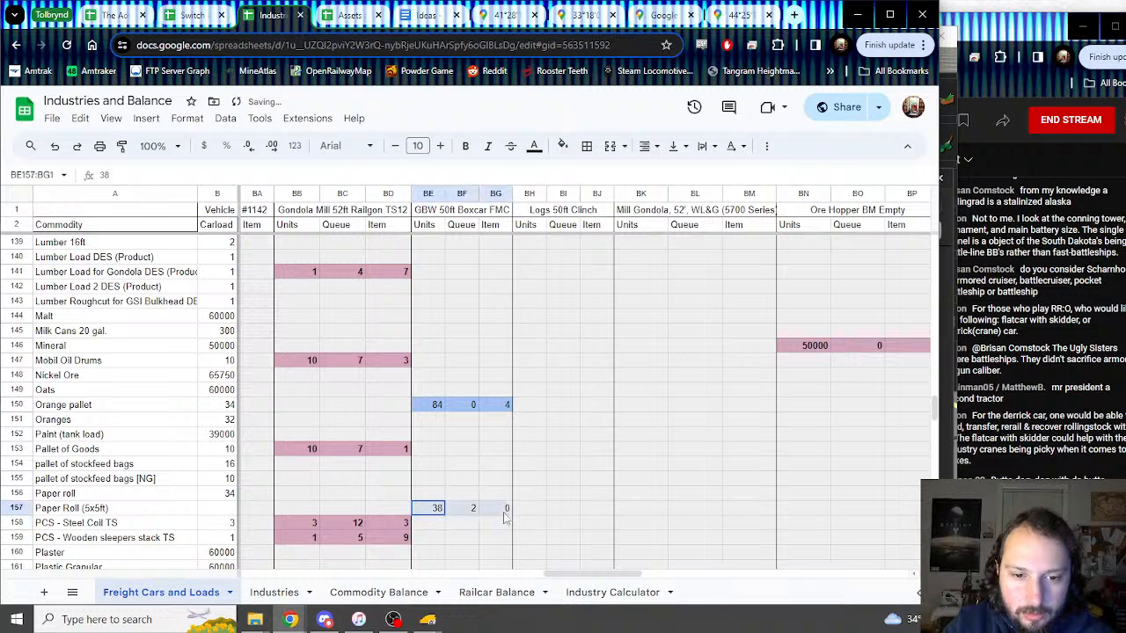
key(ctrl+b)
click(561, 146)
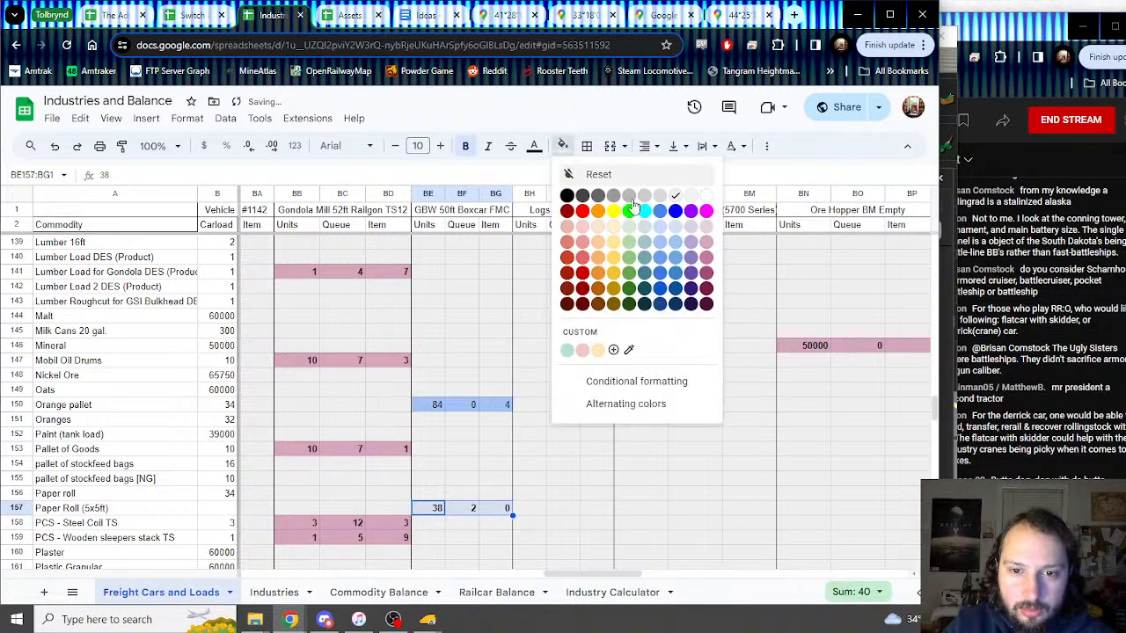
click(717, 256)
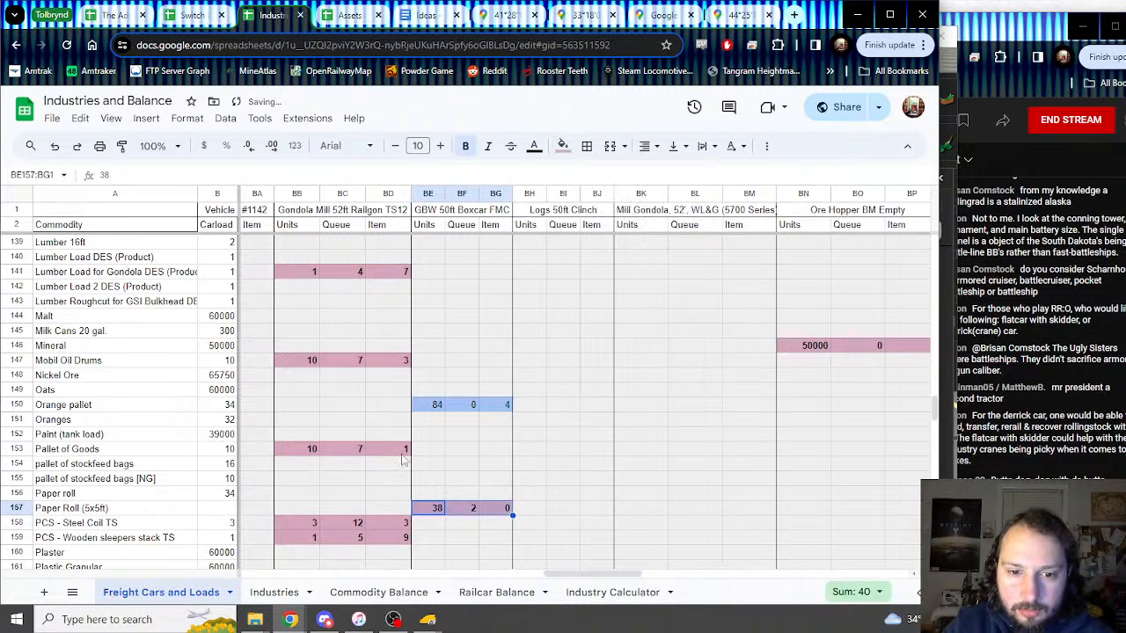
Step: Link the Paper Roll carload to its boxcar Units cell so it shows 38
click(208, 514)
text(=)
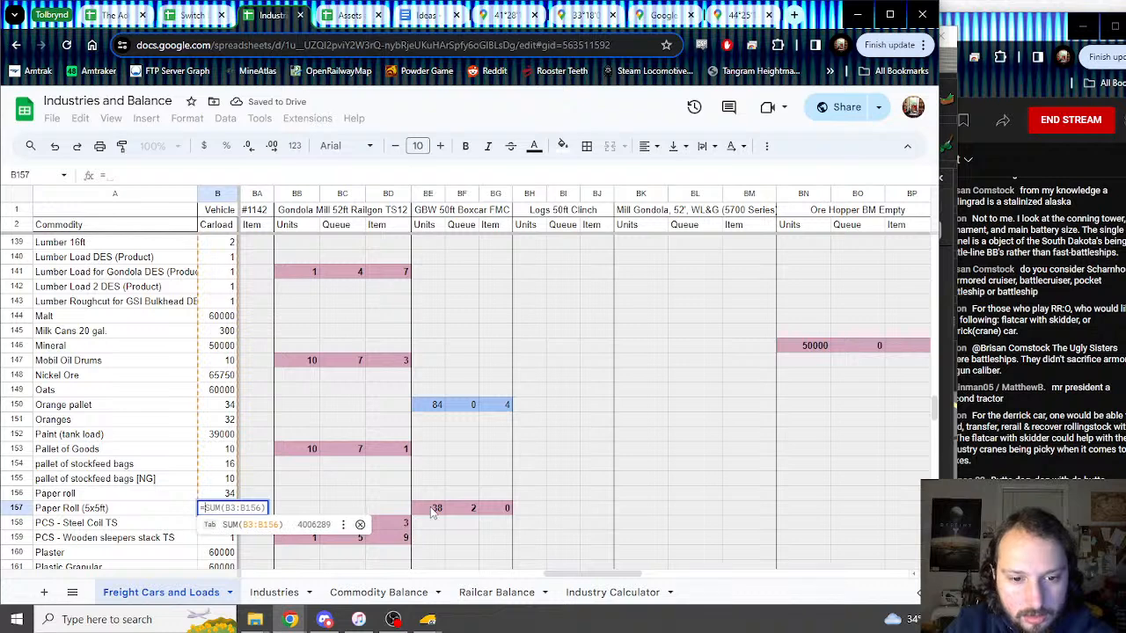
click(433, 509)
key(Return)
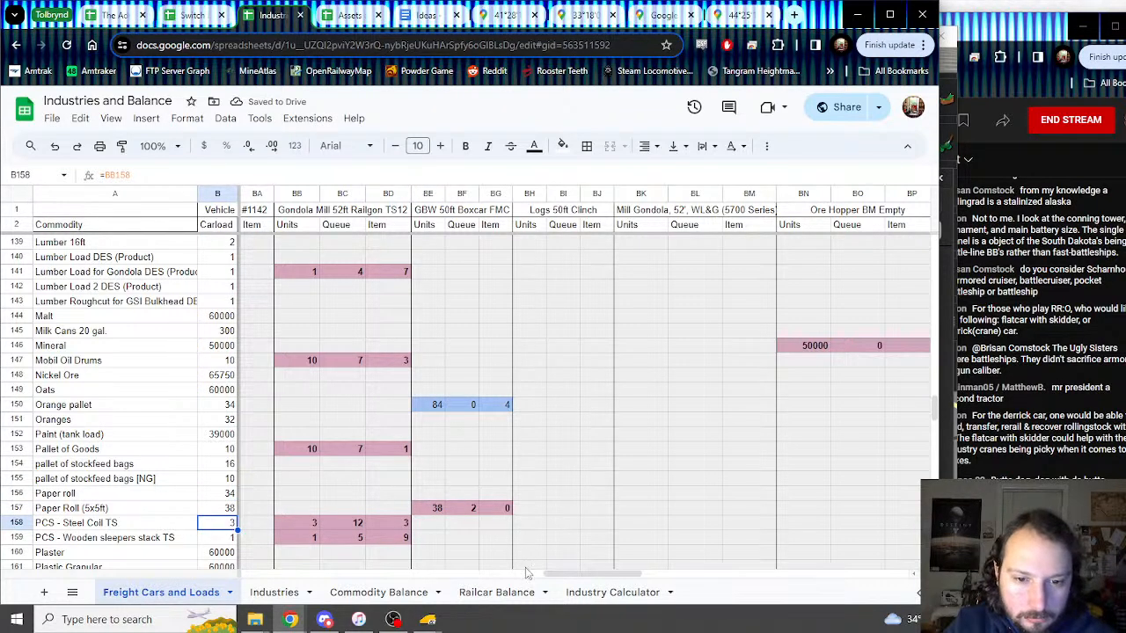
mouse_move(578, 575)
mouse_down()
mouse_move(748, 573)
mouse_move(430, 570)
mouse_move(607, 573)
mouse_move(440, 574)
mouse_move(576, 580)
mouse_up()
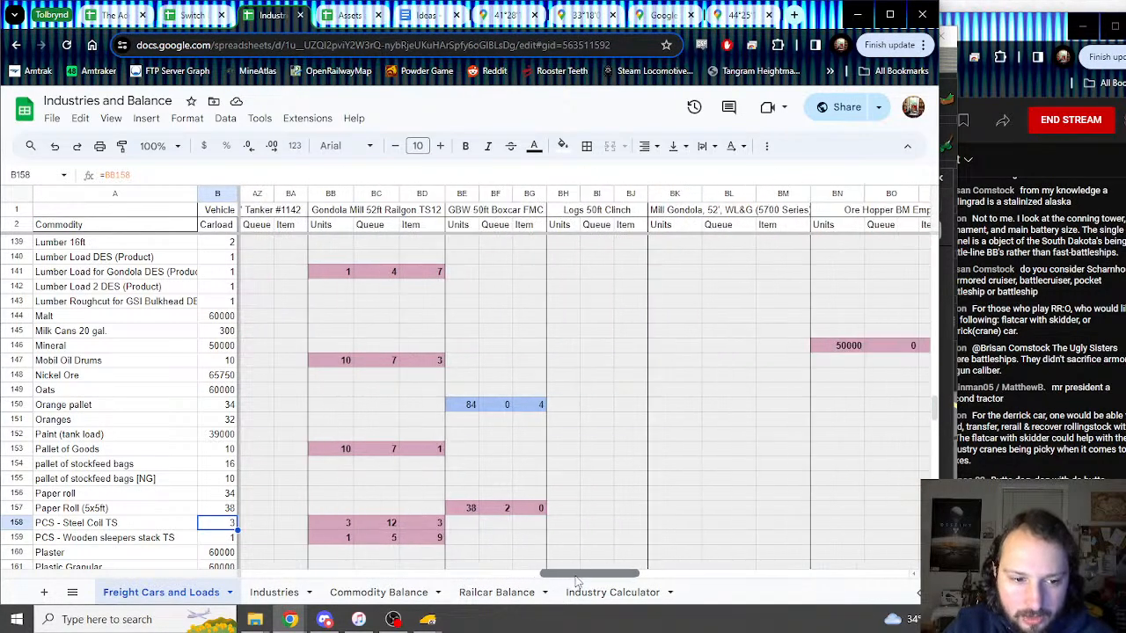
click(471, 524)
scroll(483, 393, down, 3)
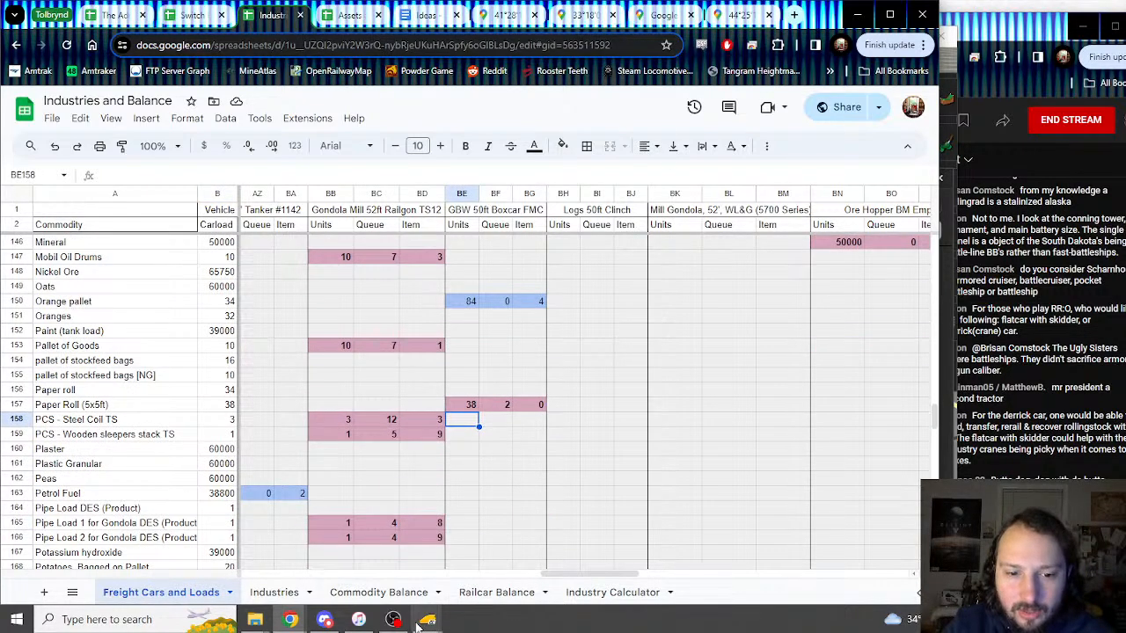
mouse_move(428, 619)
click(488, 571)
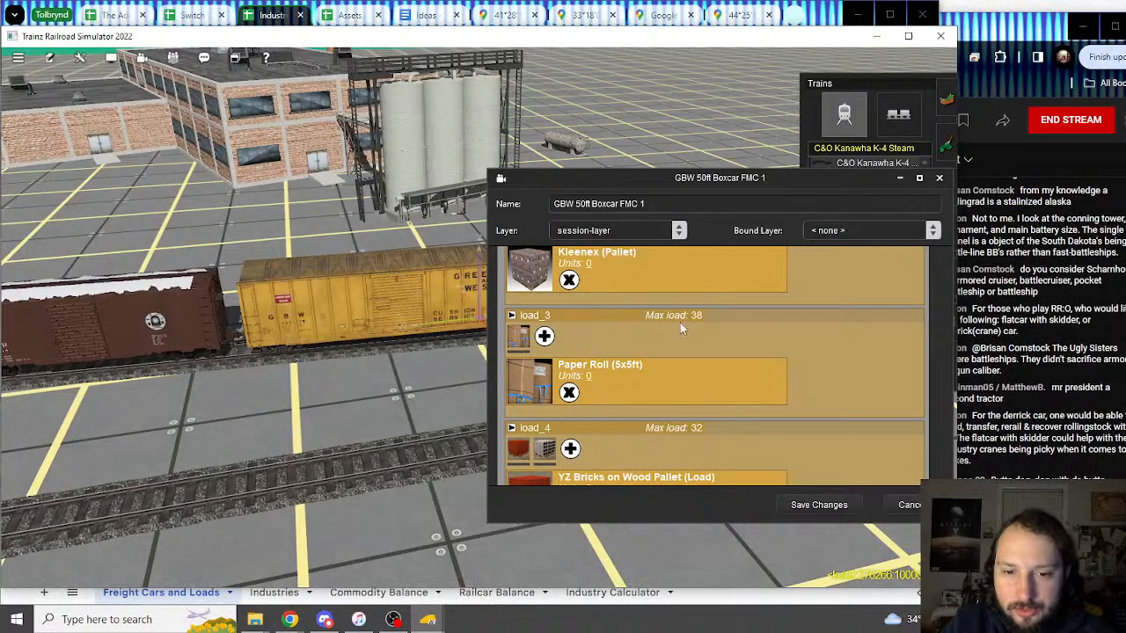
scroll(535, 356, down, 2)
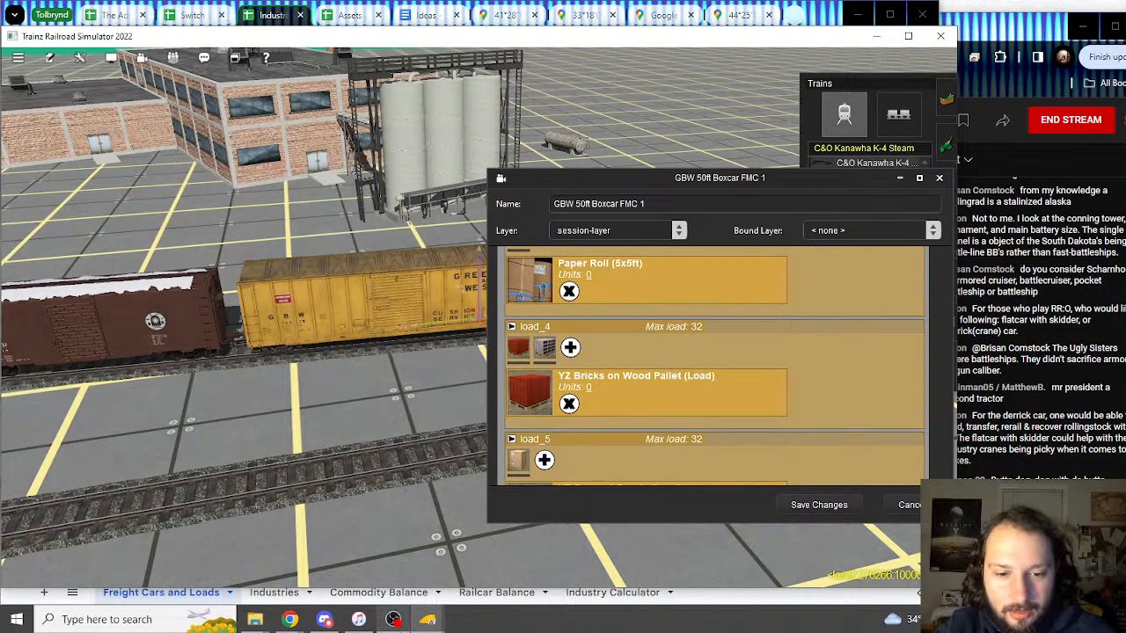
mouse_move(437, 623)
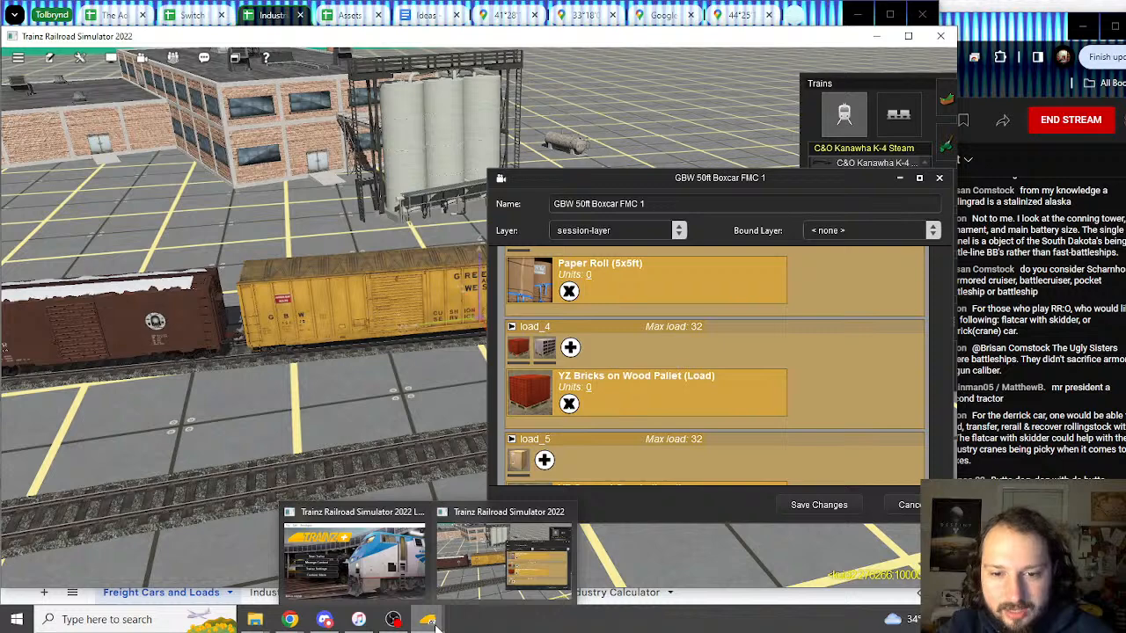
click(286, 23)
scroll(247, 339, down, 15)
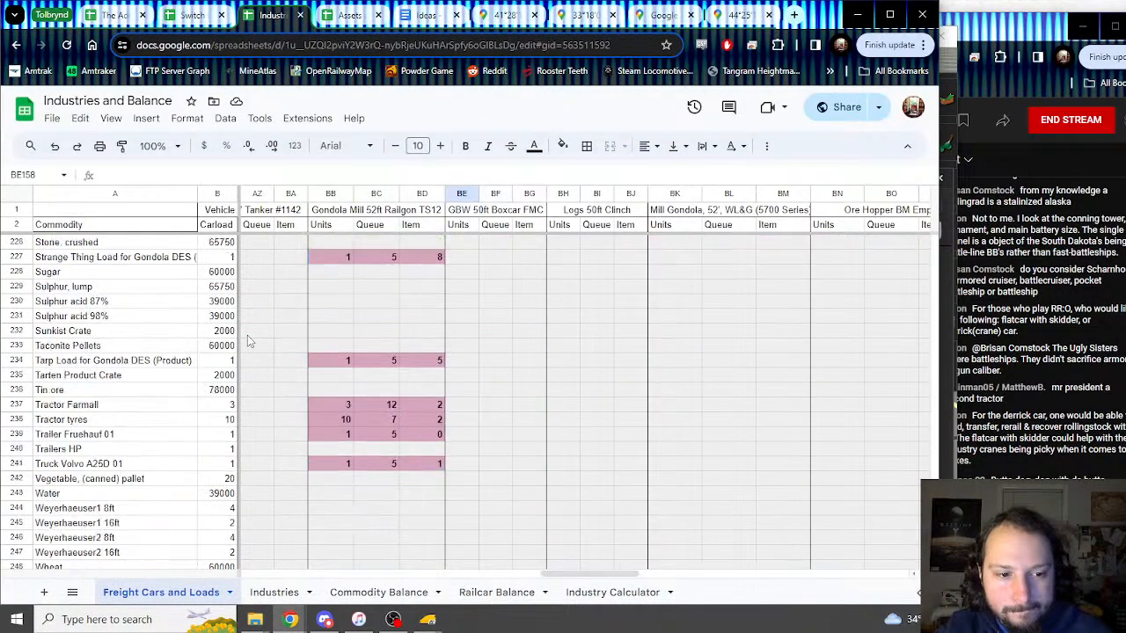
Step: Insert a row above Zinc ore named YZ Bricks on Wood Pallet (Load)
scroll(247, 341, down, 4)
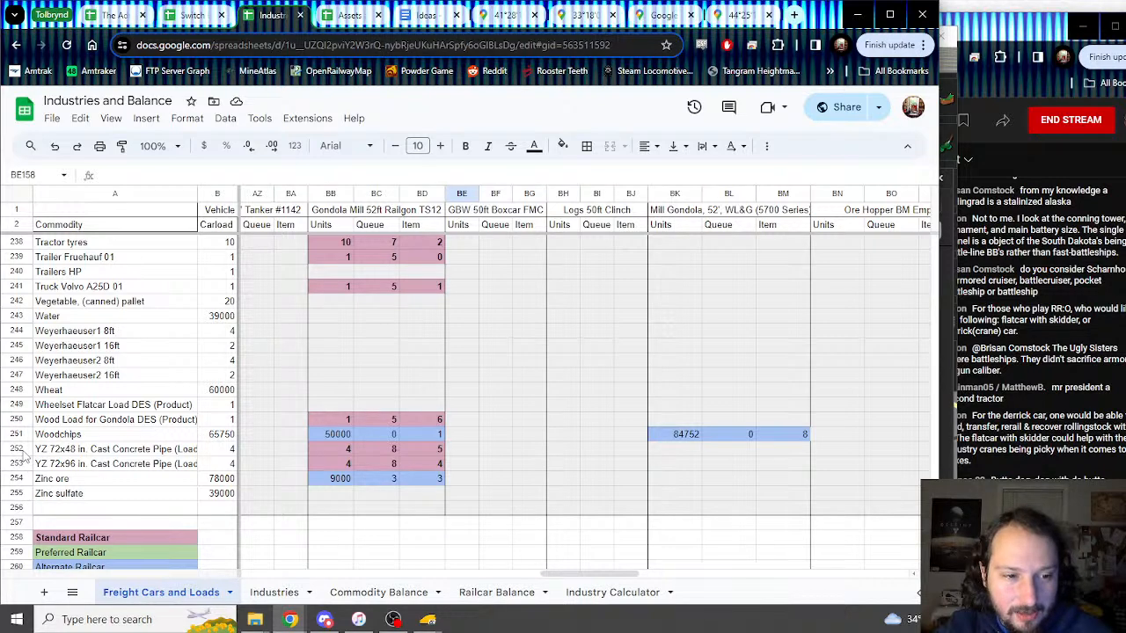
click(16, 478)
right_click(15, 478)
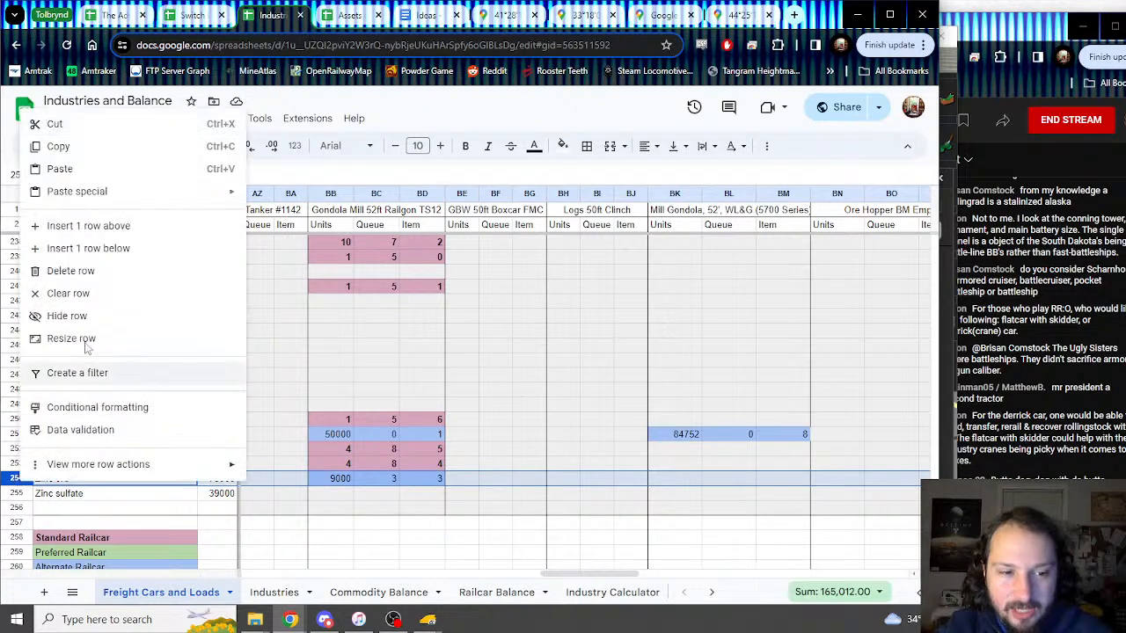
click(91, 226)
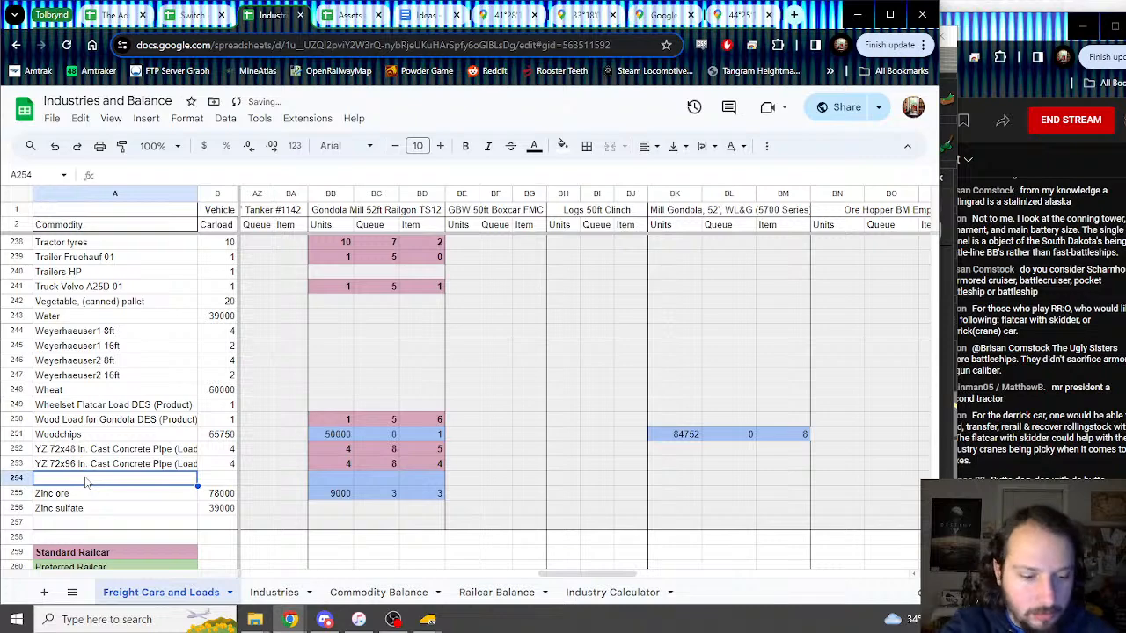
text(YZ Bricks on)
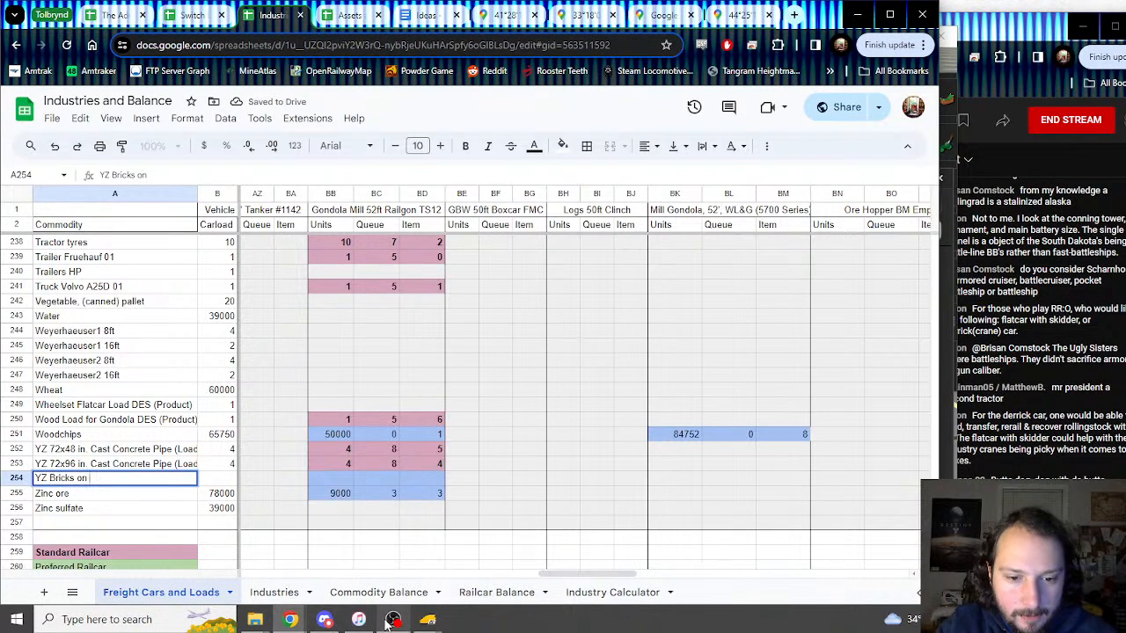
mouse_move(428, 619)
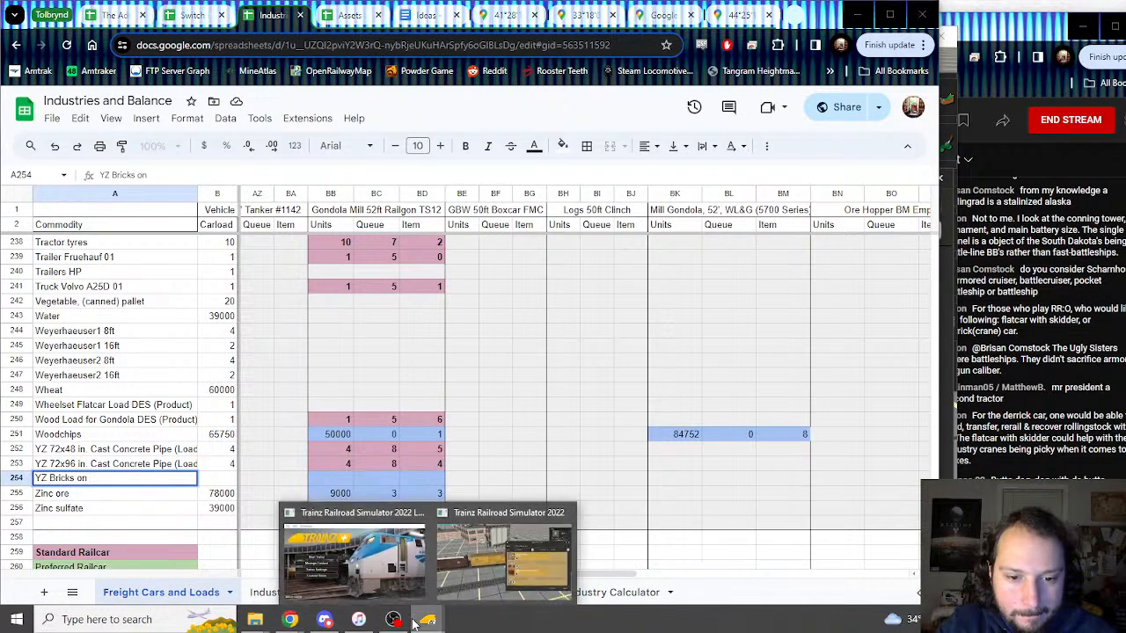
mouse_move(468, 563)
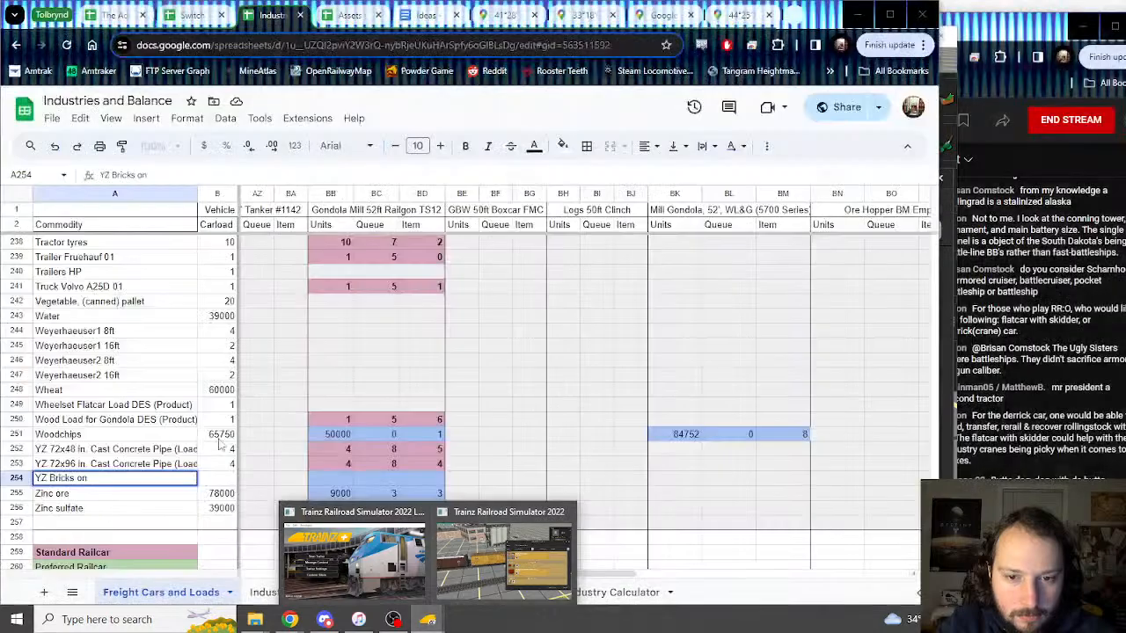
click(107, 478)
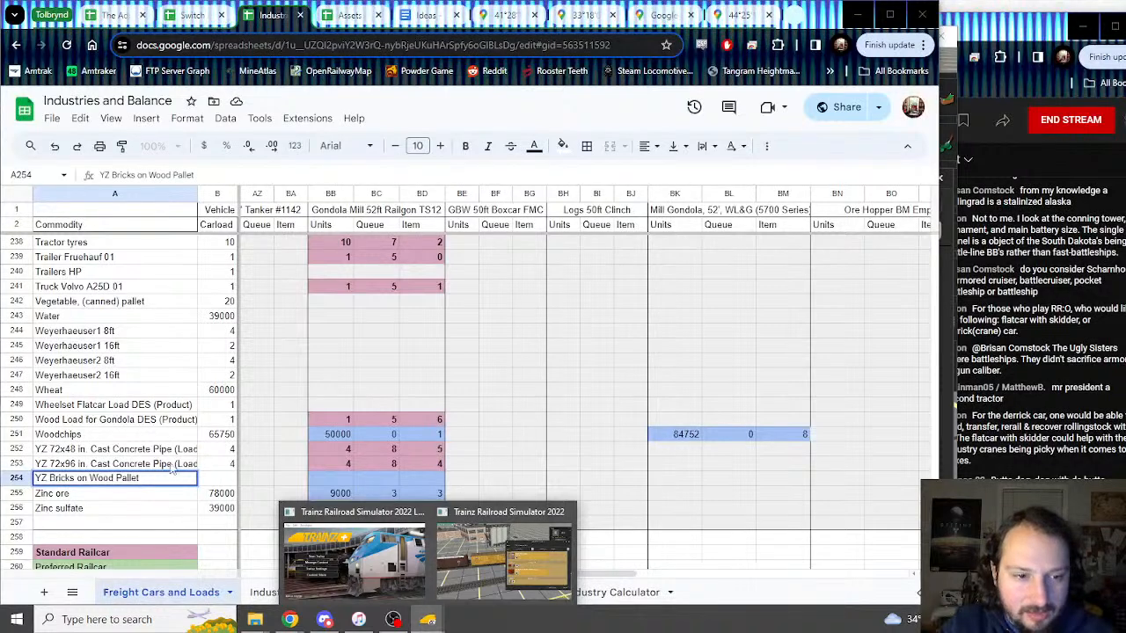
click(156, 478)
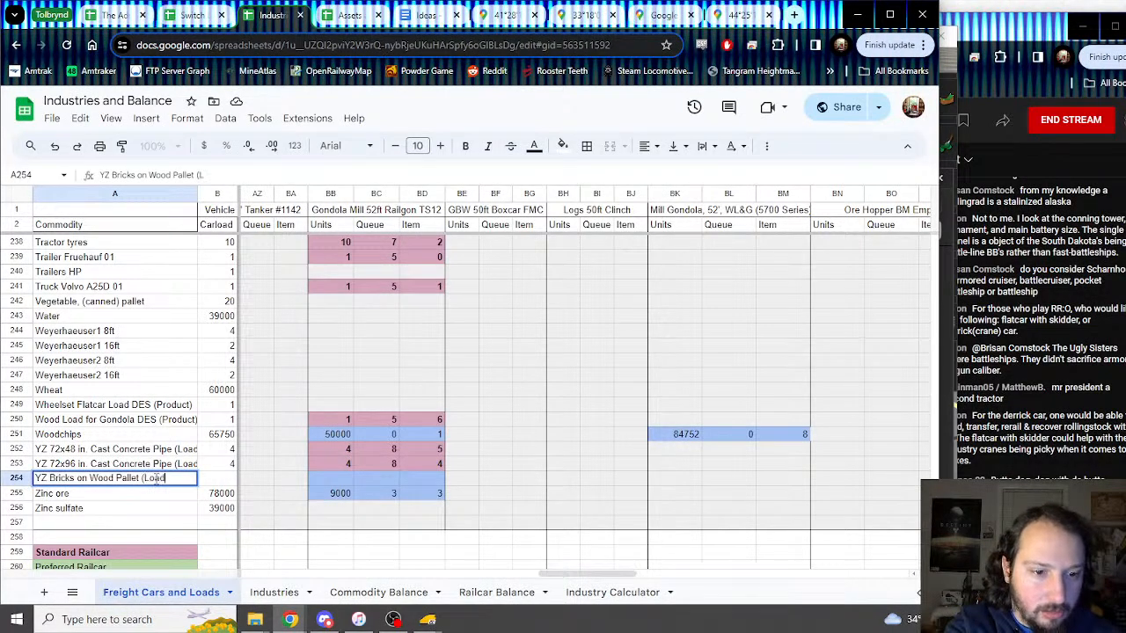
text((Load))
key(Tab)
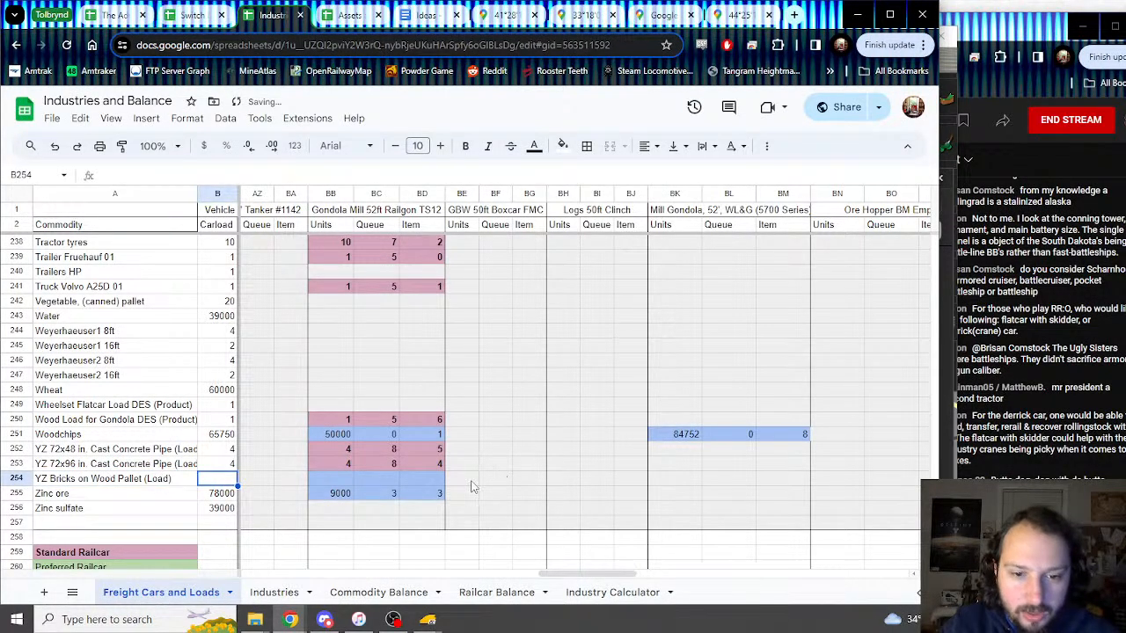
Step: Copy blank BE254:BG254 over BB254:BD254 to clear the inherited gondola colour
drag(469, 480, 519, 482)
key(ctrl+c)
click(349, 480)
key(ctrl+v)
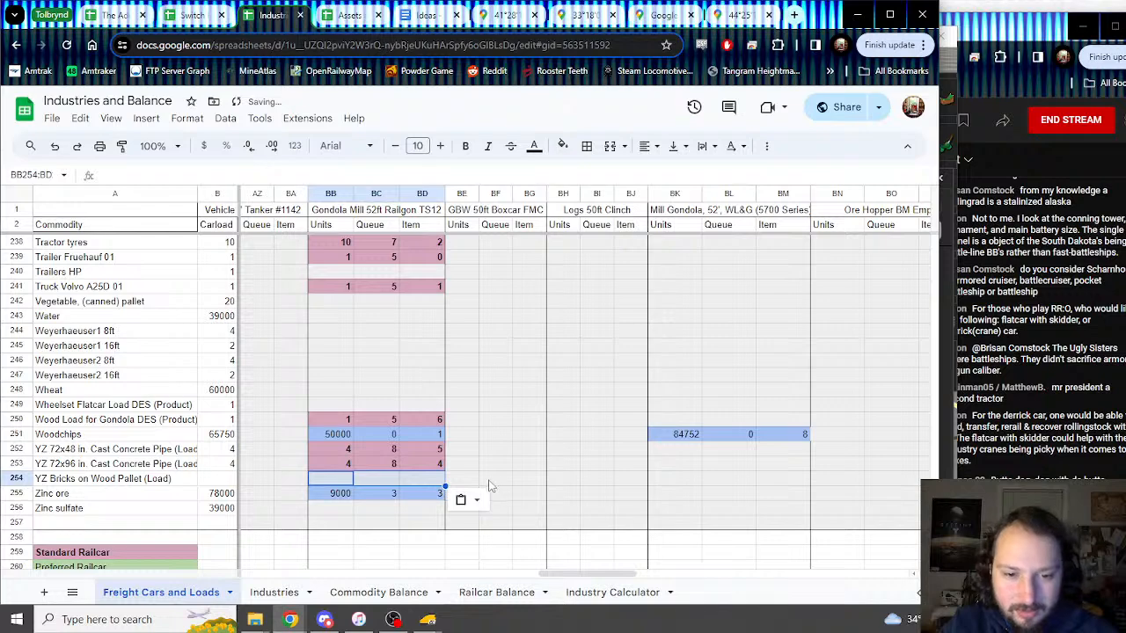
click(473, 486)
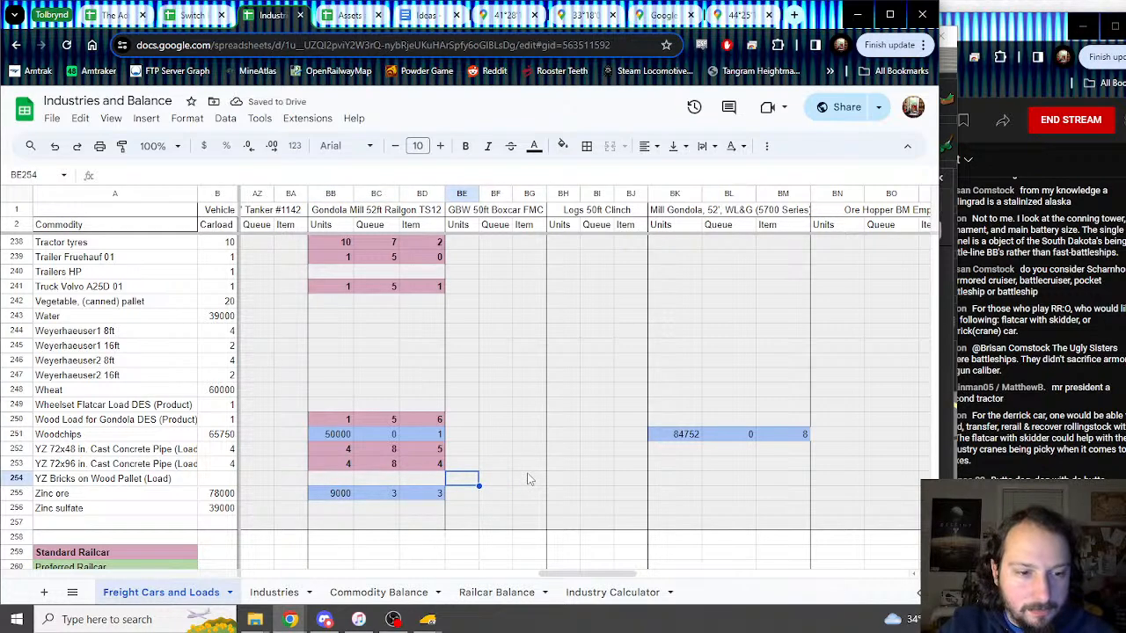
mouse_move(427, 619)
mouse_move(484, 578)
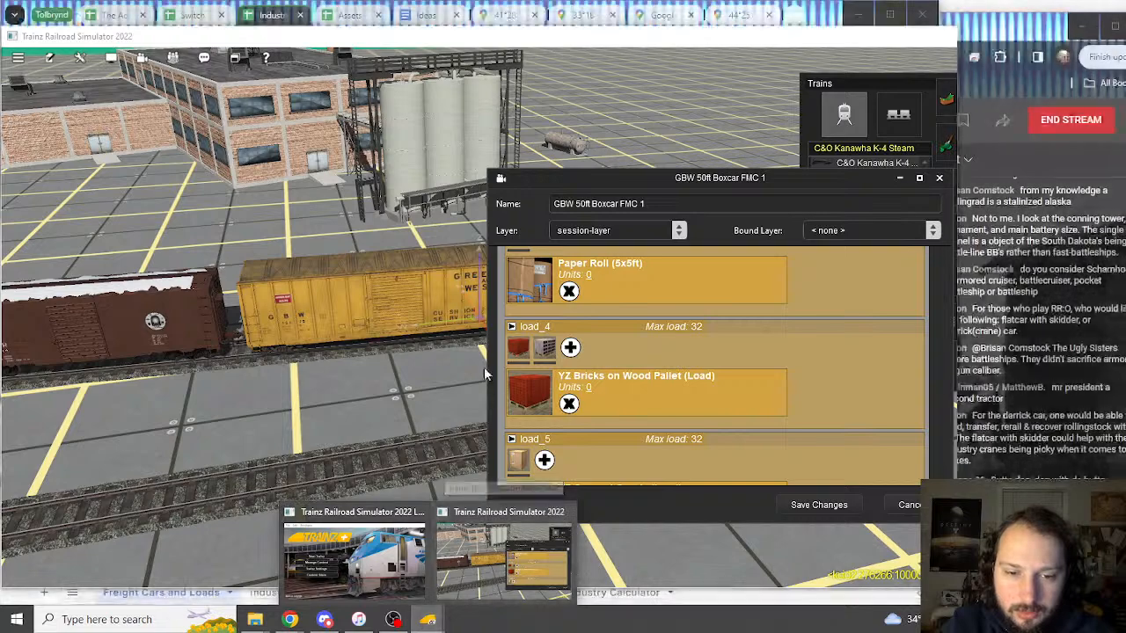
Step: Enter 32, 3 and 0 in the YZ Bricks boxcar cells BE254:BG254
text(32)
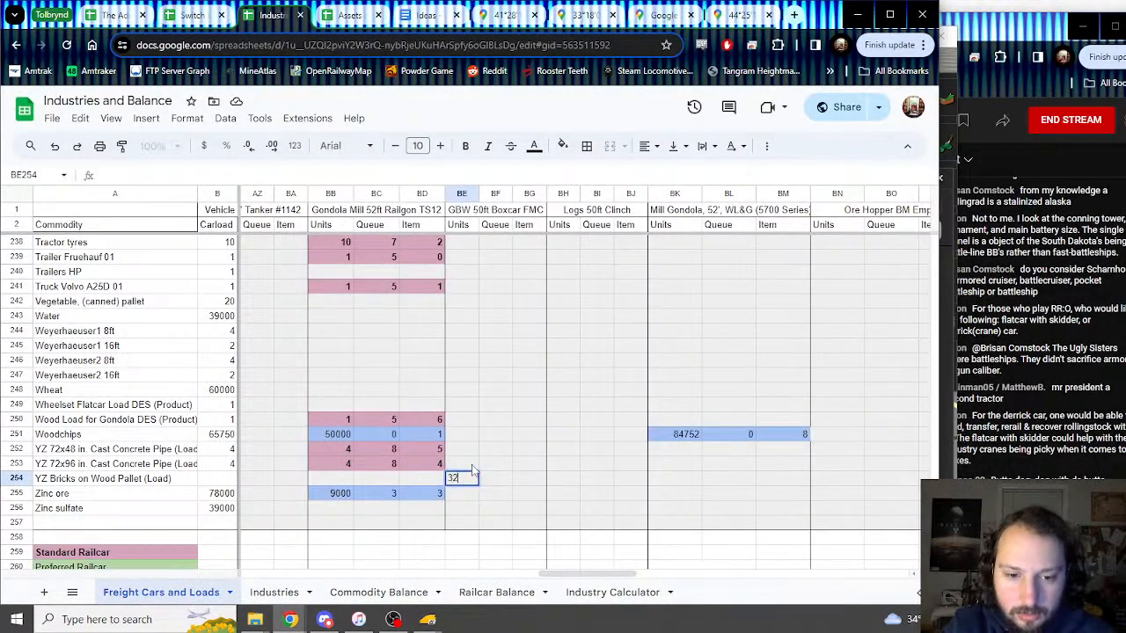
key(Tab)
text(3)
key(Tab)
text(0)
key(Tab)
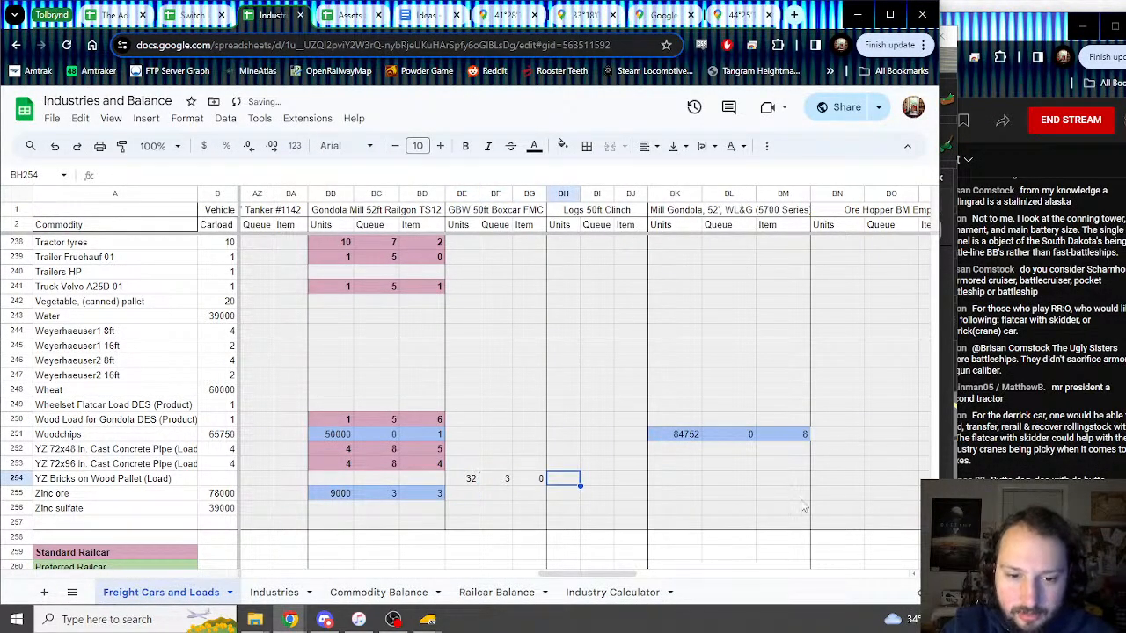
click(433, 620)
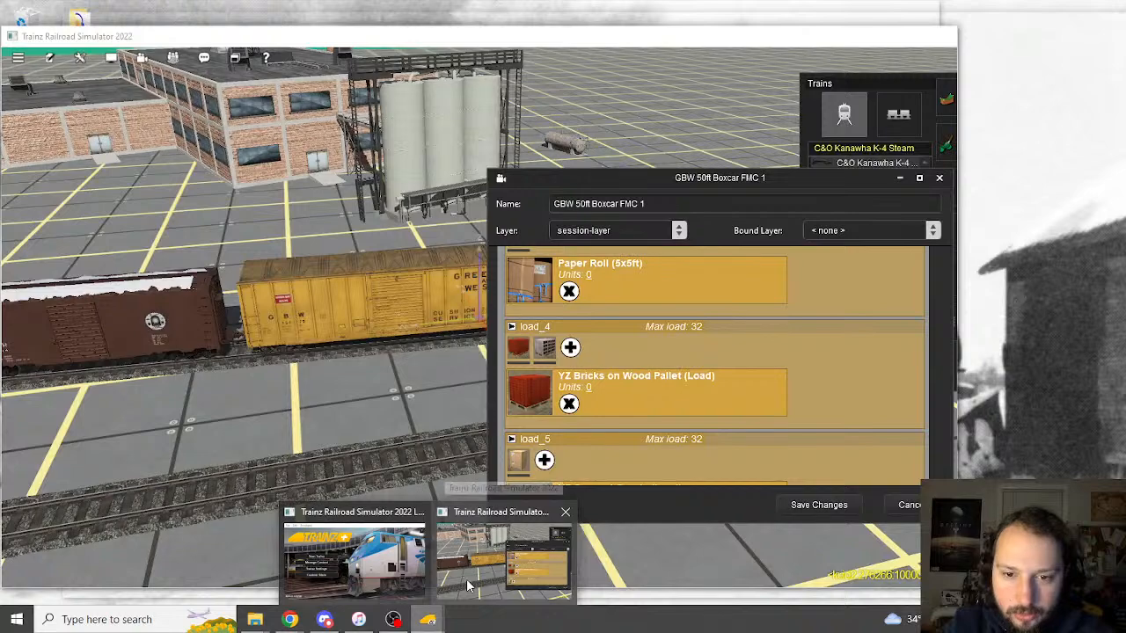
click(467, 579)
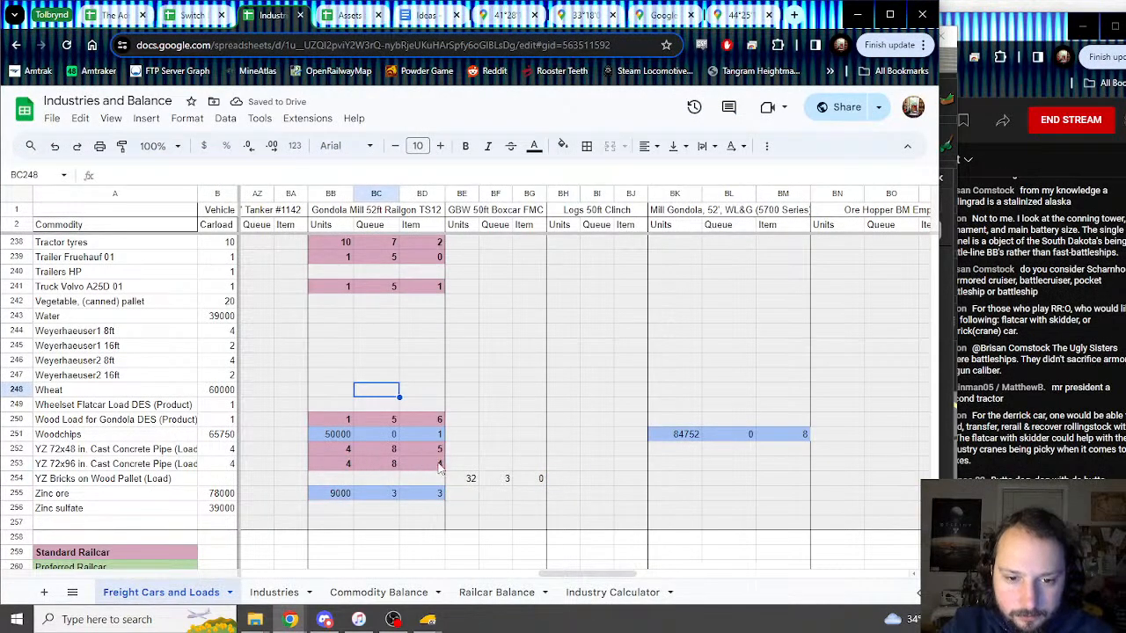
Step: Make the 32, 3, 0 entries bold with light magenta fill, undoing a stray paste
drag(462, 479, 537, 483)
key(ctrl+v)
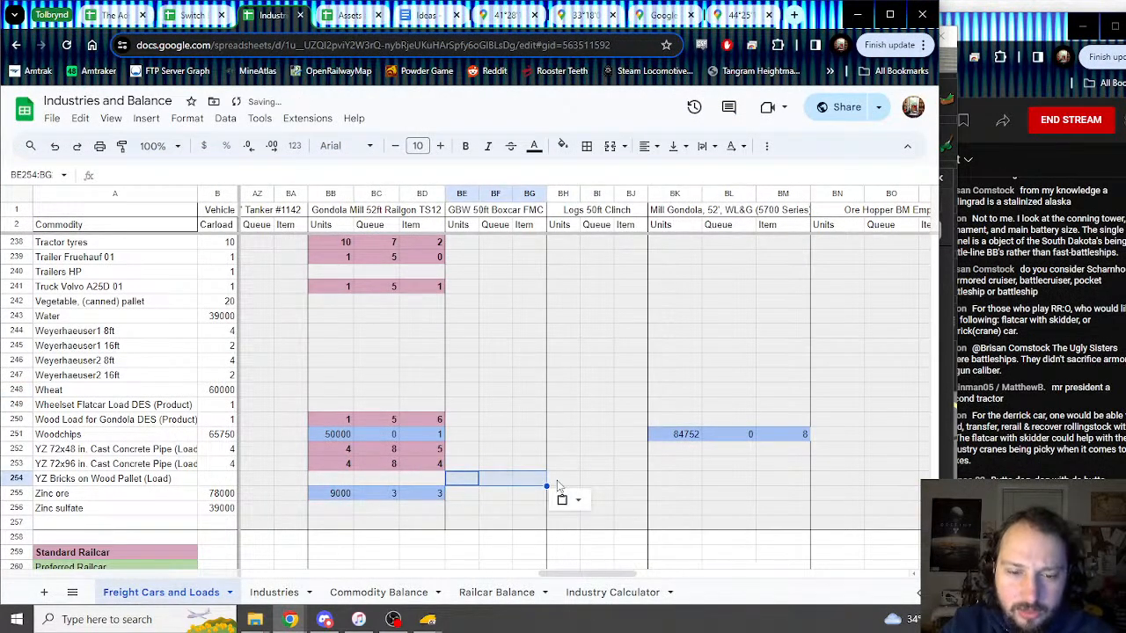
key(ctrl+z)
key(ctrl+b)
click(563, 147)
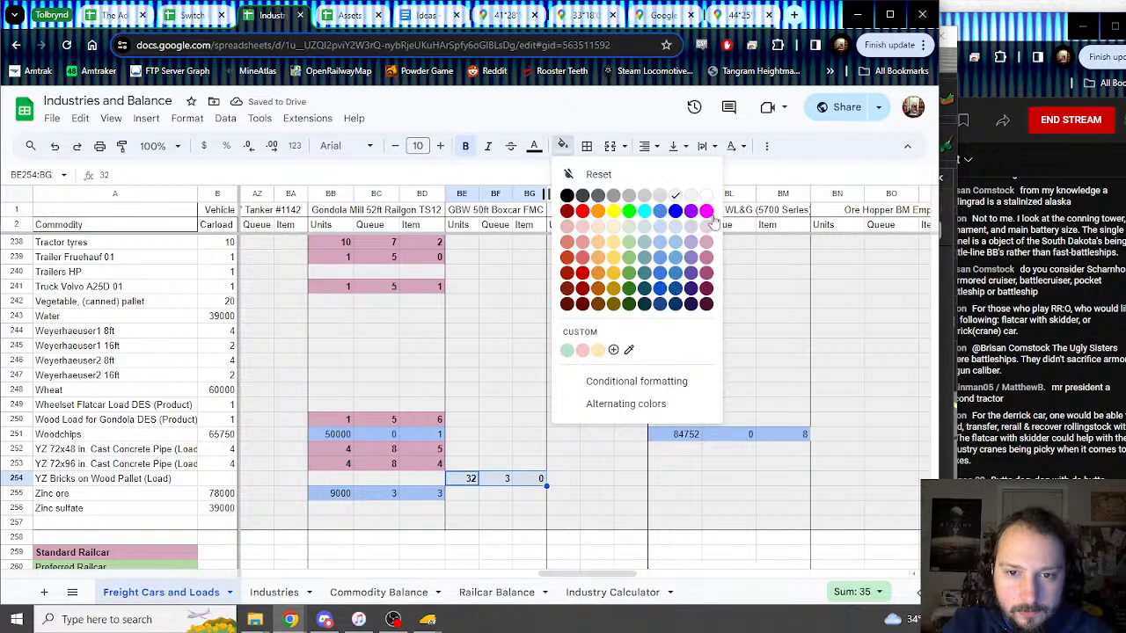
click(709, 252)
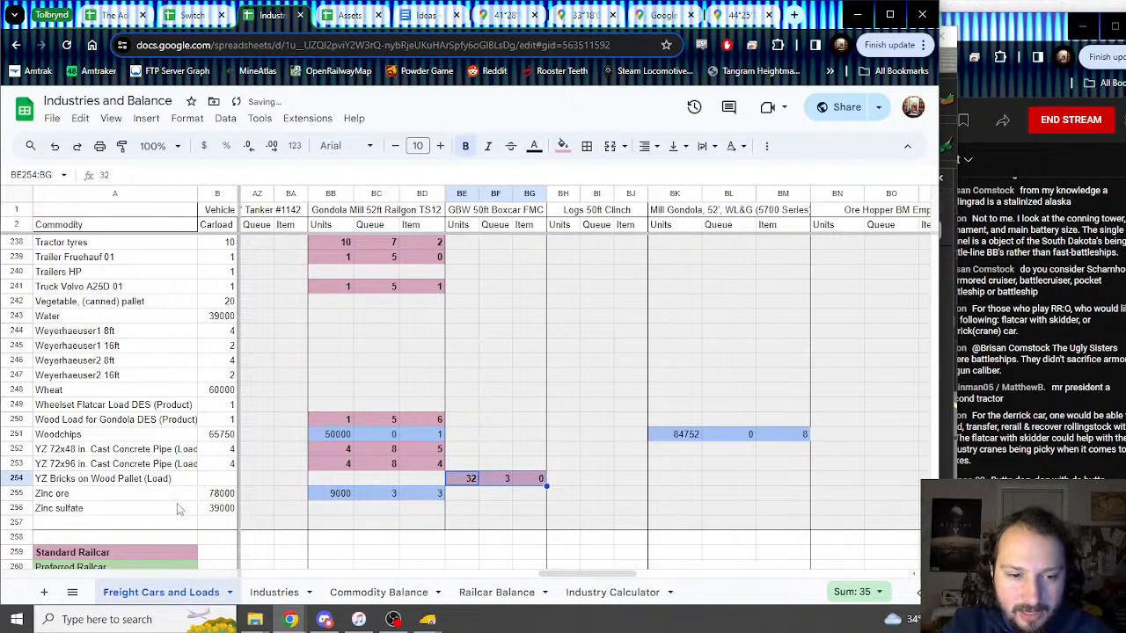
Step: Enter =BE254 as the YZ Bricks carload in B254, showing 32
click(227, 481)
text(=)
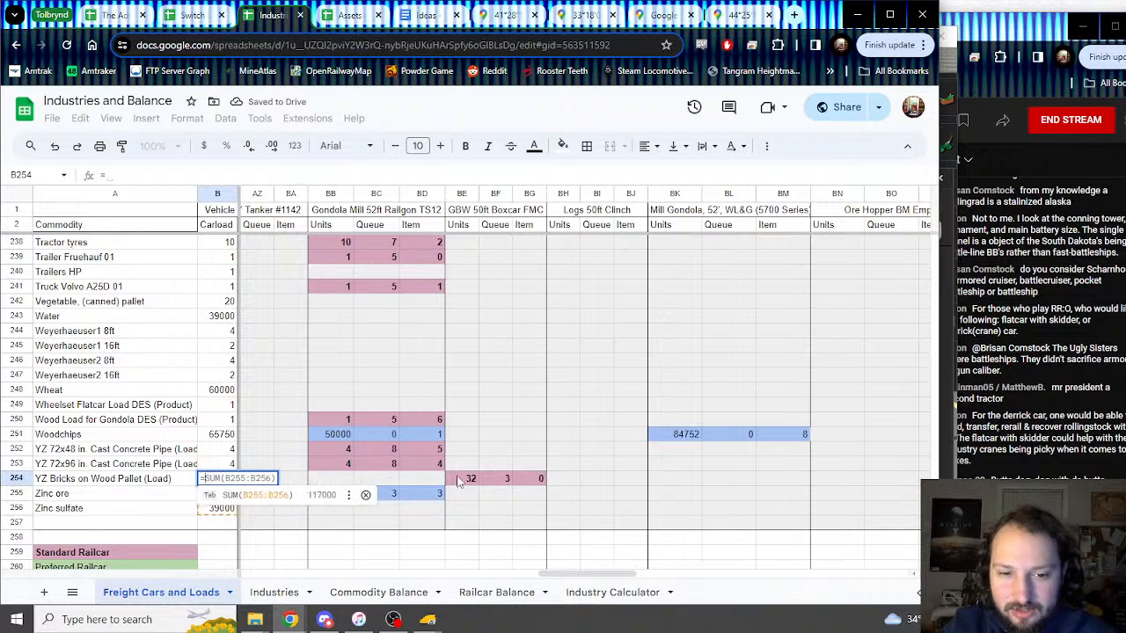
click(462, 478)
key(Return)
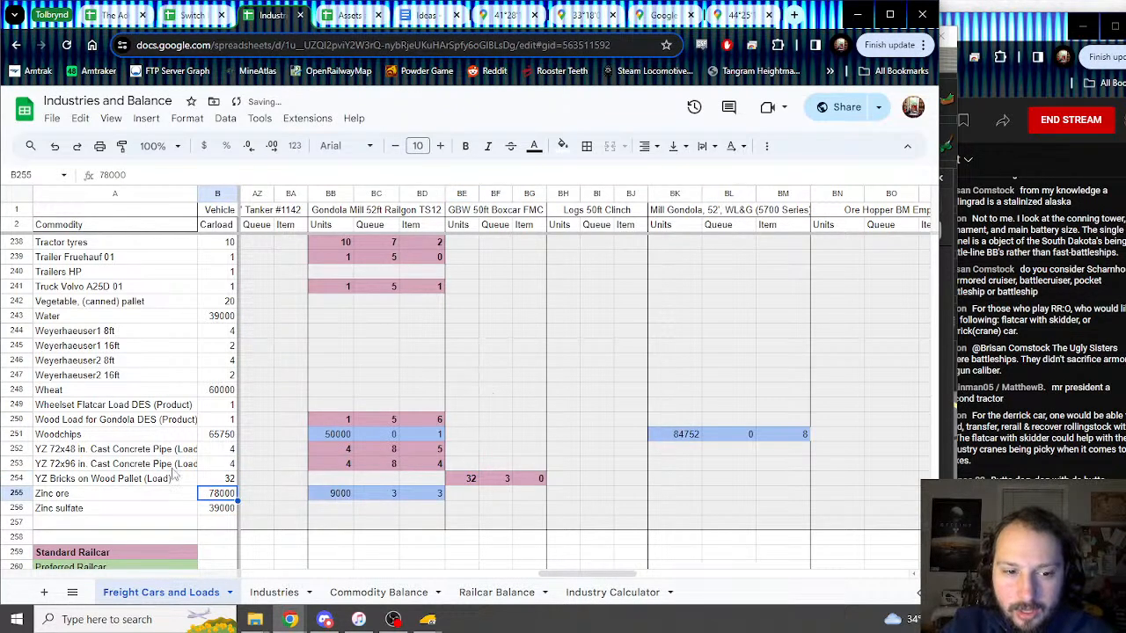
click(209, 484)
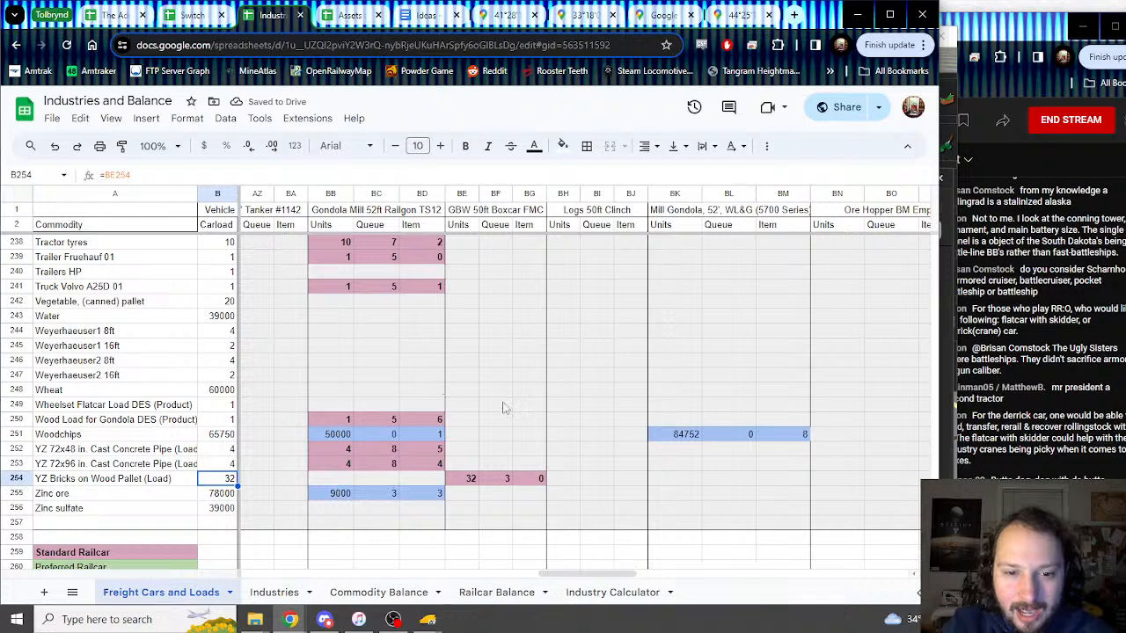
scroll(504, 407, up, 2)
scroll(504, 407, down, 3)
scroll(502, 407, up, 2)
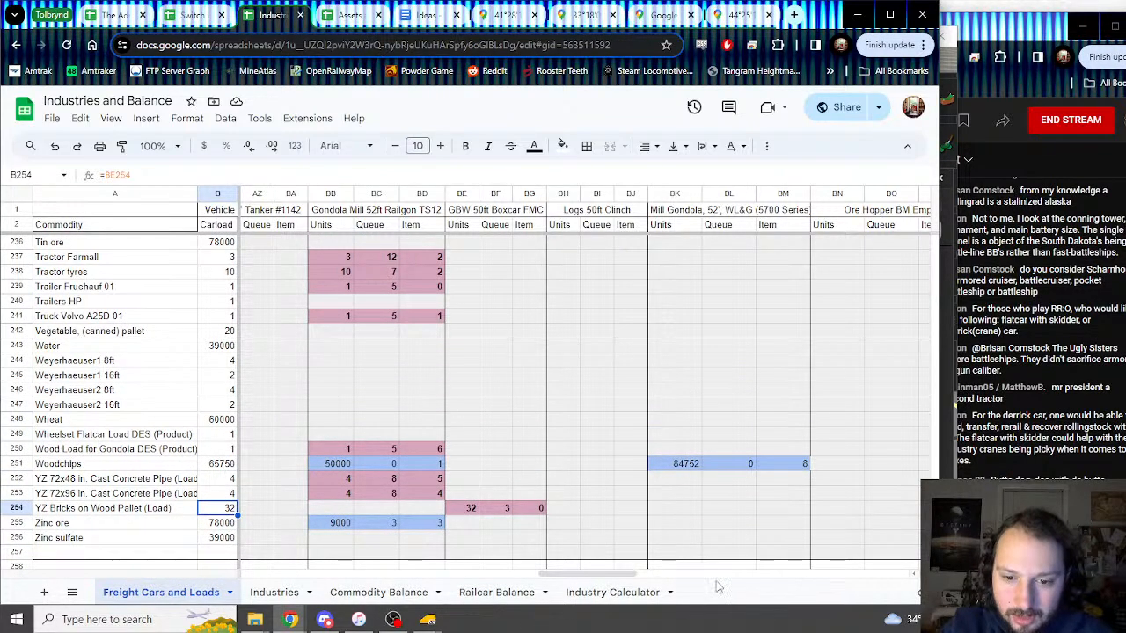
Step: In the Trainz load dialog, switch load_4 to YZ Blocks on Wood Pallet (Load)
drag(594, 581, 754, 557)
drag(588, 496, 683, 515)
drag(767, 577, 606, 583)
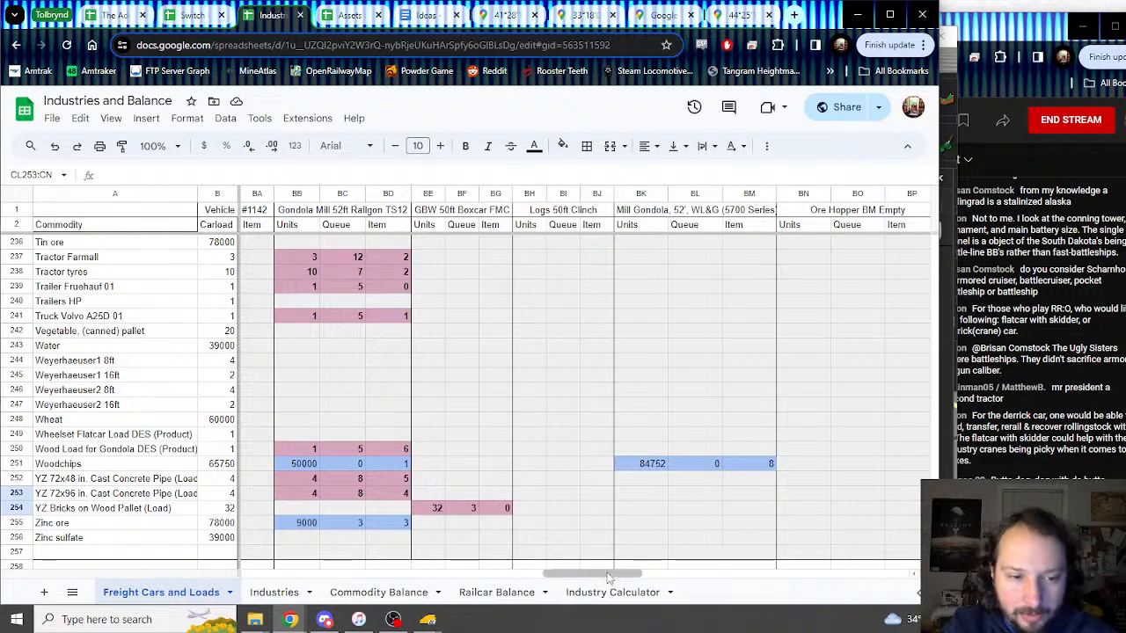
mouse_move(428, 618)
click(491, 581)
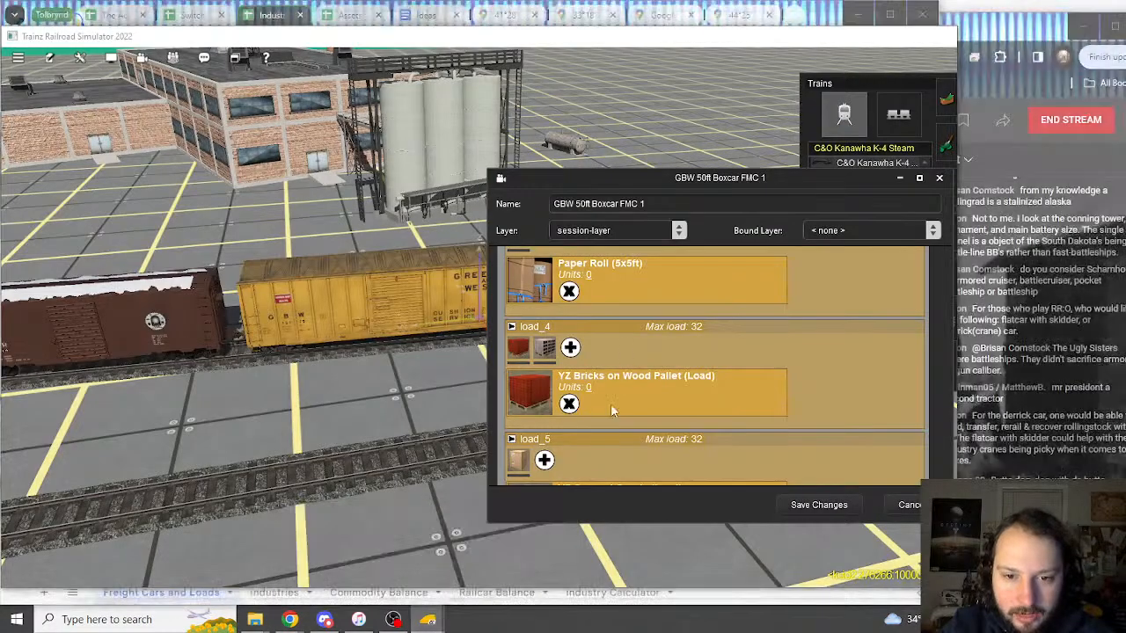
click(542, 353)
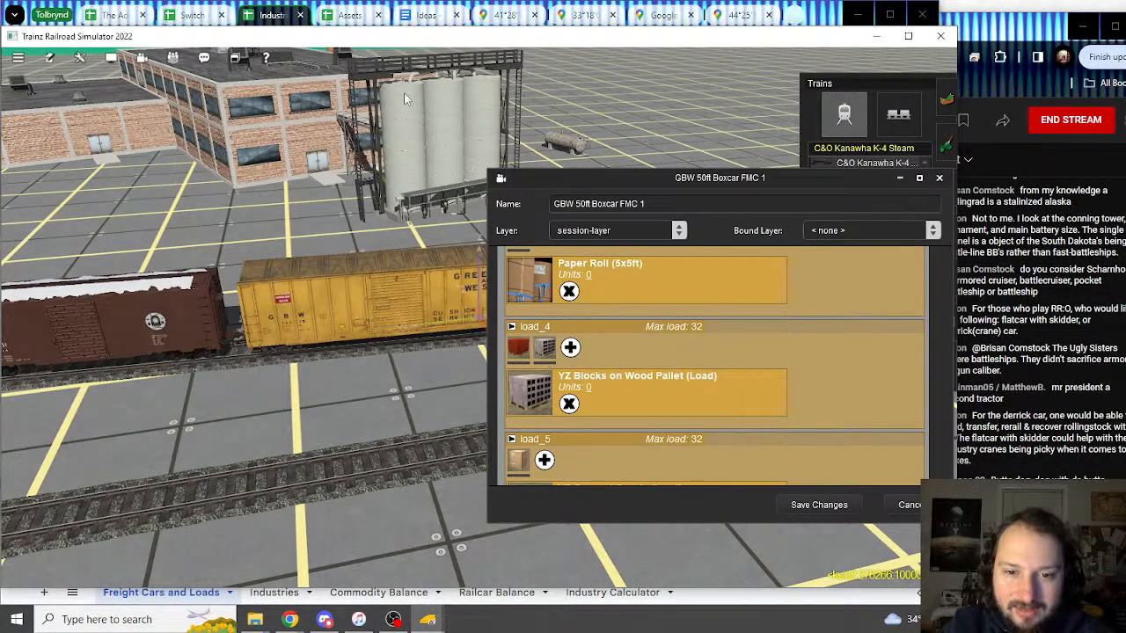
click(270, 18)
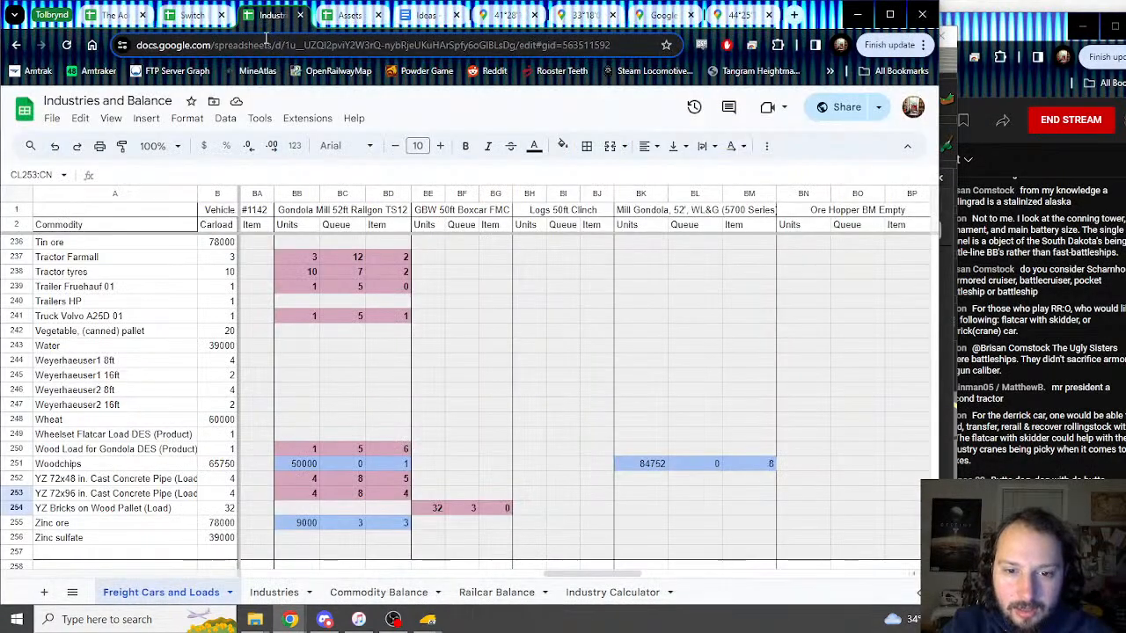
Step: Insert a row above YZ Bricks named YZ Blocks on Wood Pallet (Load)
click(81, 509)
right_click(25, 512)
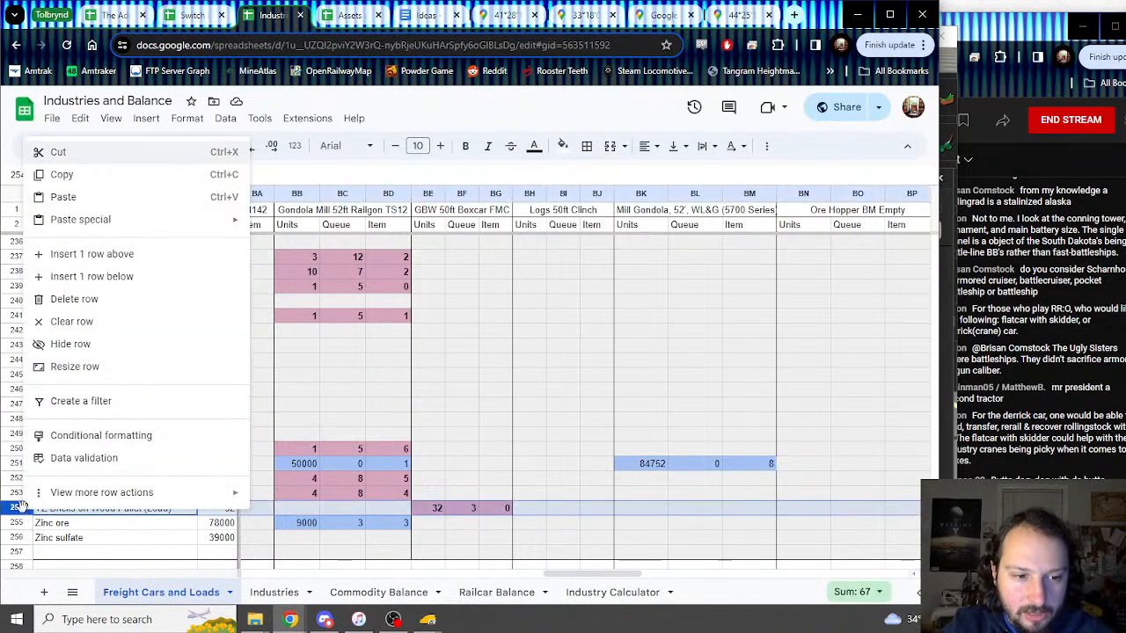
click(98, 257)
click(56, 508)
text(Y)
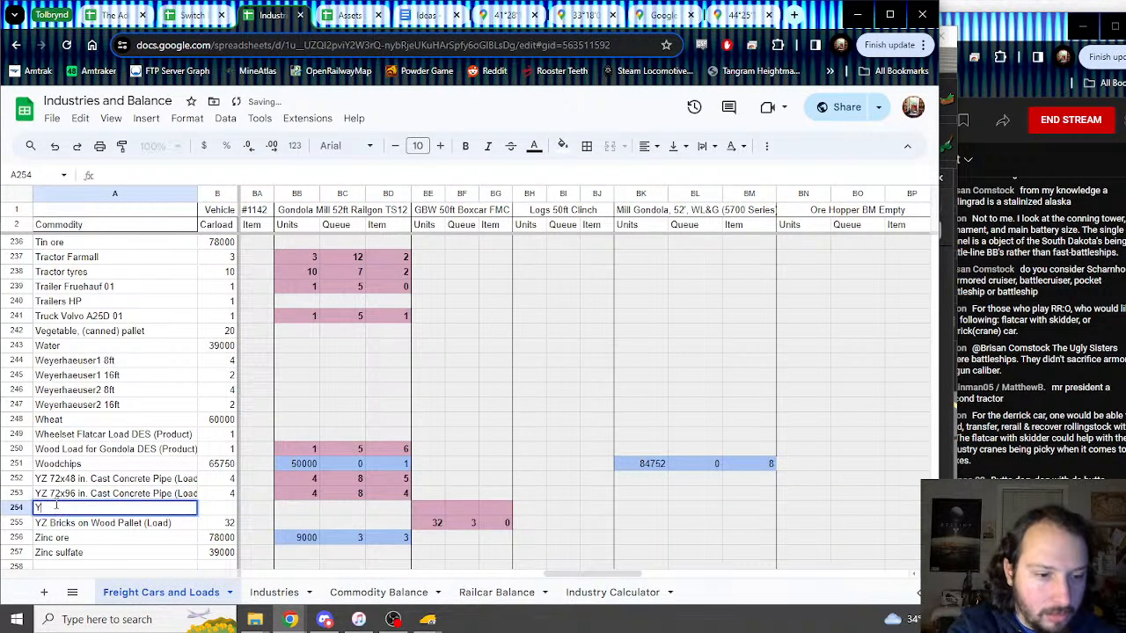
text(Z Blocks on )
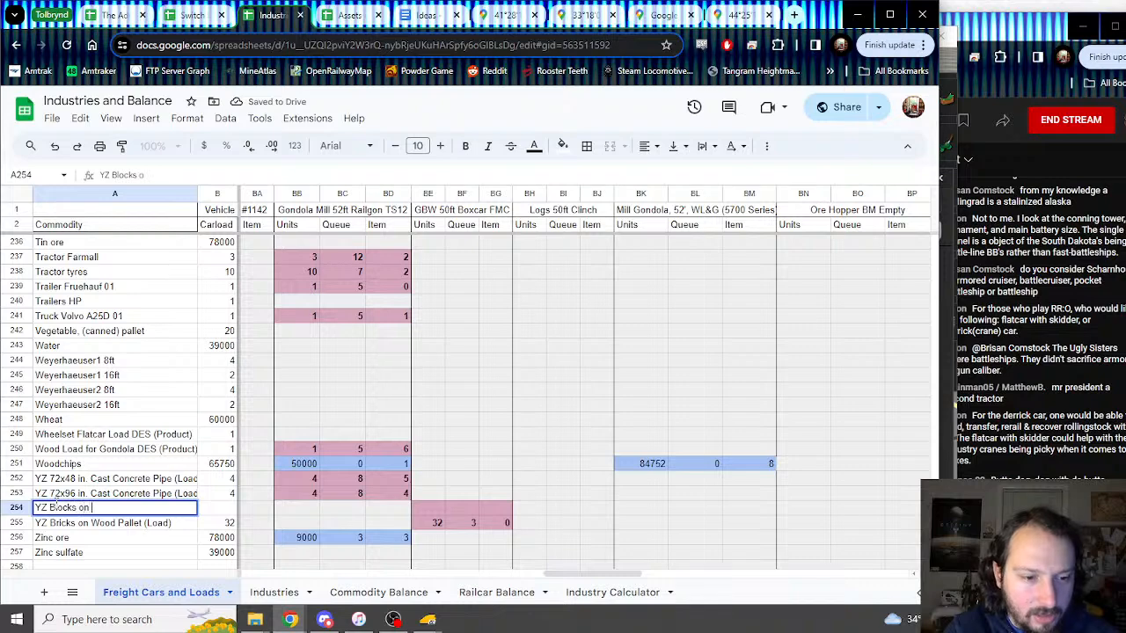
text(Wood Pallet (Load)
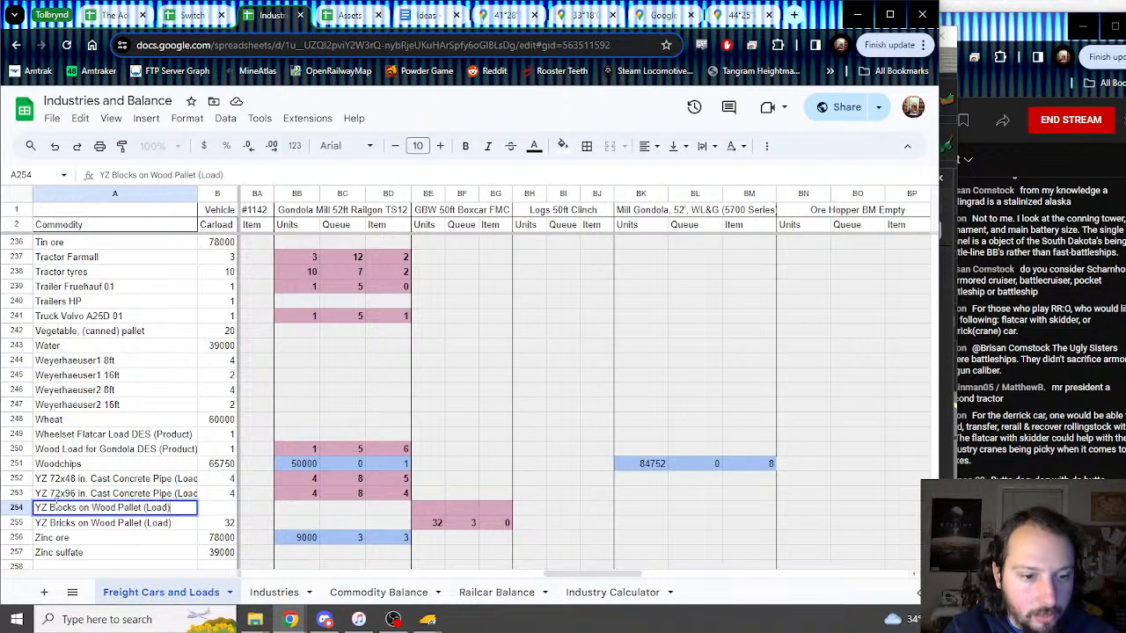
key(Tab)
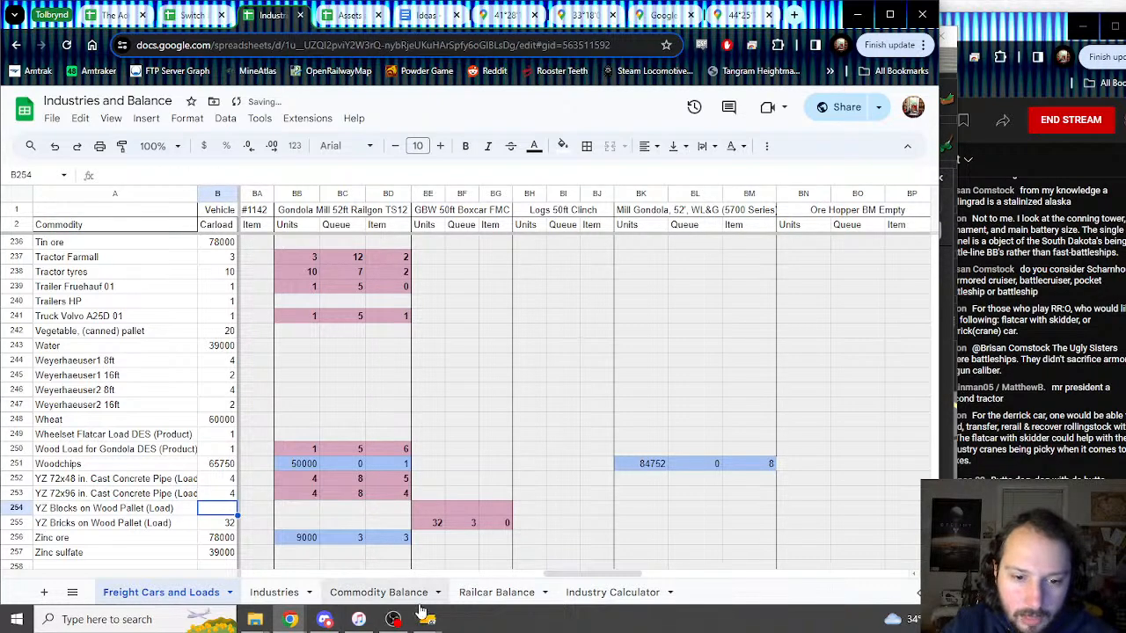
mouse_move(431, 620)
mouse_move(467, 557)
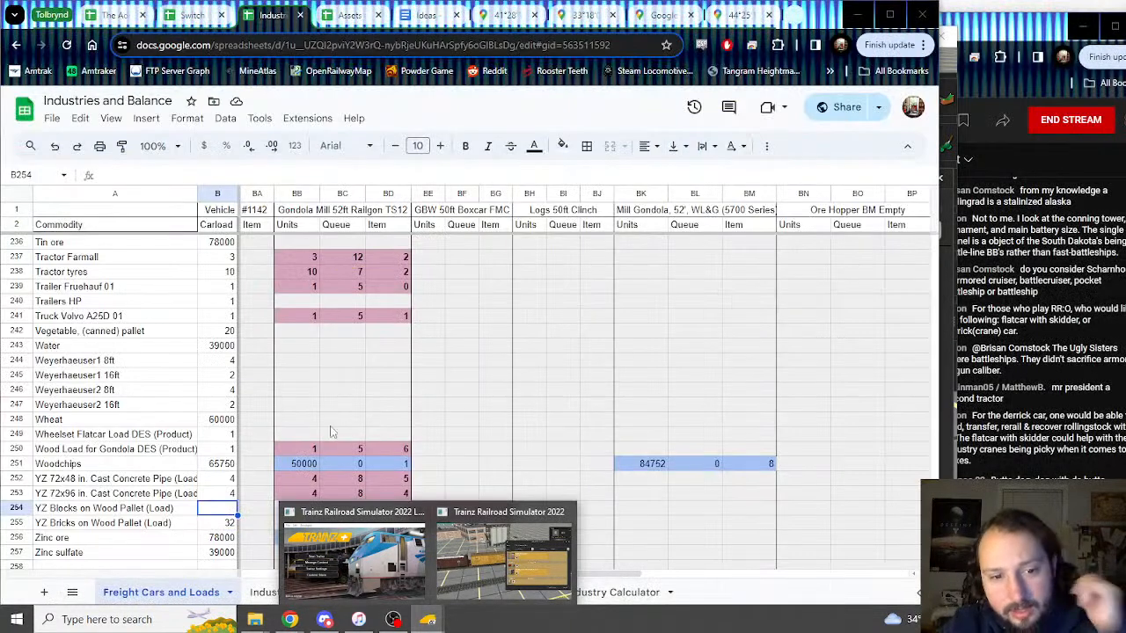
click(459, 465)
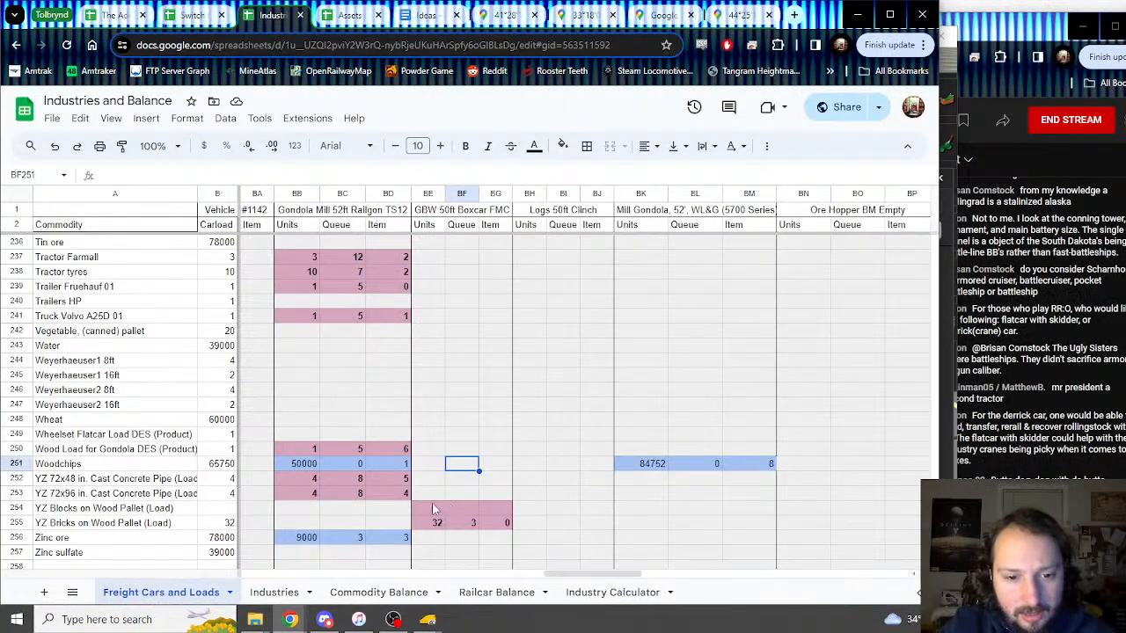
Step: Copy the YZ Bricks boxcar values into the YZ Blocks row, with Item set to 1
drag(437, 521, 499, 519)
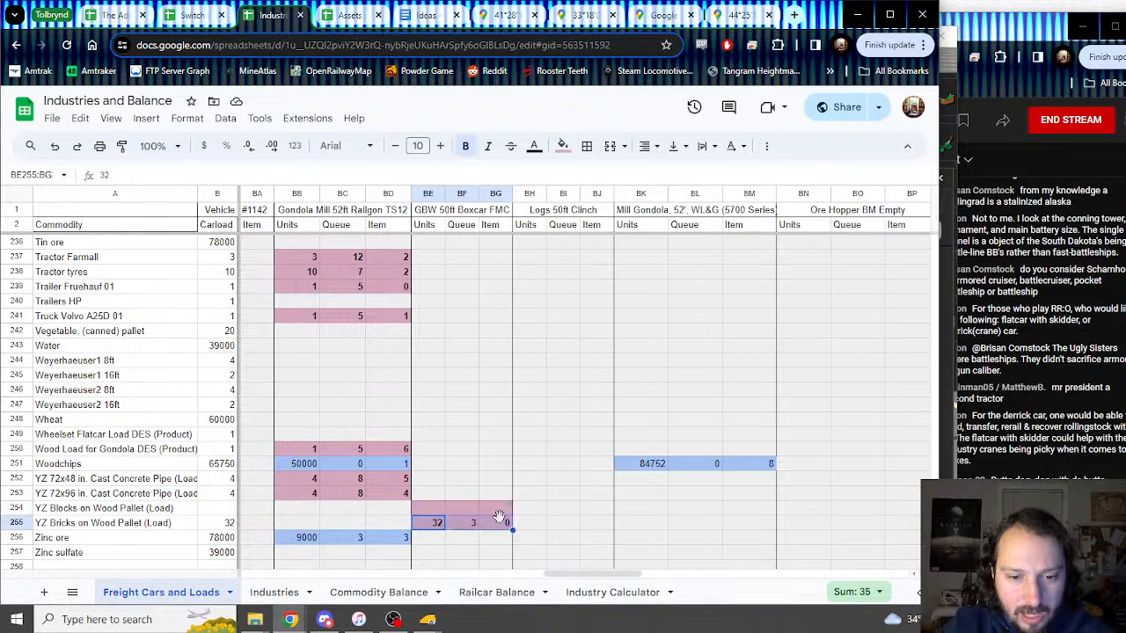
key(ctrl+c)
key(Up)
key(ctrl+v)
click(496, 508)
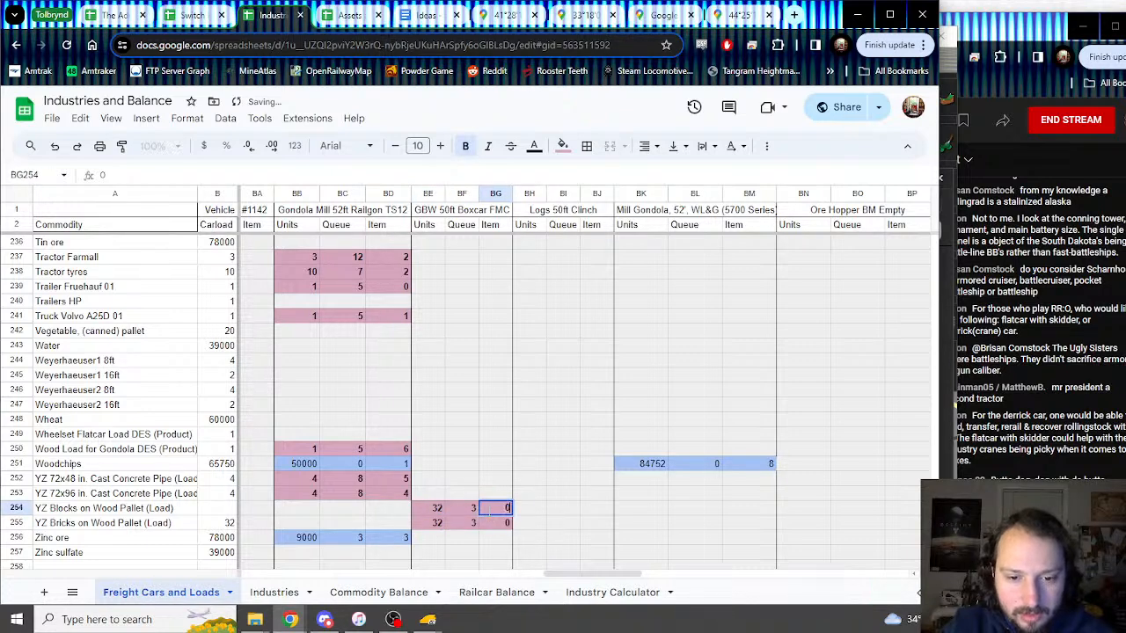
Step: Enter =BE254 as the YZ Blocks carload so it shows 32
click(221, 510)
text(=)
key(Down)
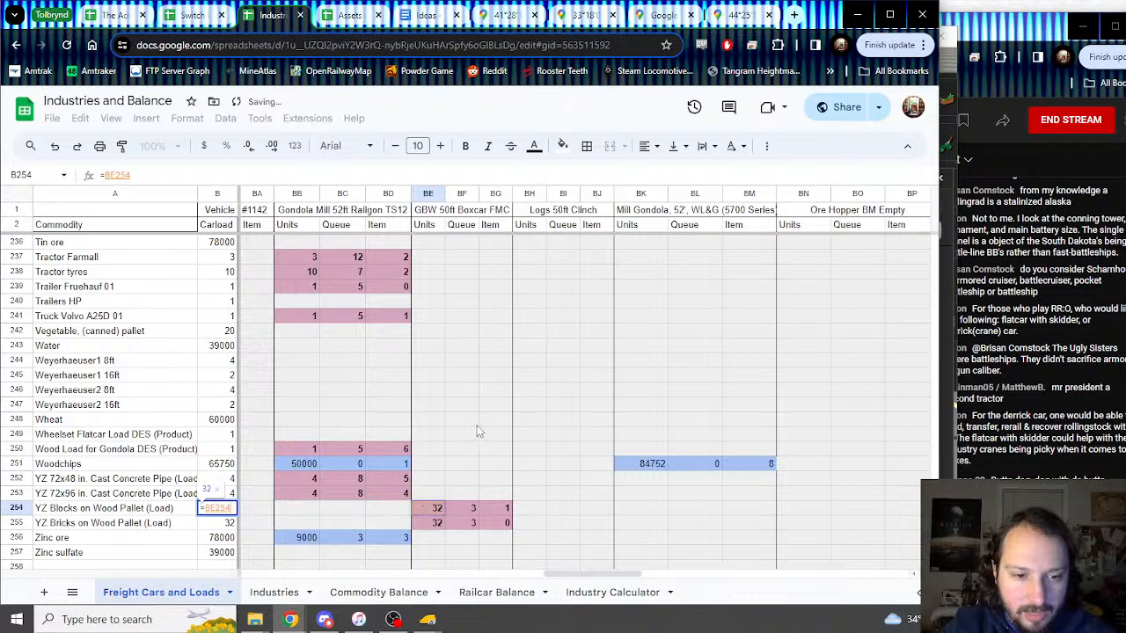
key(Return)
mouse_move(400, 623)
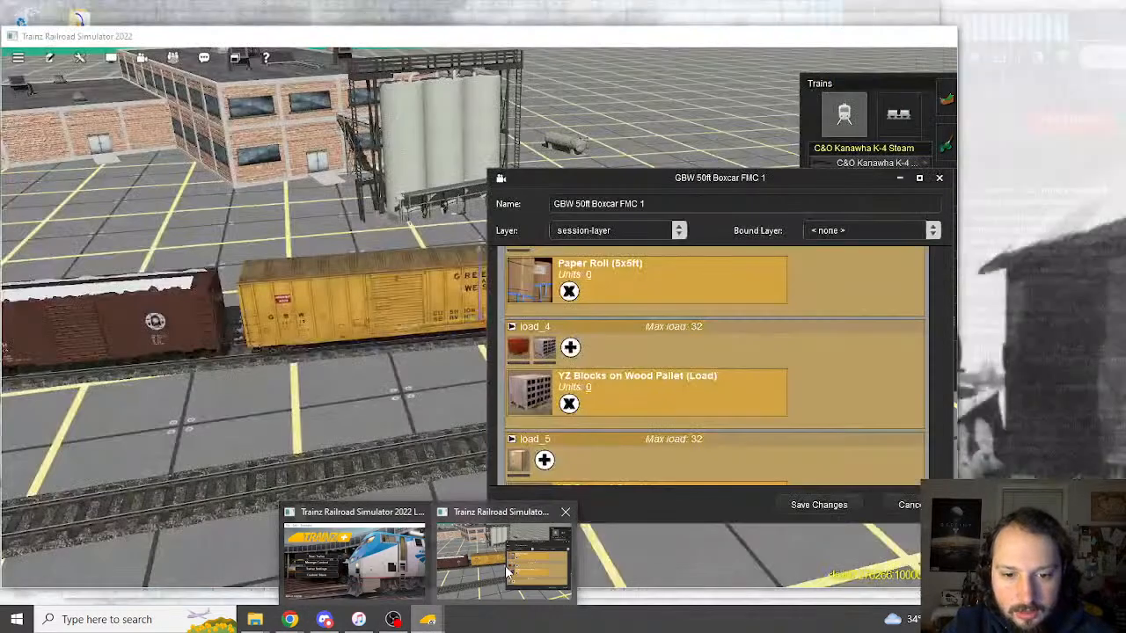
click(493, 572)
scroll(602, 407, down, 2)
scroll(613, 407, down, 2)
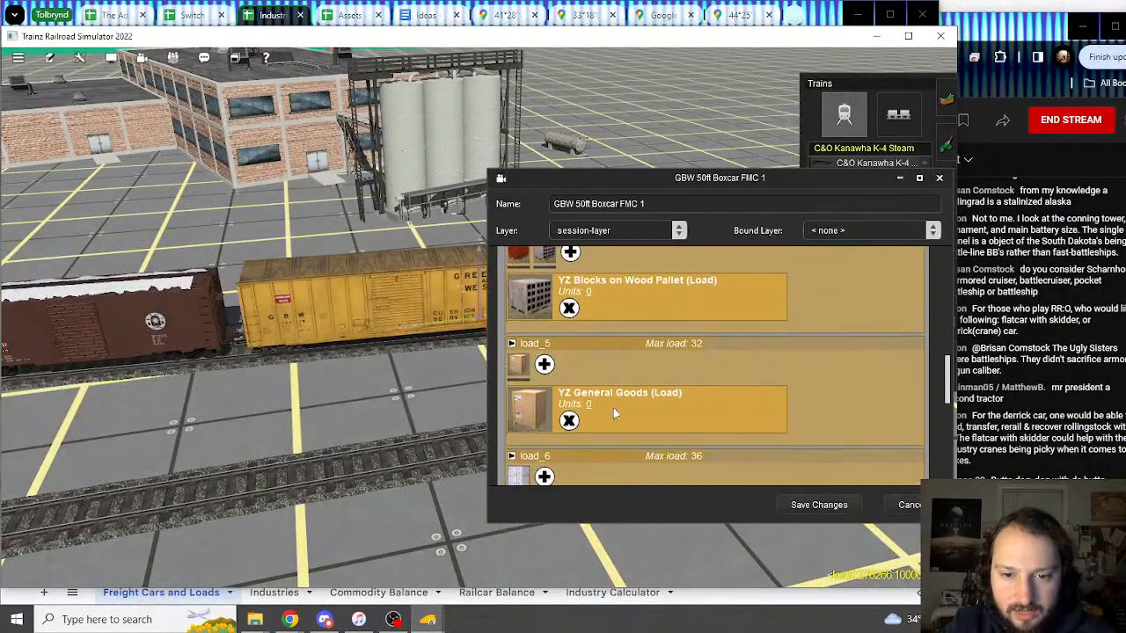
scroll(614, 413, down, 1)
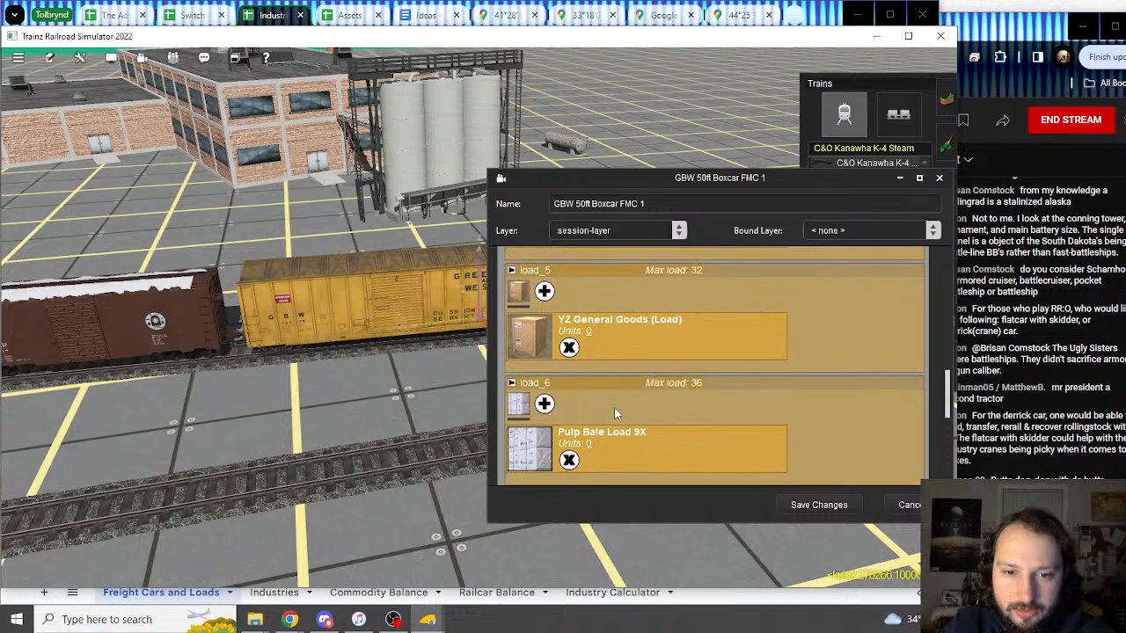
click(269, 20)
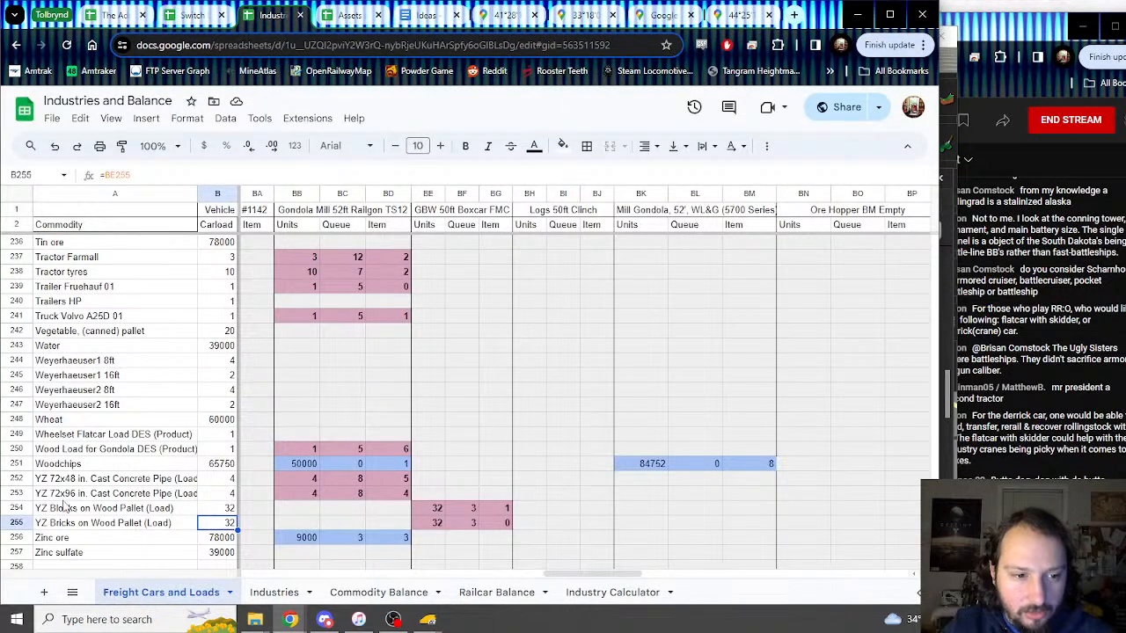
Step: Insert a row above Zinc ore named 'YZ General Goods (Load)'
click(18, 540)
right_click(18, 540)
click(88, 287)
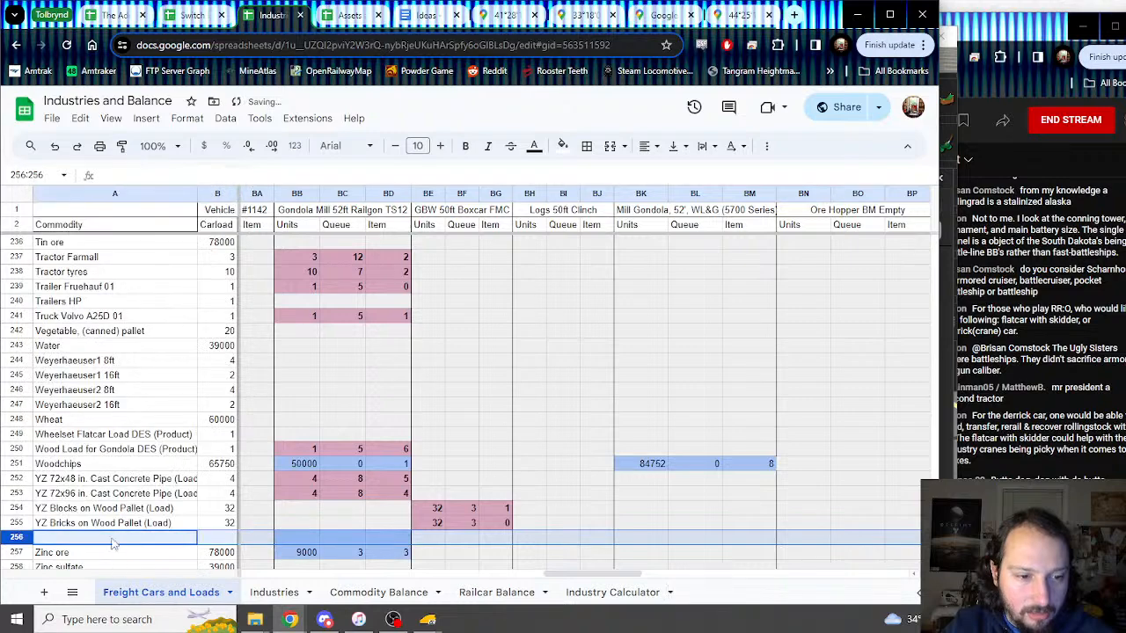
click(112, 540)
text(YZ Ger)
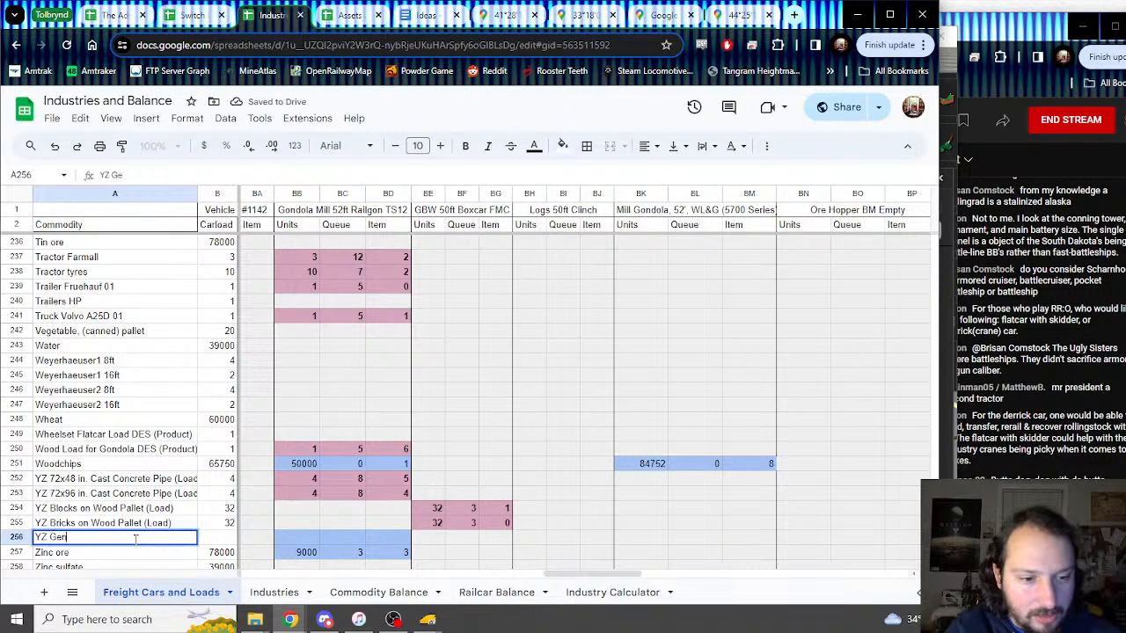
text(eral Goods)
key(Tab)
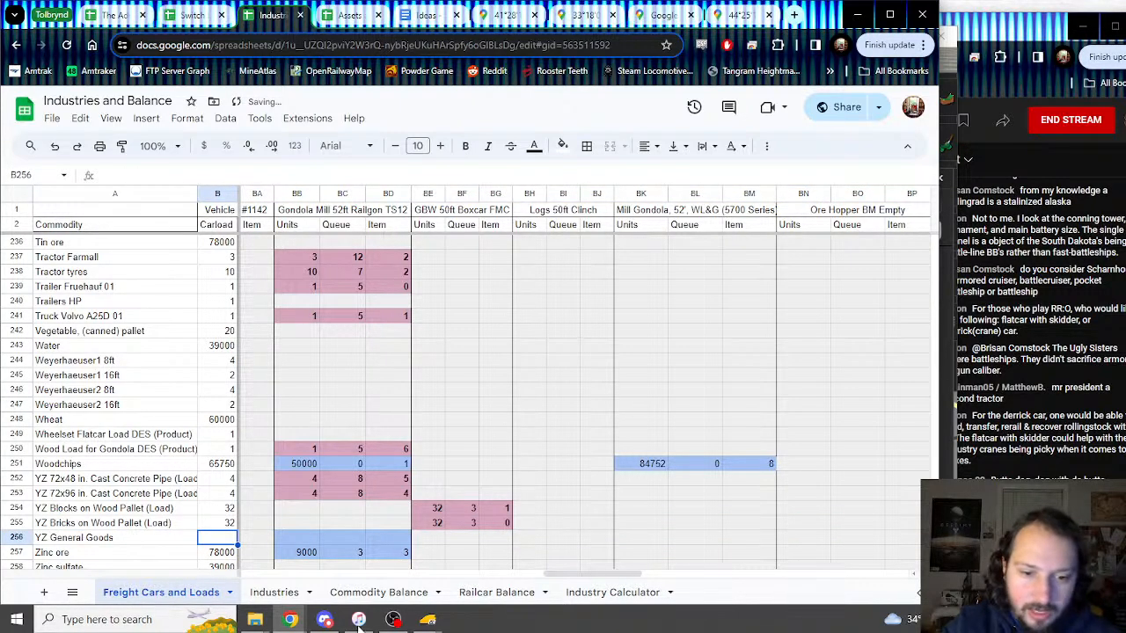
mouse_move(427, 620)
mouse_move(493, 588)
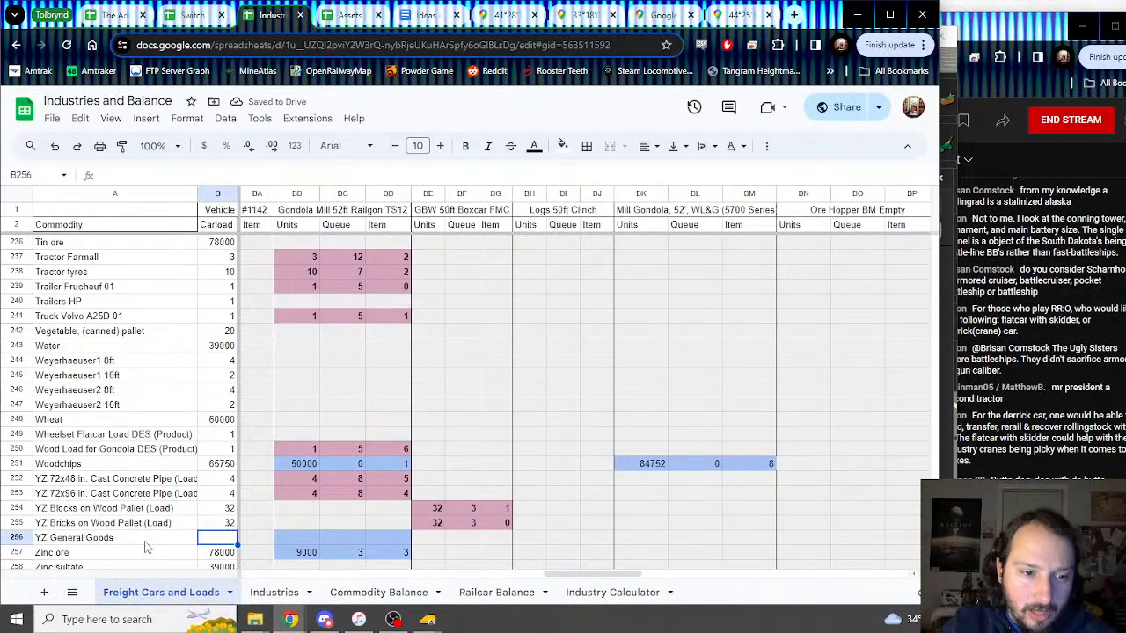
double_click(146, 541)
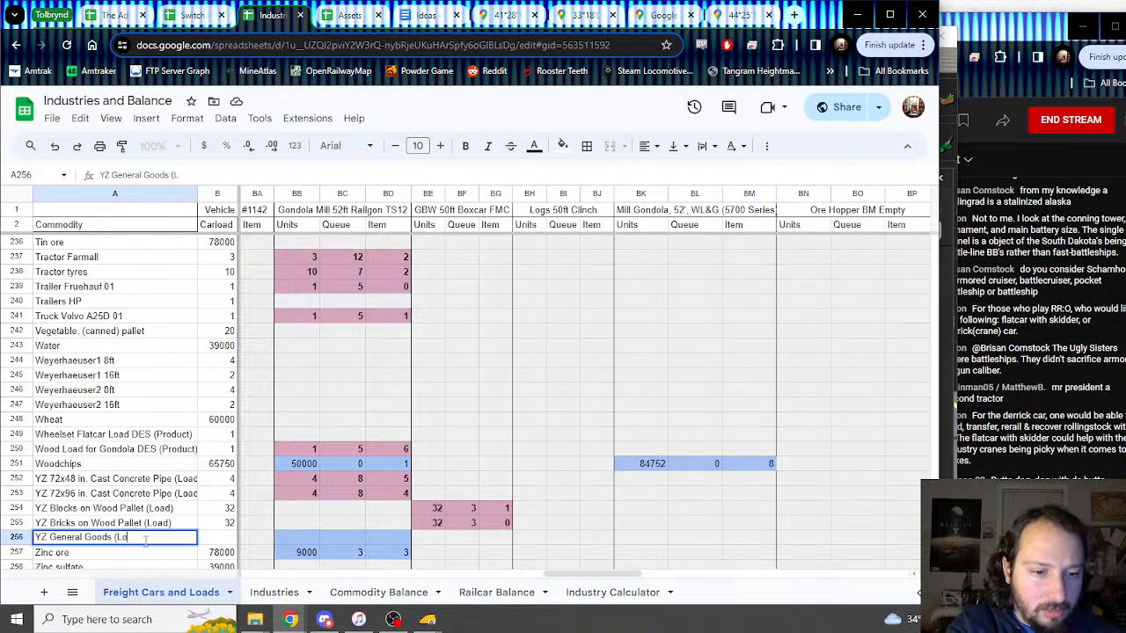
key(Tab)
Step: Paste the row above's GBW boxcar values into the new row and compare with the Trainz load list
drag(293, 526, 489, 528)
key(ctrl+c)
click(435, 540)
key(ctrl+v)
click(436, 540)
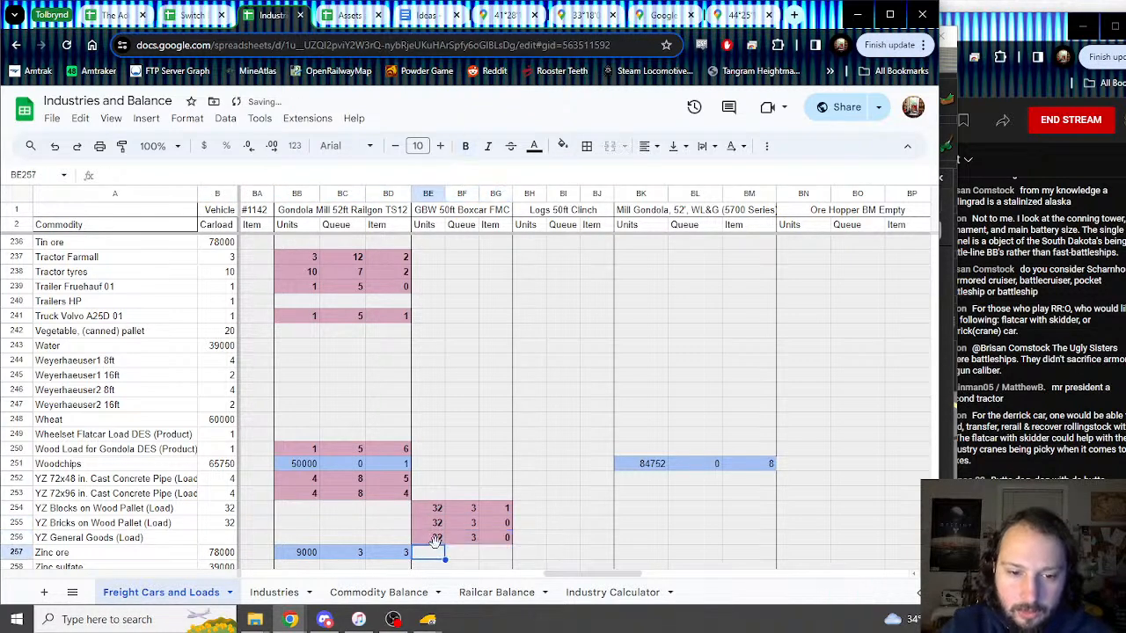
mouse_move(428, 619)
click(506, 589)
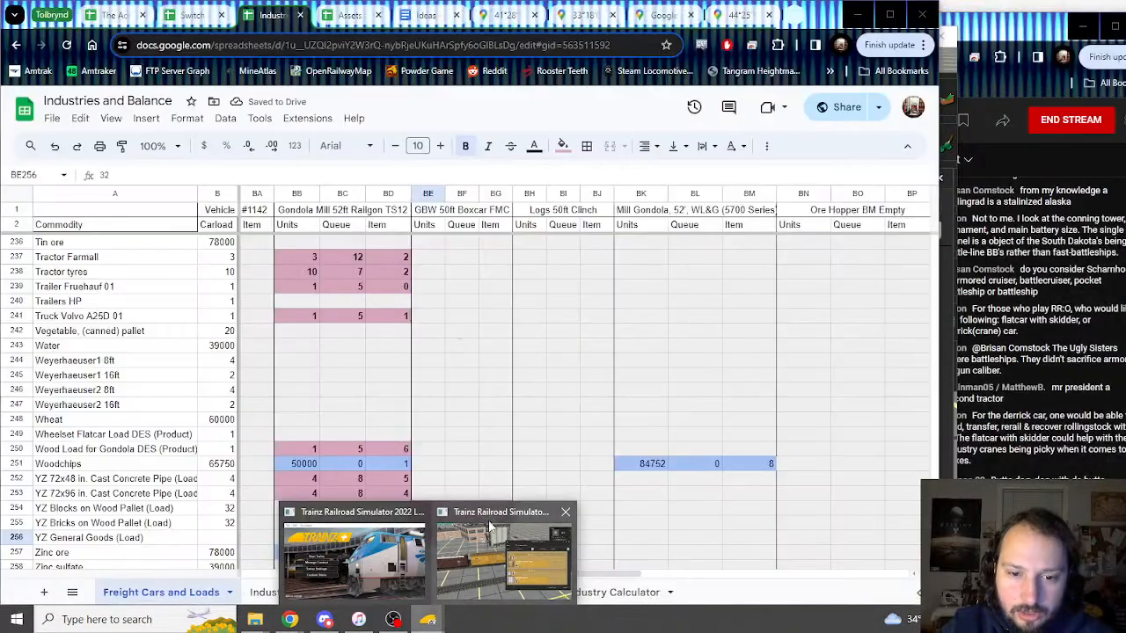
click(488, 538)
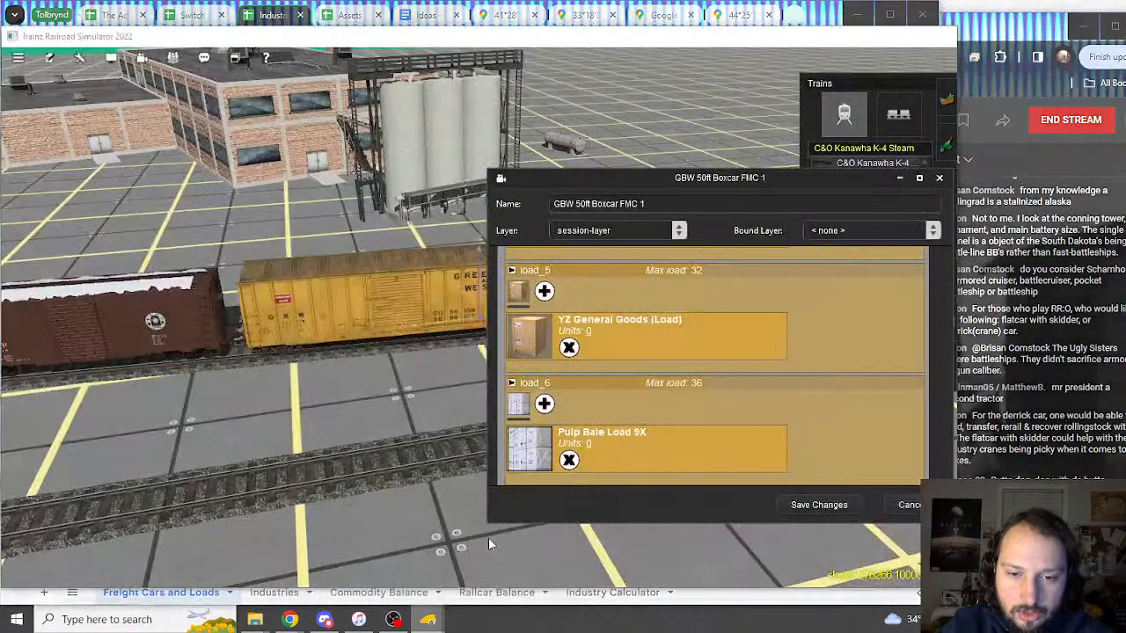
scroll(600, 377, up, 2)
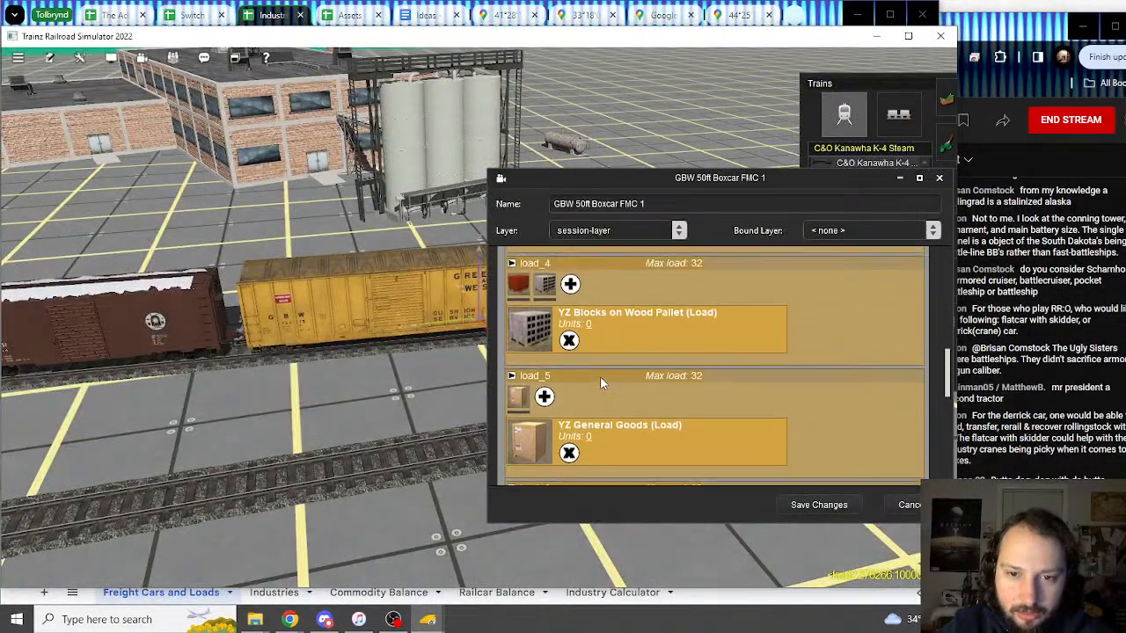
Step: Change the General Goods Queue value to 4
click(271, 17)
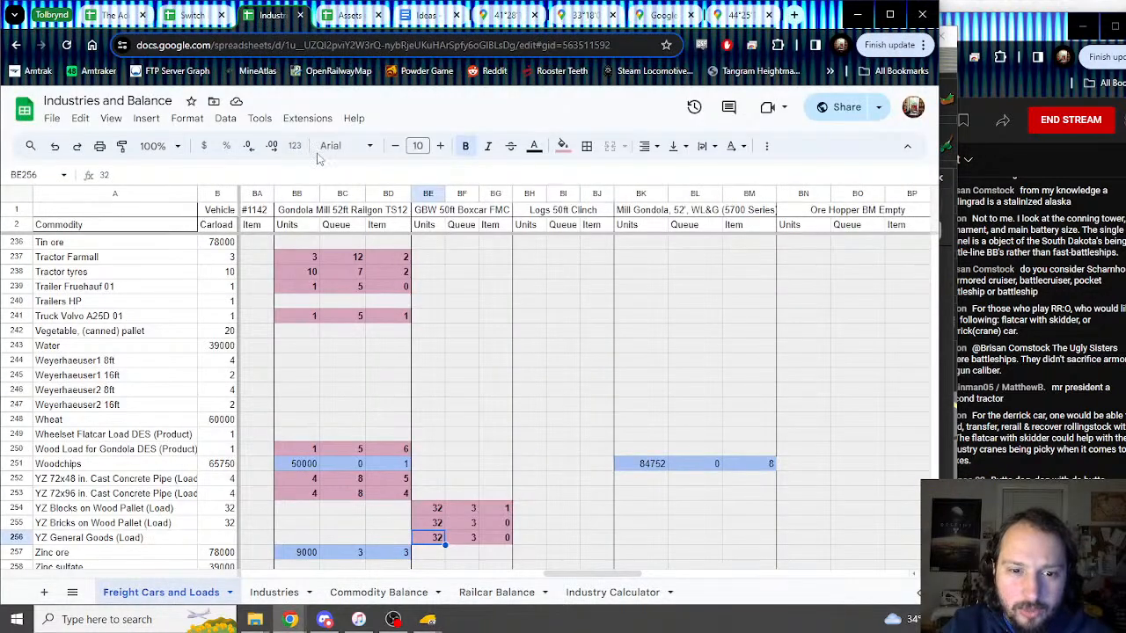
click(475, 542)
text(4)
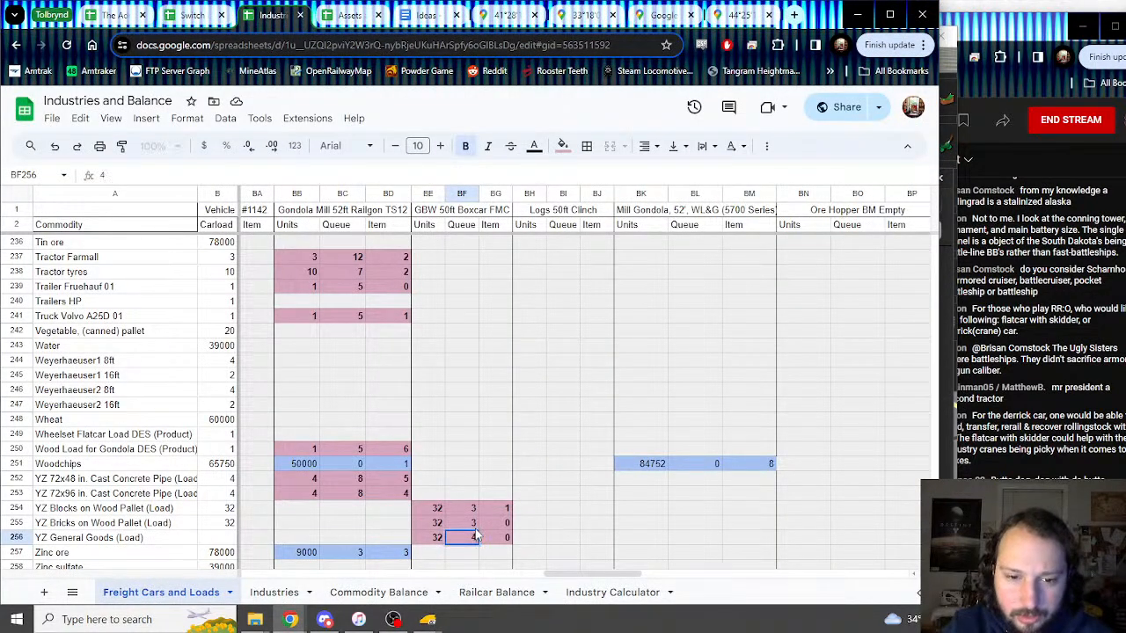
key(Return)
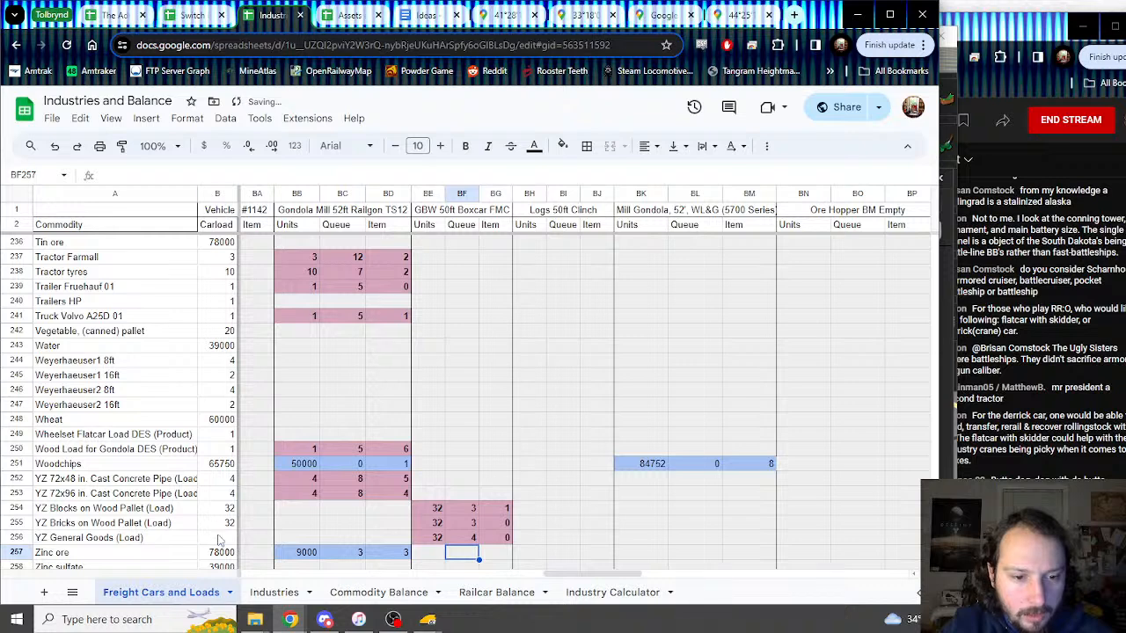
Step: Set the General Goods carload to =BE256, giving 32, and recheck the Trainz load dialog
click(218, 538)
text(=)
click(437, 541)
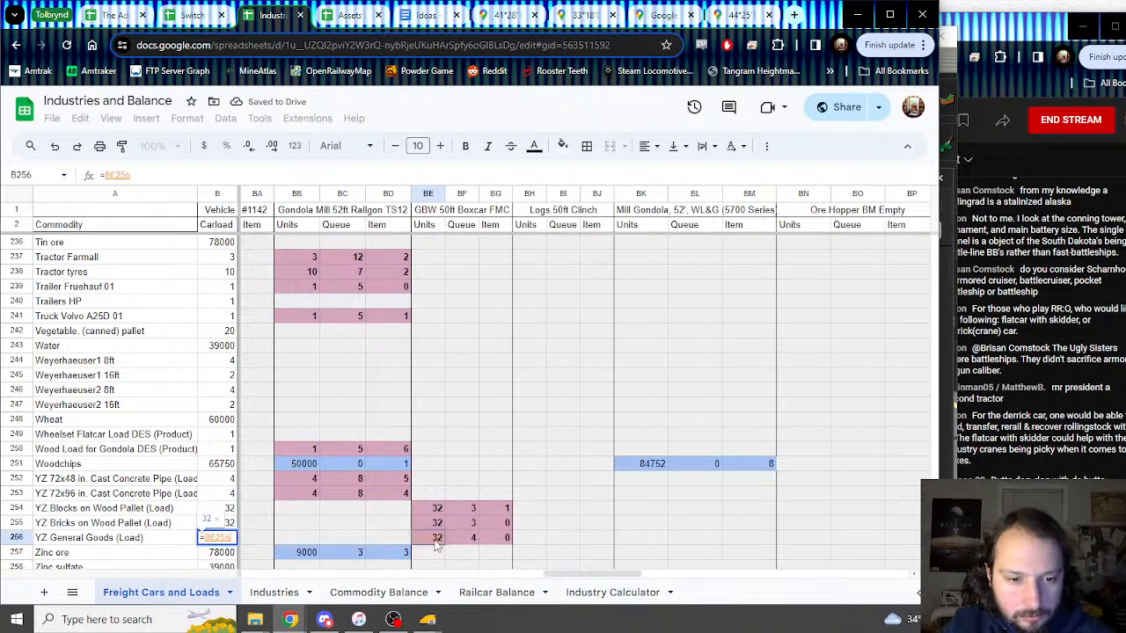
key(Return)
mouse_move(427, 619)
click(489, 568)
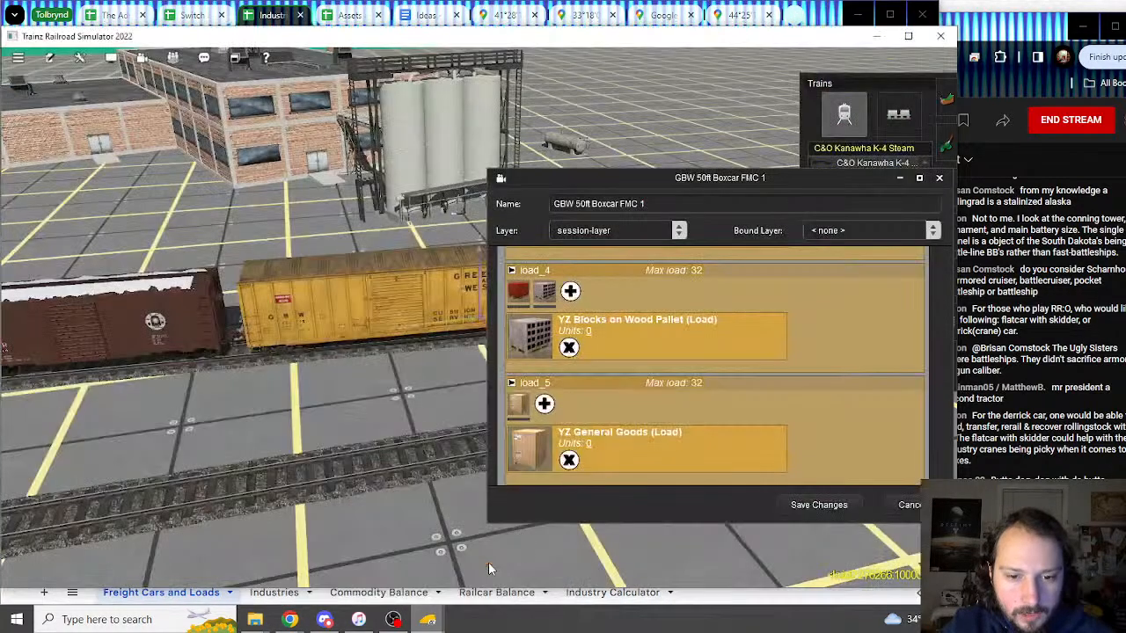
scroll(594, 390, down, 5)
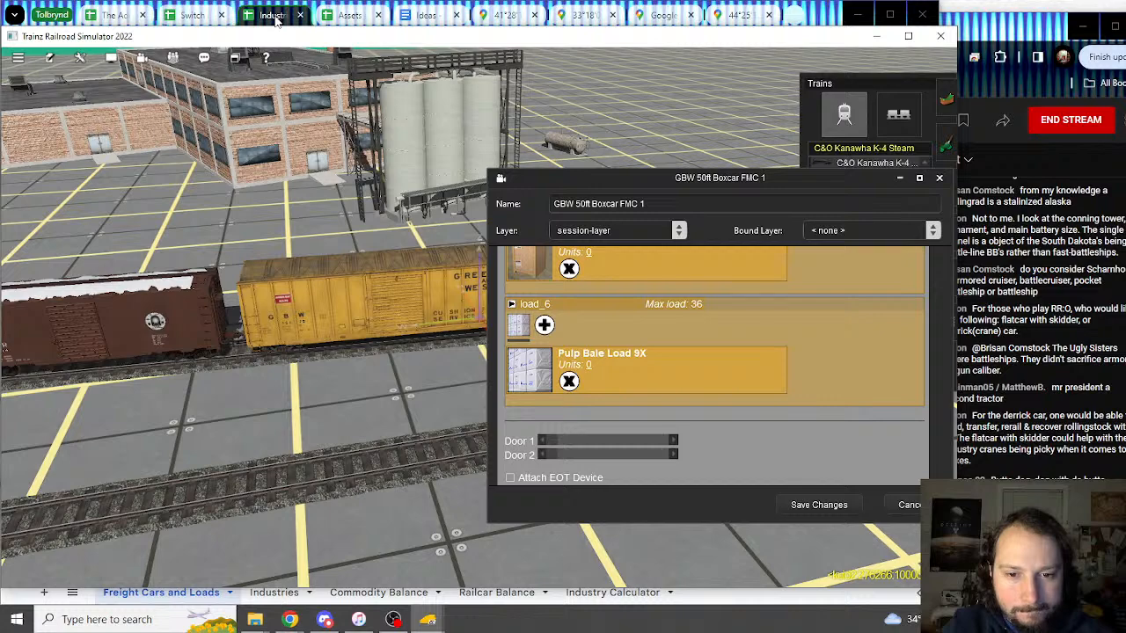
click(275, 19)
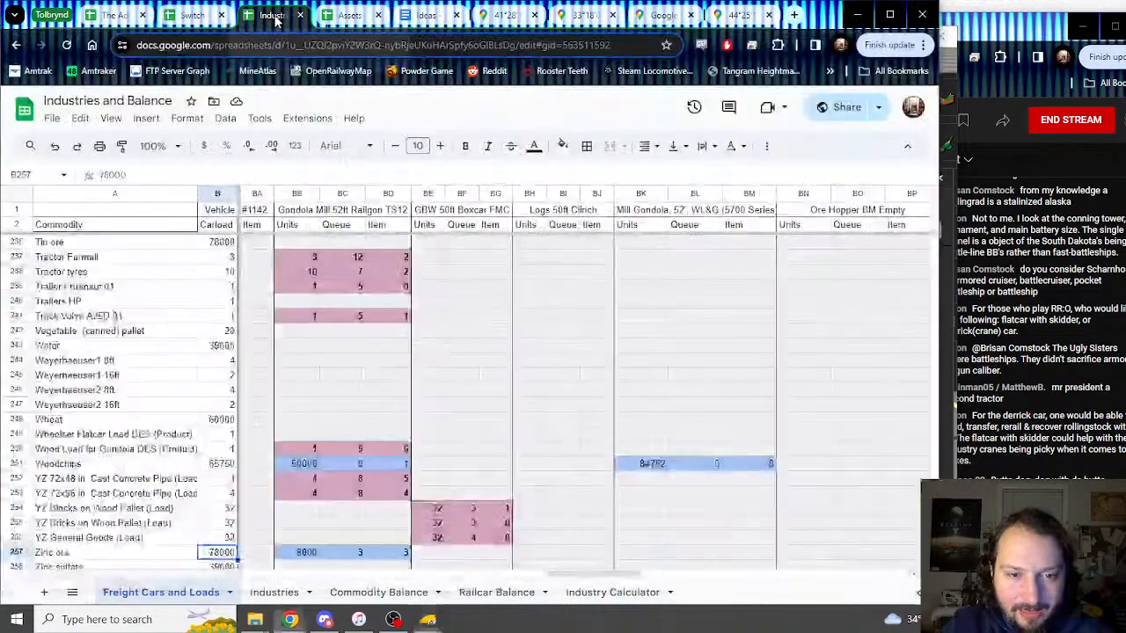
Step: Insert row 169 above Pulpwood Logs for GSI and name it 'Pulp Bale Load 9X'
scroll(42, 352, down, 10)
scroll(41, 351, up, 6)
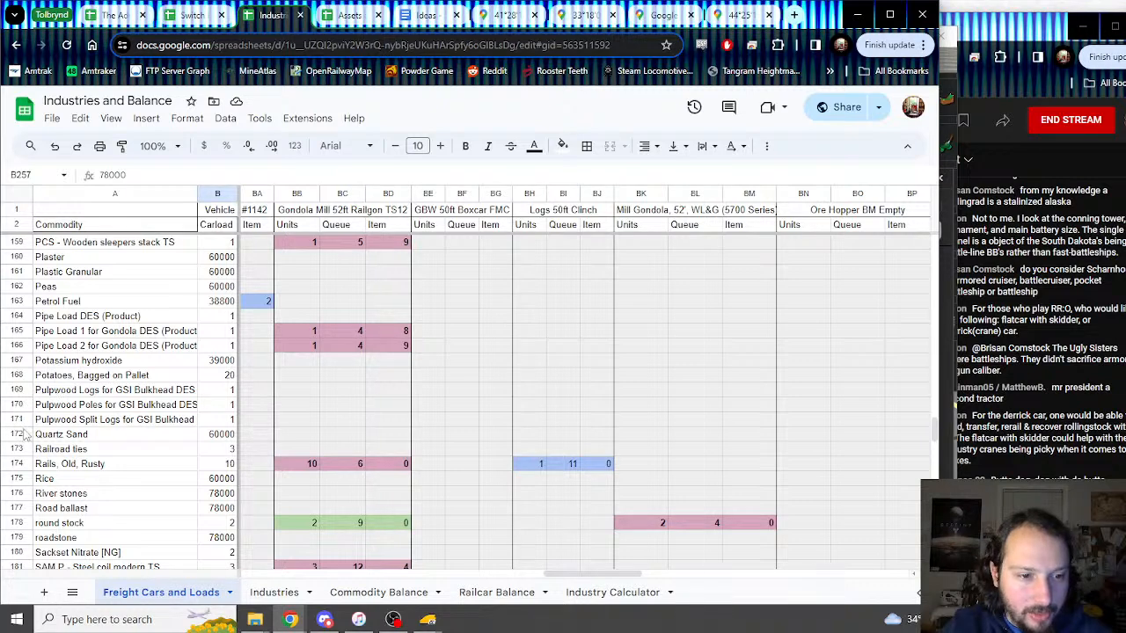
click(16, 390)
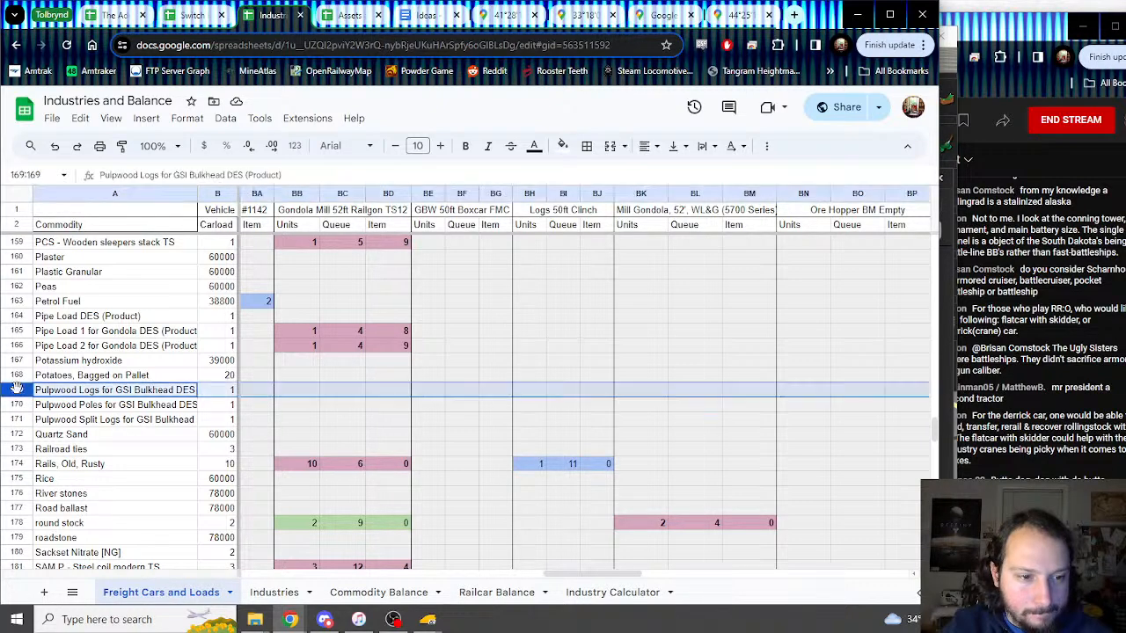
right_click(15, 390)
click(91, 347)
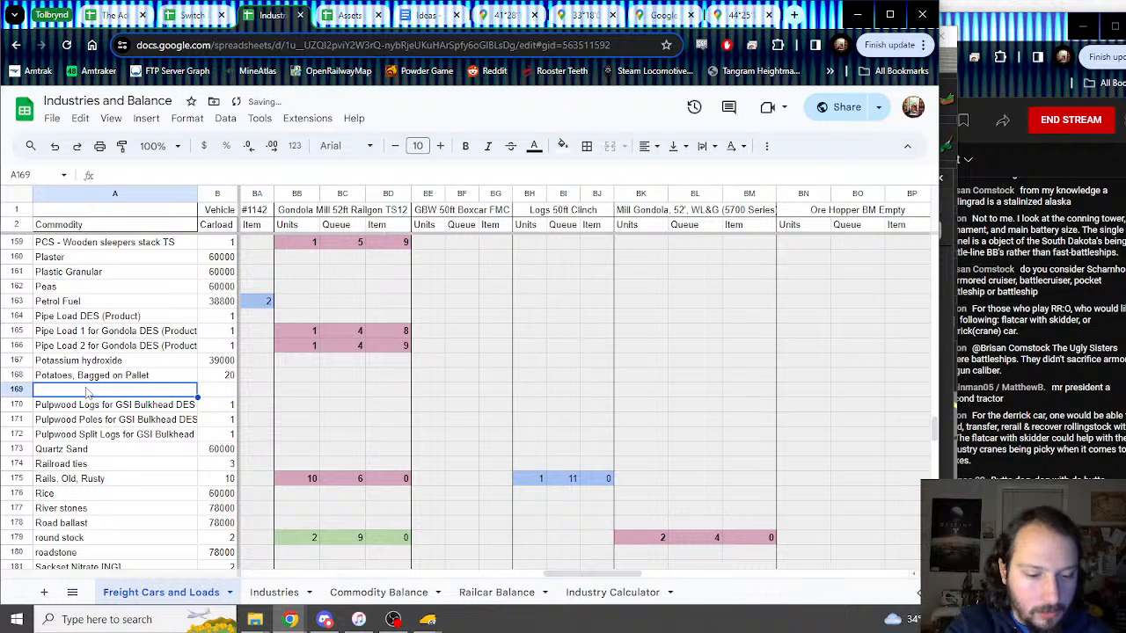
text(Pulp)
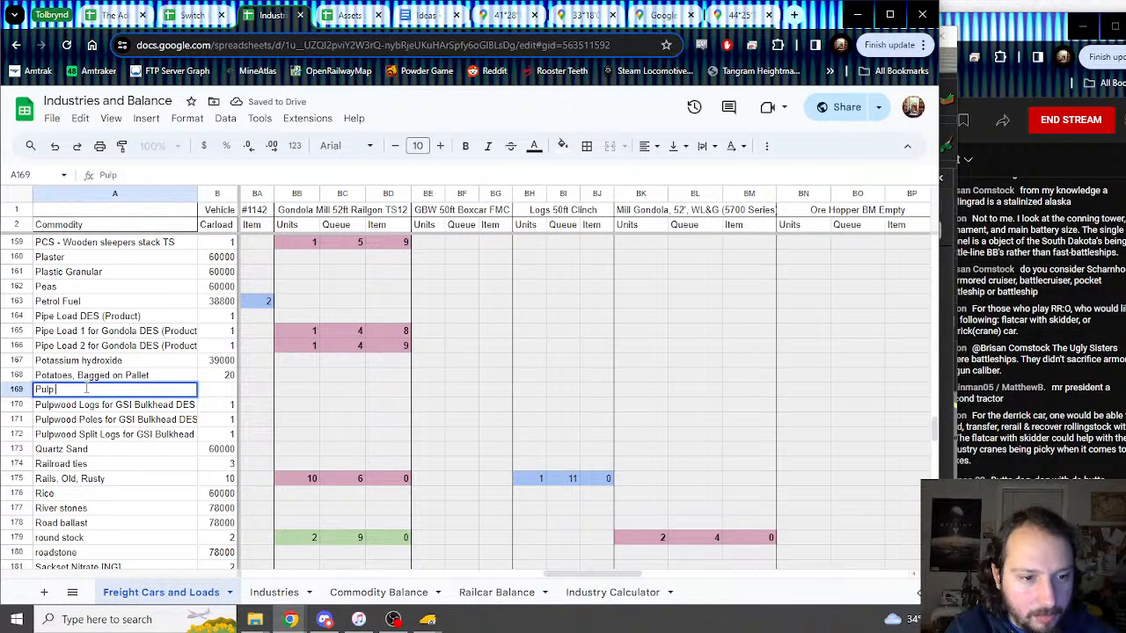
text( Bale Load 9)
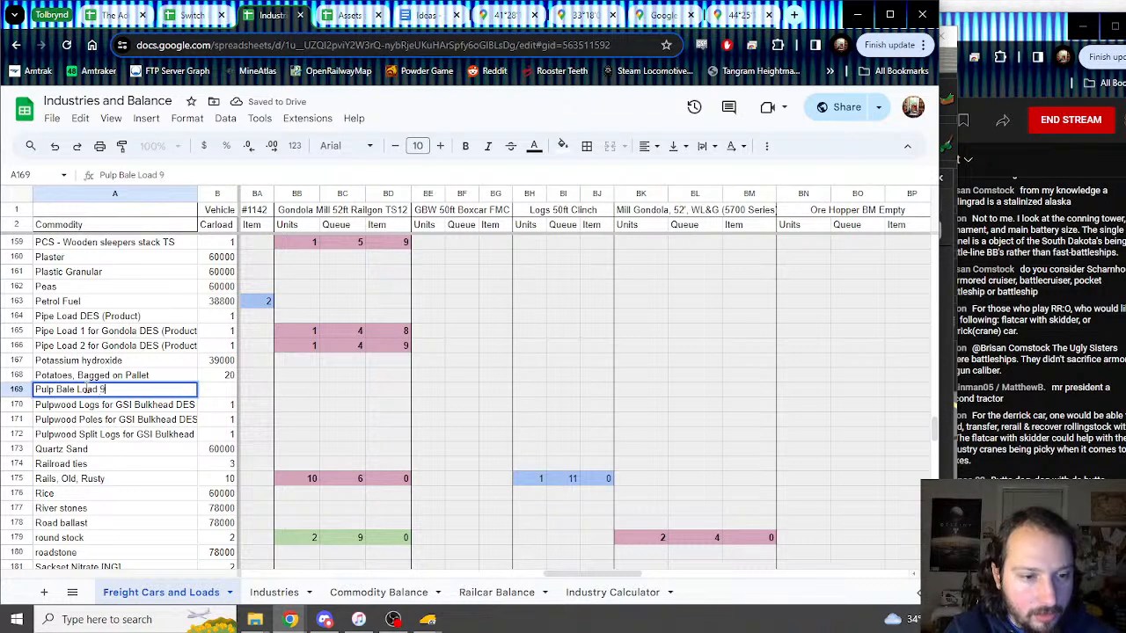
text(X)
Step: Enter 36, 5, 0 under GBW 50ft Boxcar FMC in row 169
mouse_move(427, 619)
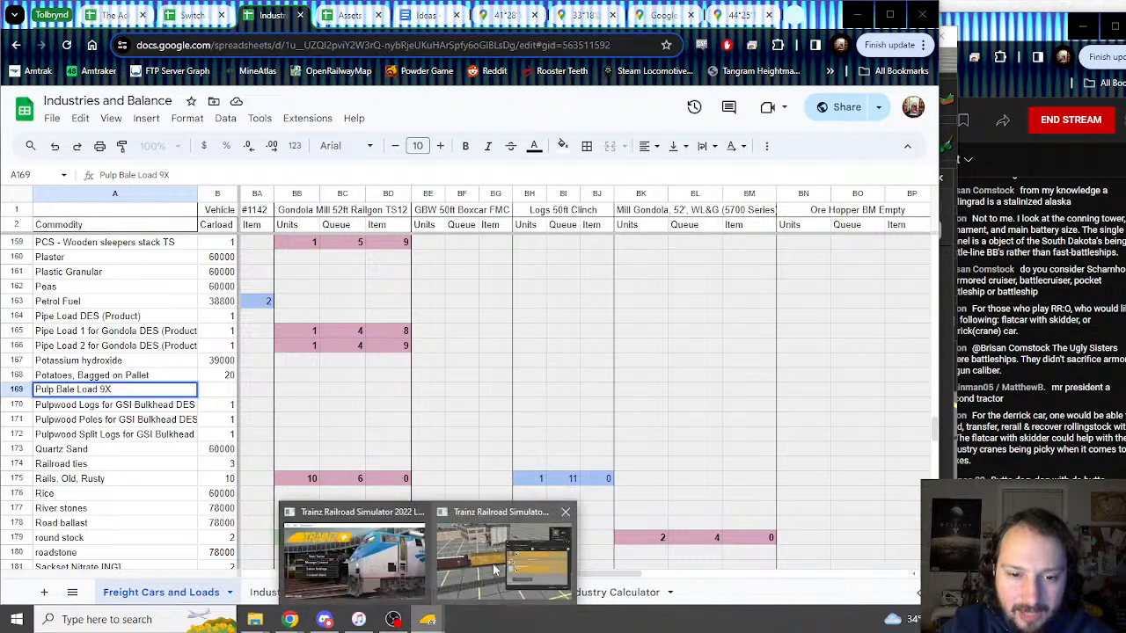
click(495, 570)
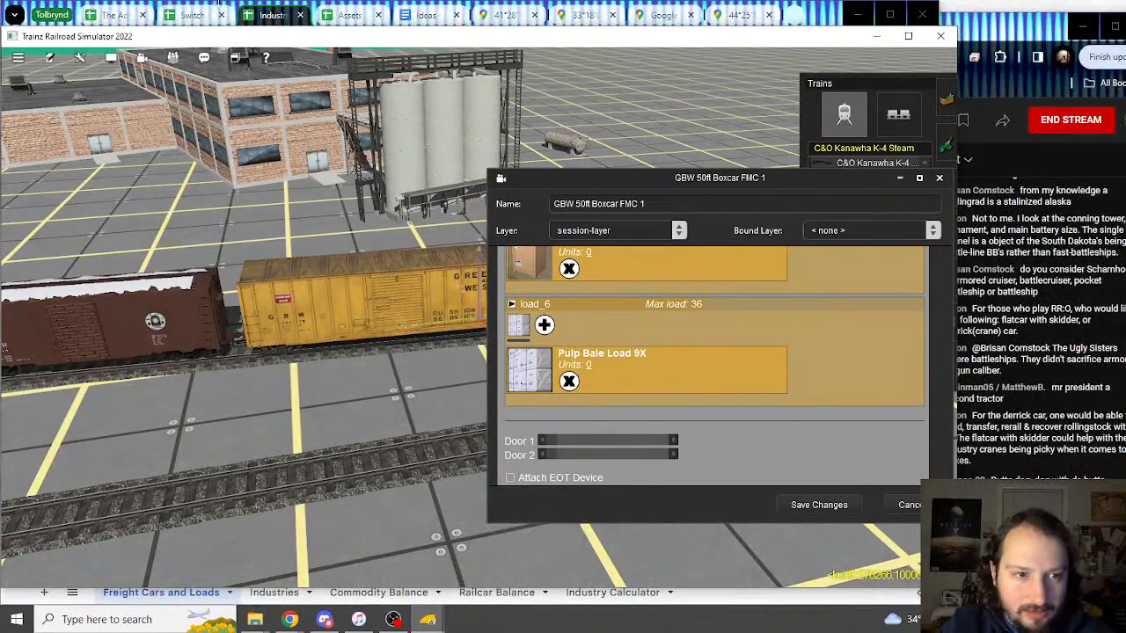
click(271, 18)
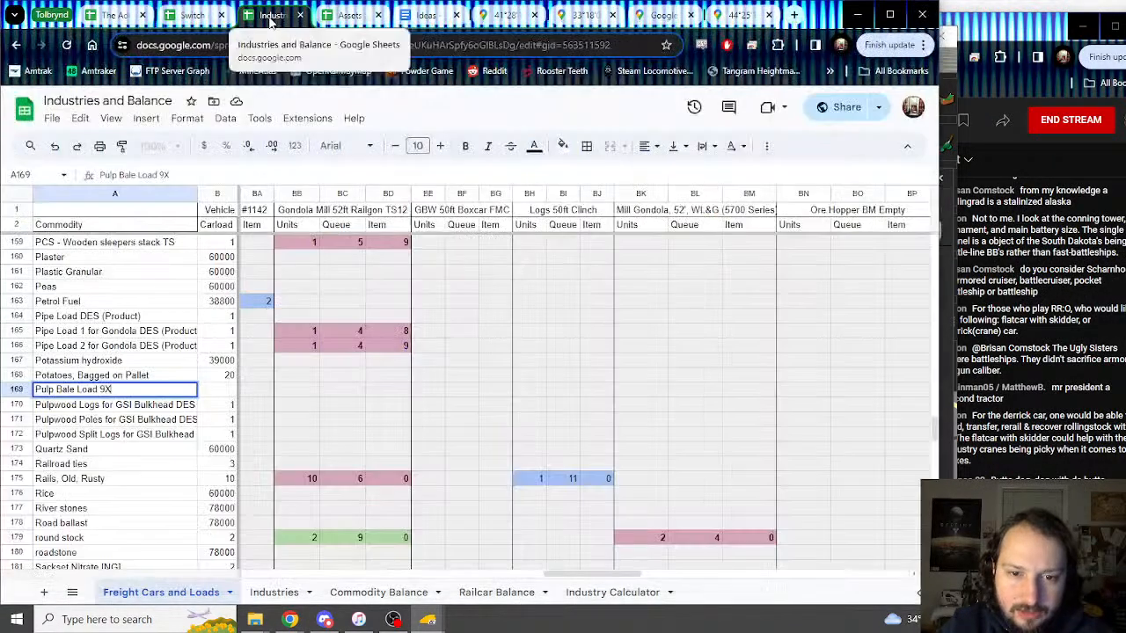
click(431, 392)
text(36)
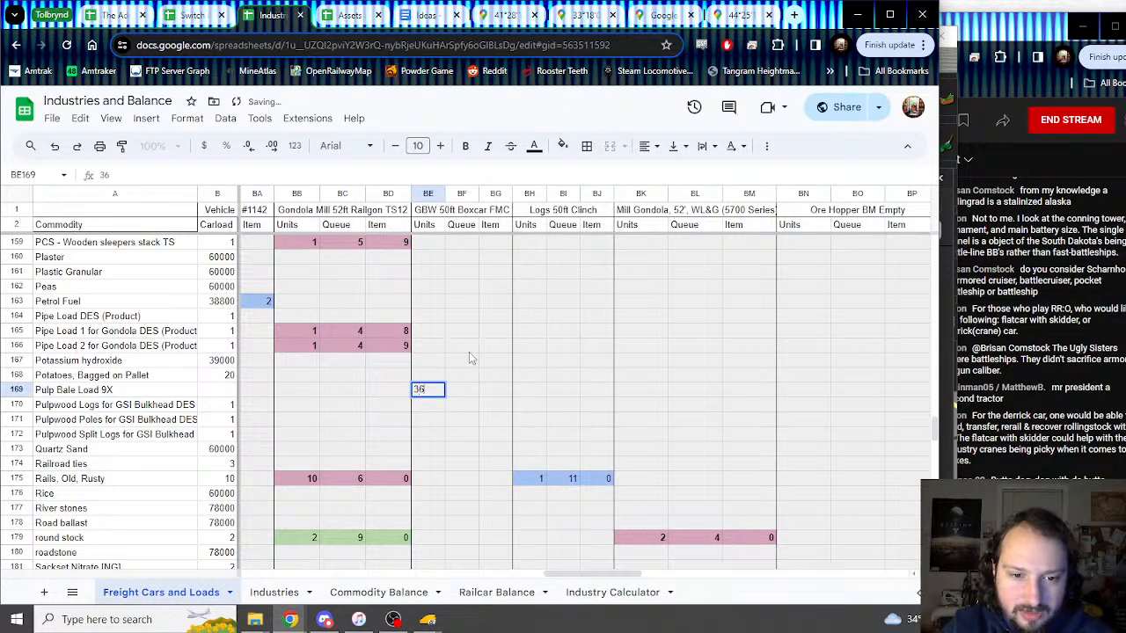
key(Tab)
text(5)
key(Tab)
text(0)
key(Return)
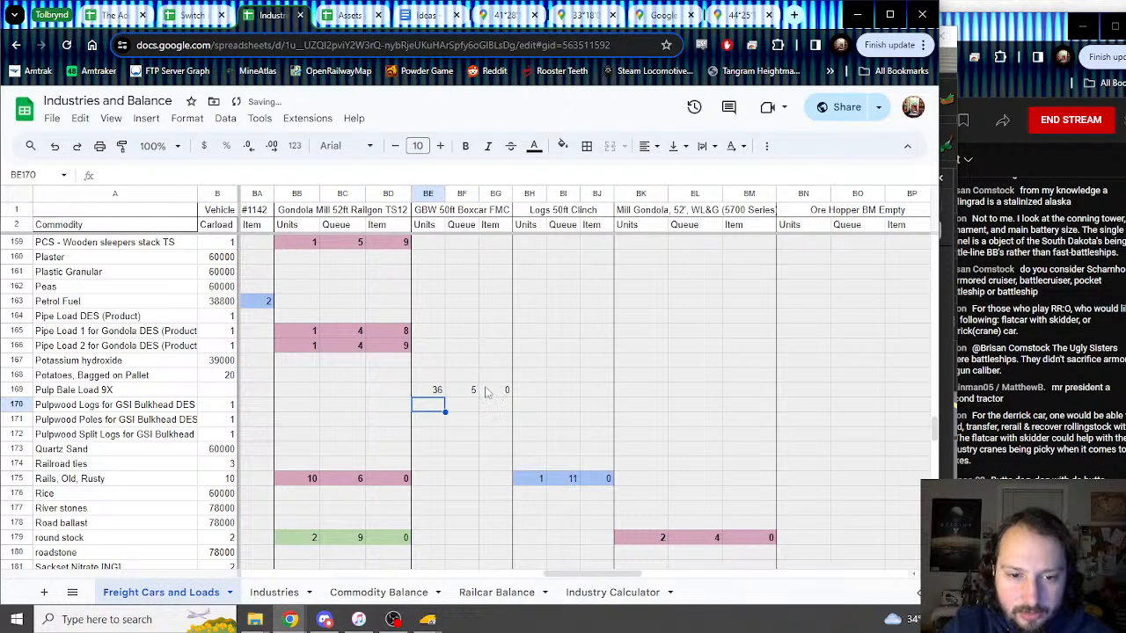
Step: Shade BE169:BG169 pink
drag(438, 392, 493, 392)
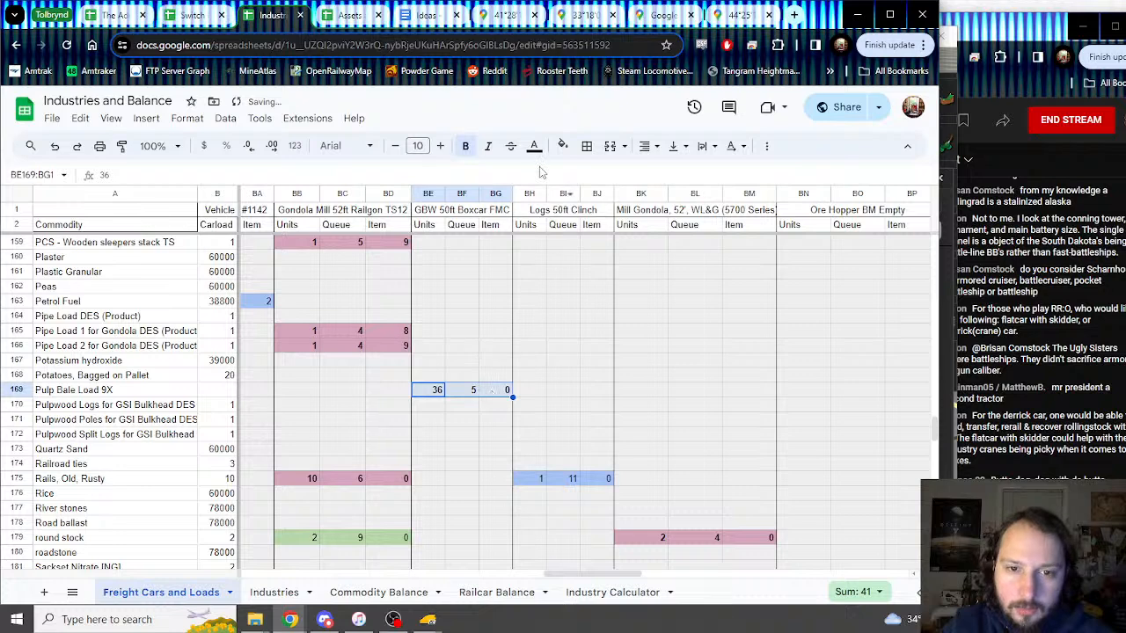
click(563, 147)
click(706, 257)
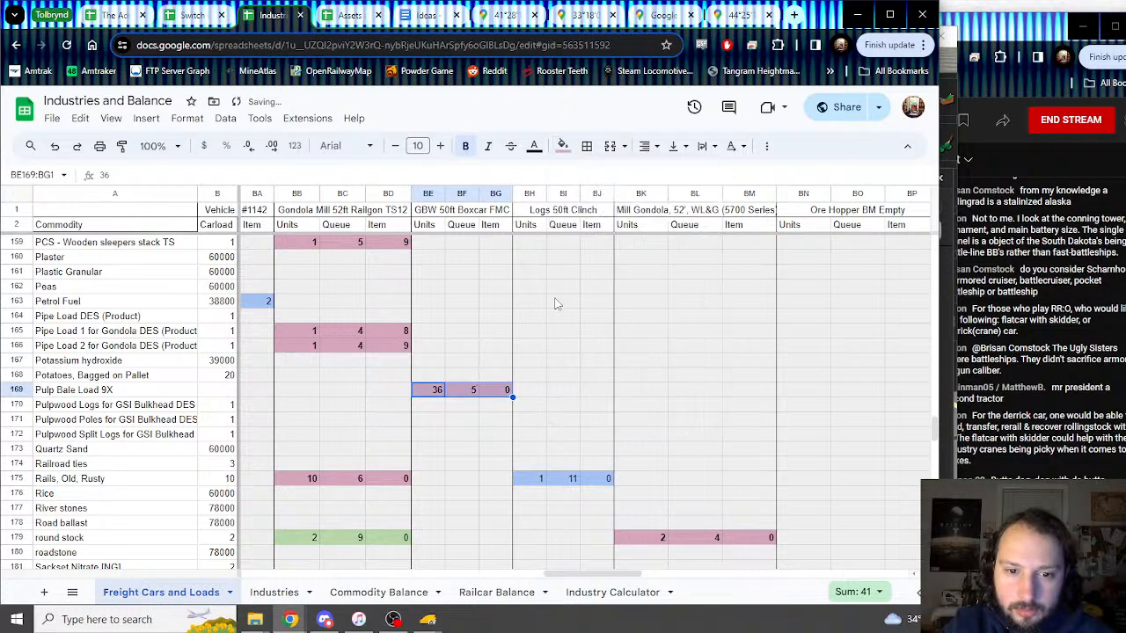
Step: Set the carload cell B169 to =BE169, showing 36
click(217, 389)
text(=)
click(430, 391)
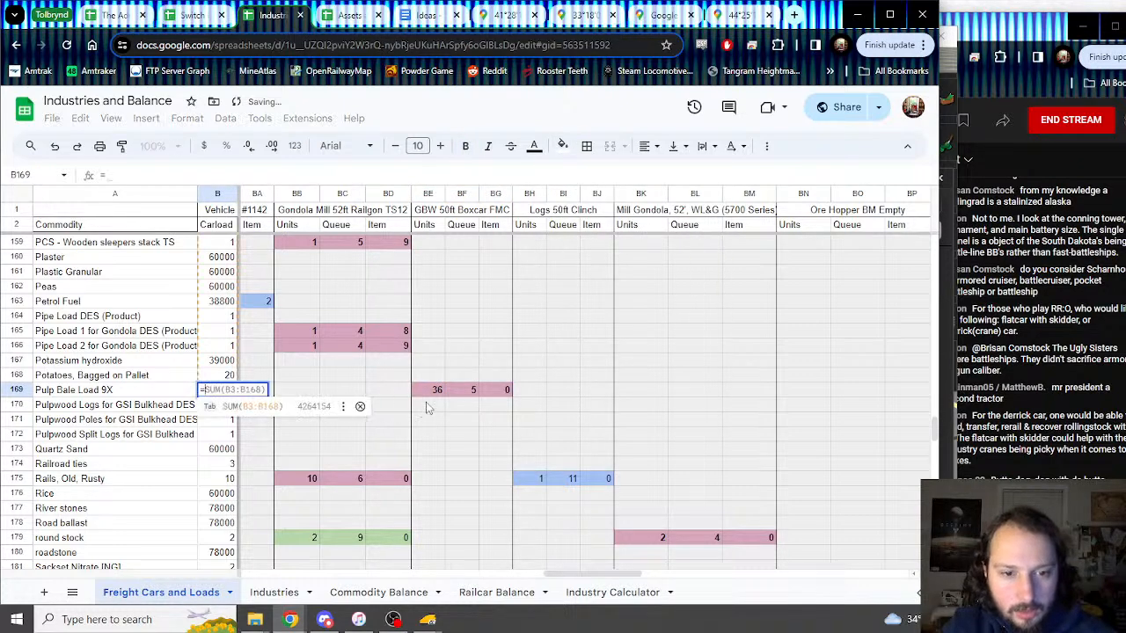
key(Return)
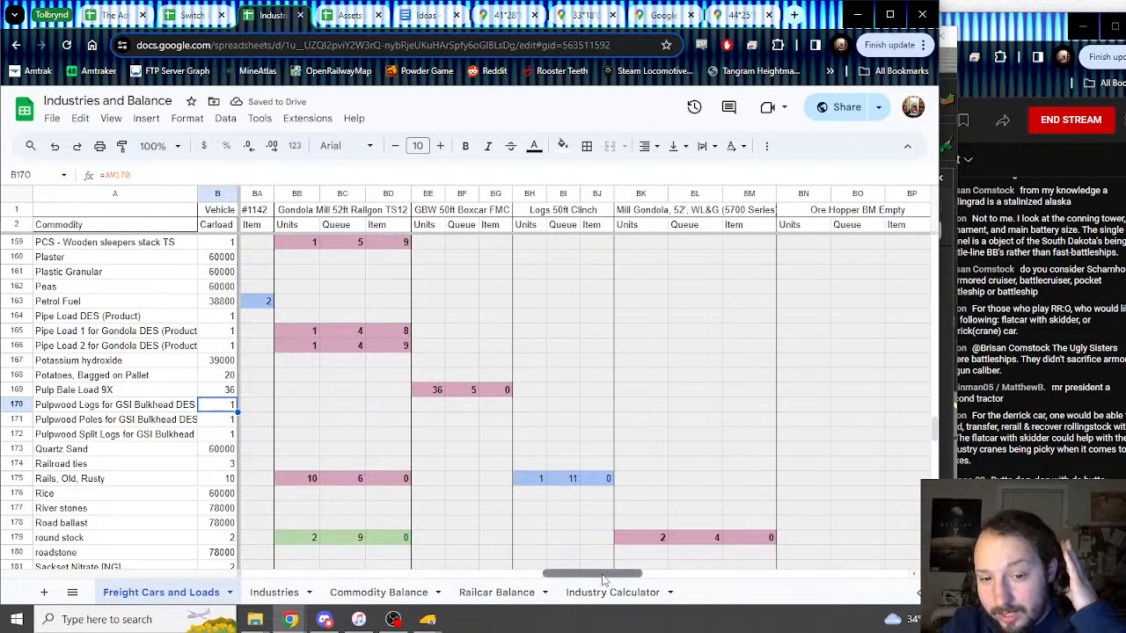
drag(609, 575, 470, 577)
drag(609, 374, 717, 393)
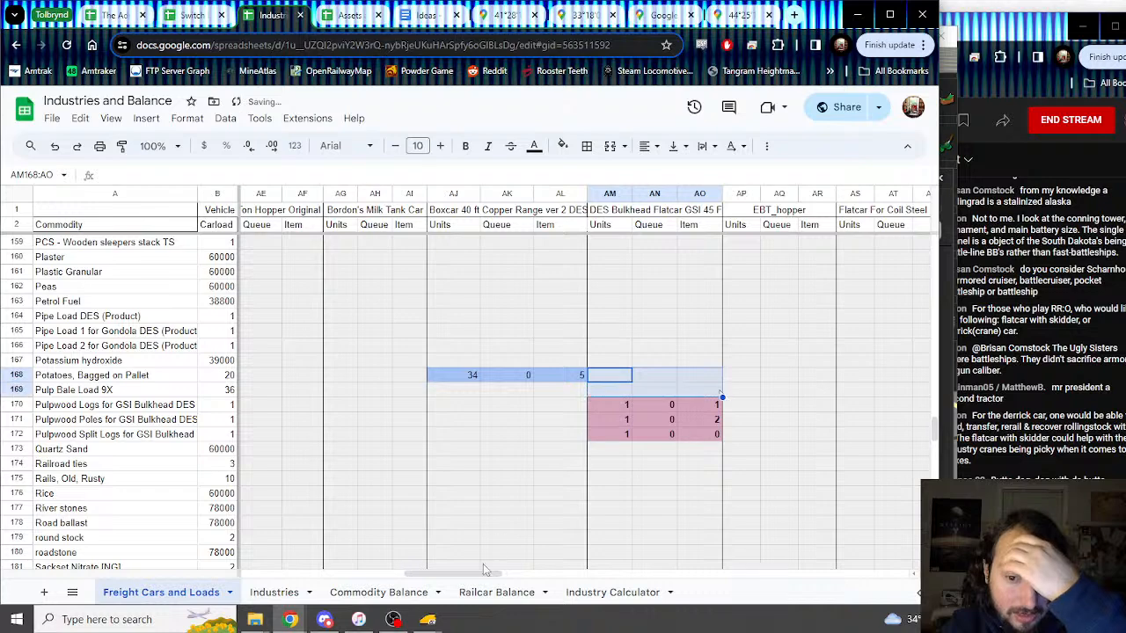
drag(487, 573, 573, 567)
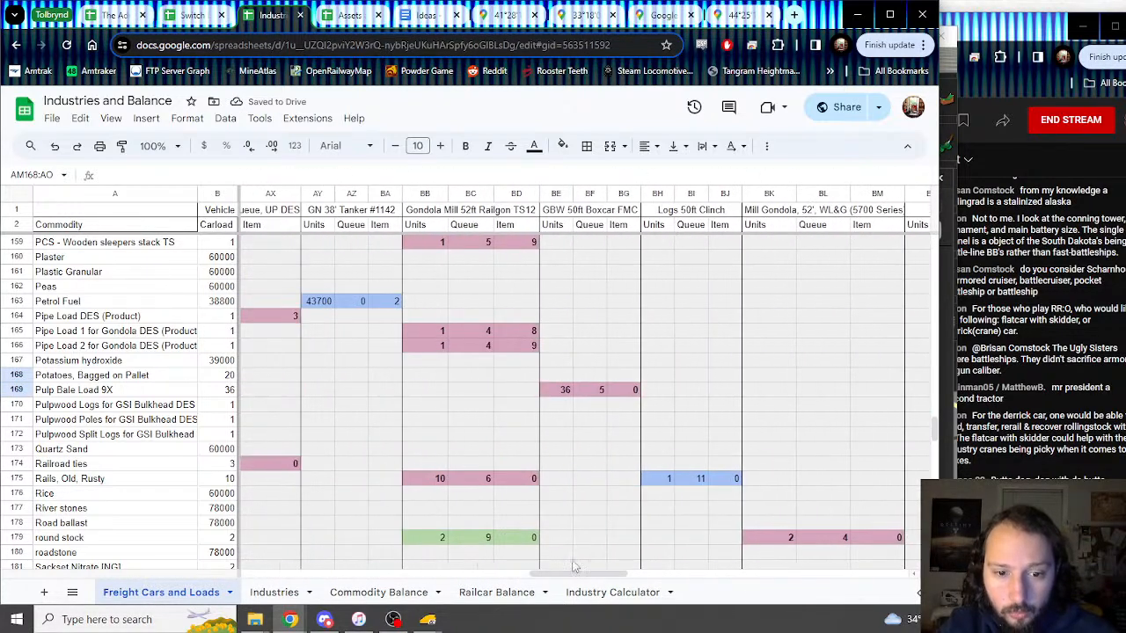
Step: Close the GBW boxcar properties and open the red EEC P-S 50_6ft Boxcar's properties
click(435, 623)
click(503, 562)
click(904, 507)
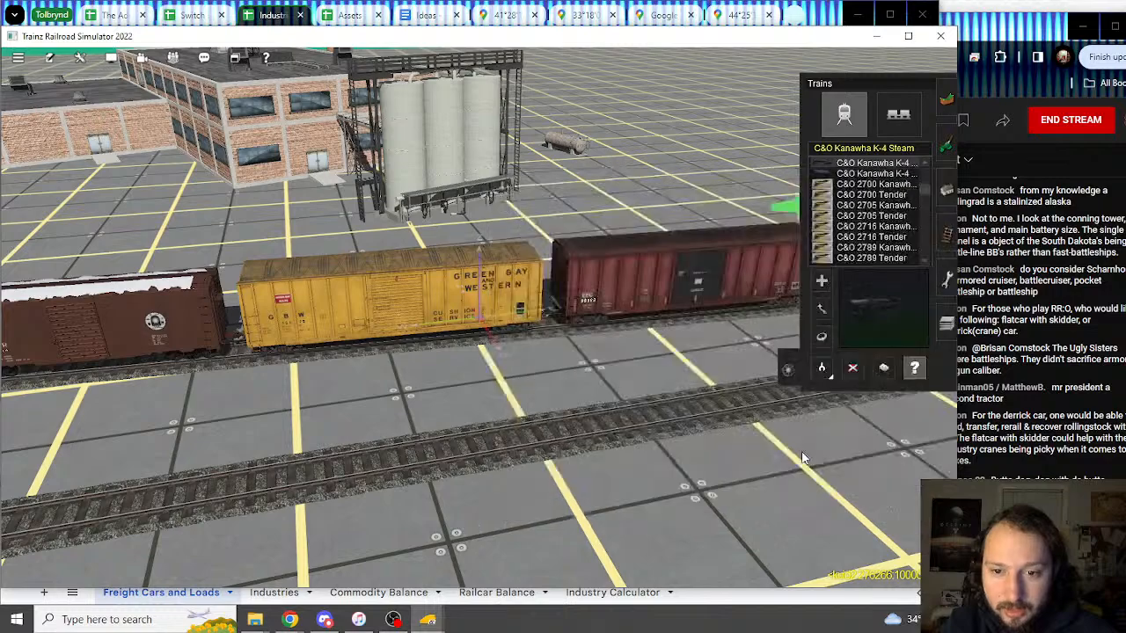
right_click(633, 343)
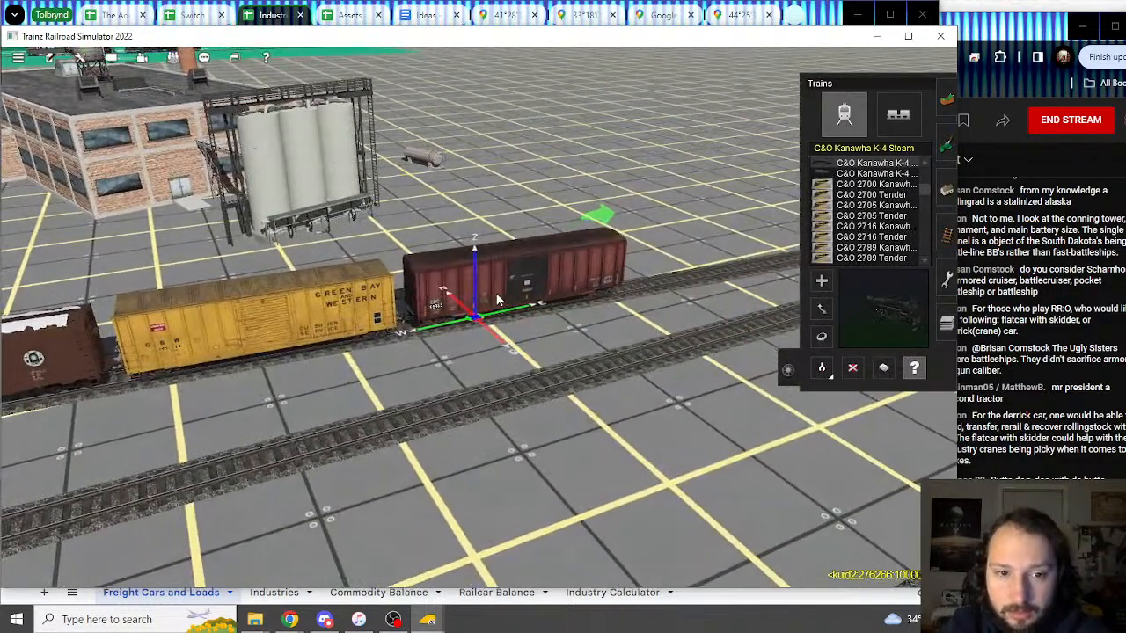
double_click(473, 291)
Step: Review the boxcar's loads: Angel Soft, Charmin, Kleenex pallets and Paper Roll (Bleached, Pulpboard)
scroll(671, 396, down, 2)
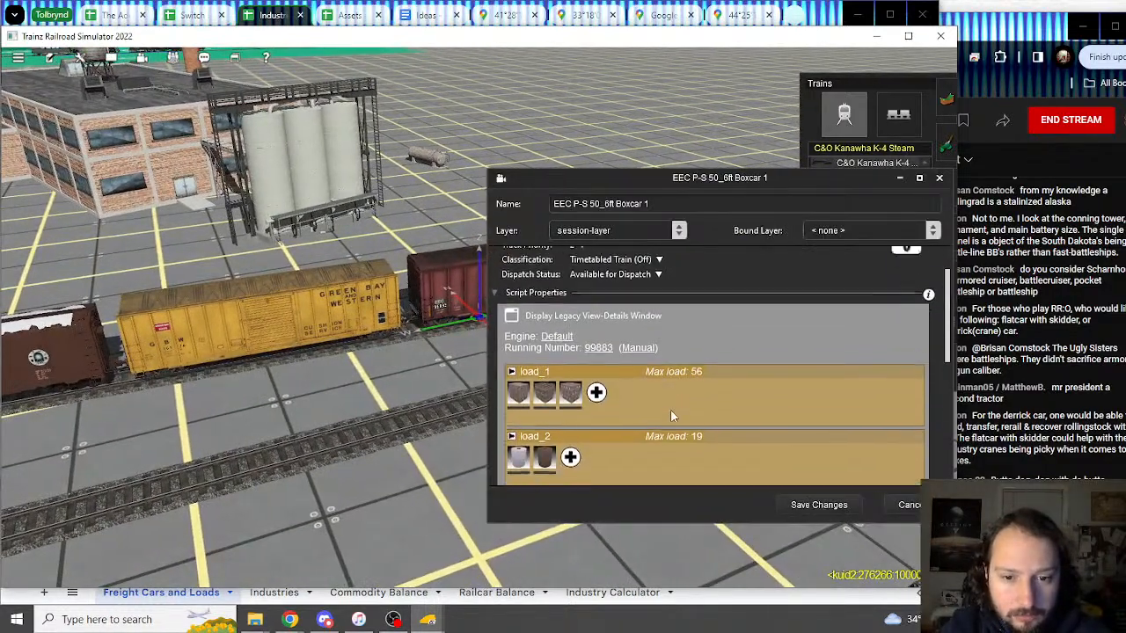
click(546, 363)
click(571, 363)
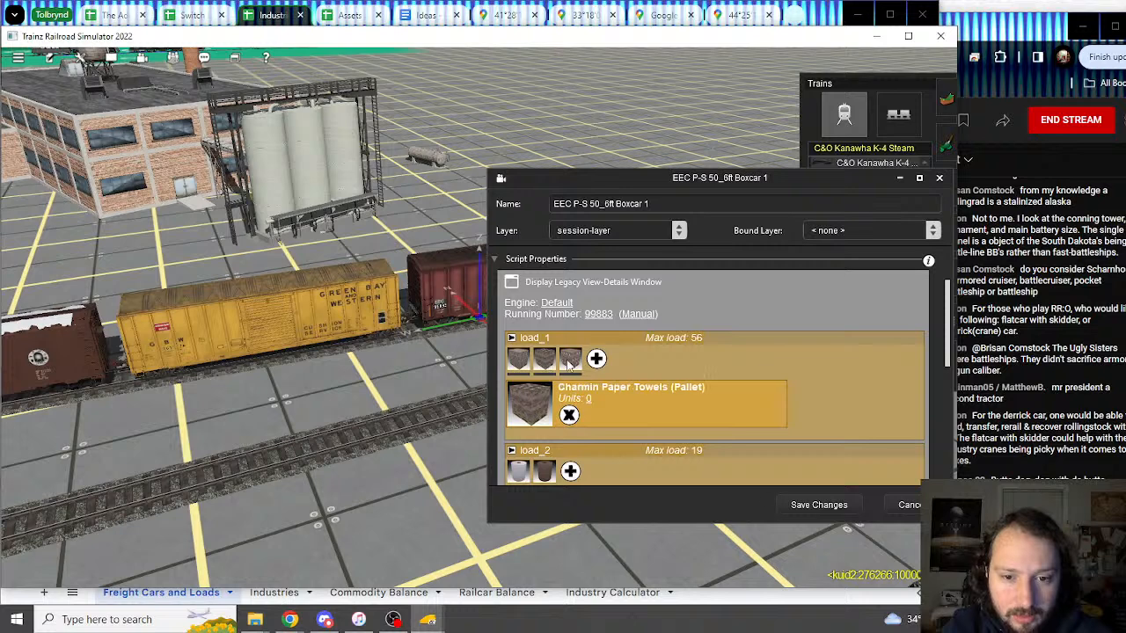
click(570, 360)
scroll(563, 396, down, 2)
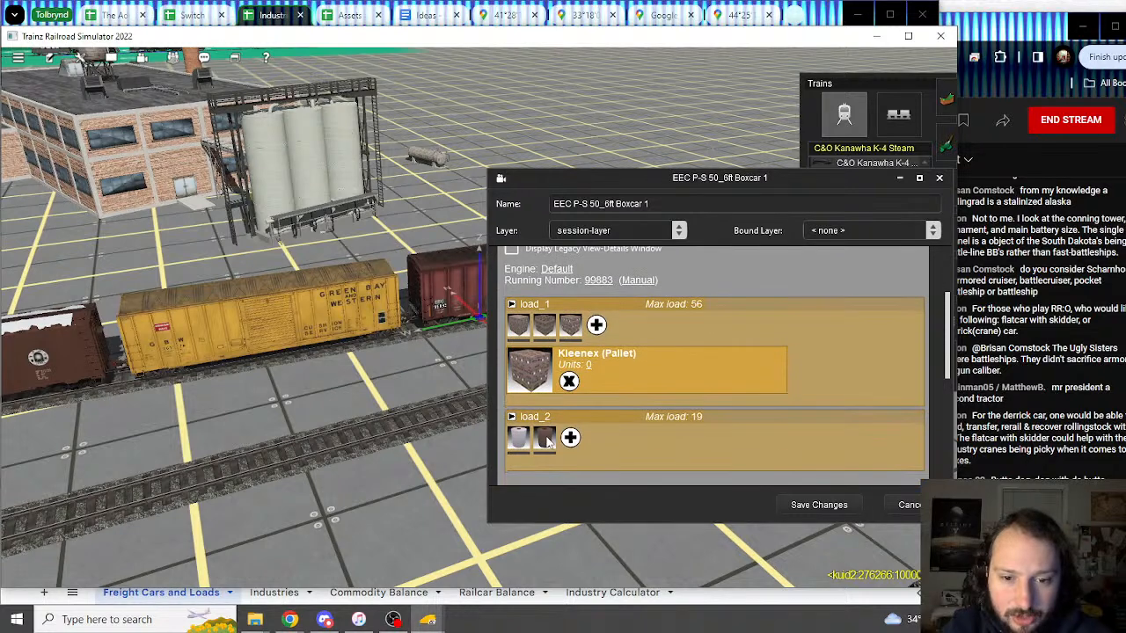
click(546, 440)
click(545, 440)
scroll(620, 387, down, 1)
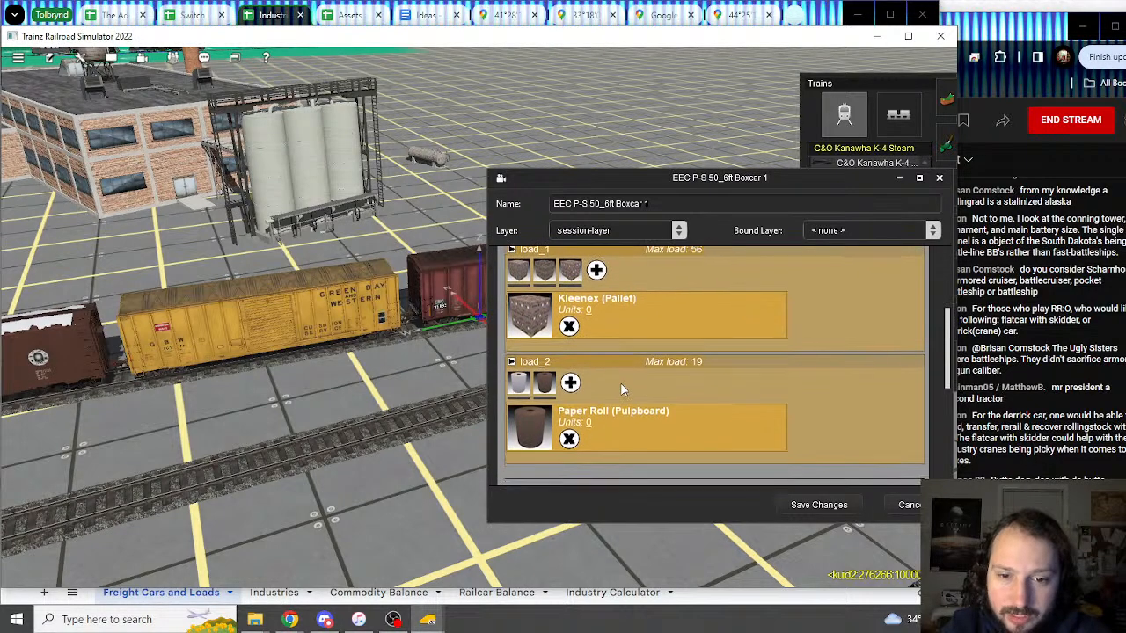
click(519, 271)
scroll(628, 323, up, 1)
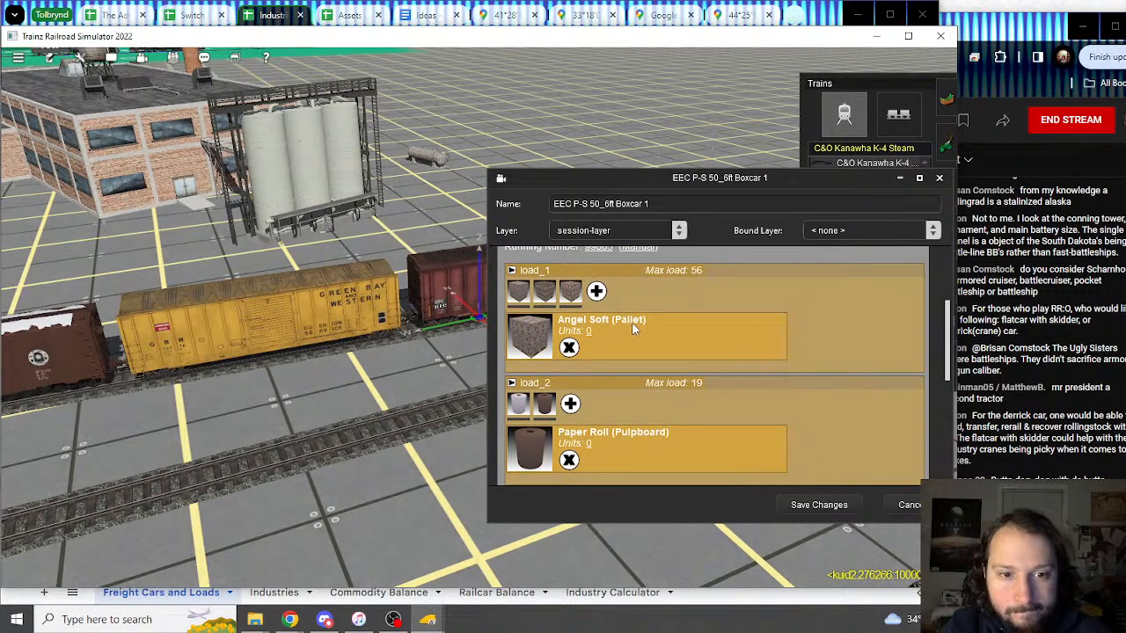
Step: Select the boxcar's name in its properties, then return to the load sheet
click(262, 19)
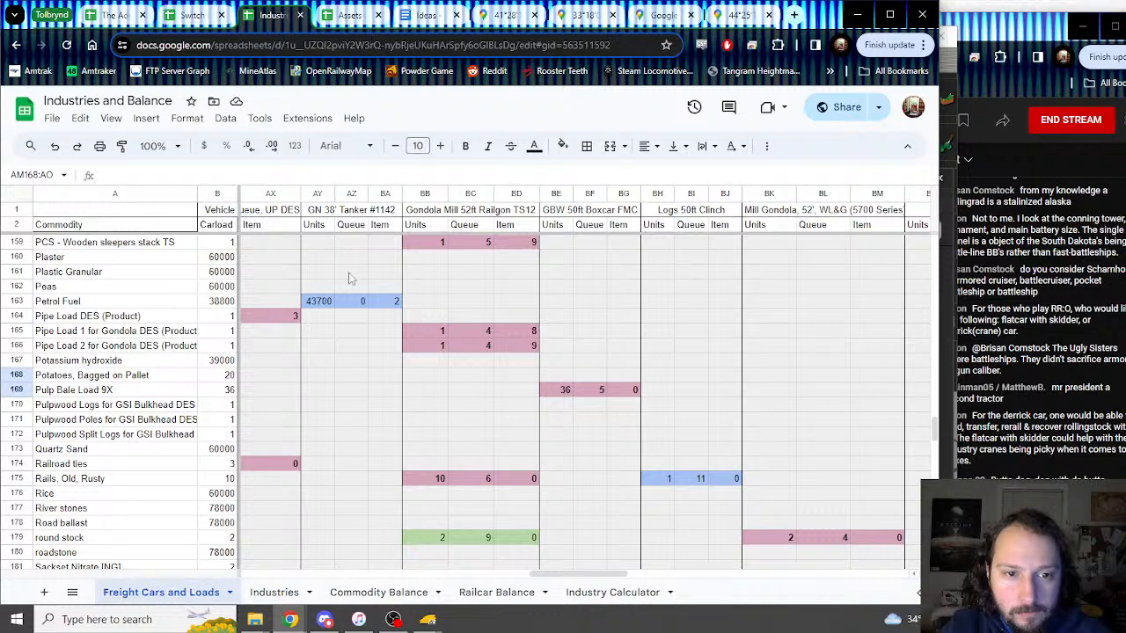
mouse_move(428, 619)
click(508, 546)
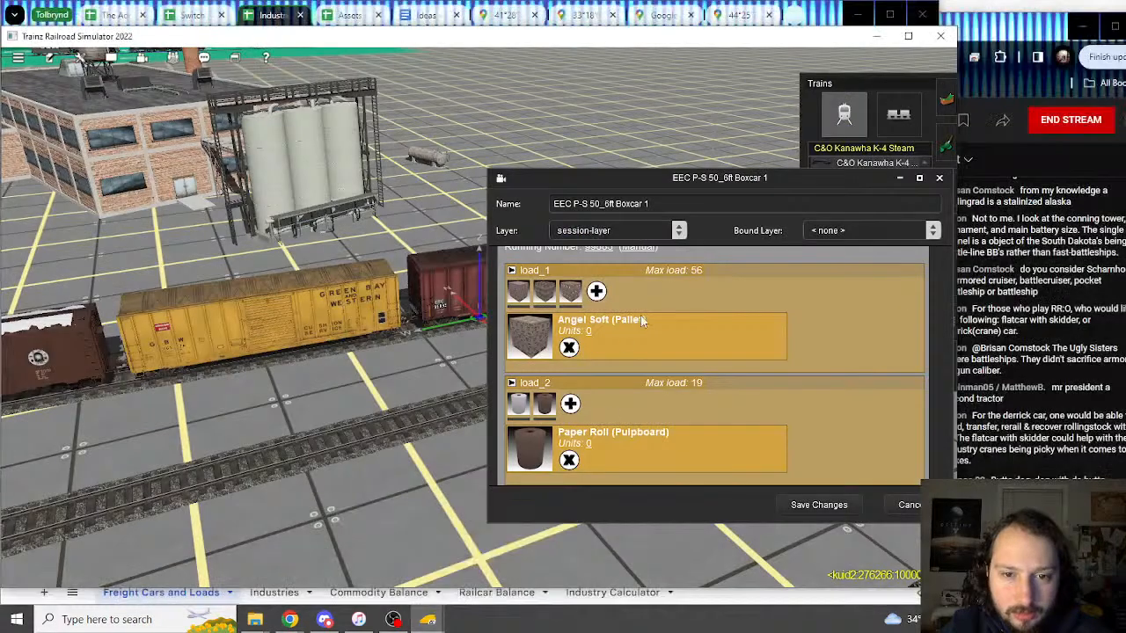
drag(642, 204, 526, 205)
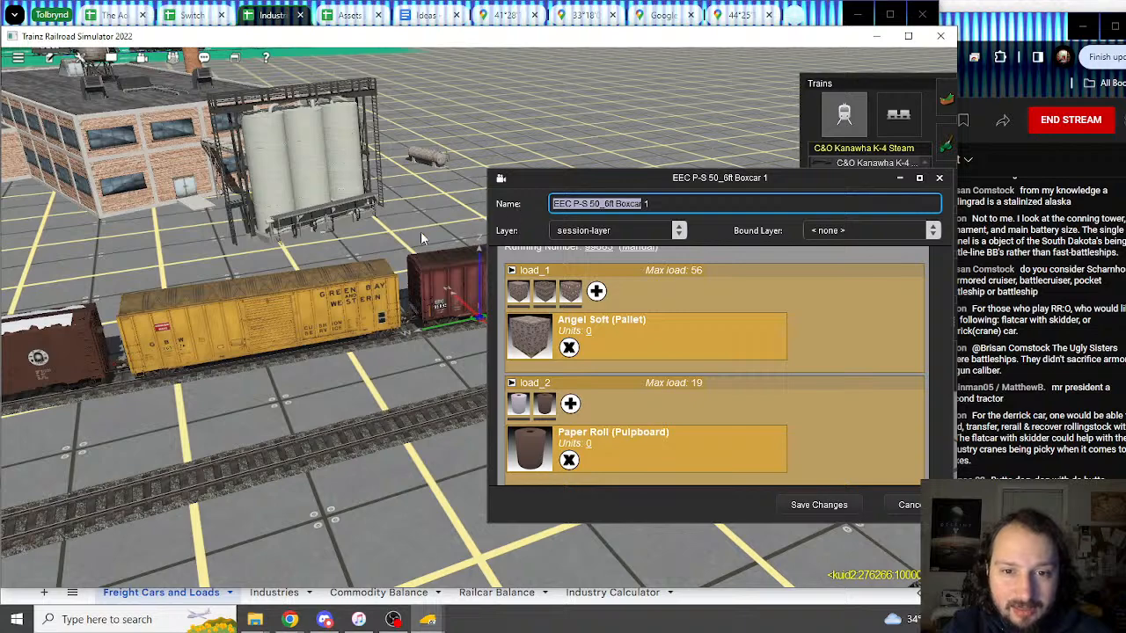
click(273, 16)
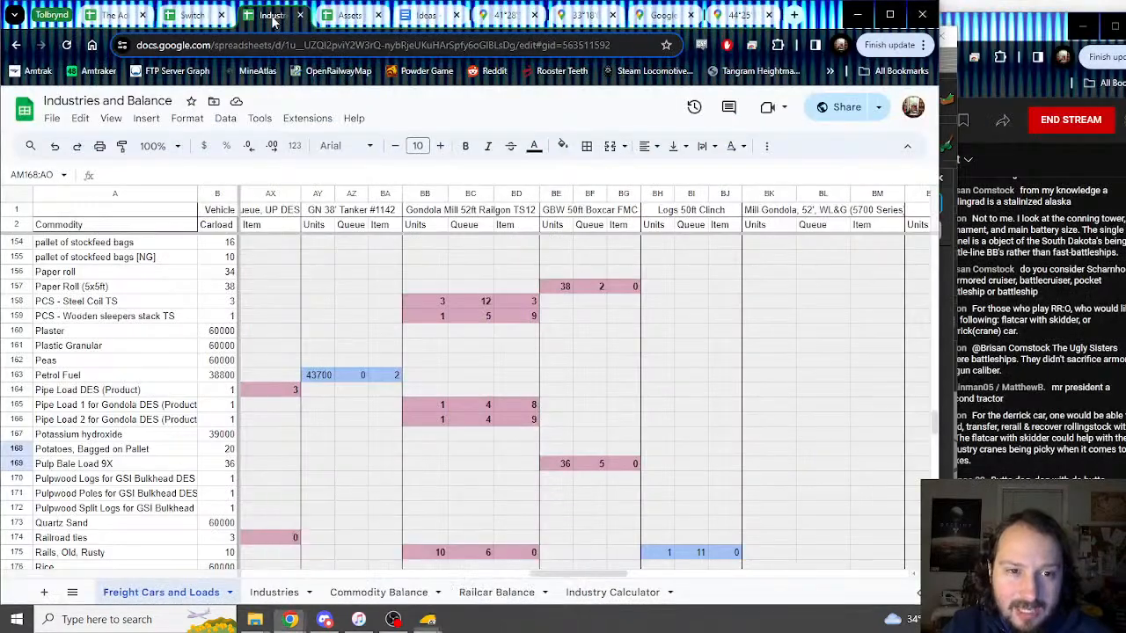
Step: Insert three columns to the right of AR and select new column AU for bordering
drag(545, 575, 476, 576)
right_click(577, 195)
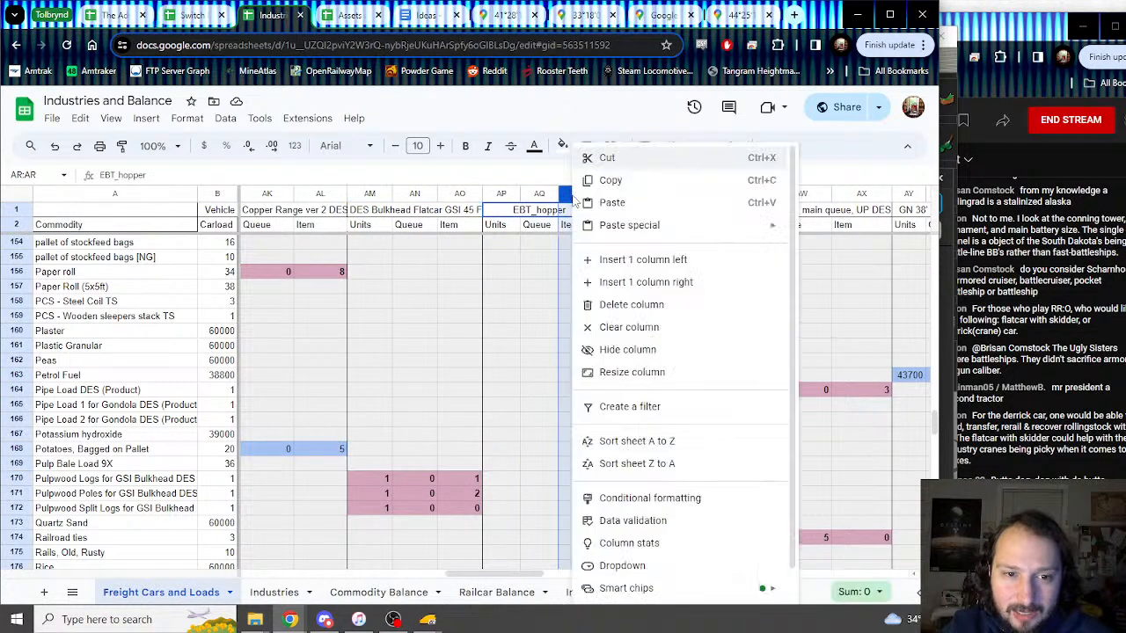
click(657, 282)
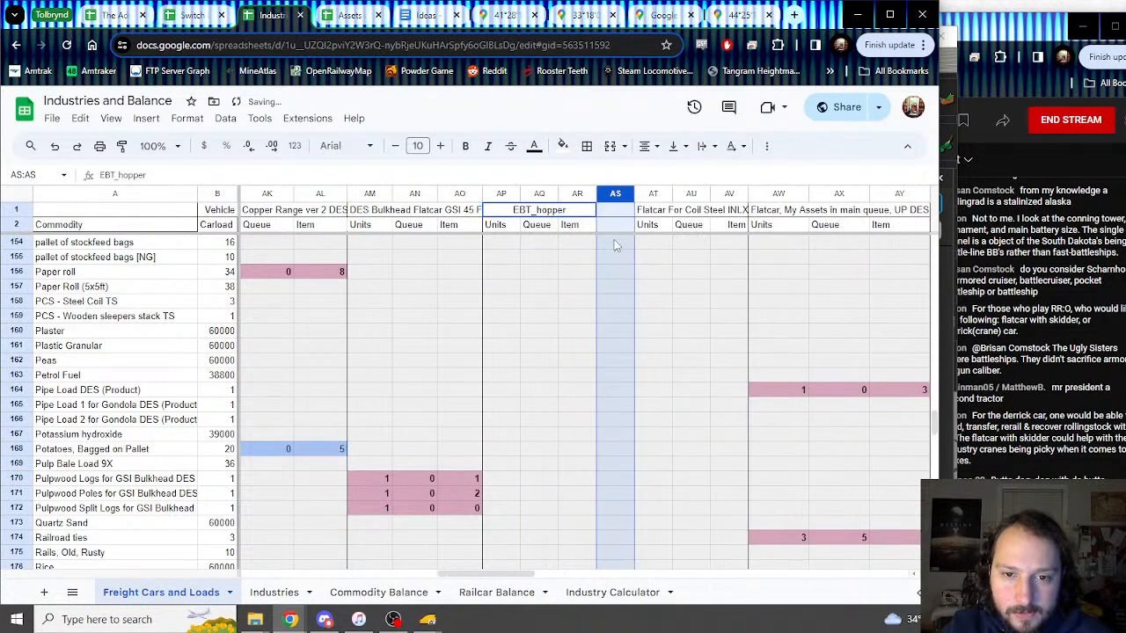
right_click(614, 191)
click(657, 282)
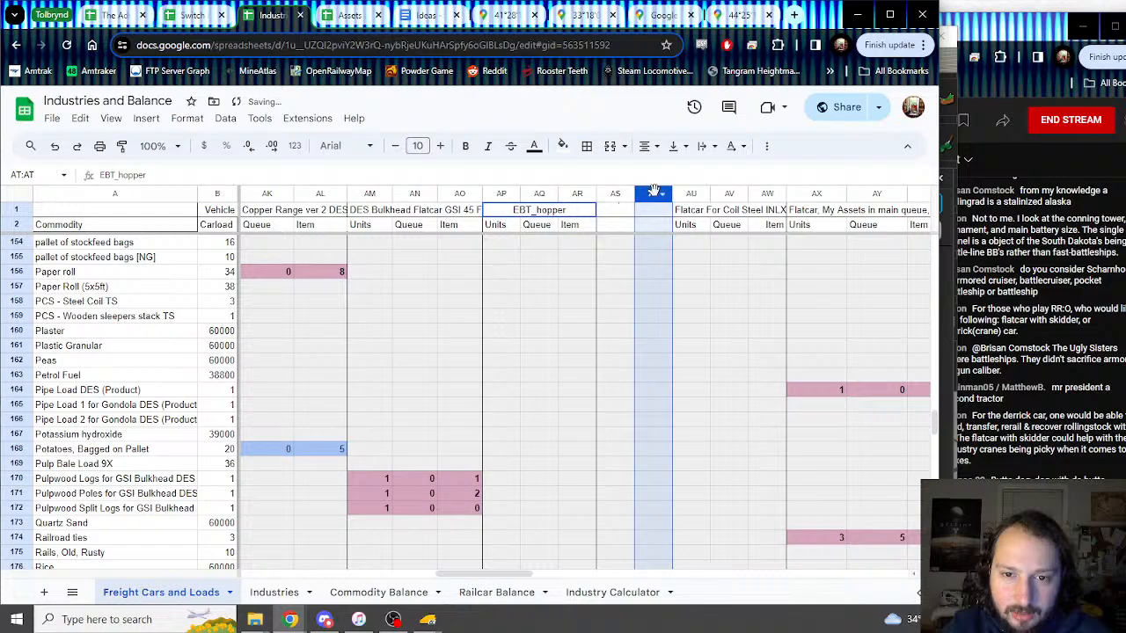
right_click(654, 191)
click(659, 262)
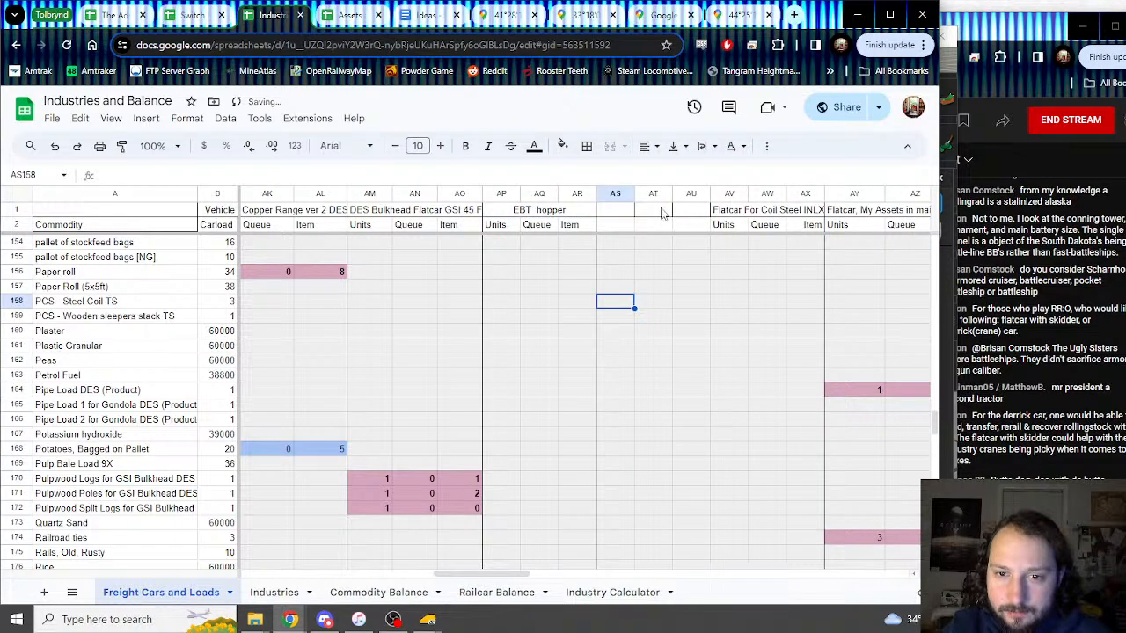
drag(690, 211, 683, 393)
click(587, 145)
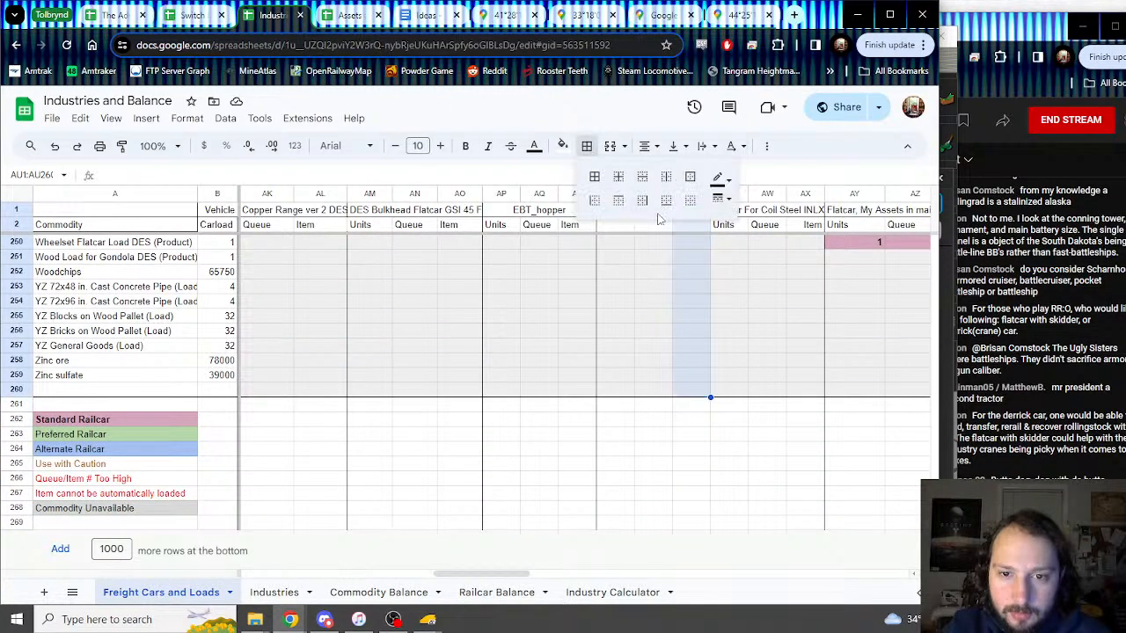
Step: Give column AU a right border
click(642, 201)
click(679, 362)
scroll(666, 317, up, 15)
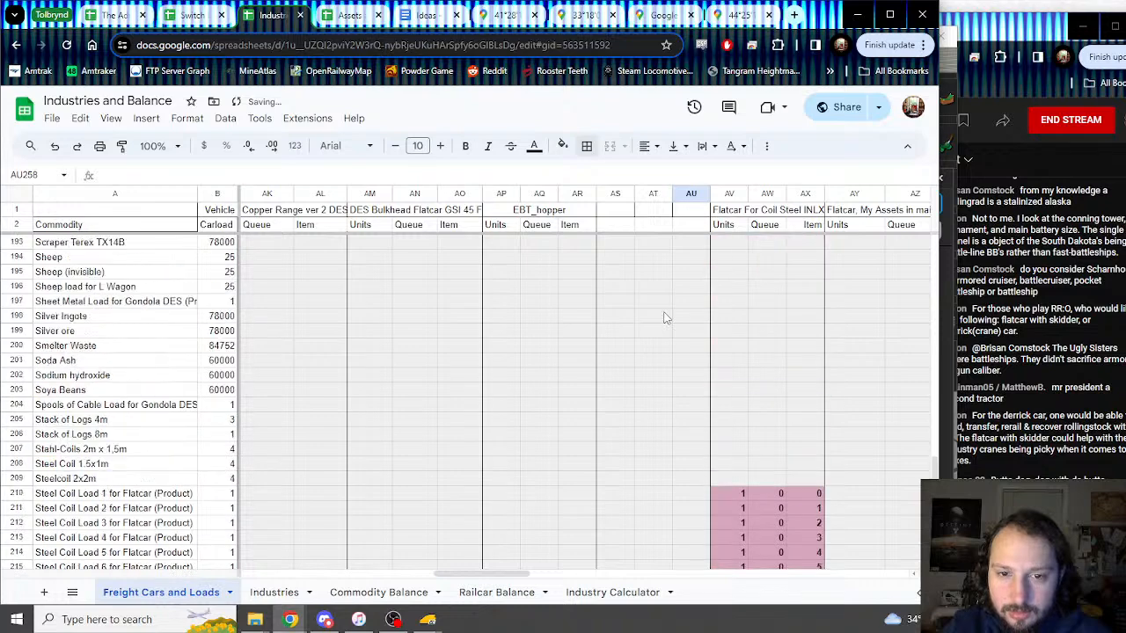
scroll(666, 317, up, 11)
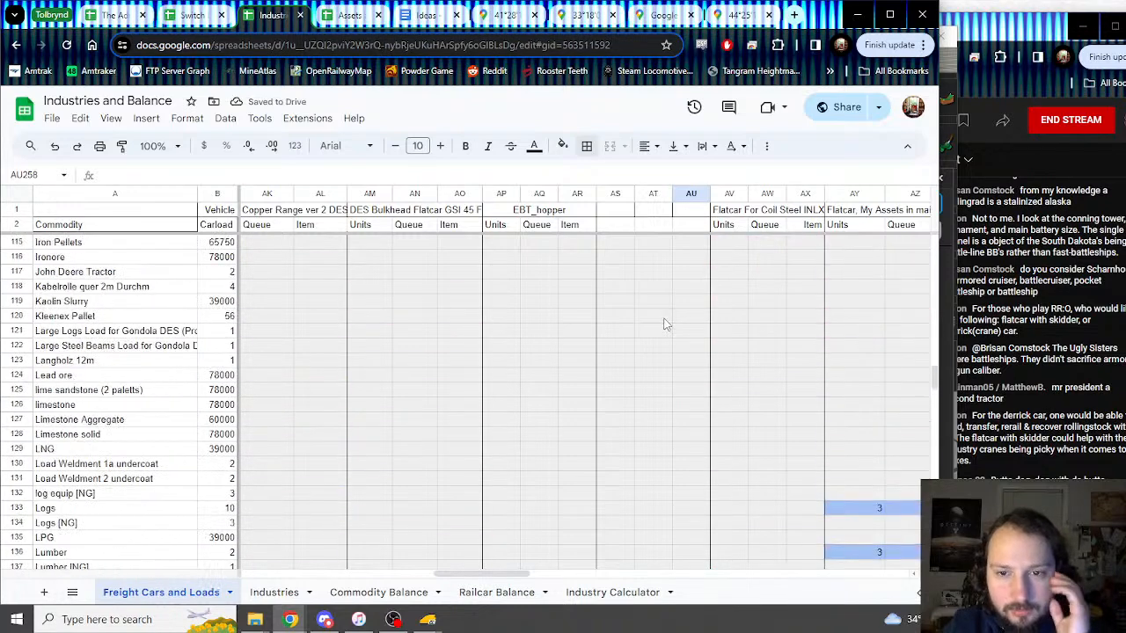
Step: Enter headers Units, Queue, Item in AS2:AU2 and merge AS1:AU1
click(569, 226)
click(621, 227)
text(Units)
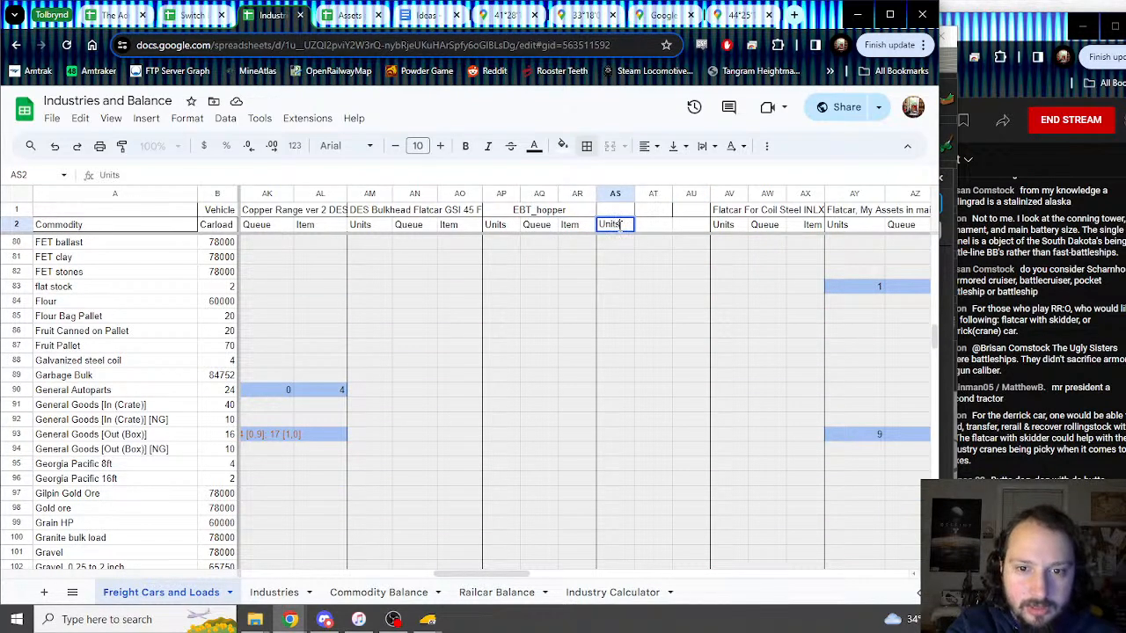
key(Tab)
text(Queue)
key(Tab)
text(I)
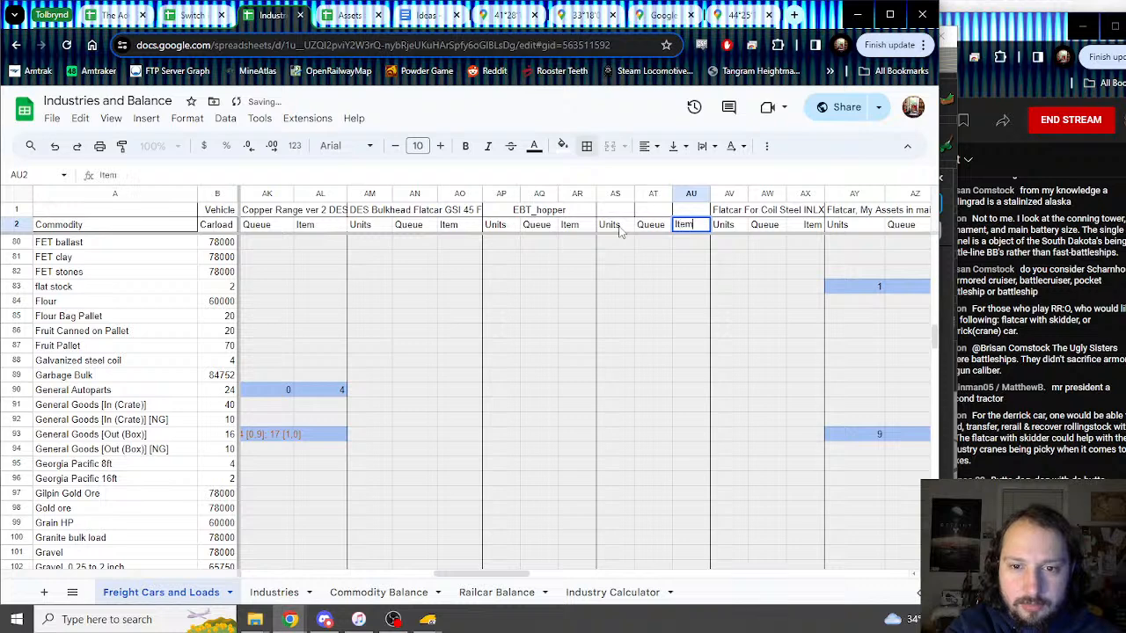
text(tem)
key(Return)
drag(616, 209, 690, 210)
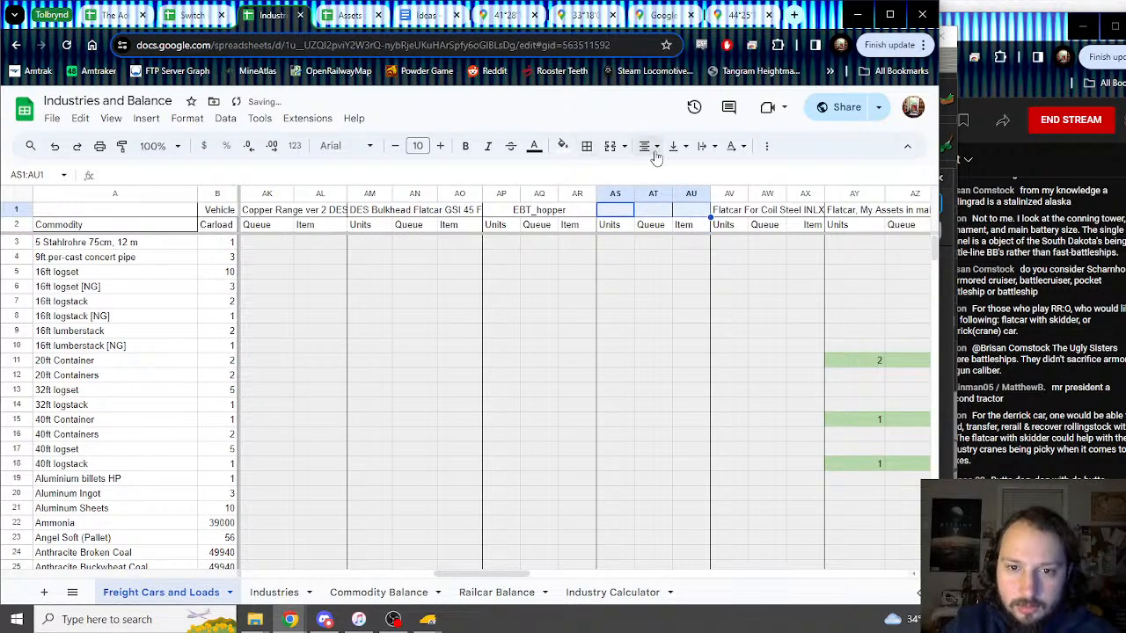
click(610, 146)
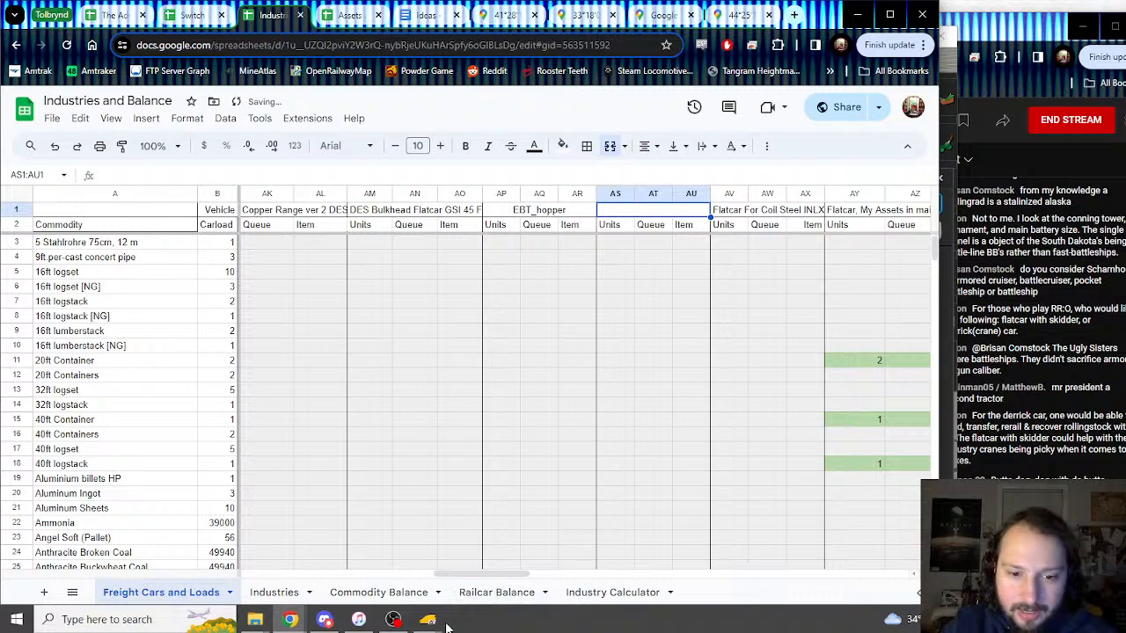
Step: Copy the car name from Trainz and paste 'EEC P-S 50_6ft Boxcar' as the merged title
mouse_move(431, 621)
click(512, 553)
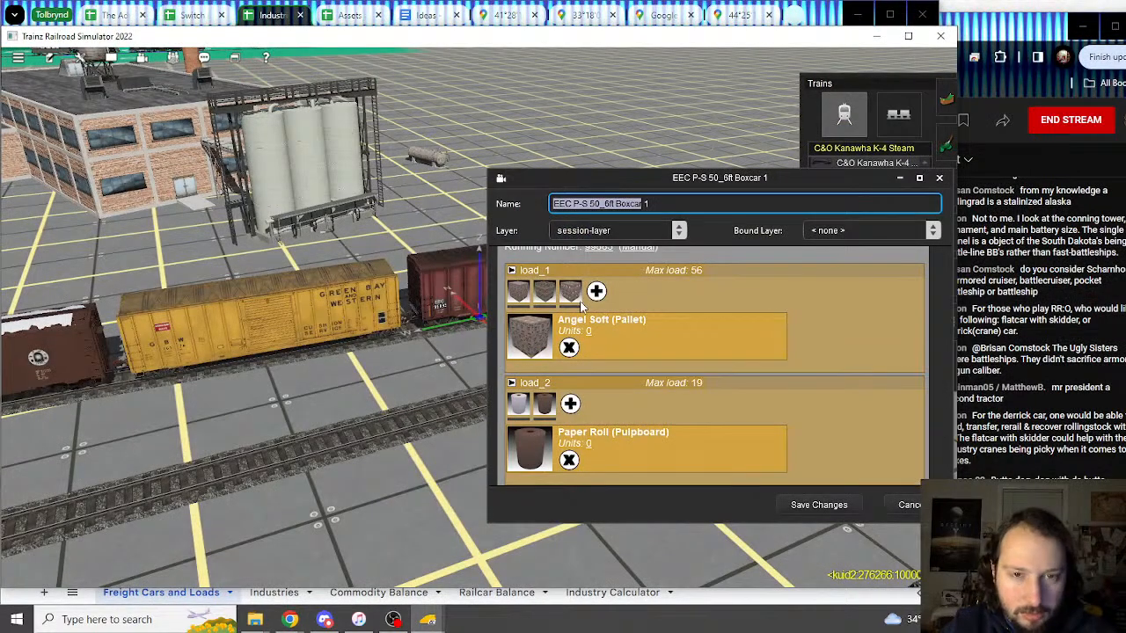
click(274, 18)
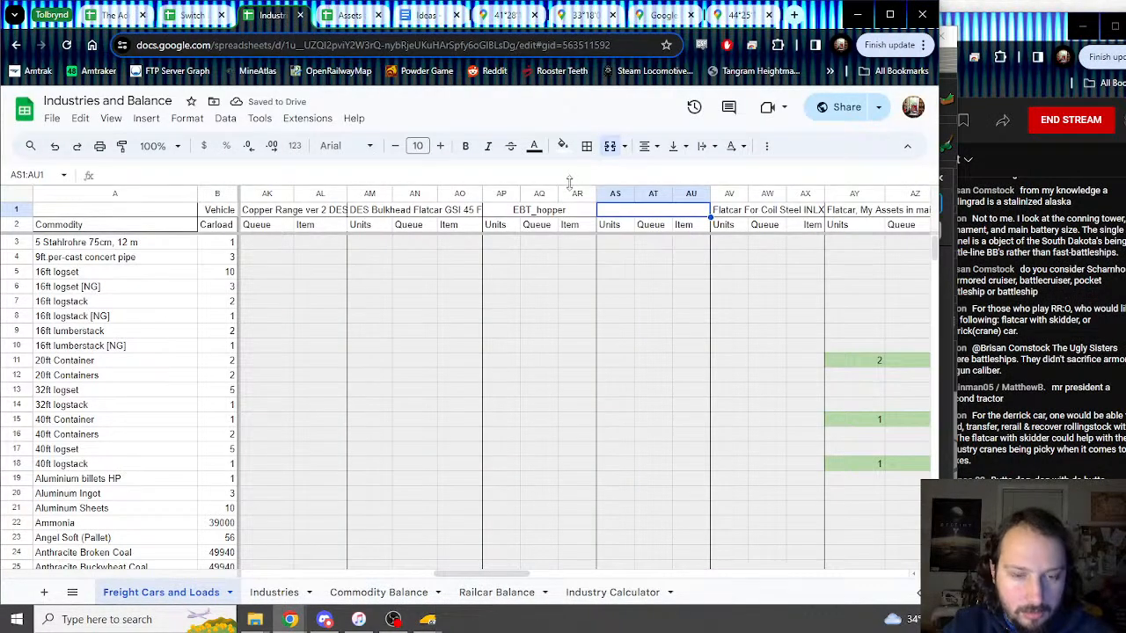
mouse_move(430, 620)
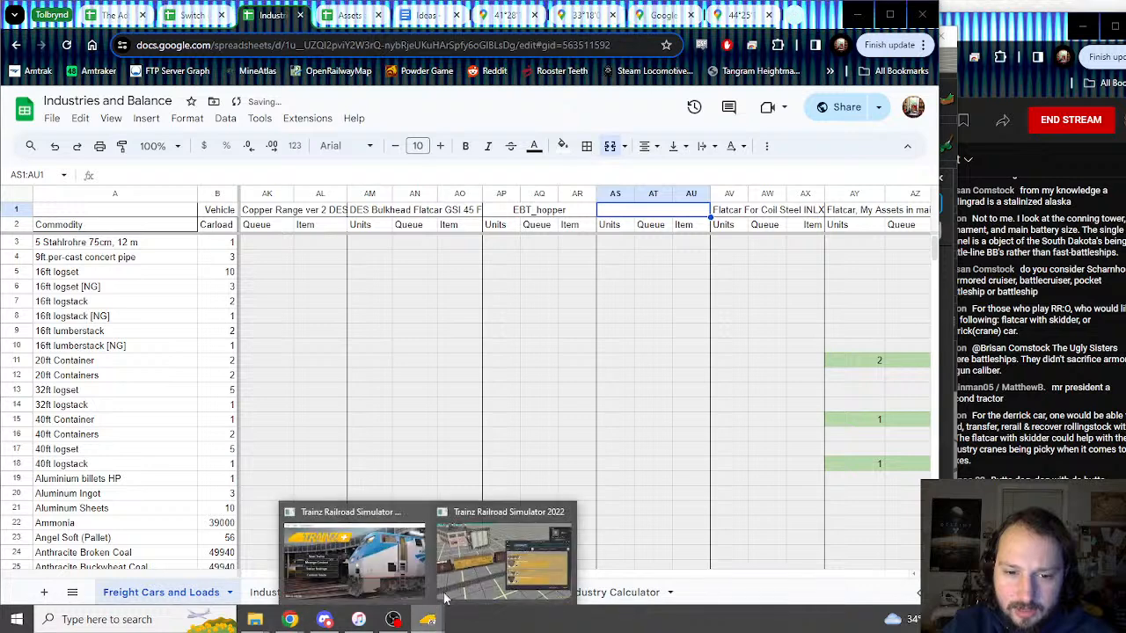
click(497, 547)
click(639, 205)
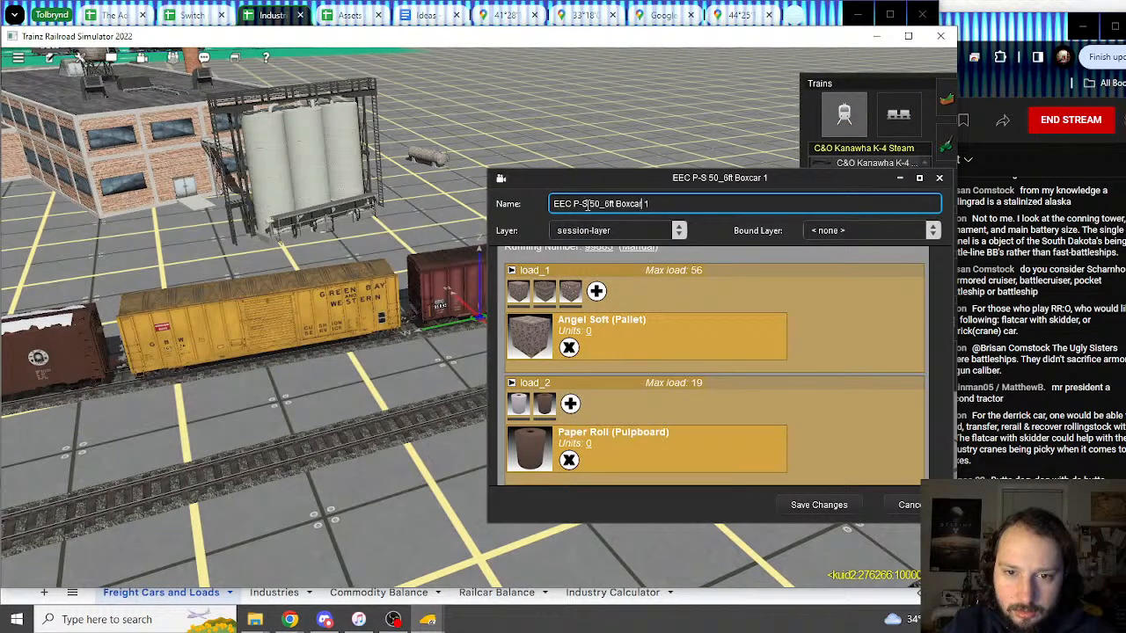
shift+click(525, 205)
right_click(607, 208)
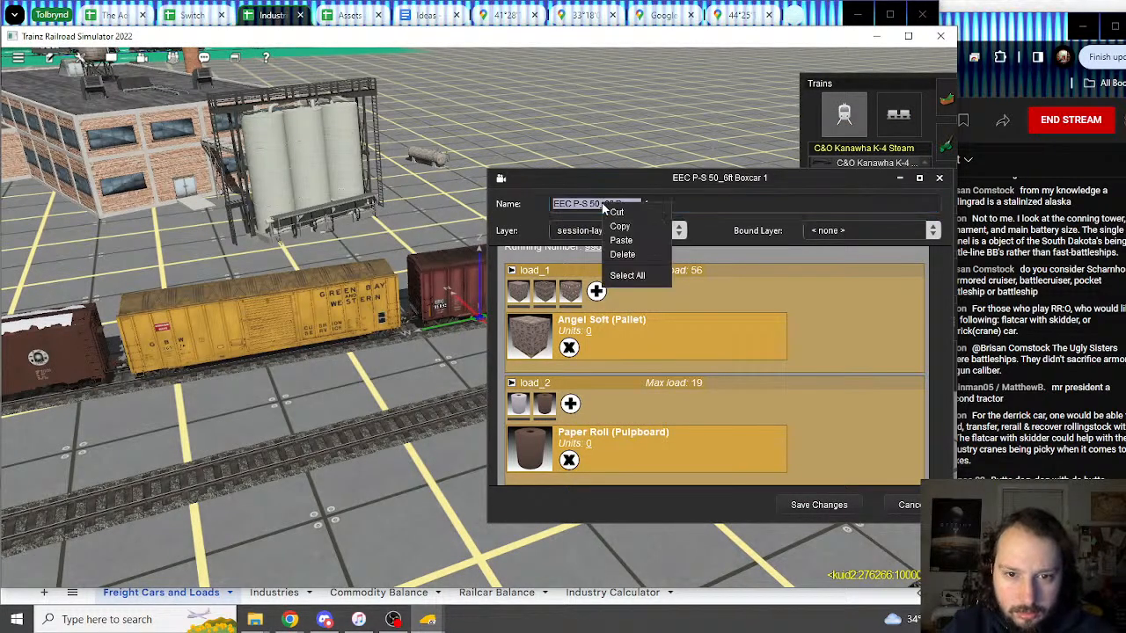
click(621, 227)
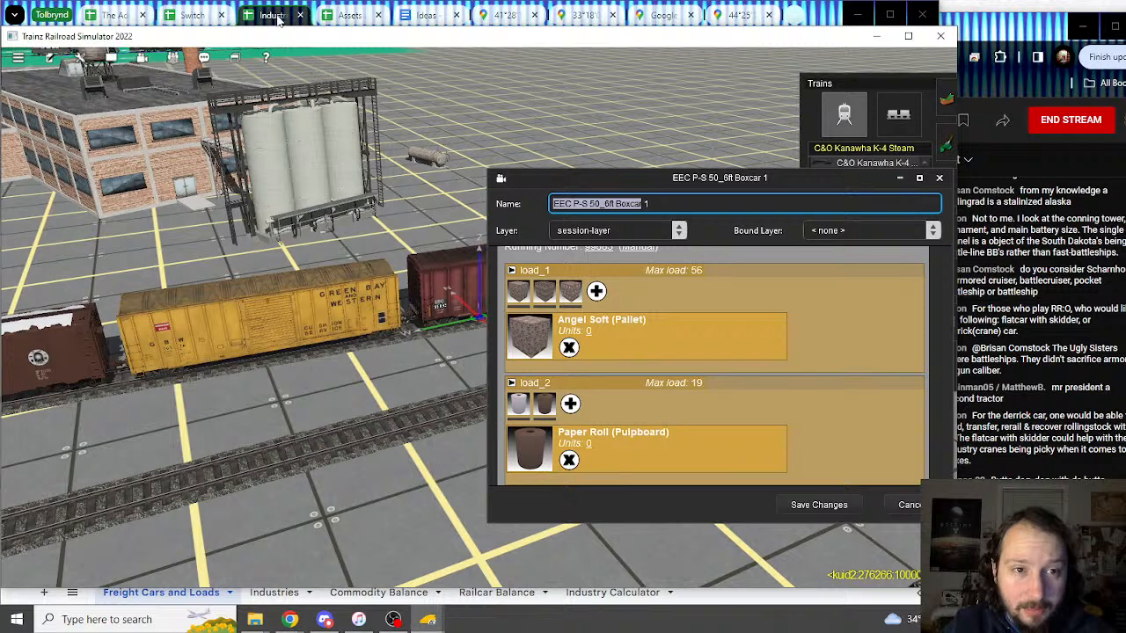
key(alt+Tab)
double_click(652, 214)
key(ctrl+v)
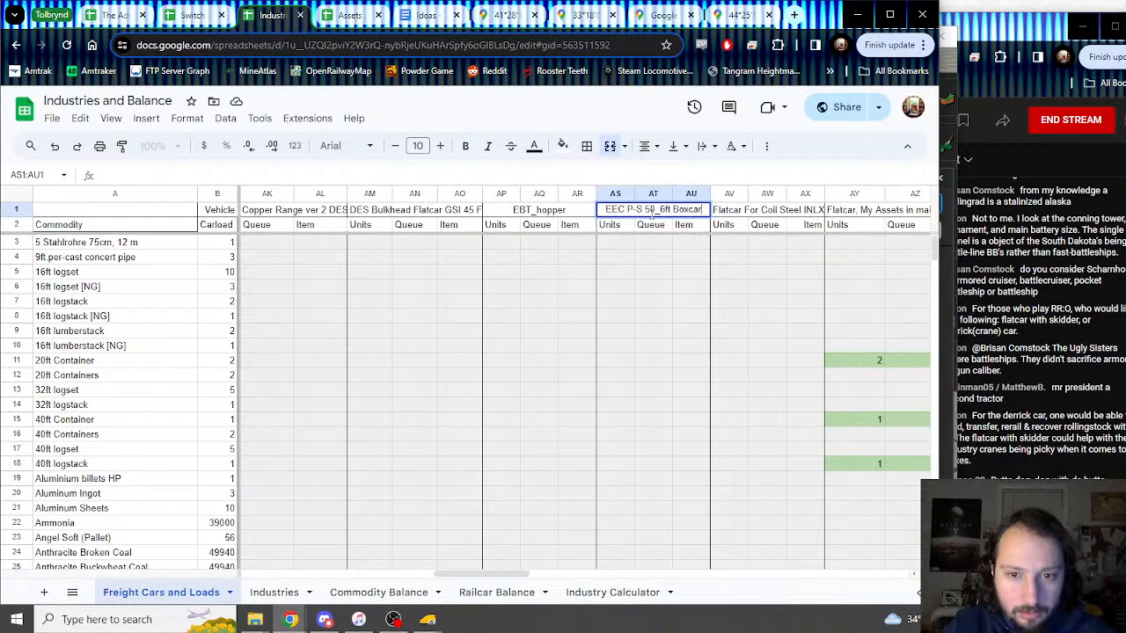
key(Return)
Step: Cycle through the load_1 pallet products in the Trainz properties to compare them
click(620, 246)
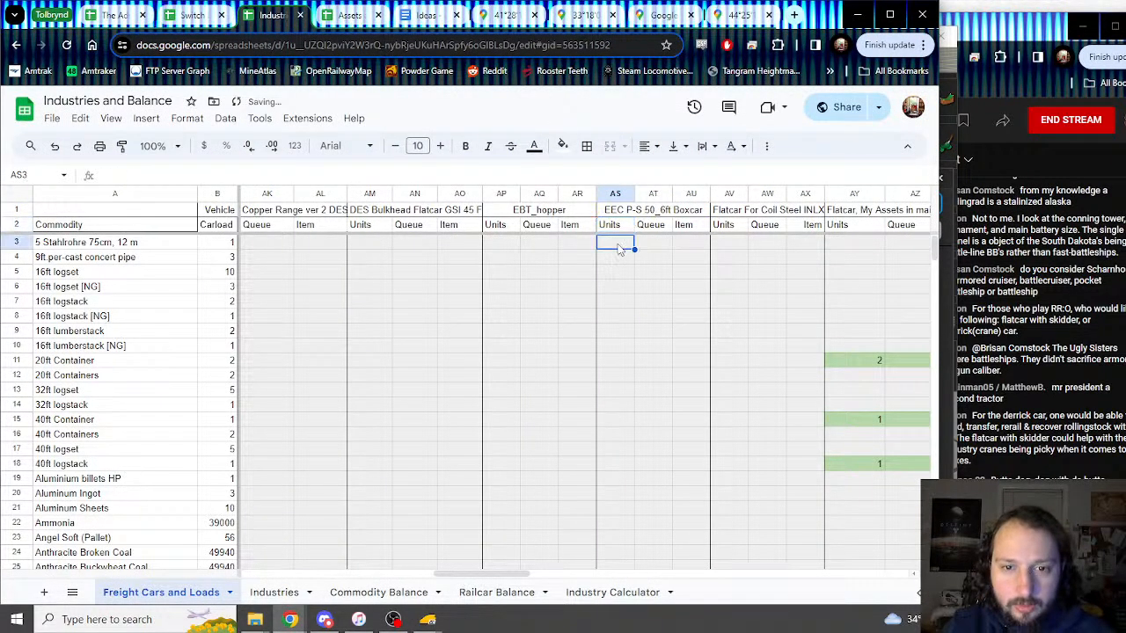
mouse_move(436, 621)
click(497, 546)
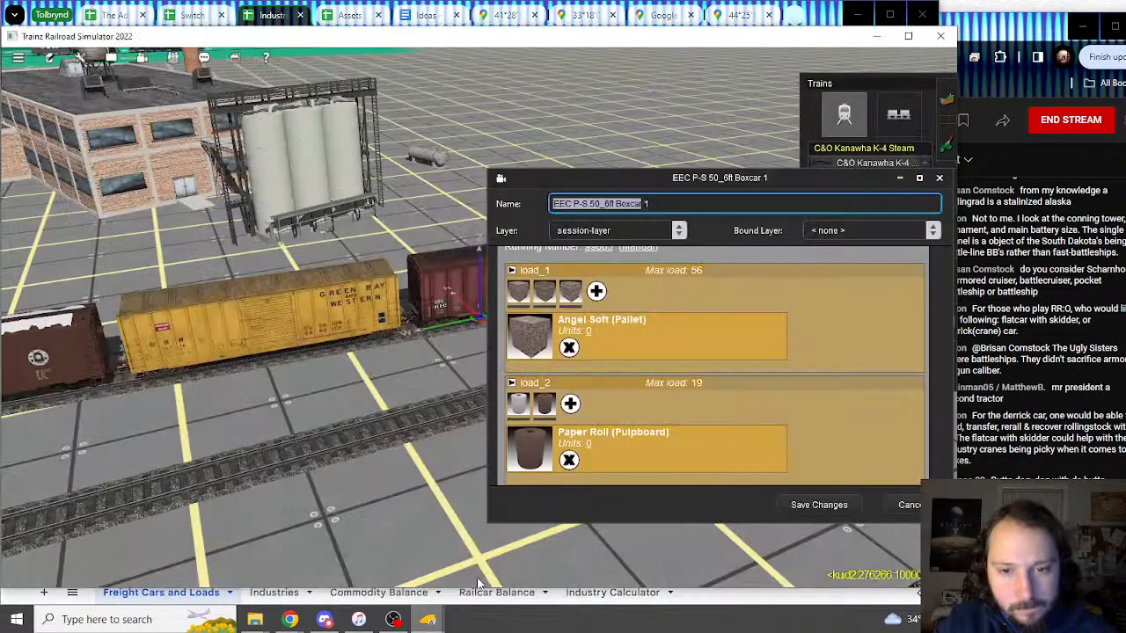
click(566, 297)
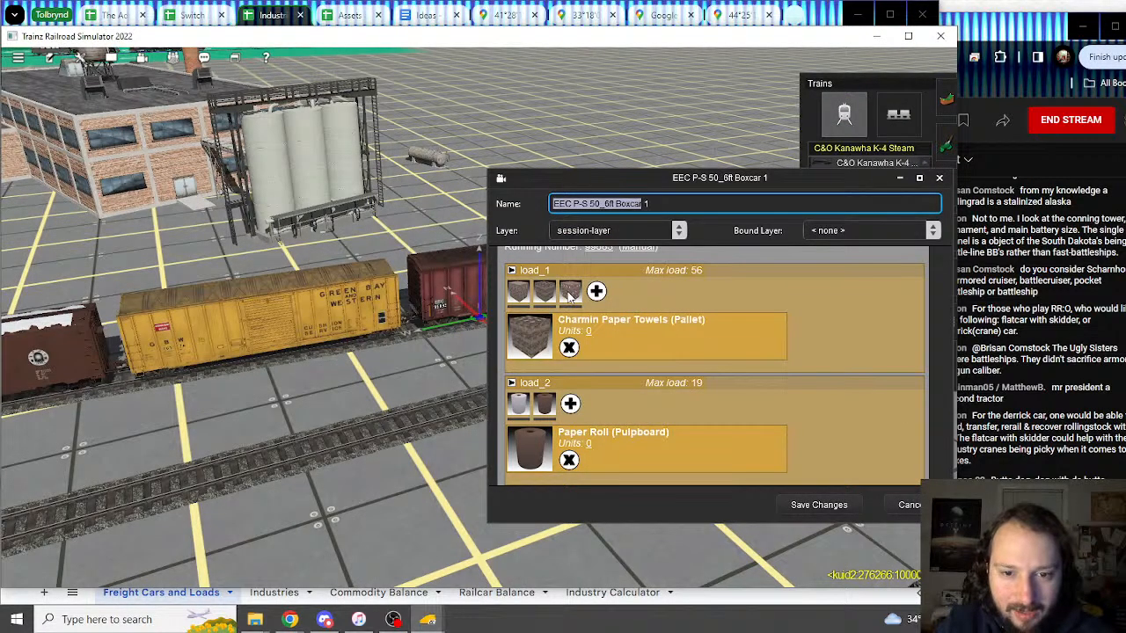
click(562, 299)
key(alt+Tab)
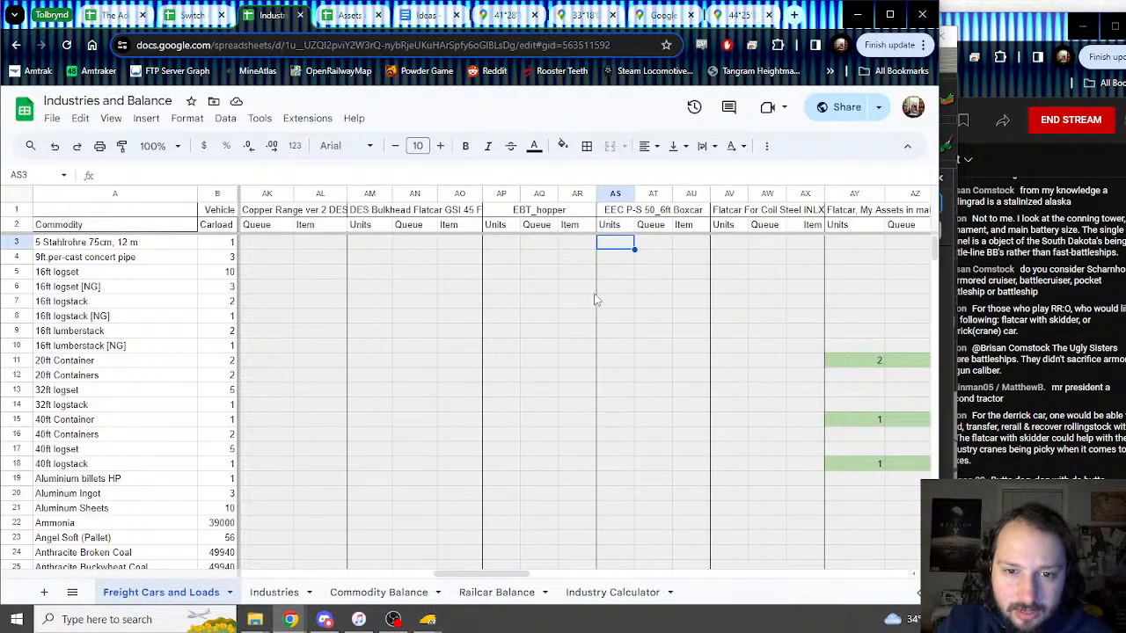
Step: Copy the Angel Soft (Pallet) values 56, 1, 0 from BH23:BJ23
scroll(607, 305, down, 8)
drag(613, 422, 682, 427)
drag(609, 409, 689, 361)
scroll(598, 317, up, 20)
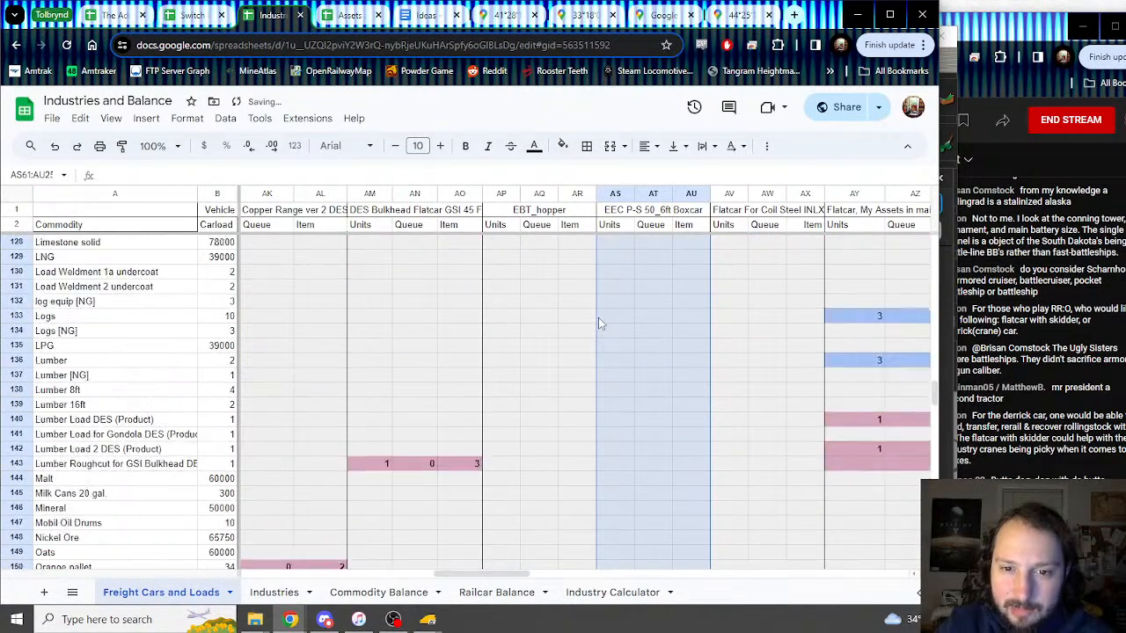
scroll(598, 318, up, 15)
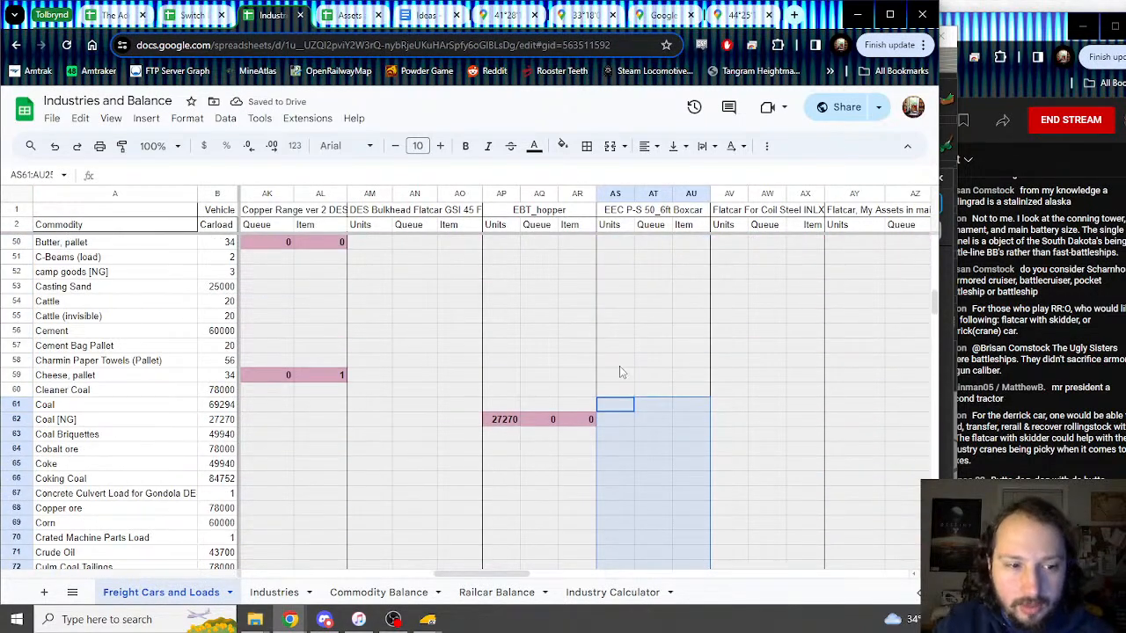
drag(530, 572, 627, 574)
scroll(605, 431, up, 10)
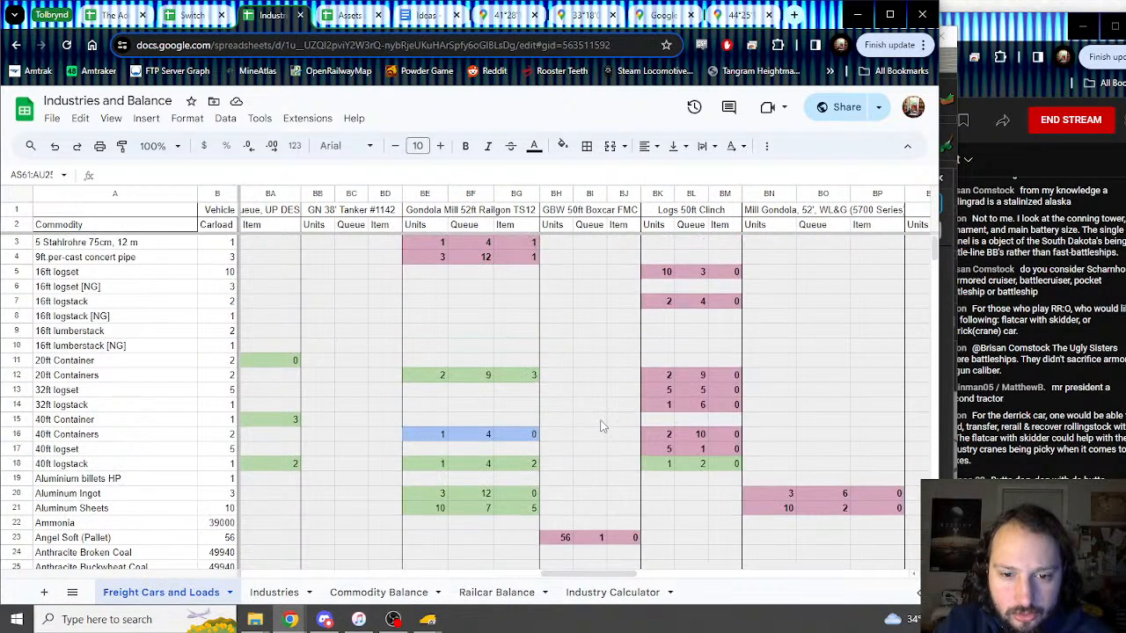
scroll(602, 426, down, 3)
drag(553, 396, 637, 396)
key(ctrl+c)
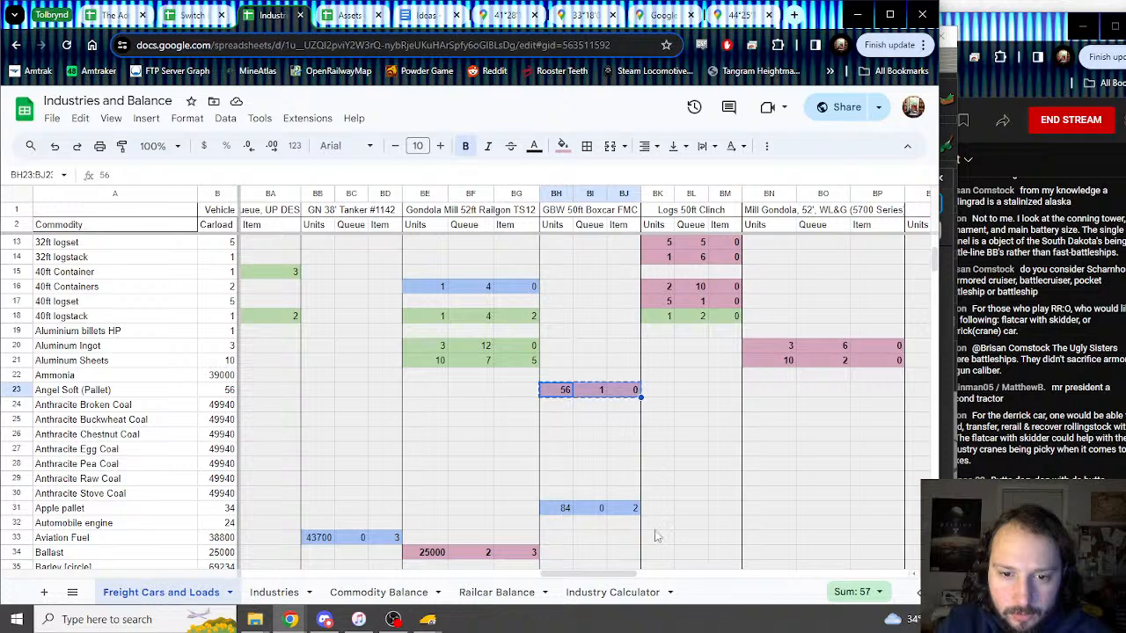
Step: Paste them into AS23, shade the cells light green and remove bold
drag(604, 573, 498, 578)
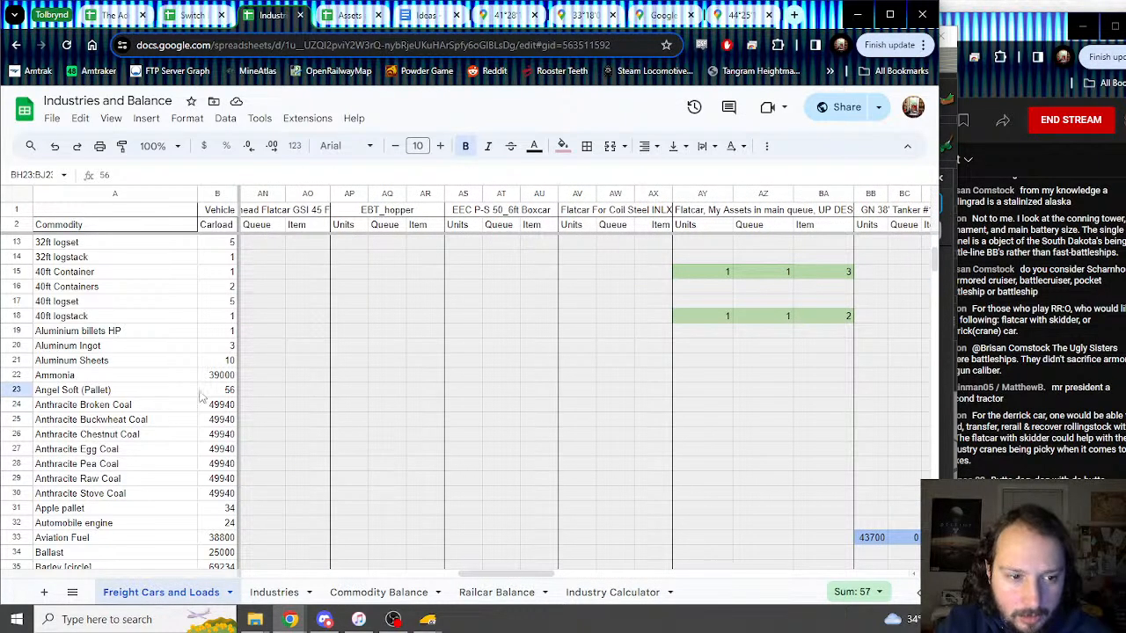
click(469, 392)
key(ctrl+v)
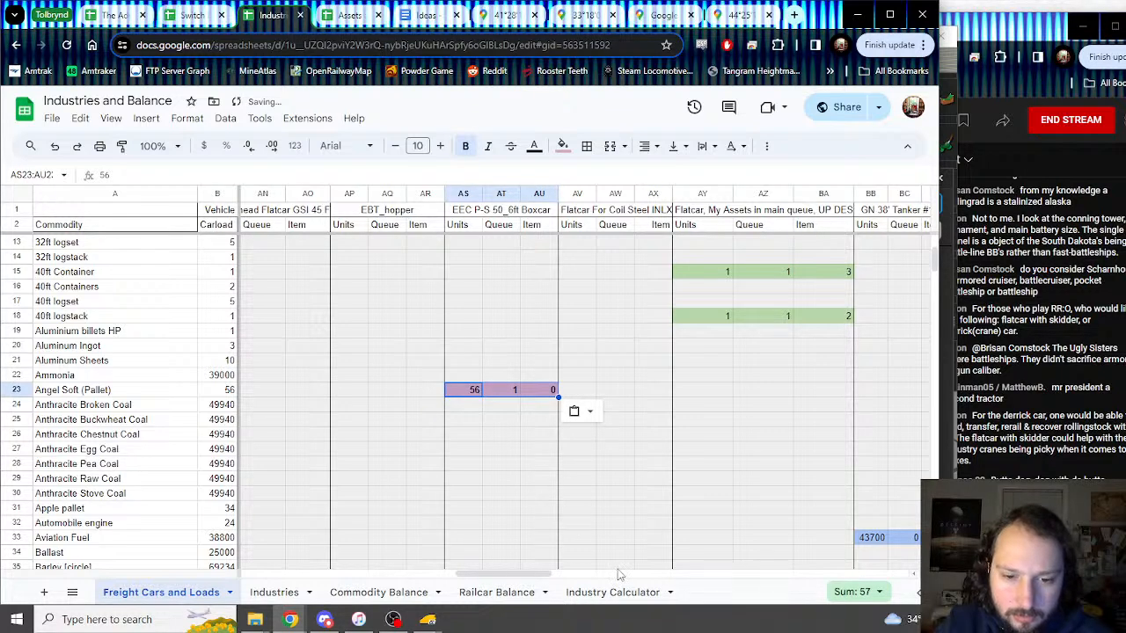
click(564, 147)
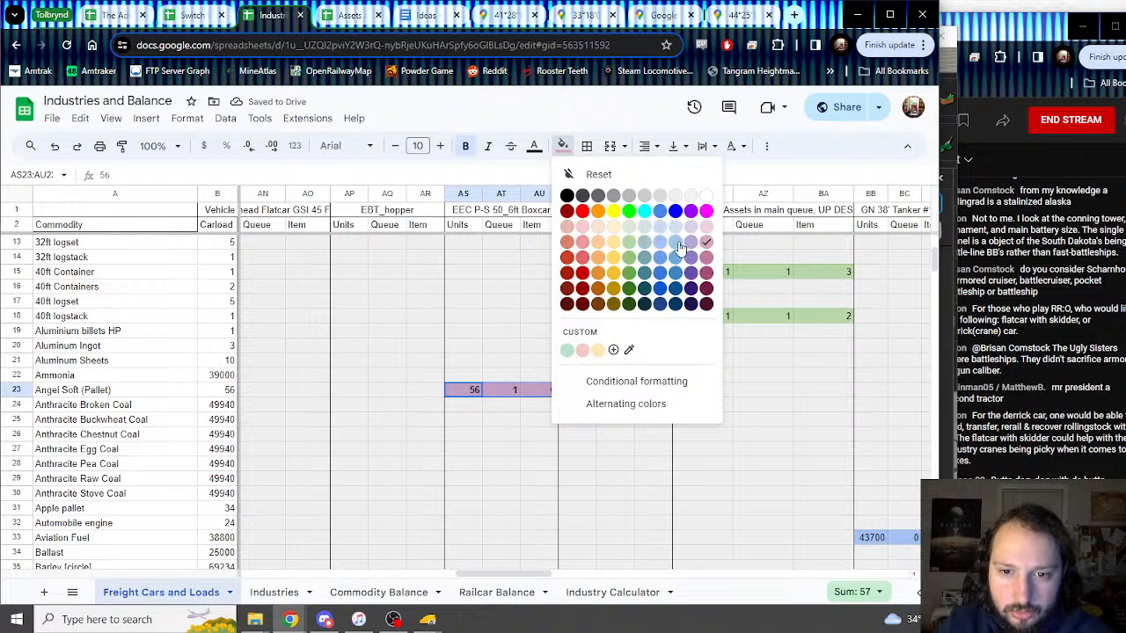
click(625, 248)
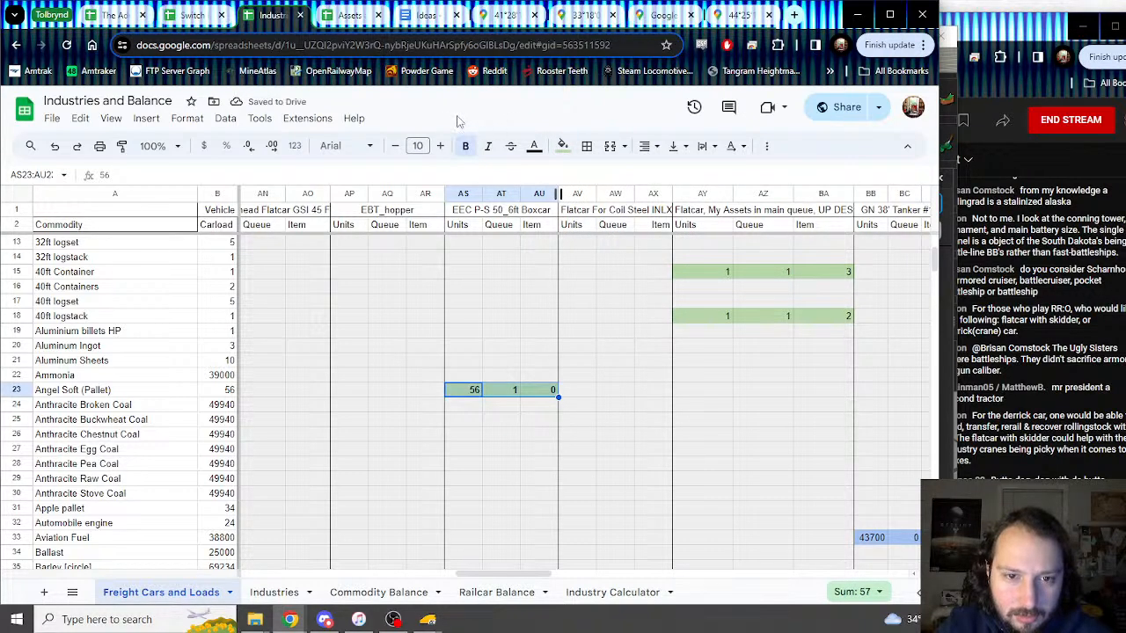
click(465, 145)
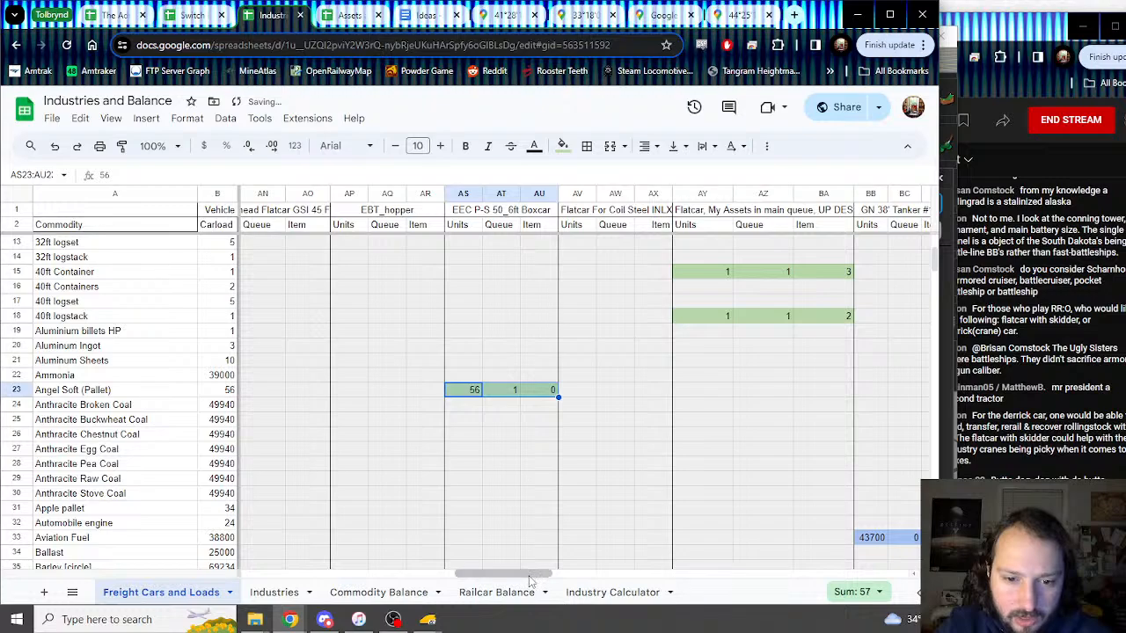
Step: Scroll down to the bottom of the load sheet
drag(541, 571, 326, 485)
scroll(276, 427, down, 12)
scroll(276, 428, down, 20)
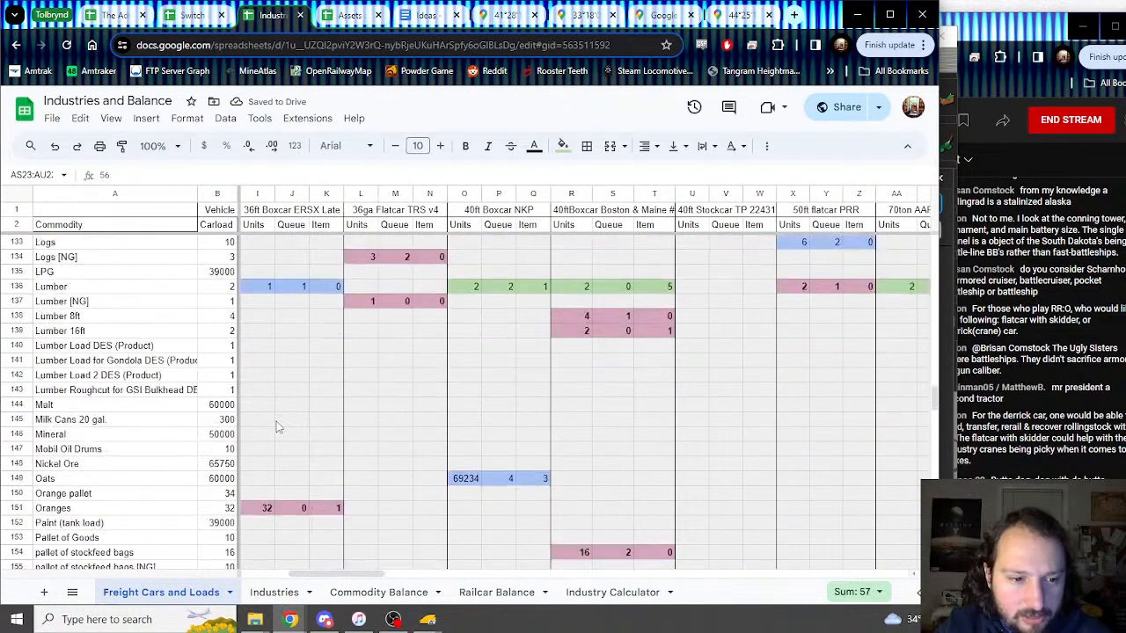
scroll(296, 421, down, 3)
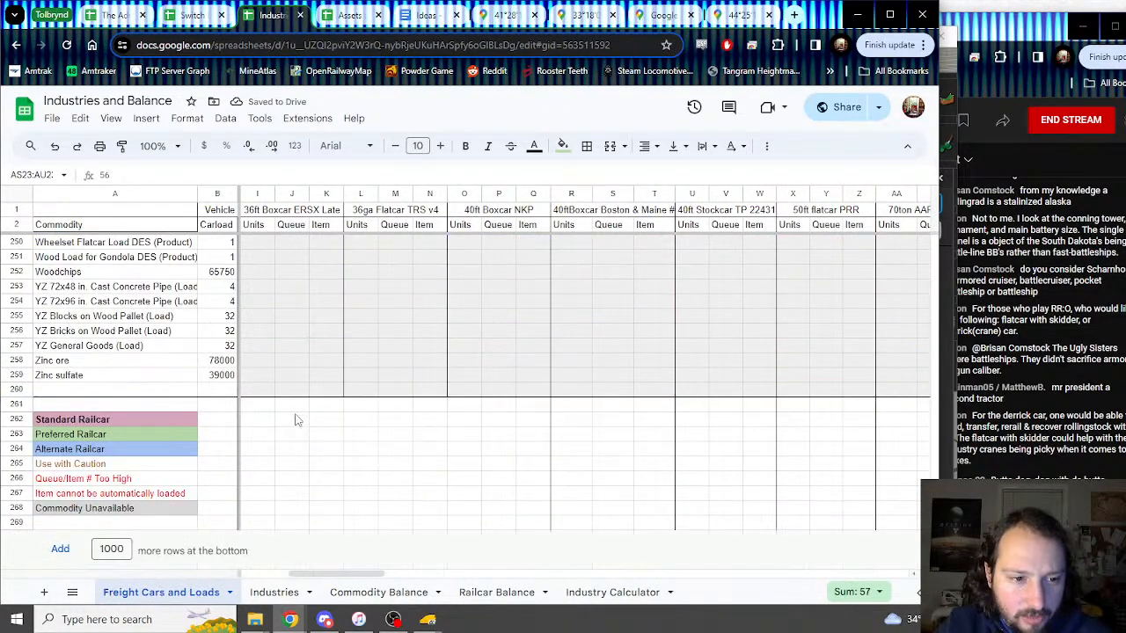
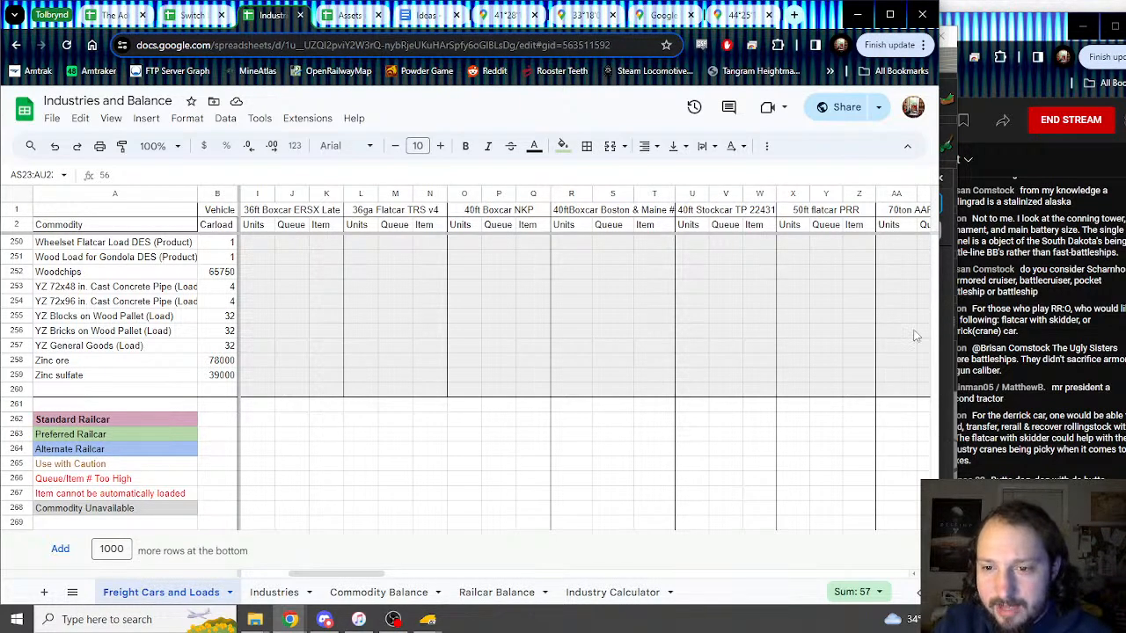
Step: Copy the Kleenex Pallet figures 56, 1, 2 from the GBW boxcar columns into AS120
scroll(927, 281, up, 10)
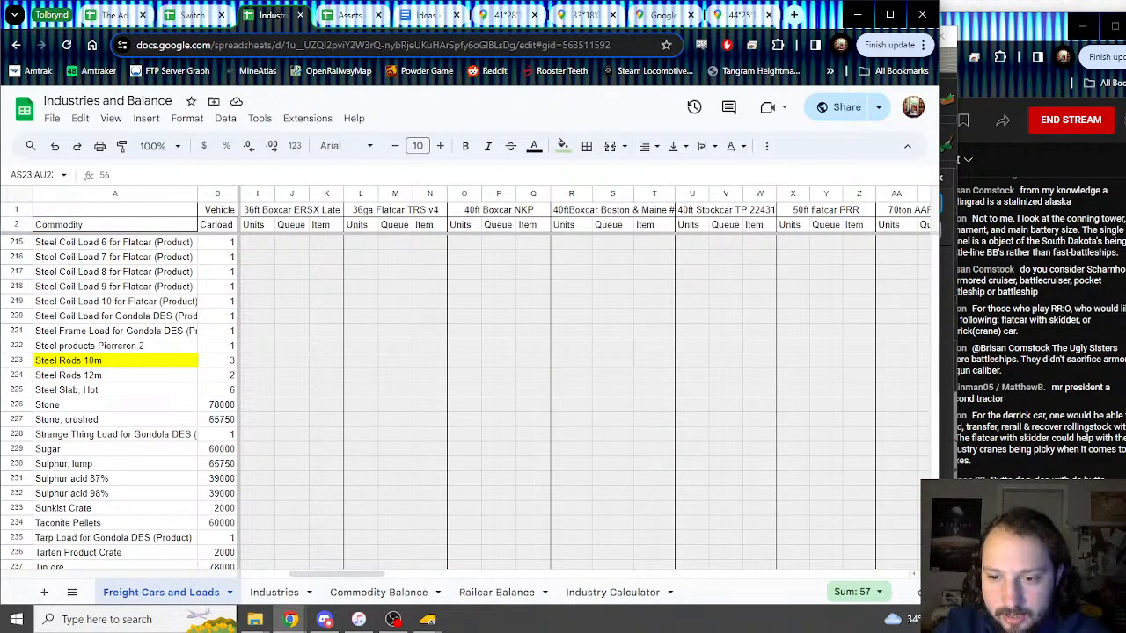
scroll(940, 395, up, 15)
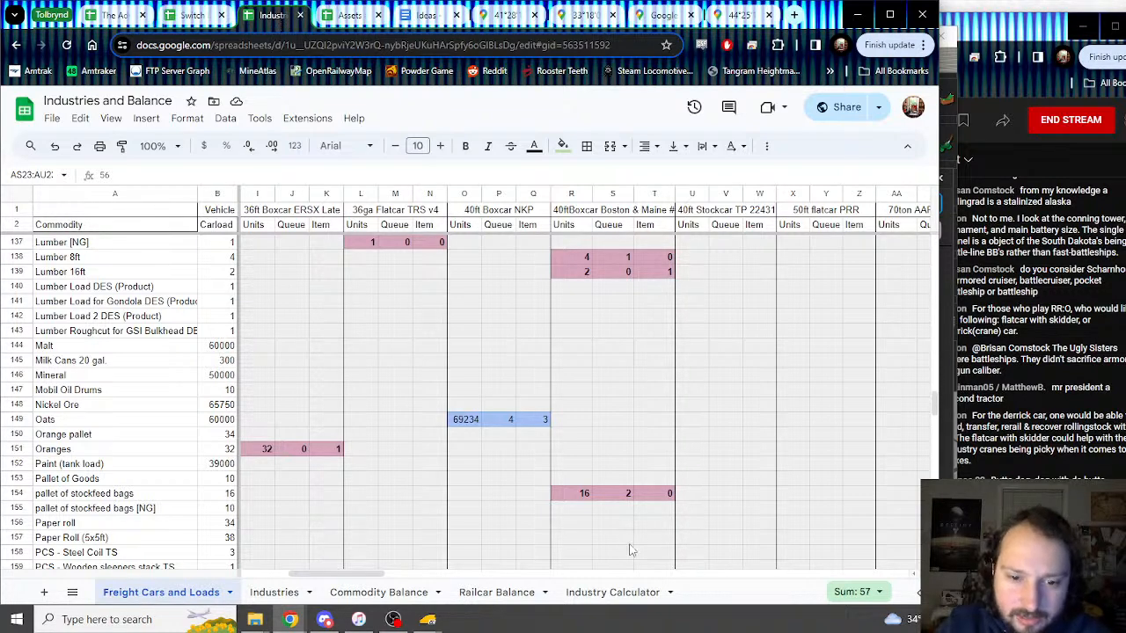
drag(362, 575, 577, 577)
drag(403, 349, 533, 331)
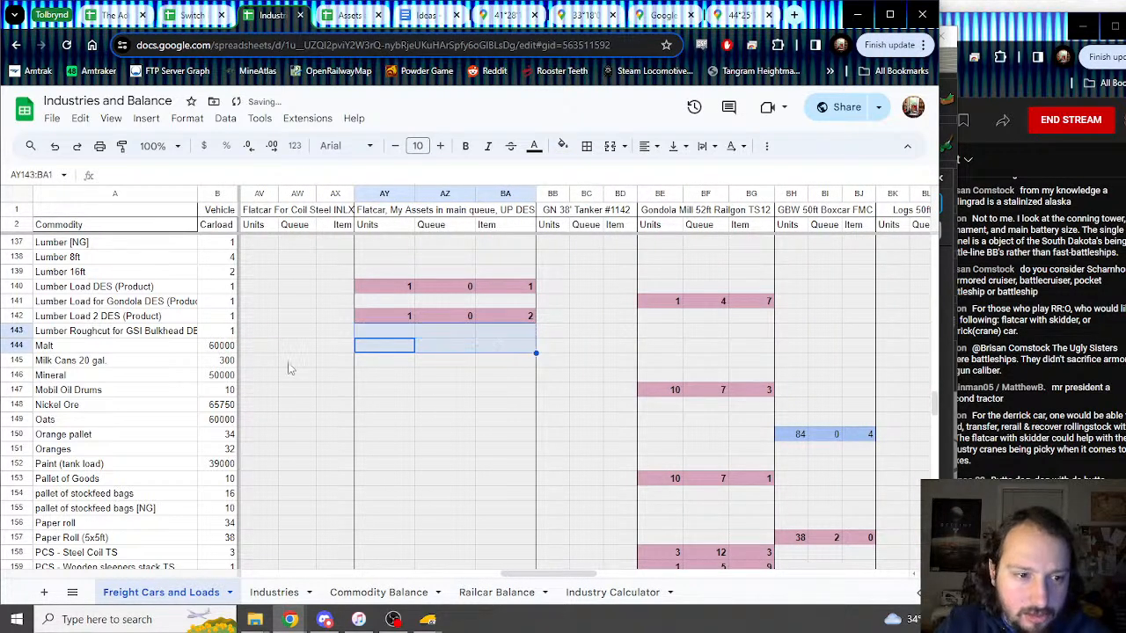
scroll(312, 388, up, 4)
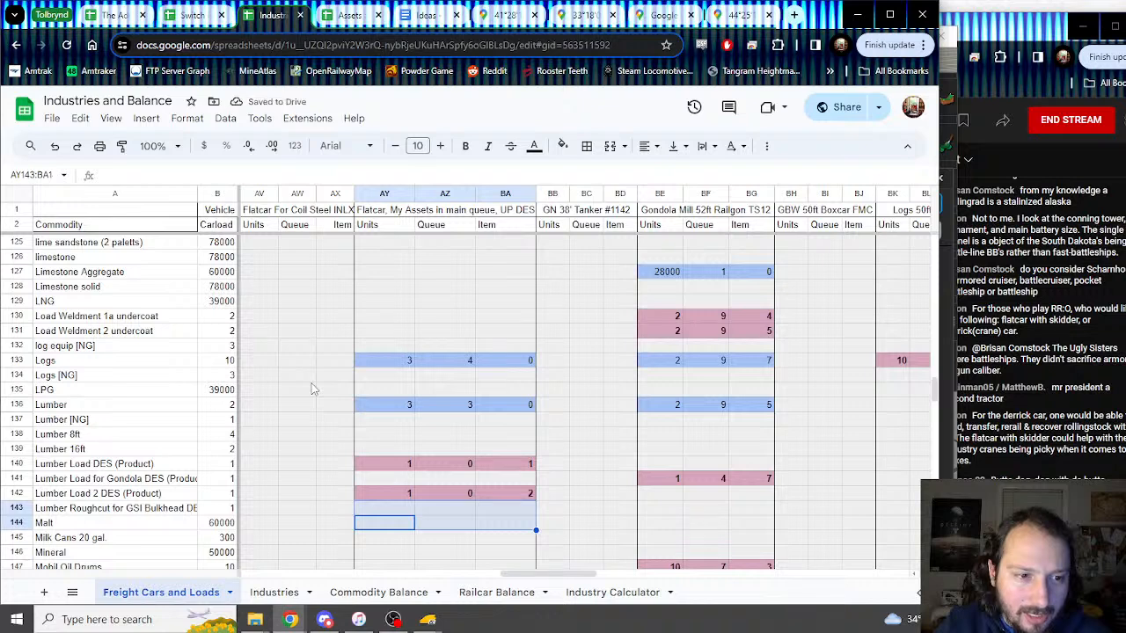
scroll(307, 385, up, 2)
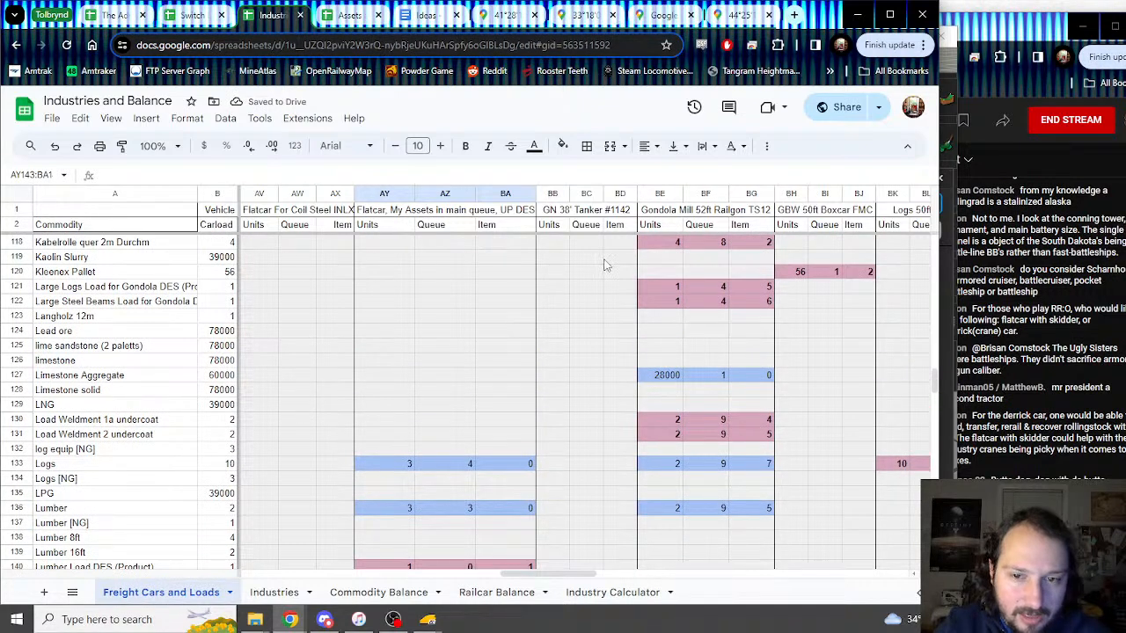
drag(796, 272, 849, 280)
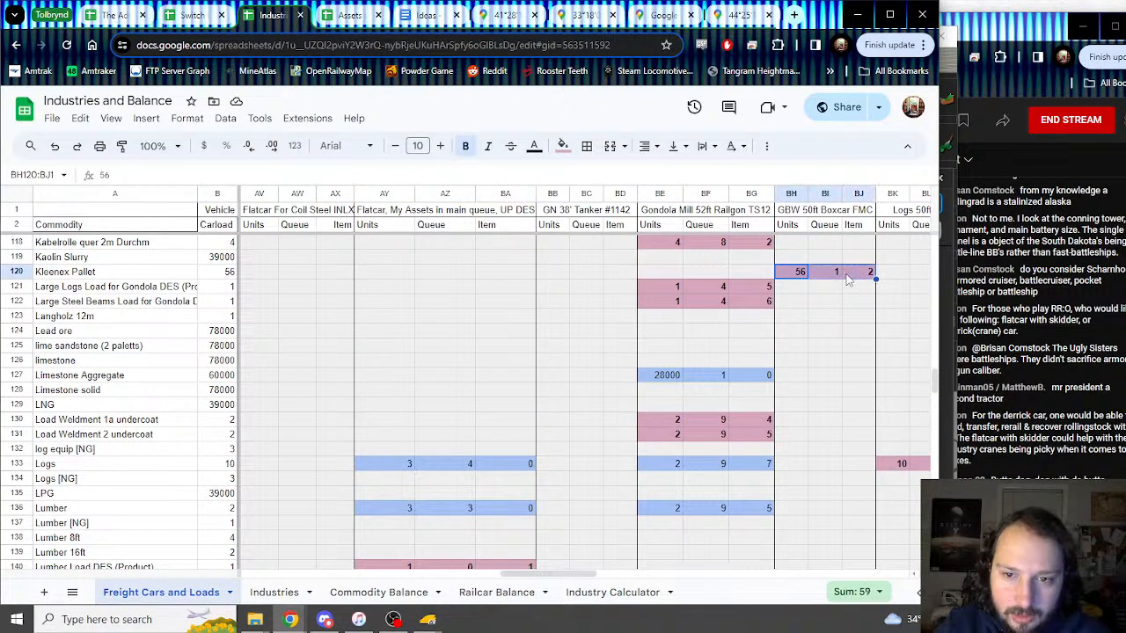
key(ctrl+c)
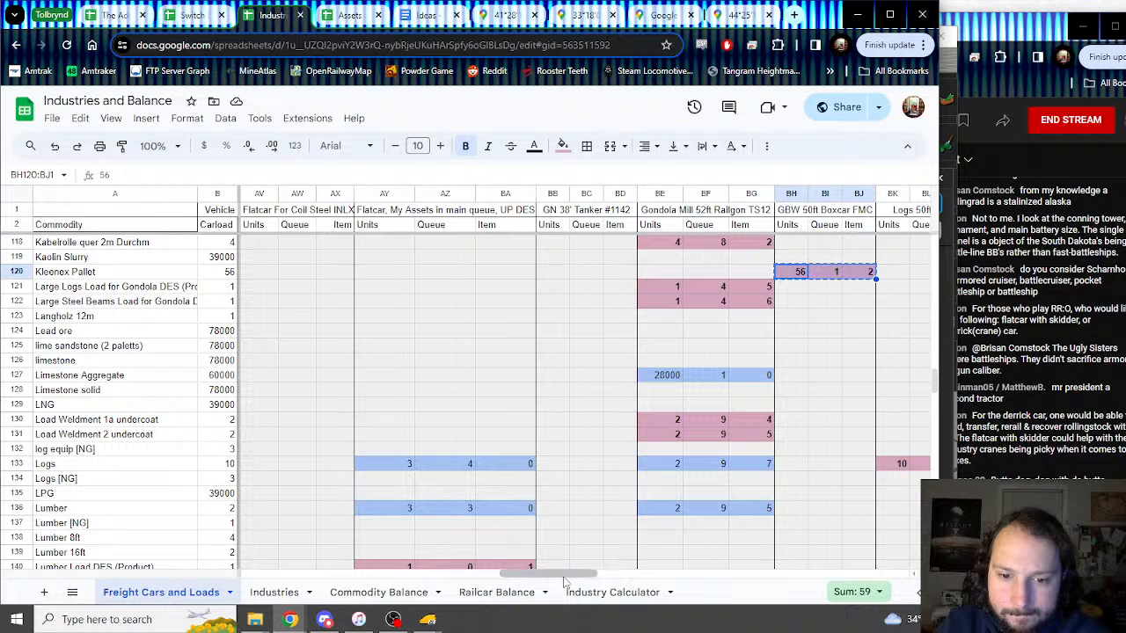
drag(560, 576, 535, 576)
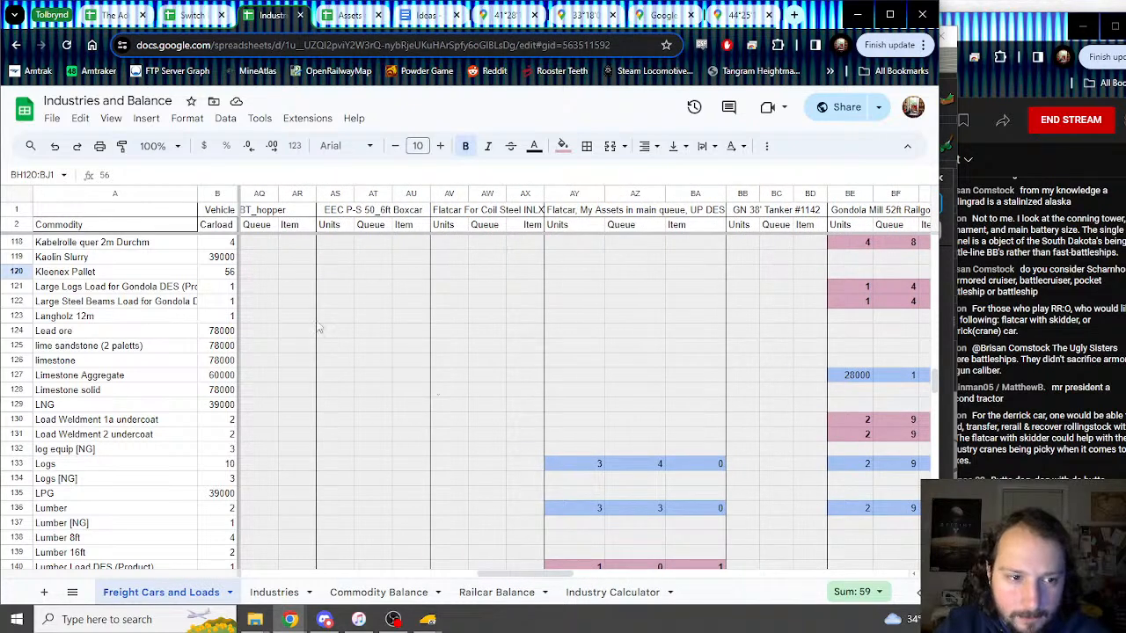
click(333, 279)
key(ctrl+v)
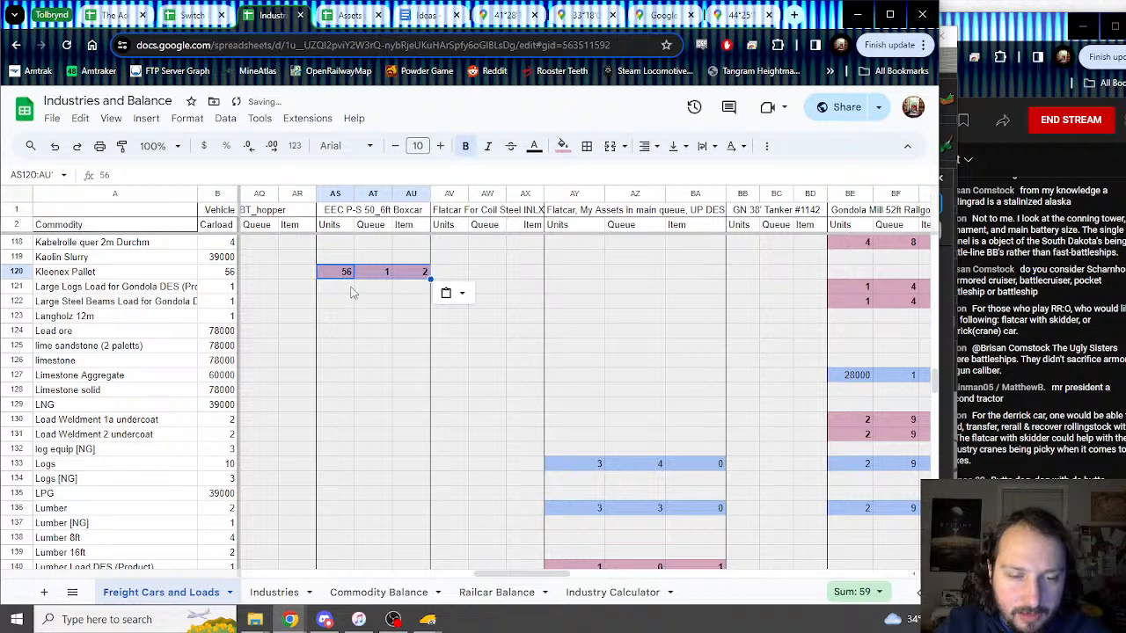
Step: Shade the pasted Kleenex Pallet figures light green
scroll(352, 300, up, 2)
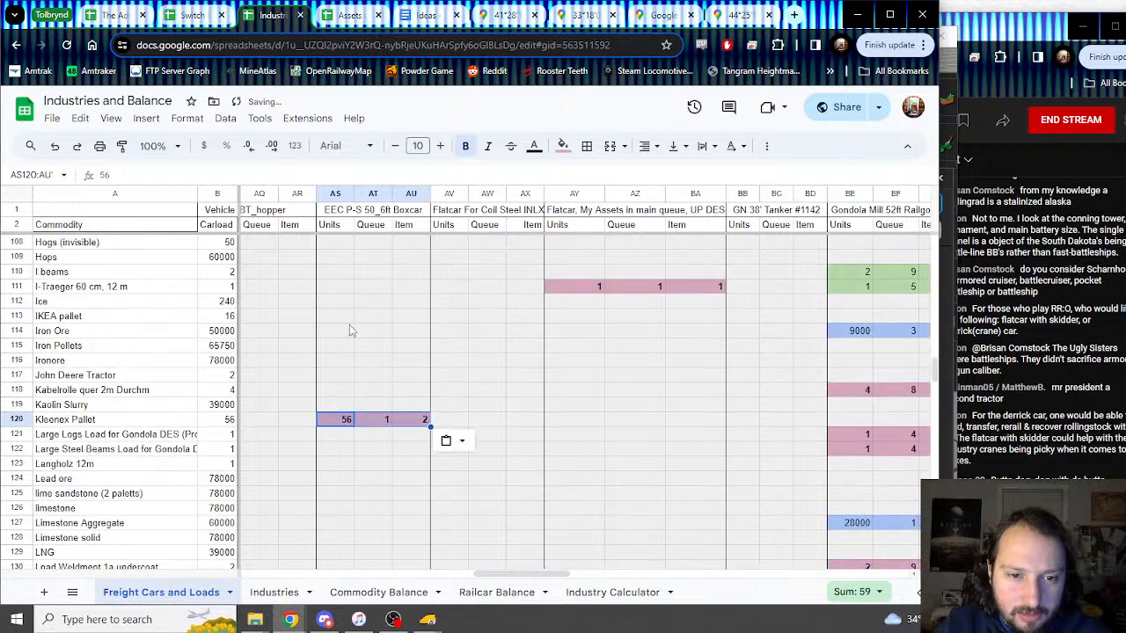
click(563, 146)
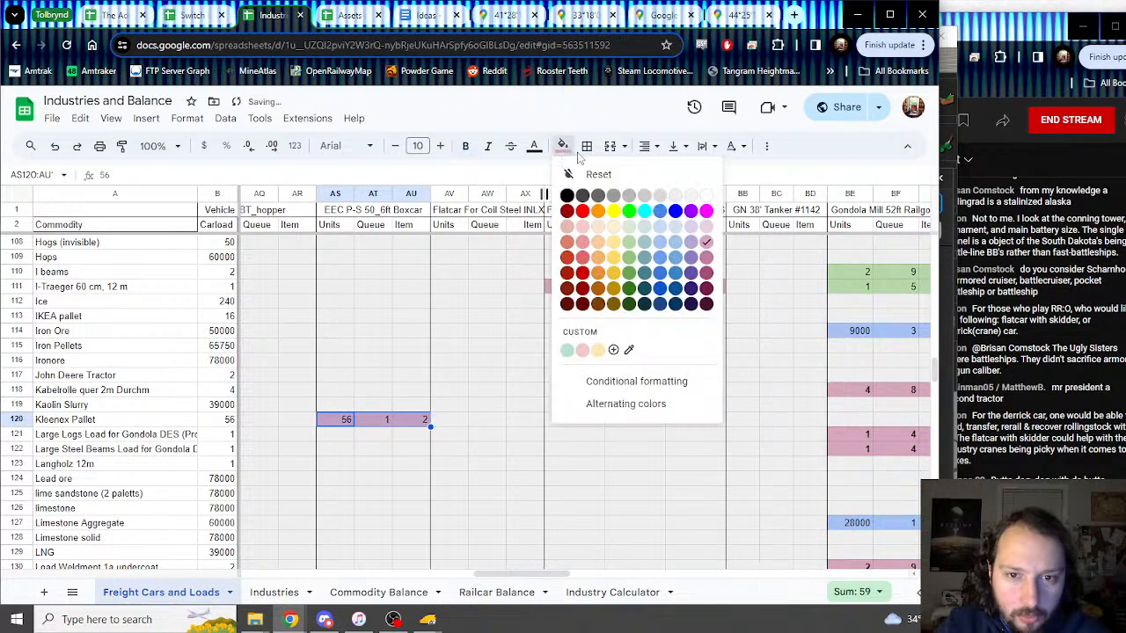
click(628, 246)
scroll(382, 387, up, 6)
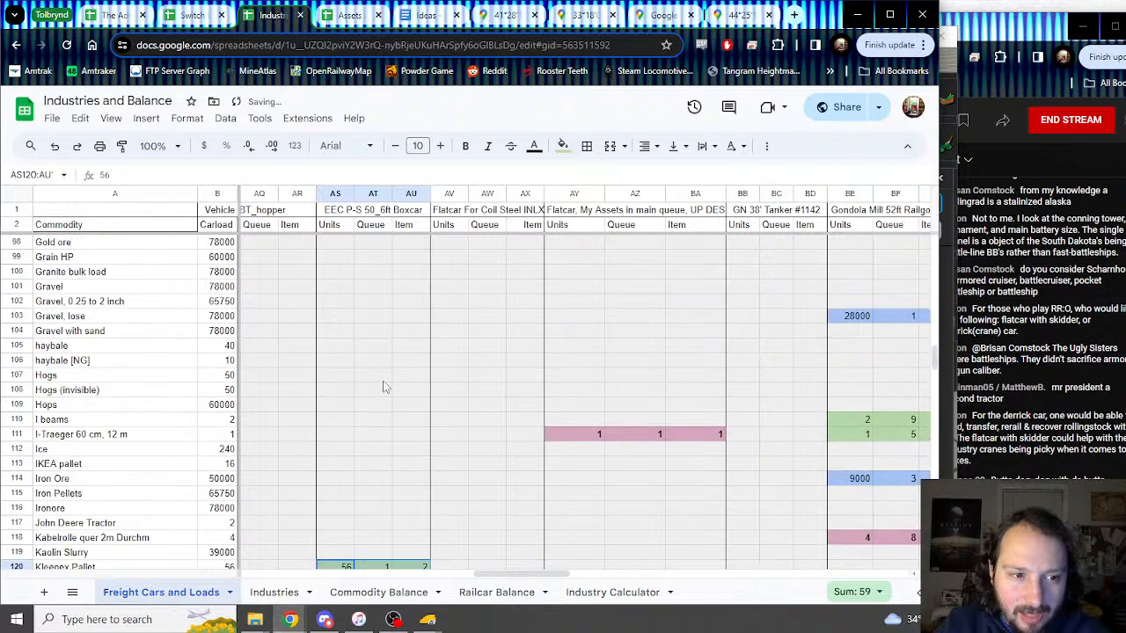
scroll(382, 387, up, 9)
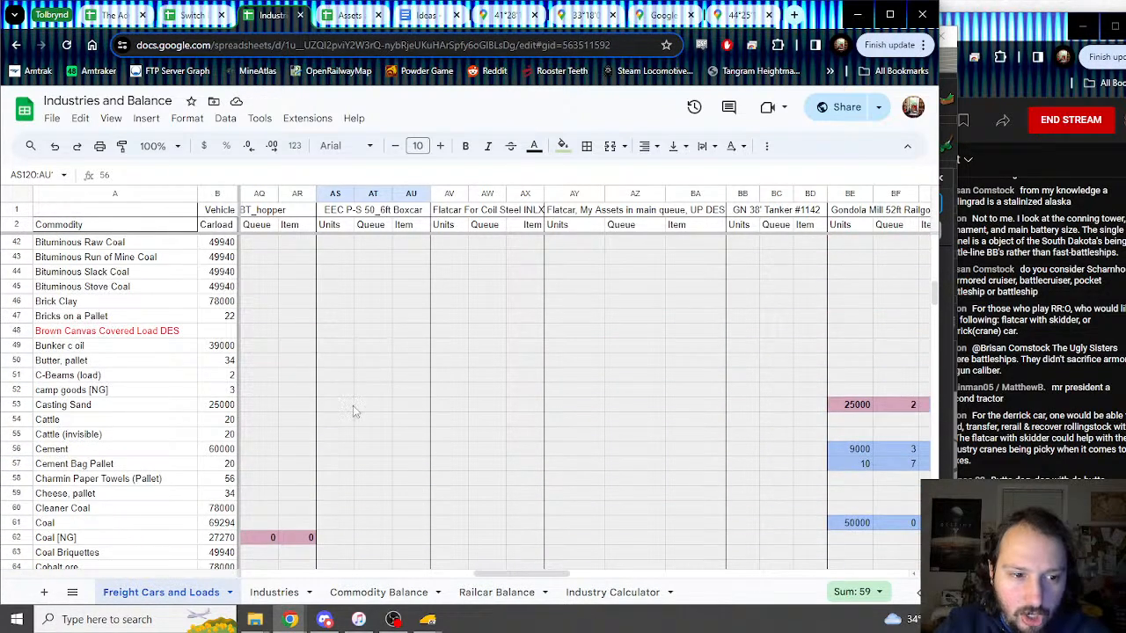
click(330, 482)
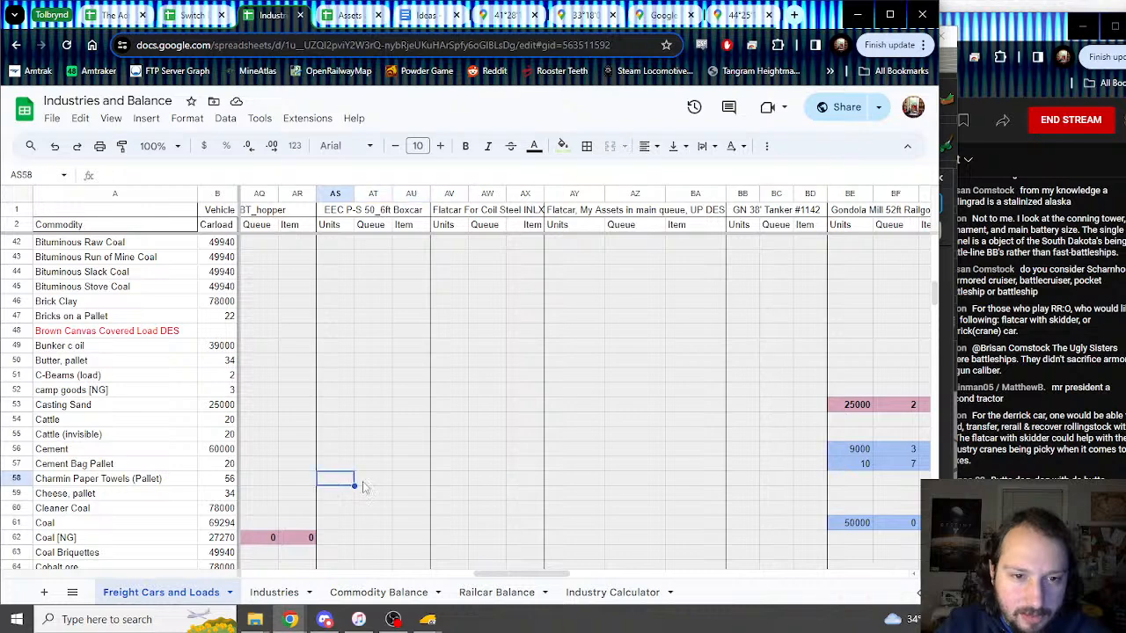
Step: Colour the GBW boxcar's Charmin Paper Towels figures pink
drag(505, 575, 559, 586)
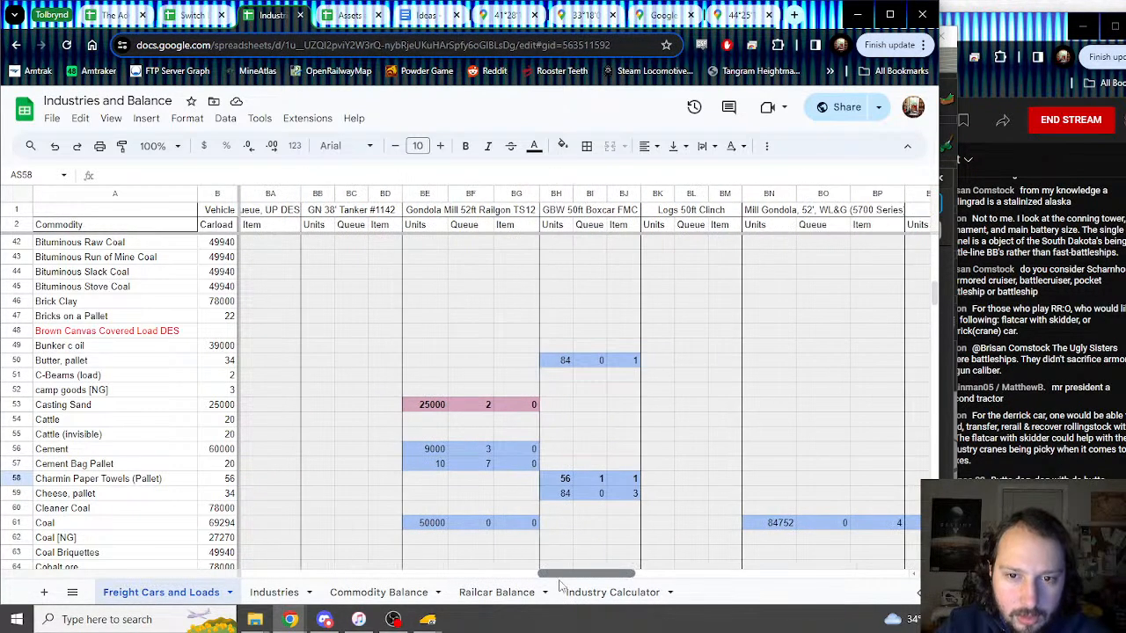
drag(563, 479, 633, 479)
key(ctrl+c)
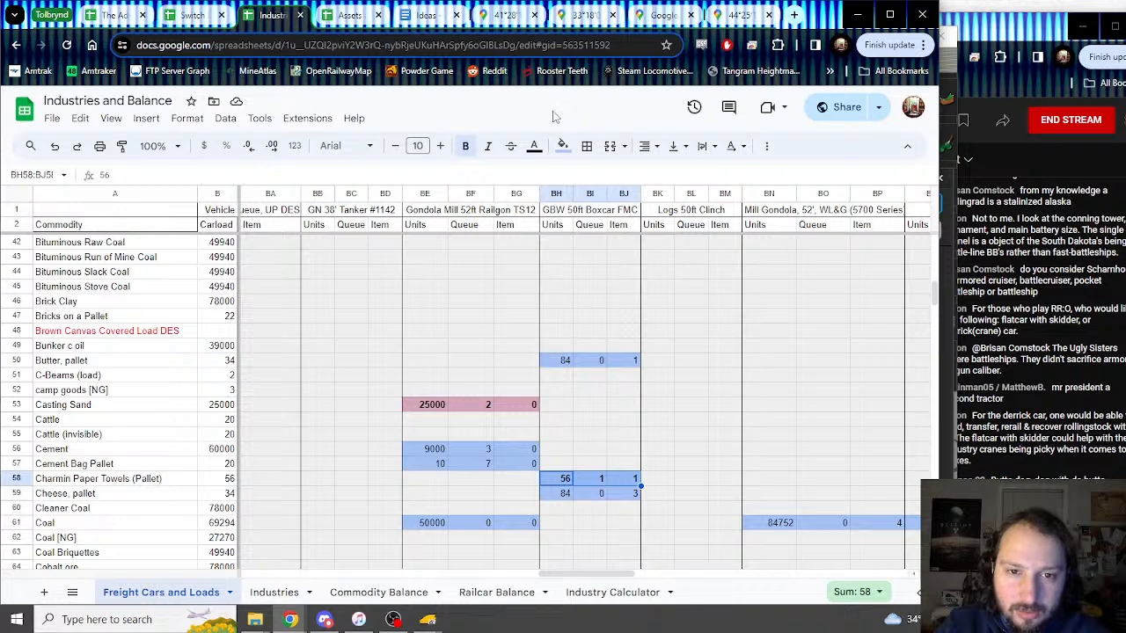
click(562, 146)
click(708, 246)
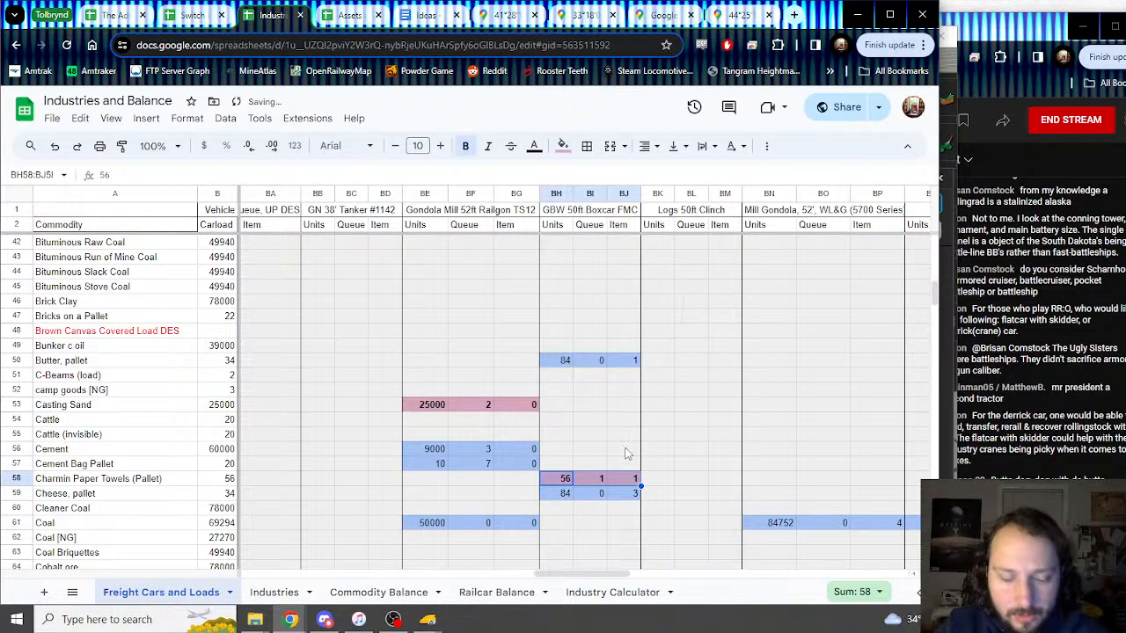
Step: Paste the Charmin Paper Towels figures into the EEC boxcar columns and set their Queue to 0
drag(627, 574, 536, 580)
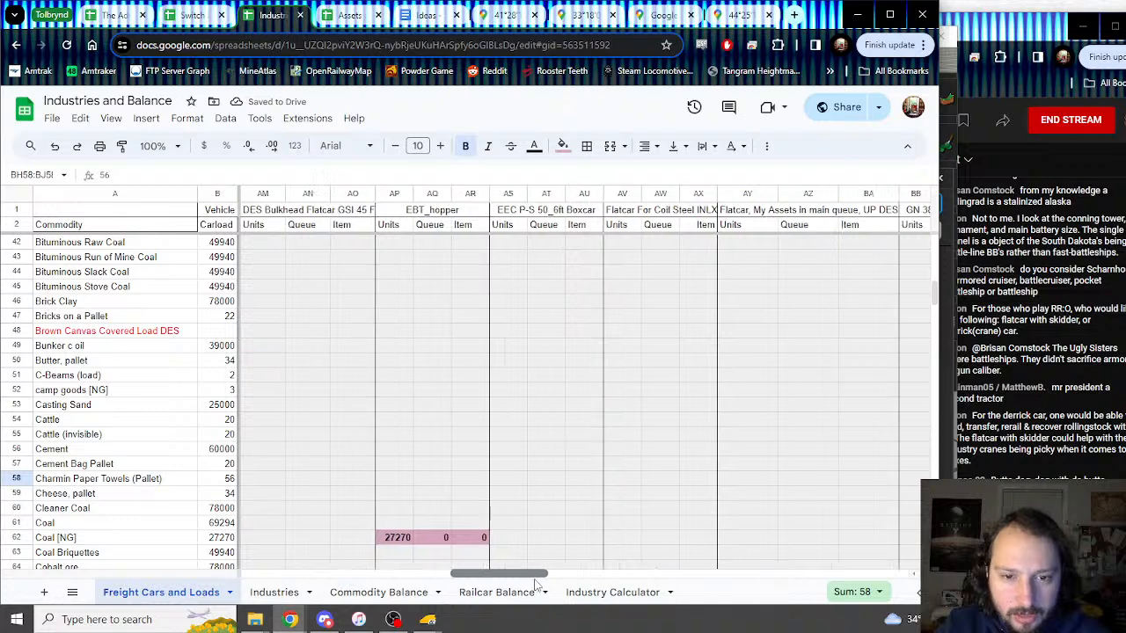
click(506, 477)
key(ctrl+v)
click(547, 483)
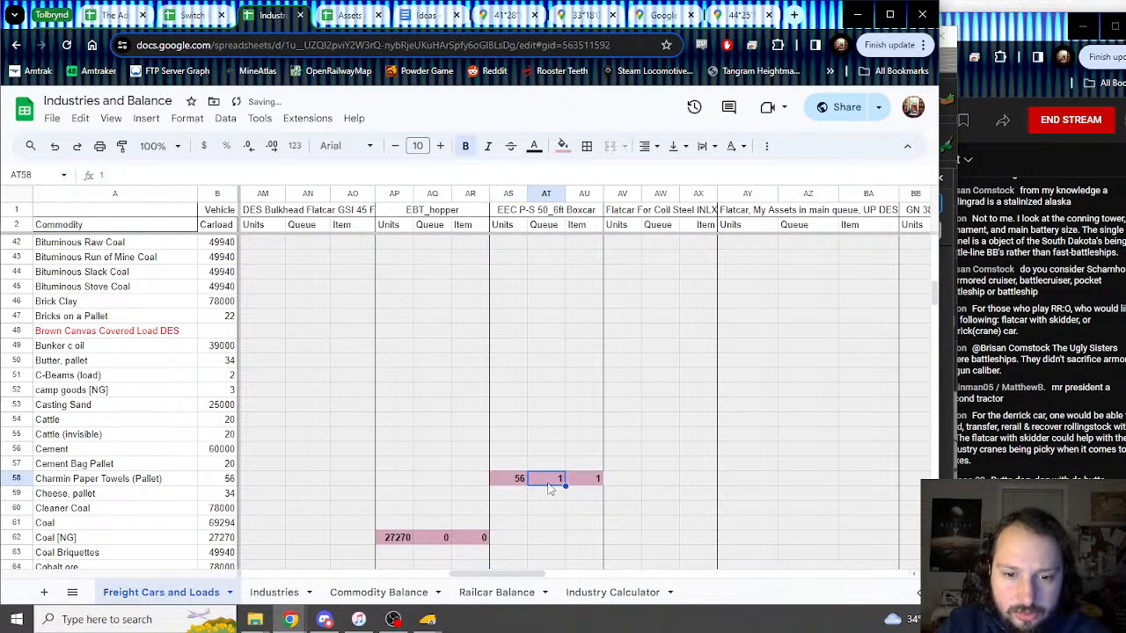
scroll(549, 485, up, 10)
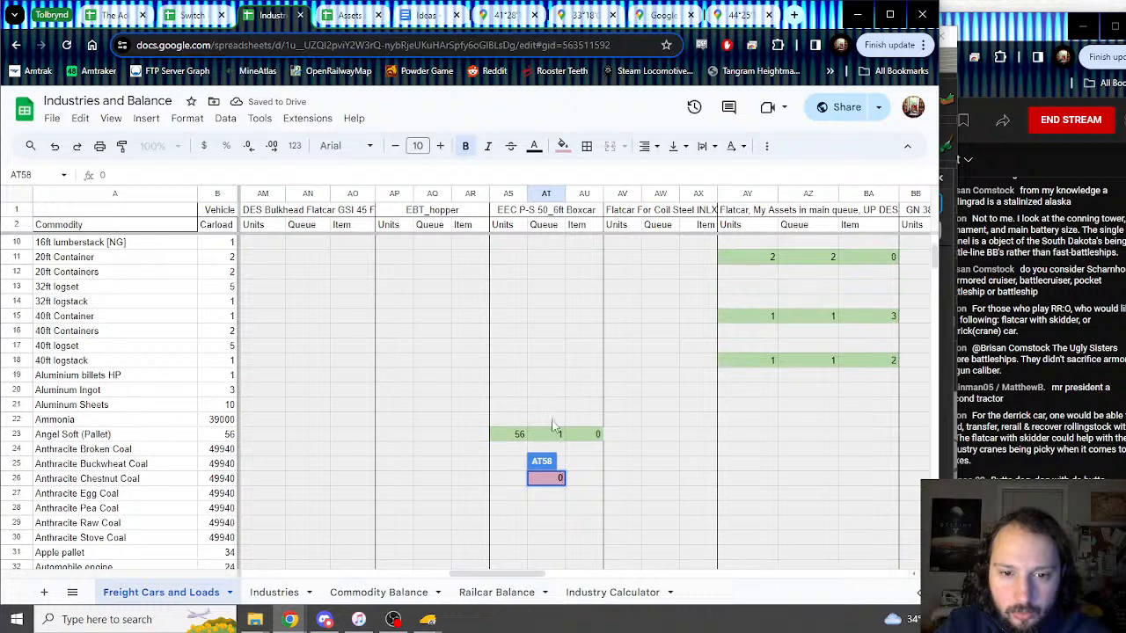
click(555, 437)
key(Return)
Step: Shade the EEC Charmin Paper Towels figures light green
scroll(553, 455, down, 14)
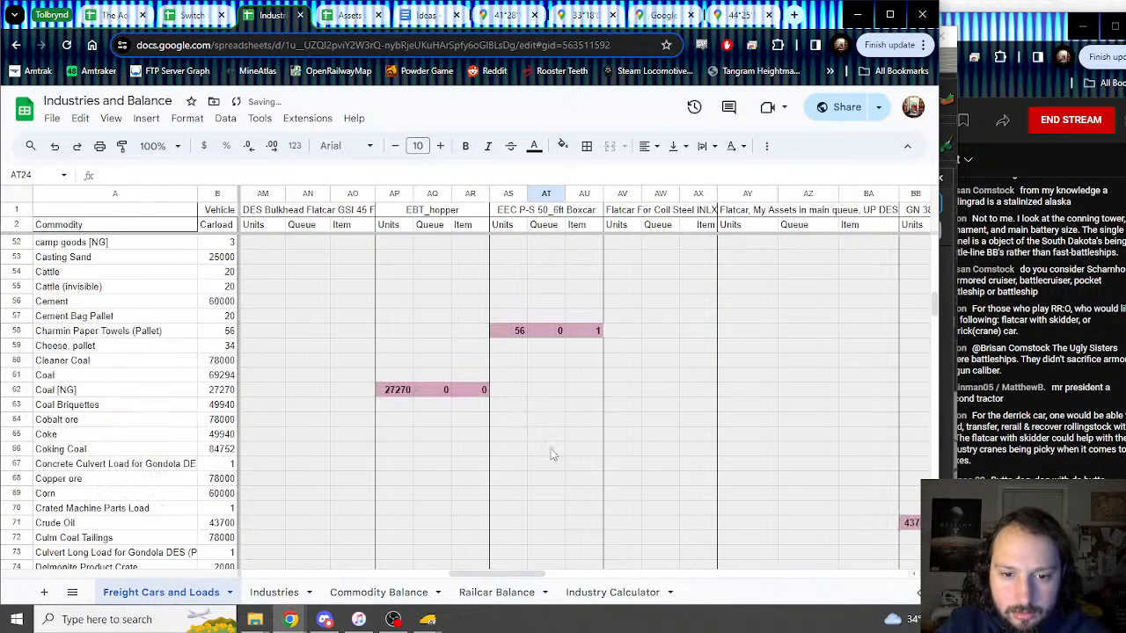
drag(517, 329, 599, 331)
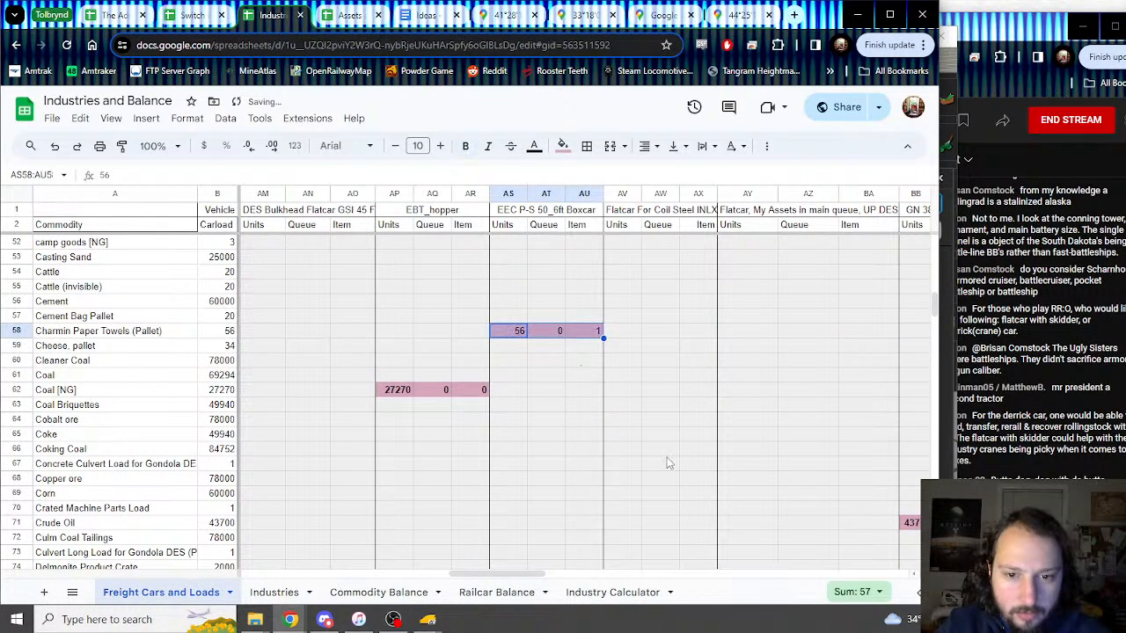
click(563, 147)
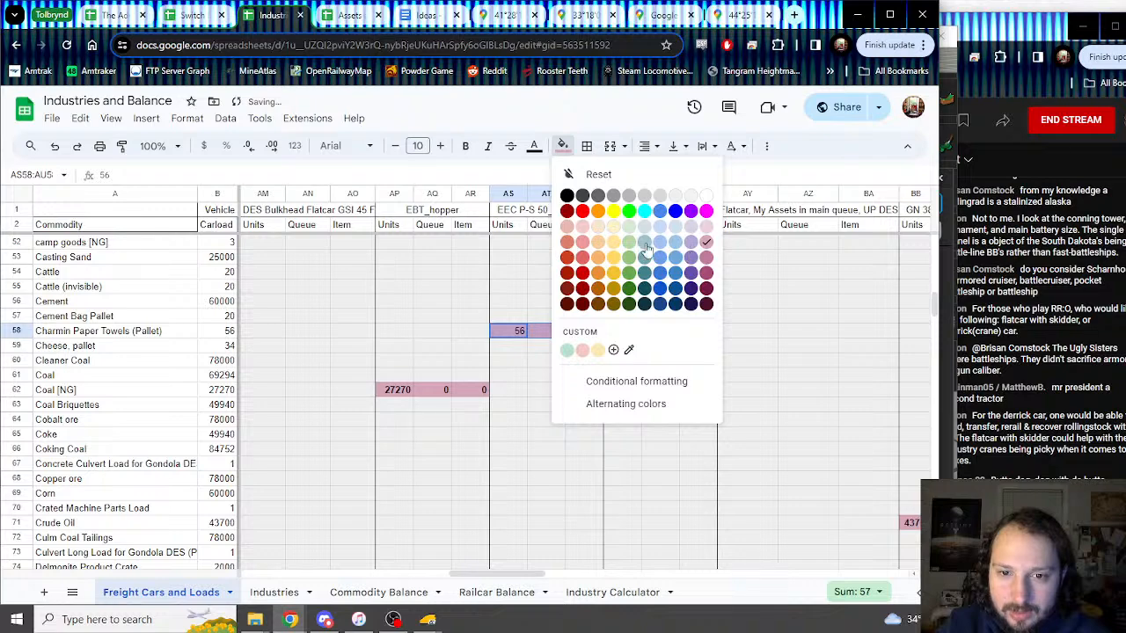
click(646, 245)
key(Down)
Step: Add borders alongside the EEC boxcar's Charmin Paper Towels and Kleenex Pallet figures
scroll(521, 364, down, 6)
scroll(521, 363, up, 5)
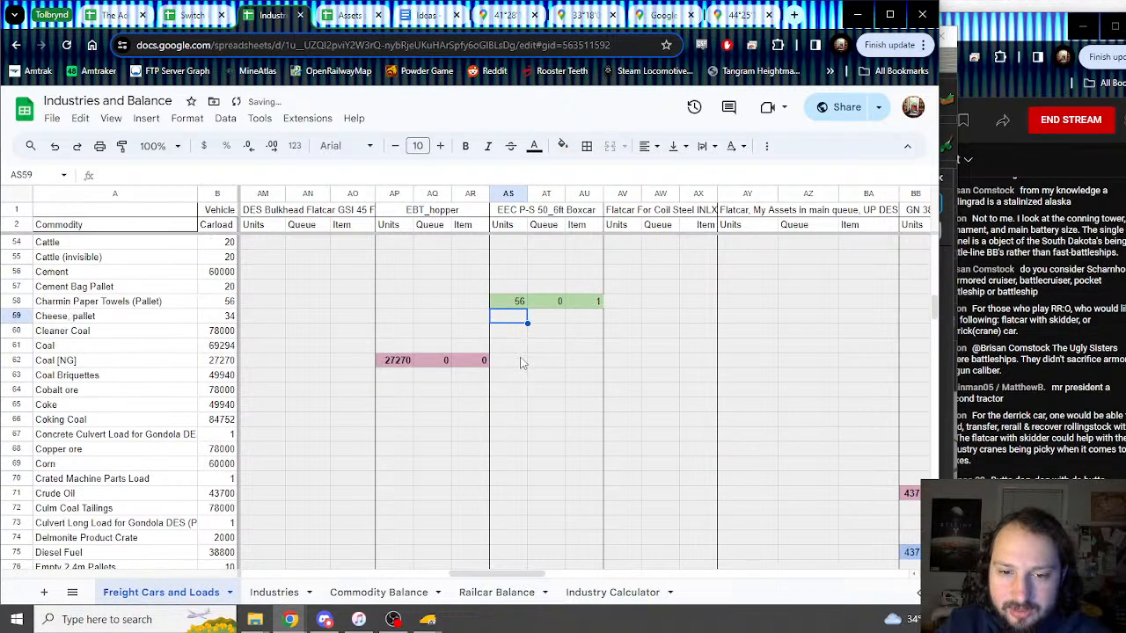
click(619, 308)
click(586, 146)
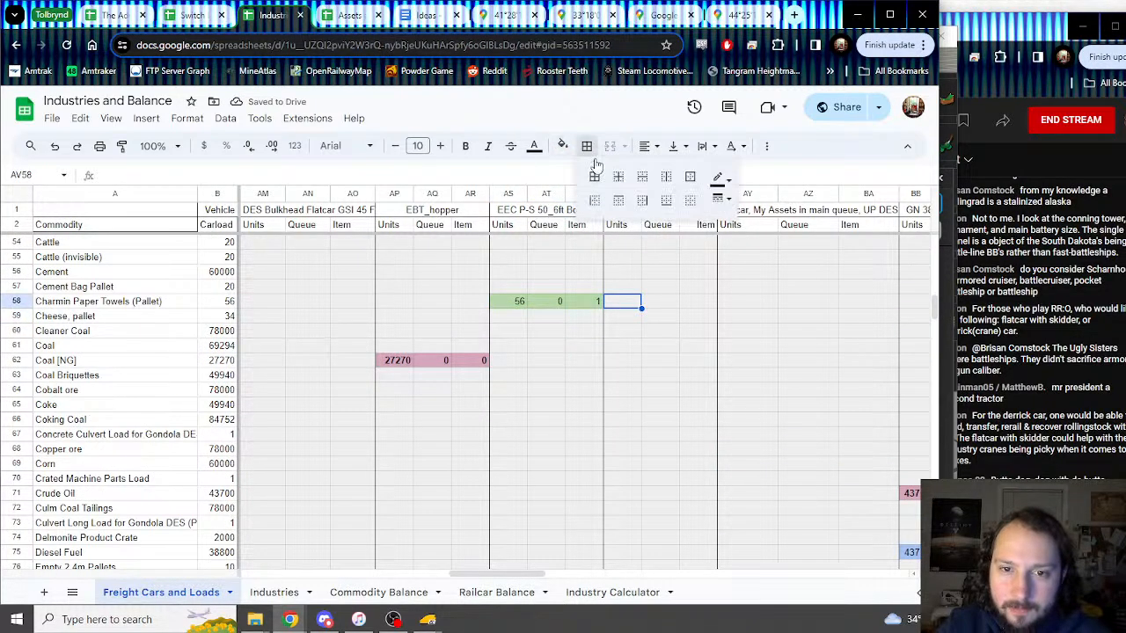
click(595, 202)
scroll(536, 330, down, 10)
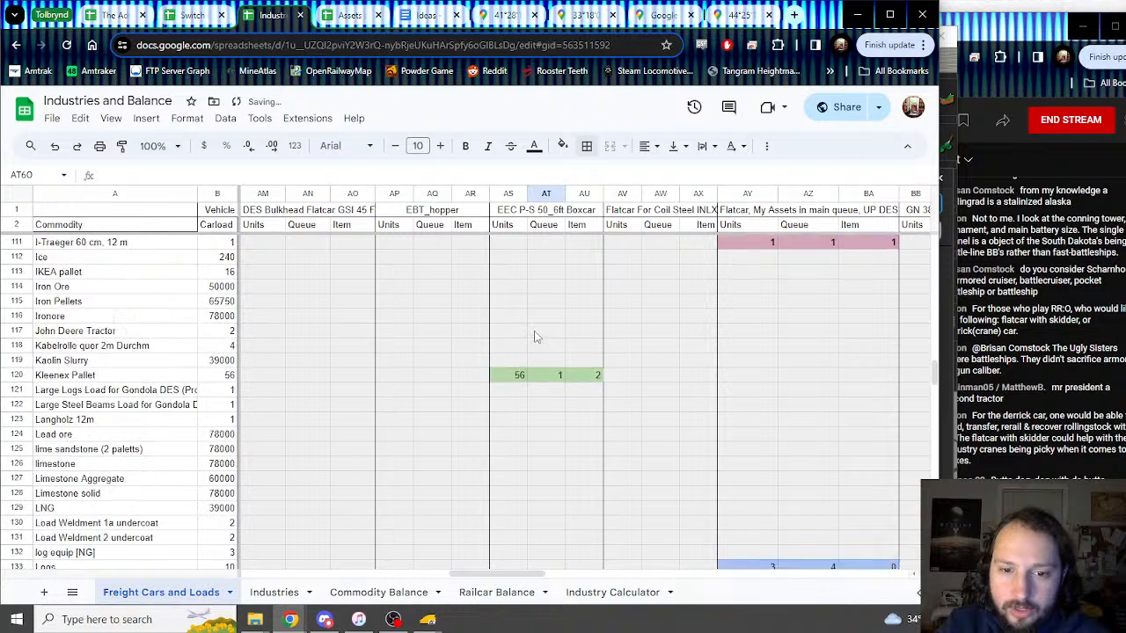
click(618, 305)
click(588, 148)
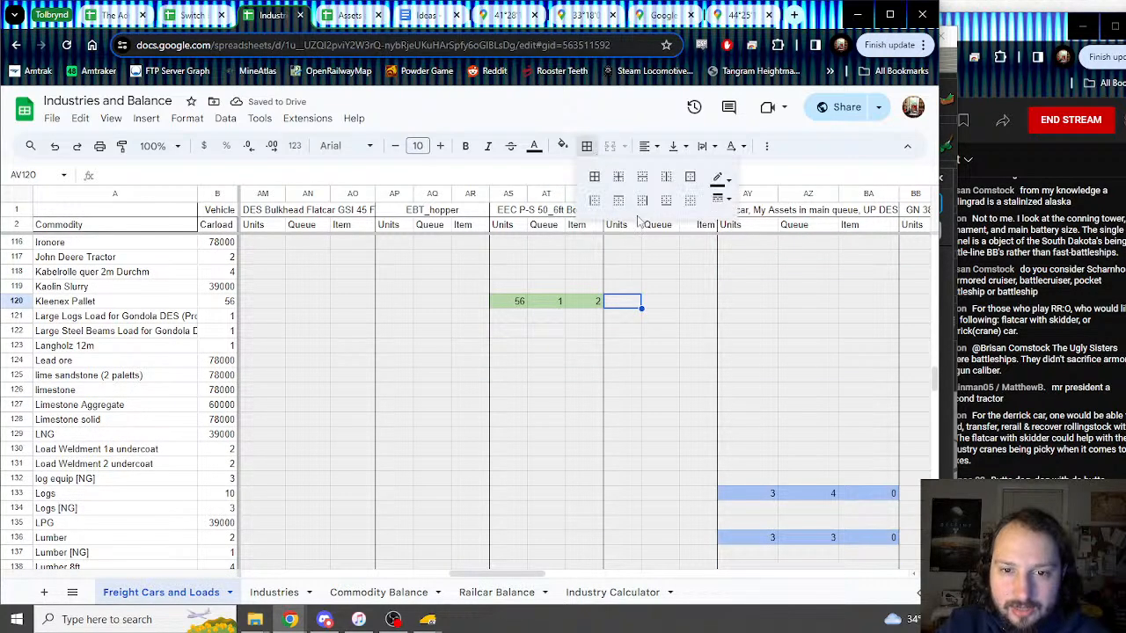
click(595, 202)
Step: Change the Kleenex Pallet Queue value to 0
click(545, 334)
click(549, 307)
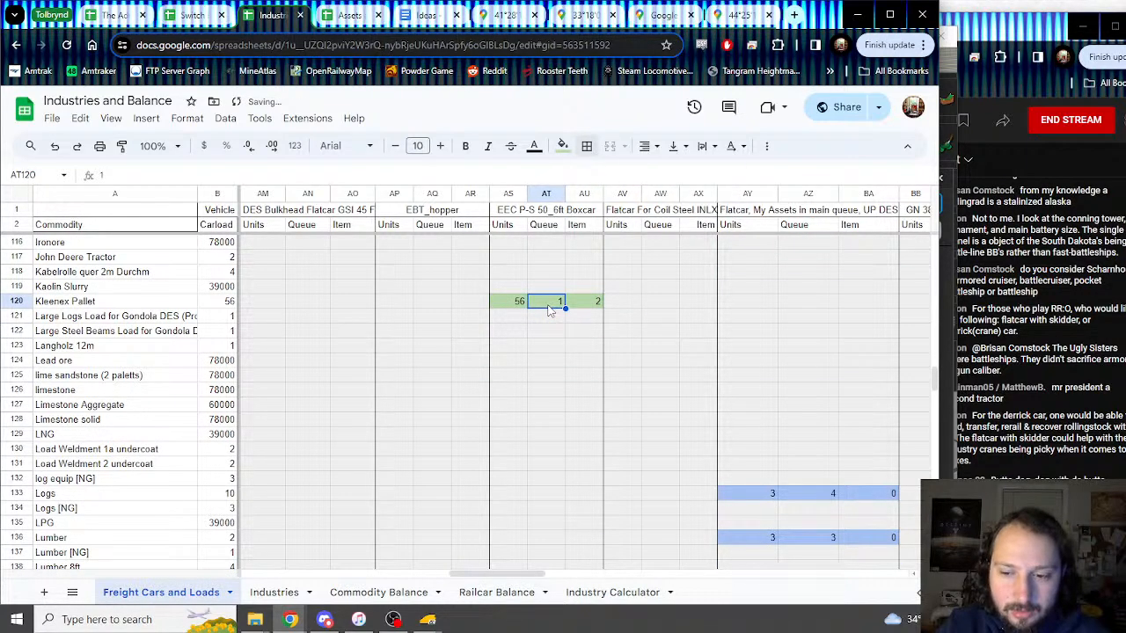
text(0)
key(Return)
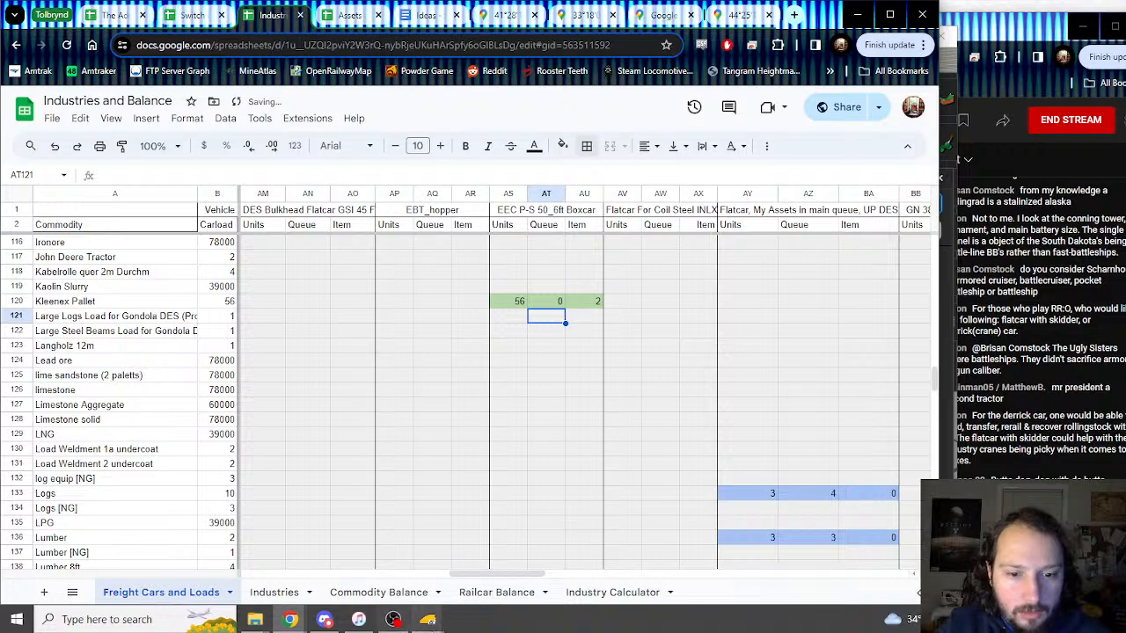
Step: In Trainz, check the boxcar's second load Paper Roll (Bleached), then scroll to the paper rolls rows
click(427, 620)
click(503, 561)
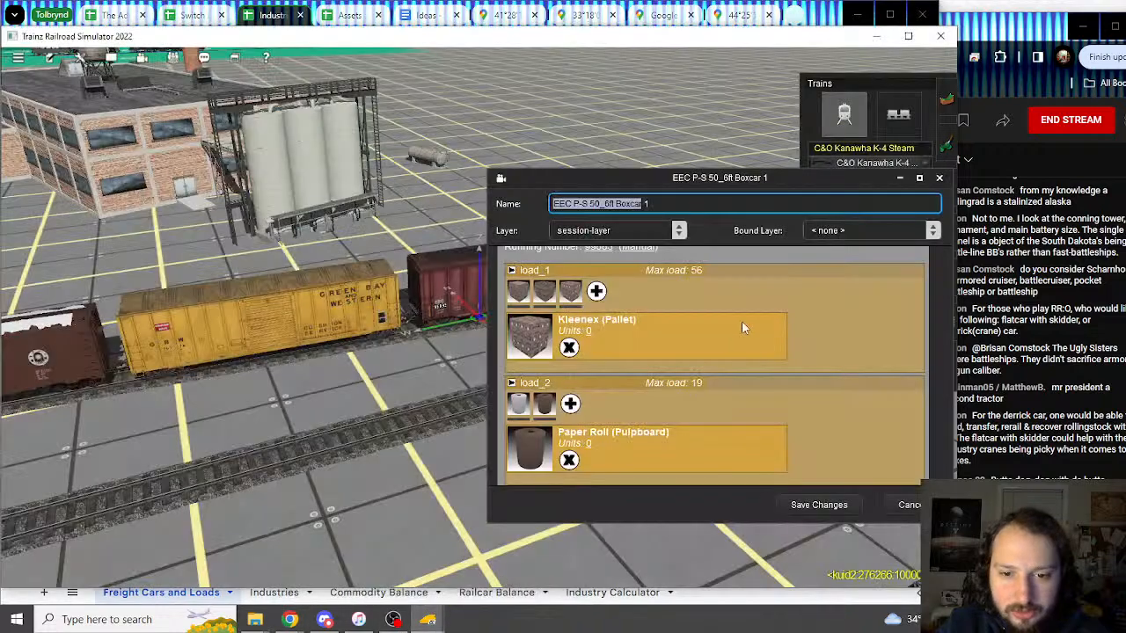
click(526, 410)
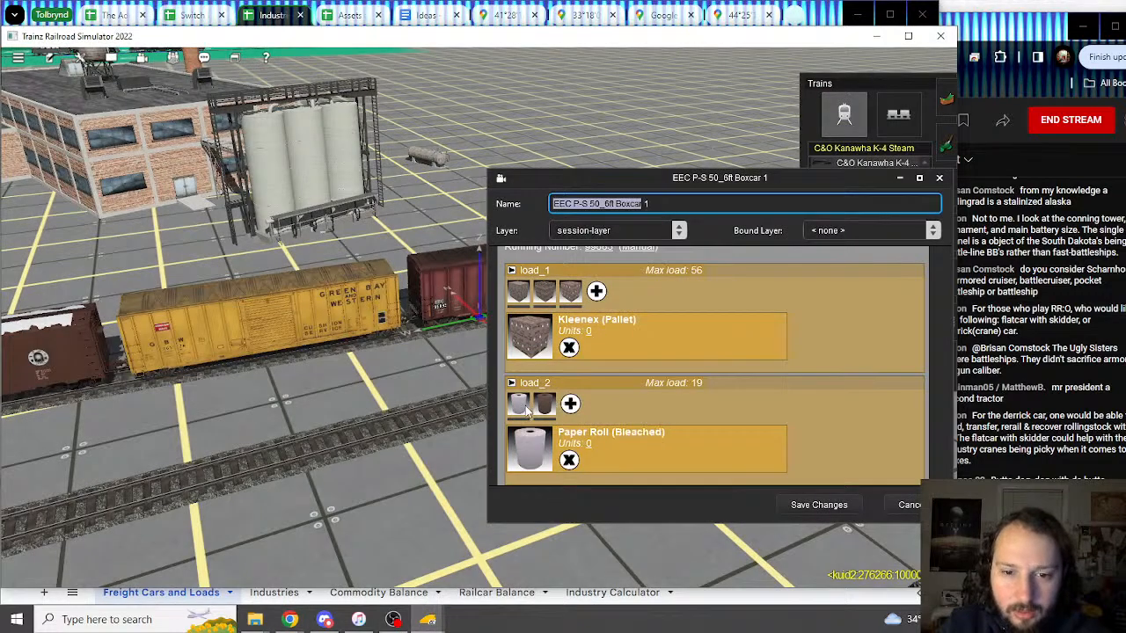
click(280, 26)
scroll(110, 431, down, 15)
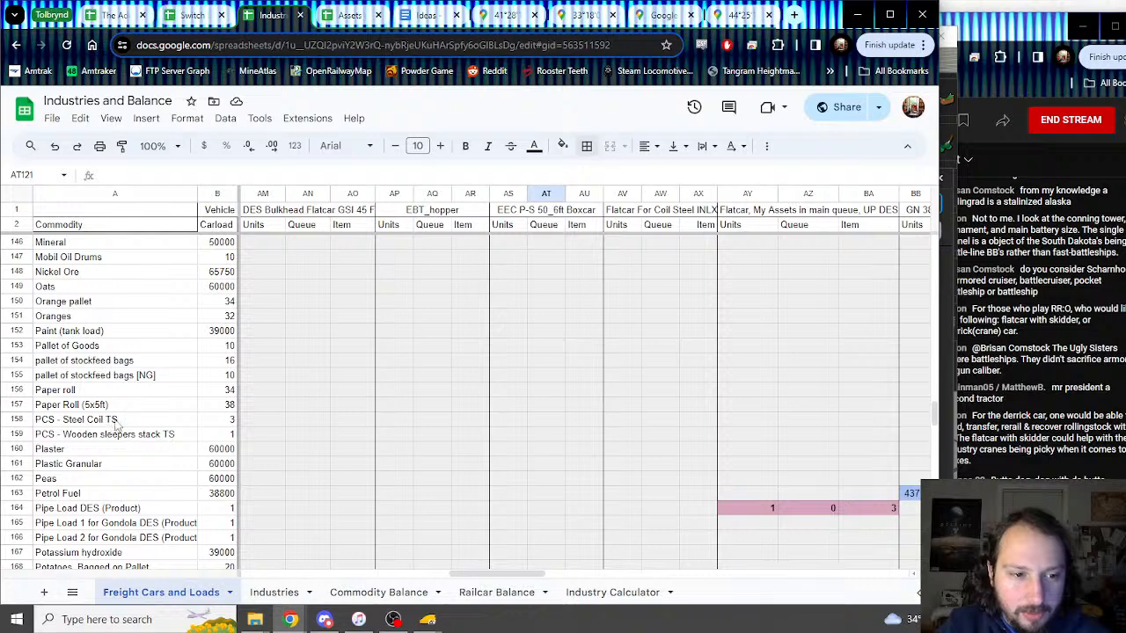
Step: Insert two blank rows above PCS - Steel Coil TS
click(121, 406)
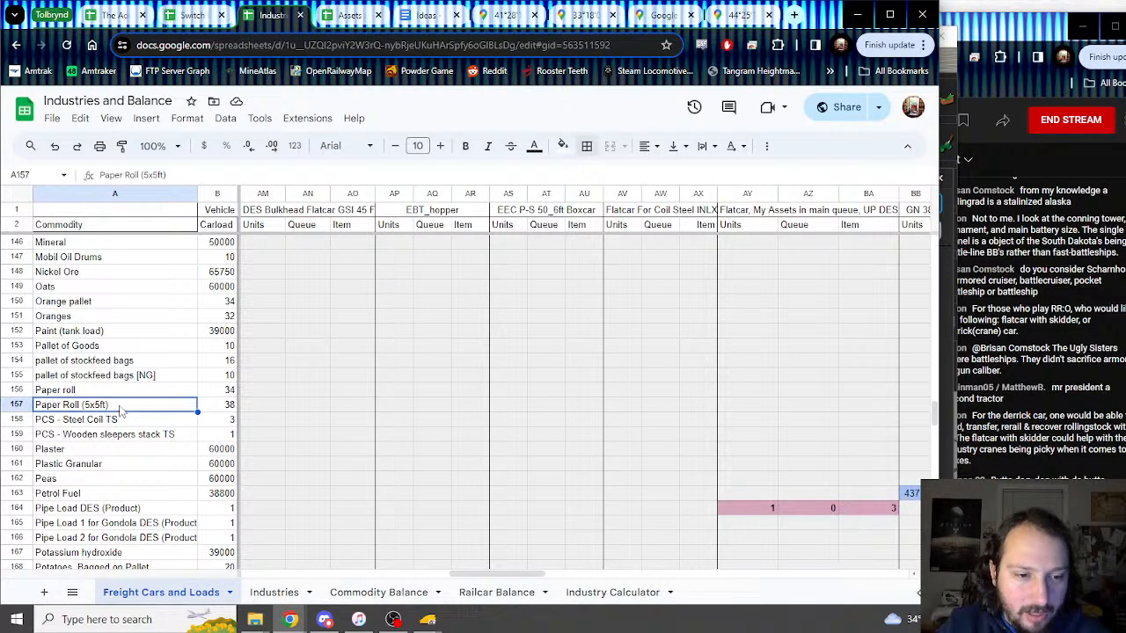
right_click(25, 424)
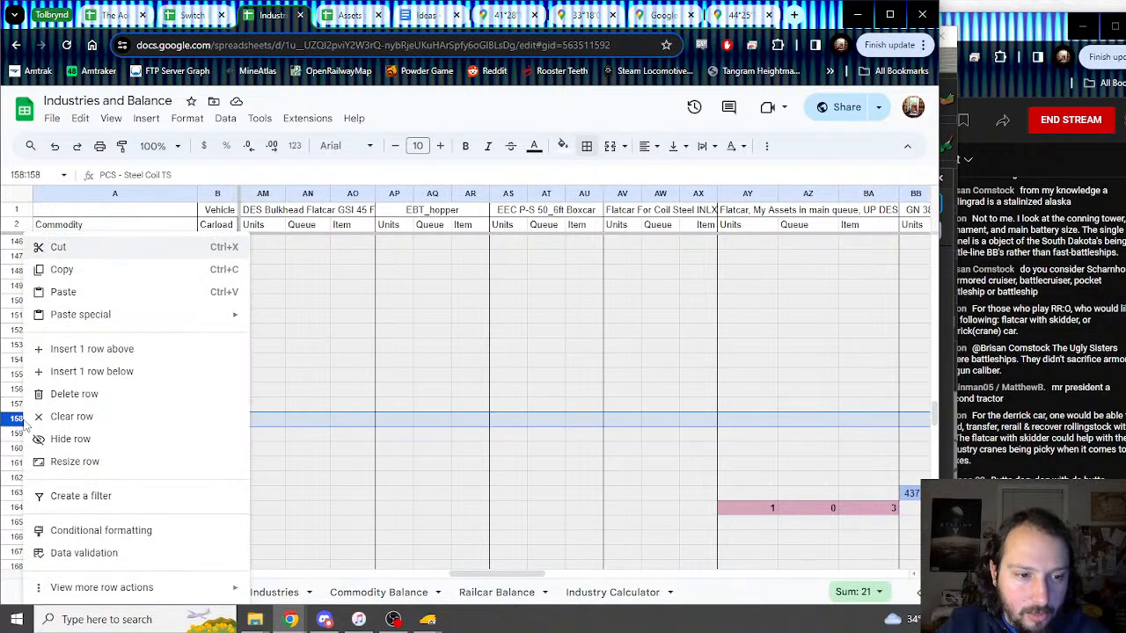
click(87, 349)
right_click(18, 417)
click(88, 349)
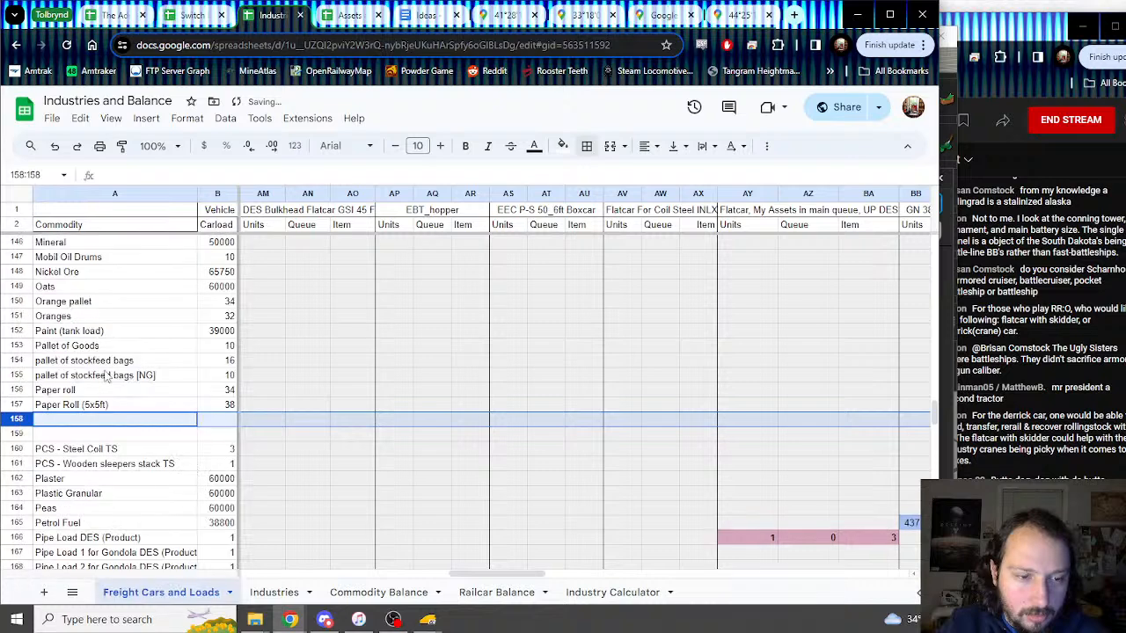
Step: Enter Paper Roll (Bleached) in A158 and Paper Roll (Pulpboard) in A159
click(99, 423)
text(Paper Roll (Bleached)
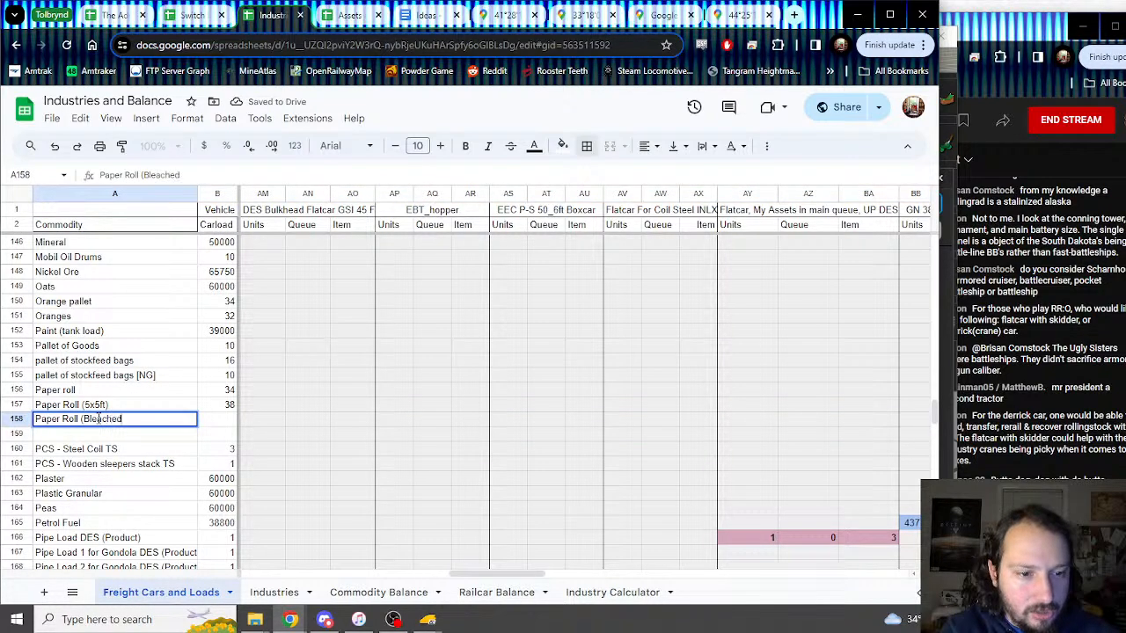
text())
key(Return)
text(Paper Roll (Pulpboard)
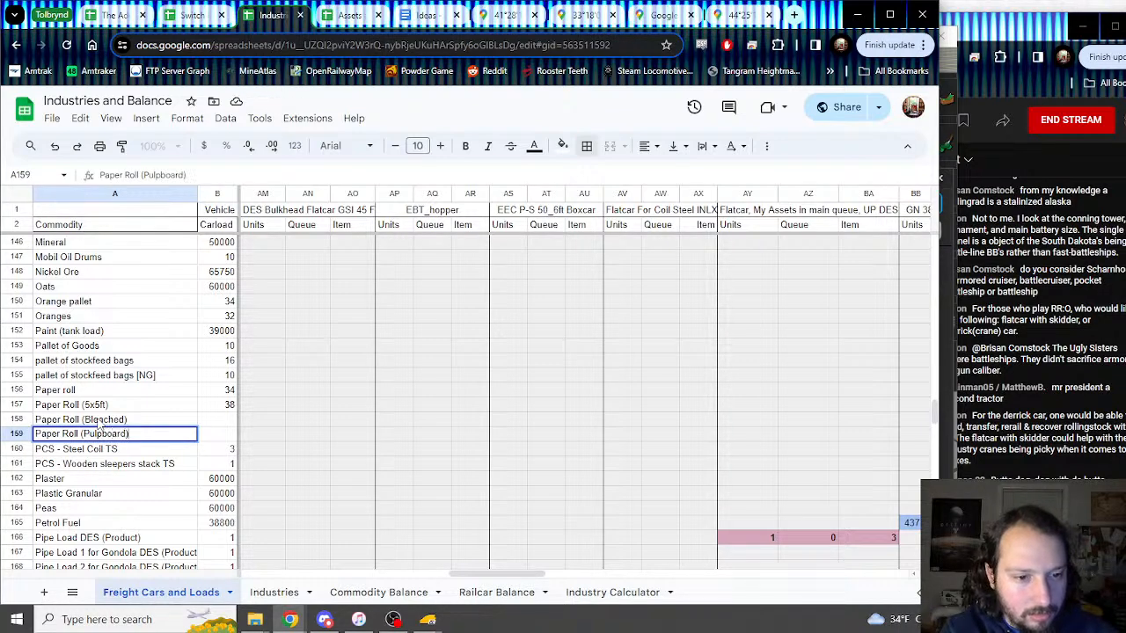
key(Return)
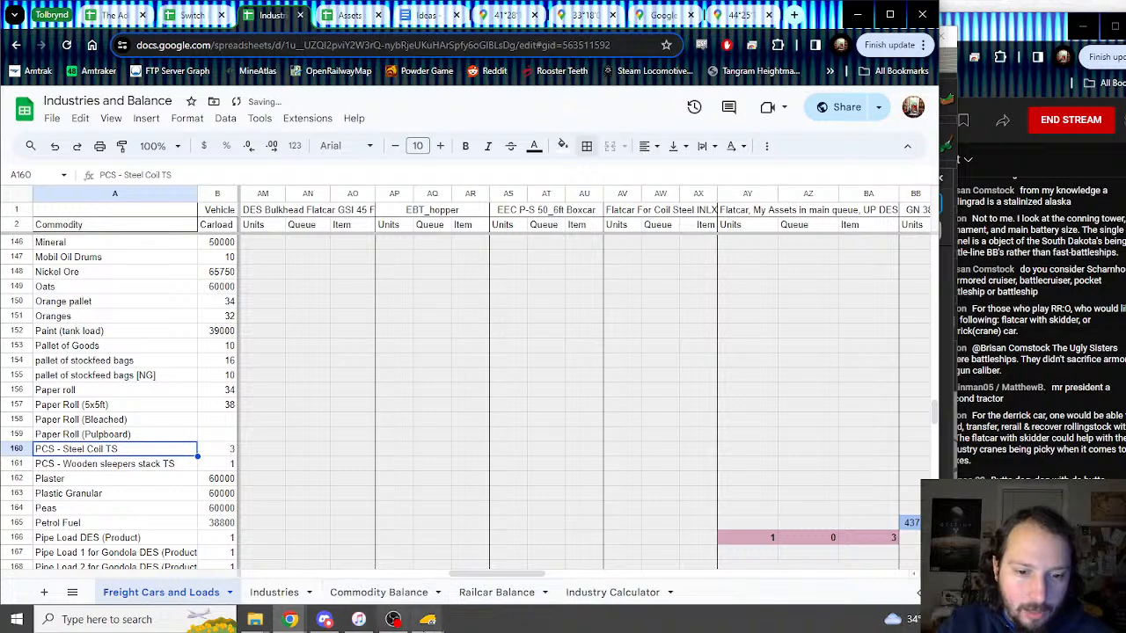
Step: In Trainz, compare the Paper Roll (Pulpboard) load and set it back to Paper Roll (Bleached)
mouse_move(428, 620)
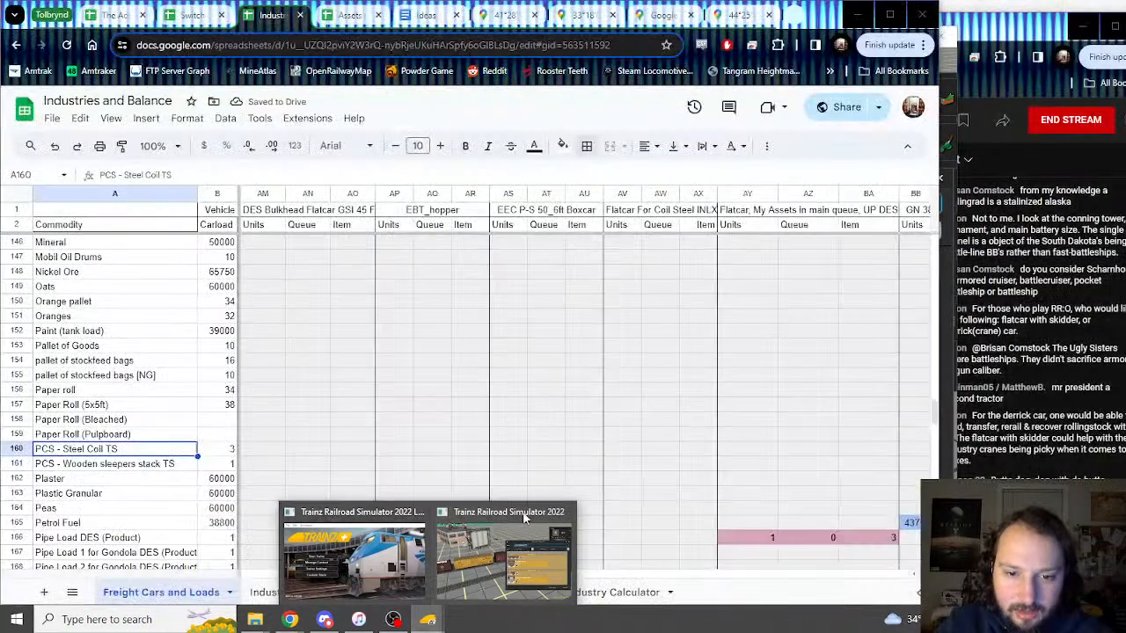
click(525, 541)
click(545, 404)
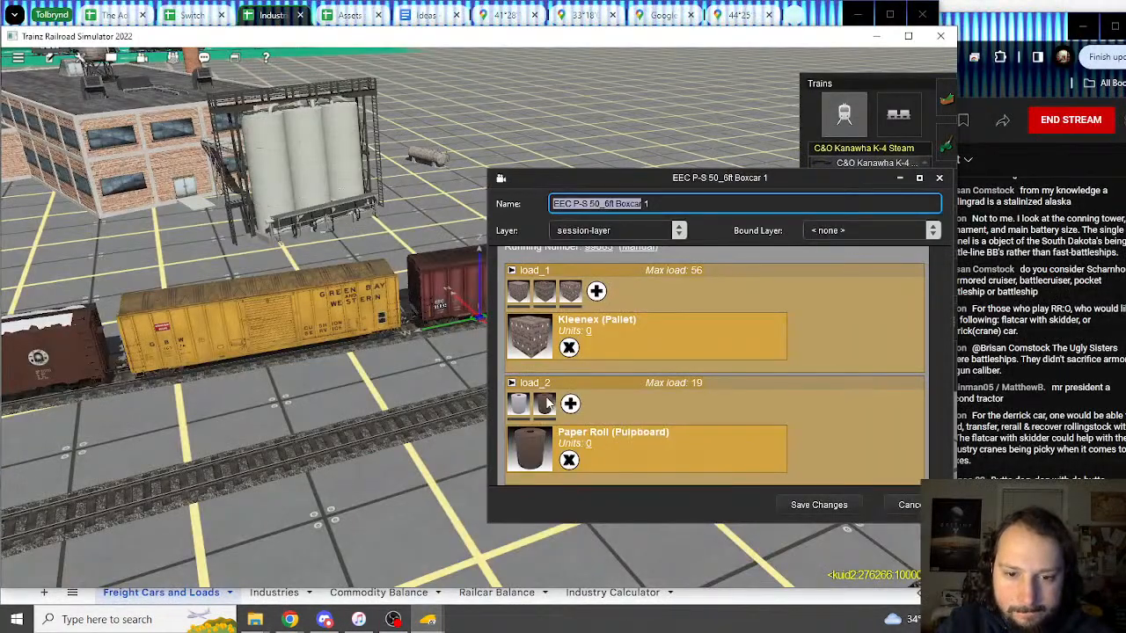
click(518, 406)
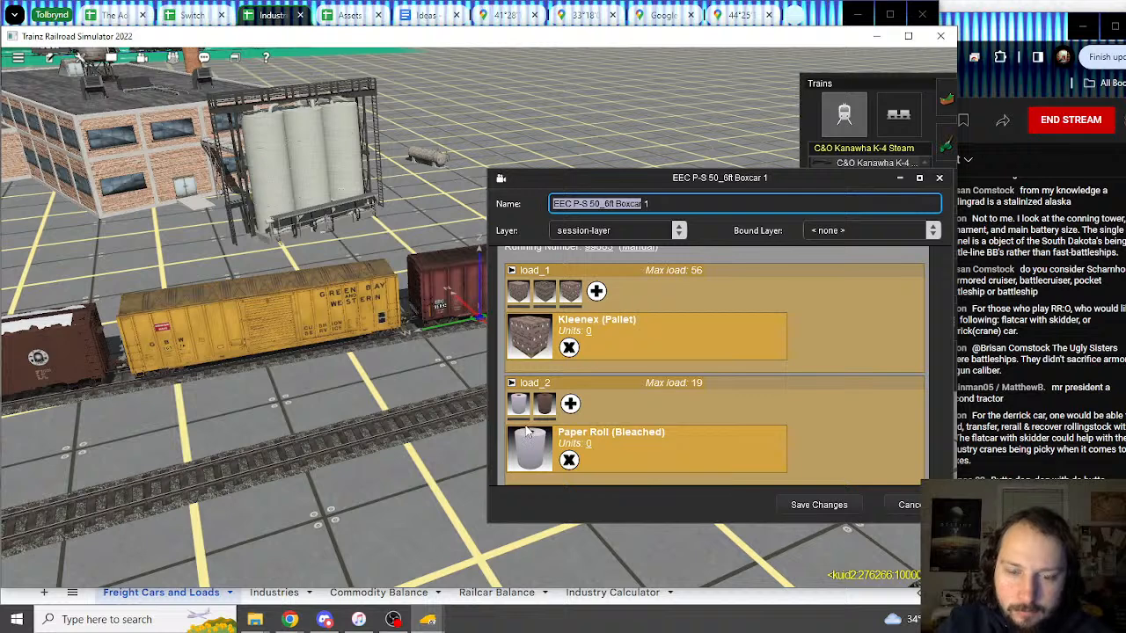
click(264, 21)
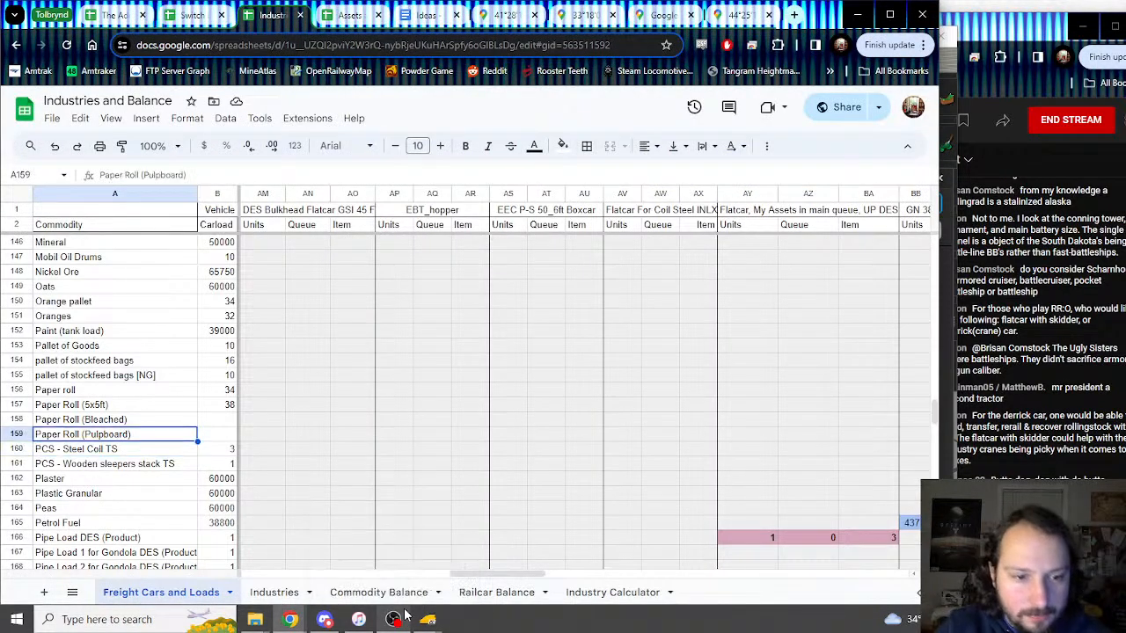
Step: Enter 19, 1, 0 and 19, 1, 1 for the two paper rolls in AS158:AU159
key(Up)
key(Right)
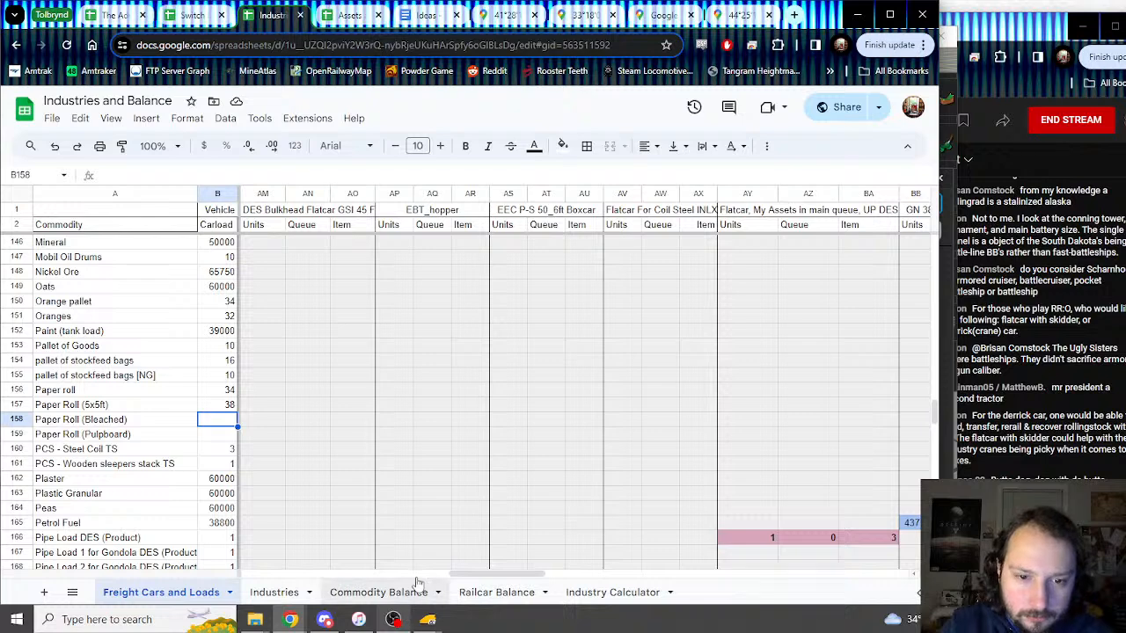
click(506, 424)
text(19)
key(Return)
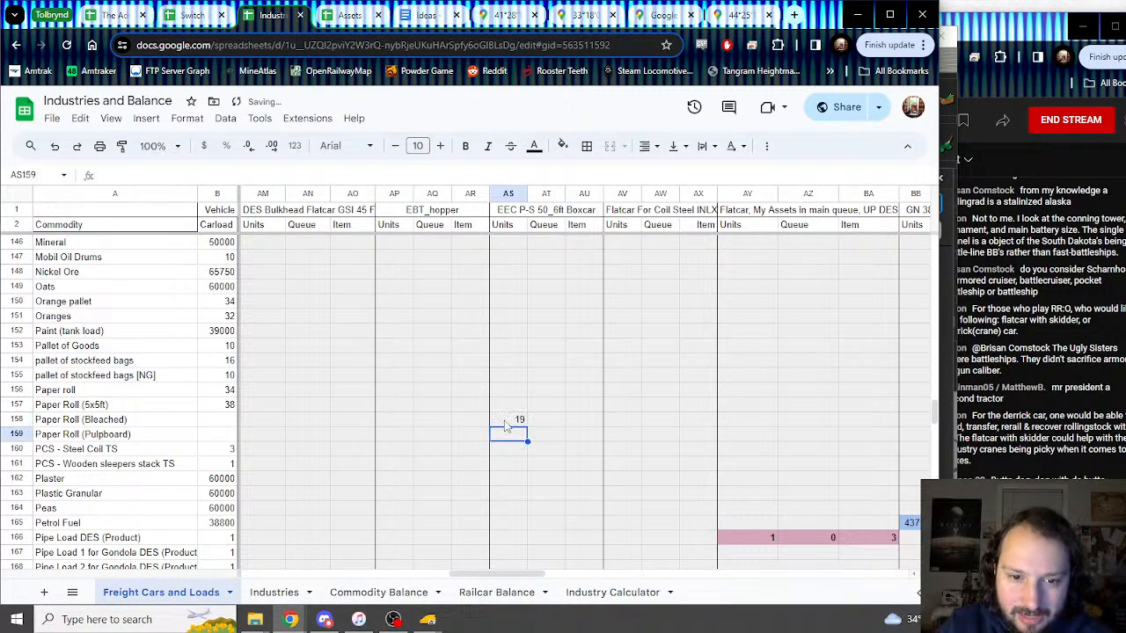
key(Tab)
key(Up)
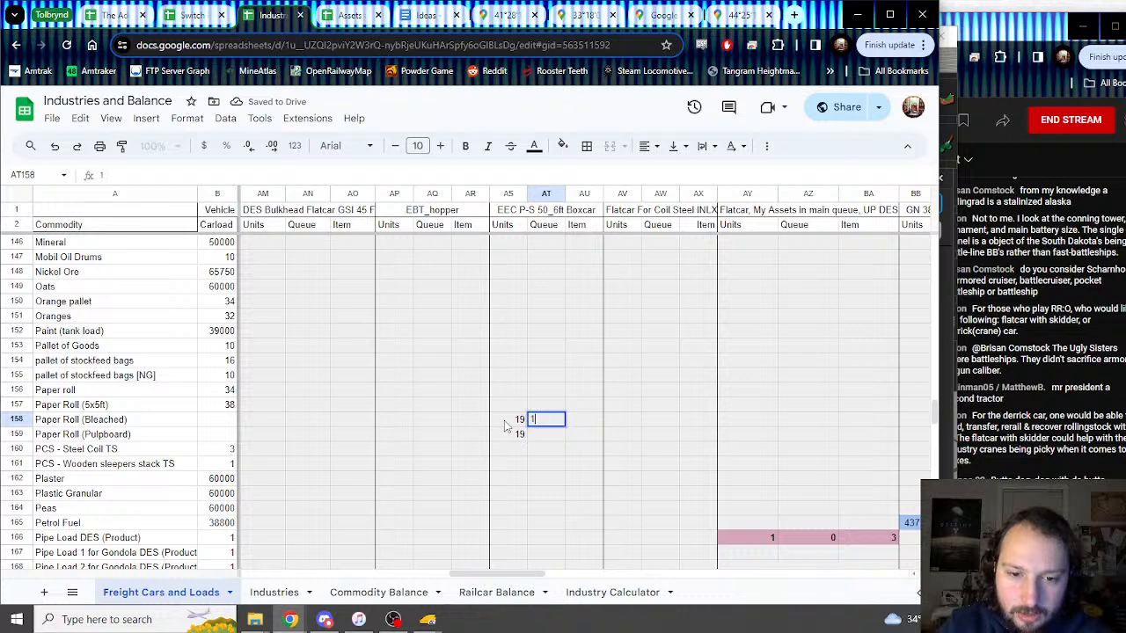
key(Return)
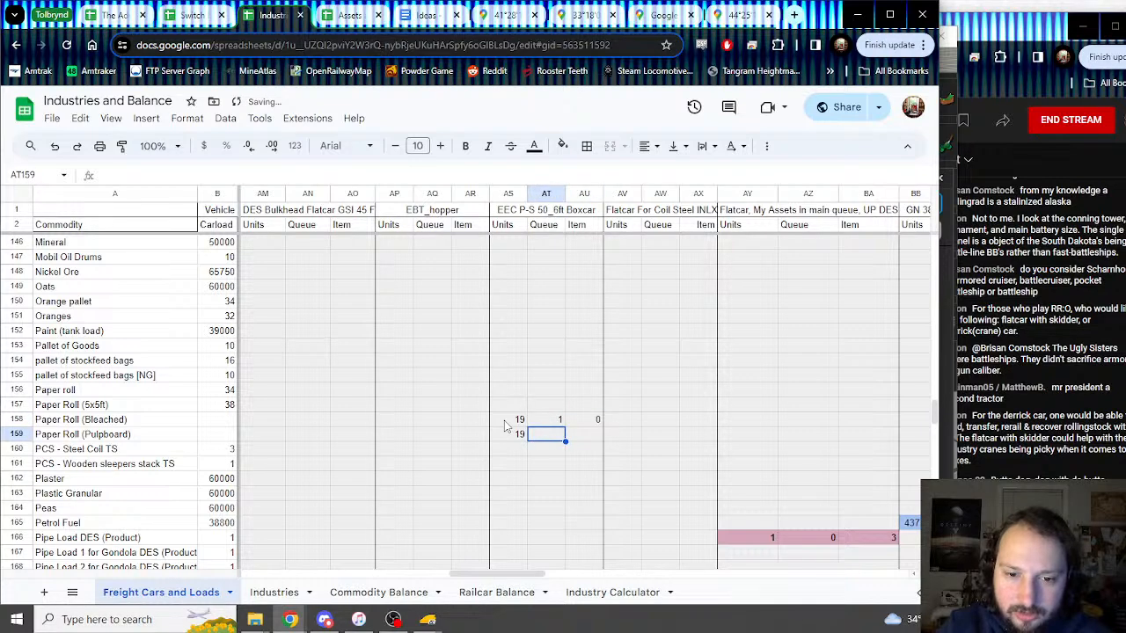
text(1)
key(Tab)
text(1)
key(Return)
Step: Shade the new boxcar values AS158:AU159 light magenta
drag(505, 422, 598, 435)
click(563, 146)
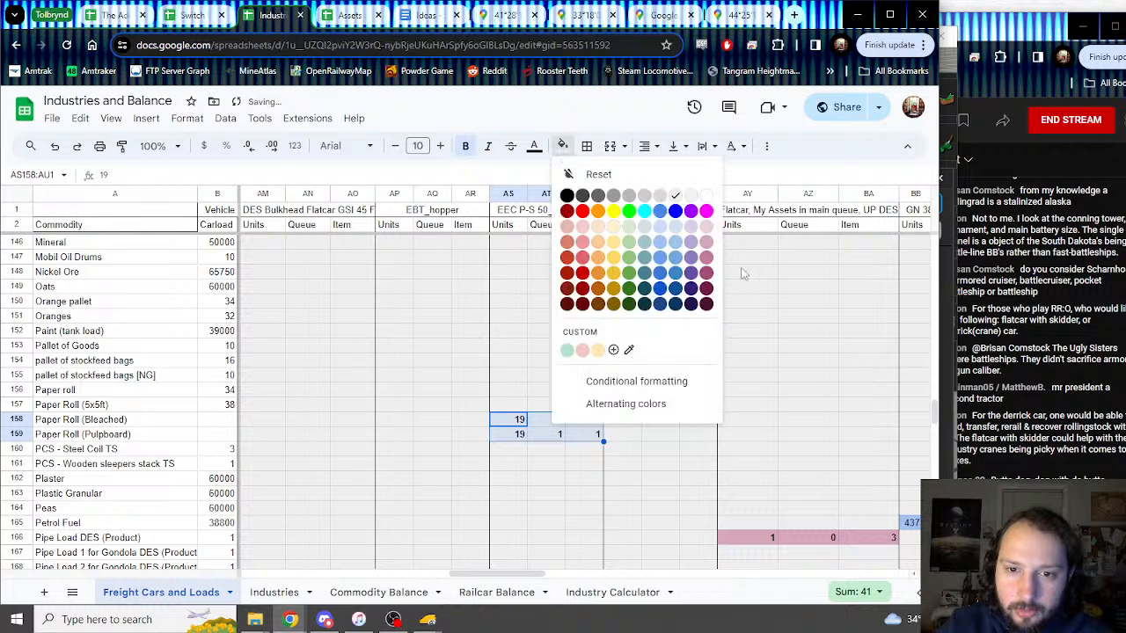
click(707, 243)
Step: Set the Carload formulas B158 to =AS158 and B159 to =AS159
click(231, 423)
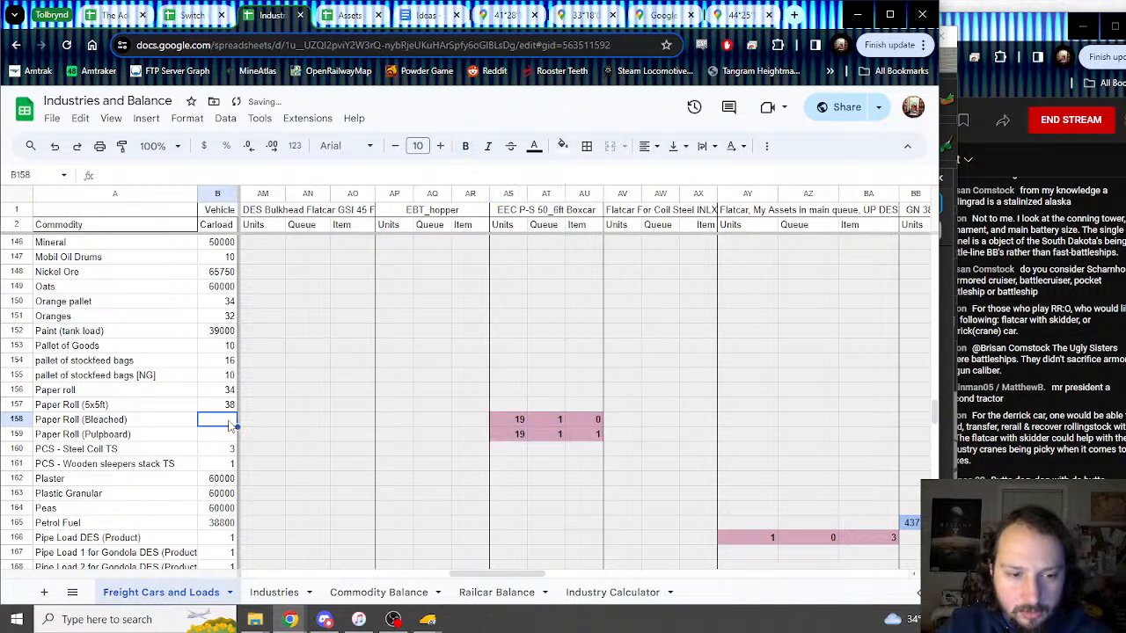
text(=)
click(517, 422)
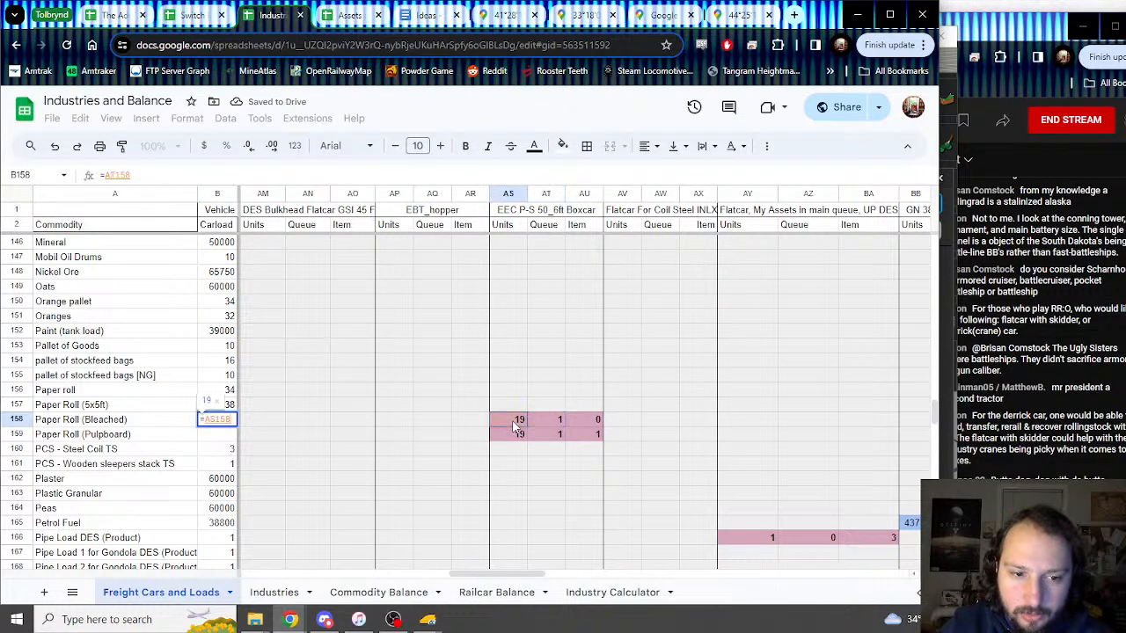
text(.)
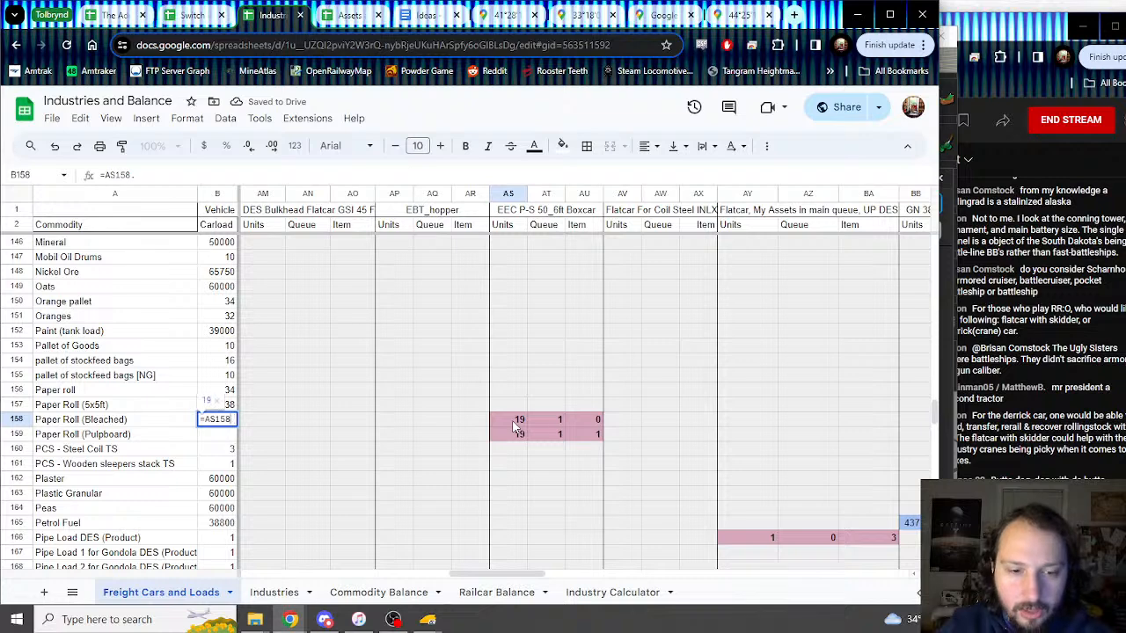
key(Return)
text(=)
click(520, 438)
key(Return)
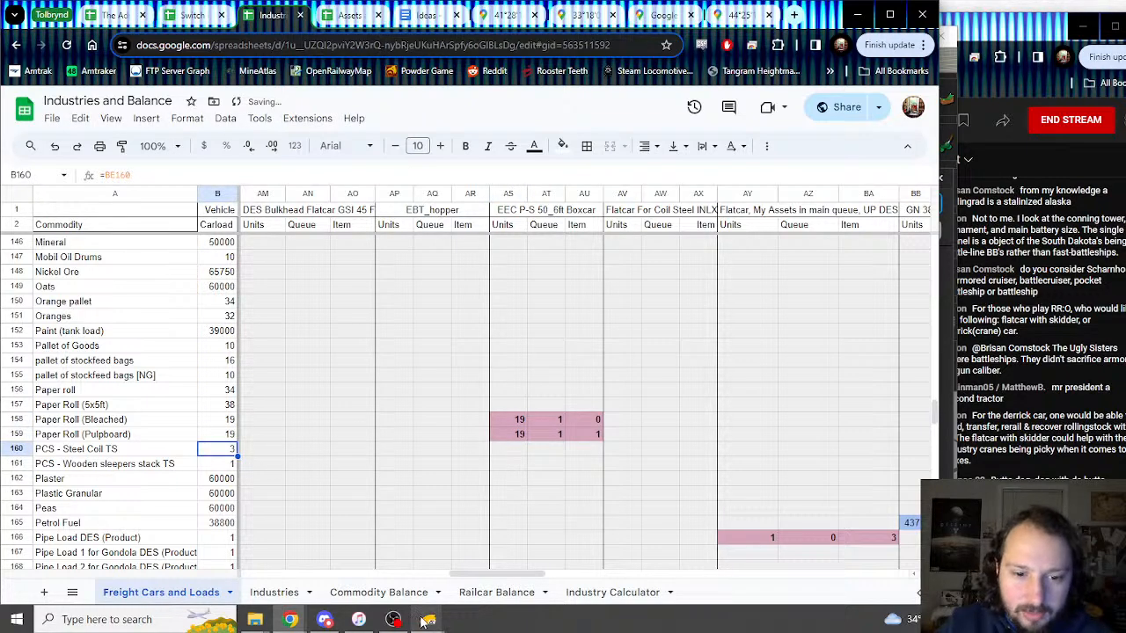
mouse_move(428, 620)
click(487, 576)
Step: Close the EEC boxcar properties and inspect the stock car's properties
scroll(666, 380, down, 3)
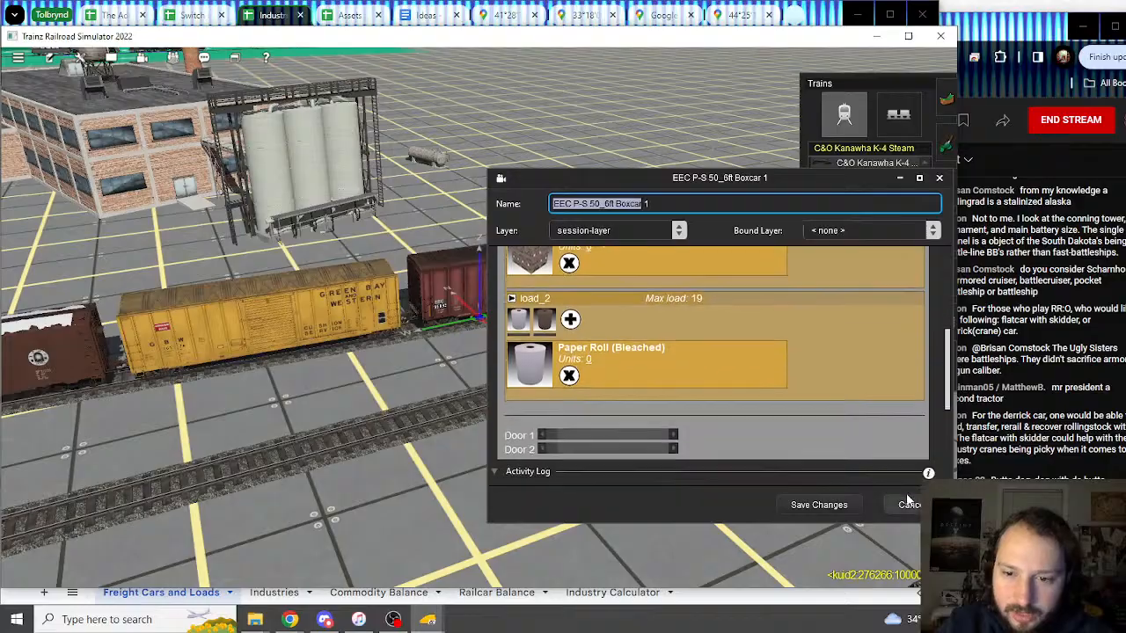
click(898, 508)
scroll(493, 377, down, 4)
right_click(242, 335)
right_click(242, 335)
scroll(242, 334, down, 3)
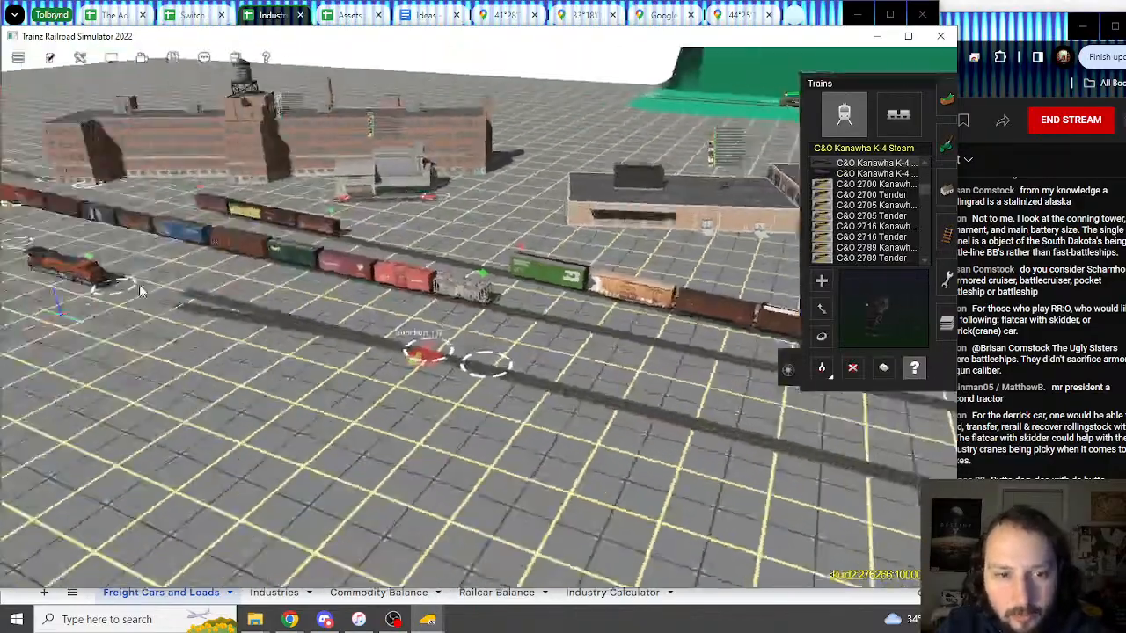
scroll(440, 339, up, 4)
right_click(446, 343)
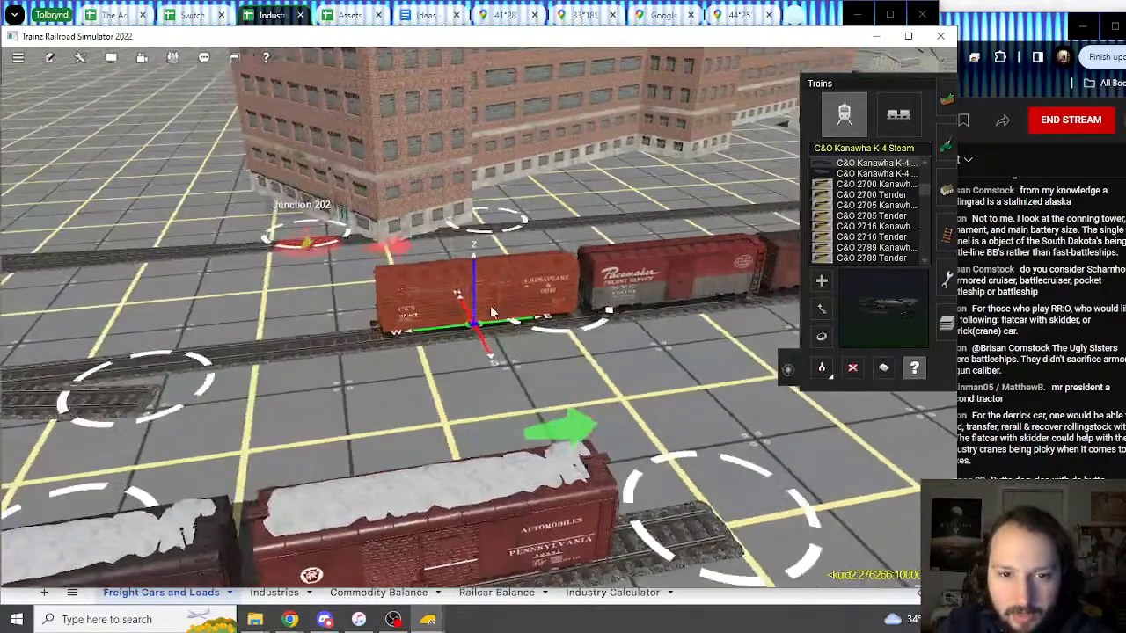
click(552, 324)
scroll(713, 395, down, 2)
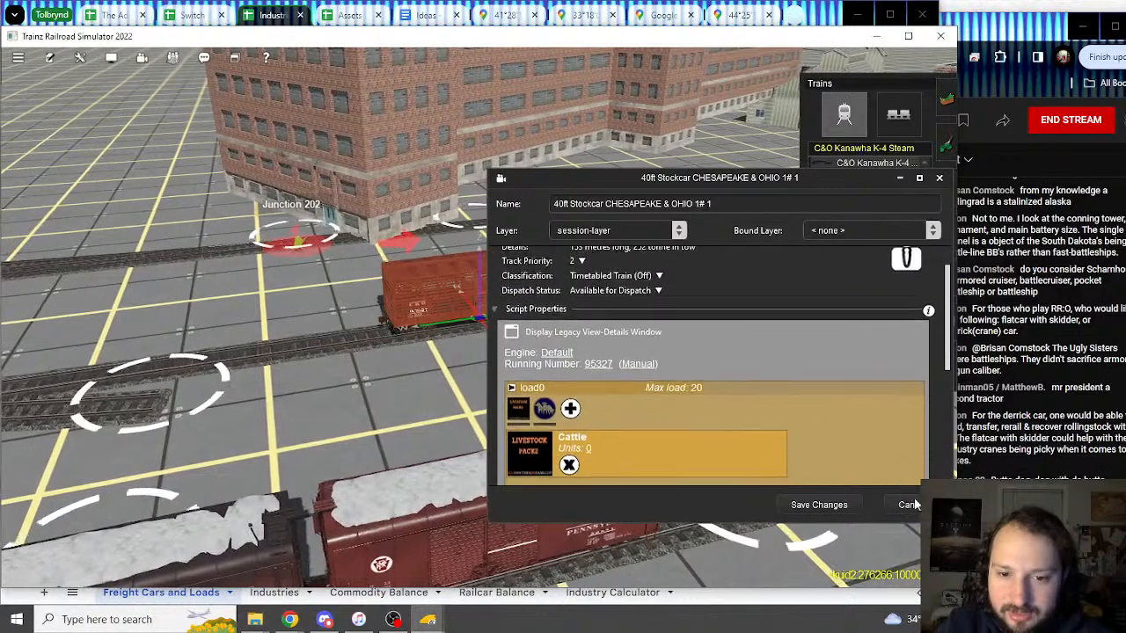
click(903, 504)
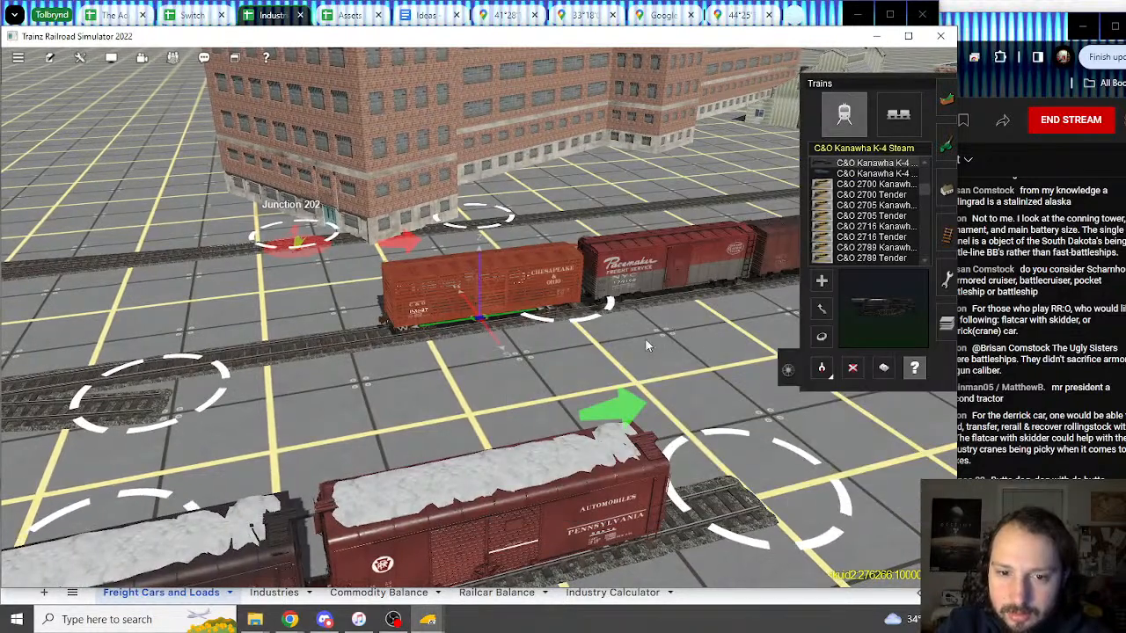
Step: Review the NYC Pacemaker boxcar's load options, including Express Product
click(646, 345)
scroll(577, 333, down, 4)
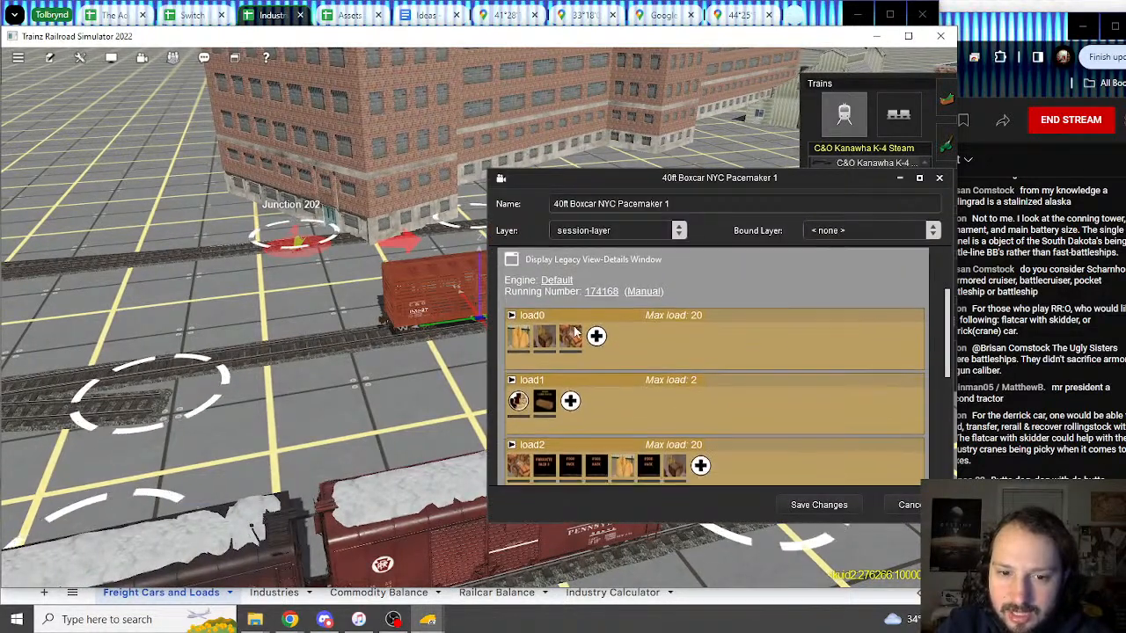
click(560, 343)
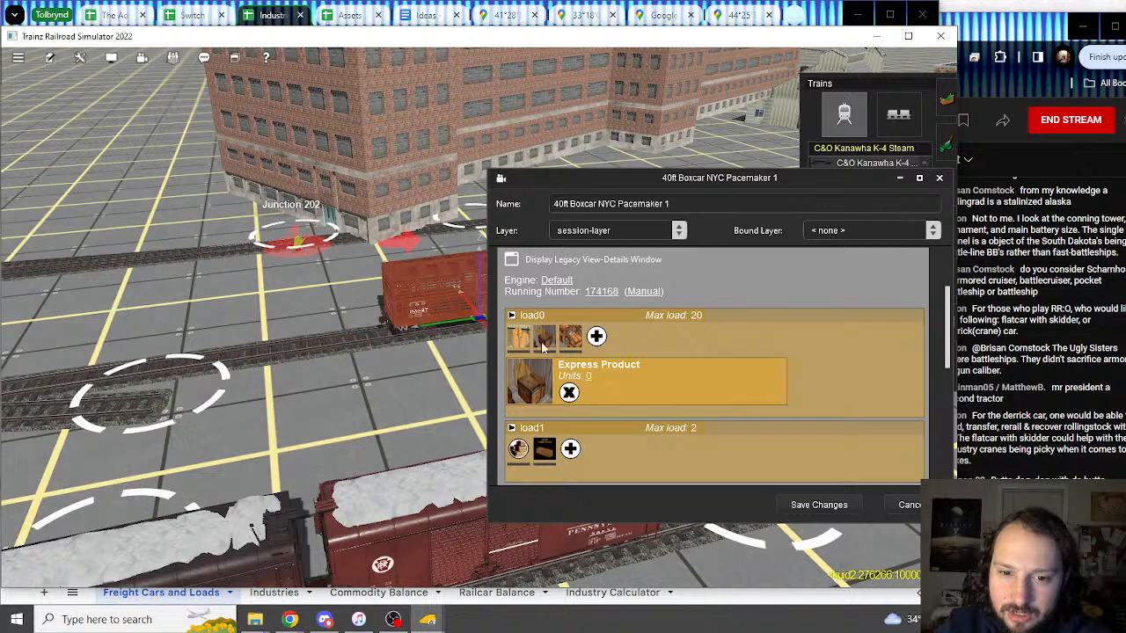
scroll(700, 388, down, 3)
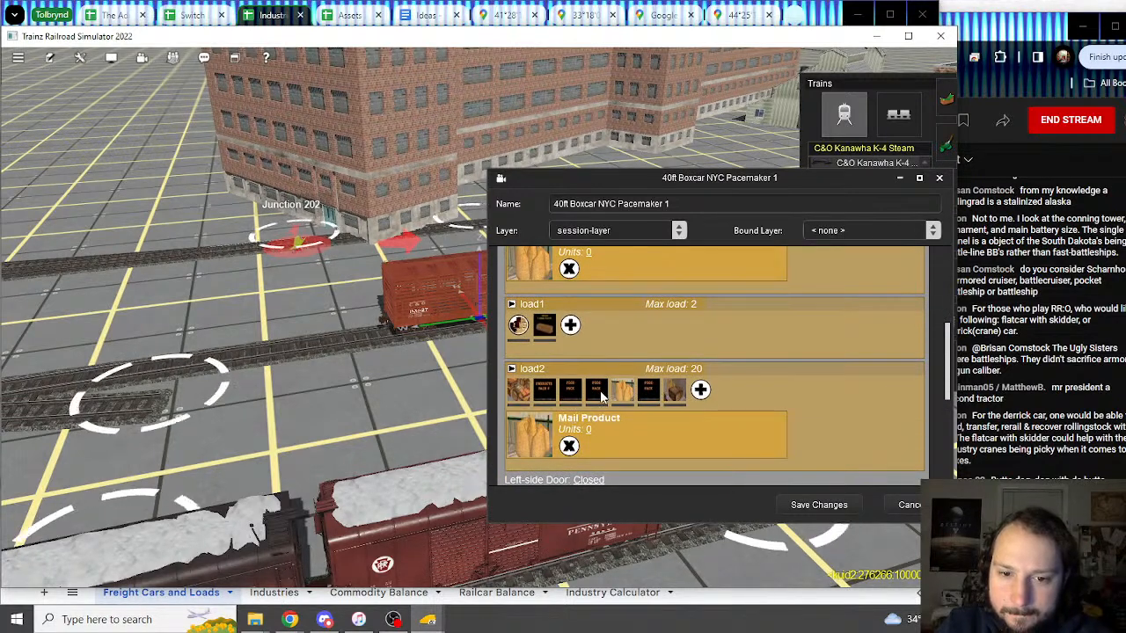
click(572, 396)
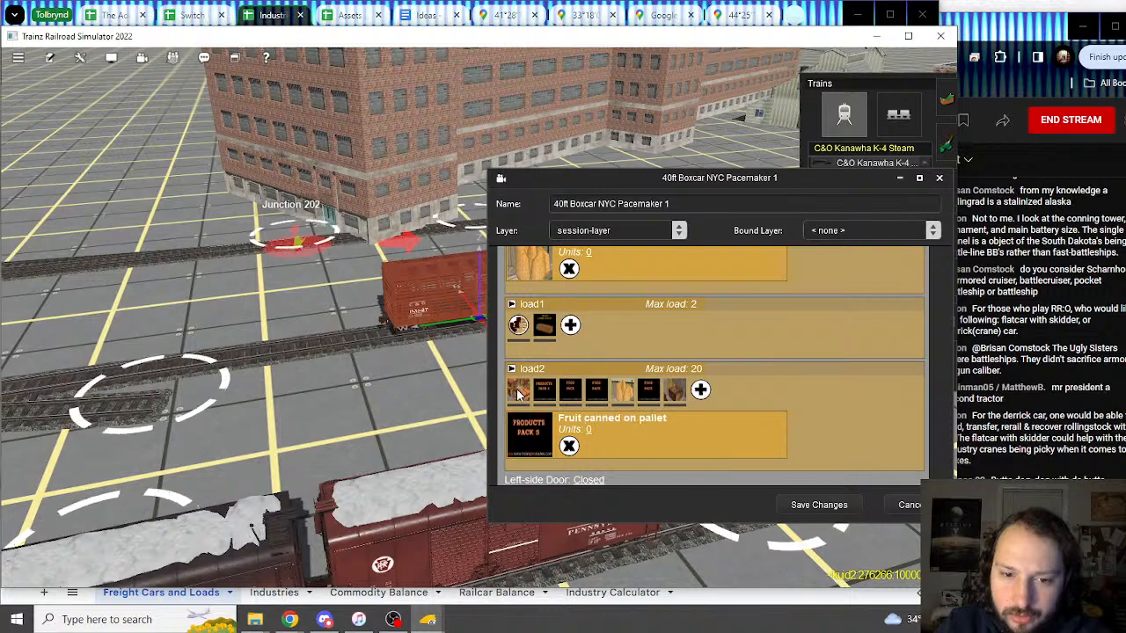
click(904, 509)
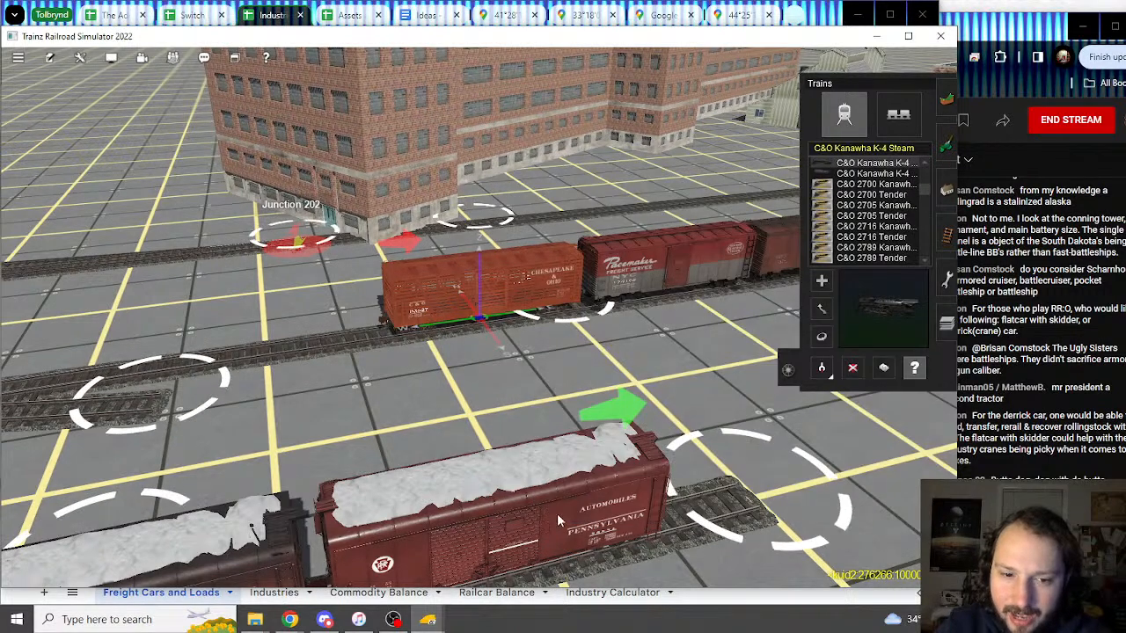
Step: Inspect the PRR X31 boxcar's load options, then recheck the NYC Pacemaker boxcar
click(600, 472)
scroll(598, 414, down, 2)
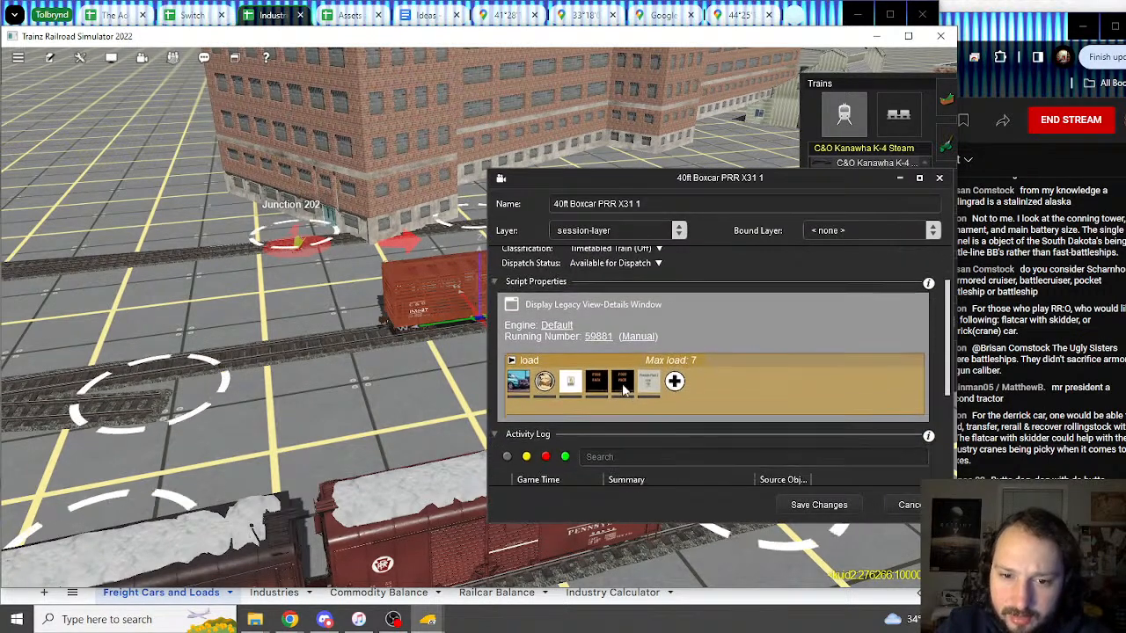
click(648, 383)
click(915, 508)
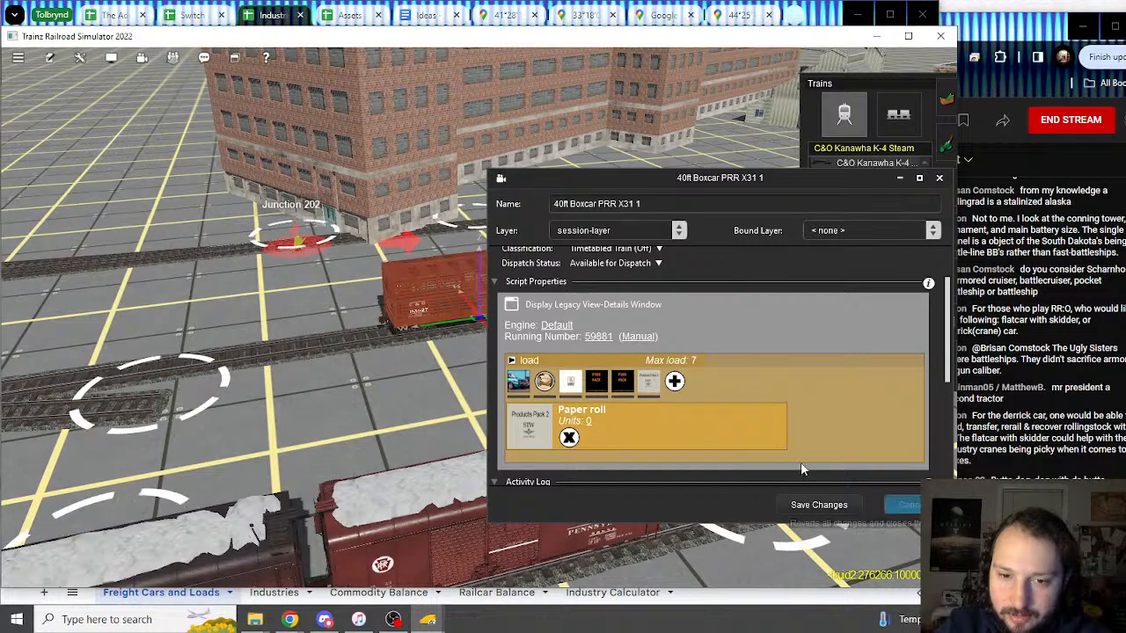
right_drag(598, 318, 486, 300)
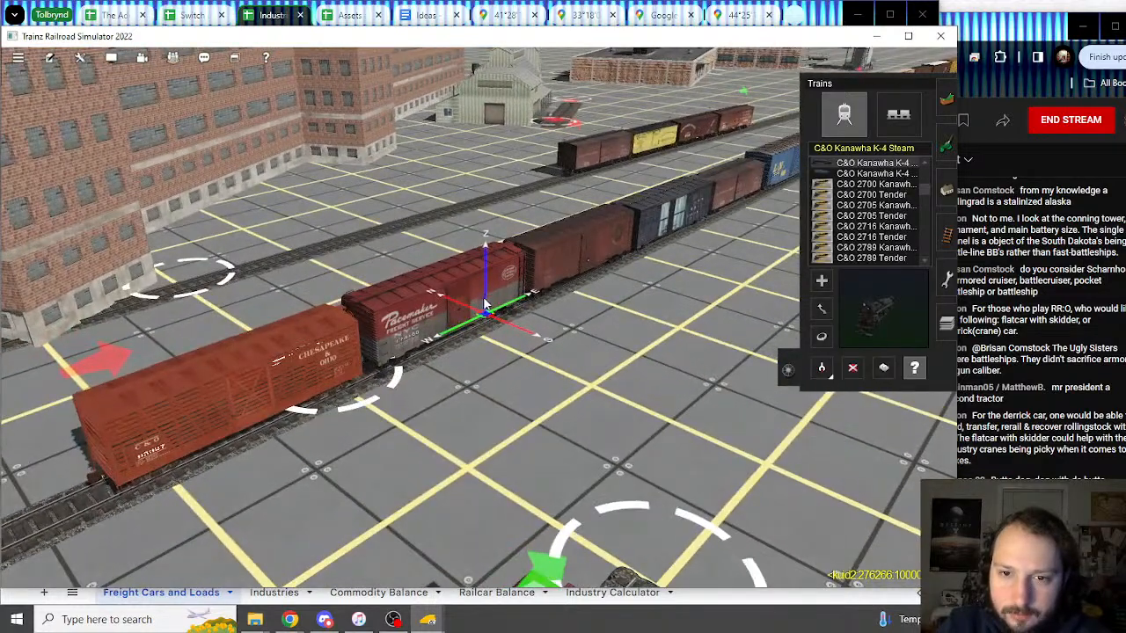
click(493, 299)
scroll(695, 434, down, 8)
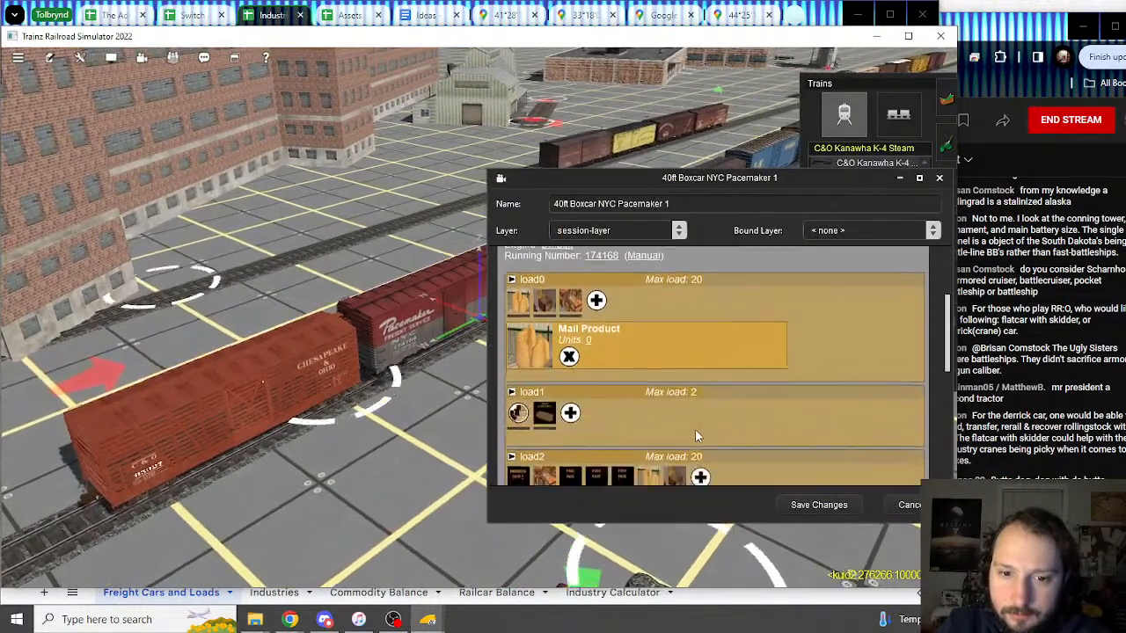
scroll(759, 425, down, 5)
scroll(827, 440, up, 7)
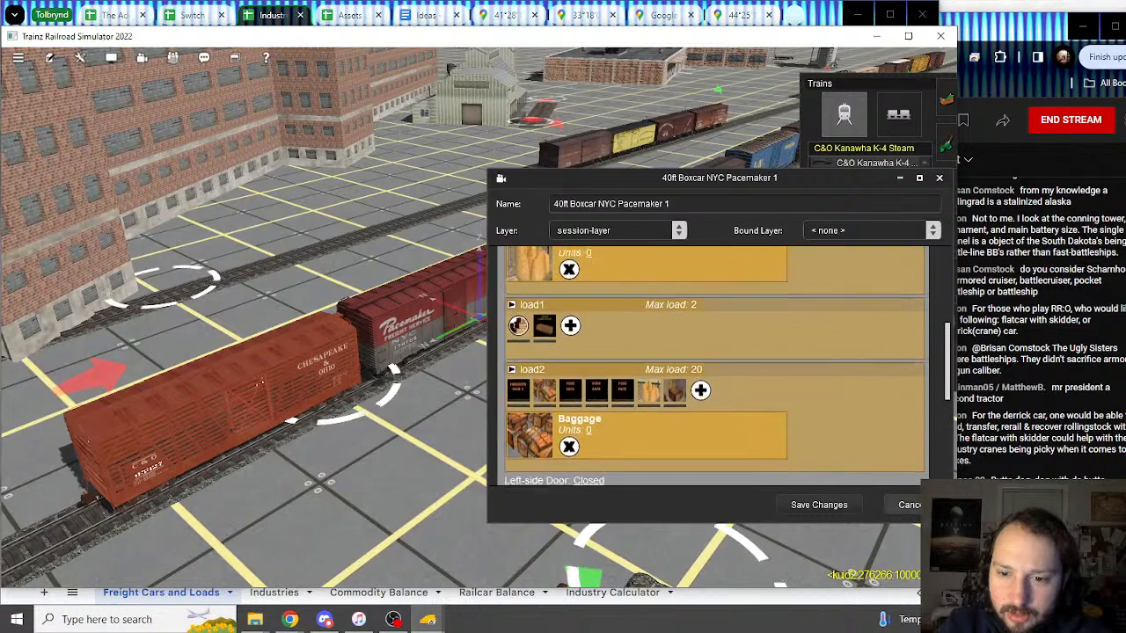
key(Escape)
Step: Review the B&LE boxcar's list of loads, including a Grains option
click(585, 253)
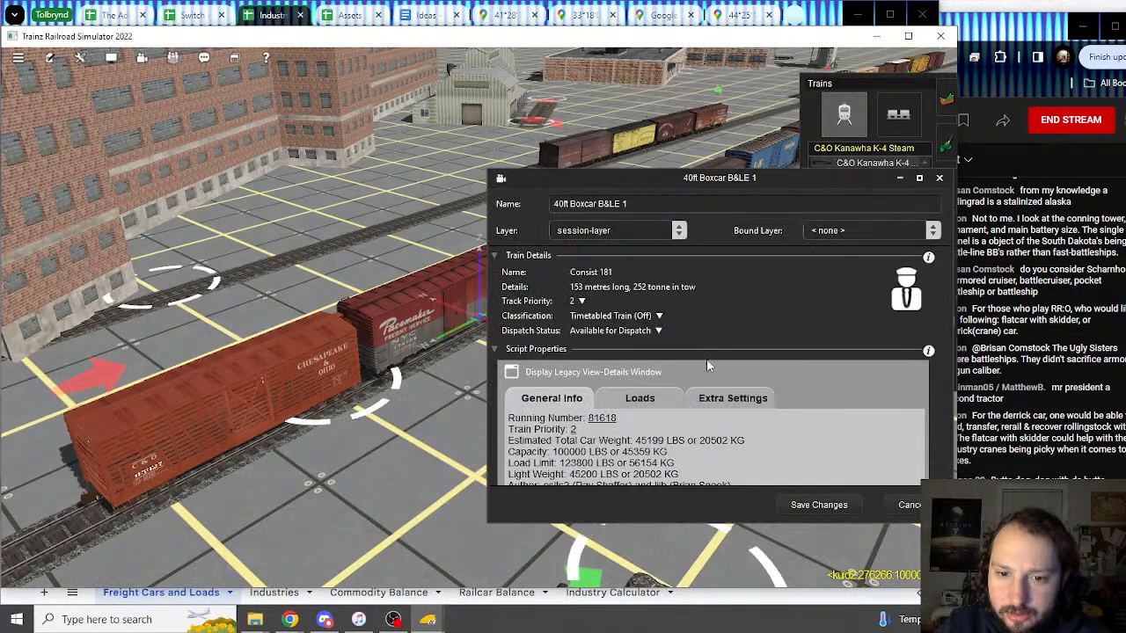
click(640, 399)
scroll(796, 403, down, 5)
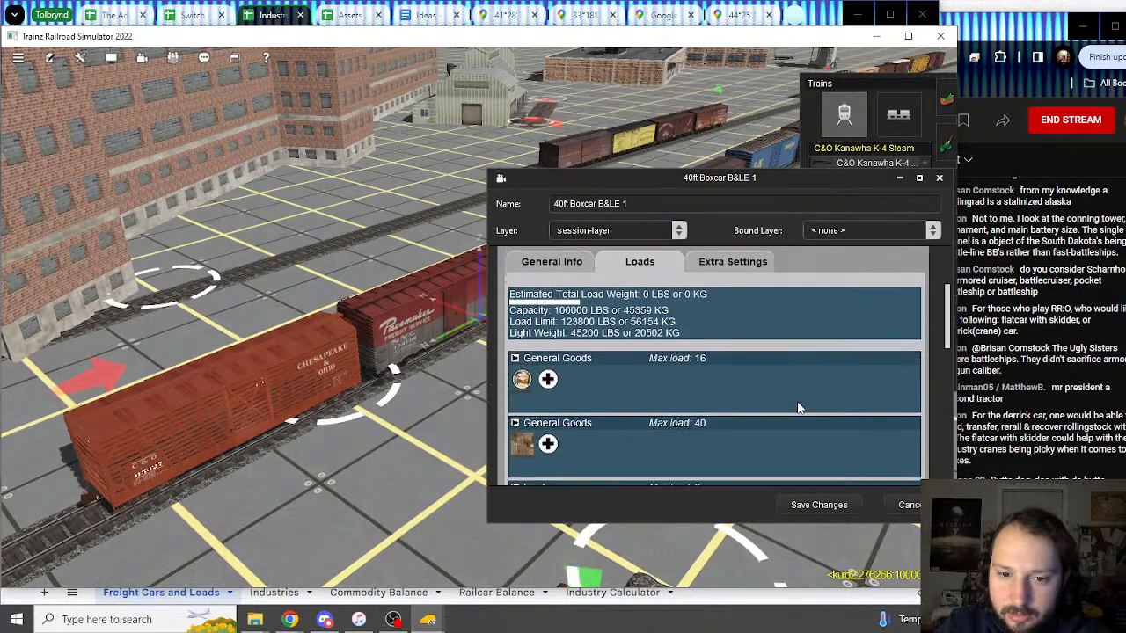
scroll(797, 404, down, 4)
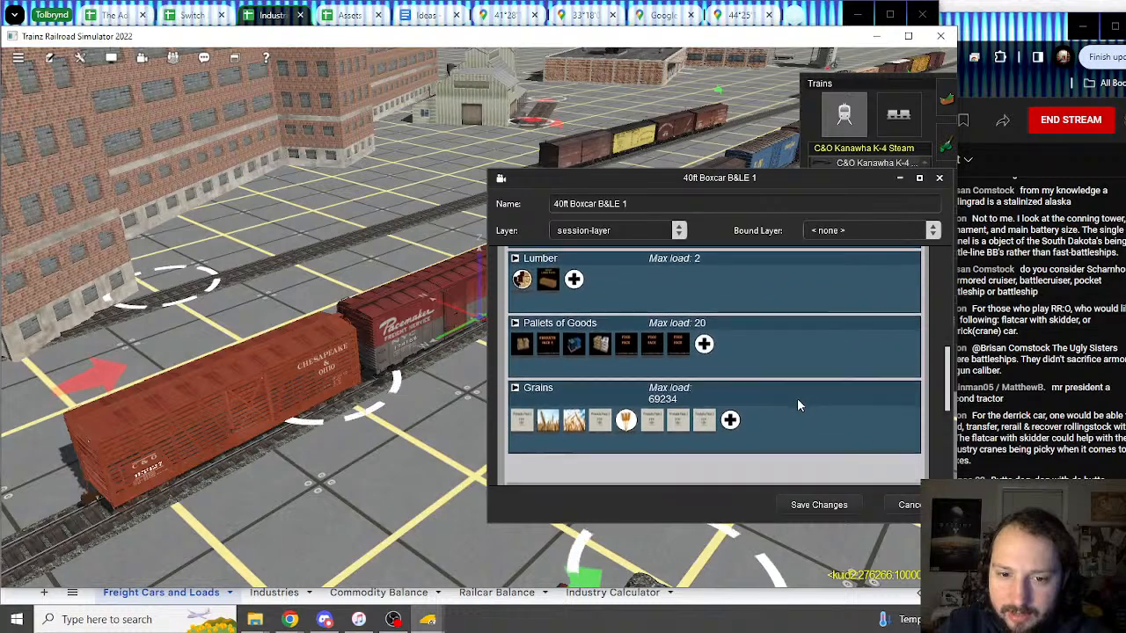
click(678, 394)
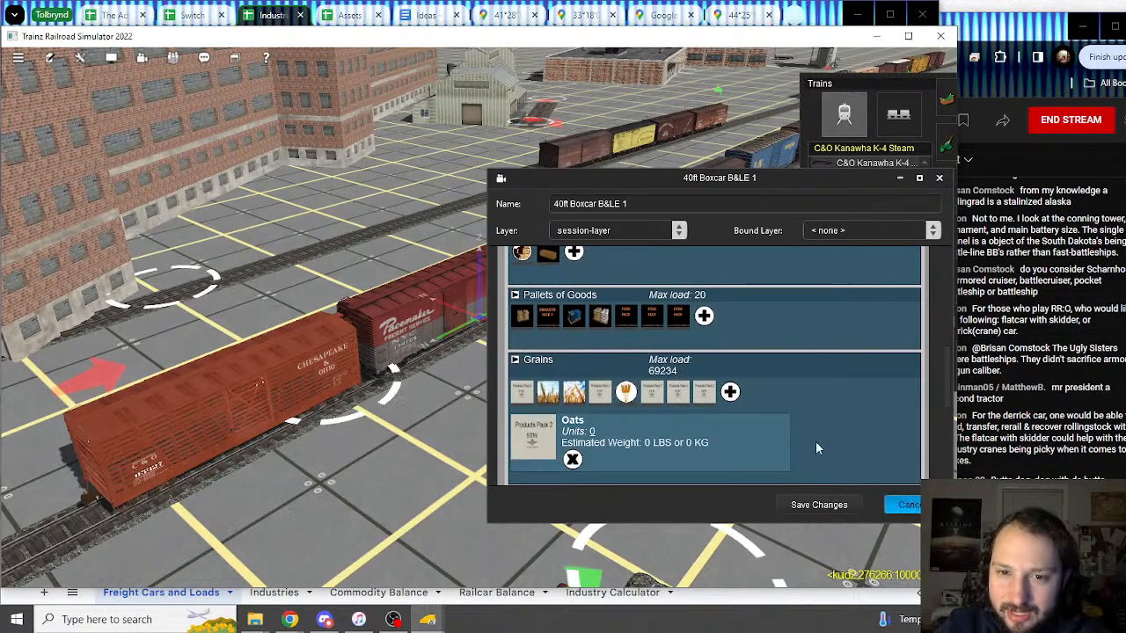
click(819, 505)
Step: Open the Cotton Belt hopper's bulk loads showing potash, briefly checking the spreadsheet
key(Right)
right_drag(640, 257, 457, 327)
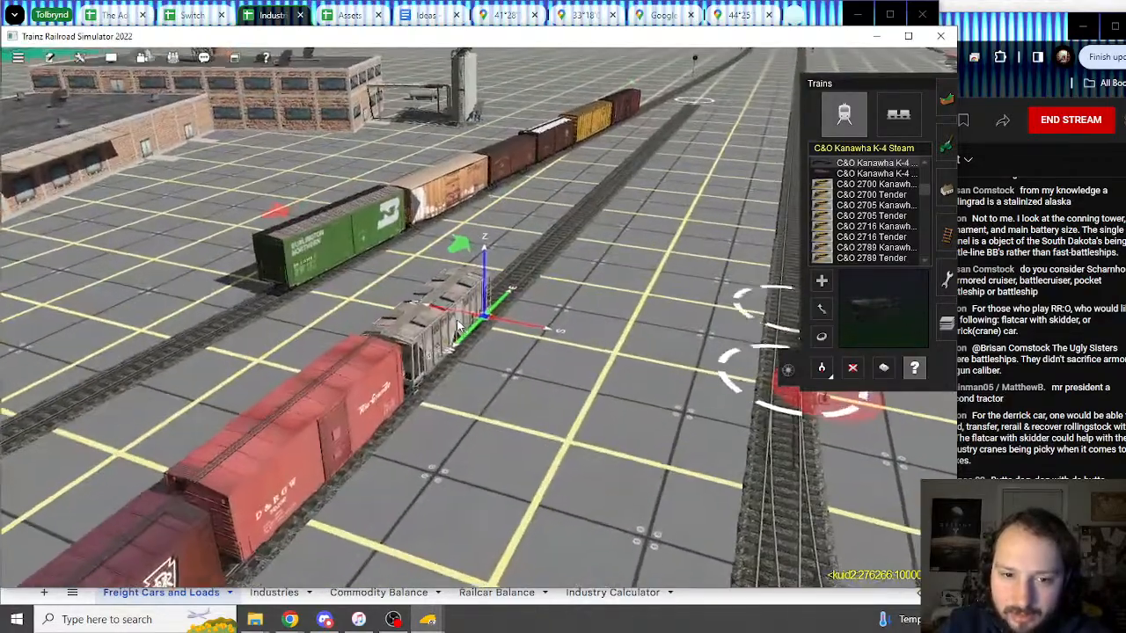
click(458, 327)
scroll(703, 400, down, 2)
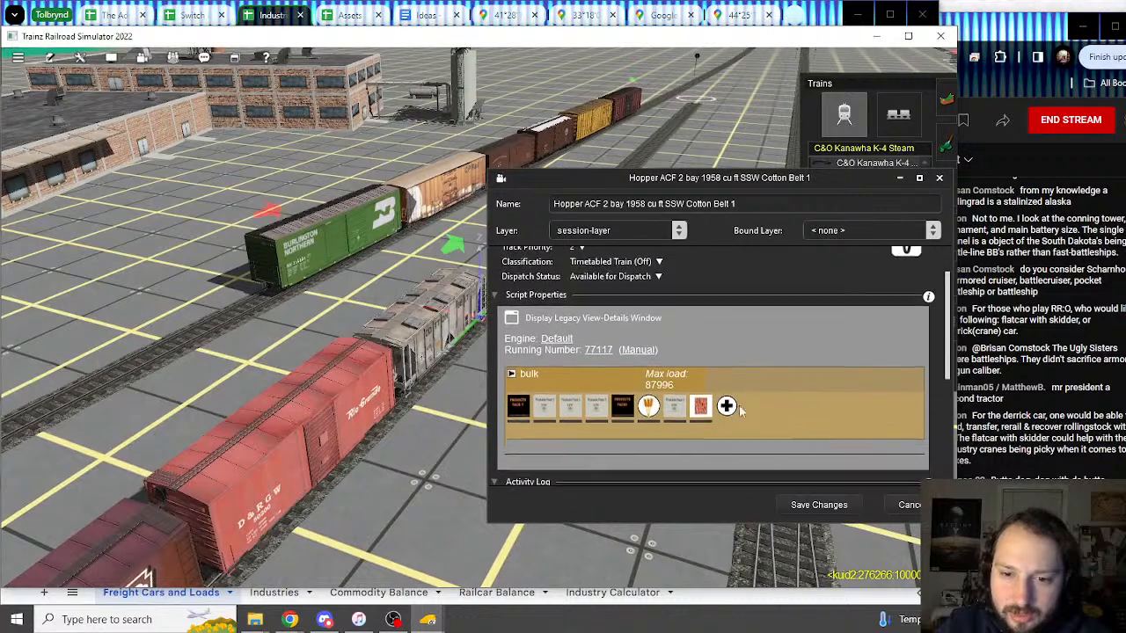
click(700, 406)
scroll(792, 405, down, 2)
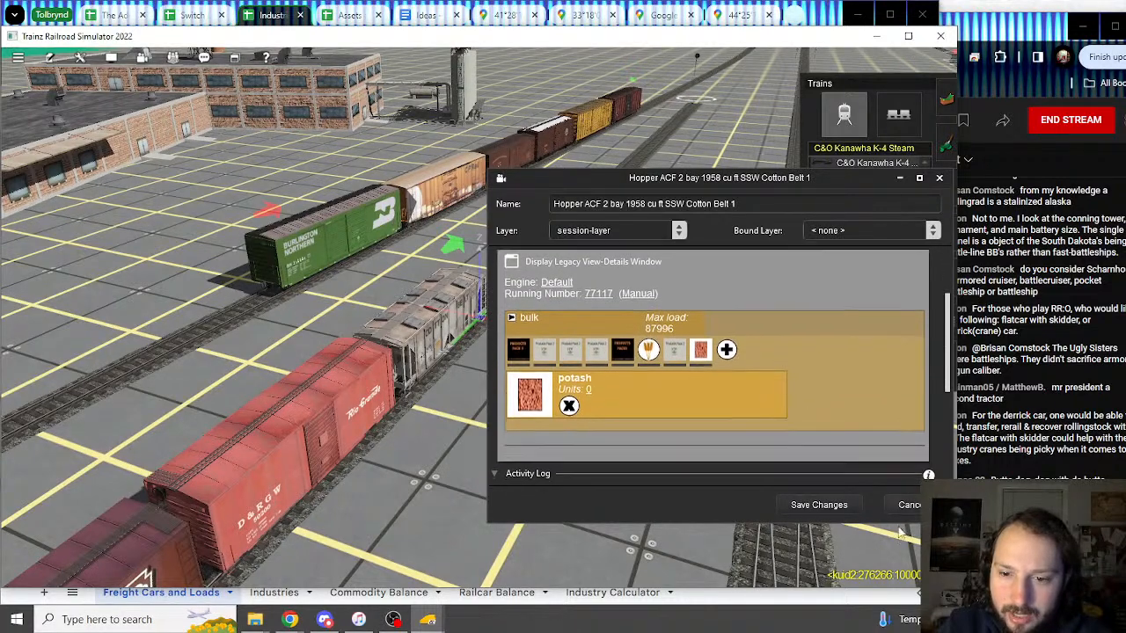
click(266, 16)
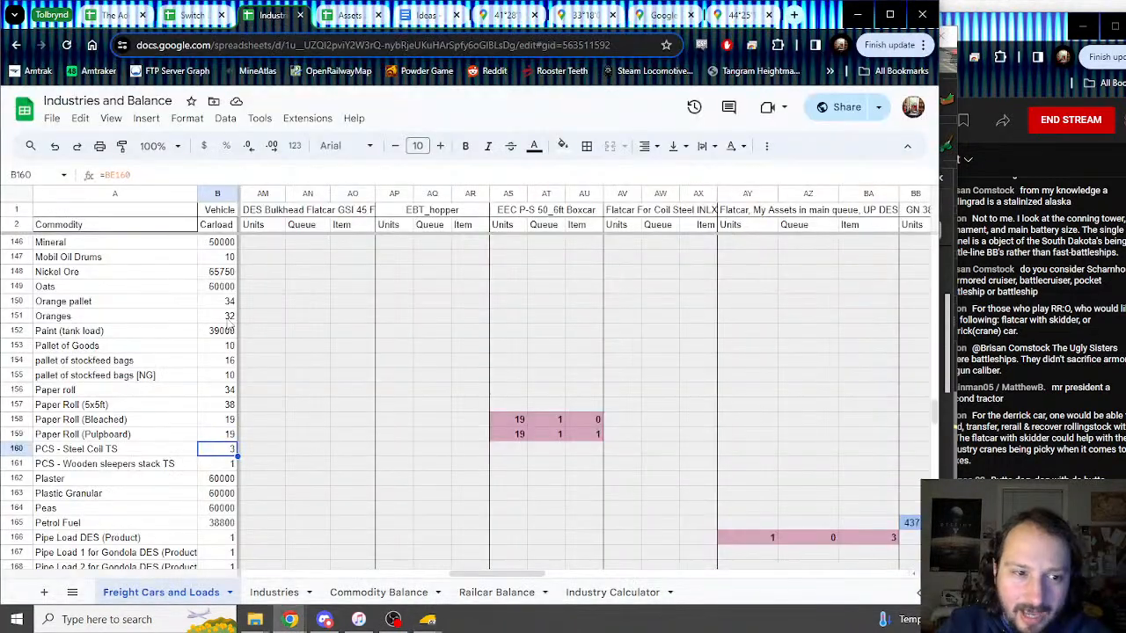
scroll(110, 405, down, 3)
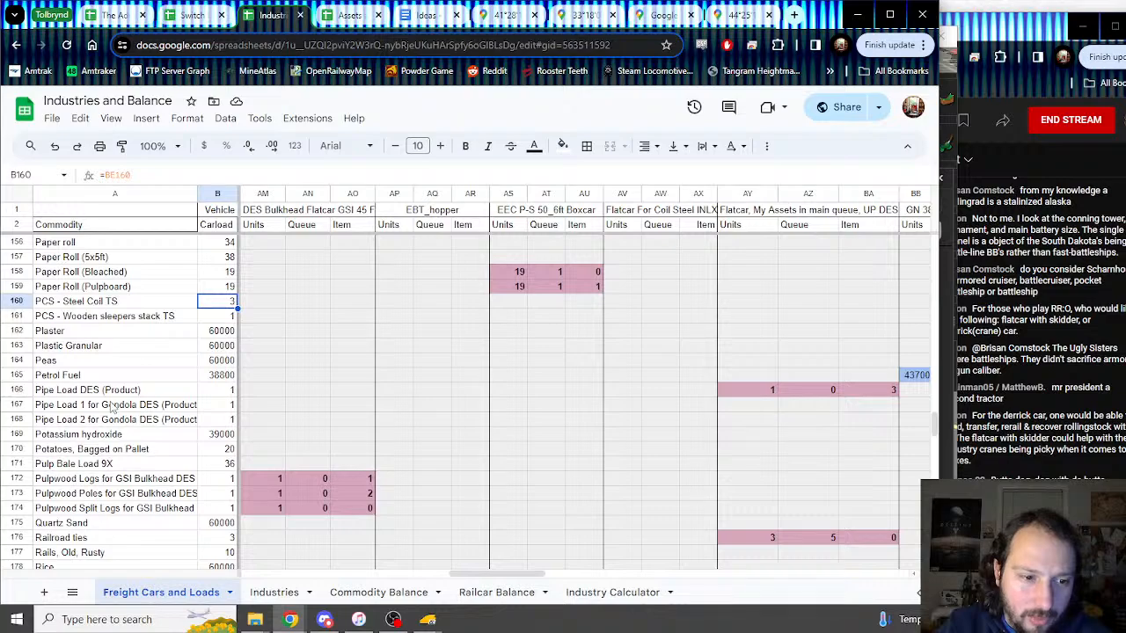
scroll(112, 407, down, 1)
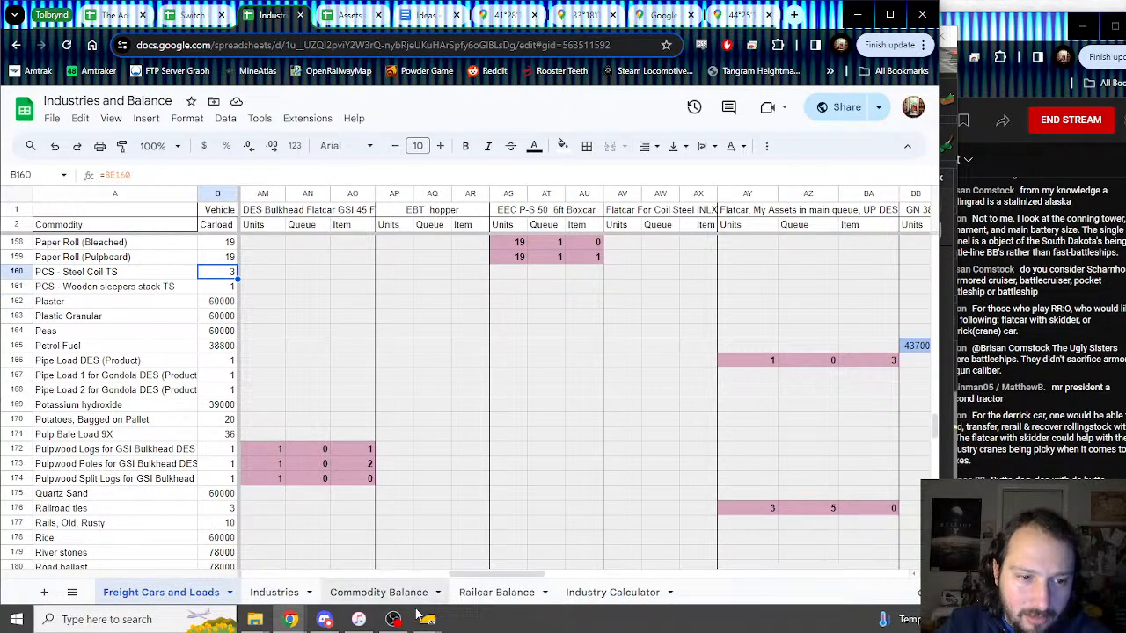
mouse_move(428, 619)
click(501, 492)
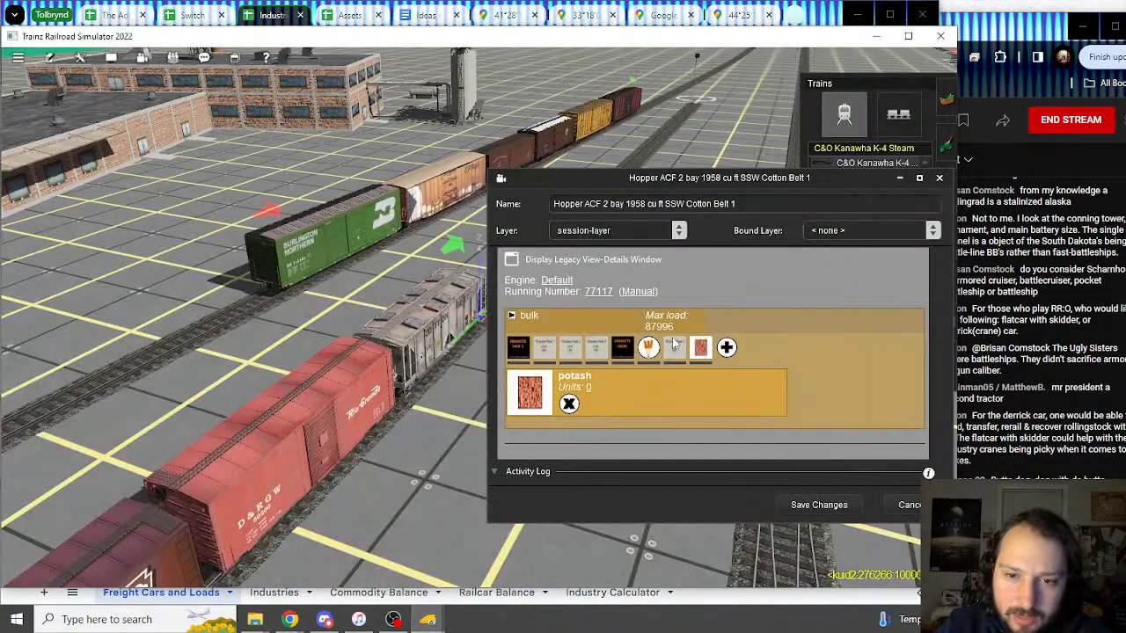
Step: Close the hopper and preview the DRGW boxcar's loads: Canned Peaches, Canned Soup, Wood Furniture Boxed on Pallet
click(895, 509)
key(Left)
right_click(306, 345)
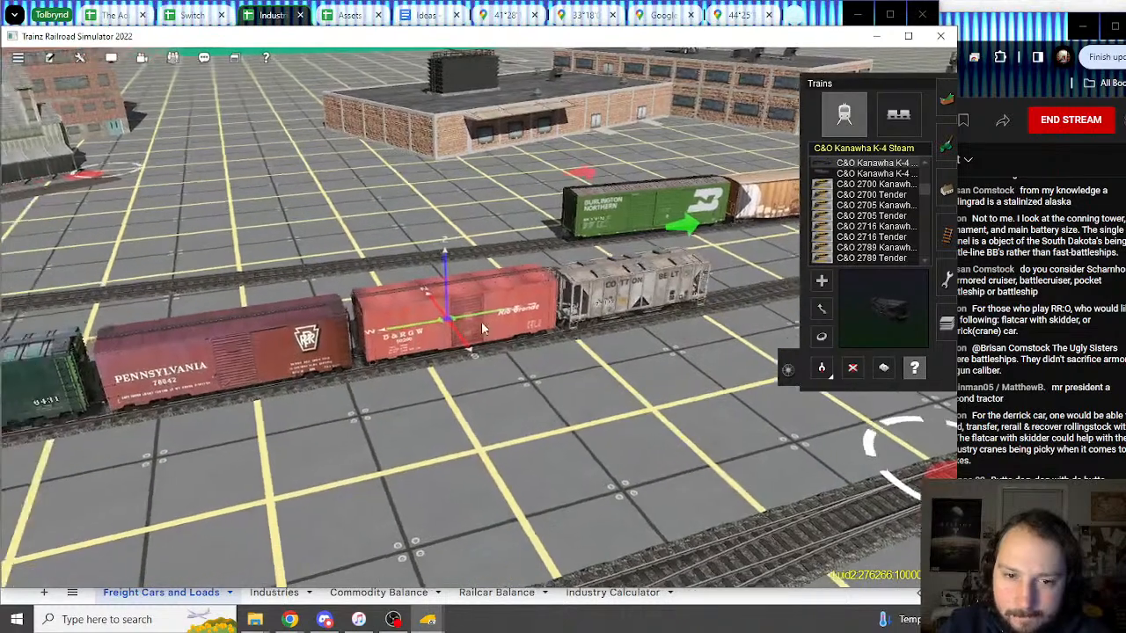
click(482, 329)
scroll(675, 398, down, 3)
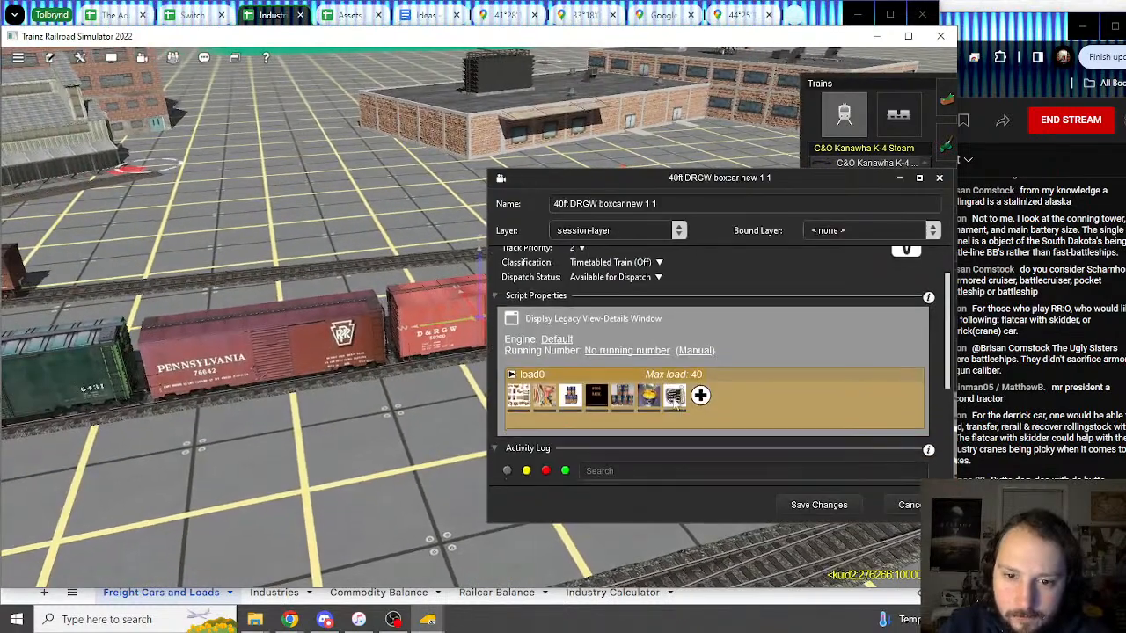
click(645, 395)
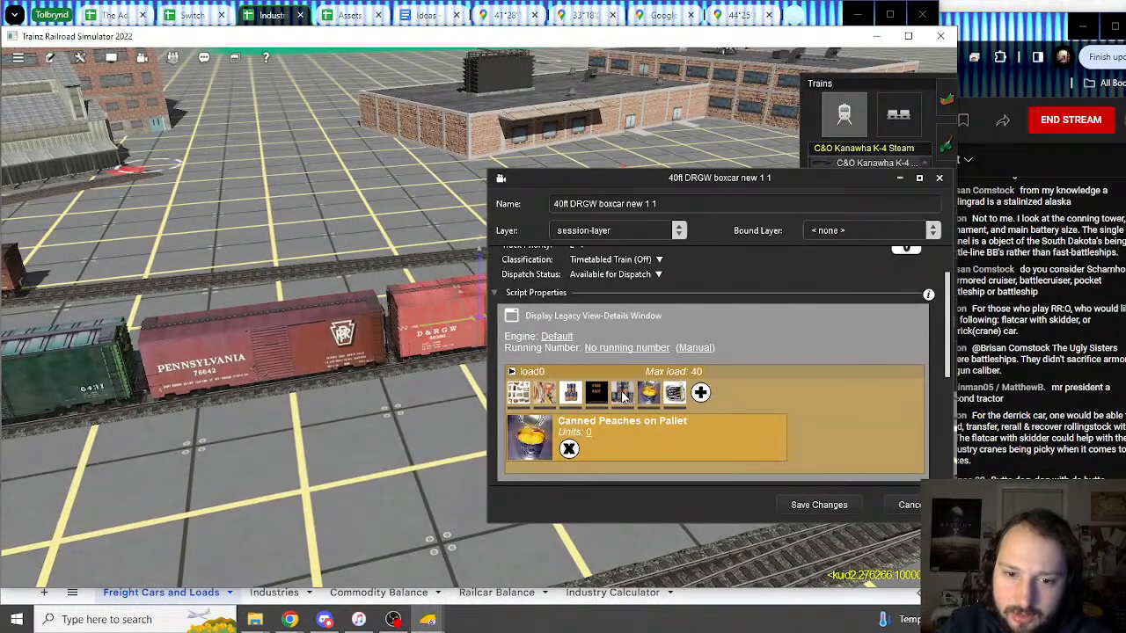
click(591, 396)
click(573, 397)
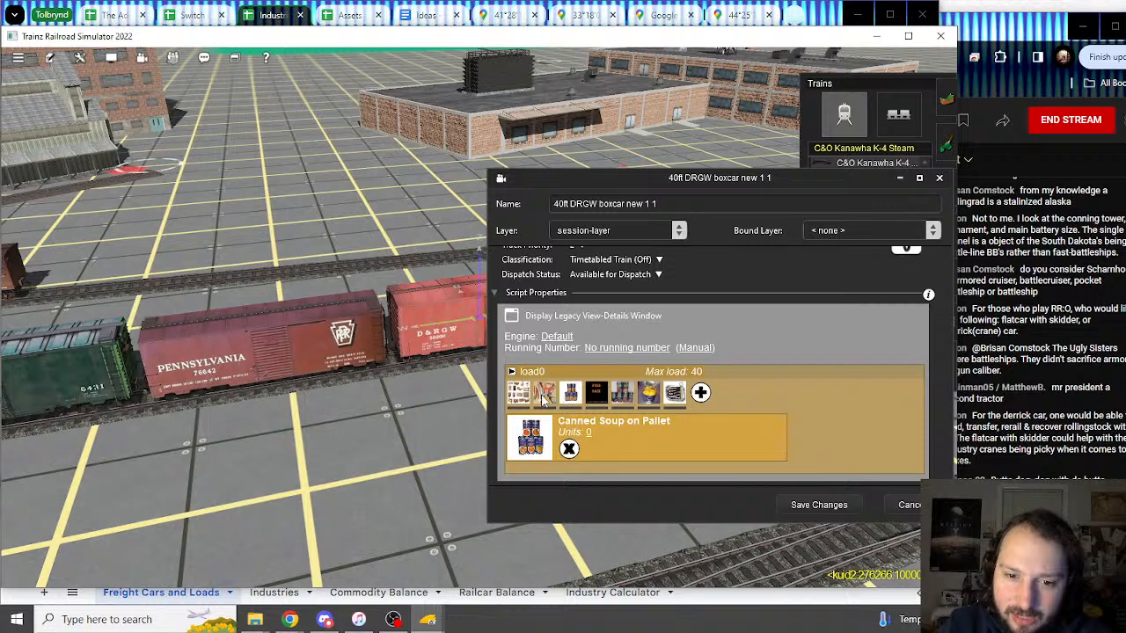
click(542, 398)
click(521, 397)
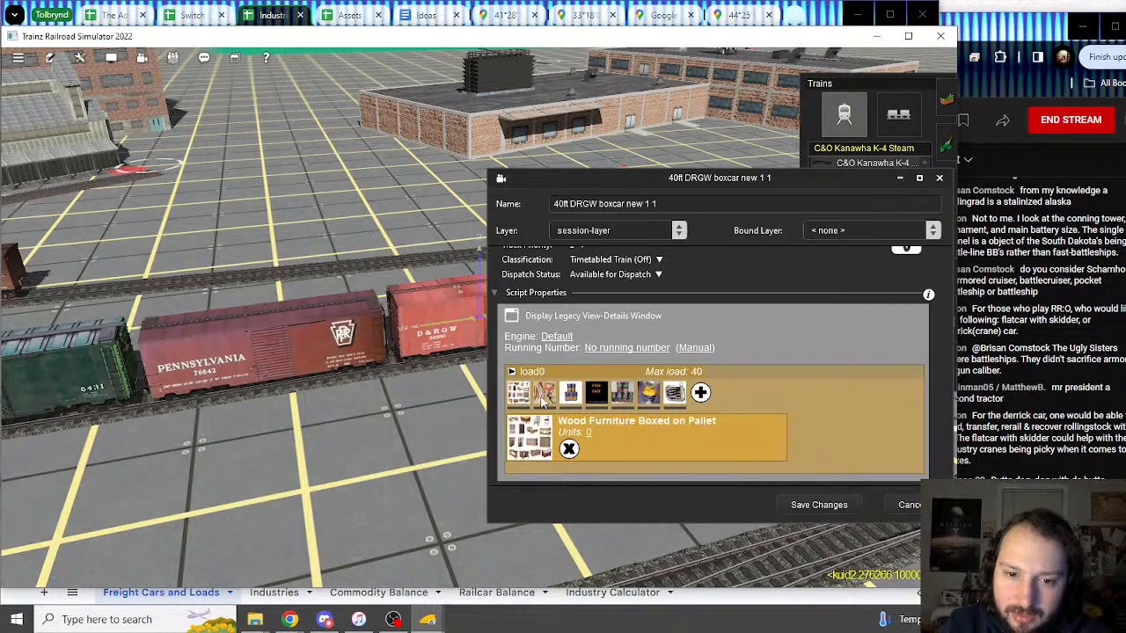
click(910, 508)
Step: Preview the PRR 76642 boxcar's Charcoal Briquettes, Finished Leather, Paper roll and JP Plasterboard 8ft loads
click(357, 359)
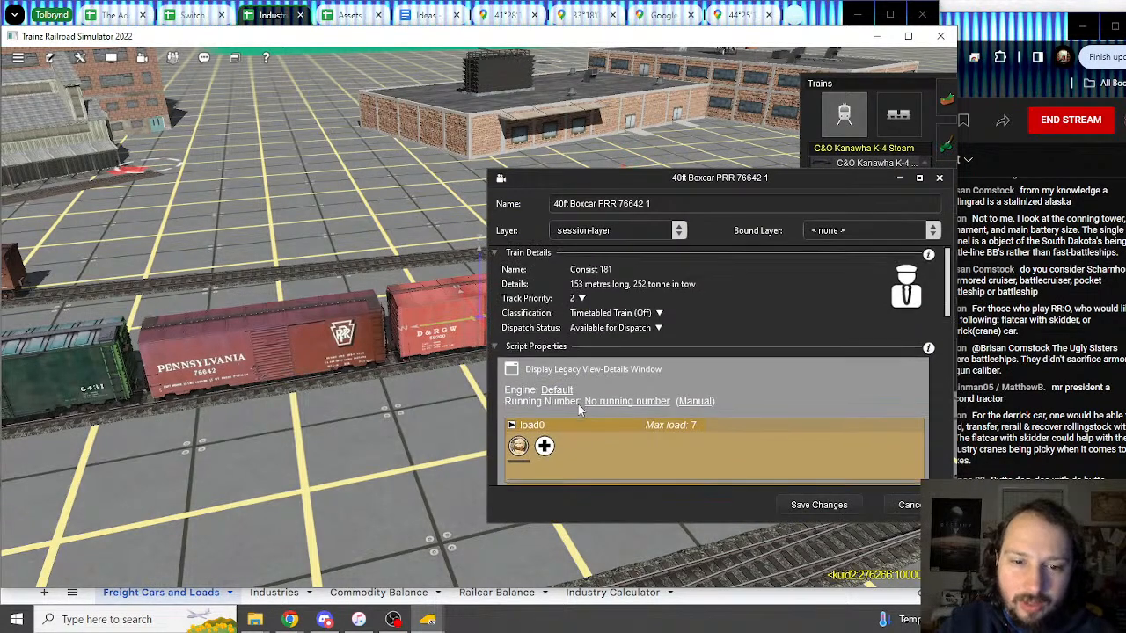
scroll(599, 412, down, 4)
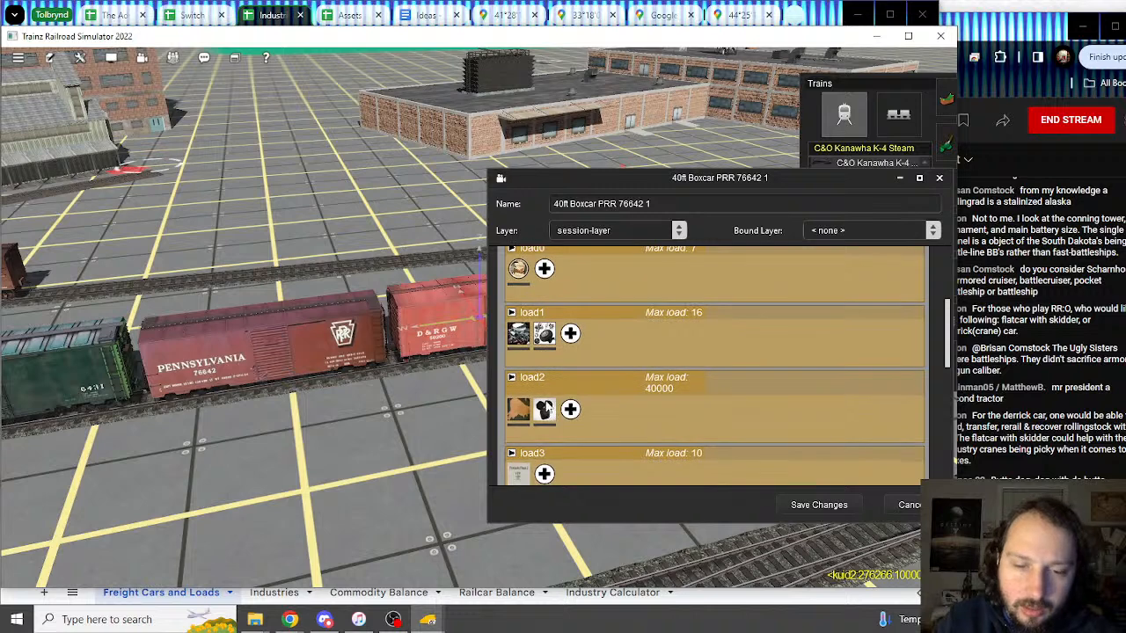
click(544, 412)
scroll(527, 387, down, 1)
click(517, 368)
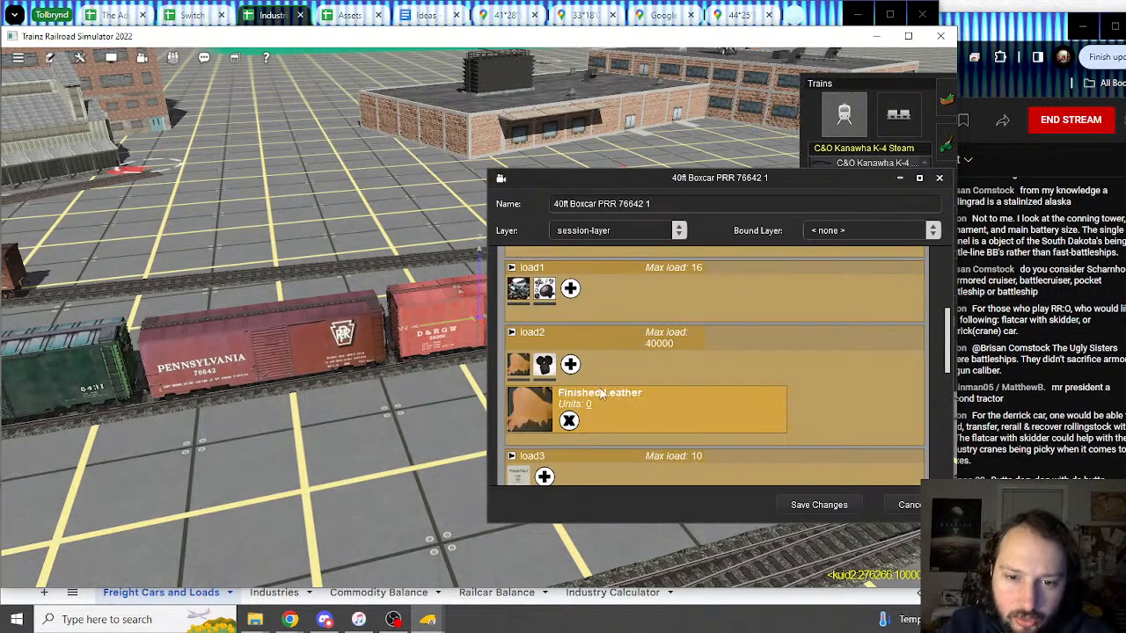
scroll(517, 379, down, 2)
click(518, 392)
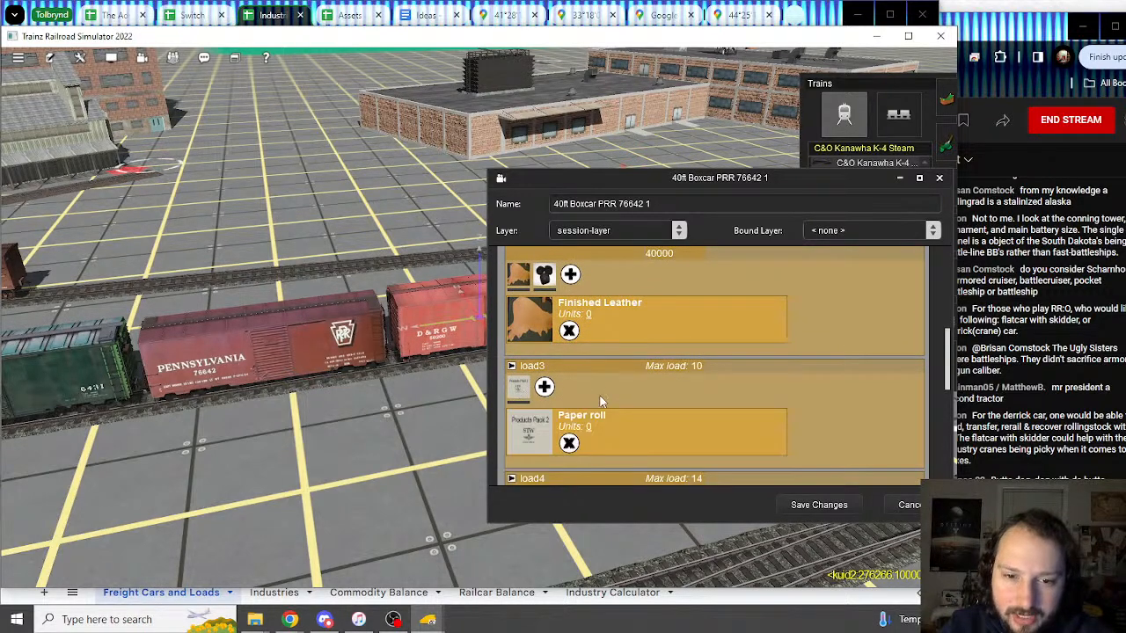
scroll(517, 382, down, 3)
click(517, 377)
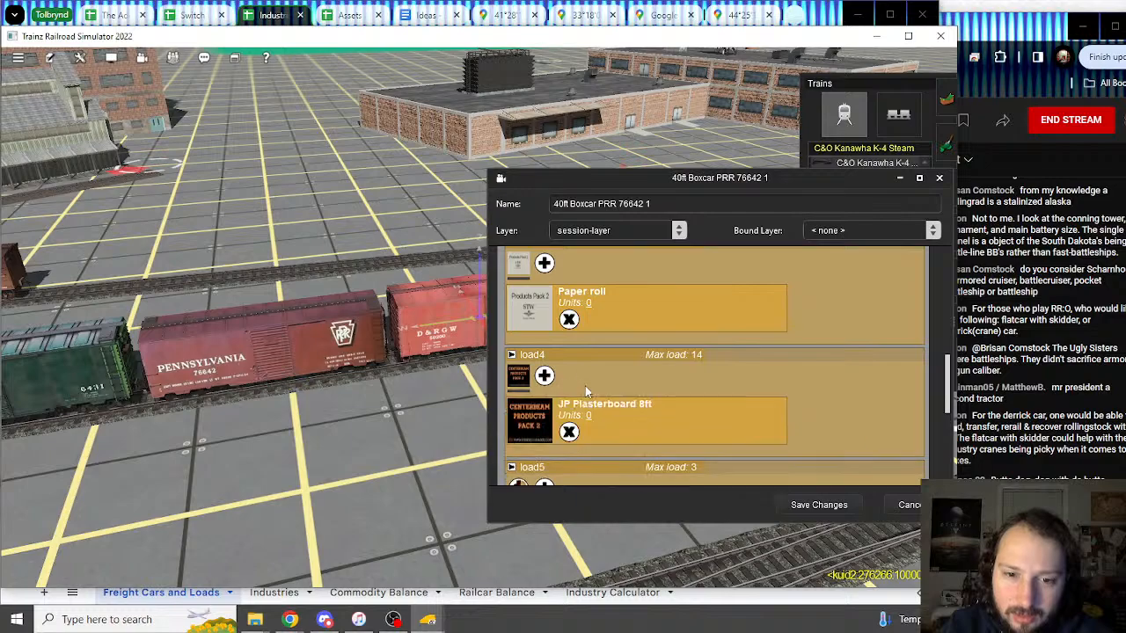
scroll(518, 413, down, 1)
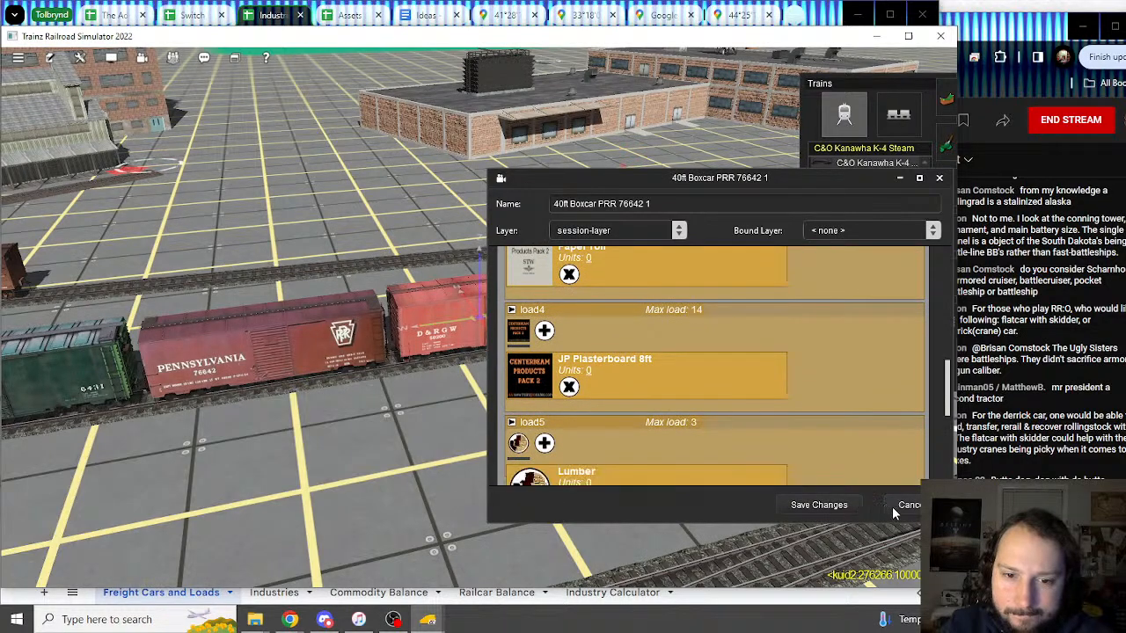
click(902, 505)
Step: Preview the green boxcar's Hardware, Palletised Goods and General Goods loads, then close without saving
right_drag(406, 361, 431, 319)
click(503, 349)
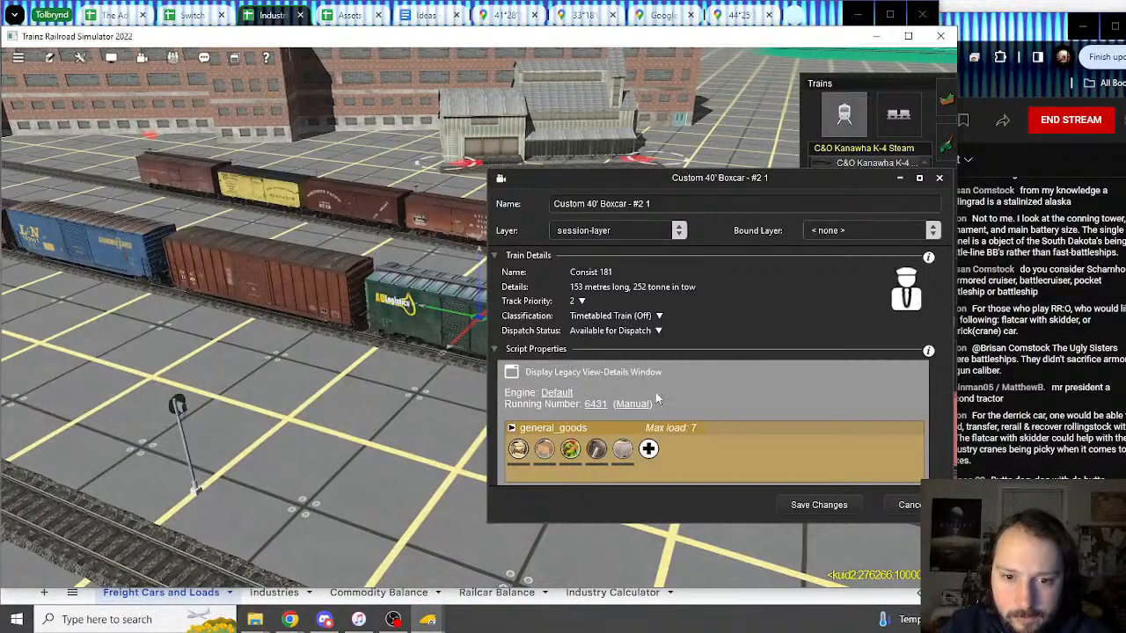
scroll(581, 387, down, 1)
click(596, 393)
click(596, 394)
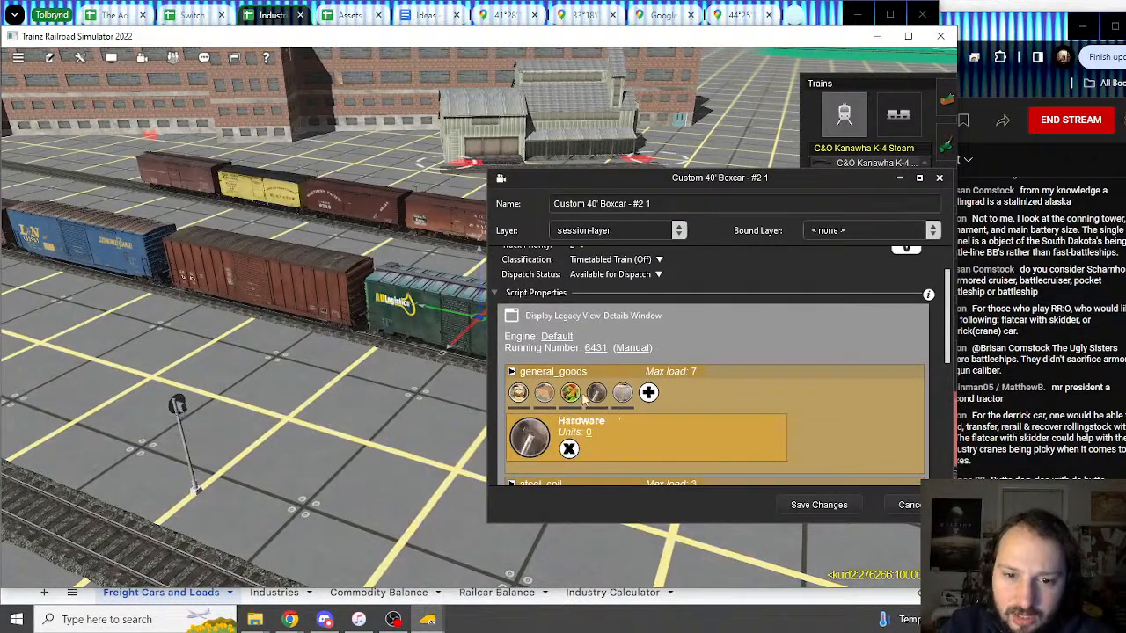
click(571, 394)
click(536, 397)
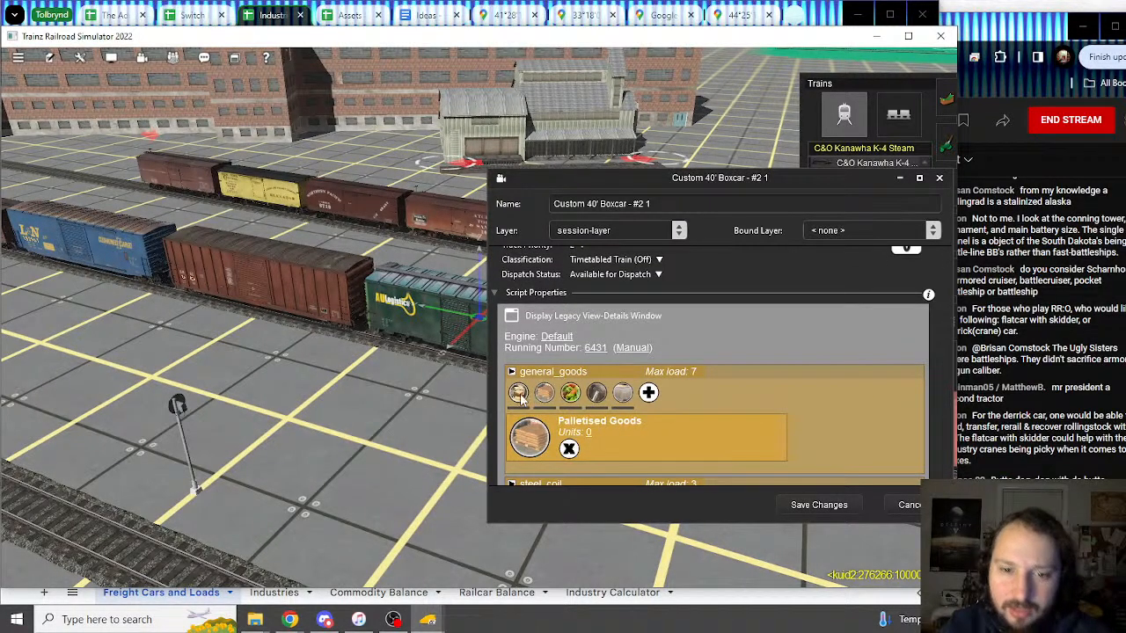
click(519, 394)
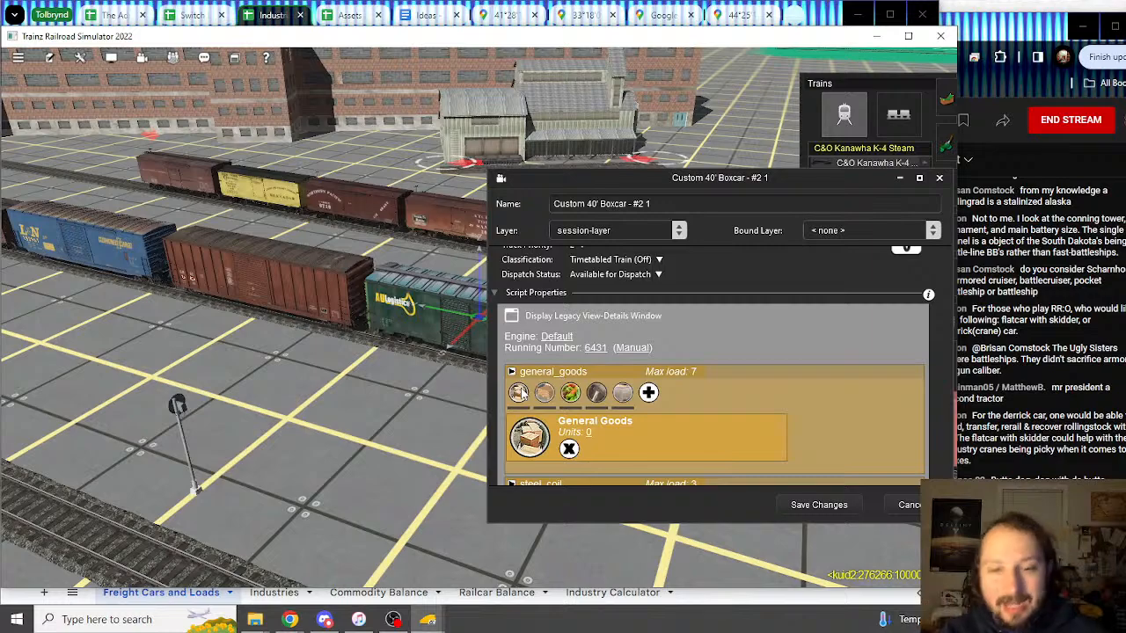
click(894, 508)
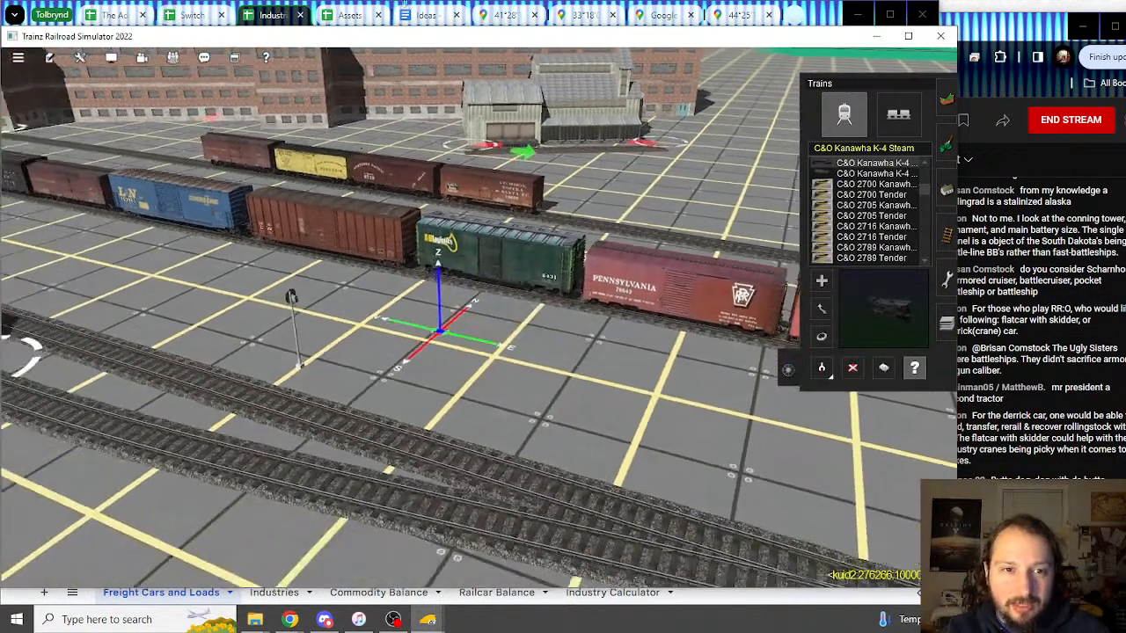
Step: Switch to the Ideas document and skim the Mason Valley and Town of Deaucliff sections
key(alt+Tab)
click(448, 16)
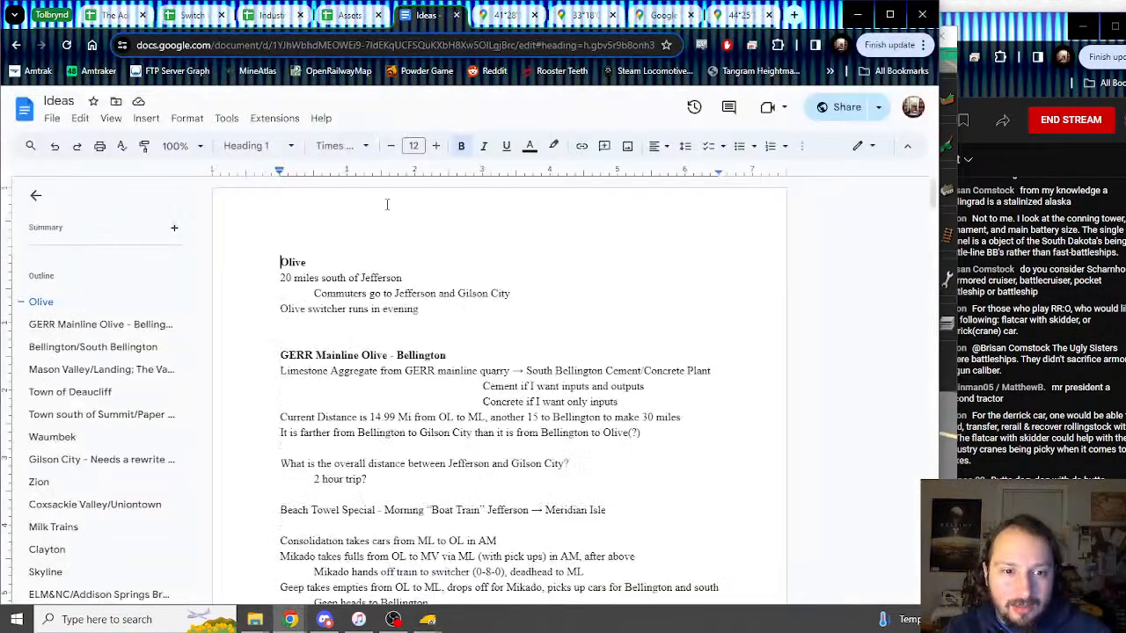
click(76, 370)
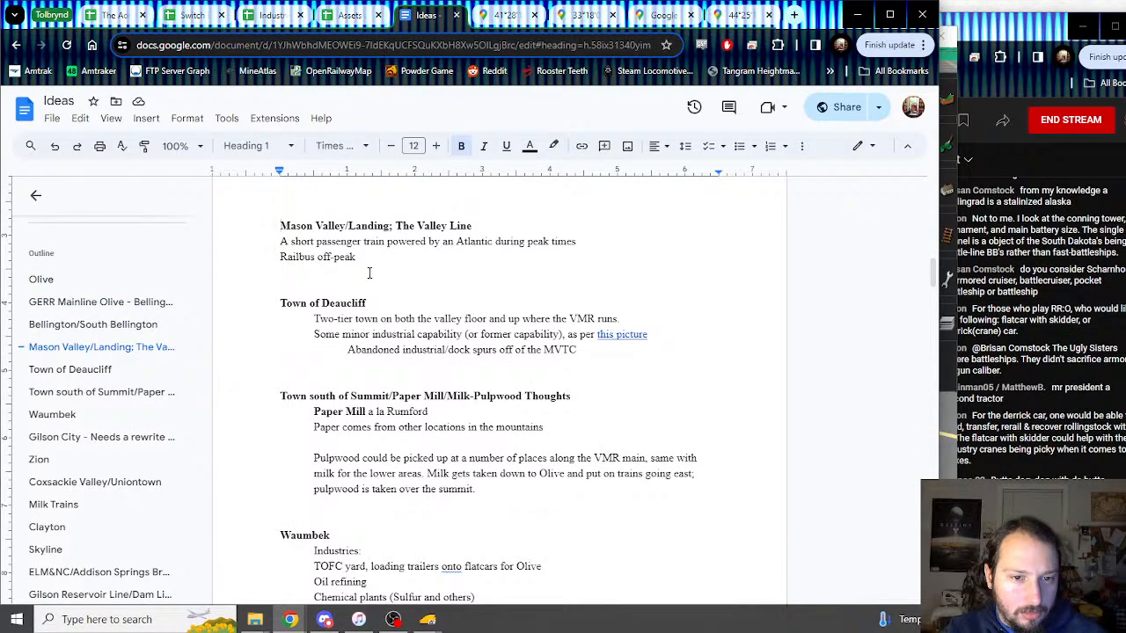
click(81, 369)
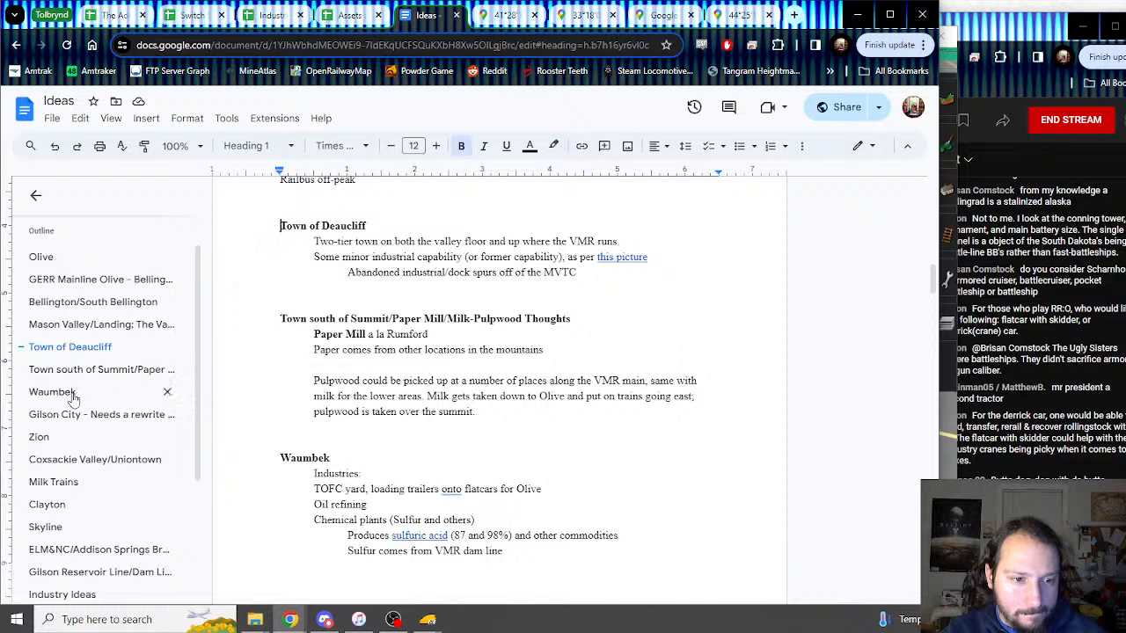
scroll(83, 472, down, 1)
scroll(83, 427, up, 3)
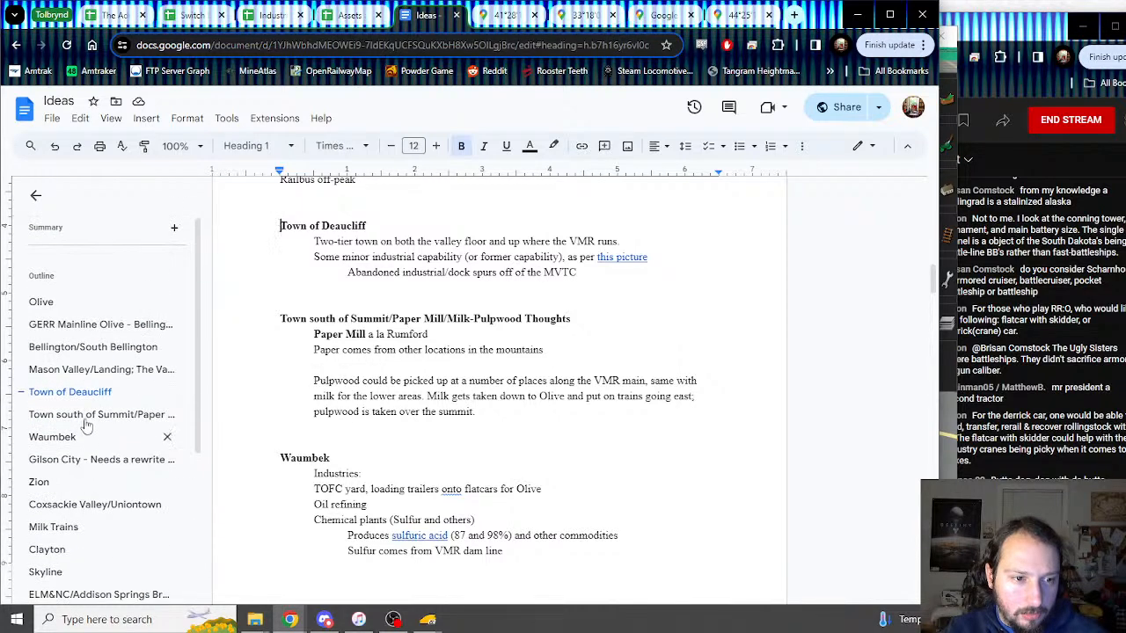
Step: Jump to the Bellington/South Bellington notes and place the cursor after 'Bread Factory/other baked good'
click(83, 324)
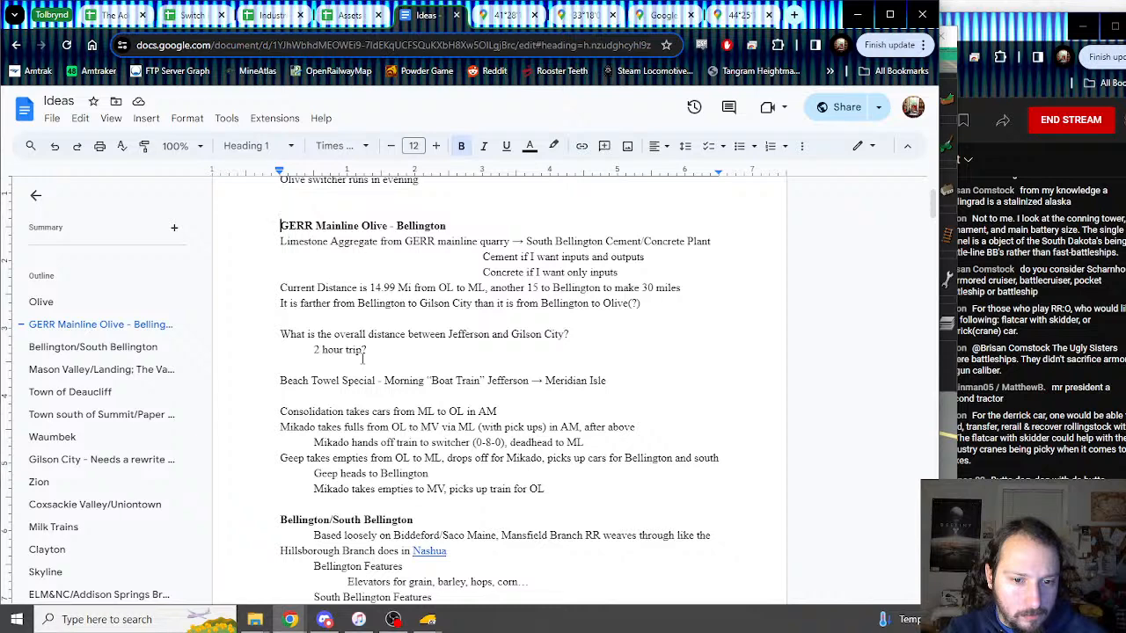
scroll(110, 369, down, 3)
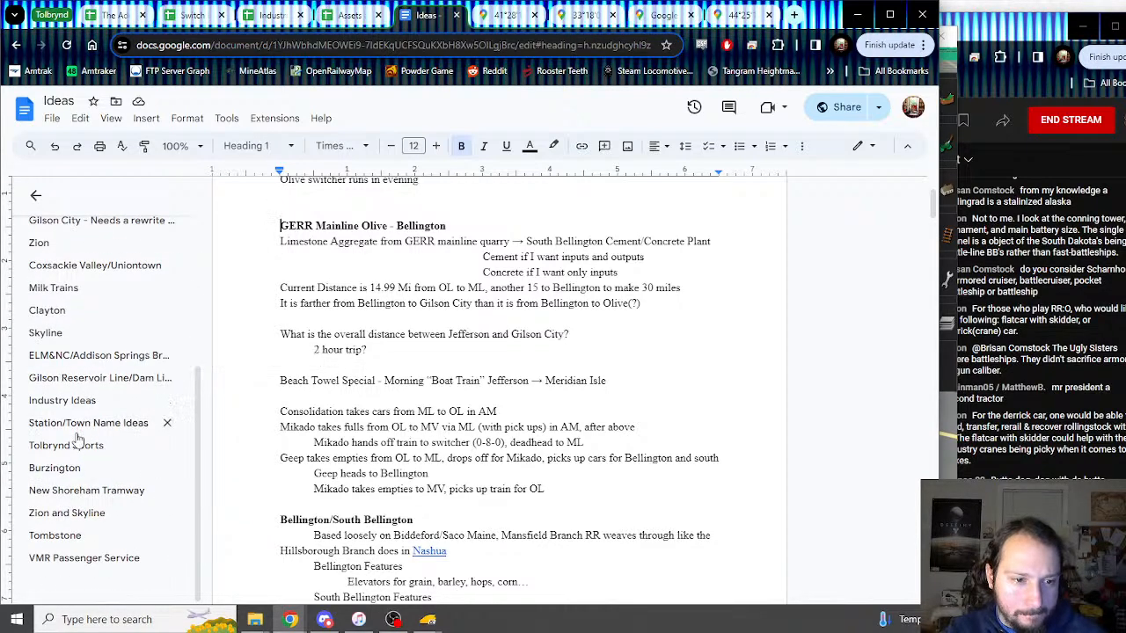
scroll(95, 288, up, 3)
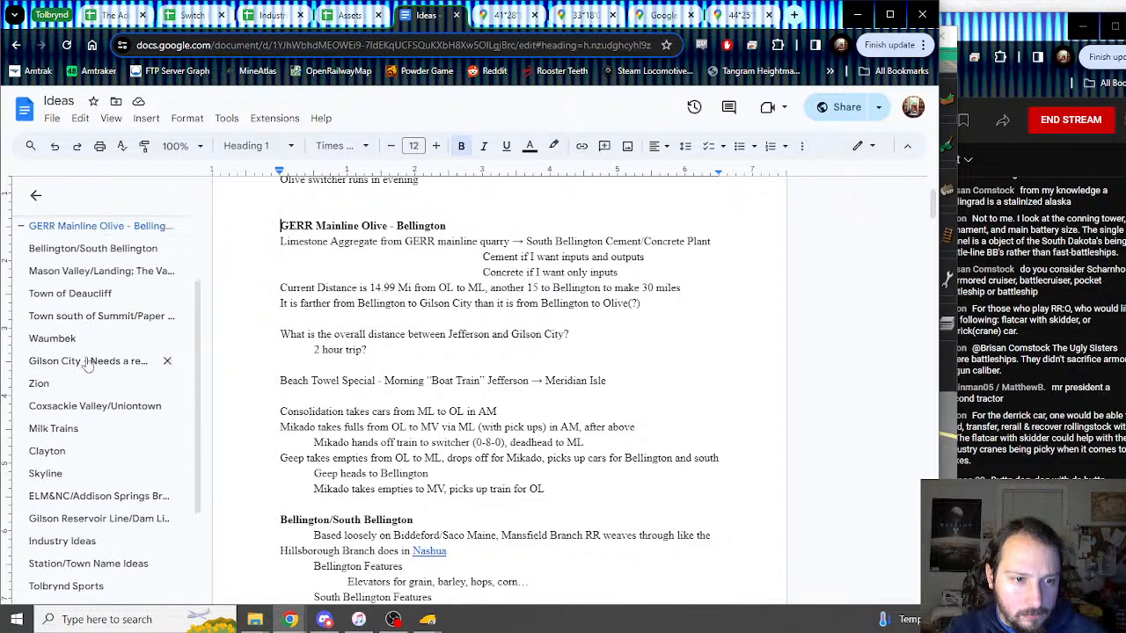
click(89, 369)
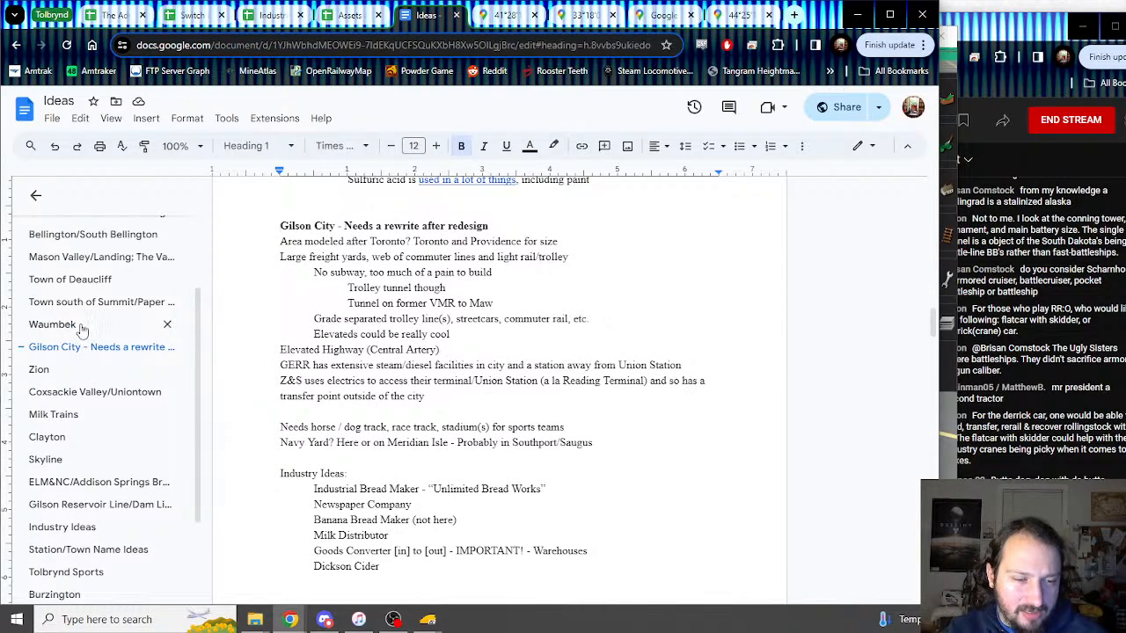
scroll(81, 328, up, 2)
click(82, 336)
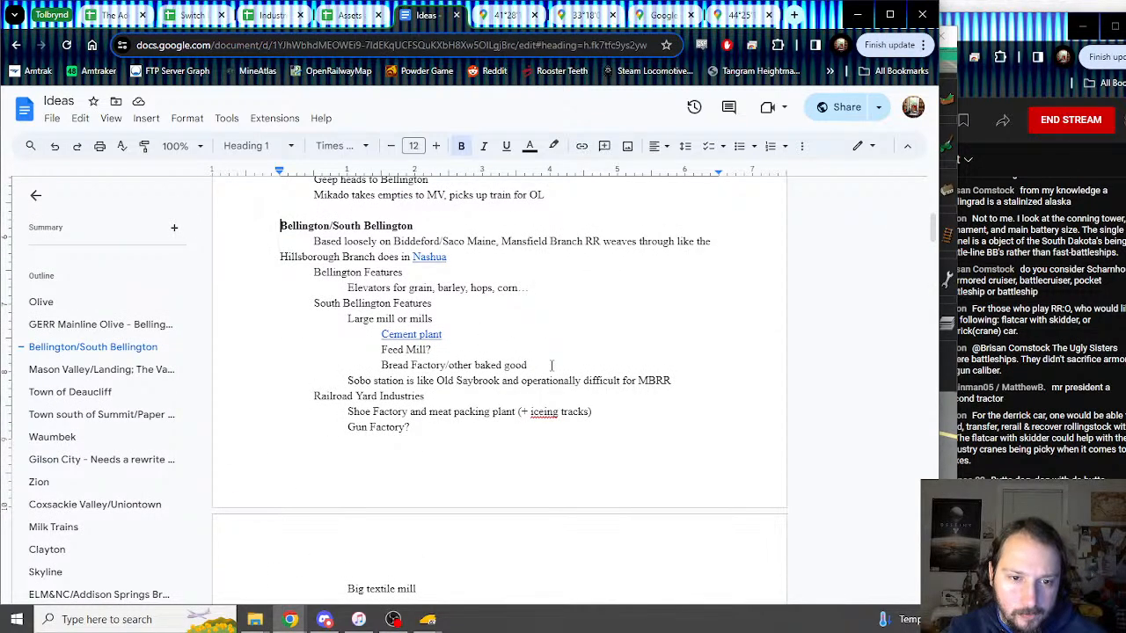
click(552, 365)
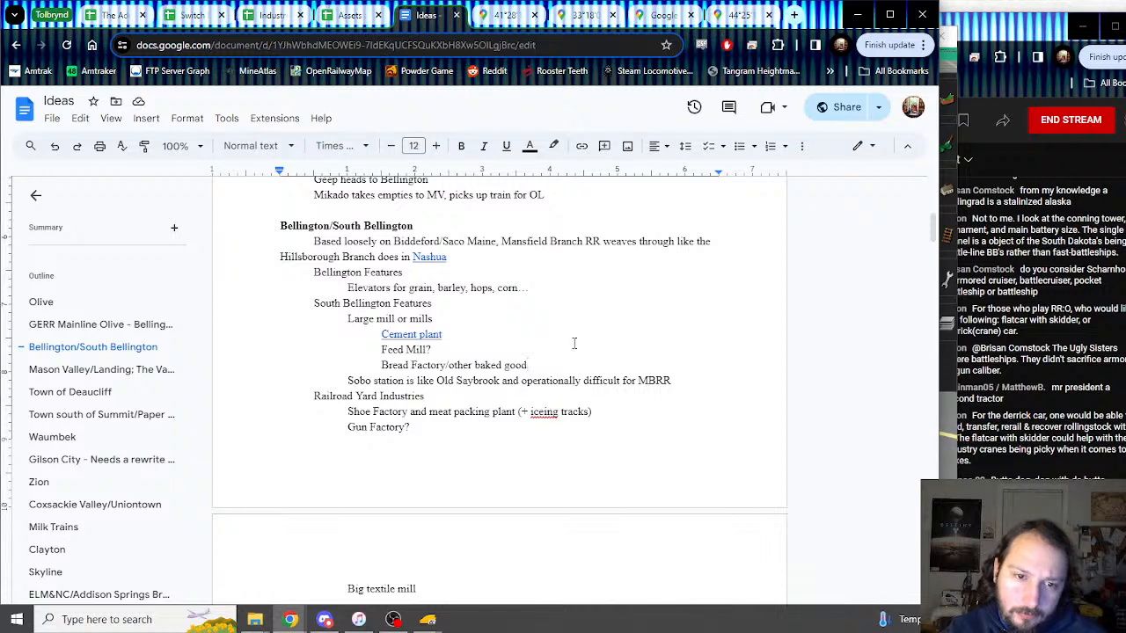
Step: Add an indented 'Cannery! (Fruits, vegetables, etc)' item below Bread Factory
key(Return)
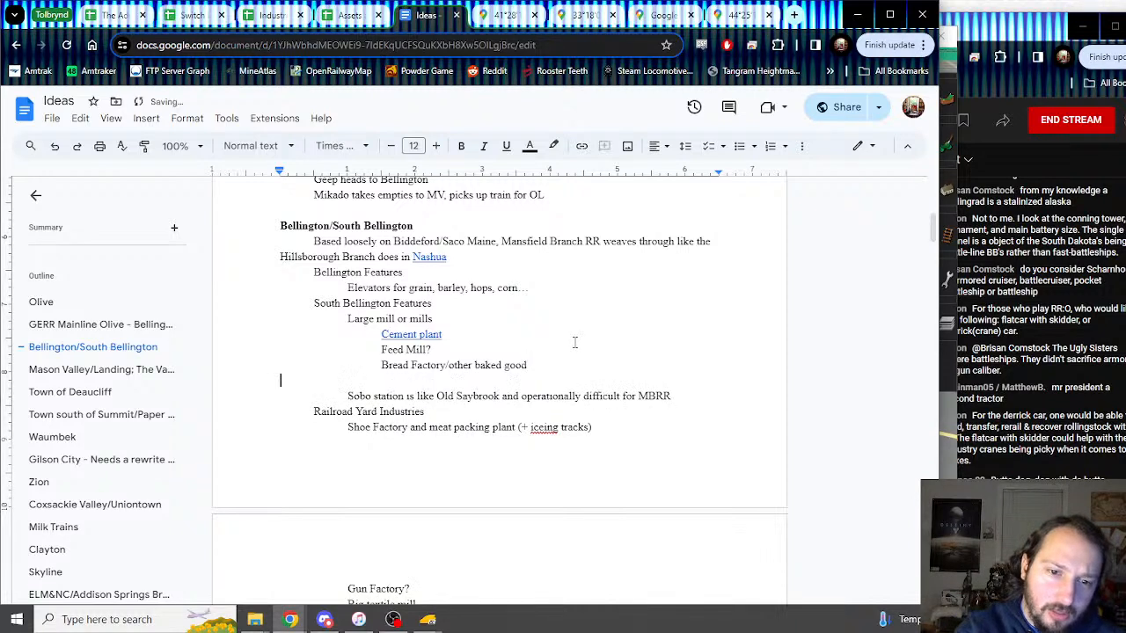
key(Tab)
text(C)
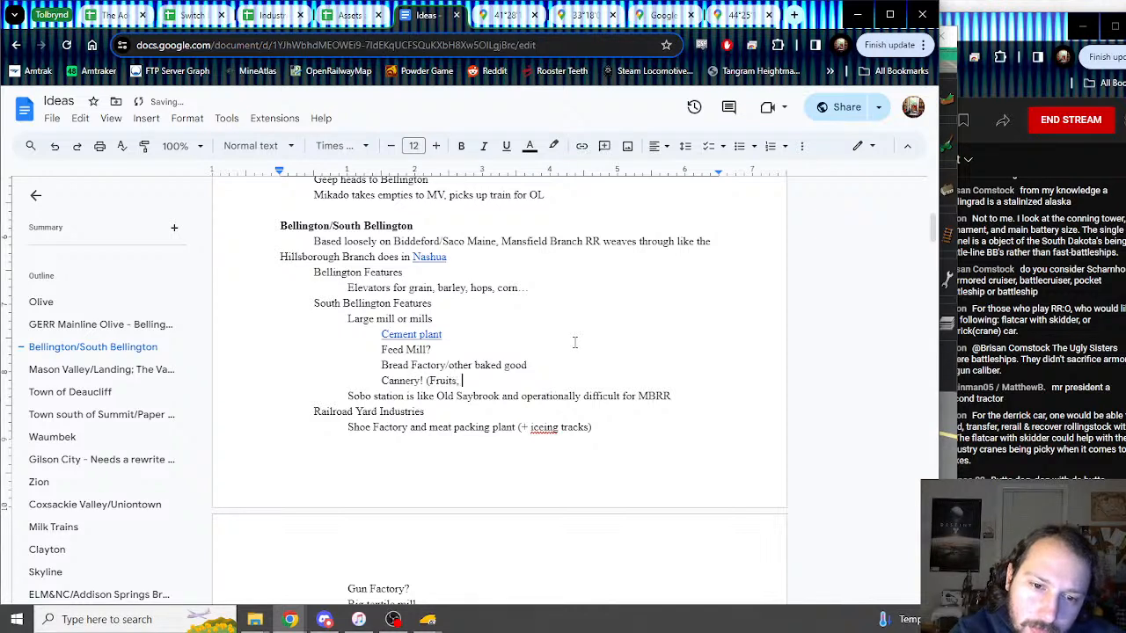
text(annery! (Fruits, vegetables, )
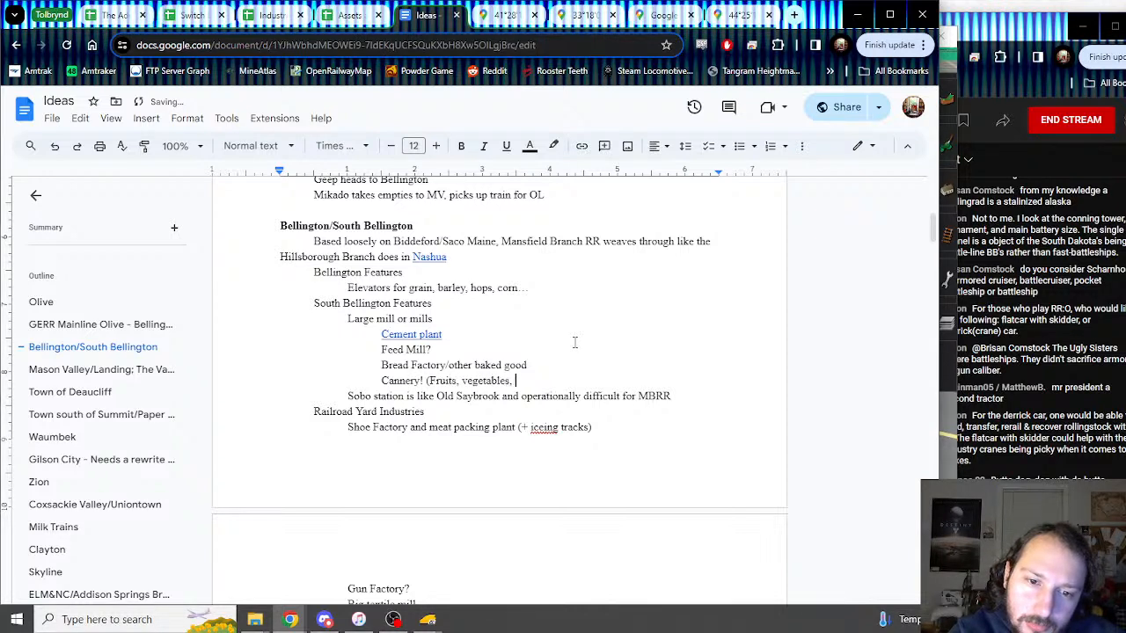
text(etc))
Step: Delete the stray 'Leatherworking' line and add 'And Leatherworking' above 'Gun Factory?'
key(Return)
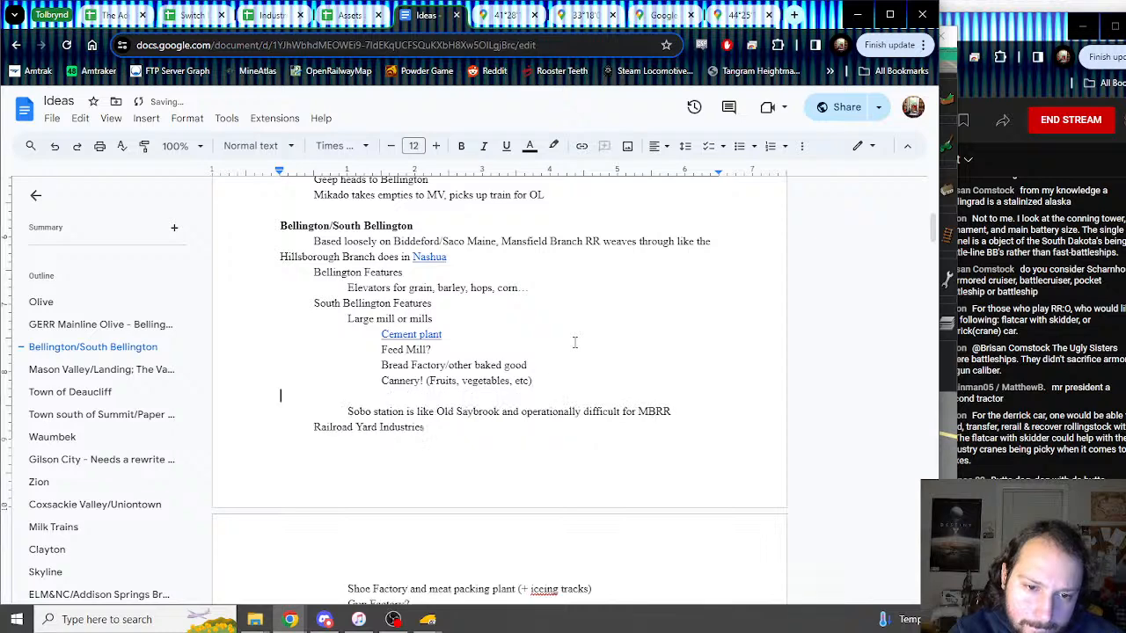
text(Lea)
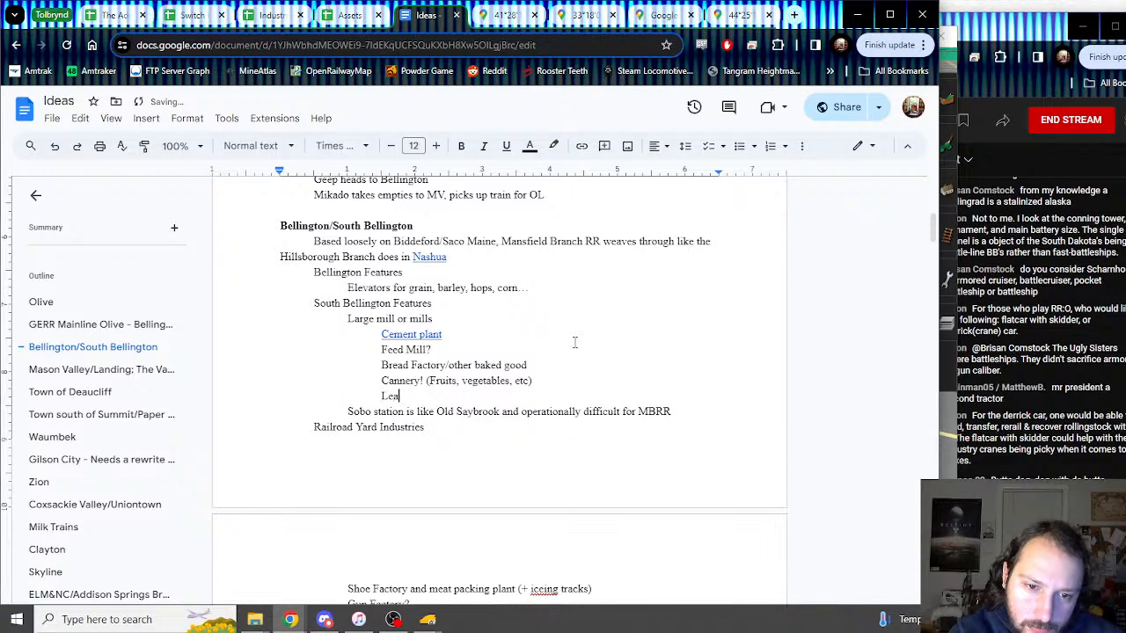
text(therworking)
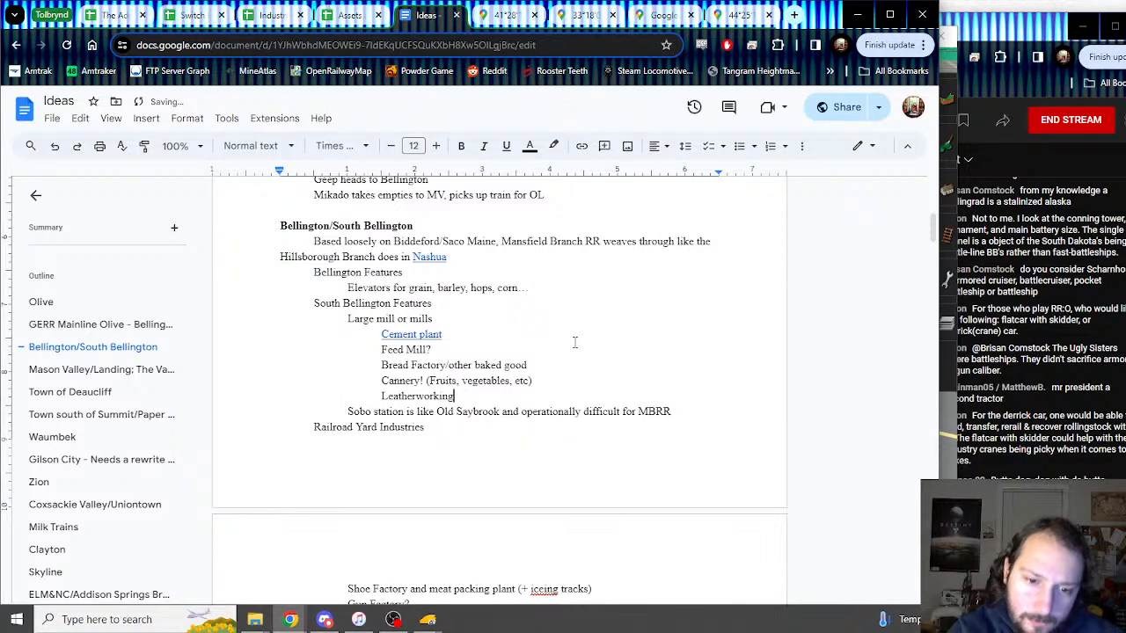
scroll(574, 340, down, 3)
scroll(574, 339, up, 1)
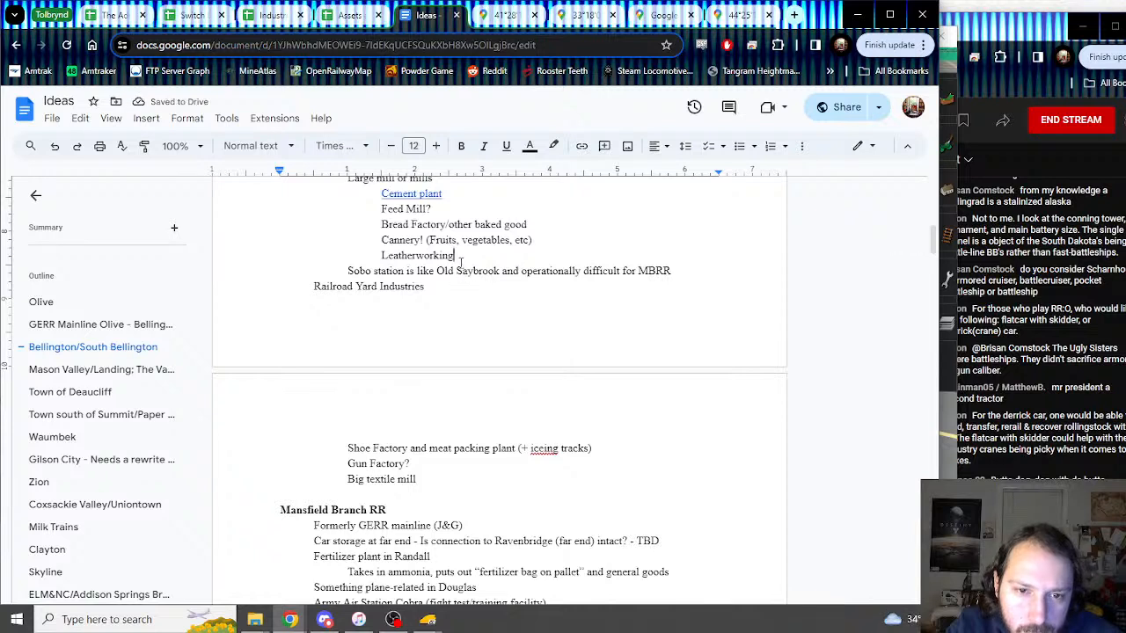
drag(456, 255, 282, 251)
key(BackSpace)
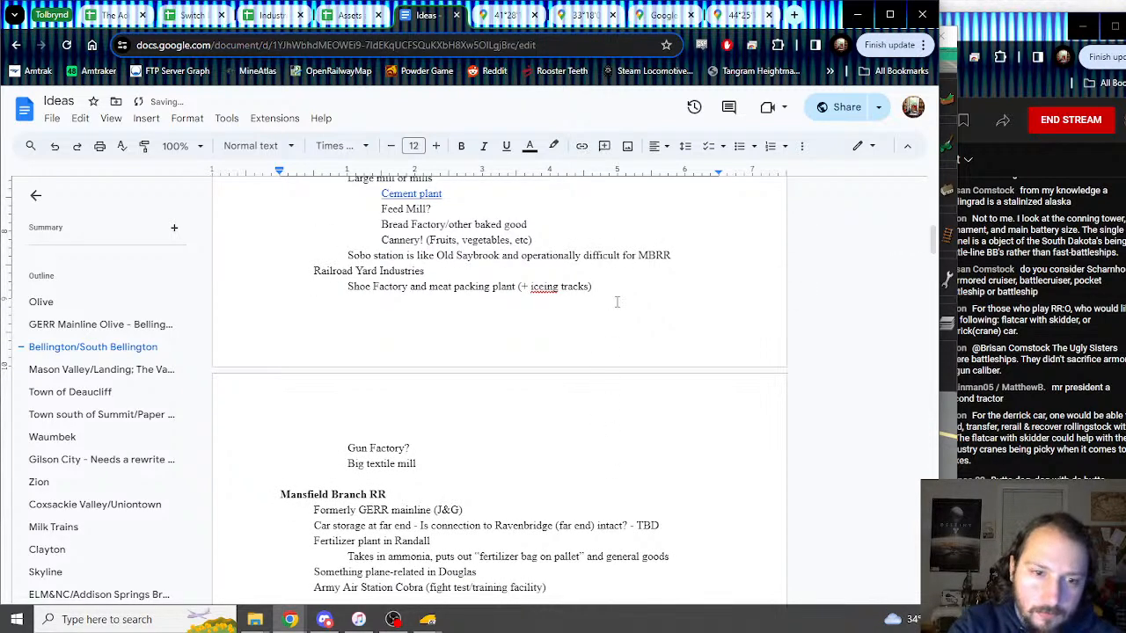
key(Return)
text(And Leatherworking)
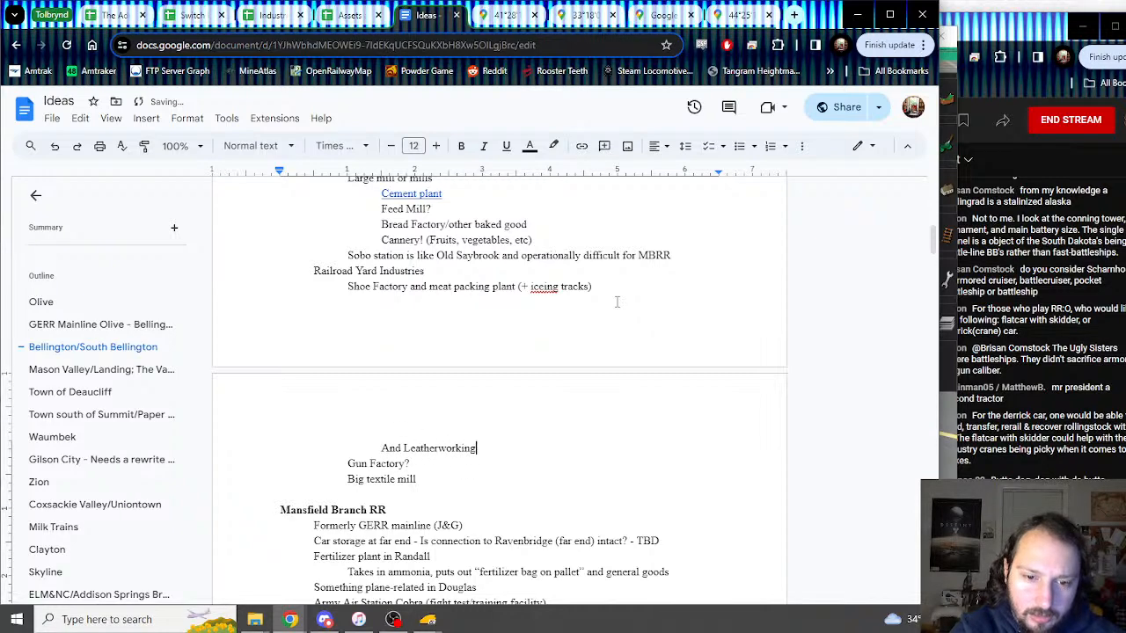
scroll(614, 319, up, 3)
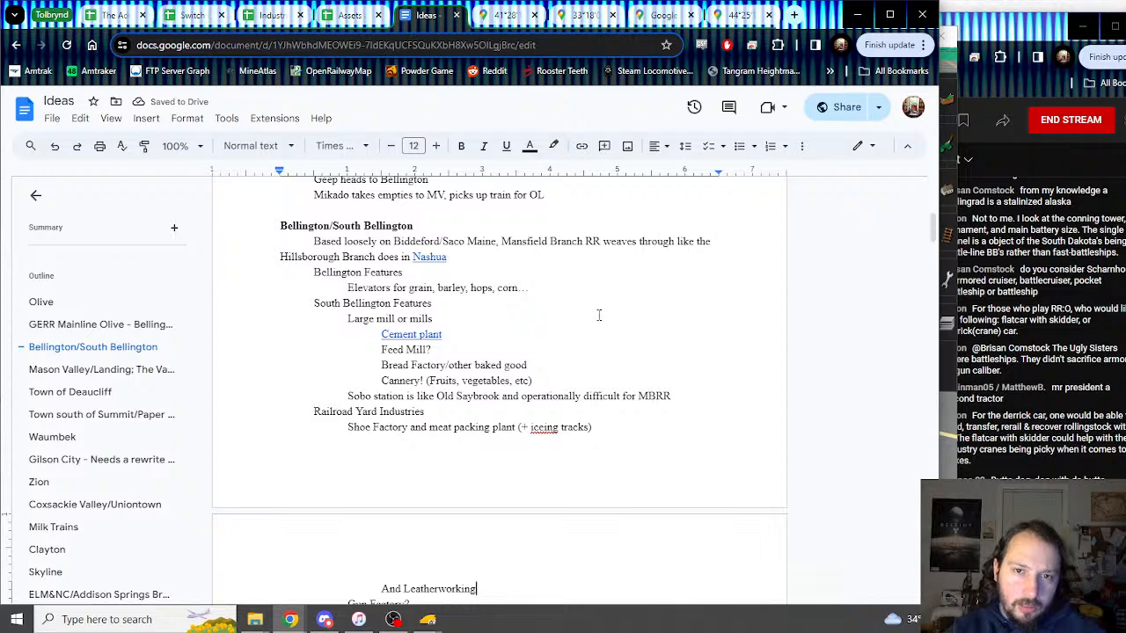
scroll(599, 315, down, 2)
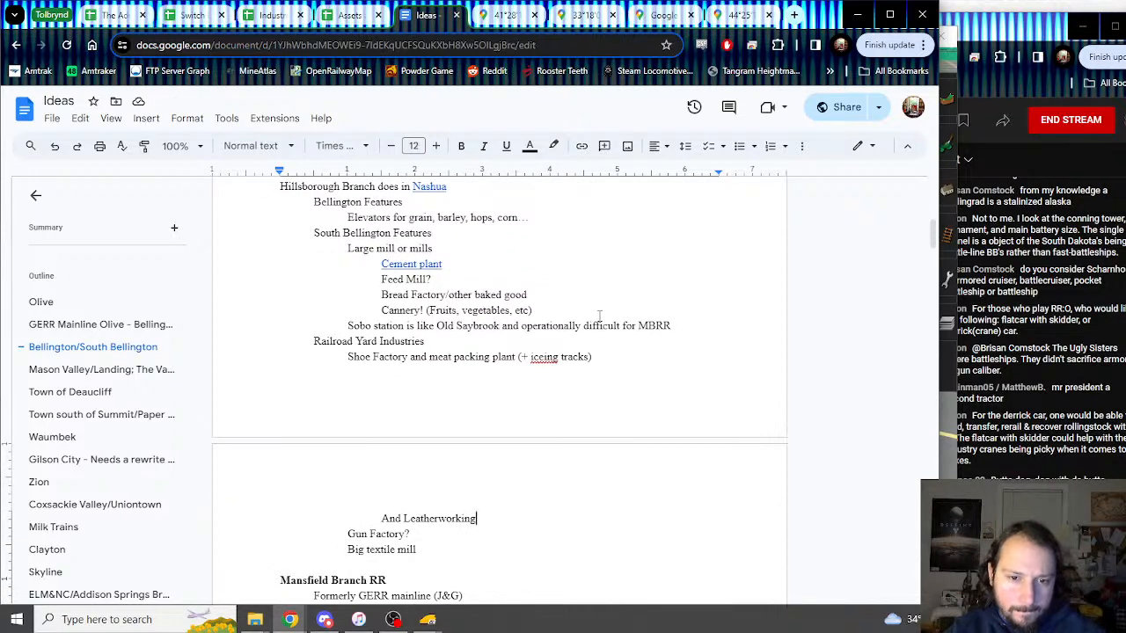
scroll(599, 315, up, 2)
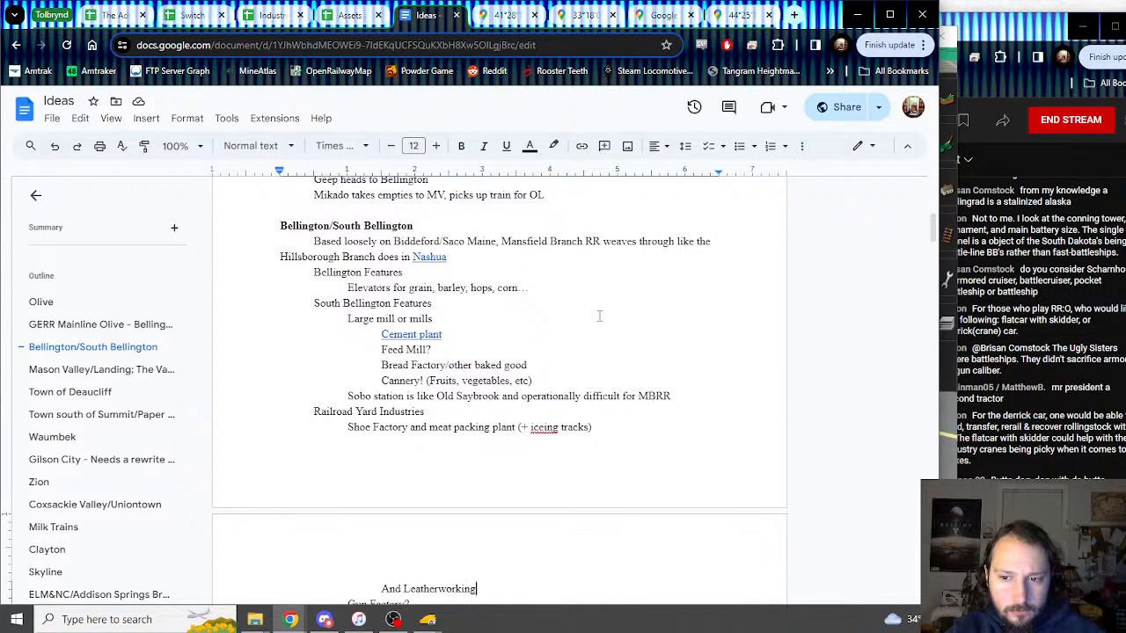
Step: Check the live stream dashboard and rearrange the streaming, game and browser windows
key(alt+Tab)
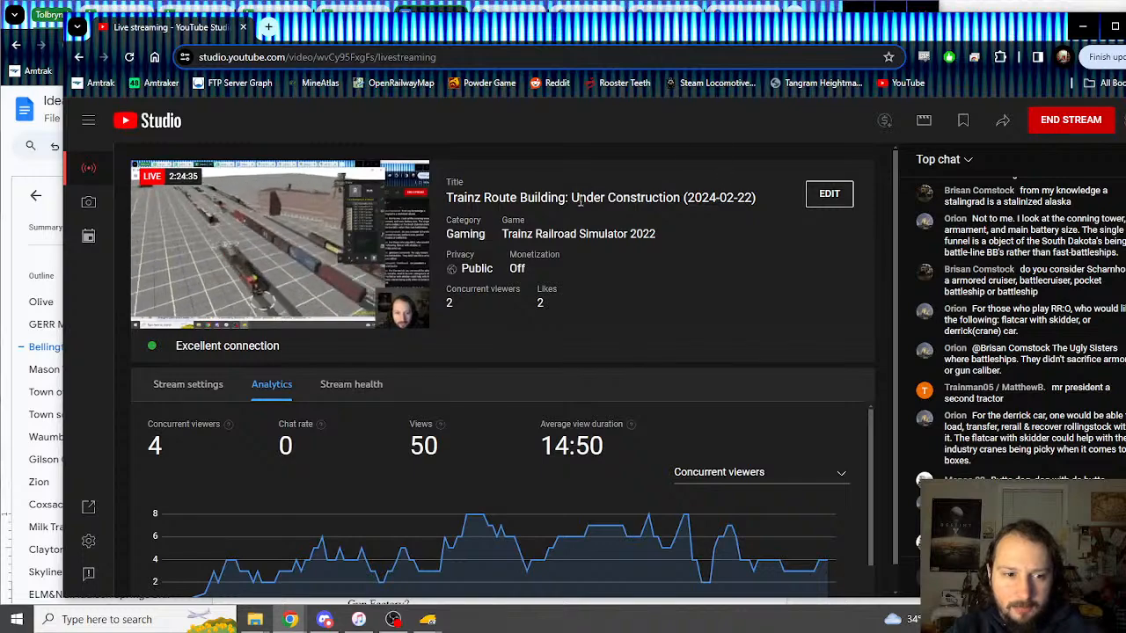
click(42, 34)
click(256, 15)
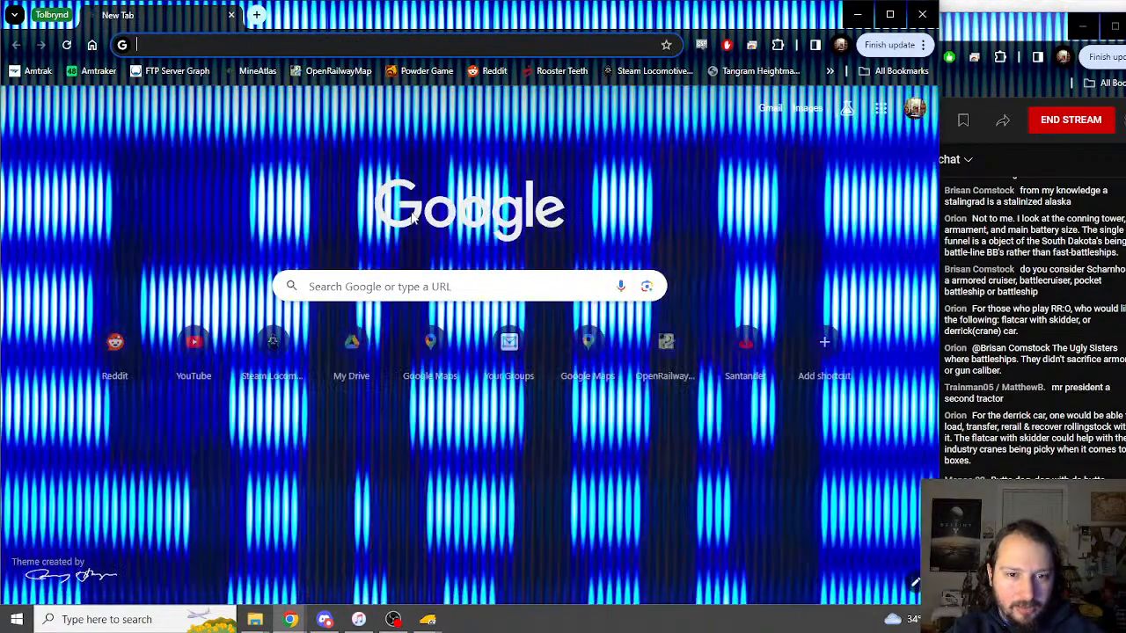
click(232, 15)
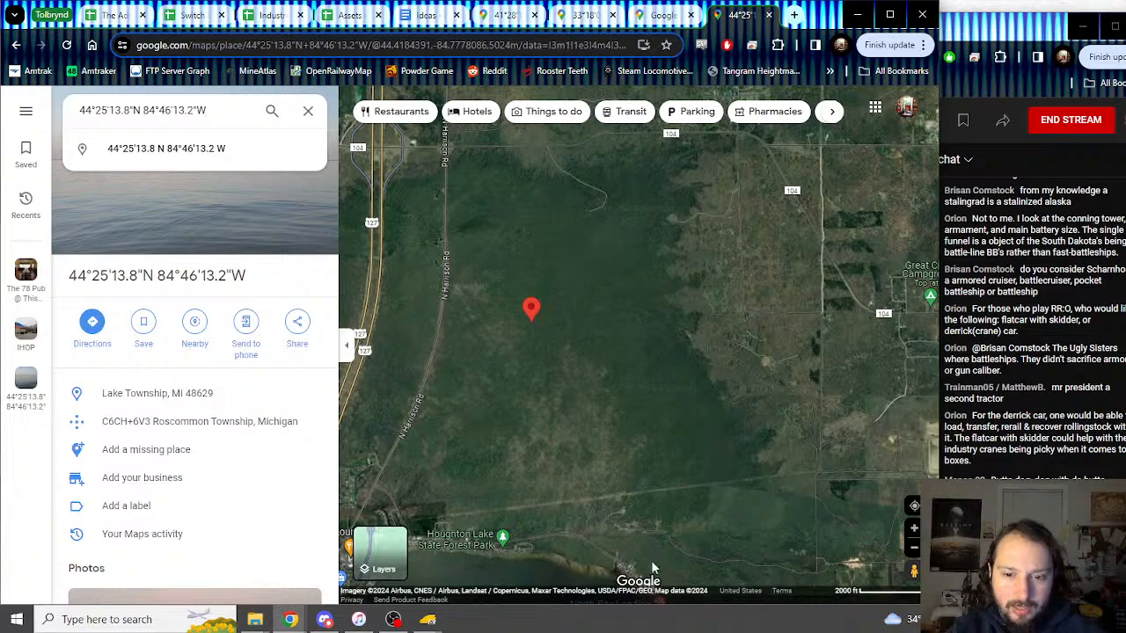
click(1000, 39)
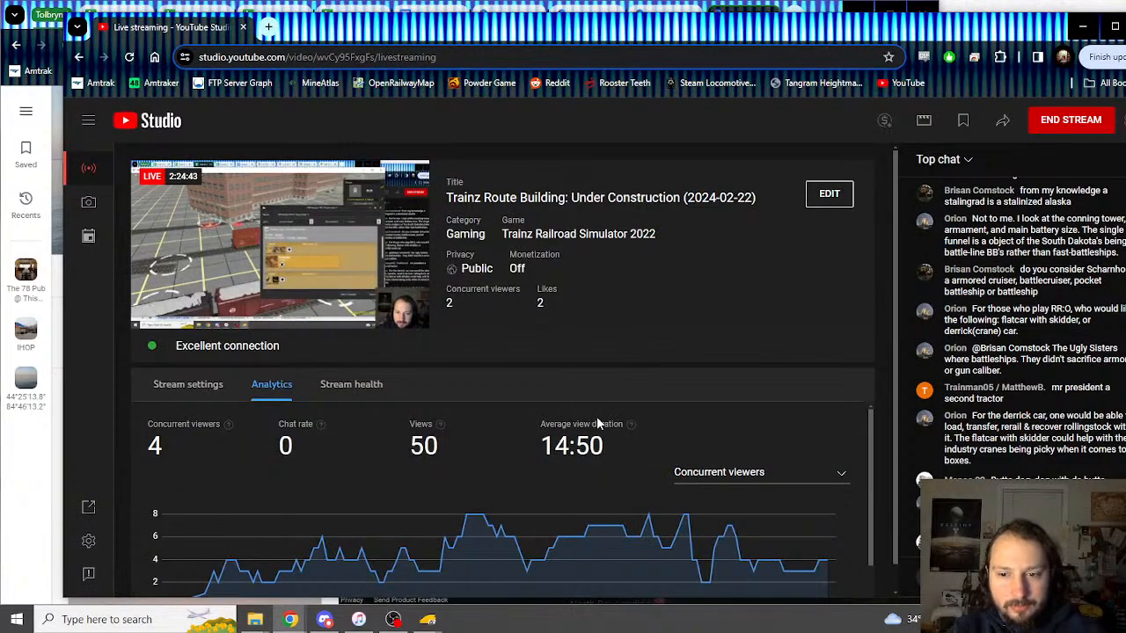
click(404, 623)
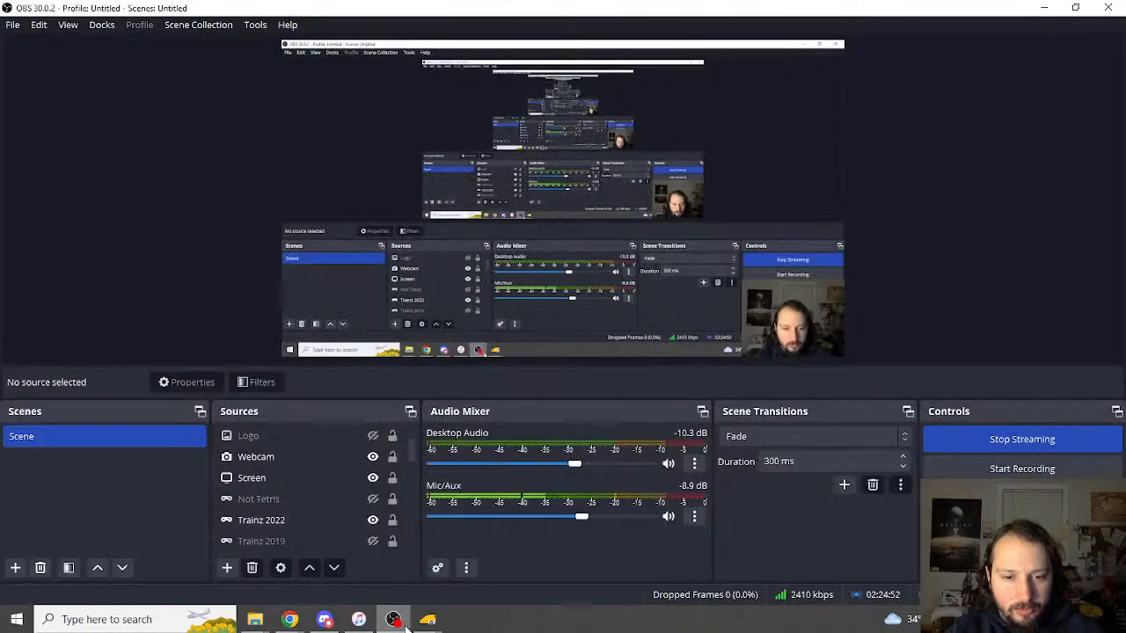
click(396, 620)
mouse_move(428, 619)
click(497, 532)
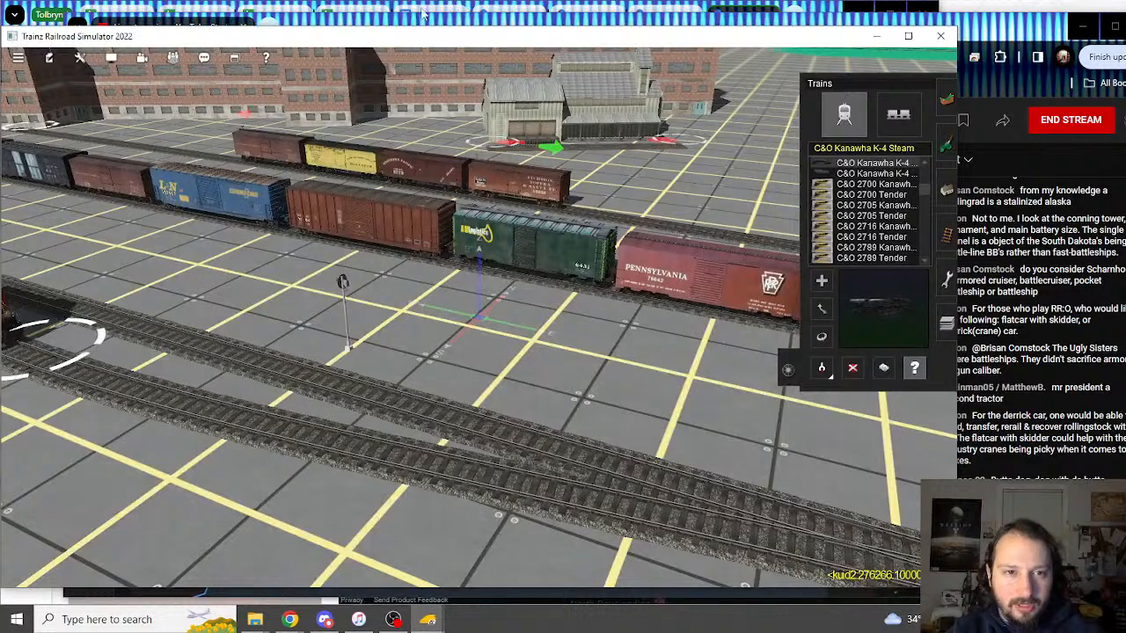
click(825, 11)
Step: Search 'modular' in a new tab and open The Admiral's Modular Trains spreadsheet
click(795, 15)
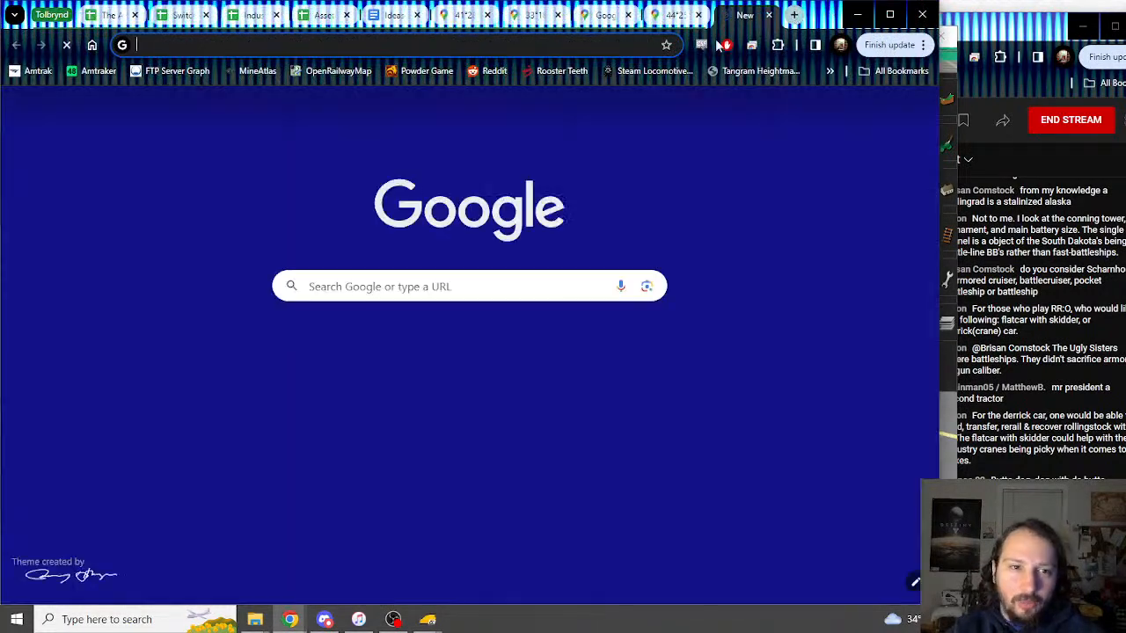
text(modular)
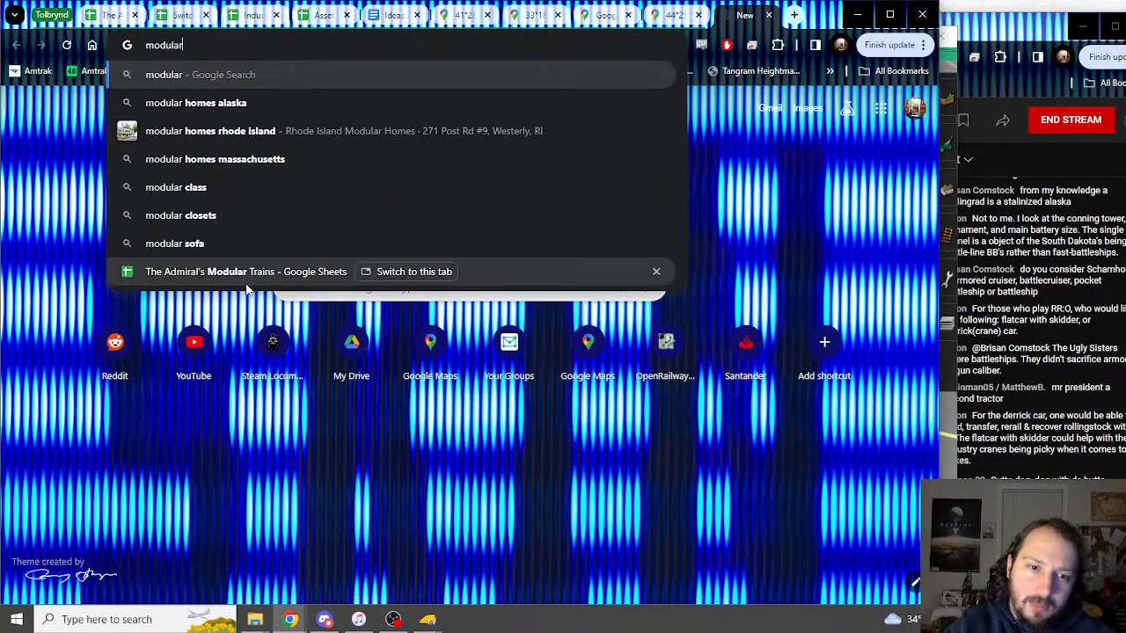
click(246, 282)
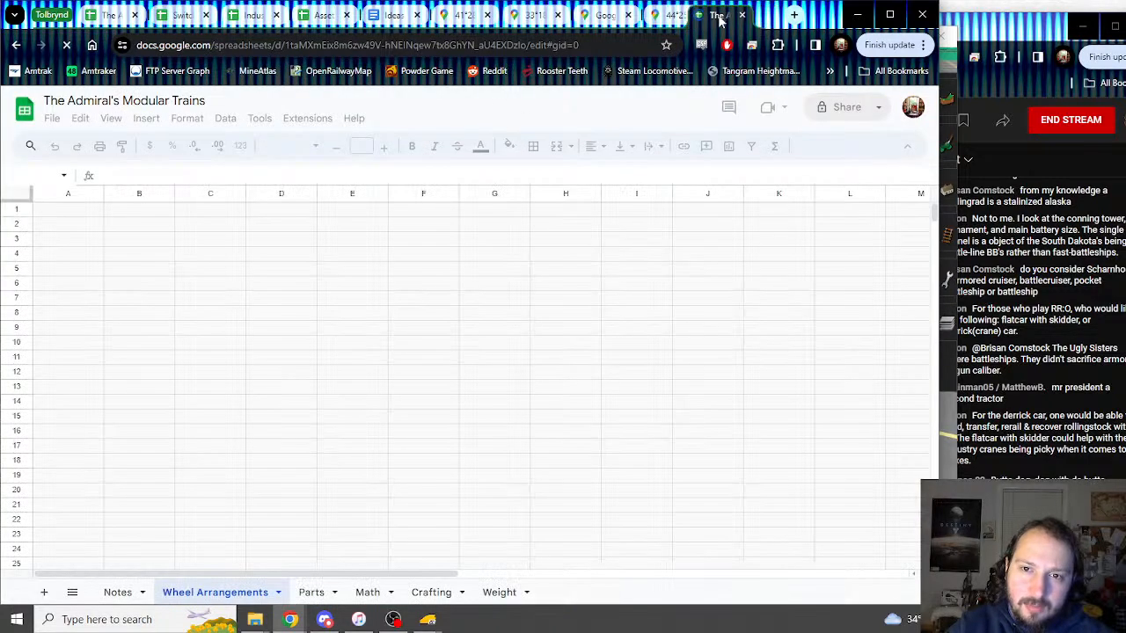
Step: Skim the Wheel Arrangements sheet, dismiss Discord, and switch to the Notes sheet
scroll(136, 331, down, 10)
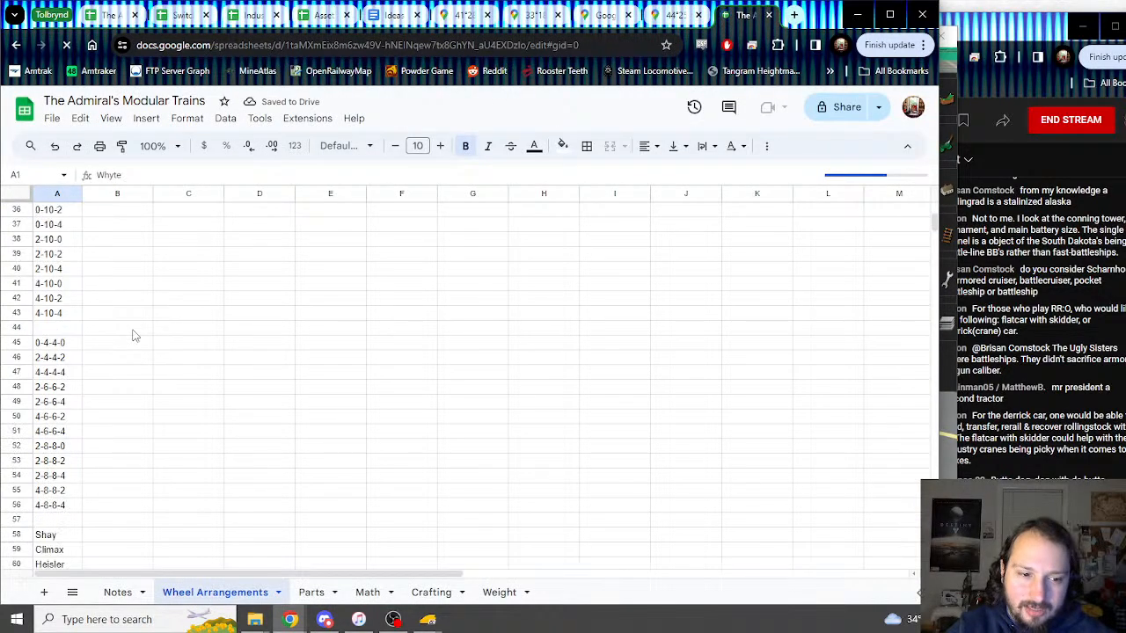
scroll(136, 332, up, 10)
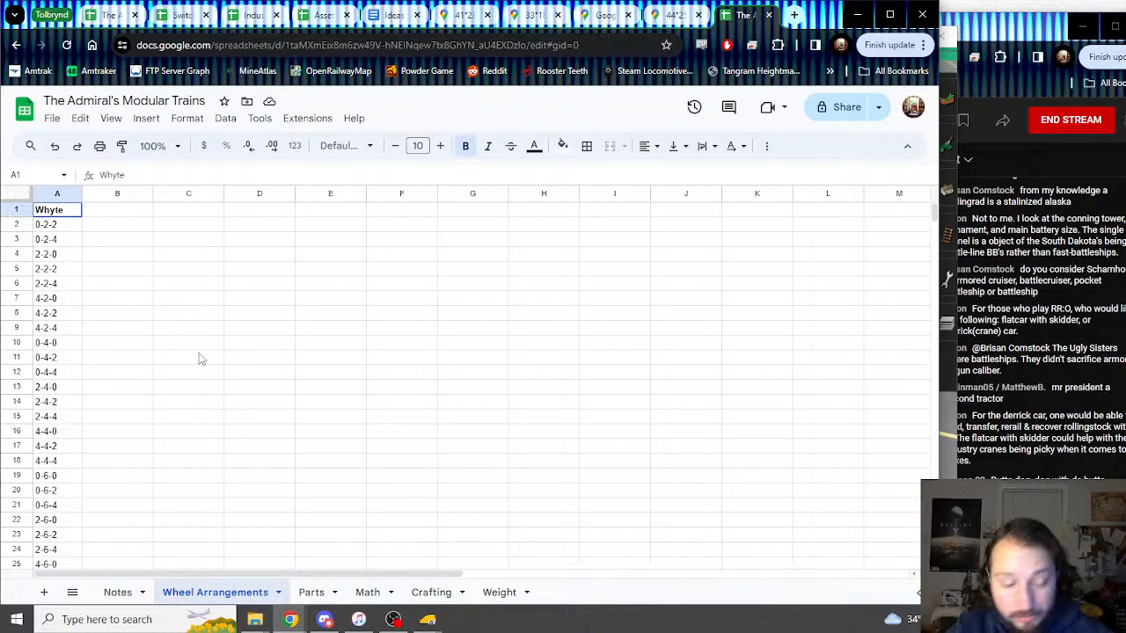
click(326, 621)
click(327, 620)
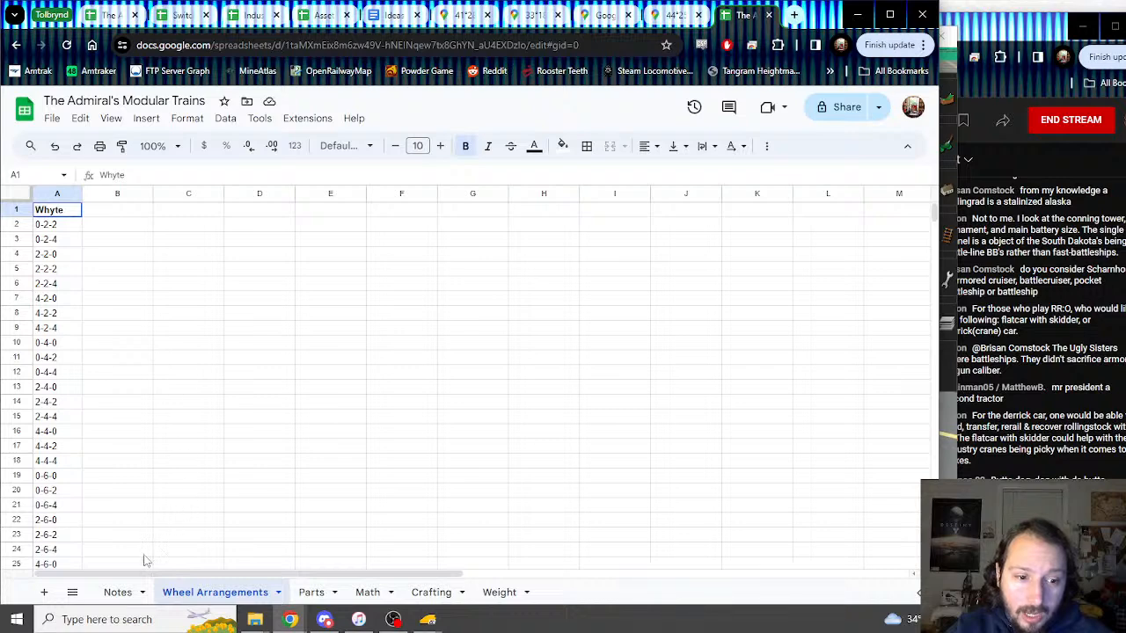
click(126, 598)
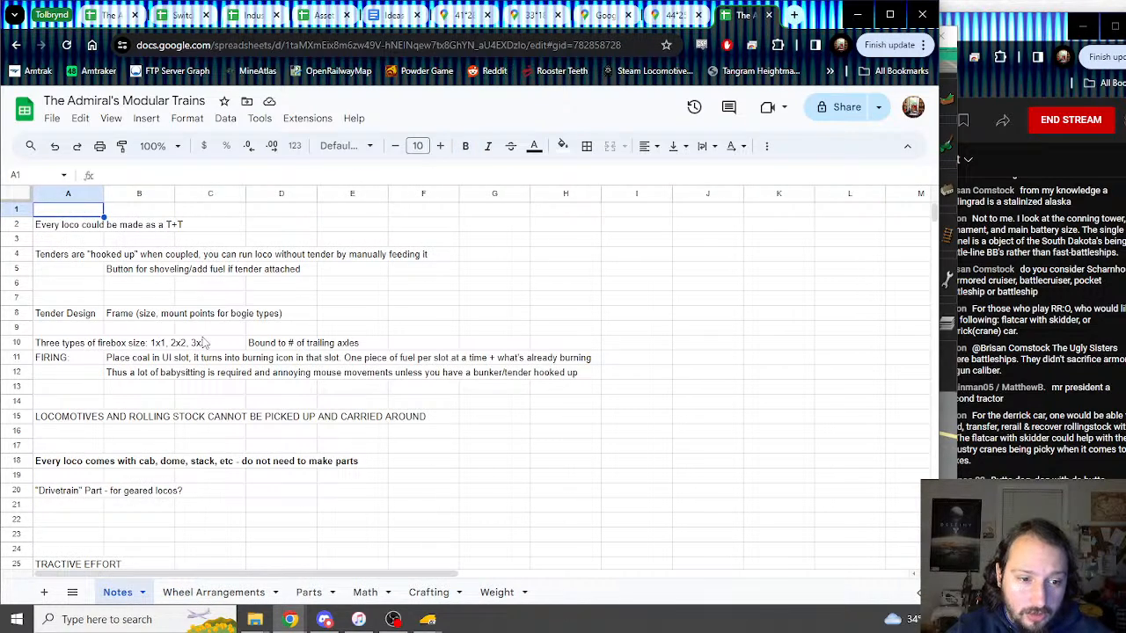
Step: Select and read the TRACTIVE EFFORT, firebox and FIRING note blocks
scroll(202, 342, down, 2)
drag(57, 389, 343, 389)
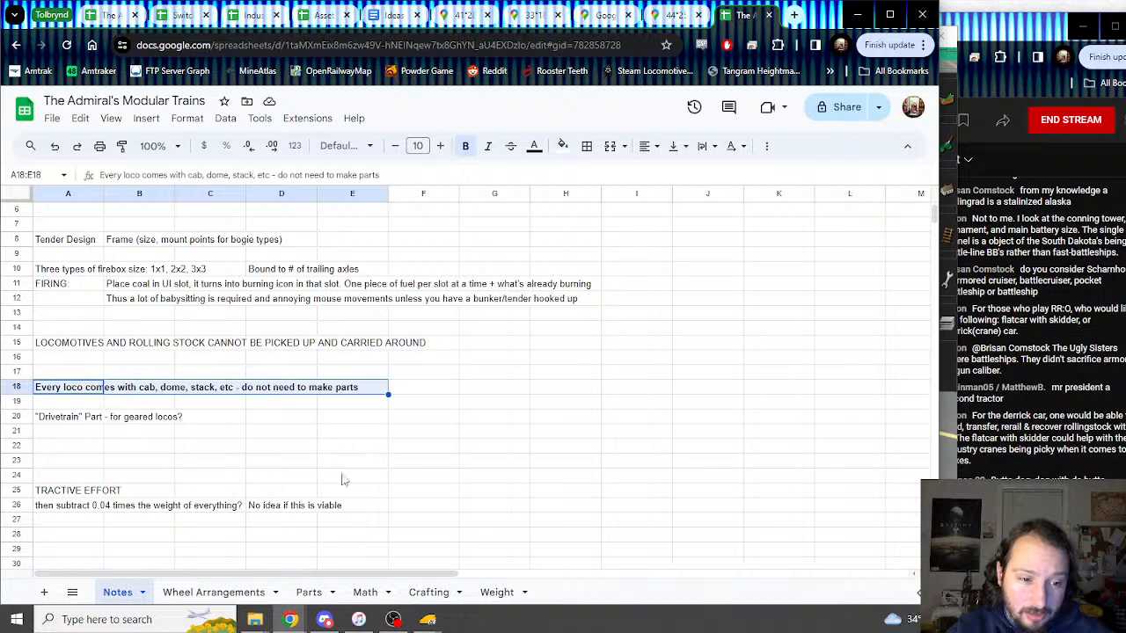
drag(51, 491, 348, 509)
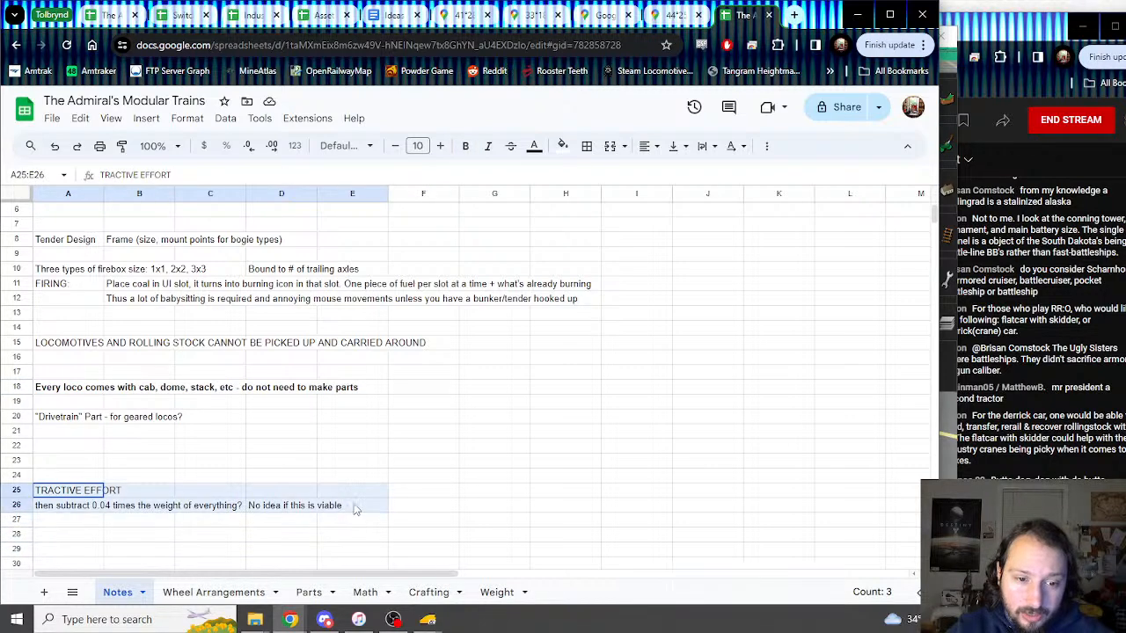
click(275, 432)
scroll(287, 452, up, 2)
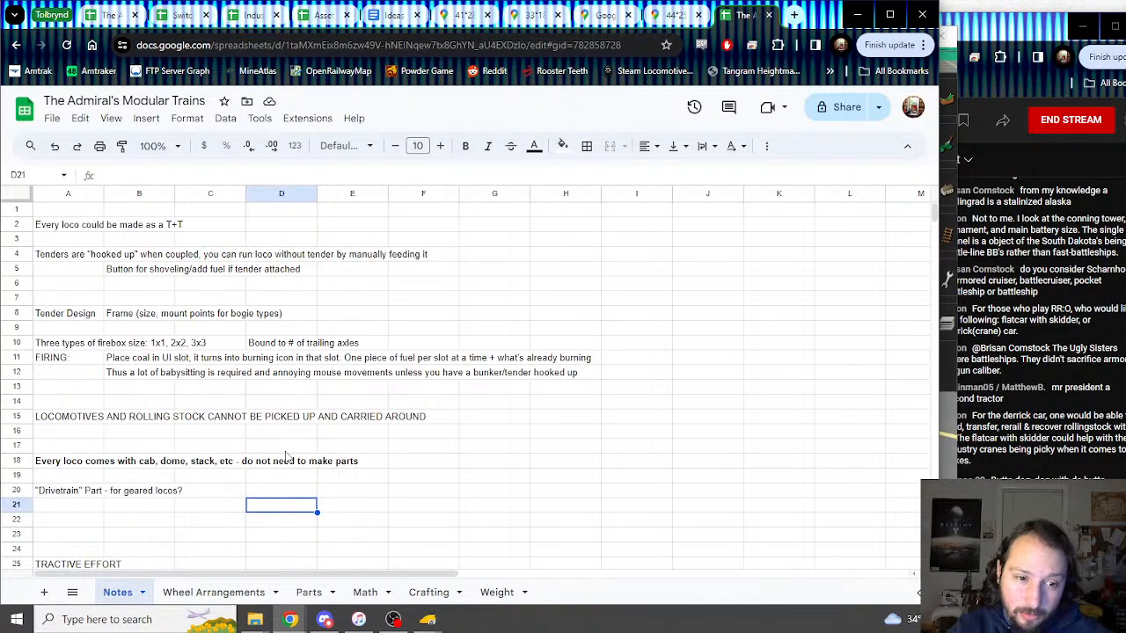
drag(84, 343, 359, 380)
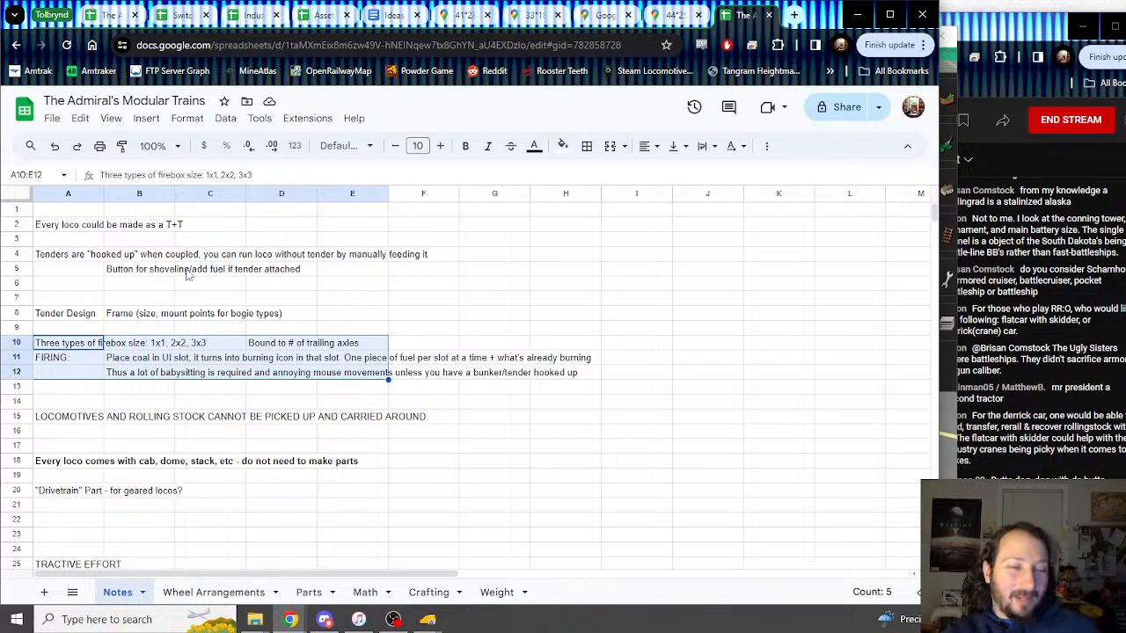
Step: Flip through the Parts and Math sheets, settle on Crafting, then bring Discord forward
click(309, 592)
click(365, 592)
scroll(444, 461, down, 3)
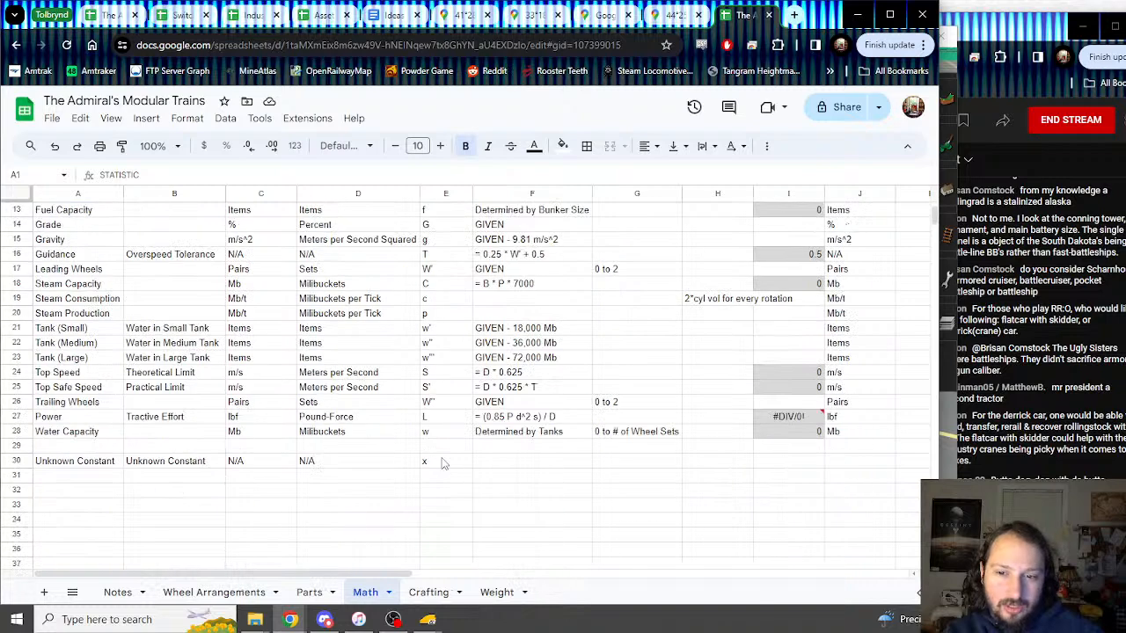
scroll(444, 461, up, 3)
scroll(444, 461, down, 5)
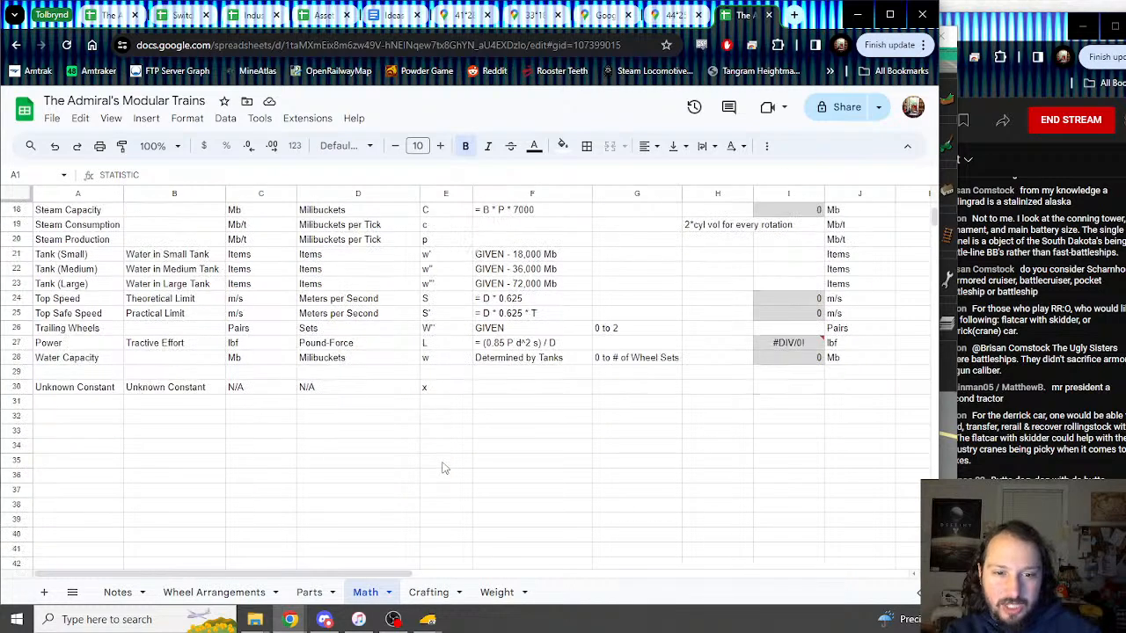
scroll(445, 461, up, 4)
click(430, 592)
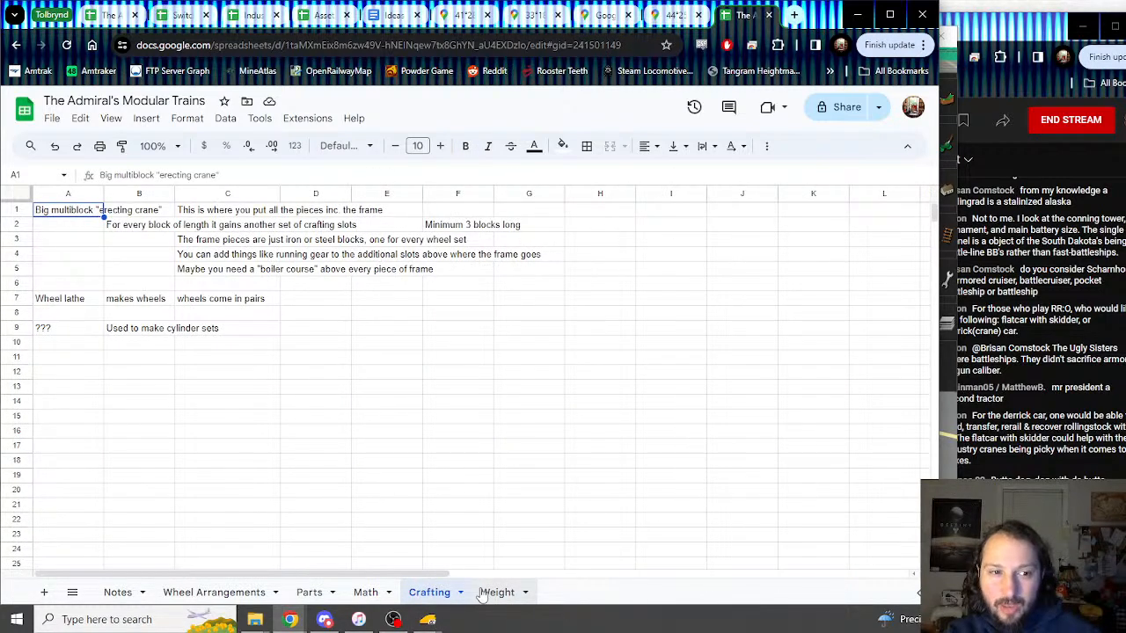
click(309, 592)
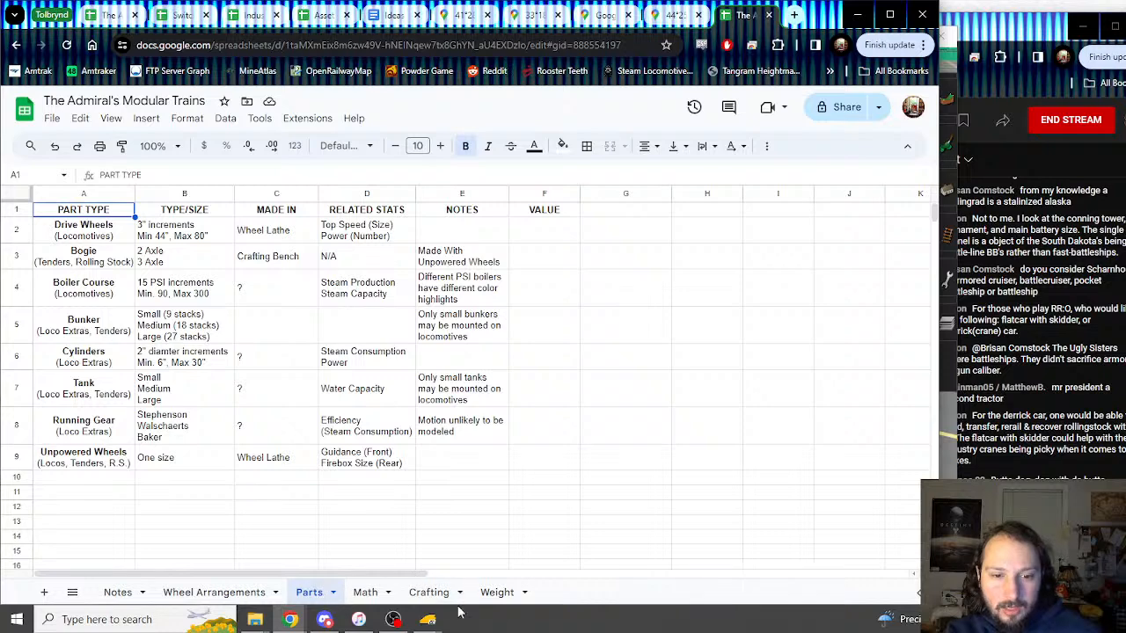
click(435, 594)
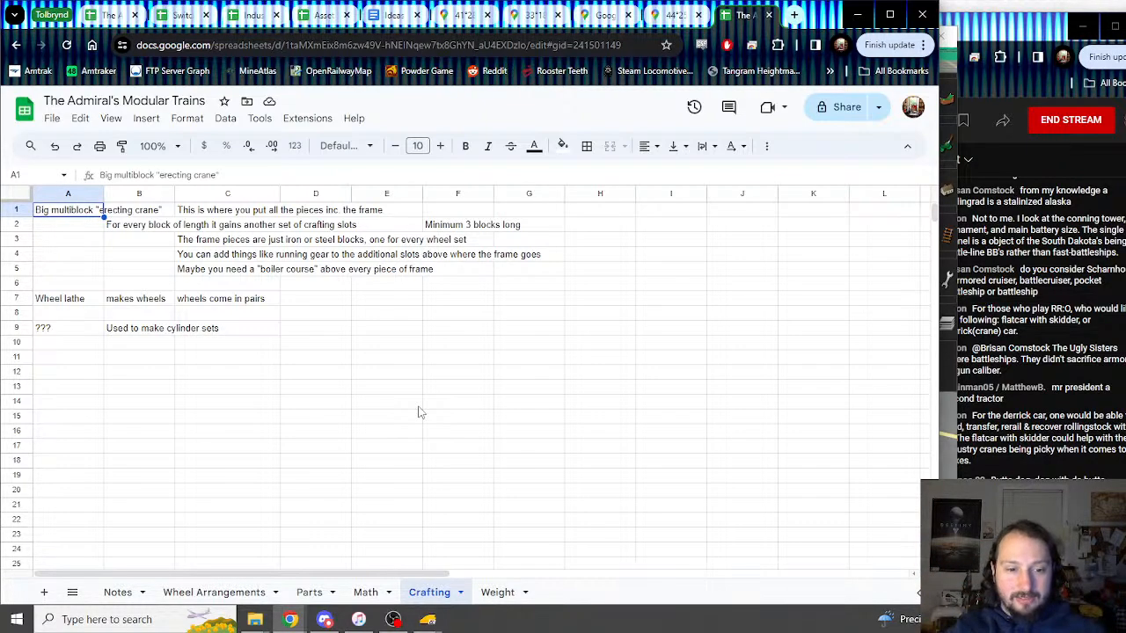
click(325, 620)
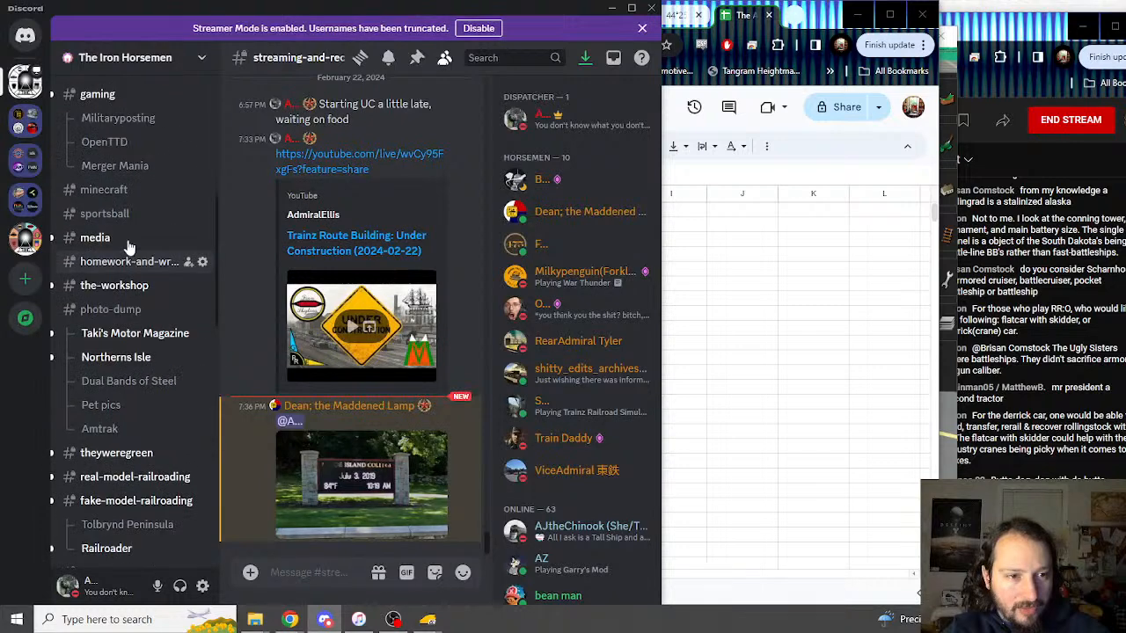
Step: Open The Admiral's Modular Railroads thread in the minecraft channel
scroll(132, 119, up, 2)
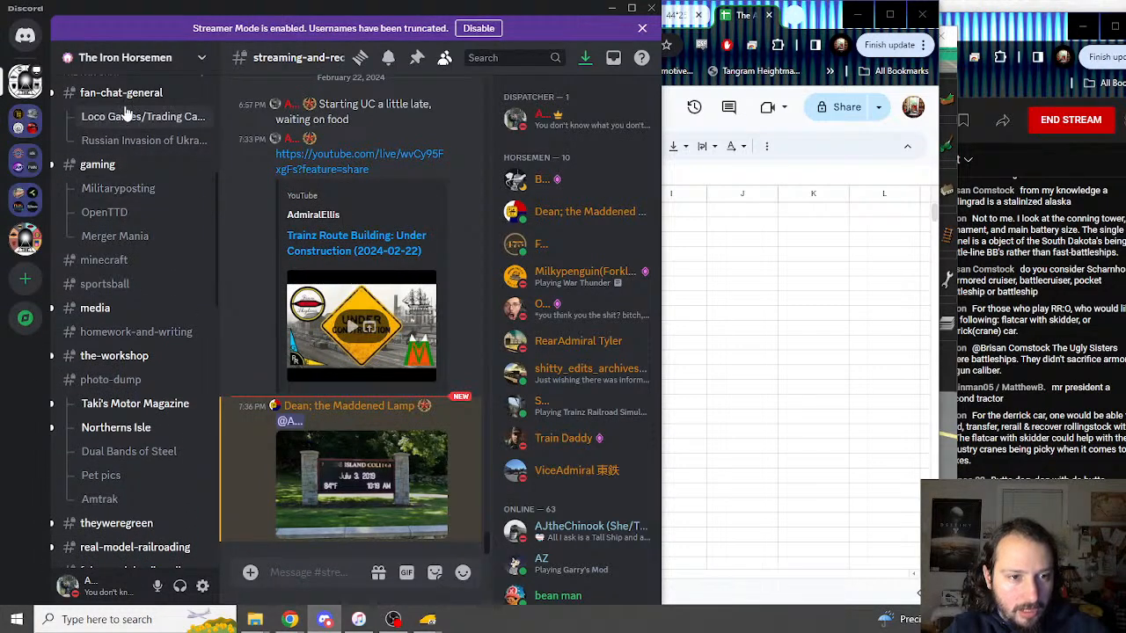
click(141, 261)
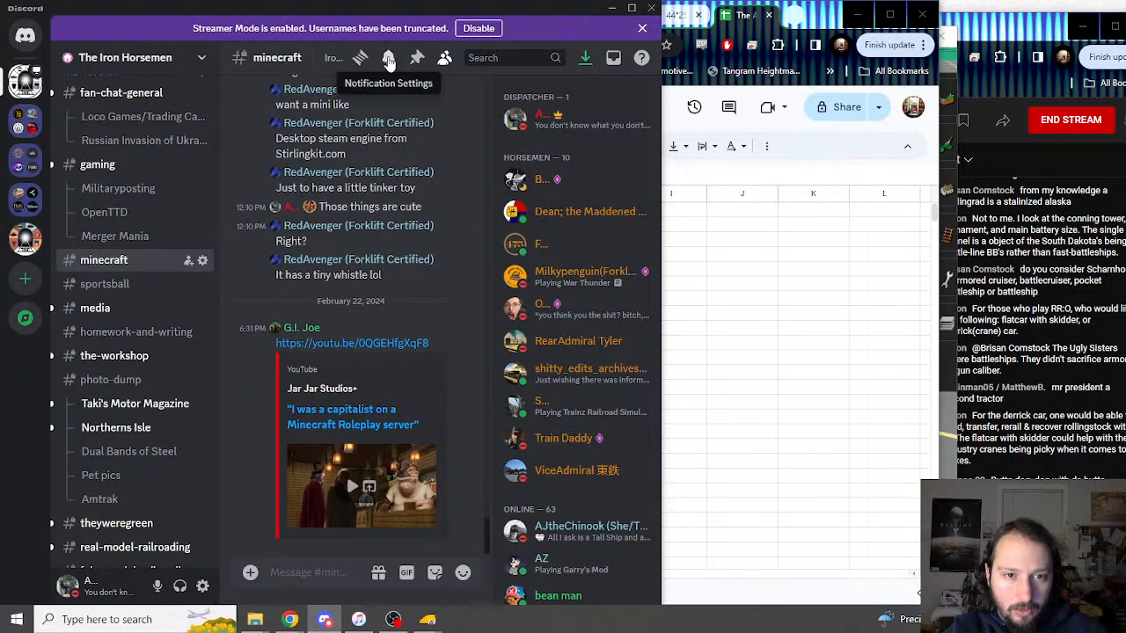
click(360, 57)
click(237, 167)
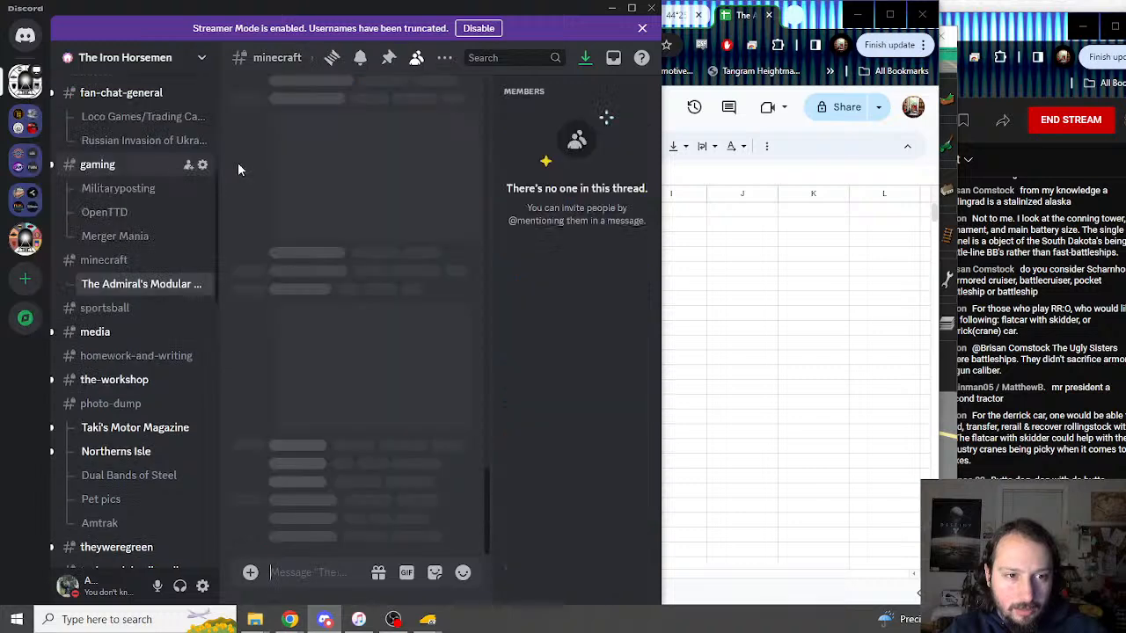
Step: Set the thread to hide after 1 Week of inactivity, save, and enlarge the crane UI sketch
right_click(169, 289)
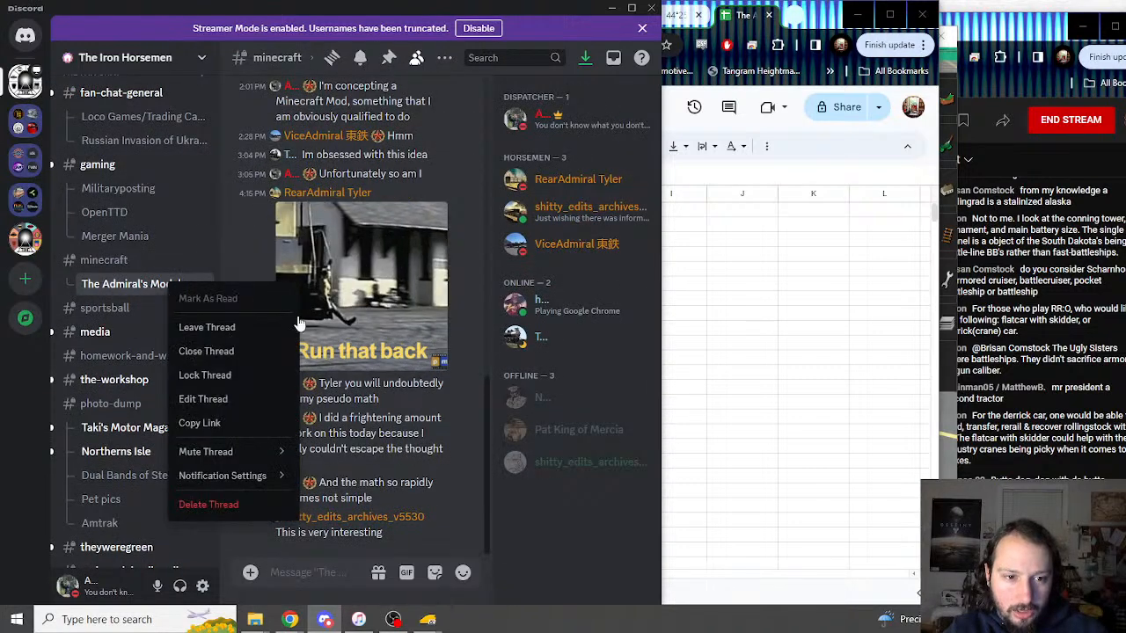
click(221, 396)
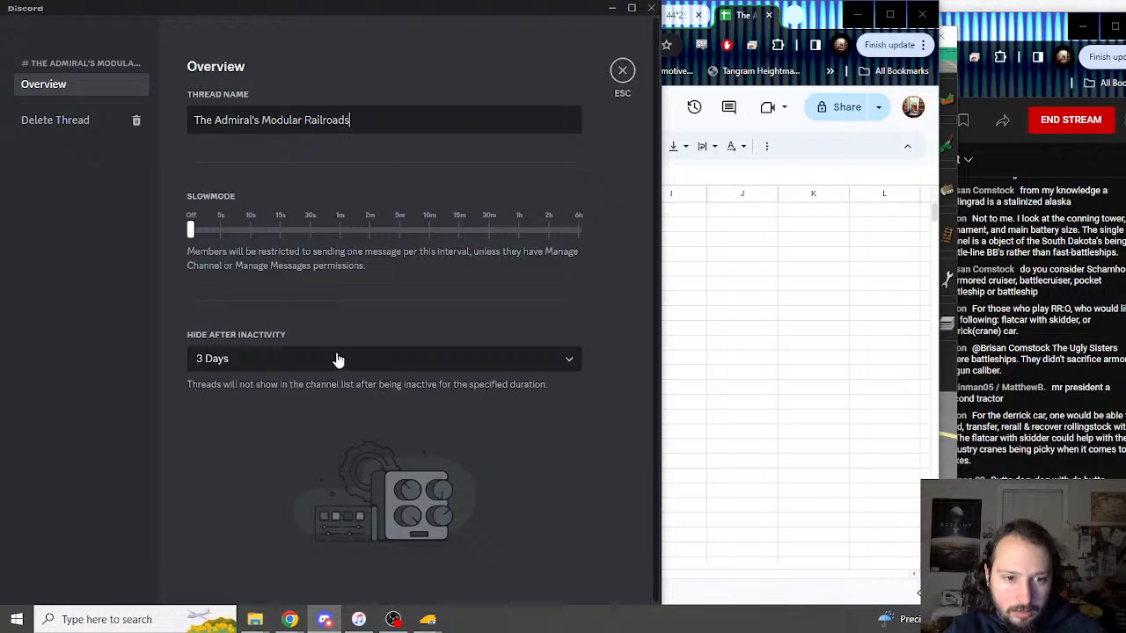
click(338, 360)
click(274, 473)
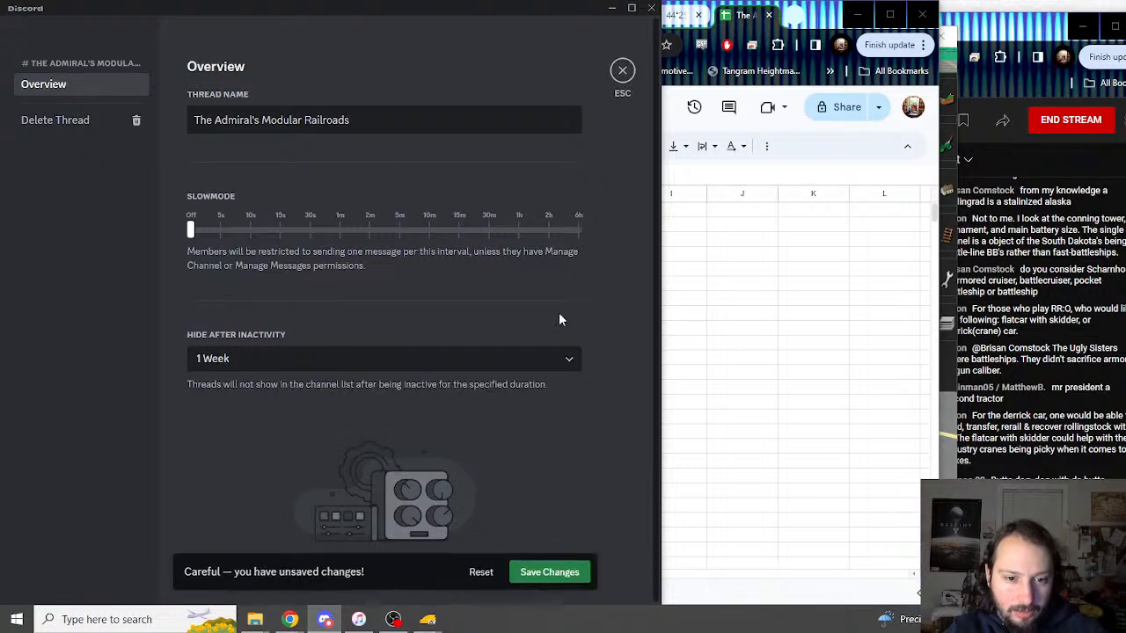
click(546, 580)
click(622, 70)
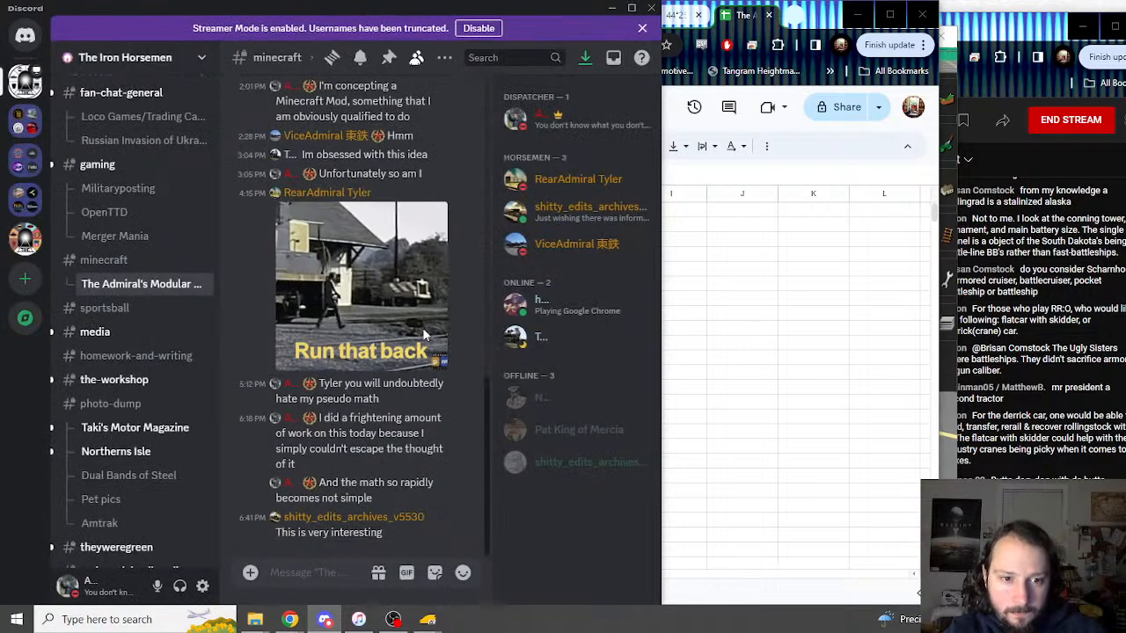
scroll(423, 327, up, 6)
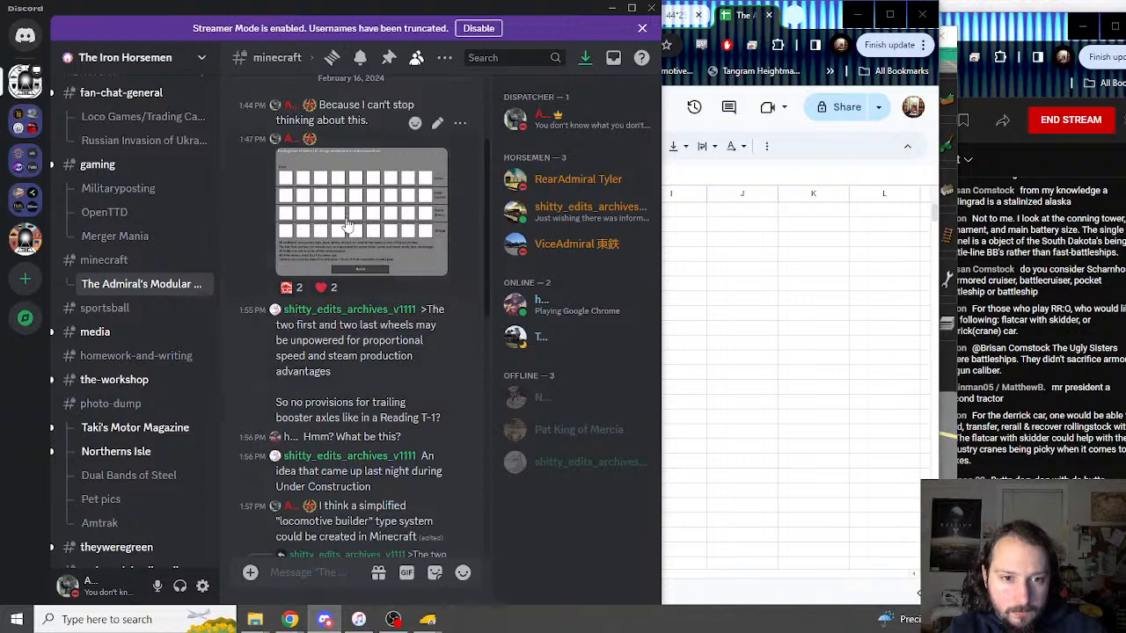
click(348, 227)
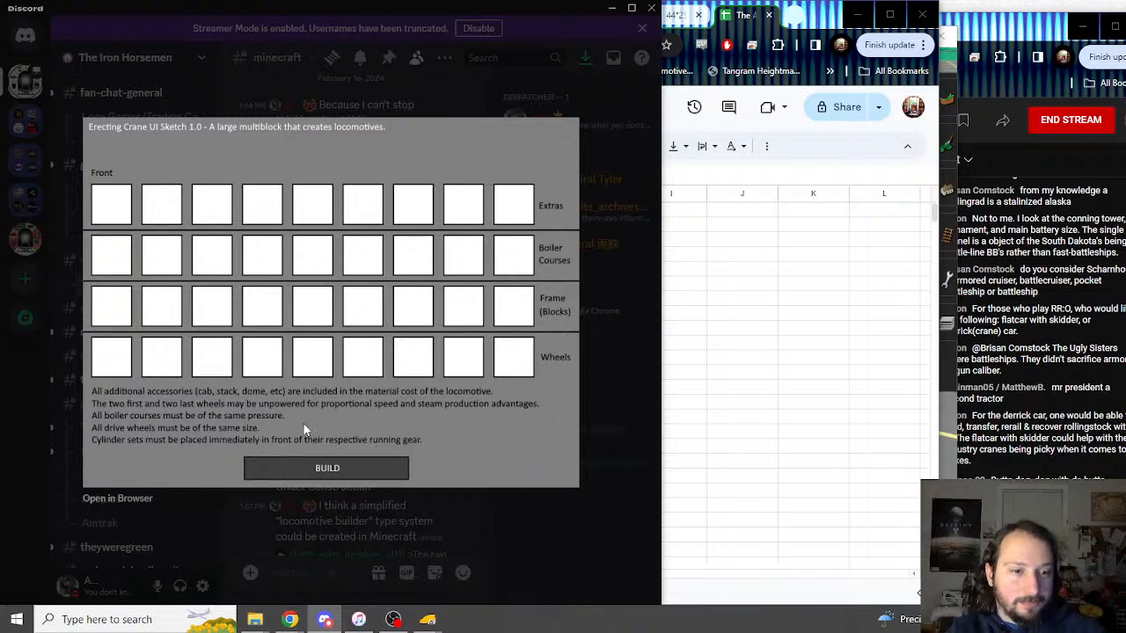
Step: On the Parts sheet, review the Drive Wheels and Boiler Course entries and where boiler courses are made
click(740, 22)
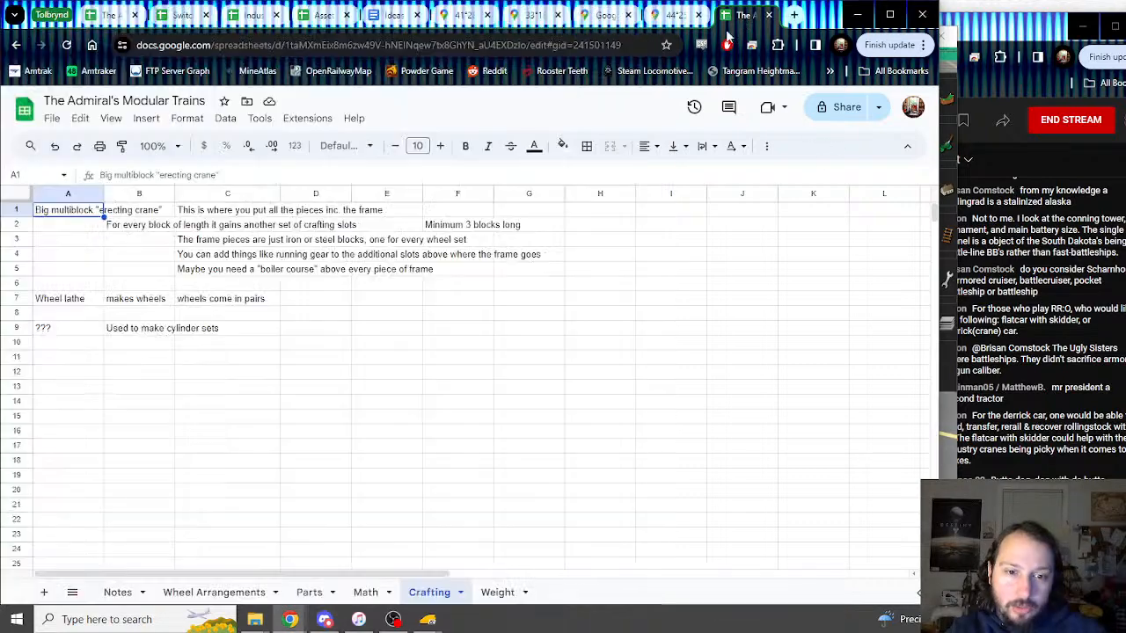
click(316, 595)
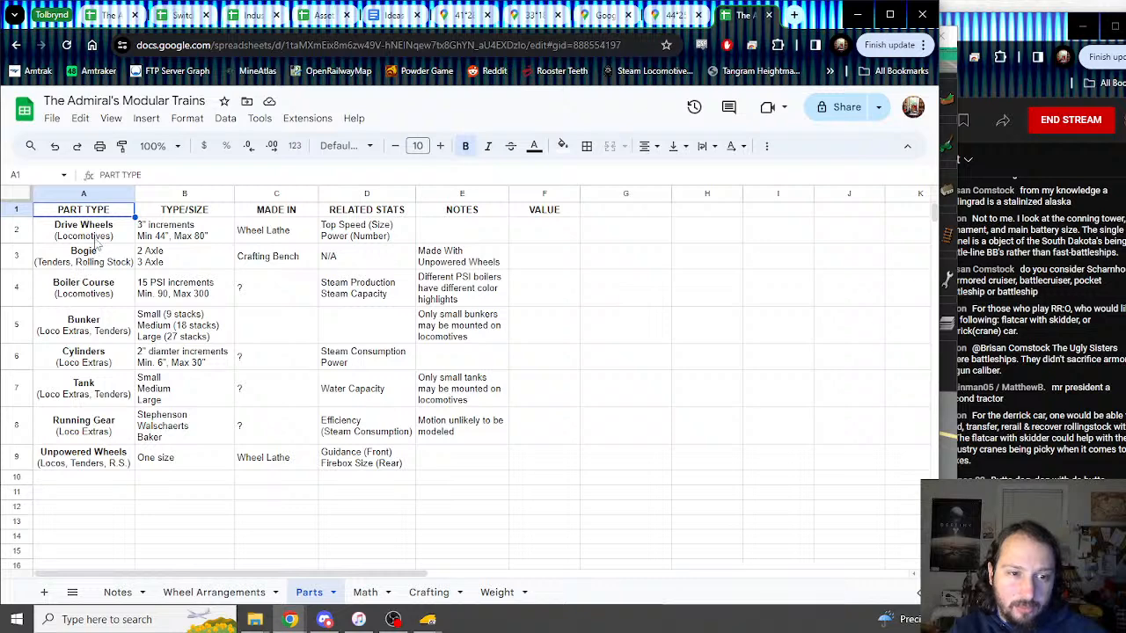
click(95, 239)
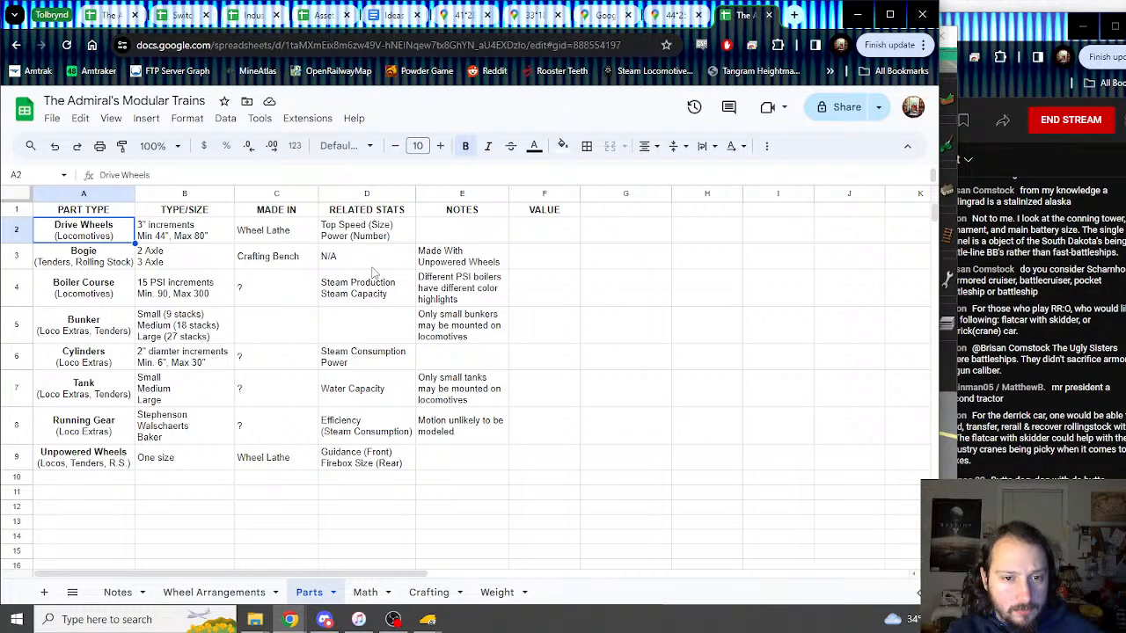
click(119, 299)
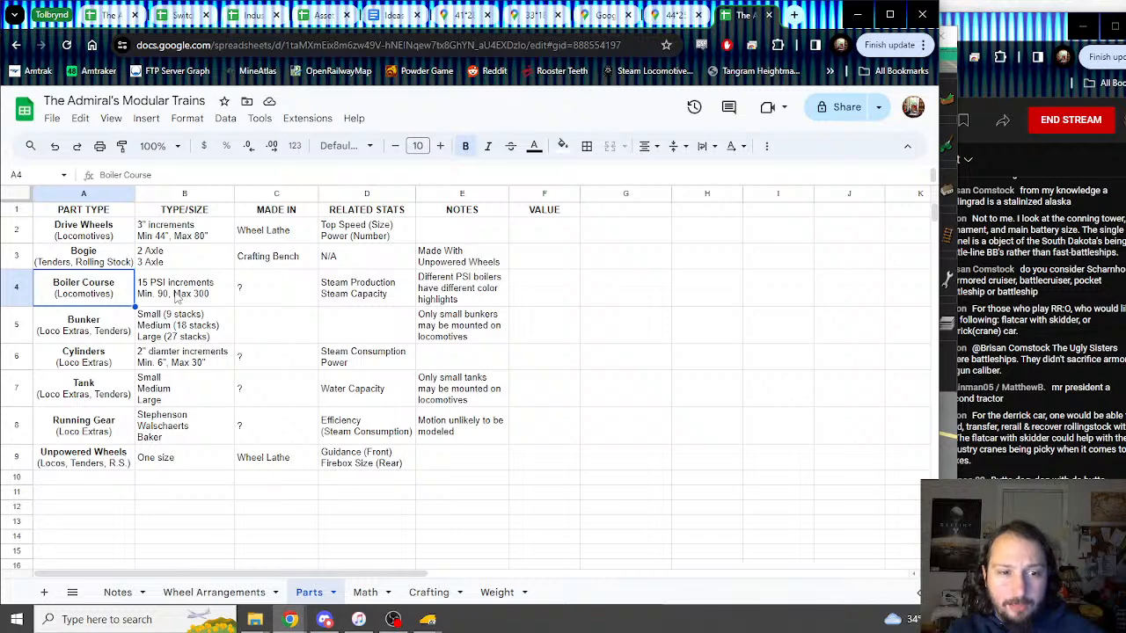
click(297, 297)
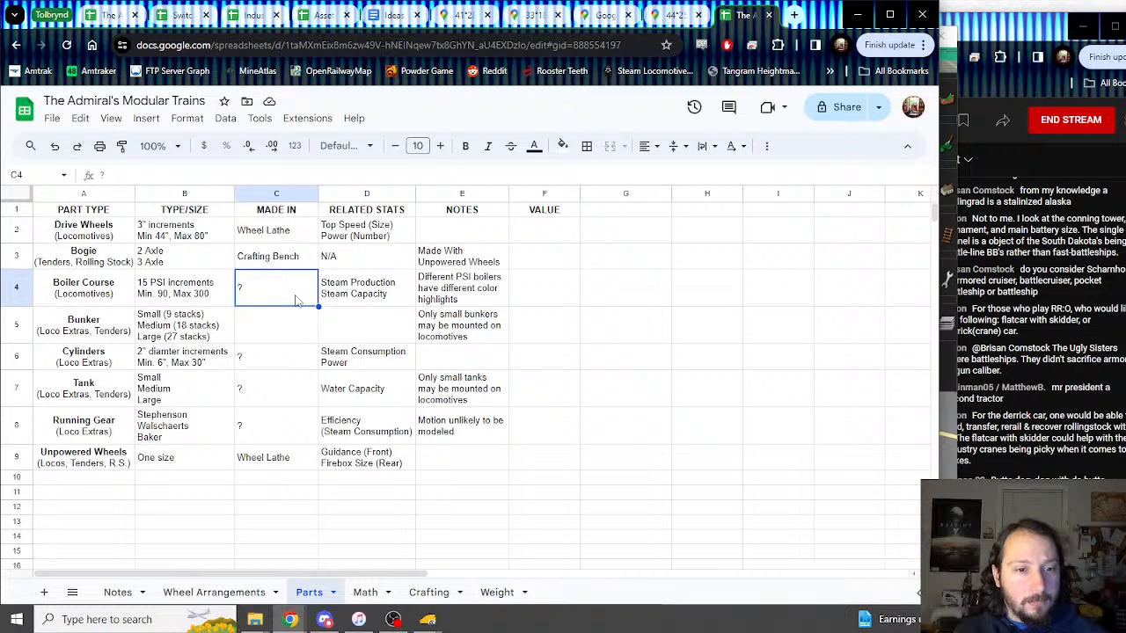
click(214, 296)
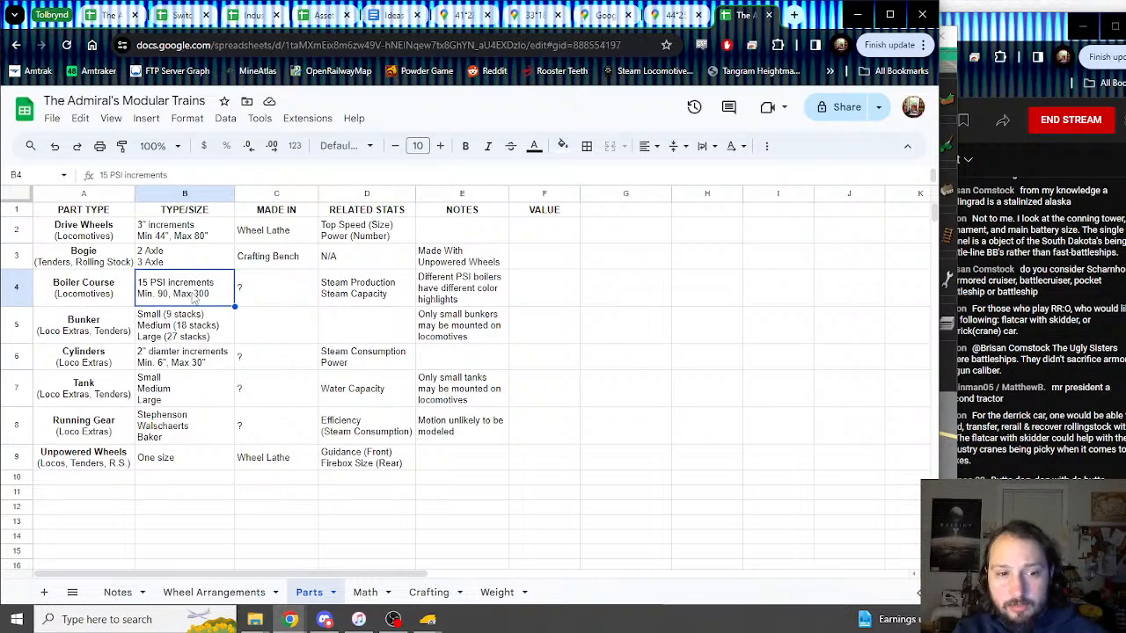
click(174, 238)
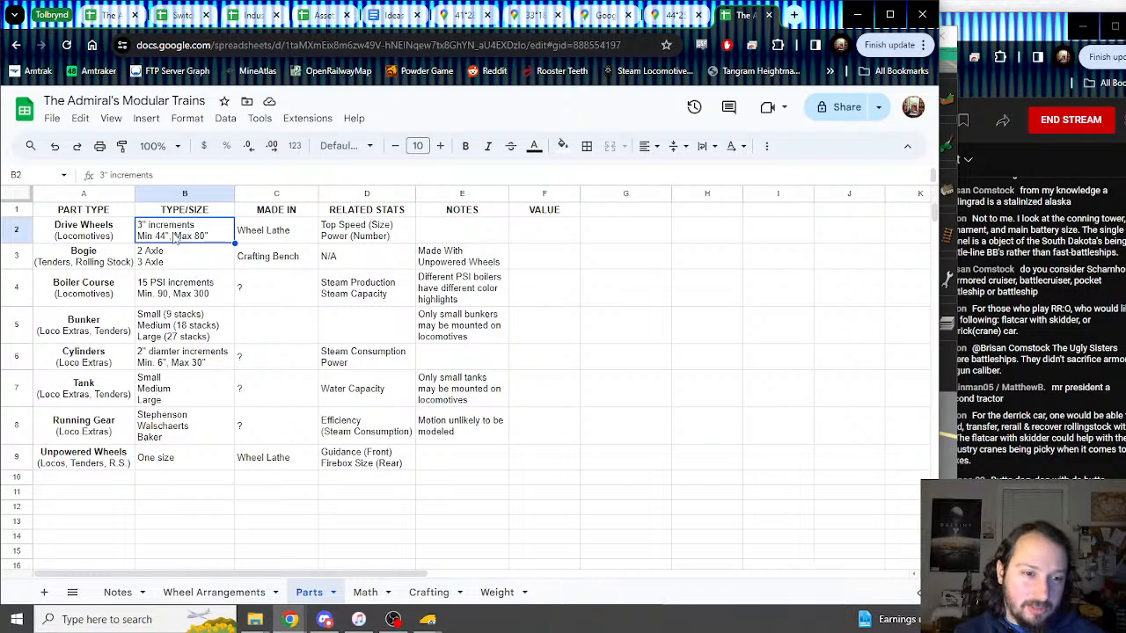
click(186, 297)
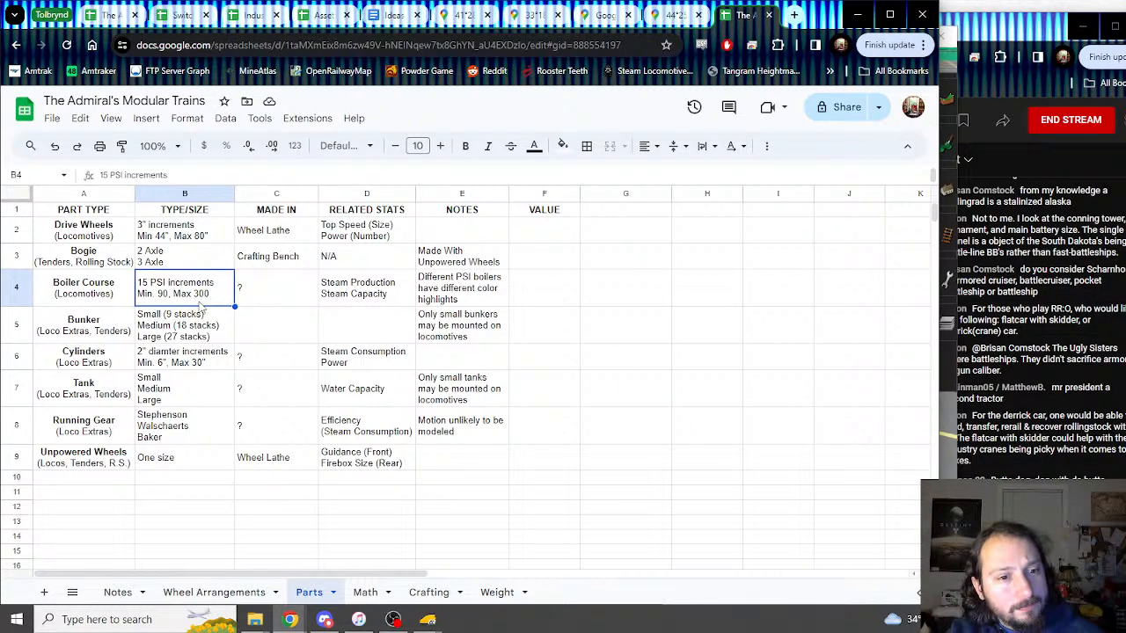
click(202, 331)
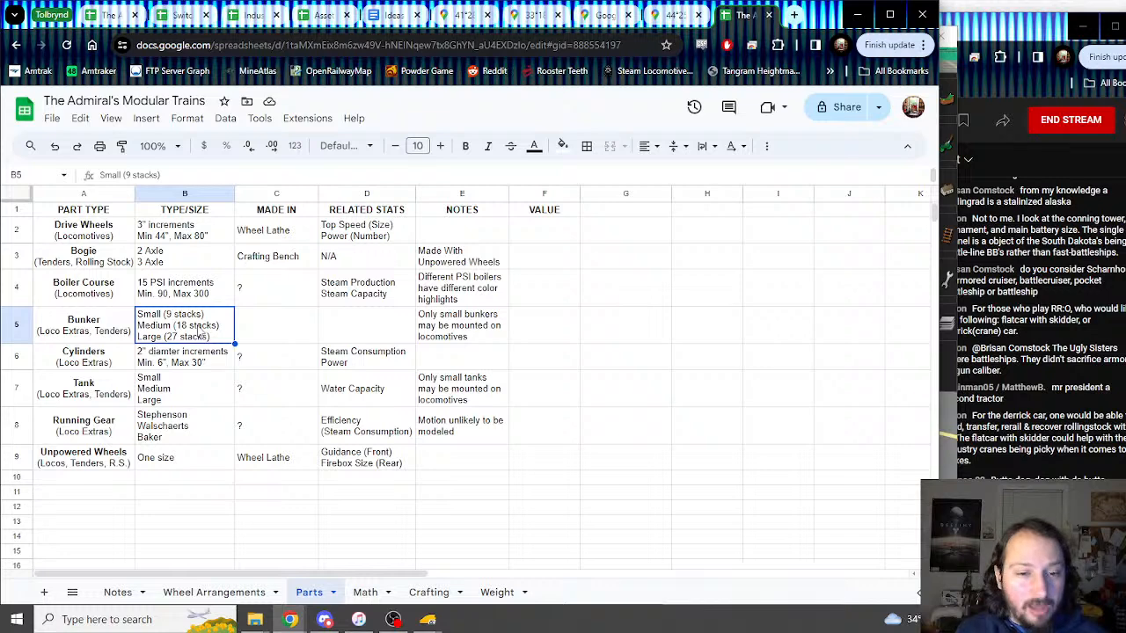
Step: On the Math sheet, select the small, medium and large tank water amounts in F21:F23
click(365, 593)
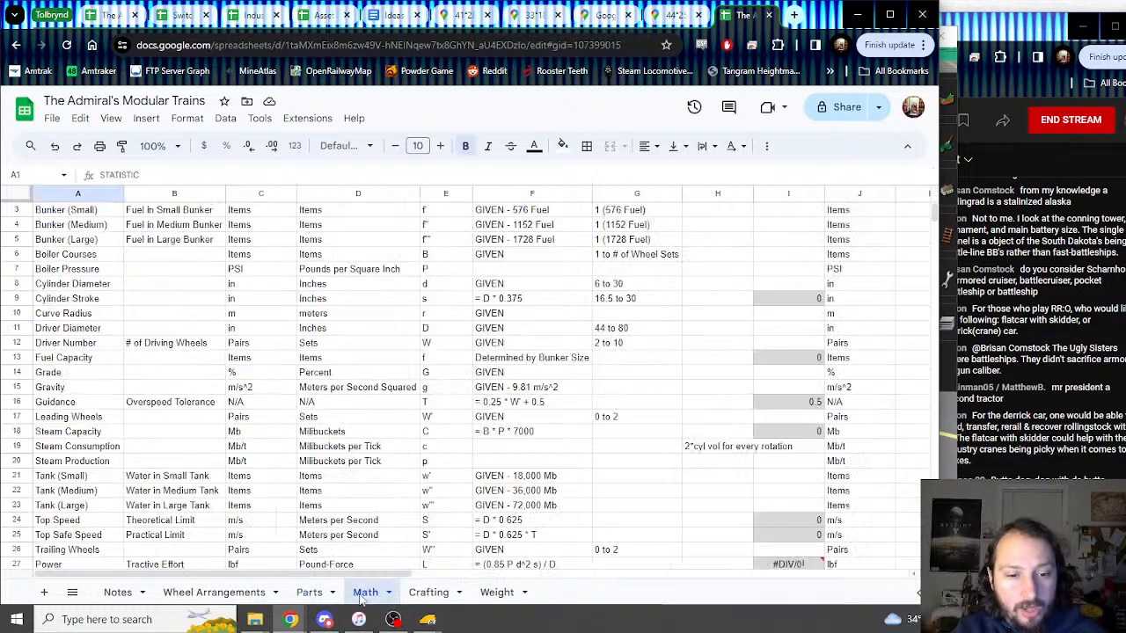
scroll(401, 378, down, 2)
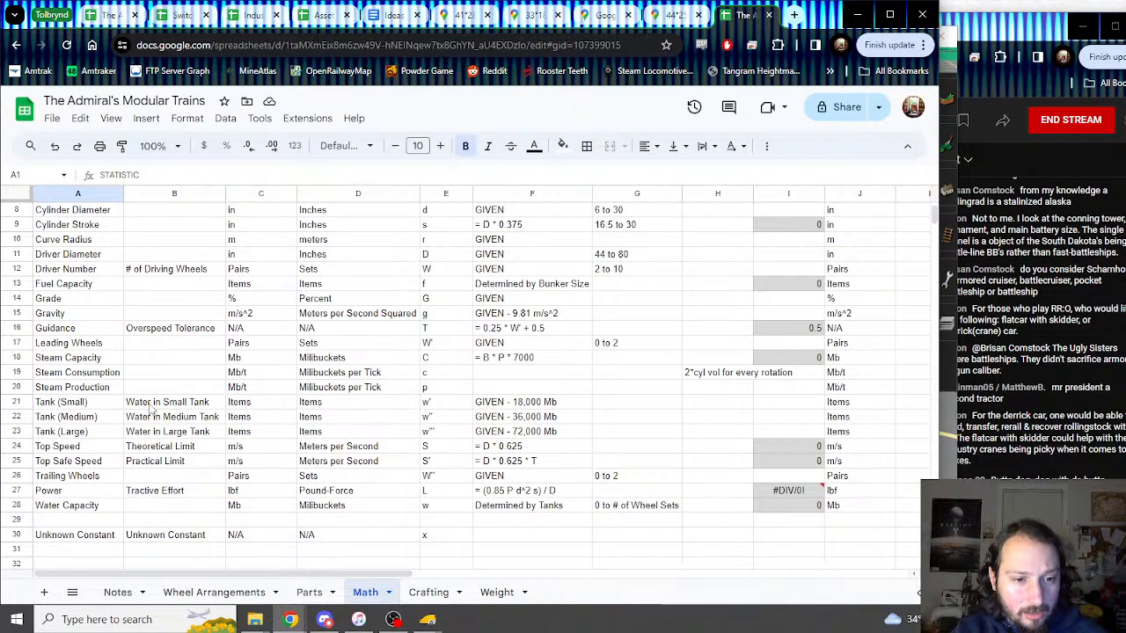
drag(159, 403, 541, 406)
click(541, 405)
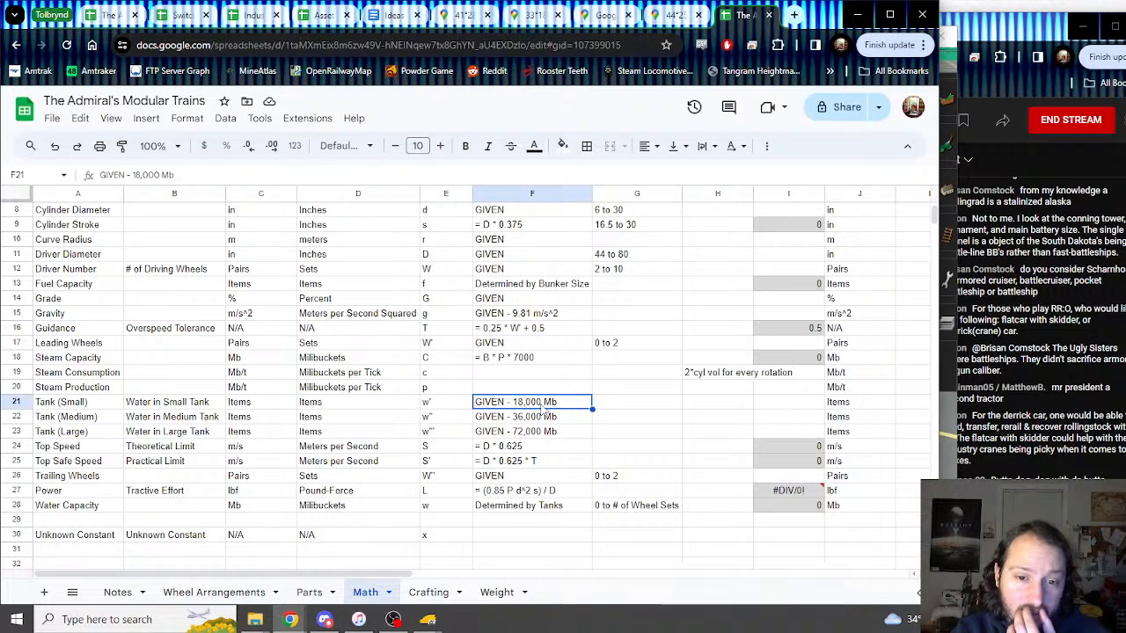
drag(543, 406, 547, 435)
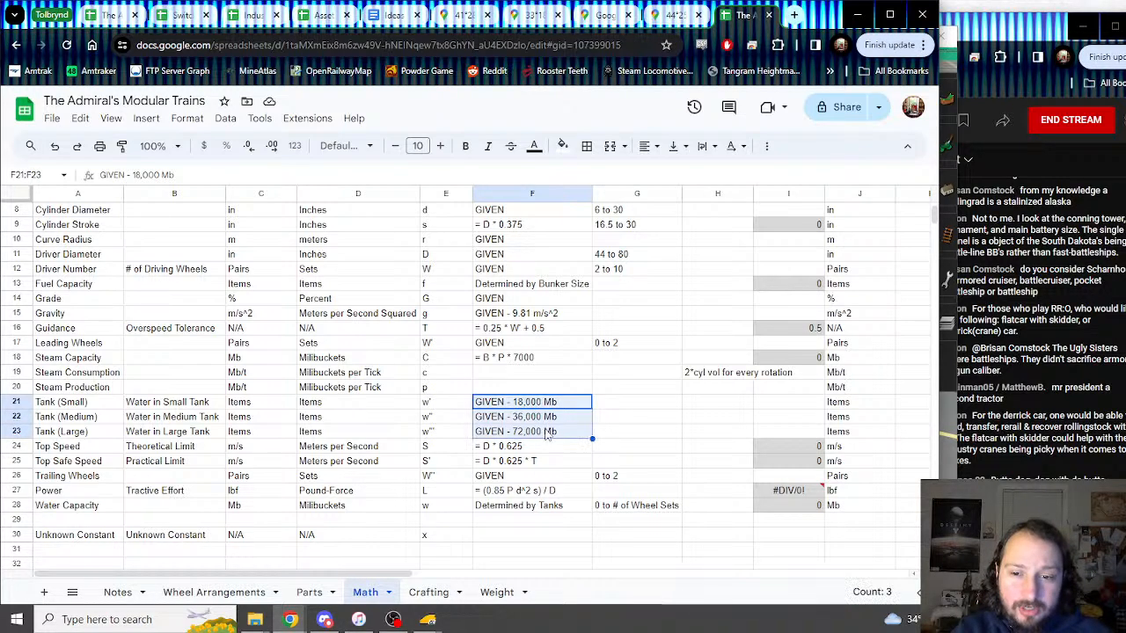
scroll(547, 435, up, 3)
scroll(547, 434, down, 3)
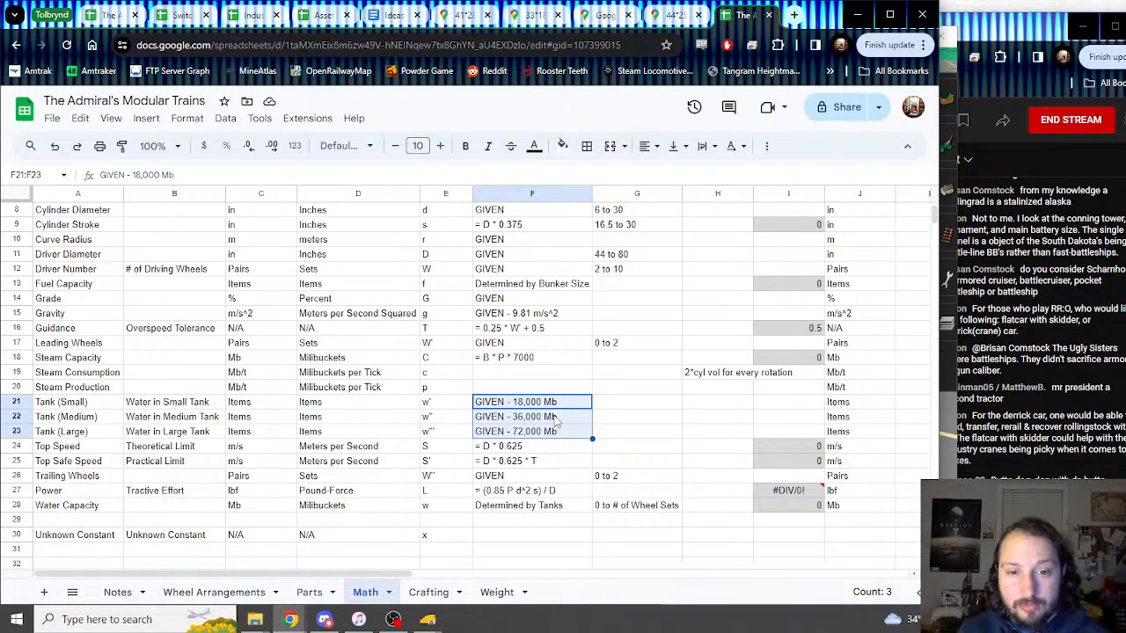
Step: Compare tank, bunker, cylinder and boiler course sizes on the Parts sheet, then return to the sketch
click(309, 592)
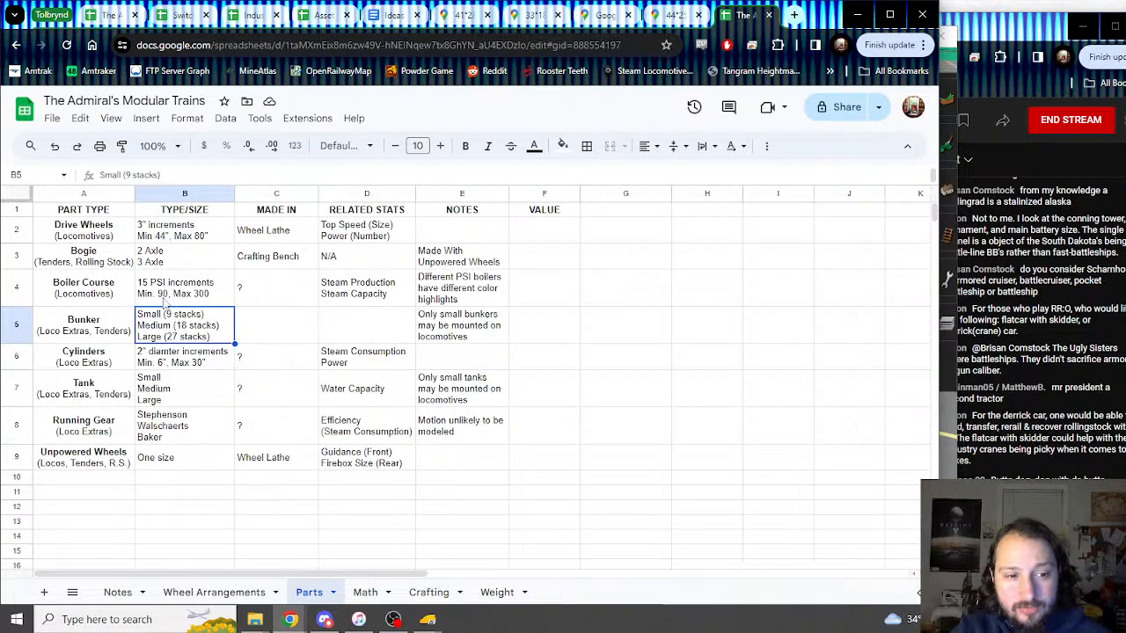
click(174, 396)
click(184, 343)
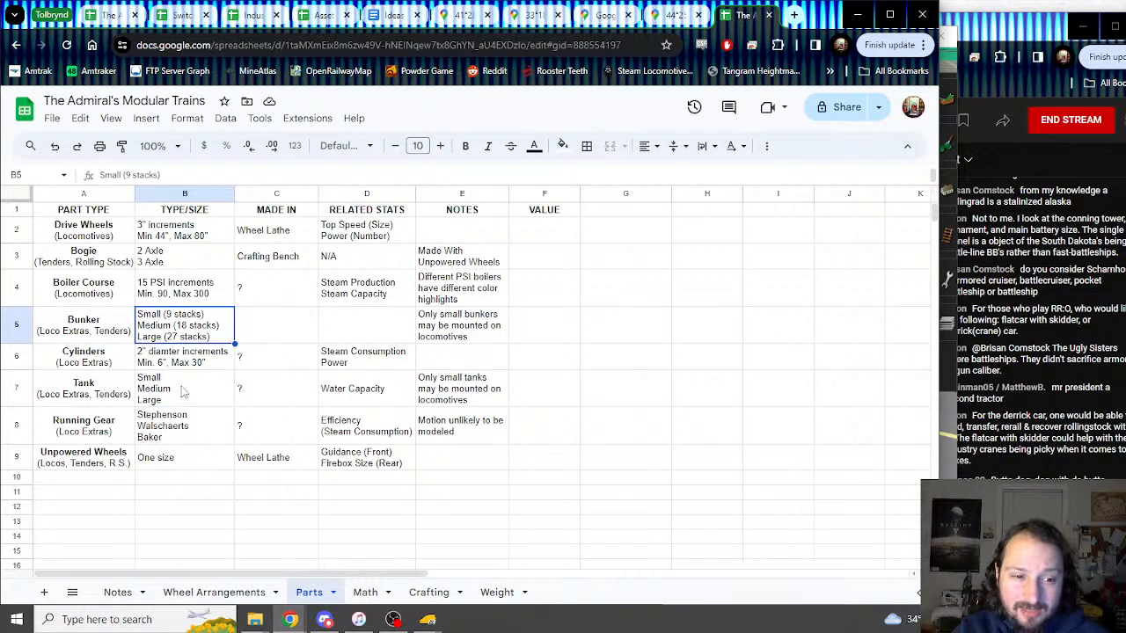
click(184, 392)
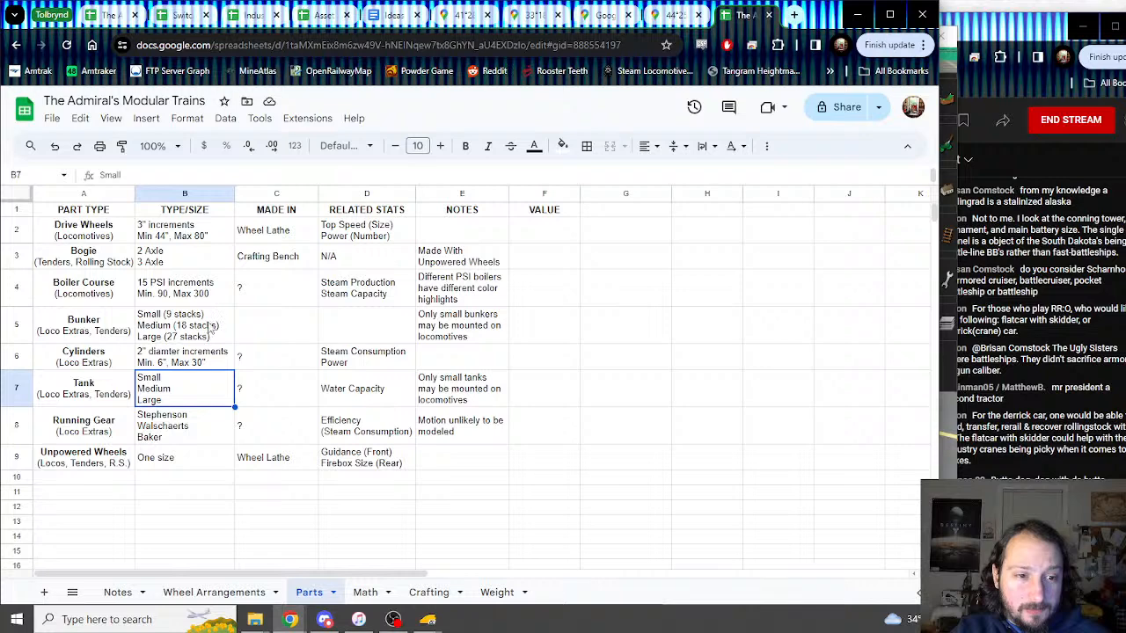
click(209, 326)
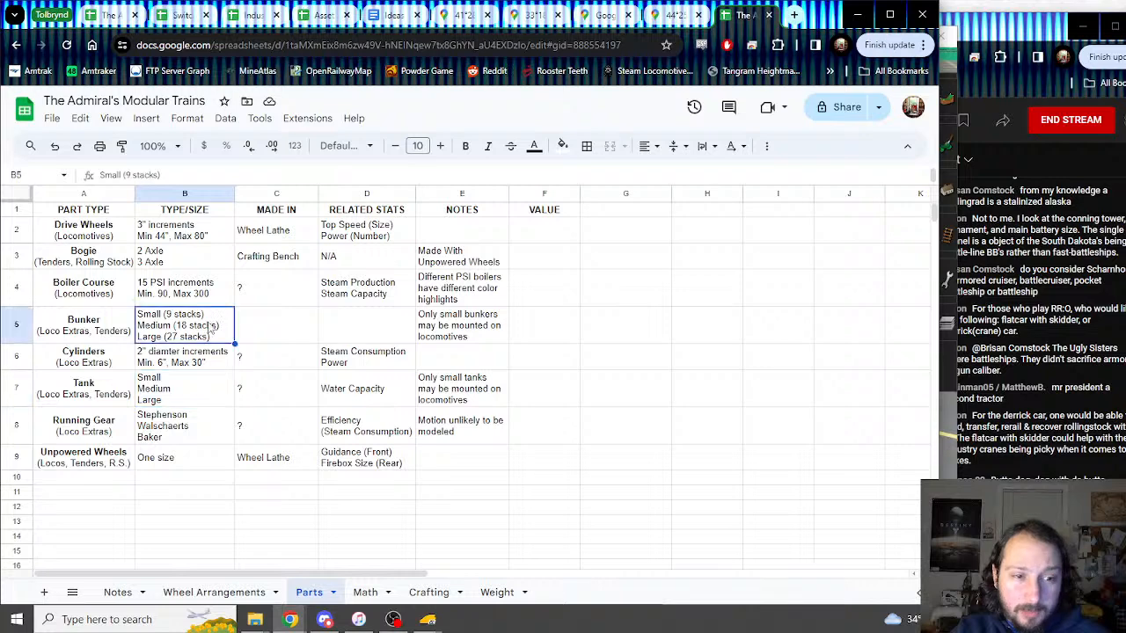
click(206, 361)
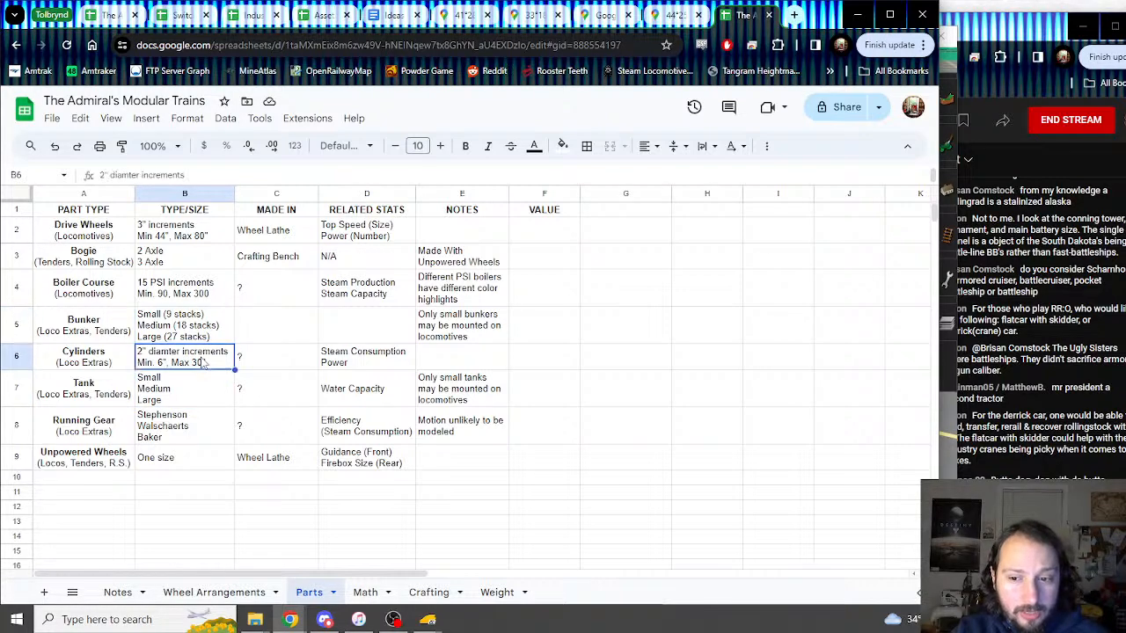
click(185, 327)
click(185, 282)
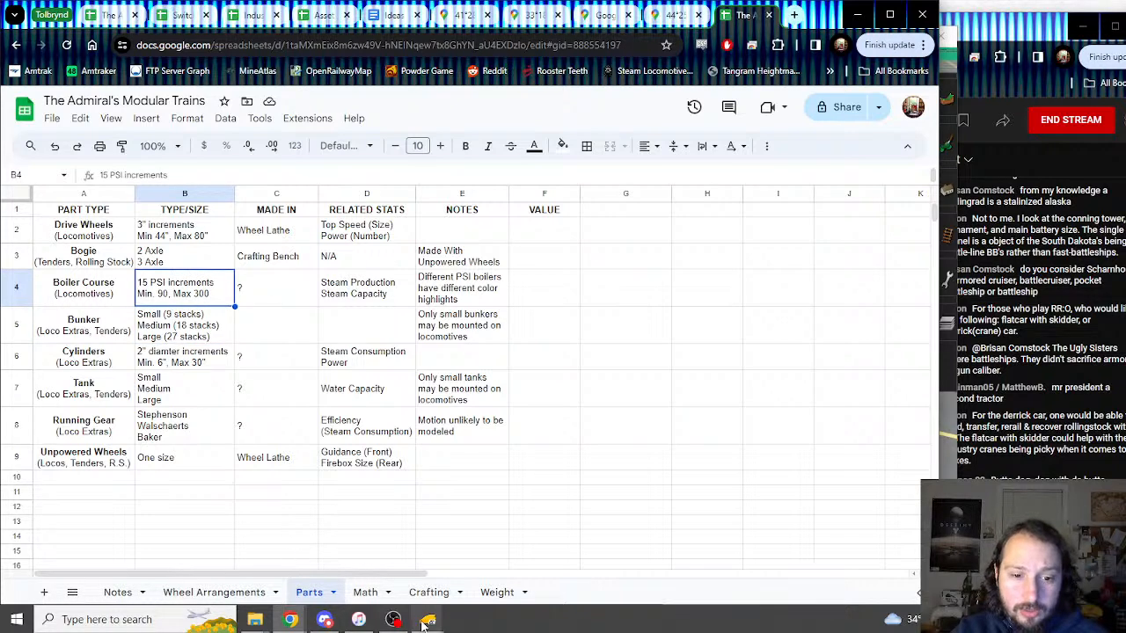
click(325, 619)
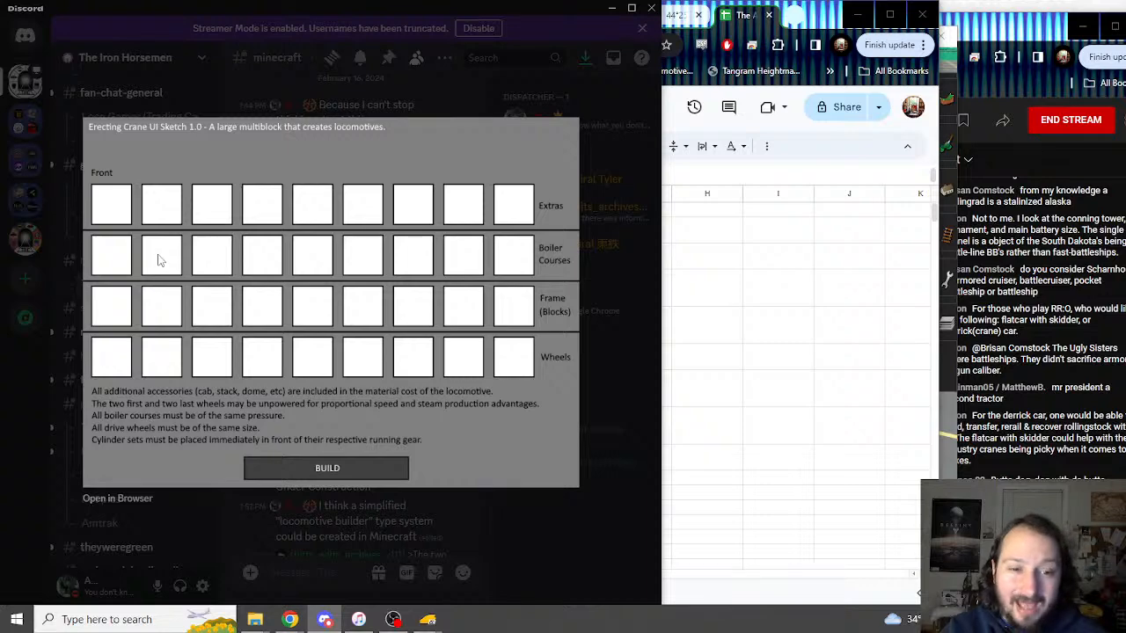
click(742, 25)
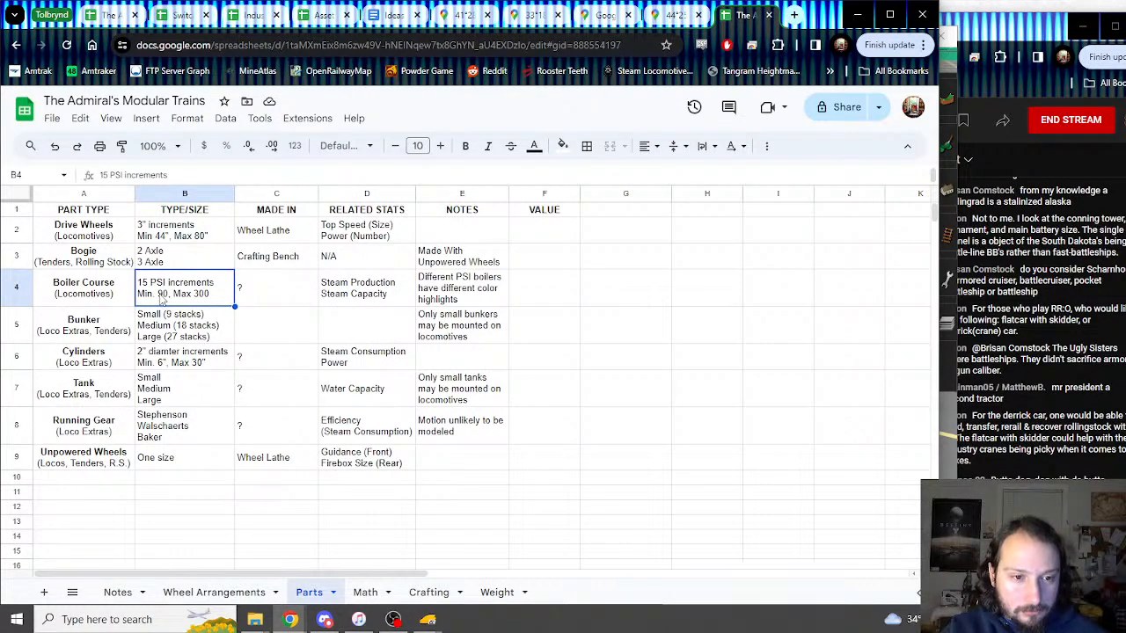
mouse_move(447, 623)
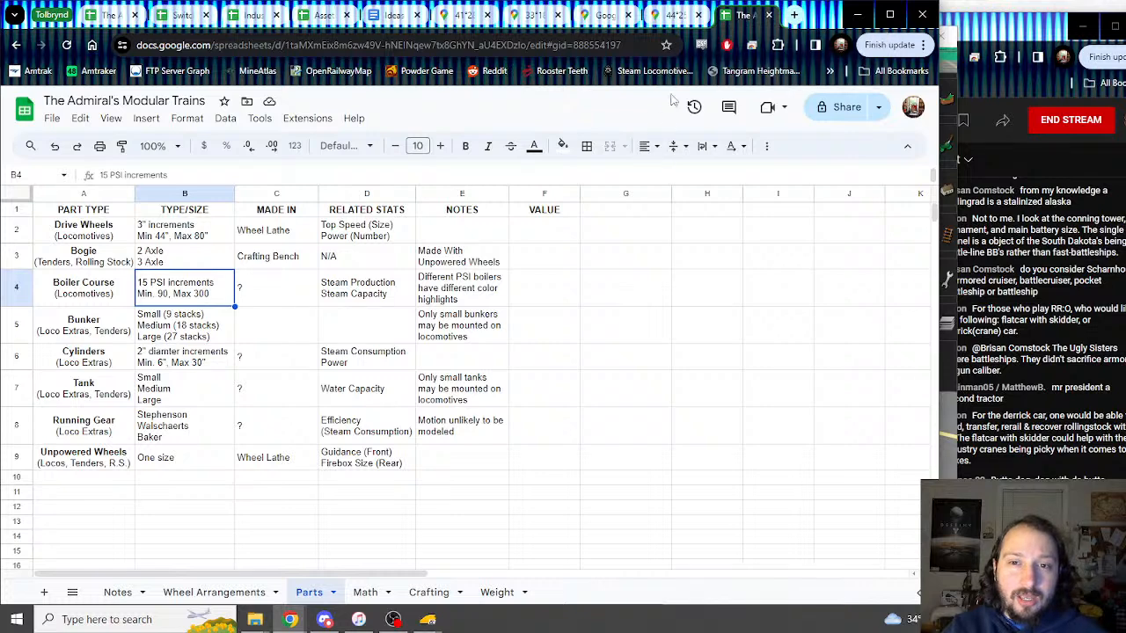
click(324, 619)
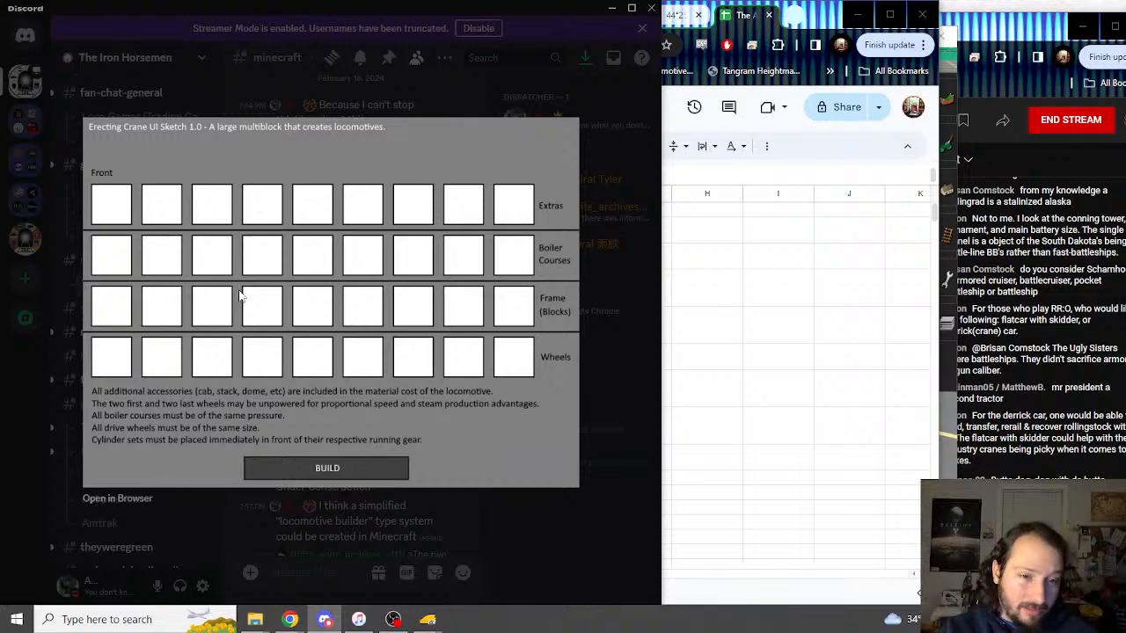
Step: Close the enlarged sketch and review the Parts sheet's Cylinders and Running Gear entries (B6, C8, B8)
click(348, 510)
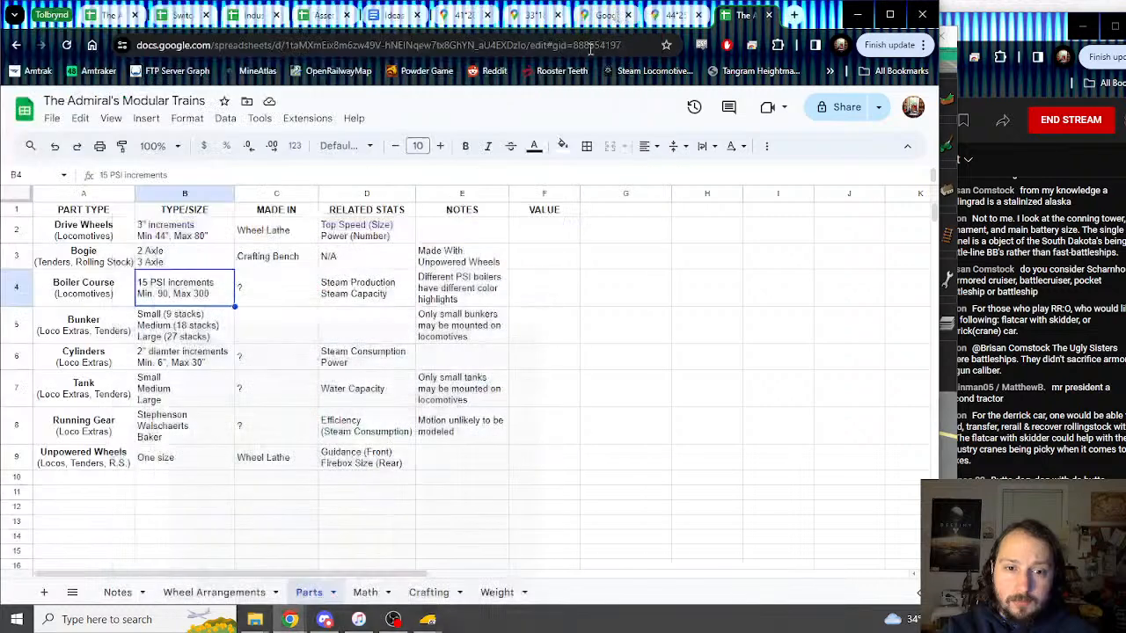
click(607, 7)
click(179, 359)
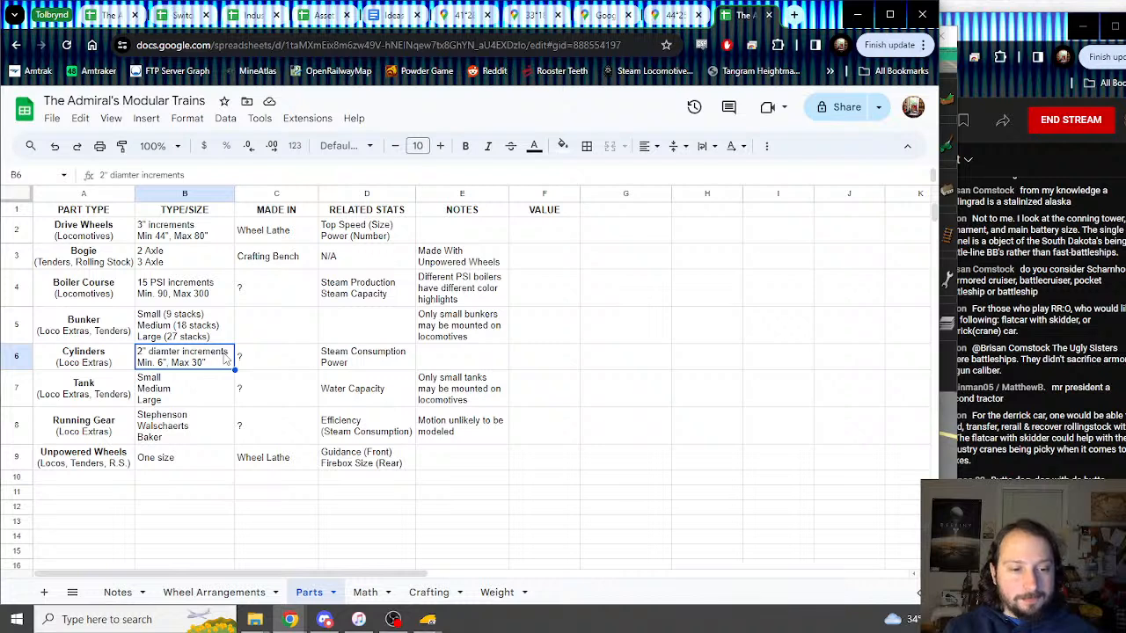
click(206, 422)
click(264, 437)
click(218, 431)
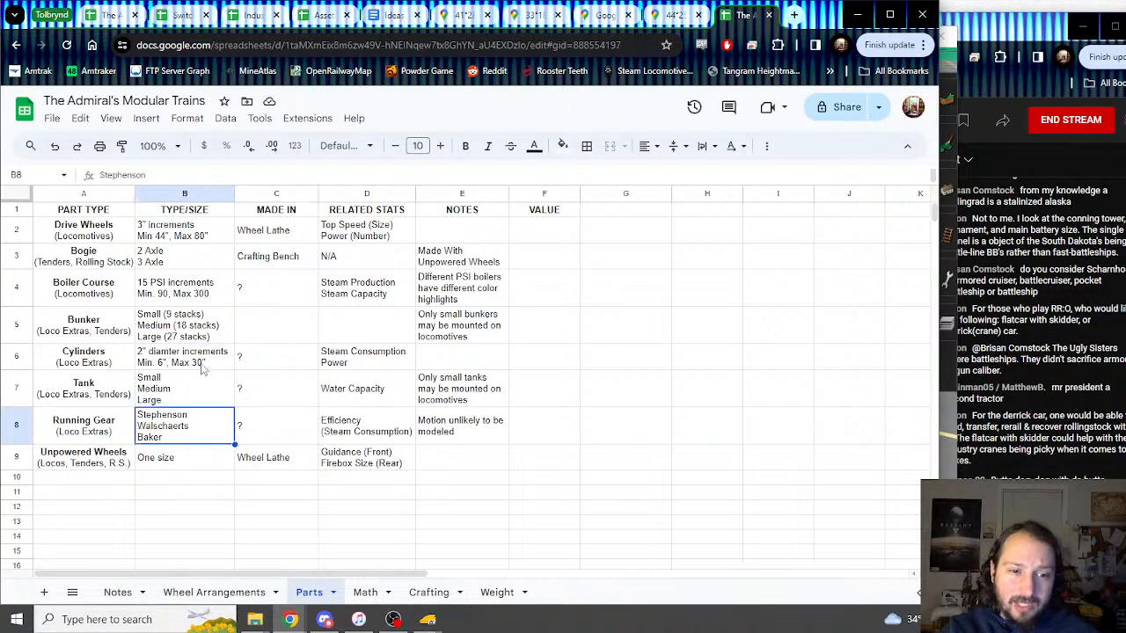
Step: Cycle through the open browser and streaming windows back to the Discord conversation
click(290, 619)
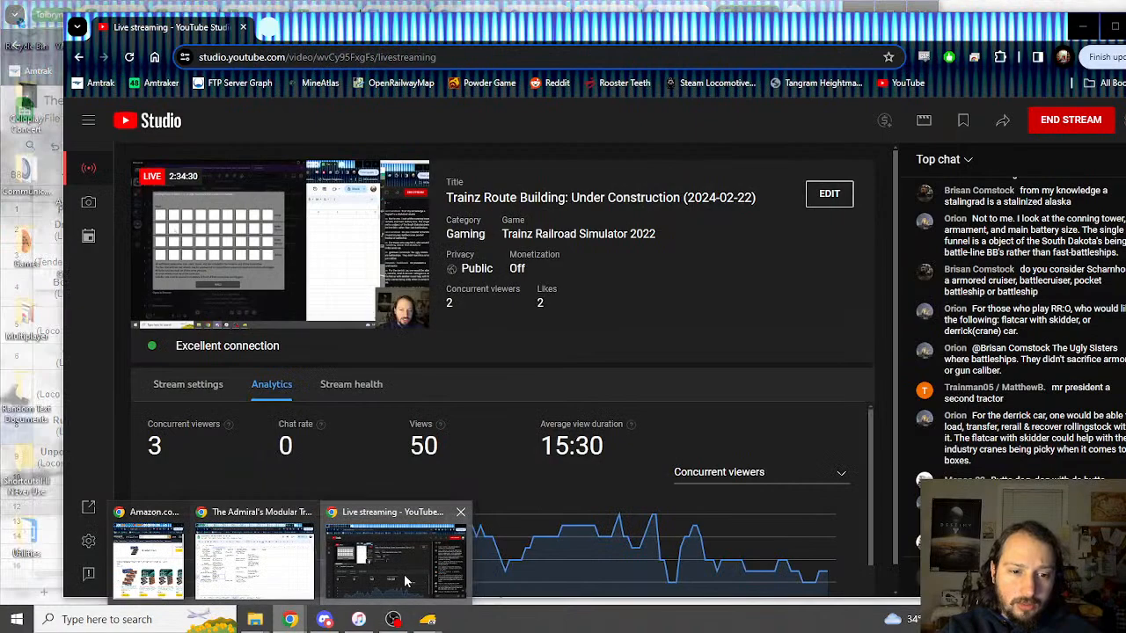
click(404, 572)
click(49, 490)
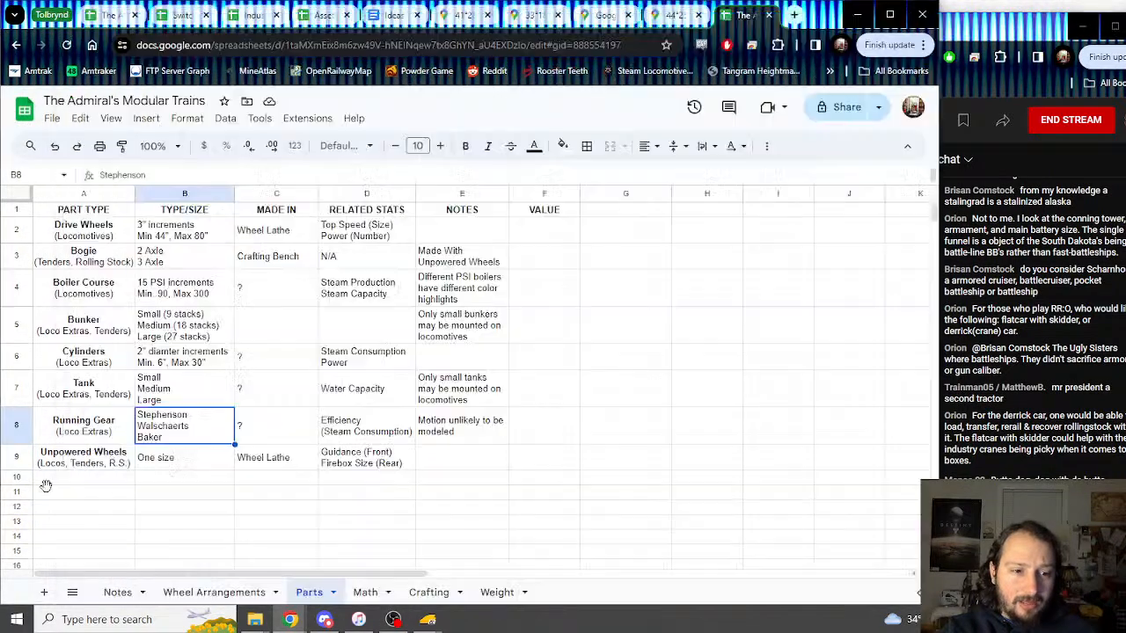
click(324, 620)
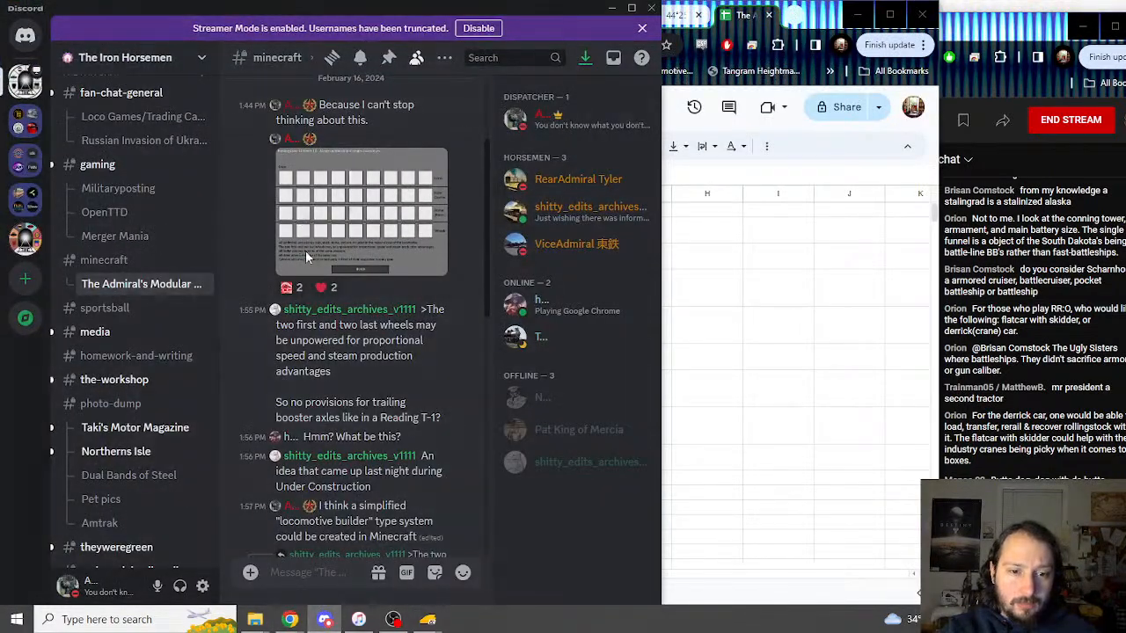
Step: View the Erecting Crane UI sketch full size in Discord, then return to the Modular Trains spreadsheet
click(305, 250)
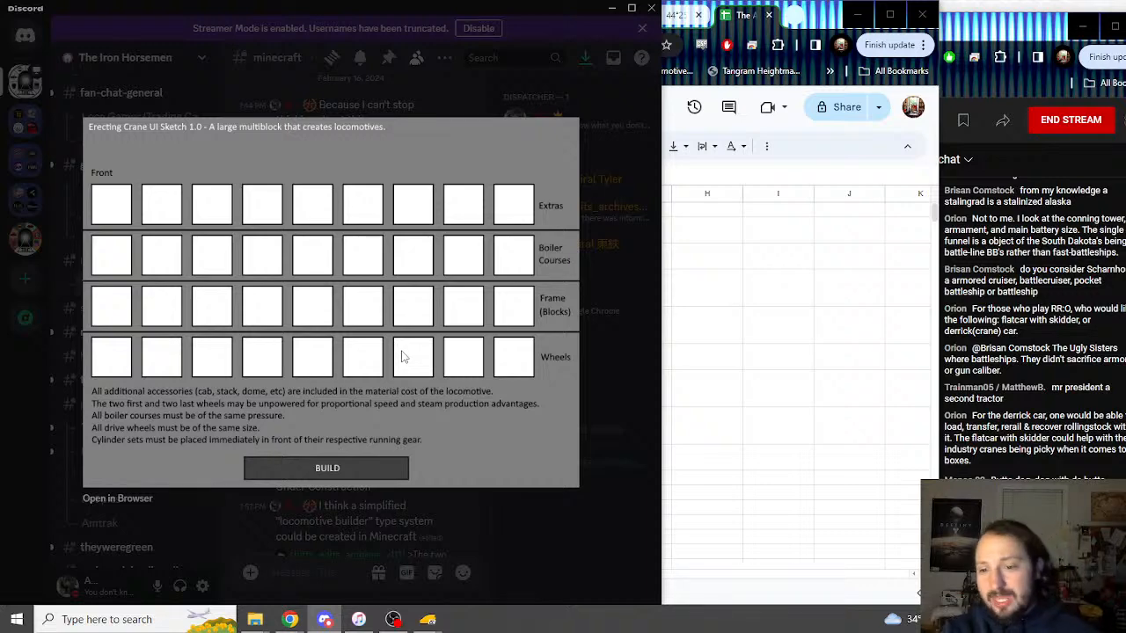
click(747, 15)
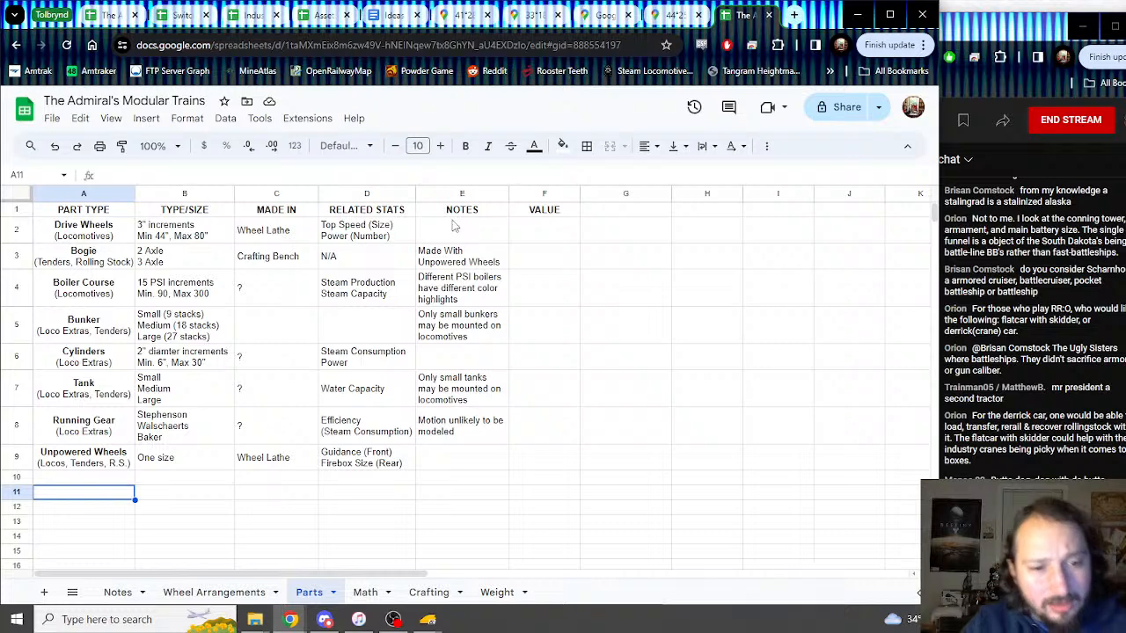
Step: Inspect the Math sheet's Top Speed and Top Safe Speed rows (A24:B25), then go to Crafting
click(243, 467)
click(366, 593)
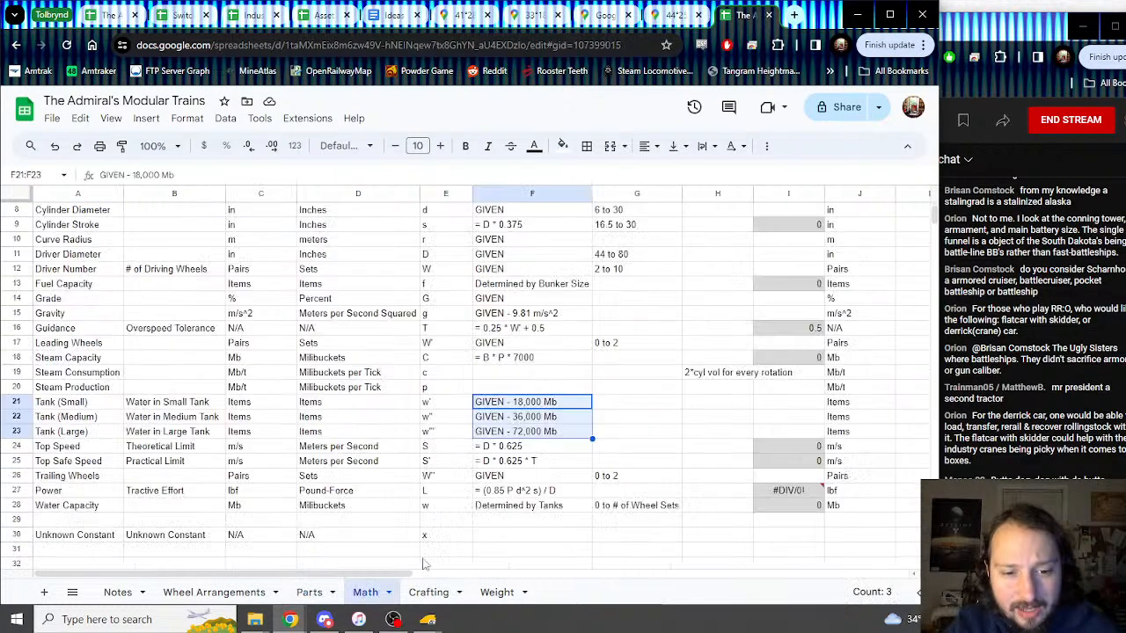
scroll(534, 370, up, 3)
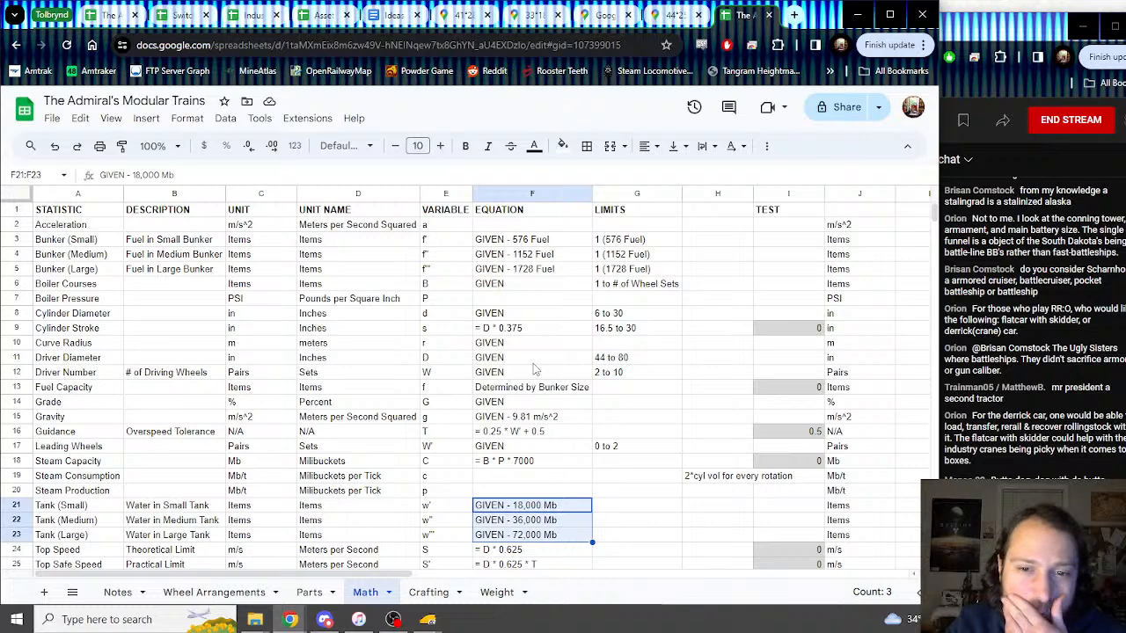
scroll(534, 369, down, 3)
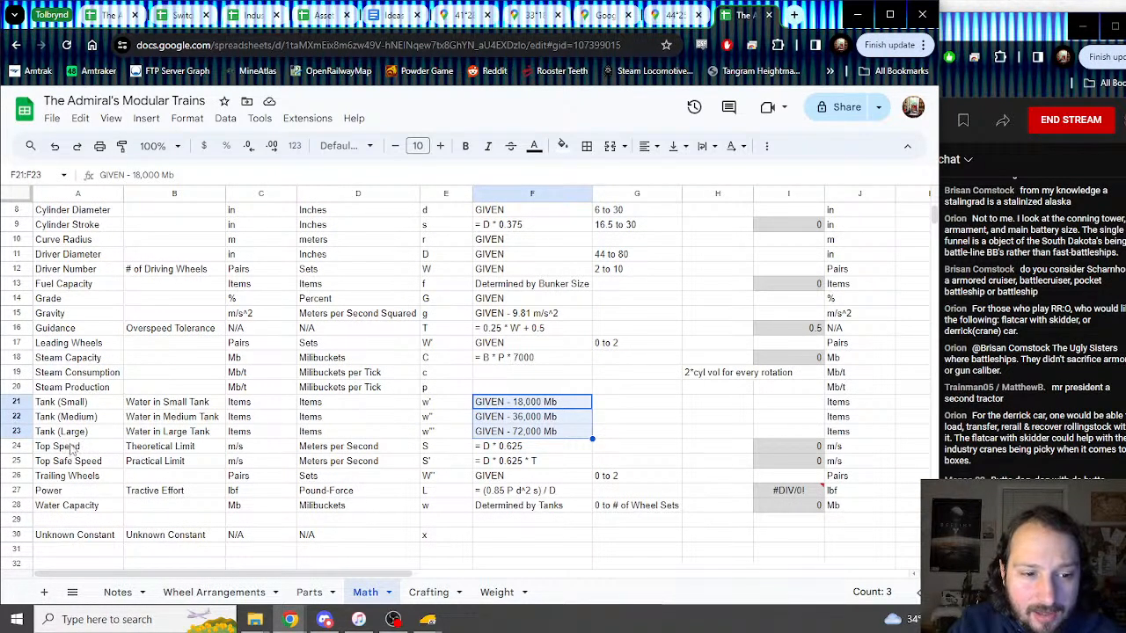
drag(75, 447, 193, 465)
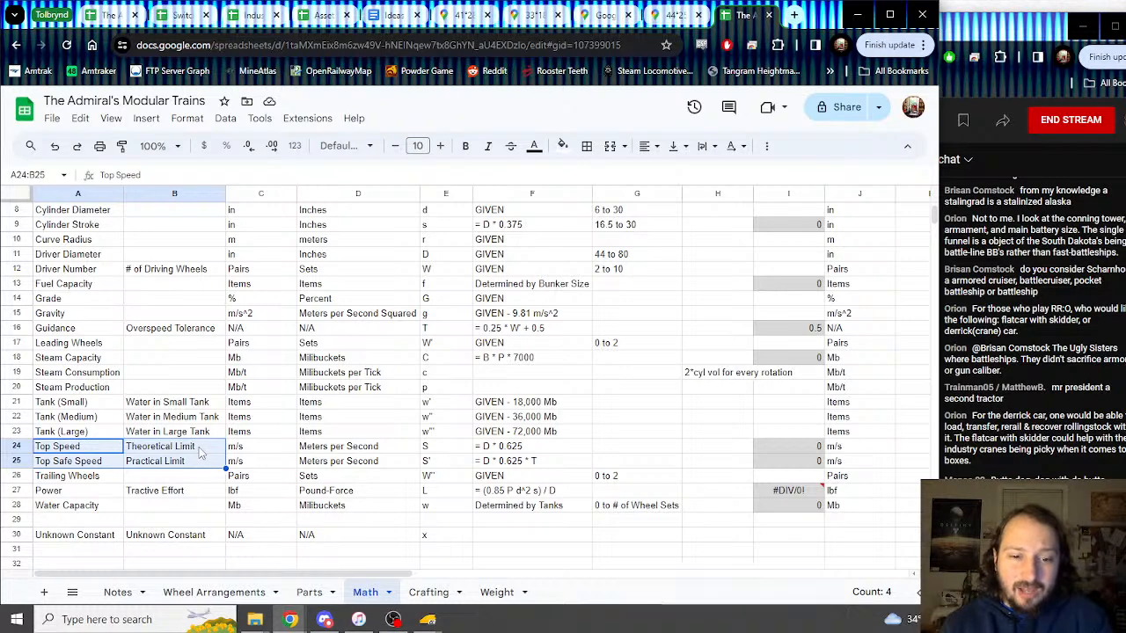
click(435, 592)
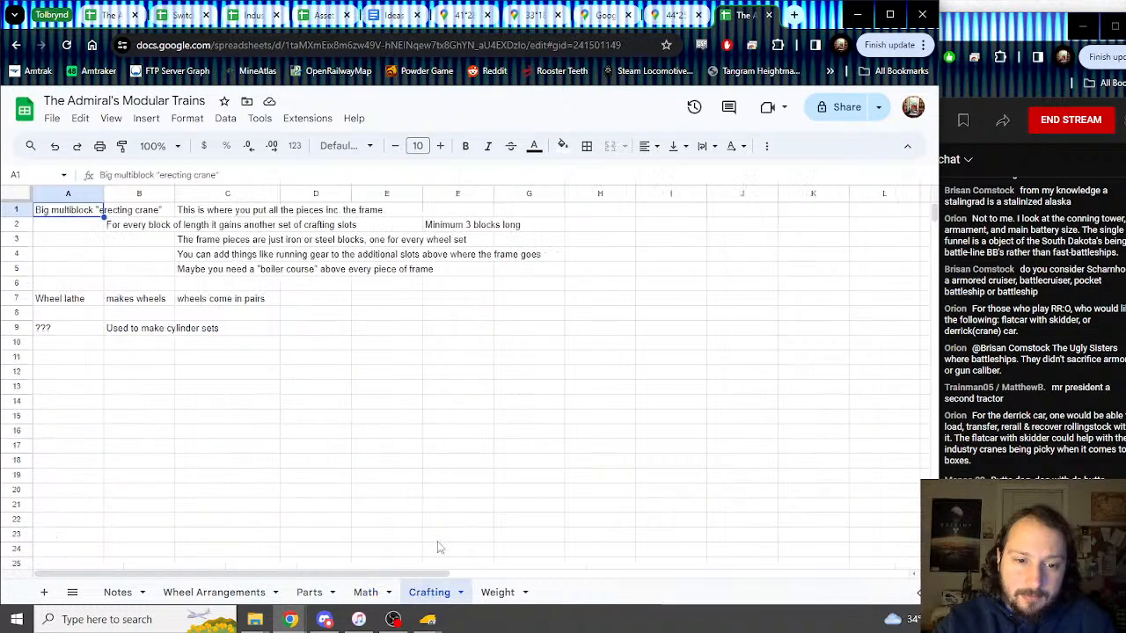
Step: Copy the crane sketch image from Discord and paste it into cell A11 of the Crafting sheet
click(324, 619)
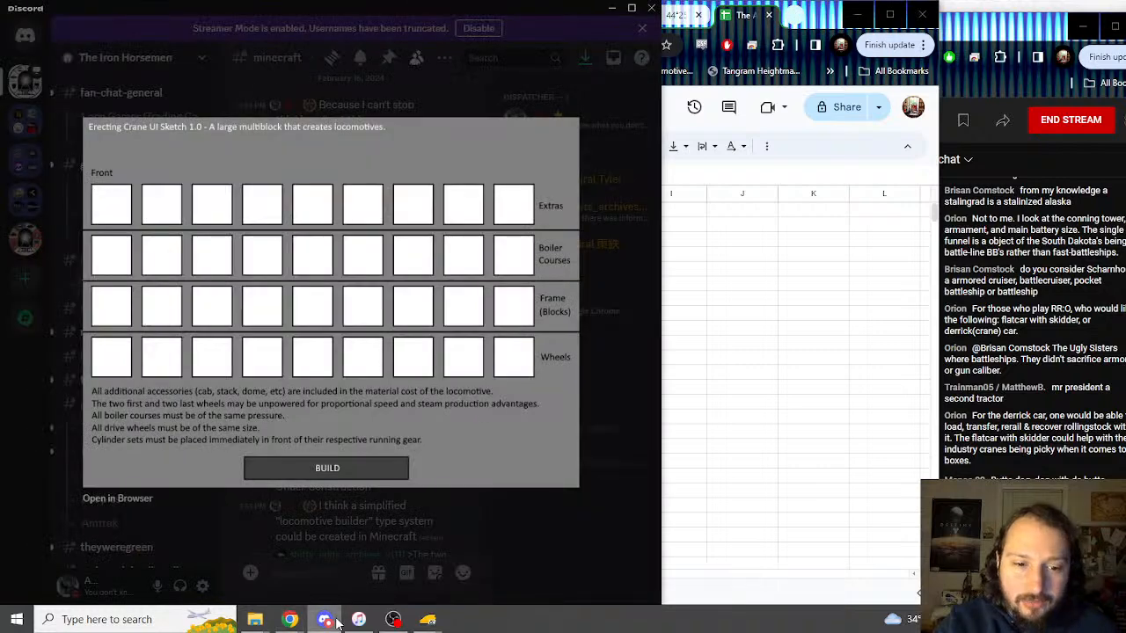
right_click(401, 396)
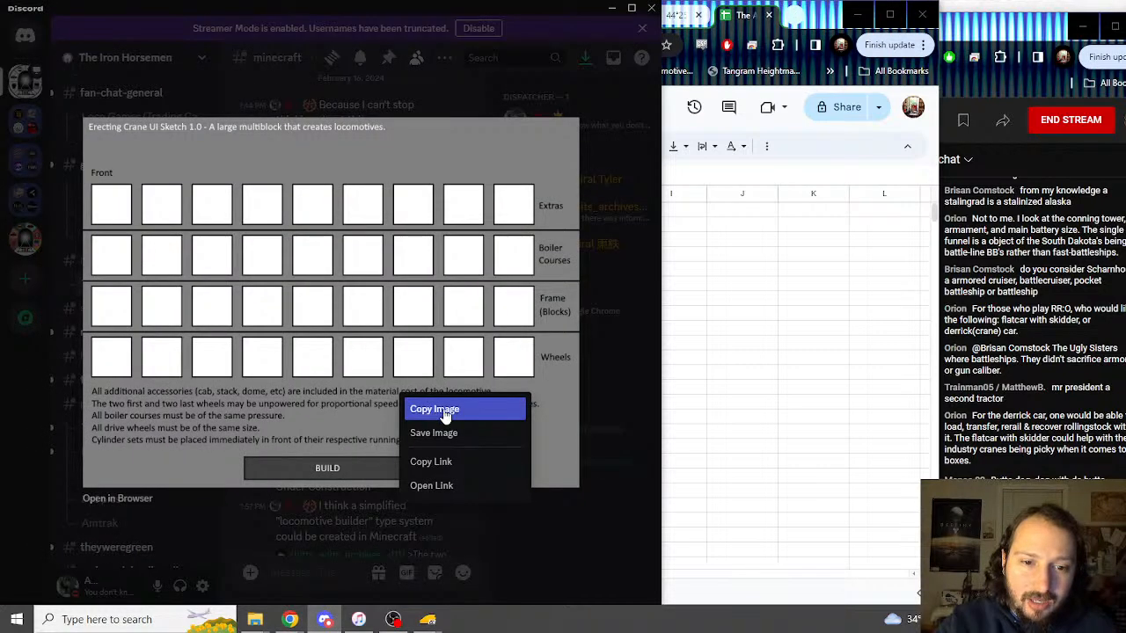
click(431, 409)
click(767, 417)
click(94, 362)
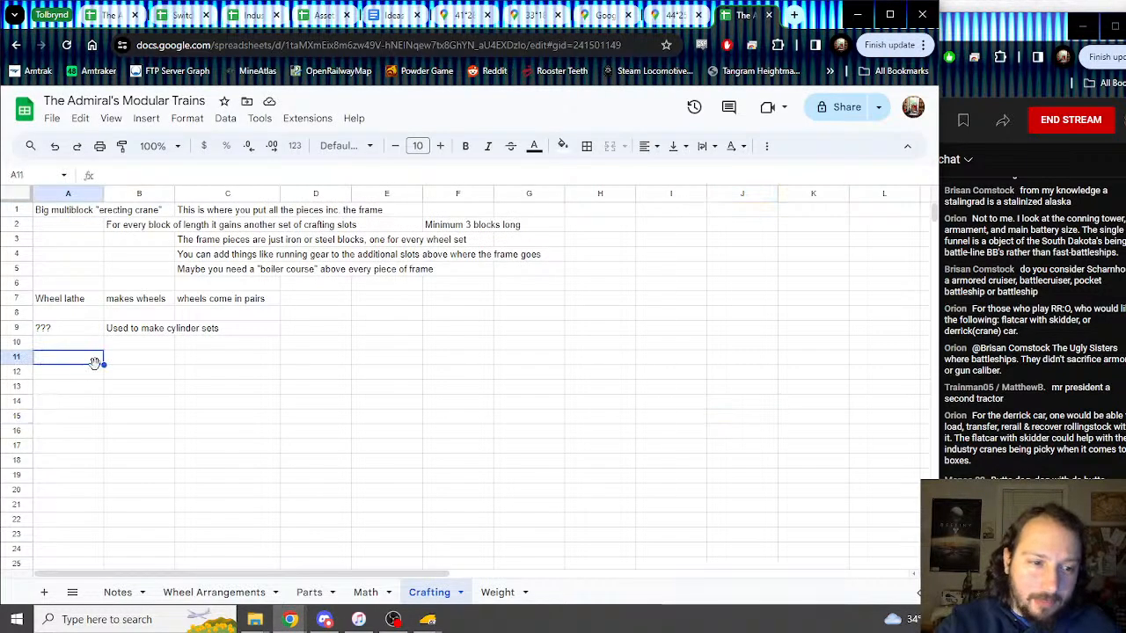
key(ctrl+v)
Step: Adjust the pasted sketch on the Crafting sheet, deselect it and check its placement
scroll(176, 369, down, 3)
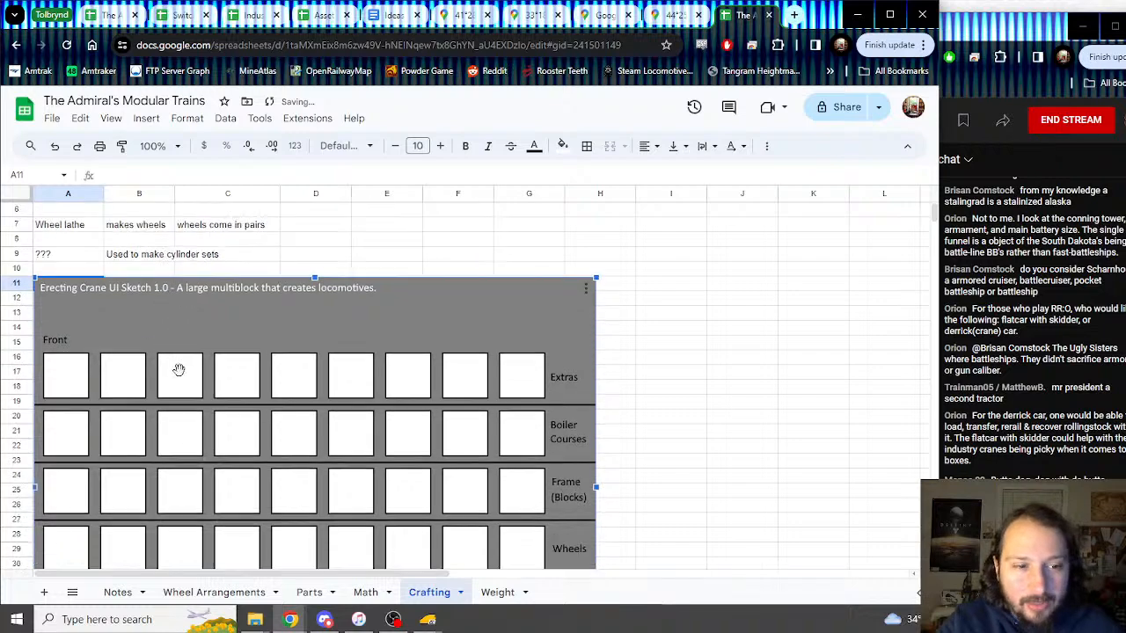
drag(173, 296, 185, 296)
scroll(264, 330, down, 5)
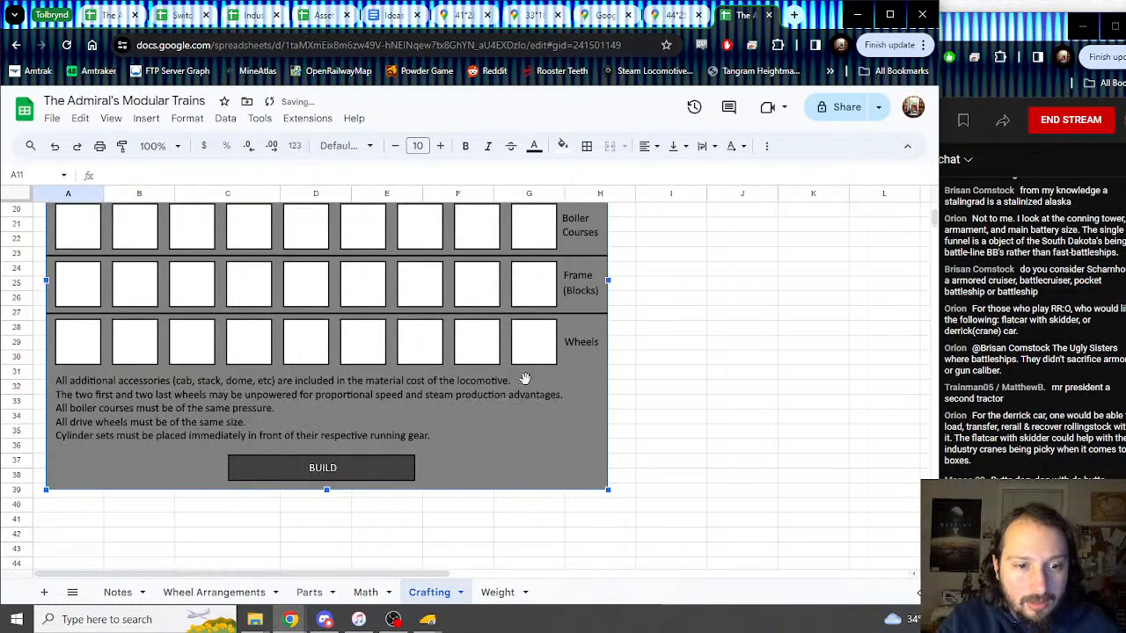
scroll(666, 409, up, 8)
click(744, 343)
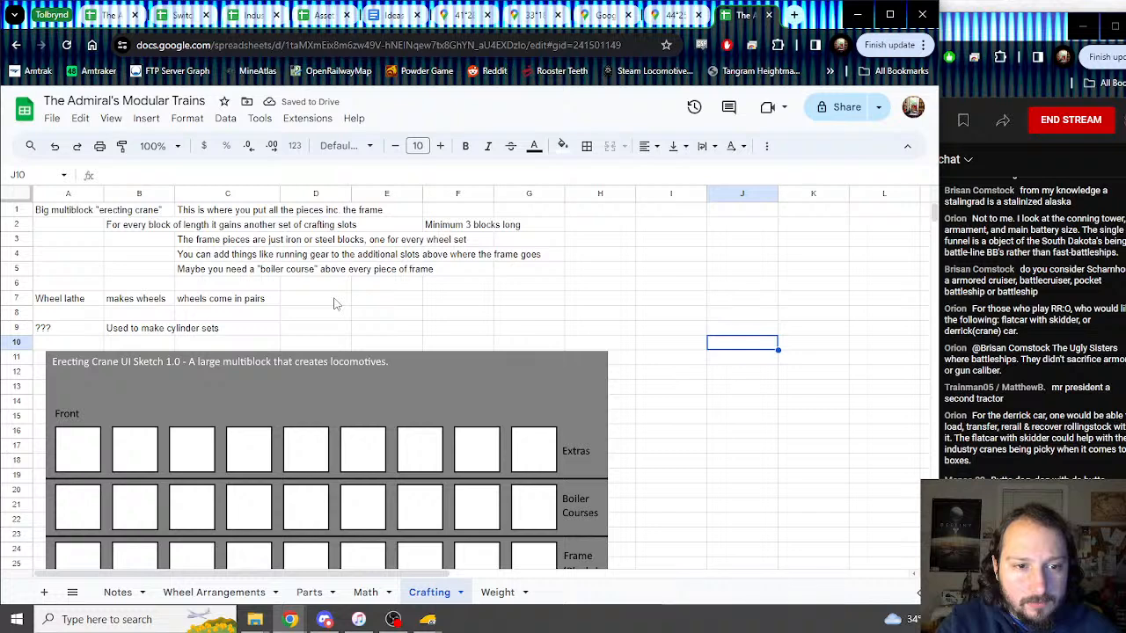
scroll(335, 304, down, 2)
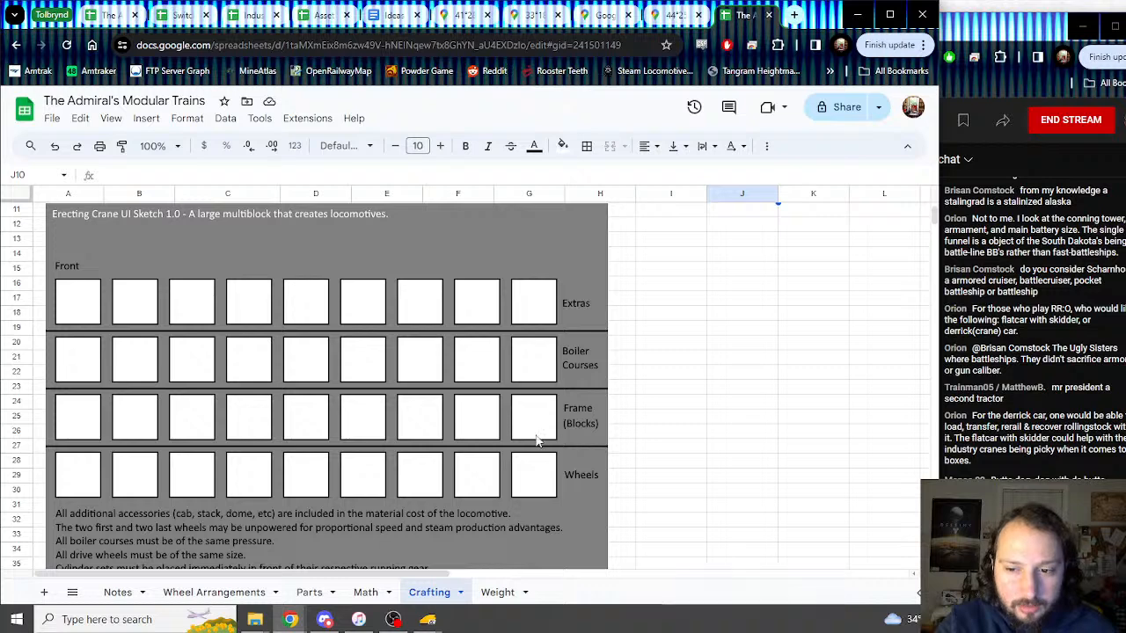
scroll(385, 401, up, 2)
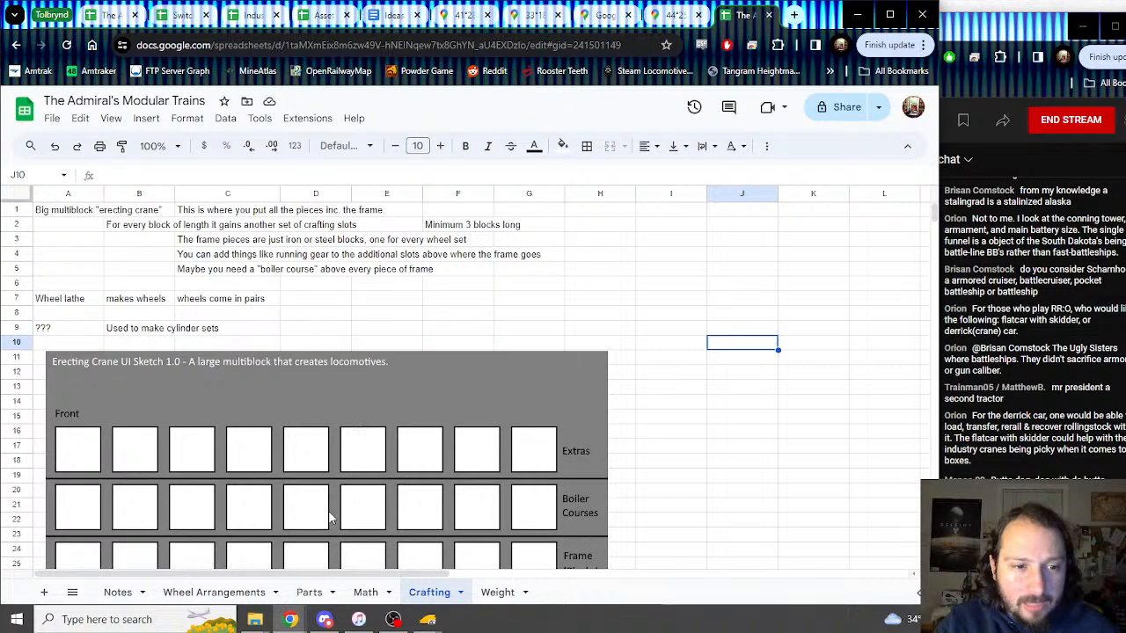
Step: Look over the Wheel Arrangements and Notes sheets, then return to Crafting
click(210, 594)
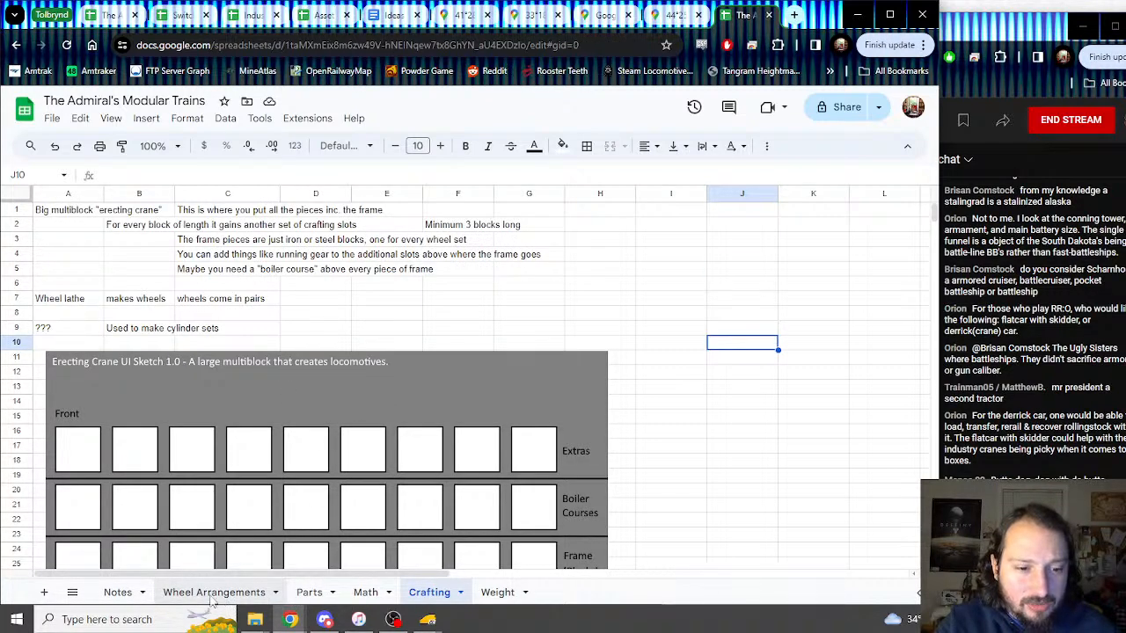
click(117, 594)
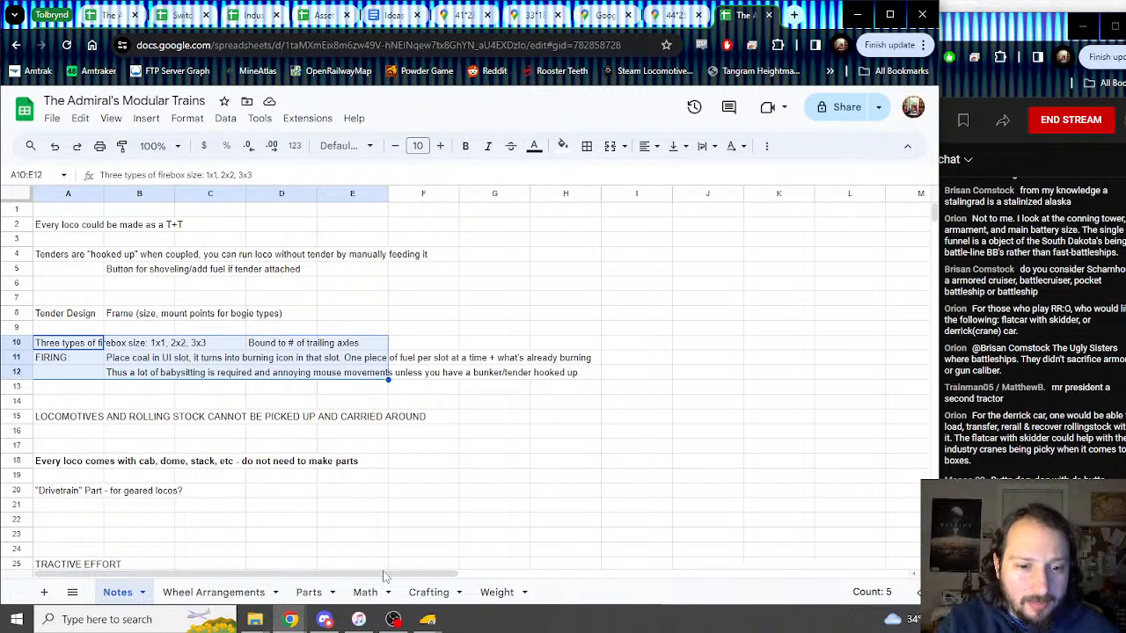
click(428, 592)
Step: Bring Trainz Railroad Simulator 2022 forward, nudge its camera left, then bring up OBS Studio
mouse_move(429, 621)
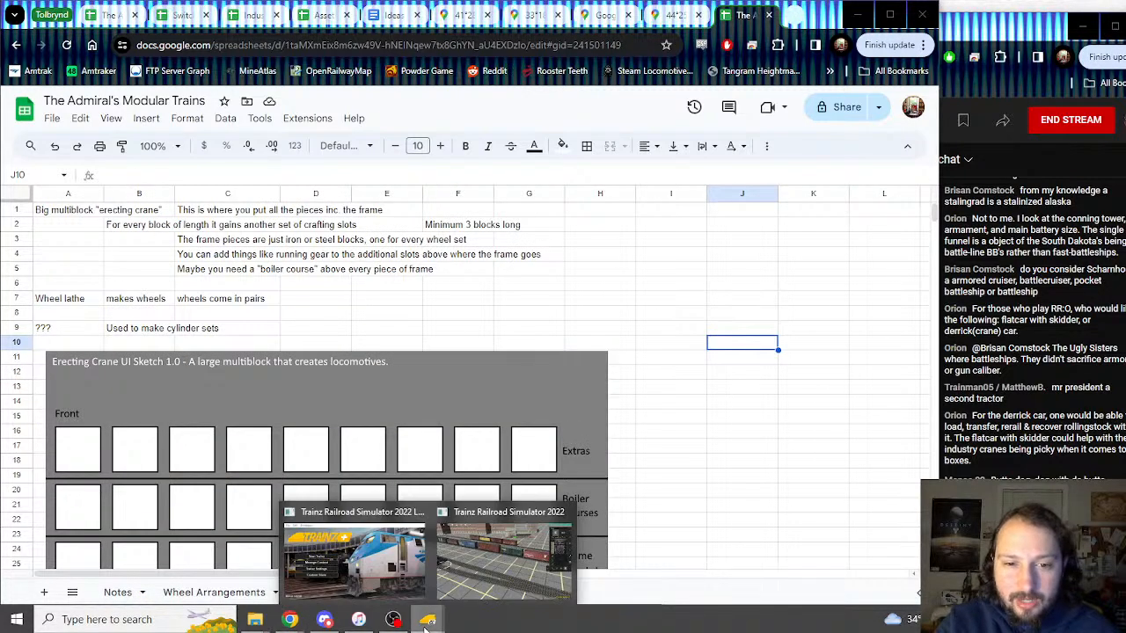
click(447, 566)
key(Left)
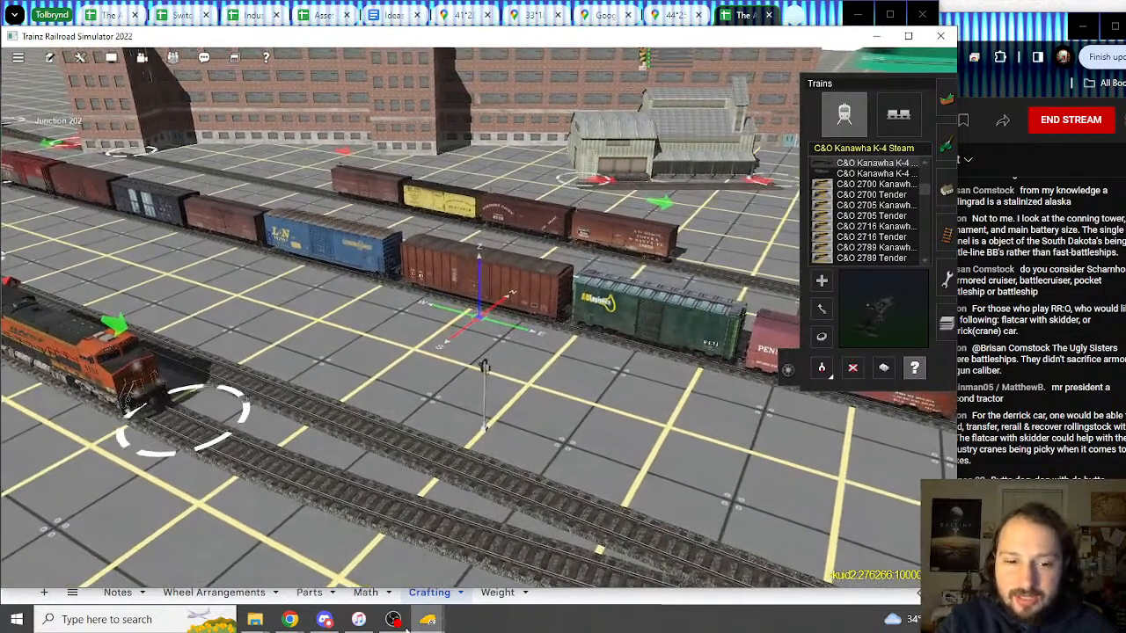
click(395, 620)
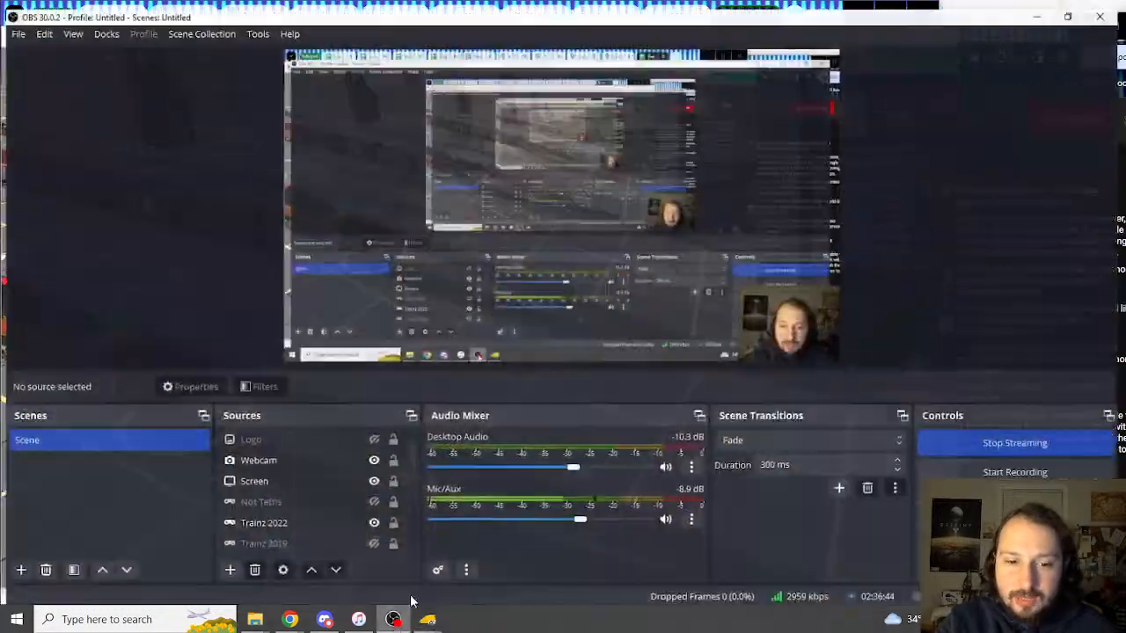